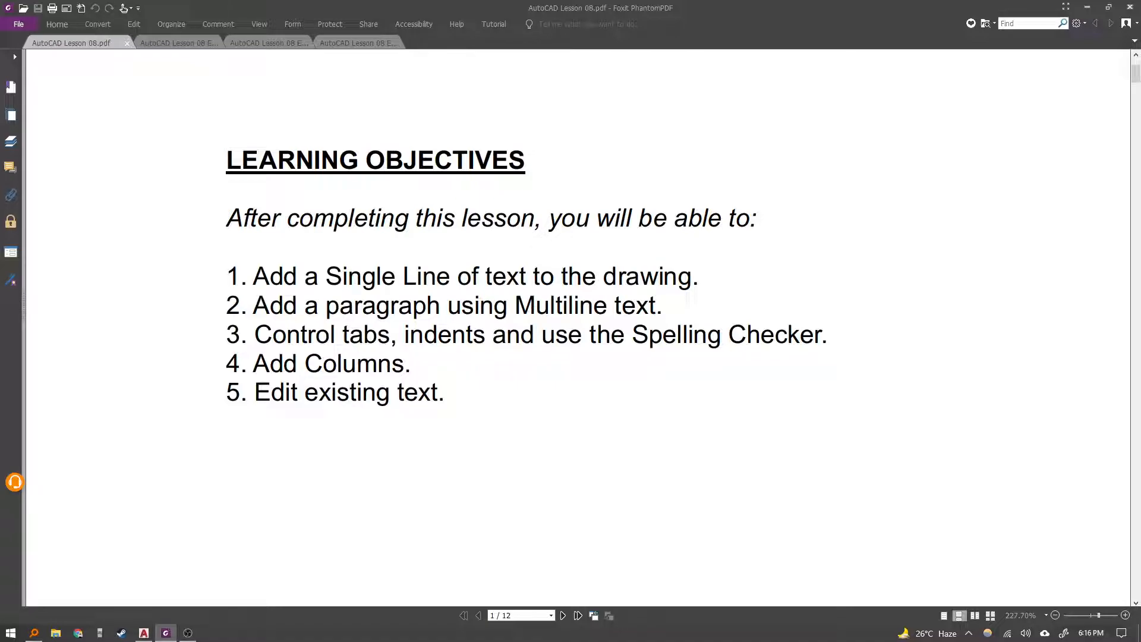
Scroll through the lesson PDF to read the Single Line Text instructions.
{"action": "scroll", "coordinate": [577, 327], "scroll_direction": "down", "scroll_amount": 18}
{"action": "scroll", "coordinate": [578, 327], "scroll_direction": "down", "scroll_amount": 10}
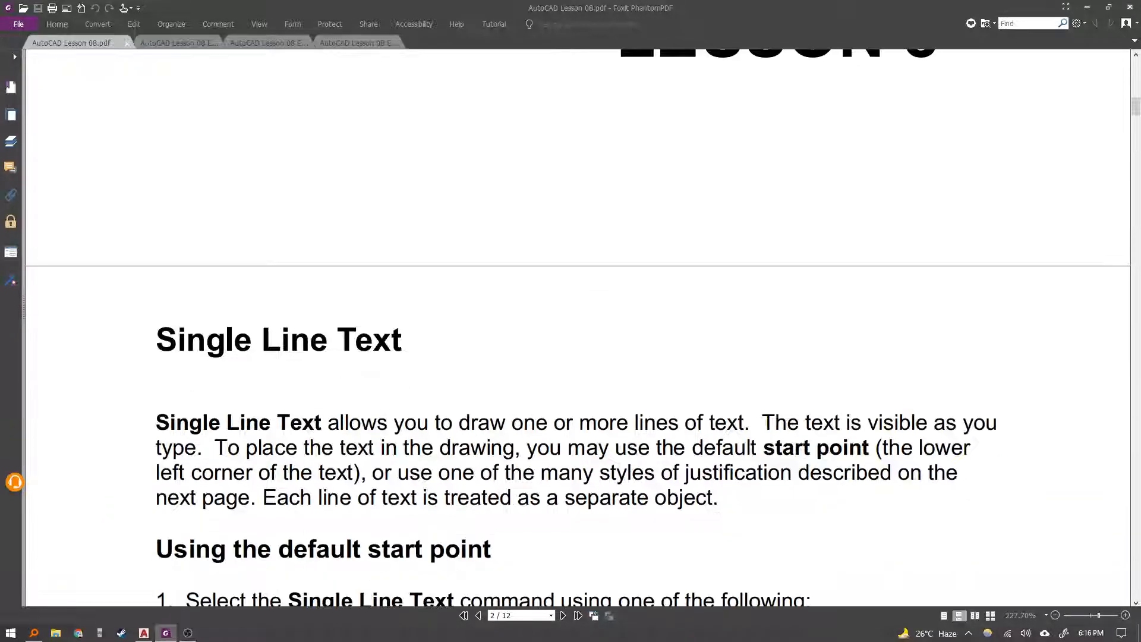
{"action": "scroll", "coordinate": [578, 328], "scroll_direction": "down", "scroll_amount": 1}
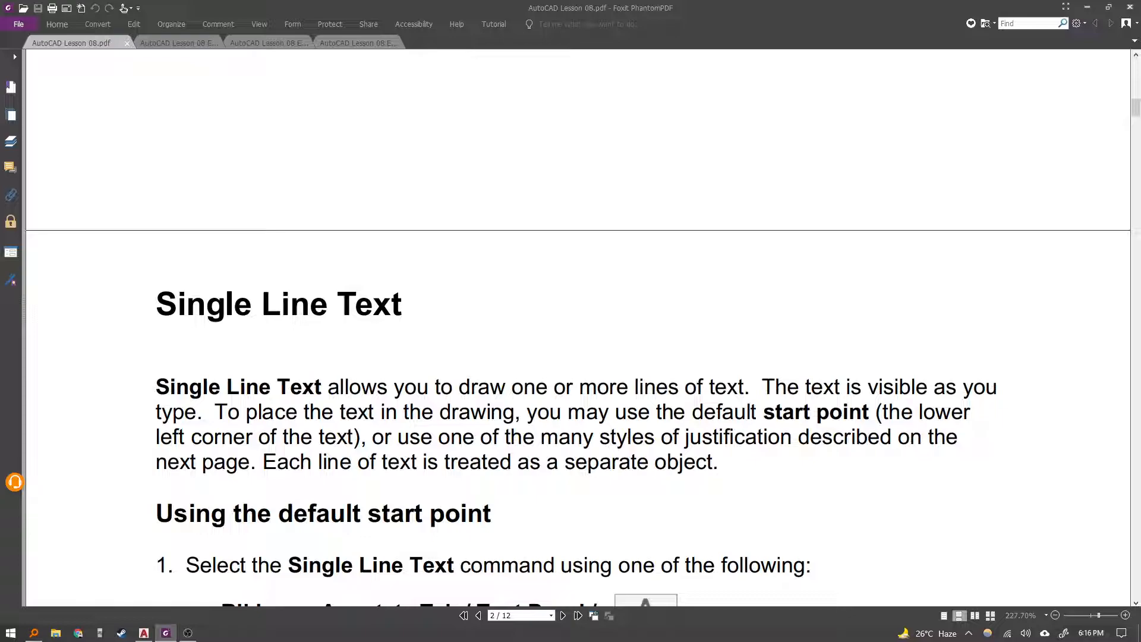
{"action": "scroll", "coordinate": [578, 327], "scroll_direction": "down", "scroll_amount": 2}
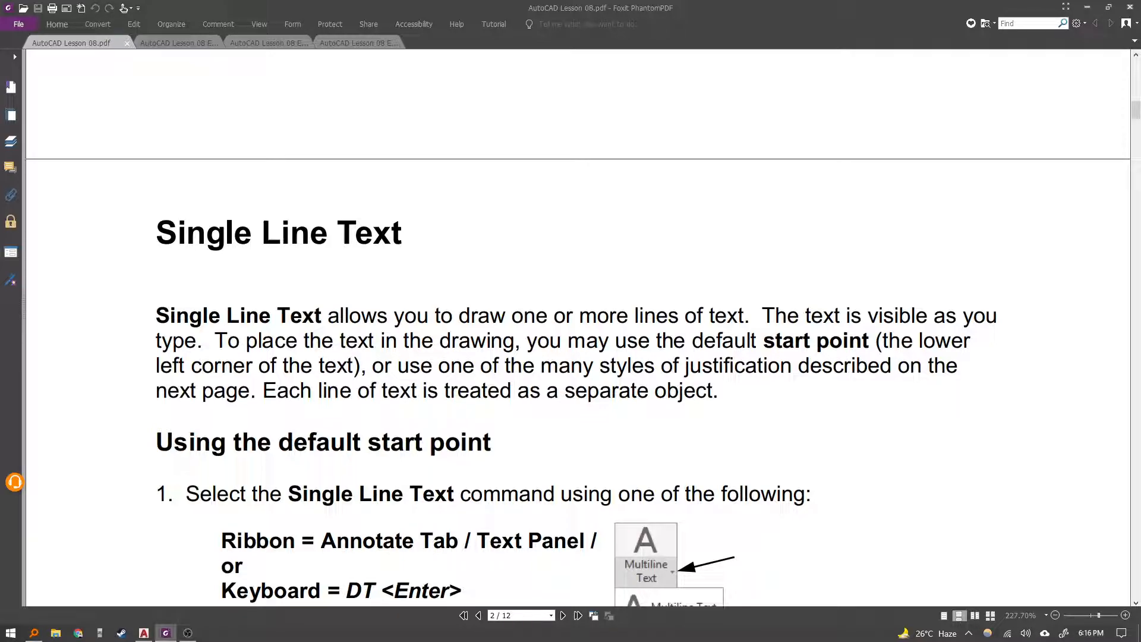
{"action": "scroll", "coordinate": [577, 327], "scroll_direction": "down", "scroll_amount": 1}
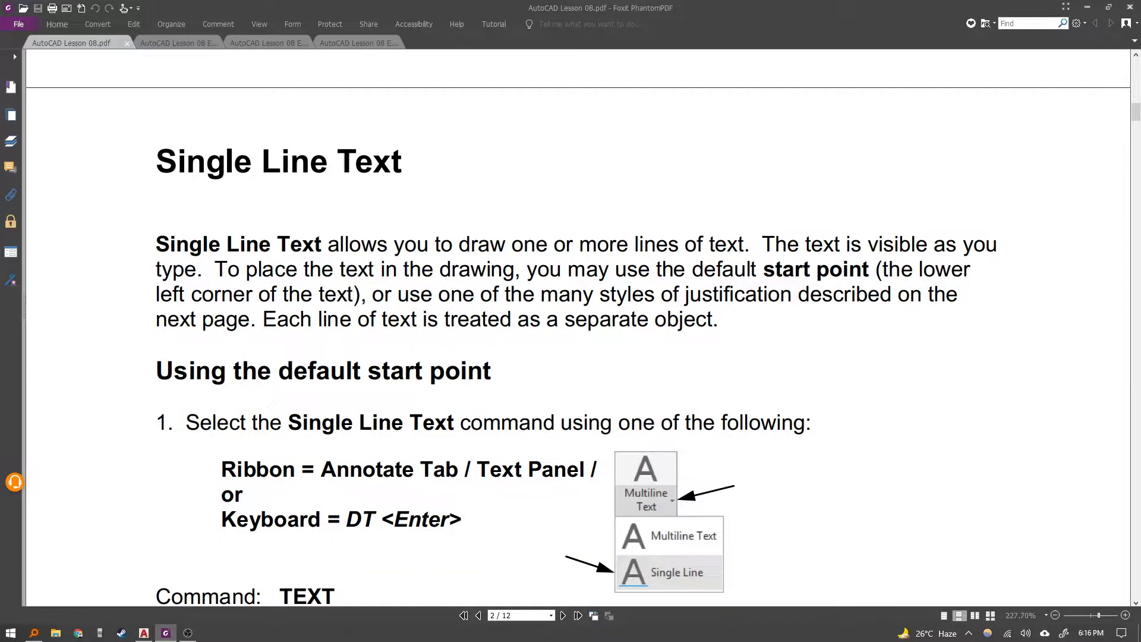
{"action": "scroll", "coordinate": [578, 327], "scroll_direction": "down", "scroll_amount": 1}
{"action": "scroll", "coordinate": [578, 327], "scroll_direction": "down", "scroll_amount": 1}
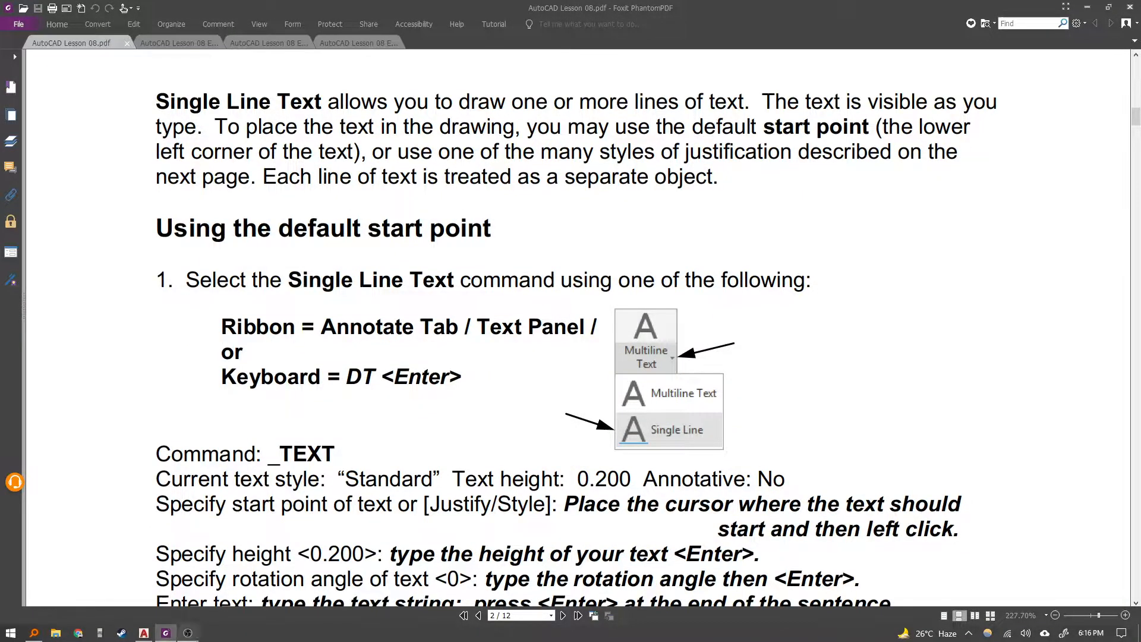
Switch to AutoCAD with the Drawing1 drawing open.
{"action": "left_click", "coordinate": [144, 633]}
{"action": "mouse_move", "coordinate": [311, 188]}
{"action": "middle_mouse_down"}
{"action": "mouse_move", "coordinate": [314, 146]}
{"action": "mouse_move", "coordinate": [330, 175]}
{"action": "middle_mouse_up"}
{"action": "mouse_move", "coordinate": [409, 207]}
{"action": "middle_mouse_down"}
{"action": "mouse_move", "coordinate": [373, 206]}
{"action": "mouse_move", "coordinate": [339, 262]}
{"action": "middle_mouse_up"}
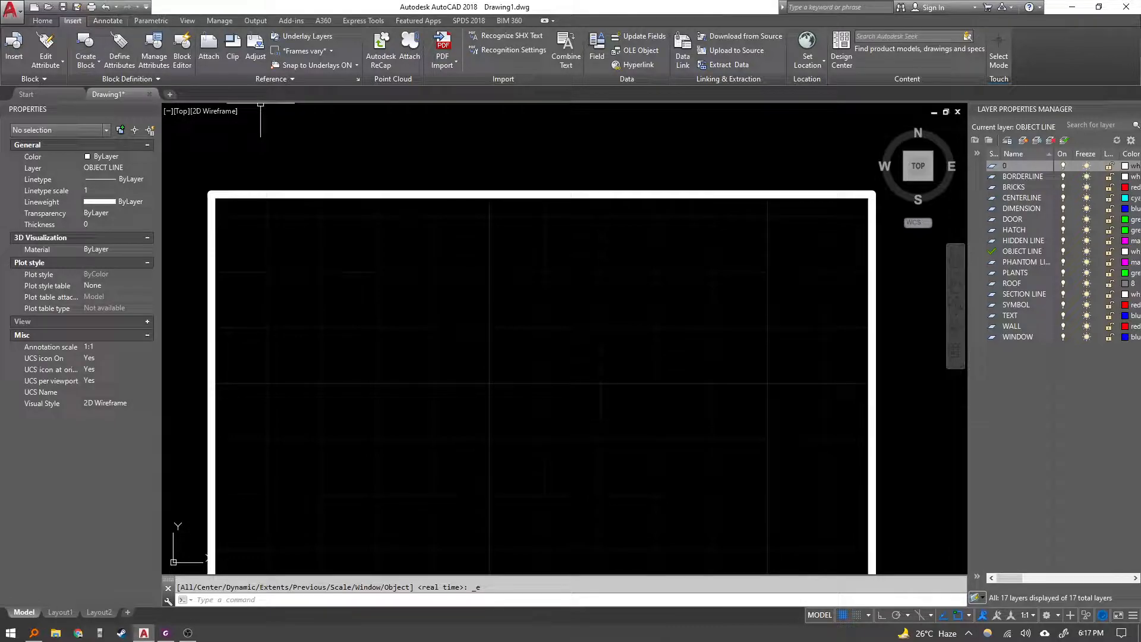
{"action": "left_click", "coordinate": [42, 20]}
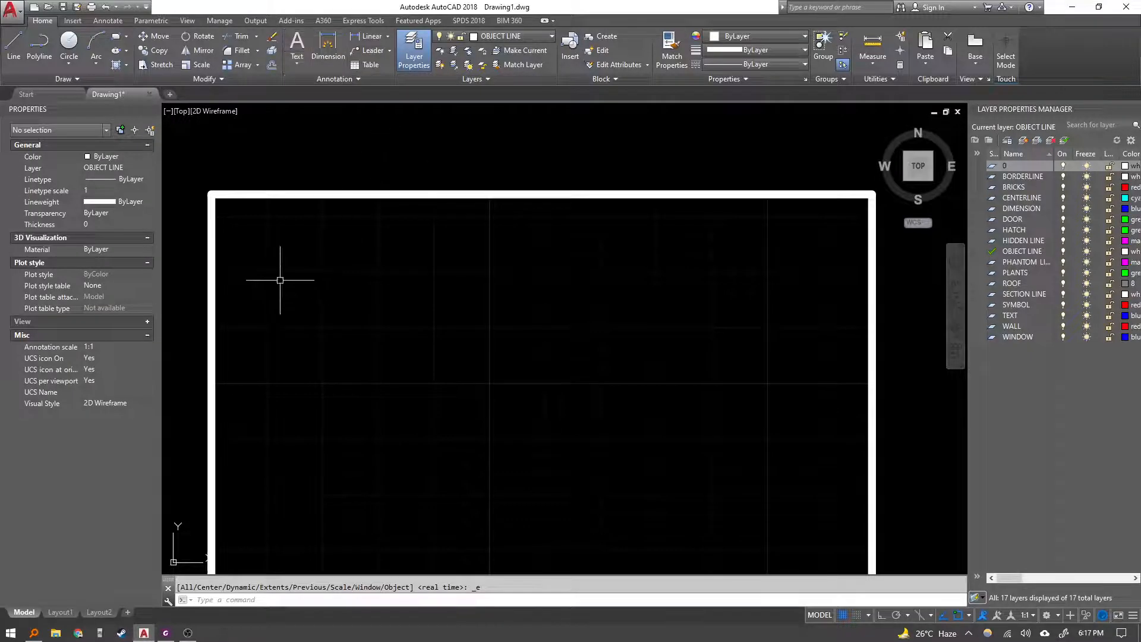
{"action": "left_click", "coordinate": [297, 63]}
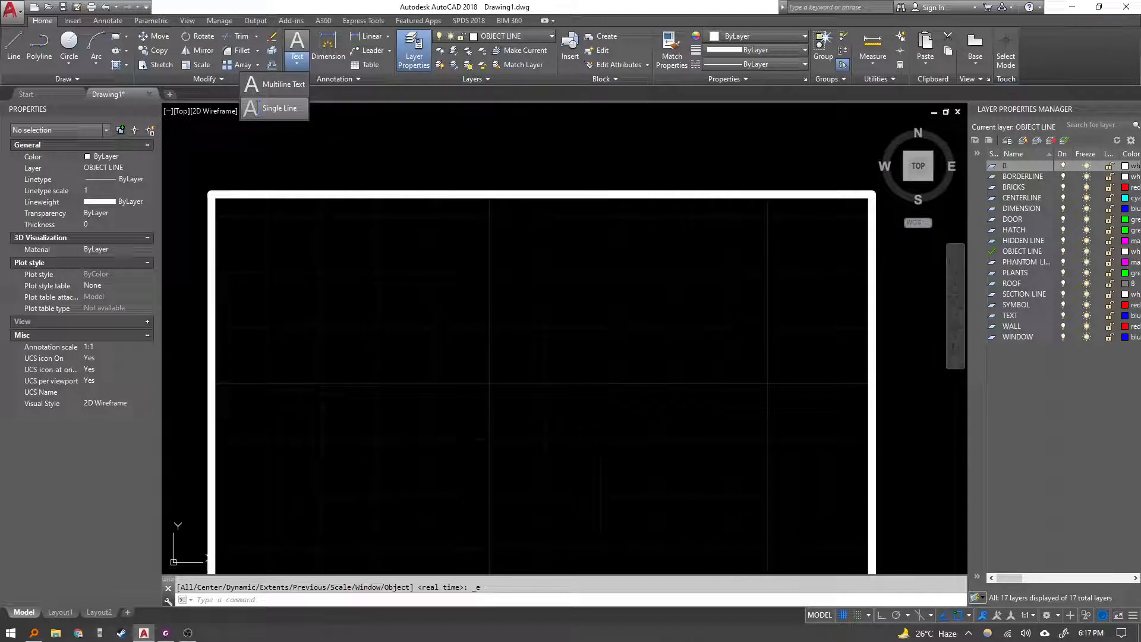
{"action": "left_click", "coordinate": [253, 108]}
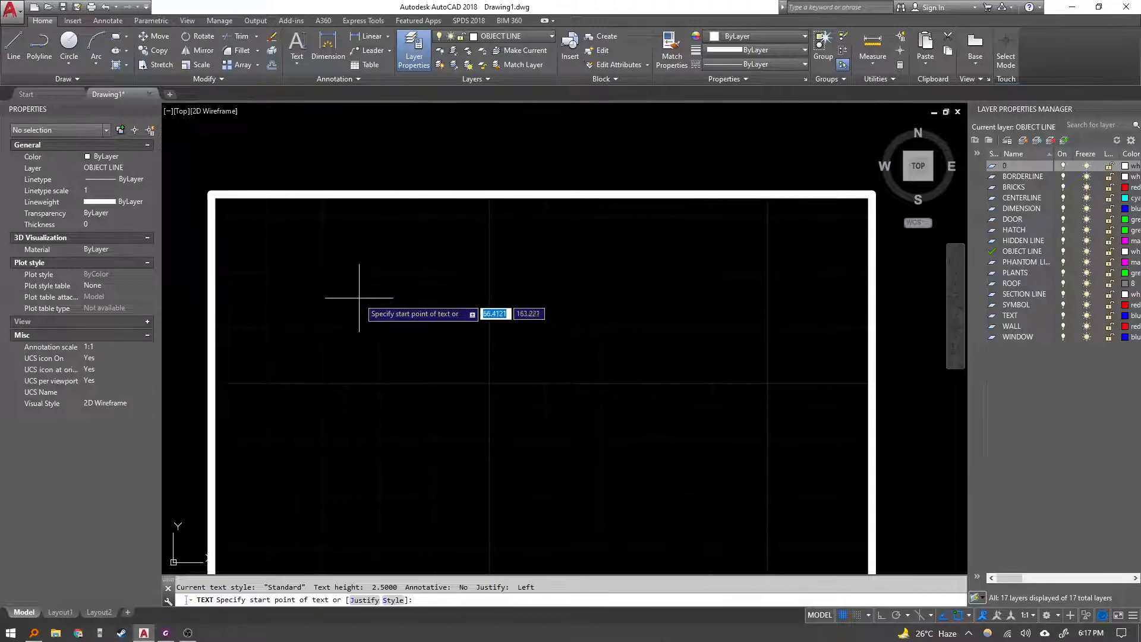
{"action": "key", "text": "Escape"}
{"action": "mouse_move", "coordinate": [302, 315]}
{"action": "middle_mouse_down"}
{"action": "mouse_move", "coordinate": [339, 273]}
{"action": "mouse_move", "coordinate": [332, 307]}
{"action": "middle_mouse_up"}
{"action": "type", "text": "dt"}
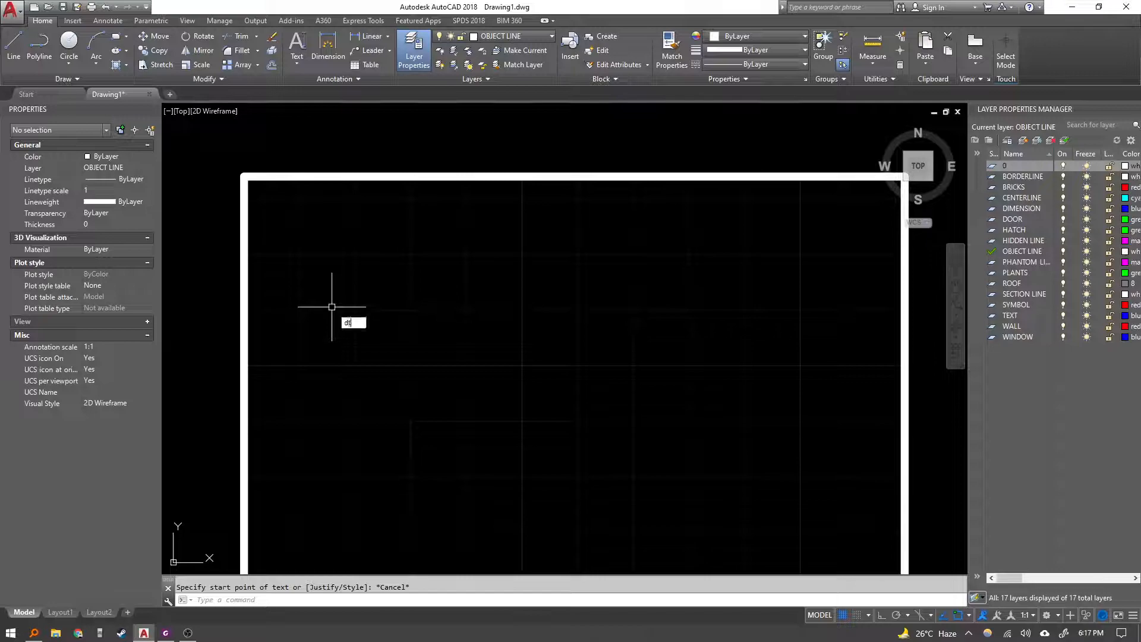
{"action": "key", "text": "Return"}
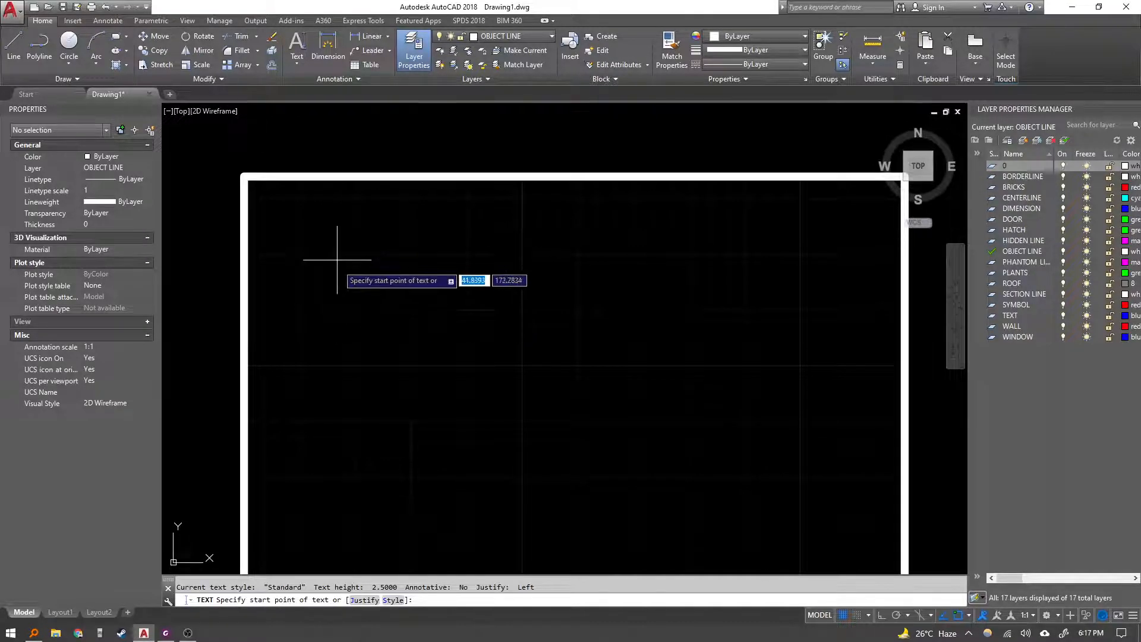
Review the TEXT command prompt sequence in the lesson PDF, then return to the drawing.
{"action": "key", "text": "alt+Tab"}
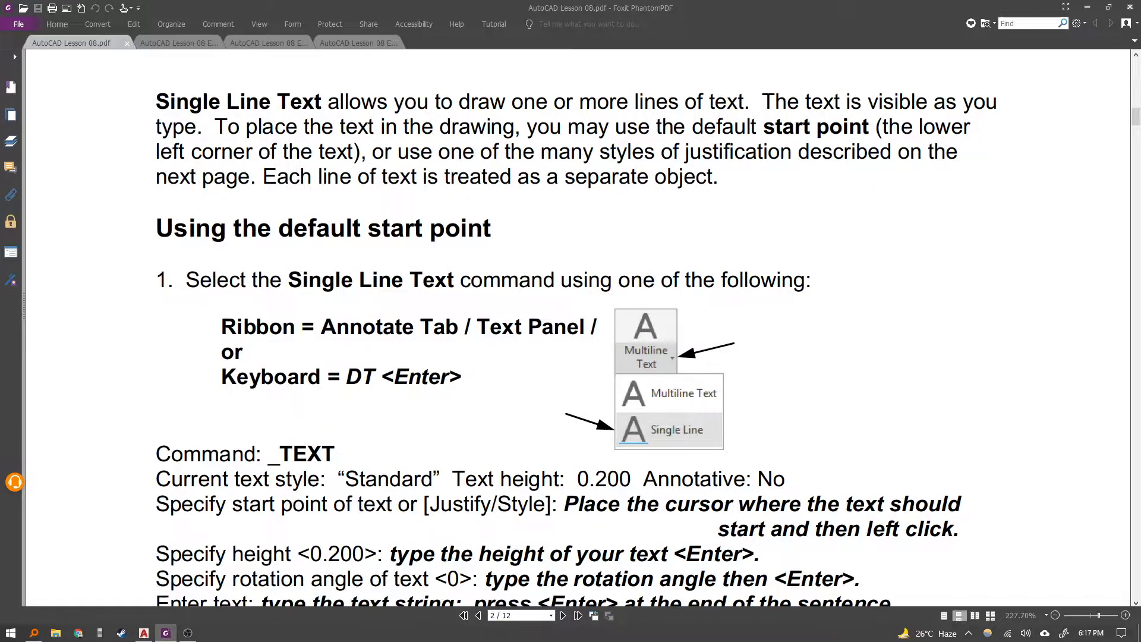
{"action": "scroll", "coordinate": [571, 327], "scroll_direction": "down", "scroll_amount": 1}
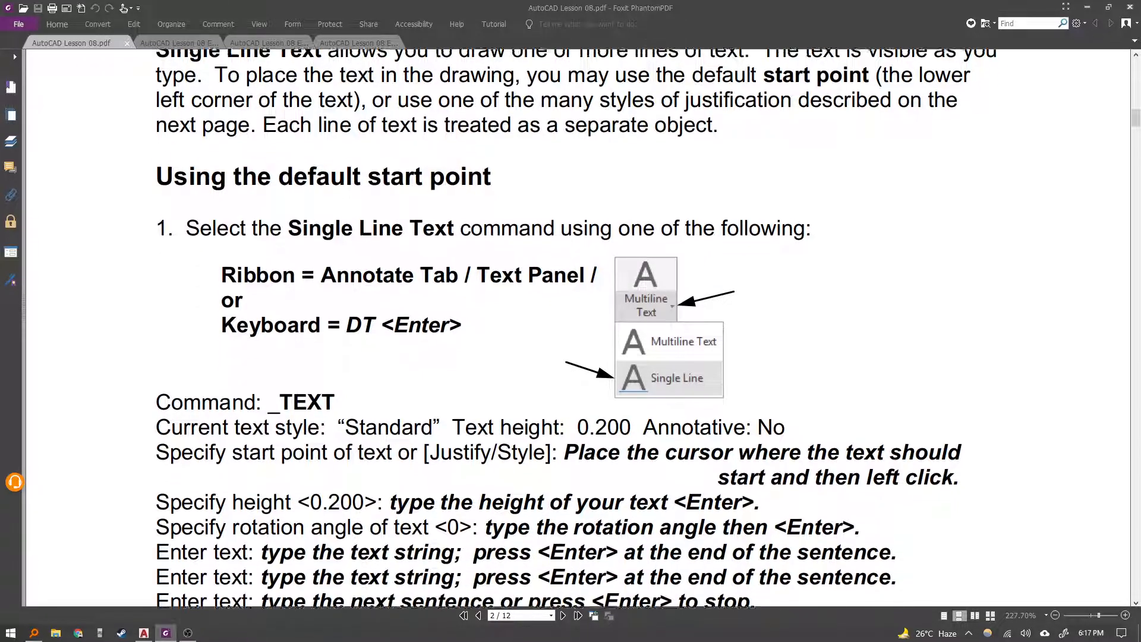
{"action": "scroll", "coordinate": [570, 327], "scroll_direction": "down", "scroll_amount": 1}
{"action": "scroll", "coordinate": [571, 327], "scroll_direction": "down", "scroll_amount": 1}
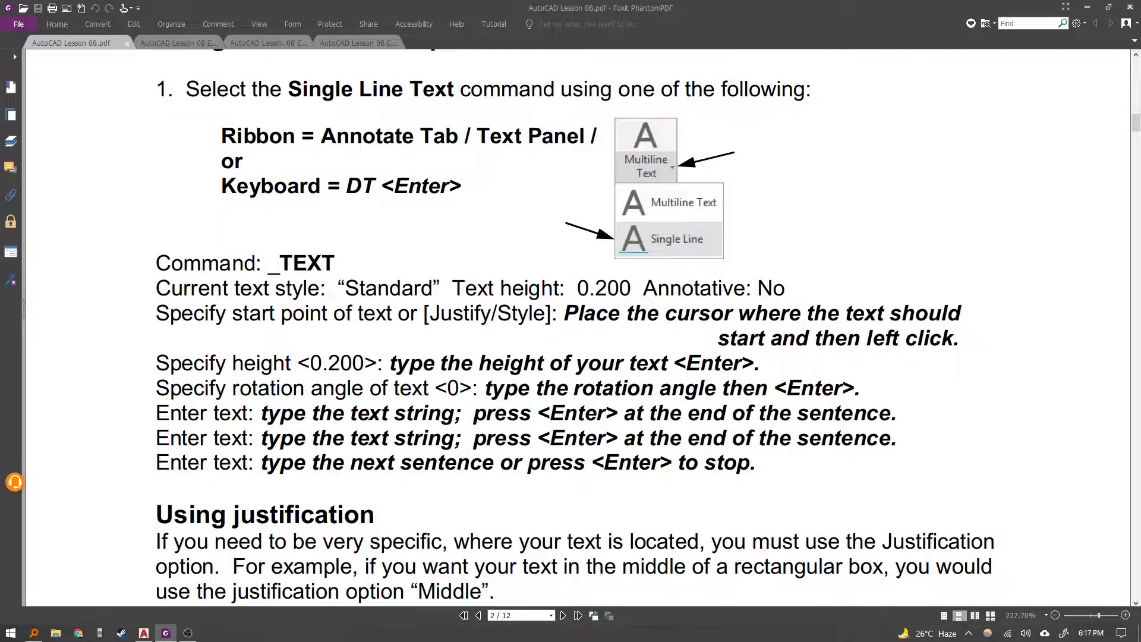
{"action": "scroll", "coordinate": [571, 327], "scroll_direction": "up", "scroll_amount": 1}
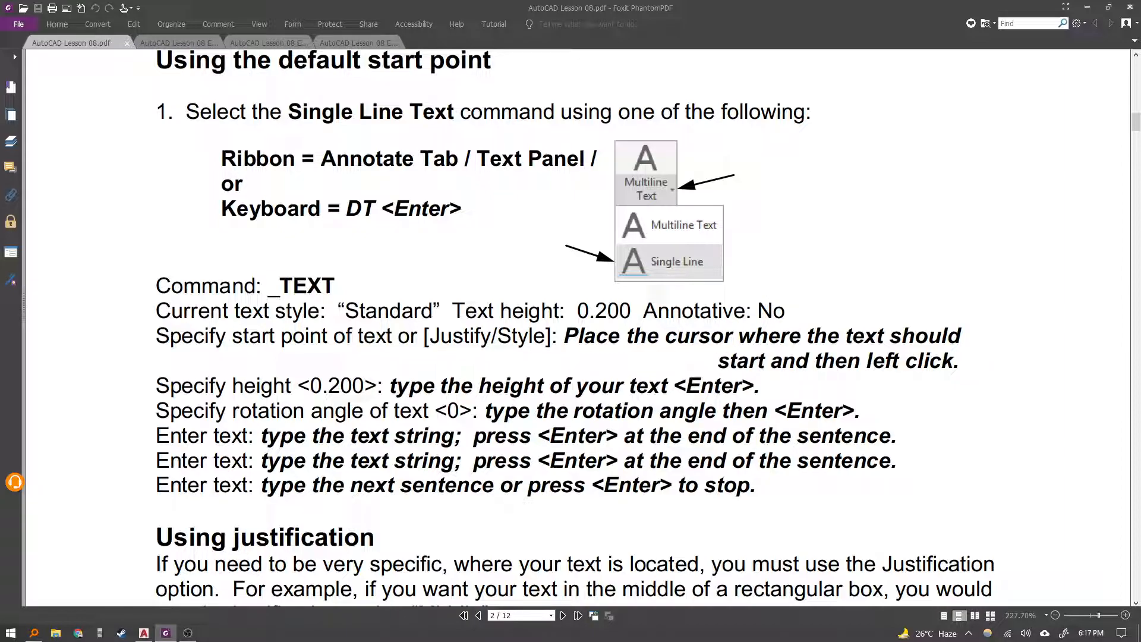
{"action": "left_click_drag", "start_coordinate": [157, 311], "coordinate": [751, 487]}
{"action": "left_click", "coordinate": [761, 495]}
{"action": "key", "text": "alt+Tab"}
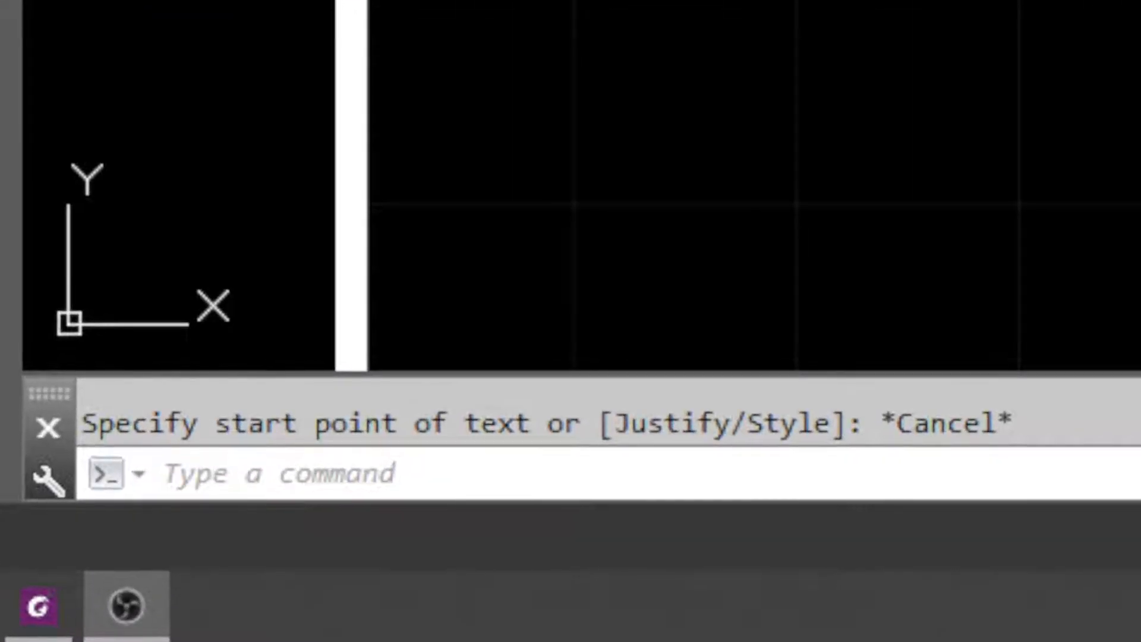
{"action": "middle_click_drag", "start_coordinate": [660, 20], "coordinate": [632, 2]}
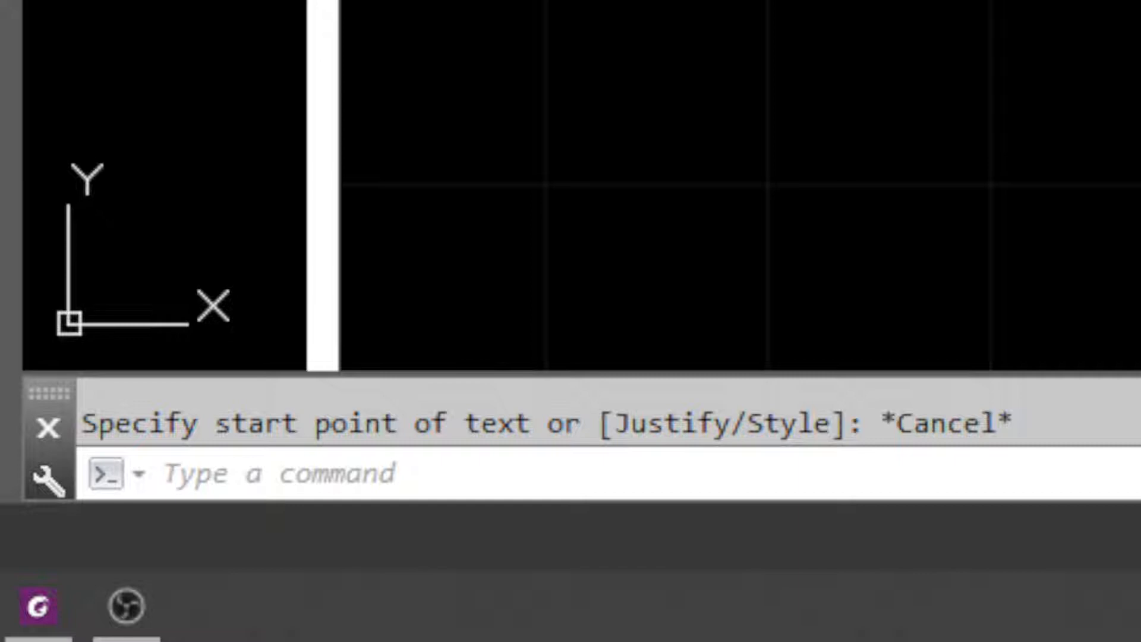
{"action": "key", "text": "Escape"}
{"action": "type", "text": "DT"}
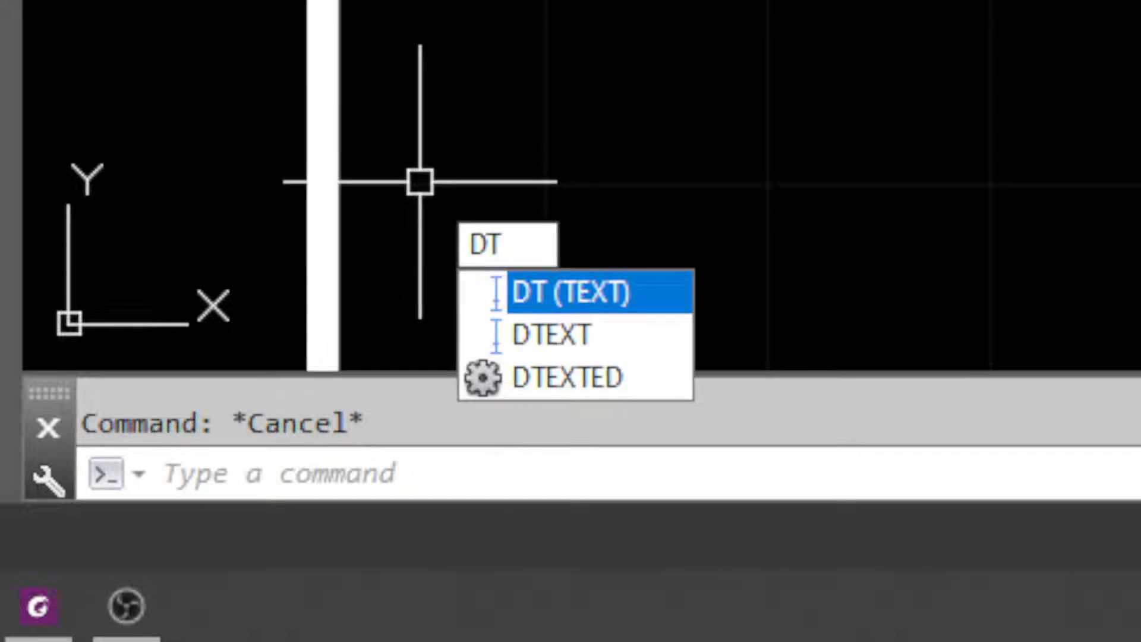
{"action": "key", "text": "Return"}
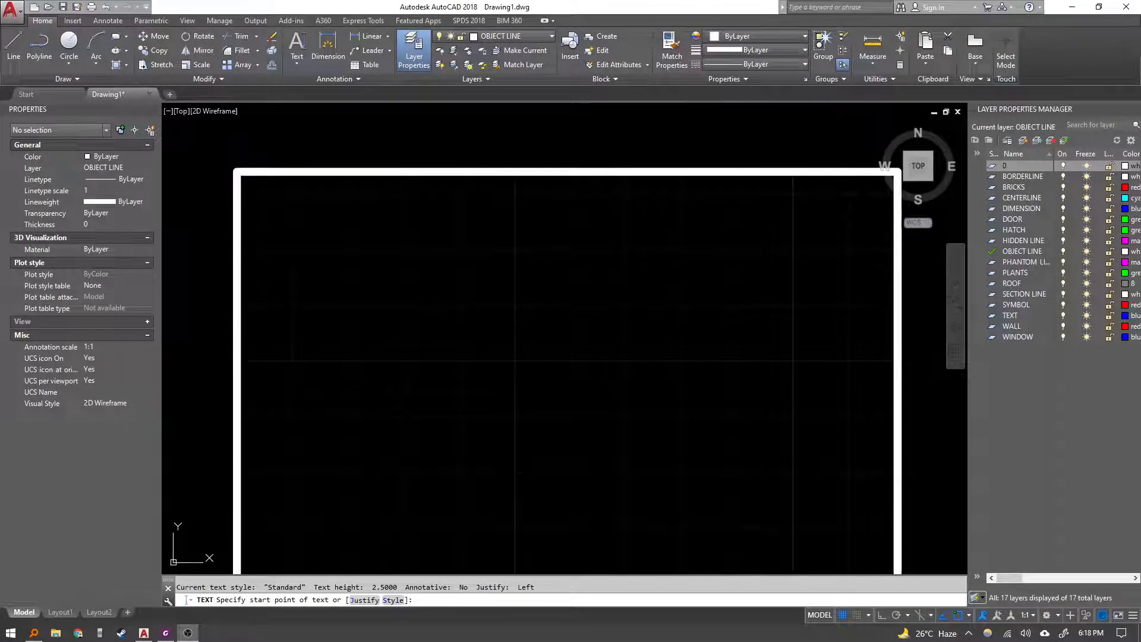
{"action": "left_click", "coordinate": [317, 300]}
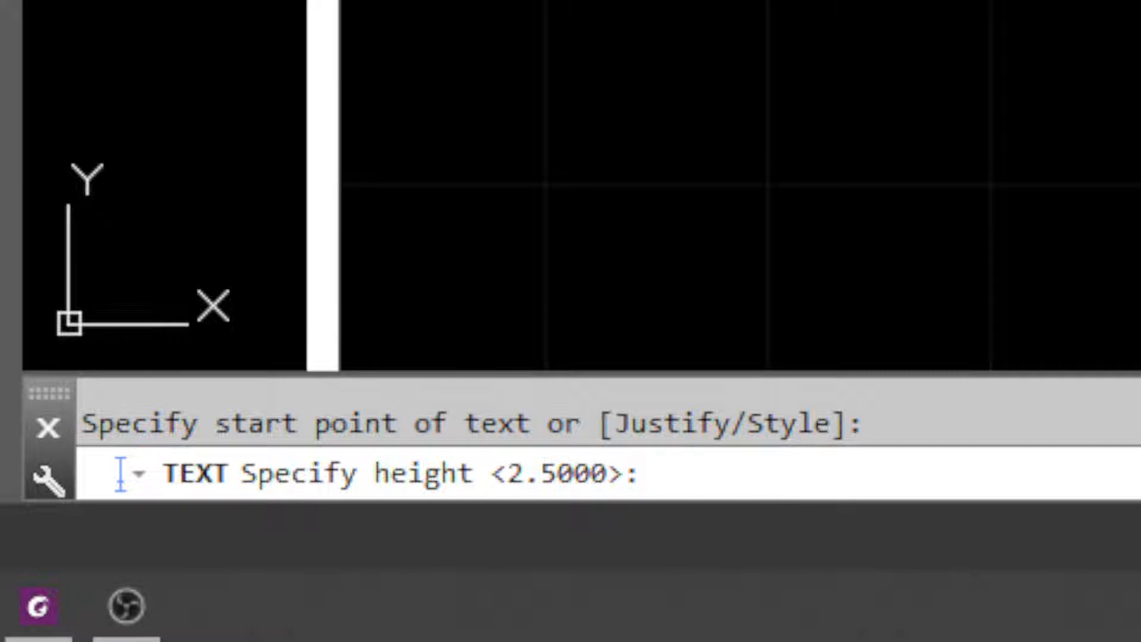
{"action": "key", "text": "Escape"}
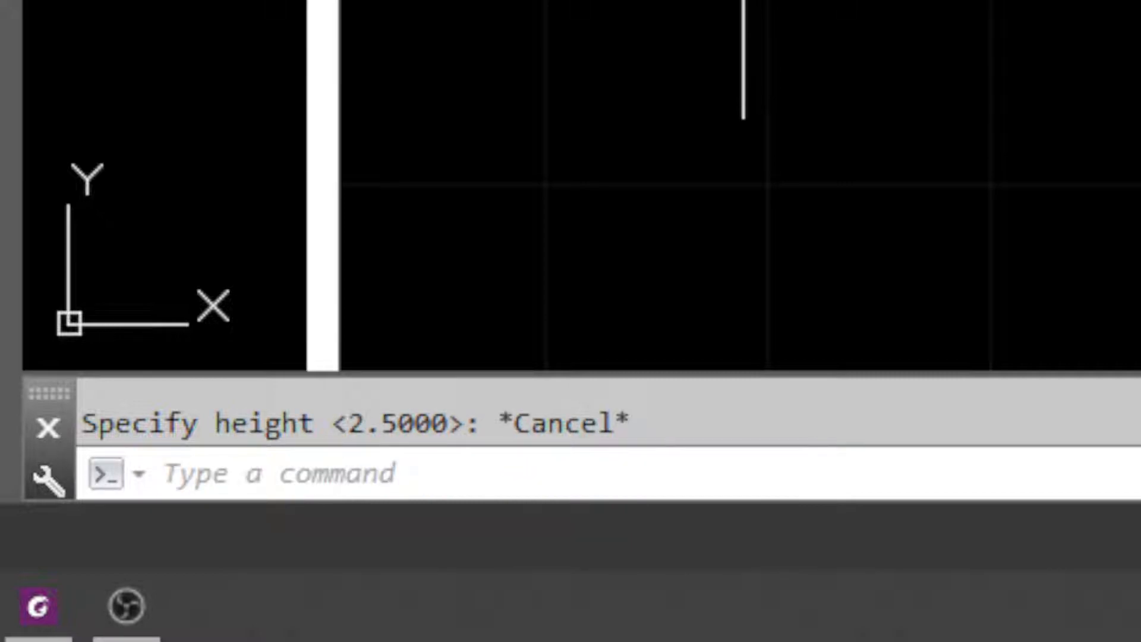
Start single line text with DT at a point near the upper left of the drawing, height 0.2 and rotation 0.
{"action": "middle_click_drag", "start_coordinate": [521, 0], "coordinate": [513, 0]}
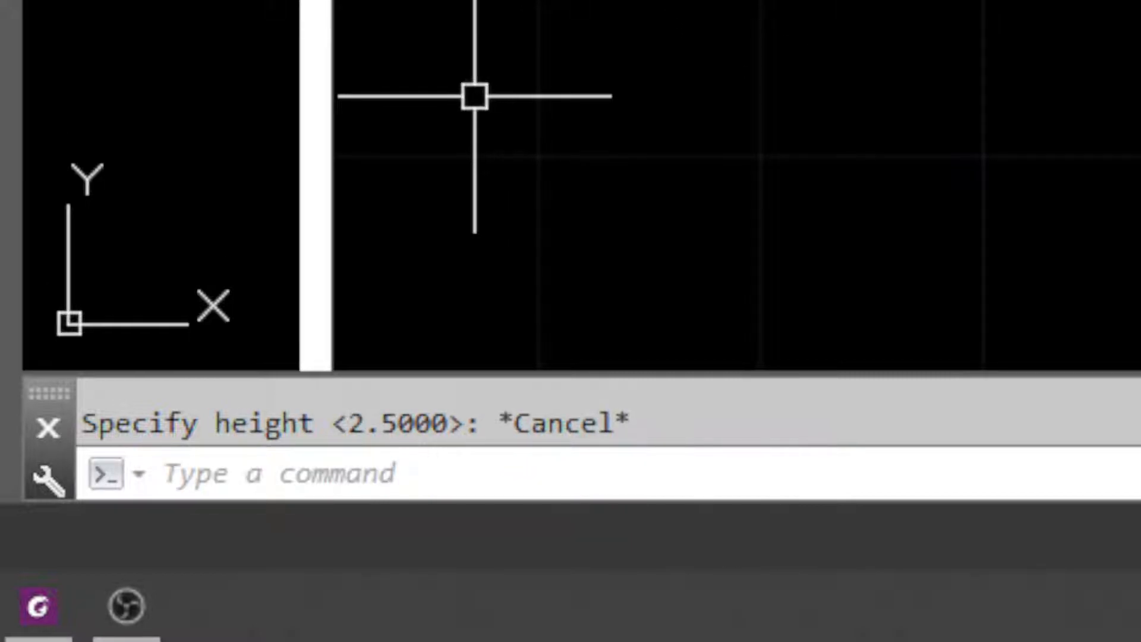
{"action": "type", "text": "dt"}
{"action": "key", "text": "Return"}
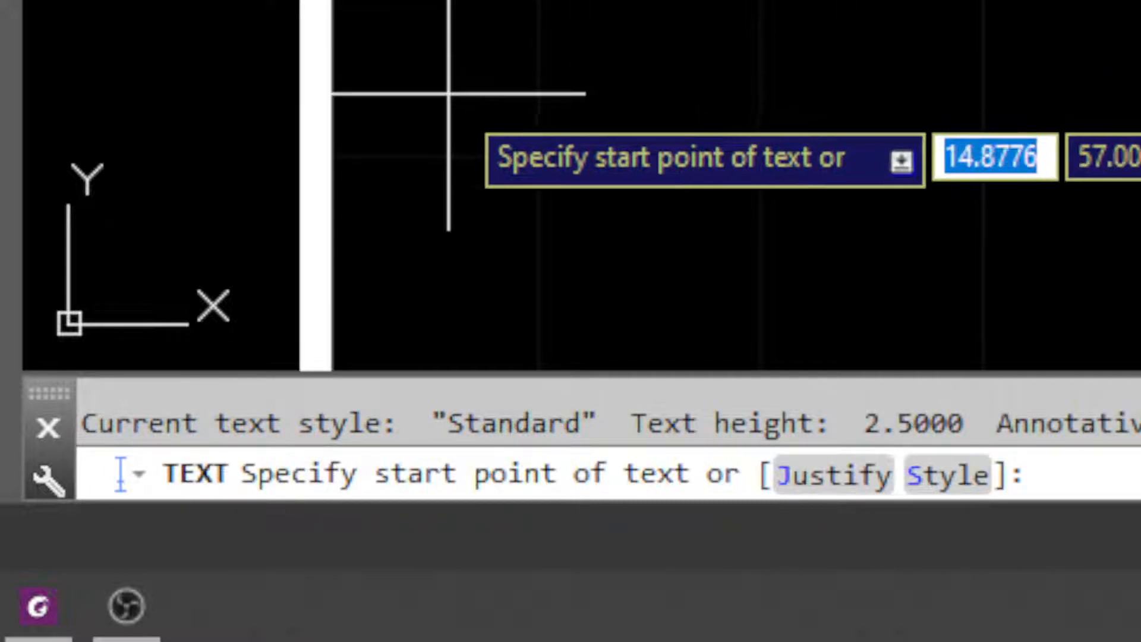
{"action": "left_click", "coordinate": [448, 149]}
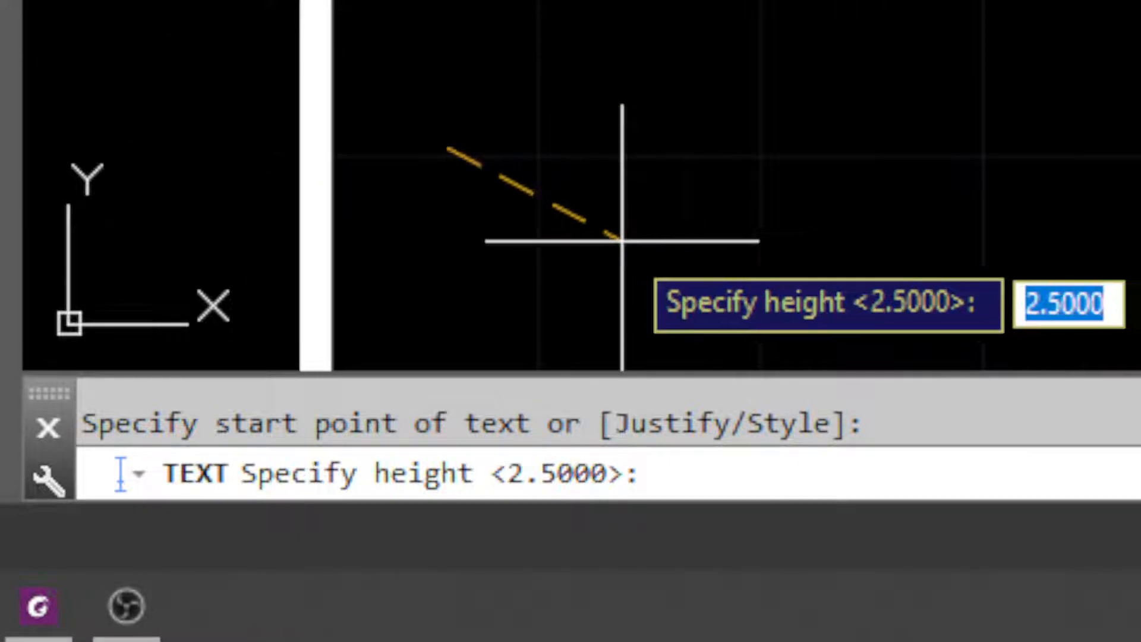
{"action": "type", "text": ".2"}
{"action": "key", "text": "Return"}
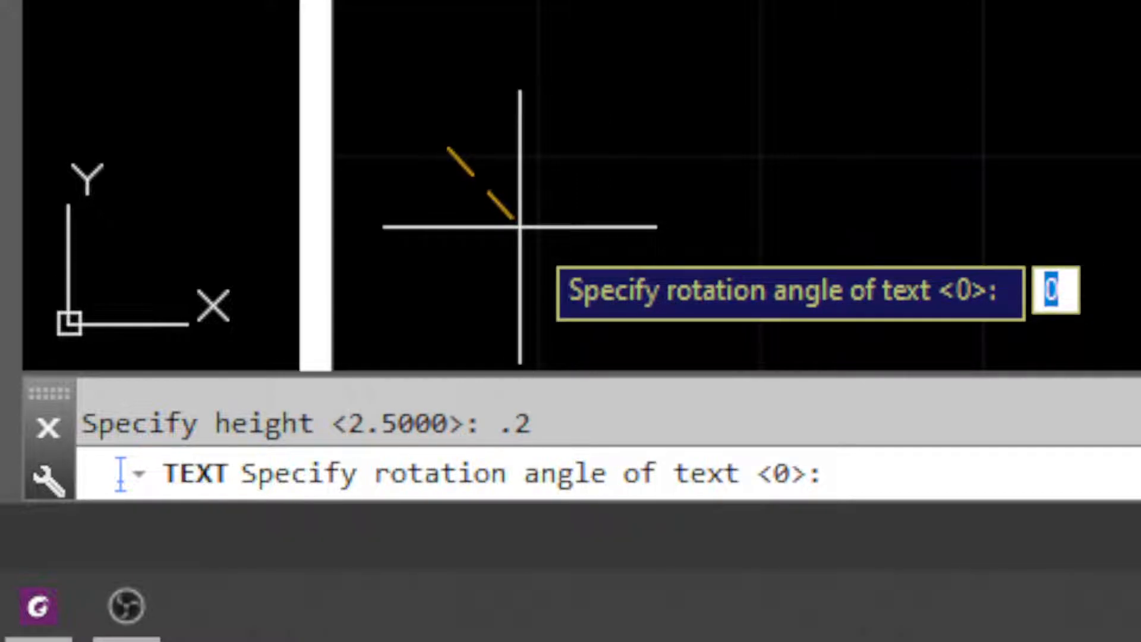
{"action": "type", "text": "0"}
{"action": "key", "text": "Return"}
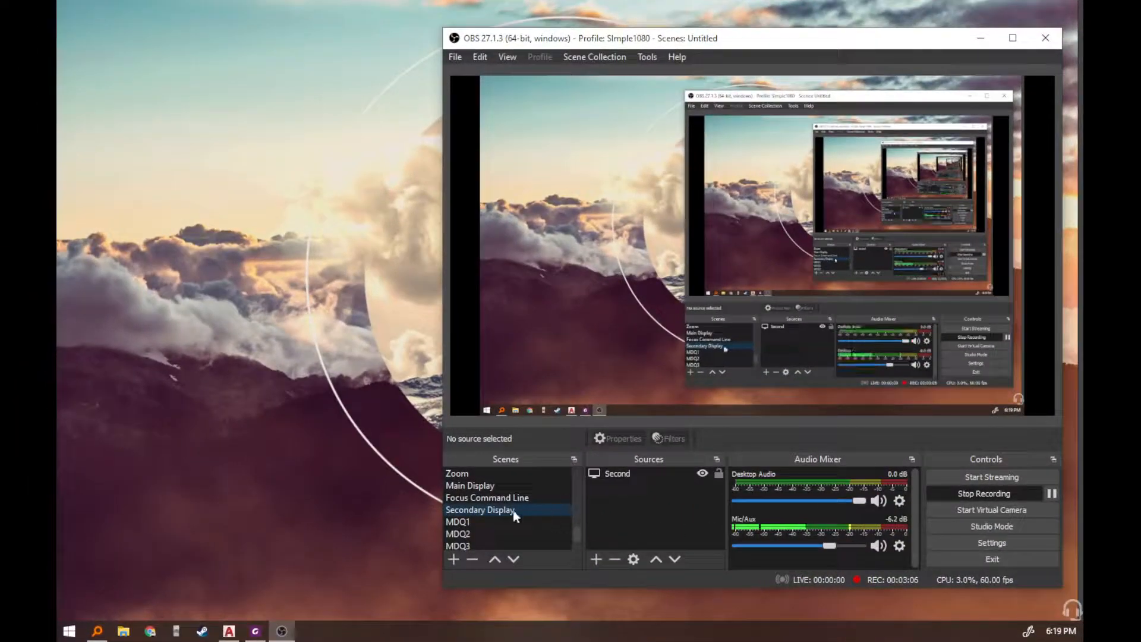
Enter the lines "The Quick Brown Fox", "Jumped over" and "the lazy dog", then end the text command.
{"action": "left_click", "coordinate": [512, 497]}
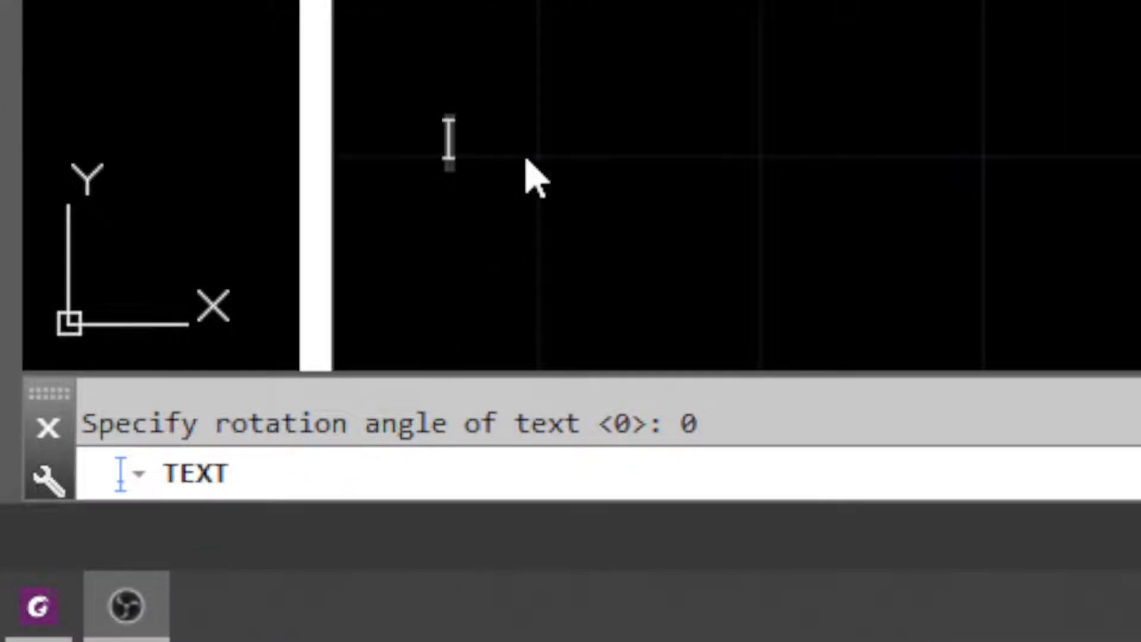
{"action": "type", "text": "The Quick "}
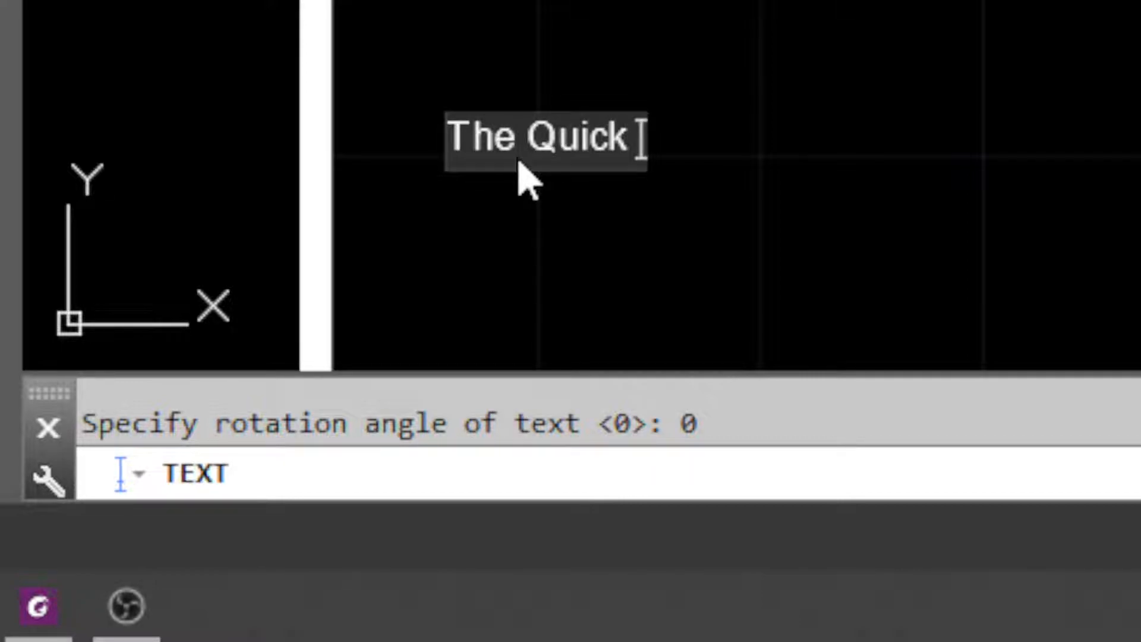
{"action": "type", "text": "Brown "}
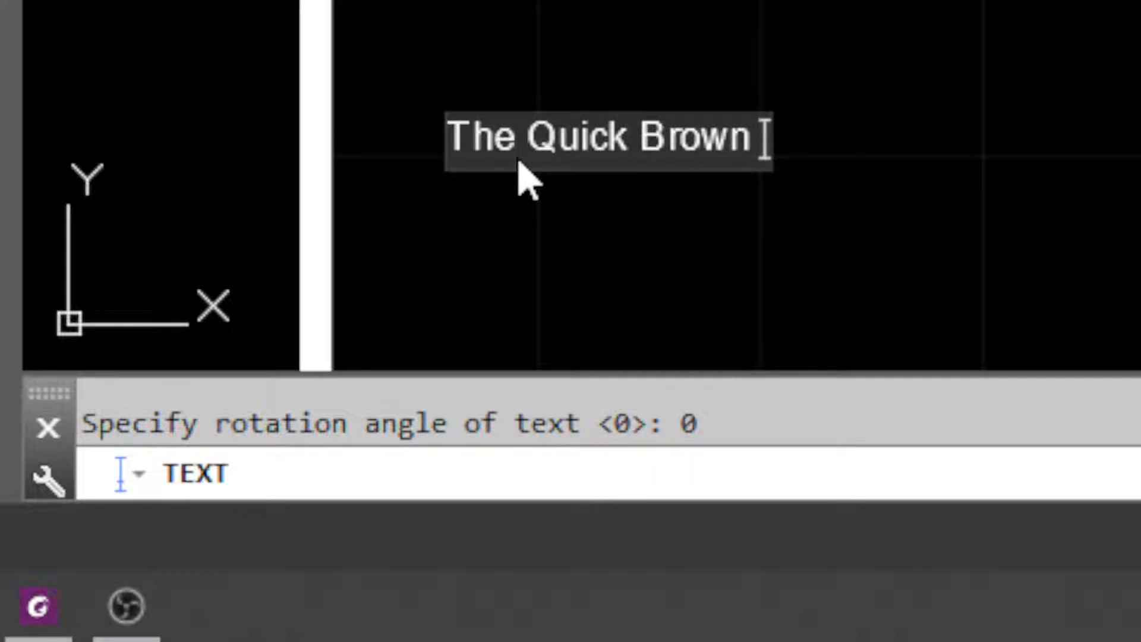
{"action": "type", "text": "Fox"}
{"action": "key", "text": "Return"}
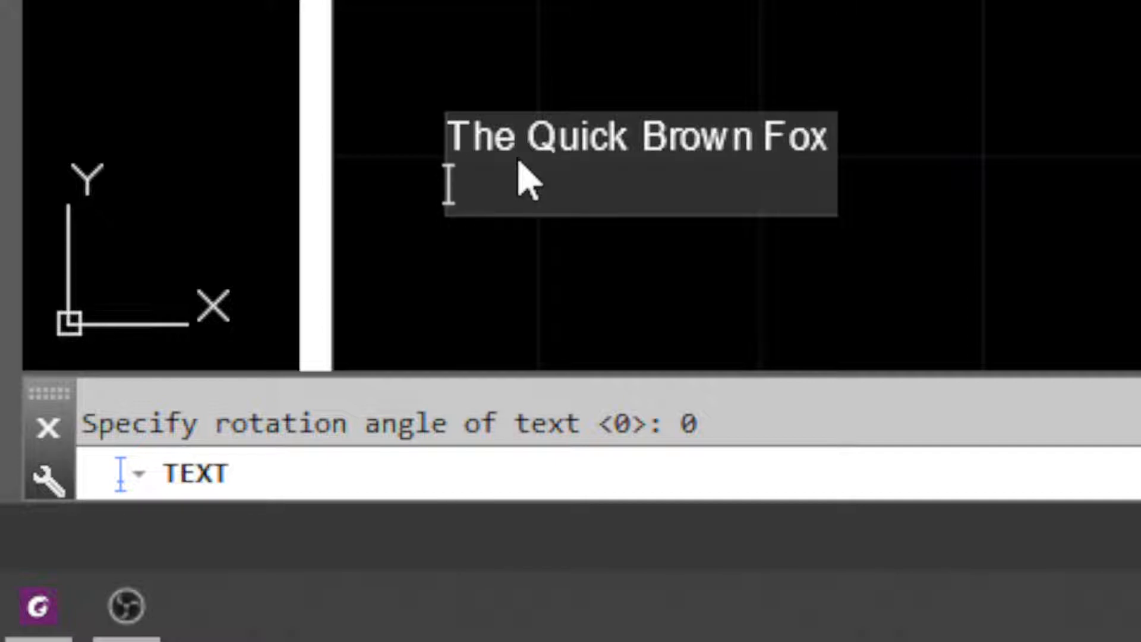
{"action": "type", "text": "Ju"}
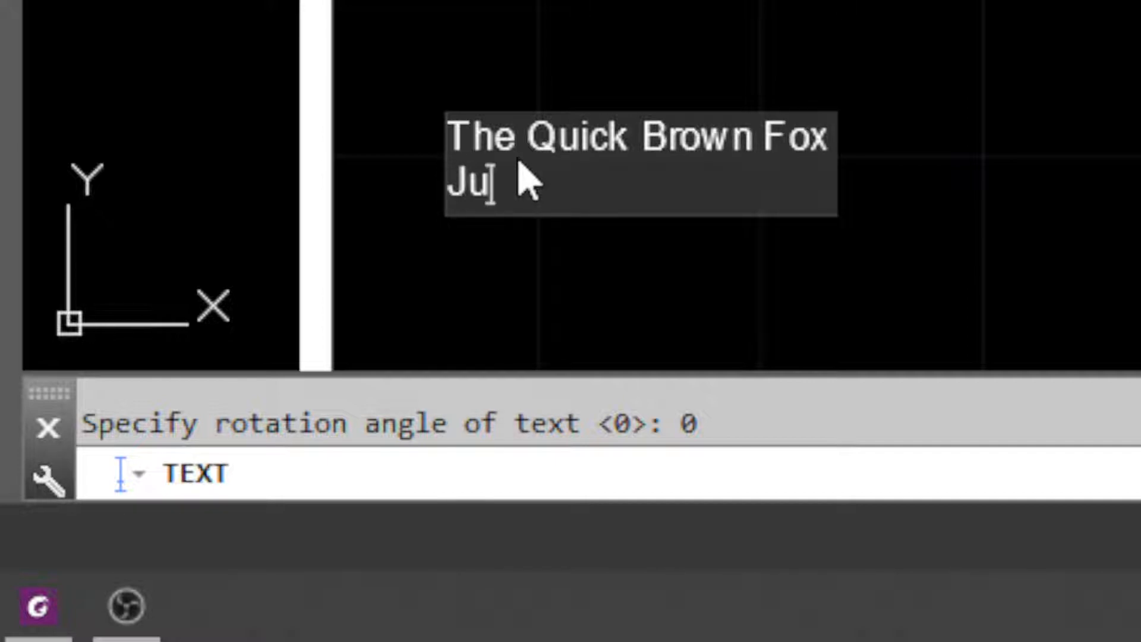
{"action": "type", "text": "mped over"}
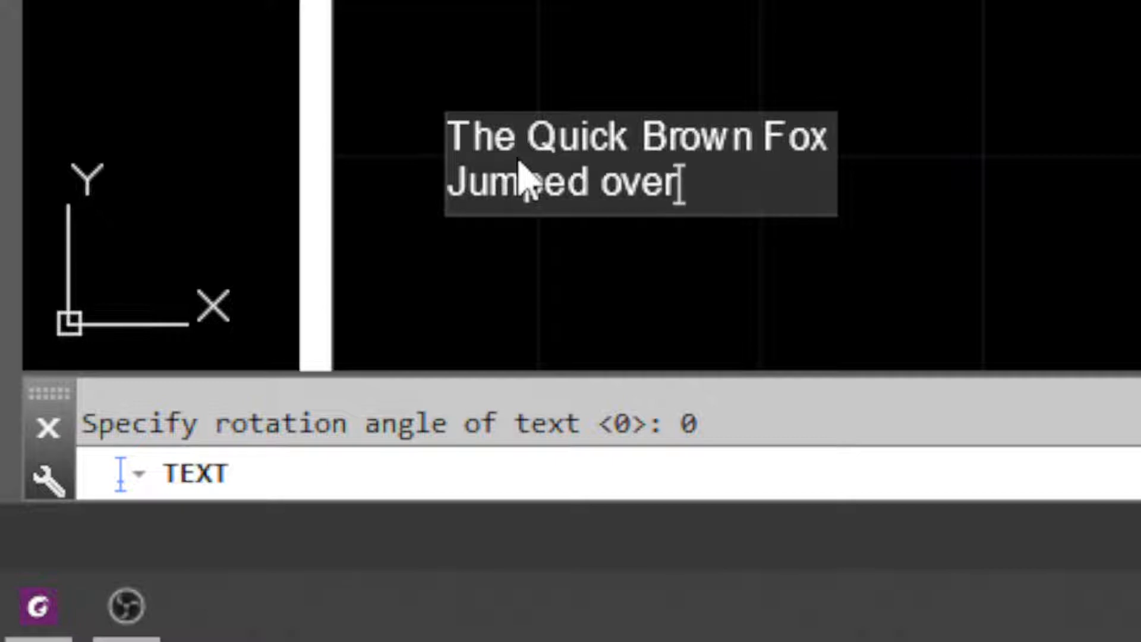
{"action": "key", "text": "Return"}
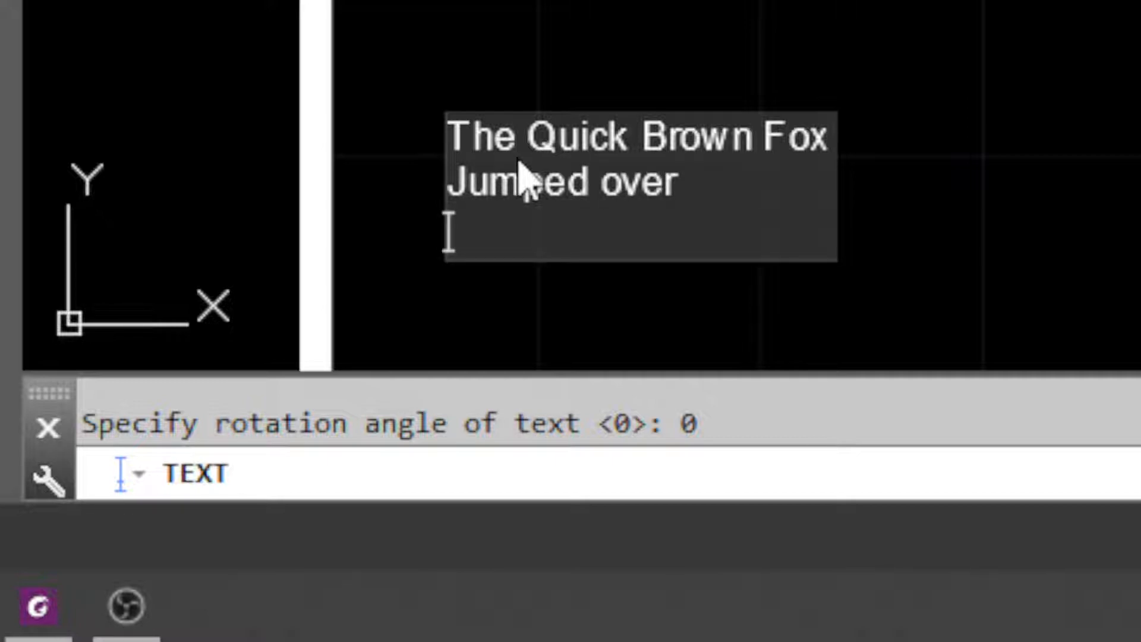
{"action": "type", "text": "the lazy dog/"}
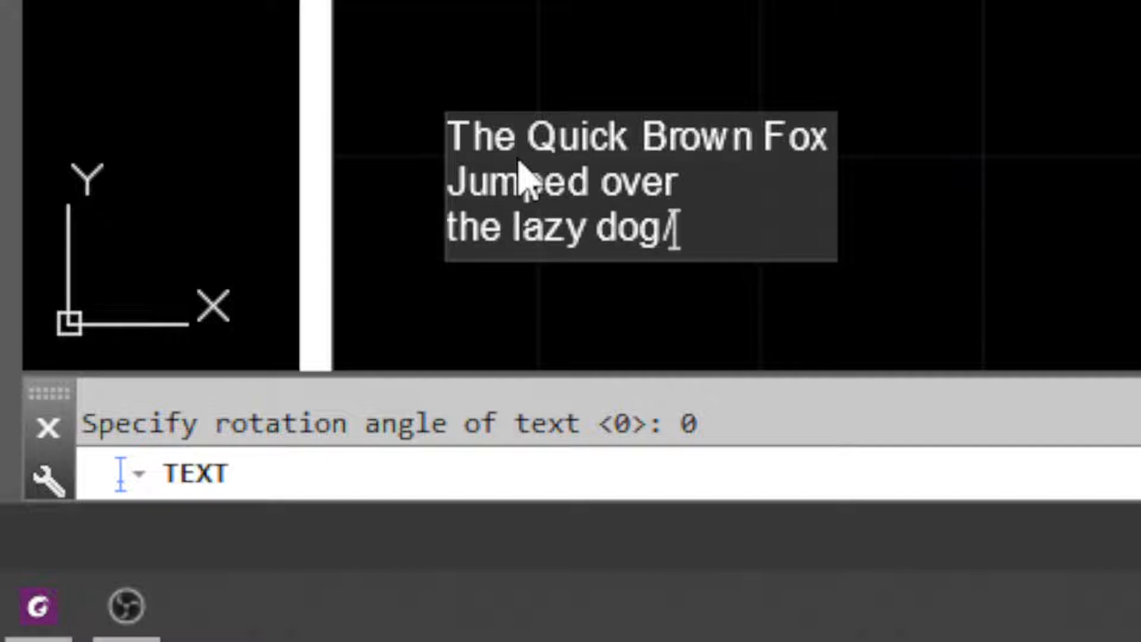
{"action": "key", "text": "Return"}
{"action": "key", "text": "BackSpace"}
{"action": "key", "text": "Escape"}
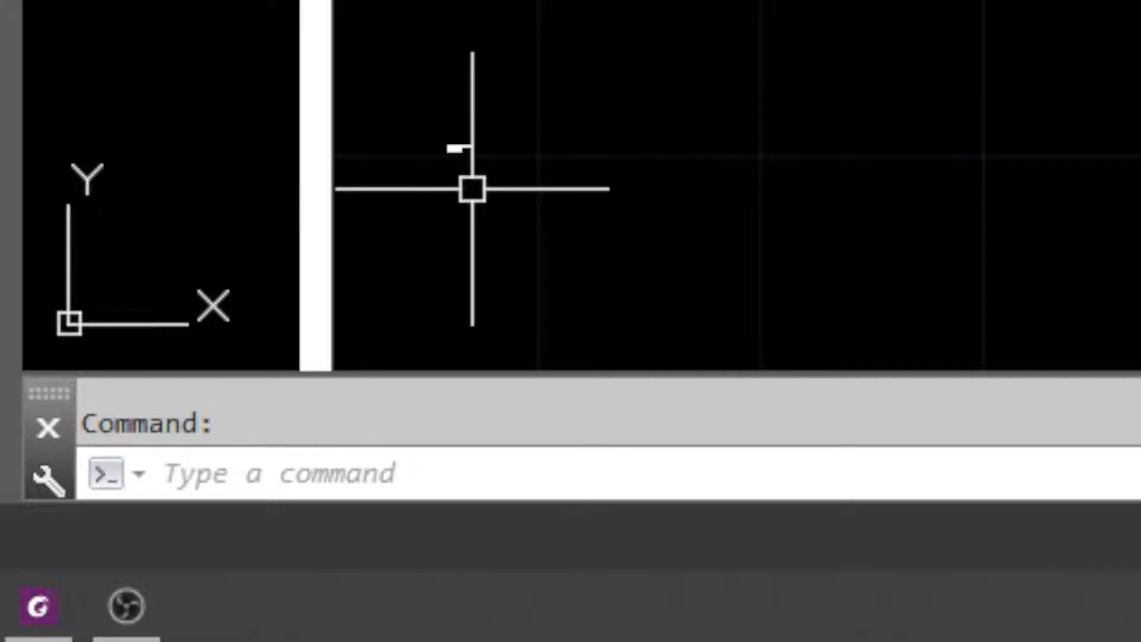
Select the three text lines to examine their properties, then clear the selection.
{"action": "scroll", "coordinate": [461, 181], "scroll_direction": "up", "scroll_amount": 6}
{"action": "scroll", "coordinate": [473, 122], "scroll_direction": "up", "scroll_amount": 2}
{"action": "middle_click_drag", "start_coordinate": [472, 122], "coordinate": [408, 0]}
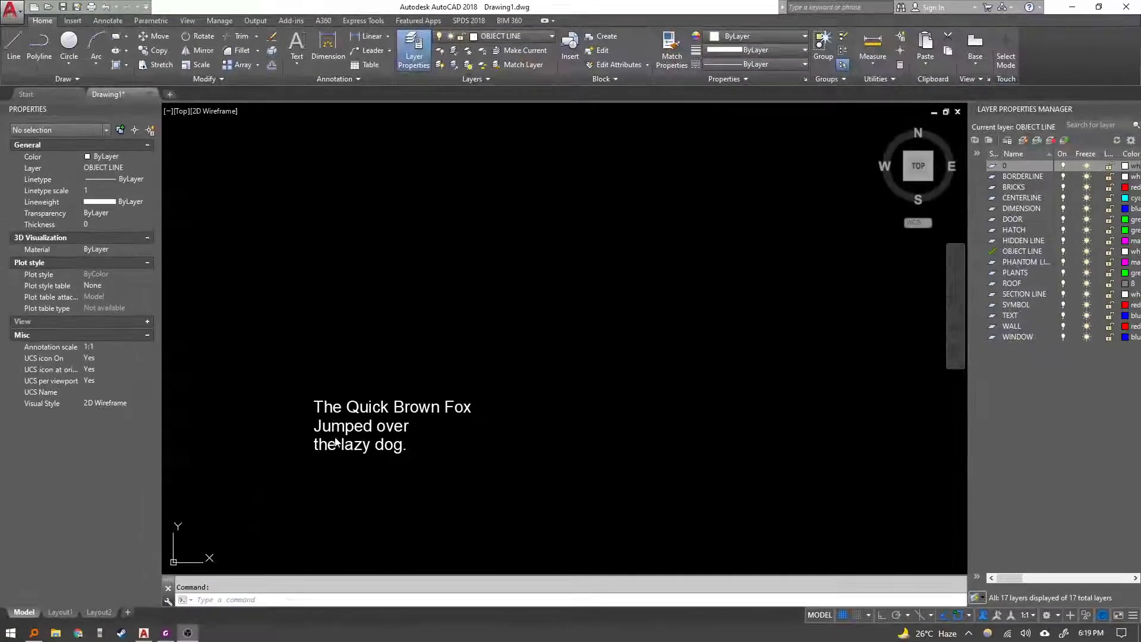
{"action": "scroll", "coordinate": [369, 446], "scroll_direction": "up", "scroll_amount": 8}
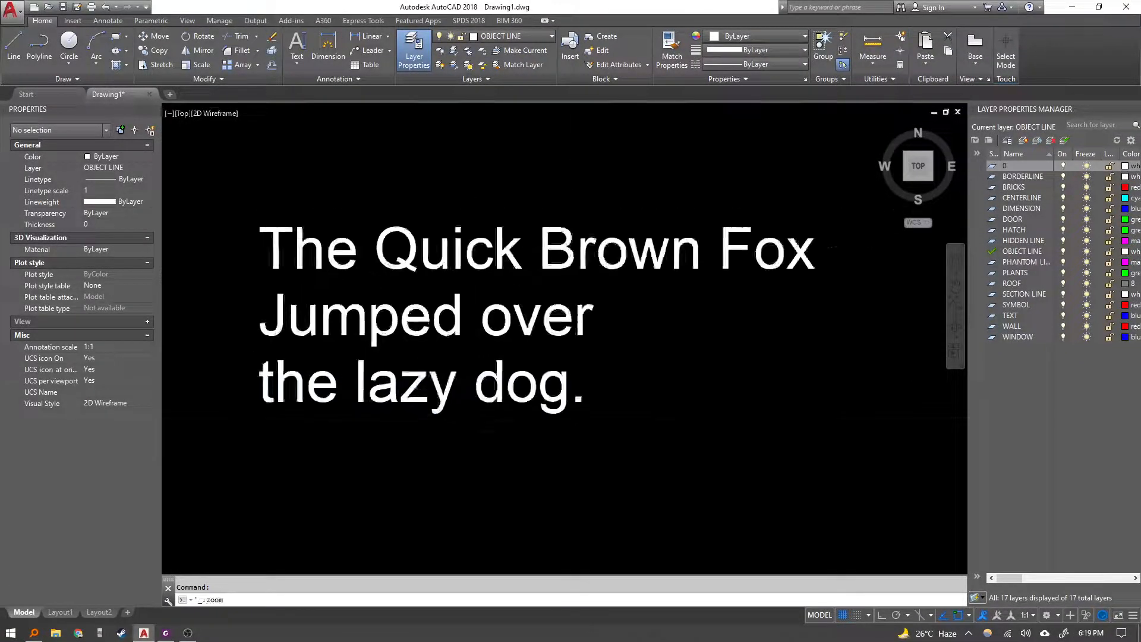
{"action": "scroll", "coordinate": [276, 463], "scroll_direction": "down", "scroll_amount": 5}
{"action": "scroll", "coordinate": [261, 363], "scroll_direction": "up", "scroll_amount": 4}
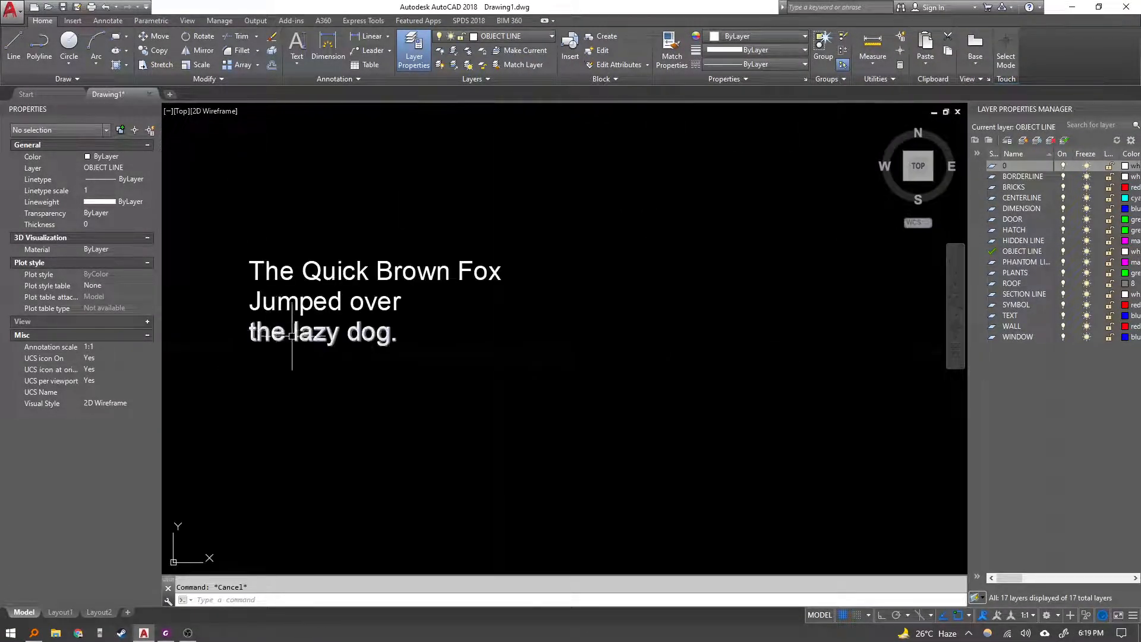
{"action": "left_click", "coordinate": [384, 410]}
{"action": "left_click", "coordinate": [303, 257]}
{"action": "scroll", "coordinate": [249, 283], "scroll_direction": "up", "scroll_amount": 4}
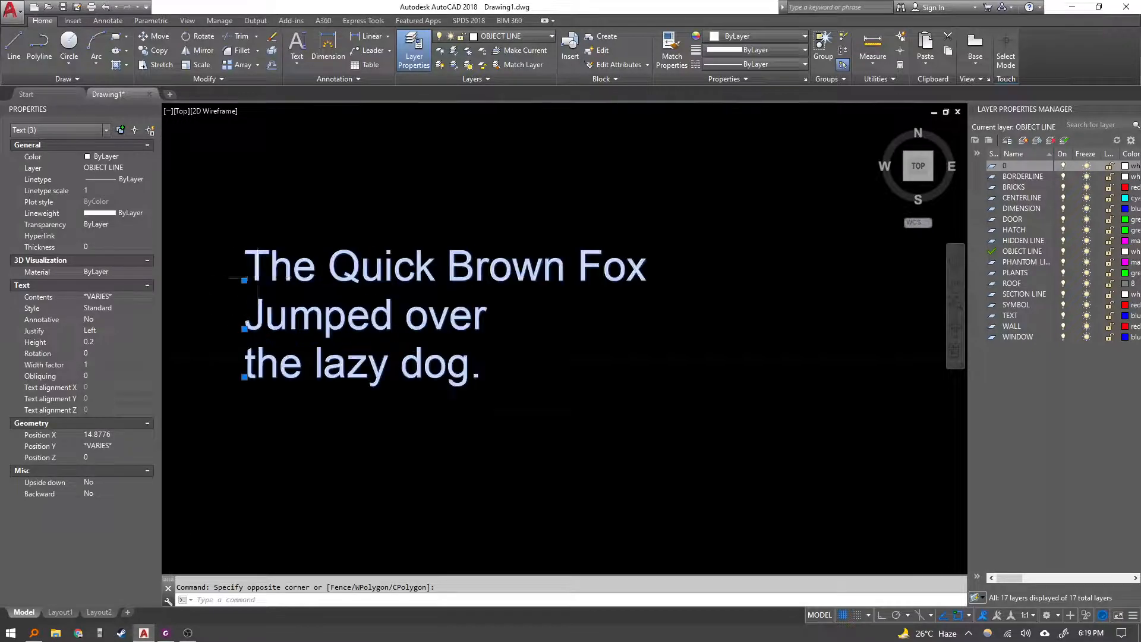
{"action": "key", "text": "Escape"}
Draw a short slanted line above the text.
{"action": "middle_click_drag", "start_coordinate": [252, 230], "coordinate": [248, 287]}
{"action": "type", "text": "l"}
{"action": "key", "text": "space"}
{"action": "left_click", "coordinate": [244, 218]}
{"action": "left_click", "coordinate": [423, 178]}
{"action": "key", "text": "Escape"}
{"action": "left_click", "coordinate": [402, 211]}
{"action": "left_click", "coordinate": [355, 161]}
{"action": "left_click", "coordinate": [334, 196]}
{"action": "left_click", "coordinate": [401, 223]}
{"action": "key", "text": "Escape"}
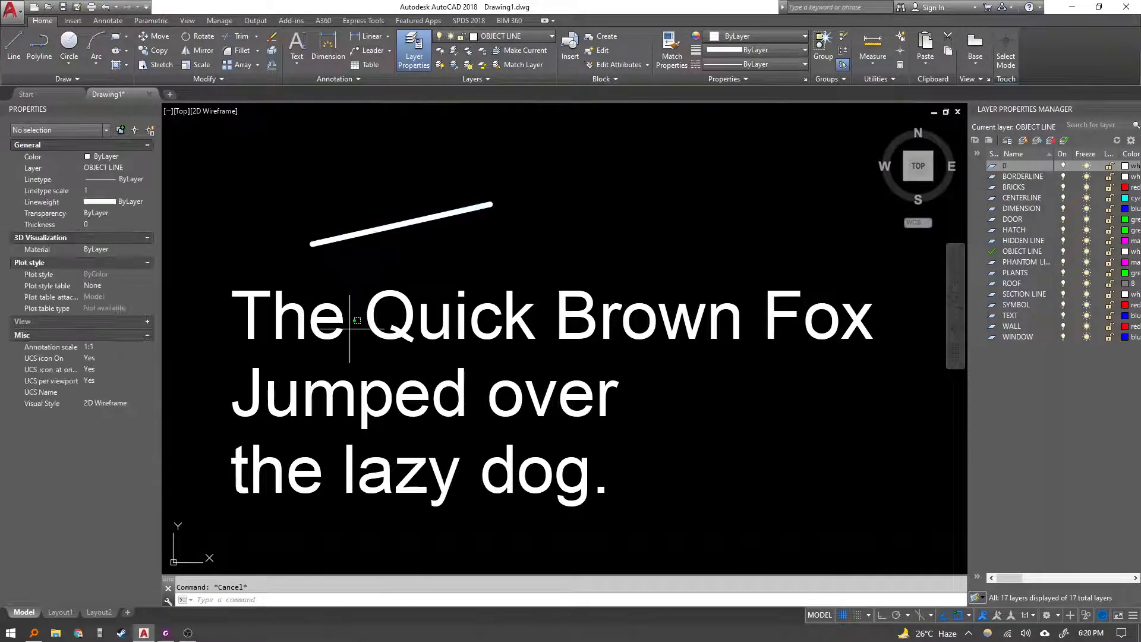
{"action": "left_click", "coordinate": [350, 329]}
{"action": "left_click", "coordinate": [231, 339]}
{"action": "scroll", "coordinate": [325, 347], "scroll_direction": "down", "scroll_amount": 5}
{"action": "scroll", "coordinate": [297, 333], "scroll_direction": "up", "scroll_amount": 2}
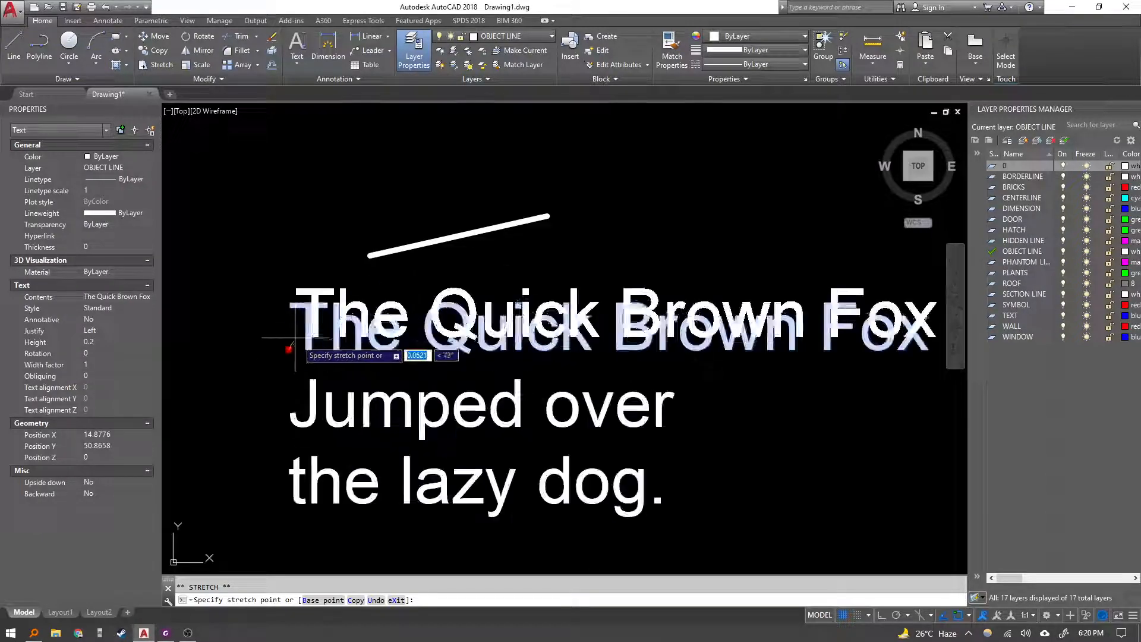
{"action": "scroll", "coordinate": [290, 348], "scroll_direction": "up", "scroll_amount": 2}
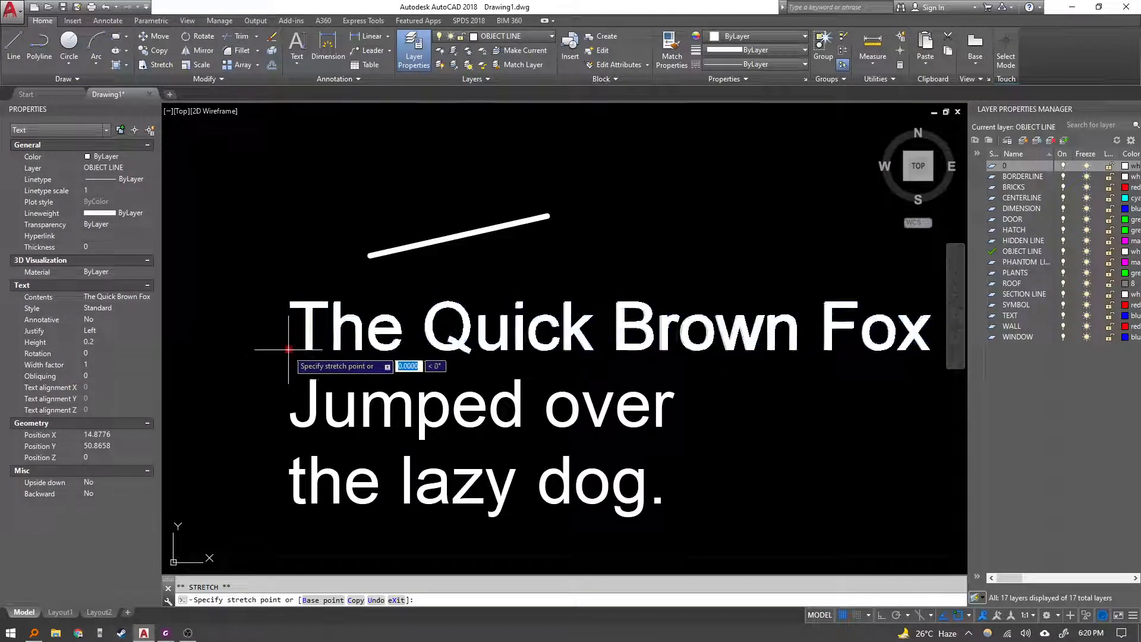
{"action": "key", "text": "Escape"}
{"action": "middle_click_drag", "start_coordinate": [395, 354], "coordinate": [317, 346]}
{"action": "key", "text": "Escape"}
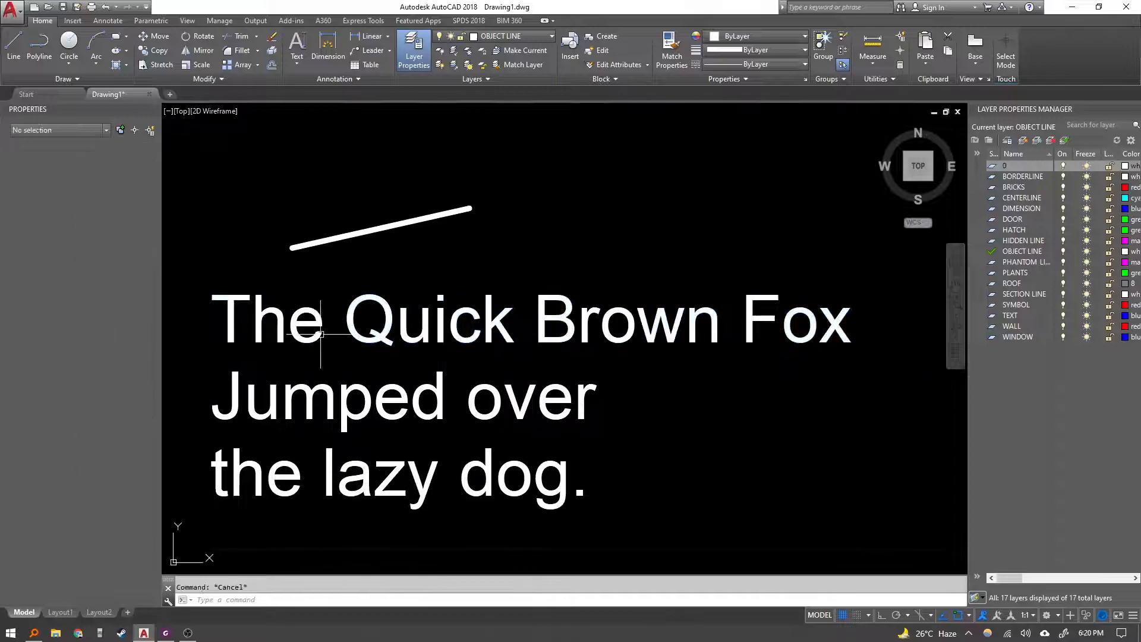
Open the Text options to show the Single Line command.
{"action": "left_click", "coordinate": [301, 66]}
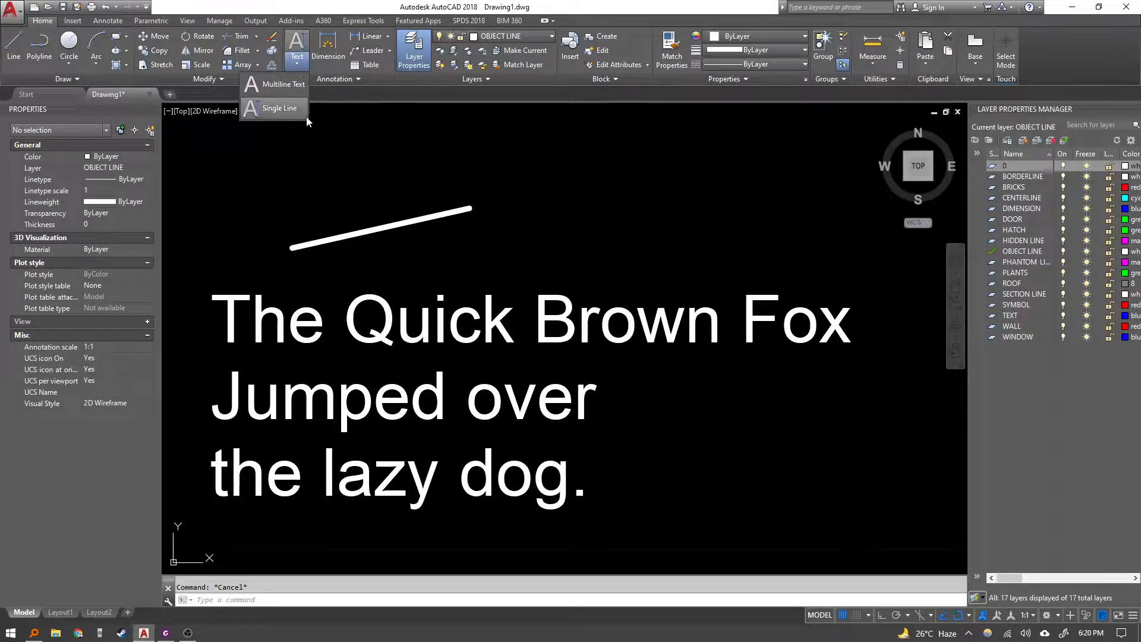
{"action": "left_click", "coordinate": [667, 512]}
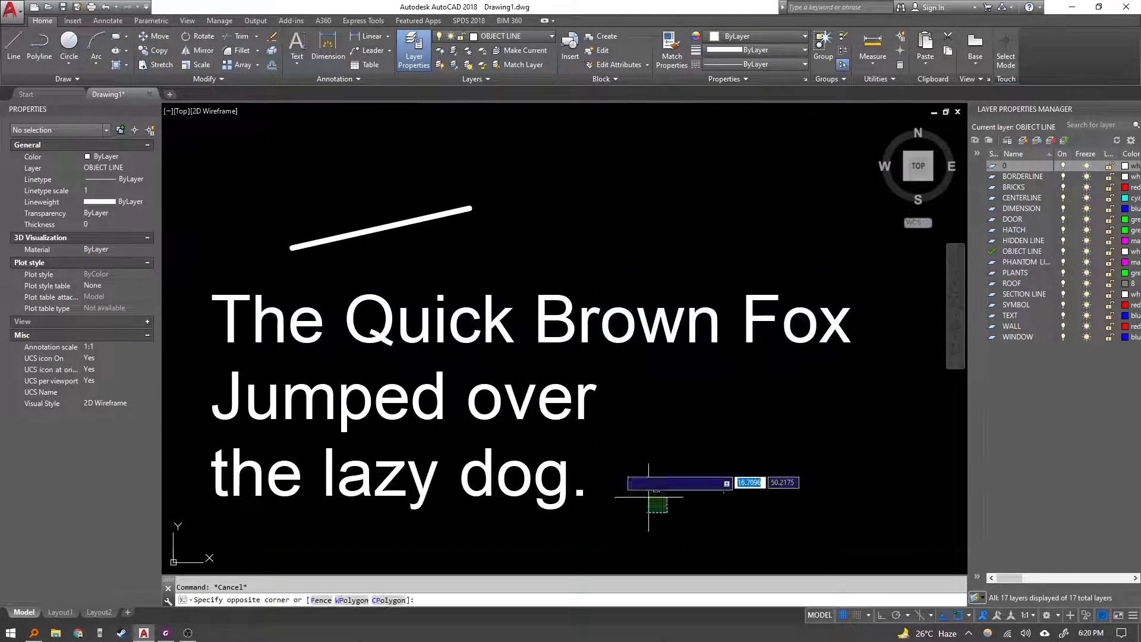
{"action": "left_click", "coordinate": [538, 312]}
{"action": "key", "text": "Escape"}
Move the "Jumped over" line to the right using its grip.
{"action": "left_click", "coordinate": [245, 433]}
{"action": "left_click", "coordinate": [196, 326]}
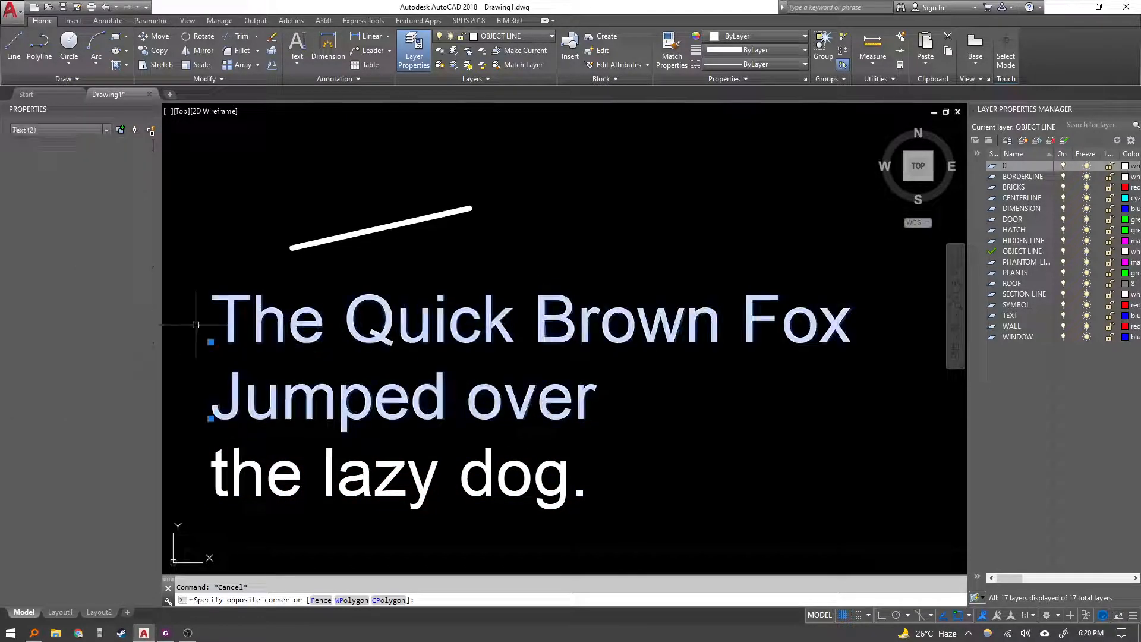
{"action": "left_click", "coordinate": [210, 418]}
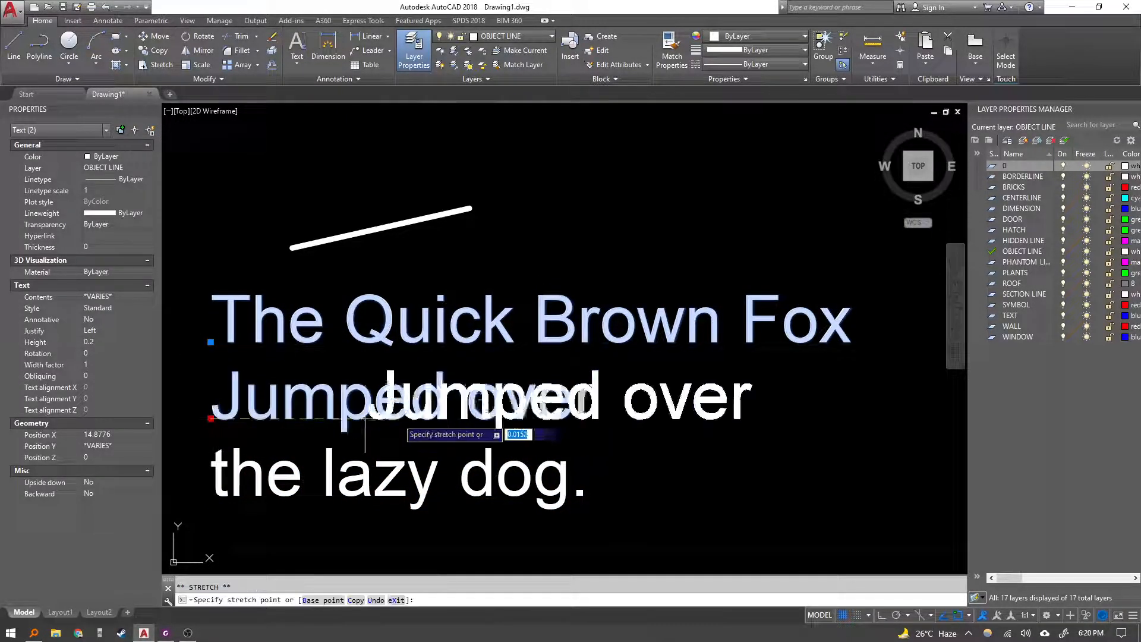
{"action": "left_click", "coordinate": [509, 419]}
{"action": "scroll", "coordinate": [510, 415], "scroll_direction": "down", "scroll_amount": 5}
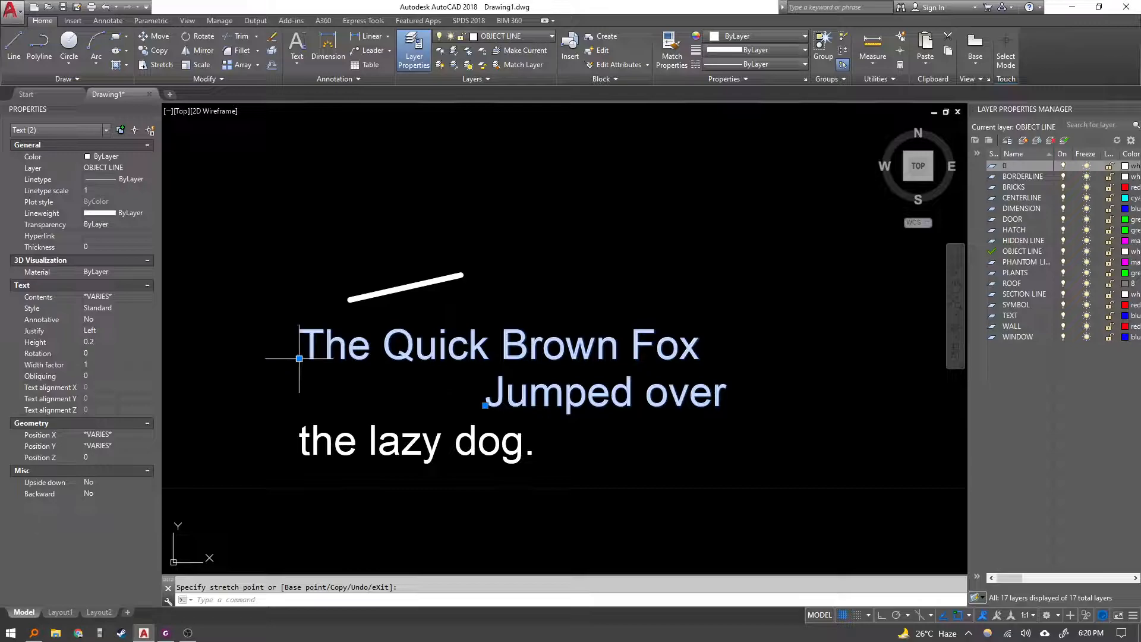
Move "The Quick Brown Fox" line upward and the "the lazy dog" line downward using their grips.
{"action": "left_click", "coordinate": [291, 234]}
{"action": "left_click", "coordinate": [300, 443]}
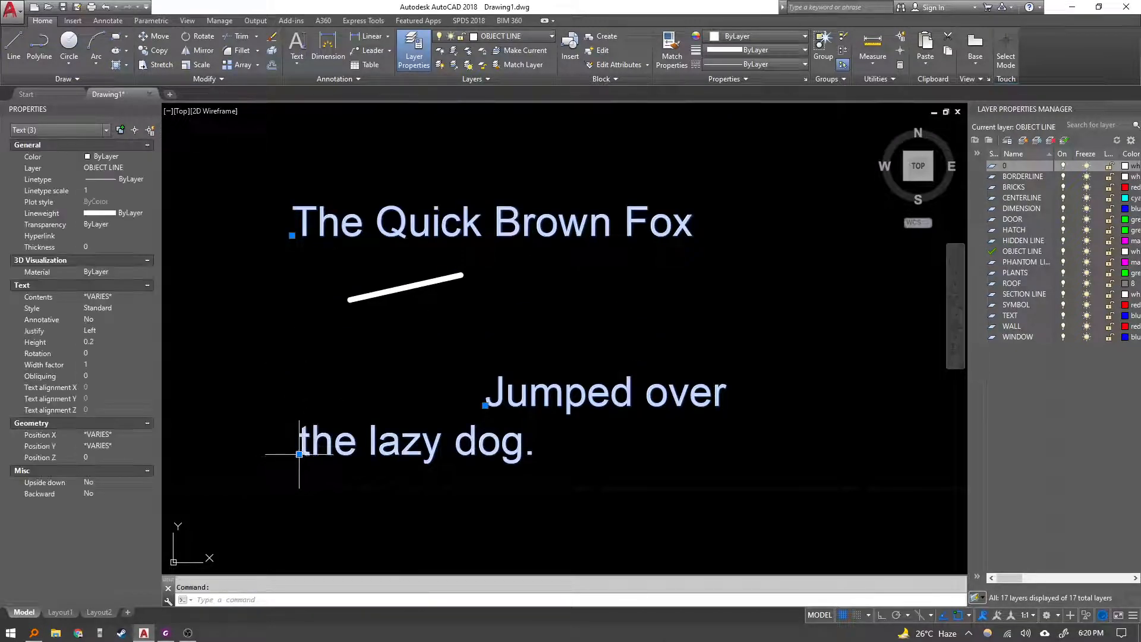
{"action": "left_click", "coordinate": [299, 454]}
{"action": "left_click", "coordinate": [304, 520]}
{"action": "middle_click_drag", "start_coordinate": [495, 437], "coordinate": [456, 421]}
{"action": "key", "text": "Escape"}
{"action": "middle_click_drag", "start_coordinate": [419, 346], "coordinate": [407, 342]}
Read the Using justification section and Middle justification example in the lesson PDF.
{"action": "left_click", "coordinate": [168, 635]}
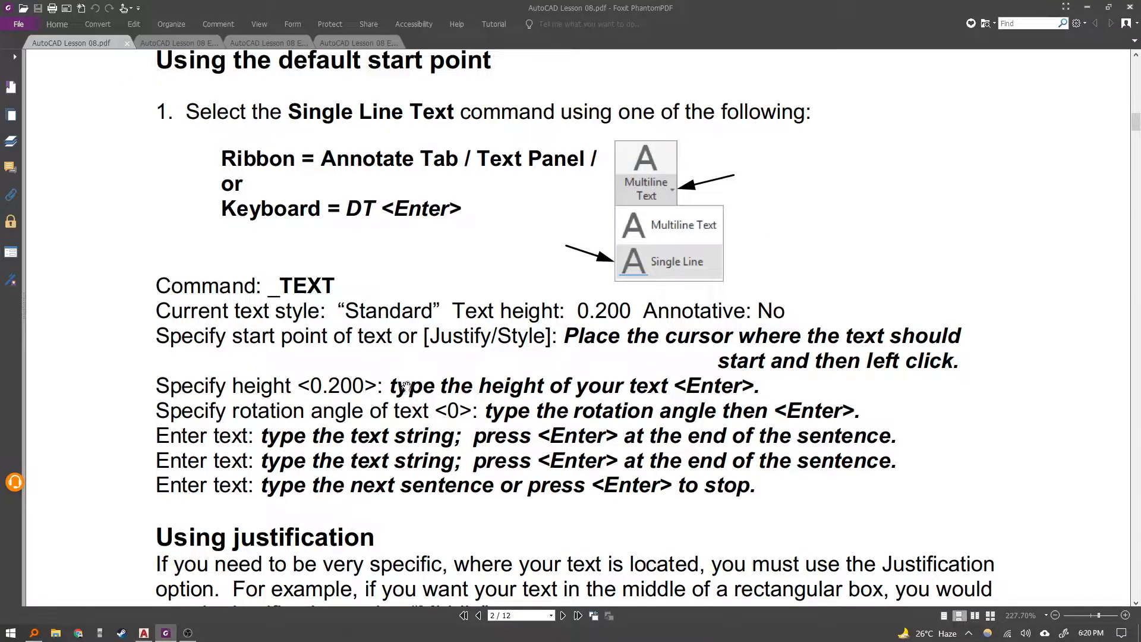
{"action": "scroll", "coordinate": [406, 385], "scroll_direction": "down", "scroll_amount": 1}
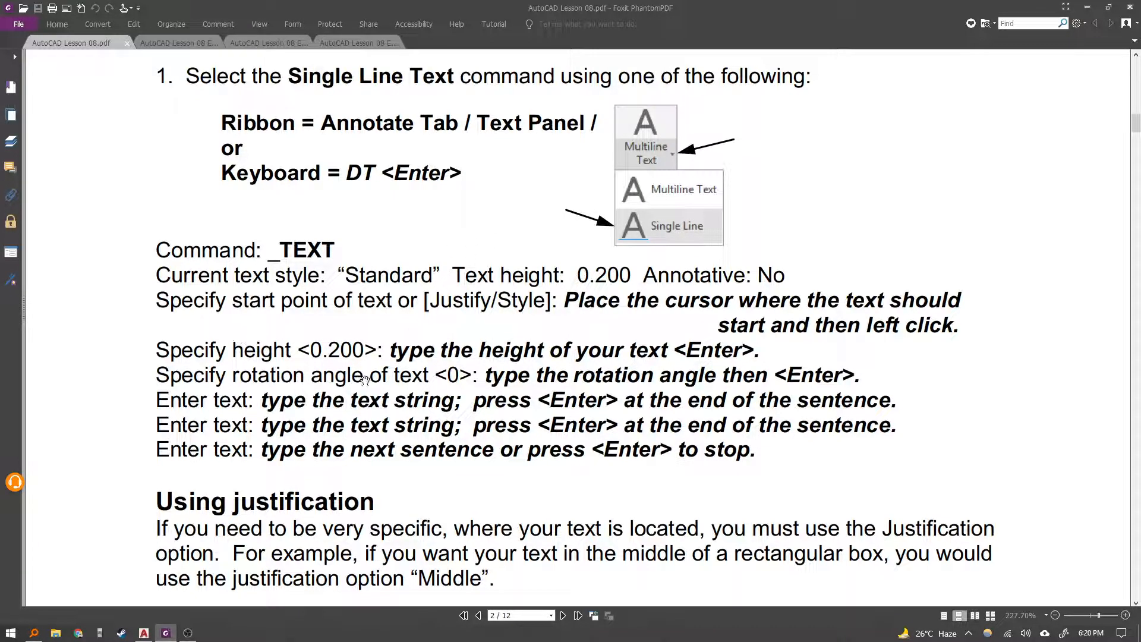
{"action": "scroll", "coordinate": [430, 381], "scroll_direction": "down", "scroll_amount": 2}
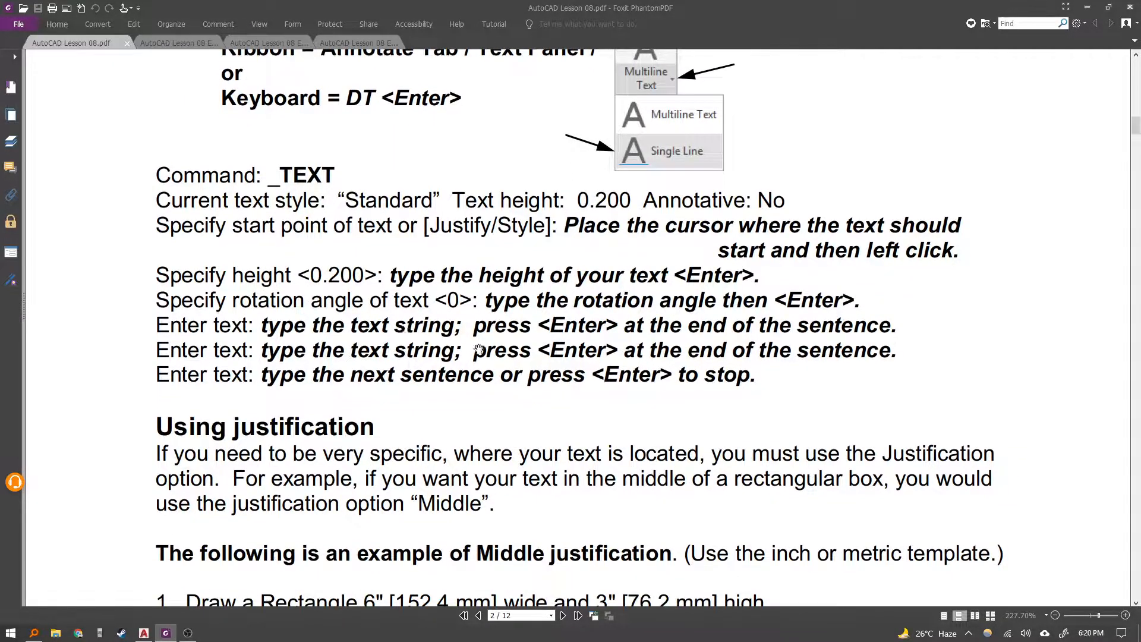
{"action": "scroll", "coordinate": [478, 349], "scroll_direction": "down", "scroll_amount": 2}
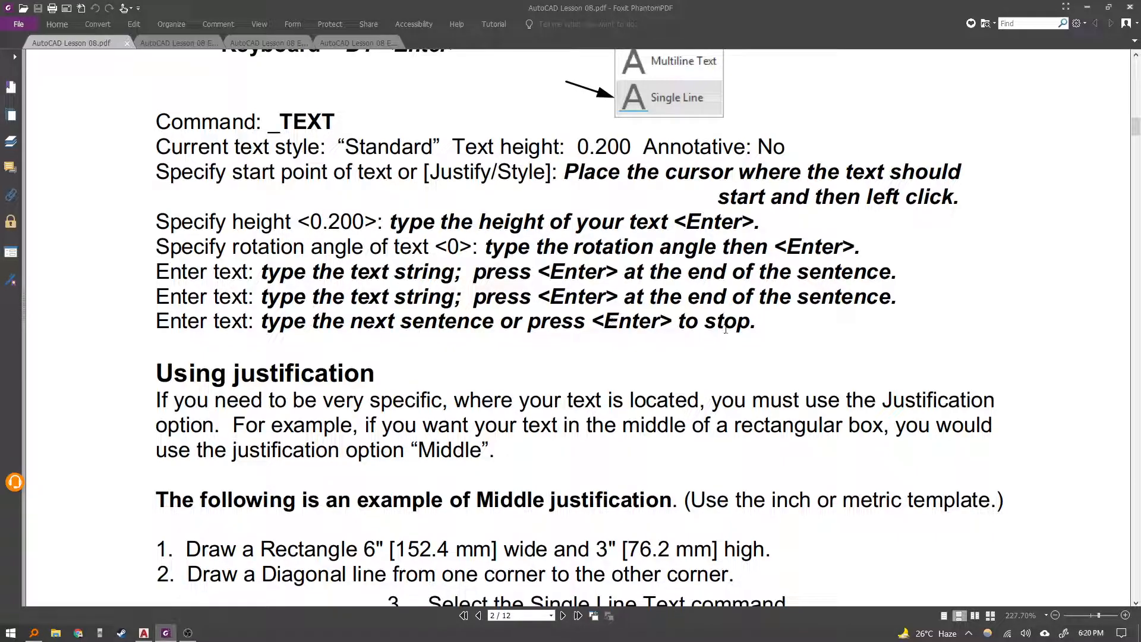
{"action": "scroll", "coordinate": [575, 353], "scroll_direction": "up", "scroll_amount": 2}
{"action": "scroll", "coordinate": [511, 333], "scroll_direction": "down", "scroll_amount": 20}
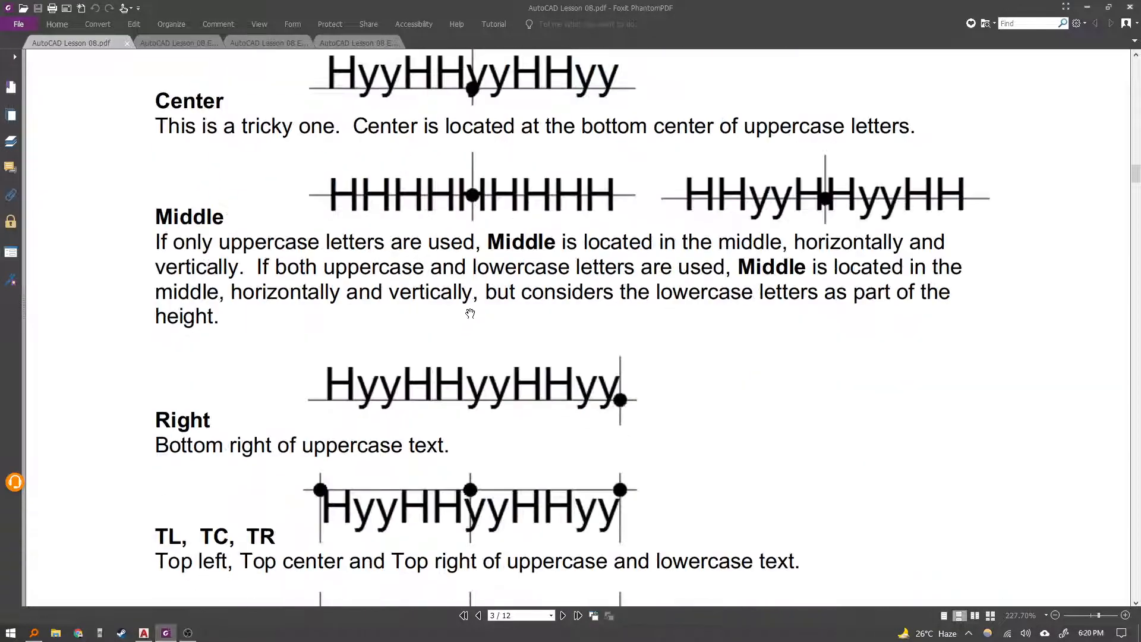
{"action": "scroll", "coordinate": [488, 325], "scroll_direction": "up", "scroll_amount": 6}
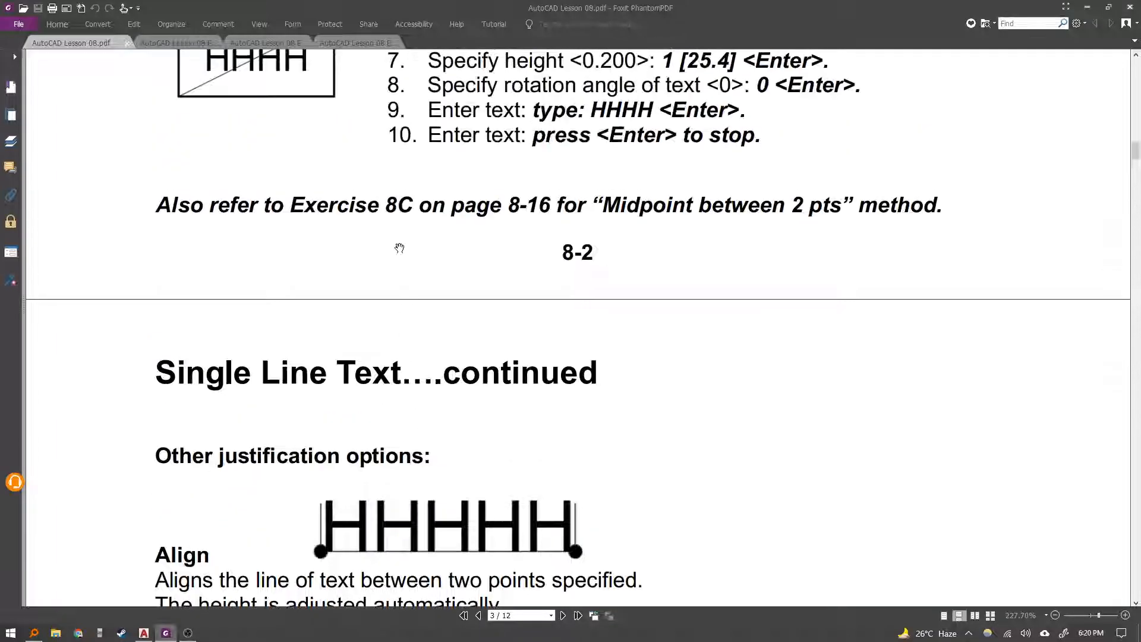
{"action": "scroll", "coordinate": [374, 203], "scroll_direction": "up", "scroll_amount": 10}
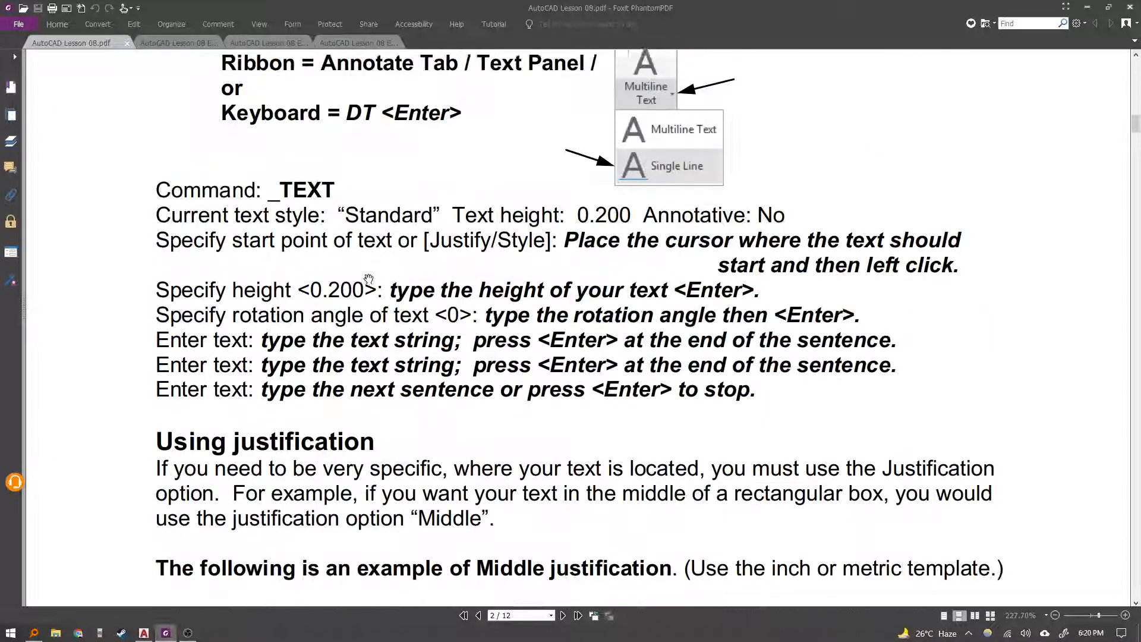
{"action": "scroll", "coordinate": [374, 306], "scroll_direction": "down", "scroll_amount": 3}
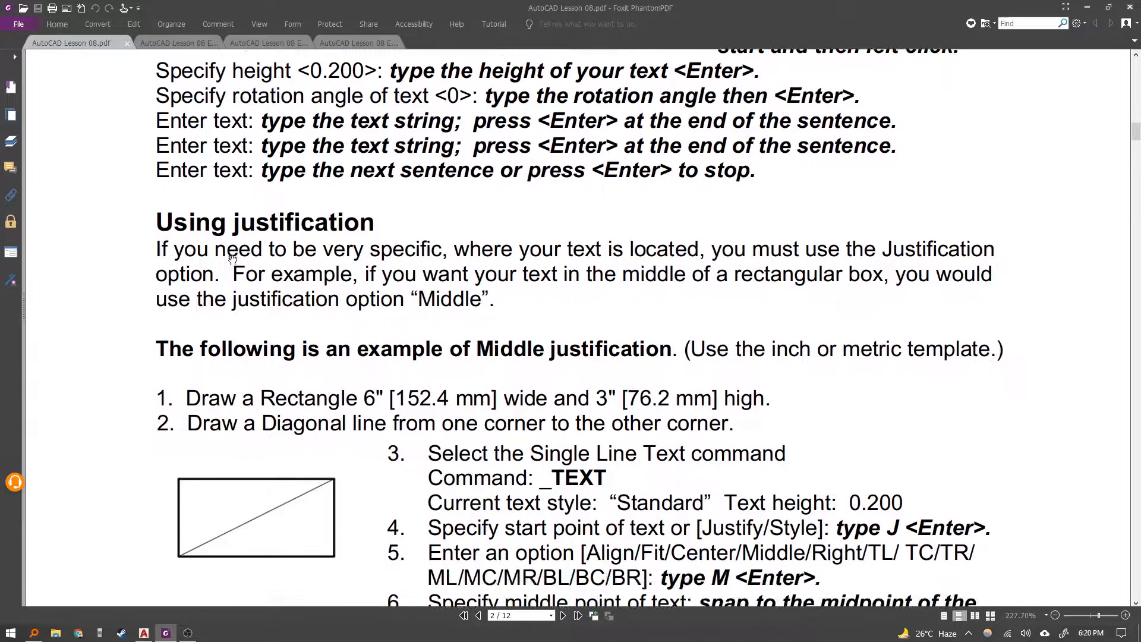
{"action": "scroll", "coordinate": [373, 303], "scroll_direction": "down", "scroll_amount": 1}
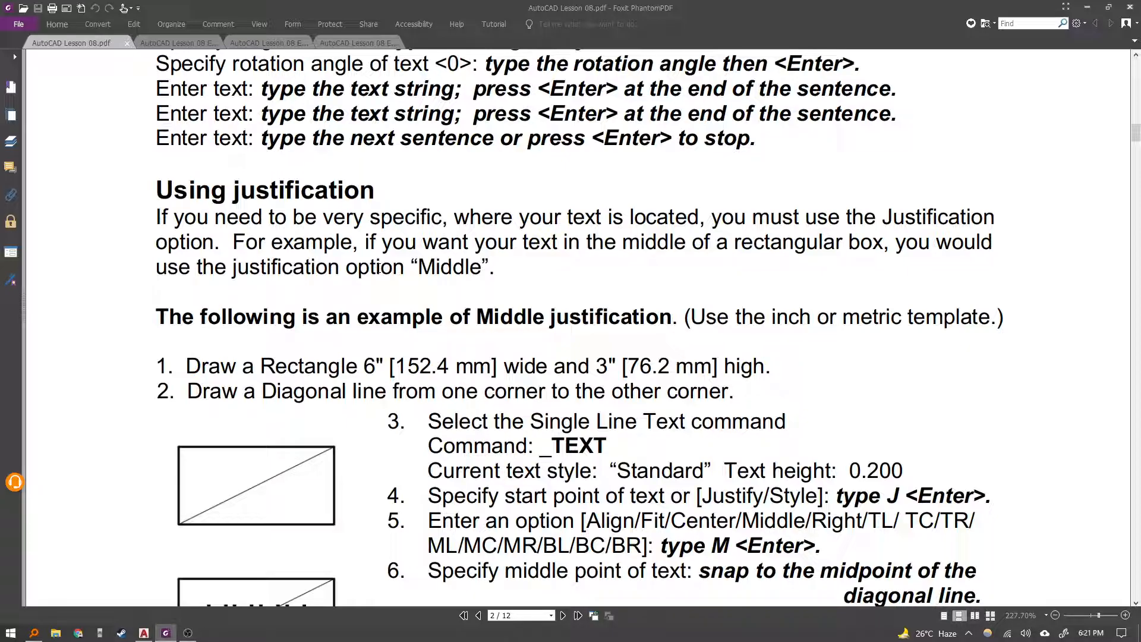
{"action": "left_click_drag", "start_coordinate": [458, 345], "coordinate": [399, 161]}
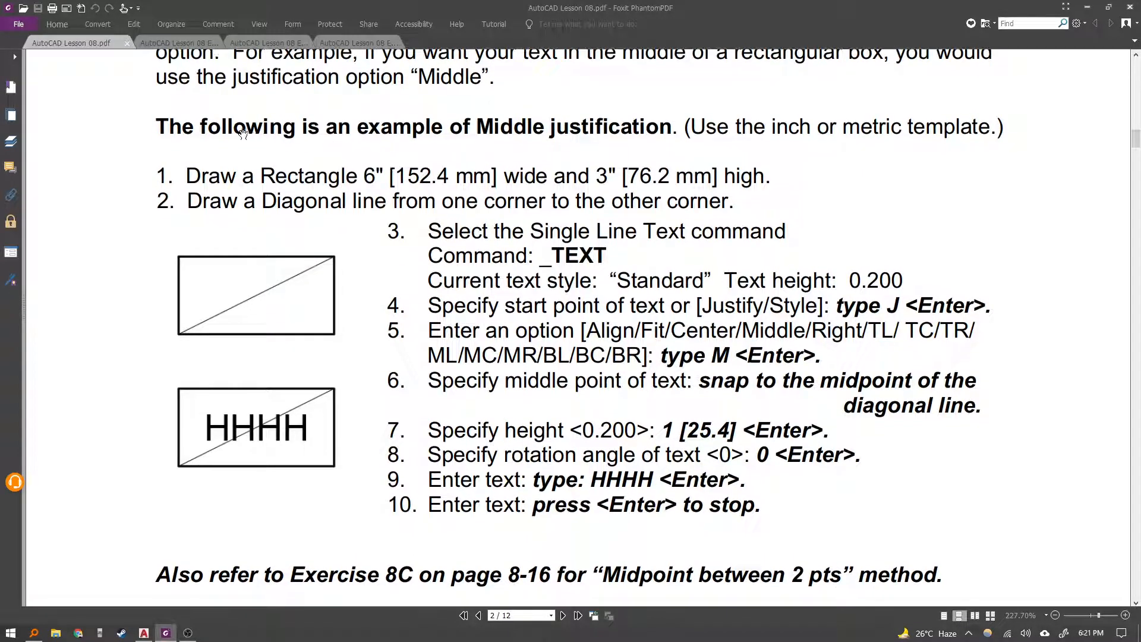
{"action": "left_click_drag", "start_coordinate": [621, 154], "coordinate": [486, 184]}
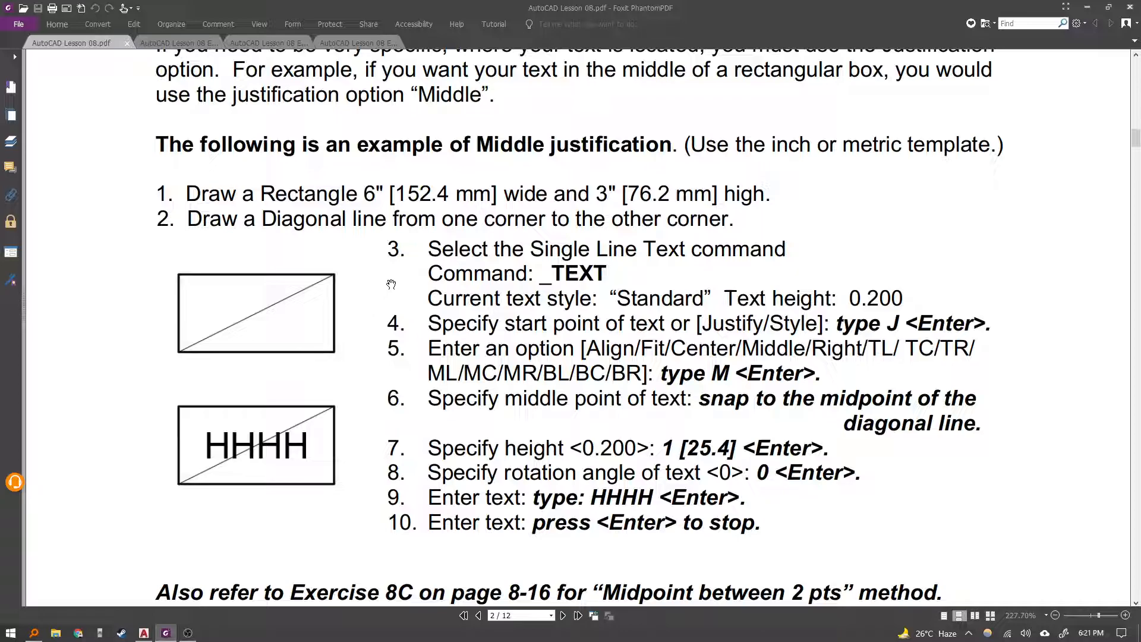
Capture a screen clip of the Middle justification example steps, then return to the drawing.
{"action": "key", "text": "super+shift+s"}
{"action": "left_click_drag", "start_coordinate": [125, 169], "coordinate": [1022, 547]}
{"action": "left_click", "coordinate": [150, 637]}
Erase all the text lines and the line from the drawing.
{"action": "scroll", "coordinate": [445, 410], "scroll_direction": "down", "scroll_amount": 6}
{"action": "left_click", "coordinate": [463, 421]}
{"action": "left_click", "coordinate": [372, 305]}
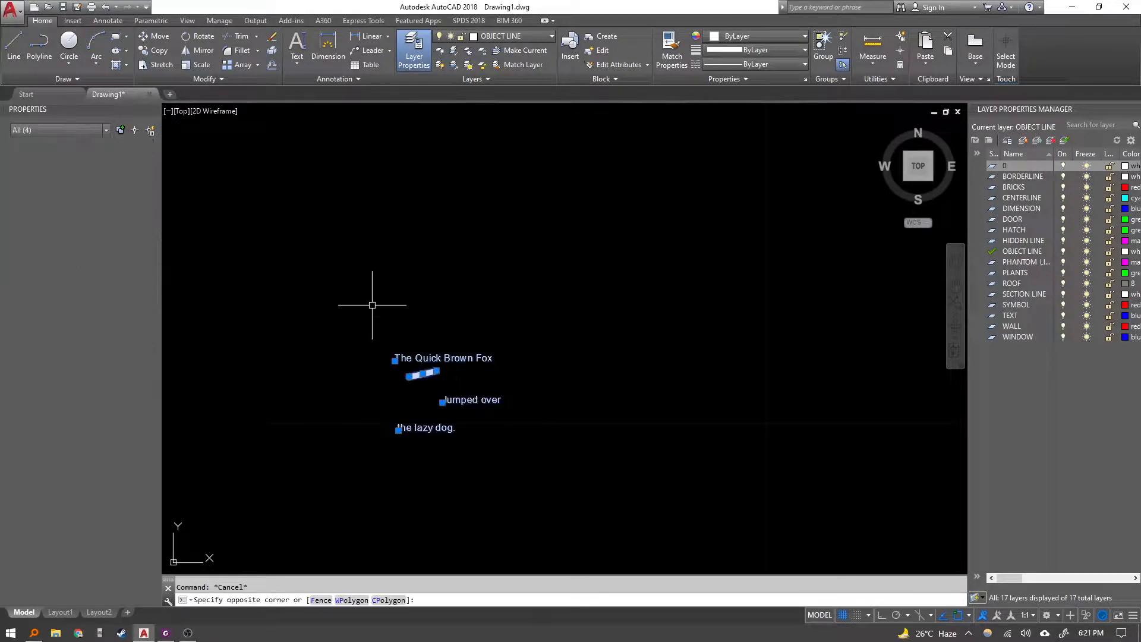
{"action": "type", "text": "e"}
{"action": "key", "text": "Return"}
Paste the captured lesson example as an image into the drawing.
{"action": "middle_click", "coordinate": [448, 324]}
{"action": "middle_click", "coordinate": [448, 324]}
{"action": "type", "text": "re"}
{"action": "key", "text": "Return"}
{"action": "key", "text": "ctrl+v"}
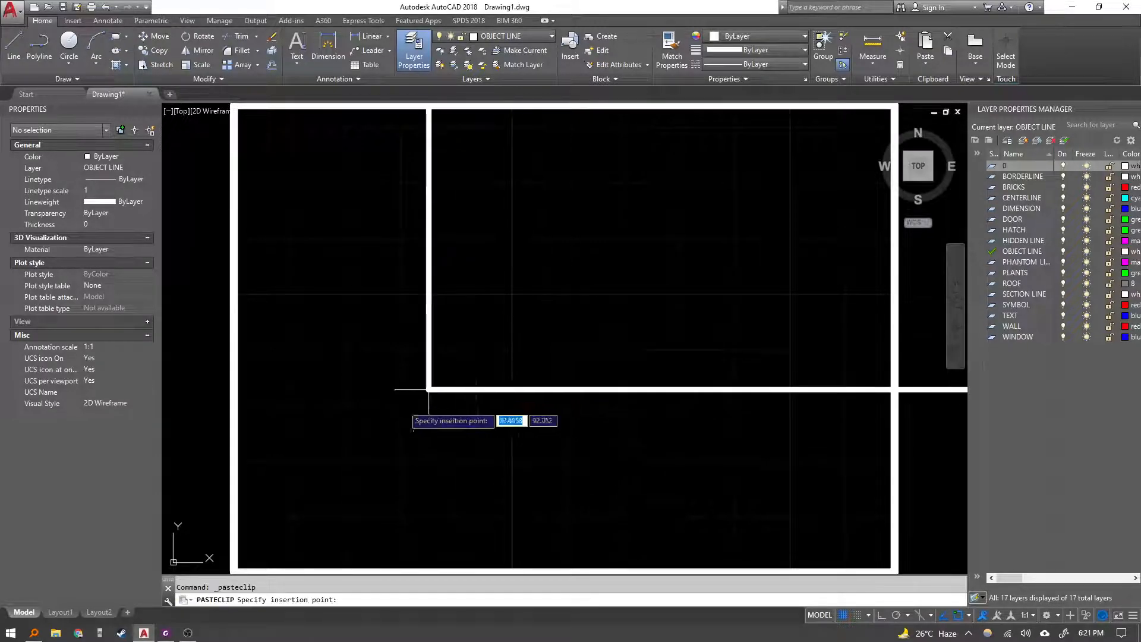
{"action": "scroll", "coordinate": [375, 420], "scroll_direction": "down", "scroll_amount": 8}
{"action": "scroll", "coordinate": [456, 431], "scroll_direction": "up", "scroll_amount": 4}
{"action": "left_click", "coordinate": [456, 433]}
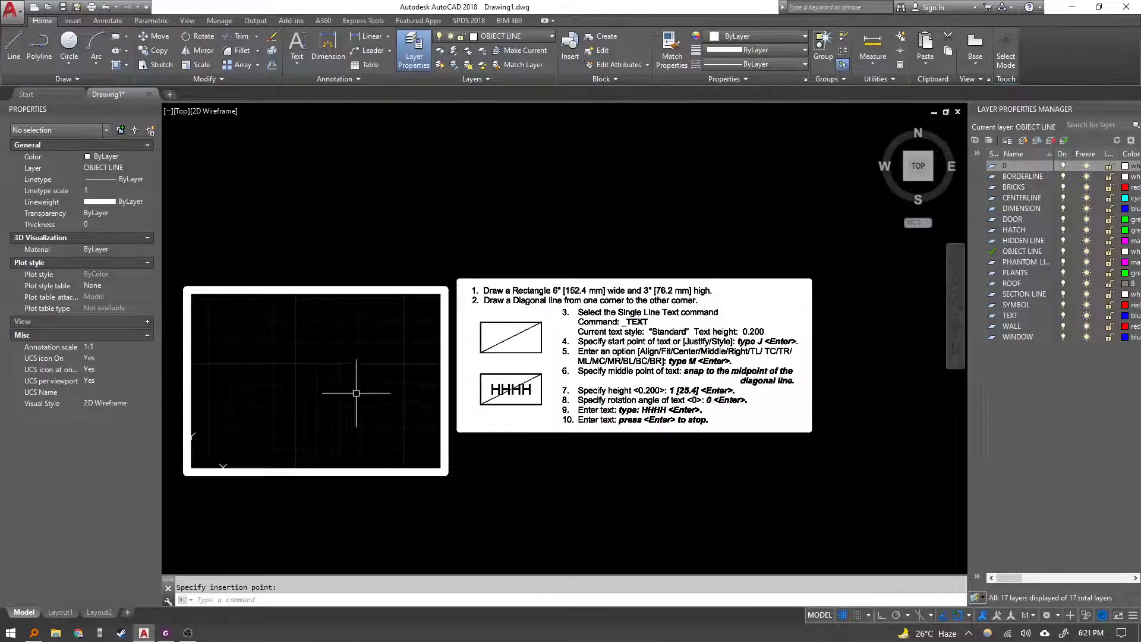
{"action": "type", "text": "rec"}
{"action": "scroll", "coordinate": [369, 311], "scroll_direction": "up", "scroll_amount": 2}
{"action": "key", "text": "Return"}
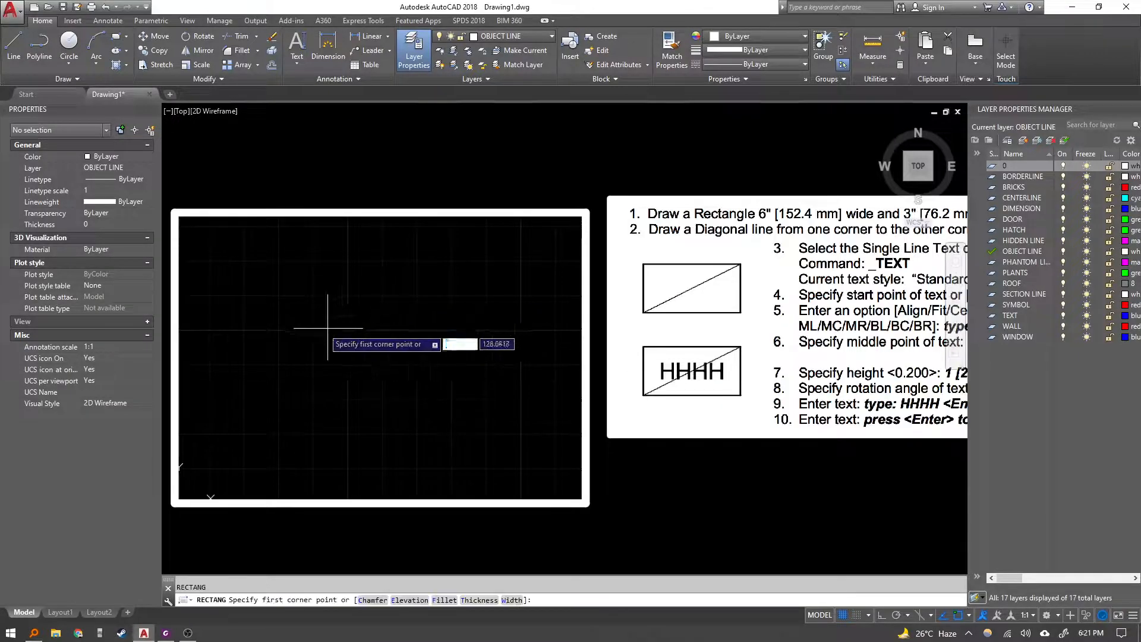
{"action": "left_click", "coordinate": [303, 329]}
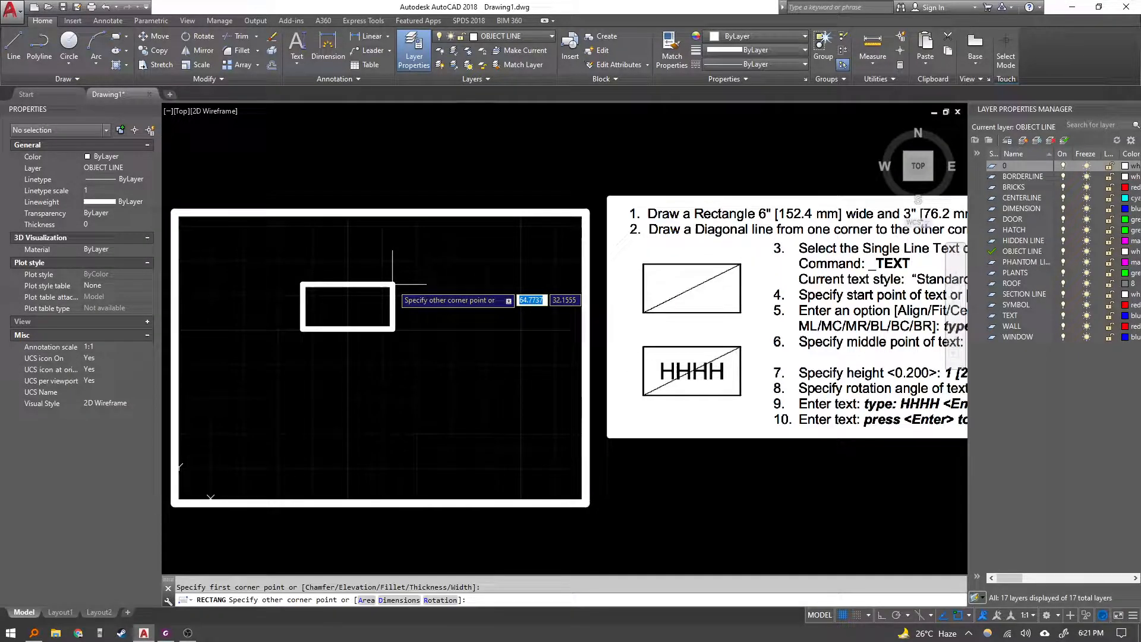
{"action": "type", "text": "152.4"}
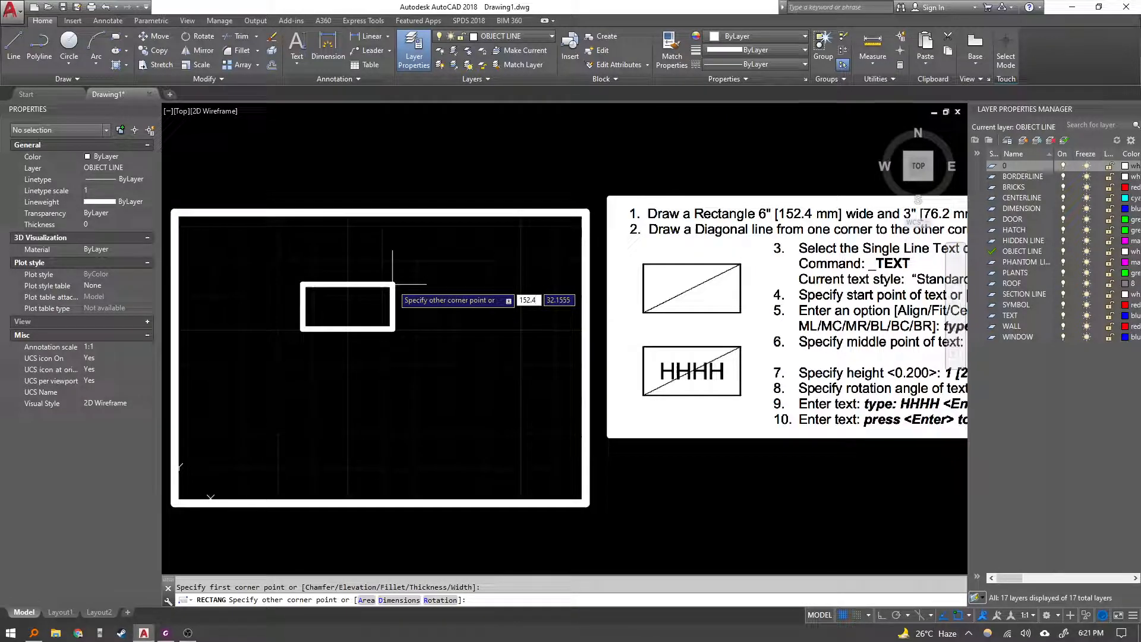
{"action": "key", "text": "Escape"}
Draw a rectangle using the Dimensions option with length 152.4 and width 76.2.
{"action": "type", "text": "rec"}
{"action": "key", "text": "Return"}
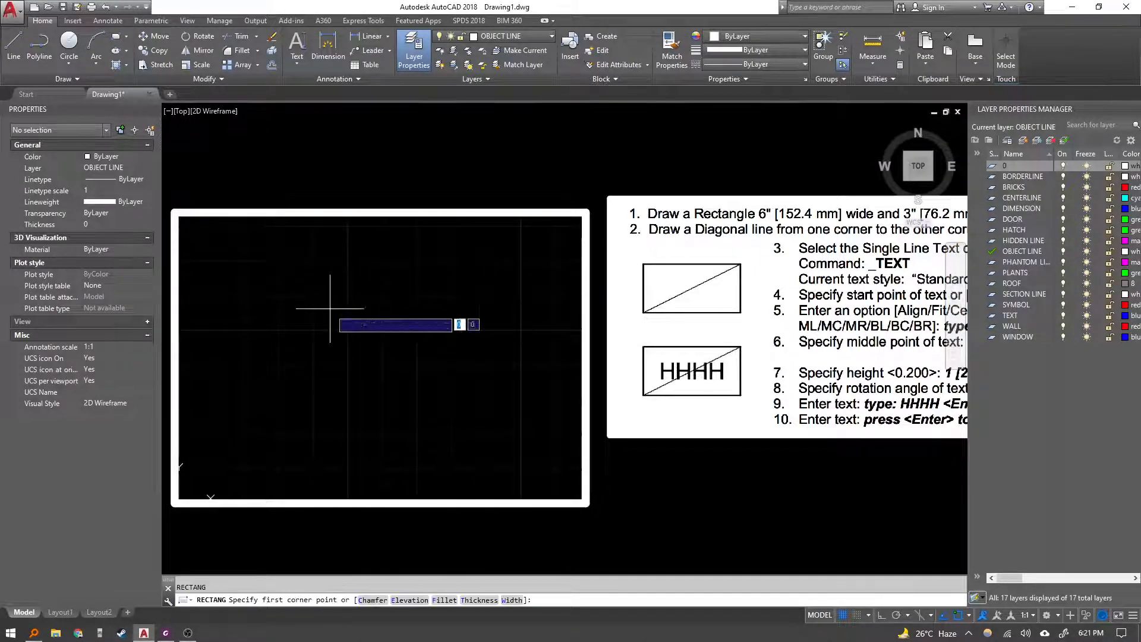
{"action": "left_click", "coordinate": [330, 308]}
{"action": "type", "text": "d"}
{"action": "key", "text": "Return"}
{"action": "type", "text": "152."}
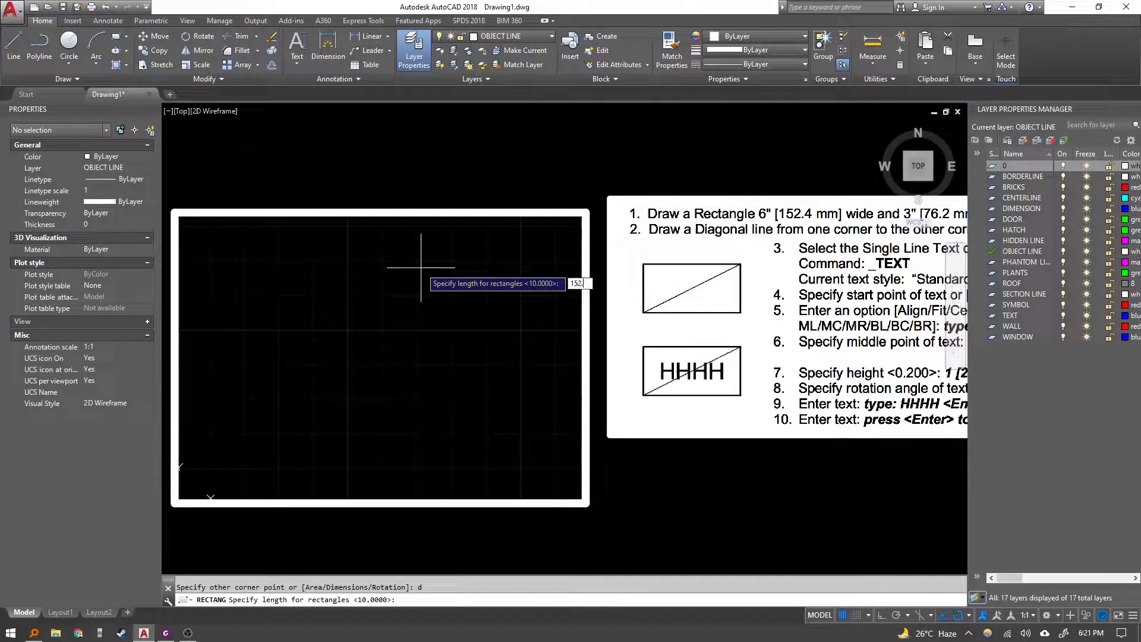
{"action": "key", "text": "Return"}
{"action": "type", "text": "76.2"}
{"action": "key", "text": "Return"}
{"action": "left_click", "coordinate": [527, 243]}
{"action": "left_click", "coordinate": [504, 335]}
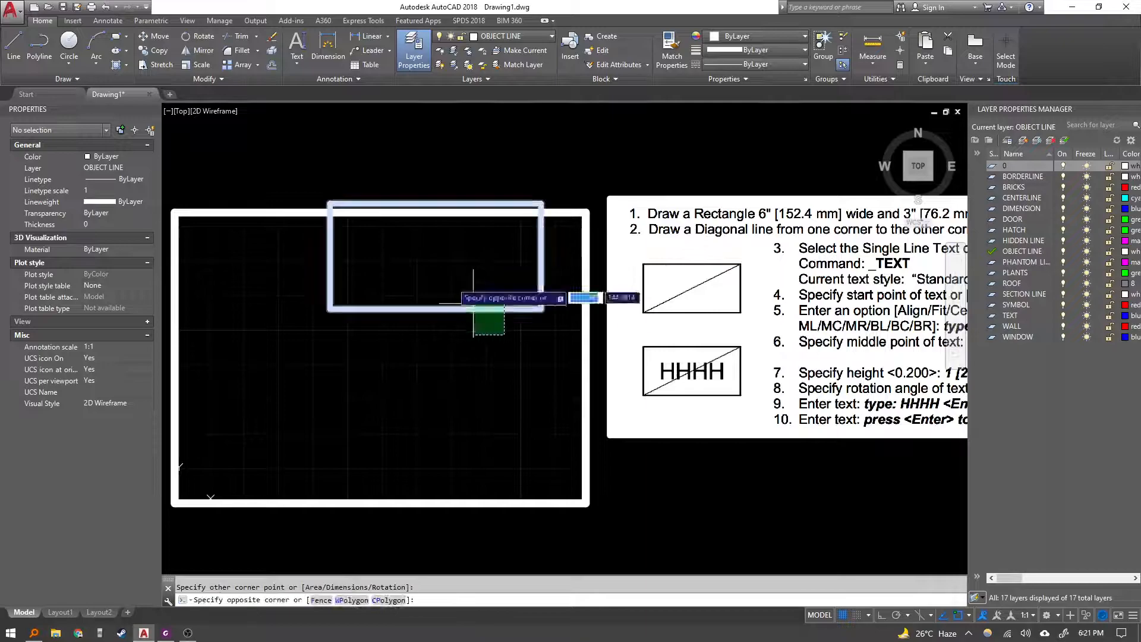
Try moving the pasted lesson image, then delete the selected extra object from the drawing.
{"action": "left_click", "coordinate": [474, 304]}
{"action": "type", "text": "m"}
{"action": "key", "text": "Return"}
{"action": "left_click", "coordinate": [474, 354]}
{"action": "key", "text": "Escape"}
{"action": "key", "text": "Escape"}
{"action": "left_click", "coordinate": [557, 512]}
{"action": "left_click", "coordinate": [550, 482]}
{"action": "key", "text": "Delete"}
Draw a diagonal line from one corner of the rectangle to the opposite corner.
{"action": "middle_click_drag", "start_coordinate": [577, 457], "coordinate": [600, 440]}
{"action": "middle_click_drag", "start_coordinate": [599, 395], "coordinate": [589, 407]}
{"action": "middle_click_drag", "start_coordinate": [718, 438], "coordinate": [645, 444]}
{"action": "middle_click_drag", "start_coordinate": [461, 428], "coordinate": [415, 426]}
{"action": "key", "text": "Escape"}
{"action": "type", "text": "l"}
{"action": "key", "text": "Return"}
{"action": "left_click", "coordinate": [192, 379]}
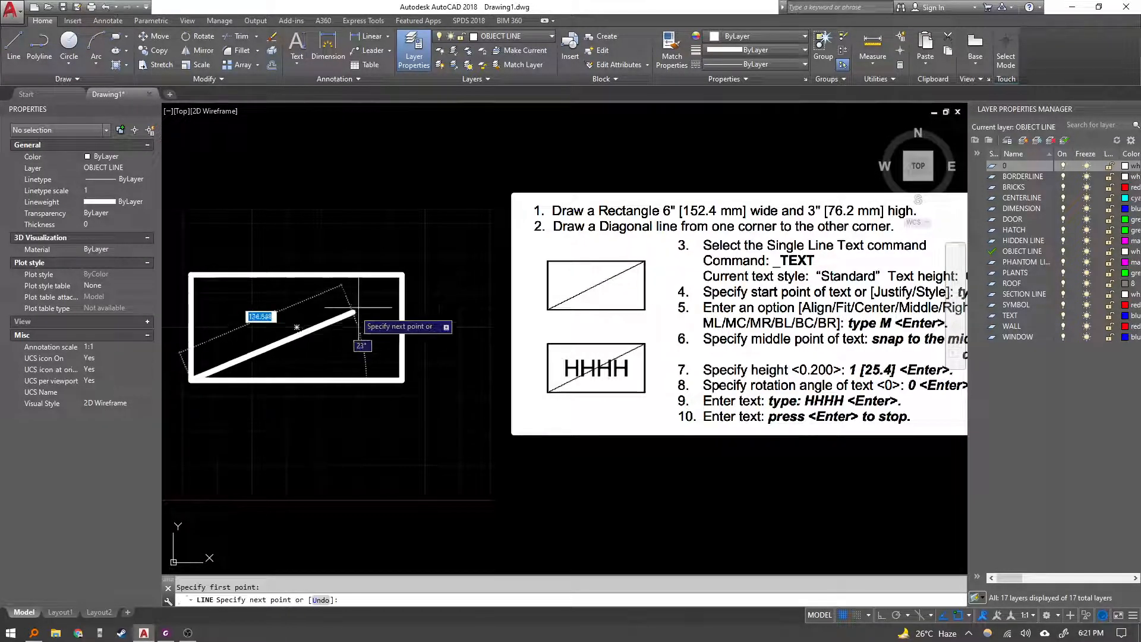
{"action": "left_click", "coordinate": [403, 275]}
{"action": "key", "text": "Escape"}
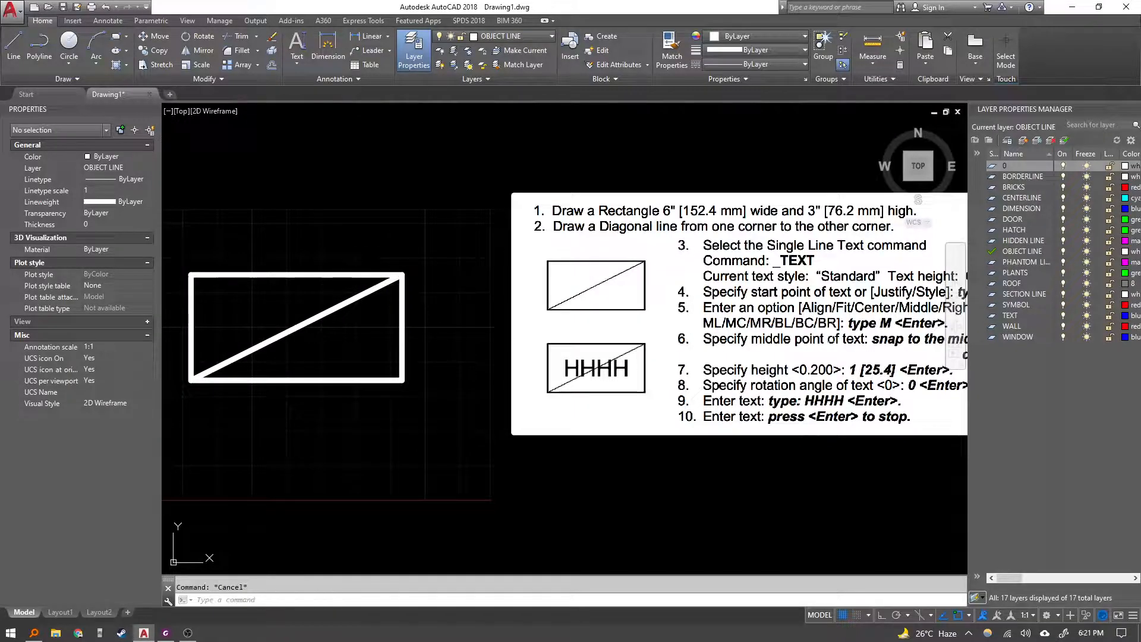
Move the pasted lesson image beside the rectangle.
{"action": "scroll", "coordinate": [688, 444], "scroll_direction": "down", "scroll_amount": 3}
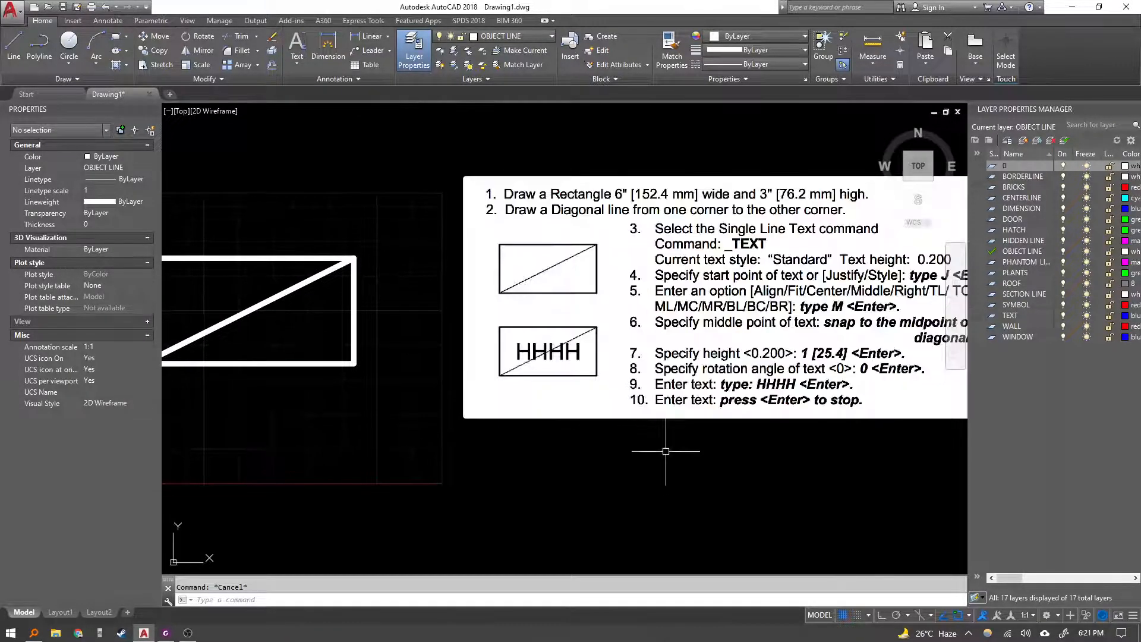
{"action": "left_click", "coordinate": [737, 463]}
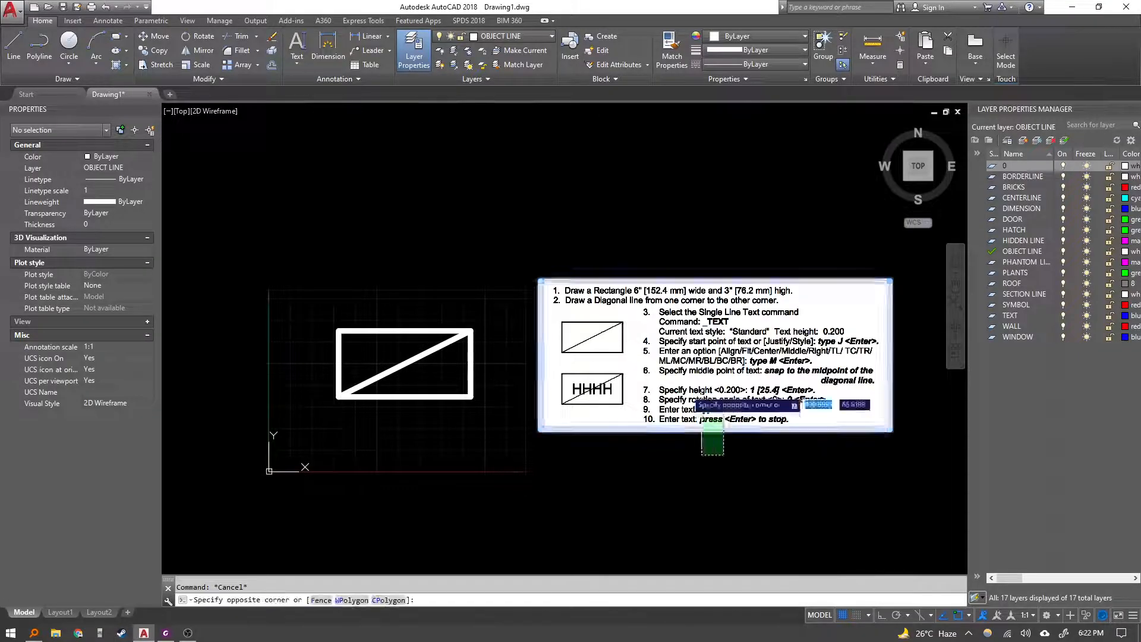
{"action": "left_click", "coordinate": [701, 422]}
{"action": "type", "text": "m"}
{"action": "key", "text": "space"}
{"action": "left_click", "coordinate": [708, 467]}
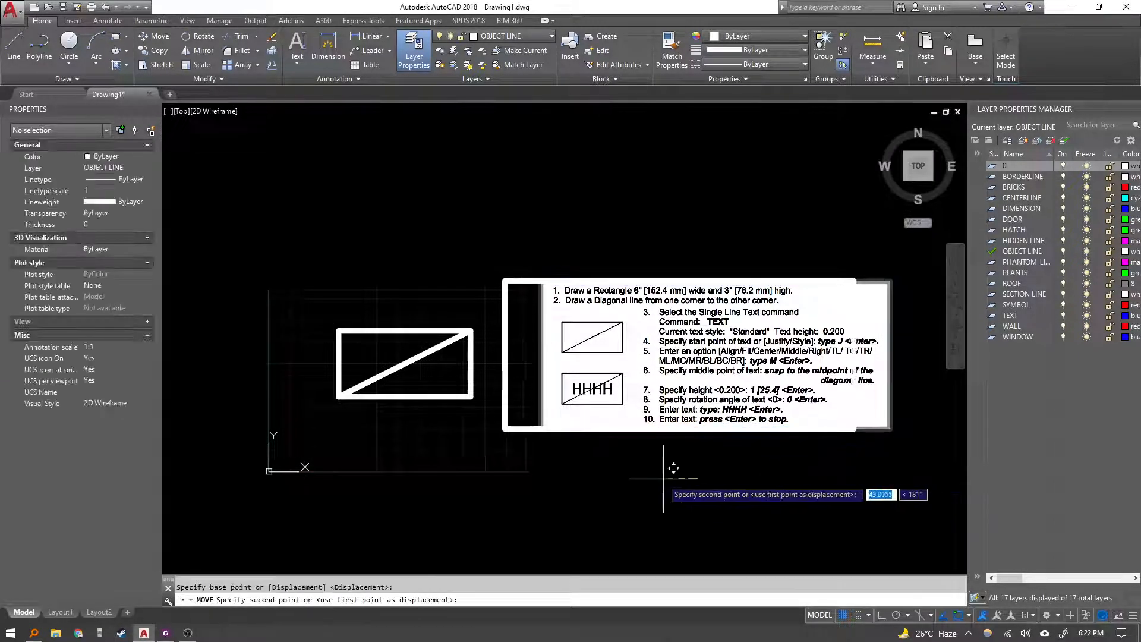
{"action": "left_click", "coordinate": [653, 475]}
{"action": "key", "text": "Escape"}
Start the single line Text command and choose the Justify option set to Middle.
{"action": "scroll", "coordinate": [550, 406], "scroll_direction": "up", "scroll_amount": 2}
{"action": "middle_click_drag", "start_coordinate": [504, 393], "coordinate": [465, 357]}
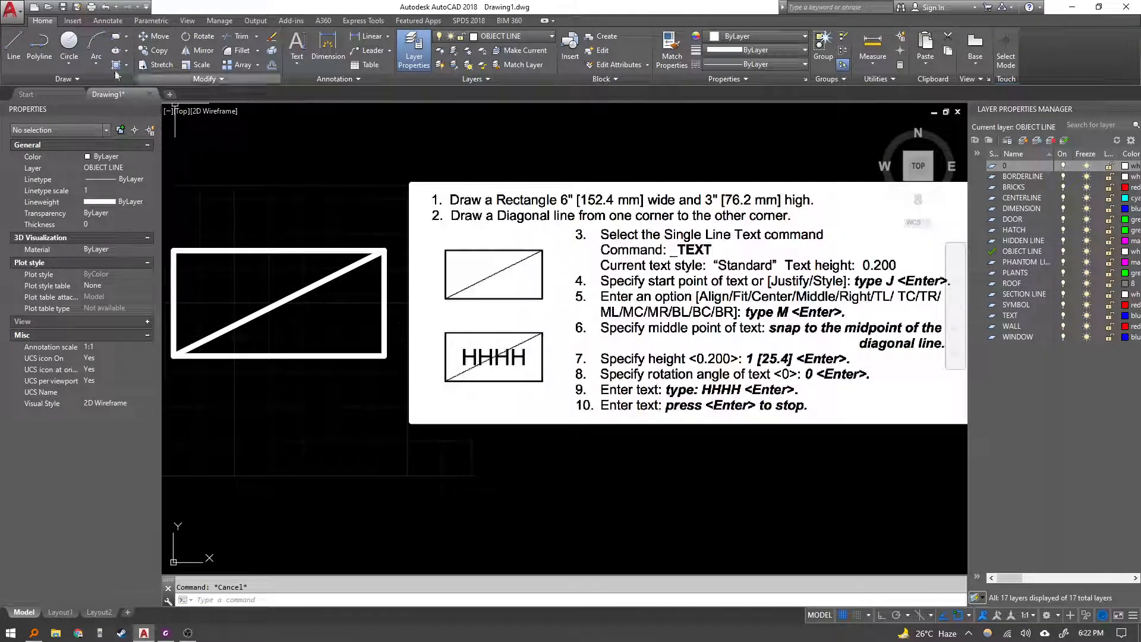
{"action": "left_click", "coordinate": [110, 20]}
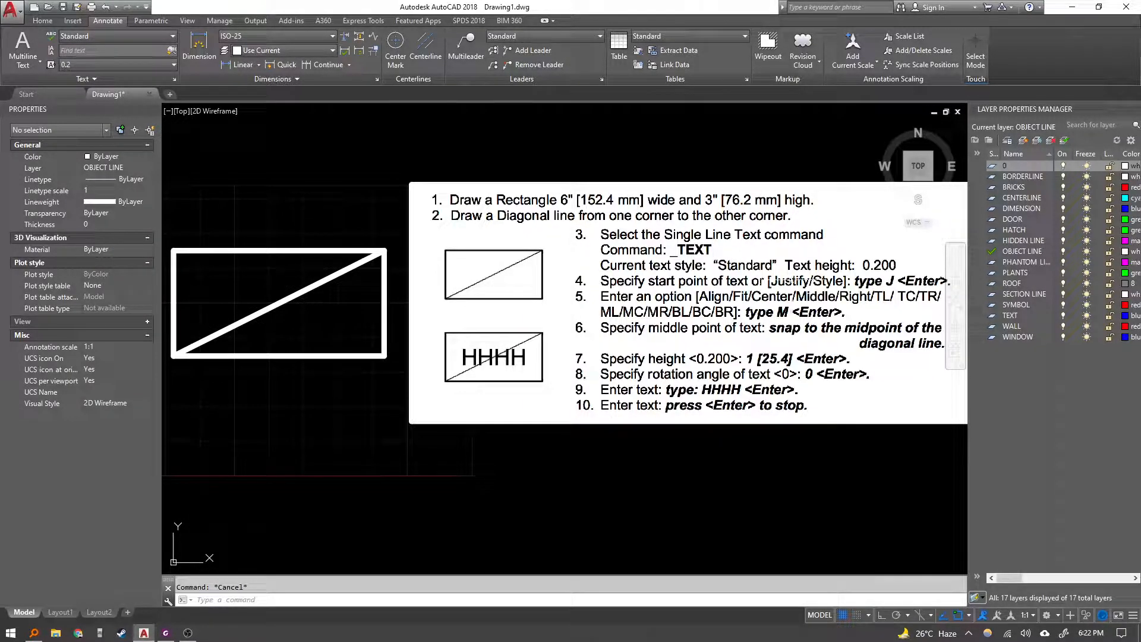
{"action": "scroll", "coordinate": [785, 300], "scroll_direction": "down", "scroll_amount": 2}
{"action": "scroll", "coordinate": [487, 276], "scroll_direction": "up", "scroll_amount": 2}
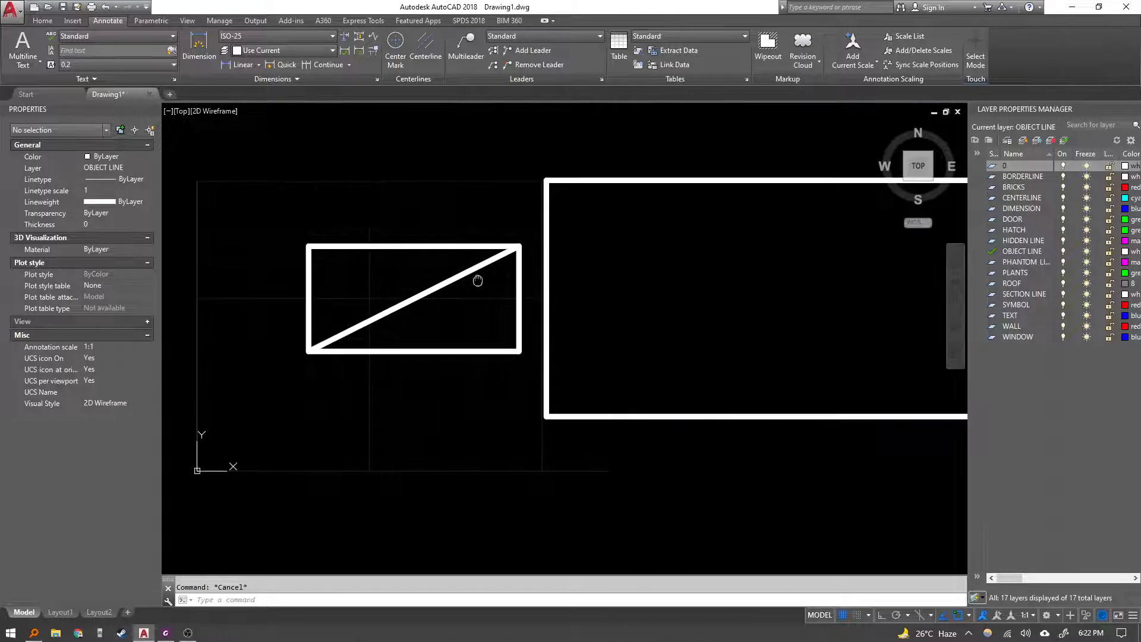
{"action": "middle_click_drag", "start_coordinate": [443, 279], "coordinate": [433, 283]}
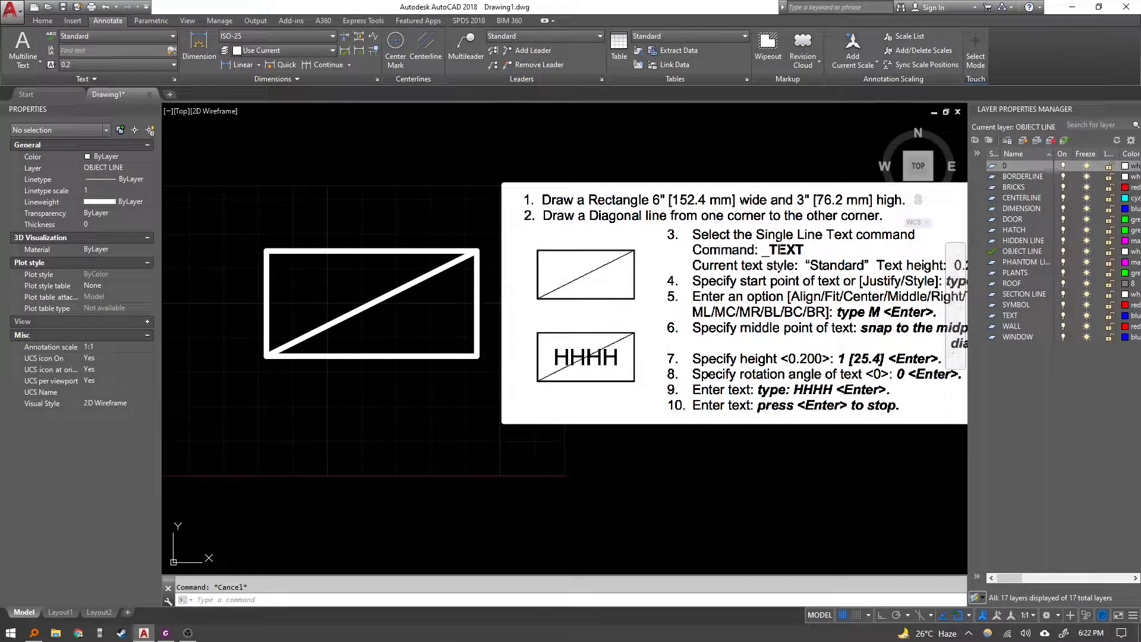
{"action": "middle_click_drag", "start_coordinate": [340, 279], "coordinate": [332, 272]}
{"action": "type", "text": "text"}
{"action": "key", "text": "Return"}
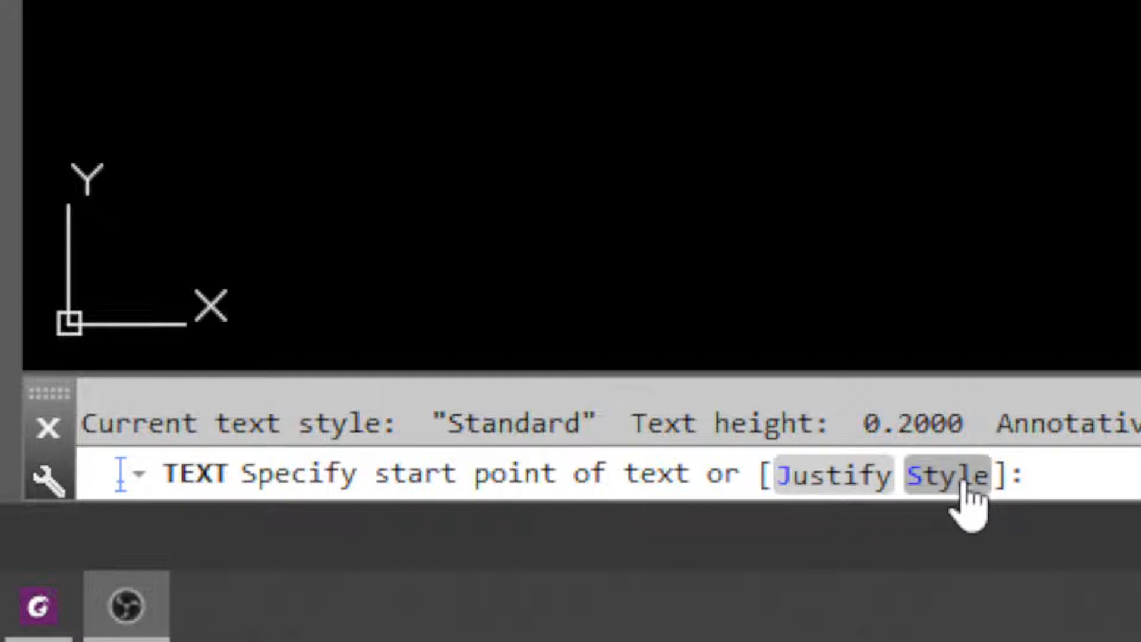
{"action": "left_click", "coordinate": [863, 475]}
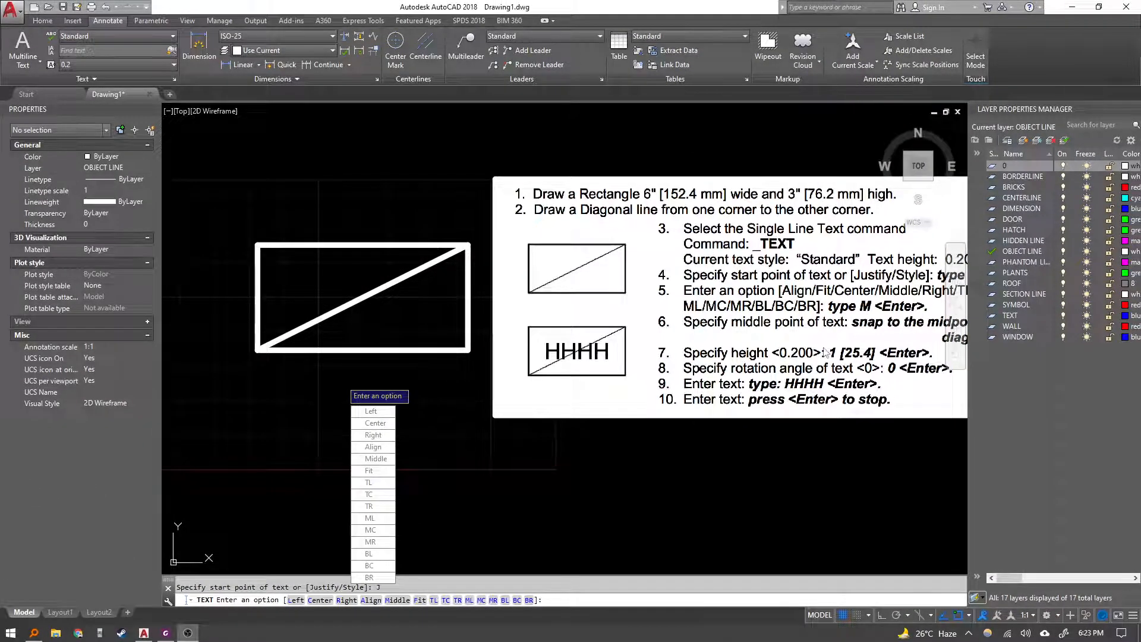
{"action": "middle_click_drag", "start_coordinate": [825, 352], "coordinate": [578, 379]}
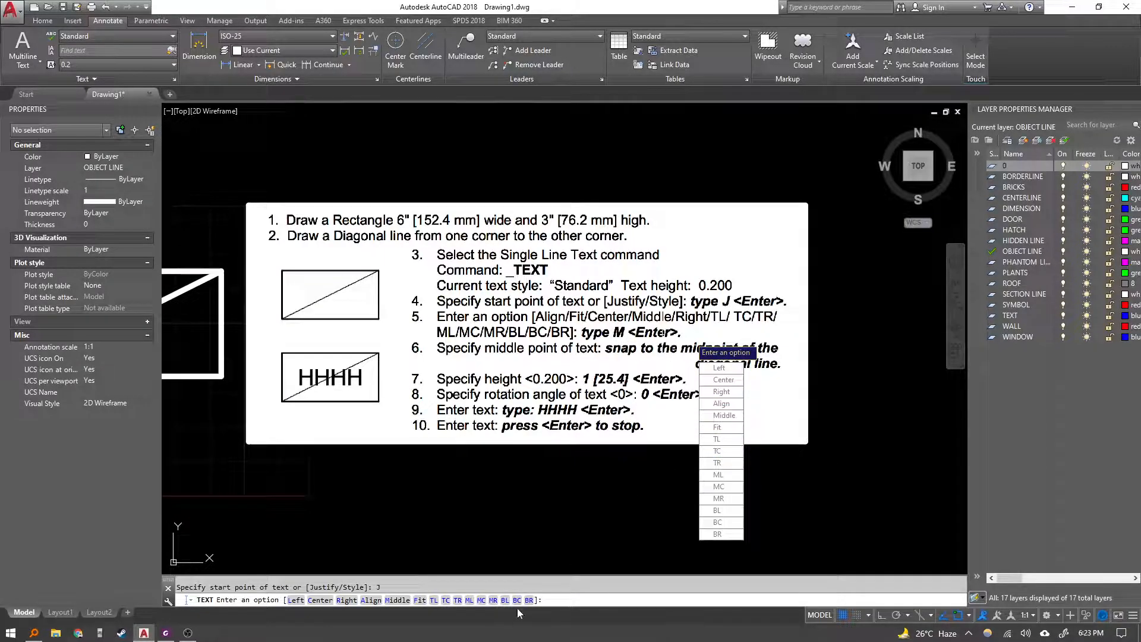
{"action": "type", "text": "m"}
{"action": "key", "text": "Return"}
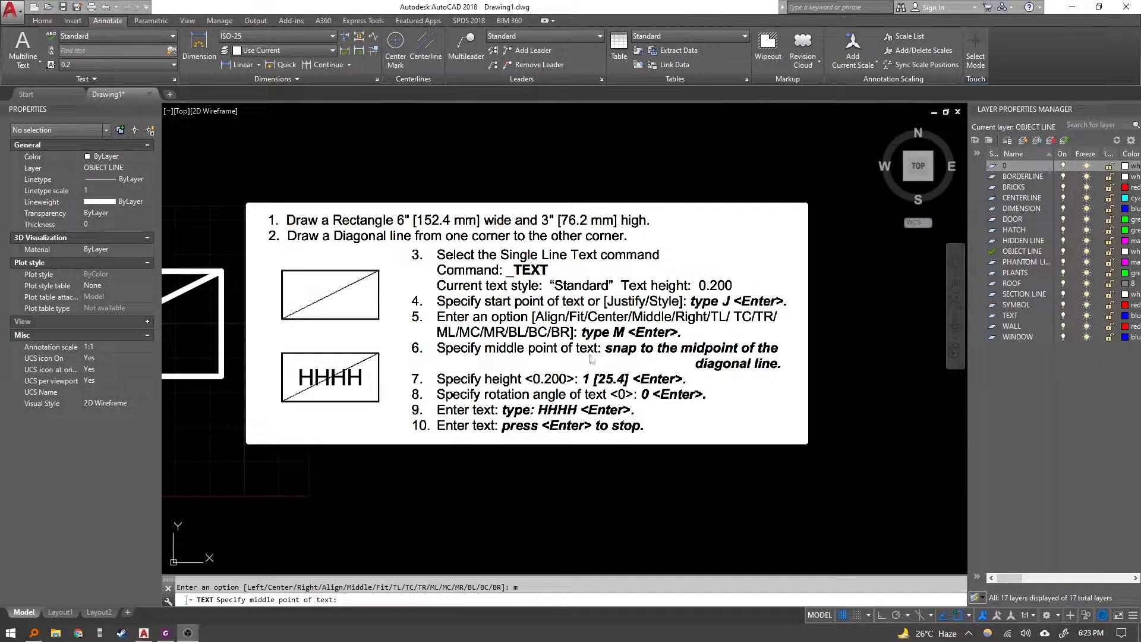
Place the text's middle point at the diagonal's midpoint, accepting the default height 0.2 and rotation 0.
{"action": "middle_click_drag", "start_coordinate": [495, 347], "coordinate": [882, 351]}
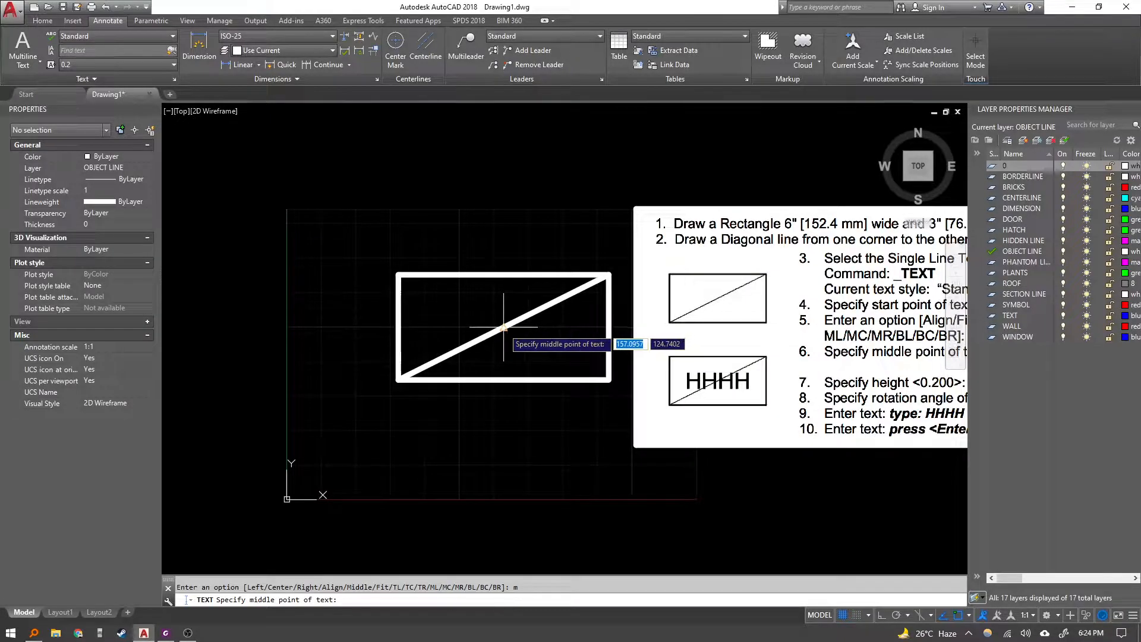
{"action": "left_click", "coordinate": [503, 327]}
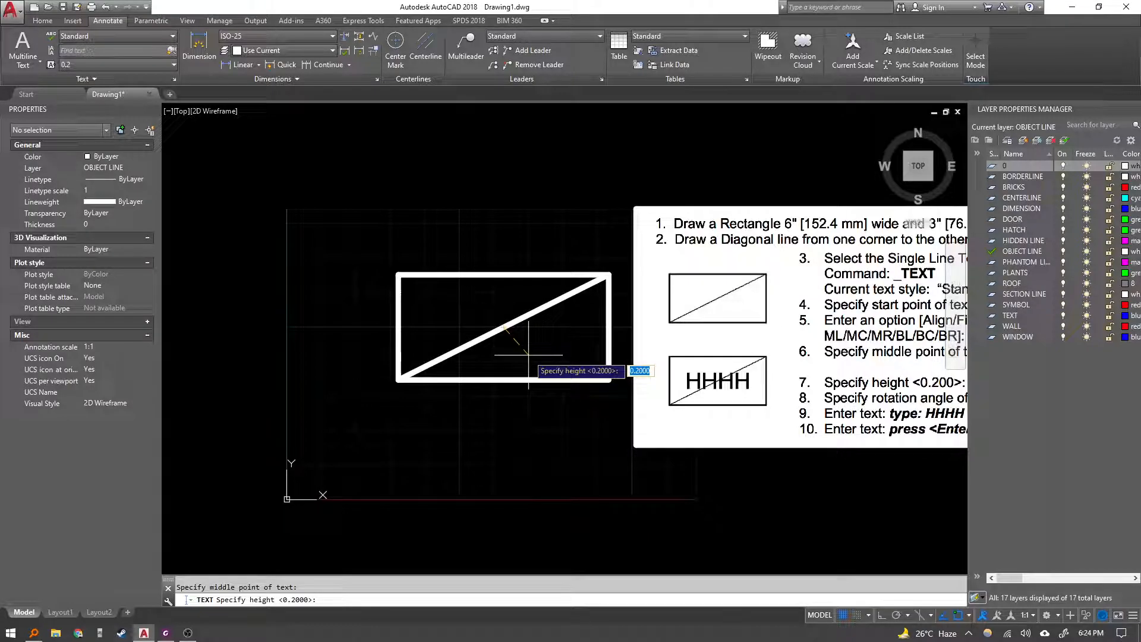
{"action": "key", "text": "Return"}
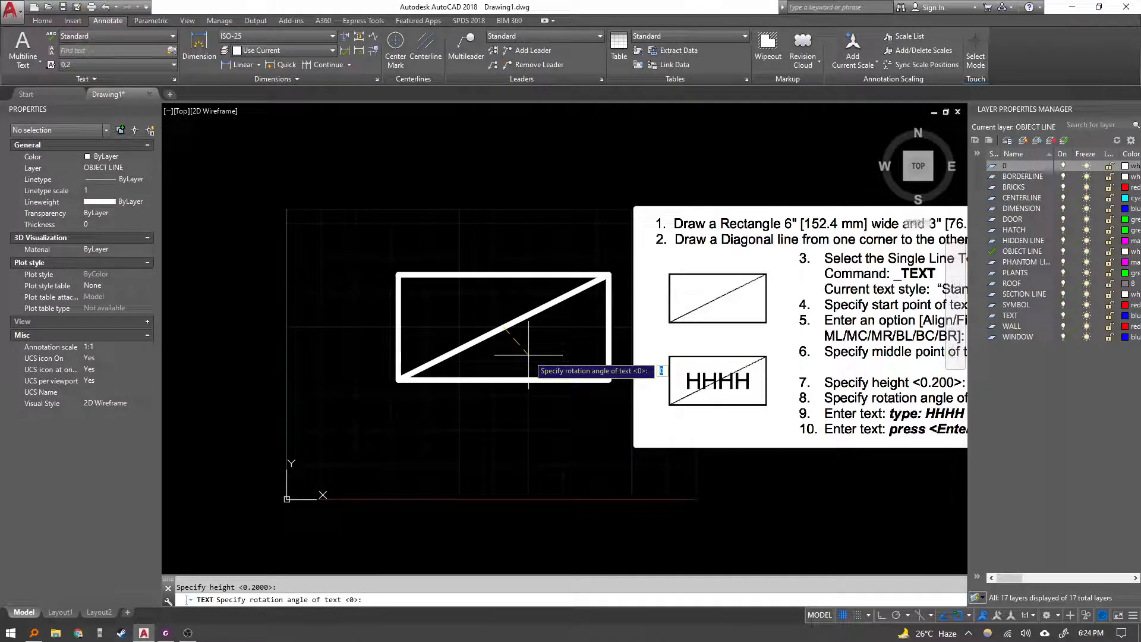
{"action": "middle_click_drag", "start_coordinate": [664, 388], "coordinate": [466, 424]}
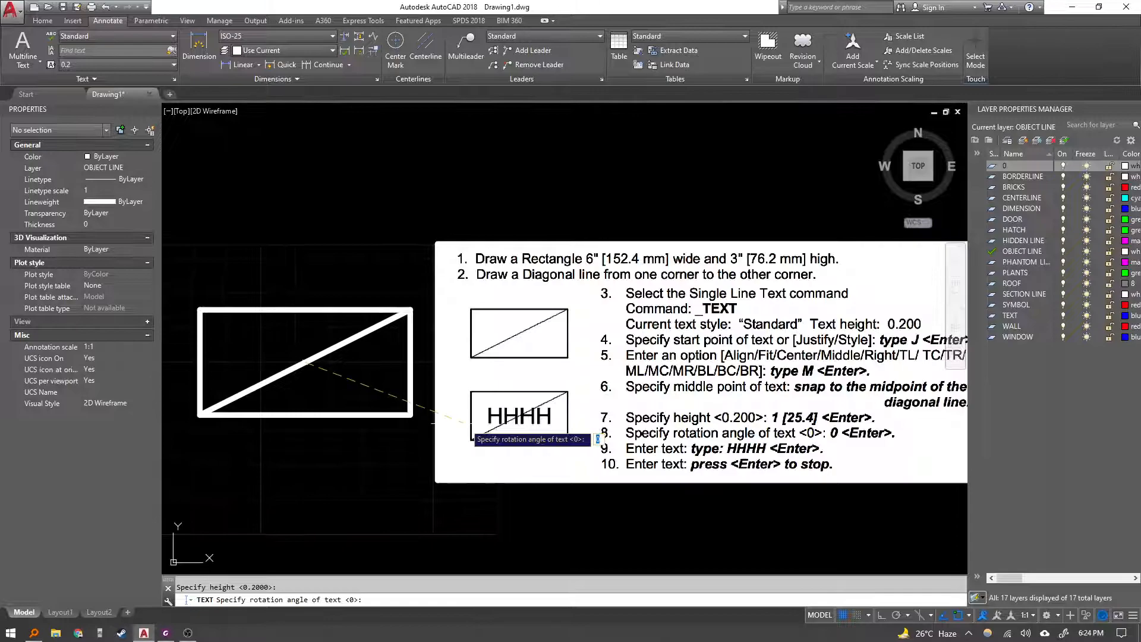
{"action": "key", "text": "Return"}
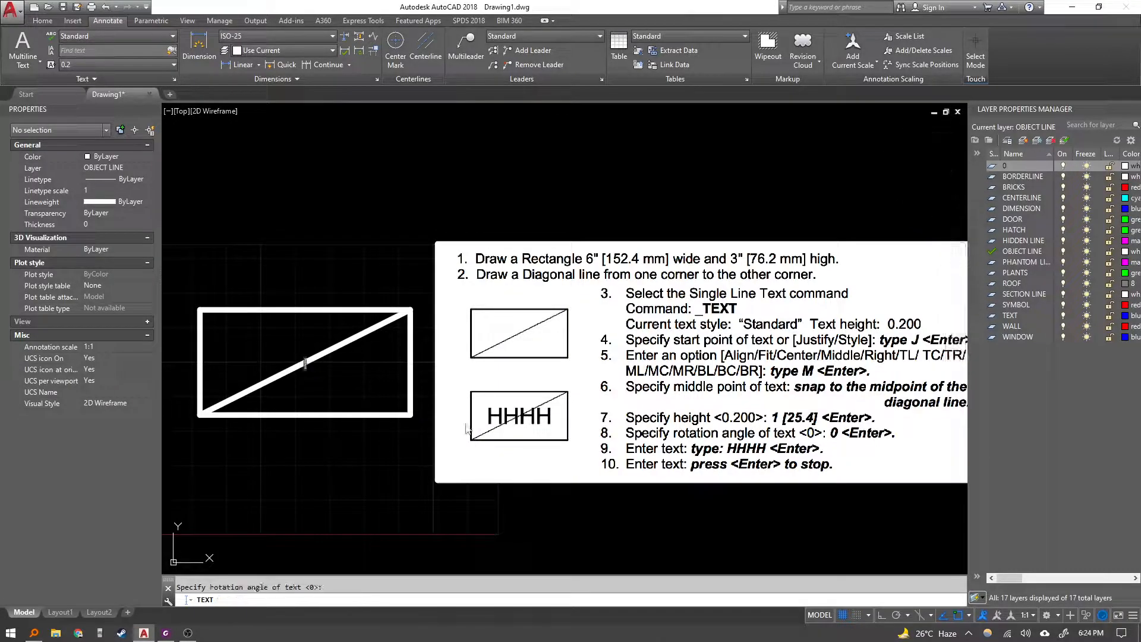
Enter HHHH as the text and end the Text command.
{"action": "type", "text": "HHHH"}
{"action": "key", "text": "Return"}
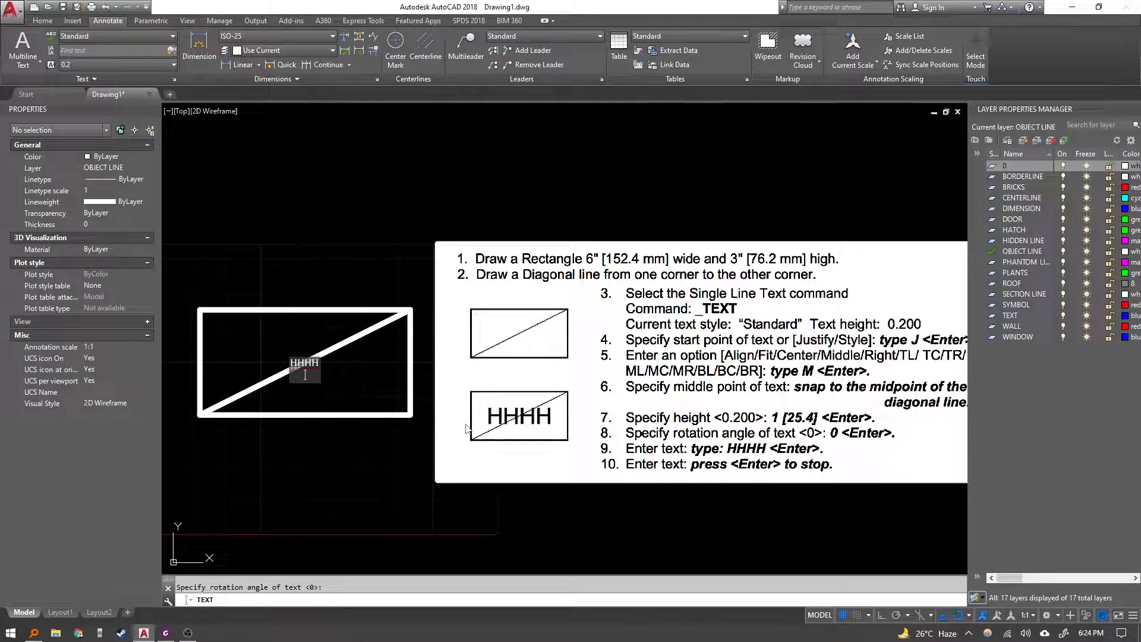
{"action": "key", "text": "Return"}
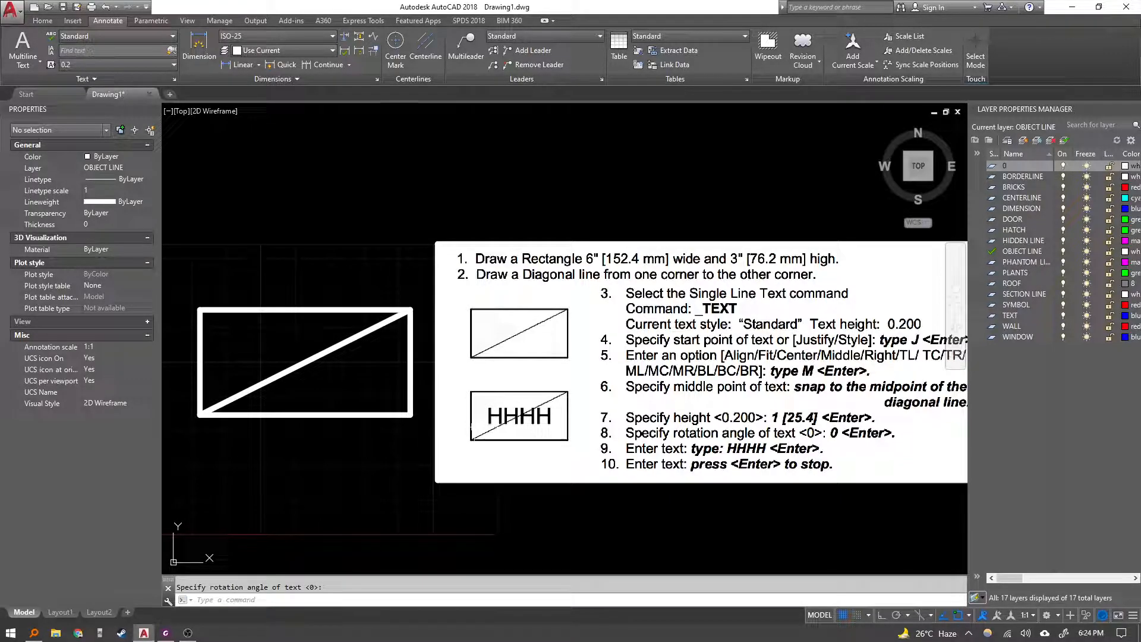
Zoom in to inspect the HHHH text sitting on the diagonal line.
{"action": "scroll", "coordinate": [350, 362], "scroll_direction": "up", "scroll_amount": 10}
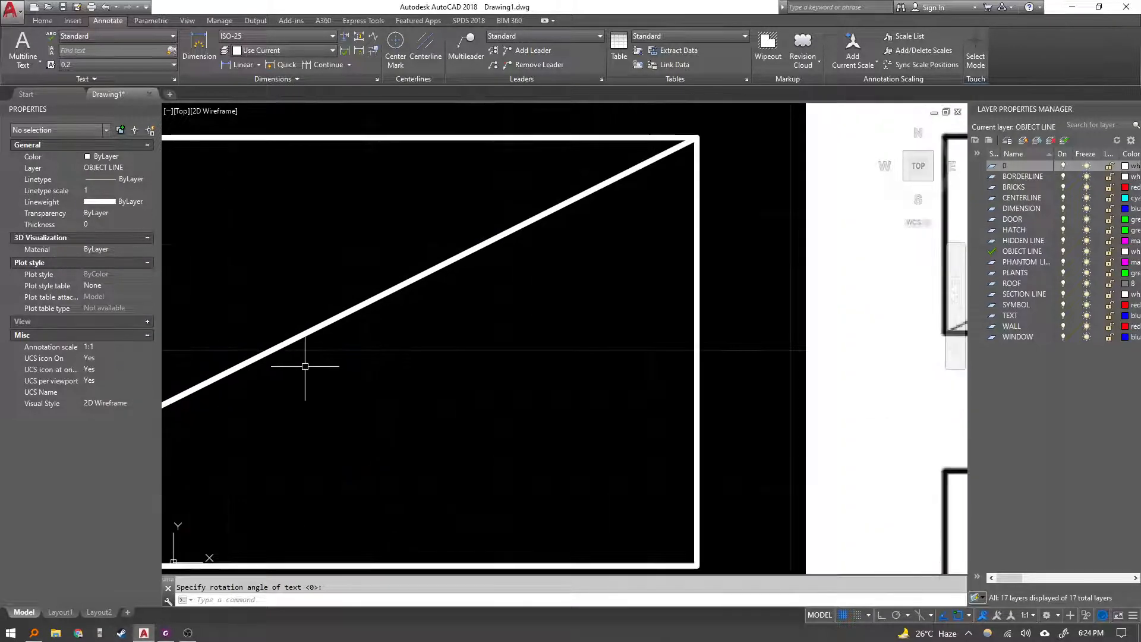
{"action": "scroll", "coordinate": [416, 350], "scroll_direction": "up", "scroll_amount": 6}
{"action": "scroll", "coordinate": [773, 367], "scroll_direction": "up", "scroll_amount": 2}
{"action": "middle_click_drag", "start_coordinate": [776, 368], "coordinate": [288, 376]}
{"action": "scroll", "coordinate": [574, 324], "scroll_direction": "up", "scroll_amount": 4}
{"action": "middle_click_drag", "start_coordinate": [547, 362], "coordinate": [553, 352]}
{"action": "key", "text": "Escape"}
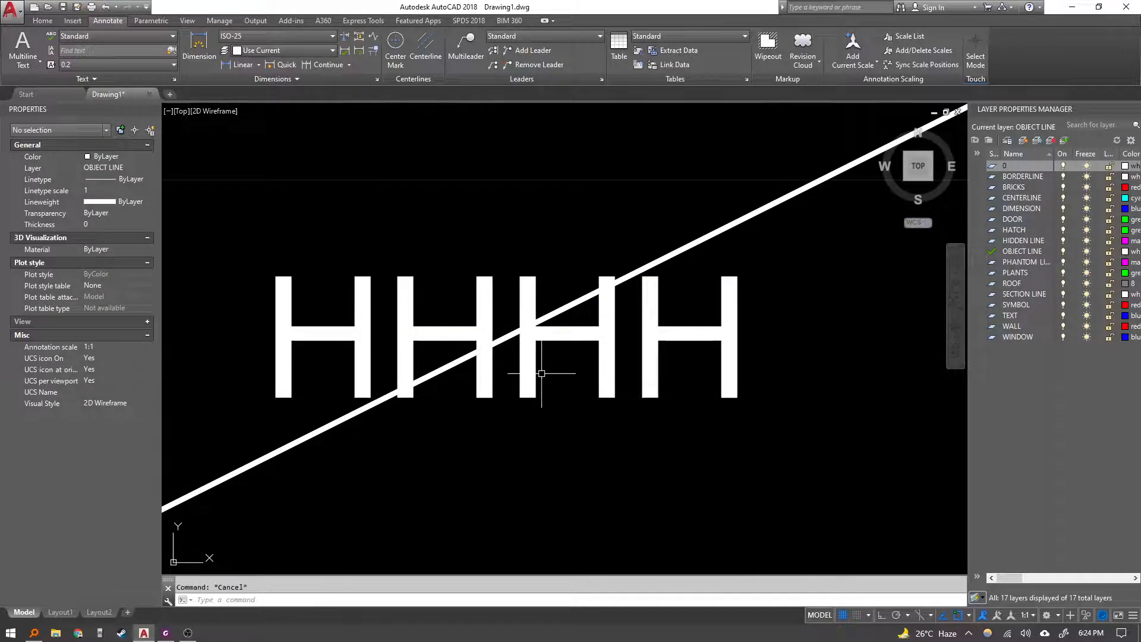
{"action": "scroll", "coordinate": [543, 373], "scroll_direction": "down", "scroll_amount": 5}
{"action": "scroll", "coordinate": [543, 374], "scroll_direction": "up", "scroll_amount": 4}
{"action": "scroll", "coordinate": [476, 303], "scroll_direction": "up", "scroll_amount": 6}
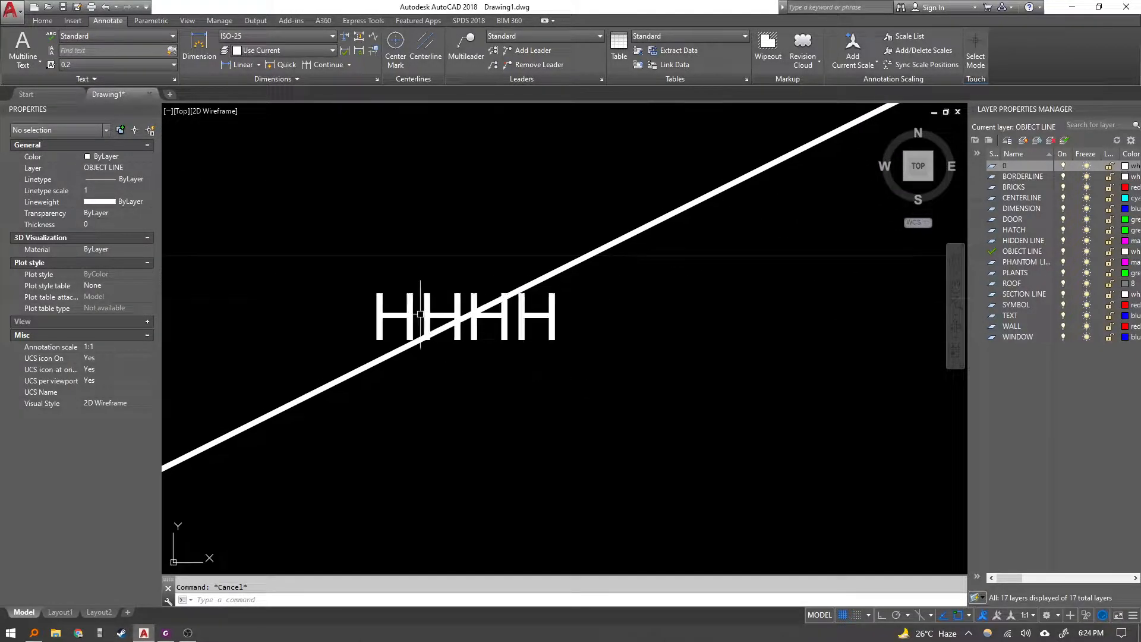
{"action": "scroll", "coordinate": [493, 341], "scroll_direction": "down", "scroll_amount": 10}
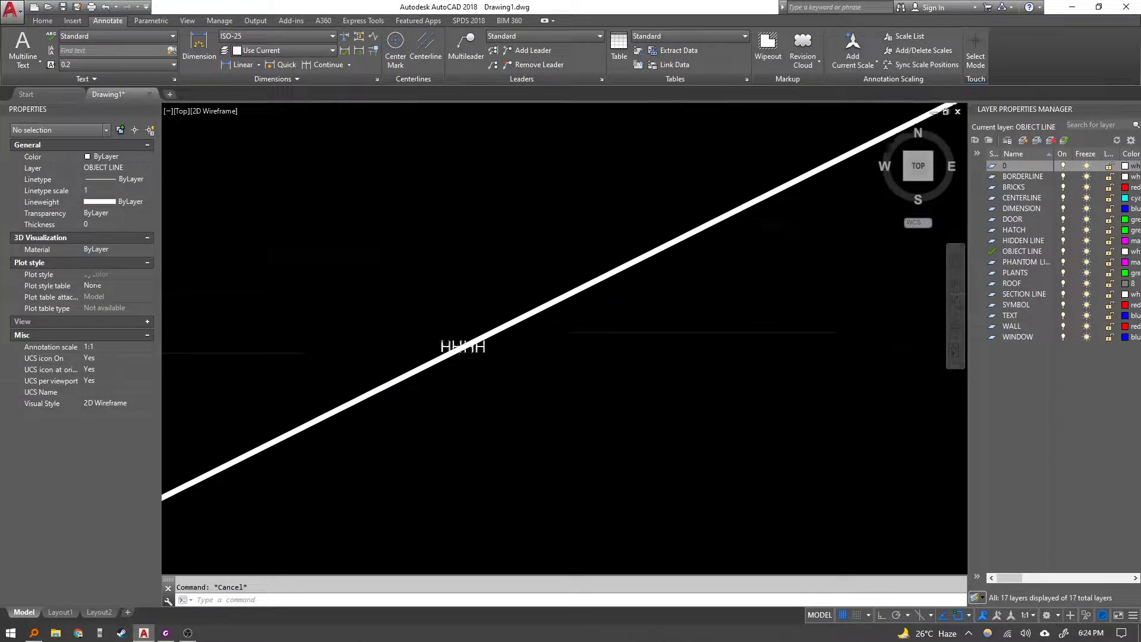
Select the HHHH text and set its height to 20 in the properties.
{"action": "middle_click_drag", "start_coordinate": [477, 341], "coordinate": [447, 359]}
{"action": "scroll", "coordinate": [538, 368], "scroll_direction": "up", "scroll_amount": 2}
{"action": "middle_click_drag", "start_coordinate": [538, 368], "coordinate": [359, 359]}
{"action": "scroll", "coordinate": [509, 363], "scroll_direction": "down", "scroll_amount": 2}
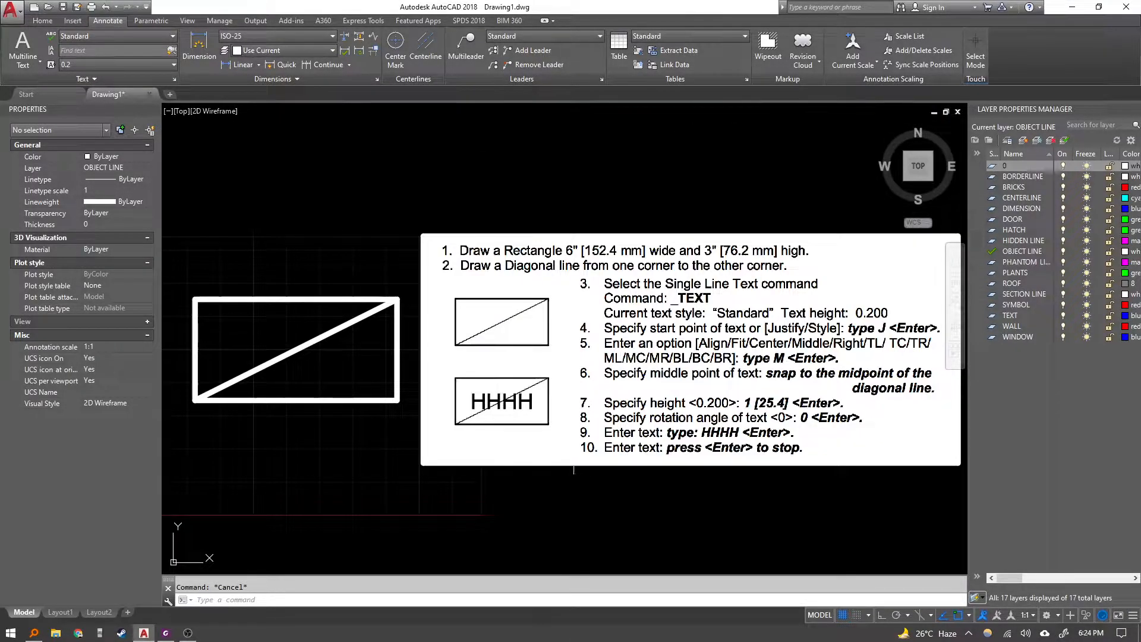
{"action": "scroll", "coordinate": [302, 340], "scroll_direction": "up", "scroll_amount": 2}
{"action": "middle_click_drag", "start_coordinate": [307, 344], "coordinate": [398, 336]}
{"action": "middle_click_drag", "start_coordinate": [526, 380], "coordinate": [260, 381]}
{"action": "scroll", "coordinate": [302, 372], "scroll_direction": "down", "scroll_amount": 2}
{"action": "middle_click_drag", "start_coordinate": [302, 372], "coordinate": [364, 358]}
{"action": "middle_click_drag", "start_coordinate": [269, 352], "coordinate": [344, 339]}
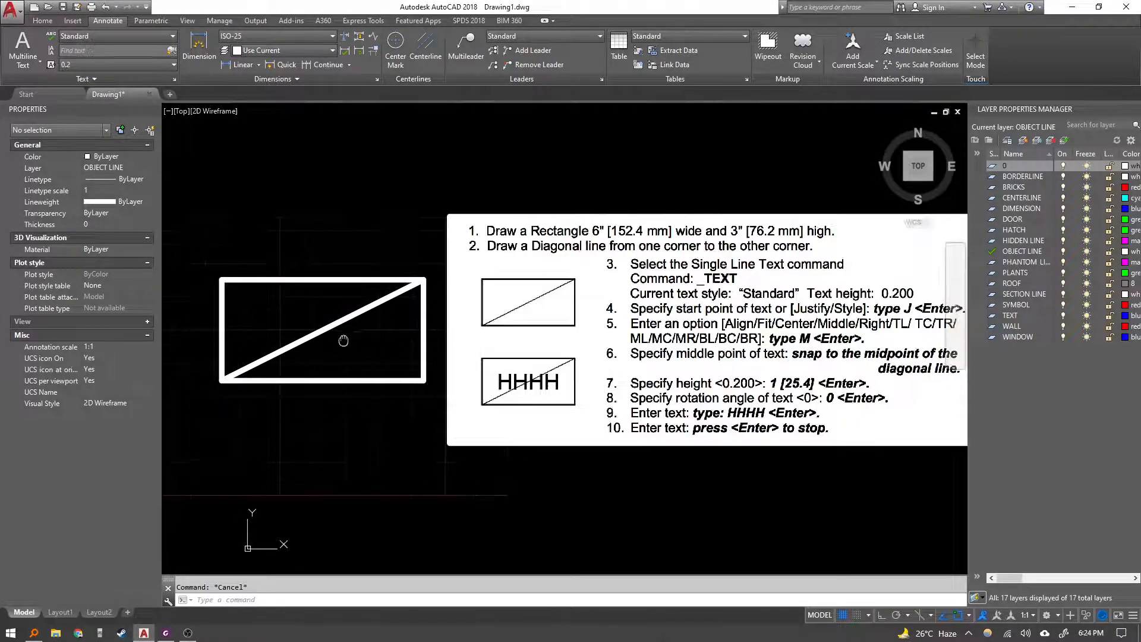
{"action": "left_click", "coordinate": [272, 301]}
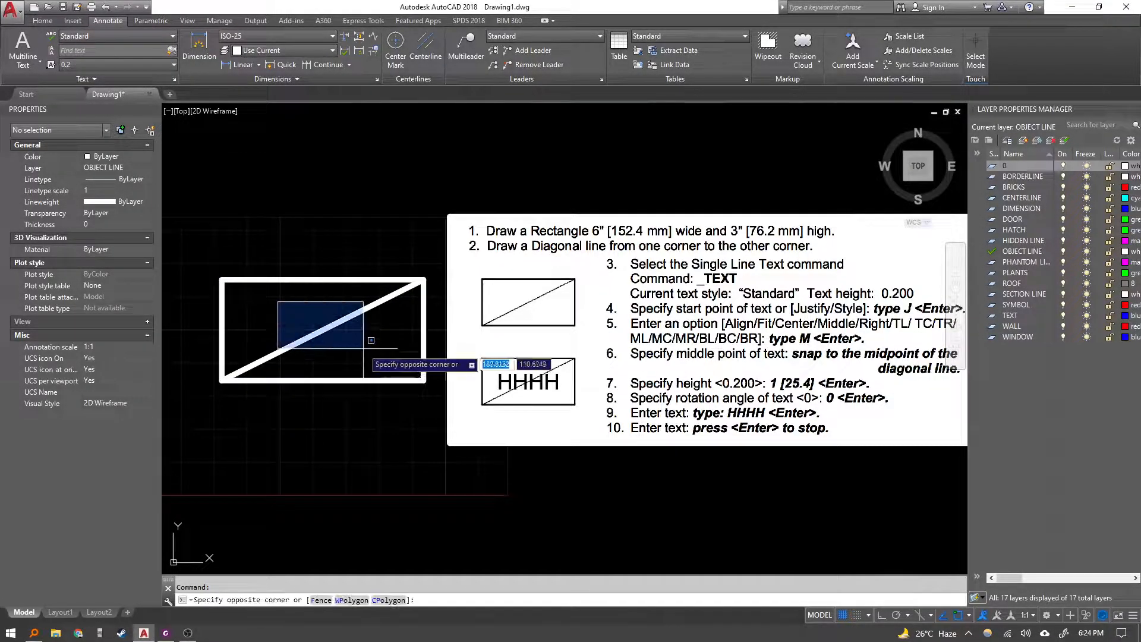
{"action": "left_click", "coordinate": [364, 351]}
{"action": "left_click", "coordinate": [113, 343]}
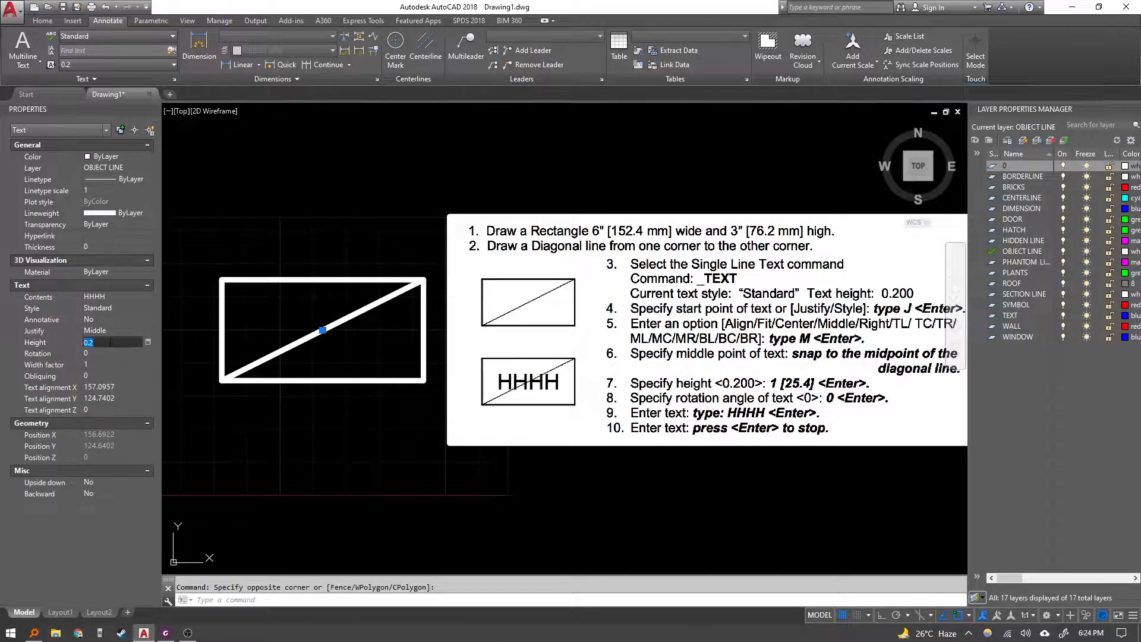
{"action": "type", "text": "2"}
{"action": "key", "text": "Return"}
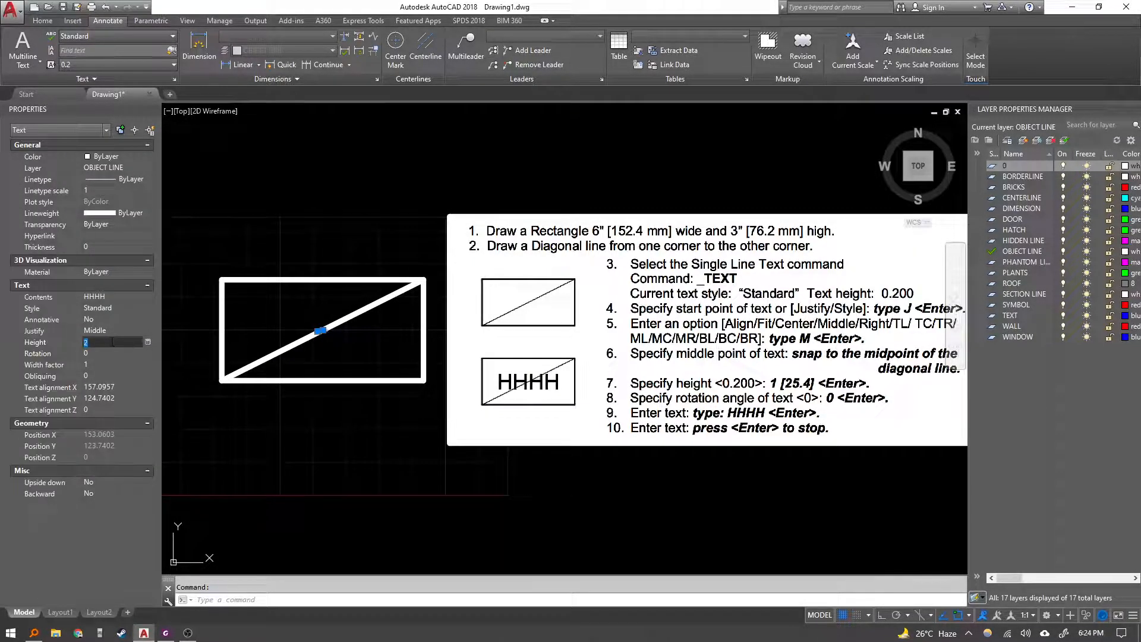
Try setting the text height to 200.
{"action": "left_click", "coordinate": [112, 341]}
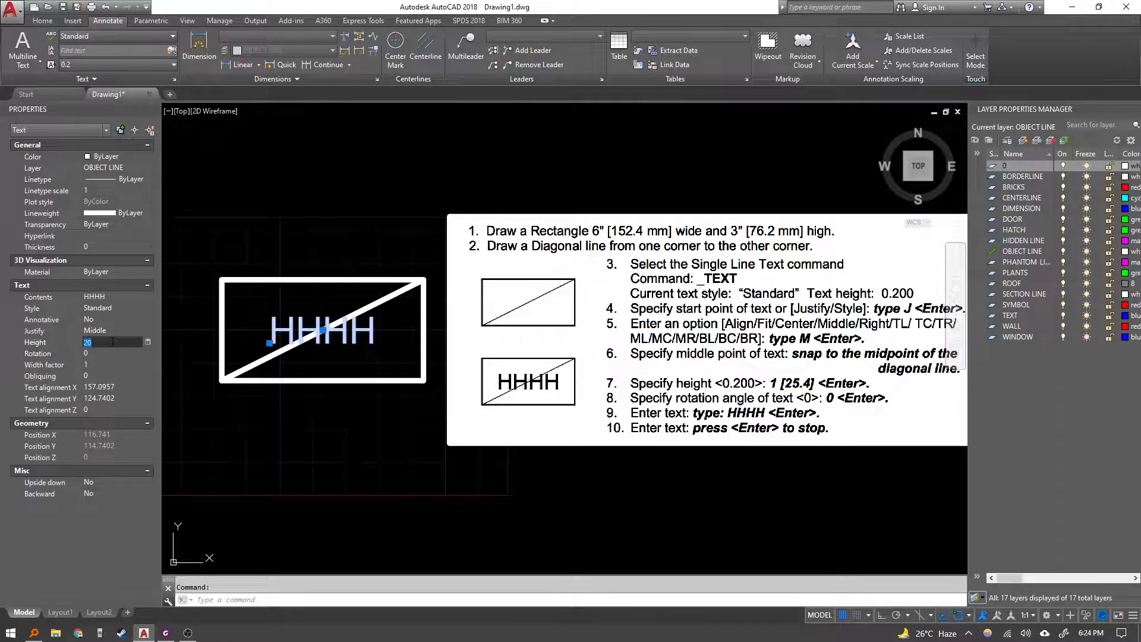
{"action": "type", "text": "200"}
{"action": "key", "text": "Return"}
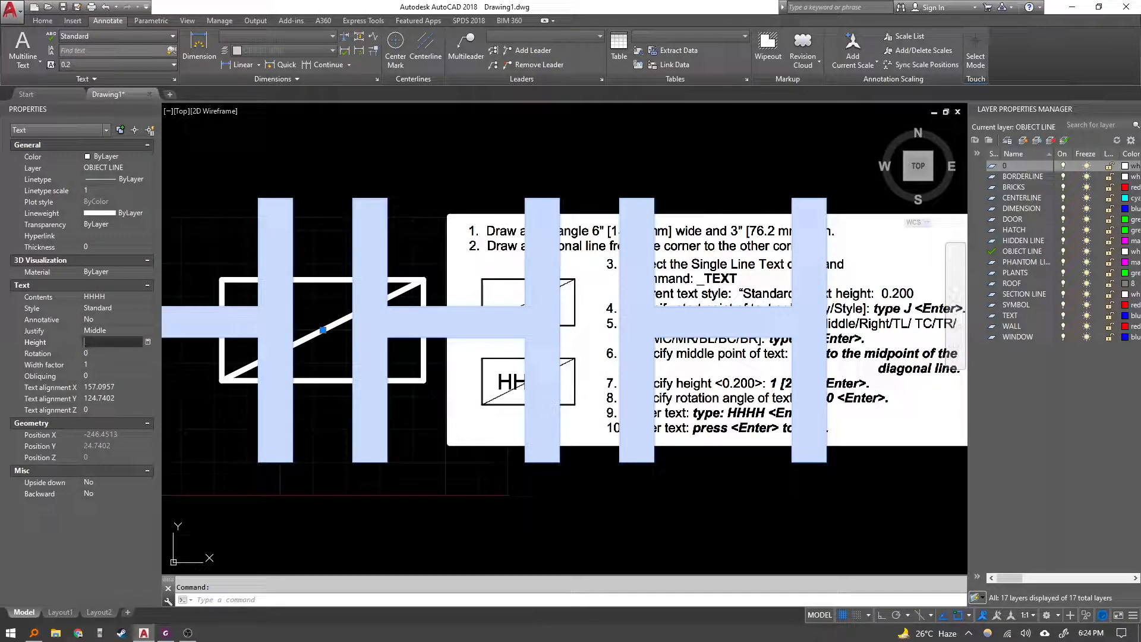
{"action": "key", "text": "Escape"}
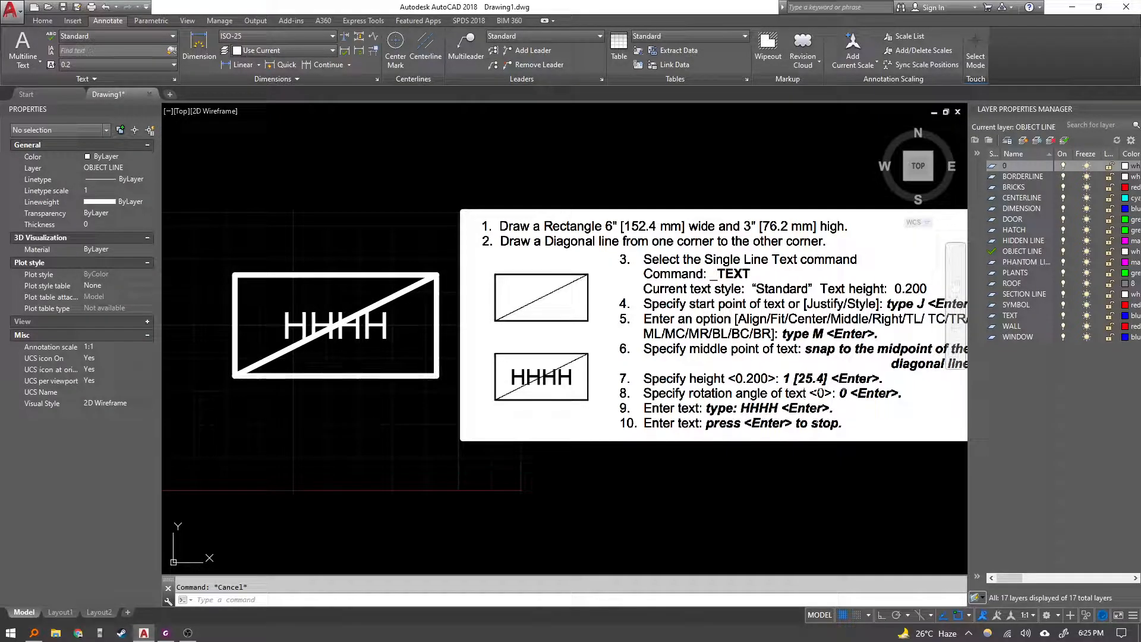
Select the HHHH text and set its height to 25.4.
{"action": "left_click", "coordinate": [378, 342]}
{"action": "left_click", "coordinate": [353, 340]}
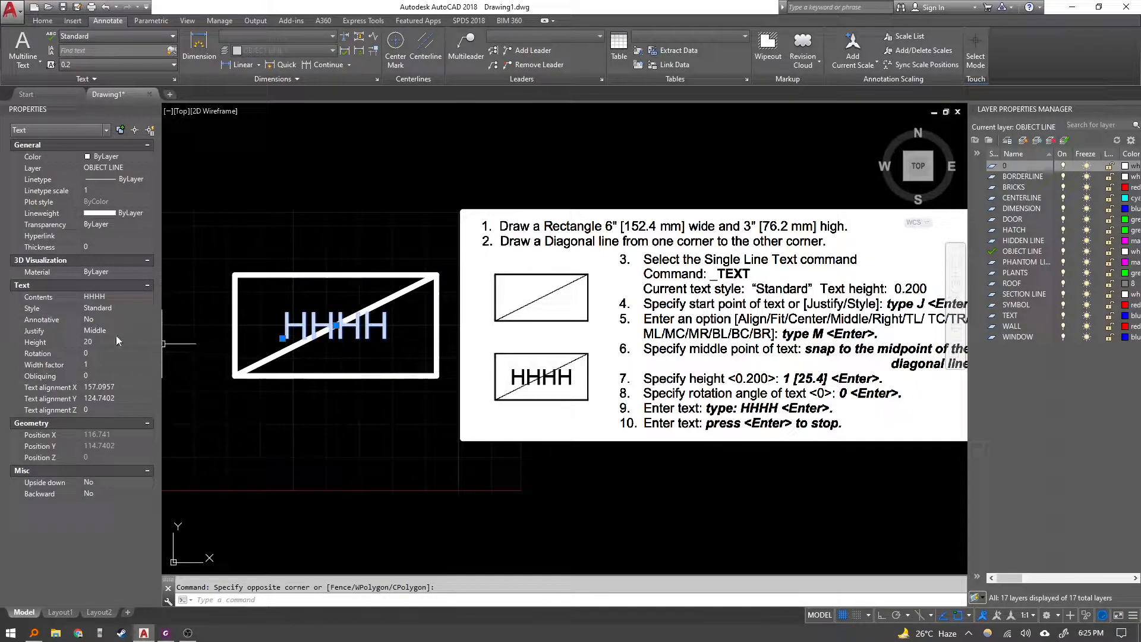
{"action": "left_click", "coordinate": [108, 344]}
{"action": "type", "text": "2"}
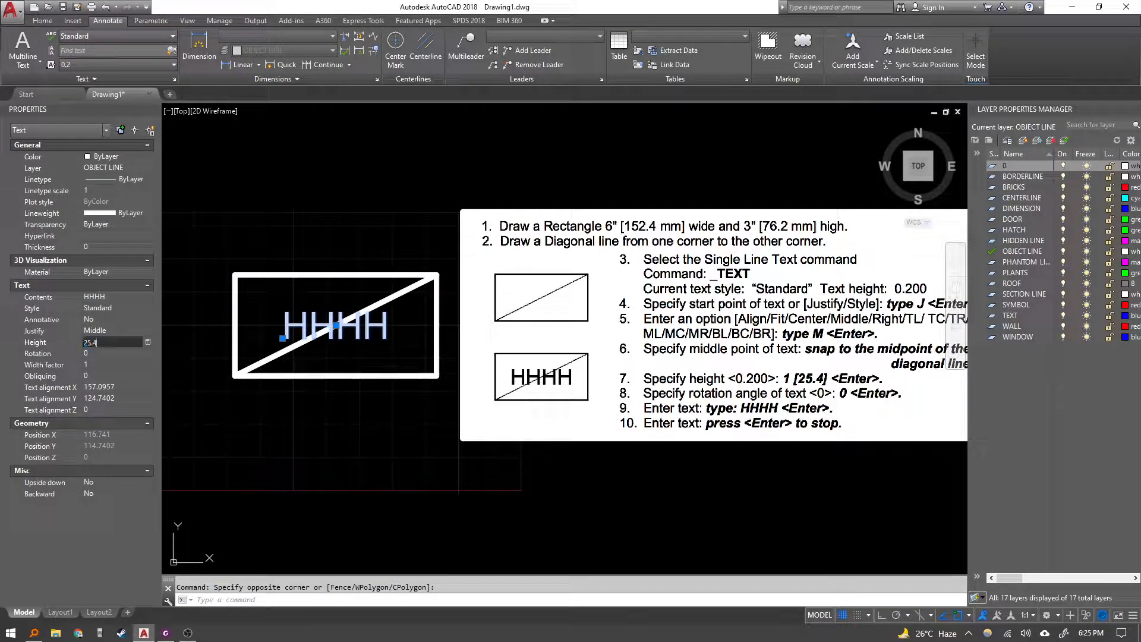
{"action": "type", "text": "5.4"}
{"action": "key", "text": "Return"}
{"action": "key", "text": "Escape"}
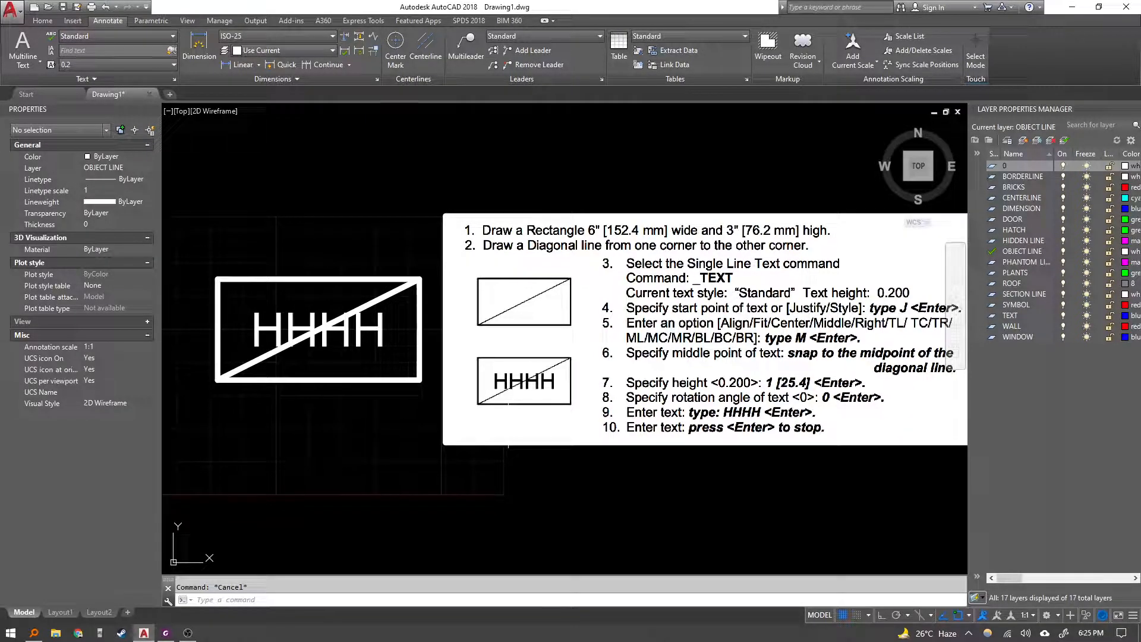
Select the HHHH text and move it by its middle grip to below the rectangle.
{"action": "middle_click_drag", "start_coordinate": [383, 334], "coordinate": [389, 337]}
{"action": "left_click", "coordinate": [394, 346]}
{"action": "left_click", "coordinate": [385, 342]}
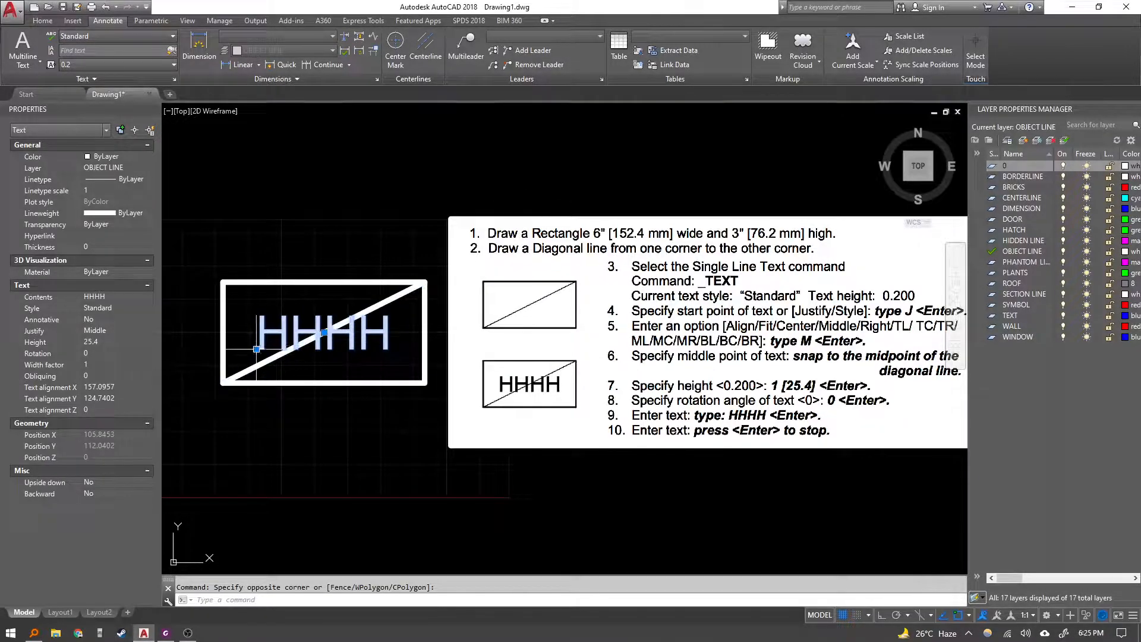
{"action": "left_click", "coordinate": [324, 333]}
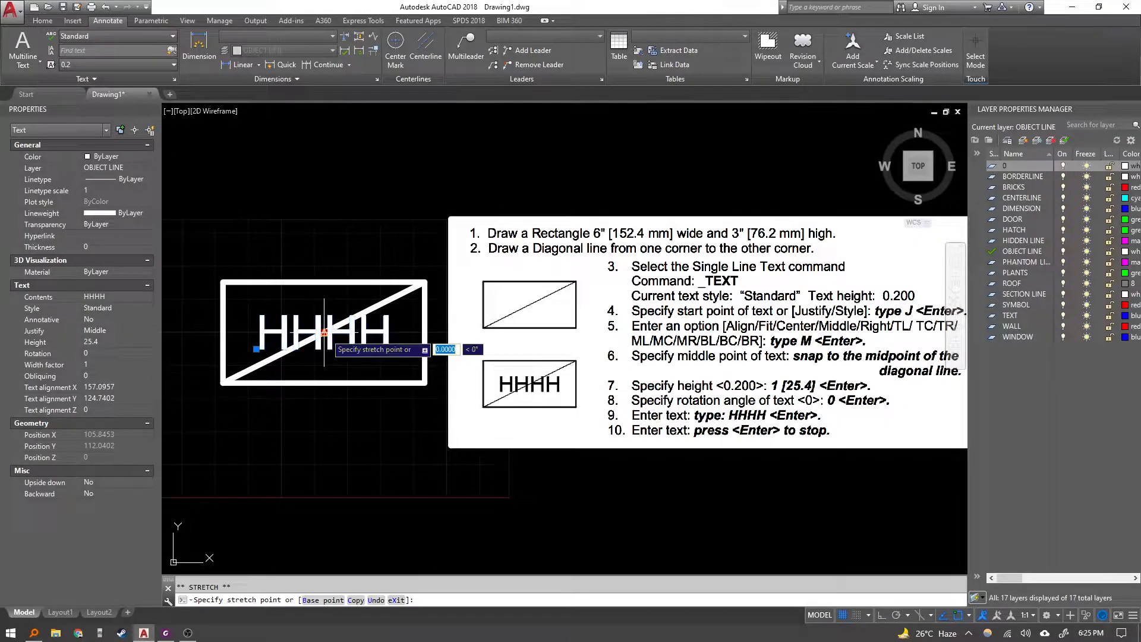
{"action": "key", "text": "Escape"}
{"action": "left_click", "coordinate": [328, 333]}
{"action": "key", "text": "Escape"}
{"action": "left_click", "coordinate": [324, 333]}
{"action": "left_click", "coordinate": [332, 443]}
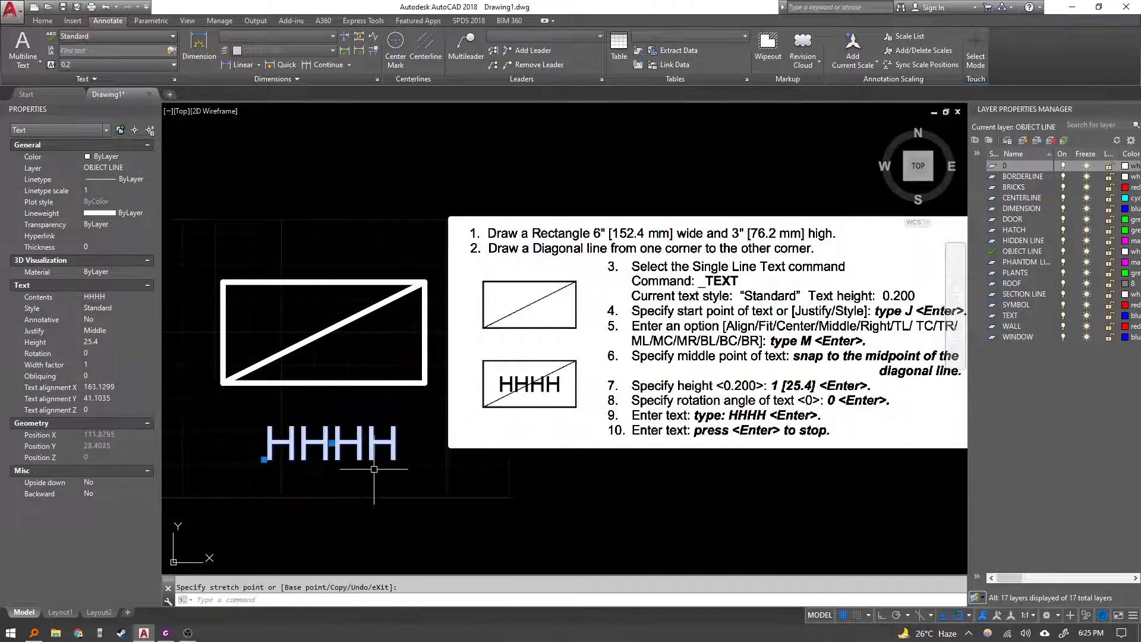
Move the HHHH text by its middle grip back onto the diagonal line's midpoint.
{"action": "left_click", "coordinate": [331, 443]}
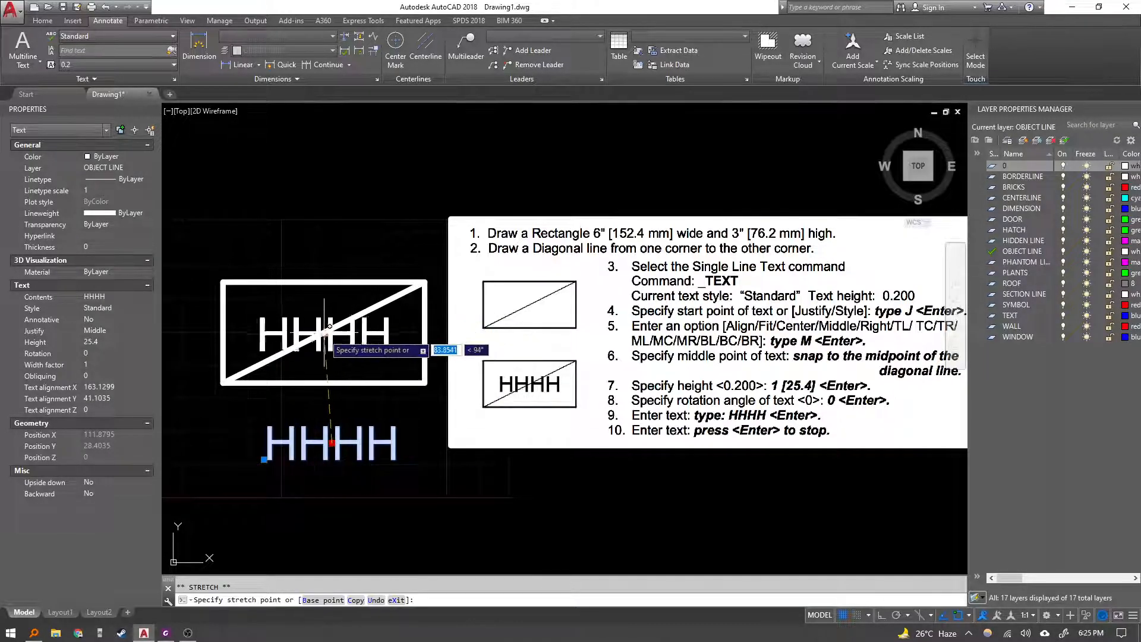
{"action": "left_click", "coordinate": [324, 332]}
{"action": "key", "text": "Escape"}
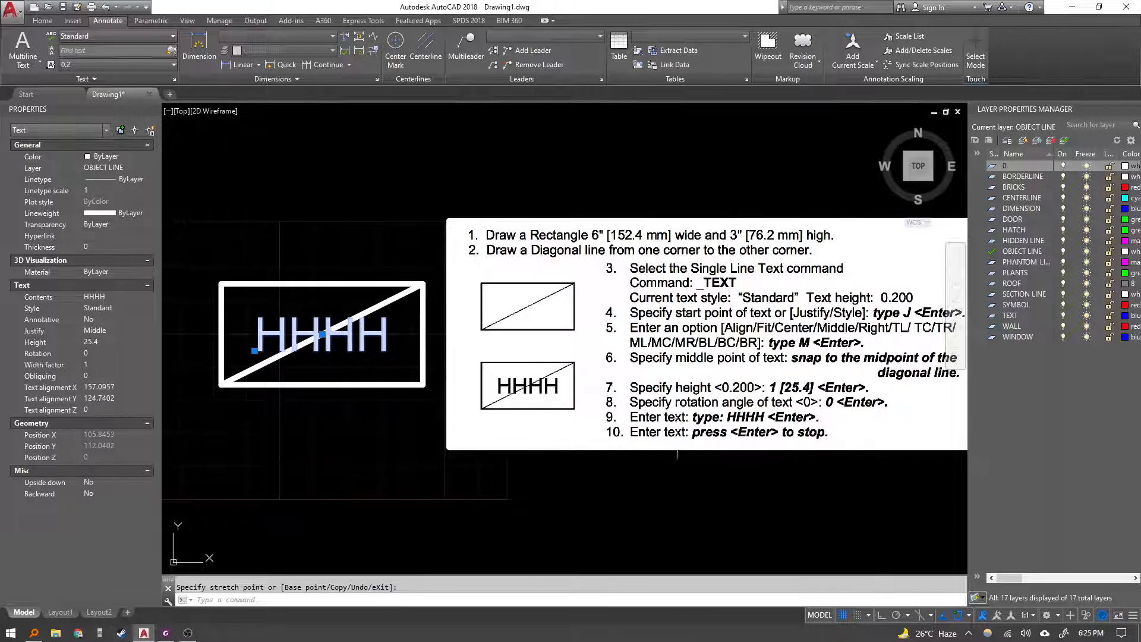
Select and erase the pasted lesson instruction image from the drawing.
{"action": "left_click", "coordinate": [793, 470]}
{"action": "left_click", "coordinate": [660, 389]}
{"action": "key", "text": "Delete"}
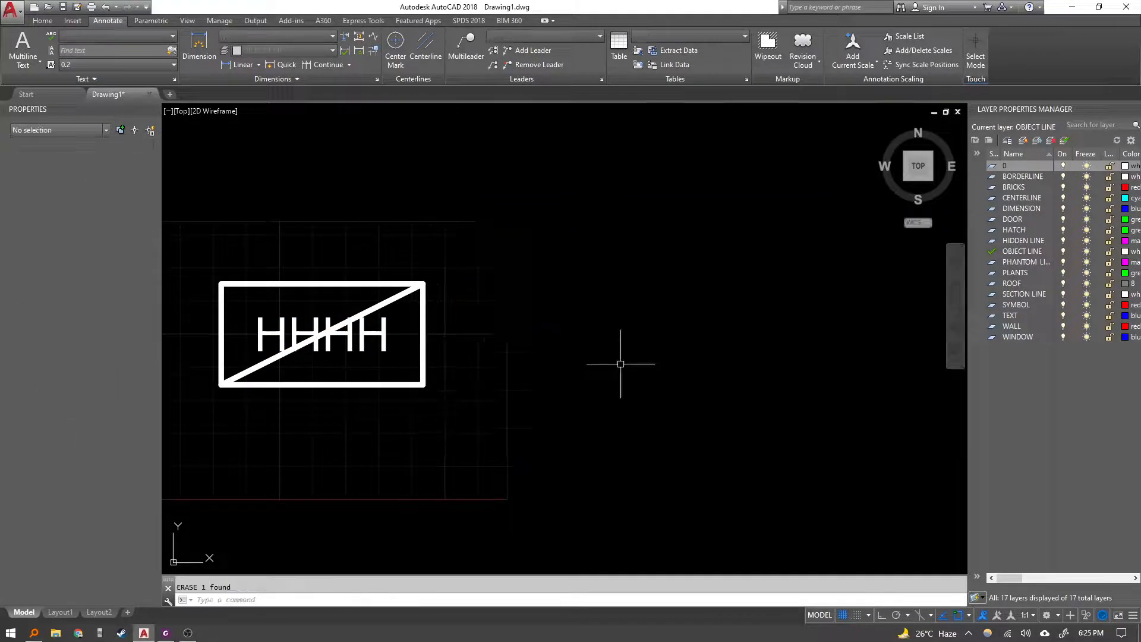
Select and erase the diagonal line inside the rectangle.
{"action": "scroll", "coordinate": [330, 323], "scroll_direction": "up", "scroll_amount": 2}
{"action": "scroll", "coordinate": [329, 313], "scroll_direction": "down", "scroll_amount": 3}
{"action": "left_click", "coordinate": [301, 377]}
{"action": "left_click", "coordinate": [293, 377]}
{"action": "key", "text": "Delete"}
{"action": "scroll", "coordinate": [466, 355], "scroll_direction": "down", "scroll_amount": 2}
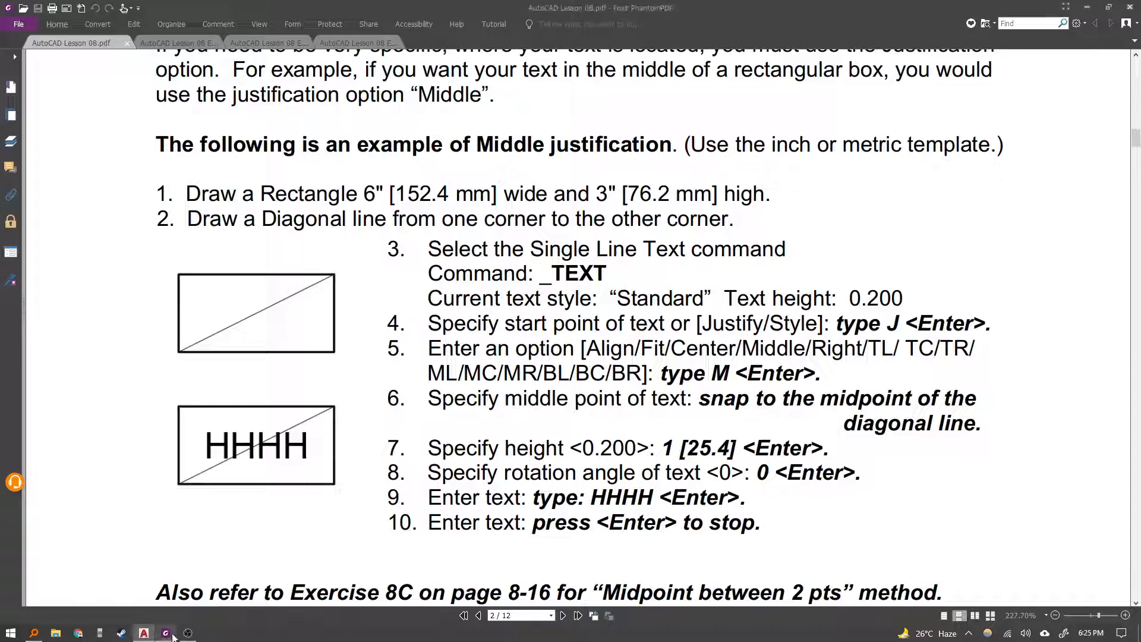
Switch to the lesson PDF and read the Other justification options section on Align and Fit.
{"action": "left_click", "coordinate": [166, 632]}
{"action": "scroll", "coordinate": [587, 401], "scroll_direction": "down", "scroll_amount": 8}
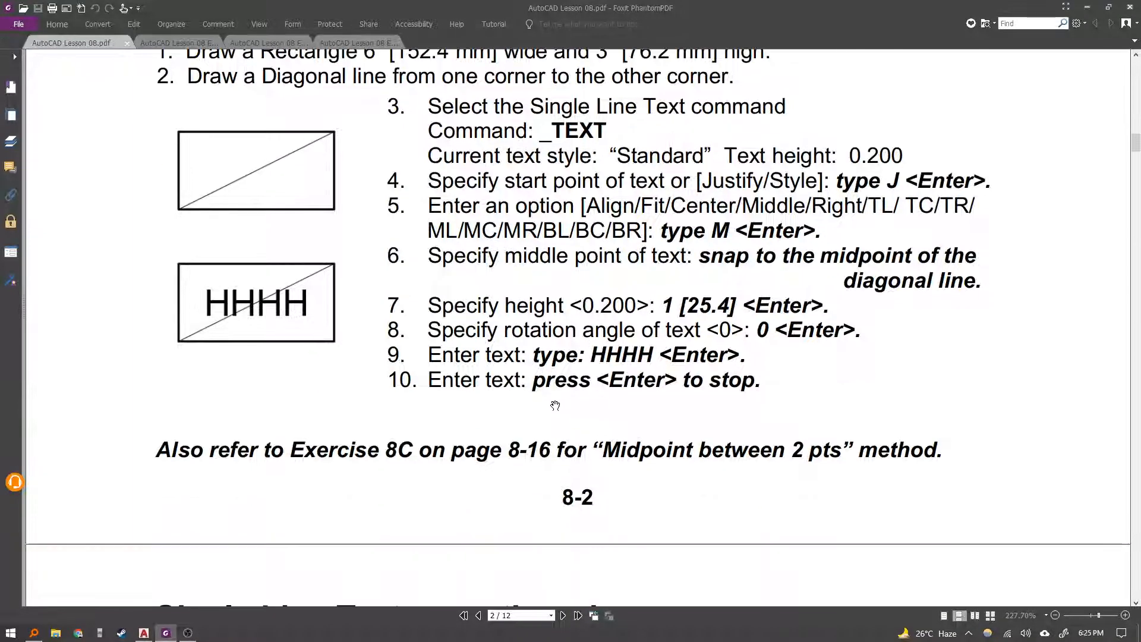
{"action": "scroll", "coordinate": [542, 387], "scroll_direction": "down", "scroll_amount": 1}
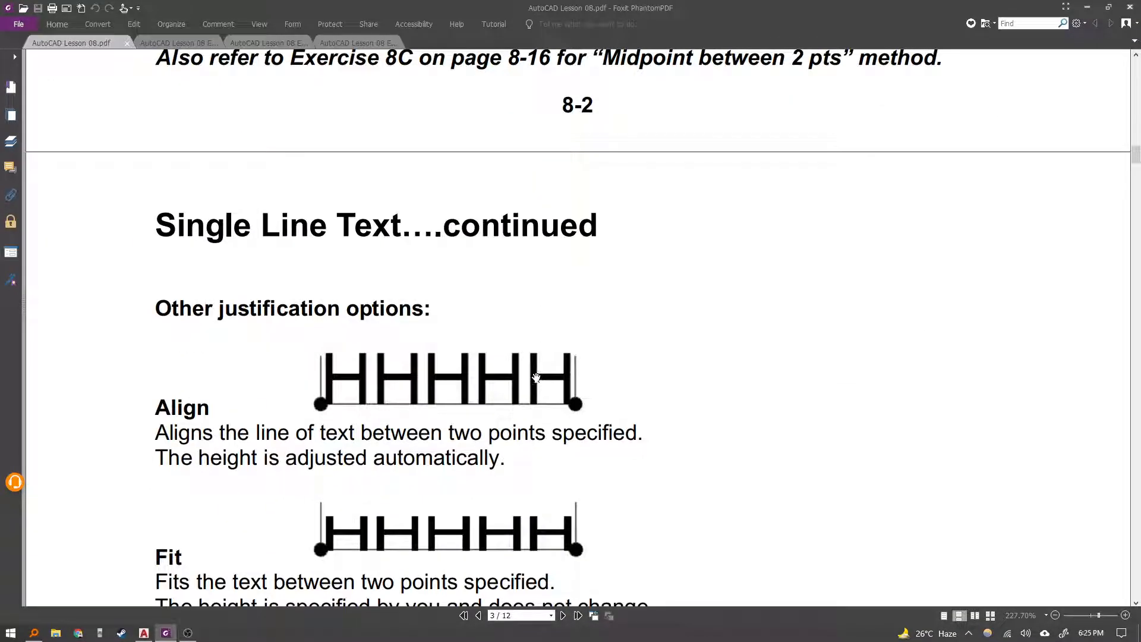
{"action": "scroll", "coordinate": [222, 379], "scroll_direction": "down", "scroll_amount": 2}
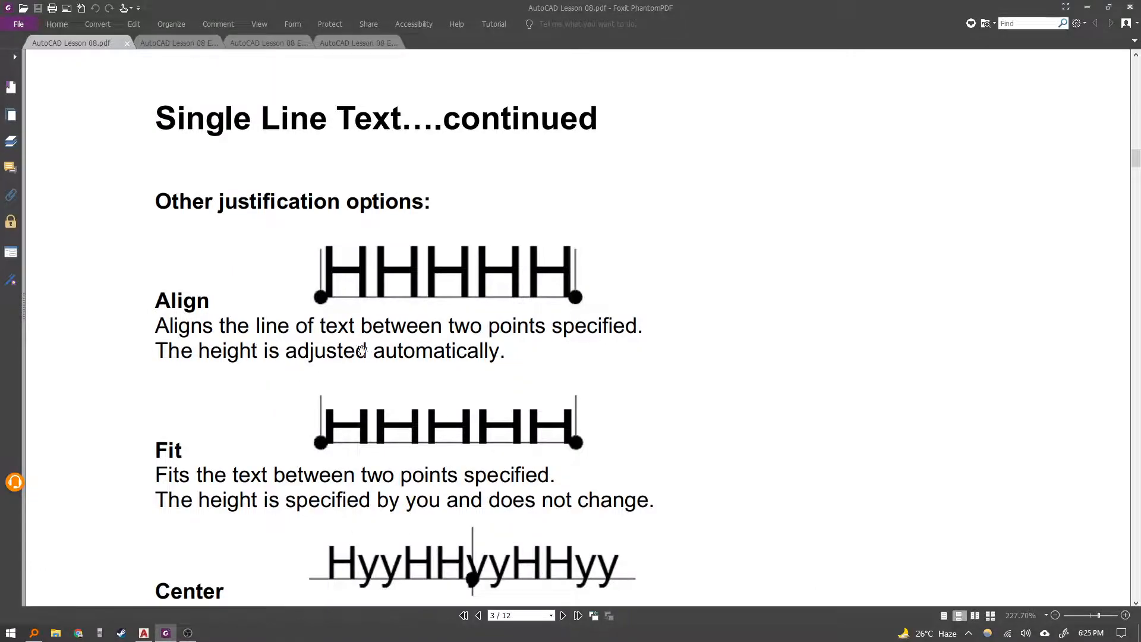
{"action": "scroll", "coordinate": [337, 389], "scroll_direction": "down", "scroll_amount": 1}
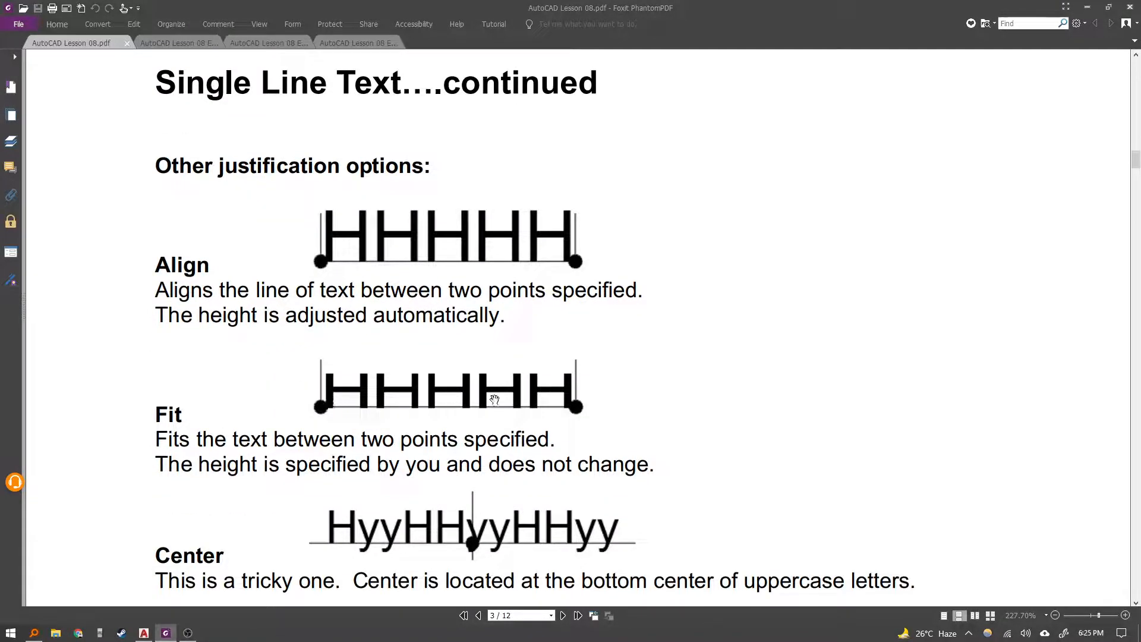
Return to AutoCAD and erase the HHHH text.
{"action": "left_click", "coordinate": [145, 637]}
{"action": "key", "text": "Escape"}
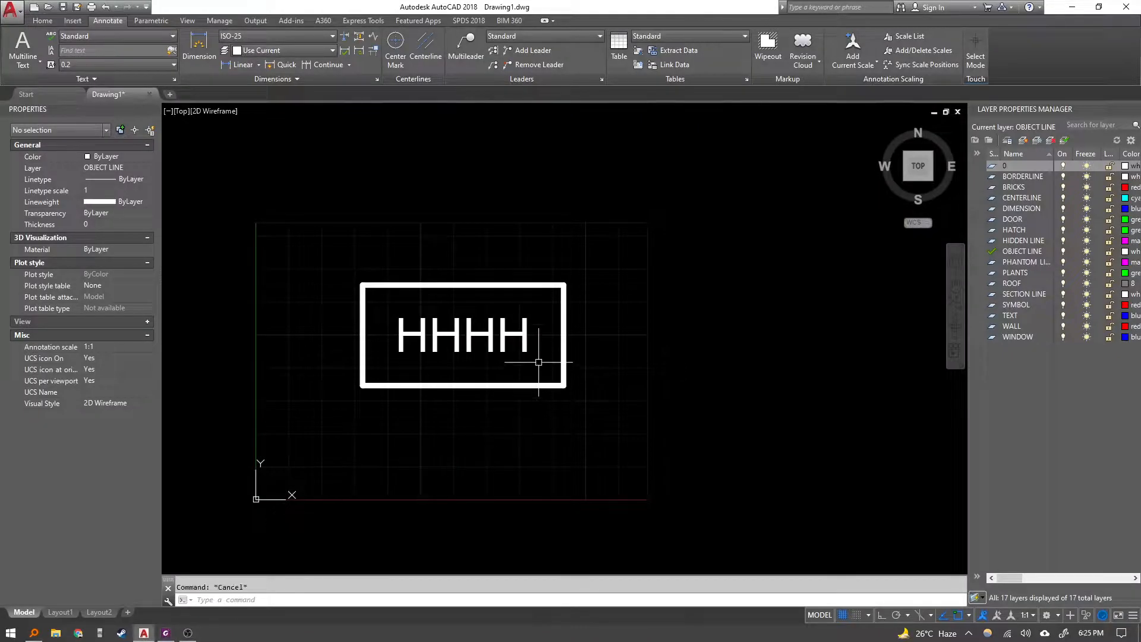
{"action": "left_click", "coordinate": [539, 362]}
{"action": "left_click", "coordinate": [501, 332]}
{"action": "key", "text": "Delete"}
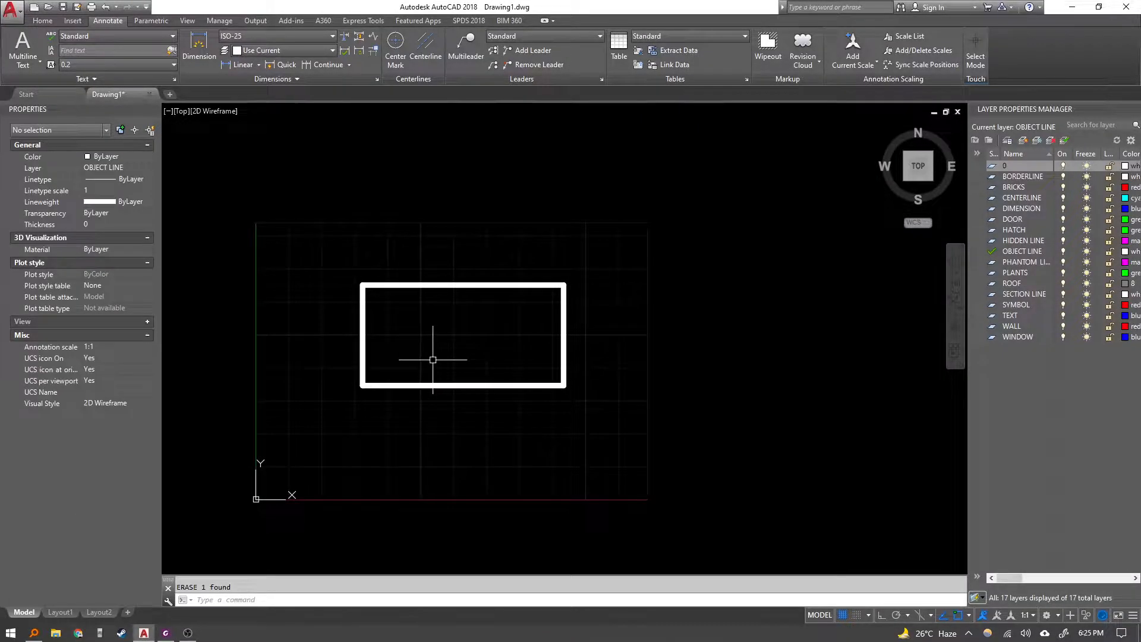
Start single line text with Fit justification between the rectangle's bottom corners at height 25.4.
{"action": "key", "text": "Return"}
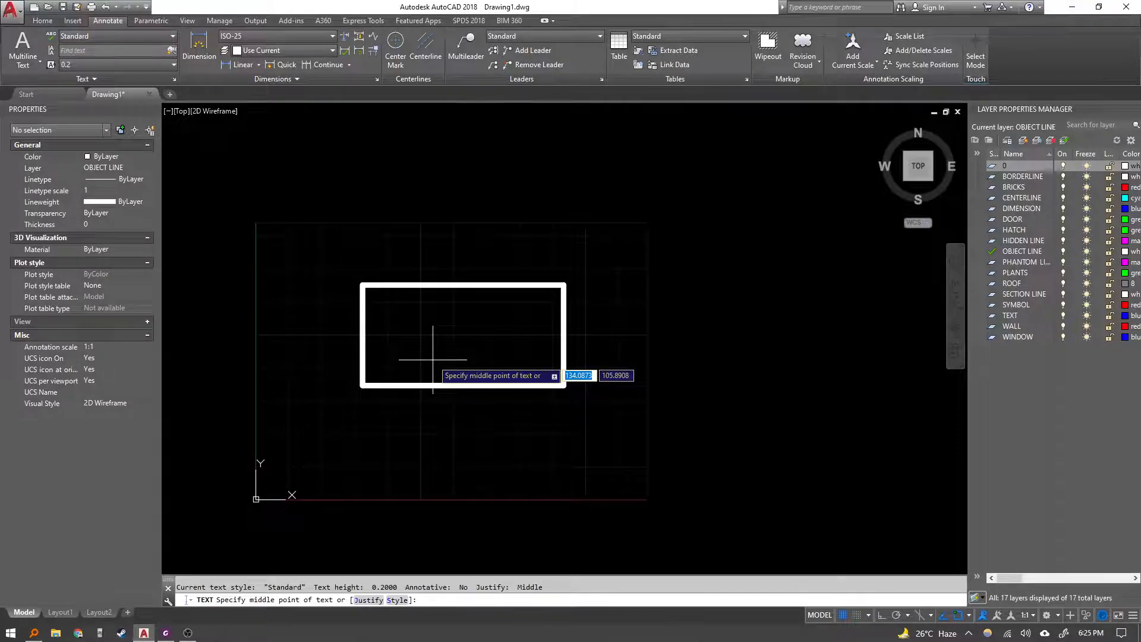
{"action": "type", "text": "J"}
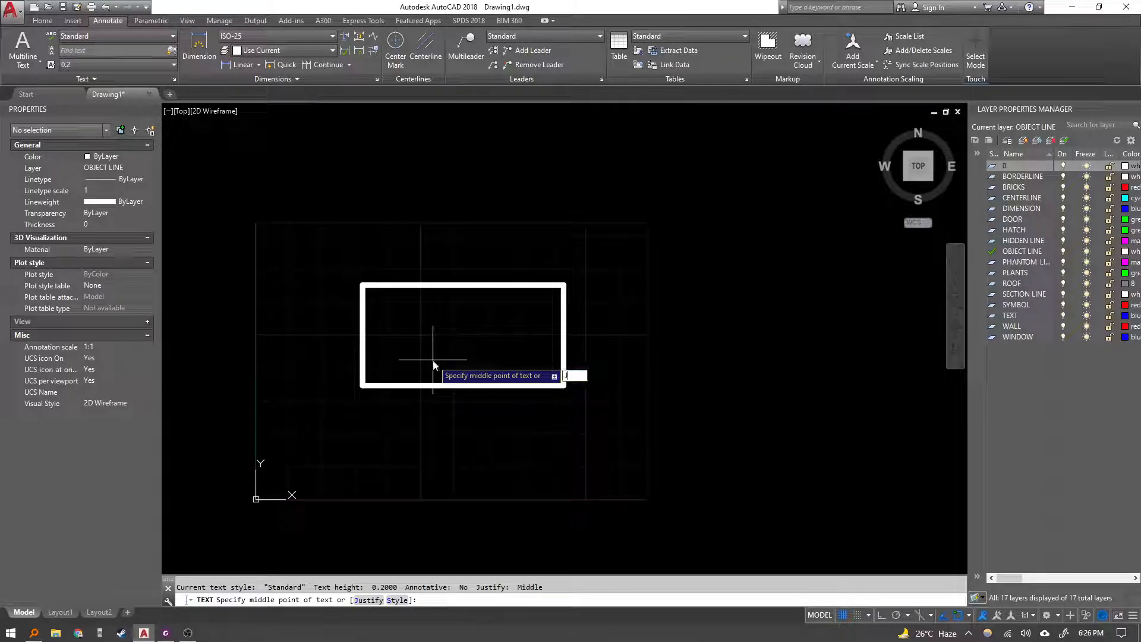
{"action": "key", "text": "Return"}
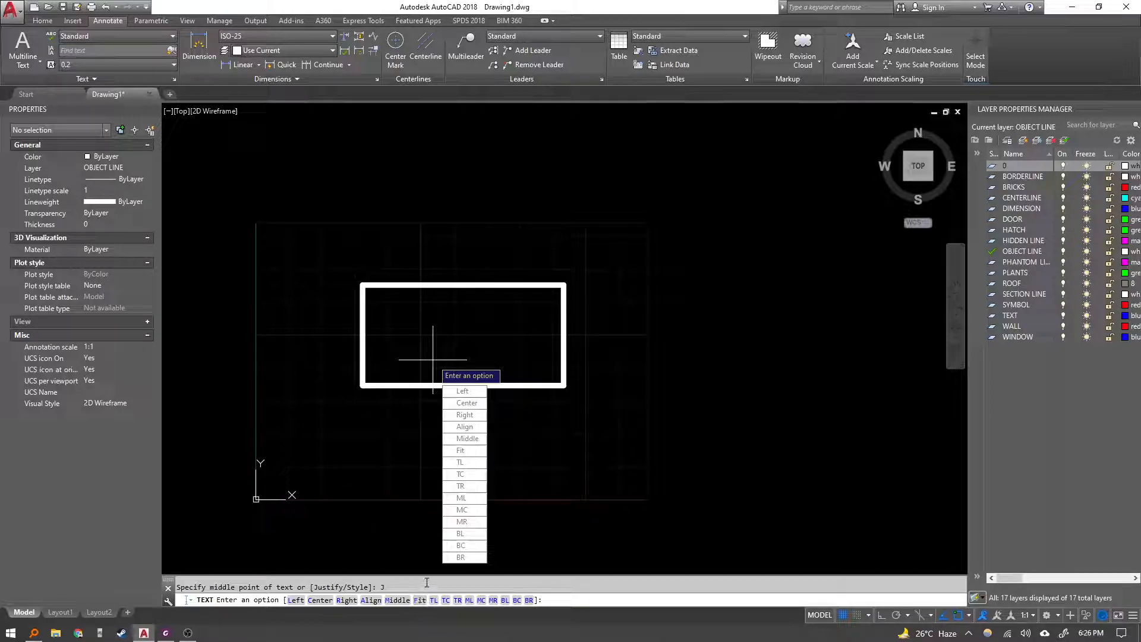
{"action": "left_click", "coordinate": [419, 601]}
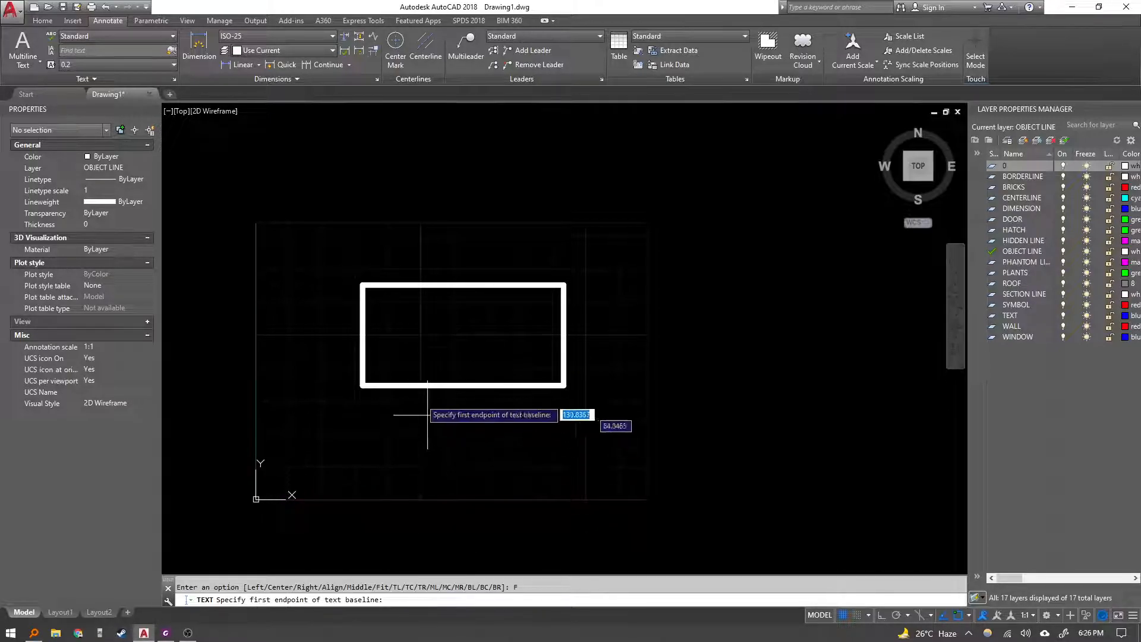
{"action": "left_click", "coordinate": [363, 384]}
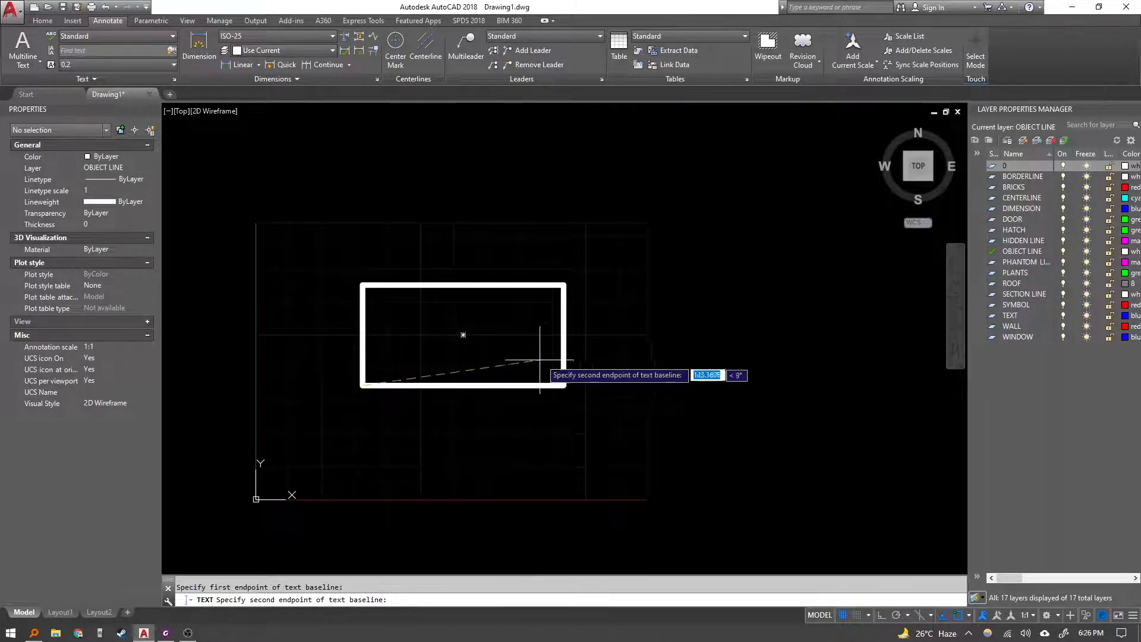
{"action": "left_click", "coordinate": [563, 384]}
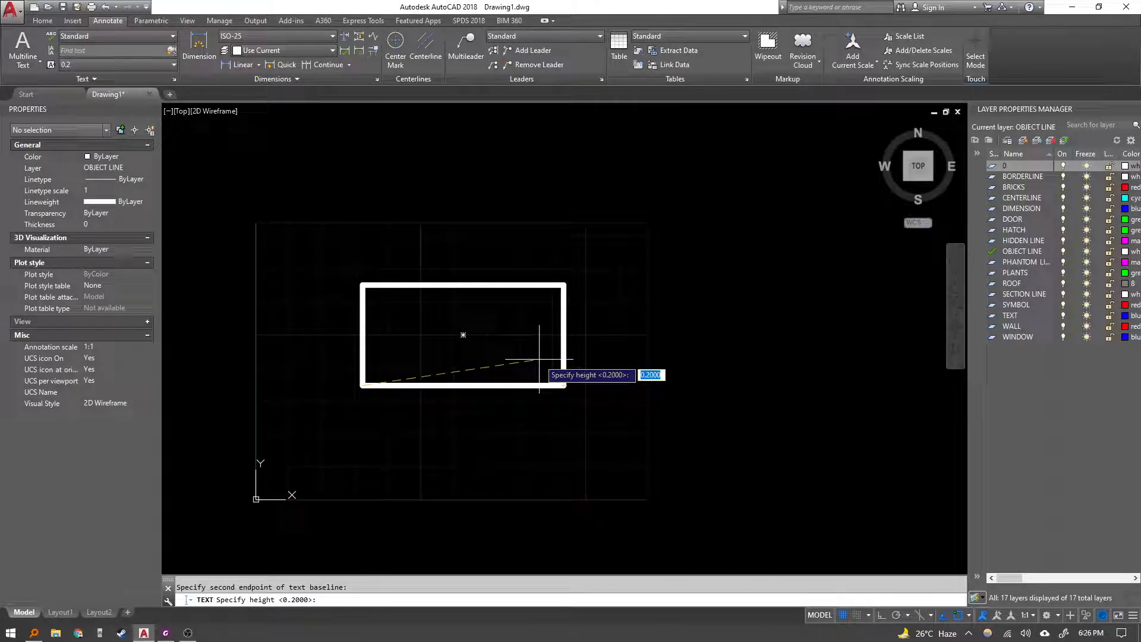
{"action": "type", "text": "25.4"}
{"action": "key", "text": "Return"}
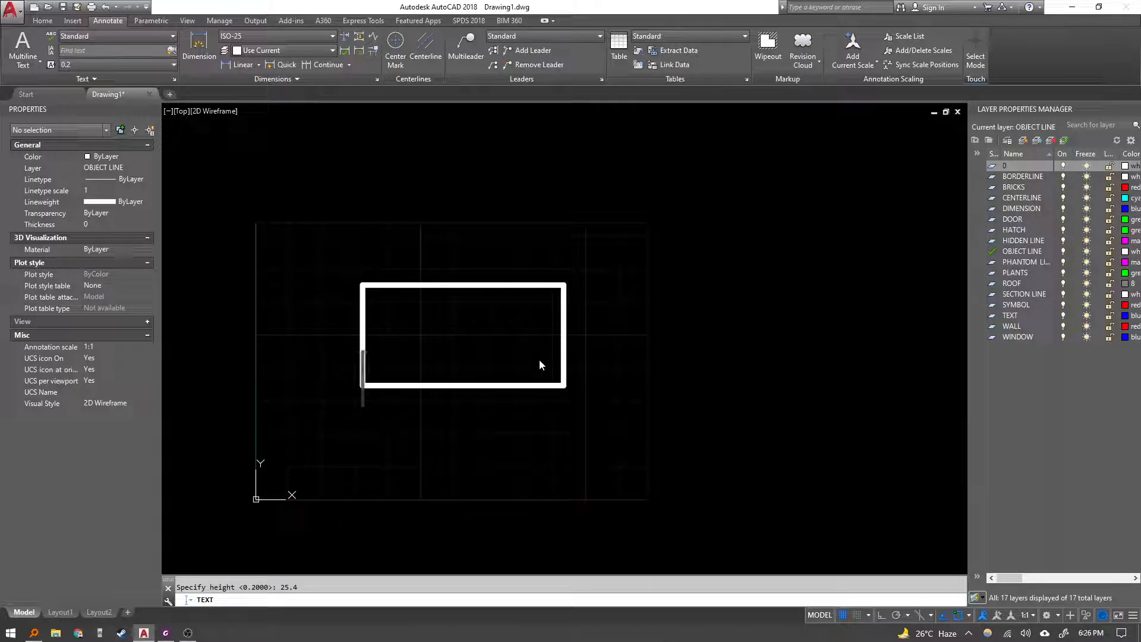
Enter the text "The quick brown fox jumped over the head of the lazy dog" and finish the command.
{"action": "type", "text": "t"}
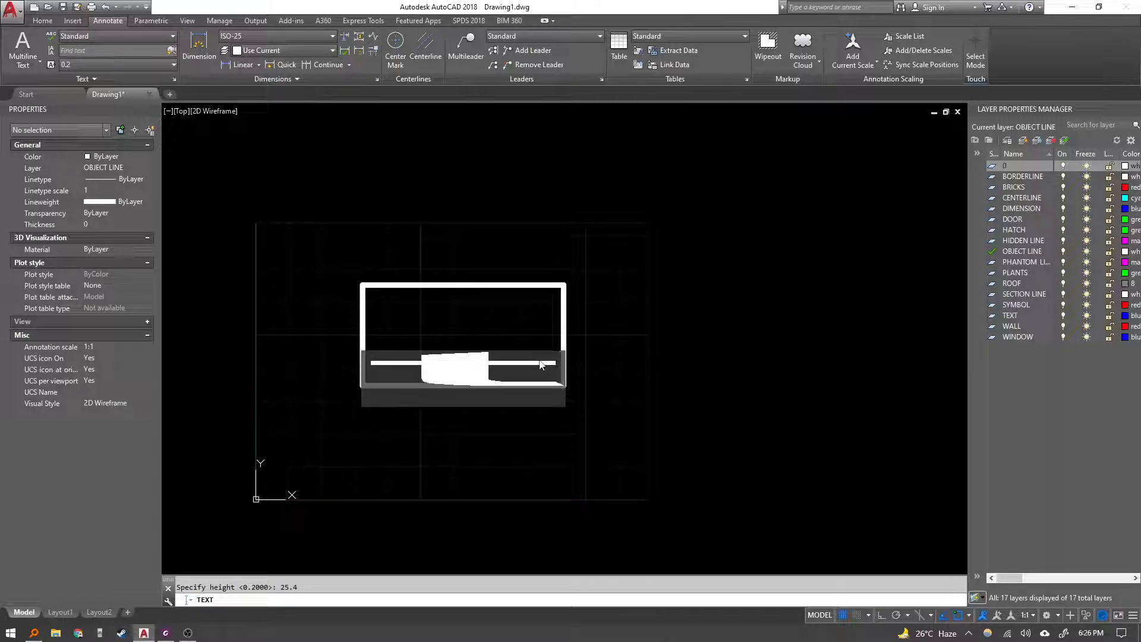
{"action": "key", "text": "BackSpace"}
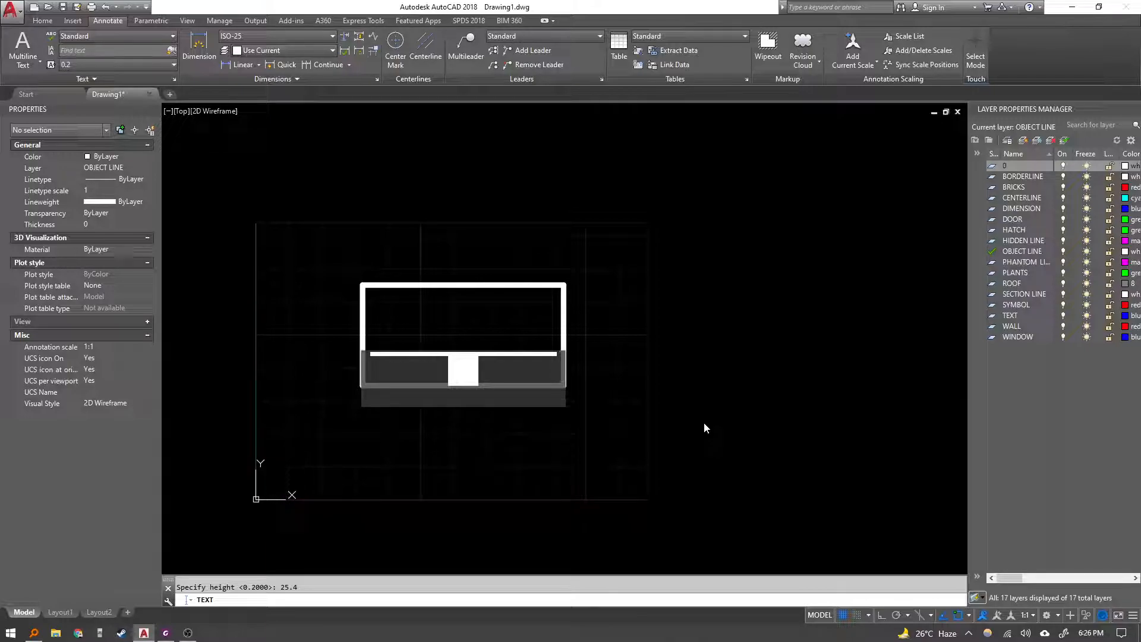
{"action": "type", "text": "The quick bro"}
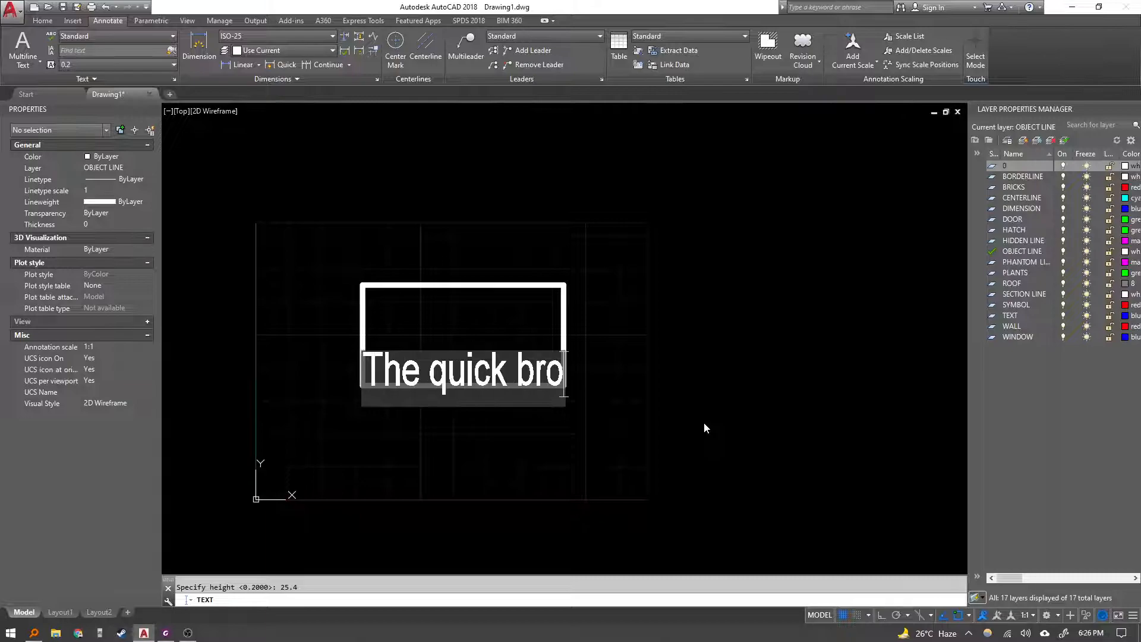
{"action": "type", "text": "wn"}
{"action": "type", "text": " ju"}
{"action": "key", "text": "BackSpace"}
{"action": "key", "text": "BackSpace"}
{"action": "type", "text": "fox"}
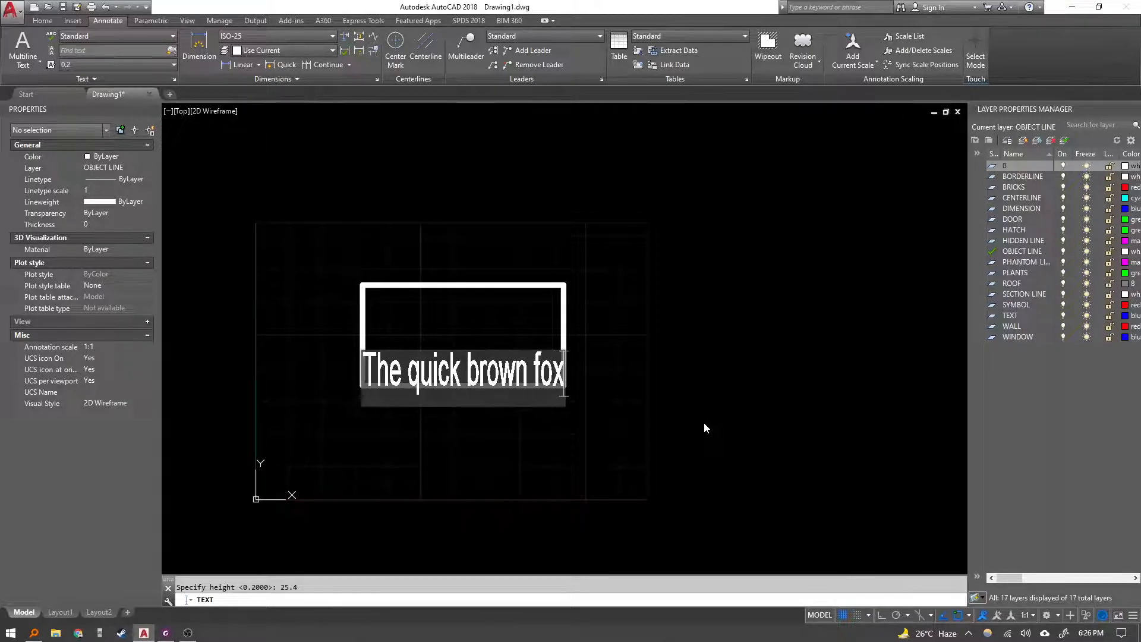
{"action": "type", "text": " jumped over the head of the le"}
{"action": "type", "text": "zy dog"}
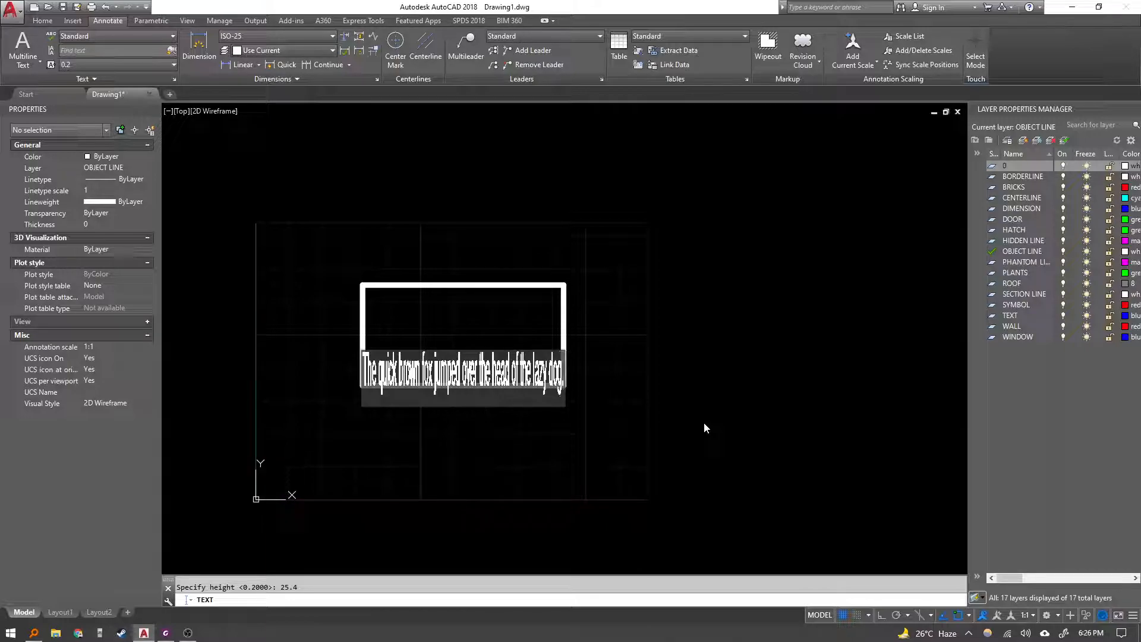
{"action": "key", "text": "Escape"}
Select the fitted text, zoom in and inspect its Fit justification in the properties.
{"action": "left_click", "coordinate": [518, 367]}
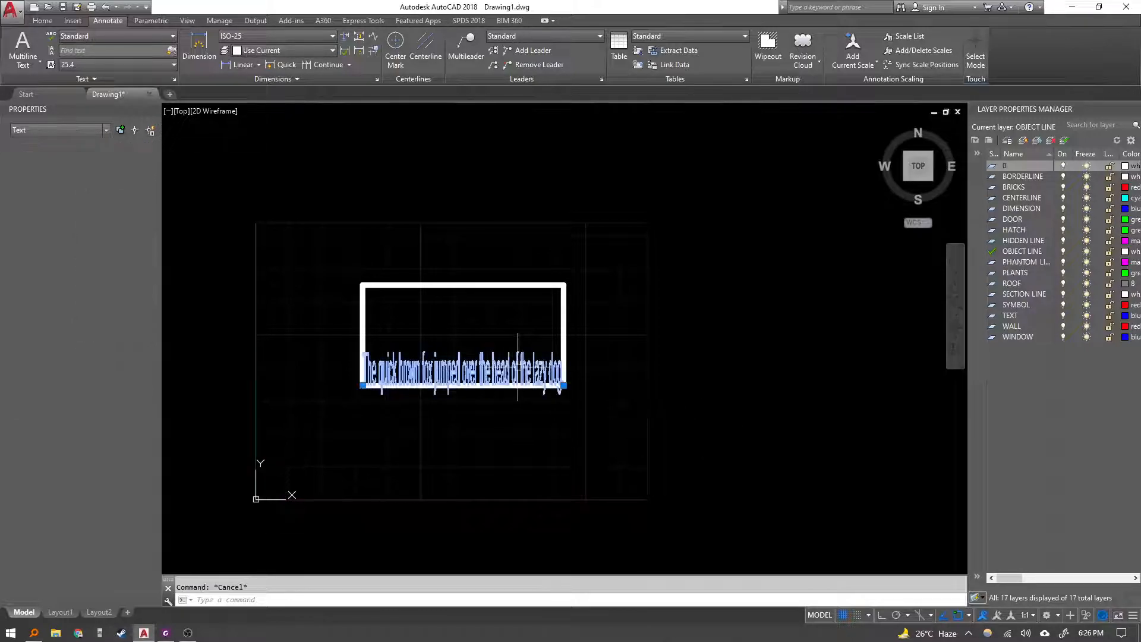
{"action": "scroll", "coordinate": [477, 359], "scroll_direction": "up", "scroll_amount": 4}
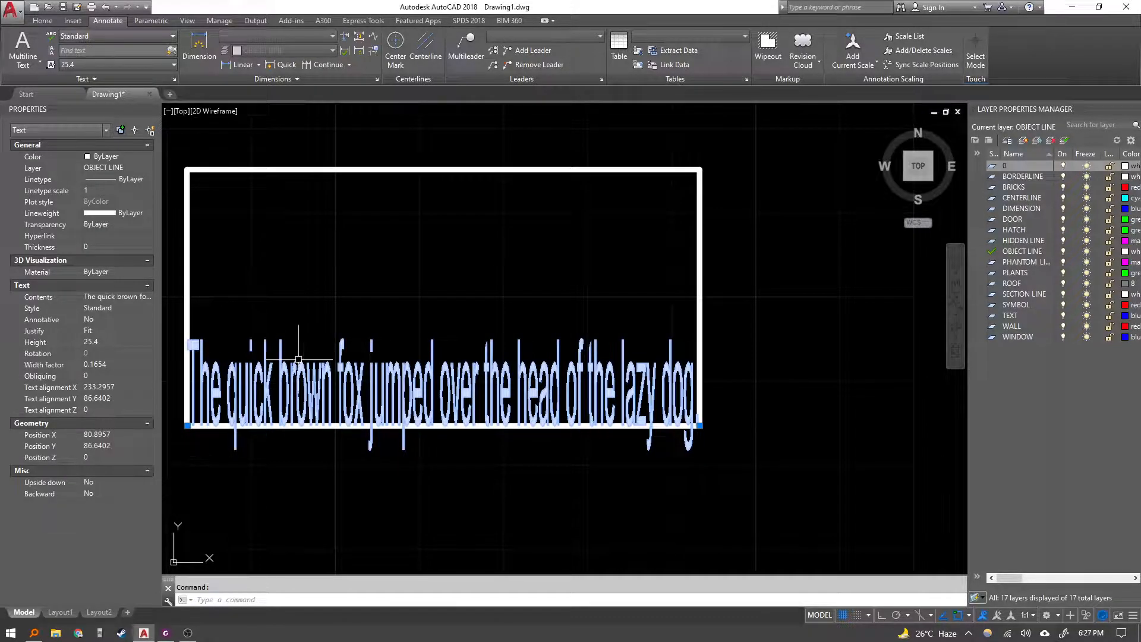
{"action": "left_click", "coordinate": [102, 332]}
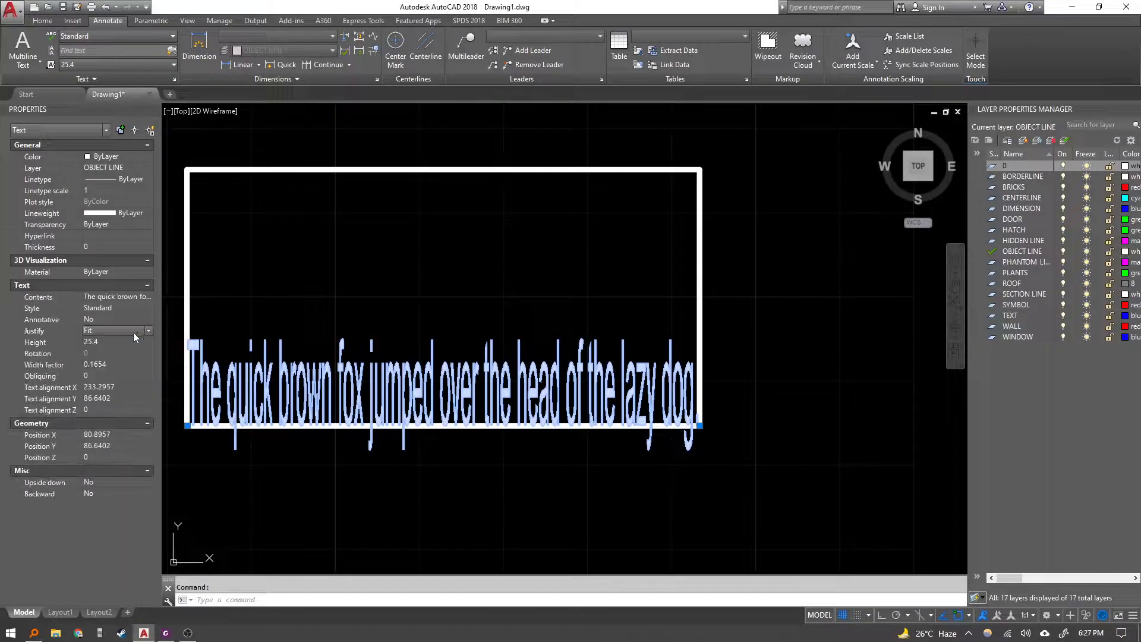
{"action": "key", "text": "Escape"}
Switch to the lesson PDF and read the Center and Middle justification descriptions.
{"action": "left_click", "coordinate": [166, 633]}
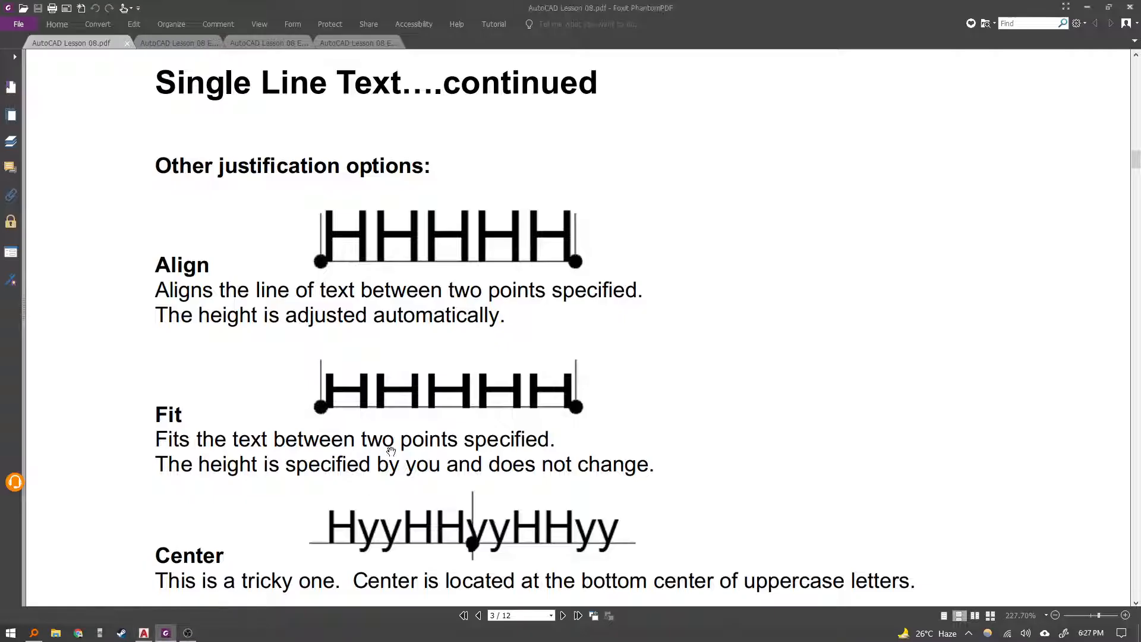
{"action": "scroll", "coordinate": [230, 438], "scroll_direction": "down", "scroll_amount": 1}
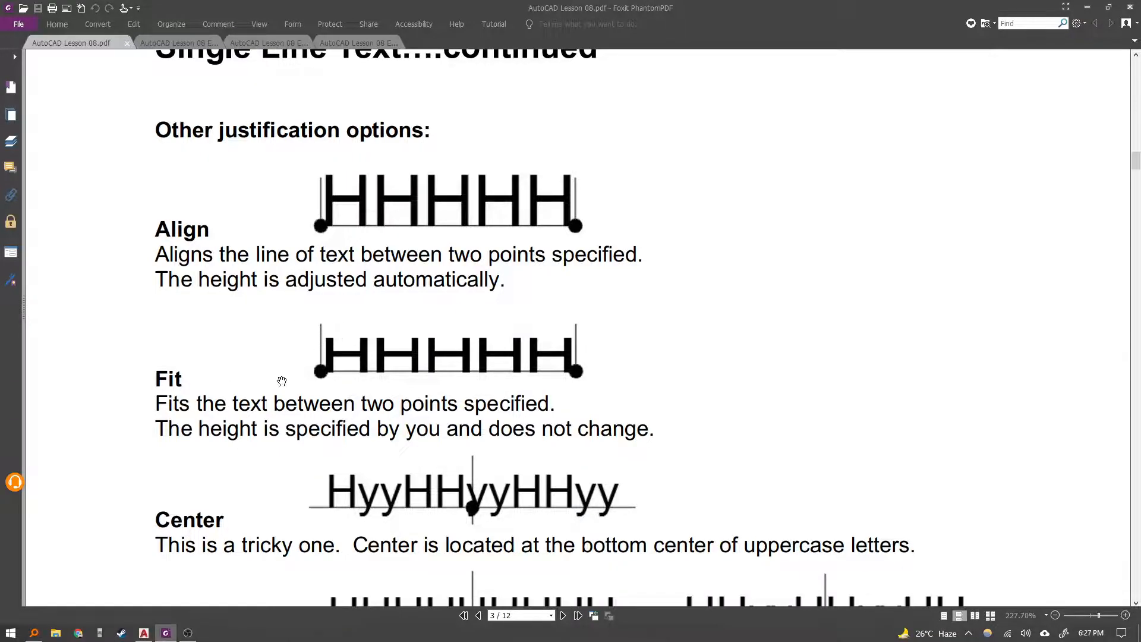
{"action": "scroll", "coordinate": [281, 382], "scroll_direction": "down", "scroll_amount": 2}
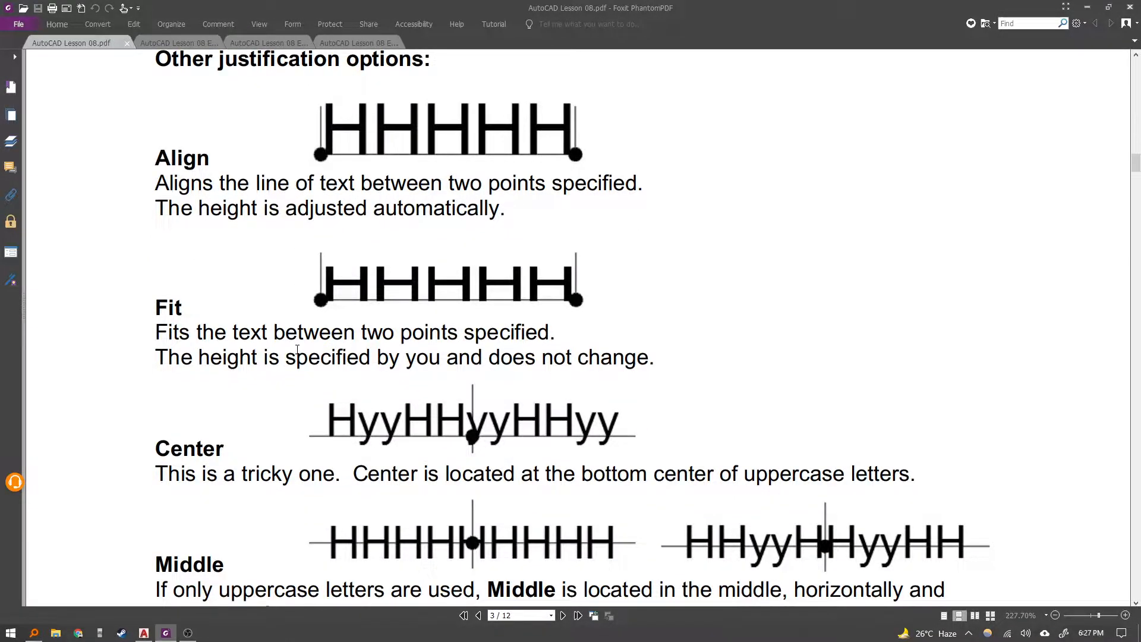
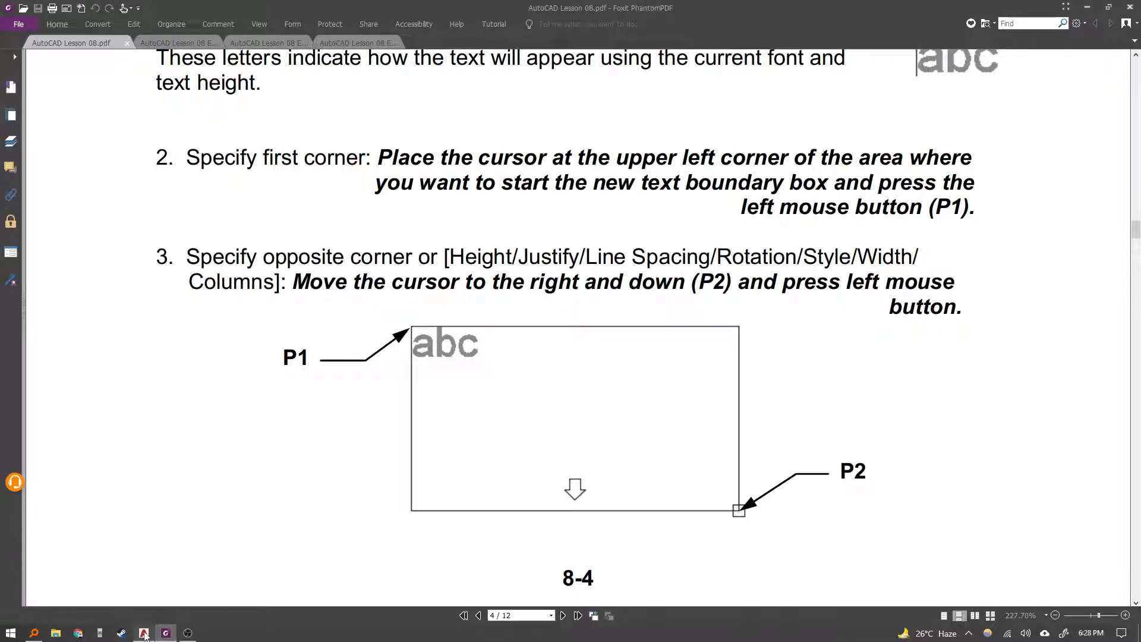
Return to AutoCAD and erase the two previously created text objects.
{"action": "left_click", "coordinate": [144, 635]}
{"action": "left_click", "coordinate": [701, 466]}
{"action": "left_click", "coordinate": [603, 360]}
{"action": "key", "text": "Delete"}
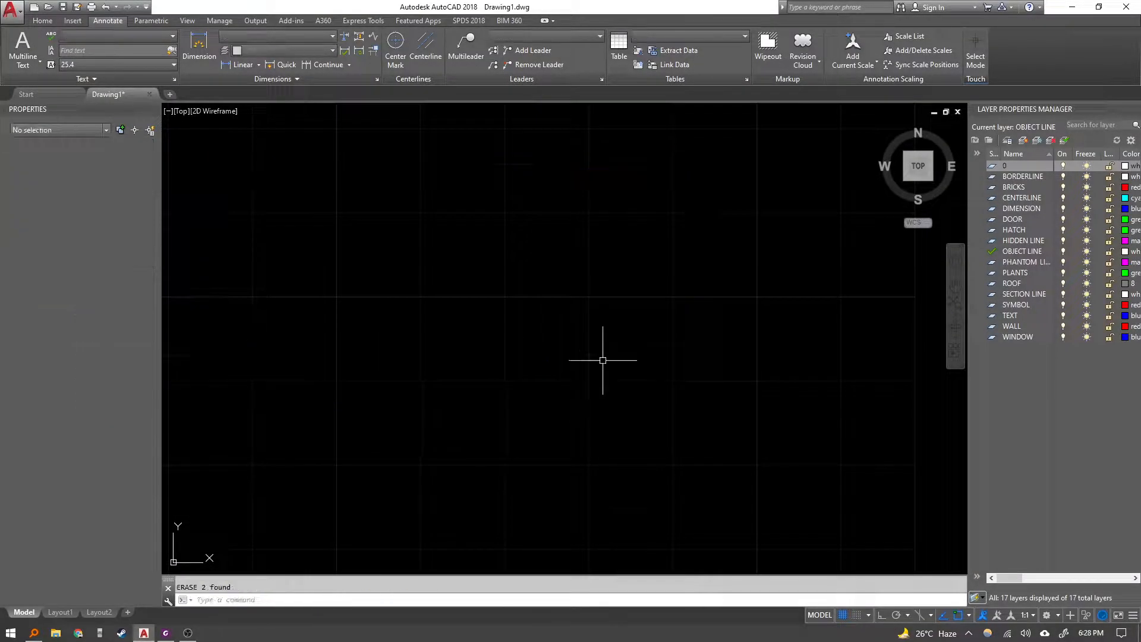
Start Multiline Text and define a text boundary box across the upper part of the rectangle.
{"action": "scroll", "coordinate": [603, 361], "scroll_direction": "down", "scroll_amount": 3}
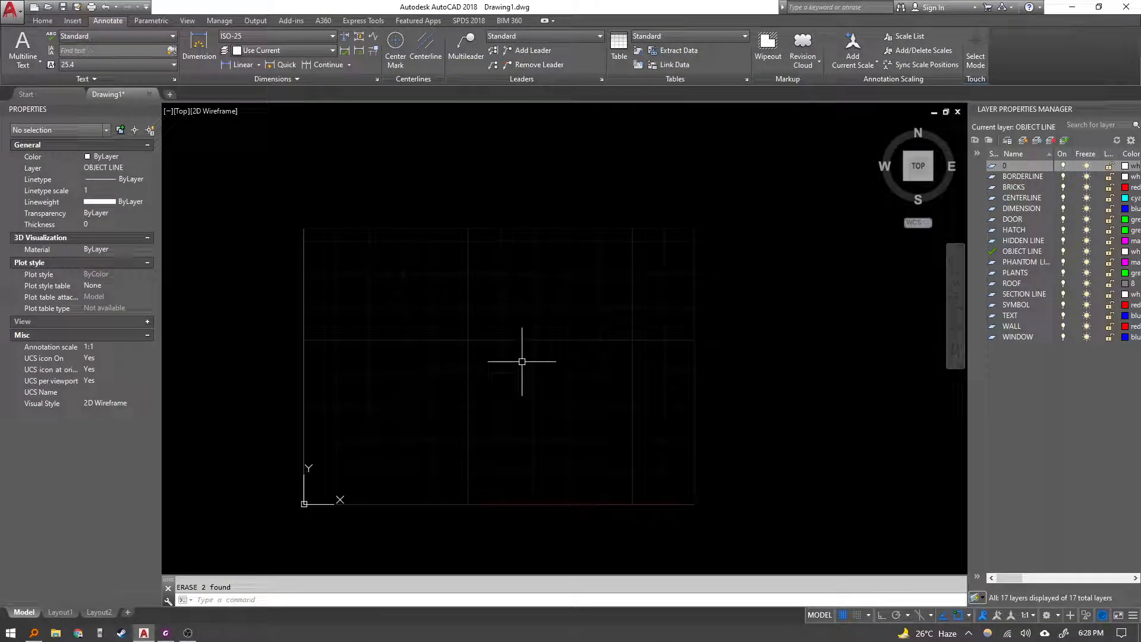
{"action": "type", "text": "MT"}
{"action": "key", "text": "Return"}
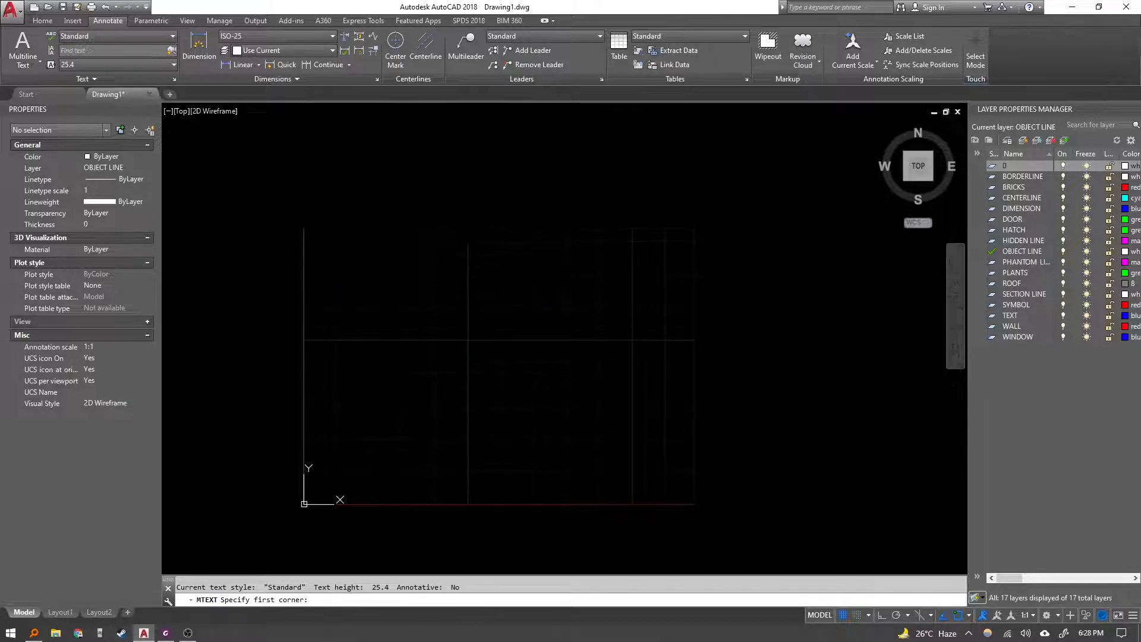
{"action": "left_click", "coordinate": [331, 246]}
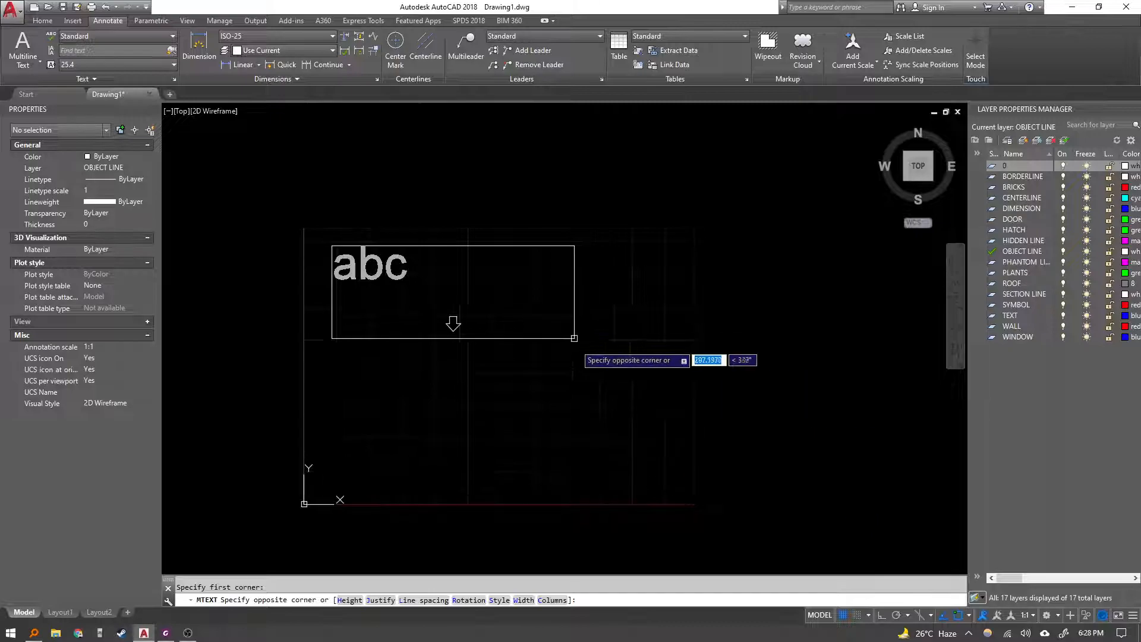
{"action": "left_click", "coordinate": [664, 481]}
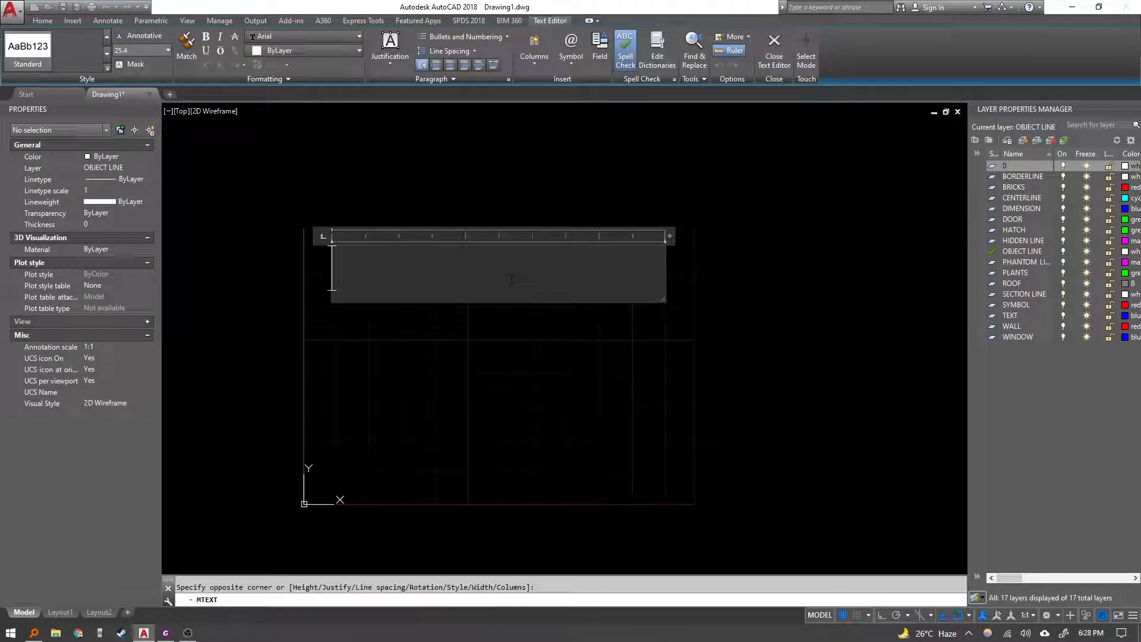
Enter the paragraph "The quick brown fox jumped over the lazy dog." in the text area.
{"action": "type", "text": "THq"}
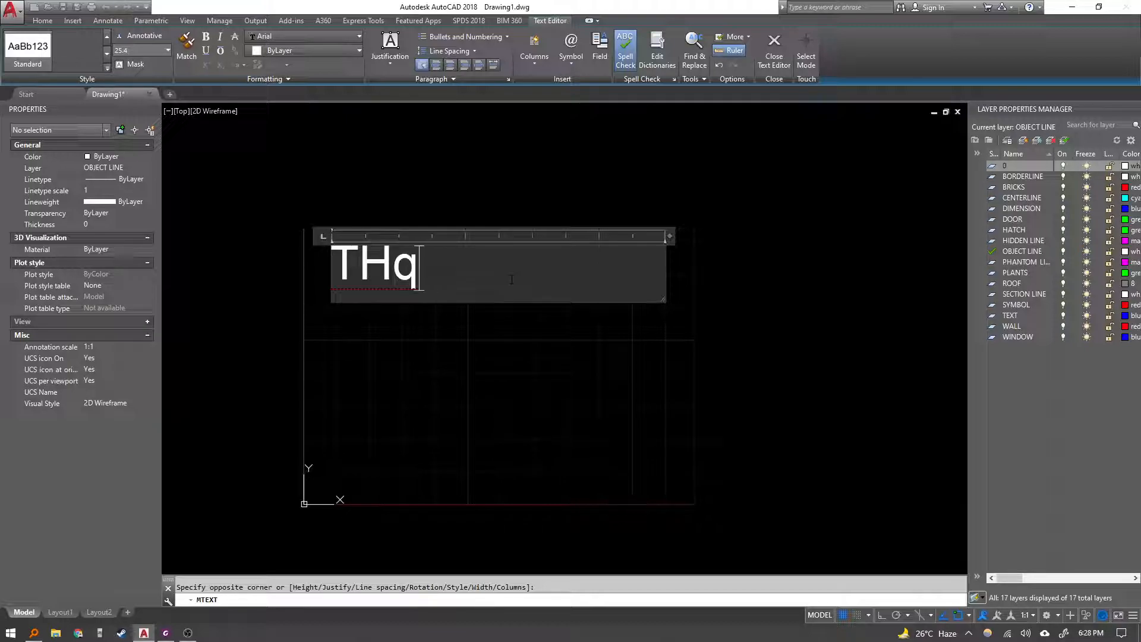
{"action": "key", "text": "BackSpace"}
{"action": "key", "text": "BackSpace"}
{"action": "type", "text": "hq qui"}
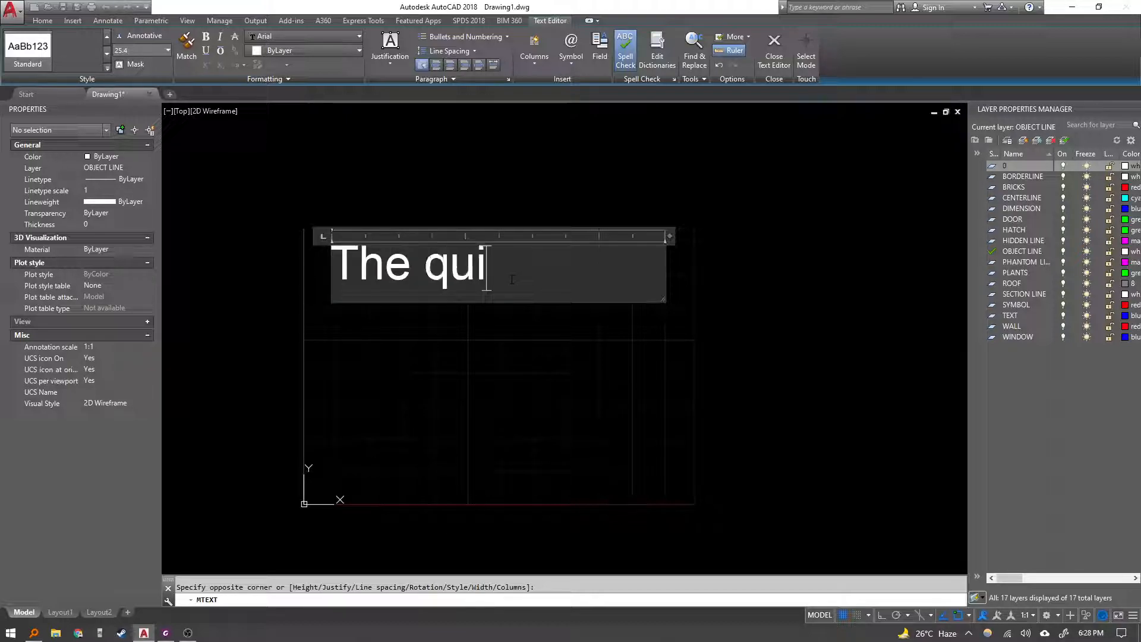
{"action": "type", "text": "ck brown "}
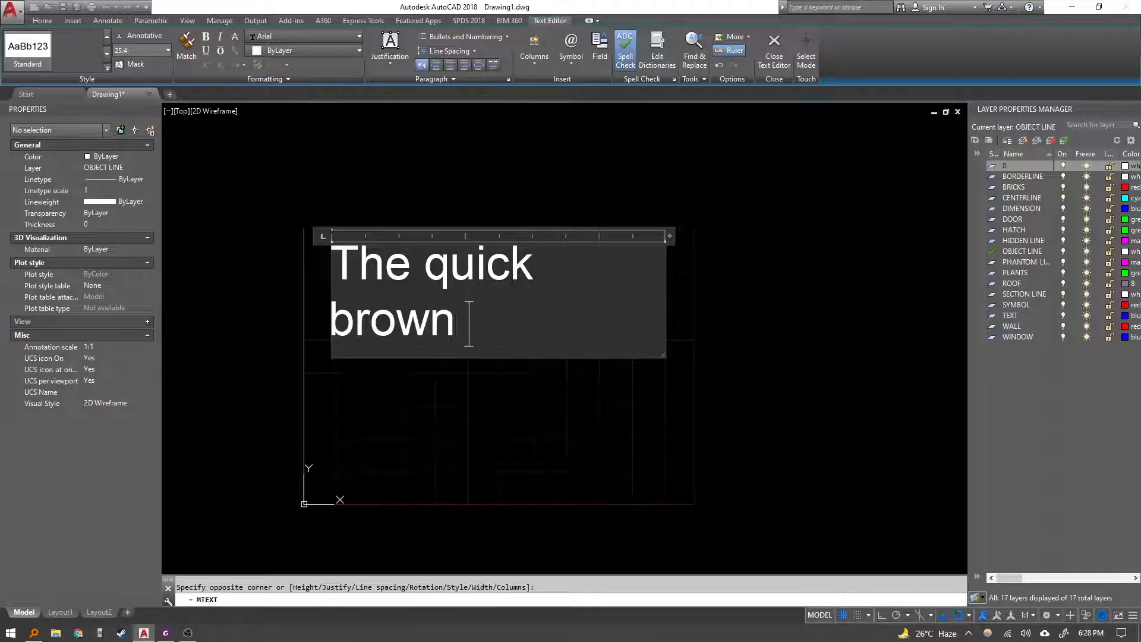
{"action": "type", "text": "fox jumped over the lz"}
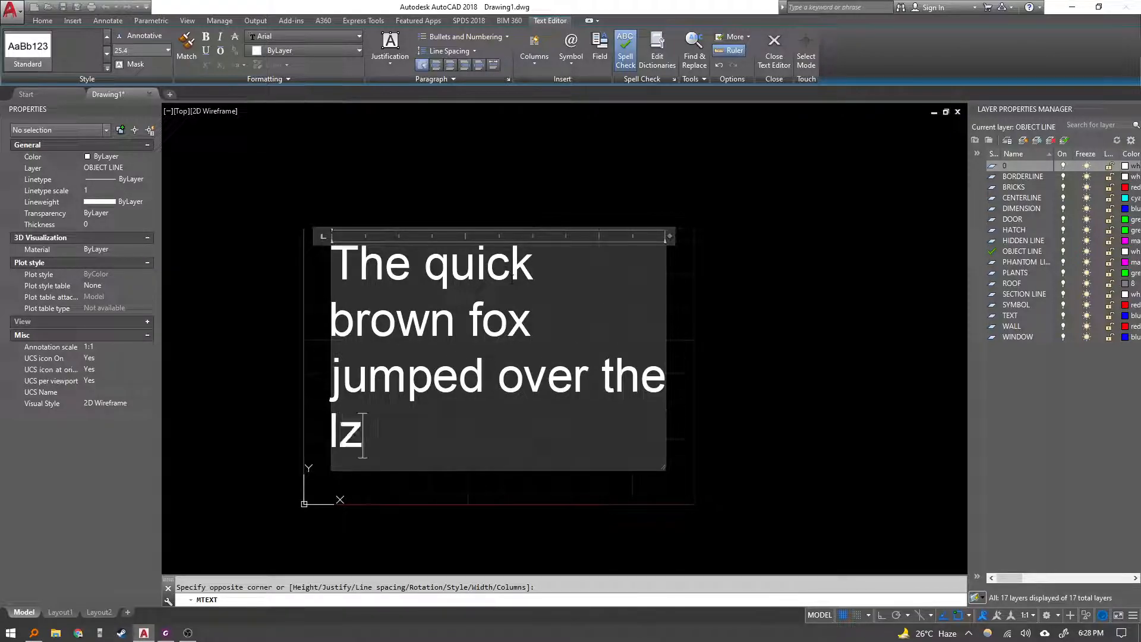
{"action": "key", "text": "BackSpace"}
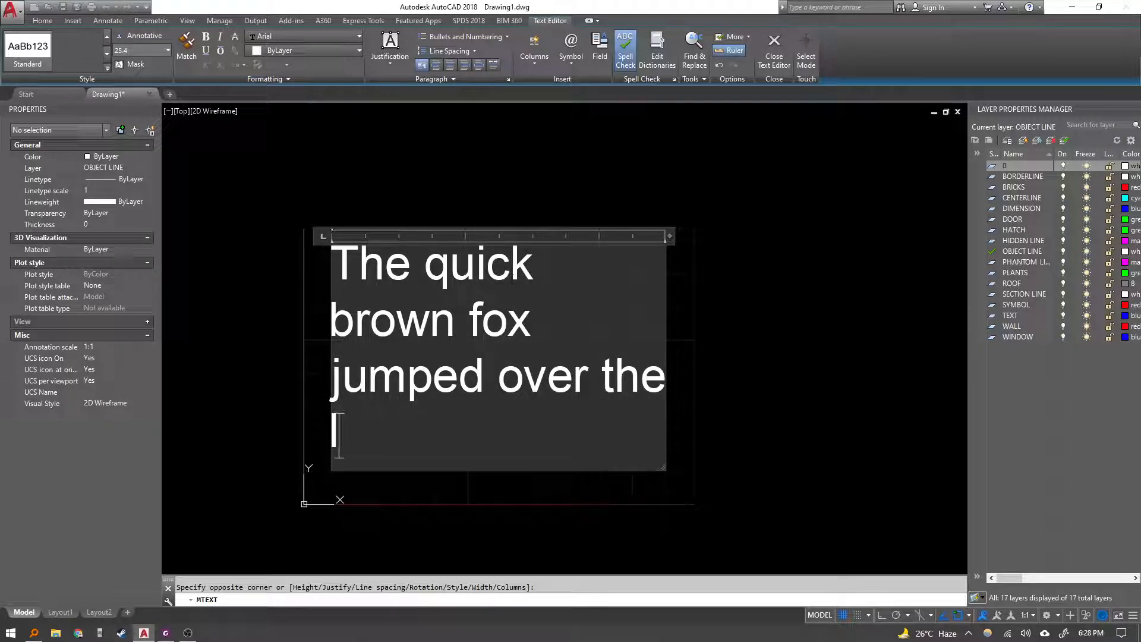
{"action": "type", "text": "azy dog."}
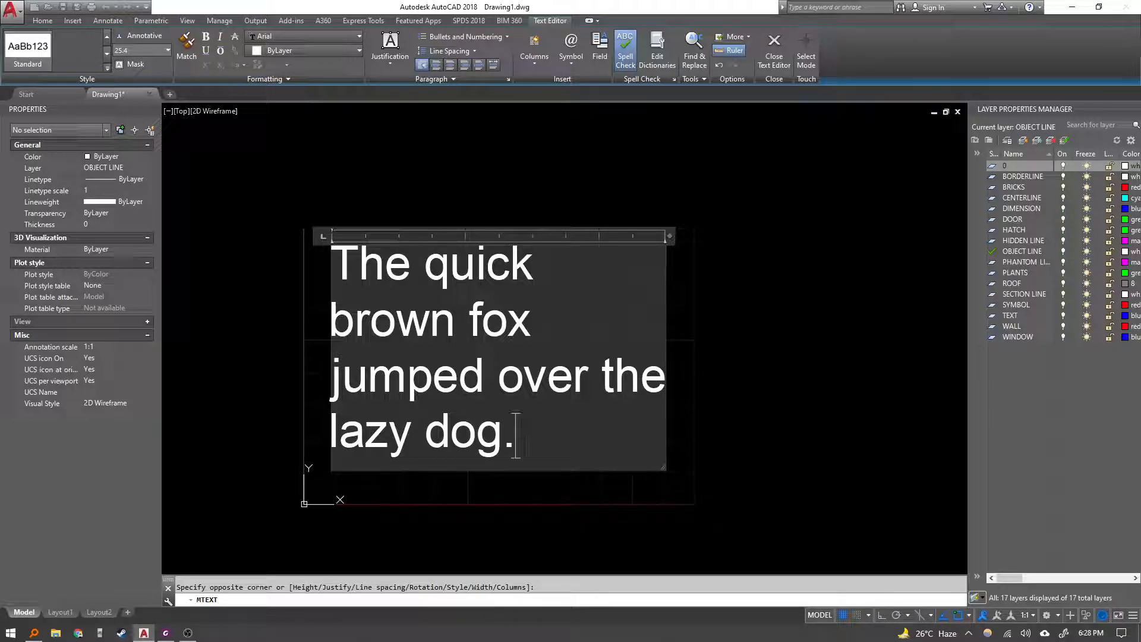
Narrow the paragraph width, adjust the text box height, and close the text editor.
{"action": "left_click_drag", "start_coordinate": [670, 236], "coordinate": [642, 248]}
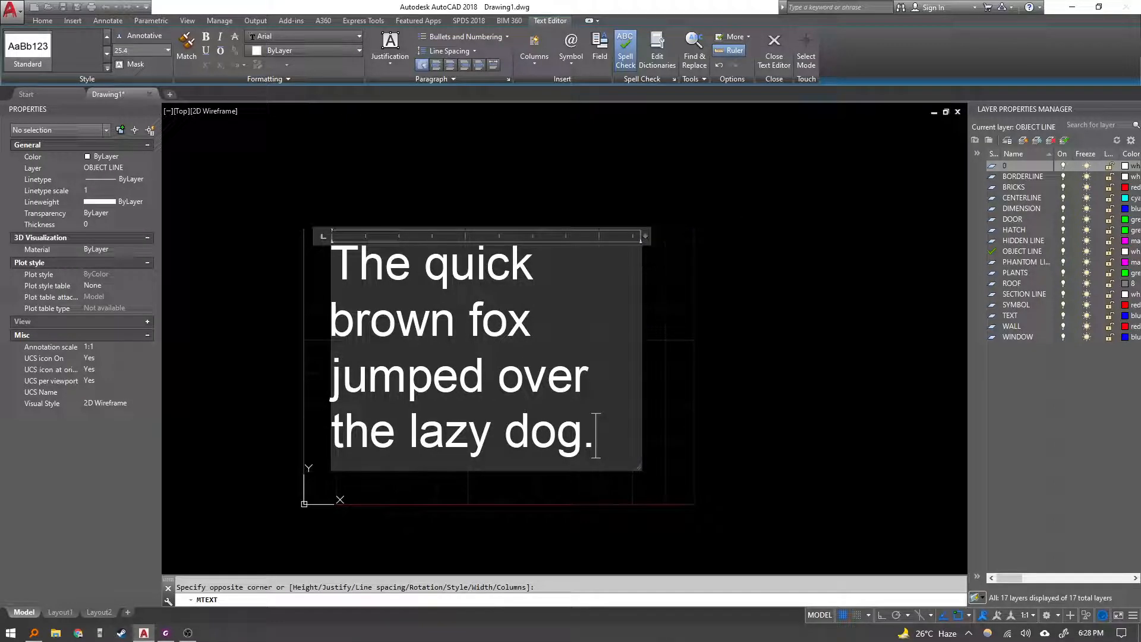
{"action": "mouse_move", "coordinate": [639, 469]}
{"action": "left_mouse_down"}
{"action": "mouse_move", "coordinate": [678, 538]}
{"action": "mouse_move", "coordinate": [678, 455]}
{"action": "mouse_move", "coordinate": [661, 487]}
{"action": "mouse_move", "coordinate": [632, 486]}
{"action": "left_mouse_up"}
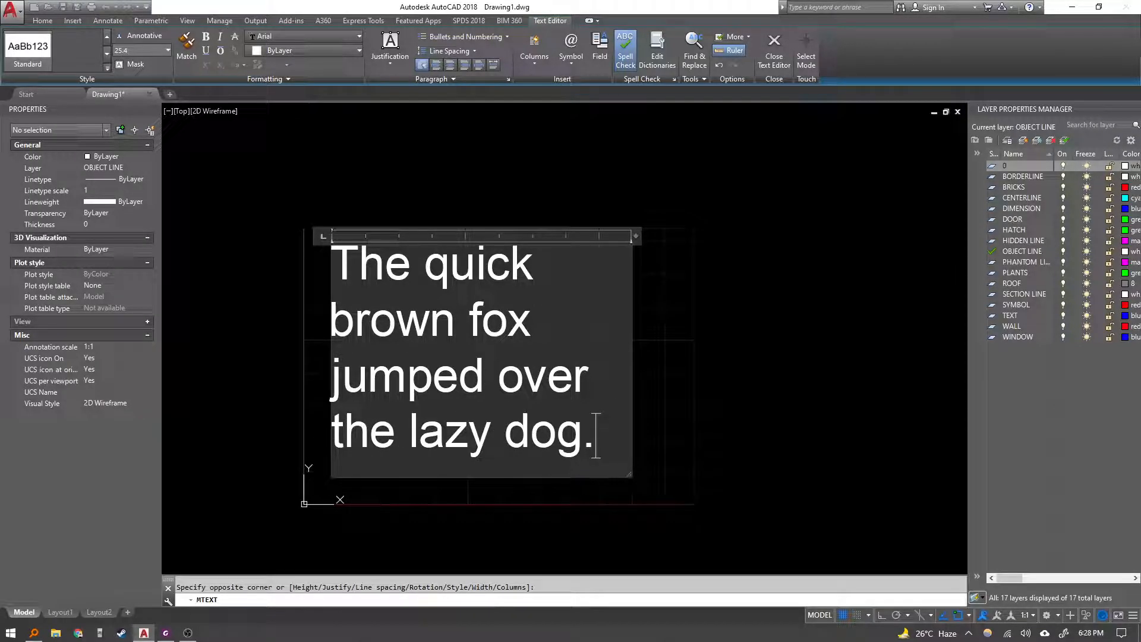
{"action": "key", "text": "Escape"}
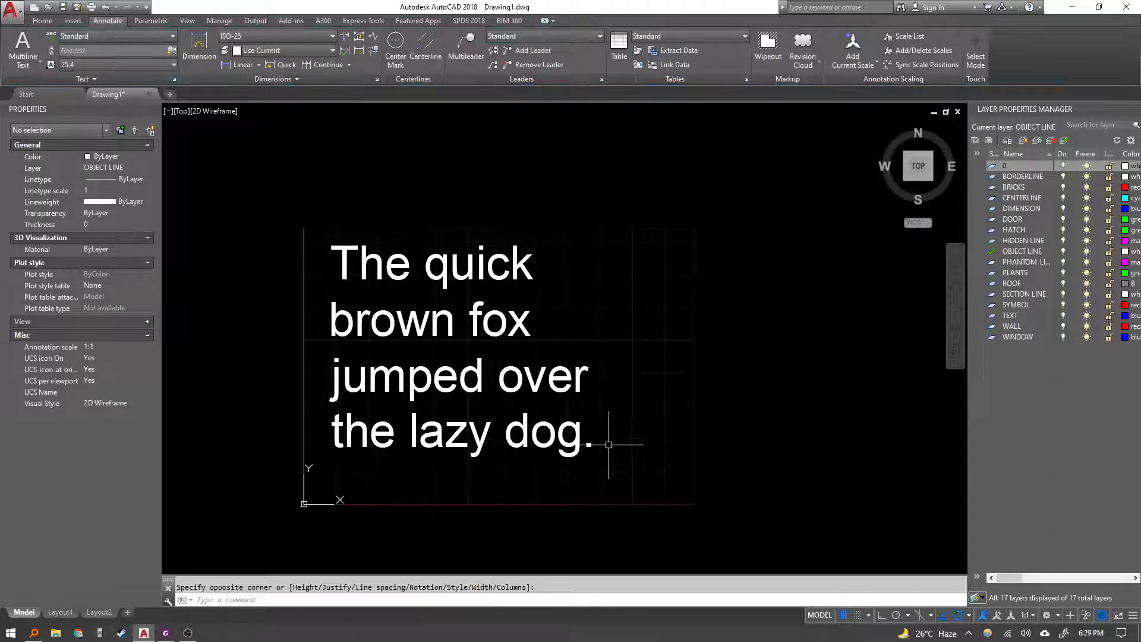
Select the multiline text and move it slightly right and down using its top-left grip.
{"action": "left_click", "coordinate": [644, 504]}
{"action": "left_click", "coordinate": [586, 438]}
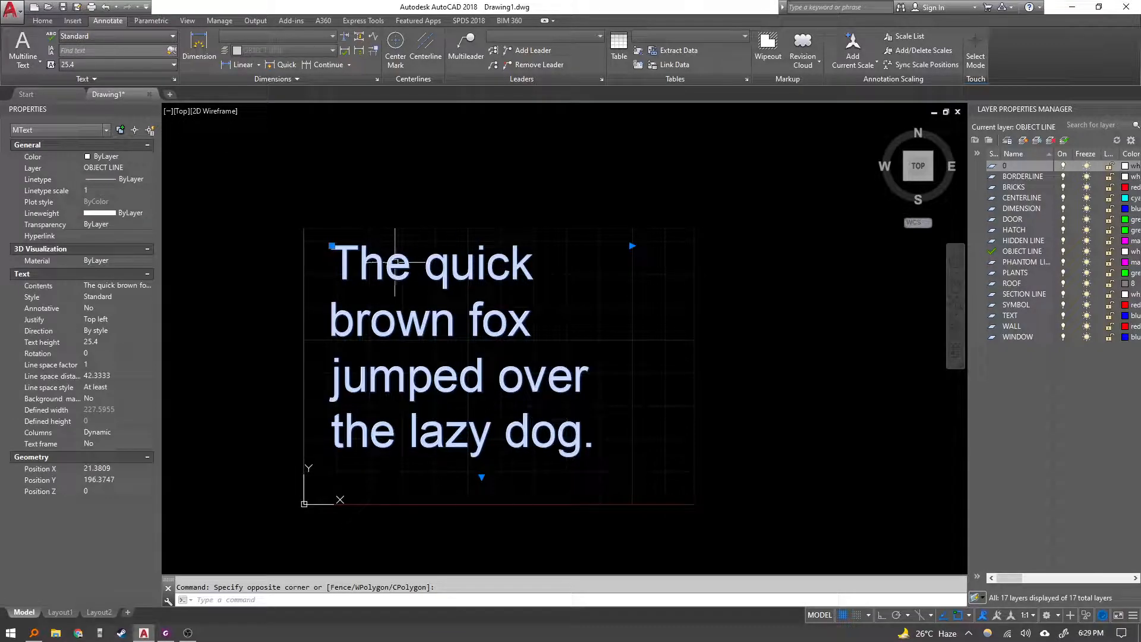
{"action": "left_click", "coordinate": [332, 244]}
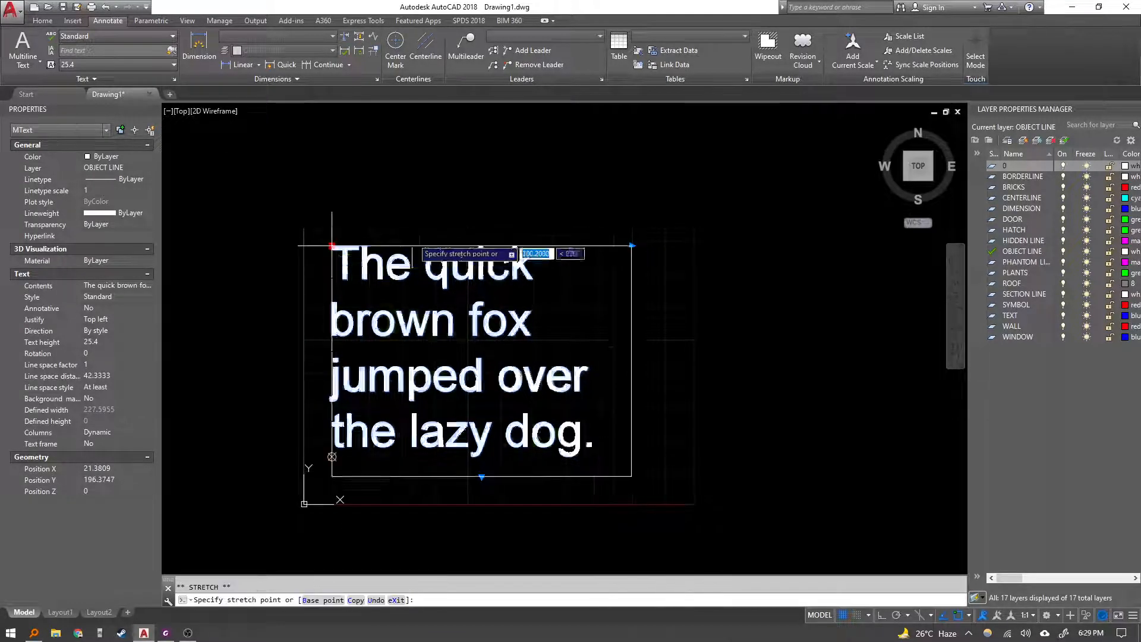
{"action": "left_click", "coordinate": [374, 256]}
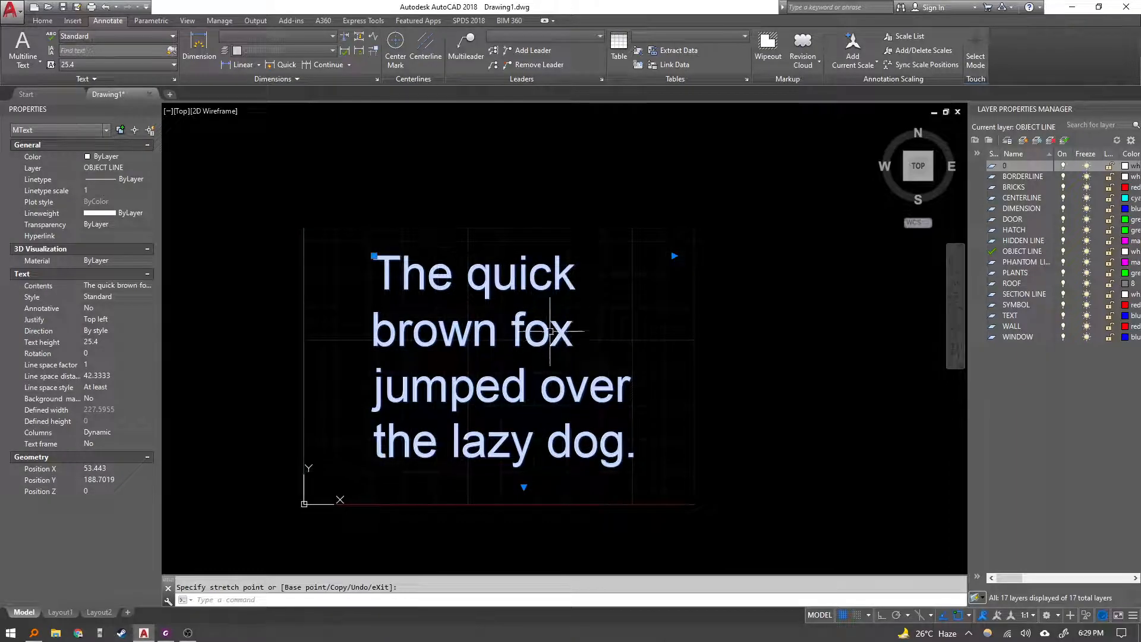
{"action": "middle_click_drag", "start_coordinate": [509, 370], "coordinate": [429, 374]}
{"action": "key", "text": "Escape"}
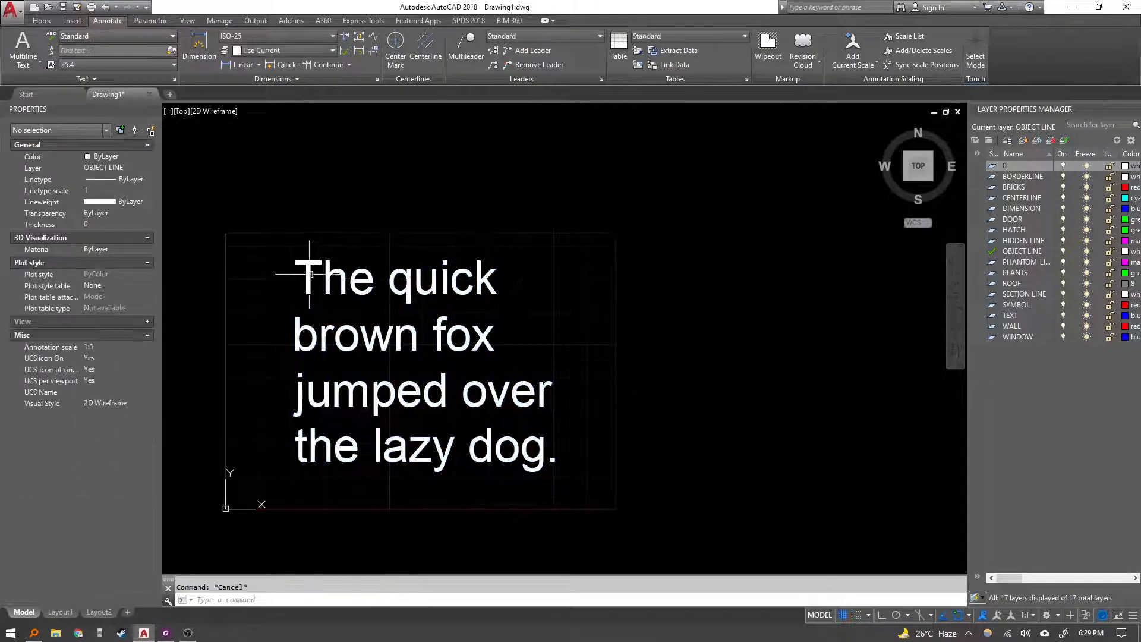
Switch to the lesson PDF and read the Multiline Text, Tabs, Spelling, Columns and Paragraph sections.
{"action": "left_click", "coordinate": [306, 277]}
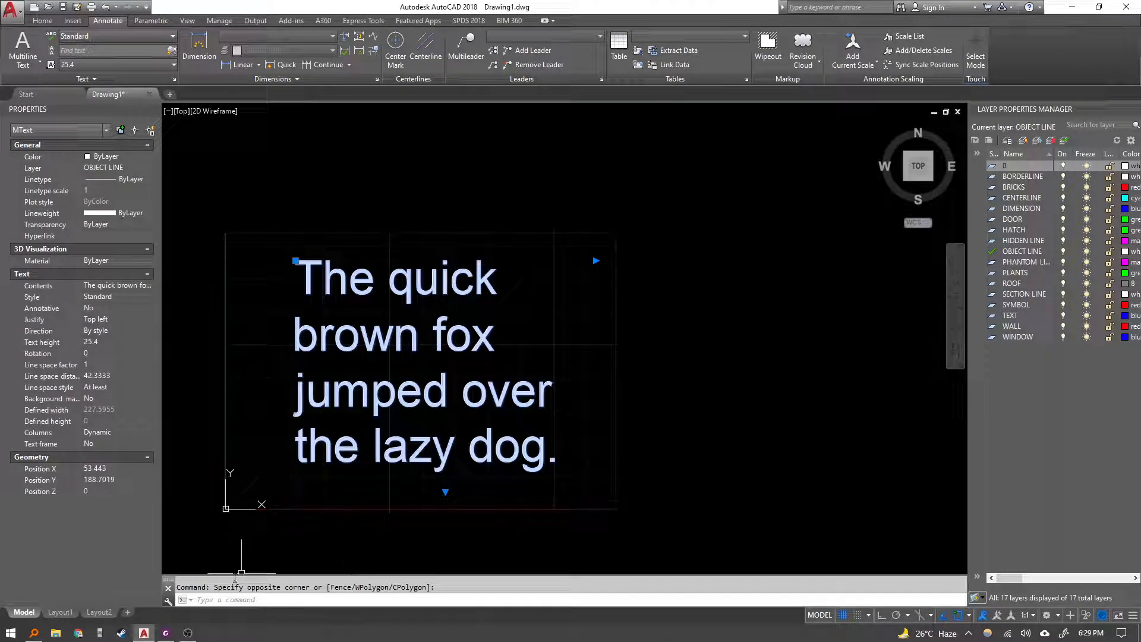
{"action": "left_click", "coordinate": [166, 632]}
{"action": "scroll", "coordinate": [416, 464], "scroll_direction": "down", "scroll_amount": 8}
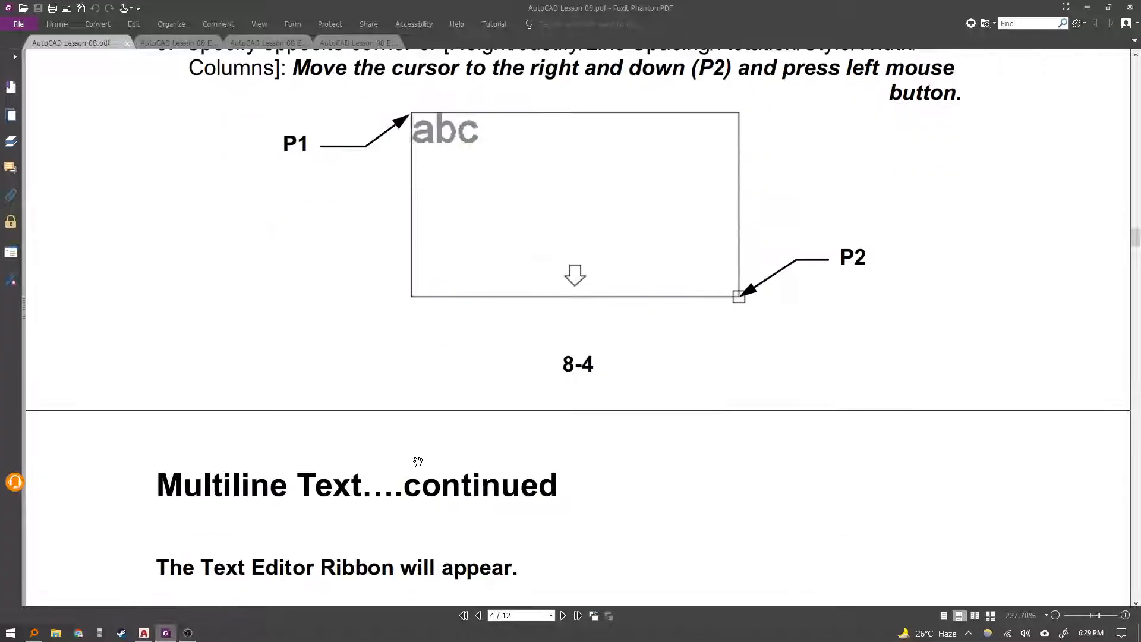
{"action": "scroll", "coordinate": [418, 461], "scroll_direction": "down", "scroll_amount": 5}
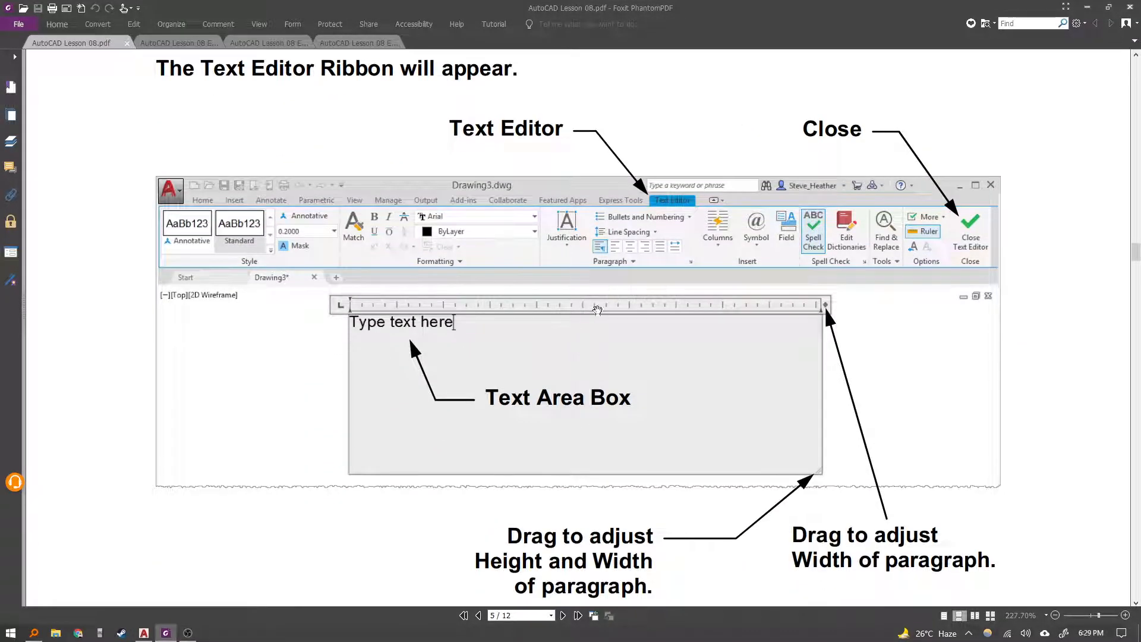
{"action": "scroll", "coordinate": [674, 337], "scroll_direction": "down", "scroll_amount": 3}
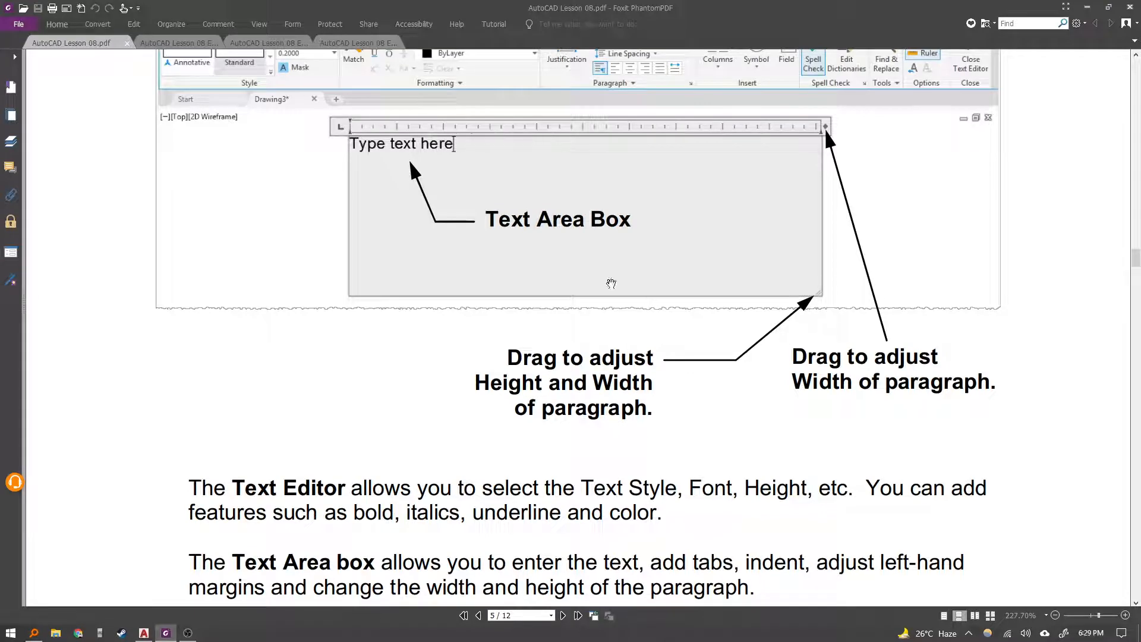
{"action": "scroll", "coordinate": [611, 283], "scroll_direction": "down", "scroll_amount": 3}
{"action": "scroll", "coordinate": [408, 415], "scroll_direction": "down", "scroll_amount": 6}
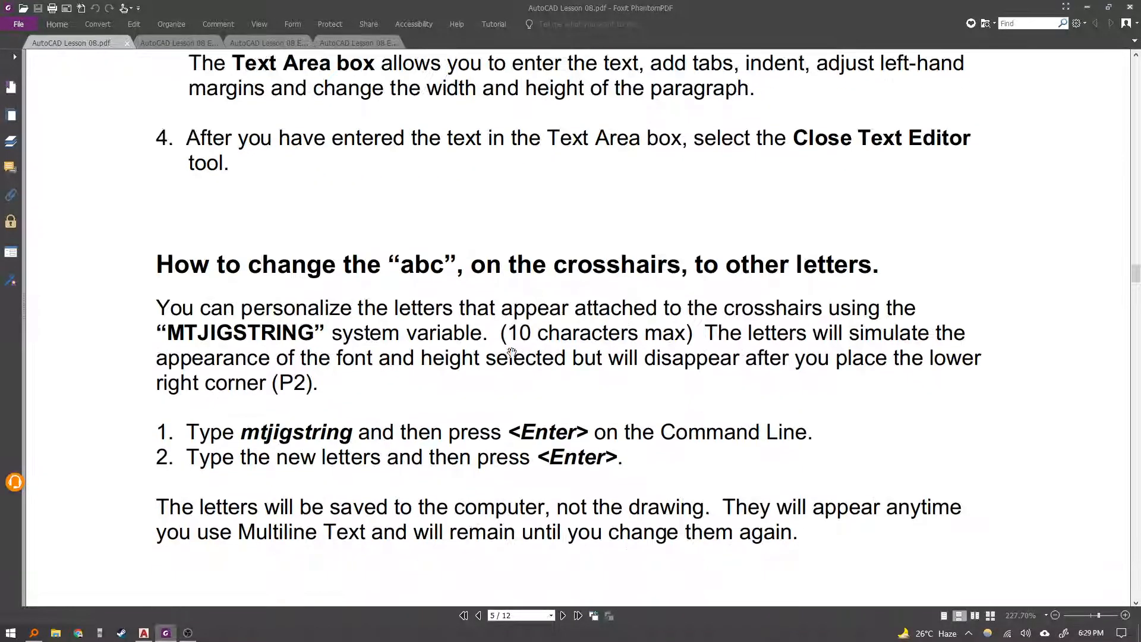
{"action": "scroll", "coordinate": [411, 310], "scroll_direction": "down", "scroll_amount": 2}
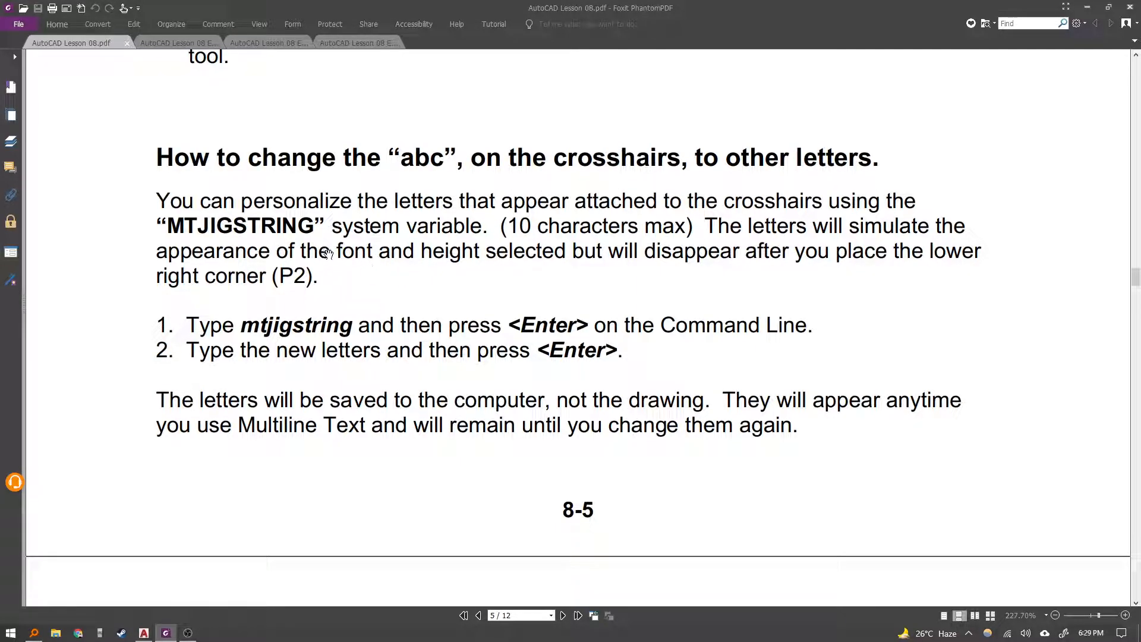
{"action": "scroll", "coordinate": [442, 262], "scroll_direction": "down", "scroll_amount": 8}
{"action": "scroll", "coordinate": [441, 251], "scroll_direction": "down", "scroll_amount": 1}
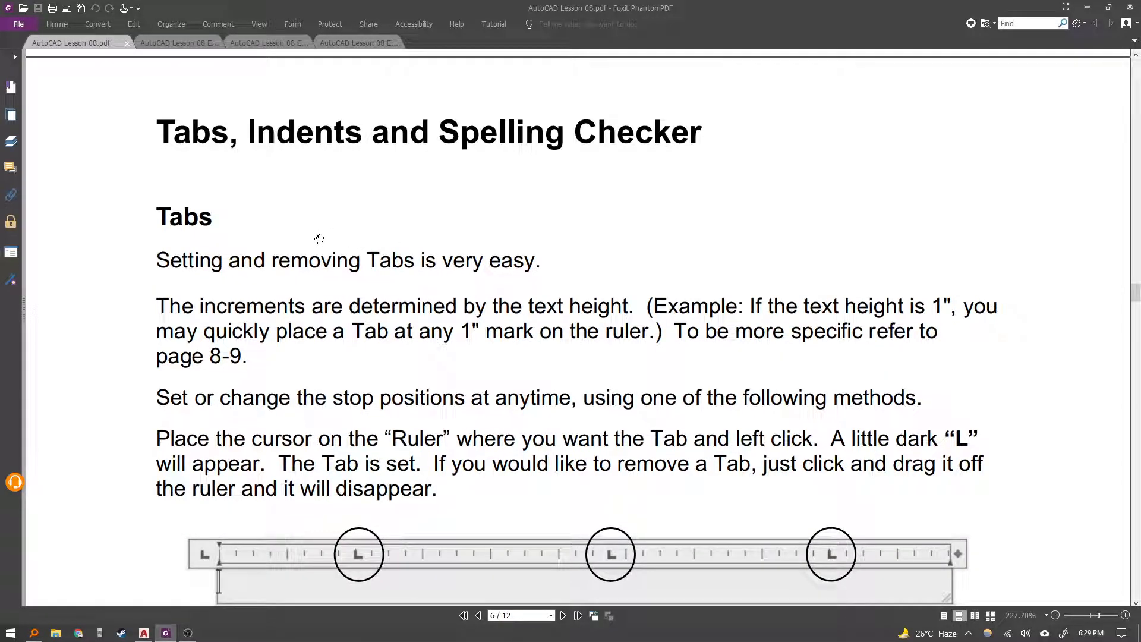
{"action": "scroll", "coordinate": [264, 233], "scroll_direction": "down", "scroll_amount": 4}
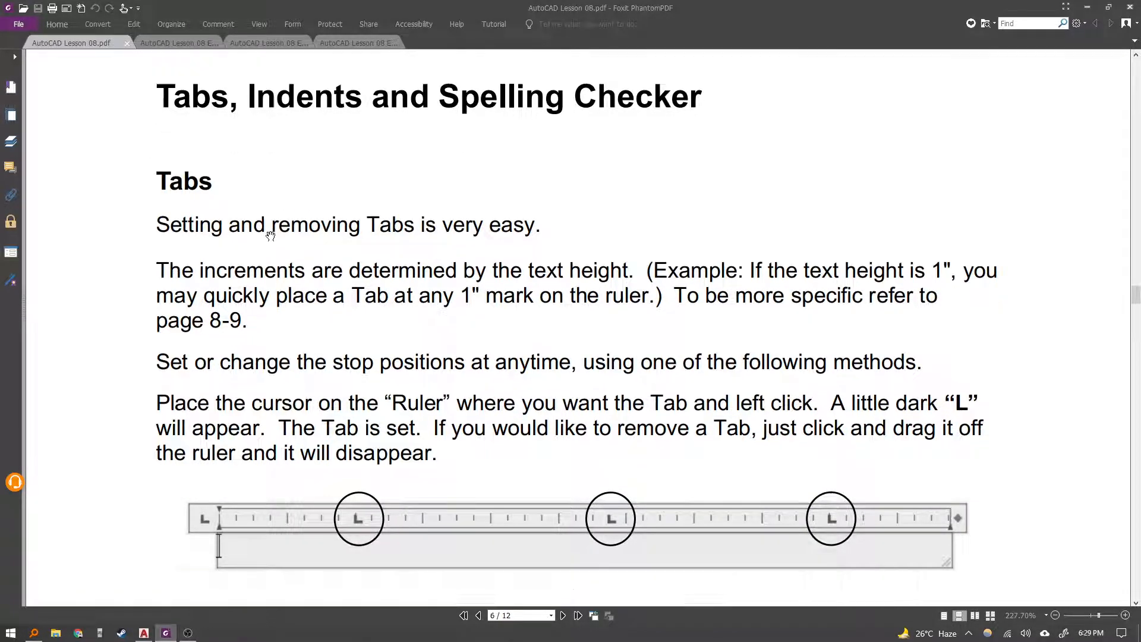
{"action": "scroll", "coordinate": [315, 250], "scroll_direction": "up", "scroll_amount": 3}
{"action": "scroll", "coordinate": [333, 260], "scroll_direction": "down", "scroll_amount": 9}
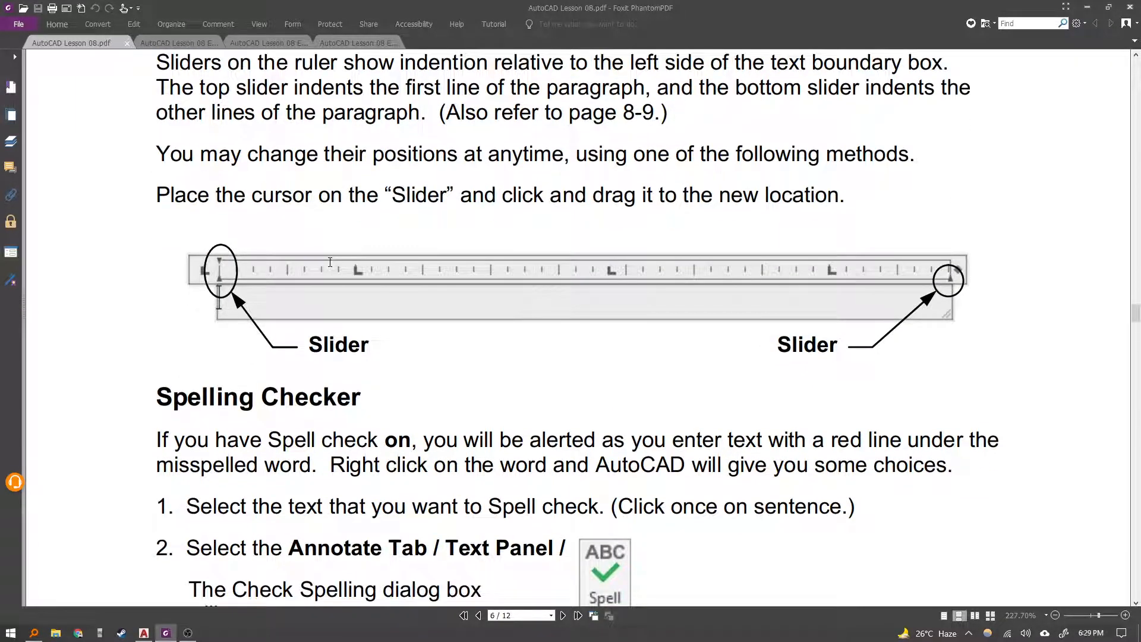
{"action": "scroll", "coordinate": [330, 263], "scroll_direction": "down", "scroll_amount": 2}
{"action": "scroll", "coordinate": [383, 431], "scroll_direction": "down", "scroll_amount": 4}
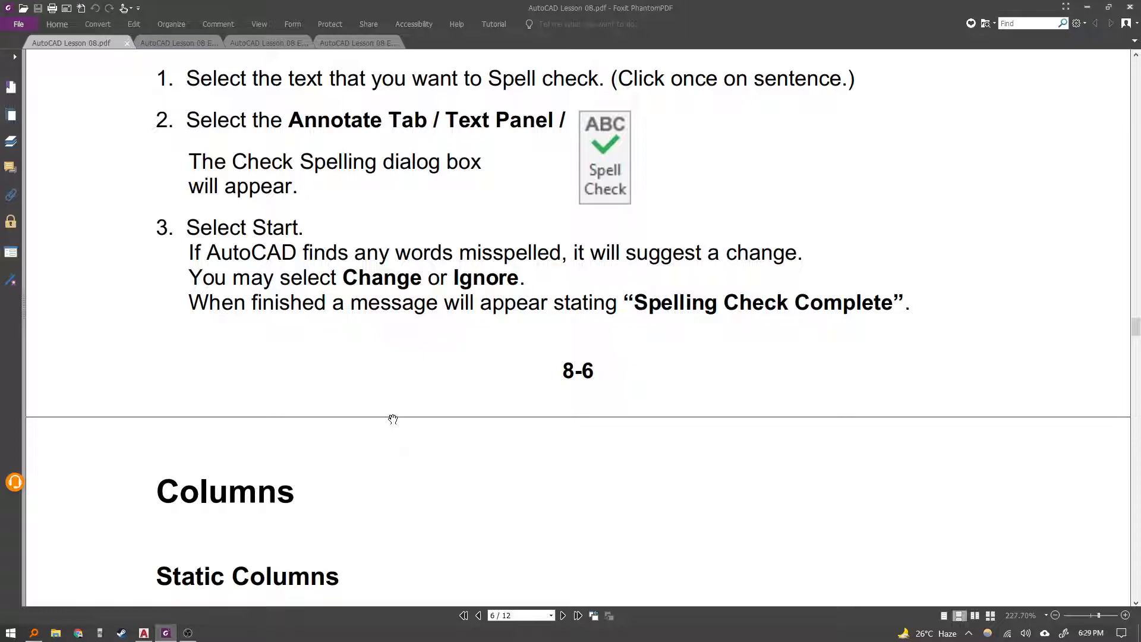
{"action": "scroll", "coordinate": [393, 419], "scroll_direction": "down", "scroll_amount": 7}
{"action": "scroll", "coordinate": [324, 332], "scroll_direction": "down", "scroll_amount": 9}
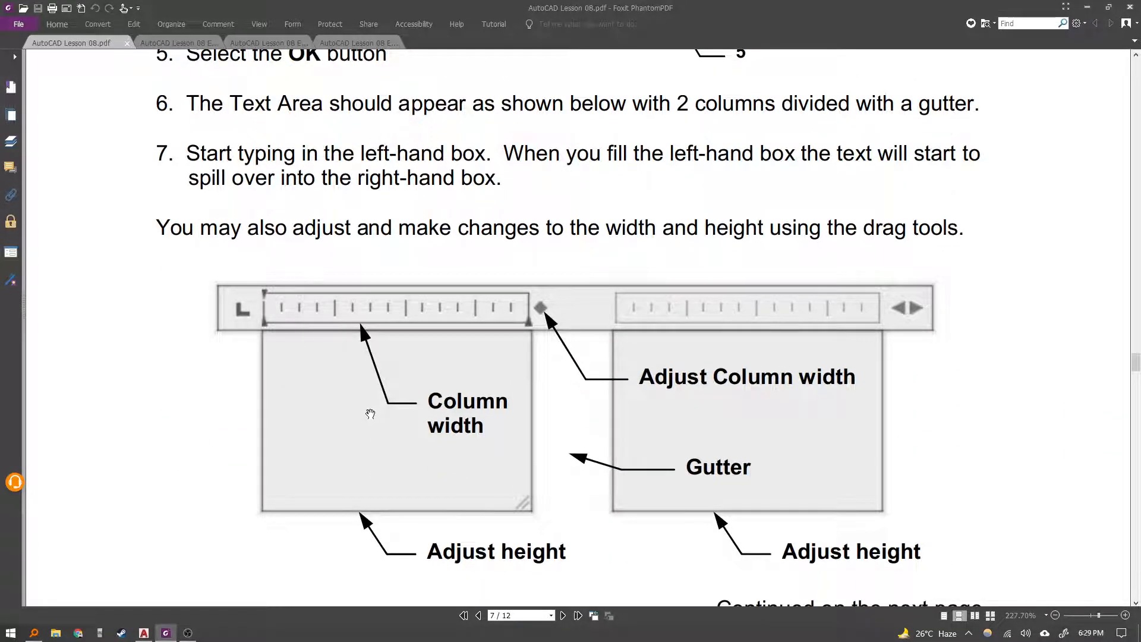
{"action": "scroll", "coordinate": [370, 415], "scroll_direction": "down", "scroll_amount": 2}
{"action": "scroll", "coordinate": [374, 465], "scroll_direction": "down", "scroll_amount": 5}
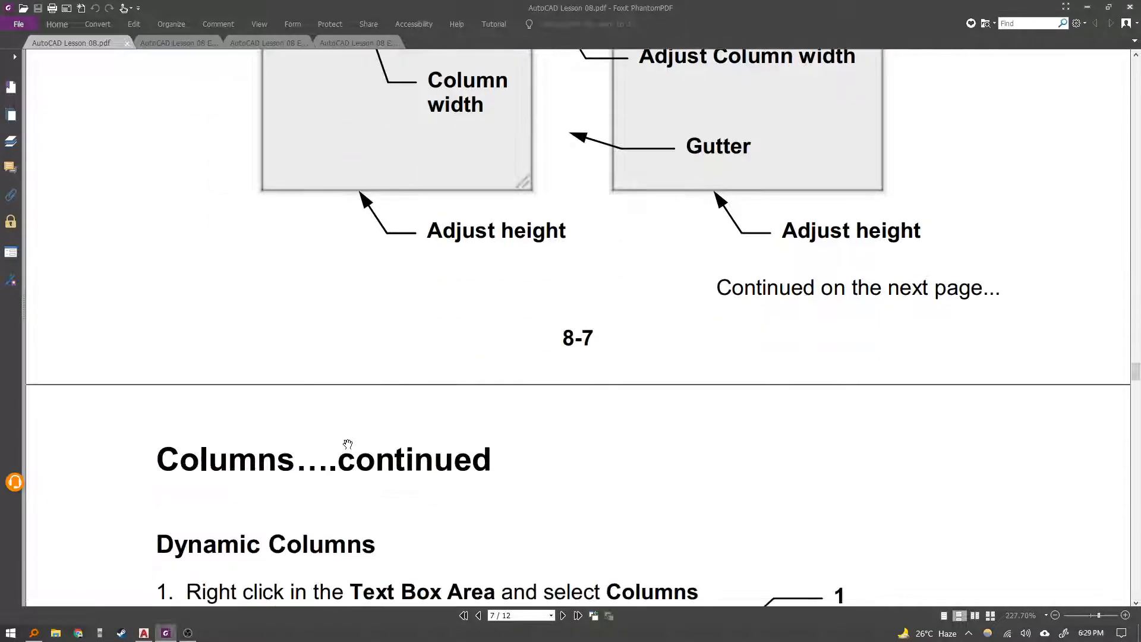
{"action": "scroll", "coordinate": [371, 423], "scroll_direction": "down", "scroll_amount": 5}
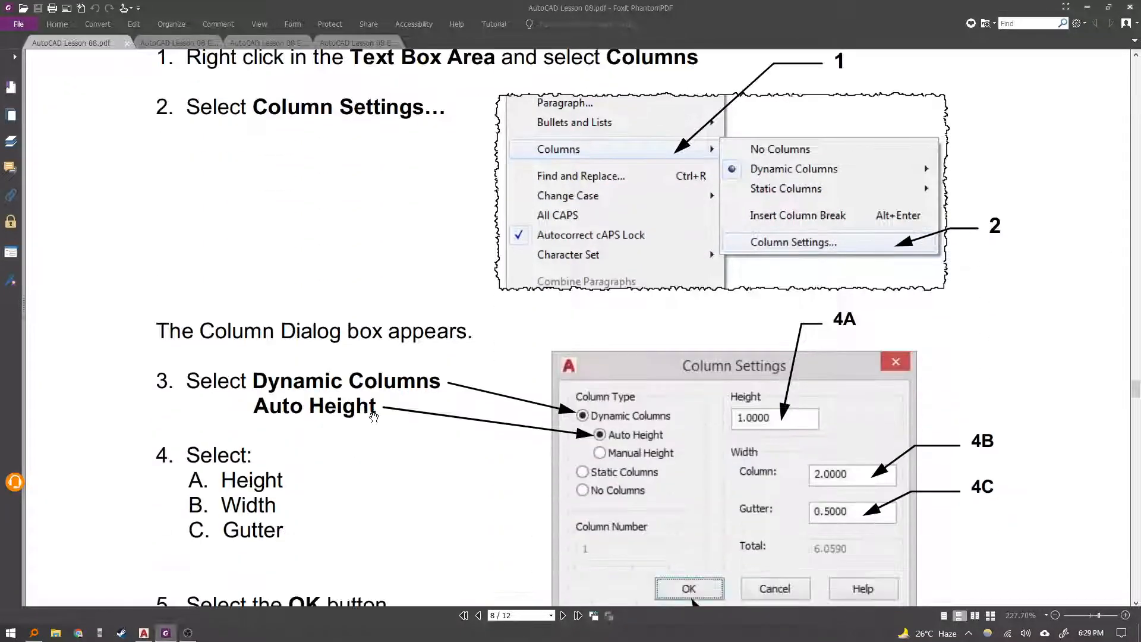
{"action": "scroll", "coordinate": [375, 412], "scroll_direction": "down", "scroll_amount": 2}
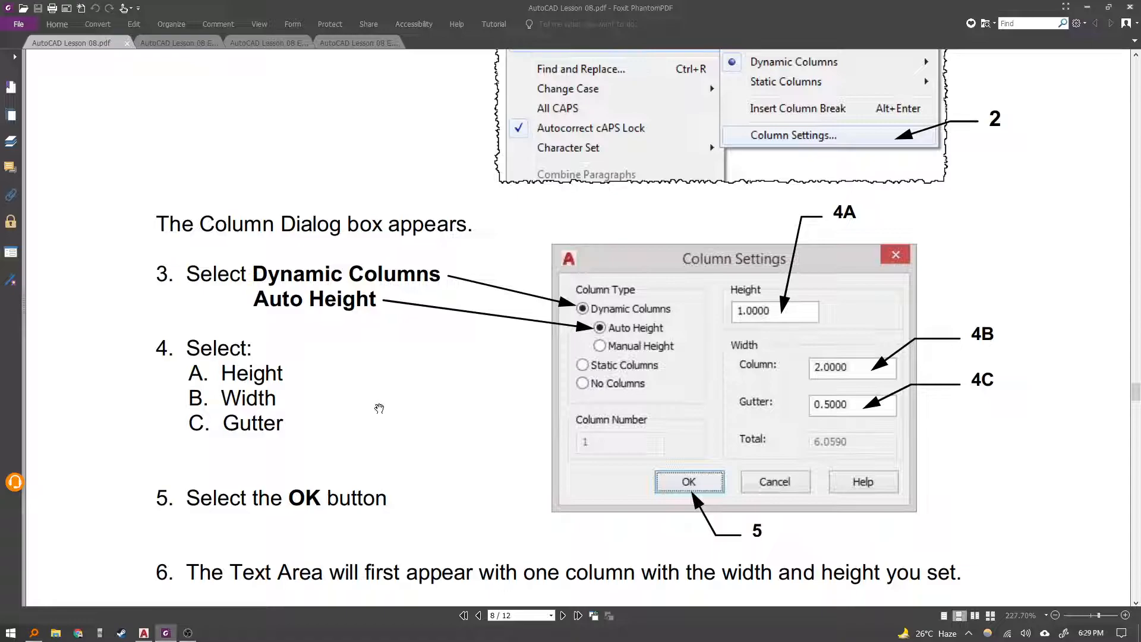
{"action": "scroll", "coordinate": [403, 397], "scroll_direction": "down", "scroll_amount": 6}
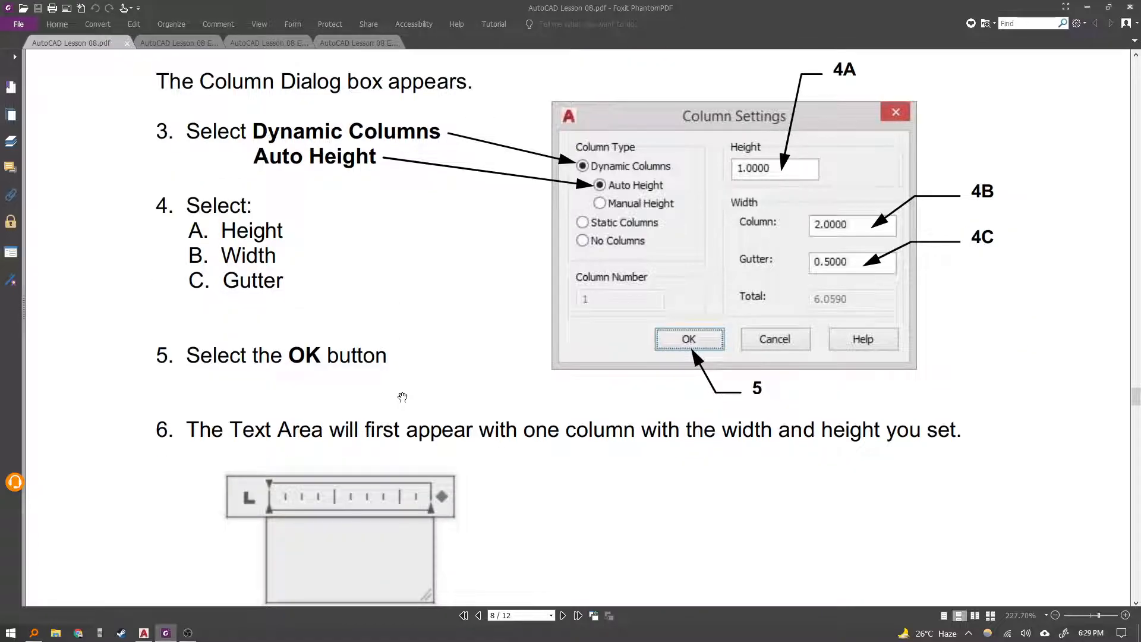
{"action": "scroll", "coordinate": [404, 391], "scroll_direction": "down", "scroll_amount": 9}
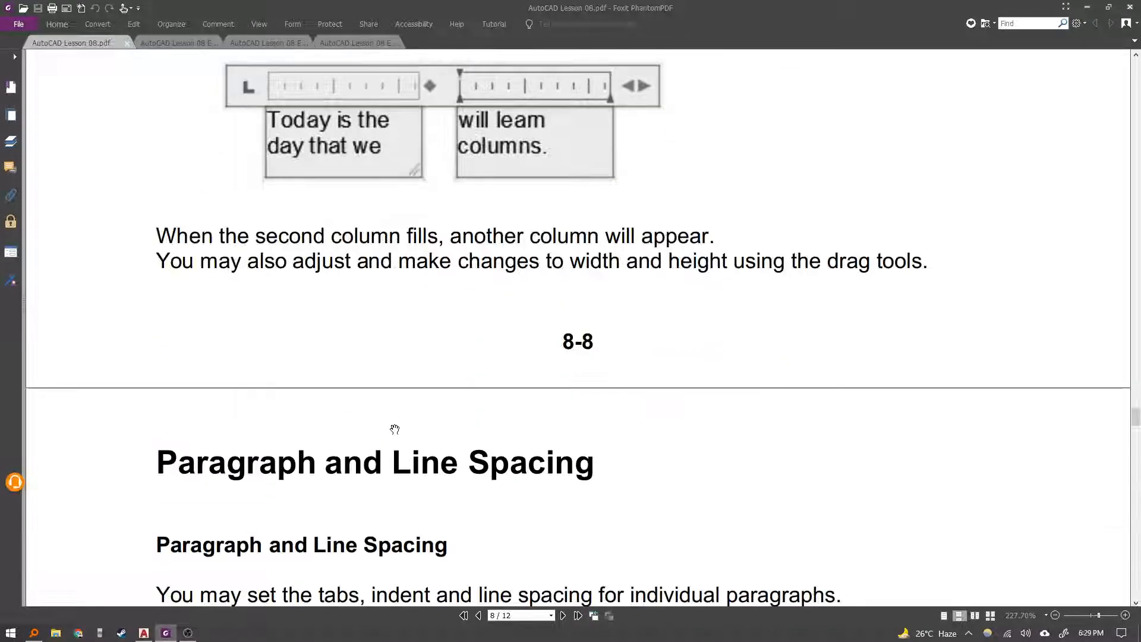
{"action": "scroll", "coordinate": [397, 421], "scroll_direction": "down", "scroll_amount": 20}
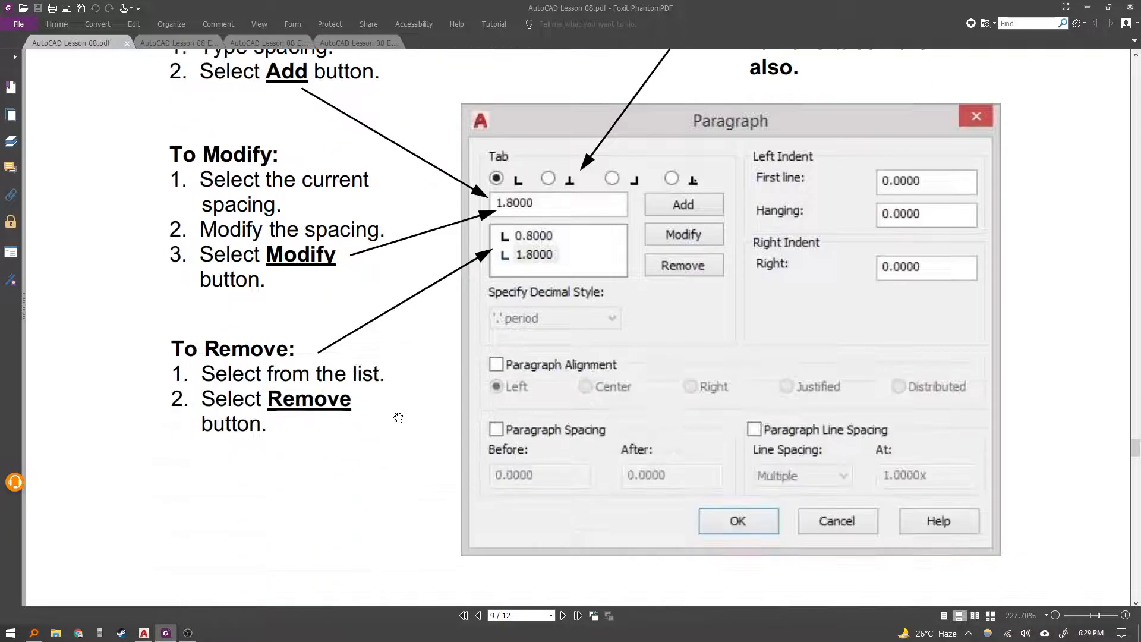
Scroll the lesson PDF to the Editing Text section on single line text.
{"action": "scroll", "coordinate": [457, 389], "scroll_direction": "down", "scroll_amount": 2}
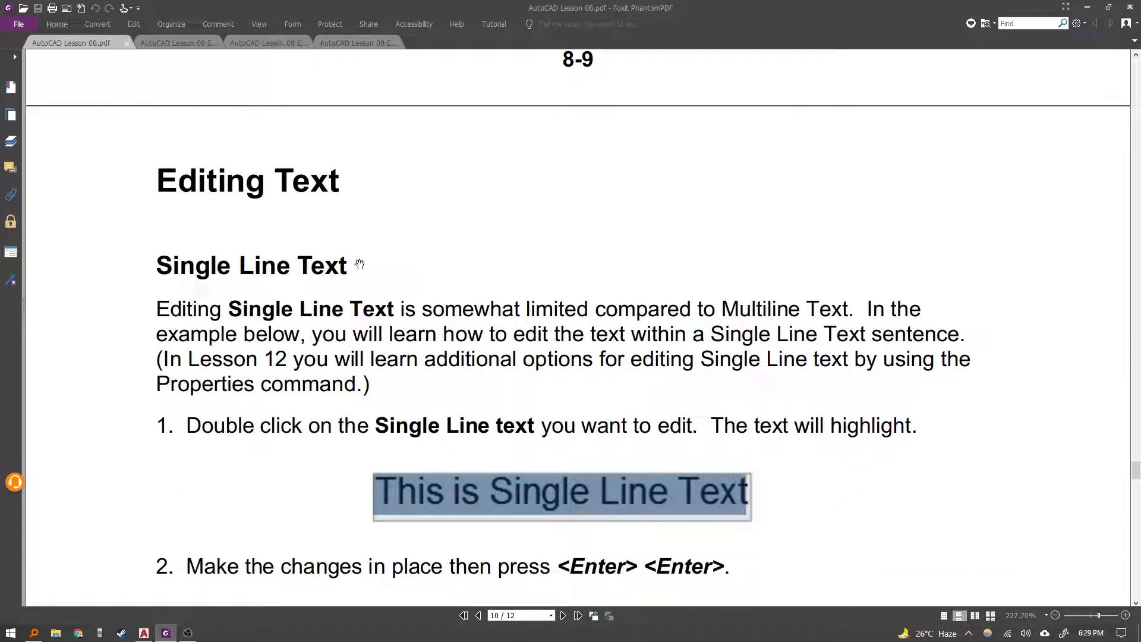
{"action": "scroll", "coordinate": [405, 194], "scroll_direction": "up", "scroll_amount": 8}
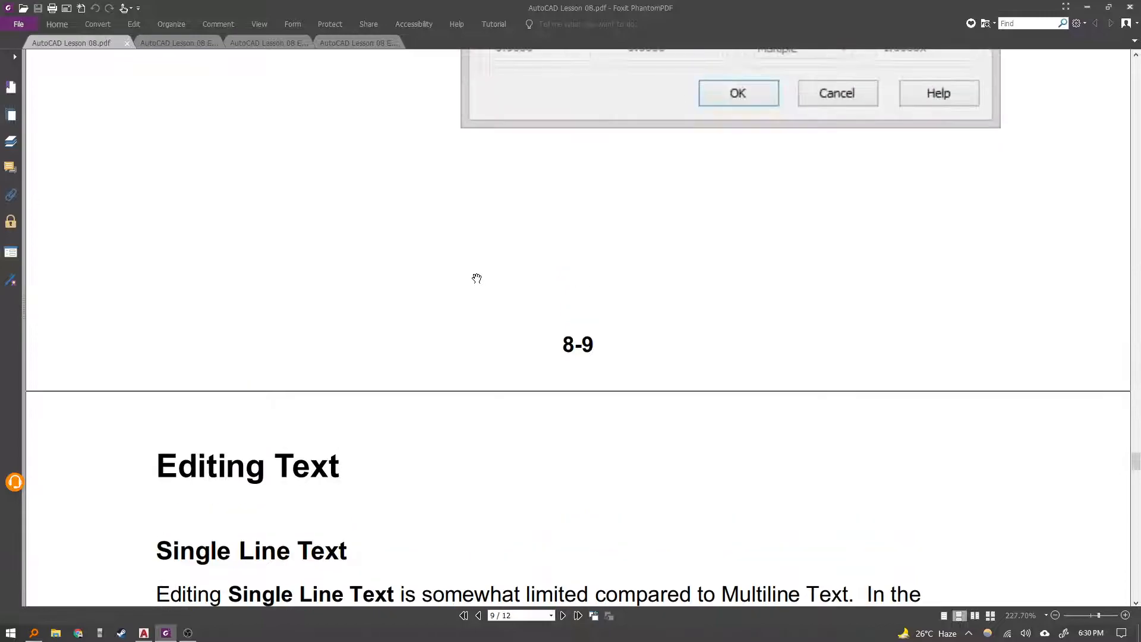
{"action": "scroll", "coordinate": [493, 244], "scroll_direction": "up", "scroll_amount": 5}
{"action": "scroll", "coordinate": [438, 326], "scroll_direction": "down", "scroll_amount": 9}
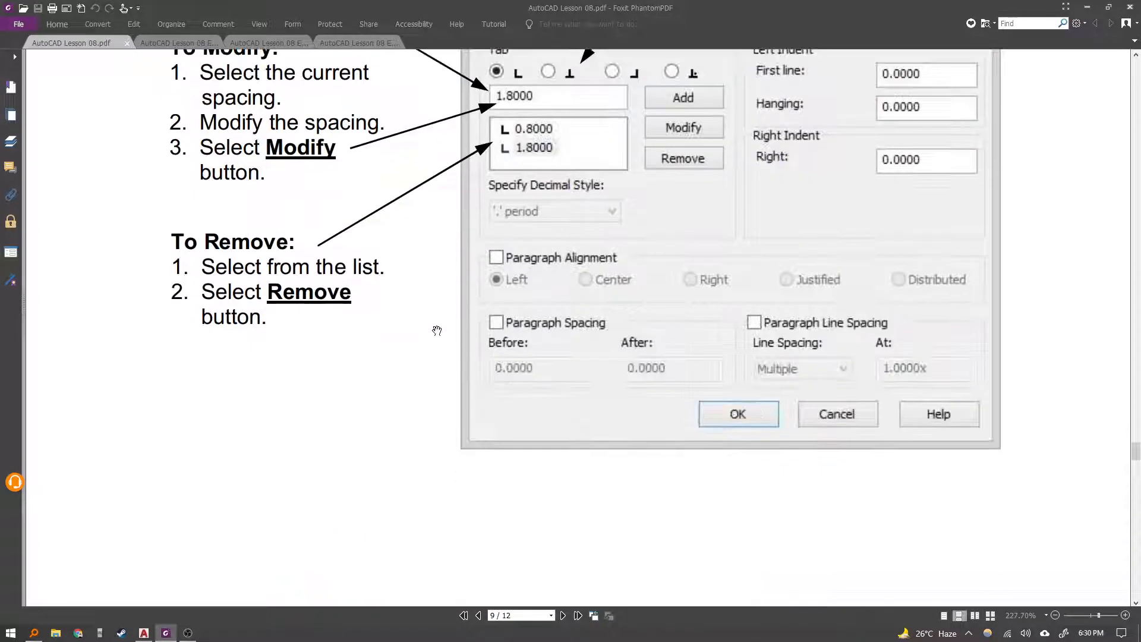
{"action": "scroll", "coordinate": [432, 360], "scroll_direction": "down", "scroll_amount": 5}
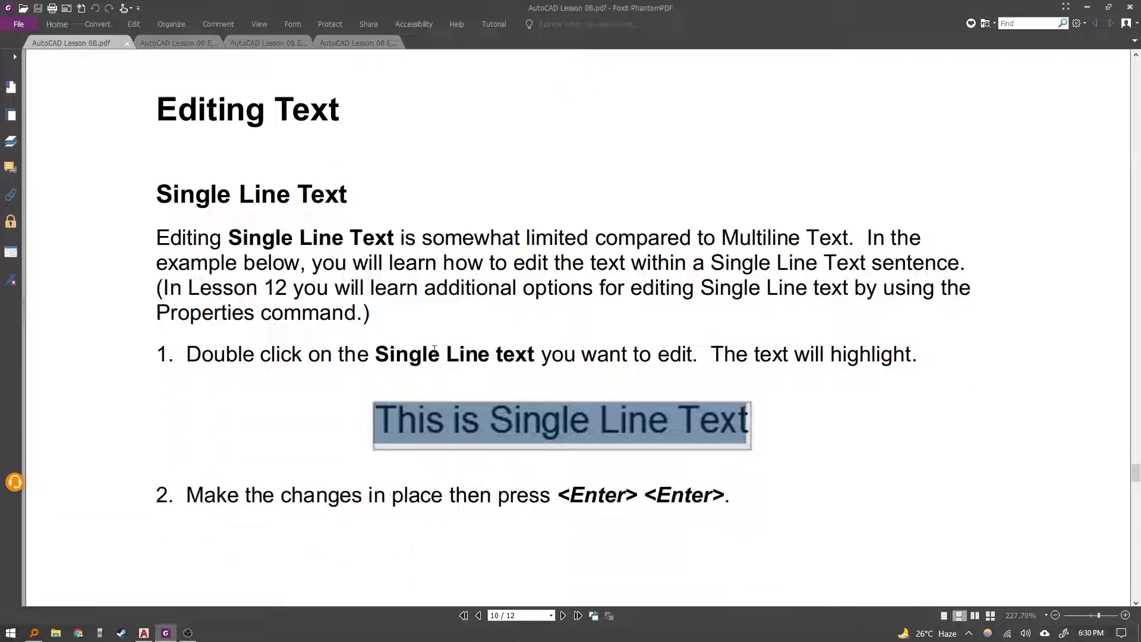
{"action": "left_click", "coordinate": [143, 632]}
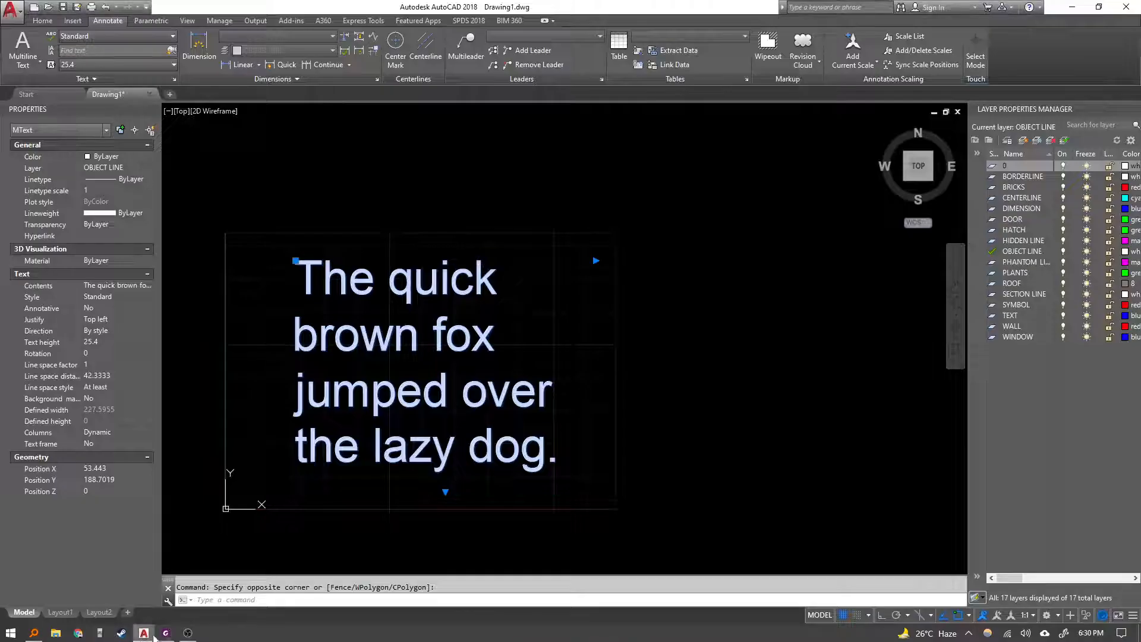
{"action": "key", "text": "Escape"}
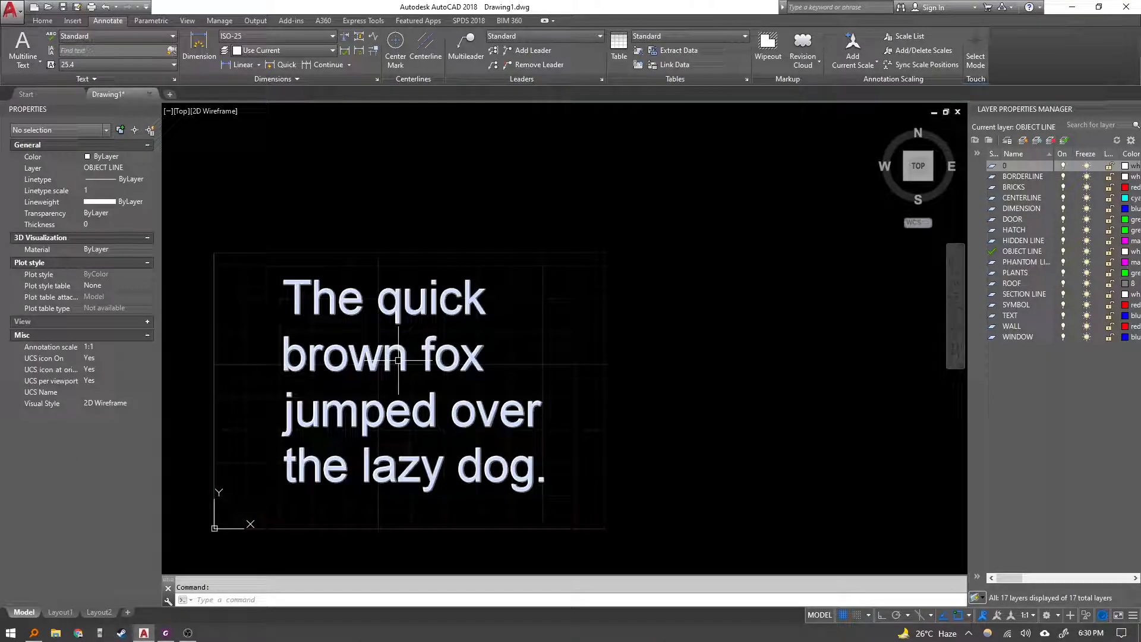
{"action": "type", "text": "DT"}
{"action": "key", "text": "Return"}
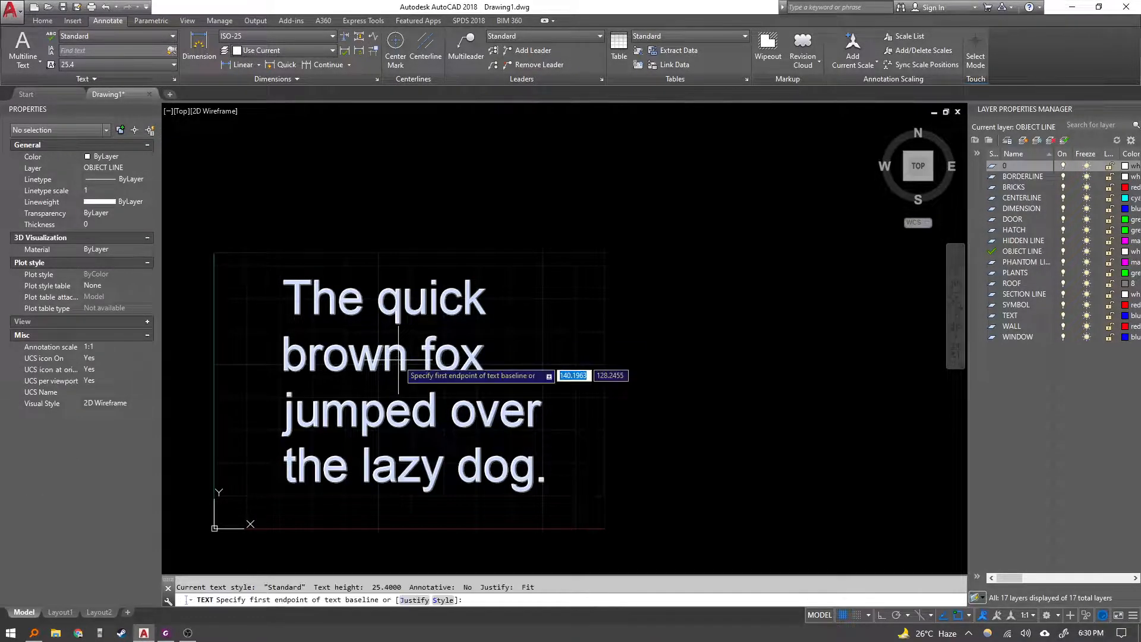
{"action": "left_click", "coordinate": [628, 291]}
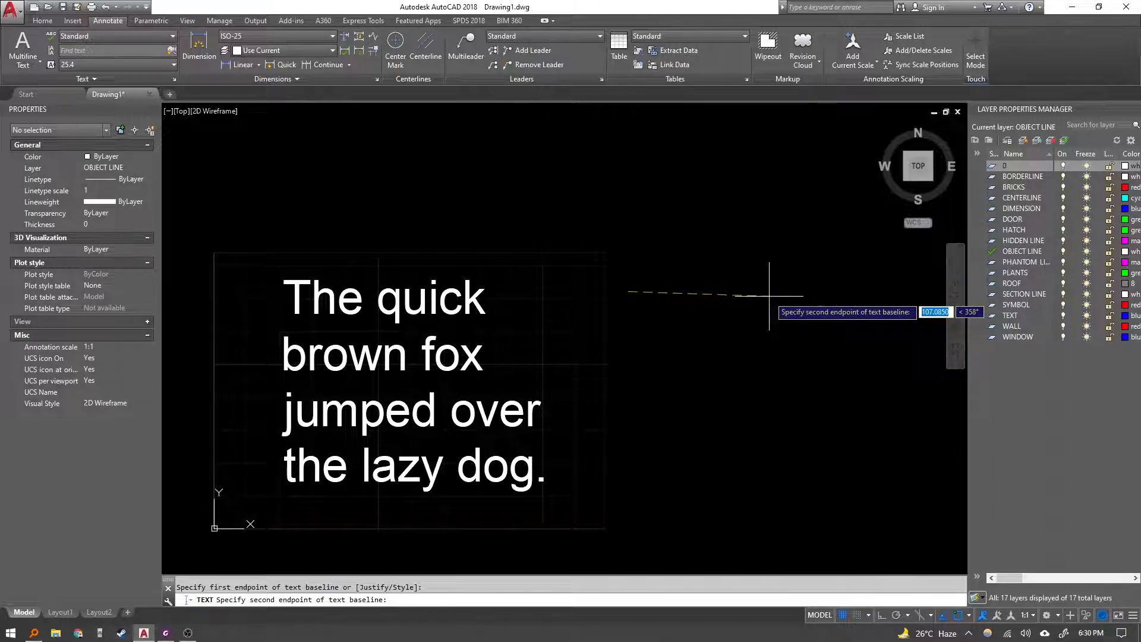
{"action": "key", "text": "F8"}
{"action": "left_click", "coordinate": [826, 268]}
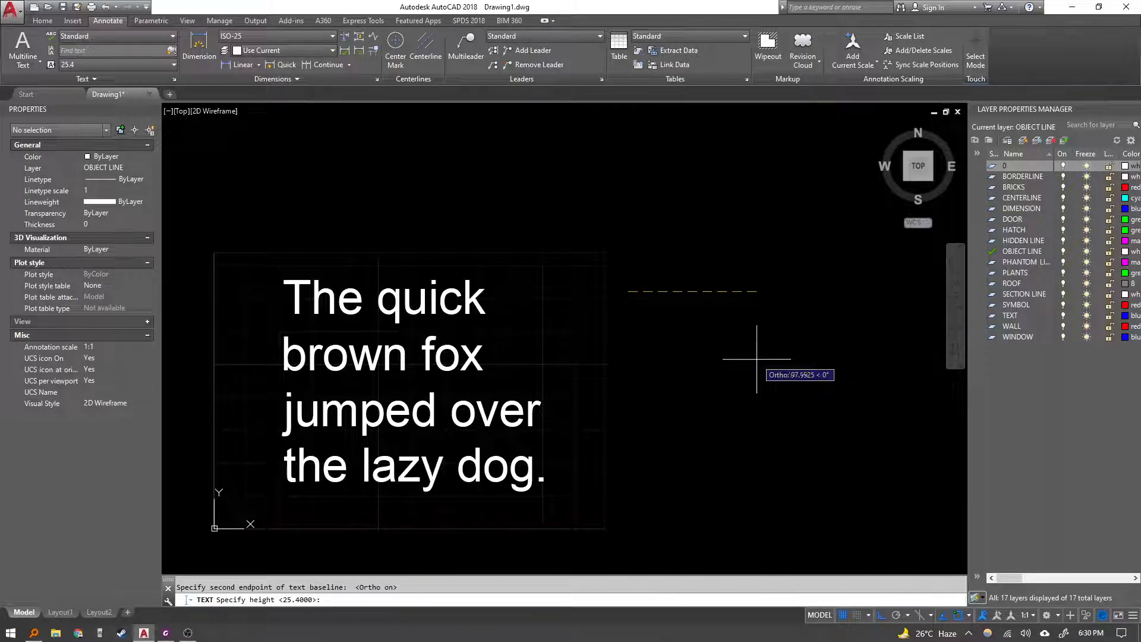
{"action": "key", "text": "Return"}
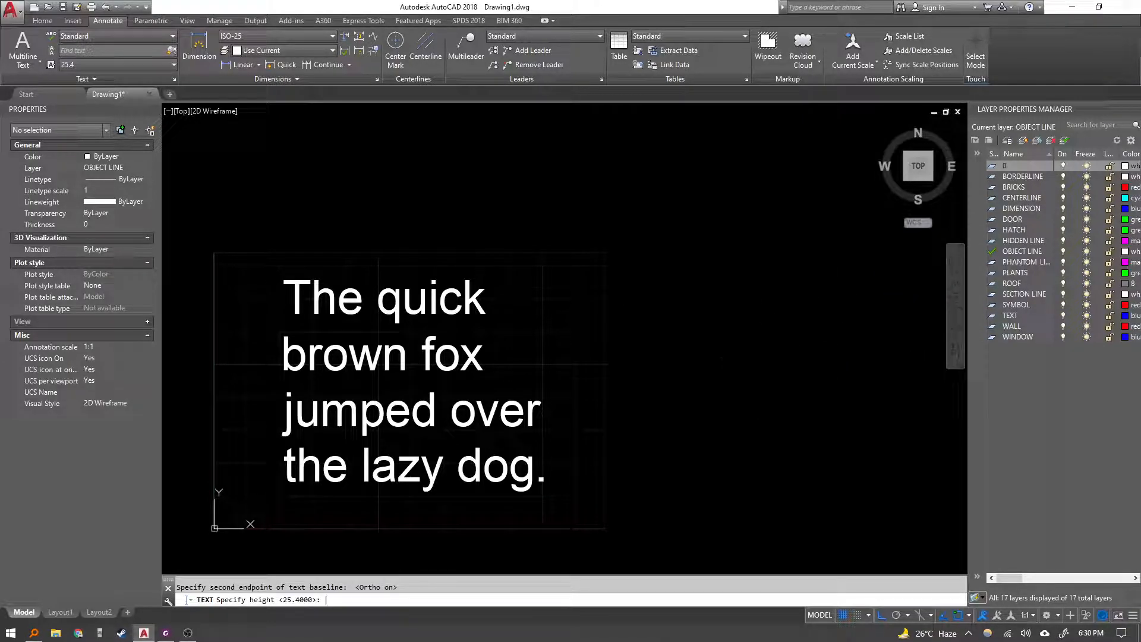
{"action": "type", "text": "The Q"}
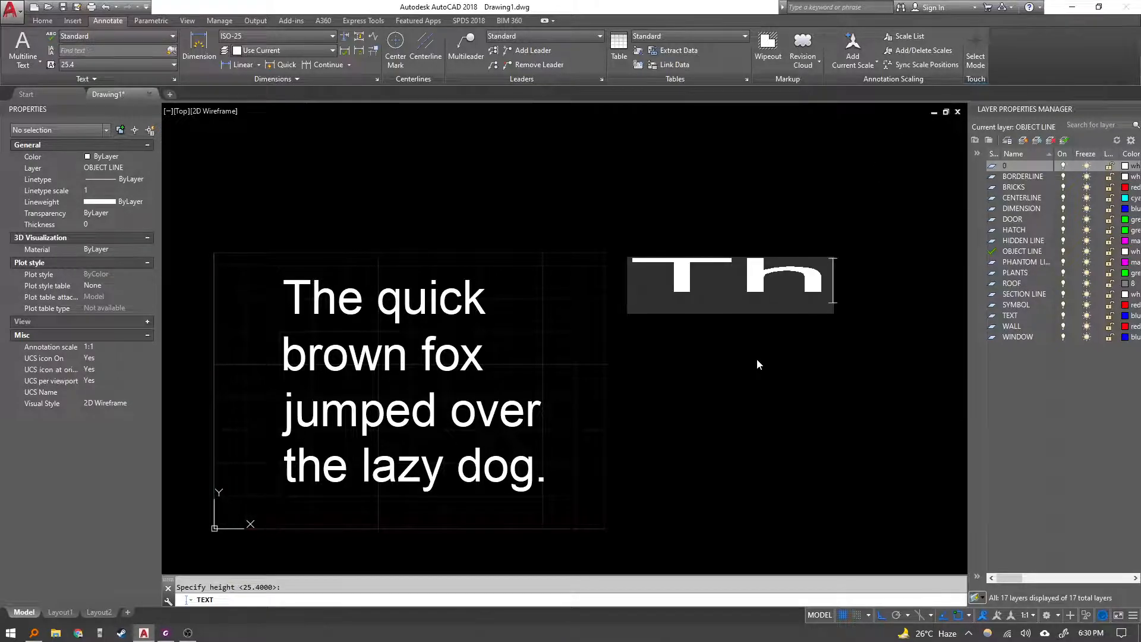
{"action": "key", "text": "BackSpace"}
{"action": "key", "text": "BackSpace"}
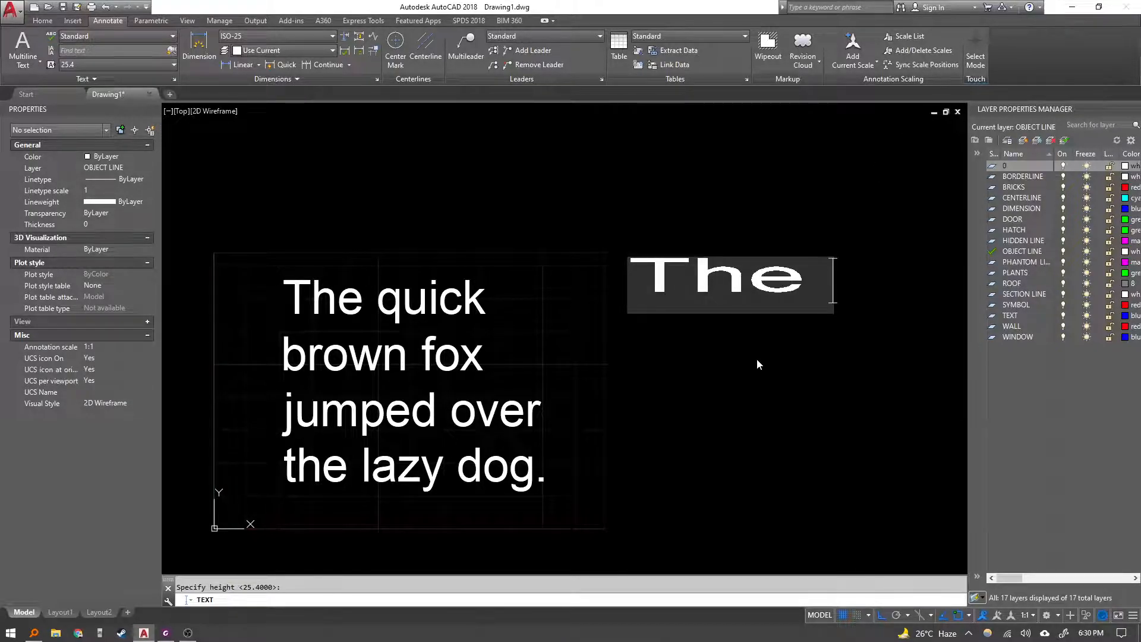
{"action": "key", "text": "Escape"}
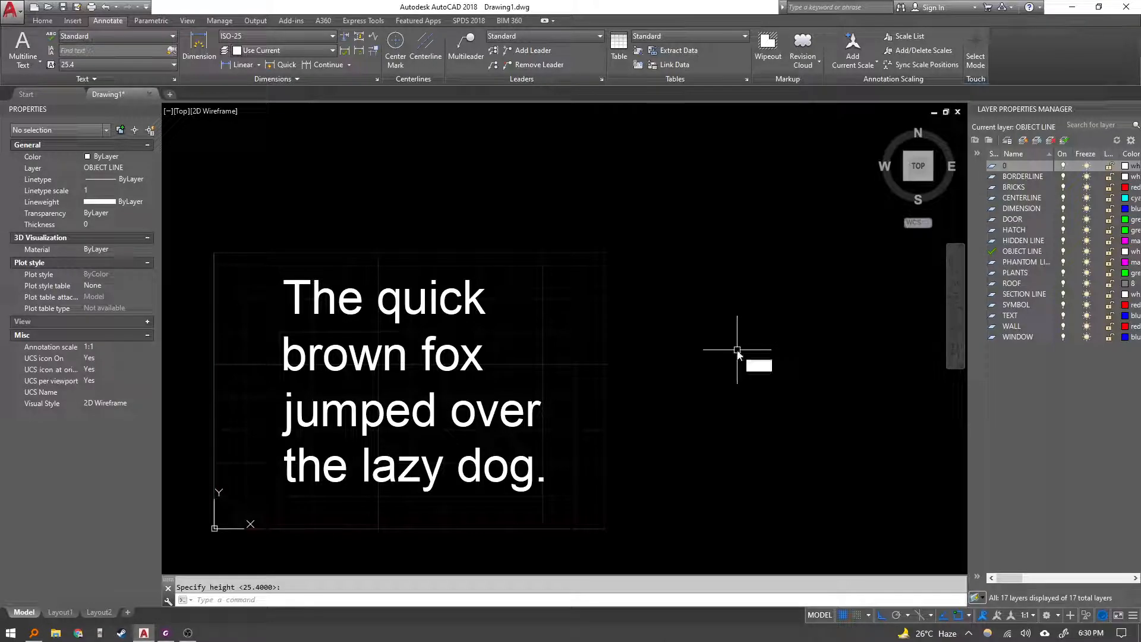
Start single line text with Left justification, picking its start point right of the paragraph, a height point, and default rotation.
{"action": "key", "text": "BackSpace"}
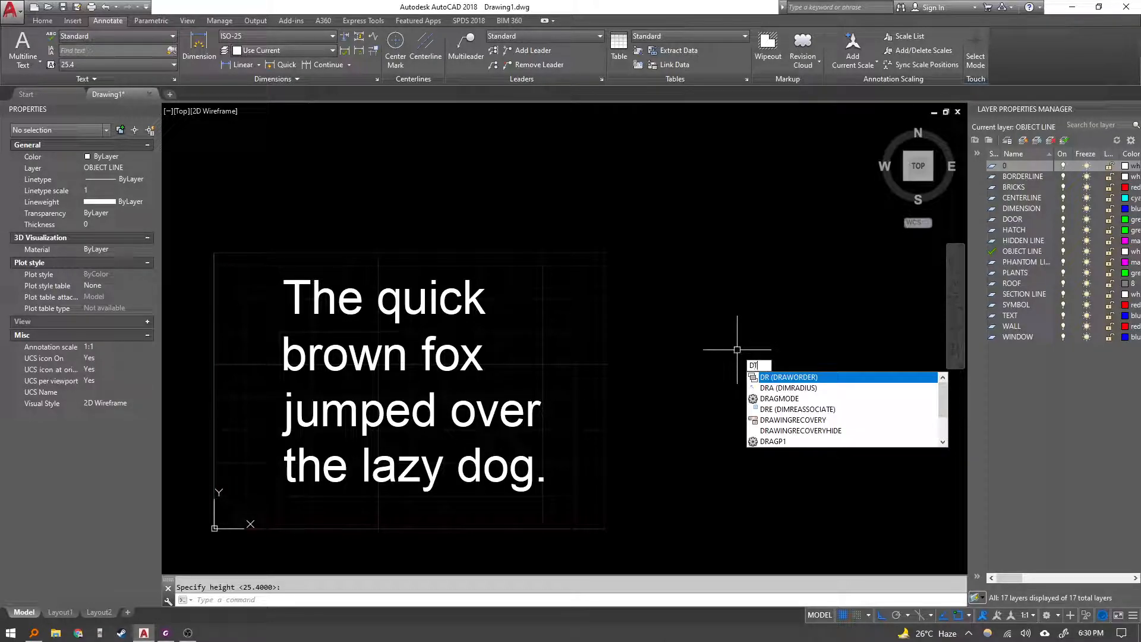
{"action": "key", "text": "Return"}
{"action": "type", "text": "j"}
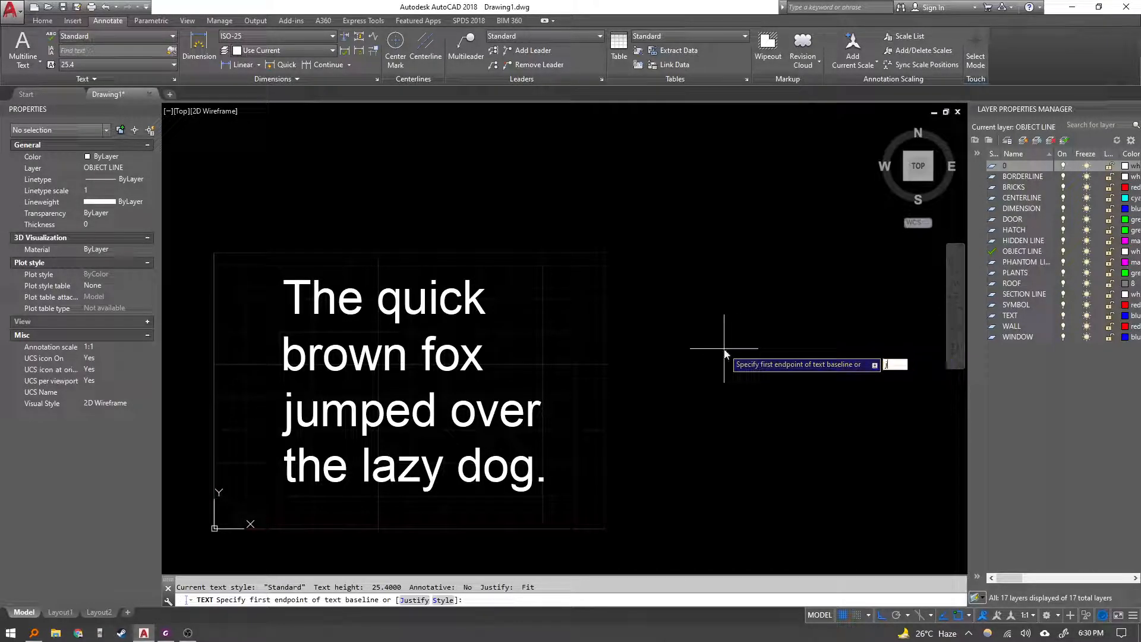
{"action": "key", "text": "Return"}
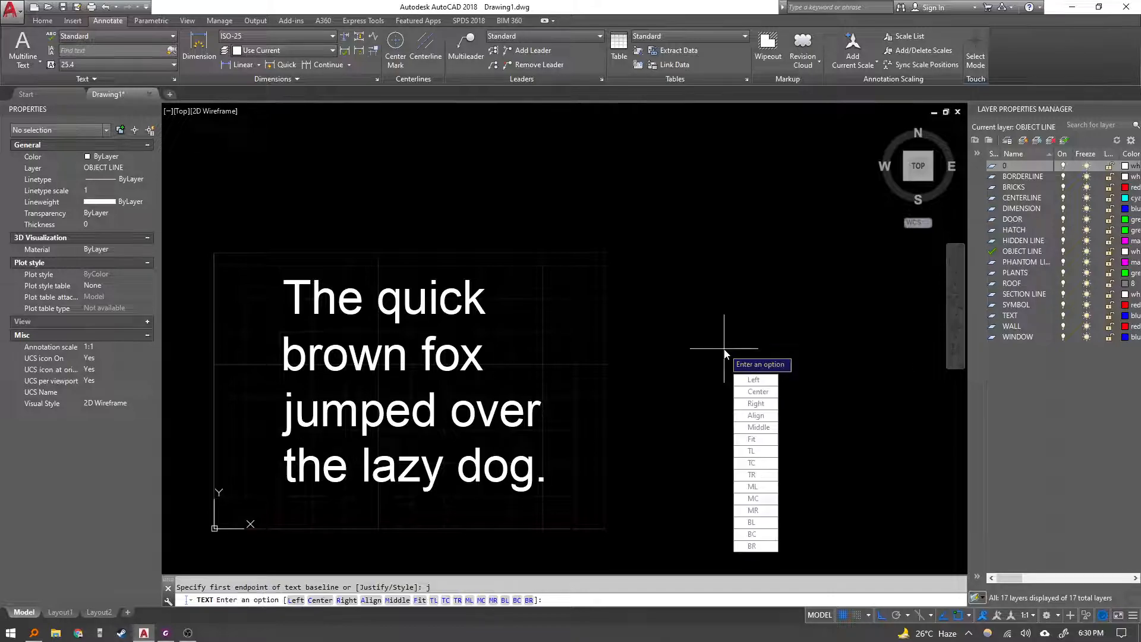
{"action": "left_click", "coordinate": [743, 379]}
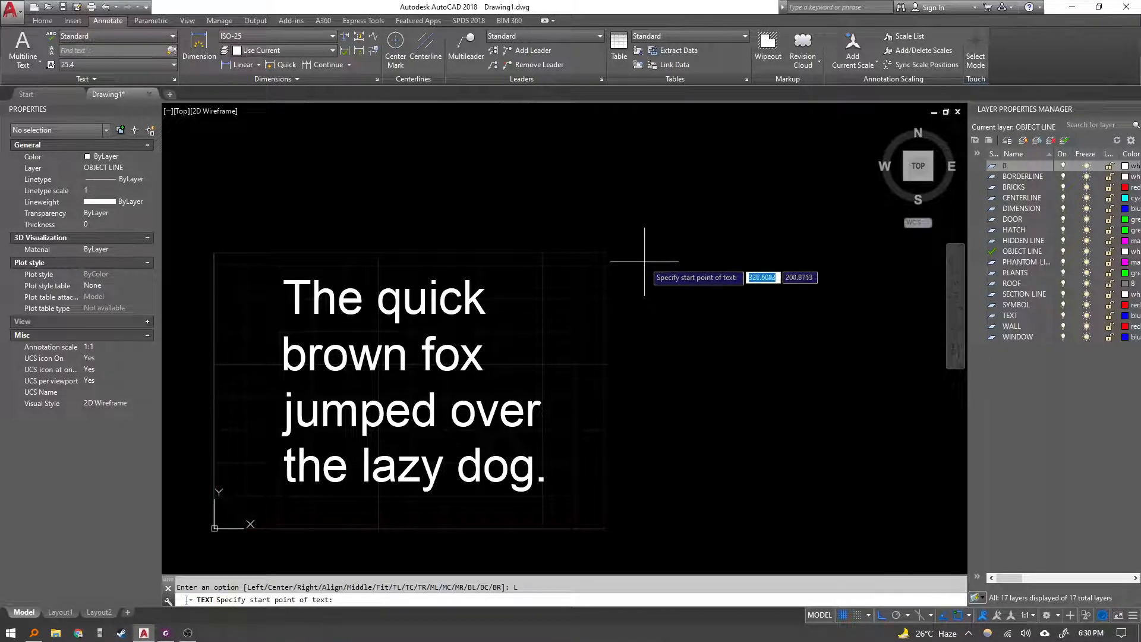
{"action": "left_click", "coordinate": [642, 266]}
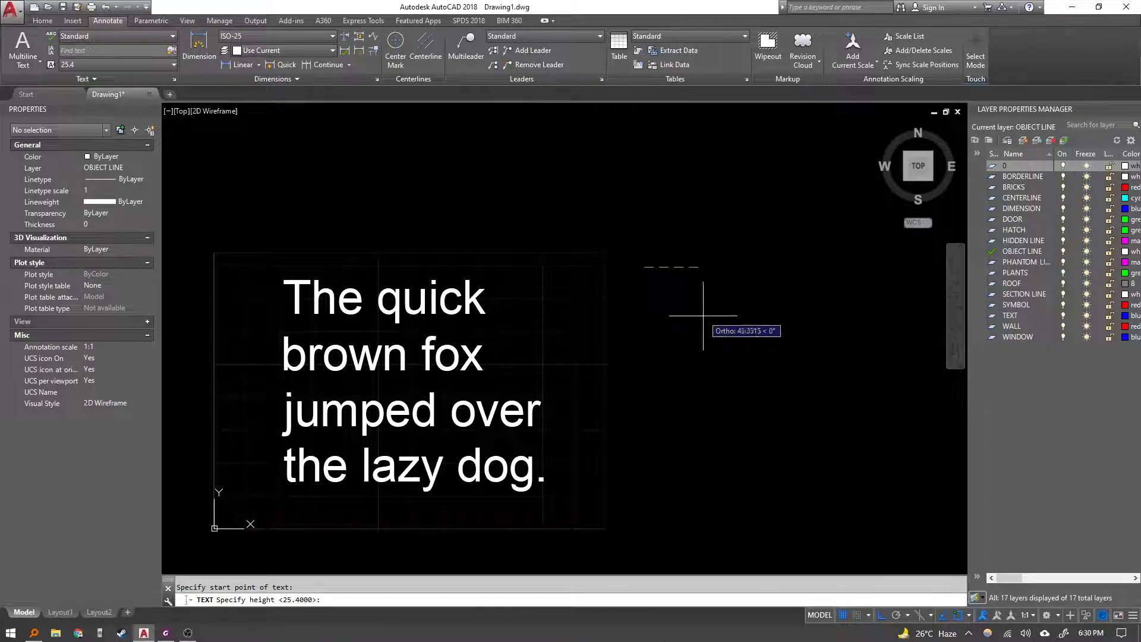
{"action": "left_click", "coordinate": [730, 331]}
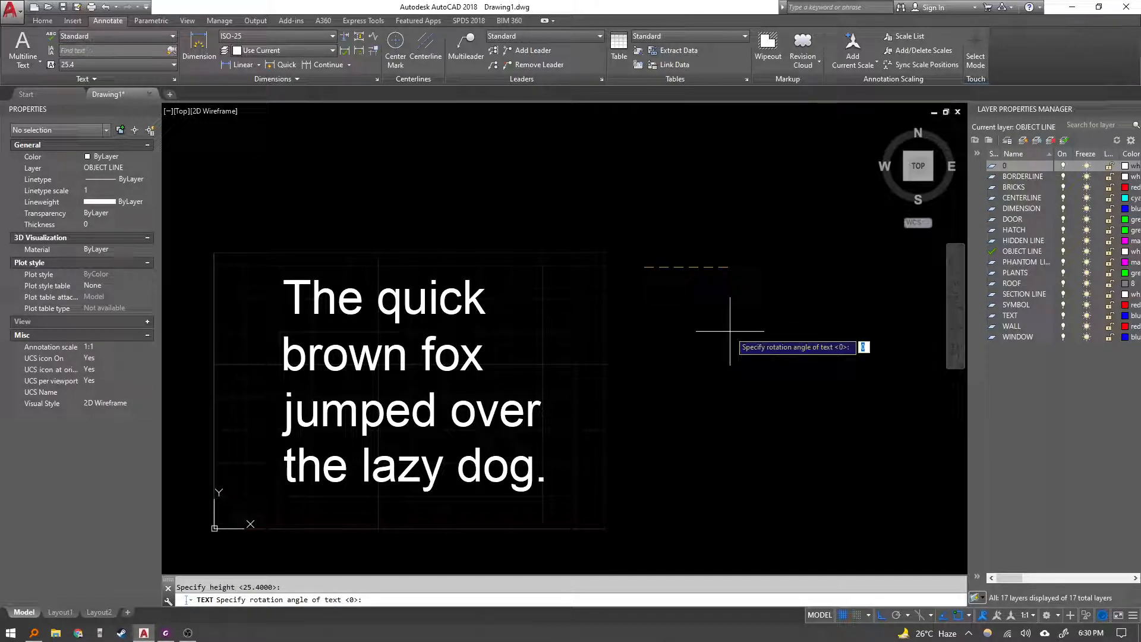
{"action": "key", "text": "Return"}
Enter the line "The quick brown fox jumped over the head of the lazy dog." and finish the text.
{"action": "type", "text": "Th"}
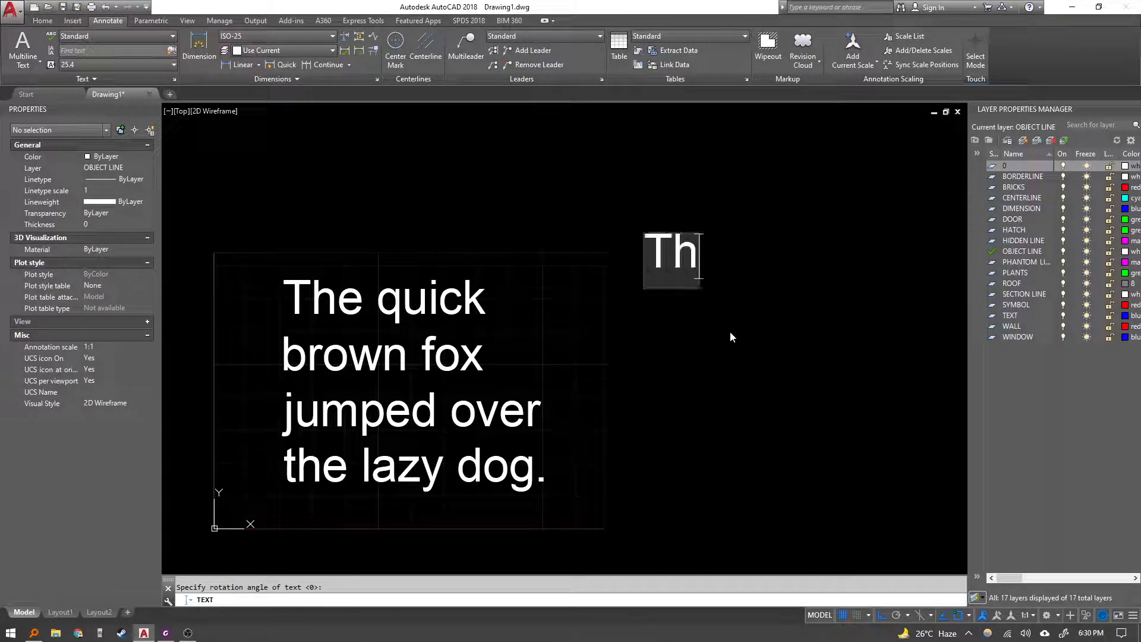
{"action": "type", "text": "e Qu"}
{"action": "key", "text": "BackSpace"}
{"action": "key", "text": "BackSpace"}
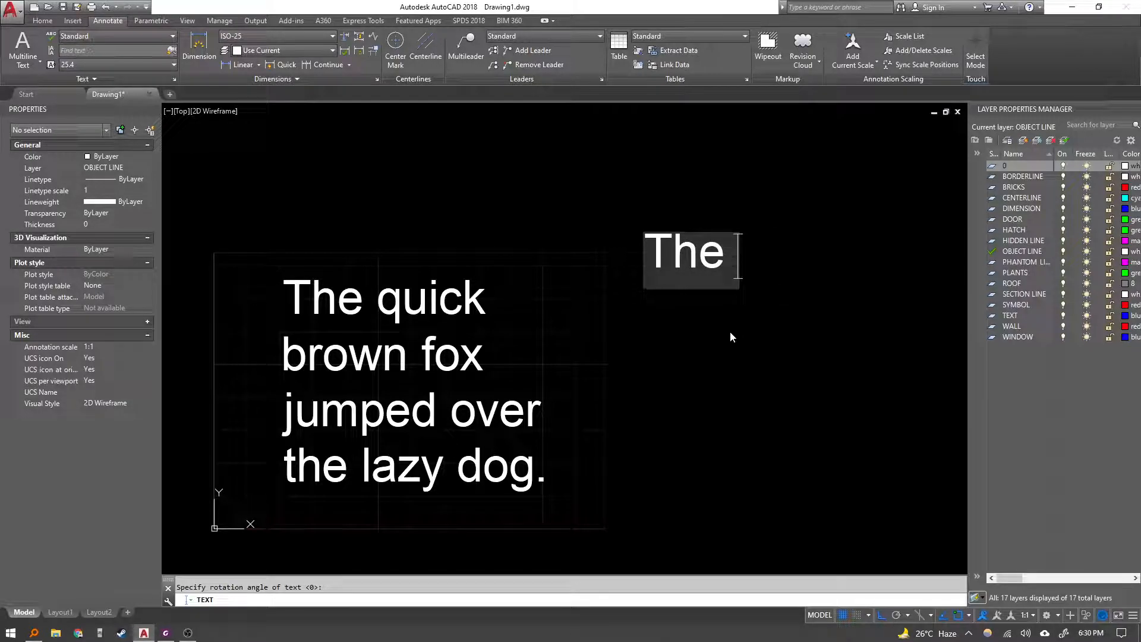
{"action": "type", "text": "quick"}
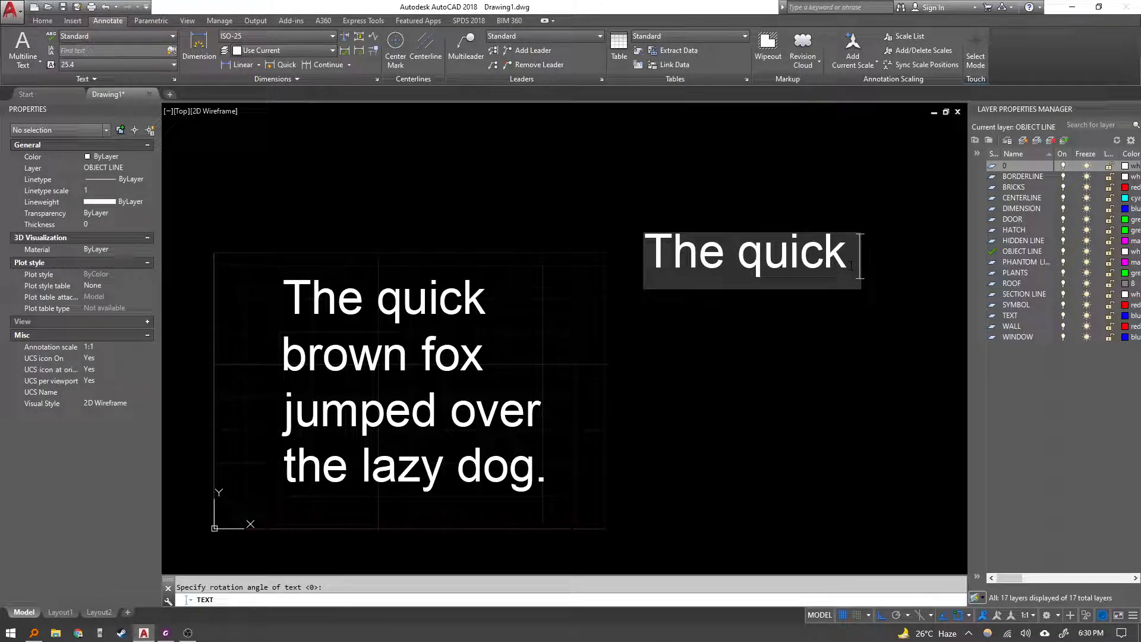
{"action": "type", "text": "brown "}
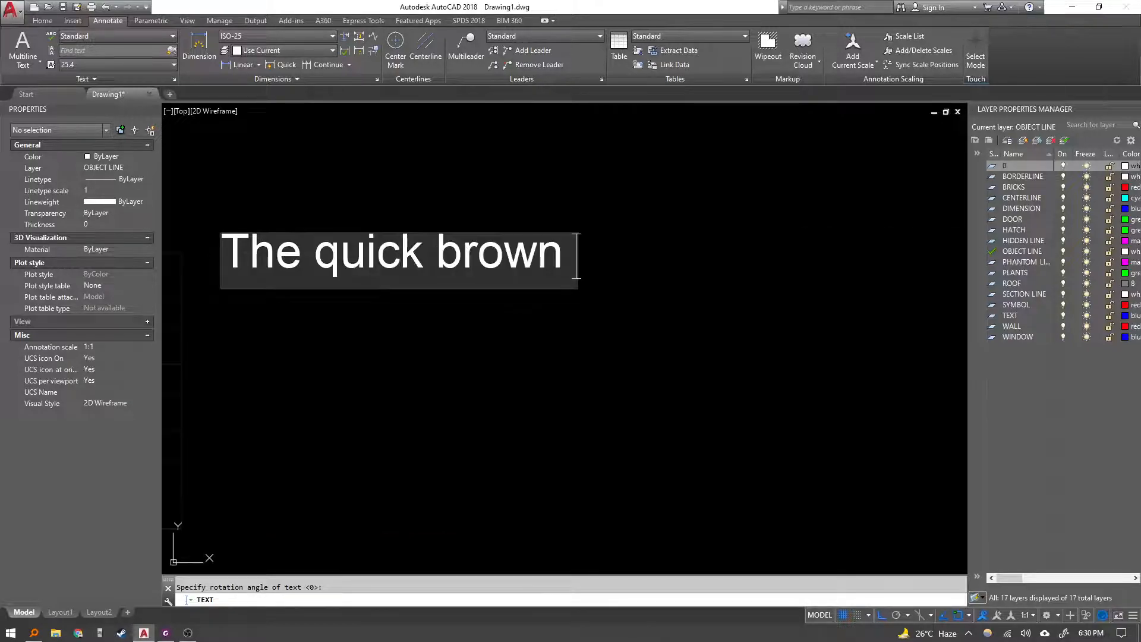
{"action": "type", "text": "fox jumped ov"}
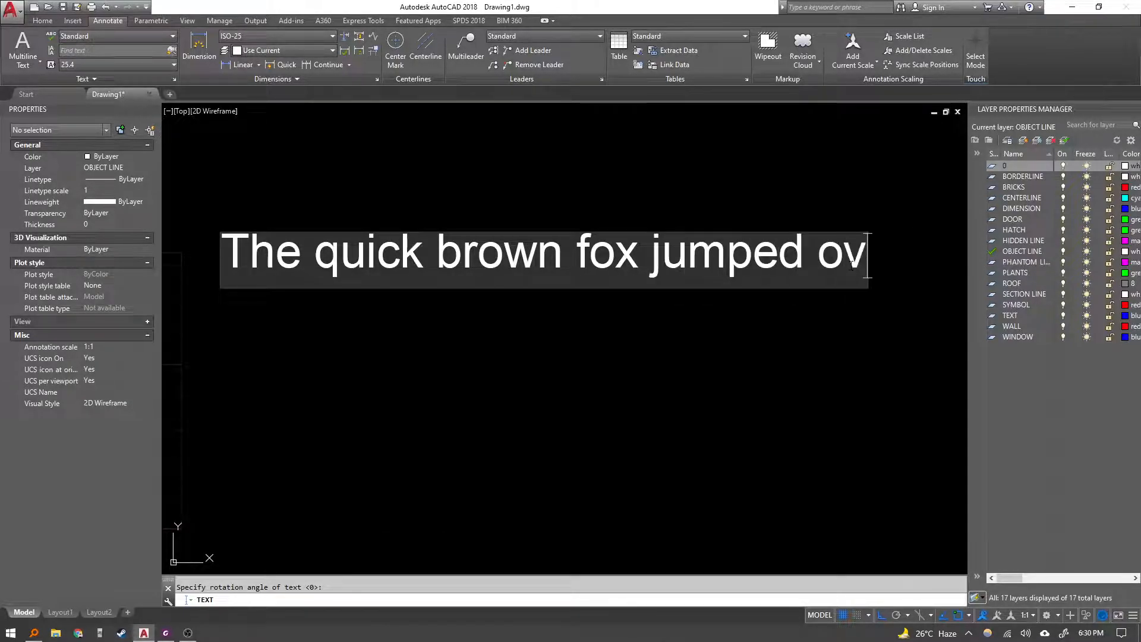
{"action": "type", "text": "er the head of th"}
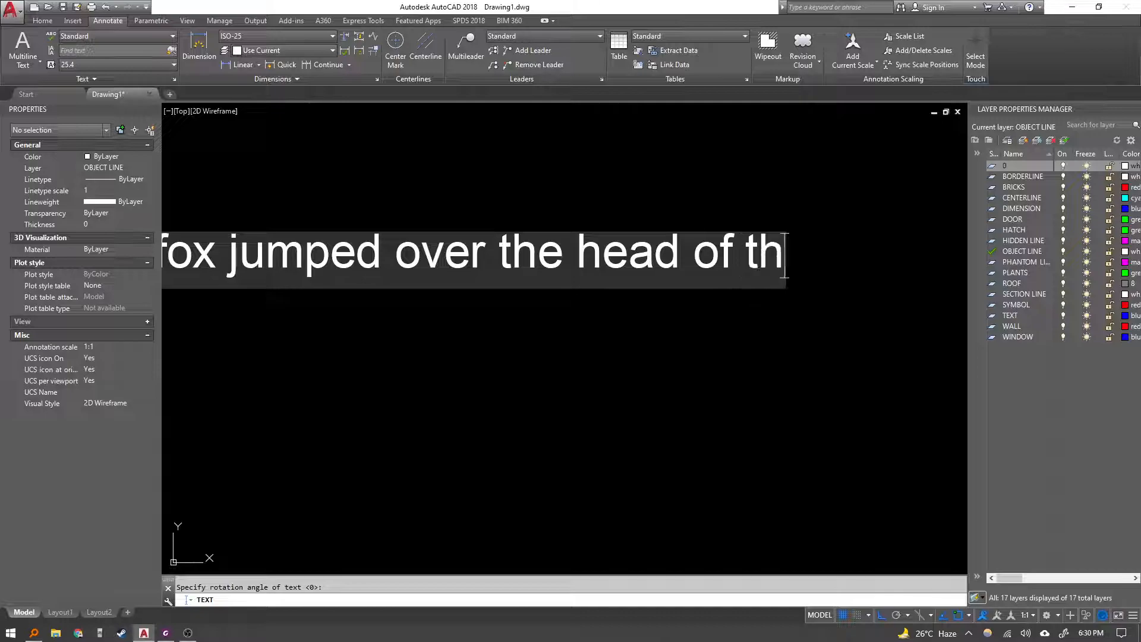
{"action": "type", "text": "e lazy dog."}
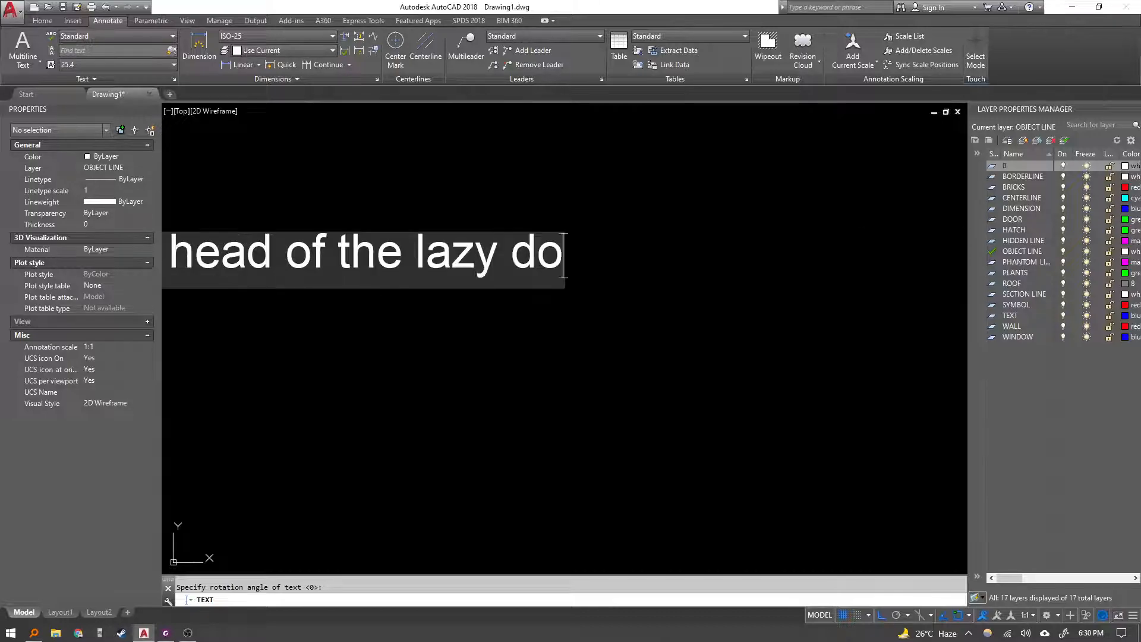
{"action": "key", "text": "Return"}
{"action": "key", "text": "Return"}
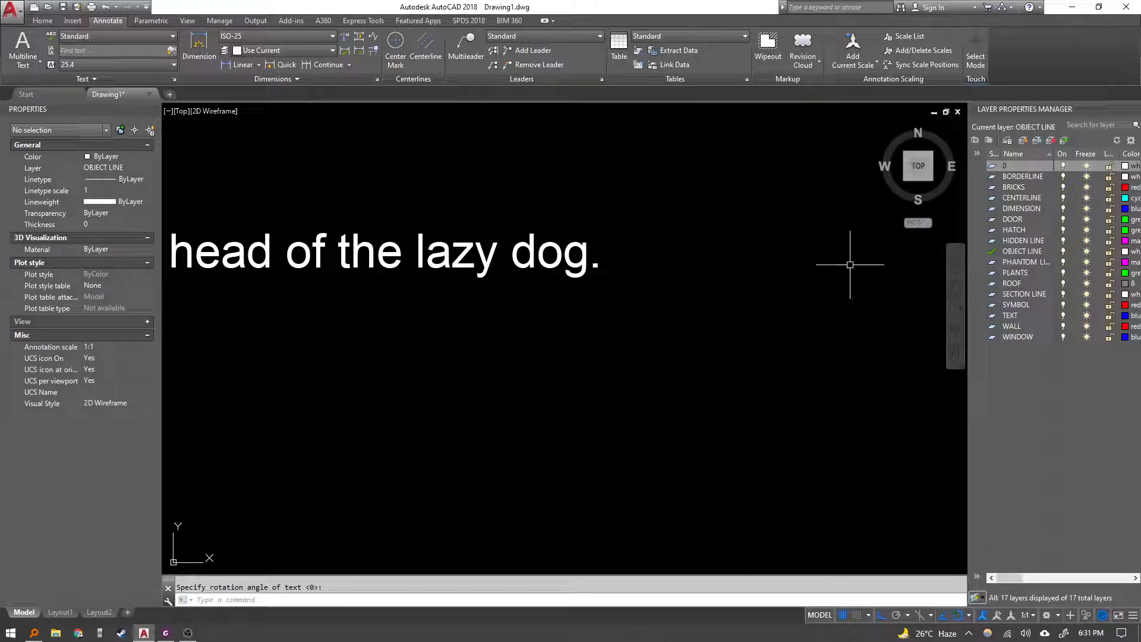
Zoom and pan to view both texts, and select the paragraph and the single line text to compare them.
{"action": "key", "text": "Escape"}
{"action": "right_click", "coordinate": [754, 343]}
{"action": "left_click", "coordinate": [603, 355]}
{"action": "scroll", "coordinate": [454, 352], "scroll_direction": "down", "scroll_amount": 6}
{"action": "middle_click_drag", "start_coordinate": [454, 351], "coordinate": [572, 289]}
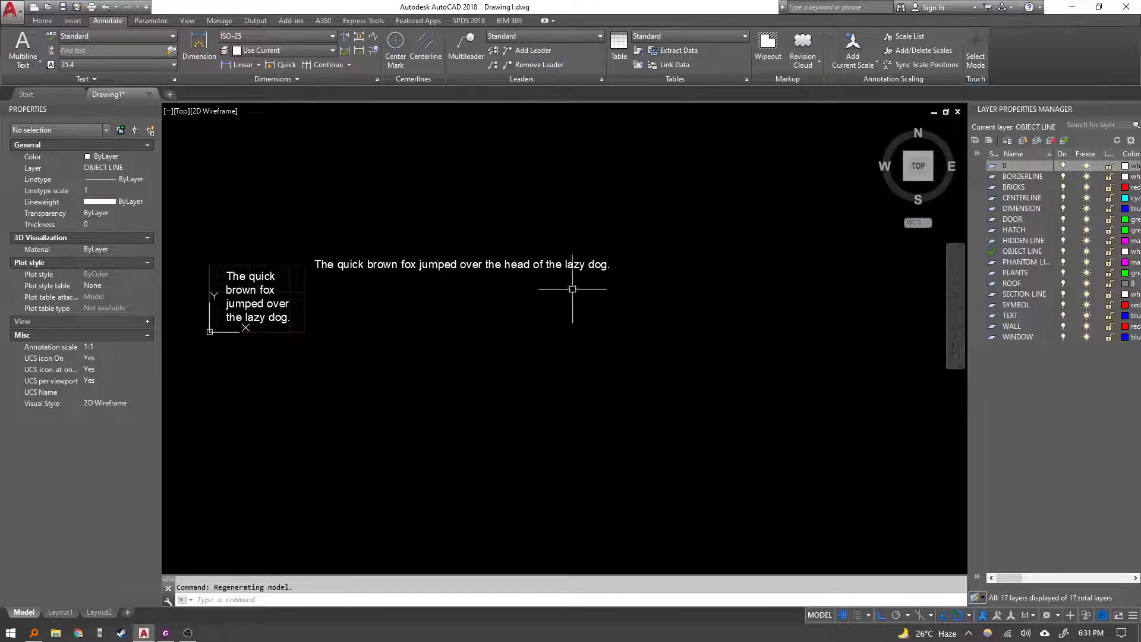
{"action": "scroll", "coordinate": [356, 273], "scroll_direction": "up", "scroll_amount": 2}
{"action": "middle_click_drag", "start_coordinate": [357, 273], "coordinate": [445, 282]}
{"action": "left_click", "coordinate": [311, 331]}
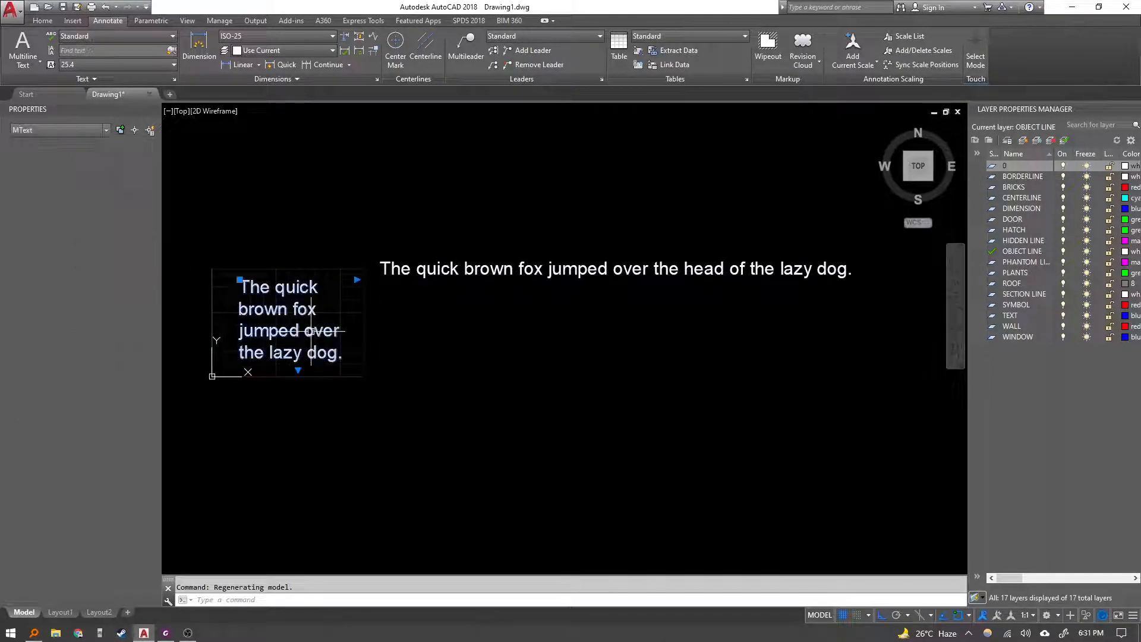
{"action": "left_click", "coordinate": [380, 269]}
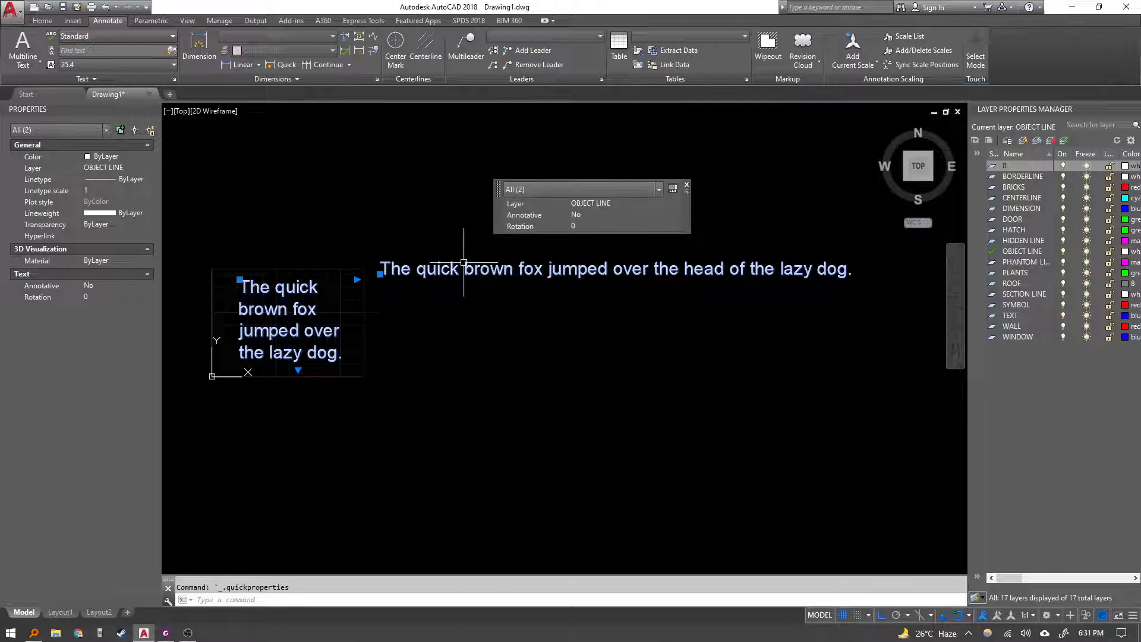
{"action": "key", "text": "Escape"}
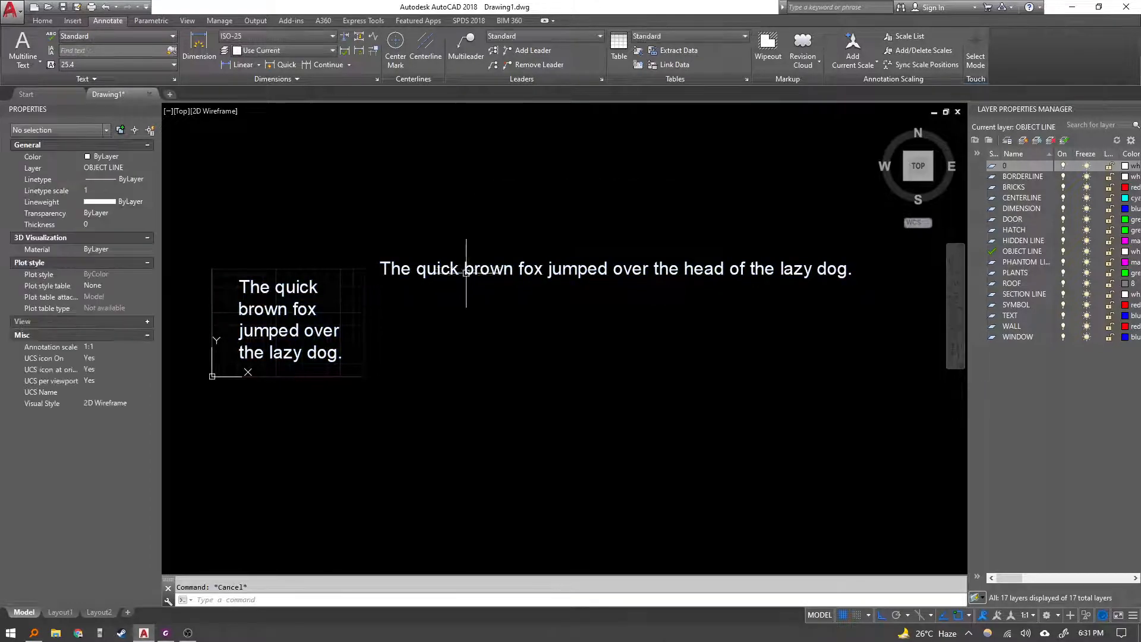
Check the lesson's editing instructions, then open the single line text in place, move the cursor a few characters in, and exit.
{"action": "left_click", "coordinate": [166, 634]}
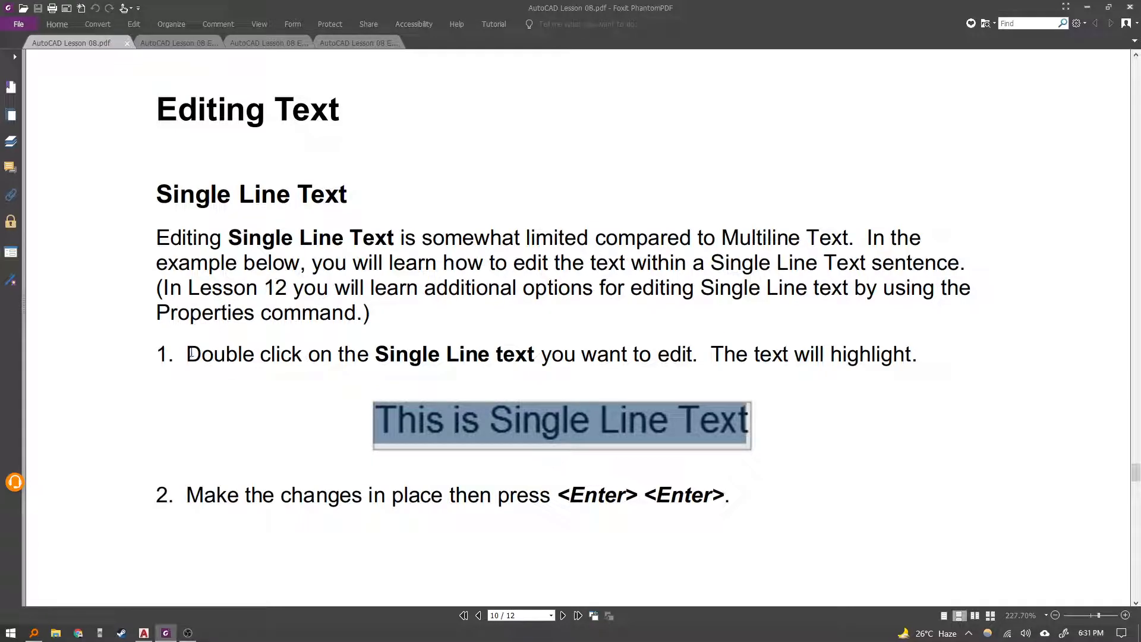
{"action": "key", "text": "alt+Tab"}
{"action": "double_click", "coordinate": [477, 269]}
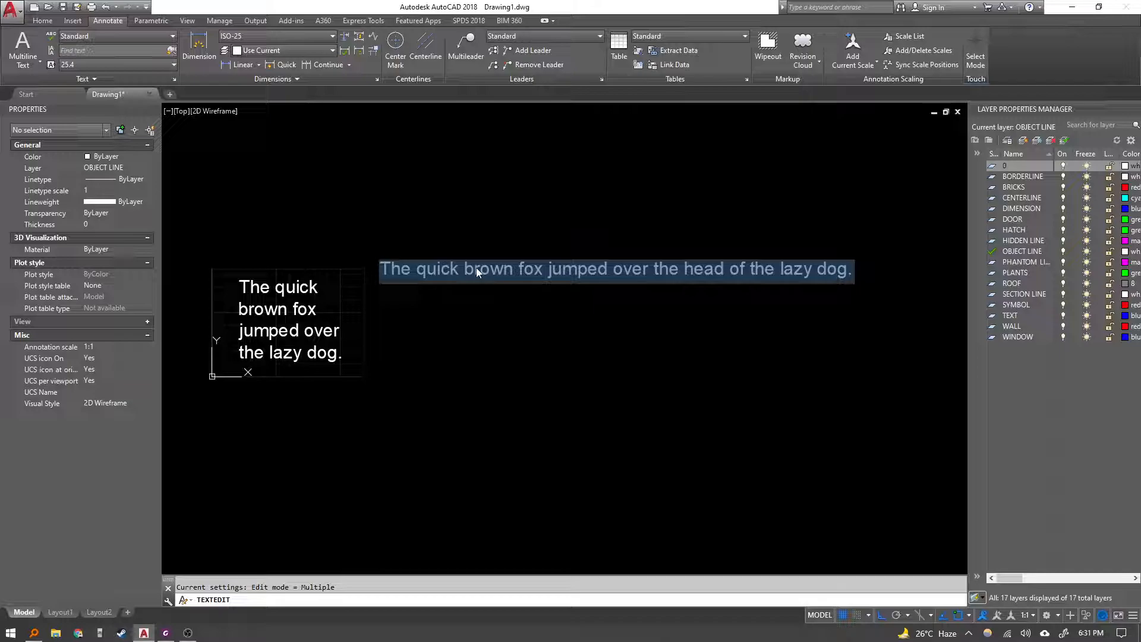
{"action": "key", "text": "Left"}
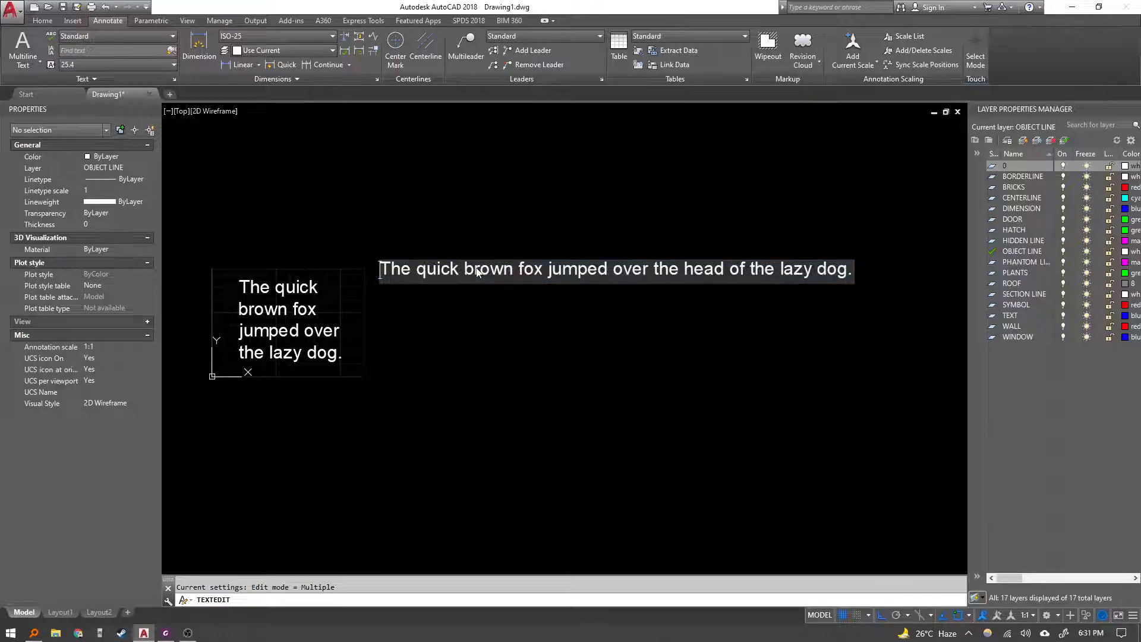
{"action": "key", "text": "Right"}
{"action": "key", "text": "Right"}
{"action": "key", "text": "Right"}
{"action": "key", "text": "Right"}
{"action": "key", "text": "Right"}
{"action": "key", "text": "Right"}
{"action": "key", "text": "Right"}
{"action": "key", "text": "Right"}
{"action": "key", "text": "Return"}
{"action": "key", "text": "Escape"}
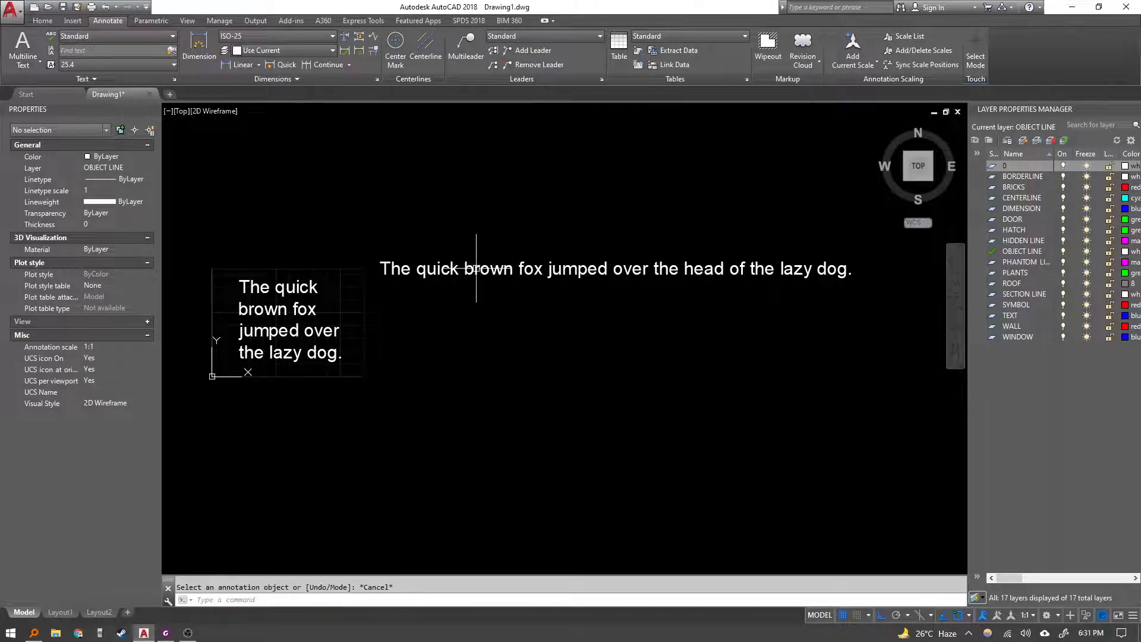
Start single line text with its start point below the long sentence, accepting the default height and rotation.
{"action": "left_click", "coordinate": [474, 268]}
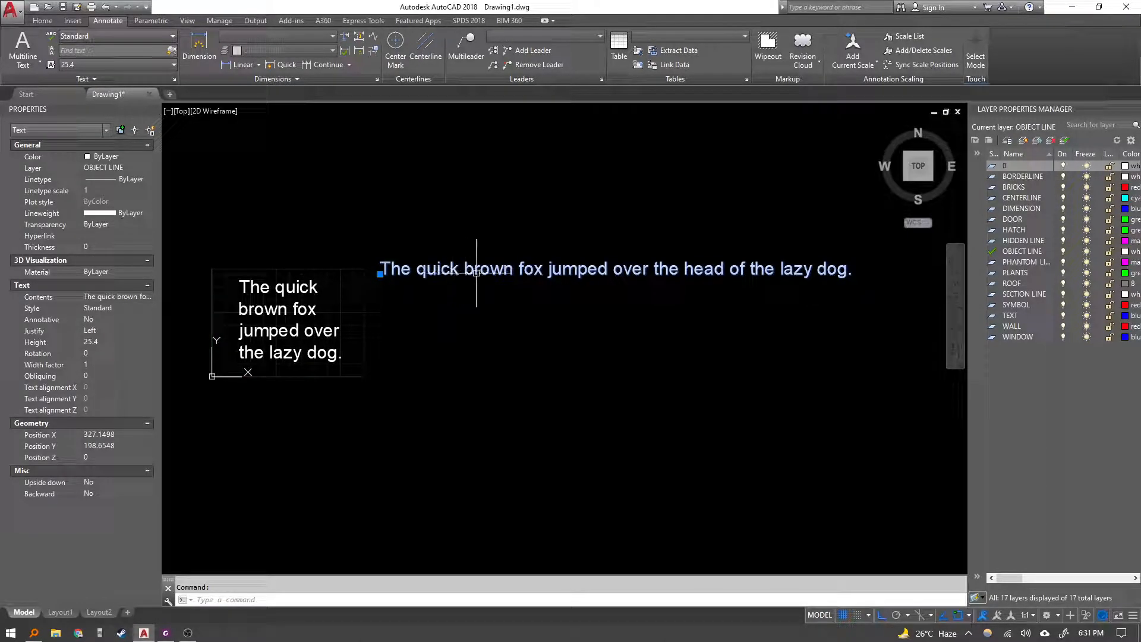
{"action": "key", "text": "Escape"}
{"action": "middle_click_drag", "start_coordinate": [404, 302], "coordinate": [401, 294]}
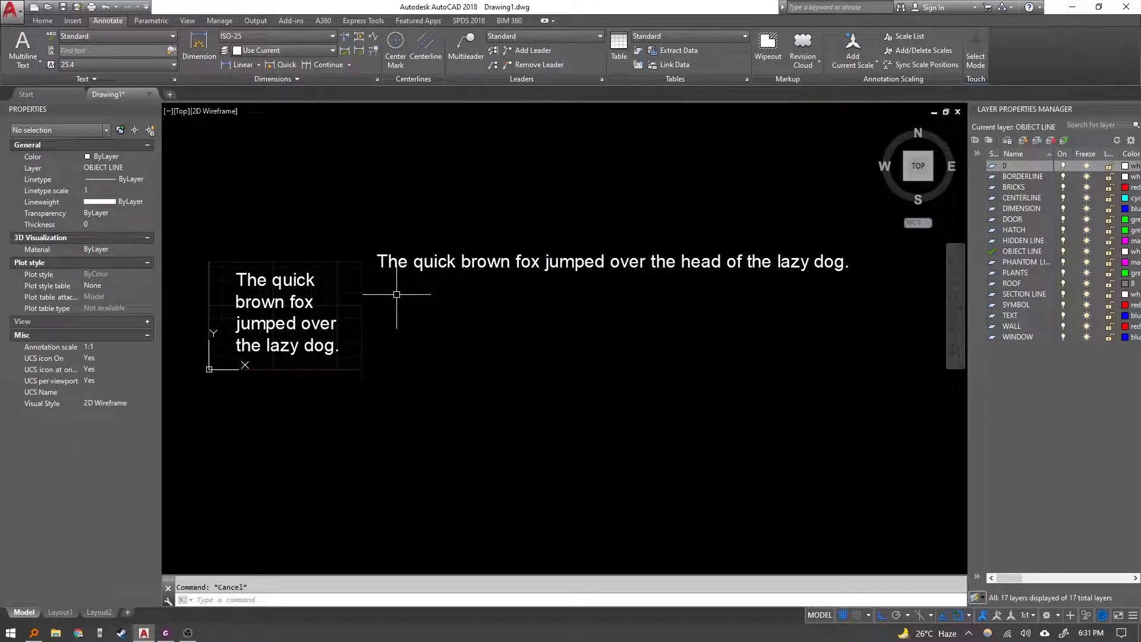
{"action": "type", "text": "text"}
{"action": "key", "text": "Return"}
{"action": "left_click", "coordinate": [383, 293]}
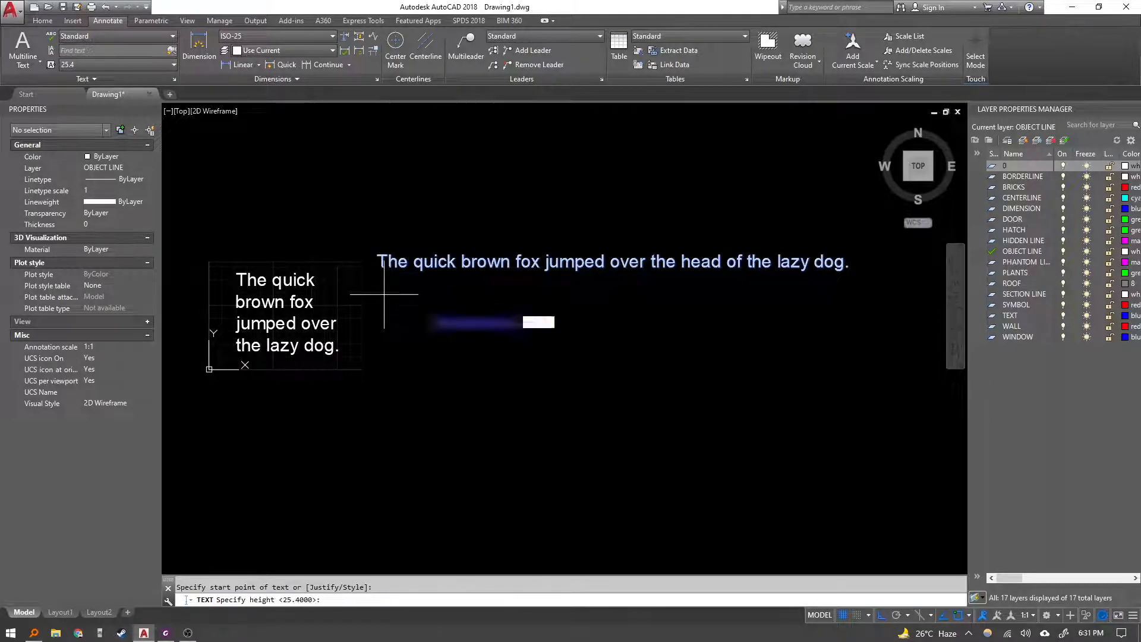
{"action": "key", "text": "Return"}
{"action": "key", "text": "Return"}
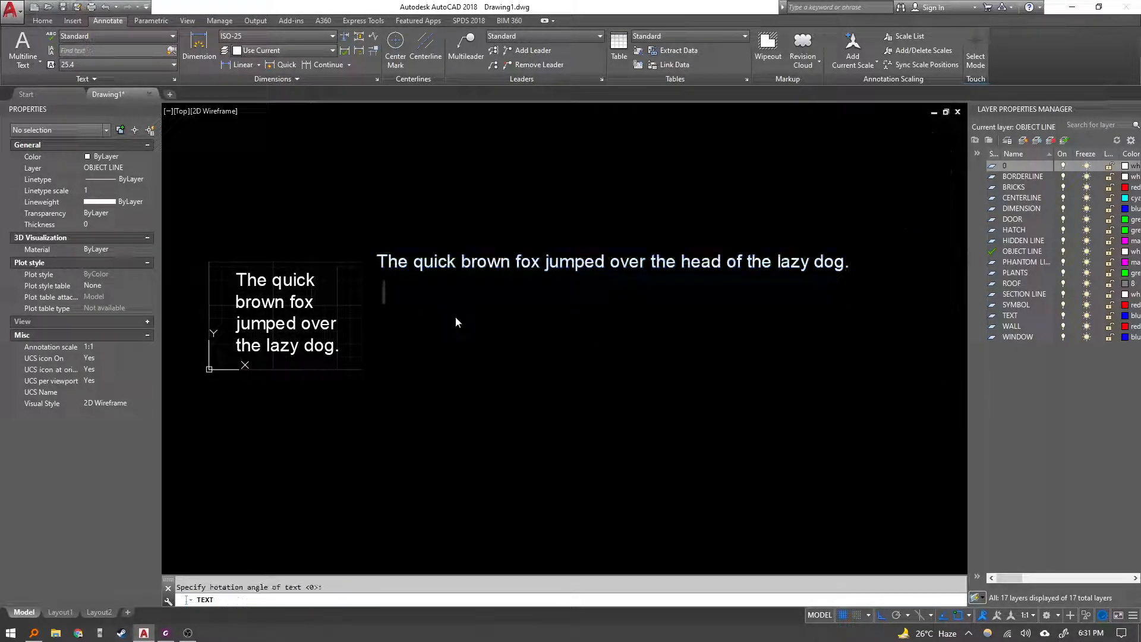
Enter four lines "The quick", "brown fox", "jumped over", "the lazy dog." and finish the text.
{"action": "type", "text": "The quic"}
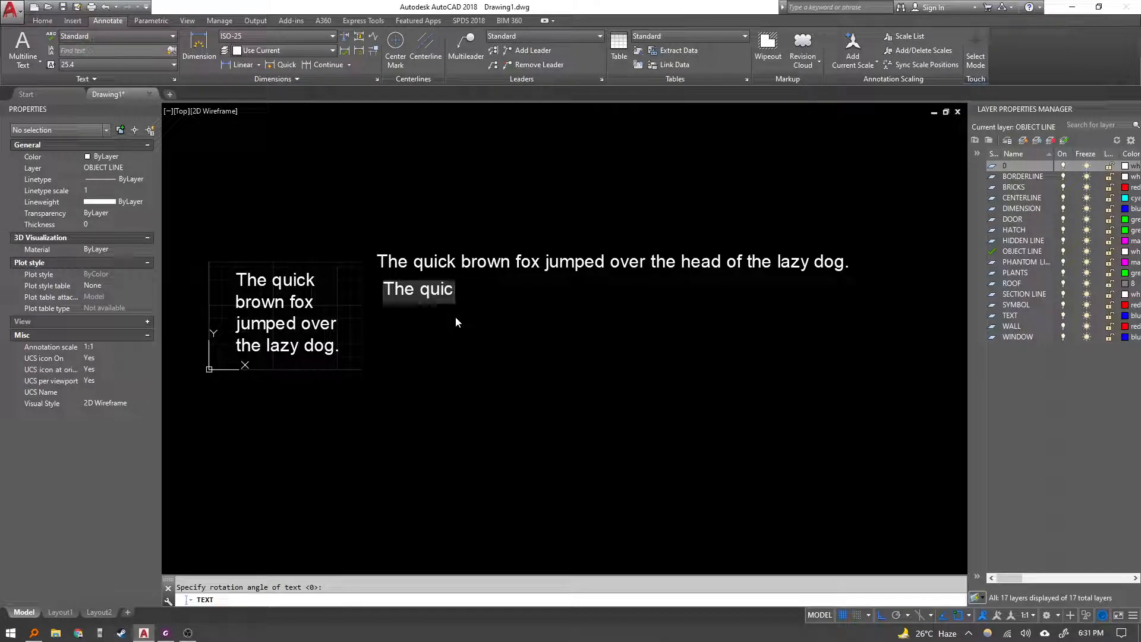
{"action": "type", "text": "k"}
{"action": "key", "text": "Return"}
{"action": "type", "text": "bor"}
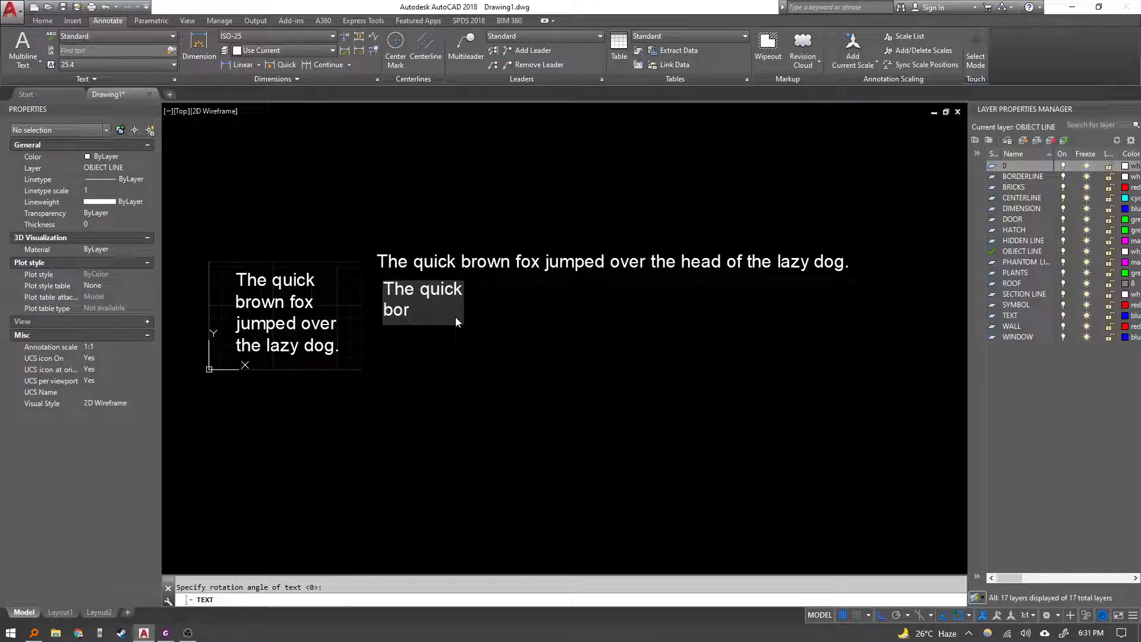
{"action": "key", "text": "BackSpace"}
{"action": "key", "text": "BackSpace"}
{"action": "type", "text": "owf"}
{"action": "key", "text": "BackSpace"}
{"action": "type", "text": "n fox"}
{"action": "key", "text": "Return"}
{"action": "type", "text": "jumped over"}
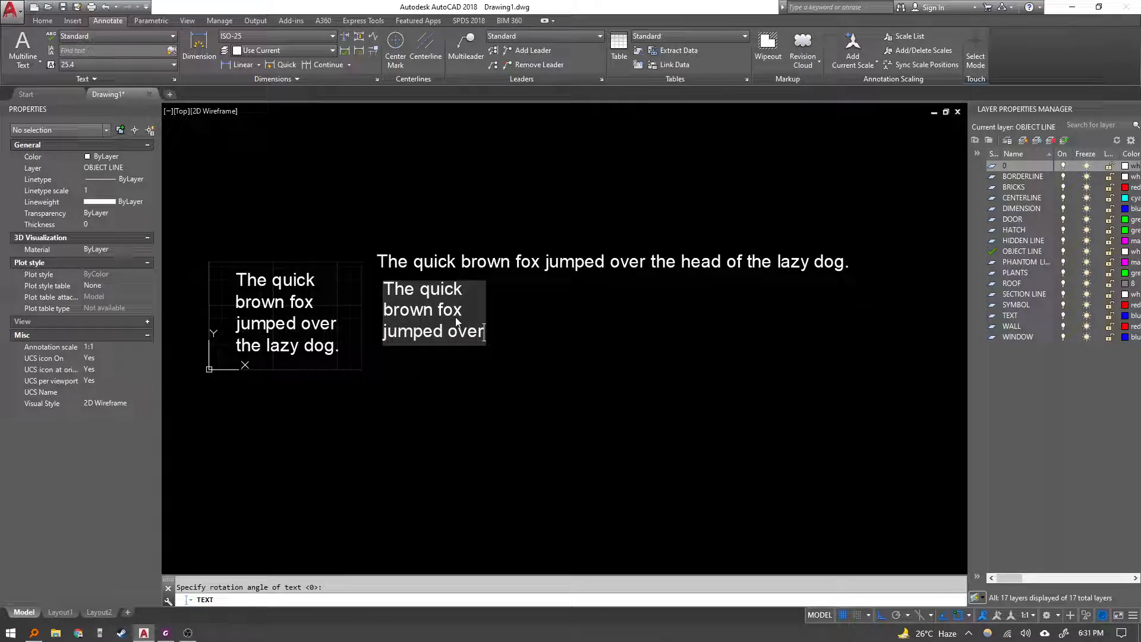
{"action": "key", "text": "Return"}
{"action": "type", "text": "the "}
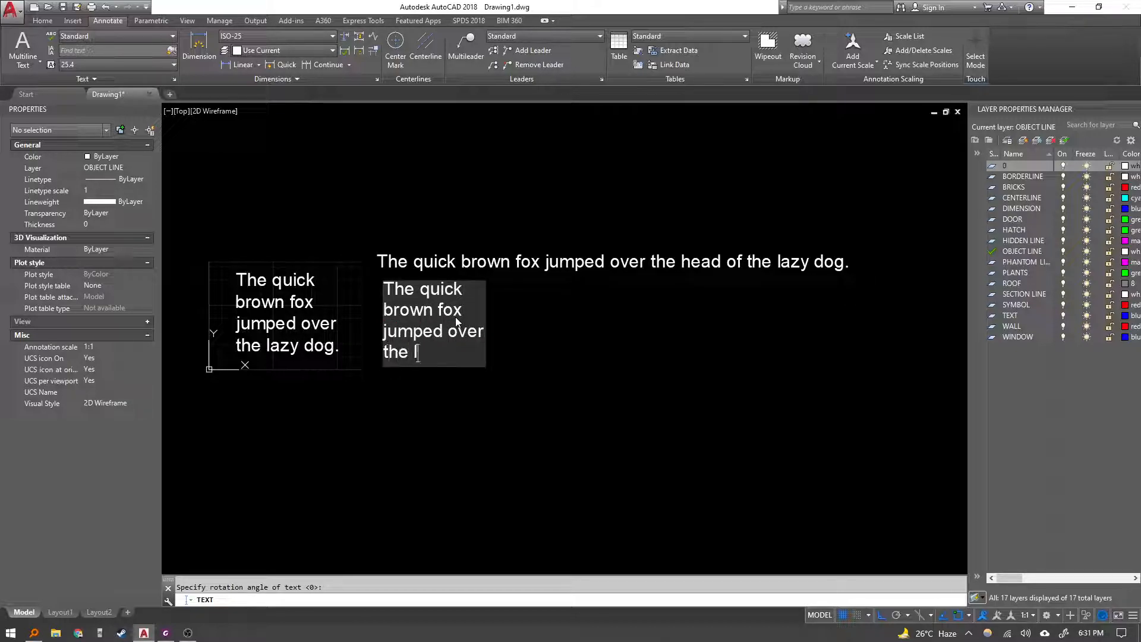
{"action": "type", "text": "lazy dog."}
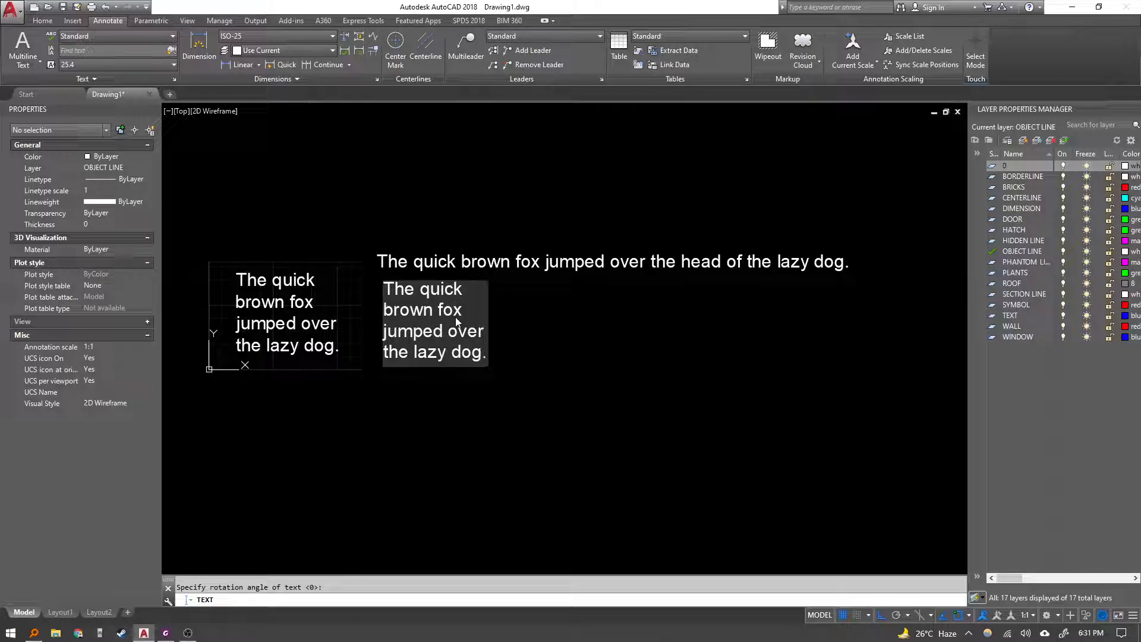
{"action": "key", "text": "Return"}
{"action": "key", "text": "Return"}
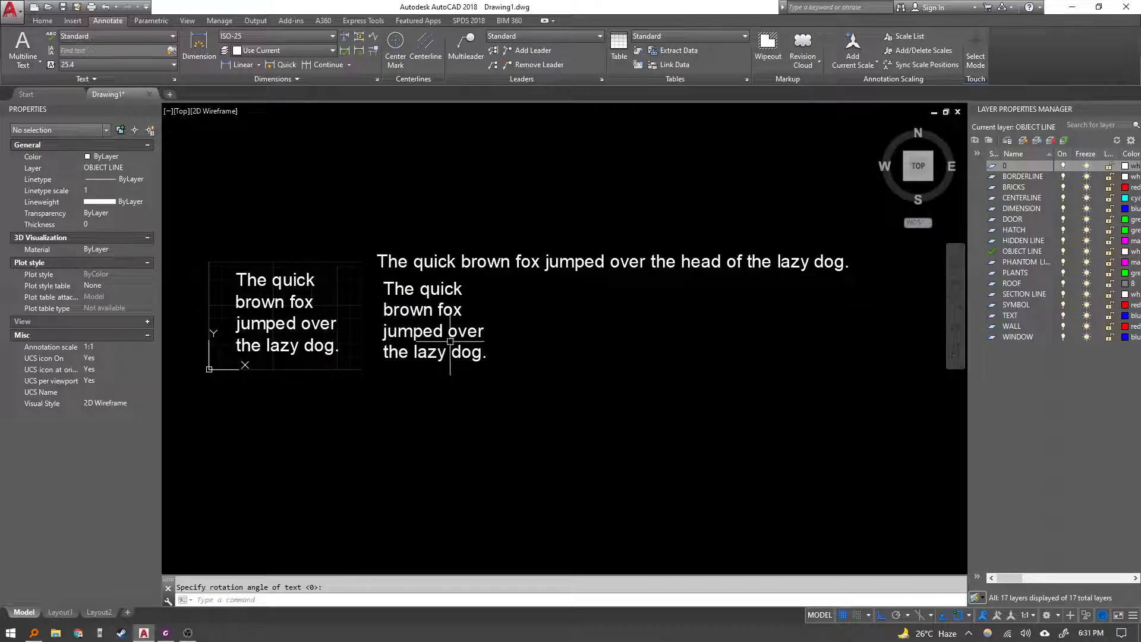
{"action": "left_click", "coordinate": [498, 410]}
{"action": "left_click", "coordinate": [440, 324]}
{"action": "key", "text": "Escape"}
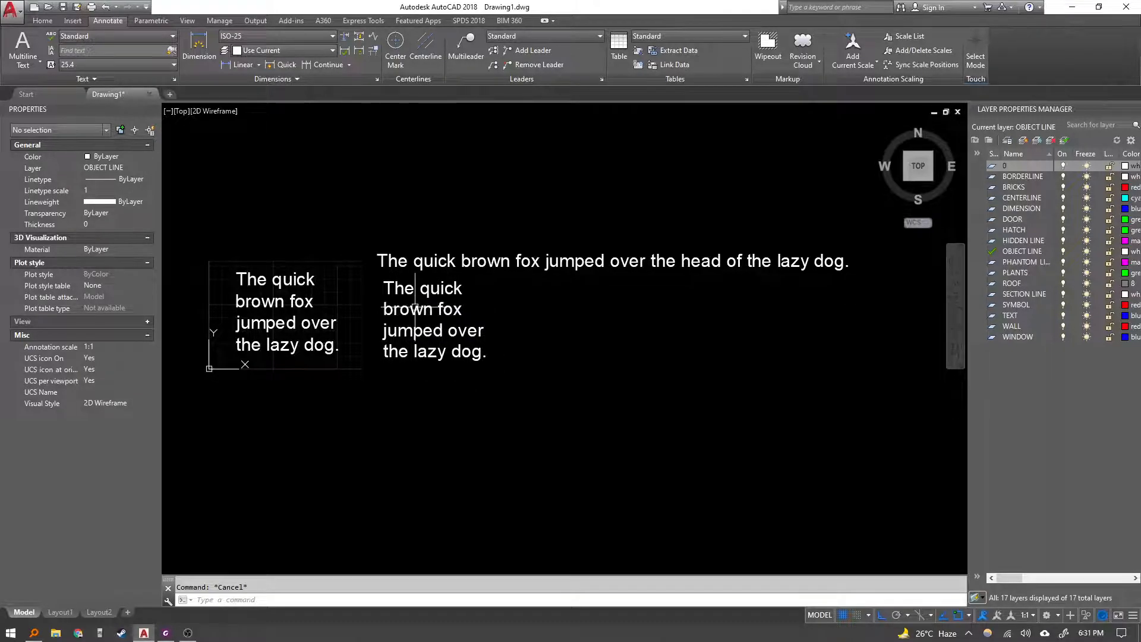
Edit the new "brown fox" line in place, replacing "brown" with "red", and exit the edit.
{"action": "scroll", "coordinate": [473, 195], "scroll_direction": "up", "scroll_amount": 1}
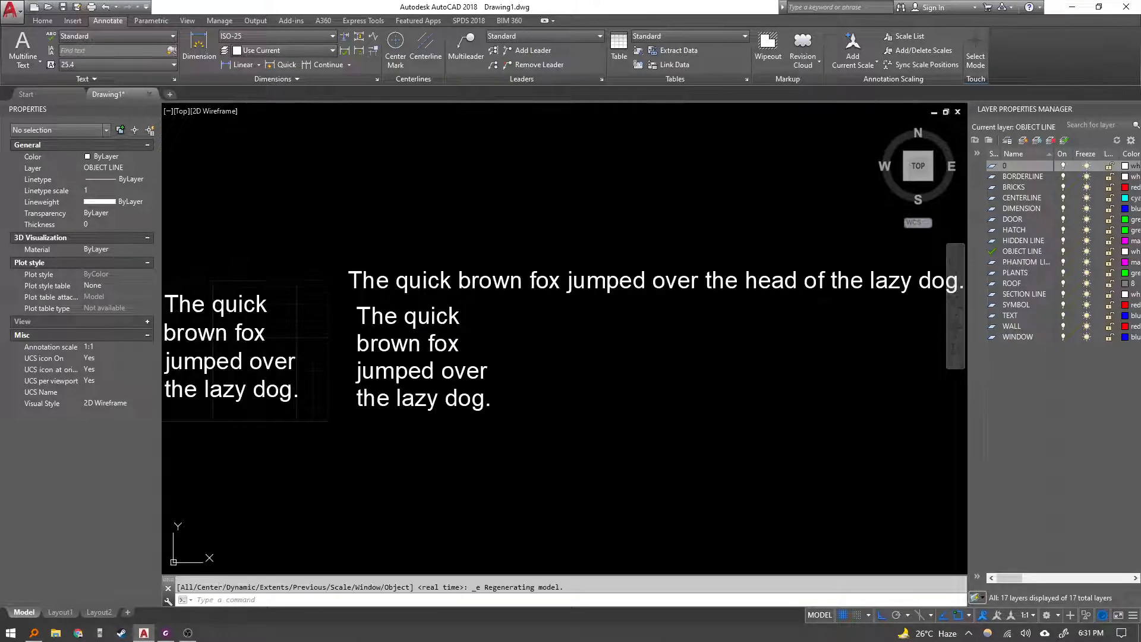
{"action": "left_click", "coordinate": [392, 348]}
{"action": "double_click", "coordinate": [391, 348]}
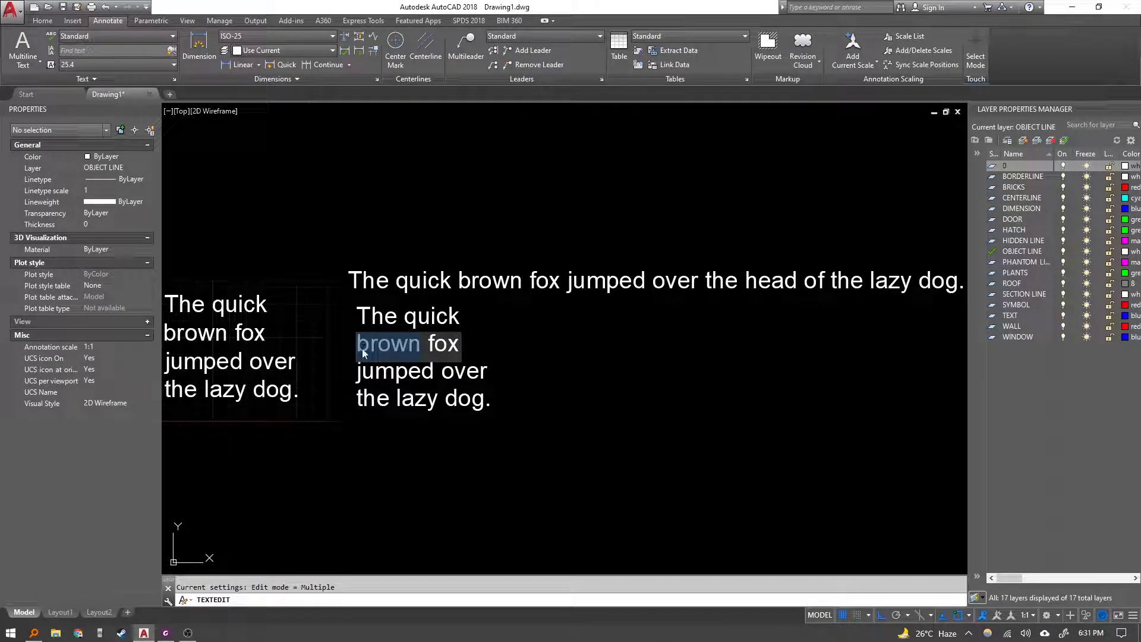
{"action": "type", "text": "red"}
{"action": "key", "text": "Return"}
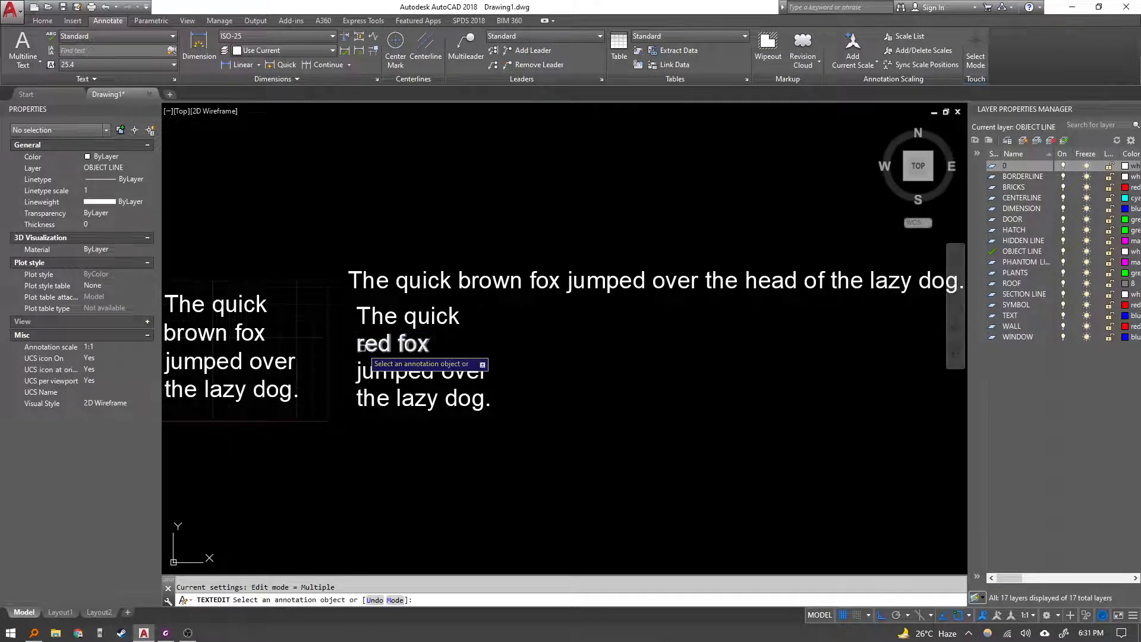
{"action": "key", "text": "Escape"}
Reopen the "red fox" line for editing and exit without changes.
{"action": "middle_click_drag", "start_coordinate": [374, 346], "coordinate": [424, 329]}
{"action": "double_click", "coordinate": [424, 329]}
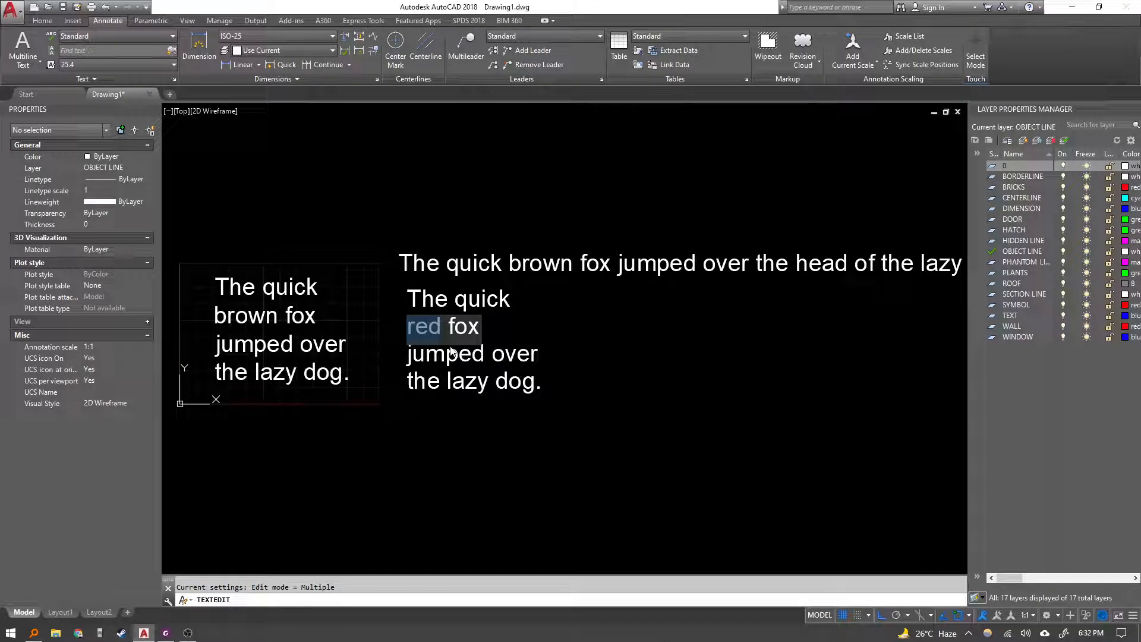
{"action": "key", "text": "Return"}
{"action": "key", "text": "Escape"}
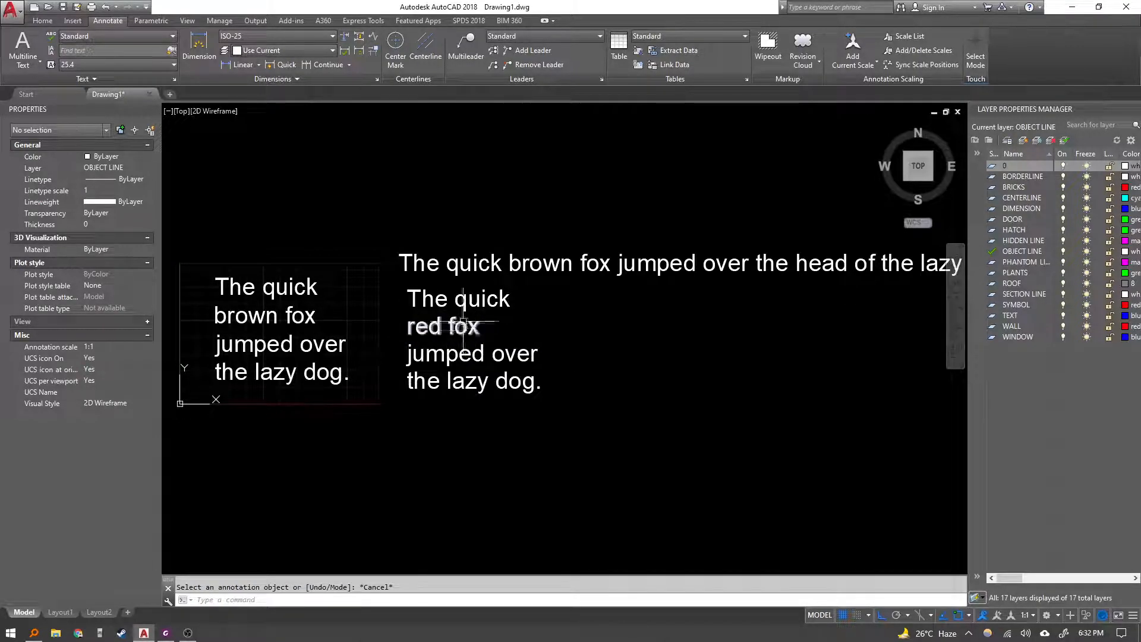
{"action": "left_click", "coordinate": [459, 331]}
{"action": "key", "text": "Escape"}
Edit the long single line sentence in place, deleting the words "the lazy" before "dog.".
{"action": "left_click", "coordinate": [588, 264]}
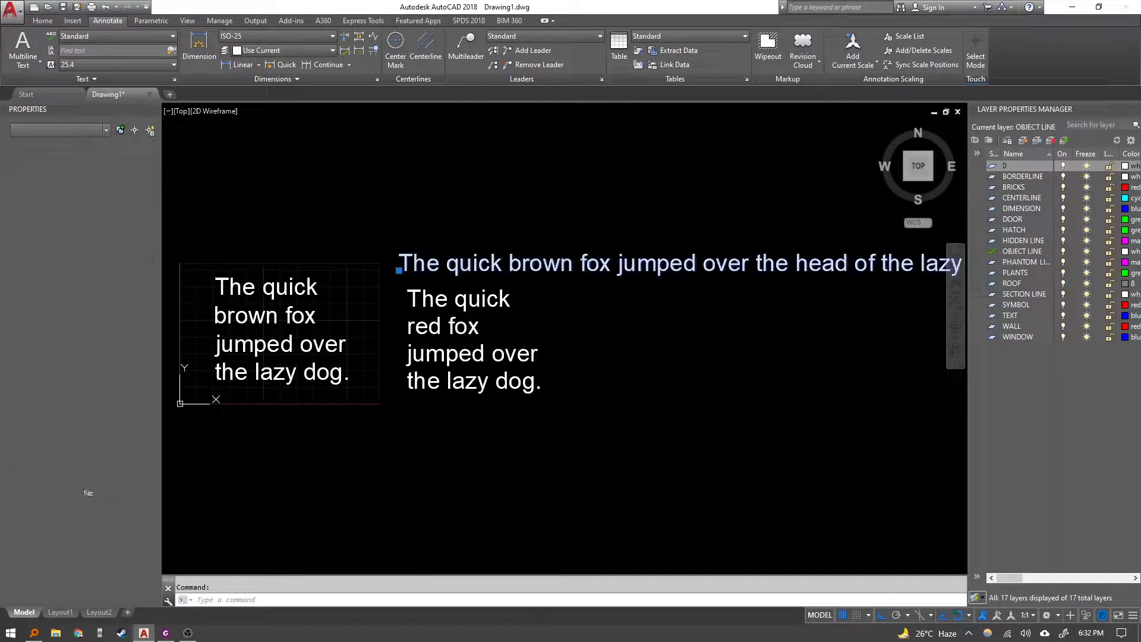
{"action": "double_click", "coordinate": [651, 264]}
{"action": "left_click", "coordinate": [756, 264]}
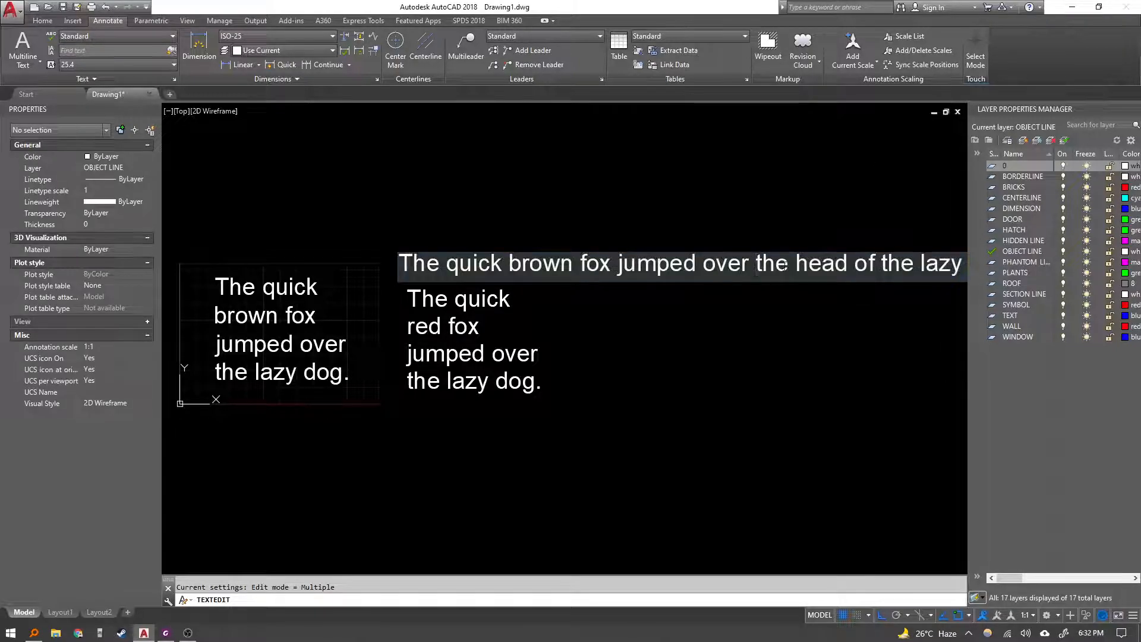
{"action": "left_click_drag", "start_coordinate": [795, 266], "coordinate": [829, 264]}
{"action": "left_click", "coordinate": [889, 265]}
{"action": "key", "text": "shift+End"}
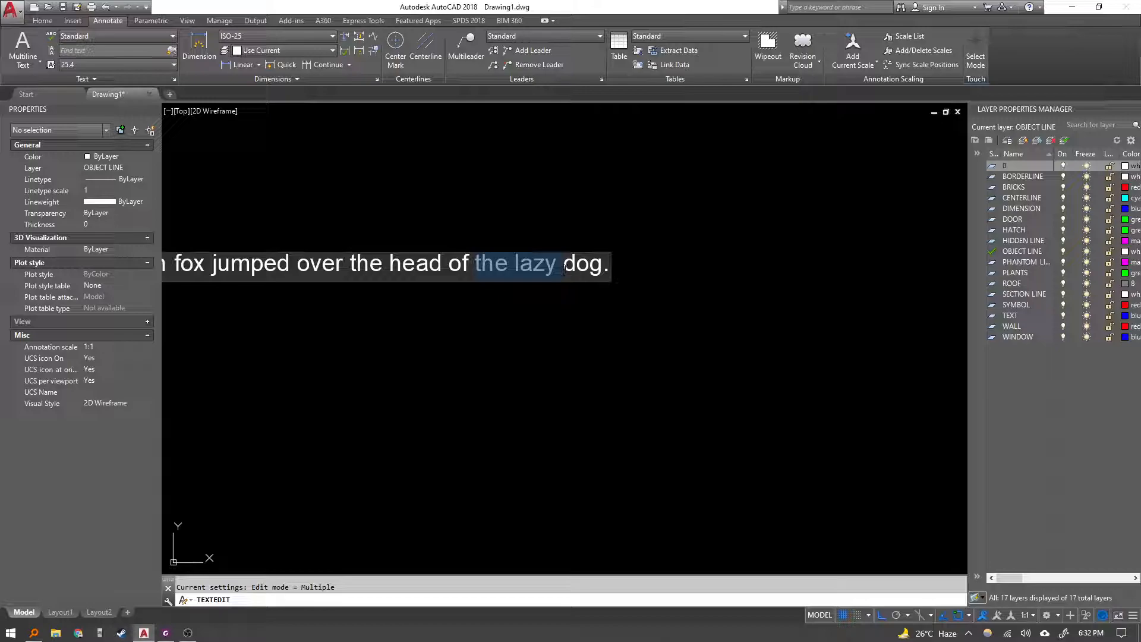
{"action": "key", "text": "Delete"}
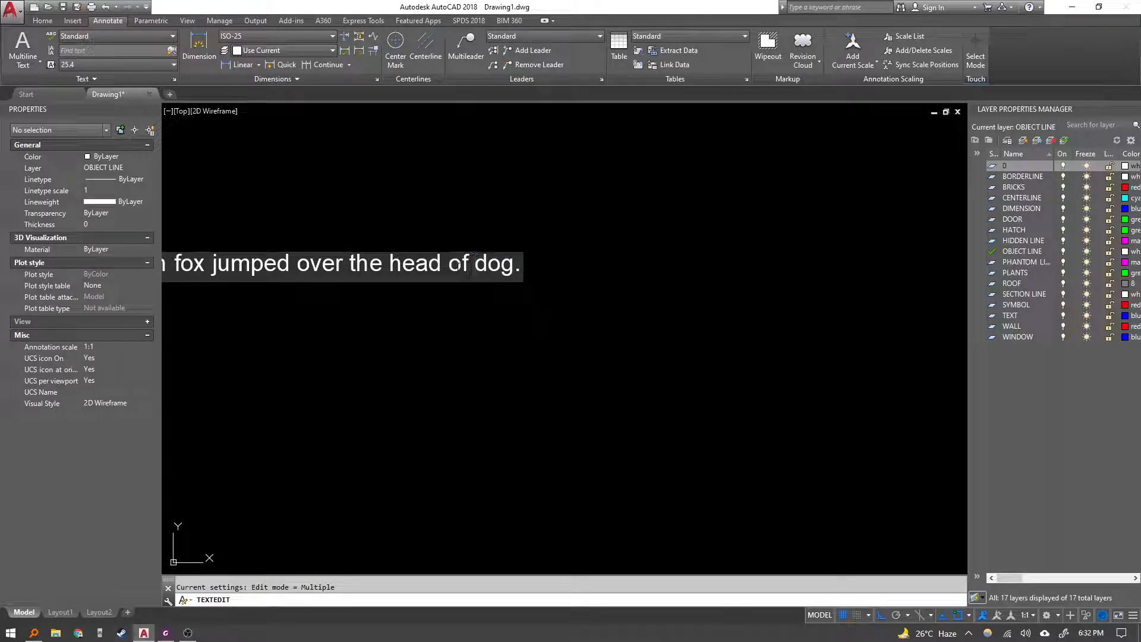
{"action": "left_click", "coordinate": [441, 300]}
Open the multiline paragraph in the text editor and close it without changes.
{"action": "scroll", "coordinate": [439, 304], "scroll_direction": "down", "scroll_amount": 5}
{"action": "scroll", "coordinate": [350, 290], "scroll_direction": "up", "scroll_amount": 6}
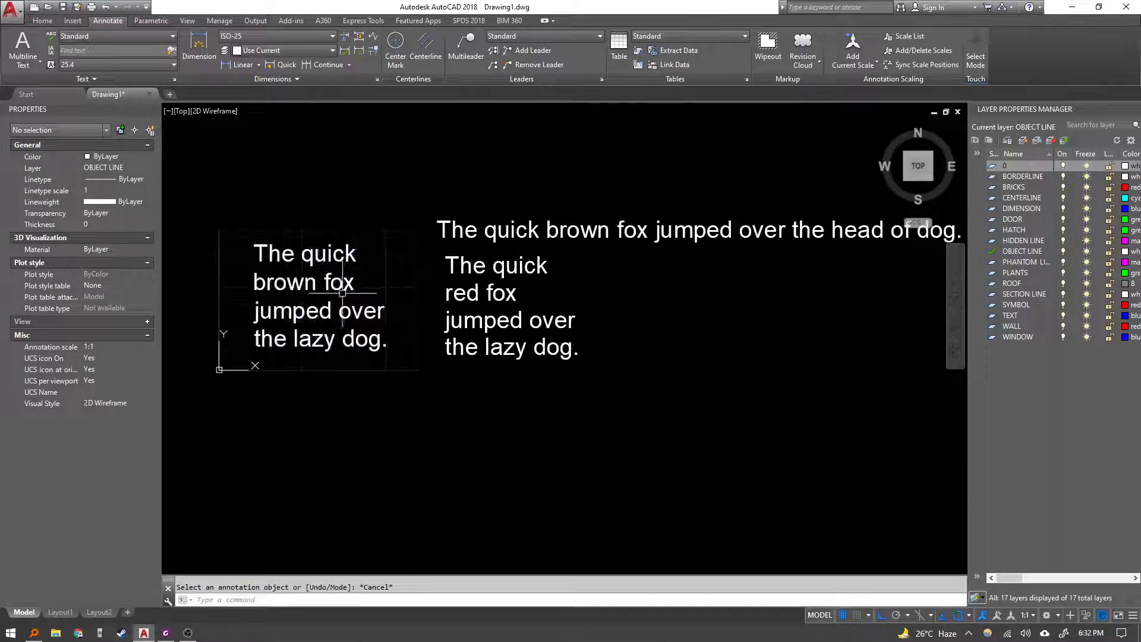
{"action": "left_click", "coordinate": [350, 291]}
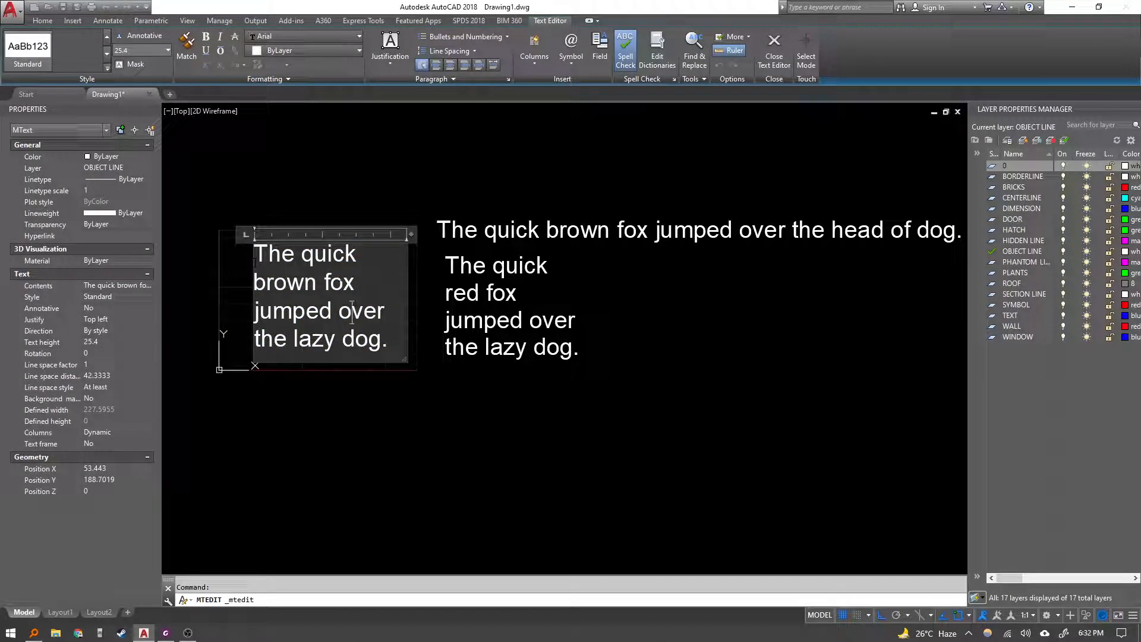
{"action": "key", "text": "Escape"}
{"action": "left_click", "coordinate": [311, 295]}
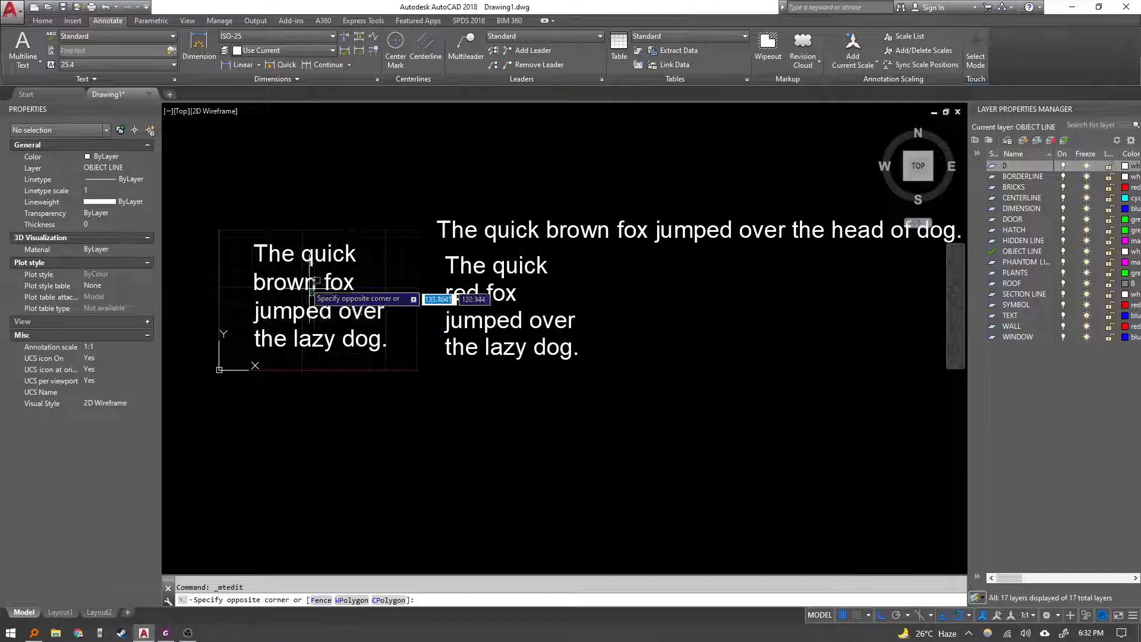
{"action": "key", "text": "Escape"}
{"action": "double_click", "coordinate": [311, 291]}
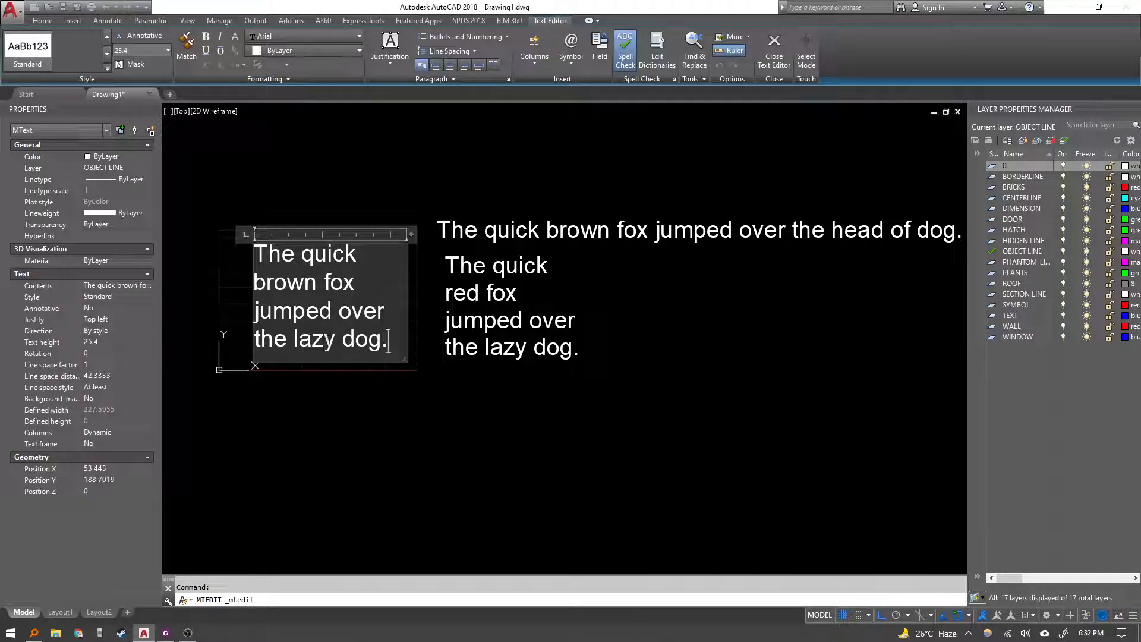
{"action": "key", "text": "Escape"}
Select the single line texts and then the multiline paragraph to compare their grips.
{"action": "middle_click_drag", "start_coordinate": [485, 321], "coordinate": [461, 346]}
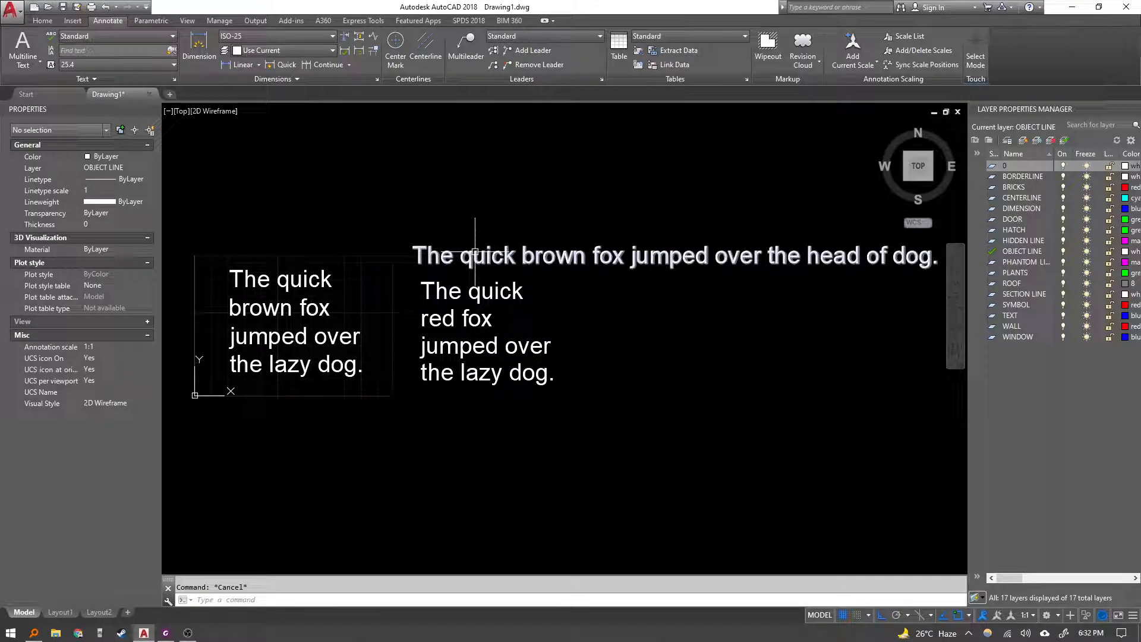
{"action": "middle_click_drag", "start_coordinate": [683, 256], "coordinate": [630, 268]}
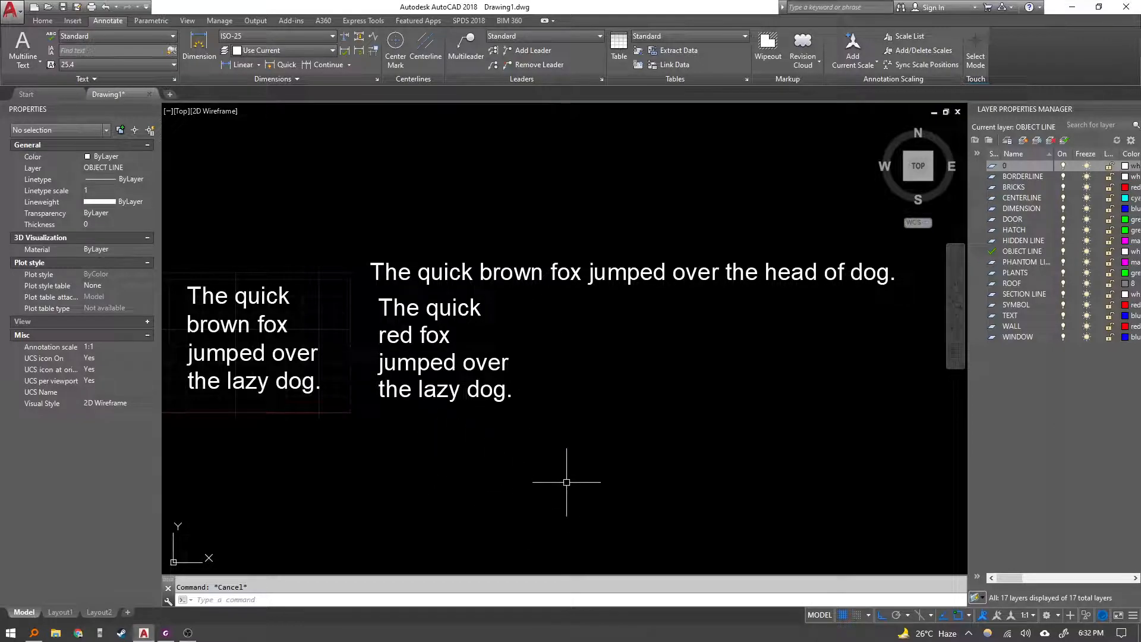
{"action": "left_click", "coordinate": [637, 479]}
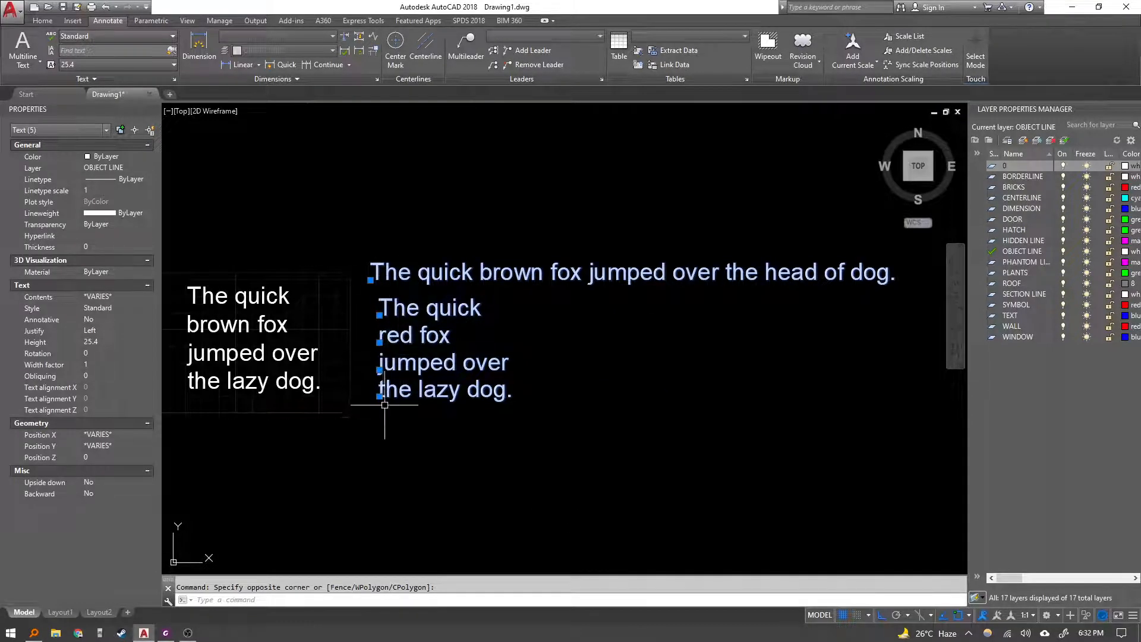
{"action": "middle_click_drag", "start_coordinate": [334, 444], "coordinate": [434, 406]}
{"action": "key", "text": "Escape"}
{"action": "left_click", "coordinate": [401, 359]}
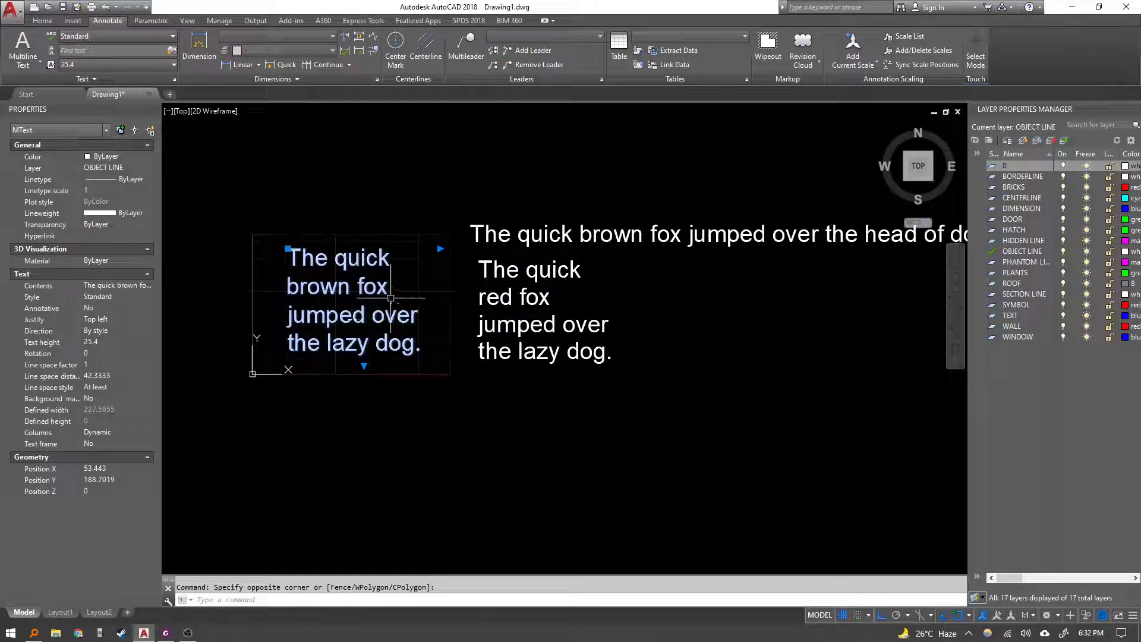
{"action": "key", "text": "Escape"}
Switch to the lesson PDF and read the instructions for editing multiline text and adding a text border.
{"action": "left_click", "coordinate": [161, 635]}
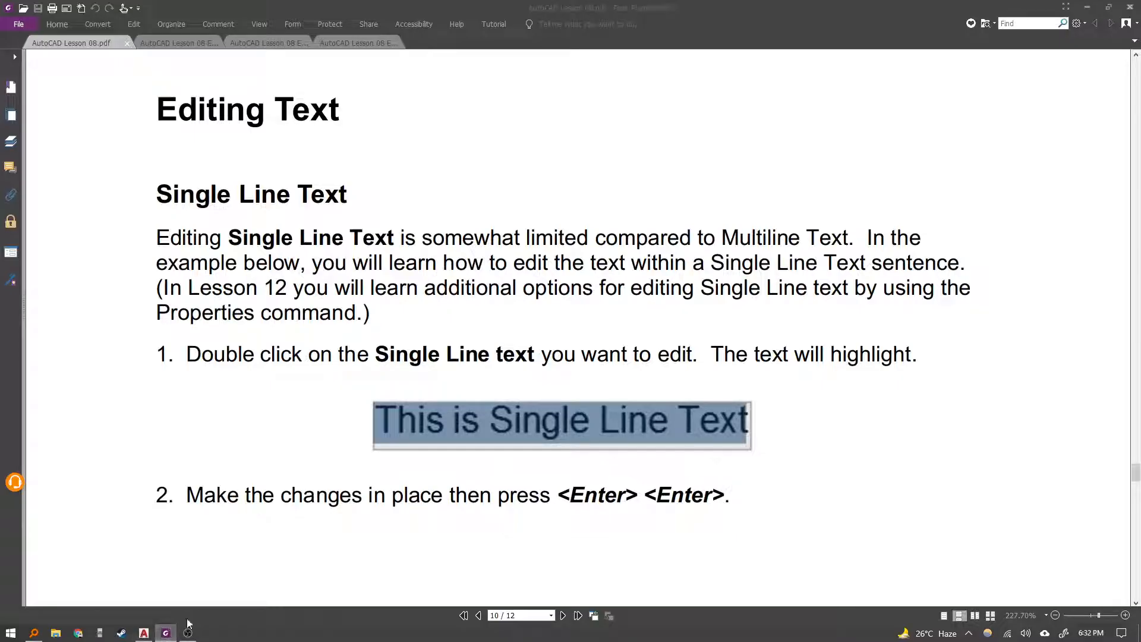
{"action": "scroll", "coordinate": [262, 522], "scroll_direction": "down", "scroll_amount": 7}
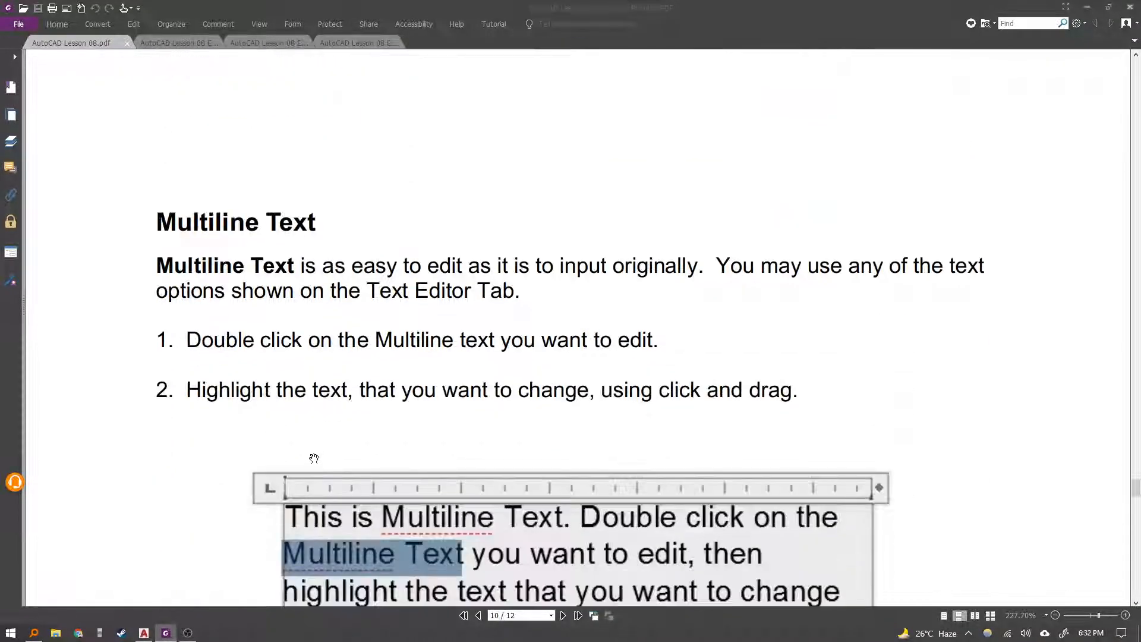
{"action": "scroll", "coordinate": [324, 454], "scroll_direction": "down", "scroll_amount": 10}
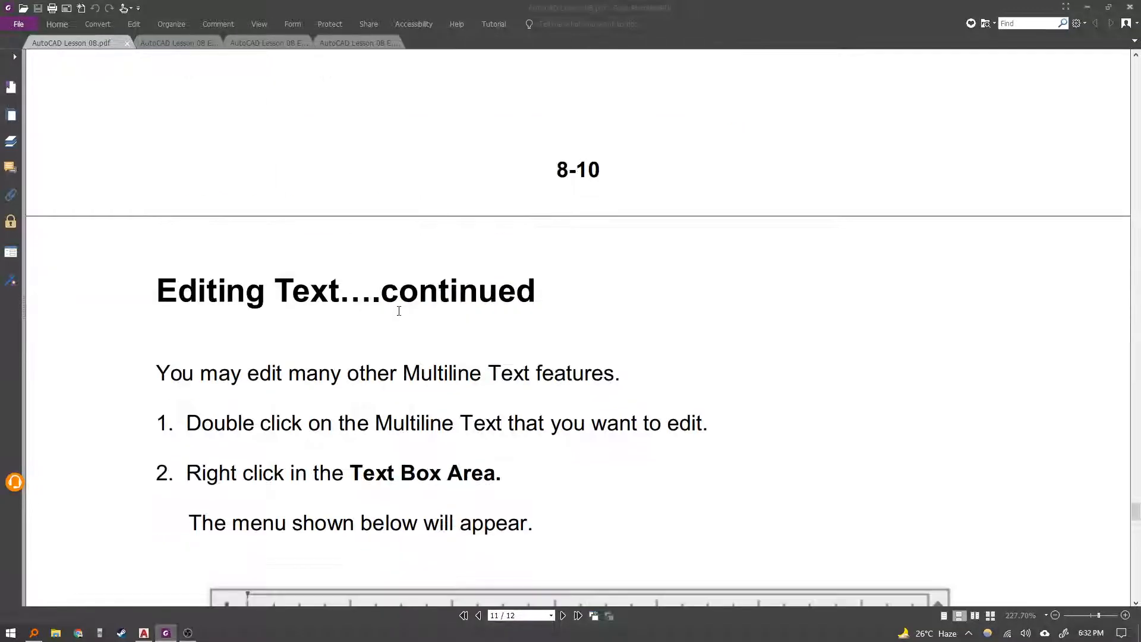
{"action": "scroll", "coordinate": [399, 311], "scroll_direction": "down", "scroll_amount": 12}
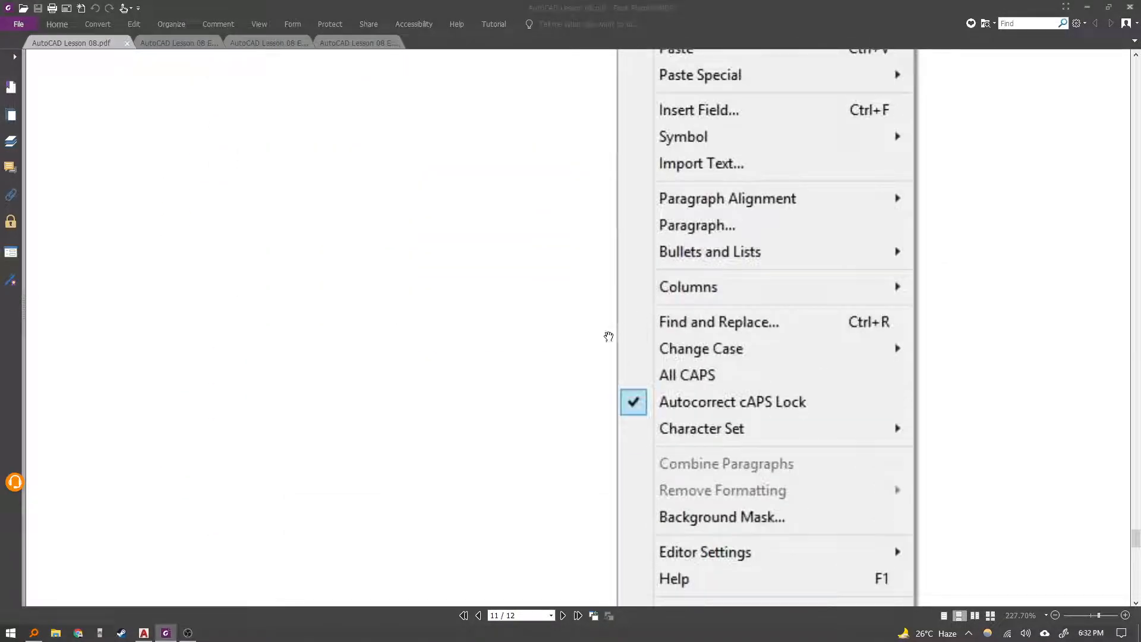
{"action": "scroll", "coordinate": [561, 326], "scroll_direction": "up", "scroll_amount": 8}
{"action": "scroll", "coordinate": [560, 326], "scroll_direction": "down", "scroll_amount": 3}
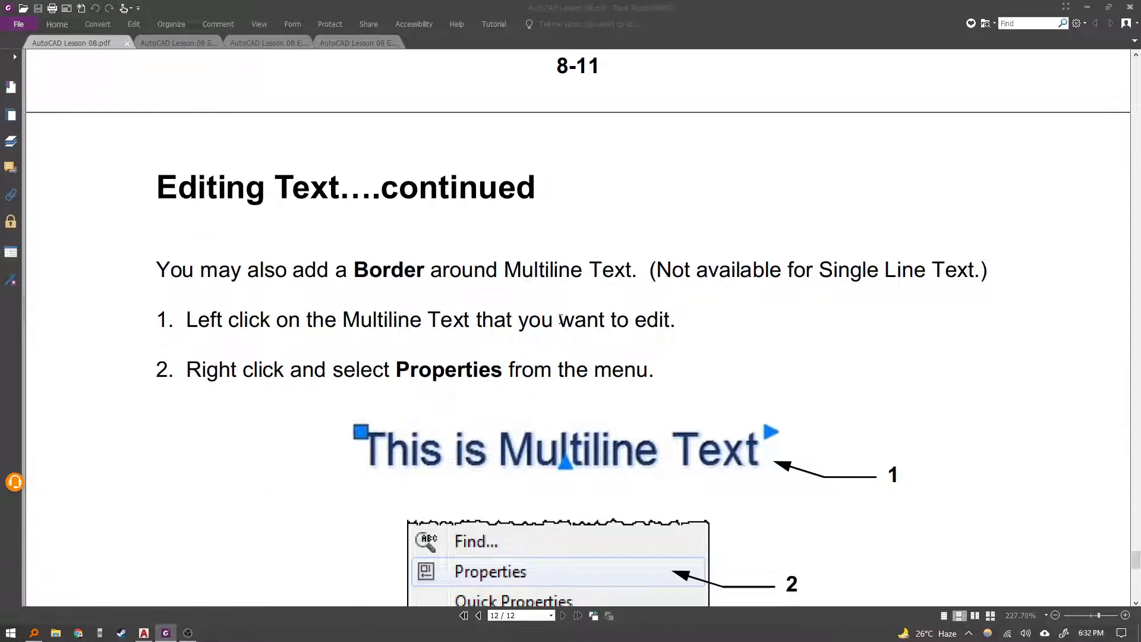
{"action": "scroll", "coordinate": [561, 319], "scroll_direction": "down", "scroll_amount": 2}
{"action": "scroll", "coordinate": [560, 319], "scroll_direction": "down", "scroll_amount": 9}
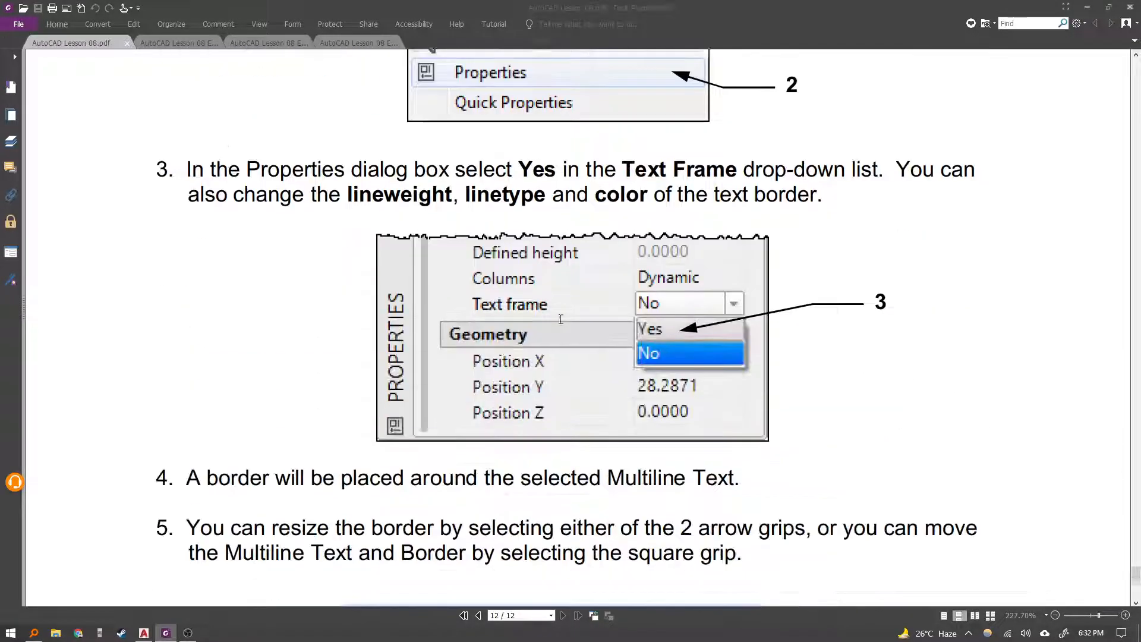
{"action": "scroll", "coordinate": [561, 319], "scroll_direction": "up", "scroll_amount": 10}
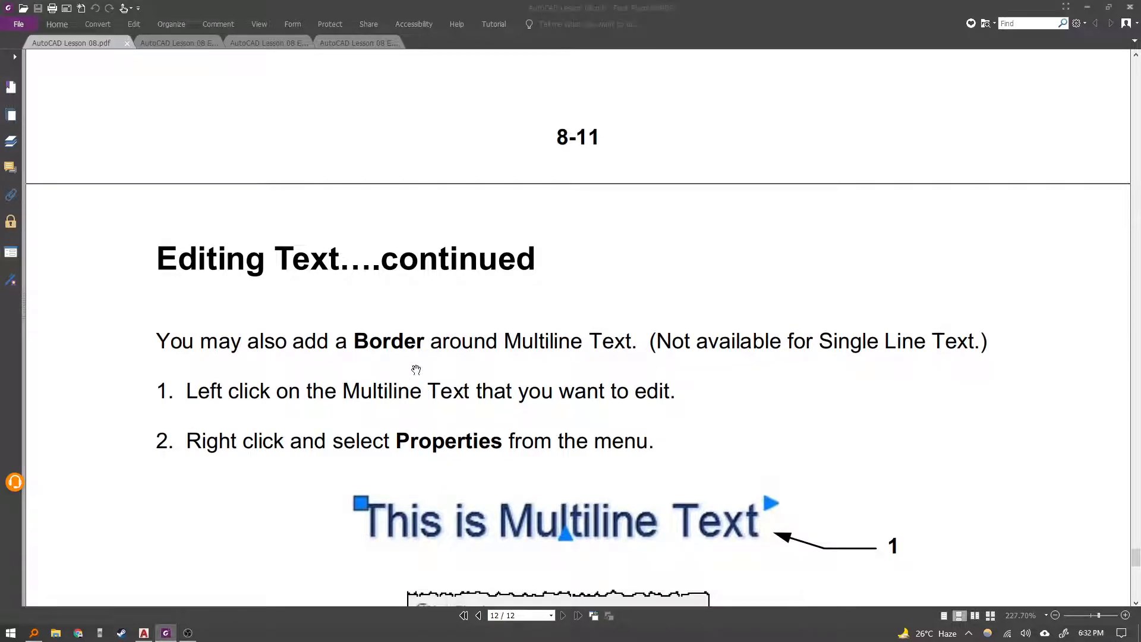
Add a text frame border around the brown fox multiline paragraph through its properties.
{"action": "scroll", "coordinate": [398, 345], "scroll_direction": "down", "scroll_amount": 1}
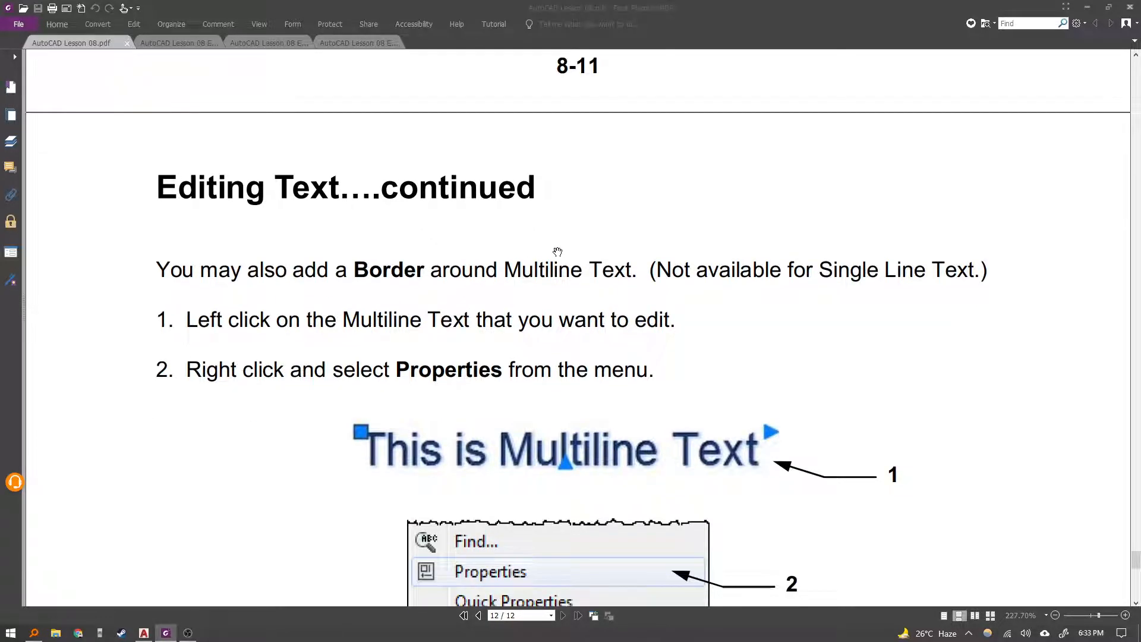
{"action": "scroll", "coordinate": [557, 252], "scroll_direction": "down", "scroll_amount": 2}
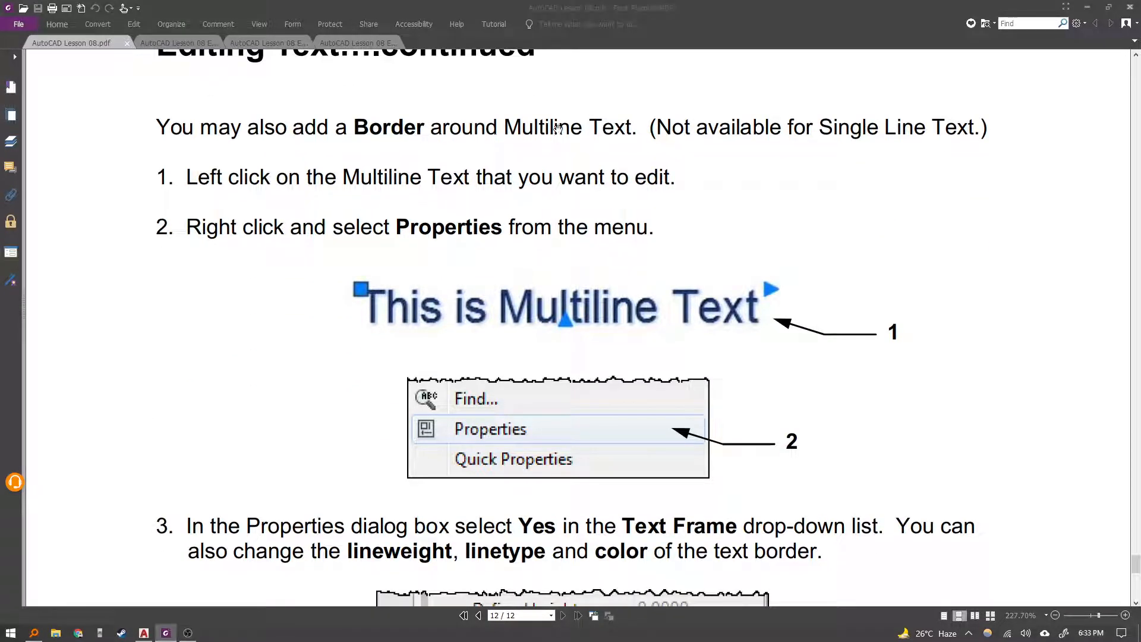
{"action": "scroll", "coordinate": [305, 425], "scroll_direction": "down", "scroll_amount": 1}
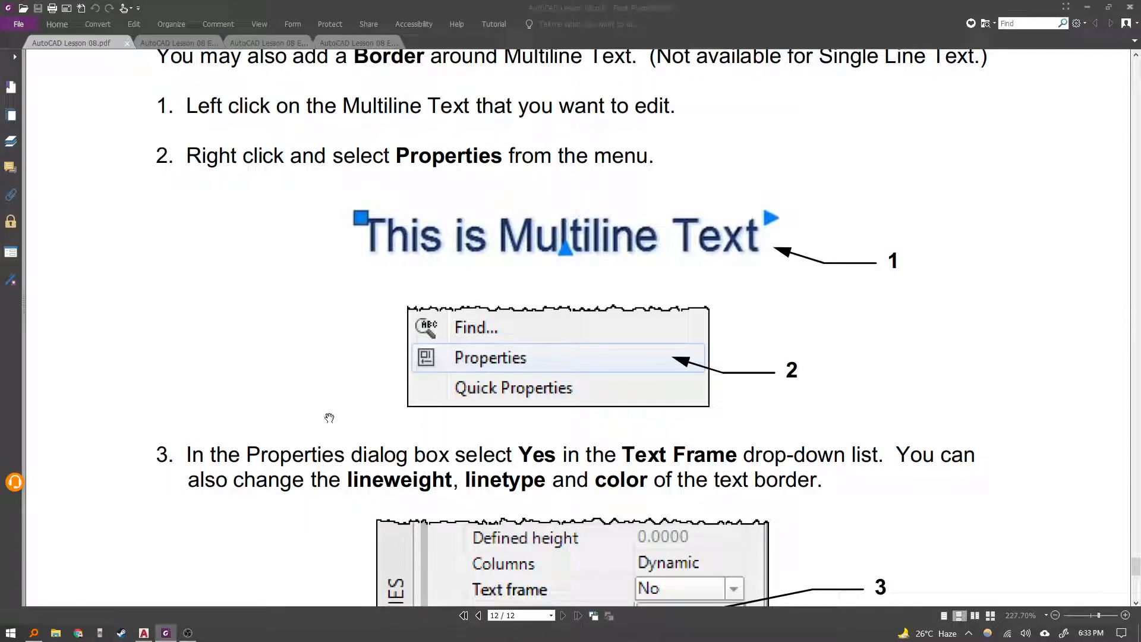
{"action": "scroll", "coordinate": [329, 418], "scroll_direction": "down", "scroll_amount": 3}
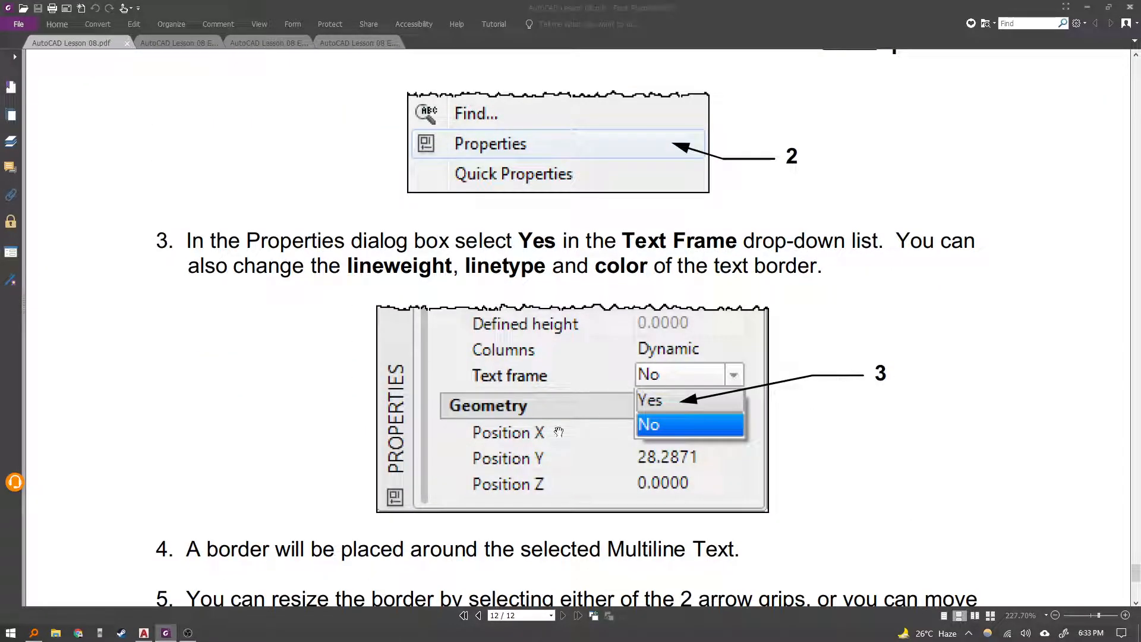
{"action": "left_click", "coordinate": [143, 633]}
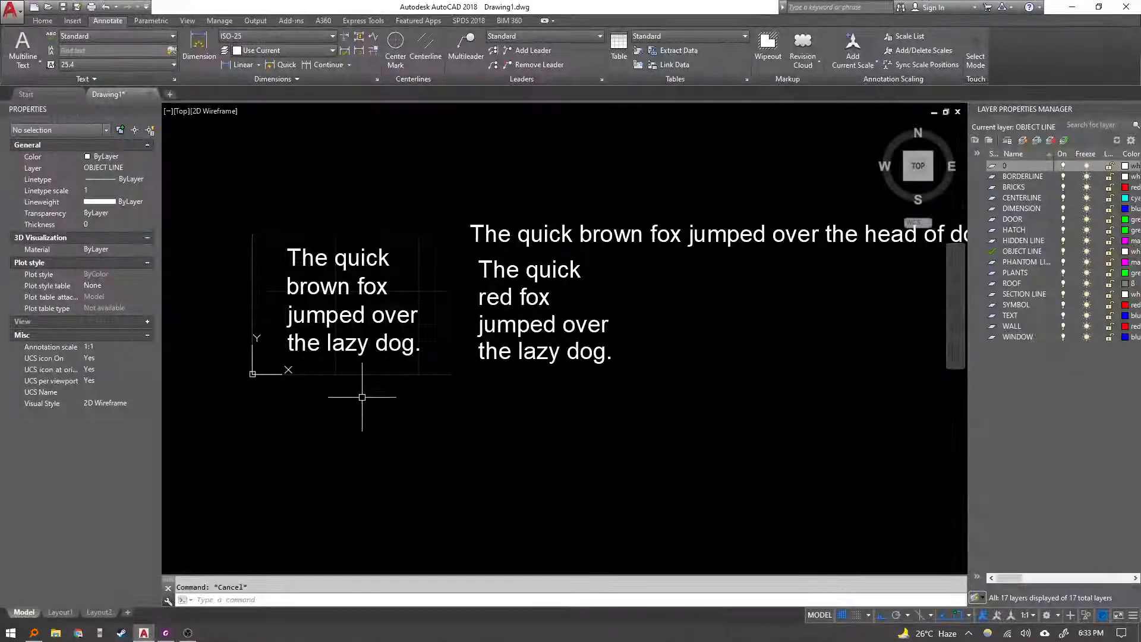
{"action": "middle_click_drag", "start_coordinate": [362, 397], "coordinate": [376, 415]}
{"action": "left_click", "coordinate": [372, 359]}
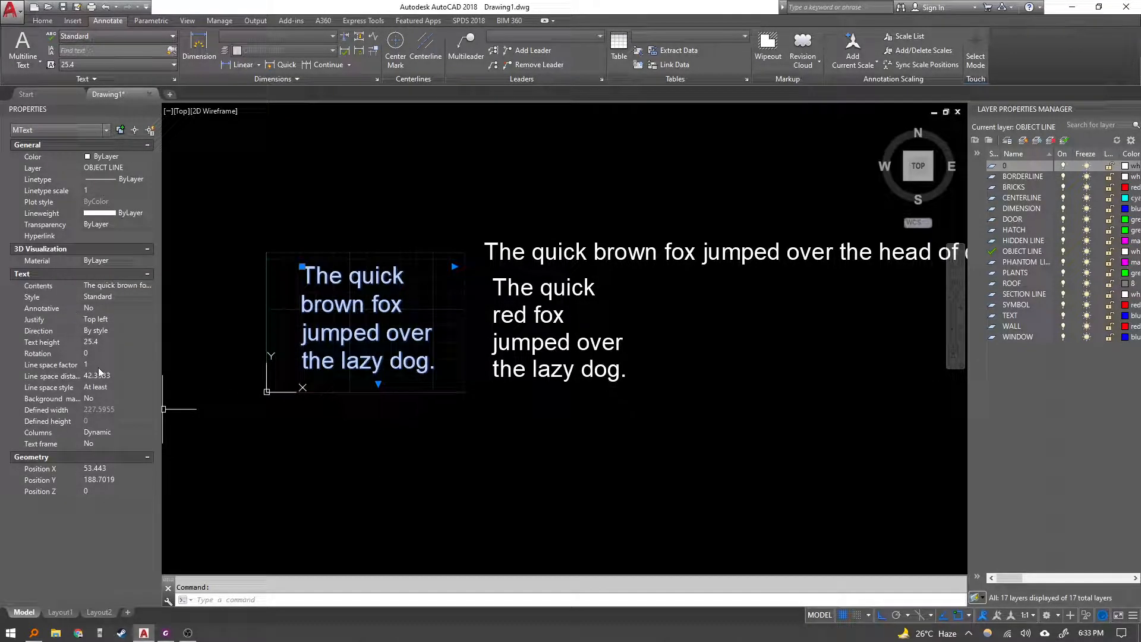
{"action": "left_click", "coordinate": [104, 444]}
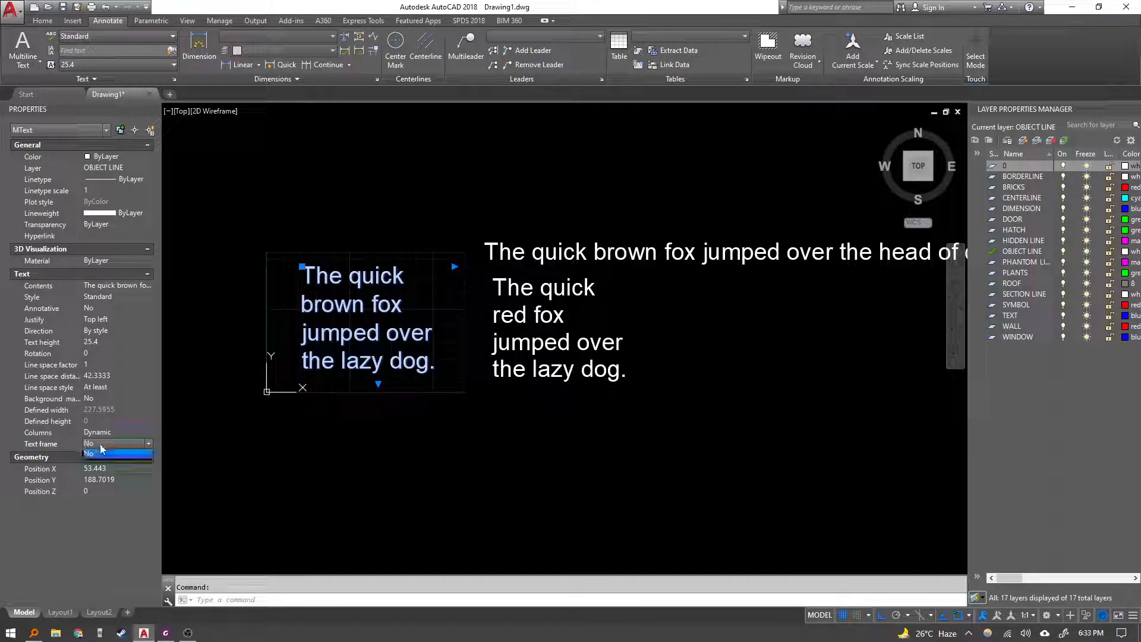
{"action": "left_click", "coordinate": [104, 458]}
{"action": "key", "text": "Escape"}
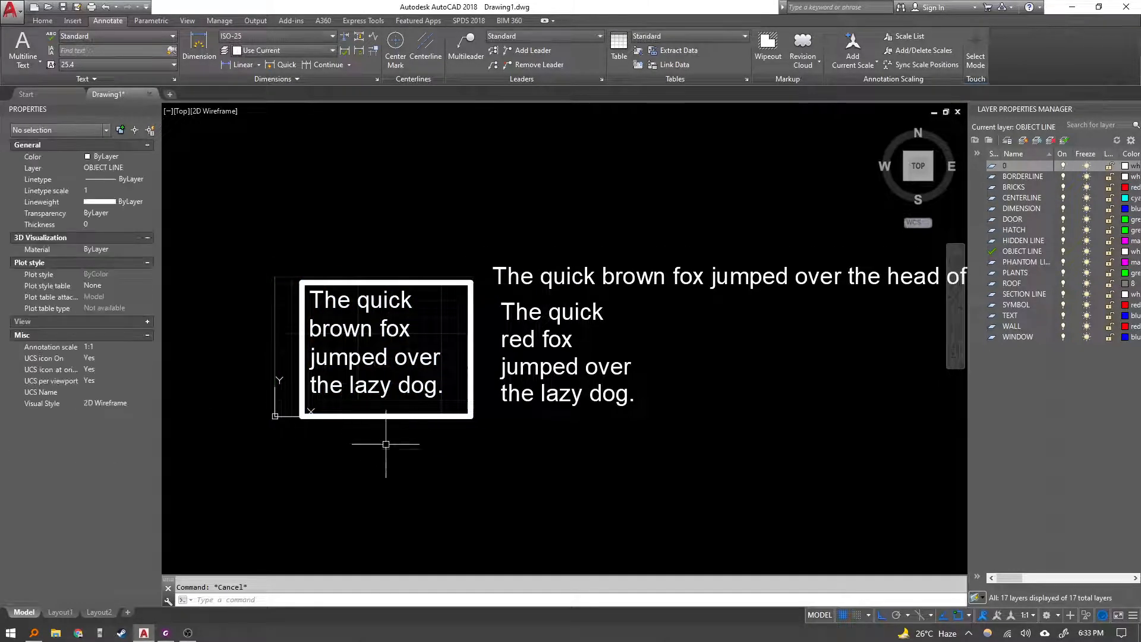
Zoom in on the framed paragraph and open the Exercise 8A-Metric instructions in the PDF viewer.
{"action": "scroll", "coordinate": [390, 380], "scroll_direction": "up", "scroll_amount": 4}
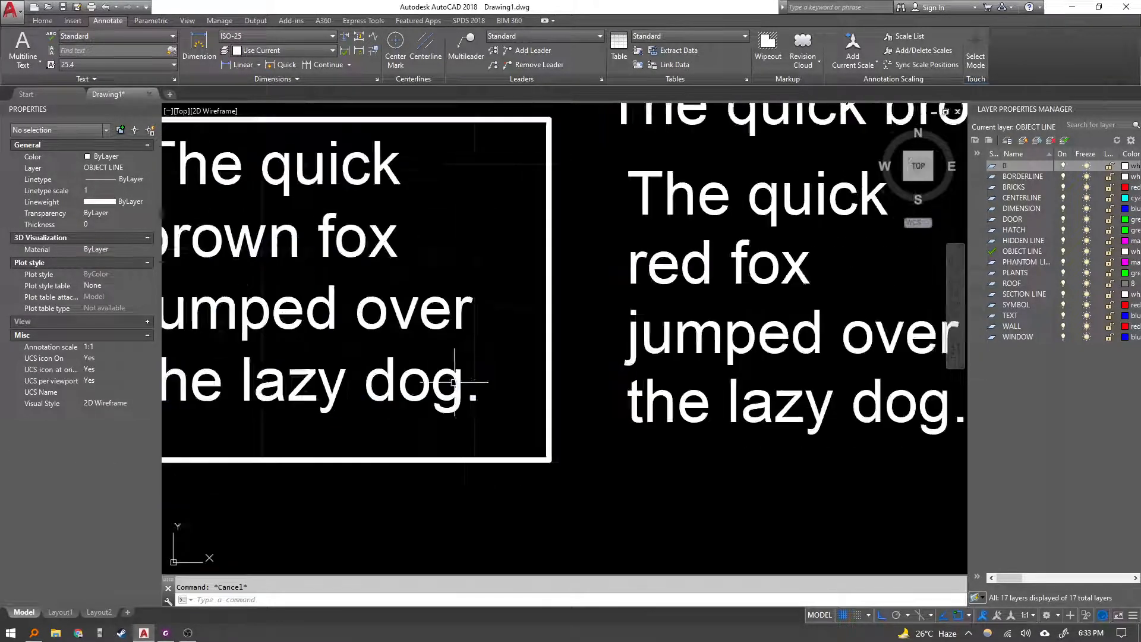
{"action": "middle_click_drag", "start_coordinate": [422, 351], "coordinate": [518, 381]}
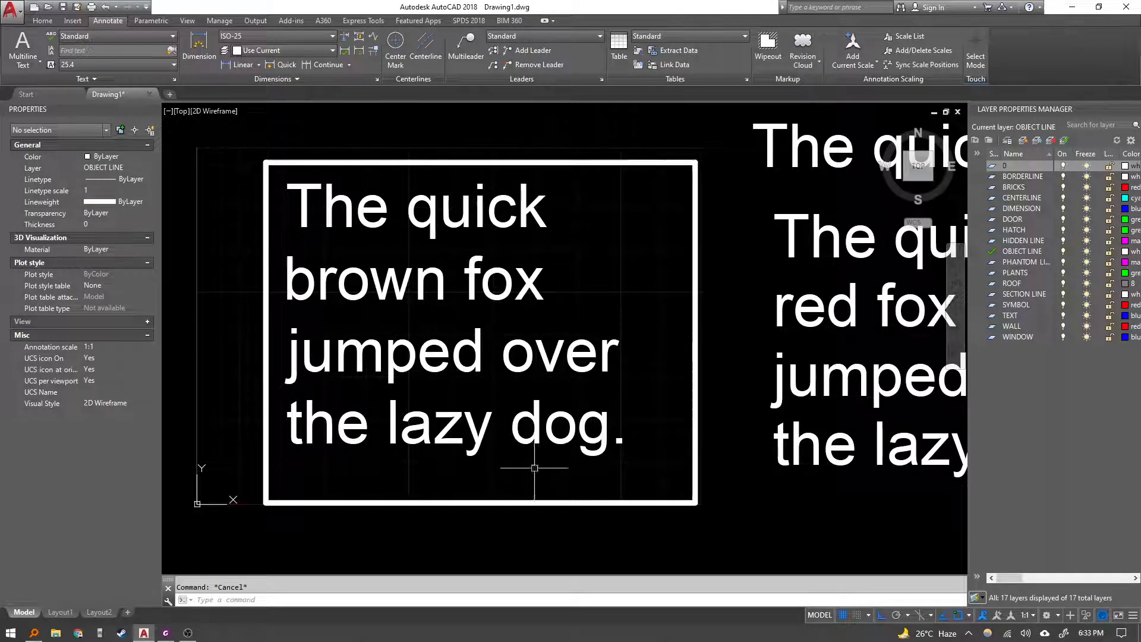
{"action": "left_click", "coordinate": [173, 635]}
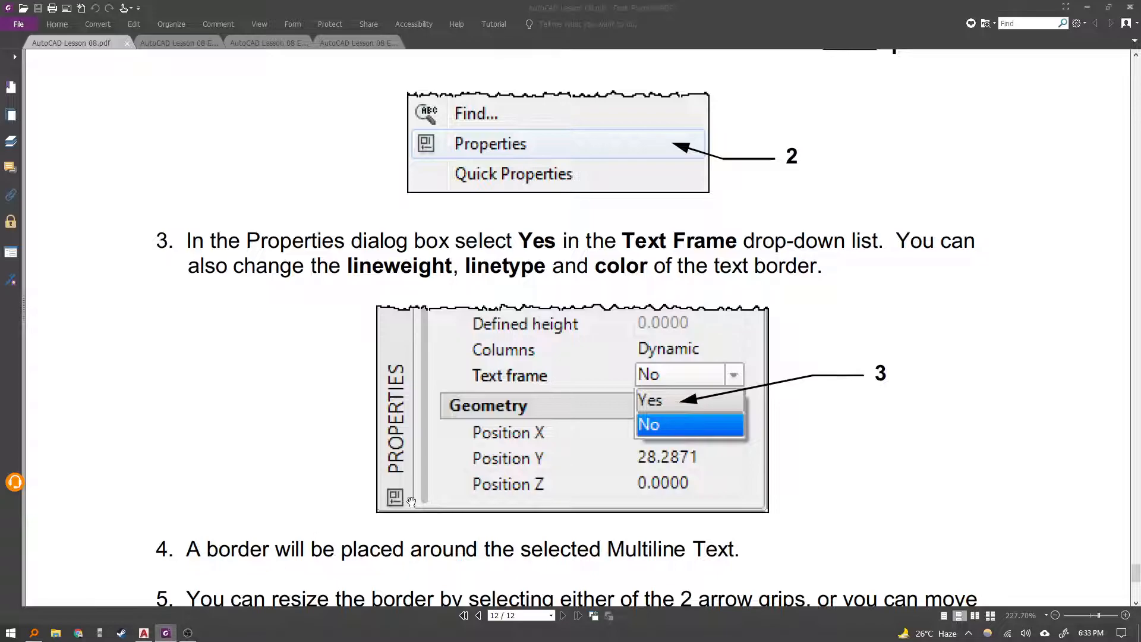
{"action": "scroll", "coordinate": [411, 501], "scroll_direction": "down", "scroll_amount": 8}
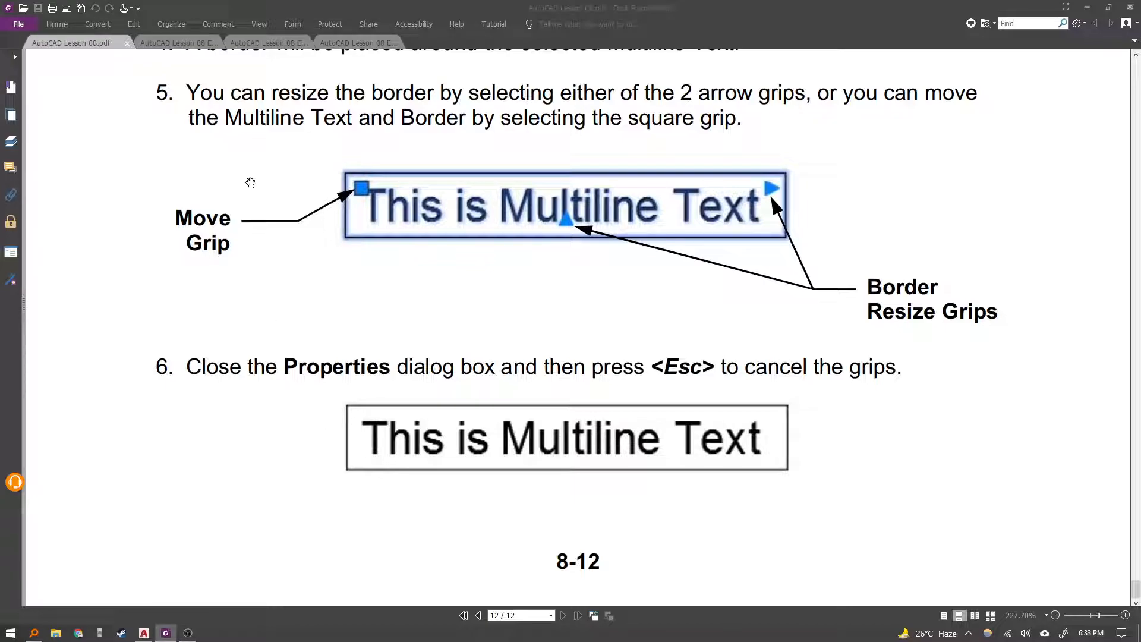
{"action": "left_click", "coordinate": [199, 44]}
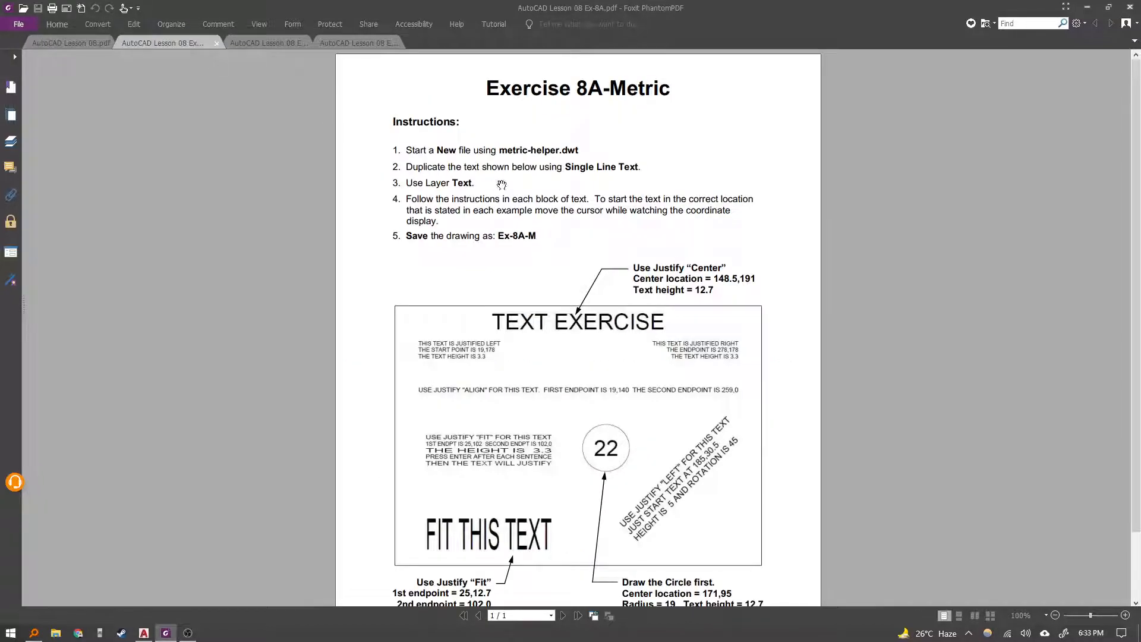
{"action": "double_click", "coordinate": [624, 156]}
{"action": "scroll", "coordinate": [537, 275], "scroll_direction": "down", "scroll_amount": 1}
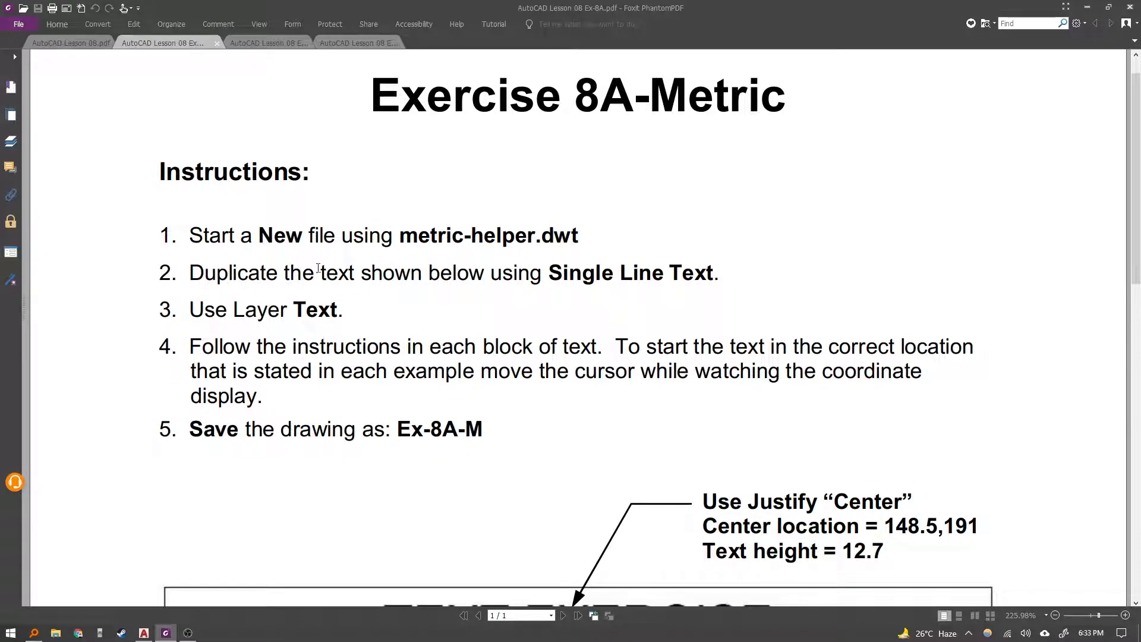
Start a new drawing based on the metric-helper template.
{"action": "key", "text": "alt+Tab"}
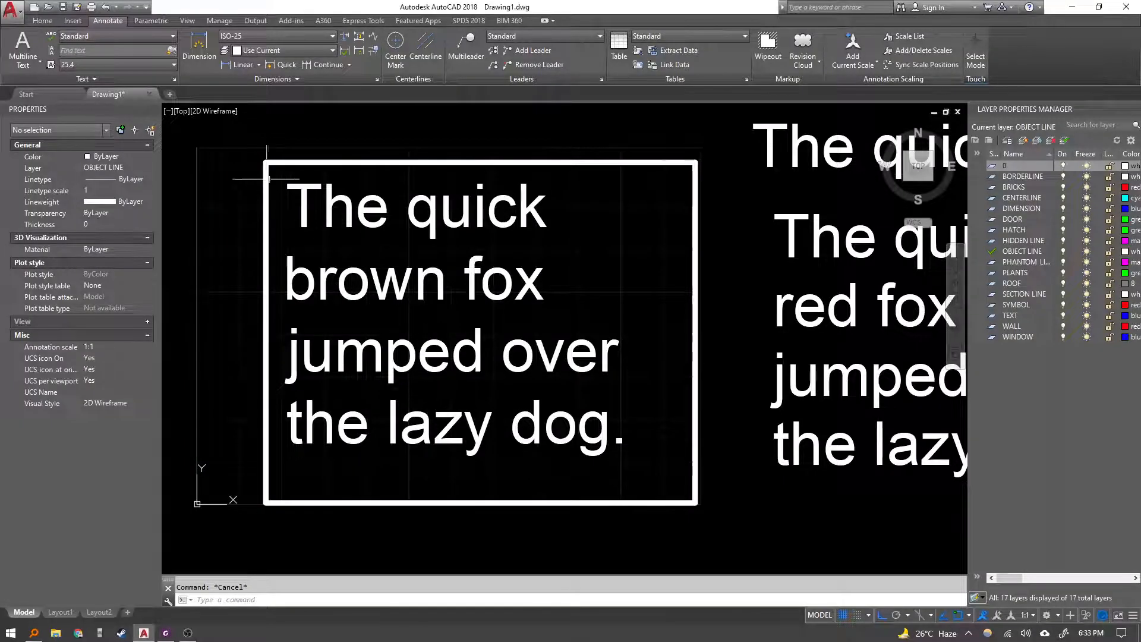
{"action": "left_click", "coordinate": [561, 342]}
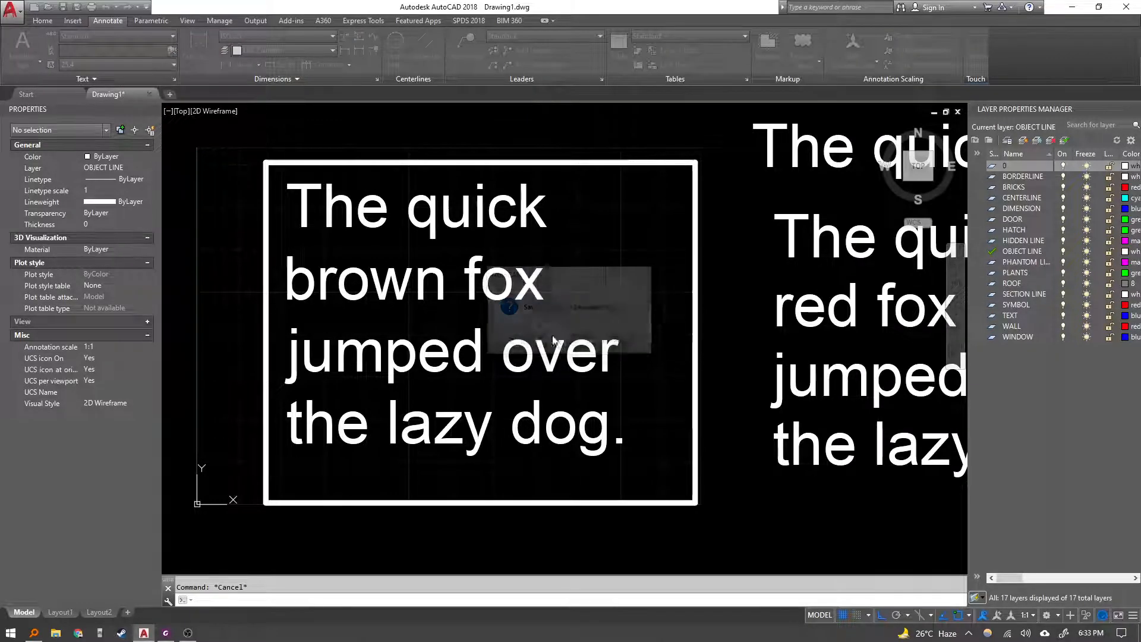
{"action": "left_click", "coordinate": [34, 10]}
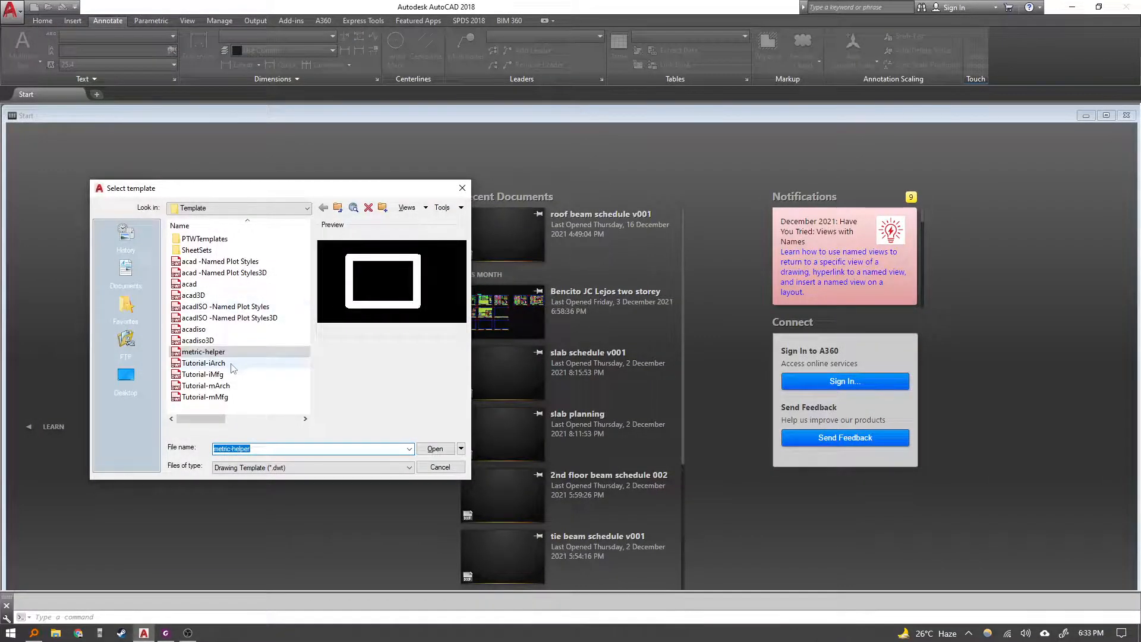
{"action": "left_click", "coordinate": [435, 448]}
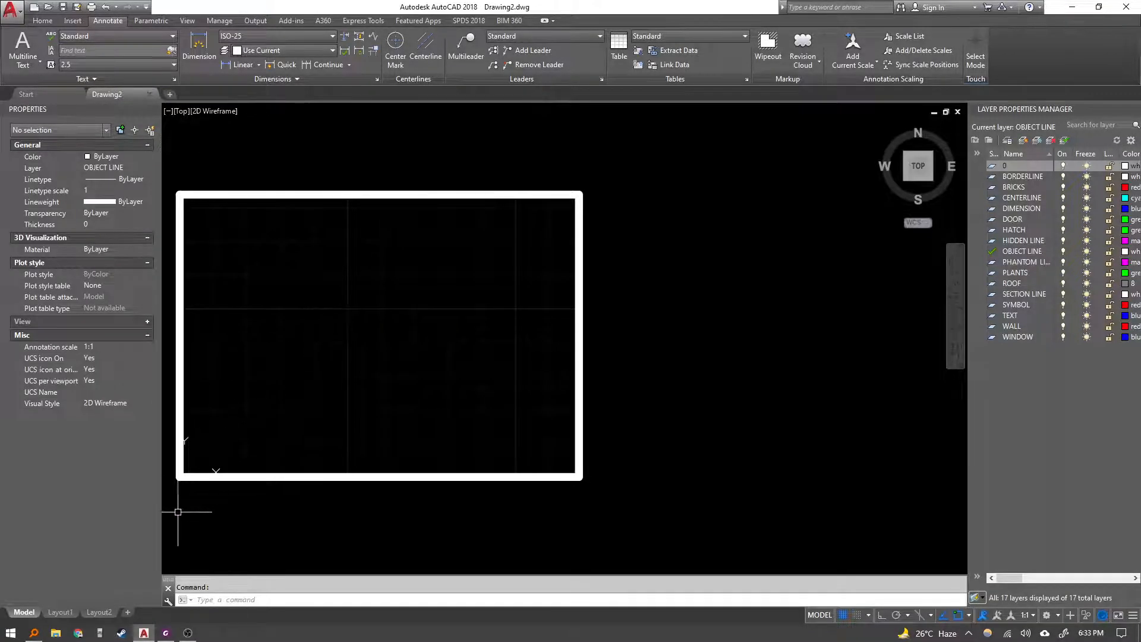
Examine the Exercise 8A-Metric requirements, including the centered TEXT EXERCISE title's location and height.
{"action": "left_click", "coordinate": [166, 633]}
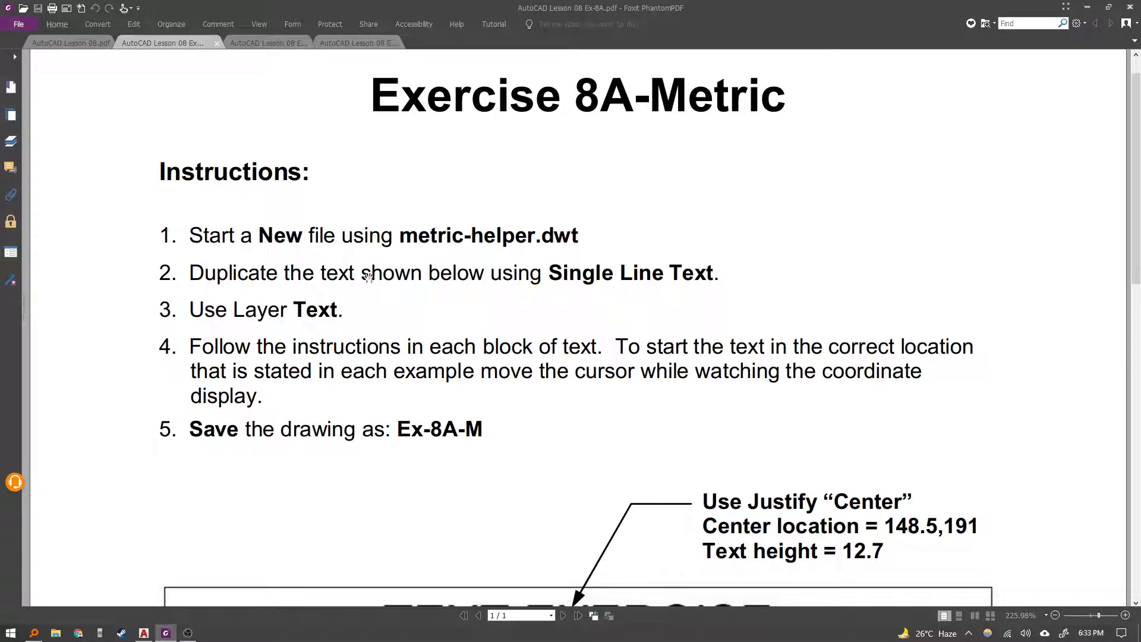
{"action": "scroll", "coordinate": [613, 334], "scroll_direction": "down", "scroll_amount": 8}
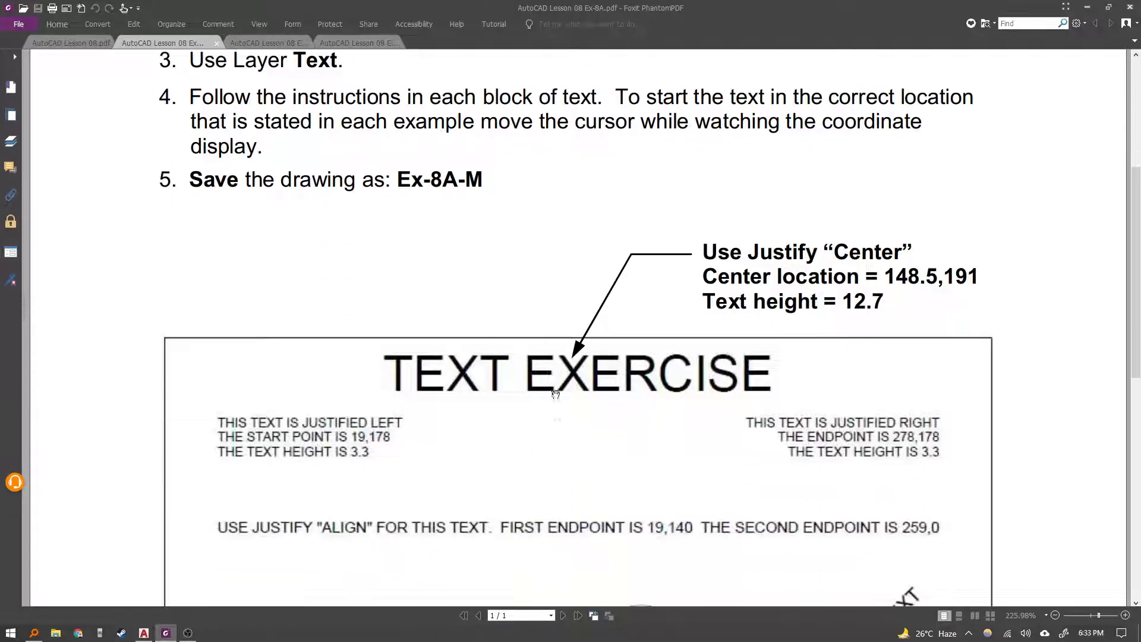
{"action": "scroll", "coordinate": [627, 421], "scroll_direction": "up", "scroll_amount": 6}
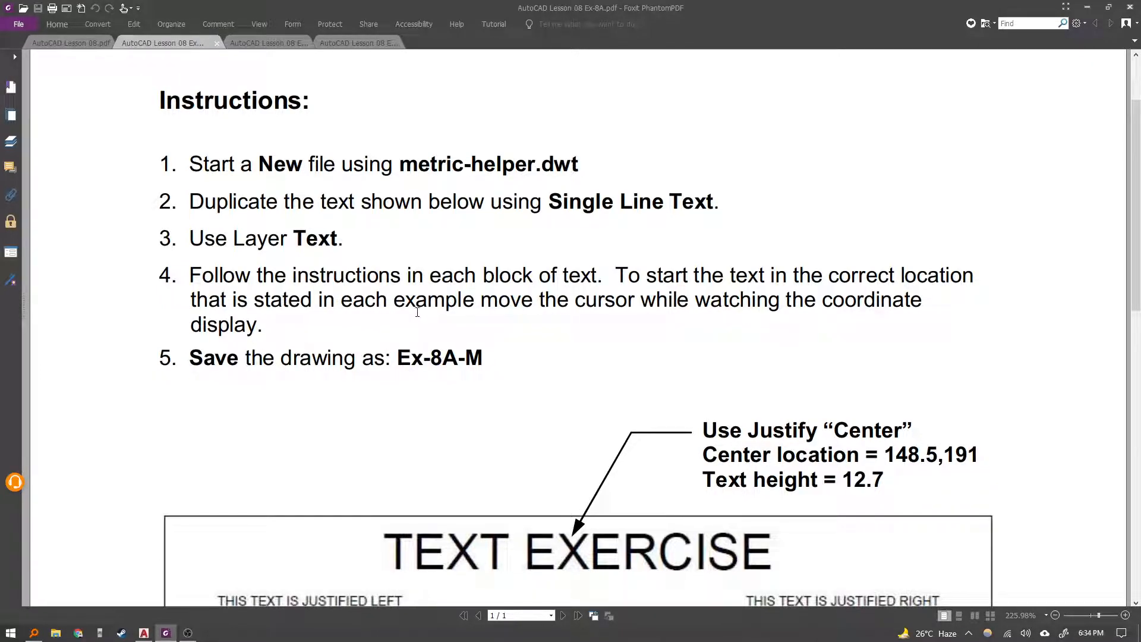
{"action": "scroll", "coordinate": [414, 360], "scroll_direction": "down", "scroll_amount": 1}
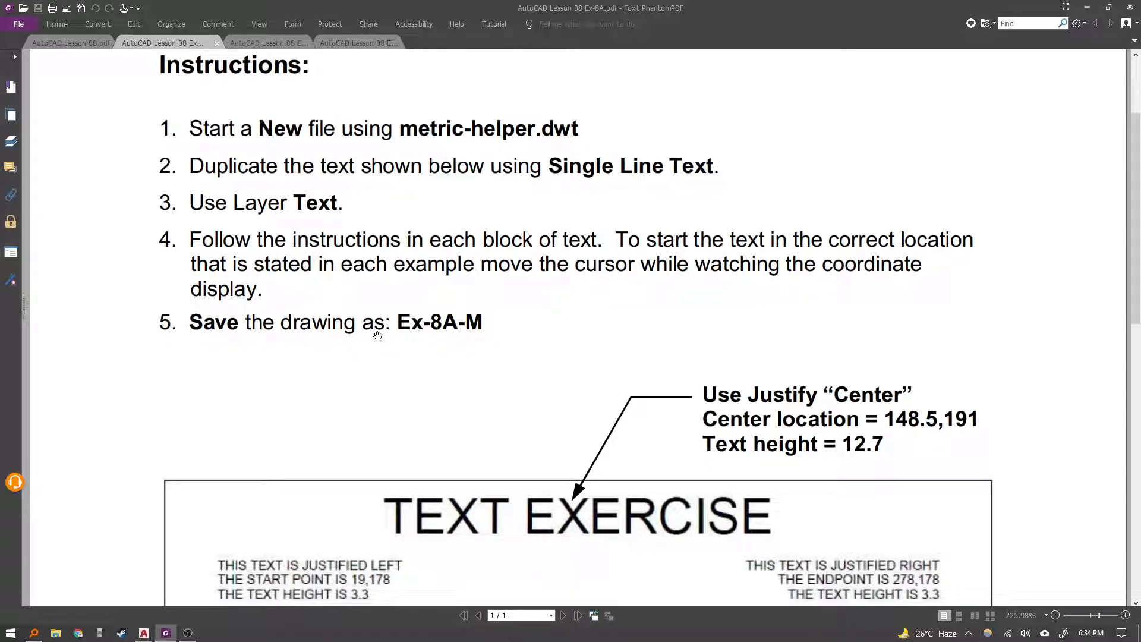
{"action": "scroll", "coordinate": [546, 364], "scroll_direction": "down", "scroll_amount": 2}
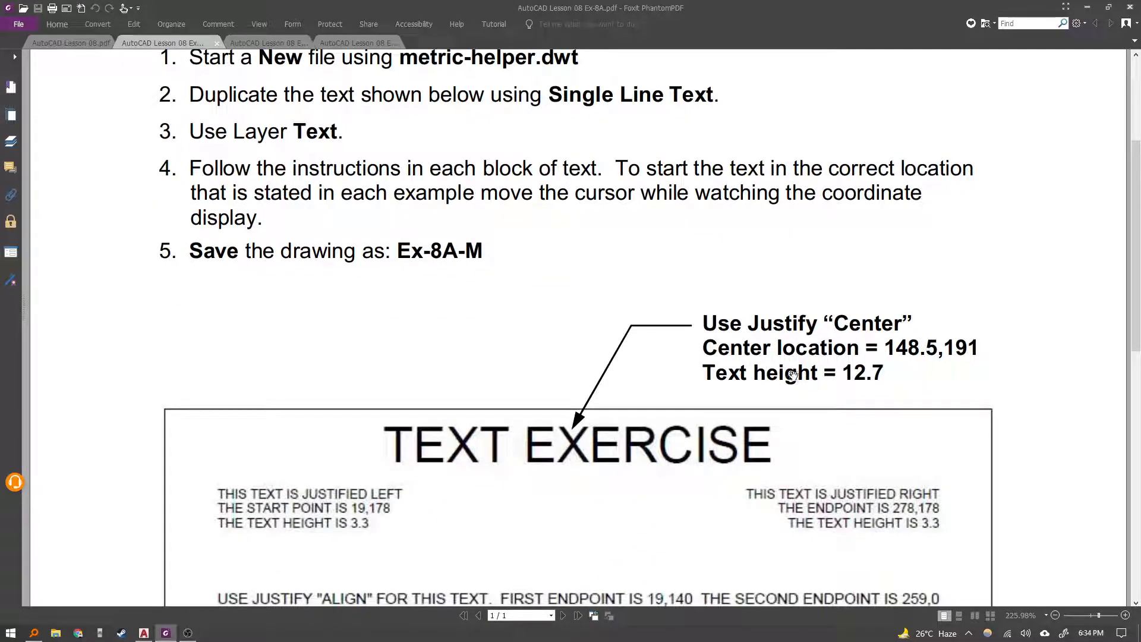
{"action": "scroll", "coordinate": [696, 338], "scroll_direction": "down", "scroll_amount": 8}
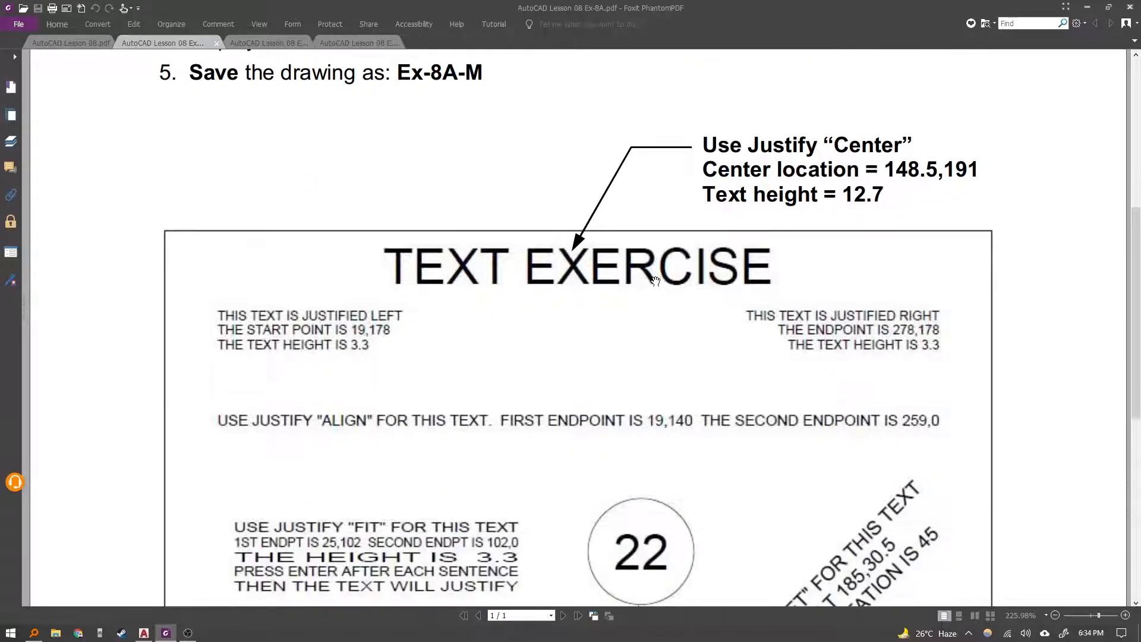
{"action": "scroll", "coordinate": [635, 257], "scroll_direction": "down", "scroll_amount": 1, "text": "ctrl"}
{"action": "scroll", "coordinate": [625, 289], "scroll_direction": "up", "scroll_amount": 5}
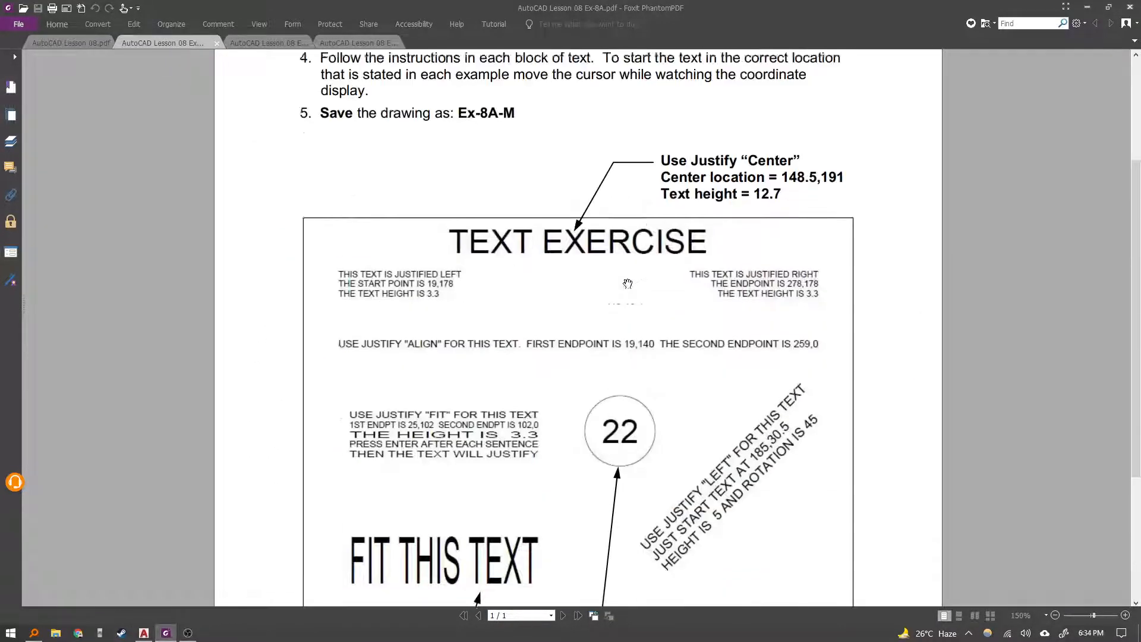
{"action": "scroll", "coordinate": [629, 278], "scroll_direction": "down", "scroll_amount": 1, "text": "ctrl"}
{"action": "scroll", "coordinate": [597, 324], "scroll_direction": "up", "scroll_amount": 1, "text": "ctrl"}
{"action": "scroll", "coordinate": [596, 324], "scroll_direction": "up", "scroll_amount": 1, "text": "ctrl"}
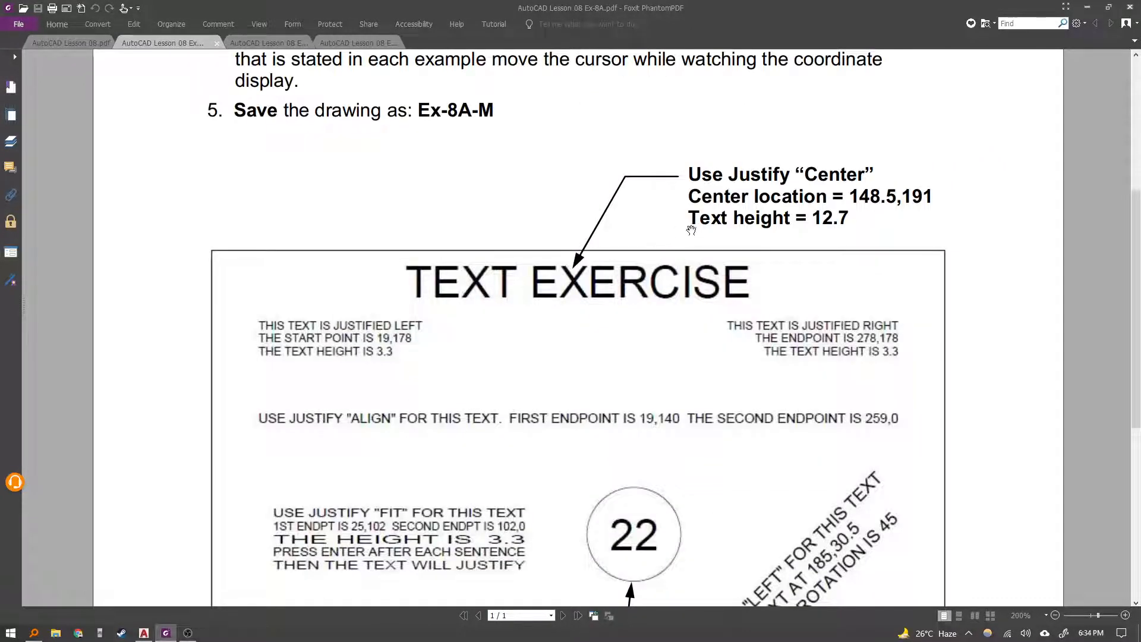
{"action": "scroll", "coordinate": [678, 254], "scroll_direction": "up", "scroll_amount": 1}
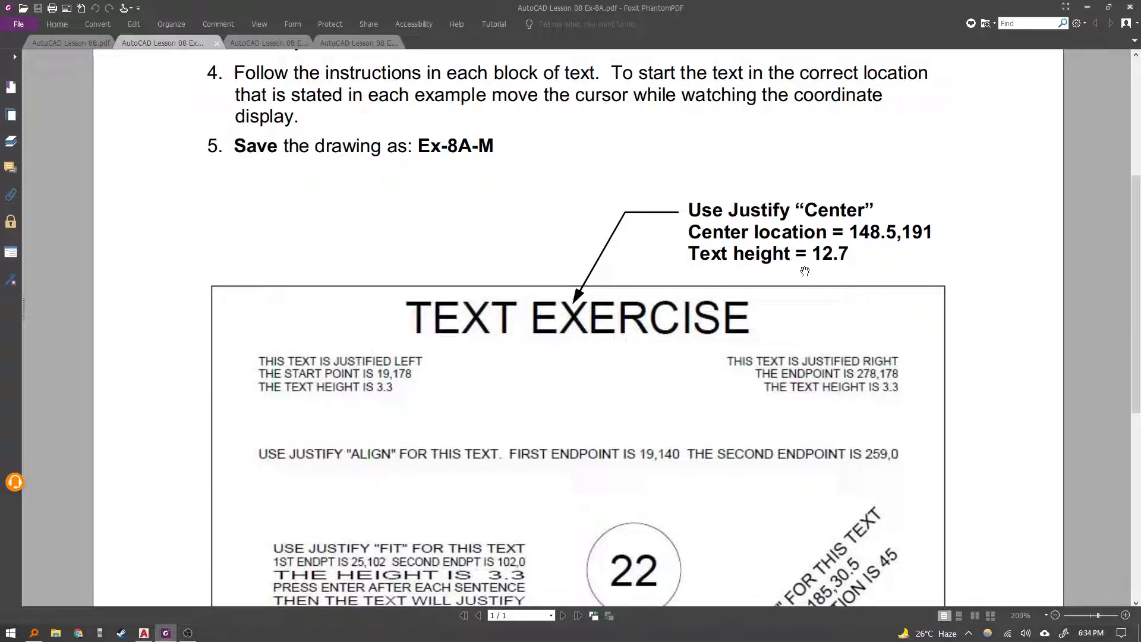
{"action": "scroll", "coordinate": [636, 405], "scroll_direction": "down", "scroll_amount": 3}
{"action": "scroll", "coordinate": [625, 369], "scroll_direction": "up", "scroll_amount": 1}
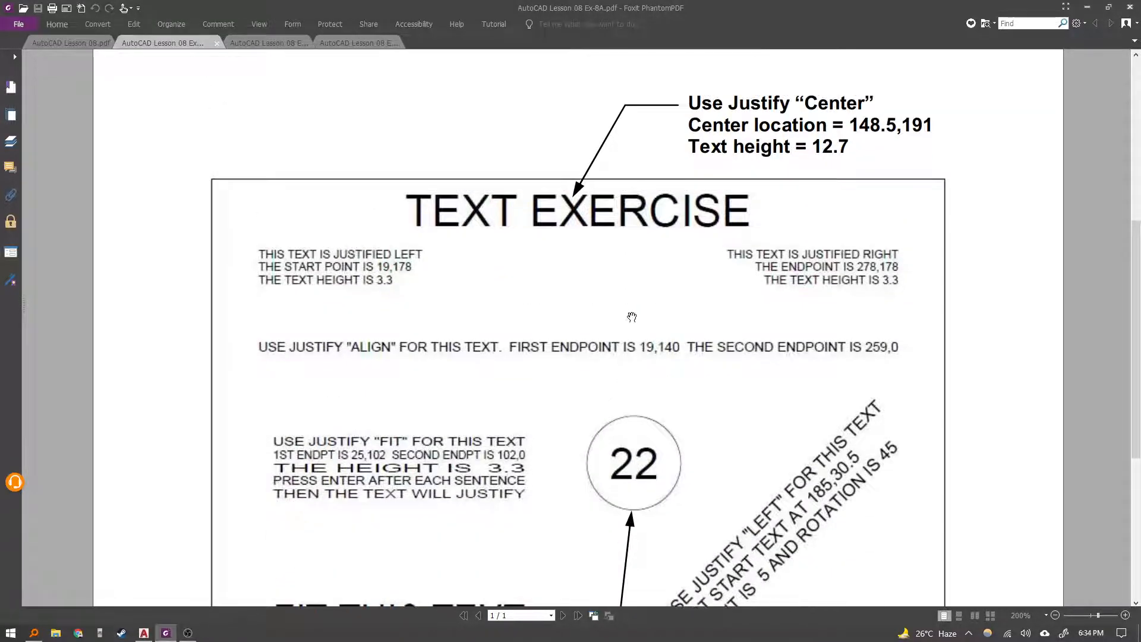
Capture a screenshot of the exercise's title section and paste it into the new drawing above the frame.
{"action": "key", "text": "super+shift+s"}
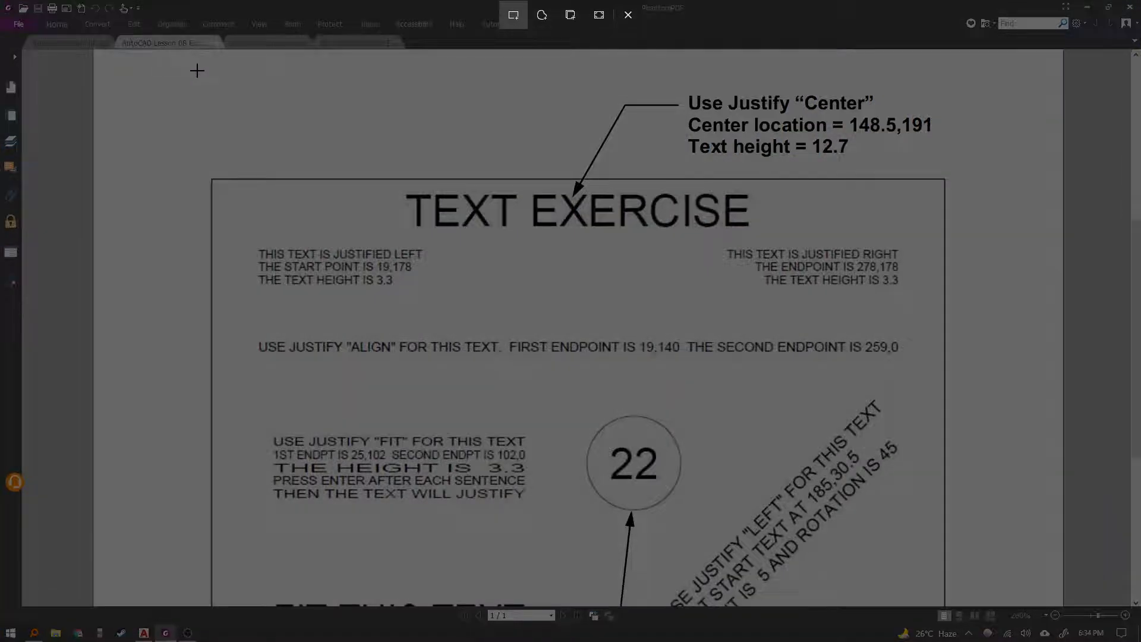
{"action": "left_click_drag", "start_coordinate": [201, 72], "coordinate": [960, 308]}
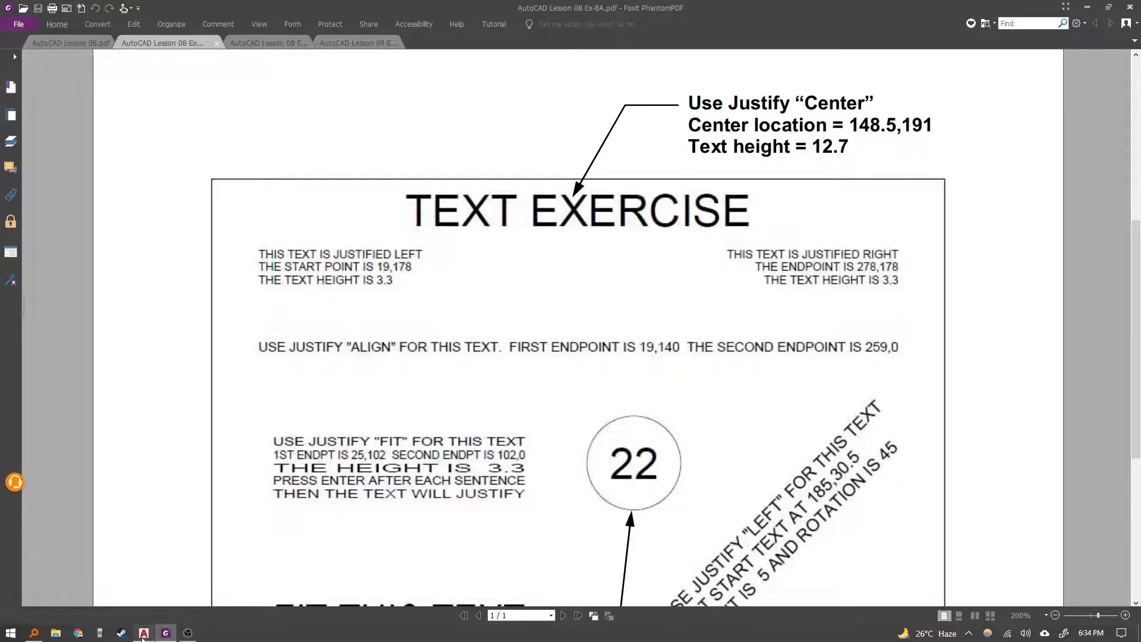
{"action": "left_click", "coordinate": [143, 633]}
{"action": "key", "text": "ctrl+v"}
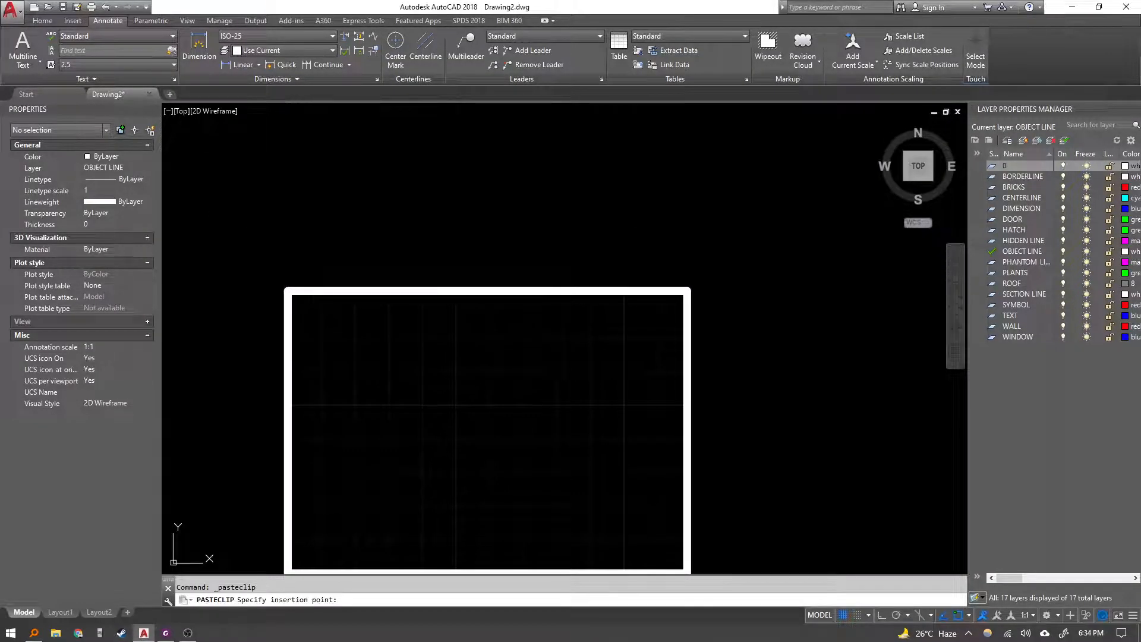
{"action": "left_click", "coordinate": [284, 265]}
Scale the pasted reference image down to about 53% by stretching its corner grip.
{"action": "scroll", "coordinate": [288, 267], "scroll_direction": "down", "scroll_amount": 5}
{"action": "middle_click_drag", "start_coordinate": [290, 268], "coordinate": [281, 337]}
{"action": "left_click", "coordinate": [606, 281]}
{"action": "left_click", "coordinate": [550, 254]}
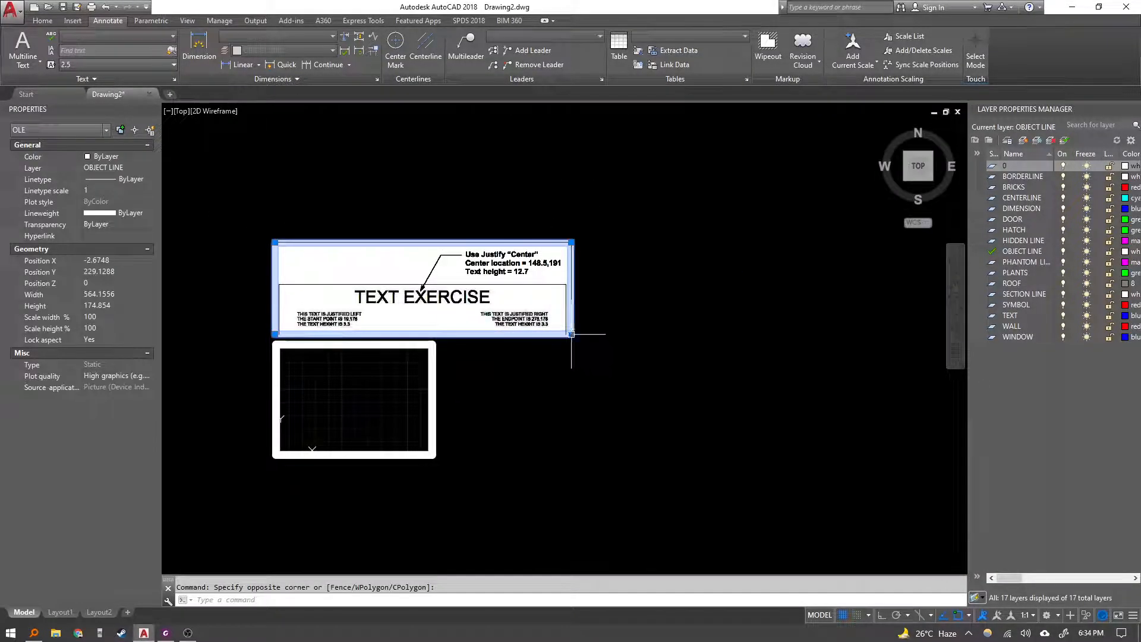
{"action": "left_click", "coordinate": [569, 244]}
{"action": "left_click", "coordinate": [558, 244]}
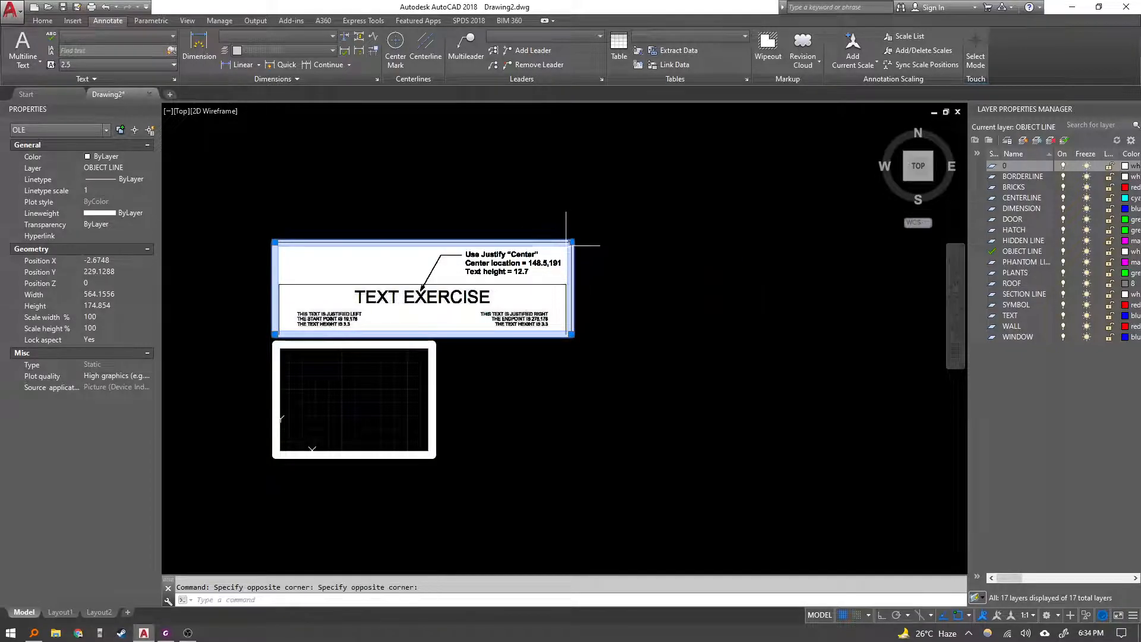
{"action": "left_click", "coordinate": [572, 243]}
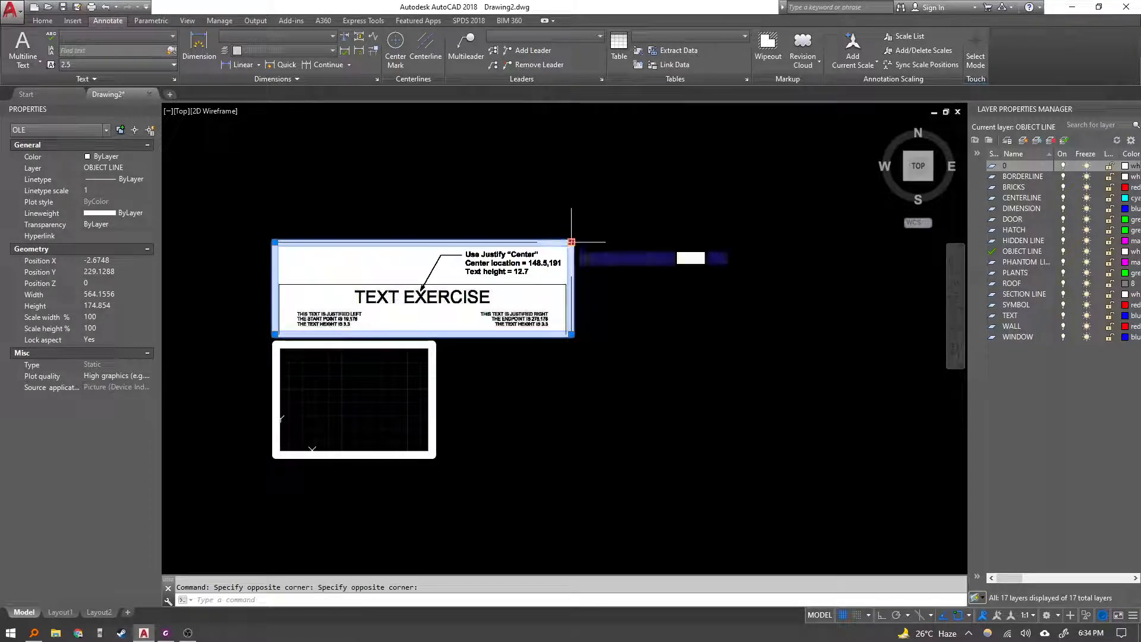
{"action": "left_click", "coordinate": [429, 287]}
{"action": "scroll", "coordinate": [377, 357], "scroll_direction": "up", "scroll_amount": 4}
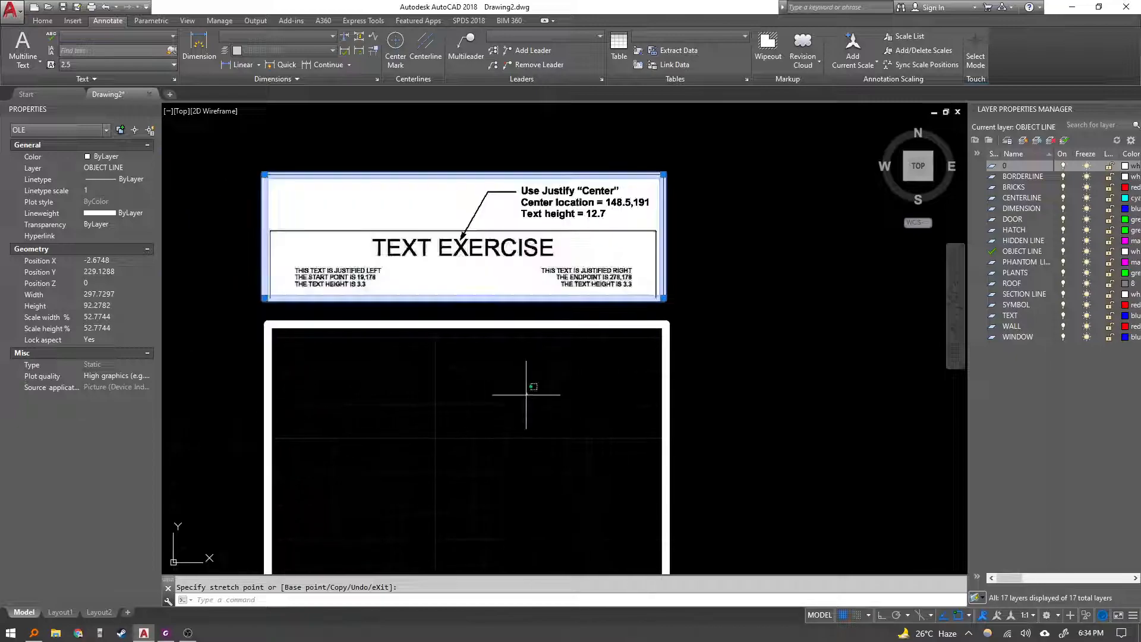
{"action": "left_click", "coordinate": [424, 442]}
{"action": "key", "text": "Escape"}
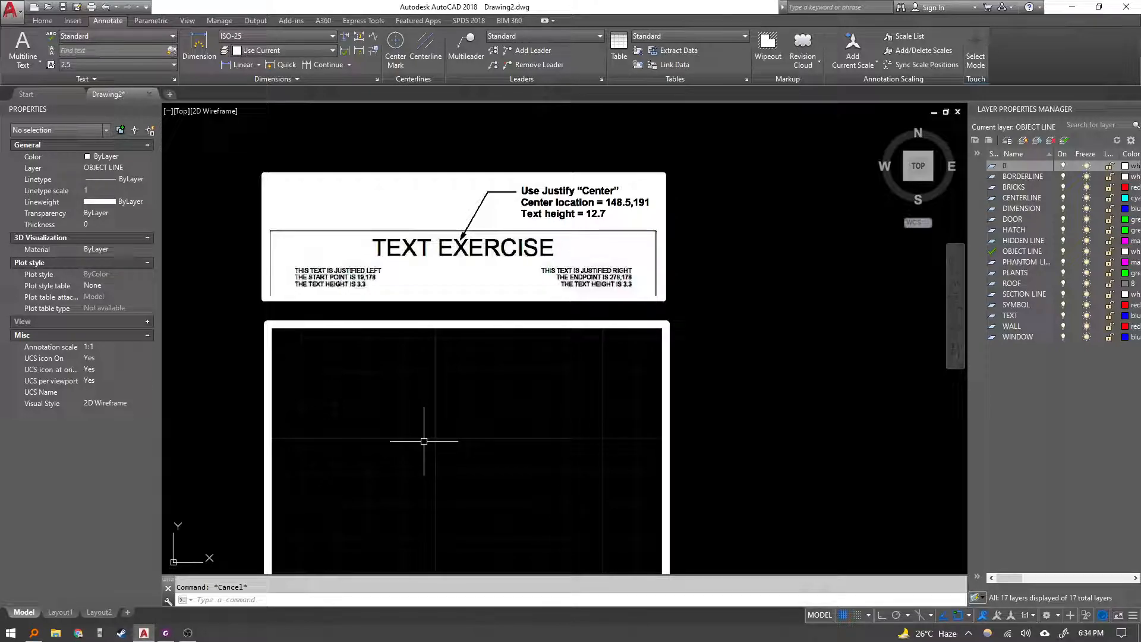
{"action": "middle_click_drag", "start_coordinate": [434, 319], "coordinate": [438, 312]}
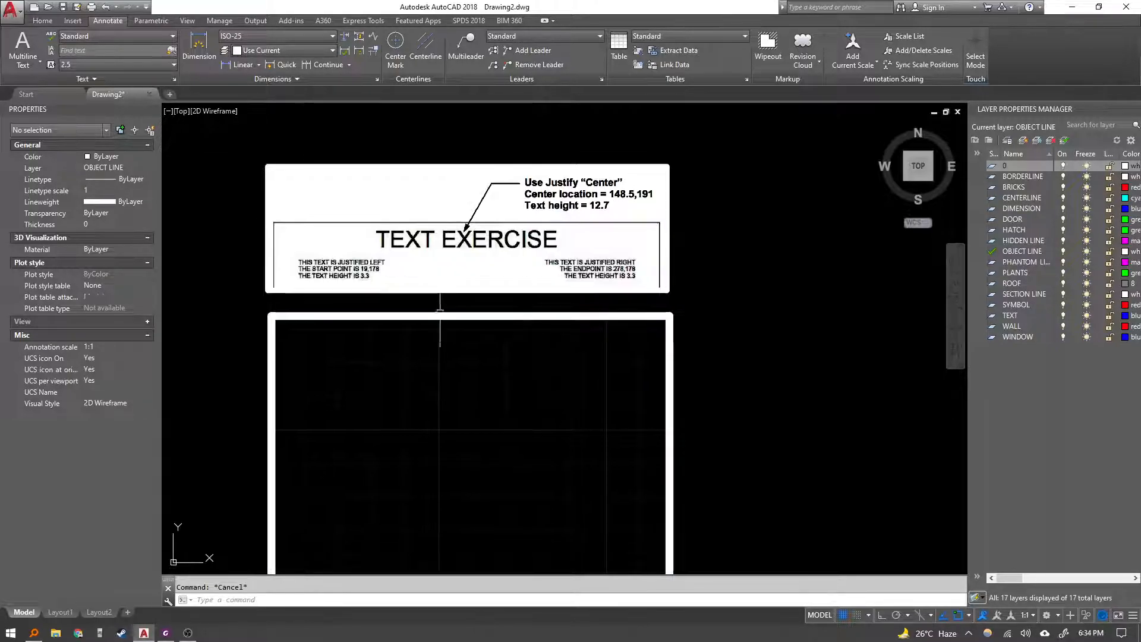
{"action": "middle_click_drag", "start_coordinate": [448, 363], "coordinate": [440, 360]}
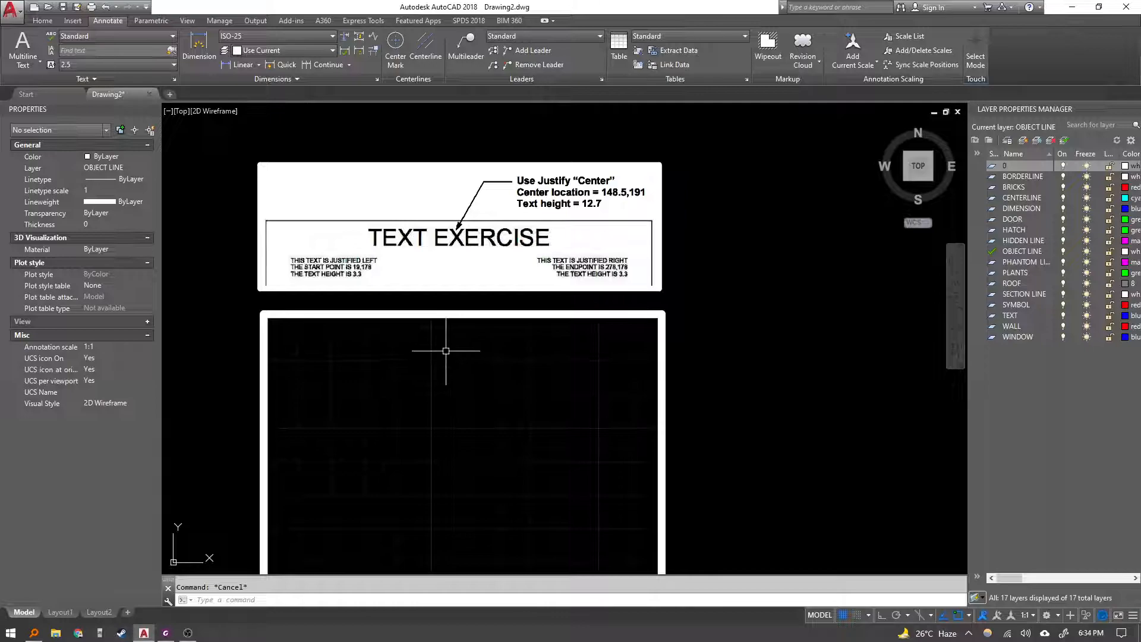
{"action": "type", "text": "DT"}
{"action": "key", "text": "Return"}
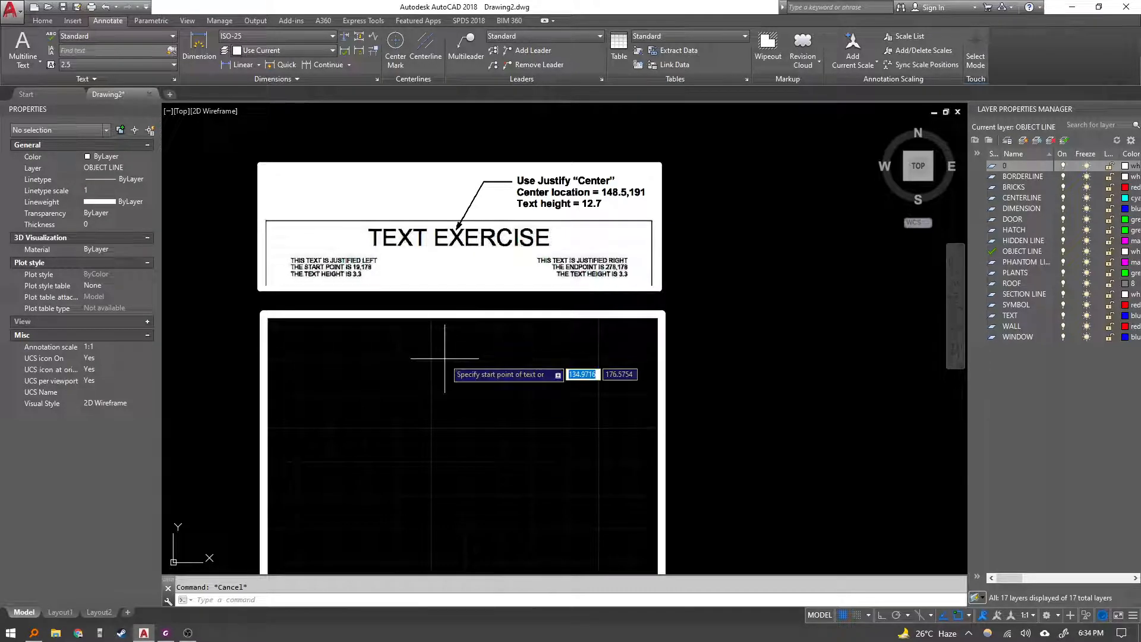
{"action": "type", "text": "j"}
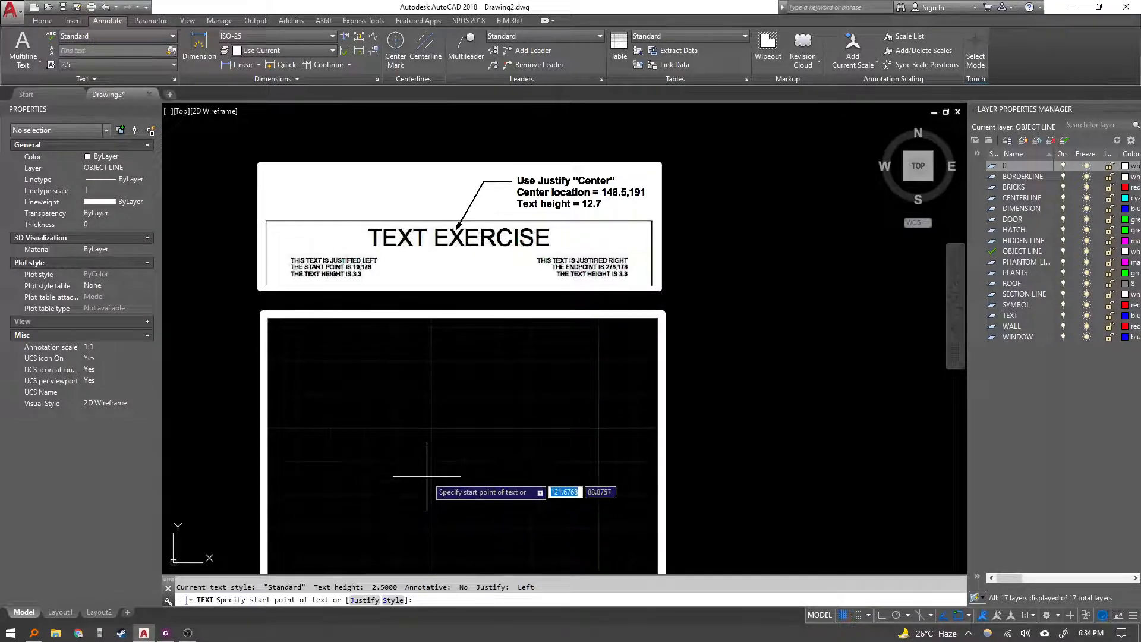
{"action": "key", "text": "Return"}
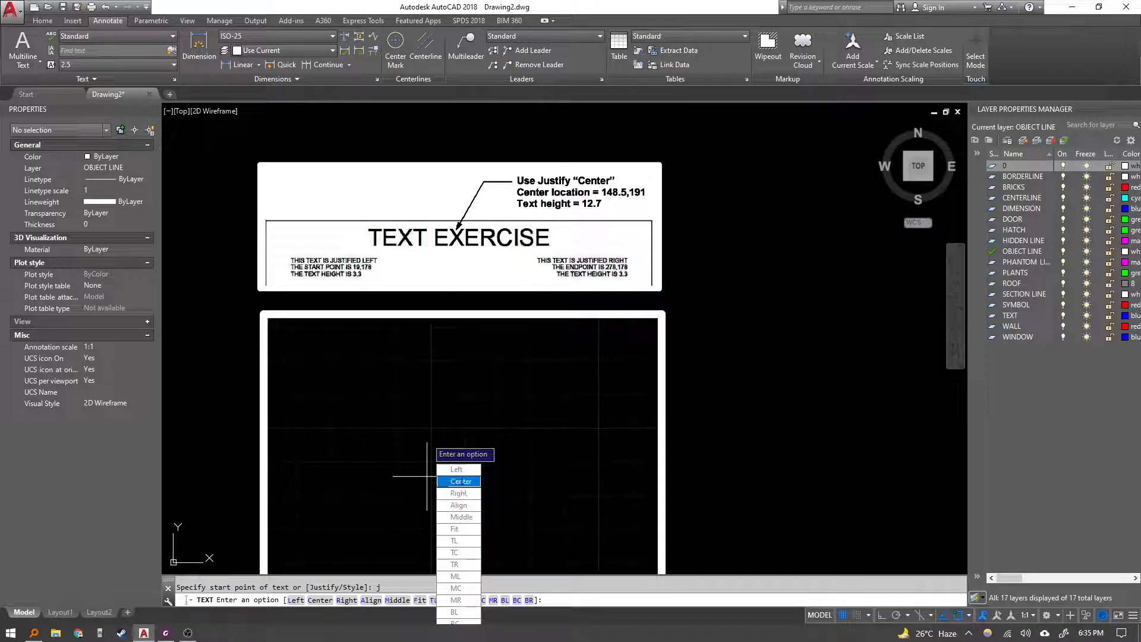
{"action": "left_click", "coordinate": [460, 482]}
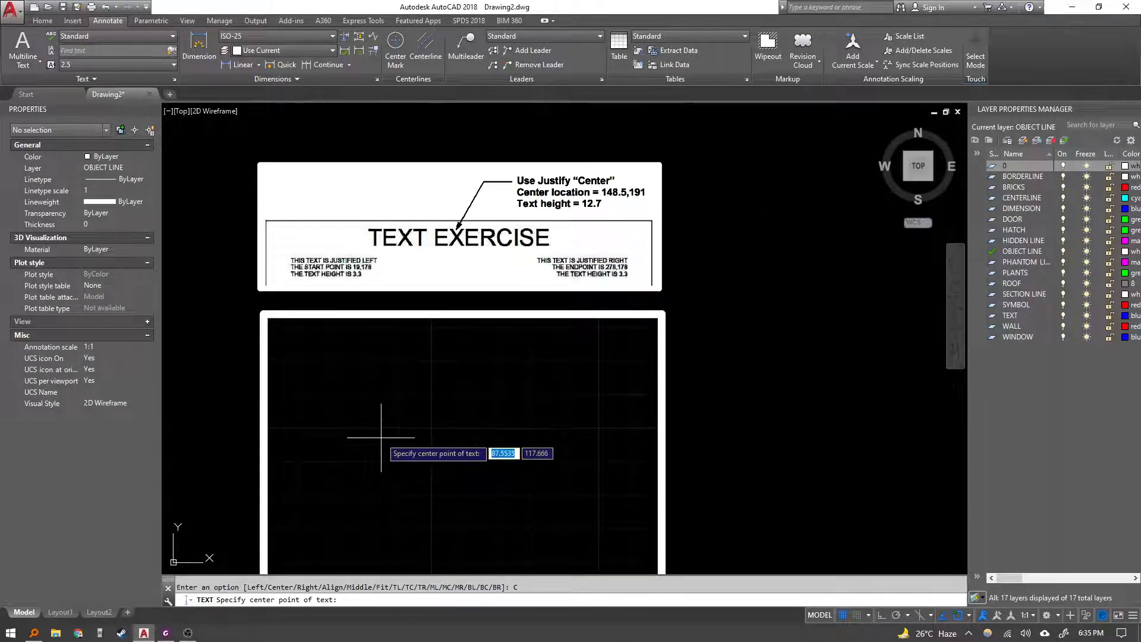
{"action": "type", "text": "@"}
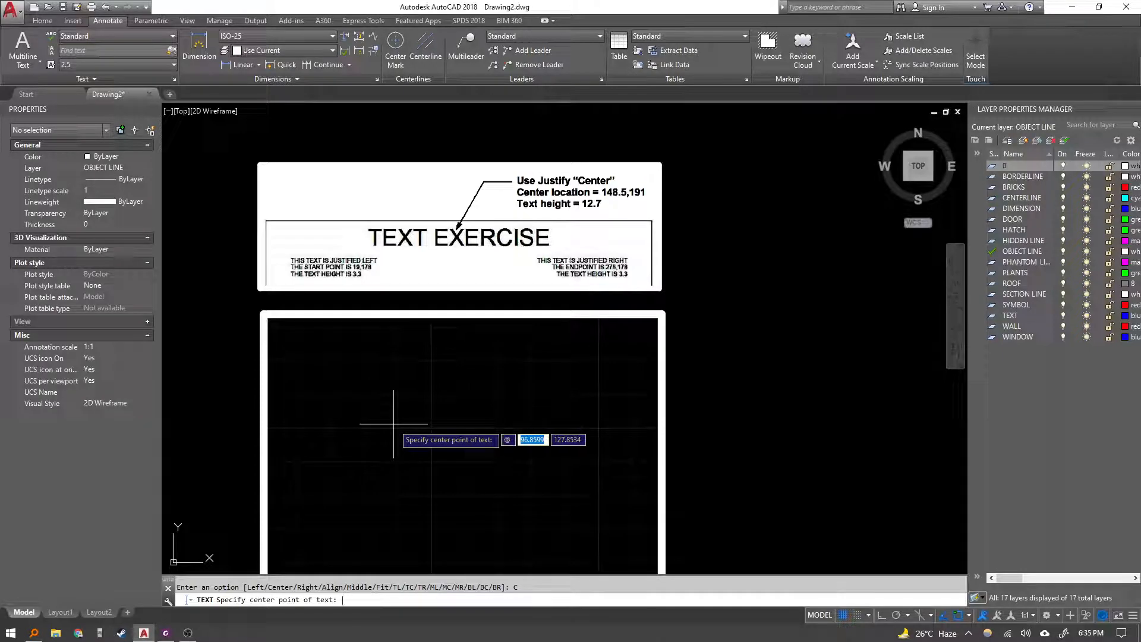
{"action": "type", "text": "148."}
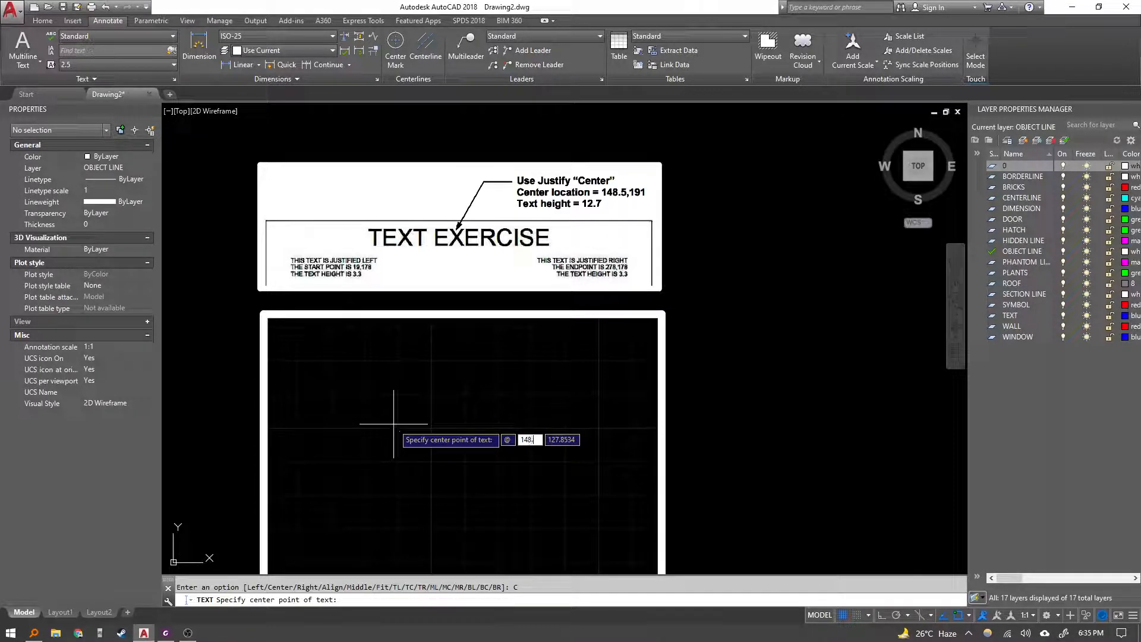
{"action": "type", "text": "5,191"}
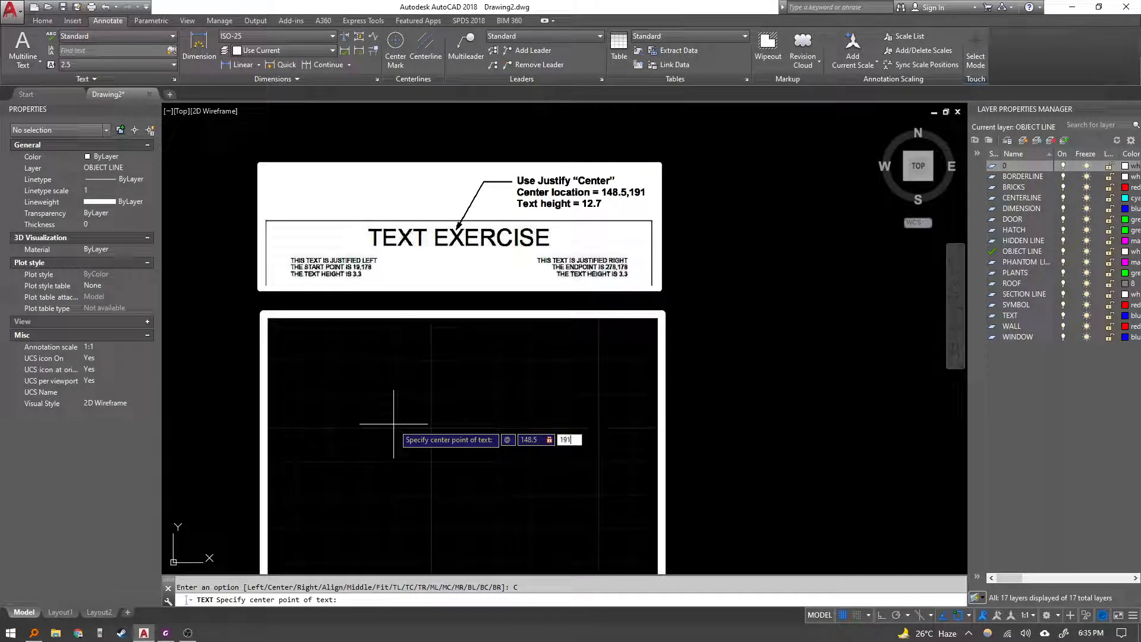
{"action": "key", "text": "Return"}
{"action": "scroll", "coordinate": [451, 332], "scroll_direction": "down", "scroll_amount": 6}
{"action": "scroll", "coordinate": [535, 255], "scroll_direction": "up", "scroll_amount": 4}
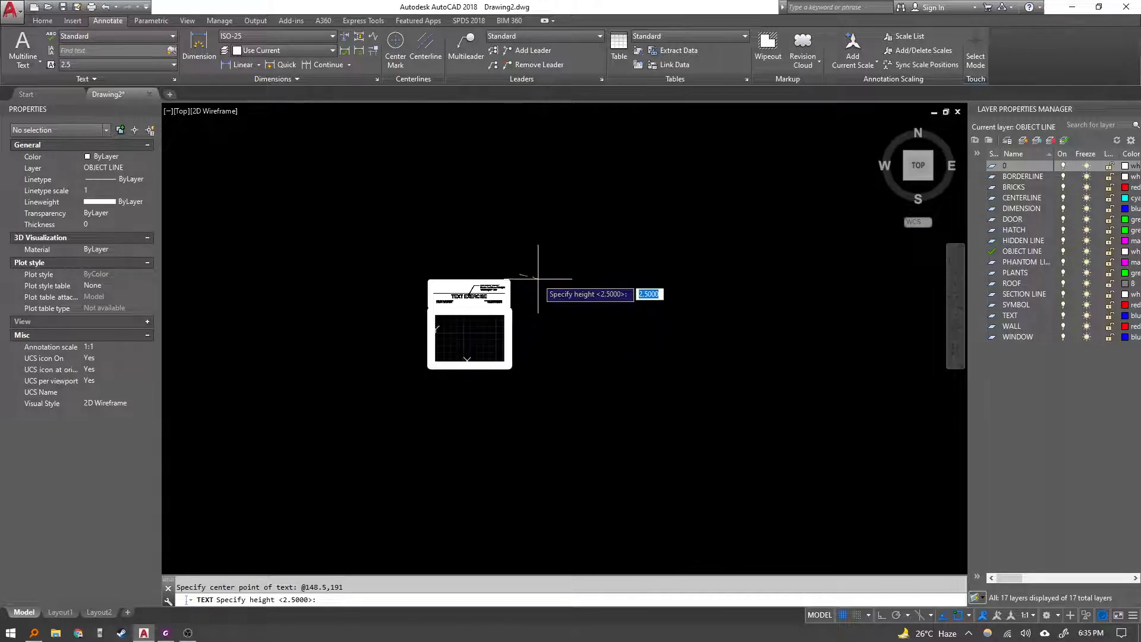
{"action": "scroll", "coordinate": [431, 345], "scroll_direction": "up", "scroll_amount": 2}
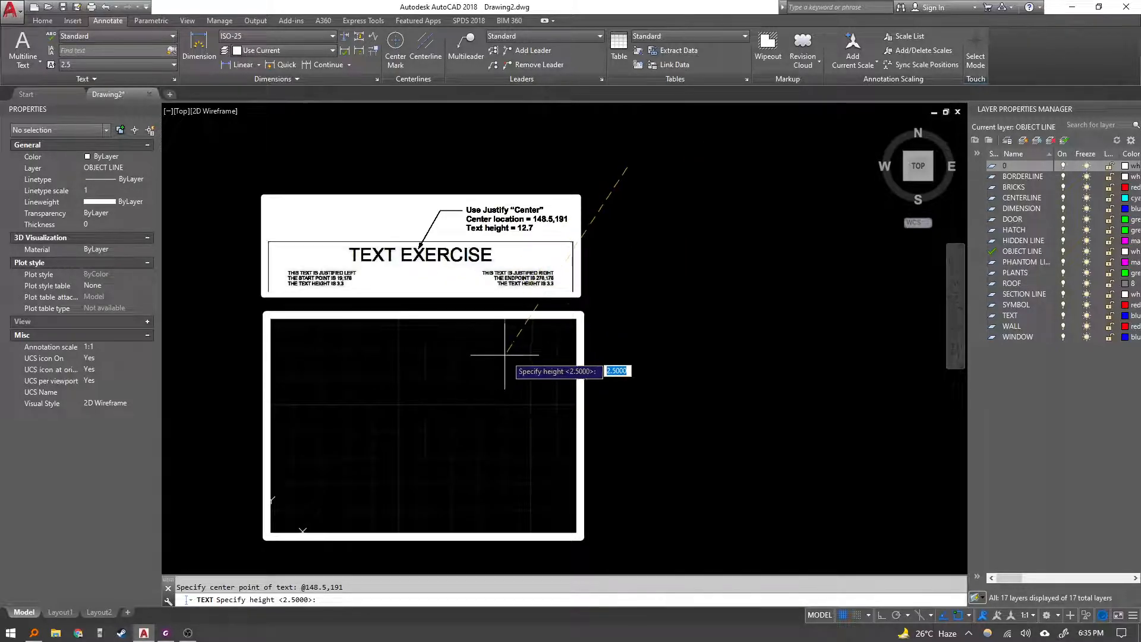
{"action": "key", "text": "Escape"}
{"action": "middle_click_drag", "start_coordinate": [393, 417], "coordinate": [414, 387]}
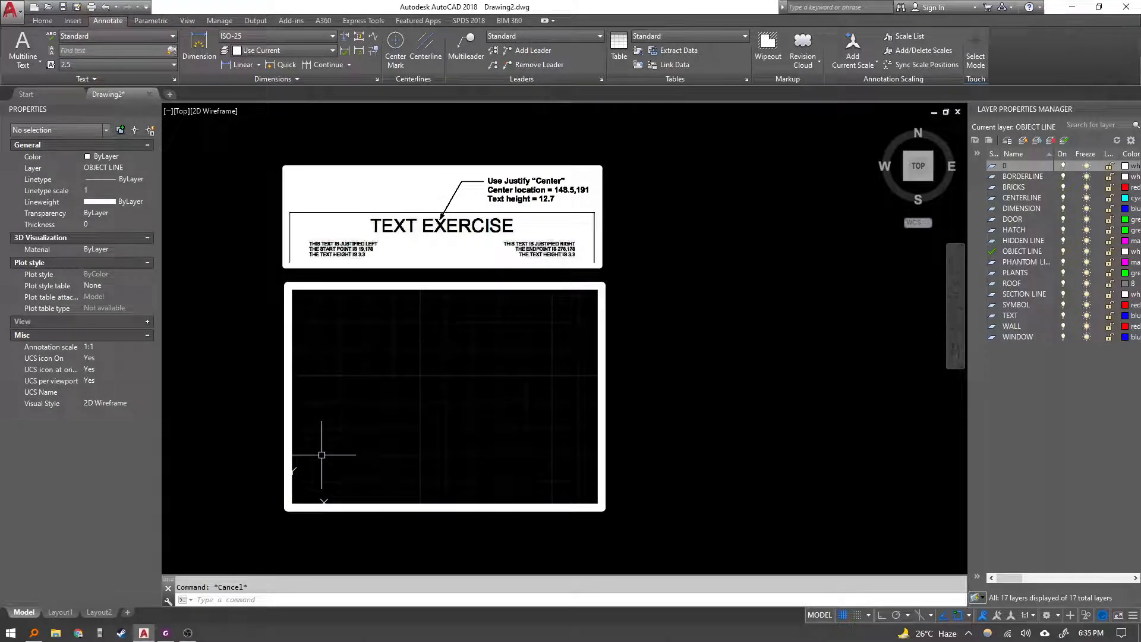
{"action": "type", "text": "rec"}
{"action": "key", "text": "Return"}
{"action": "left_click", "coordinate": [292, 505]}
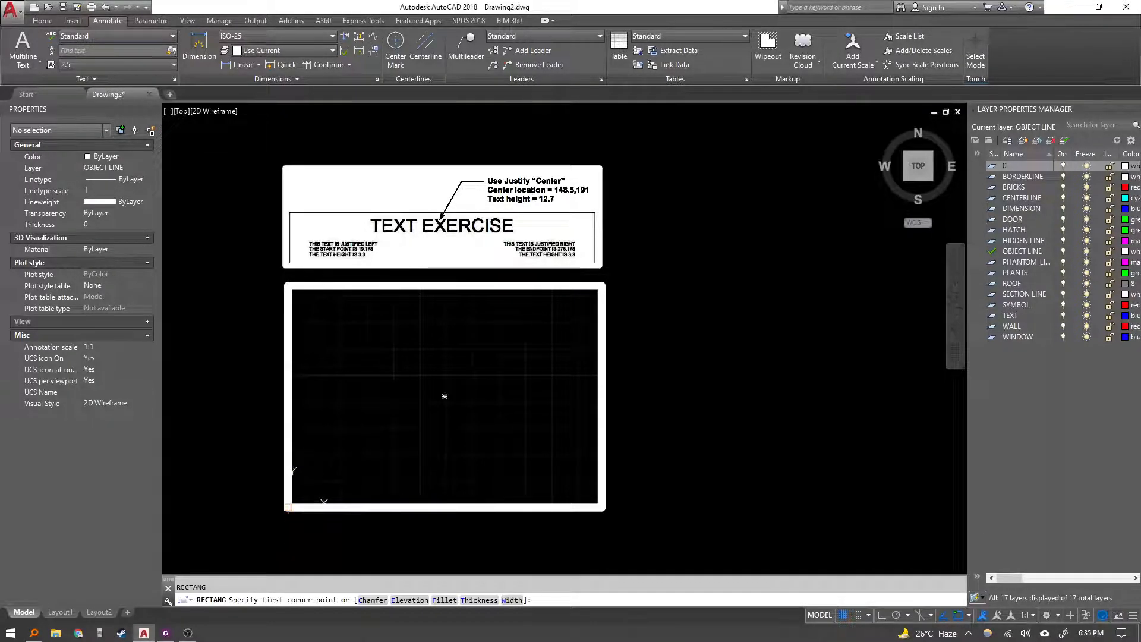
{"action": "type", "text": "d"}
{"action": "key", "text": "Return"}
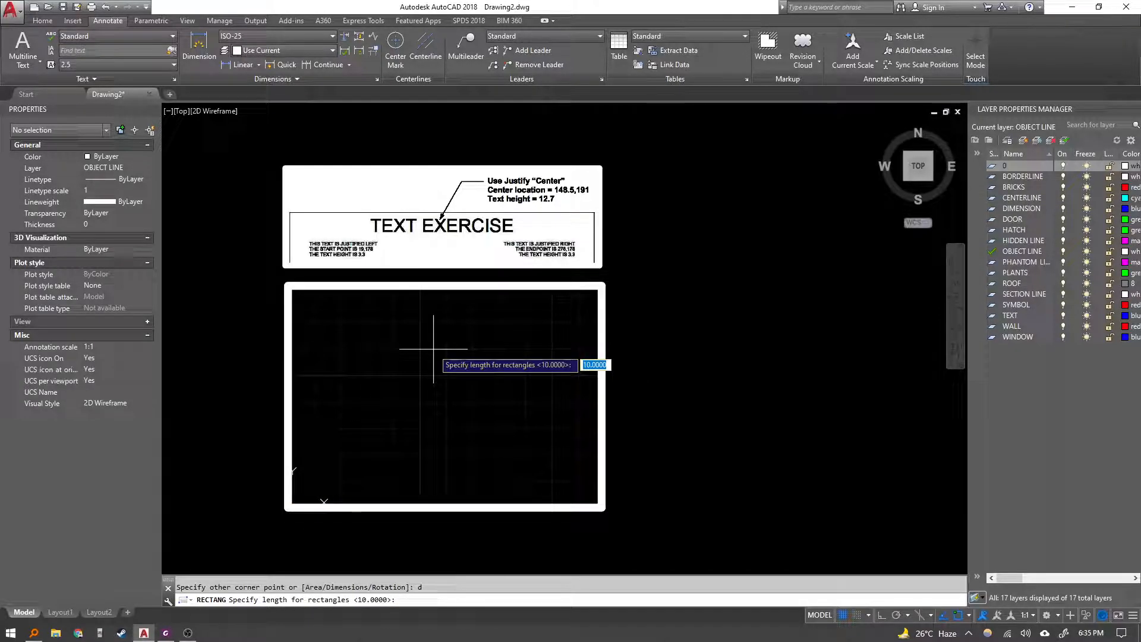
{"action": "type", "text": "148."}
{"action": "key", "text": "Return"}
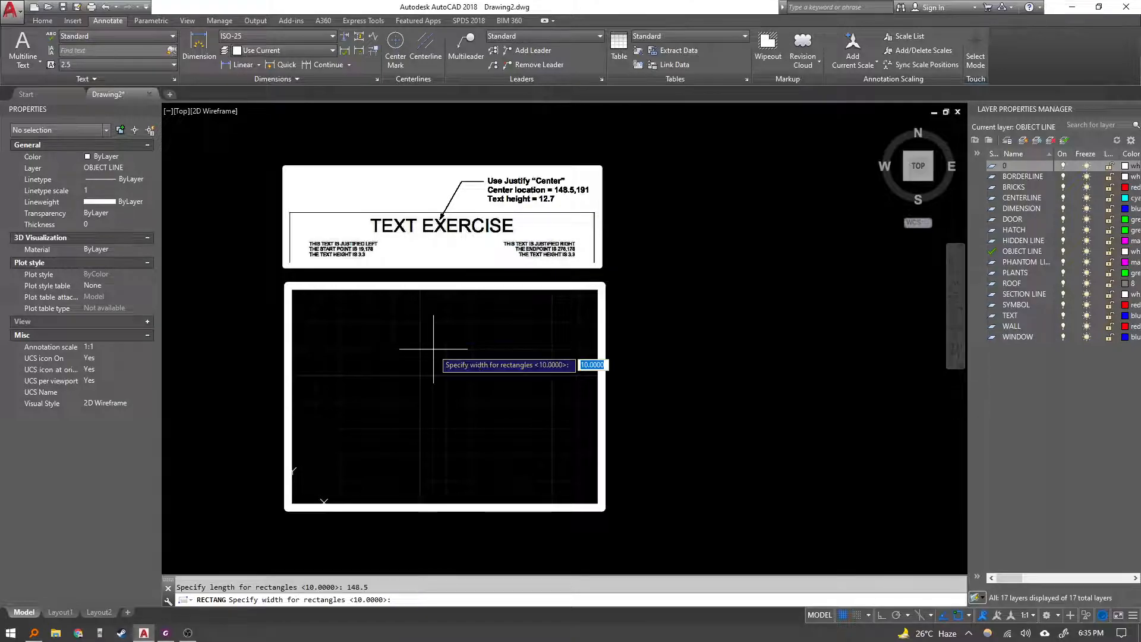
{"action": "type", "text": "191"}
{"action": "key", "text": "Return"}
{"action": "key", "text": "Escape"}
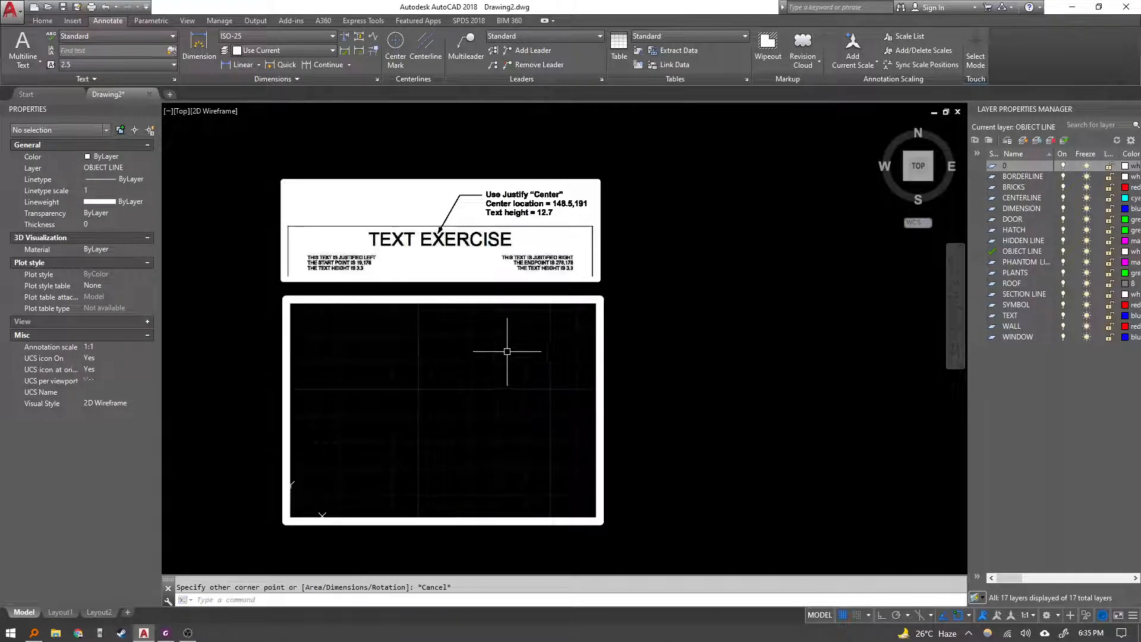
{"action": "left_click", "coordinate": [373, 438]}
{"action": "key", "text": "Escape"}
{"action": "key", "text": "Escape"}
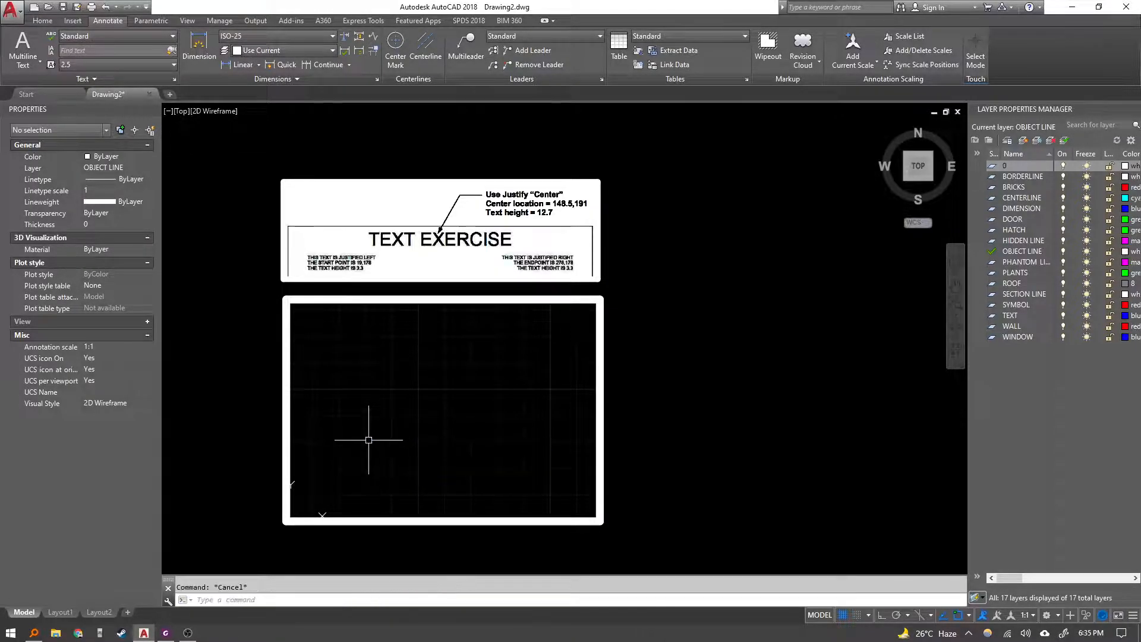
{"action": "type", "text": "rec"}
{"action": "key", "text": "Return"}
{"action": "key", "text": "Escape"}
{"action": "key", "text": "Escape"}
{"action": "mouse_move", "coordinate": [351, 487]}
{"action": "middle_mouse_down"}
{"action": "mouse_move", "coordinate": [369, 471]}
{"action": "mouse_move", "coordinate": [365, 492]}
{"action": "middle_mouse_up"}
{"action": "type", "text": "@"}
{"action": "key", "text": "Escape"}
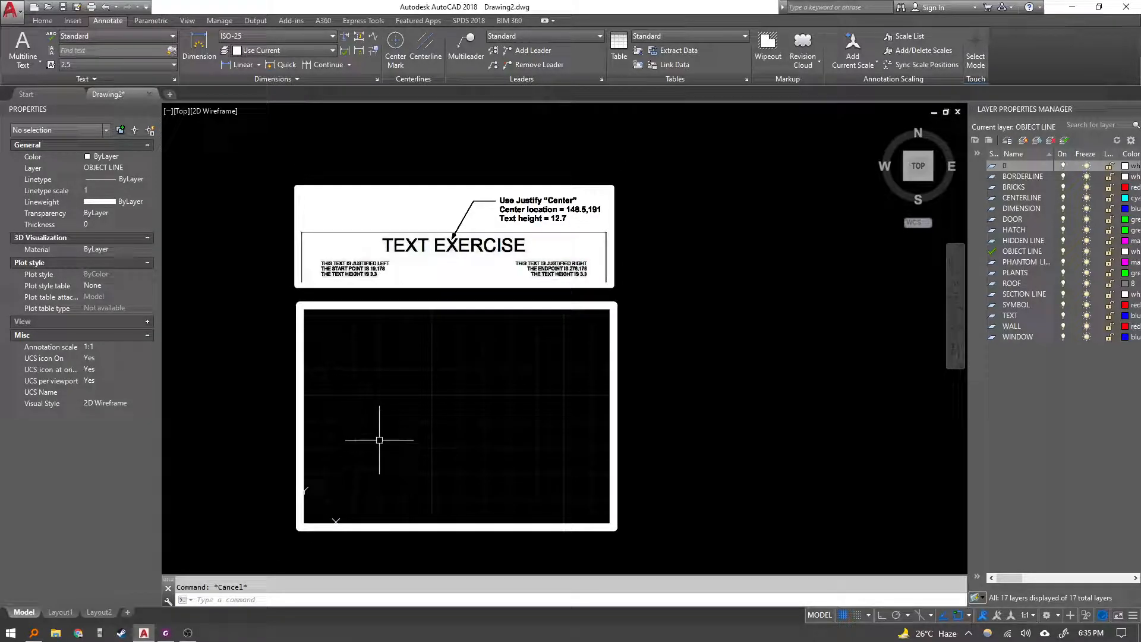
Start single-line text with Center justification at 148.5,191, height 12.7 and rotation 0.
{"action": "scroll", "coordinate": [428, 330], "scroll_direction": "up", "scroll_amount": 5}
{"action": "mouse_move", "coordinate": [427, 312]}
{"action": "middle_mouse_down"}
{"action": "mouse_move", "coordinate": [450, 442]}
{"action": "mouse_move", "coordinate": [491, 433]}
{"action": "middle_mouse_up"}
{"action": "scroll", "coordinate": [464, 444], "scroll_direction": "down", "scroll_amount": 3}
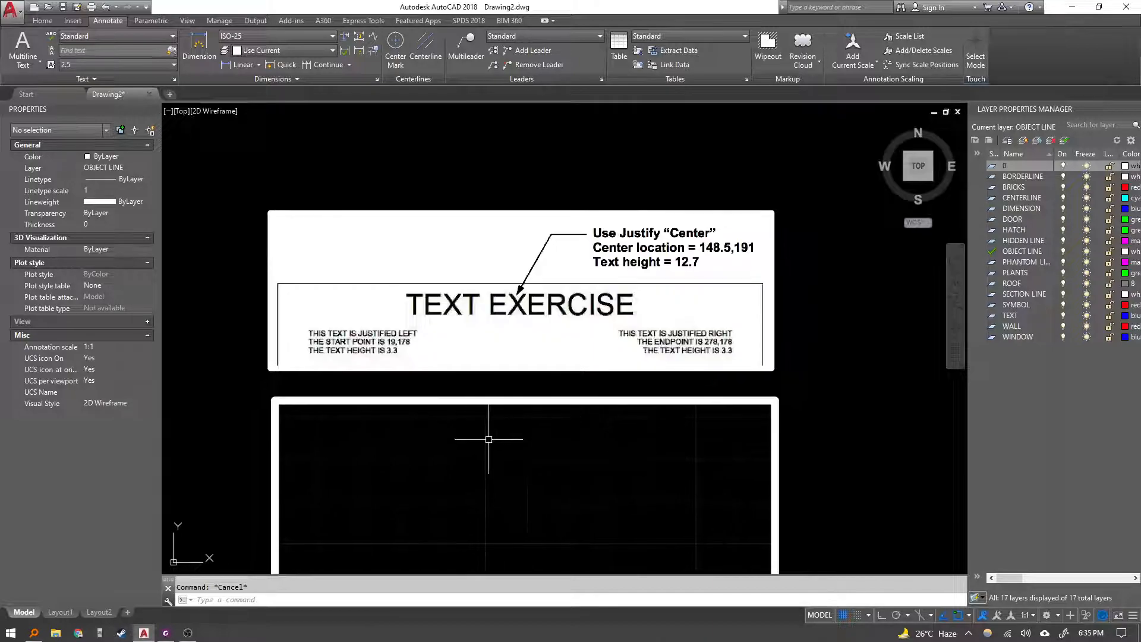
{"action": "type", "text": "text"}
{"action": "key", "text": "Return"}
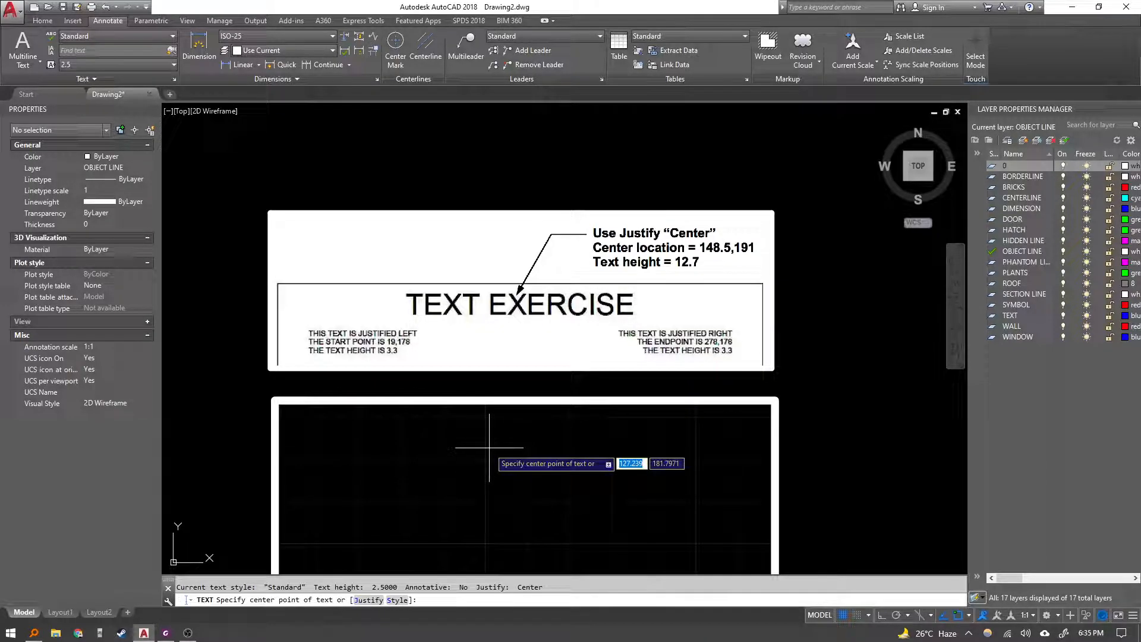
{"action": "type", "text": "j"}
{"action": "key", "text": "Return"}
{"action": "left_click", "coordinate": [513, 482]}
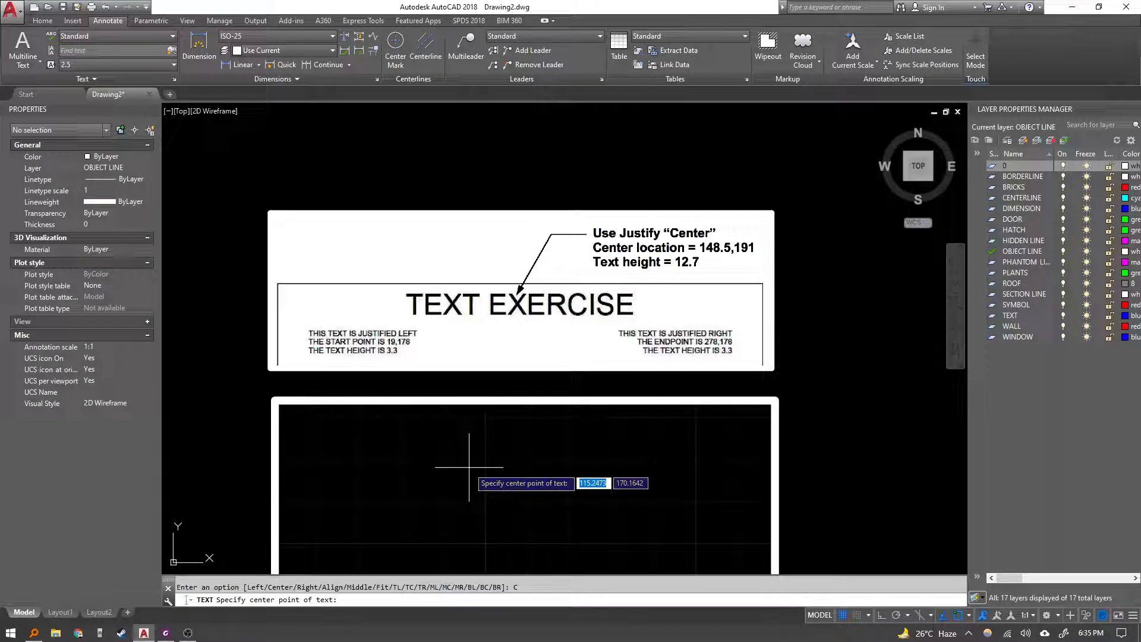
{"action": "type", "text": "148.5"}
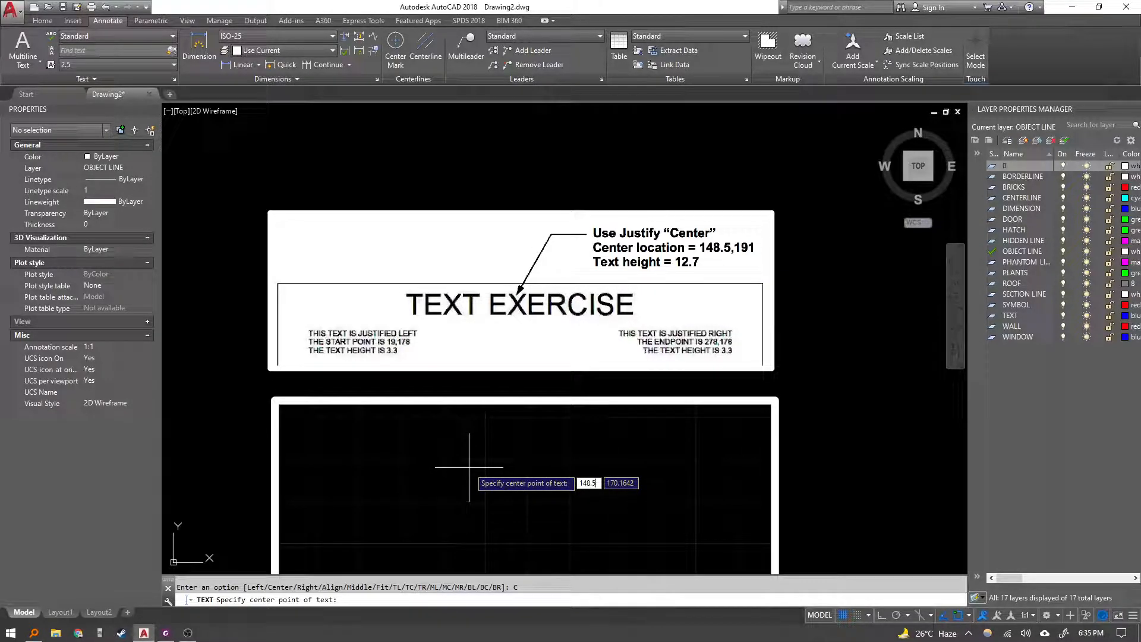
{"action": "type", "text": ",191"}
{"action": "key", "text": "Return"}
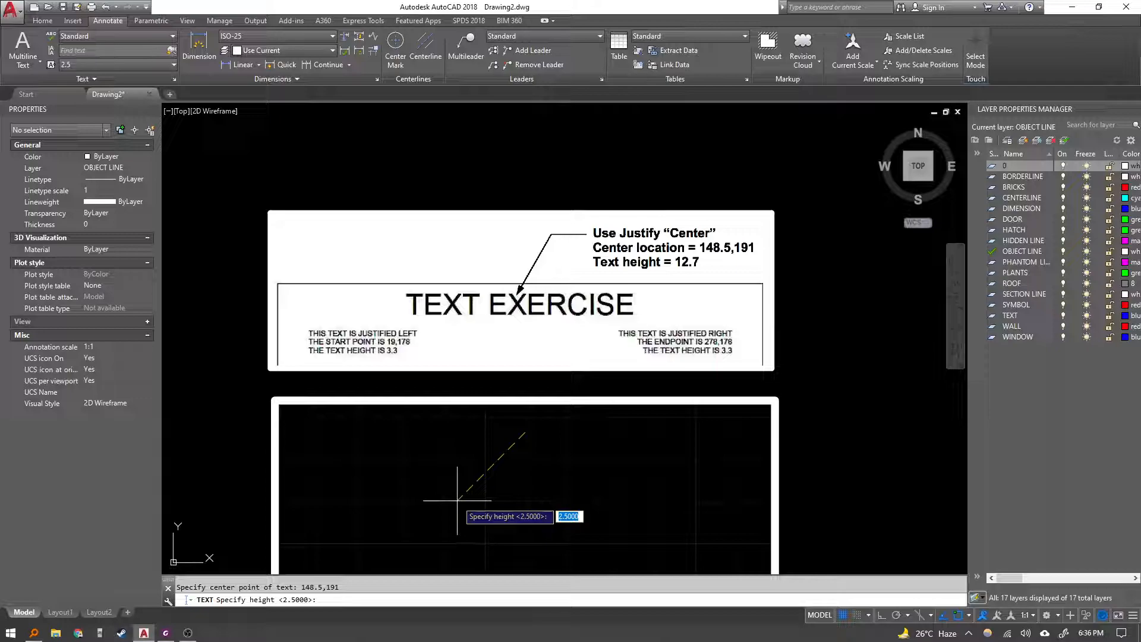
{"action": "type", "text": "12"}
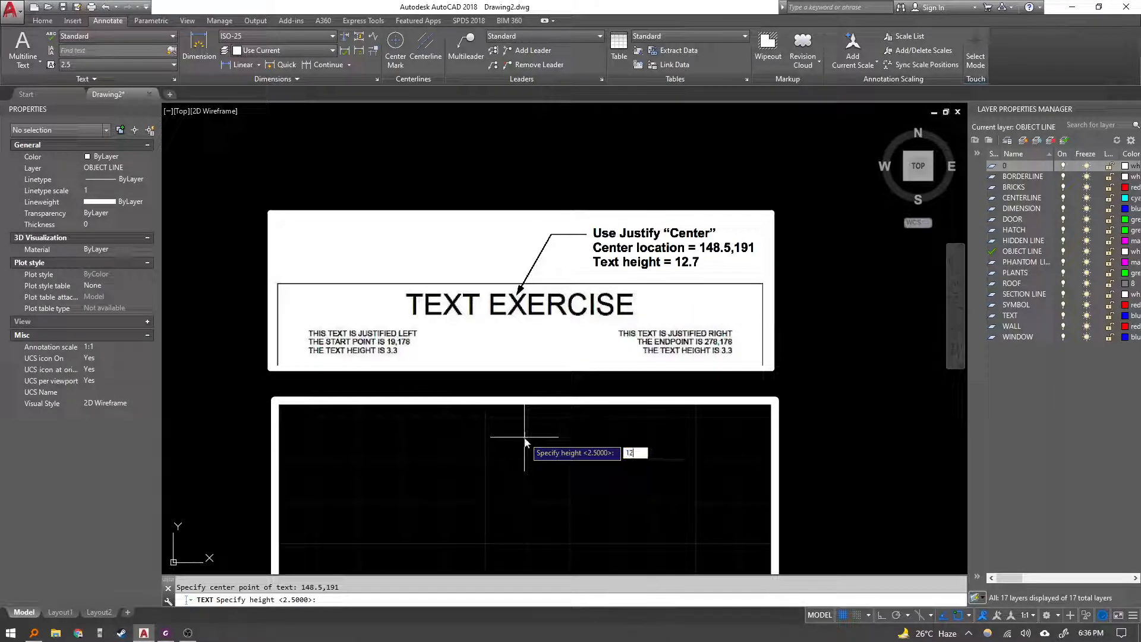
{"action": "type", "text": ".7"}
{"action": "key", "text": "Return"}
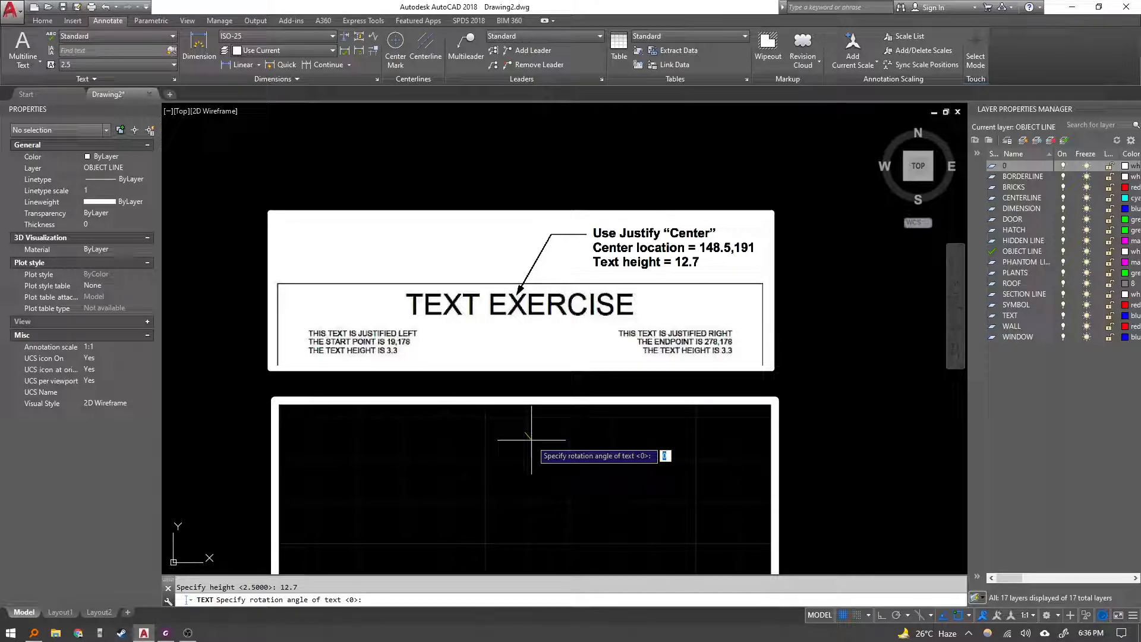
{"action": "key", "text": "Return"}
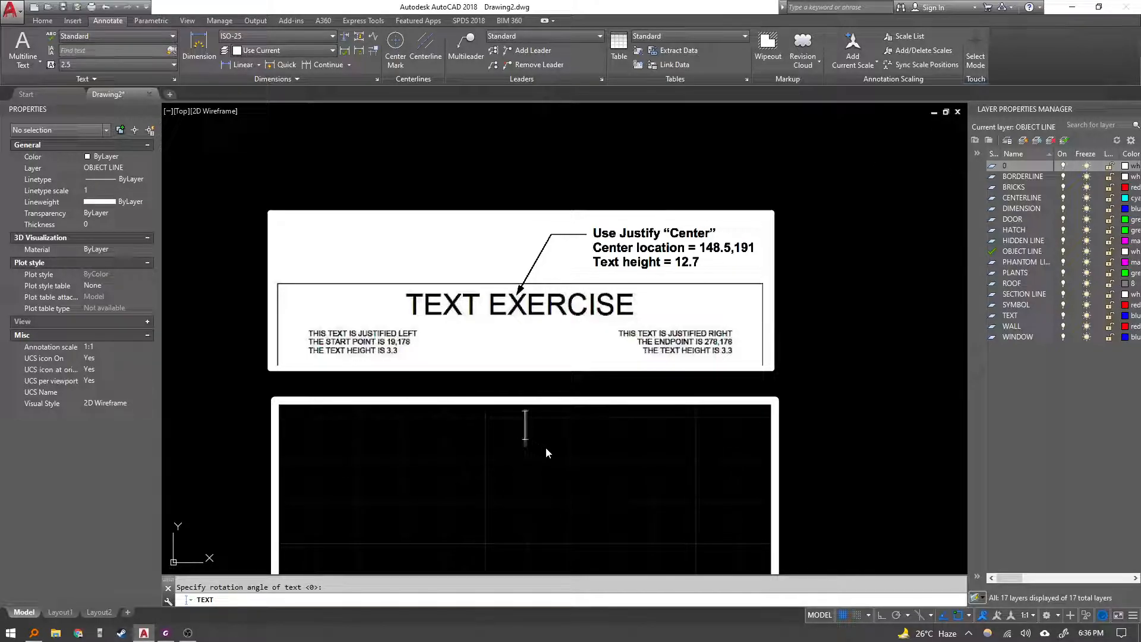
Enter the title TEXT EXERCISE and finish the text command.
{"action": "type", "text": "TEX"}
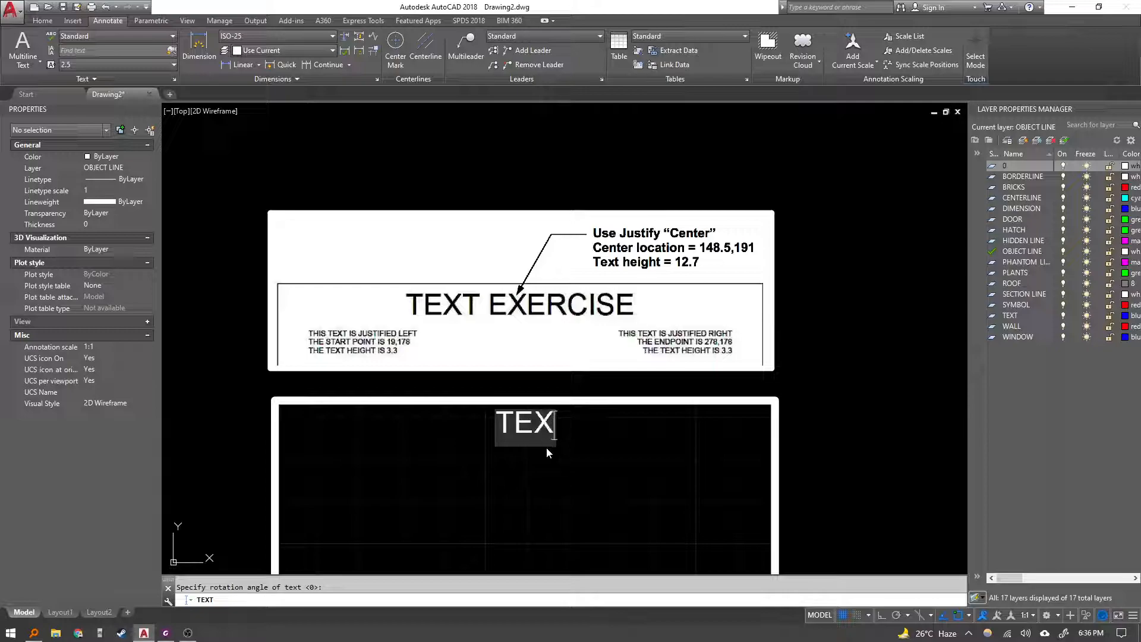
{"action": "type", "text": "T EXERCIZ"}
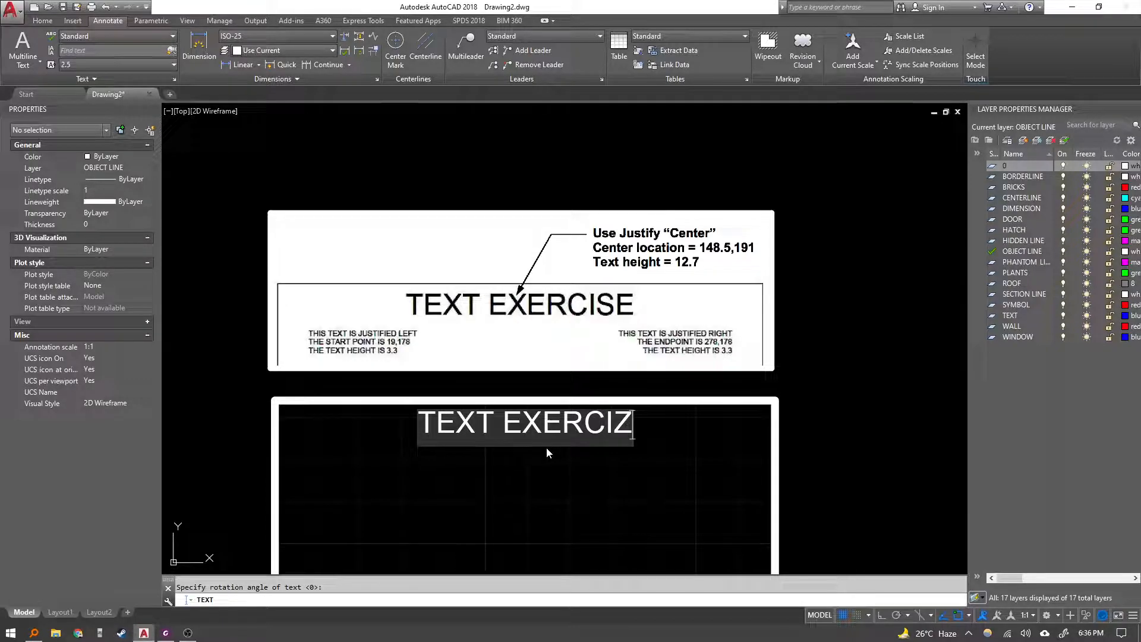
{"action": "key", "text": "BackSpace"}
{"action": "type", "text": "SE"}
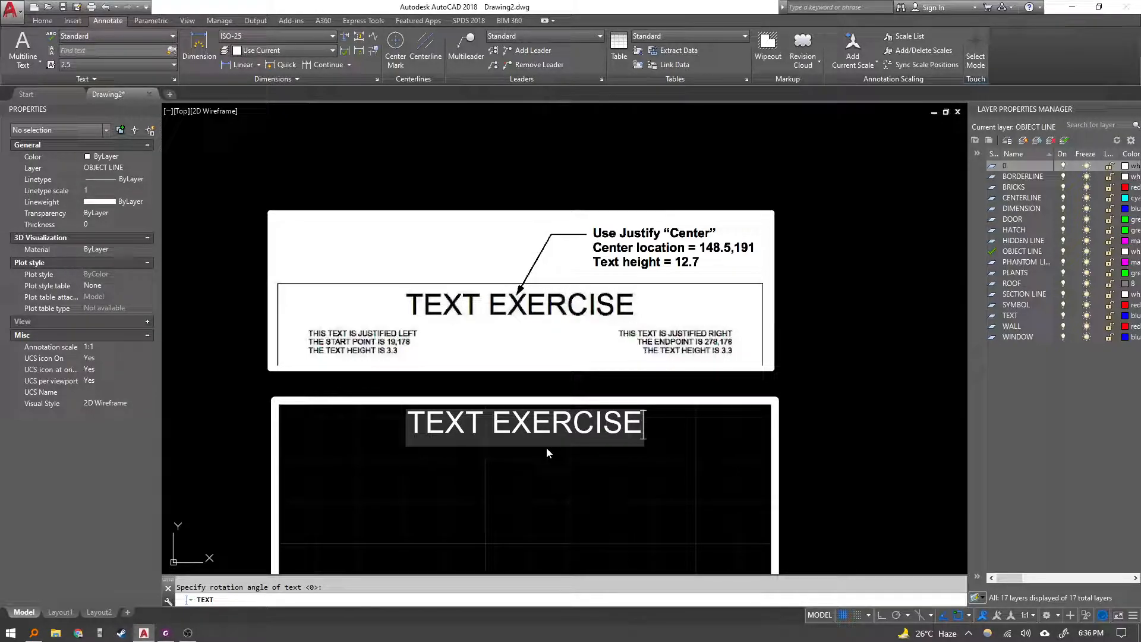
{"action": "key", "text": "Escape"}
Move the TEXT EXERCISE title onto the TEXT layer.
{"action": "left_click", "coordinate": [546, 431]}
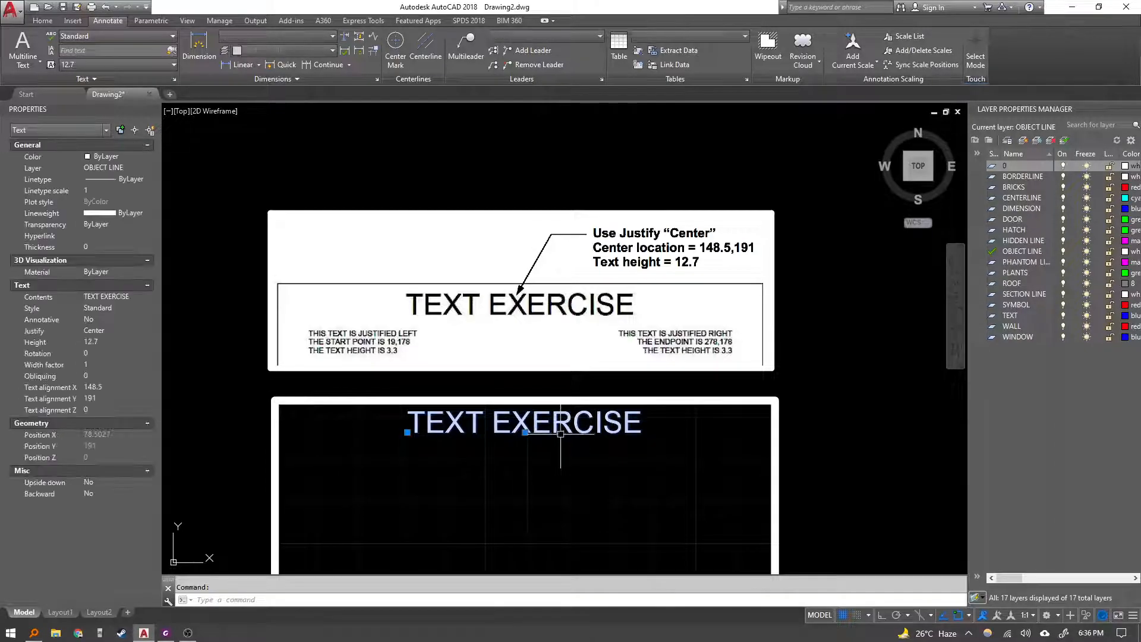
{"action": "left_click", "coordinate": [110, 168]}
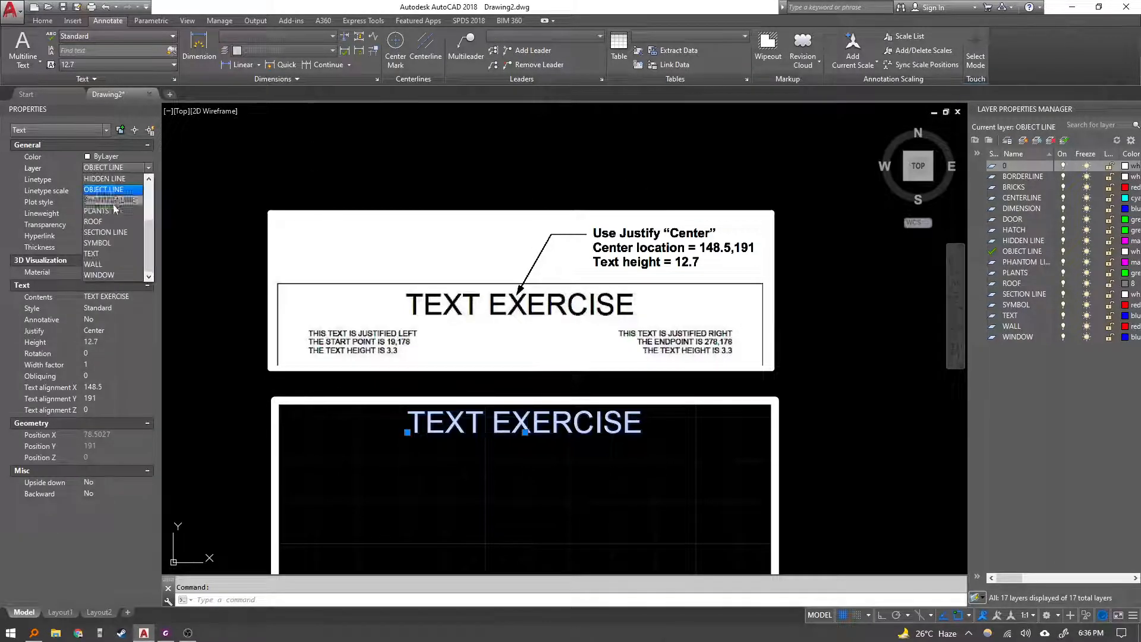
{"action": "left_click", "coordinate": [111, 248]}
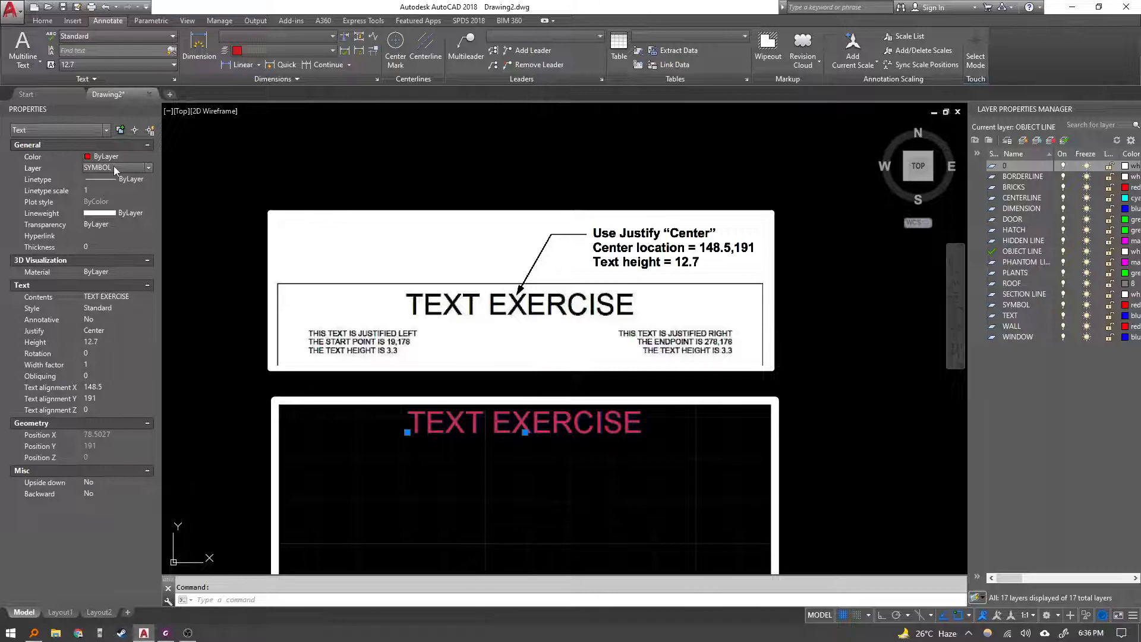
{"action": "left_click", "coordinate": [113, 167]}
{"action": "left_click", "coordinate": [111, 250]}
{"action": "key", "text": "Escape"}
Make the TEXT layer current.
{"action": "middle_click_drag", "start_coordinate": [617, 454], "coordinate": [609, 378]}
{"action": "middle_click_drag", "start_coordinate": [610, 450], "coordinate": [620, 423]}
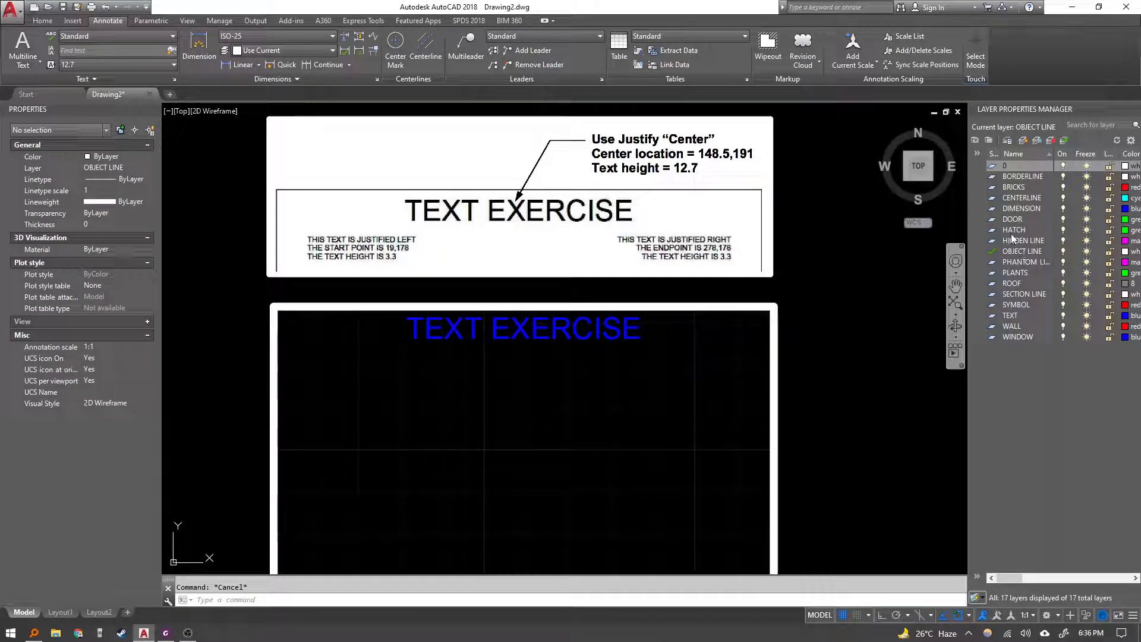
{"action": "double_click", "coordinate": [1011, 316]}
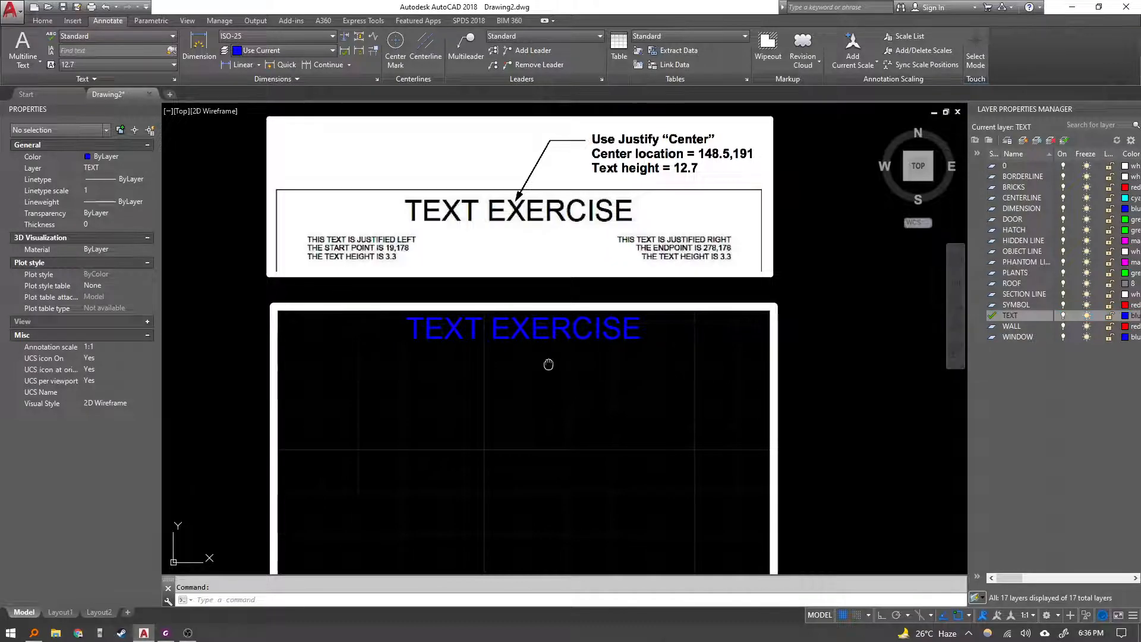
Start single-line text with Left justification at start point 19,178, height 3.3 and rotation 0.
{"action": "key", "text": "Escape"}
{"action": "mouse_move", "coordinate": [548, 364]}
{"action": "middle_mouse_down"}
{"action": "mouse_move", "coordinate": [553, 356]}
{"action": "mouse_move", "coordinate": [531, 370]}
{"action": "middle_mouse_up"}
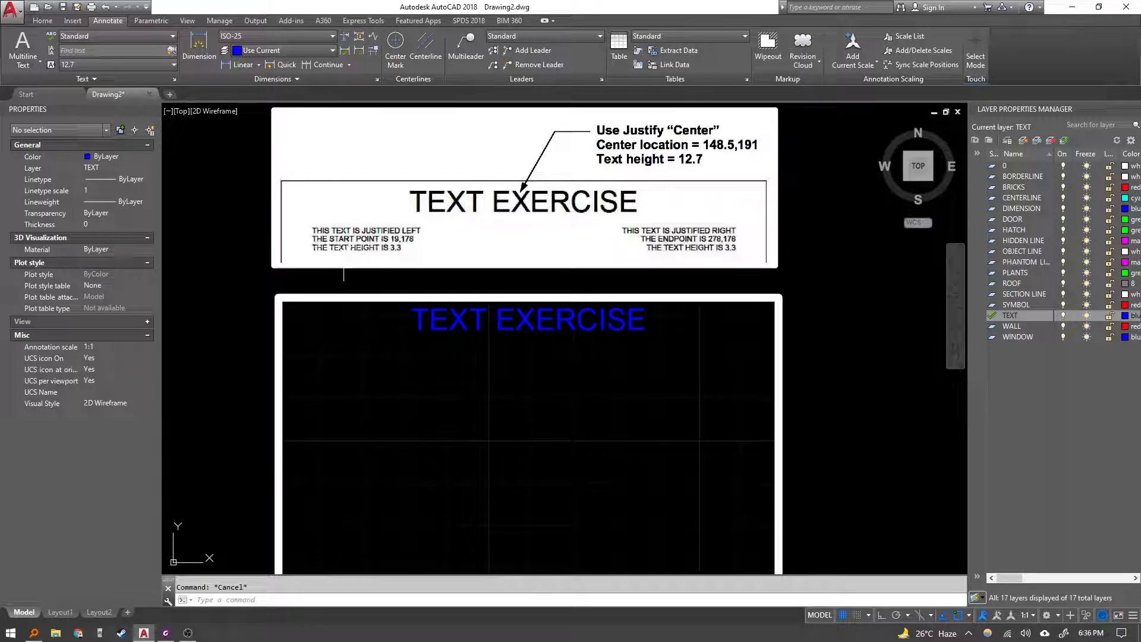
{"action": "middle_click_drag", "start_coordinate": [385, 386], "coordinate": [389, 372]}
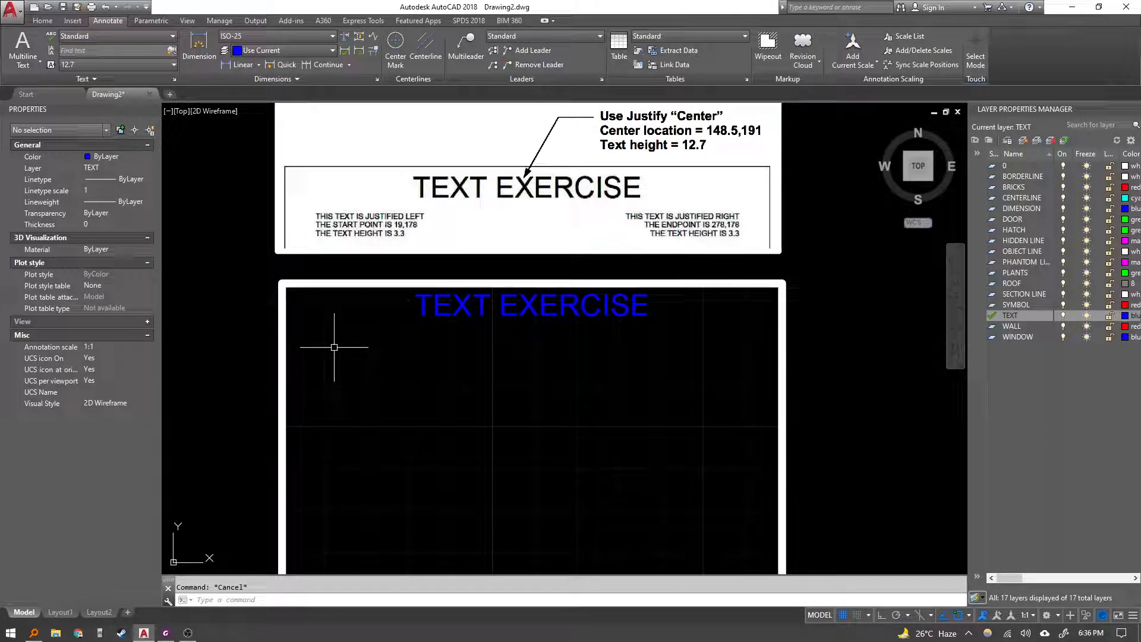
{"action": "key", "text": "Return"}
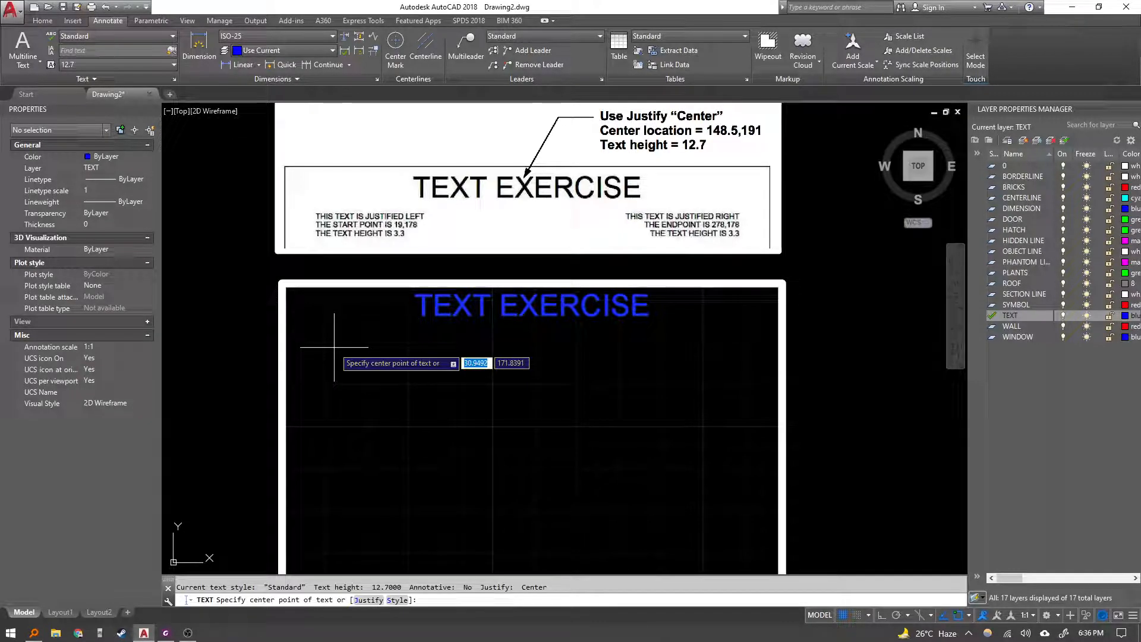
{"action": "type", "text": "j"}
{"action": "key", "text": "Return"}
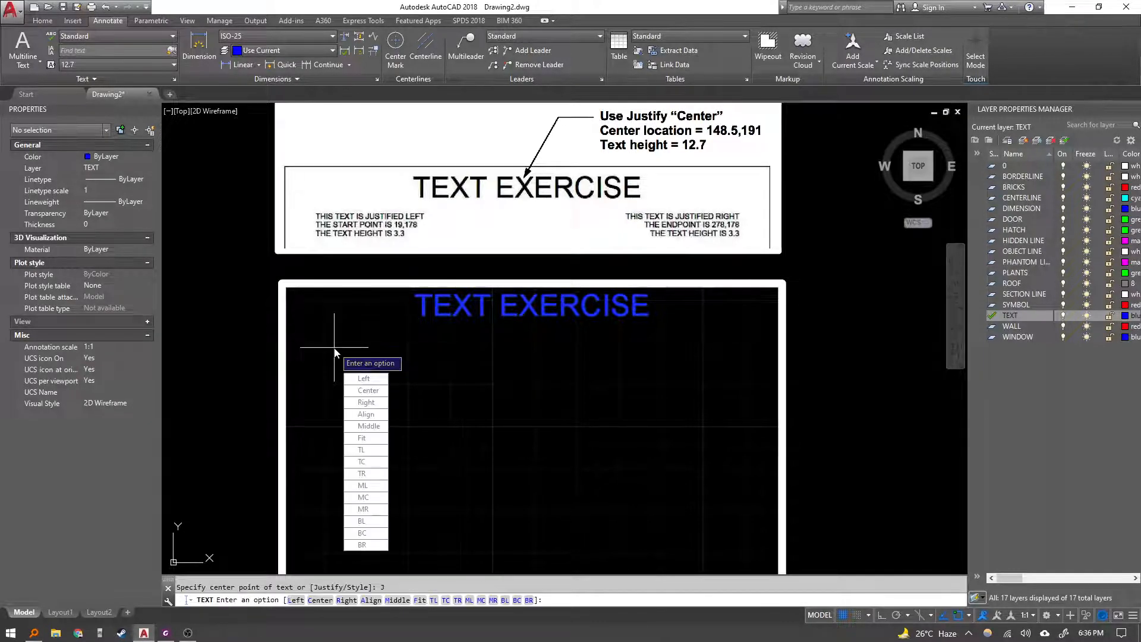
{"action": "left_click", "coordinate": [367, 381]}
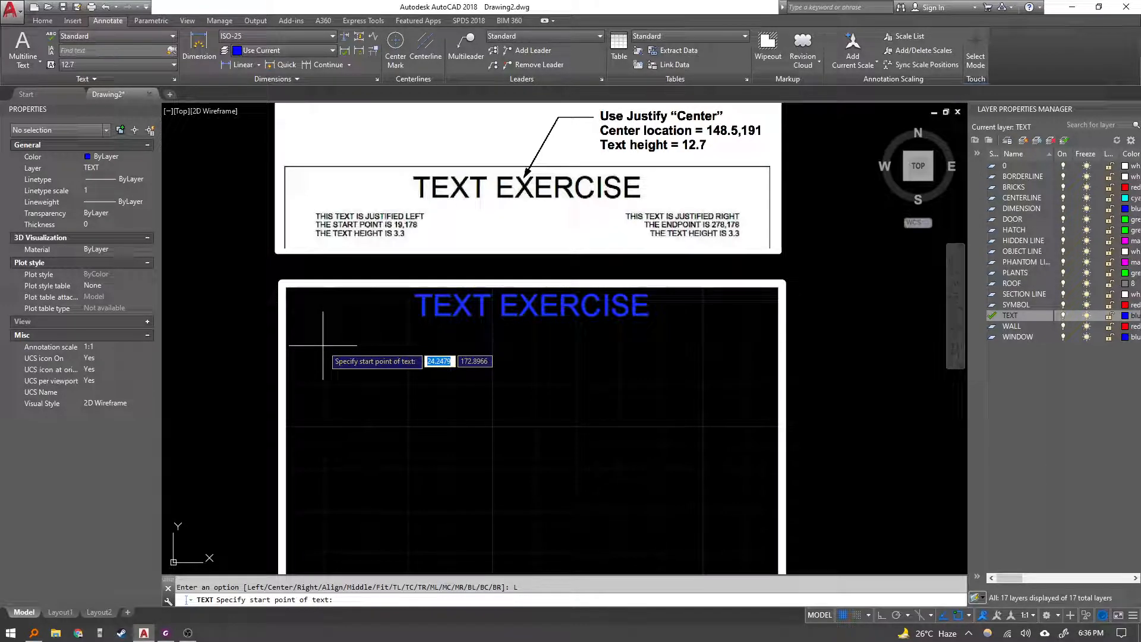
{"action": "type", "text": "19"}
{"action": "key", "text": "Tab"}
{"action": "type", "text": "178"}
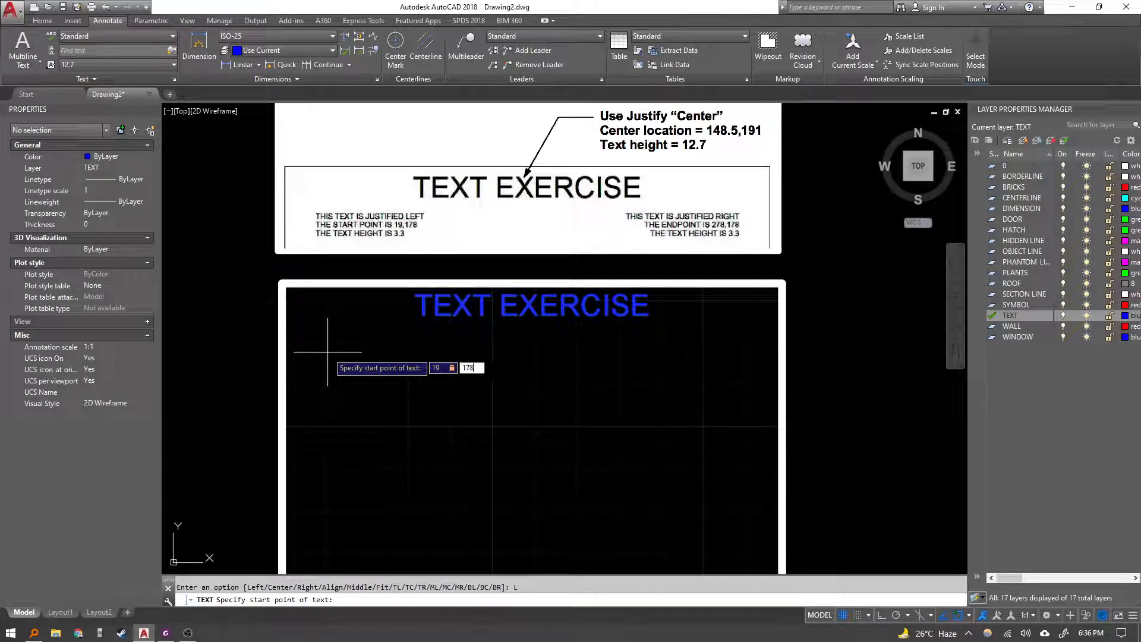
{"action": "key", "text": "Return"}
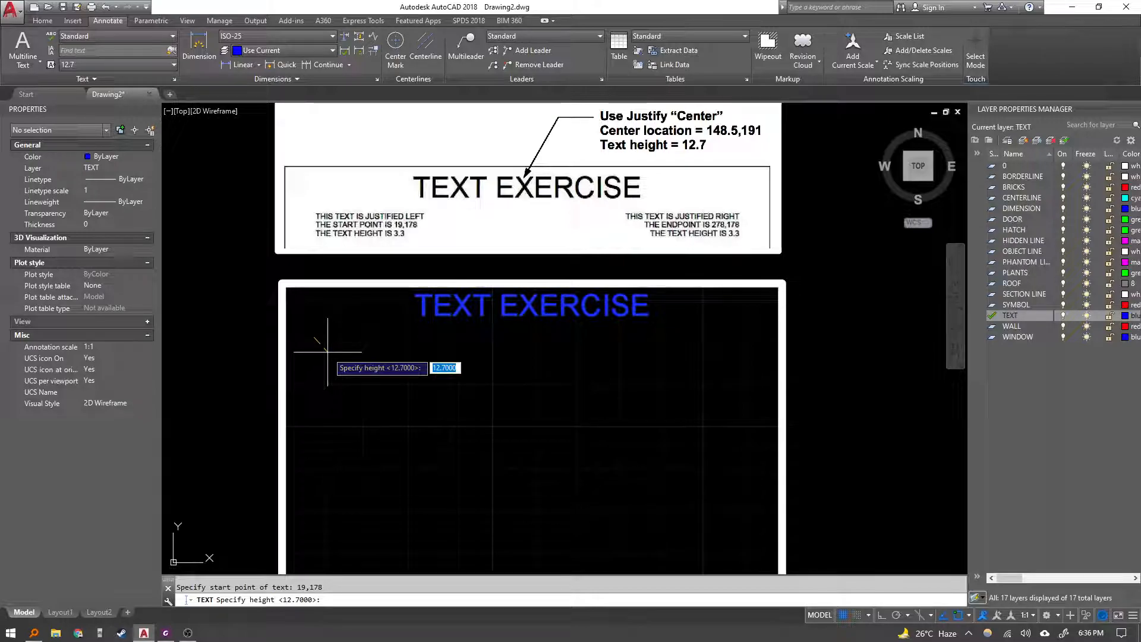
{"action": "key", "text": "BackSpace"}
{"action": "key", "text": "Return"}
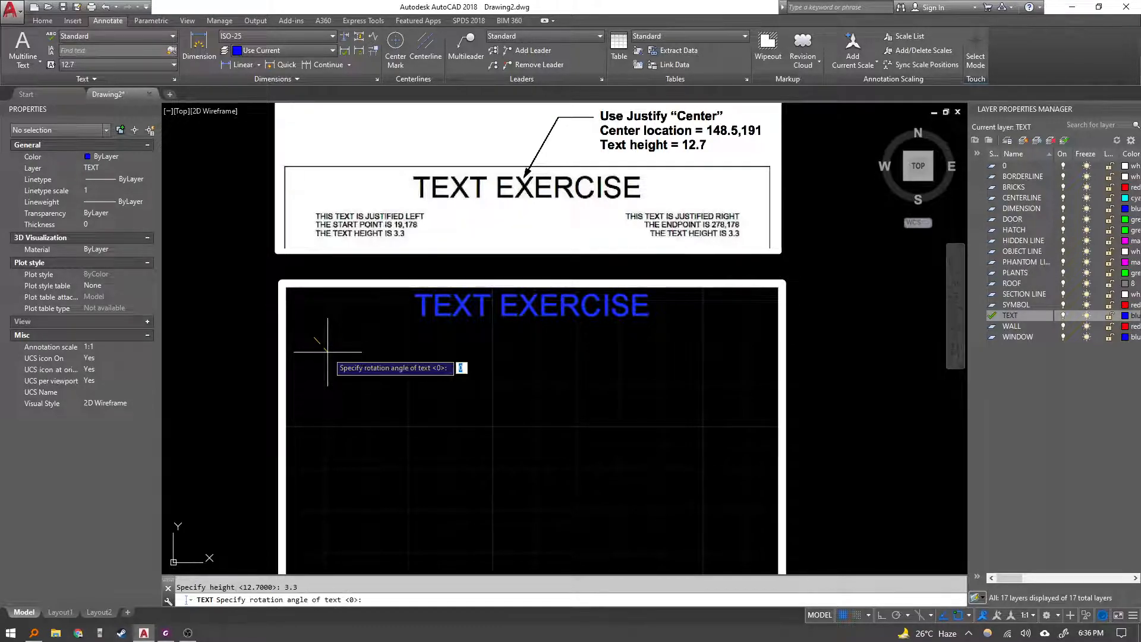
{"action": "key", "text": "Return"}
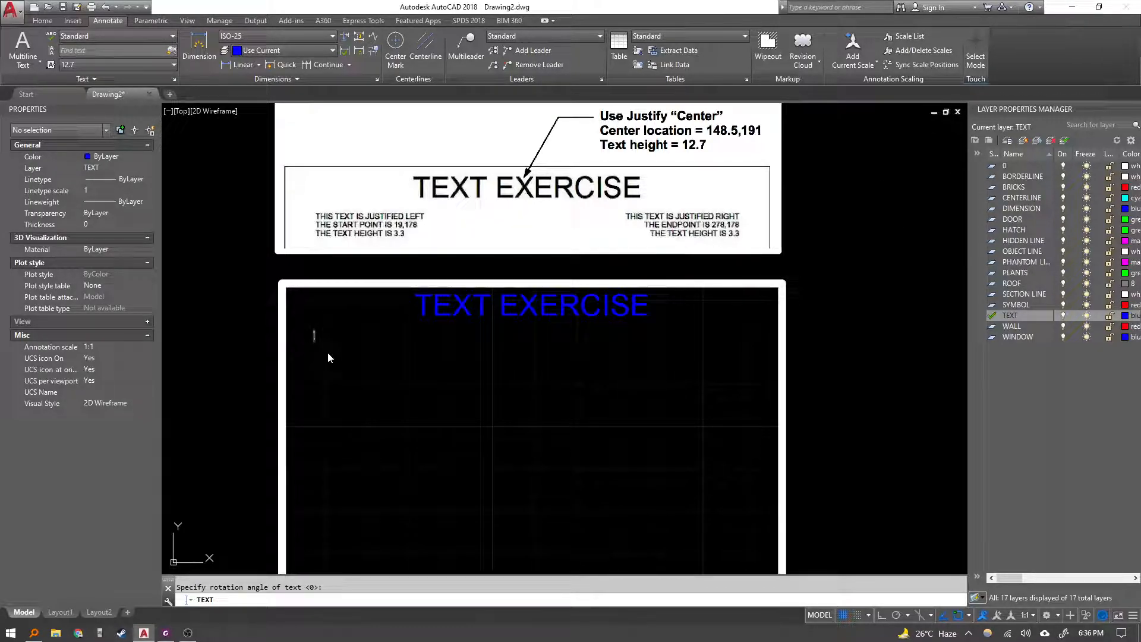
Enter the lines THIS TEXT IS JUSTIFIED LEFT, THE START POINT IS 19,178 and THE TEXT HEIGHT IS 3.3, then finish the text.
{"action": "type", "text": "THIS TEXT IS "}
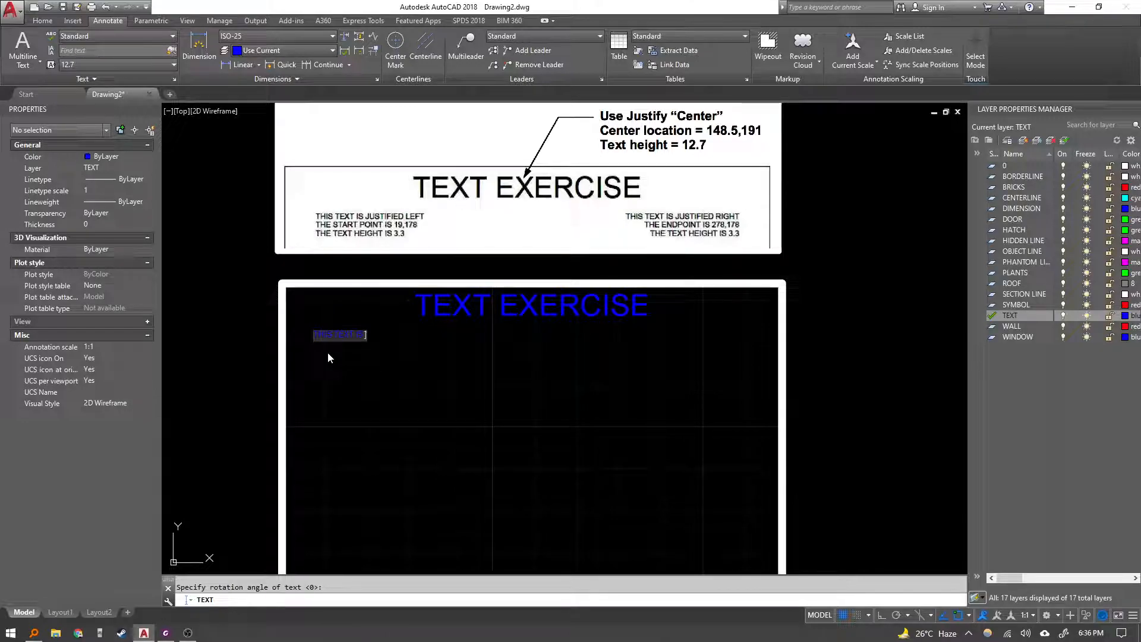
{"action": "type", "text": "CENTER JUST"}
{"action": "type", "text": "IFIED LEFT"}
{"action": "key", "text": "Return"}
{"action": "type", "text": "THE S"}
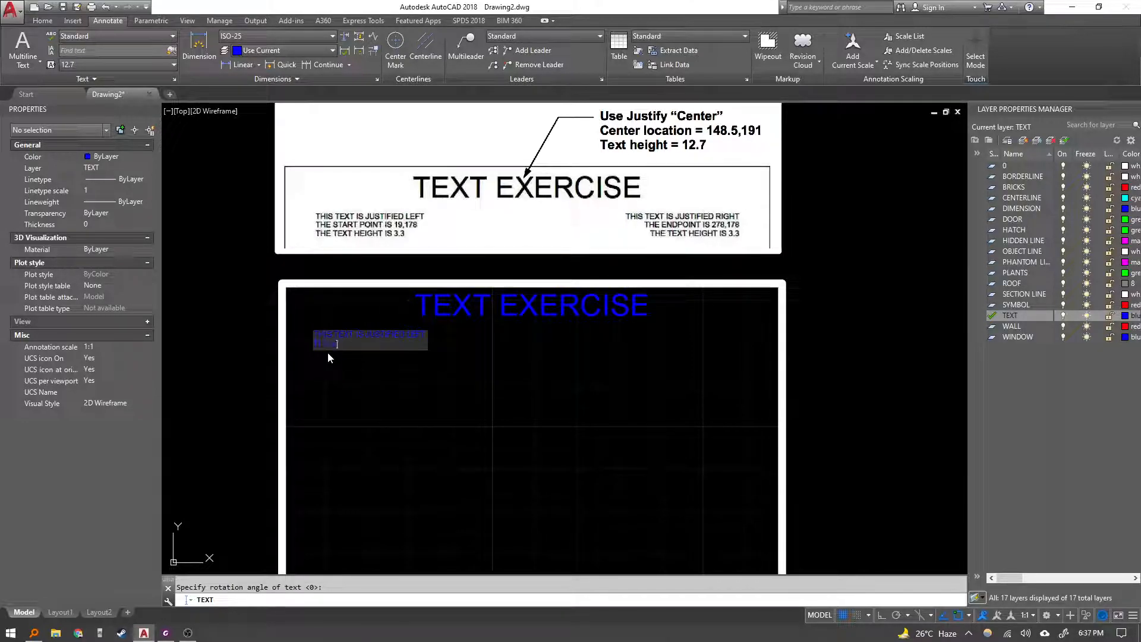
{"action": "type", "text": "TART POINT IS 19,178"}
{"action": "key", "text": "Return"}
{"action": "type", "text": "THE "}
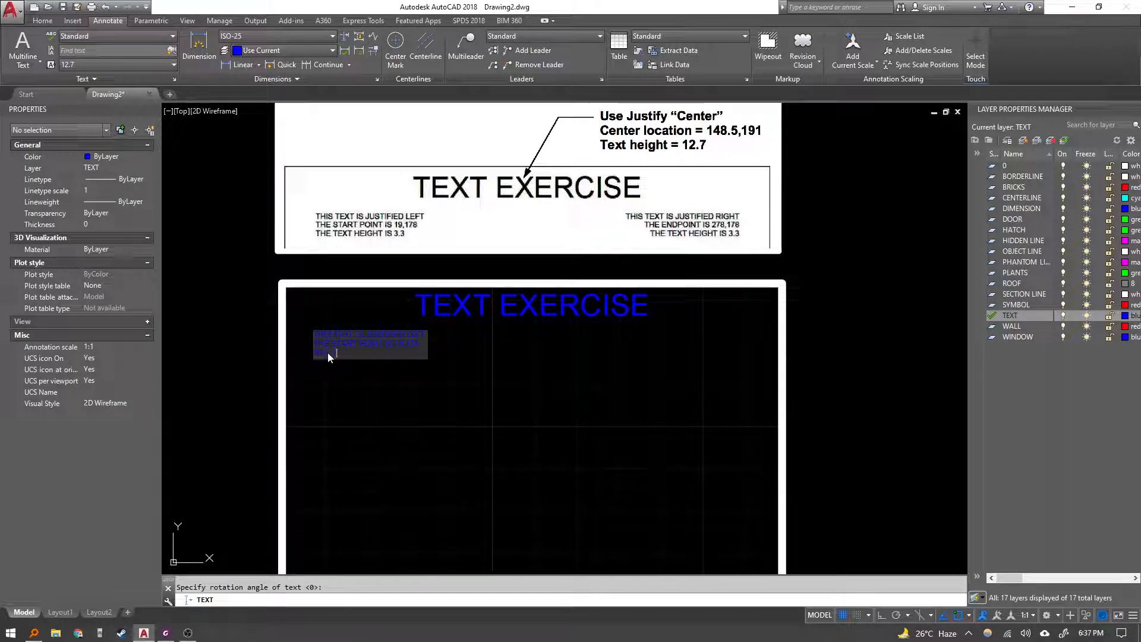
{"action": "type", "text": "TEXT HEIGHT IS 3.3"}
{"action": "key", "text": "Return"}
{"action": "key", "text": "Return"}
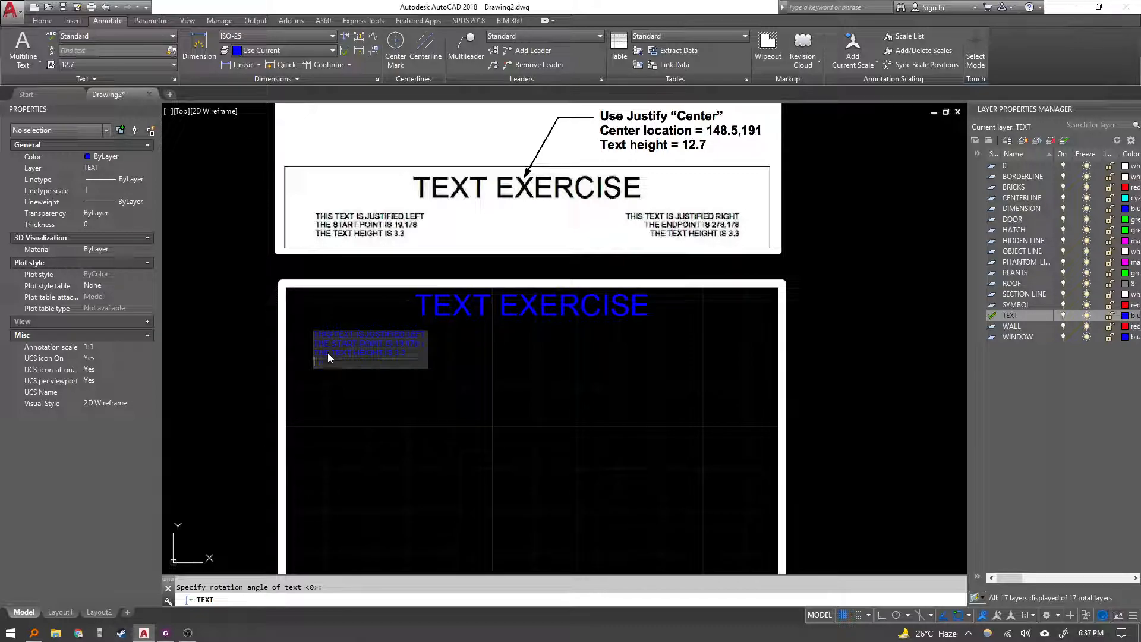
Start single-line text with Right justification at endpoint 278,178, keeping height 3.3 and rotation 0.
{"action": "scroll", "coordinate": [333, 349], "scroll_direction": "up", "scroll_amount": 6}
{"action": "scroll", "coordinate": [353, 319], "scroll_direction": "down", "scroll_amount": 6}
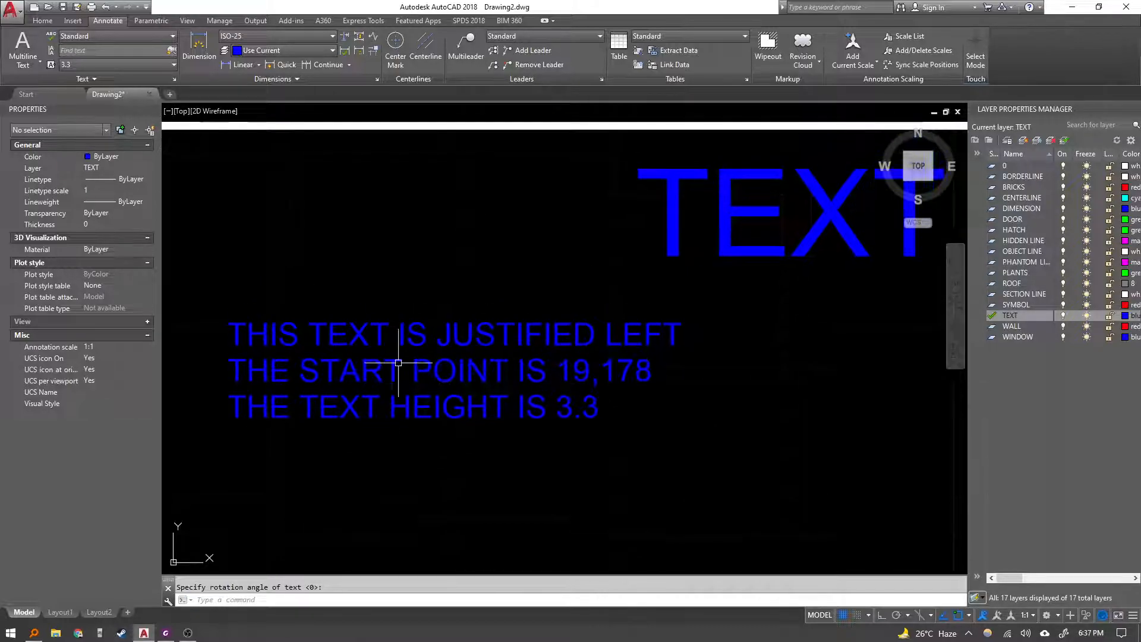
{"action": "middle_click_drag", "start_coordinate": [404, 400], "coordinate": [322, 424]}
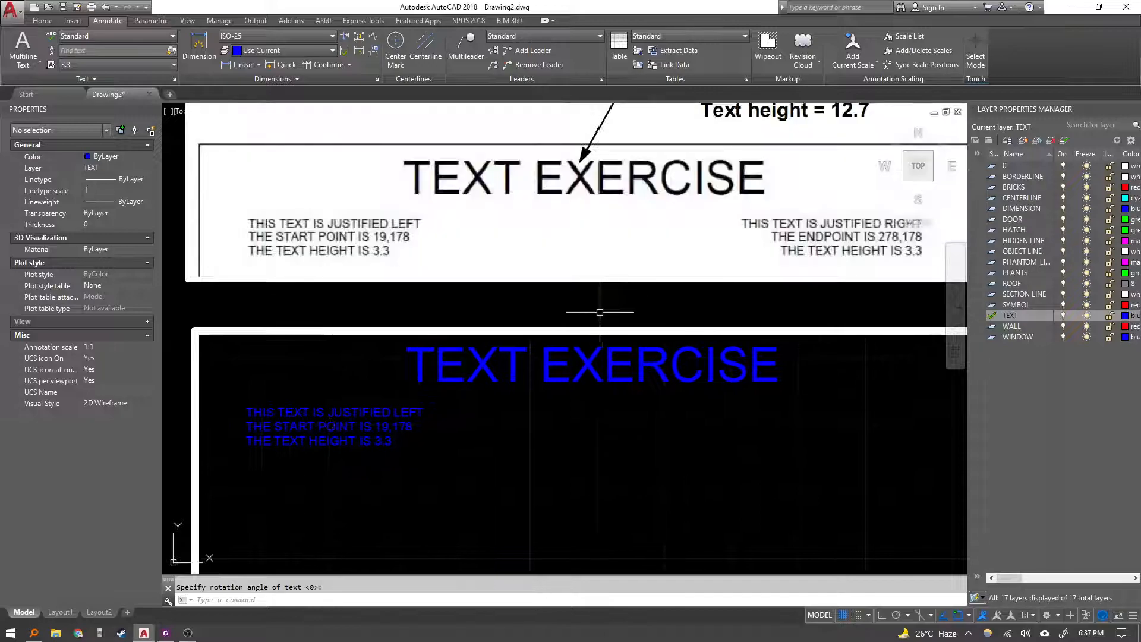
{"action": "middle_click_drag", "start_coordinate": [599, 313], "coordinate": [390, 303]}
{"action": "middle_click_drag", "start_coordinate": [624, 294], "coordinate": [640, 275]}
{"action": "mouse_move", "coordinate": [576, 385]}
{"action": "middle_mouse_down"}
{"action": "mouse_move", "coordinate": [610, 381]}
{"action": "mouse_move", "coordinate": [613, 392]}
{"action": "middle_mouse_up"}
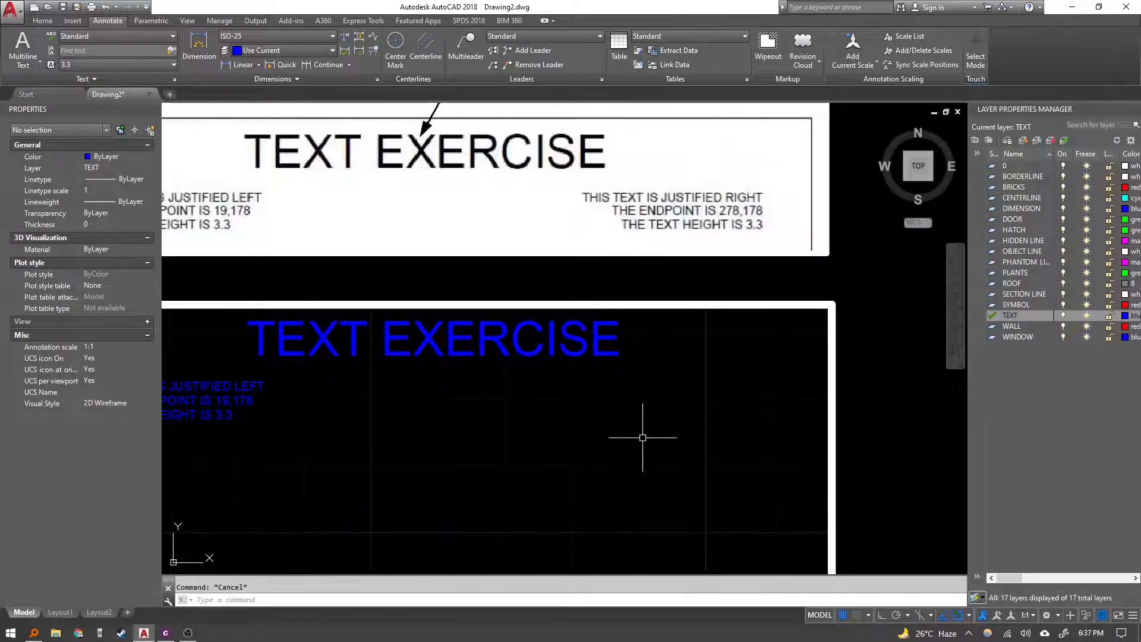
{"action": "key", "text": "Return"}
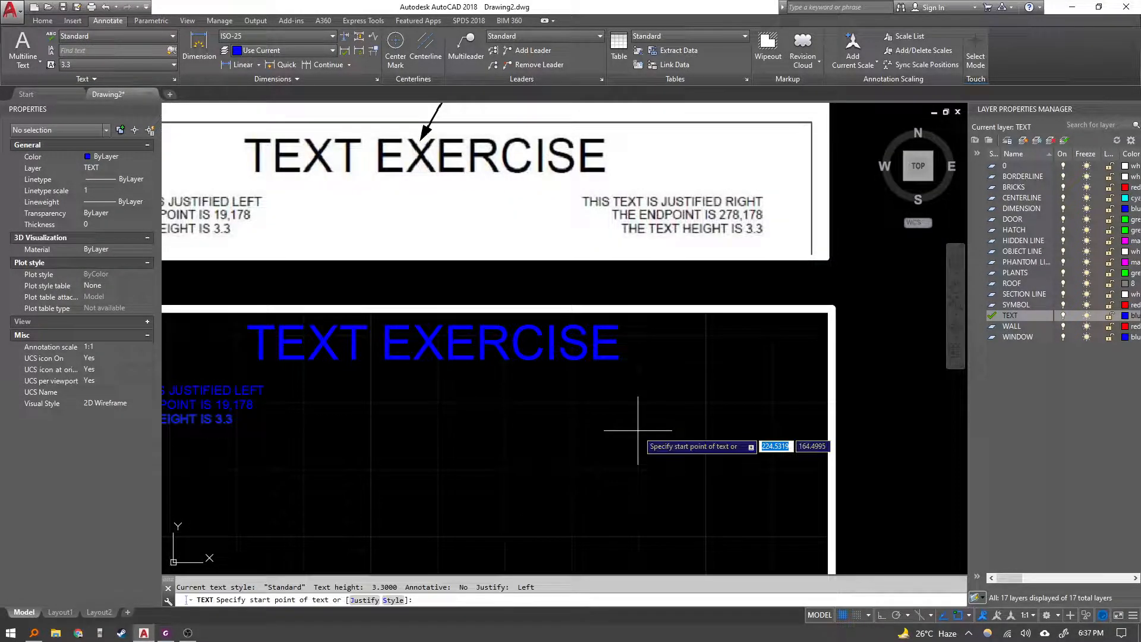
{"action": "type", "text": "j"}
{"action": "key", "text": "Return"}
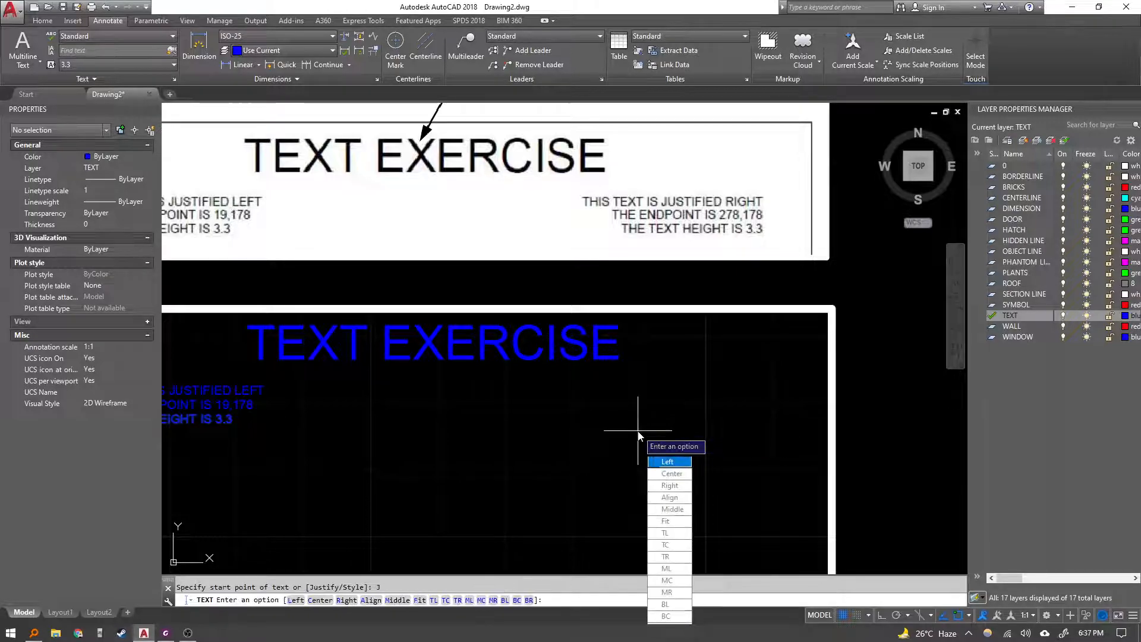
{"action": "type", "text": "r"}
{"action": "key", "text": "Return"}
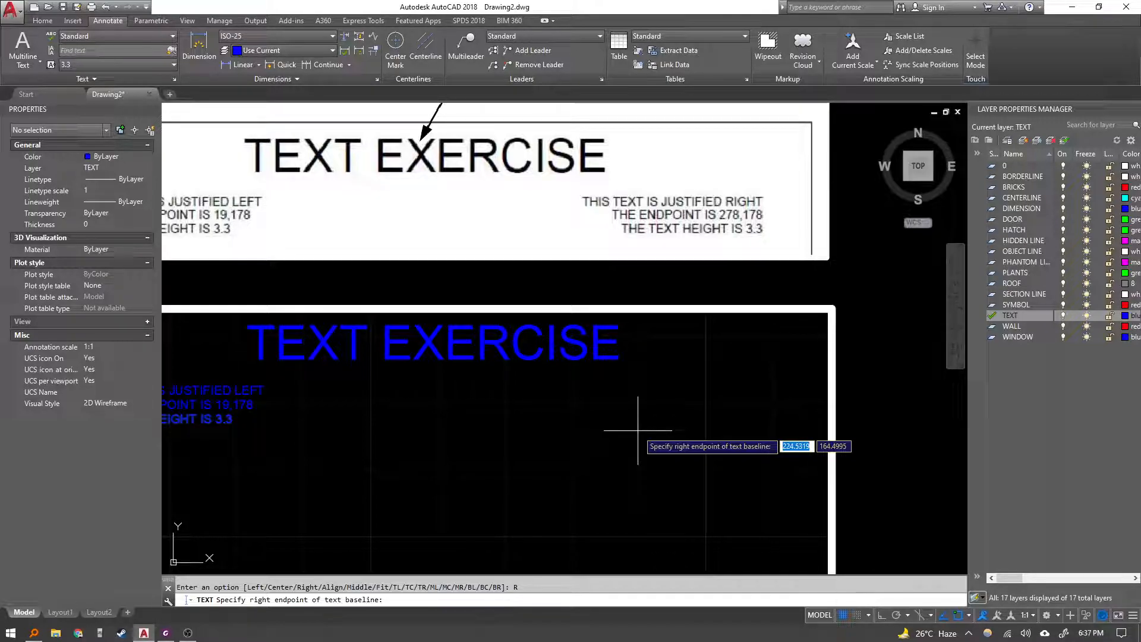
{"action": "type", "text": "278"}
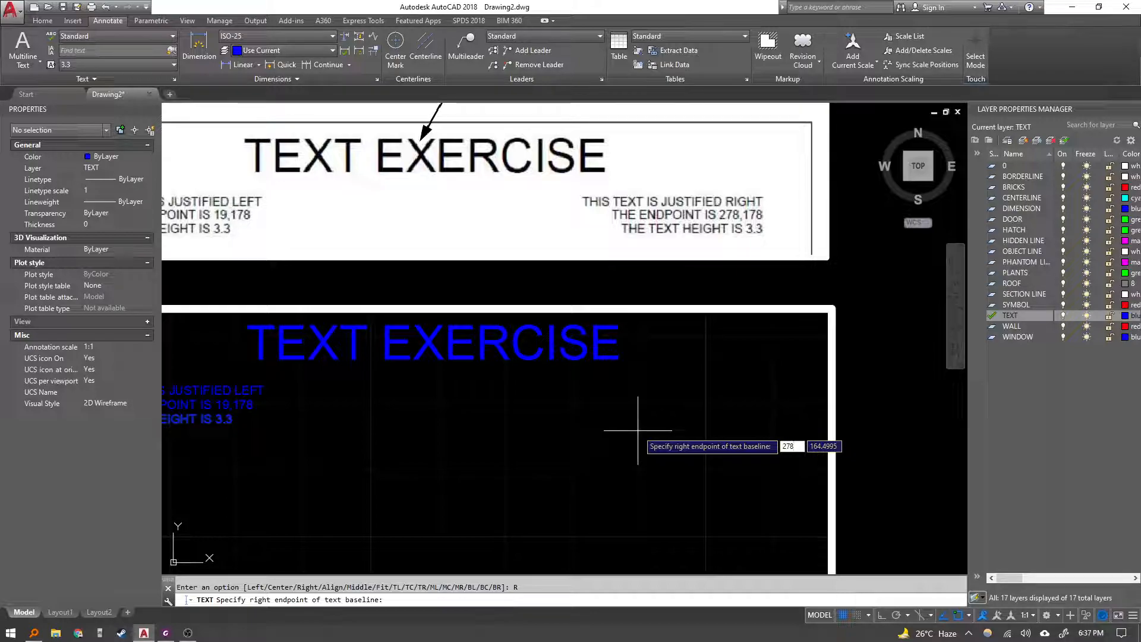
{"action": "key", "text": "Tab"}
{"action": "type", "text": "178"}
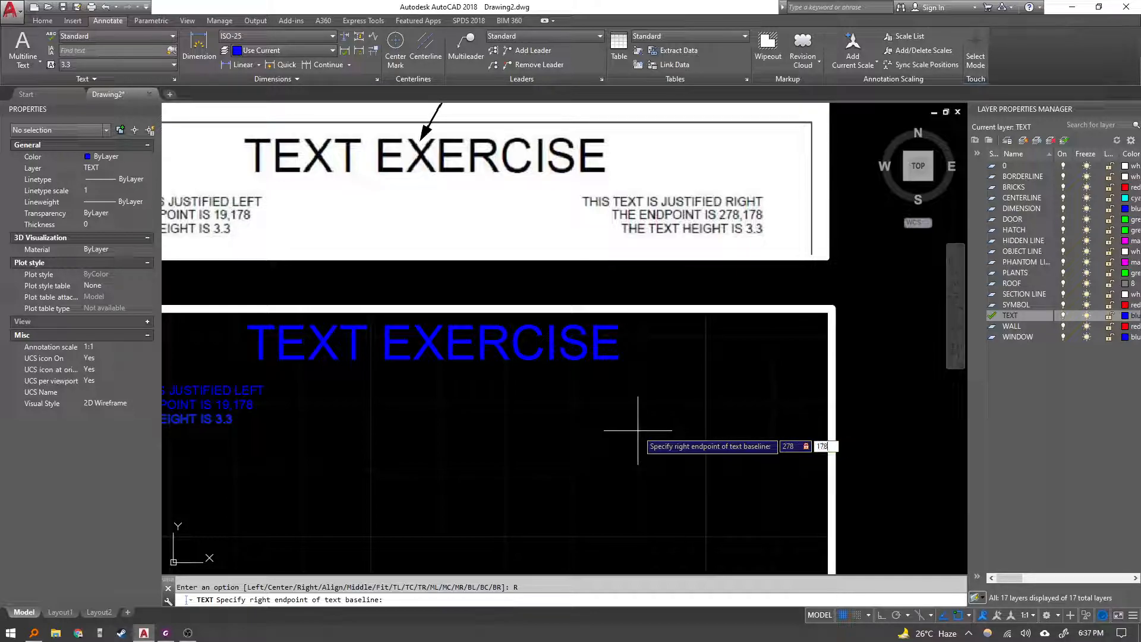
{"action": "key", "text": "Return"}
{"action": "key", "text": "Return"}
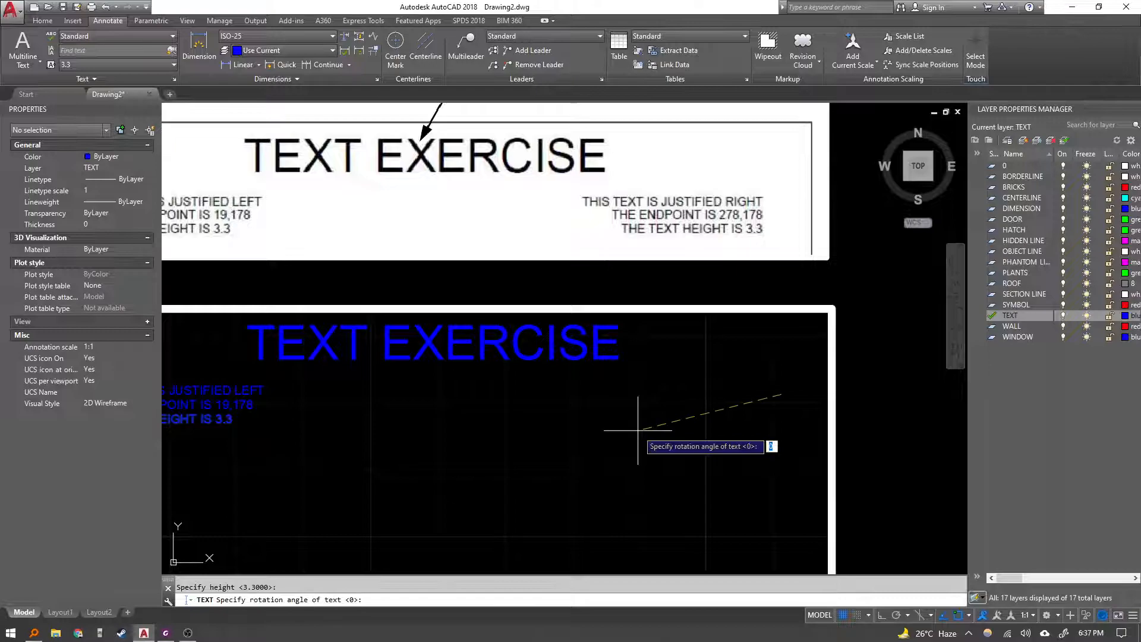
{"action": "key", "text": "Return"}
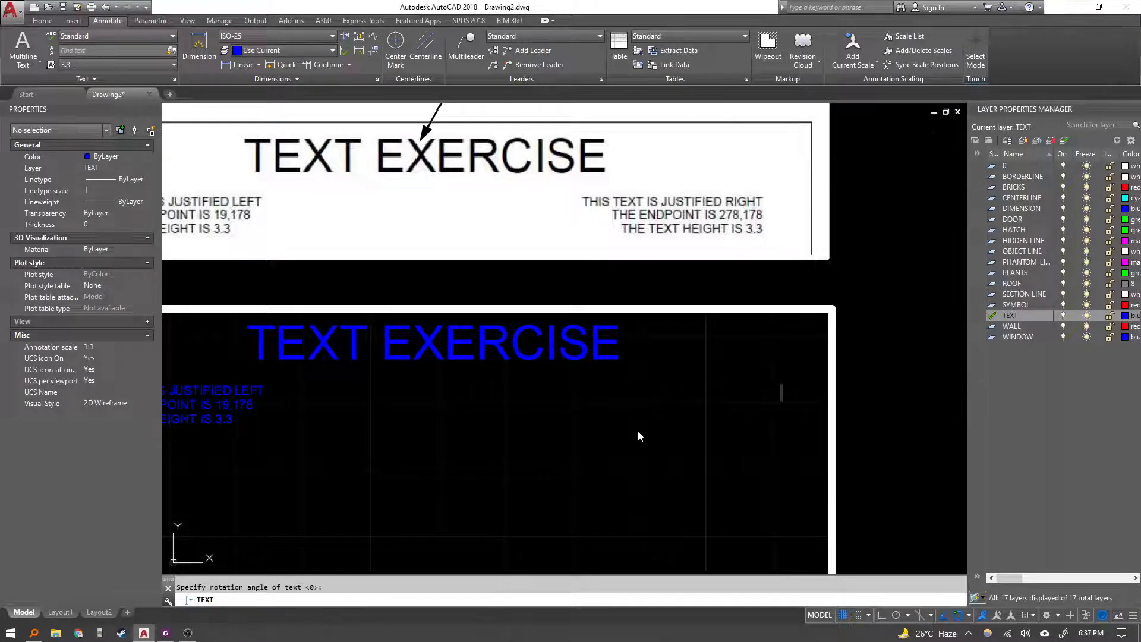
{"action": "type", "text": "This text"}
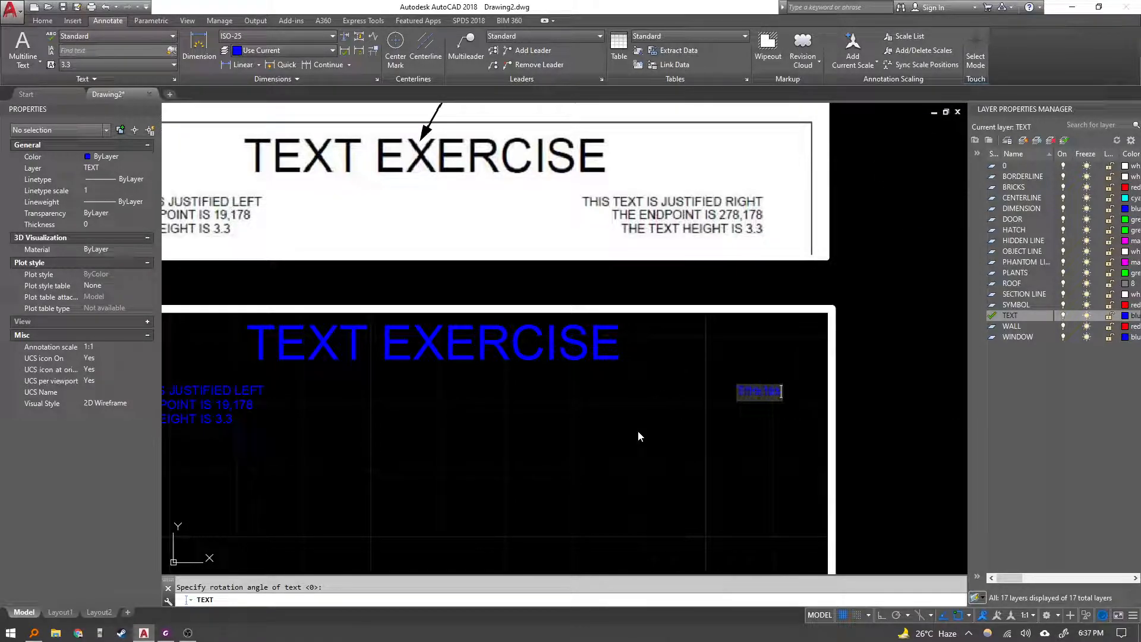
{"action": "key", "text": "BackSpace"}
{"action": "key", "text": "BackSpace"}
{"action": "key", "text": "BackSpace"}
{"action": "key", "text": "BackSpace"}
{"action": "key", "text": "BackSpace"}
{"action": "key", "text": "BackSpace"}
{"action": "key", "text": "BackSpace"}
{"action": "key", "text": "BackSpace"}
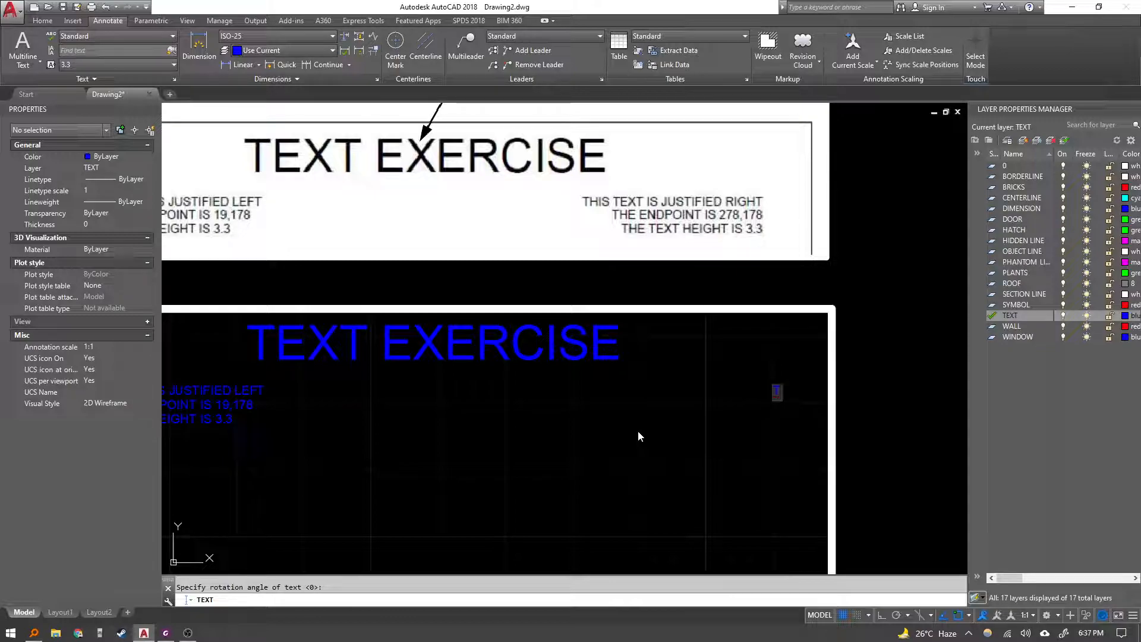
Enter the lines THIS TEXT IS JUSTIFIED RIGHT, THE ENDPOINT IS 278,178 and THE TEXT HEIGHT IS 3.3, then finish the text.
{"action": "type", "text": "THIS TEXT I"}
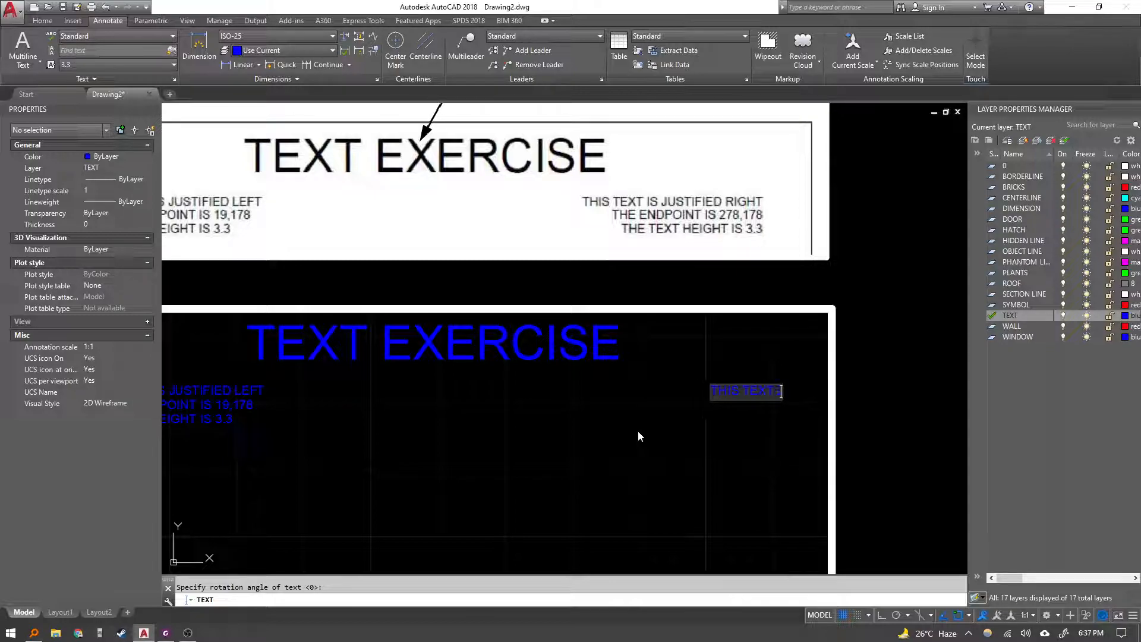
{"action": "type", "text": "S JUSTIFIED RIGHT"}
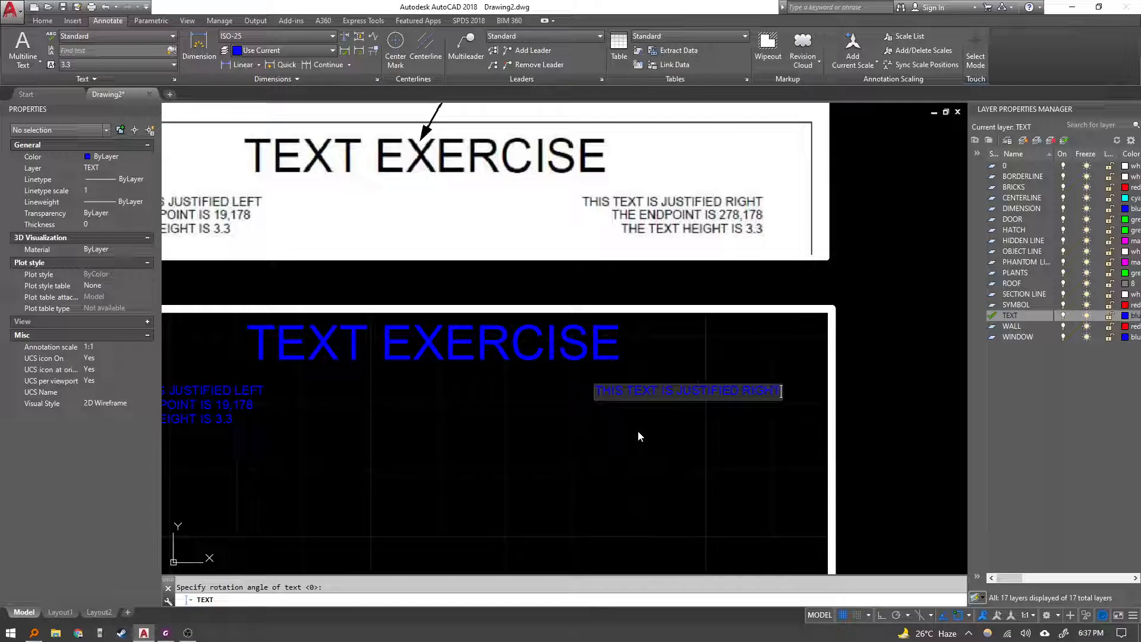
{"action": "key", "text": "Return"}
{"action": "type", "text": "THE ENDI PO"}
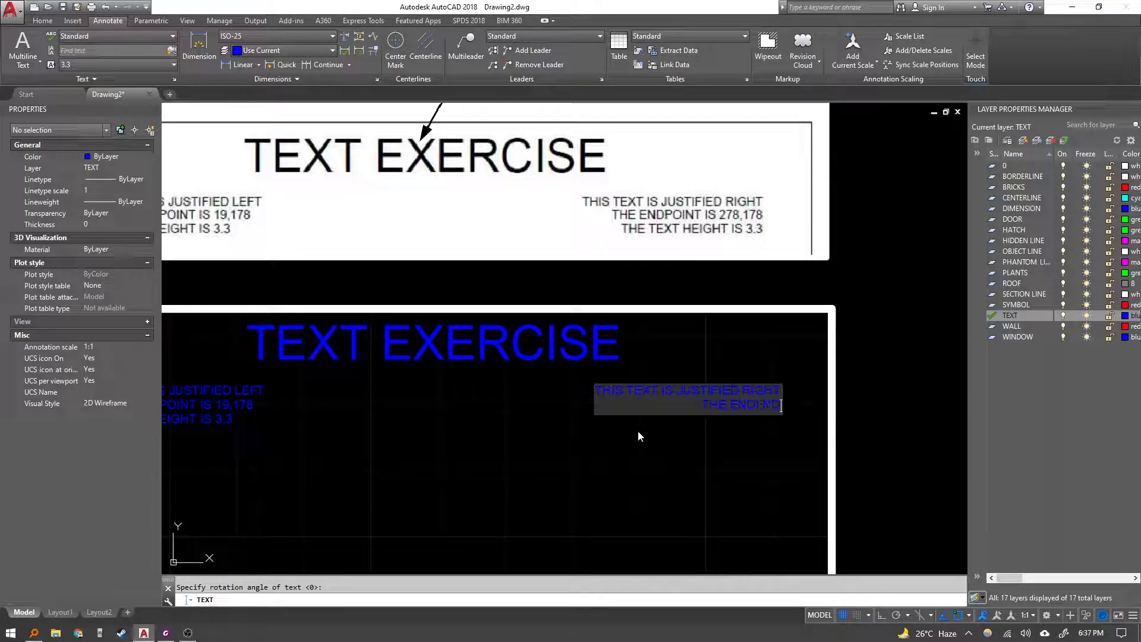
{"action": "type", "text": "I"}
{"action": "key", "text": "BackSpace"}
{"action": "key", "text": "BackSpace"}
{"action": "key", "text": "BackSpace"}
{"action": "key", "text": "BackSpace"}
{"action": "key", "text": "BackSpace"}
{"action": "type", "text": "POINT IS 278"}
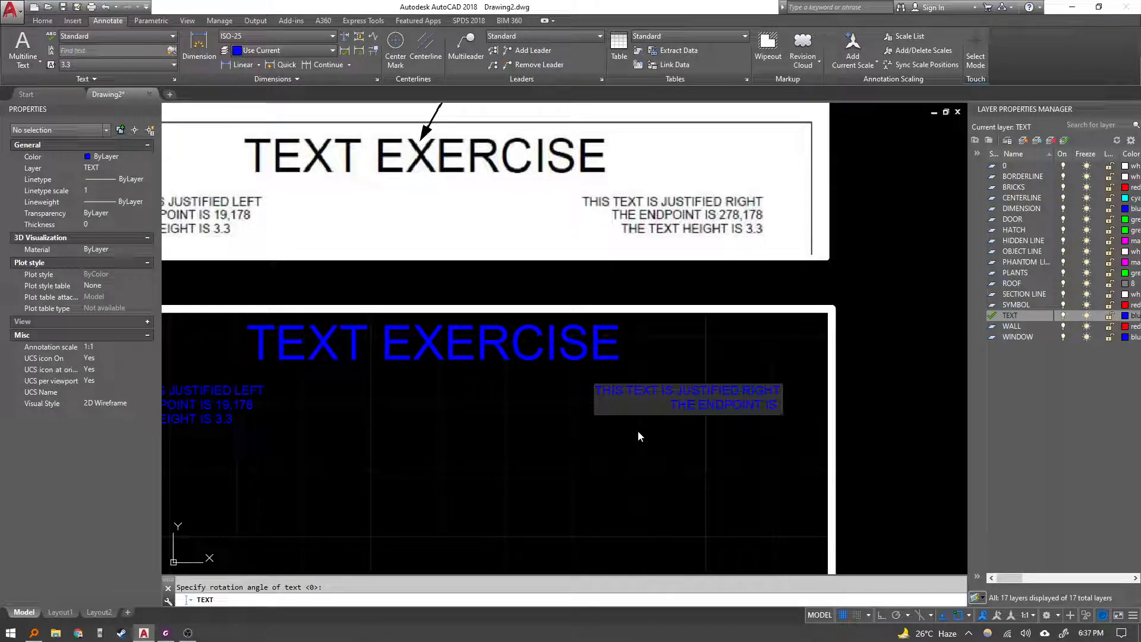
{"action": "type", "text": ",178"}
{"action": "key", "text": "Return"}
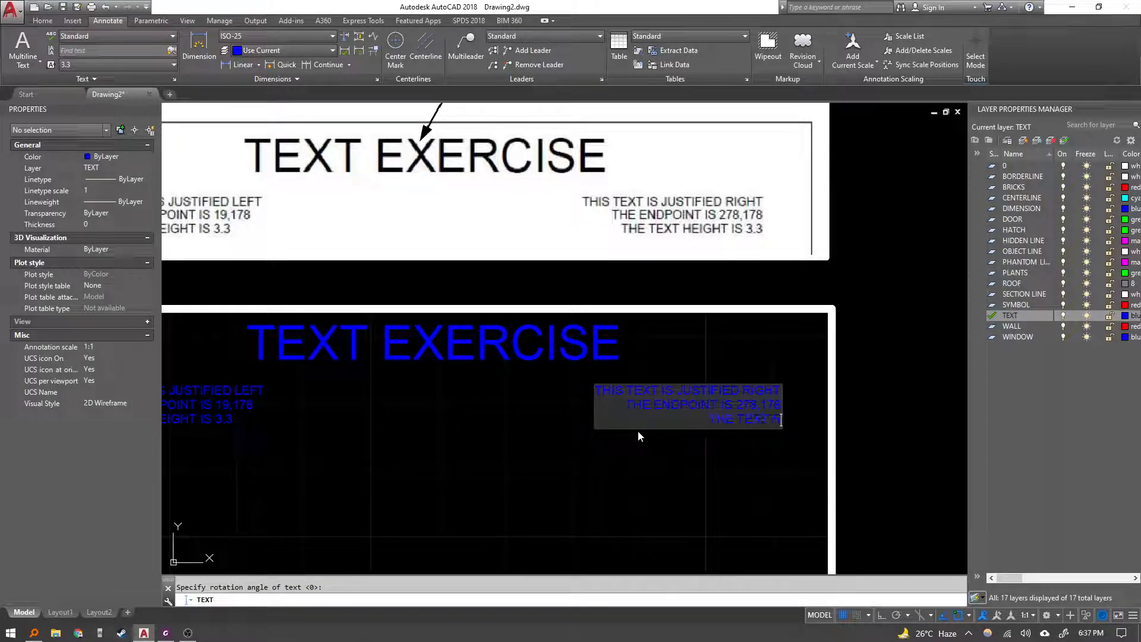
{"action": "type", "text": "THE TEXT HEIGHT IS 3.3"}
{"action": "key", "text": "Return"}
{"action": "key", "text": "Return"}
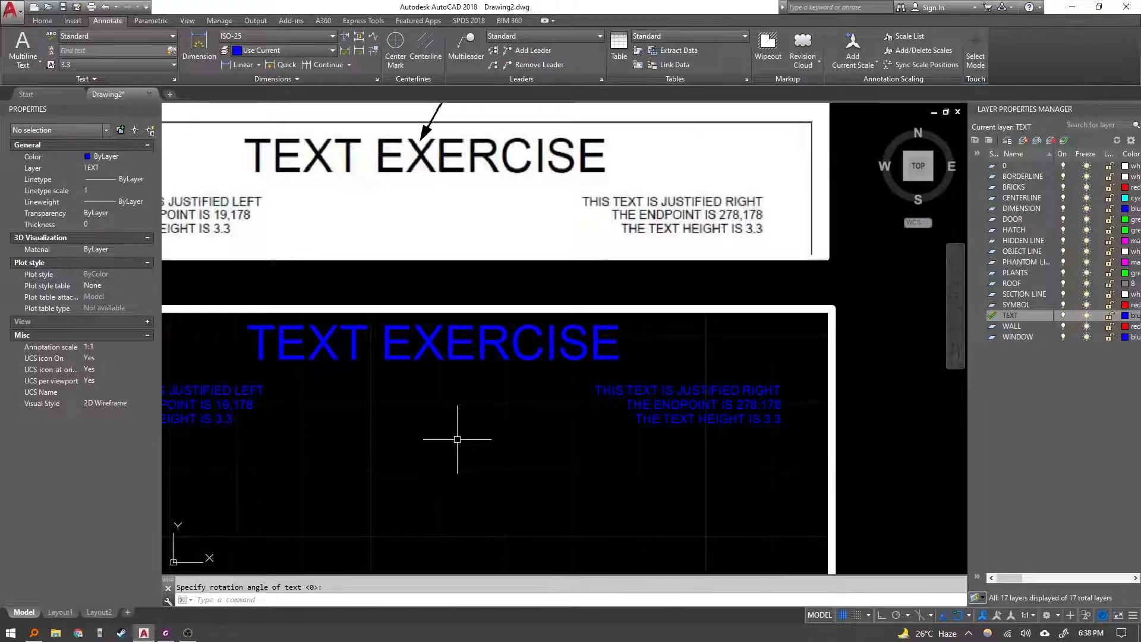
Delete the reference exercise image placed above the drawing frame.
{"action": "scroll", "coordinate": [470, 429], "scroll_direction": "down", "scroll_amount": 4}
{"action": "left_click", "coordinate": [655, 311]}
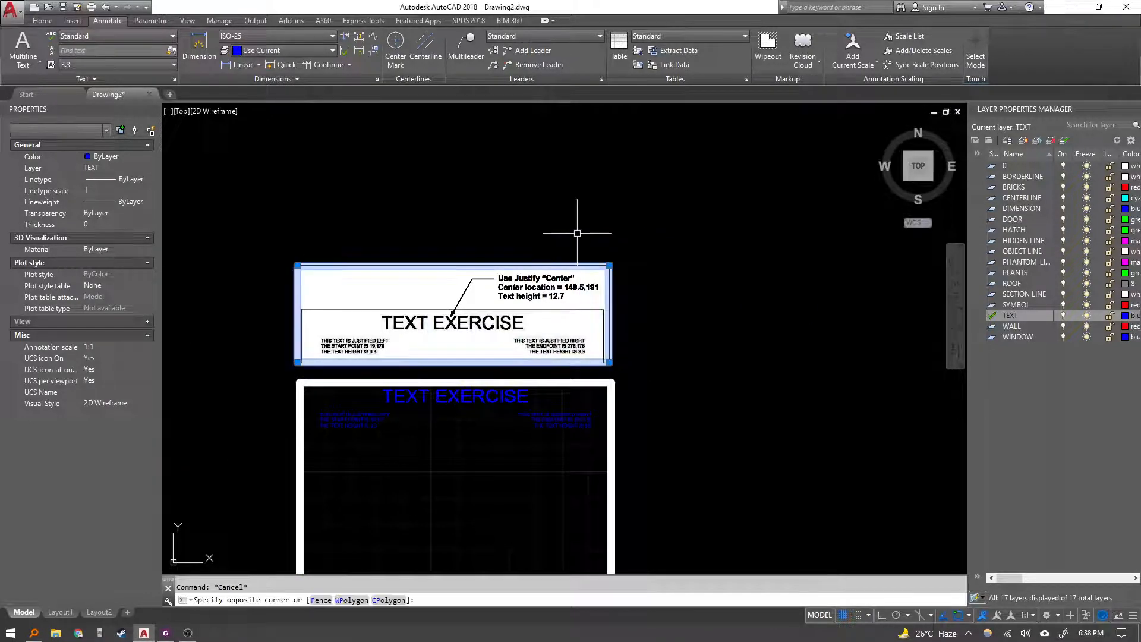
{"action": "left_click", "coordinate": [587, 224]}
{"action": "key", "text": "Delete"}
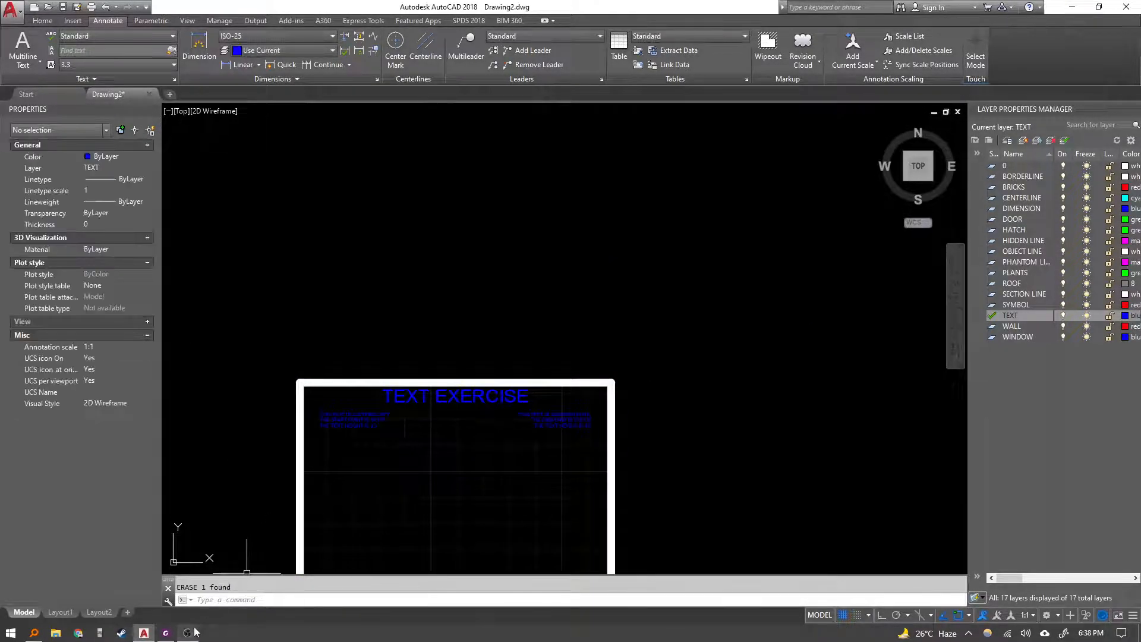
Switch to the exercise PDF and scroll through the remaining text placement instructions.
{"action": "left_click", "coordinate": [166, 634]}
{"action": "scroll", "coordinate": [500, 388], "scroll_direction": "down", "scroll_amount": 3}
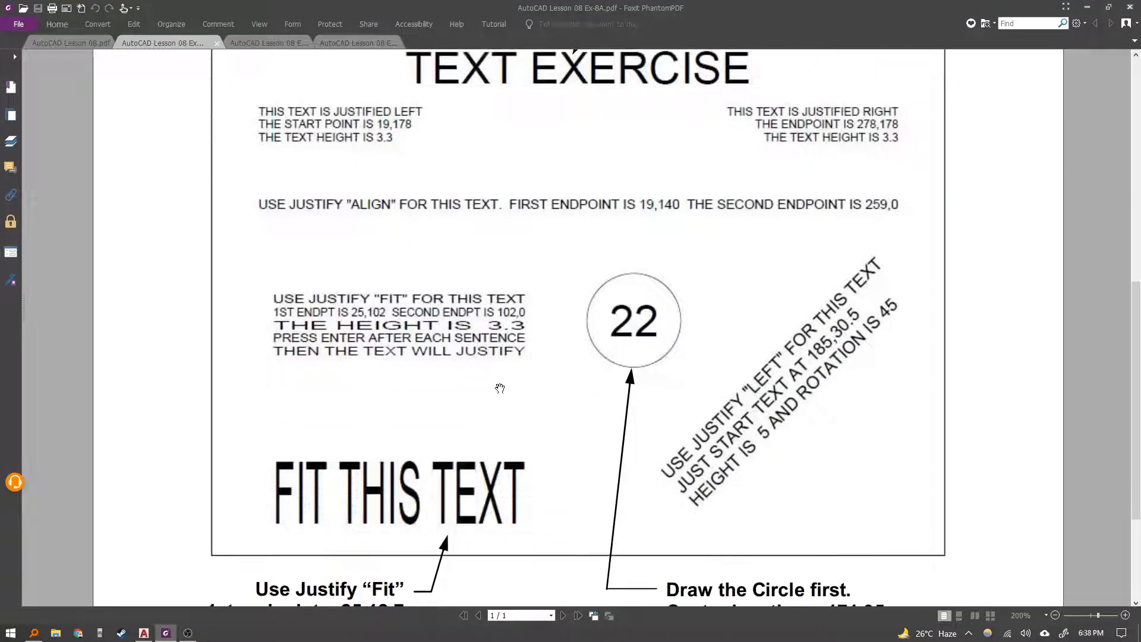
{"action": "scroll", "coordinate": [506, 369], "scroll_direction": "down", "scroll_amount": 3}
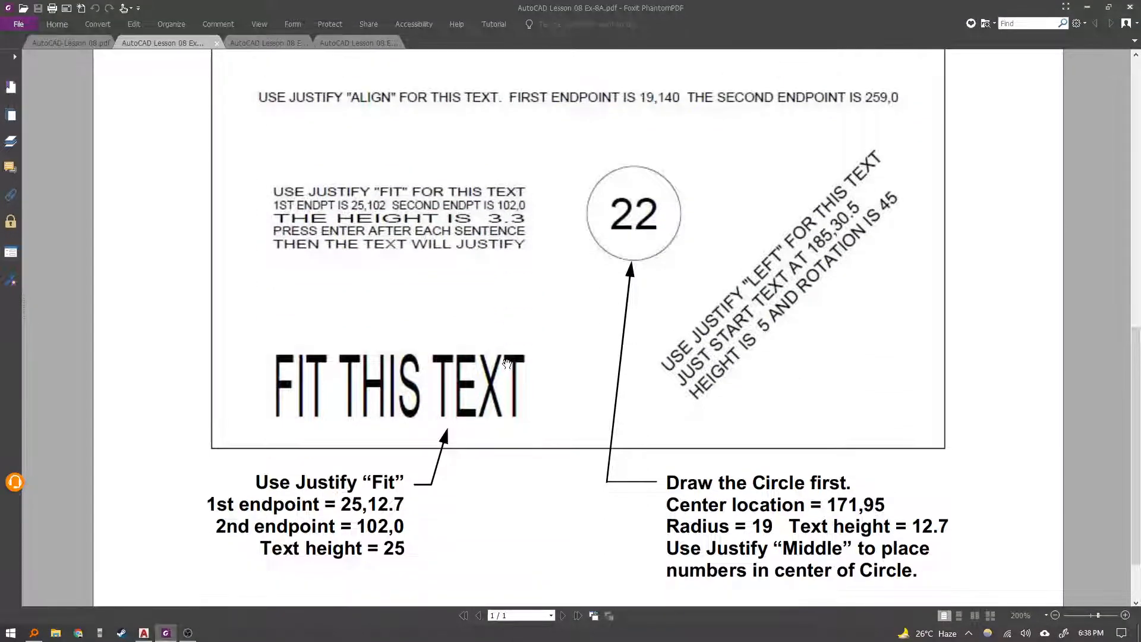
Capture the remaining exercise instructions from the PDF as a screenshot and paste the image into the drawing.
{"action": "key", "text": "super+shift+s"}
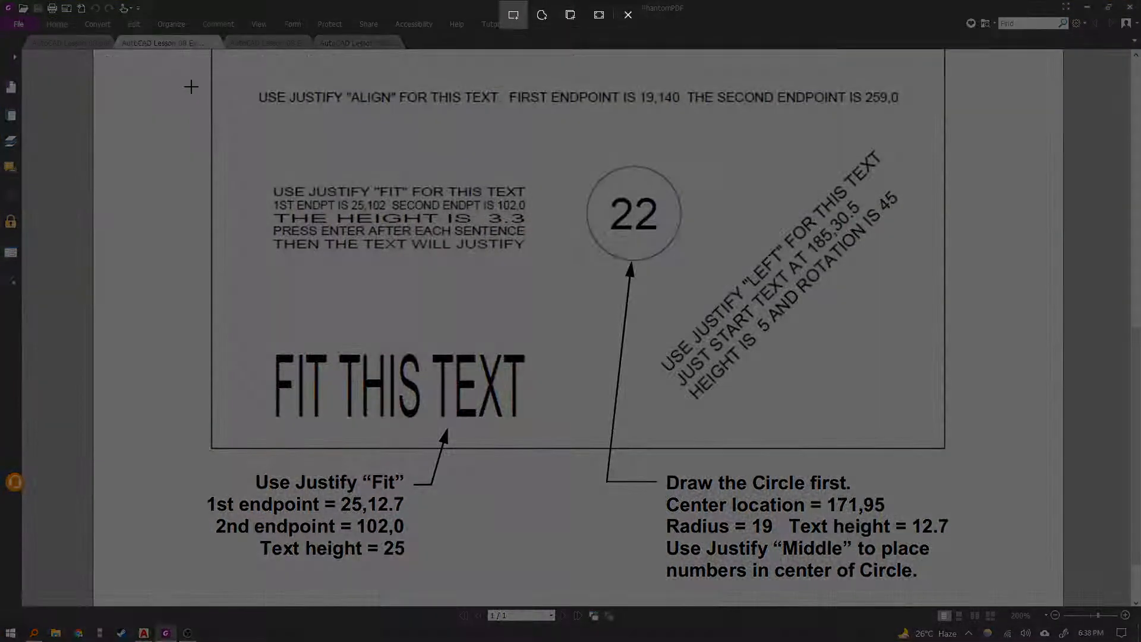
{"action": "left_click_drag", "start_coordinate": [188, 81], "coordinate": [1011, 589]}
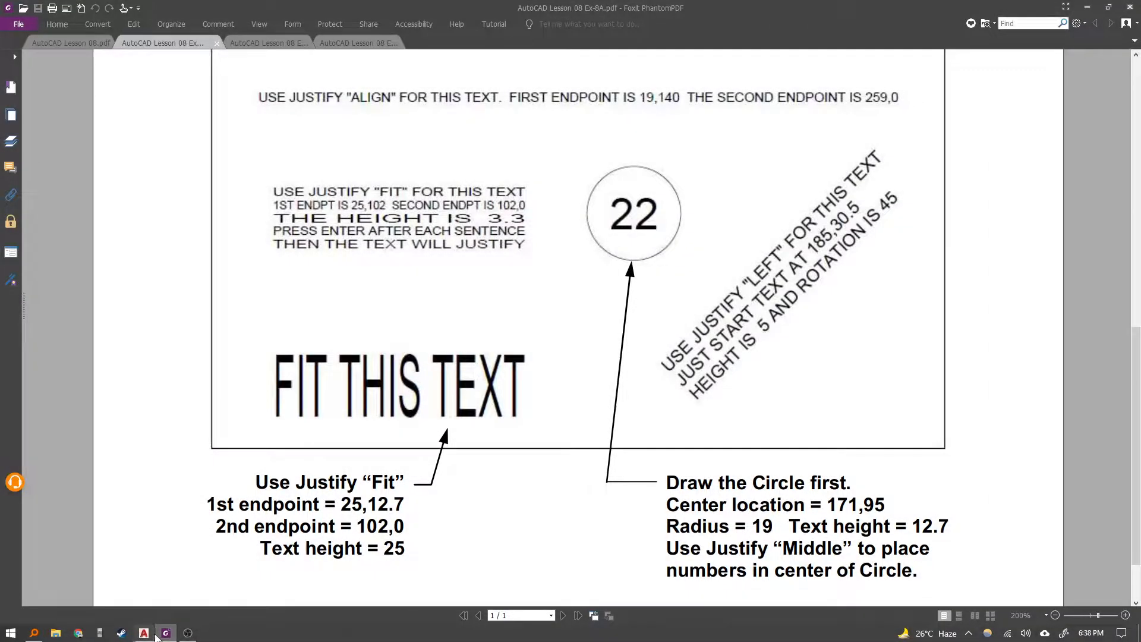
{"action": "left_click", "coordinate": [159, 634]}
{"action": "middle_click_drag", "start_coordinate": [438, 371], "coordinate": [461, 210]}
{"action": "key", "text": "ctrl+v"}
{"action": "left_click", "coordinate": [647, 443]}
Scale down the pasted instruction image by stretching its corner grip.
{"action": "scroll", "coordinate": [457, 417], "scroll_direction": "down", "scroll_amount": 6}
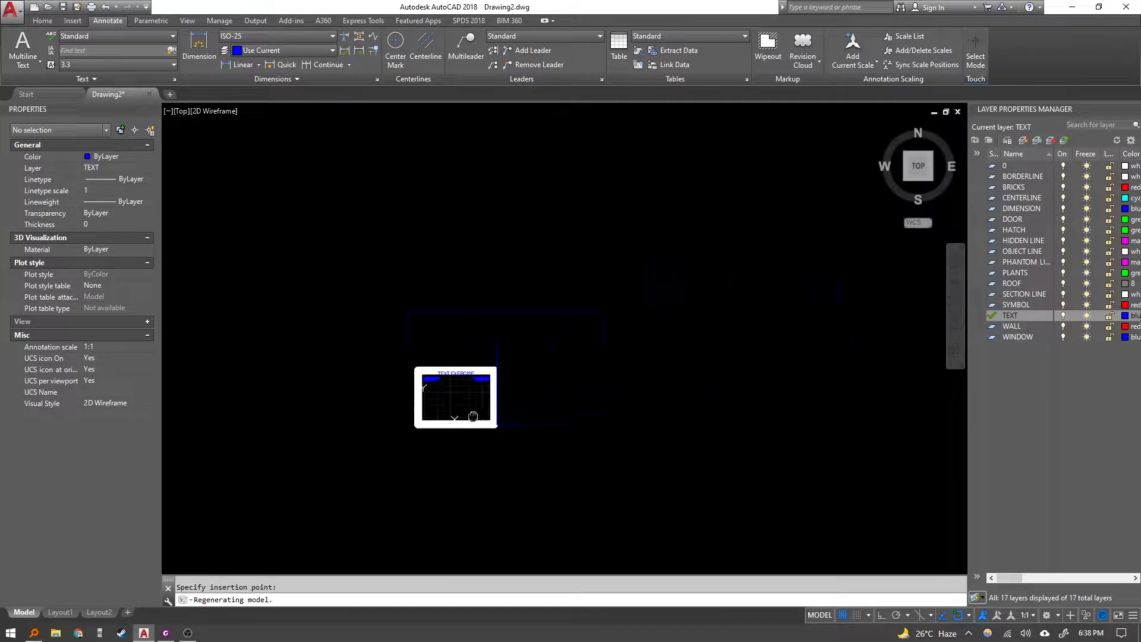
{"action": "middle_click_drag", "start_coordinate": [467, 412], "coordinate": [376, 425]}
{"action": "left_click", "coordinate": [732, 273]}
{"action": "left_click", "coordinate": [583, 336]}
{"action": "left_click", "coordinate": [604, 312]}
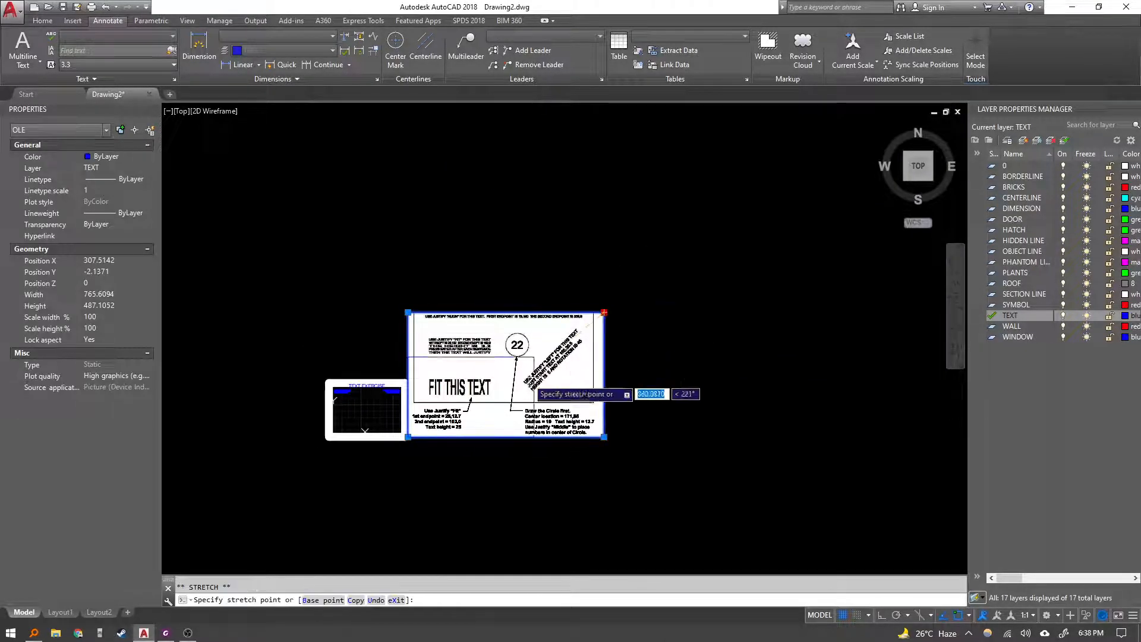
{"action": "left_click", "coordinate": [497, 390]}
{"action": "scroll", "coordinate": [371, 404], "scroll_direction": "up", "scroll_amount": 2}
{"action": "scroll", "coordinate": [371, 403], "scroll_direction": "up", "scroll_amount": 4}
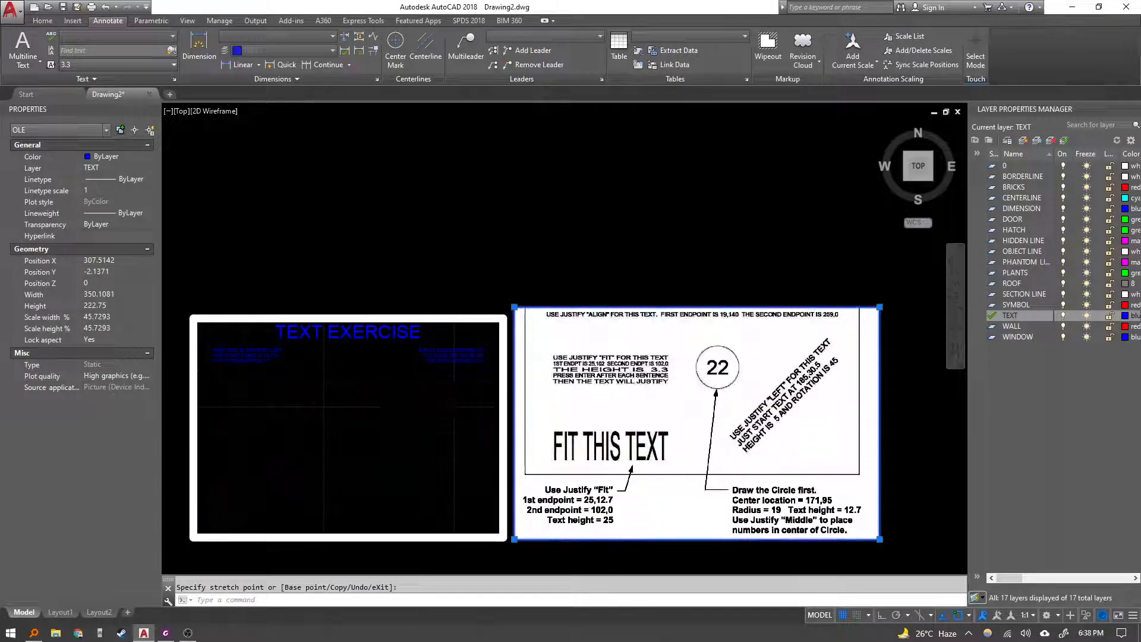
{"action": "scroll", "coordinate": [420, 375], "scroll_direction": "up", "scroll_amount": 4}
{"action": "key", "text": "Escape"}
Move the instruction image to sit below the drawing frame.
{"action": "scroll", "coordinate": [497, 351], "scroll_direction": "down", "scroll_amount": 6}
{"action": "middle_click_drag", "start_coordinate": [498, 351], "coordinate": [528, 269]}
{"action": "left_click", "coordinate": [565, 327]}
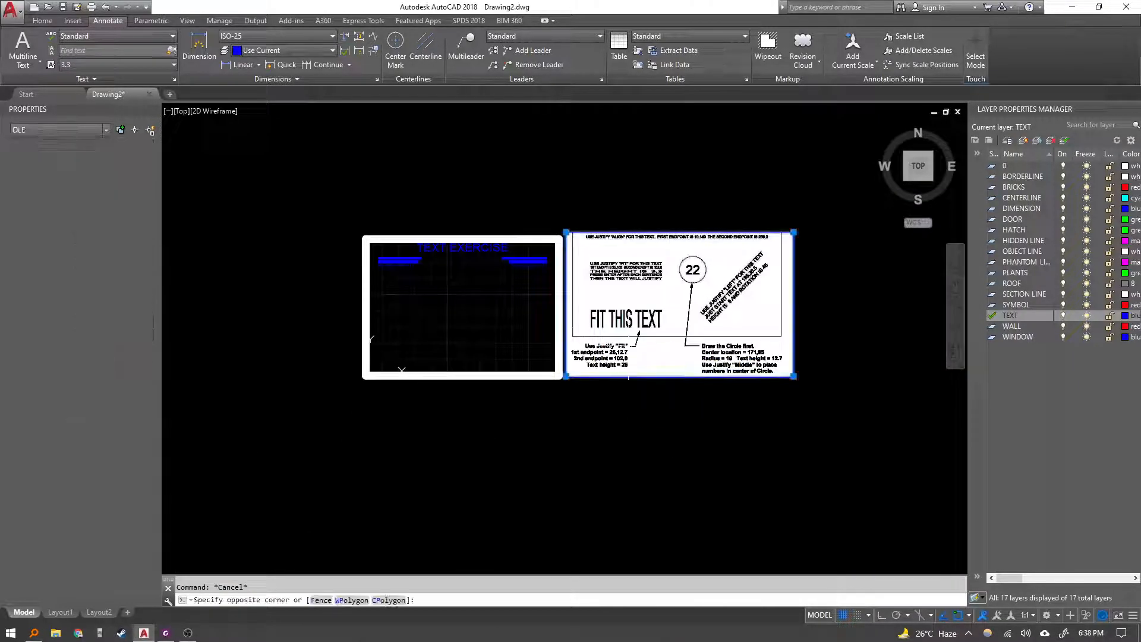
{"action": "type", "text": "m"}
{"action": "key", "text": "Return"}
{"action": "left_click", "coordinate": [813, 338]}
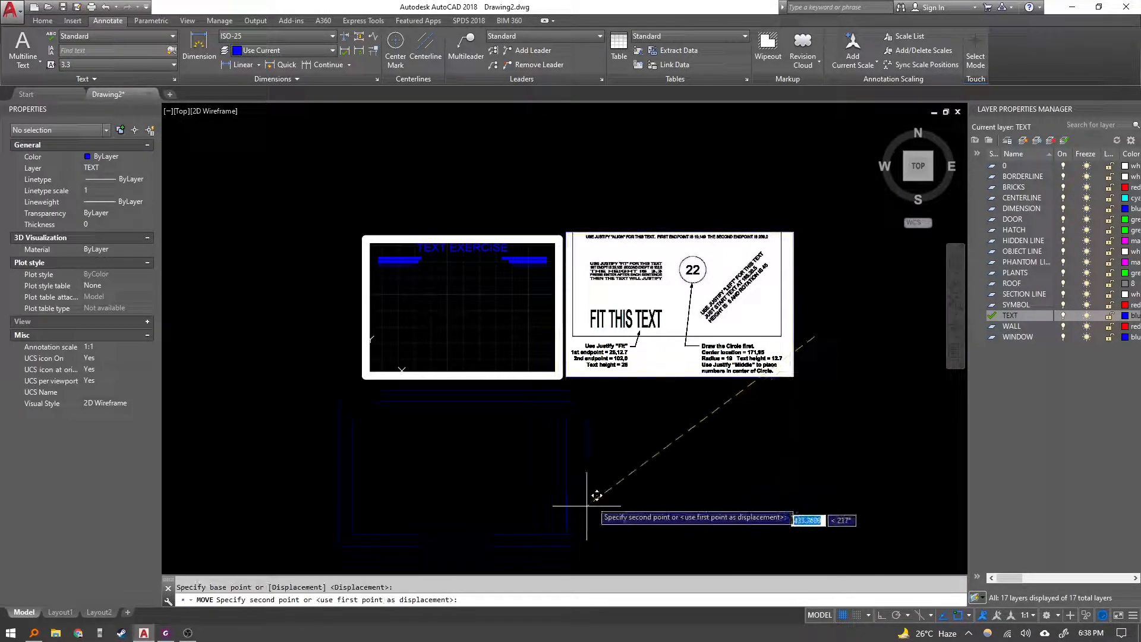
{"action": "left_click", "coordinate": [607, 462]}
Start single-line text with Align justification, first endpoint 19,140 and second endpoint 259,0.
{"action": "scroll", "coordinate": [471, 366], "scroll_direction": "up", "scroll_amount": 2}
{"action": "scroll", "coordinate": [497, 438], "scroll_direction": "up", "scroll_amount": 2}
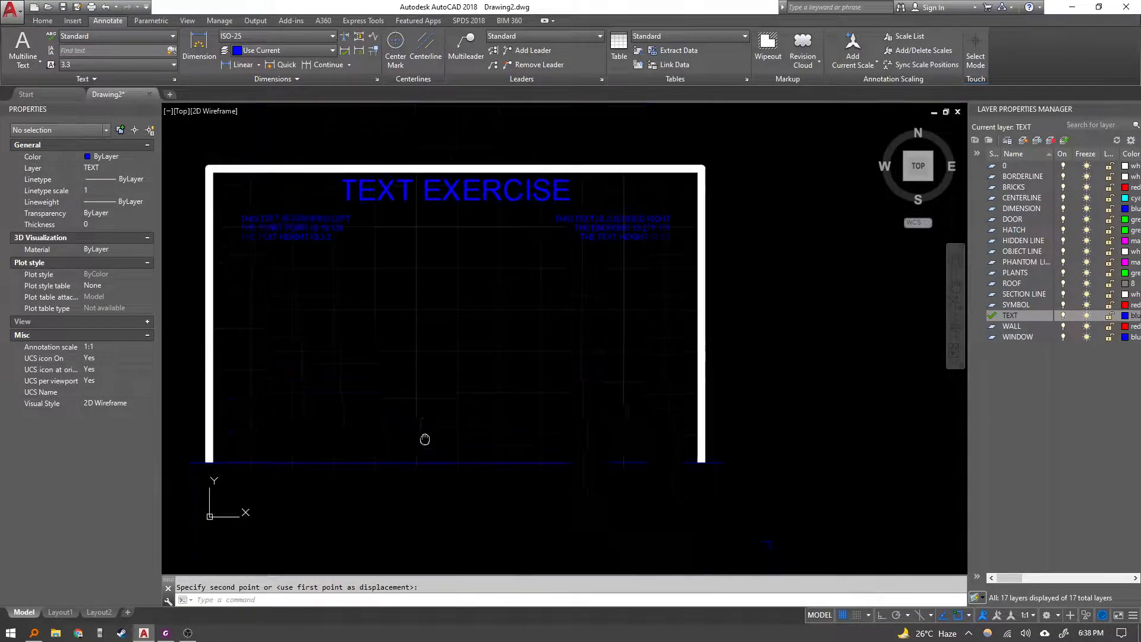
{"action": "scroll", "coordinate": [394, 351], "scroll_direction": "up", "scroll_amount": 1}
{"action": "scroll", "coordinate": [395, 354], "scroll_direction": "down", "scroll_amount": 1}
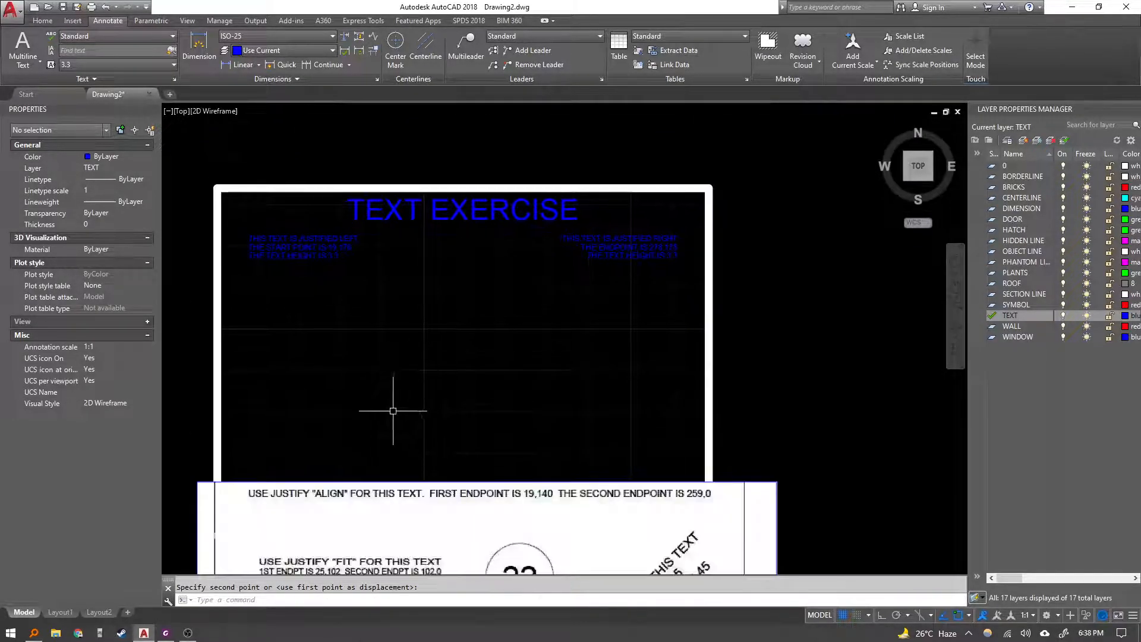
{"action": "key", "text": "Escape"}
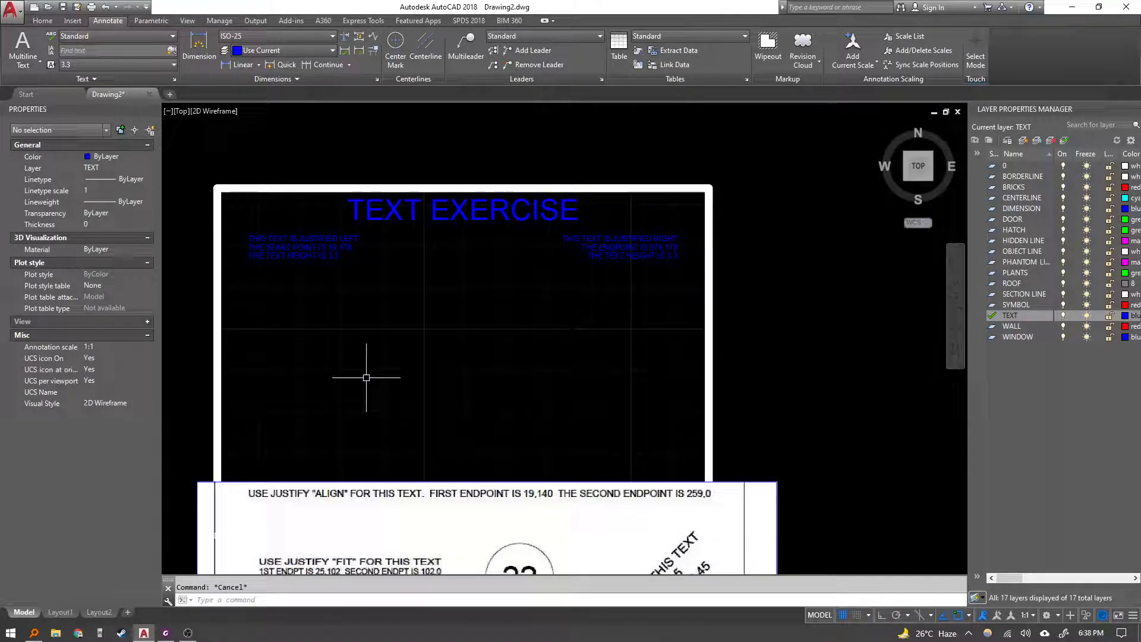
{"action": "middle_click_drag", "start_coordinate": [366, 378], "coordinate": [369, 370]}
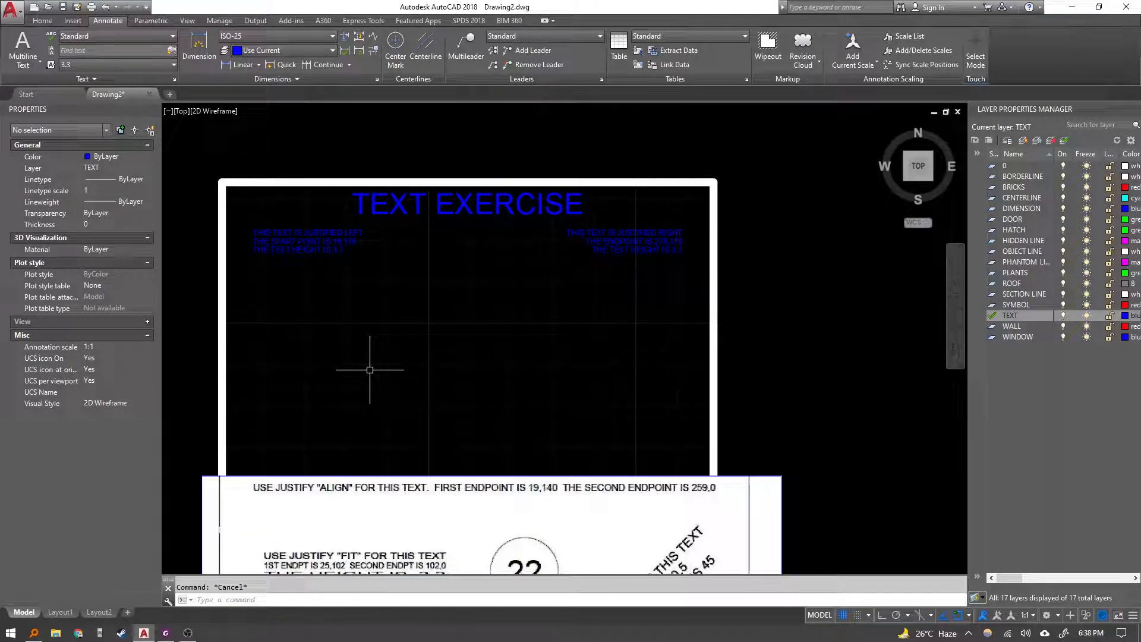
{"action": "type", "text": "DT"}
{"action": "key", "text": "Return"}
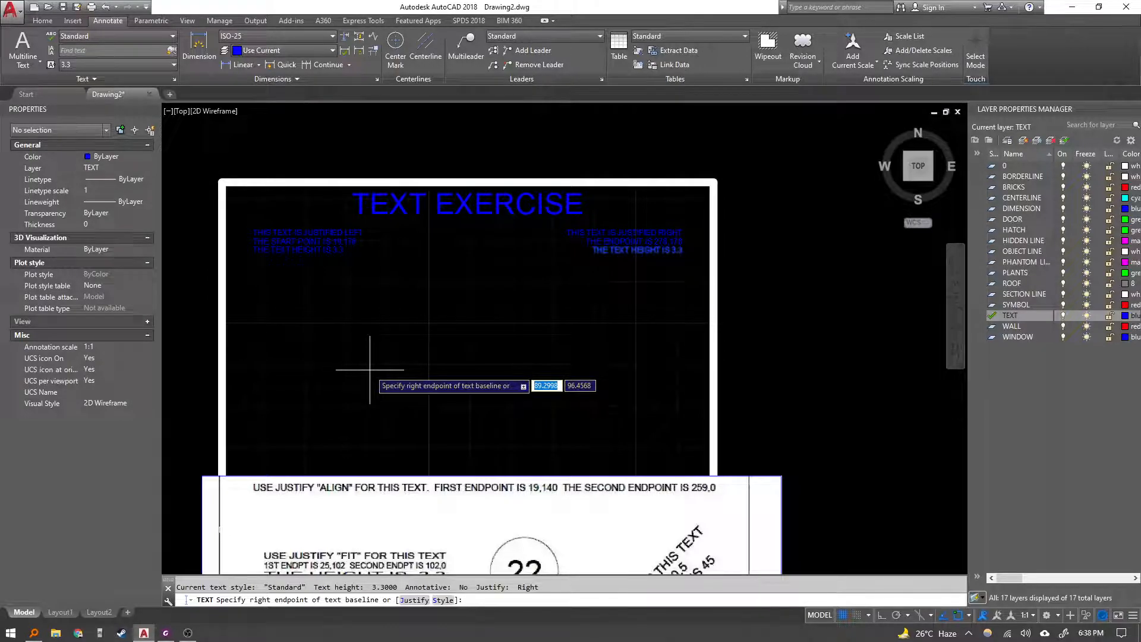
{"action": "type", "text": "J"}
{"action": "key", "text": "Return"}
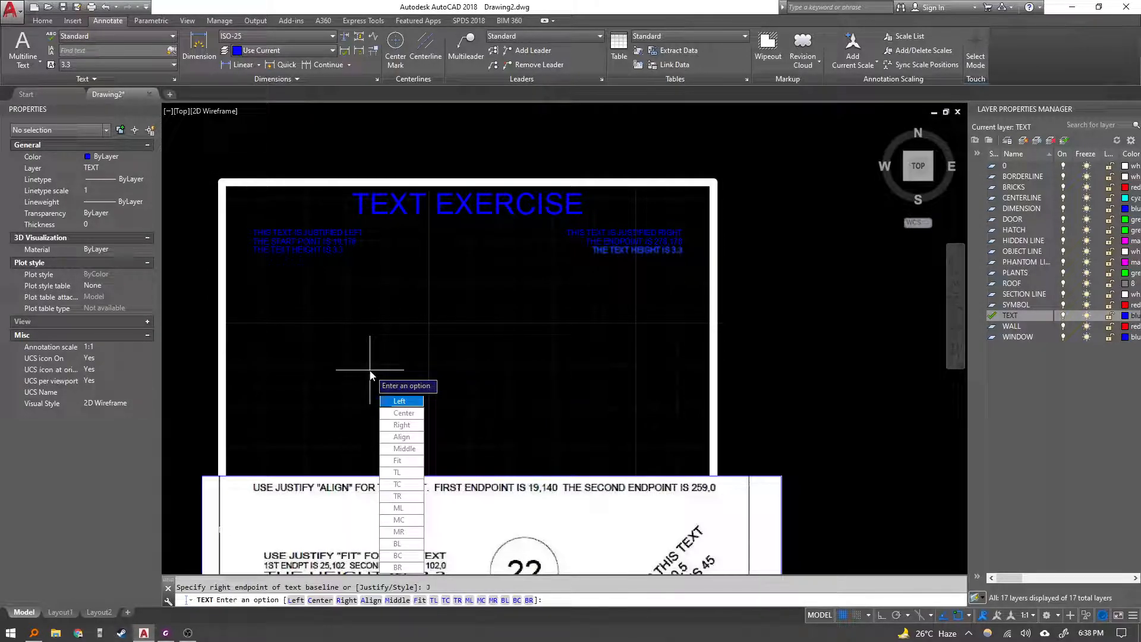
{"action": "left_click", "coordinate": [402, 437]}
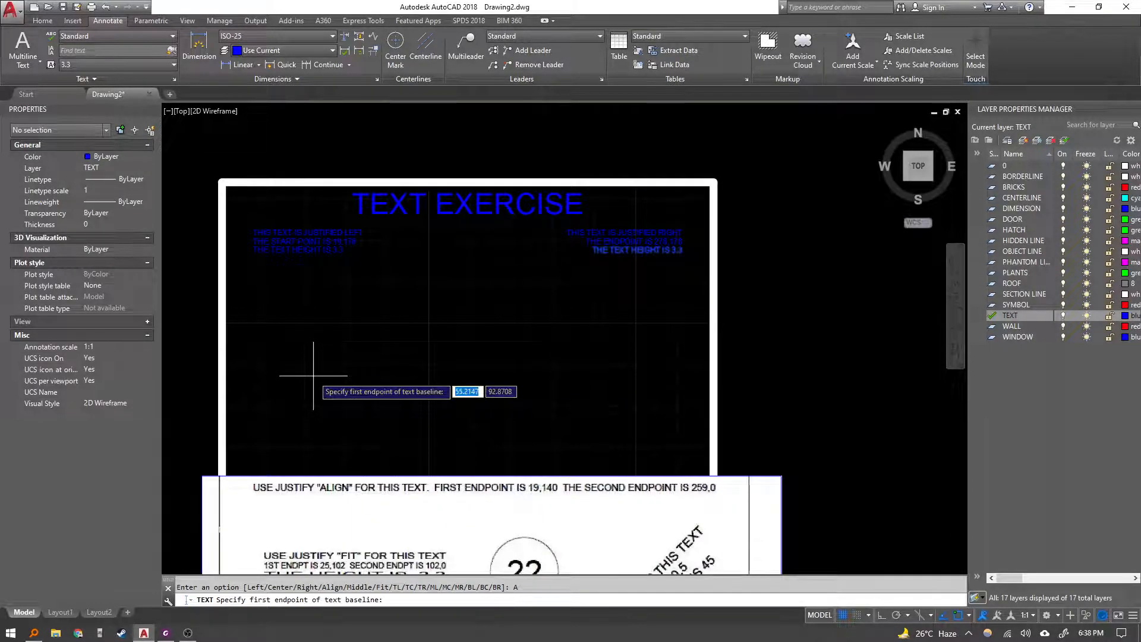
{"action": "type", "text": "19,140"}
{"action": "key", "text": "Return"}
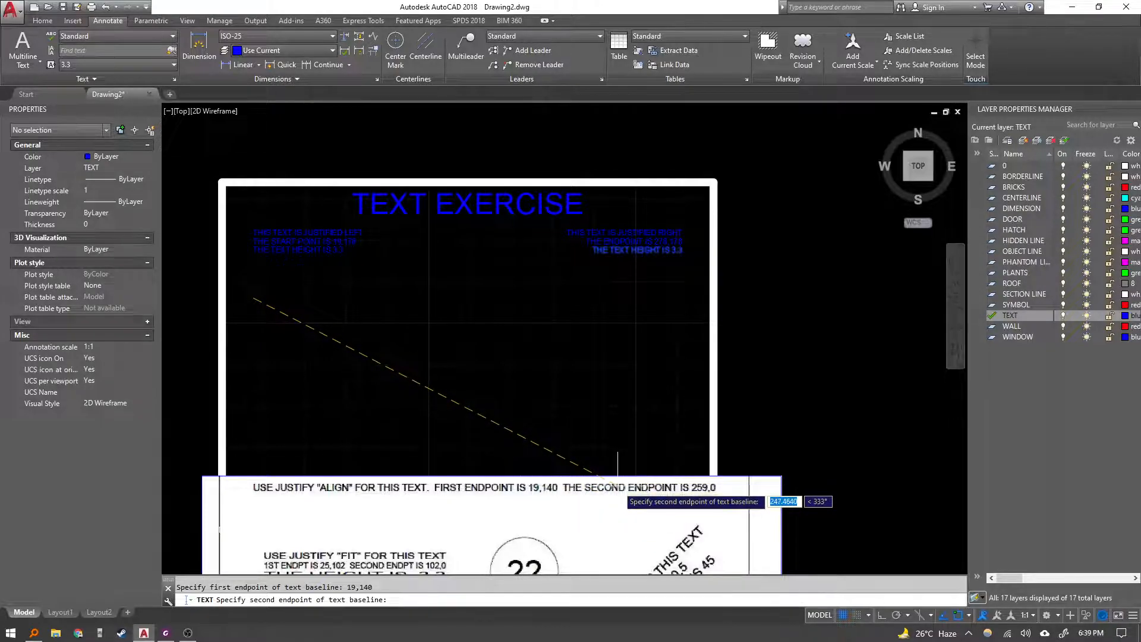
{"action": "type", "text": "259"}
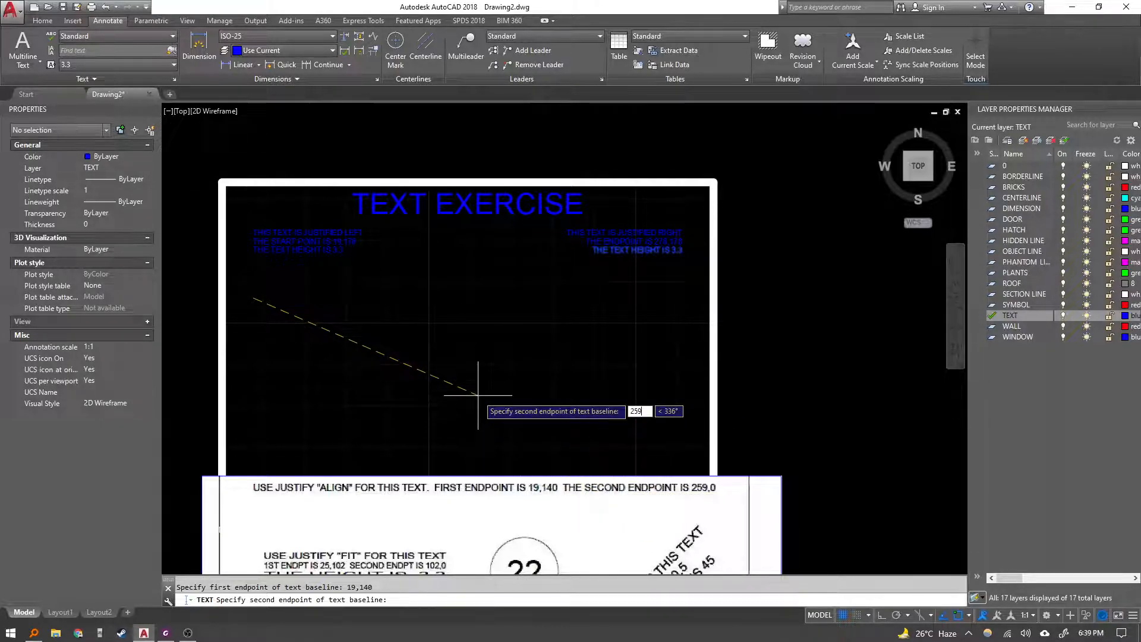
{"action": "type", "text": ",0"}
{"action": "key", "text": "Return"}
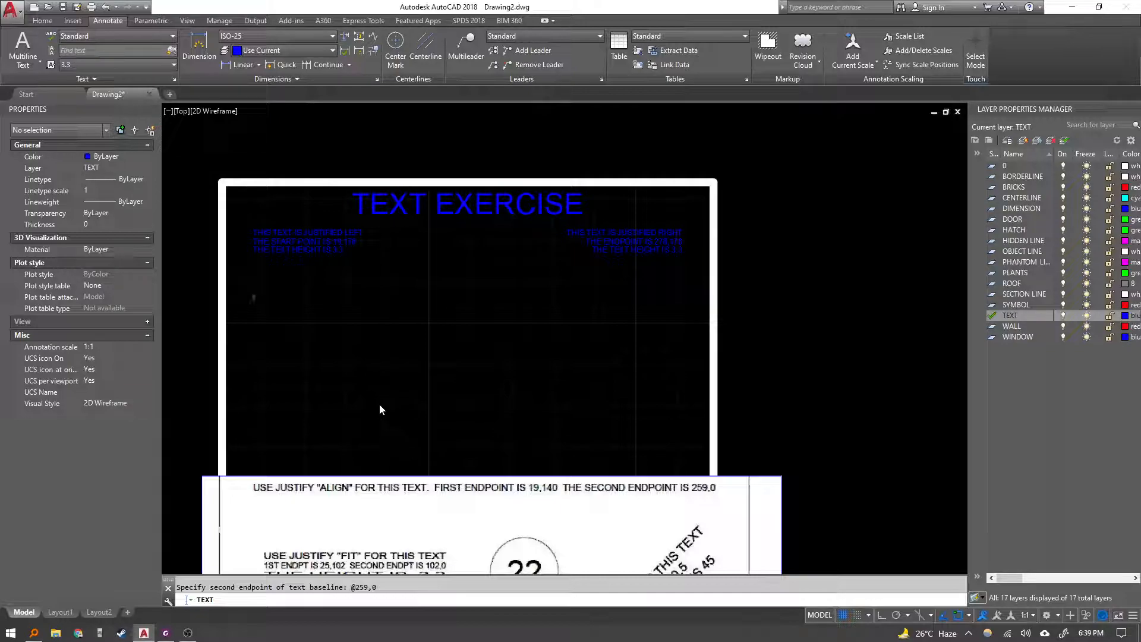
Enter USE JUSTIFY "ALIGN" FOR THIS TEXT. FIRST ENDPOINT IS 19,140 THE SECOND ENDPOINT IS 259,0, then finish the text.
{"action": "type", "text": "USE"}
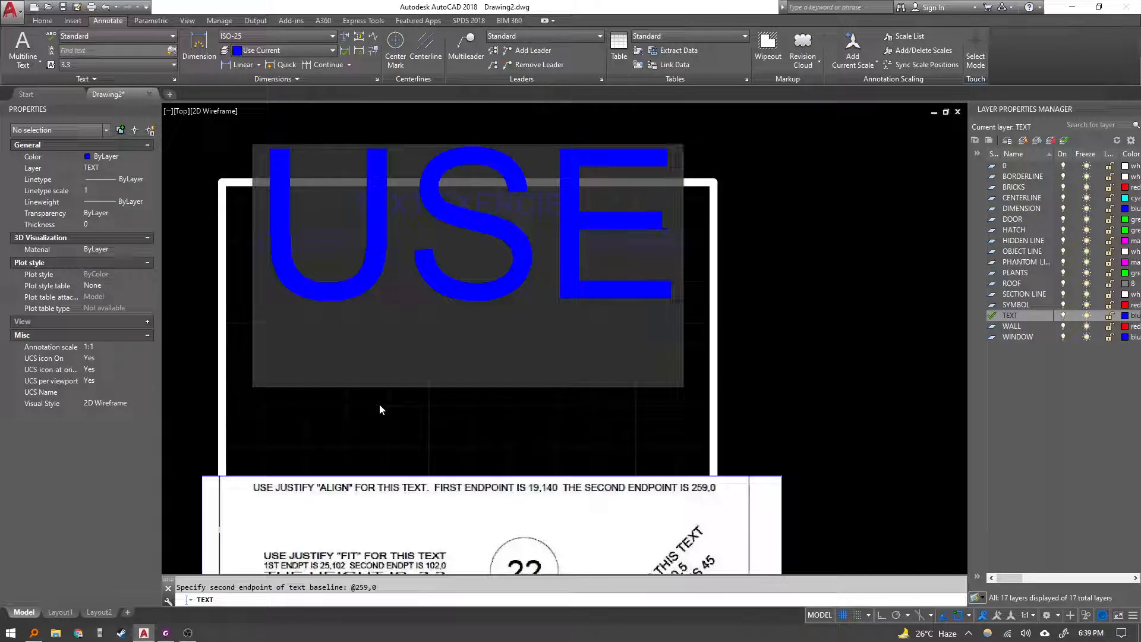
{"action": "type", "text": "JUSTIFY"}
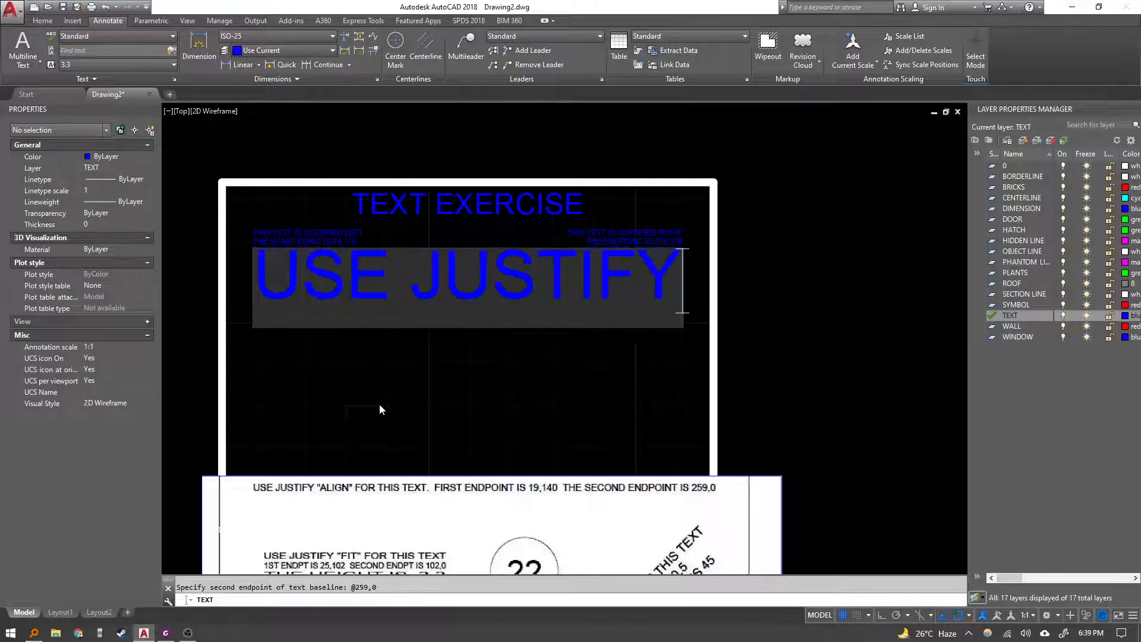
{"action": "type", "text": " \"a"}
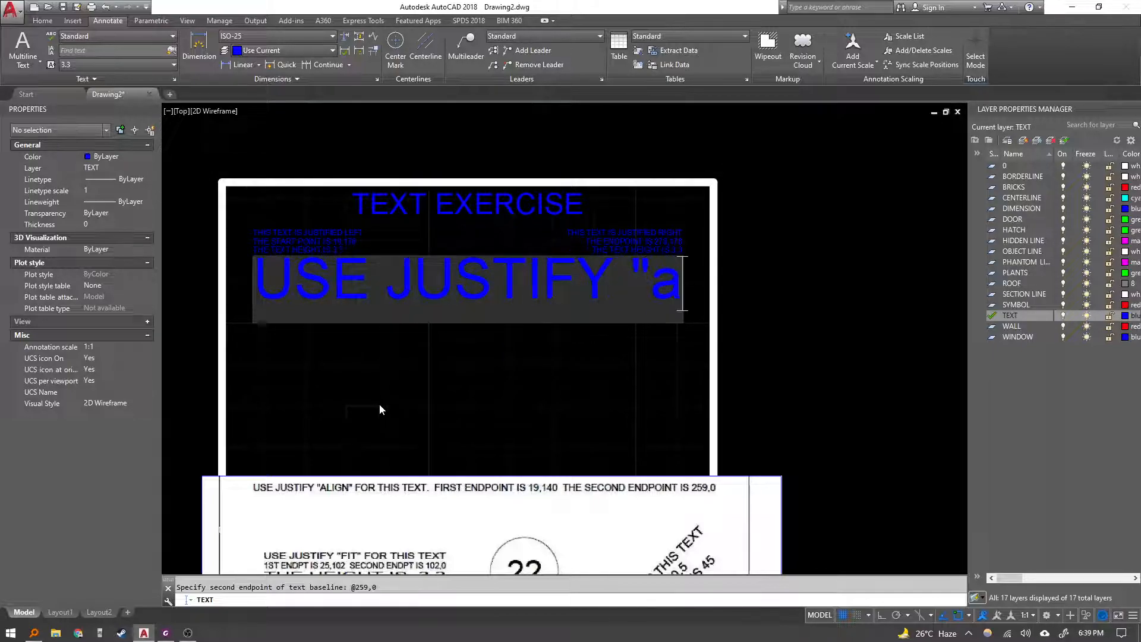
{"action": "key", "text": "BackSpace"}
{"action": "type", "text": "ALIGN\""}
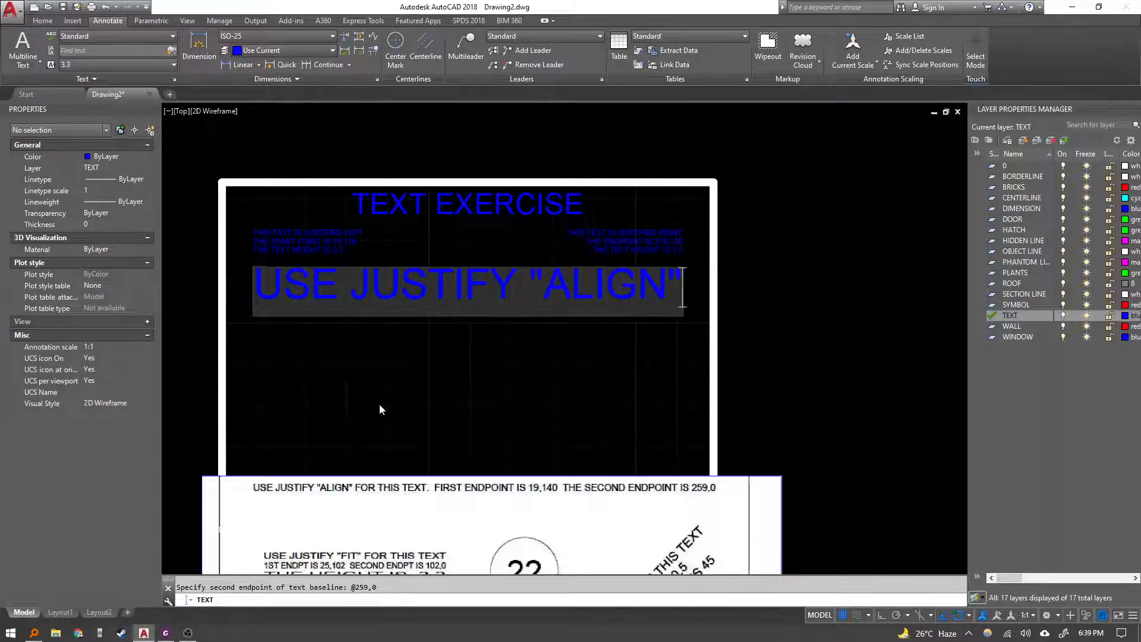
{"action": "type", "text": " FOR THIS "}
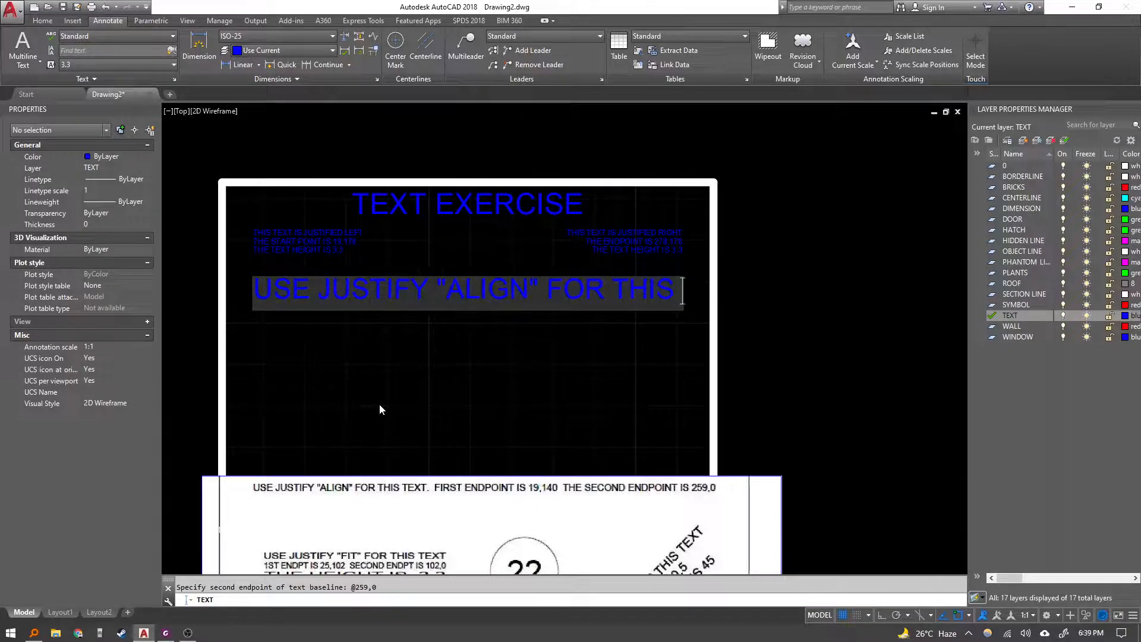
{"action": "type", "text": "TEXT. "}
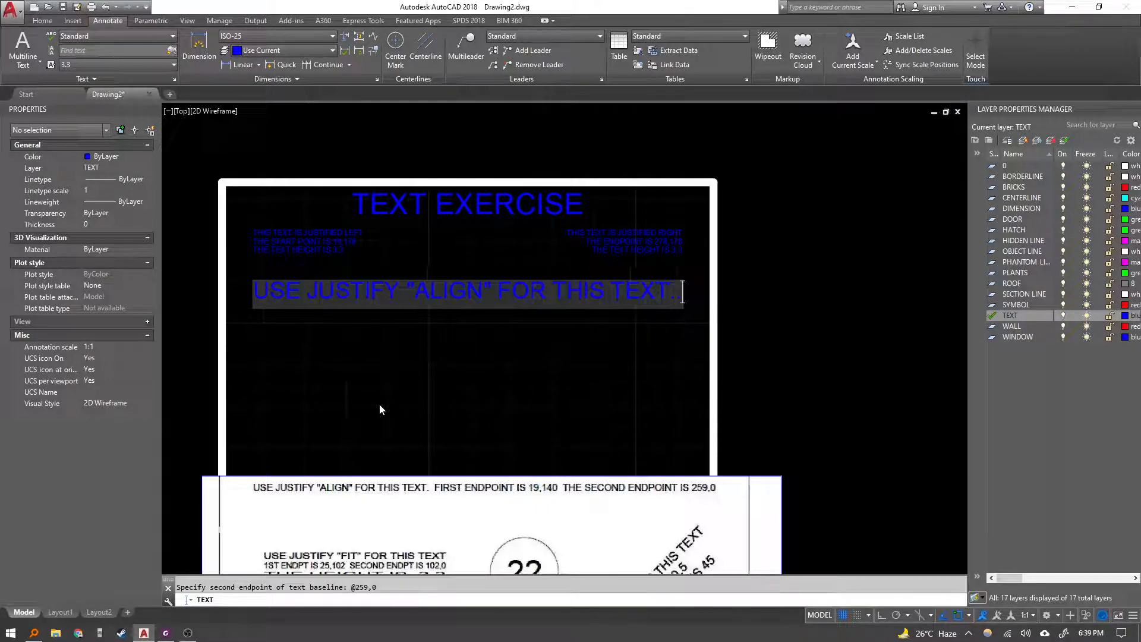
{"action": "type", "text": "Fi"}
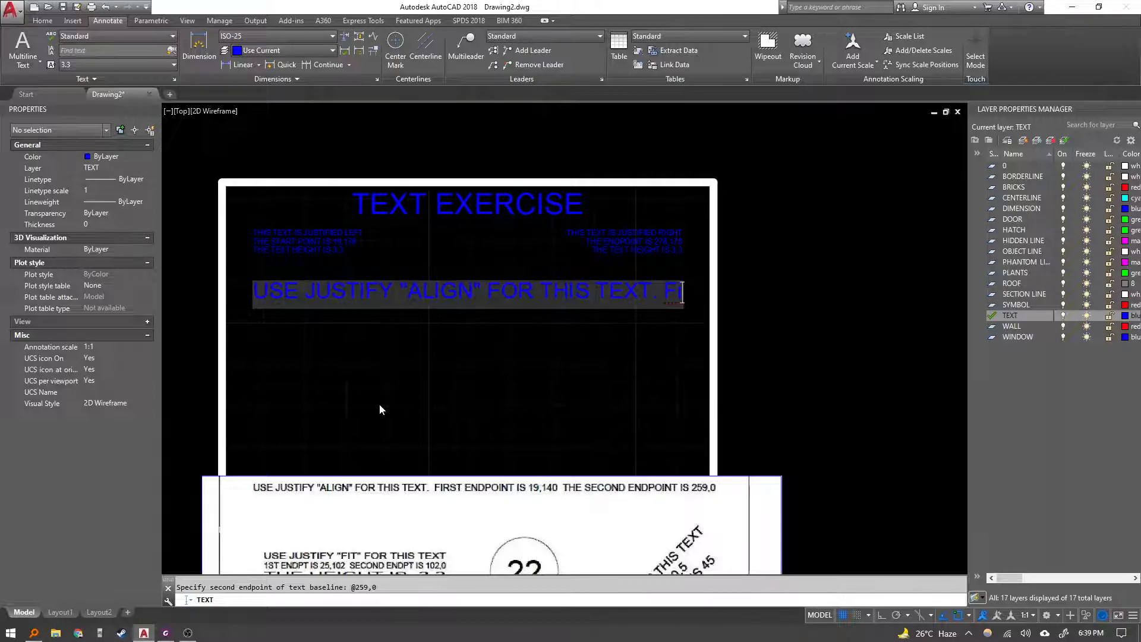
{"action": "type", "text": "rst"}
{"action": "key", "text": "BackSpace"}
{"action": "key", "text": "BackSpace"}
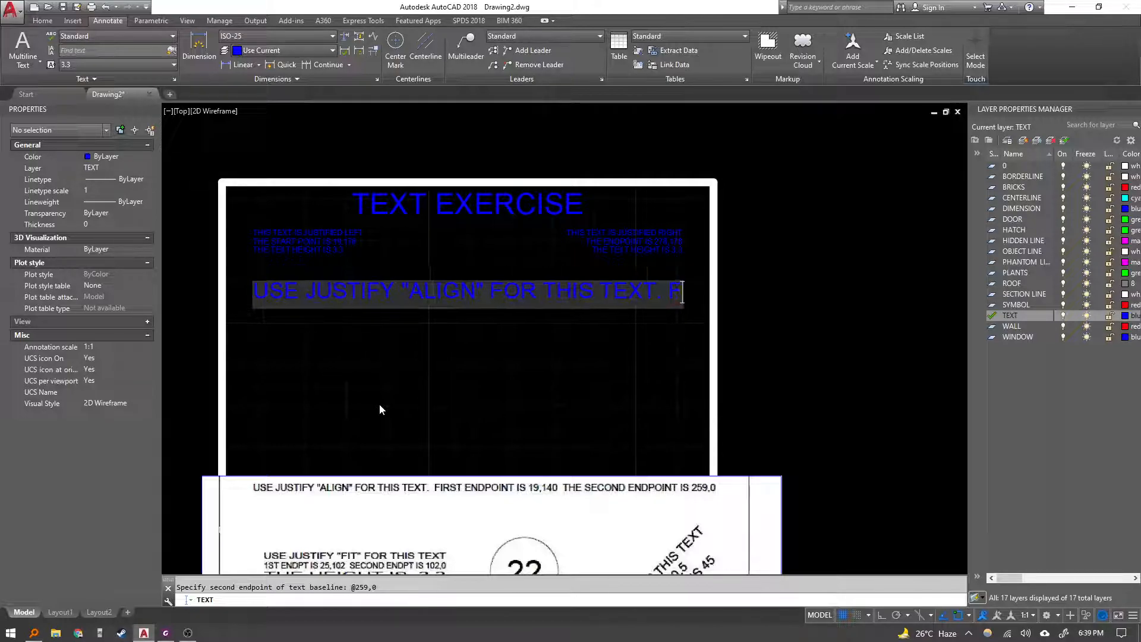
{"action": "type", "text": "IRST END"}
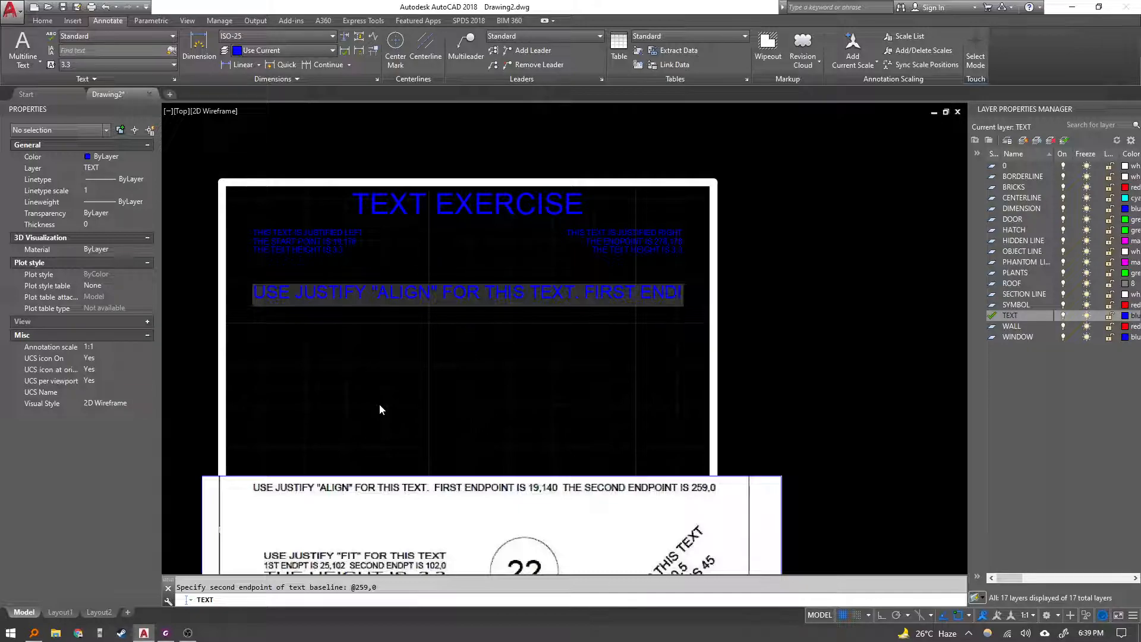
{"action": "type", "text": "POINT IS"}
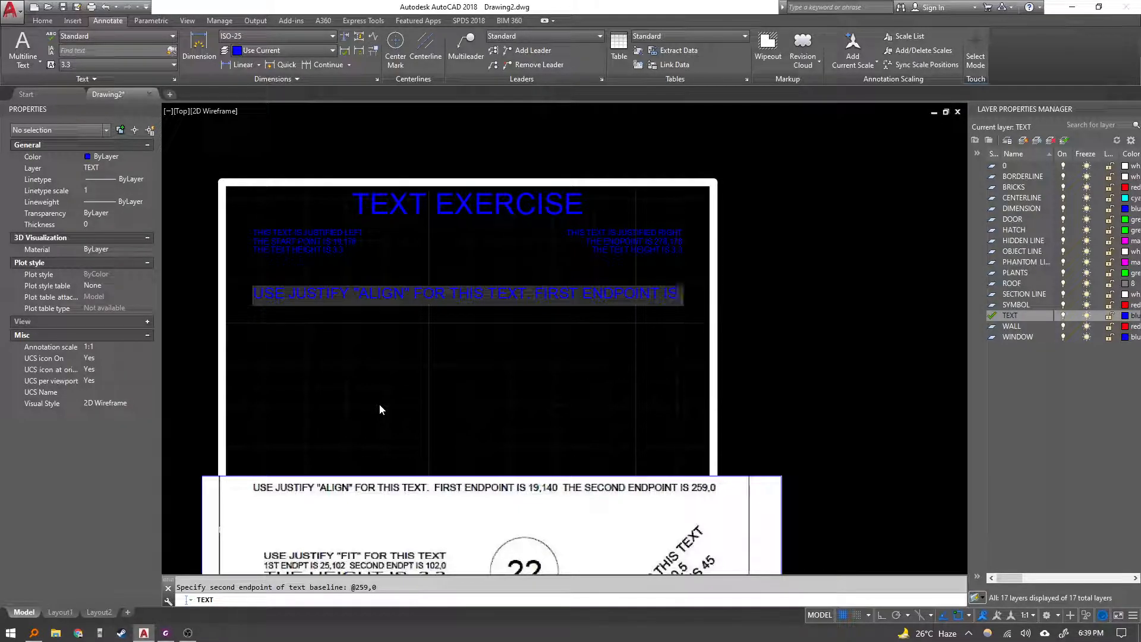
{"action": "type", "text": " 19,140"}
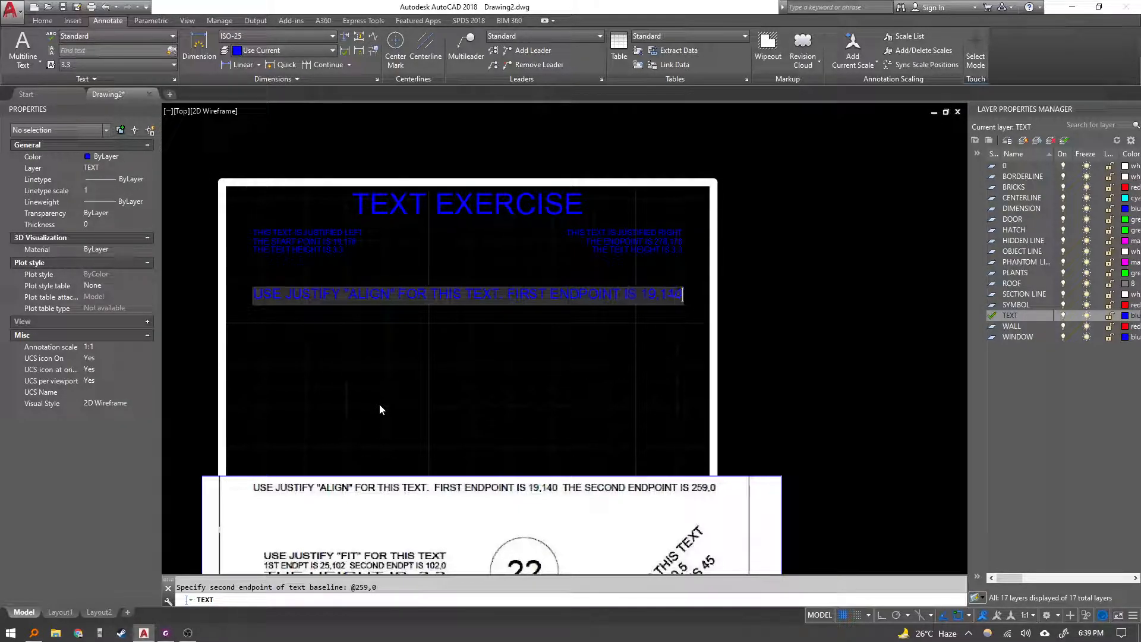
{"action": "type", "text": " THE SECON"}
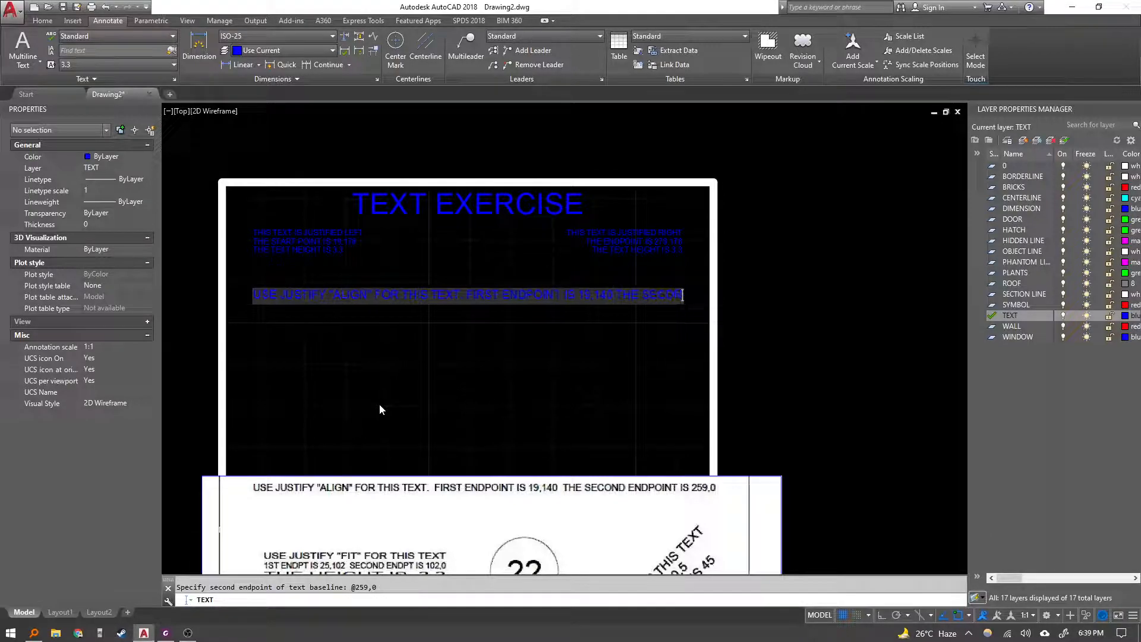
{"action": "type", "text": "D END"}
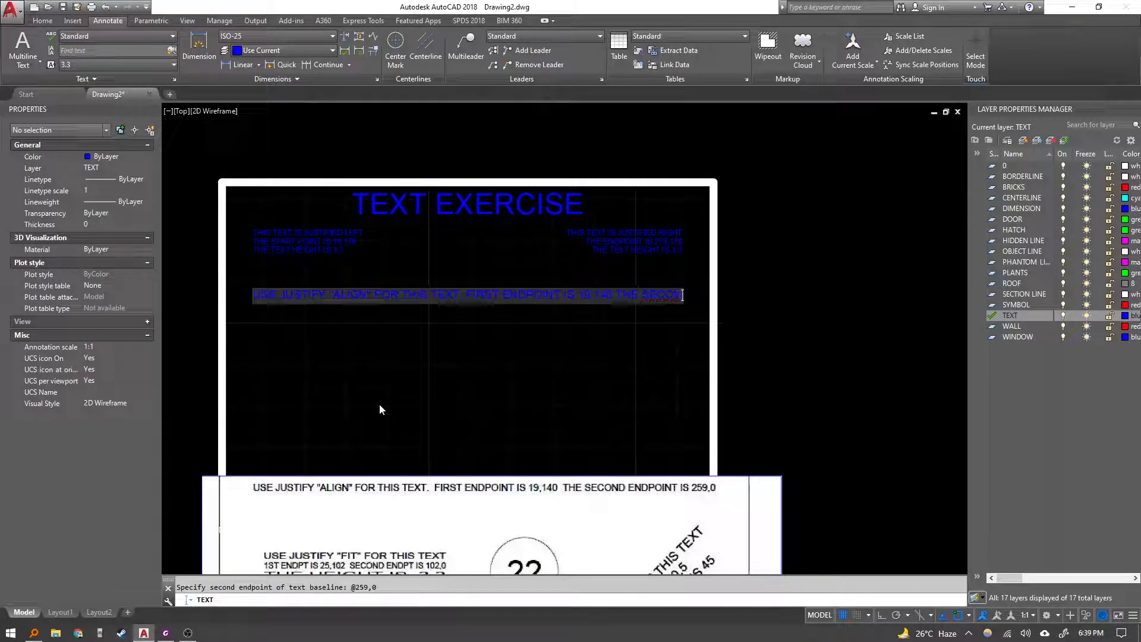
{"action": "type", "text": "POINT IS 259"}
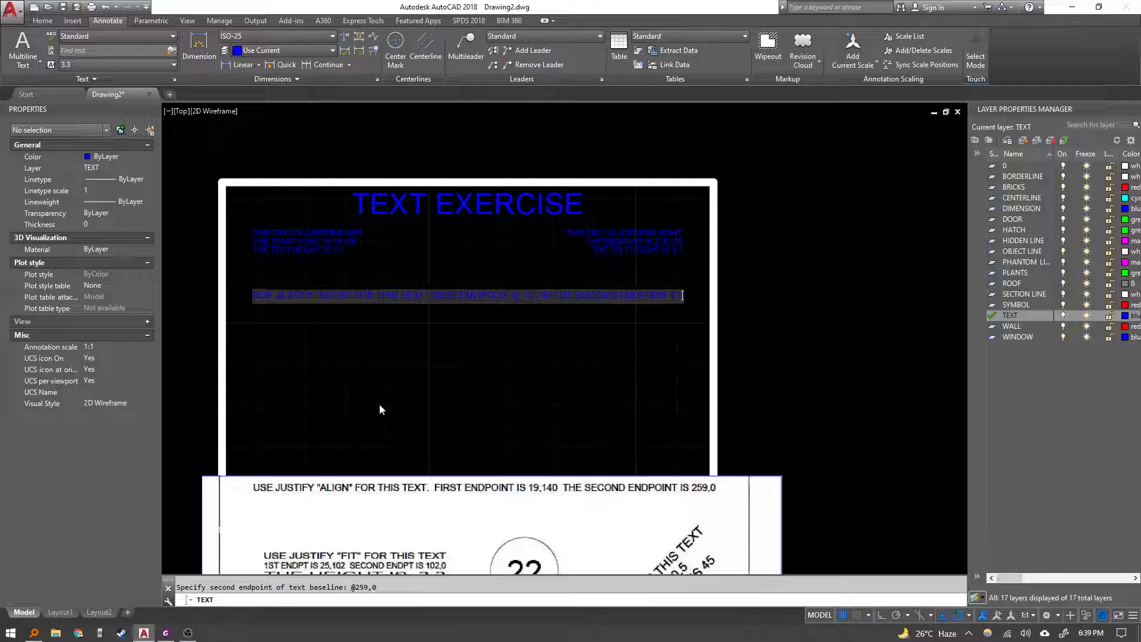
{"action": "type", "text": ",0"}
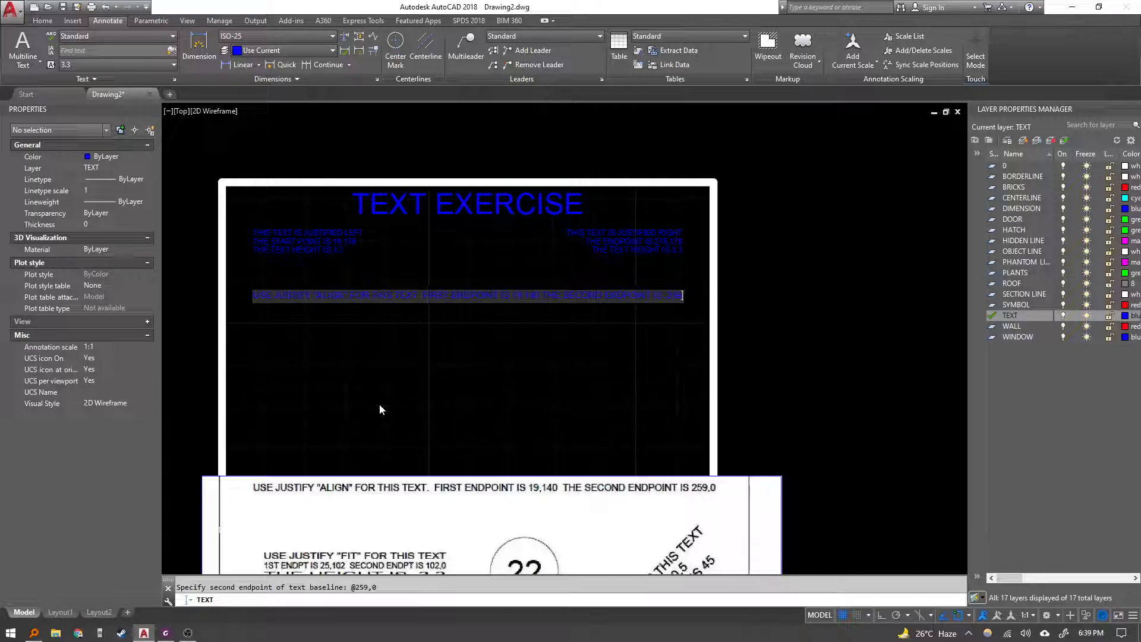
{"action": "key", "text": "Return"}
{"action": "key", "text": "Return"}
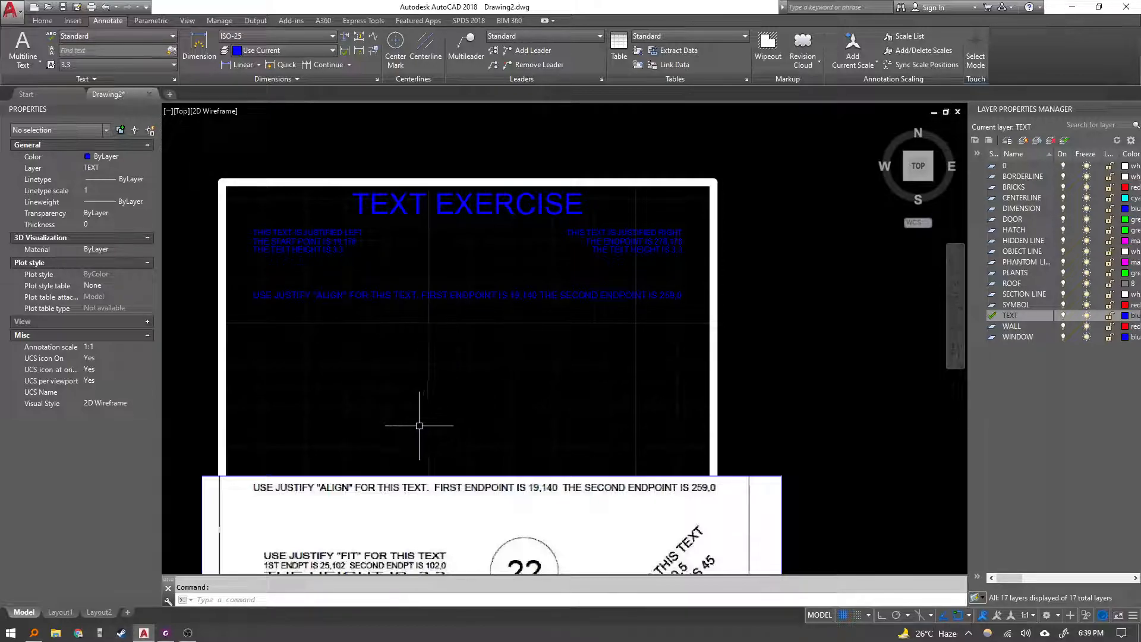
Start single-line text with Fit justification, first endpoint 25,102, second endpoint 102,0, and height 3.3.
{"action": "mouse_move", "coordinate": [420, 420]}
{"action": "middle_mouse_down"}
{"action": "mouse_move", "coordinate": [395, 283]}
{"action": "mouse_move", "coordinate": [374, 319]}
{"action": "mouse_move", "coordinate": [373, 204]}
{"action": "middle_mouse_up"}
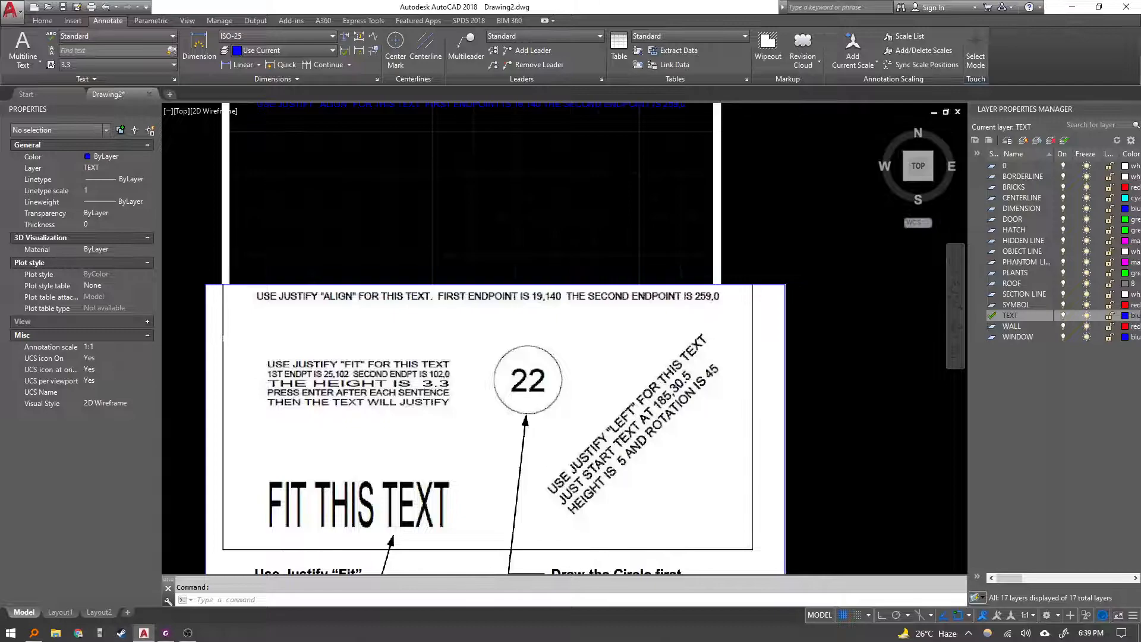
{"action": "mouse_move", "coordinate": [349, 220]}
{"action": "middle_mouse_down"}
{"action": "mouse_move", "coordinate": [363, 281]}
{"action": "mouse_move", "coordinate": [327, 282]}
{"action": "middle_mouse_up"}
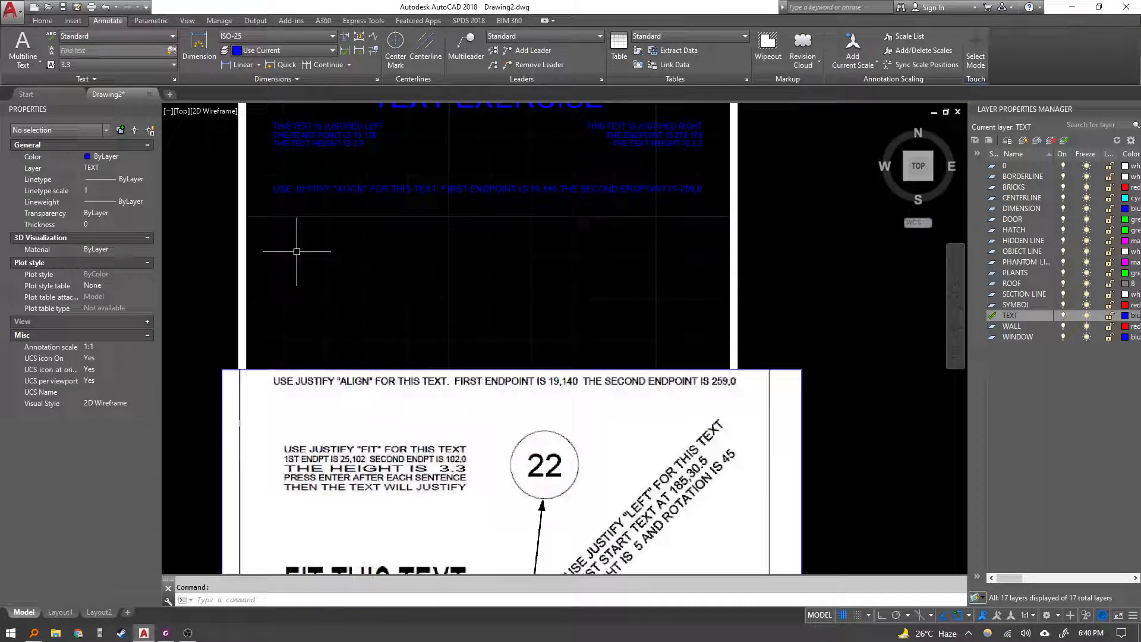
{"action": "type", "text": "text"}
{"action": "key", "text": "Return"}
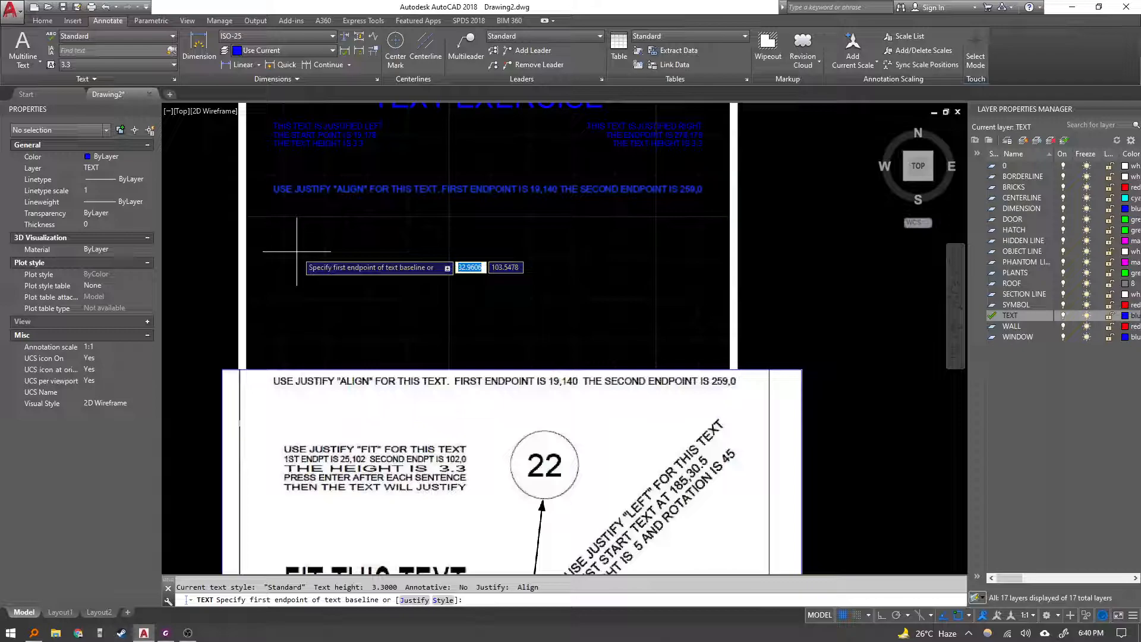
{"action": "type", "text": "J"}
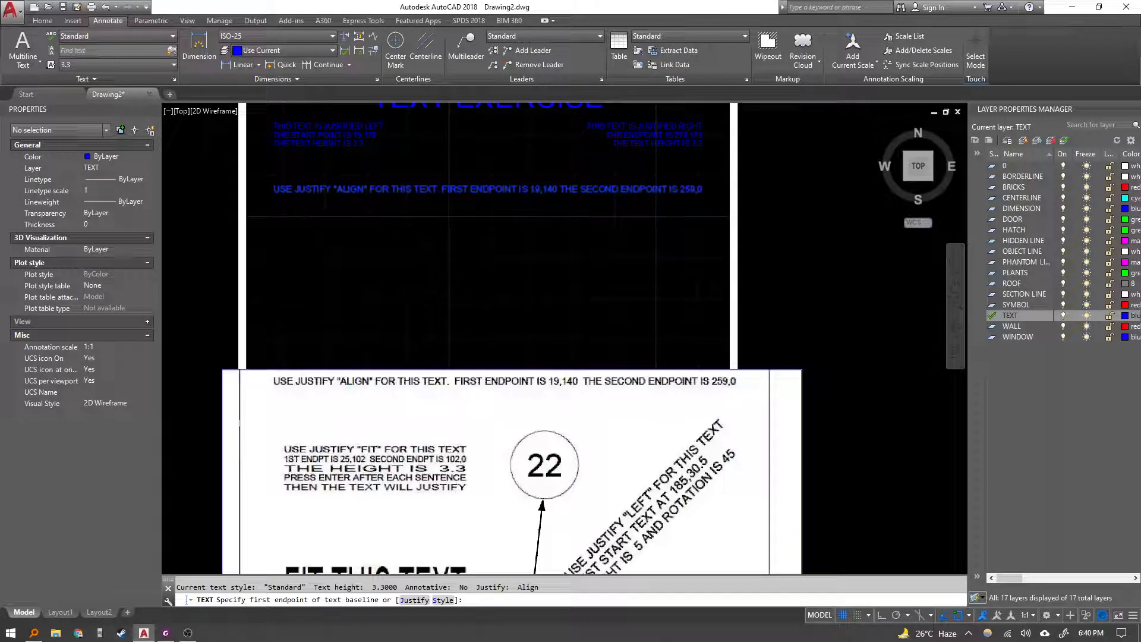
{"action": "key", "text": "Return"}
{"action": "type", "text": "F"}
{"action": "key", "text": "Return"}
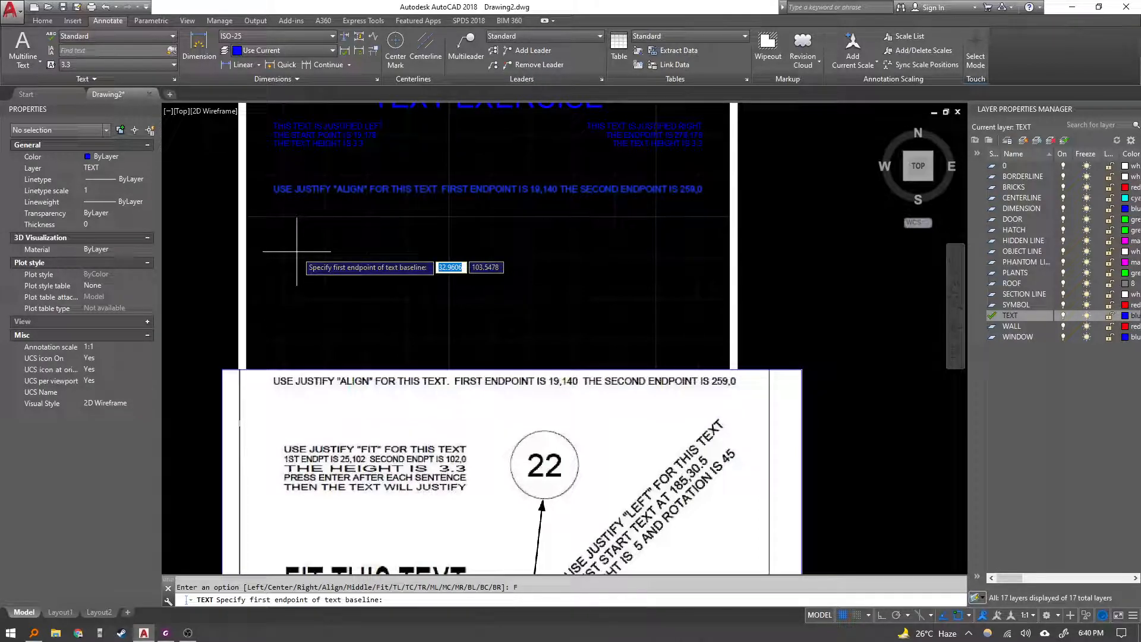
{"action": "type", "text": "25,102"}
{"action": "key", "text": "Return"}
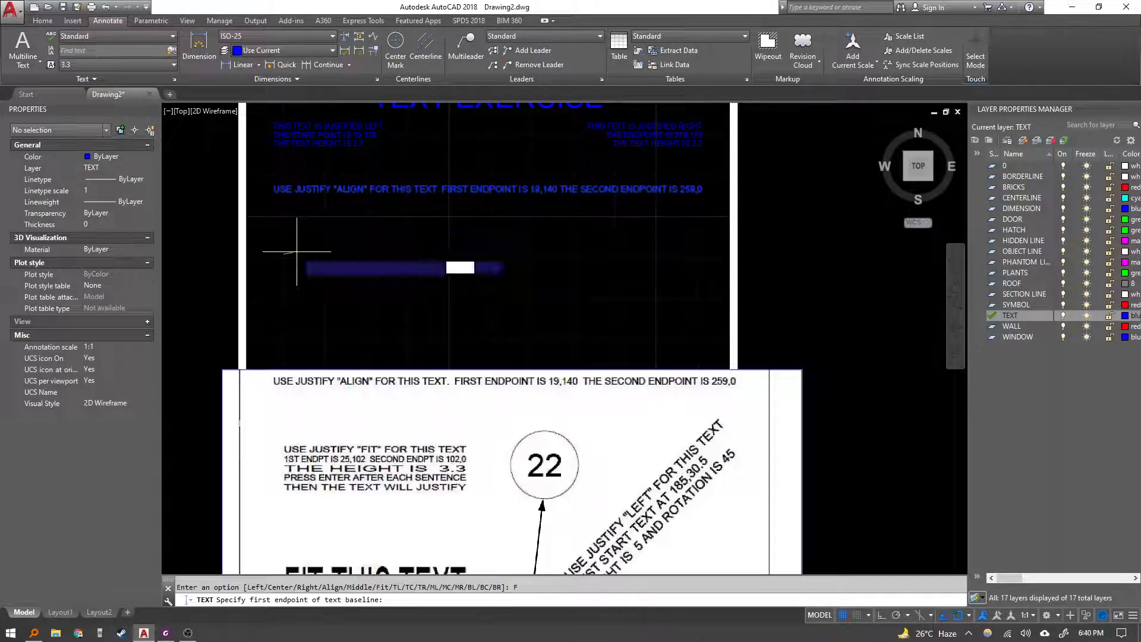
{"action": "type", "text": "102,0"}
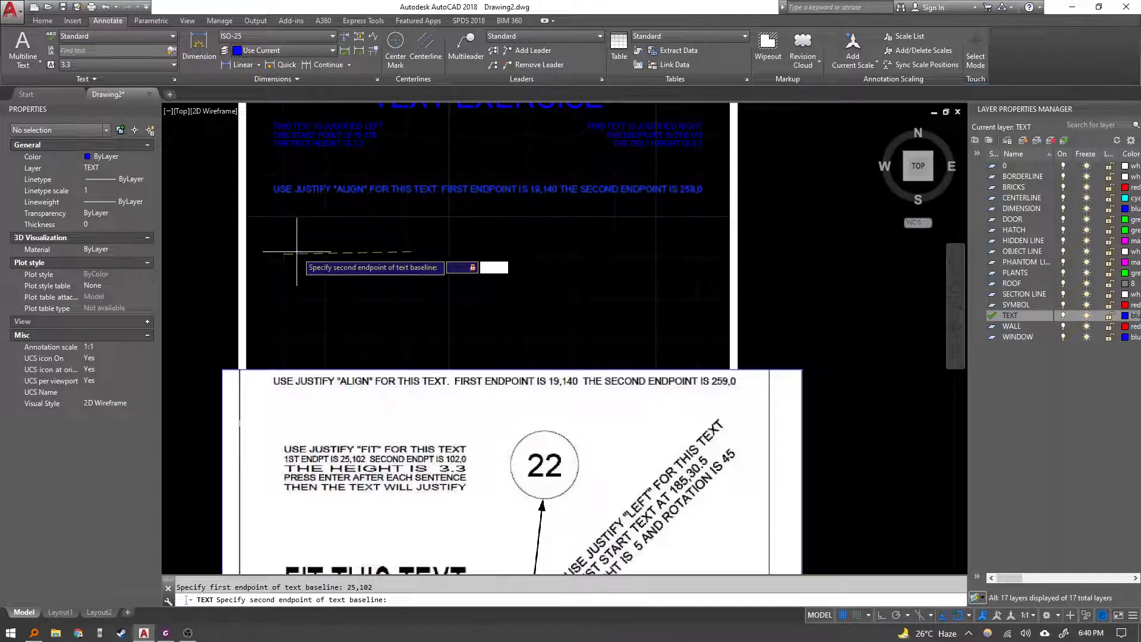
{"action": "key", "text": "Return"}
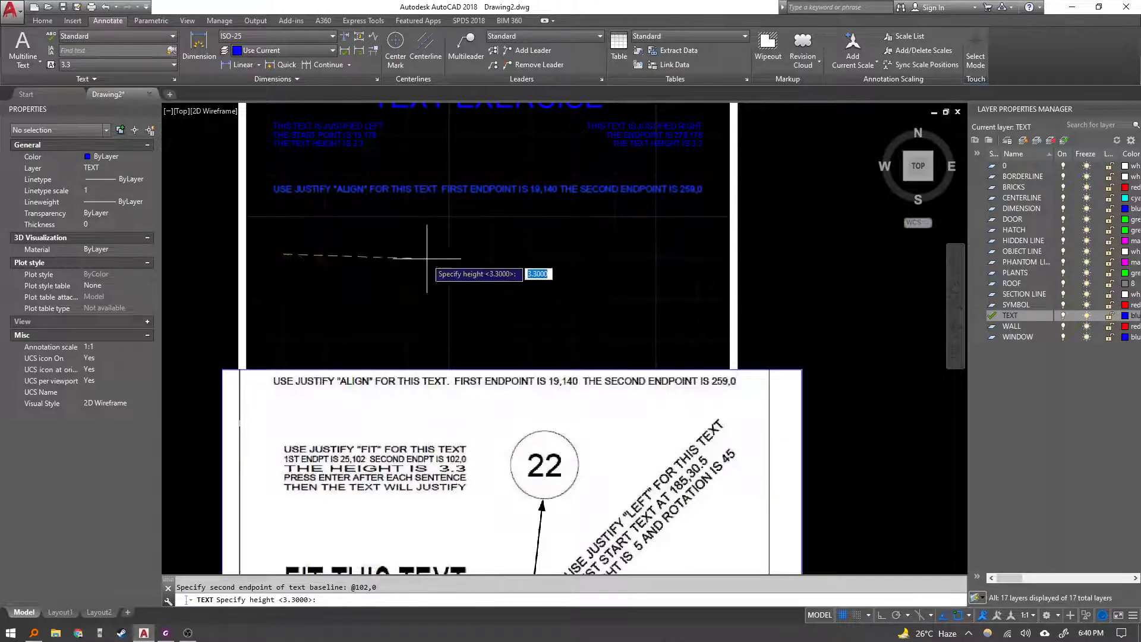
{"action": "type", "text": "3.3"}
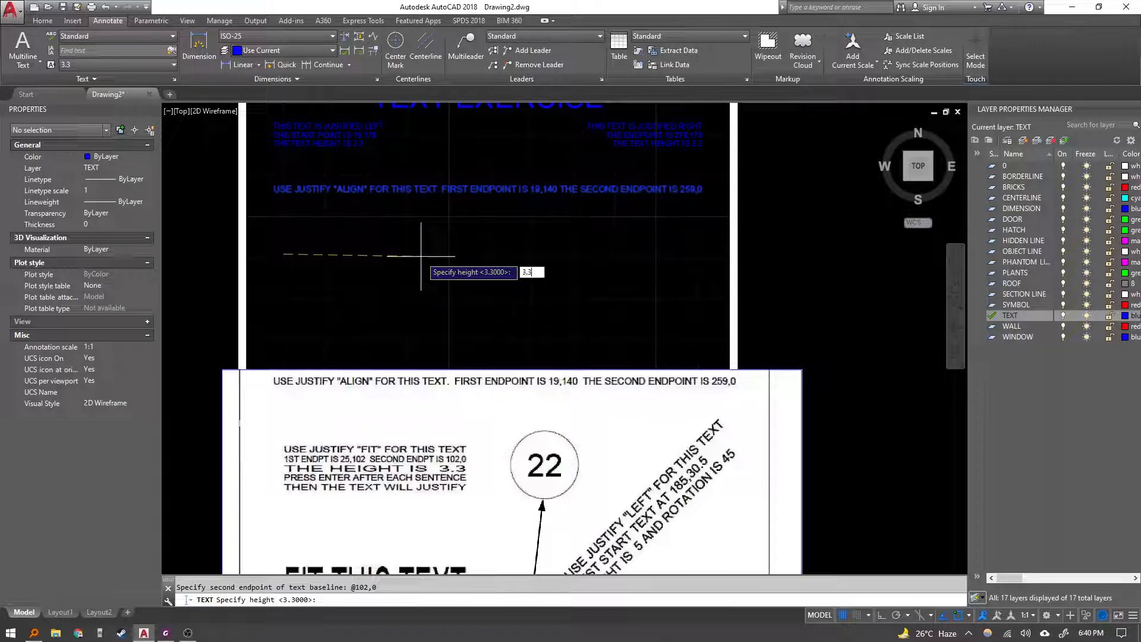
{"action": "key", "text": "Return"}
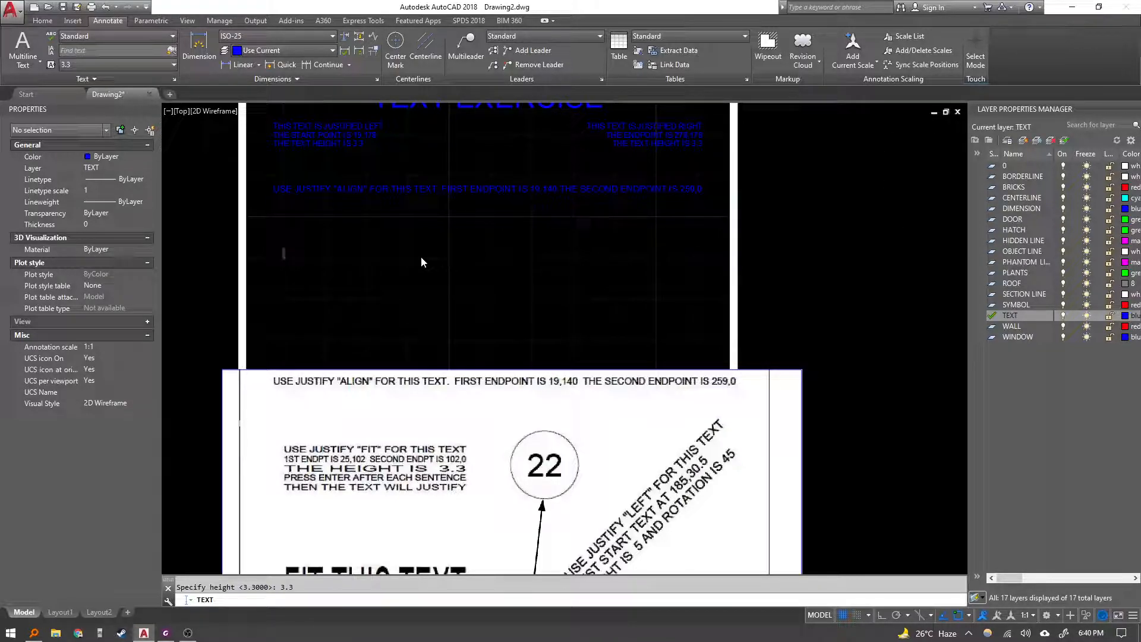
Enter the lines USE JUSTIFY "FIT" FOR THIS TEXT and 1ST ENDPT IS 25,102 SECOND ENDPT IS 102,0.
{"action": "type", "text": "USE"}
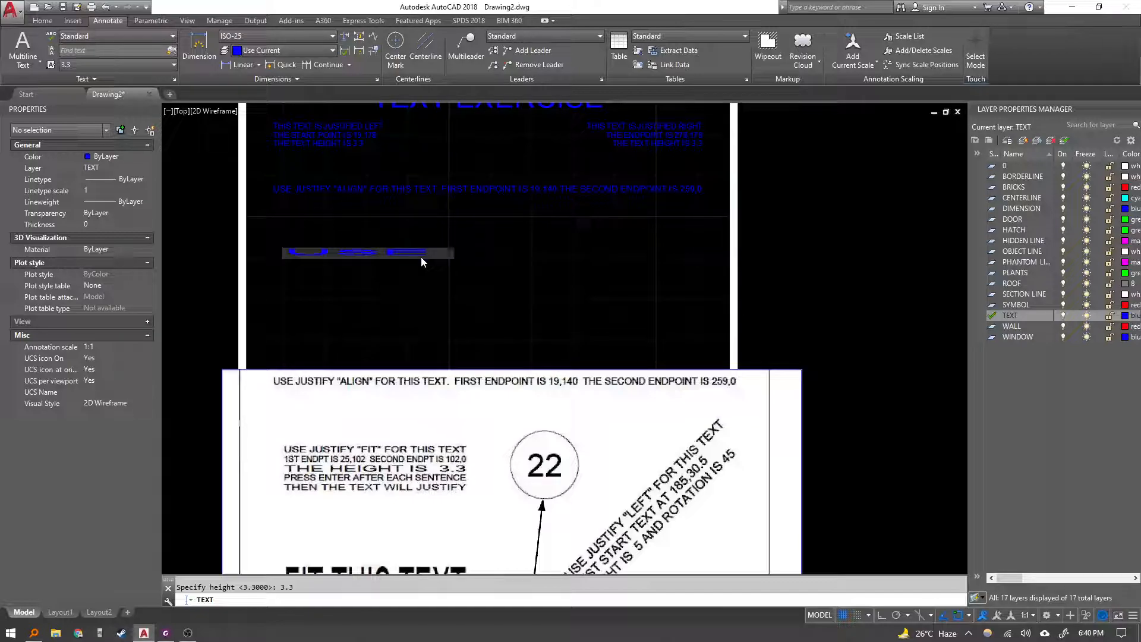
{"action": "type", "text": " JUSTIFY \"FIT\" FOR THIS TEXT"}
{"action": "key", "text": "Return"}
{"action": "type", "text": "1ST "}
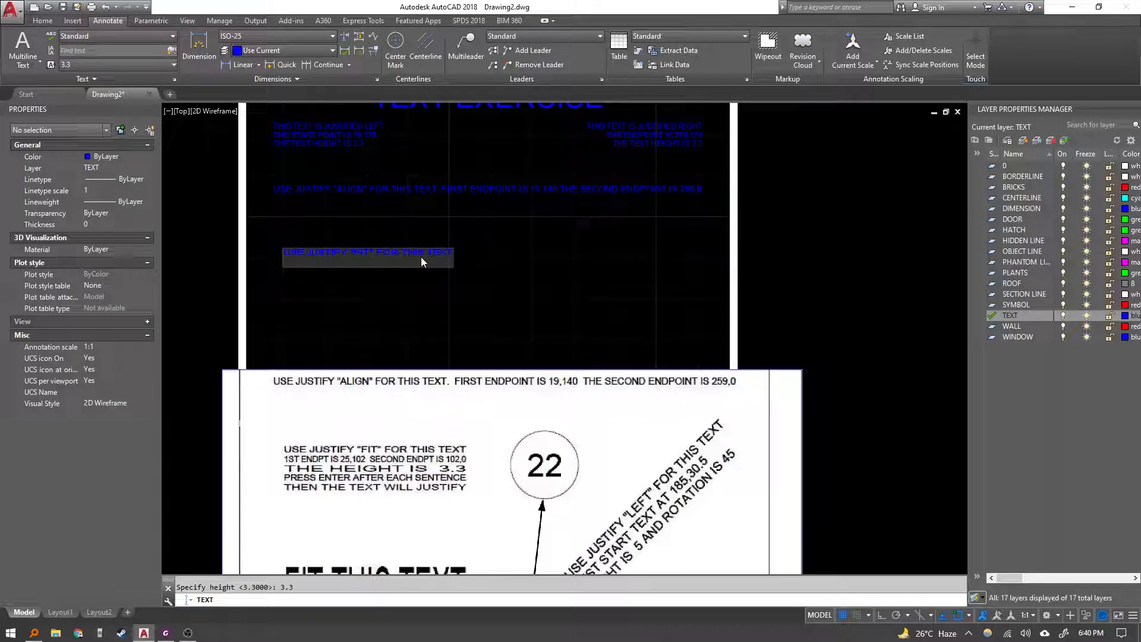
{"action": "type", "text": "ENDPT"}
{"action": "key", "text": "BackSpace"}
{"action": "key", "text": "BackSpace"}
{"action": "key", "text": "BackSpace"}
{"action": "type", "text": "PT IS 25,102 SECOND ENDPT IS 102"}
{"action": "key", "text": "Return"}
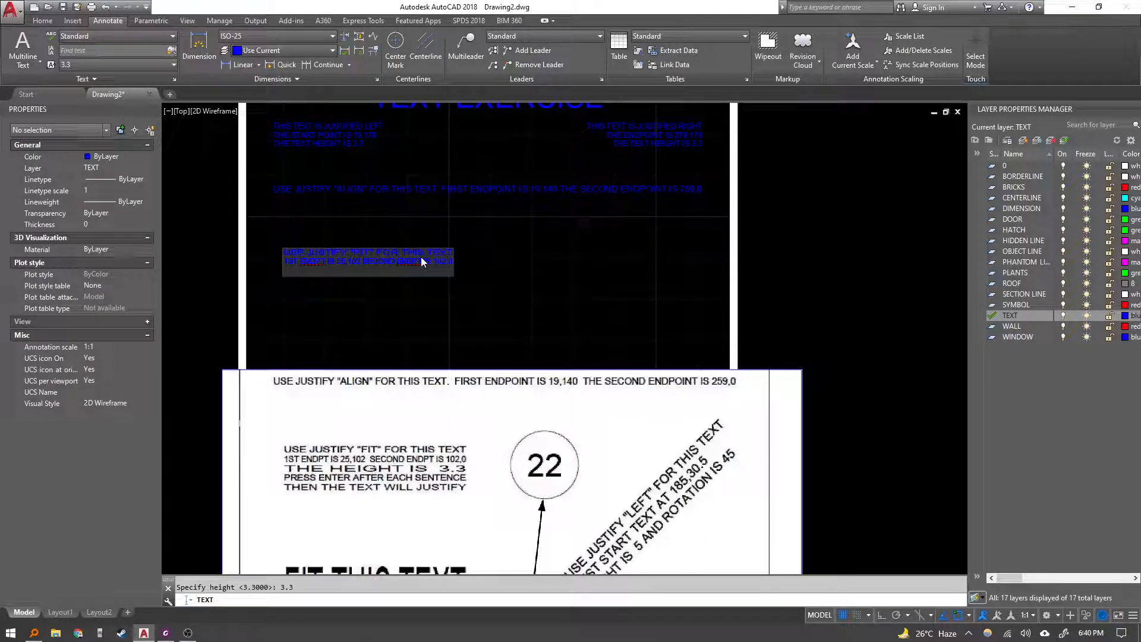
Add the lines THE HEIGHT IS 3.3, PRESS ENTER AFTER EACH SENTENCE, and THEN THE TEXT WILL JUSTIFY, then finish the text.
{"action": "type", "text": "THE HEIGHT IS 3.3"}
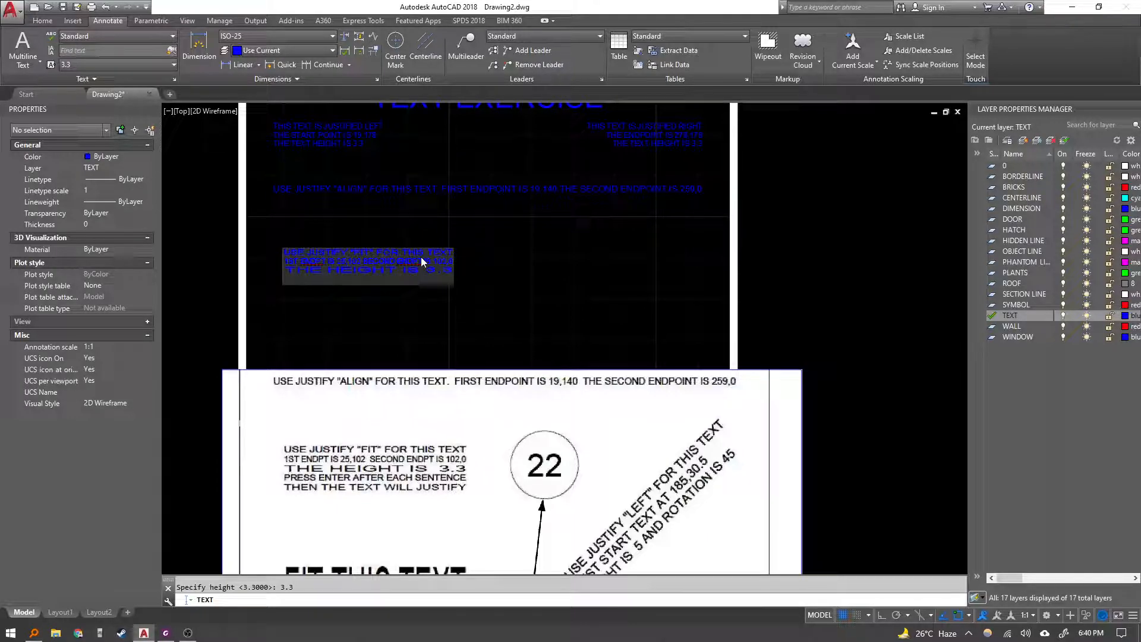
{"action": "type", "text": "PRESS ENTER AFTER EA"}
{"action": "key", "text": "BackSpace"}
{"action": "key", "text": "BackSpace"}
{"action": "key", "text": "BackSpace"}
{"action": "key", "text": "BackSpace"}
{"action": "key", "text": "BackSpace"}
{"action": "key", "text": "BackSpace"}
{"action": "key", "text": "BackSpace"}
{"action": "key", "text": "BackSpace"}
{"action": "key", "text": "BackSpace"}
{"action": "key", "text": "BackSpace"}
{"action": "key", "text": "BackSpace"}
{"action": "key", "text": "BackSpace"}
{"action": "key", "text": "BackSpace"}
{"action": "key", "text": "BackSpace"}
{"action": "key", "text": "BackSpace"}
{"action": "key", "text": "BackSpace"}
{"action": "key", "text": "BackSpace"}
{"action": "key", "text": "BackSpace"}
{"action": "key", "text": "BackSpace"}
{"action": "key", "text": "BackSpace"}
{"action": "type", "text": "PRESS ENTER AFTER EACH SENTENCE"}
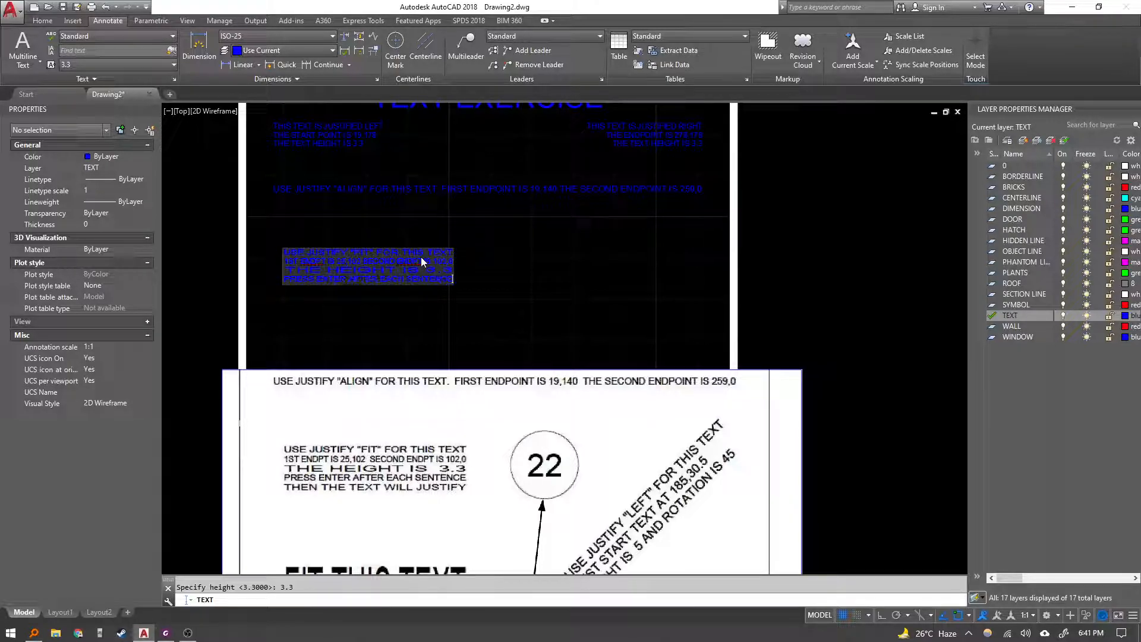
{"action": "key", "text": "Return"}
{"action": "type", "text": "THEN THE TE"}
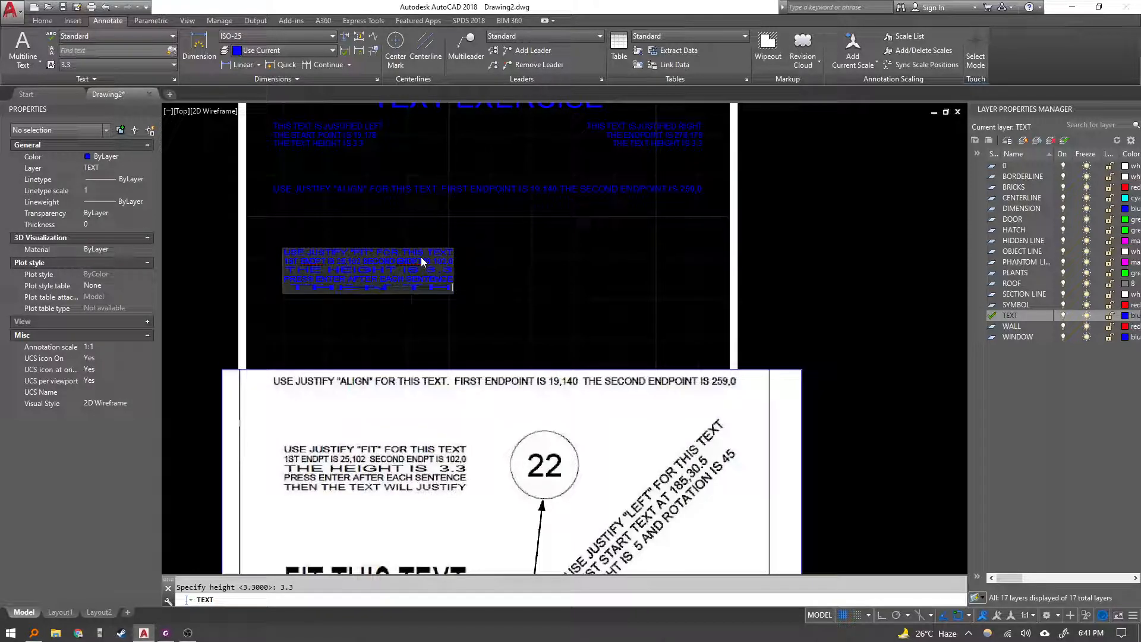
{"action": "type", "text": "XT WILL JUSTIFY"}
{"action": "key", "text": "Return"}
{"action": "key", "text": "Return"}
{"action": "key", "text": "Escape"}
Start the single-line text command again for the next item of the exercise.
{"action": "scroll", "coordinate": [416, 256], "scroll_direction": "up", "scroll_amount": 4}
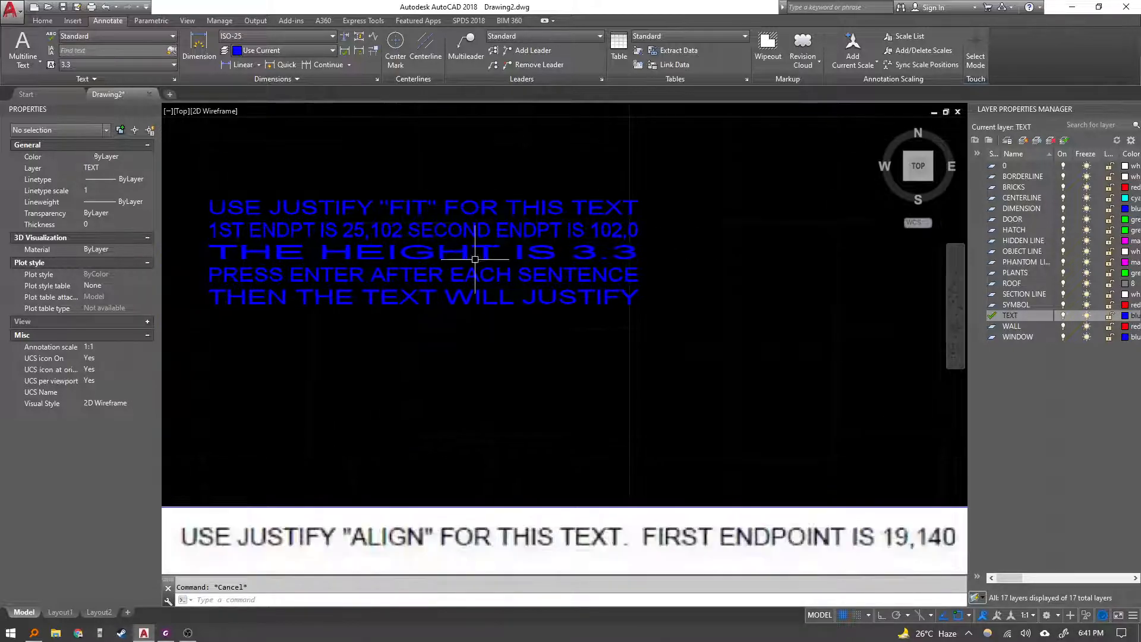
{"action": "scroll", "coordinate": [418, 272], "scroll_direction": "down", "scroll_amount": 2}
{"action": "scroll", "coordinate": [520, 351], "scroll_direction": "down", "scroll_amount": 2}
{"action": "middle_click_drag", "start_coordinate": [525, 344], "coordinate": [356, 246]}
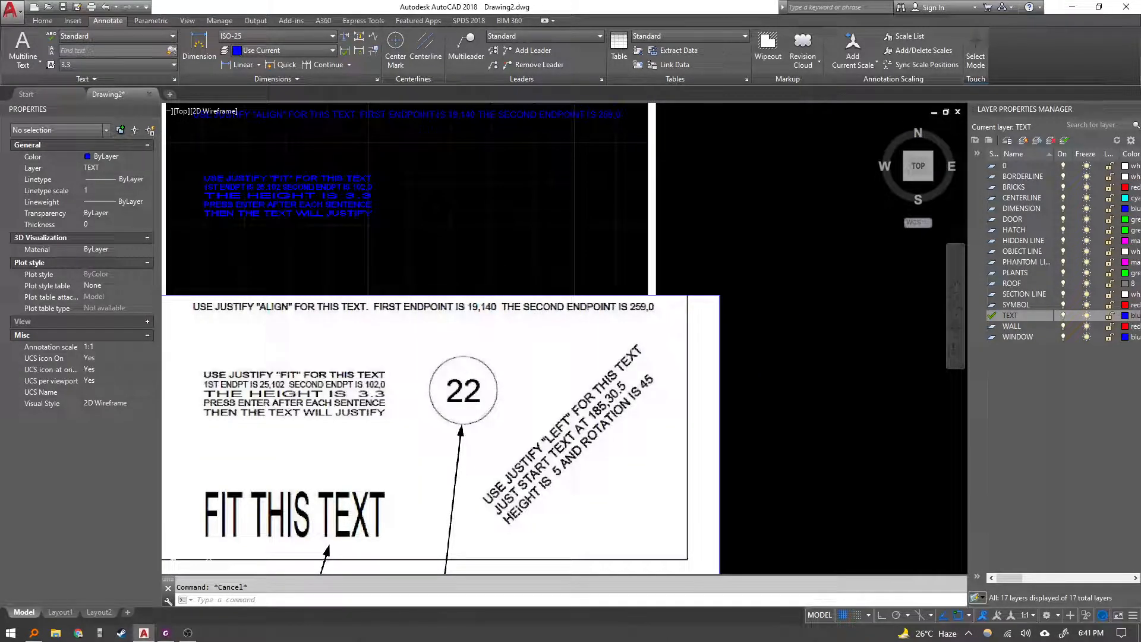
{"action": "mouse_move", "coordinate": [332, 518]}
{"action": "middle_mouse_down"}
{"action": "mouse_move", "coordinate": [403, 416]}
{"action": "mouse_move", "coordinate": [415, 434]}
{"action": "middle_mouse_up"}
{"action": "mouse_move", "coordinate": [416, 138]}
{"action": "middle_mouse_down"}
{"action": "mouse_move", "coordinate": [416, 109]}
{"action": "mouse_move", "coordinate": [374, 129]}
{"action": "middle_mouse_up"}
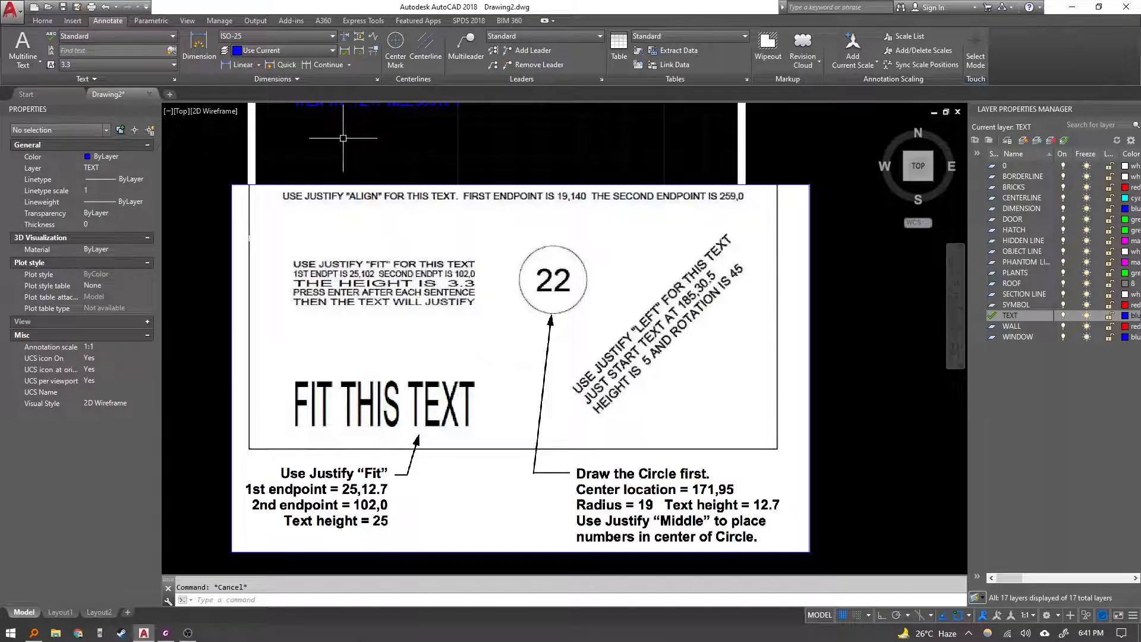
{"action": "type", "text": "text"}
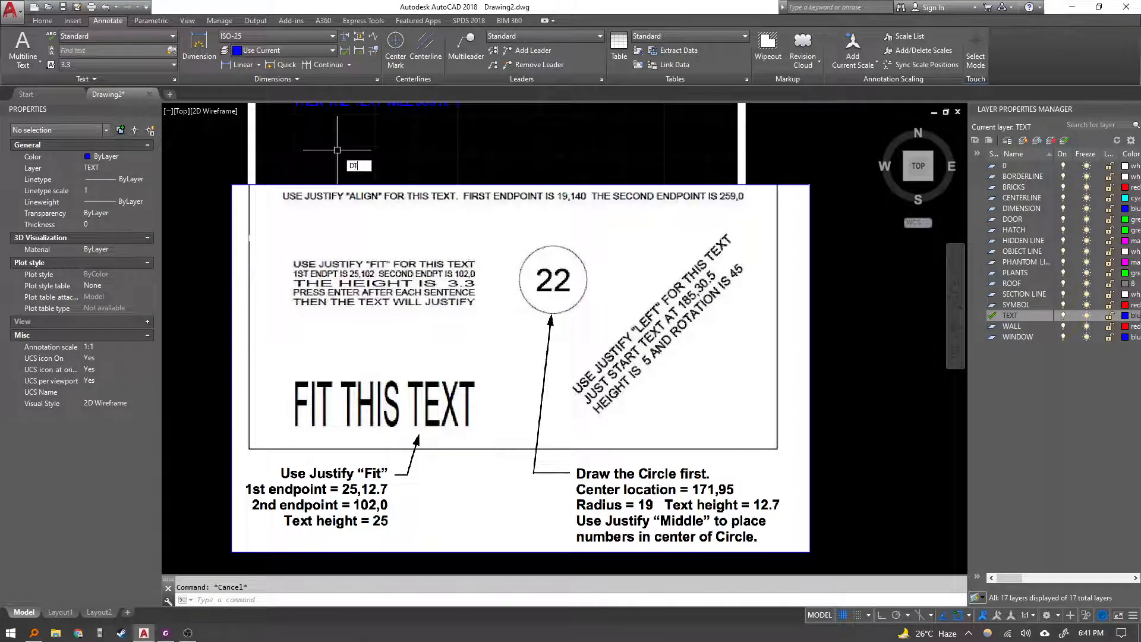
{"action": "key", "text": "Return"}
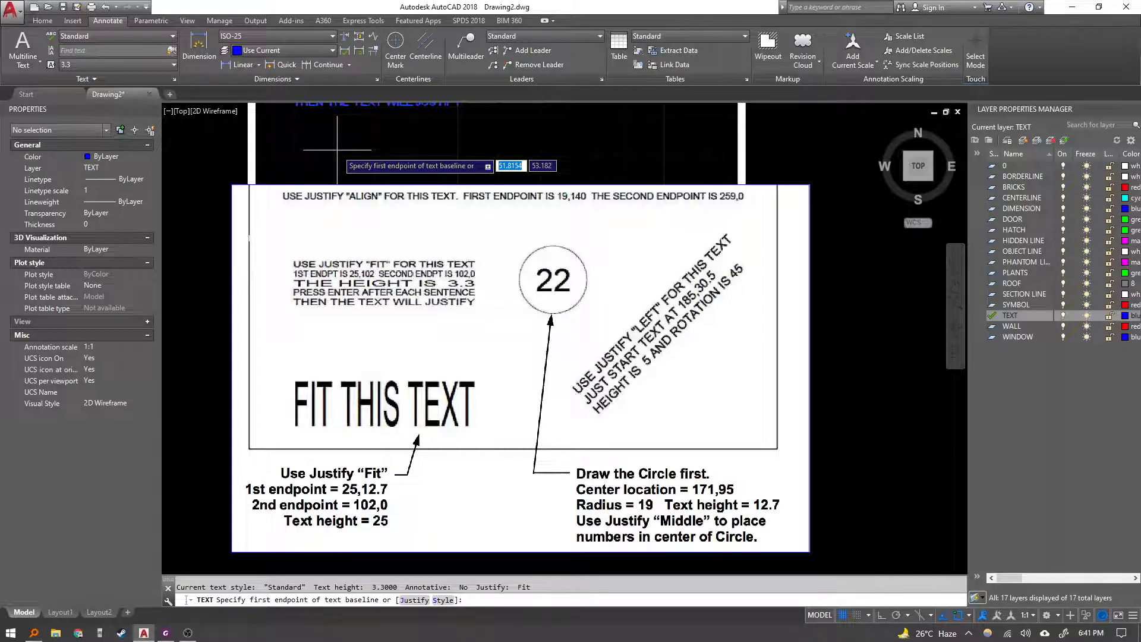
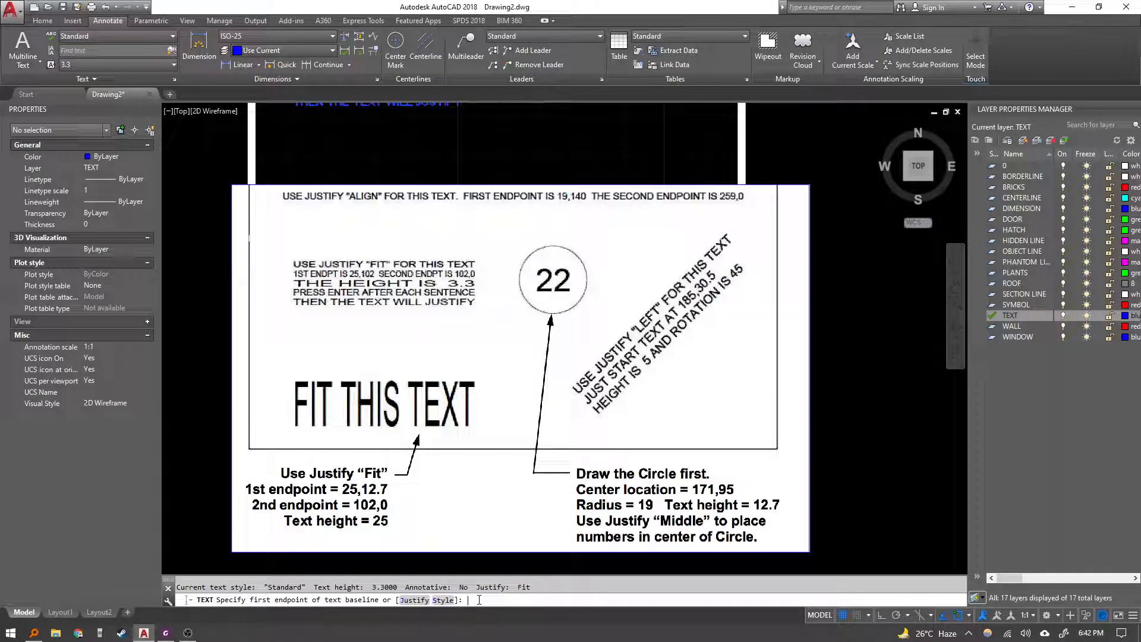
Try placing Fit-justified text with first endpoint 25,12.7, second endpoint 102,0, and height 25.
{"action": "key", "text": "Return"}
{"action": "type", "text": "Fit TL TC TR ML MC MR BL BC BR"}
{"action": "key", "text": "Return"}
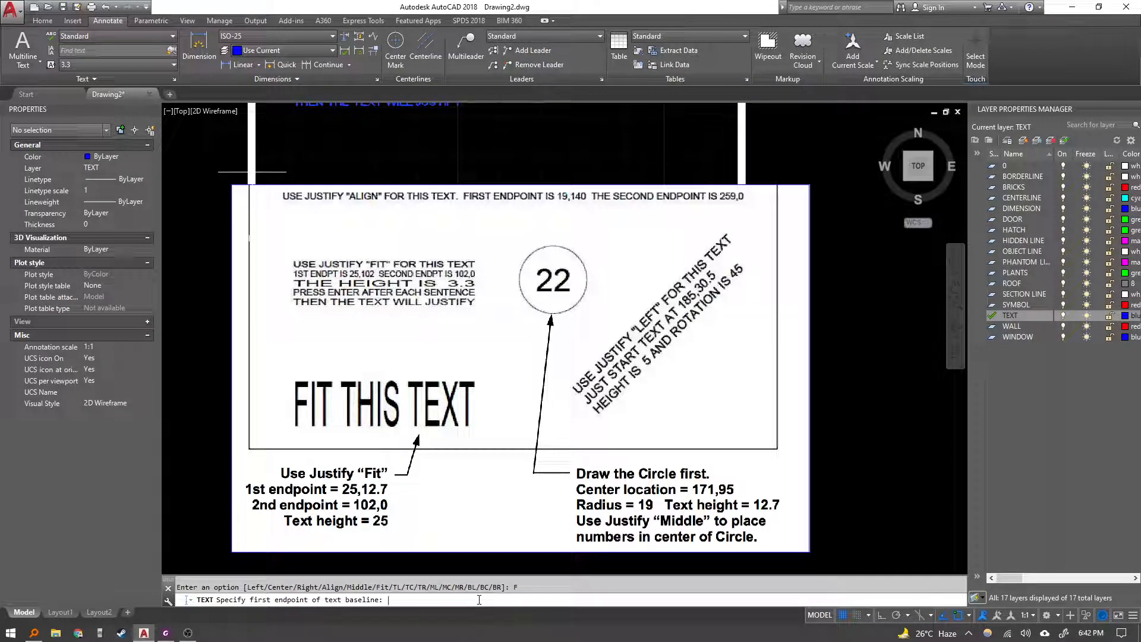
{"action": "type", "text": "25,12.7"}
{"action": "key", "text": "Return"}
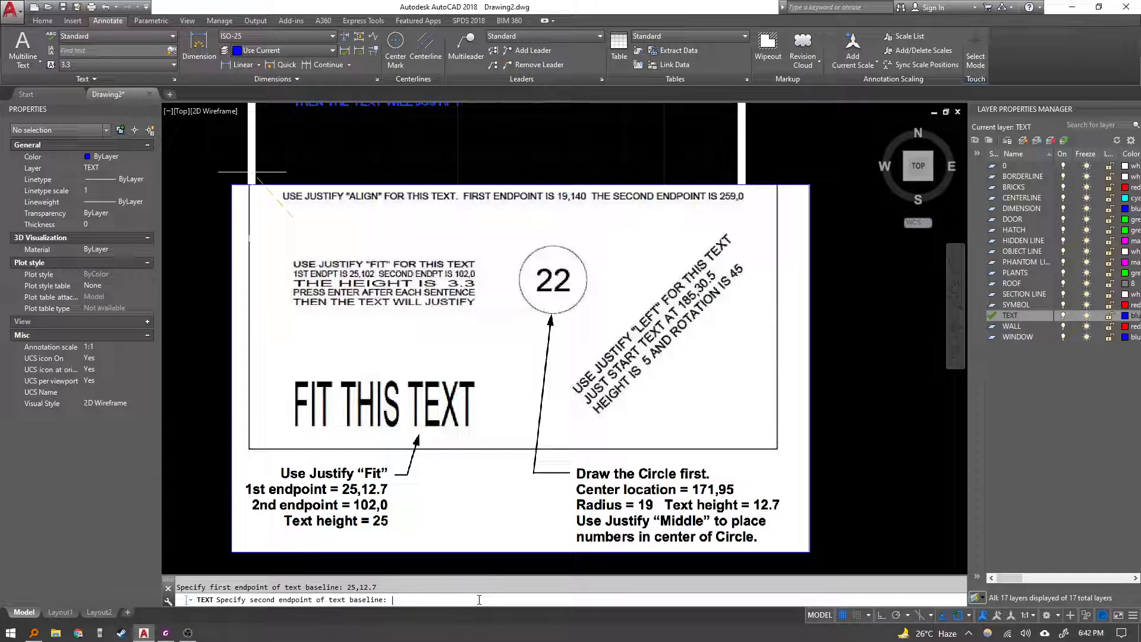
{"action": "type", "text": "102,0"}
{"action": "key", "text": "Return"}
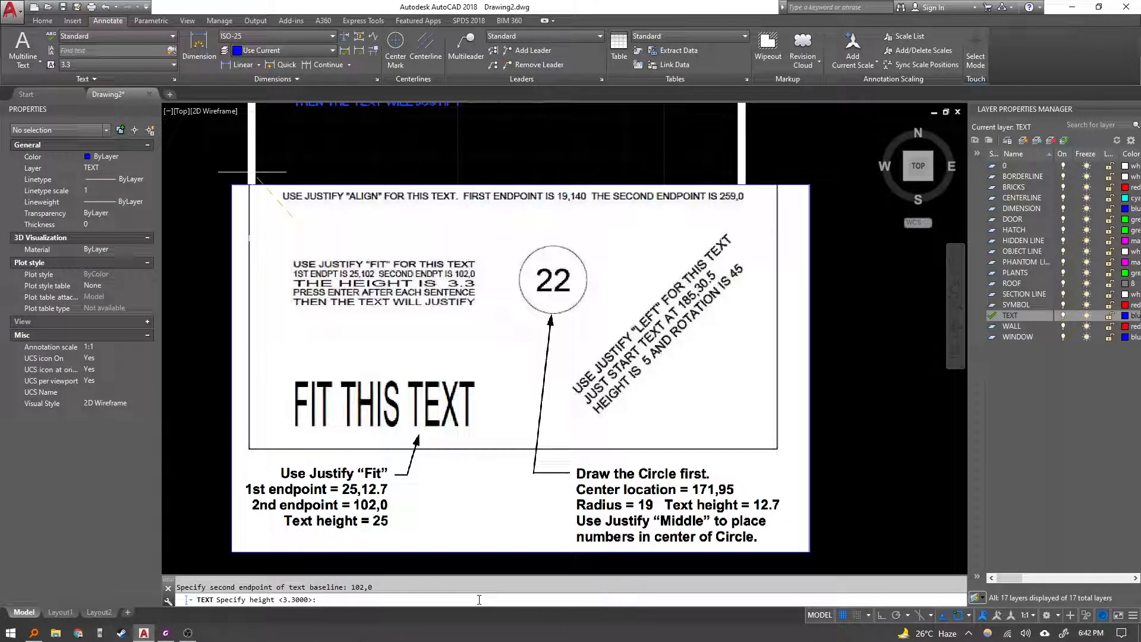
{"action": "type", "text": "25"}
{"action": "key", "text": "Return"}
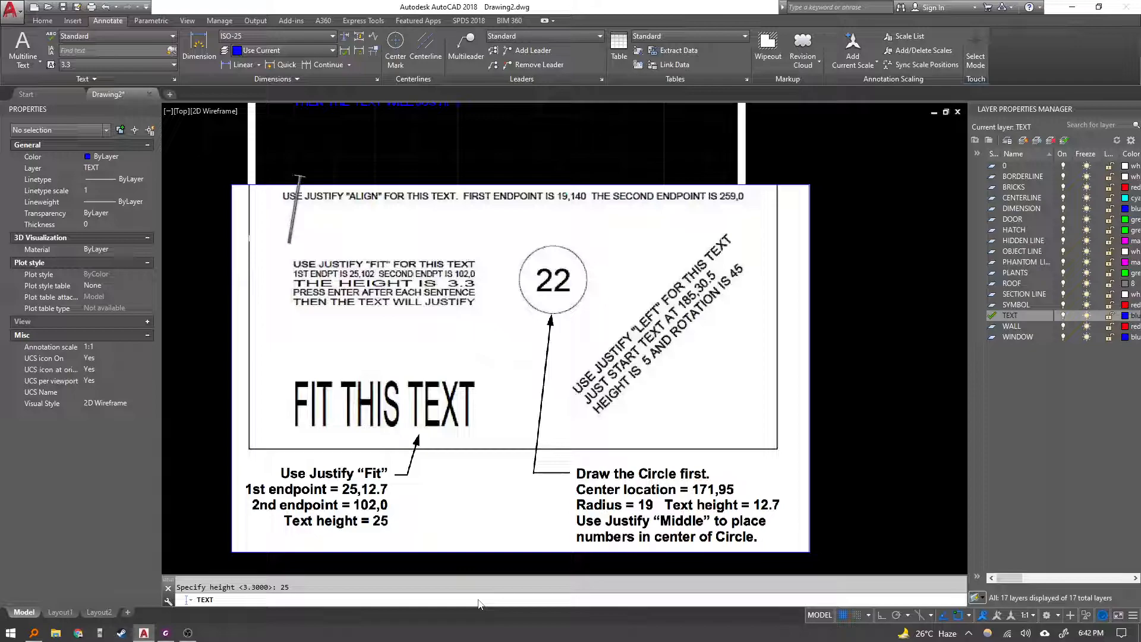
Enter FIT THIS TEXT, finish the text command, and erase the misplaced text.
{"action": "type", "text": "FIT"}
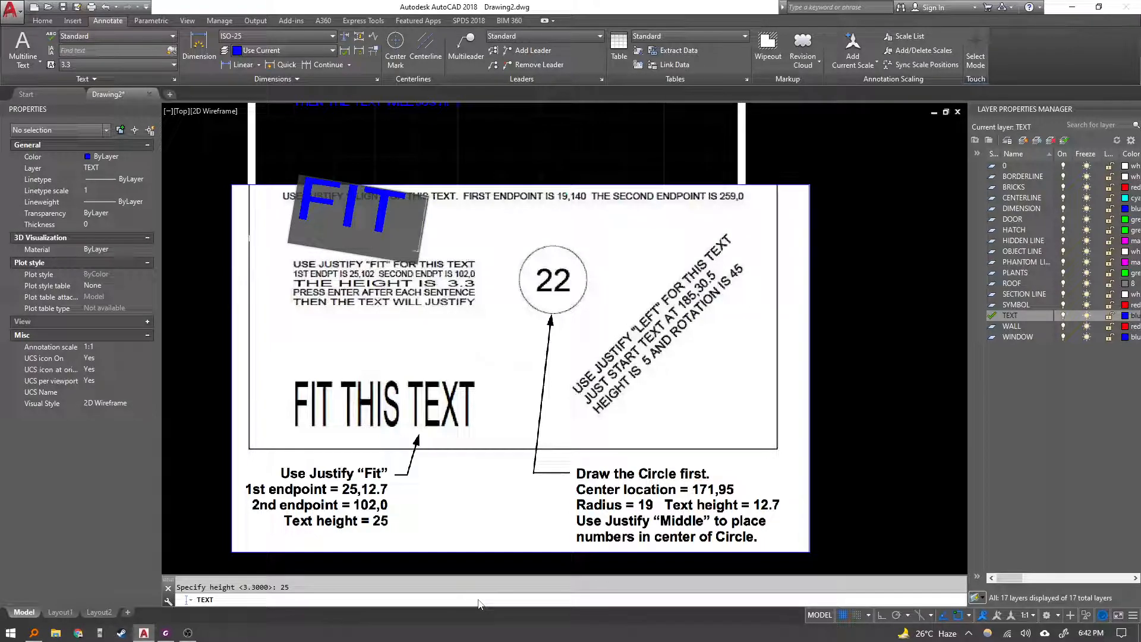
{"action": "type", "text": " THIS TEZXT"}
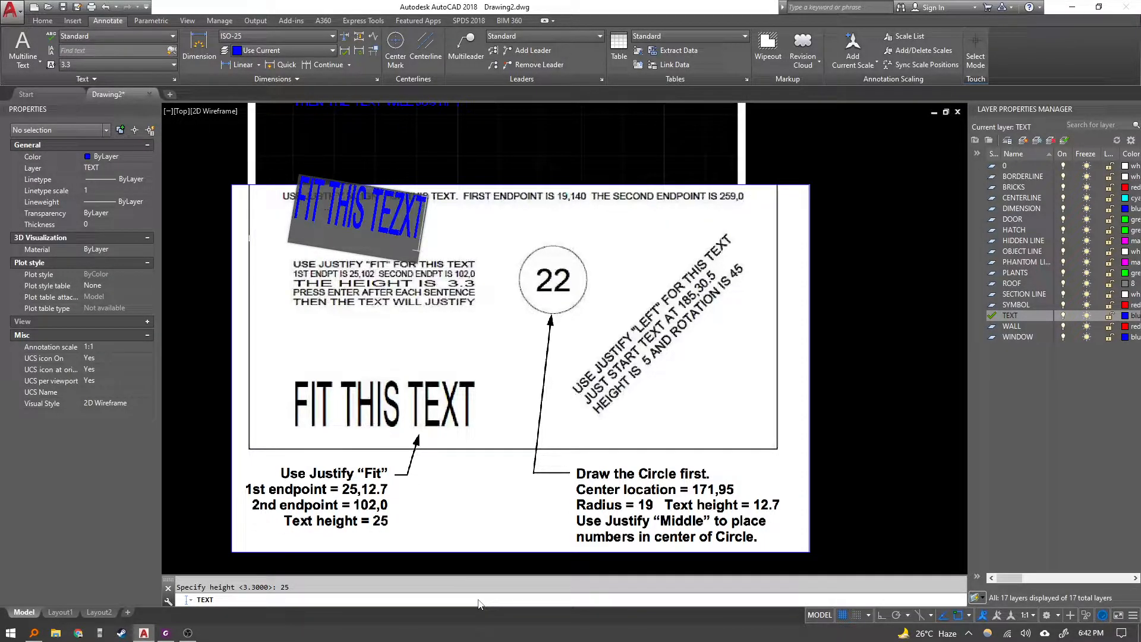
{"action": "key", "text": "BackSpace"}
{"action": "key", "text": "BackSpace"}
{"action": "type", "text": "EXT"}
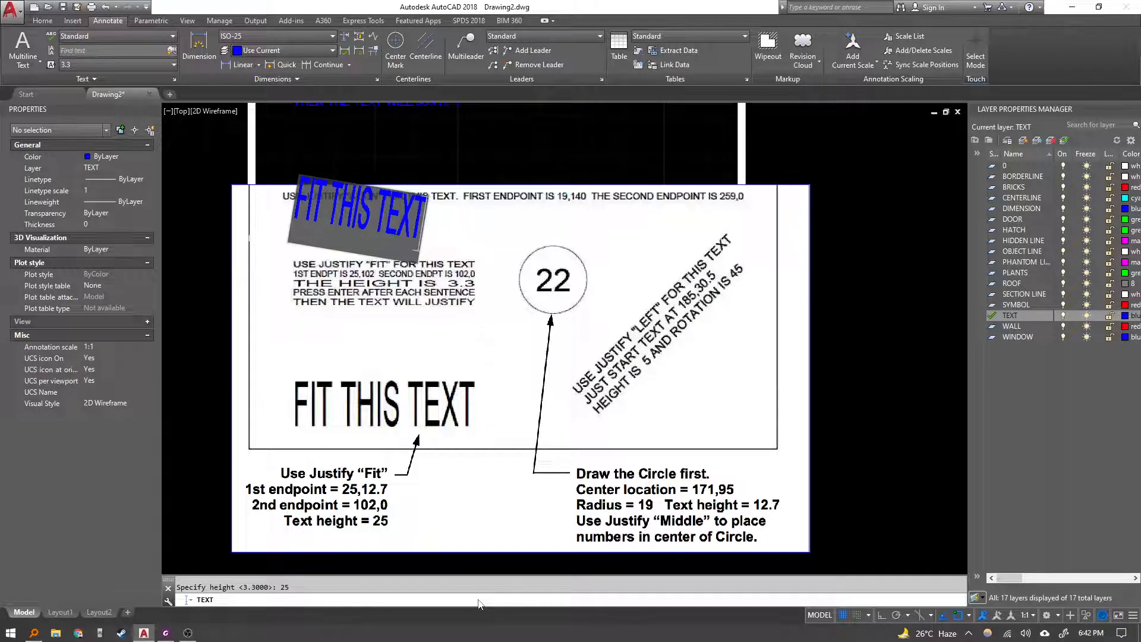
{"action": "key", "text": "Return"}
{"action": "key", "text": "Return"}
{"action": "key", "text": "Escape"}
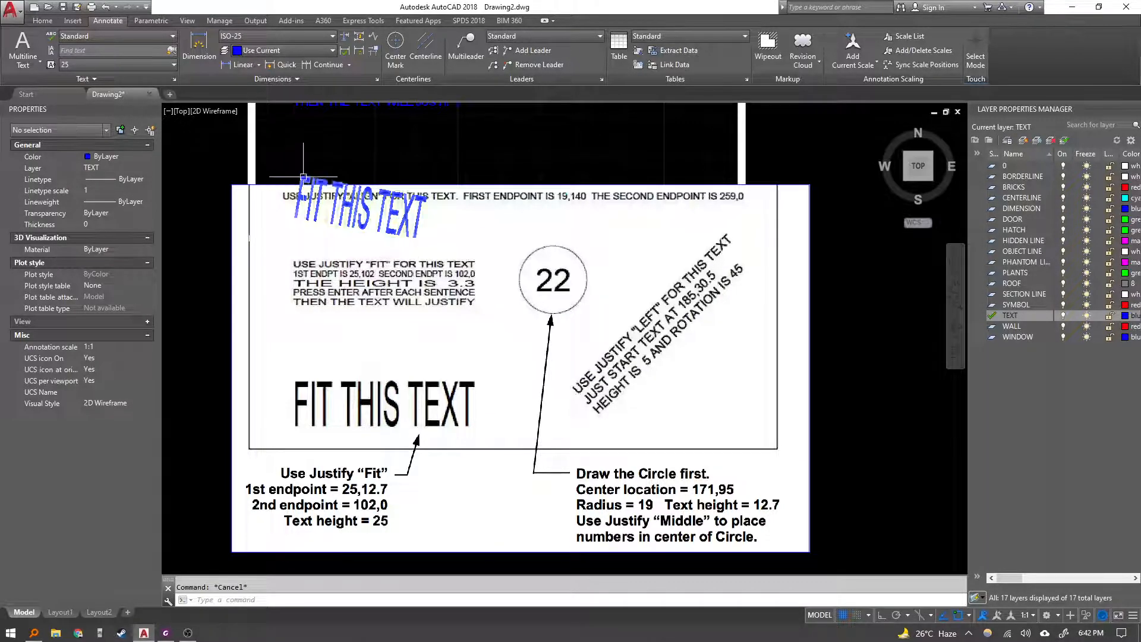
{"action": "left_click", "coordinate": [315, 197]}
{"action": "key", "text": "Delete"}
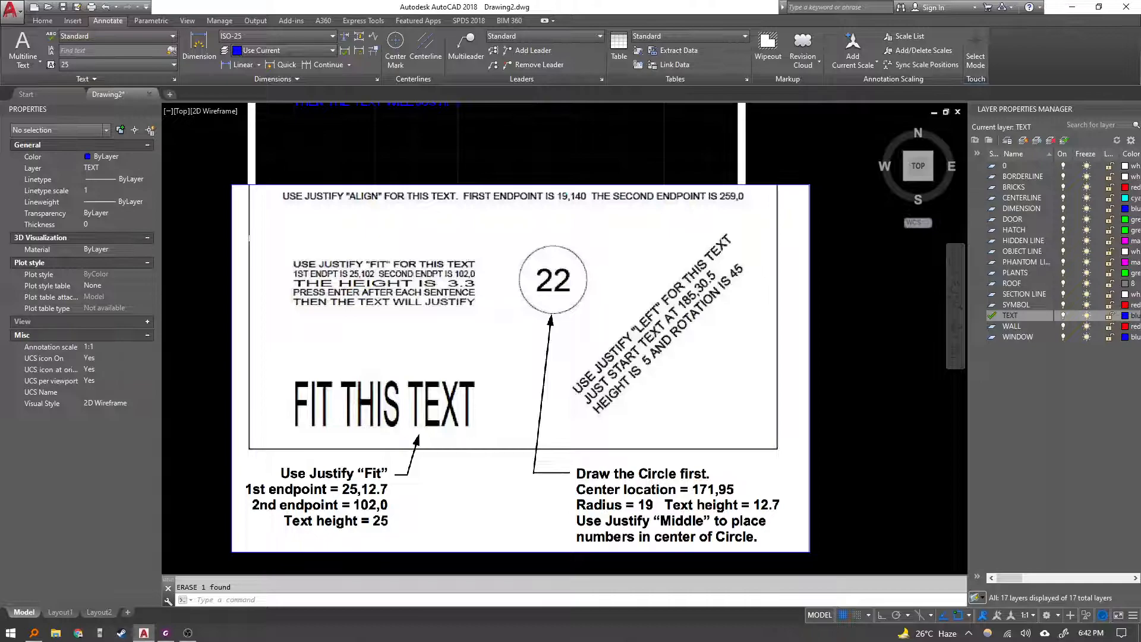
{"action": "middle_click_drag", "start_coordinate": [346, 122], "coordinate": [350, 155]}
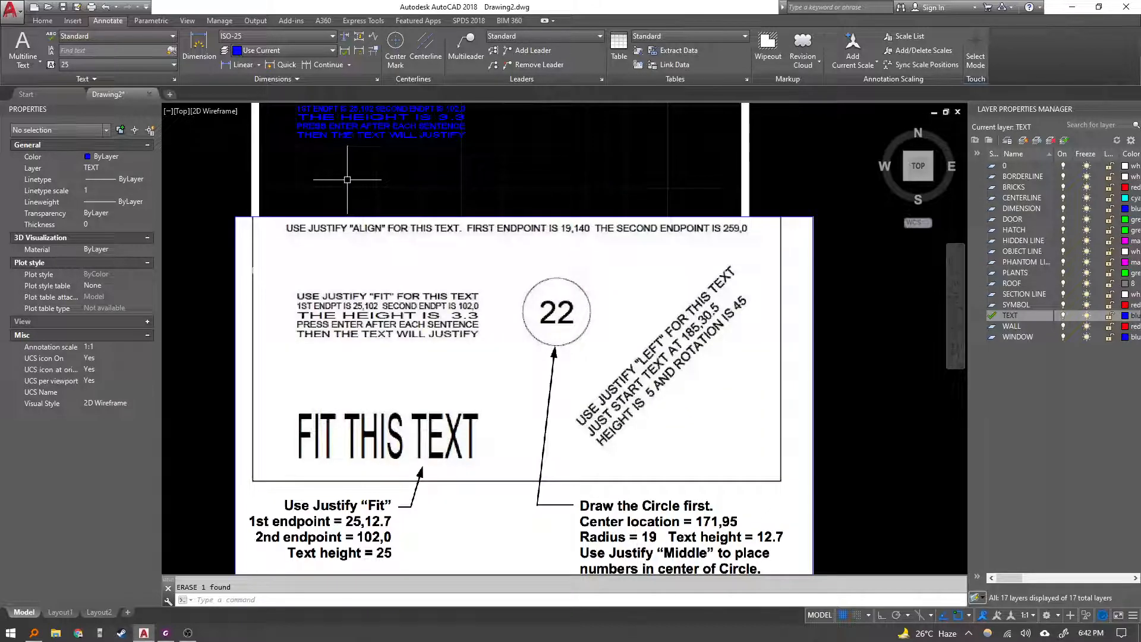
{"action": "type", "text": "DT"}
{"action": "key", "text": "Return"}
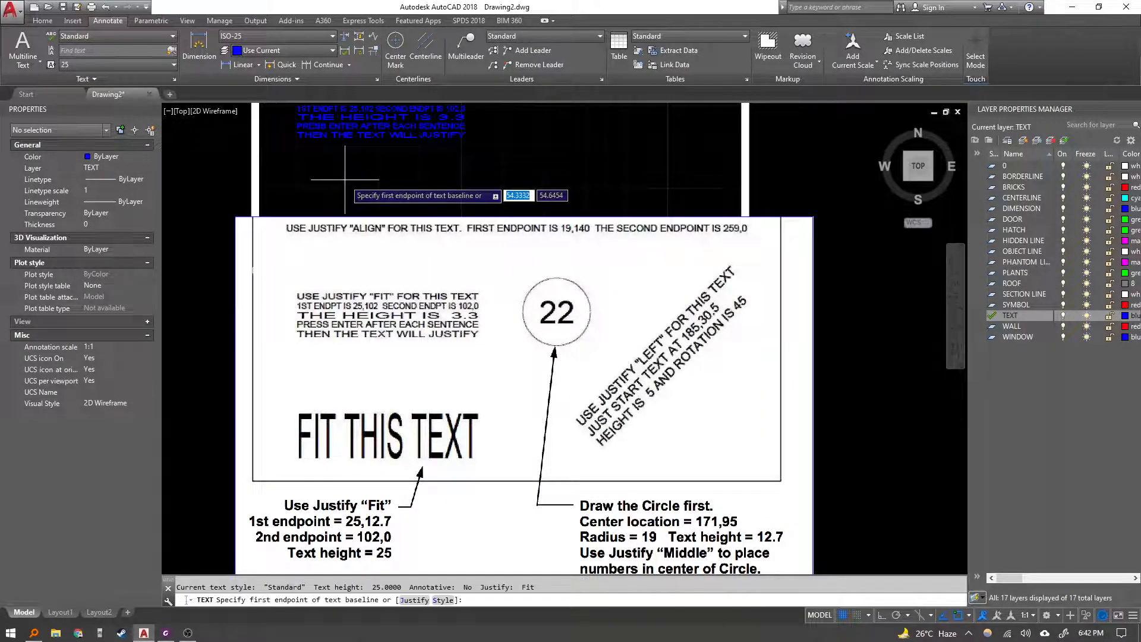
{"action": "type", "text": "J"}
{"action": "key", "text": "Return"}
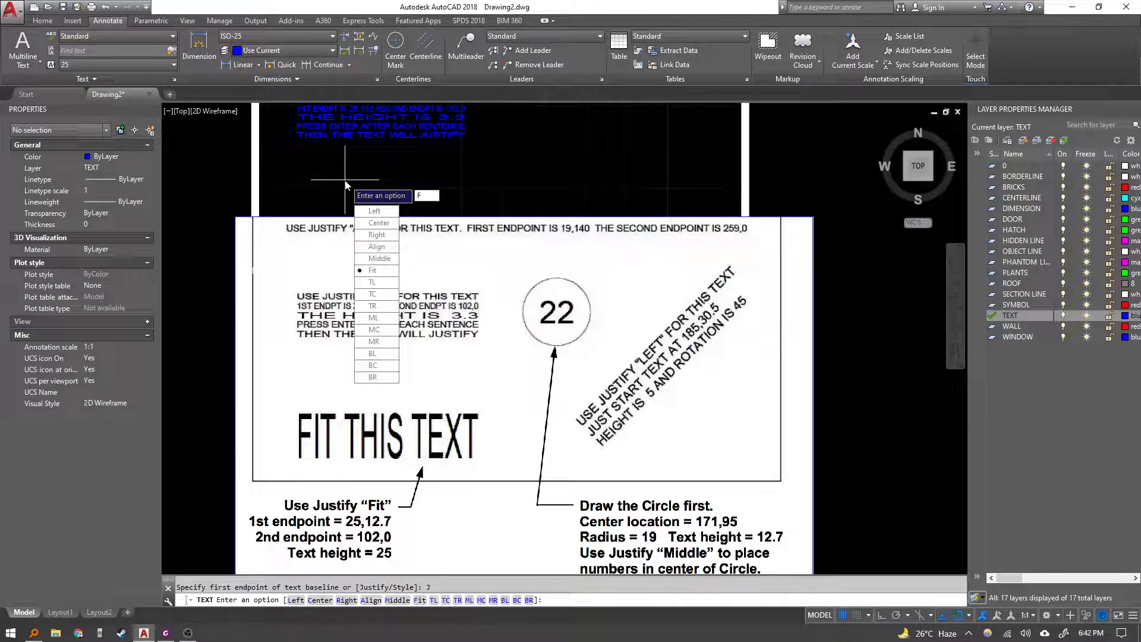
{"action": "key", "text": "Return"}
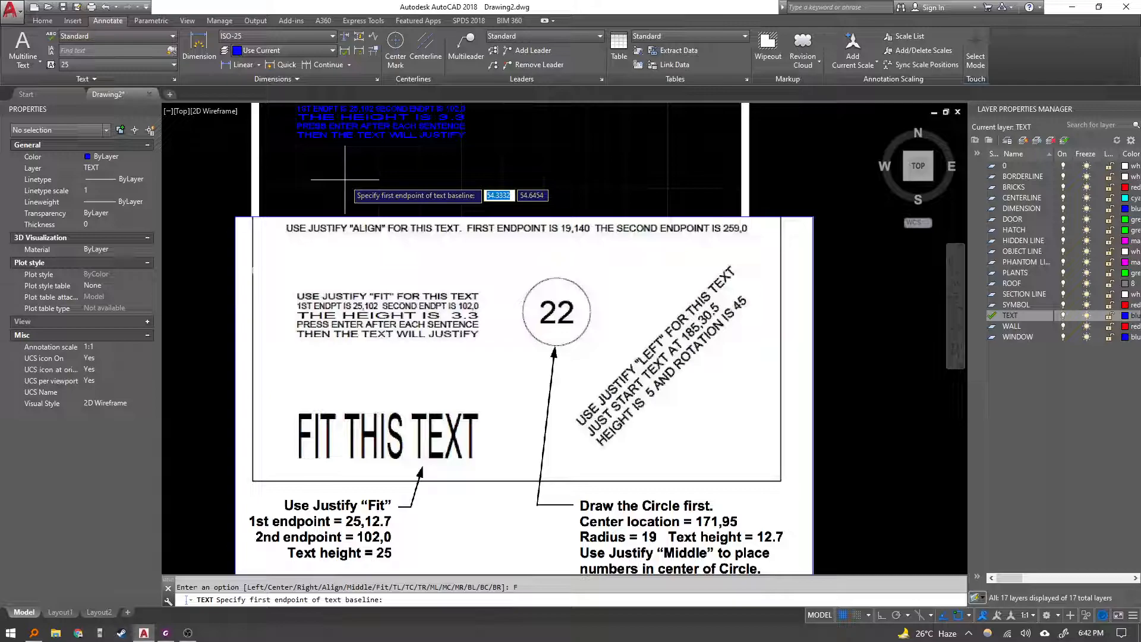
{"action": "type", "text": "25,"}
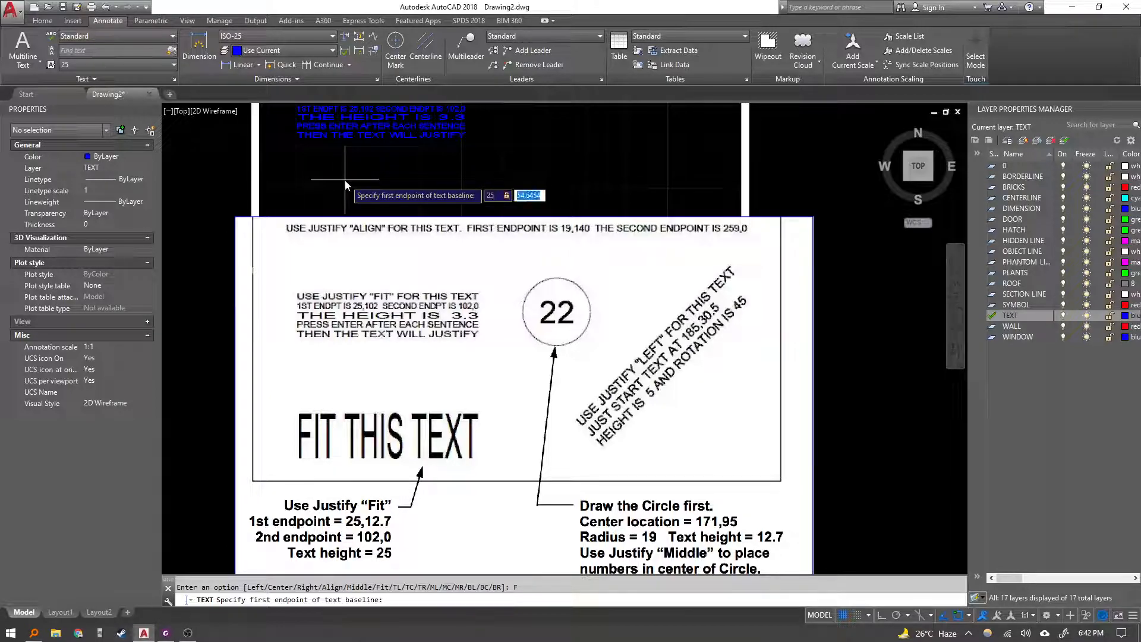
{"action": "type", "text": "12.7"}
{"action": "key", "text": "Return"}
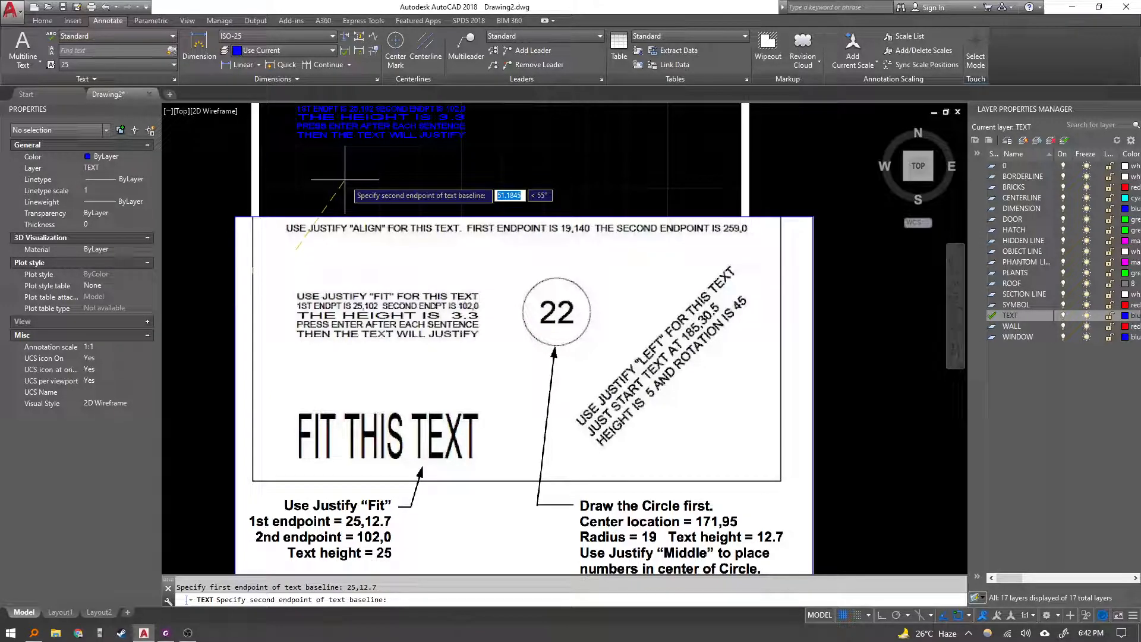
{"action": "type", "text": "@102,0"}
{"action": "key", "text": "Return"}
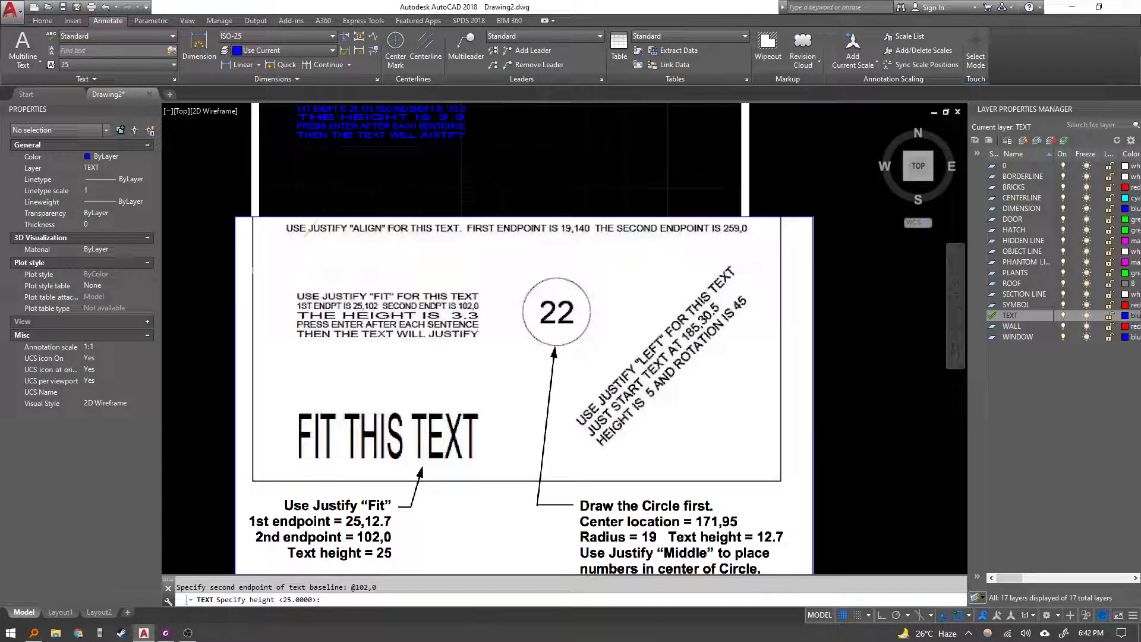
{"action": "type", "text": "25"}
{"action": "key", "text": "Return"}
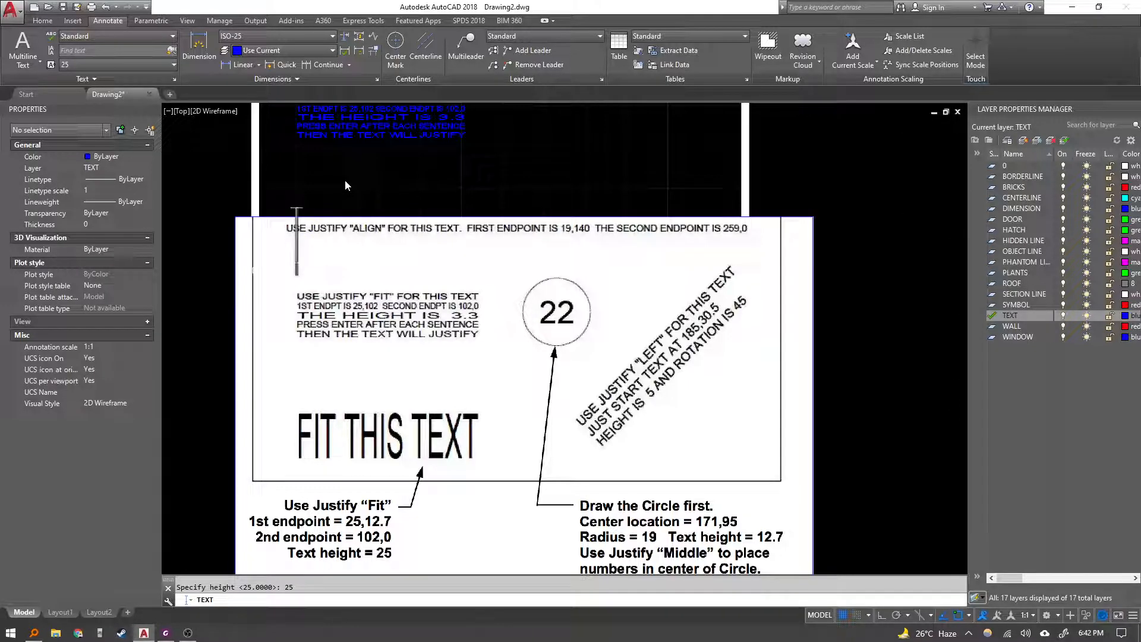
Enter the text FIT THIS TEXT and finish the command.
{"action": "type", "text": "FIR THI"}
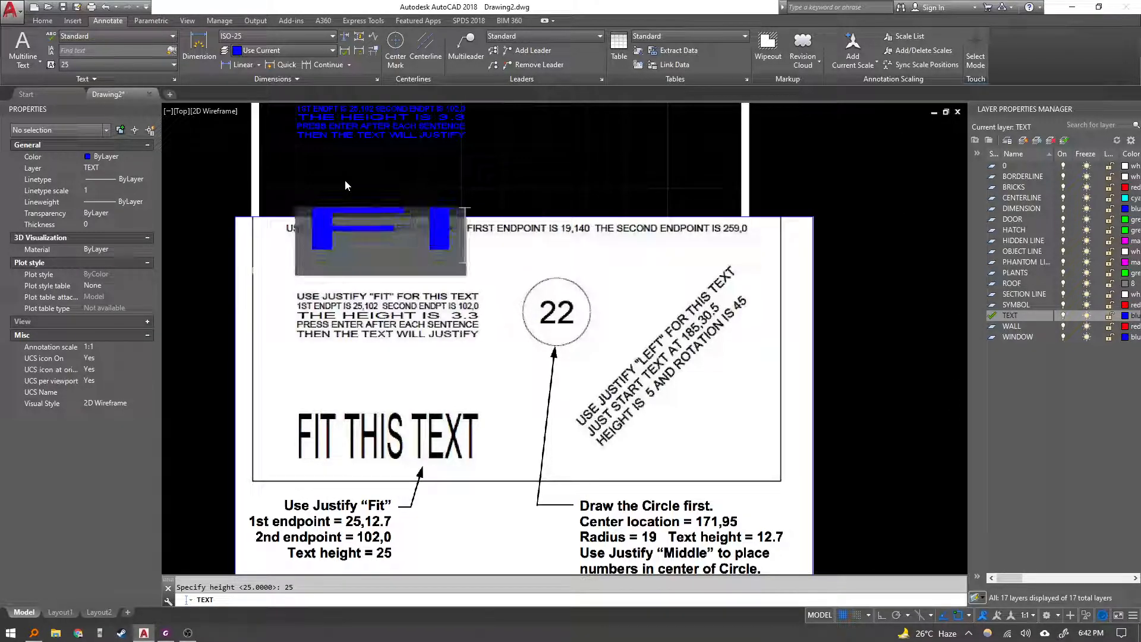
{"action": "key", "text": "BackSpace"}
{"action": "key", "text": "BackSpace"}
{"action": "key", "text": "BackSpace"}
{"action": "key", "text": "BackSpace"}
{"action": "key", "text": "BackSpace"}
{"action": "type", "text": "T T"}
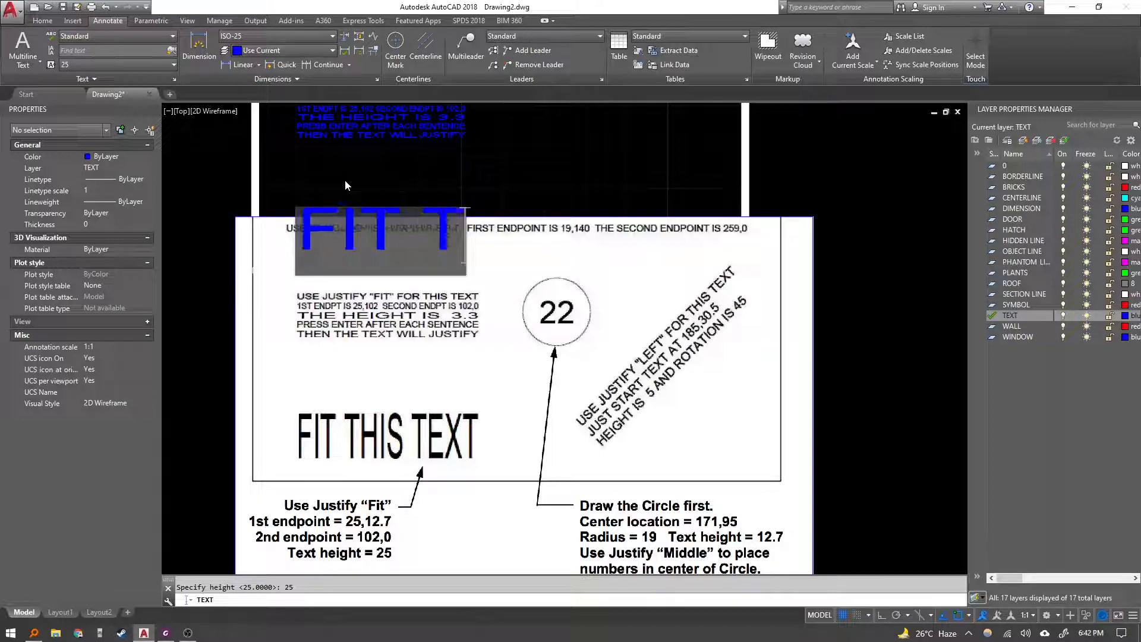
{"action": "type", "text": "HIS TEXT"}
{"action": "key", "text": "Escape"}
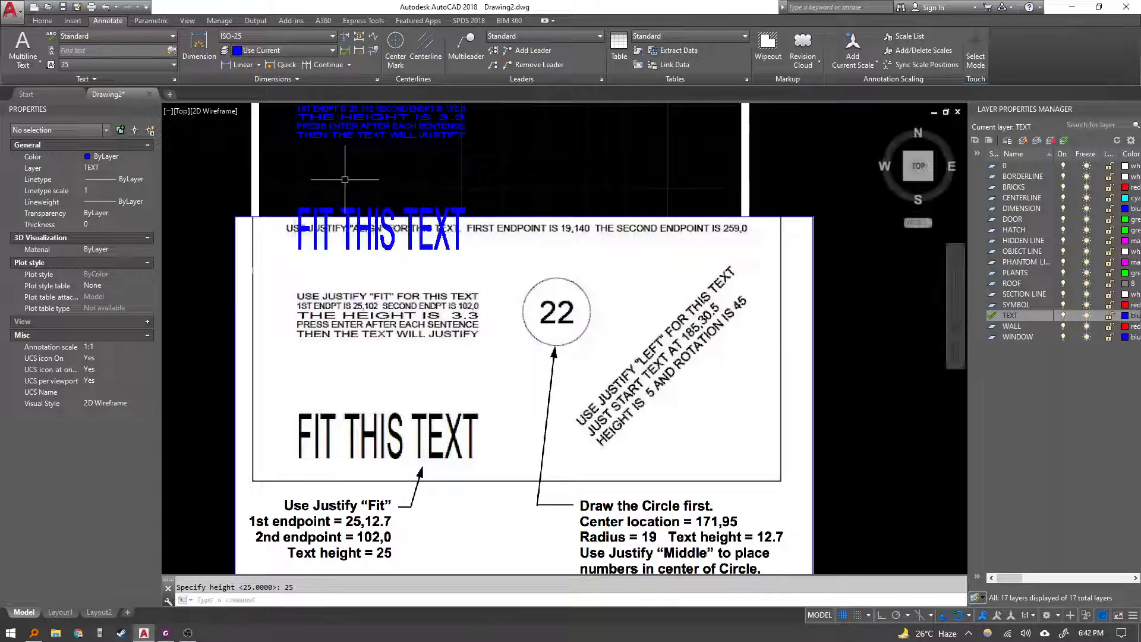
Try to move the reference exercise image.
{"action": "left_click", "coordinate": [557, 194]}
{"action": "left_click", "coordinate": [545, 232]}
{"action": "middle_click_drag", "start_coordinate": [547, 198], "coordinate": [542, 154]}
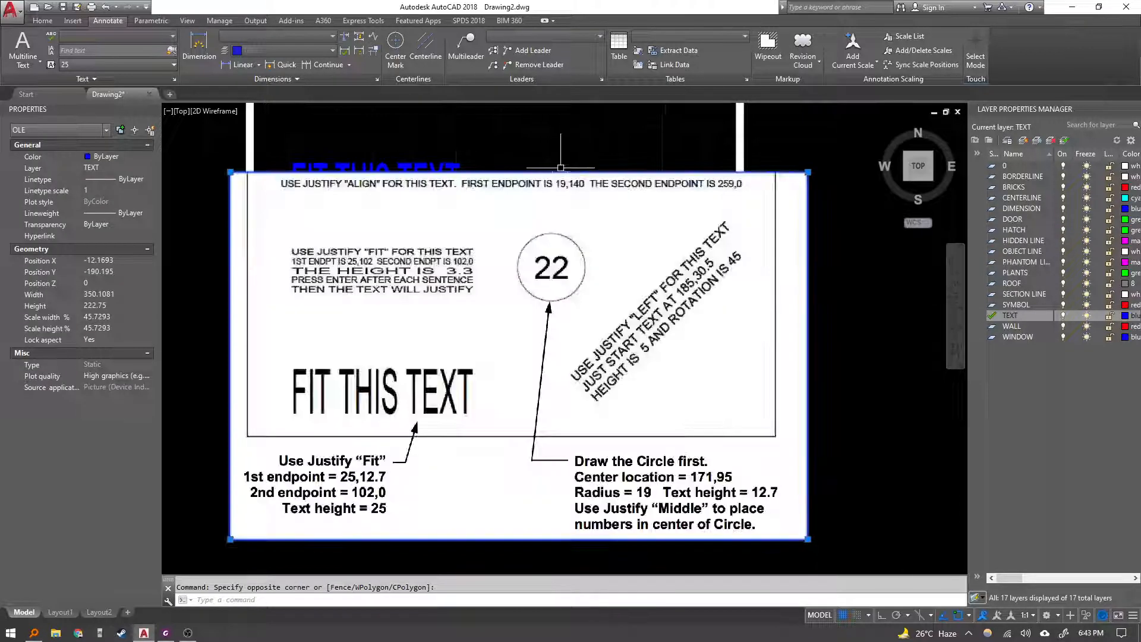
{"action": "type", "text": "m"}
{"action": "key", "text": "Return"}
{"action": "left_click", "coordinate": [592, 166]}
{"action": "left_click", "coordinate": [584, 242]}
{"action": "mouse_move", "coordinate": [604, 247]}
{"action": "middle_mouse_down"}
{"action": "mouse_move", "coordinate": [589, 225]}
{"action": "mouse_move", "coordinate": [512, 244]}
{"action": "mouse_move", "coordinate": [502, 214]}
{"action": "middle_mouse_up"}
{"action": "key", "text": "Escape"}
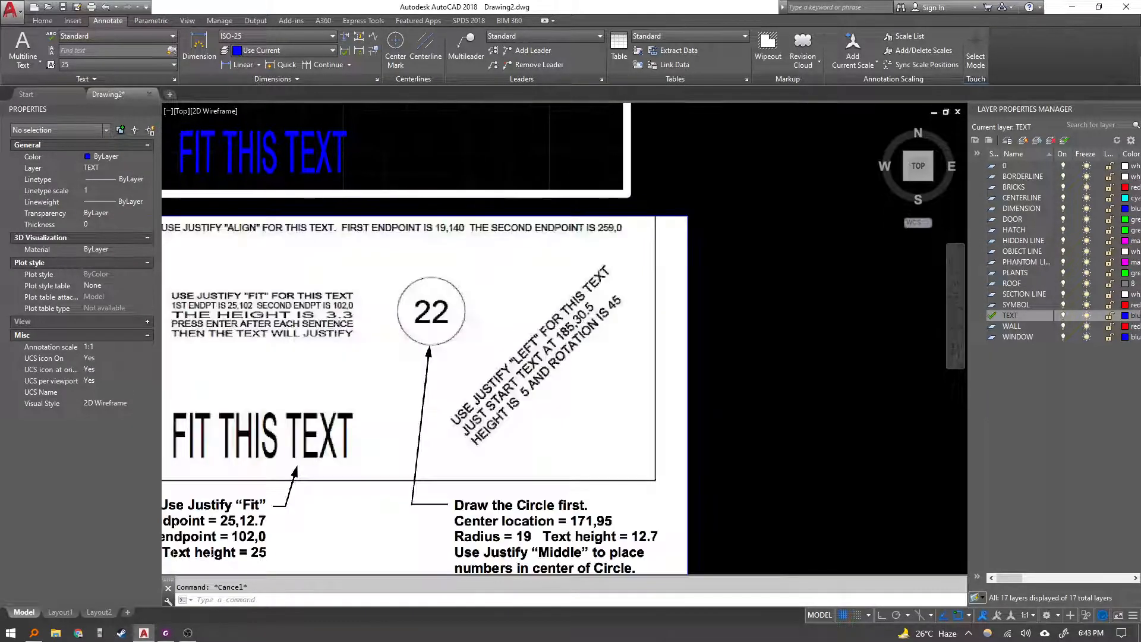
Draw a circle centred at 171,95 with a radius of 19.
{"action": "middle_click_drag", "start_coordinate": [420, 127], "coordinate": [423, 173]}
{"action": "type", "text": "c"}
{"action": "key", "text": "Return"}
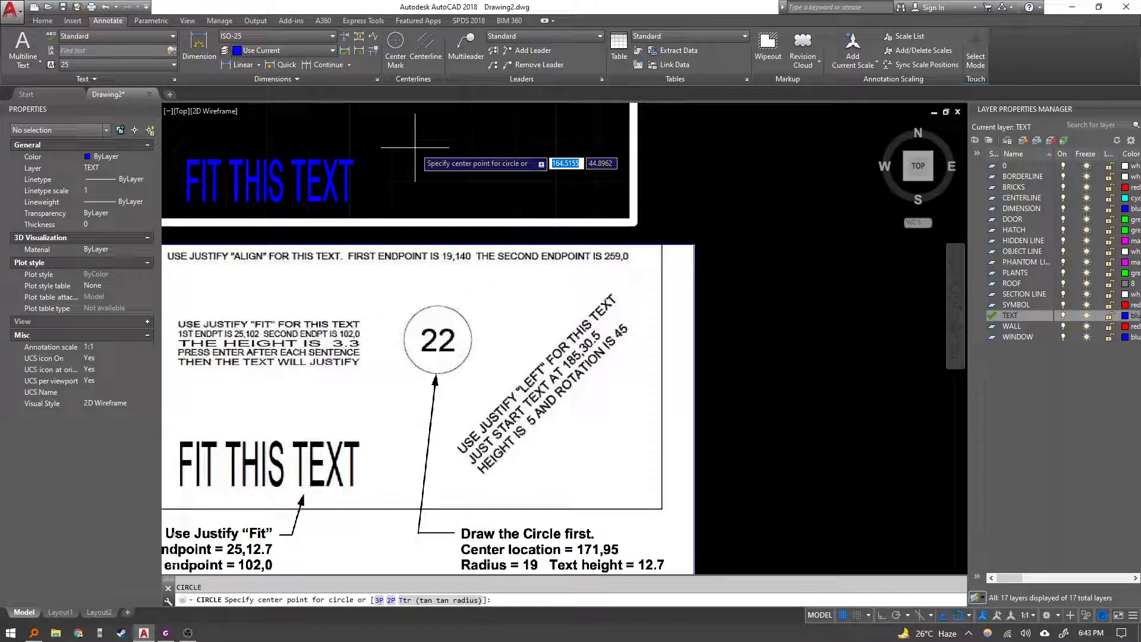
{"action": "type", "text": "171"}
{"action": "key", "text": "Tab"}
{"action": "type", "text": "95"}
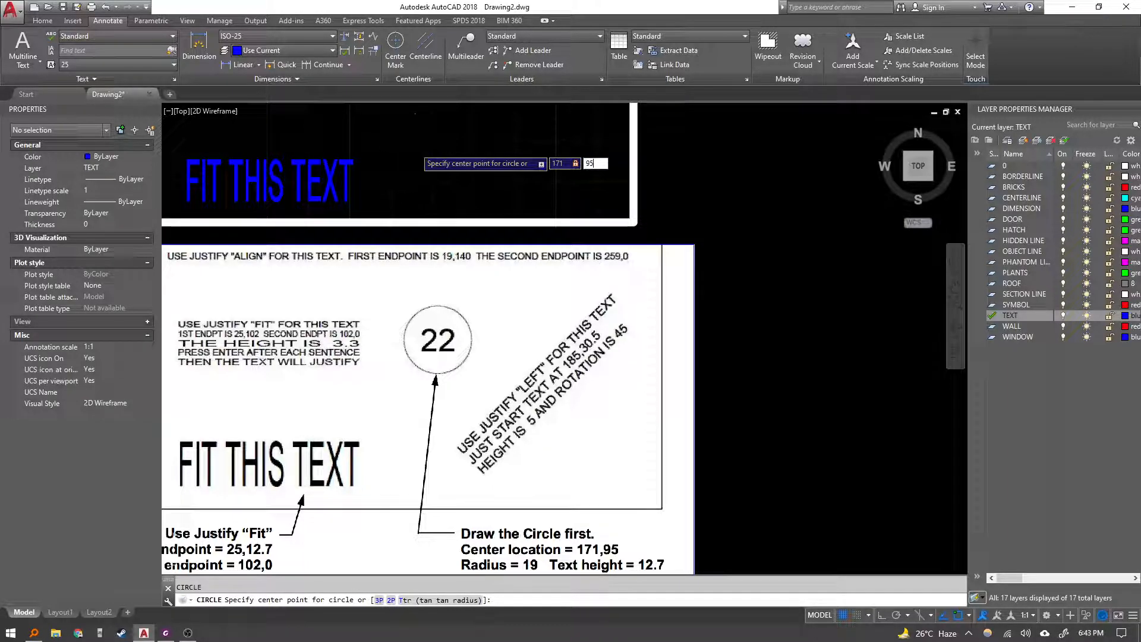
{"action": "key", "text": "Return"}
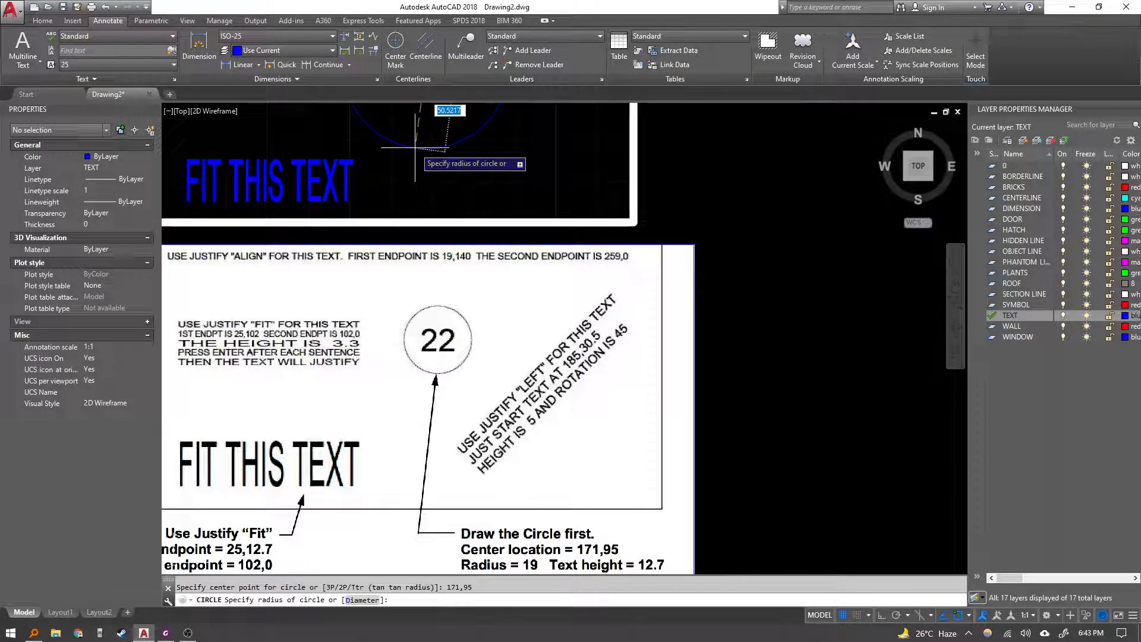
{"action": "type", "text": "19"}
{"action": "key", "text": "Return"}
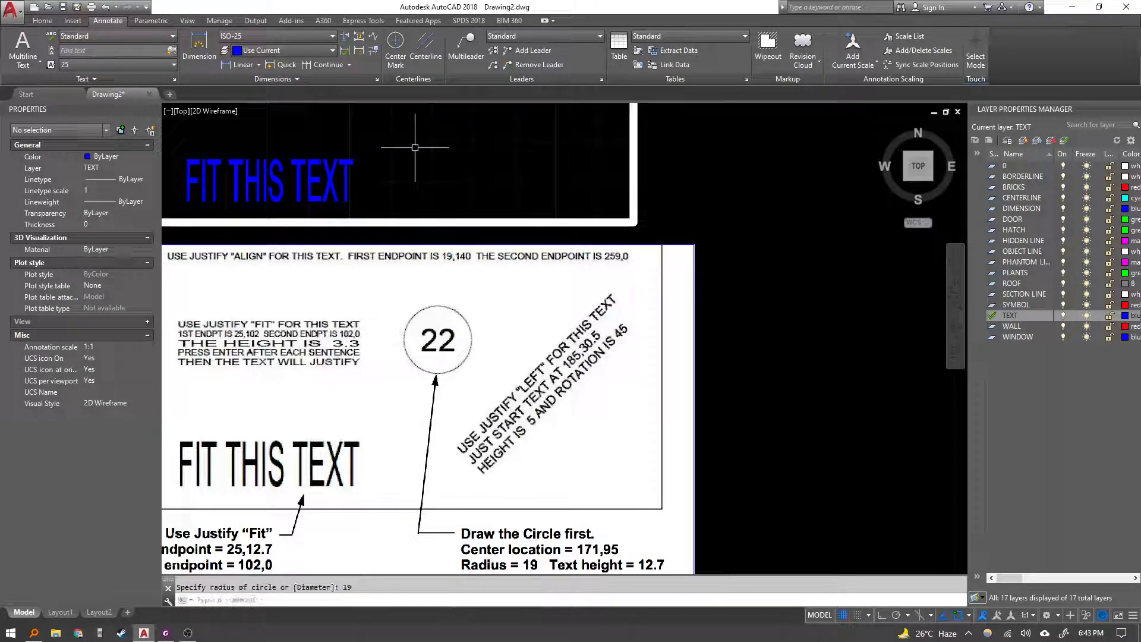
Move the reference exercise image upward, away from the drawing area.
{"action": "scroll", "coordinate": [454, 140], "scroll_direction": "down", "scroll_amount": 6}
{"action": "scroll", "coordinate": [419, 190], "scroll_direction": "up", "scroll_amount": 4}
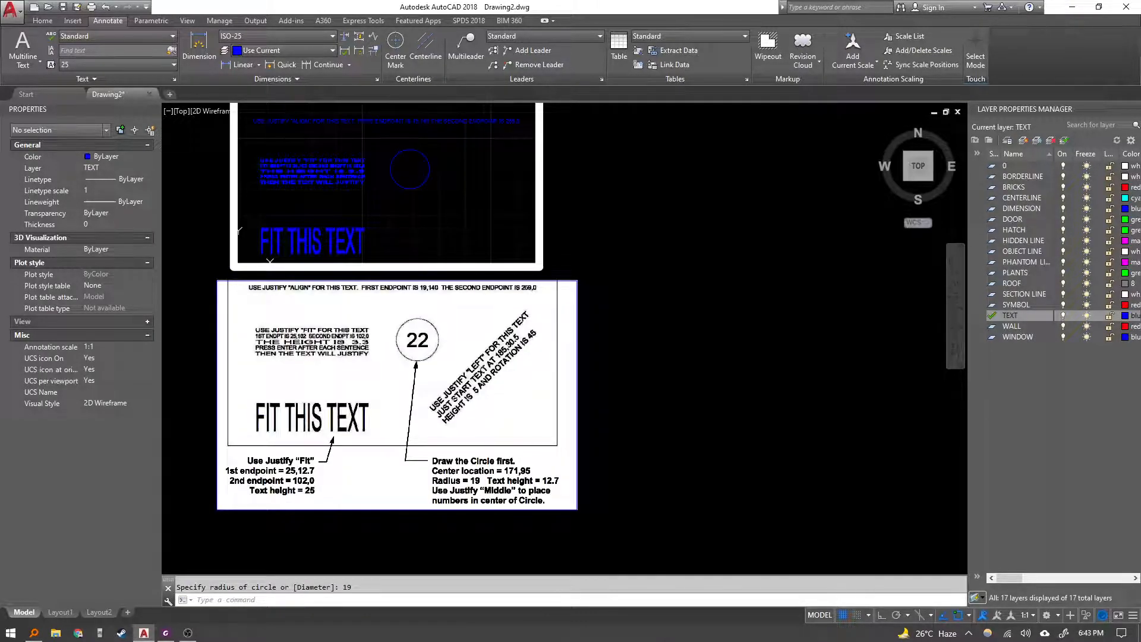
{"action": "left_click", "coordinate": [625, 429]}
{"action": "left_click", "coordinate": [556, 390]}
{"action": "middle_click_drag", "start_coordinate": [595, 385], "coordinate": [591, 410]}
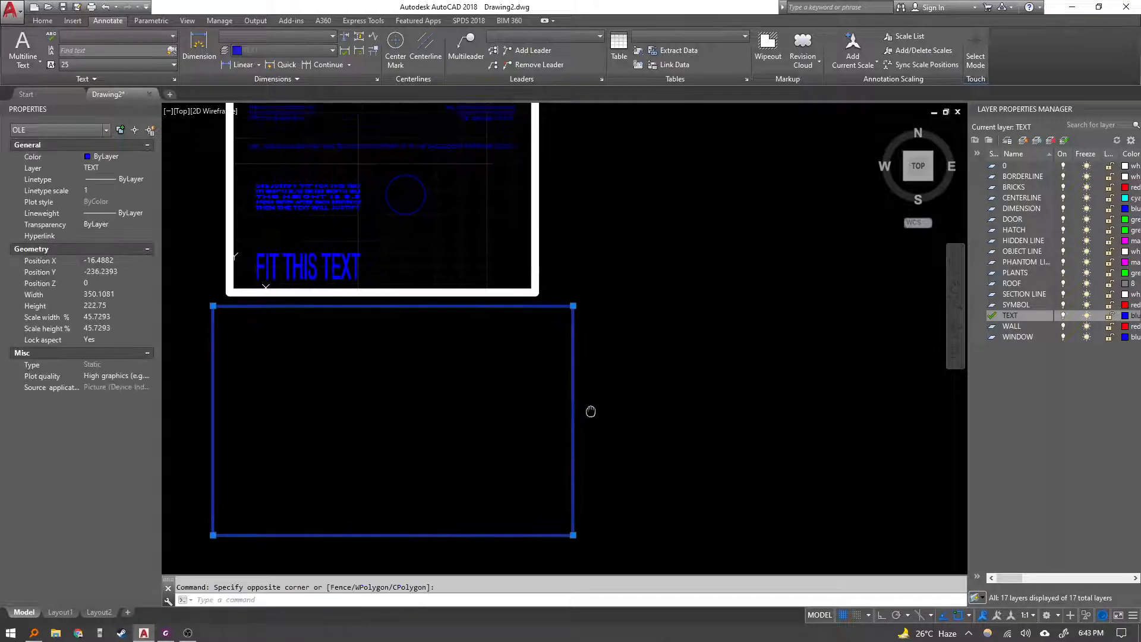
{"action": "type", "text": "m"}
{"action": "key", "text": "Return"}
{"action": "middle_click_drag", "start_coordinate": [645, 336], "coordinate": [641, 478]}
{"action": "left_click", "coordinate": [680, 453]}
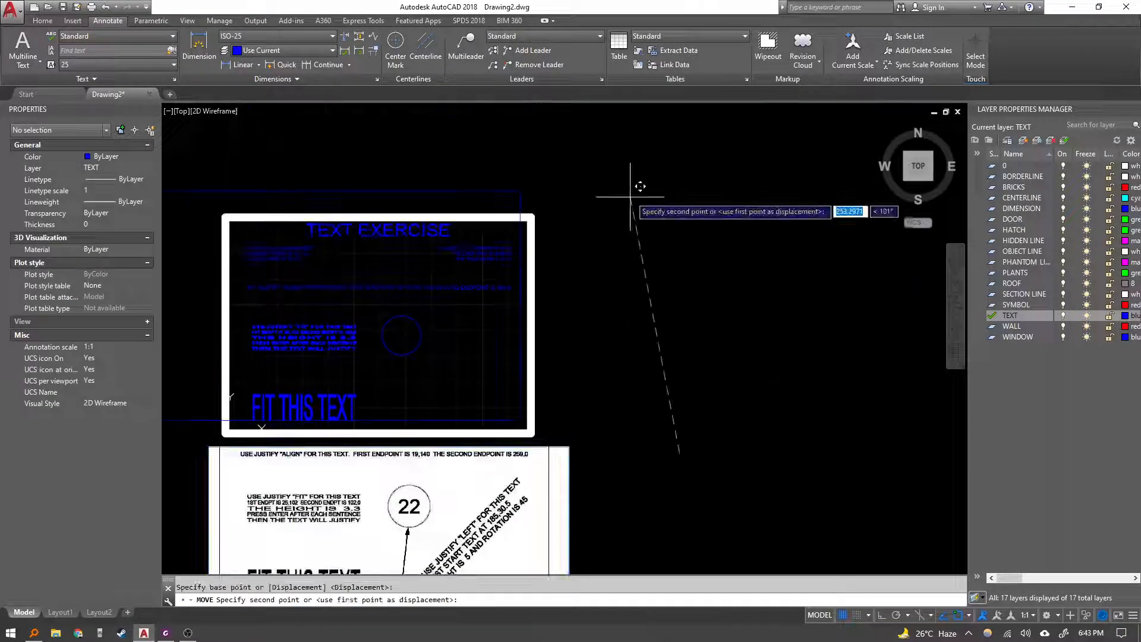
{"action": "middle_click_drag", "start_coordinate": [649, 144], "coordinate": [662, 187]}
{"action": "left_click", "coordinate": [678, 122]}
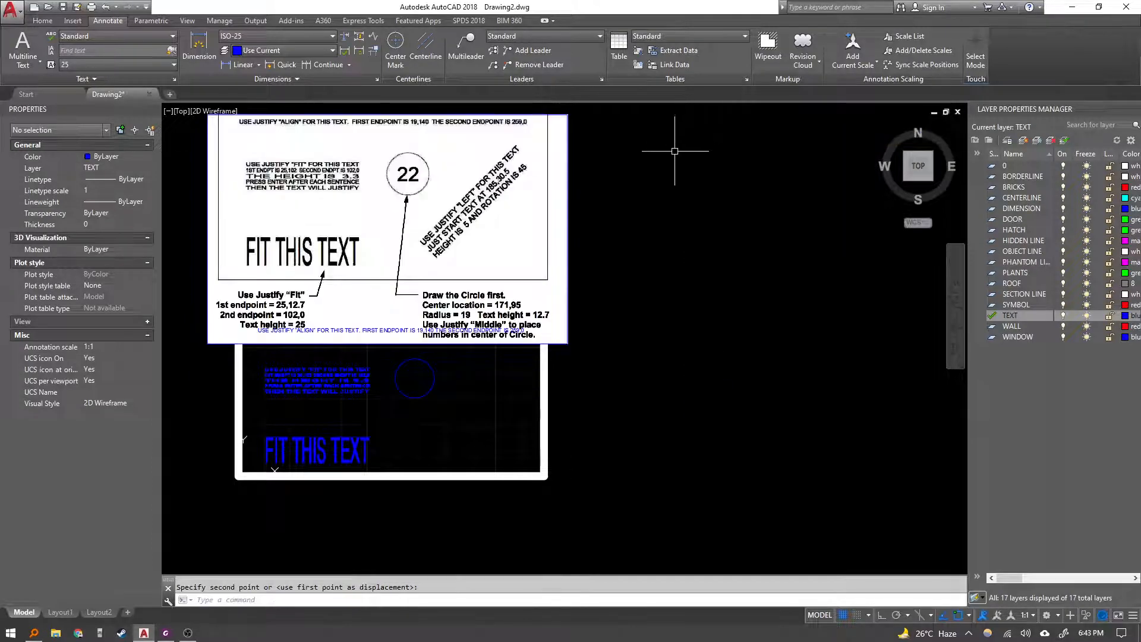
Start the single-line text command for the numbers inside the circle.
{"action": "scroll", "coordinate": [450, 310], "scroll_direction": "up", "scroll_amount": 2}
{"action": "mouse_move", "coordinate": [500, 362]}
{"action": "middle_mouse_down"}
{"action": "mouse_move", "coordinate": [544, 378]}
{"action": "mouse_move", "coordinate": [505, 404]}
{"action": "middle_mouse_up"}
{"action": "left_click", "coordinate": [690, 403]}
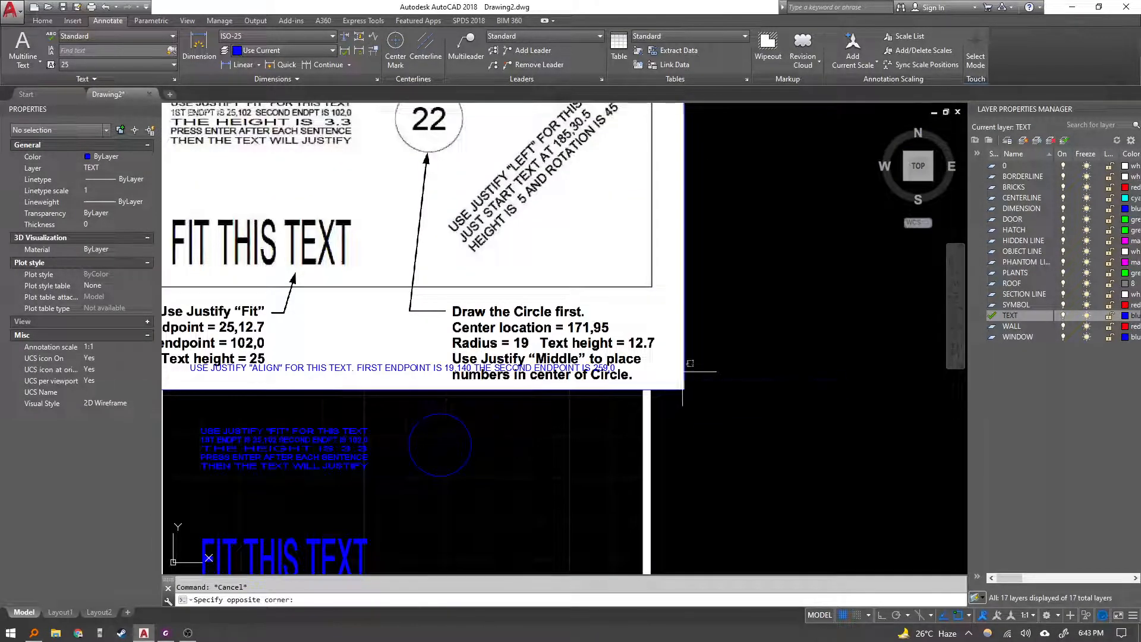
{"action": "left_click", "coordinate": [673, 363]}
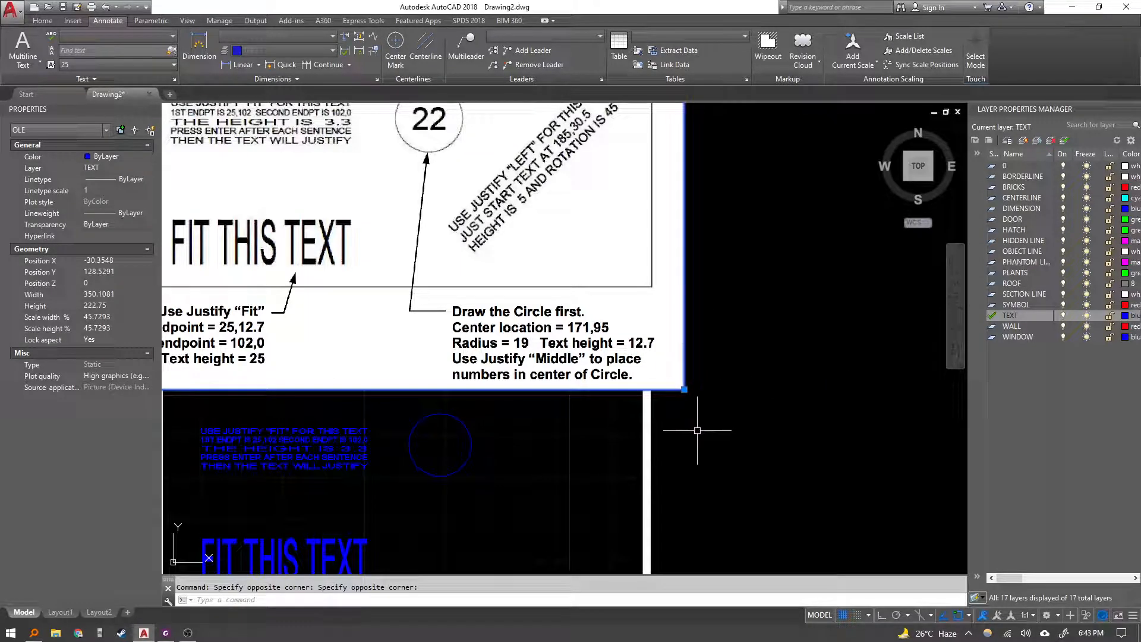
{"action": "key", "text": "Escape"}
{"action": "middle_click_drag", "start_coordinate": [565, 412], "coordinate": [563, 395]}
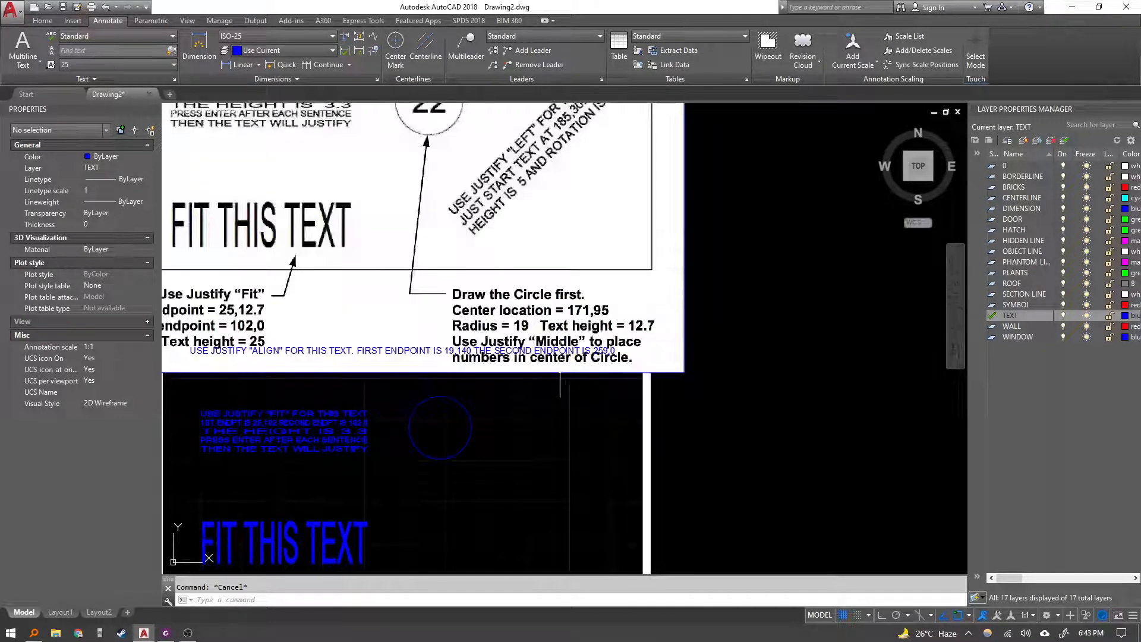
{"action": "middle_click_drag", "start_coordinate": [504, 432], "coordinate": [518, 415]}
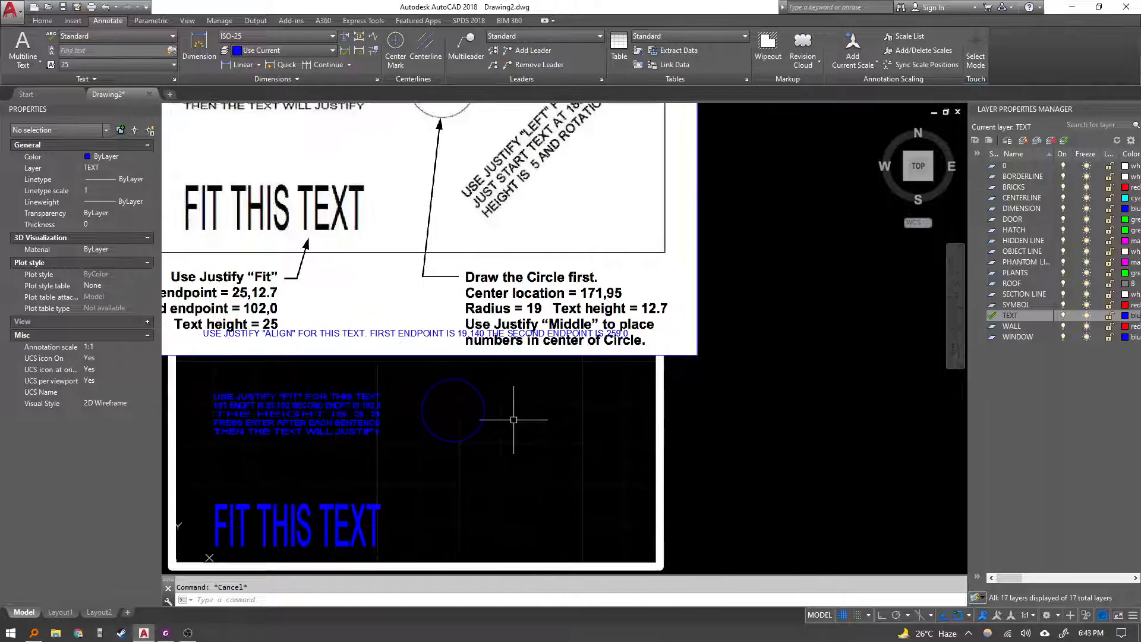
{"action": "type", "text": "text"}
{"action": "key", "text": "Return"}
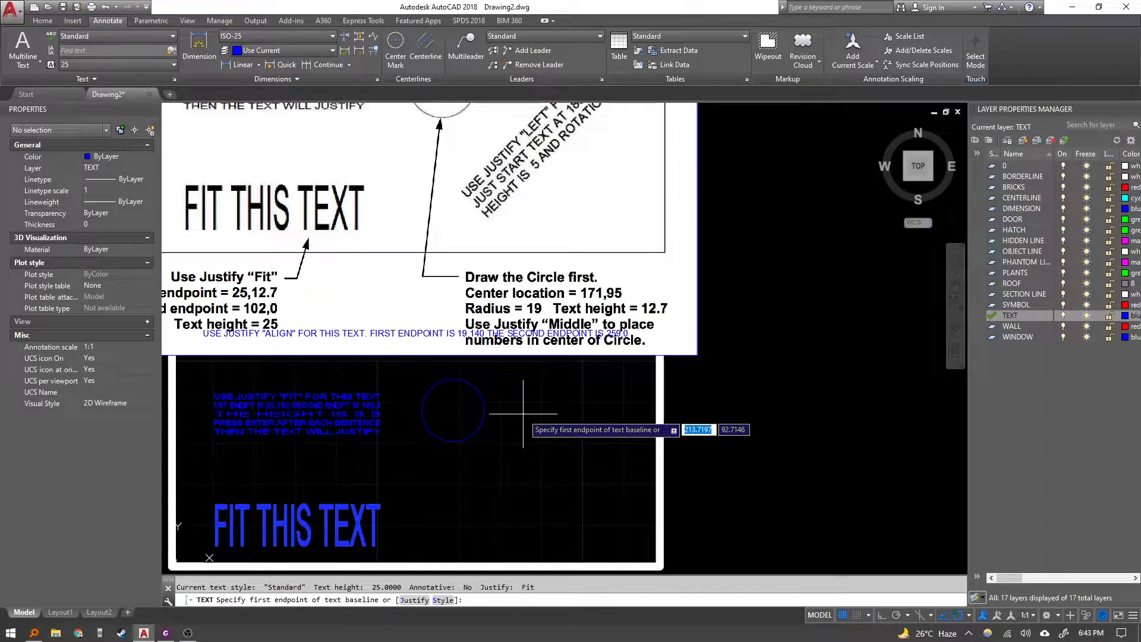
Place the number 22 with Middle justification at the circle's centre, 12.7 high with no rotation.
{"action": "type", "text": "j"}
{"action": "key", "text": "Return"}
{"action": "type", "text": "M"}
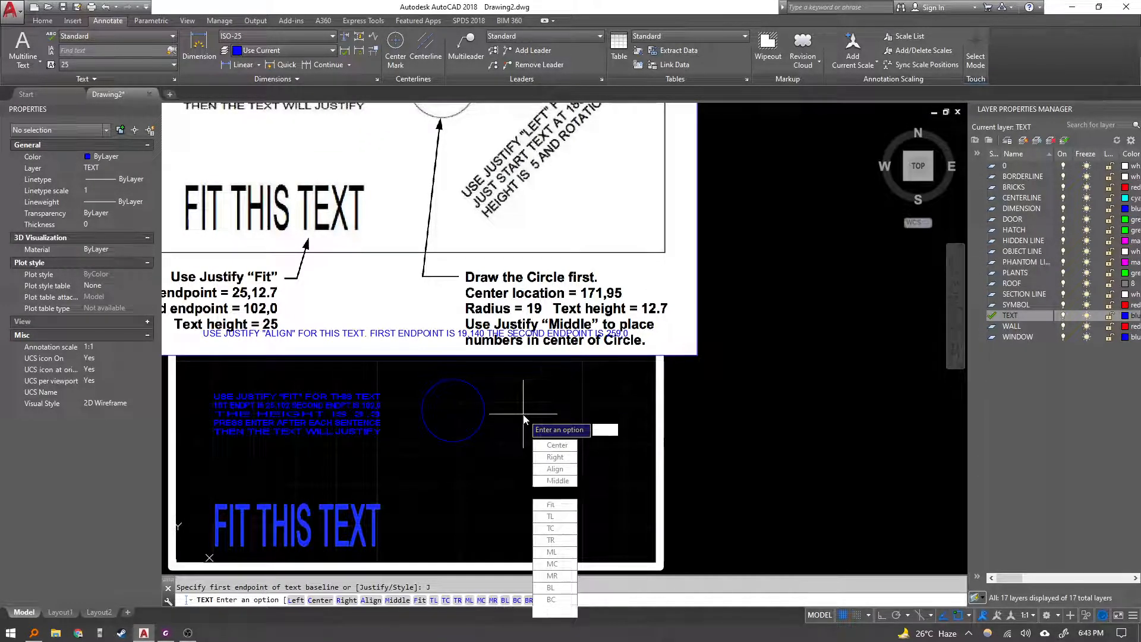
{"action": "key", "text": "Return"}
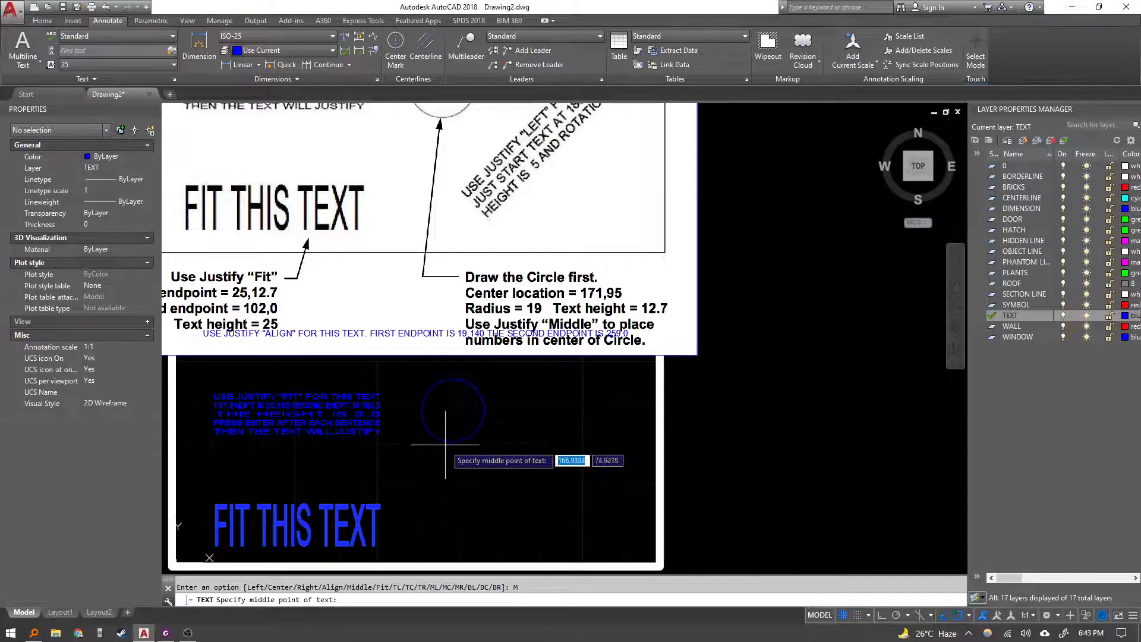
{"action": "left_click", "coordinate": [453, 409]}
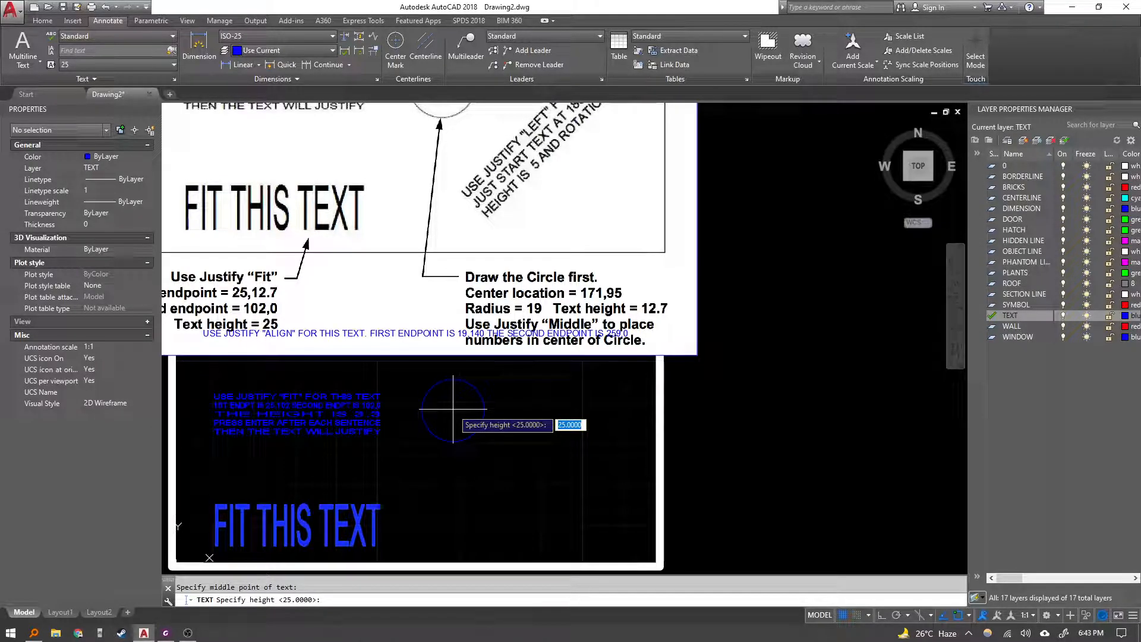
{"action": "type", "text": "12.7"}
{"action": "key", "text": "Return"}
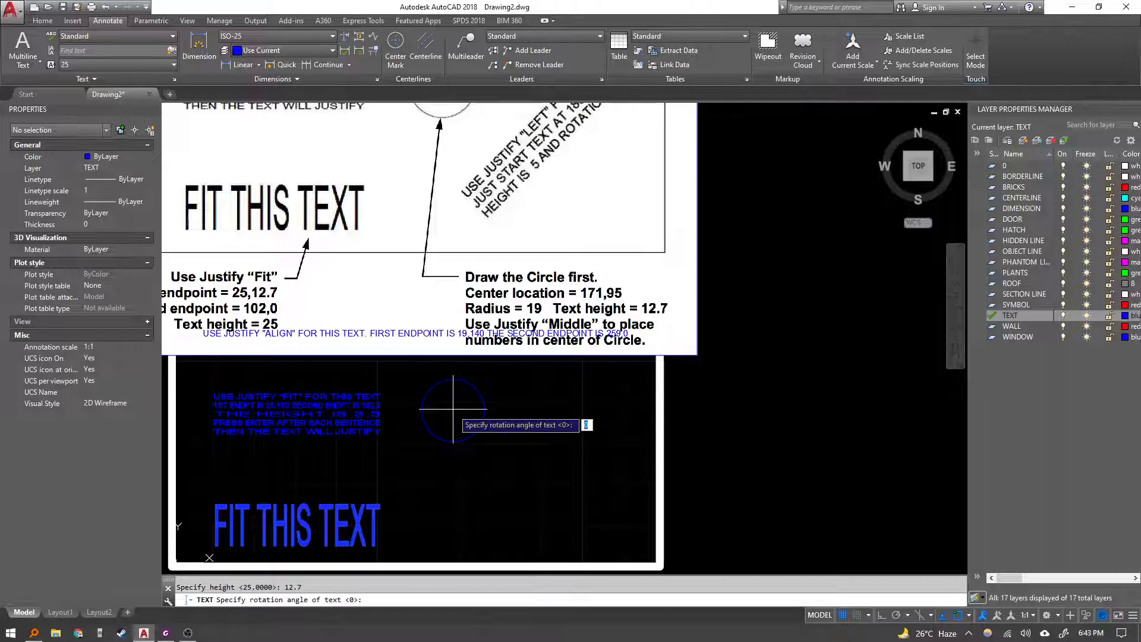
{"action": "key", "text": "Return"}
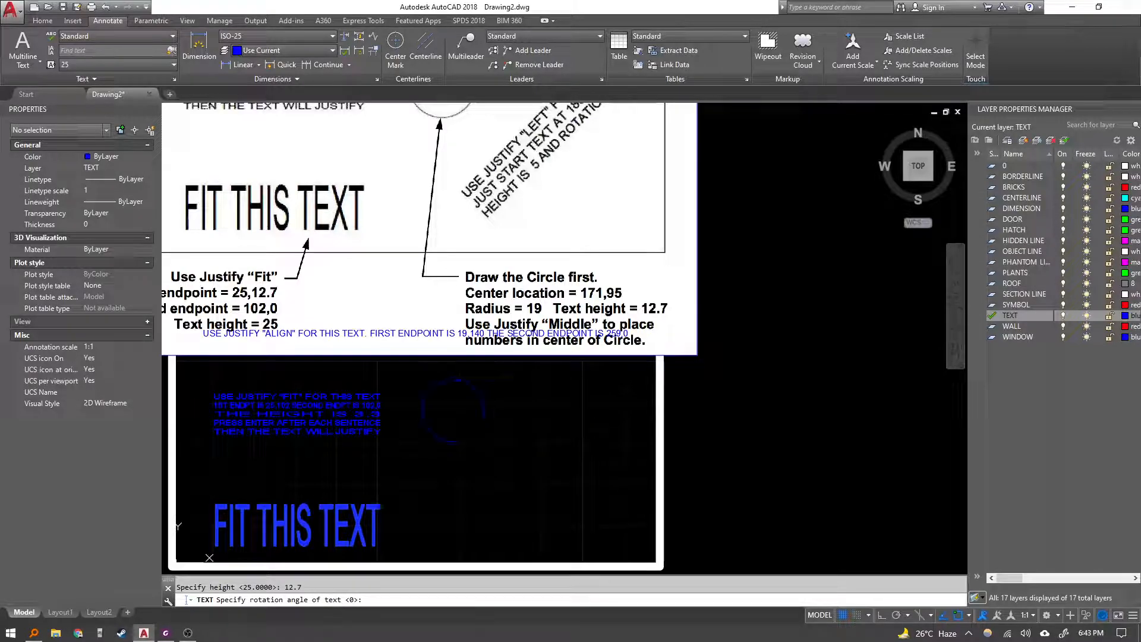
{"action": "type", "text": "22"}
{"action": "key", "text": "Return"}
{"action": "key", "text": "Return"}
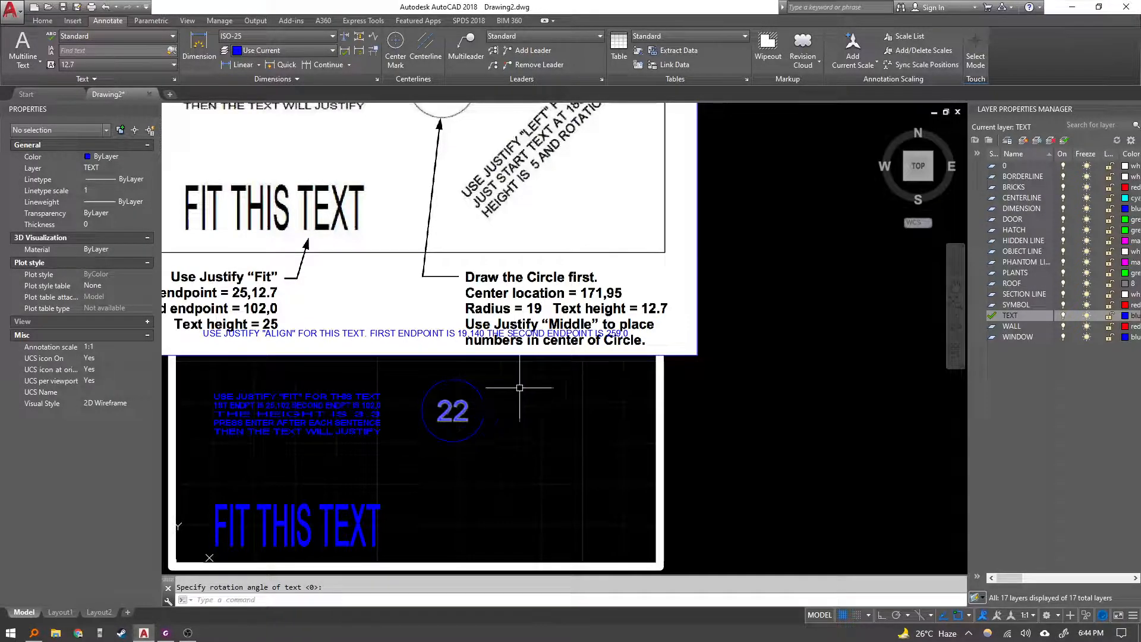
Start Left-justified single-line text at 185,30.5 with height 5 and a 45° rotation.
{"action": "middle_click_drag", "start_coordinate": [504, 410], "coordinate": [429, 490]}
{"action": "mouse_move", "coordinate": [502, 435]}
{"action": "middle_mouse_down"}
{"action": "mouse_move", "coordinate": [521, 387]}
{"action": "mouse_move", "coordinate": [482, 412]}
{"action": "middle_mouse_up"}
{"action": "middle_click_drag", "start_coordinate": [458, 291], "coordinate": [450, 298]}
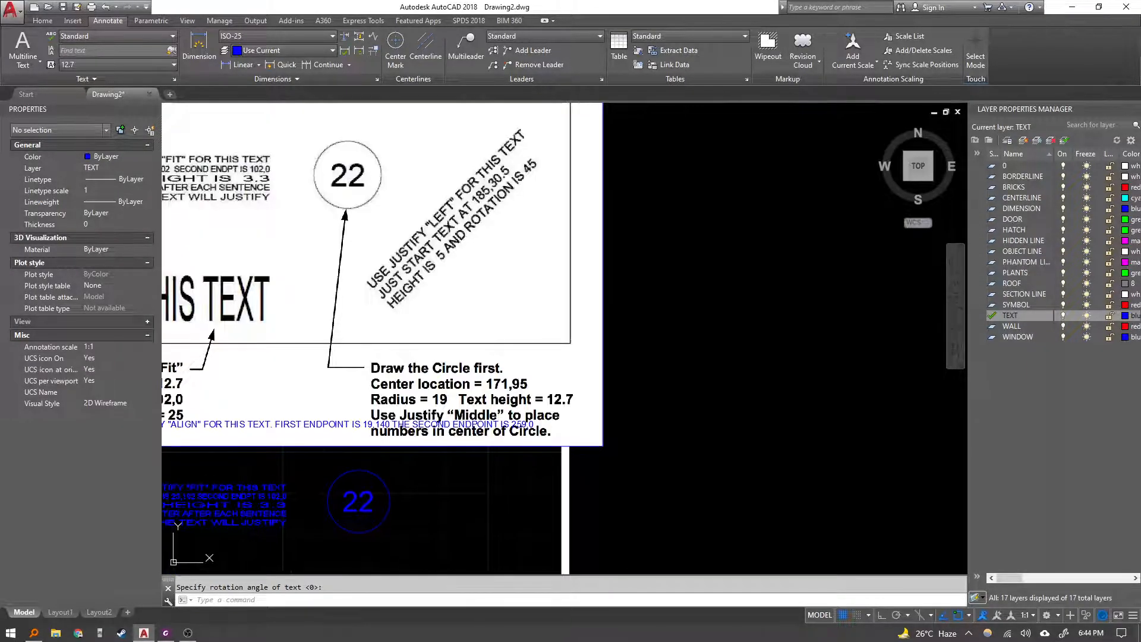
{"action": "key", "text": "Escape"}
{"action": "middle_click_drag", "start_coordinate": [429, 494], "coordinate": [428, 483]}
{"action": "type", "text": "text"}
{"action": "key", "text": "Return"}
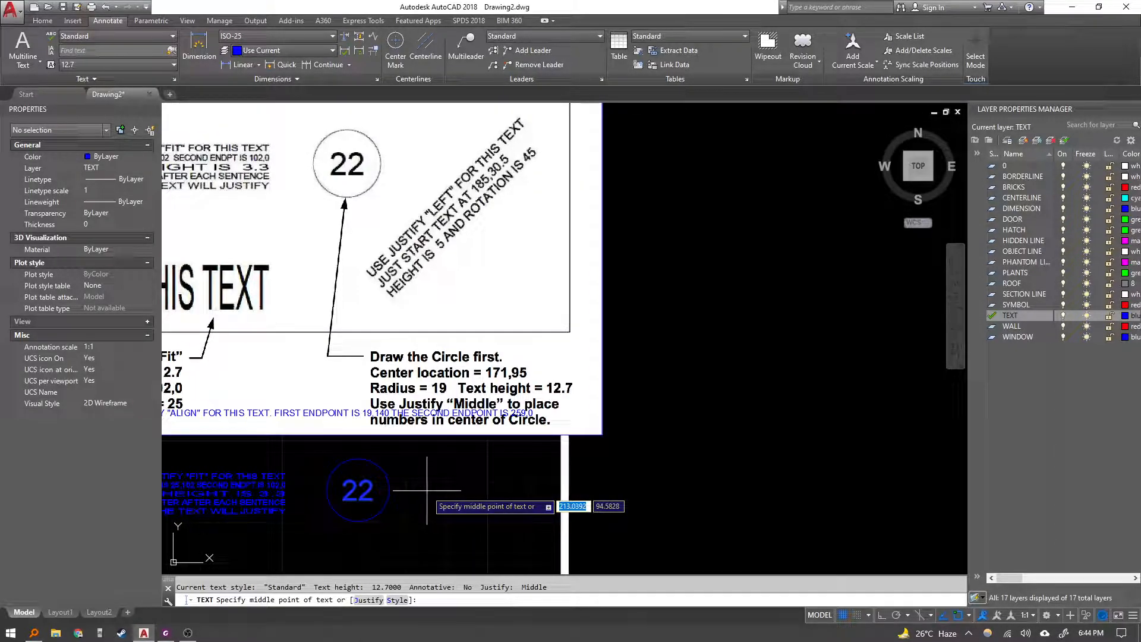
{"action": "type", "text": "j"}
{"action": "key", "text": "Return"}
{"action": "type", "text": "LEF"}
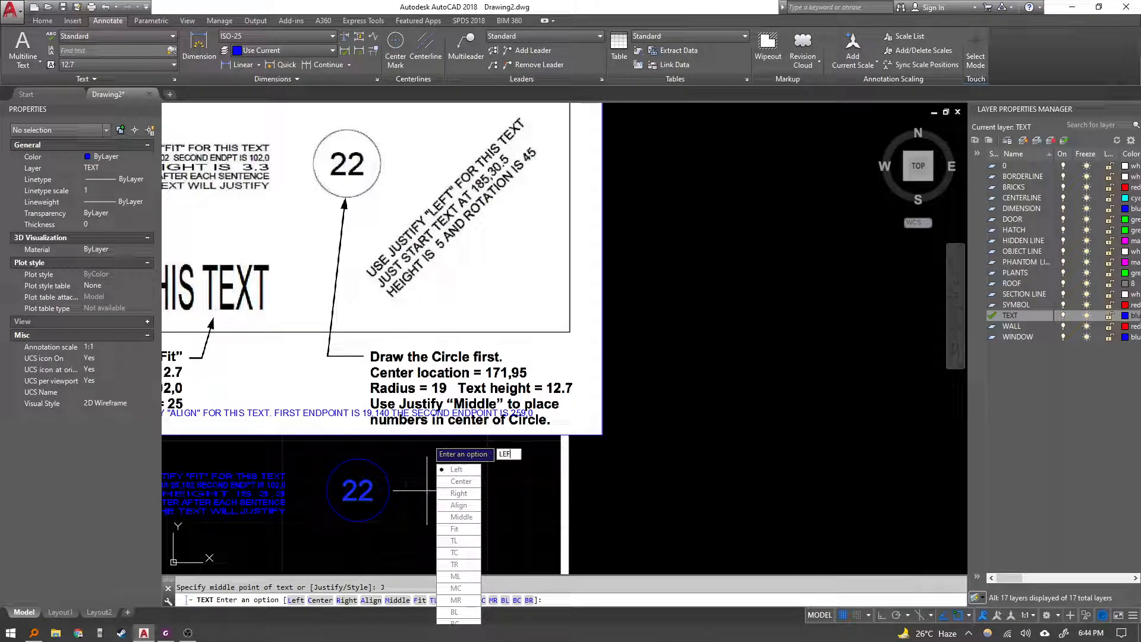
{"action": "key", "text": "Return"}
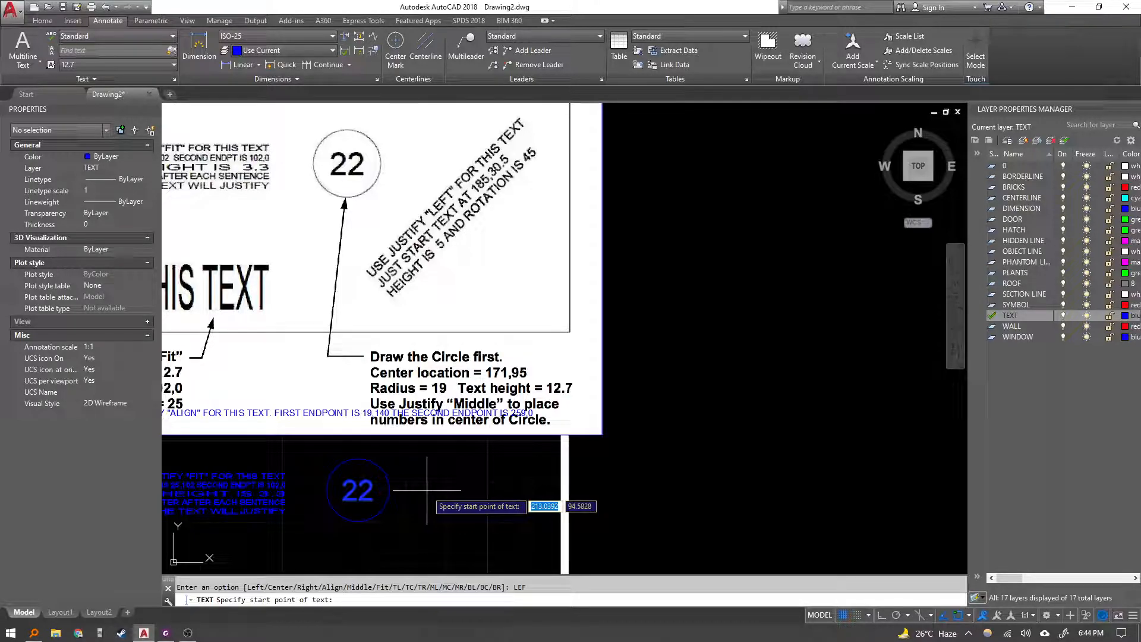
{"action": "type", "text": "185"}
{"action": "key", "text": "Tab"}
{"action": "type", "text": "30.5"}
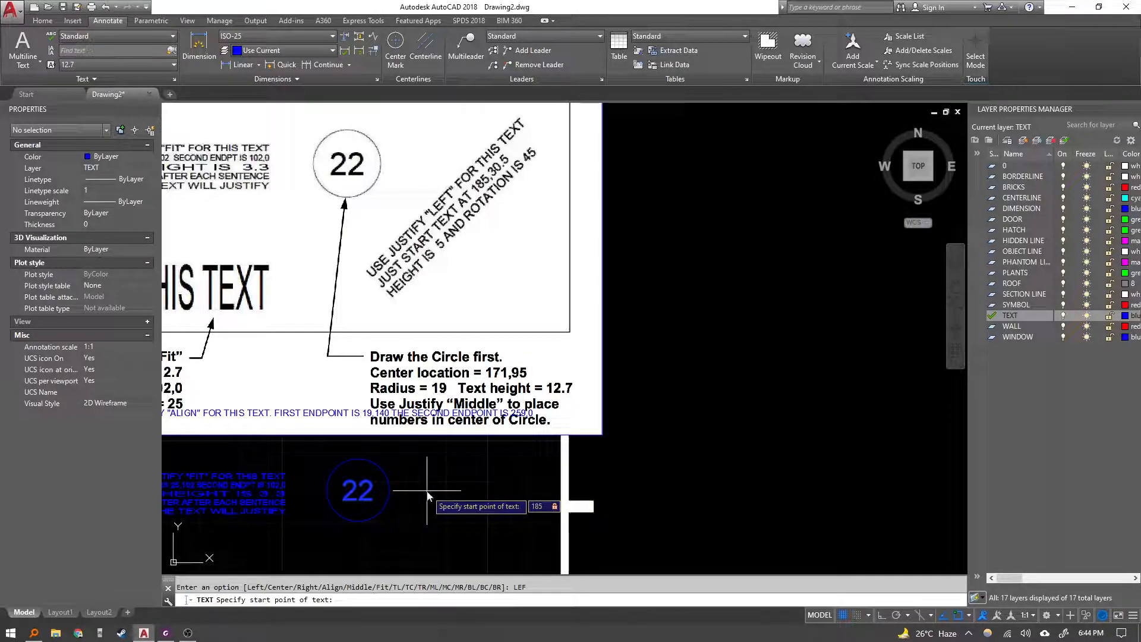
{"action": "key", "text": "Return"}
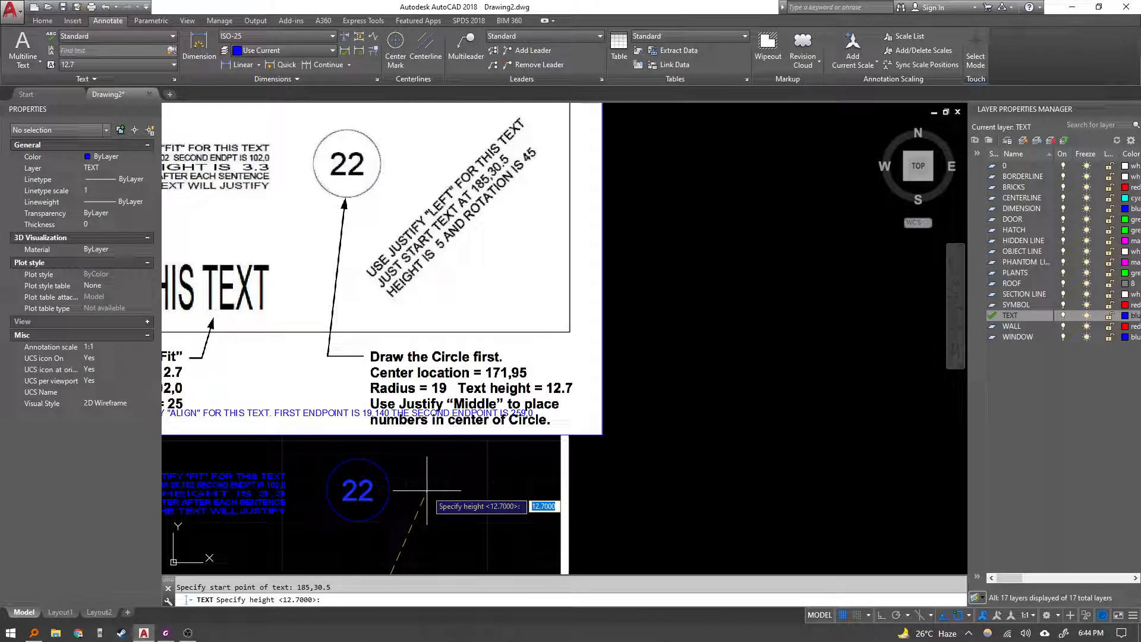
{"action": "type", "text": "5"}
{"action": "key", "text": "Return"}
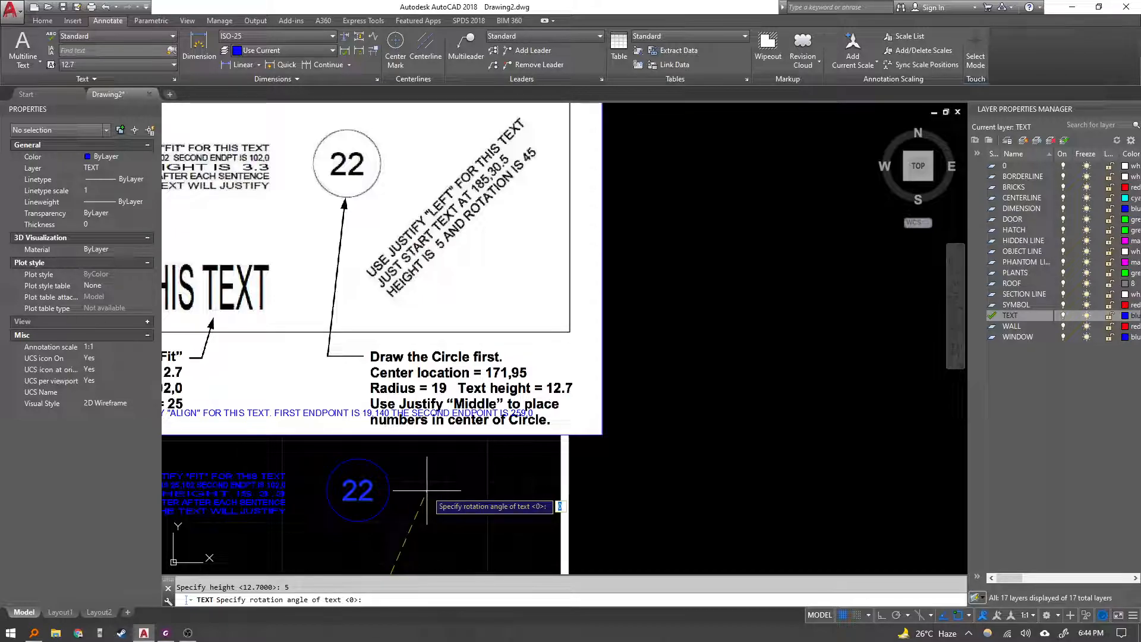
{"action": "type", "text": "45"}
{"action": "key", "text": "Return"}
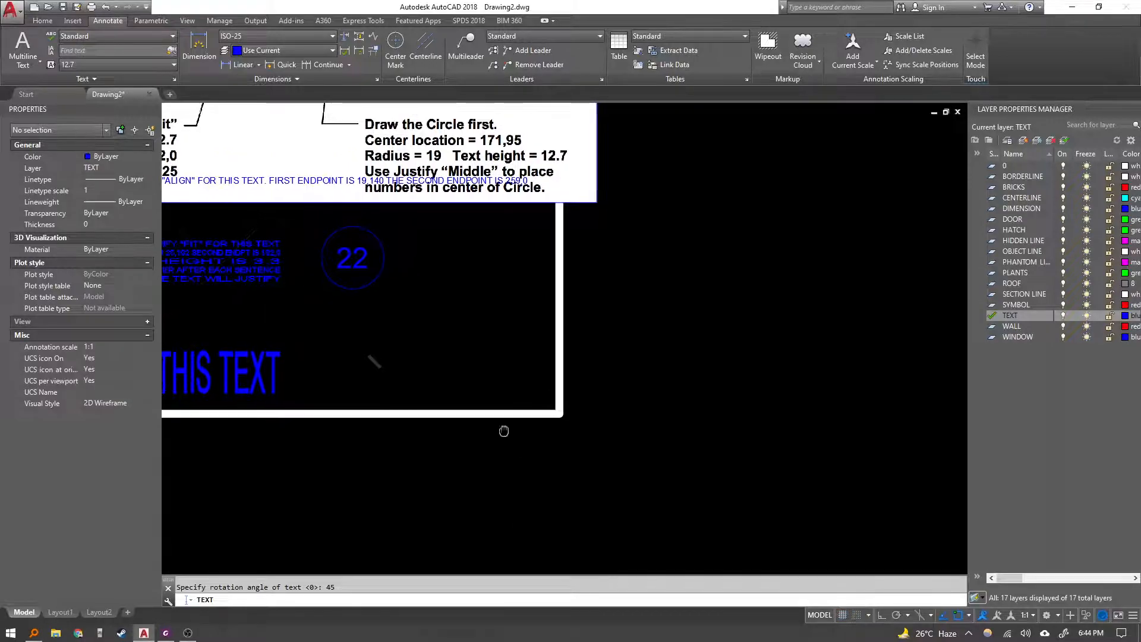
Enter the three rotated lines: USE JUSTIFY "LEFT" FOR THIS TEXT, JUST START TEXT AT 185,30.5, HEIGHT IS 5 AND ROTATION IS 45.
{"action": "mouse_move", "coordinate": [649, 287]}
{"action": "middle_mouse_down"}
{"action": "mouse_move", "coordinate": [632, 449]}
{"action": "mouse_move", "coordinate": [625, 415]}
{"action": "mouse_move", "coordinate": [622, 445]}
{"action": "middle_mouse_up"}
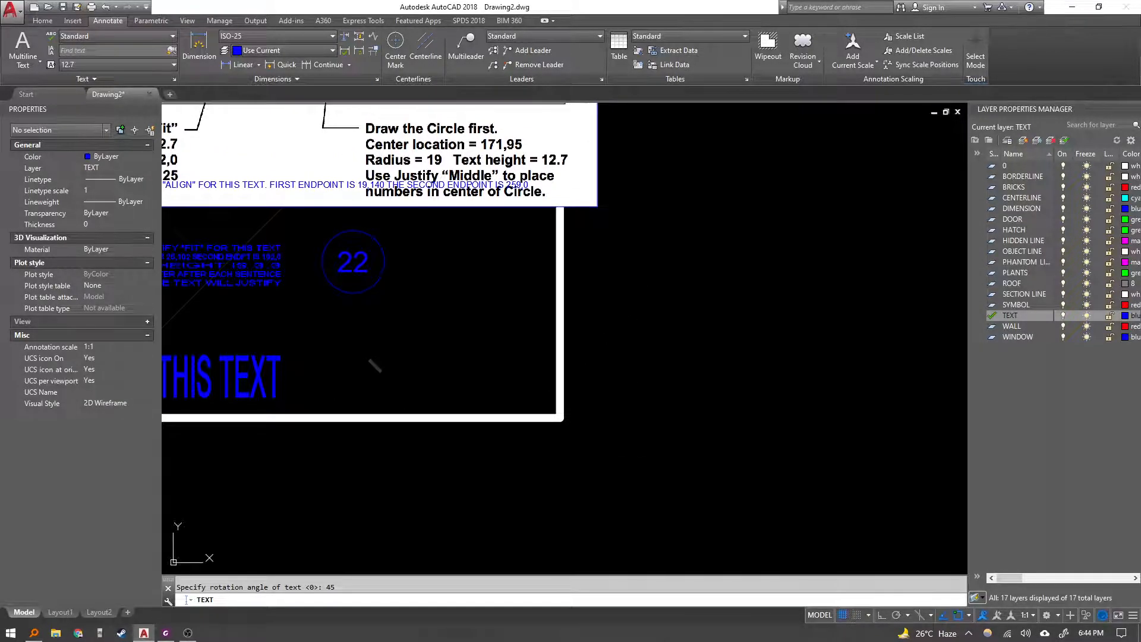
{"action": "middle_click_drag", "start_coordinate": [598, 279], "coordinate": [584, 387]}
{"action": "scroll", "coordinate": [641, 214], "scroll_direction": "down", "scroll_amount": 5}
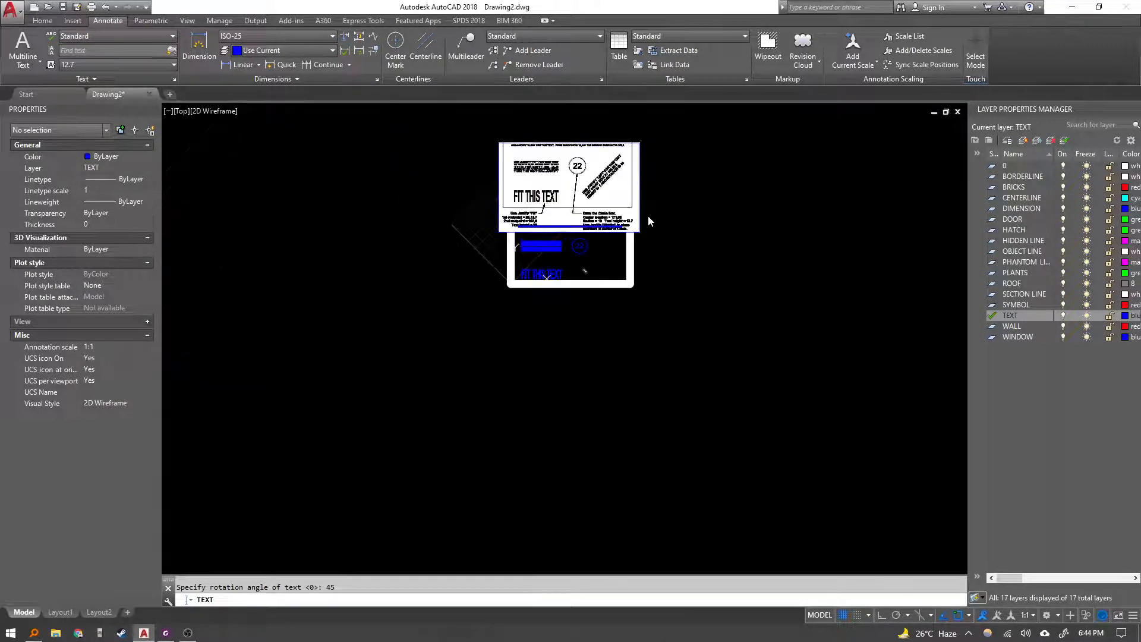
{"action": "scroll", "coordinate": [652, 148], "scroll_direction": "up", "scroll_amount": 5}
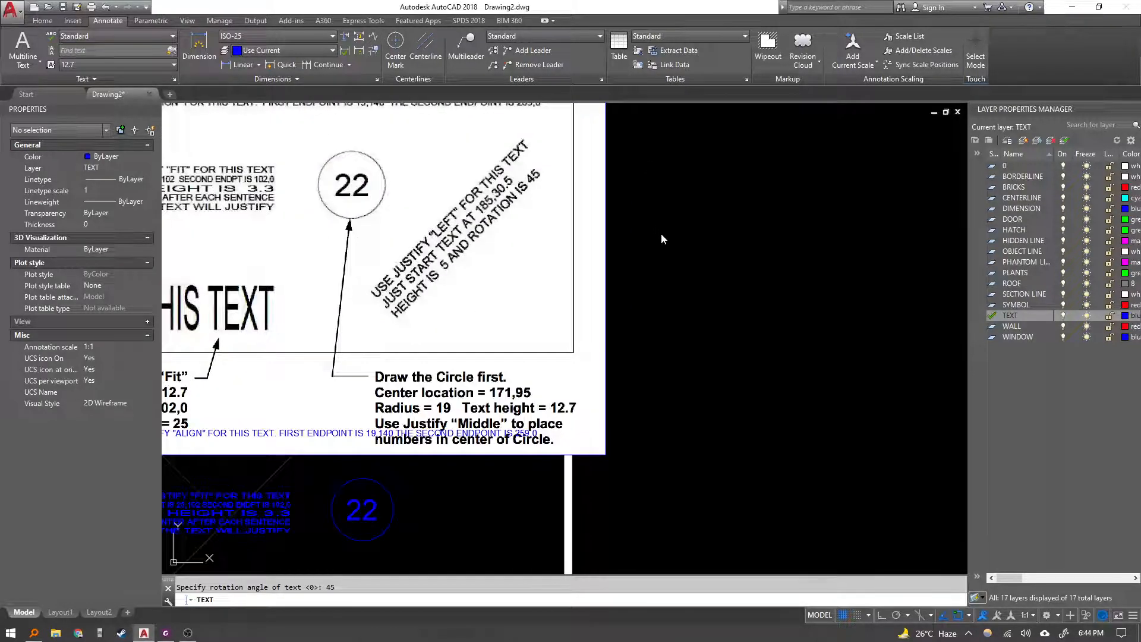
{"action": "scroll", "coordinate": [661, 251], "scroll_direction": "down", "scroll_amount": 2}
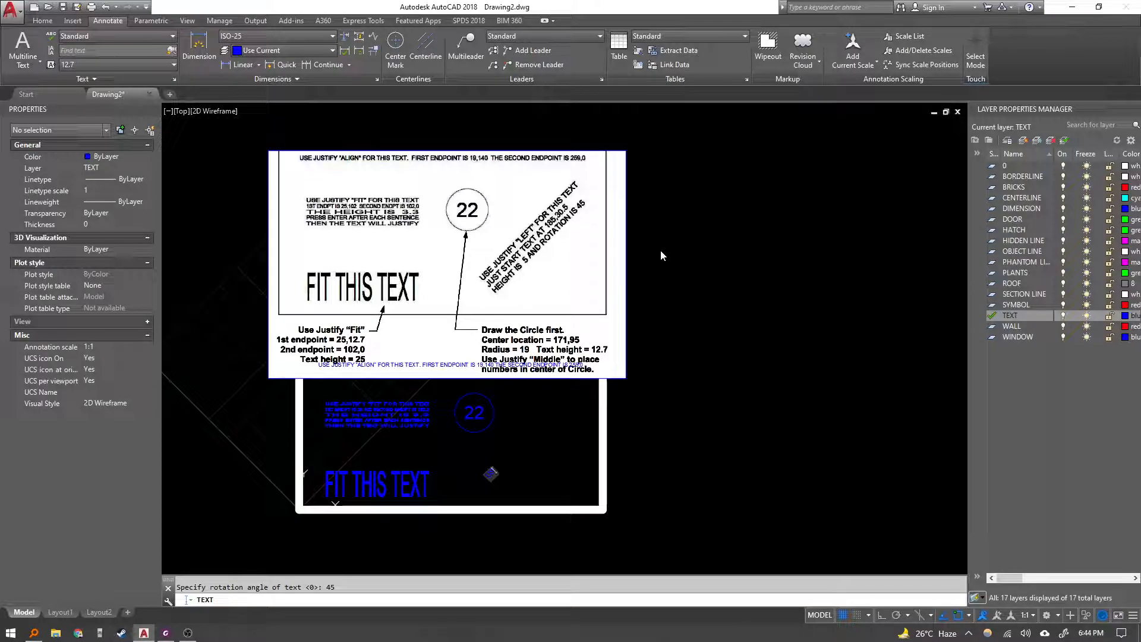
{"action": "type", "text": "JUSTIFY \"LEFT\" FOR"}
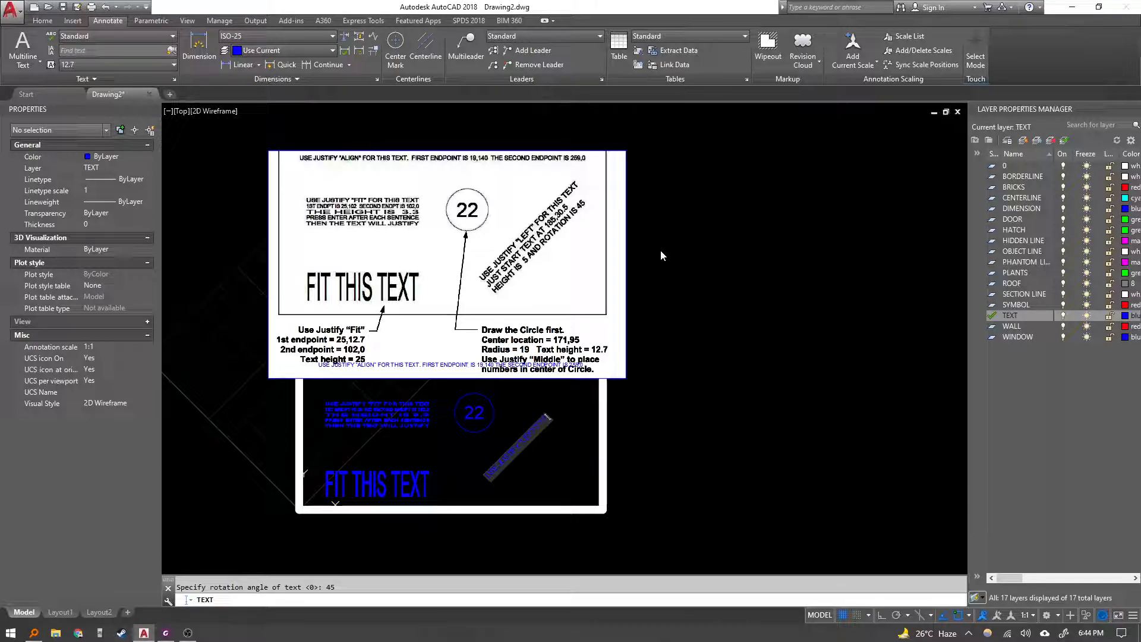
{"action": "key", "text": "BackSpace"}
{"action": "key", "text": "BackSpace"}
{"action": "key", "text": "BackSpace"}
{"action": "type", "text": "R THIS TEXT"}
{"action": "key", "text": "Return"}
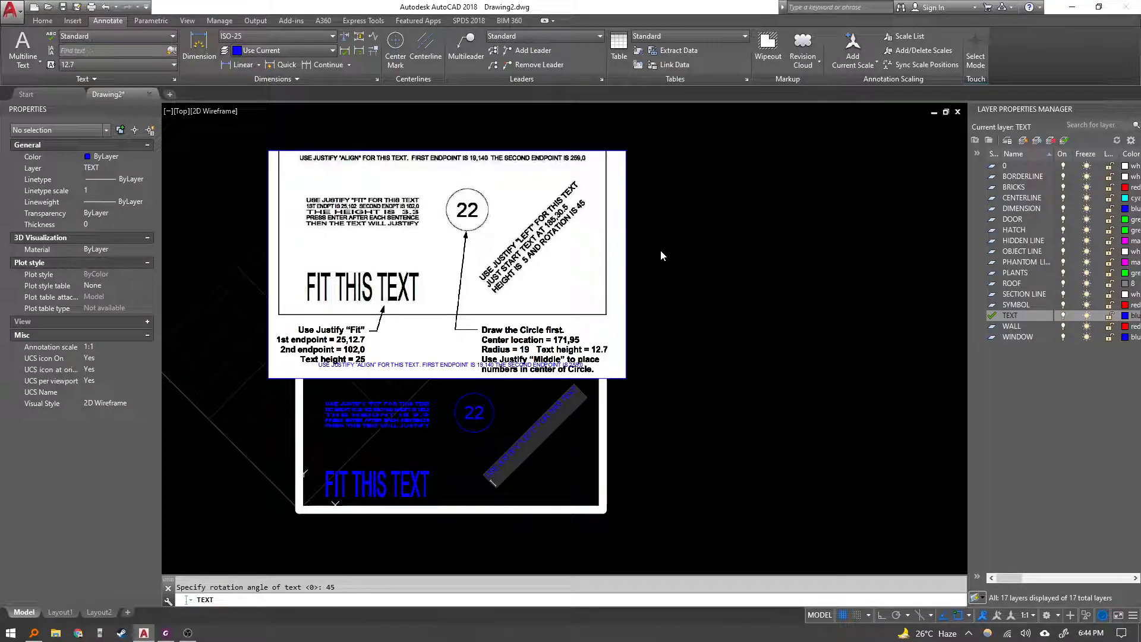
{"action": "type", "text": "JUST START TEXT AT 185,30.5"}
{"action": "key", "text": "Return"}
{"action": "type", "text": "HEIGHT"}
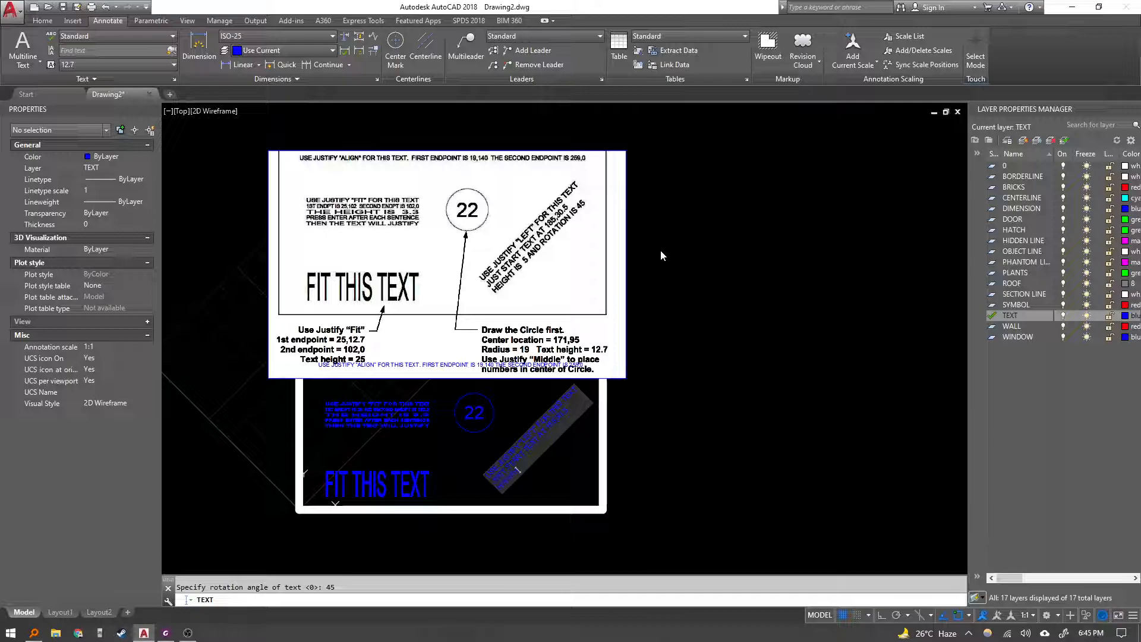
{"action": "type", "text": " IS 5"}
{"action": "key", "text": "BackSpace"}
{"action": "key", "text": "BackSpace"}
{"action": "type", "text": "TATION IS 45"}
{"action": "key", "text": "Return"}
{"action": "key", "text": "Return"}
{"action": "key", "text": "Escape"}
Delete the reference exercise image from the drawing.
{"action": "left_click", "coordinate": [634, 240]}
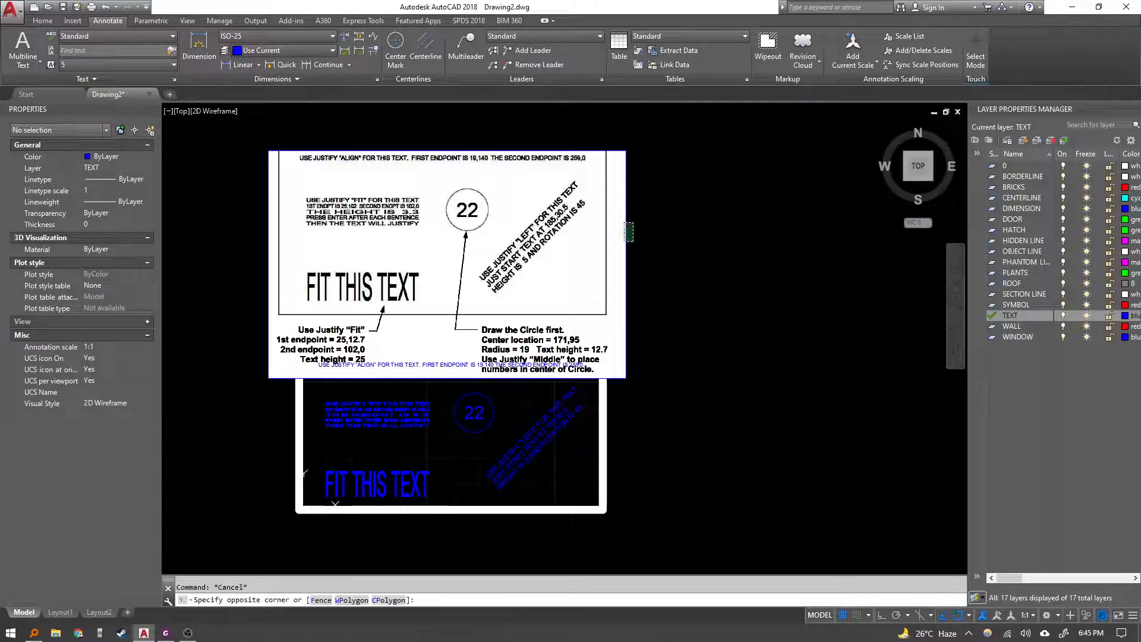
{"action": "left_click", "coordinate": [606, 195]}
{"action": "key", "text": "Delete"}
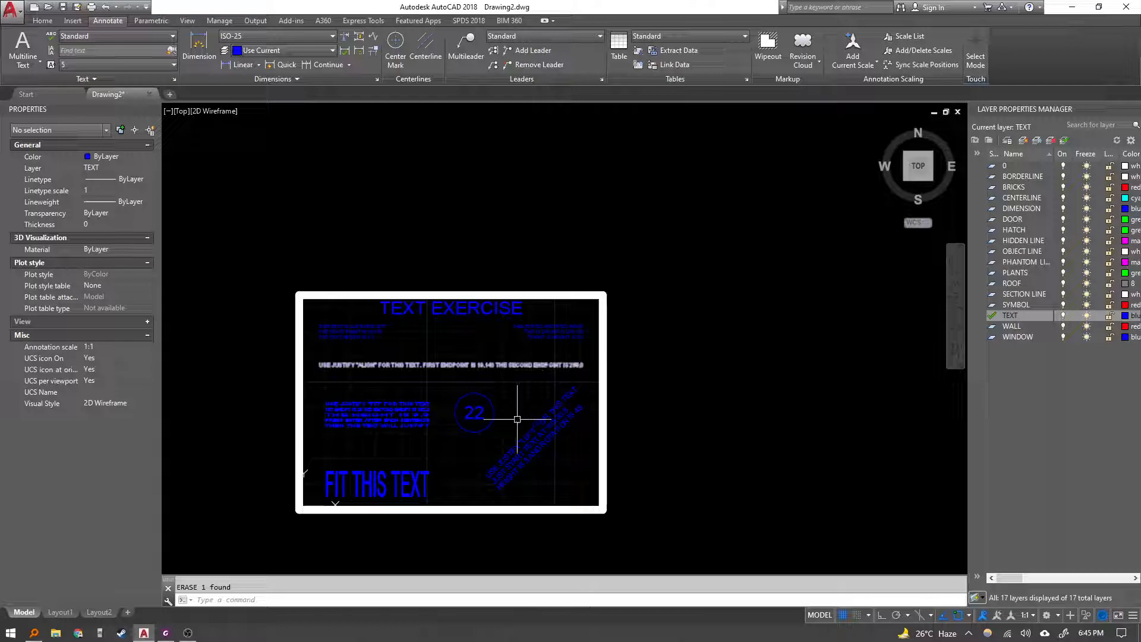
Compare the whole drawing with the exercise sheet in the PDF viewer.
{"action": "middle_click_drag", "start_coordinate": [518, 407], "coordinate": [534, 355]}
{"action": "middle_click", "coordinate": [534, 356]}
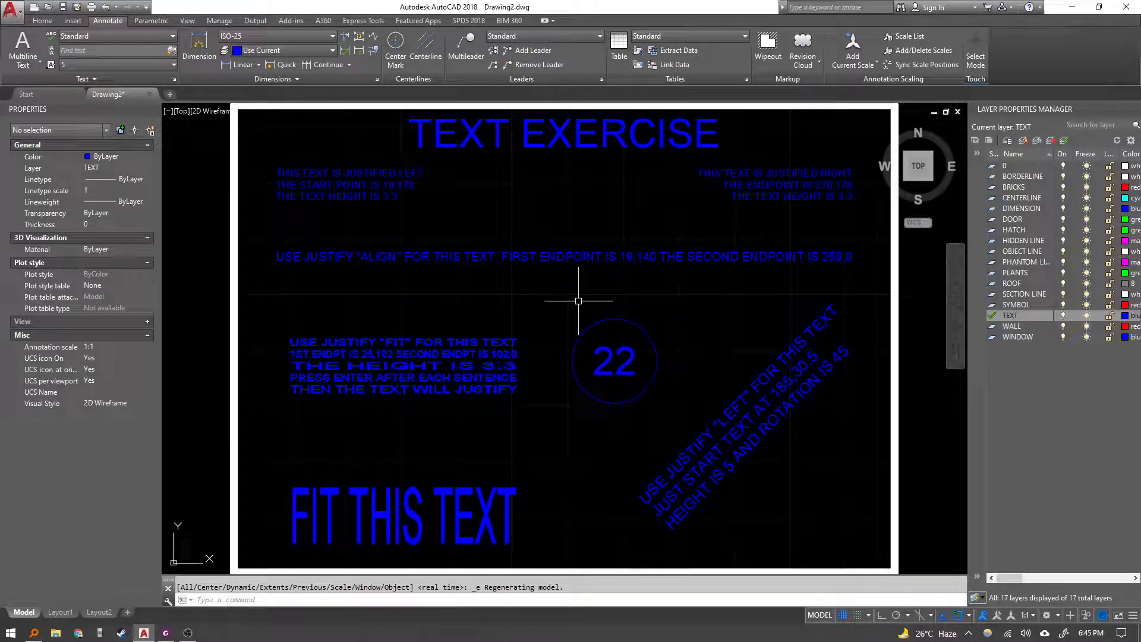
{"action": "left_click", "coordinate": [174, 638]}
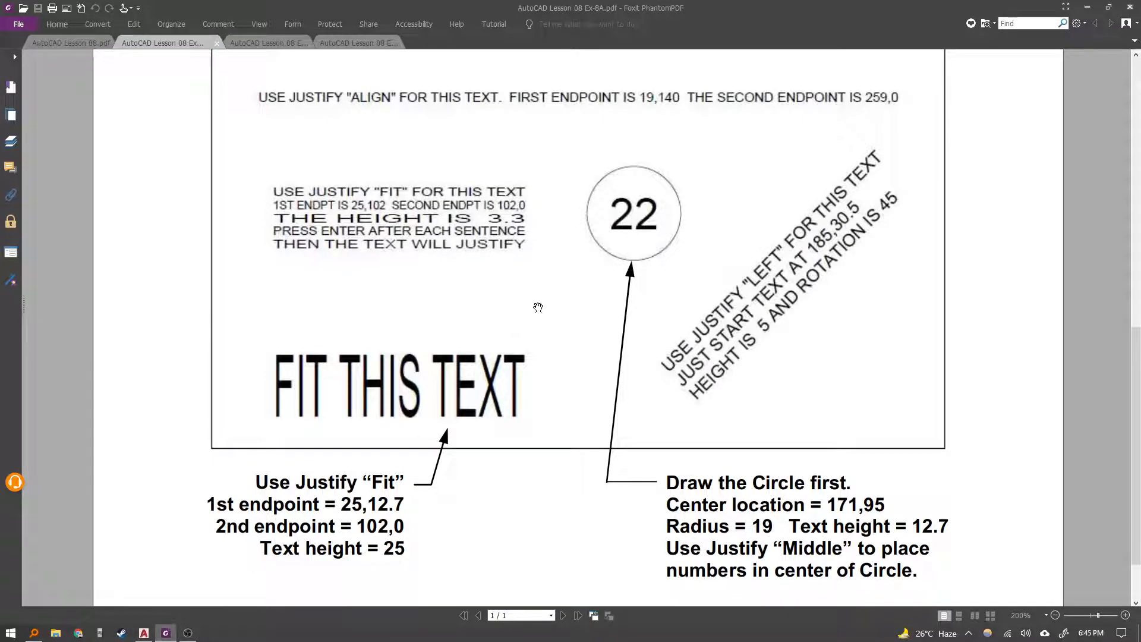
{"action": "scroll", "coordinate": [538, 307], "scroll_direction": "down", "scroll_amount": 3, "text": "ctrl"}
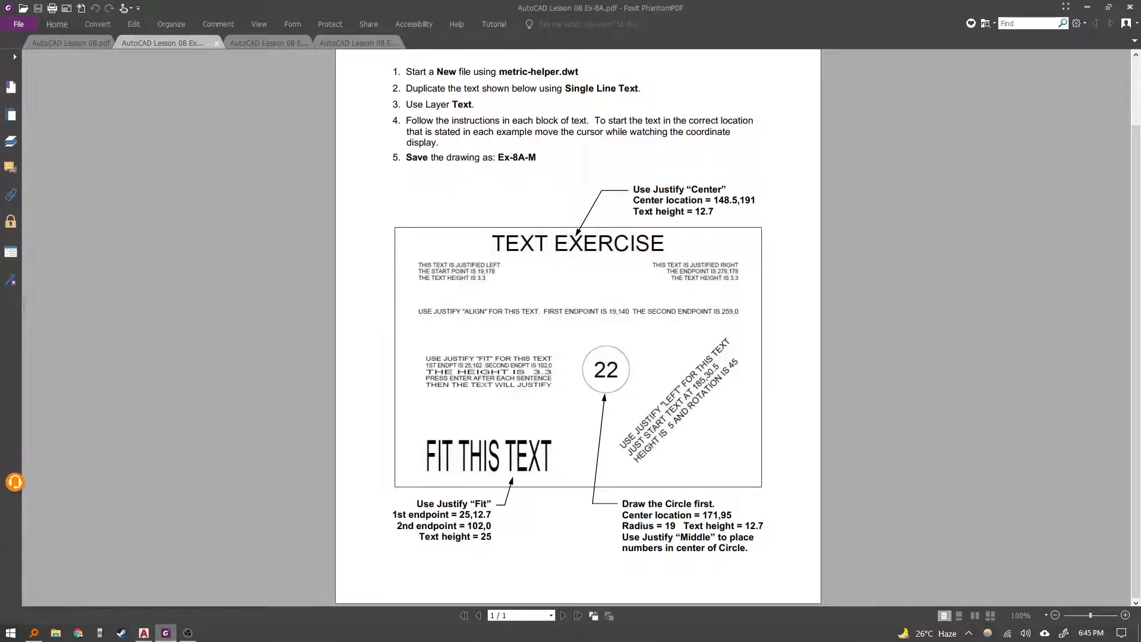
{"action": "left_click", "coordinate": [143, 632]}
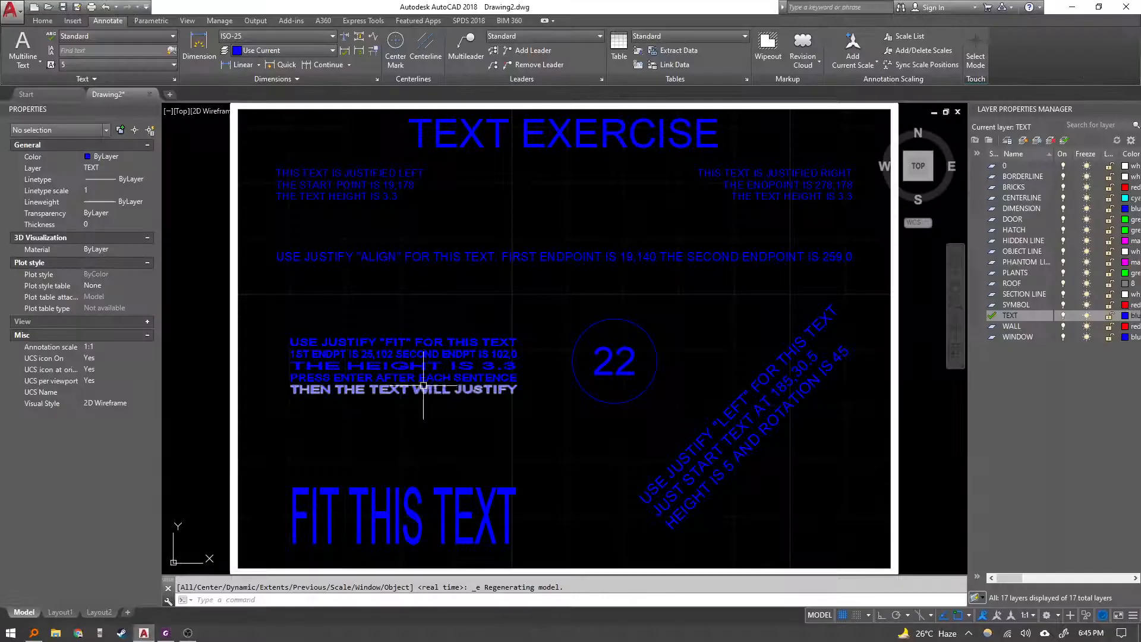
Save the drawing to the Desktop as 8A in AutoCAD 2018 Drawing format.
{"action": "type", "text": "qs"}
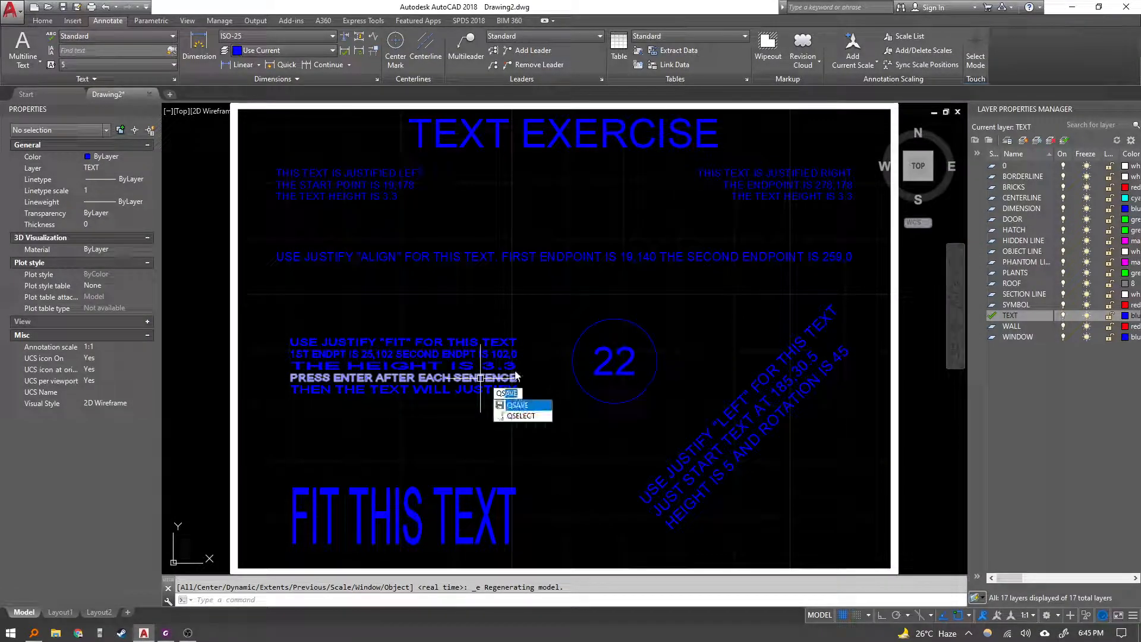
{"action": "key", "text": "Return"}
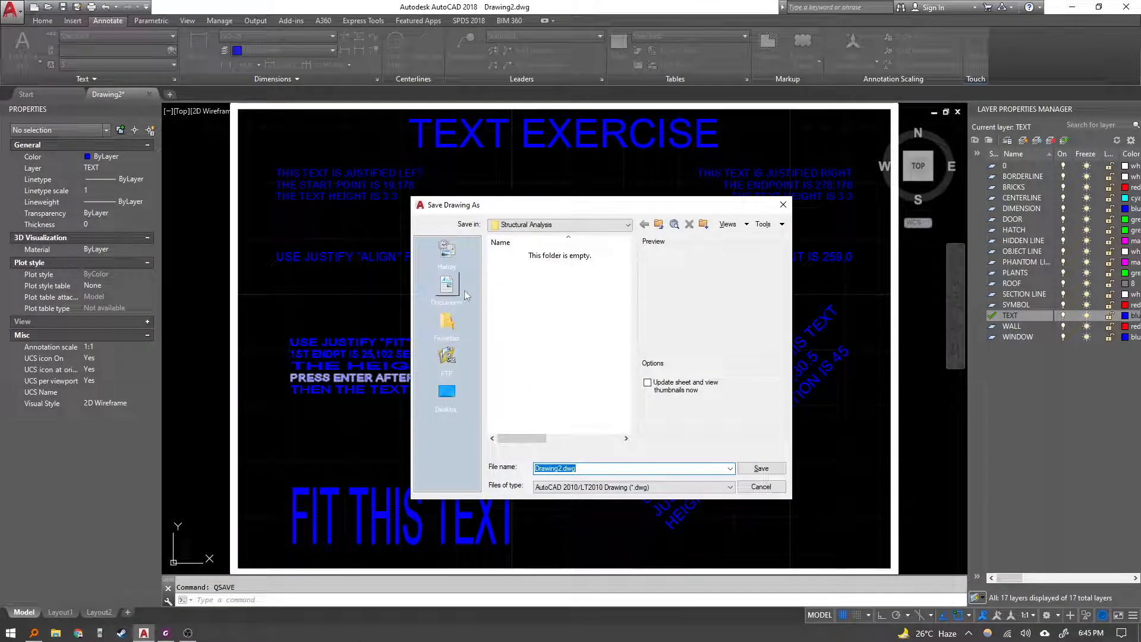
{"action": "left_click", "coordinate": [470, 399]}
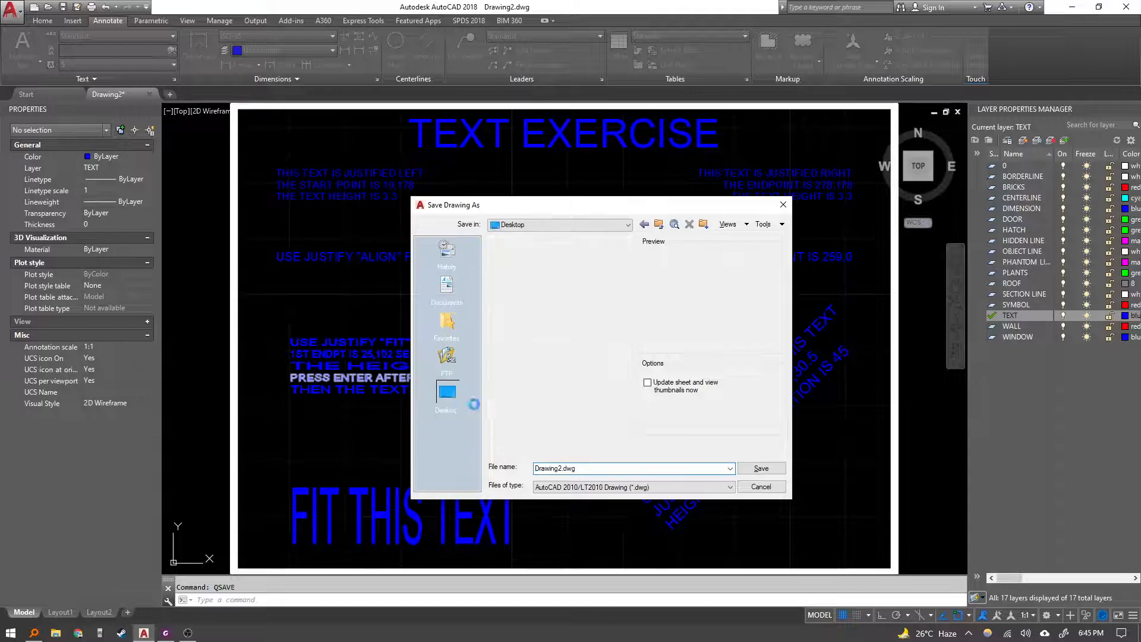
{"action": "left_click", "coordinate": [601, 472]}
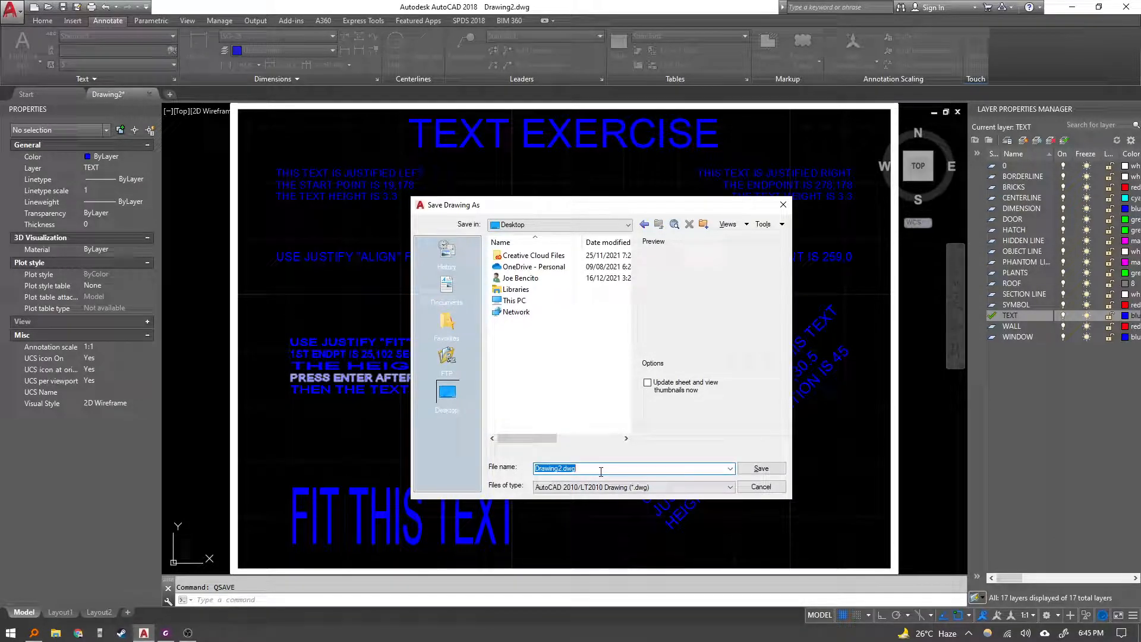
{"action": "left_click", "coordinate": [563, 469]}
{"action": "left_click_drag", "start_coordinate": [535, 469], "coordinate": [611, 469]}
{"action": "type", "text": "8A"}
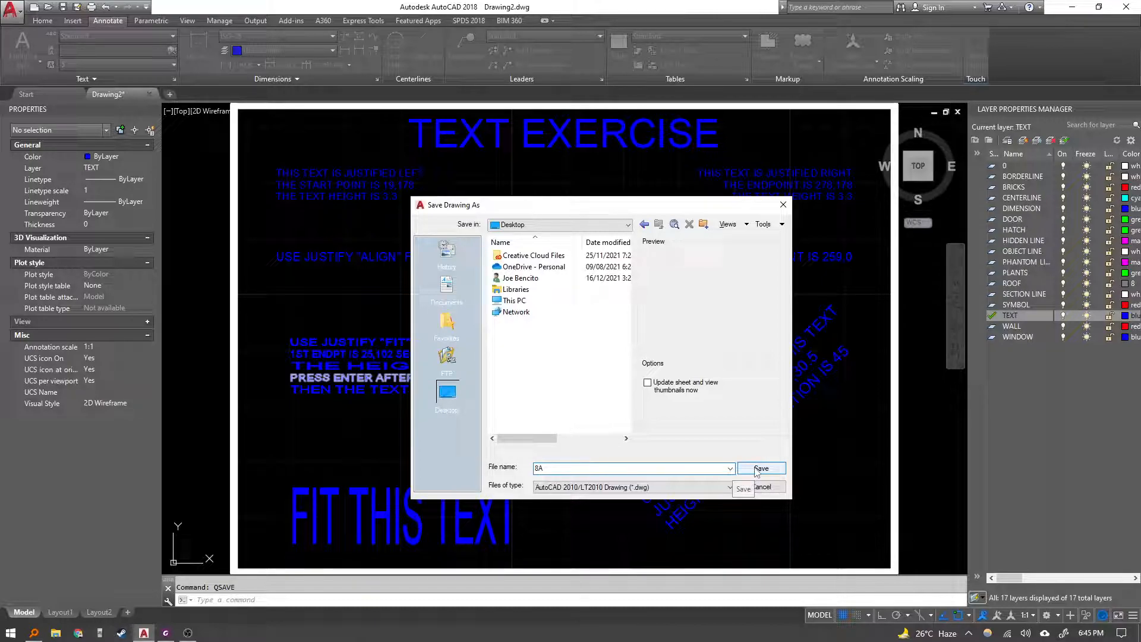
{"action": "left_click", "coordinate": [654, 488]}
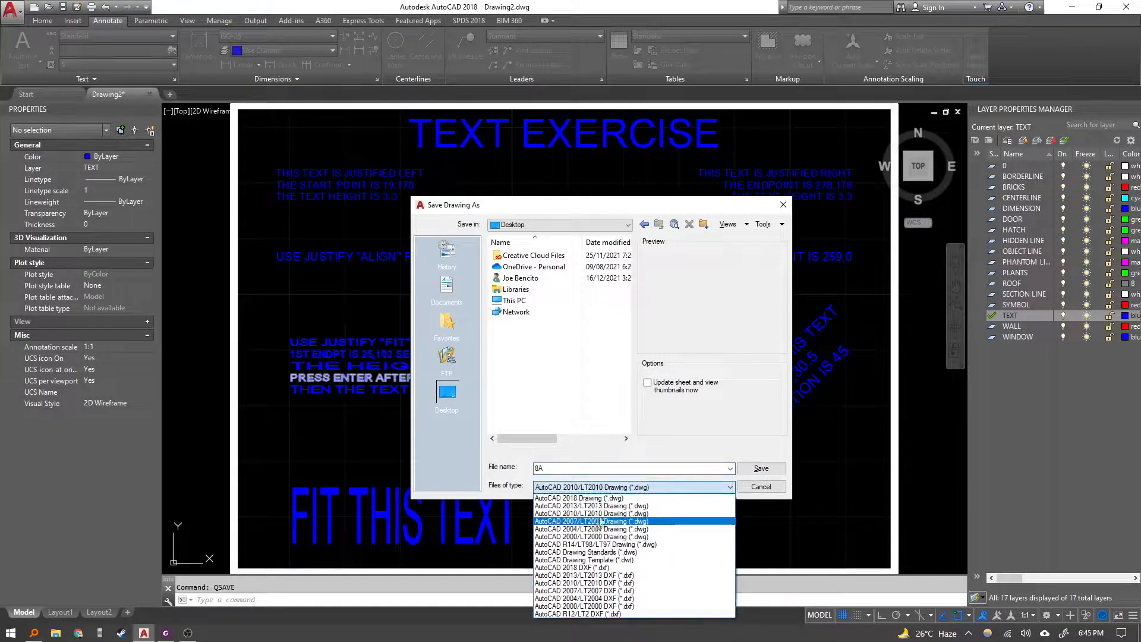
{"action": "left_click", "coordinate": [604, 500]}
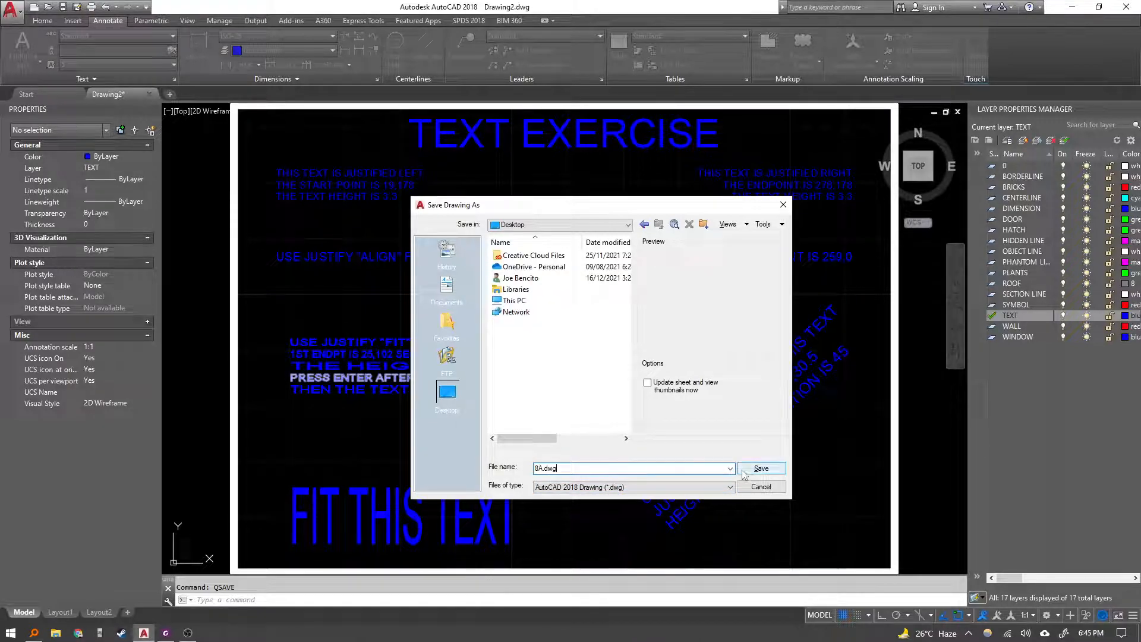
{"action": "left_click", "coordinate": [761, 469]}
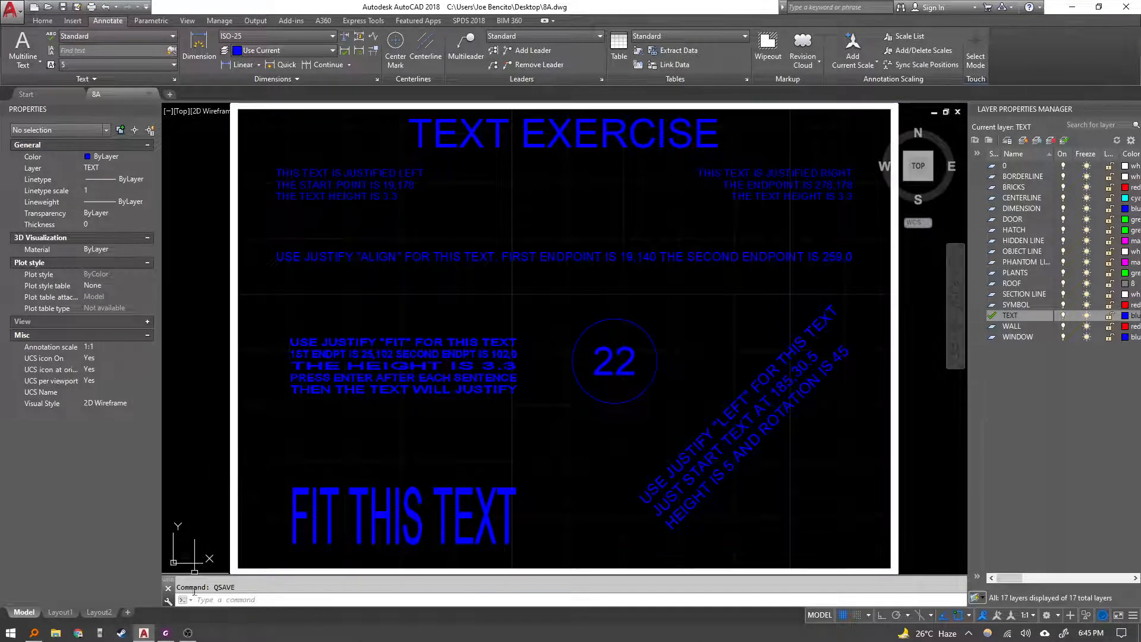
Return to the exercise sheet in the PDF viewer.
{"action": "left_click", "coordinate": [167, 634]}
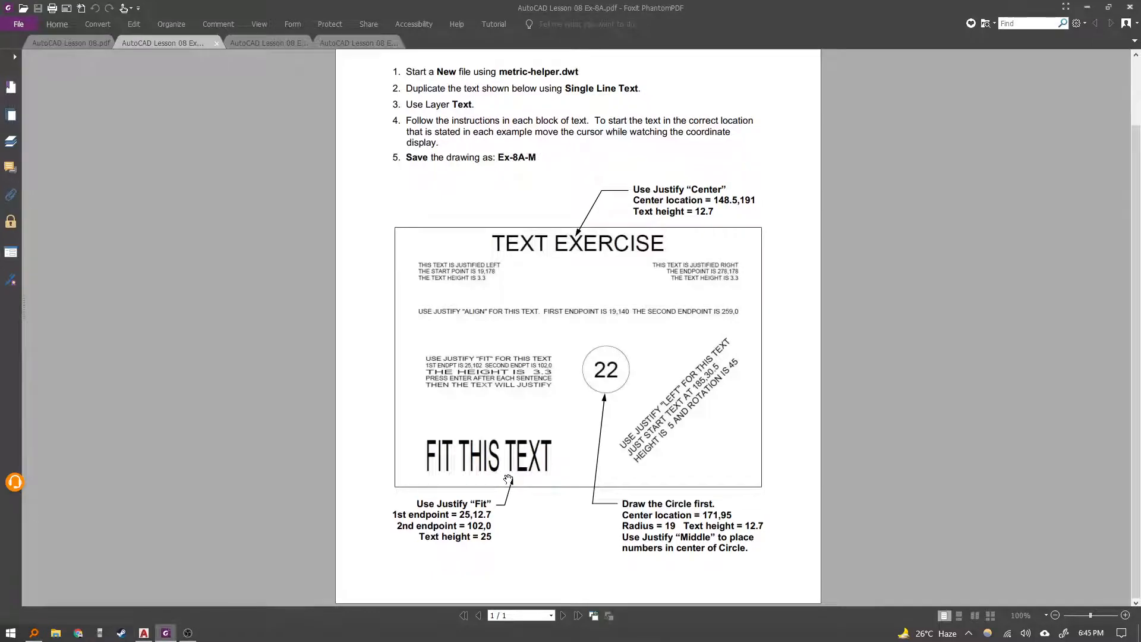
Open the Exercise 8B sheet in the PDF viewer and read its instructions.
{"action": "left_click", "coordinate": [261, 44]}
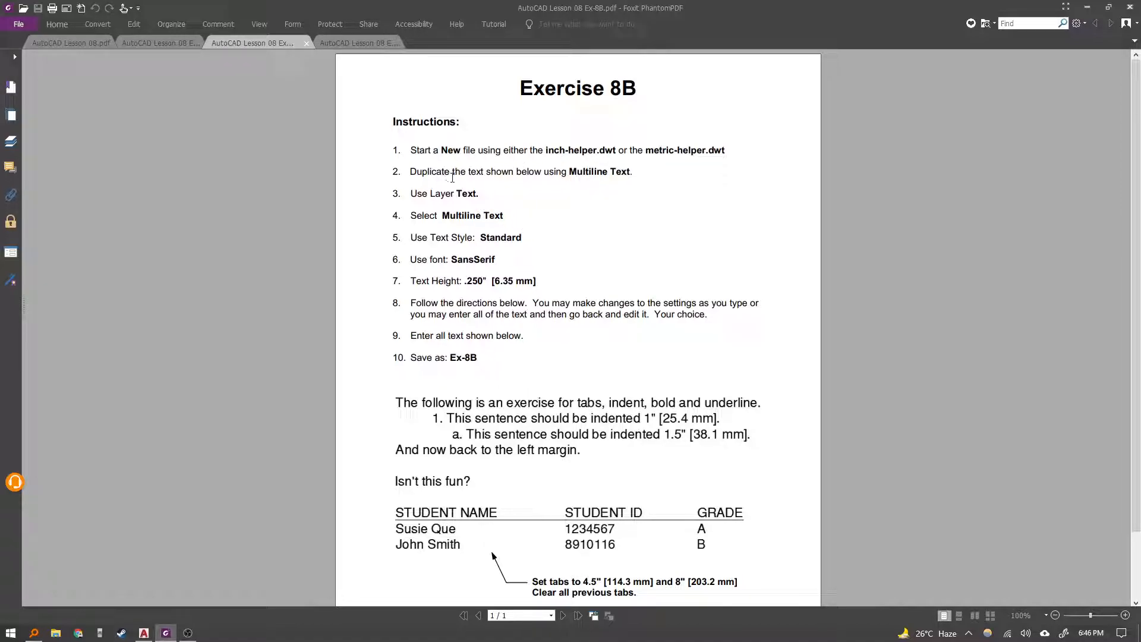
{"action": "scroll", "coordinate": [563, 330], "scroll_direction": "down", "scroll_amount": 3}
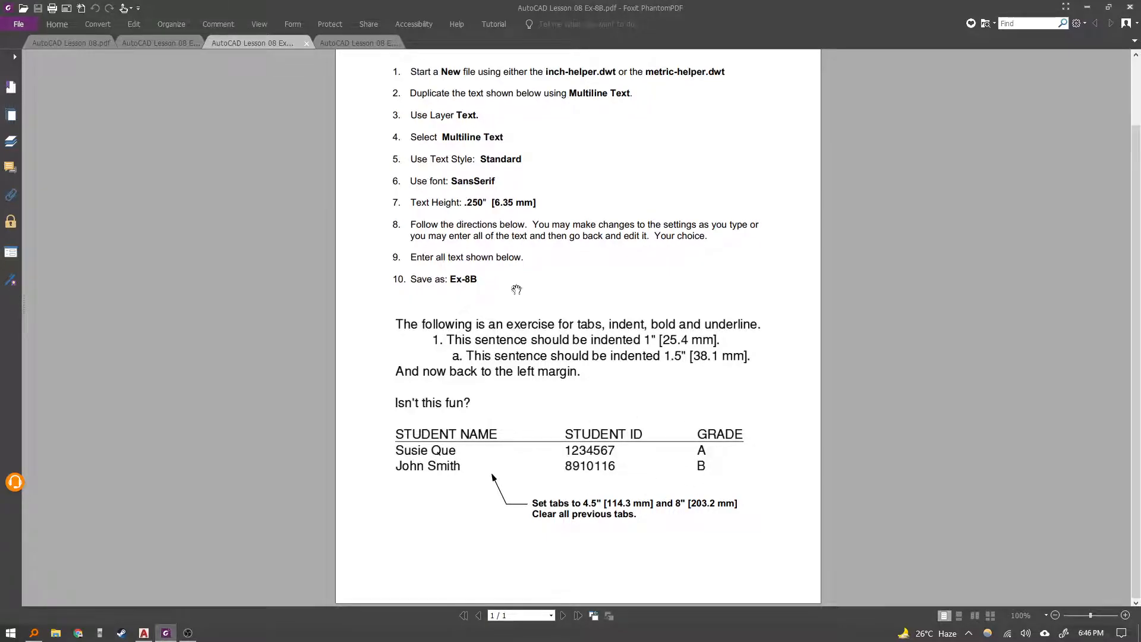
{"action": "scroll", "coordinate": [595, 382], "scroll_direction": "up", "scroll_amount": 1}
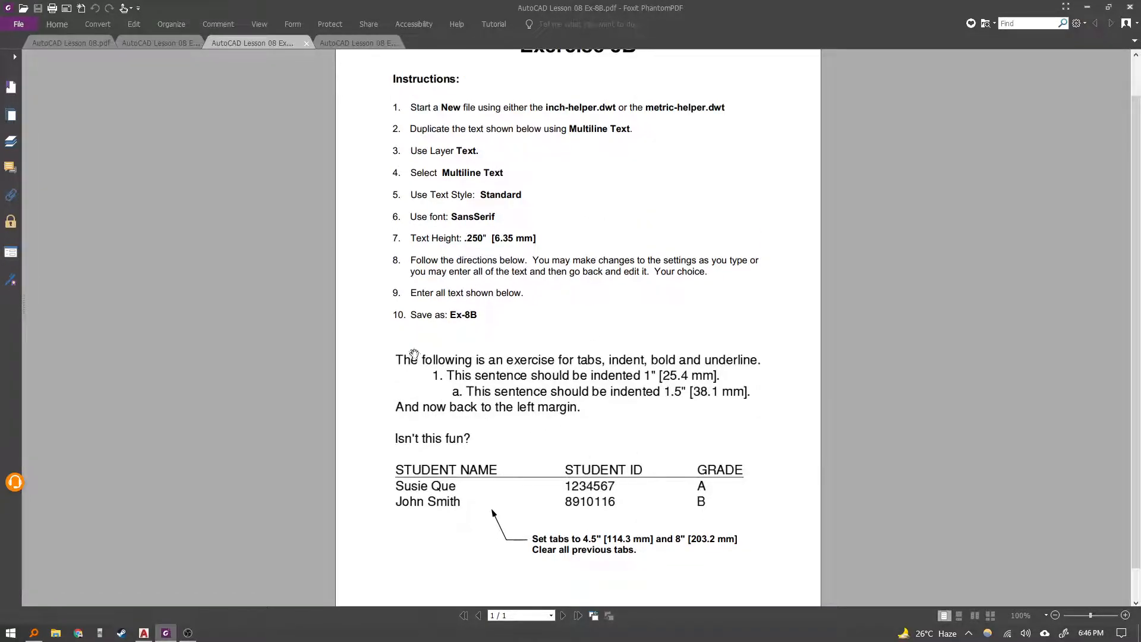
{"action": "scroll", "coordinate": [580, 306], "scroll_direction": "up", "scroll_amount": 1}
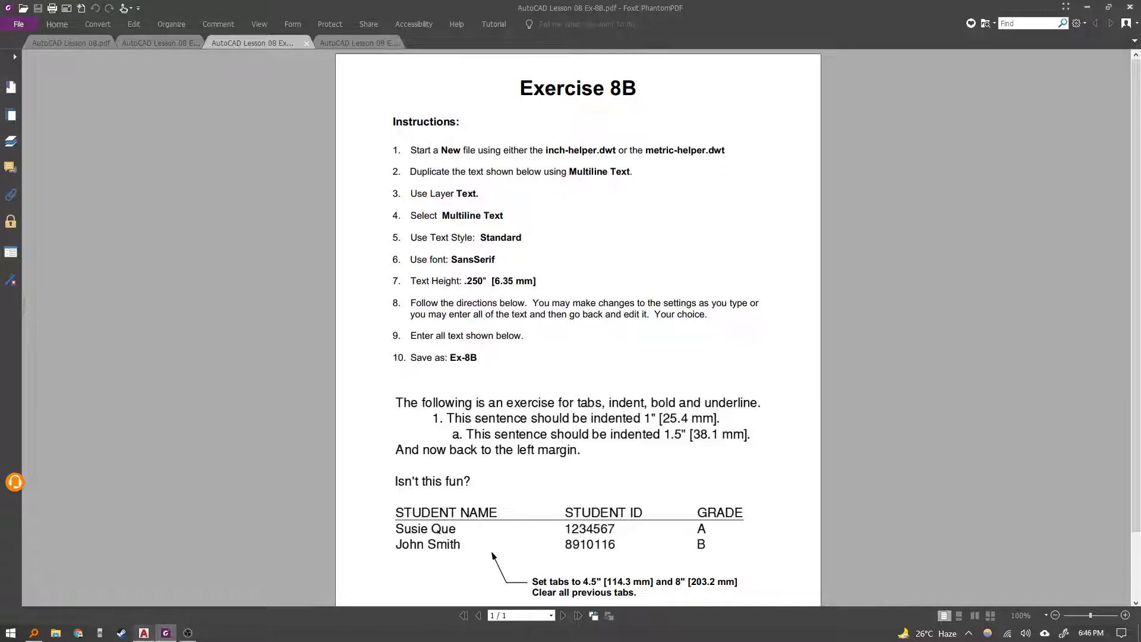
Start a new drawing from the metric-helper template and make TEXT the current layer.
{"action": "left_click", "coordinate": [144, 633]}
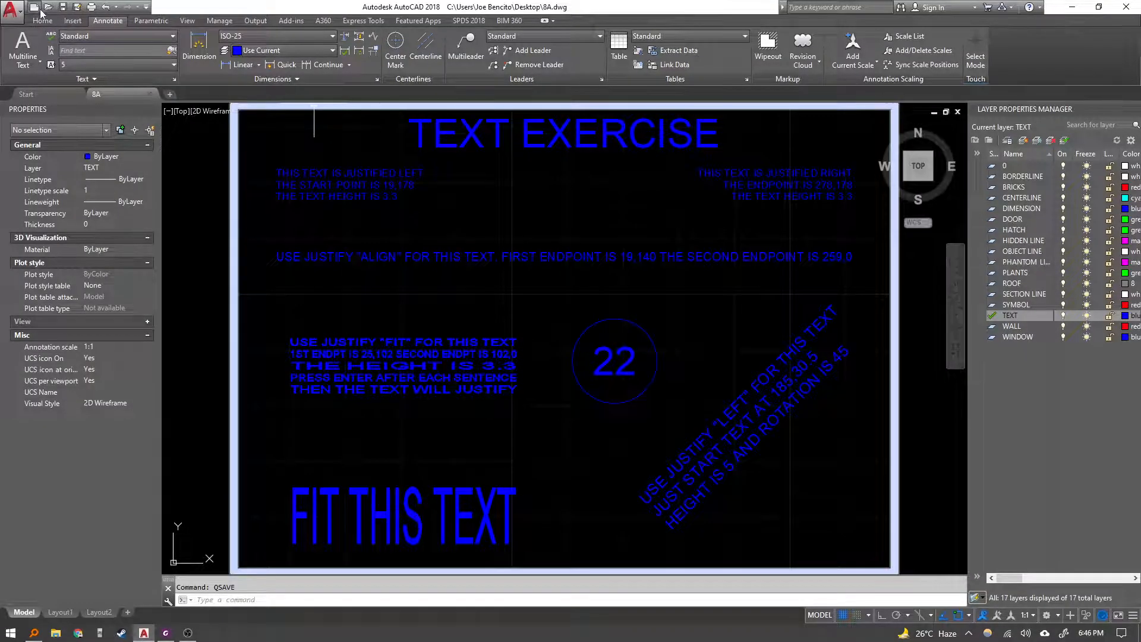
{"action": "key", "text": "ctrl+n"}
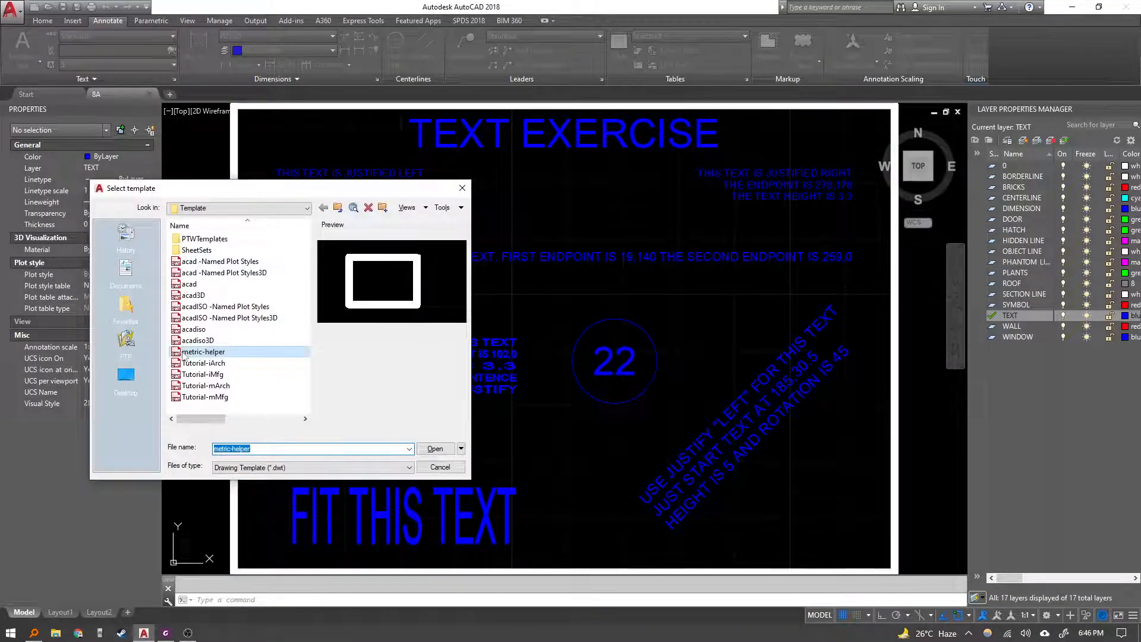
{"action": "left_click", "coordinate": [437, 449]}
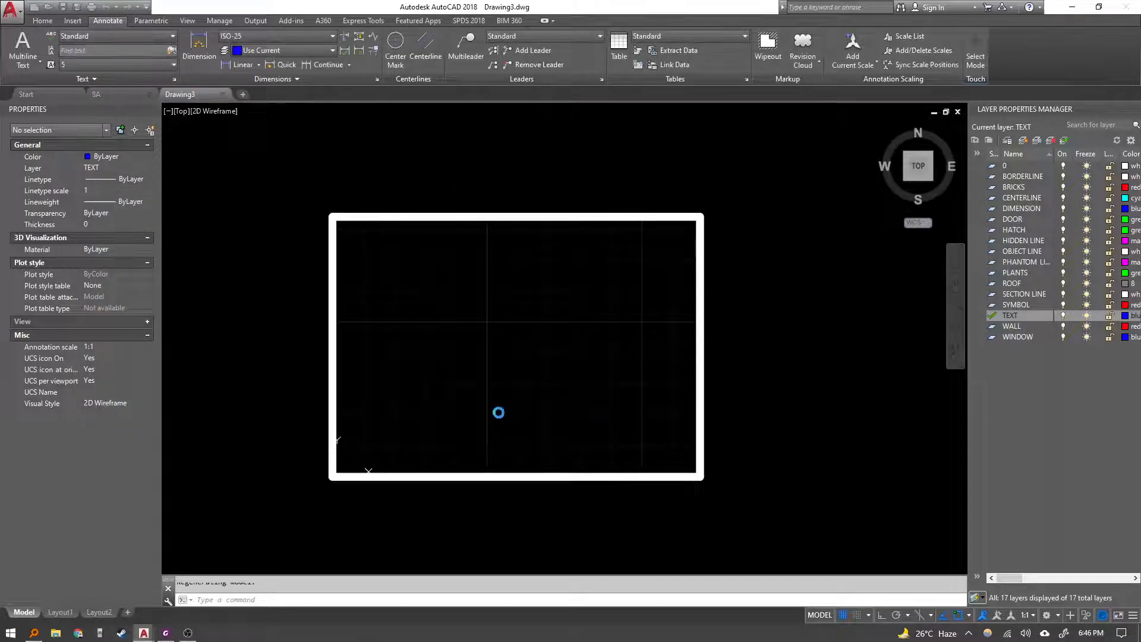
{"action": "left_click", "coordinate": [1014, 316]}
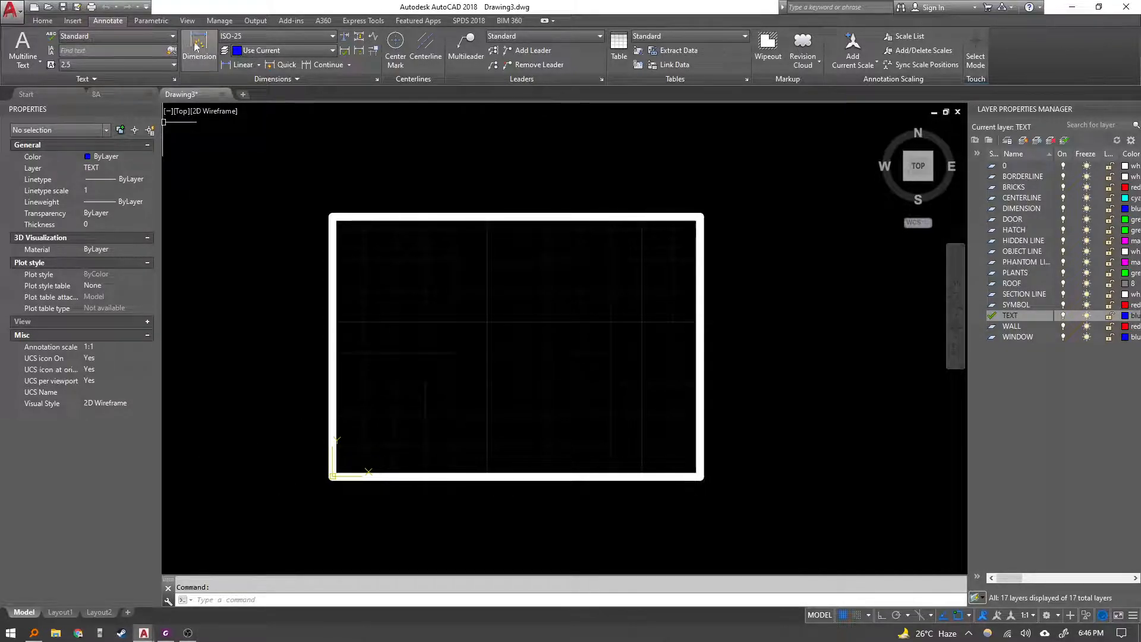
{"action": "left_click", "coordinate": [42, 20]}
{"action": "left_click", "coordinate": [297, 47]}
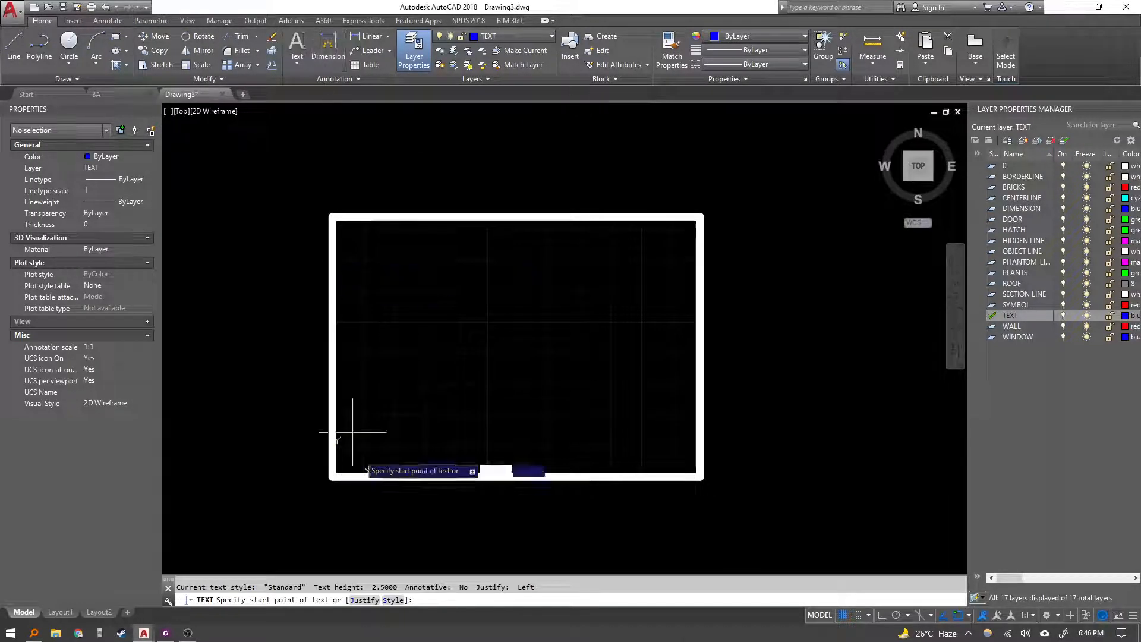
{"action": "key", "text": "Escape"}
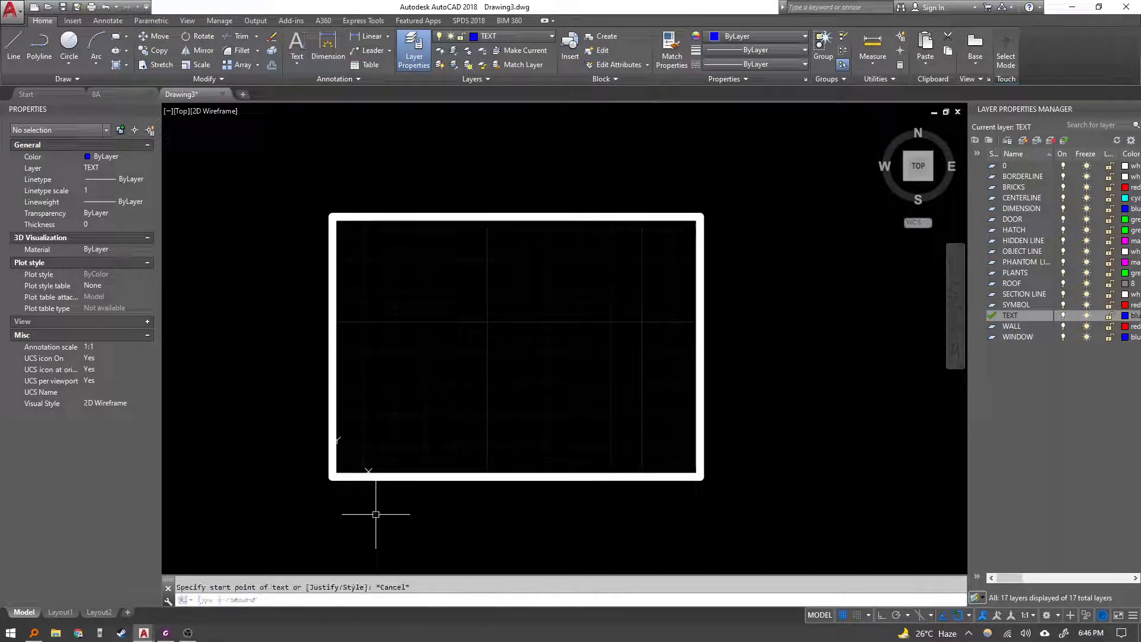
{"action": "type", "text": "mt"}
{"action": "key", "text": "Return"}
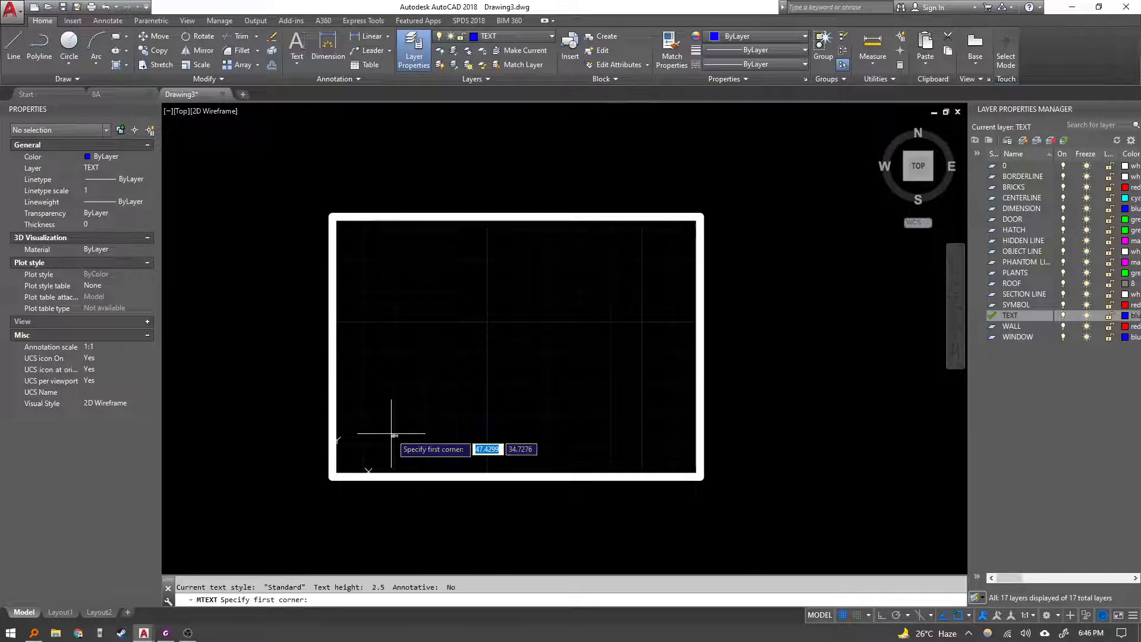
{"action": "left_click", "coordinate": [166, 632]}
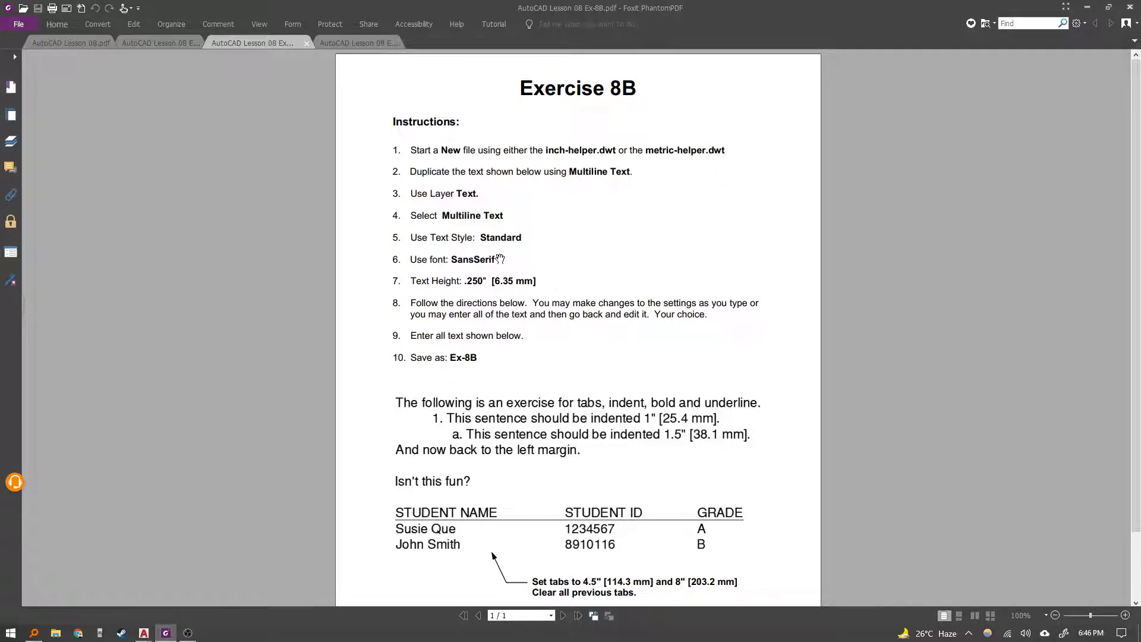
{"action": "mouse_move", "coordinate": [143, 632]}
{"action": "left_click", "coordinate": [174, 597]}
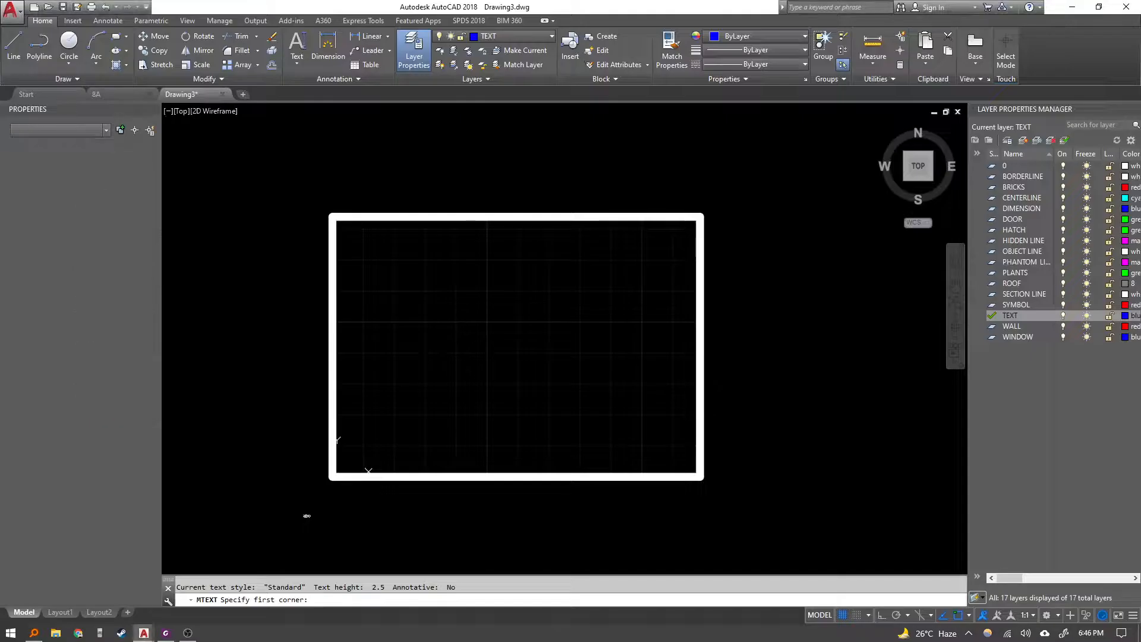
{"action": "key", "text": "Escape"}
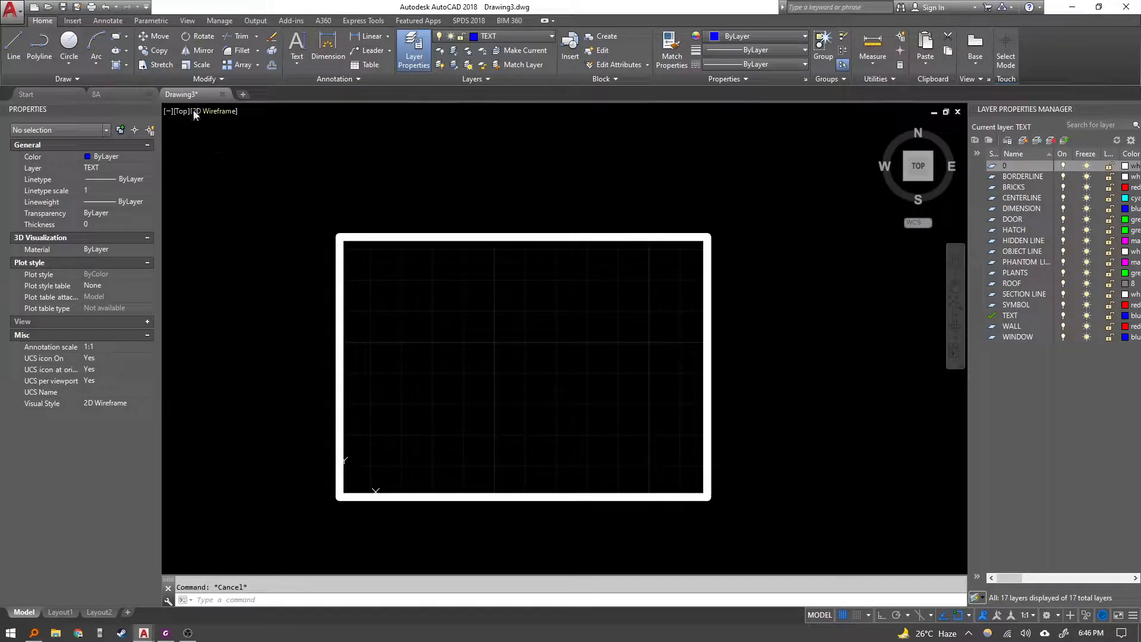
{"action": "left_click", "coordinate": [108, 21]}
{"action": "left_click", "coordinate": [113, 37]}
{"action": "left_click", "coordinate": [112, 36]}
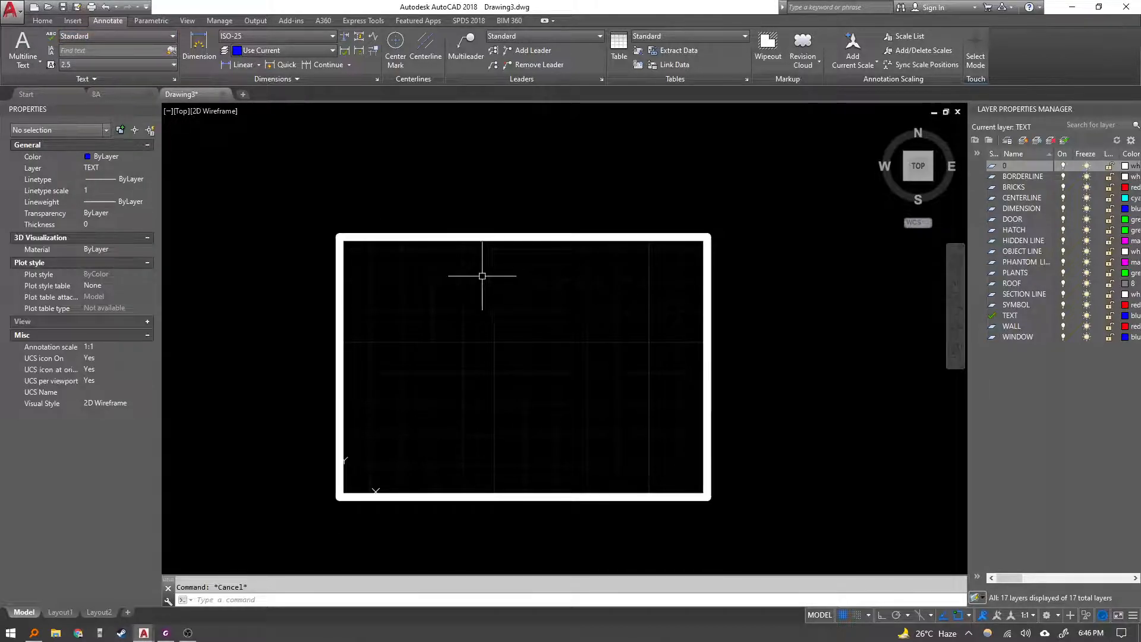
{"action": "left_click", "coordinate": [170, 634]}
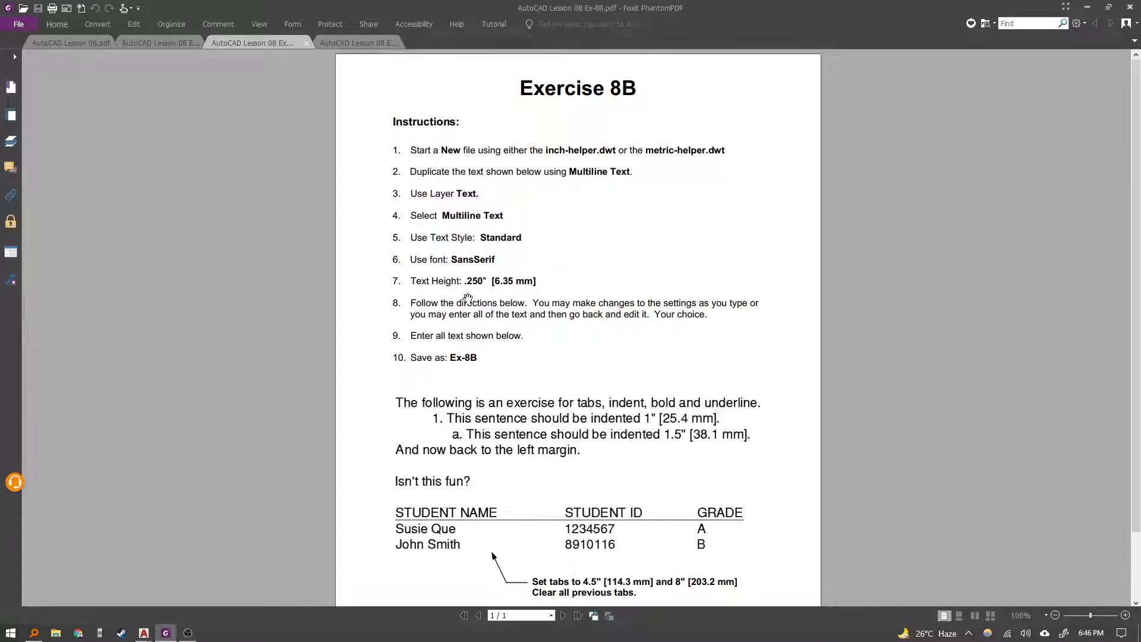
{"action": "key", "text": "alt+Tab"}
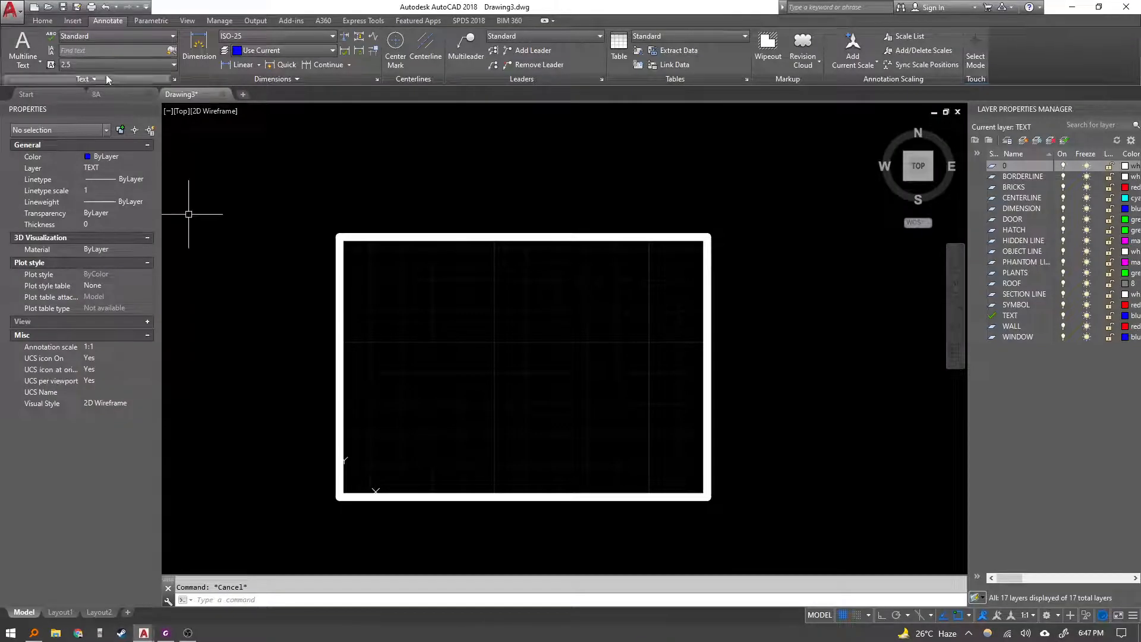
{"action": "left_click", "coordinate": [102, 65]}
{"action": "left_click", "coordinate": [105, 70]}
{"action": "middle_click_drag", "start_coordinate": [346, 313], "coordinate": [331, 308]}
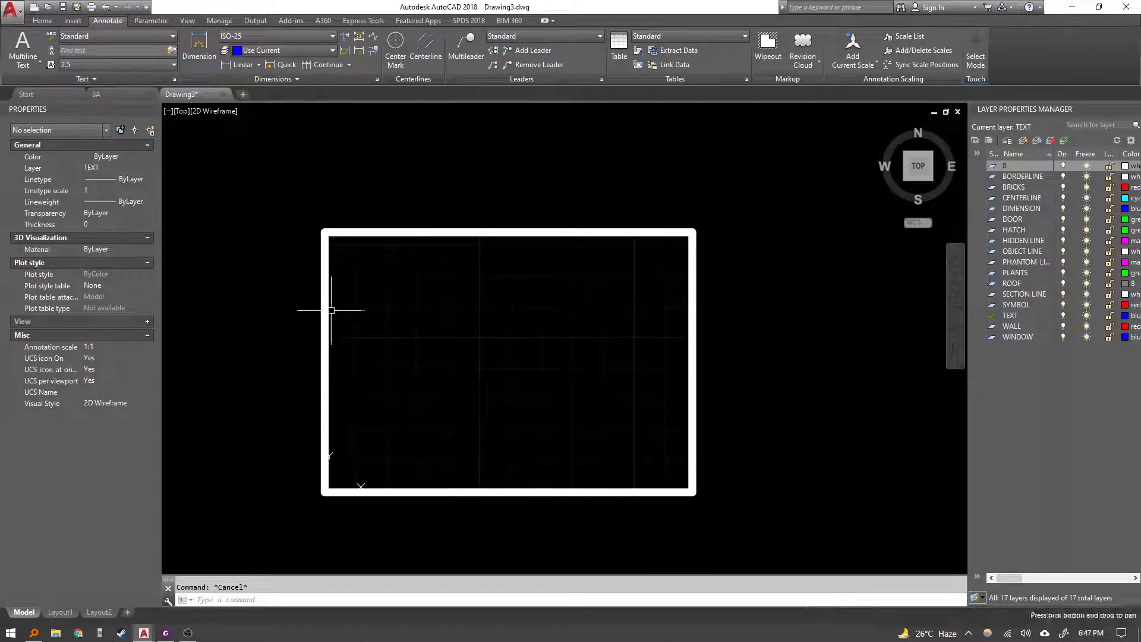
{"action": "type", "text": "mt"}
{"action": "key", "text": "Return"}
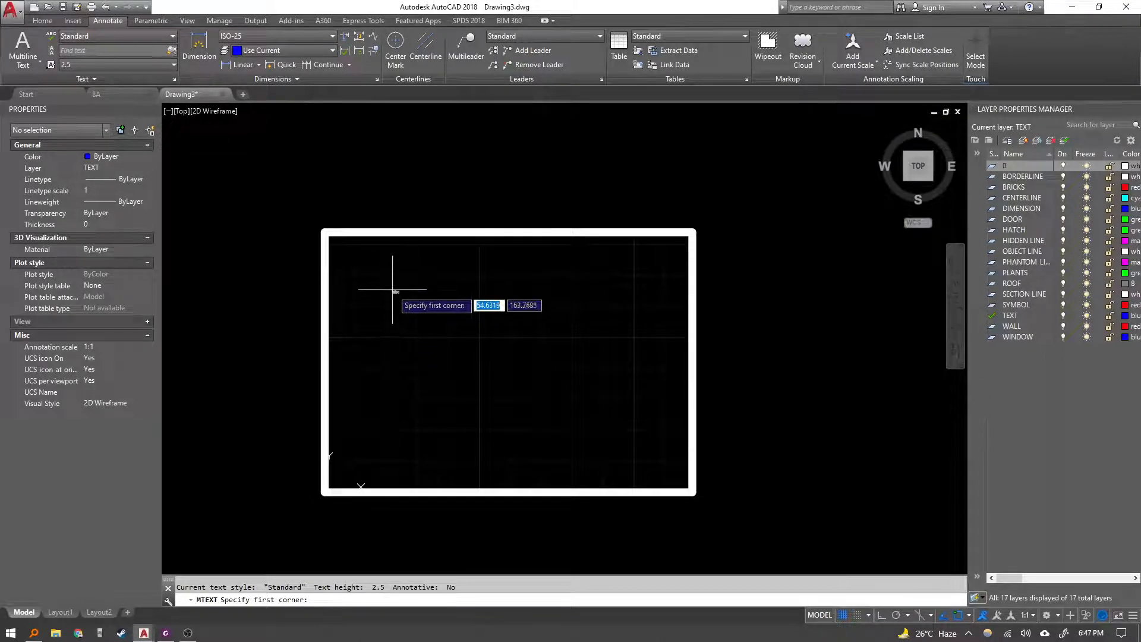
{"action": "left_click", "coordinate": [328, 235]}
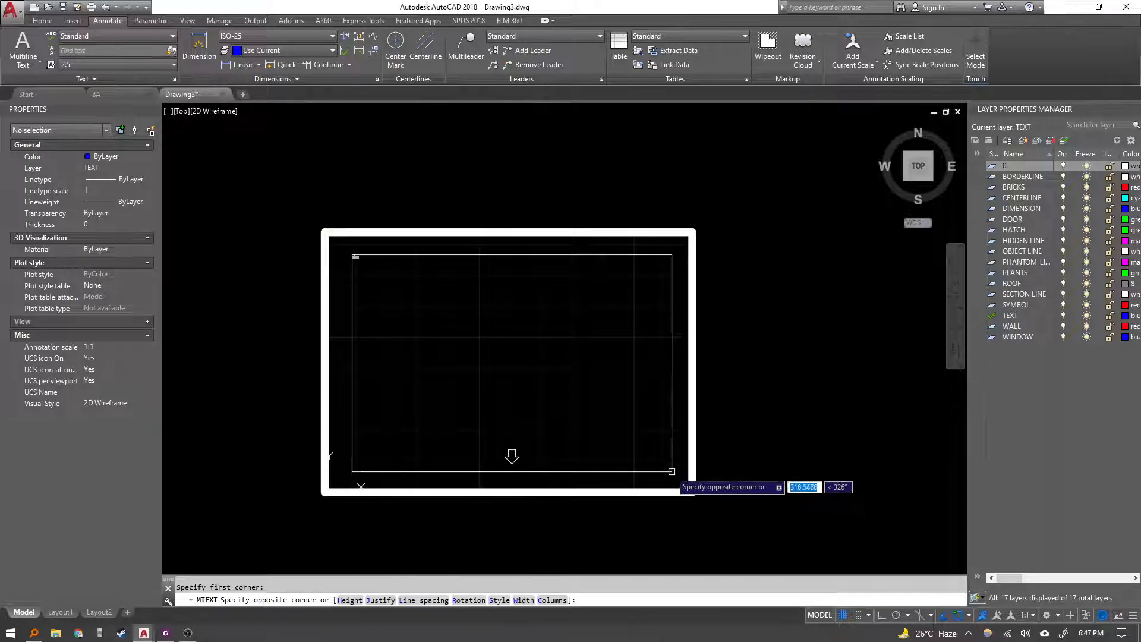
{"action": "left_click", "coordinate": [605, 451]}
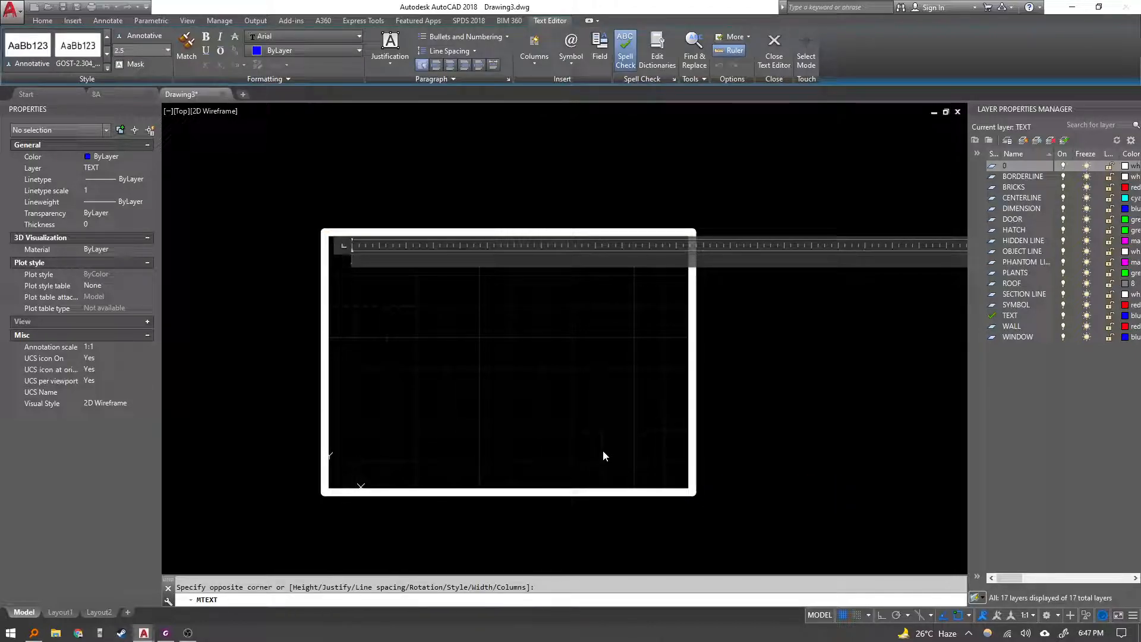
{"action": "scroll", "coordinate": [596, 398], "scroll_direction": "down", "scroll_amount": 4}
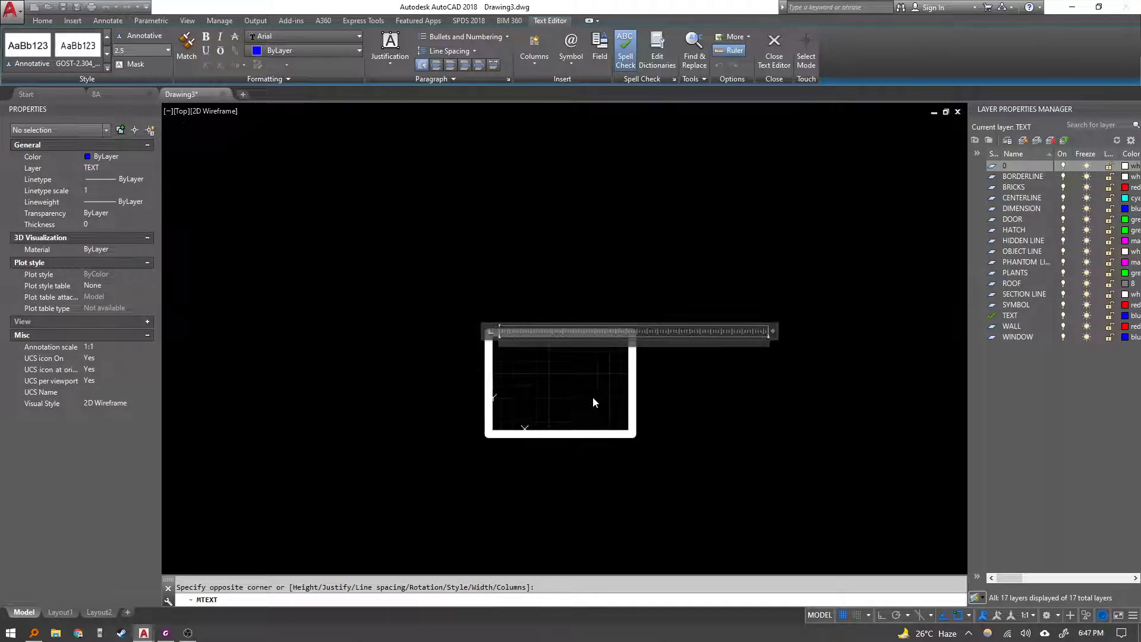
{"action": "scroll", "coordinate": [461, 451], "scroll_direction": "up", "scroll_amount": 3}
{"action": "scroll", "coordinate": [448, 451], "scroll_direction": "down", "scroll_amount": 1}
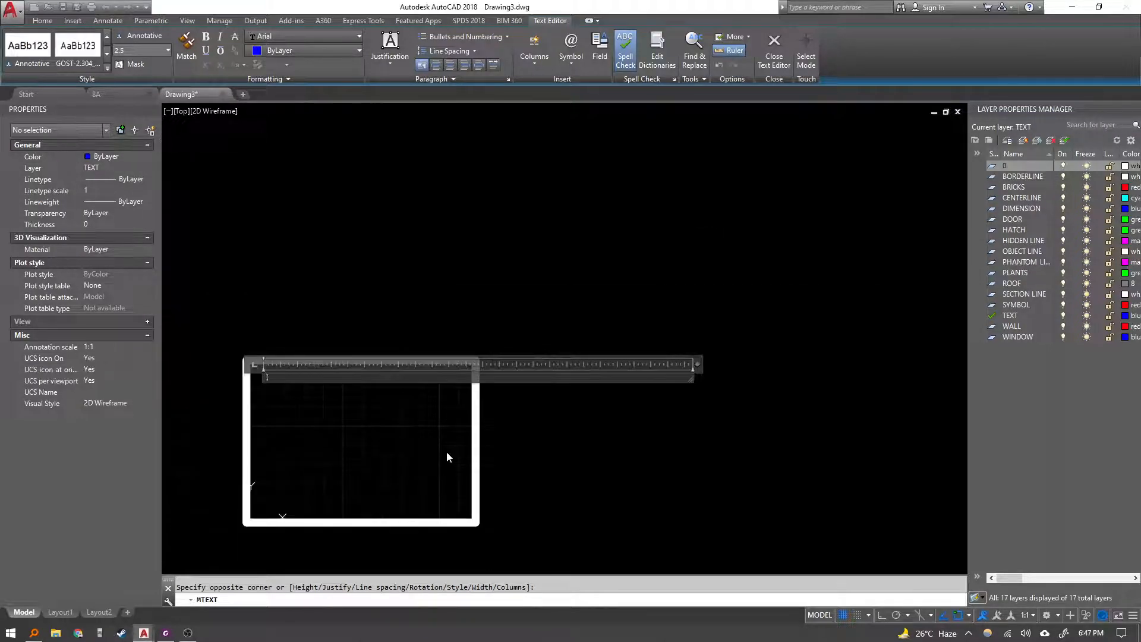
{"action": "key", "text": "Escape"}
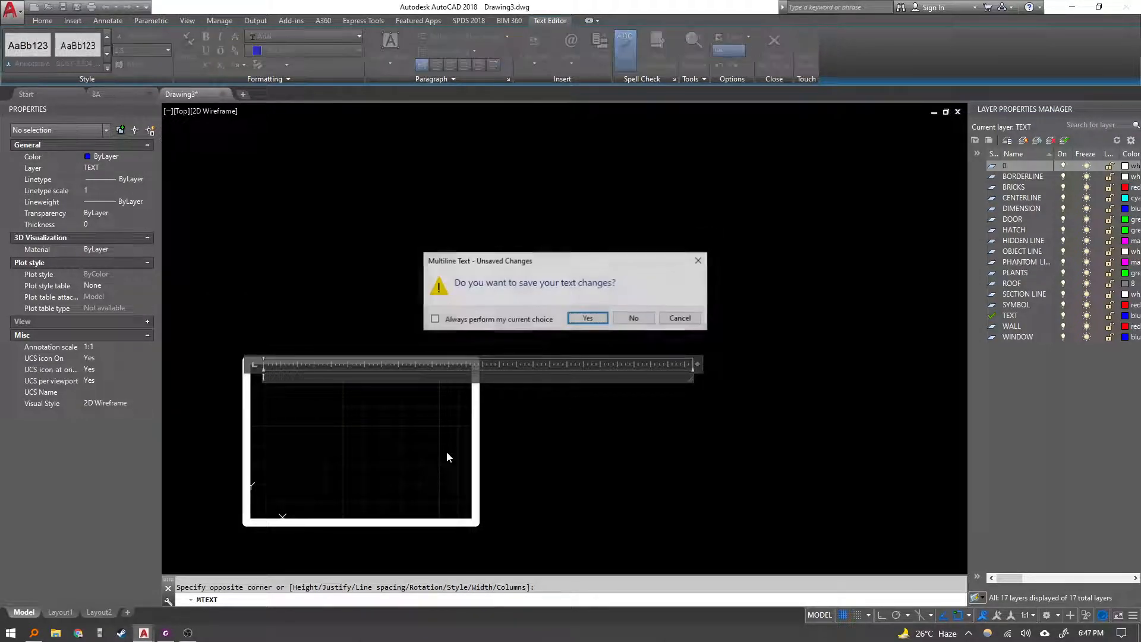
{"action": "left_click", "coordinate": [634, 320]}
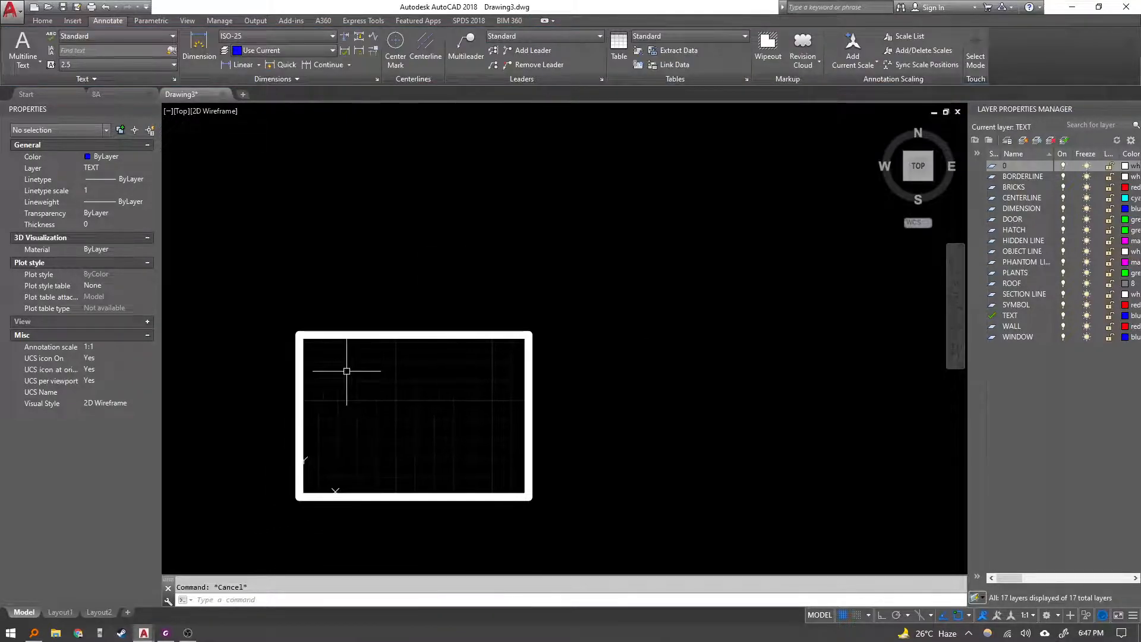
Try to start a multiline text box in the drawing frame with a custom text height.
{"action": "type", "text": "mt"}
{"action": "key", "text": "Return"}
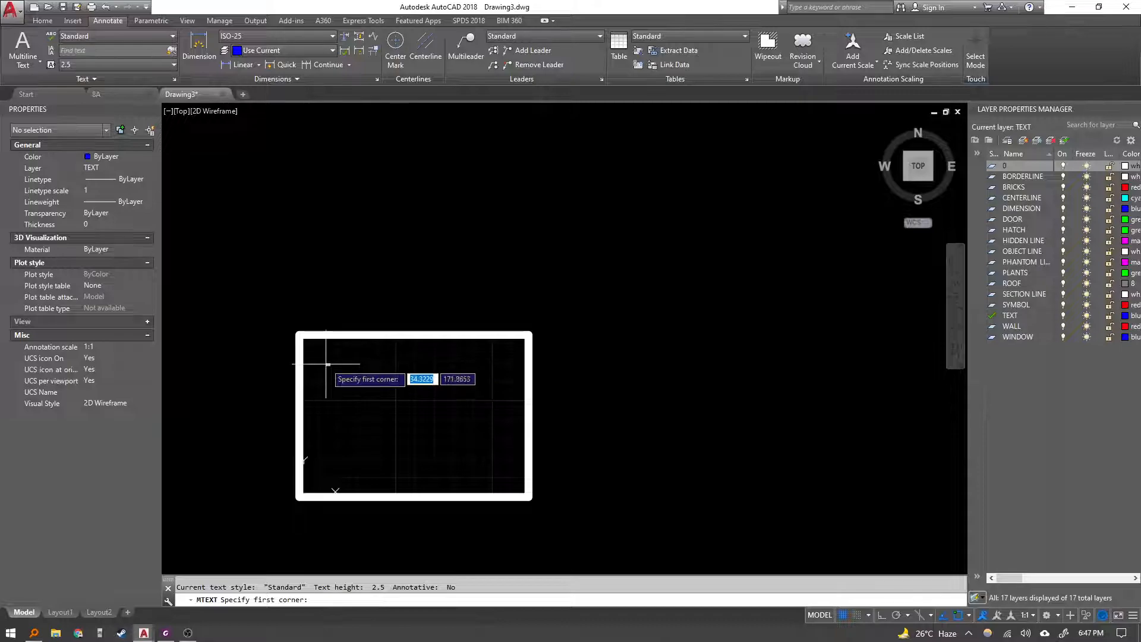
{"action": "left_click", "coordinate": [328, 367]}
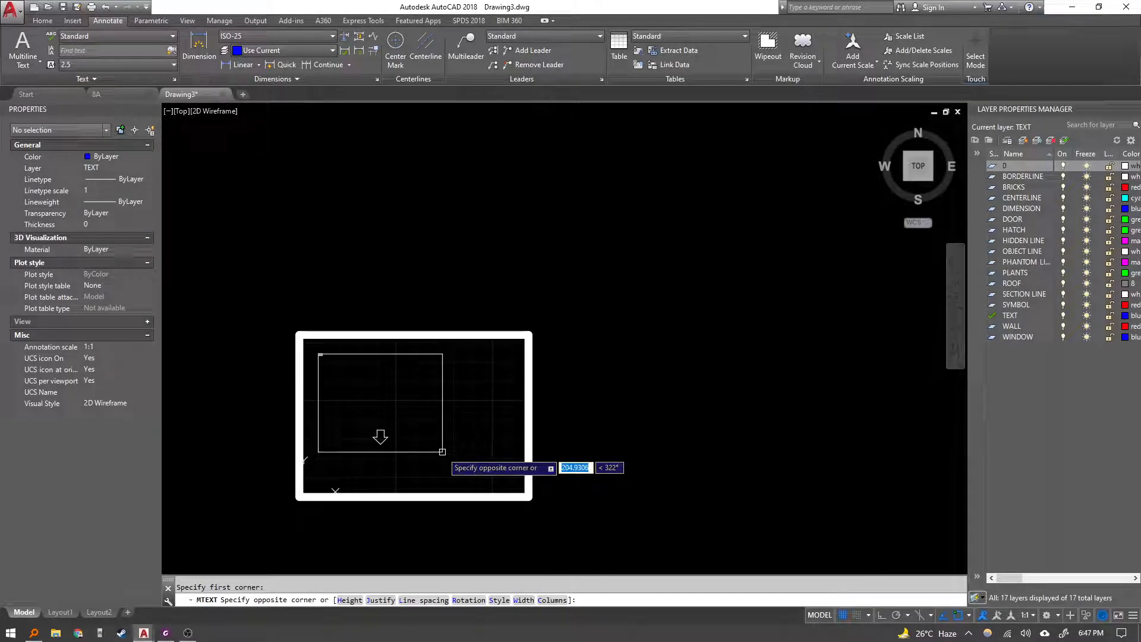
{"action": "type", "text": "h"}
{"action": "key", "text": "Return"}
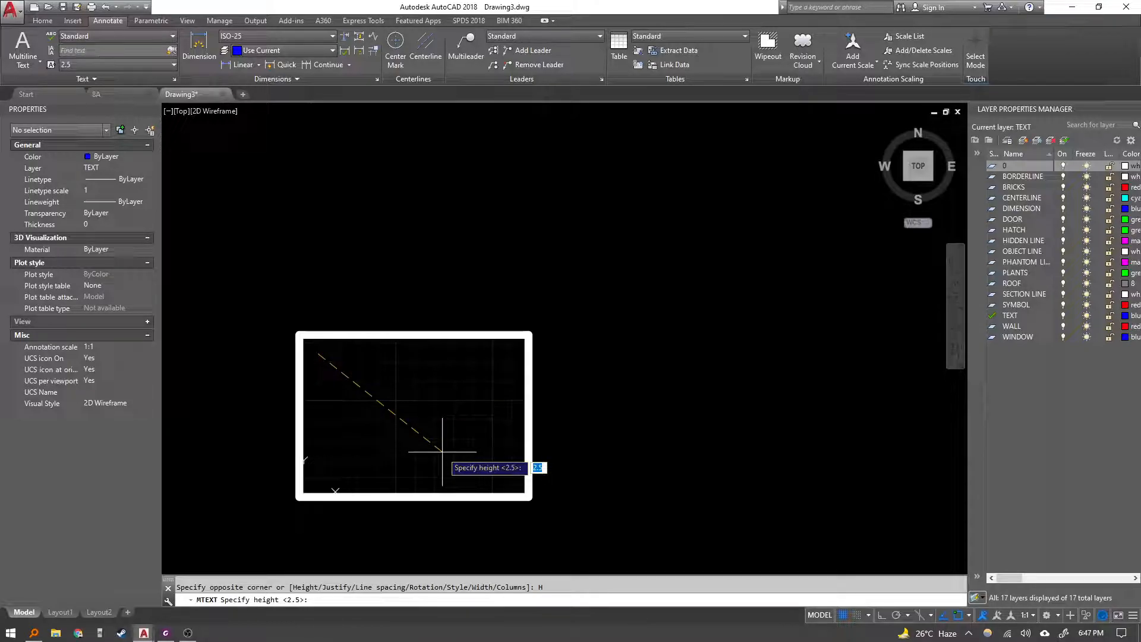
{"action": "type", "text": "6"}
{"action": "key", "text": "super+Down"}
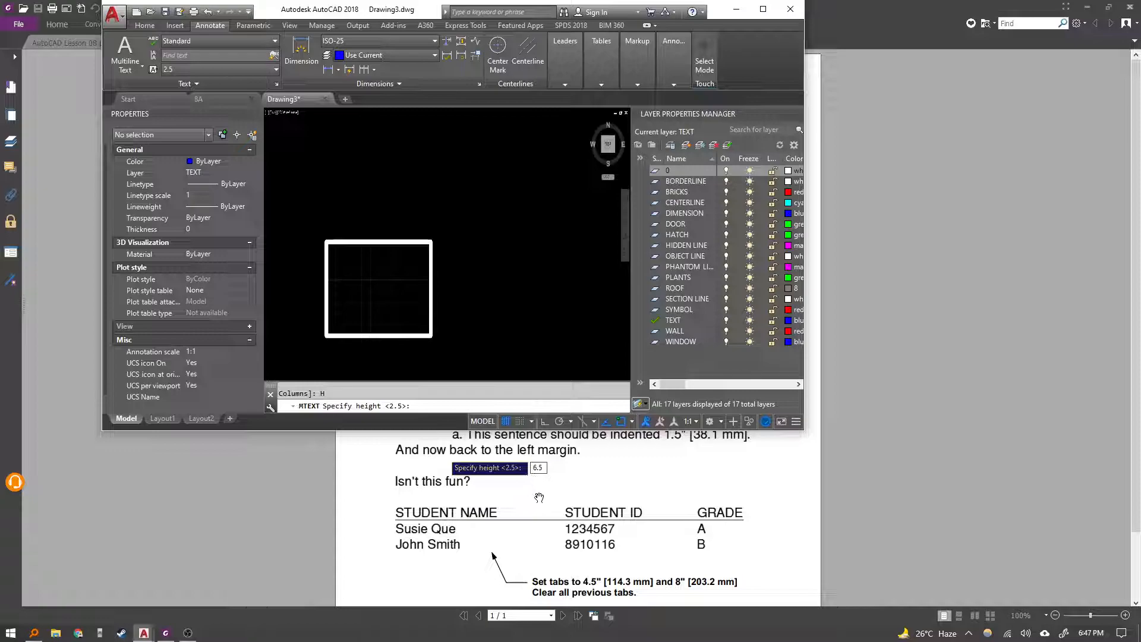
{"action": "left_click", "coordinate": [581, 505]}
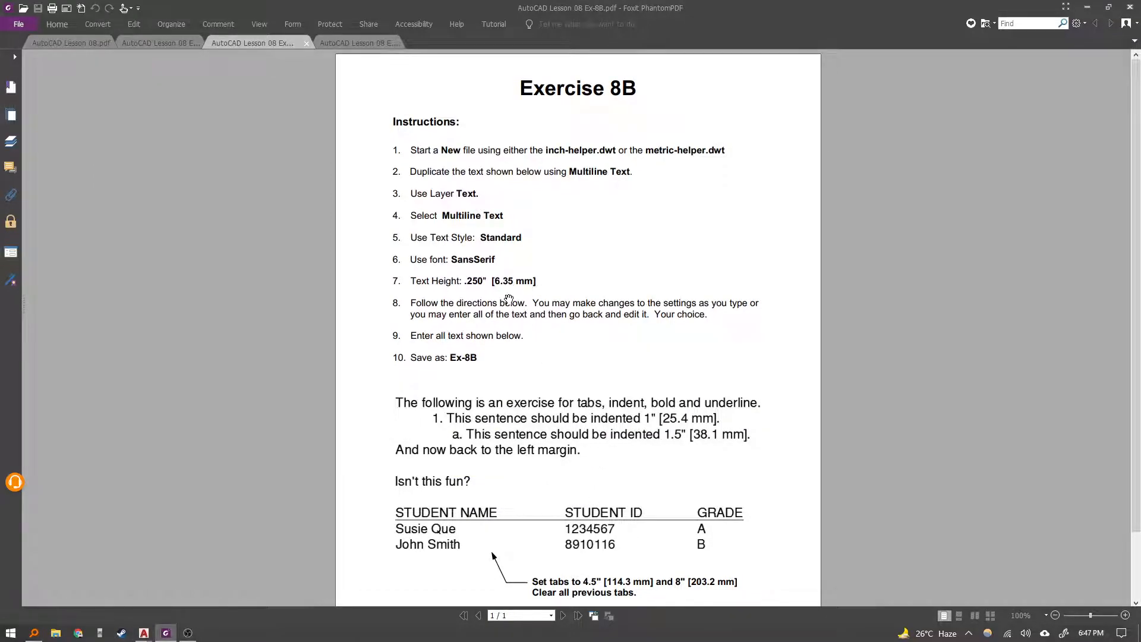
{"action": "key", "text": "alt+Tab"}
{"action": "key", "text": "Escape"}
{"action": "middle_click_drag", "start_coordinate": [423, 316], "coordinate": [505, 246]}
{"action": "double_click", "coordinate": [404, 10]}
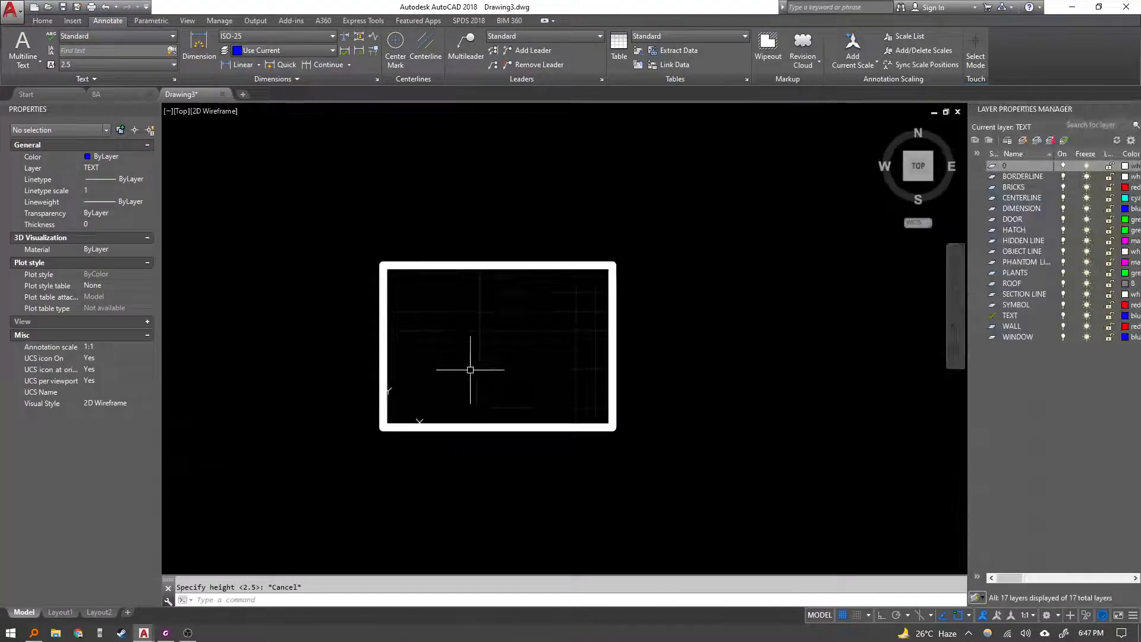
{"action": "scroll", "coordinate": [470, 369], "scroll_direction": "up", "scroll_amount": 1}
Zoom into the exercise sheet's sample paragraphs and student table to examine them.
{"action": "left_click", "coordinate": [166, 633]}
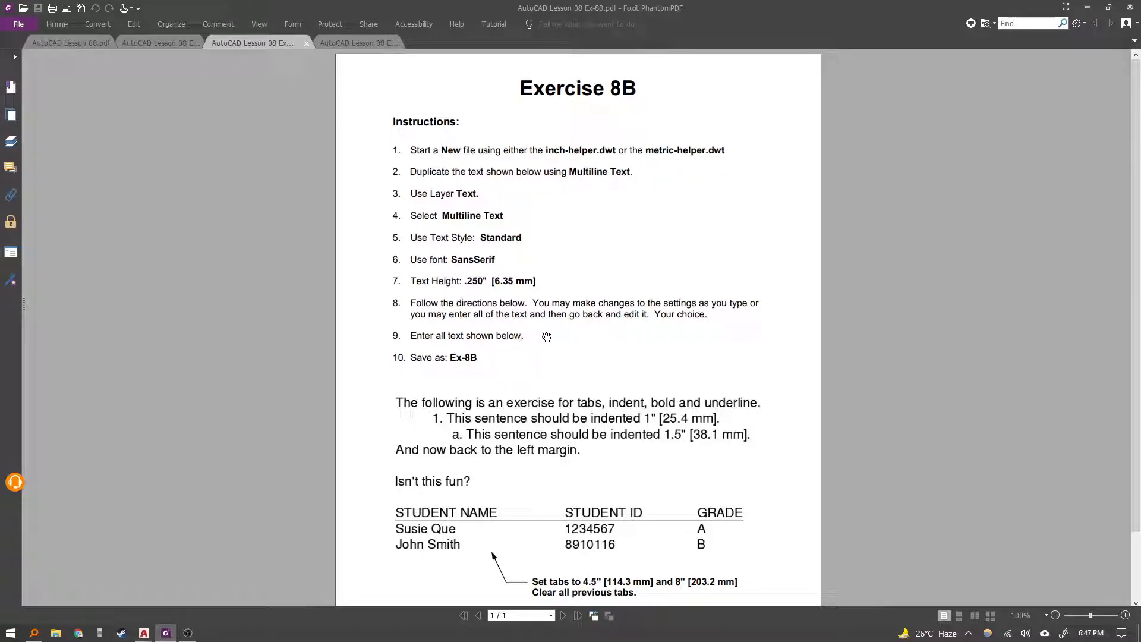
{"action": "left_click_drag", "start_coordinate": [491, 383], "coordinate": [491, 268]}
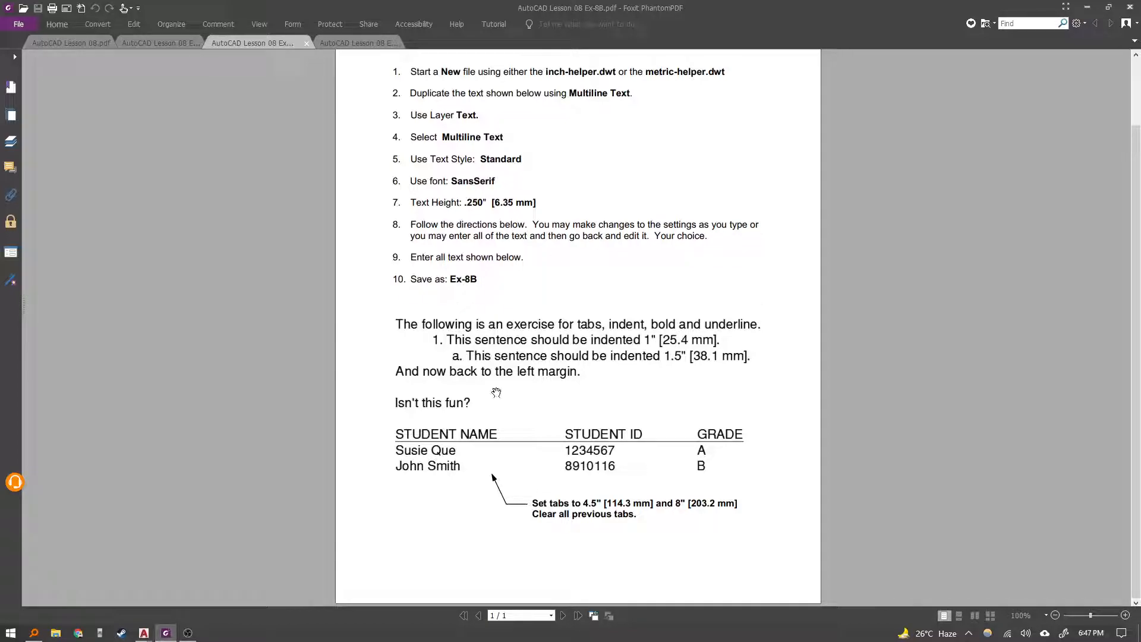
{"action": "scroll", "coordinate": [591, 381], "scroll_direction": "up", "scroll_amount": 3, "text": "ctrl"}
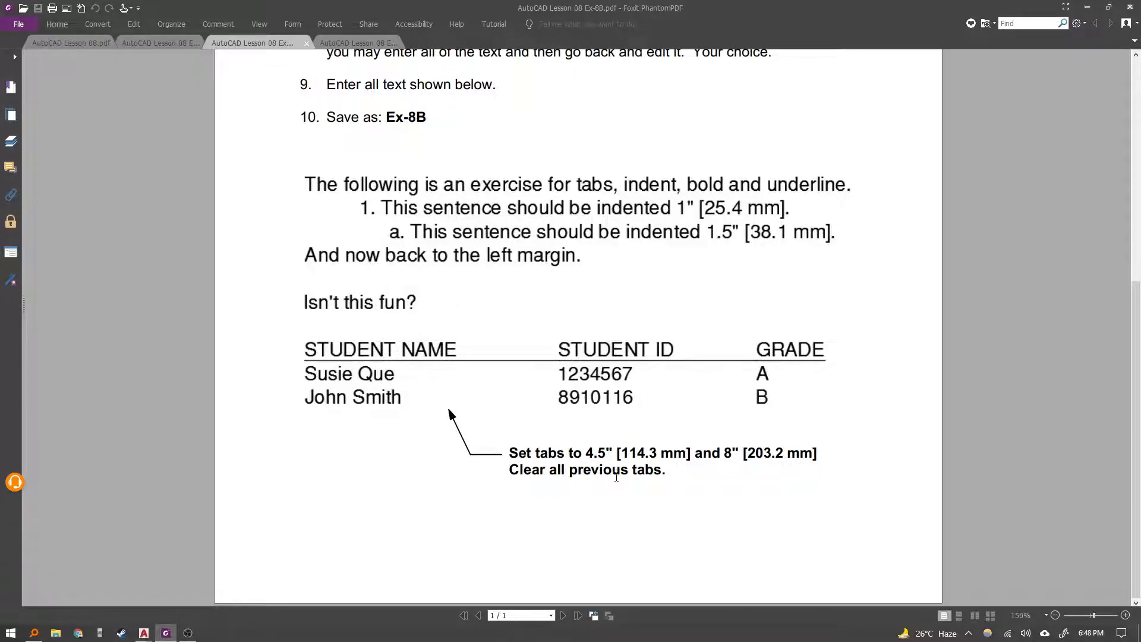
{"action": "scroll", "coordinate": [535, 479], "scroll_direction": "up", "scroll_amount": 5}
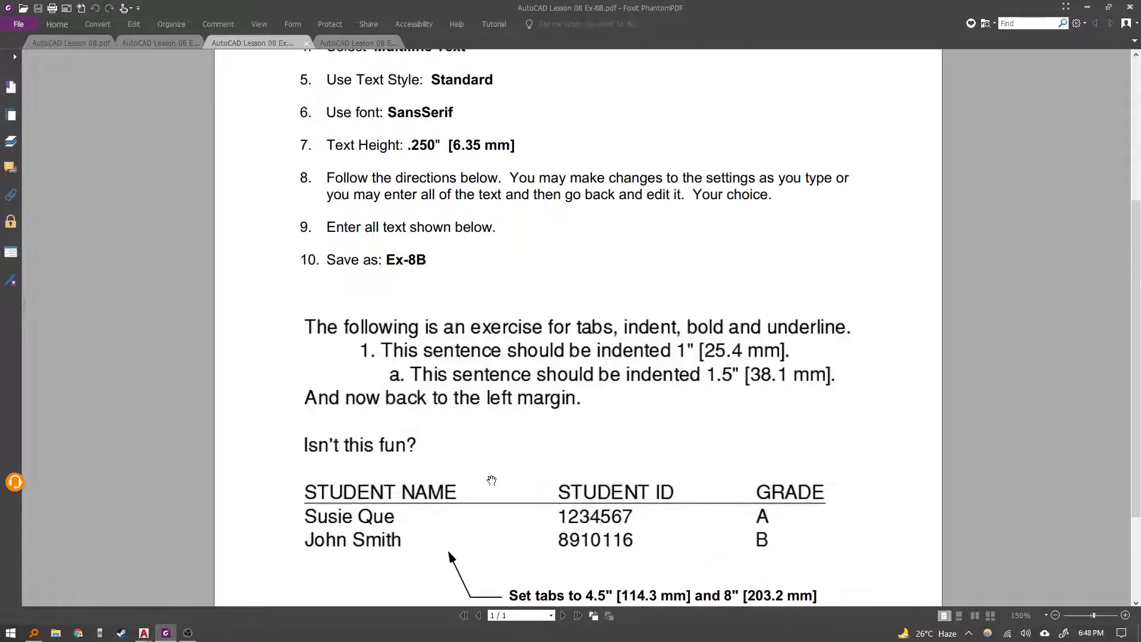
Start a multiline text box at the drawing frame's upper-left corner with a text height of 6.35.
{"action": "scroll", "coordinate": [503, 438], "scroll_direction": "down", "scroll_amount": 2}
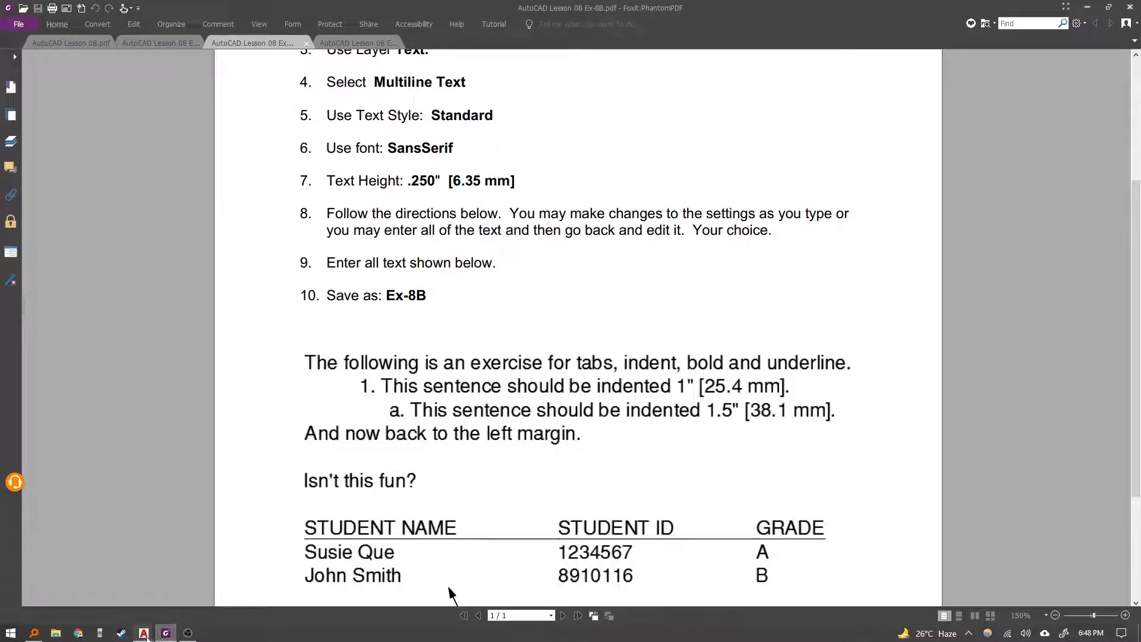
{"action": "mouse_move", "coordinate": [143, 633]}
{"action": "left_click", "coordinate": [204, 598]}
{"action": "middle_click_drag", "start_coordinate": [444, 334], "coordinate": [437, 335]}
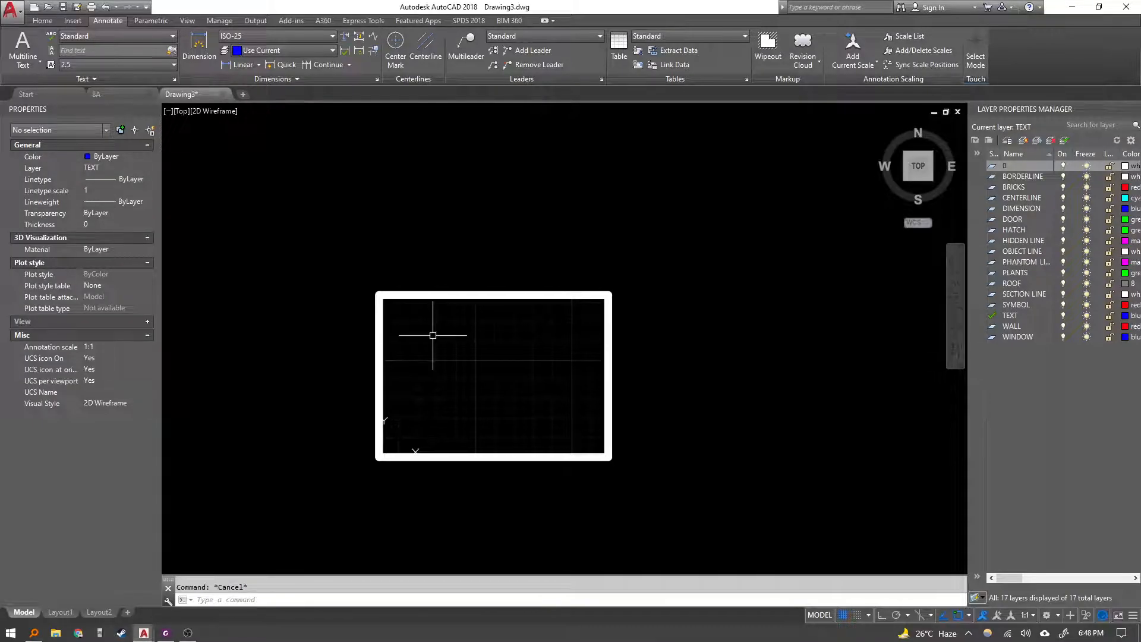
{"action": "type", "text": "mt"}
{"action": "key", "text": "Return"}
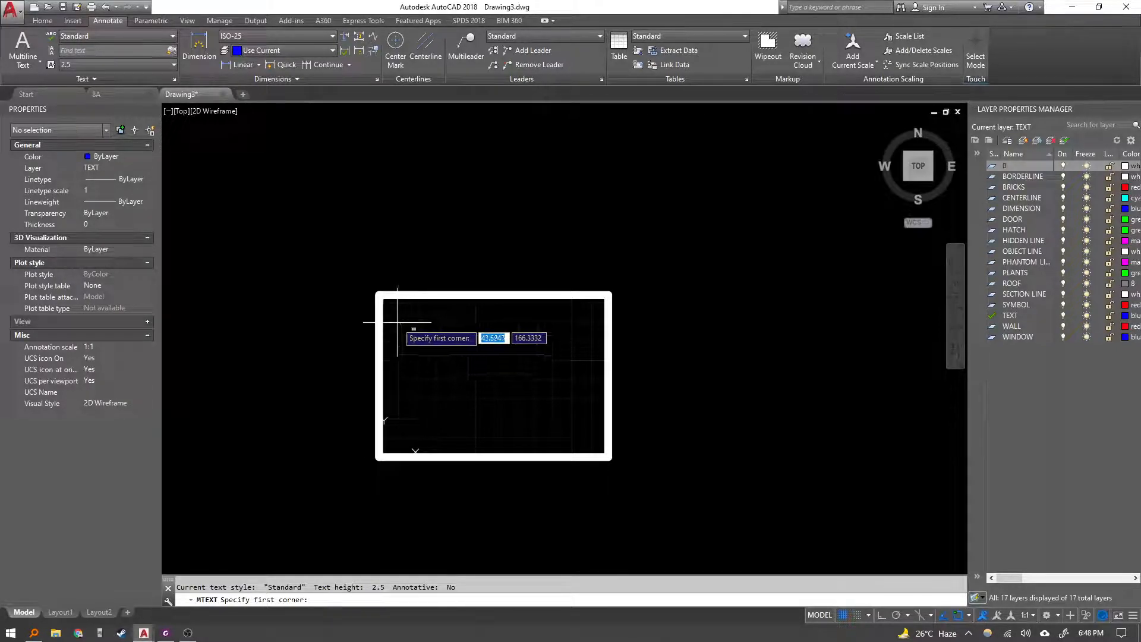
{"action": "left_click", "coordinate": [382, 296]}
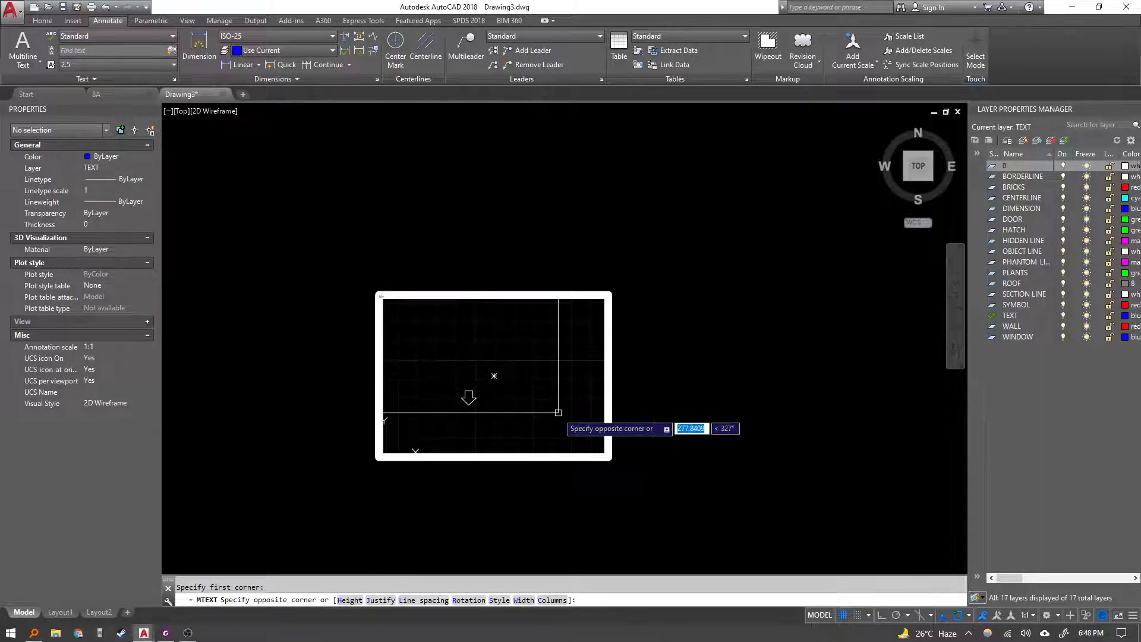
{"action": "type", "text": "h"}
{"action": "key", "text": "Return"}
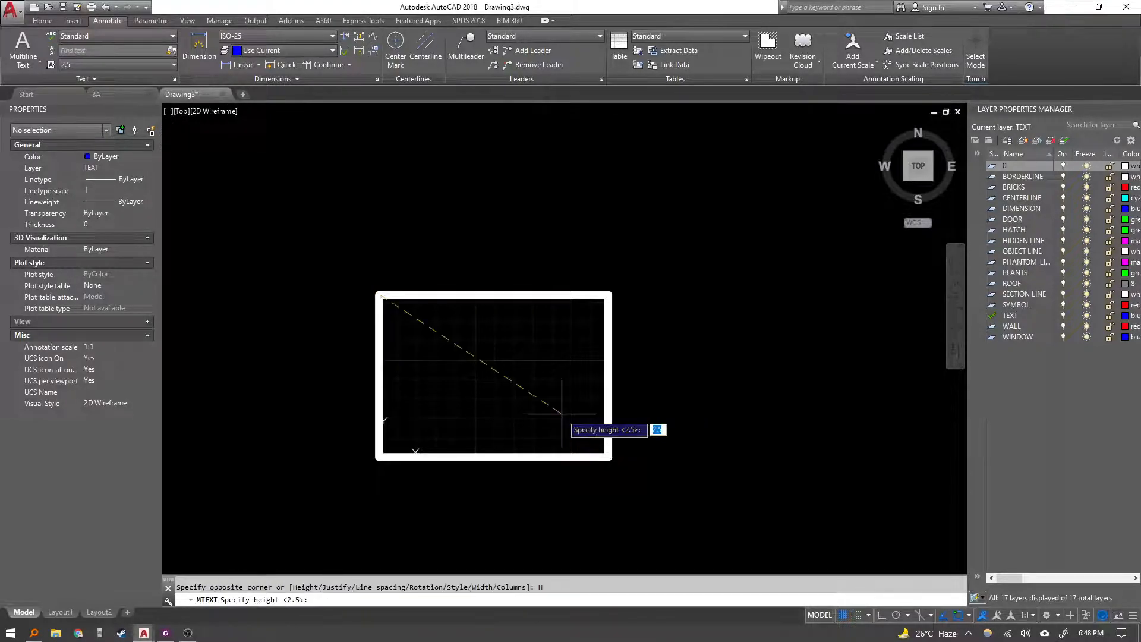
{"action": "type", "text": "6.3"}
{"action": "key", "text": "Return"}
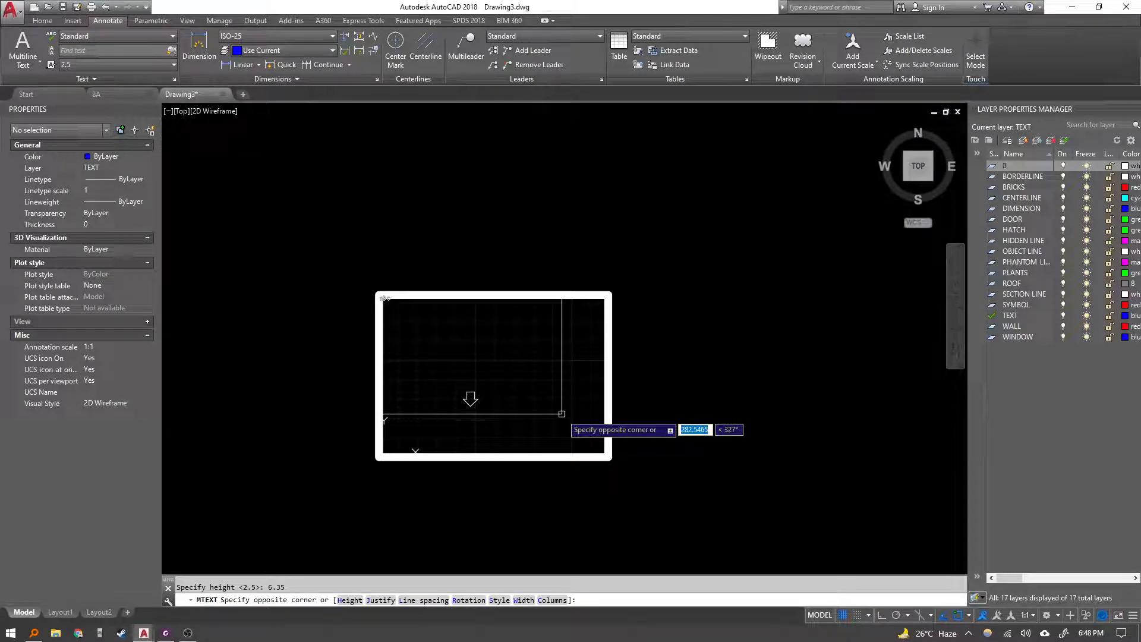
Try to set the multiline text style to SansSerif and list text styles matching SansSerif.
{"action": "type", "text": "S"}
{"action": "key", "text": "Return"}
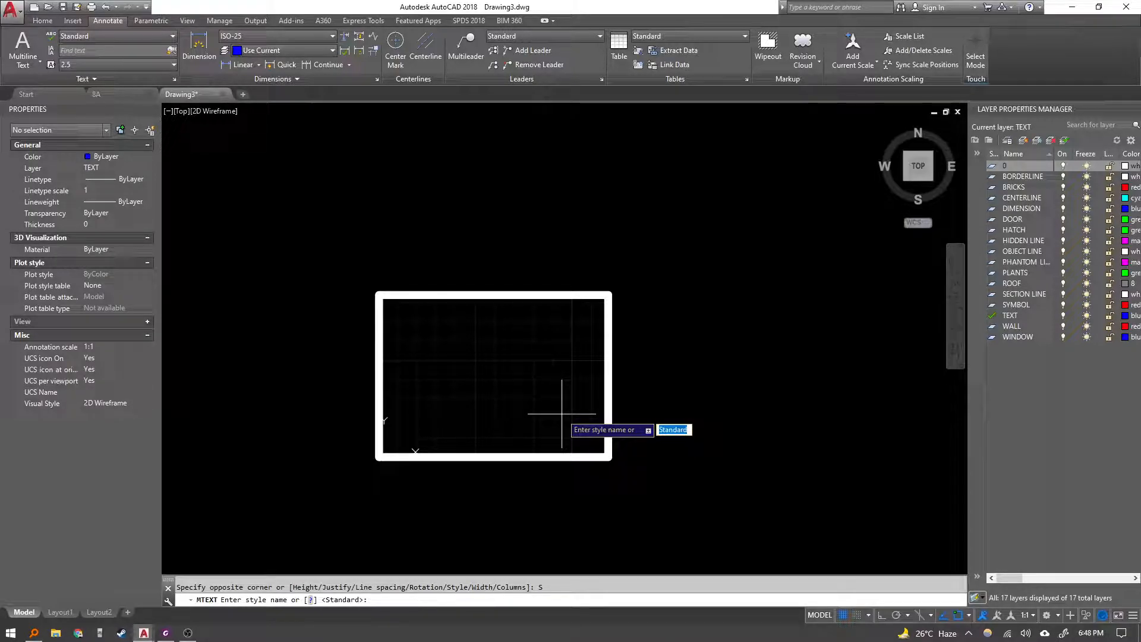
{"action": "type", "text": "SAS"}
{"action": "type", "text": "NSSER"}
{"action": "type", "text": "I"}
{"action": "key", "text": "Return"}
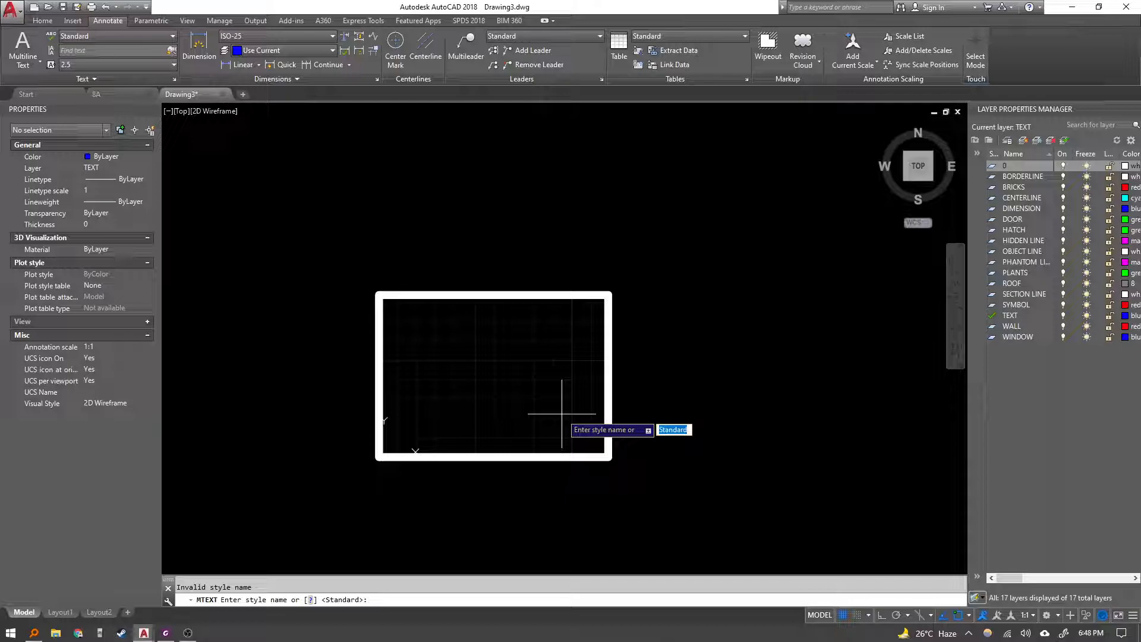
{"action": "type", "text": "?"}
{"action": "key", "text": "Return"}
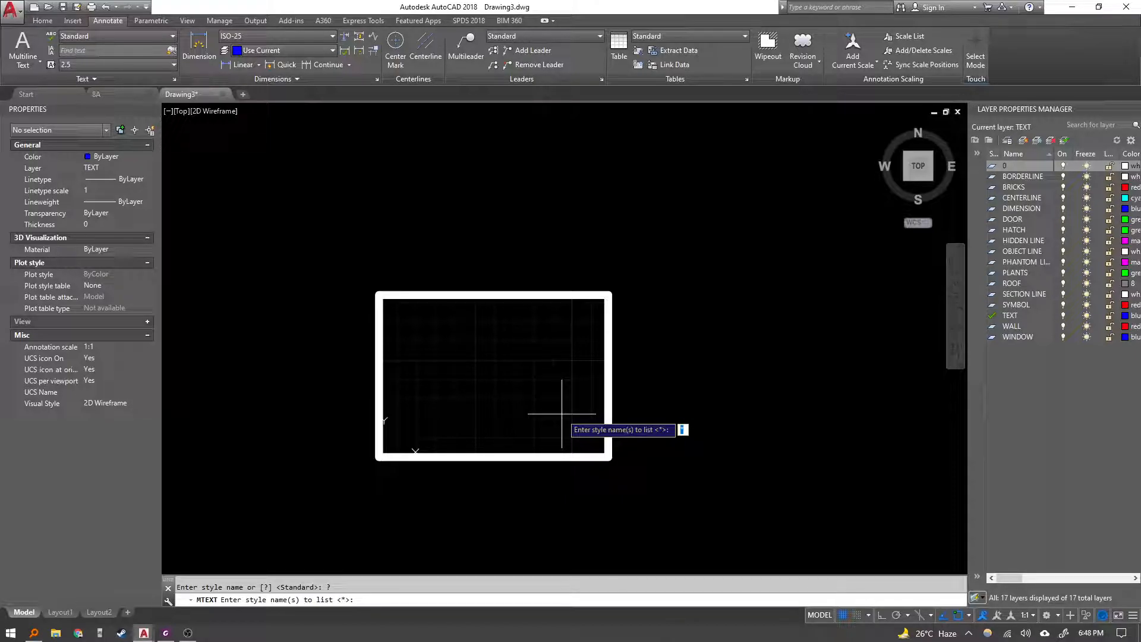
{"action": "type", "text": "SANSERIF"}
{"action": "key", "text": "Return"}
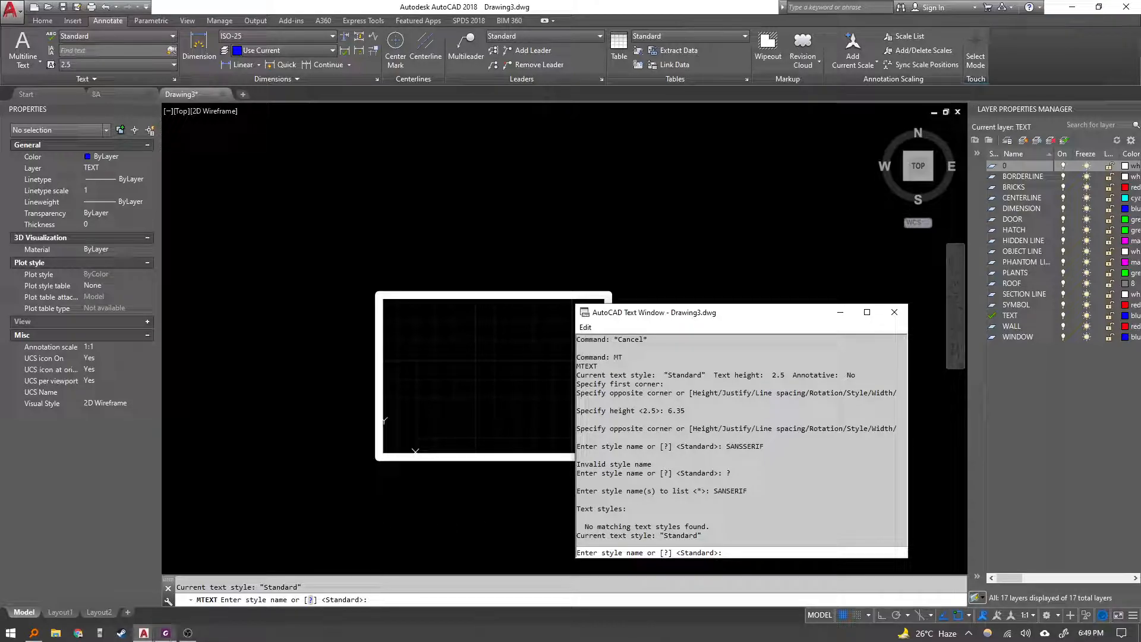
Retry entering SansSerif as the text style, then close the text window.
{"action": "left_click", "coordinate": [165, 633]}
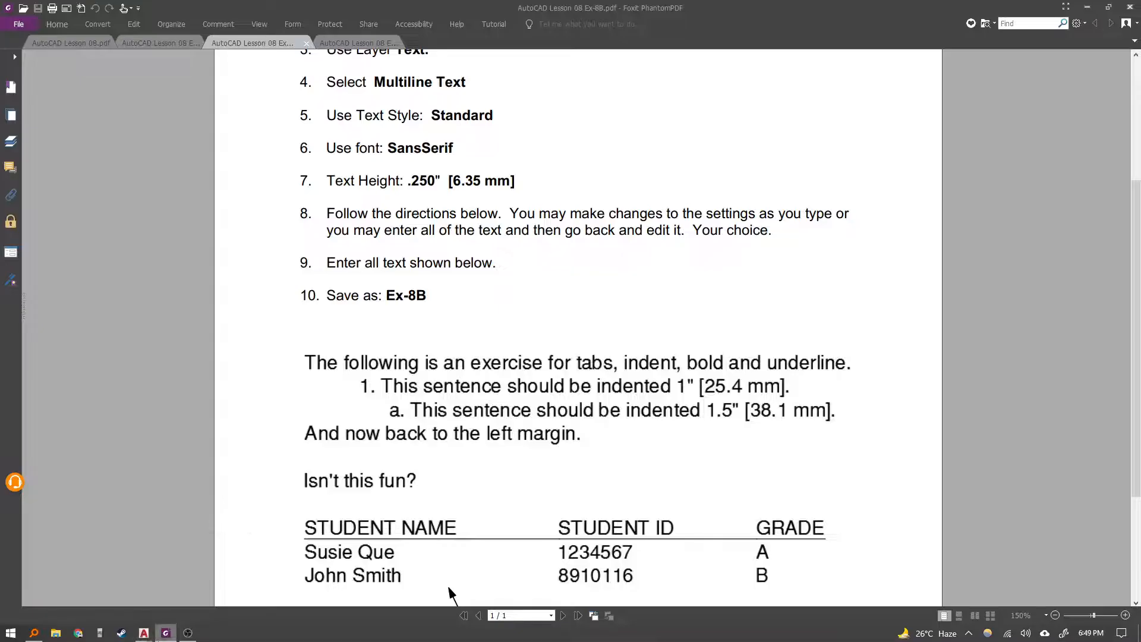
{"action": "key", "text": "alt+Tab"}
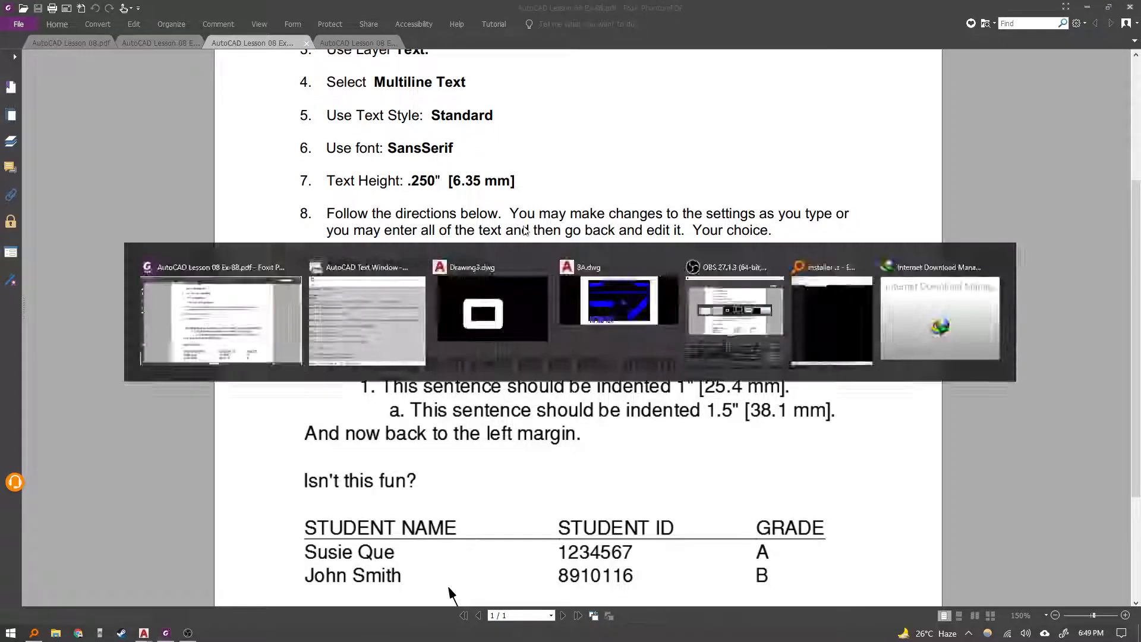
{"action": "type", "text": "s"}
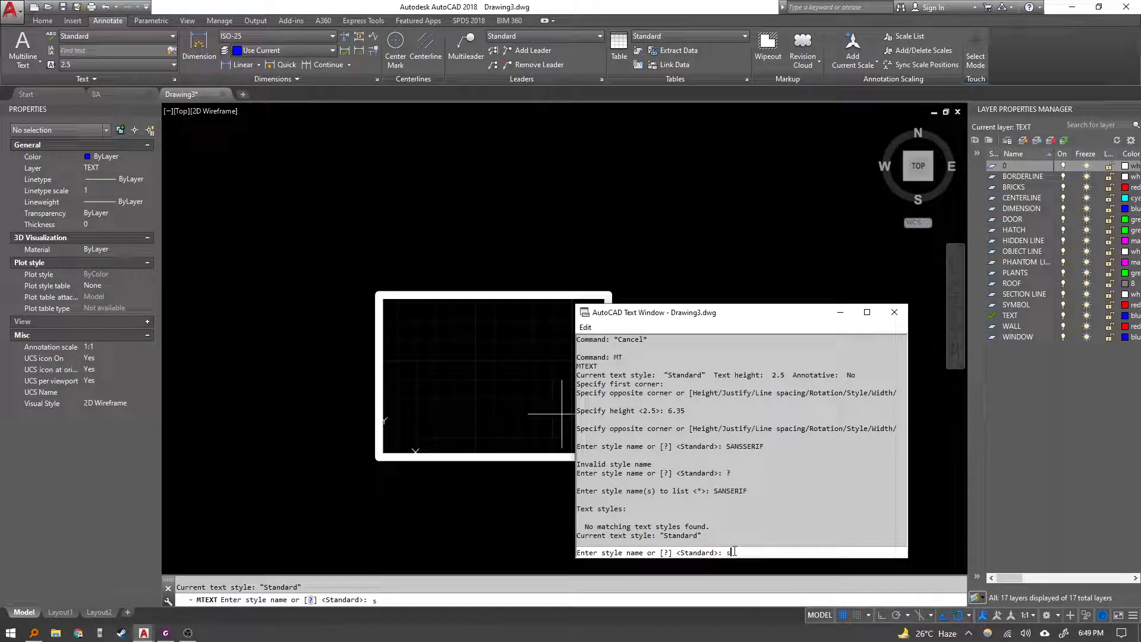
{"action": "key", "text": "BackSpace"}
{"action": "type", "text": "SansSerif"}
{"action": "key", "text": "Return"}
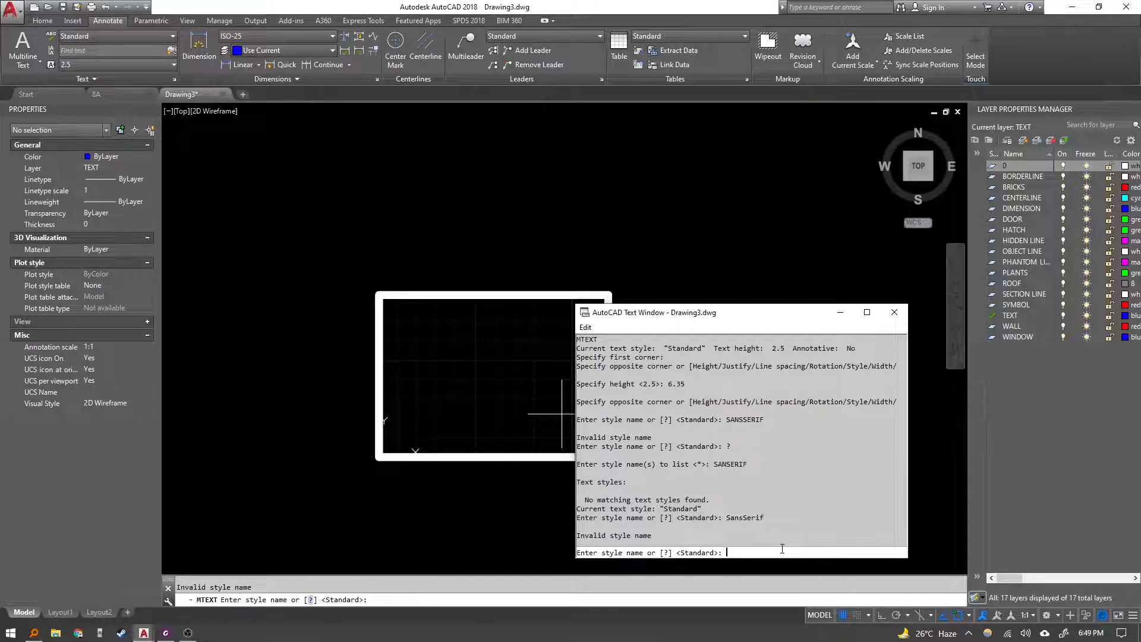
{"action": "left_click", "coordinate": [895, 312]}
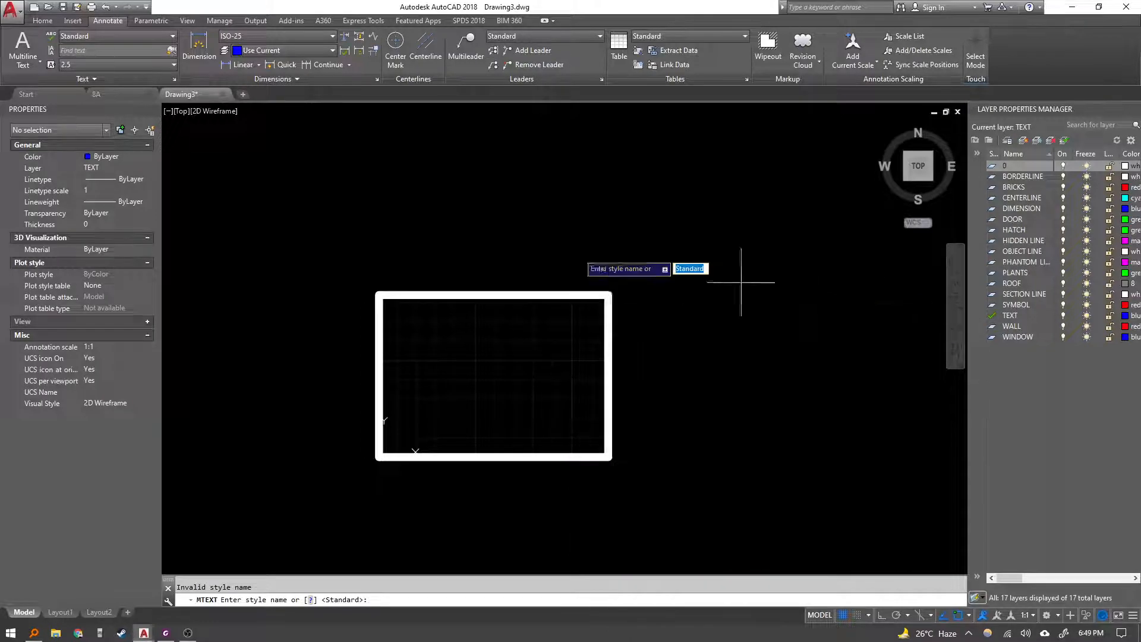
Open the text style list to check the available styles, then cancel the multiline text command.
{"action": "left_click", "coordinate": [151, 36]}
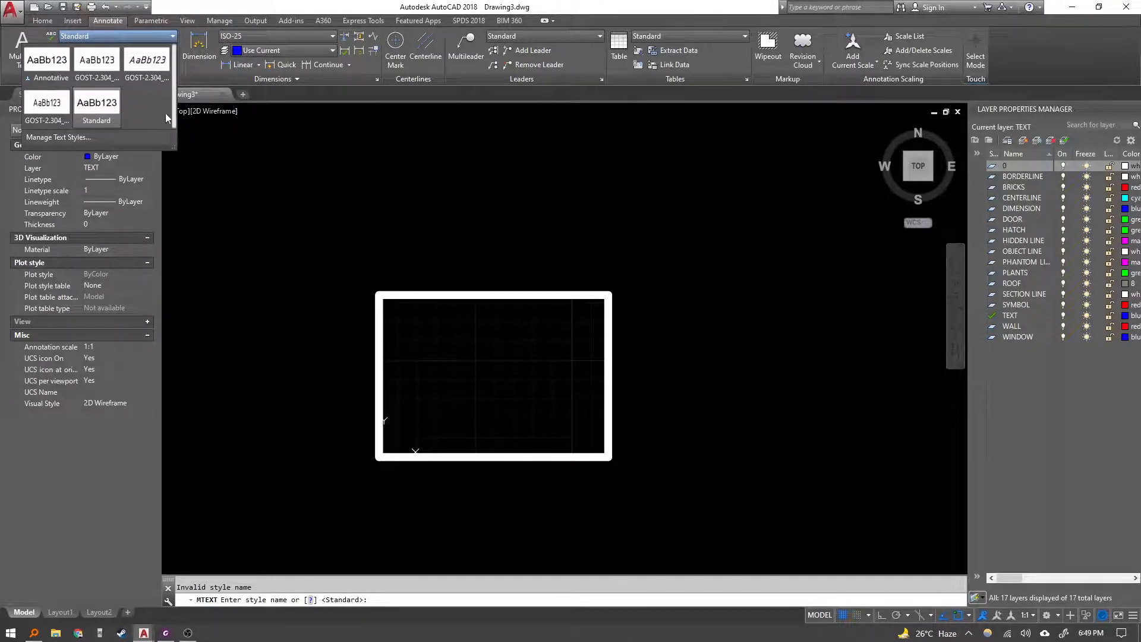
{"action": "left_click", "coordinate": [541, 484]}
{"action": "middle_click_drag", "start_coordinate": [532, 409], "coordinate": [533, 420]}
{"action": "key", "text": "Escape"}
{"action": "key", "text": "Escape"}
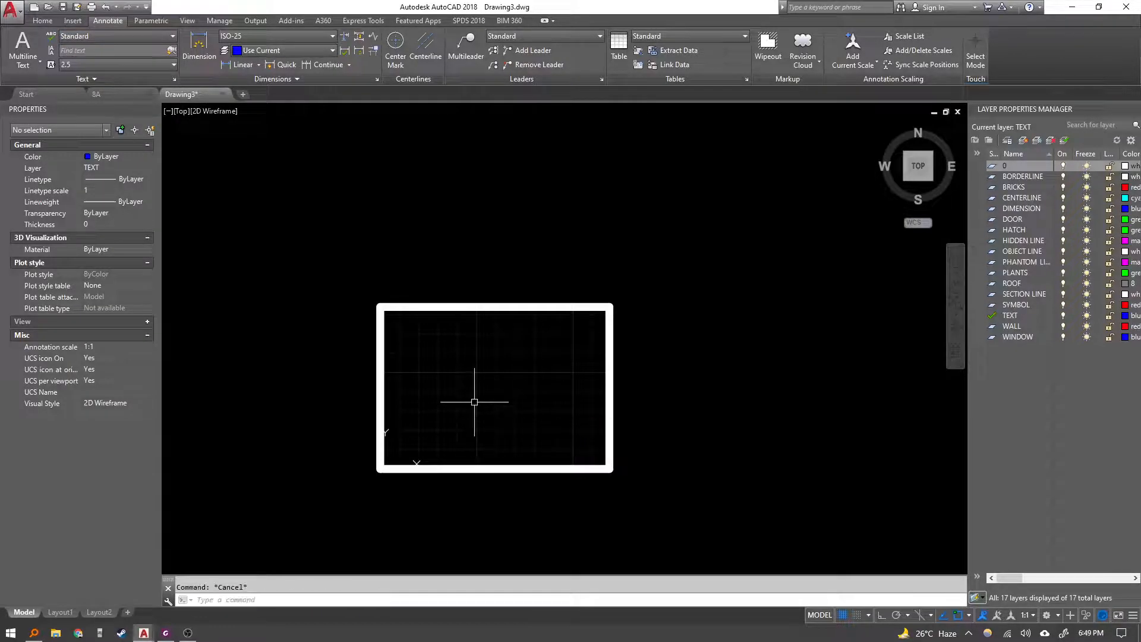
Restart Multiline Text, spanning a box across the drawing frame with a text height of 6.35.
{"action": "key", "text": "Return"}
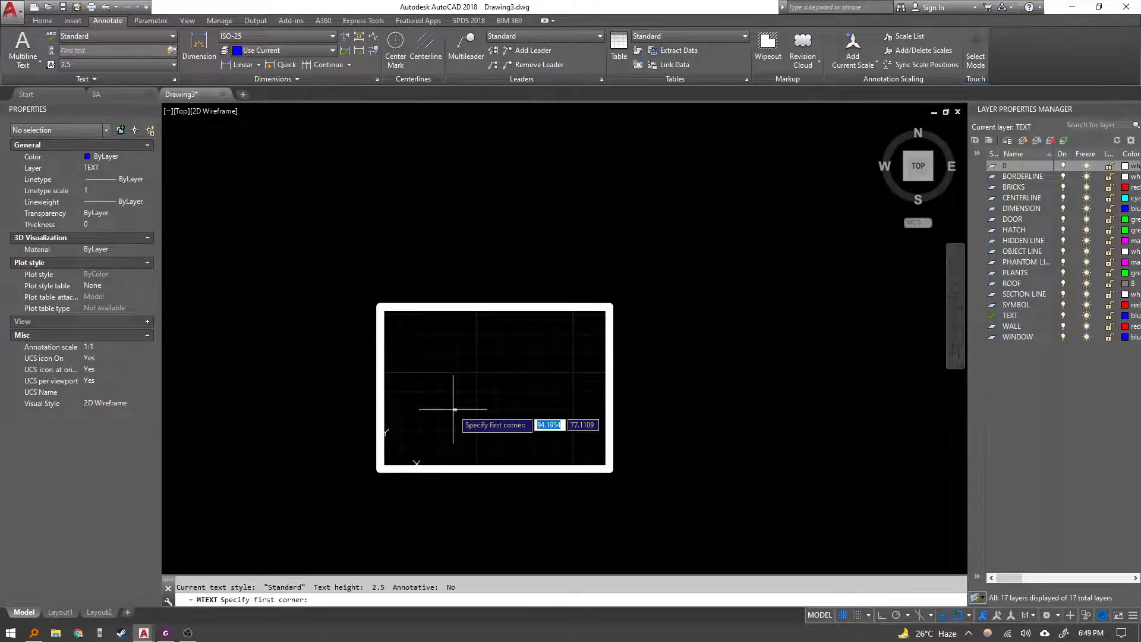
{"action": "left_click", "coordinate": [382, 308]}
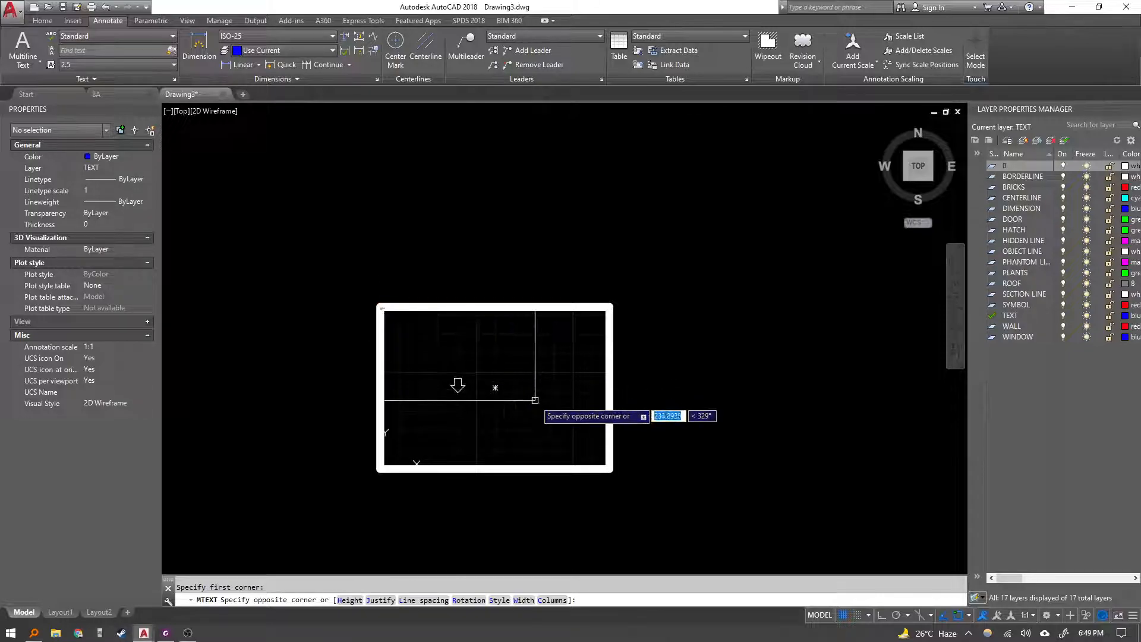
{"action": "type", "text": "h"}
{"action": "key", "text": "Return"}
{"action": "type", "text": "6.35"}
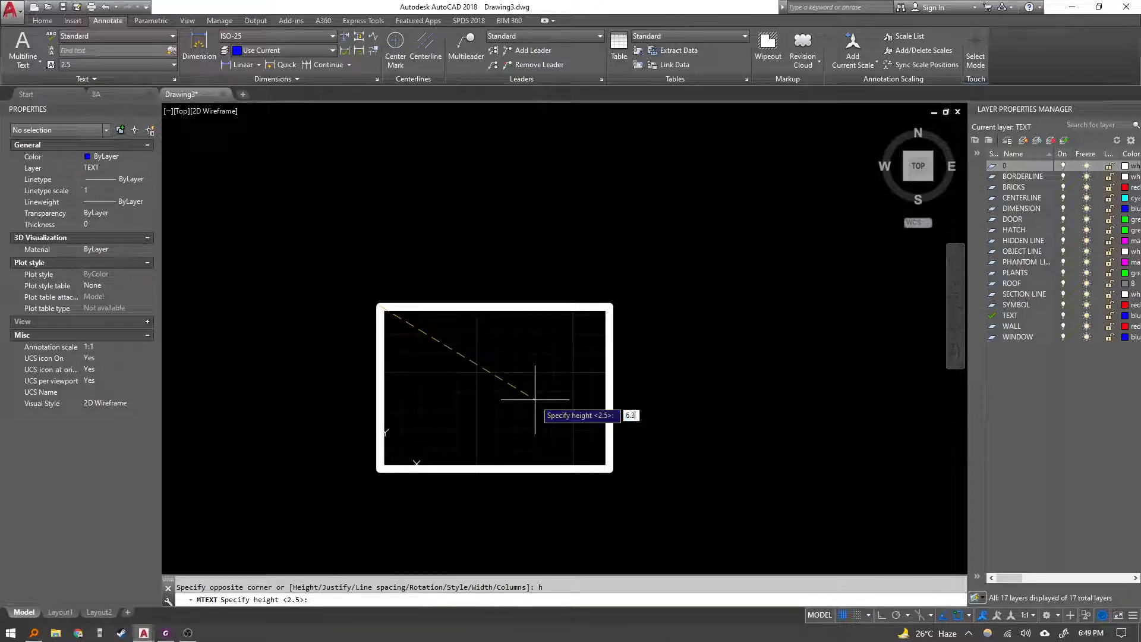
{"action": "key", "text": "Return"}
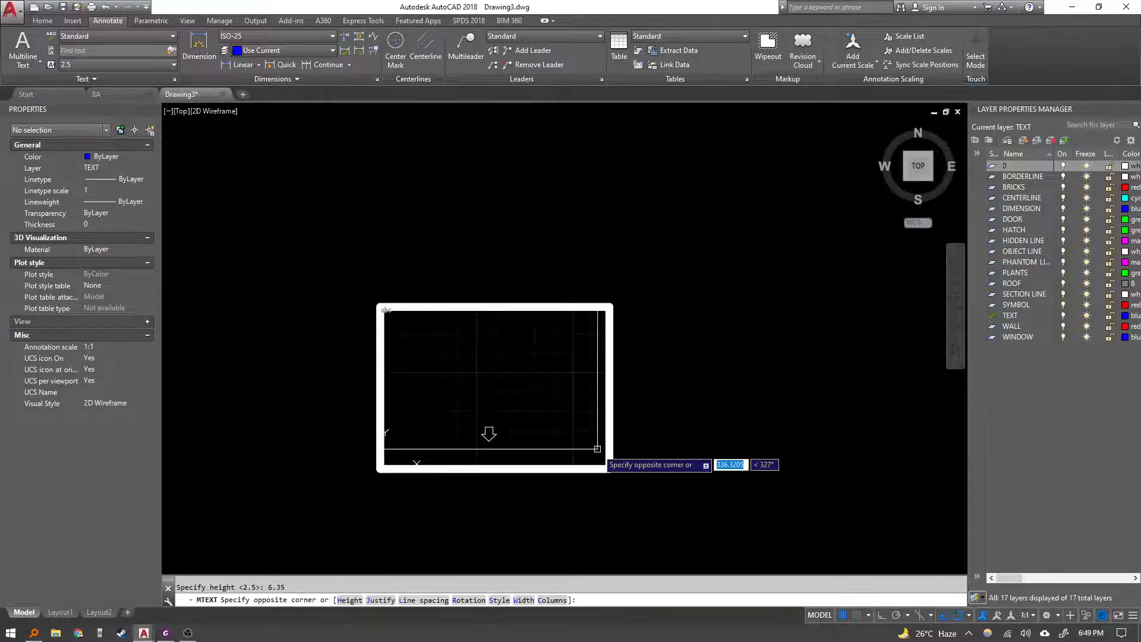
{"action": "left_click", "coordinate": [614, 467]}
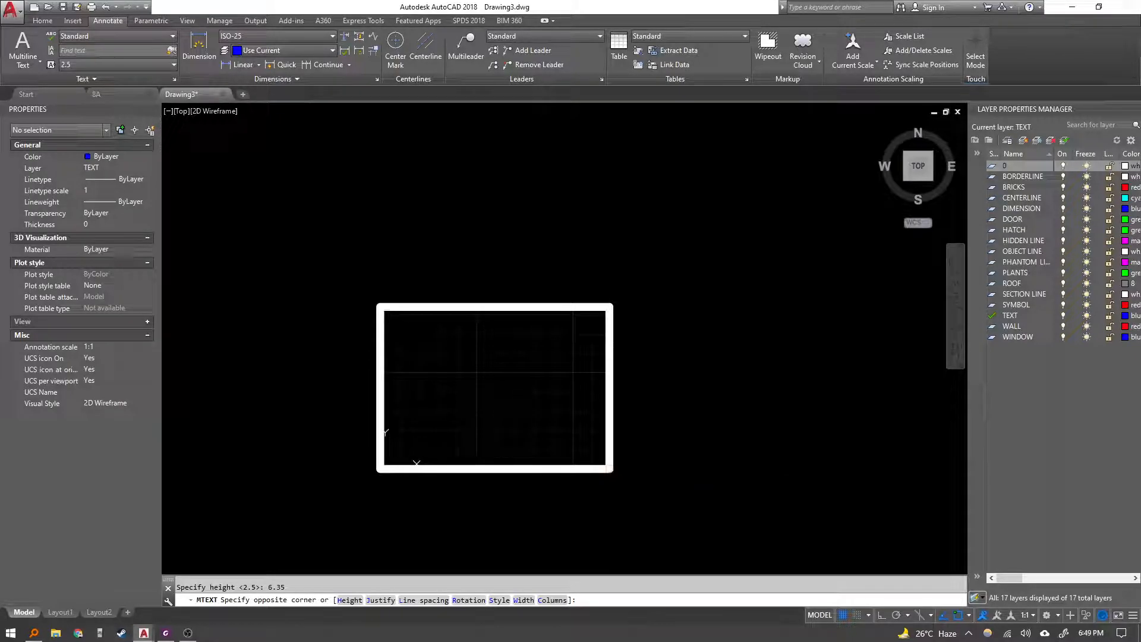
{"action": "scroll", "coordinate": [413, 320], "scroll_direction": "up", "scroll_amount": 6}
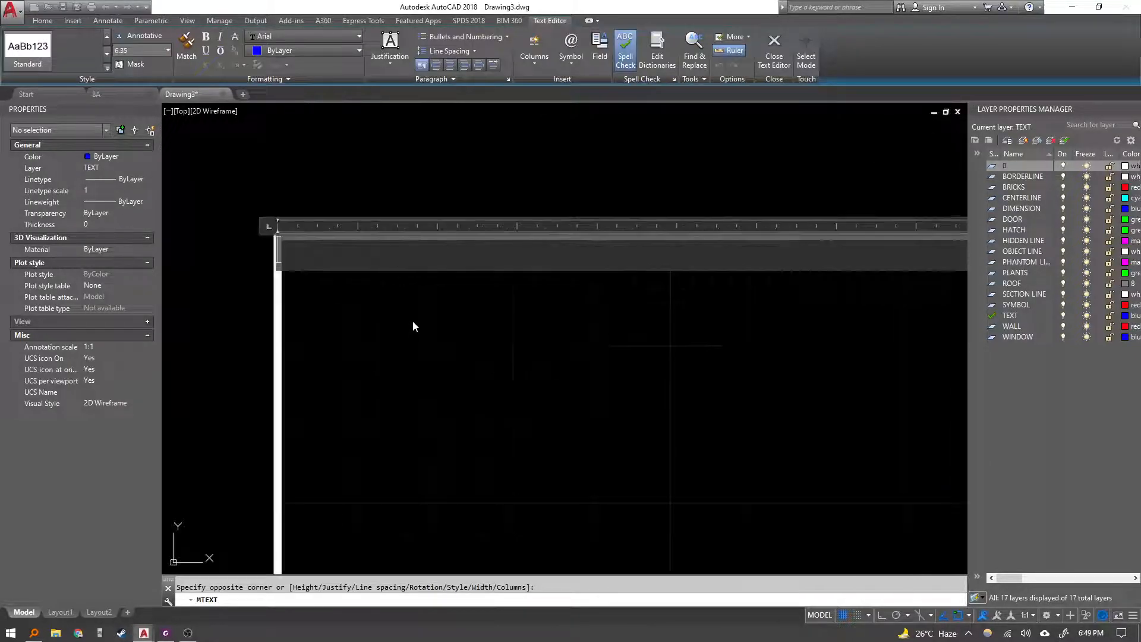
{"action": "scroll", "coordinate": [413, 320], "scroll_direction": "down", "scroll_amount": 2}
{"action": "middle_click_drag", "start_coordinate": [413, 320], "coordinate": [385, 329]}
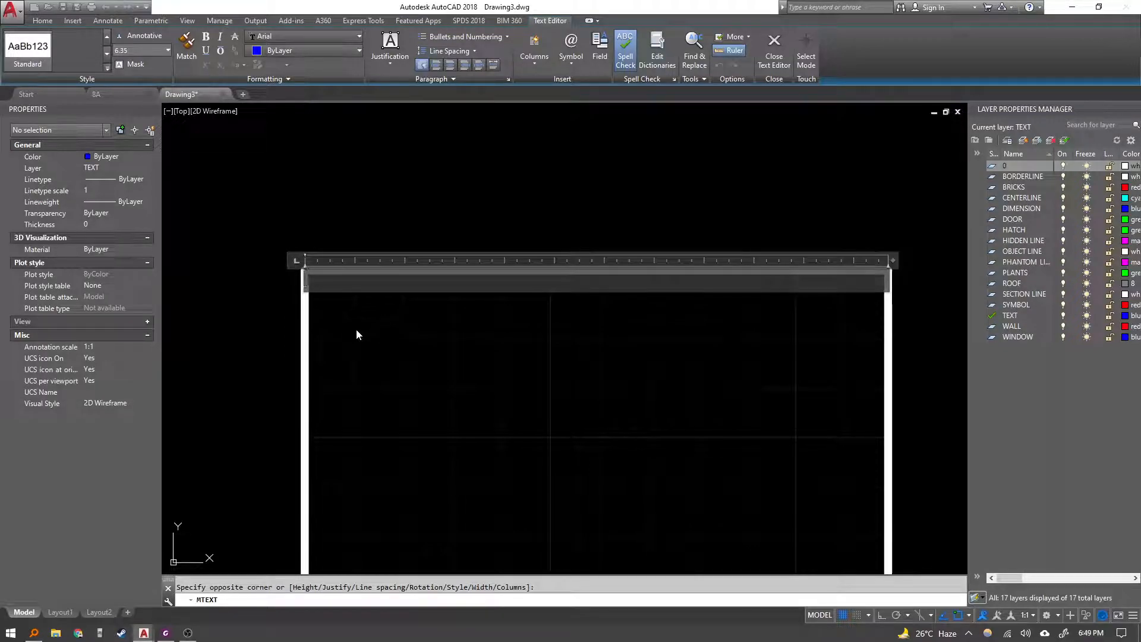
Capture a screenshot of the exercise sheet's sample paragraphs and student table.
{"action": "key", "text": "alt+Tab"}
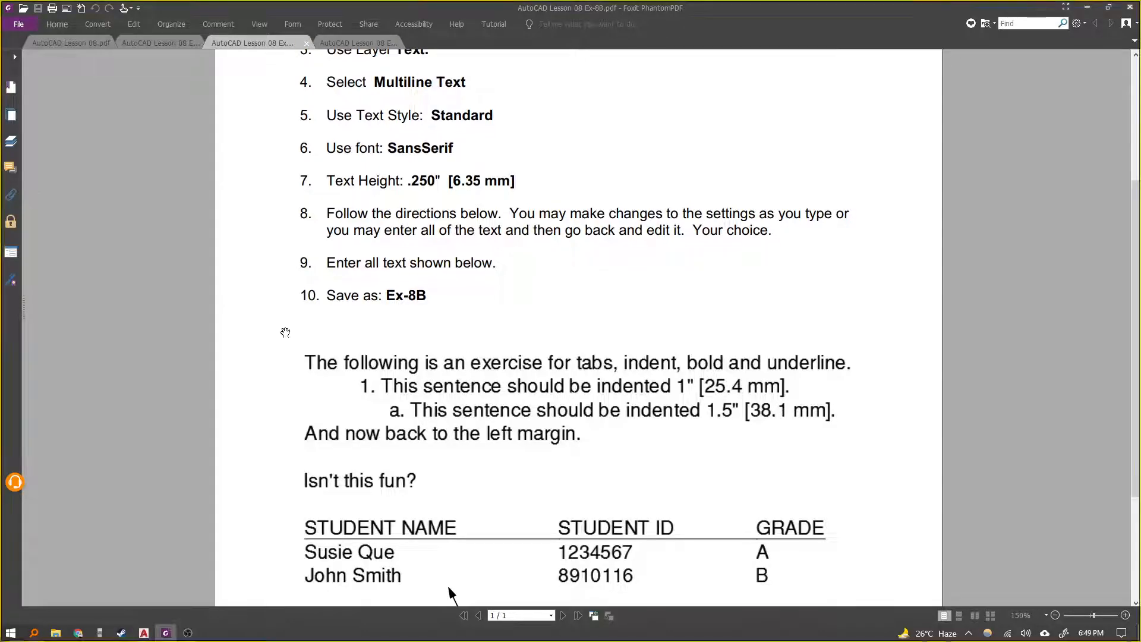
{"action": "key", "text": "super+shift+s"}
{"action": "left_click_drag", "start_coordinate": [286, 338], "coordinate": [895, 593]}
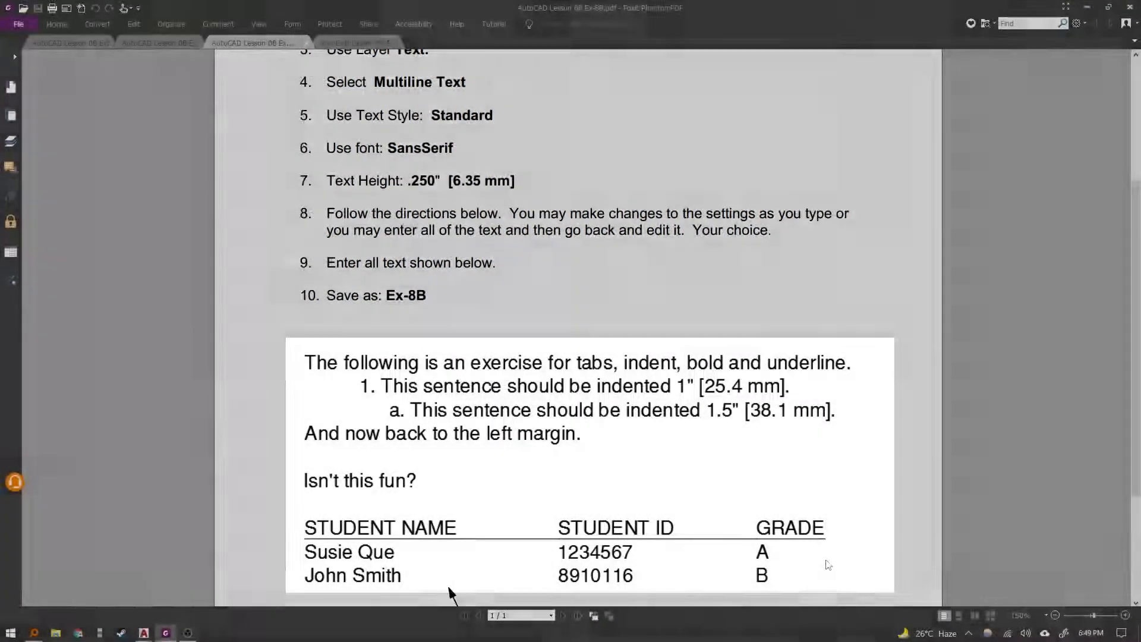
{"action": "scroll", "coordinate": [827, 565], "scroll_direction": "down", "scroll_amount": 3}
{"action": "scroll", "coordinate": [784, 518], "scroll_direction": "up", "scroll_amount": 1}
Cancel the open multiline text editor and maximize the AutoCAD window.
{"action": "key", "text": "alt+Tab"}
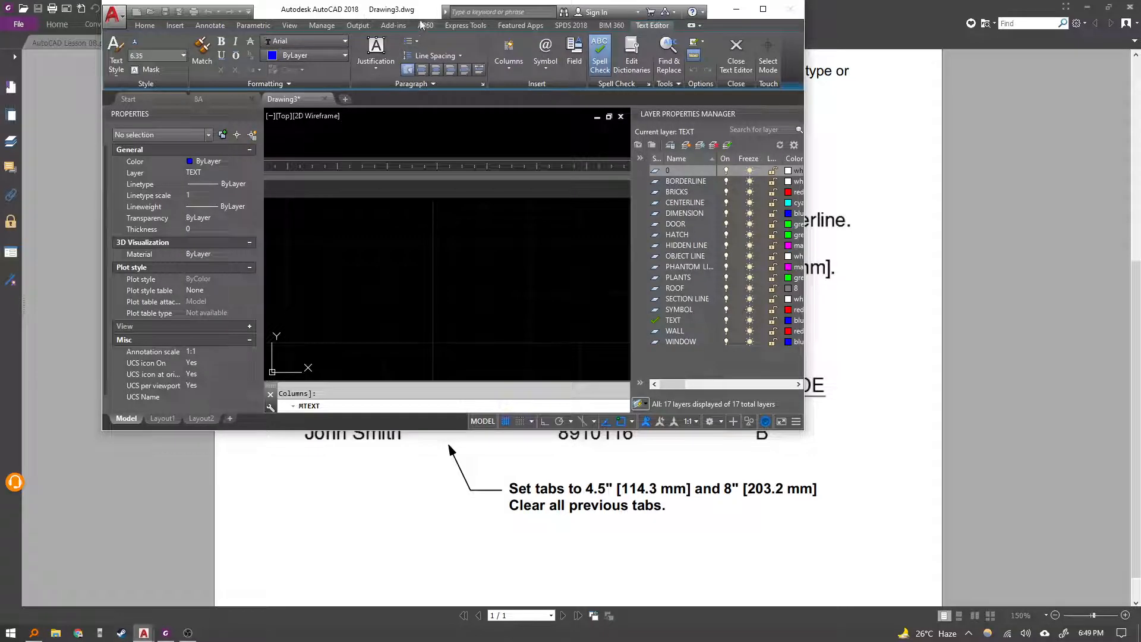
{"action": "middle_click_drag", "start_coordinate": [456, 241], "coordinate": [461, 278]}
{"action": "scroll", "coordinate": [450, 256], "scroll_direction": "down", "scroll_amount": 2}
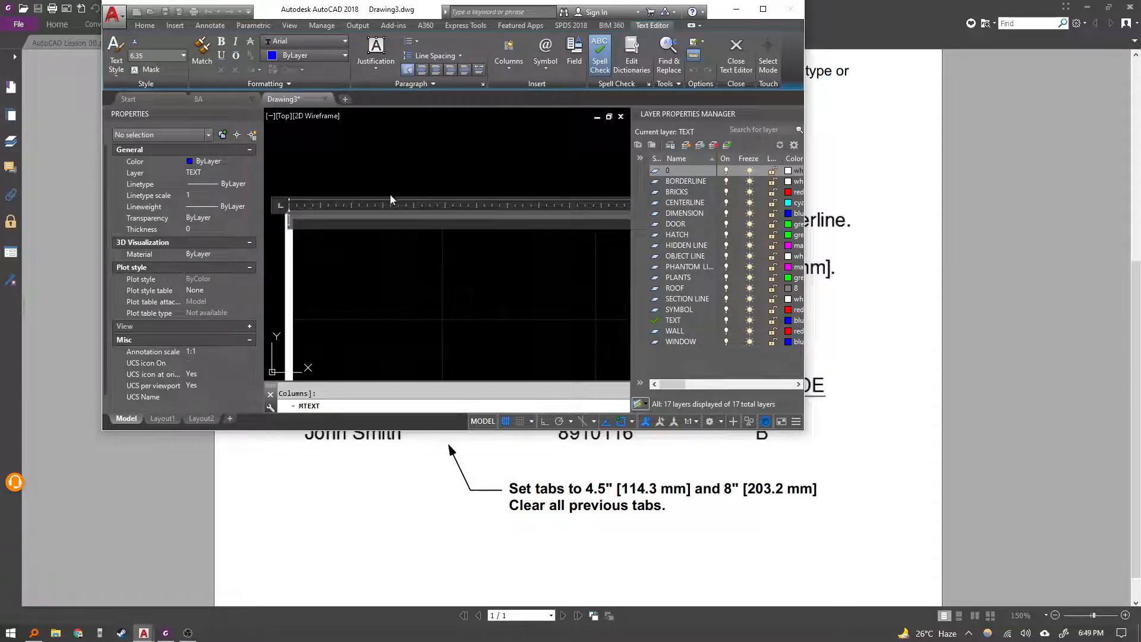
{"action": "middle_click_drag", "start_coordinate": [405, 223], "coordinate": [397, 264]}
{"action": "scroll", "coordinate": [426, 196], "scroll_direction": "down", "scroll_amount": 4}
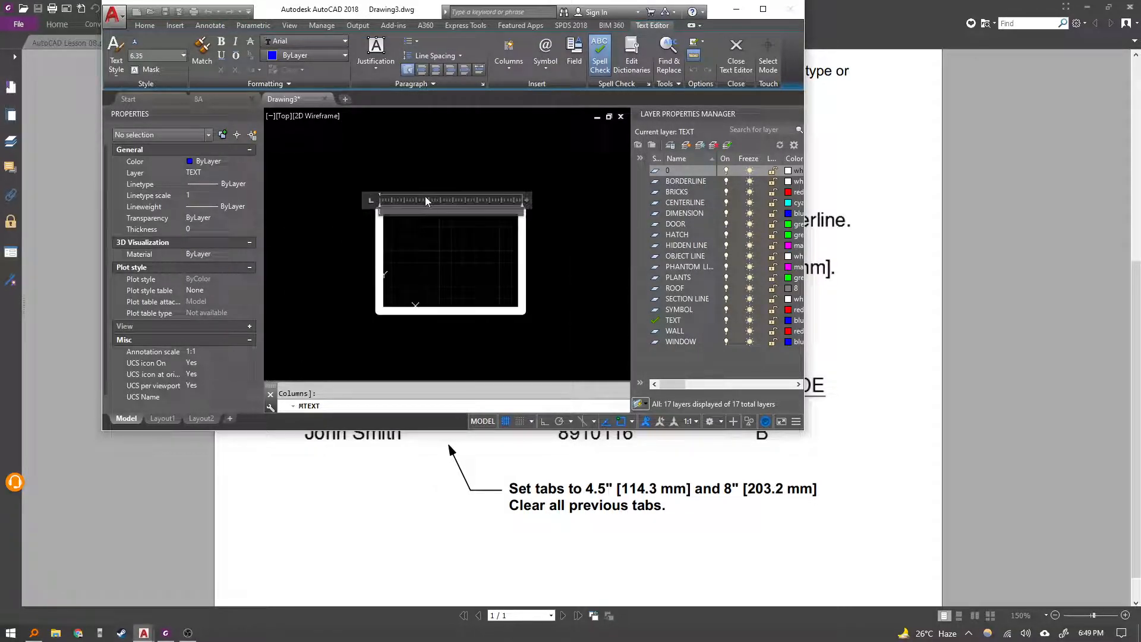
{"action": "left_click", "coordinate": [425, 179]}
{"action": "key", "text": "Escape"}
{"action": "scroll", "coordinate": [397, 184], "scroll_direction": "down", "scroll_amount": 2}
{"action": "middle_click_drag", "start_coordinate": [396, 185], "coordinate": [400, 202]}
{"action": "double_click", "coordinate": [378, 9]}
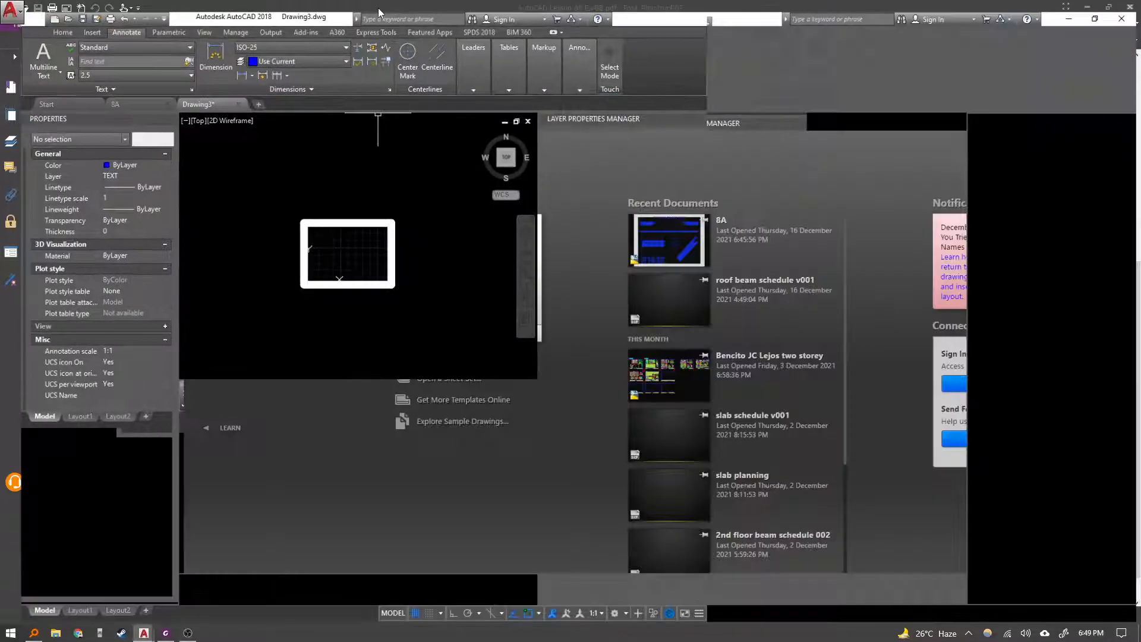
Paste the captured sample as an image beside the drawing frame and enlarge it.
{"action": "middle_click_drag", "start_coordinate": [475, 252], "coordinate": [324, 279]}
{"action": "key", "text": "ctrl+v"}
{"action": "left_click", "coordinate": [455, 400]}
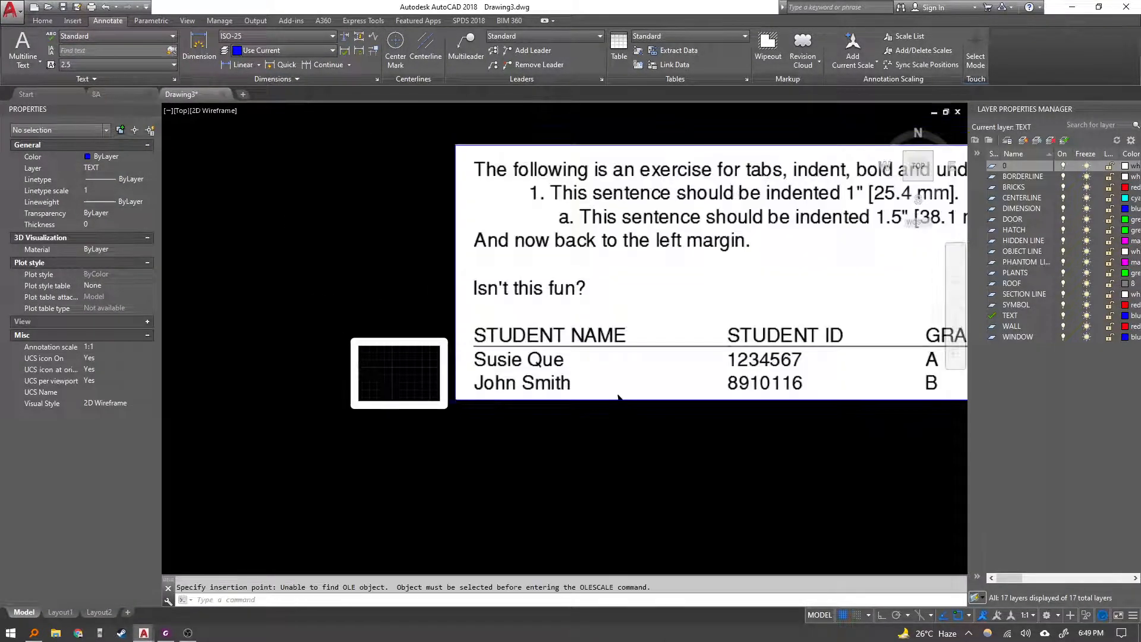
{"action": "scroll", "coordinate": [595, 351], "scroll_direction": "down", "scroll_amount": 2}
{"action": "middle_click_drag", "start_coordinate": [594, 351], "coordinate": [487, 416]}
{"action": "left_click", "coordinate": [809, 261]}
{"action": "left_click", "coordinate": [741, 321]}
{"action": "left_click", "coordinate": [779, 289]}
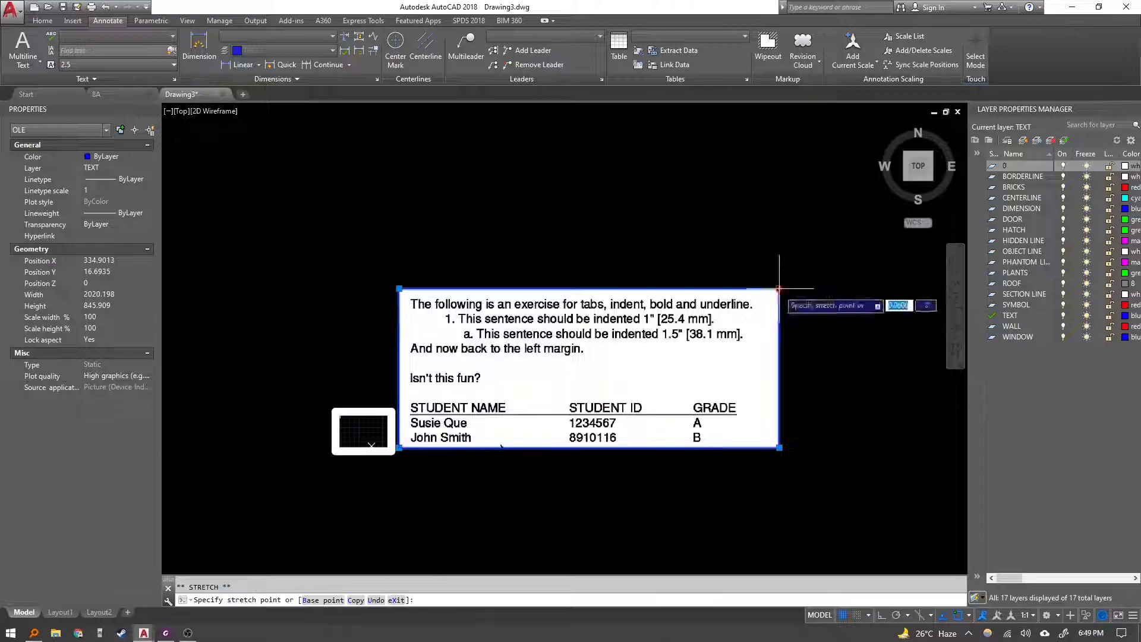
{"action": "left_click", "coordinate": [475, 416]}
{"action": "scroll", "coordinate": [361, 413], "scroll_direction": "up", "scroll_amount": 8}
{"action": "middle_click_drag", "start_coordinate": [370, 418], "coordinate": [393, 321]}
{"action": "key", "text": "Escape"}
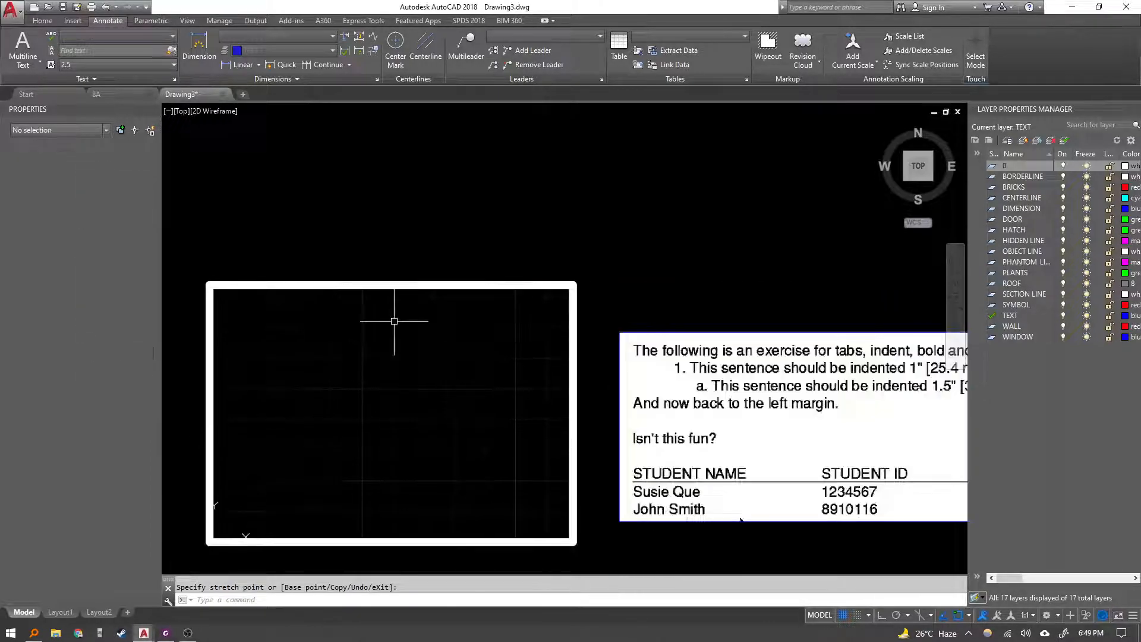
Start a new multiline text box spanning the drawing frame, setting the text height to 6.35.
{"action": "middle_click_drag", "start_coordinate": [381, 362], "coordinate": [386, 316]}
{"action": "type", "text": "mt"}
{"action": "key", "text": "Return"}
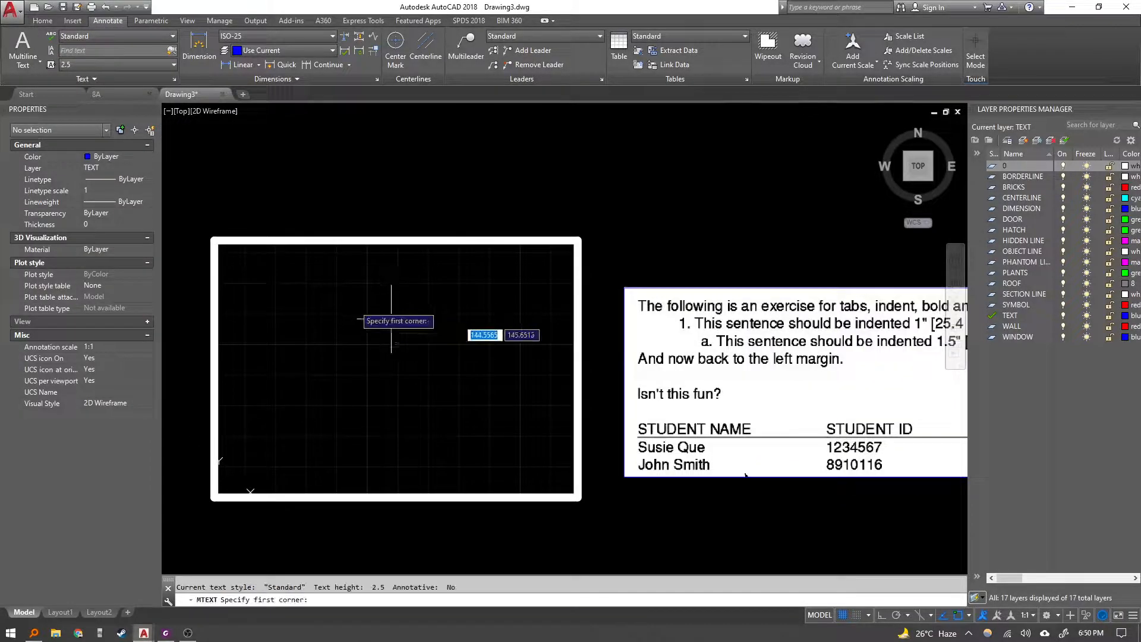
{"action": "left_click", "coordinate": [216, 241]}
{"action": "type", "text": "h"}
{"action": "key", "text": "Return"}
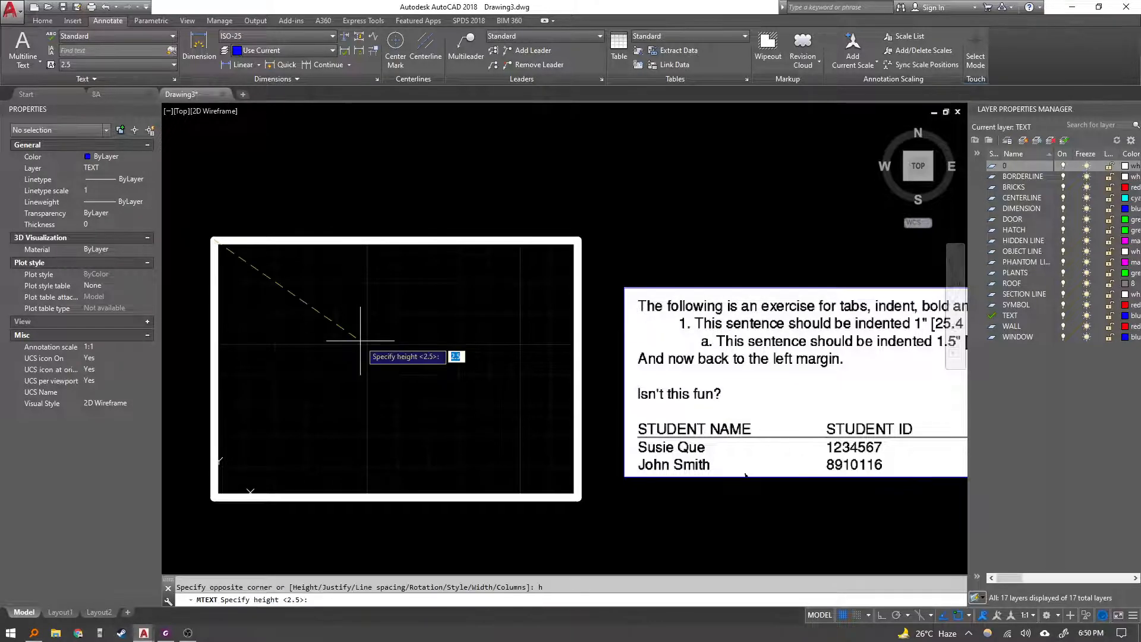
{"action": "type", "text": "6.35"}
{"action": "key", "text": "Return"}
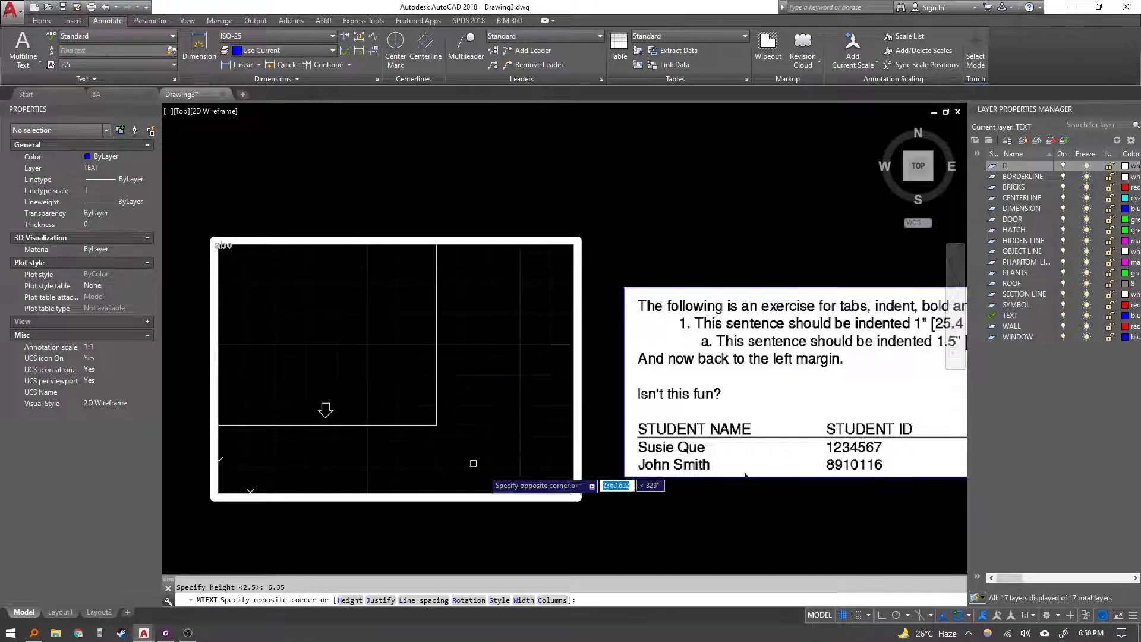
{"action": "left_click", "coordinate": [578, 497]}
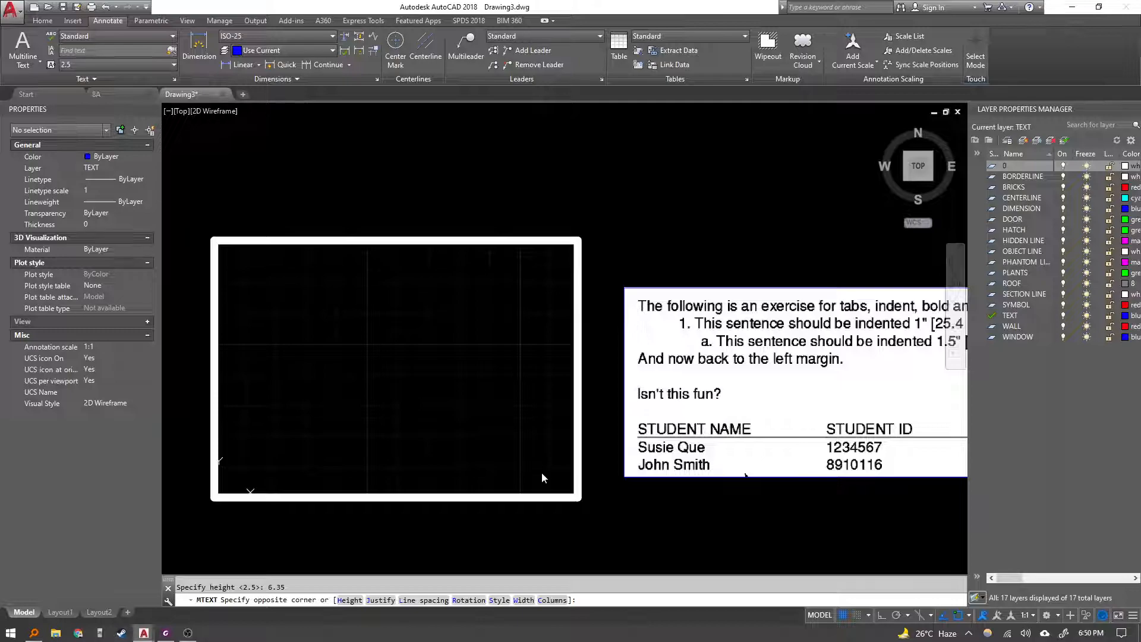
Type the opening line "The following is an exercise for tabs, indents, bold and" and close the text editor.
{"action": "type", "text": "The"}
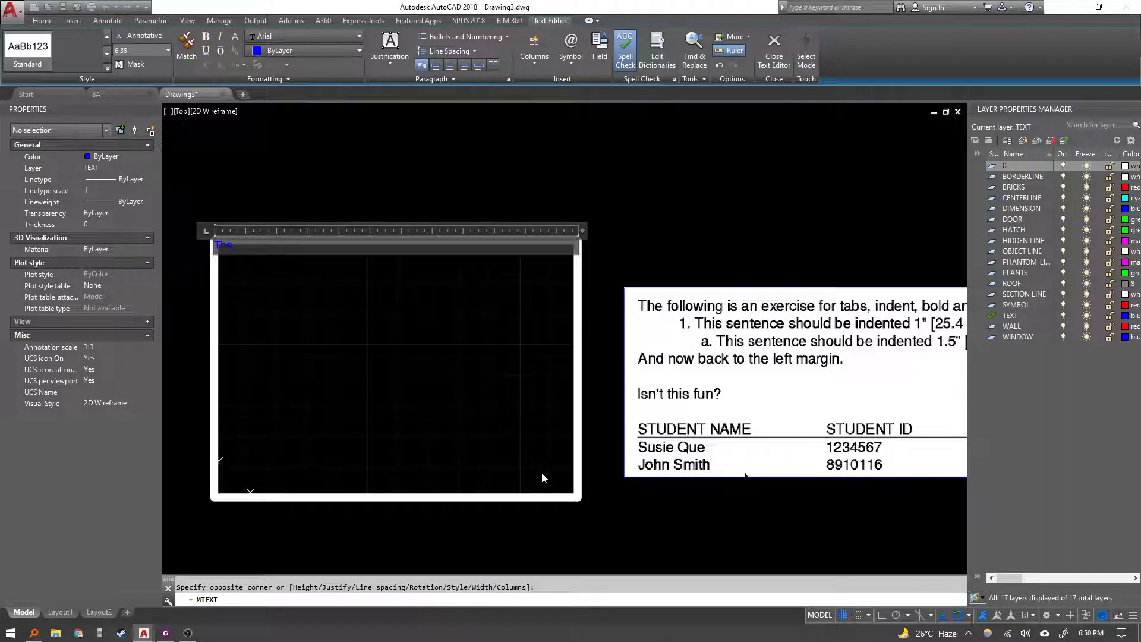
{"action": "type", "text": " following is an axercise for ta"}
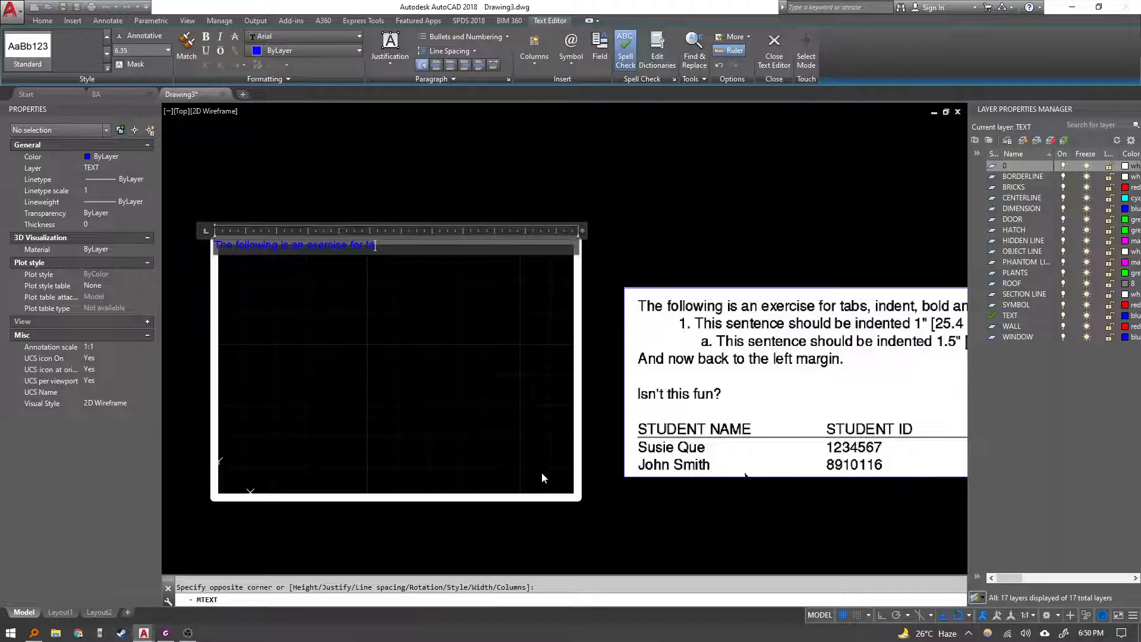
{"action": "type", "text": "bs, indents, bold and"}
{"action": "key", "text": "Return"}
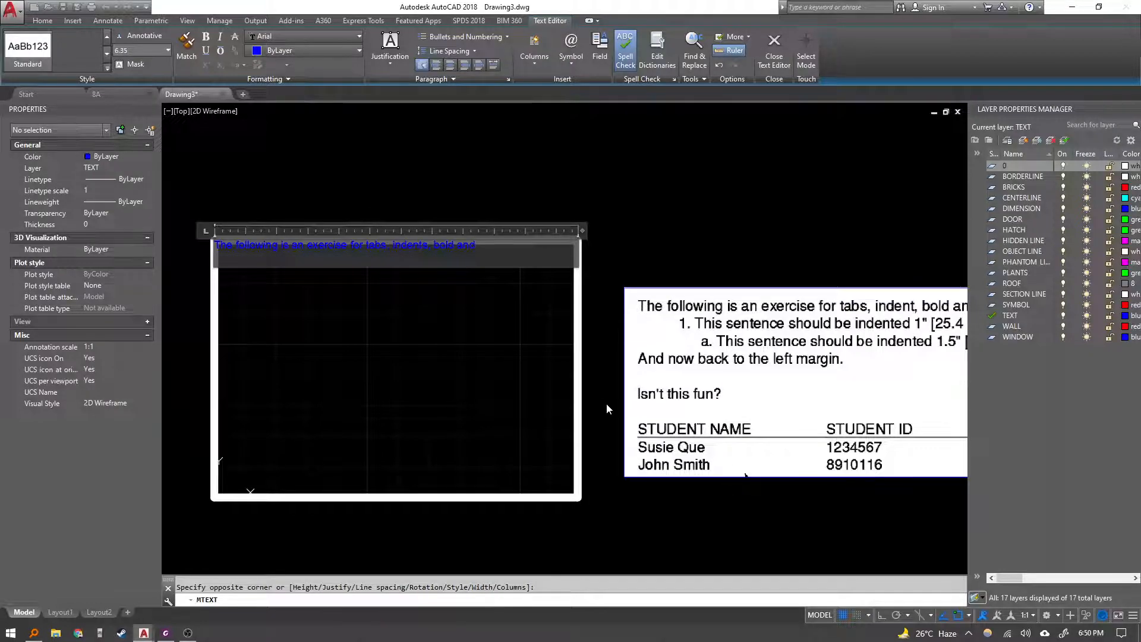
{"action": "key", "text": "Return"}
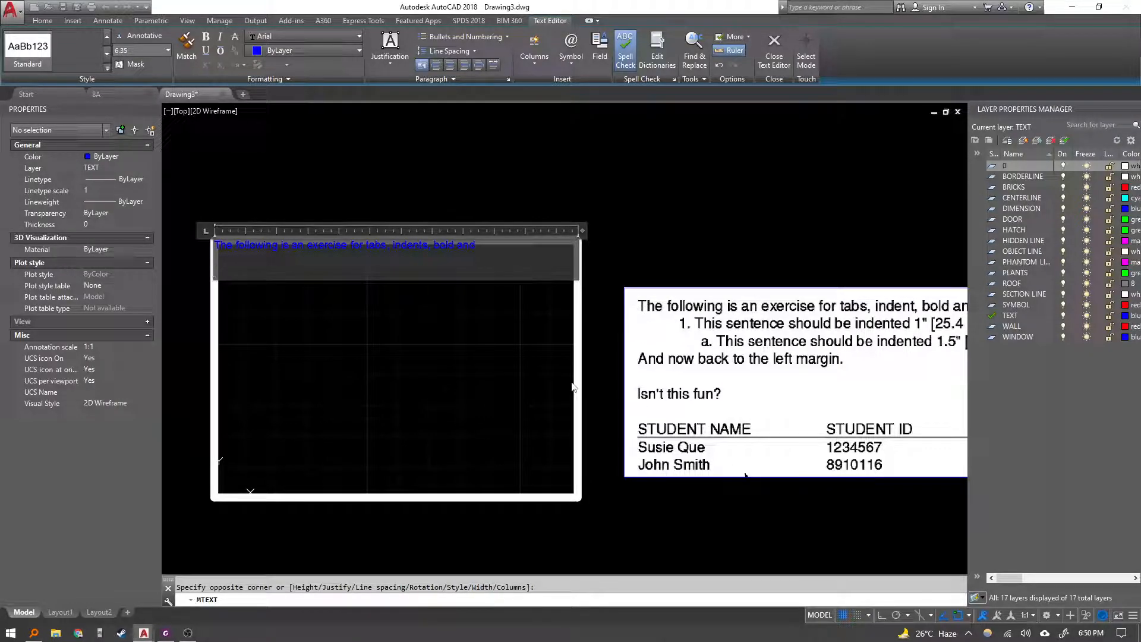
{"action": "key", "text": "BackSpace"}
{"action": "key", "text": "BackSpace"}
{"action": "left_click", "coordinate": [572, 385]}
{"action": "middle_click_drag", "start_coordinate": [569, 382], "coordinate": [474, 374]}
Move the pasted sample image down so it sits just below the drawing frame.
{"action": "scroll", "coordinate": [474, 373], "scroll_direction": "down", "scroll_amount": 2}
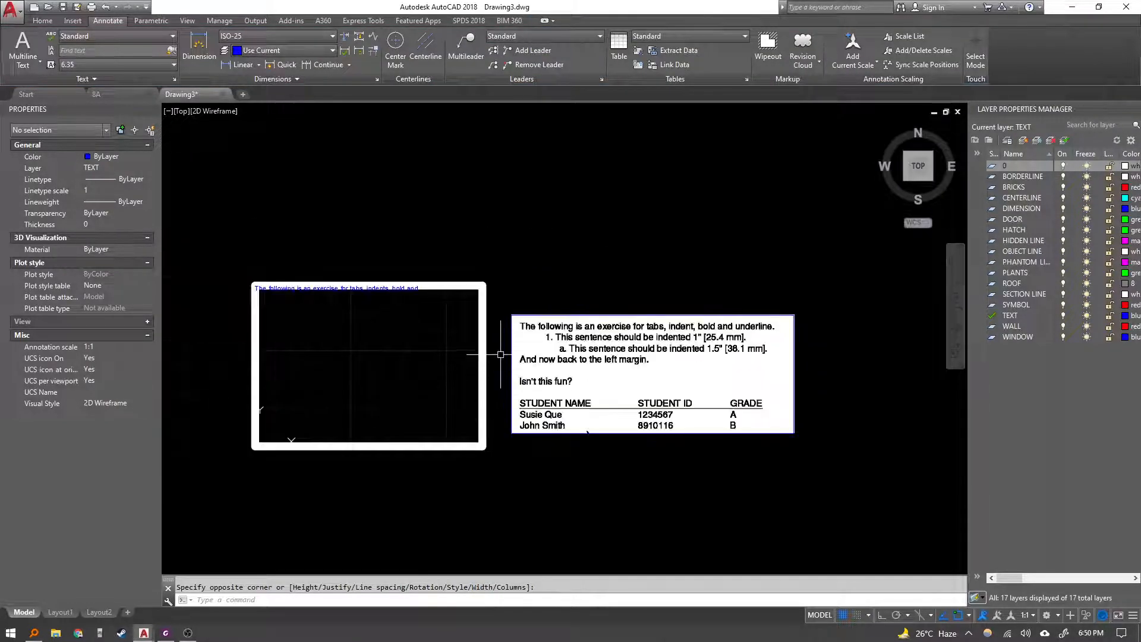
{"action": "left_click", "coordinate": [632, 466]}
{"action": "left_click", "coordinate": [601, 398]}
{"action": "type", "text": "m"}
{"action": "key", "text": "Return"}
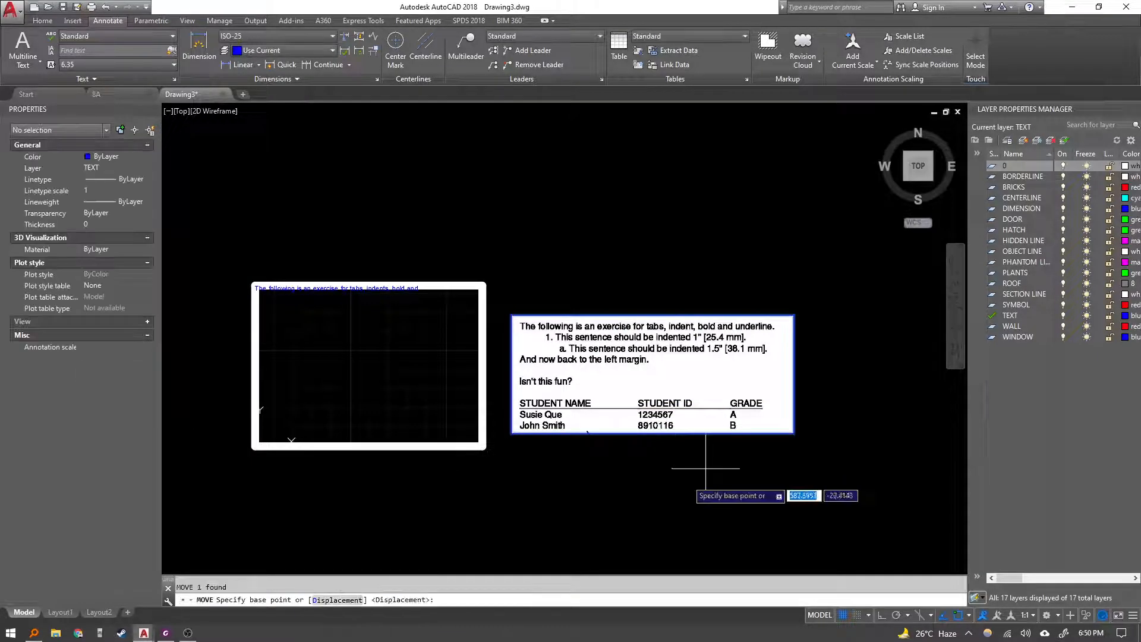
{"action": "left_click", "coordinate": [692, 479]}
{"action": "left_click", "coordinate": [424, 518]}
Reopen the multiline text and complete the first line with "and underline", starting a new line.
{"action": "scroll", "coordinate": [371, 331], "scroll_direction": "up", "scroll_amount": 2}
{"action": "middle_click_drag", "start_coordinate": [371, 331], "coordinate": [389, 278]}
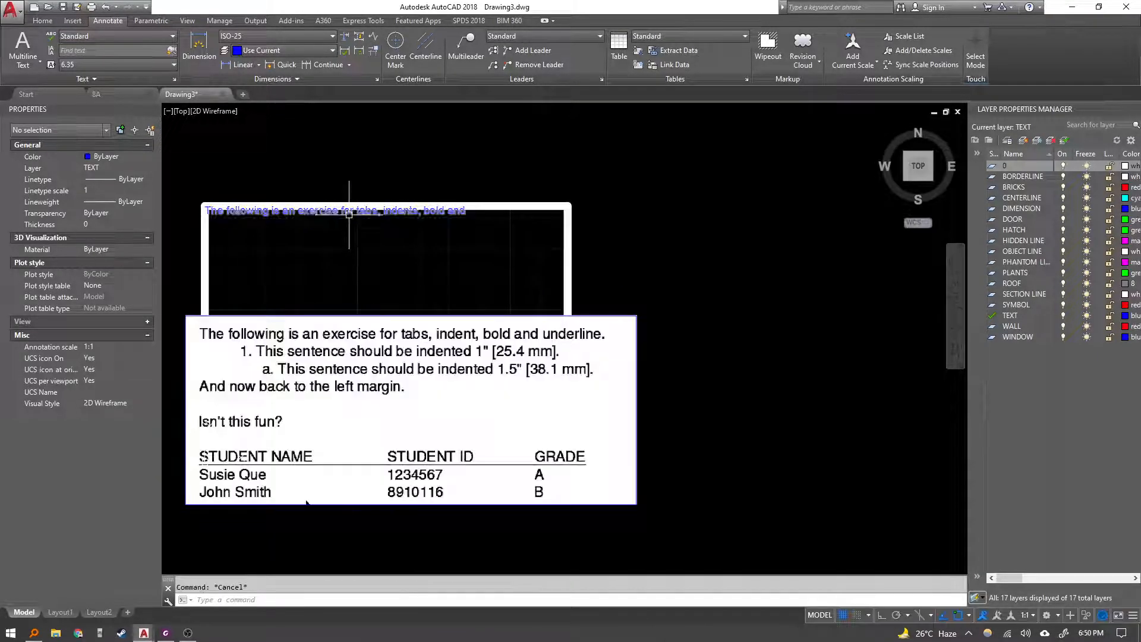
{"action": "double_click", "coordinate": [349, 214]}
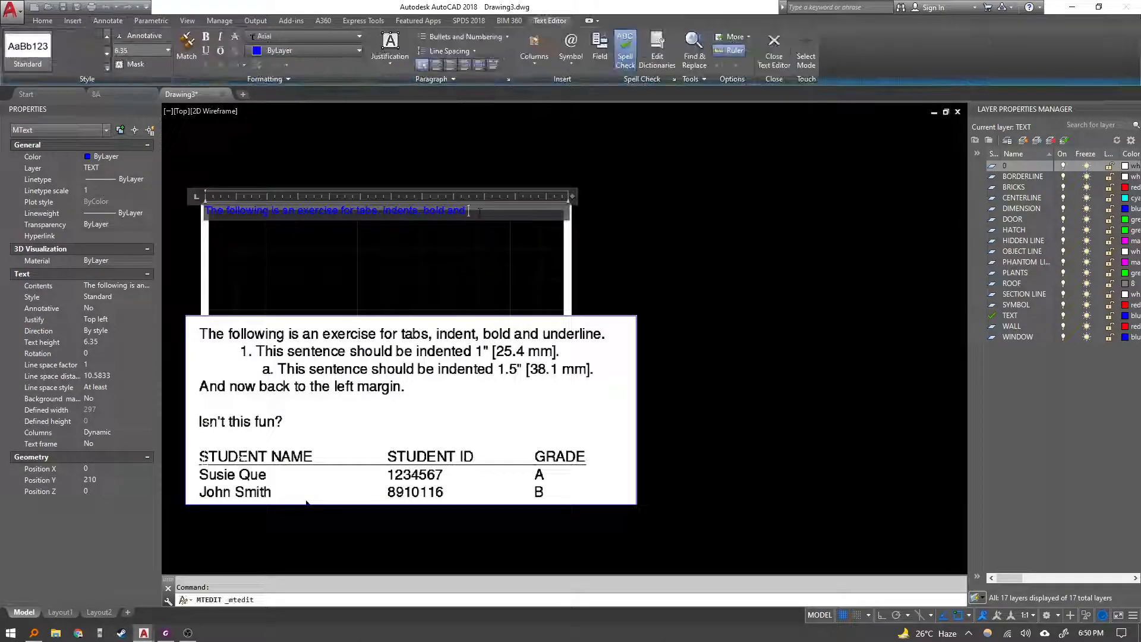
{"action": "type", "text": "and"}
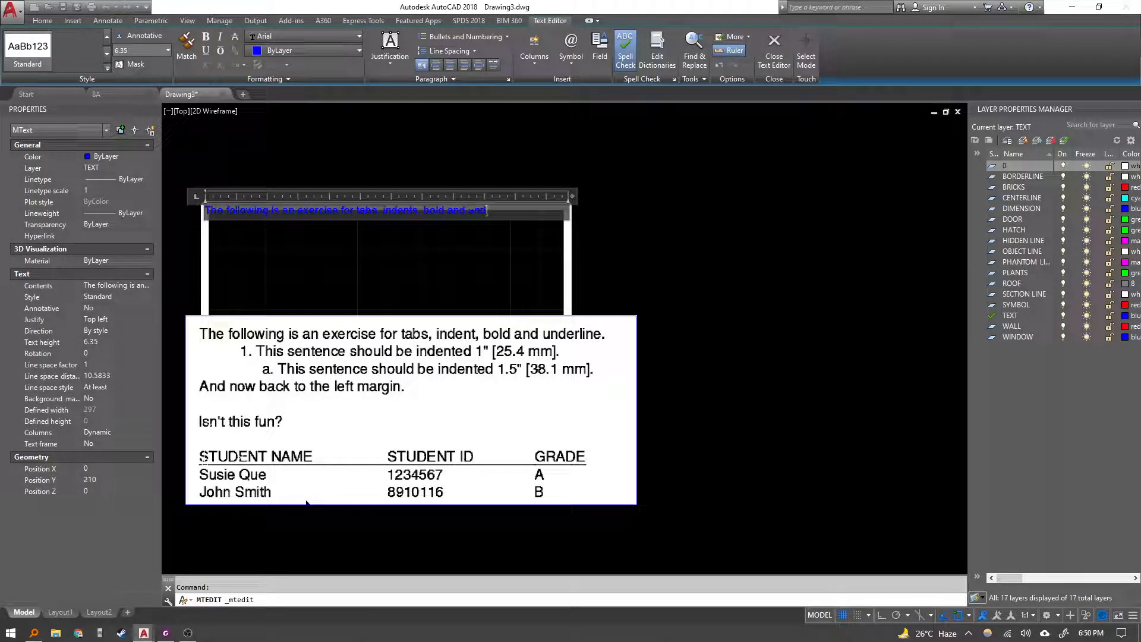
{"action": "key", "text": "BackSpace"}
{"action": "key", "text": "BackSpace"}
{"action": "key", "text": "BackSpace"}
{"action": "type", "text": "underline"}
{"action": "key", "text": "Return"}
Add the tabbed list item "1. This sentence should be indented 1" [25.4 mm]".
{"action": "type", "text": "1."}
{"action": "key", "text": "Tab"}
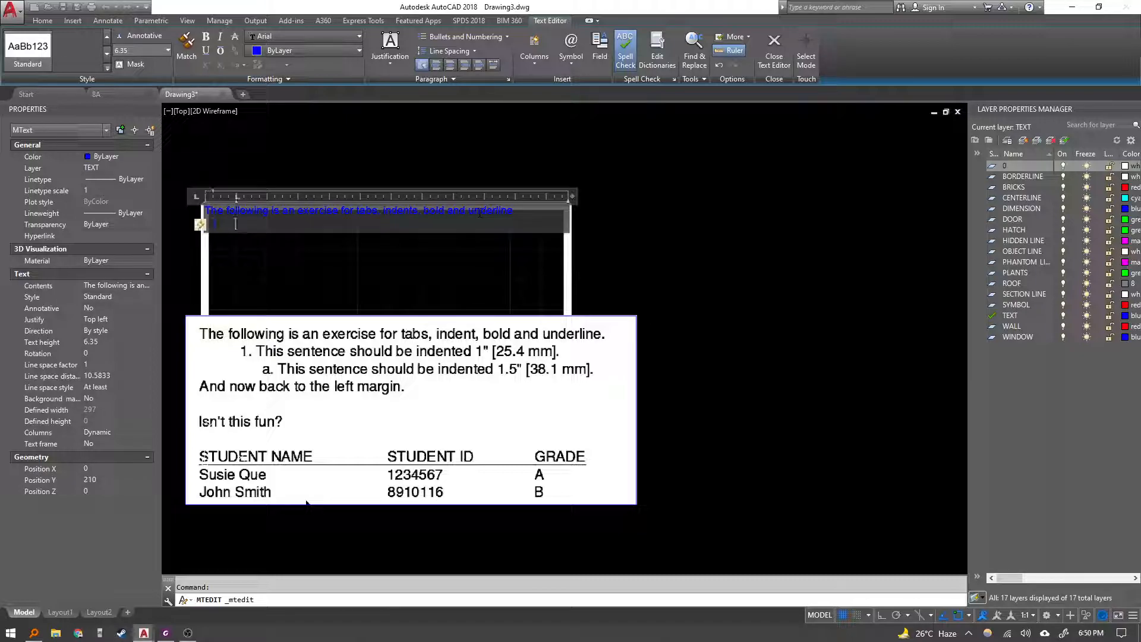
{"action": "type", "text": "The"}
{"action": "type", "text": "senten"}
{"action": "type", "text": "ce should be indented "}
{"action": "type", "text": "1\""}
{"action": "key", "text": "BackSpace"}
{"action": "type", "text": "[25.4 mm]"}
Add an indented sub-item reading "This sentence should be indented 1.5" [38.1 mm]".
{"action": "key", "text": "Return"}
{"action": "key", "text": "Tab"}
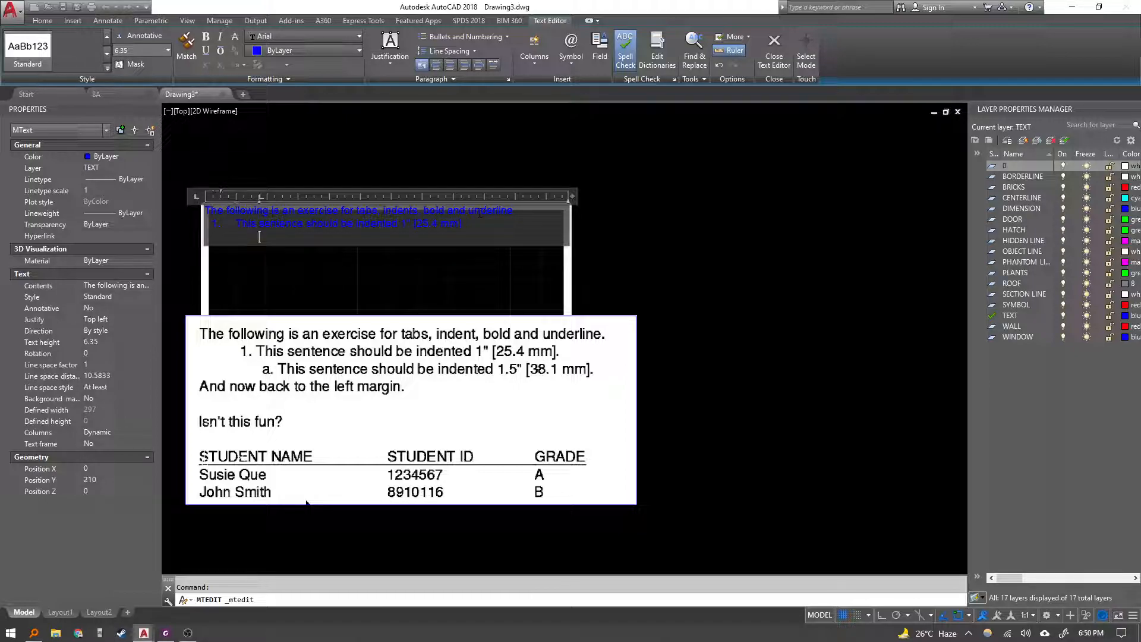
{"action": "type", "text": "This sentence should be indented 1.5\" [38.1 mm]"}
Leave the numbered list and type "And now back to the left margin" followed by a blank line.
{"action": "key", "text": "Down"}
{"action": "key", "text": "Return"}
{"action": "key", "text": "Return"}
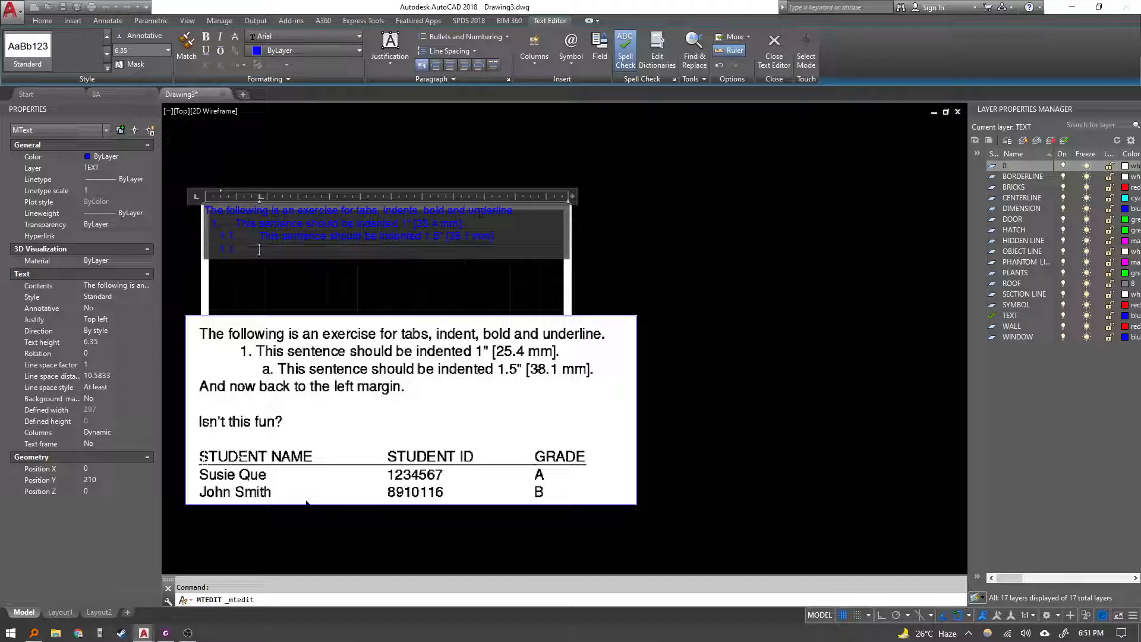
{"action": "type", "text": "And"}
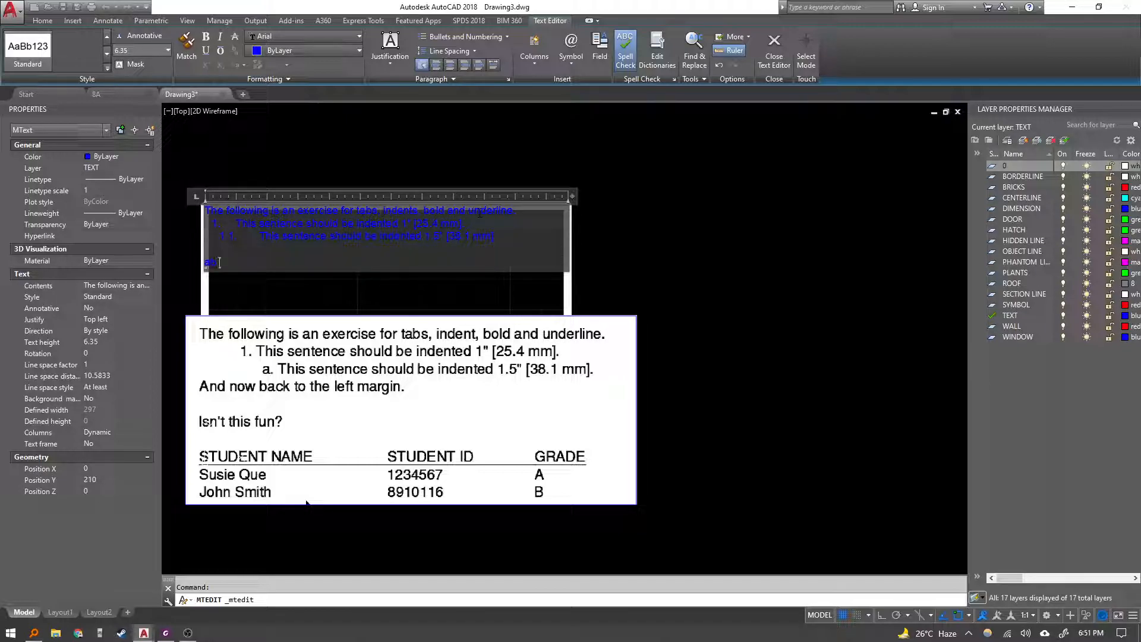
{"action": "key", "text": "BackSpace"}
{"action": "type", "text": "A"}
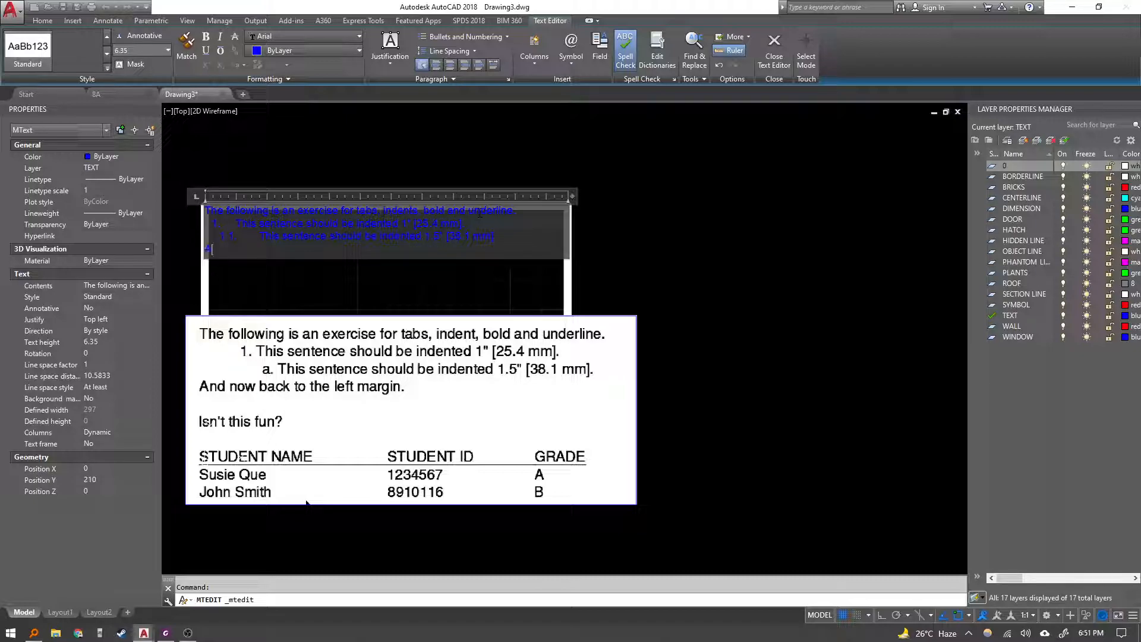
{"action": "type", "text": "nd now bavck to the"}
{"action": "key", "text": "BackSpace"}
{"action": "key", "text": "BackSpace"}
{"action": "key", "text": "BackSpace"}
{"action": "key", "text": "BackSpace"}
{"action": "key", "text": "BackSpace"}
{"action": "key", "text": "BackSpace"}
{"action": "key", "text": "BackSpace"}
{"action": "type", "text": "ck to the left margin"}
{"action": "key", "text": "Return"}
{"action": "key", "text": "Return"}
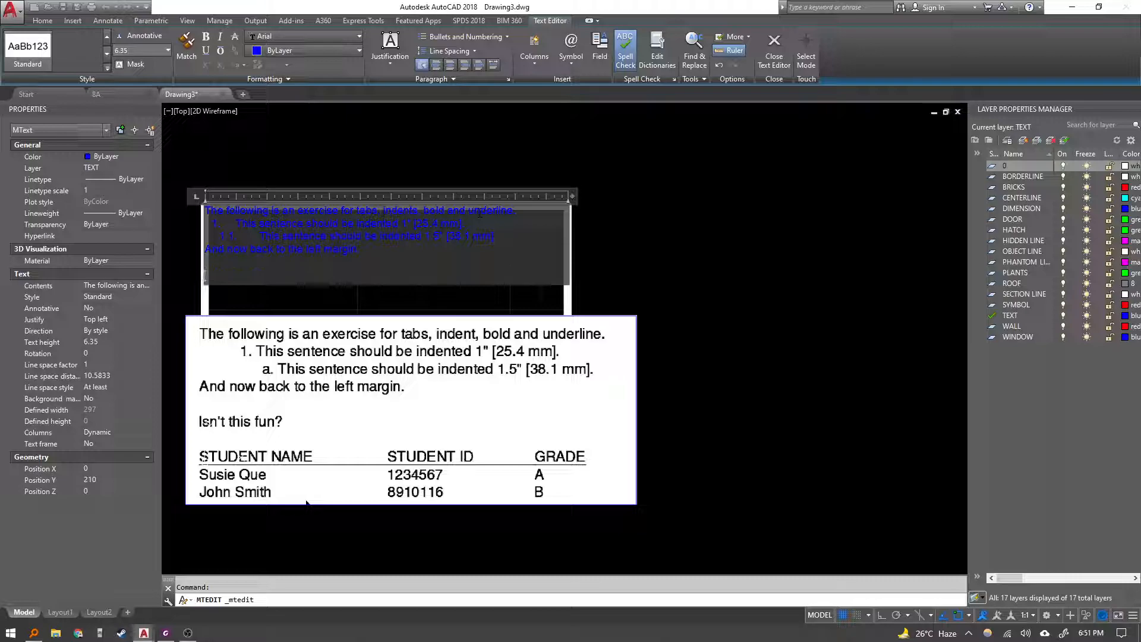
Type the line "Isn't this fun?" and add a blank line after it.
{"action": "type", "text": "Isn"}
{"action": "key", "text": "BackSpace"}
{"action": "key", "text": "BackSpace"}
{"action": "type", "text": "'t this fun?"}
{"action": "key", "text": "Return"}
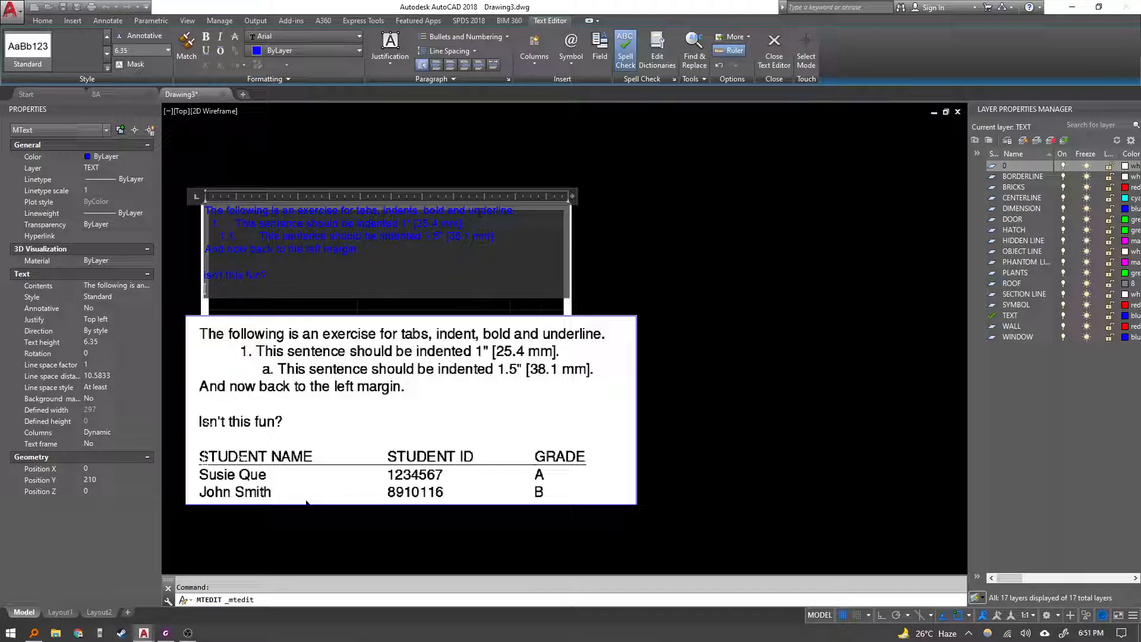
{"action": "key", "text": "Delete"}
{"action": "key", "text": "Return"}
Type the tab-separated table header STUDENT NAME, STUDENT ID and GRADE.
{"action": "type", "text": "S"}
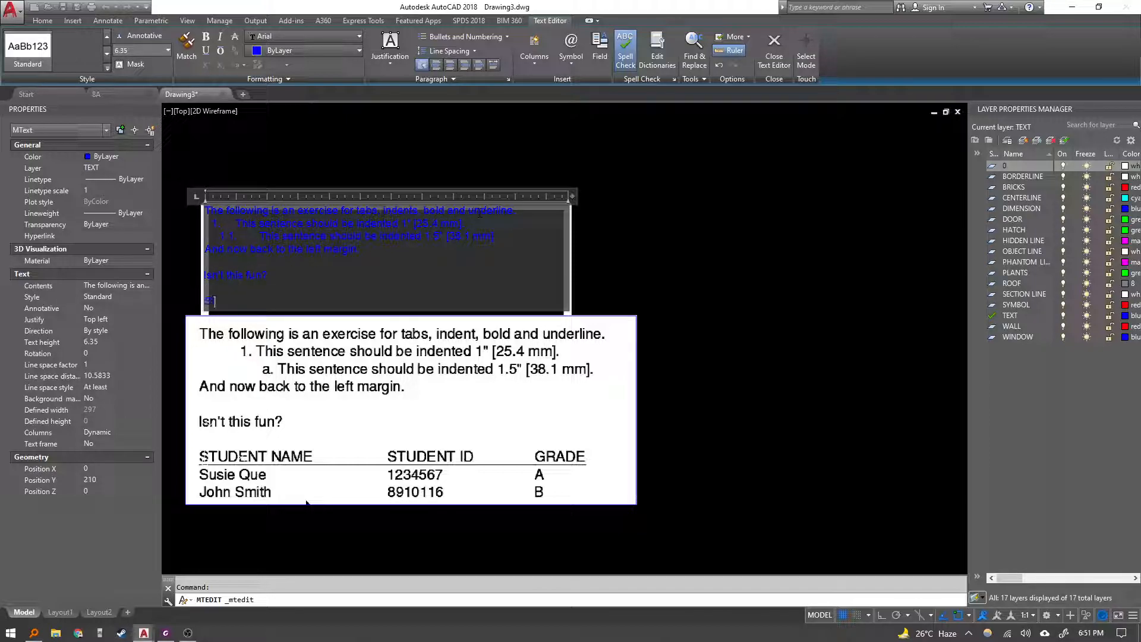
{"action": "key", "text": "BackSpace"}
{"action": "key", "text": "BackSpace"}
{"action": "type", "text": "TUDENT NAME"}
{"action": "key", "text": "Tab"}
{"action": "type", "text": "STUDENT I"}
{"action": "key", "text": "Tab"}
{"action": "type", "text": "GRADE"}
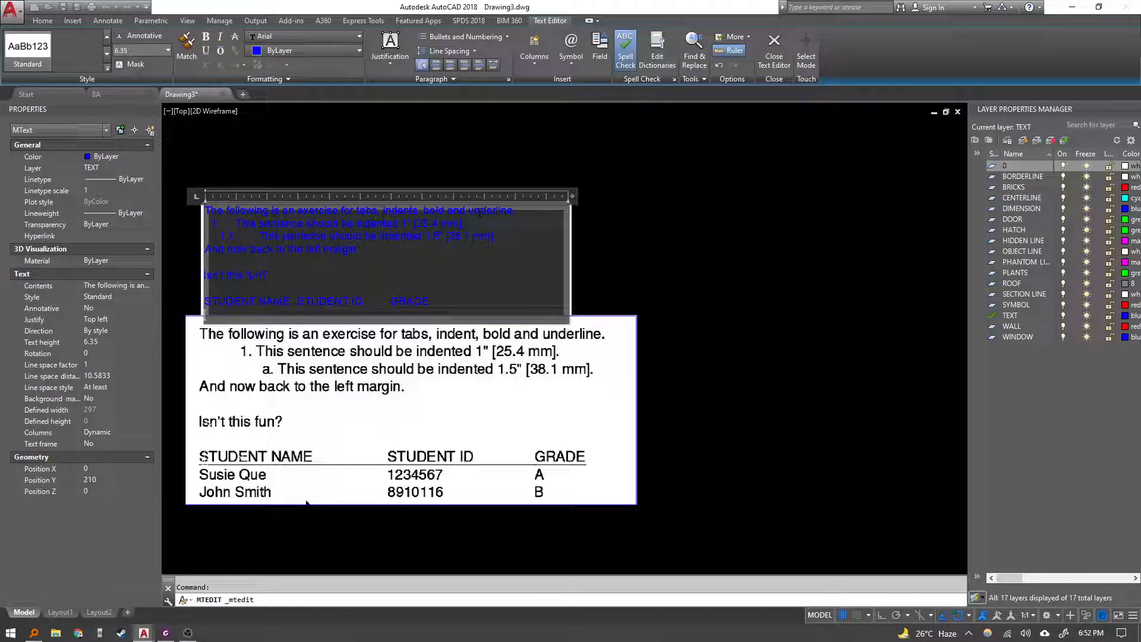
{"action": "key", "text": "Return"}
Add the row Susie Que, 1234567, A beneath the header.
{"action": "type", "text": "Susie Q 1234567a"}
{"action": "key", "text": "BackSpace"}
{"action": "type", "text": "A"}
{"action": "key", "text": "Return"}
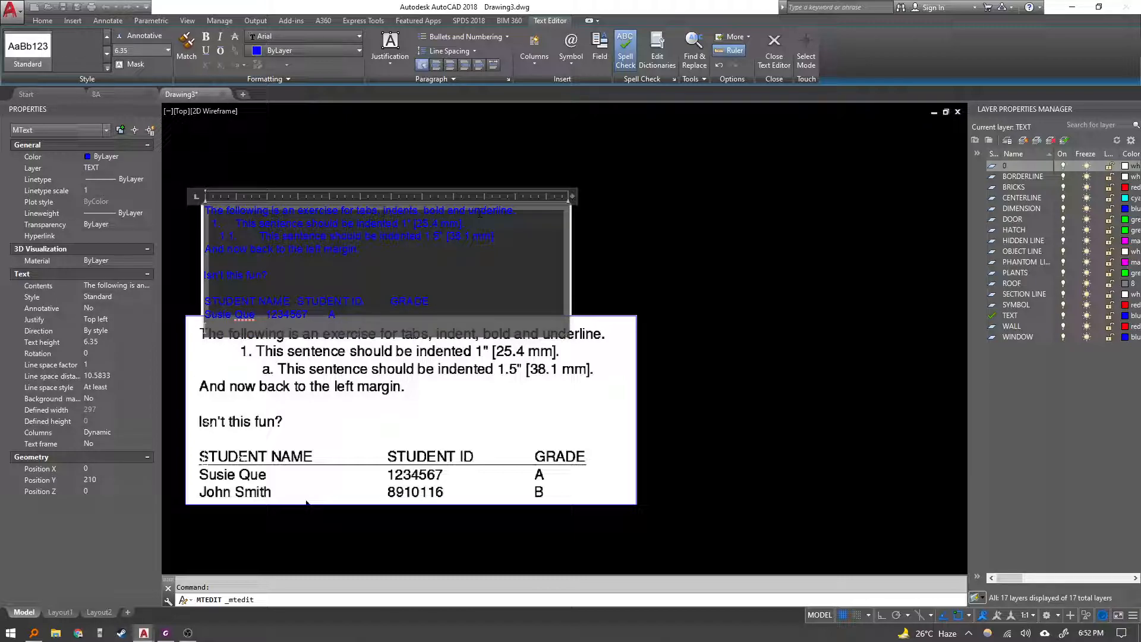
Add the row John Smith, 8910116, B separated by tabs and close the text editor.
{"action": "type", "text": "John Smith"}
{"action": "key", "text": "Tab"}
{"action": "type", "text": "8910116"}
{"action": "key", "text": "Tab"}
{"action": "type", "text": "B"}
{"action": "left_click", "coordinate": [307, 503]}
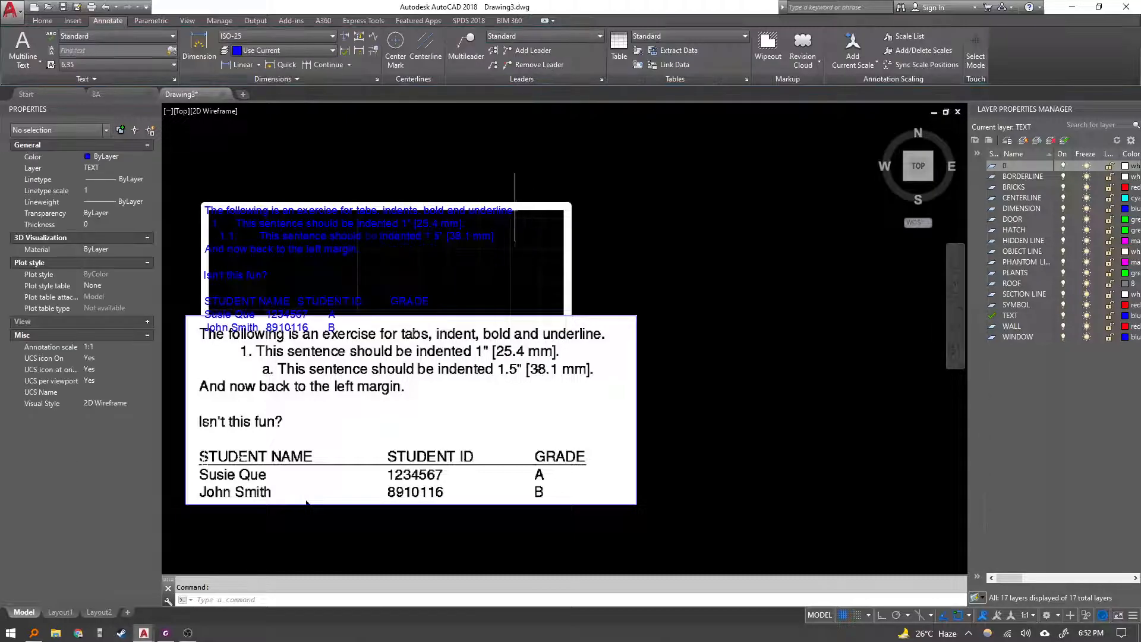
Move the sample image further down, clear of the typed multiline text.
{"action": "middle_click_drag", "start_coordinate": [481, 306], "coordinate": [506, 254]}
{"action": "left_click", "coordinate": [333, 451]}
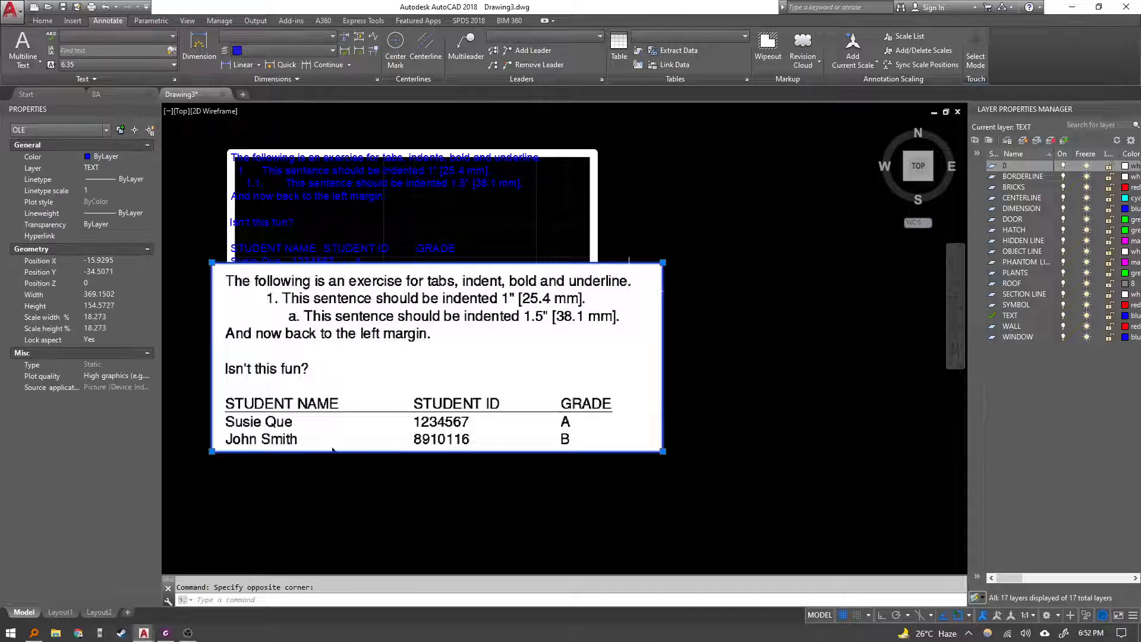
{"action": "type", "text": "m"}
{"action": "key", "text": "space"}
{"action": "left_click", "coordinate": [667, 258]}
{"action": "left_click", "coordinate": [667, 286]}
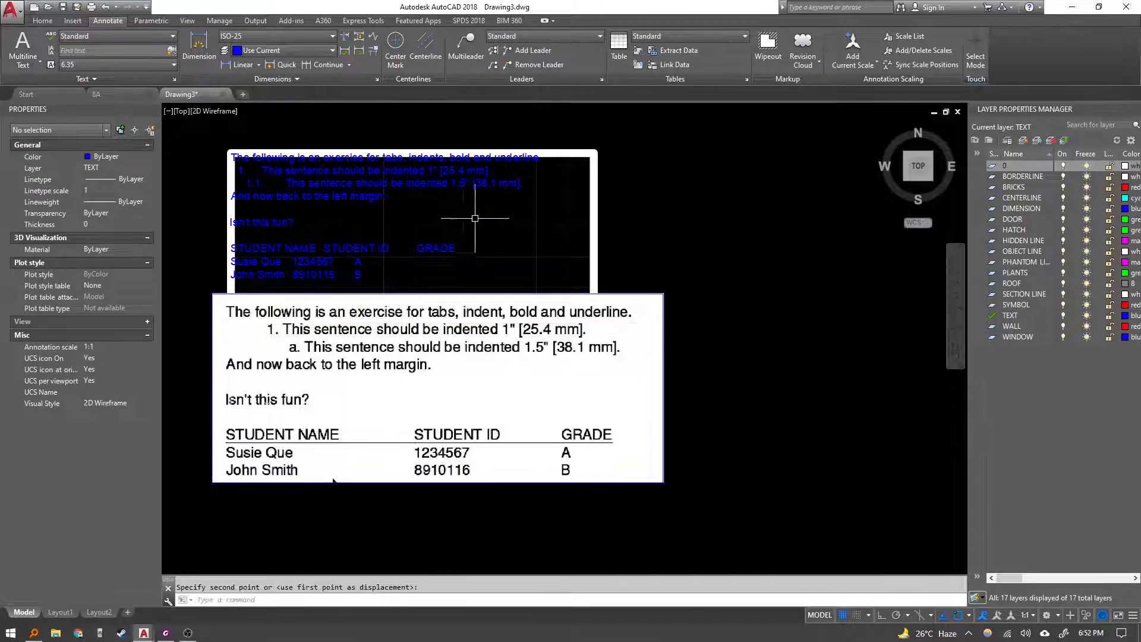
{"action": "key", "text": "Escape"}
Open the multiline text for editing.
{"action": "left_click", "coordinate": [321, 185]}
{"action": "double_click", "coordinate": [321, 184]}
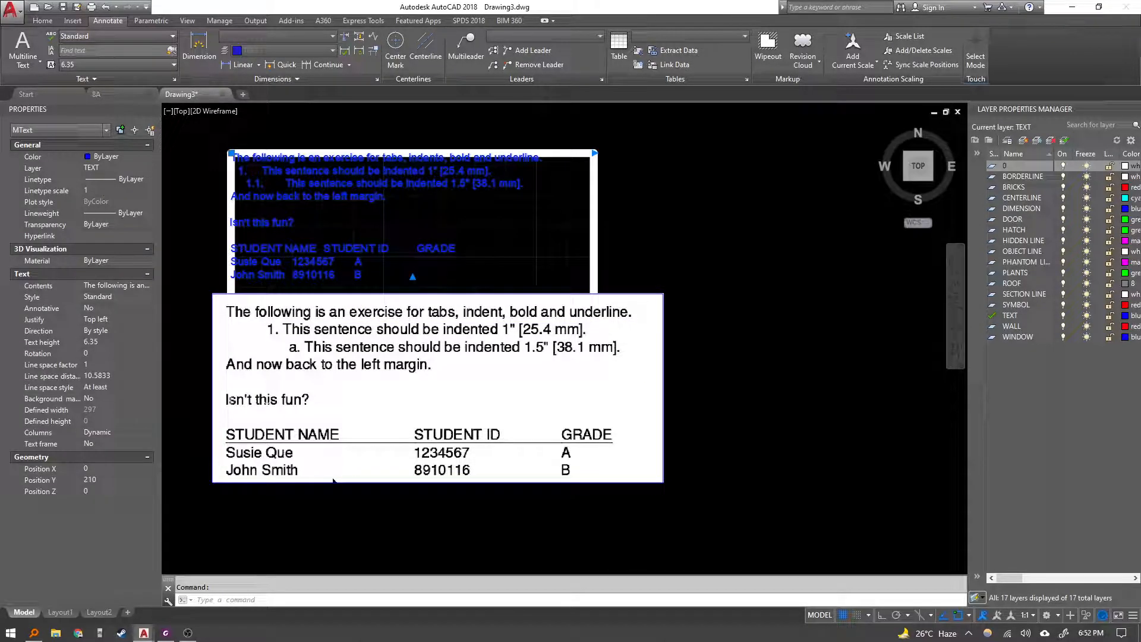
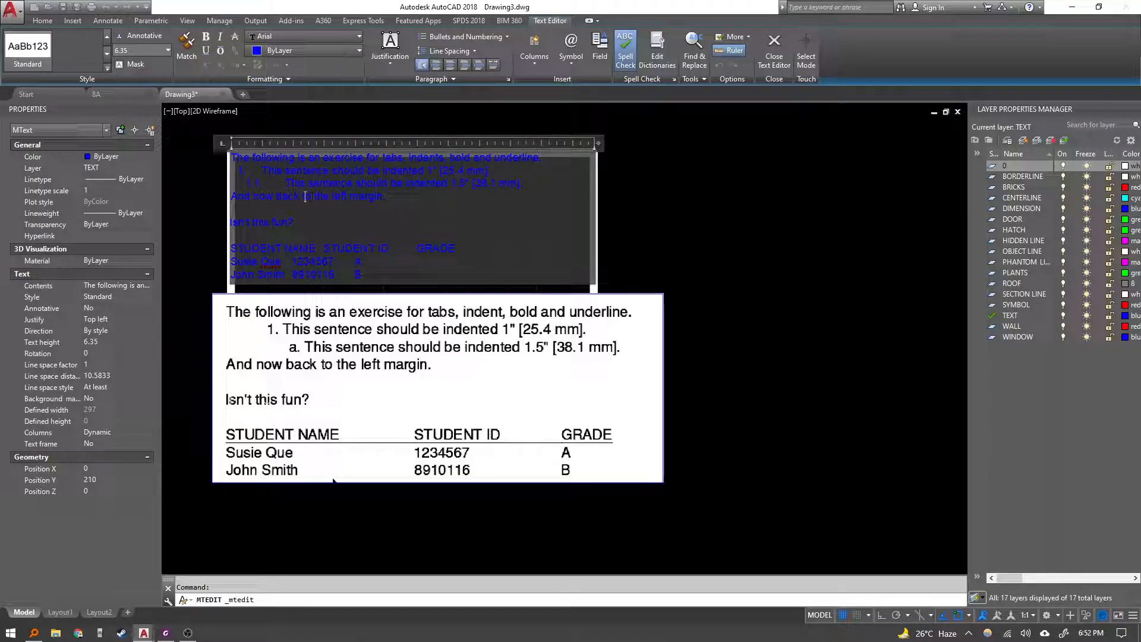
Change the font of all the multiline text to SansSerif.
{"action": "key", "text": "ctrl+a"}
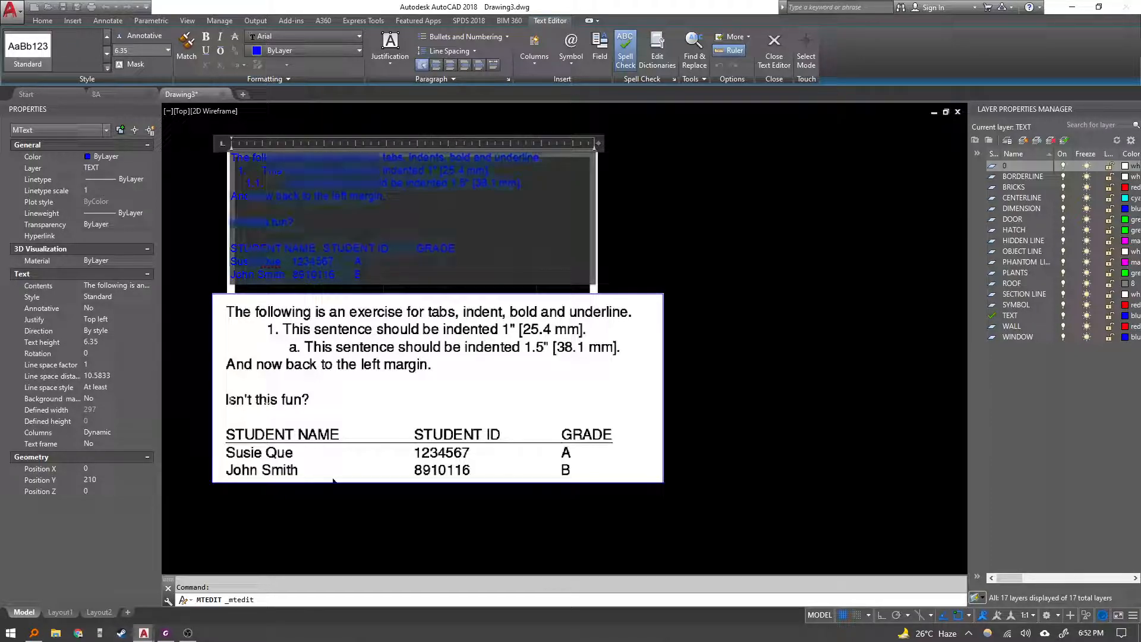
{"action": "left_click", "coordinate": [307, 35]}
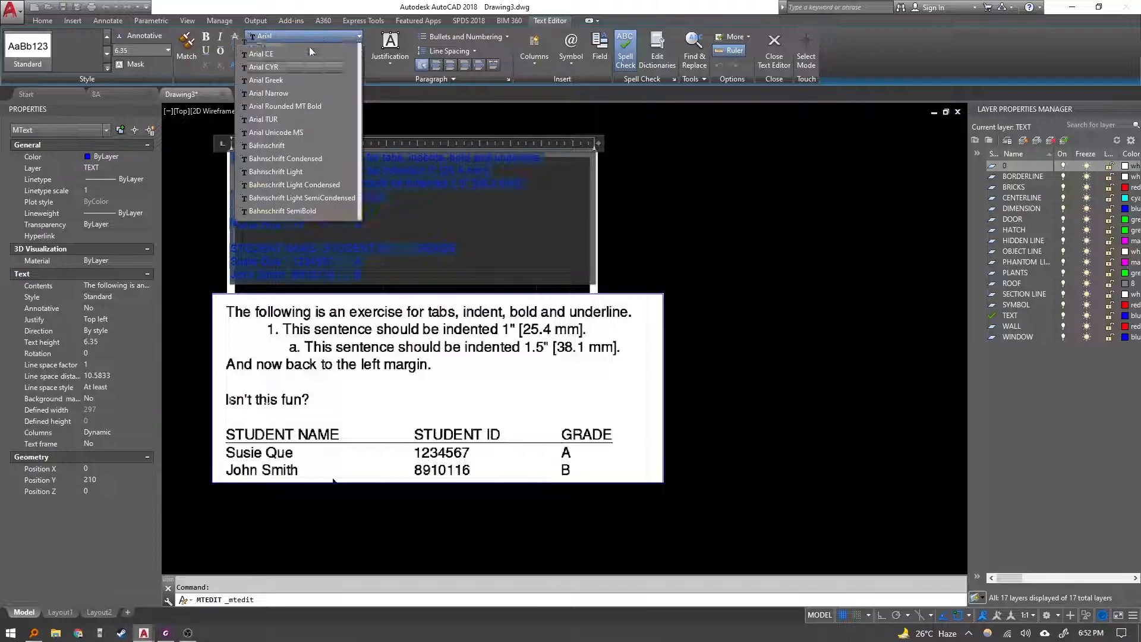
{"action": "scroll", "coordinate": [322, 220], "scroll_direction": "down", "scroll_amount": 10}
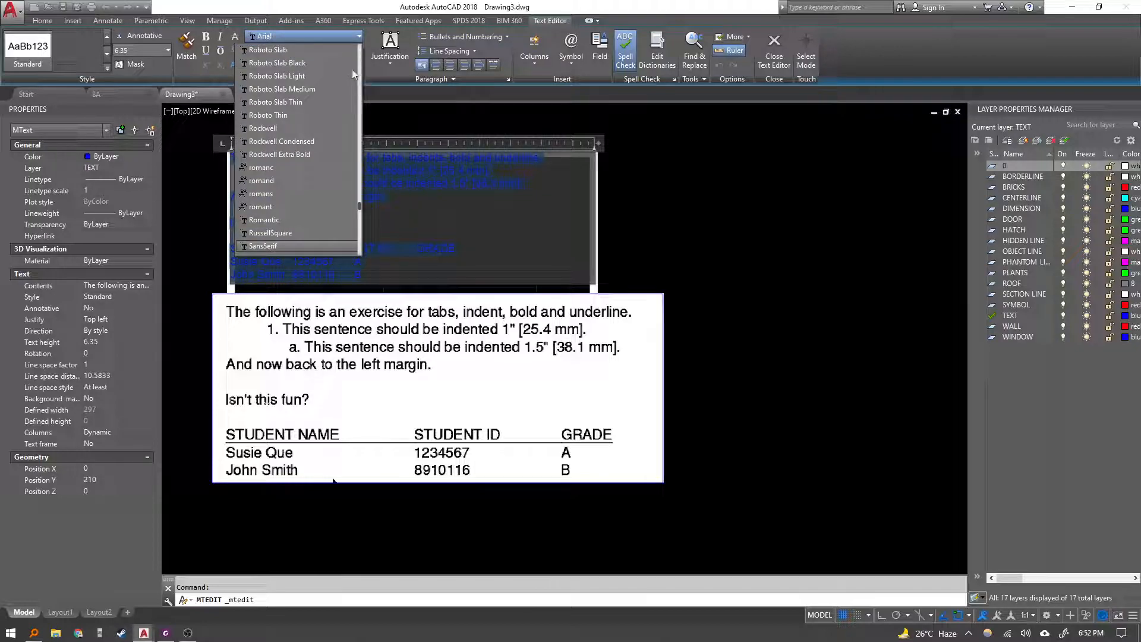
{"action": "left_click", "coordinate": [277, 246]}
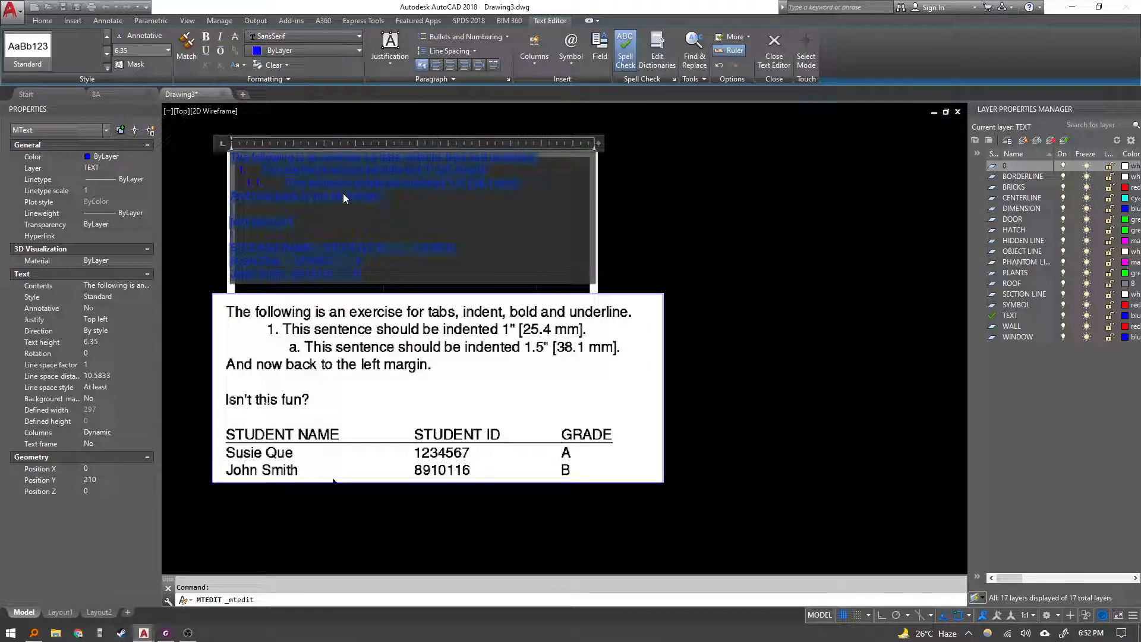
Apply lowercase lettered numbering to the 1.5-inch indented sentence.
{"action": "left_click", "coordinate": [394, 182]}
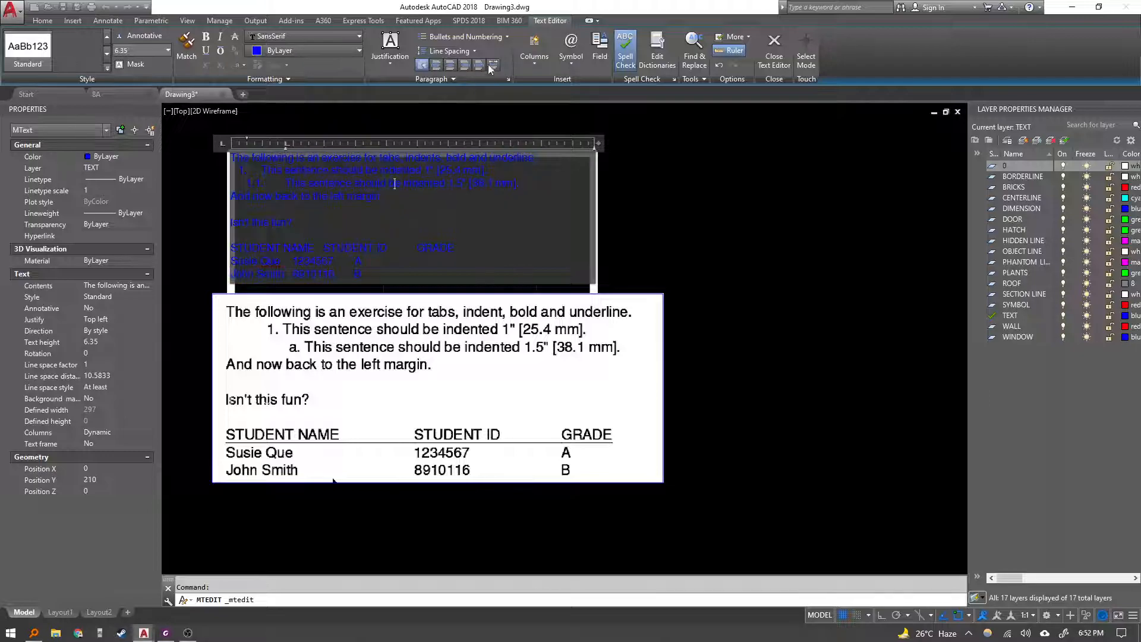
{"action": "left_click", "coordinate": [497, 35]}
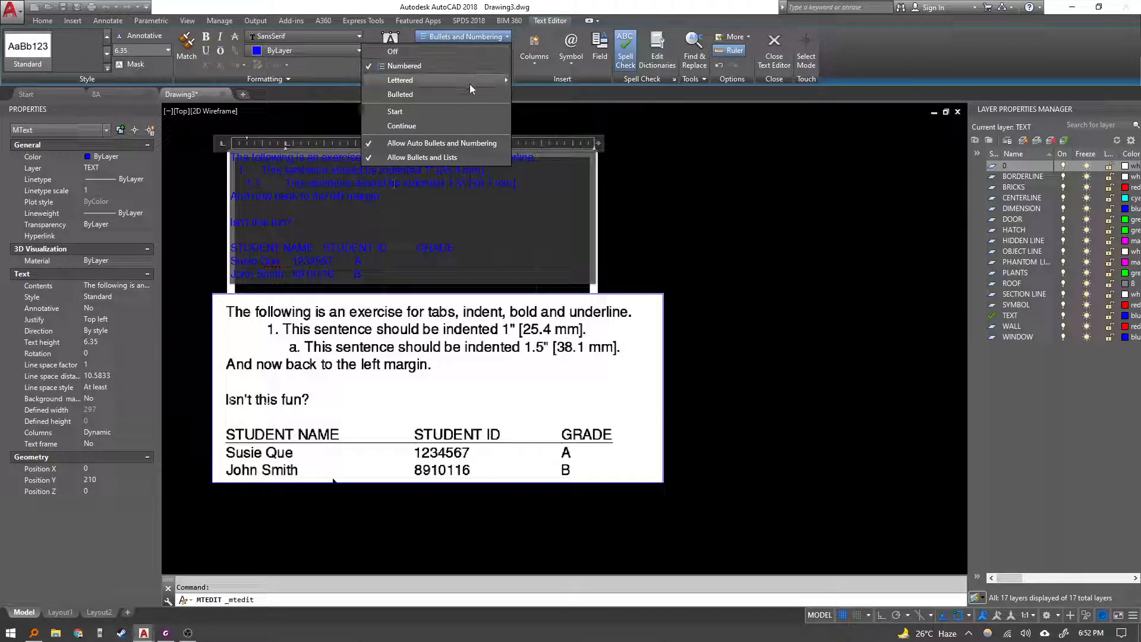
{"action": "mouse_move", "coordinate": [470, 81]}
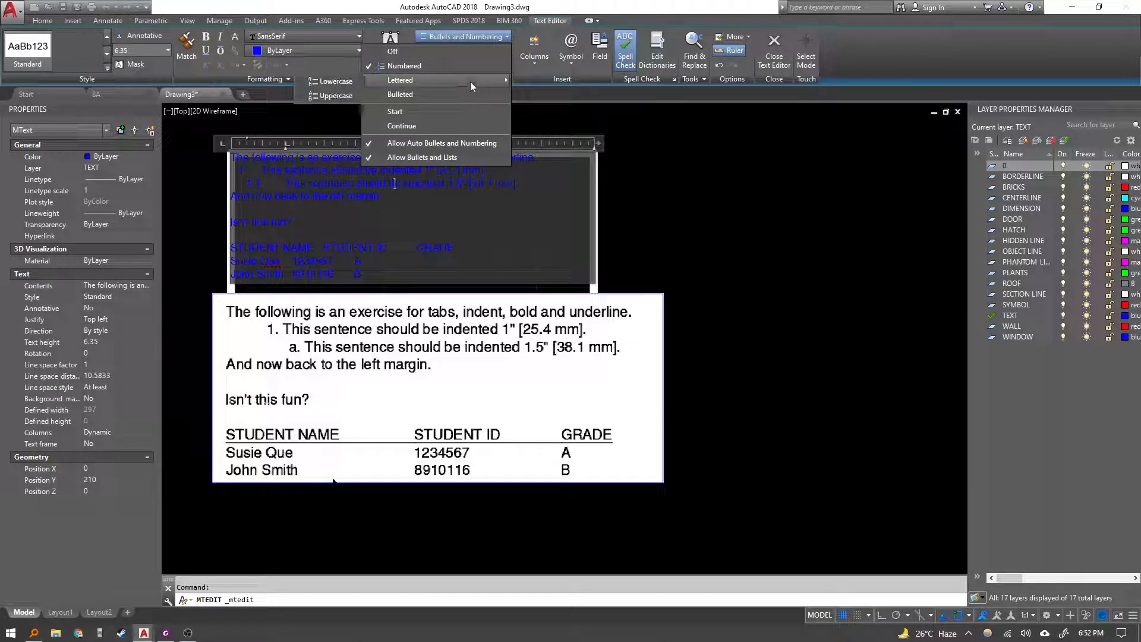
{"action": "left_click", "coordinate": [332, 83]}
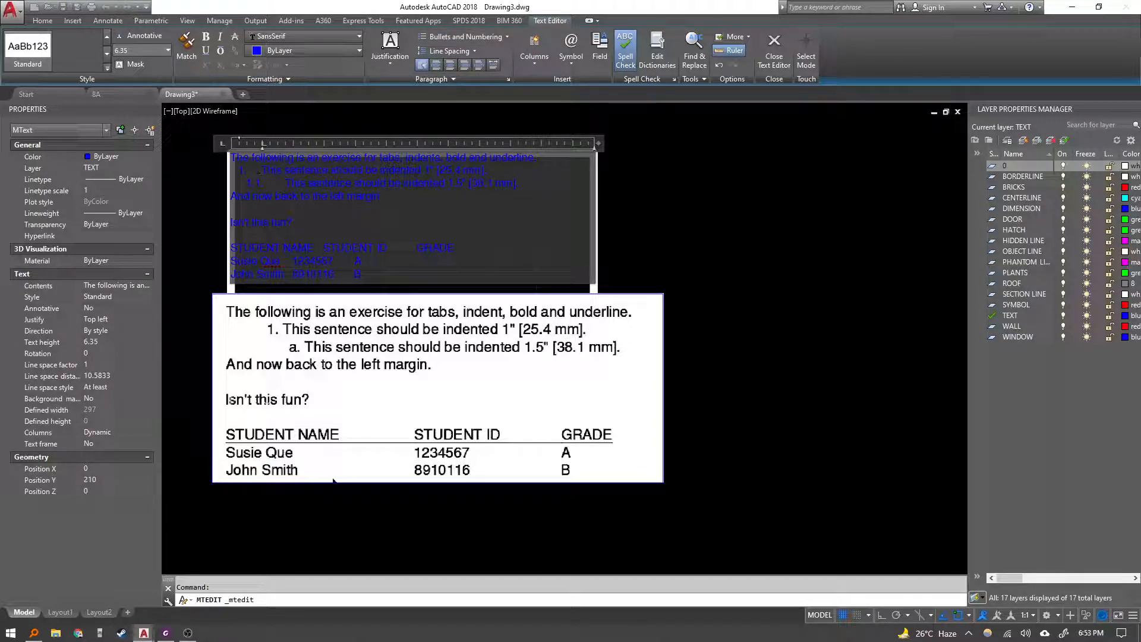
{"action": "left_click", "coordinate": [464, 36]}
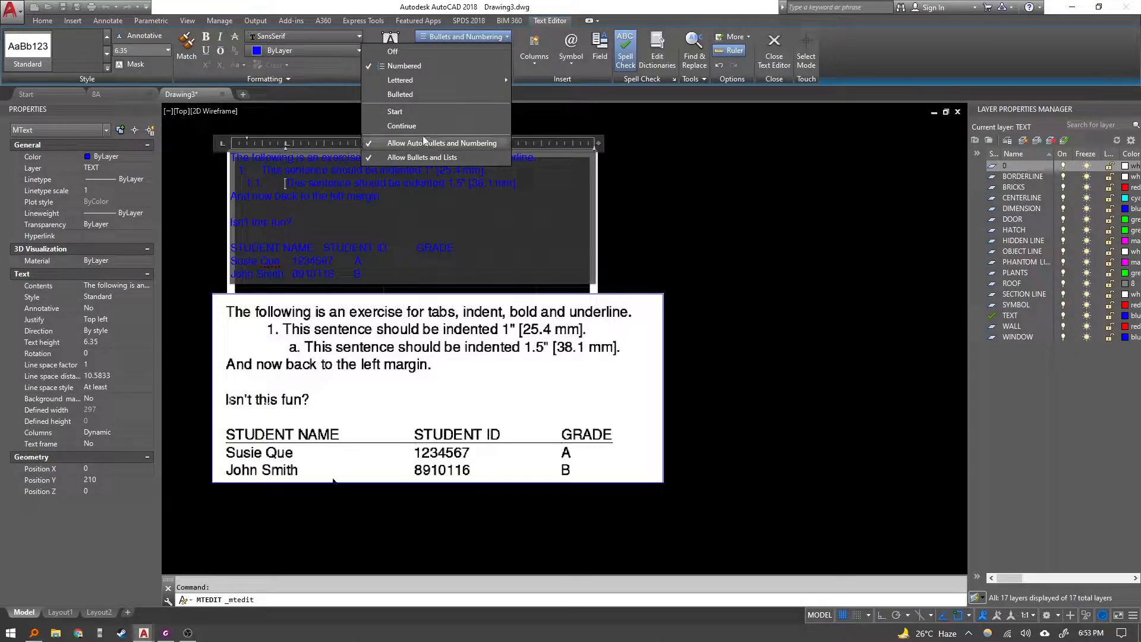
{"action": "mouse_move", "coordinate": [413, 88]}
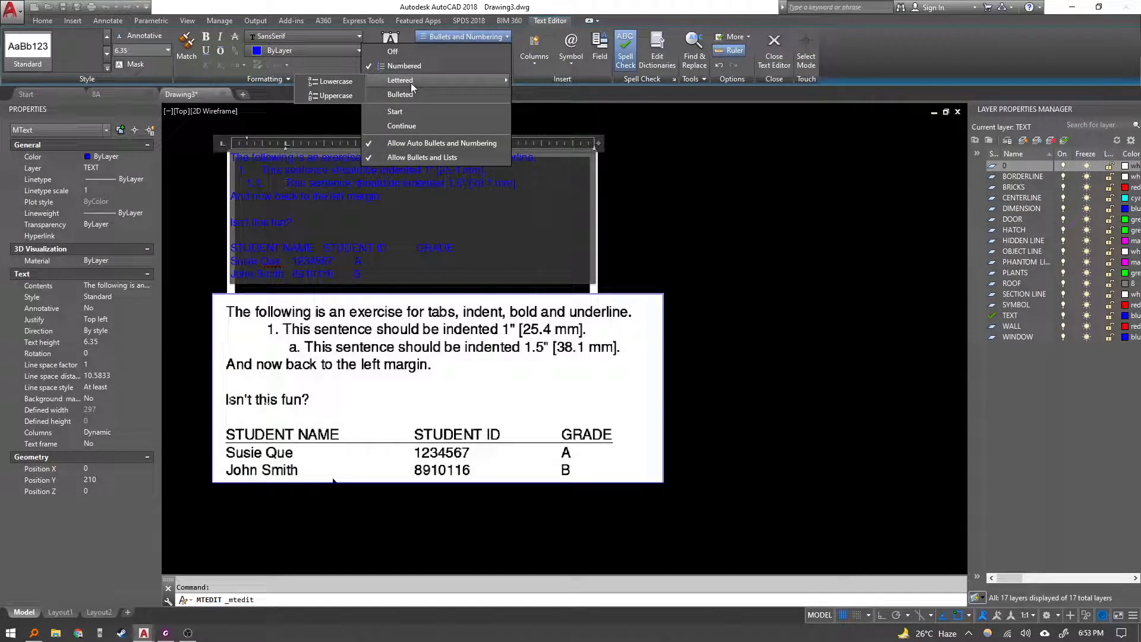
{"action": "left_click", "coordinate": [344, 81]}
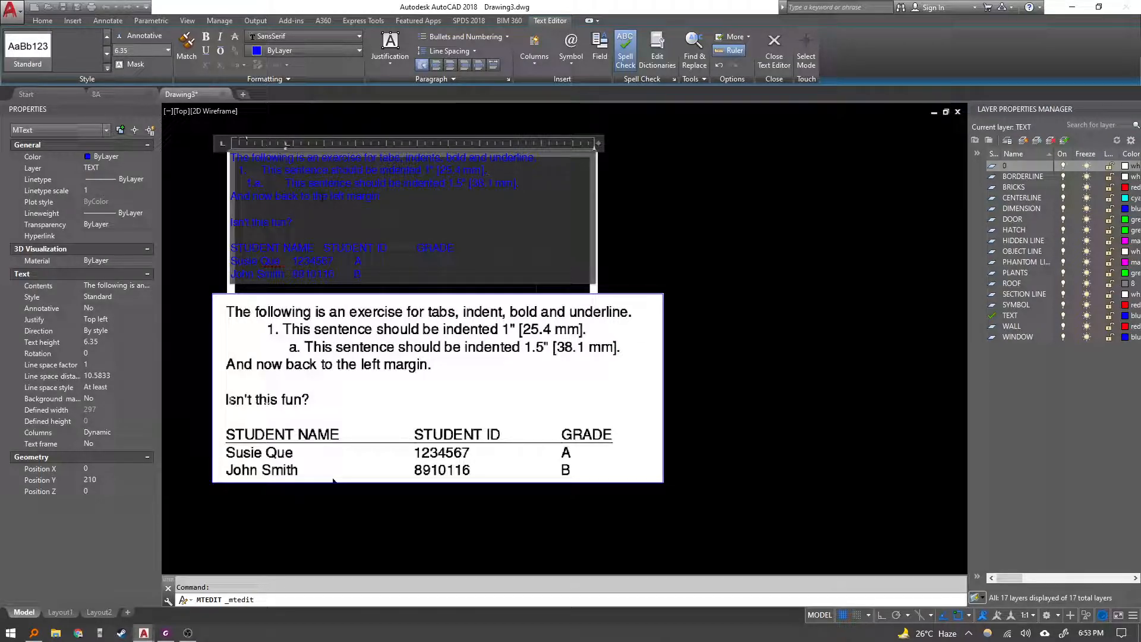
Change the indented sentence's list numbering setting and retype its label as "a.".
{"action": "triple_click", "coordinate": [252, 184]}
{"action": "left_click", "coordinate": [333, 243]}
{"action": "key", "text": "shift+Left"}
{"action": "left_click", "coordinate": [488, 40]}
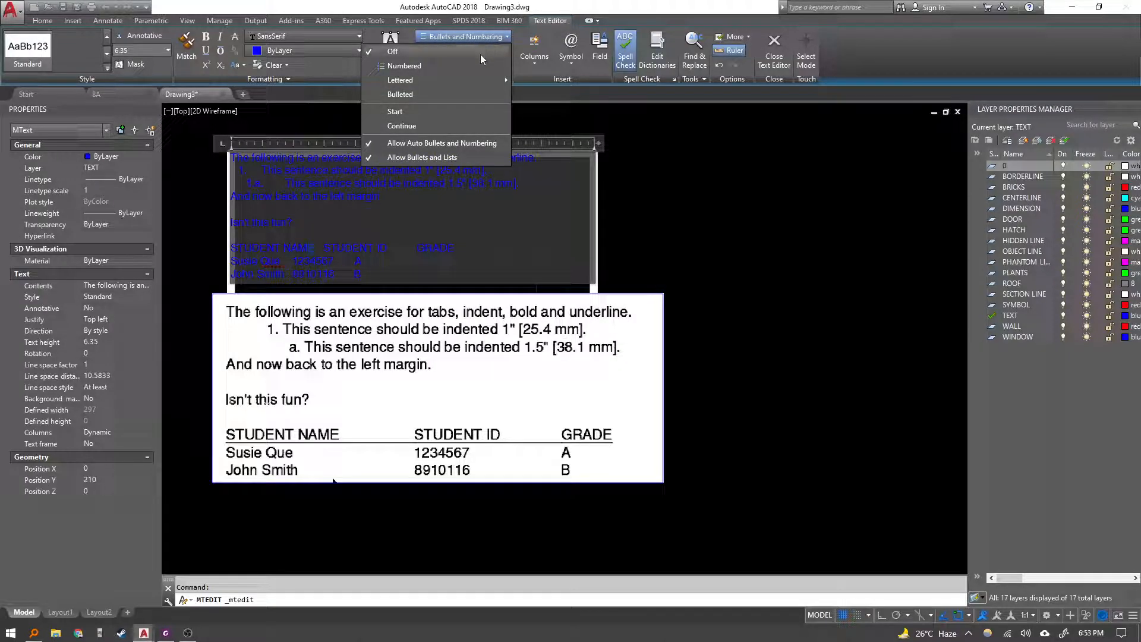
{"action": "left_click", "coordinate": [450, 123]}
{"action": "left_click", "coordinate": [253, 186]}
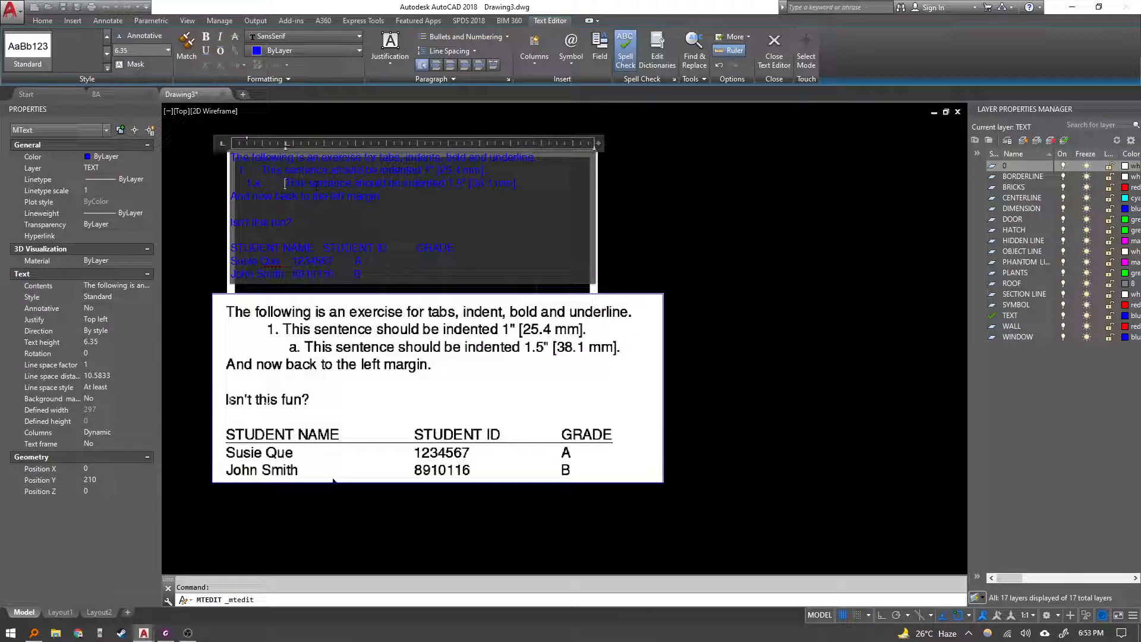
{"action": "key", "text": "BackSpace"}
{"action": "type", "text": "a."}
Adjust the indents of the numbered sentences using the ruler markers.
{"action": "left_click", "coordinate": [231, 196]}
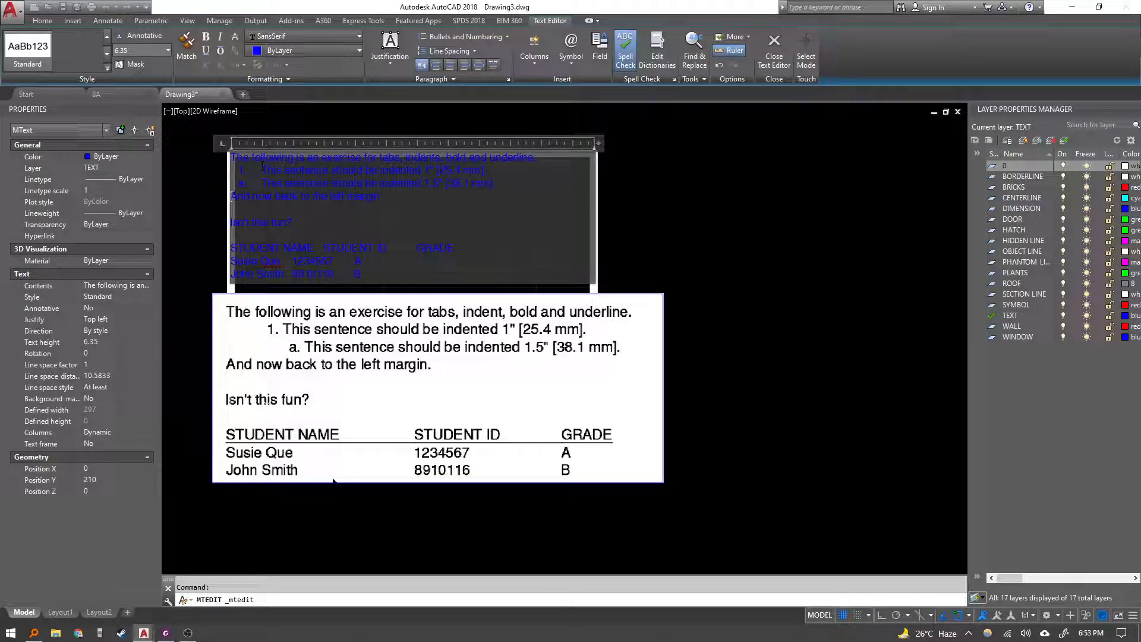
{"action": "mouse_move", "coordinate": [265, 145]}
{"action": "left_mouse_down"}
{"action": "mouse_move", "coordinate": [277, 150]}
{"action": "mouse_move", "coordinate": [246, 140]}
{"action": "mouse_move", "coordinate": [262, 149]}
{"action": "left_mouse_up"}
{"action": "left_click", "coordinate": [278, 183]}
{"action": "left_click", "coordinate": [287, 172]}
{"action": "left_click", "coordinate": [255, 198]}
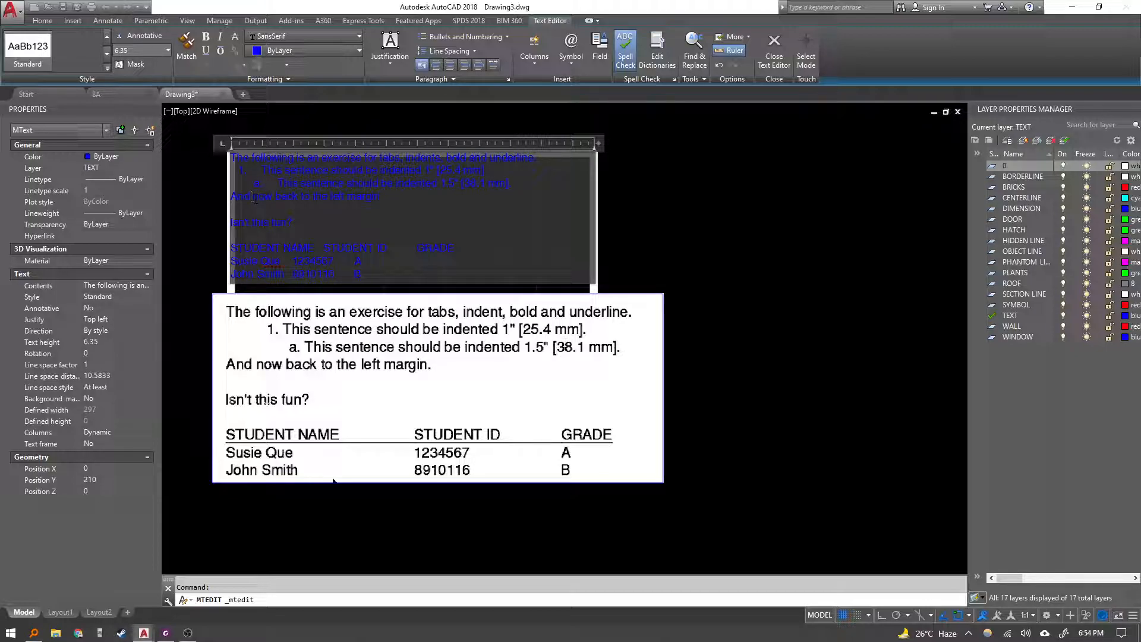
Inspect the text's paragraph tab settings.
{"action": "scroll", "coordinate": [349, 228], "scroll_direction": "up", "scroll_amount": 2}
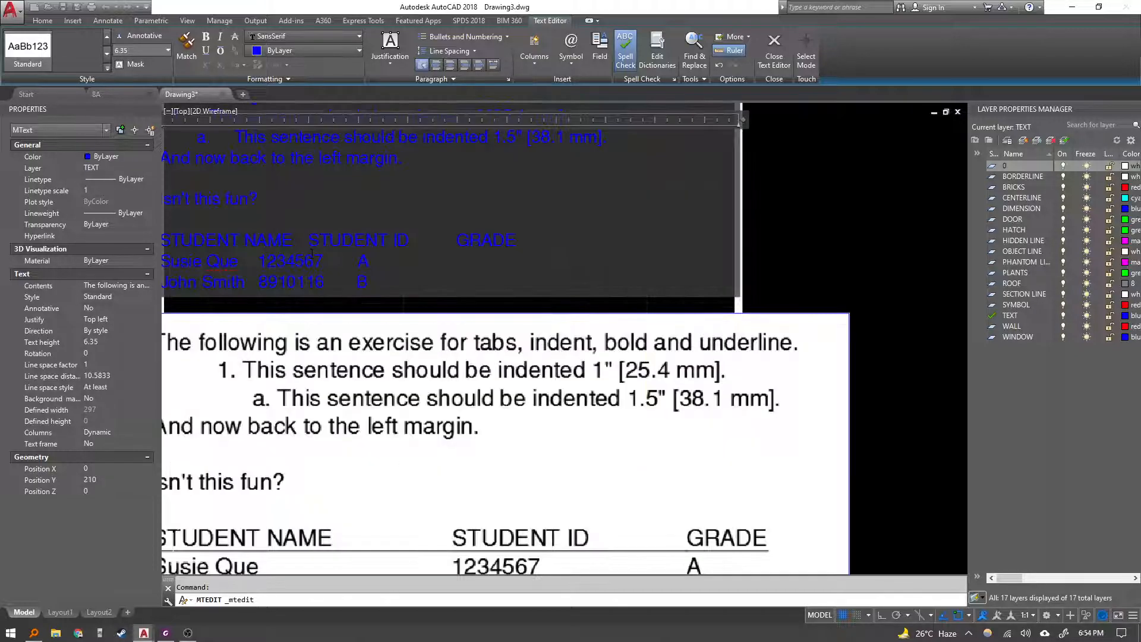
{"action": "middle_click_drag", "start_coordinate": [348, 229], "coordinate": [486, 131]}
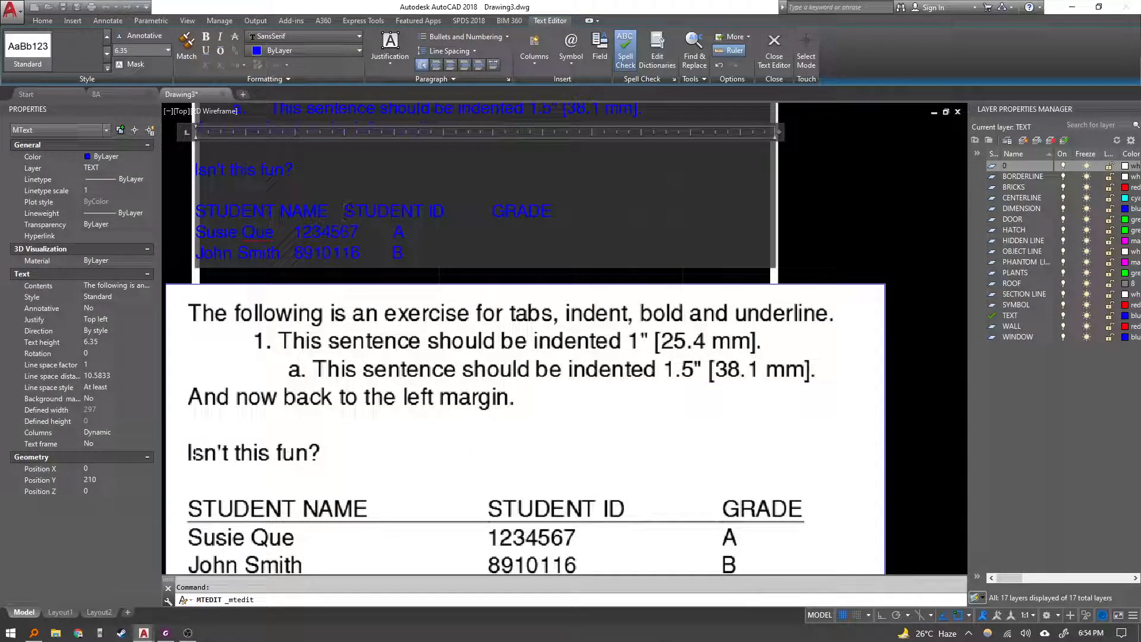
{"action": "double_click", "coordinate": [342, 132]}
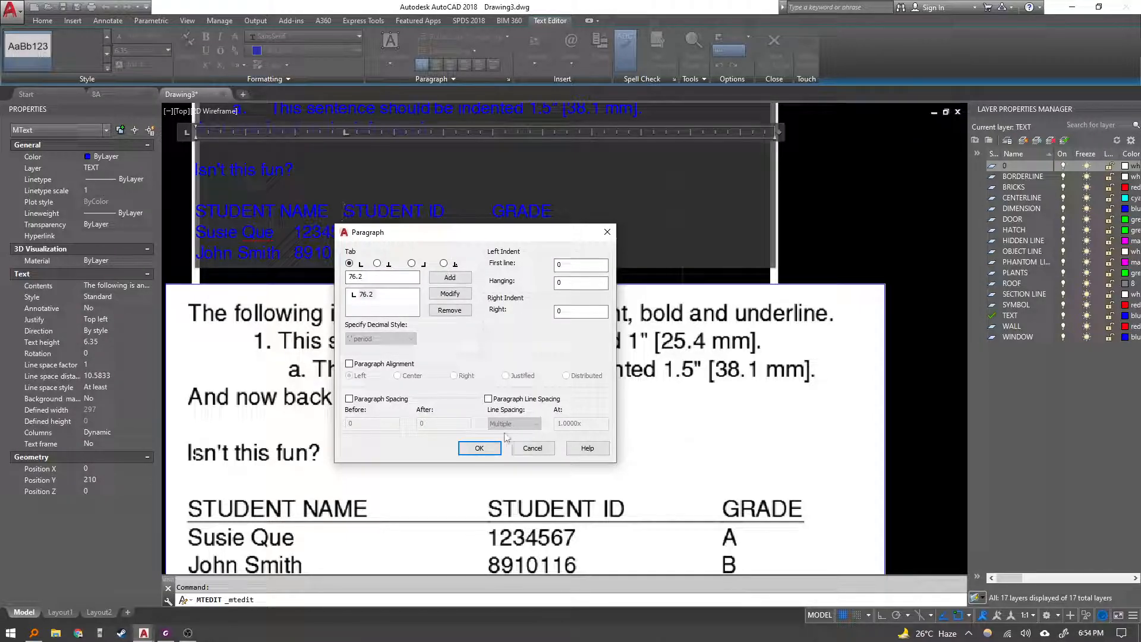
{"action": "left_click", "coordinate": [607, 231]}
{"action": "scroll", "coordinate": [649, 309], "scroll_direction": "down", "scroll_amount": 2}
{"action": "scroll", "coordinate": [650, 309], "scroll_direction": "down", "scroll_amount": 4}
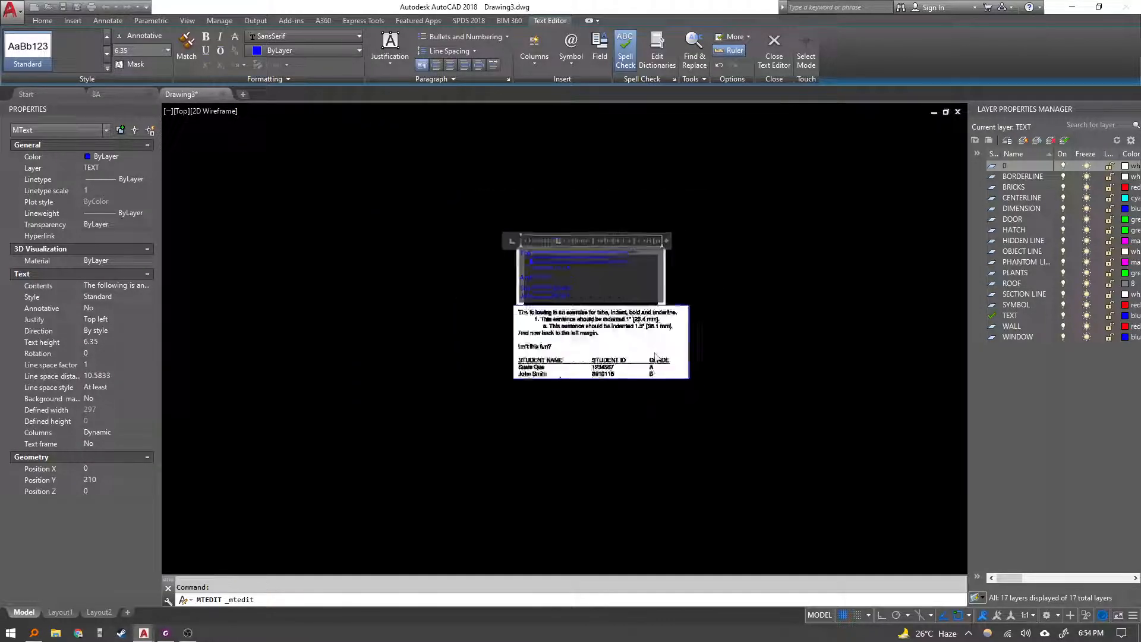
{"action": "scroll", "coordinate": [657, 353], "scroll_direction": "up", "scroll_amount": 4}
Review the exercise's tab instructions in the PDF, then return to AutoCAD.
{"action": "left_click", "coordinate": [166, 633]}
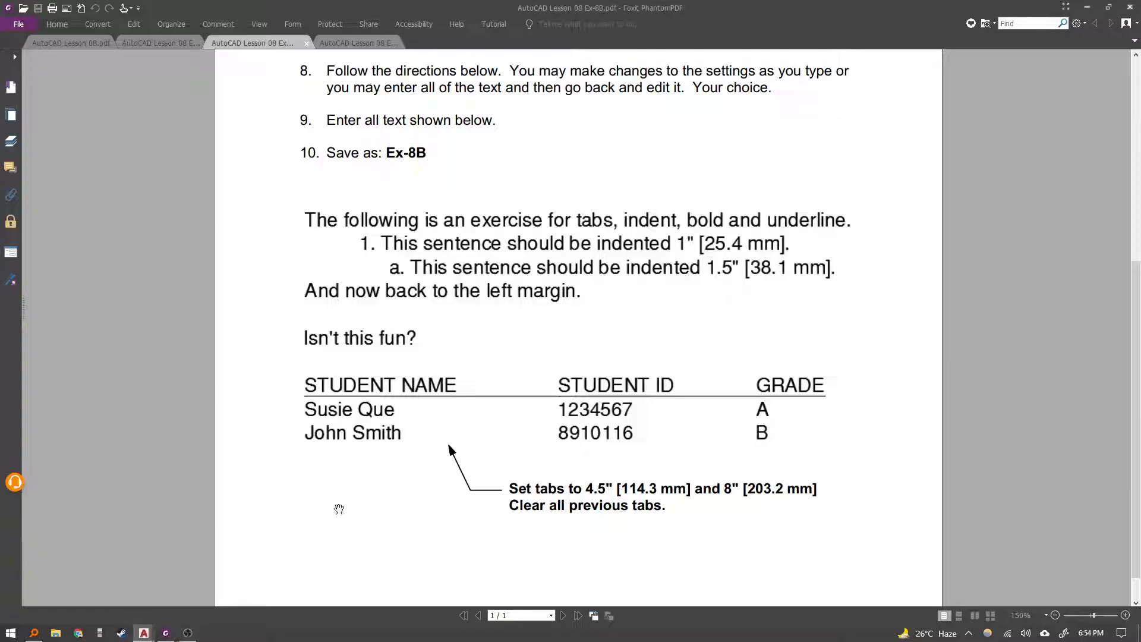
{"action": "scroll", "coordinate": [589, 532], "scroll_direction": "down", "scroll_amount": 1}
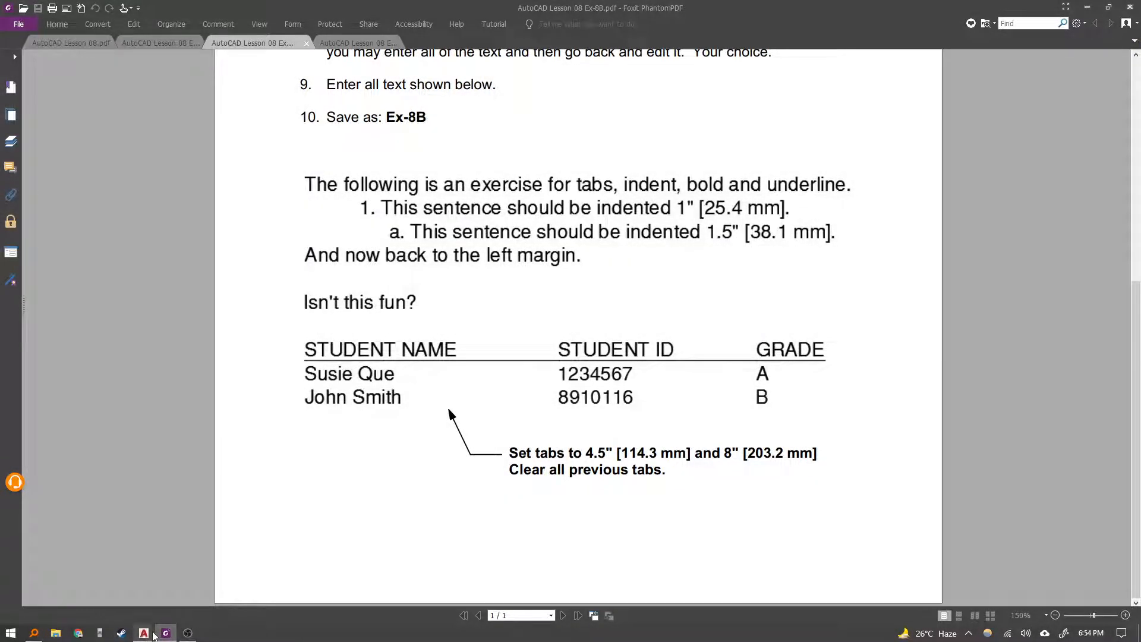
{"action": "mouse_move", "coordinate": [145, 633]}
{"action": "left_click", "coordinate": [208, 588]}
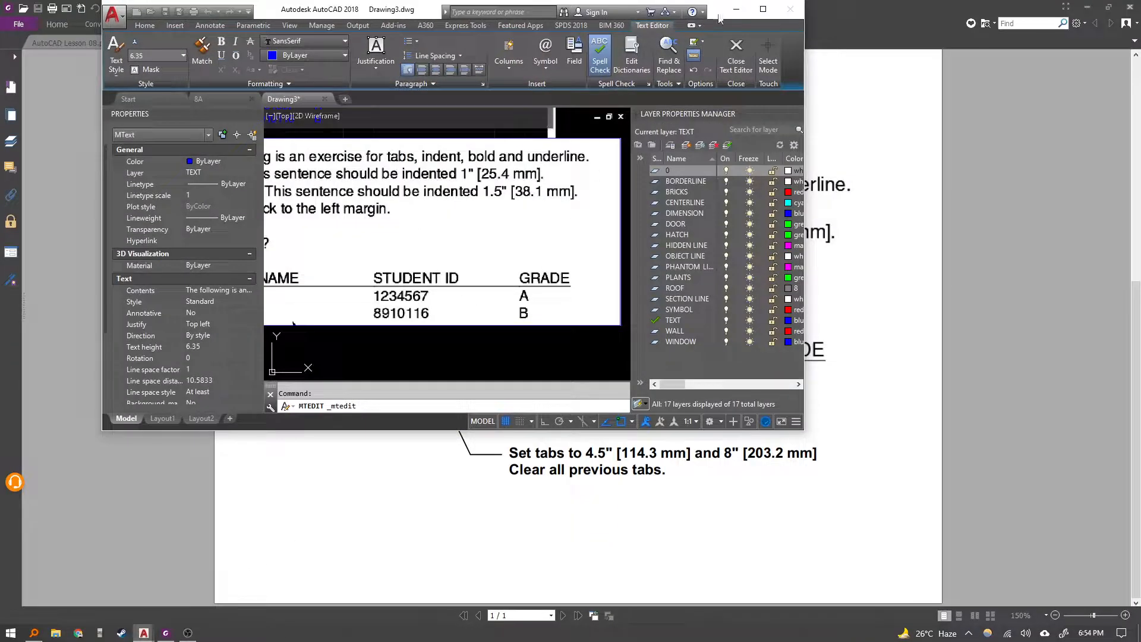
Close the text editor, keeping the text changes.
{"action": "middle_click_drag", "start_coordinate": [467, 271], "coordinate": [468, 268]}
{"action": "key", "text": "Escape"}
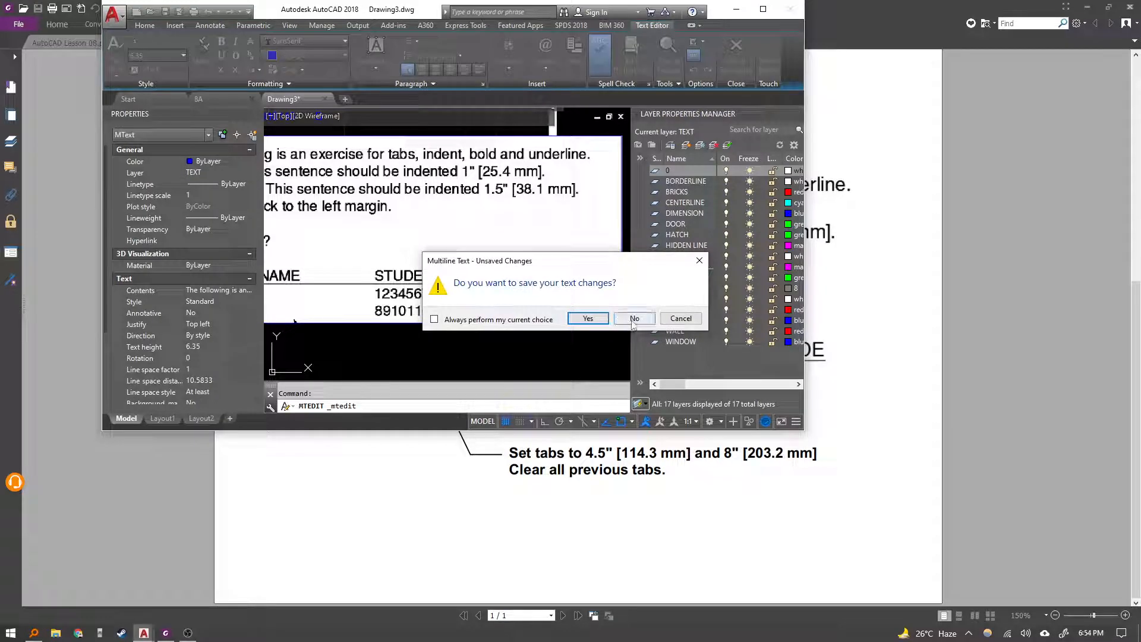
{"action": "left_click", "coordinate": [680, 319]}
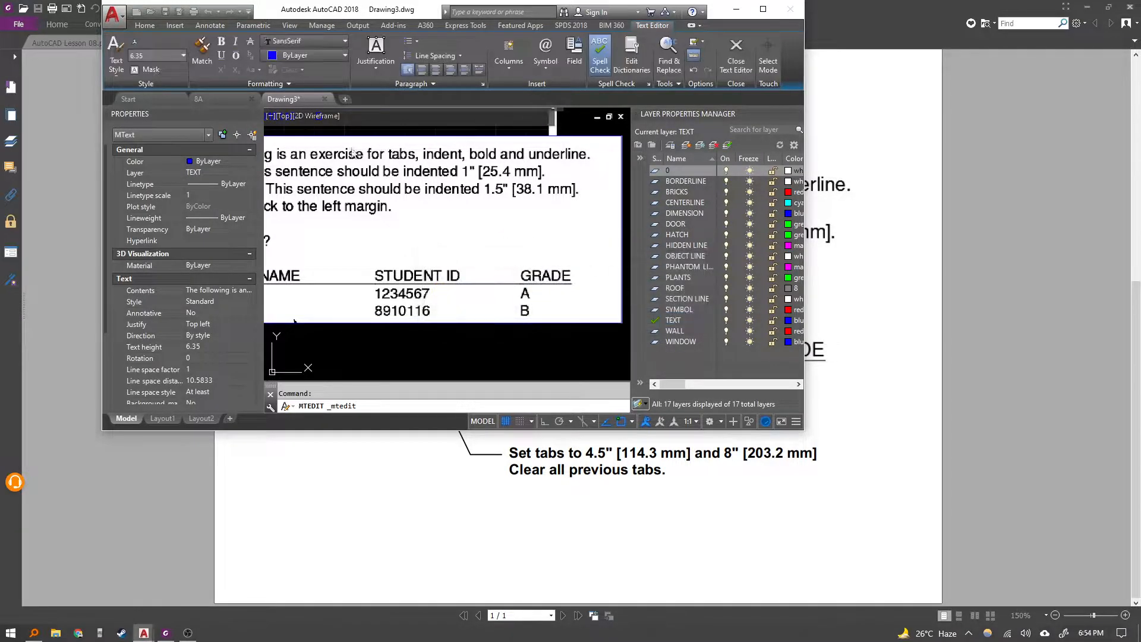
{"action": "key", "text": "Escape"}
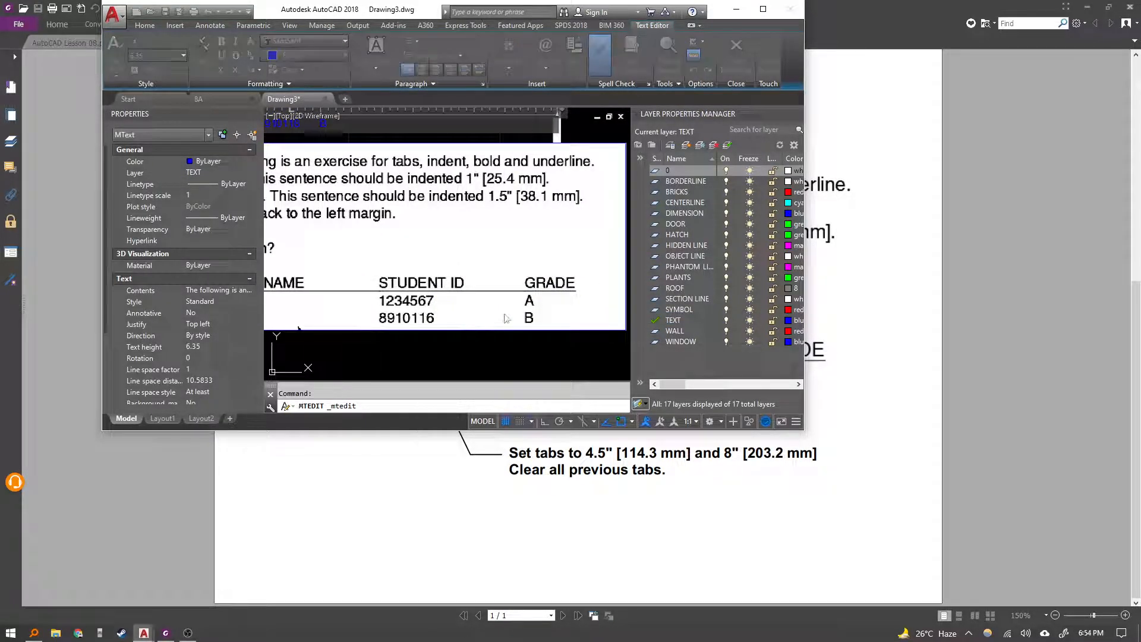
{"action": "left_click", "coordinate": [585, 321]}
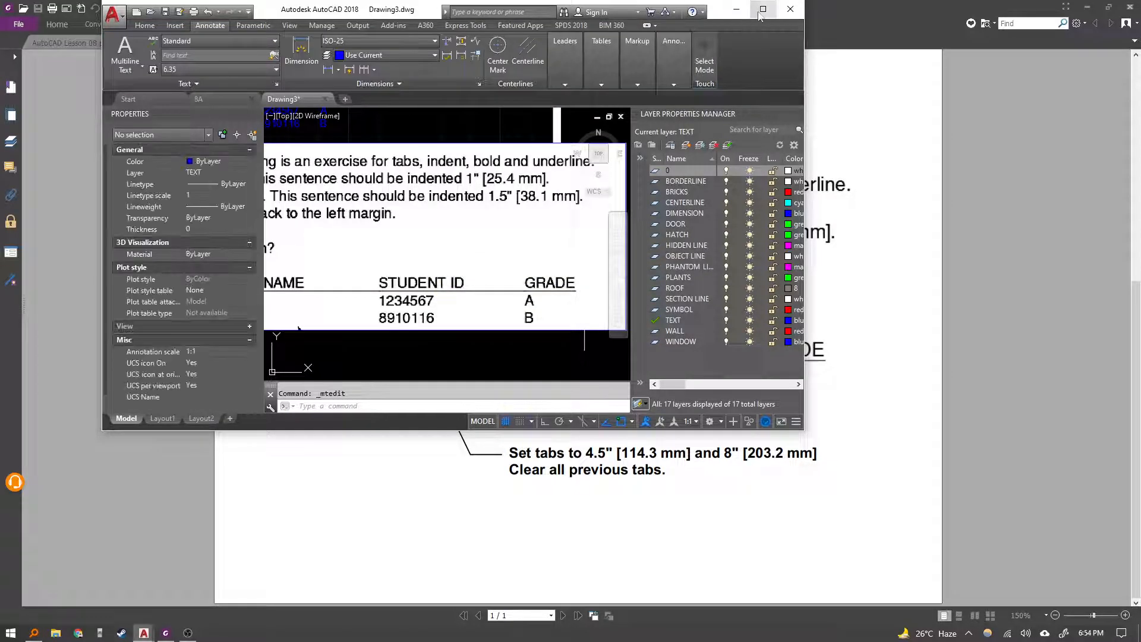
Reopen the multiline text's paragraph settings and add a tab stop at 114.3 mm.
{"action": "left_click", "coordinate": [764, 9]}
{"action": "middle_click_drag", "start_coordinate": [464, 230], "coordinate": [463, 274]}
{"action": "scroll", "coordinate": [417, 244], "scroll_direction": "up", "scroll_amount": 5}
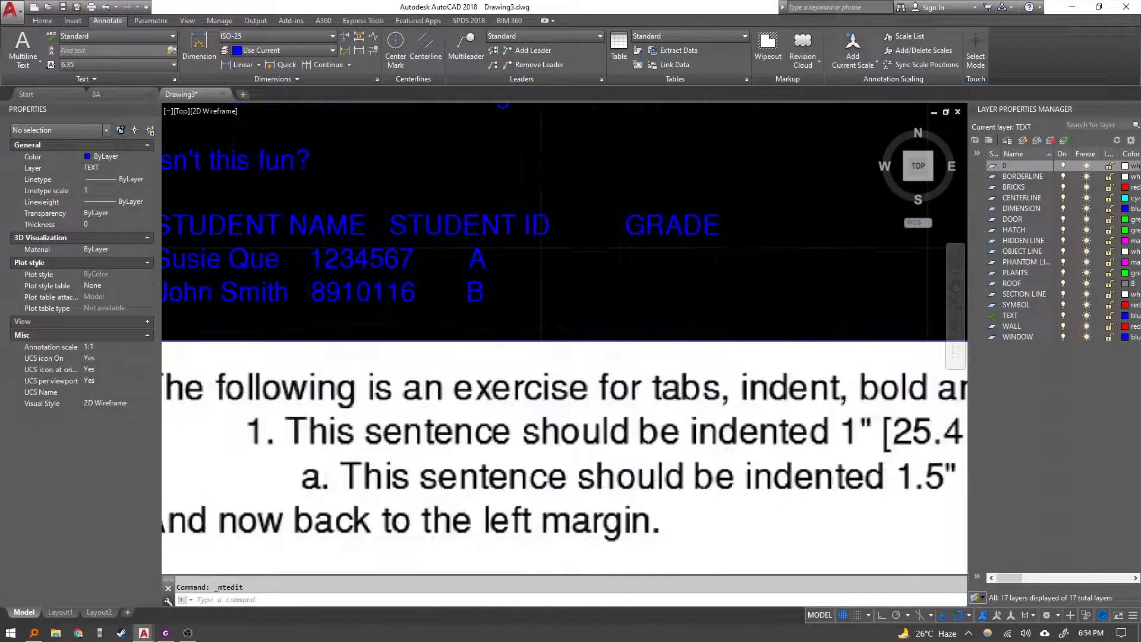
{"action": "double_click", "coordinate": [436, 219]}
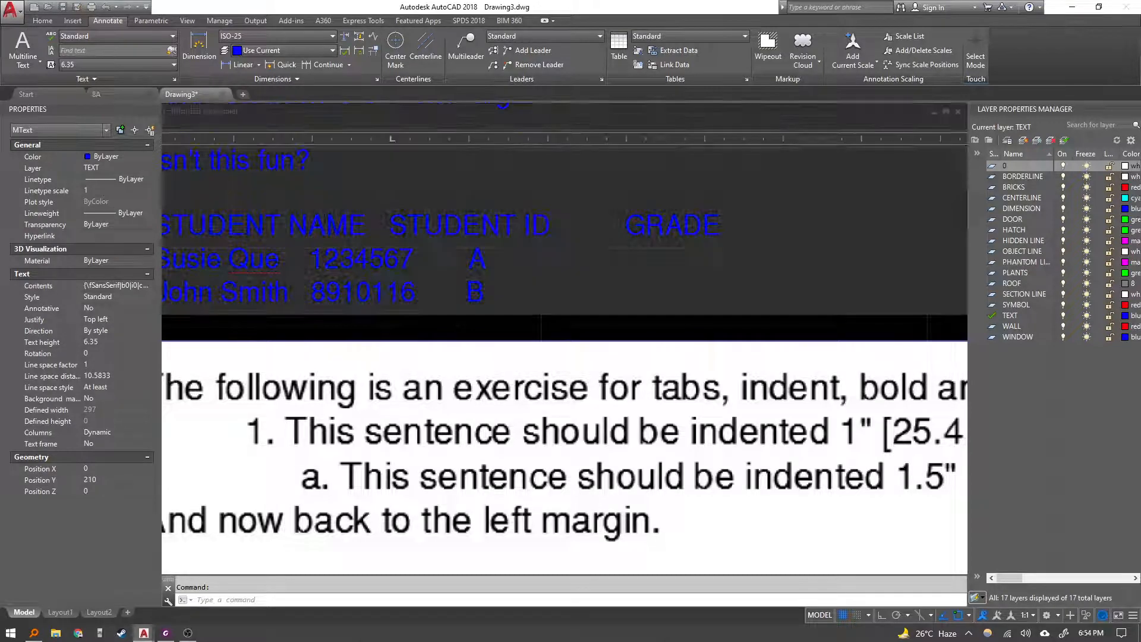
{"action": "double_click", "coordinate": [391, 138]}
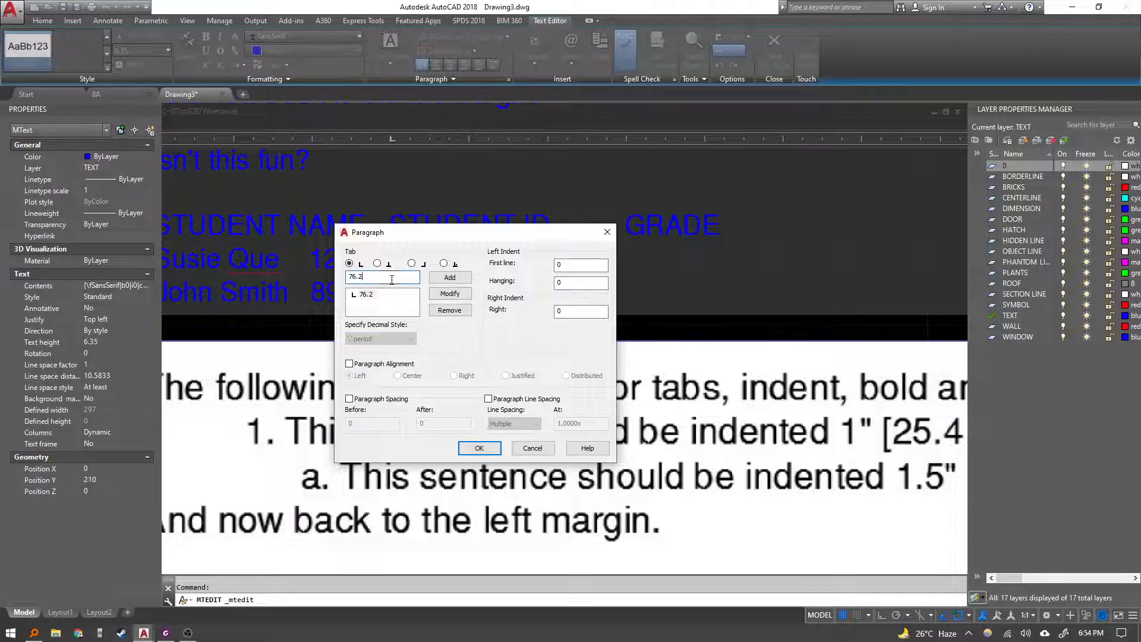
{"action": "left_click", "coordinate": [450, 278]}
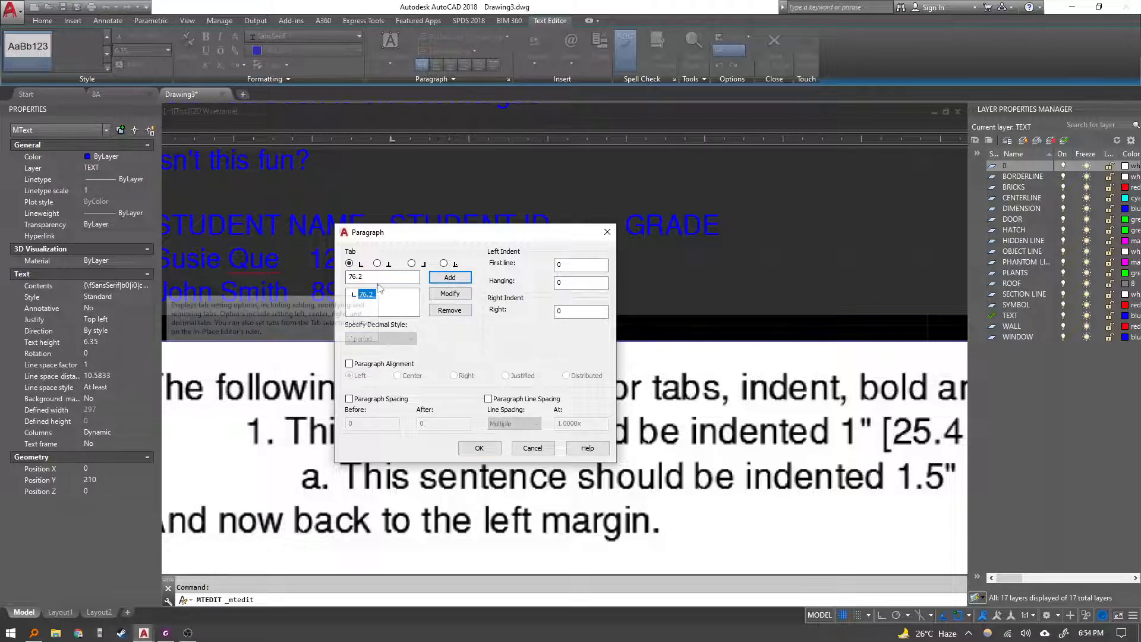
{"action": "double_click", "coordinate": [408, 278]}
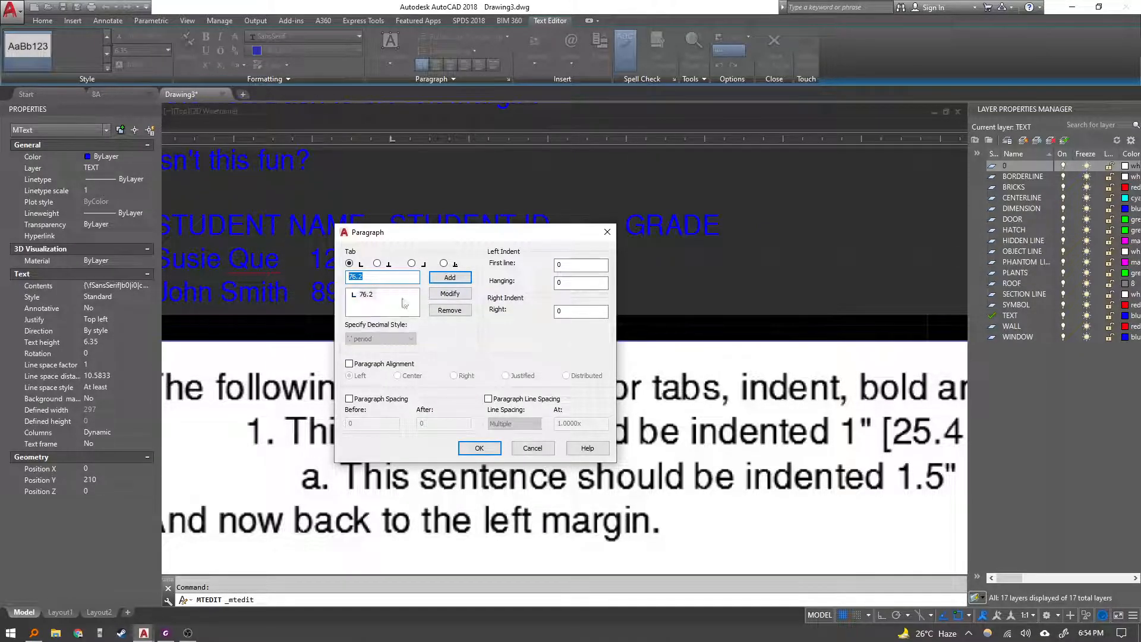
{"action": "left_click", "coordinate": [166, 633]}
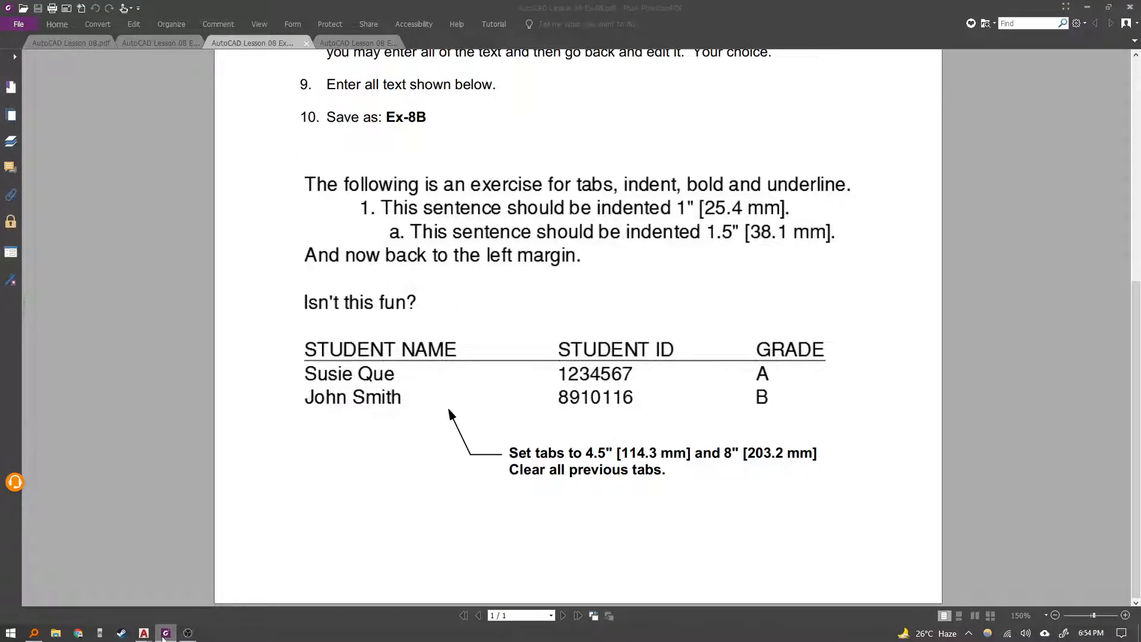
{"action": "left_click", "coordinate": [165, 633]}
{"action": "left_click_drag", "start_coordinate": [371, 278], "coordinate": [354, 276]}
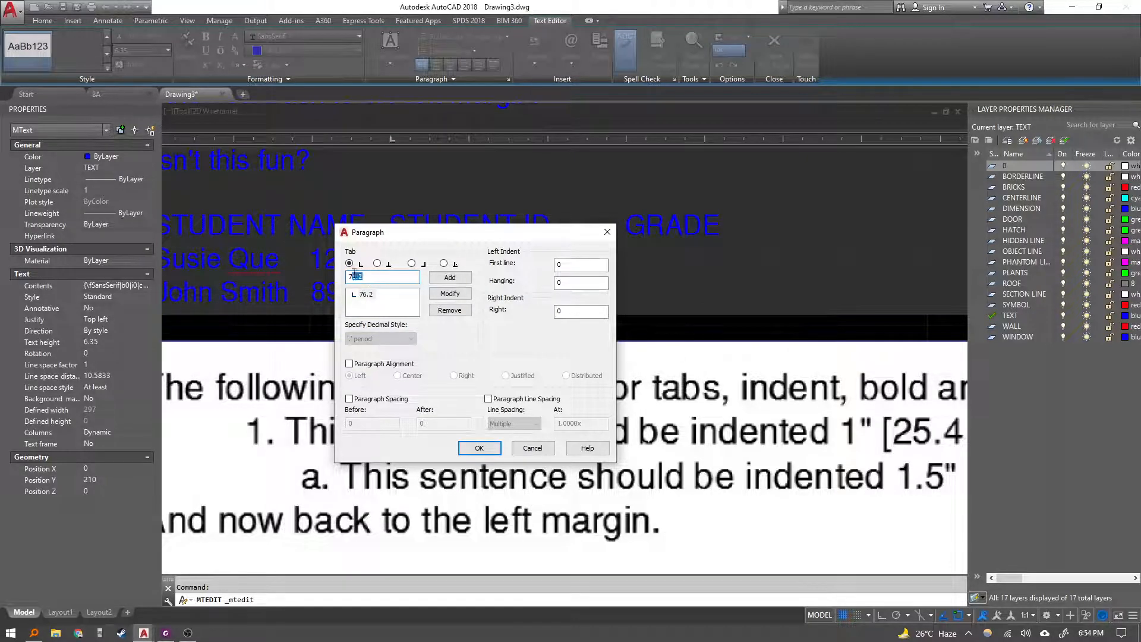
{"action": "type", "text": "114.3"}
{"action": "key", "text": "Return"}
{"action": "left_click", "coordinate": [365, 295]}
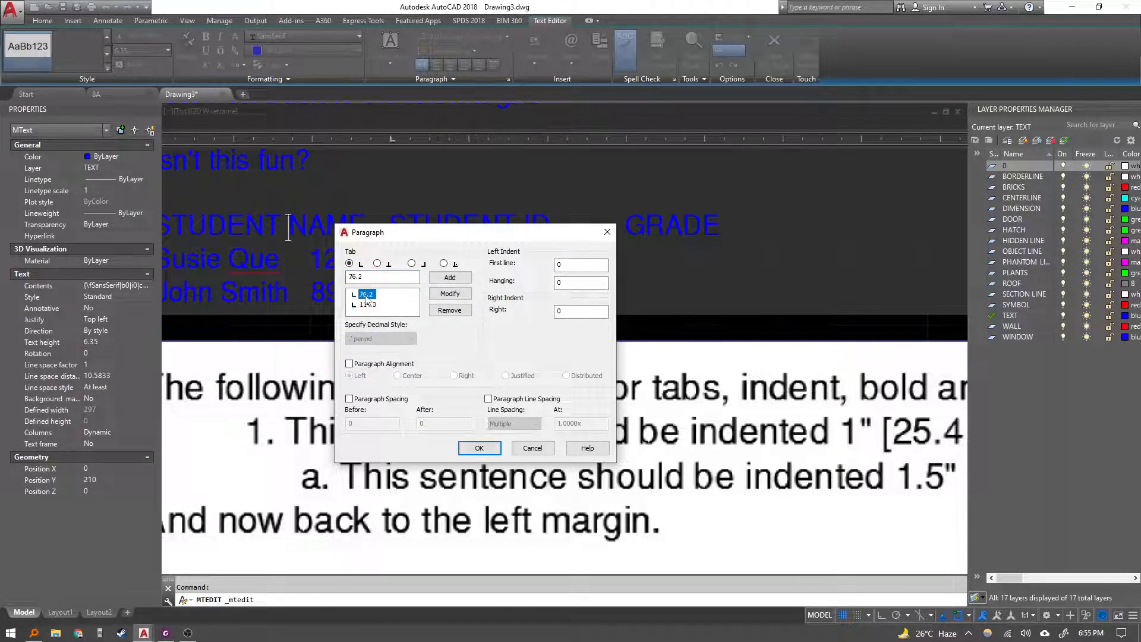
{"action": "left_click", "coordinate": [440, 295]}
Change the 76.2 mm tab stop to 203.2 mm.
{"action": "left_click", "coordinate": [165, 634]}
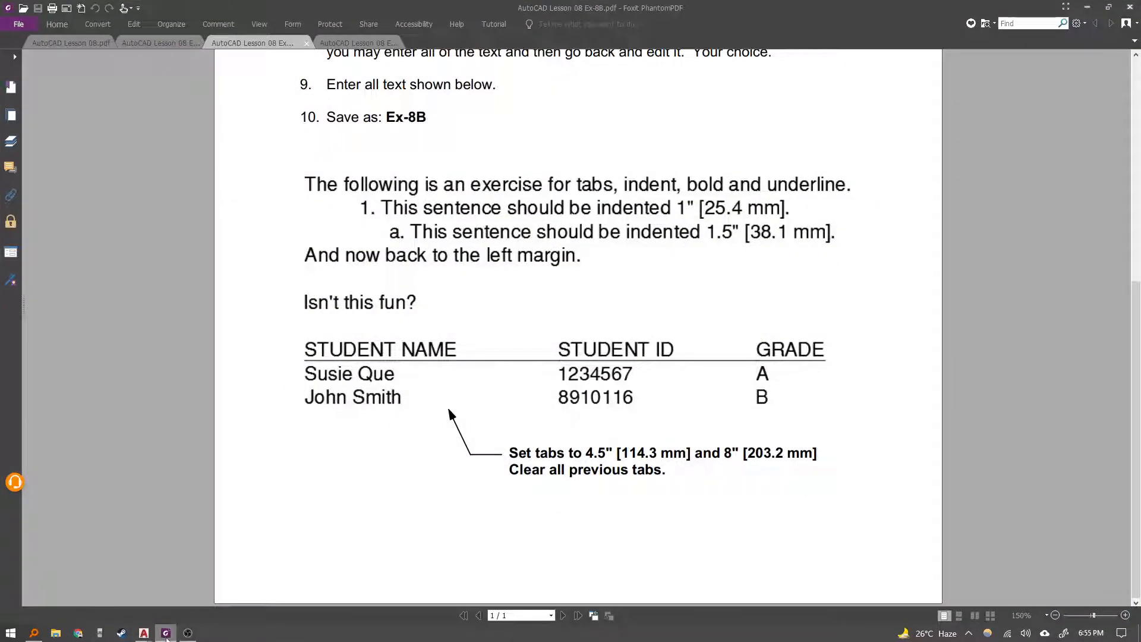
{"action": "left_click", "coordinate": [166, 635]}
{"action": "double_click", "coordinate": [363, 276]}
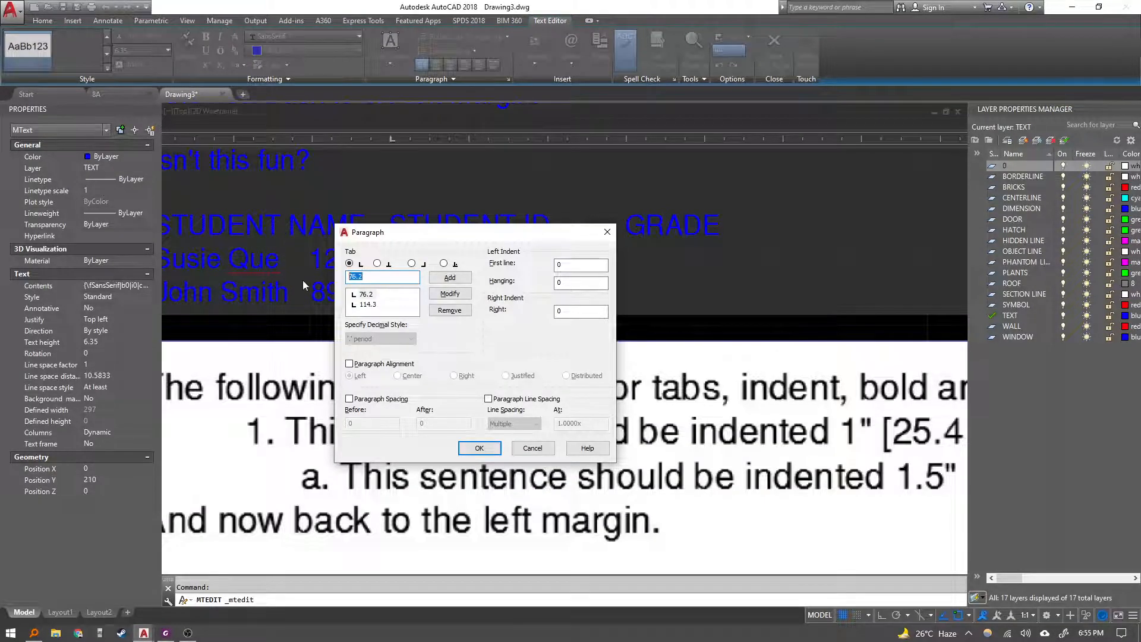
{"action": "type", "text": "203."}
{"action": "left_click", "coordinate": [451, 293]}
Remove the 114.3 mm tab stop from the tab list.
{"action": "left_click", "coordinate": [368, 305]}
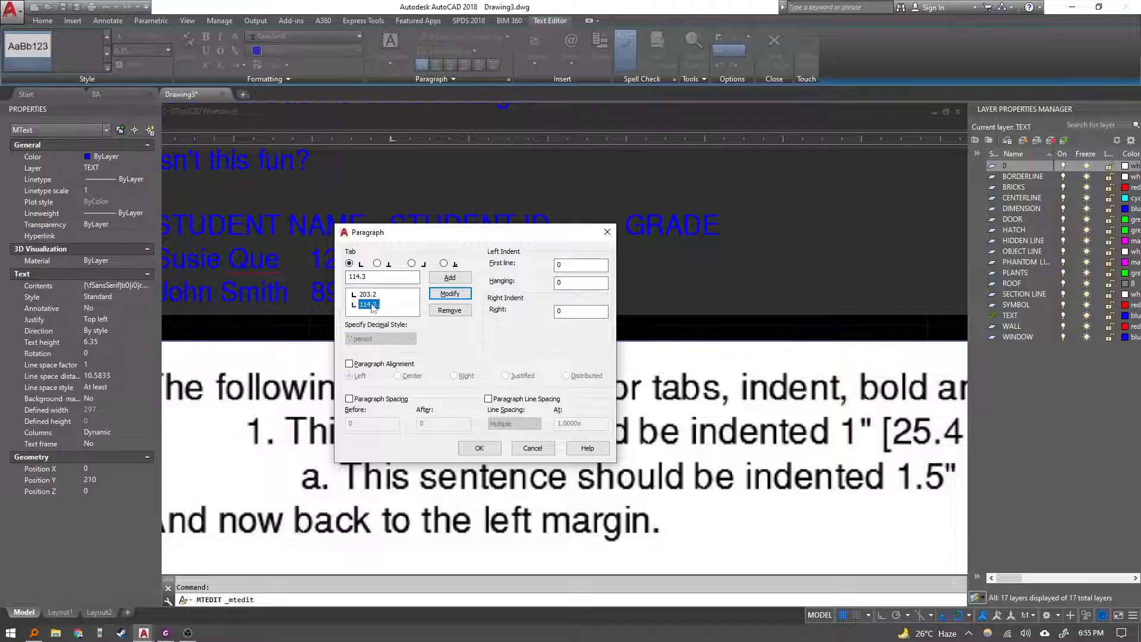
{"action": "key", "text": "Up"}
{"action": "left_click", "coordinate": [450, 310]}
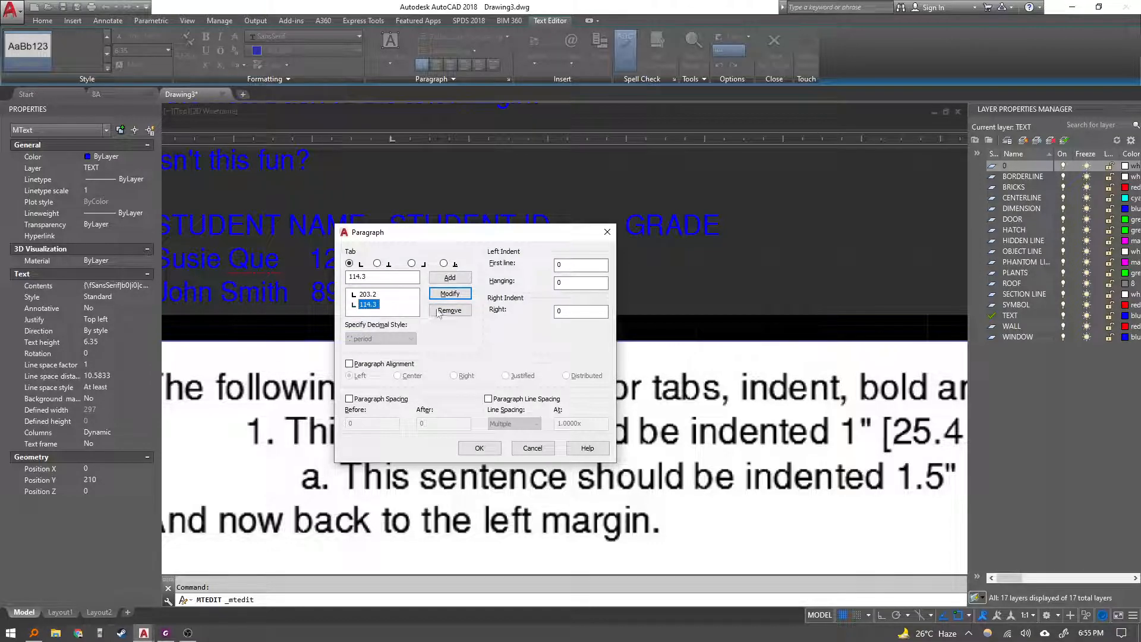
Add a 114.3 mm tab stop and apply the paragraph settings.
{"action": "left_click", "coordinate": [378, 278]}
{"action": "type", "text": "114.3"}
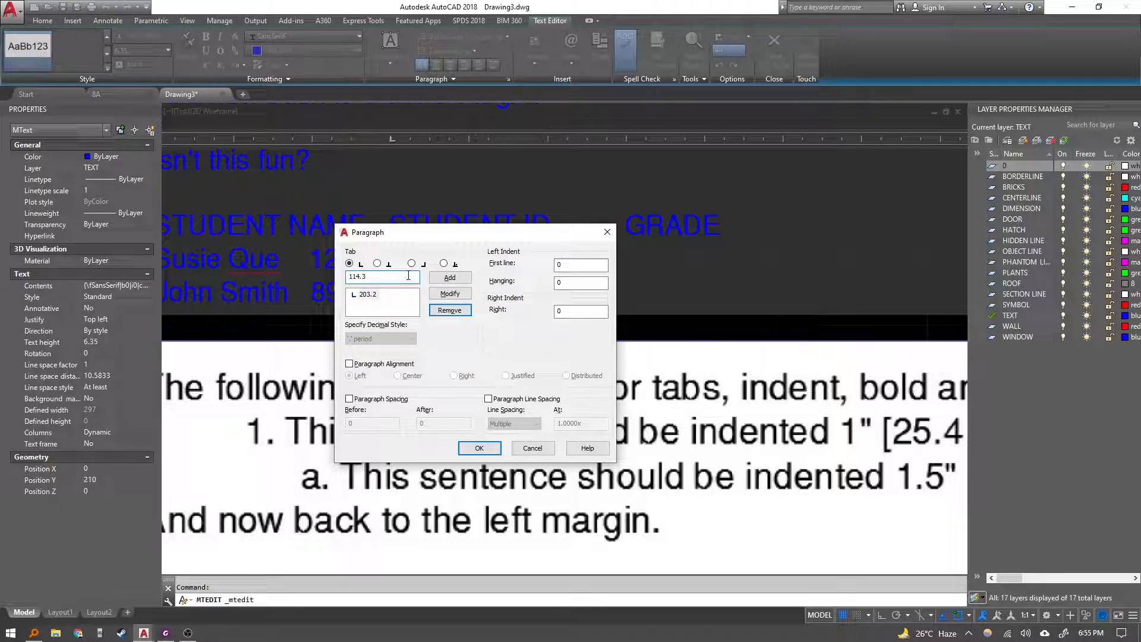
{"action": "left_click", "coordinate": [450, 277]}
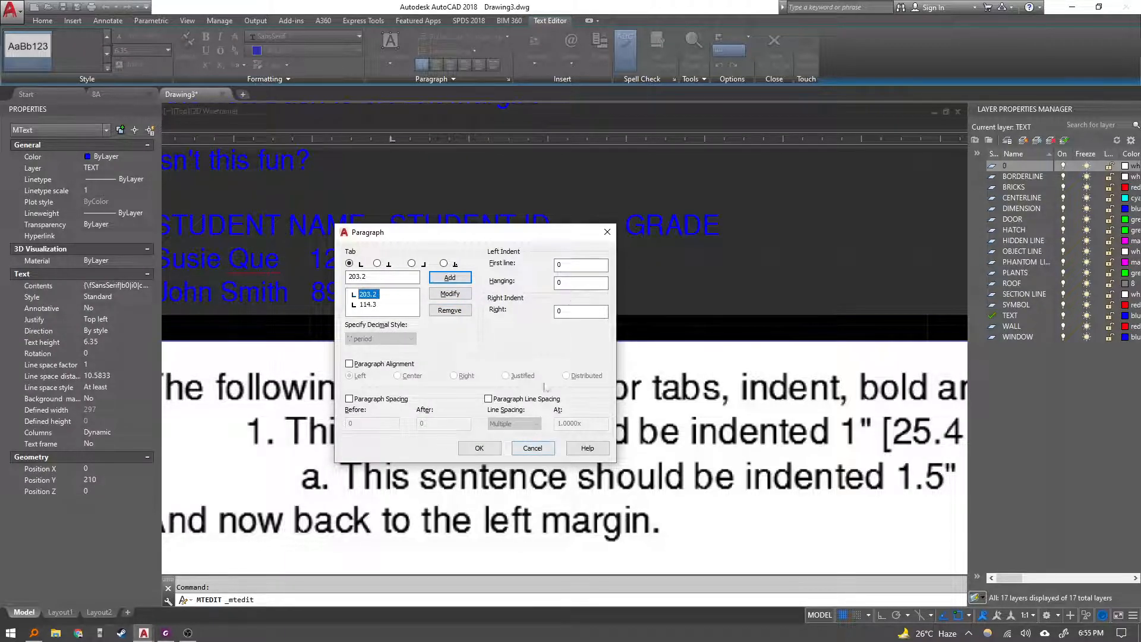
{"action": "left_click", "coordinate": [479, 448]}
Select the three student table lines and replace their 76.2 mm tab stop with a 114.3 mm tab stop.
{"action": "scroll", "coordinate": [550, 299], "scroll_direction": "down", "scroll_amount": 2}
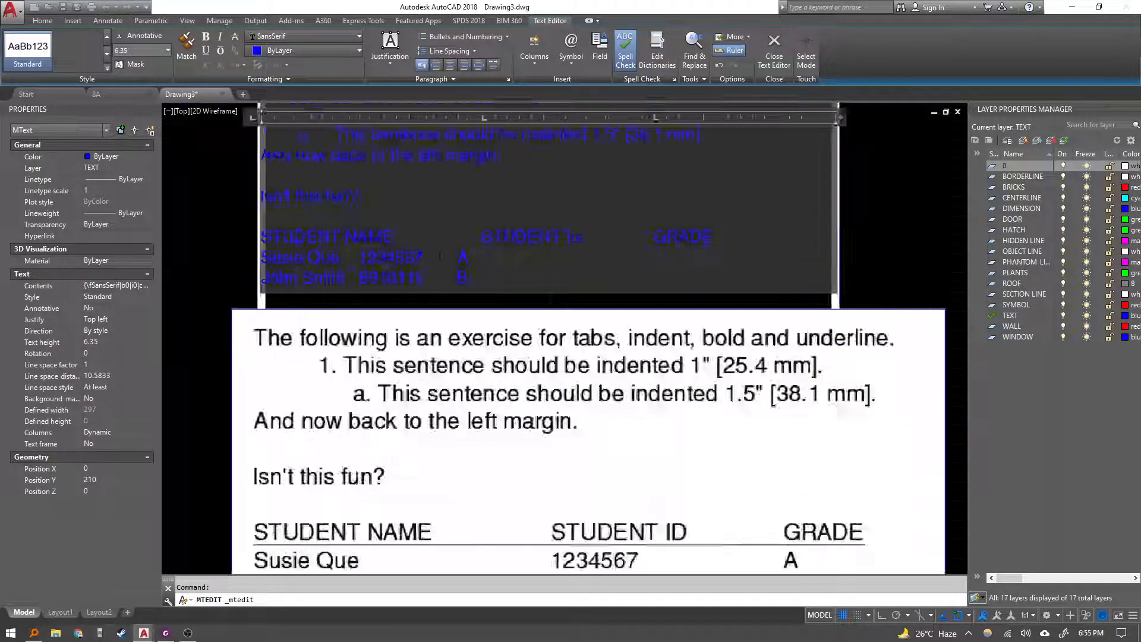
{"action": "scroll", "coordinate": [440, 255], "scroll_direction": "down", "scroll_amount": 2}
{"action": "scroll", "coordinate": [431, 240], "scroll_direction": "up", "scroll_amount": 2}
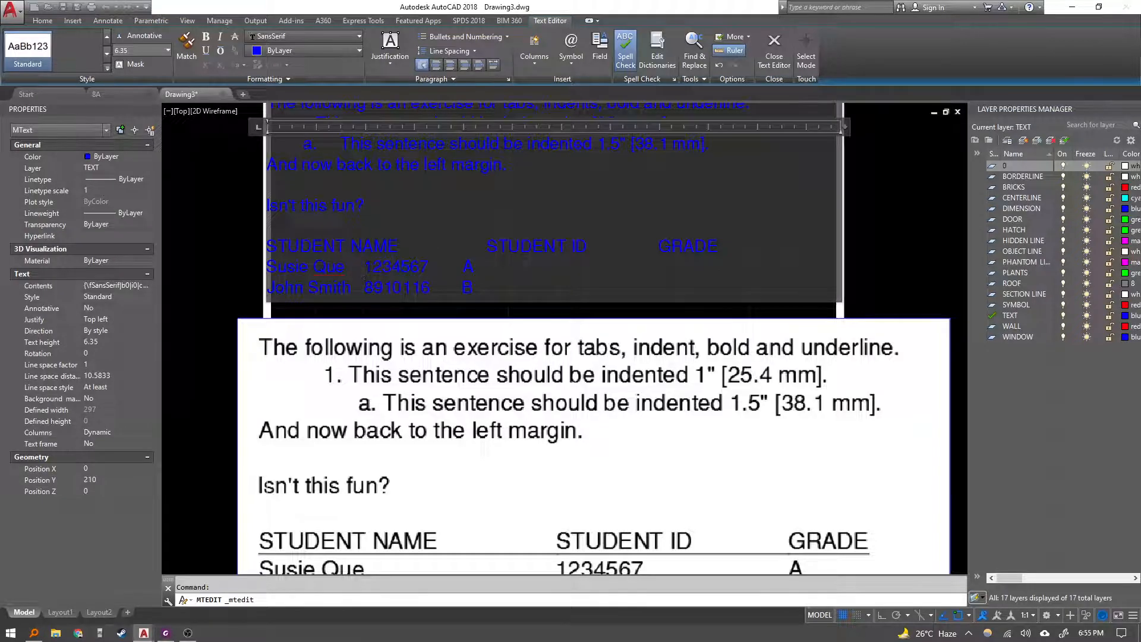
{"action": "left_click", "coordinate": [345, 245]}
{"action": "left_click_drag", "start_coordinate": [476, 288], "coordinate": [277, 247]}
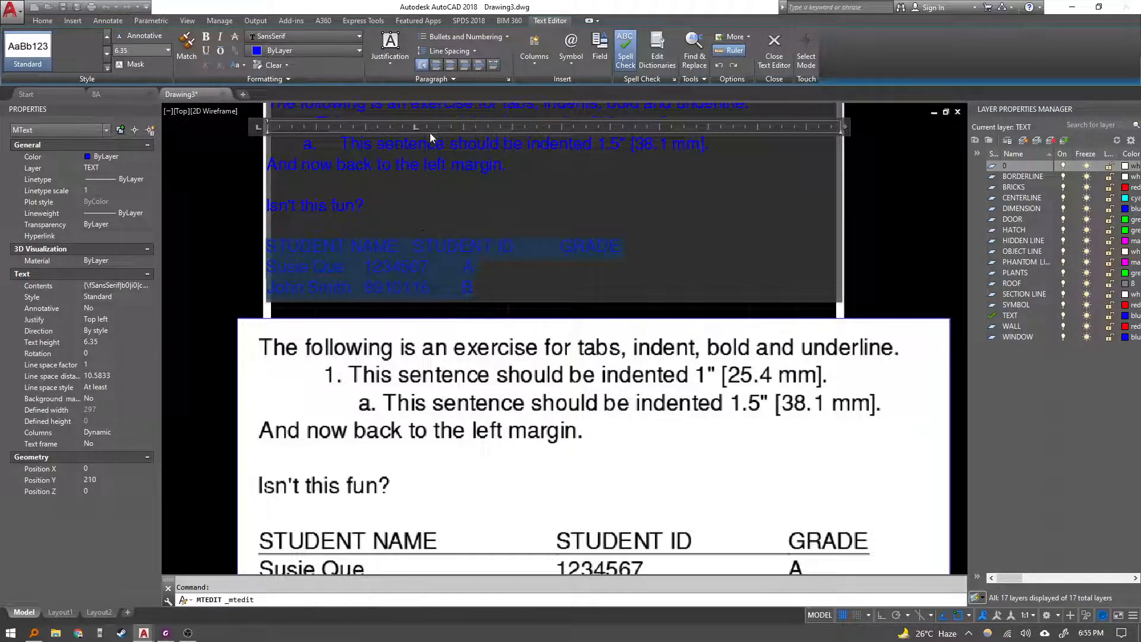
{"action": "double_click", "coordinate": [415, 126]}
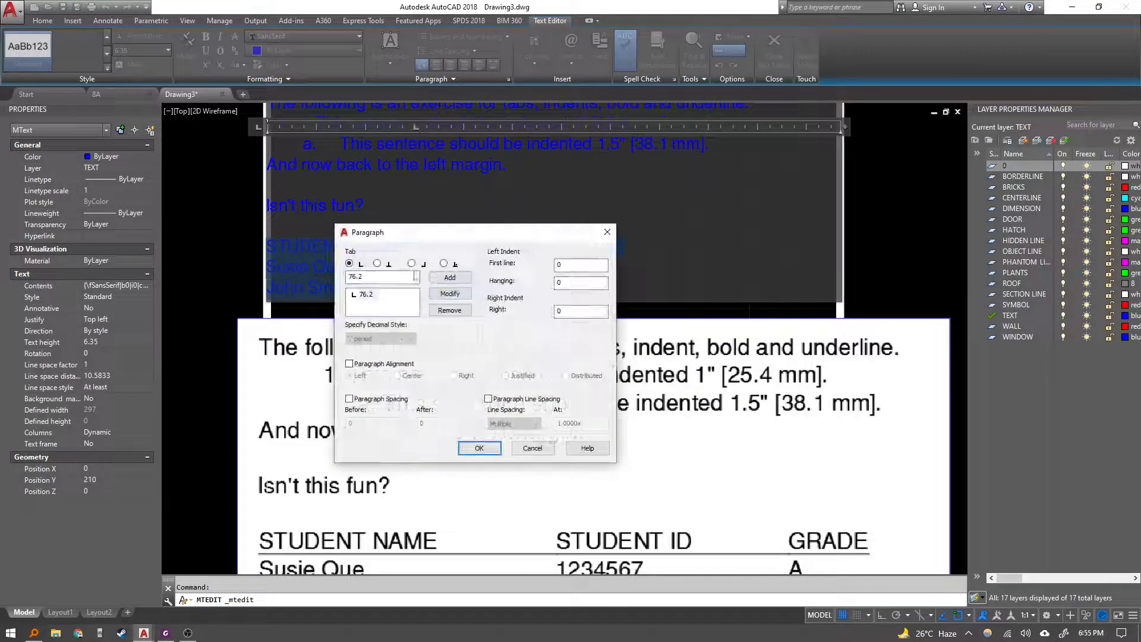
{"action": "left_click", "coordinate": [372, 278]}
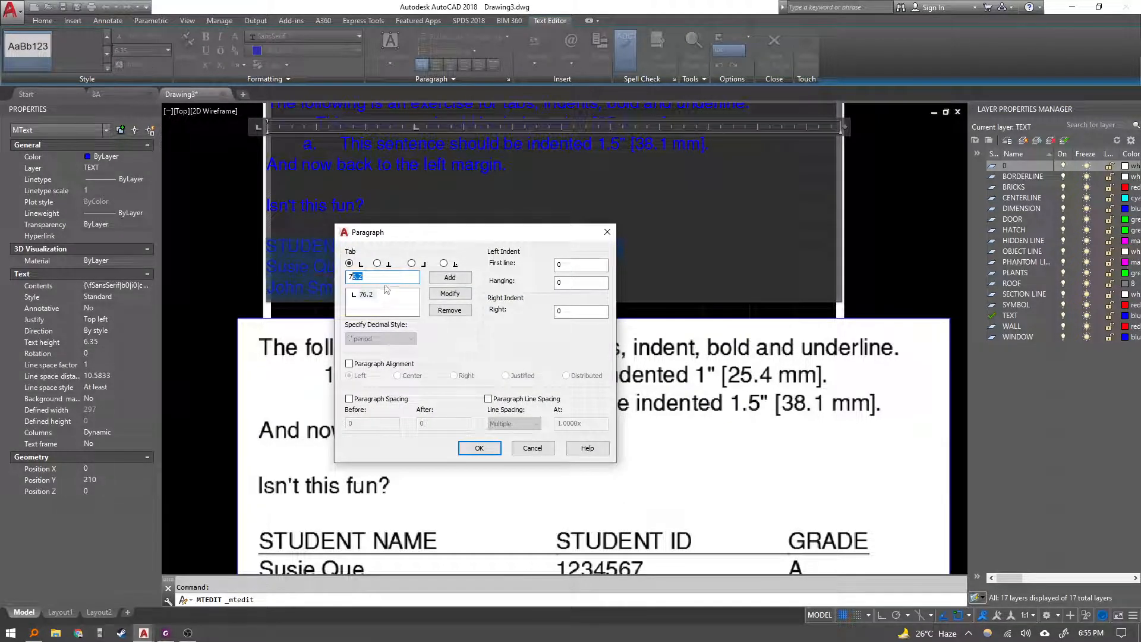
{"action": "left_click", "coordinate": [366, 294]}
{"action": "left_click", "coordinate": [450, 310]}
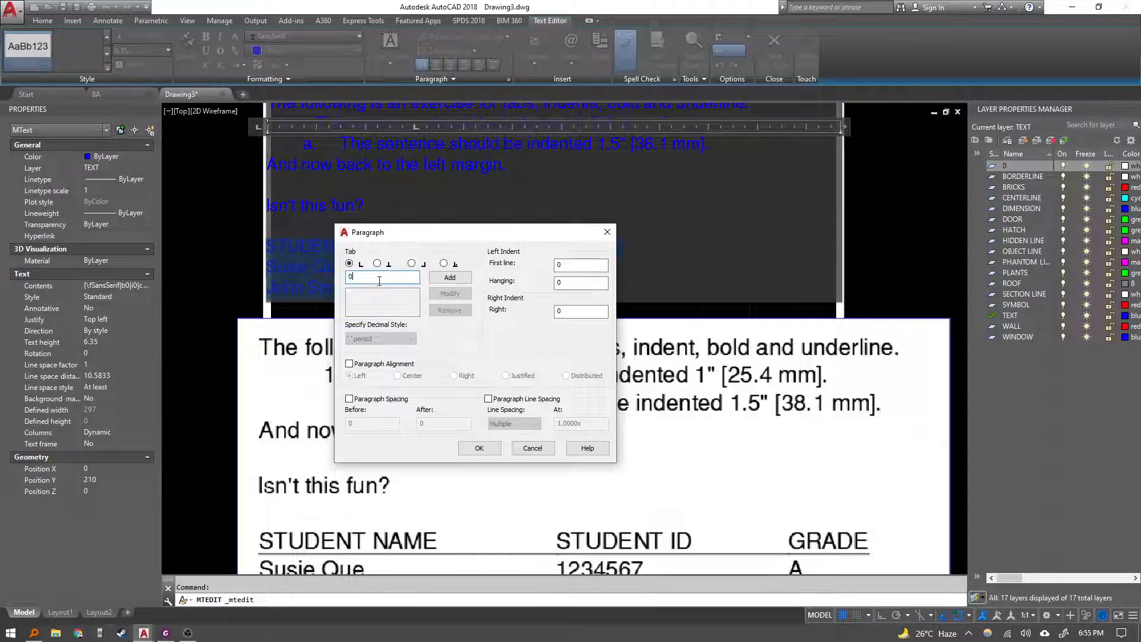
{"action": "type", "text": "114.3"}
{"action": "left_click", "coordinate": [450, 278]}
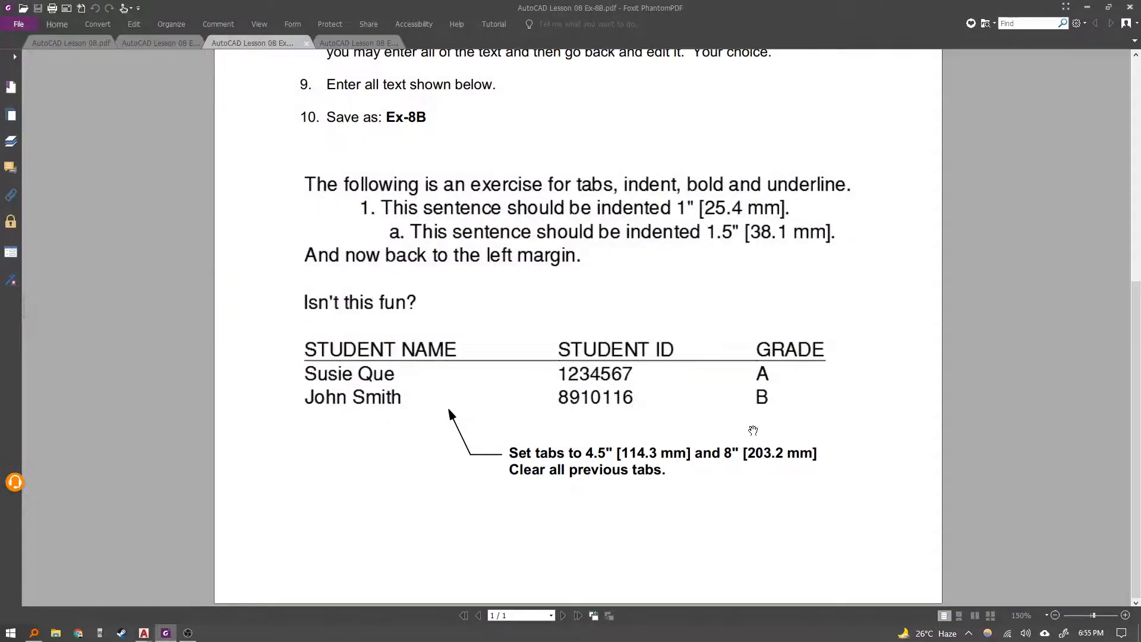
Add a 203.2 mm tab stop for the table lines and apply the paragraph settings.
{"action": "key", "text": "alt+Tab"}
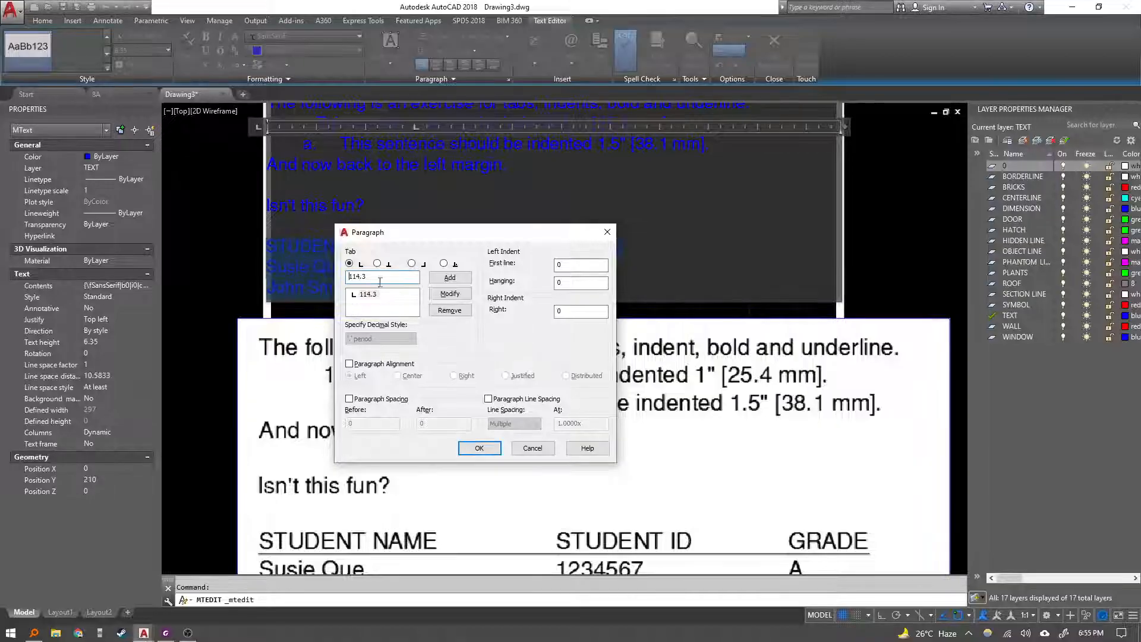
{"action": "type", "text": "203.2"}
{"action": "left_click", "coordinate": [450, 278]}
{"action": "left_click", "coordinate": [498, 449]}
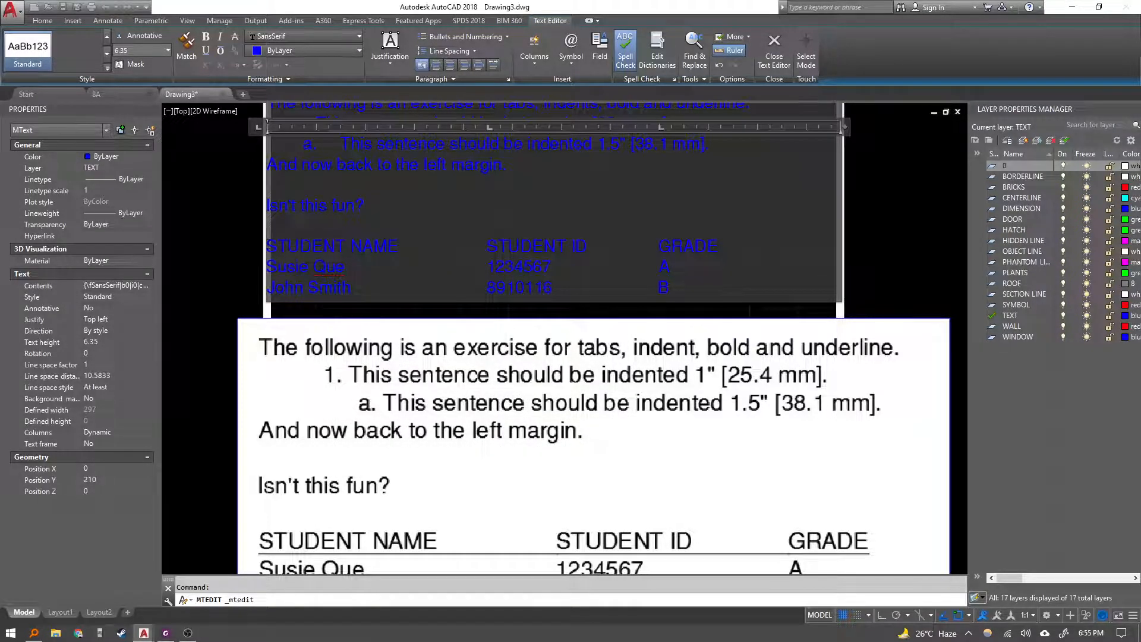
Underline the STUDENT NAME, STUDENT ID and GRADE heading line.
{"action": "left_click_drag", "start_coordinate": [268, 246], "coordinate": [721, 247]}
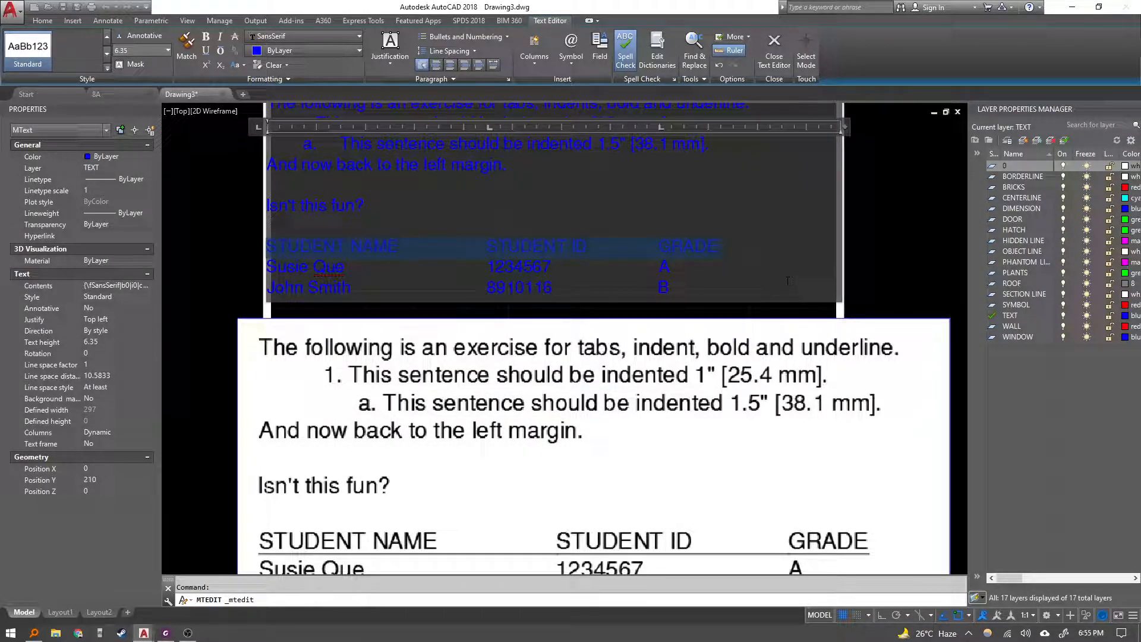
{"action": "key", "text": "ctrl+u"}
{"action": "left_click", "coordinate": [660, 268]}
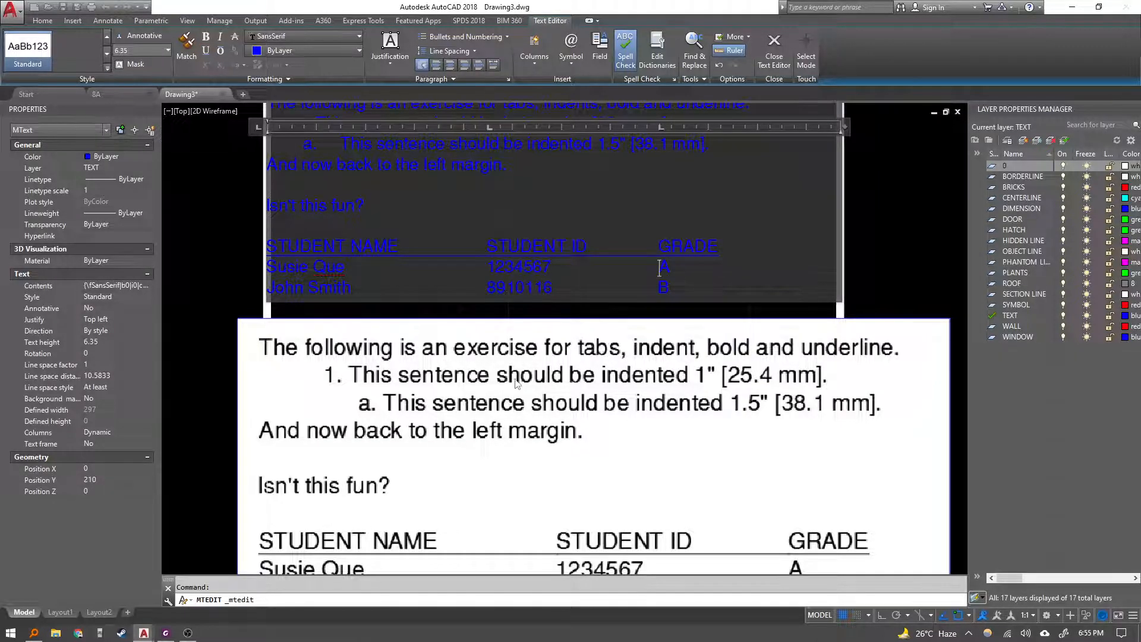
{"action": "scroll", "coordinate": [514, 380], "scroll_direction": "down", "scroll_amount": 4}
{"action": "scroll", "coordinate": [571, 337], "scroll_direction": "up", "scroll_amount": 4}
{"action": "scroll", "coordinate": [676, 312], "scroll_direction": "down", "scroll_amount": 4}
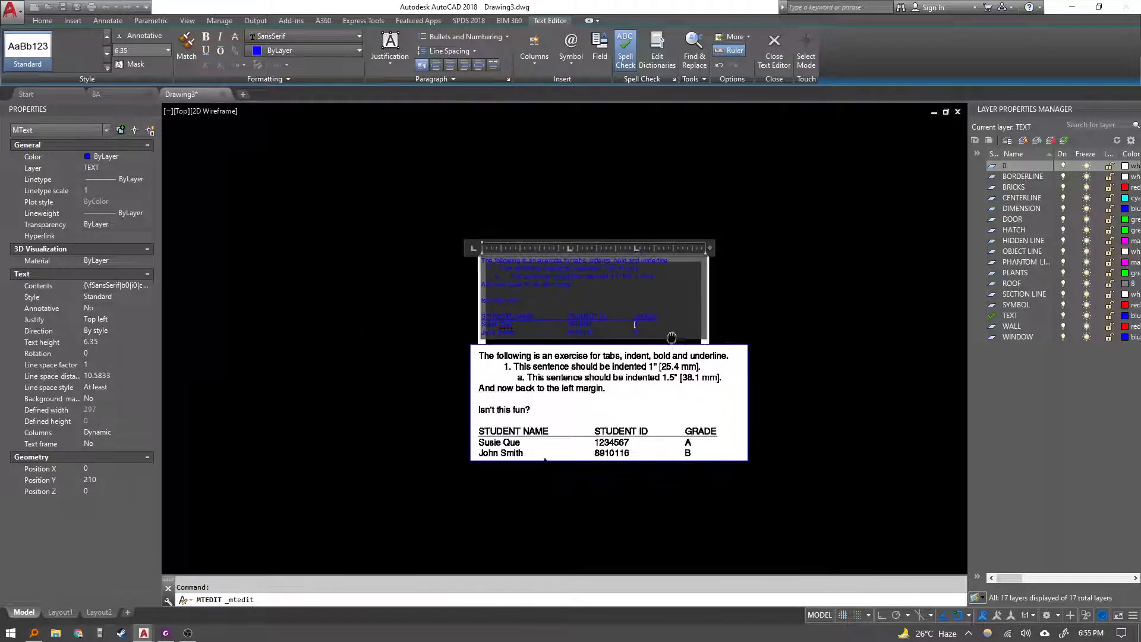
{"action": "left_click", "coordinate": [665, 326]}
Close the text editor and delete the pasted reference image beneath the text.
{"action": "left_click", "coordinate": [816, 454]}
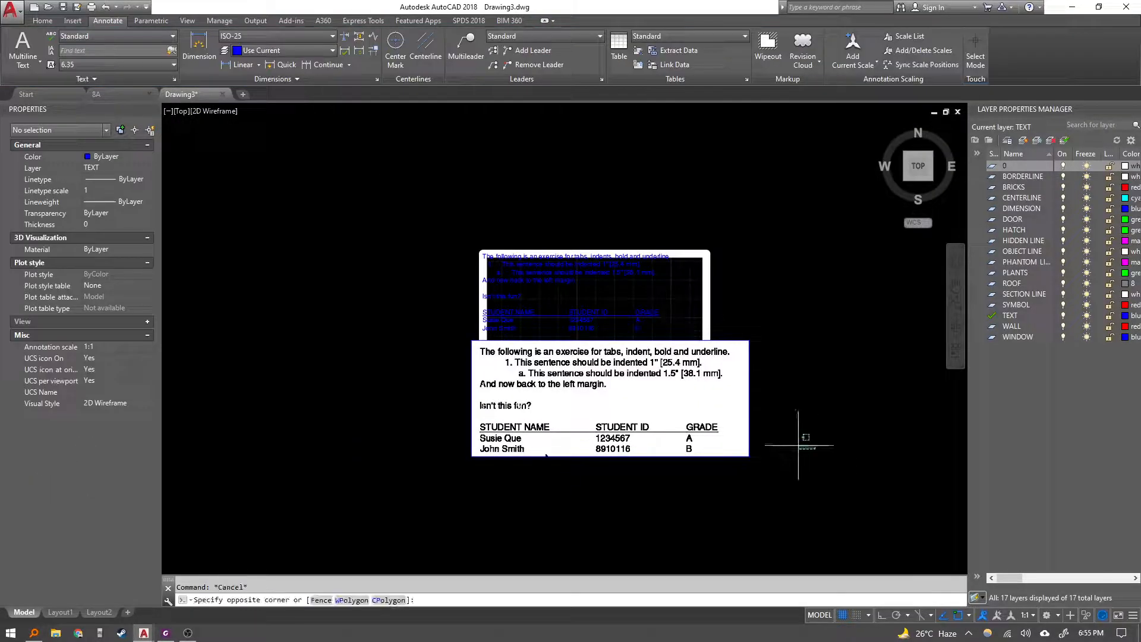
{"action": "left_click", "coordinate": [710, 378]}
{"action": "key", "text": "Delete"}
{"action": "left_click", "coordinate": [642, 312]}
{"action": "middle_click_drag", "start_coordinate": [709, 329], "coordinate": [685, 301]}
{"action": "type", "text": "m"}
{"action": "key", "text": "space"}
{"action": "left_click", "coordinate": [804, 329]}
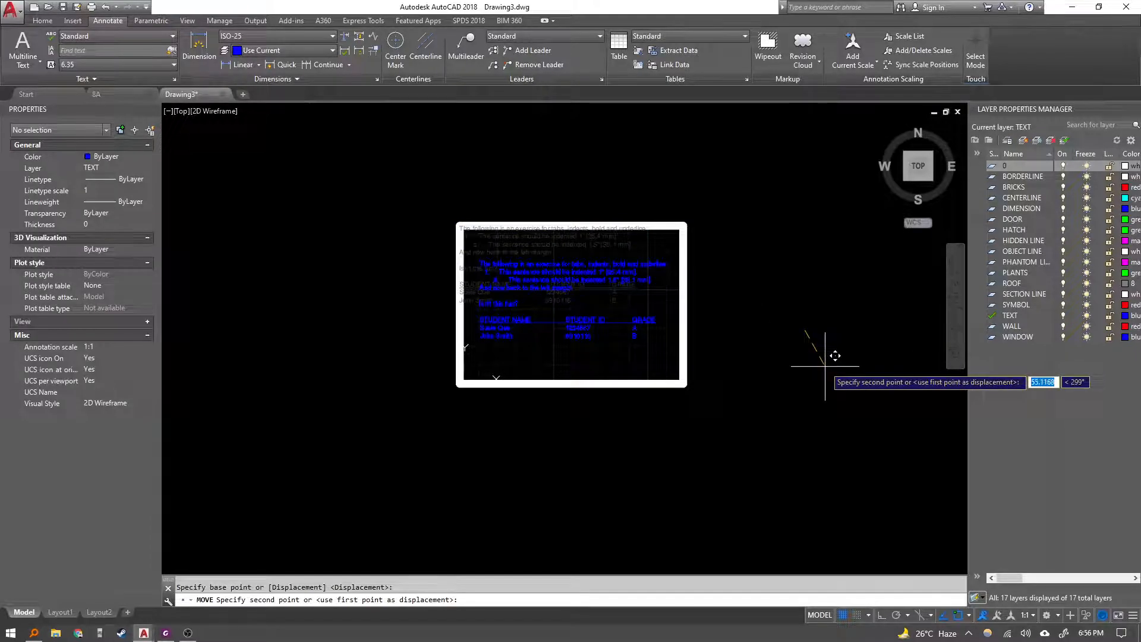
{"action": "key", "text": "Escape"}
Review the Exercise 8B instructions in the PDF.
{"action": "scroll", "coordinate": [631, 264], "scroll_direction": "up", "scroll_amount": 2}
{"action": "scroll", "coordinate": [587, 298], "scroll_direction": "up", "scroll_amount": 2}
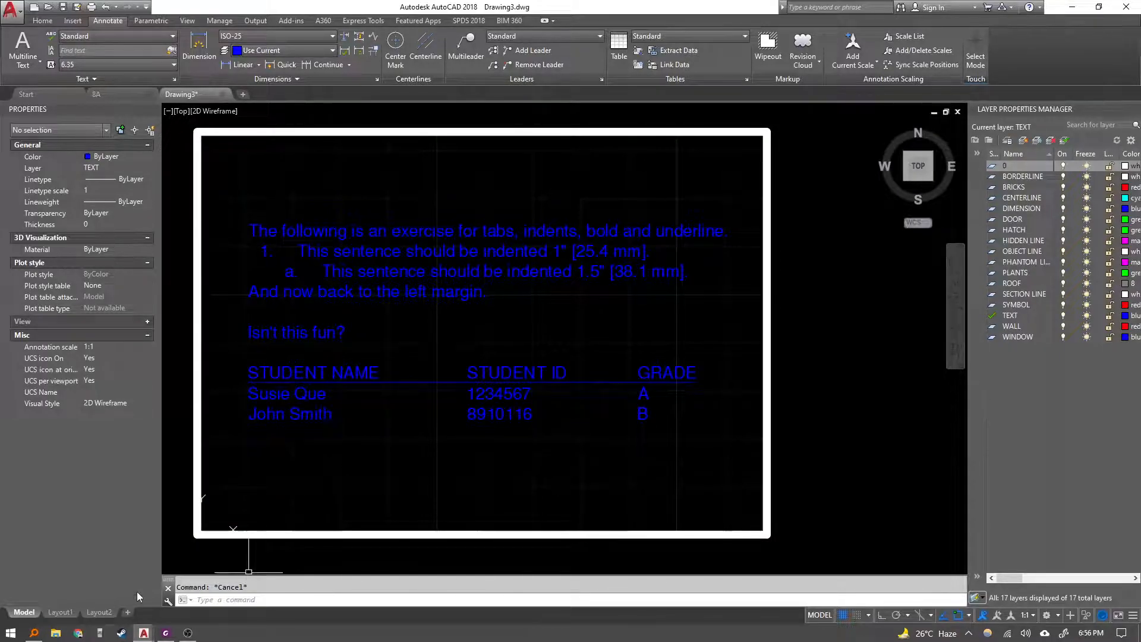
{"action": "key", "text": "alt+Tab"}
{"action": "scroll", "coordinate": [475, 402], "scroll_direction": "up", "scroll_amount": 6}
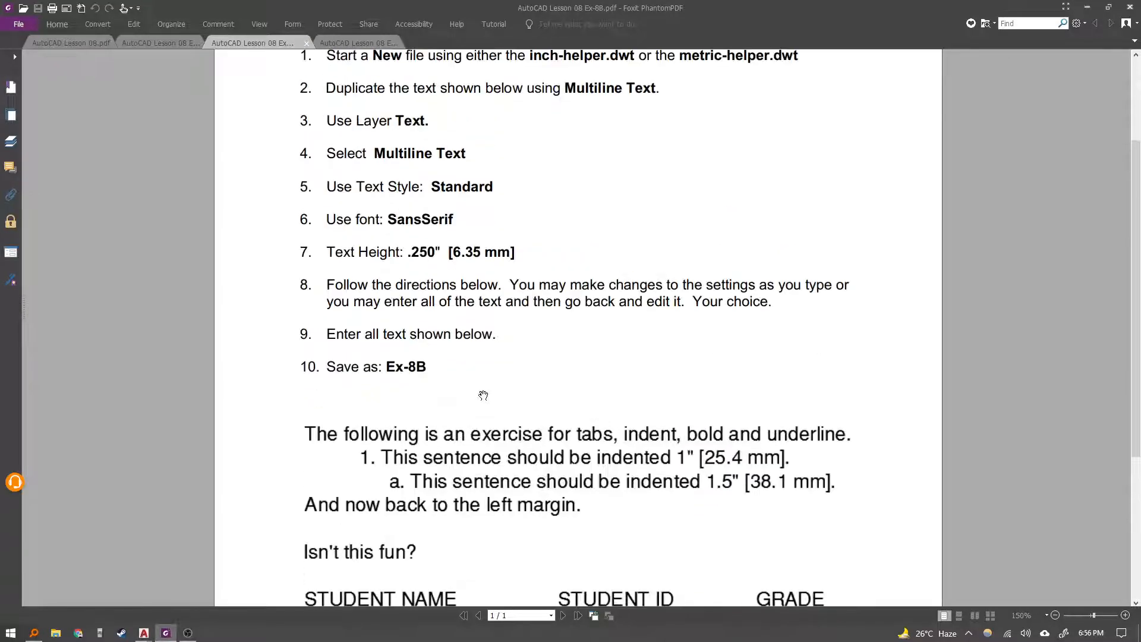
{"action": "scroll", "coordinate": [482, 396], "scroll_direction": "down", "scroll_amount": 6}
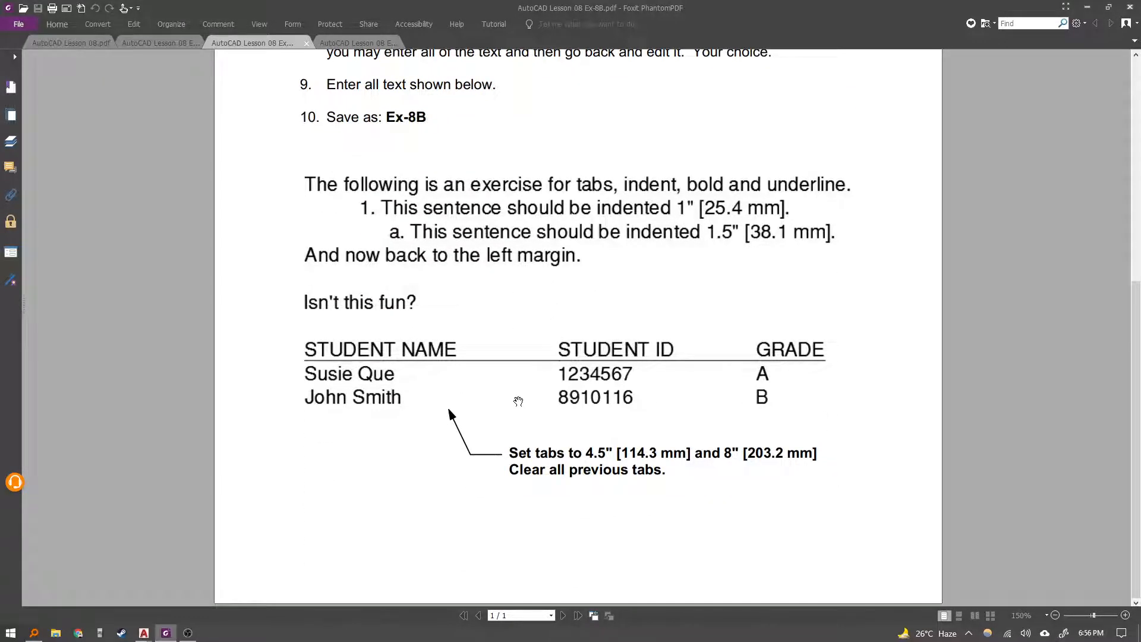
Open and read the Exercise 8C instructions in the PDF.
{"action": "left_click", "coordinate": [341, 44]}
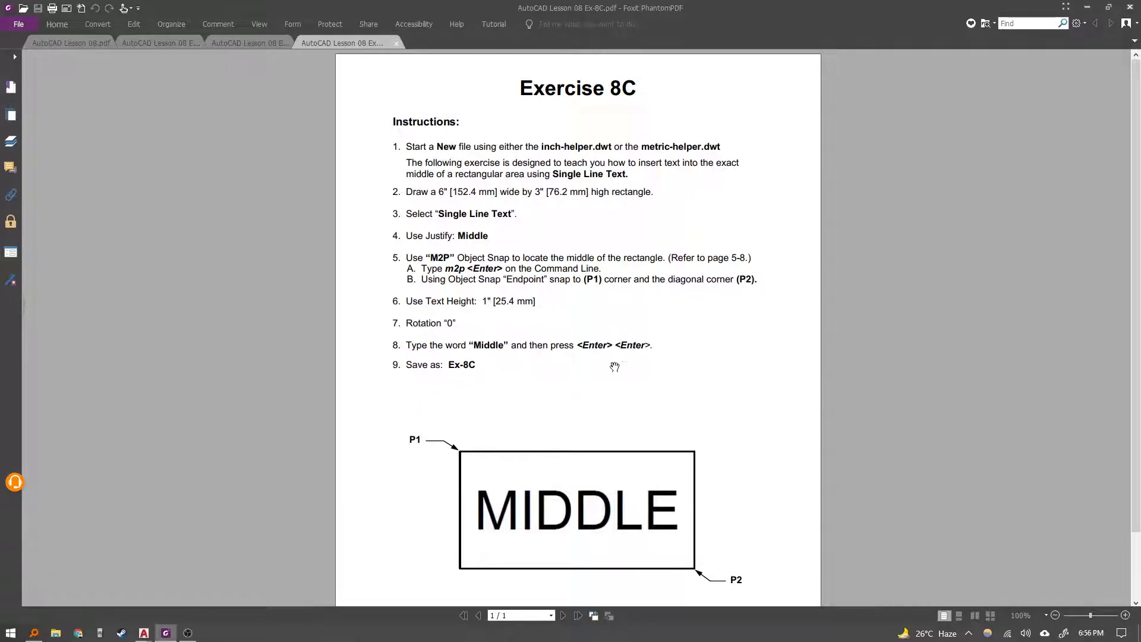
{"action": "scroll", "coordinate": [658, 474], "scroll_direction": "down", "scroll_amount": 3}
{"action": "scroll", "coordinate": [615, 445], "scroll_direction": "up", "scroll_amount": 3}
{"action": "scroll", "coordinate": [568, 422], "scroll_direction": "up", "scroll_amount": 2, "text": "ctrl"}
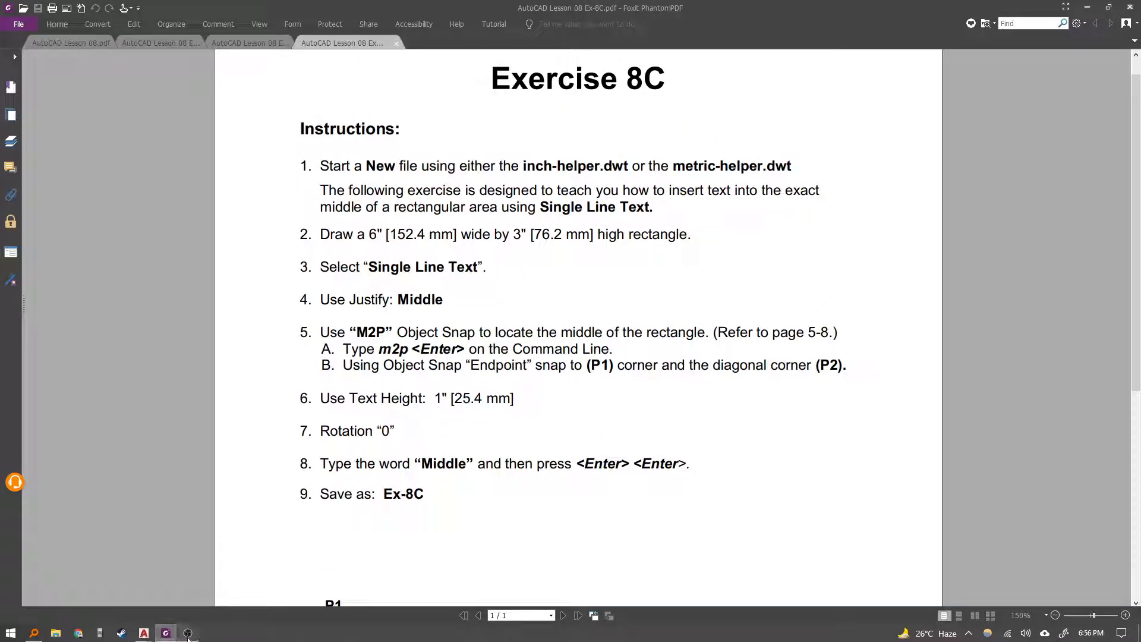
Zoom to the drawing extents and save the drawing as 8B.
{"action": "mouse_move", "coordinate": [144, 633]}
{"action": "left_click", "coordinate": [211, 601]}
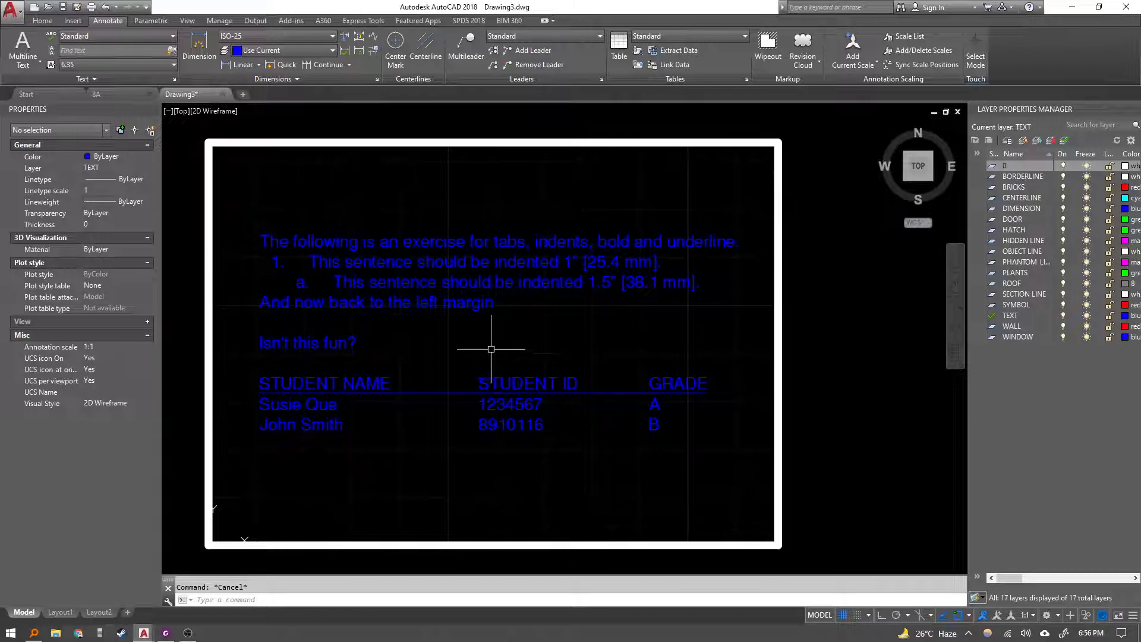
{"action": "middle_click", "coordinate": [428, 286]}
{"action": "middle_click", "coordinate": [428, 285]}
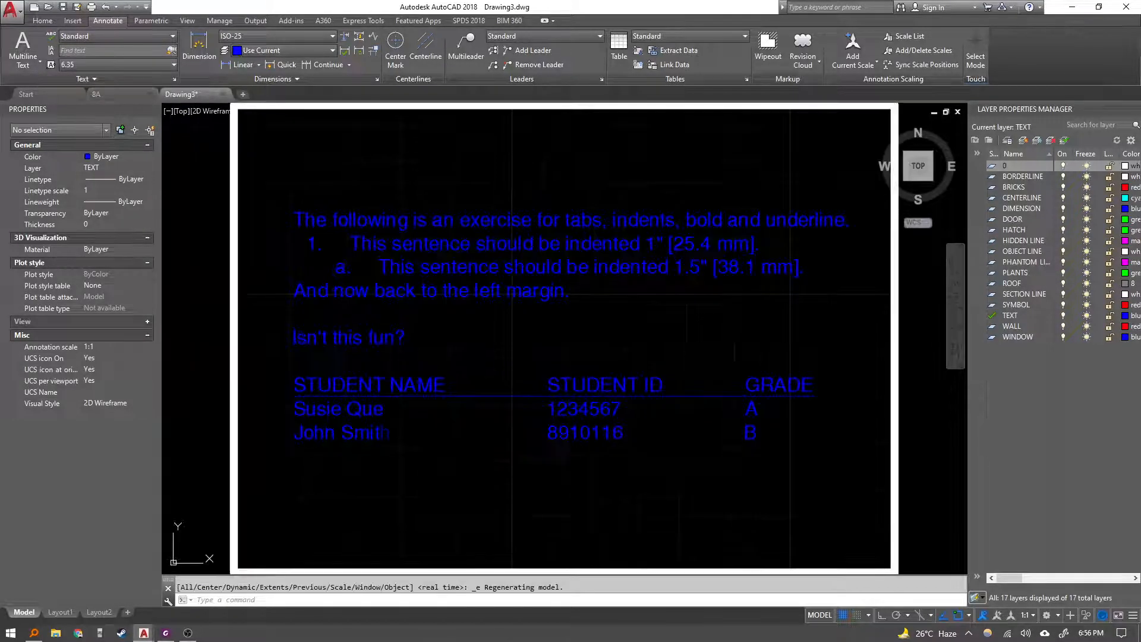
{"action": "left_click", "coordinate": [63, 8]}
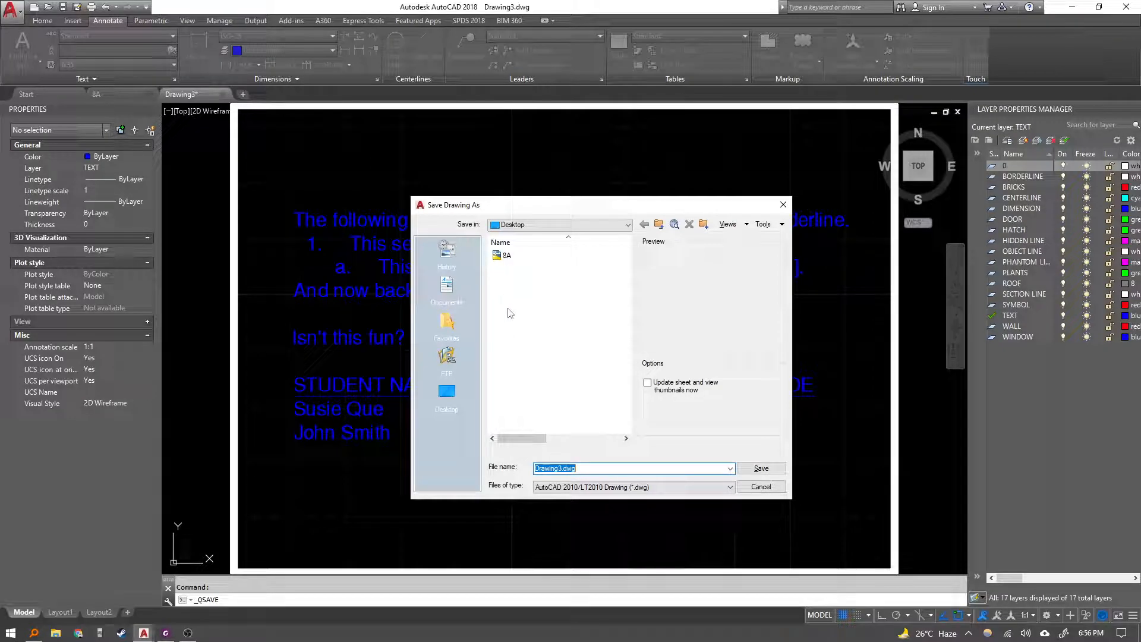
{"action": "type", "text": "8"}
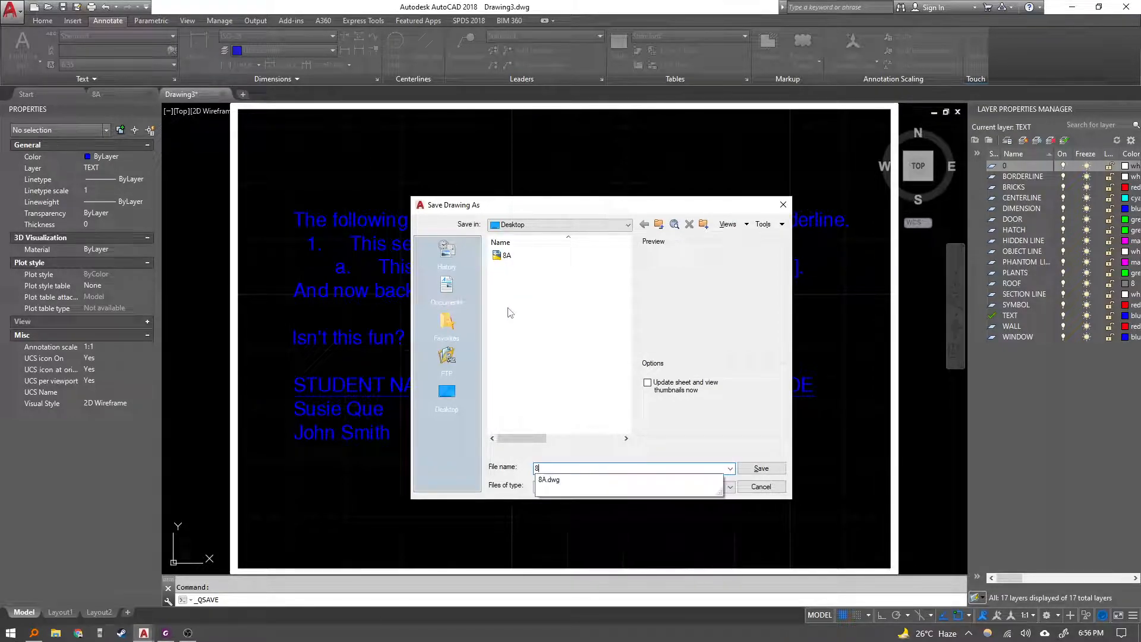
{"action": "type", "text": "B"}
{"action": "key", "text": "Return"}
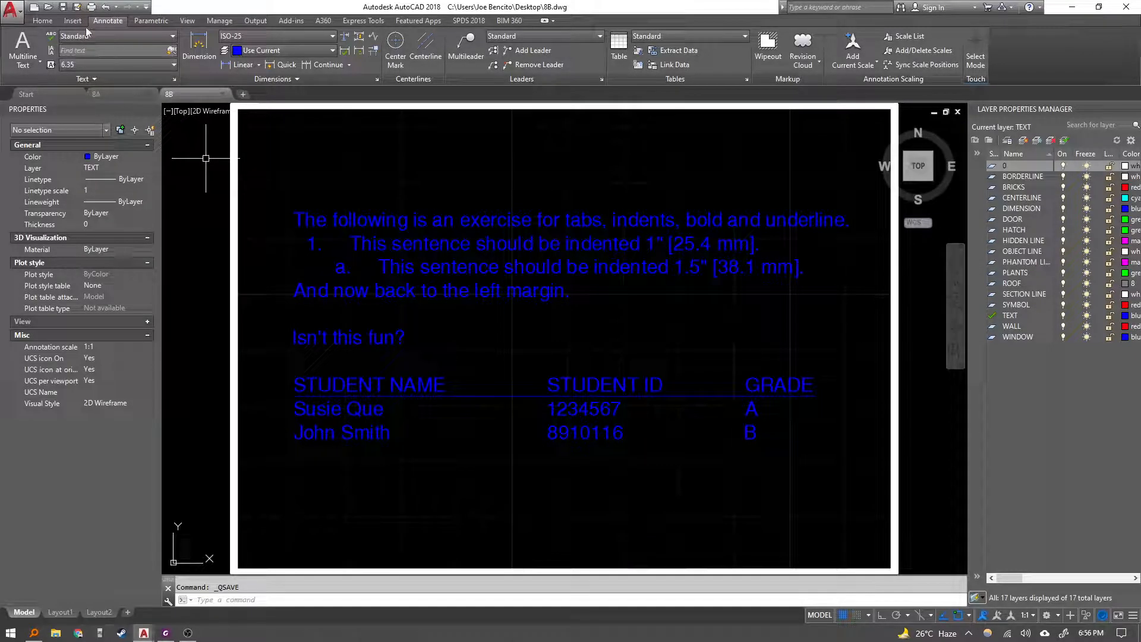
Start a new drawing from the metric-helper template.
{"action": "left_click", "coordinate": [34, 7]}
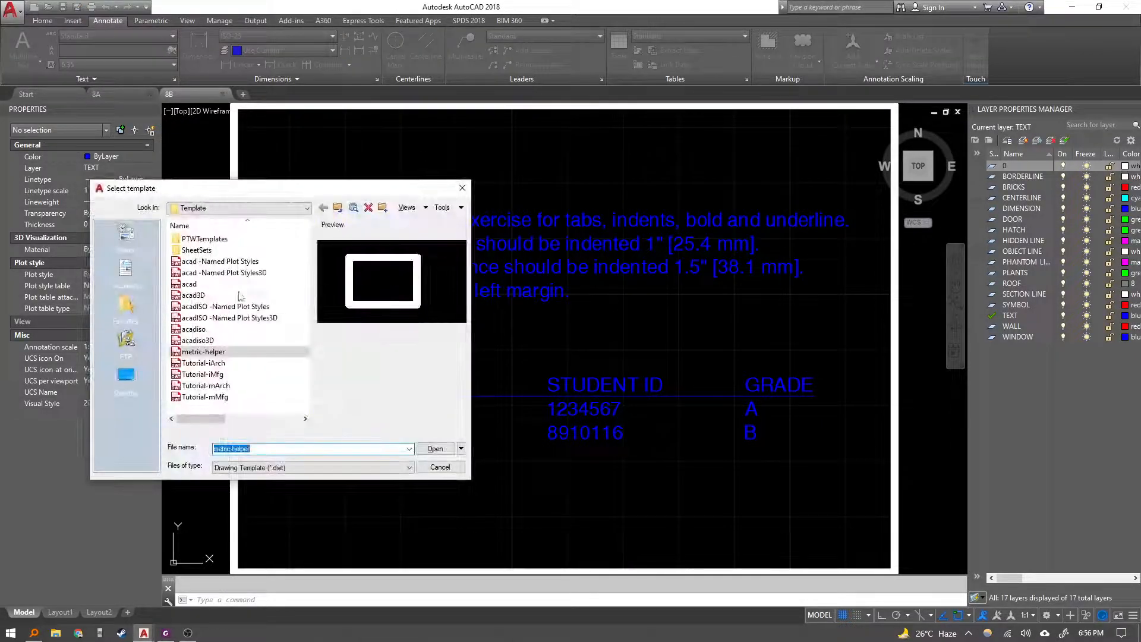
{"action": "left_click", "coordinate": [431, 447]}
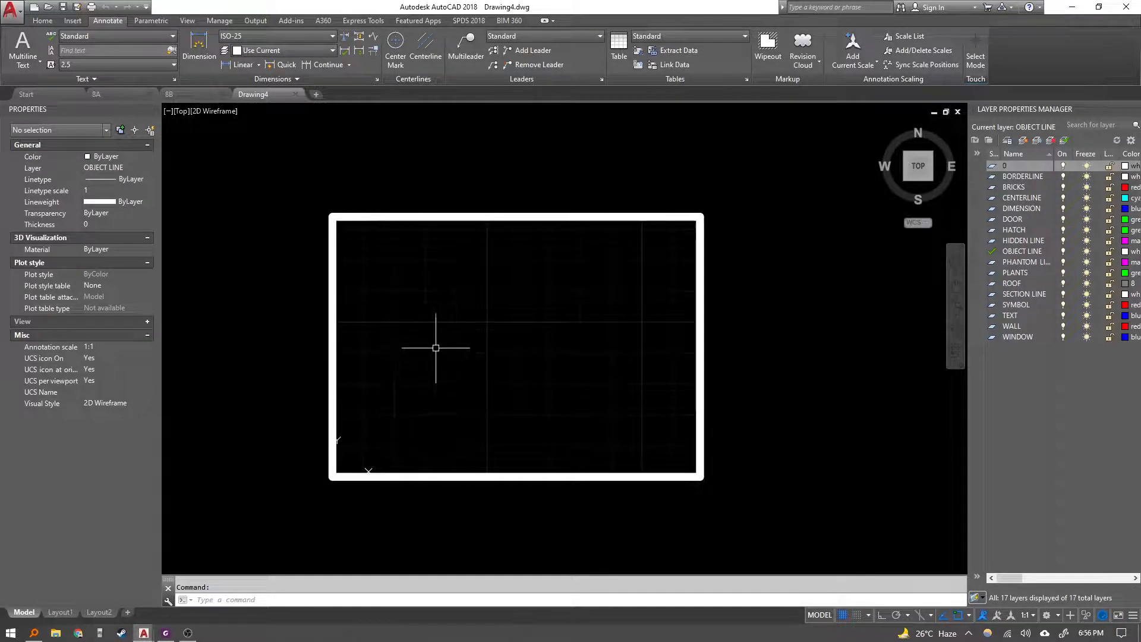
Capture the Exercise 8C instructions from the PDF and paste them as an image beside the drawing frame.
{"action": "key", "text": "alt+Tab"}
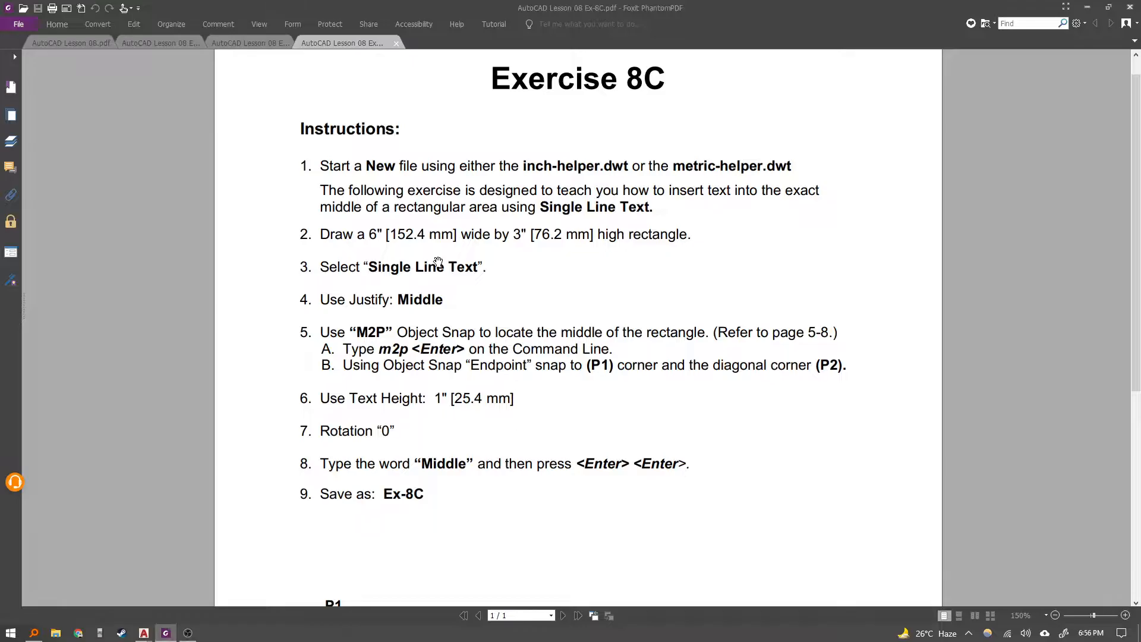
{"action": "key", "text": "Print"}
{"action": "left_click_drag", "start_coordinate": [277, 223], "coordinate": [871, 476]}
{"action": "mouse_move", "coordinate": [143, 633]}
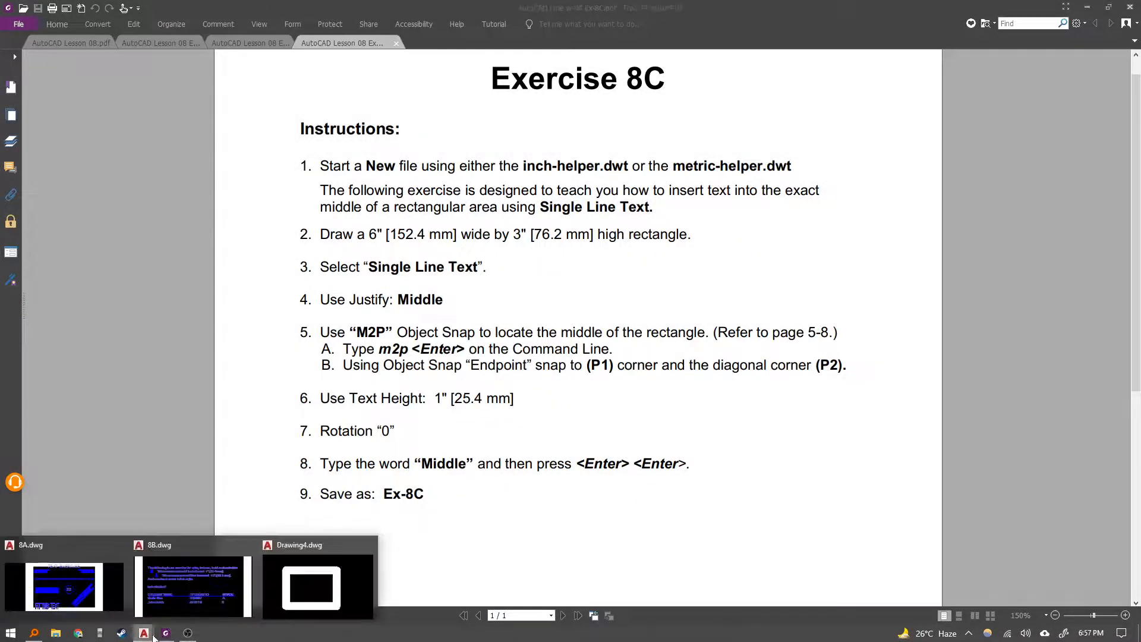
{"action": "left_click", "coordinate": [337, 605]}
{"action": "middle_click_drag", "start_coordinate": [468, 412], "coordinate": [375, 420]}
{"action": "key", "text": "ctrl+v"}
{"action": "scroll", "coordinate": [339, 430], "scroll_direction": "down", "scroll_amount": 4}
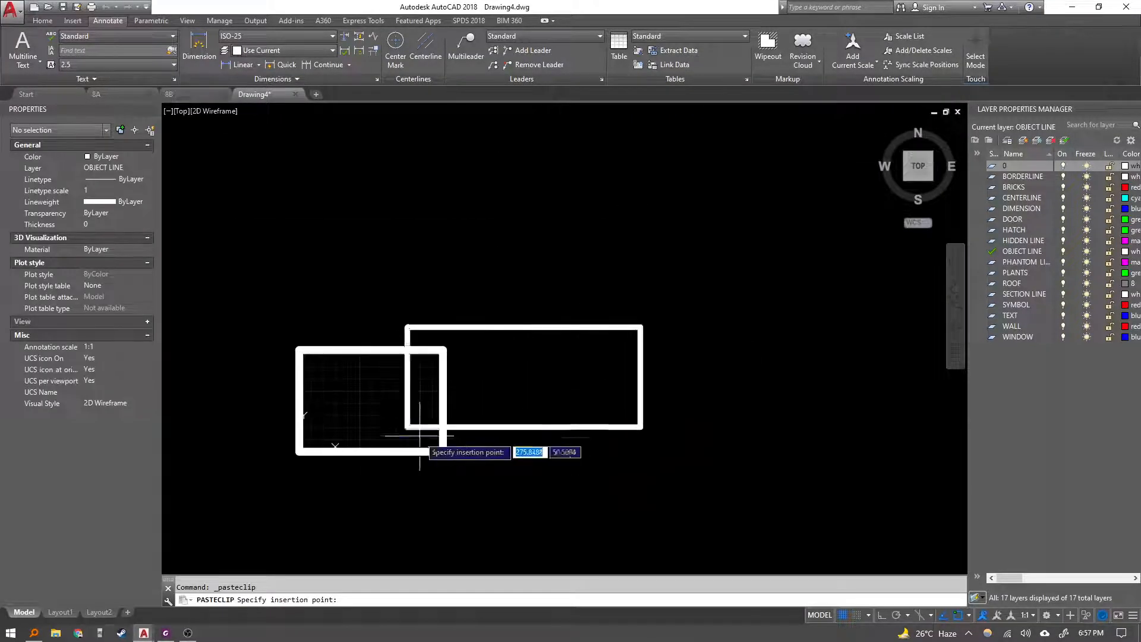
{"action": "scroll", "coordinate": [387, 430], "scroll_direction": "up", "scroll_amount": 4}
{"action": "key", "text": "Escape"}
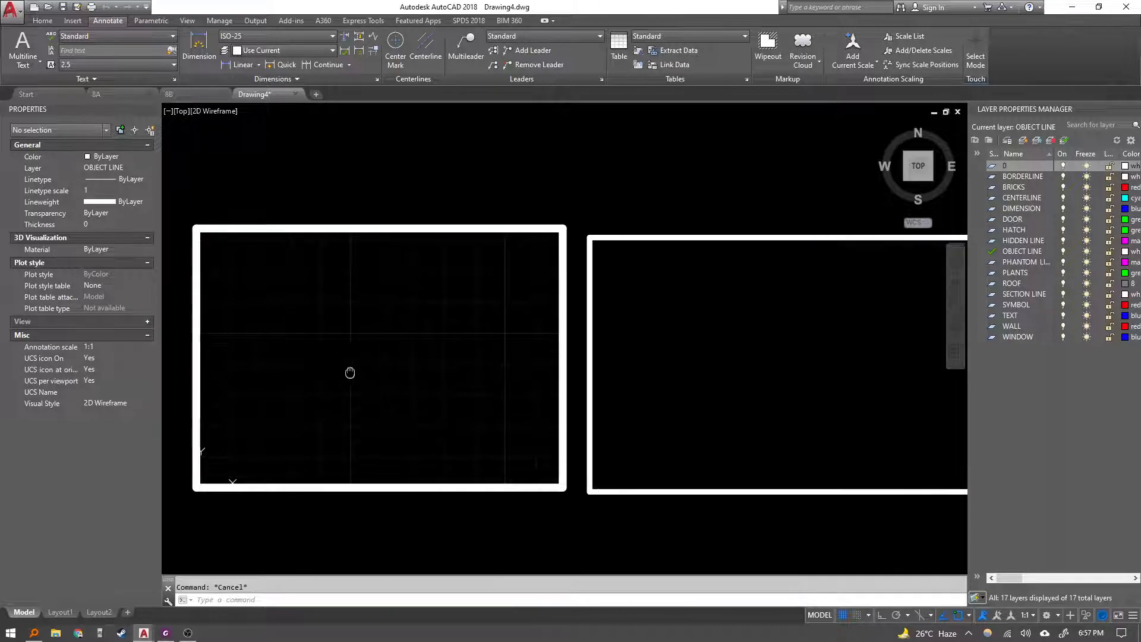
{"action": "scroll", "coordinate": [306, 359], "scroll_direction": "down", "scroll_amount": 3}
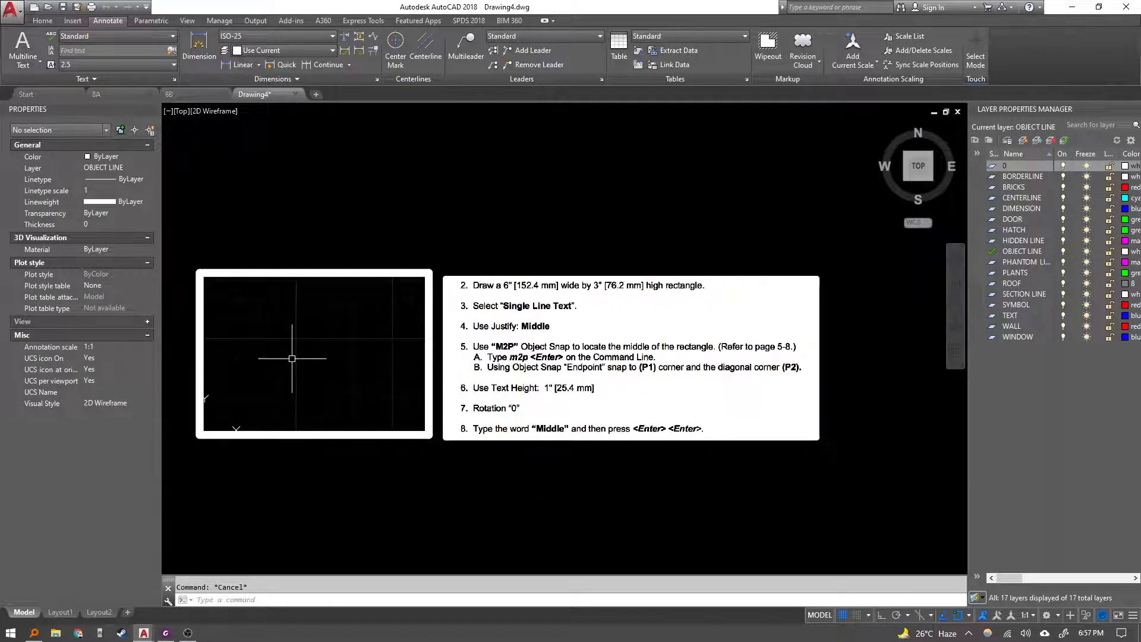
Draw a rectangle 152.4 mm long and 76 mm wide inside the drawing frame.
{"action": "middle_click_drag", "start_coordinate": [298, 359], "coordinate": [320, 340]}
{"action": "type", "text": "rec"}
{"action": "key", "text": "Return"}
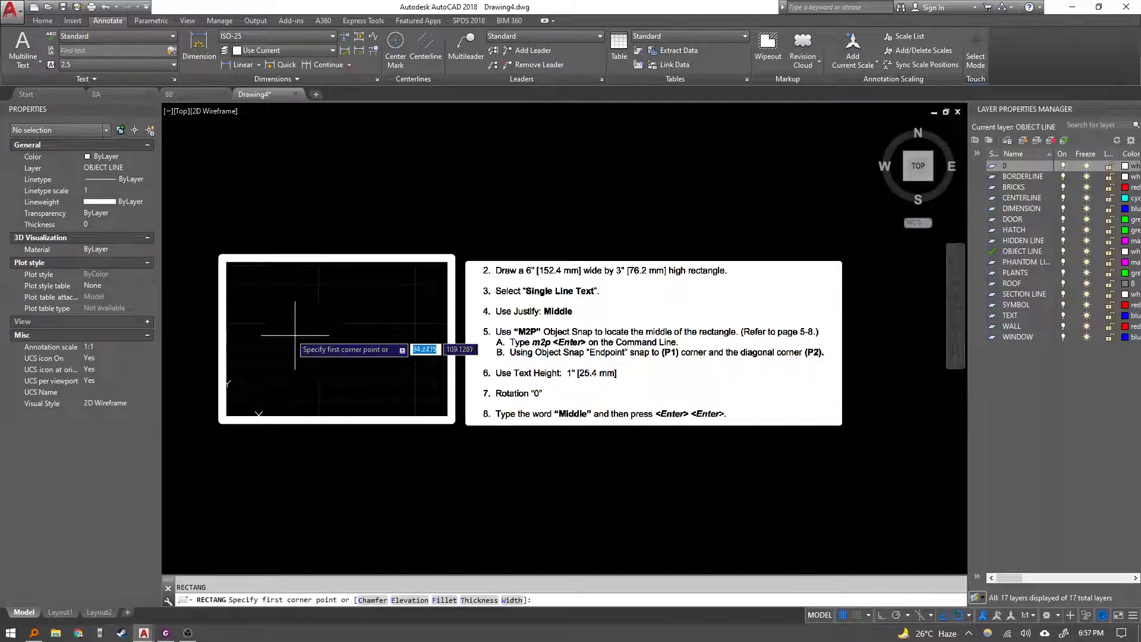
{"action": "left_click", "coordinate": [295, 335]}
{"action": "type", "text": "d"}
{"action": "key", "text": "Return"}
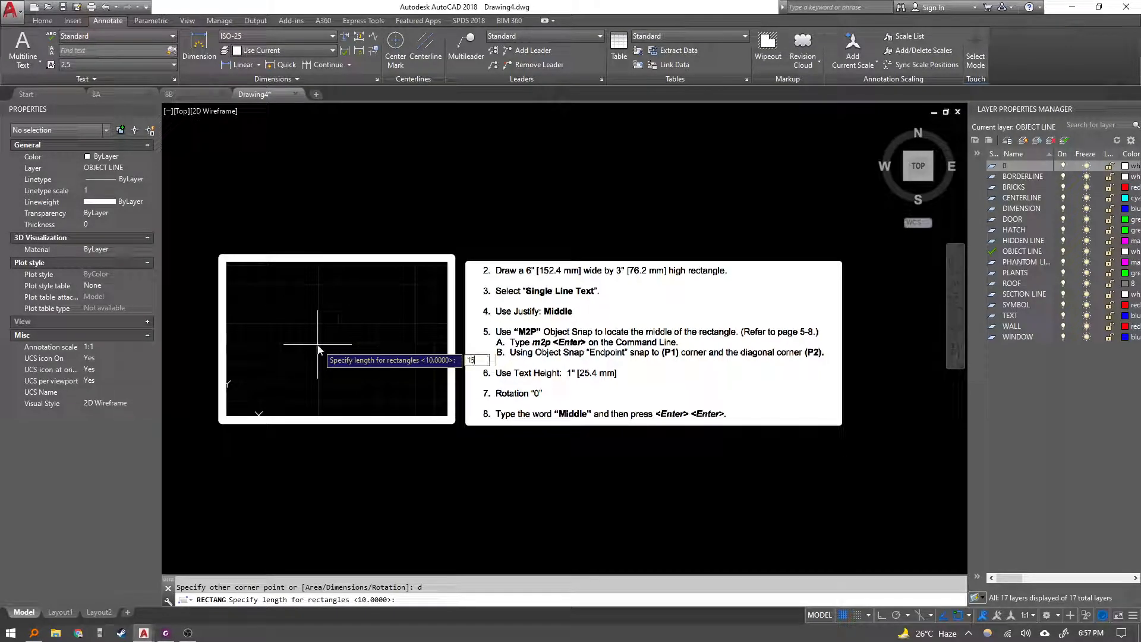
{"action": "type", "text": "152.4"}
{"action": "key", "text": "Return"}
{"action": "type", "text": "76.2"}
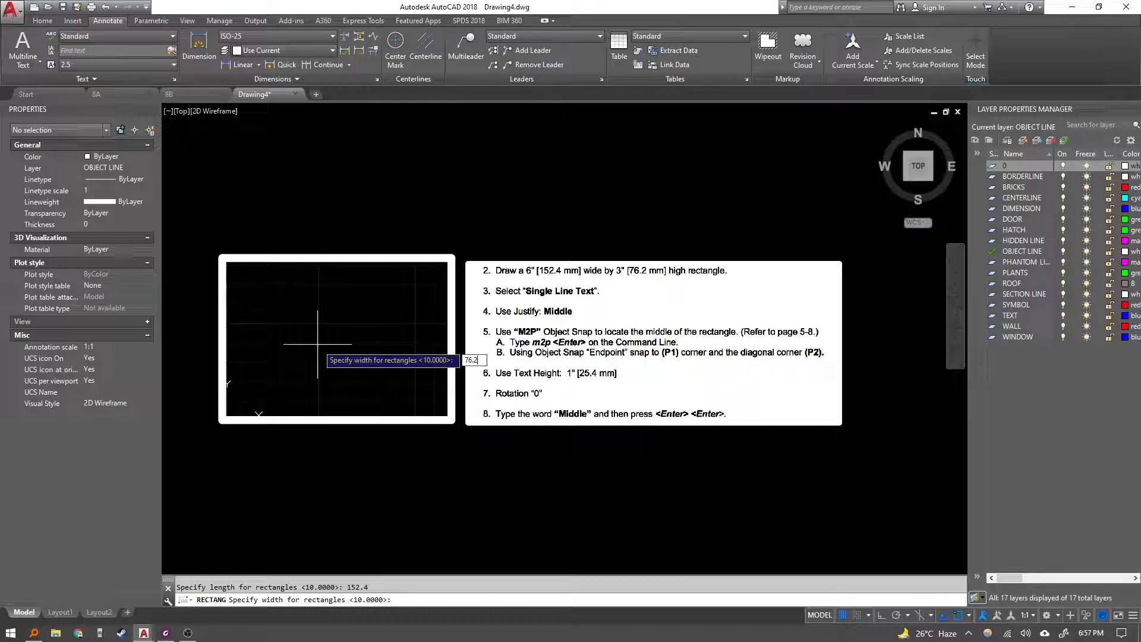
{"action": "key", "text": "Return"}
{"action": "left_click", "coordinate": [317, 344]}
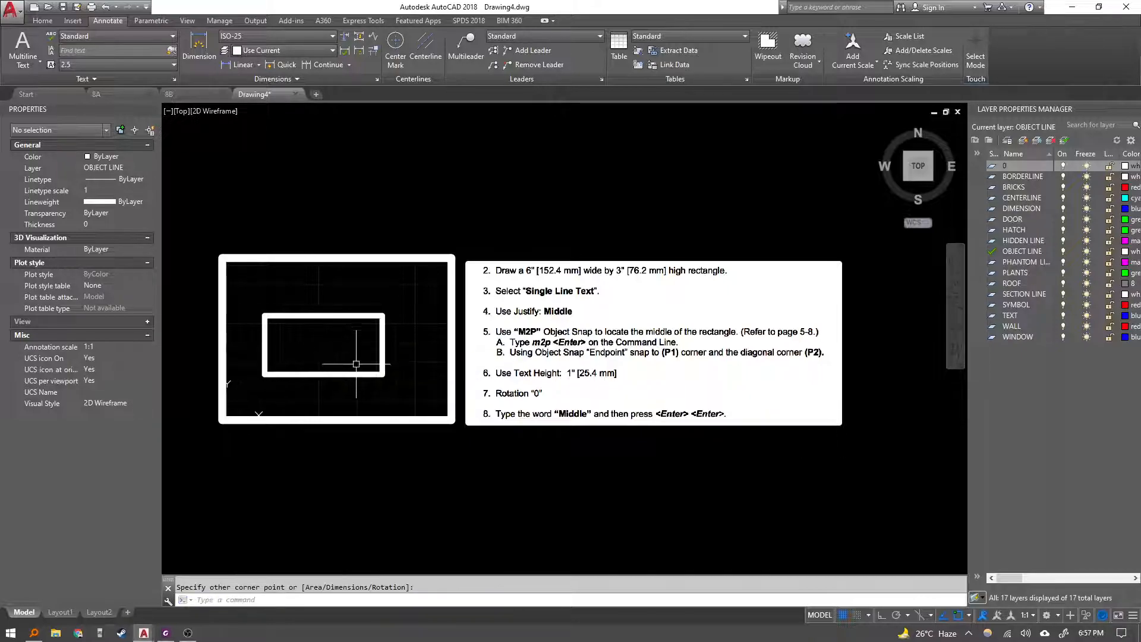
Move the rectangle slightly up and to the right within the drawing frame.
{"action": "left_click", "coordinate": [361, 386]}
{"action": "left_click", "coordinate": [335, 358]}
{"action": "type", "text": "m"}
{"action": "key", "text": "Return"}
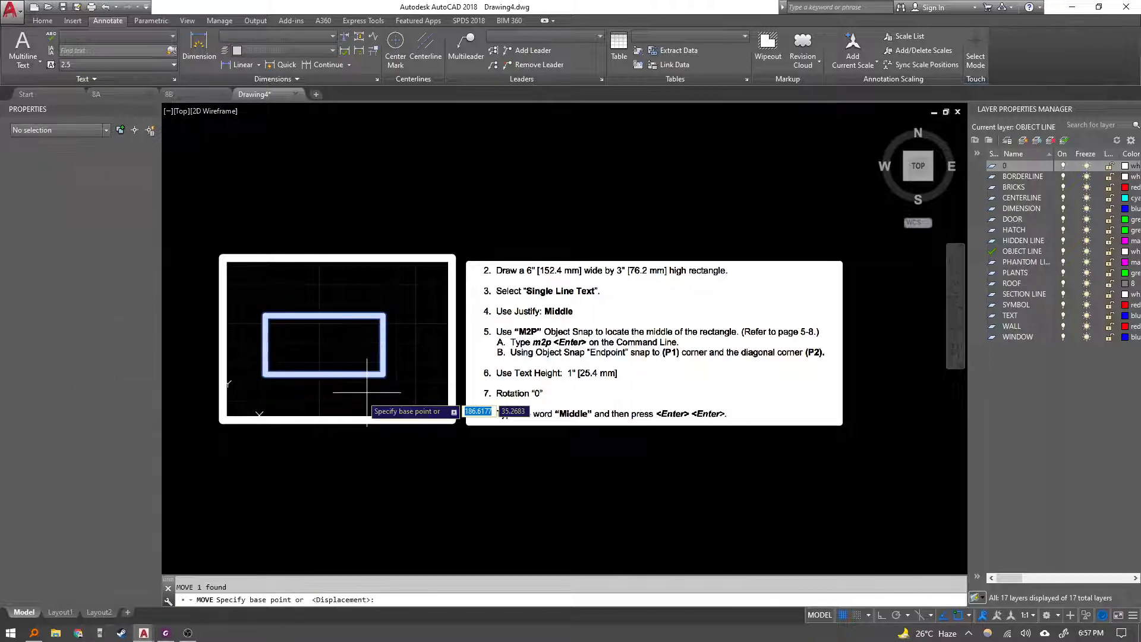
{"action": "left_click", "coordinate": [356, 397]}
{"action": "left_click", "coordinate": [373, 390]}
{"action": "key", "text": "Escape"}
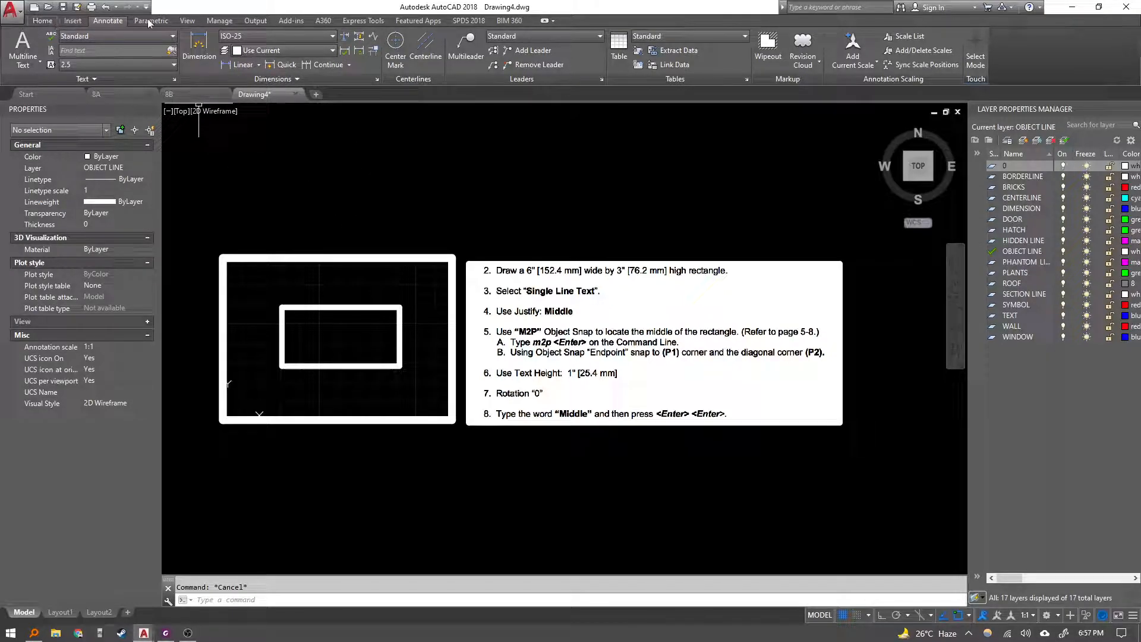
Start Single Line Text with Middle justification, placing it midway between the rectangle's opposite corners using M2P.
{"action": "left_click", "coordinate": [43, 20]}
{"action": "left_click", "coordinate": [297, 60]}
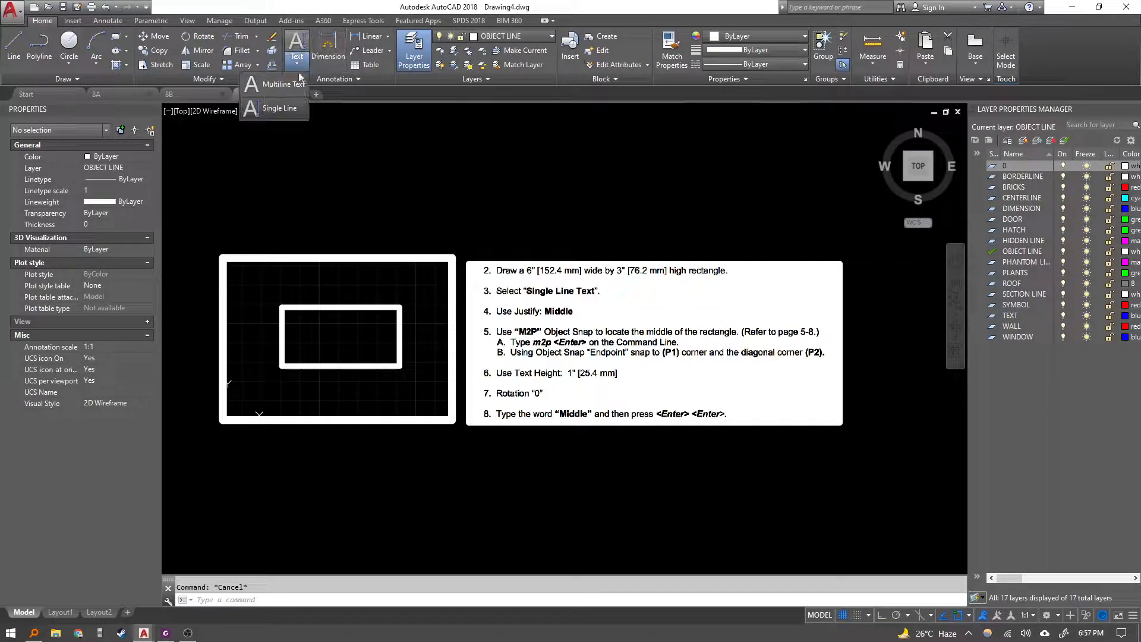
{"action": "left_click", "coordinate": [300, 109]}
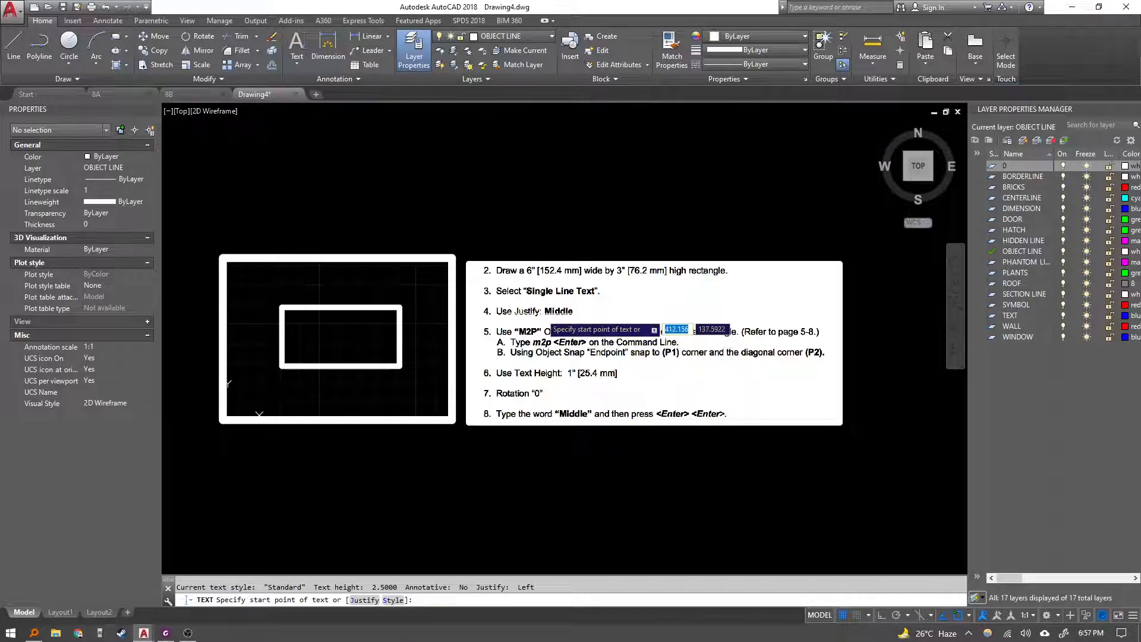
{"action": "type", "text": "j"}
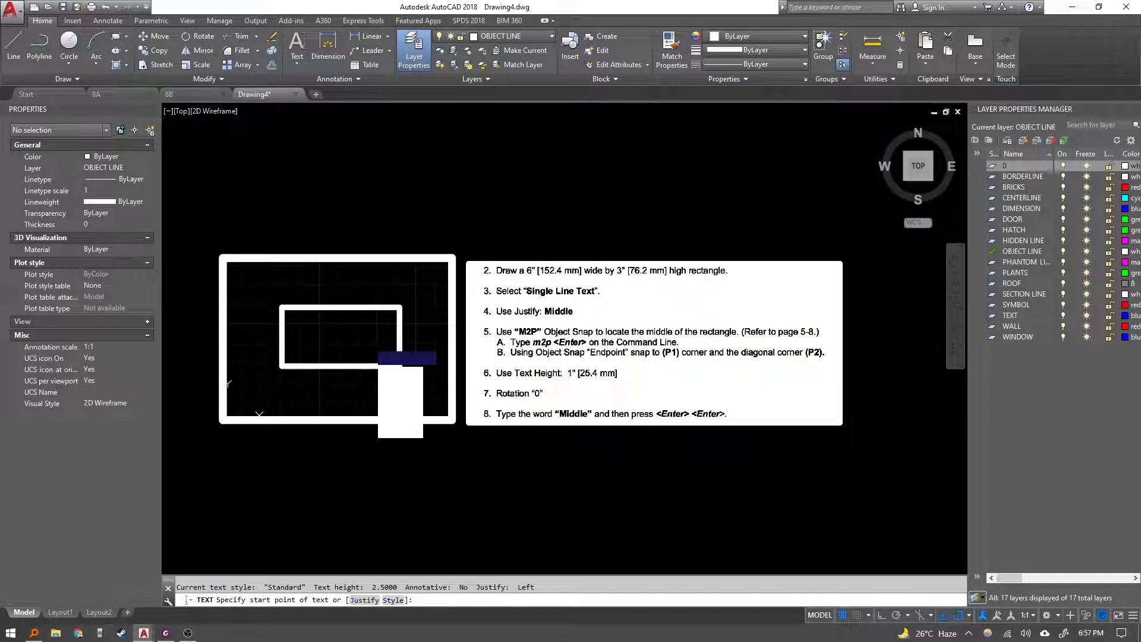
{"action": "key", "text": "Return"}
{"action": "type", "text": "m"}
{"action": "key", "text": "Return"}
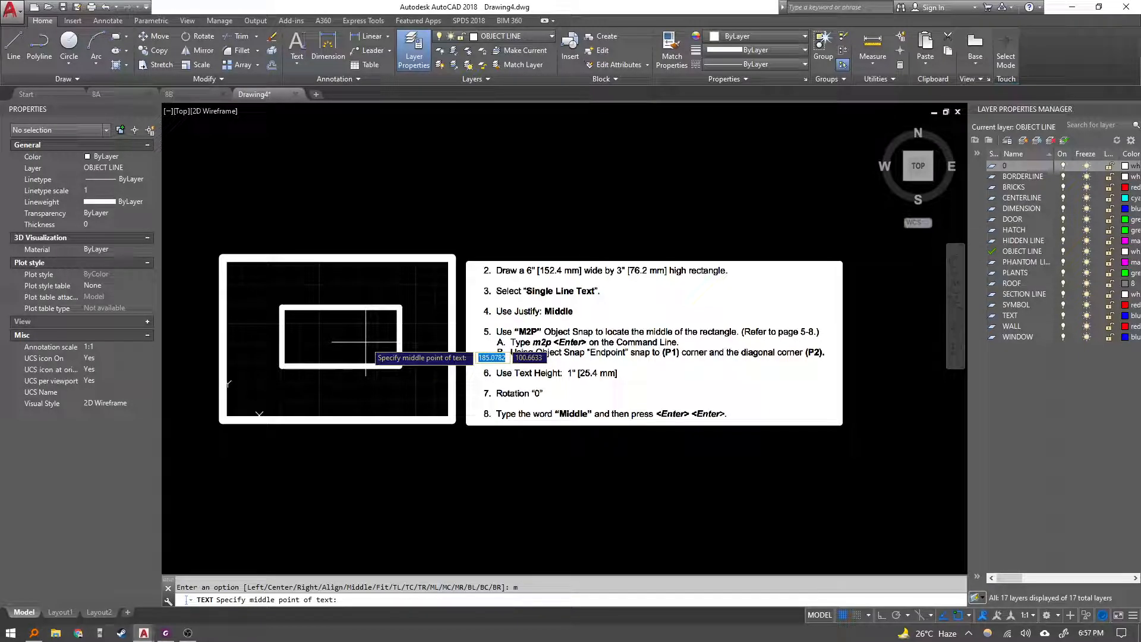
{"action": "type", "text": "m2p"}
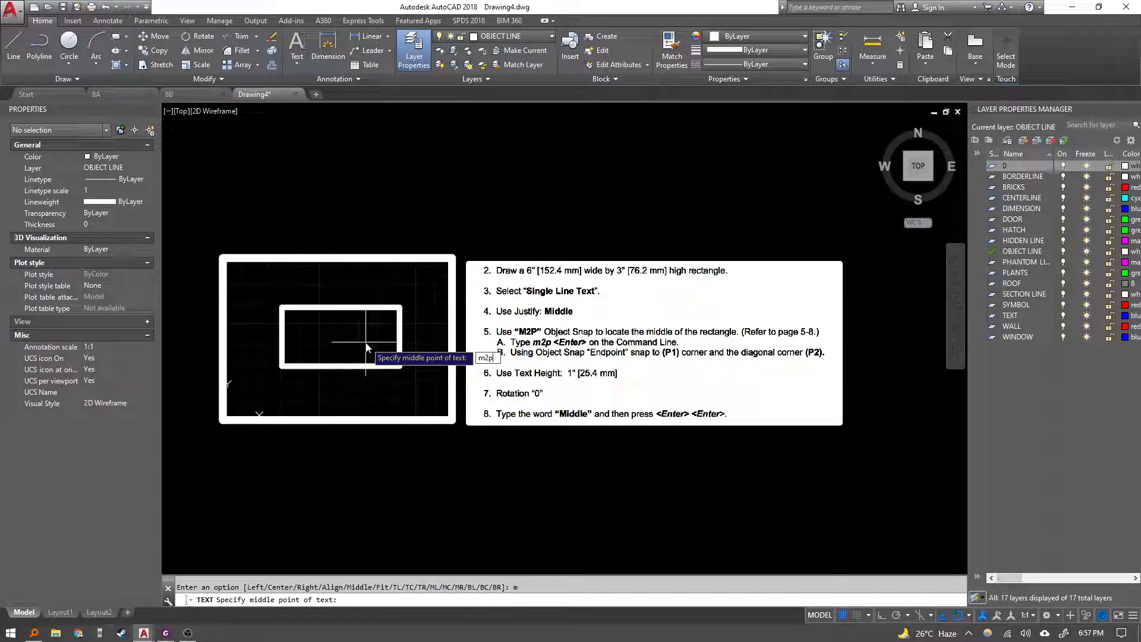
{"action": "key", "text": "Return"}
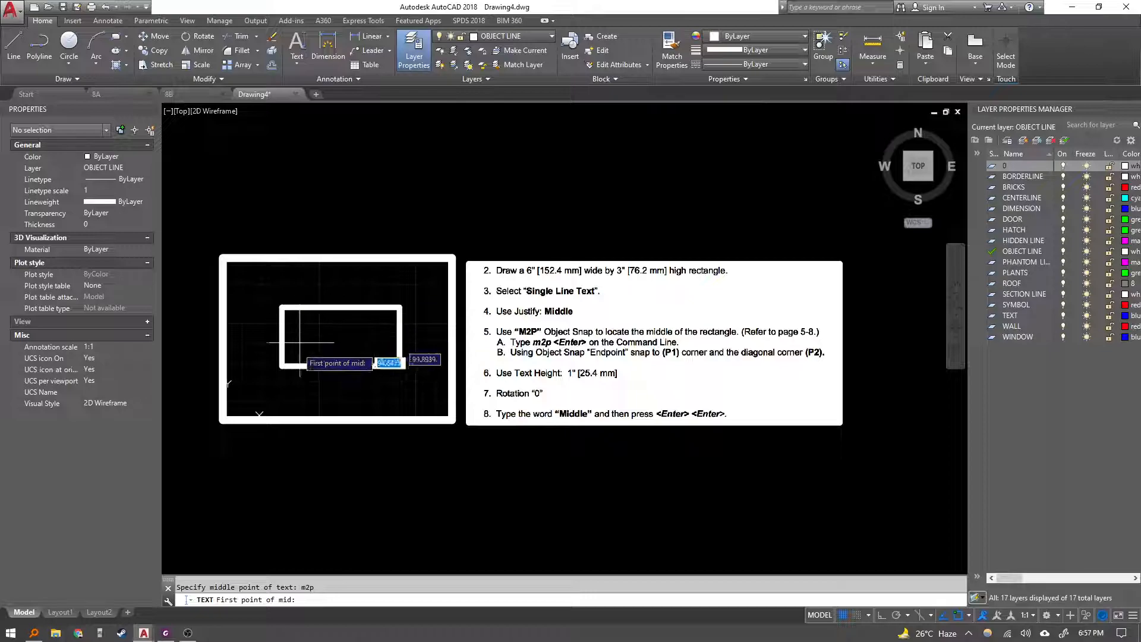
{"action": "left_click", "coordinate": [282, 365]}
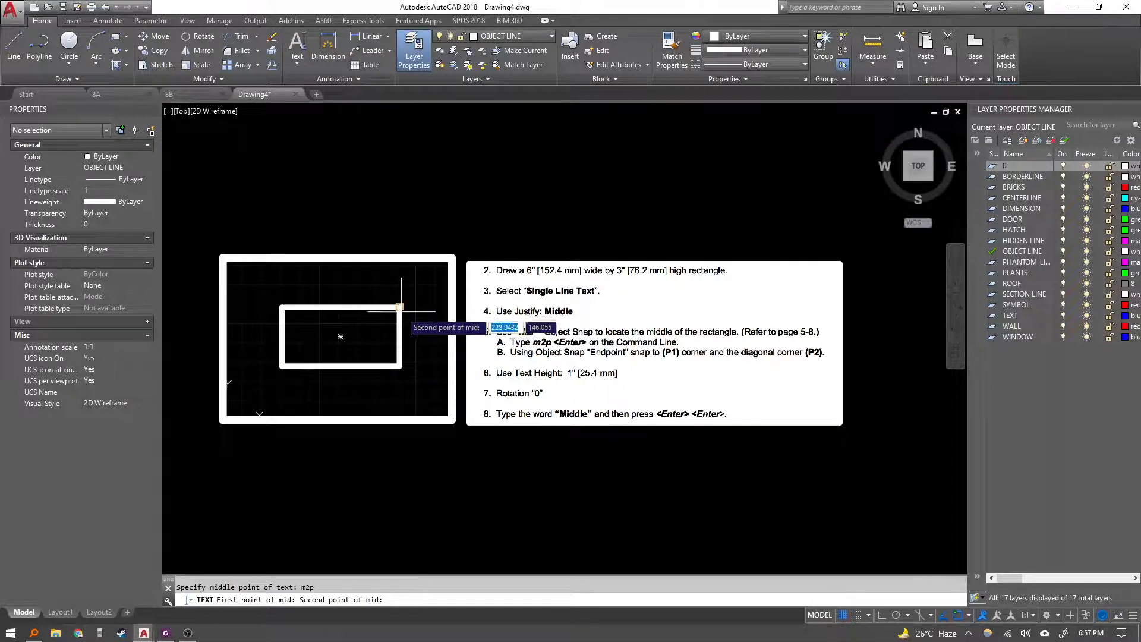
{"action": "left_click", "coordinate": [400, 308]}
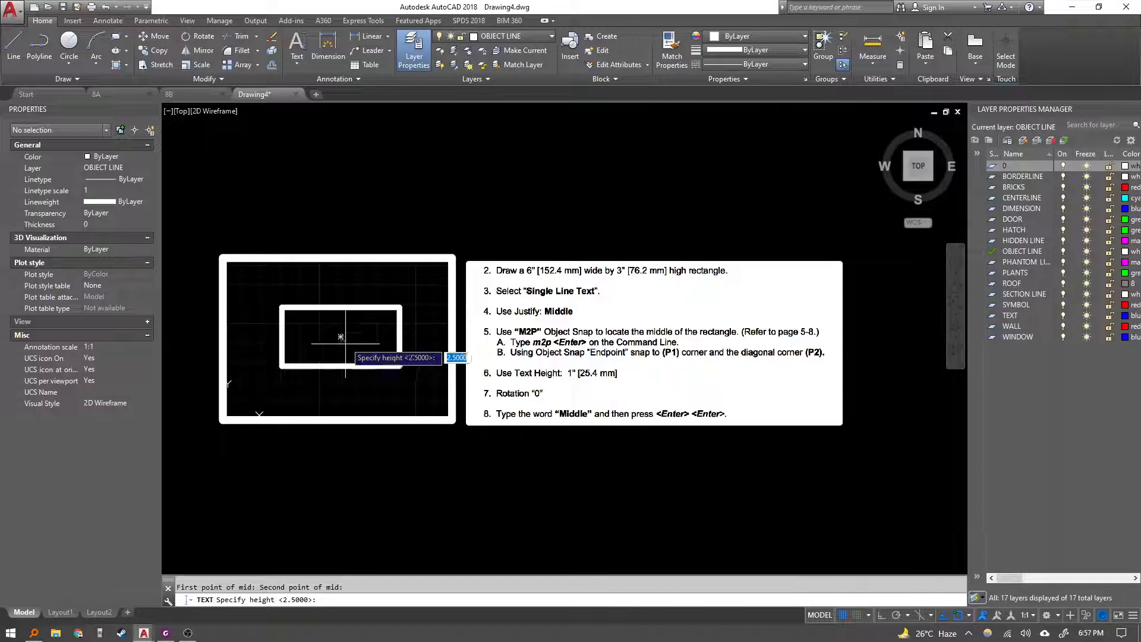
Set the text height to 25.4 and keep the rotation at 0.
{"action": "scroll", "coordinate": [336, 326], "scroll_direction": "up", "scroll_amount": 4}
{"action": "scroll", "coordinate": [381, 341], "scroll_direction": "down", "scroll_amount": 2}
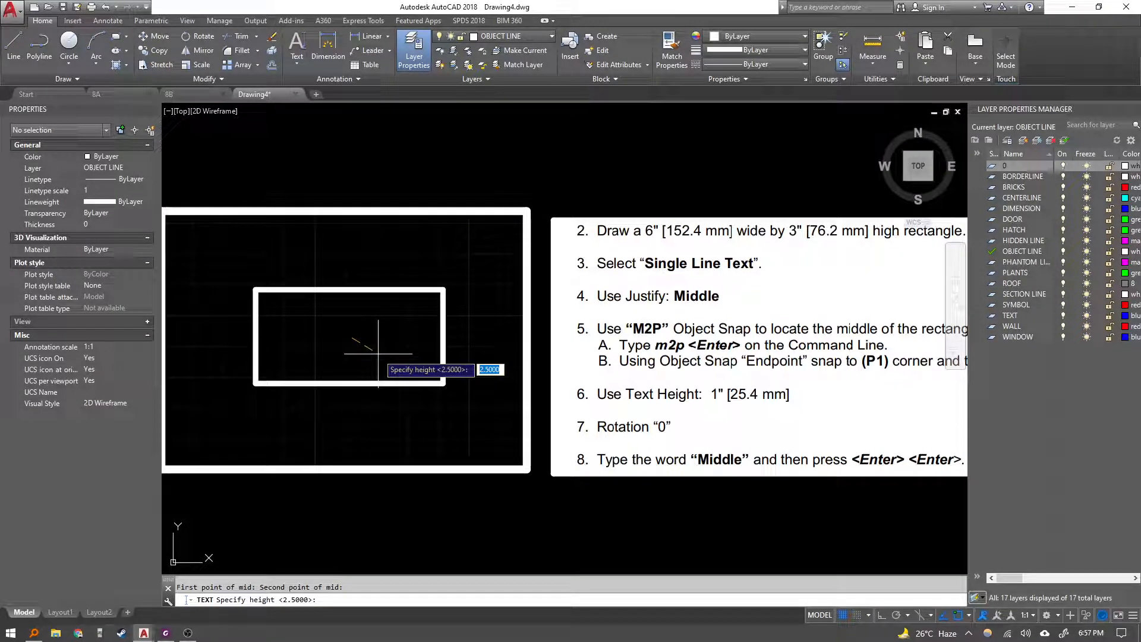
{"action": "type", "text": "25.4"}
{"action": "key", "text": "Return"}
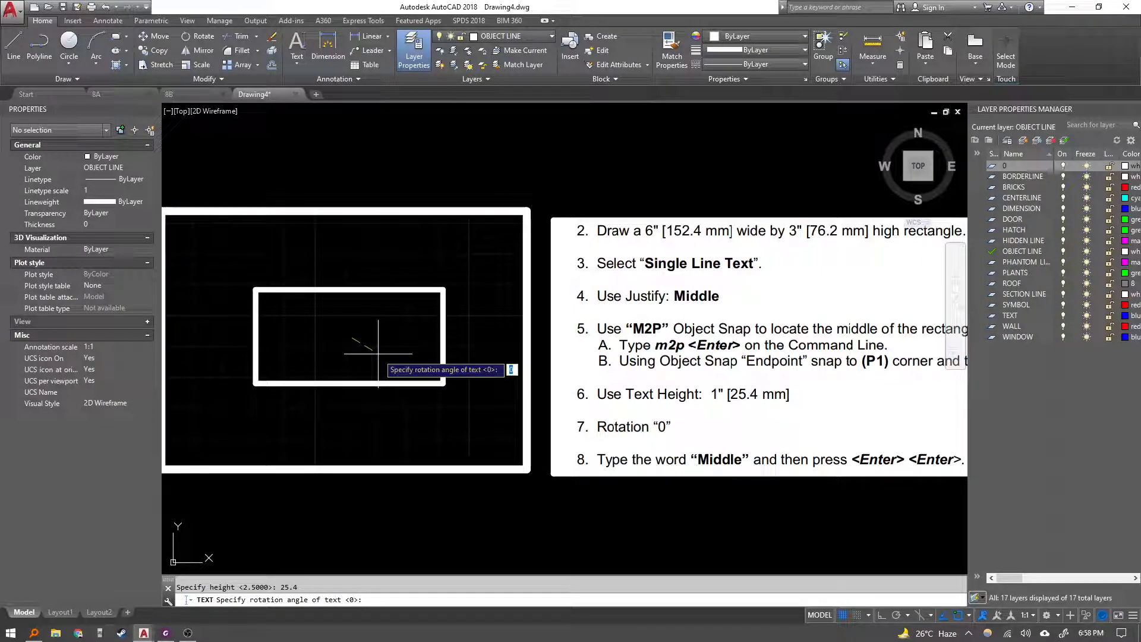
{"action": "key", "text": "Return"}
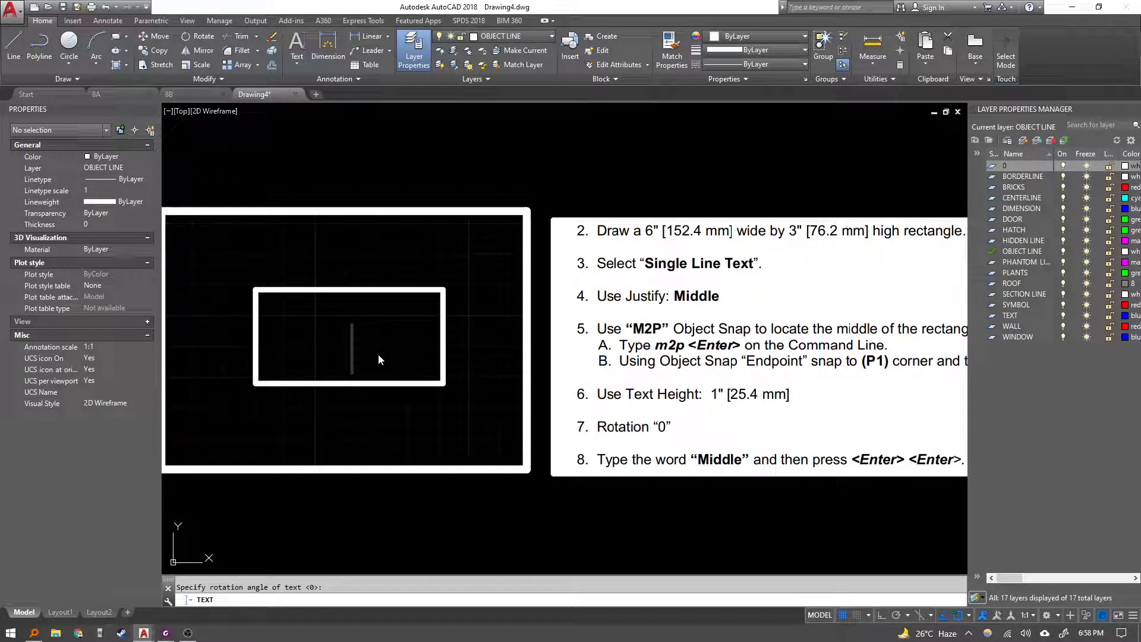
Enter the word Middle as the text and finish the command.
{"action": "type", "text": "Modd"}
{"action": "key", "text": "BackSpace"}
{"action": "key", "text": "BackSpace"}
{"action": "key", "text": "BackSpace"}
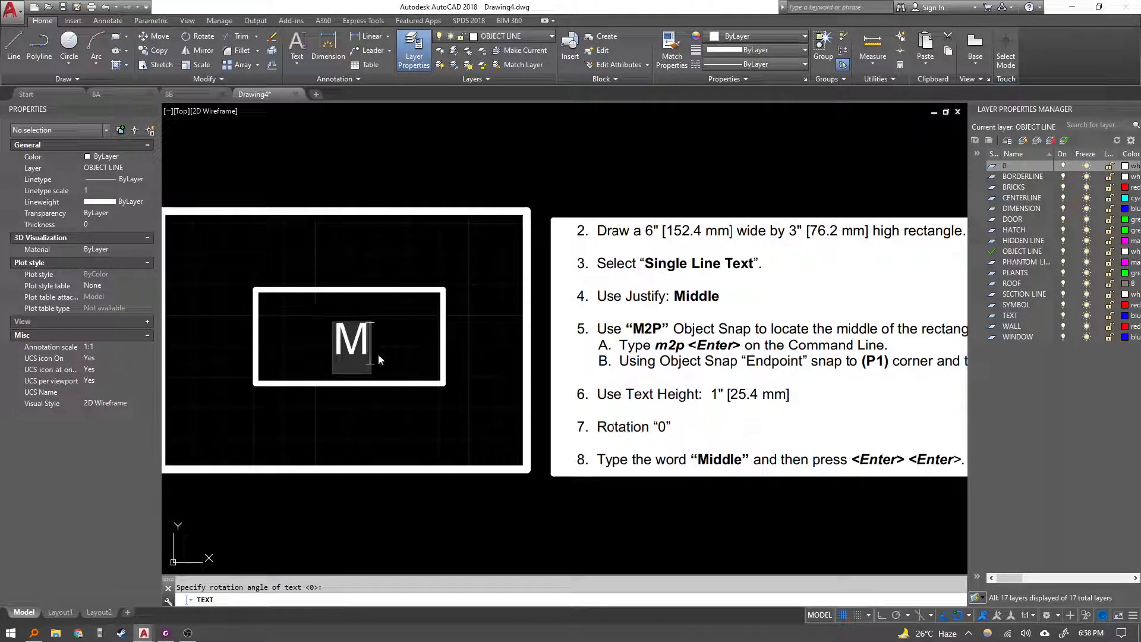
{"action": "type", "text": "iddle"}
{"action": "key", "text": "BackSpace"}
{"action": "type", "text": "k"}
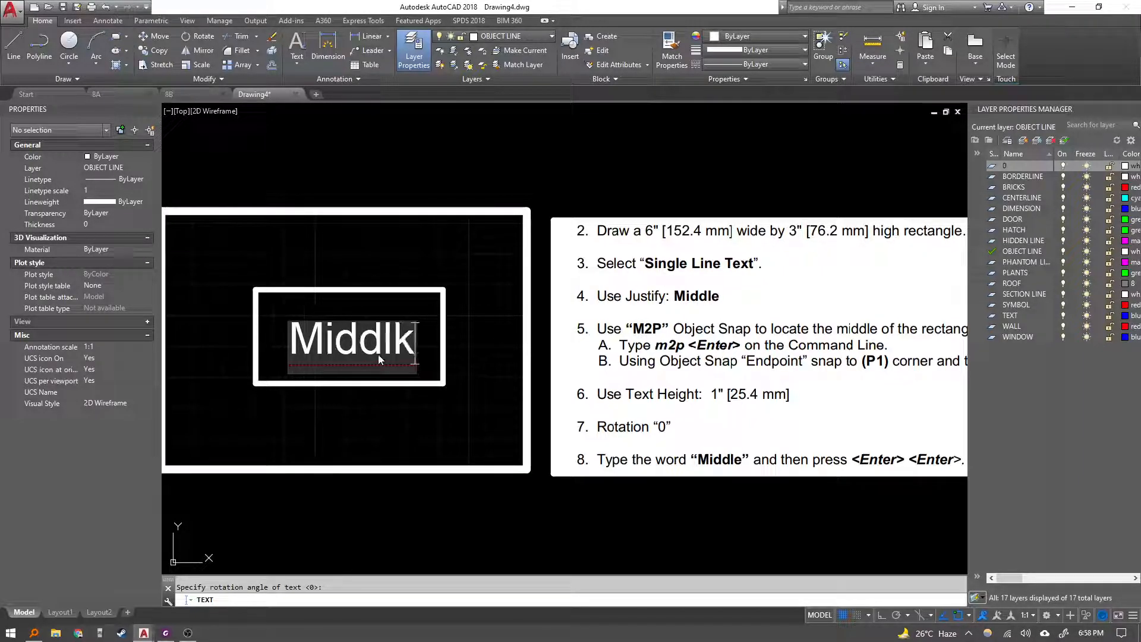
{"action": "key", "text": "BackSpace"}
{"action": "type", "text": "e"}
{"action": "key", "text": "Return"}
{"action": "key", "text": "Return"}
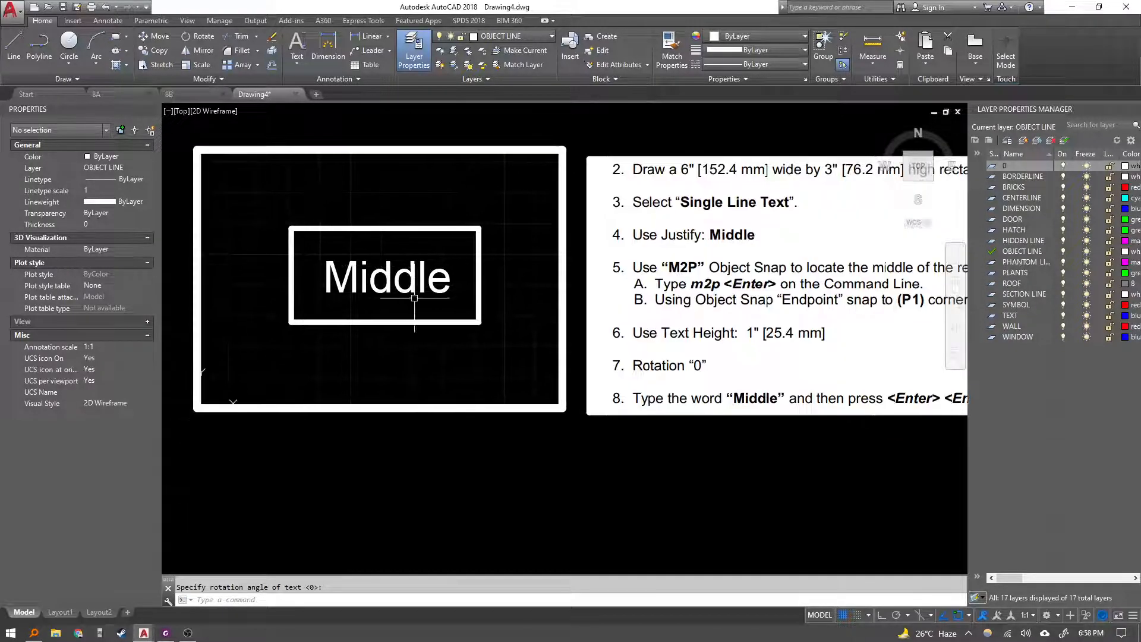
{"action": "key", "text": "Escape"}
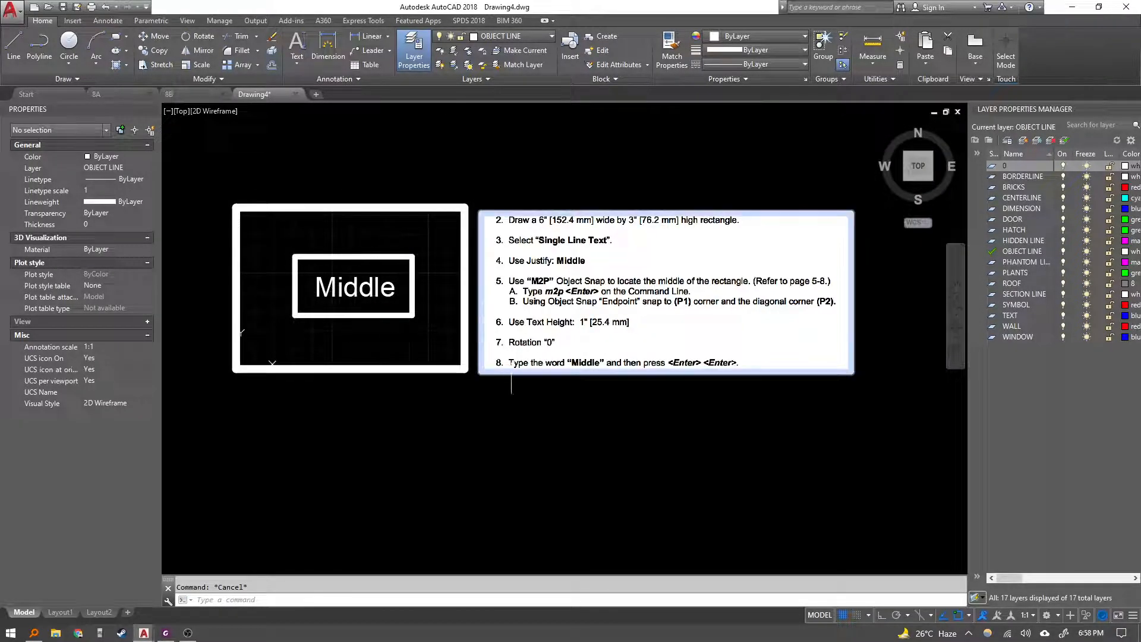
Select the Middle text to inspect its properties.
{"action": "left_click", "coordinate": [362, 272]}
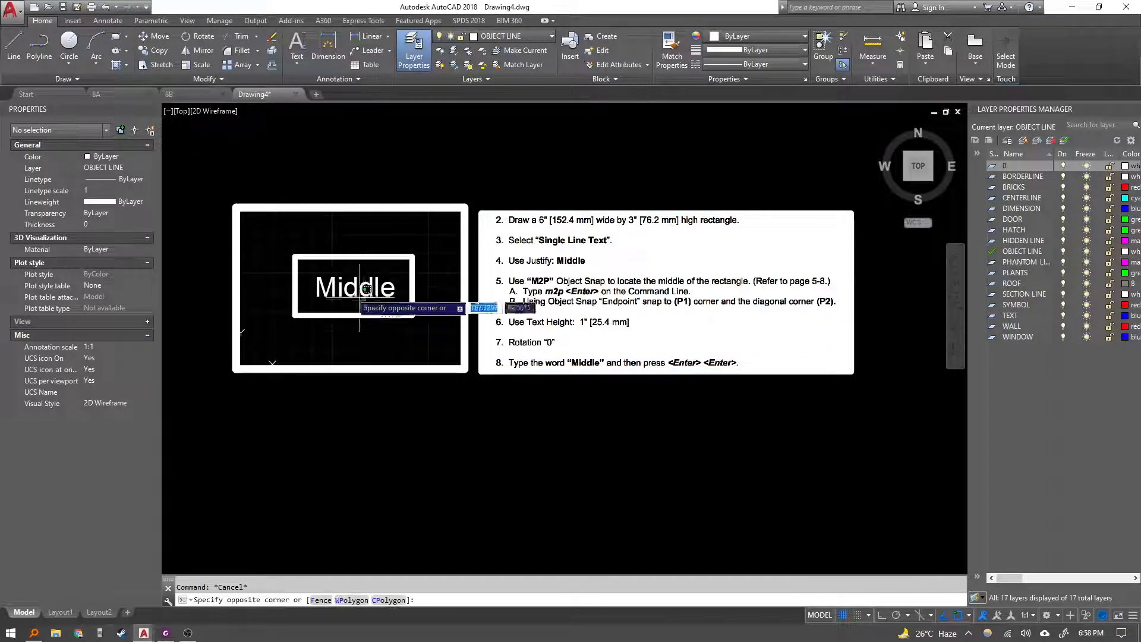
{"action": "left_click", "coordinate": [326, 287]}
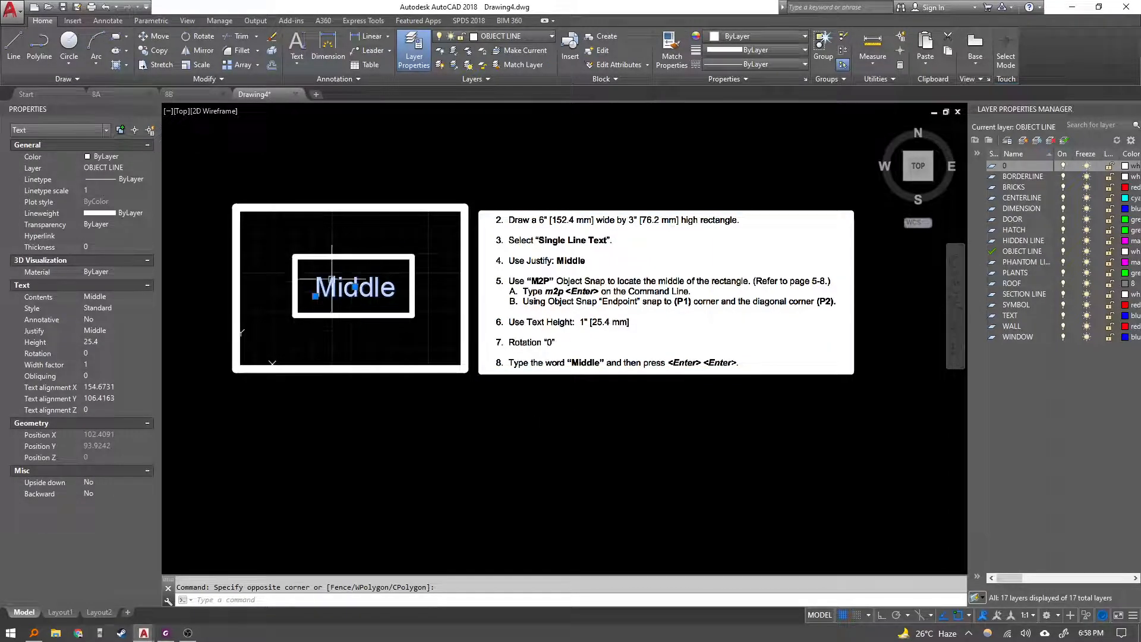
{"action": "key", "text": "Escape"}
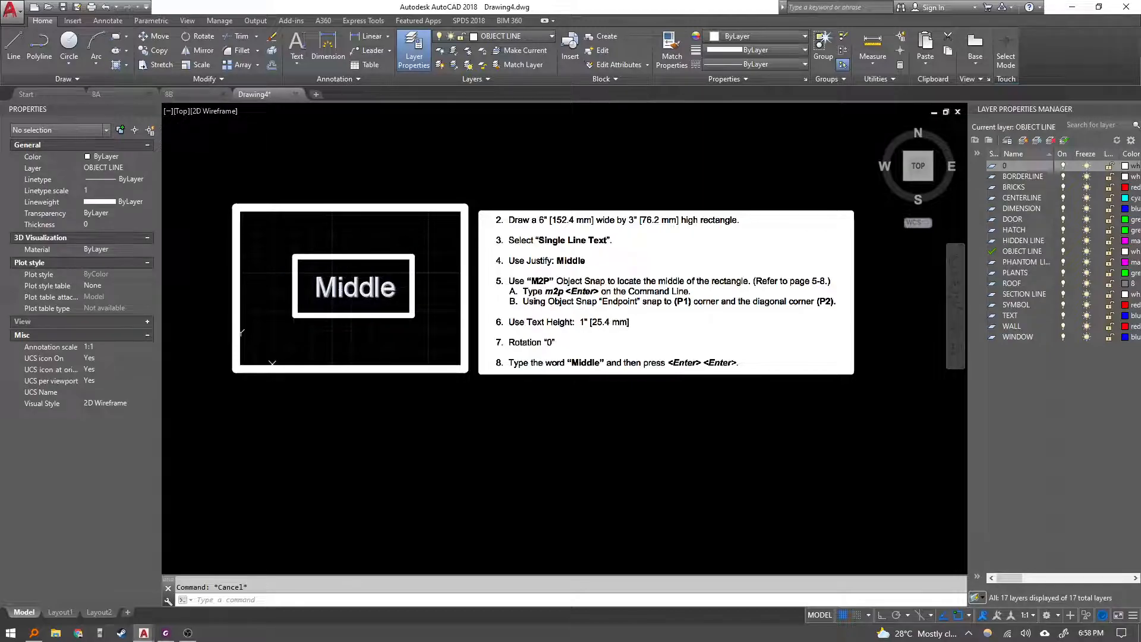
Delete the pasted Exercise 8C instructions image from the drawing.
{"action": "left_click", "coordinate": [350, 281]}
{"action": "scroll", "coordinate": [333, 255], "scroll_direction": "up", "scroll_amount": 2}
{"action": "key", "text": "Escape"}
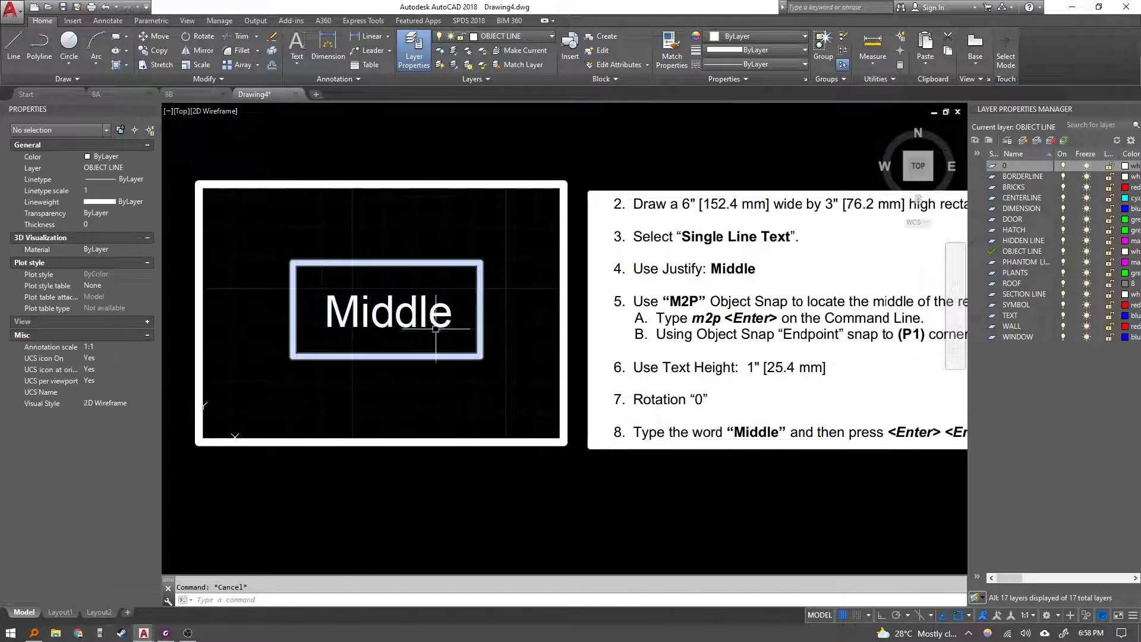
{"action": "middle_click_drag", "start_coordinate": [500, 311], "coordinate": [430, 340]}
{"action": "scroll", "coordinate": [524, 380], "scroll_direction": "down", "scroll_amount": 4}
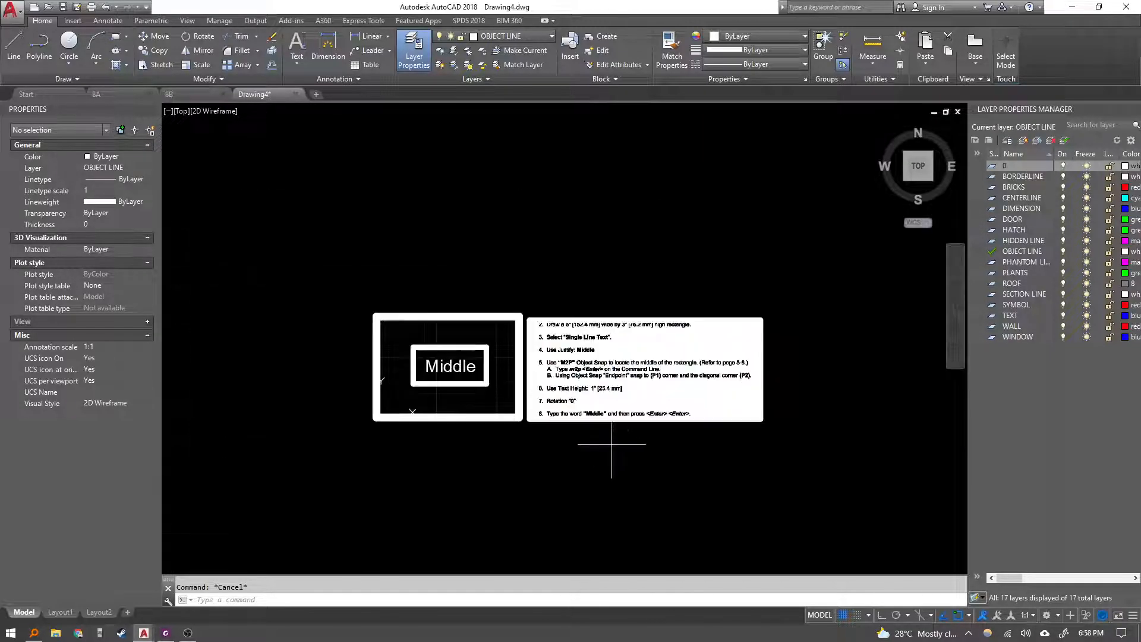
{"action": "left_click", "coordinate": [613, 450]}
{"action": "key", "text": "Delete"}
Review the Exercise 8C instructions in the PDF and return to the drawing.
{"action": "left_click", "coordinate": [168, 634]}
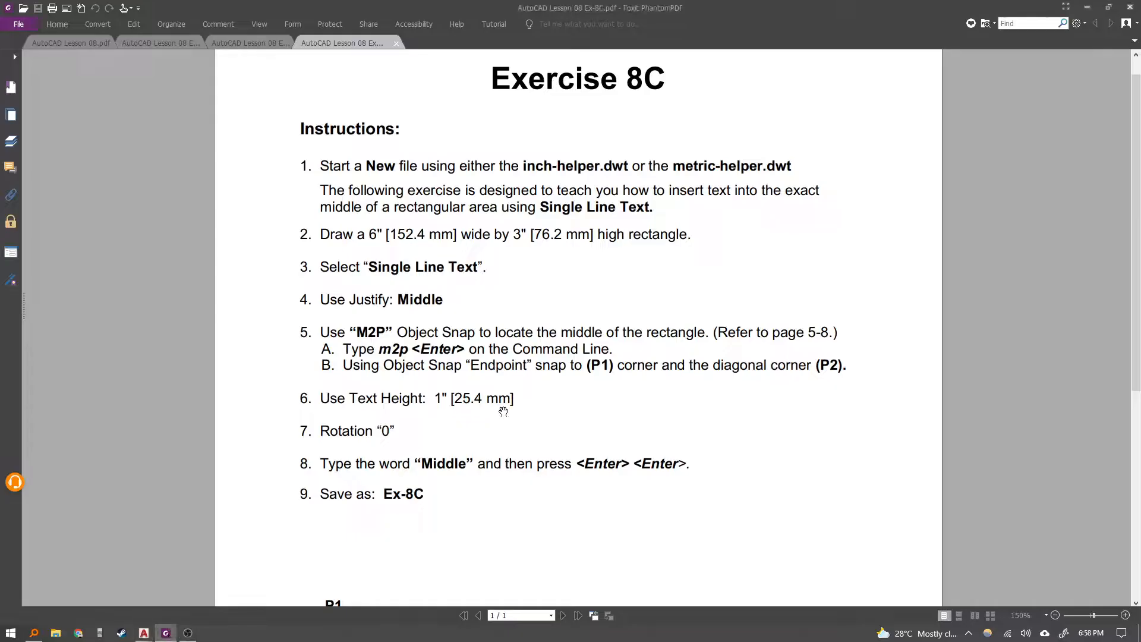
{"action": "scroll", "coordinate": [514, 402], "scroll_direction": "down", "scroll_amount": 6}
{"action": "scroll", "coordinate": [518, 401], "scroll_direction": "up", "scroll_amount": 6}
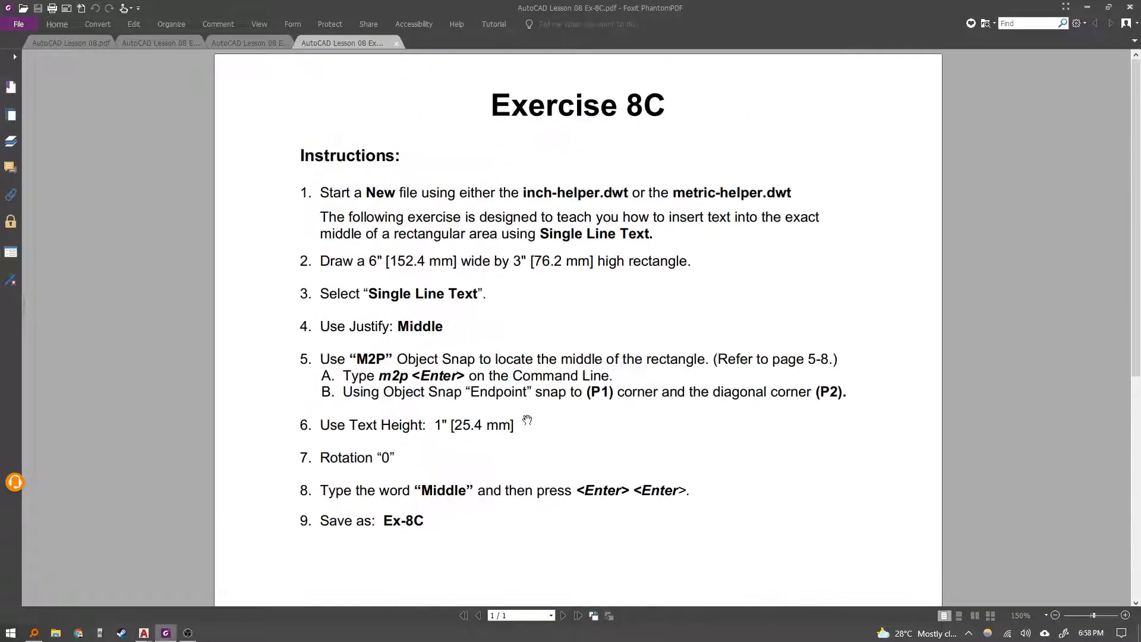
{"action": "scroll", "coordinate": [529, 411], "scroll_direction": "down", "scroll_amount": 6}
{"action": "key", "text": "alt+Tab"}
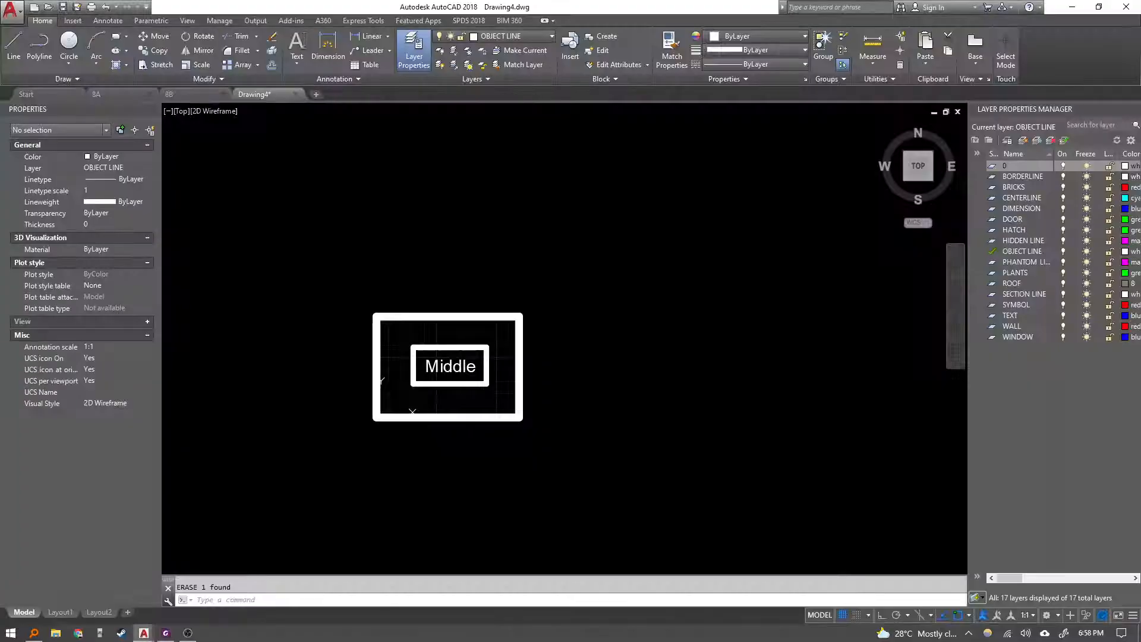
Zoom to the drawing and save it as 8C.
{"action": "scroll", "coordinate": [490, 390], "scroll_direction": "up", "scroll_amount": 4}
{"action": "middle_click", "coordinate": [491, 390]}
{"action": "middle_click", "coordinate": [491, 390]}
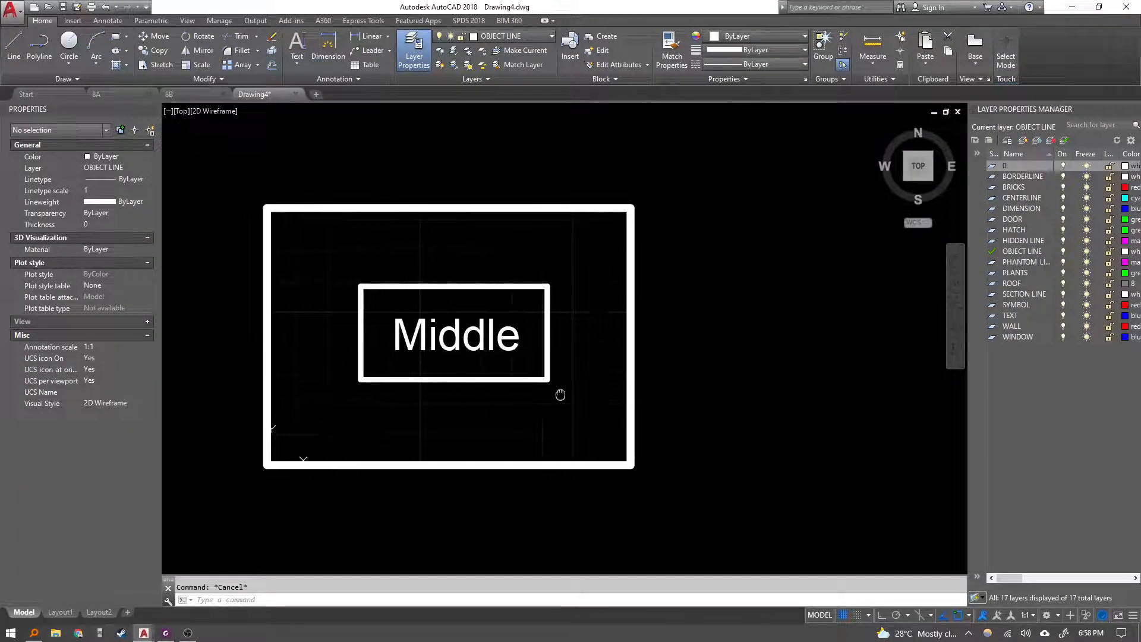
{"action": "type", "text": "qsa"}
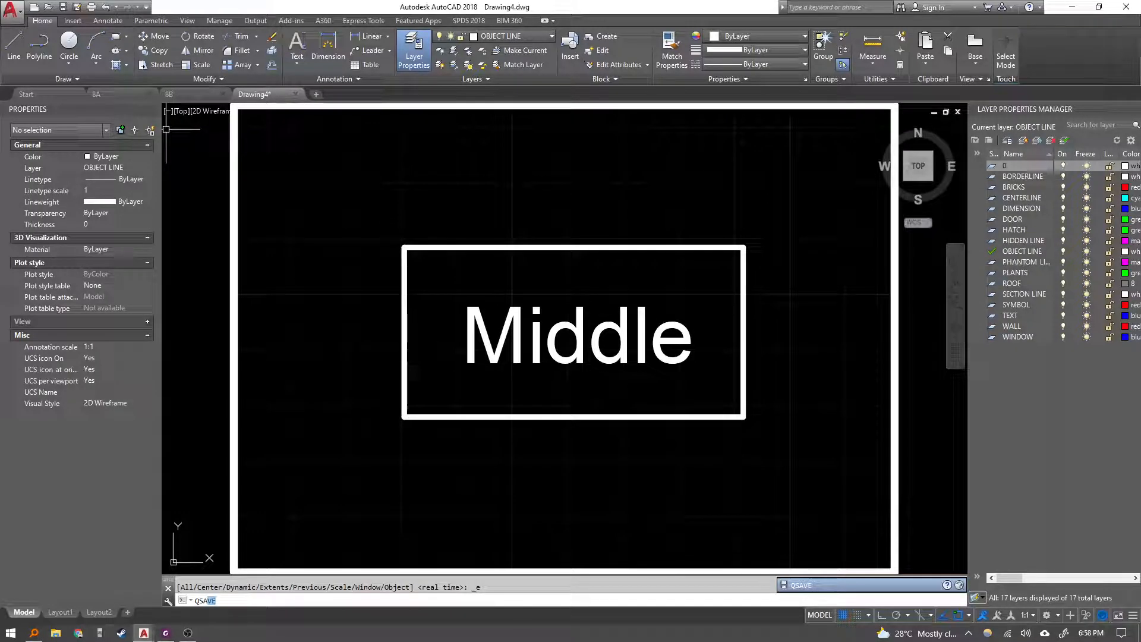
{"action": "key", "text": "Return"}
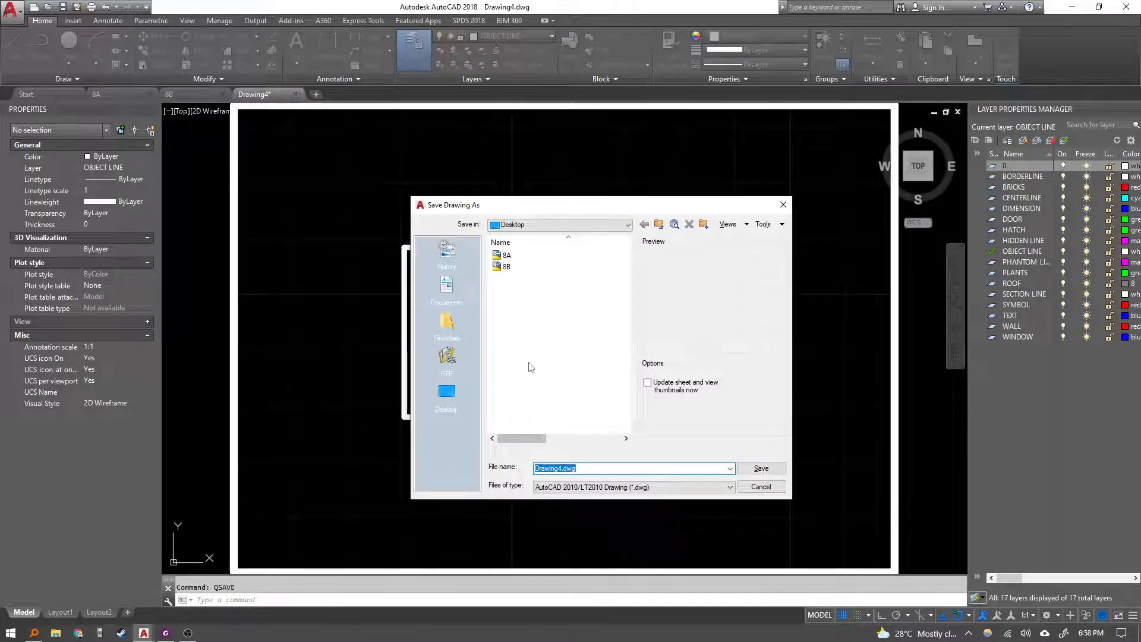
{"action": "type", "text": "8C"}
{"action": "left_click", "coordinate": [750, 468]}
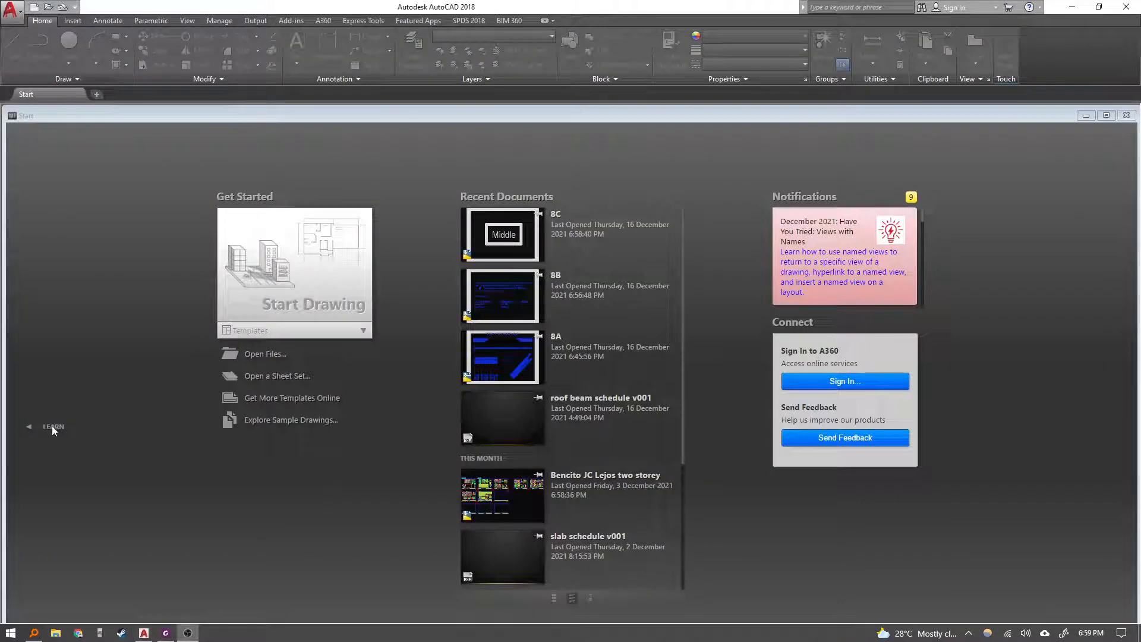
Open the Lesson 9 PDF and view its learning objectives.
{"action": "left_click", "coordinate": [166, 633]}
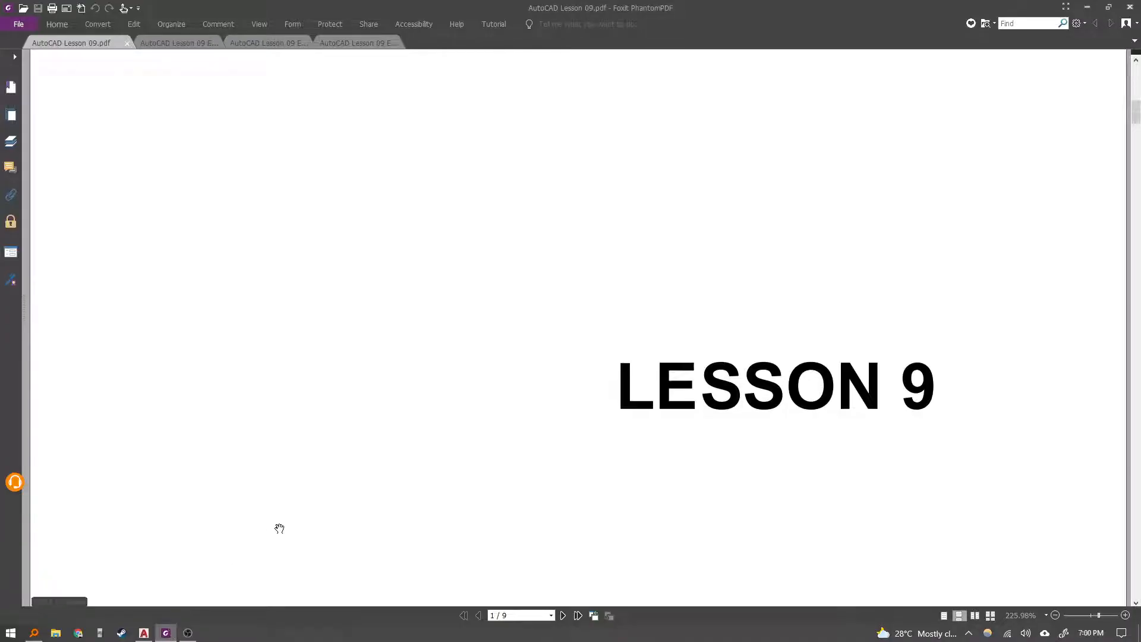
{"action": "scroll", "coordinate": [426, 468], "scroll_direction": "up", "scroll_amount": 8}
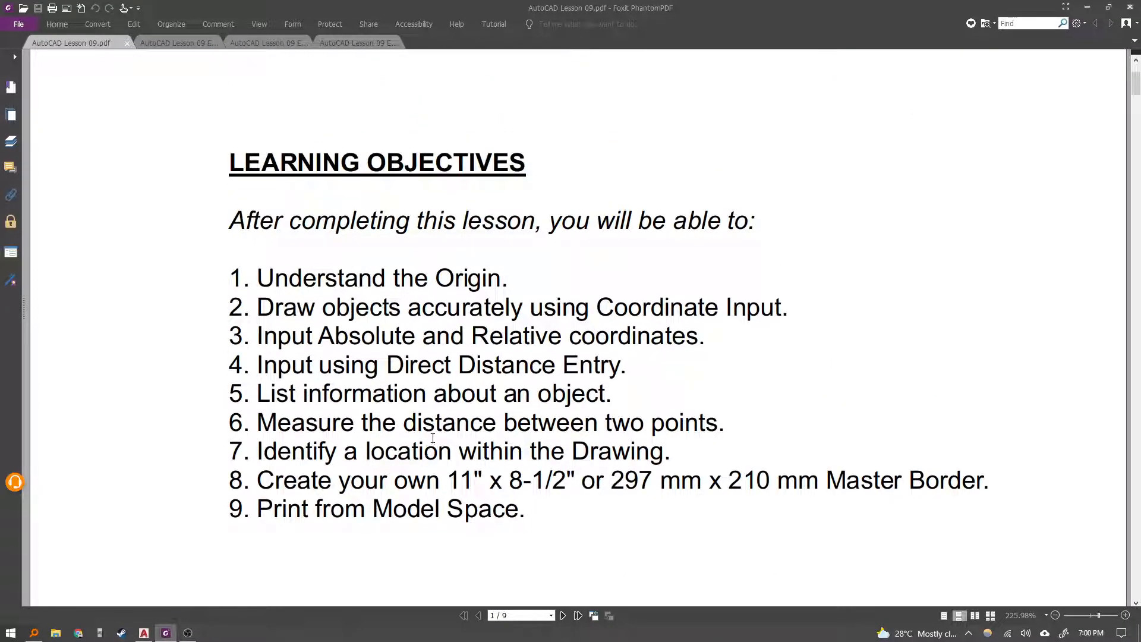
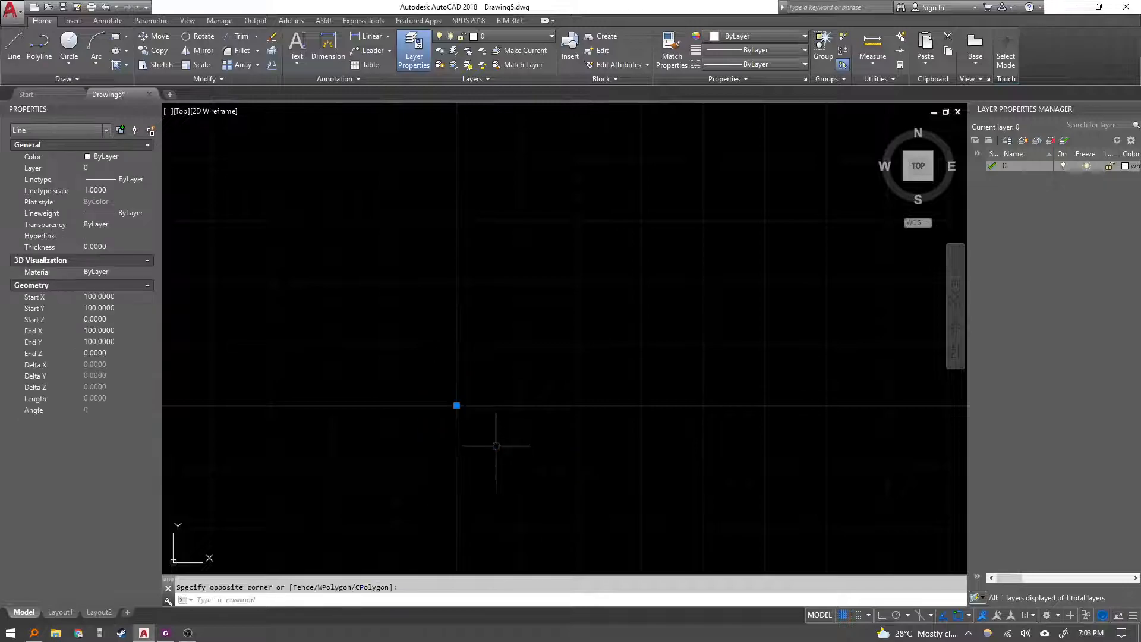
Select and delete the leftover line objects in the drawing.
{"action": "scroll", "coordinate": [494, 447], "scroll_direction": "down", "scroll_amount": 5}
{"action": "middle_click_drag", "start_coordinate": [434, 451], "coordinate": [473, 262]}
{"action": "scroll", "coordinate": [440, 306], "scroll_direction": "down", "scroll_amount": 3}
{"action": "middle_click_drag", "start_coordinate": [443, 333], "coordinate": [462, 307]}
{"action": "key", "text": "Delete"}
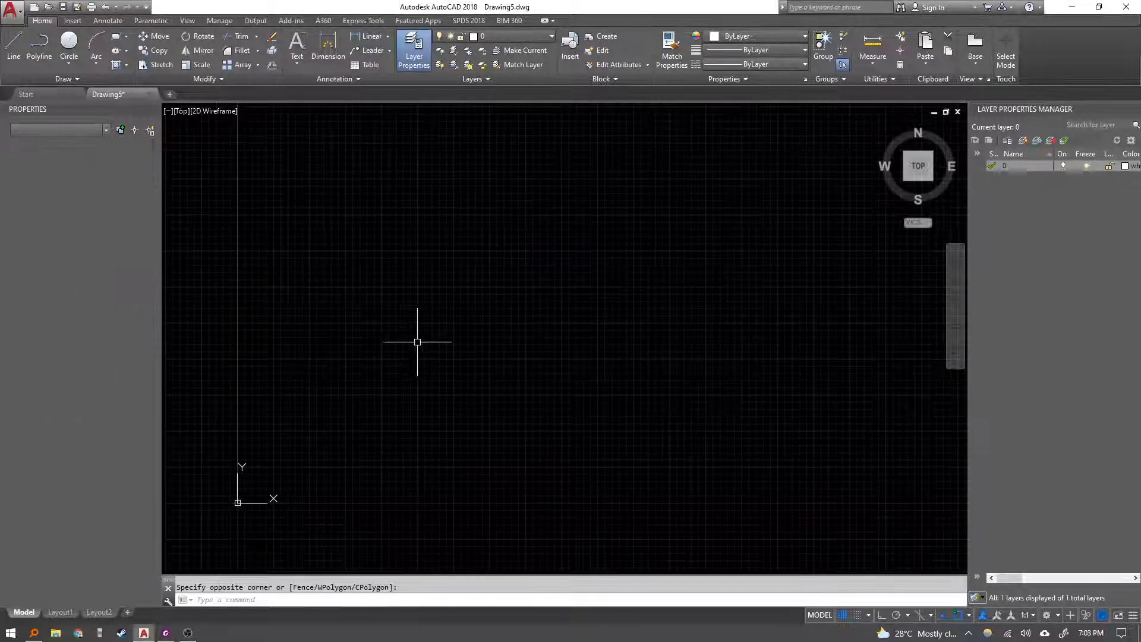
{"action": "type", "text": "l"}
{"action": "key", "text": "Return"}
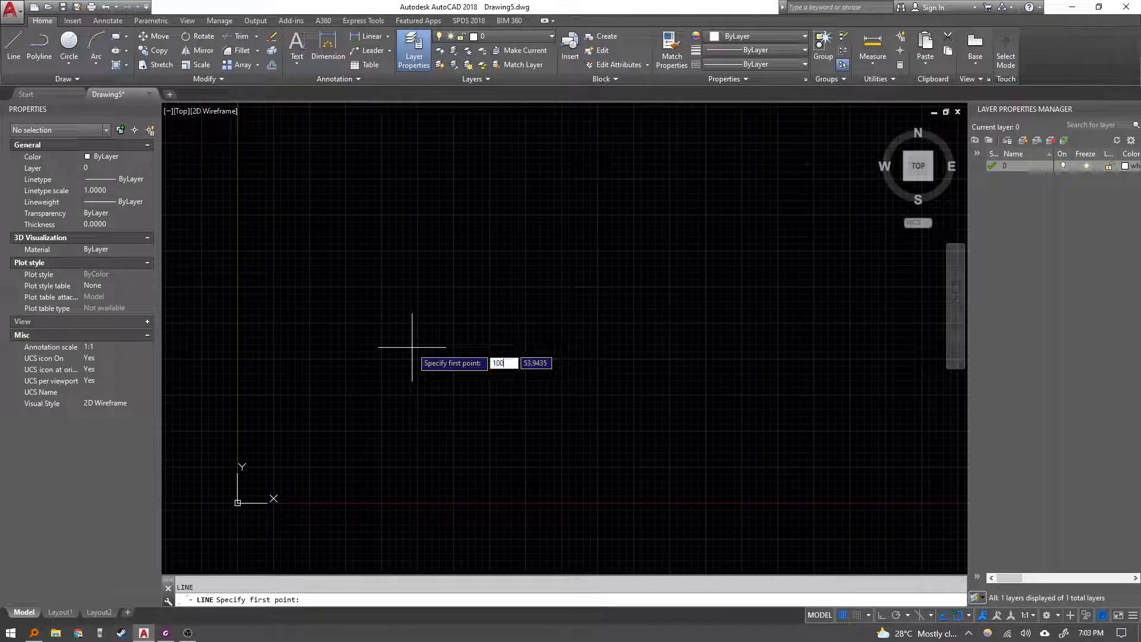
{"action": "key", "text": "Escape"}
Try to draw a line from point 10,10 to point 0,0.
{"action": "middle_click_drag", "start_coordinate": [301, 451], "coordinate": [456, 303]}
{"action": "scroll", "coordinate": [471, 295], "scroll_direction": "up", "scroll_amount": 2}
{"action": "type", "text": "l"}
{"action": "key", "text": "Return"}
{"action": "type", "text": "10"}
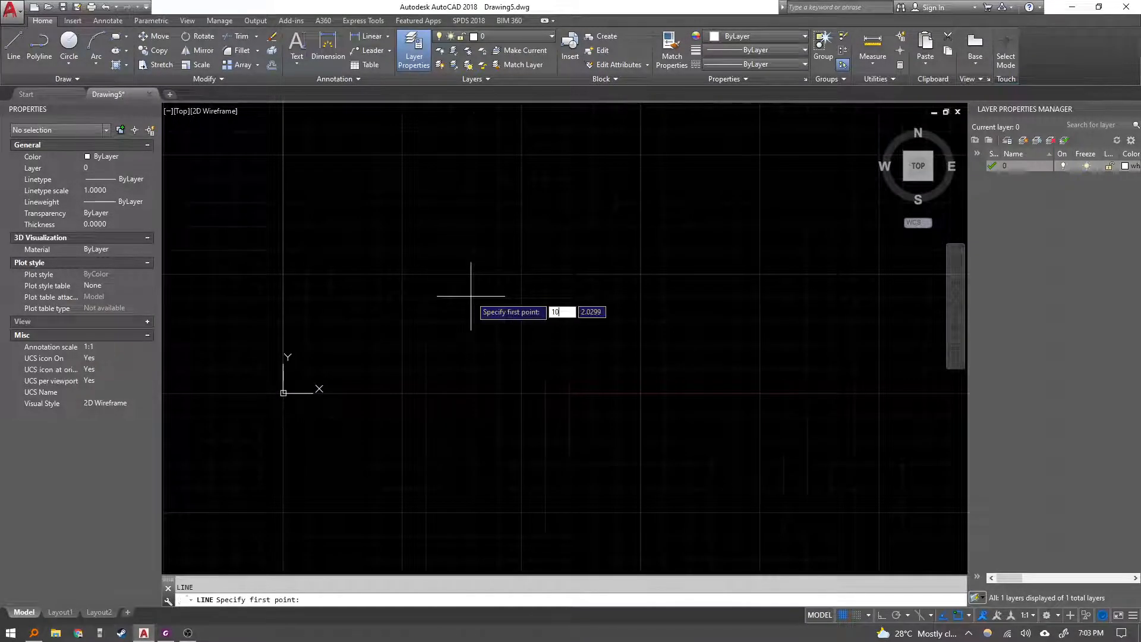
{"action": "type", "text": ",10"}
{"action": "key", "text": "Return"}
{"action": "scroll", "coordinate": [473, 296], "scroll_direction": "down", "scroll_amount": 6}
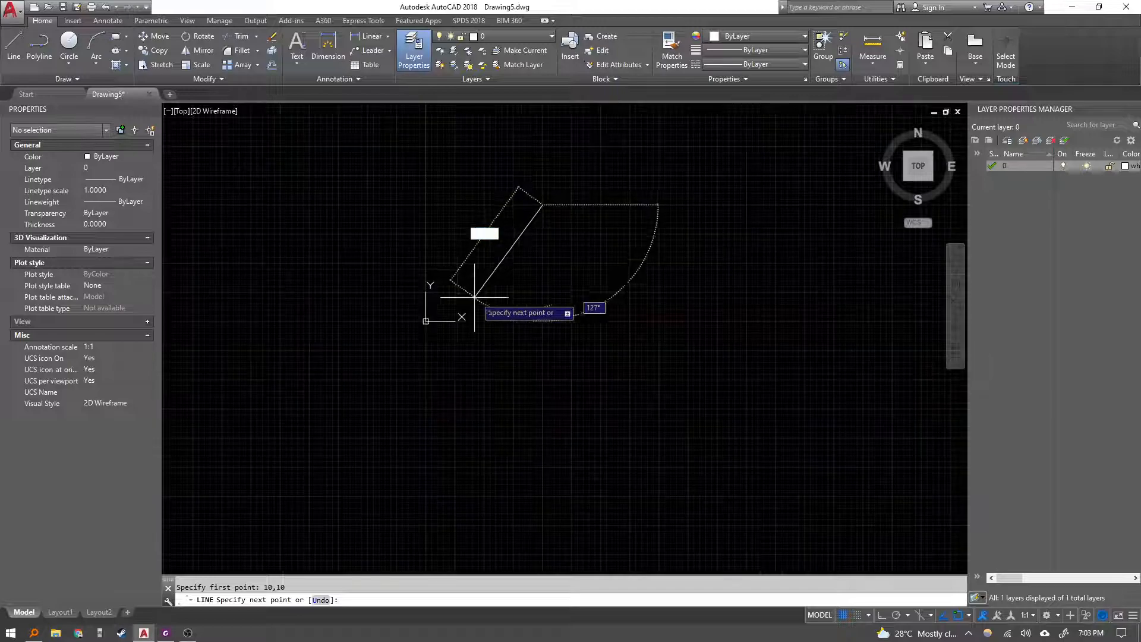
{"action": "middle_click_drag", "start_coordinate": [474, 296], "coordinate": [412, 353]}
{"action": "scroll", "coordinate": [458, 333], "scroll_direction": "up", "scroll_amount": 2}
{"action": "scroll", "coordinate": [342, 249], "scroll_direction": "up", "scroll_amount": 2}
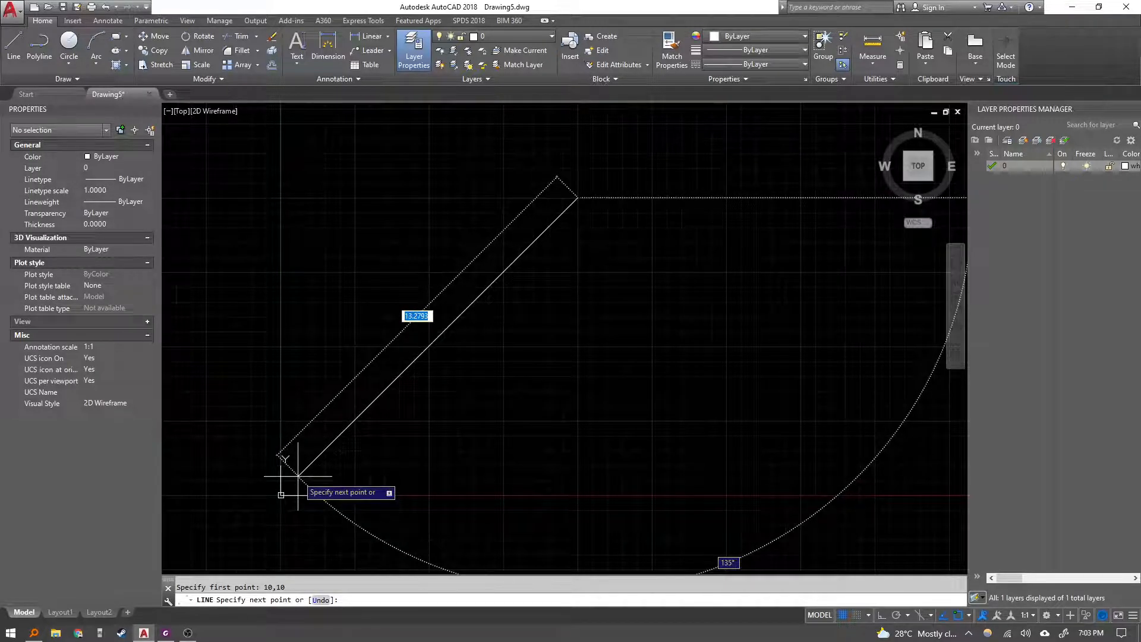
{"action": "type", "text": "0,"}
{"action": "type", "text": "0"}
{"action": "key", "text": "Return"}
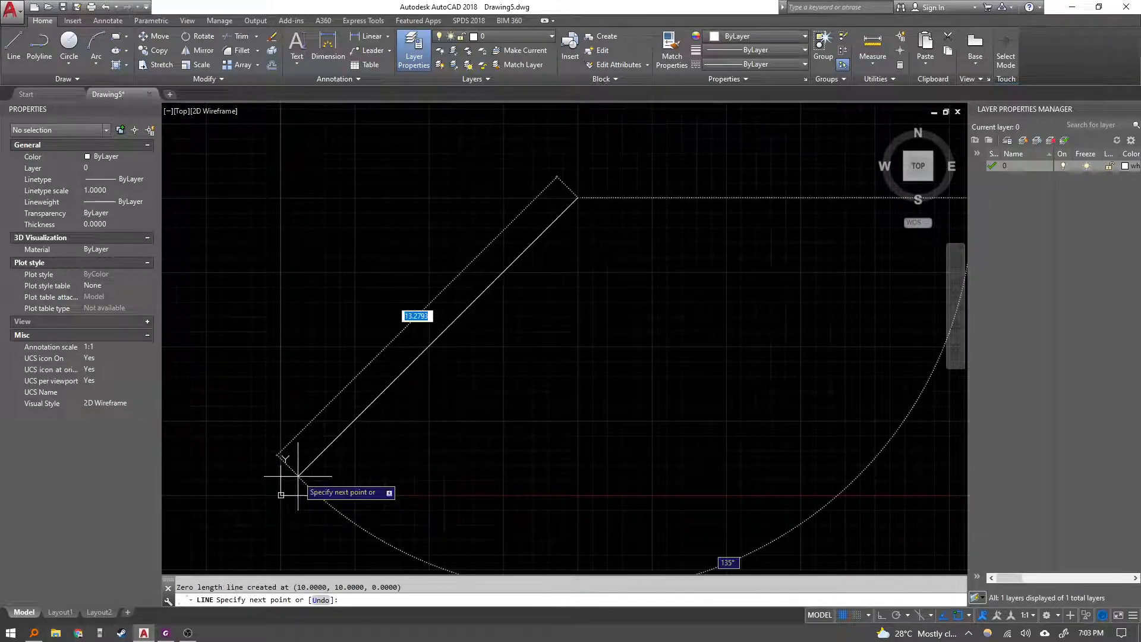
Try to enter the next line point as a relative coordinate, then cancel the Line command.
{"action": "scroll", "coordinate": [602, 196], "scroll_direction": "up", "scroll_amount": 6}
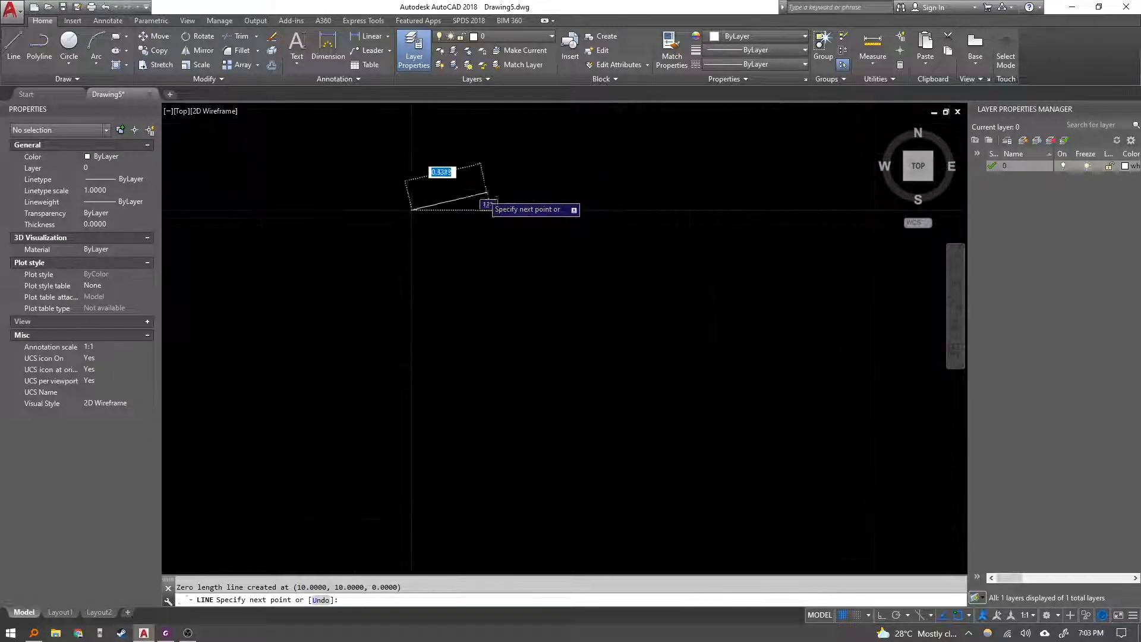
{"action": "scroll", "coordinate": [351, 235], "scroll_direction": "down", "scroll_amount": 12}
{"action": "middle_click_drag", "start_coordinate": [303, 348], "coordinate": [427, 262]}
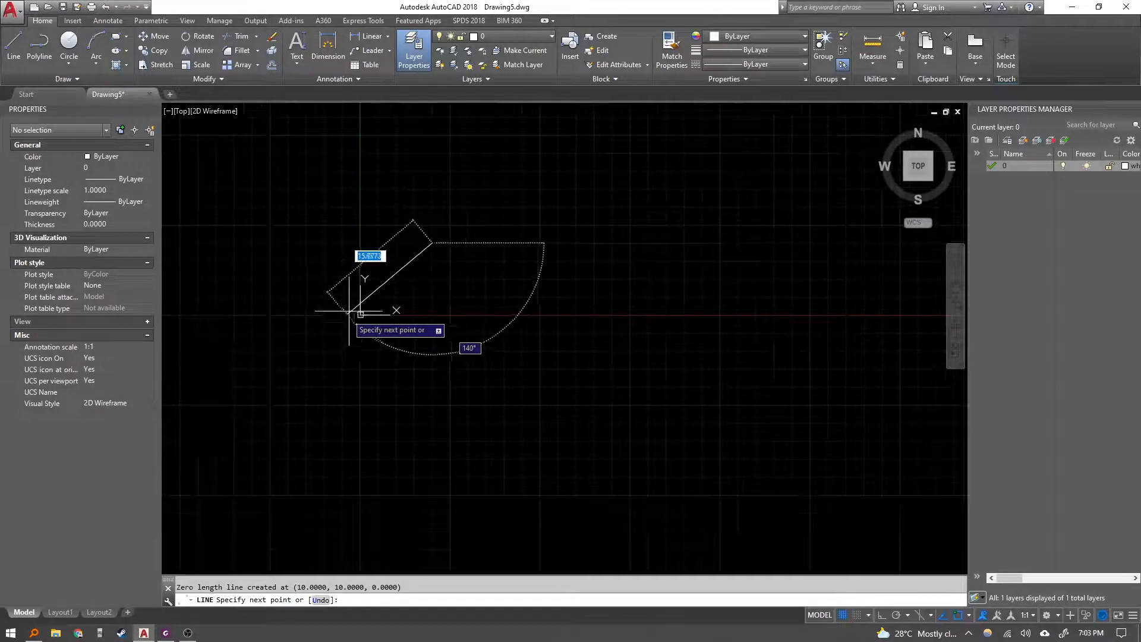
{"action": "scroll", "coordinate": [369, 293], "scroll_direction": "up", "scroll_amount": 6}
{"action": "scroll", "coordinate": [318, 356], "scroll_direction": "down", "scroll_amount": 4}
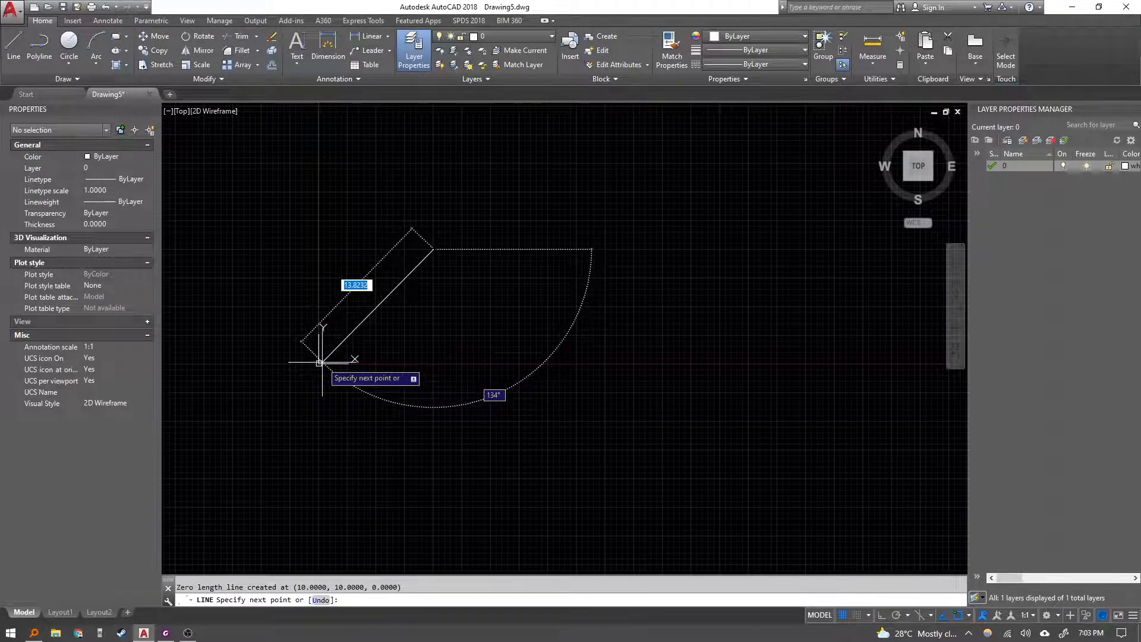
{"action": "type", "text": "@0"}
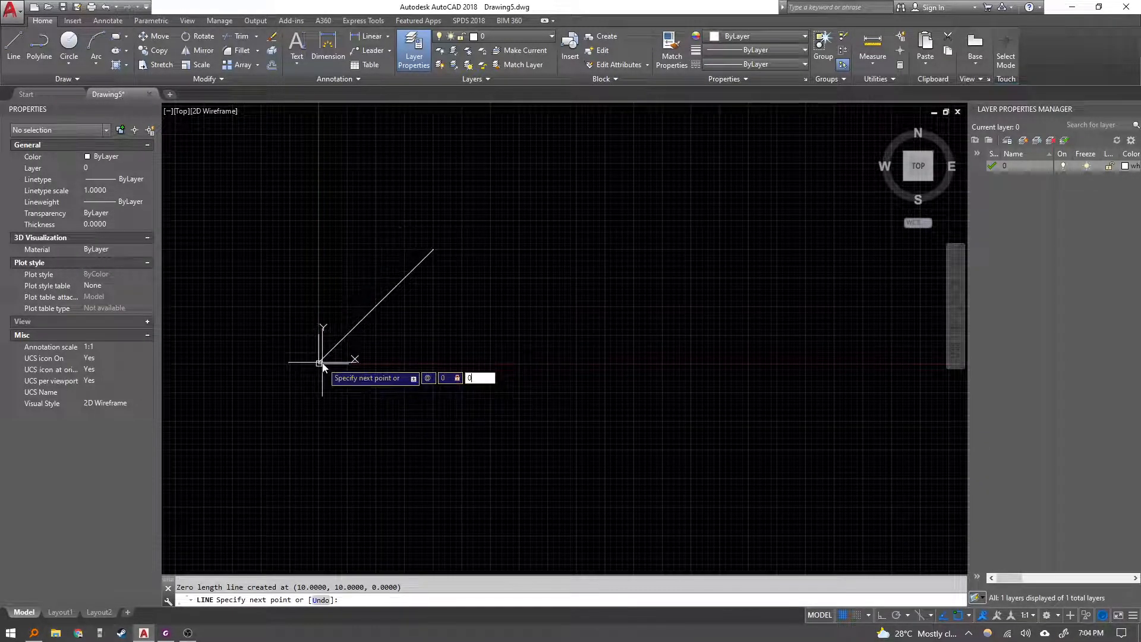
{"action": "key", "text": "Escape"}
Review the Absolute Coordinates section of the Lesson 9 PDF and return to the drawing.
{"action": "scroll", "coordinate": [431, 254], "scroll_direction": "up", "scroll_amount": 5}
{"action": "left_click", "coordinate": [420, 200]}
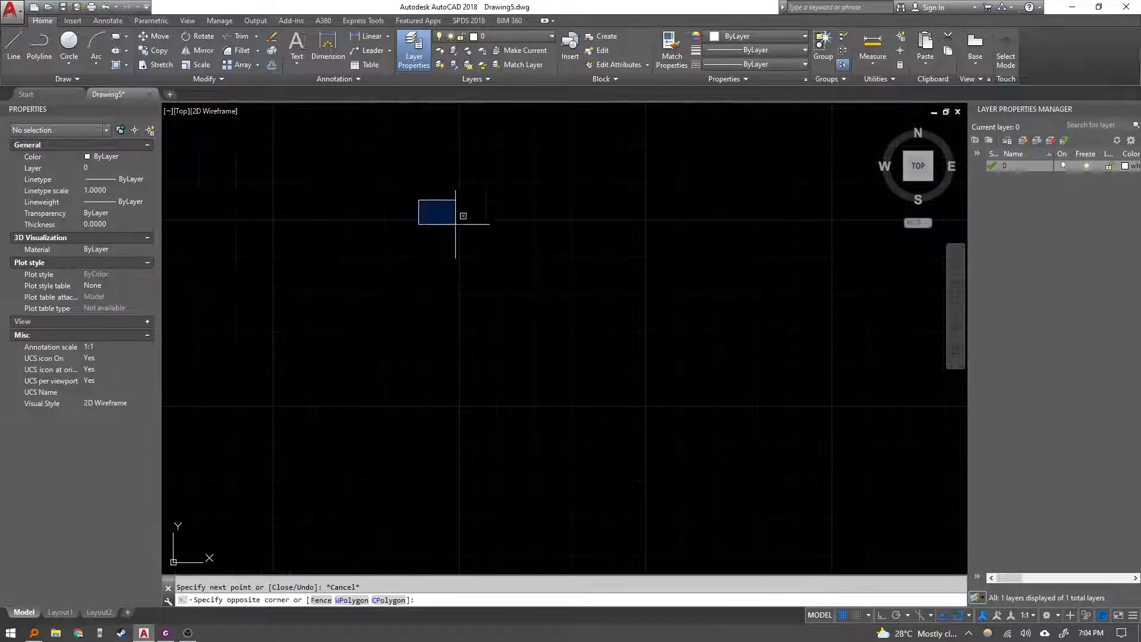
{"action": "left_click", "coordinate": [473, 245]}
{"action": "key", "text": "alt+Tab"}
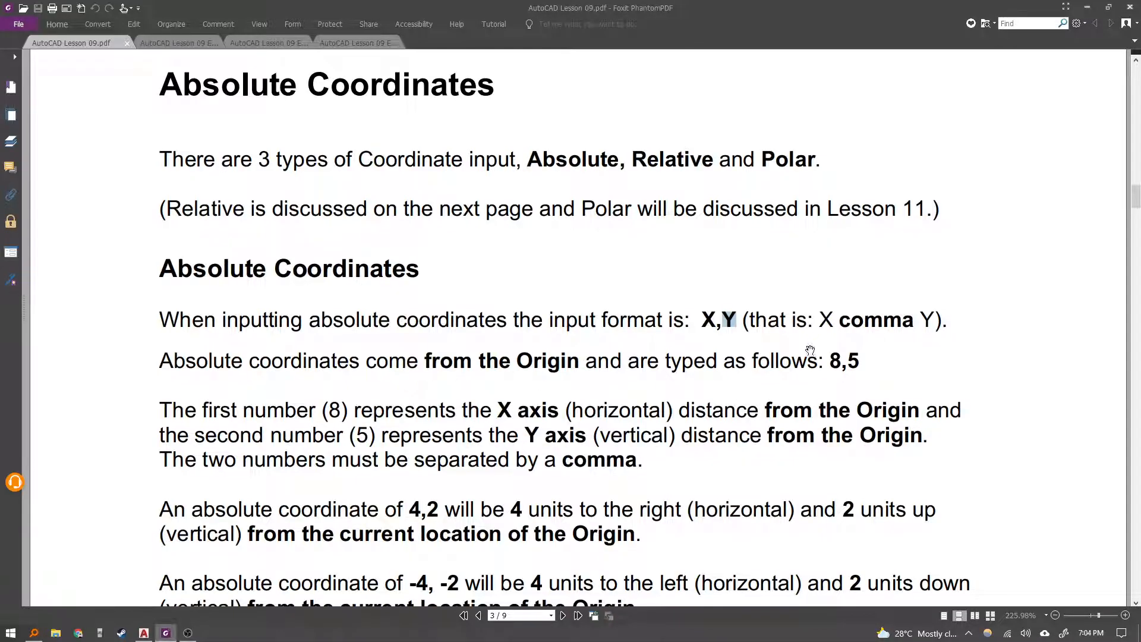
{"action": "scroll", "coordinate": [324, 386], "scroll_direction": "down", "scroll_amount": 2}
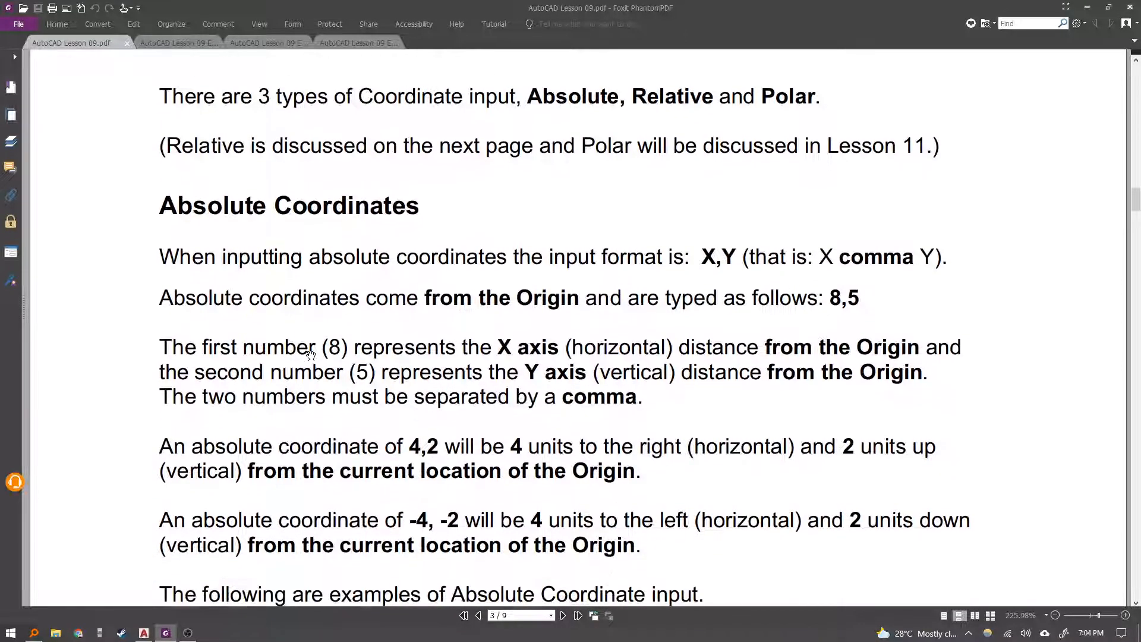
{"action": "scroll", "coordinate": [505, 356], "scroll_direction": "up", "scroll_amount": 4}
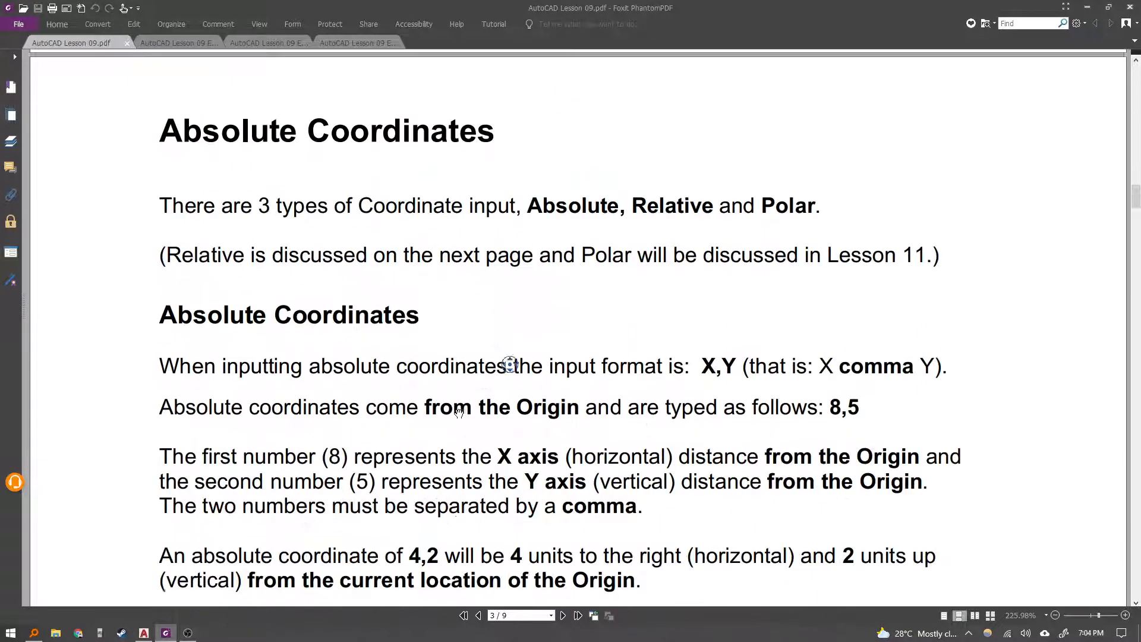
{"action": "scroll", "coordinate": [504, 356], "scroll_direction": "down", "scroll_amount": 10}
{"action": "key", "text": "alt+Tab"}
{"action": "key", "text": "Escape"}
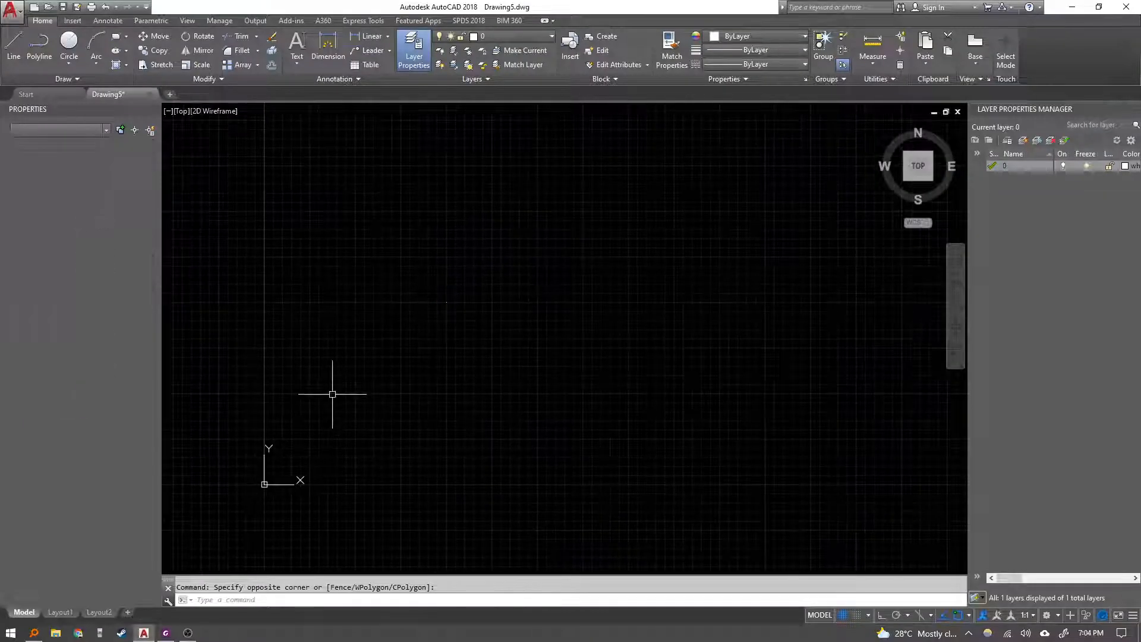
{"action": "middle_click_drag", "start_coordinate": [331, 390], "coordinate": [403, 327]}
{"action": "type", "text": "li"}
{"action": "key", "text": "Return"}
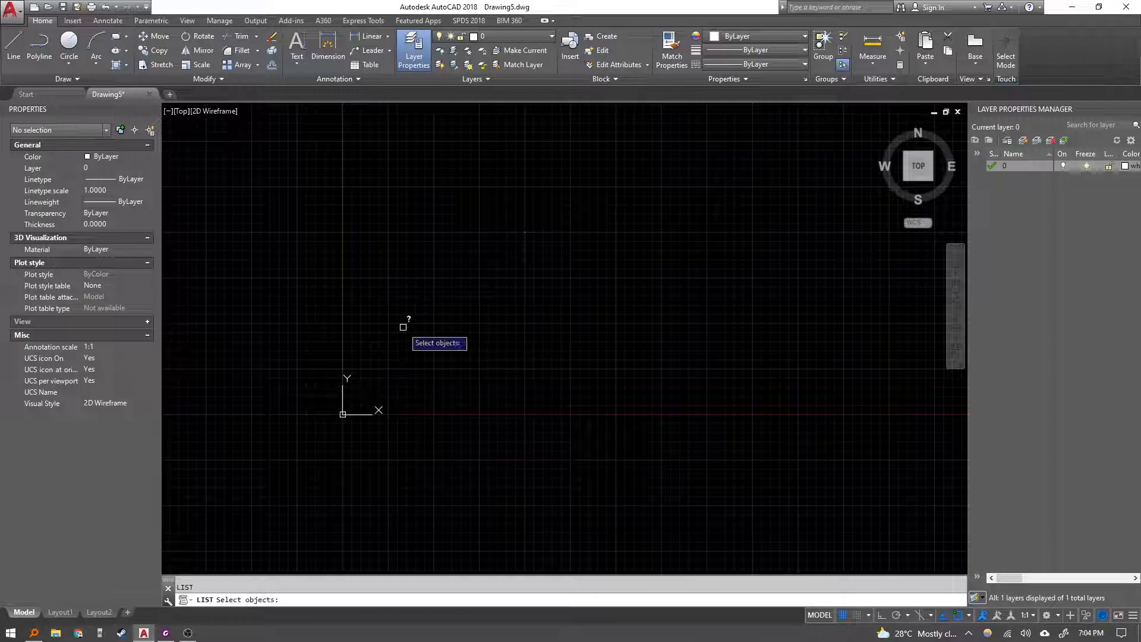
{"action": "key", "text": "Escape"}
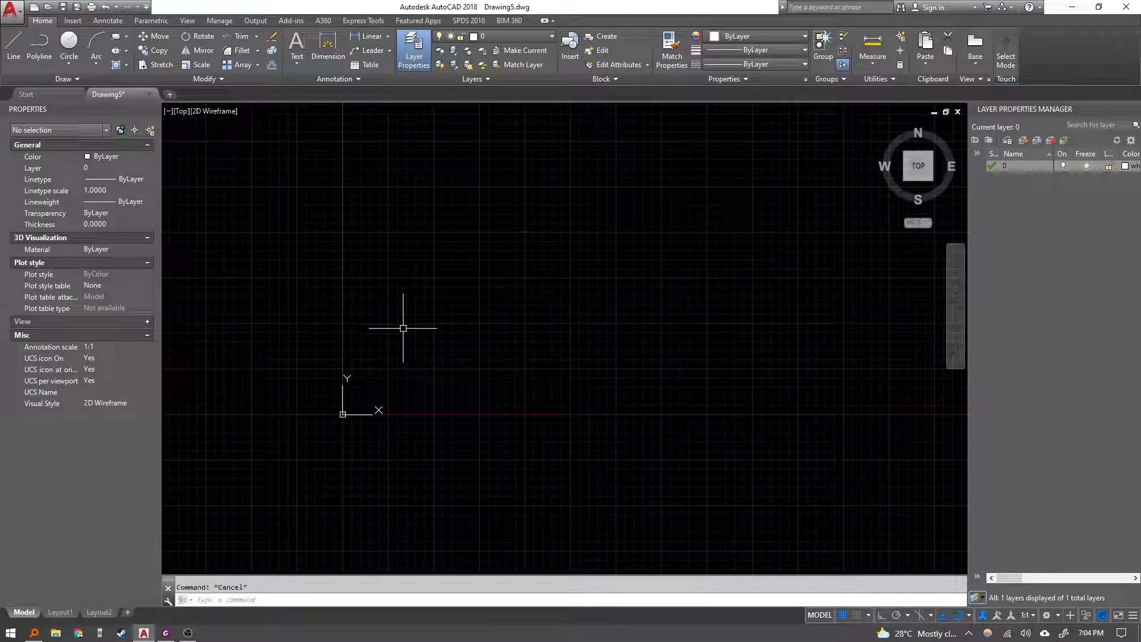
Try to draw a line starting at absolute point 8,5, then cancel it.
{"action": "type", "text": "l"}
{"action": "key", "text": "Return"}
{"action": "type", "text": "8,5"}
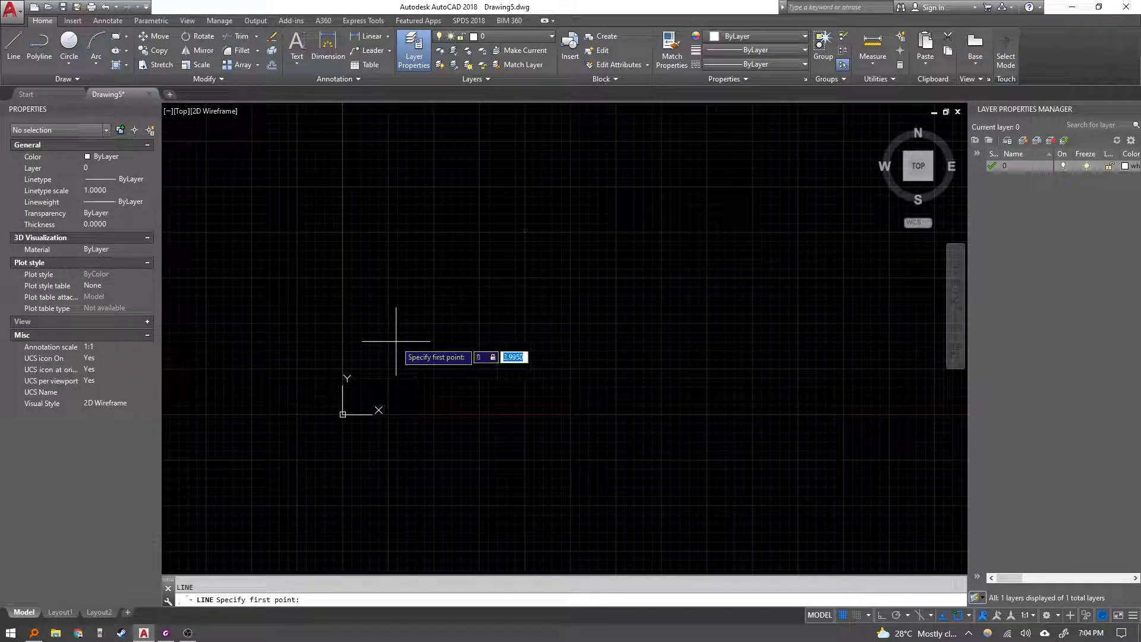
{"action": "key", "text": "Return"}
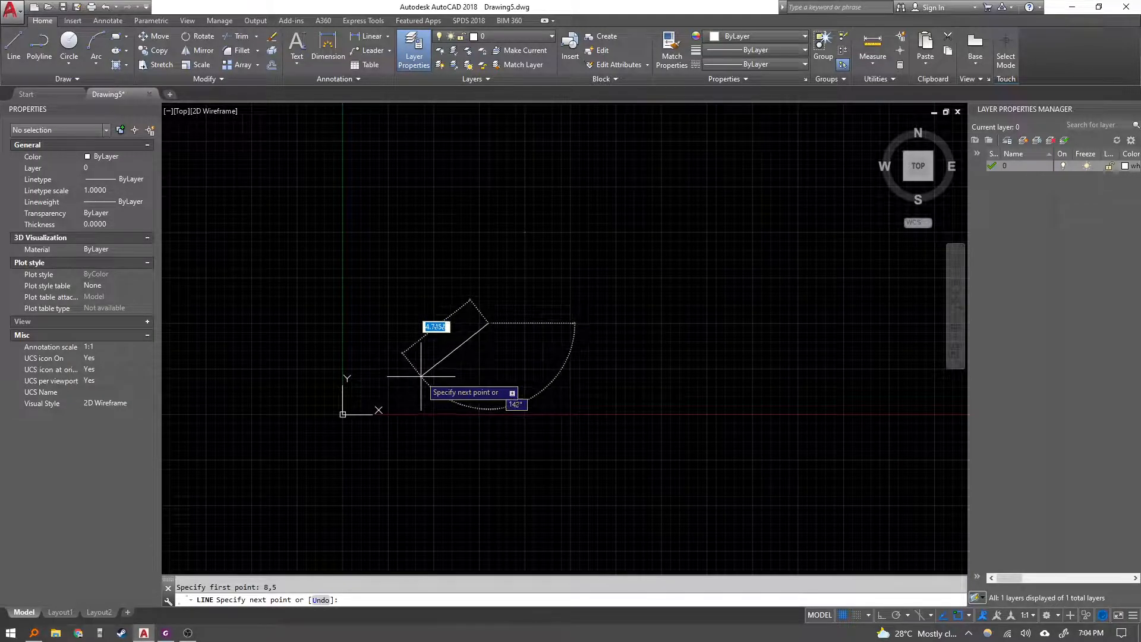
{"action": "type", "text": "0"}
{"action": "key", "text": "Escape"}
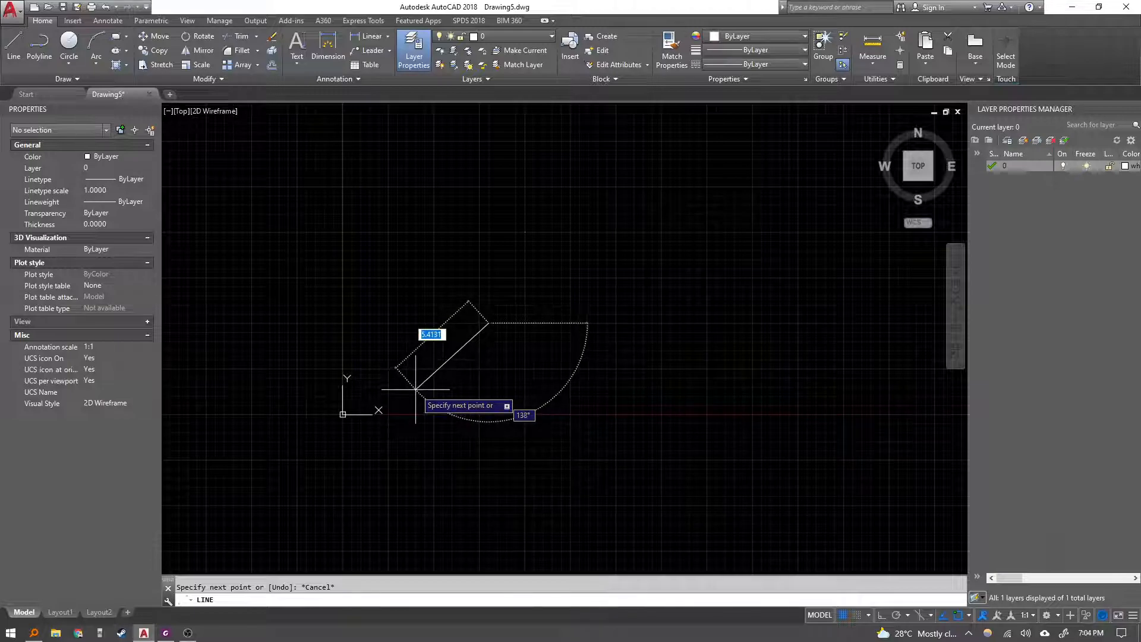
{"action": "type", "text": "@"}
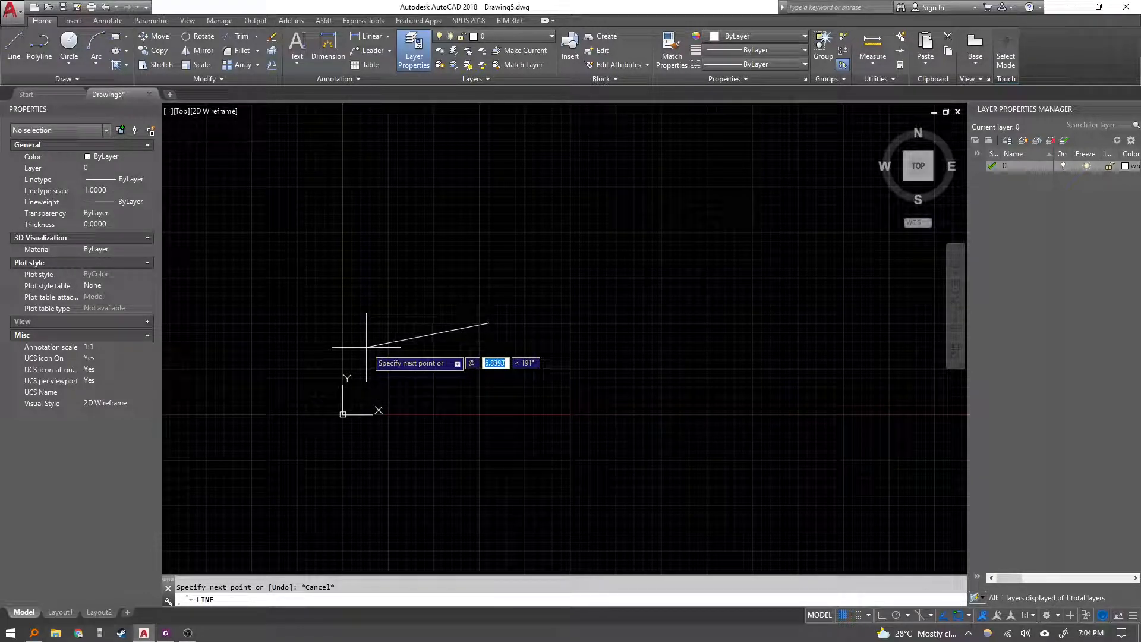
{"action": "key", "text": "Escape"}
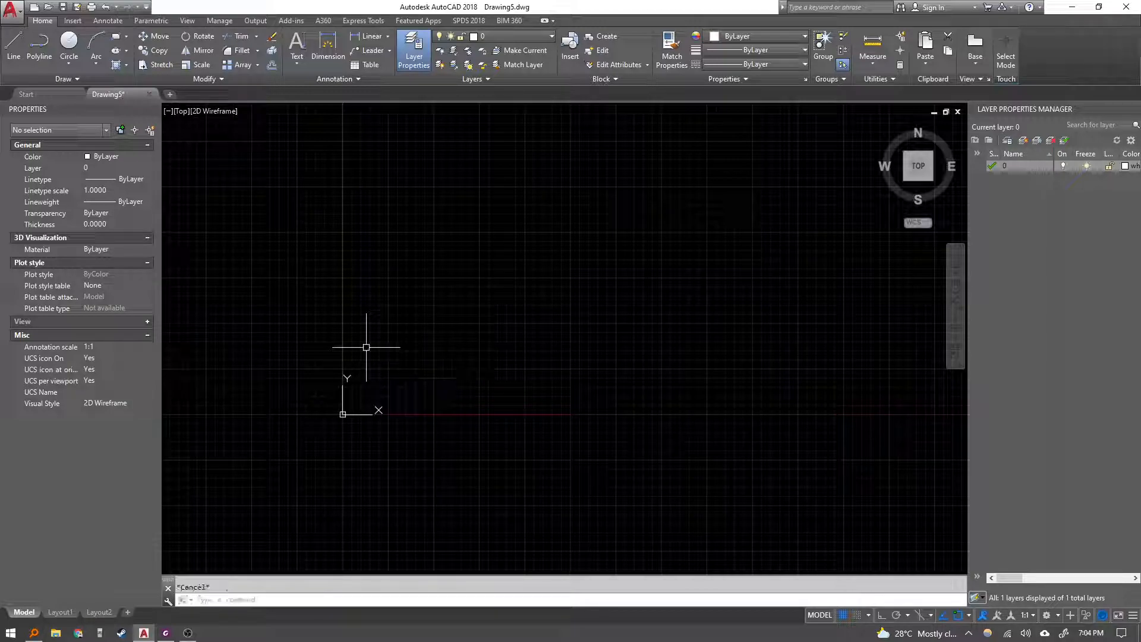
Review the absolute coordinate examples and the Dynamic Input note in the Lesson 9 PDF.
{"action": "key", "text": "alt+Tab"}
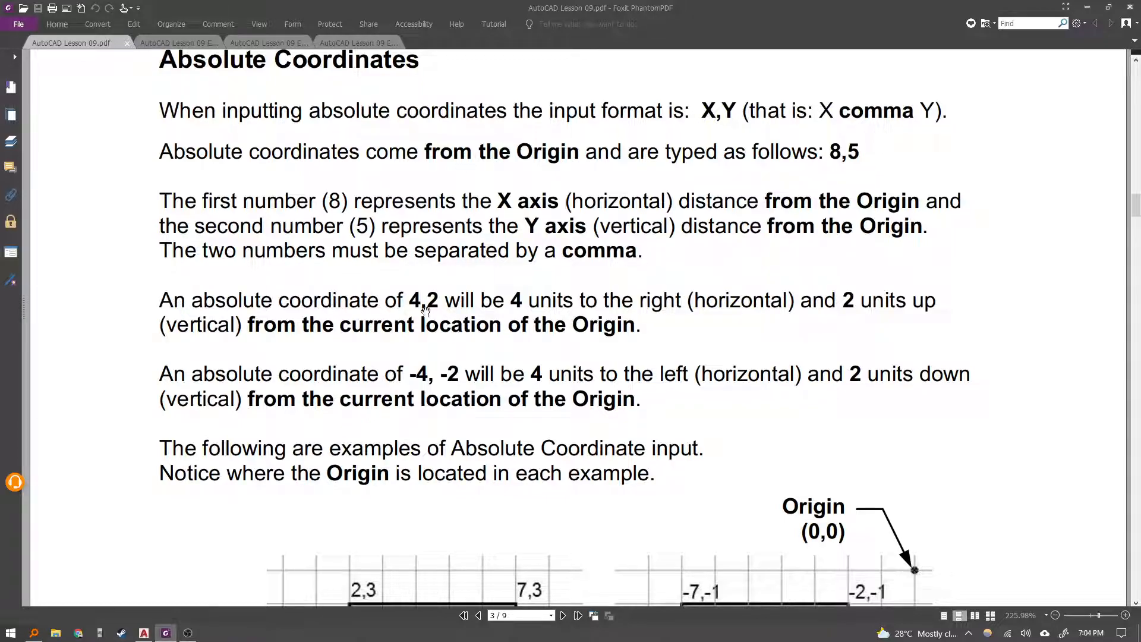
{"action": "scroll", "coordinate": [611, 352], "scroll_direction": "down", "scroll_amount": 3}
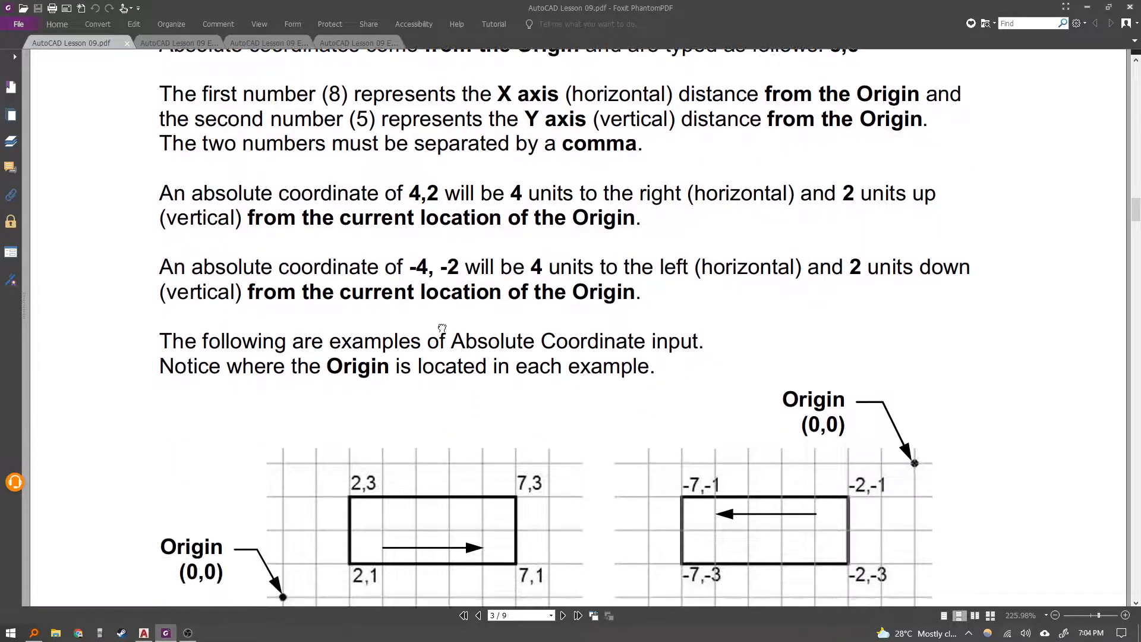
{"action": "scroll", "coordinate": [417, 410], "scroll_direction": "down", "scroll_amount": 5}
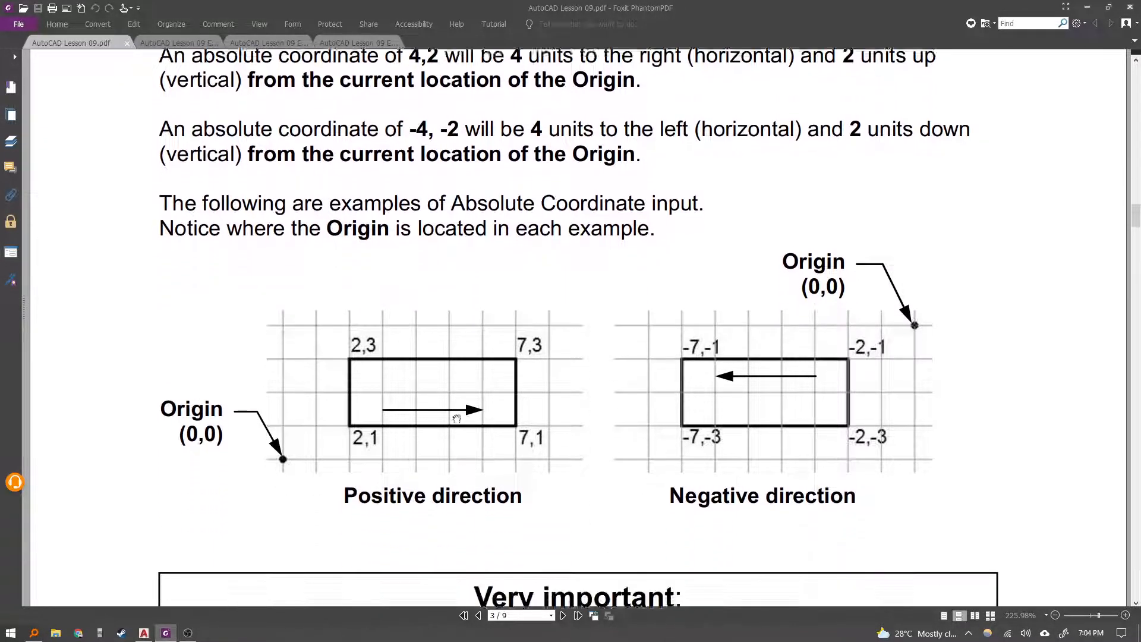
{"action": "scroll", "coordinate": [648, 443], "scroll_direction": "up", "scroll_amount": 1}
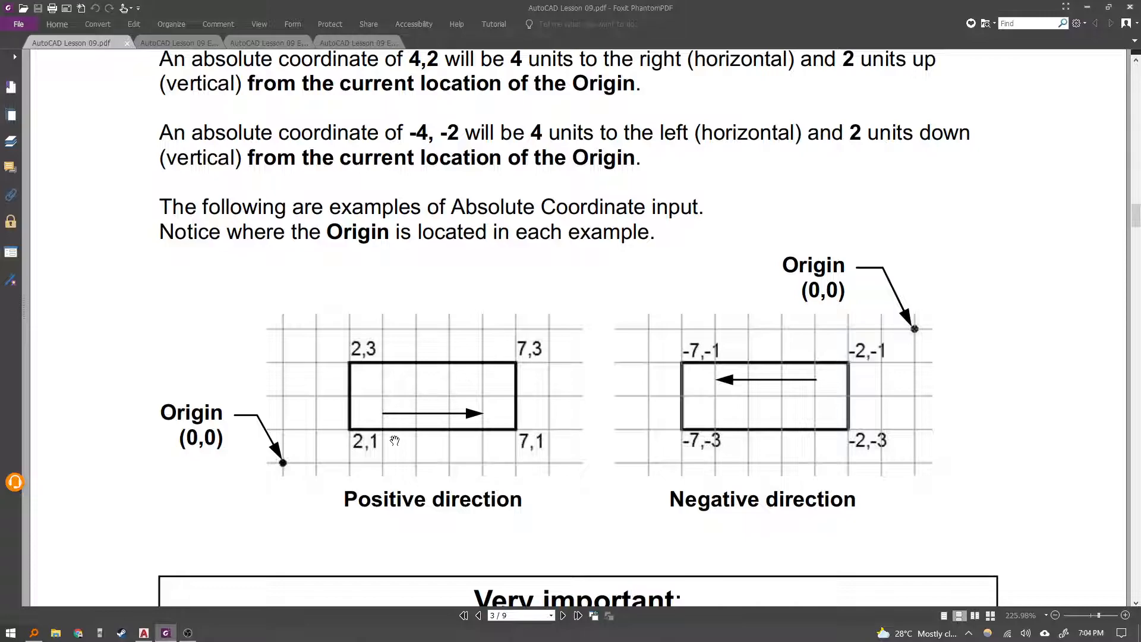
{"action": "scroll", "coordinate": [460, 473], "scroll_direction": "down", "scroll_amount": 5}
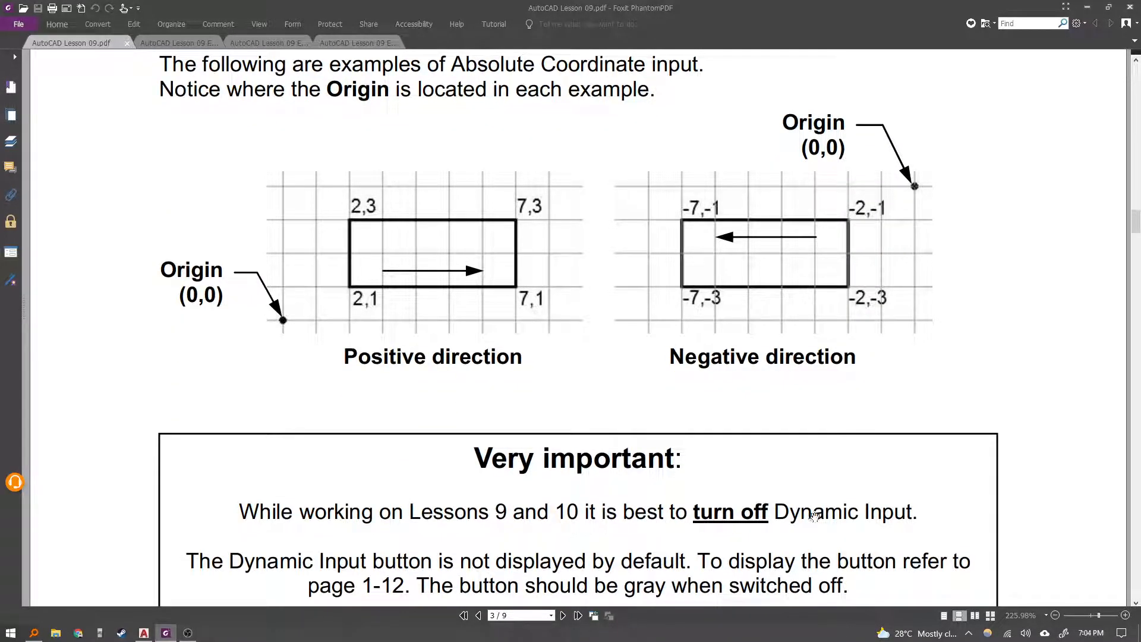
{"action": "key", "text": "alt+Tab"}
{"action": "key", "text": "alt+Tab"}
{"action": "scroll", "coordinate": [528, 503], "scroll_direction": "down", "scroll_amount": 3}
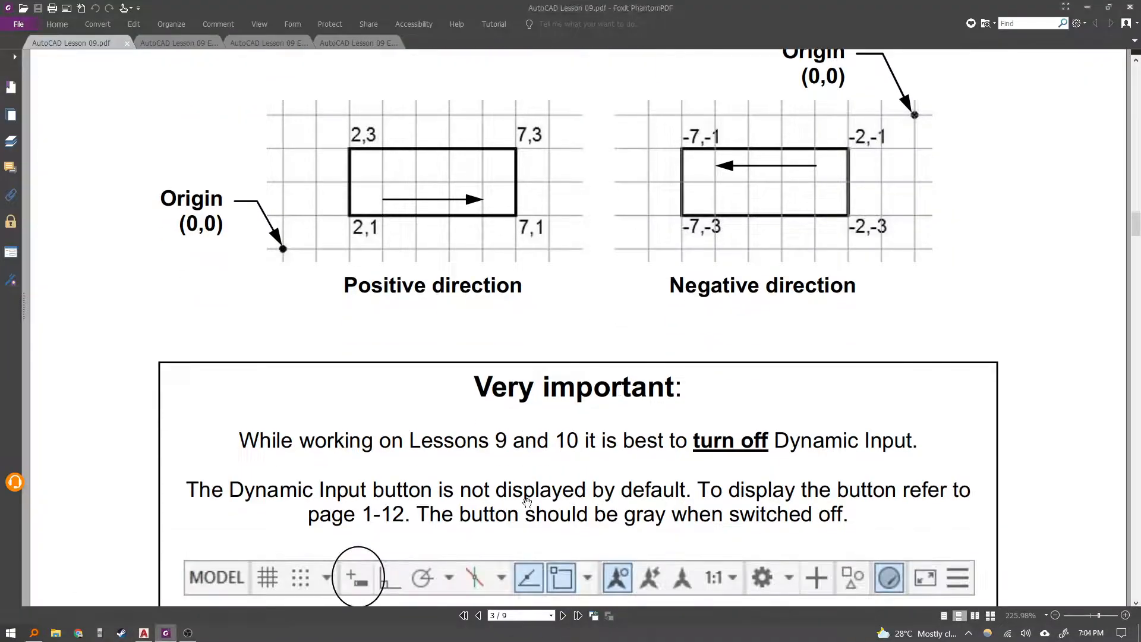
{"action": "scroll", "coordinate": [527, 502], "scroll_direction": "down", "scroll_amount": 4}
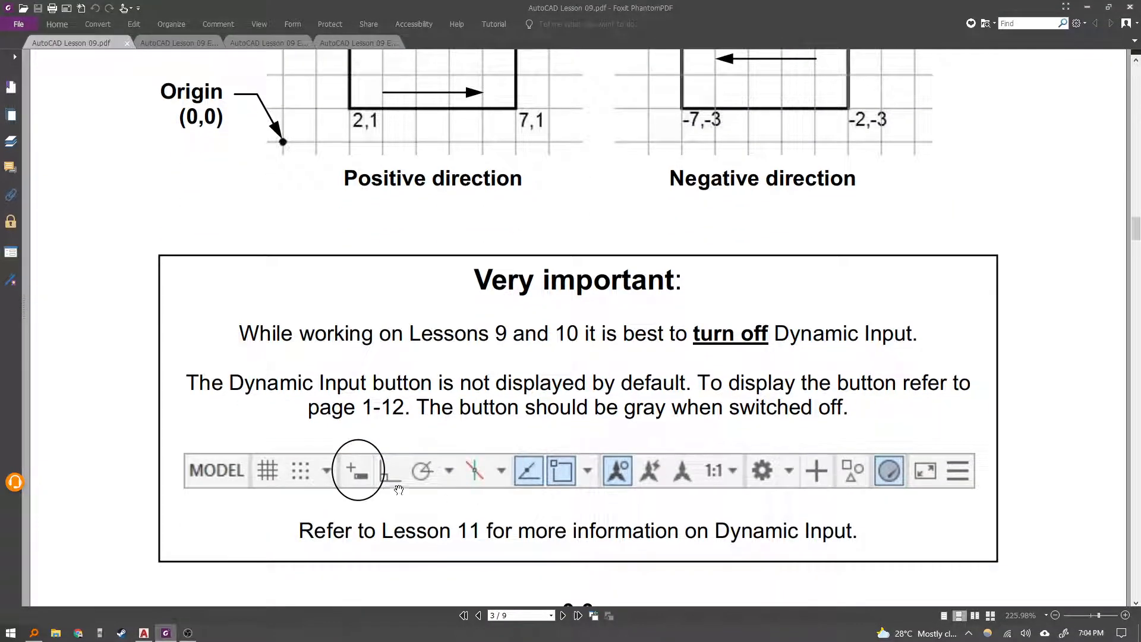
{"action": "key", "text": "alt+Tab"}
Select and erase the two stray lines from the drawing.
{"action": "key", "text": "Escape"}
{"action": "middle_click_drag", "start_coordinate": [427, 324], "coordinate": [428, 342]}
{"action": "left_click", "coordinate": [513, 238]}
{"action": "left_click", "coordinate": [588, 291]}
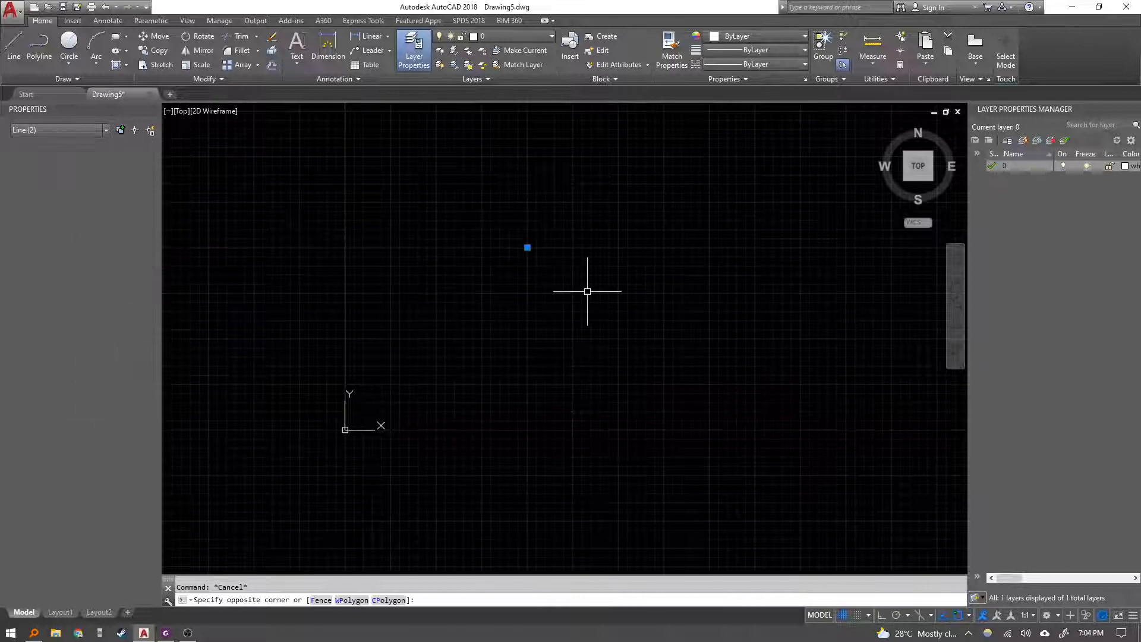
{"action": "key", "text": "Delete"}
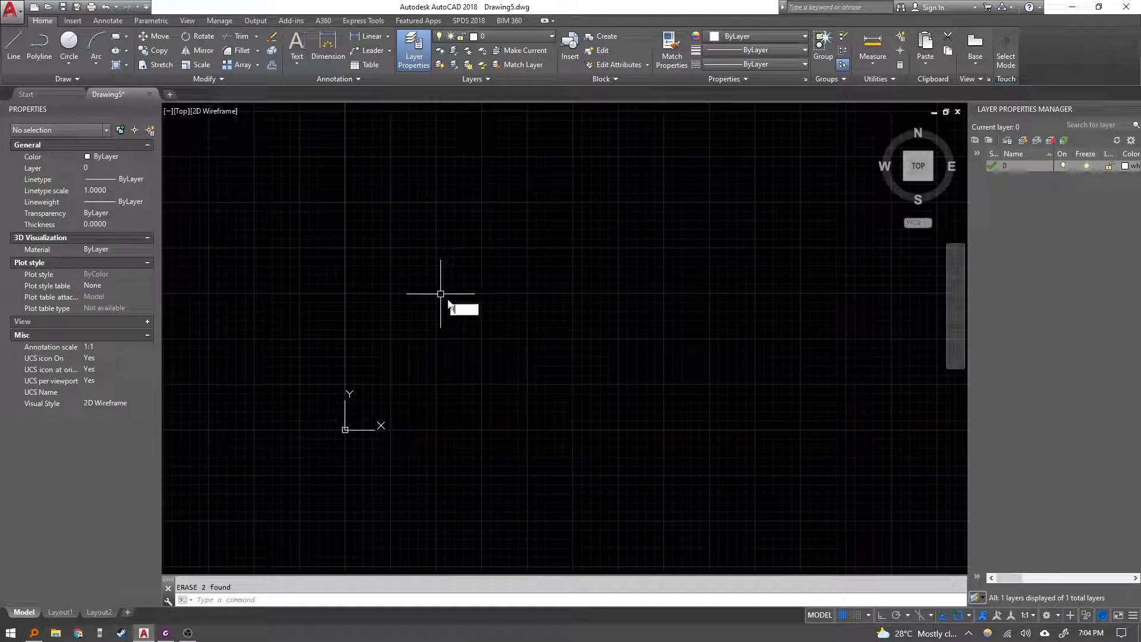
Check the Dynamic Input note in the Lesson 9 PDF again and return to the drawing.
{"action": "type", "text": "L"}
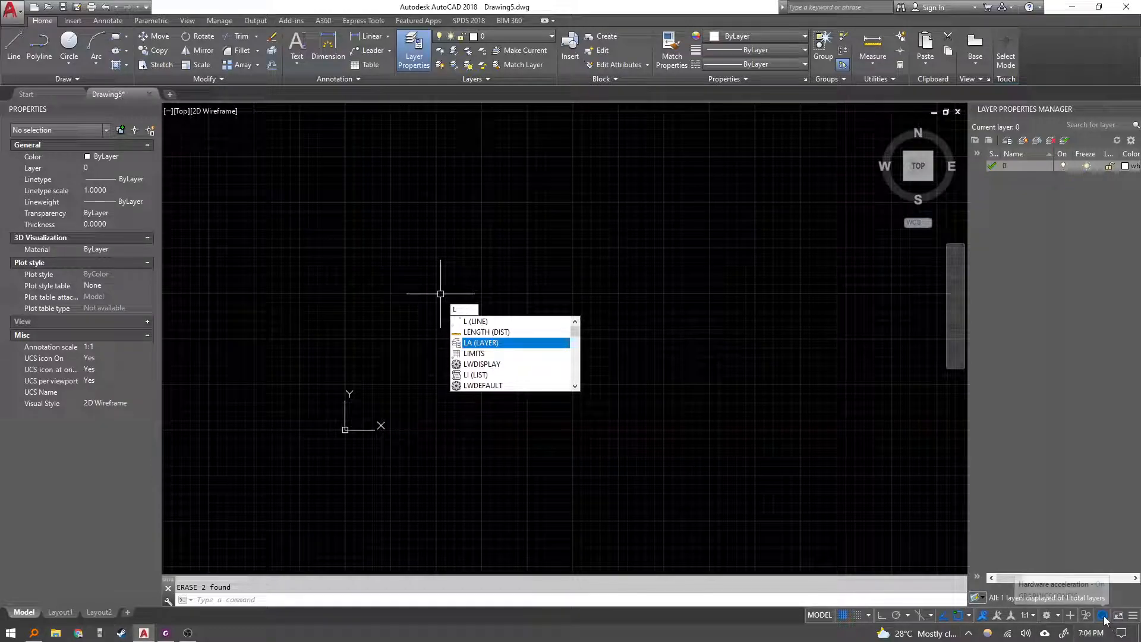
{"action": "key", "text": "Escape"}
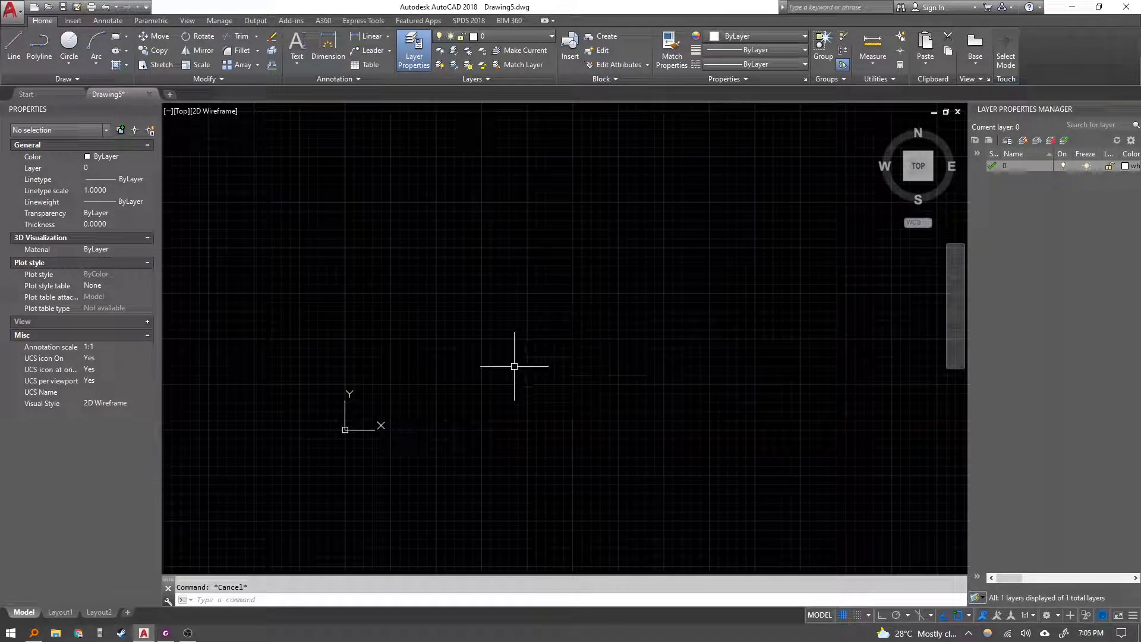
{"action": "key", "text": "alt+Tab"}
{"action": "scroll", "coordinate": [504, 446], "scroll_direction": "down", "scroll_amount": 1}
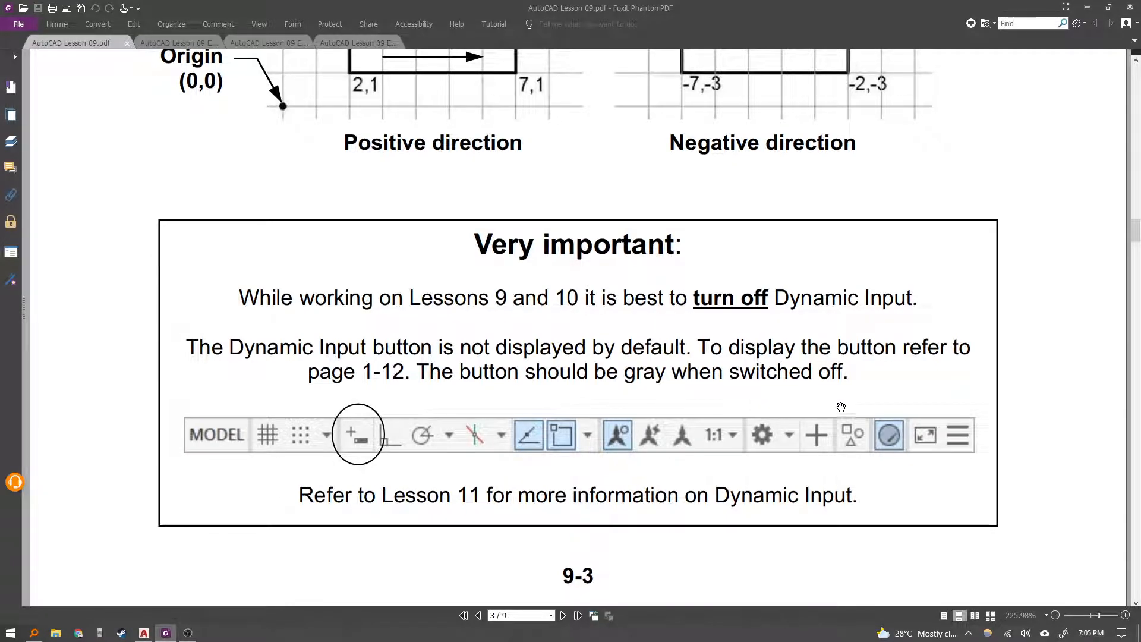
{"action": "key", "text": "alt+Tab"}
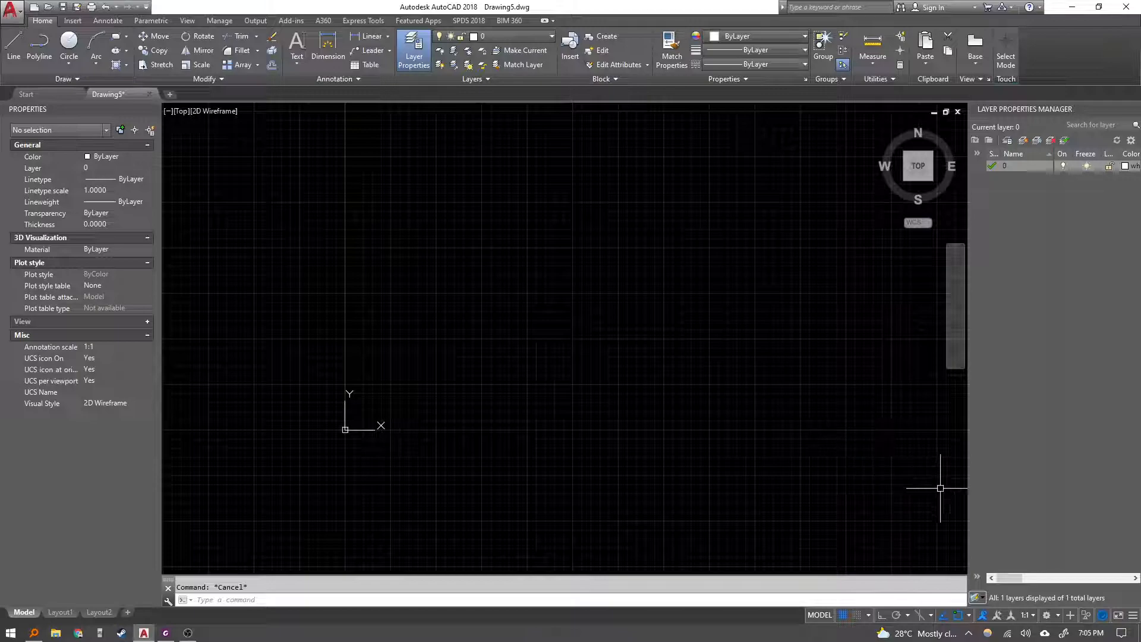
{"action": "left_click", "coordinate": [930, 618]}
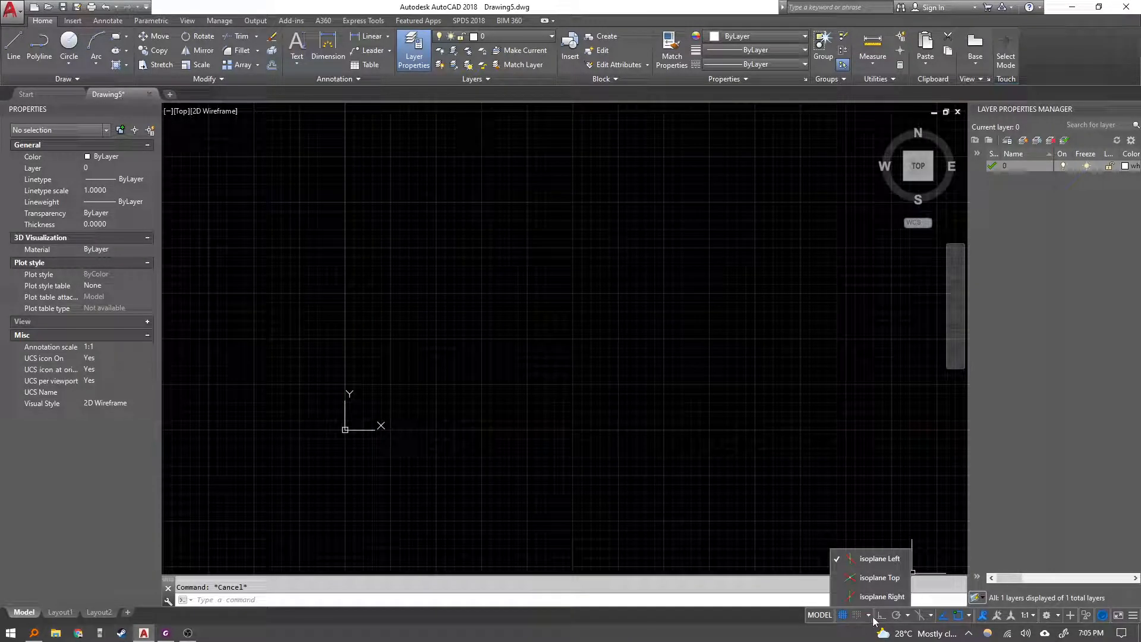
{"action": "left_click", "coordinate": [980, 620]}
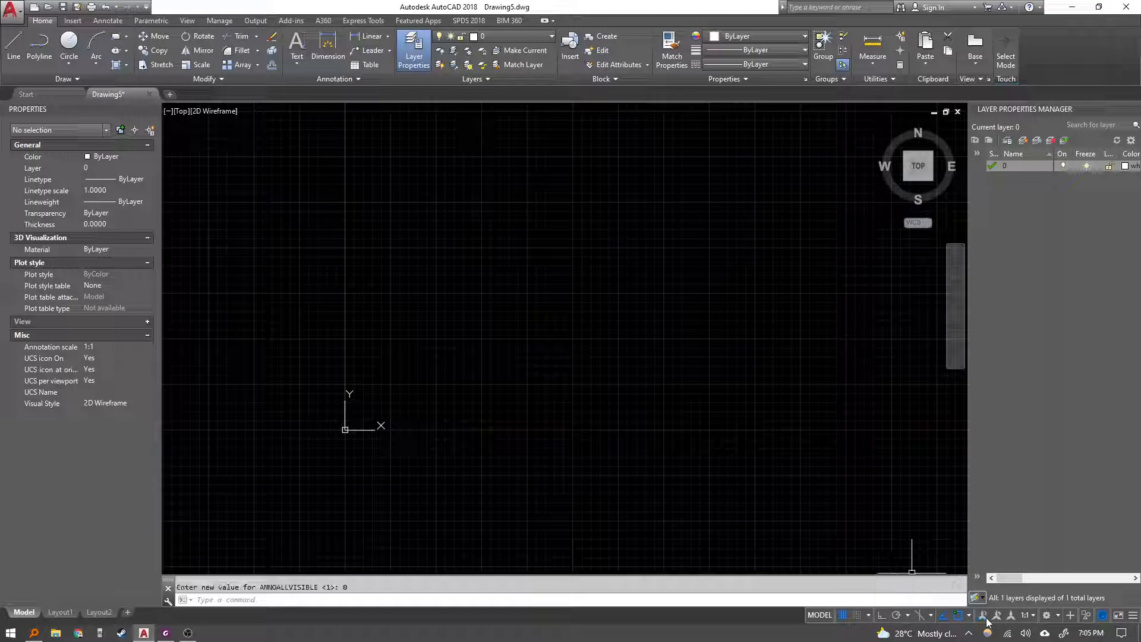
{"action": "left_click", "coordinate": [985, 617]}
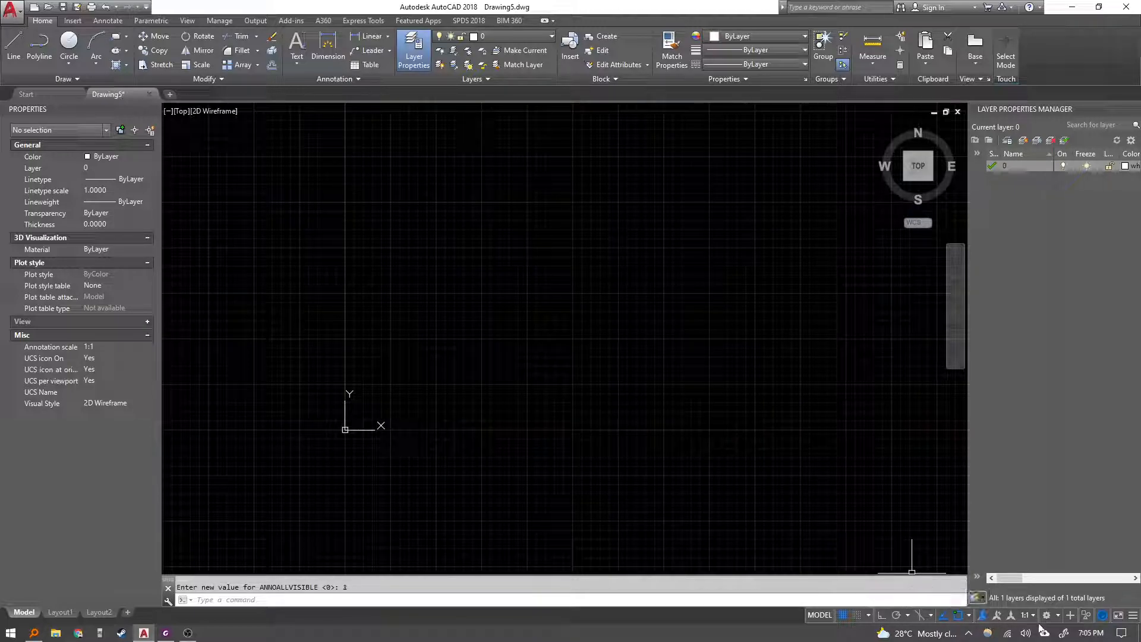
{"action": "left_click", "coordinate": [1060, 618]}
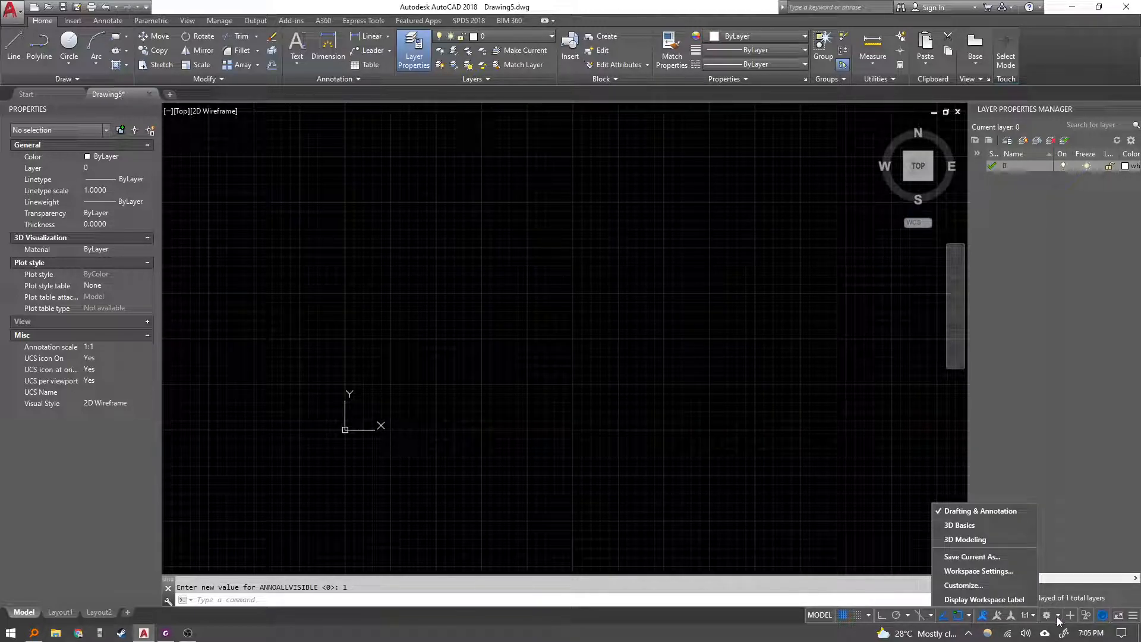
{"action": "right_click", "coordinate": [497, 410]}
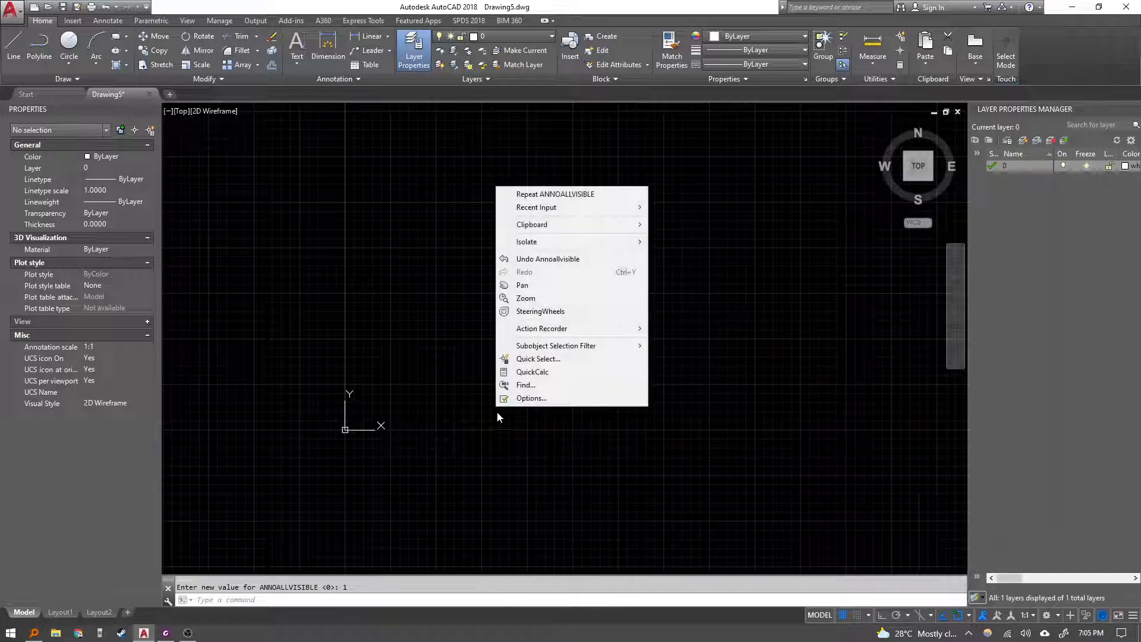
{"action": "key", "text": "Escape"}
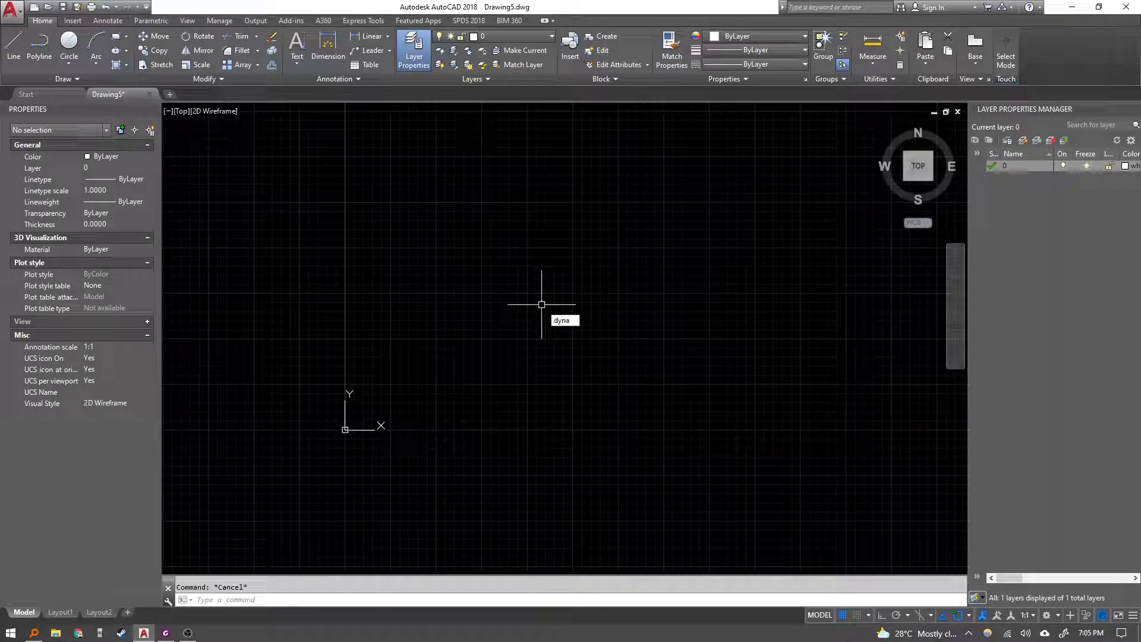
Read the Relative Coordinates section of the Lesson 9 PDF, then return to the drawing.
{"action": "left_click", "coordinate": [166, 633]}
{"action": "scroll", "coordinate": [466, 430], "scroll_direction": "down", "scroll_amount": 3}
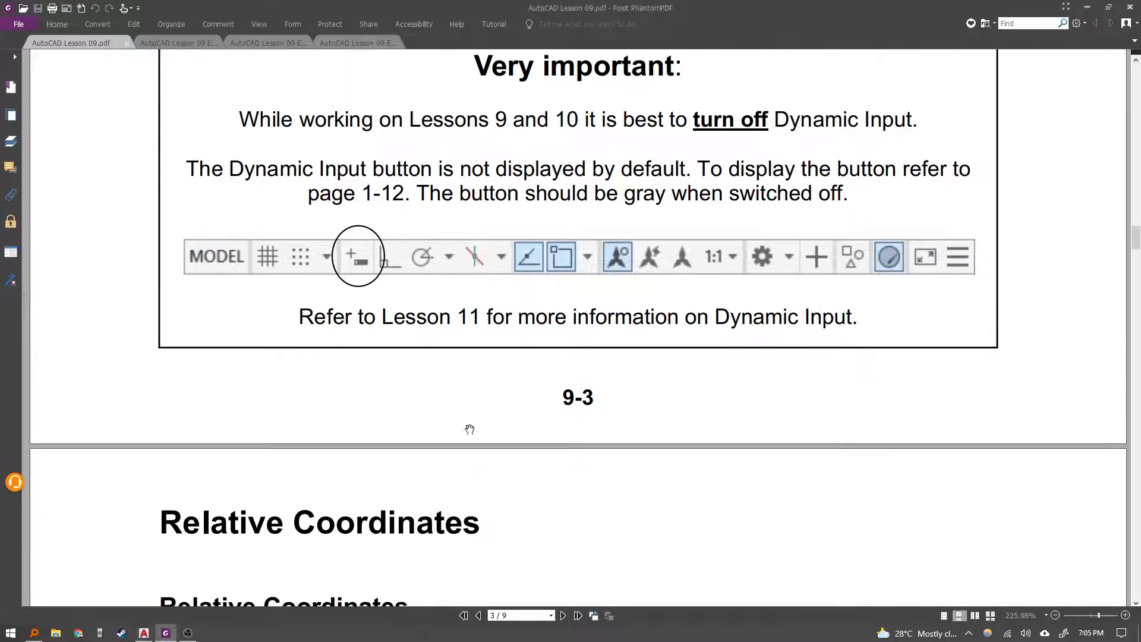
{"action": "scroll", "coordinate": [470, 429], "scroll_direction": "down", "scroll_amount": 5}
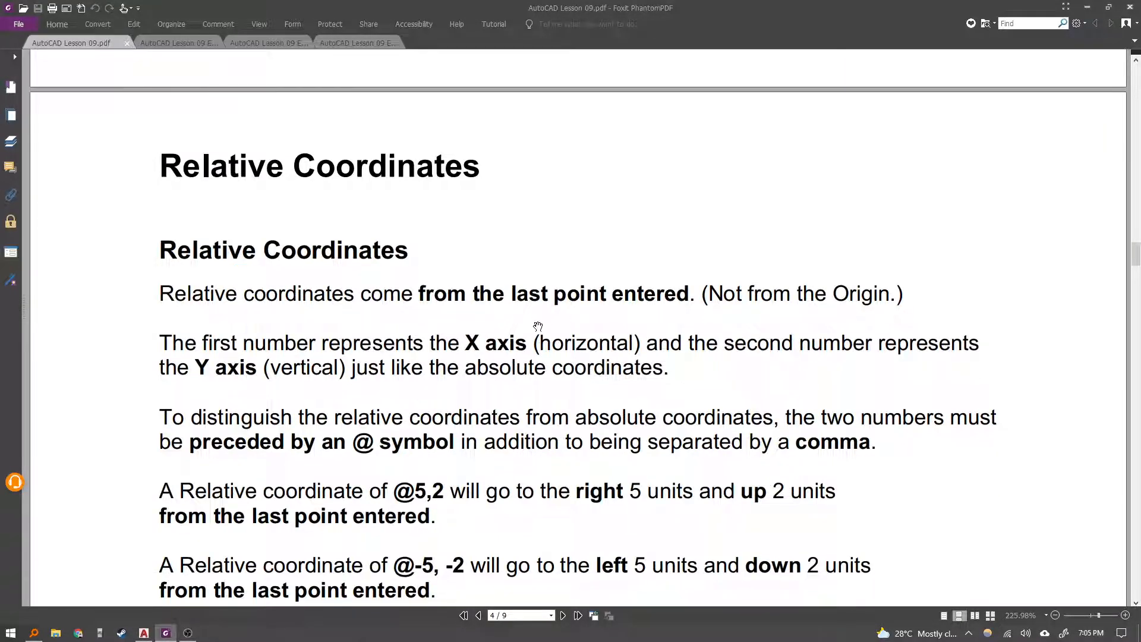
{"action": "scroll", "coordinate": [538, 327], "scroll_direction": "down", "scroll_amount": 2}
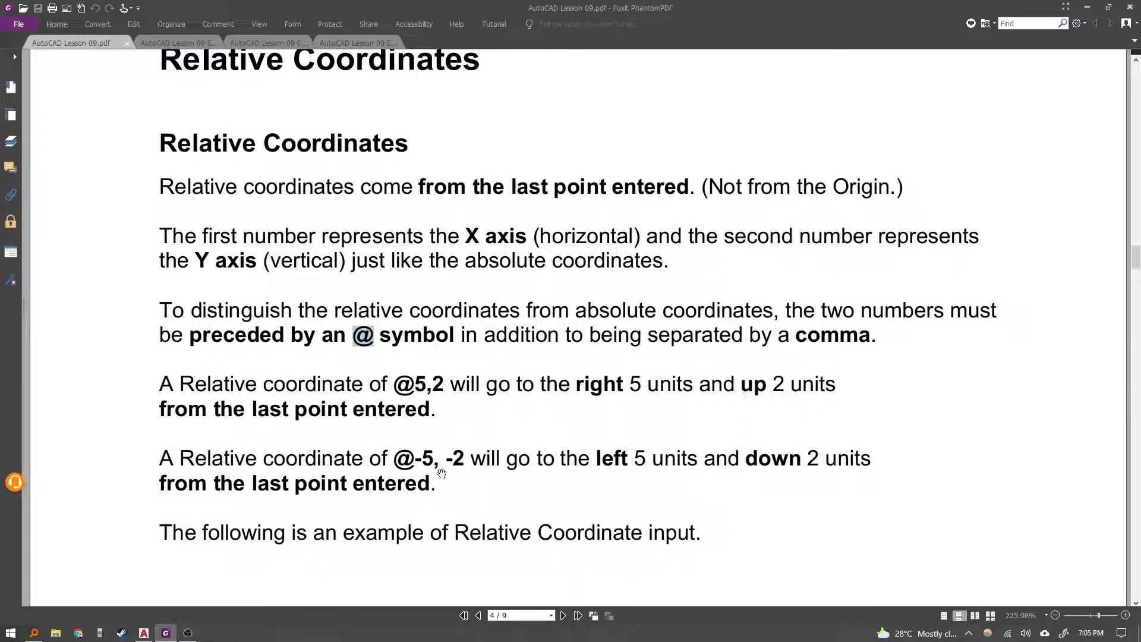
{"action": "key", "text": "alt+Tab"}
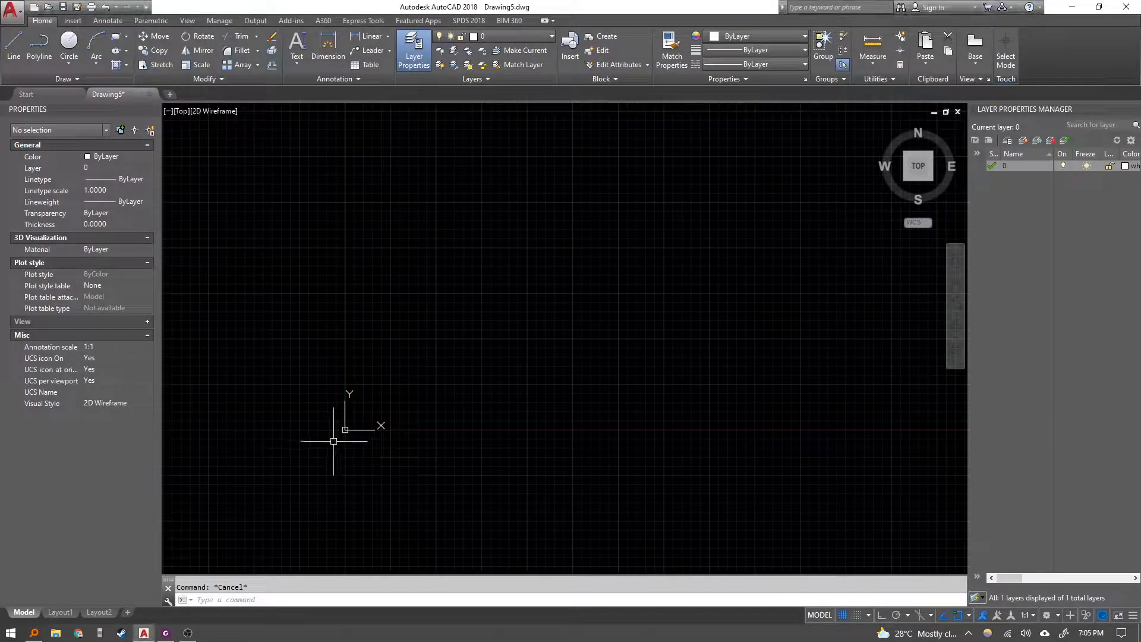
Draw a line from absolute point 3,2 to relative point @3,2.
{"action": "scroll", "coordinate": [327, 411], "scroll_direction": "up", "scroll_amount": 2}
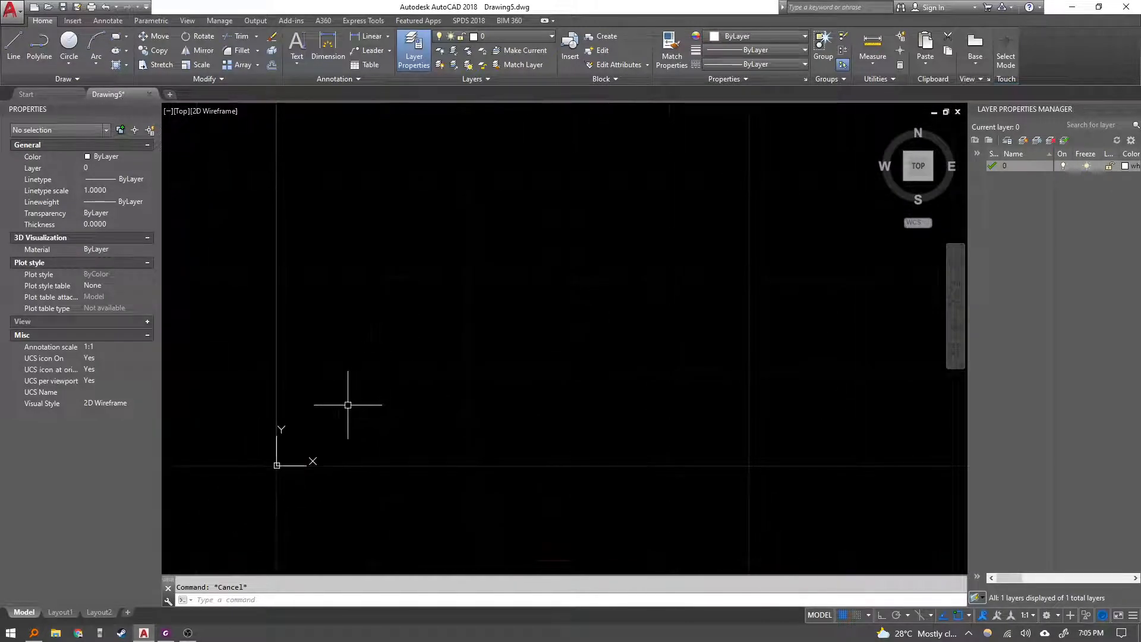
{"action": "type", "text": "l"}
{"action": "key", "text": "Return"}
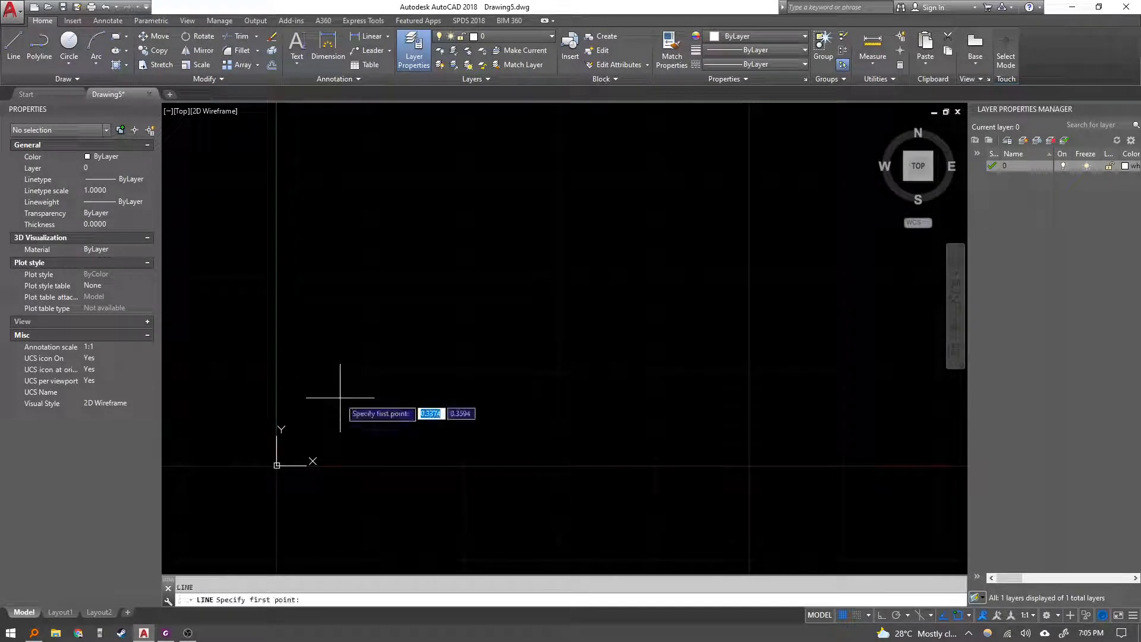
{"action": "type", "text": "3,2"}
{"action": "key", "text": "Return"}
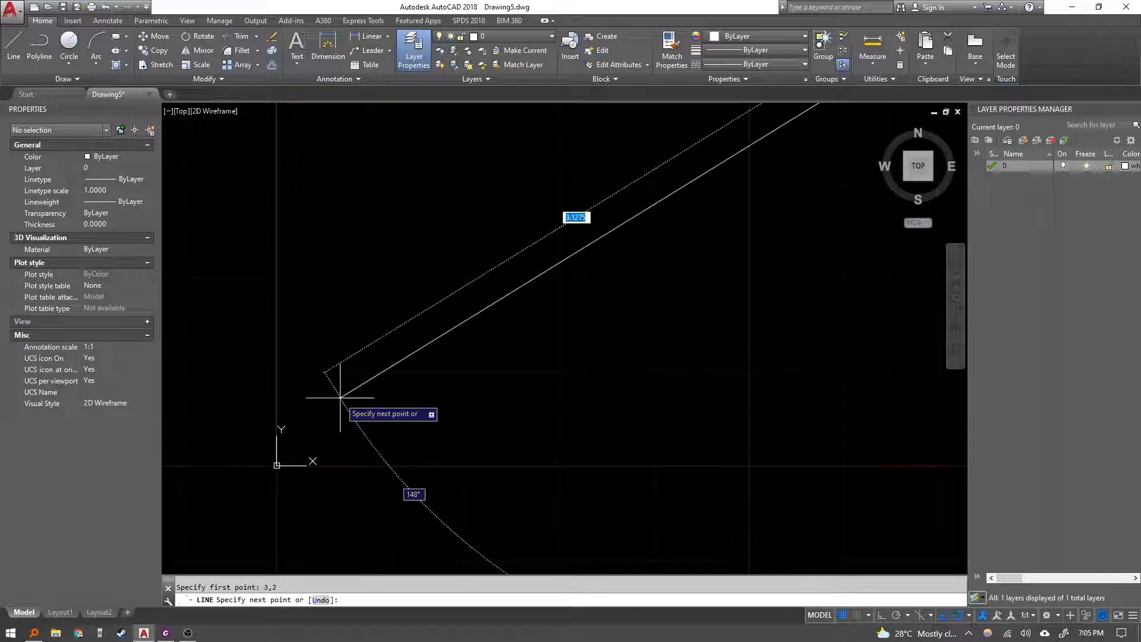
{"action": "scroll", "coordinate": [331, 395], "scroll_direction": "down", "scroll_amount": 5}
{"action": "scroll", "coordinate": [399, 406], "scroll_direction": "up", "scroll_amount": 4}
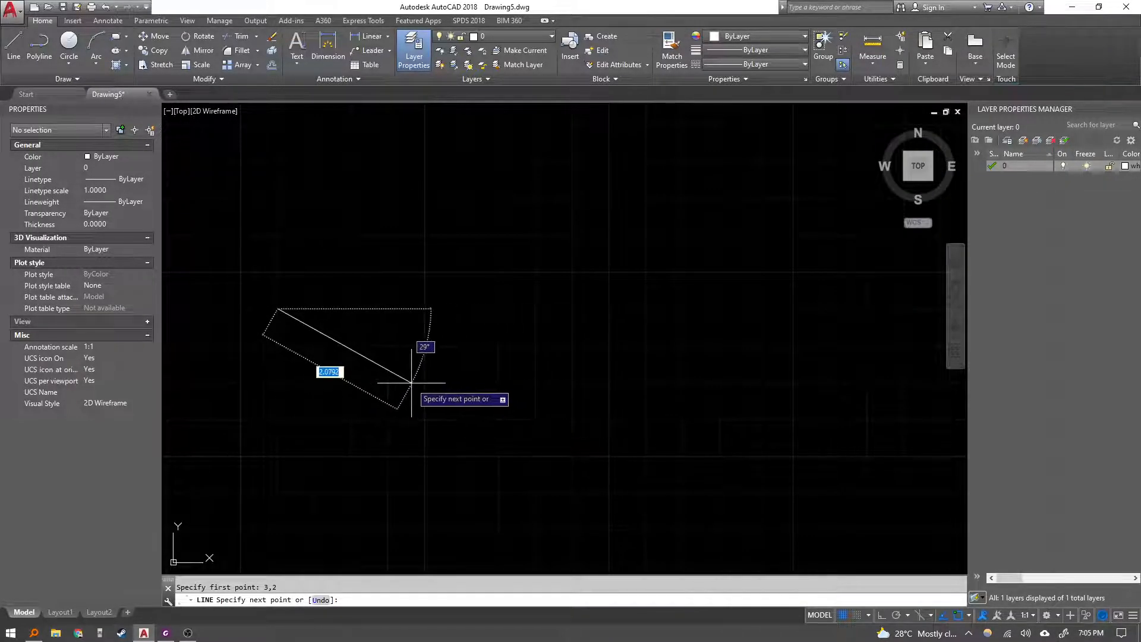
{"action": "middle_click_drag", "start_coordinate": [415, 229], "coordinate": [453, 307]}
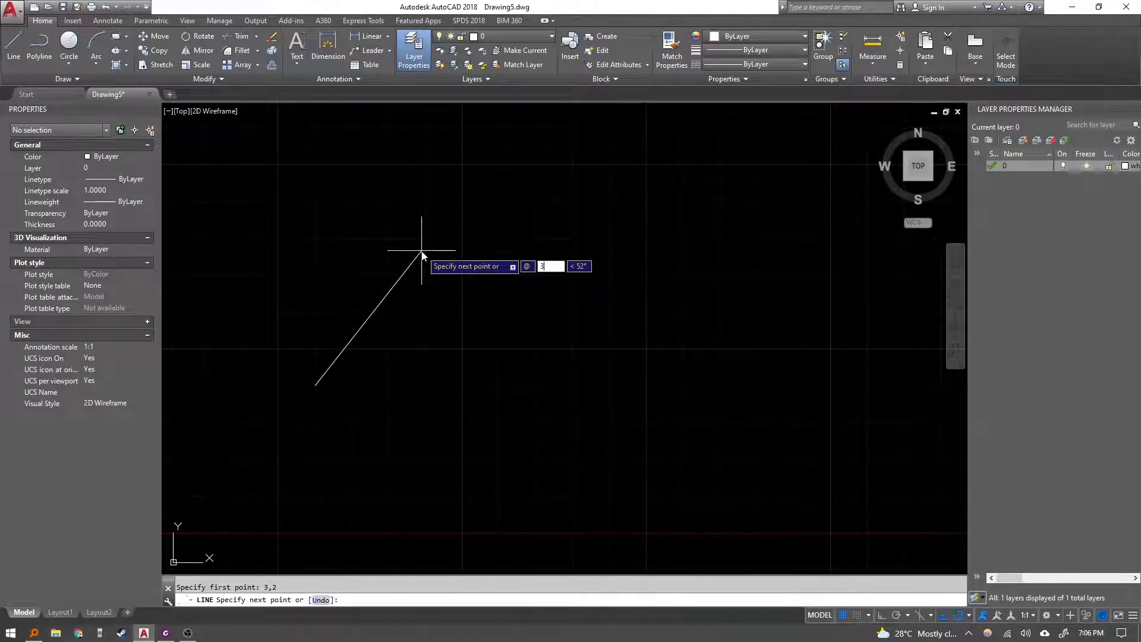
{"action": "key", "text": "Tab"}
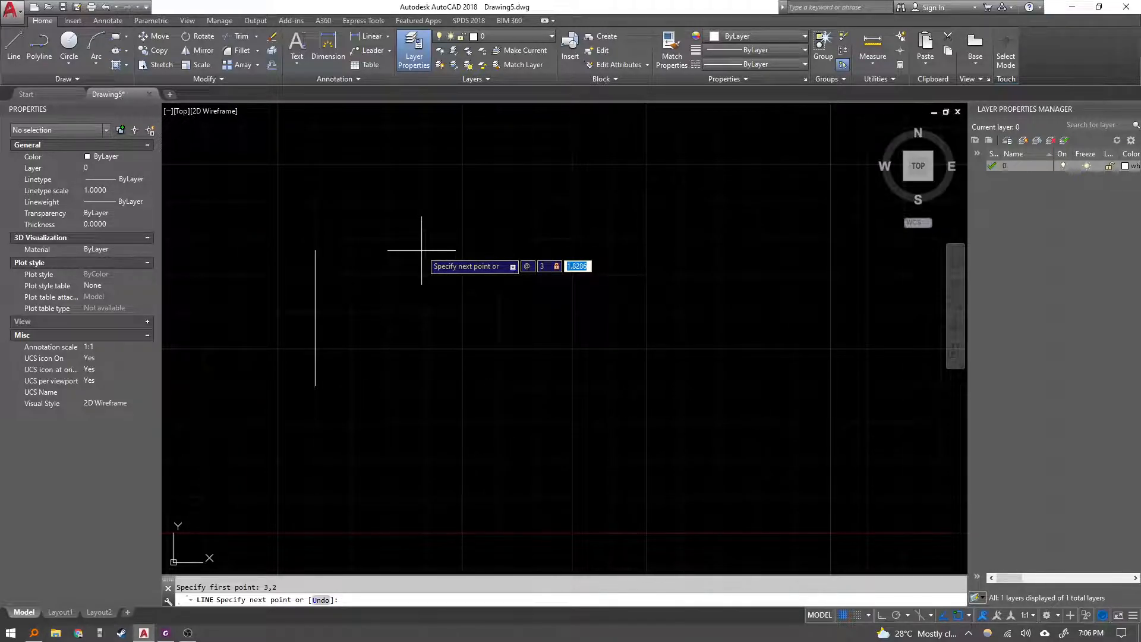
{"action": "type", "text": "2"}
{"action": "key", "text": "Return"}
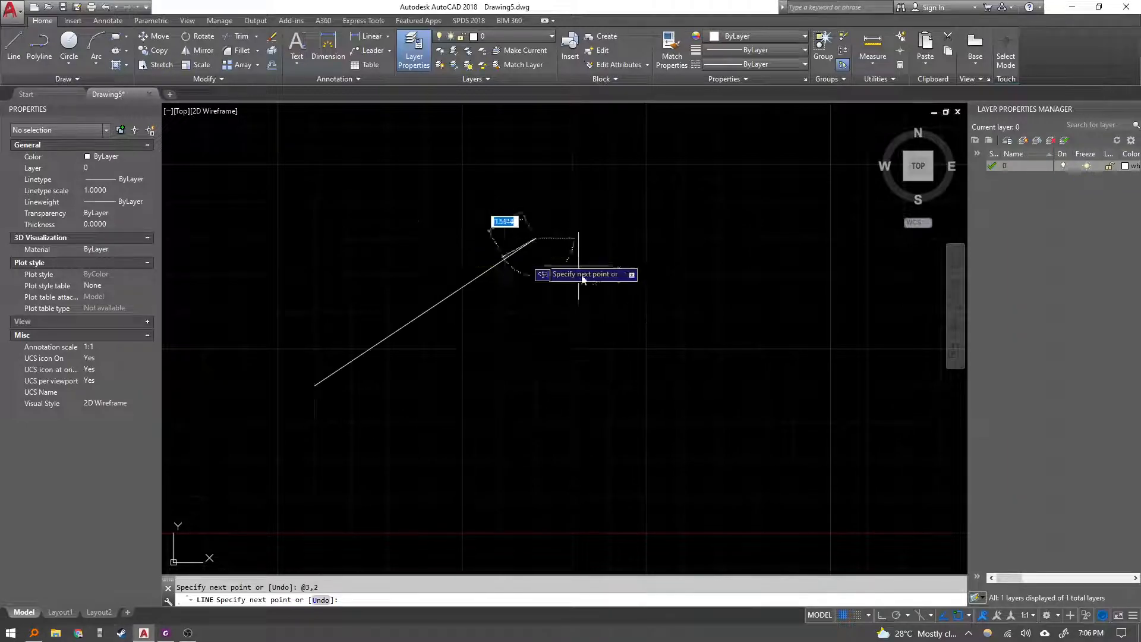
{"action": "key", "text": "Escape"}
Select and erase the diagonal line from the drawing.
{"action": "scroll", "coordinate": [463, 366], "scroll_direction": "down", "scroll_amount": 4}
{"action": "scroll", "coordinate": [404, 366], "scroll_direction": "up", "scroll_amount": 2}
{"action": "left_click", "coordinate": [491, 349]}
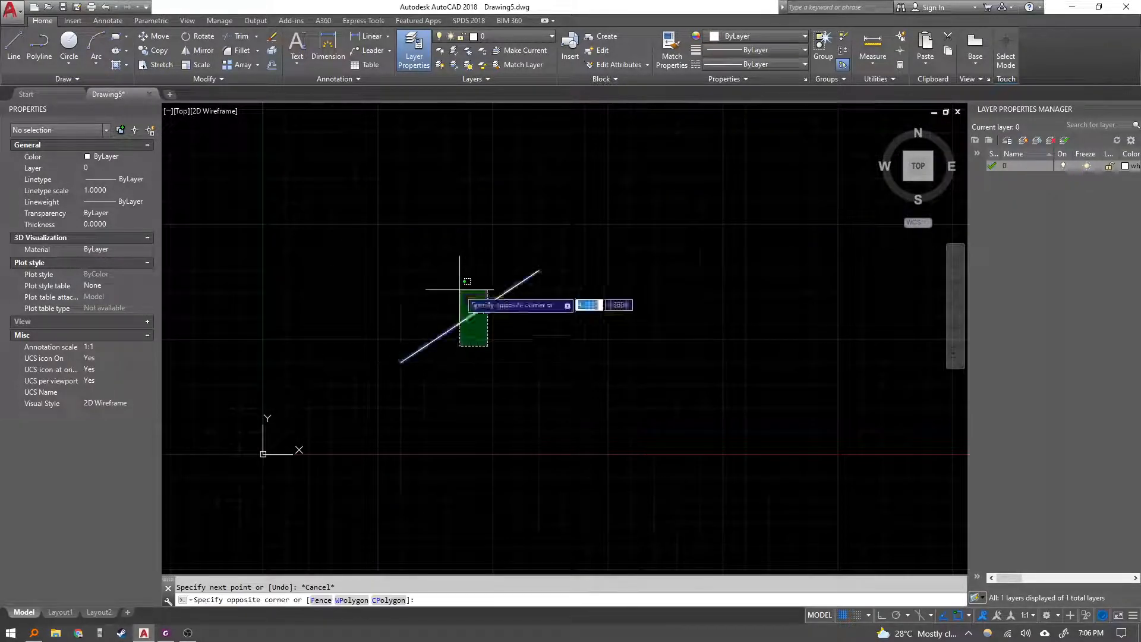
{"action": "left_click", "coordinate": [461, 285]}
{"action": "key", "text": "Escape"}
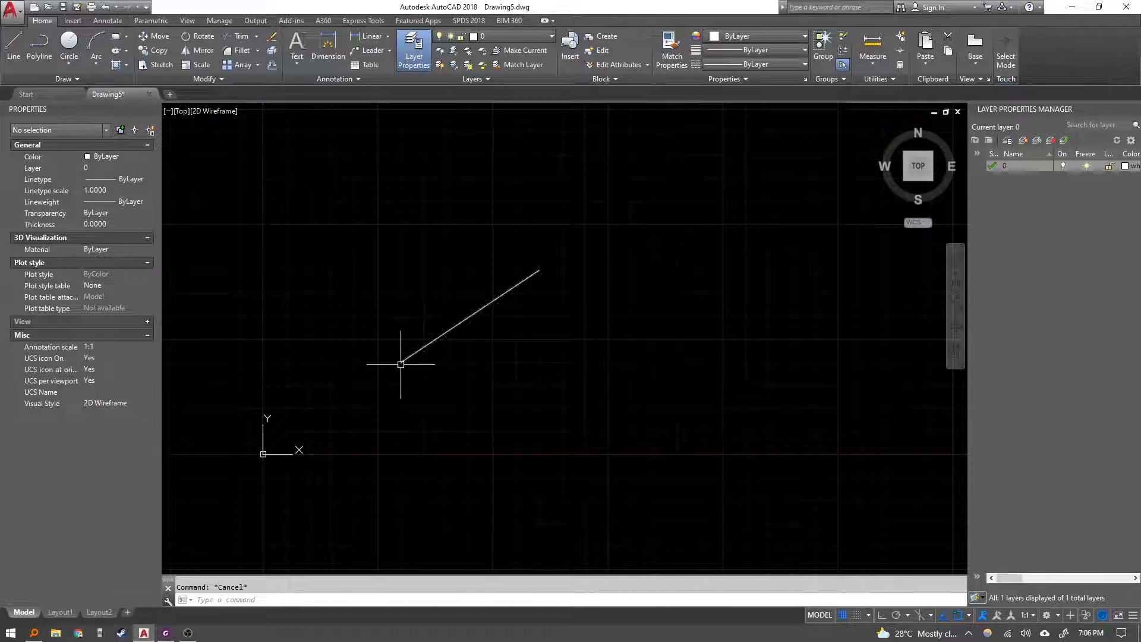
{"action": "left_click", "coordinate": [524, 368]}
{"action": "left_click", "coordinate": [436, 250]}
{"action": "key", "text": "Escape"}
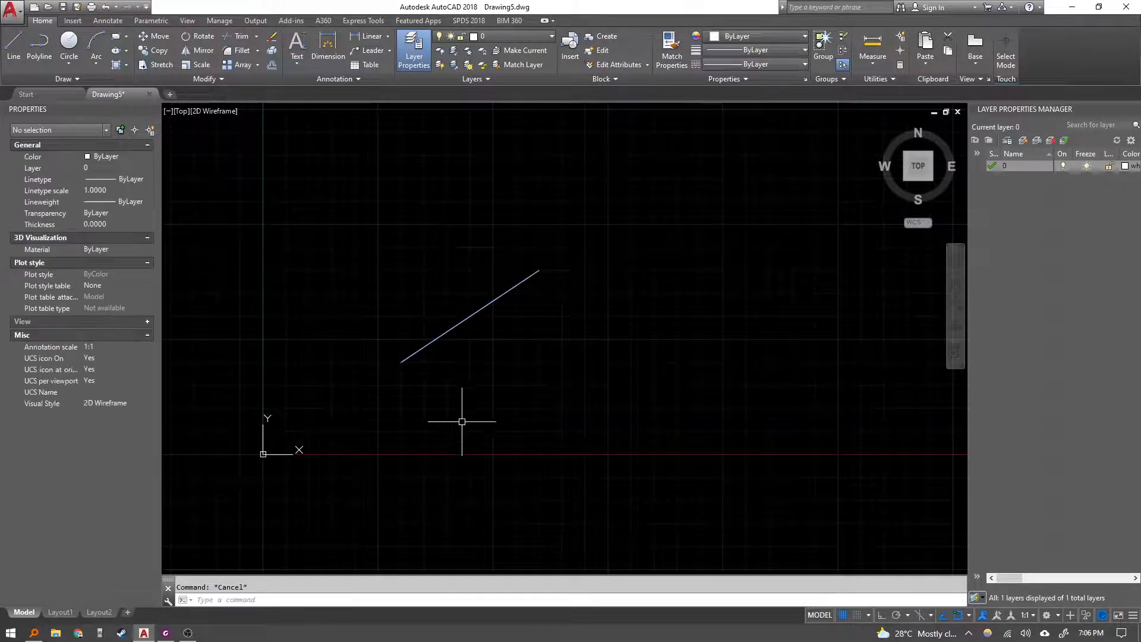
{"action": "left_click", "coordinate": [461, 421]}
{"action": "left_click", "coordinate": [382, 321]}
{"action": "key", "text": "Delete"}
Draw a horizontal line 5 units long starting at point 1,1.
{"action": "type", "text": "l"}
{"action": "key", "text": "Return"}
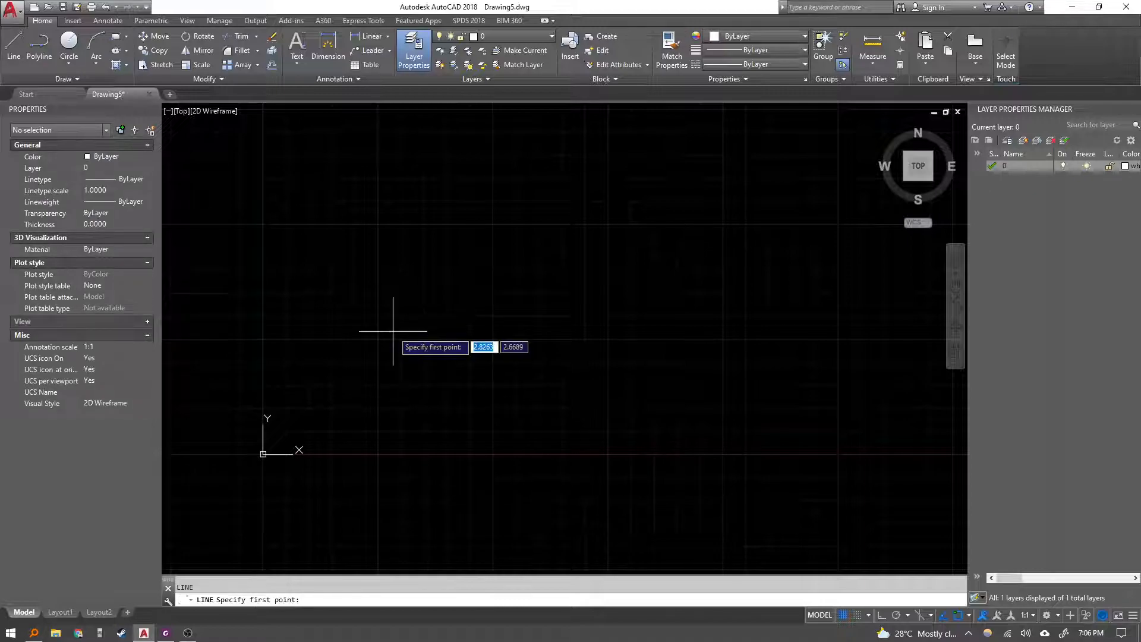
{"action": "type", "text": "1"}
{"action": "key", "text": "Tab"}
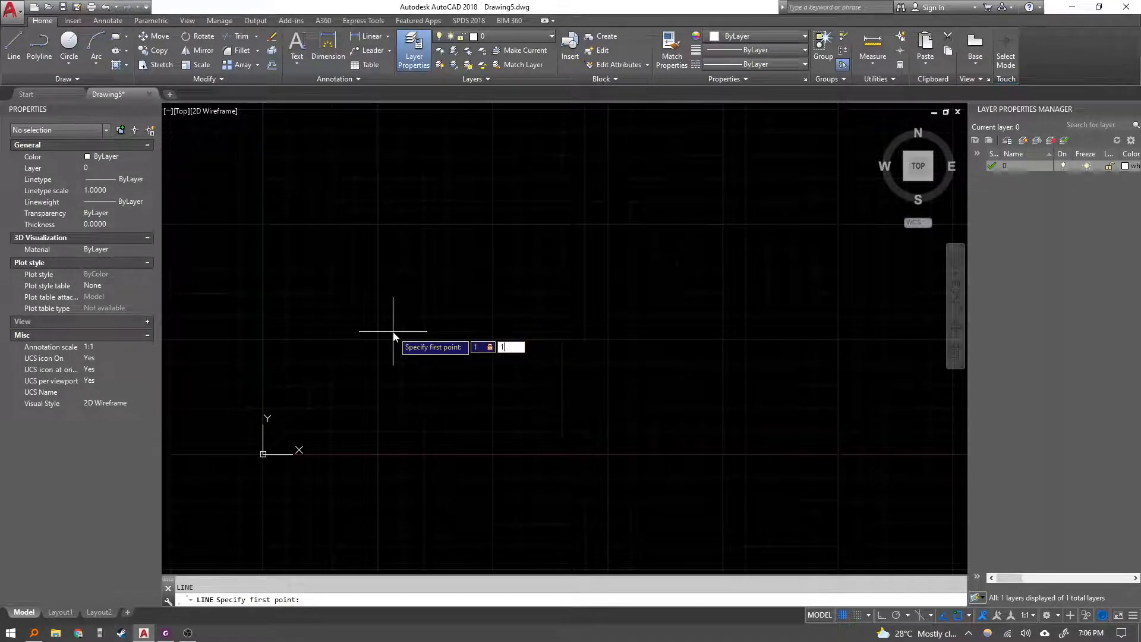
{"action": "type", "text": "1"}
{"action": "key", "text": "Return"}
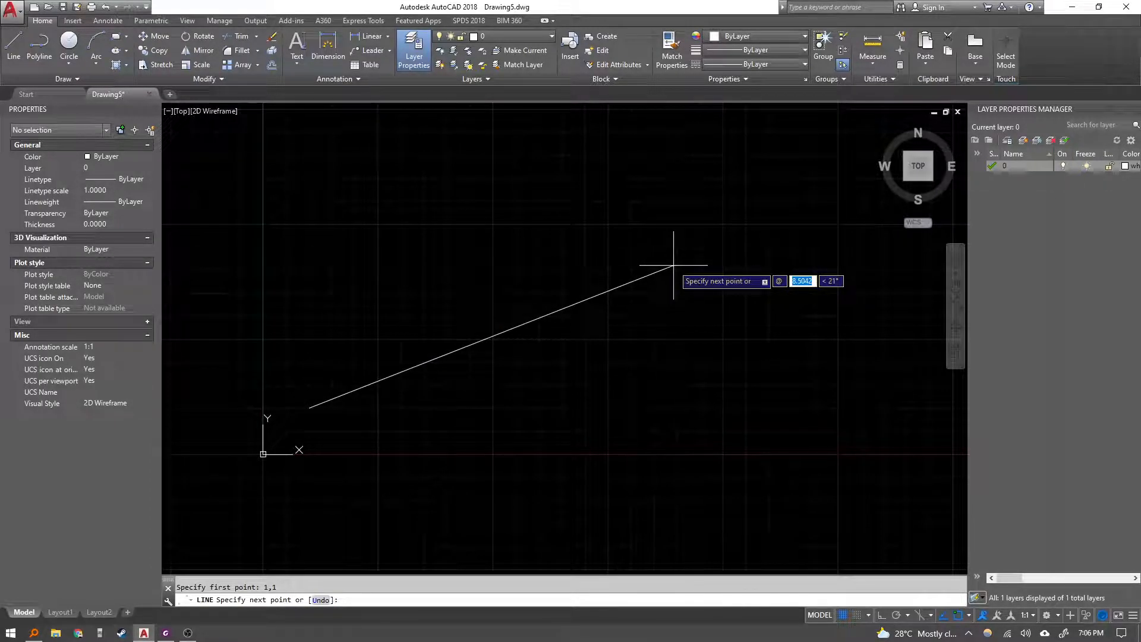
{"action": "type", "text": "5"}
{"action": "key", "text": "Tab"}
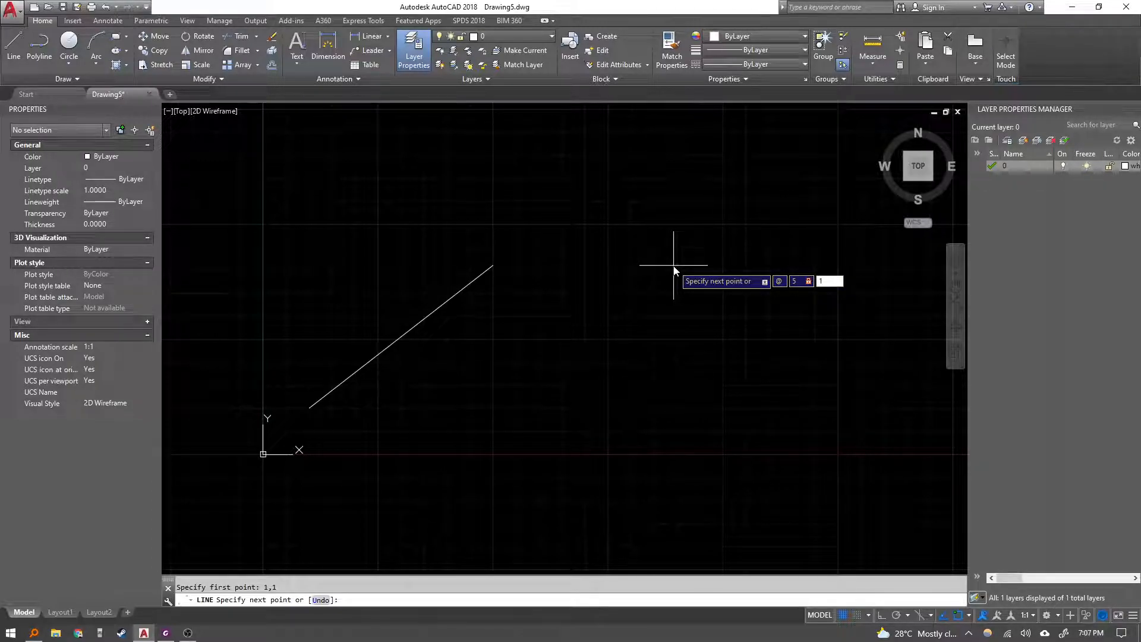
{"action": "key", "text": "Return"}
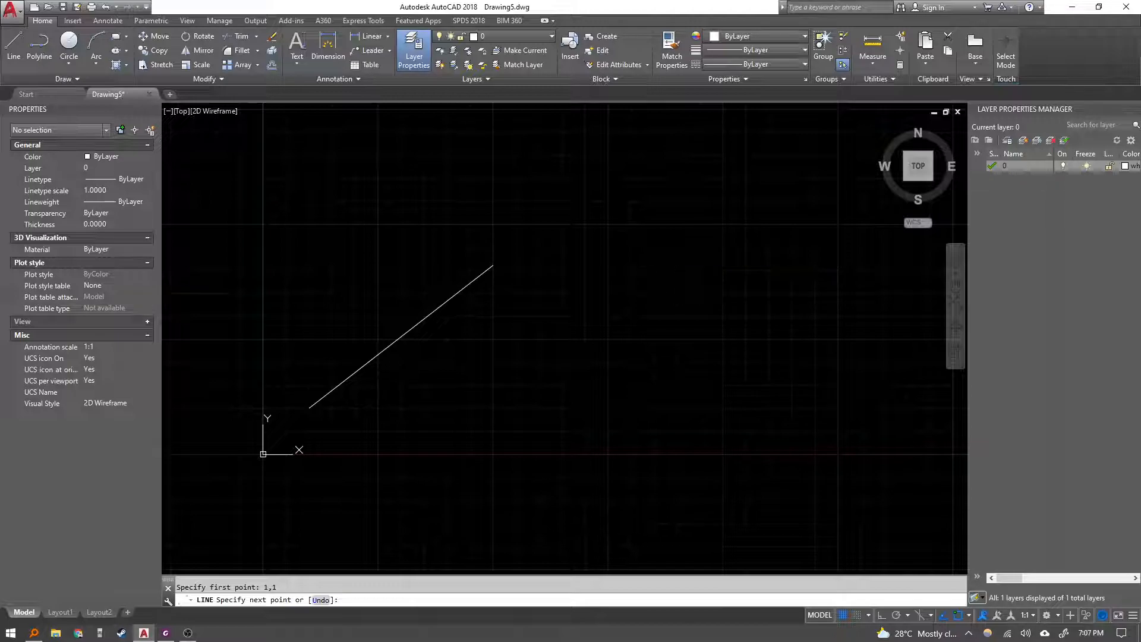
{"action": "key", "text": "Escape"}
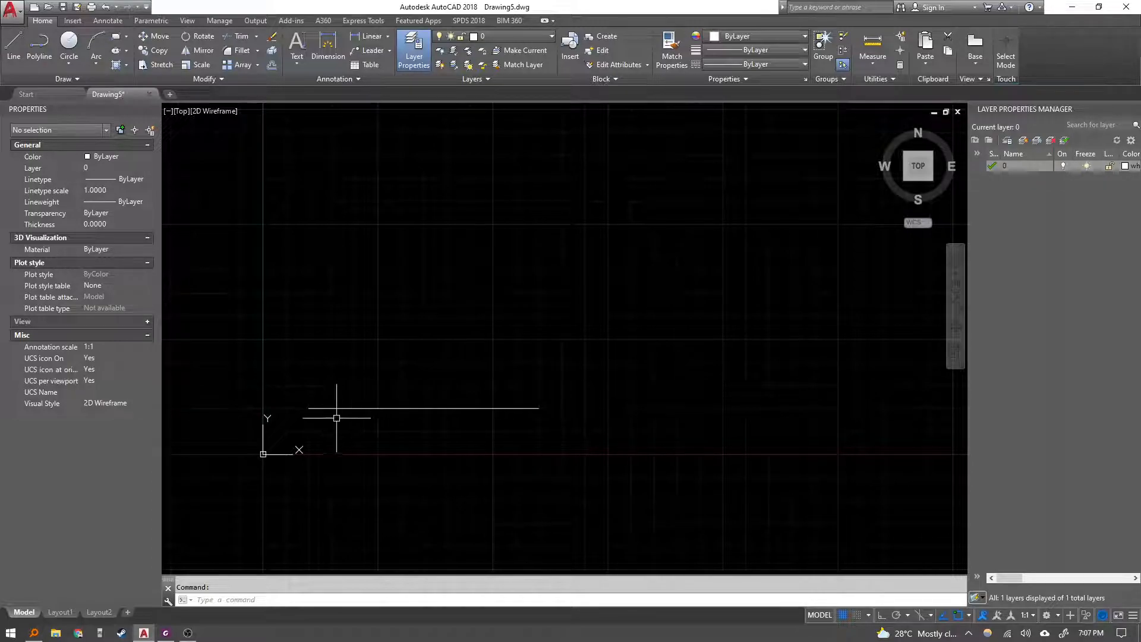
Try to start a line at point 5,0, then cancel it.
{"action": "key", "text": "Escape"}
{"action": "left_click", "coordinate": [397, 455]}
{"action": "left_click", "coordinate": [392, 462]}
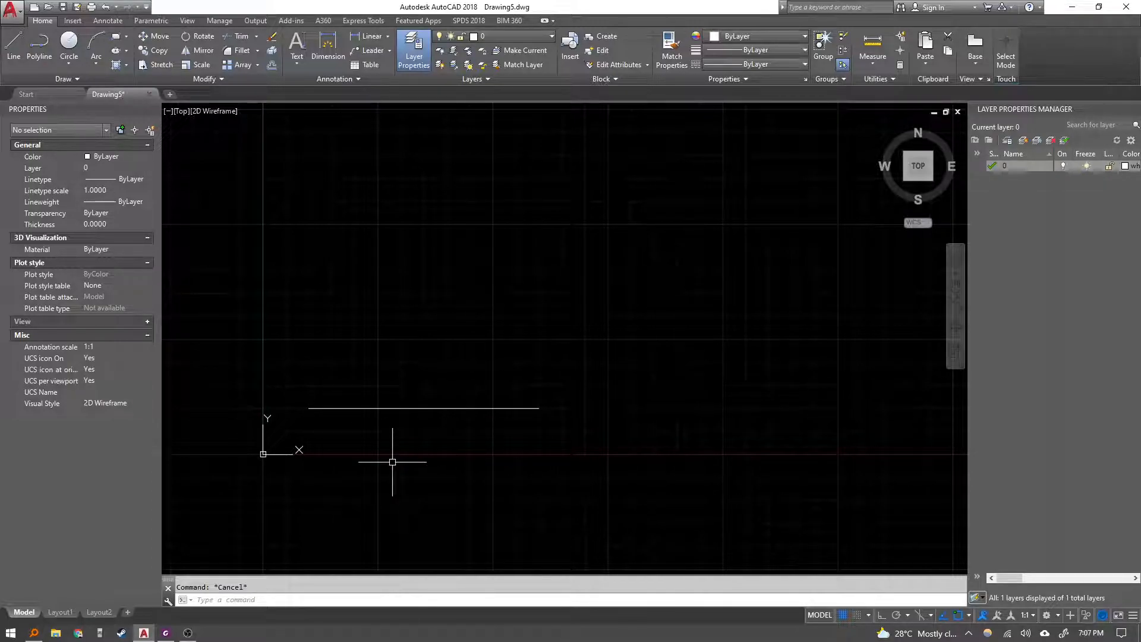
{"action": "type", "text": "l"}
{"action": "key", "text": "Return"}
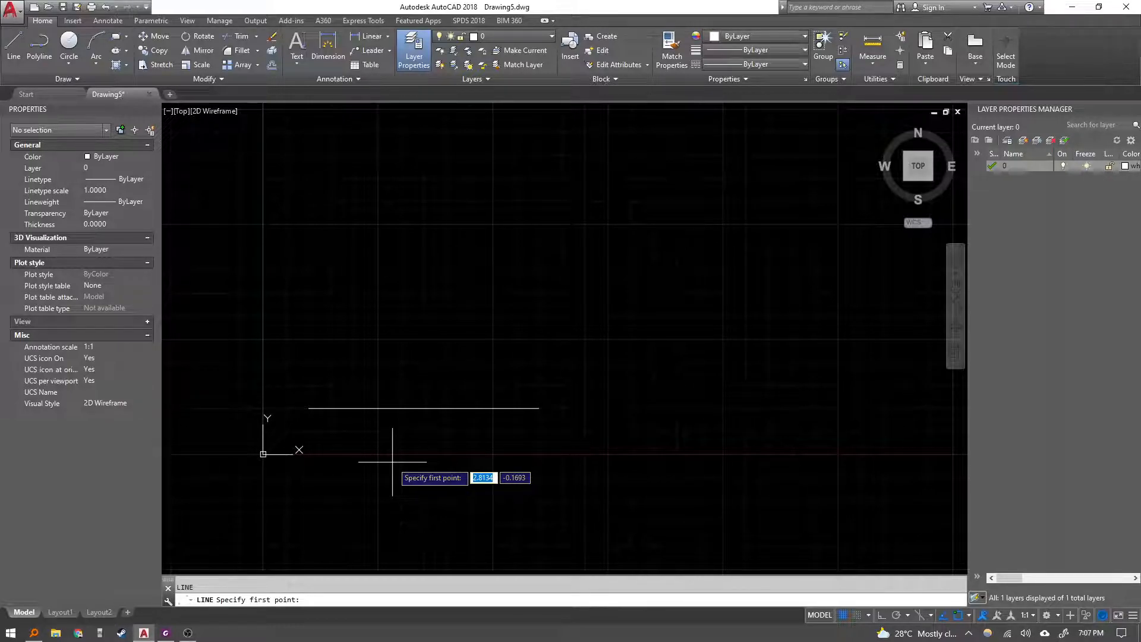
{"action": "type", "text": "5,0"}
{"action": "key", "text": "Return"}
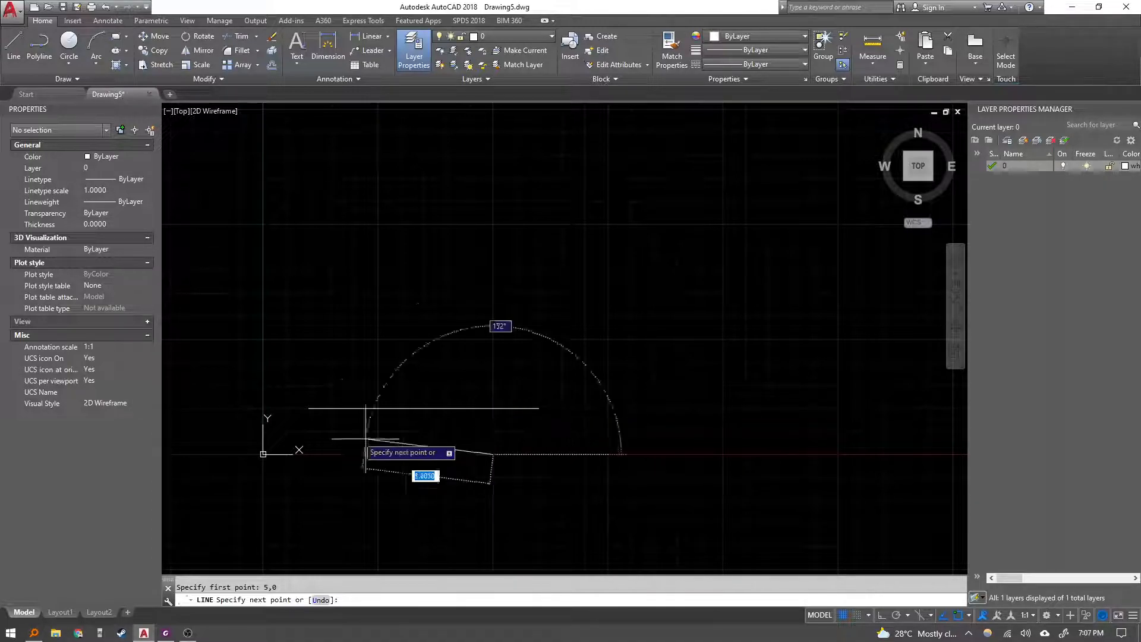
{"action": "key", "text": "Escape"}
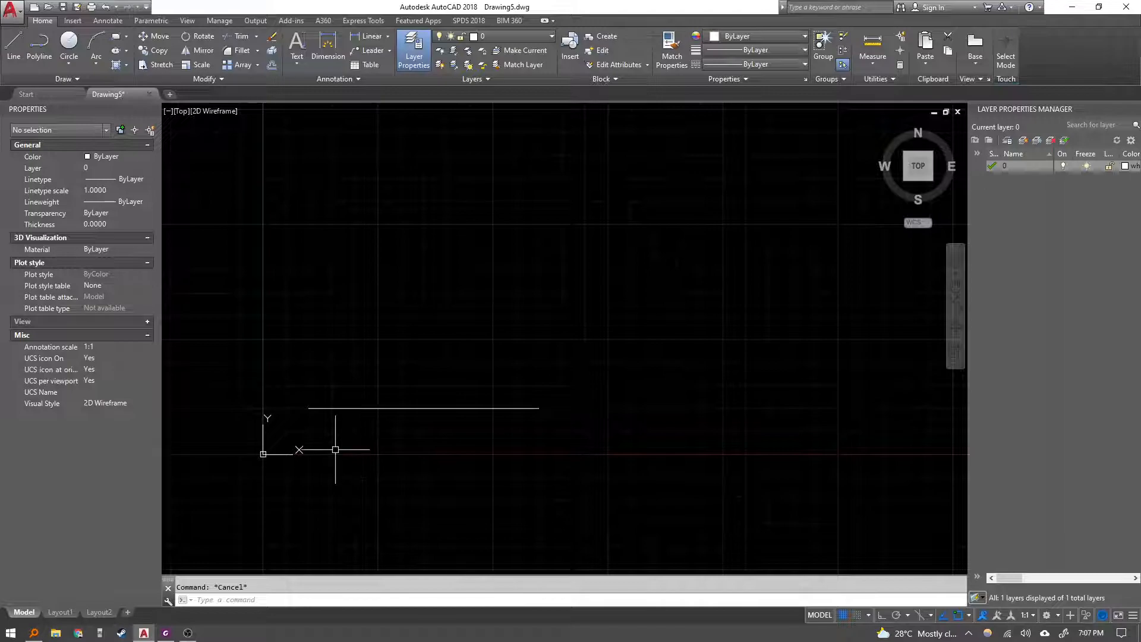
{"action": "type", "text": "l"}
{"action": "key", "text": "Return"}
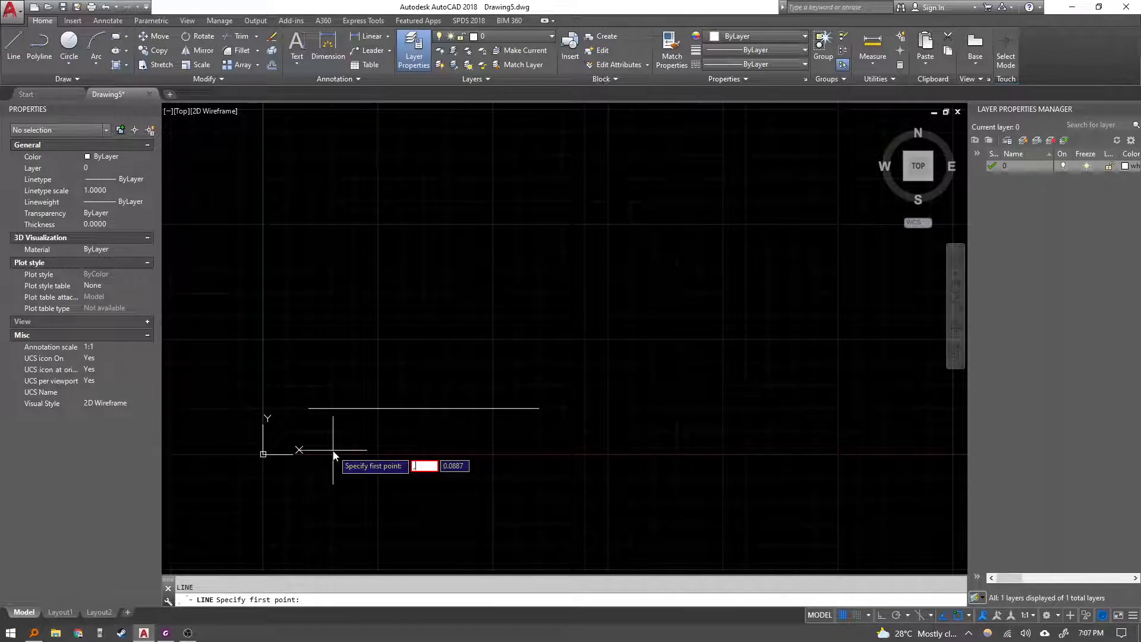
{"action": "type", "text": "1"}
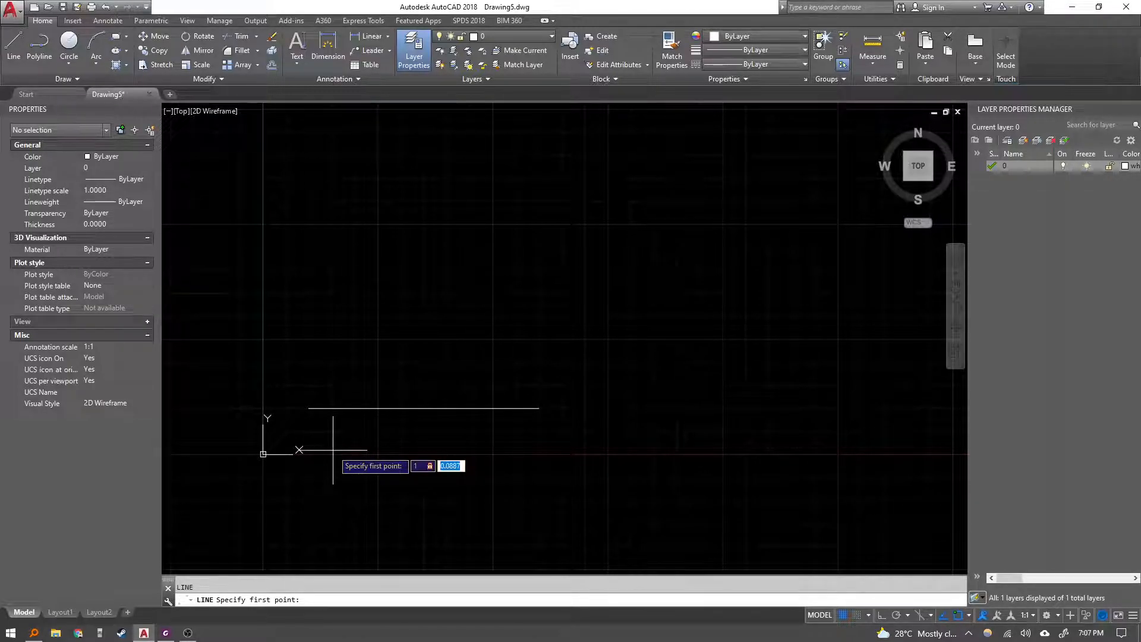
{"action": "key", "text": "Tab"}
{"action": "type", "text": "1"}
{"action": "key", "text": "Return"}
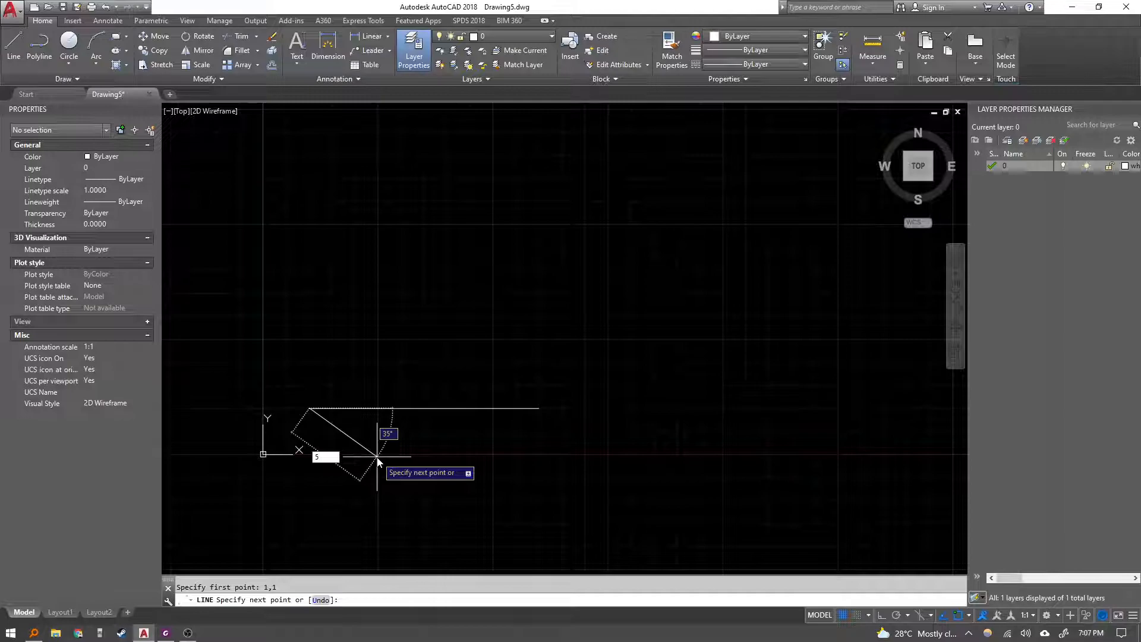
{"action": "type", "text": "5"}
{"action": "key", "text": "Tab"}
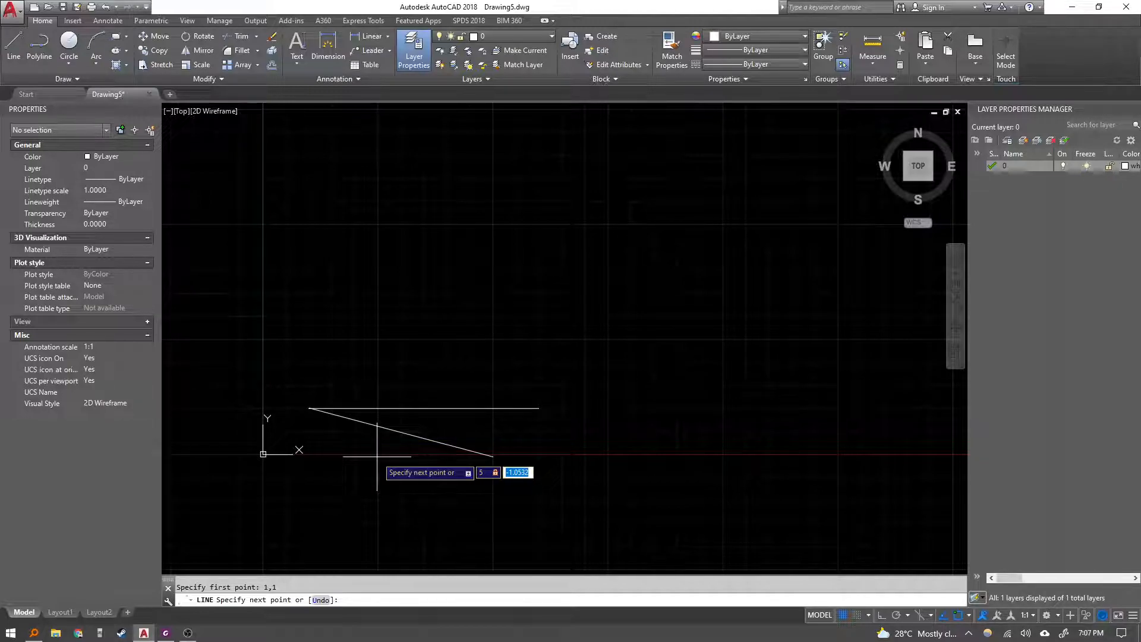
{"action": "type", "text": "0"}
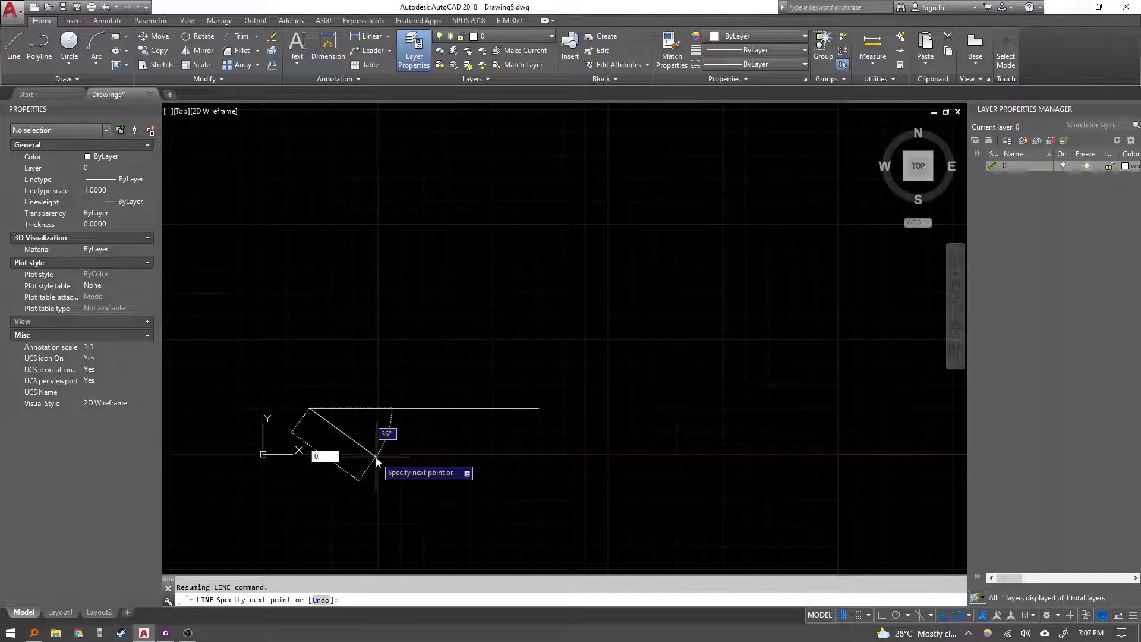
{"action": "key", "text": "BackSpace"}
{"action": "type", "text": "5,0"}
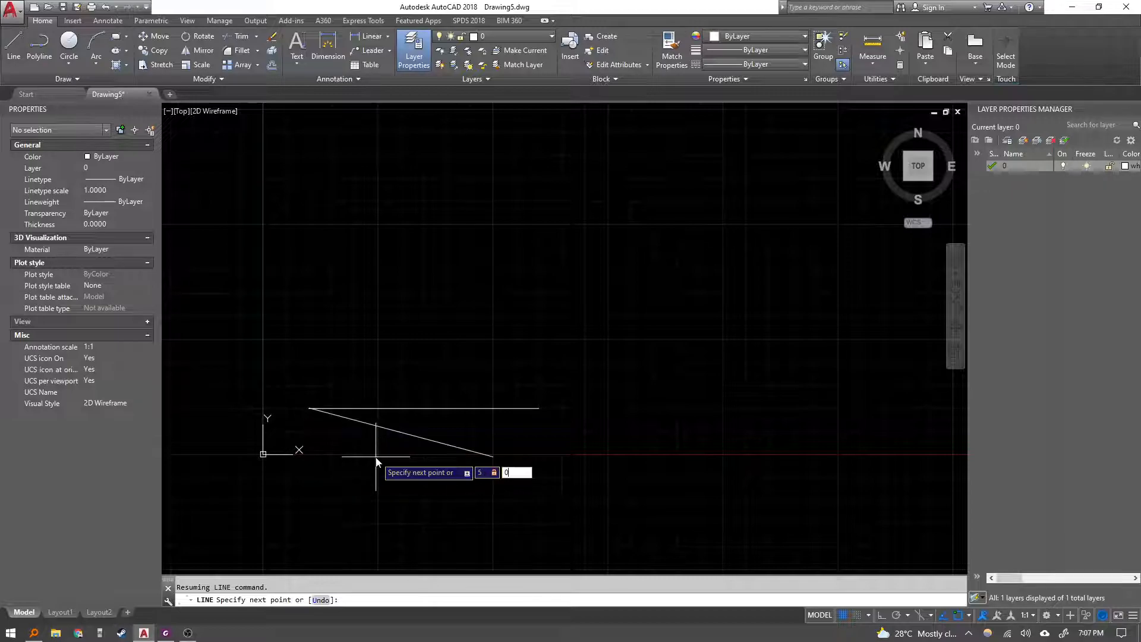
{"action": "key", "text": "Escape"}
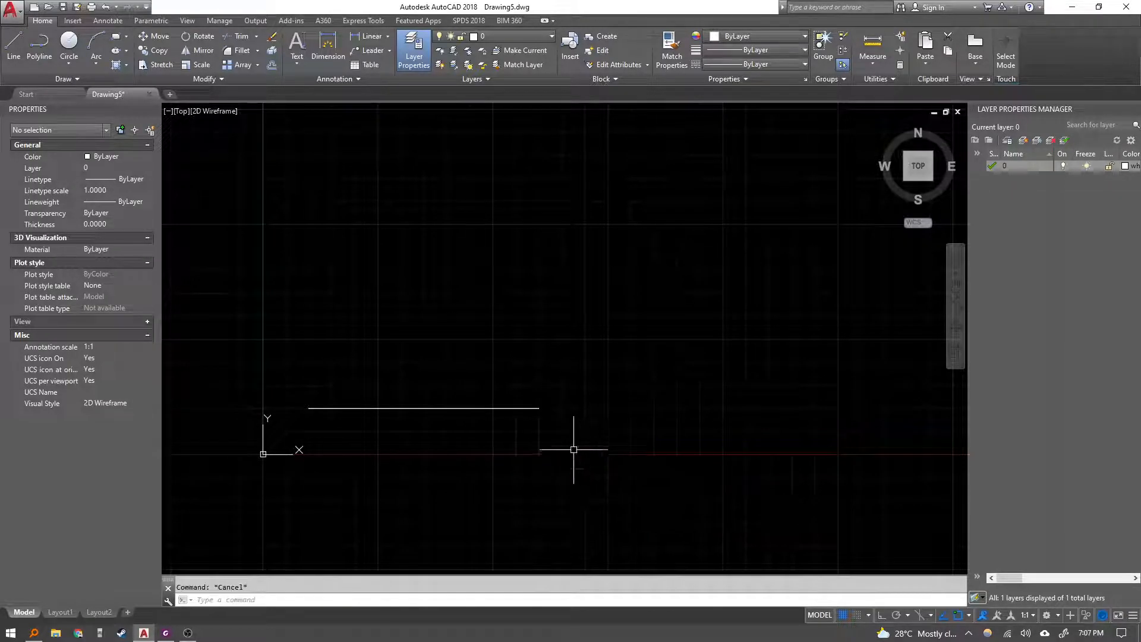
Select both lines with a window and erase them.
{"action": "left_click", "coordinate": [607, 456]}
{"action": "left_click", "coordinate": [513, 332]}
{"action": "key", "text": "Delete"}
{"action": "type", "text": "l"}
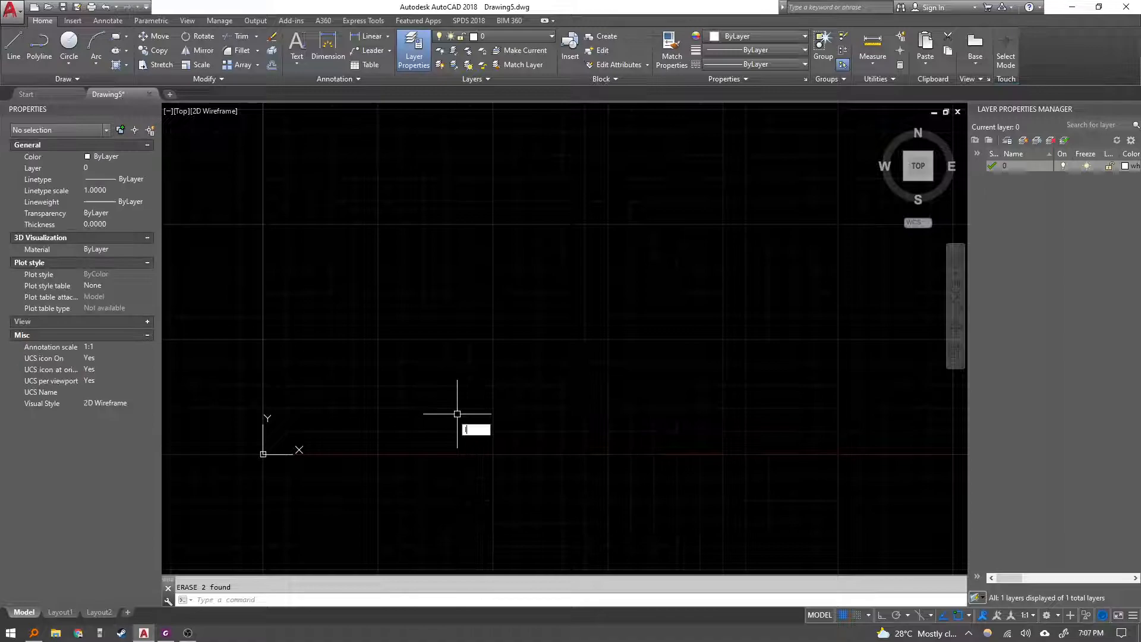
{"action": "key", "text": "Return"}
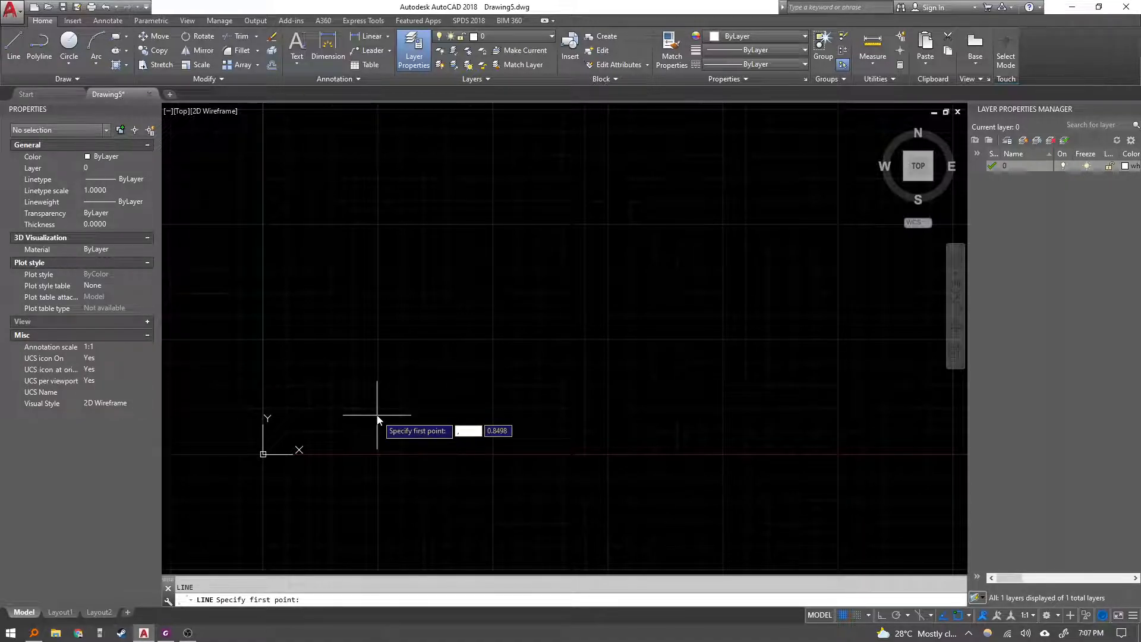
{"action": "type", "text": "1,1"}
{"action": "key", "text": "Return"}
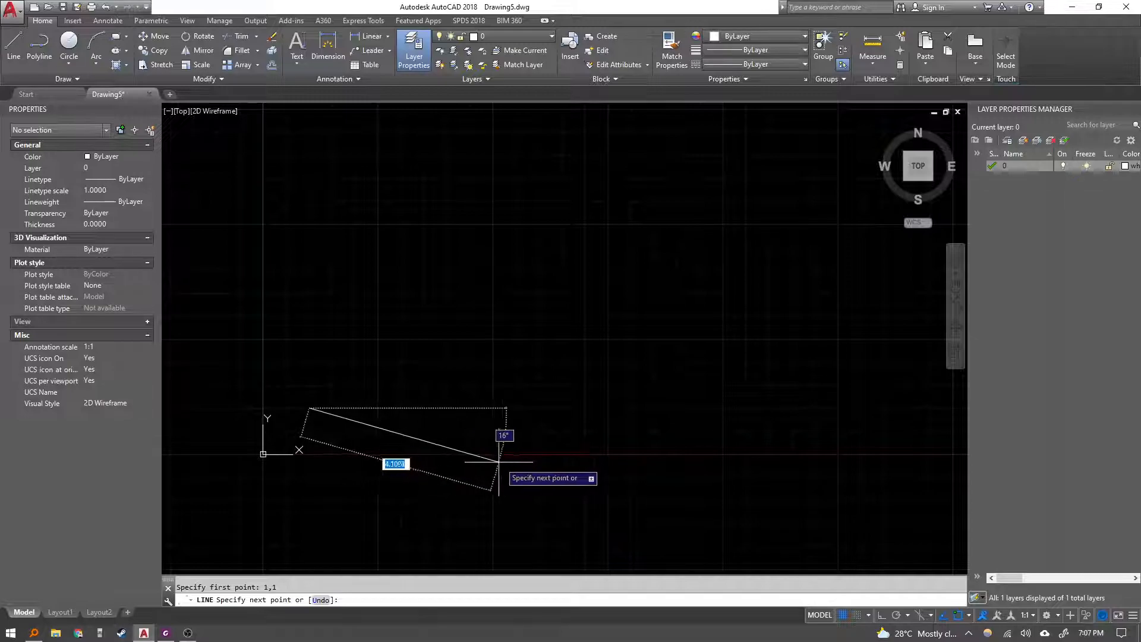
{"action": "key", "text": "Escape"}
{"action": "key", "text": "Escape"}
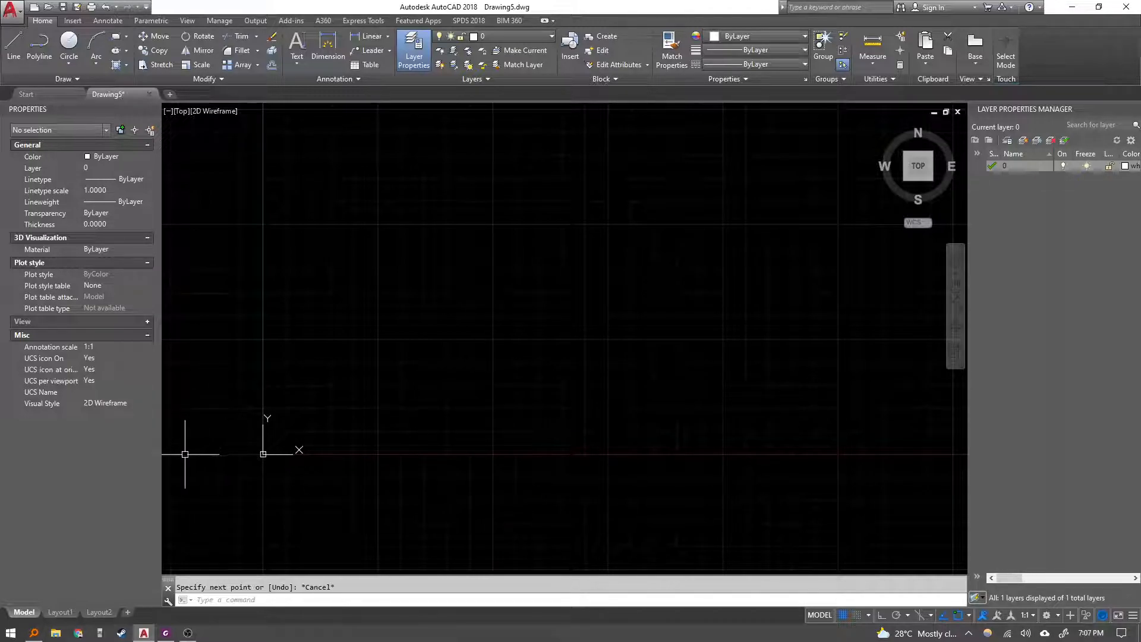
Following the lesson's relative coordinate example, start a line at absolute point 2,1.
{"action": "left_click", "coordinate": [166, 632]}
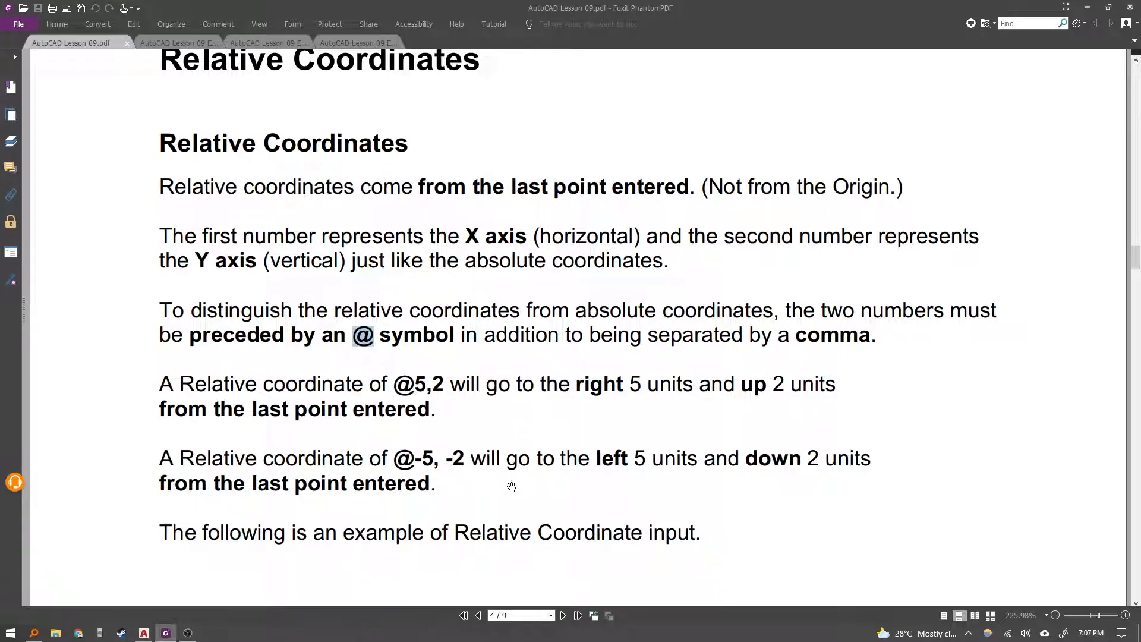
{"action": "scroll", "coordinate": [512, 486], "scroll_direction": "down", "scroll_amount": 5}
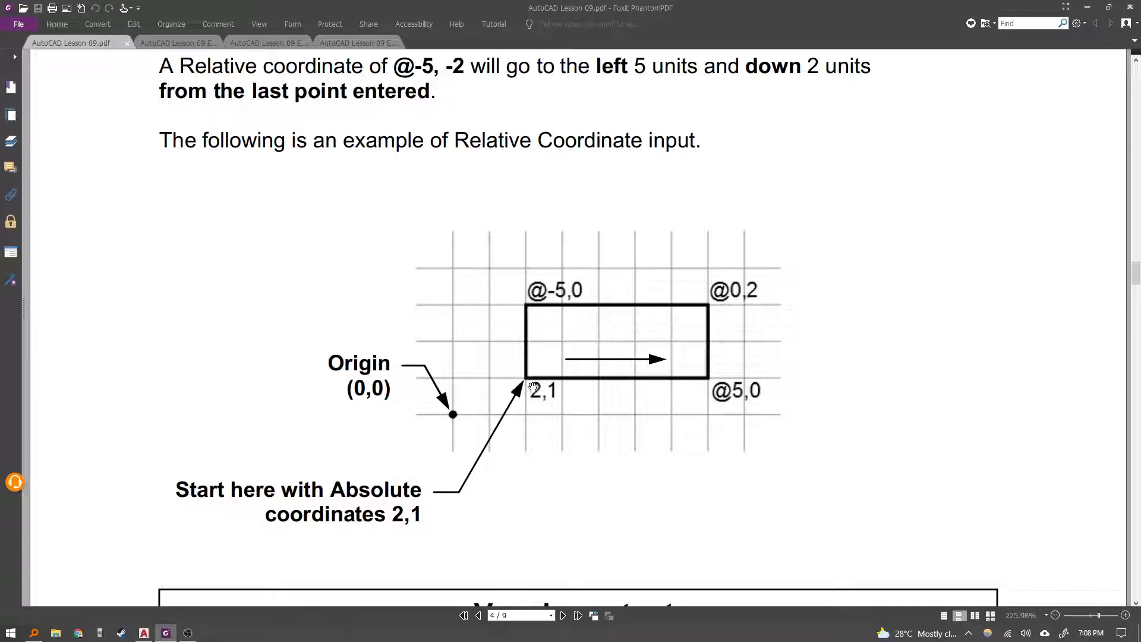
{"action": "scroll", "coordinate": [454, 415], "scroll_direction": "up", "scroll_amount": 1}
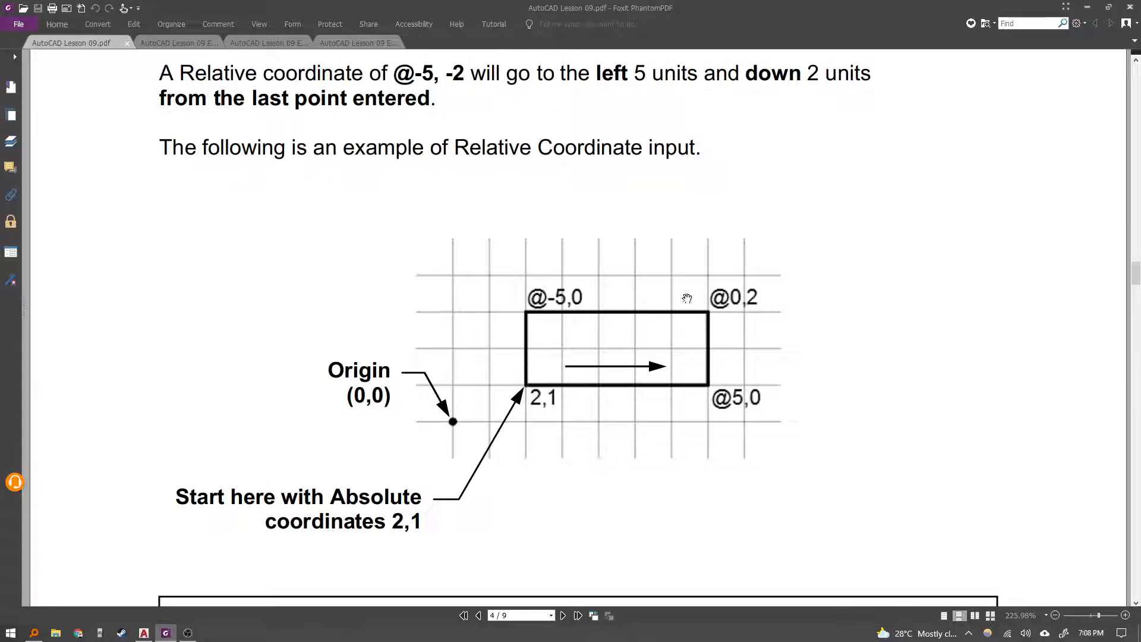
{"action": "scroll", "coordinate": [644, 358], "scroll_direction": "down", "scroll_amount": 1}
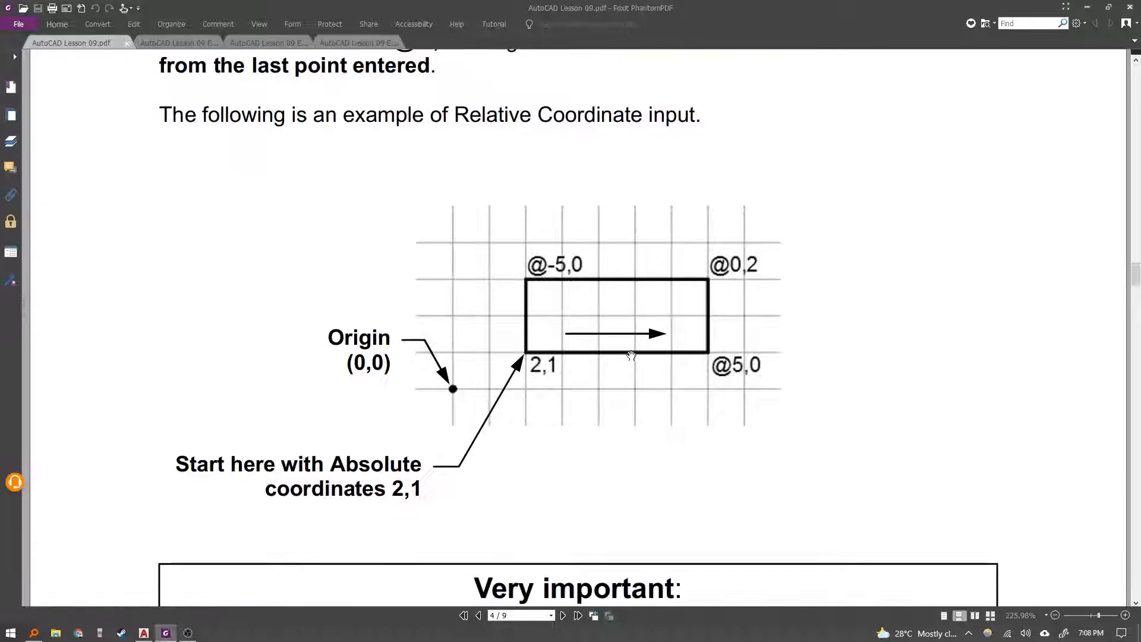
{"action": "key", "text": "alt+Tab"}
{"action": "middle_click_drag", "start_coordinate": [432, 402], "coordinate": [431, 405]}
{"action": "type", "text": "l"}
{"action": "key", "text": "Return"}
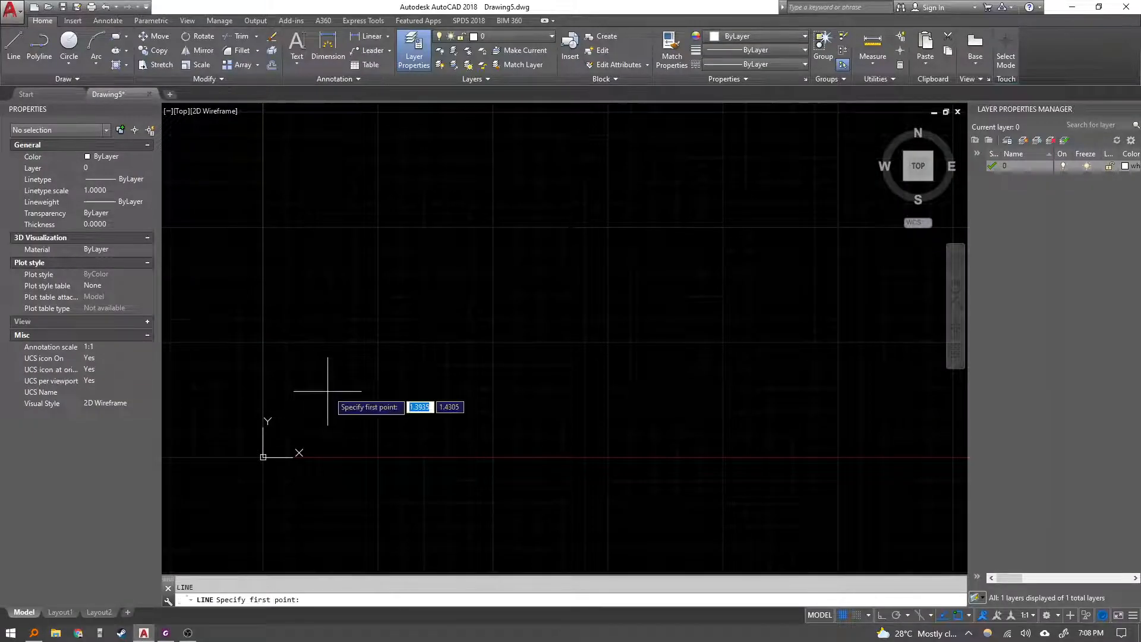
{"action": "type", "text": "2,1"}
{"action": "key", "text": "Return"}
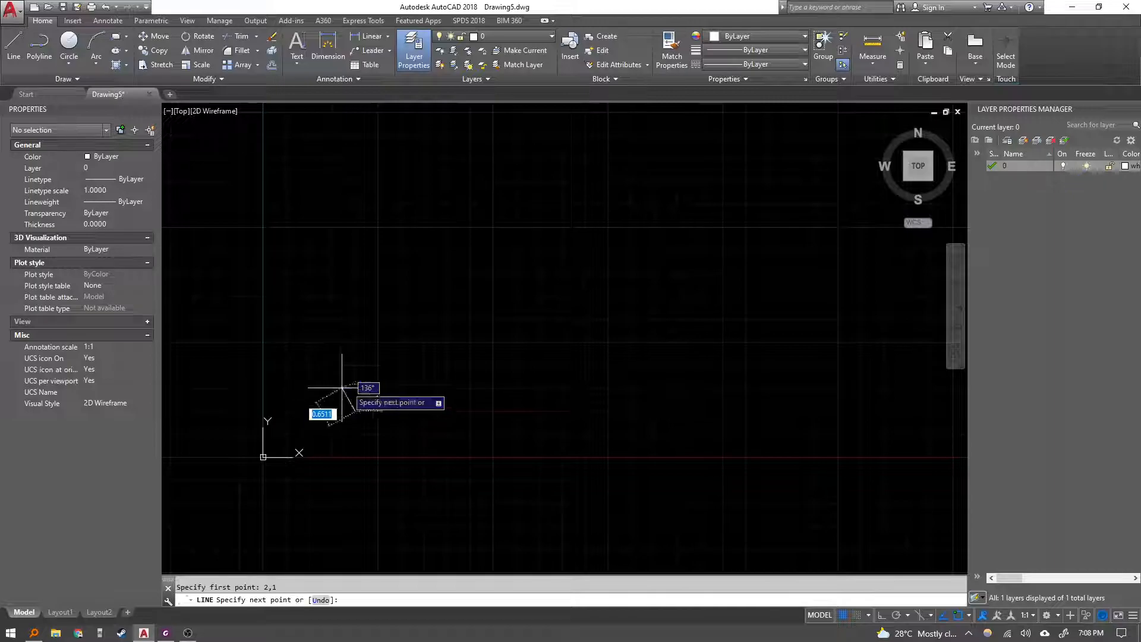
Continue the line with relative segments @5,0 and @0,2.
{"action": "key", "text": "alt+Tab"}
{"action": "key", "text": "alt+Tab"}
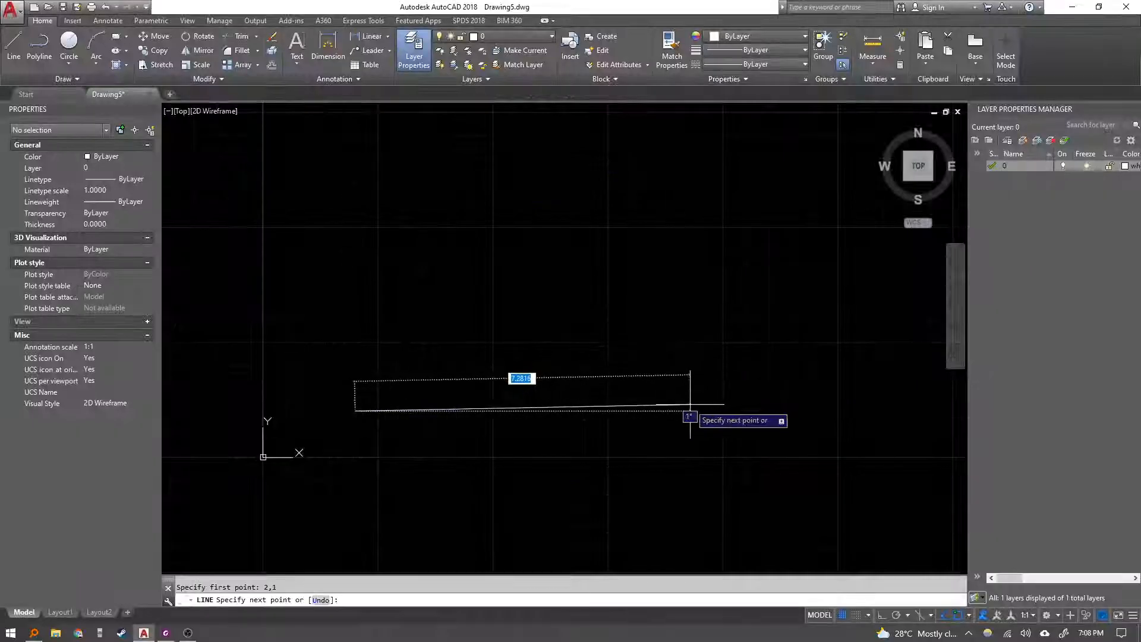
{"action": "type", "text": "@5,0"}
{"action": "key", "text": "Return"}
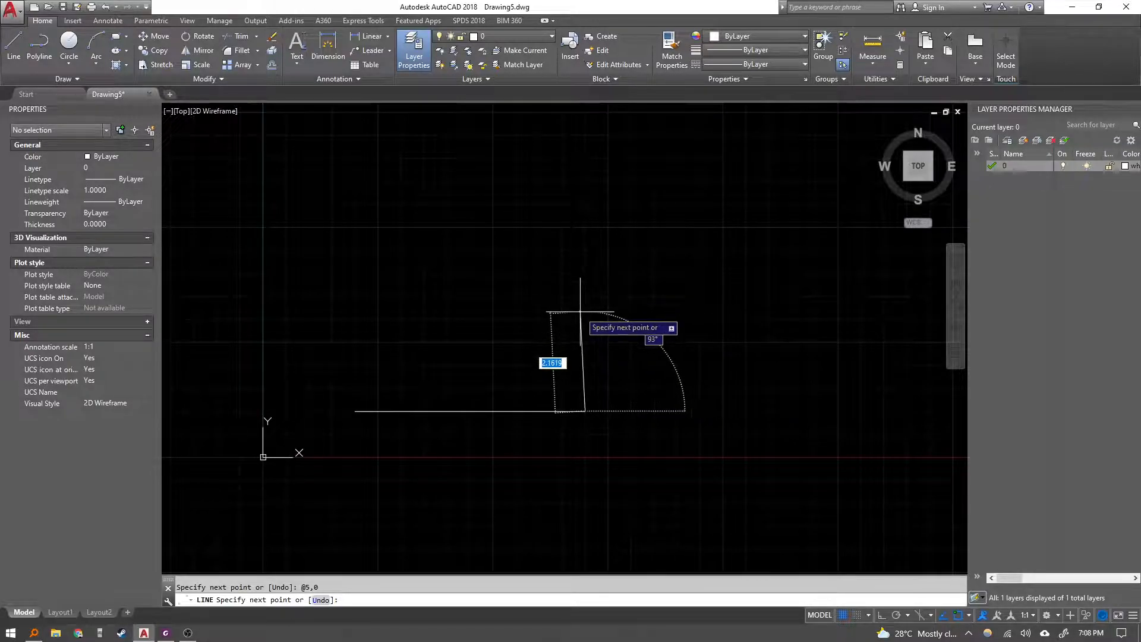
{"action": "key", "text": "alt+Tab"}
{"action": "key", "text": "alt+Tab"}
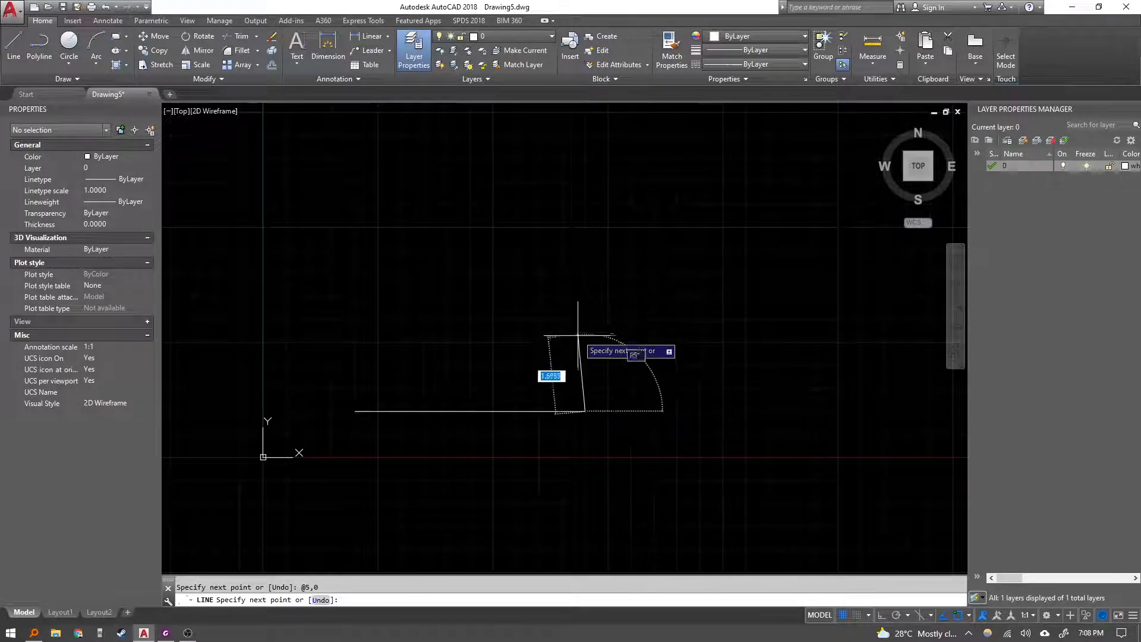
{"action": "type", "text": "@0"}
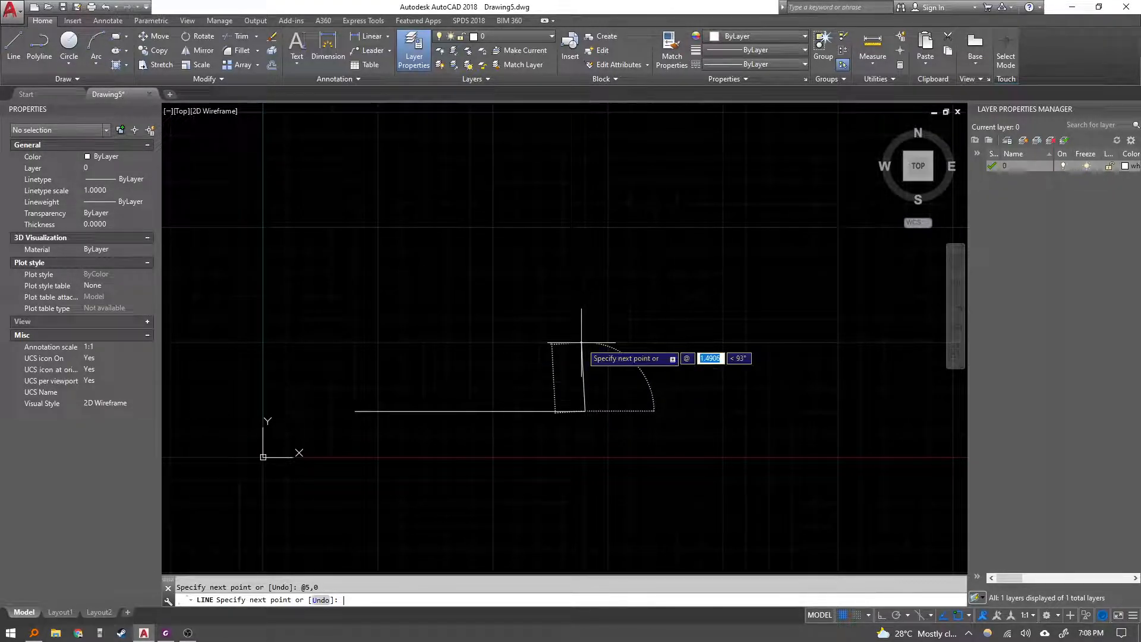
{"action": "type", "text": ","}
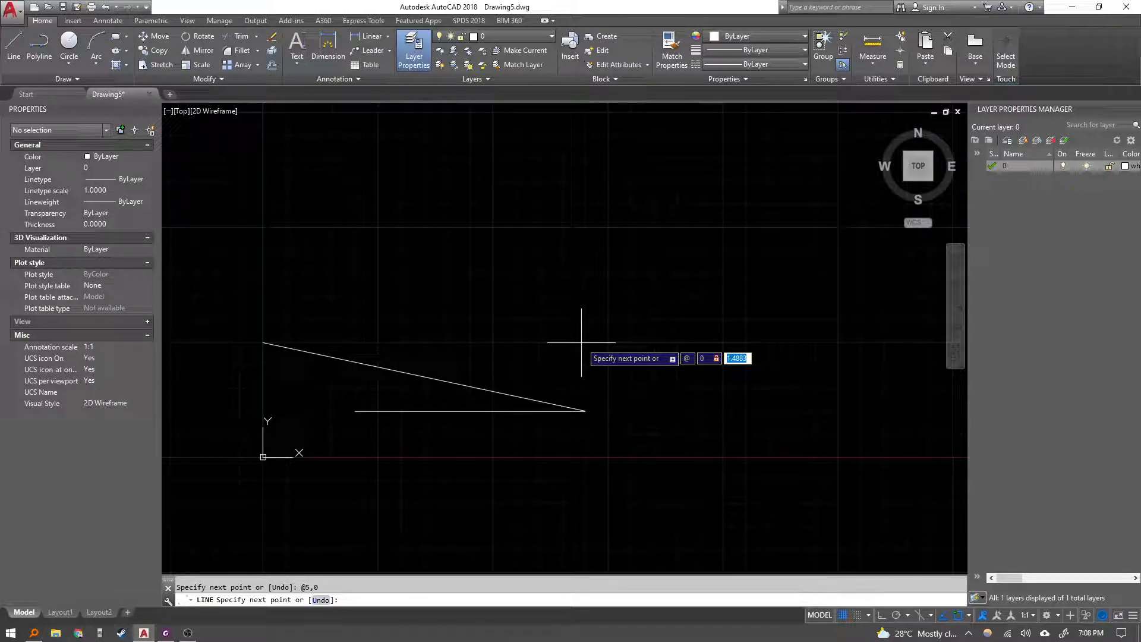
{"action": "type", "text": "2"}
{"action": "key", "text": "Return"}
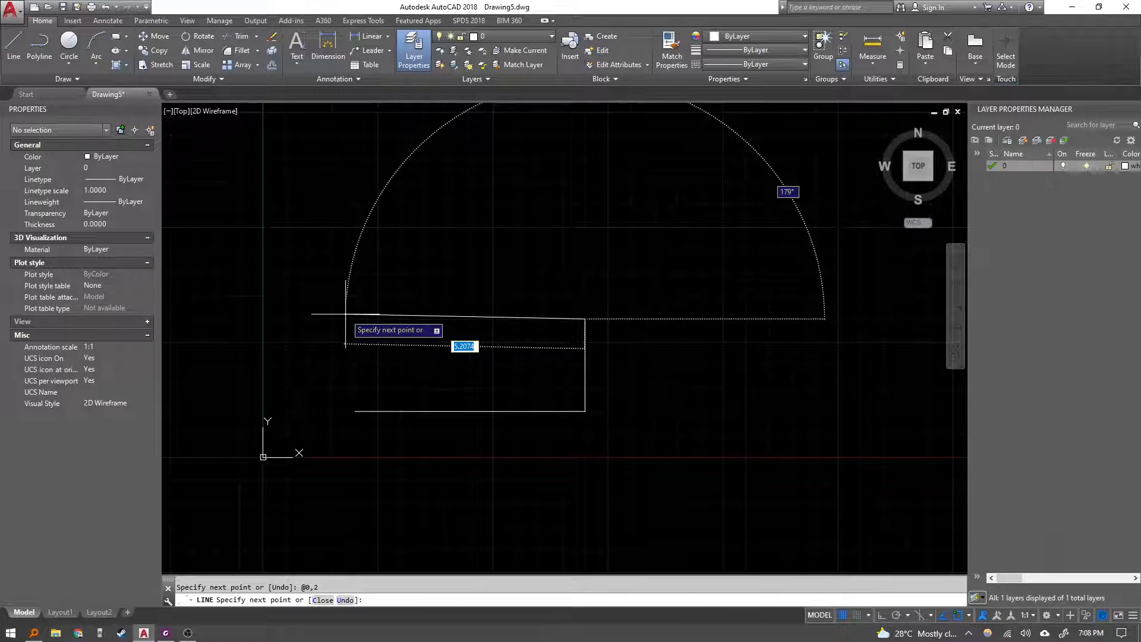
Add the relative segment @-5,0 and close the rectangle back at the start point 2,1.
{"action": "type", "text": "@-5,0"}
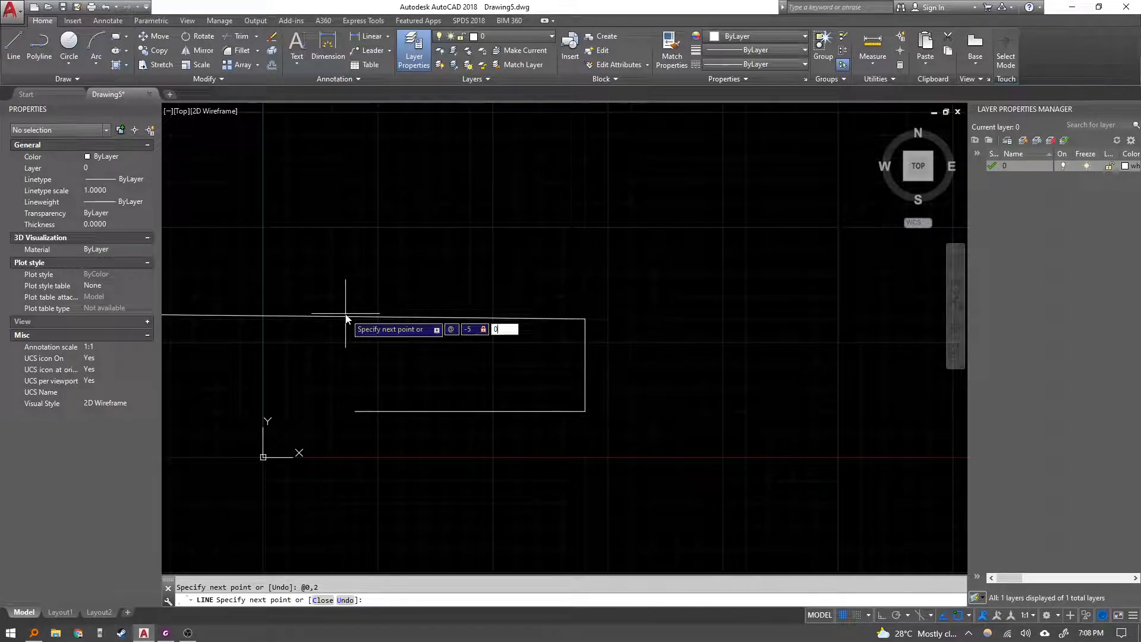
{"action": "key", "text": "Return"}
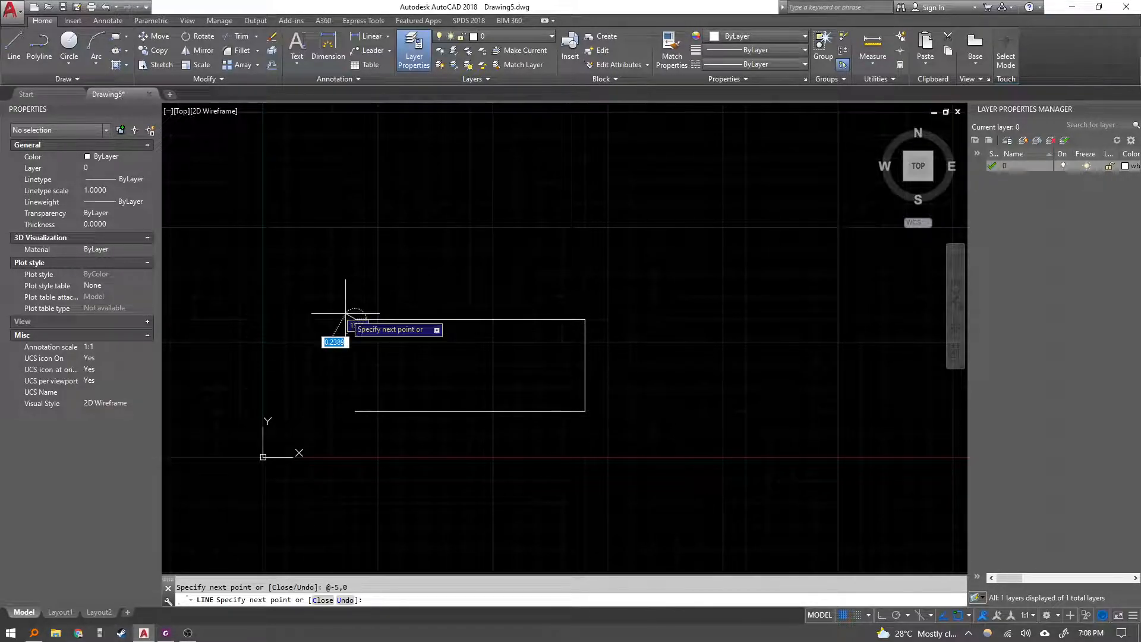
{"action": "left_click", "coordinate": [356, 409]}
{"action": "key", "text": "Escape"}
Read the lesson's Dynamic Input note and the first coordinate input scenario.
{"action": "key", "text": "alt+Tab"}
{"action": "scroll", "coordinate": [616, 398], "scroll_direction": "down", "scroll_amount": 8}
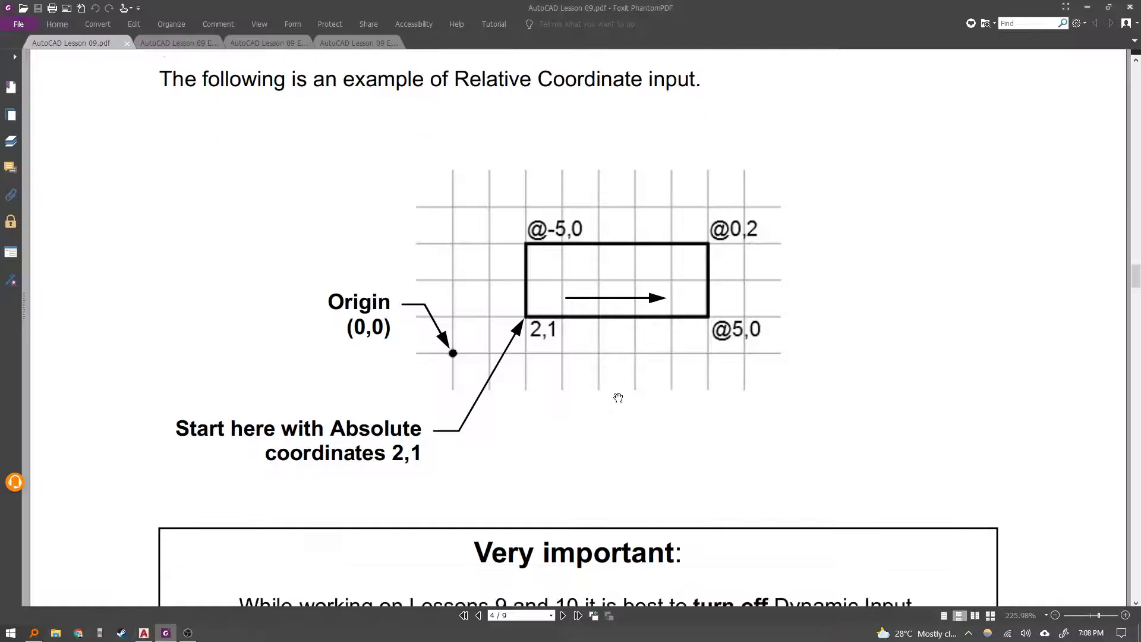
{"action": "scroll", "coordinate": [559, 389], "scroll_direction": "up", "scroll_amount": 3}
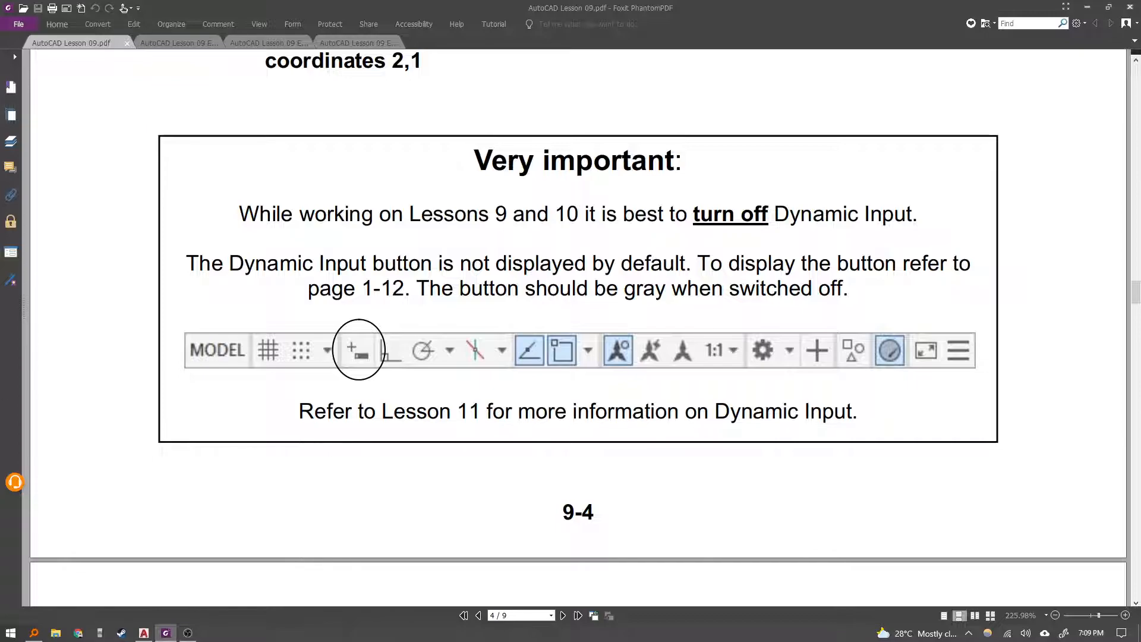
{"action": "key", "text": "alt+Tab"}
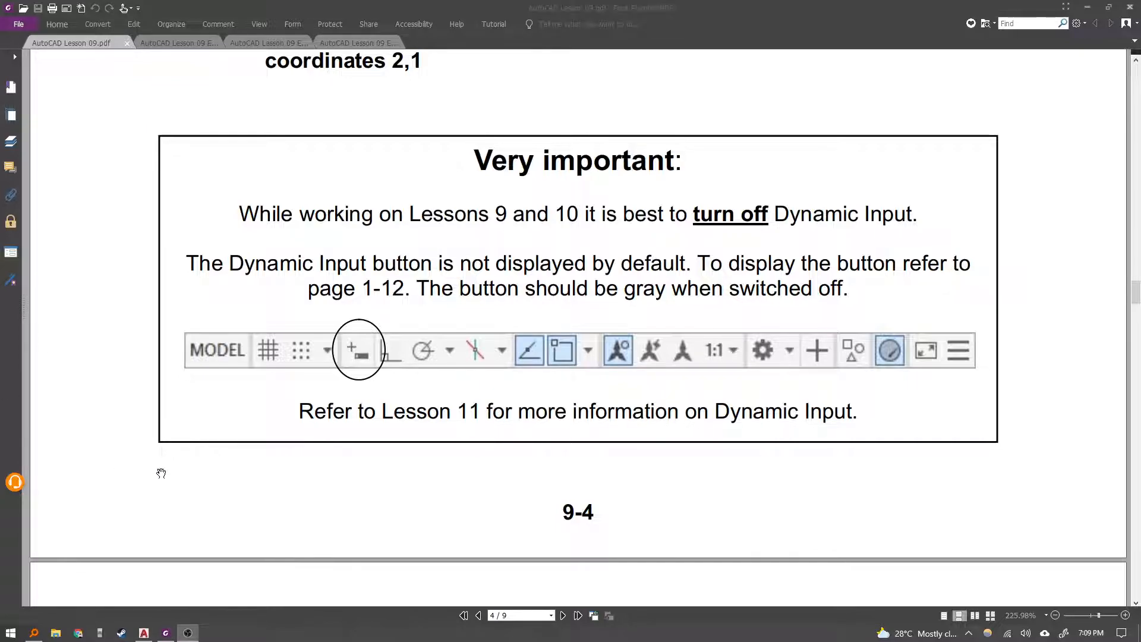
{"action": "scroll", "coordinate": [268, 489], "scroll_direction": "down", "scroll_amount": 9}
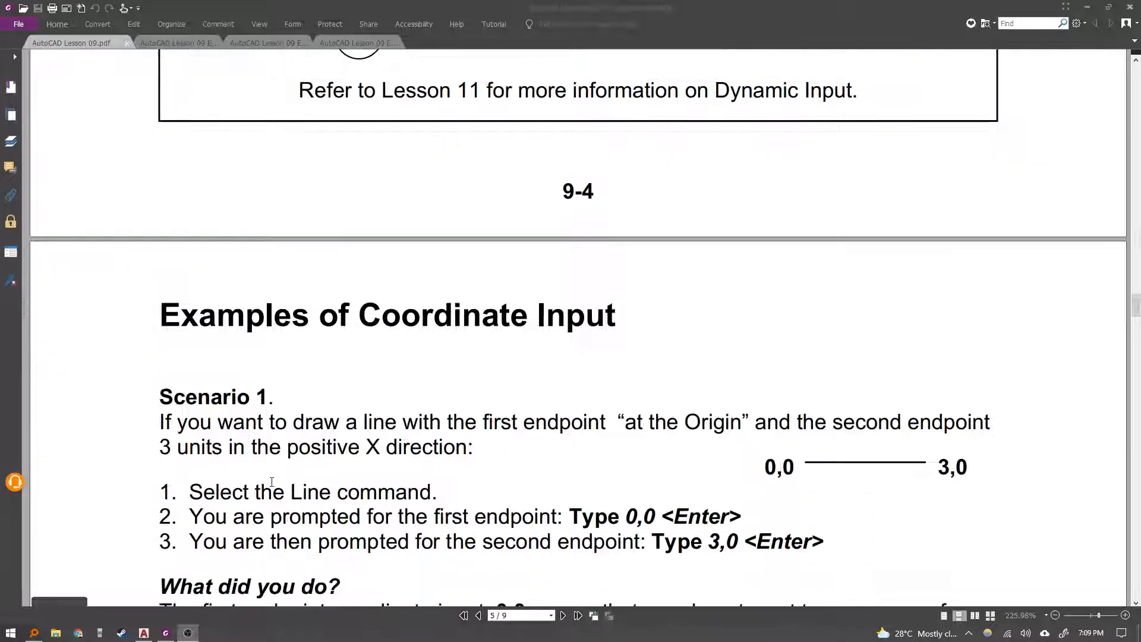
{"action": "scroll", "coordinate": [272, 481], "scroll_direction": "down", "scroll_amount": 4}
{"action": "scroll", "coordinate": [279, 476], "scroll_direction": "down", "scroll_amount": 2}
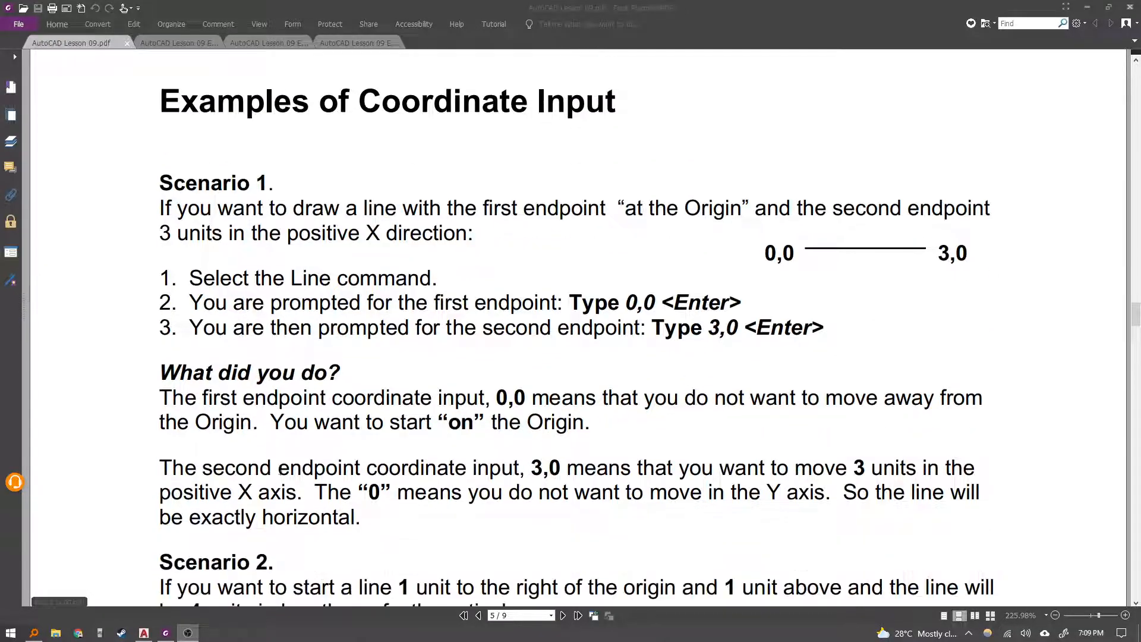
{"action": "scroll", "coordinate": [286, 461], "scroll_direction": "down", "scroll_amount": 1}
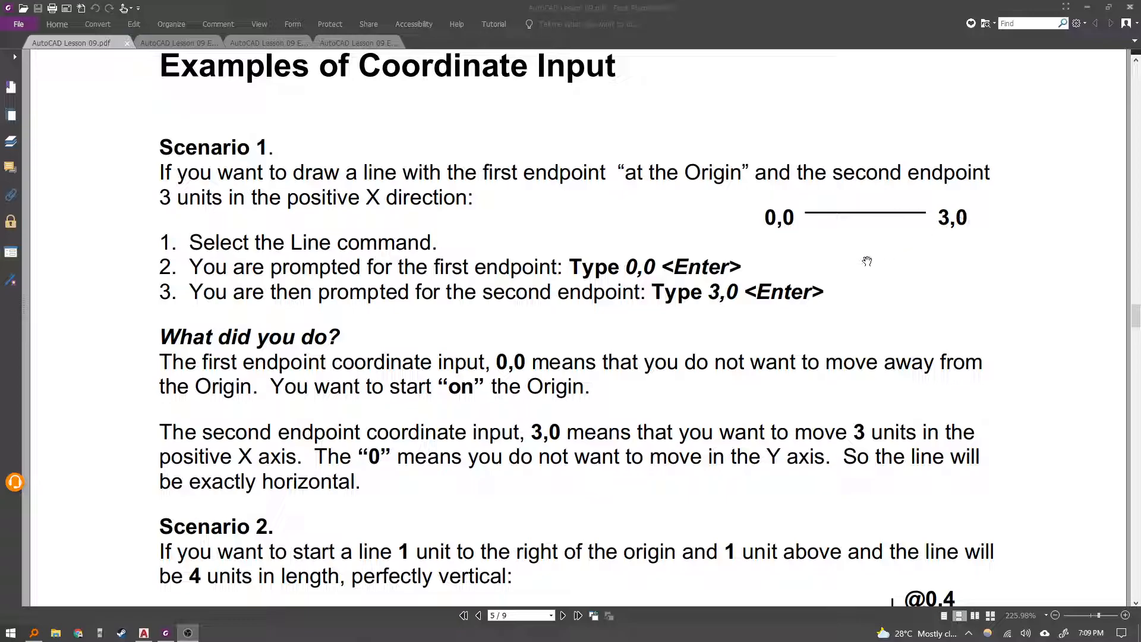
{"action": "key", "text": "alt+Tab"}
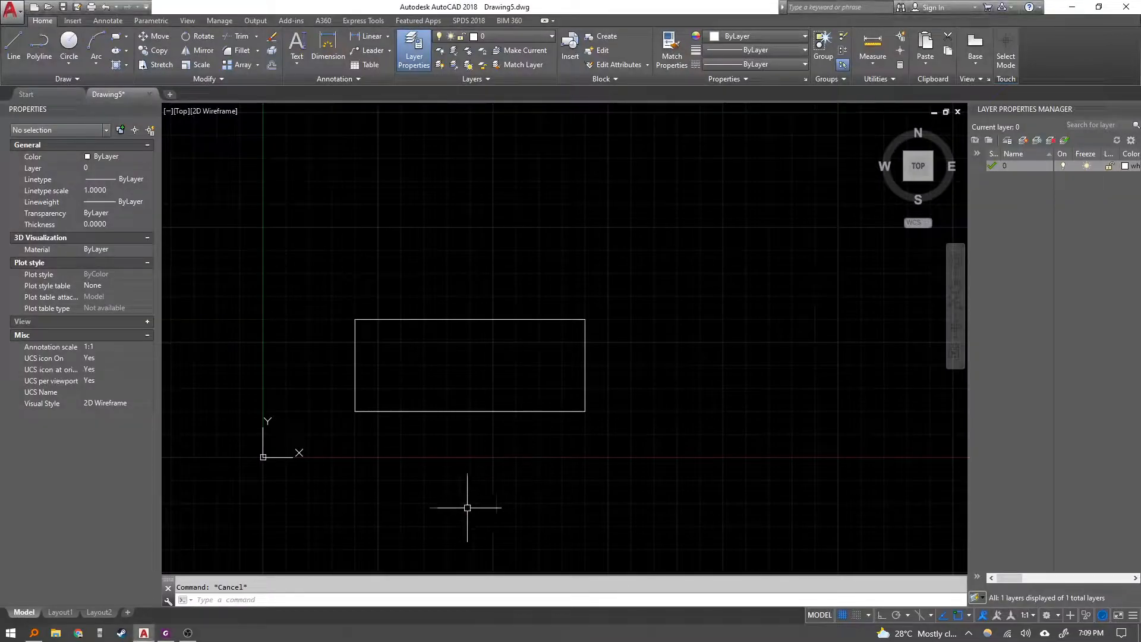
Select the whole rectangle with a window and erase it.
{"action": "left_click", "coordinate": [648, 451]}
{"action": "left_click", "coordinate": [306, 219]}
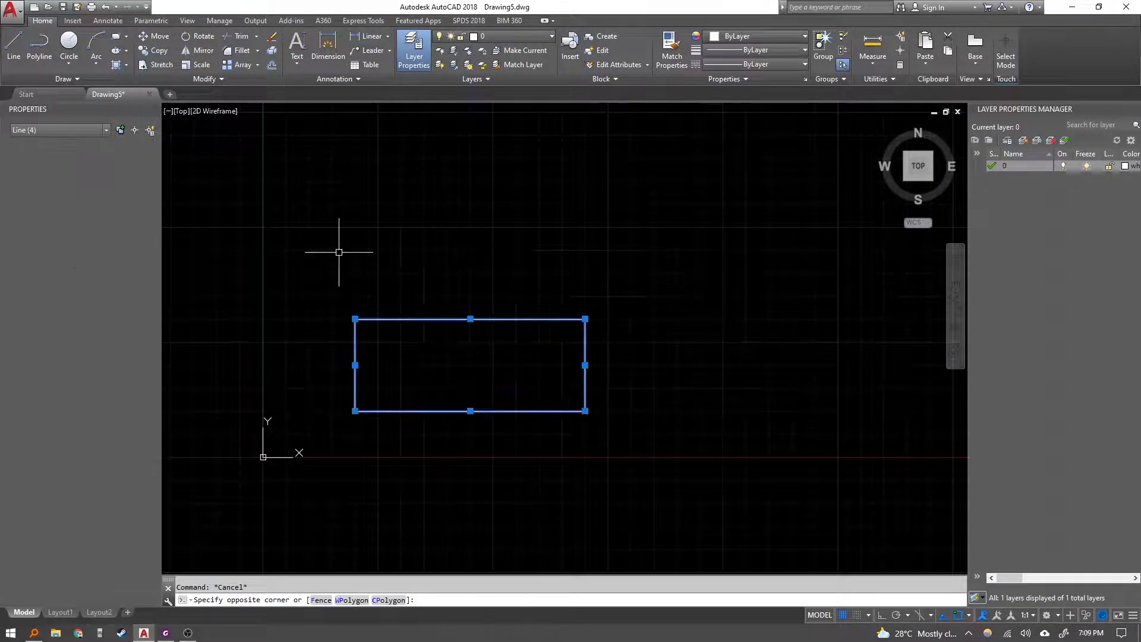
{"action": "key", "text": "Delete"}
{"action": "type", "text": "l"}
{"action": "key", "text": "Return"}
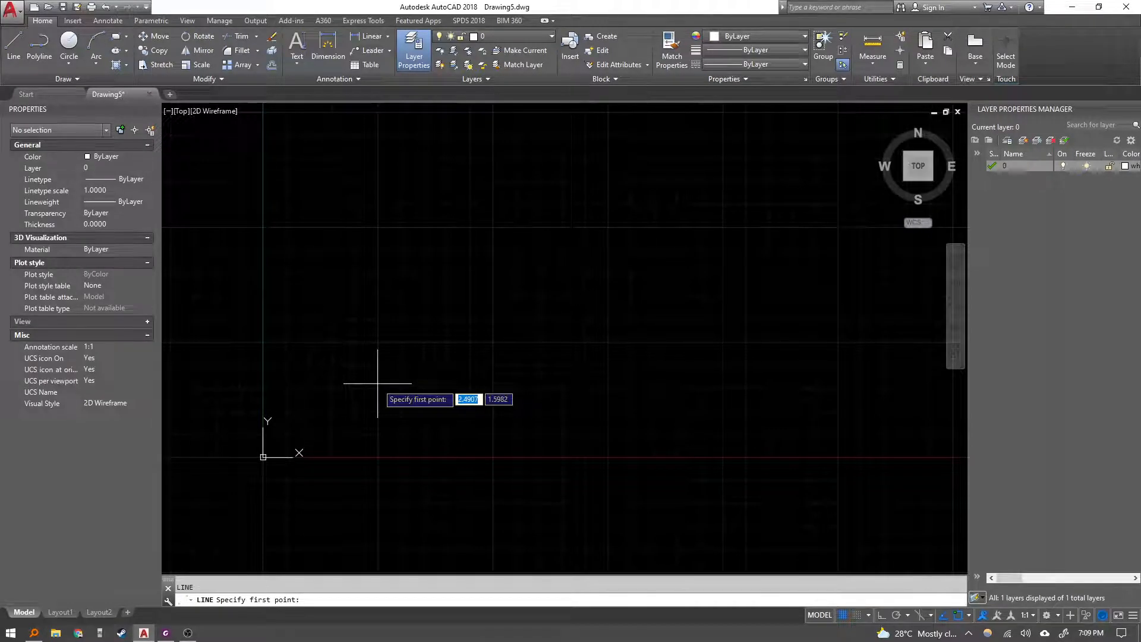
{"action": "type", "text": "0,0"}
{"action": "key", "text": "Return"}
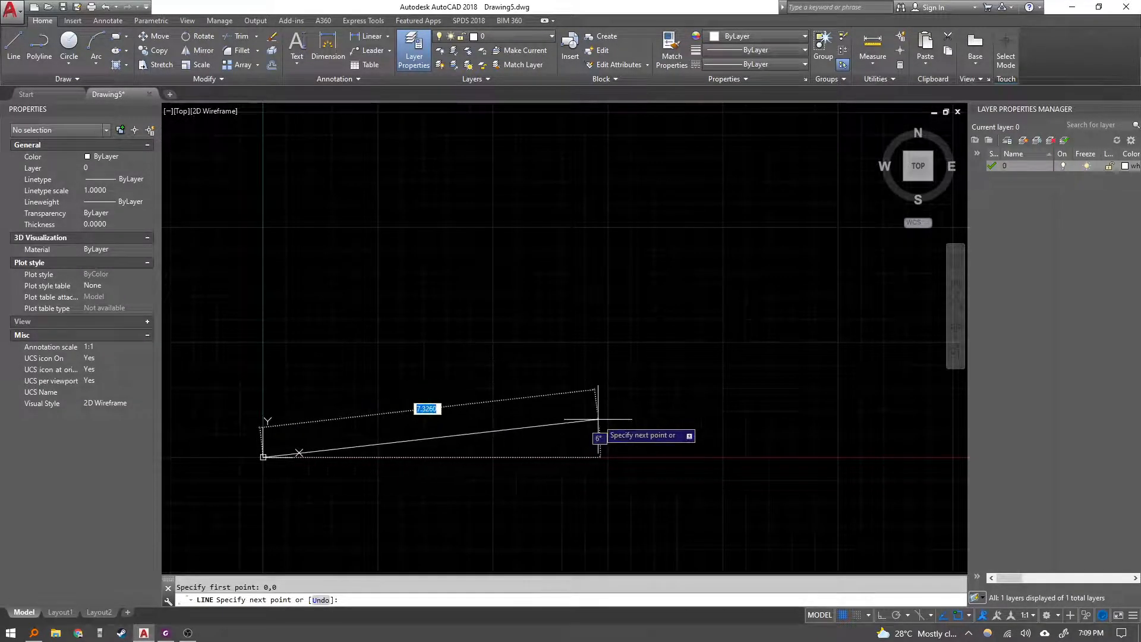
{"action": "key", "text": "Escape"}
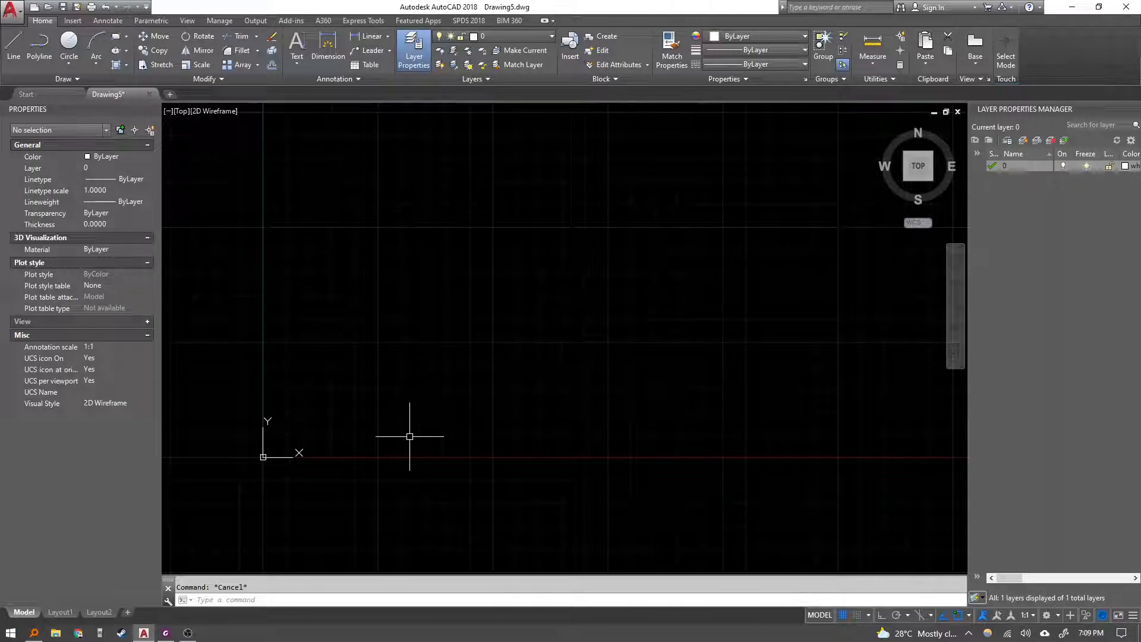
{"action": "key", "text": "Escape"}
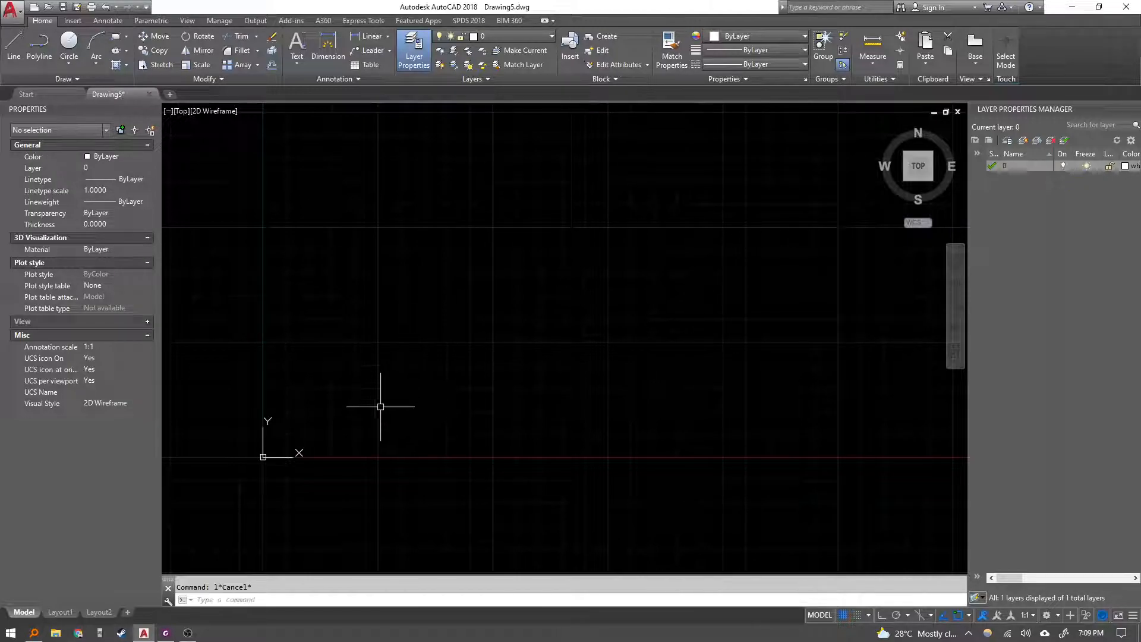
Open the command history text window and close it again.
{"action": "key", "text": "F2"}
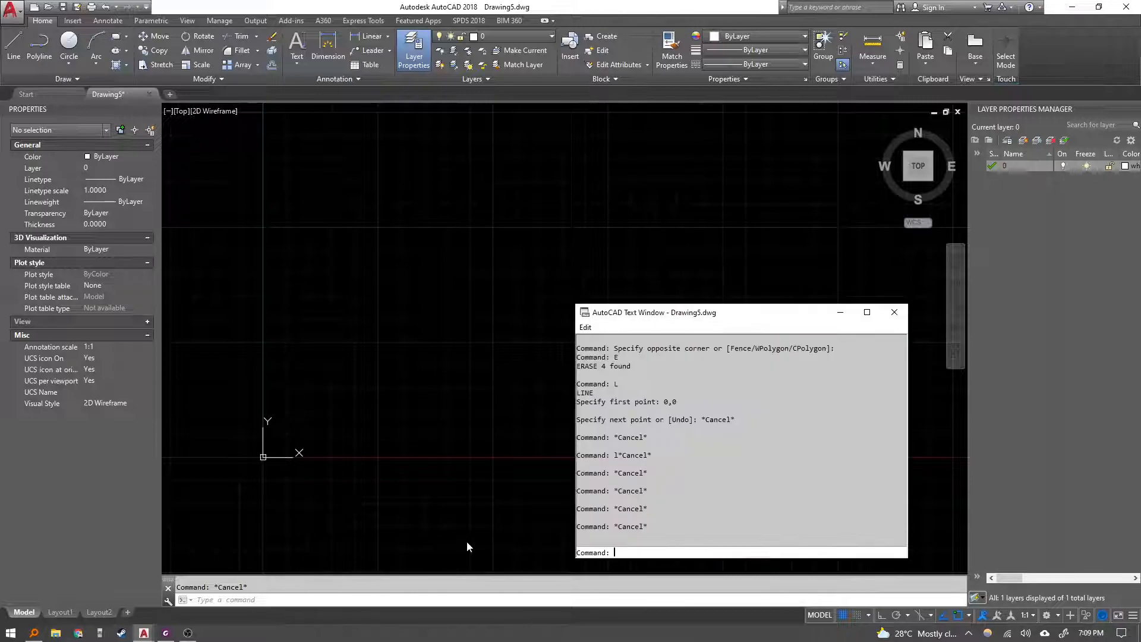
{"action": "left_click", "coordinate": [895, 312]}
Draw a line from the origin 0,0 to the absolute point 3,0.
{"action": "type", "text": "l"}
{"action": "key", "text": "Return"}
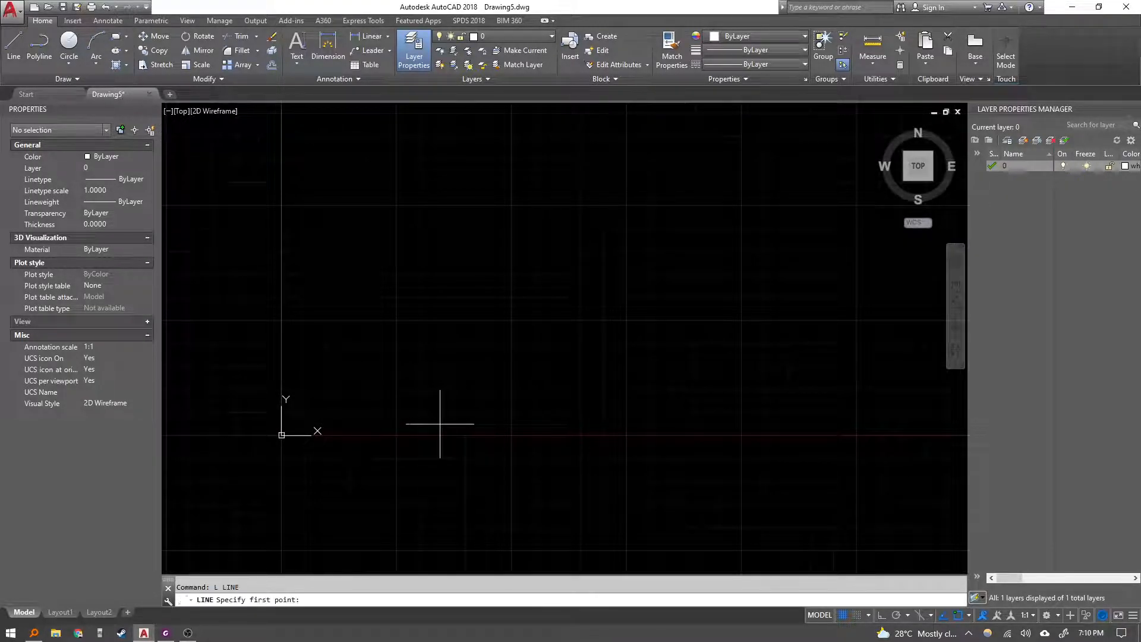
{"action": "type", "text": "0,0"}
{"action": "key", "text": "Return"}
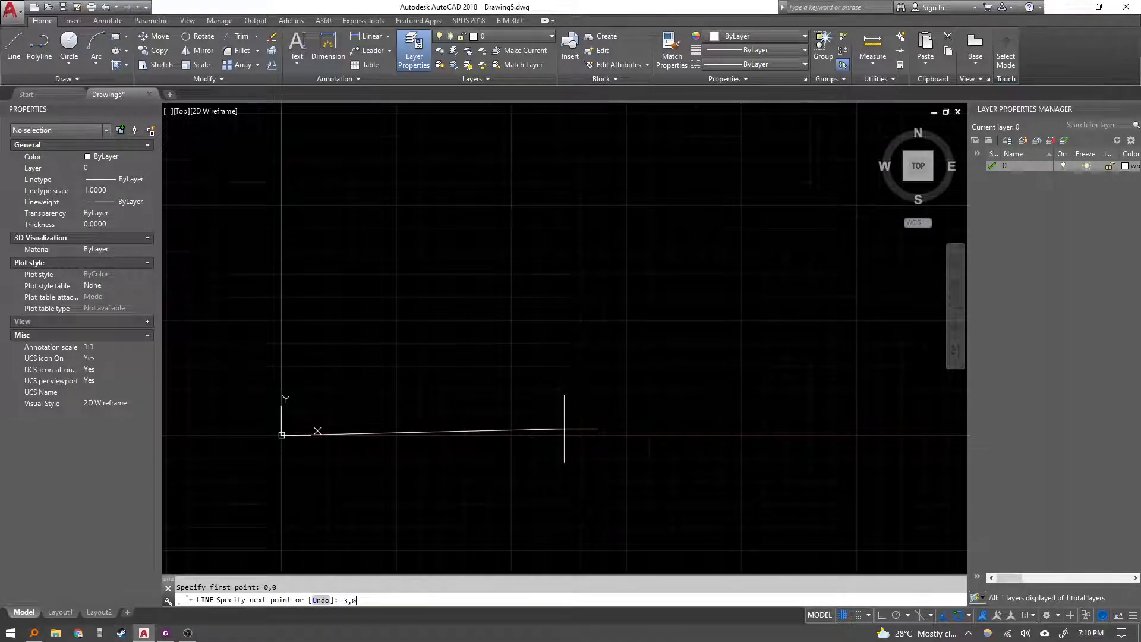
{"action": "key", "text": "Return"}
{"action": "scroll", "coordinate": [370, 383], "scroll_direction": "up", "scroll_amount": 3}
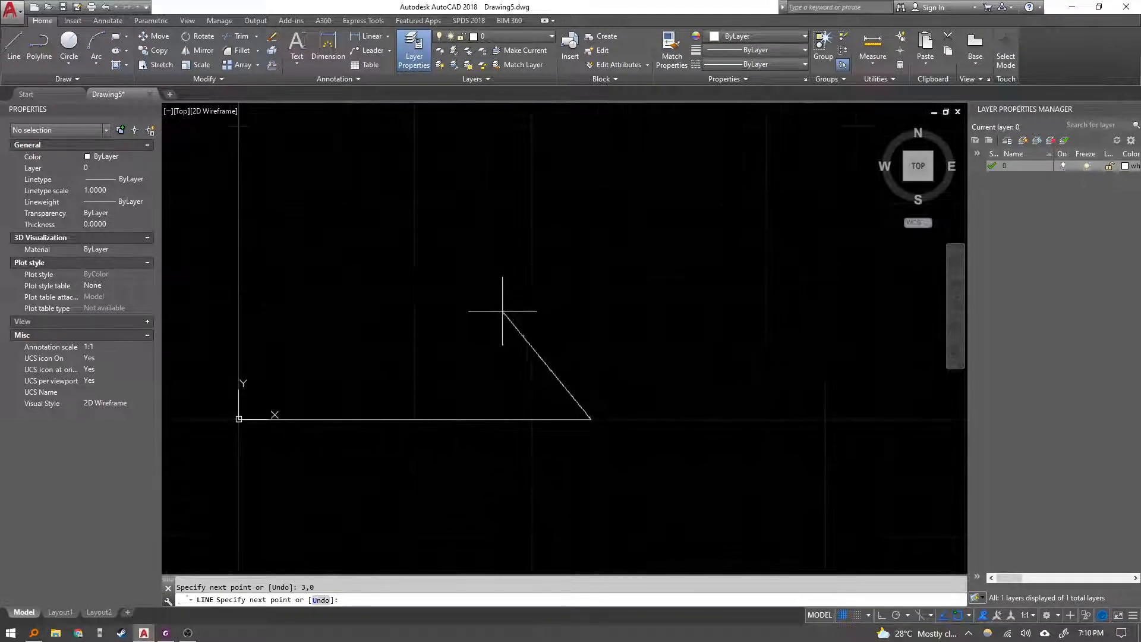
{"action": "key", "text": "Escape"}
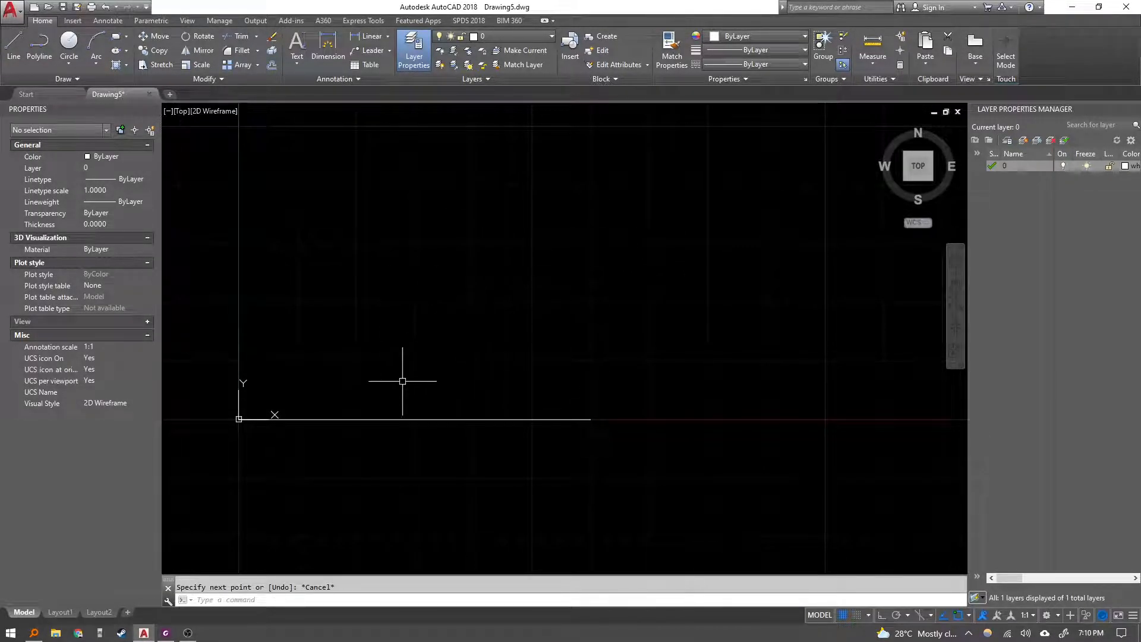
{"action": "middle_click_drag", "start_coordinate": [469, 412], "coordinate": [490, 447]}
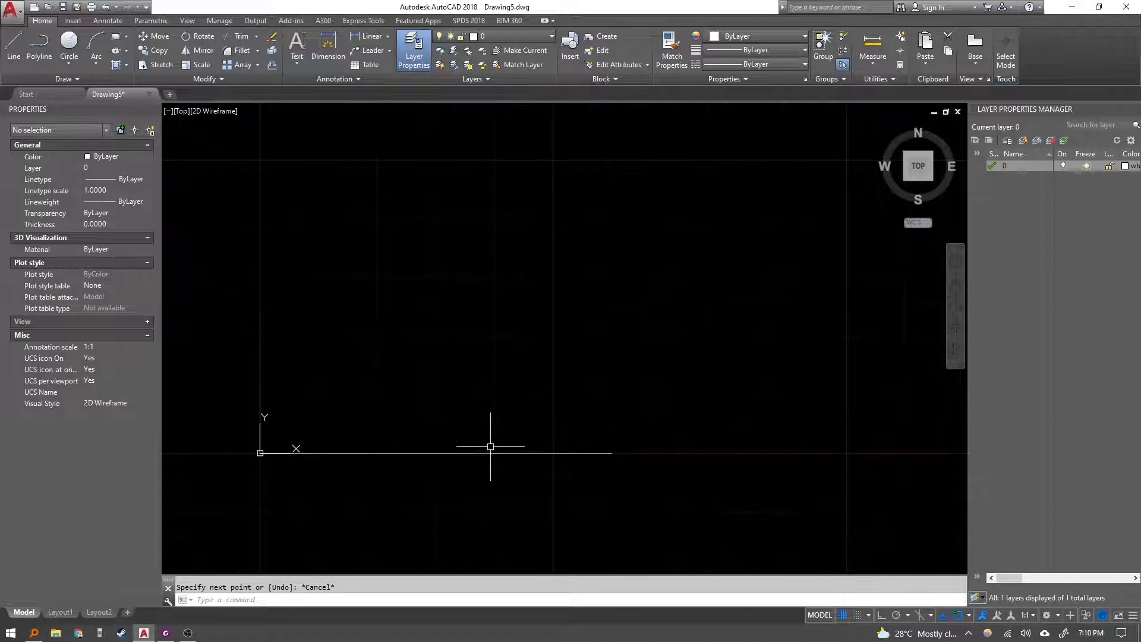
{"action": "key", "text": "Escape"}
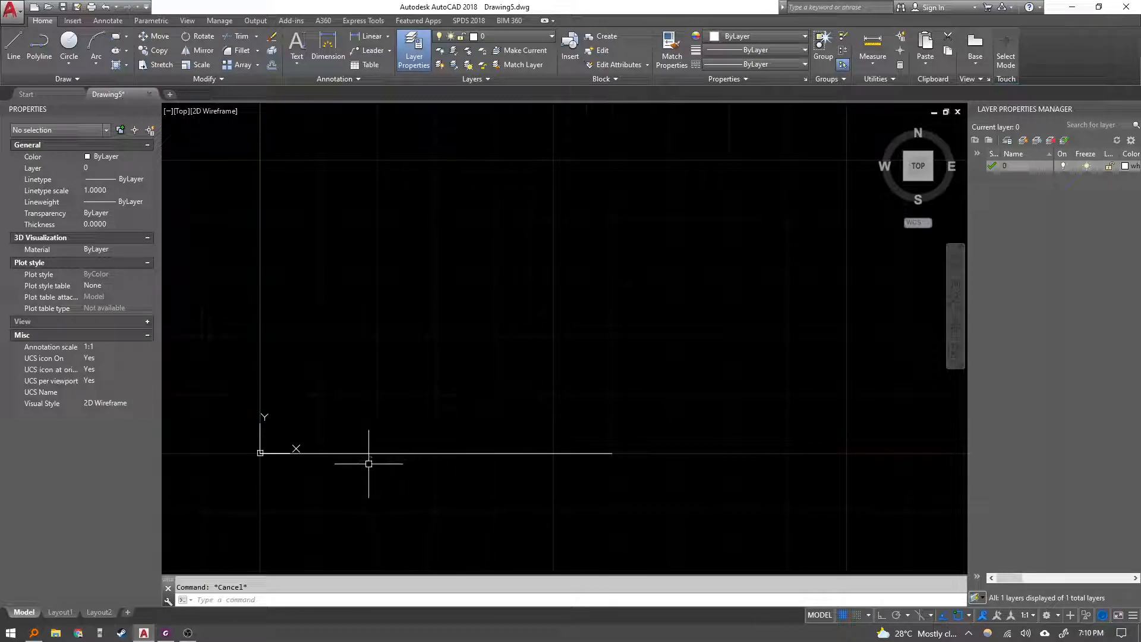
{"action": "type", "text": "l"}
{"action": "key", "text": "Return"}
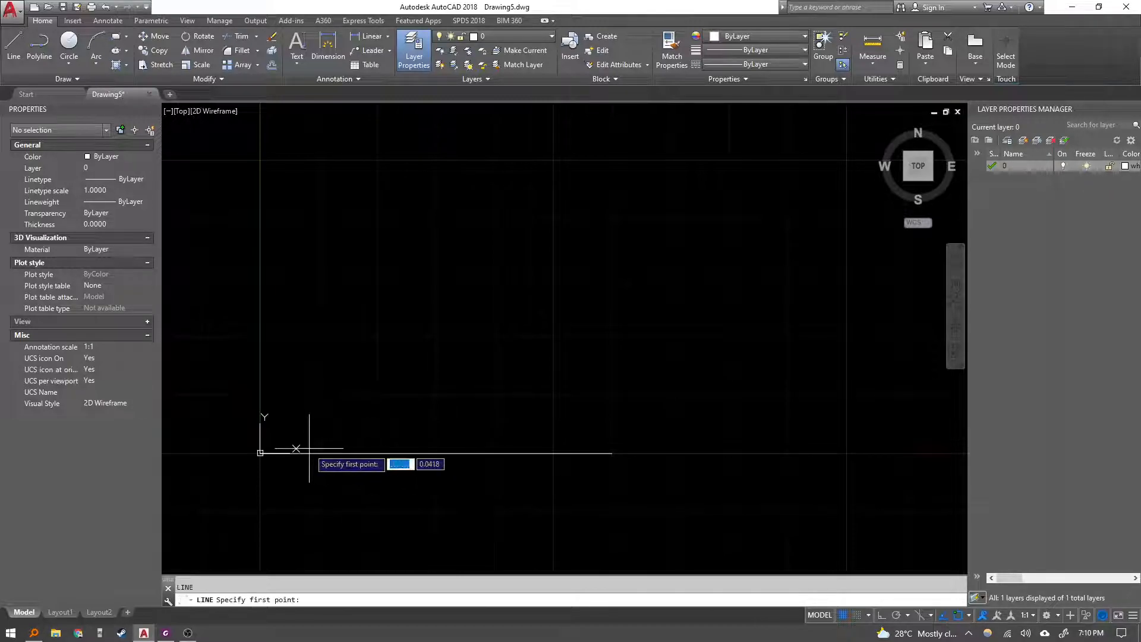
{"action": "left_click", "coordinate": [261, 453]}
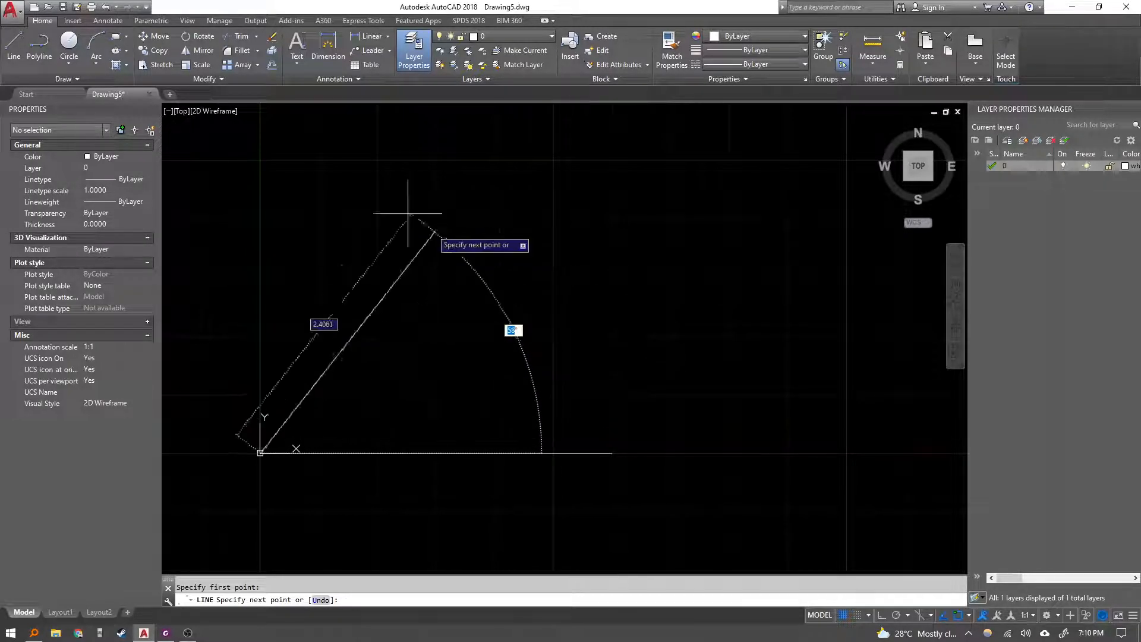
{"action": "key", "text": "Escape"}
{"action": "key", "text": "Escape"}
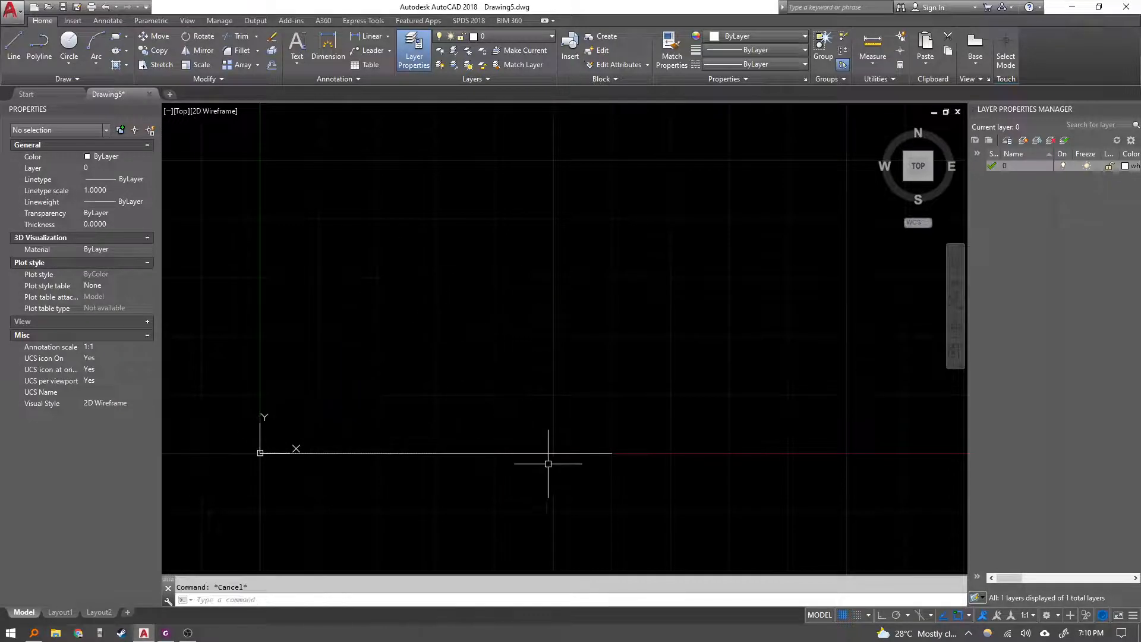
Select the 0,0 to 3,0 line and delete it.
{"action": "left_click", "coordinate": [559, 464]}
{"action": "left_click", "coordinate": [538, 409]}
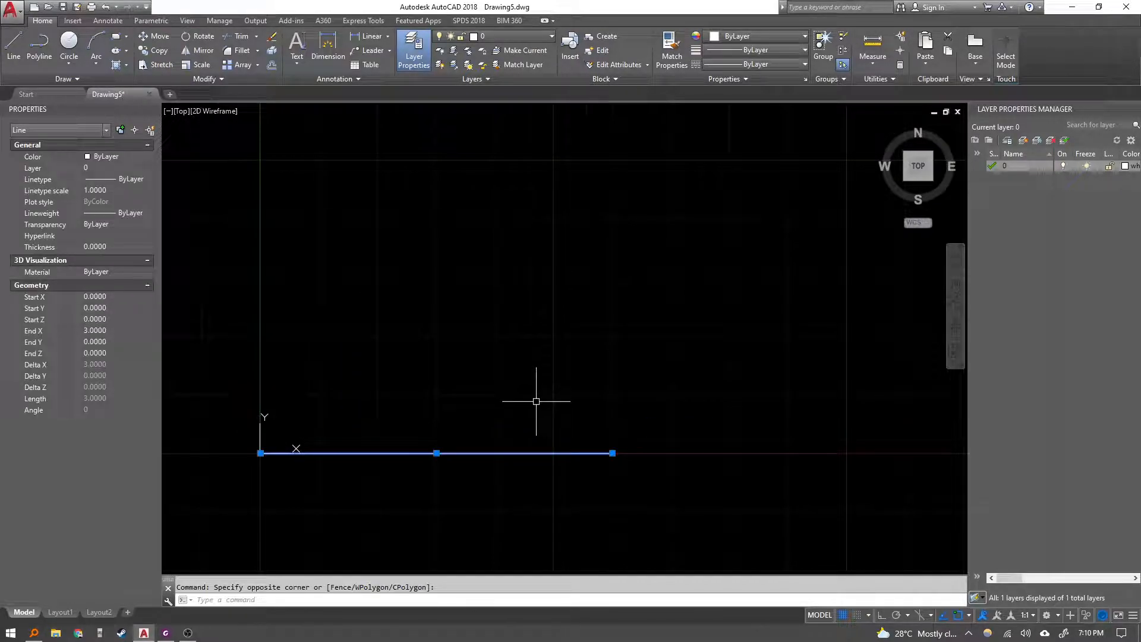
{"action": "key", "text": "Delete"}
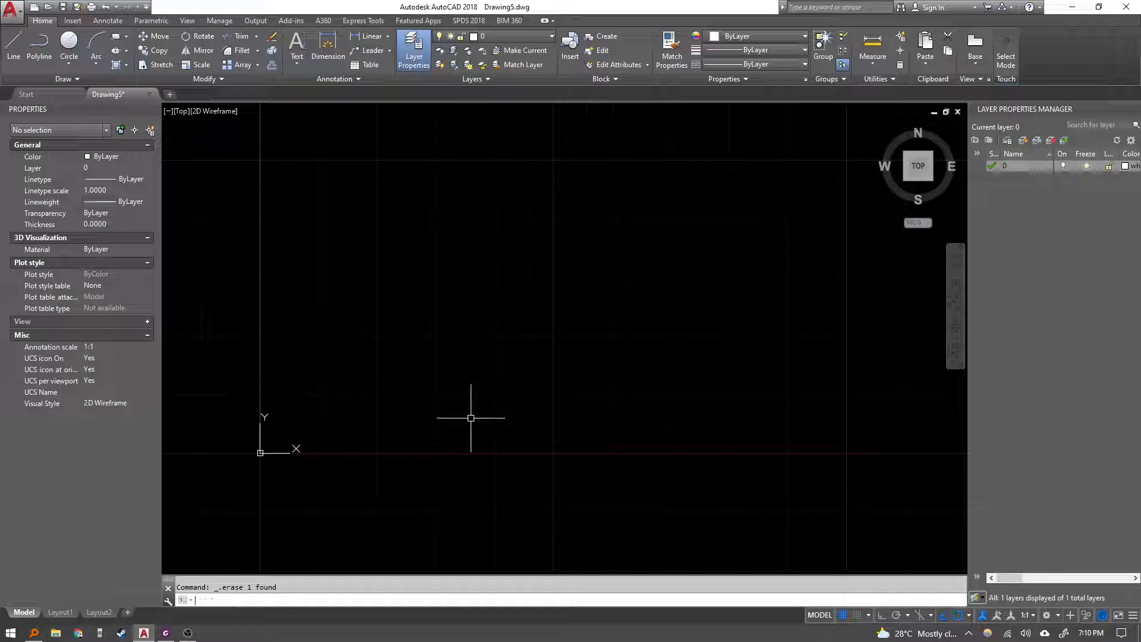
Redraw the line from 0,0 to 3,0 using absolute coordinates.
{"action": "type", "text": "l"}
{"action": "key", "text": "Return"}
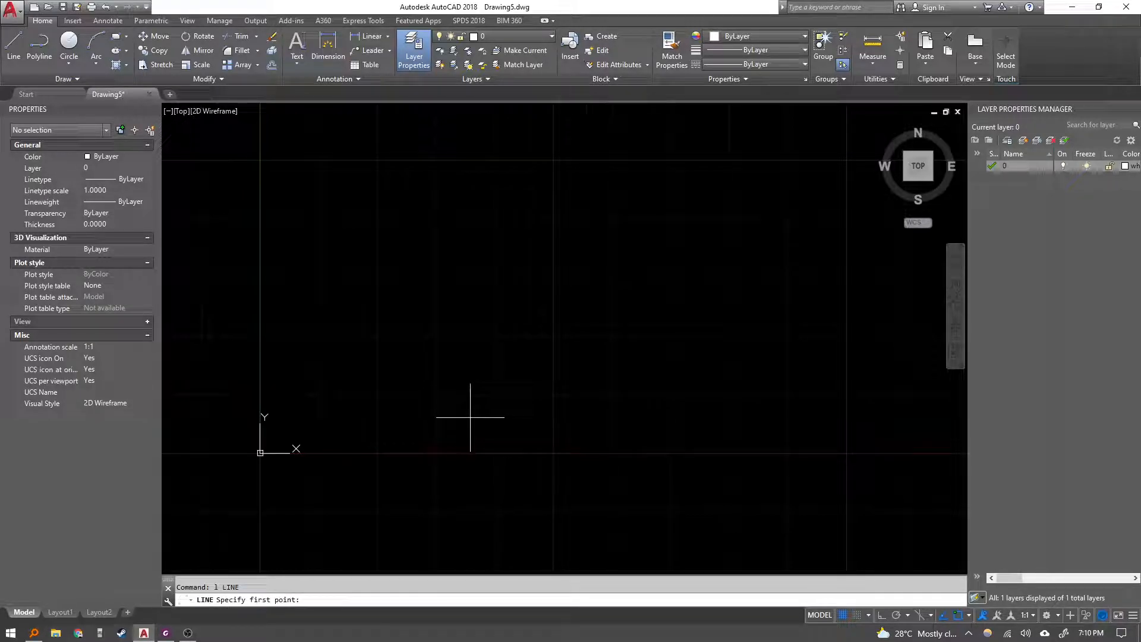
{"action": "type", "text": "0,0"}
{"action": "key", "text": "Return"}
{"action": "type", "text": "3"}
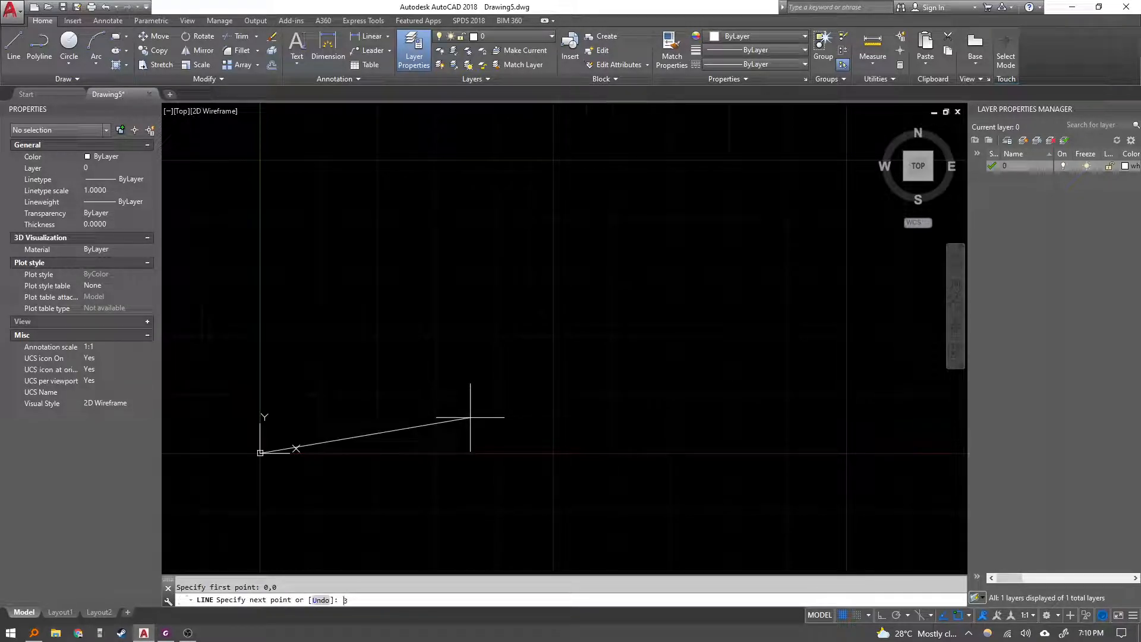
{"action": "type", "text": ",0"}
{"action": "key", "text": "Return"}
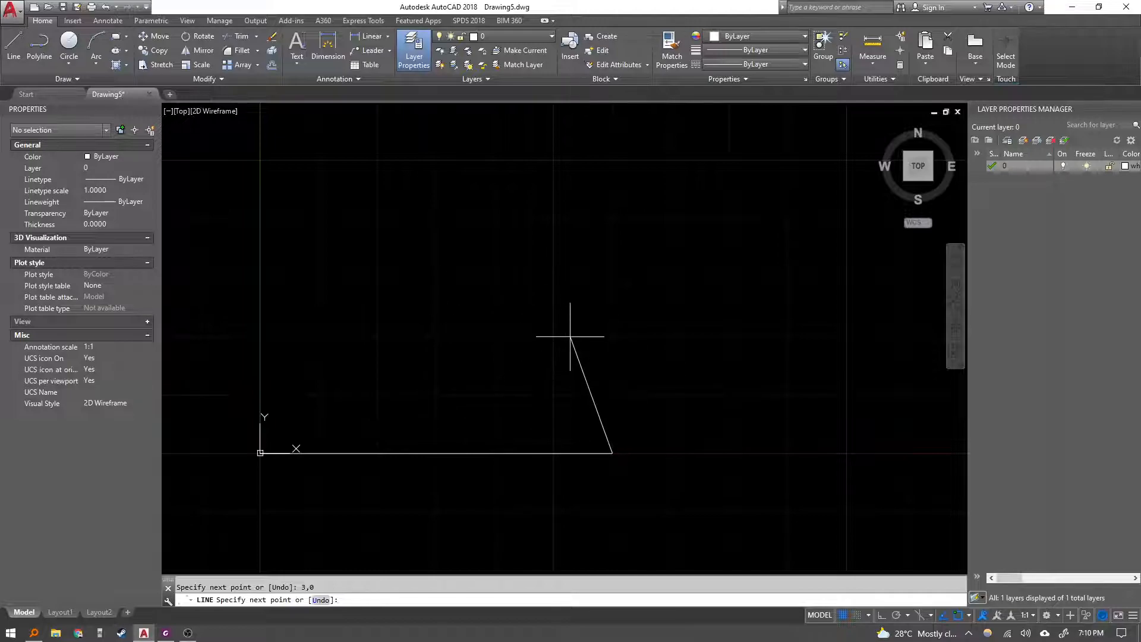
{"action": "mouse_move", "coordinate": [568, 346]}
{"action": "middle_mouse_down"}
{"action": "mouse_move", "coordinate": [528, 420]}
{"action": "mouse_move", "coordinate": [531, 377]}
{"action": "mouse_move", "coordinate": [510, 370]}
{"action": "mouse_move", "coordinate": [467, 453]}
{"action": "middle_mouse_up"}
{"action": "key", "text": "Escape"}
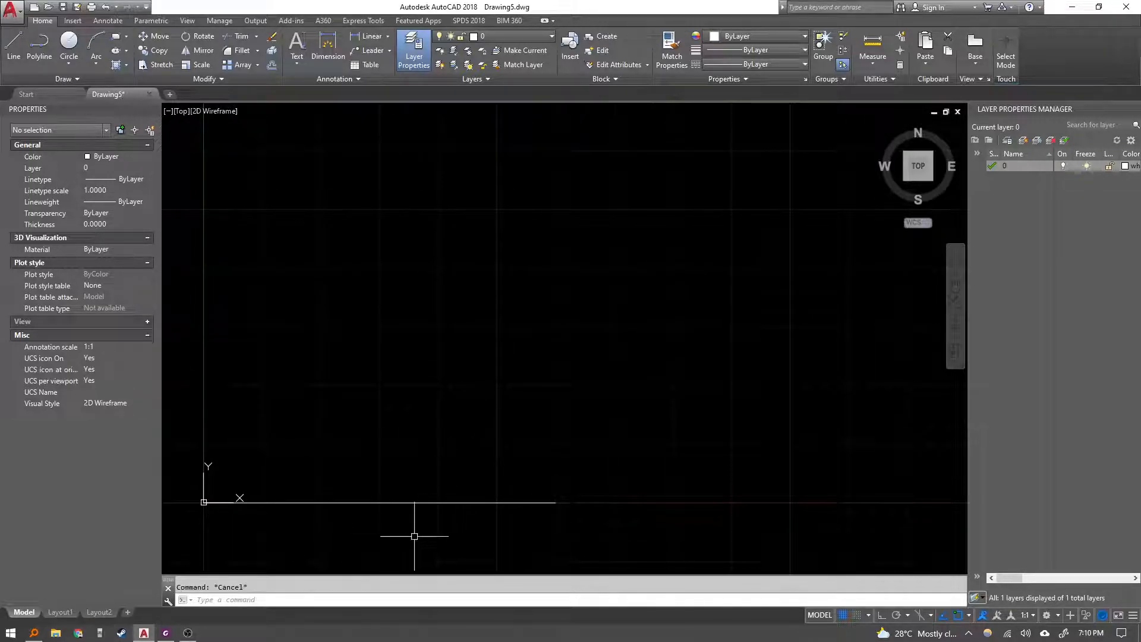
Select the redrawn horizontal line with a window and erase it.
{"action": "left_click", "coordinate": [414, 536]}
{"action": "left_click", "coordinate": [390, 479]}
{"action": "key", "text": "Delete"}
Switch to the lesson PDF and read through Scenarios 1 to 3 of the coordinate input examples.
{"action": "key", "text": "alt+Tab"}
{"action": "key", "text": "alt+Tab"}
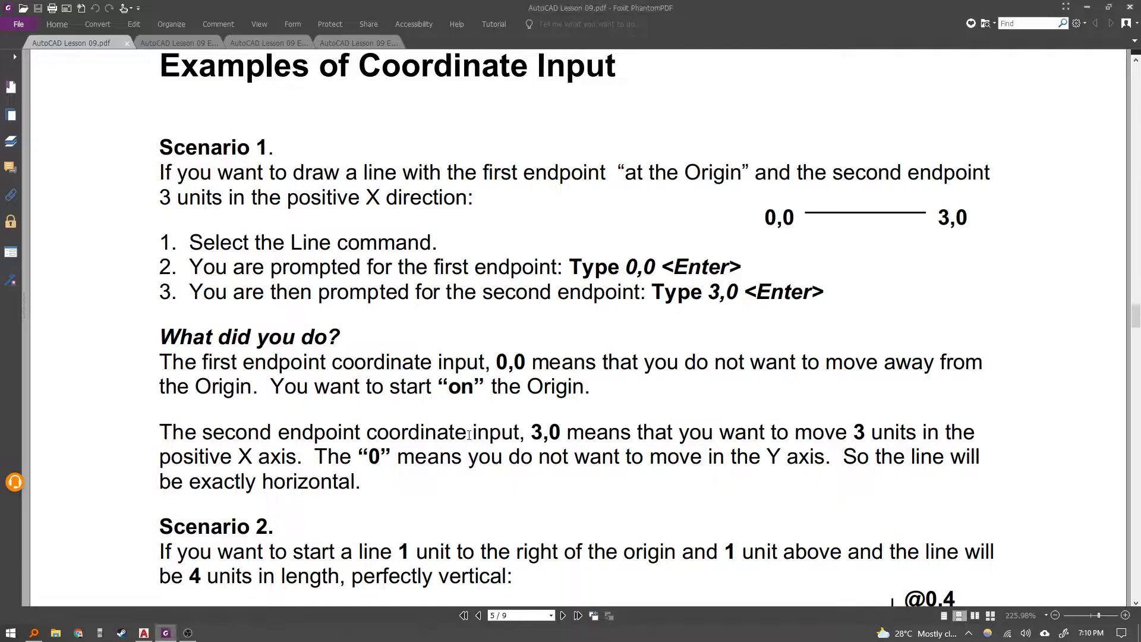
{"action": "scroll", "coordinate": [501, 357], "scroll_direction": "down", "scroll_amount": 1}
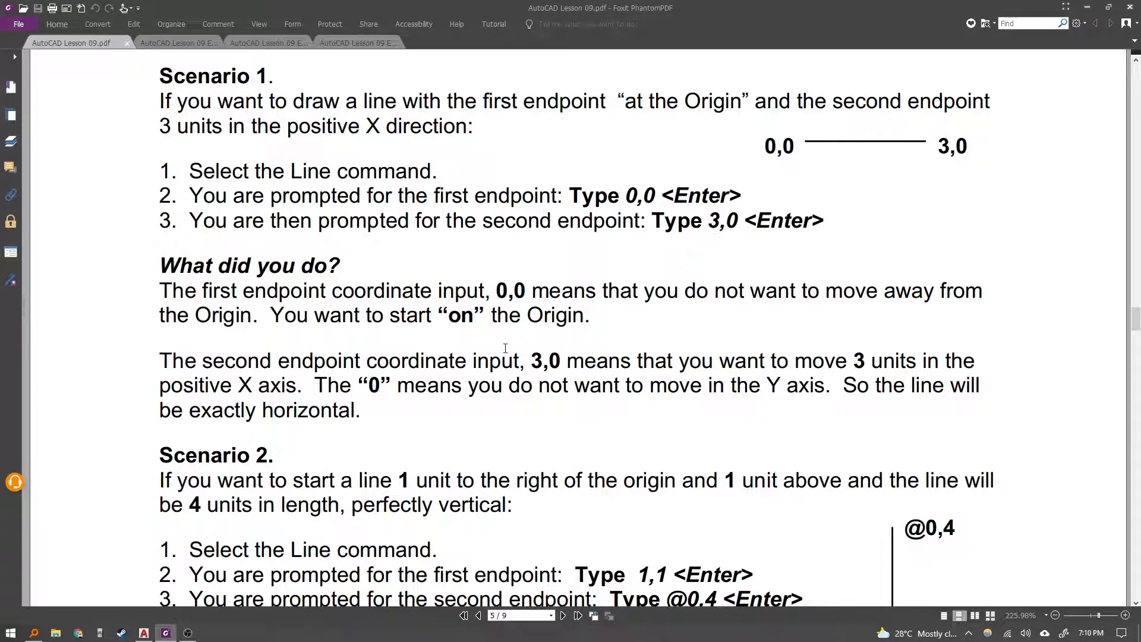
{"action": "scroll", "coordinate": [505, 347], "scroll_direction": "down", "scroll_amount": 5}
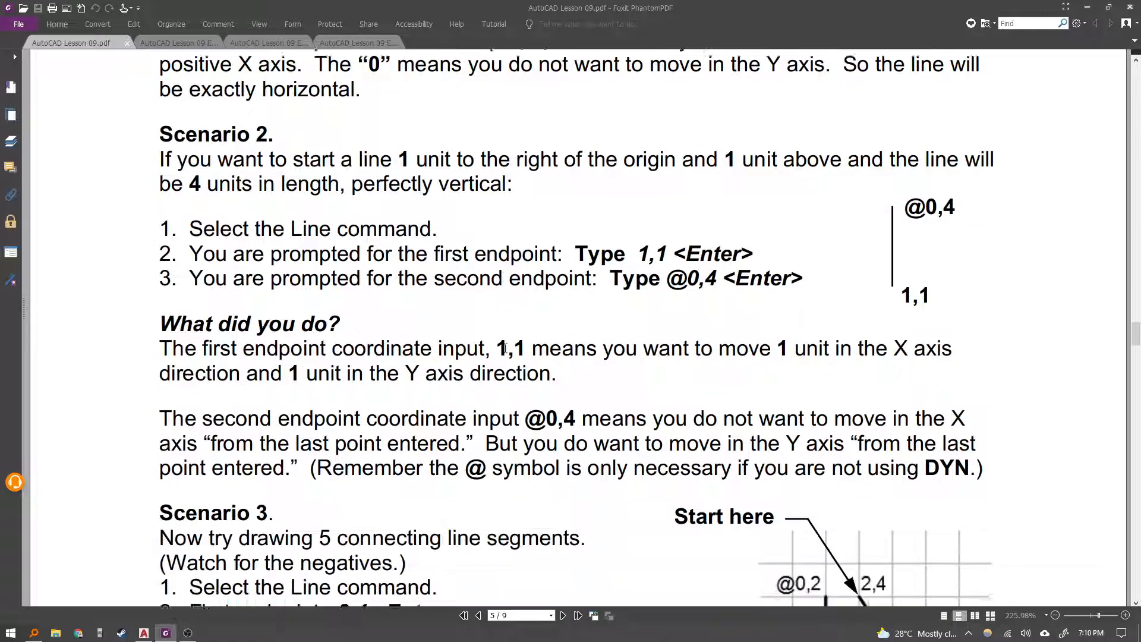
{"action": "scroll", "coordinate": [506, 348], "scroll_direction": "down", "scroll_amount": 4}
{"action": "scroll", "coordinate": [527, 372], "scroll_direction": "down", "scroll_amount": 2}
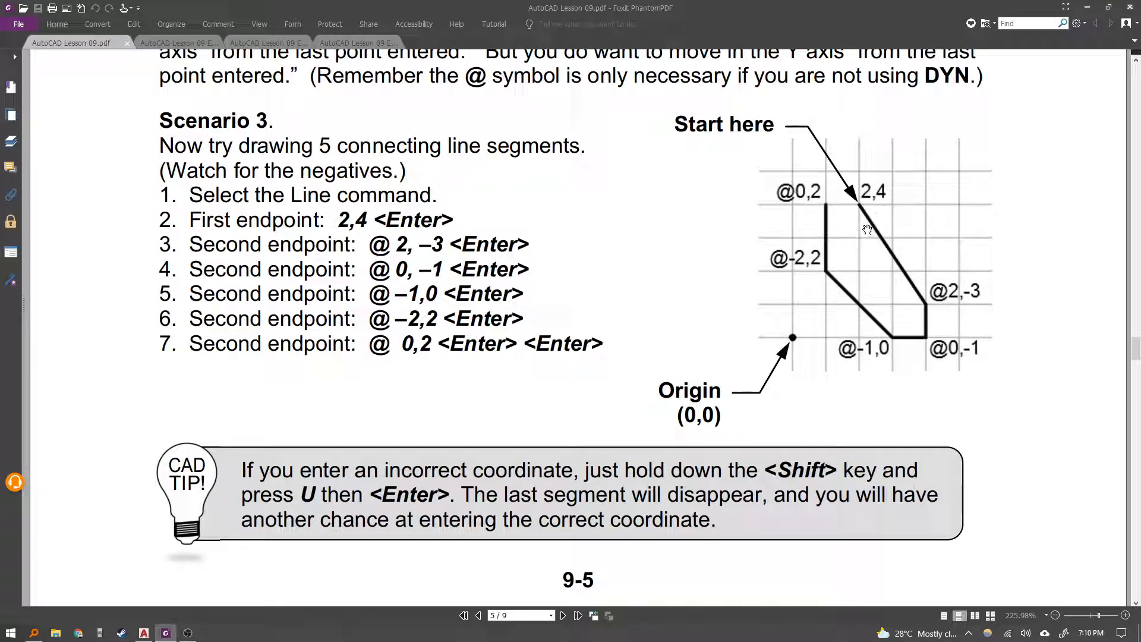
{"action": "scroll", "coordinate": [901, 235], "scroll_direction": "up", "scroll_amount": 1}
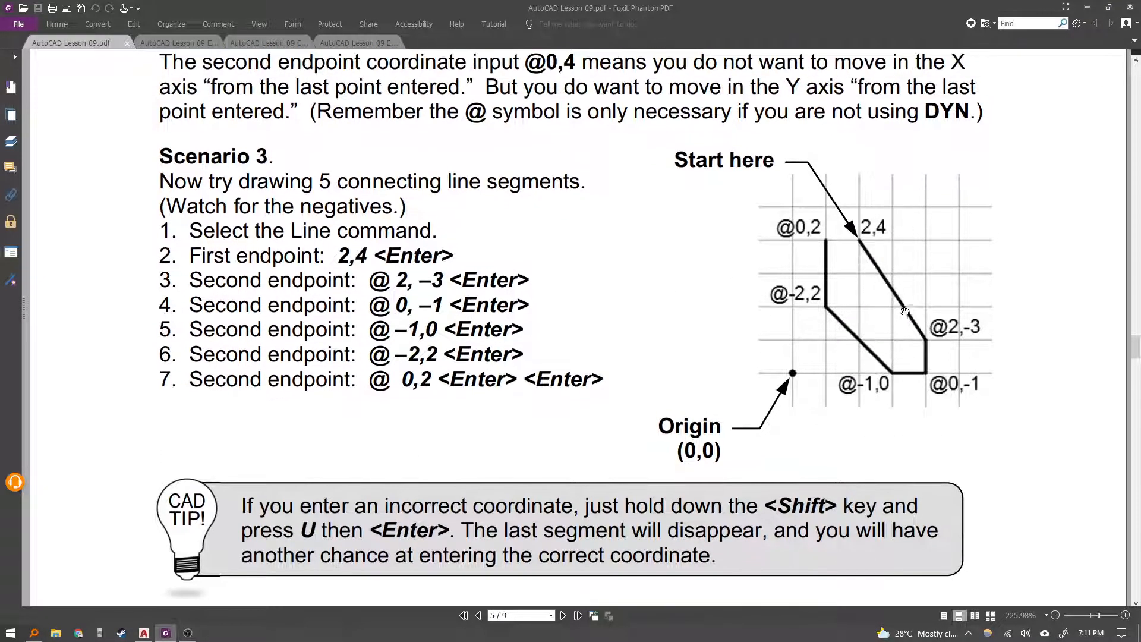
Capture the Scenario 3 diagram as a screenshot and paste it into the drawing beside the origin.
{"action": "key", "text": "super+shift+s"}
{"action": "left_click_drag", "start_coordinate": [654, 458], "coordinate": [1016, 145]}
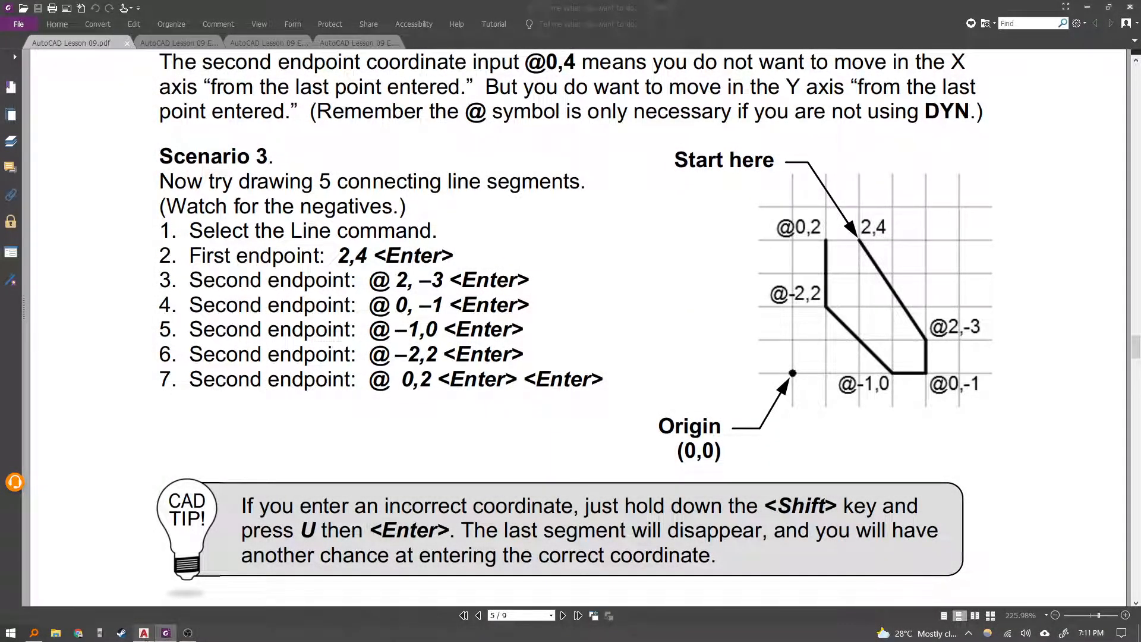
{"action": "left_click", "coordinate": [143, 633]}
{"action": "key", "text": "ctrl+v"}
{"action": "left_click", "coordinate": [465, 467]}
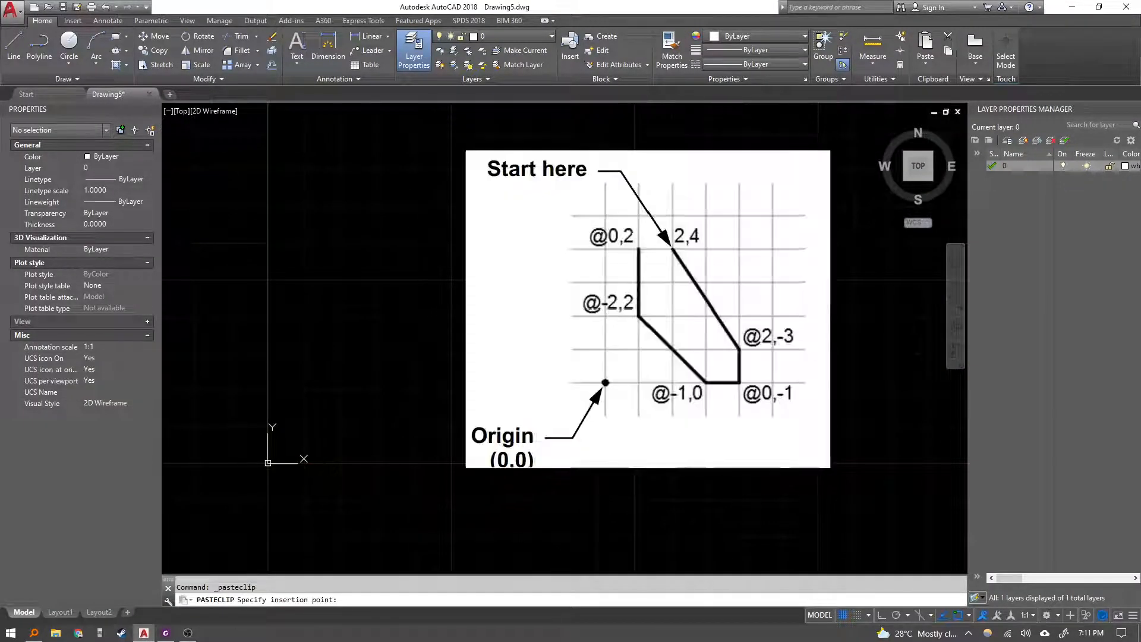
{"action": "key", "text": "Escape"}
Start a new line at the absolute first point 2,4.
{"action": "middle_click_drag", "start_coordinate": [448, 425], "coordinate": [413, 436]}
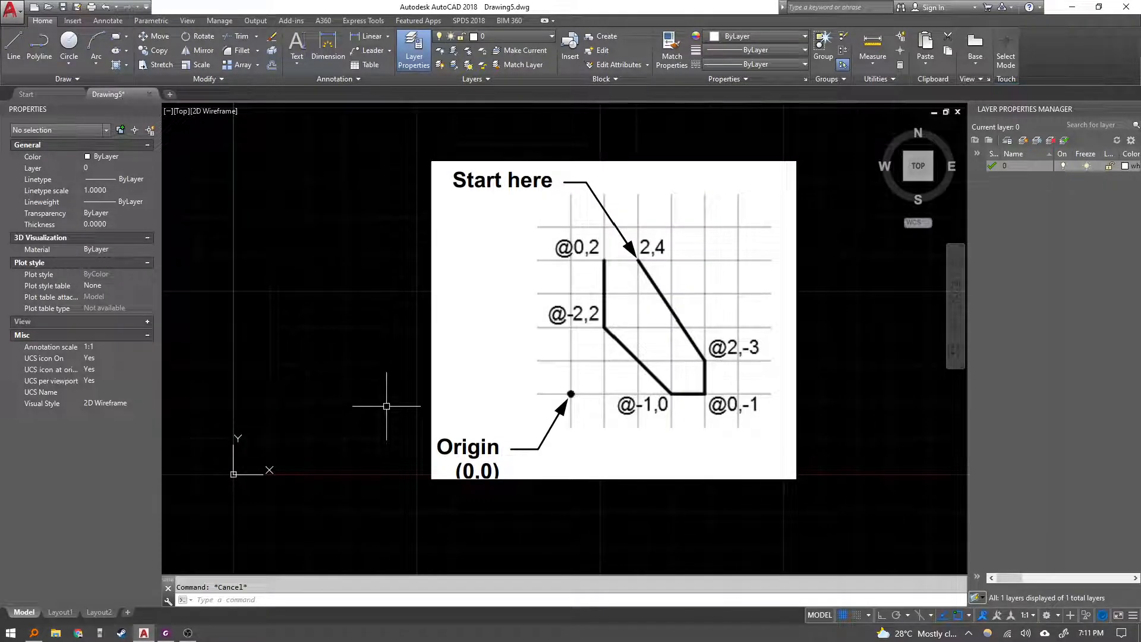
{"action": "type", "text": "l"}
{"action": "key", "text": "Return"}
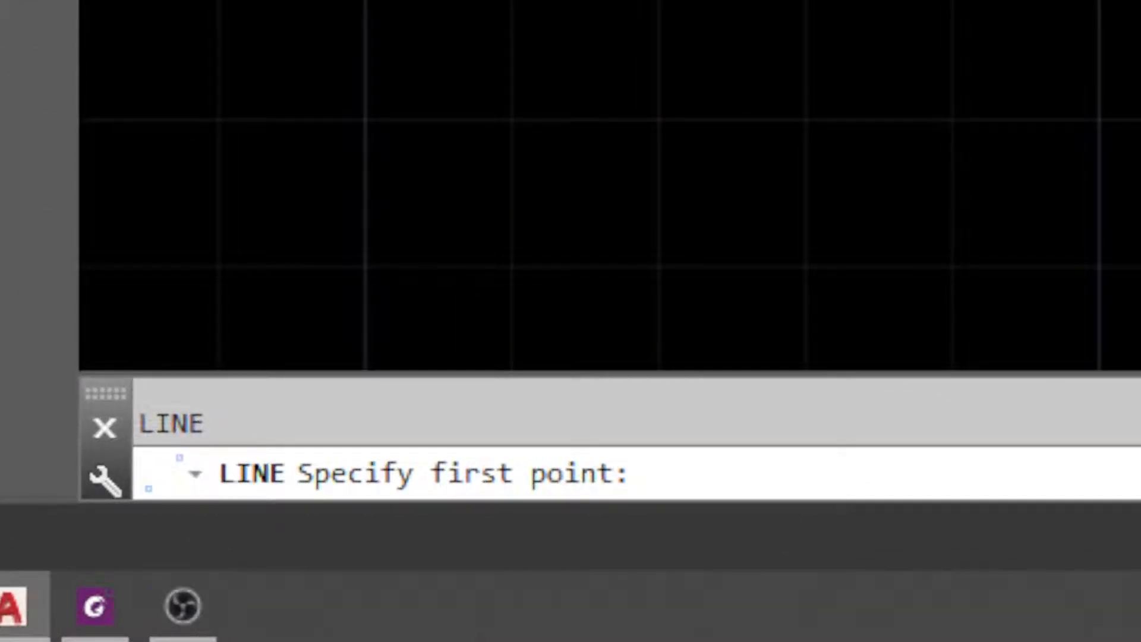
{"action": "mouse_move", "coordinate": [83, 38]}
{"action": "middle_mouse_down"}
{"action": "mouse_move", "coordinate": [593, 0]}
{"action": "mouse_move", "coordinate": [591, 28]}
{"action": "middle_mouse_up"}
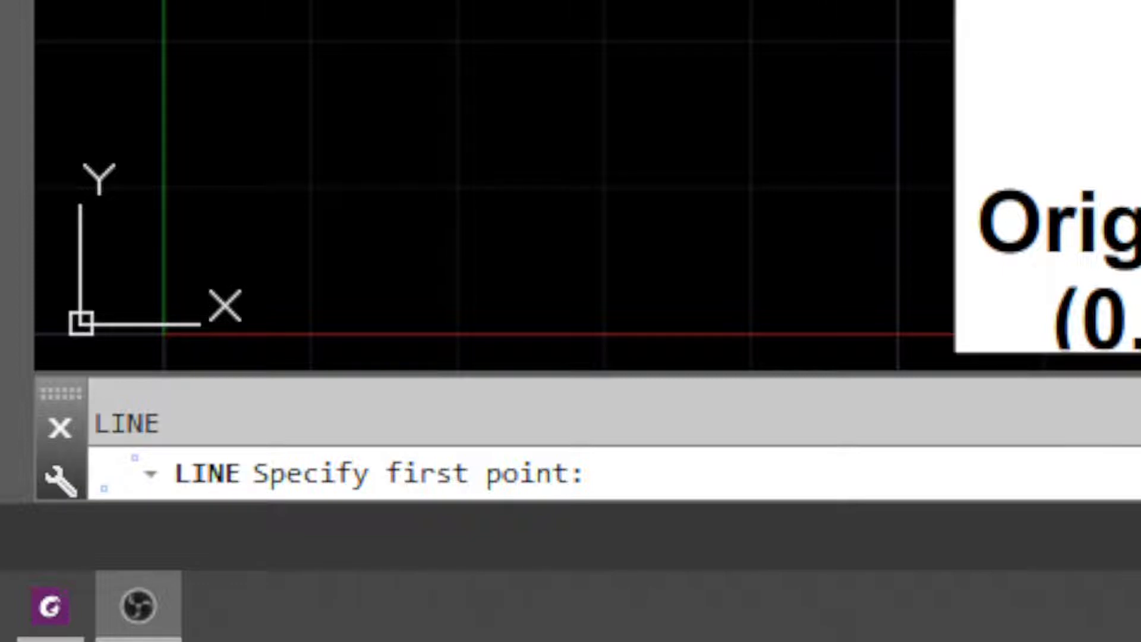
{"action": "type", "text": "2,"}
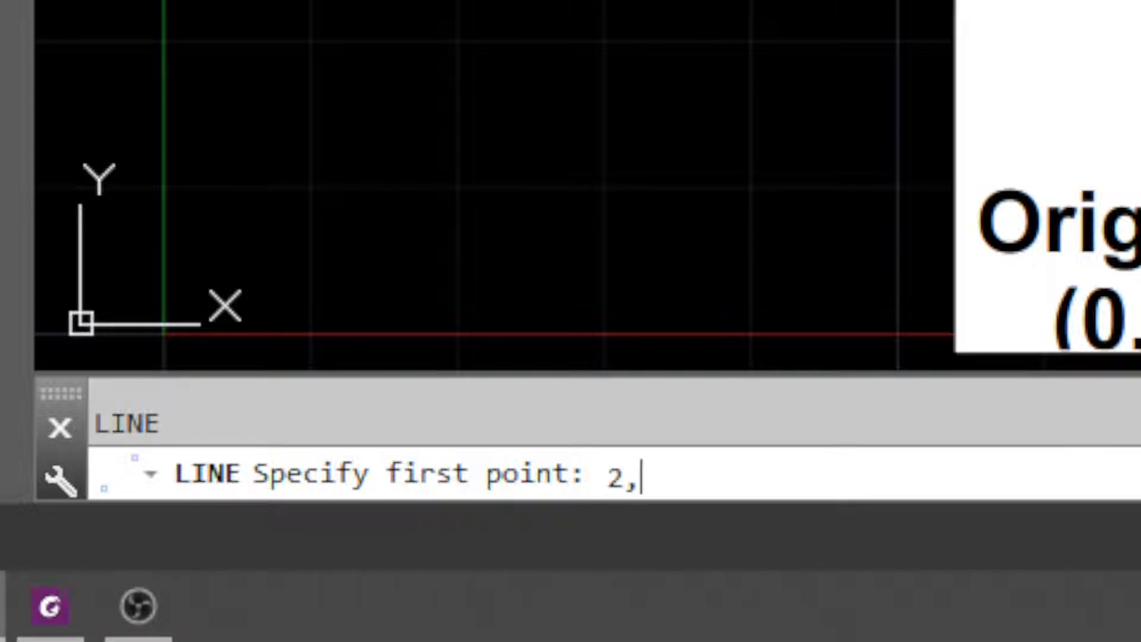
{"action": "key", "text": "BackSpace"}
{"action": "type", "text": "4"}
{"action": "key", "text": "BackSpace"}
{"action": "type", "text": ",4"}
{"action": "key", "text": "Return"}
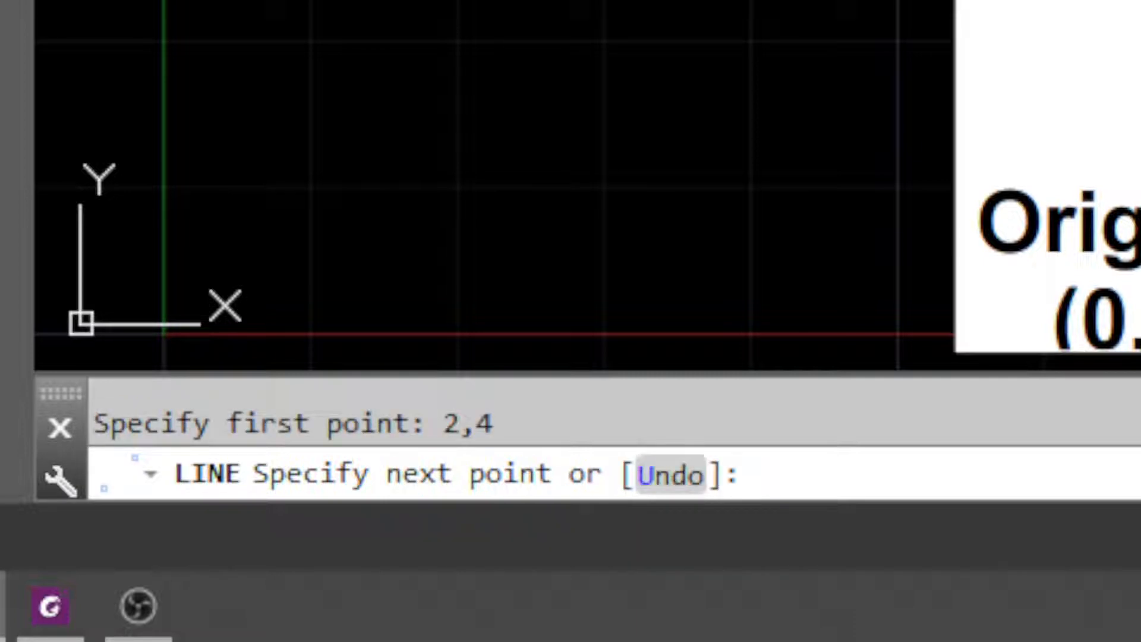
Draw the first Scenario 3 segment to the relative point @2,-3.
{"action": "mouse_move", "coordinate": [797, 0]}
{"action": "middle_mouse_down"}
{"action": "mouse_move", "coordinate": [716, 285]}
{"action": "mouse_move", "coordinate": [688, 288]}
{"action": "middle_mouse_up"}
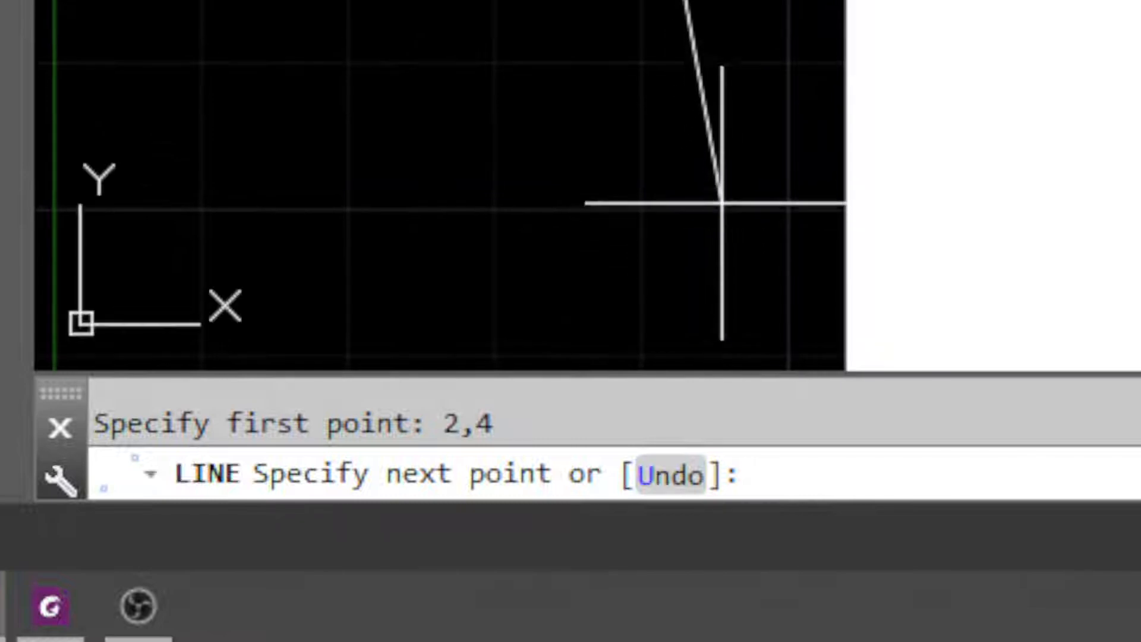
{"action": "middle_click_drag", "start_coordinate": [724, 0], "coordinate": [723, 301]}
{"action": "scroll", "coordinate": [691, 194], "scroll_direction": "down", "scroll_amount": 2}
{"action": "middle_click_drag", "start_coordinate": [691, 193], "coordinate": [879, 0]}
{"action": "middle_click_drag", "start_coordinate": [624, 89], "coordinate": [633, 98]}
{"action": "type", "text": "@"}
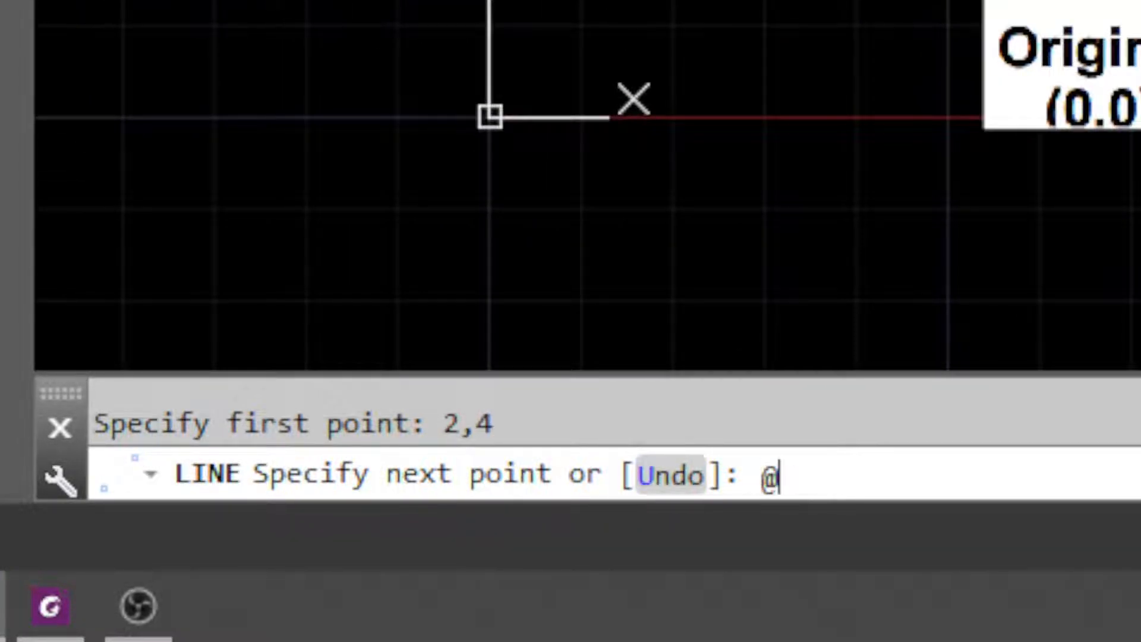
{"action": "type", "text": "2,3"}
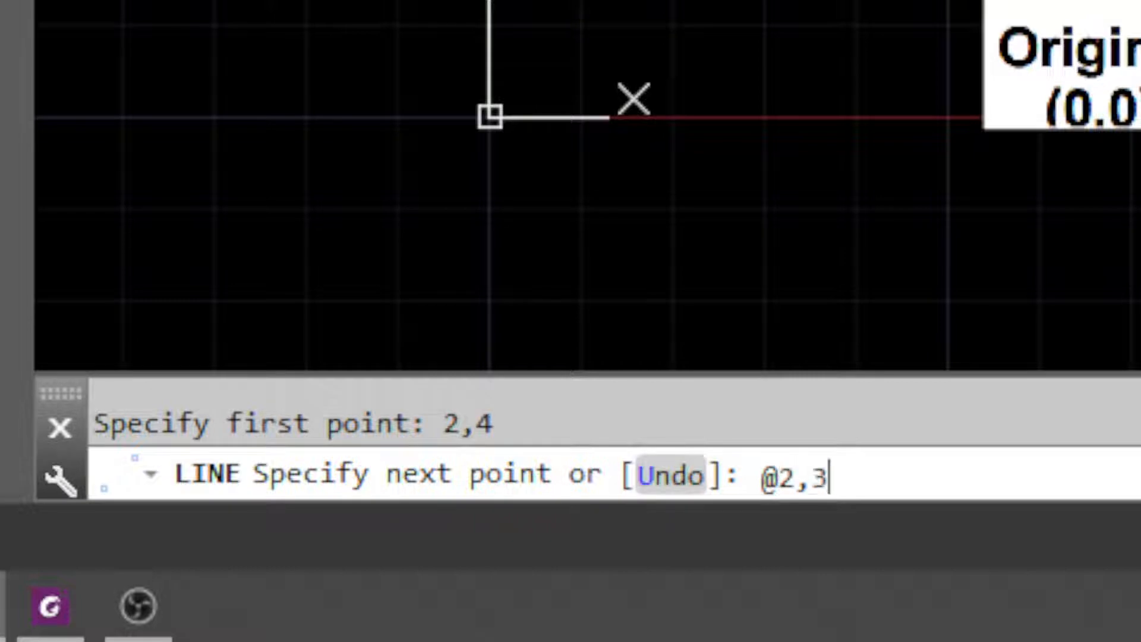
{"action": "key", "text": "BackSpace"}
{"action": "type", "text": "-3"}
{"action": "key", "text": "Return"}
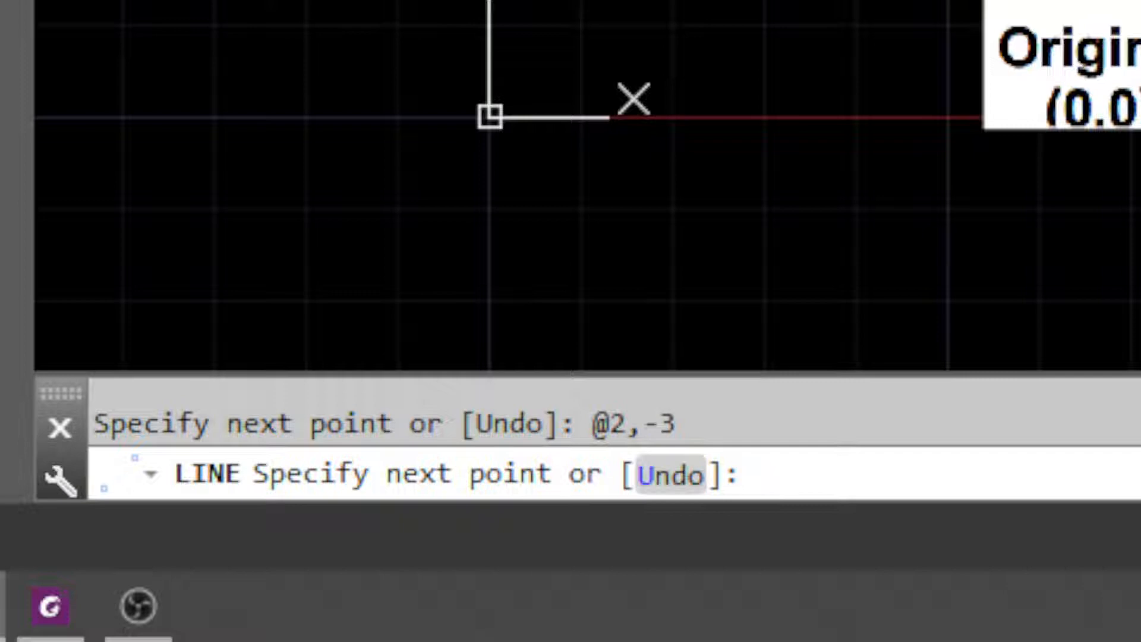
Continue the line with relative segments to @0,-1 and @-1,0.
{"action": "type", "text": "@0-"}
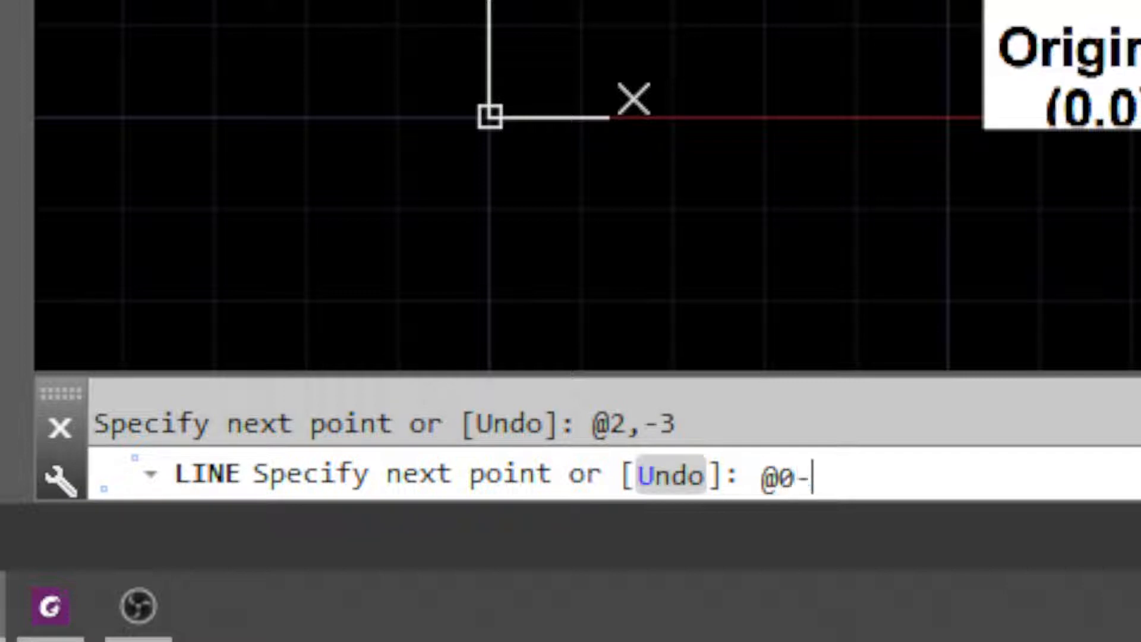
{"action": "key", "text": "BackSpace"}
{"action": "type", "text": ",-1"}
{"action": "key", "text": "Return"}
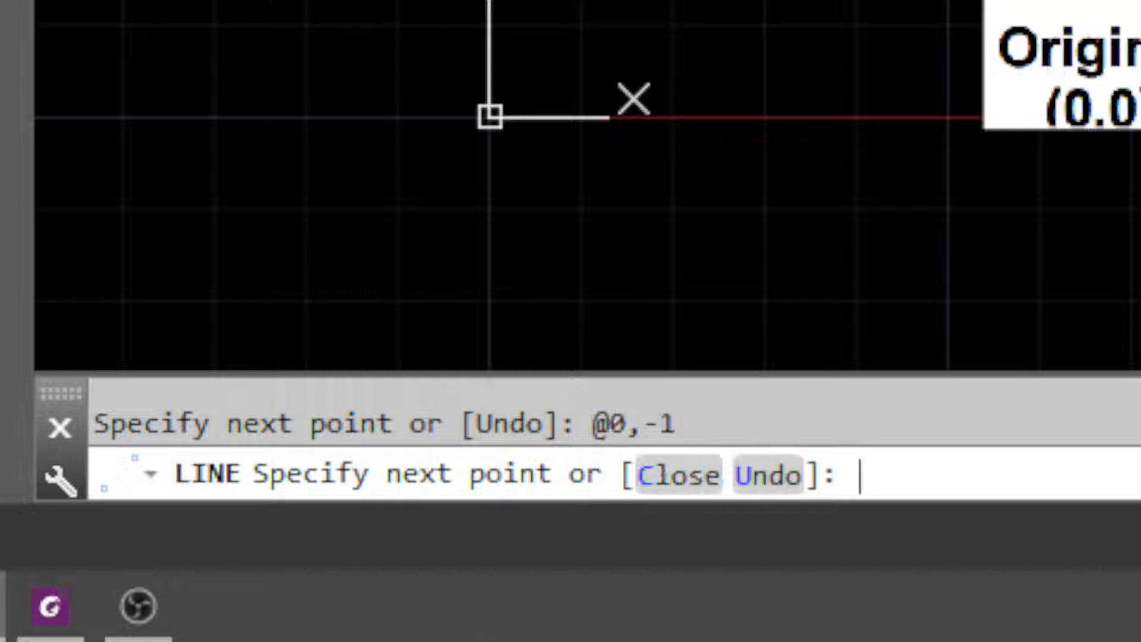
{"action": "type", "text": "@-1,0"}
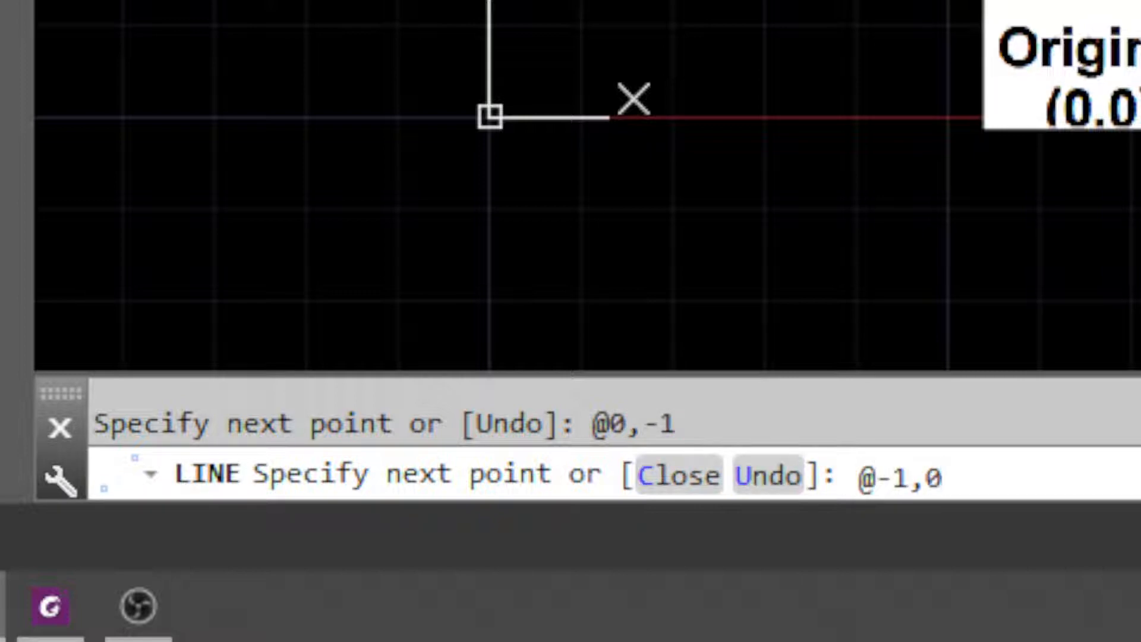
{"action": "key", "text": "Return"}
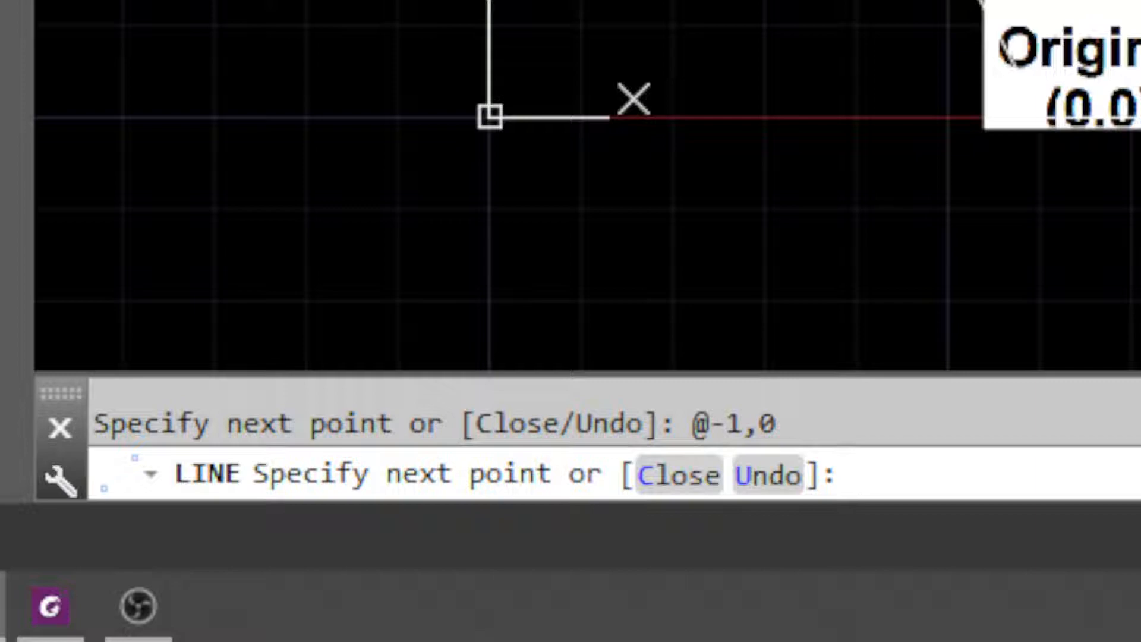
Add the final relative segments to @-2,2 and @0,2, then end the Line command.
{"action": "type", "text": "@-2,2"}
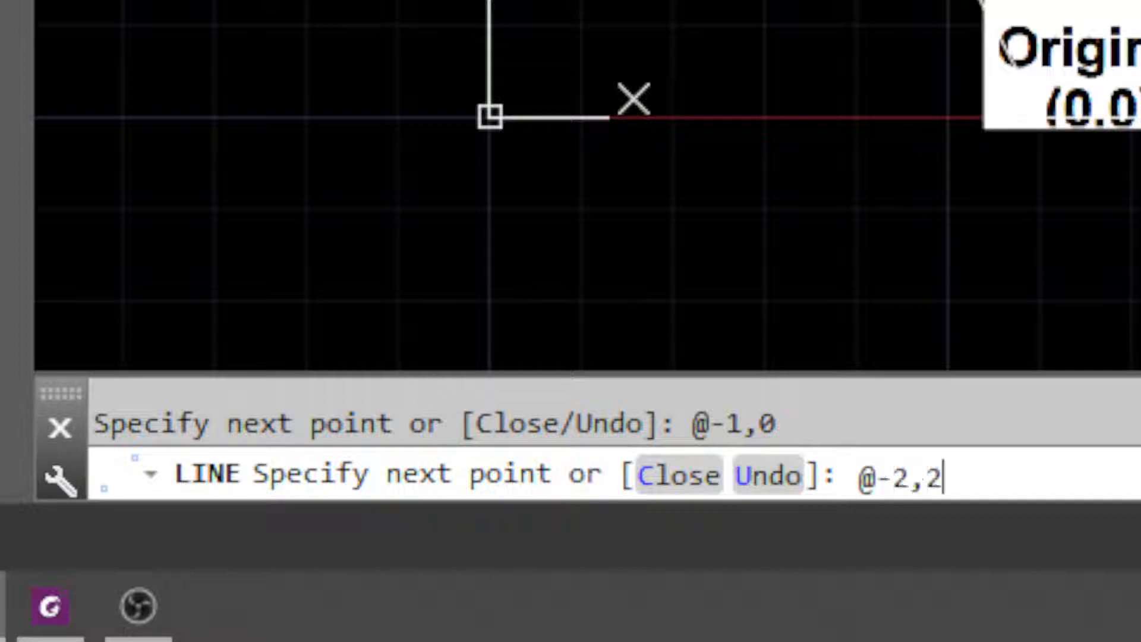
{"action": "key", "text": "Return"}
{"action": "type", "text": "@0"}
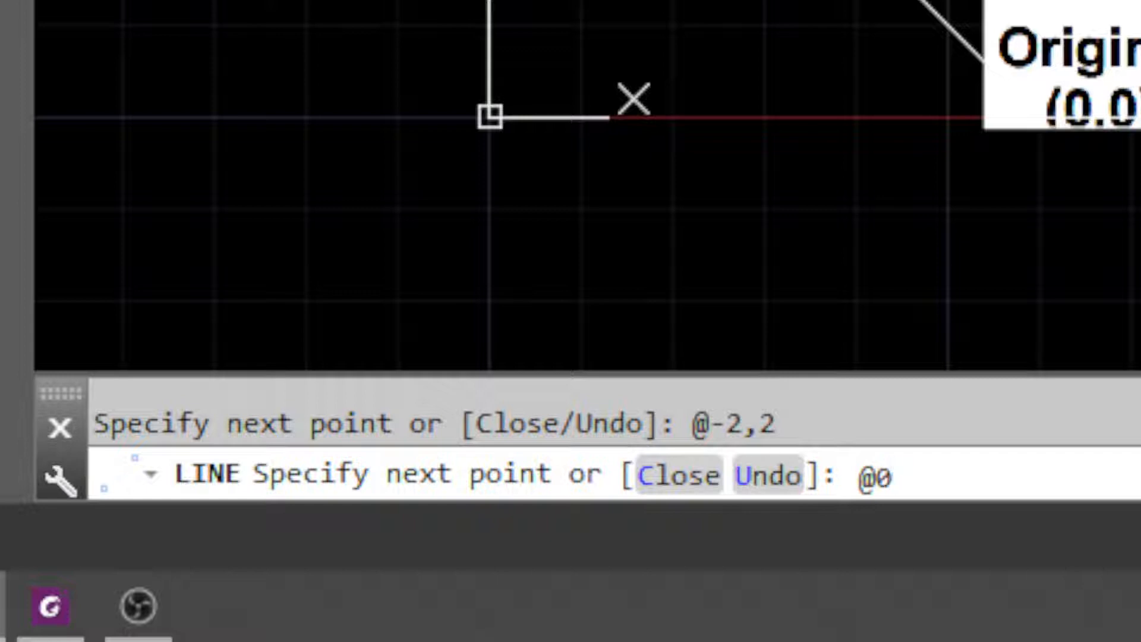
{"action": "type", "text": ",2"}
{"action": "key", "text": "Return"}
{"action": "middle_click_drag", "start_coordinate": [892, 119], "coordinate": [566, 183]}
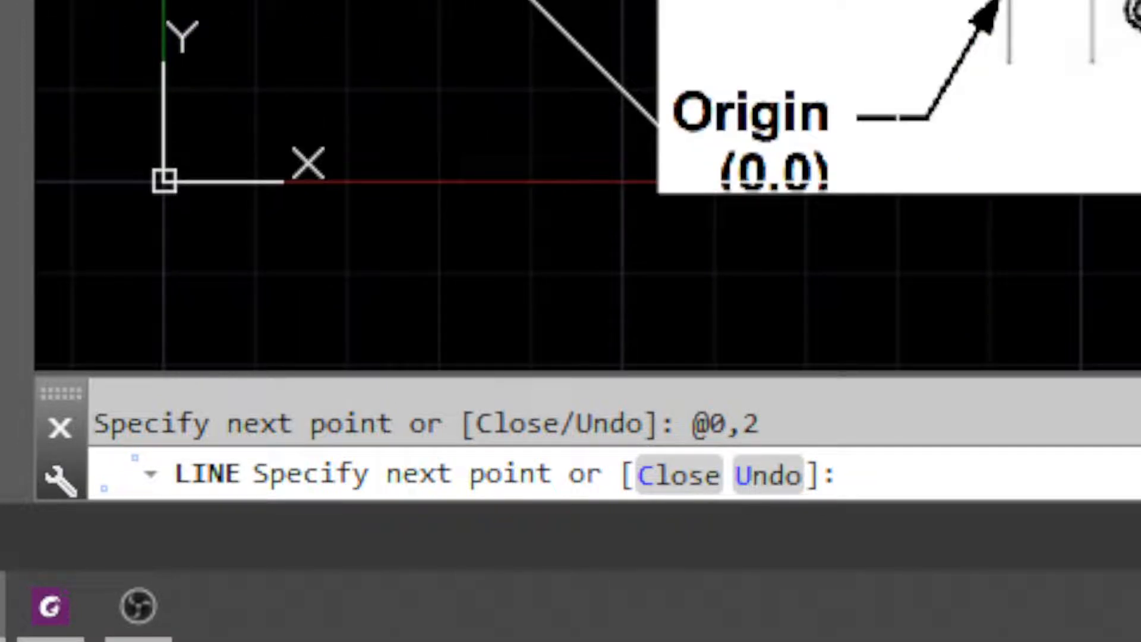
{"action": "key", "text": "Escape"}
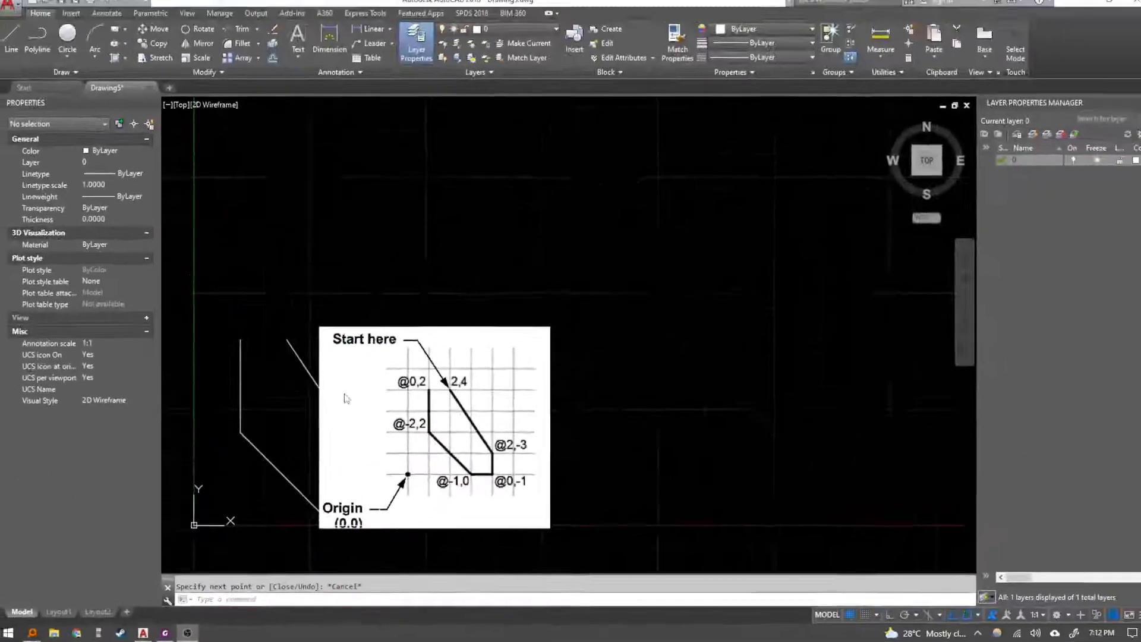
Move the pasted Scenario 3 diagram to the right, clear of the drawn shape.
{"action": "key", "text": "Escape"}
{"action": "left_click", "coordinate": [566, 539]}
{"action": "left_click", "coordinate": [531, 495]}
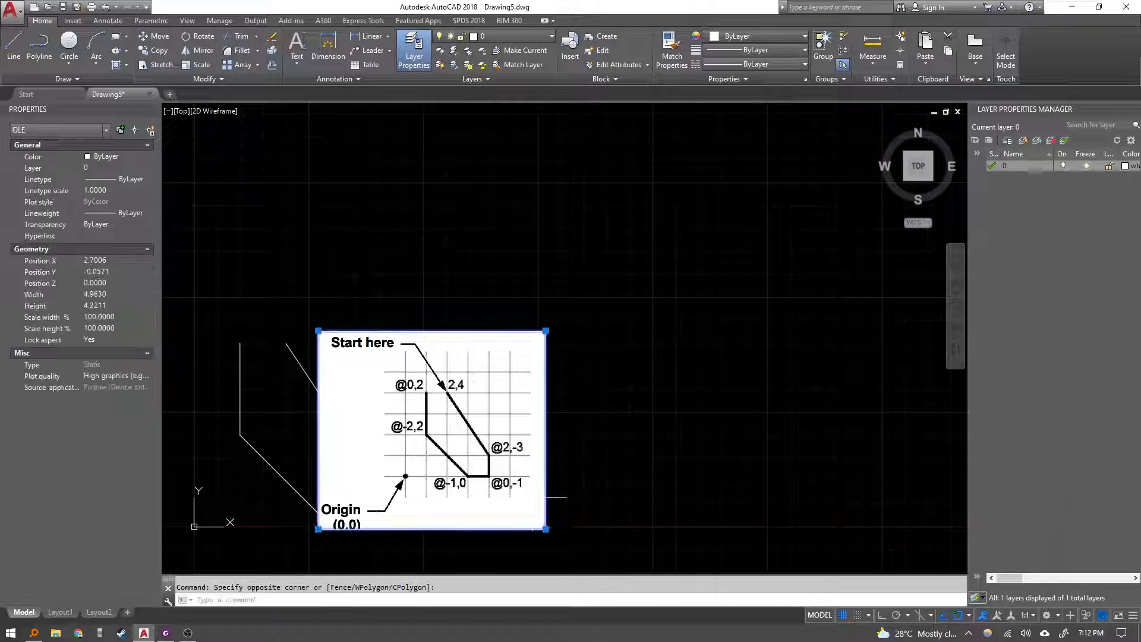
{"action": "type", "text": "m"}
{"action": "key", "text": "Return"}
{"action": "left_click", "coordinate": [564, 507]}
{"action": "left_click", "coordinate": [688, 505]}
{"action": "key", "text": "Escape"}
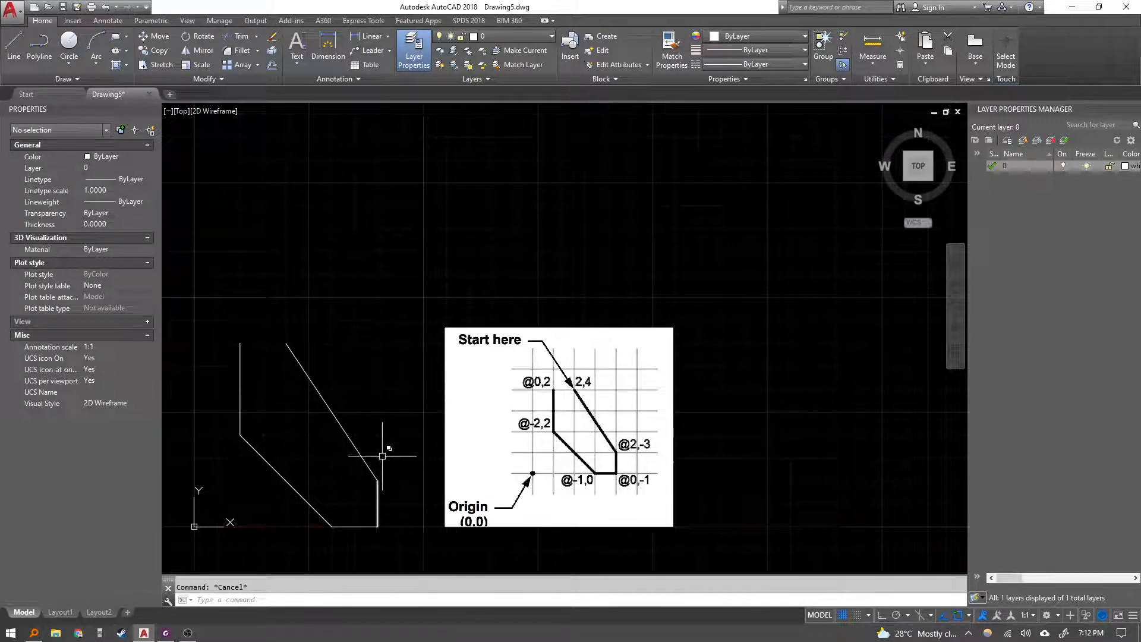
{"action": "middle_click_drag", "start_coordinate": [382, 454], "coordinate": [401, 426]}
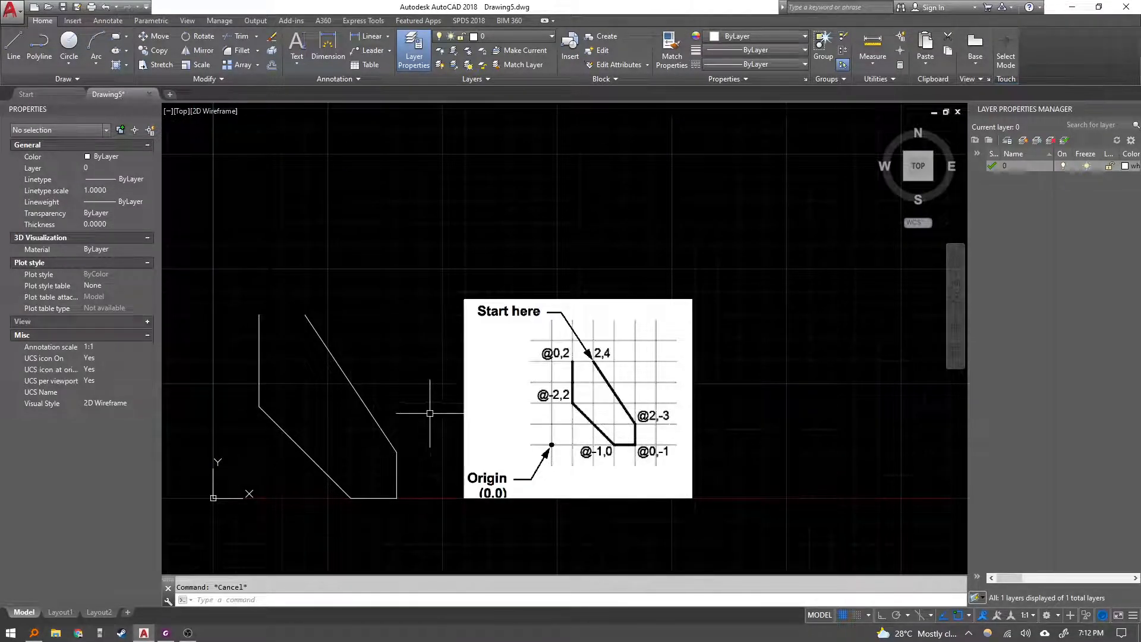
{"action": "left_click", "coordinate": [306, 306]}
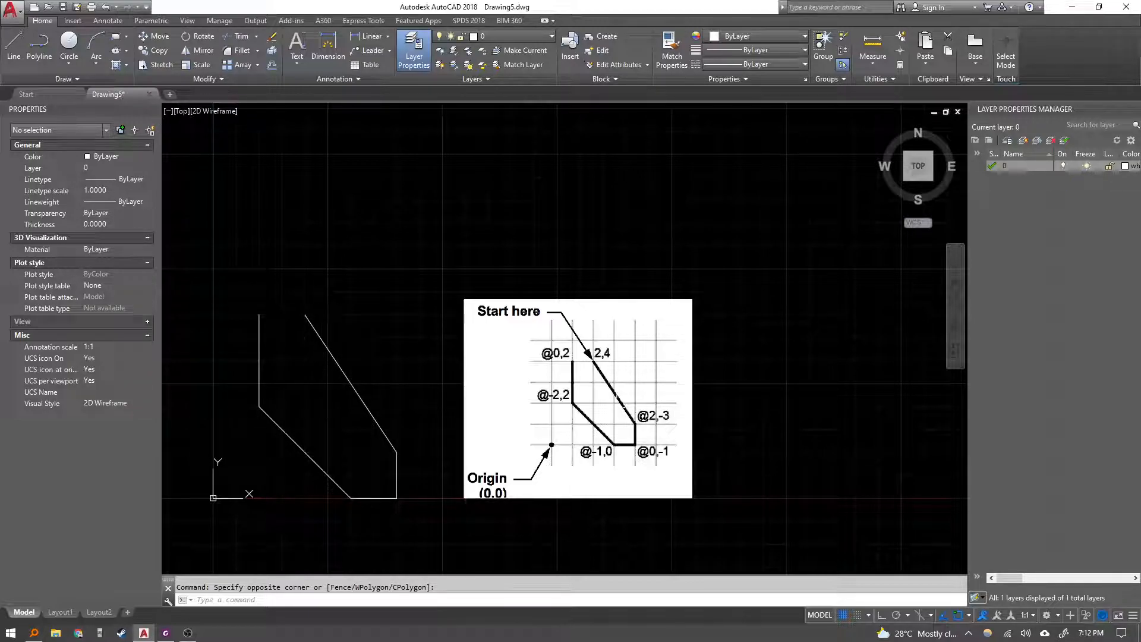
{"action": "key", "text": "Escape"}
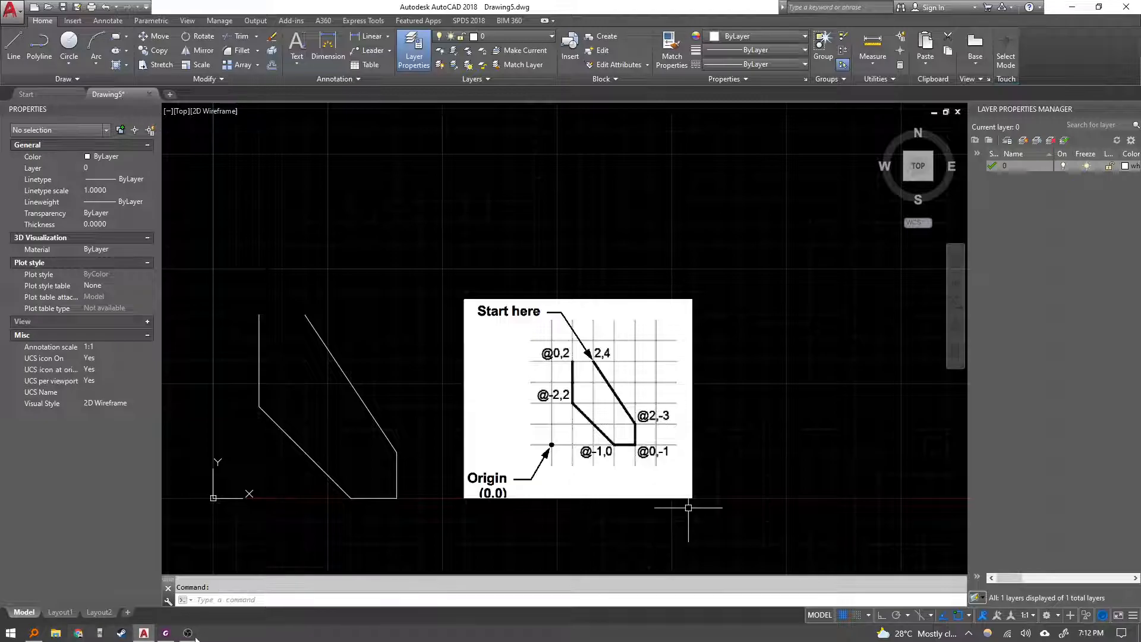
Switch to the lesson PDF and review the Scenario 3 steps and diagram.
{"action": "key", "text": "alt+Tab"}
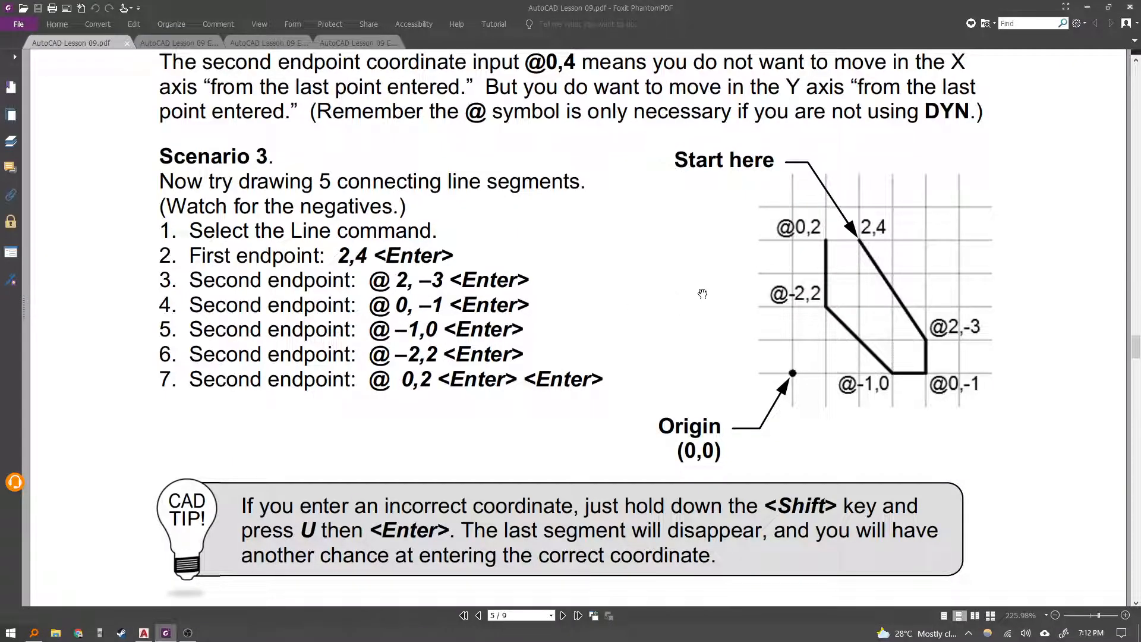
{"action": "scroll", "coordinate": [702, 294], "scroll_direction": "up", "scroll_amount": 4}
{"action": "scroll", "coordinate": [676, 327], "scroll_direction": "down", "scroll_amount": 5}
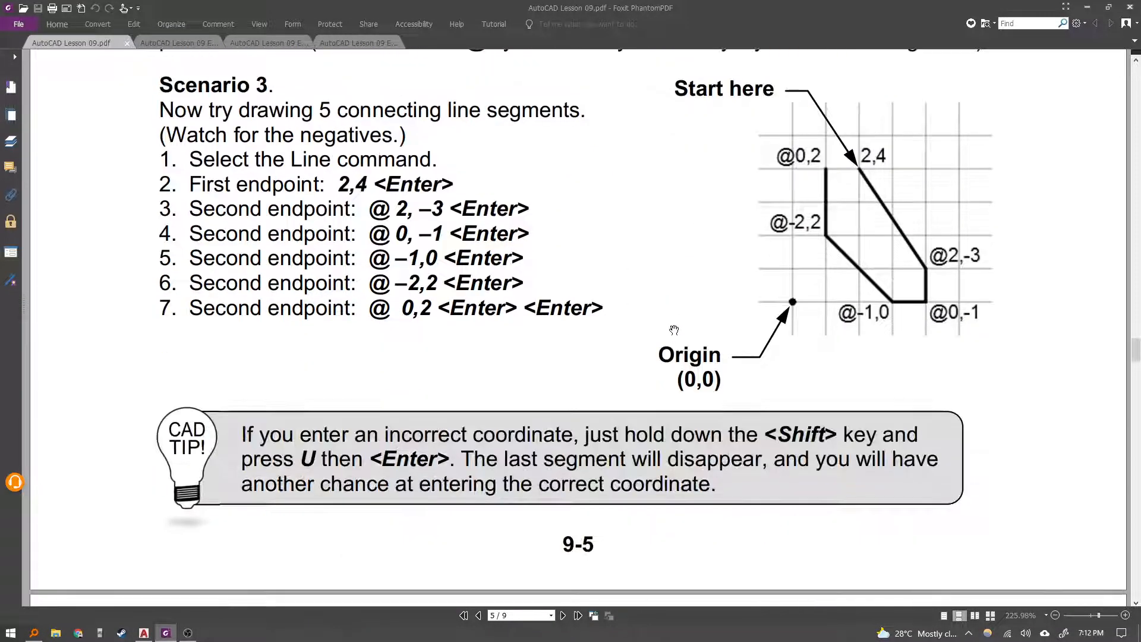
{"action": "scroll", "coordinate": [674, 329], "scroll_direction": "down", "scroll_amount": 4}
{"action": "scroll", "coordinate": [832, 266], "scroll_direction": "up", "scroll_amount": 5}
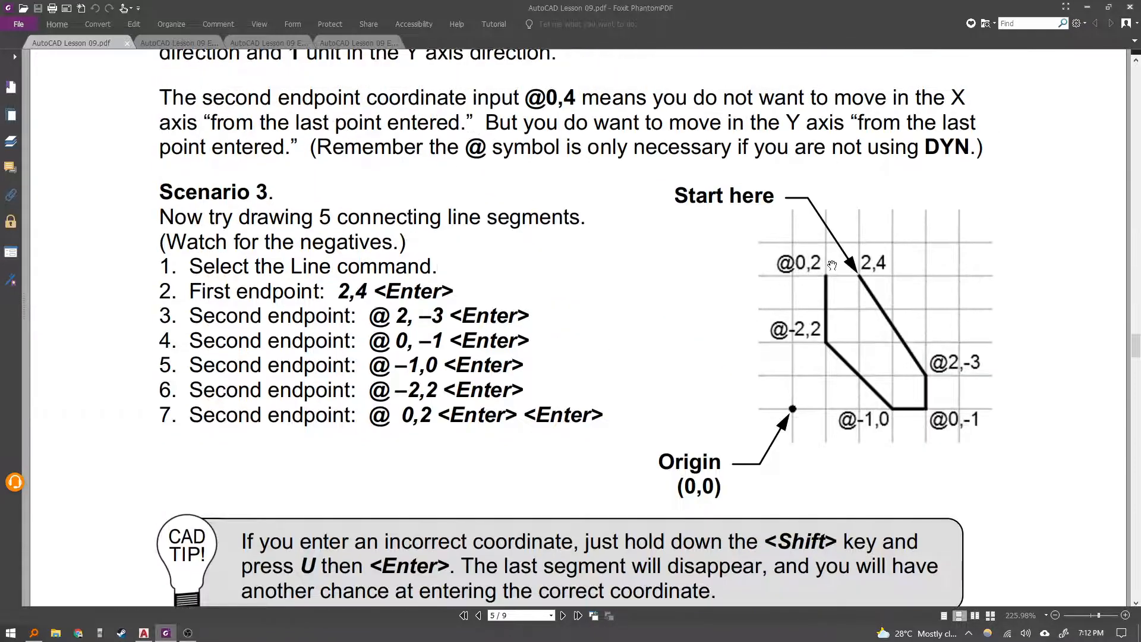
{"action": "scroll", "coordinate": [670, 274], "scroll_direction": "down", "scroll_amount": 5}
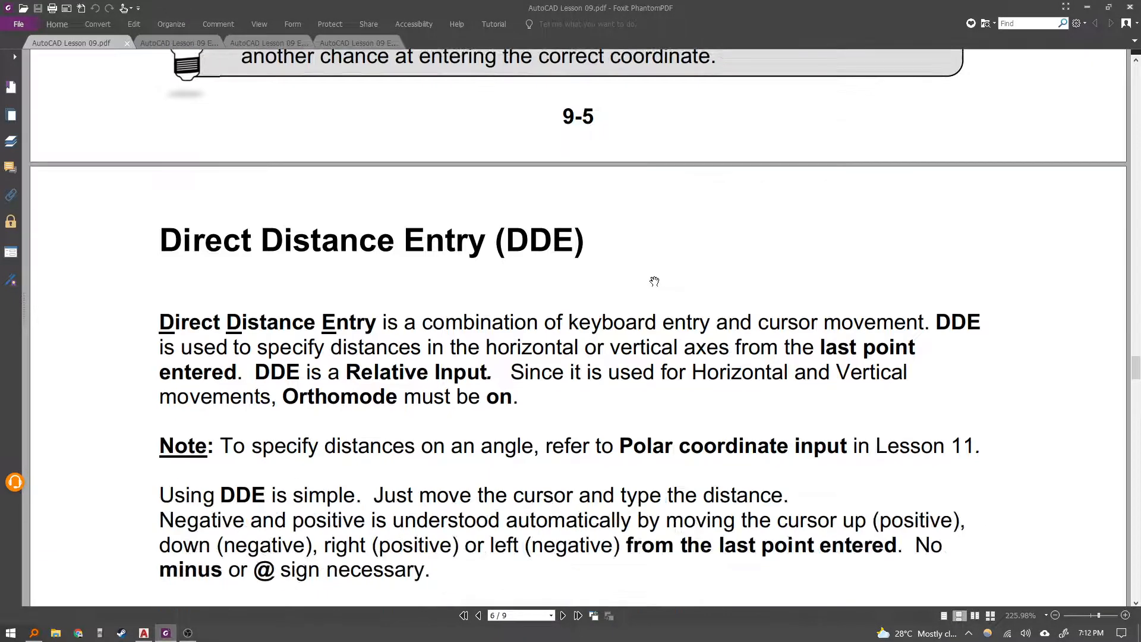
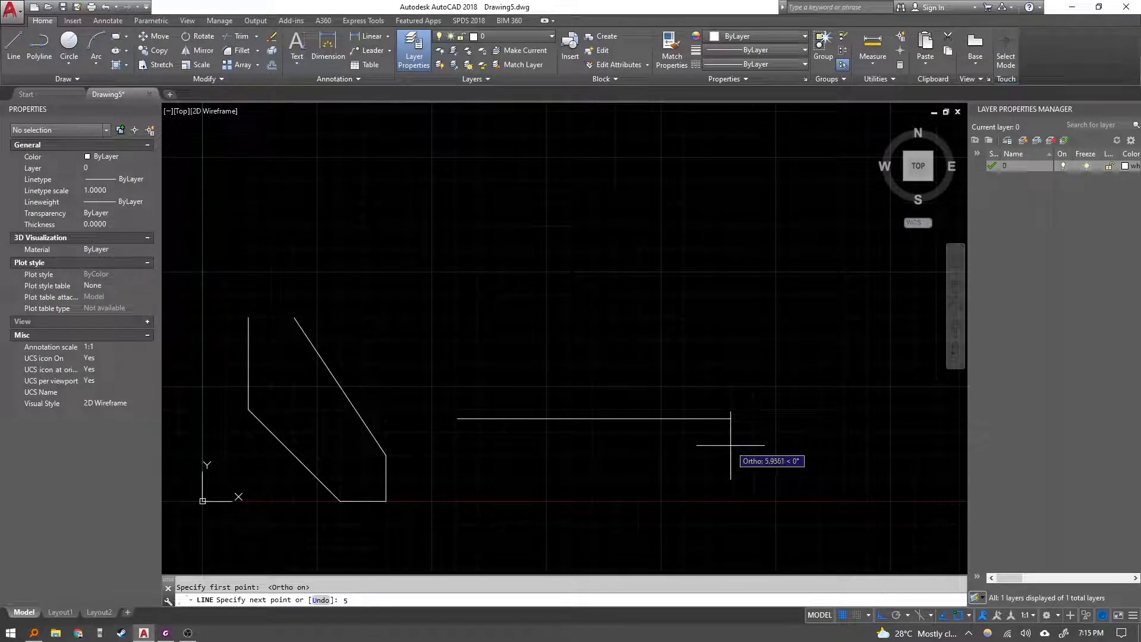
Draw connected line segments with Ortho on: 5 units right, 2 up, 3 left and 4 down.
{"action": "key", "text": "Return"}
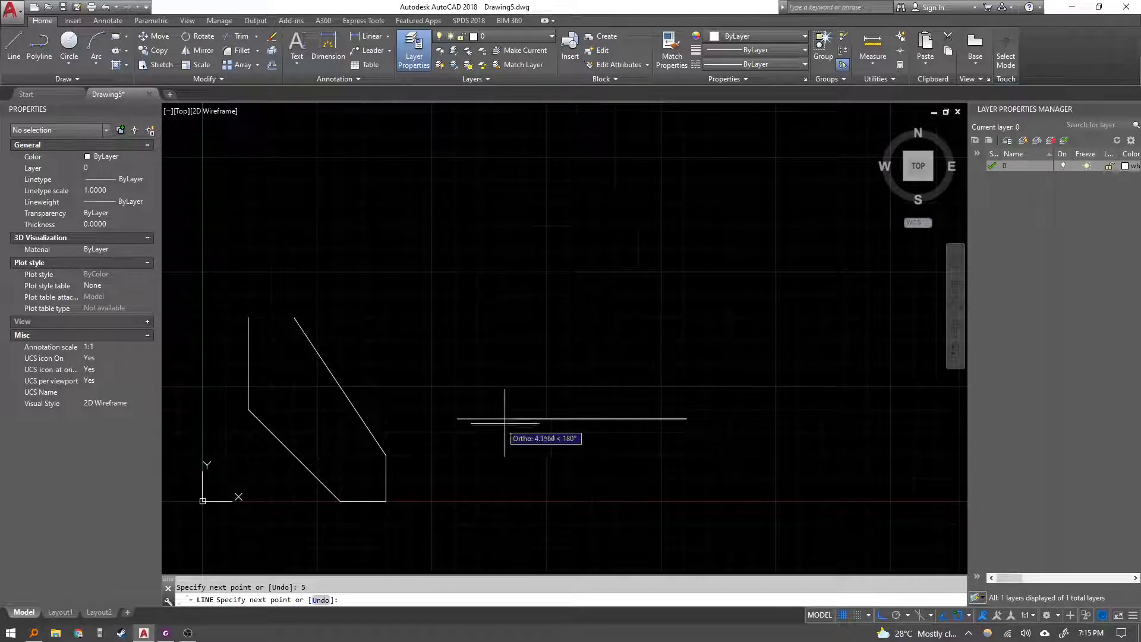
{"action": "middle_click_drag", "start_coordinate": [690, 395], "coordinate": [650, 490]}
{"action": "middle_click_drag", "start_coordinate": [640, 407], "coordinate": [652, 298]}
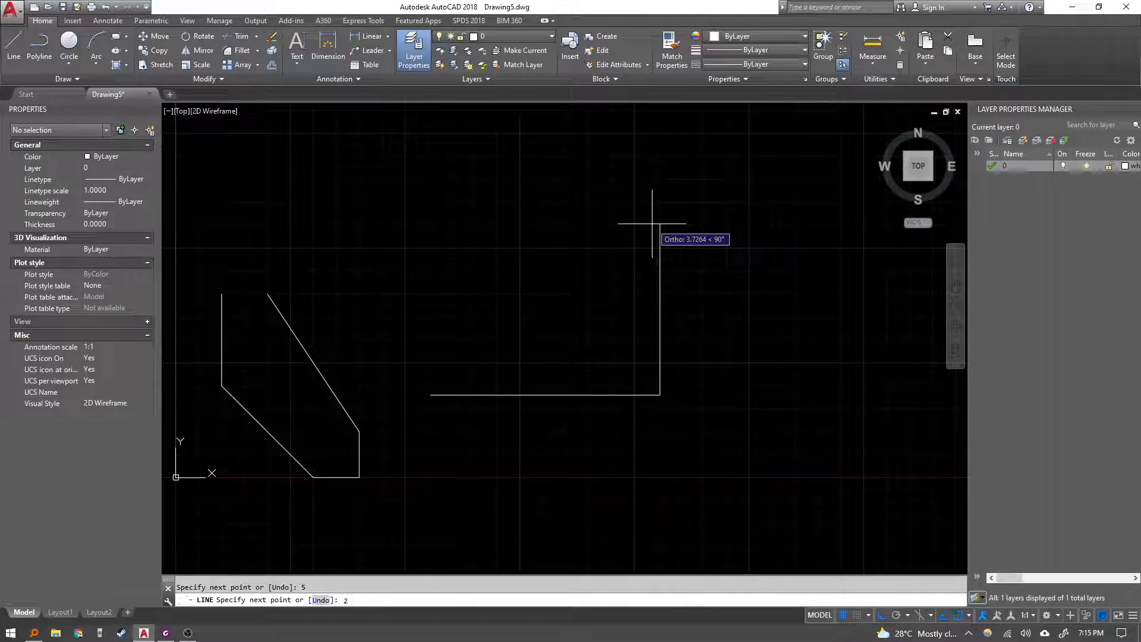
{"action": "key", "text": "Return"}
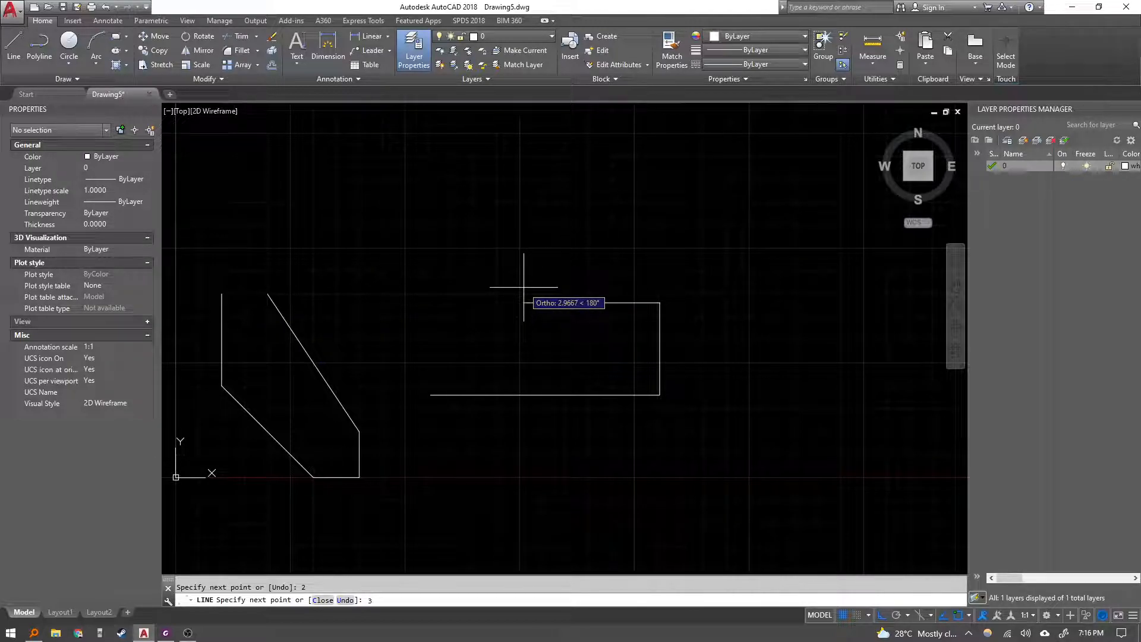
{"action": "type", "text": "3"}
{"action": "key", "text": "Return"}
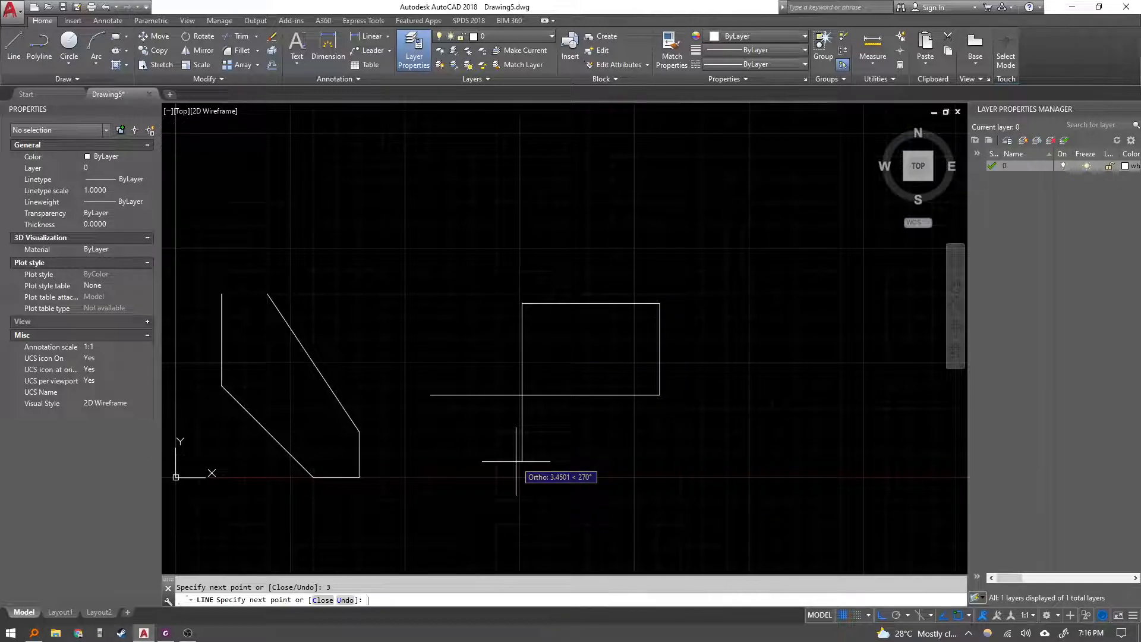
{"action": "type", "text": "4"}
{"action": "key", "text": "Return"}
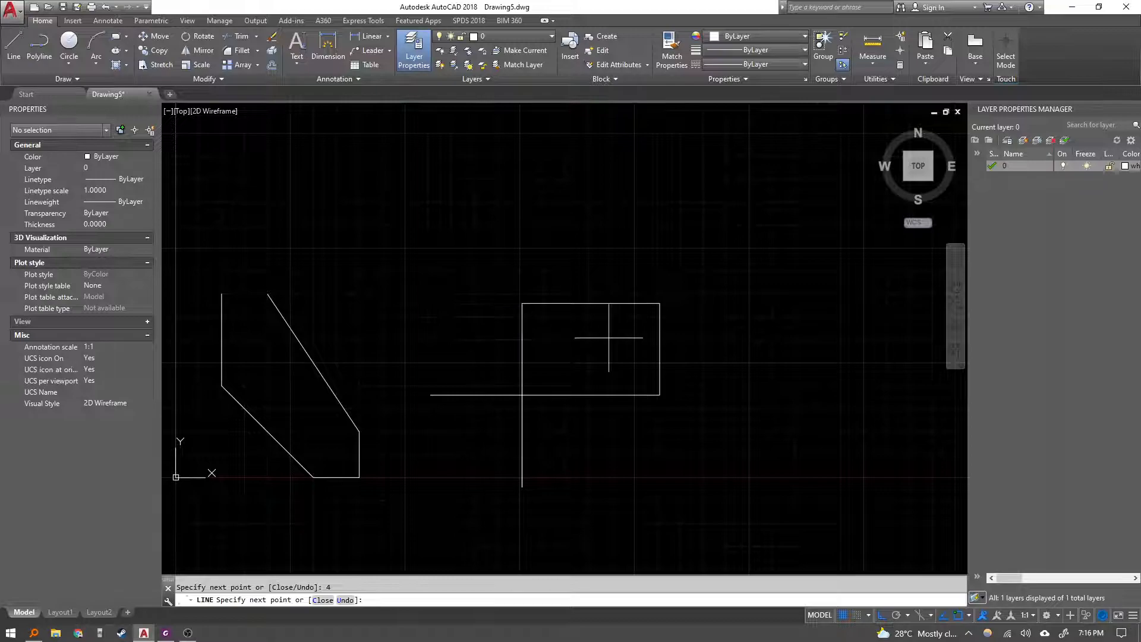
End the Line command and turn Ortho mode off.
{"action": "middle_click_drag", "start_coordinate": [525, 309], "coordinate": [547, 247]}
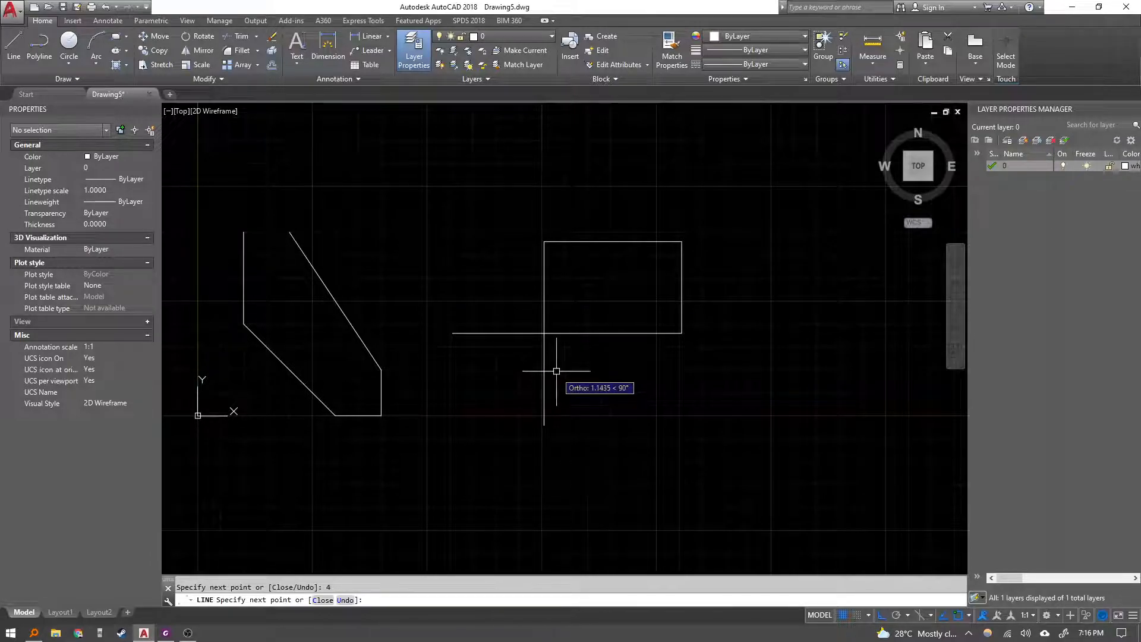
{"action": "key", "text": "Escape"}
{"action": "middle_click_drag", "start_coordinate": [562, 390], "coordinate": [548, 407]}
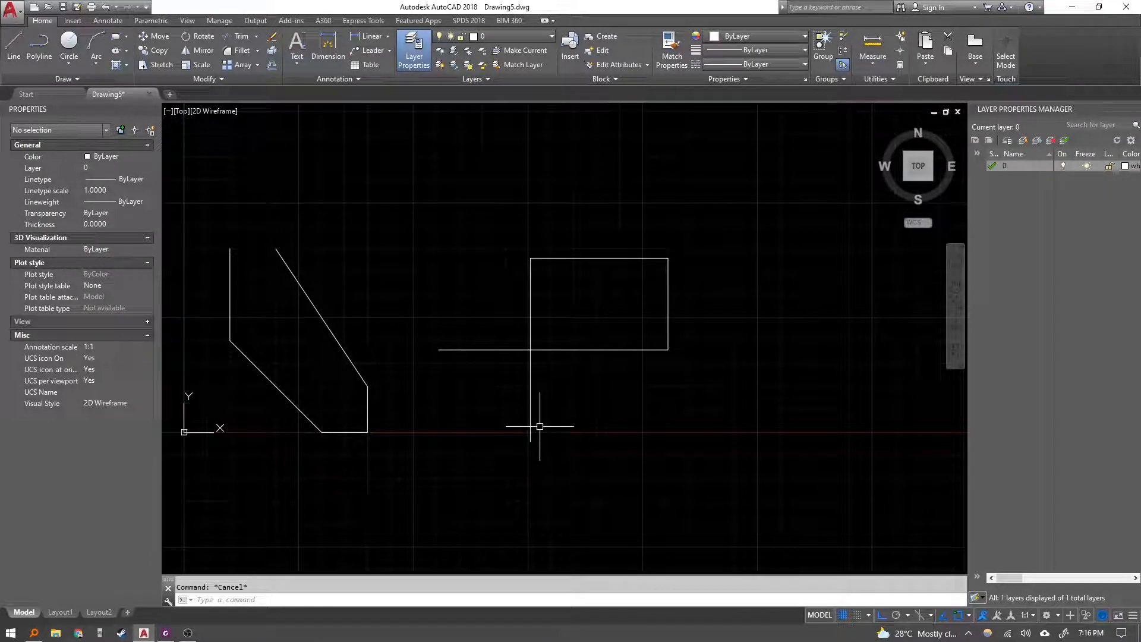
{"action": "key", "text": "F8"}
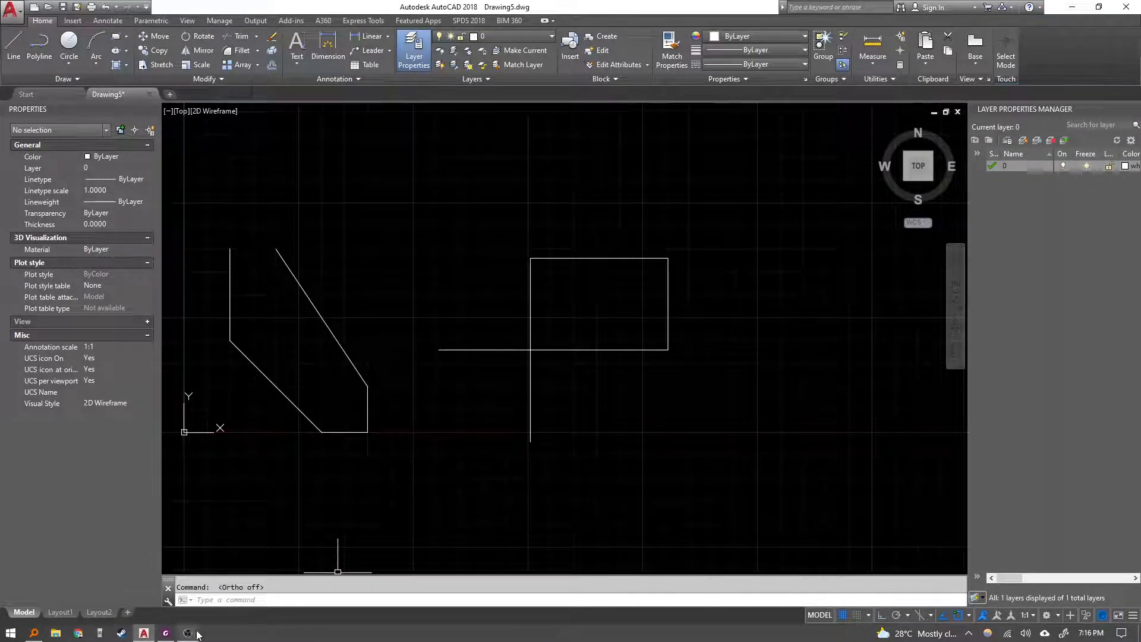
Switch to the PDF lesson and read the Measure Tools and ID Point section about the measuring tools.
{"action": "left_click", "coordinate": [166, 633]}
{"action": "scroll", "coordinate": [404, 346], "scroll_direction": "up", "scroll_amount": 5}
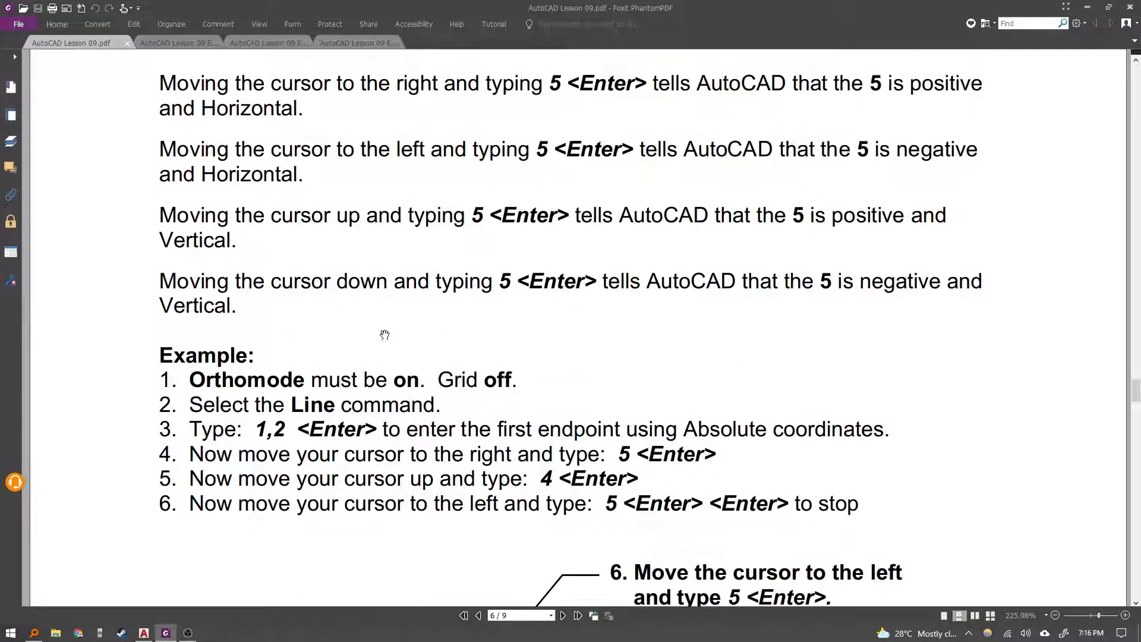
{"action": "scroll", "coordinate": [407, 326], "scroll_direction": "down", "scroll_amount": 4}
{"action": "scroll", "coordinate": [409, 324], "scroll_direction": "down", "scroll_amount": 10}
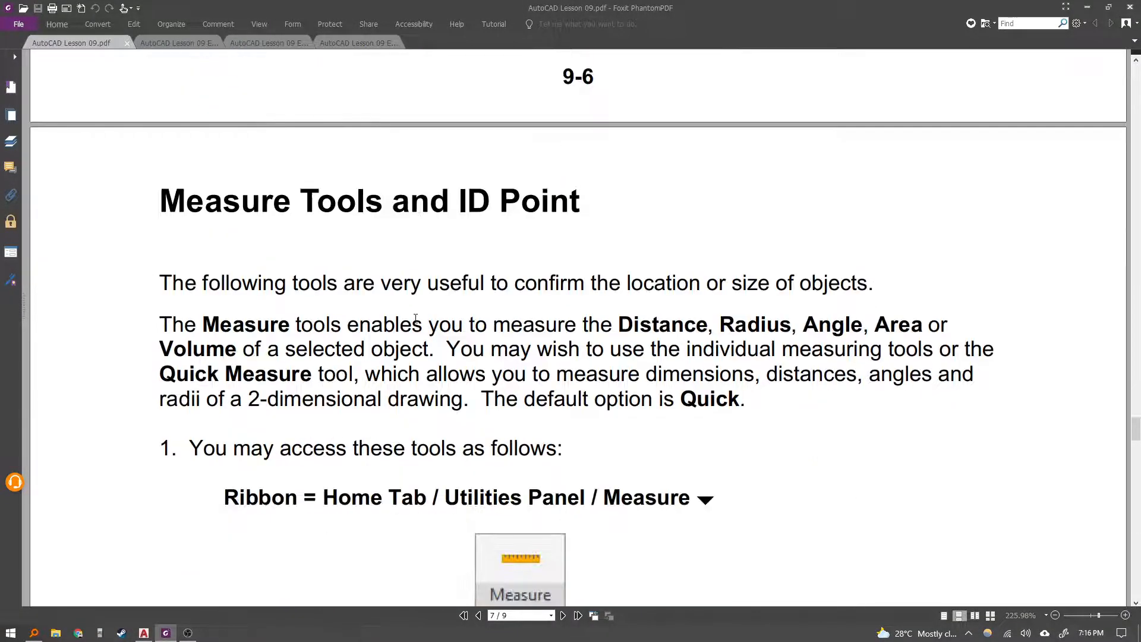
{"action": "scroll", "coordinate": [419, 316], "scroll_direction": "down", "scroll_amount": 1}
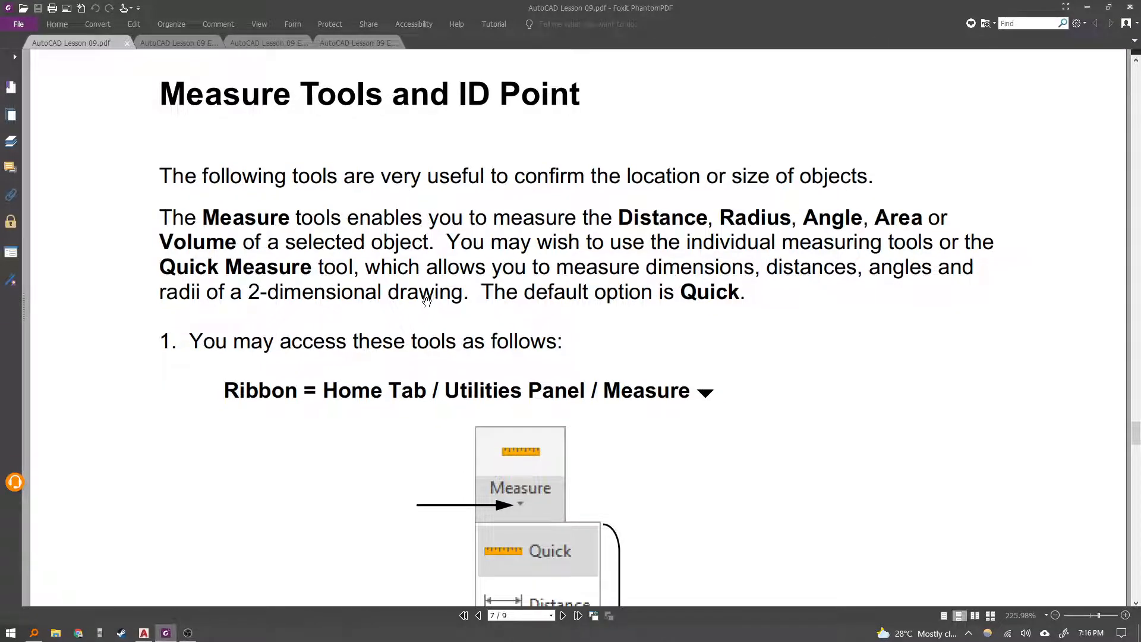
{"action": "left_click_drag", "start_coordinate": [415, 164], "coordinate": [415, 172]}
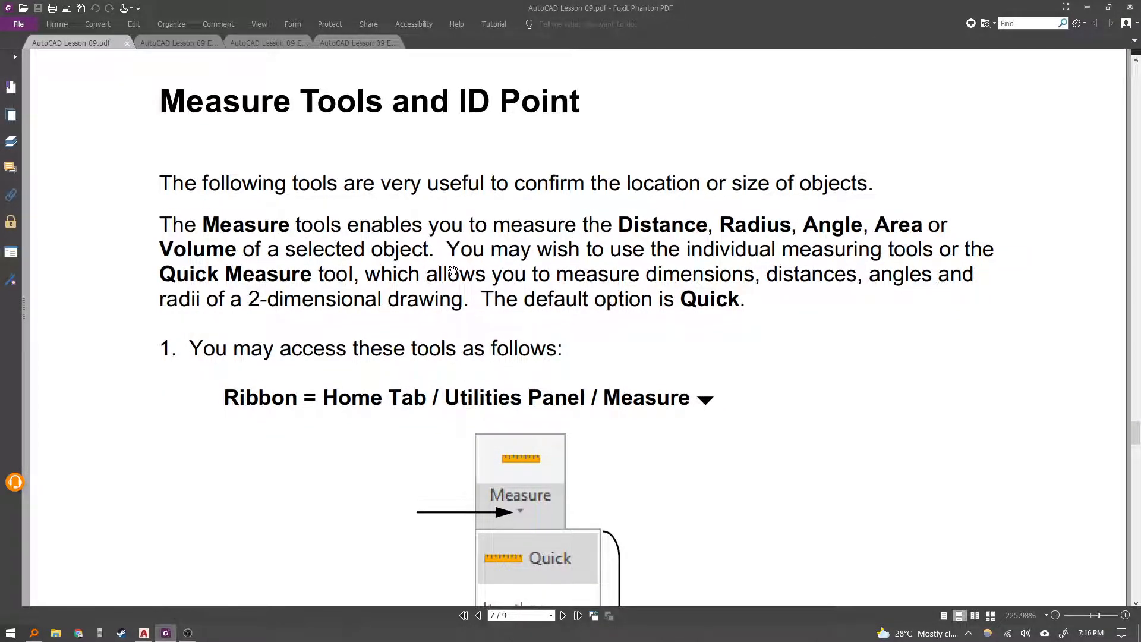
{"action": "scroll", "coordinate": [497, 332], "scroll_direction": "down", "scroll_amount": 6}
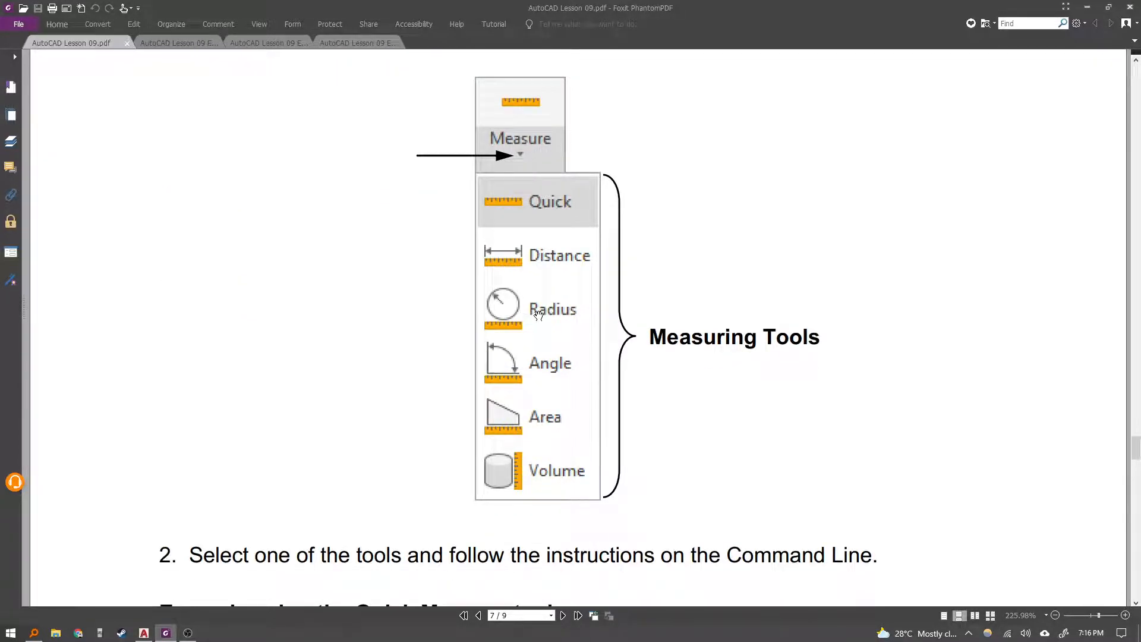
{"action": "scroll", "coordinate": [568, 316], "scroll_direction": "up", "scroll_amount": 3}
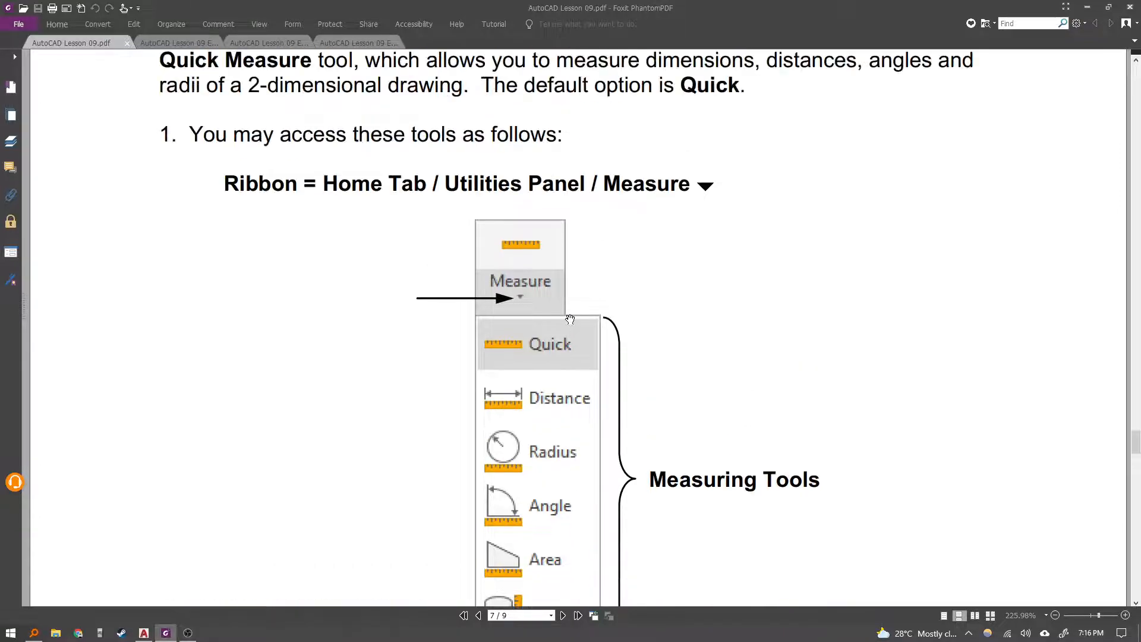
{"action": "scroll", "coordinate": [450, 282], "scroll_direction": "down", "scroll_amount": 2}
{"action": "scroll", "coordinate": [425, 300], "scroll_direction": "down", "scroll_amount": 1, "text": "ctrl"}
{"action": "scroll", "coordinate": [424, 300], "scroll_direction": "down", "scroll_amount": 1}
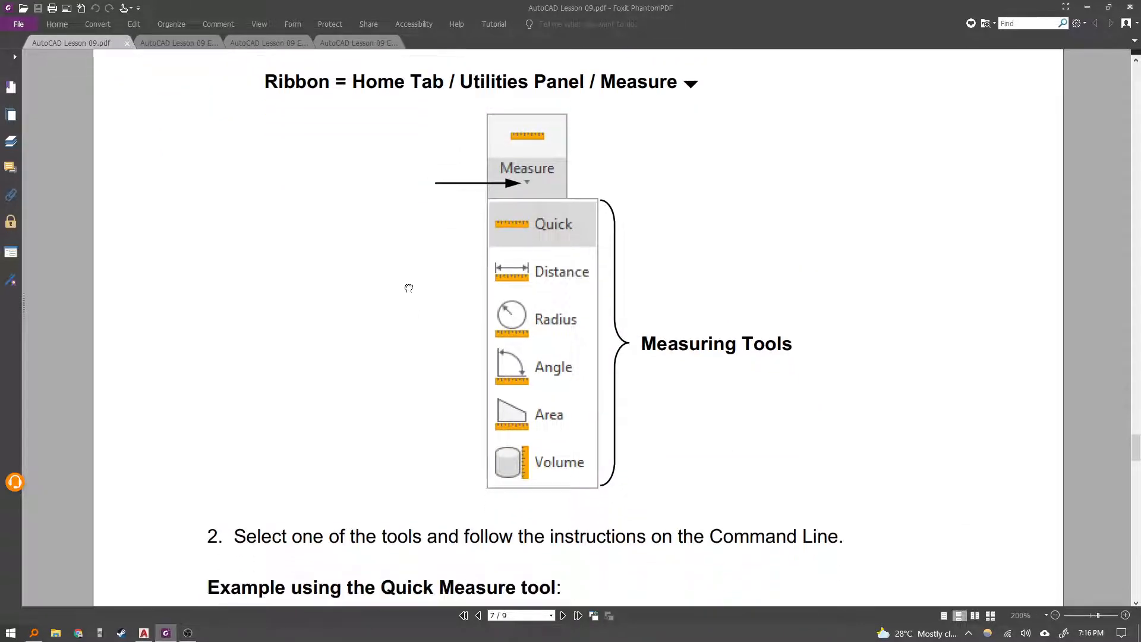
{"action": "scroll", "coordinate": [408, 286], "scroll_direction": "up", "scroll_amount": 1}
Return to the drawing and measure the horizontal line's length from its left end with the Measure Distance tool.
{"action": "key", "text": "alt+Tab"}
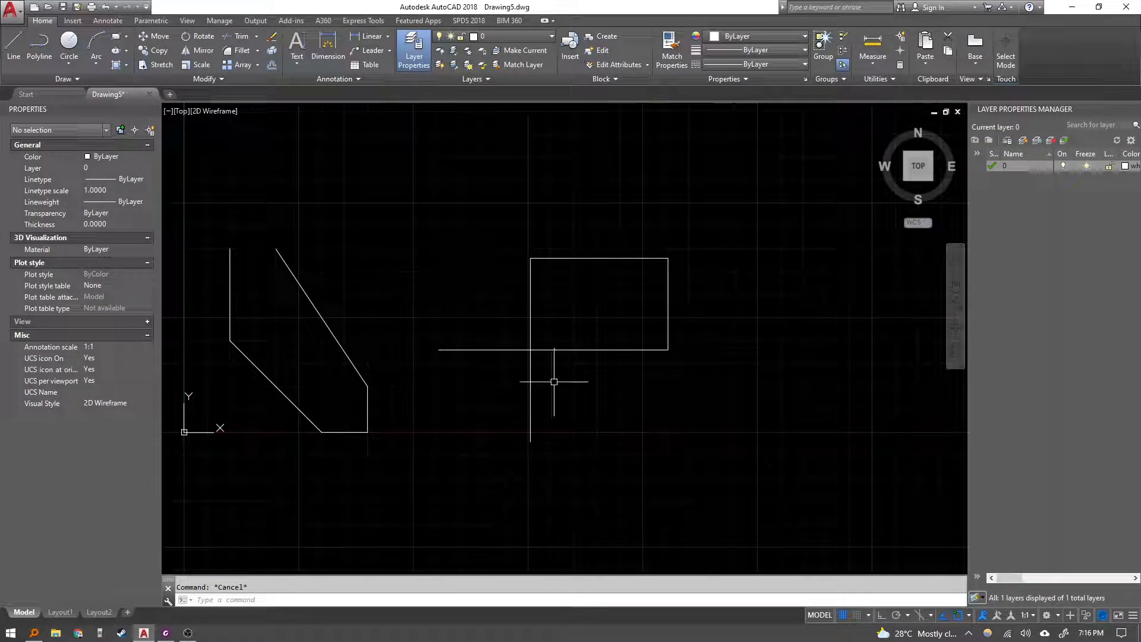
{"action": "left_click", "coordinate": [657, 472]}
{"action": "key", "text": "Escape"}
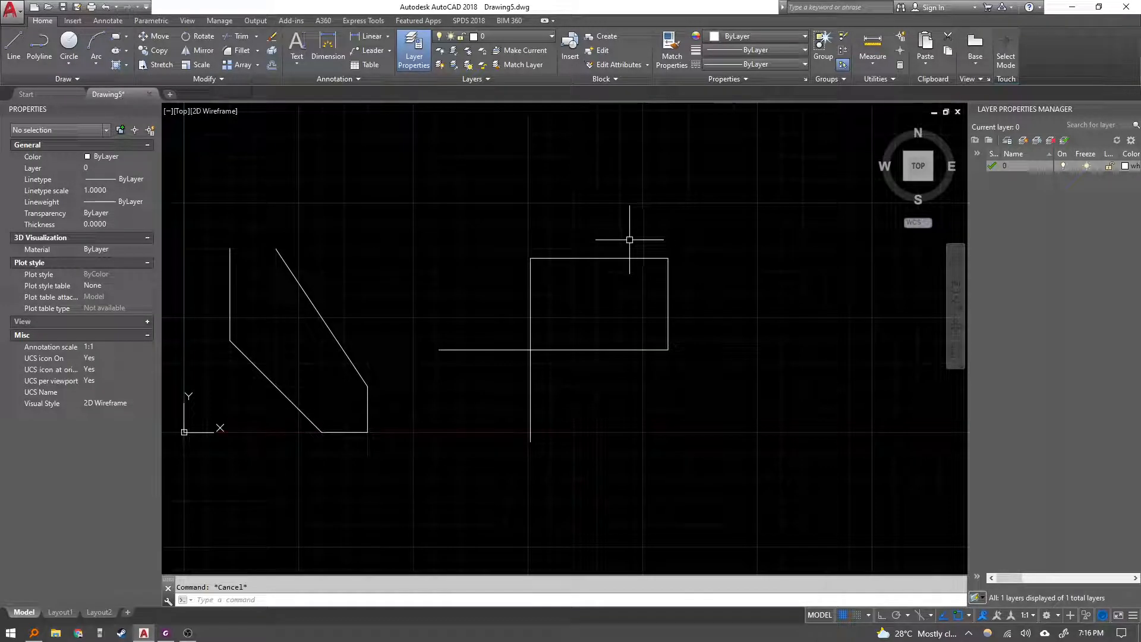
{"action": "left_click", "coordinate": [875, 65]}
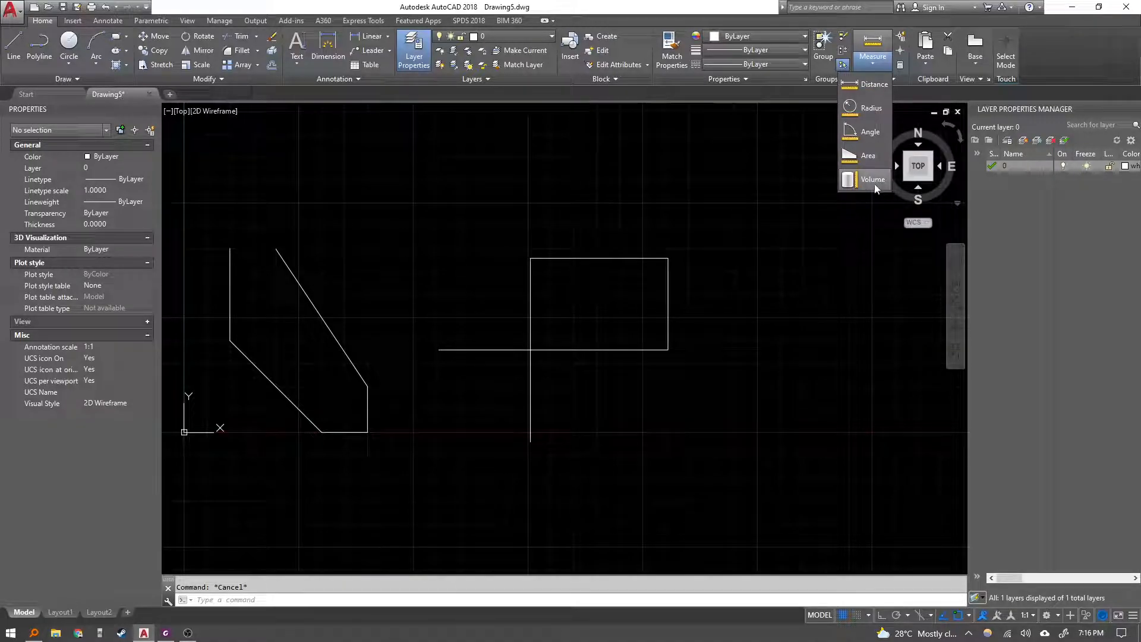
{"action": "left_click", "coordinate": [872, 89]}
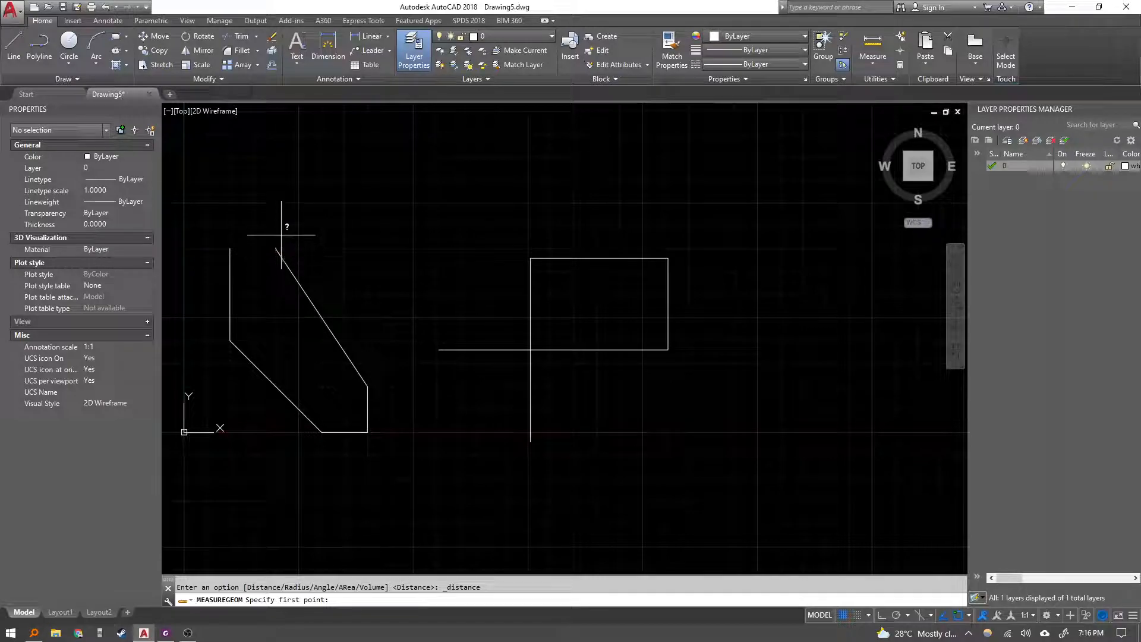
{"action": "left_click", "coordinate": [439, 350]}
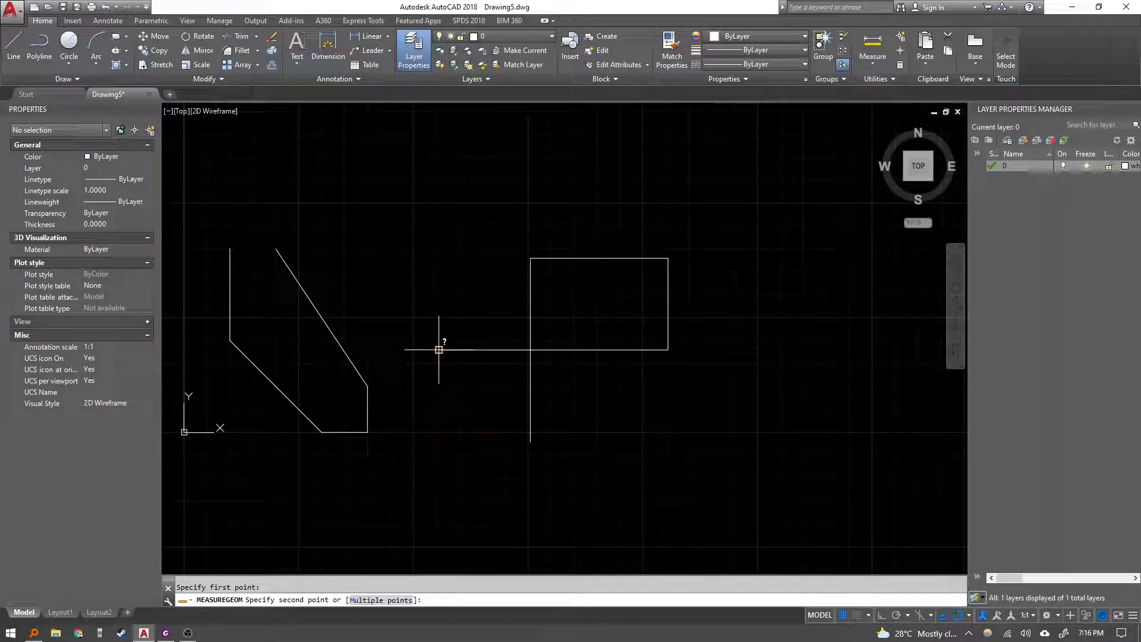
{"action": "left_click", "coordinate": [670, 350]}
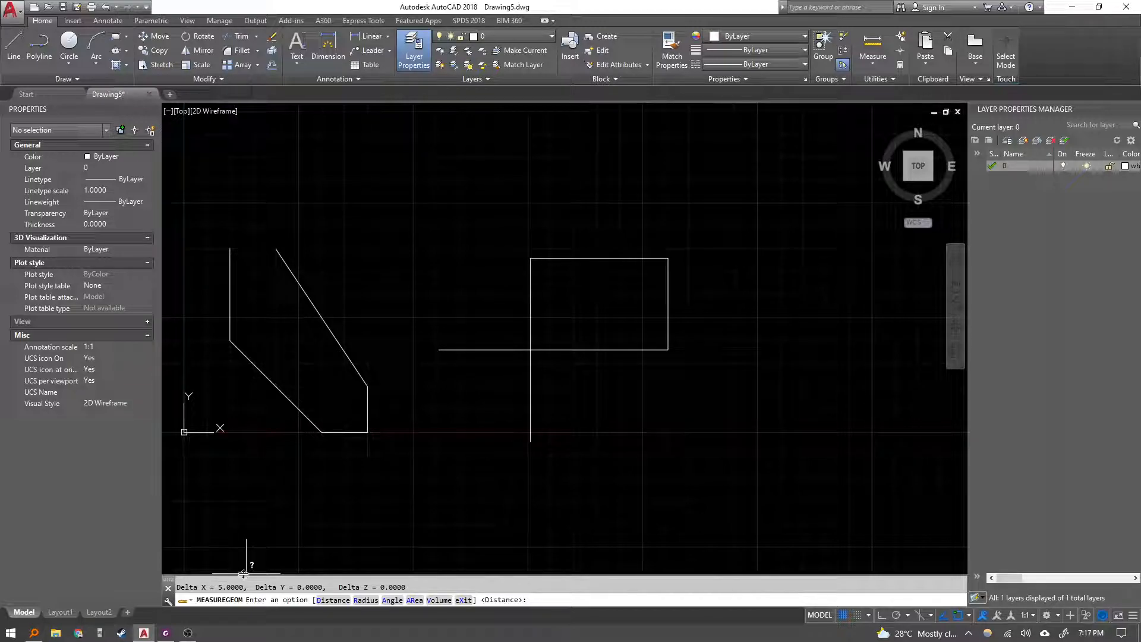
{"action": "key", "text": "Escape"}
Expand the command history and examine the distance and delta values of the measurement.
{"action": "left_click_drag", "start_coordinate": [244, 574], "coordinate": [273, 376]}
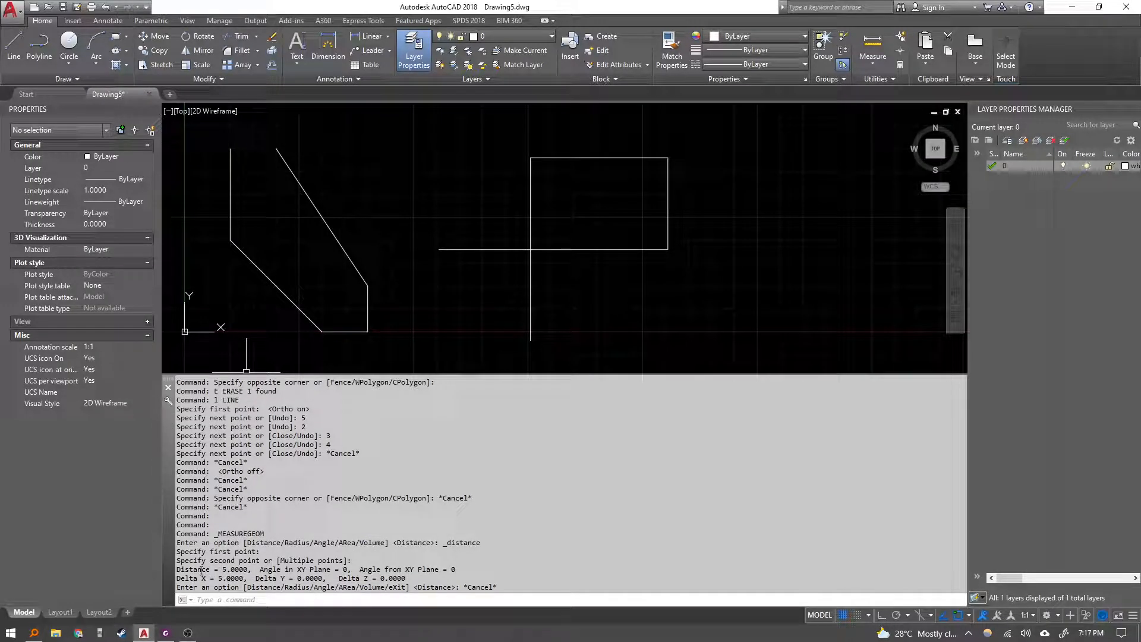
{"action": "left_click_drag", "start_coordinate": [185, 570], "coordinate": [420, 578]}
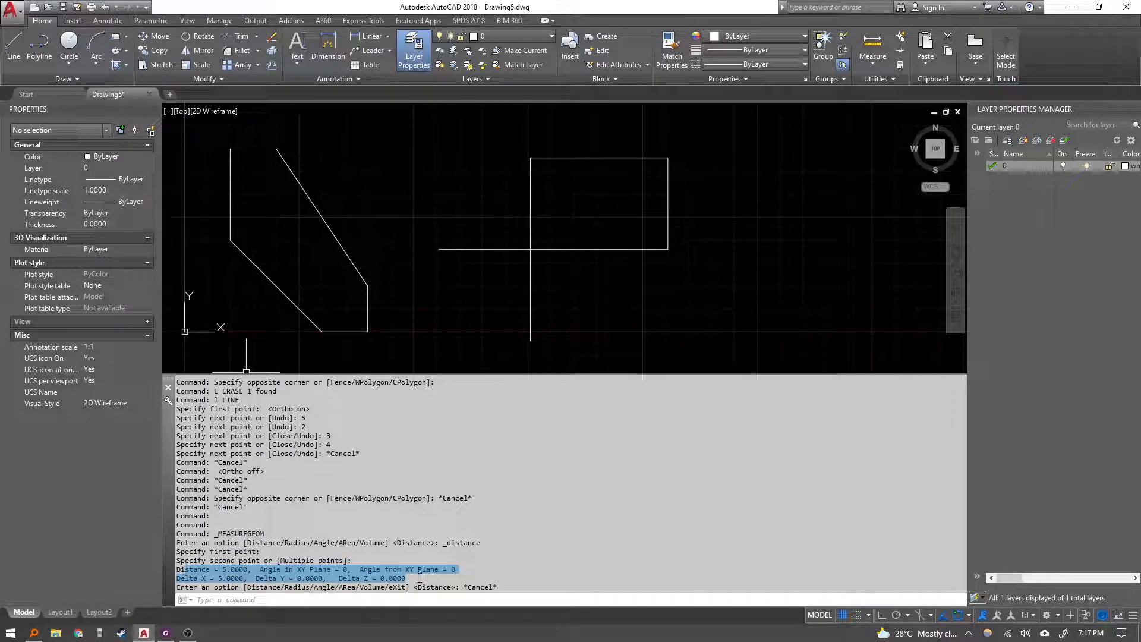
{"action": "left_click", "coordinate": [214, 580]}
{"action": "left_click_drag", "start_coordinate": [199, 577], "coordinate": [244, 577]}
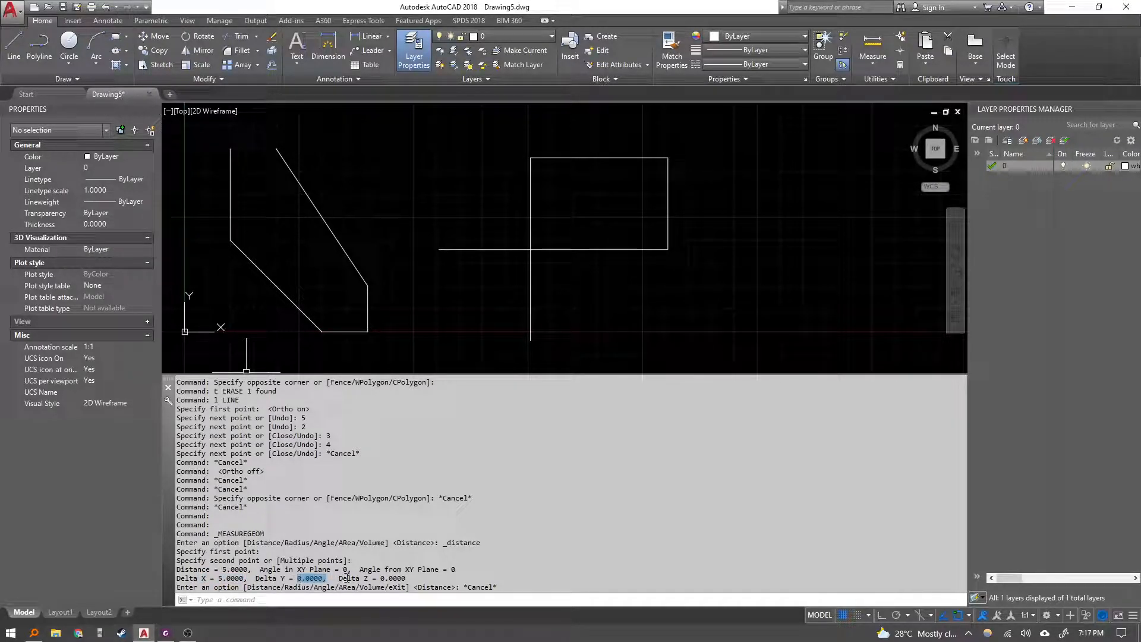
{"action": "left_click", "coordinate": [387, 575]}
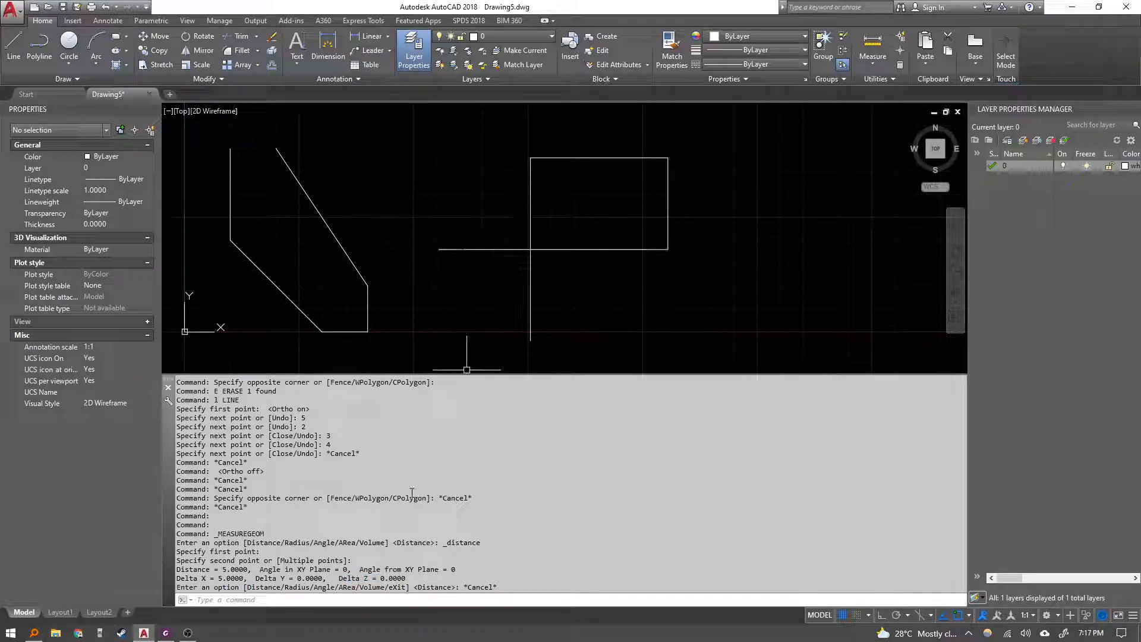
{"action": "left_click_drag", "start_coordinate": [223, 570], "coordinate": [228, 577]}
{"action": "left_click", "coordinate": [229, 569]}
{"action": "middle_click_drag", "start_coordinate": [502, 298], "coordinate": [505, 296]}
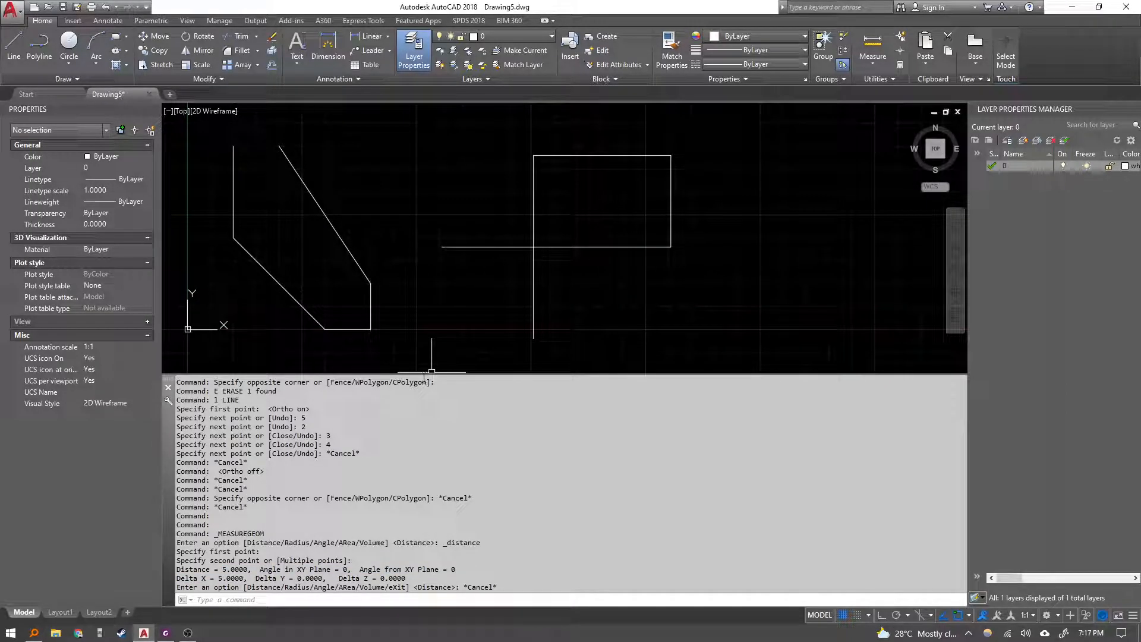
{"action": "left_click_drag", "start_coordinate": [422, 373], "coordinate": [416, 582]}
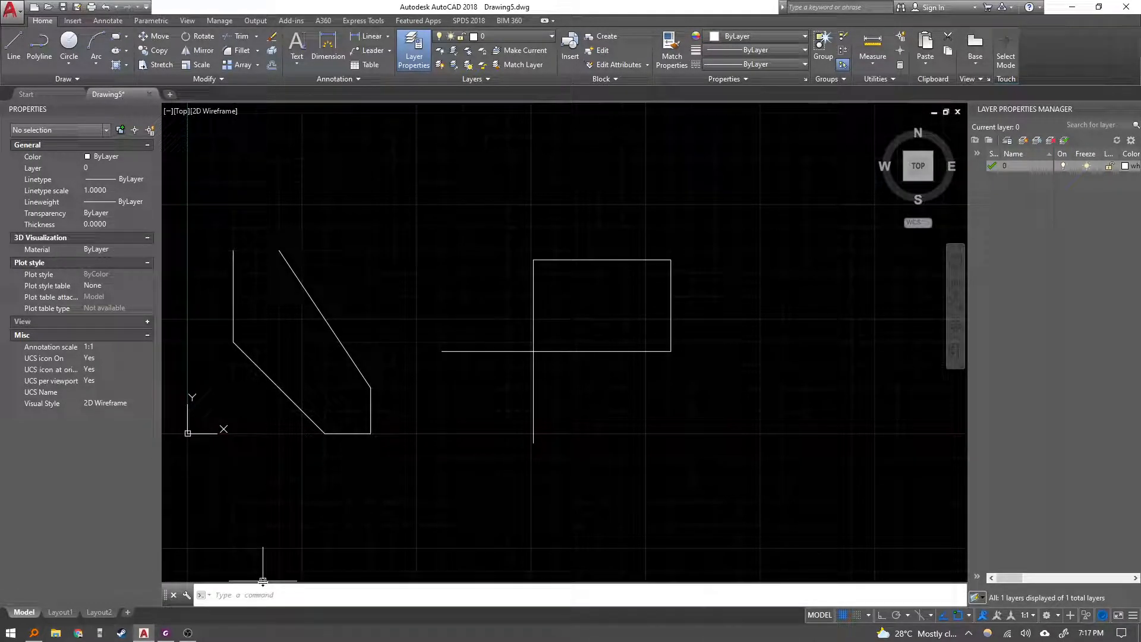
{"action": "left_click_drag", "start_coordinate": [263, 573], "coordinate": [266, 566]}
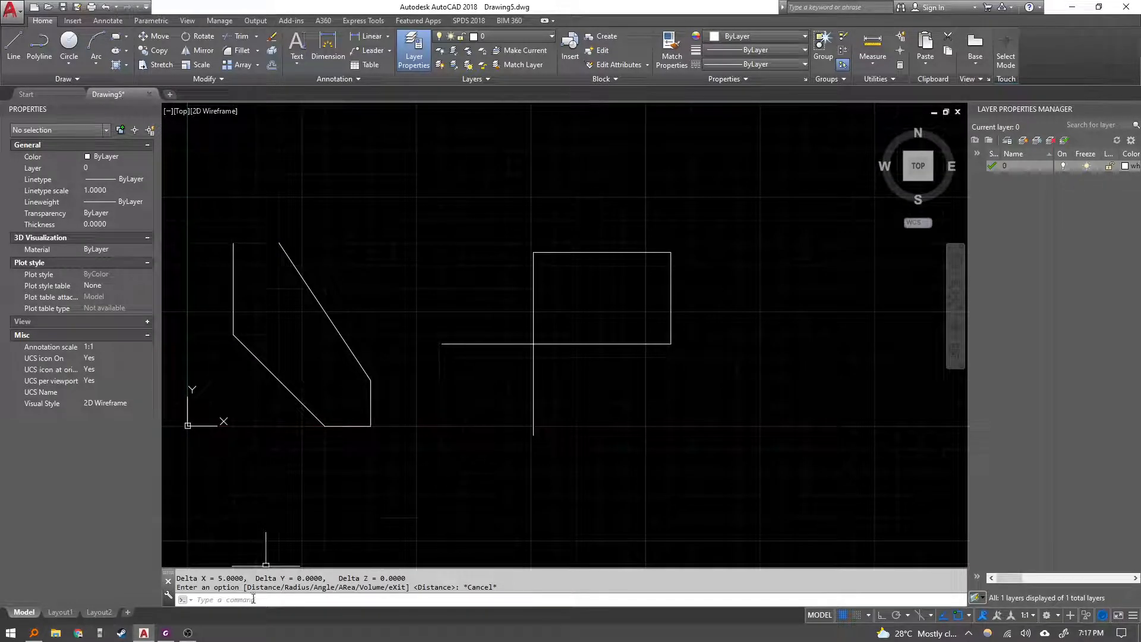
Measure the long diagonal edge of the left shape with the DIST command.
{"action": "key", "text": "Escape"}
{"action": "middle_click_drag", "start_coordinate": [283, 449], "coordinate": [312, 462]}
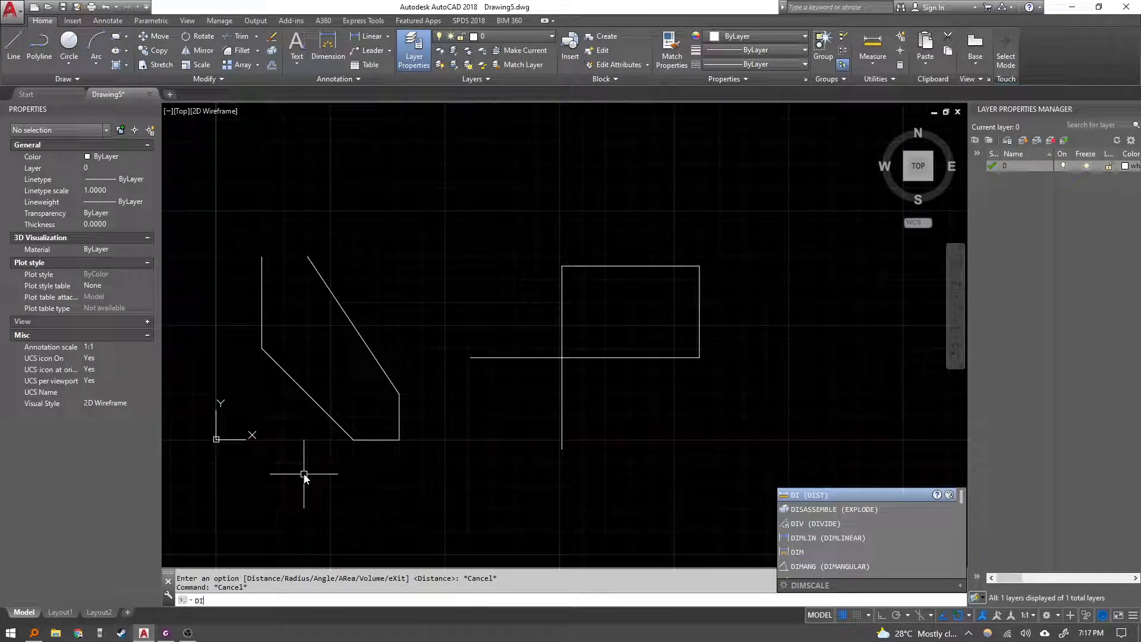
{"action": "key", "text": "Return"}
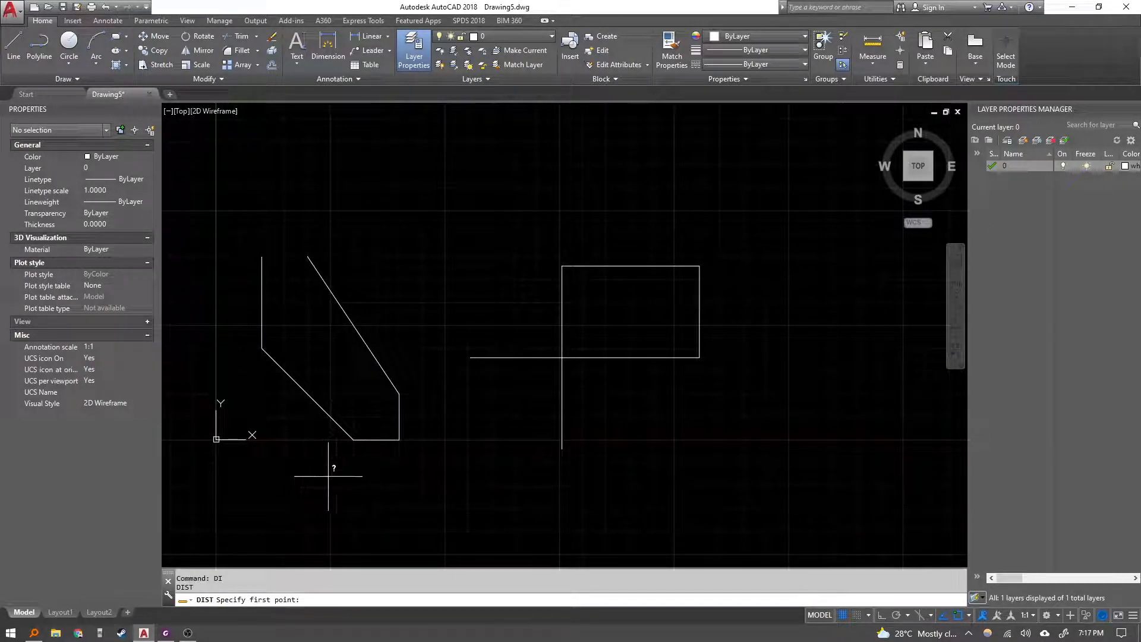
{"action": "left_click", "coordinate": [307, 257]}
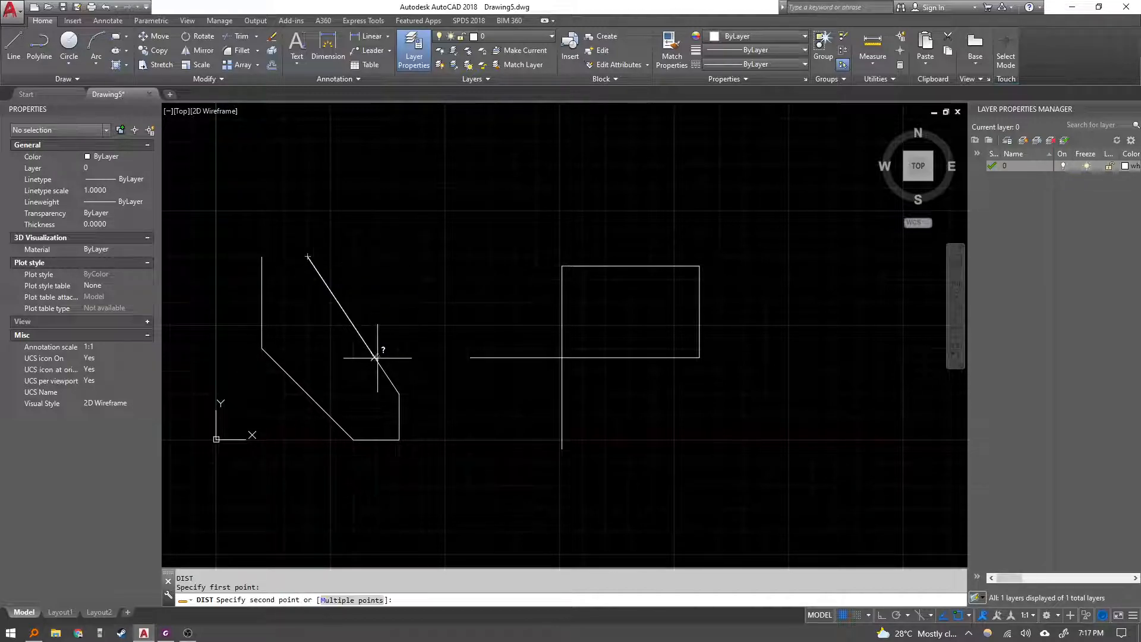
{"action": "left_click", "coordinate": [399, 392]}
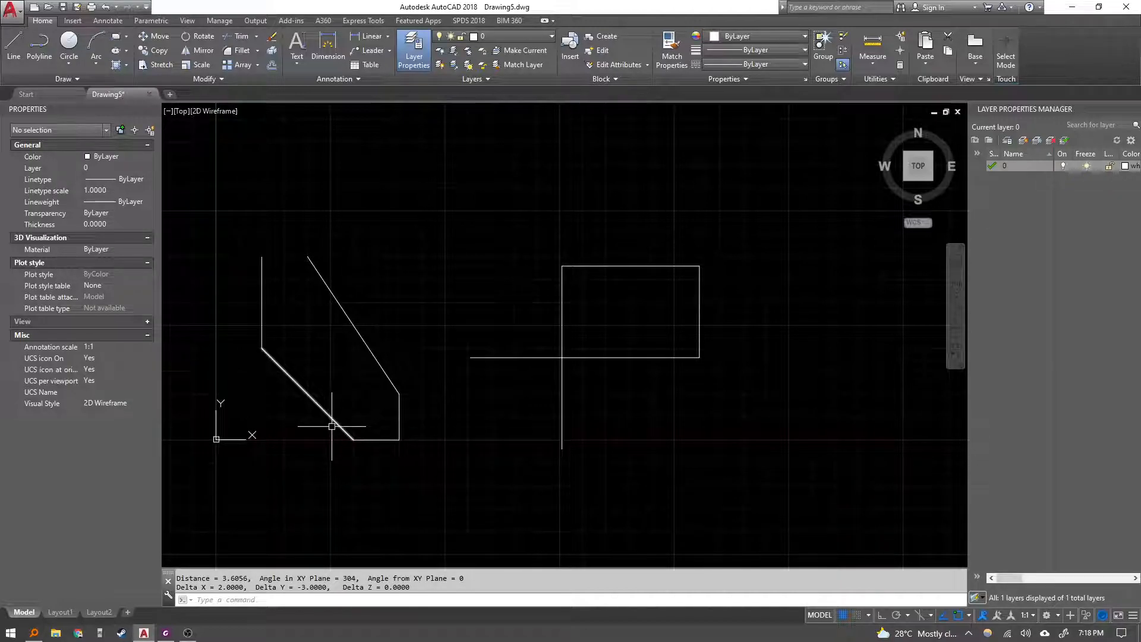
Measure the lower diagonal edge of the left shape with Measure, then select that line to inspect its properties.
{"action": "left_click", "coordinate": [873, 48]}
{"action": "left_click", "coordinate": [353, 440]}
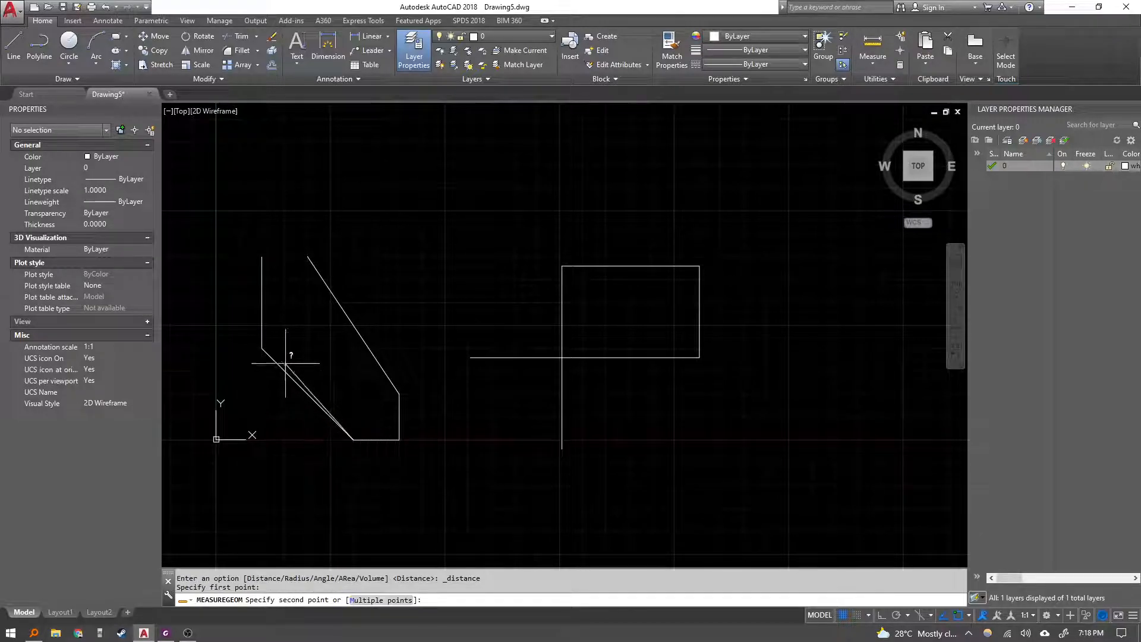
{"action": "left_click", "coordinate": [262, 349]}
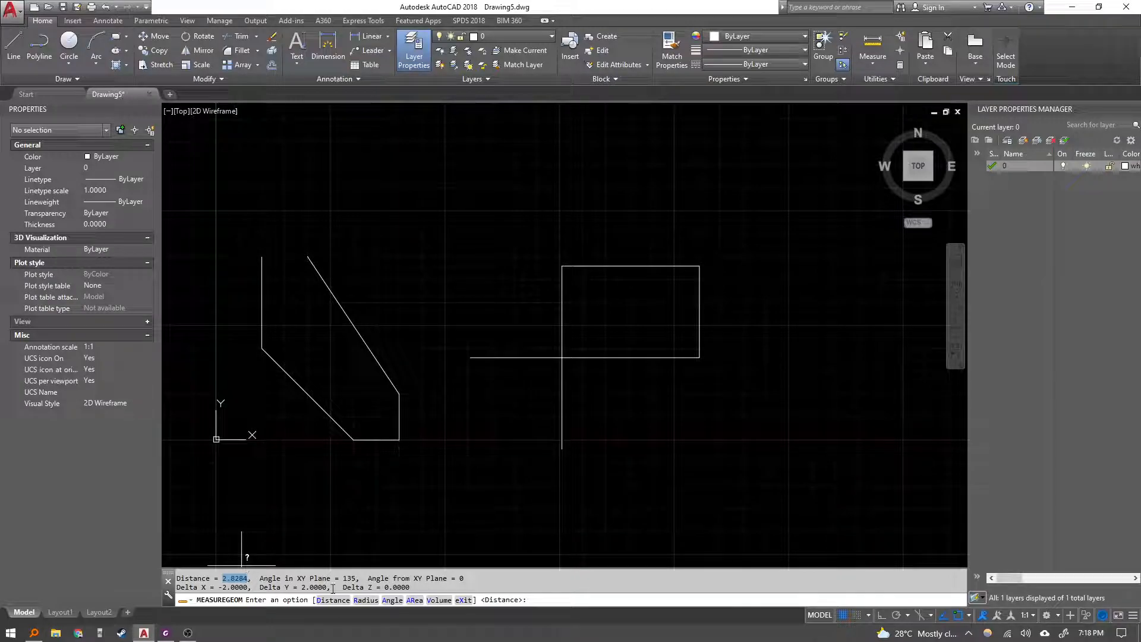
{"action": "key", "text": "Escape"}
{"action": "left_click", "coordinate": [324, 400]}
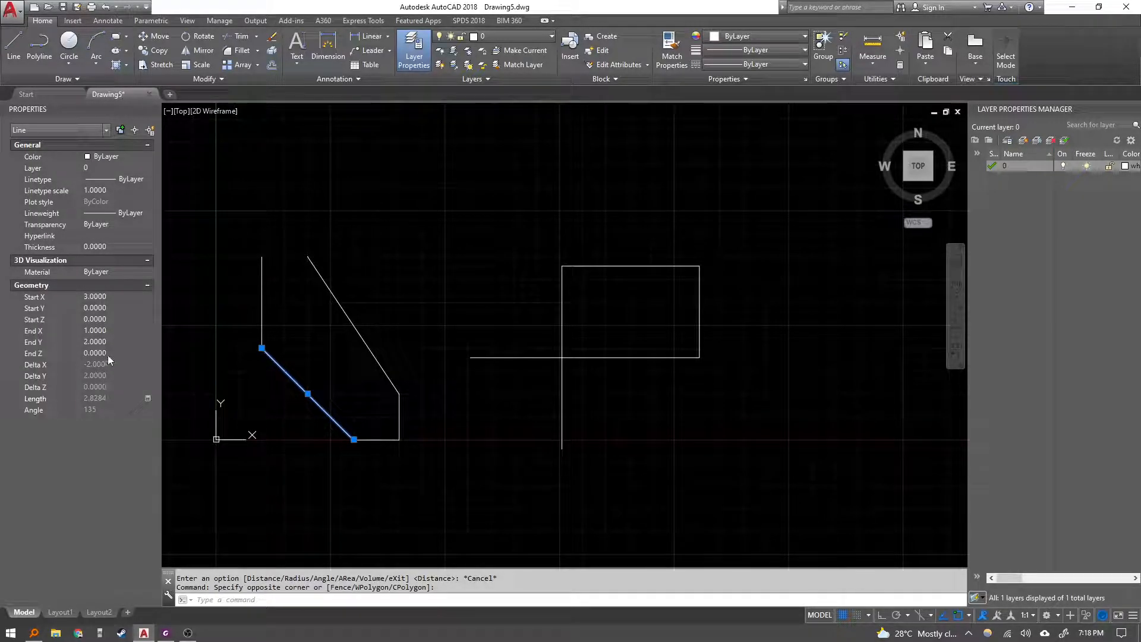
Measure the angle between the bottom edge and the lower diagonal edge of the left shape with the Measure Angle tool.
{"action": "key", "text": "Escape"}
{"action": "scroll", "coordinate": [214, 583], "scroll_direction": "up", "scroll_amount": 3}
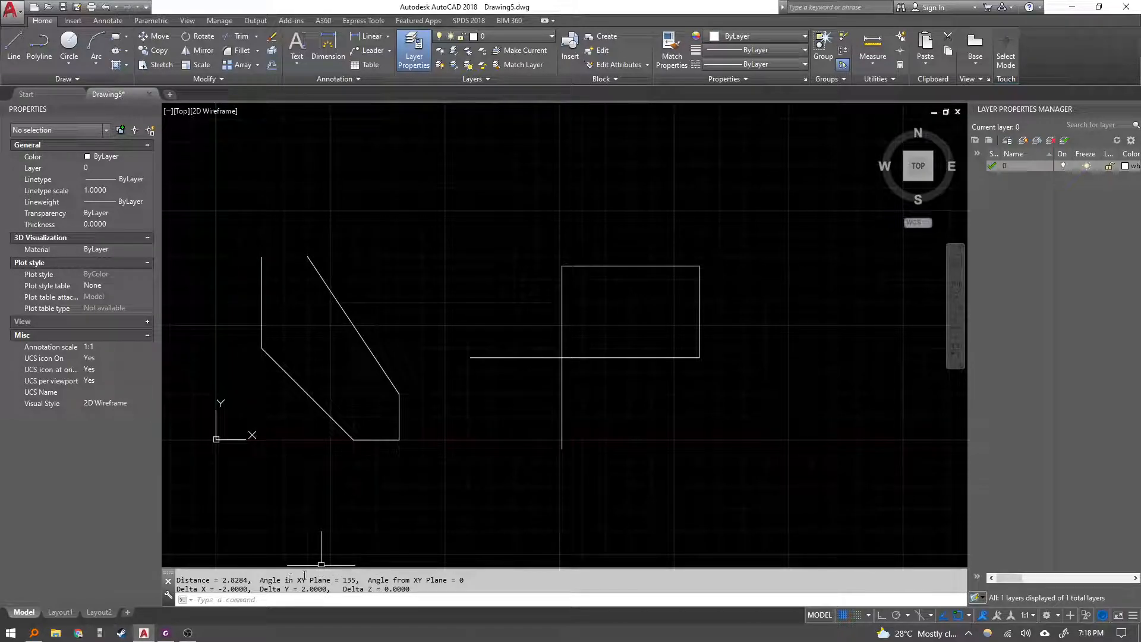
{"action": "left_click", "coordinate": [873, 58]}
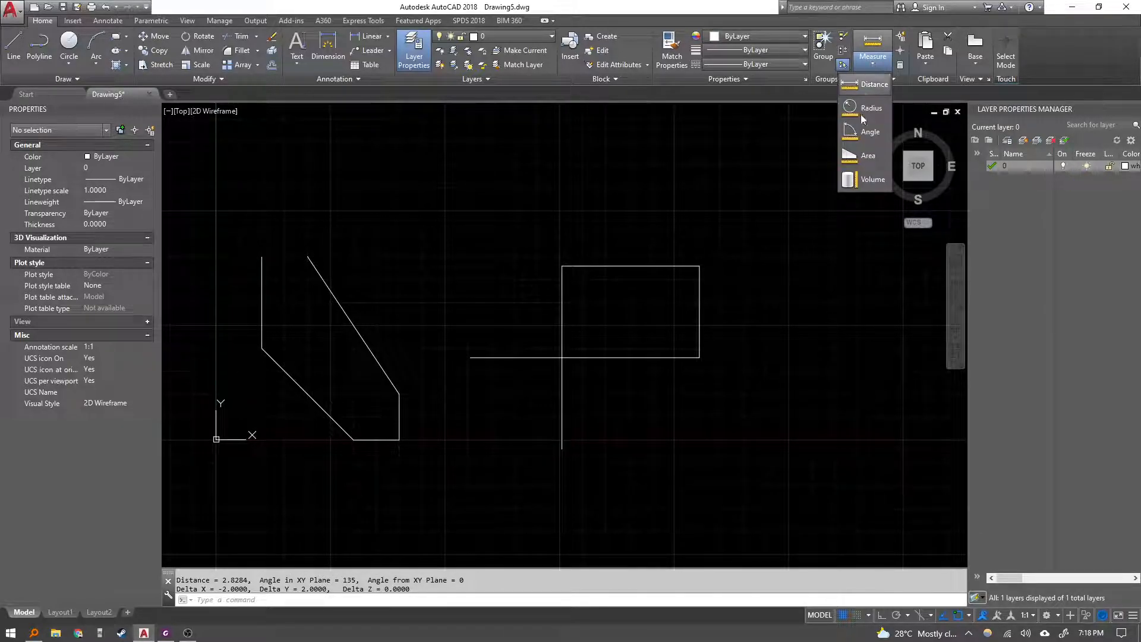
{"action": "left_click", "coordinate": [869, 132]}
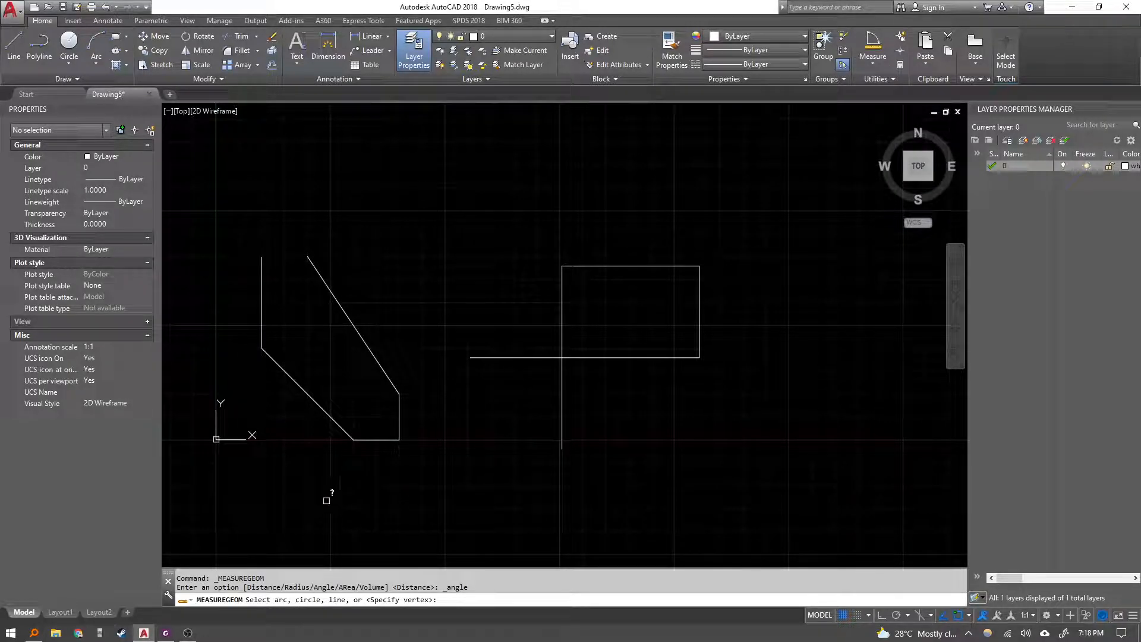
{"action": "left_click", "coordinate": [375, 441]}
{"action": "left_click", "coordinate": [331, 417]}
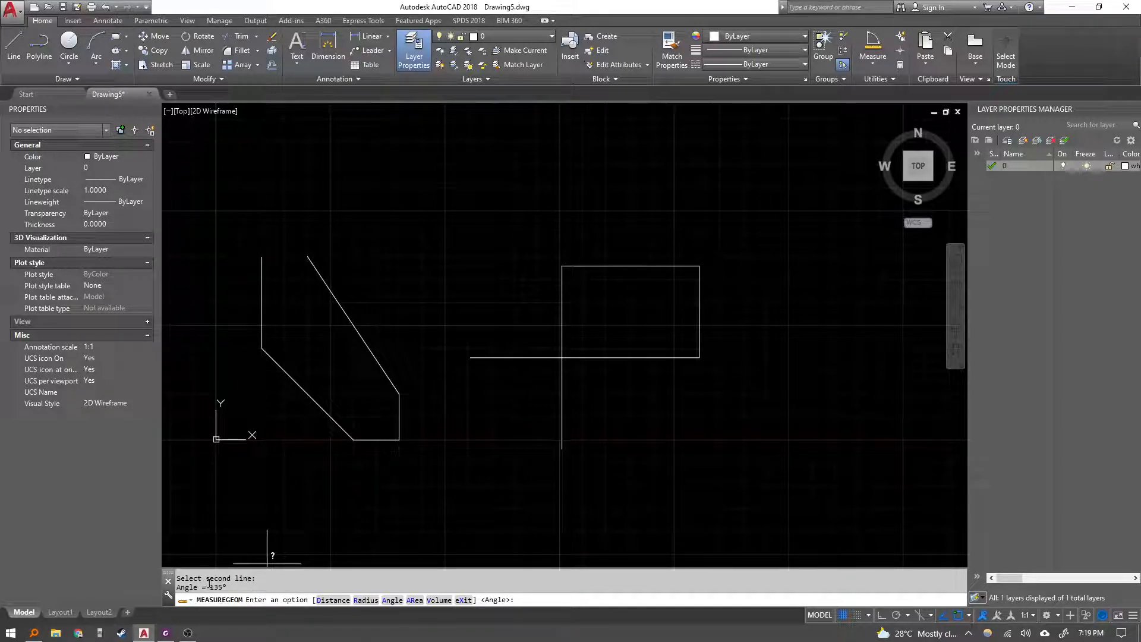
Measure the angle between the left vertical edge and the lower diagonal edge of the left shape with the Angle option.
{"action": "left_click_drag", "start_coordinate": [235, 577], "coordinate": [235, 587]}
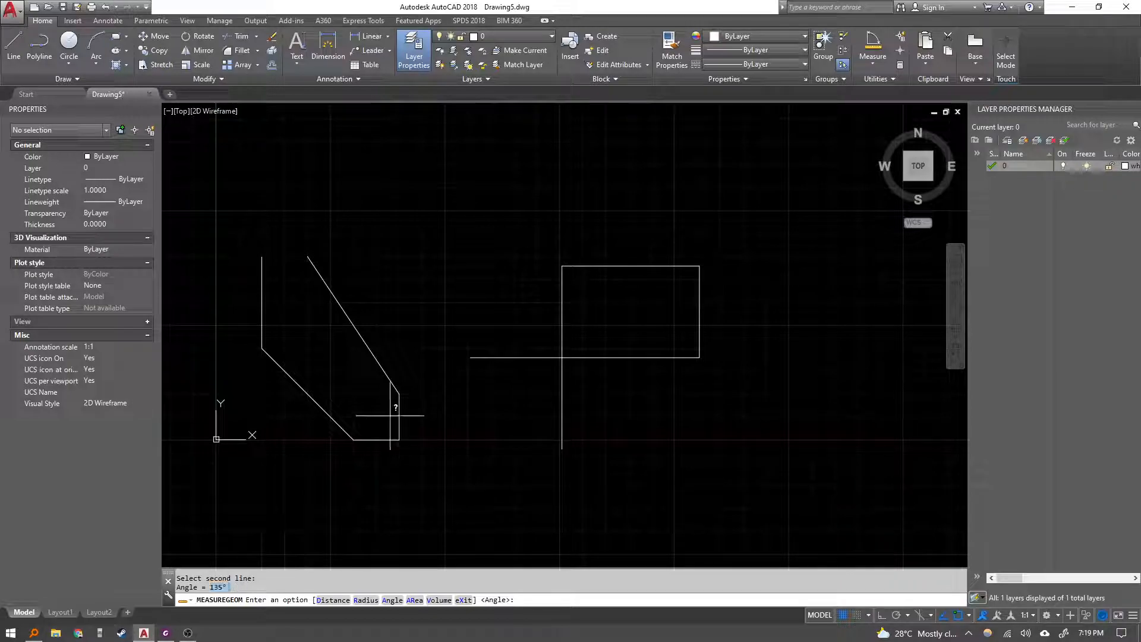
{"action": "scroll", "coordinate": [322, 577], "scroll_direction": "up", "scroll_amount": 3}
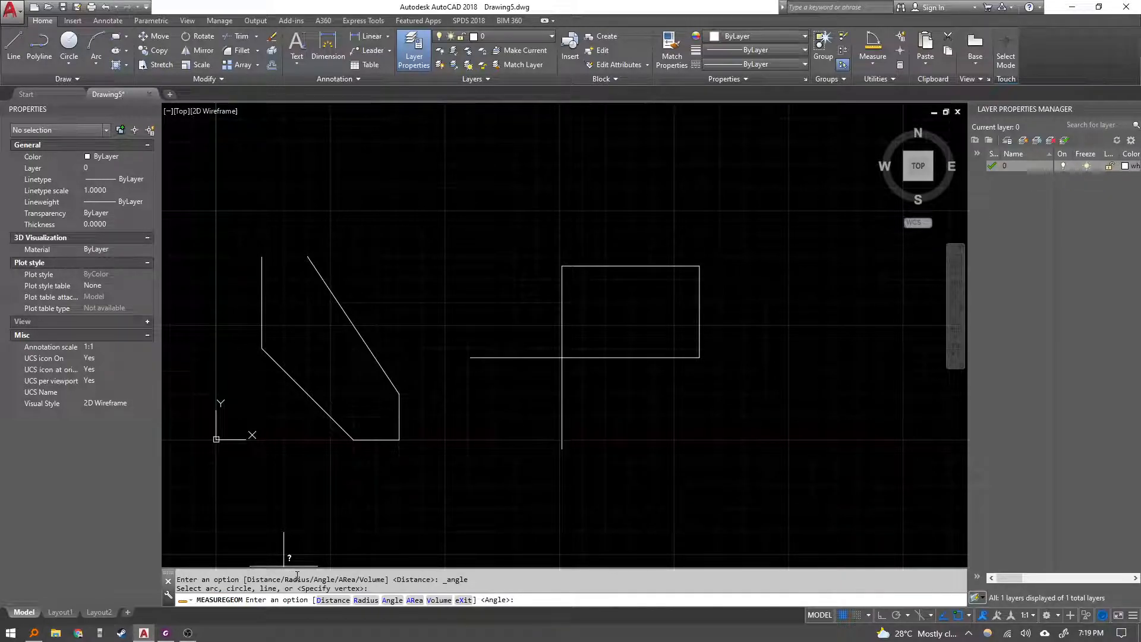
{"action": "scroll", "coordinate": [322, 576], "scroll_direction": "up", "scroll_amount": 3}
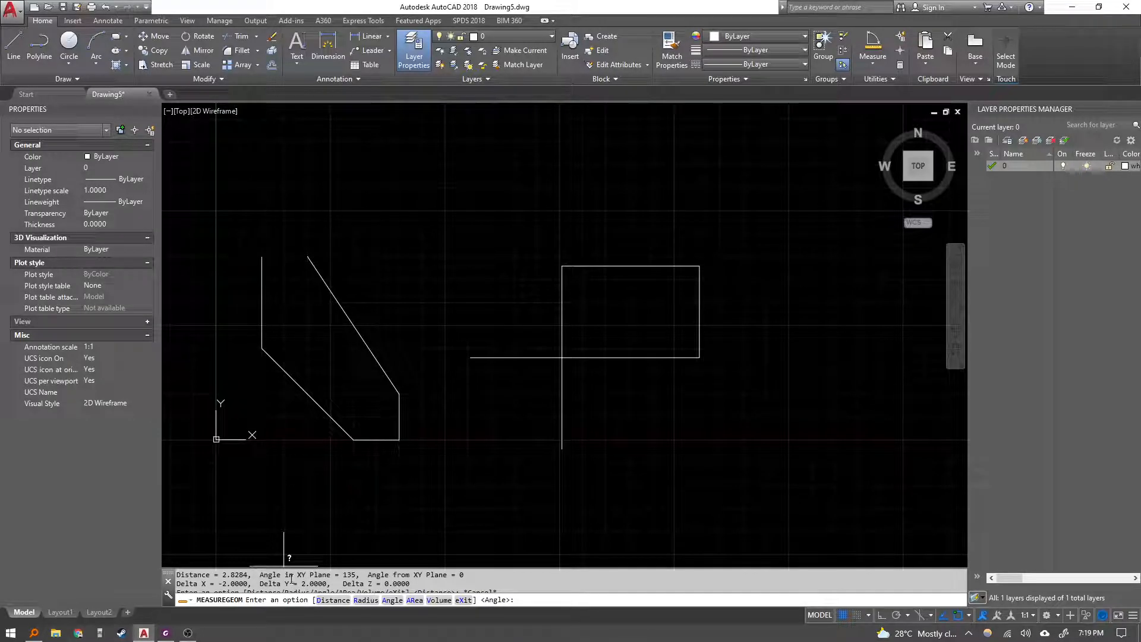
{"action": "left_click_drag", "start_coordinate": [355, 575], "coordinate": [324, 576]}
{"action": "left_click", "coordinate": [393, 600]}
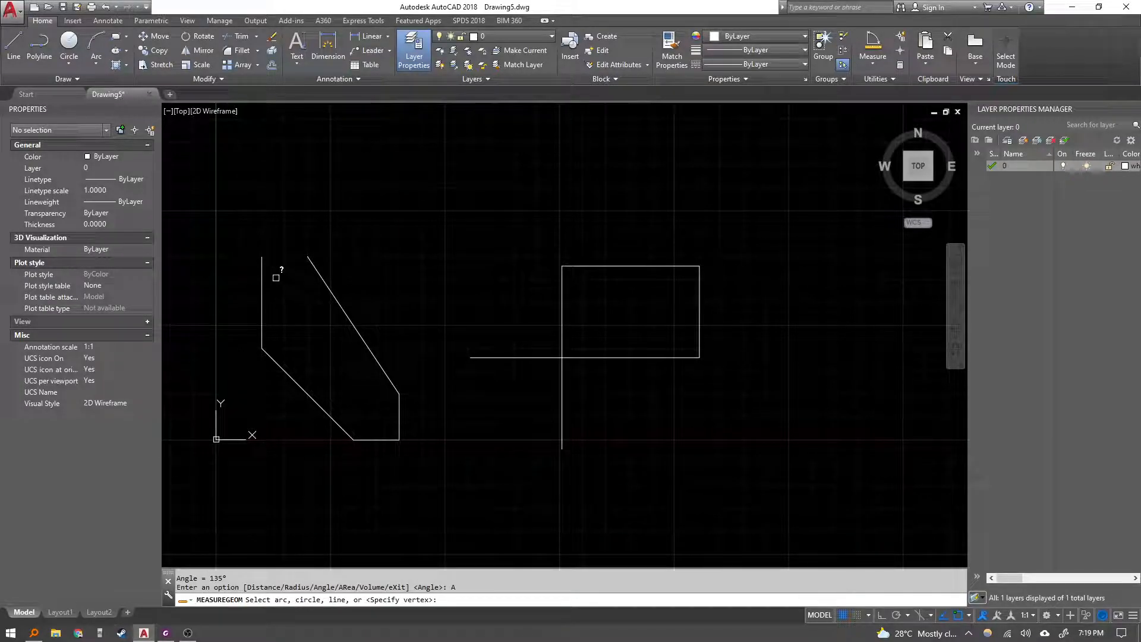
{"action": "left_click", "coordinate": [262, 262]}
{"action": "left_click", "coordinate": [291, 377]}
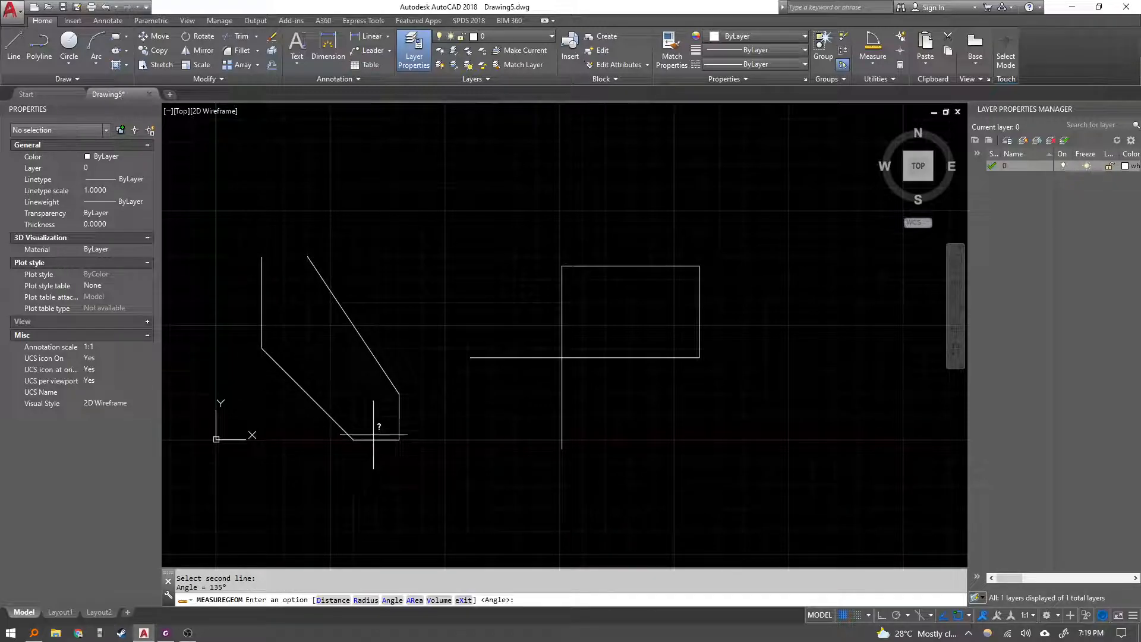
{"action": "key", "text": "Escape"}
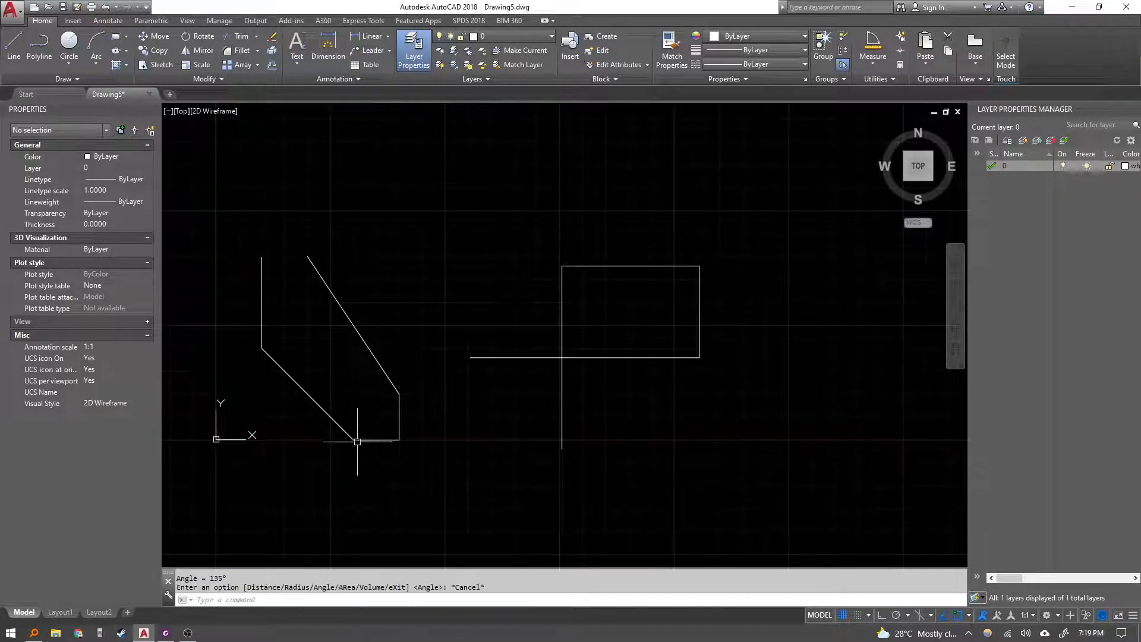
Measure the area of the left shape with the Measure Area tool by picking its six corners in order.
{"action": "left_click", "coordinate": [873, 60]}
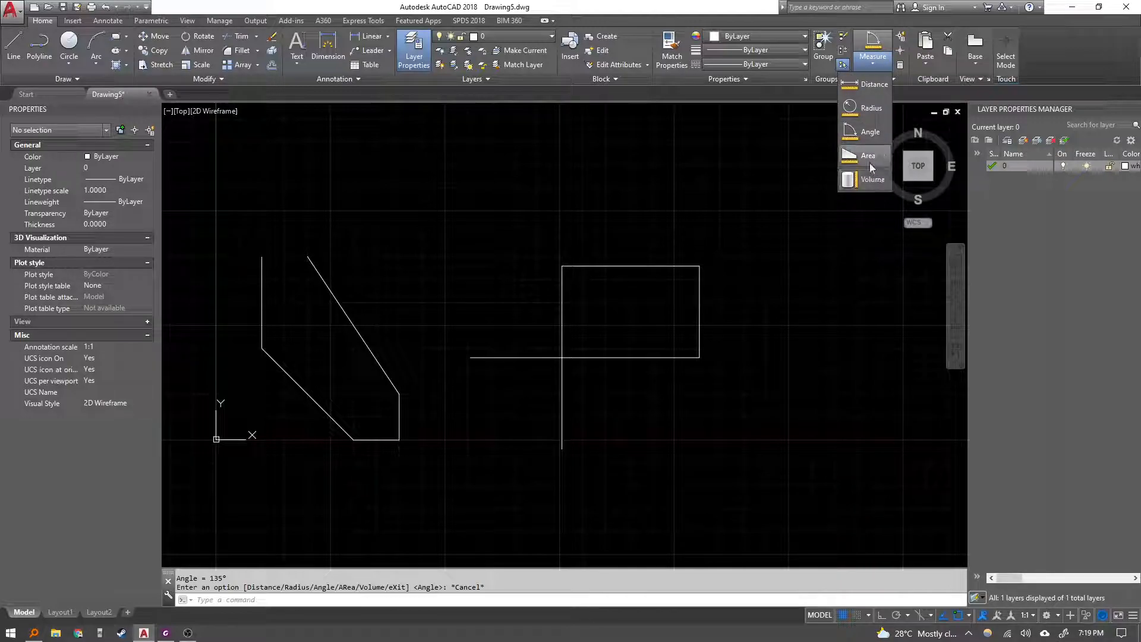
{"action": "left_click", "coordinate": [844, 157]}
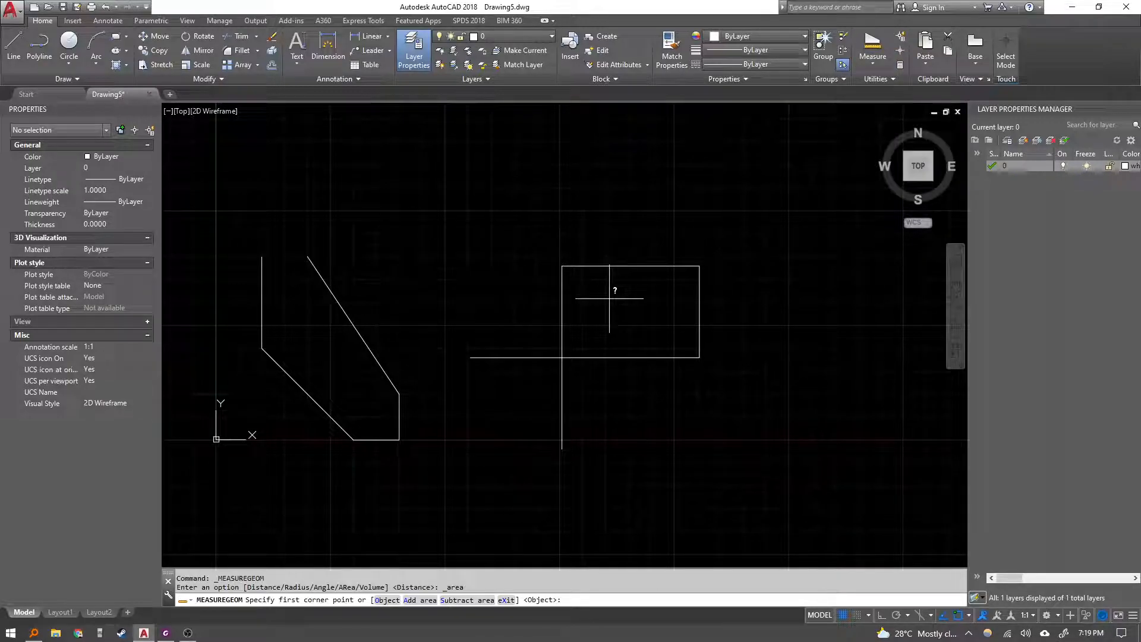
{"action": "left_click", "coordinate": [262, 257]}
{"action": "left_click", "coordinate": [262, 348]}
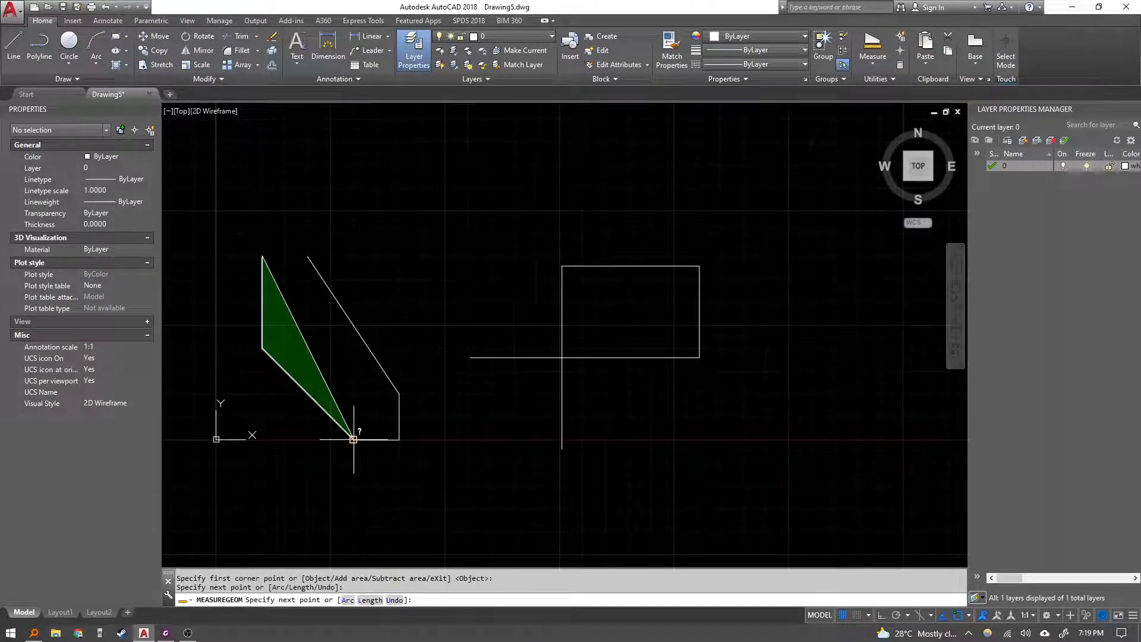
{"action": "left_click", "coordinate": [353, 440]}
{"action": "left_click", "coordinate": [399, 440]}
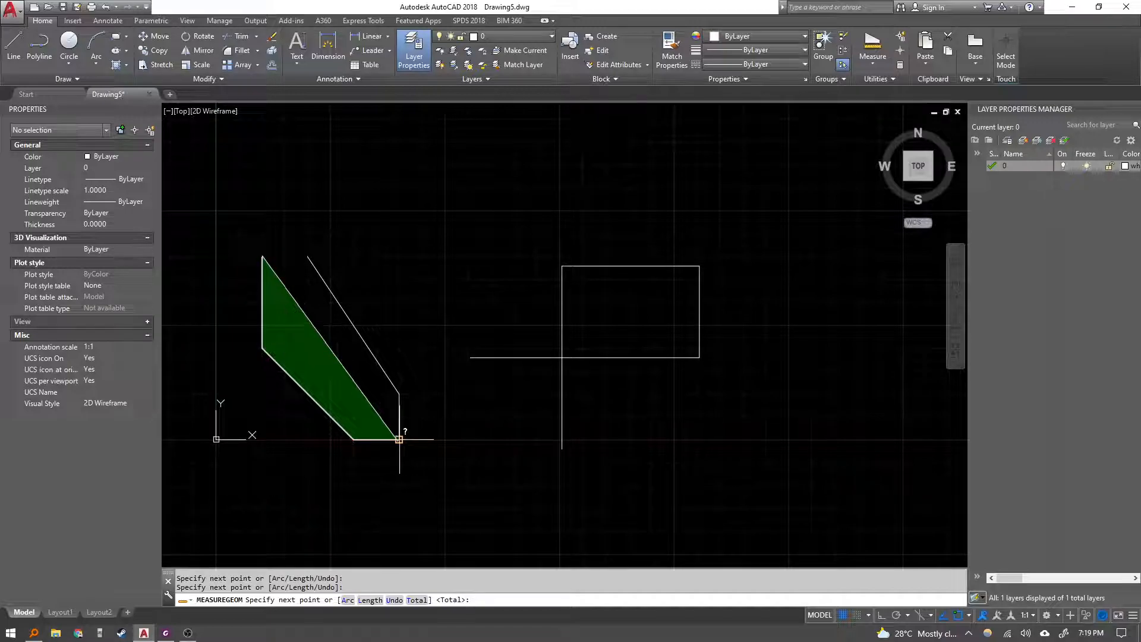
{"action": "left_click", "coordinate": [399, 393]}
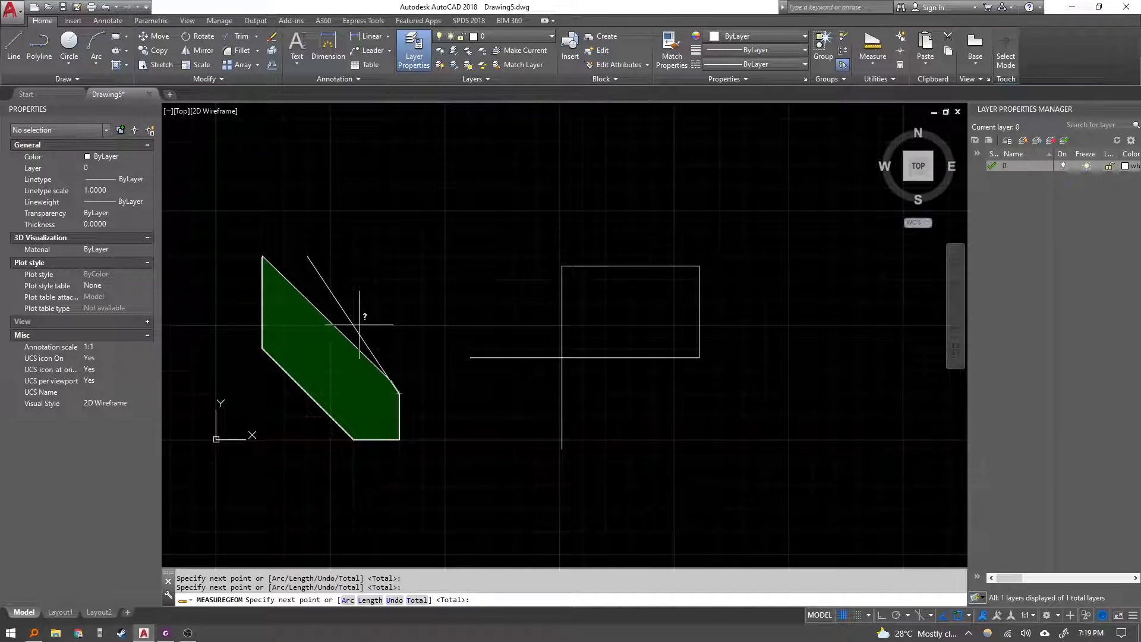
{"action": "left_click", "coordinate": [307, 255]}
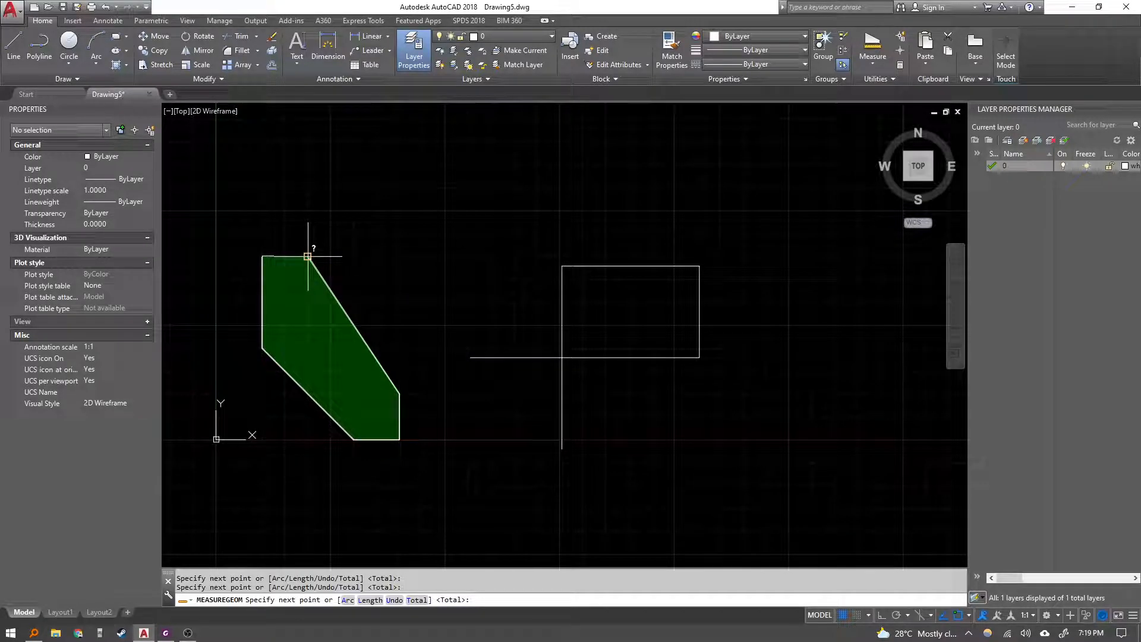
{"action": "key", "text": "Return"}
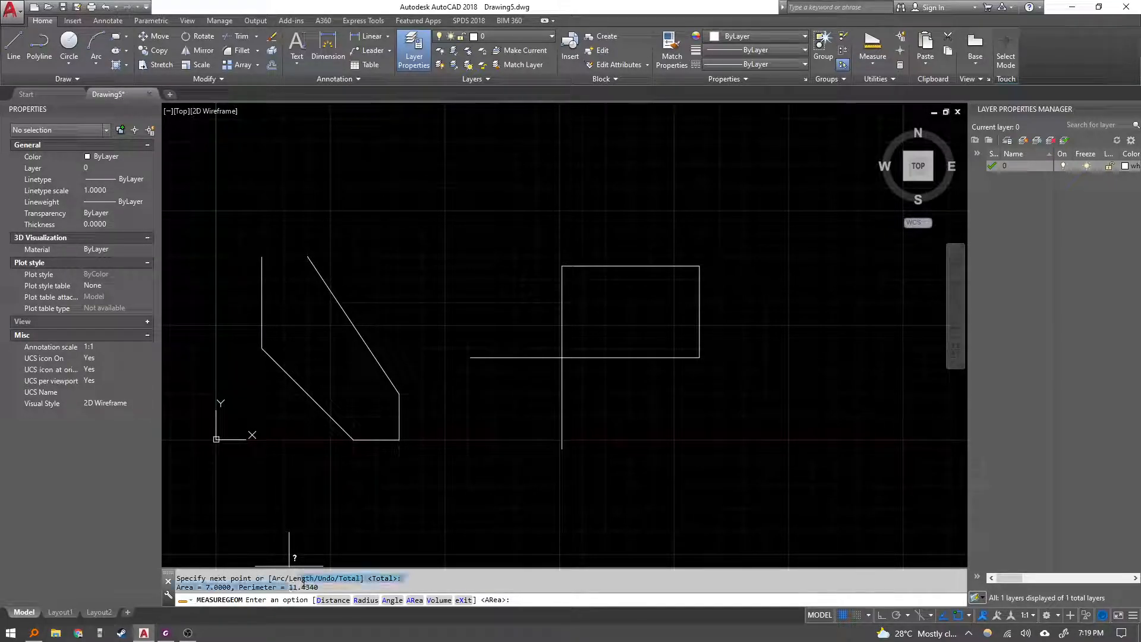
{"action": "left_click_drag", "start_coordinate": [288, 587], "coordinate": [327, 586]}
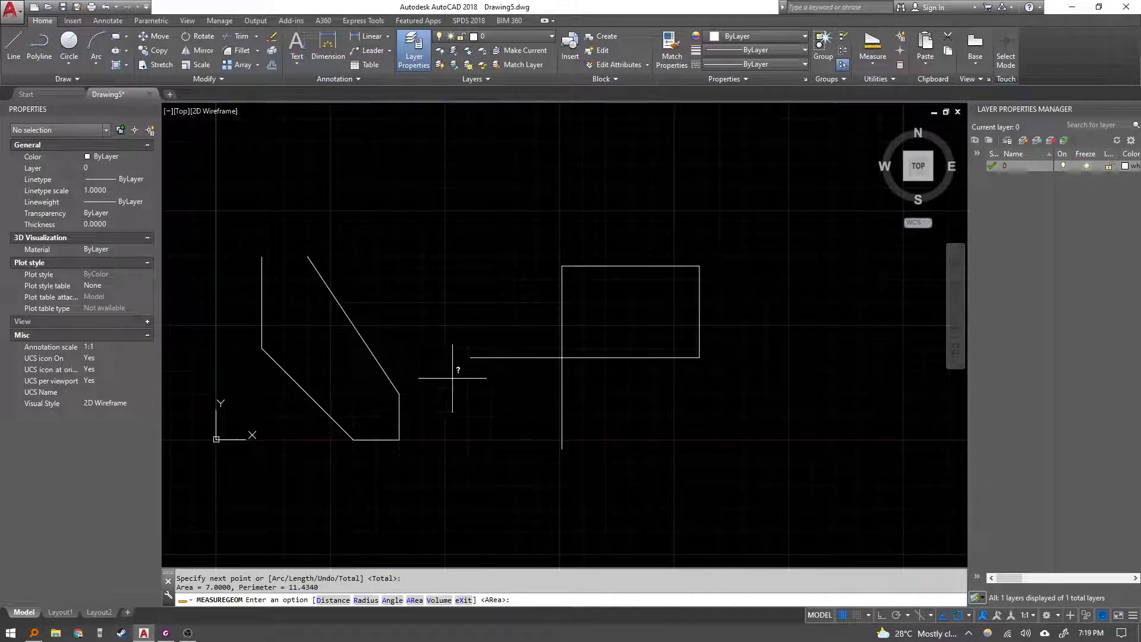
{"action": "key", "text": "Escape"}
{"action": "key", "text": "Escape"}
{"action": "scroll", "coordinate": [471, 279], "scroll_direction": "down", "scroll_amount": 5}
{"action": "middle_click_drag", "start_coordinate": [462, 249], "coordinate": [434, 298]}
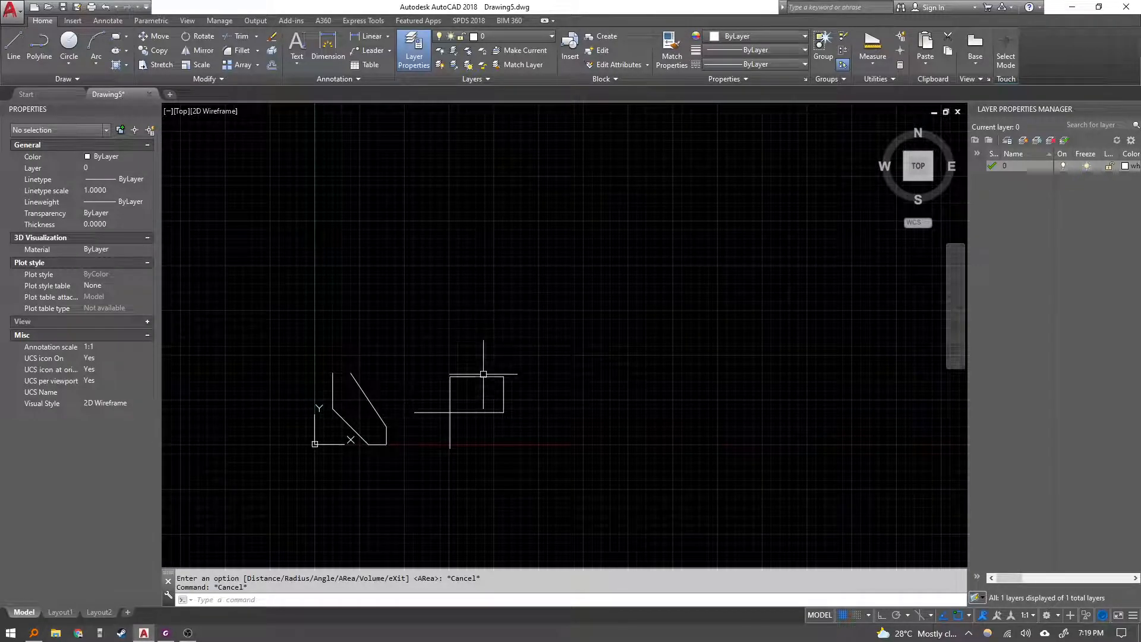
{"action": "key", "text": "Escape"}
{"action": "scroll", "coordinate": [405, 402], "scroll_direction": "up", "scroll_amount": 4}
{"action": "scroll", "coordinate": [395, 400], "scroll_direction": "up", "scroll_amount": 2}
{"action": "mouse_move", "coordinate": [395, 400]}
{"action": "middle_mouse_down"}
{"action": "mouse_move", "coordinate": [482, 311]}
{"action": "mouse_move", "coordinate": [496, 324]}
{"action": "middle_mouse_up"}
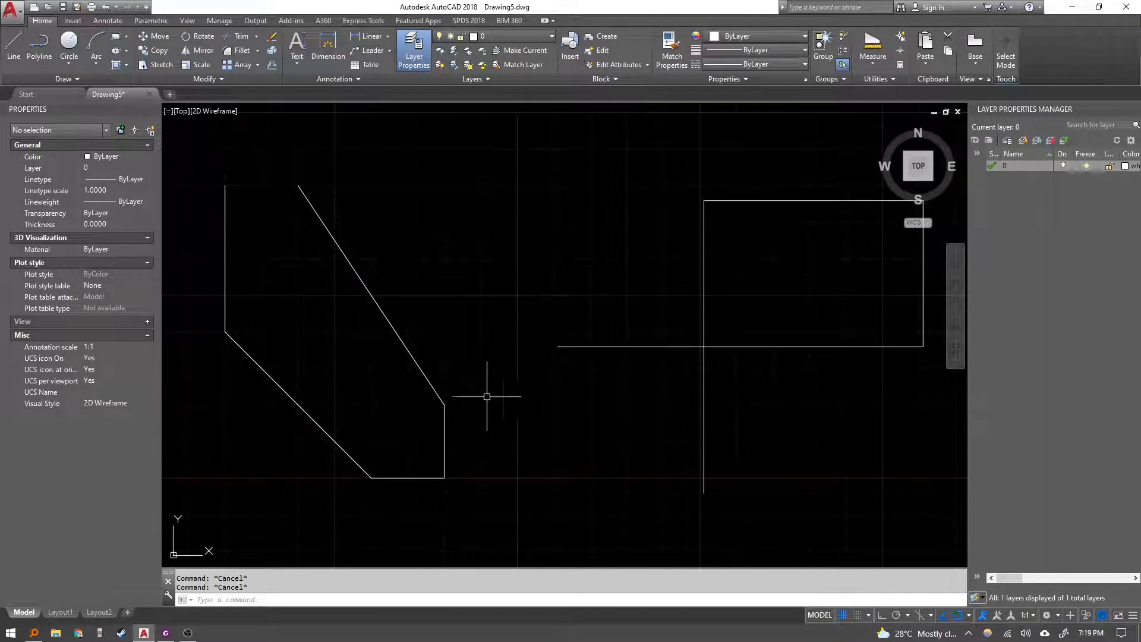
{"action": "scroll", "coordinate": [473, 490], "scroll_direction": "down", "scroll_amount": 2}
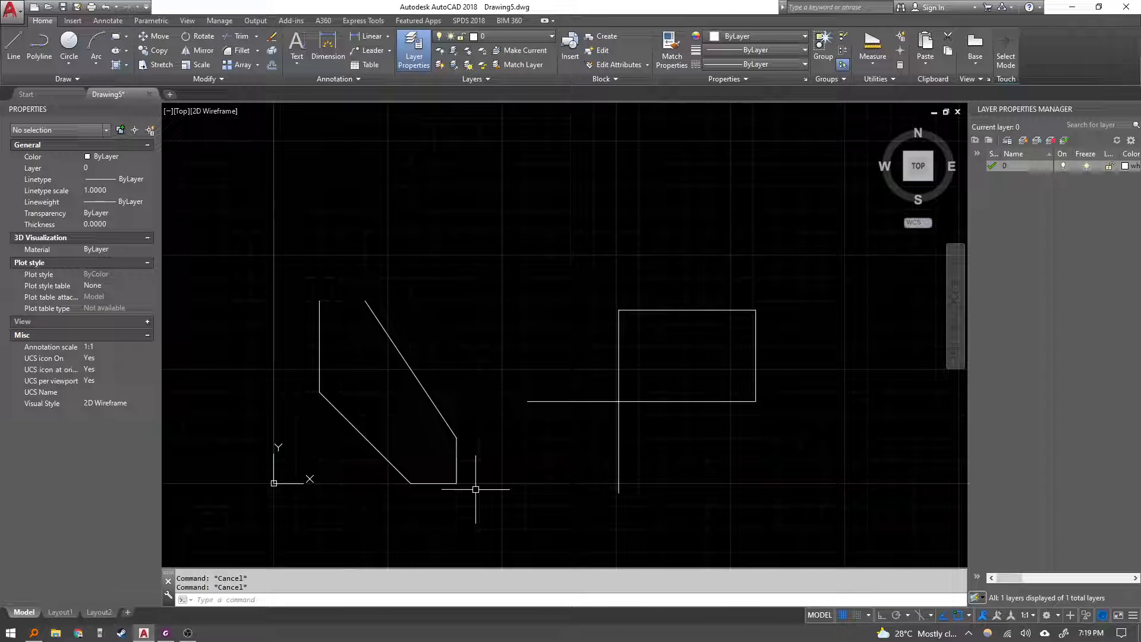
Switch to the AutoCAD Lesson 09 PDF and read the Quick Measure and ID Point pages.
{"action": "left_click", "coordinate": [166, 633]}
{"action": "scroll", "coordinate": [586, 387], "scroll_direction": "down", "scroll_amount": 8}
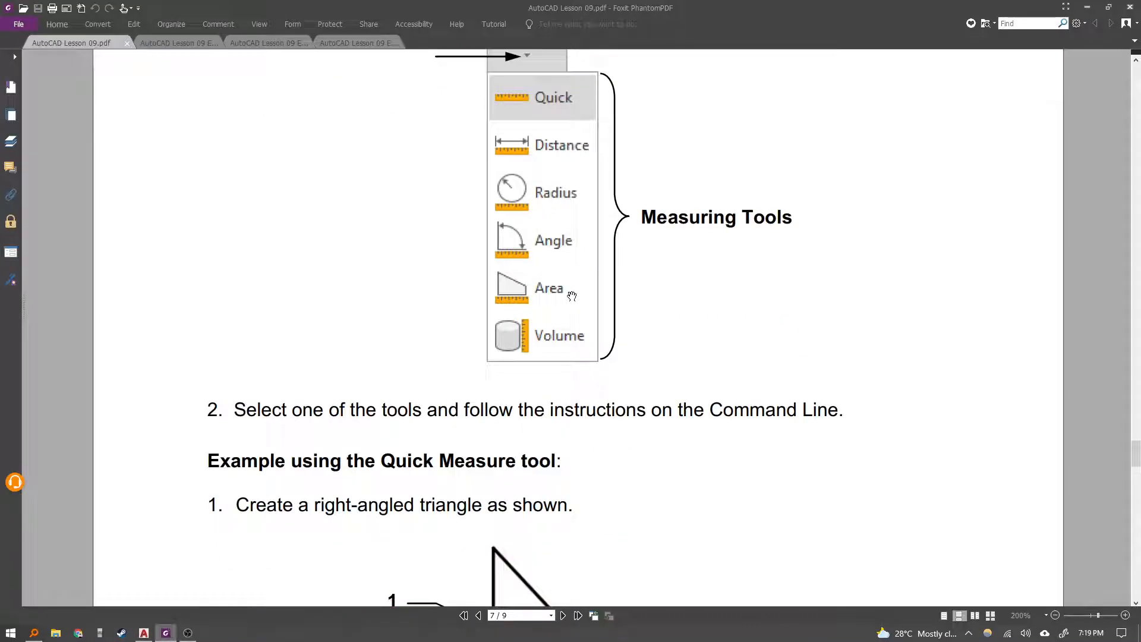
{"action": "scroll", "coordinate": [484, 262], "scroll_direction": "down", "scroll_amount": 3}
{"action": "scroll", "coordinate": [464, 273], "scroll_direction": "down", "scroll_amount": 4, "text": "ctrl"}
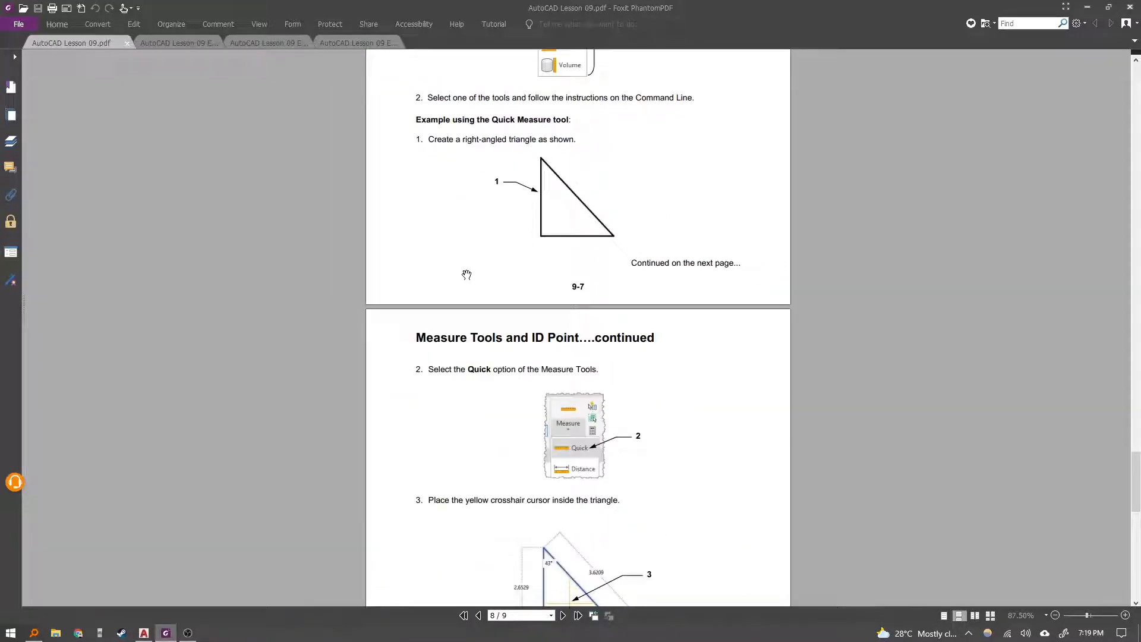
{"action": "scroll", "coordinate": [464, 273], "scroll_direction": "down", "scroll_amount": 8}
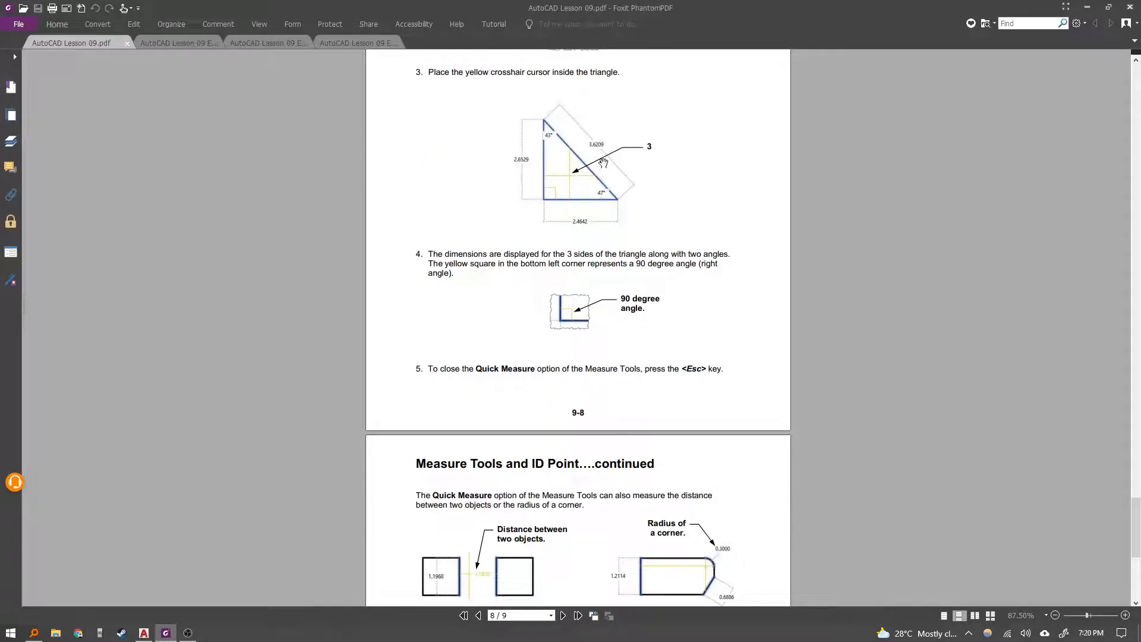
{"action": "scroll", "coordinate": [581, 320], "scroll_direction": "down", "scroll_amount": 3}
{"action": "scroll", "coordinate": [572, 282], "scroll_direction": "down", "scroll_amount": 3}
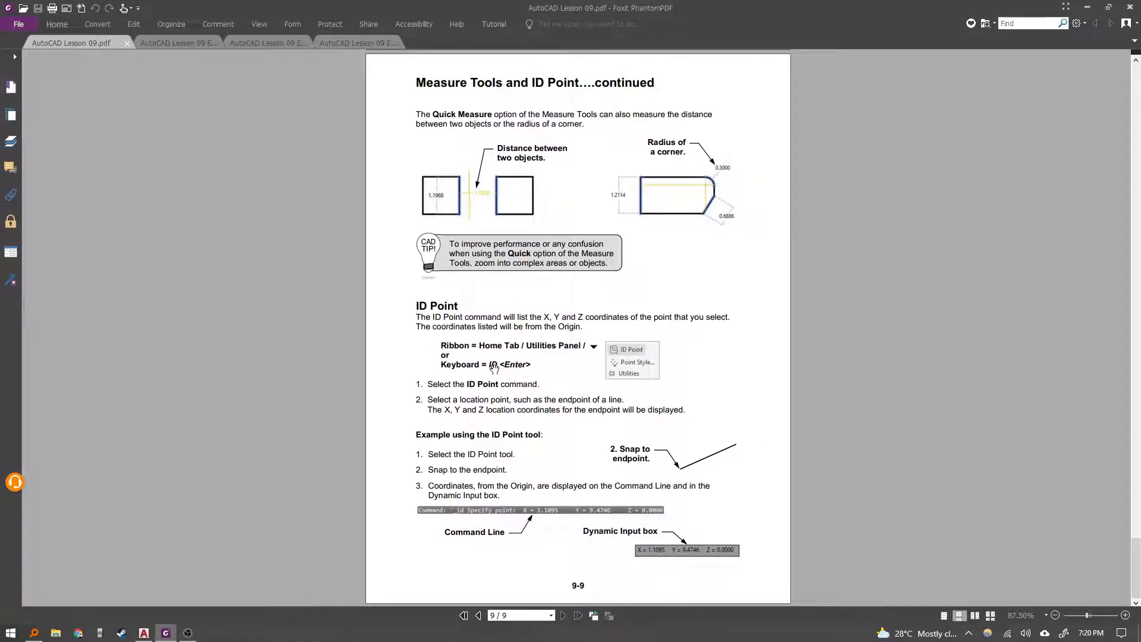
Return to the drawing and identify the coordinates of the long diagonal edge's upper end with the ID command.
{"action": "key", "text": "alt+Tab"}
{"action": "type", "text": "ID"}
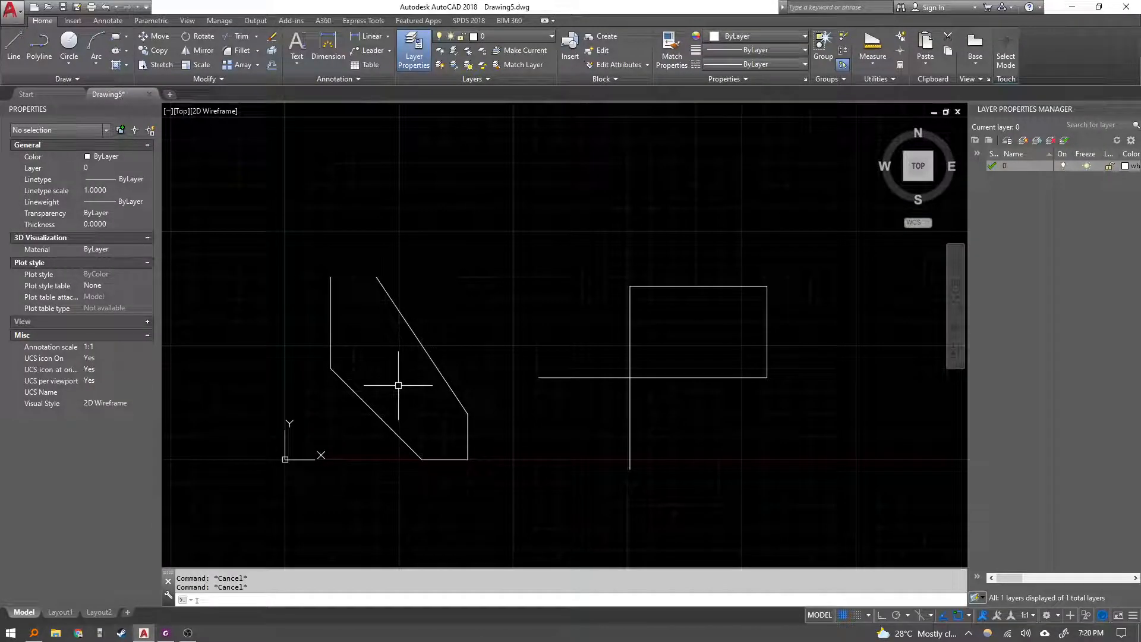
{"action": "key", "text": "Return"}
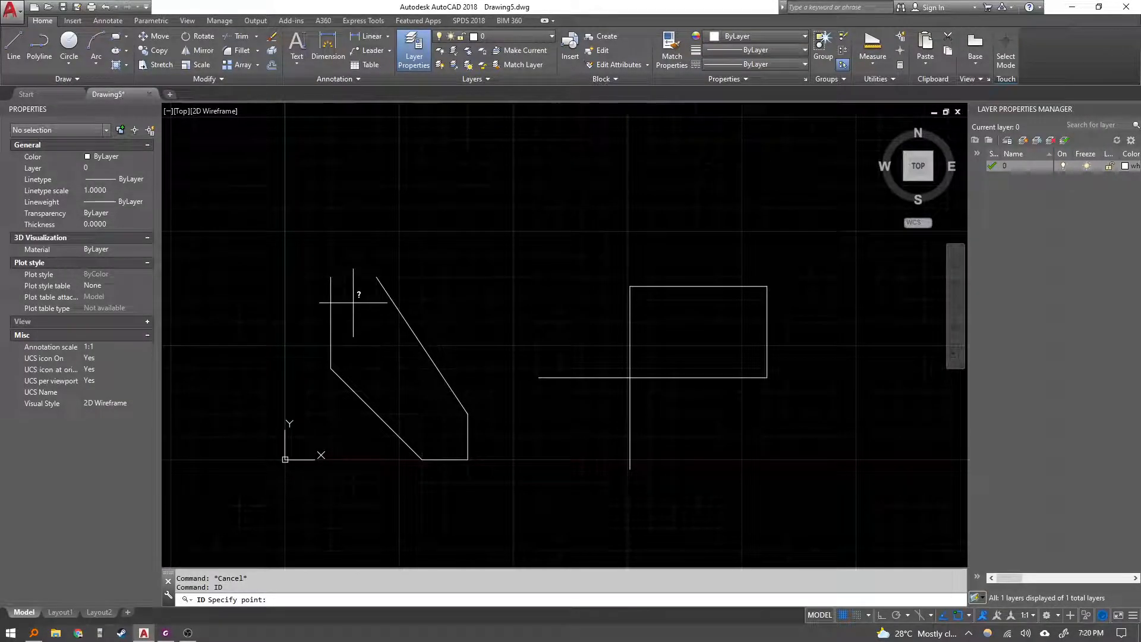
{"action": "left_click", "coordinate": [376, 278]}
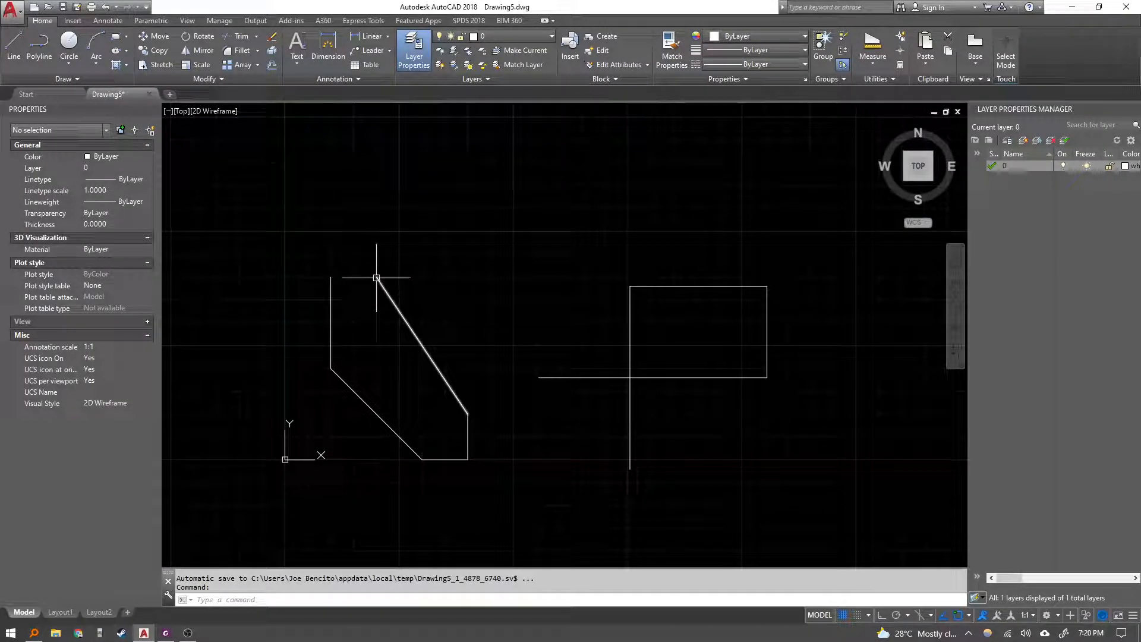
{"action": "middle_click_drag", "start_coordinate": [365, 353], "coordinate": [375, 374]}
{"action": "type", "text": "D"}
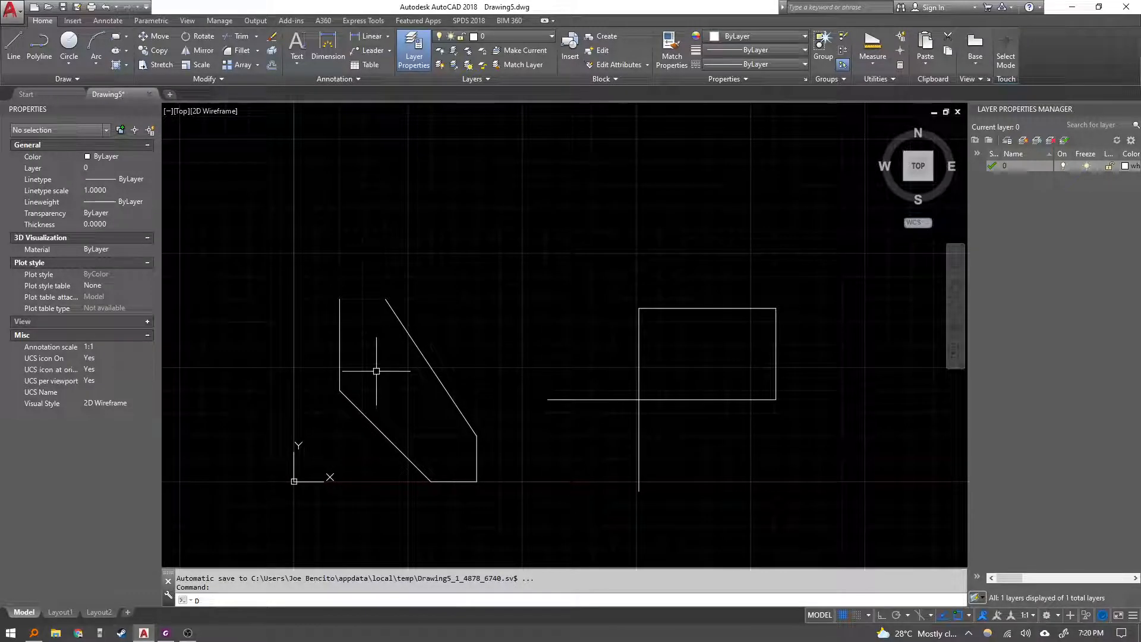
{"action": "type", "text": "I"}
{"action": "key", "text": "Return"}
{"action": "key", "text": "Escape"}
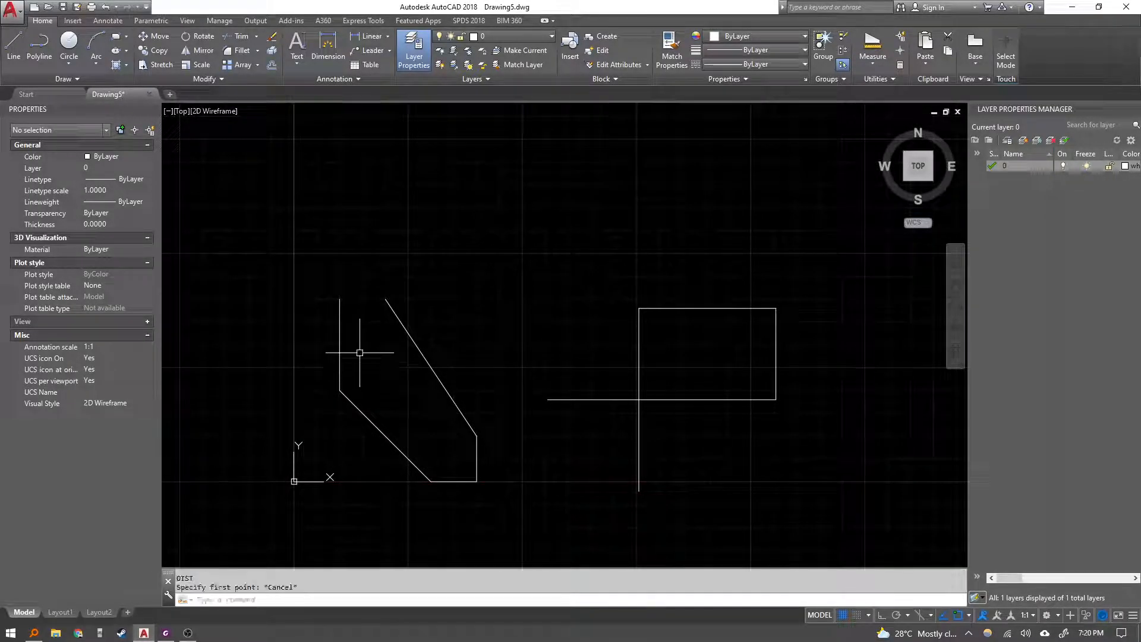
{"action": "type", "text": "ID"}
Run the ID command again and pick the upper end of the long diagonal edge to read its coordinates.
{"action": "key", "text": "Return"}
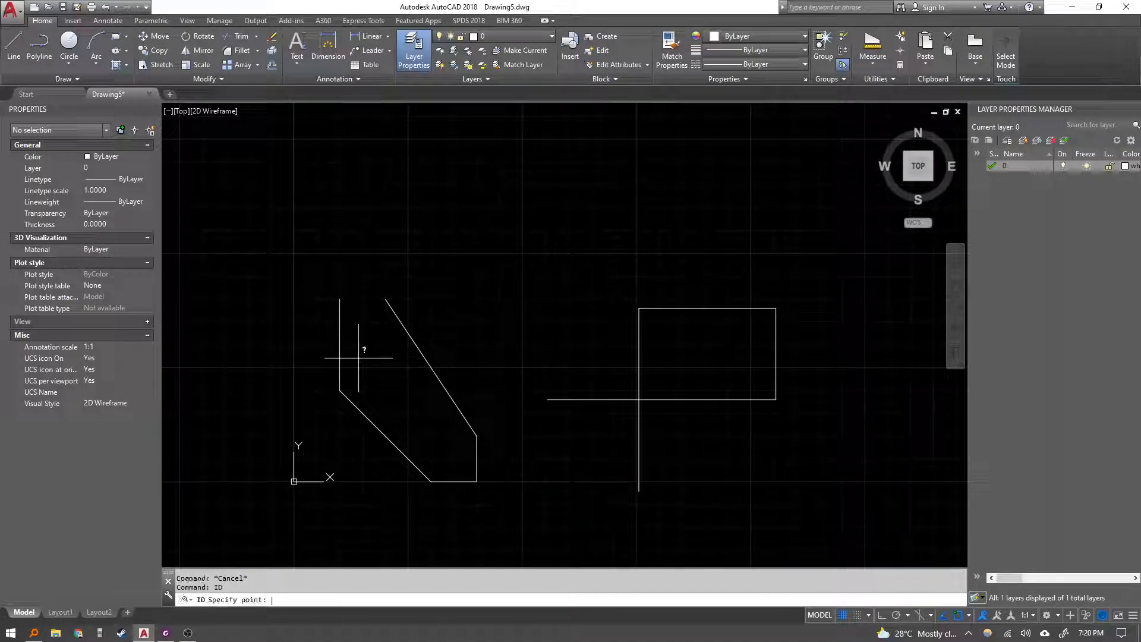
{"action": "left_click", "coordinate": [384, 299]}
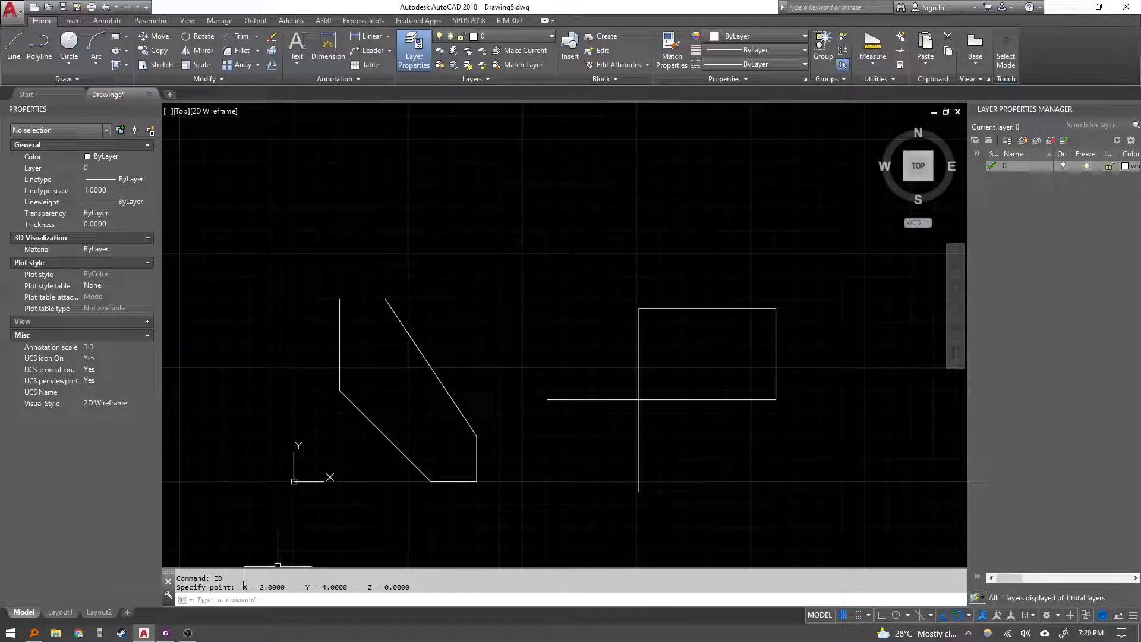
Identify the coordinates of the rectangle's lower-left corner, where the horizontal line crosses it, with the ID command.
{"action": "key", "text": "alt+Tab"}
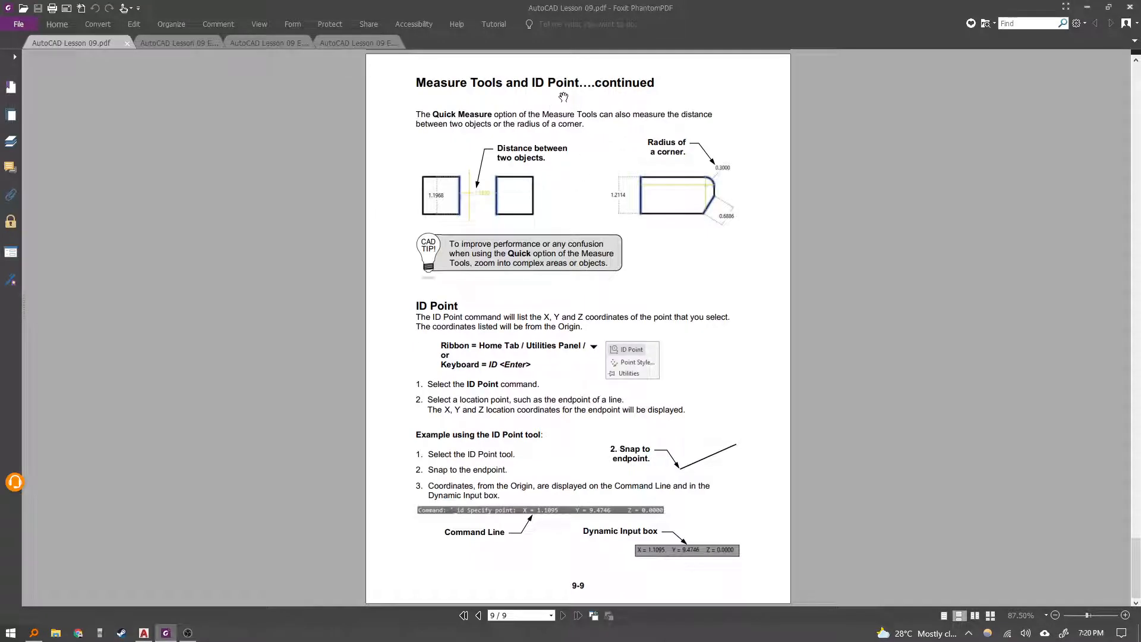
{"action": "key", "text": "alt+Tab"}
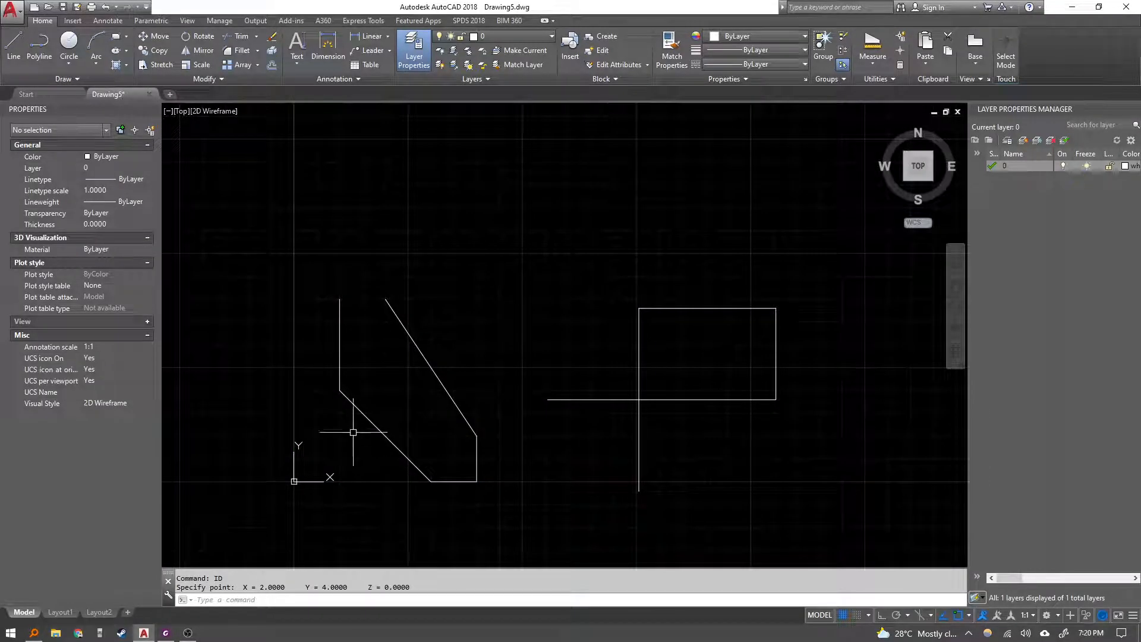
{"action": "type", "text": "id"}
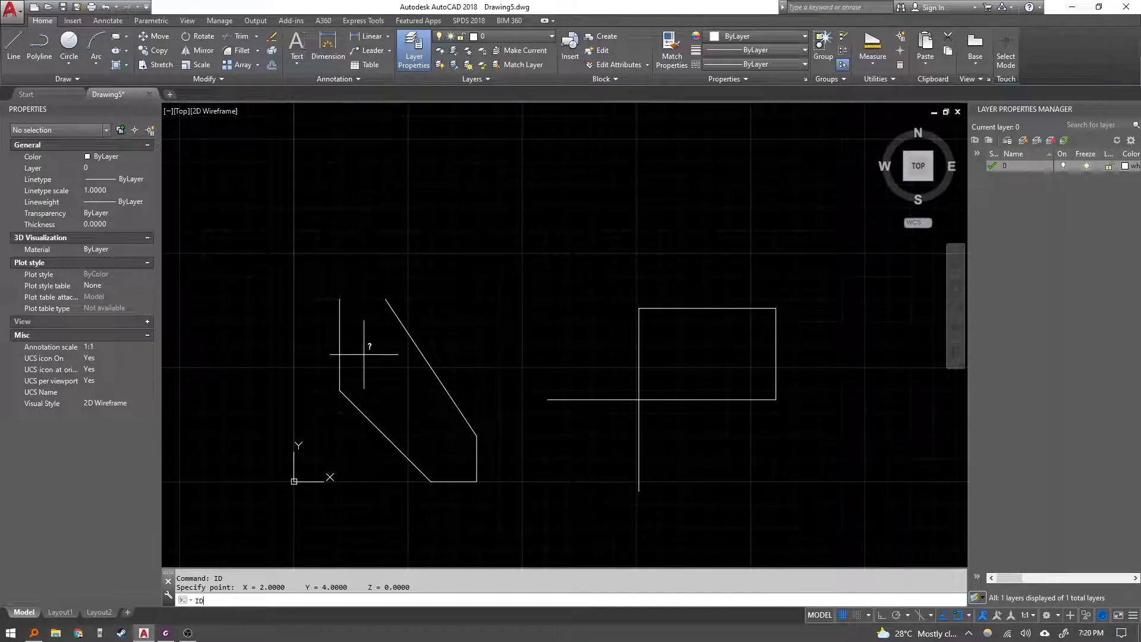
{"action": "key", "text": "Return"}
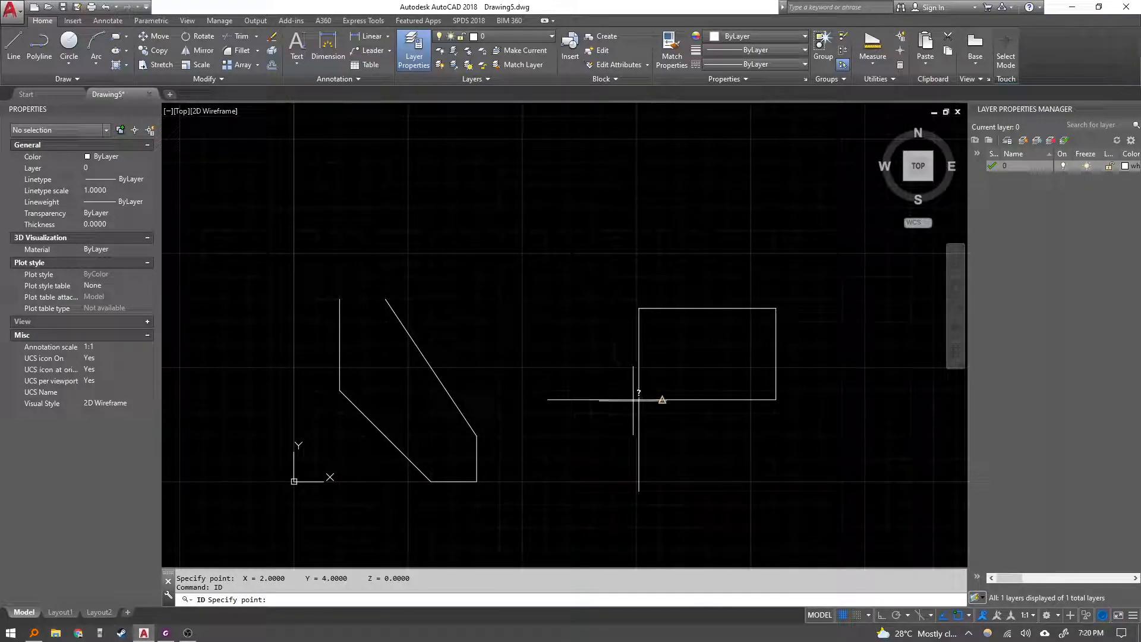
{"action": "left_click", "coordinate": [639, 400]}
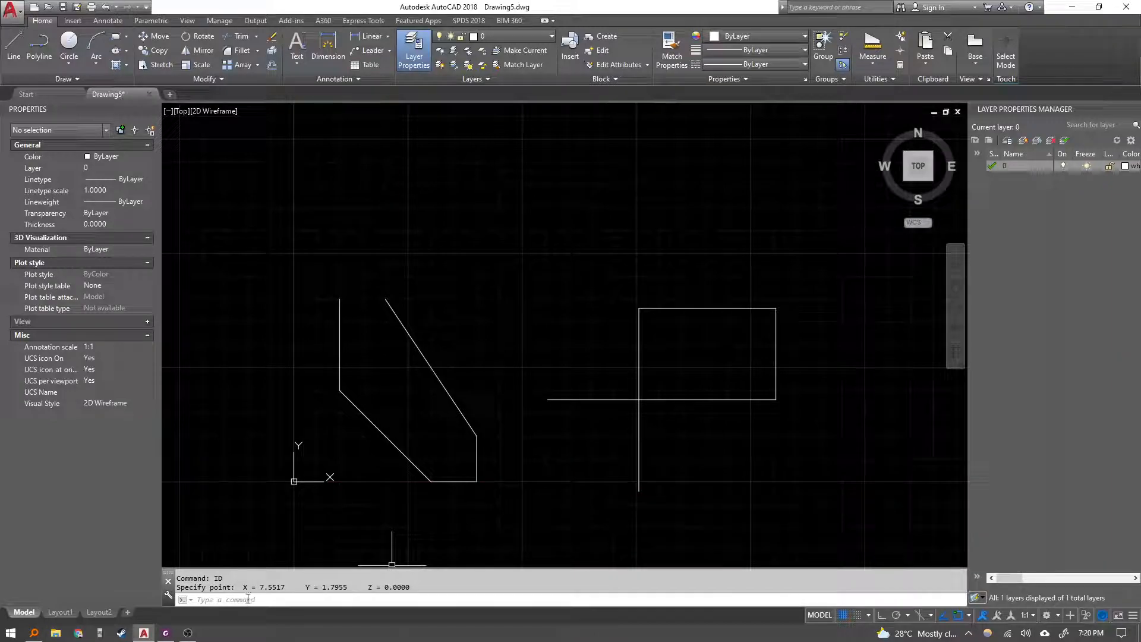
{"action": "triple_click", "coordinate": [264, 587]}
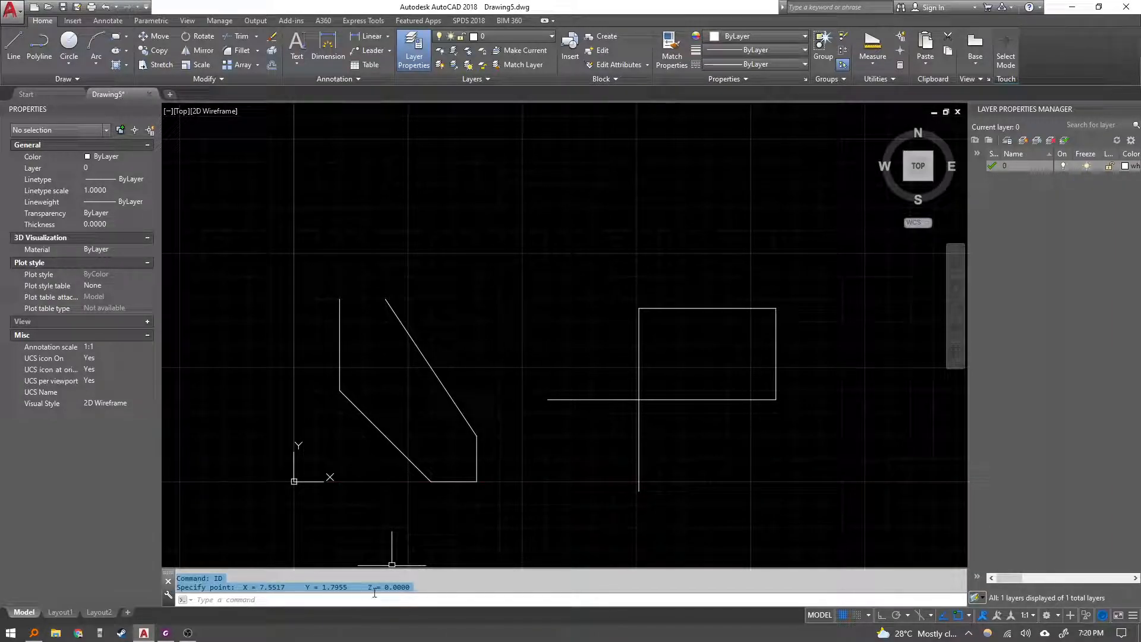
{"action": "middle_click_drag", "start_coordinate": [667, 416], "coordinate": [666, 411]}
{"action": "key", "text": "Escape"}
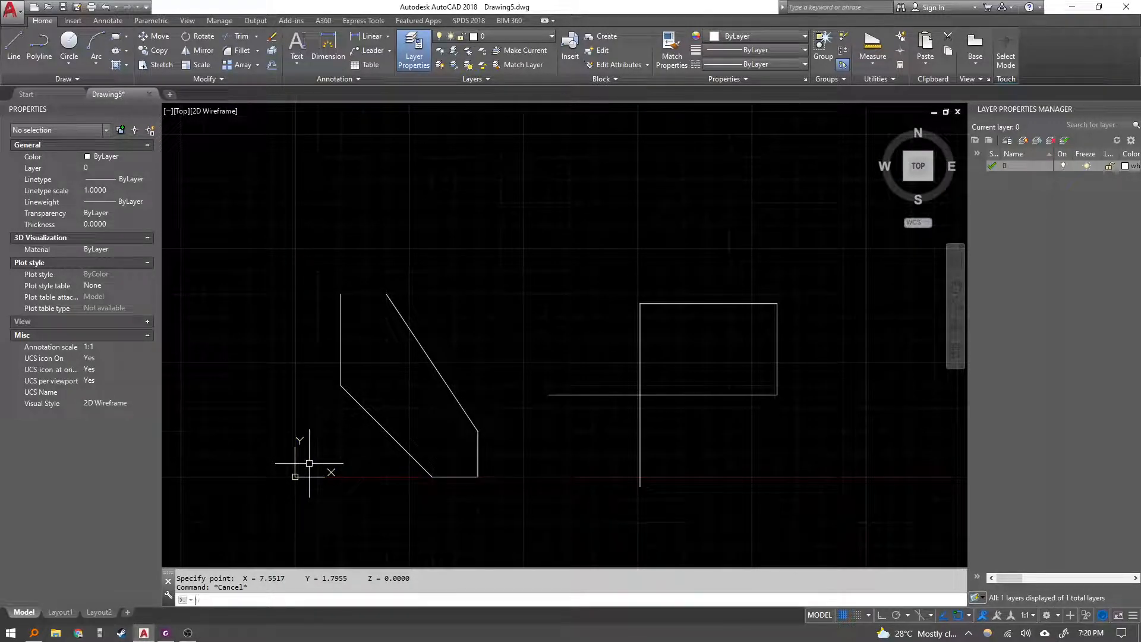
Measure the length of the lower diagonal edge of the left shape with the DIST command.
{"action": "type", "text": "di"}
{"action": "key", "text": "Return"}
{"action": "left_click", "coordinate": [340, 386]}
{"action": "left_click", "coordinate": [431, 476]}
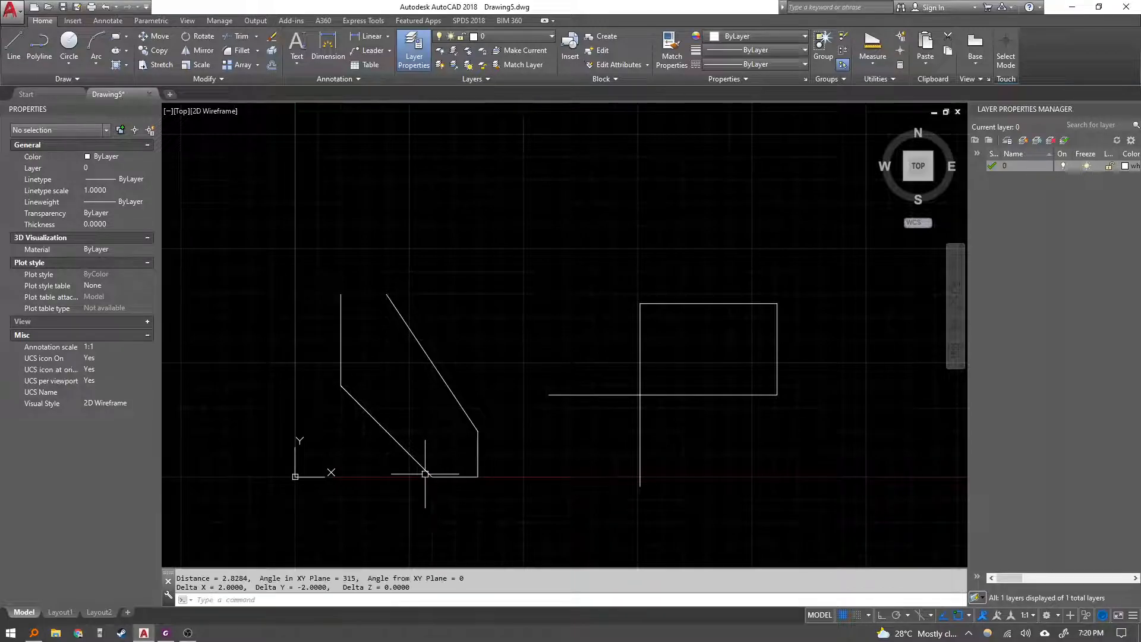
{"action": "key", "text": "Escape"}
{"action": "key", "text": "Return"}
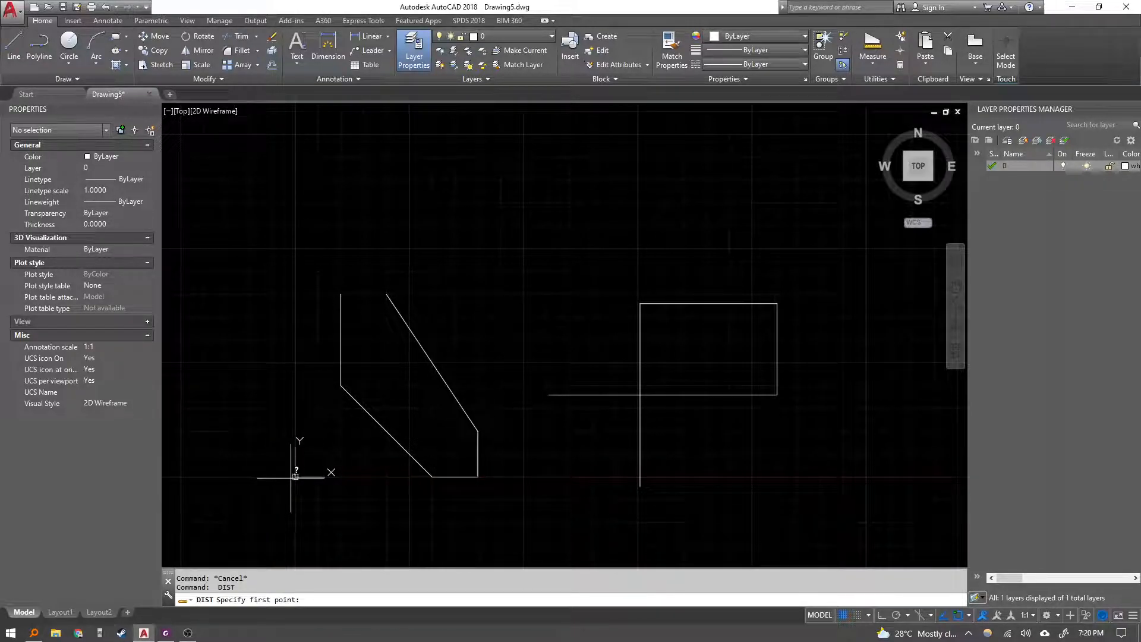
{"action": "left_click", "coordinate": [297, 474]}
{"action": "key", "text": "Escape"}
Measure the distance from point 0,0 to the rectangle's lower-left corner with DIST.
{"action": "type", "text": "di"}
{"action": "key", "text": "Return"}
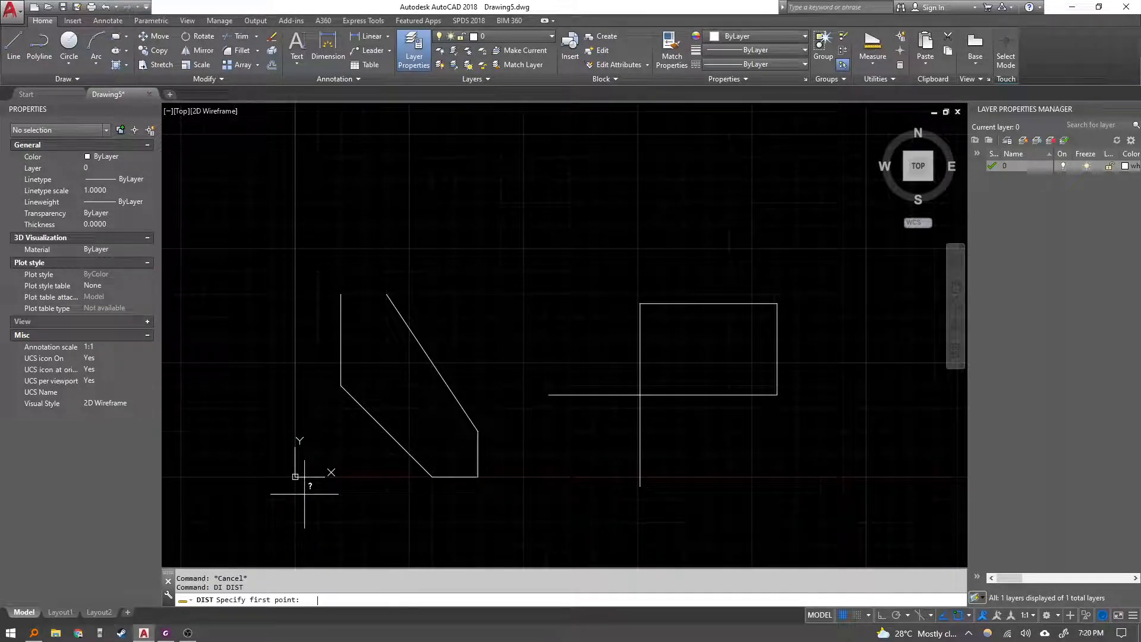
{"action": "type", "text": "0,0"}
{"action": "key", "text": "Return"}
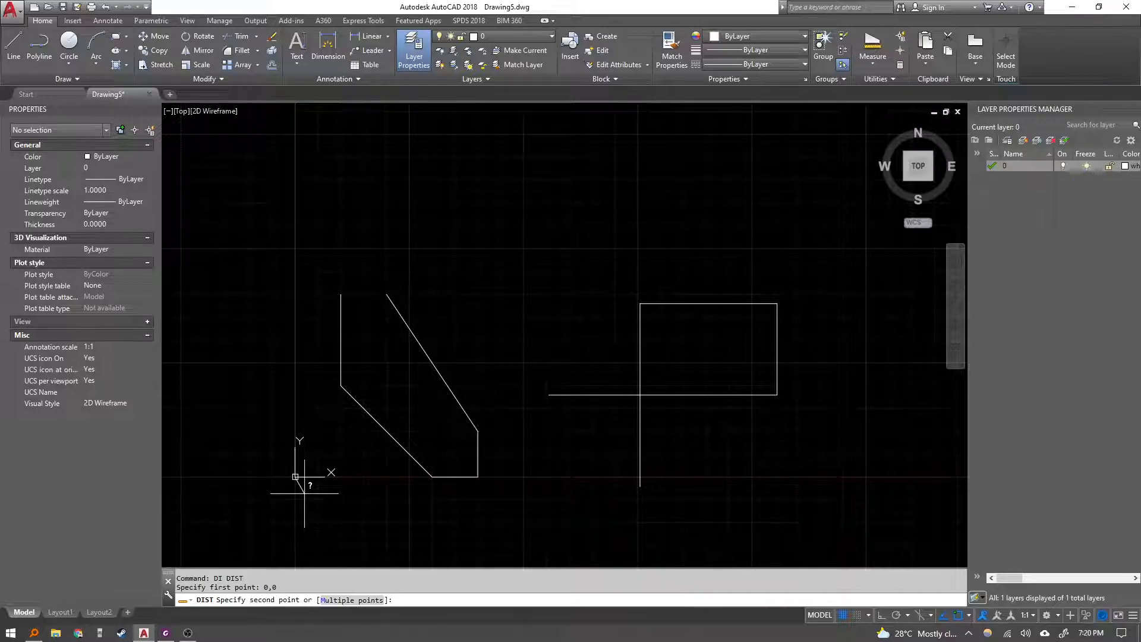
{"action": "left_click", "coordinate": [640, 394]}
{"action": "key", "text": "Escape"}
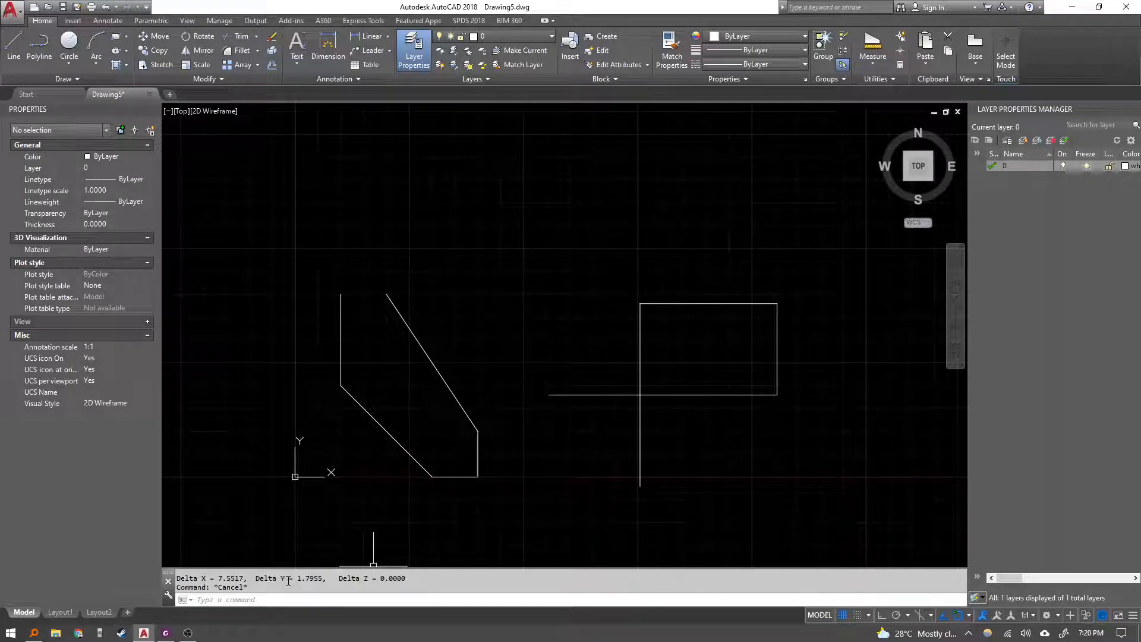
Switch to the Exercise 9A PDF and read the Creating a Border settings steps.
{"action": "left_click", "coordinate": [166, 633]}
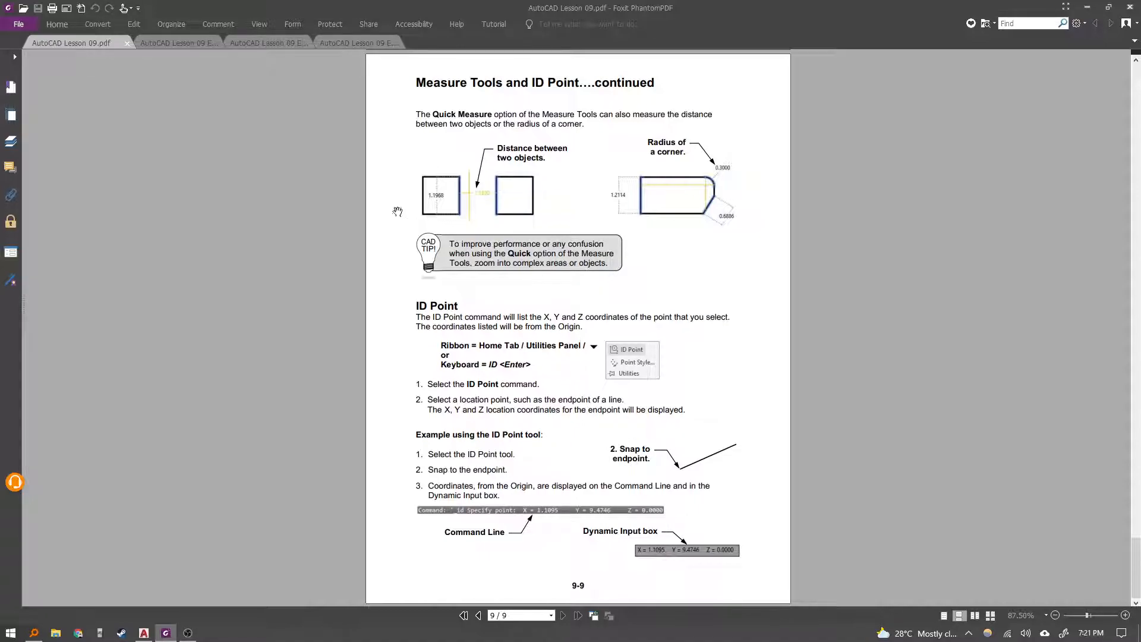
{"action": "left_click", "coordinate": [187, 44]}
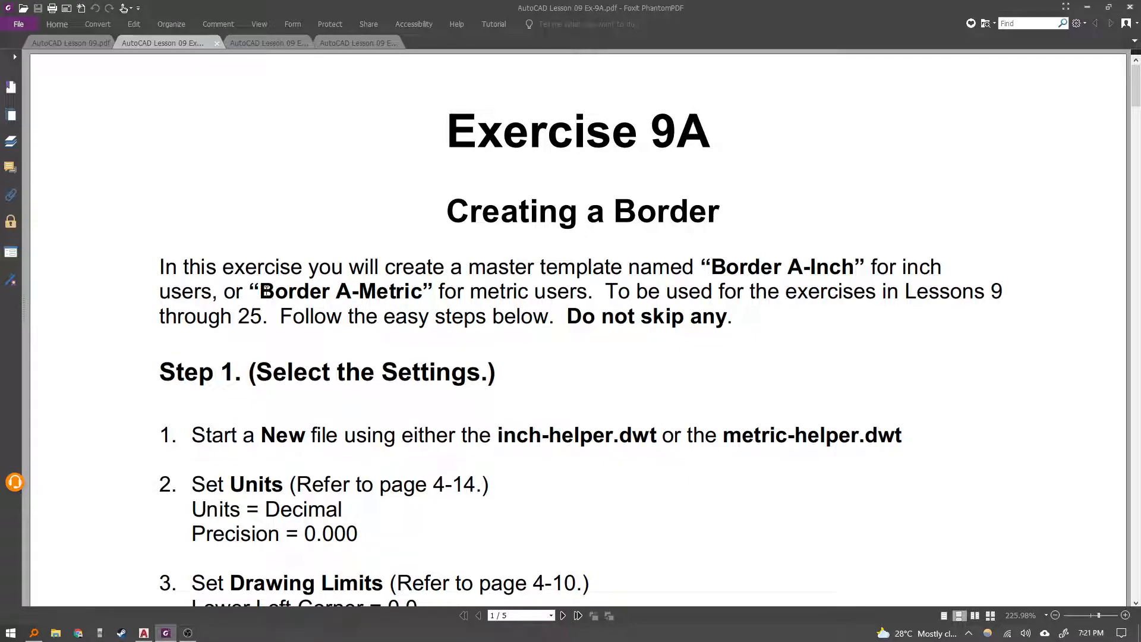
{"action": "left_click_drag", "start_coordinate": [265, 291], "coordinate": [421, 292]}
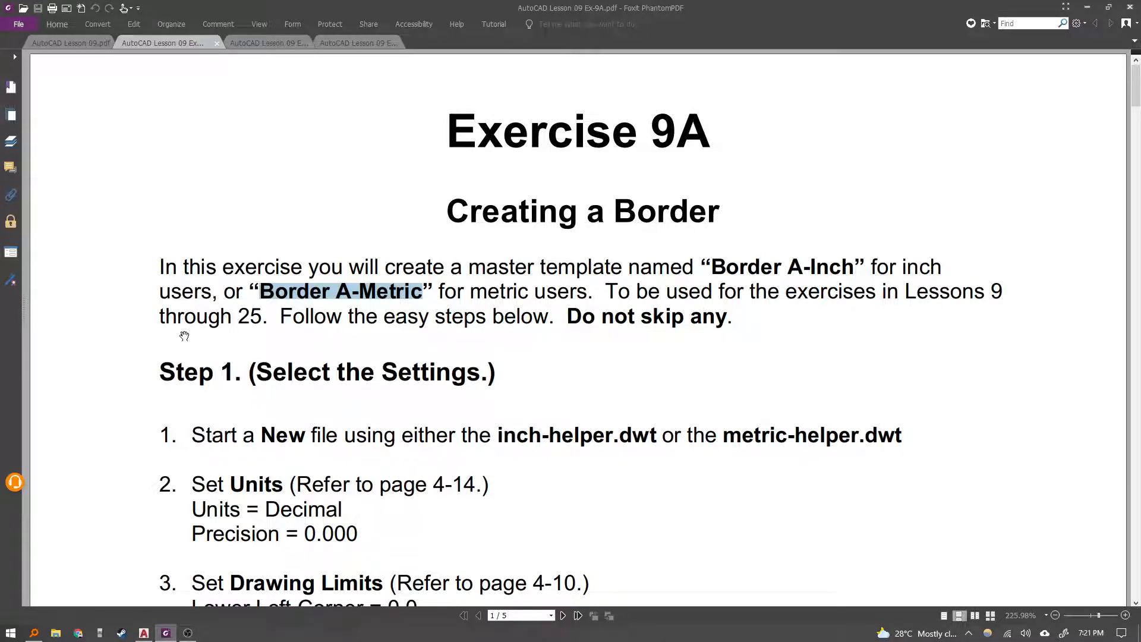
{"action": "scroll", "coordinate": [431, 284], "scroll_direction": "down", "scroll_amount": 1}
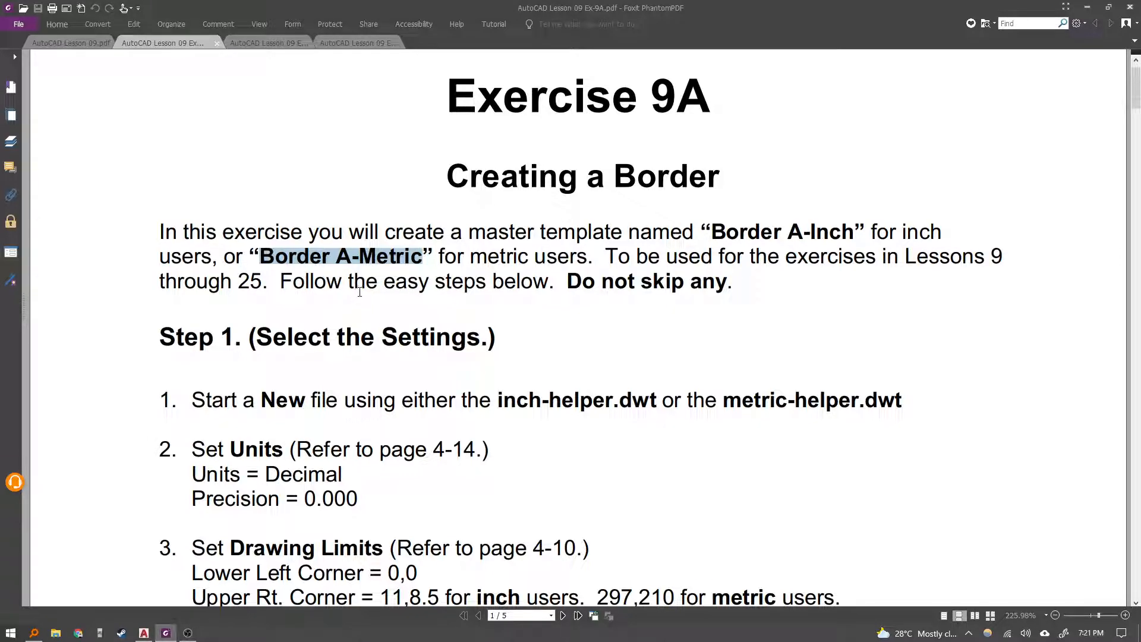
{"action": "scroll", "coordinate": [434, 318], "scroll_direction": "down", "scroll_amount": 5}
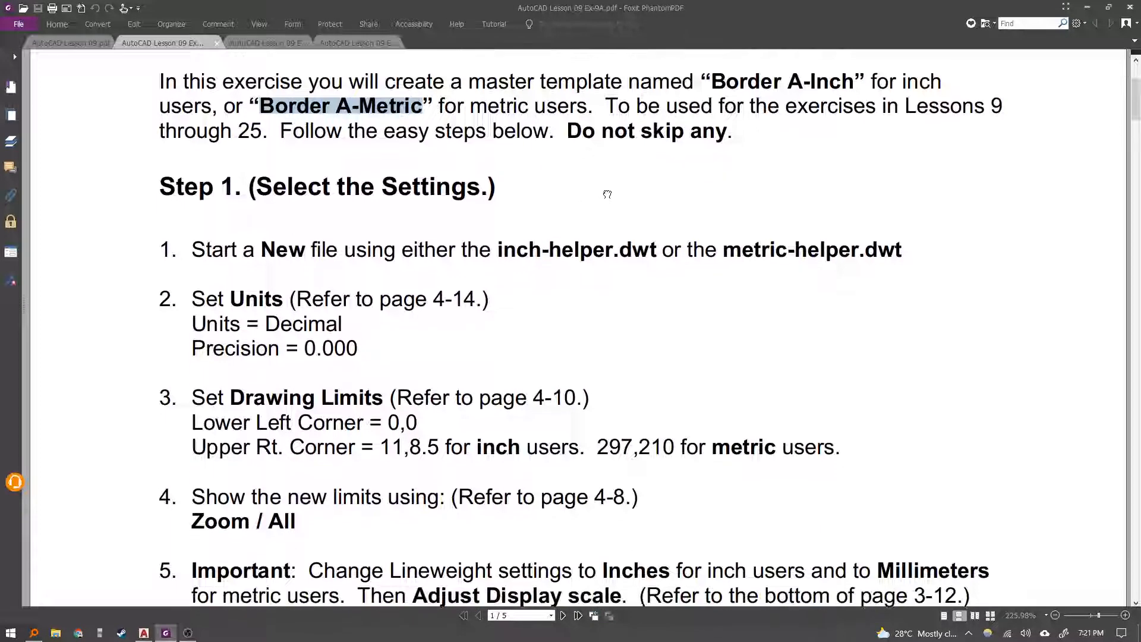
{"action": "scroll", "coordinate": [615, 165], "scroll_direction": "down", "scroll_amount": 3}
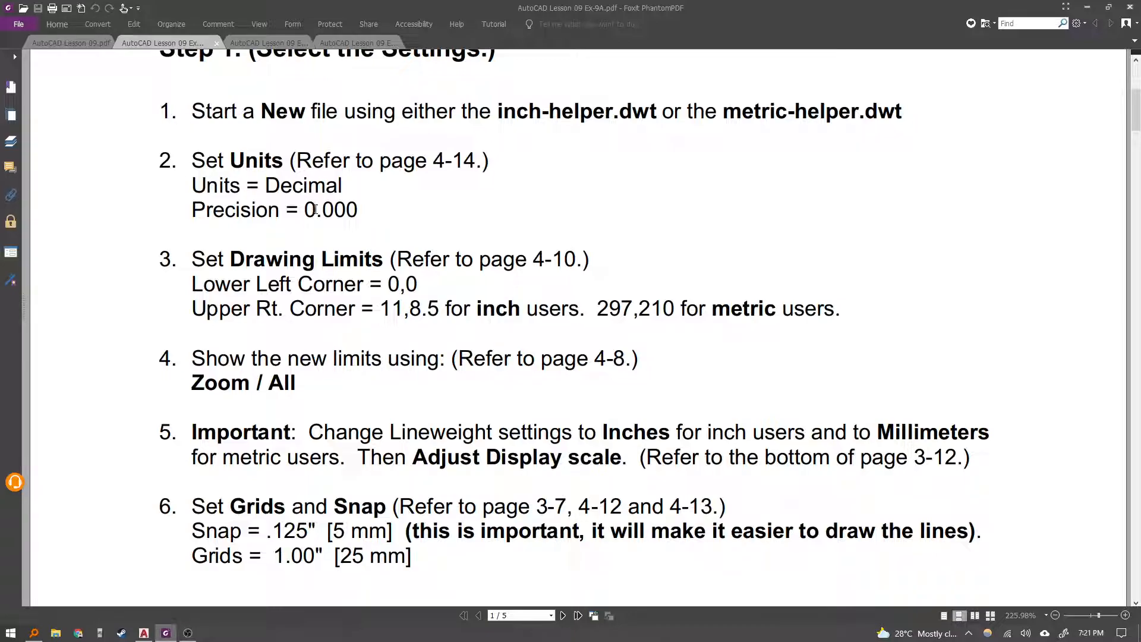
Return to the drawing and start a new drawing from the metric-helper template.
{"action": "left_click", "coordinate": [143, 633]}
{"action": "left_click", "coordinate": [682, 475]}
{"action": "left_click", "coordinate": [392, 246]}
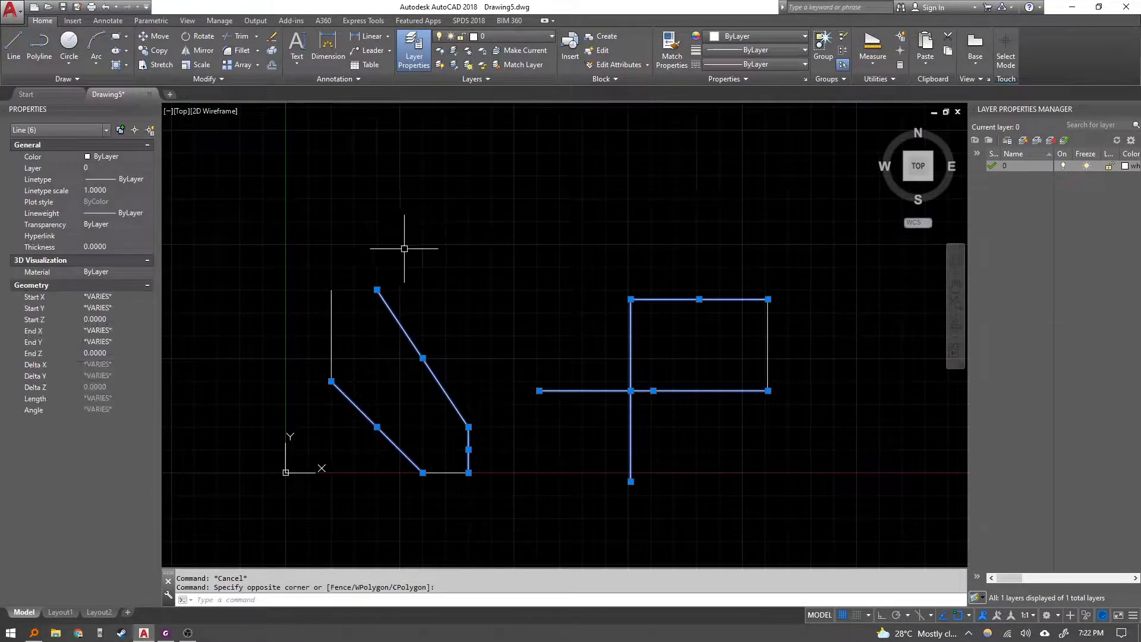
{"action": "key", "text": "Escape"}
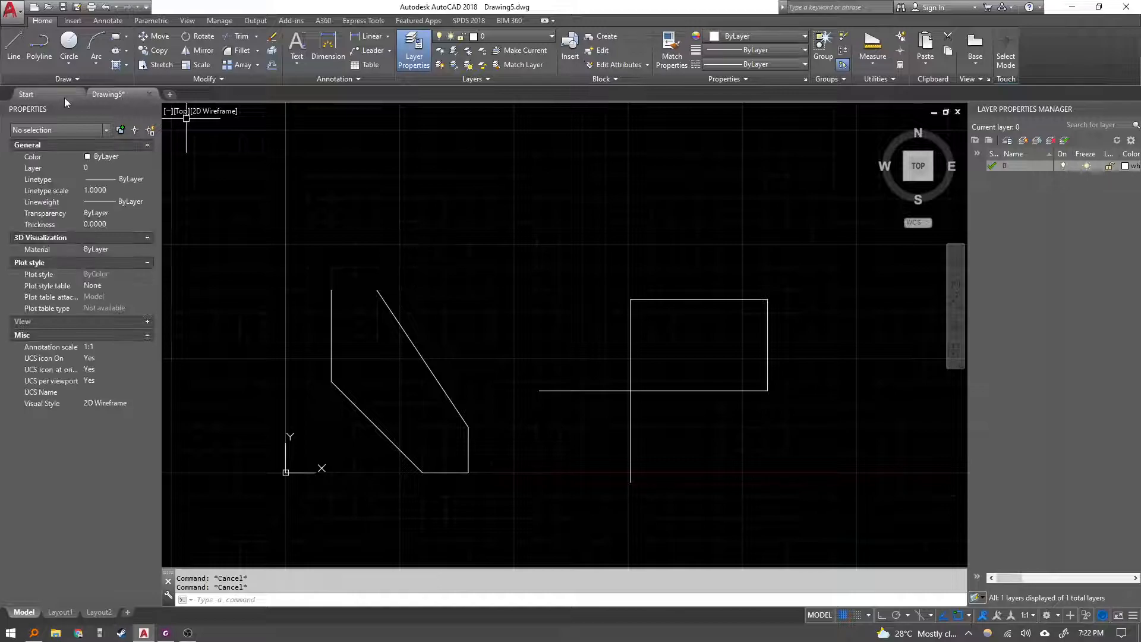
{"action": "left_click", "coordinate": [34, 7]}
{"action": "left_click", "coordinate": [265, 351]}
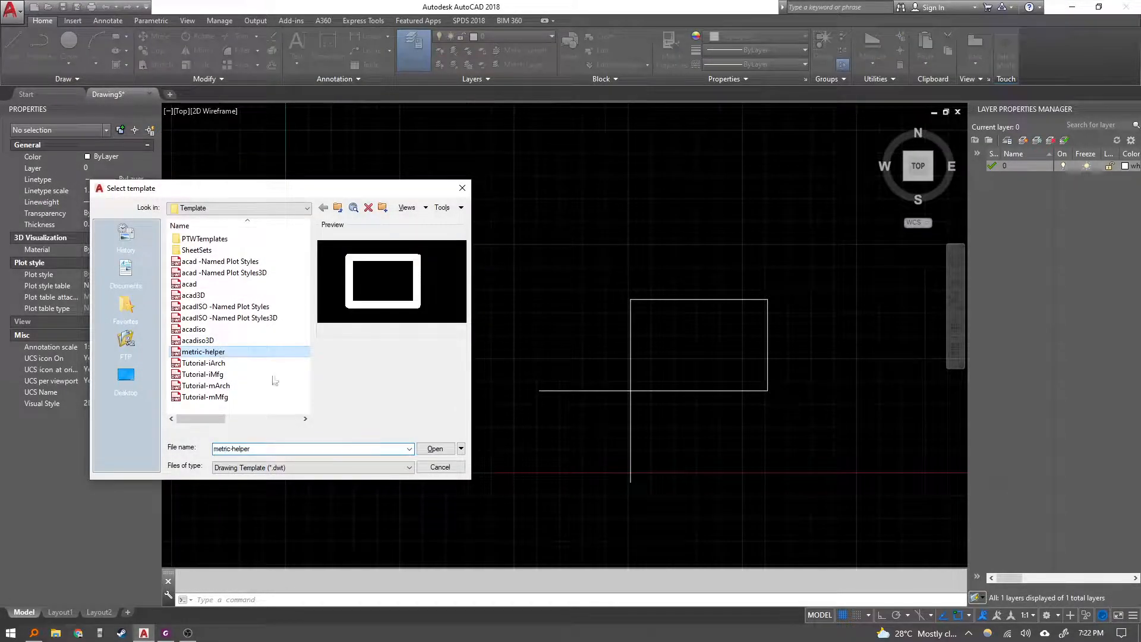
{"action": "left_click", "coordinate": [434, 448]}
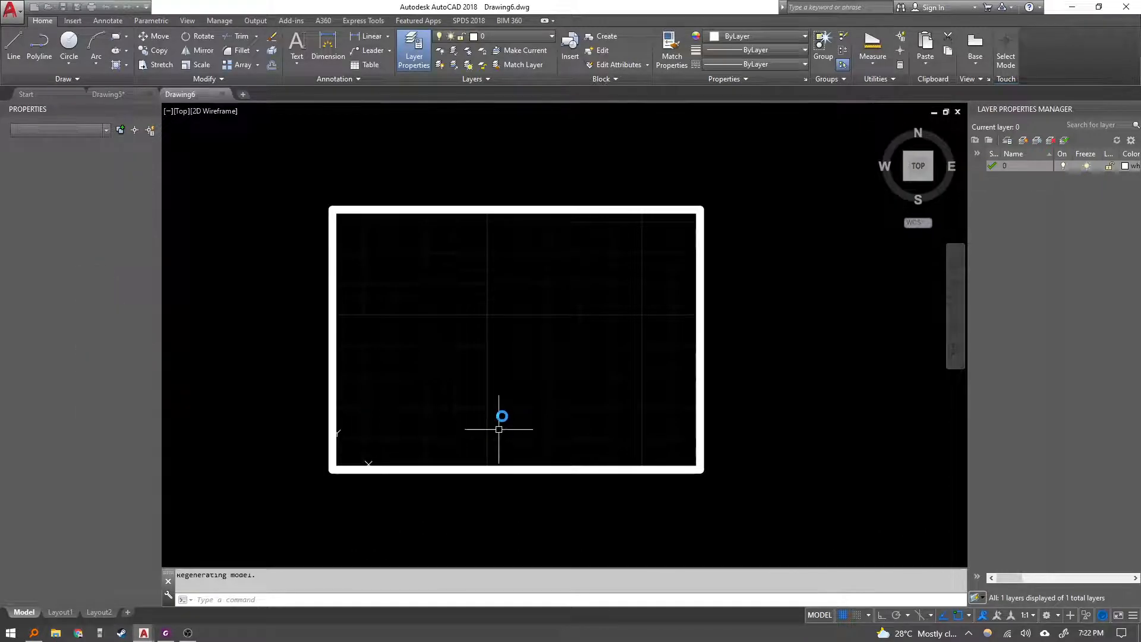
Set the drawing units' length precision to 0.000, checking the exercise sheet before confirming.
{"action": "type", "text": "u"}
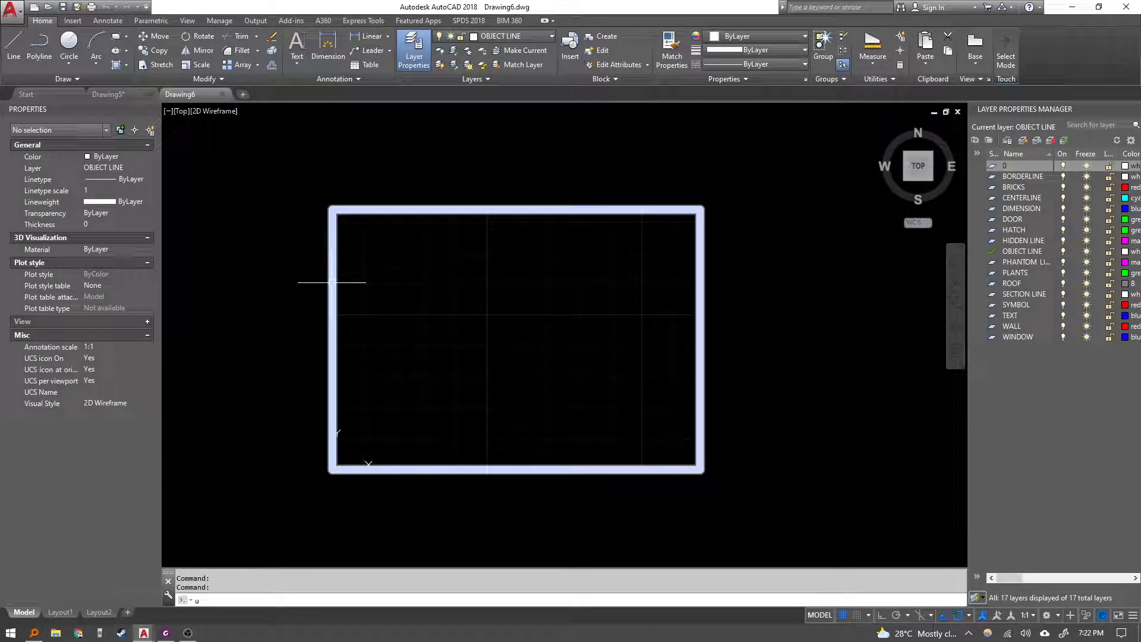
{"action": "key", "text": "Return"}
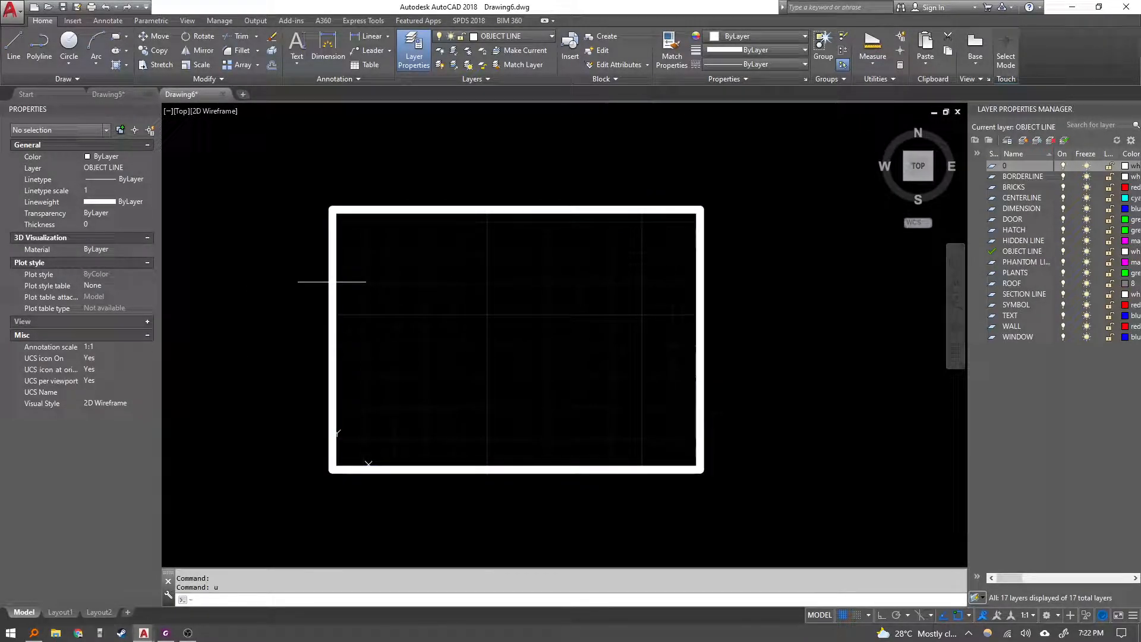
{"action": "type", "text": "units"}
{"action": "key", "text": "Return"}
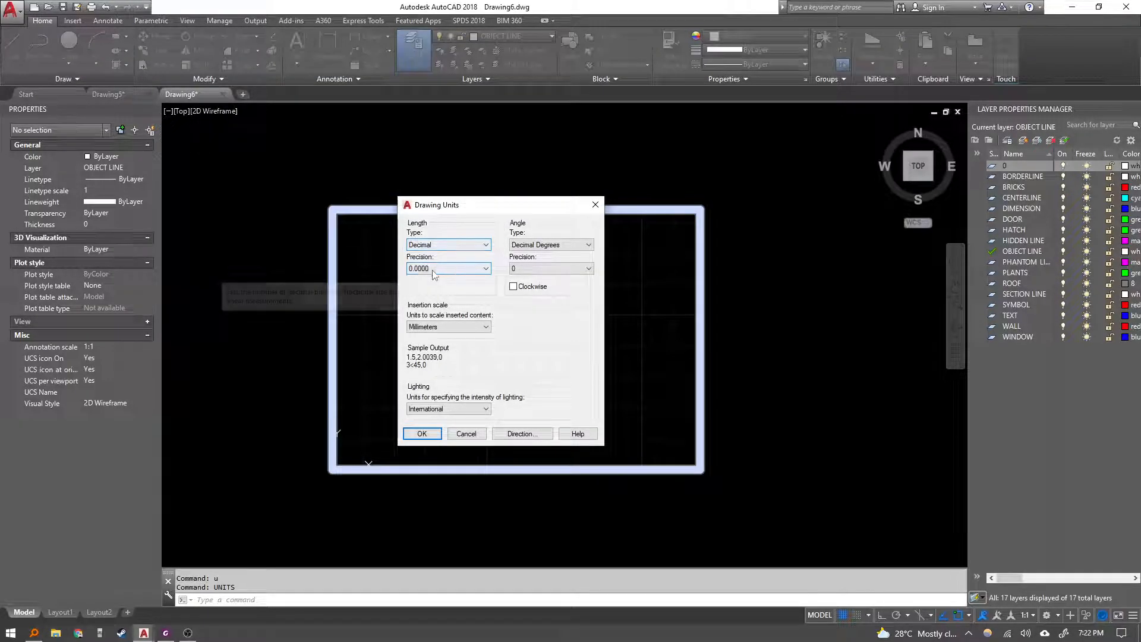
{"action": "left_click", "coordinate": [443, 269]}
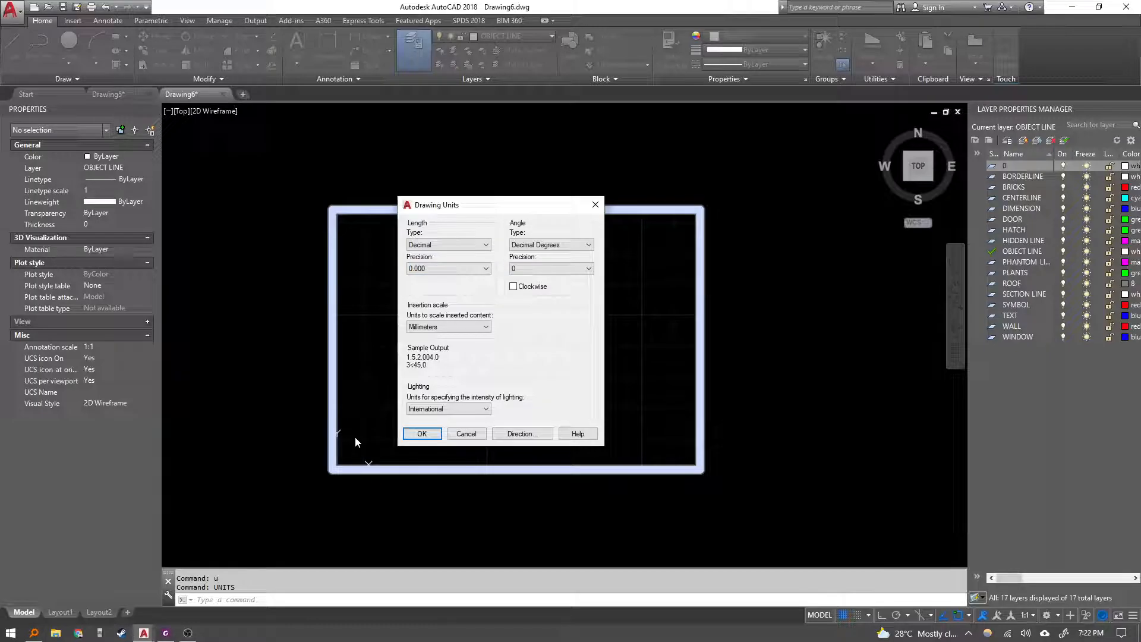
{"action": "left_click", "coordinate": [166, 634]}
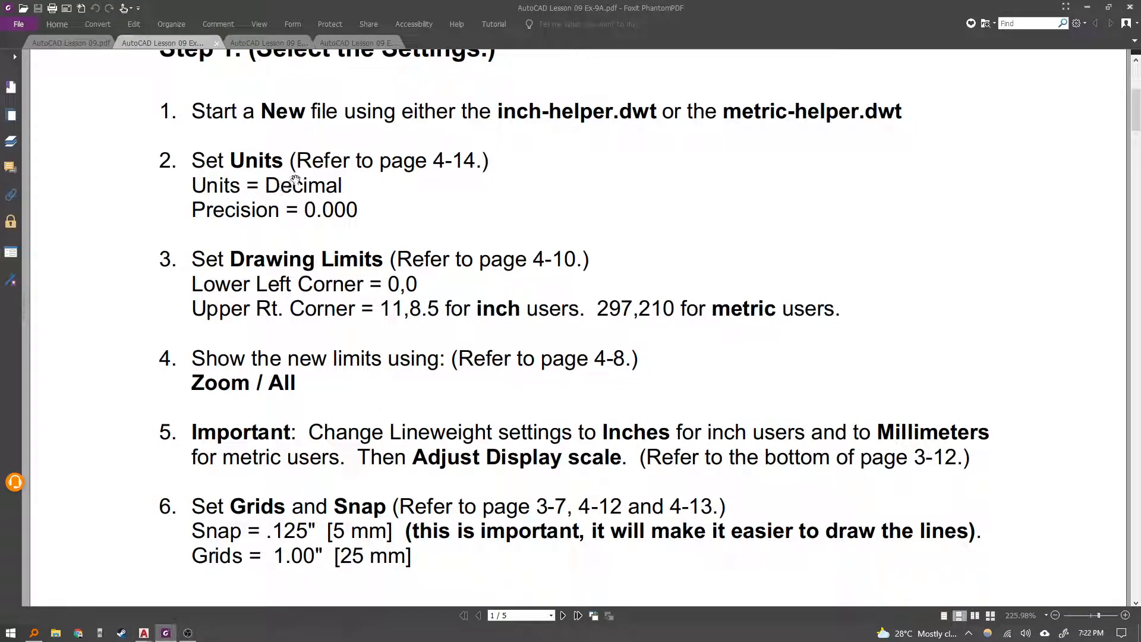
{"action": "key", "text": "alt+Tab"}
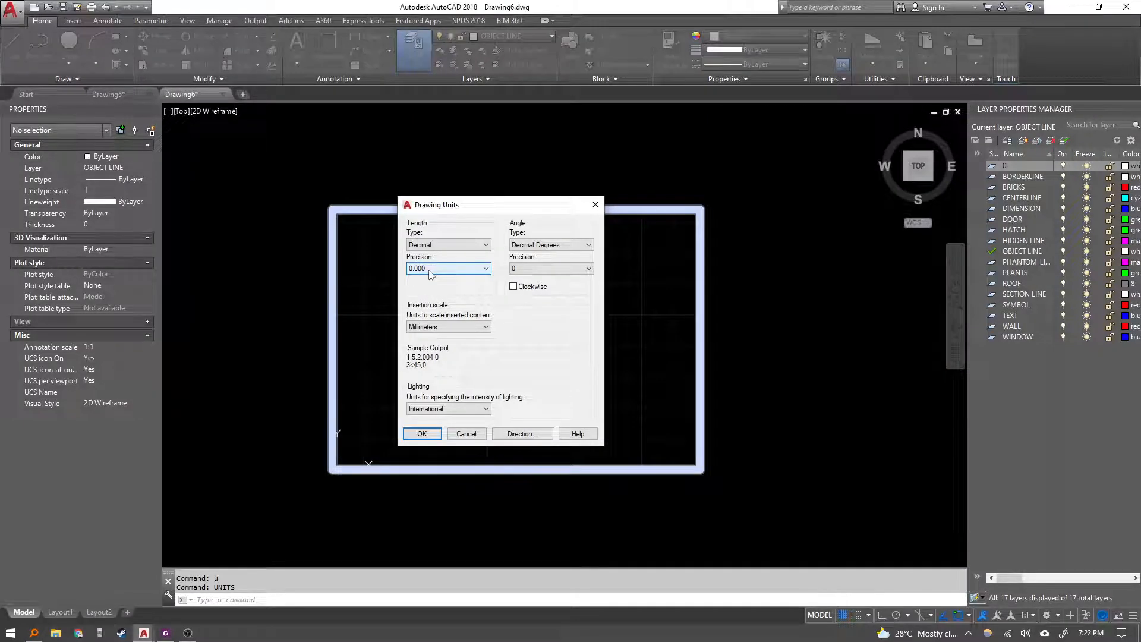
{"action": "key", "text": "alt+Tab"}
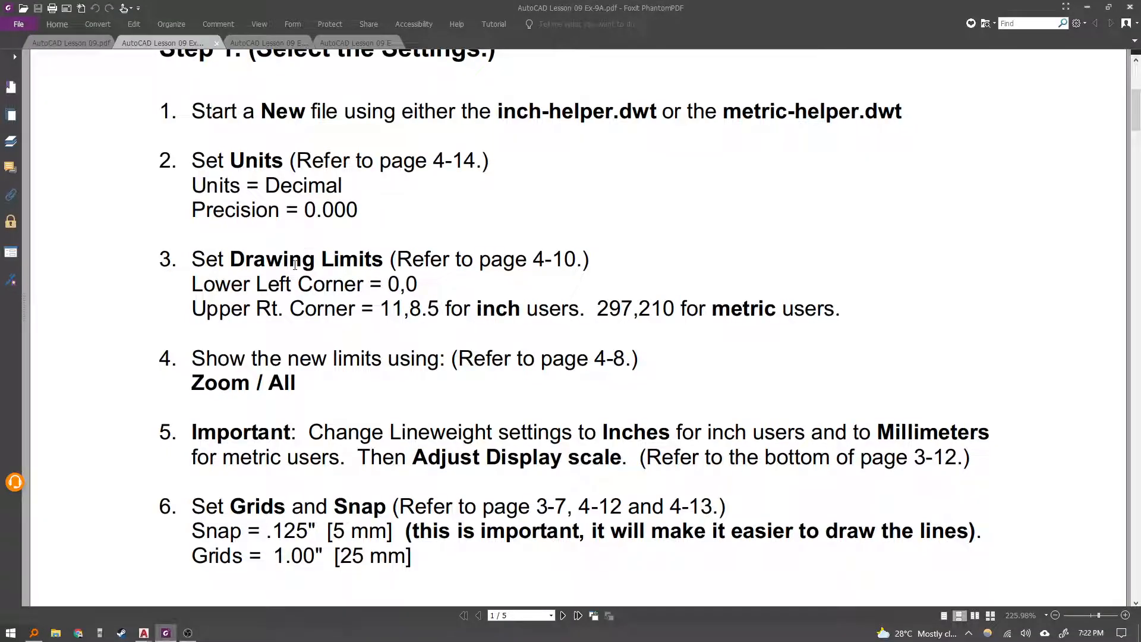
{"action": "scroll", "coordinate": [327, 274], "scroll_direction": "down", "scroll_amount": 1}
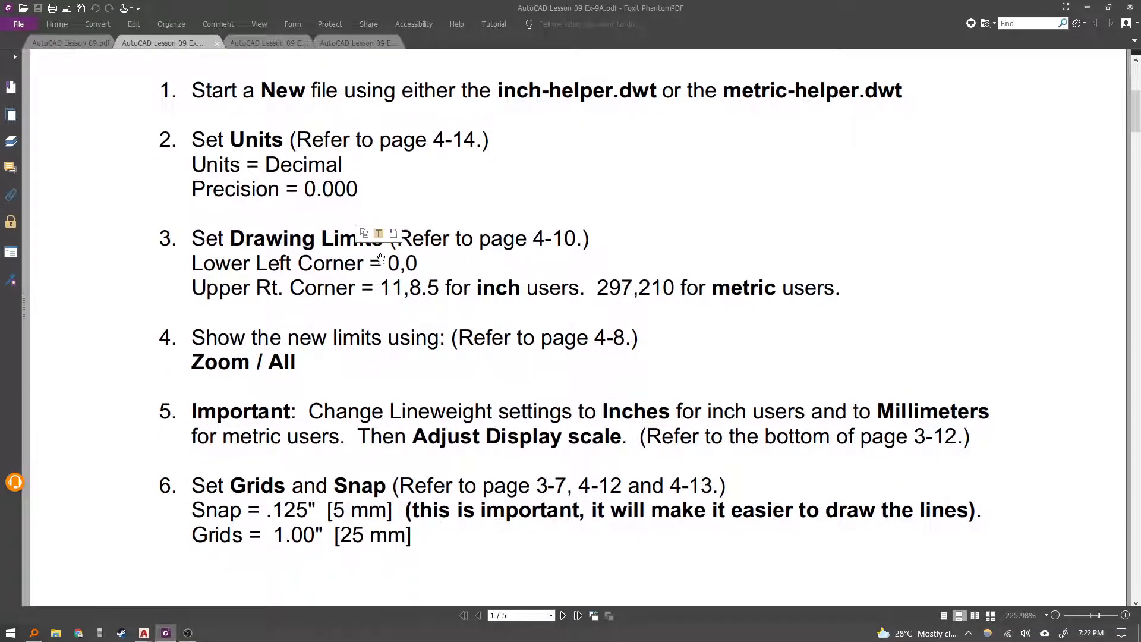
{"action": "left_click_drag", "start_coordinate": [642, 291], "coordinate": [837, 297]}
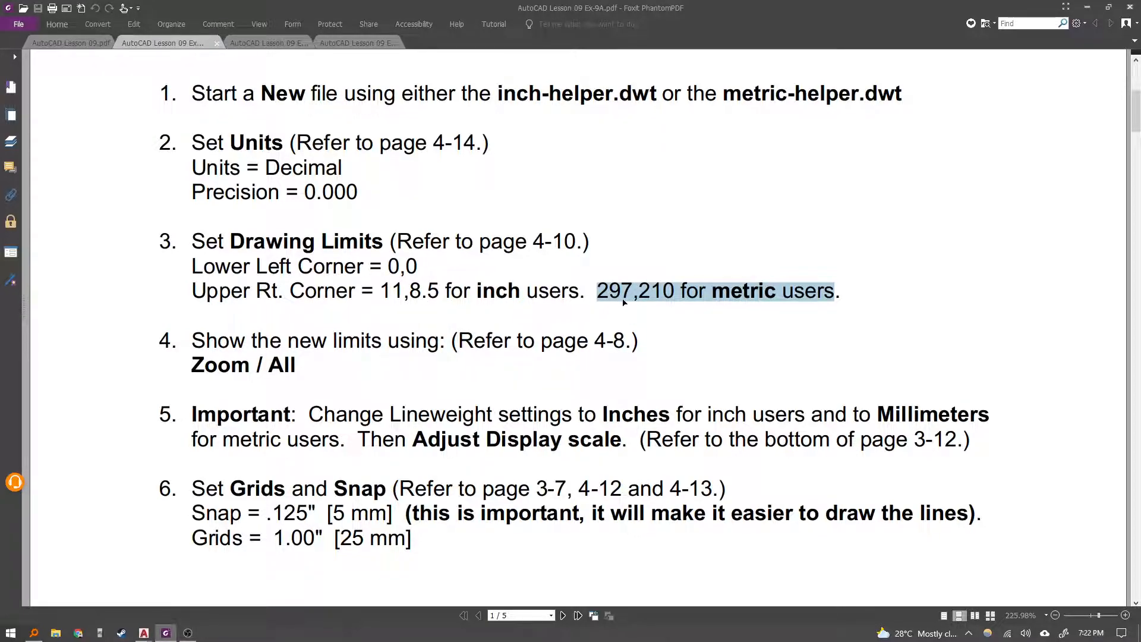
{"action": "key", "text": "alt+Tab"}
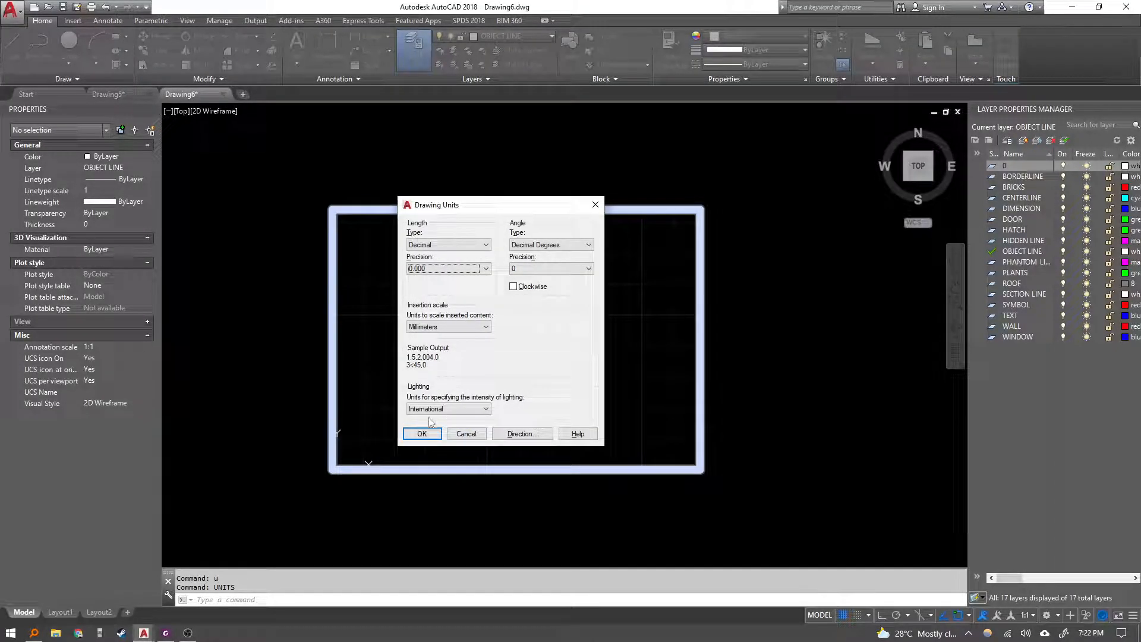
{"action": "left_click", "coordinate": [420, 434]}
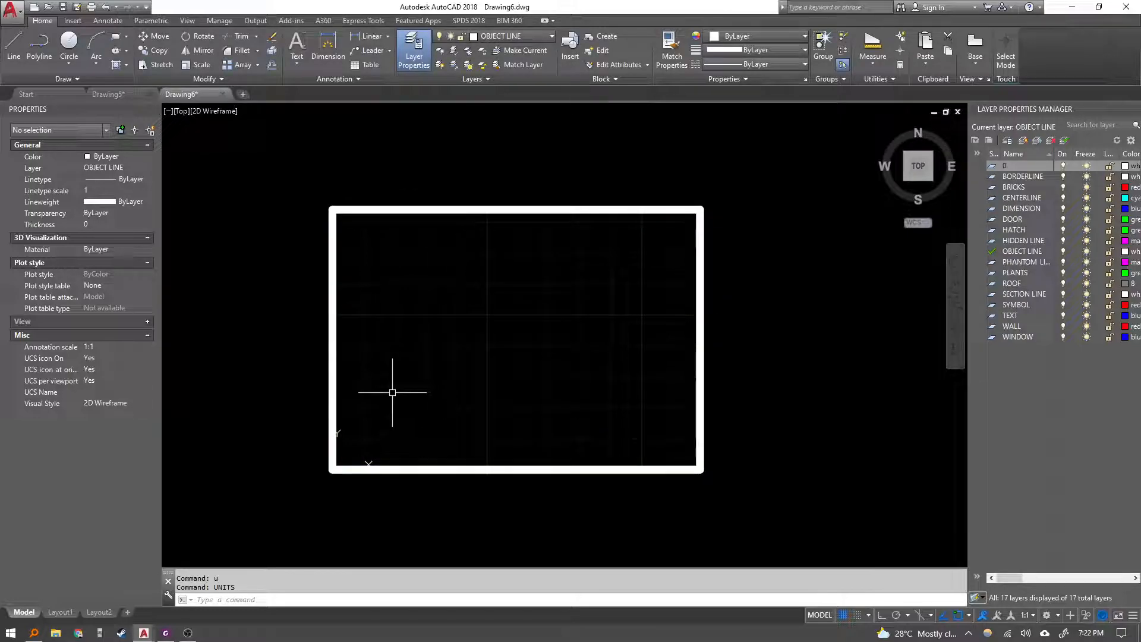
{"action": "key", "text": "alt+Tab"}
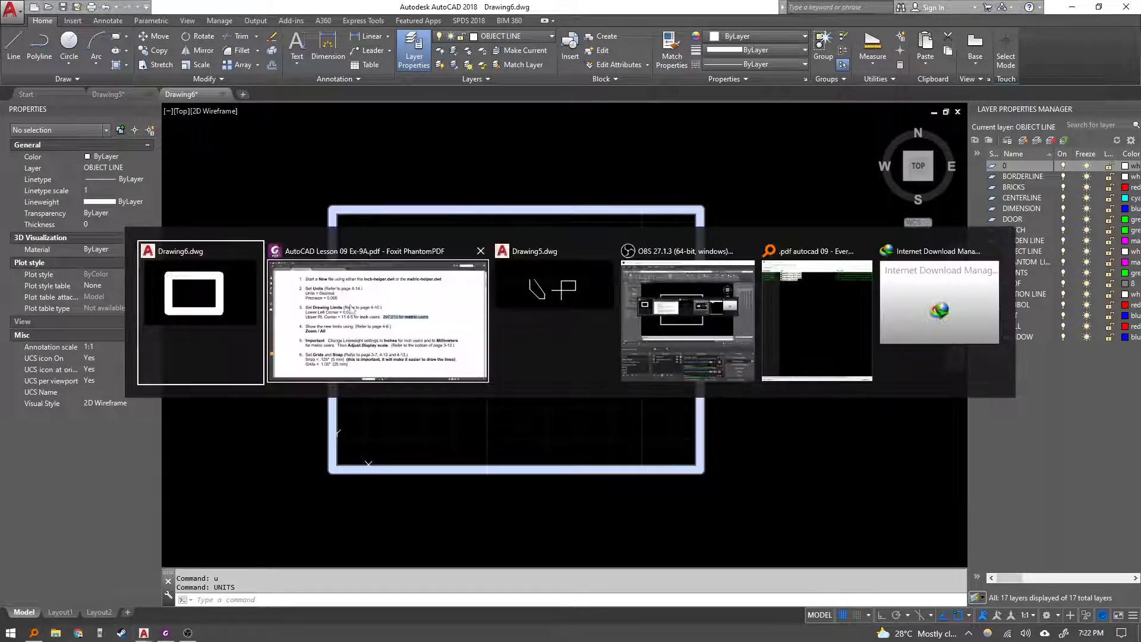
{"action": "key", "text": "alt+Tab"}
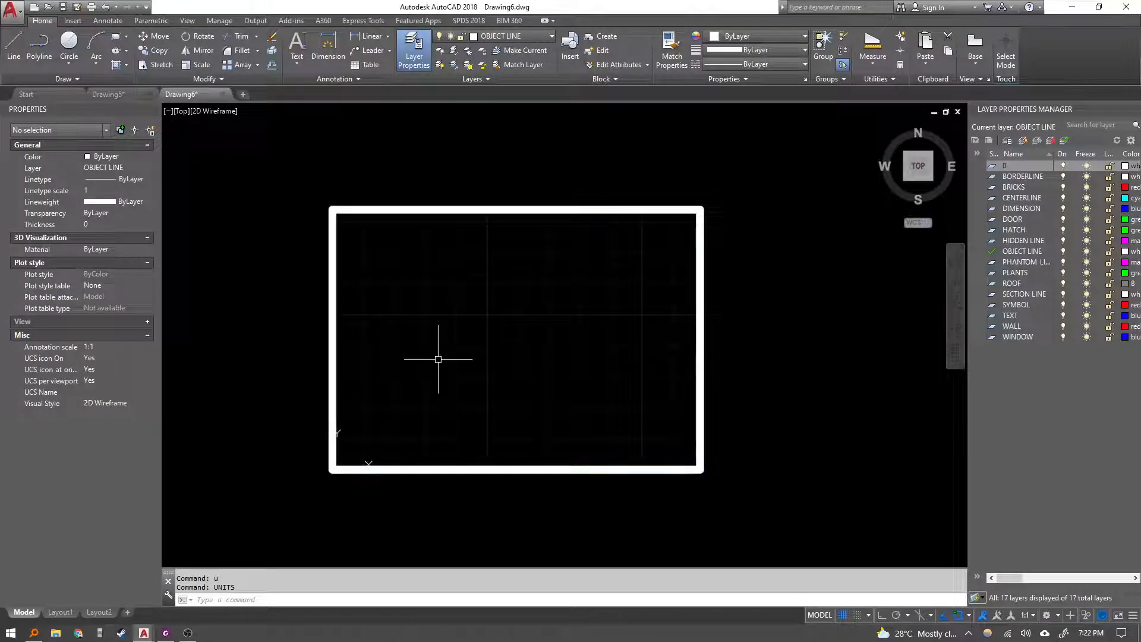
Set the drawing limits with lower-left corner 0,0 and upper-right corner 297,210.
{"action": "type", "text": "limits"}
{"action": "key", "text": "Return"}
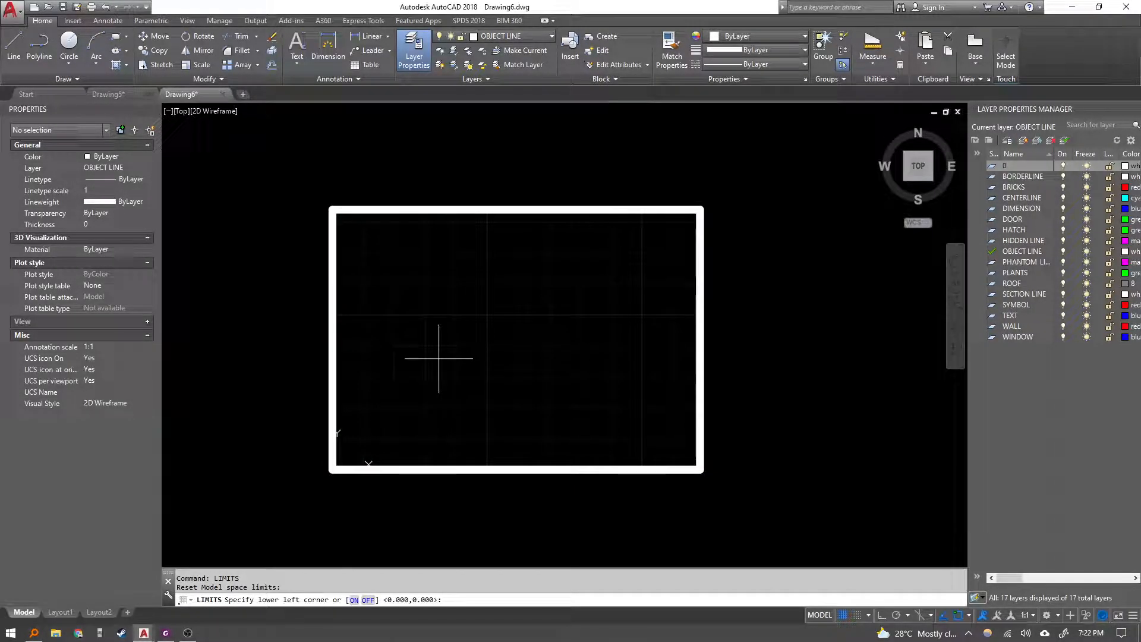
{"action": "type", "text": "0,0"}
{"action": "key", "text": "Return"}
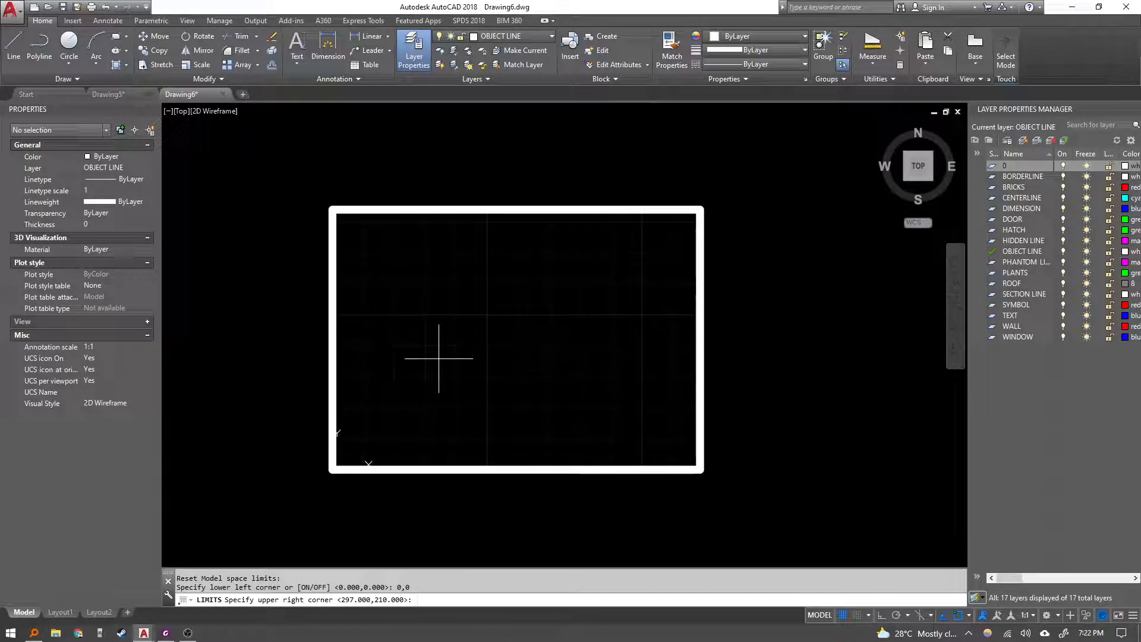
{"action": "key", "text": "Return"}
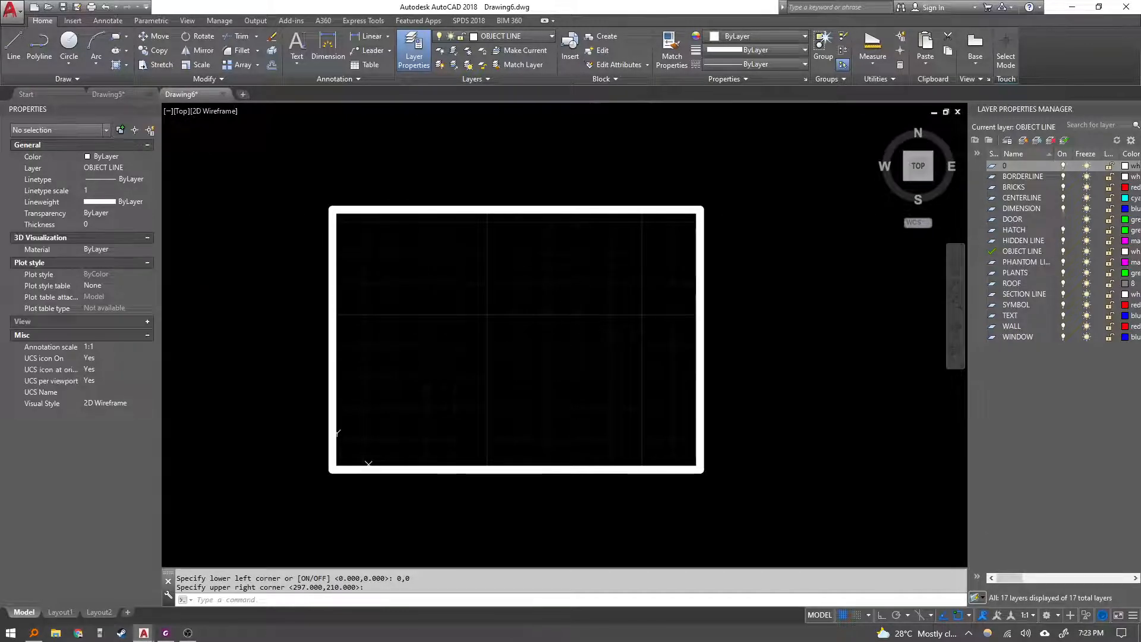
Check the limits values on the exercise sheet, then zoom to display all of the drawing limits.
{"action": "key", "text": "alt+Tab"}
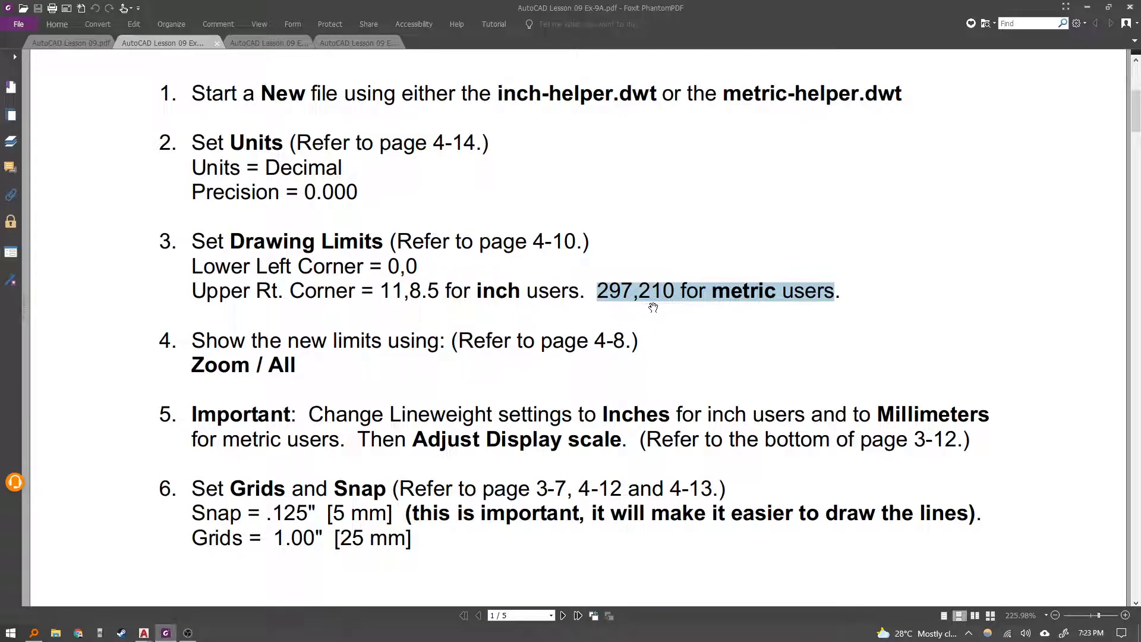
{"action": "key", "text": "alt+Tab"}
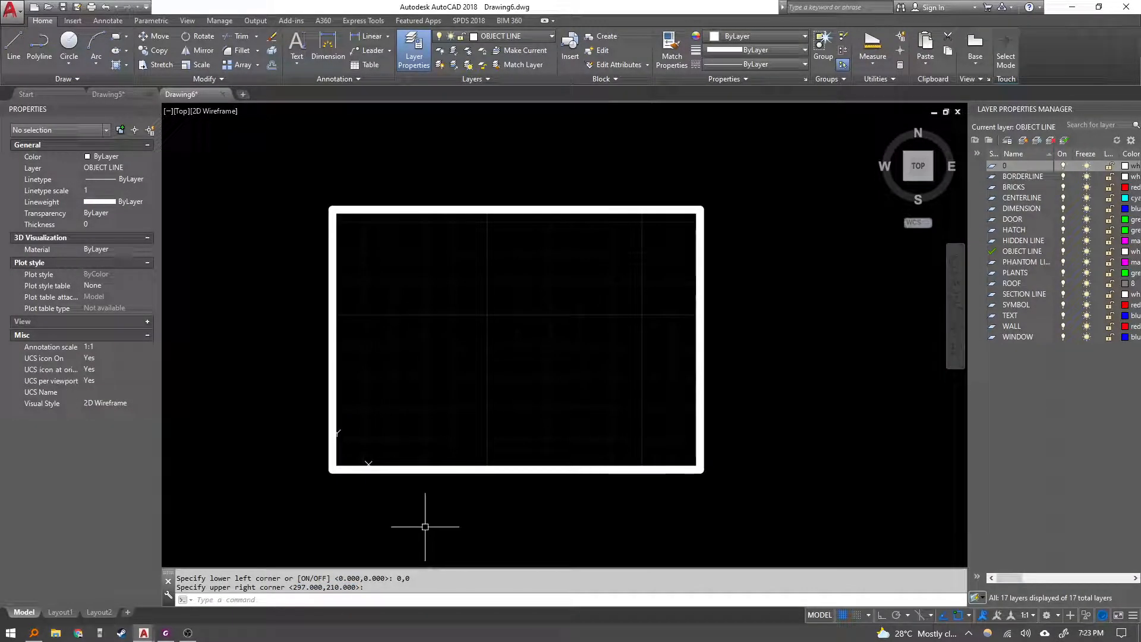
{"action": "key", "text": "alt+Tab"}
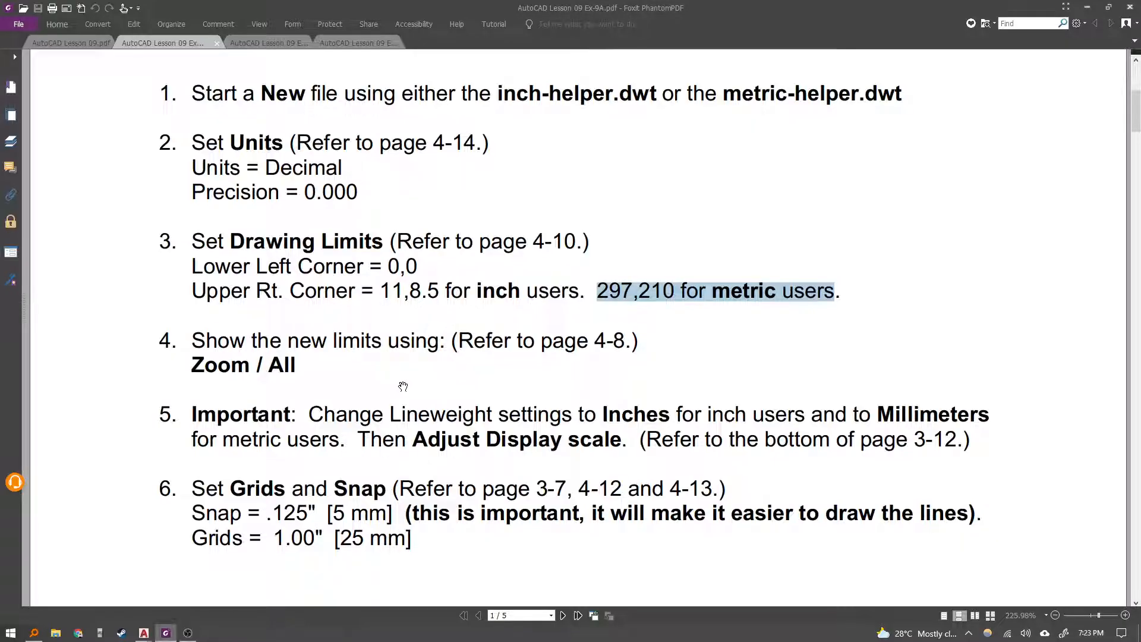
{"action": "scroll", "coordinate": [360, 374], "scroll_direction": "down", "scroll_amount": 1}
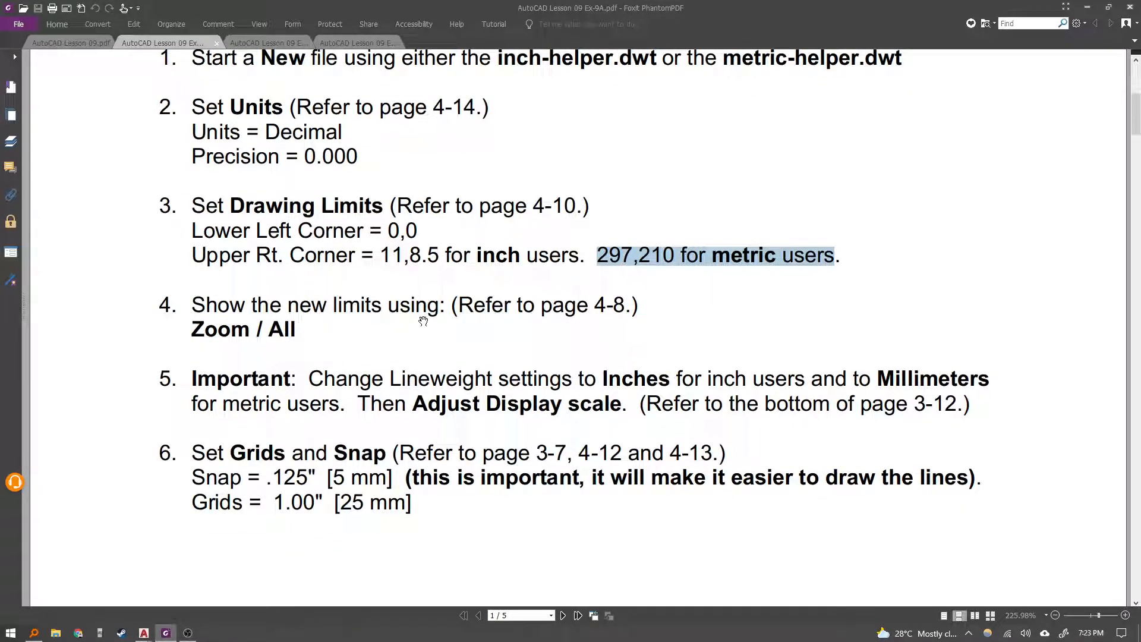
{"action": "key", "text": "alt+Tab"}
{"action": "type", "text": "z"}
{"action": "key", "text": "Return"}
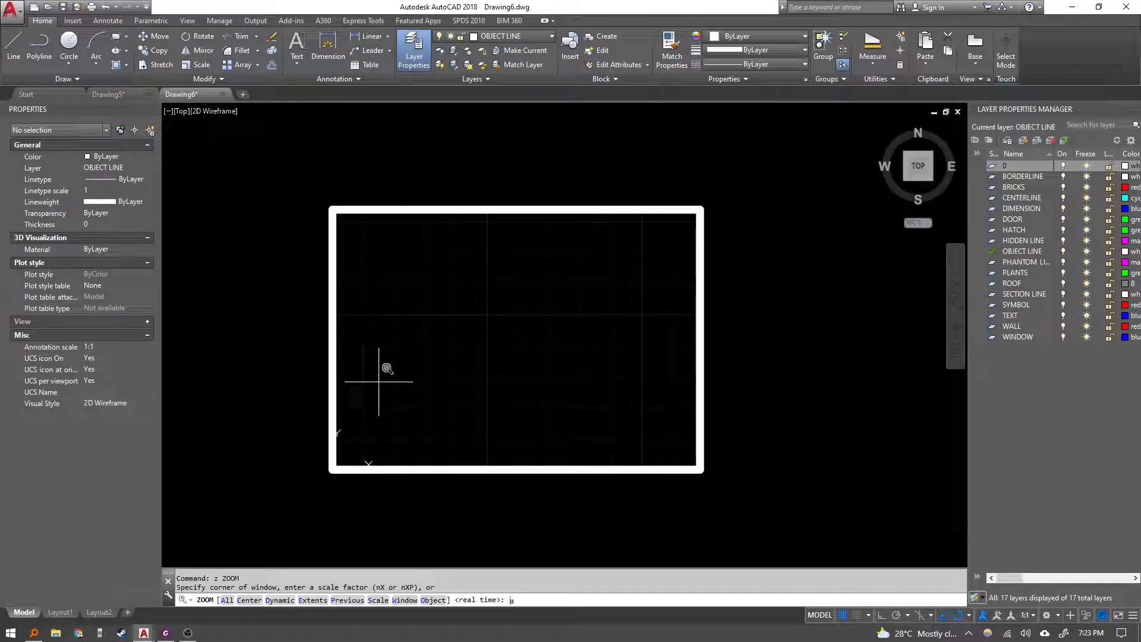
{"action": "type", "text": "a"}
{"action": "key", "text": "Return"}
Erase the thick rectangle in the drawing and zoom to all limits again.
{"action": "left_click", "coordinate": [331, 395]}
{"action": "left_click", "coordinate": [237, 315]}
{"action": "type", "text": "e"}
{"action": "key", "text": "Return"}
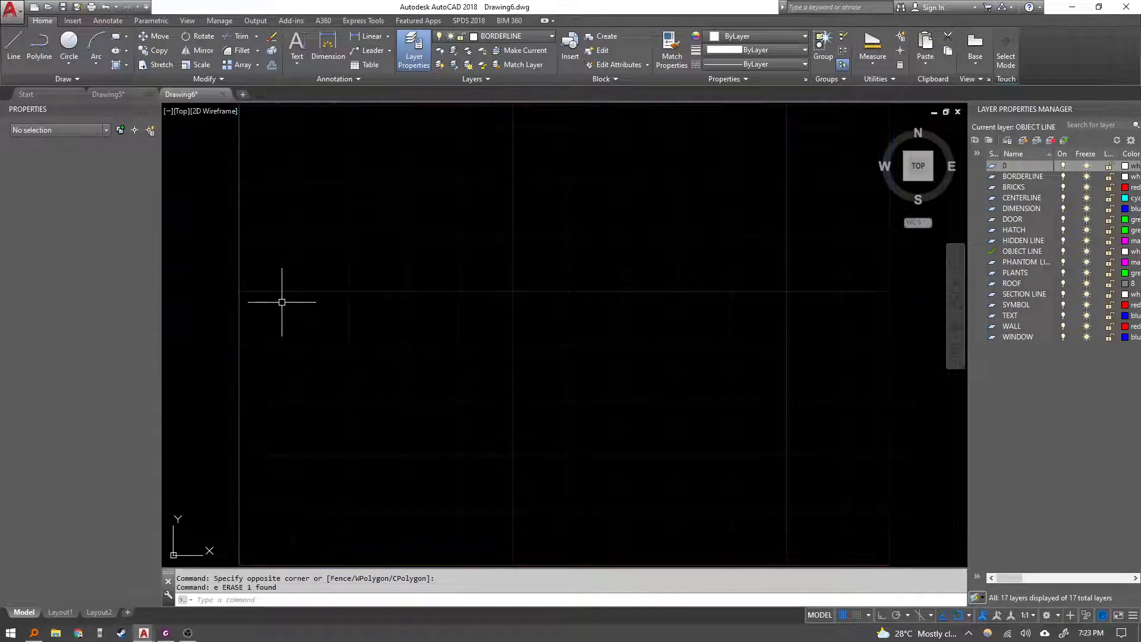
{"action": "scroll", "coordinate": [312, 298], "scroll_direction": "down", "scroll_amount": 5}
{"action": "type", "text": "z"}
{"action": "key", "text": "Return"}
{"action": "type", "text": "a"}
{"action": "key", "text": "Return"}
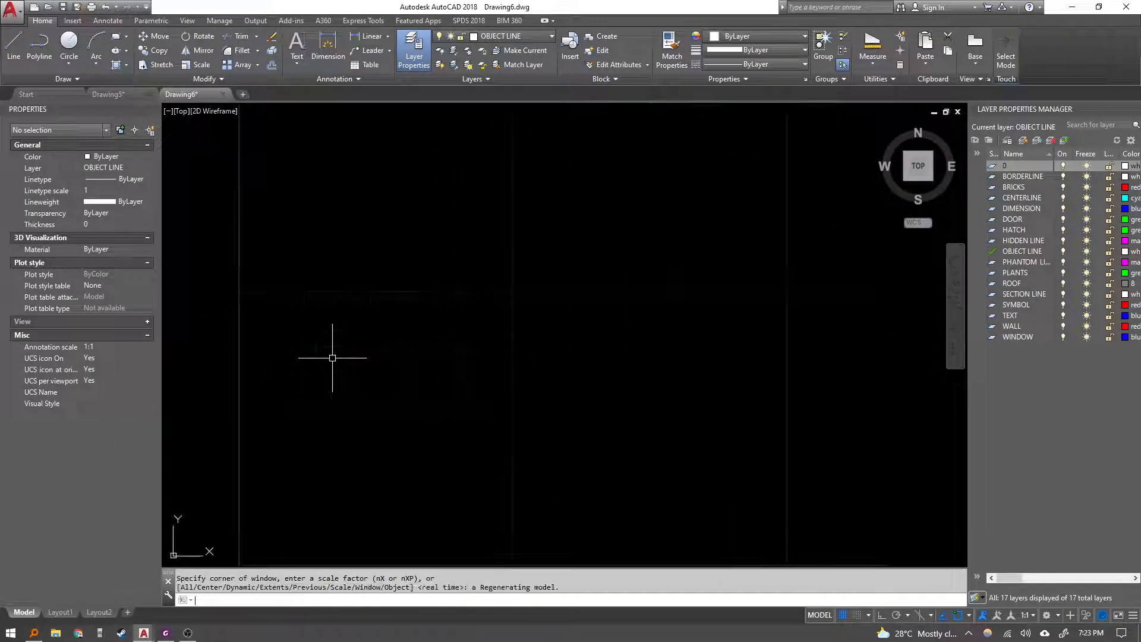
Compare the exercise sheet's lineweight instructions with the lineweight column of the layer list.
{"action": "key", "text": "alt+Tab"}
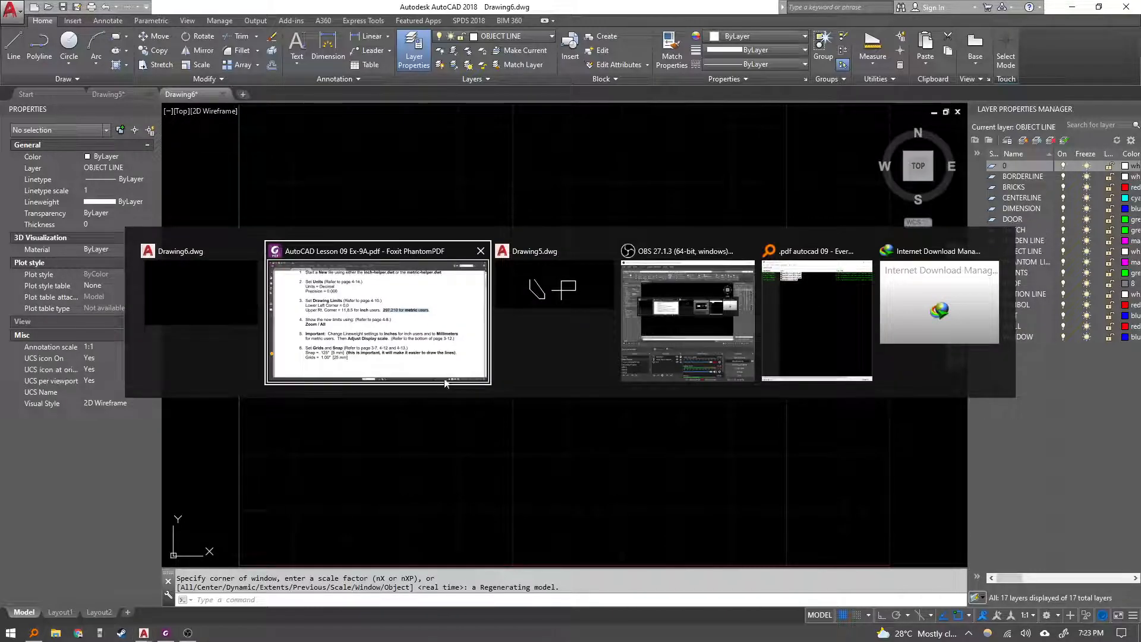
{"action": "left_click", "coordinate": [319, 383]}
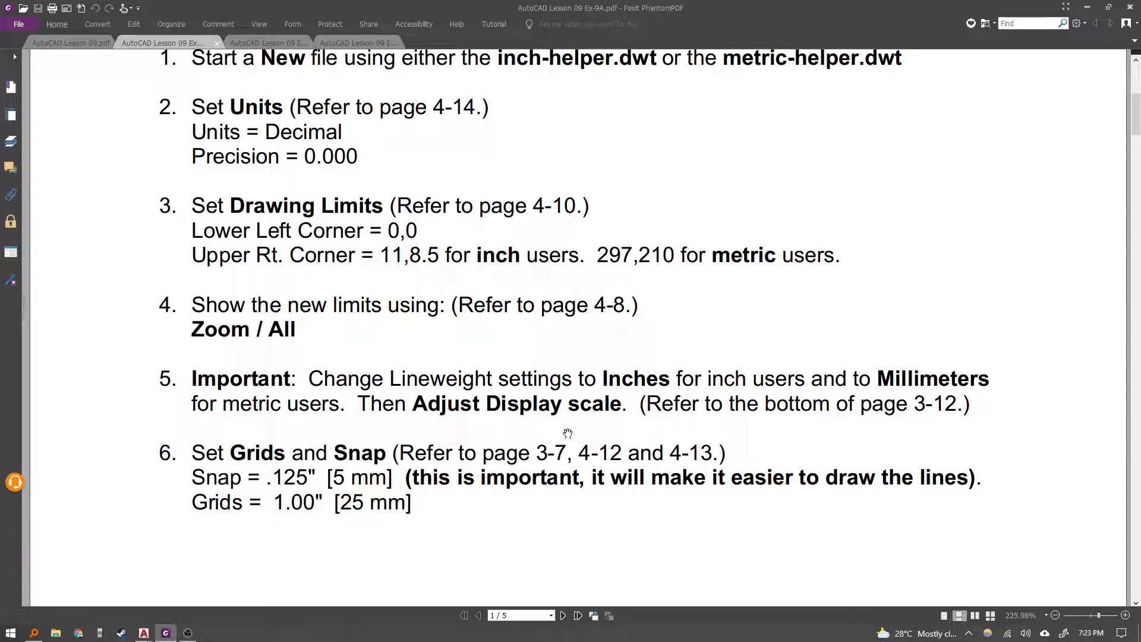
{"action": "key", "text": "alt+Tab"}
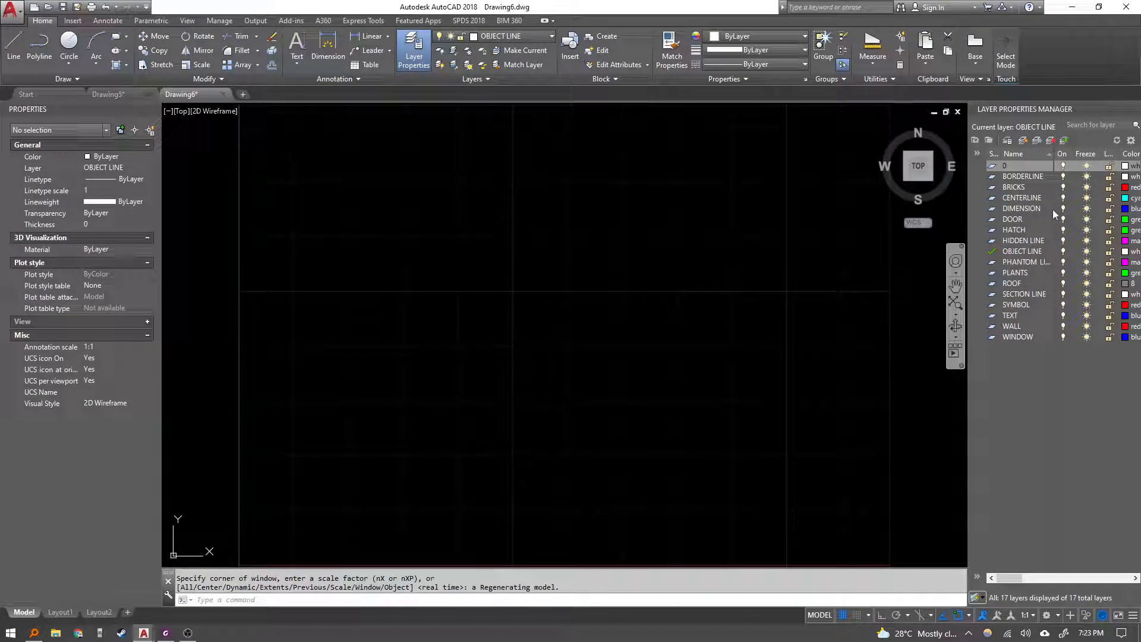
{"action": "left_click", "coordinate": [1023, 251]}
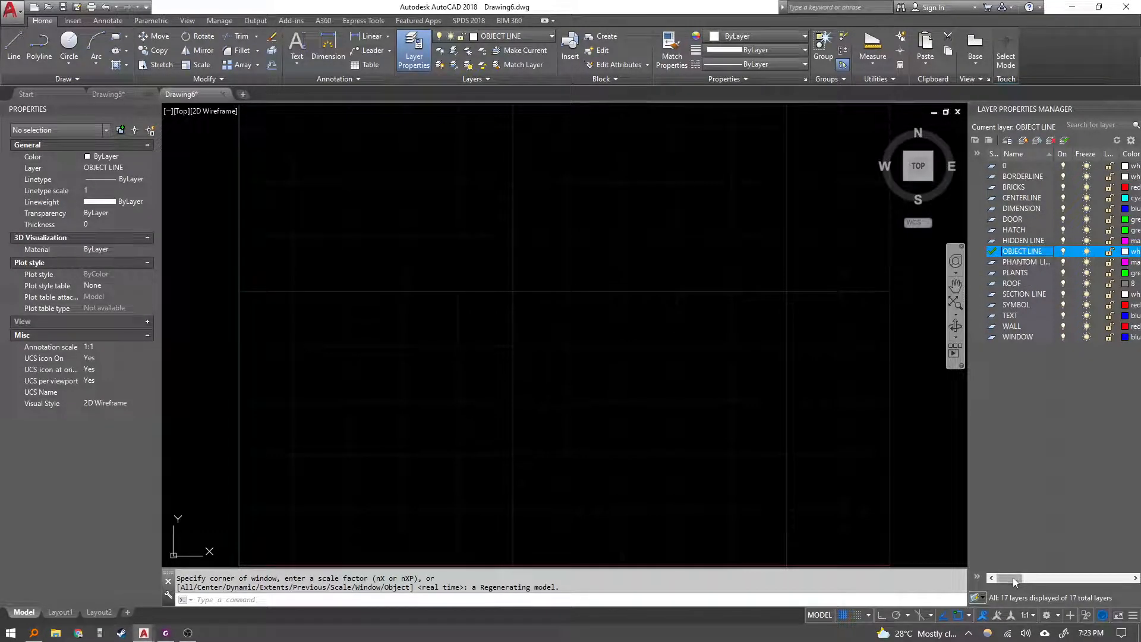
{"action": "left_click_drag", "start_coordinate": [1013, 578], "coordinate": [1051, 580]}
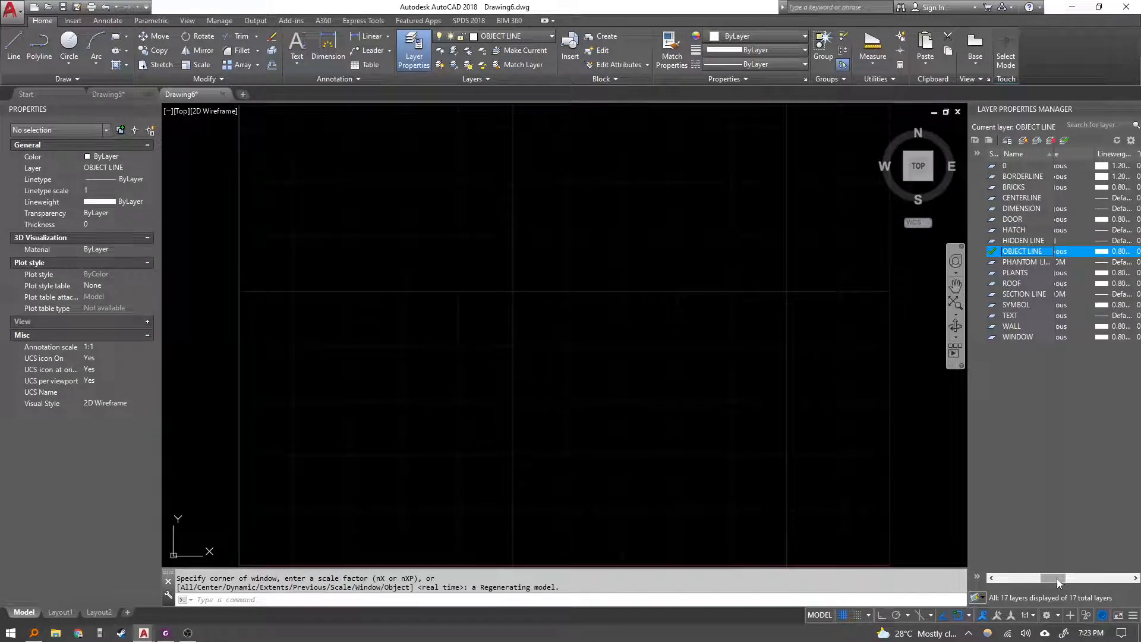
{"action": "left_click_drag", "start_coordinate": [1057, 579], "coordinate": [997, 580]}
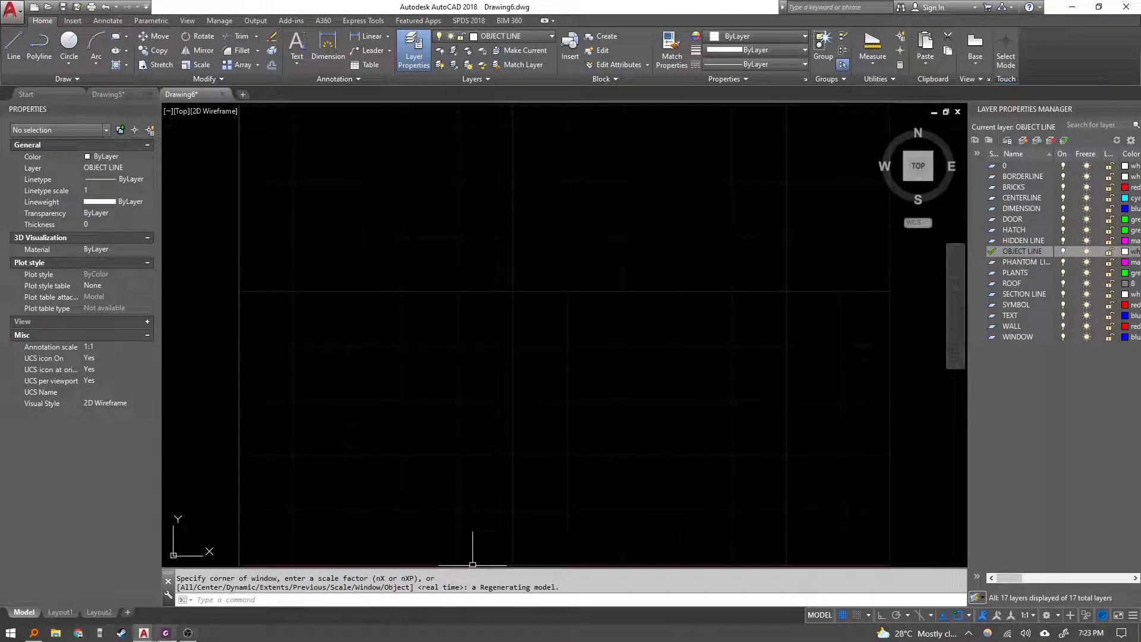
{"action": "left_click", "coordinate": [166, 633]}
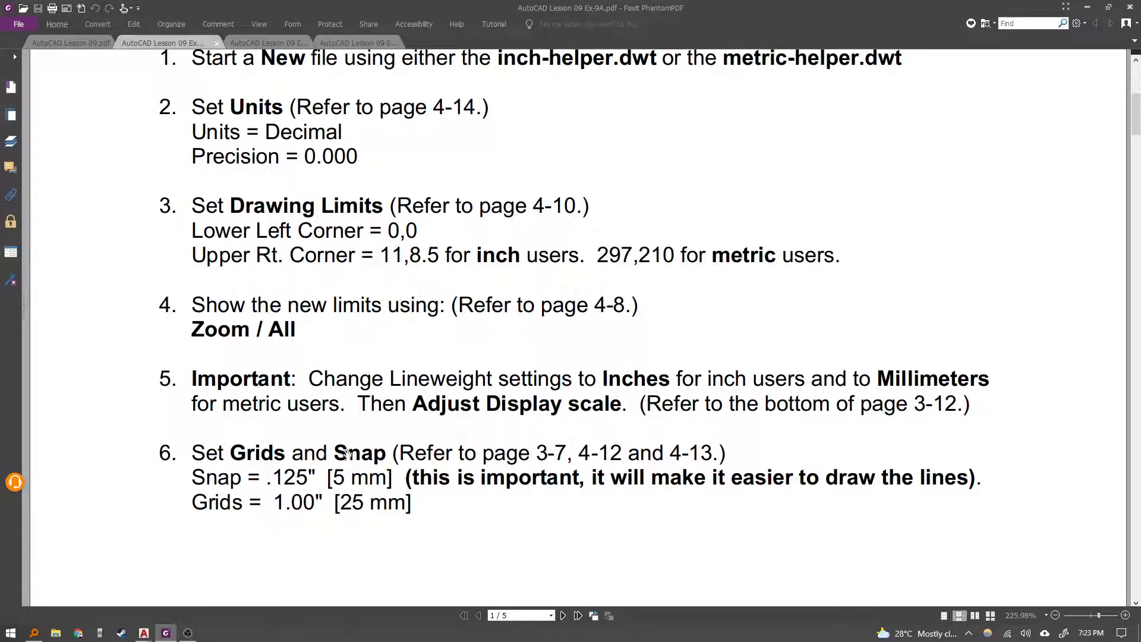
{"action": "scroll", "coordinate": [347, 455], "scroll_direction": "down", "scroll_amount": 3}
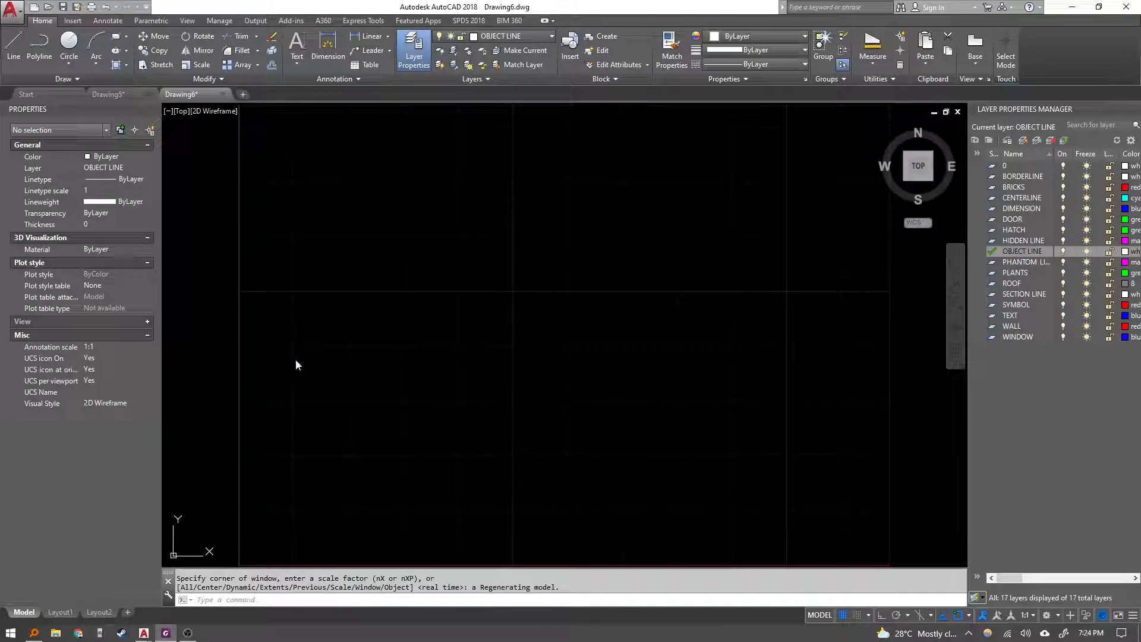
{"action": "scroll", "coordinate": [414, 400], "scroll_direction": "down", "scroll_amount": 4}
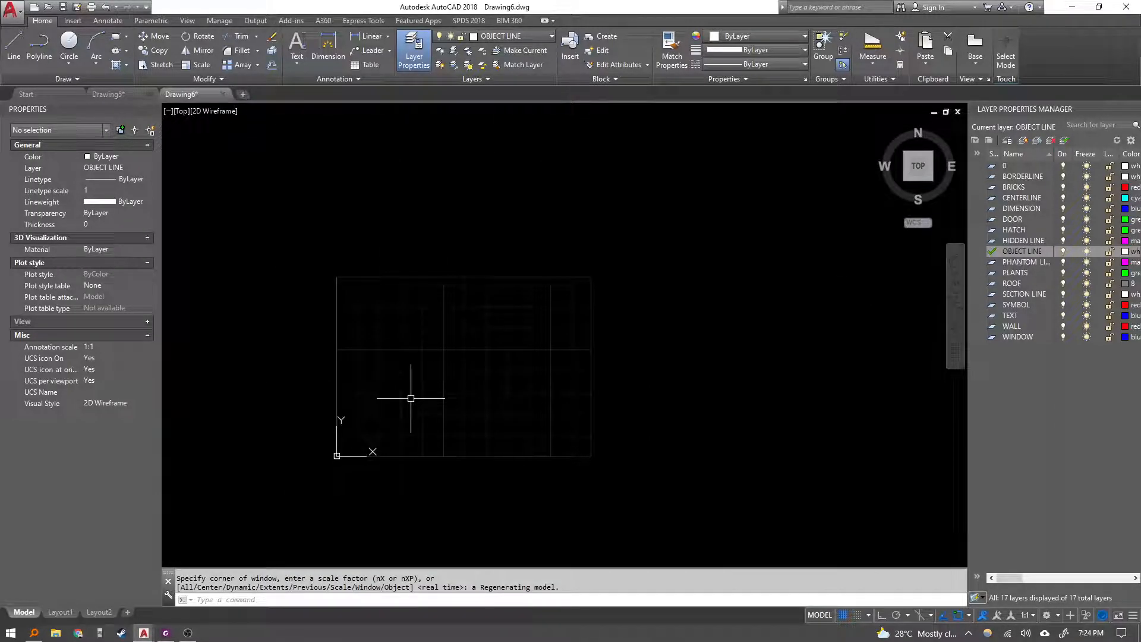
Open the Lineweight Settings and accept them with Millimeters as the listing units.
{"action": "type", "text": "LW"}
{"action": "key", "text": "Return"}
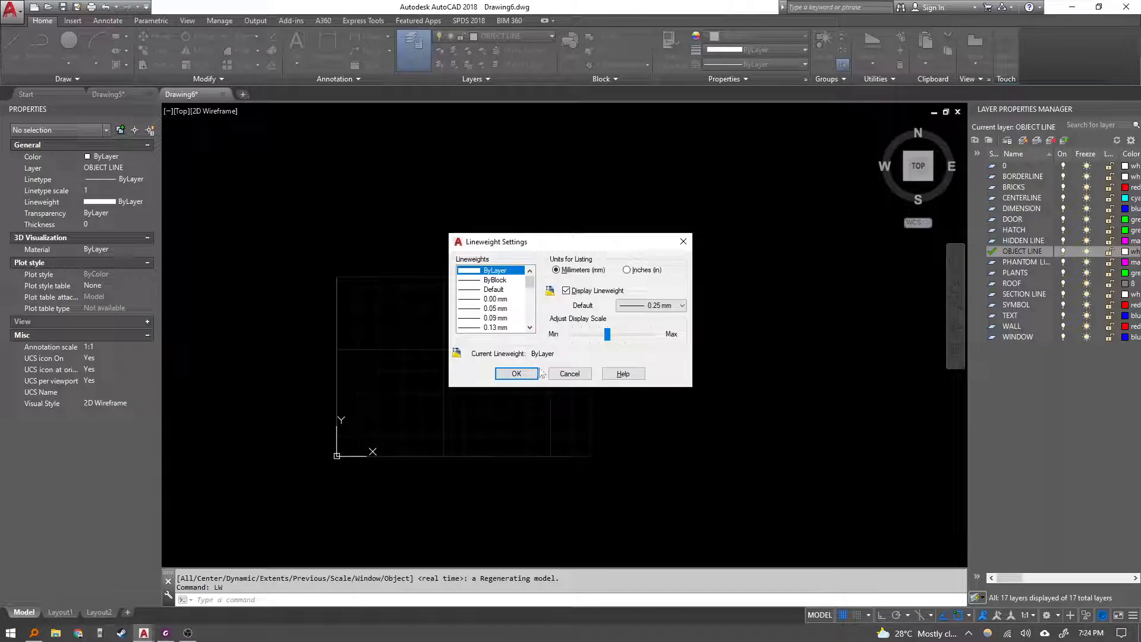
{"action": "left_click", "coordinate": [531, 373]}
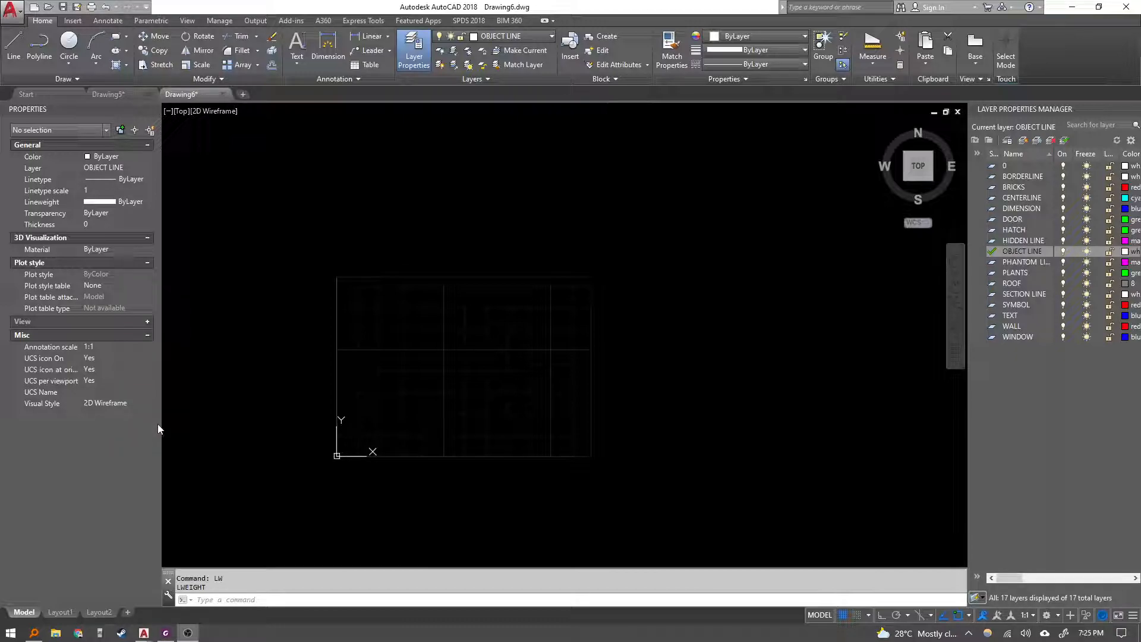
Review the lineweight and grid and snap steps on the exercise sheet.
{"action": "left_click", "coordinate": [166, 634]}
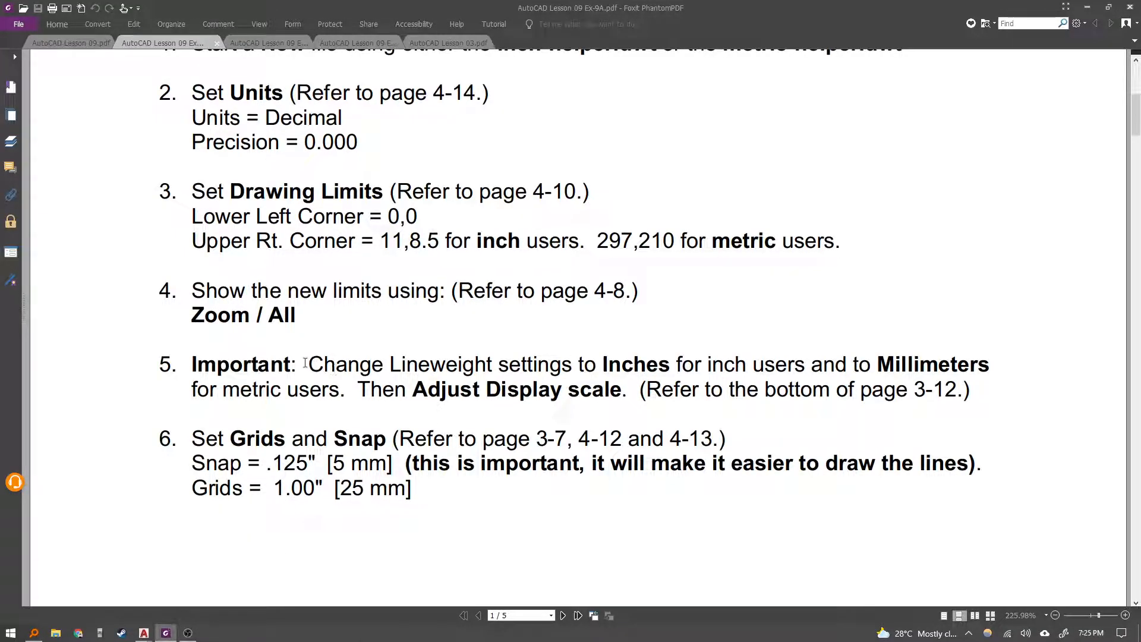
{"action": "left_click_drag", "start_coordinate": [305, 363], "coordinate": [479, 389]}
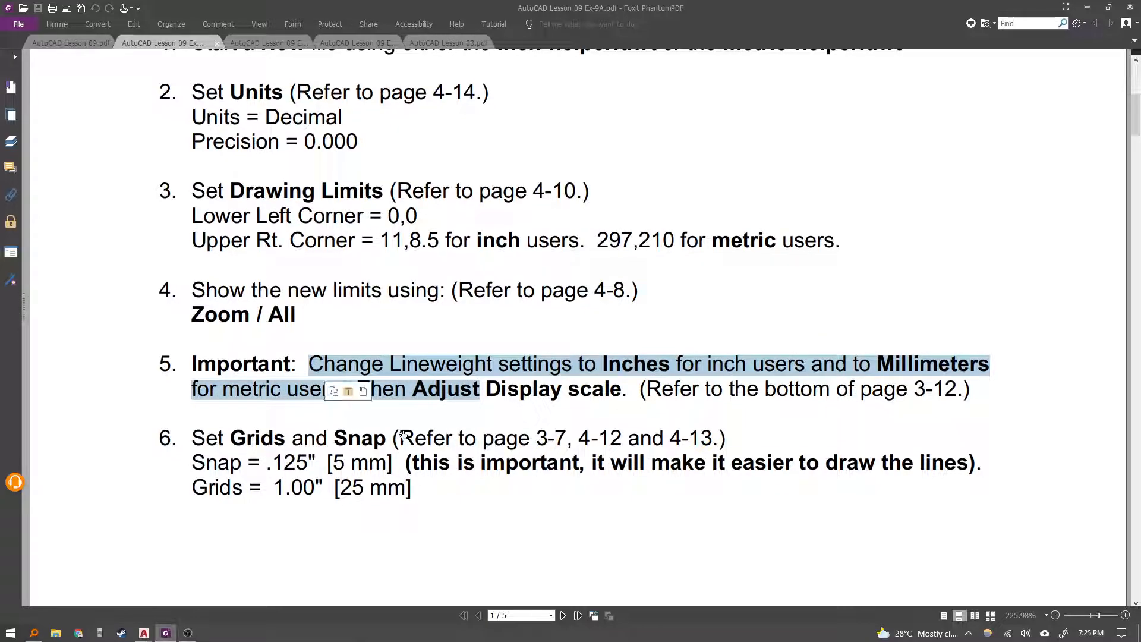
{"action": "scroll", "coordinate": [464, 398], "scroll_direction": "down", "scroll_amount": 1}
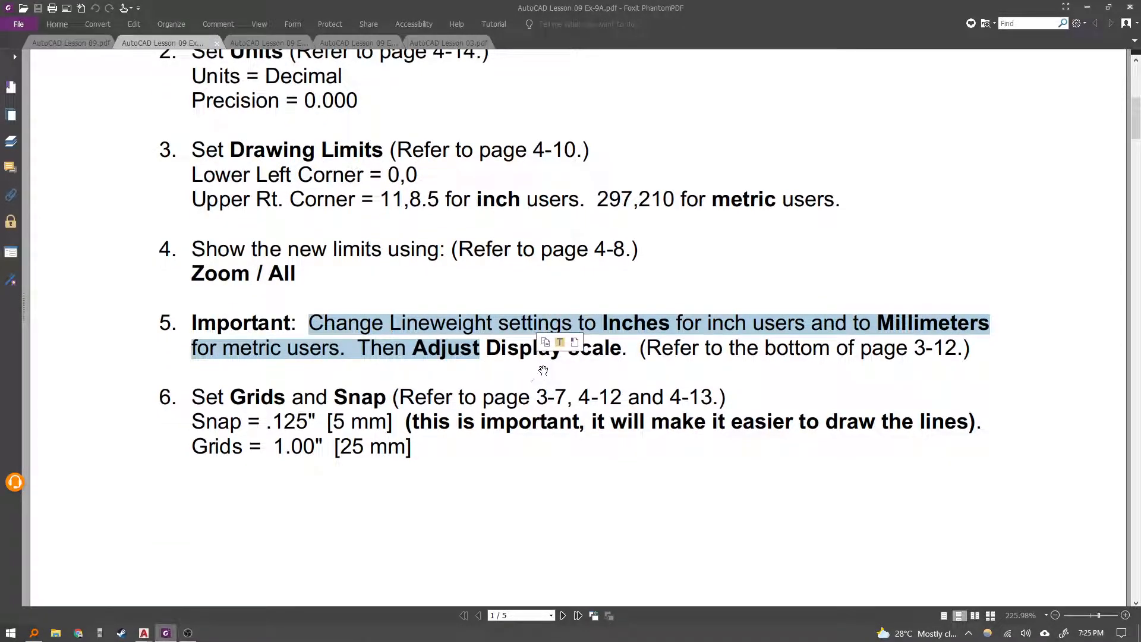
{"action": "left_click", "coordinate": [389, 423]}
{"action": "scroll", "coordinate": [320, 396], "scroll_direction": "down", "scroll_amount": 1}
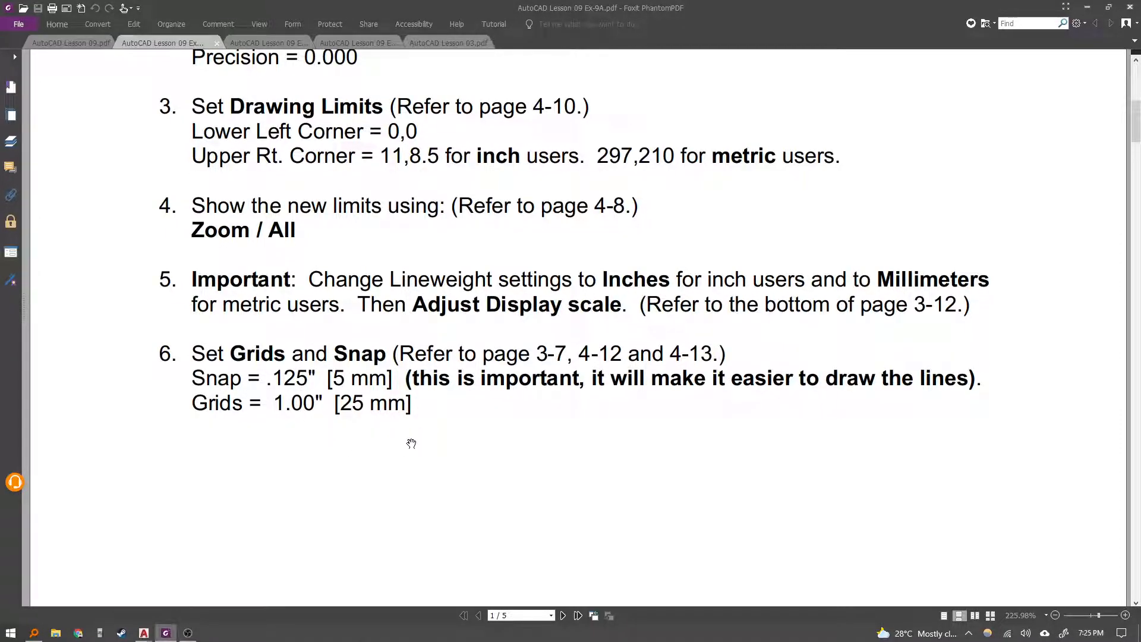
{"action": "scroll", "coordinate": [487, 460], "scroll_direction": "down", "scroll_amount": 1}
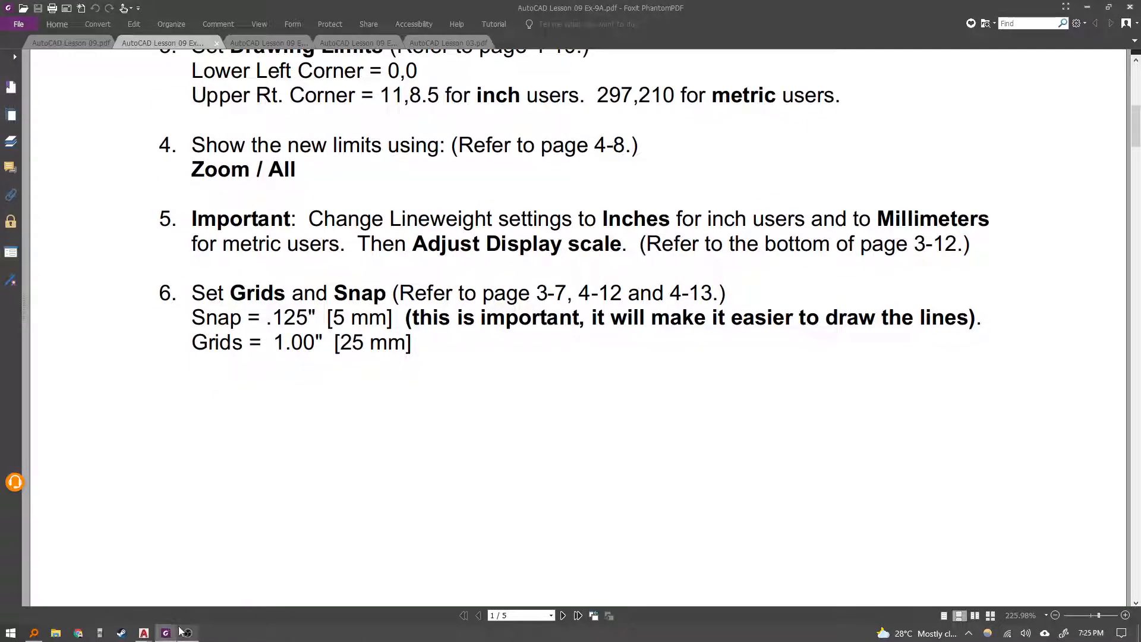
{"action": "mouse_move", "coordinate": [143, 633]}
Set the snap spacing to 5 in the drafting settings, checking the grid X and Y spacing of 25.
{"action": "left_click", "coordinate": [230, 583]}
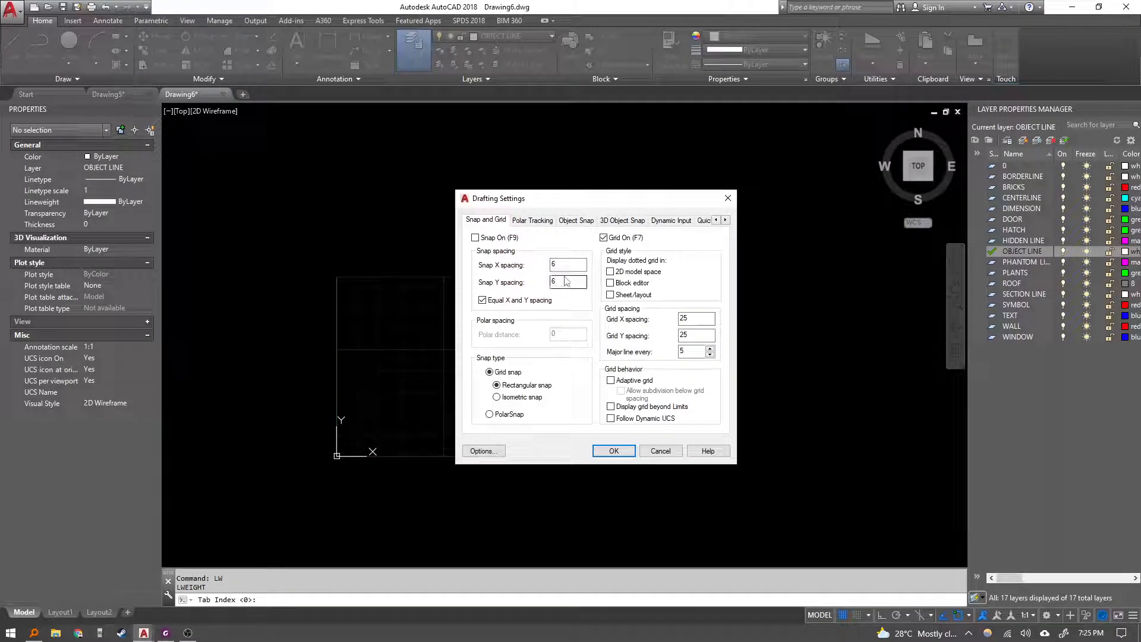
{"action": "left_click_drag", "start_coordinate": [560, 266], "coordinate": [529, 265]}
{"action": "type", "text": "5"}
{"action": "left_click", "coordinate": [692, 319]}
{"action": "left_click", "coordinate": [692, 335]}
{"action": "left_click", "coordinate": [613, 451]}
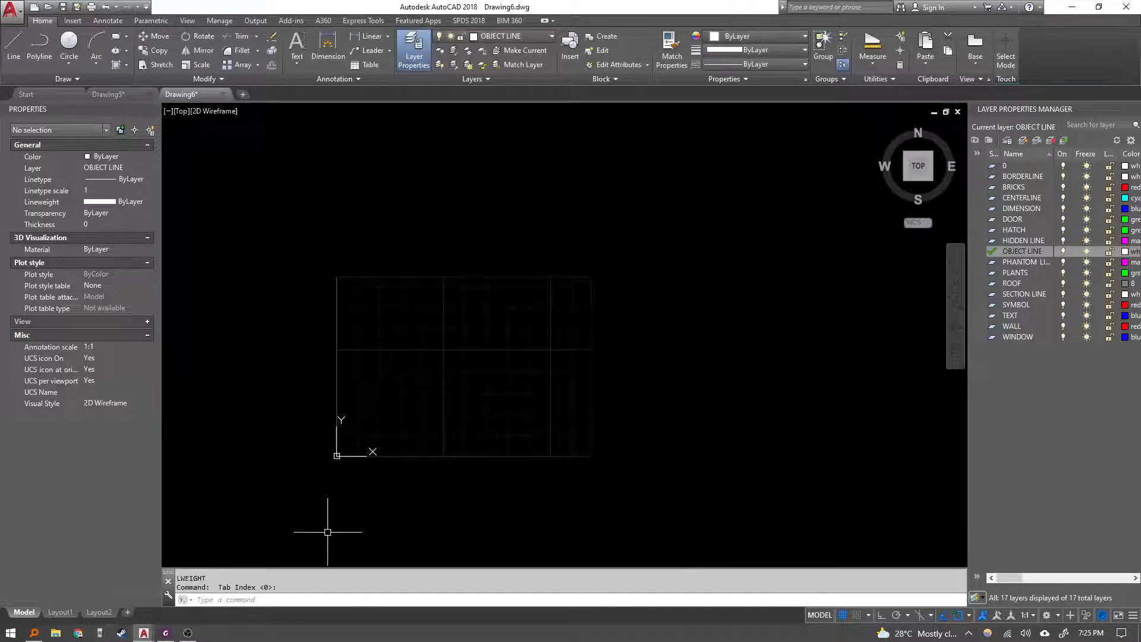
Read Step 2 of the exercise sheet describing the border lines and their dimensions.
{"action": "left_click", "coordinate": [166, 632]}
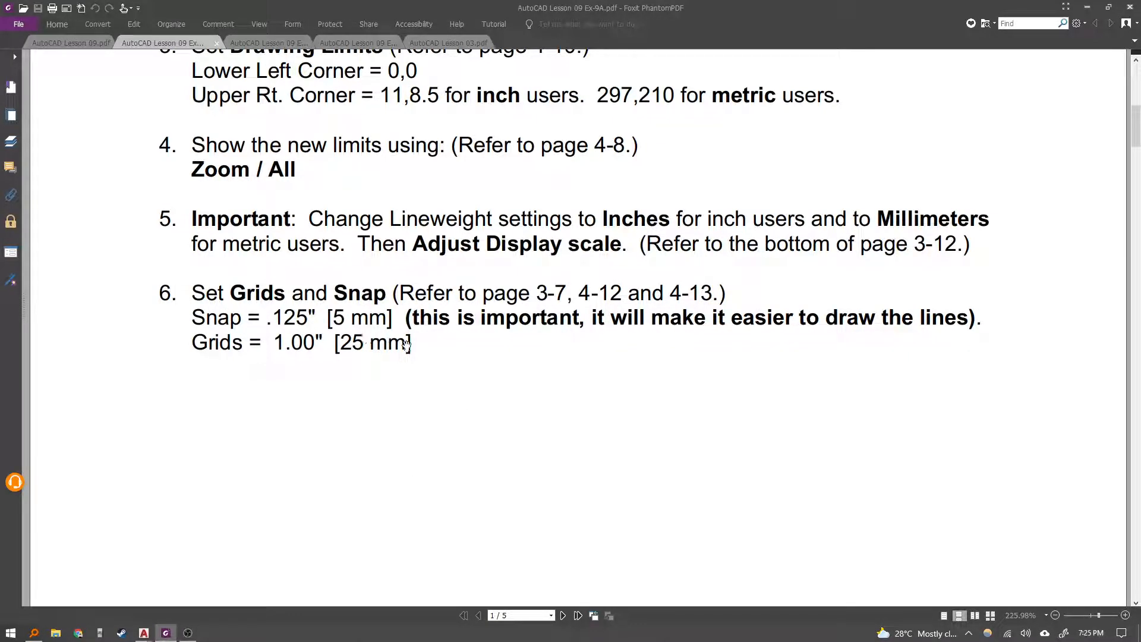
{"action": "scroll", "coordinate": [547, 351], "scroll_direction": "down", "scroll_amount": 10}
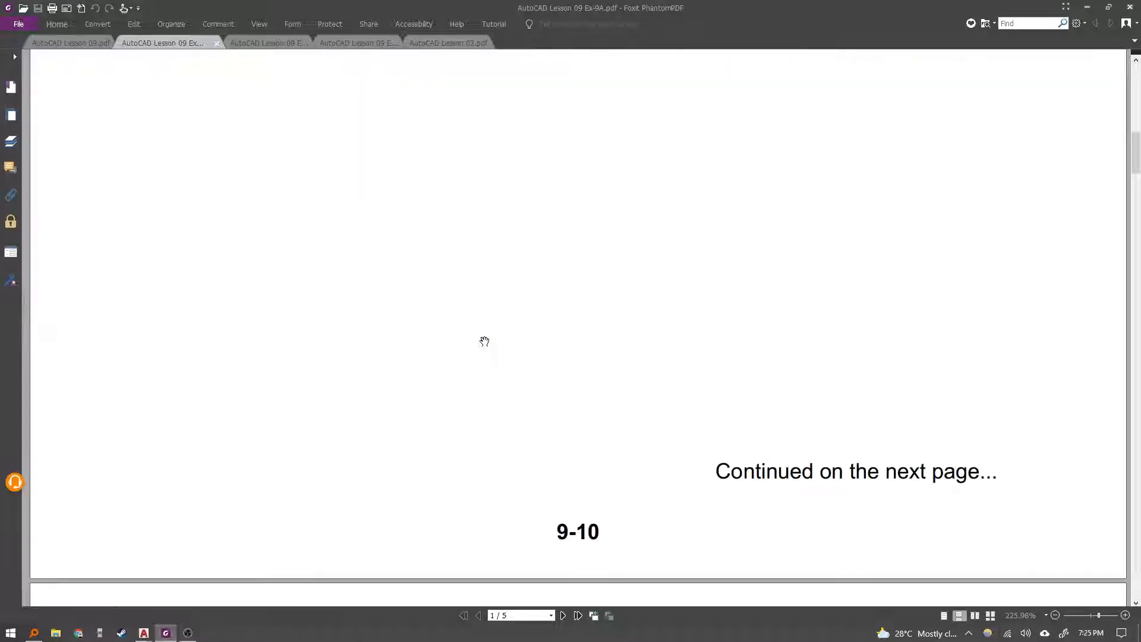
{"action": "scroll", "coordinate": [397, 324], "scroll_direction": "down", "scroll_amount": 3}
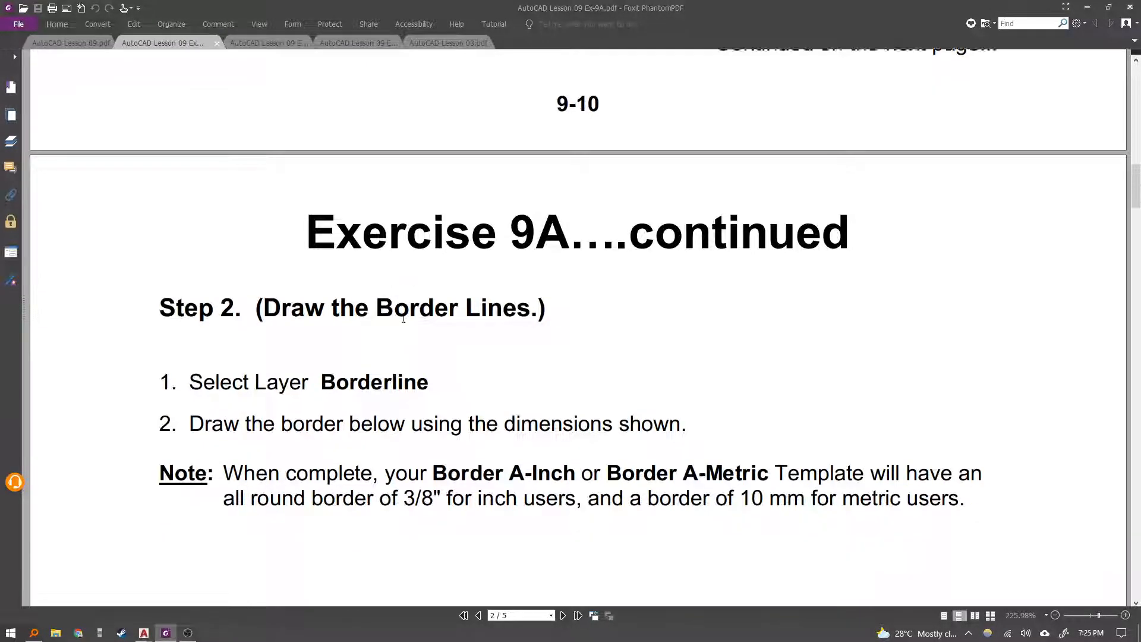
{"action": "scroll", "coordinate": [402, 308], "scroll_direction": "down", "scroll_amount": 3}
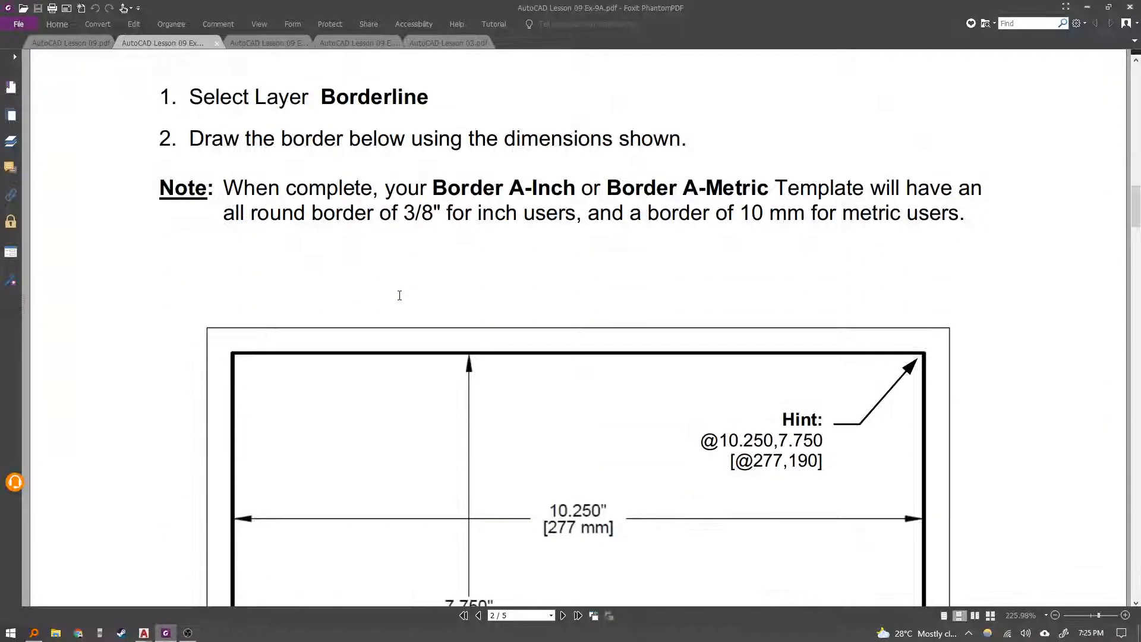
{"action": "scroll", "coordinate": [412, 275], "scroll_direction": "down", "scroll_amount": 3, "text": "ctrl"}
{"action": "scroll", "coordinate": [452, 256], "scroll_direction": "down", "scroll_amount": 2}
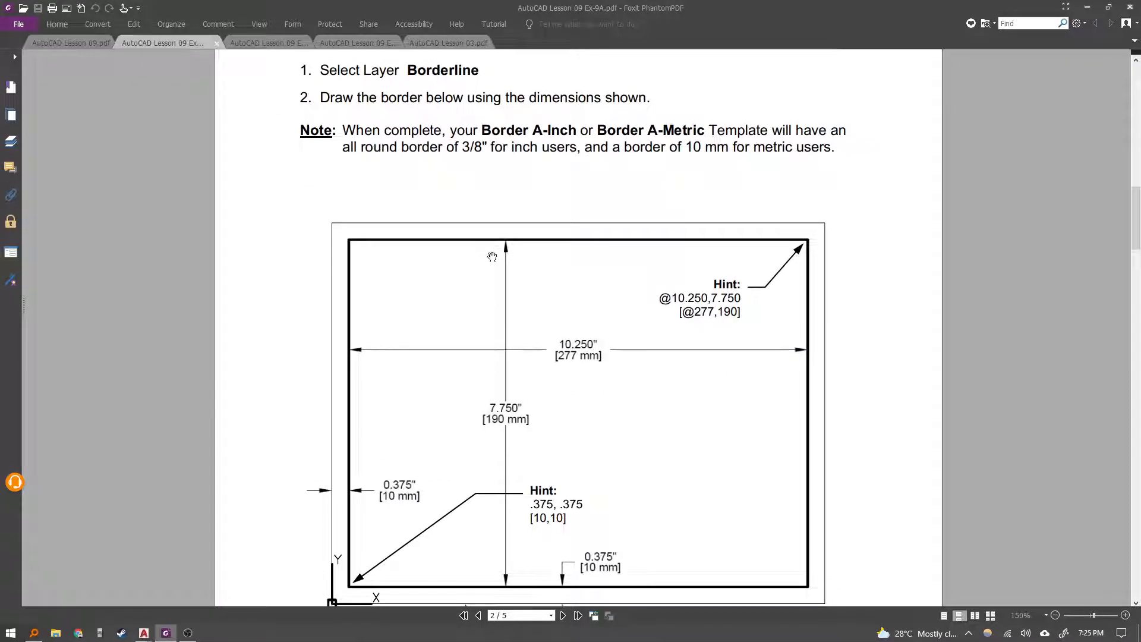
{"action": "key", "text": "alt+Tab"}
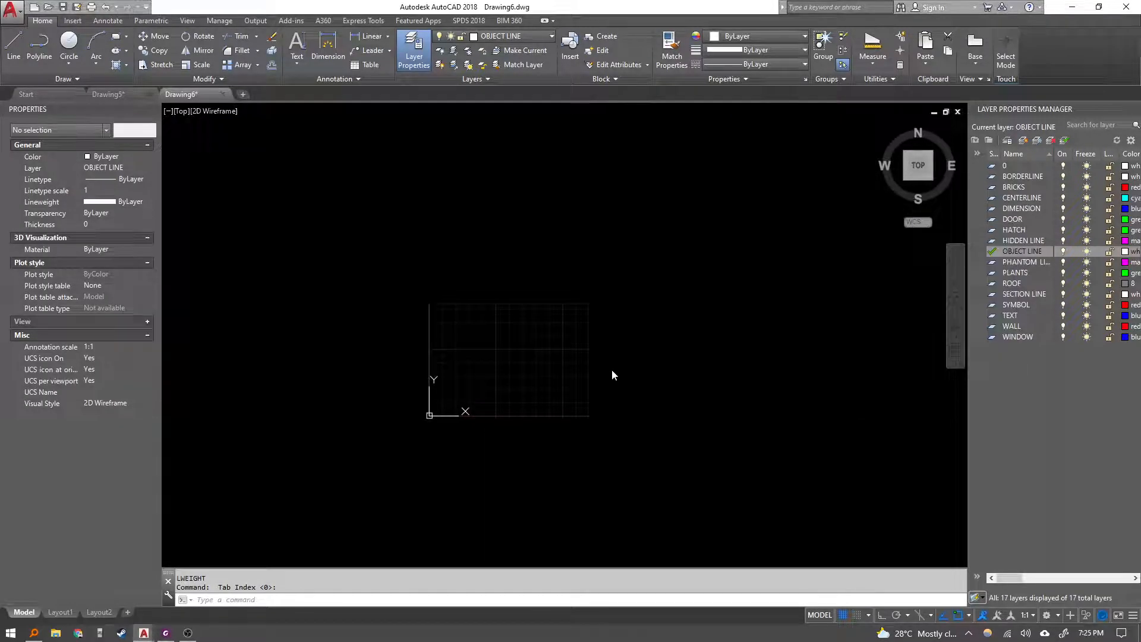
{"action": "key", "text": "alt+Tab"}
{"action": "scroll", "coordinate": [559, 421], "scroll_direction": "down", "scroll_amount": 6}
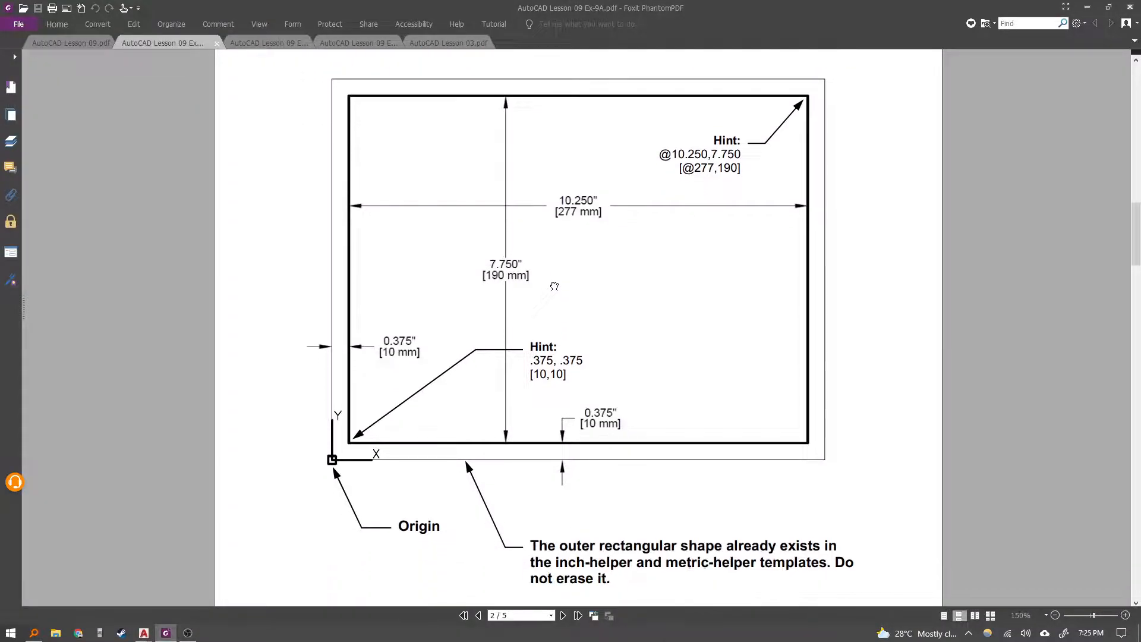
Capture a screen snip of the border diagram on the exercise sheet.
{"action": "scroll", "coordinate": [567, 288], "scroll_direction": "down", "scroll_amount": 2, "text": "ctrl"}
{"action": "scroll", "coordinate": [566, 288], "scroll_direction": "up", "scroll_amount": 3}
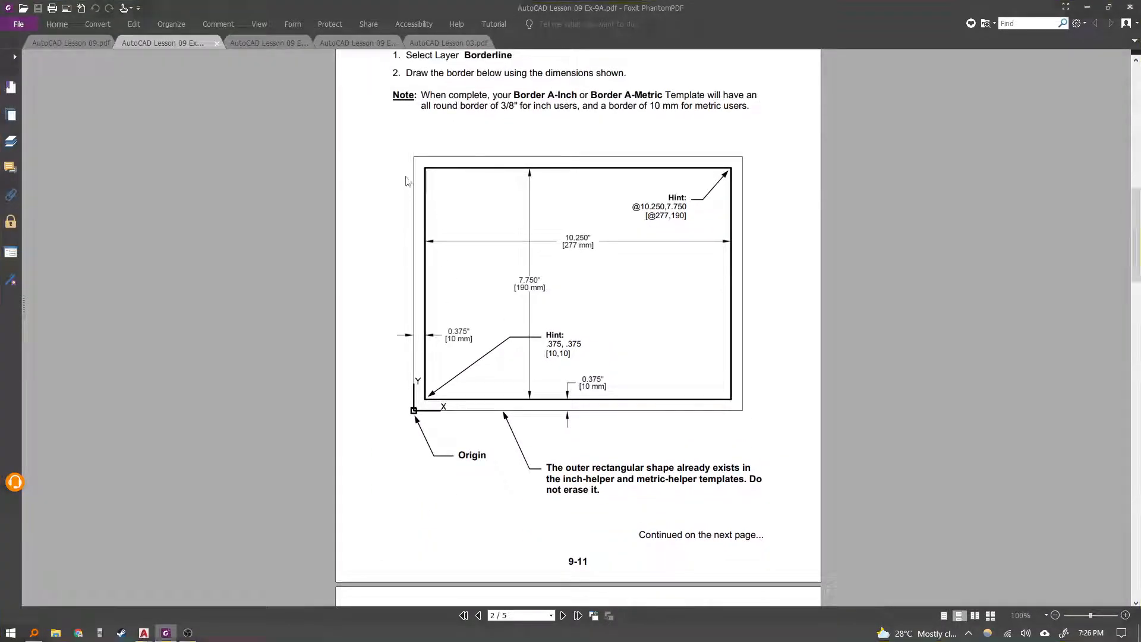
{"action": "key", "text": "super+shift+s"}
{"action": "left_click_drag", "start_coordinate": [392, 143], "coordinate": [803, 521]}
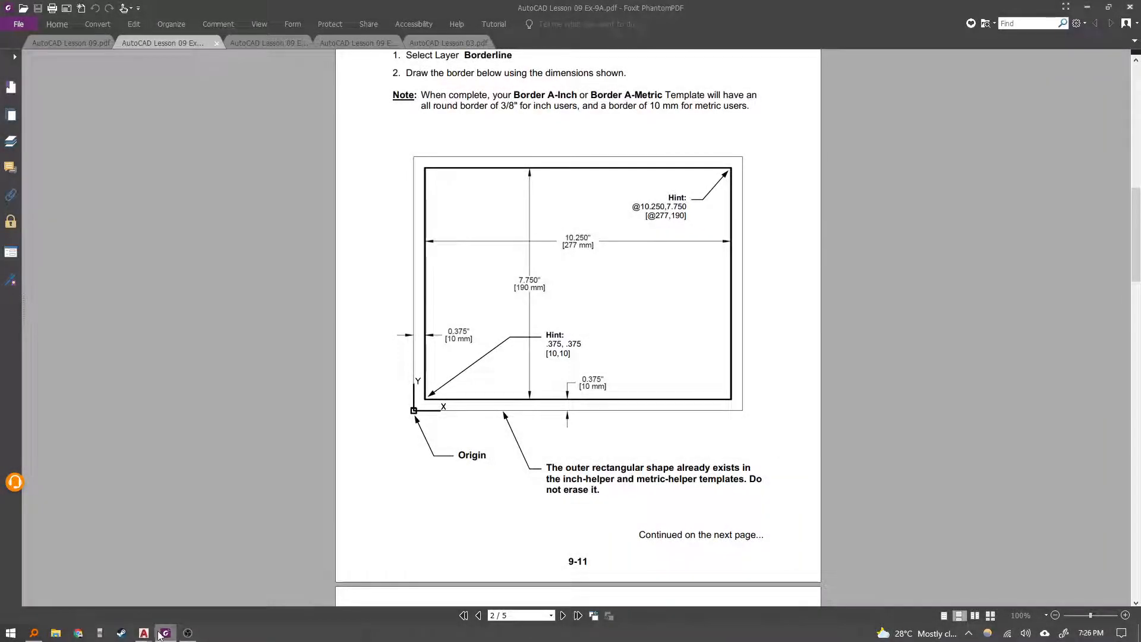
Switch to Drawing6 and paste the snipped border diagram as an image into the drawing.
{"action": "mouse_move", "coordinate": [143, 632]}
{"action": "left_click", "coordinate": [120, 602]}
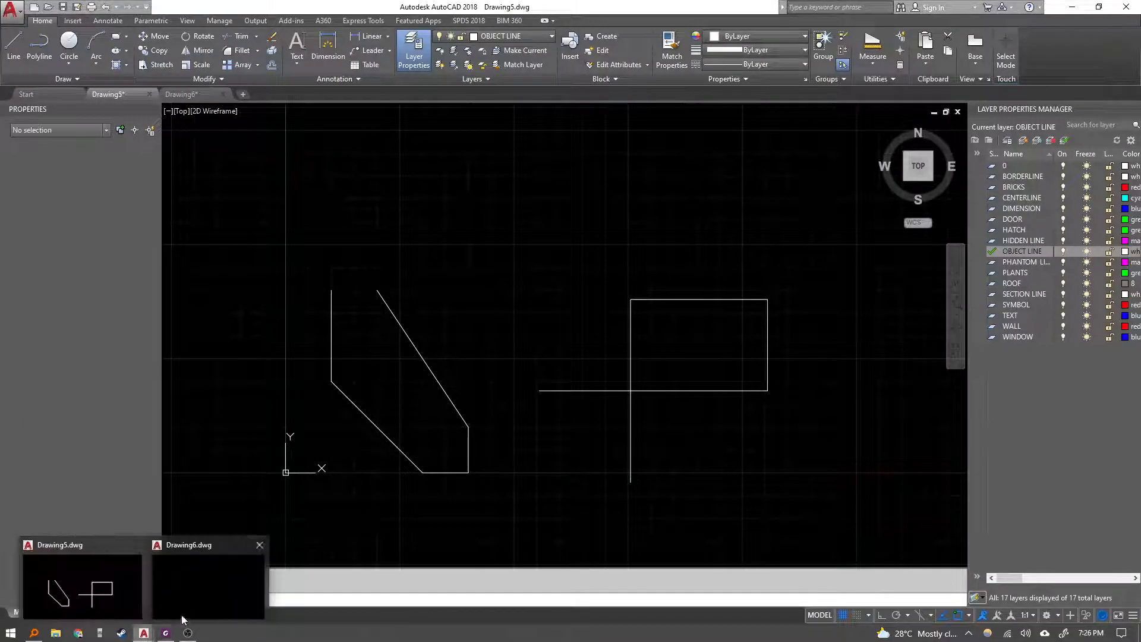
{"action": "left_click", "coordinate": [184, 611]}
{"action": "middle_click_drag", "start_coordinate": [508, 394], "coordinate": [427, 415]}
{"action": "key", "text": "ctrl+v"}
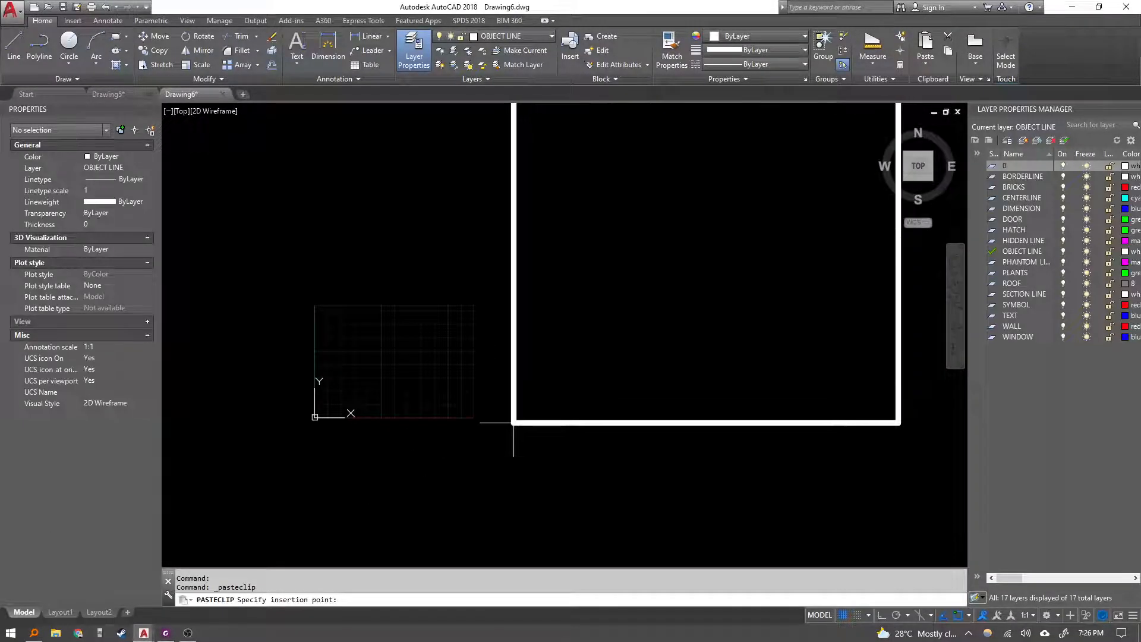
{"action": "left_click", "coordinate": [705, 212]}
{"action": "left_click", "coordinate": [650, 301]}
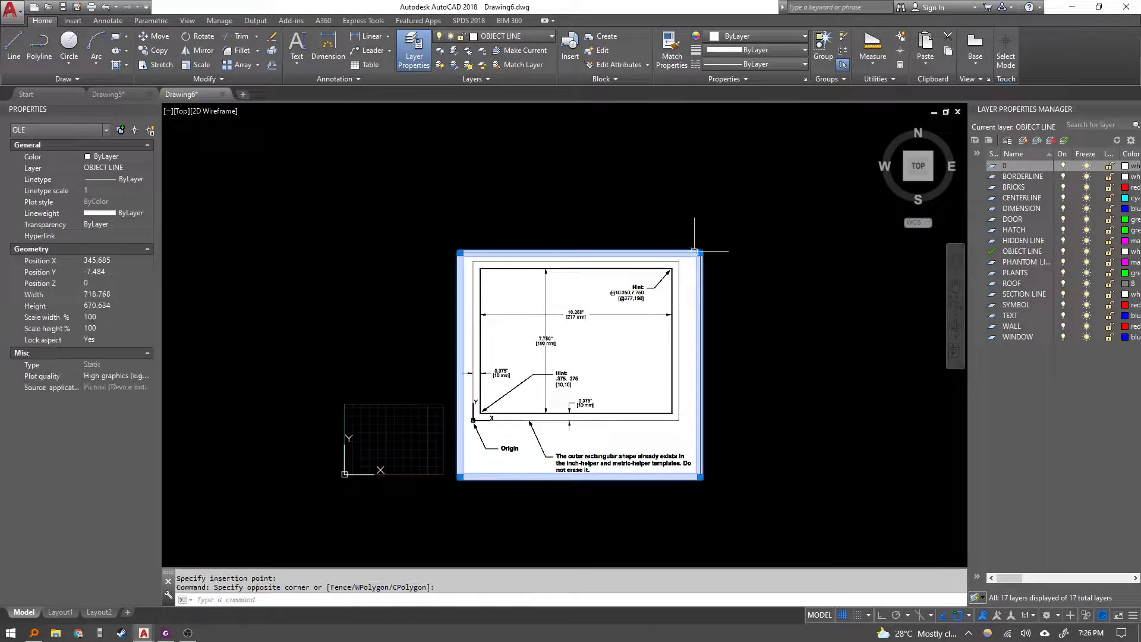
Shrink the pasted diagram image and move it beside the drawing area.
{"action": "left_click", "coordinate": [700, 253]}
{"action": "left_click", "coordinate": [477, 402]}
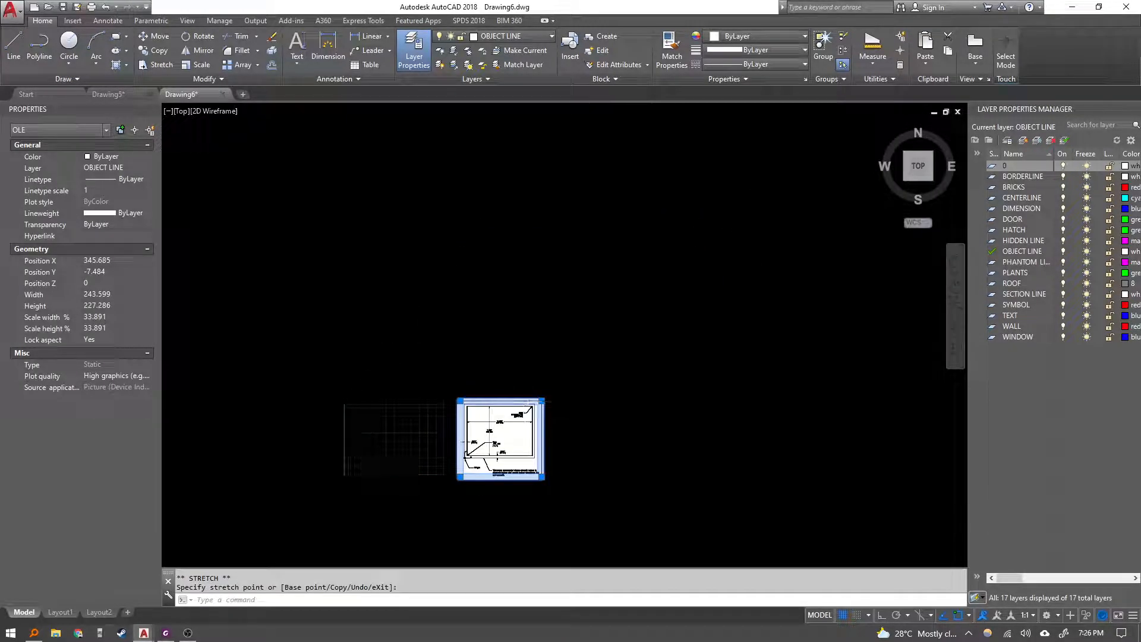
{"action": "scroll", "coordinate": [475, 403], "scroll_direction": "up", "scroll_amount": 4}
{"action": "middle_click_drag", "start_coordinate": [482, 389], "coordinate": [525, 184]}
{"action": "scroll", "coordinate": [528, 248], "scroll_direction": "down", "scroll_amount": 2}
{"action": "middle_click_drag", "start_coordinate": [528, 248], "coordinate": [525, 254]}
{"action": "key", "text": "Escape"}
{"action": "key", "text": "Escape"}
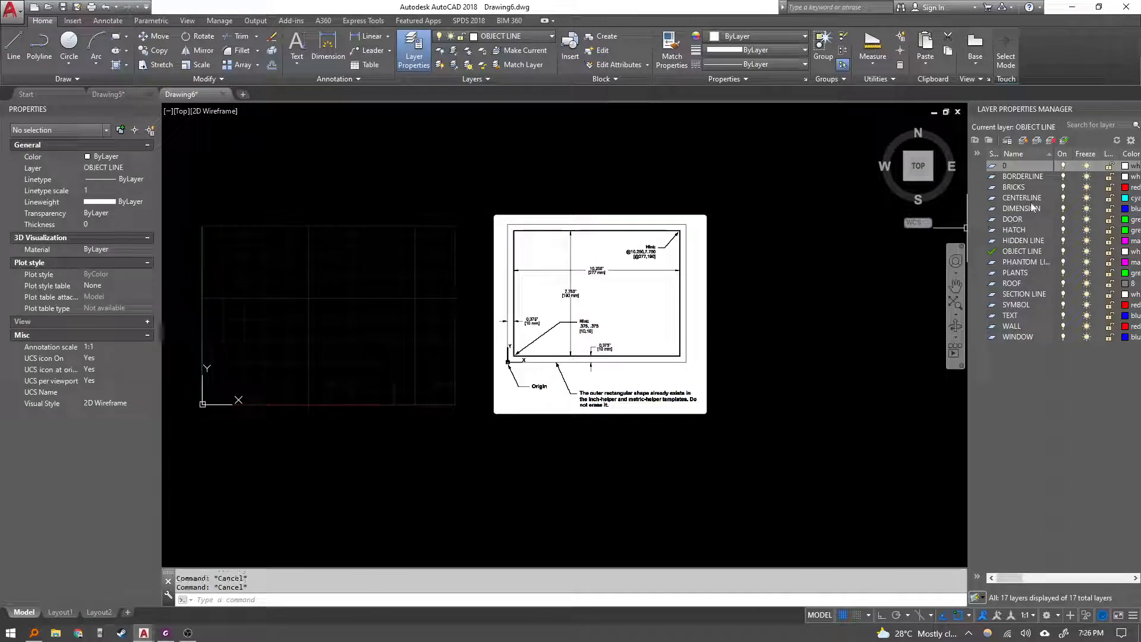
Make BORDERLINE the current layer.
{"action": "double_click", "coordinate": [1023, 176]}
{"action": "key", "text": "Escape"}
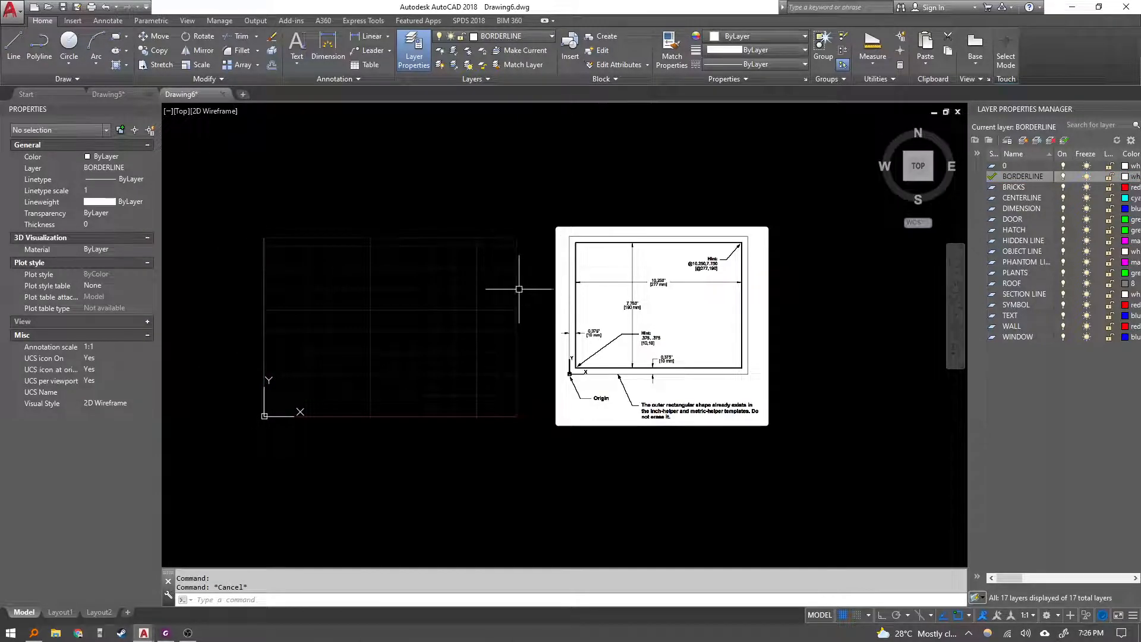
{"action": "scroll", "coordinate": [484, 306], "scroll_direction": "up", "scroll_amount": 2}
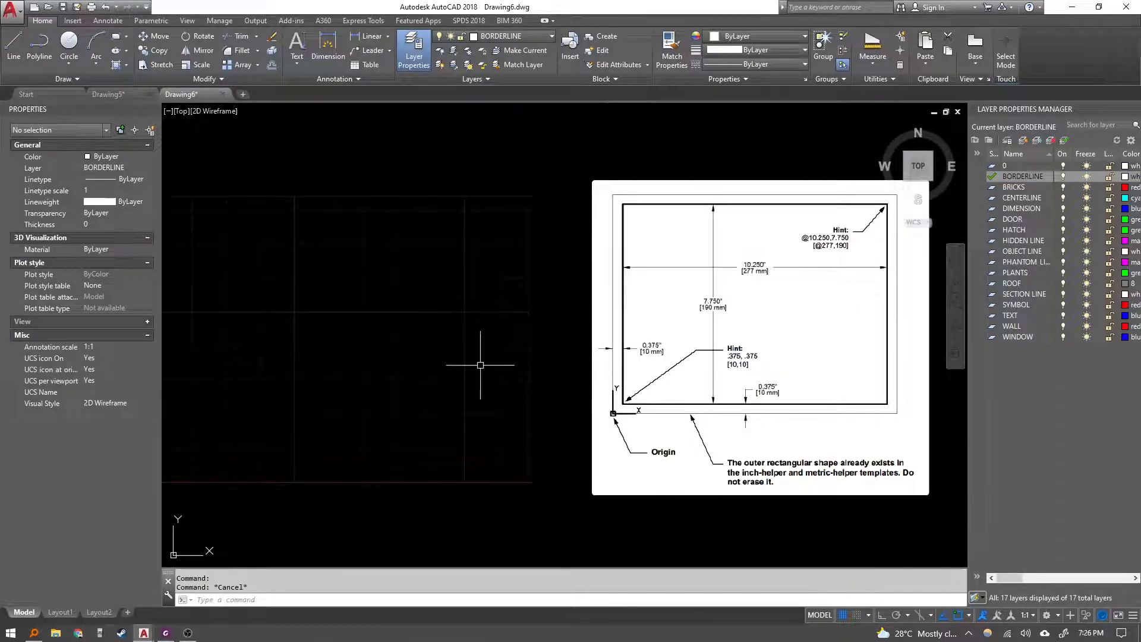
{"action": "type", "text": "rec"}
{"action": "key", "text": "Return"}
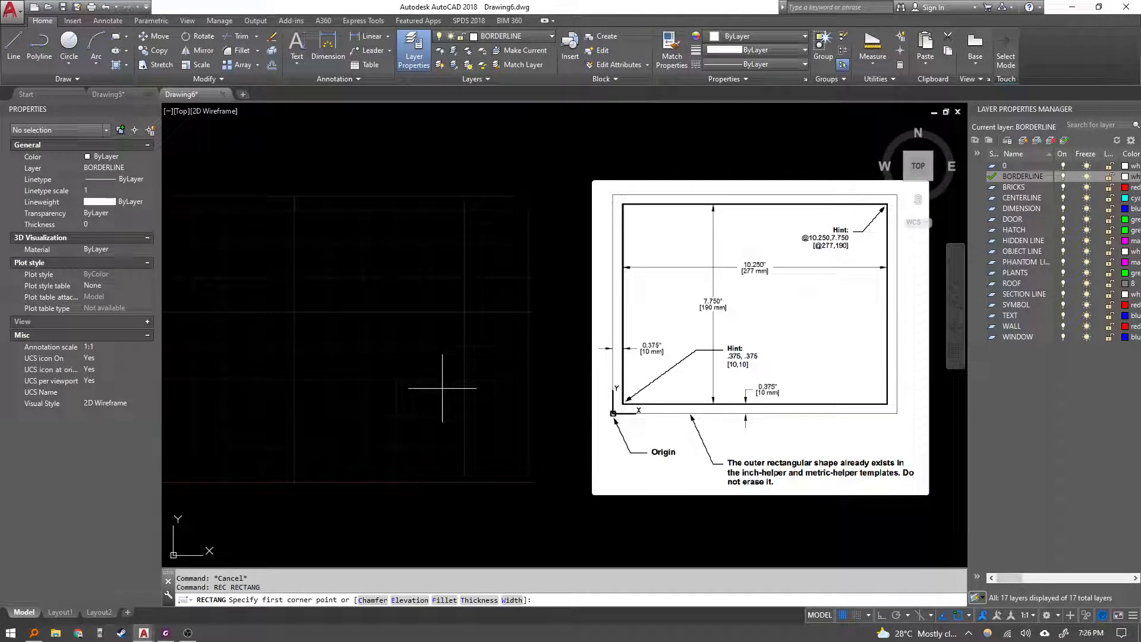
{"action": "scroll", "coordinate": [437, 392], "scroll_direction": "down", "scroll_amount": 2}
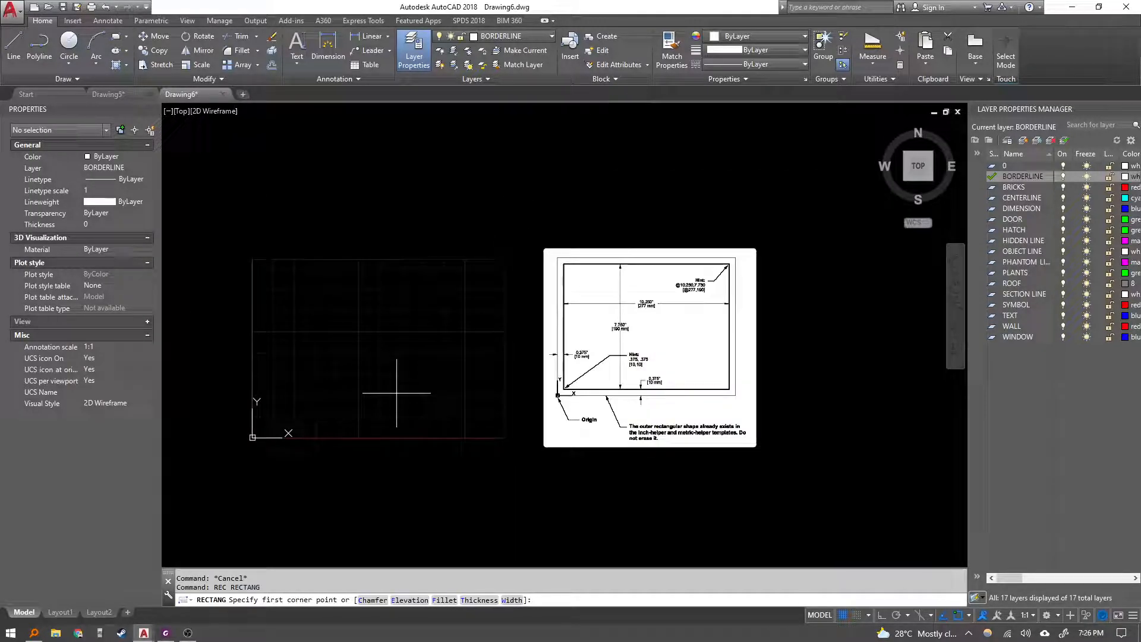
{"action": "type", "text": "10,10"}
{"action": "key", "text": "Return"}
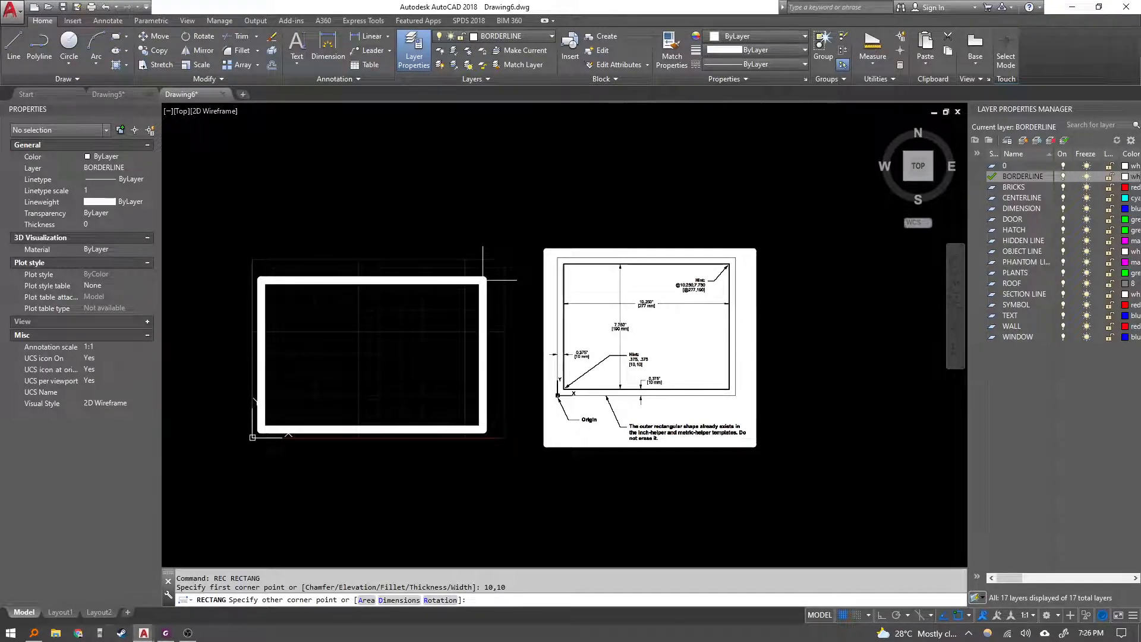
{"action": "scroll", "coordinate": [639, 270], "scroll_direction": "up", "scroll_amount": 6}
{"action": "scroll", "coordinate": [669, 290], "scroll_direction": "down", "scroll_amount": 2}
{"action": "type", "text": "@"}
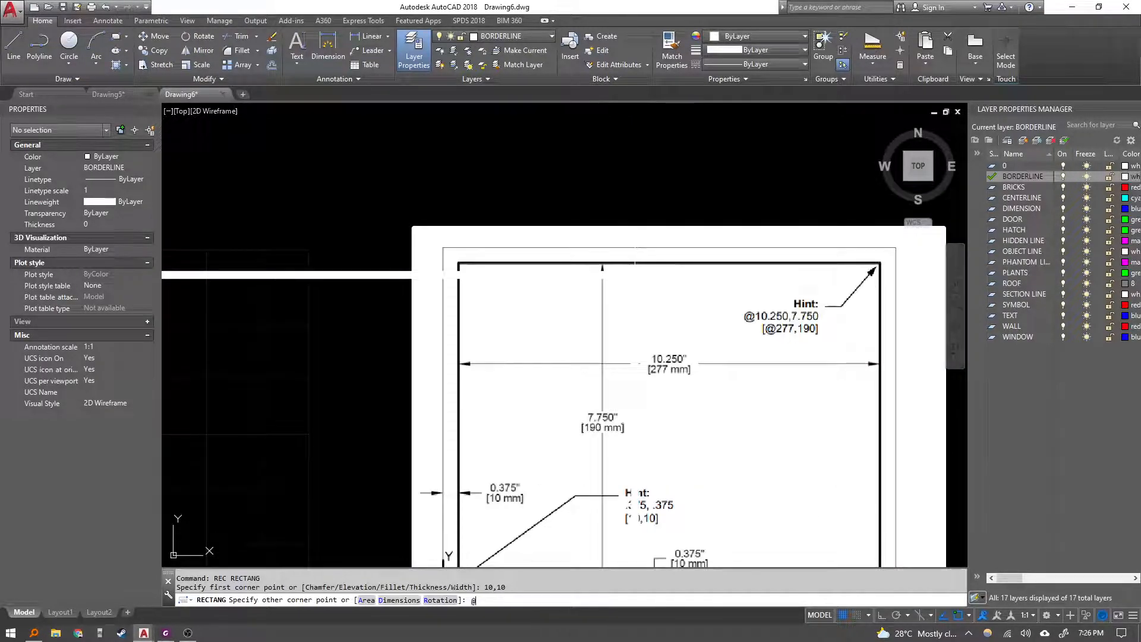
{"action": "type", "text": "277,"}
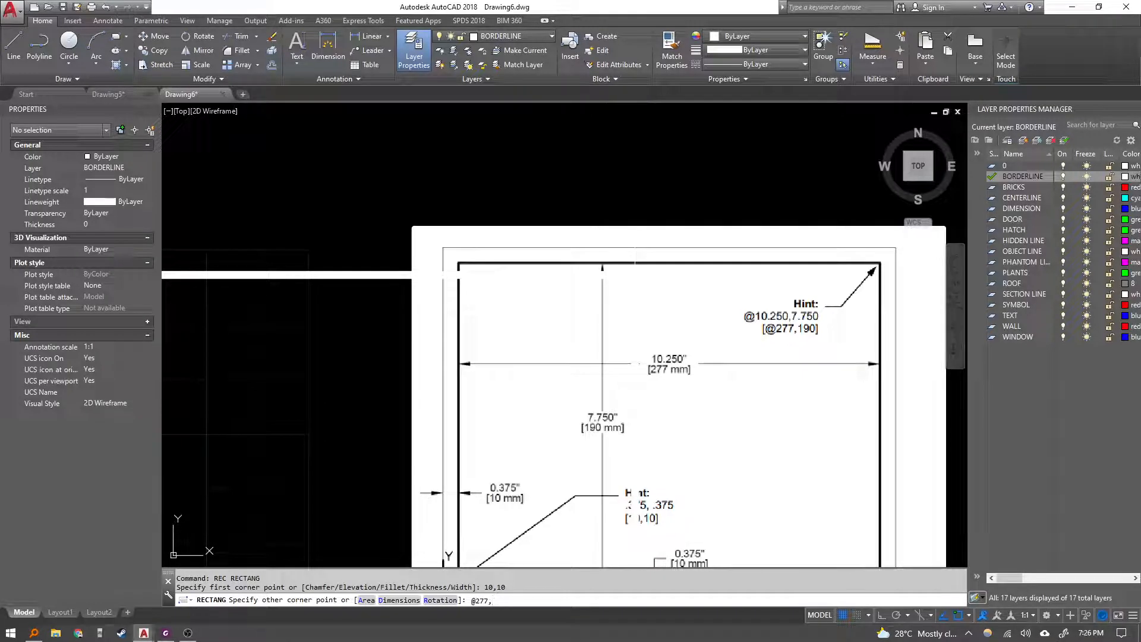
{"action": "type", "text": "191"}
{"action": "key", "text": "BackSpace"}
{"action": "type", "text": "0"}
{"action": "key", "text": "Return"}
{"action": "scroll", "coordinate": [635, 275], "scroll_direction": "down", "scroll_amount": 2}
{"action": "mouse_move", "coordinate": [424, 309]}
{"action": "middle_mouse_down"}
{"action": "mouse_move", "coordinate": [464, 268]}
{"action": "mouse_move", "coordinate": [500, 281]}
{"action": "middle_mouse_up"}
{"action": "key", "text": "Escape"}
{"action": "middle_click_drag", "start_coordinate": [448, 321], "coordinate": [471, 314]}
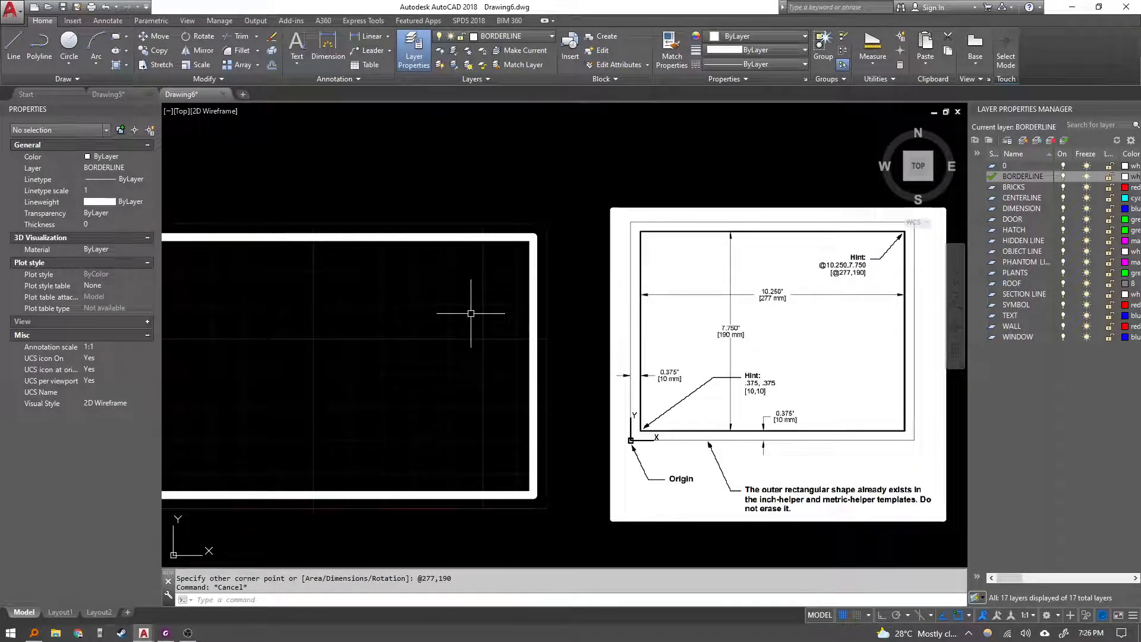
Open the Lineweight Settings, check Display Lineweight, and accept the dialog.
{"action": "type", "text": "LW"}
{"action": "key", "text": "Return"}
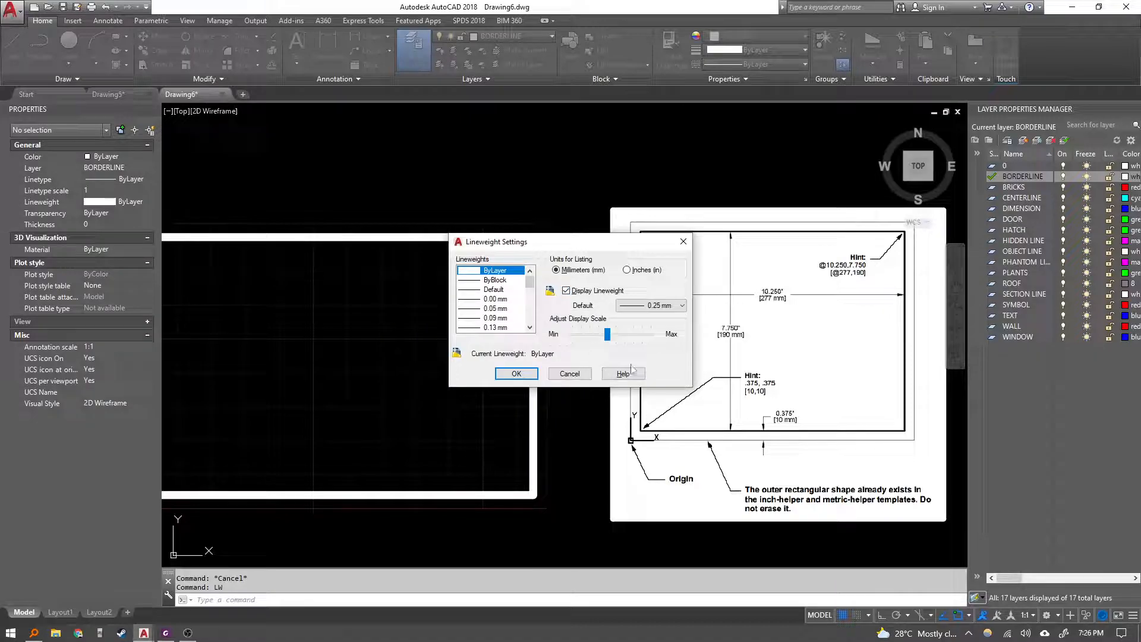
{"action": "left_click", "coordinate": [661, 307]}
{"action": "left_click", "coordinate": [661, 307]}
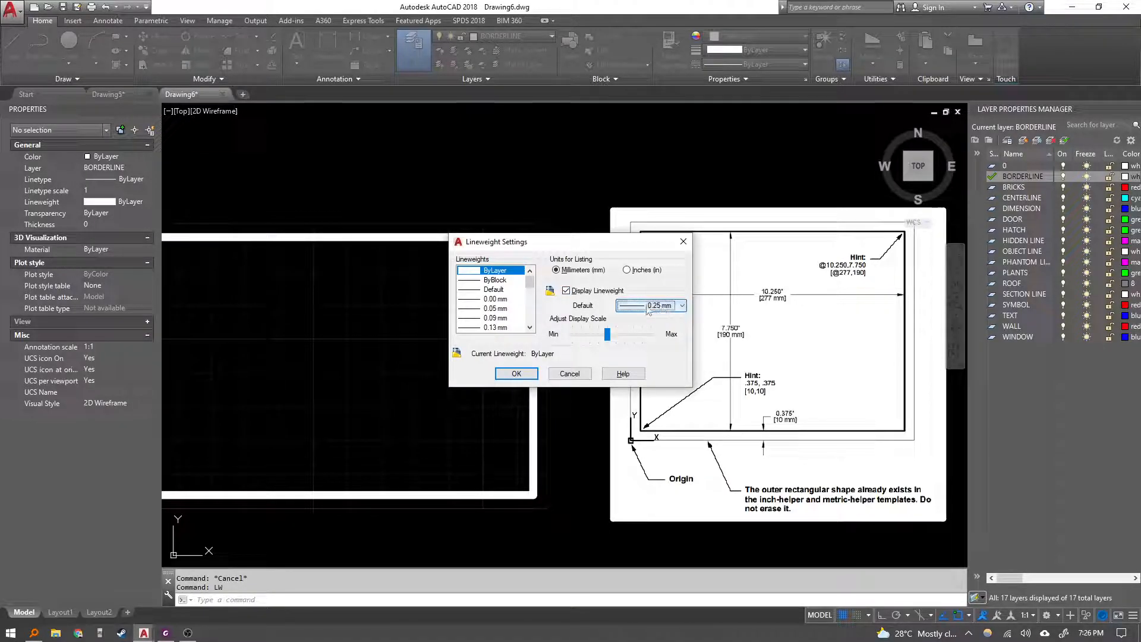
{"action": "left_click", "coordinate": [588, 291]}
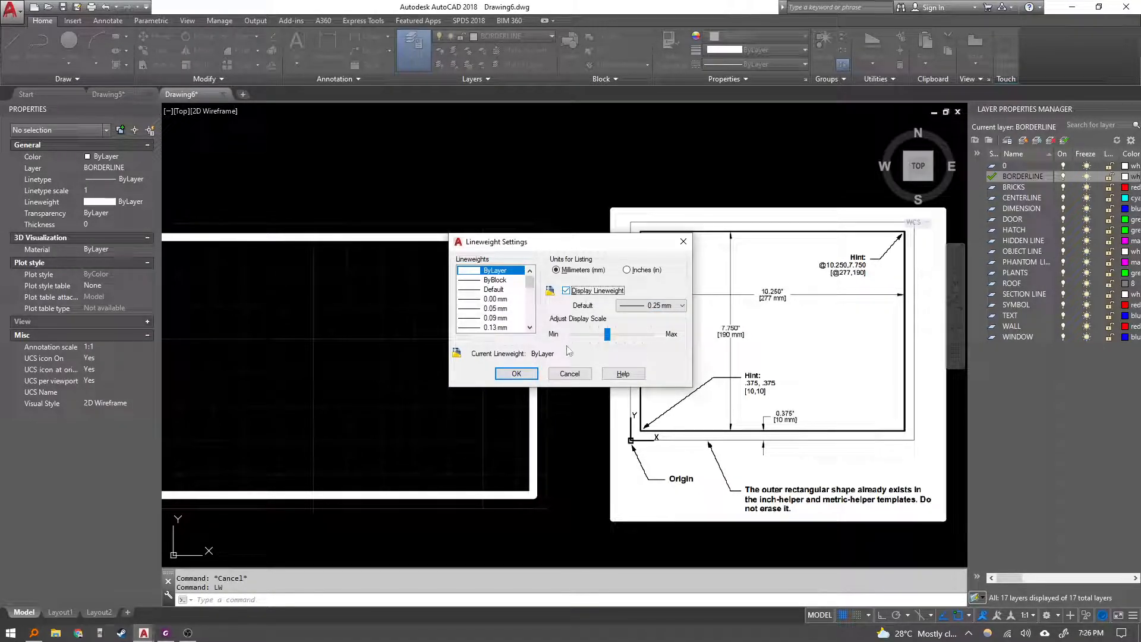
{"action": "left_click", "coordinate": [537, 379]}
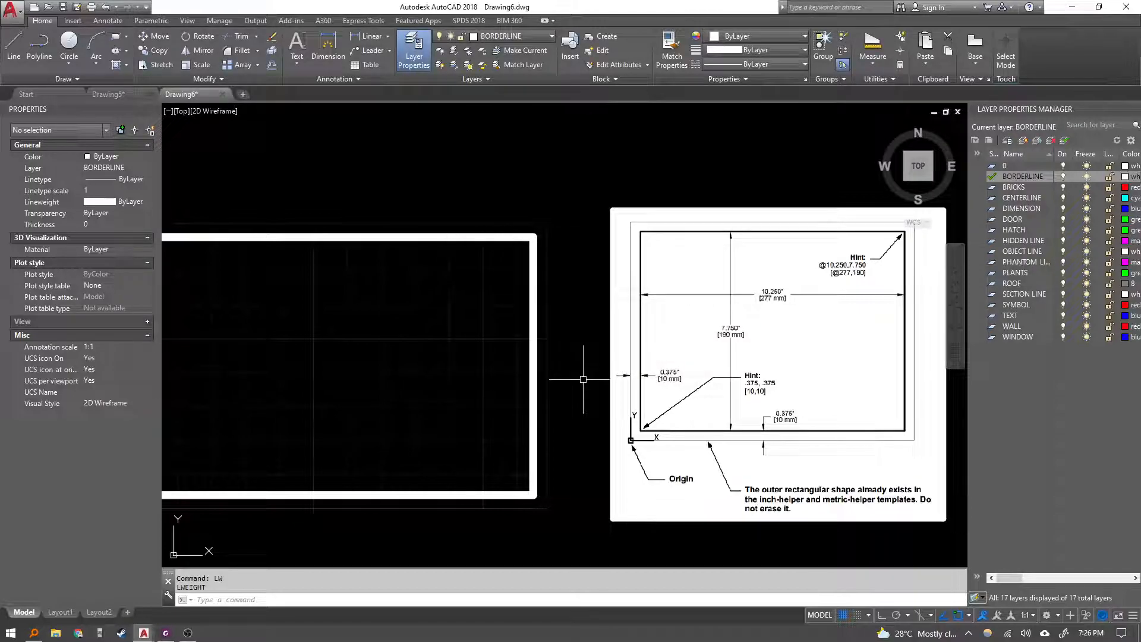
{"action": "key", "text": "Escape"}
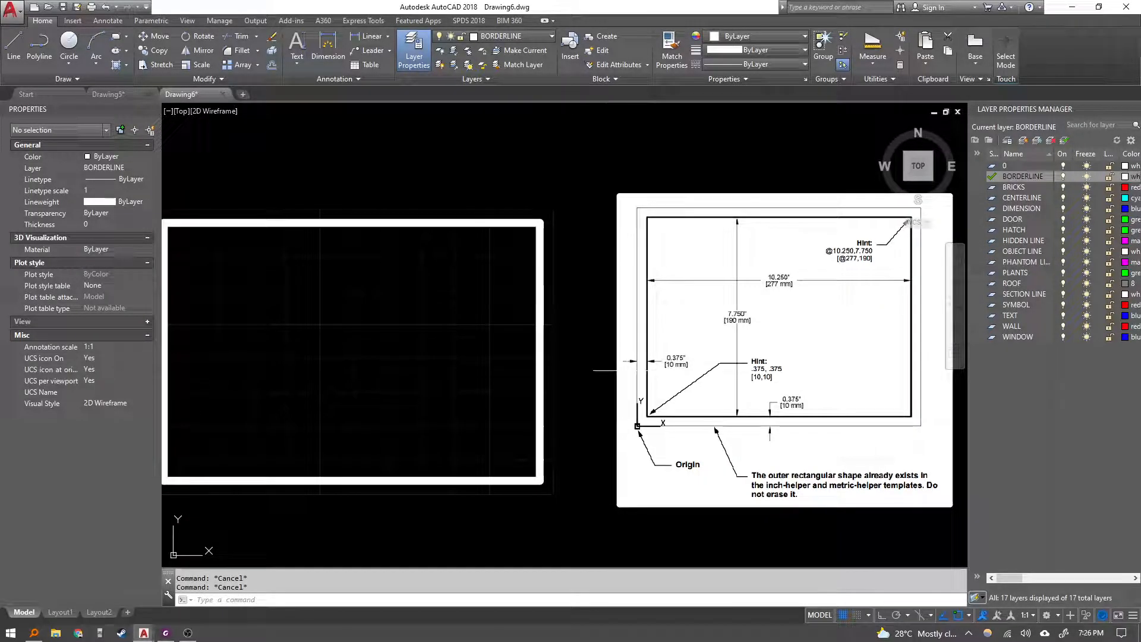
Zoom into the pasted diagram and reopen the exercise sheet's border drawing at a larger zoom.
{"action": "middle_click_drag", "start_coordinate": [561, 357], "coordinate": [581, 331]}
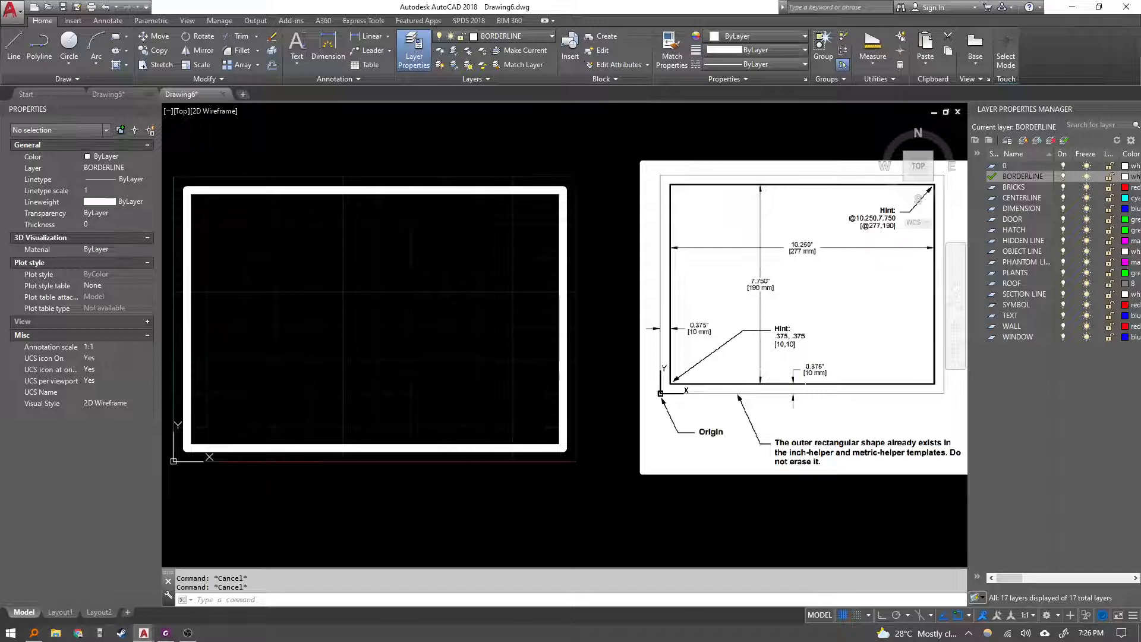
{"action": "scroll", "coordinate": [770, 324], "scroll_direction": "up", "scroll_amount": 2}
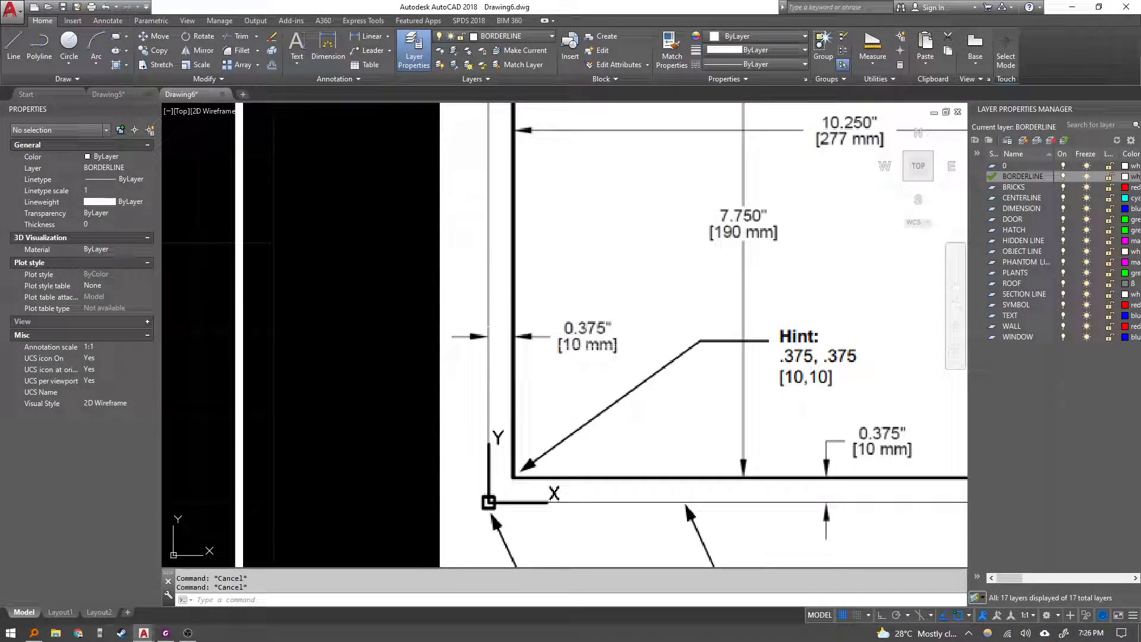
{"action": "middle_click_drag", "start_coordinate": [792, 478], "coordinate": [750, 450]}
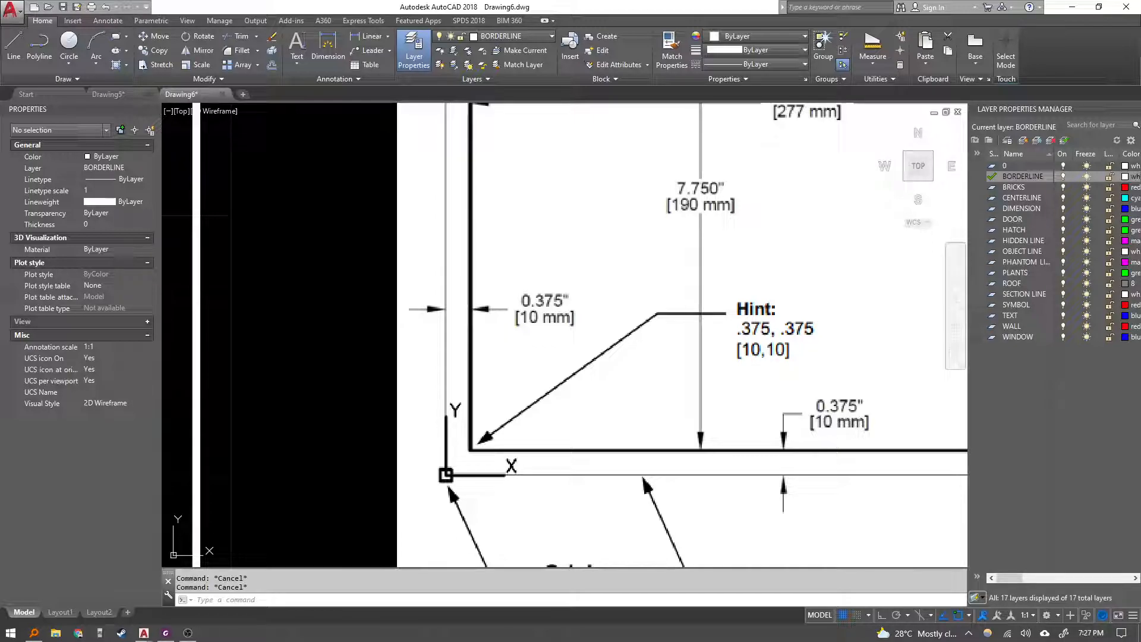
{"action": "scroll", "coordinate": [590, 297], "scroll_direction": "down", "scroll_amount": 4}
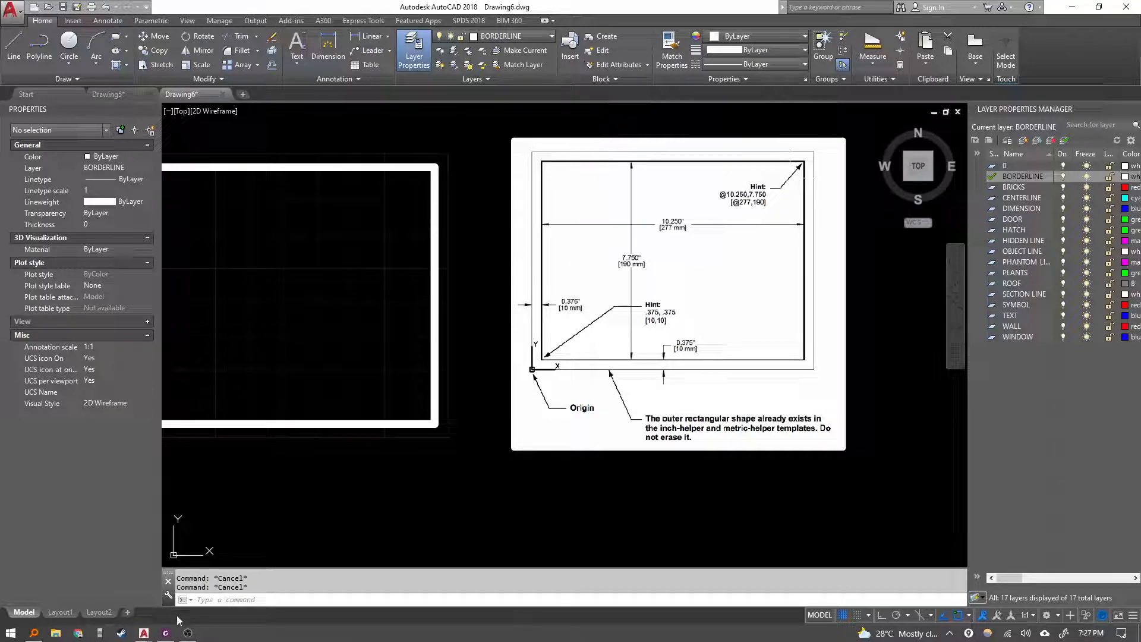
{"action": "left_click", "coordinate": [166, 633]}
{"action": "scroll", "coordinate": [680, 268], "scroll_direction": "up", "scroll_amount": 3, "text": "ctrl"}
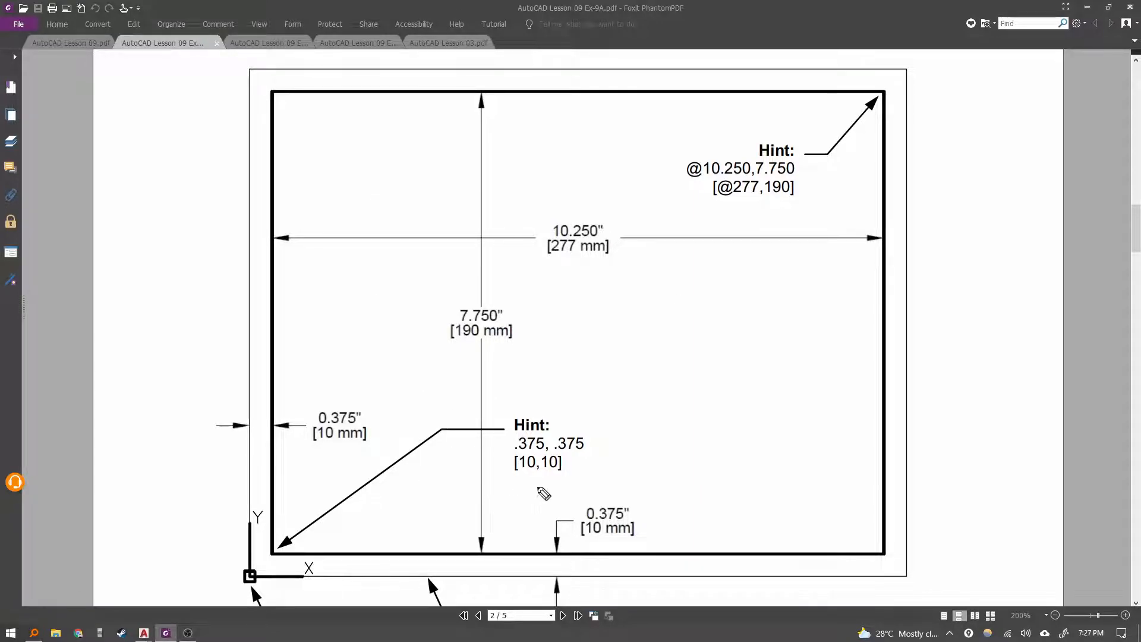
{"action": "mouse_move", "coordinate": [517, 473]}
{"action": "left_mouse_down"}
{"action": "mouse_move", "coordinate": [582, 476]}
{"action": "mouse_move", "coordinate": [580, 457]}
{"action": "mouse_move", "coordinate": [544, 443]}
{"action": "left_mouse_up"}
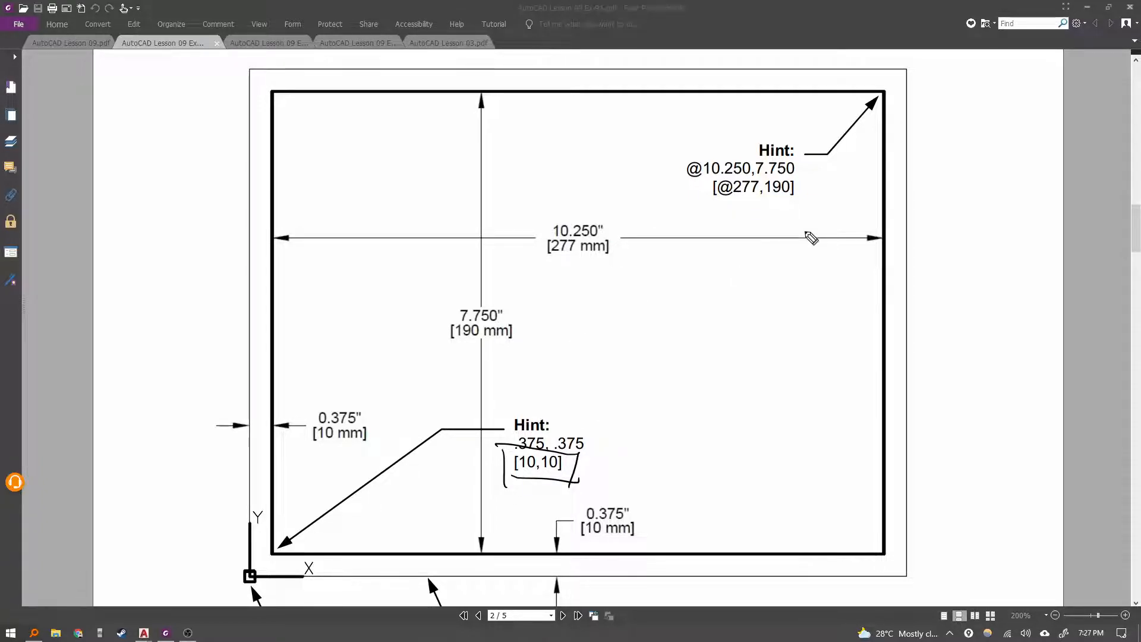
{"action": "mouse_move", "coordinate": [701, 179]}
{"action": "left_mouse_down"}
{"action": "mouse_move", "coordinate": [819, 185]}
{"action": "mouse_move", "coordinate": [812, 205]}
{"action": "mouse_move", "coordinate": [732, 178]}
{"action": "left_mouse_up"}
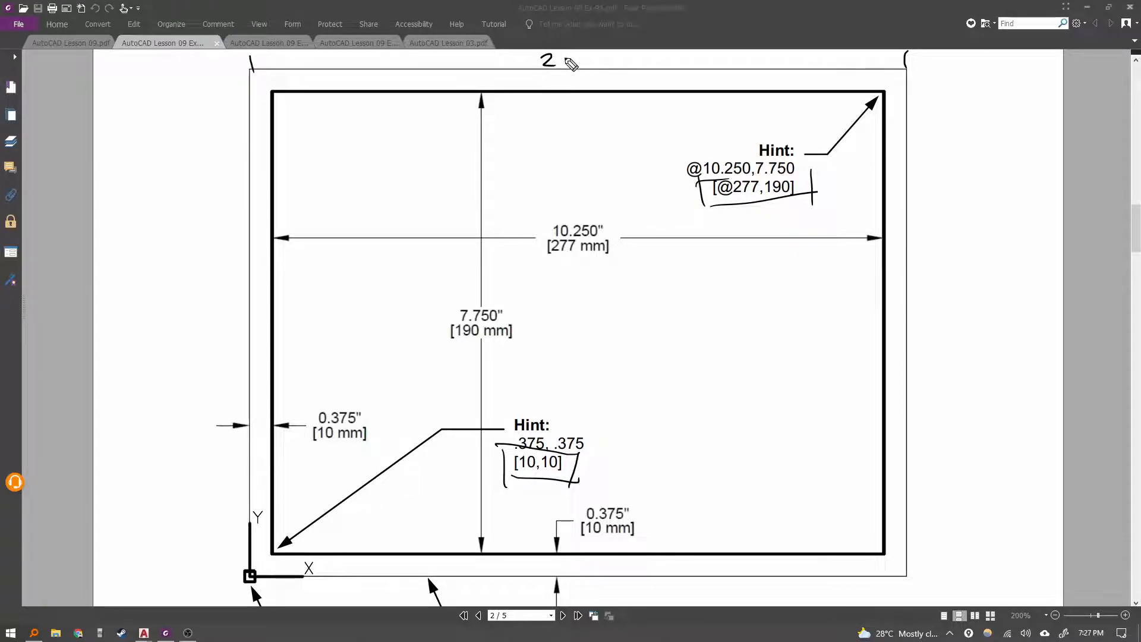
{"action": "left_click_drag", "start_coordinate": [571, 55], "coordinate": [574, 67]}
{"action": "mouse_move", "coordinate": [245, 121]}
{"action": "left_mouse_down"}
{"action": "mouse_move", "coordinate": [272, 122]}
{"action": "mouse_move", "coordinate": [238, 131]}
{"action": "left_mouse_up"}
{"action": "left_click_drag", "start_coordinate": [886, 117], "coordinate": [915, 111]}
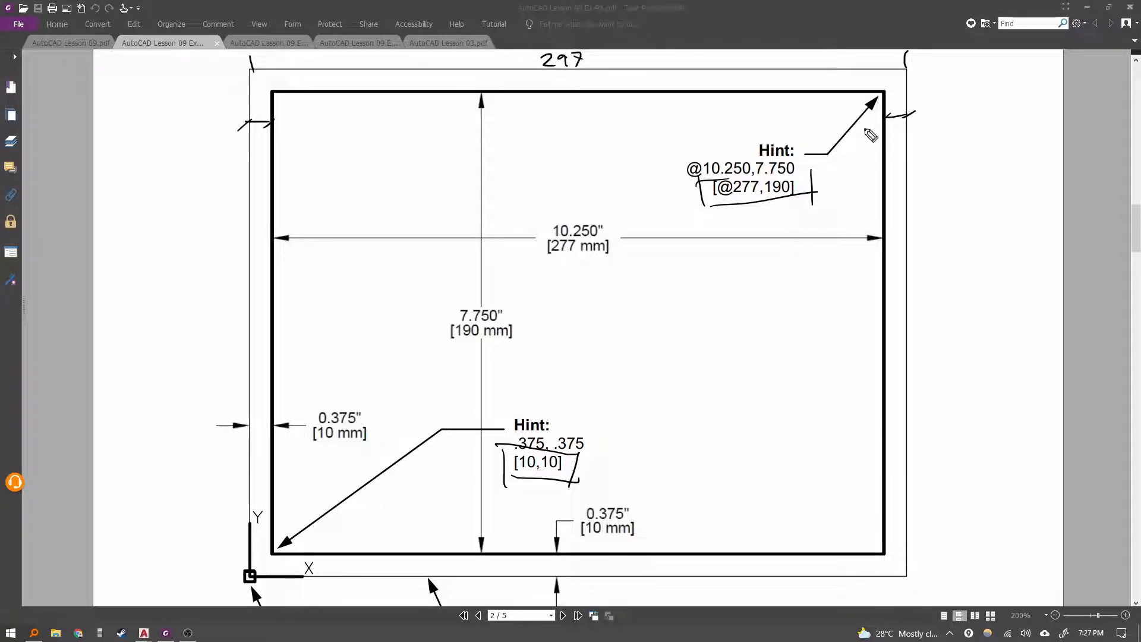
{"action": "left_click_drag", "start_coordinate": [735, 195], "coordinate": [750, 193]}
{"action": "left_click_drag", "start_coordinate": [736, 199], "coordinate": [749, 197]}
{"action": "left_click_drag", "start_coordinate": [884, 83], "coordinate": [882, 84]}
{"action": "left_click_drag", "start_coordinate": [910, 68], "coordinate": [952, 65]}
{"action": "left_click_drag", "start_coordinate": [911, 576], "coordinate": [936, 574]}
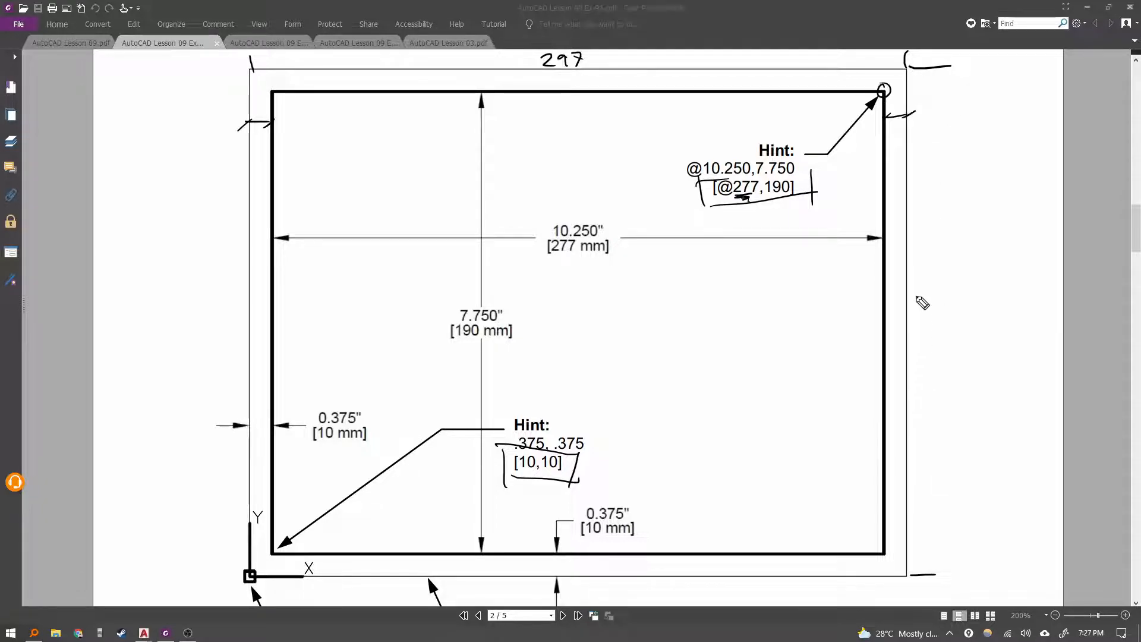
{"action": "left_click_drag", "start_coordinate": [932, 256], "coordinate": [950, 268]}
{"action": "mouse_move", "coordinate": [955, 252]}
{"action": "left_mouse_down"}
{"action": "mouse_move", "coordinate": [953, 268]}
{"action": "mouse_move", "coordinate": [966, 255]}
{"action": "left_mouse_up"}
{"action": "left_click_drag", "start_coordinate": [884, 560], "coordinate": [887, 580]}
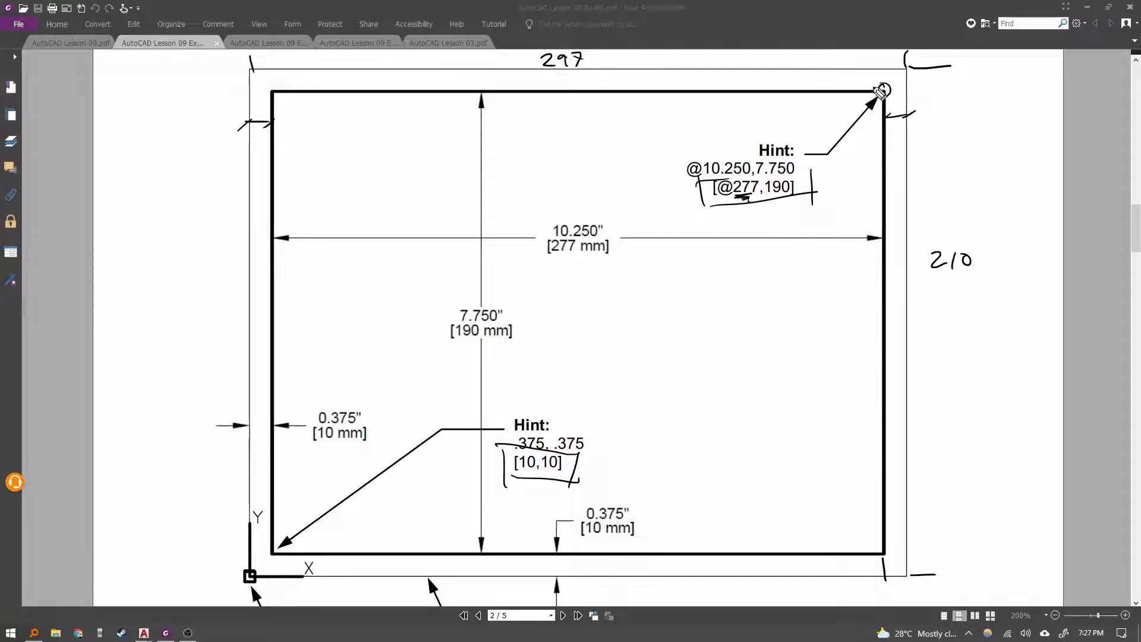
{"action": "left_click_drag", "start_coordinate": [869, 66], "coordinate": [869, 89]}
{"action": "mouse_move", "coordinate": [737, 191]}
{"action": "left_mouse_down"}
{"action": "mouse_move", "coordinate": [713, 197]}
{"action": "mouse_move", "coordinate": [736, 203]}
{"action": "mouse_move", "coordinate": [722, 203]}
{"action": "left_mouse_up"}
{"action": "left_click_drag", "start_coordinate": [711, 215], "coordinate": [732, 208]}
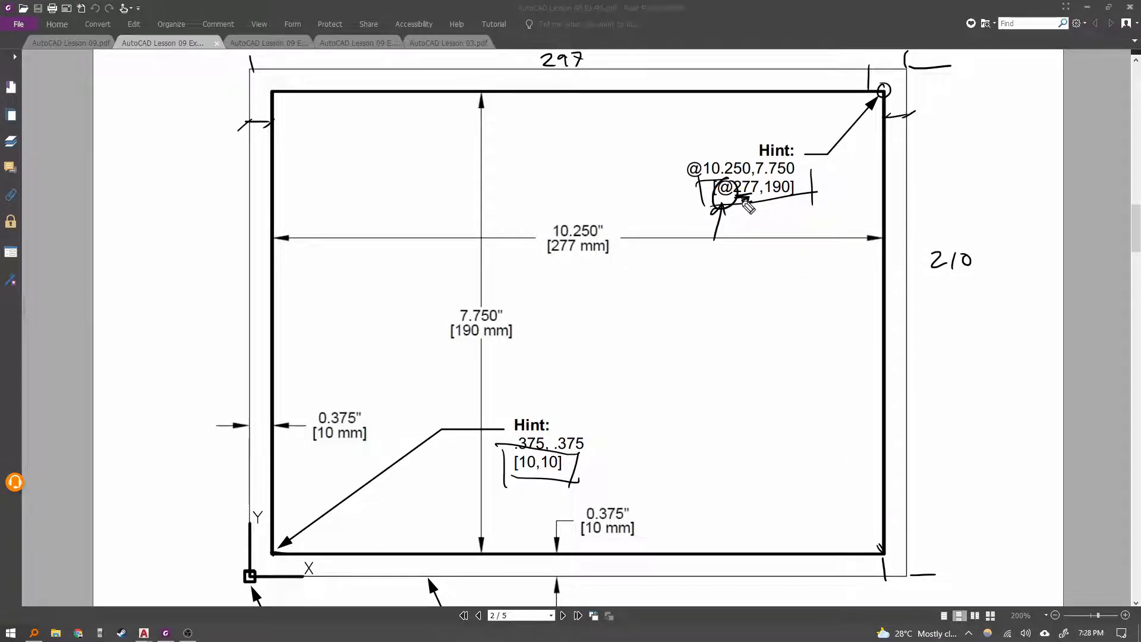
{"action": "left_click_drag", "start_coordinate": [277, 540], "coordinate": [279, 553]}
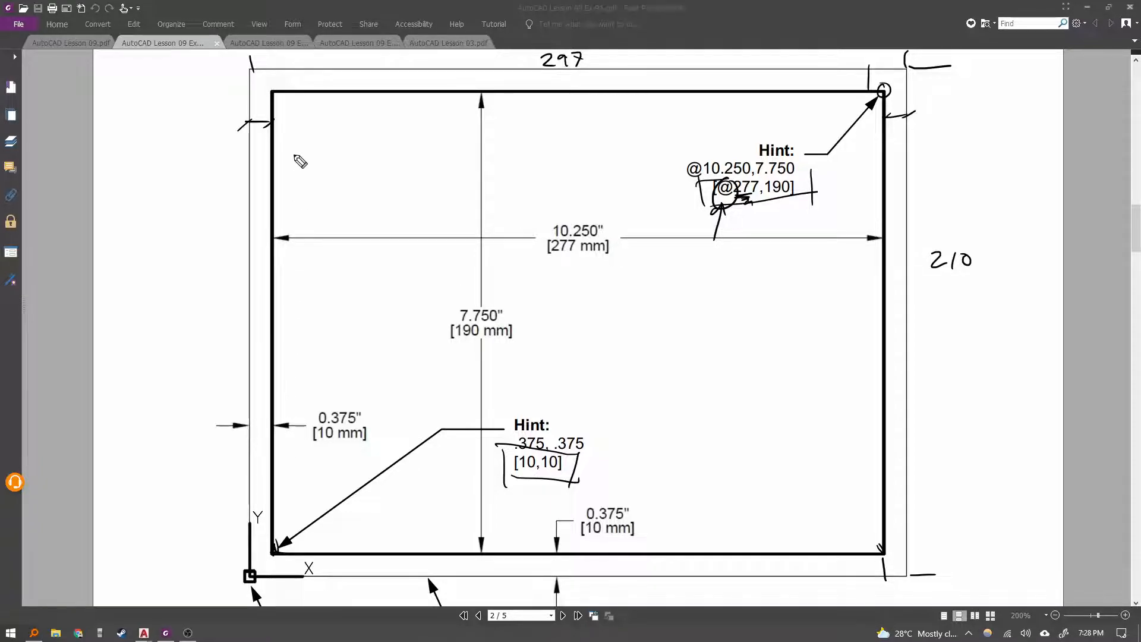
Circle both hints, underline the 277 mm, 190 mm and 10 mm dimensions, and erase all the ink marks.
{"action": "left_click_drag", "start_coordinate": [291, 106], "coordinate": [293, 94]}
{"action": "mouse_move", "coordinate": [498, 414]}
{"action": "left_mouse_down"}
{"action": "mouse_move", "coordinate": [584, 497]}
{"action": "mouse_move", "coordinate": [499, 419]}
{"action": "left_mouse_up"}
{"action": "mouse_move", "coordinate": [781, 116]}
{"action": "left_mouse_down"}
{"action": "mouse_move", "coordinate": [769, 247]}
{"action": "mouse_move", "coordinate": [805, 147]}
{"action": "left_mouse_up"}
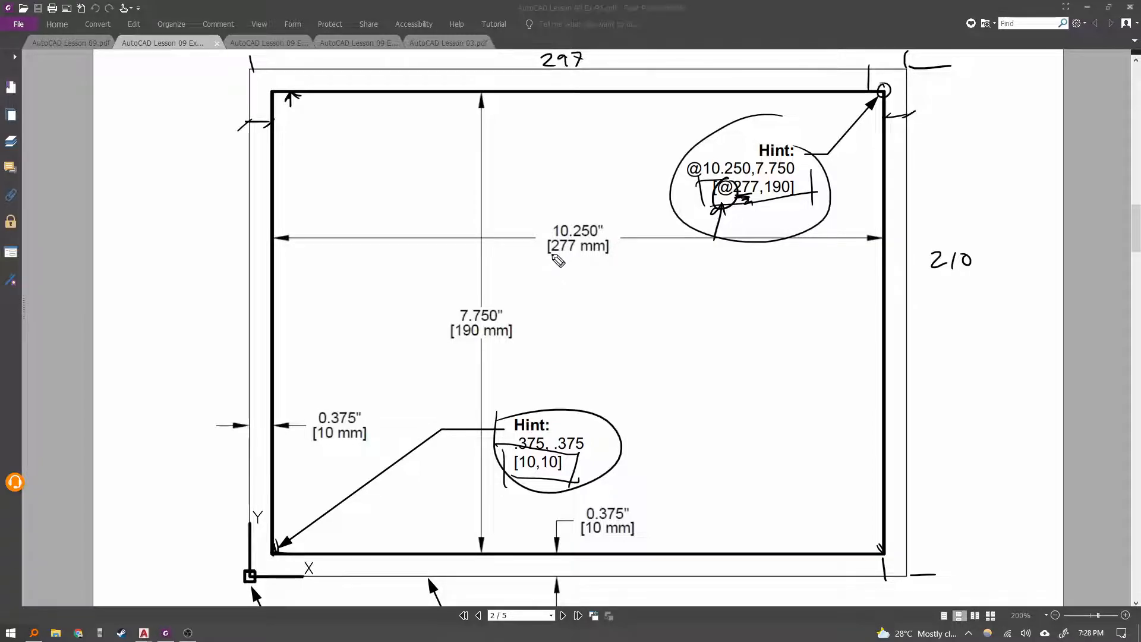
{"action": "left_click_drag", "start_coordinate": [548, 253], "coordinate": [592, 253]}
{"action": "left_click_drag", "start_coordinate": [460, 346], "coordinate": [497, 344]}
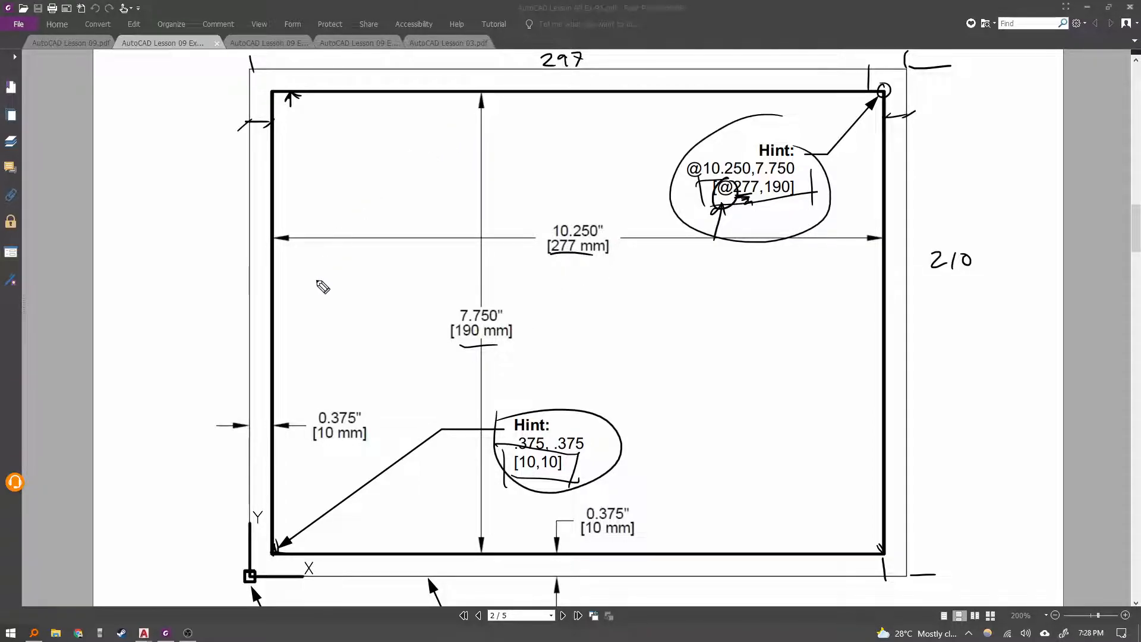
{"action": "left_click_drag", "start_coordinate": [315, 443], "coordinate": [370, 438]}
{"action": "left_click_drag", "start_coordinate": [582, 538], "coordinate": [626, 535]}
{"action": "key", "text": "Delete"}
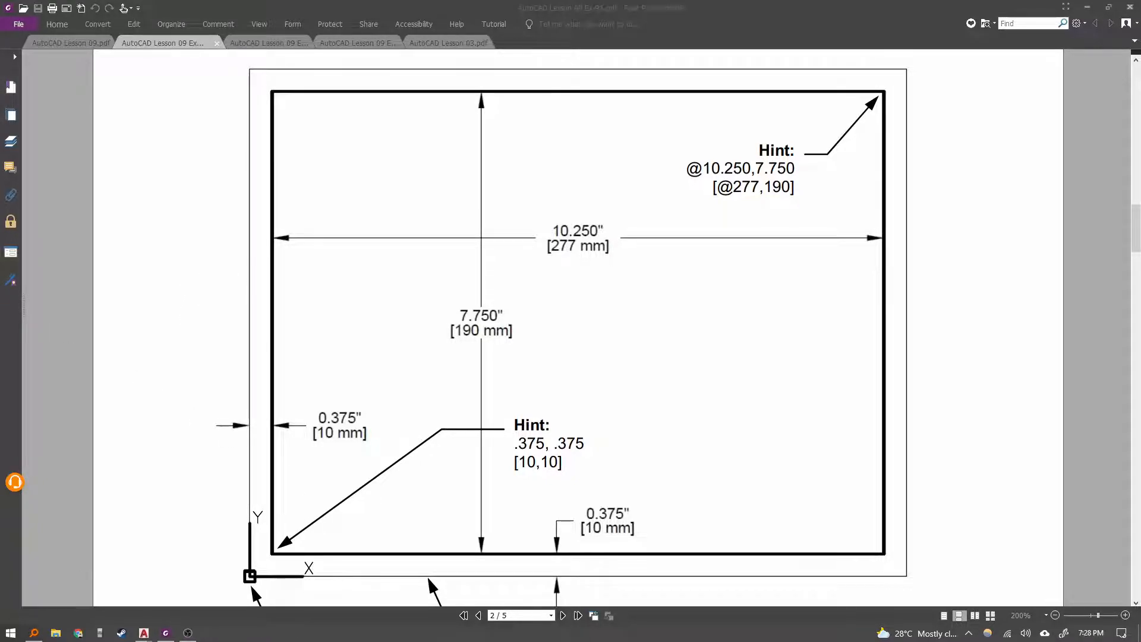
Scroll through the exercise sheet's border diagram and origin note, then return to the drawing.
{"action": "scroll", "coordinate": [359, 339], "scroll_direction": "down", "scroll_amount": 3}
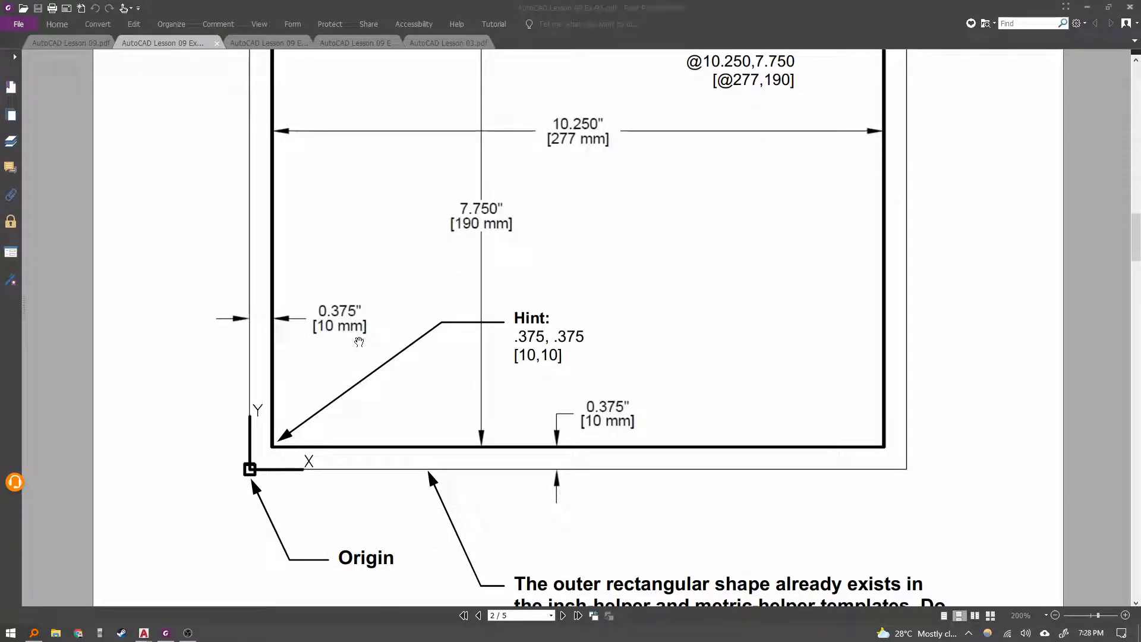
{"action": "scroll", "coordinate": [359, 342], "scroll_direction": "down", "scroll_amount": 12}
{"action": "scroll", "coordinate": [484, 285], "scroll_direction": "up", "scroll_amount": 3}
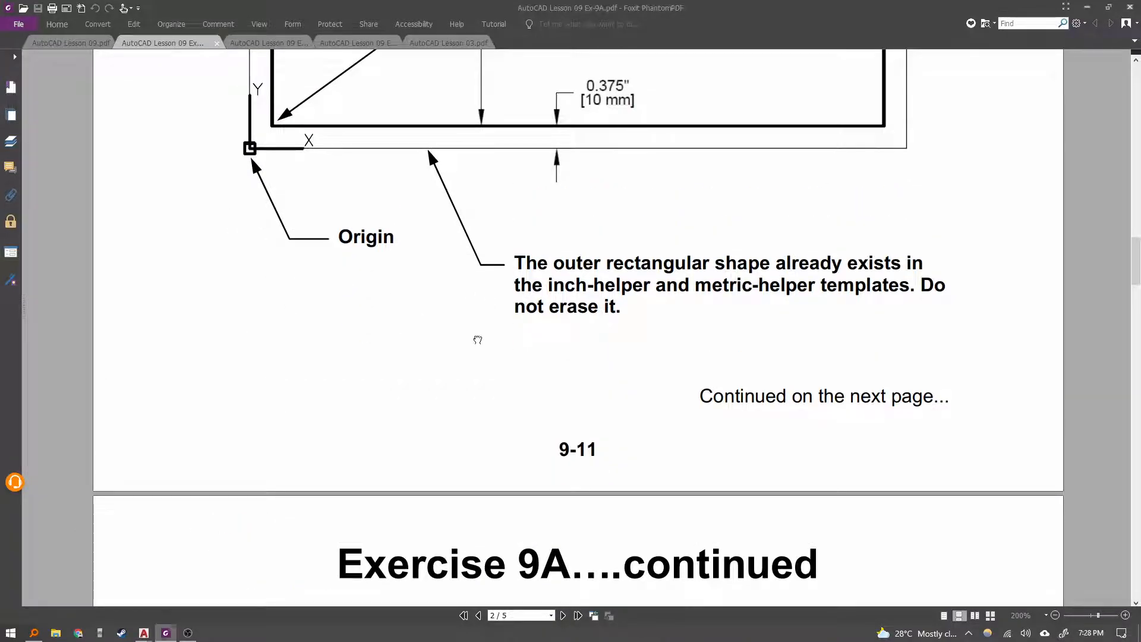
{"action": "scroll", "coordinate": [478, 340], "scroll_direction": "up", "scroll_amount": 1}
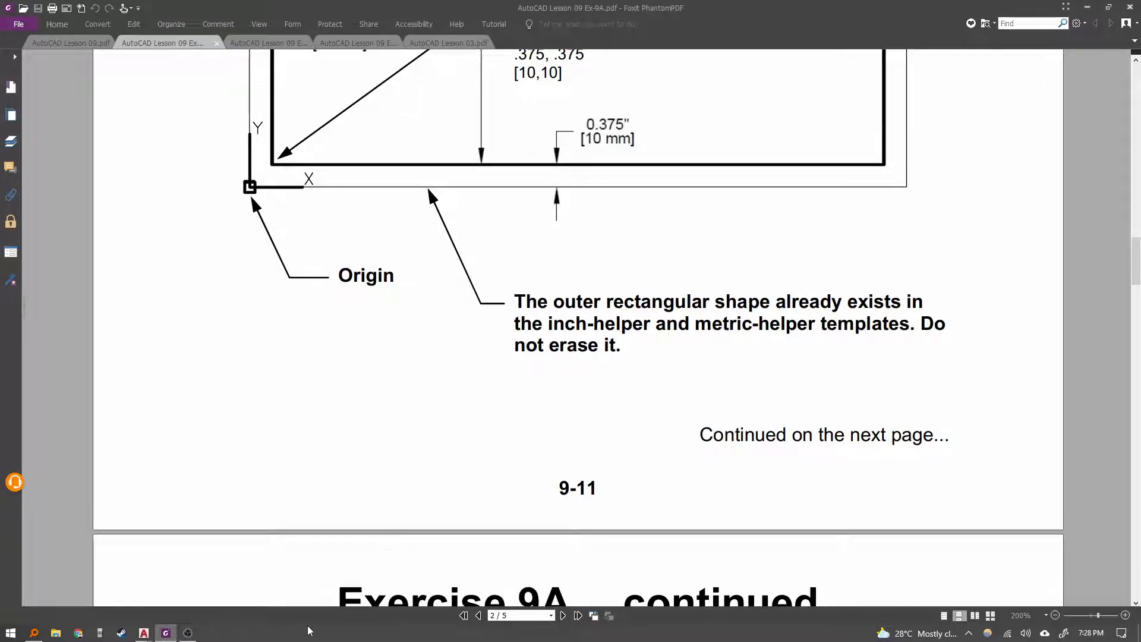
{"action": "mouse_move", "coordinate": [143, 634]}
{"action": "left_click", "coordinate": [207, 585]}
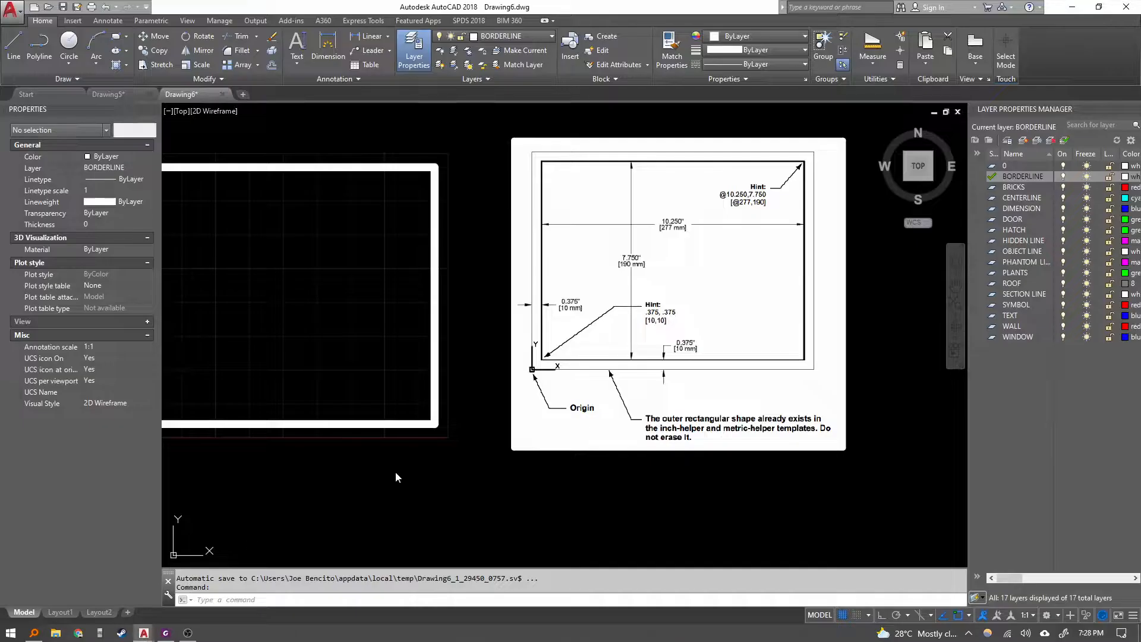
Regenerate the drawing display.
{"action": "scroll", "coordinate": [411, 432], "scroll_direction": "up", "scroll_amount": 4}
{"action": "scroll", "coordinate": [507, 439], "scroll_direction": "up", "scroll_amount": 6}
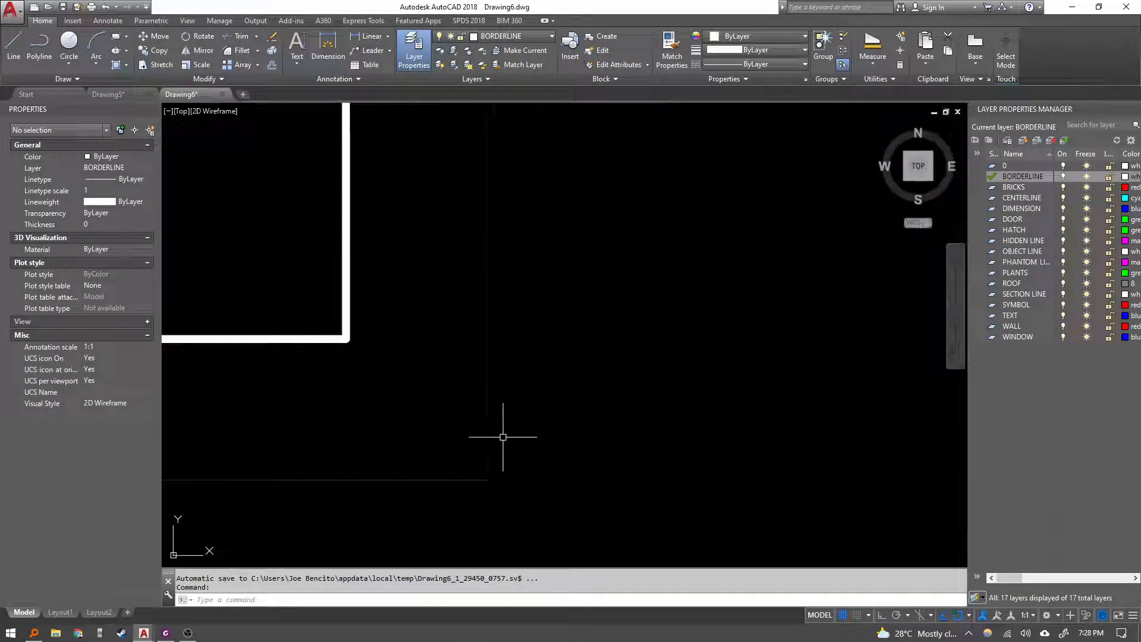
{"action": "scroll", "coordinate": [479, 382], "scroll_direction": "down", "scroll_amount": 6}
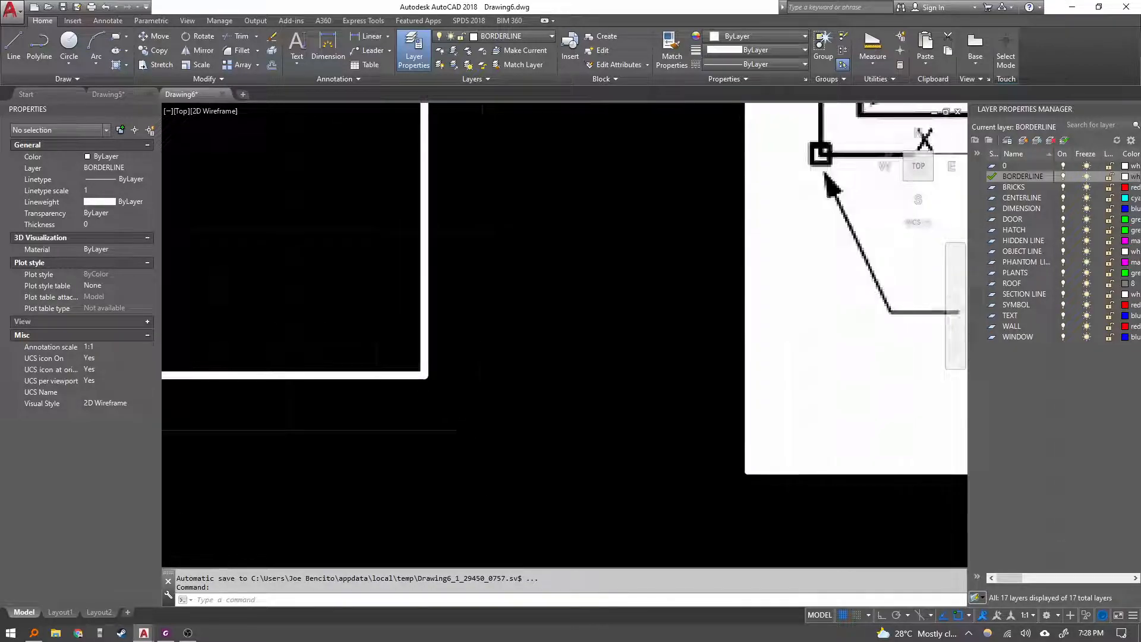
{"action": "middle_click_drag", "start_coordinate": [479, 383], "coordinate": [562, 415]}
{"action": "key", "text": "Escape"}
{"action": "left_click", "coordinate": [693, 466]}
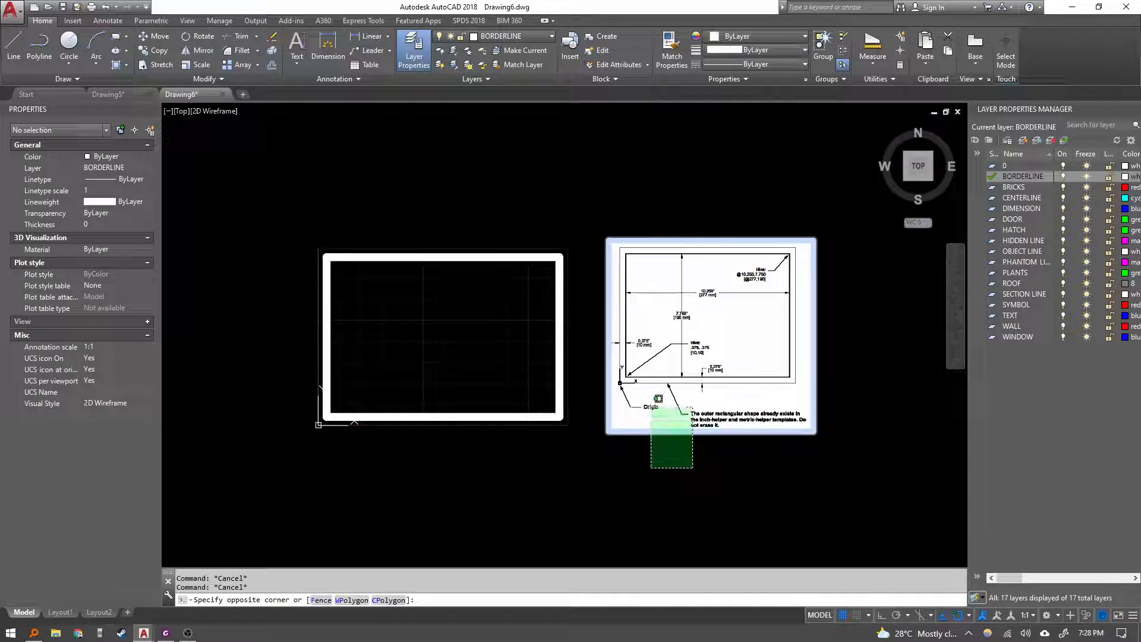
{"action": "key", "text": "Escape"}
{"action": "scroll", "coordinate": [743, 373], "scroll_direction": "up", "scroll_amount": 5}
{"action": "scroll", "coordinate": [638, 425], "scroll_direction": "down", "scroll_amount": 4}
{"action": "middle_click_drag", "start_coordinate": [272, 359], "coordinate": [511, 336]}
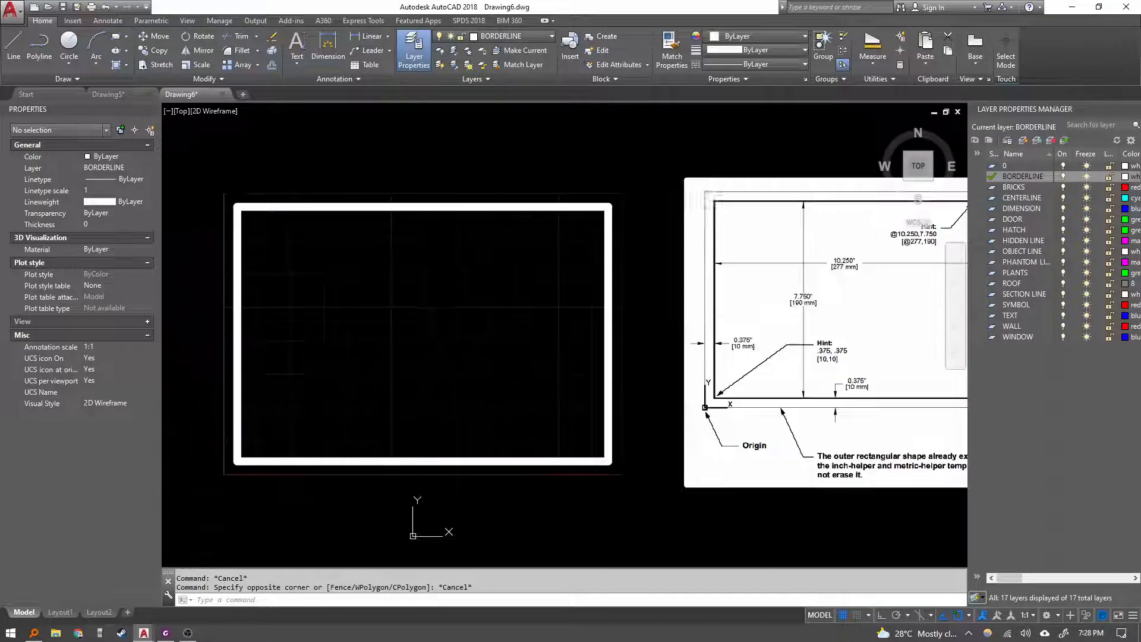
{"action": "middle_click_drag", "start_coordinate": [426, 320], "coordinate": [437, 348]}
{"action": "key", "text": "Escape"}
{"action": "type", "text": "RE"}
{"action": "key", "text": "Return"}
Erase the pasted exercise diagram image from the drawing.
{"action": "scroll", "coordinate": [548, 377], "scroll_direction": "down", "scroll_amount": 2}
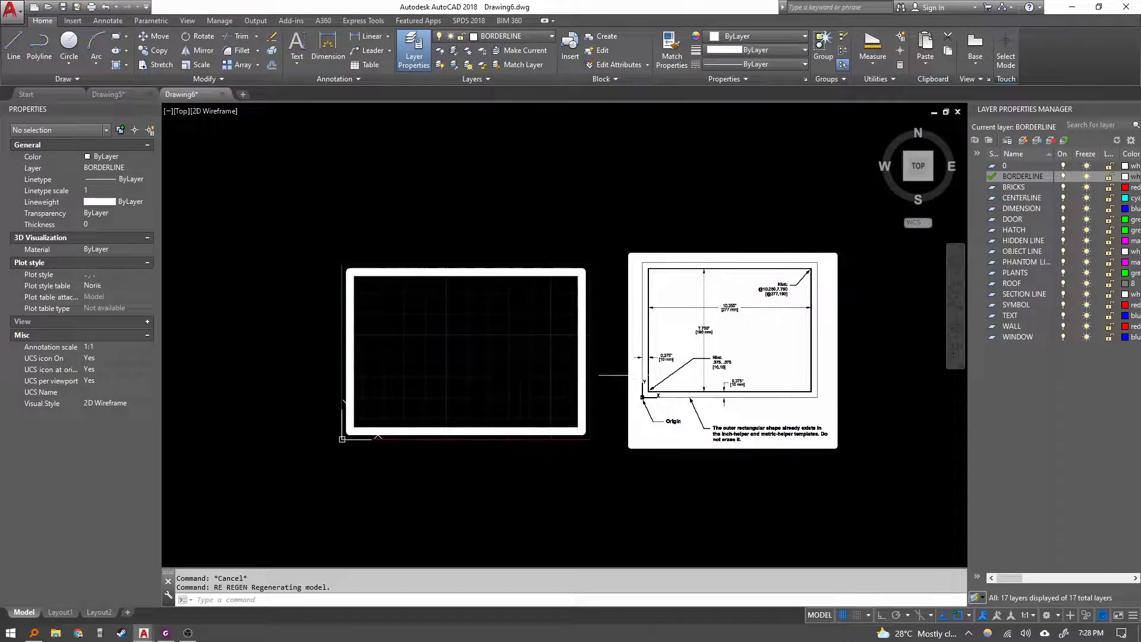
{"action": "scroll", "coordinate": [790, 435], "scroll_direction": "up", "scroll_amount": 2}
{"action": "scroll", "coordinate": [790, 437], "scroll_direction": "up", "scroll_amount": 4}
{"action": "scroll", "coordinate": [743, 416], "scroll_direction": "down", "scroll_amount": 4}
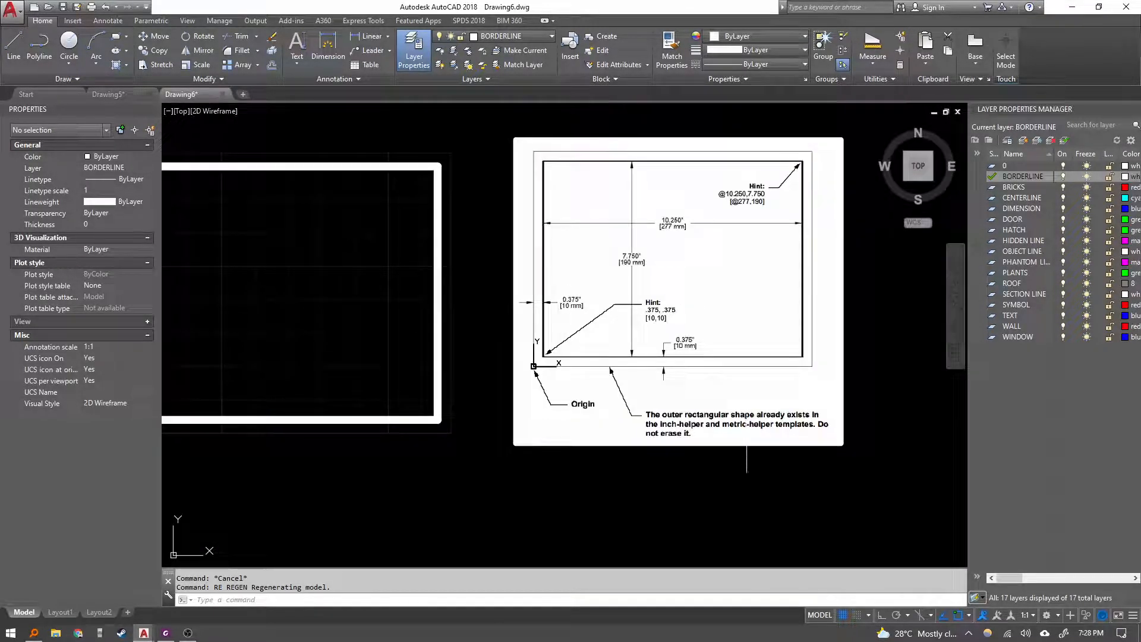
{"action": "left_click", "coordinate": [694, 374]}
{"action": "type", "text": "E"}
{"action": "key", "text": "Return"}
{"action": "middle_click_drag", "start_coordinate": [553, 387], "coordinate": [730, 403]}
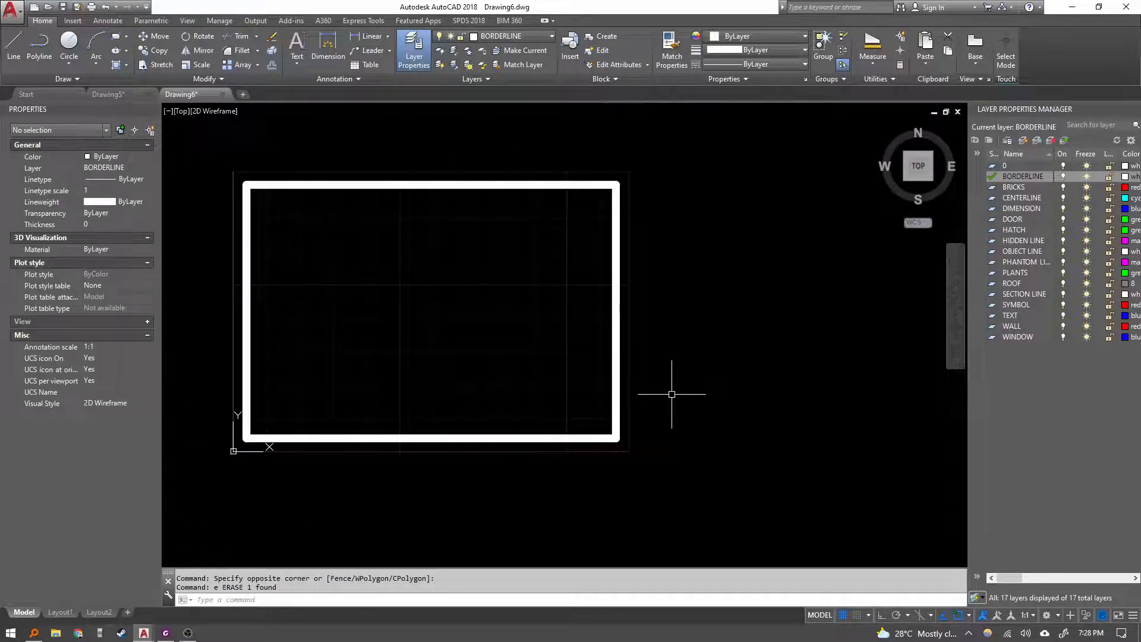
{"action": "middle_click", "coordinate": [673, 392]}
{"action": "middle_click", "coordinate": [673, 392]}
{"action": "type", "text": "z"}
{"action": "key", "text": "Return"}
{"action": "type", "text": "a"}
{"action": "key", "text": "Return"}
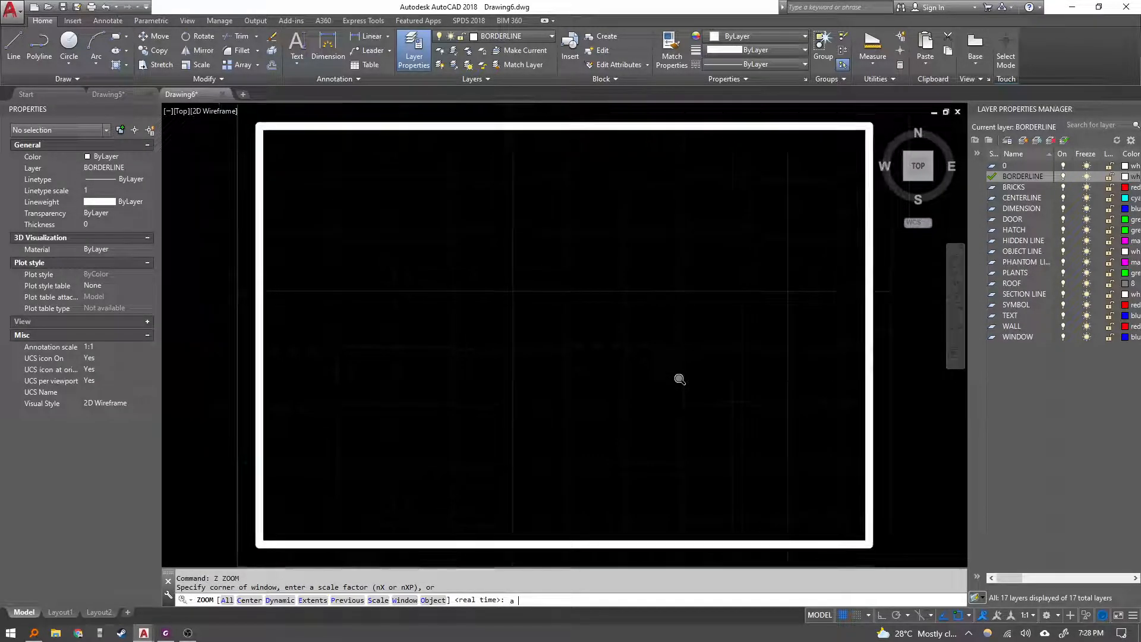
Read the exercise sheet's Step 3 instructions and hints for drawing the three title block lines.
{"action": "key", "text": "alt+Tab"}
{"action": "scroll", "coordinate": [459, 444], "scroll_direction": "down", "scroll_amount": 5}
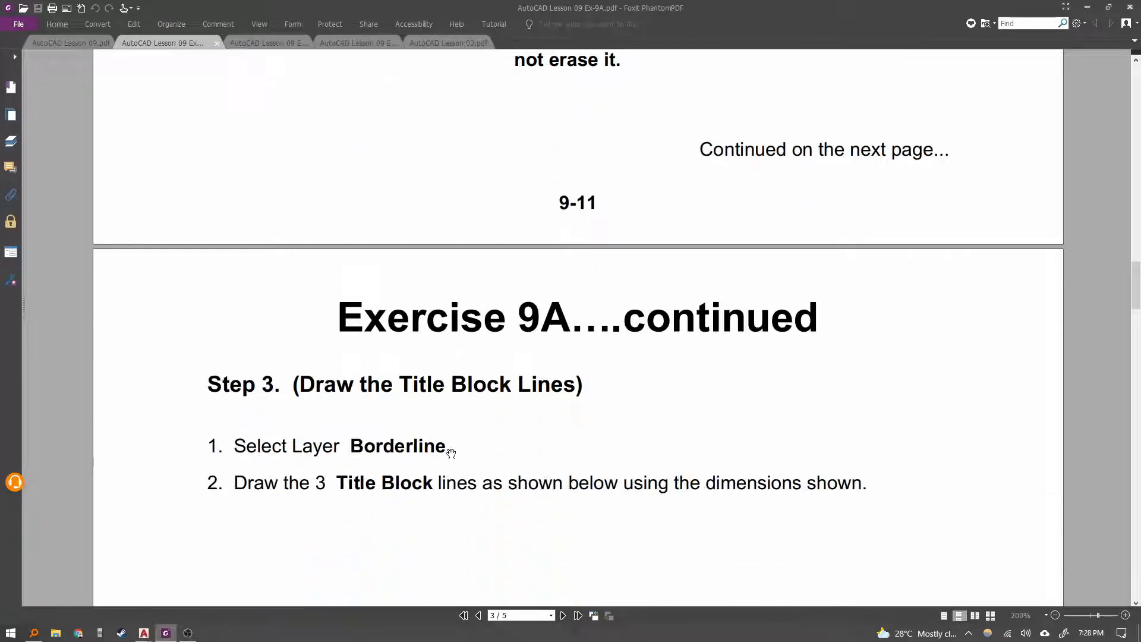
{"action": "scroll", "coordinate": [474, 421], "scroll_direction": "down", "scroll_amount": 6}
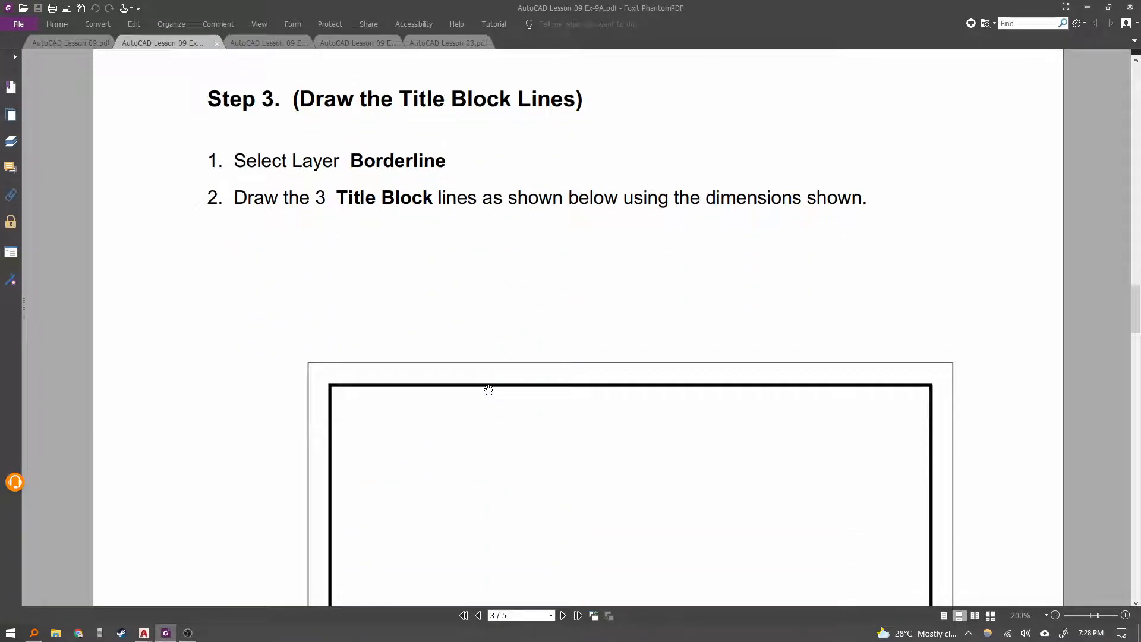
{"action": "scroll", "coordinate": [532, 528], "scroll_direction": "down", "scroll_amount": 2}
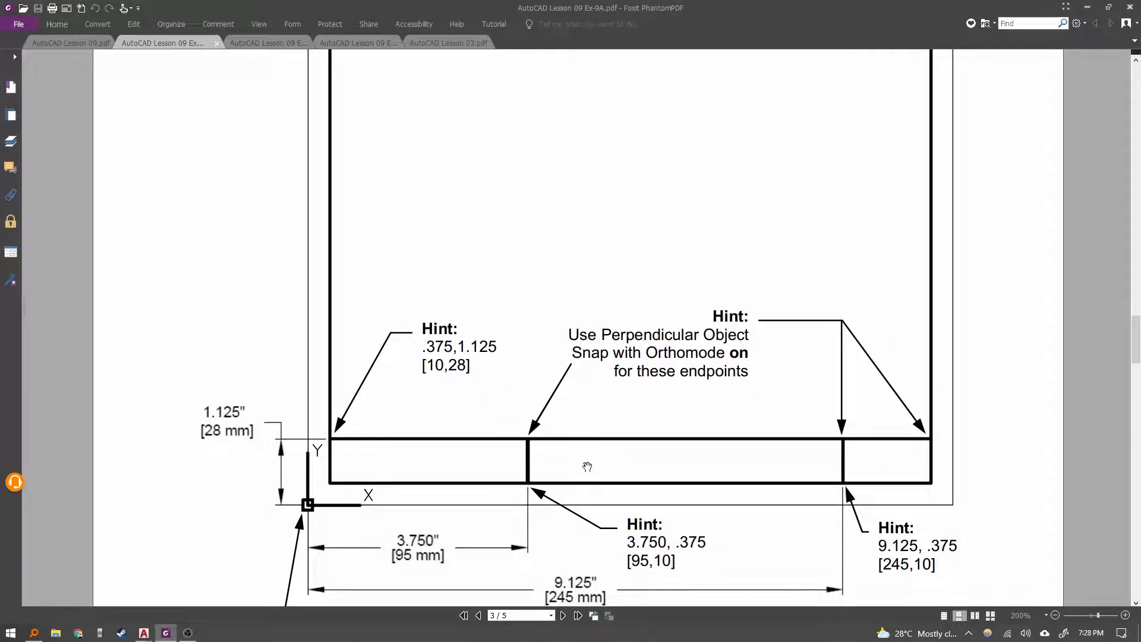
{"action": "scroll", "coordinate": [577, 478], "scroll_direction": "up", "scroll_amount": 6}
{"action": "scroll", "coordinate": [484, 297], "scroll_direction": "down", "scroll_amount": 3}
{"action": "scroll", "coordinate": [486, 302], "scroll_direction": "up", "scroll_amount": 2}
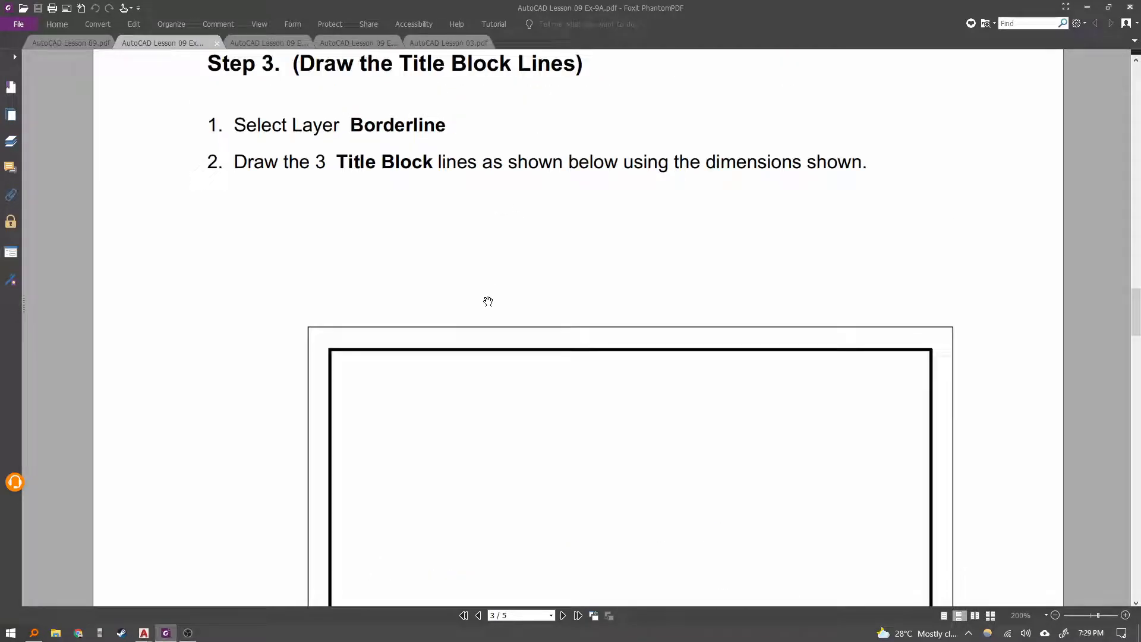
{"action": "scroll", "coordinate": [402, 136], "scroll_direction": "down", "scroll_amount": 1}
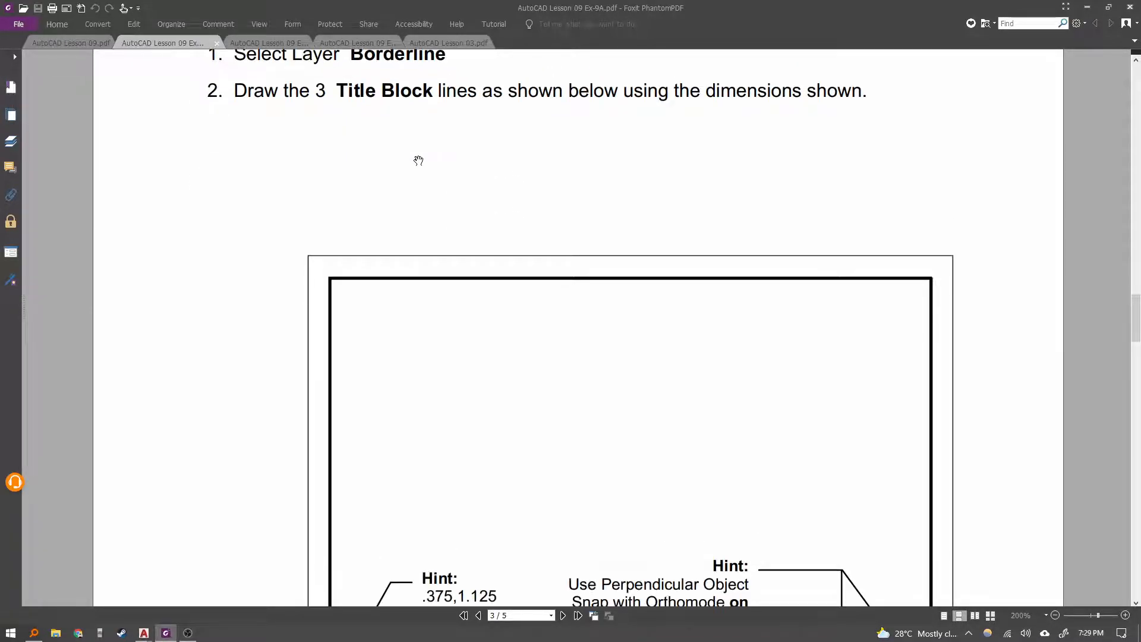
{"action": "scroll", "coordinate": [515, 293], "scroll_direction": "down", "scroll_amount": 5}
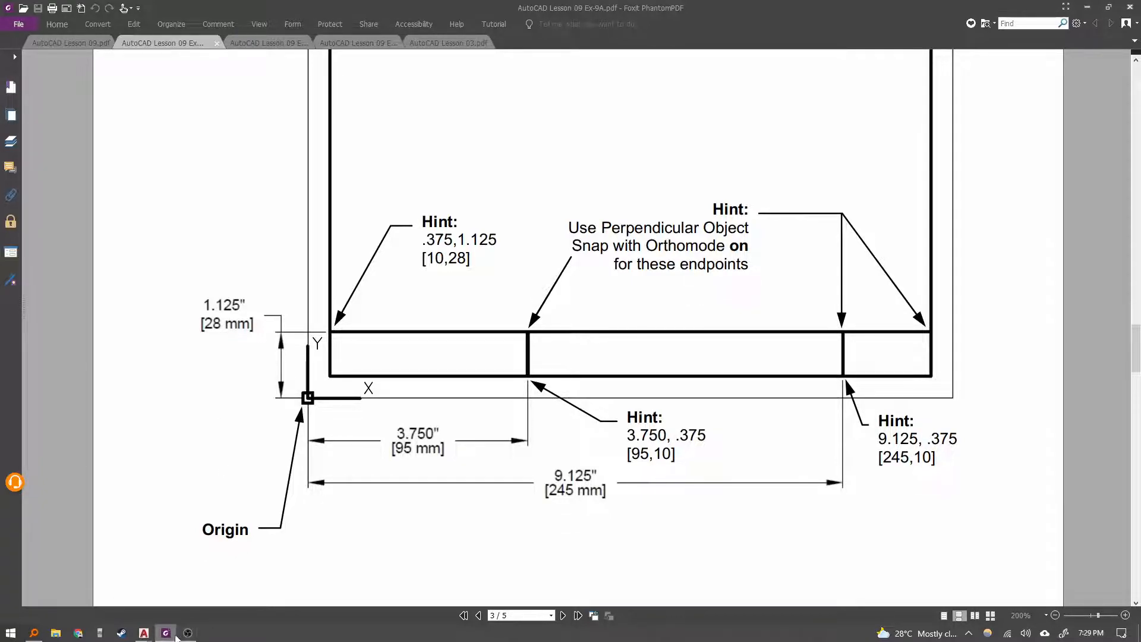
Draw the title block's top horizontal line from 10,28 across to the border's right side with Ortho on.
{"action": "left_click", "coordinate": [145, 634]}
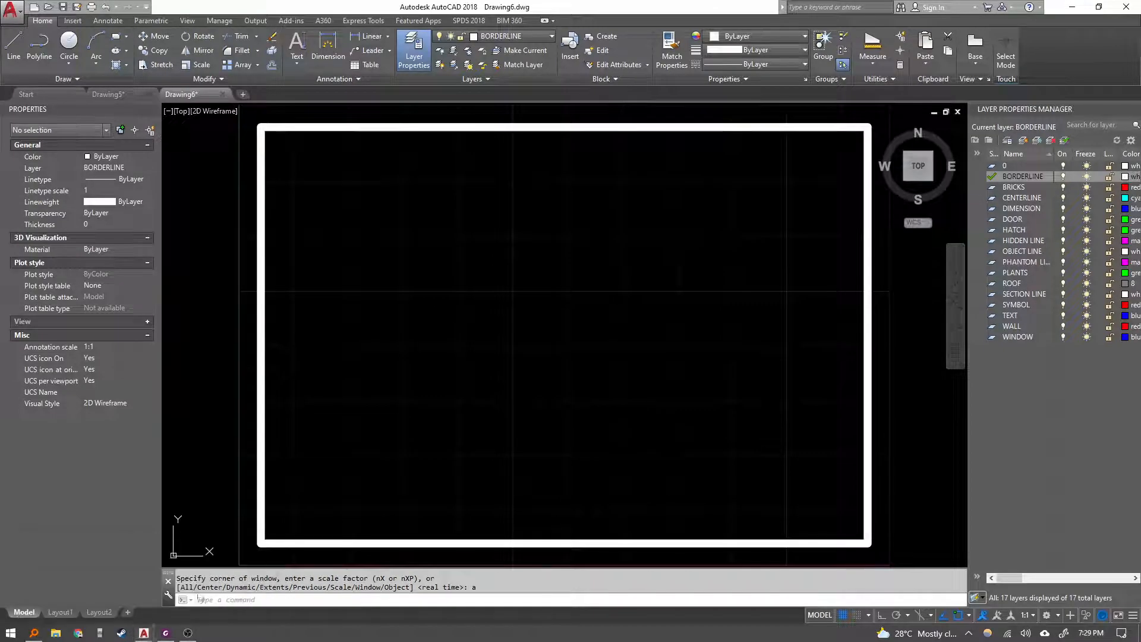
{"action": "key", "text": "Escape"}
{"action": "middle_click_drag", "start_coordinate": [301, 533], "coordinate": [338, 411]}
{"action": "left_click", "coordinate": [338, 412]}
{"action": "left_click", "coordinate": [327, 431]}
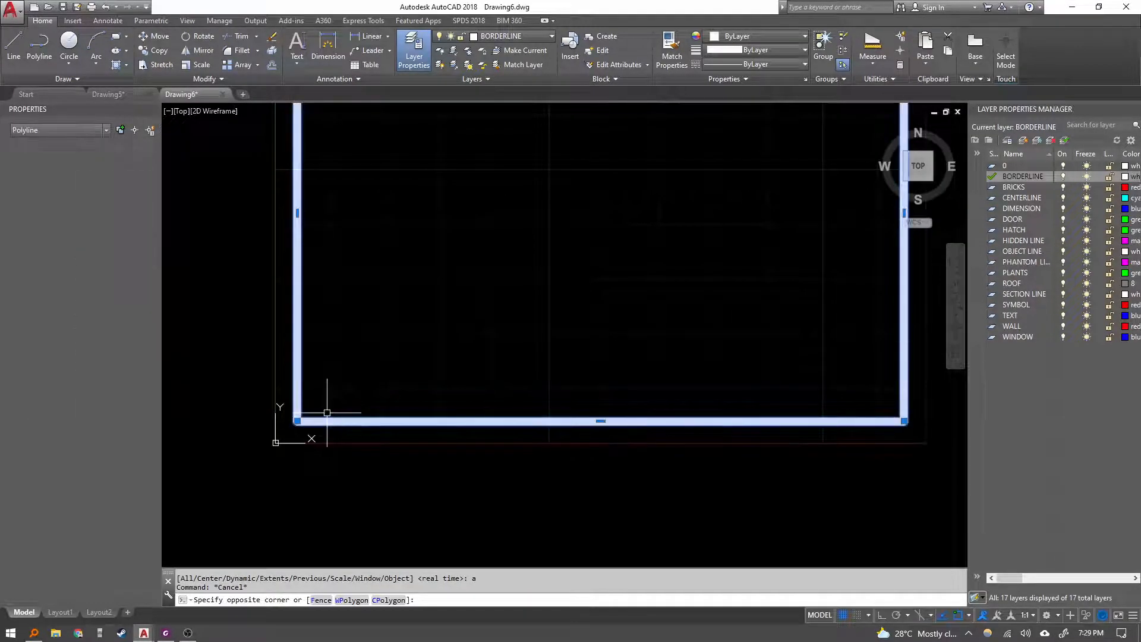
{"action": "key", "text": "Escape"}
{"action": "key", "text": "Escape"}
{"action": "type", "text": "l"}
{"action": "key", "text": "Return"}
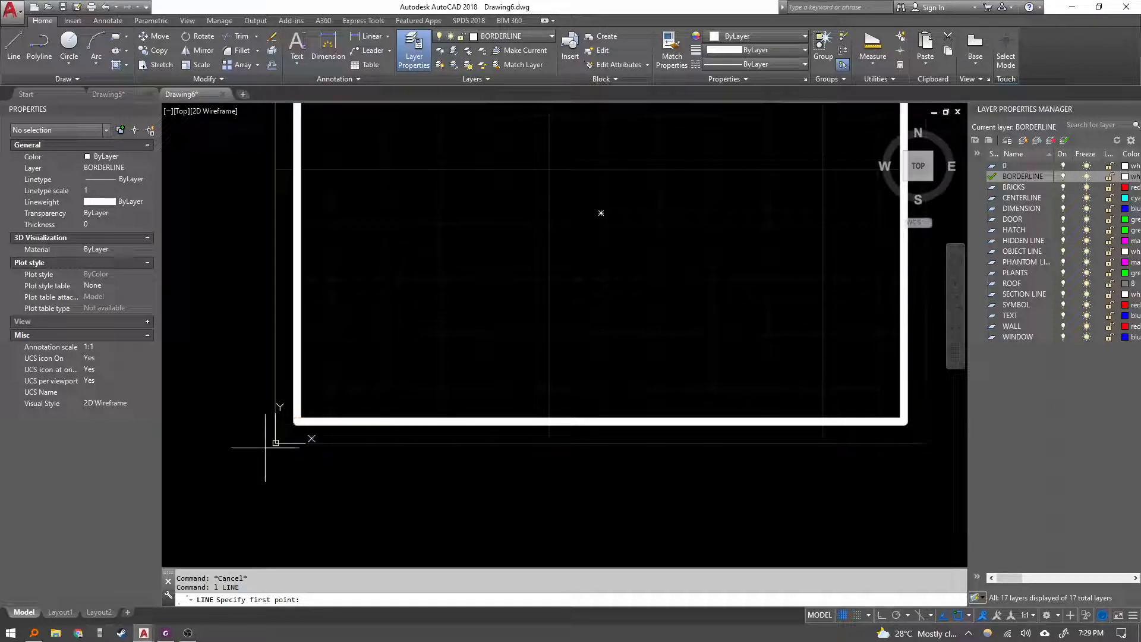
{"action": "scroll", "coordinate": [287, 438], "scroll_direction": "up", "scroll_amount": 2}
{"action": "middle_click_drag", "start_coordinate": [308, 431], "coordinate": [350, 388]}
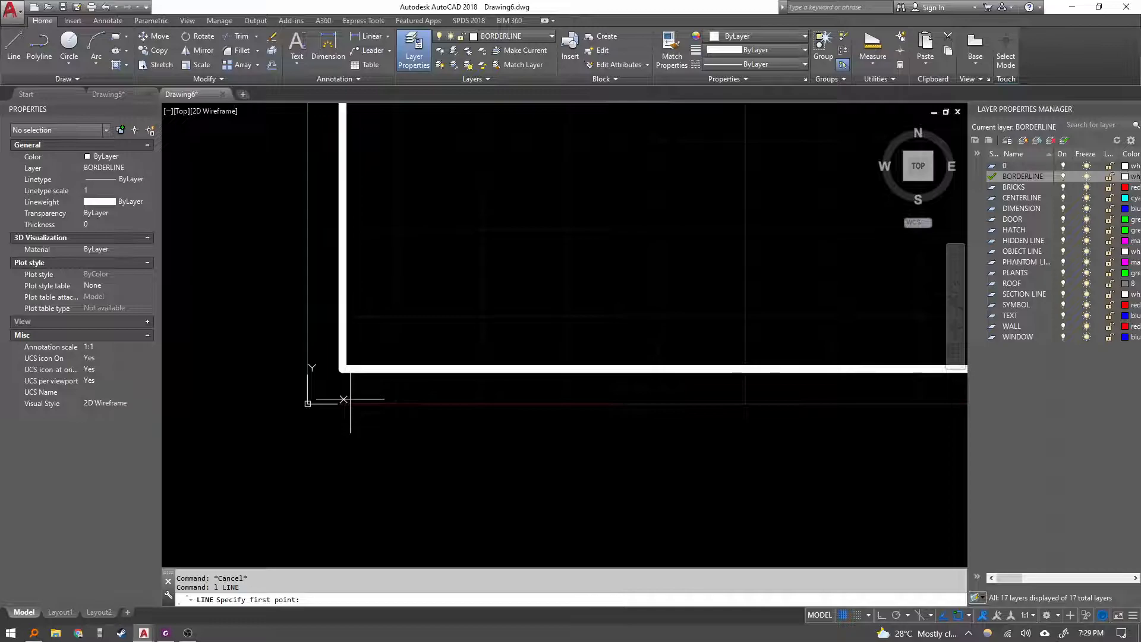
{"action": "type", "text": "10"}
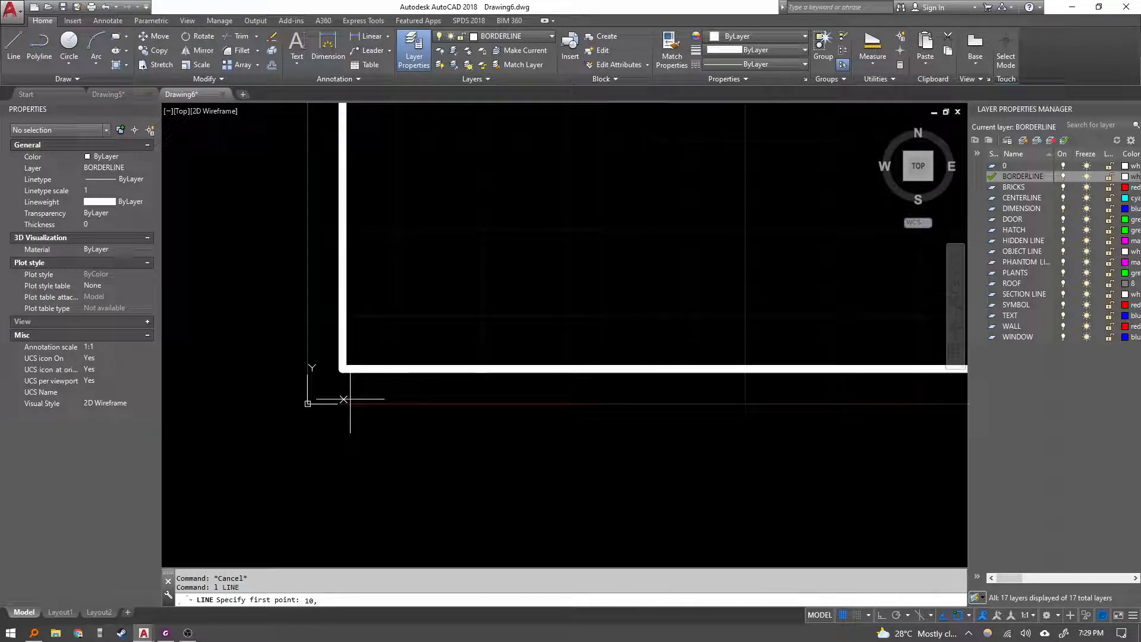
{"action": "type", "text": ",280"}
{"action": "key", "text": "Return"}
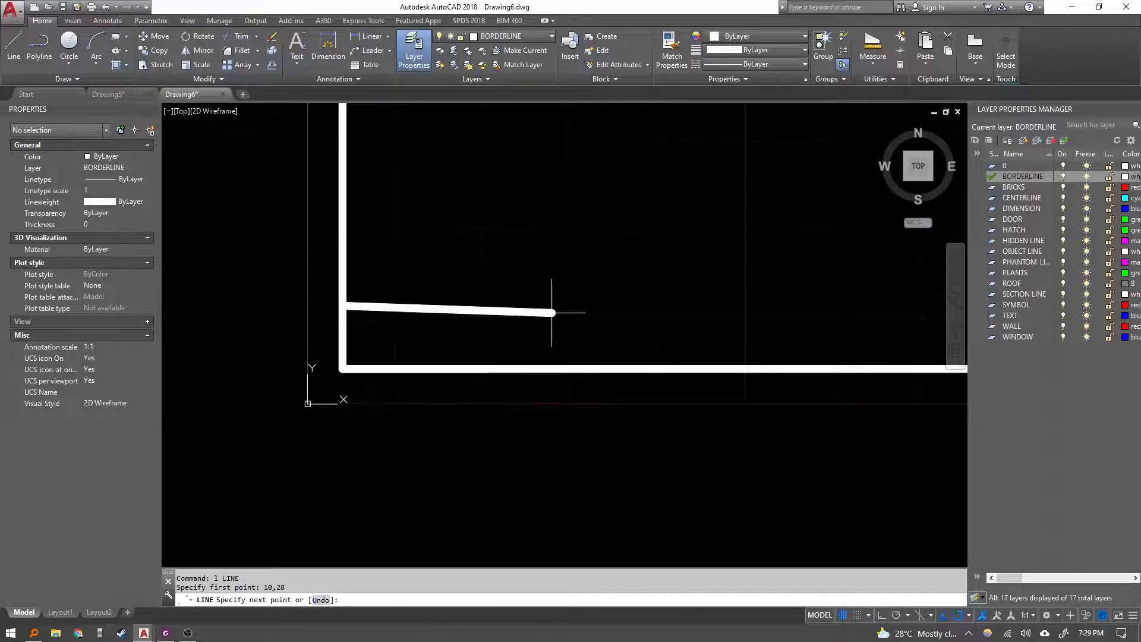
{"action": "scroll", "coordinate": [400, 403], "scroll_direction": "down", "scroll_amount": 4}
{"action": "middle_click_drag", "start_coordinate": [400, 403], "coordinate": [459, 320]}
{"action": "key", "text": "F8"}
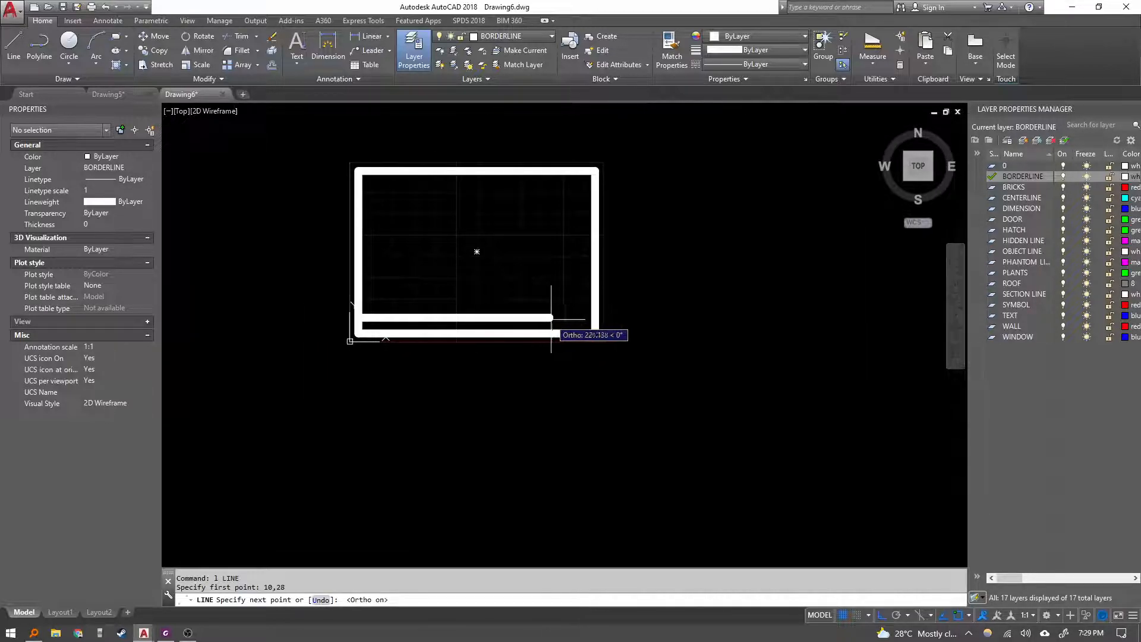
{"action": "scroll", "coordinate": [588, 318], "scroll_direction": "up", "scroll_amount": 3}
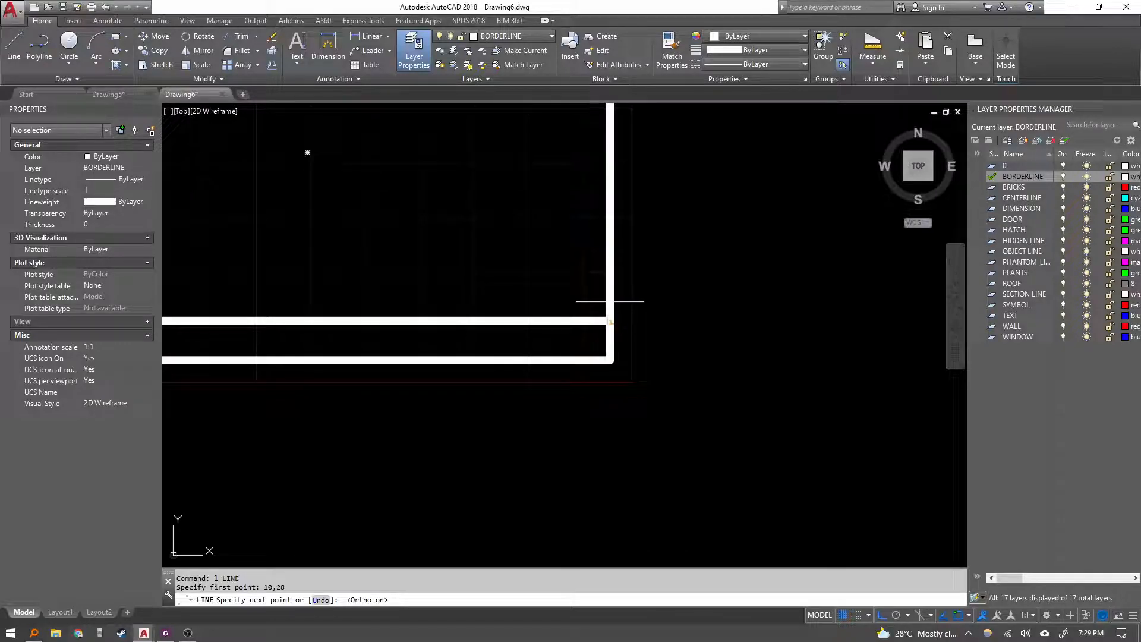
{"action": "key", "text": "Escape"}
{"action": "key", "text": "Escape"}
Highlight the 10,28 hint on the exercise sheet.
{"action": "scroll", "coordinate": [677, 326], "scroll_direction": "down", "scroll_amount": 5}
{"action": "scroll", "coordinate": [530, 317], "scroll_direction": "up", "scroll_amount": 4}
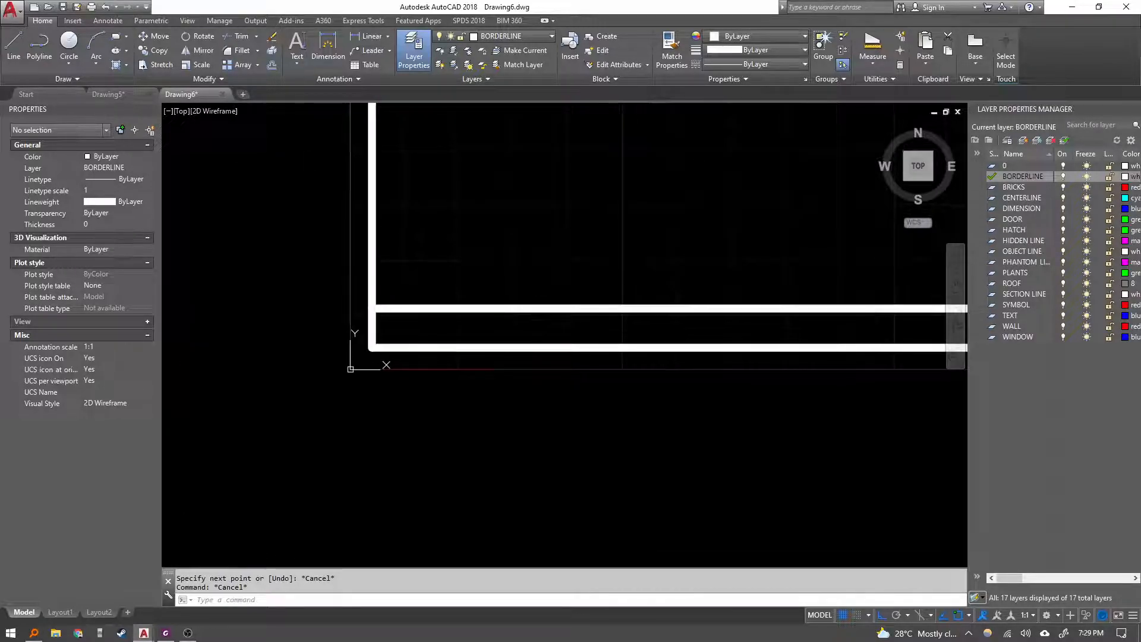
{"action": "key", "text": "alt+Tab"}
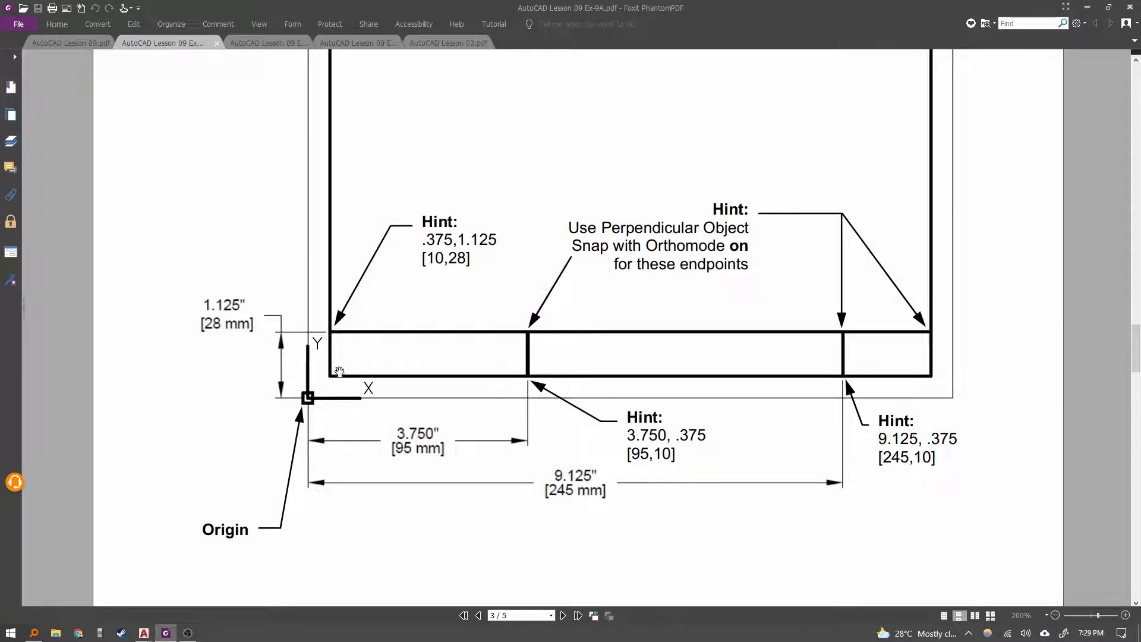
{"action": "left_click_drag", "start_coordinate": [434, 258], "coordinate": [471, 260]}
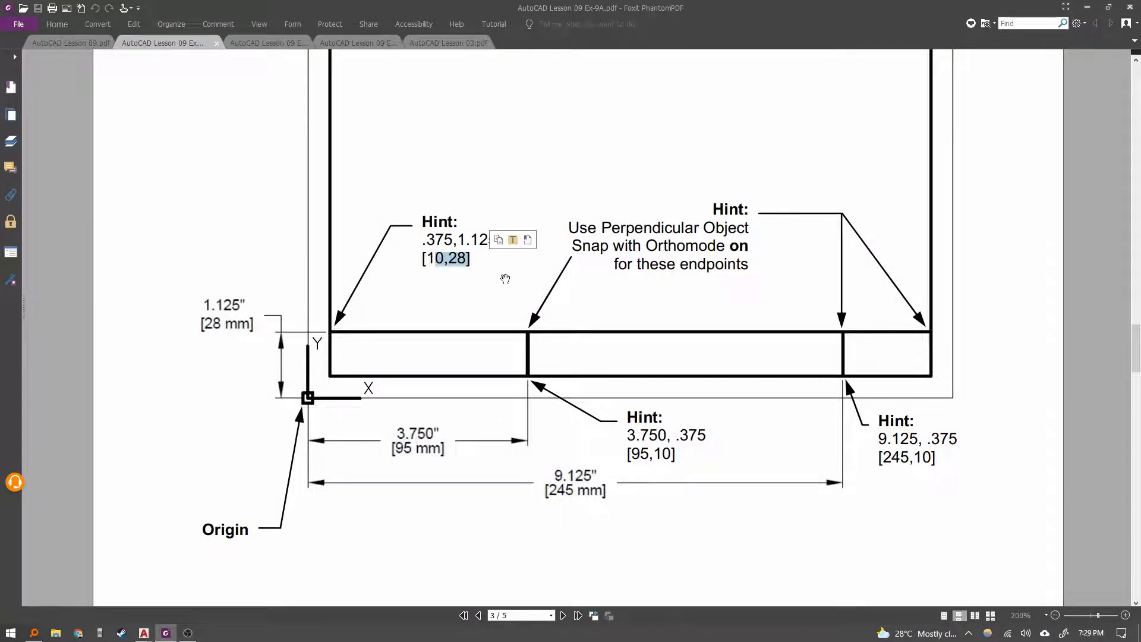
{"action": "scroll", "coordinate": [595, 297], "scroll_direction": "down", "scroll_amount": 3}
{"action": "left_click", "coordinate": [635, 275]}
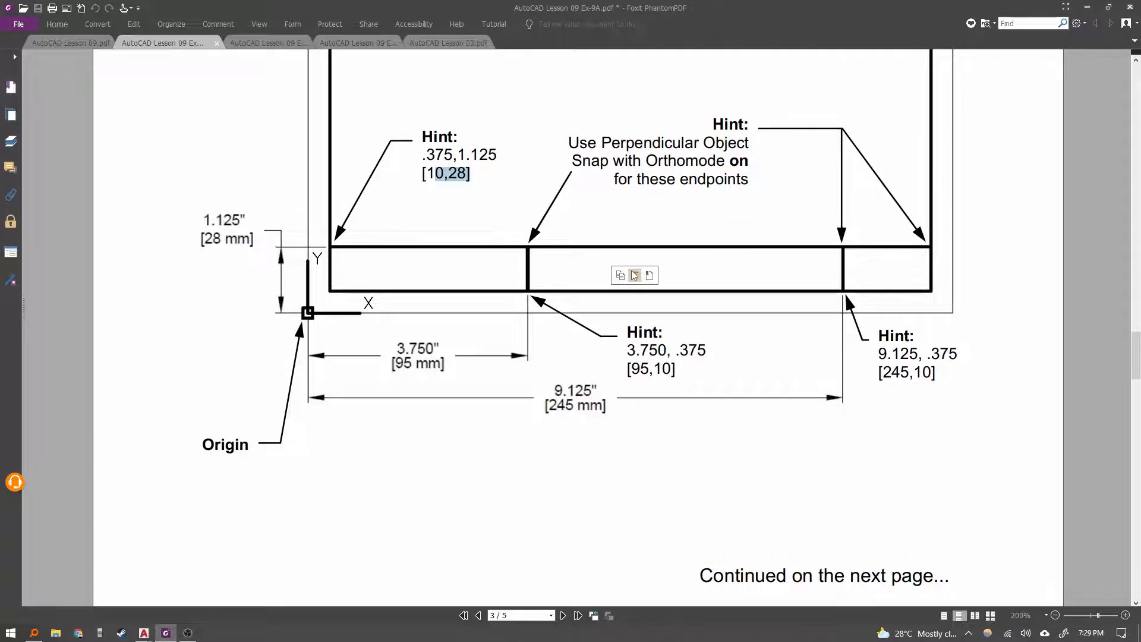
{"action": "scroll", "coordinate": [581, 279], "scroll_direction": "up", "scroll_amount": 3}
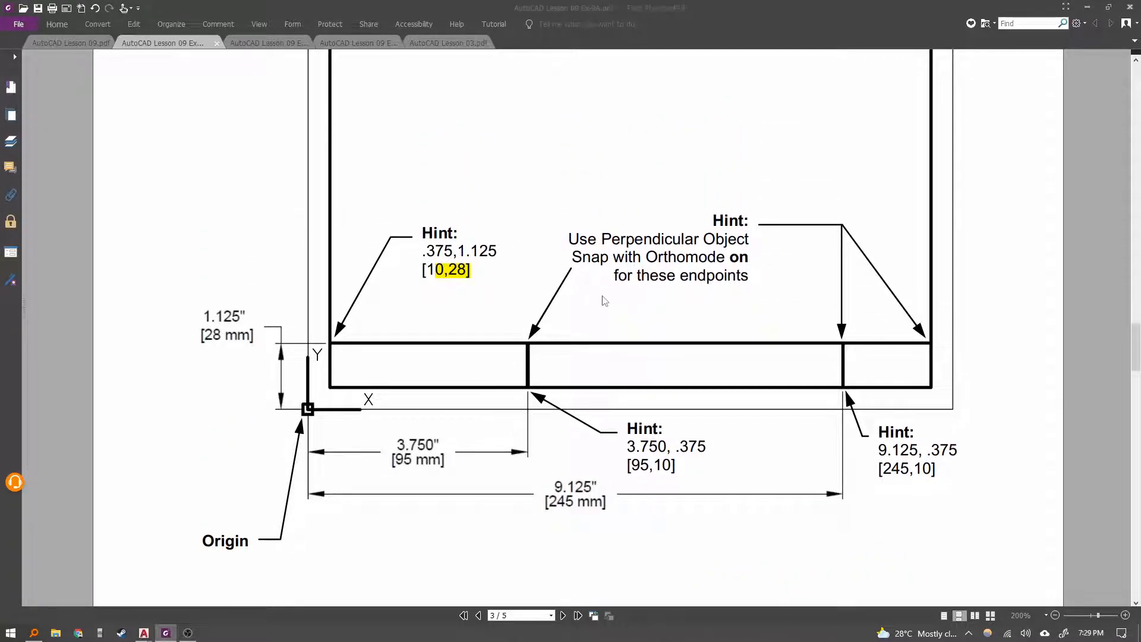
{"action": "left_click", "coordinate": [742, 229]}
{"action": "key", "text": "alt+Tab"}
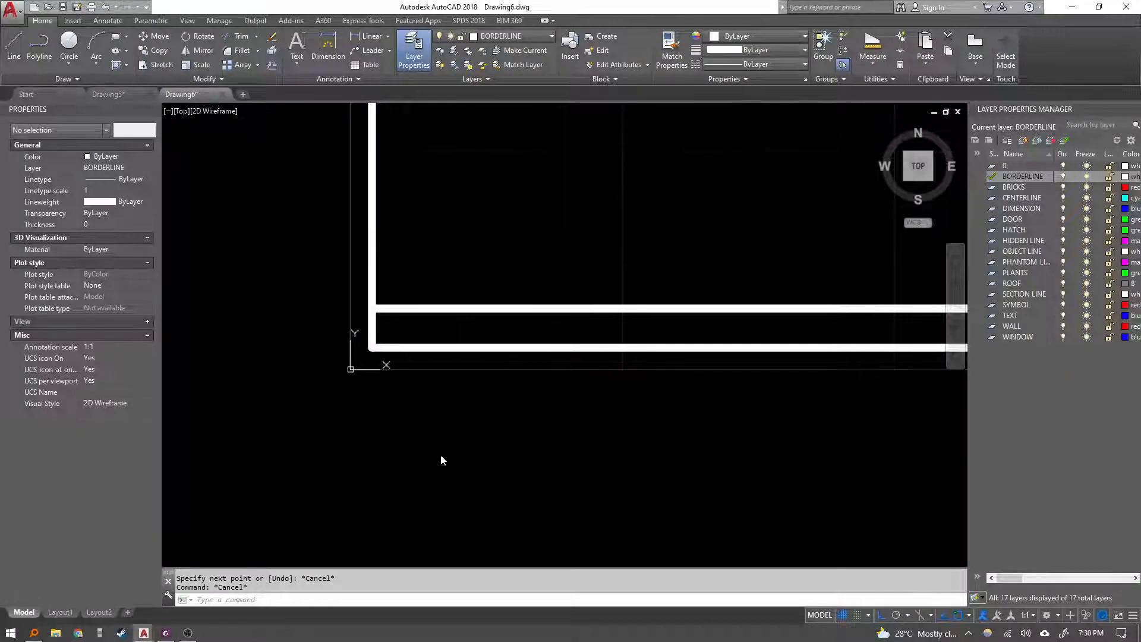
Draw the first vertical title block line from 95,10 up perpendicular to the title block's top line.
{"action": "mouse_move", "coordinate": [453, 406]}
{"action": "middle_mouse_down"}
{"action": "mouse_move", "coordinate": [427, 435]}
{"action": "mouse_move", "coordinate": [408, 394]}
{"action": "mouse_move", "coordinate": [377, 413]}
{"action": "middle_mouse_up"}
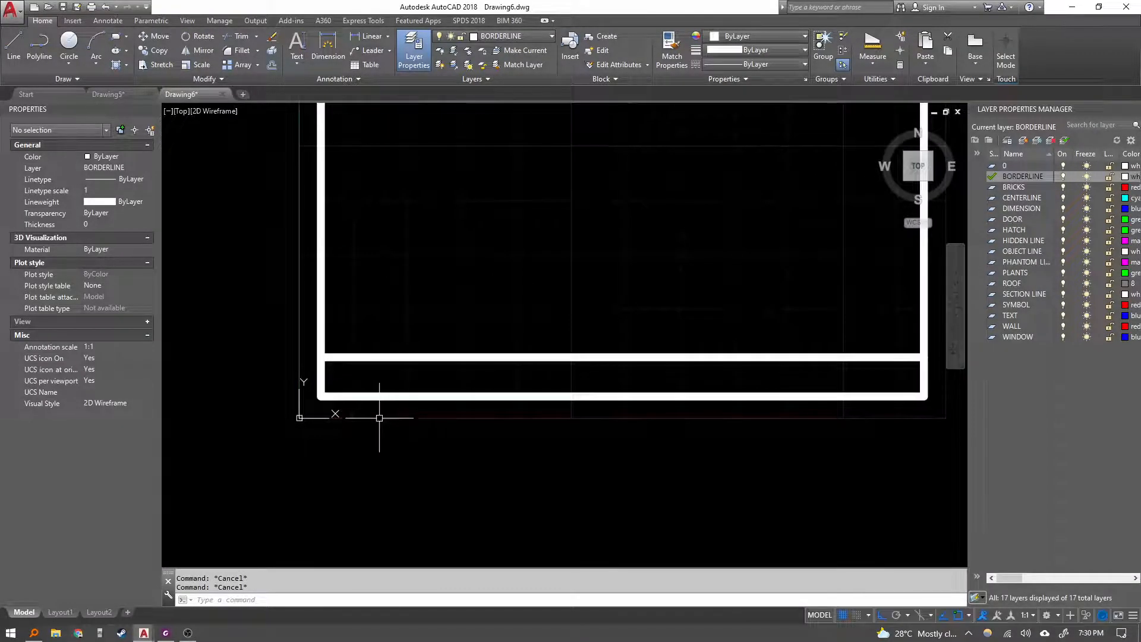
{"action": "type", "text": "l"}
{"action": "key", "text": "Return"}
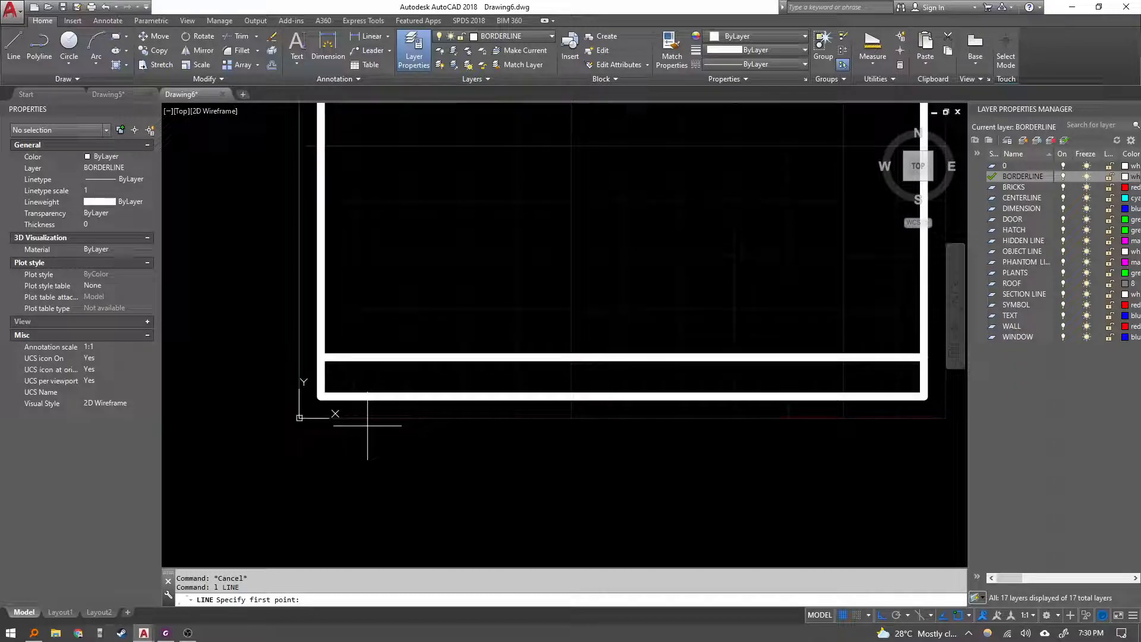
{"action": "type", "text": ",10"}
{"action": "key", "text": "Return"}
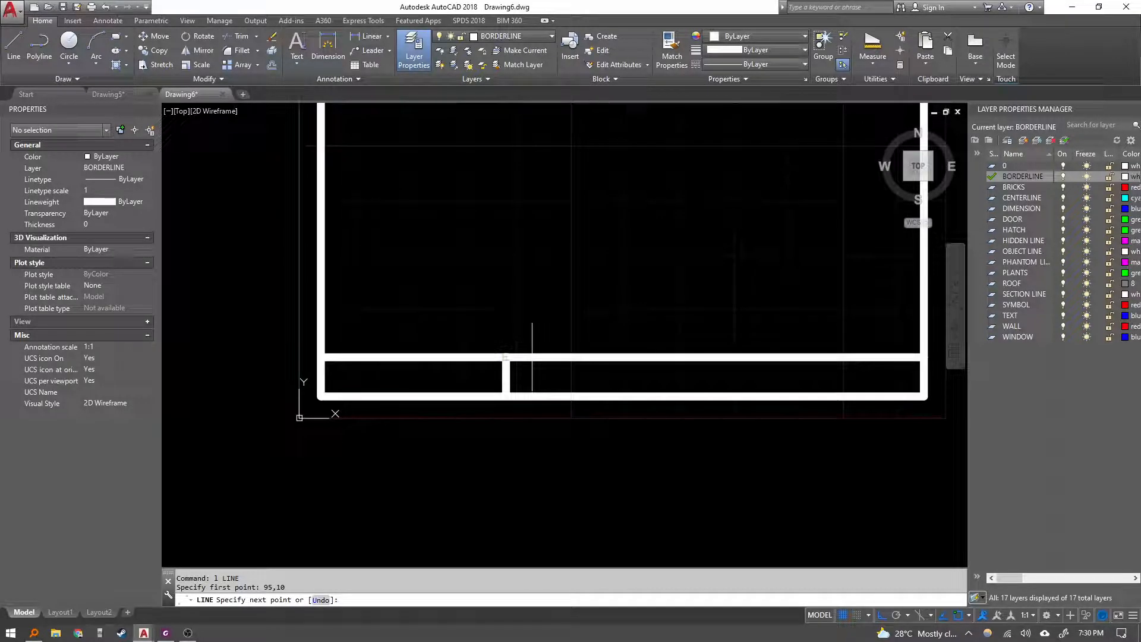
{"action": "left_click", "coordinate": [531, 357]}
{"action": "key", "text": "Escape"}
Draw the second vertical title block line from 245,10 up perpendicular to the title block's top line.
{"action": "key", "text": "alt+Tab"}
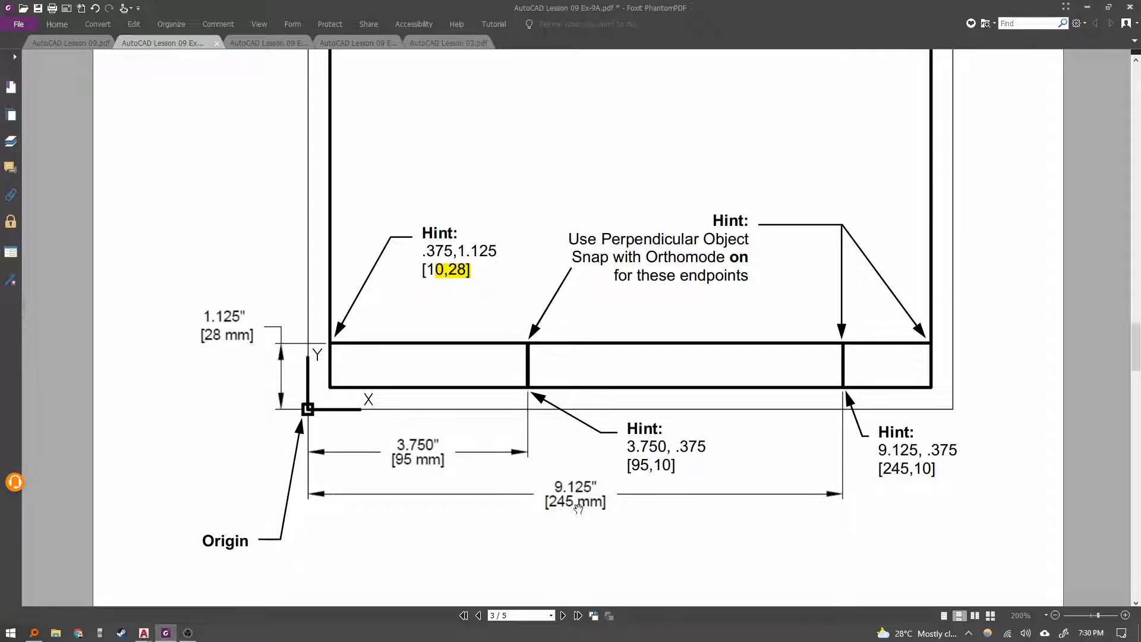
{"action": "key", "text": "alt+Tab"}
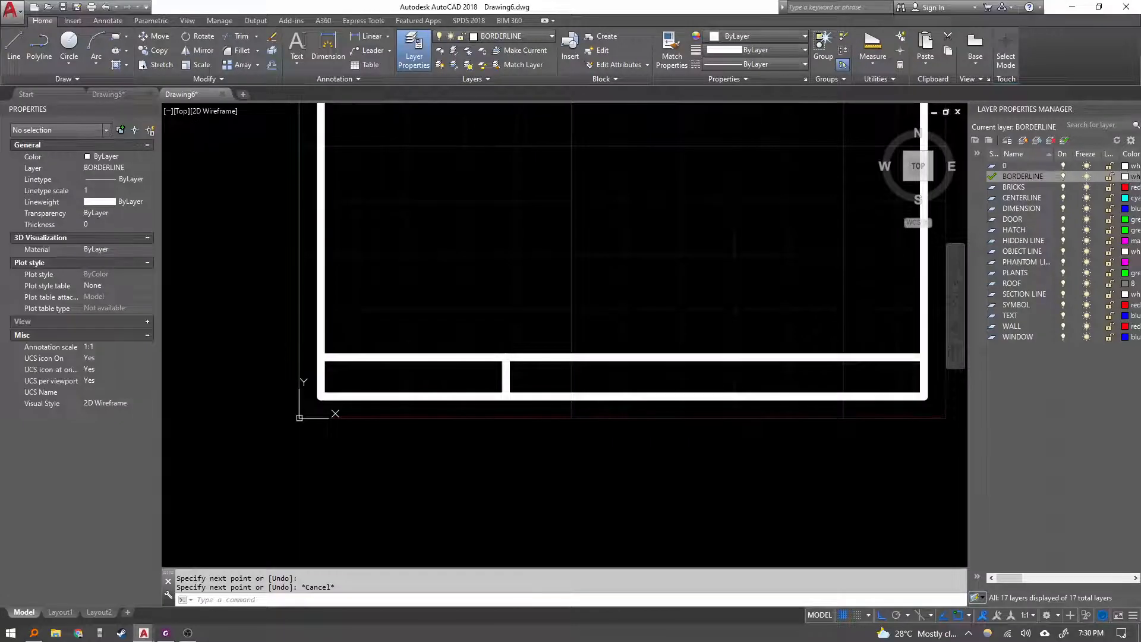
{"action": "type", "text": "l"}
{"action": "key", "text": "Return"}
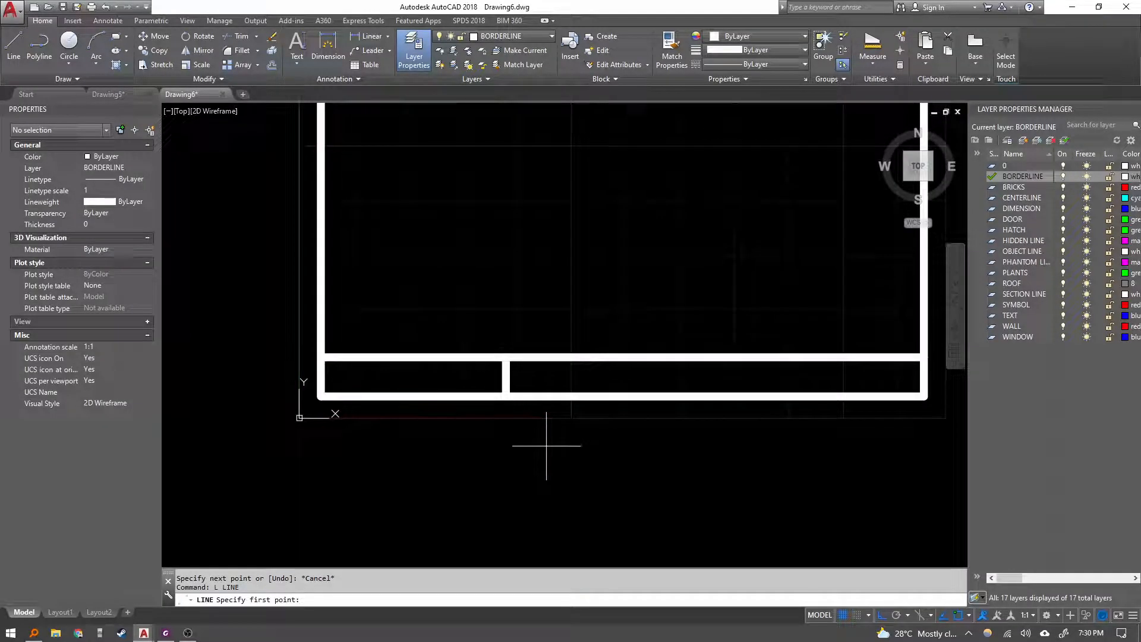
{"action": "type", "text": "245,10"}
{"action": "key", "text": "Return"}
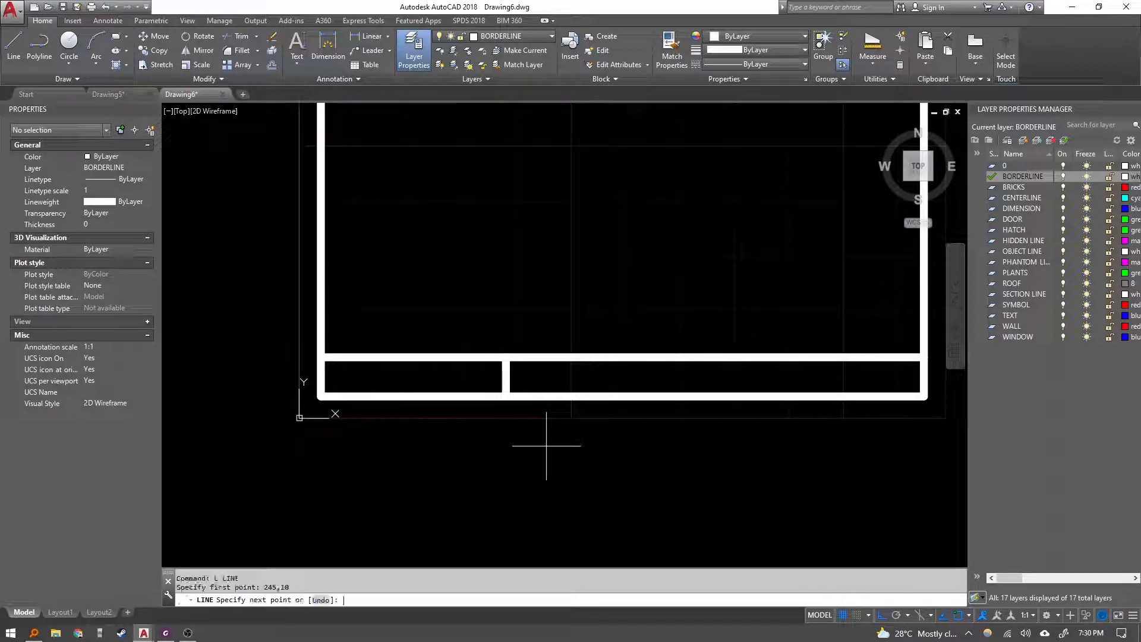
{"action": "mouse_move", "coordinate": [765, 359]}
{"action": "middle_mouse_down"}
{"action": "mouse_move", "coordinate": [723, 386]}
{"action": "mouse_move", "coordinate": [548, 420]}
{"action": "middle_mouse_up"}
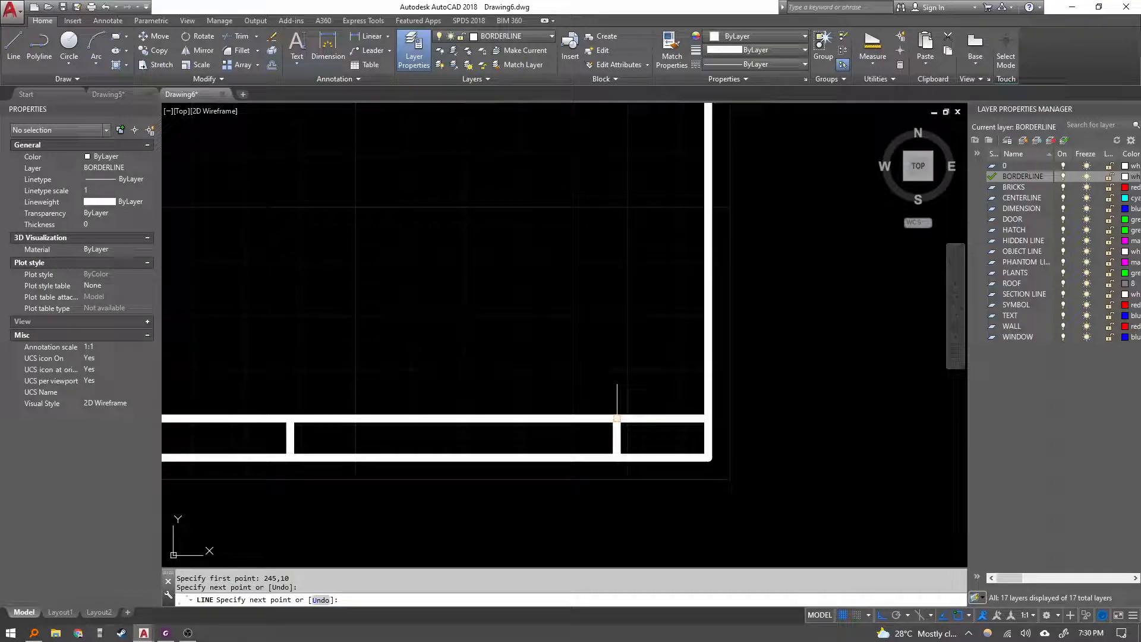
{"action": "key", "text": "Escape"}
Lower the lineweight display scale toward minimum in the Lineweight Settings.
{"action": "scroll", "coordinate": [608, 408], "scroll_direction": "down", "scroll_amount": 2}
{"action": "scroll", "coordinate": [588, 416], "scroll_direction": "down", "scroll_amount": 2}
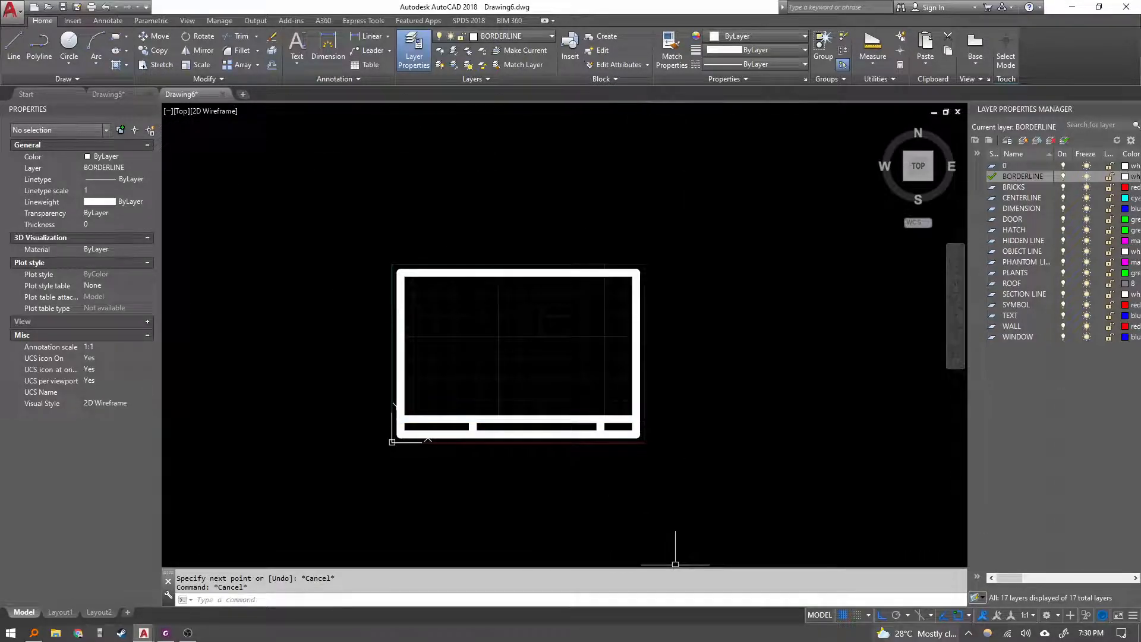
{"action": "middle_click", "coordinate": [577, 448]}
{"action": "middle_click", "coordinate": [578, 448]}
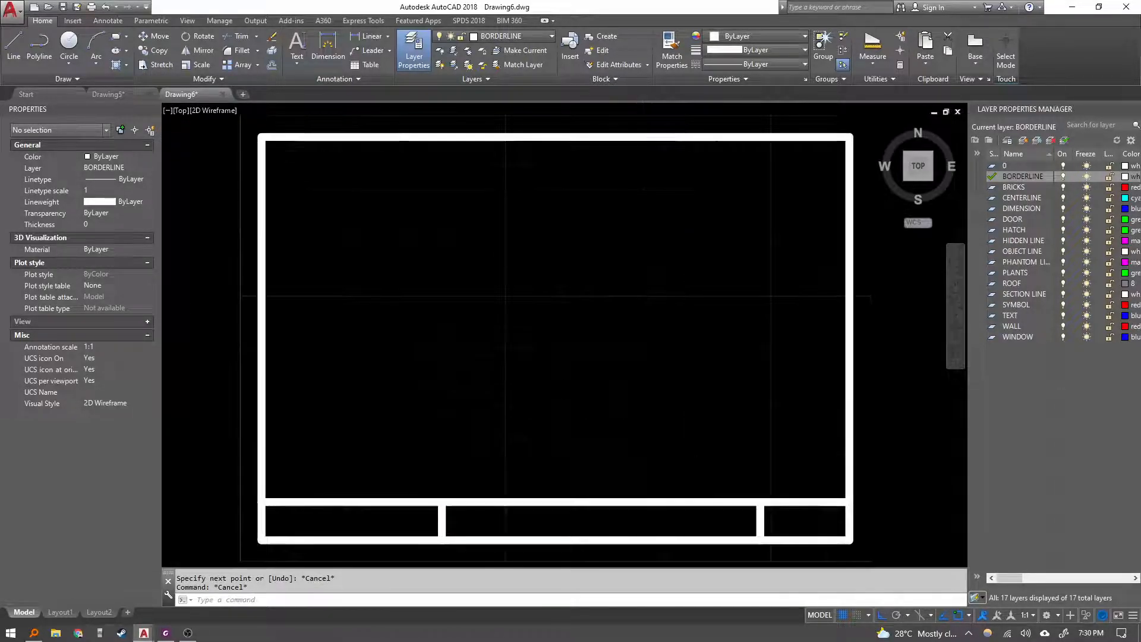
{"action": "key", "text": "alt+Tab"}
{"action": "key", "text": "alt+Tab"}
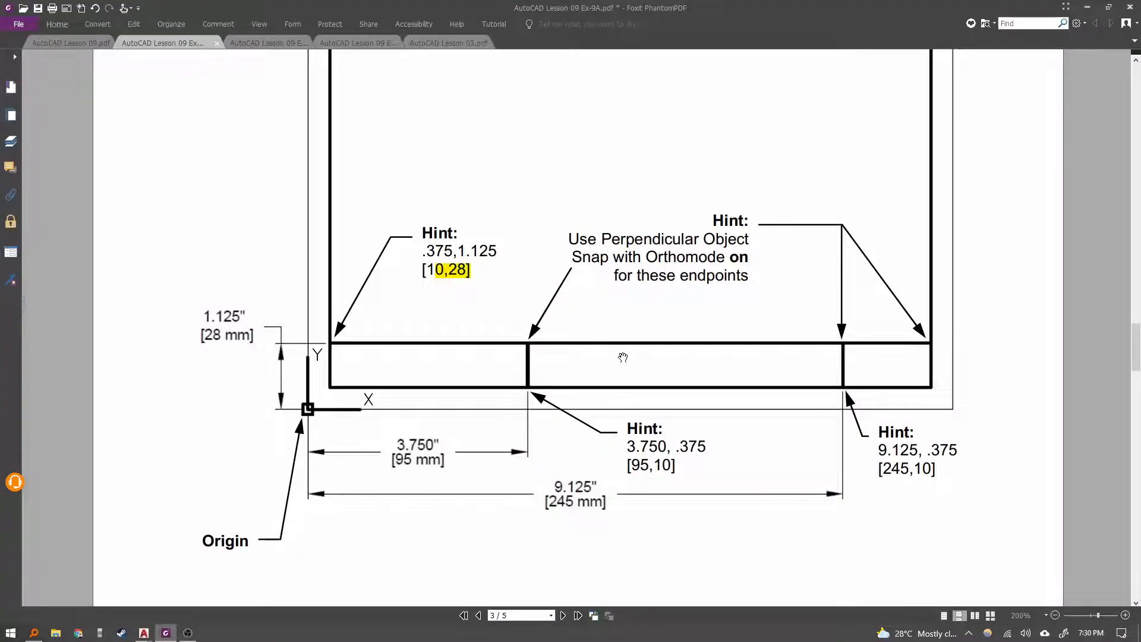
{"action": "left_click_drag", "start_coordinate": [633, 343], "coordinate": [606, 385]}
{"action": "key", "text": "alt+Tab"}
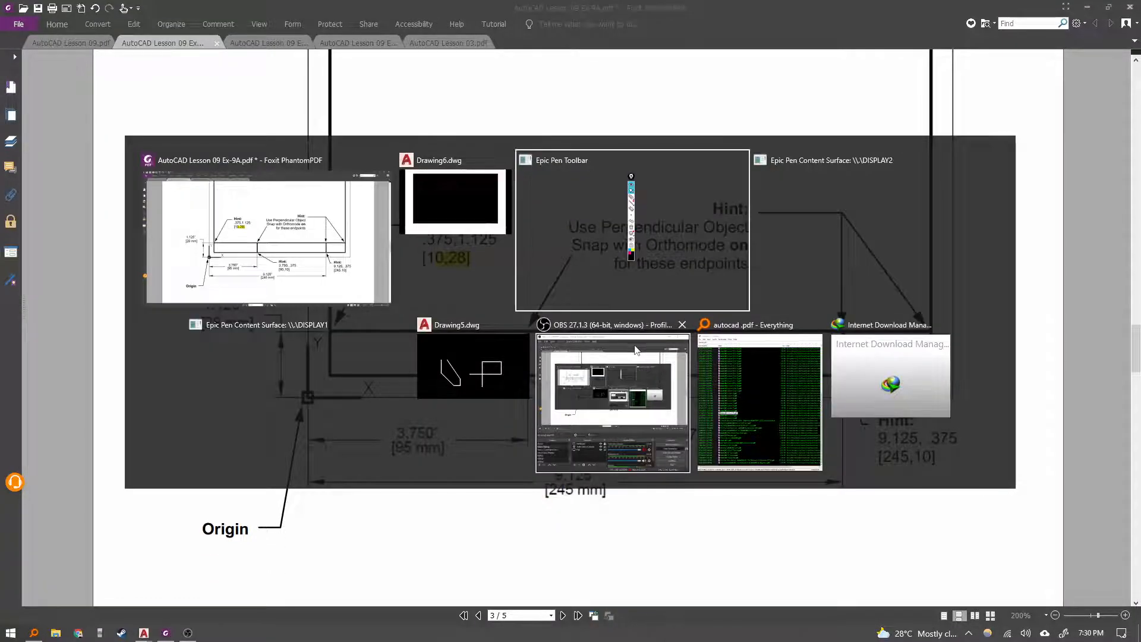
{"action": "middle_click_drag", "start_coordinate": [548, 327], "coordinate": [579, 293]}
{"action": "type", "text": "LW"}
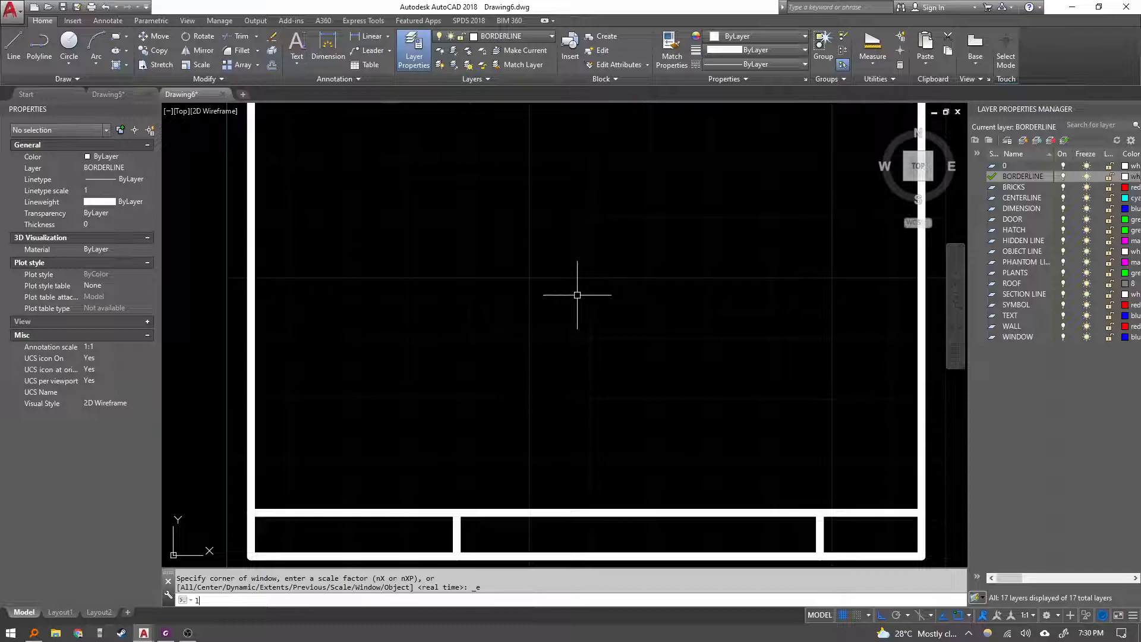
{"action": "key", "text": "Return"}
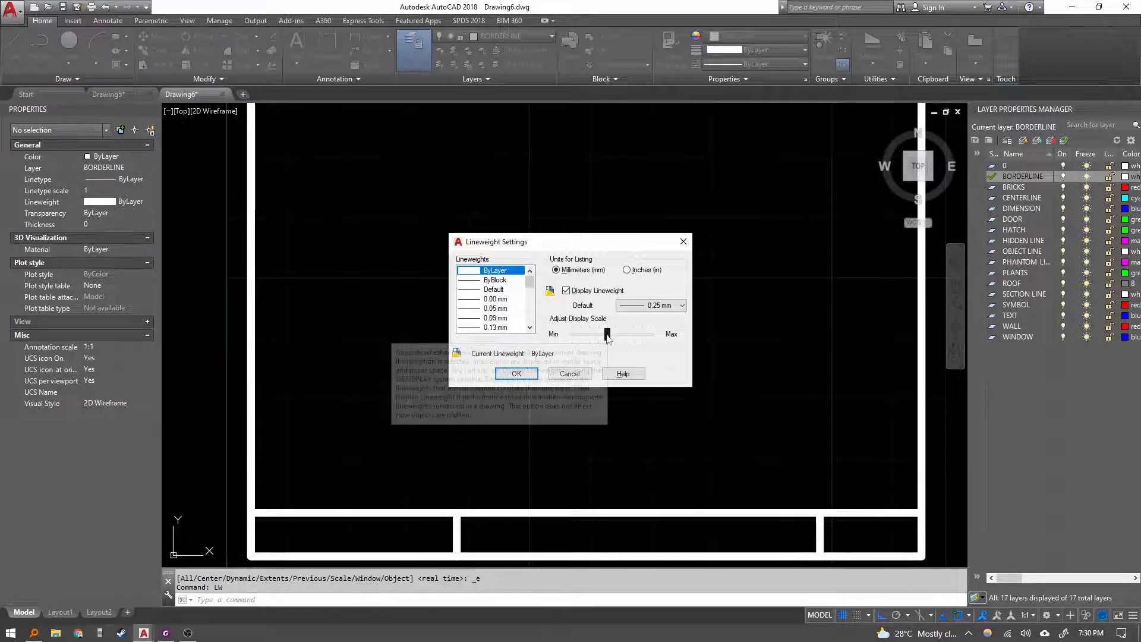
{"action": "left_click_drag", "start_coordinate": [606, 335], "coordinate": [572, 338]}
{"action": "left_click", "coordinate": [517, 373]}
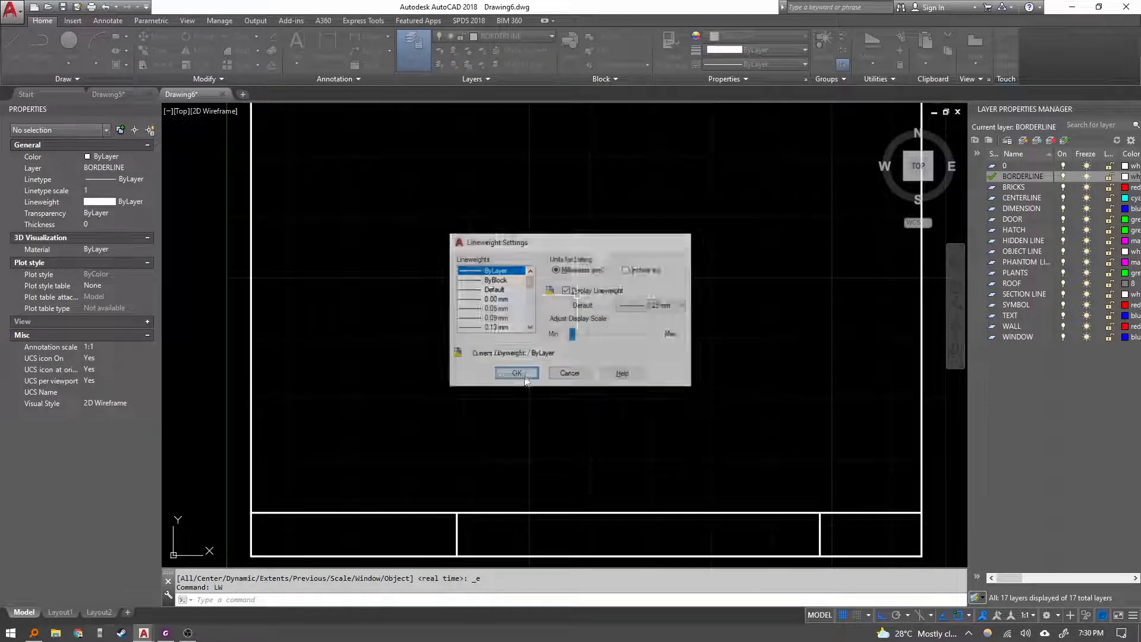
{"action": "key", "text": "Escape"}
Zoom to the whole drawing and read the exercise sheet's Step 4 instructions for entering the title block text.
{"action": "scroll", "coordinate": [552, 347], "scroll_direction": "down", "scroll_amount": 5}
{"action": "scroll", "coordinate": [555, 351], "scroll_direction": "up", "scroll_amount": 5}
{"action": "scroll", "coordinate": [561, 344], "scroll_direction": "down", "scroll_amount": 2}
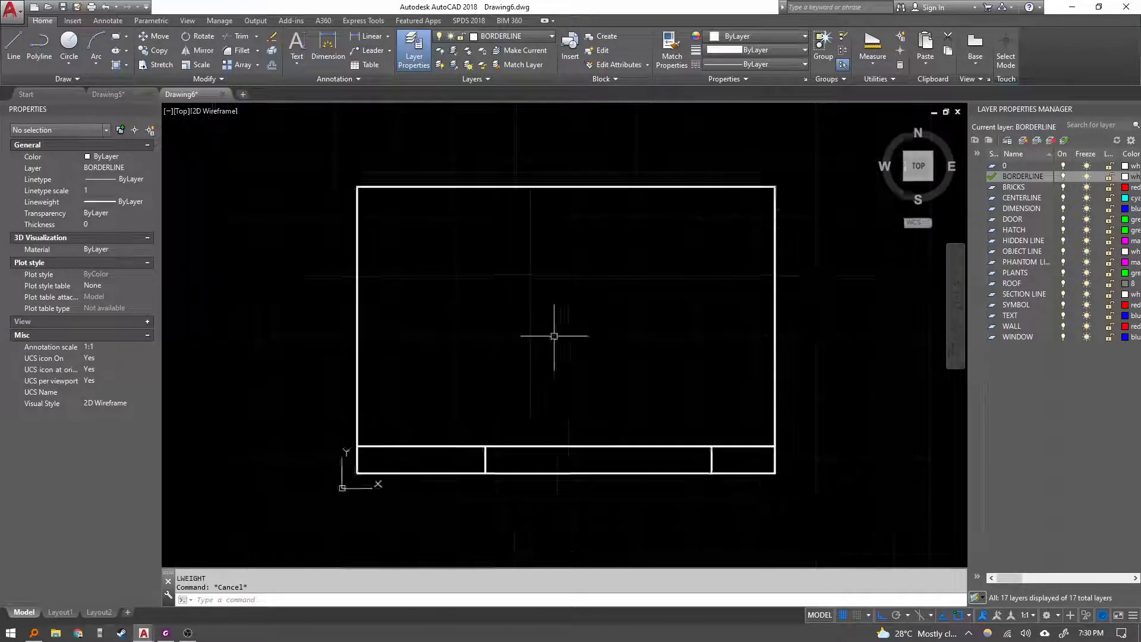
{"action": "scroll", "coordinate": [555, 331], "scroll_direction": "up", "scroll_amount": 2}
{"action": "type", "text": "z"}
{"action": "key", "text": "Return"}
{"action": "type", "text": "a"}
{"action": "key", "text": "Return"}
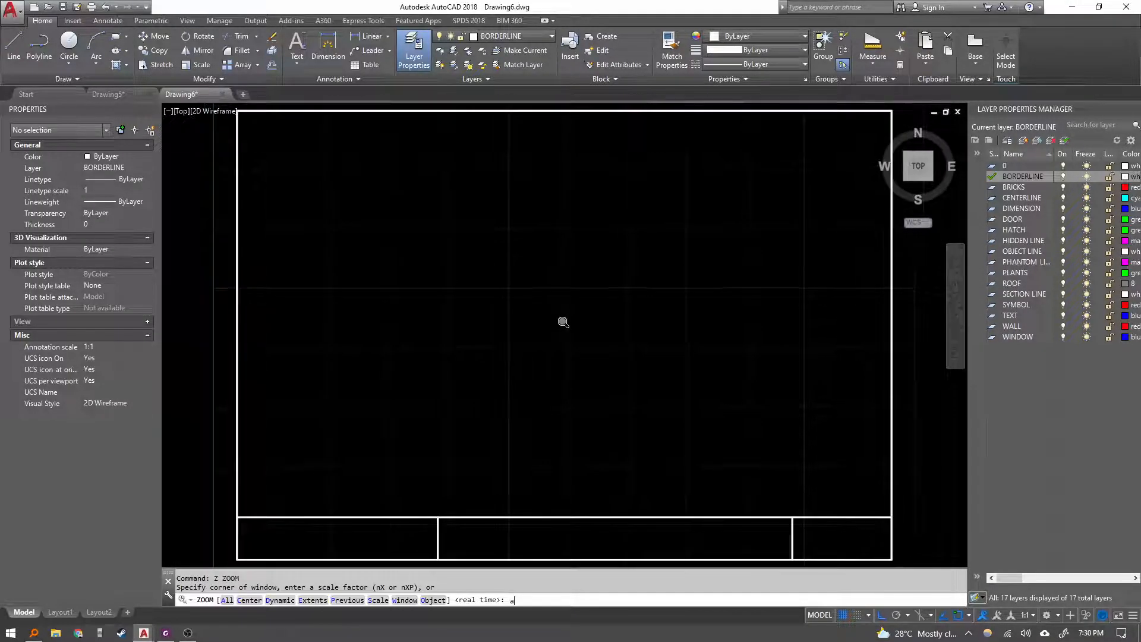
{"action": "left_click", "coordinate": [166, 632]}
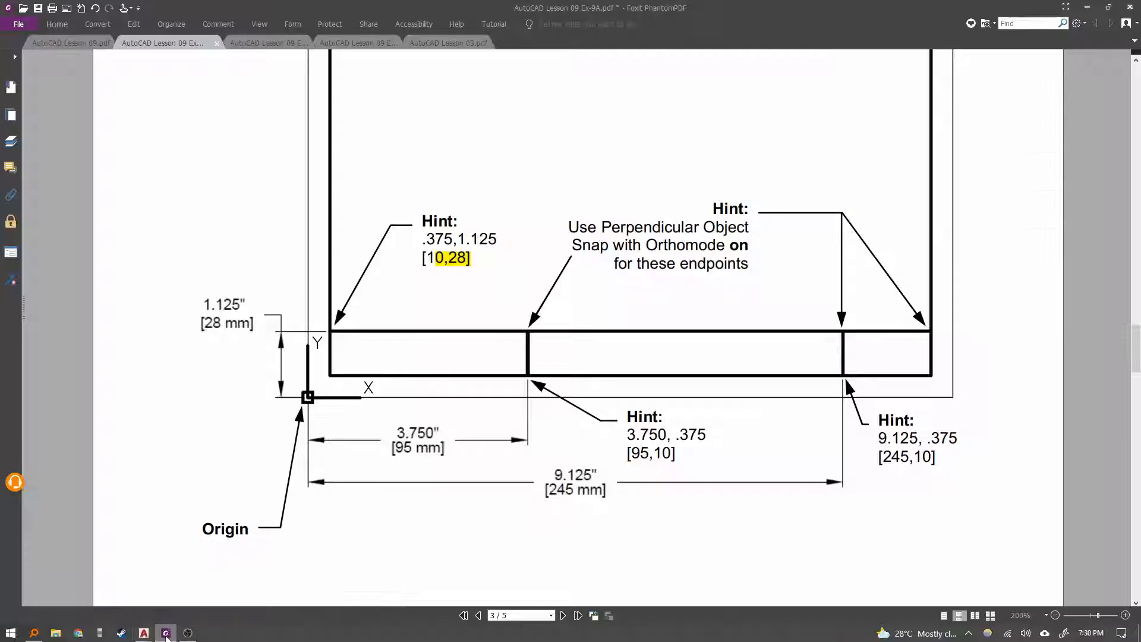
{"action": "scroll", "coordinate": [573, 413], "scroll_direction": "up", "scroll_amount": 3}
{"action": "scroll", "coordinate": [737, 286], "scroll_direction": "up", "scroll_amount": 3}
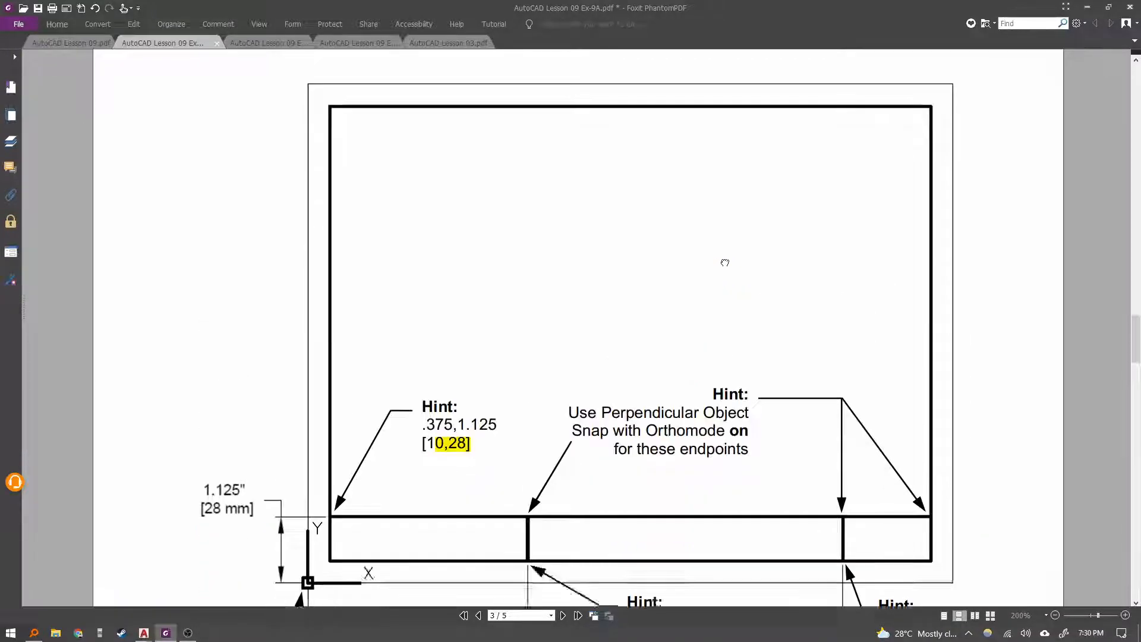
{"action": "scroll", "coordinate": [730, 257], "scroll_direction": "down", "scroll_amount": 20}
{"action": "scroll", "coordinate": [548, 208], "scroll_direction": "down", "scroll_amount": 5}
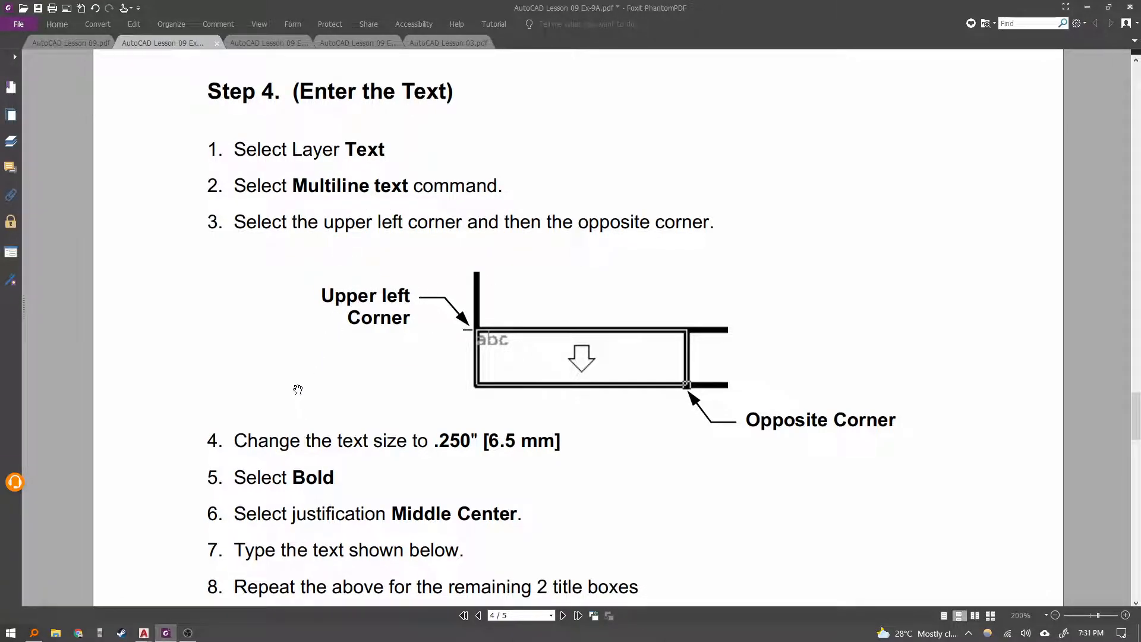
{"action": "scroll", "coordinate": [518, 239], "scroll_direction": "down", "scroll_amount": 2}
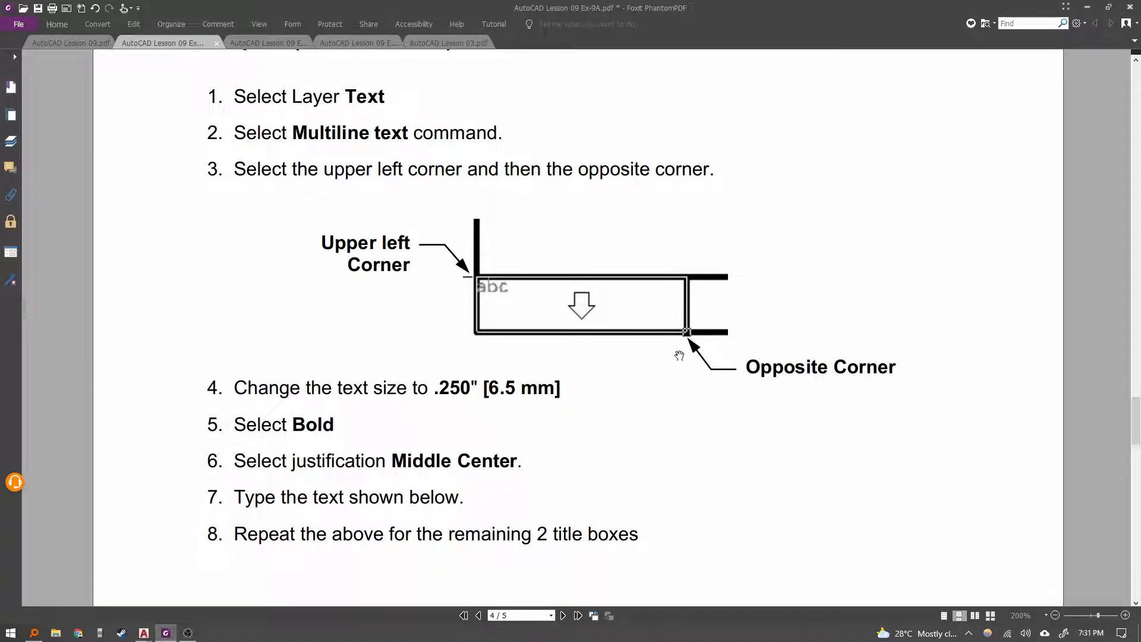
{"action": "scroll", "coordinate": [679, 355], "scroll_direction": "down", "scroll_amount": 7}
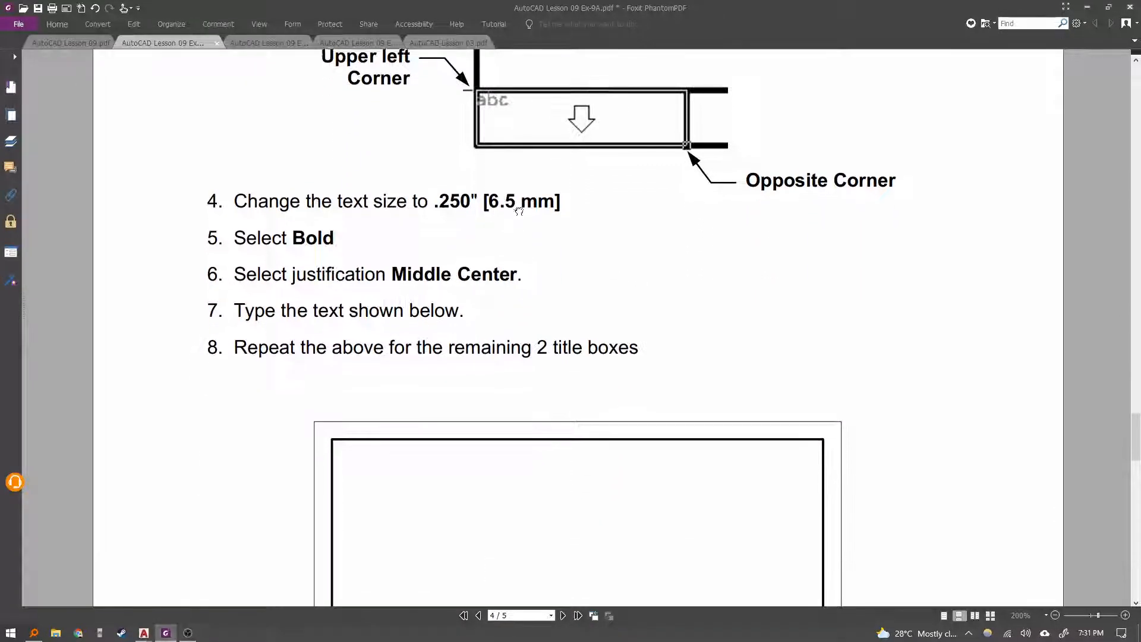
{"action": "scroll", "coordinate": [519, 211], "scroll_direction": "down", "scroll_amount": 3}
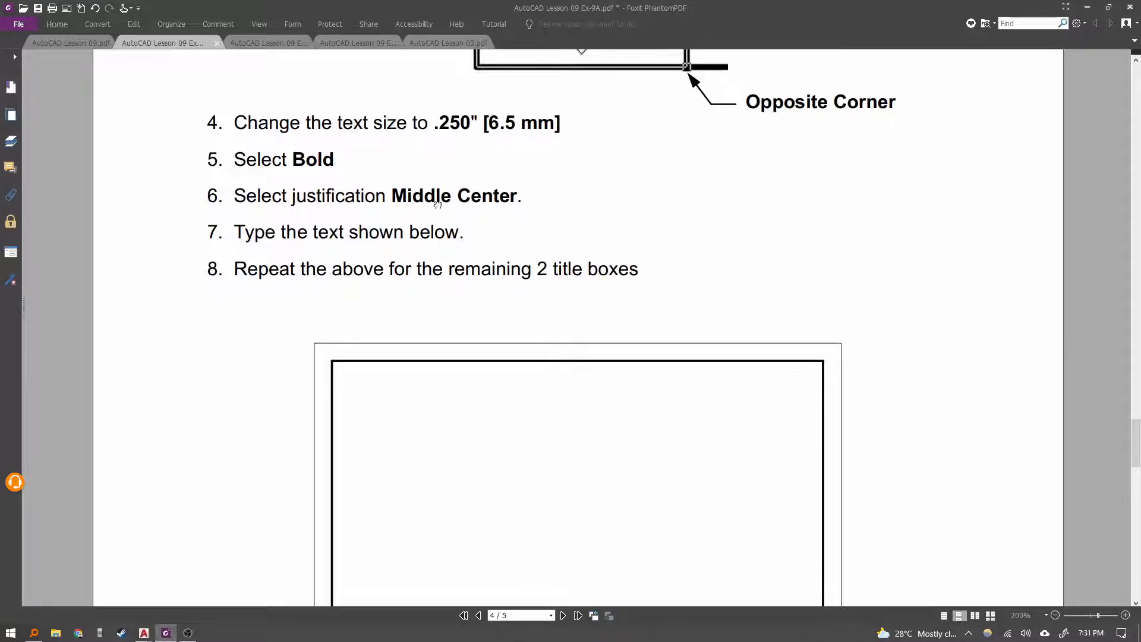
{"action": "scroll", "coordinate": [448, 232], "scroll_direction": "down", "scroll_amount": 1}
{"action": "scroll", "coordinate": [470, 297], "scroll_direction": "up", "scroll_amount": 3}
{"action": "scroll", "coordinate": [456, 362], "scroll_direction": "down", "scroll_amount": 9}
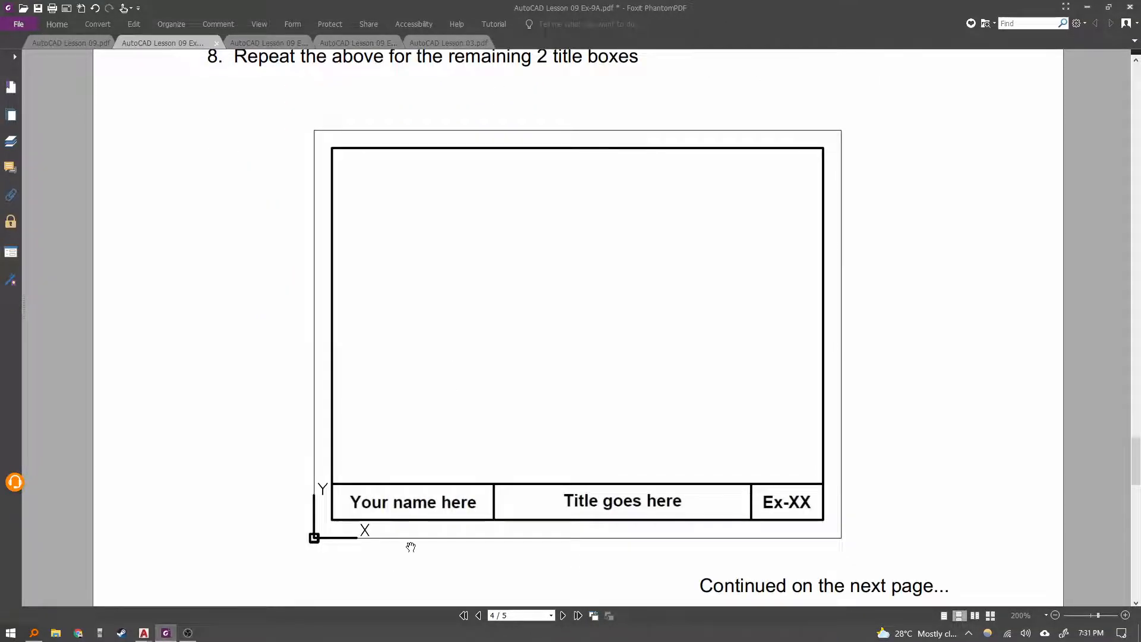
{"action": "scroll", "coordinate": [411, 547], "scroll_direction": "down", "scroll_amount": 3}
{"action": "scroll", "coordinate": [459, 473], "scroll_direction": "up", "scroll_amount": 2}
{"action": "scroll", "coordinate": [535, 440], "scroll_direction": "up", "scroll_amount": 2}
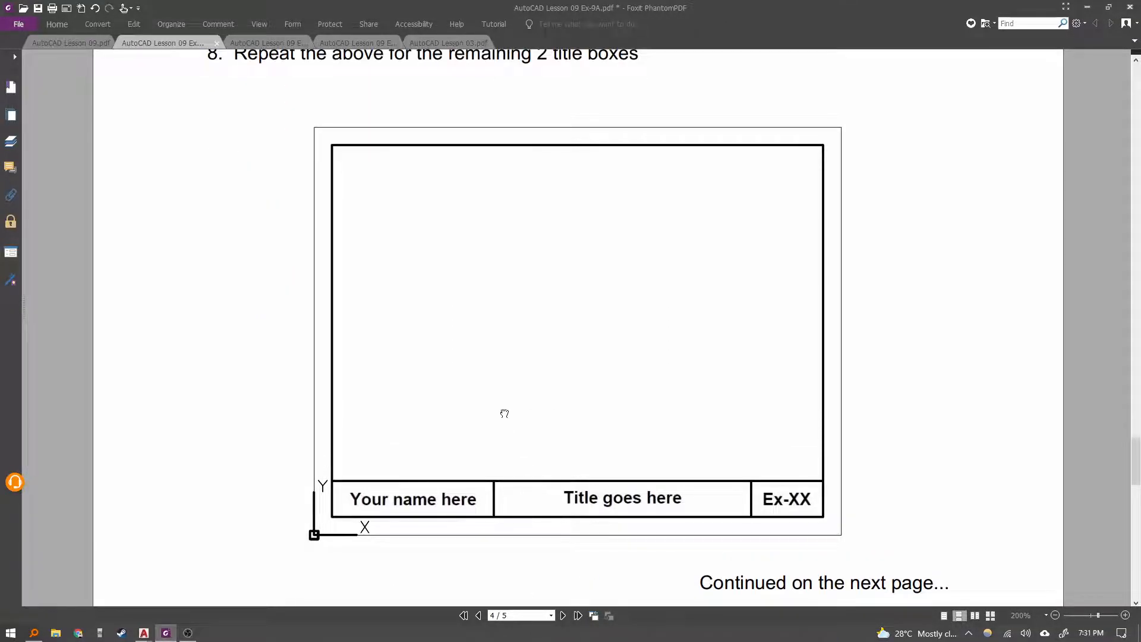
Start a multiline text box filling the left title block box, with Middle Center justification and 6.35 text height.
{"action": "key", "text": "alt+Tab"}
{"action": "key", "text": "Escape"}
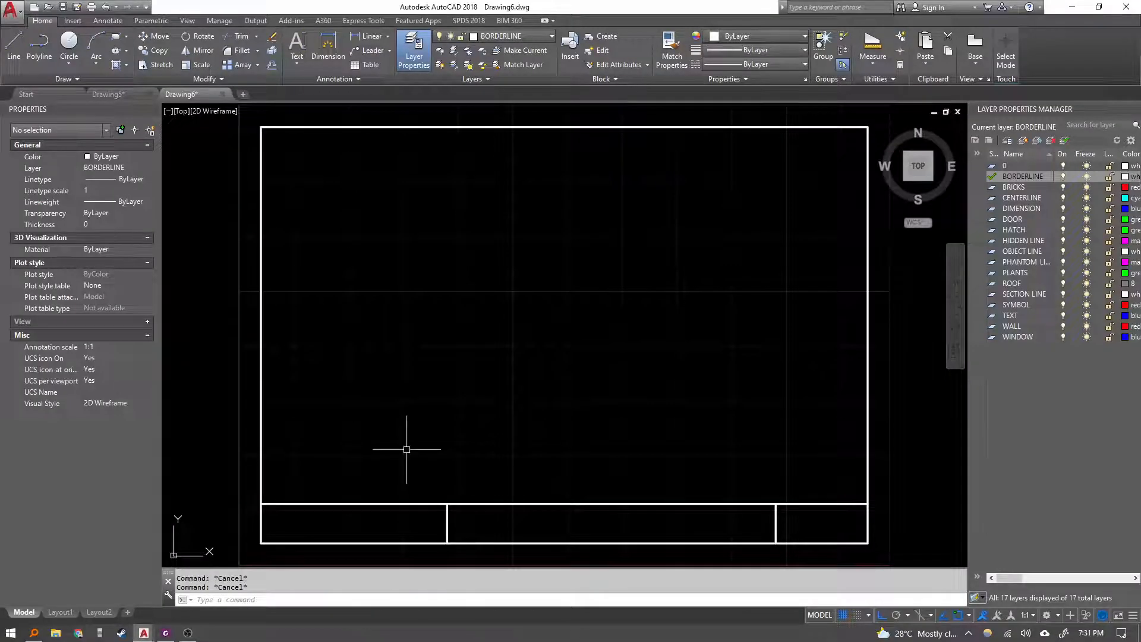
{"action": "type", "text": "mt"}
{"action": "key", "text": "Return"}
{"action": "scroll", "coordinate": [382, 339], "scroll_direction": "up", "scroll_amount": 5}
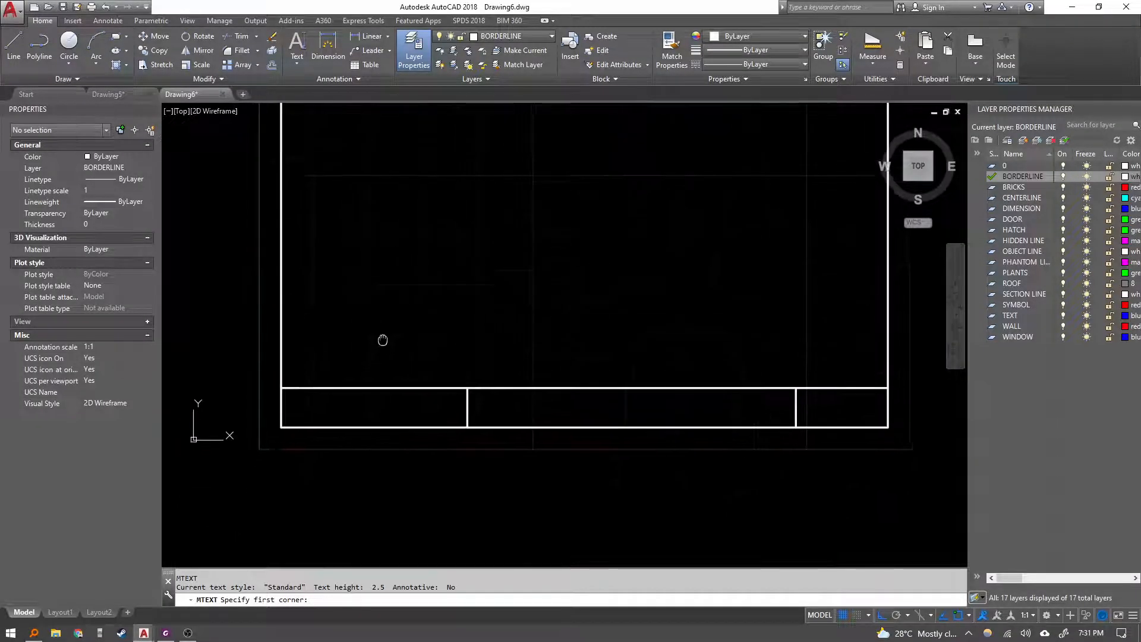
{"action": "left_click", "coordinate": [289, 320]}
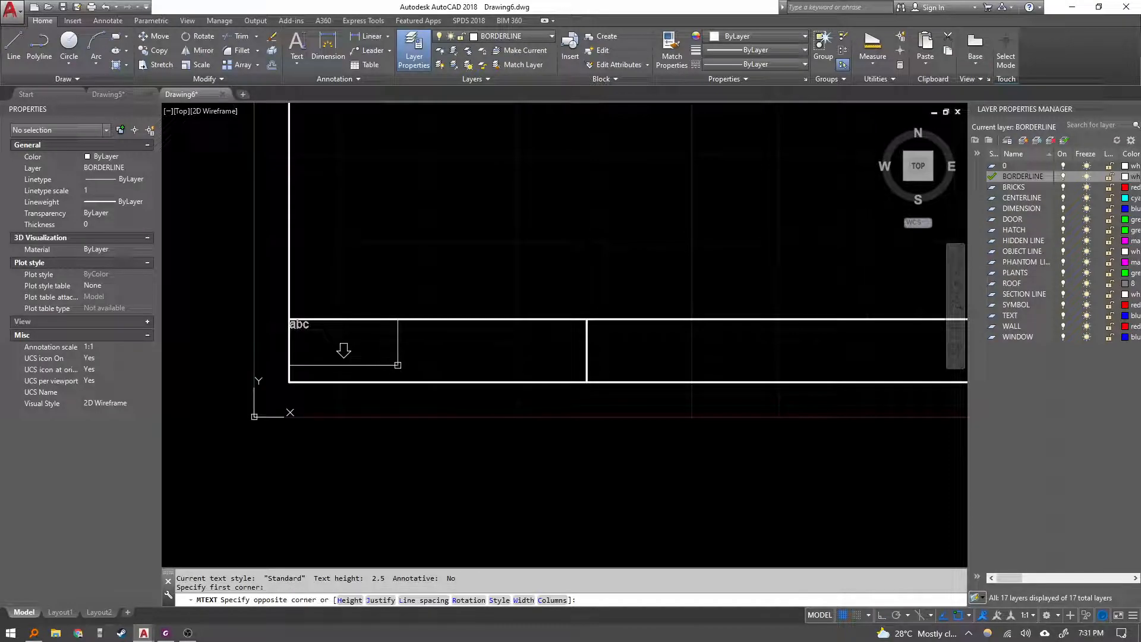
{"action": "type", "text": "j"}
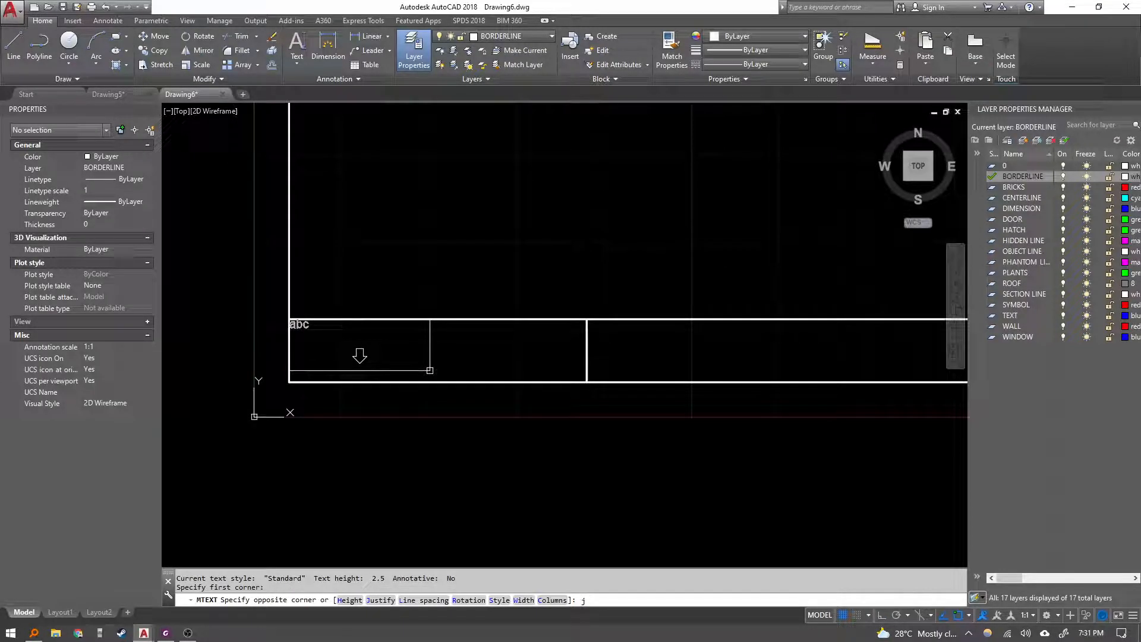
{"action": "key", "text": "Return"}
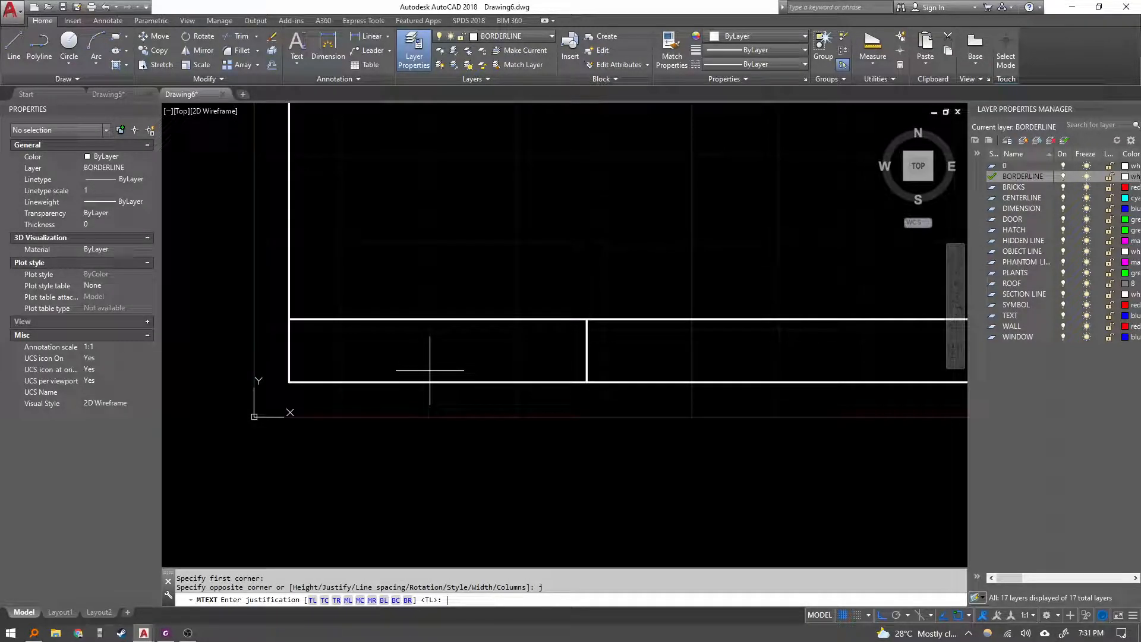
{"action": "type", "text": "MC"}
{"action": "key", "text": "Return"}
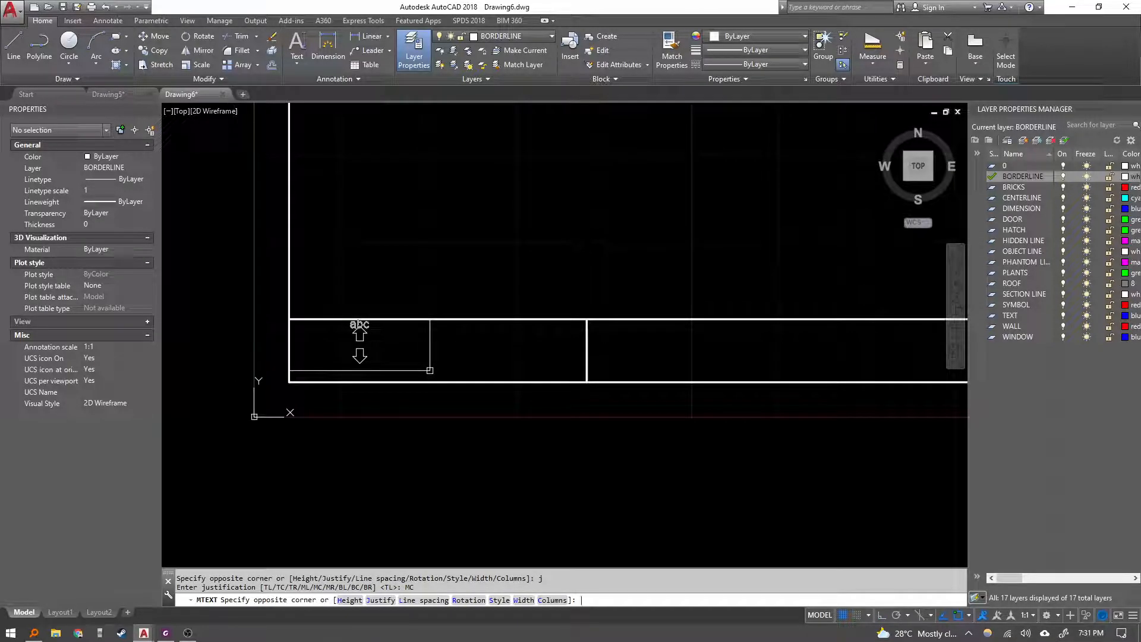
{"action": "type", "text": "h"}
{"action": "key", "text": "Return"}
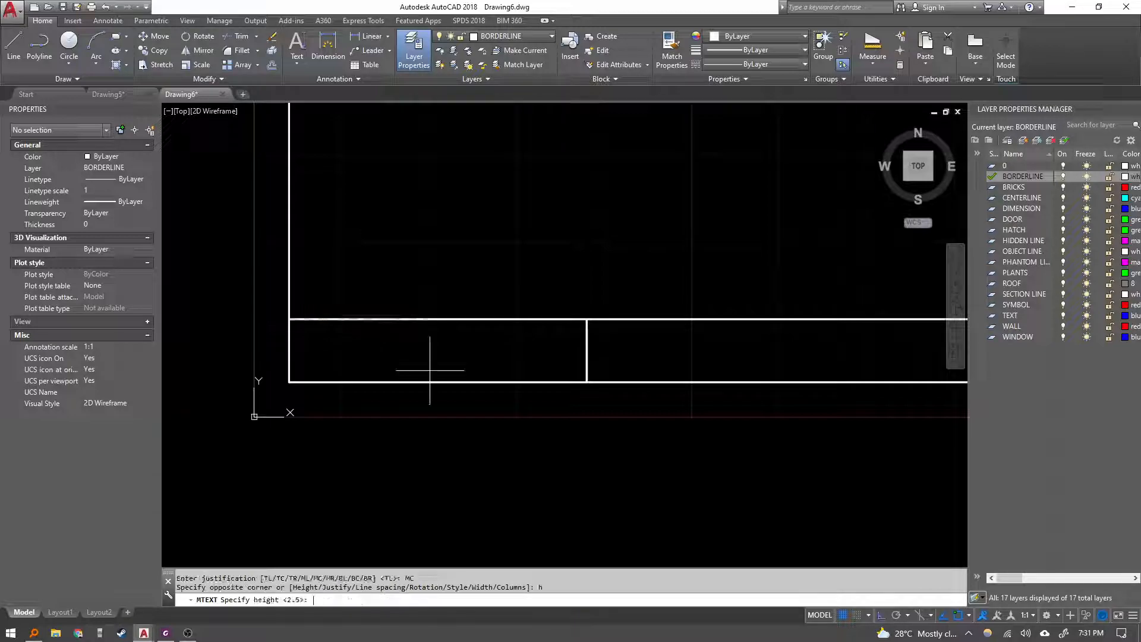
{"action": "type", "text": "6.35"}
{"action": "key", "text": "Return"}
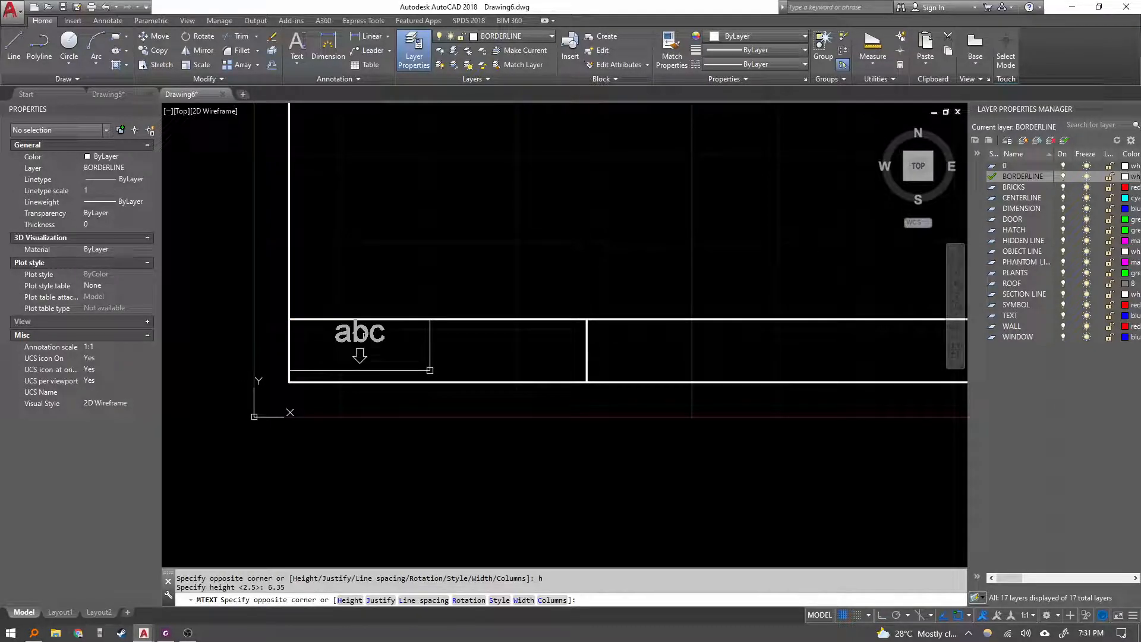
{"action": "left_click", "coordinate": [587, 380]}
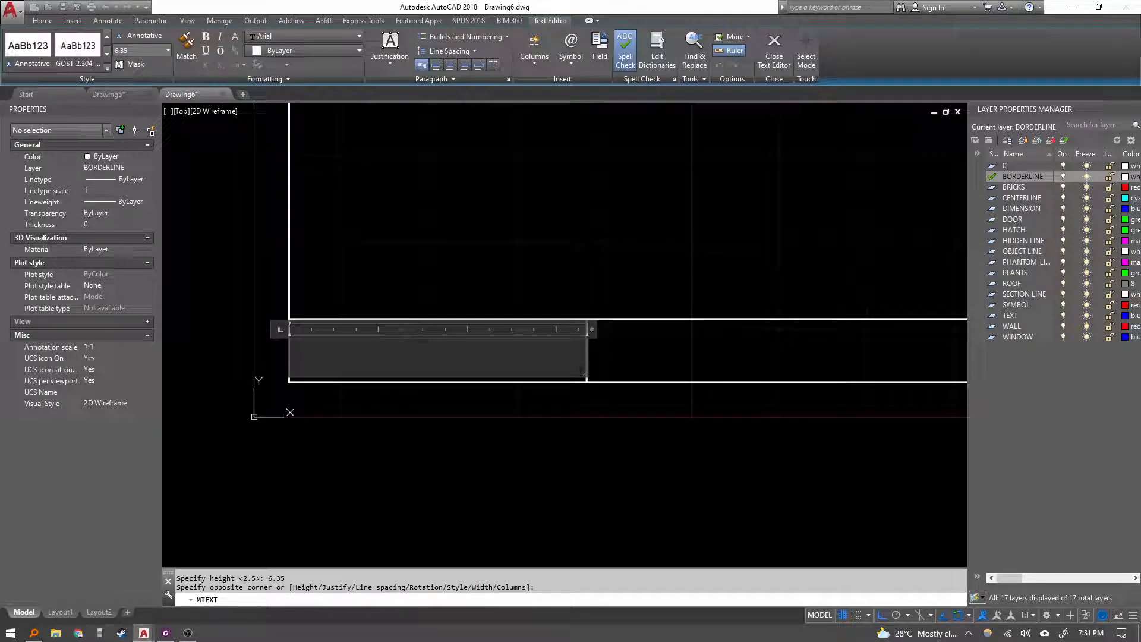
Enter your full name in capitals in the left title block box and close the text editor.
{"action": "key", "text": "BackSpace"}
{"action": "key", "text": "BackSpace"}
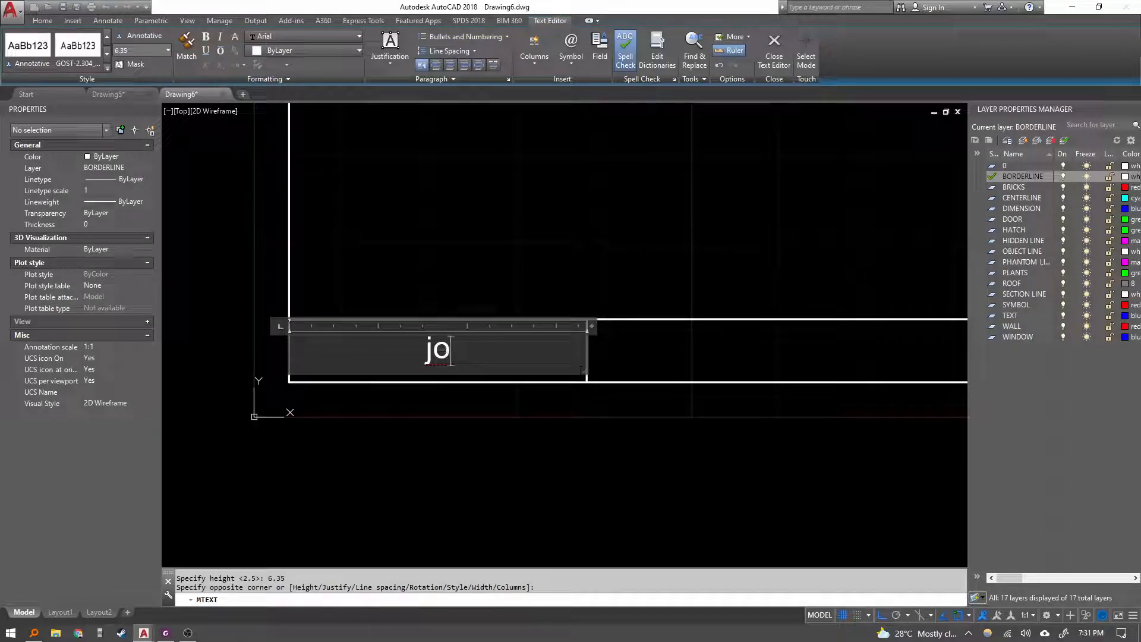
{"action": "key", "text": "BackSpace"}
{"action": "key", "text": "BackSpace"}
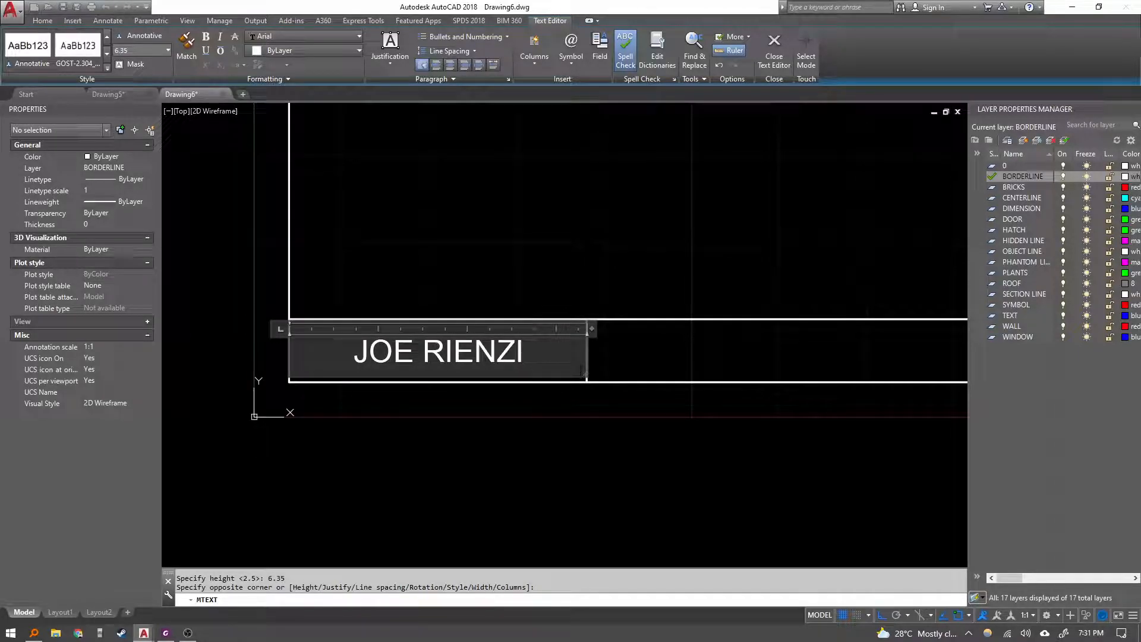
{"action": "left_click", "coordinate": [583, 364]}
Check the exercise sheet's formatting instructions for the title block text.
{"action": "key", "text": "alt+Tab"}
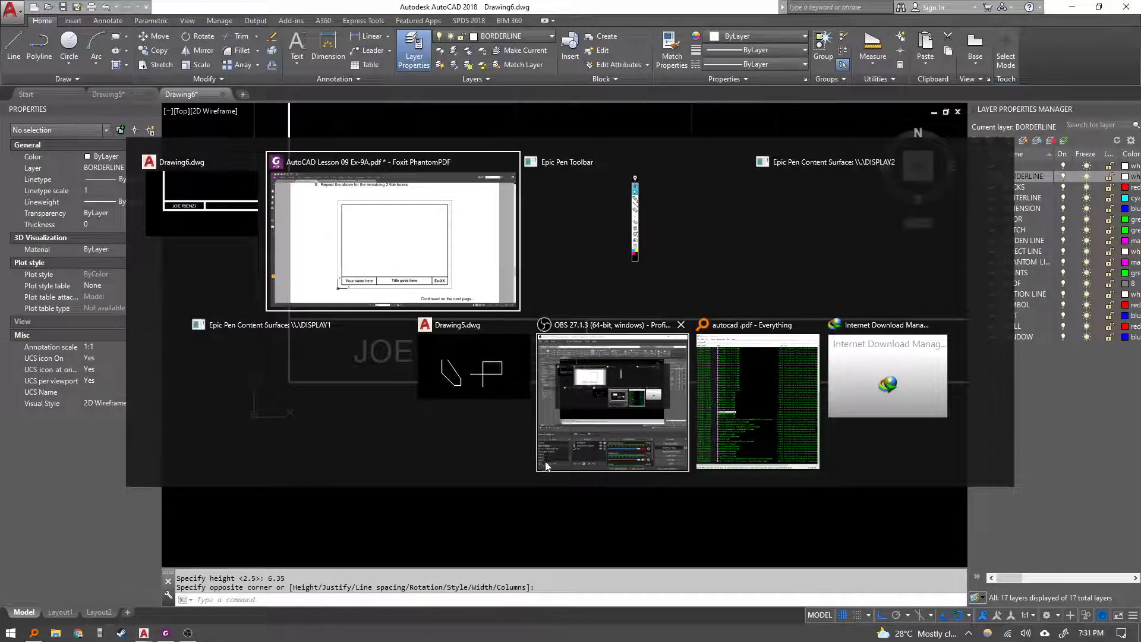
{"action": "scroll", "coordinate": [464, 384], "scroll_direction": "up", "scroll_amount": 3}
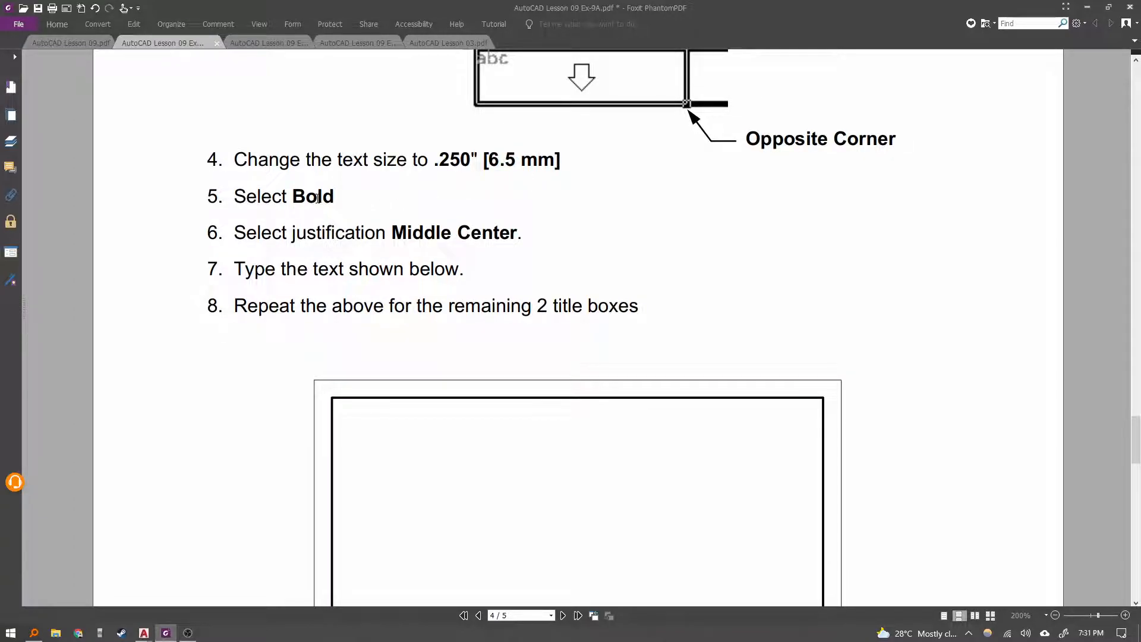
{"action": "key", "text": "alt+Tab"}
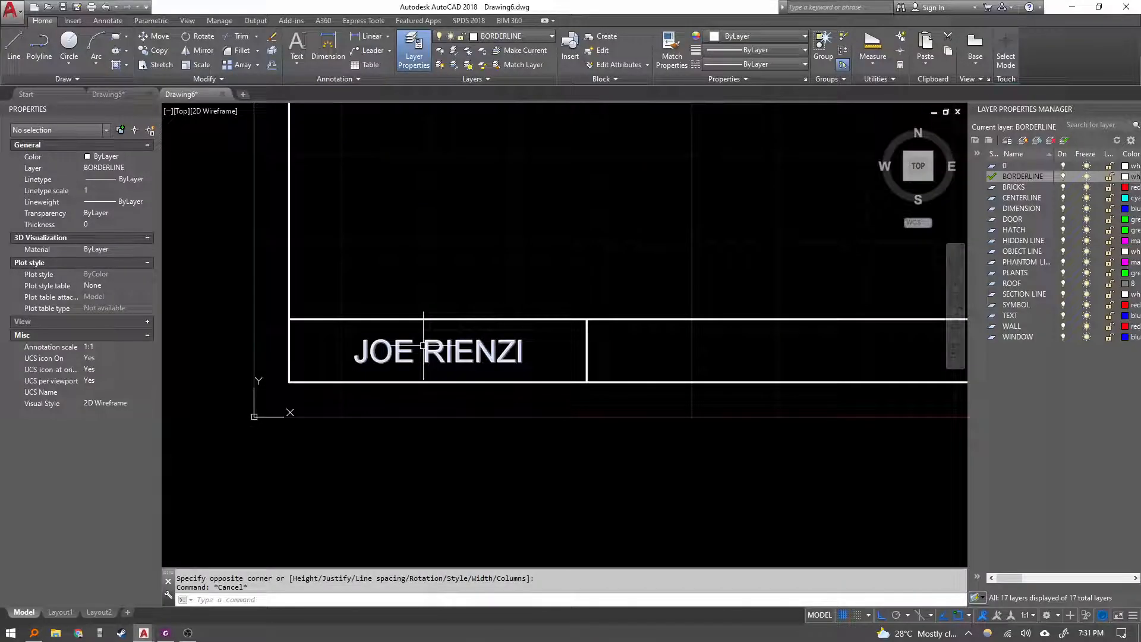
{"action": "double_click", "coordinate": [452, 353]}
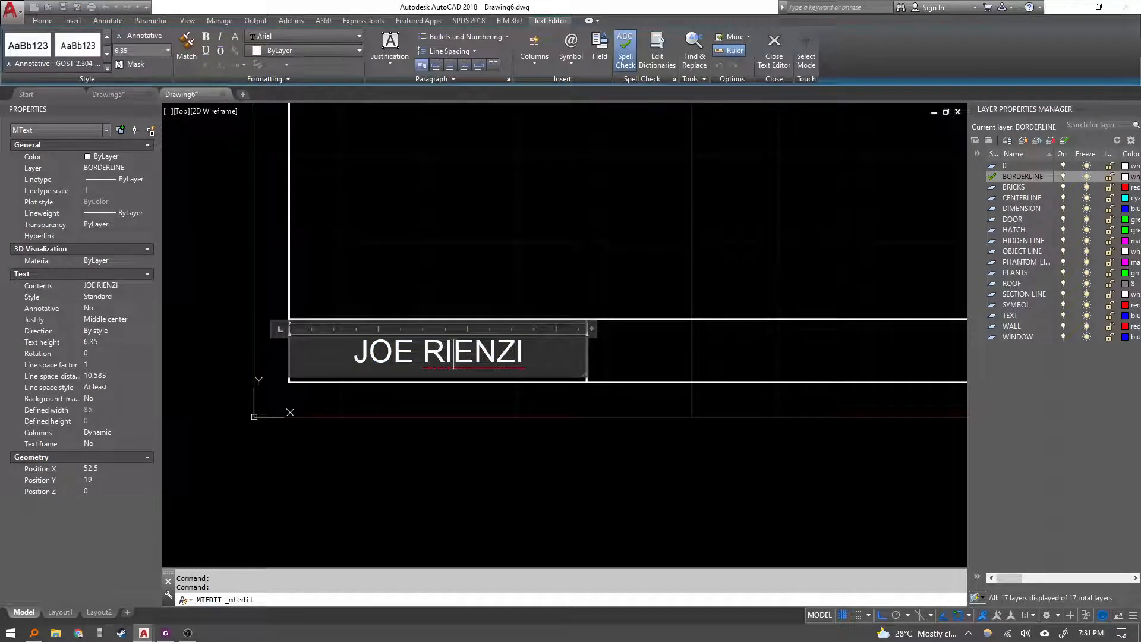
{"action": "type", "text": "be"}
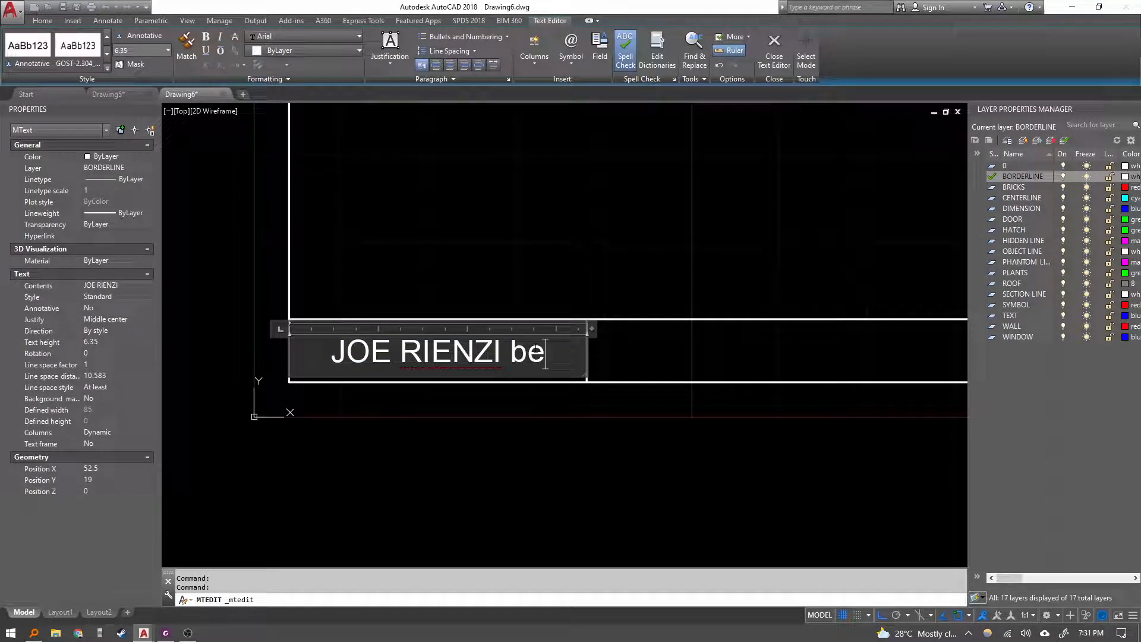
{"action": "key", "text": "BackSpace"}
{"action": "key", "text": "BackSpace"}
{"action": "type", "text": "BENCITO"}
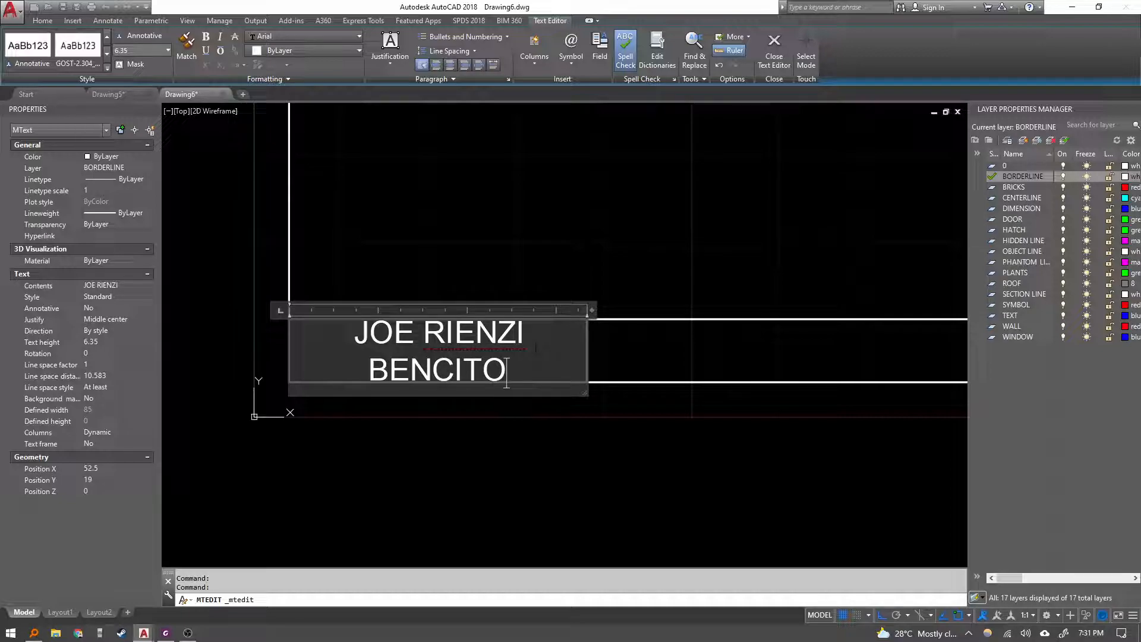
{"action": "key", "text": "BackSpace"}
{"action": "key", "text": "BackSpace"}
{"action": "key", "text": "BackSpace"}
{"action": "key", "text": "BackSpace"}
{"action": "key", "text": "BackSpace"}
{"action": "key", "text": "BackSpace"}
{"action": "key", "text": "BackSpace"}
{"action": "key", "text": "BackSpace"}
{"action": "key", "text": "Escape"}
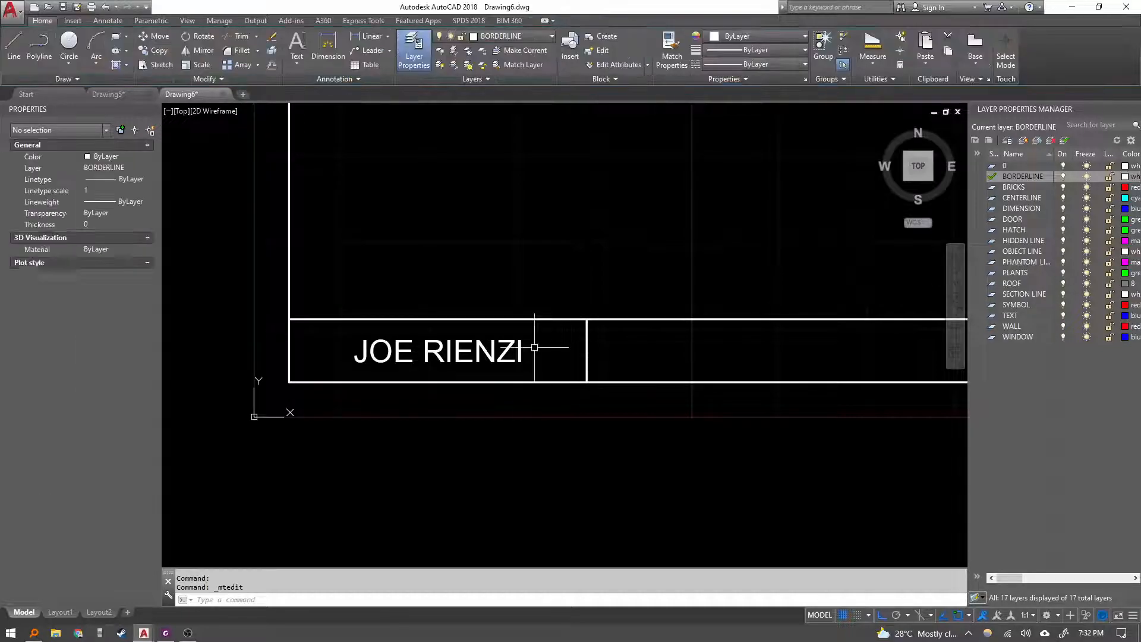
Make the name text bold at 6.5 height and close the text editor.
{"action": "double_click", "coordinate": [439, 352]}
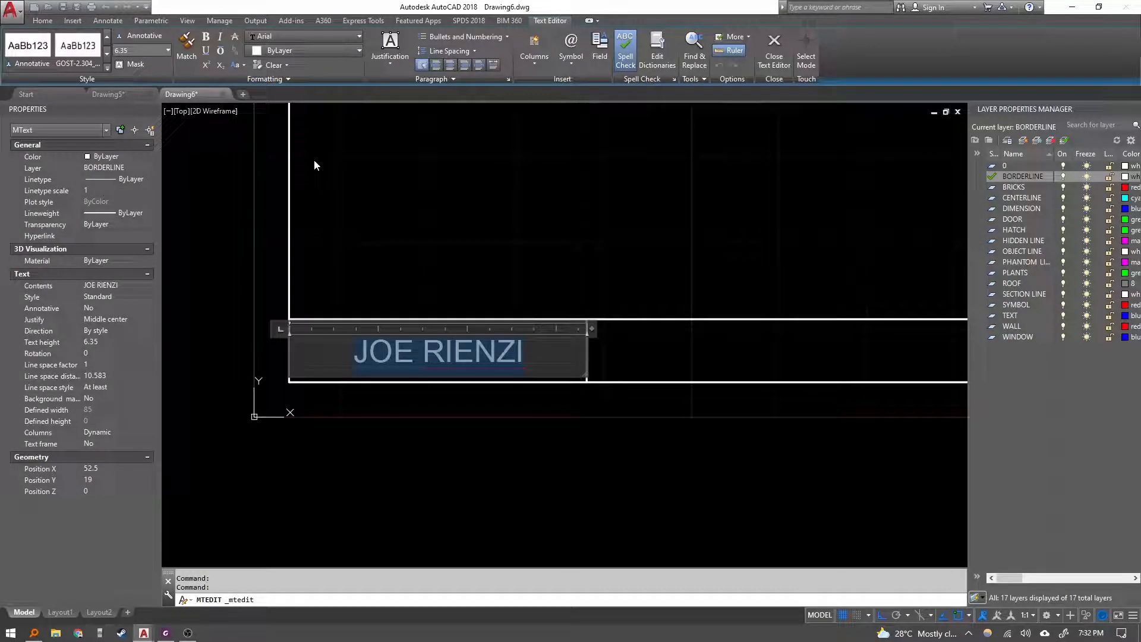
{"action": "left_click", "coordinate": [206, 37]}
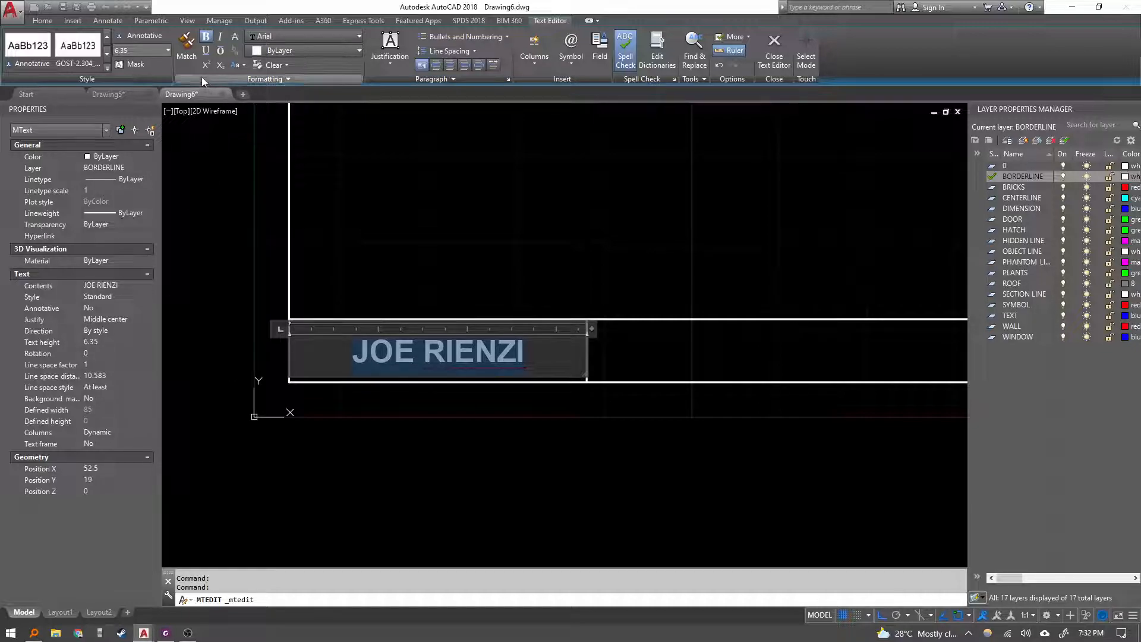
{"action": "left_click", "coordinate": [83, 52]}
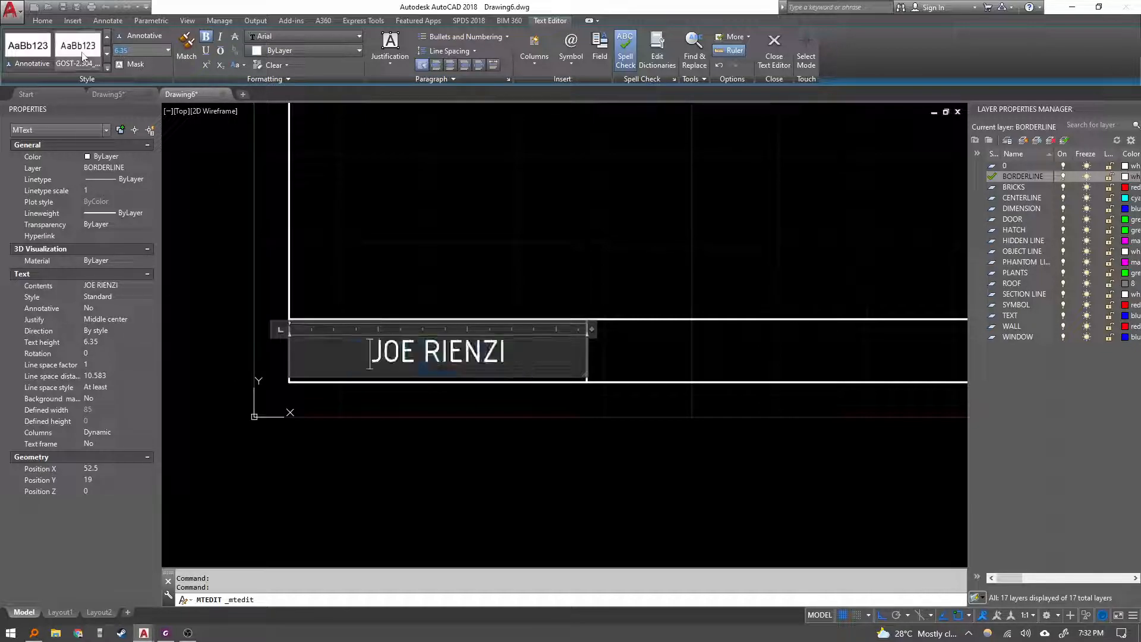
{"action": "key", "text": "ctrl+z"}
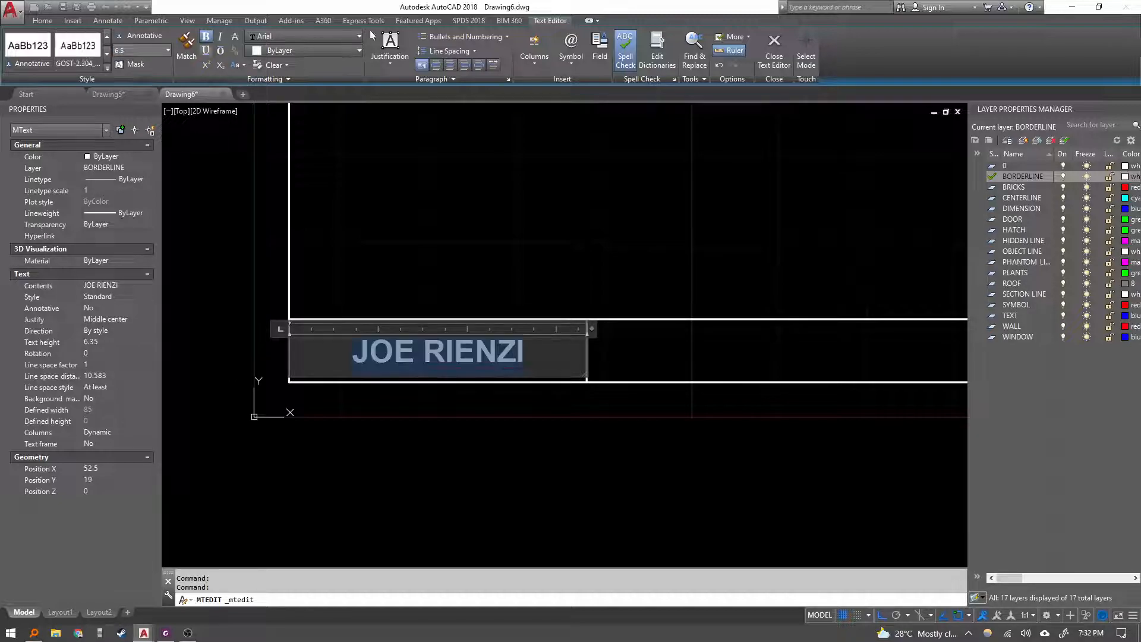
{"action": "key", "text": "Return"}
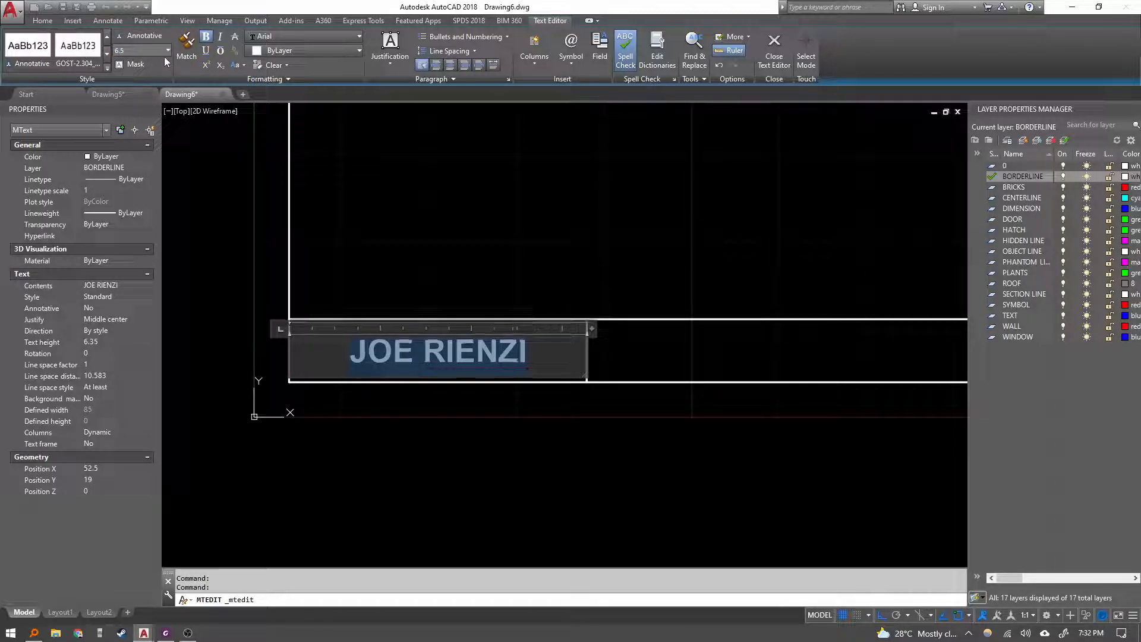
{"action": "middle_click_drag", "start_coordinate": [492, 367], "coordinate": [492, 360]}
{"action": "left_click", "coordinate": [525, 363]}
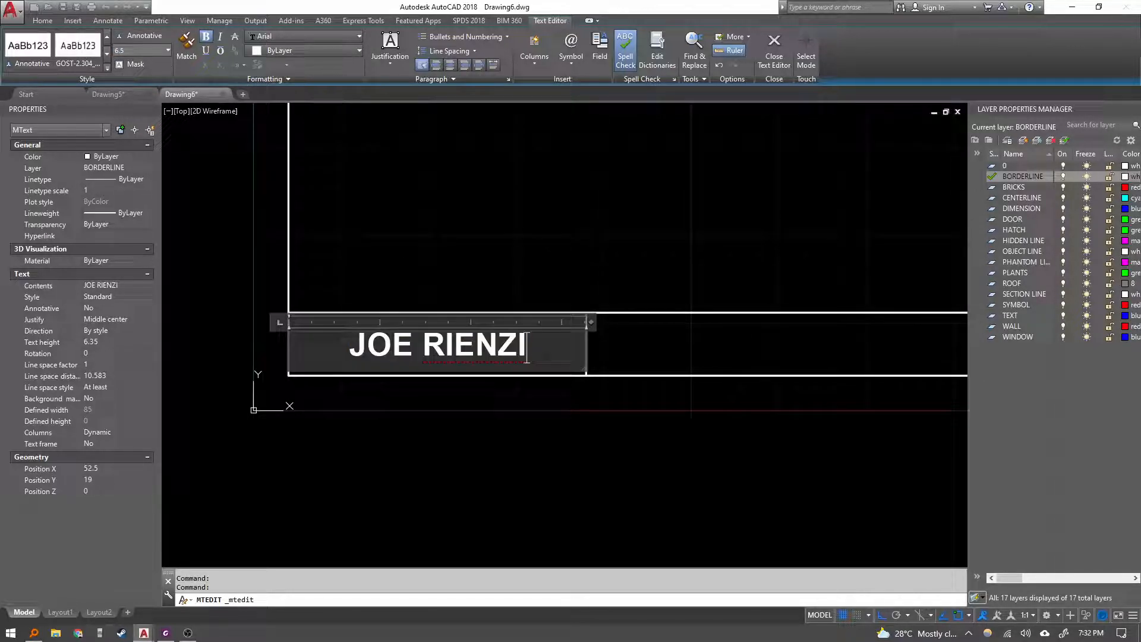
{"action": "left_click", "coordinate": [624, 358]}
{"action": "key", "text": "Escape"}
{"action": "scroll", "coordinate": [563, 353], "scroll_direction": "down", "scroll_amount": 6}
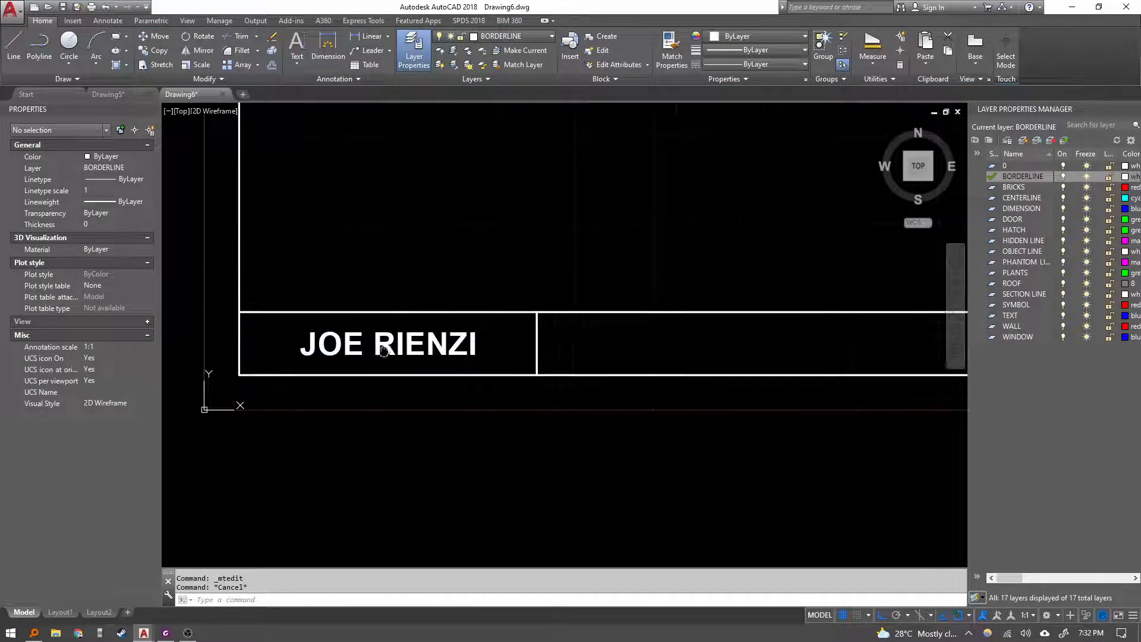
Examine the exercise sheet's sample title block text for the remaining boxes.
{"action": "key", "text": "alt+Tab"}
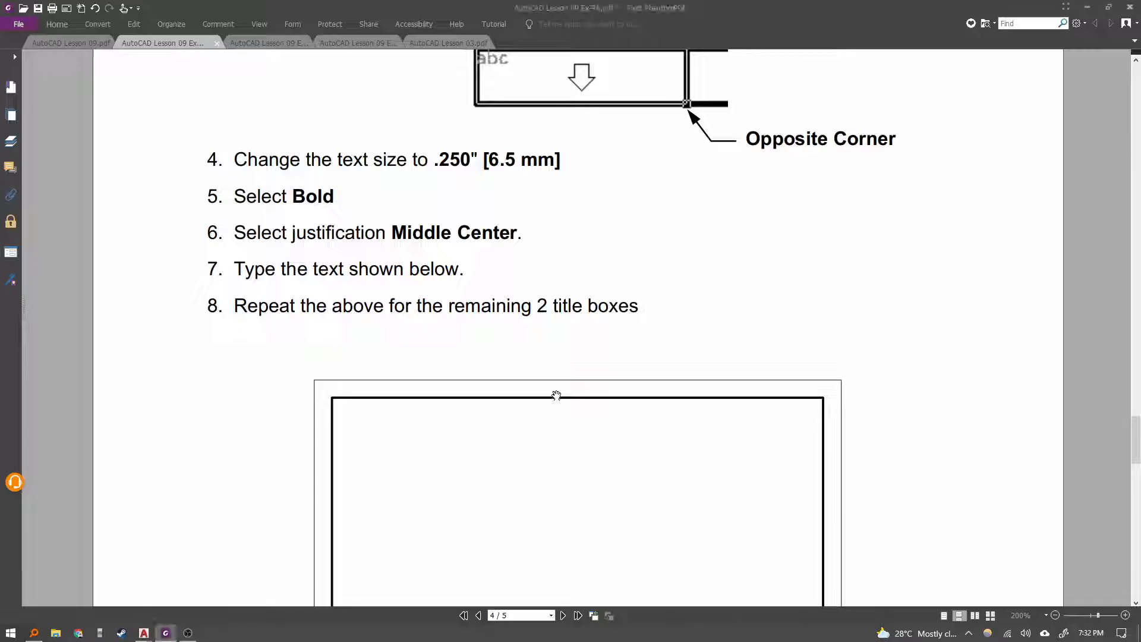
{"action": "scroll", "coordinate": [532, 300], "scroll_direction": "down", "scroll_amount": 5}
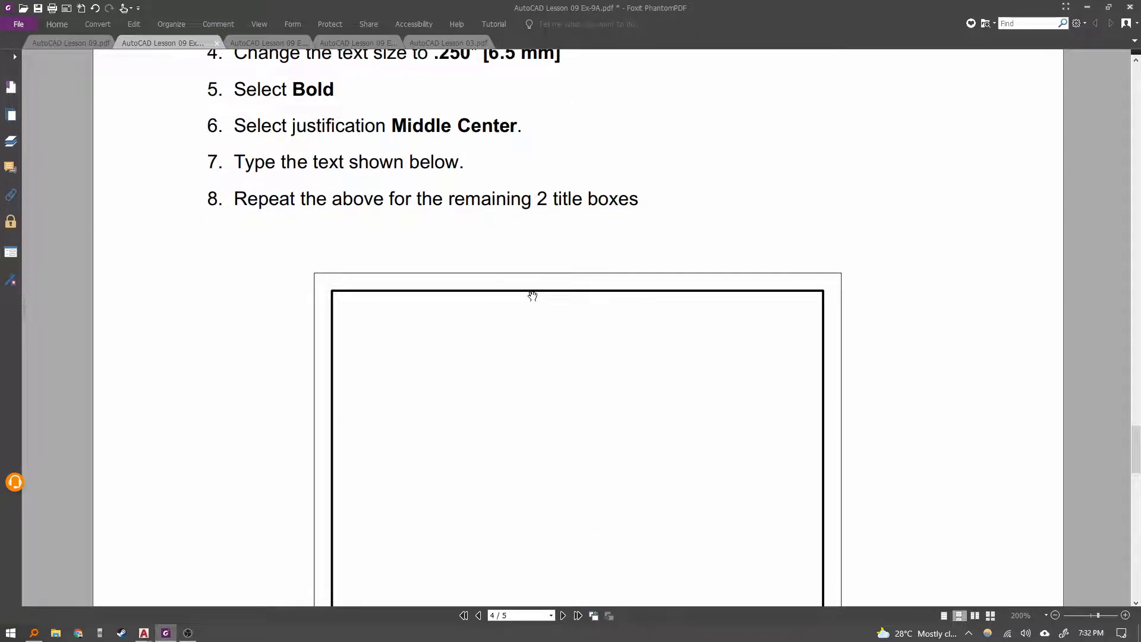
{"action": "scroll", "coordinate": [681, 433], "scroll_direction": "up", "scroll_amount": 3}
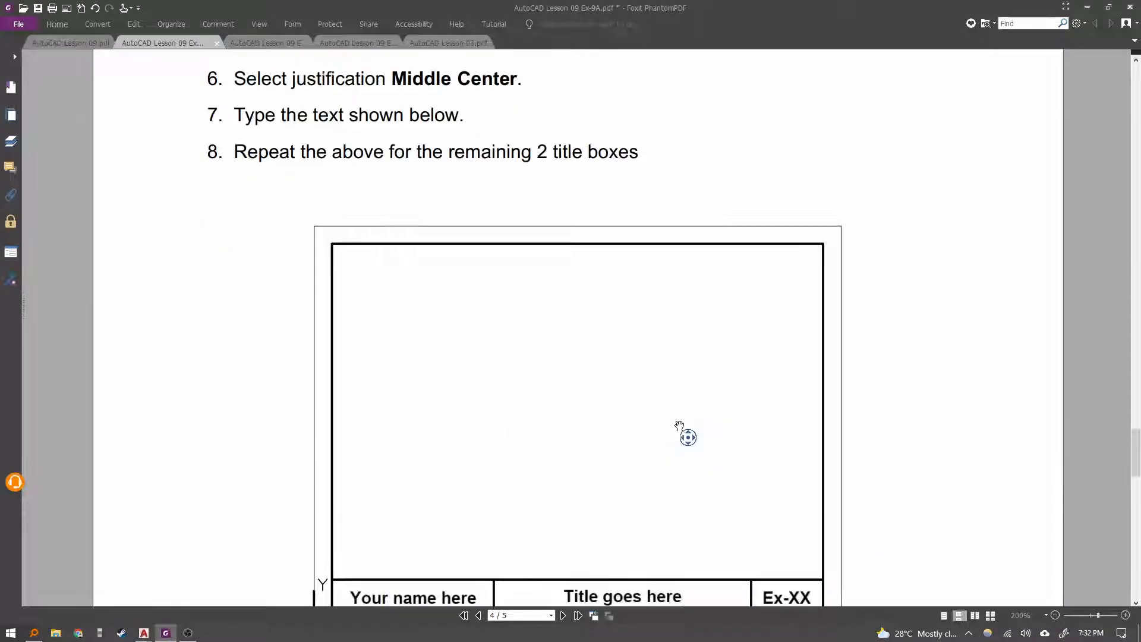
{"action": "scroll", "coordinate": [713, 446], "scroll_direction": "down", "scroll_amount": 3}
{"action": "key", "text": "alt+Tab"}
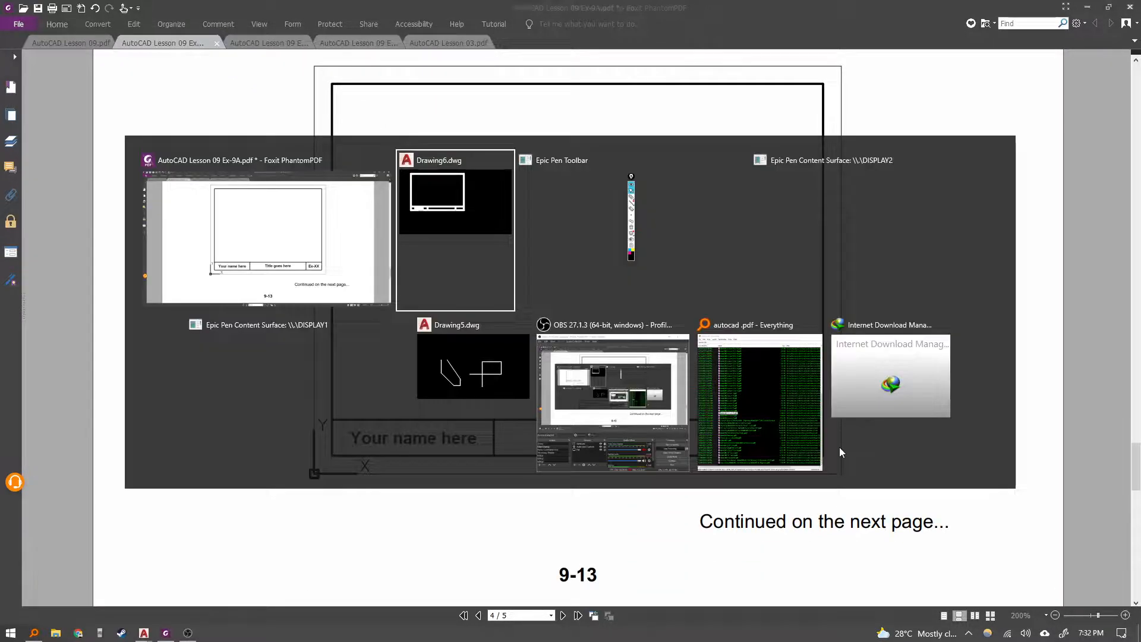
{"action": "key", "text": "Escape"}
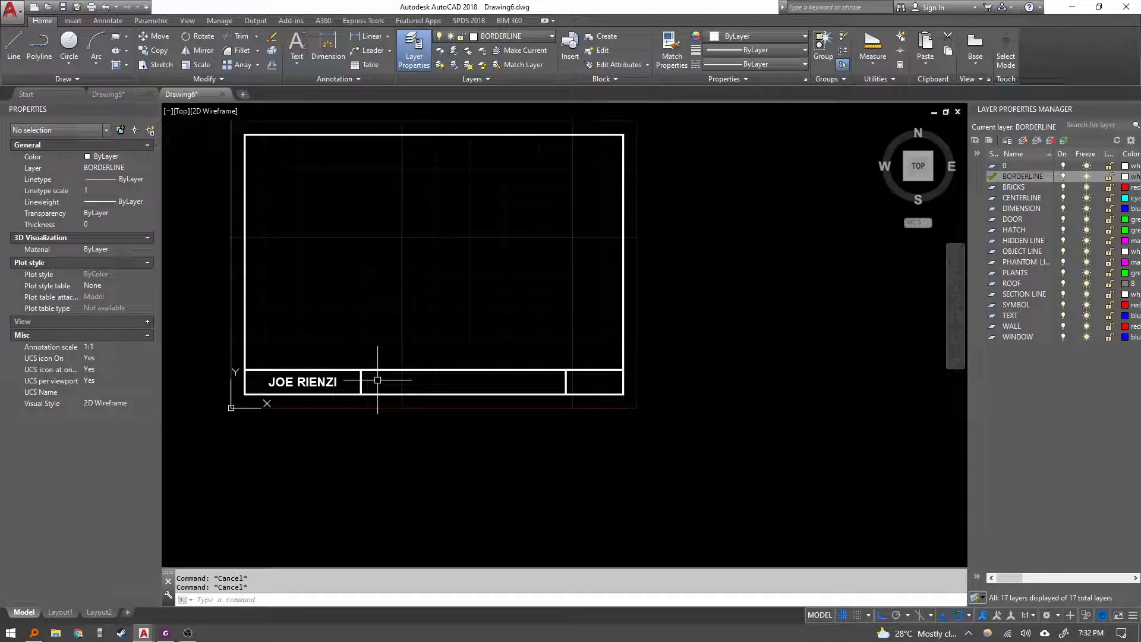
Create Middle Center multiline text "Title goes here" at 6.5 height filling the middle title block box.
{"action": "type", "text": "MT"}
{"action": "key", "text": "Return"}
{"action": "scroll", "coordinate": [377, 380], "scroll_direction": "up", "scroll_amount": 2}
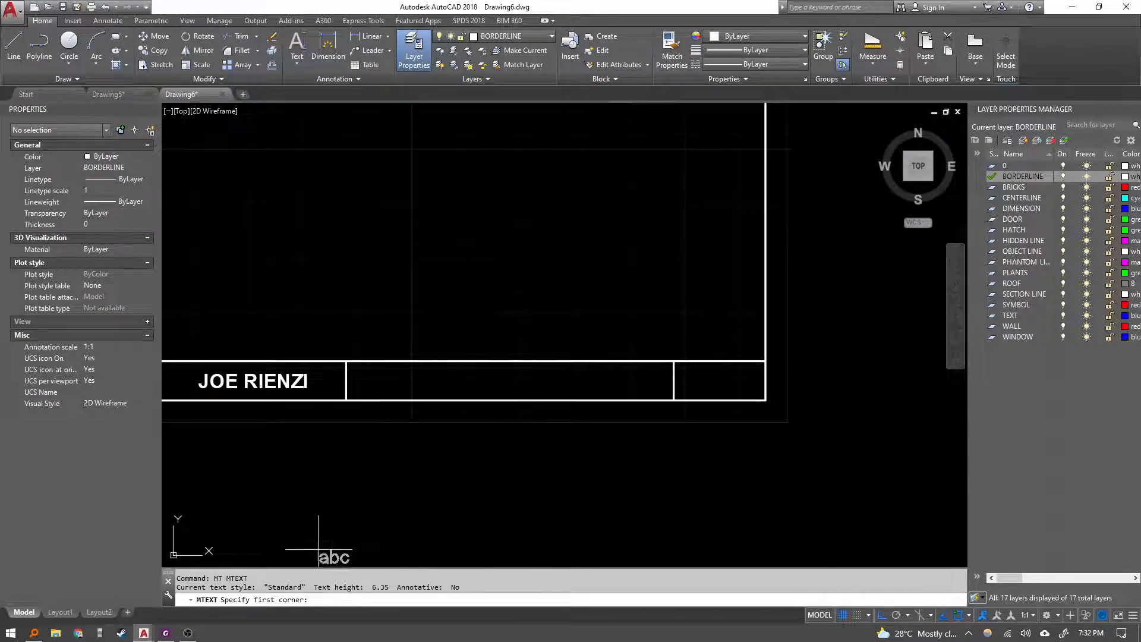
{"action": "left_click", "coordinate": [346, 362]}
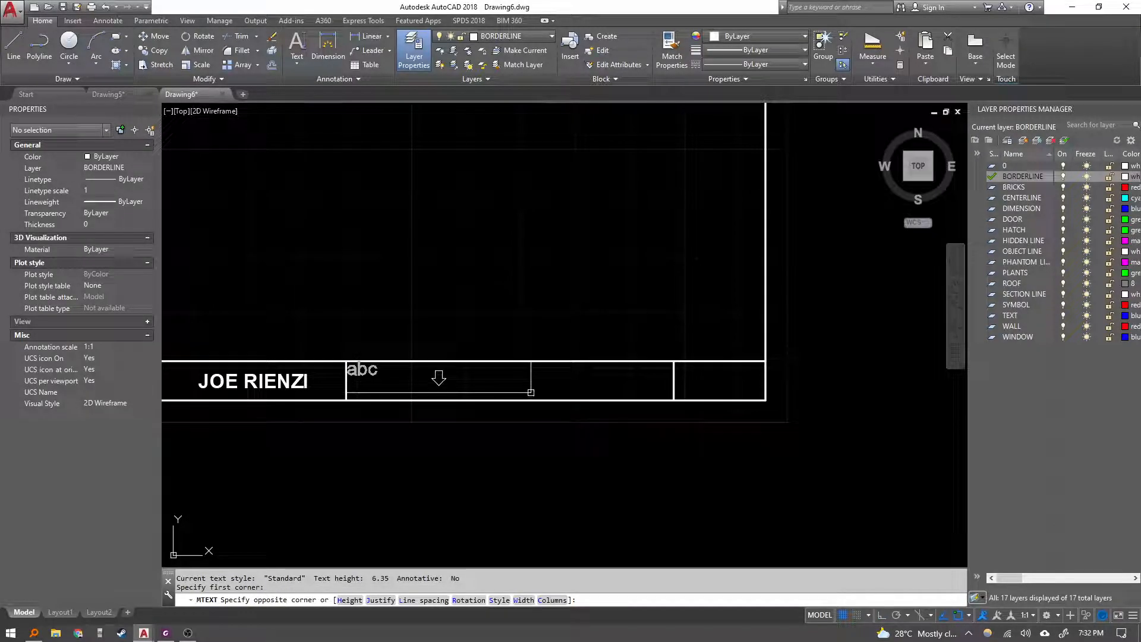
{"action": "type", "text": "H"}
{"action": "key", "text": "Return"}
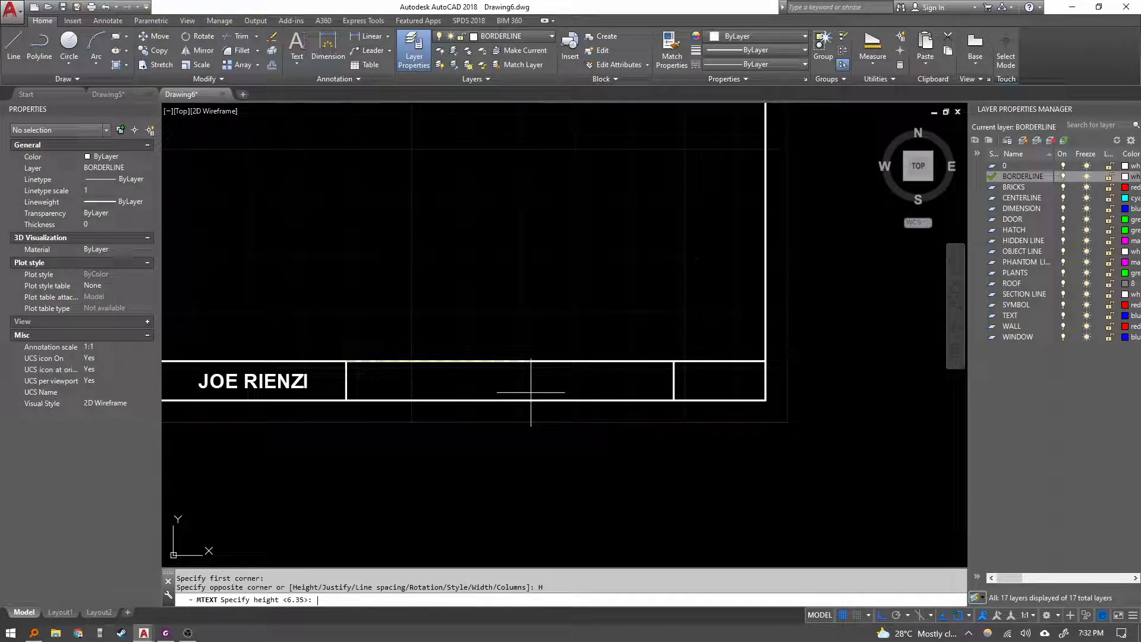
{"action": "type", "text": "6.5"}
{"action": "key", "text": "Return"}
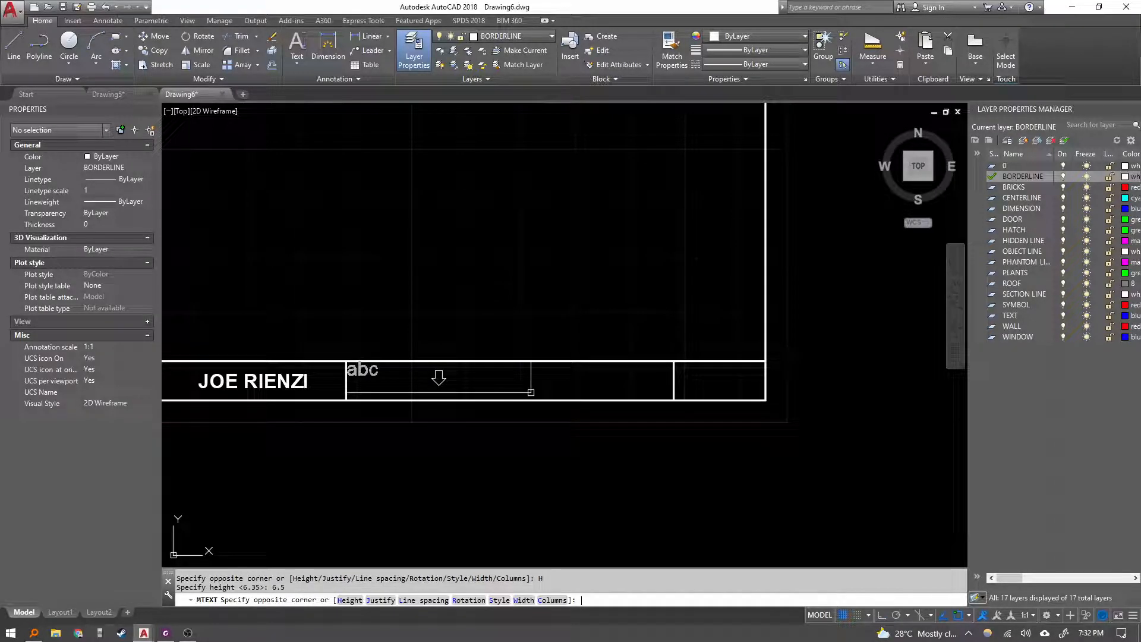
{"action": "type", "text": "J"}
{"action": "key", "text": "Return"}
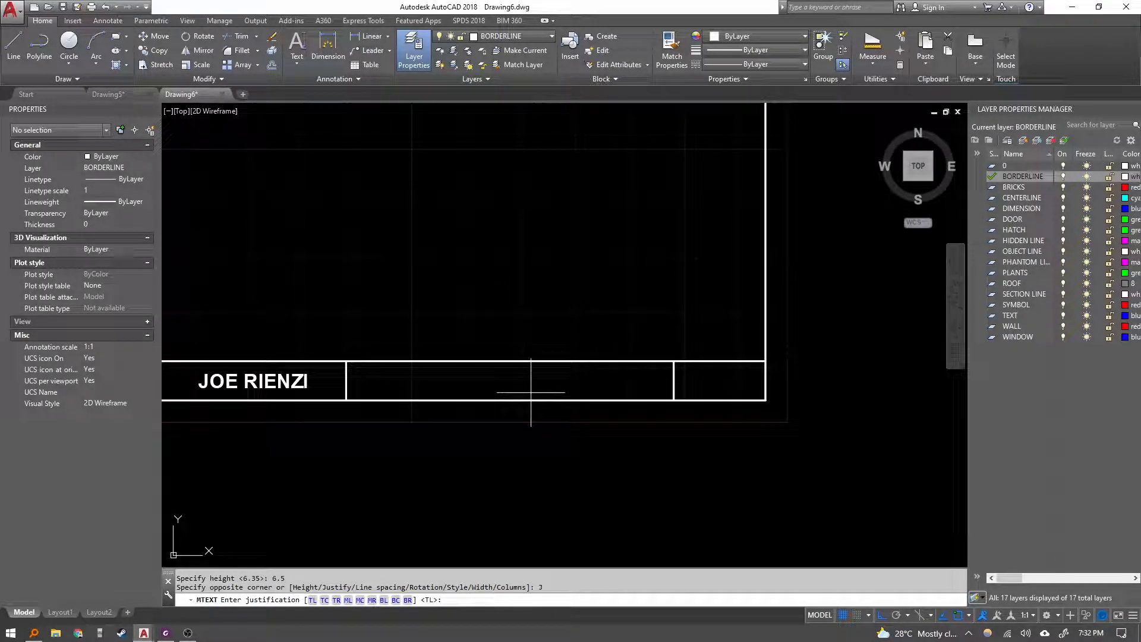
{"action": "type", "text": "mc"}
{"action": "key", "text": "Return"}
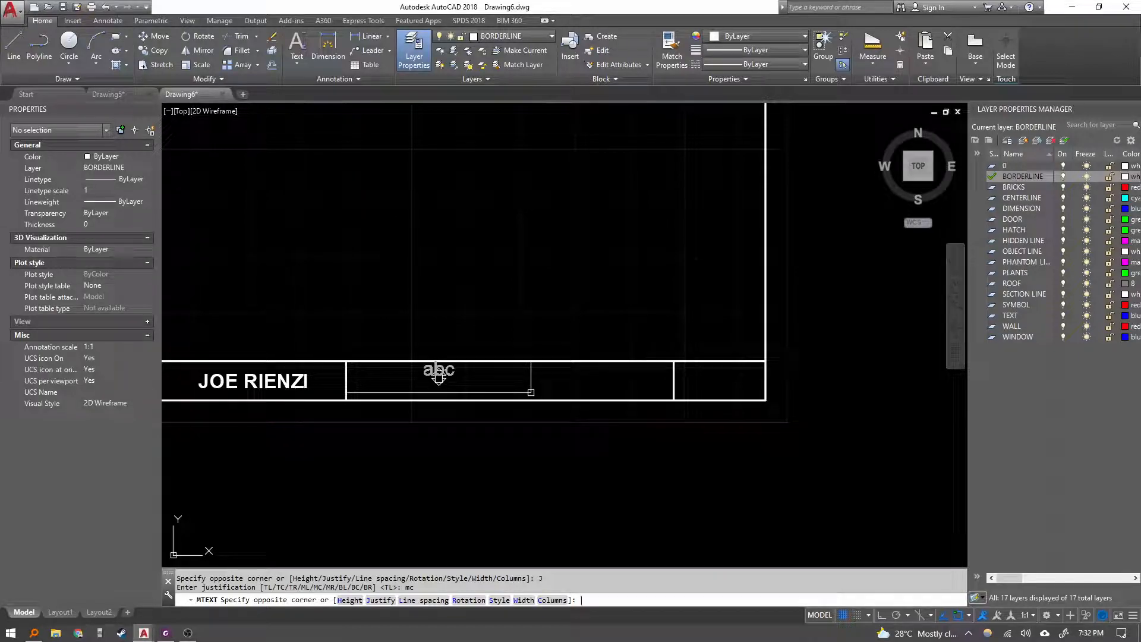
{"action": "left_click", "coordinate": [675, 399]}
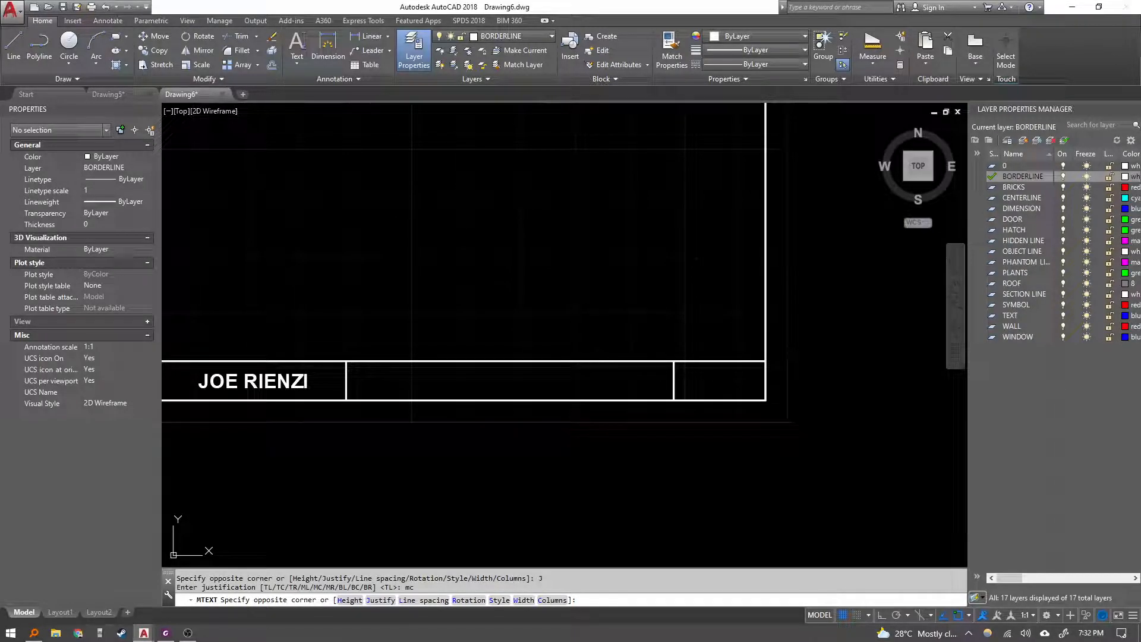
{"action": "type", "text": "tT"}
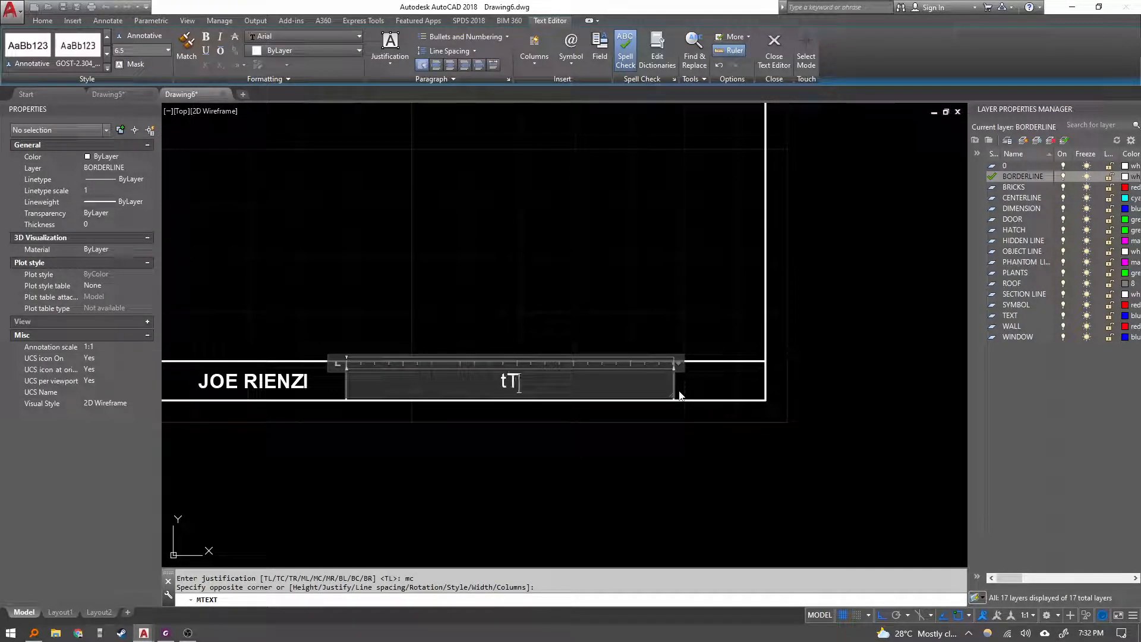
{"action": "type", "text": "itle goes here"}
{"action": "left_click", "coordinate": [678, 394]}
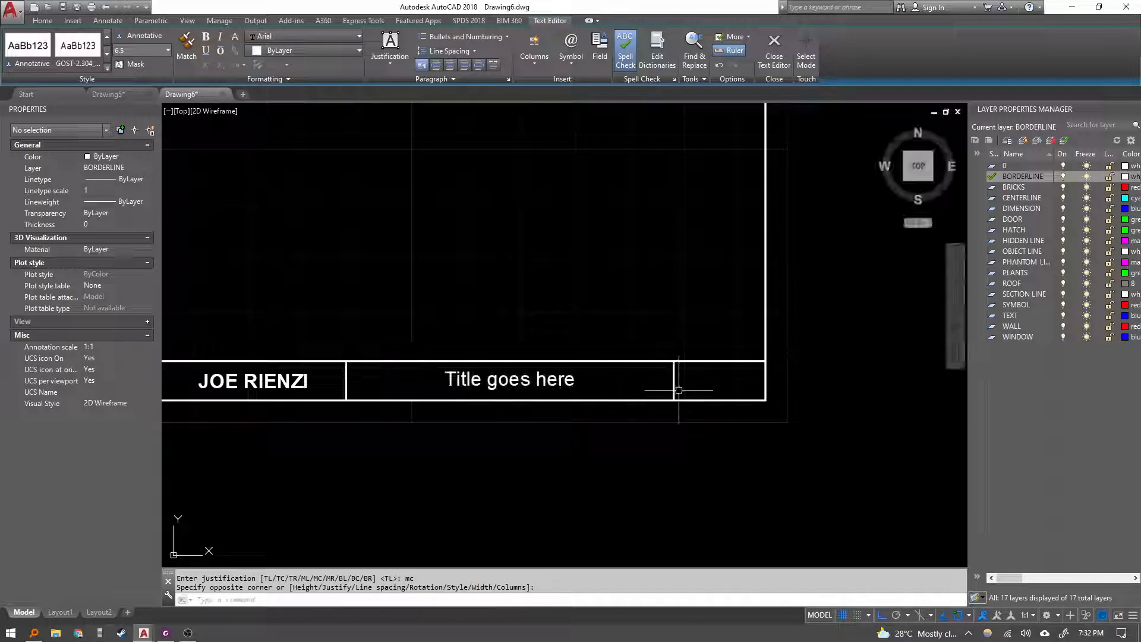
Create Middle Center multiline text "Ex-XX" at 6.5 height filling the rightmost title block box.
{"action": "type", "text": "mt"}
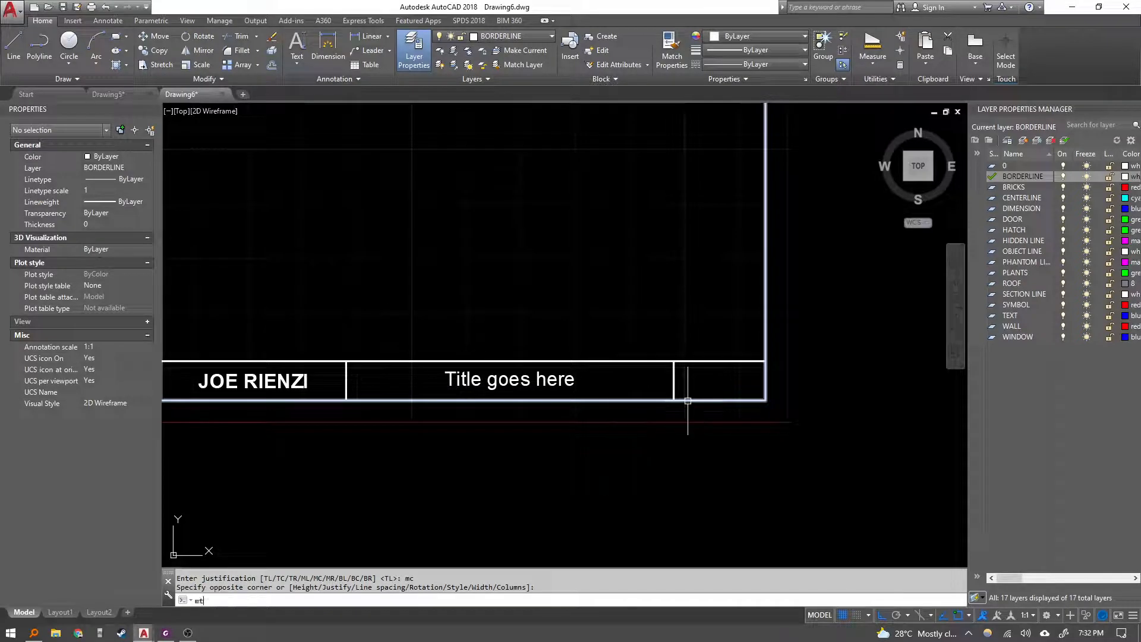
{"action": "key", "text": "Escape"}
{"action": "type", "text": "t"}
{"action": "key", "text": "Return"}
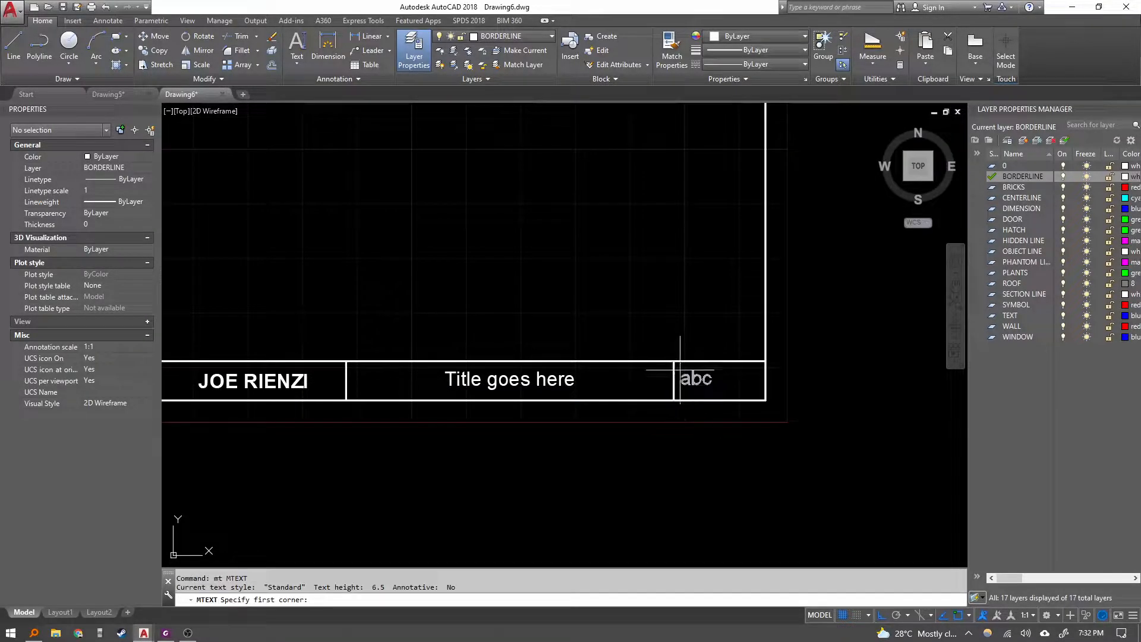
{"action": "left_click", "coordinate": [675, 362]}
{"action": "type", "text": "h"}
{"action": "key", "text": "Return"}
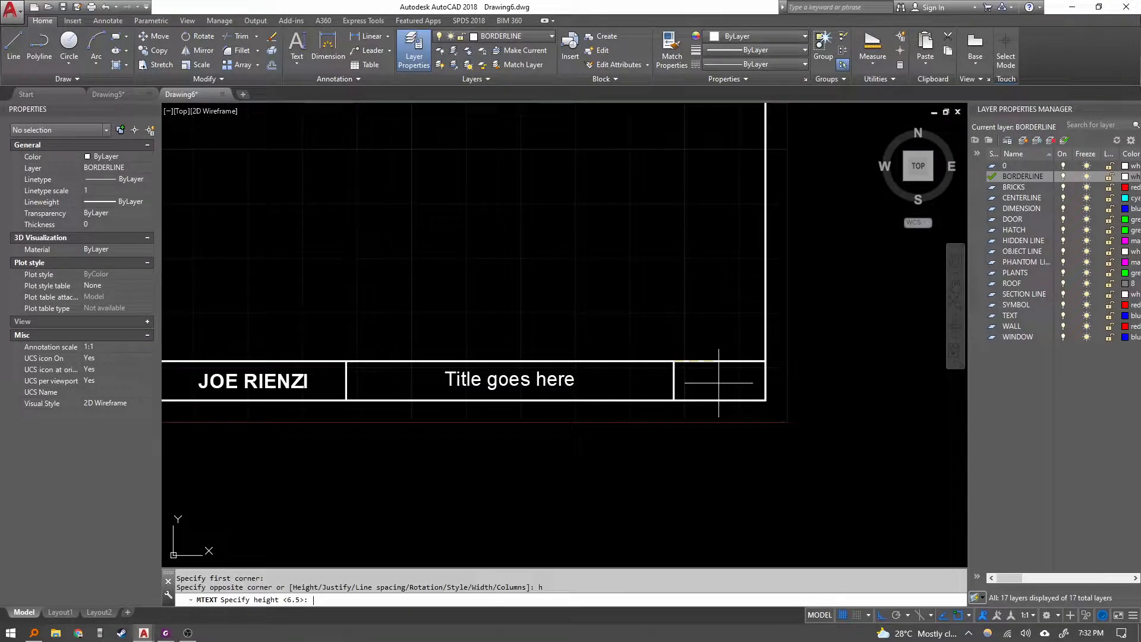
{"action": "type", "text": "6.5"}
{"action": "key", "text": "Return"}
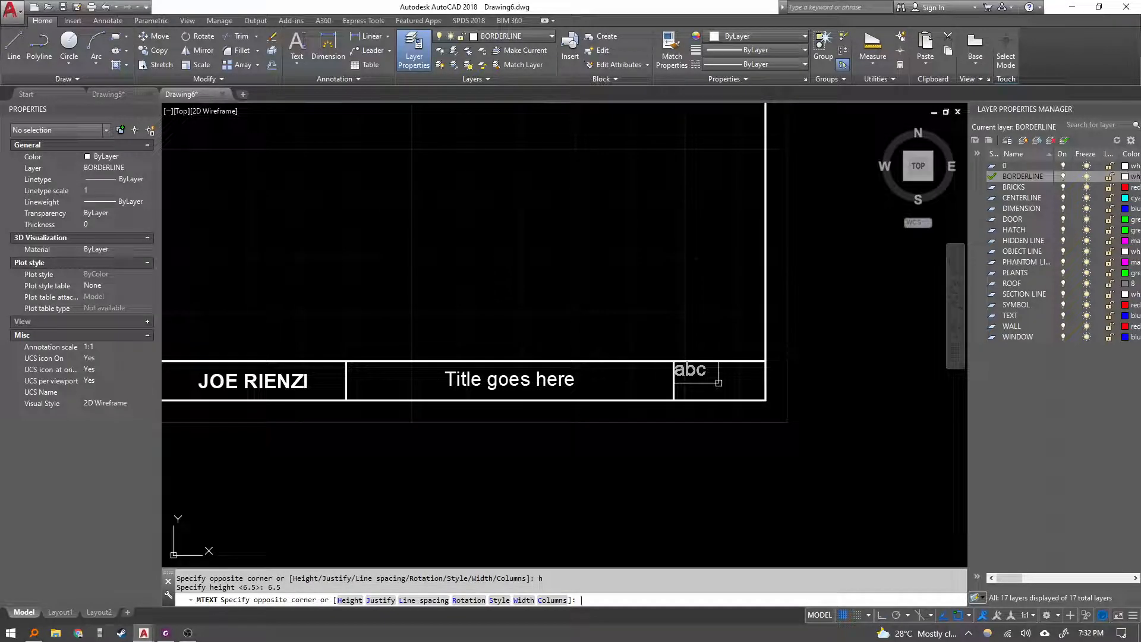
{"action": "type", "text": "j"}
{"action": "key", "text": "Return"}
{"action": "type", "text": "mC"}
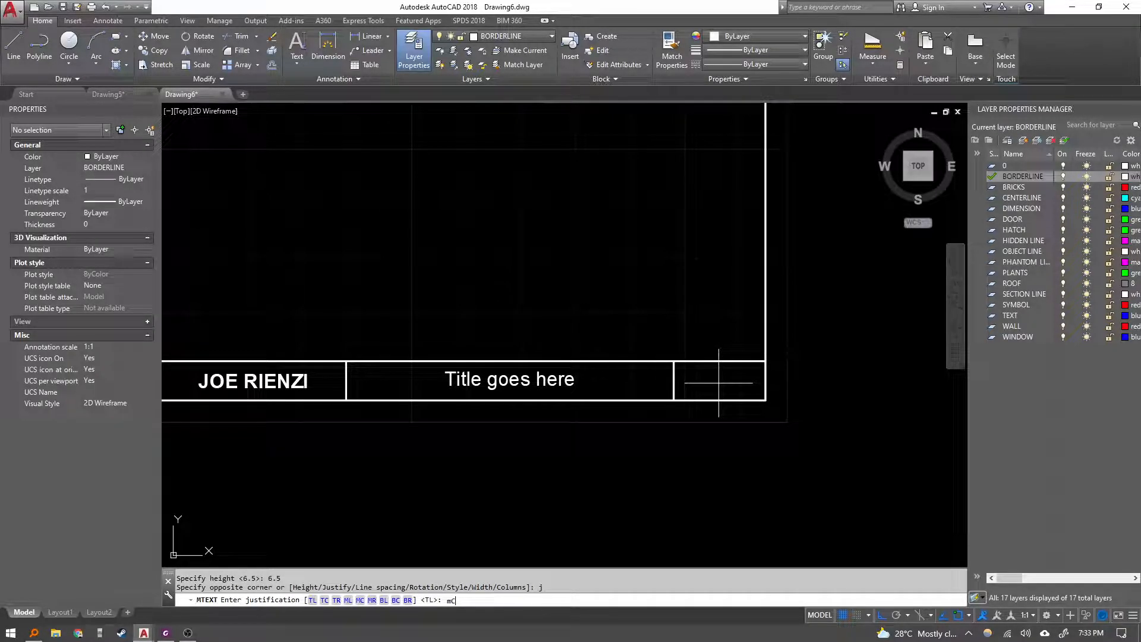
{"action": "key", "text": "Return"}
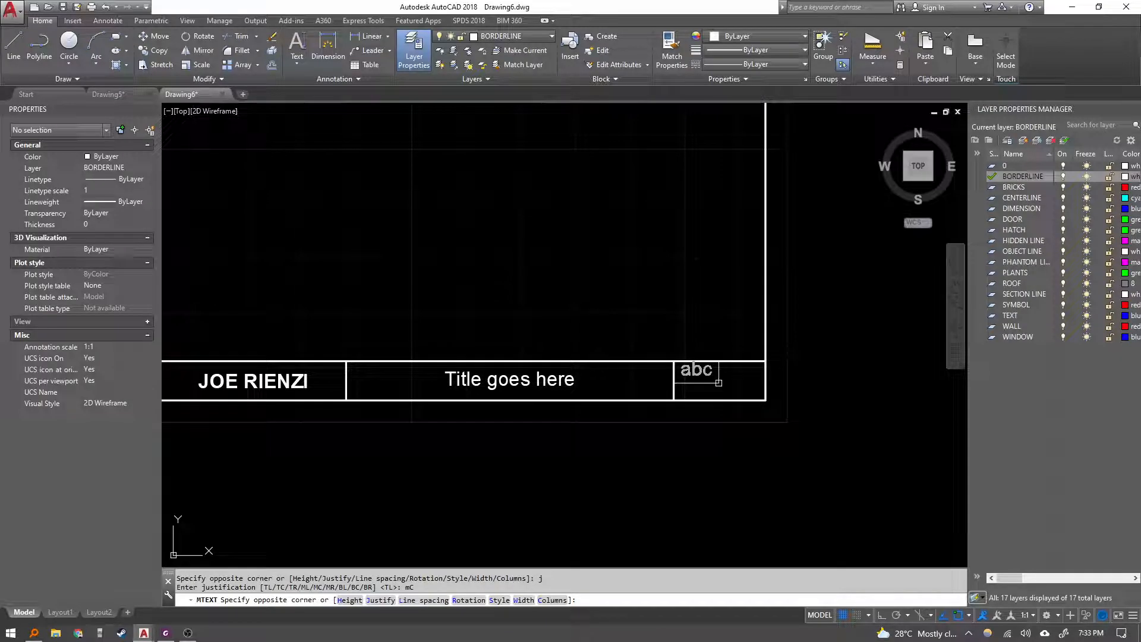
{"action": "left_click", "coordinate": [765, 399]}
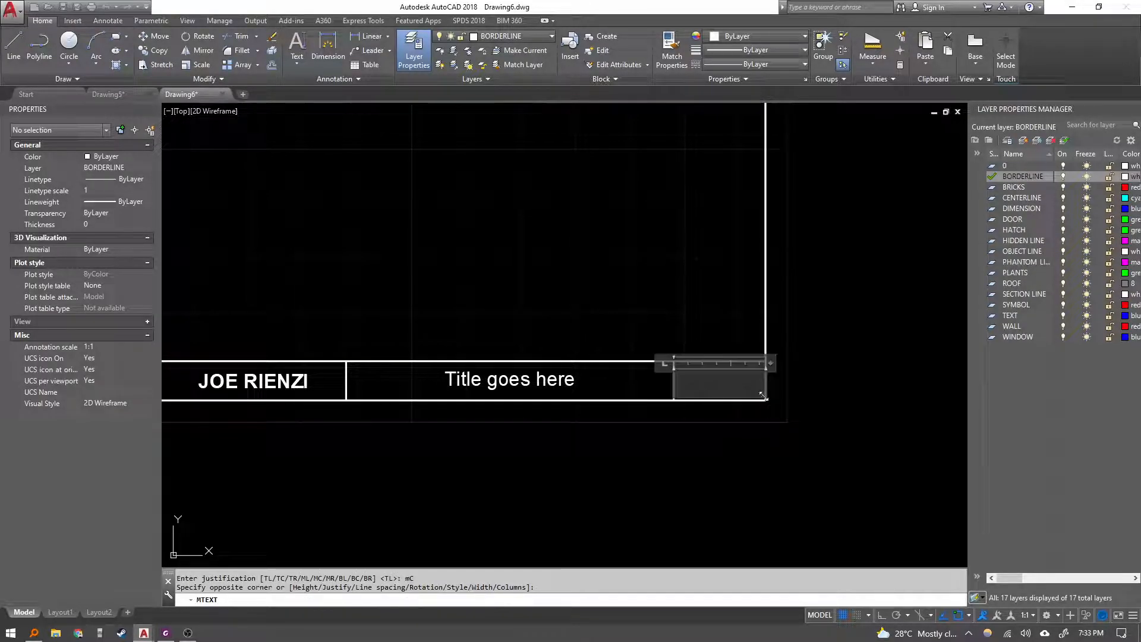
{"action": "type", "text": "Ex-XX"}
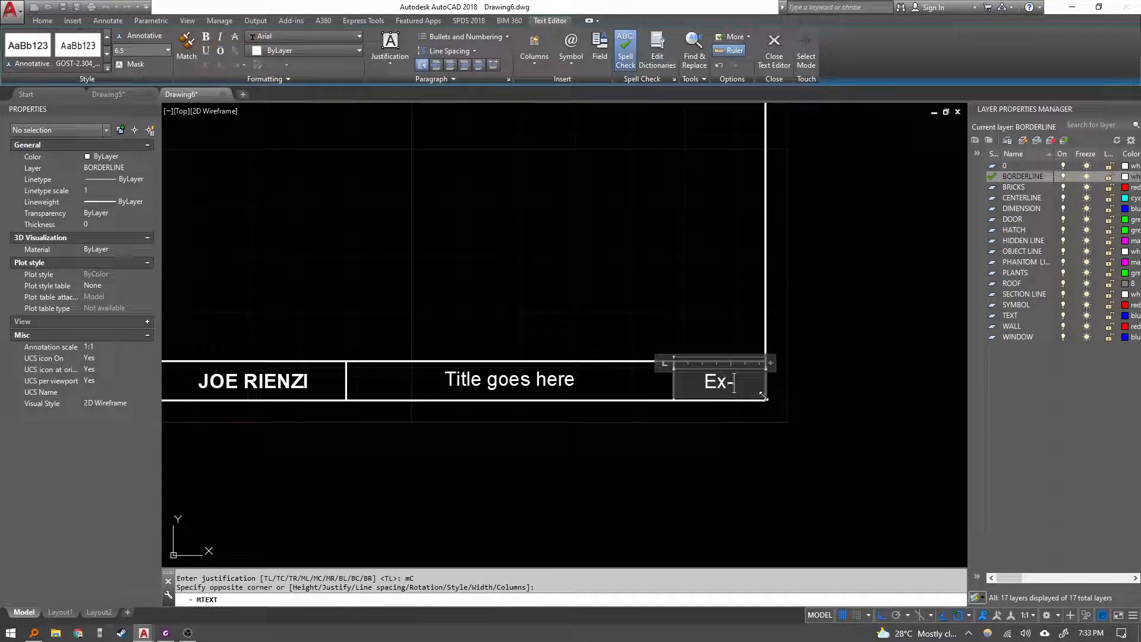
{"action": "key", "text": "ctrl+Return"}
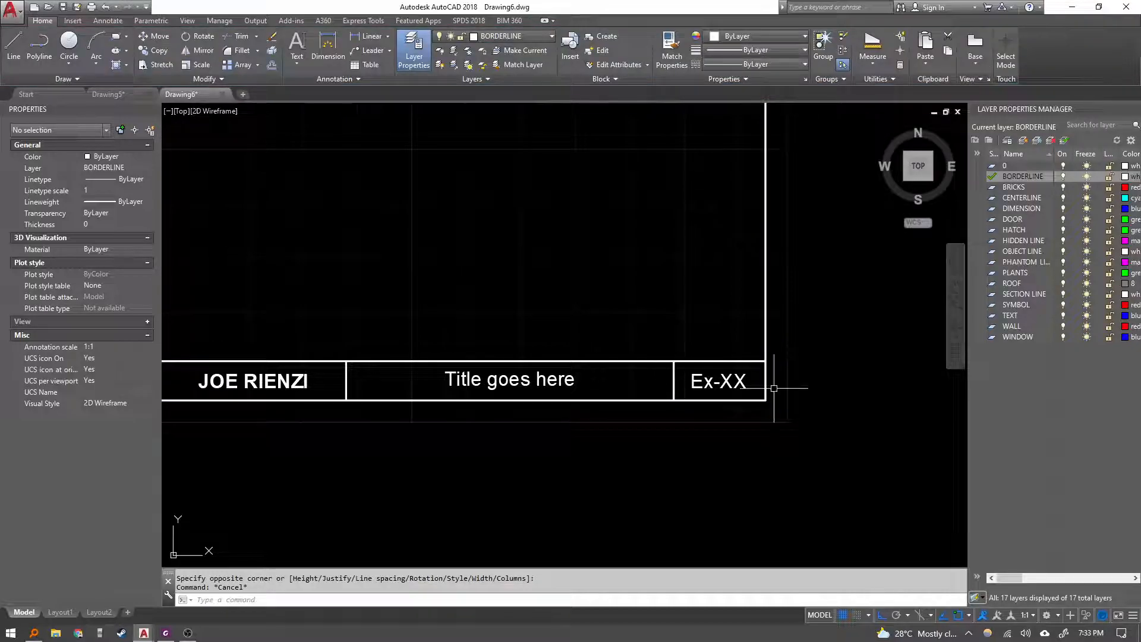
Zoom to show the entire border and title block.
{"action": "type", "text": "z"}
{"action": "key", "text": "Return"}
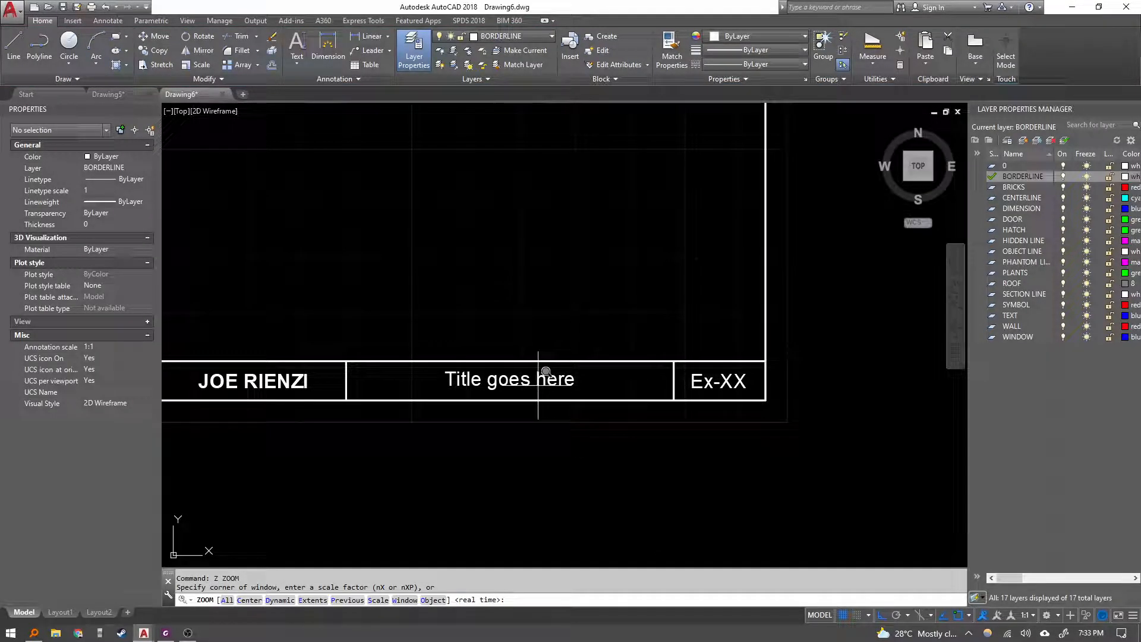
{"action": "type", "text": "a"}
{"action": "key", "text": "Return"}
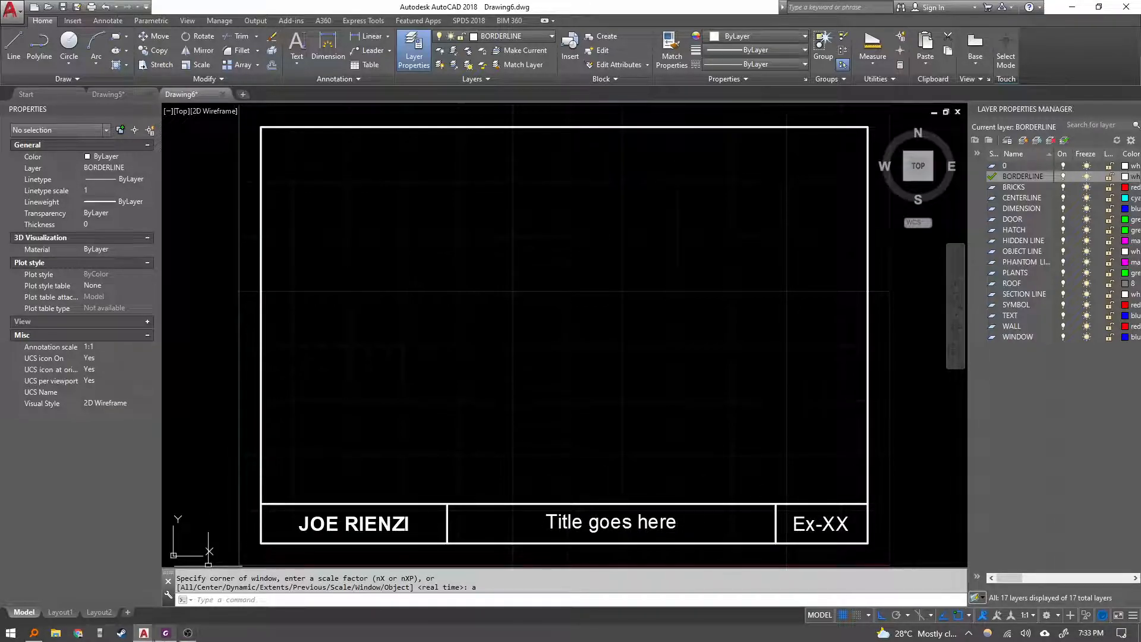
Read the exercise sheet's instructions for saving the border as a drawing template.
{"action": "left_click", "coordinate": [166, 633]}
{"action": "scroll", "coordinate": [643, 445], "scroll_direction": "down", "scroll_amount": 3}
{"action": "scroll", "coordinate": [643, 447], "scroll_direction": "down", "scroll_amount": 4}
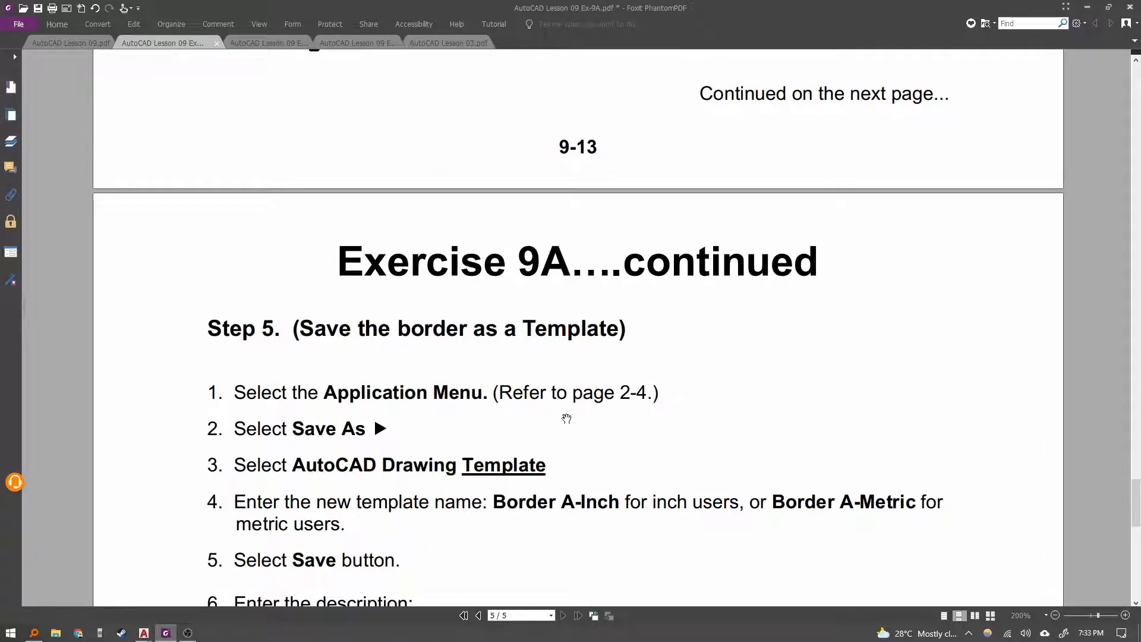
{"action": "scroll", "coordinate": [545, 428], "scroll_direction": "down", "scroll_amount": 3}
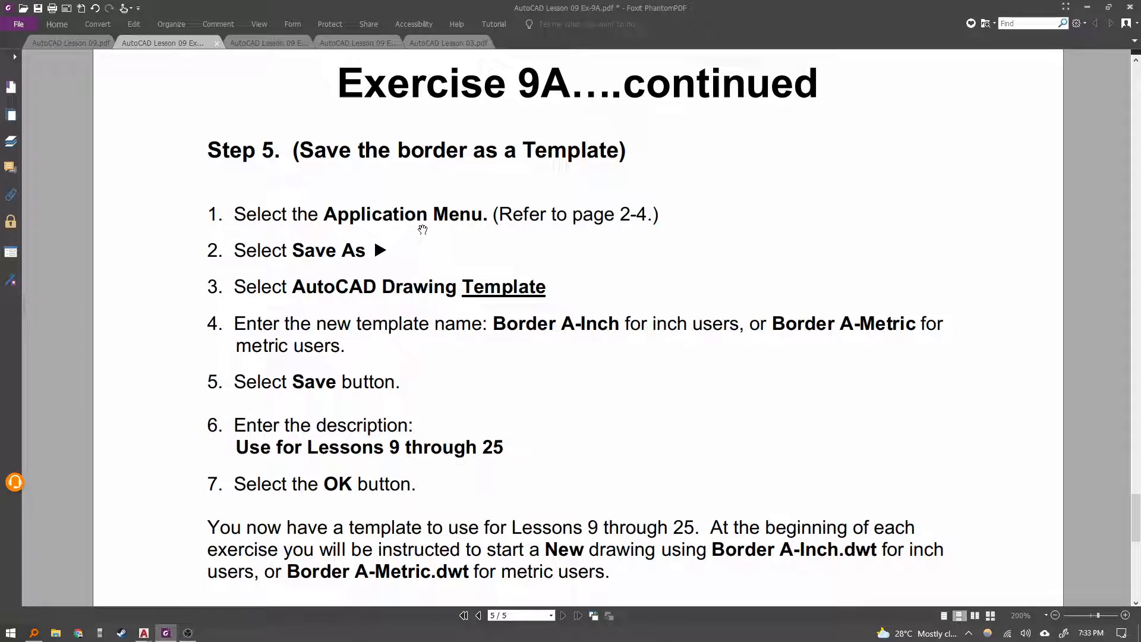
{"action": "left_click_drag", "start_coordinate": [434, 250], "coordinate": [460, 141]}
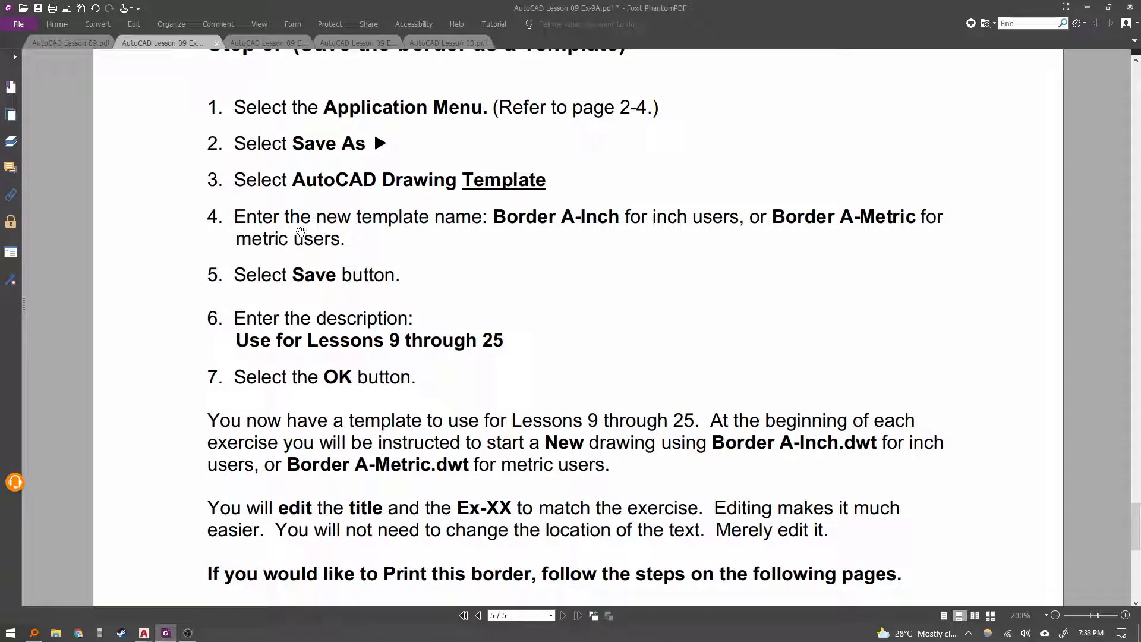
{"action": "key", "text": "alt+Tab"}
{"action": "key", "text": "alt+Tab"}
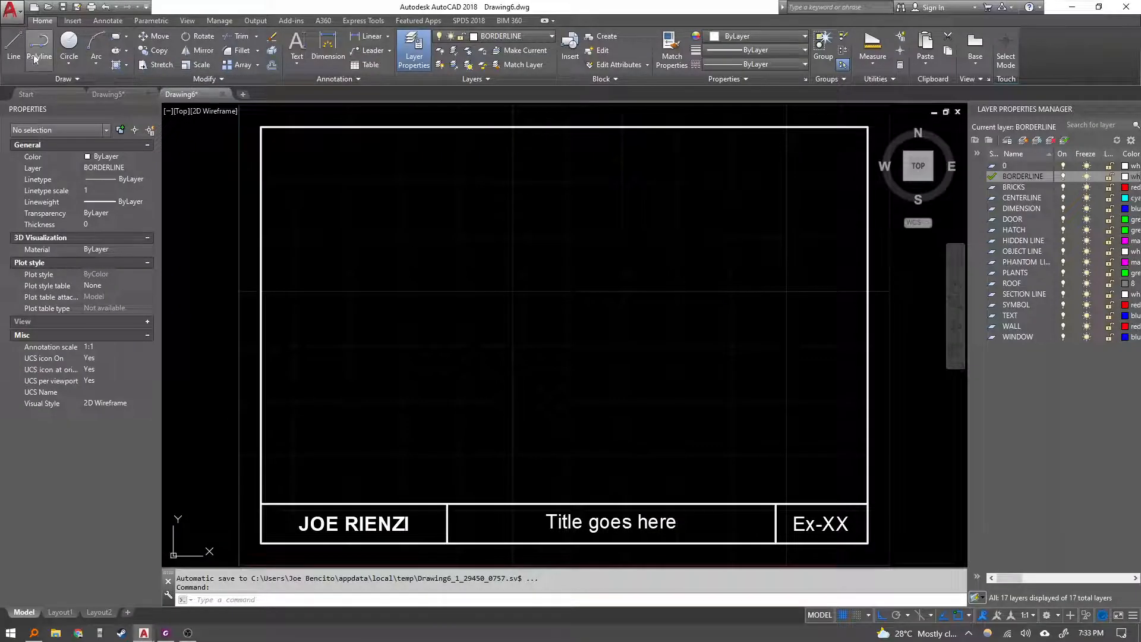
{"action": "left_click", "coordinate": [13, 9]}
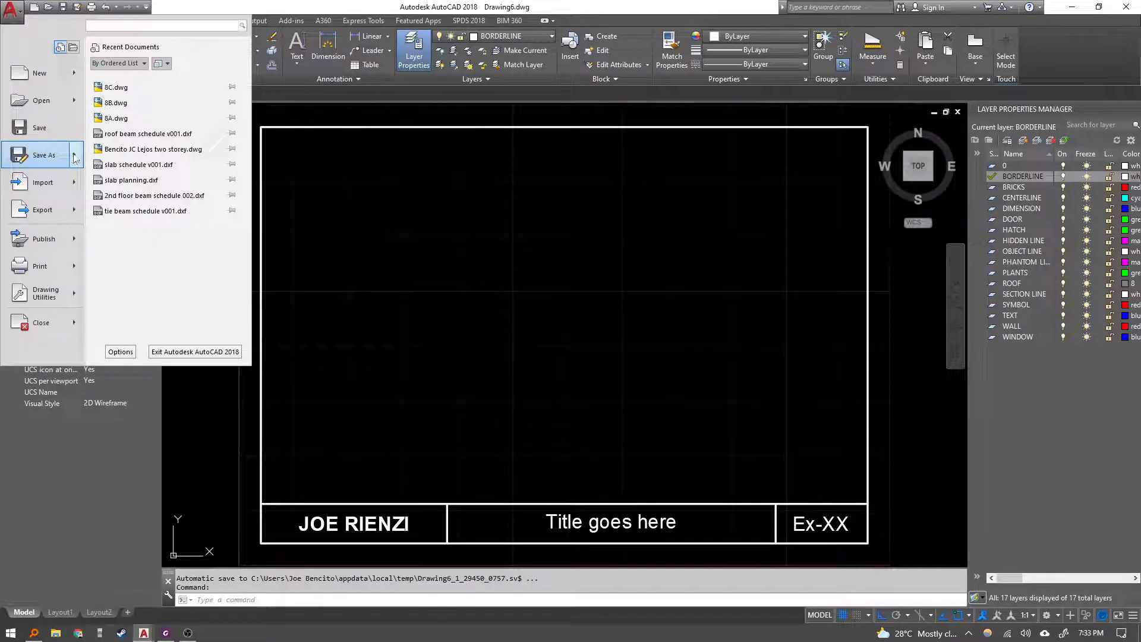
{"action": "mouse_move", "coordinate": [69, 157]}
{"action": "left_click", "coordinate": [167, 125]}
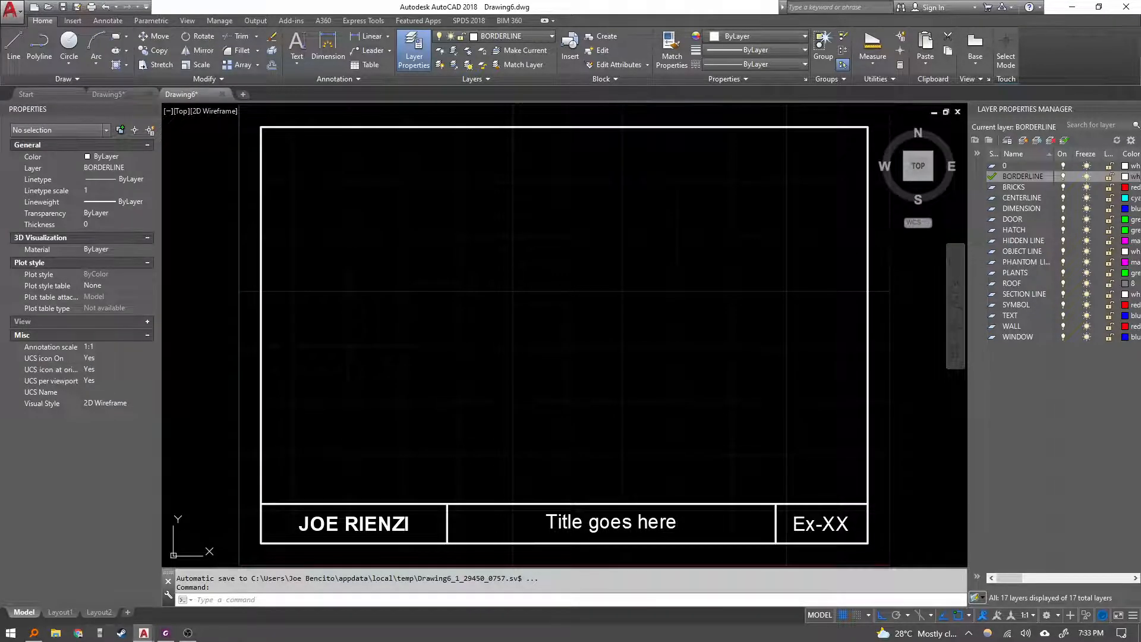
{"action": "left_click", "coordinate": [783, 204]}
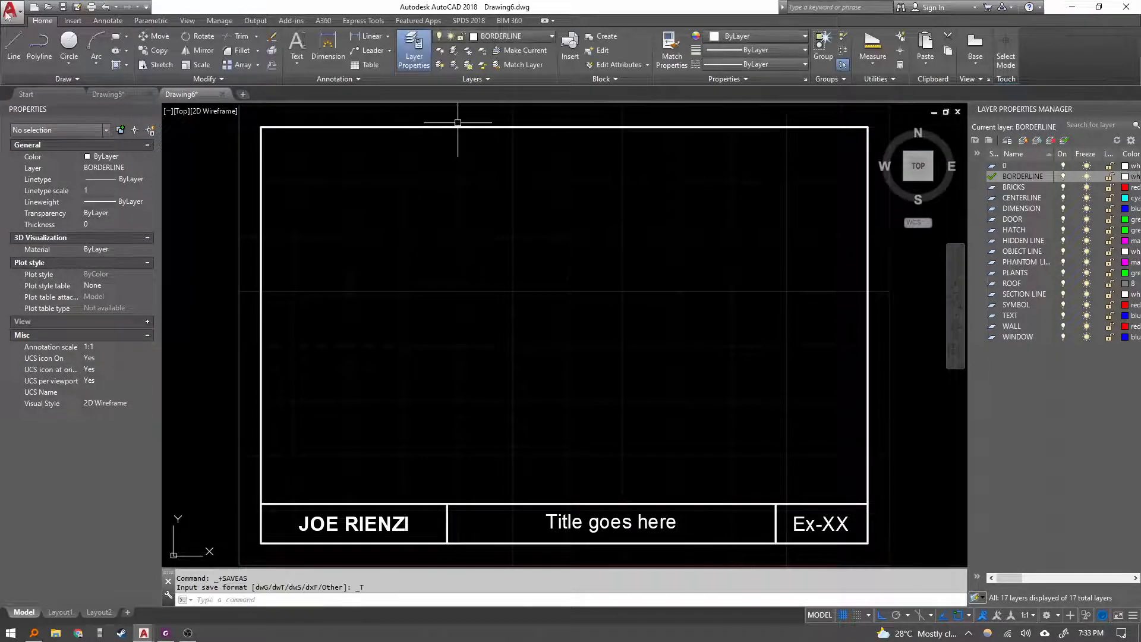
Start saving the current drawing as an AutoCAD Drawing Template.
{"action": "left_click", "coordinate": [13, 14]}
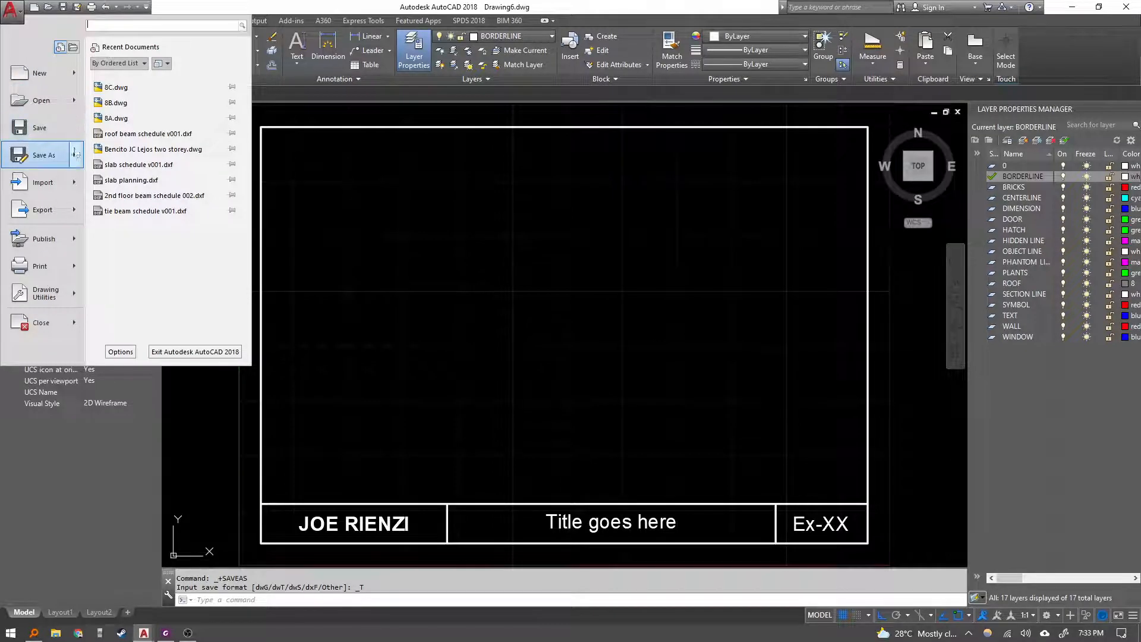
{"action": "mouse_move", "coordinate": [79, 156]}
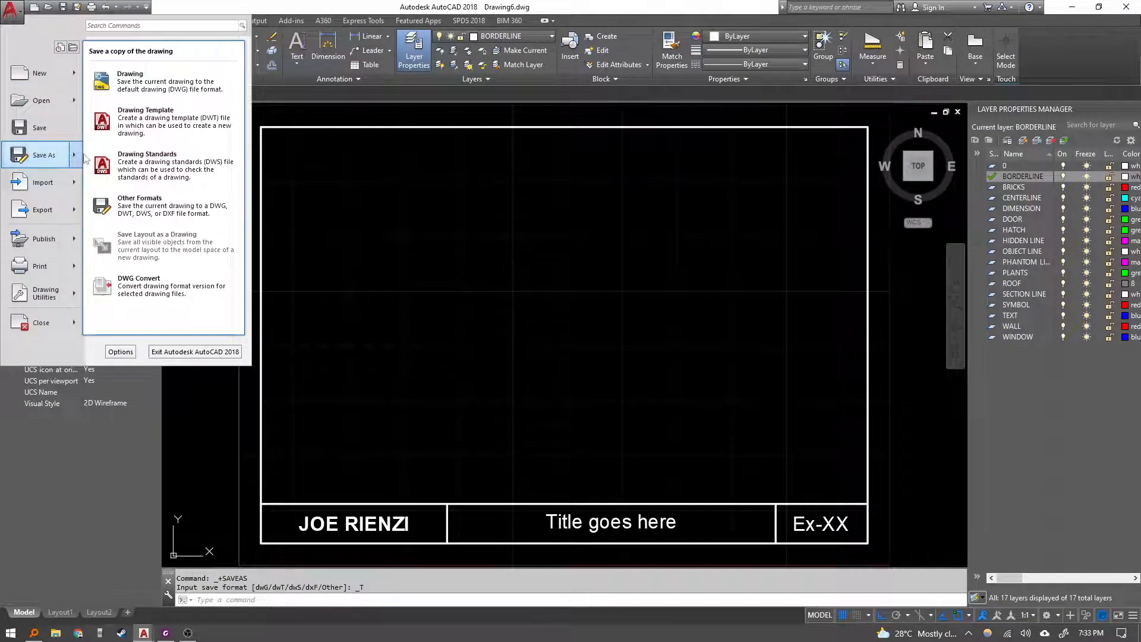
{"action": "left_click", "coordinate": [160, 125]}
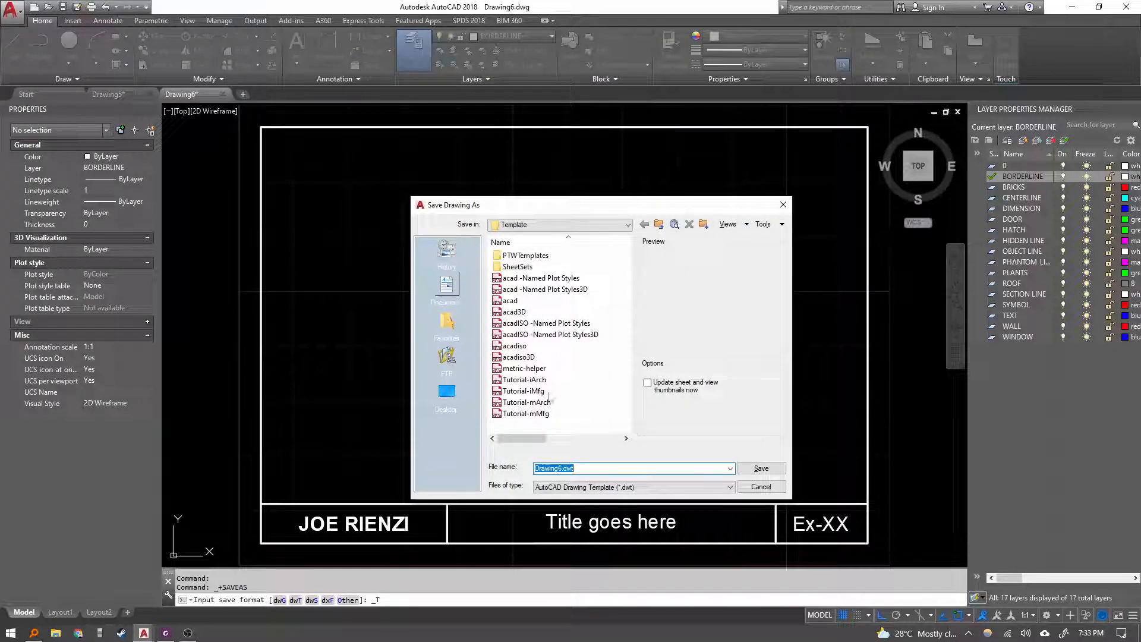
Save the template as Border A-Metric in the Template folder.
{"action": "left_click", "coordinate": [166, 635]}
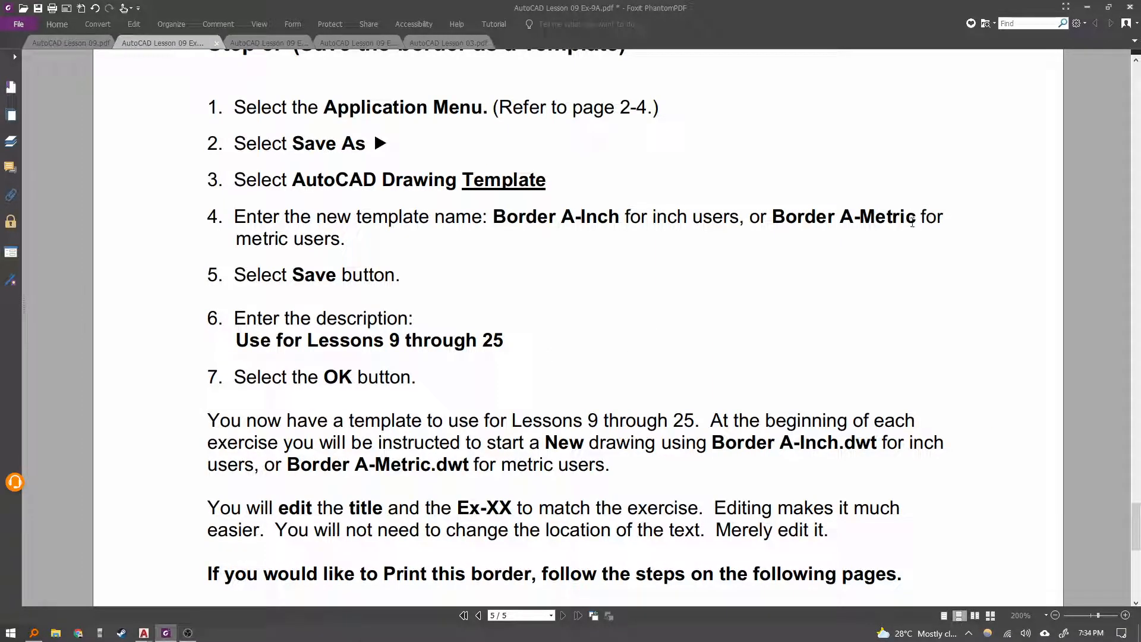
{"action": "scroll", "coordinate": [334, 269], "scroll_direction": "down", "scroll_amount": 2}
{"action": "key", "text": "alt+Tab"}
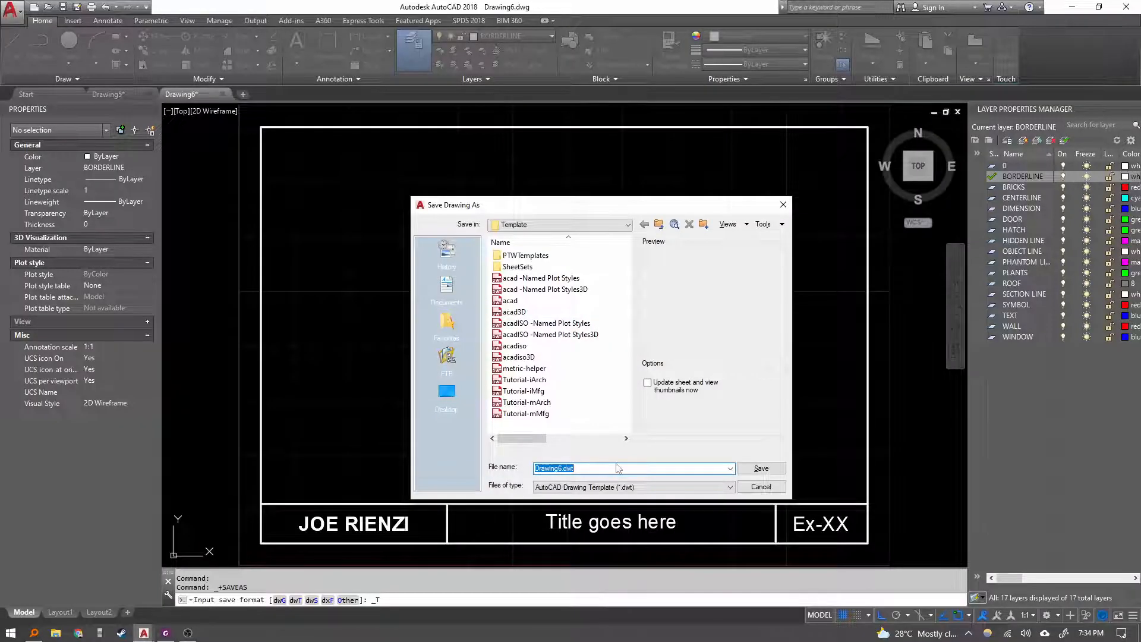
{"action": "type", "text": "Border A-"}
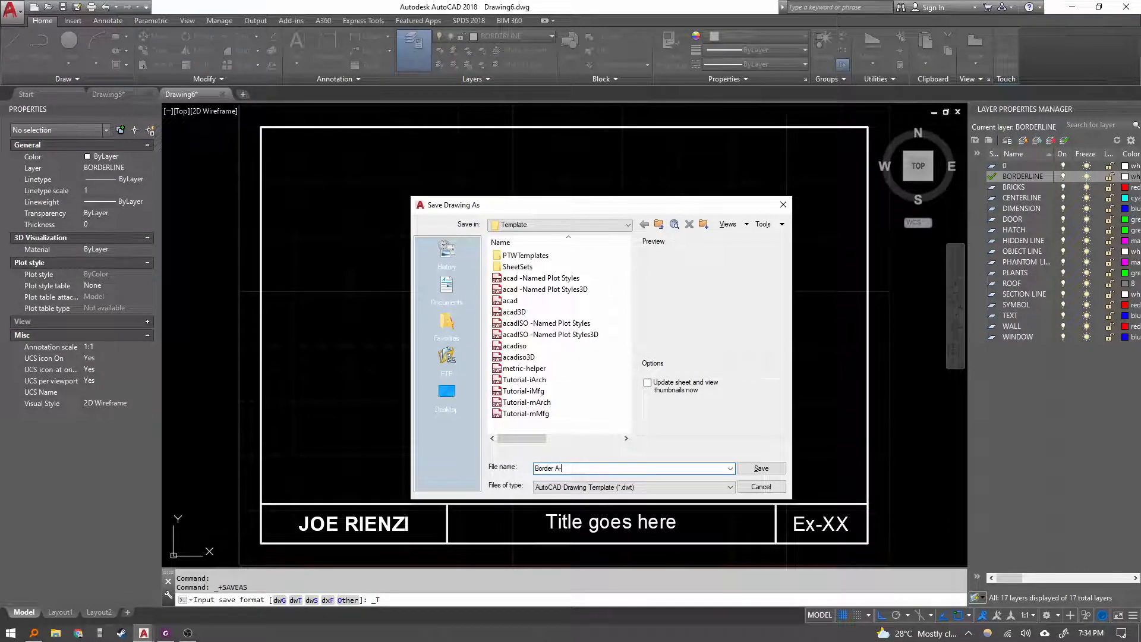
{"action": "type", "text": "Metric"}
{"action": "left_click", "coordinate": [767, 467]}
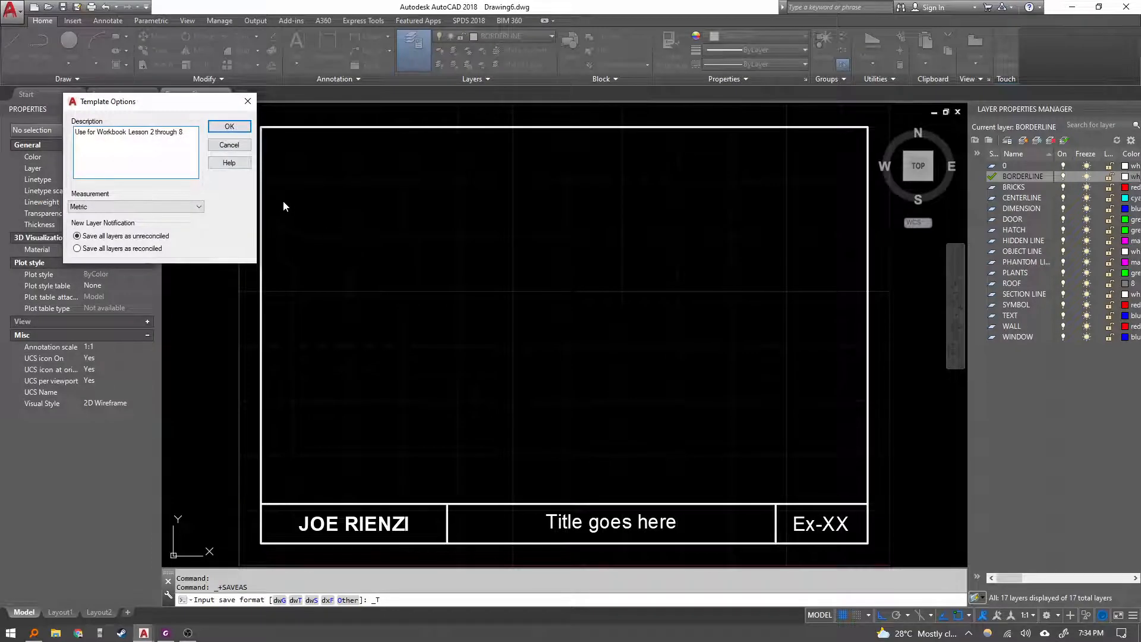
Edit the template description to refer to Lesson 9 and confirm the template options.
{"action": "left_click", "coordinate": [152, 132]}
{"action": "type", "text": "9"}
{"action": "left_click", "coordinate": [230, 126]}
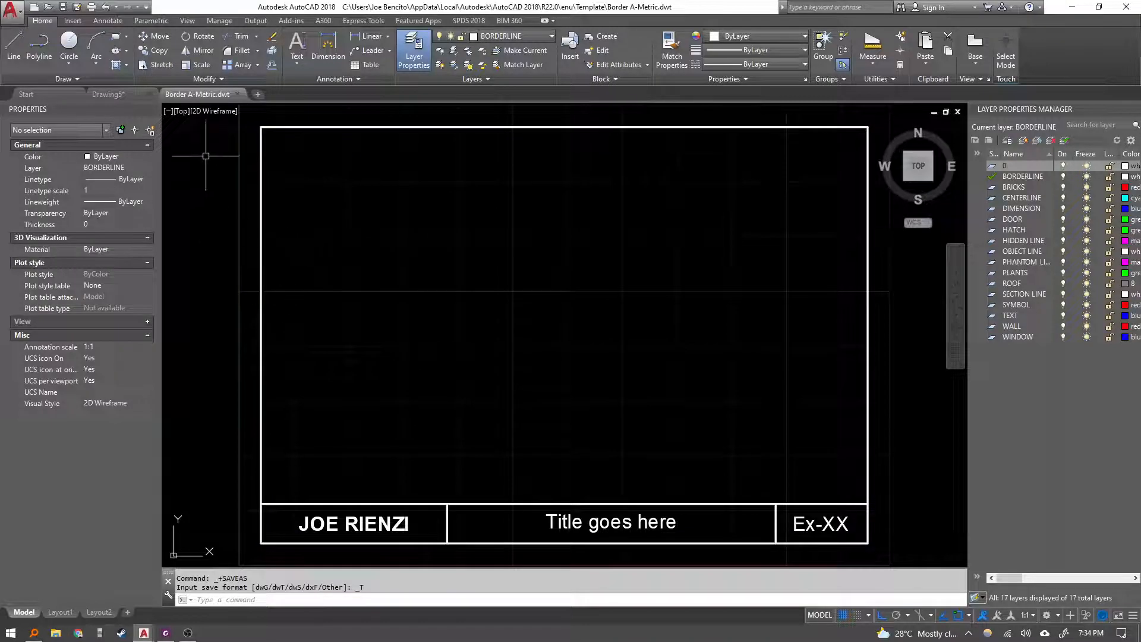
Read the remaining template notes on the exercise sheet and open the Exercise 9B instructions.
{"action": "mouse_move", "coordinate": [220, 96]}
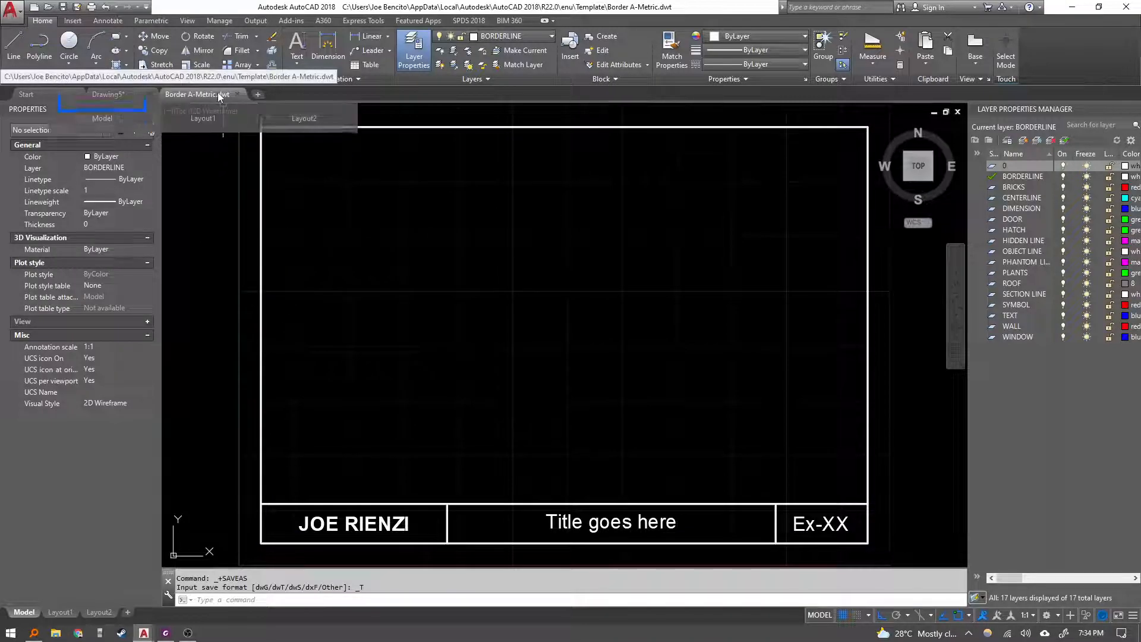
{"action": "left_click", "coordinate": [165, 634]}
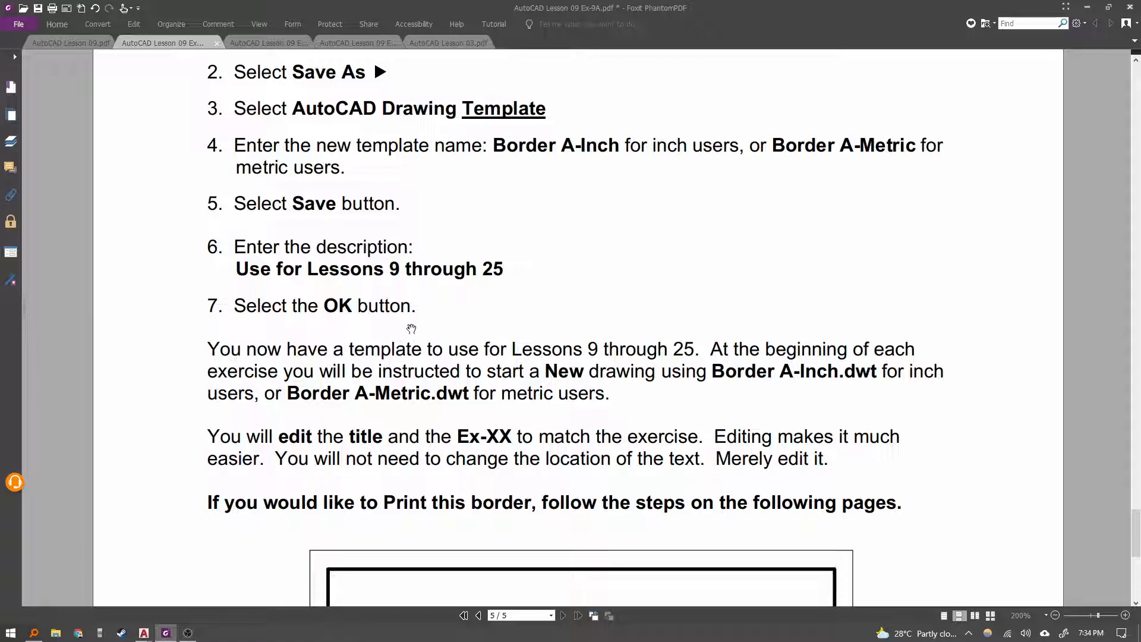
{"action": "scroll", "coordinate": [351, 299], "scroll_direction": "down", "scroll_amount": 3}
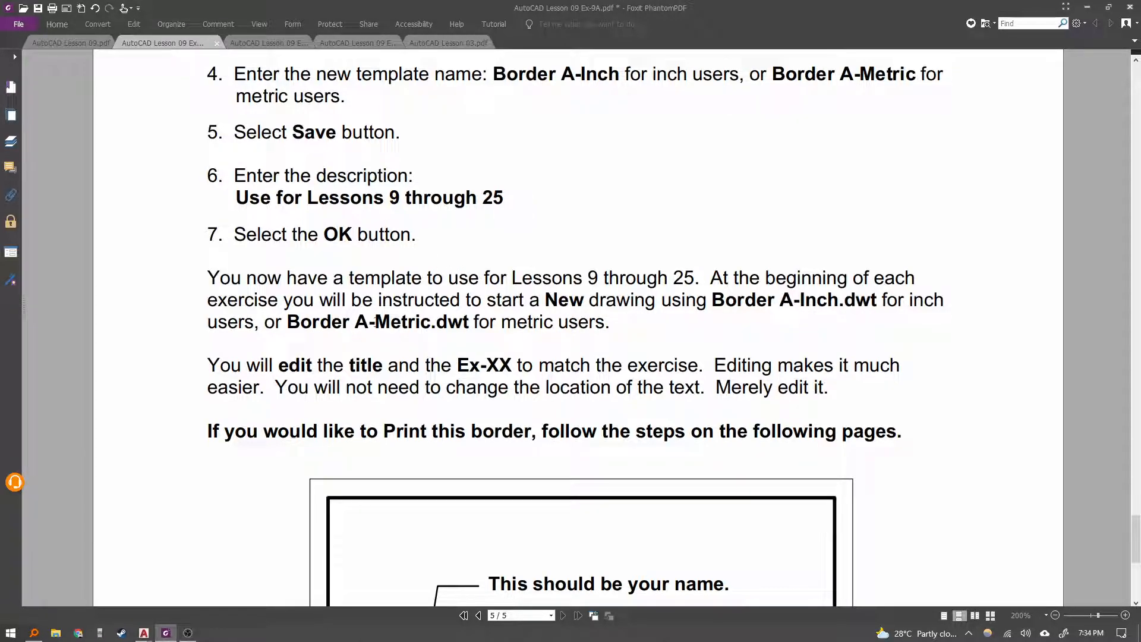
{"action": "left_click_drag", "start_coordinate": [377, 324], "coordinate": [414, 324]}
{"action": "scroll", "coordinate": [473, 354], "scroll_direction": "down", "scroll_amount": 3}
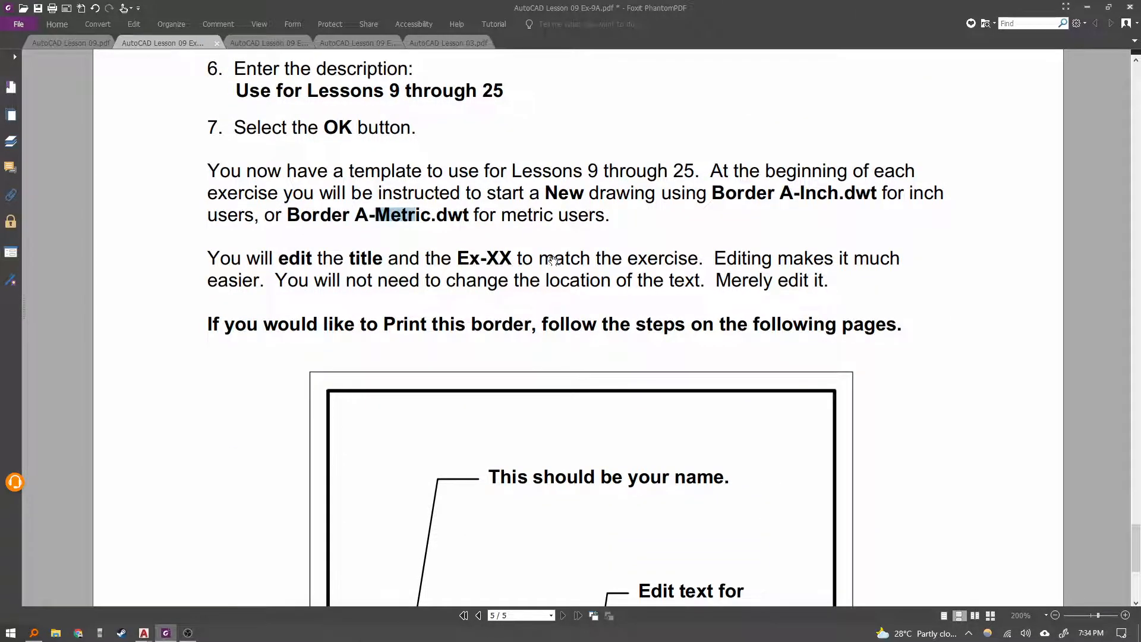
{"action": "scroll", "coordinate": [601, 264], "scroll_direction": "down", "scroll_amount": 5}
{"action": "scroll", "coordinate": [532, 464], "scroll_direction": "down", "scroll_amount": 2}
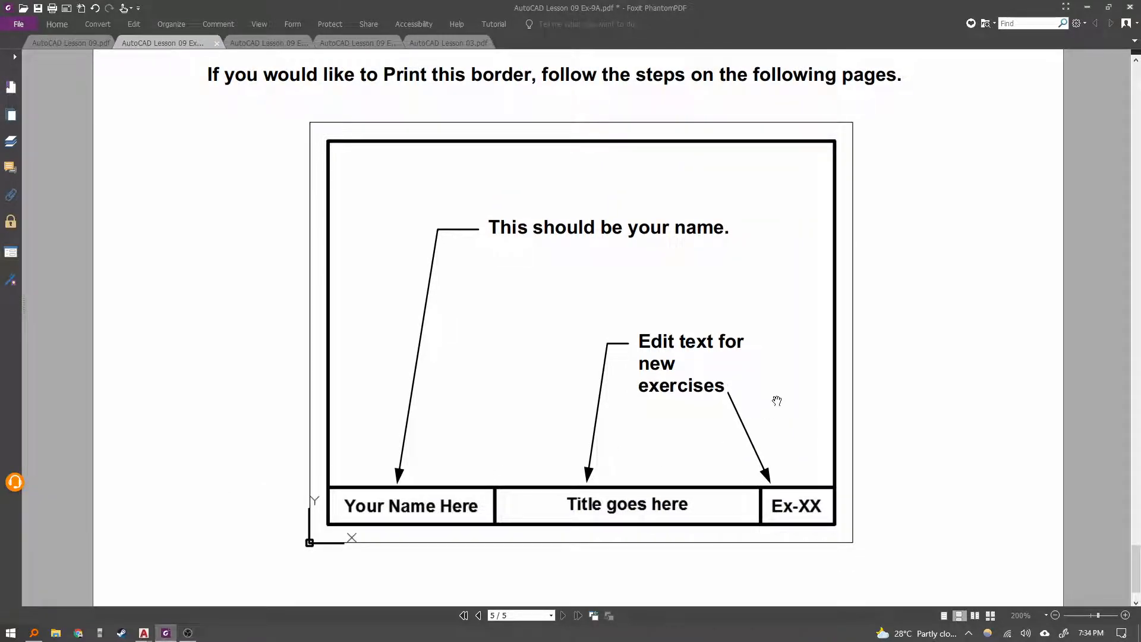
{"action": "scroll", "coordinate": [793, 513], "scroll_direction": "up", "scroll_amount": 5}
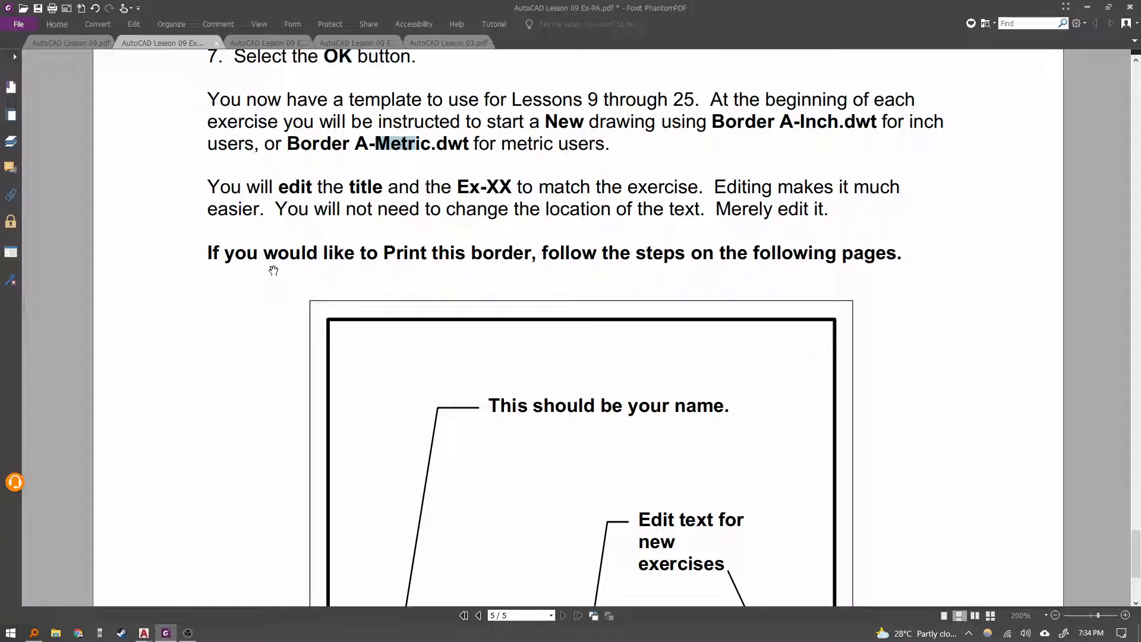
{"action": "scroll", "coordinate": [476, 276], "scroll_direction": "down", "scroll_amount": 3}
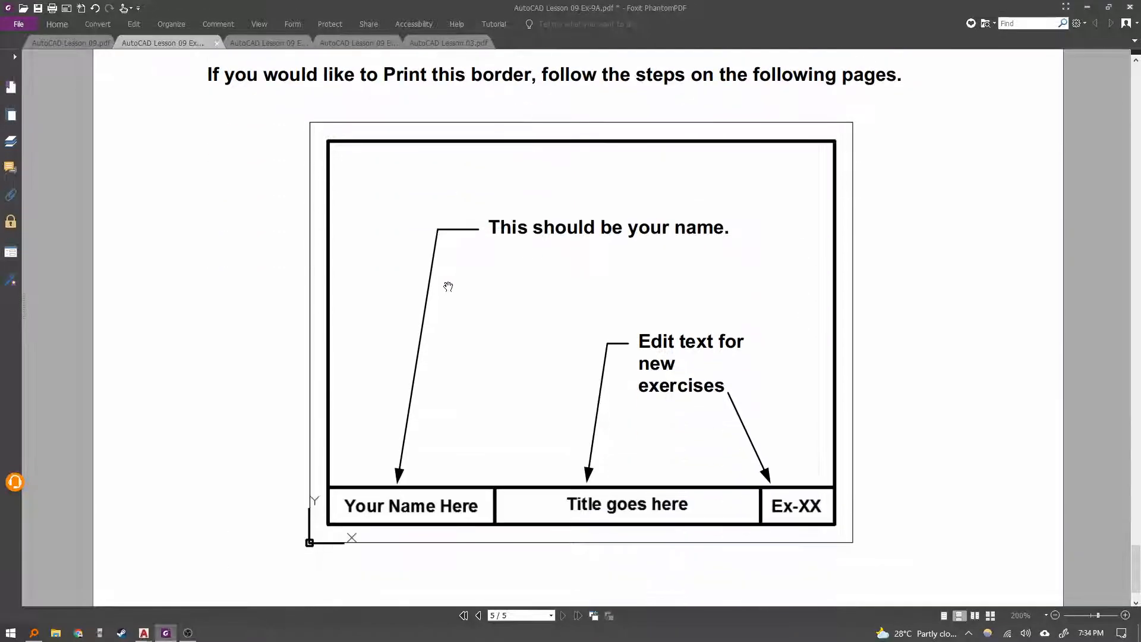
{"action": "scroll", "coordinate": [449, 269], "scroll_direction": "down", "scroll_amount": 1}
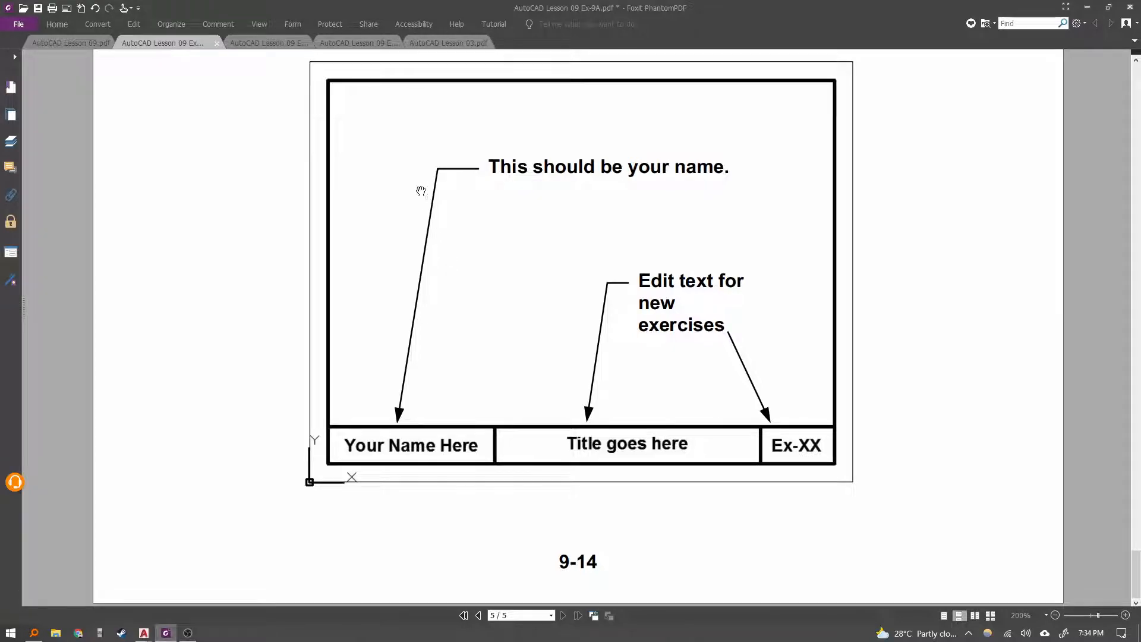
{"action": "scroll", "coordinate": [383, 273], "scroll_direction": "up", "scroll_amount": 1}
{"action": "left_click", "coordinate": [270, 45]}
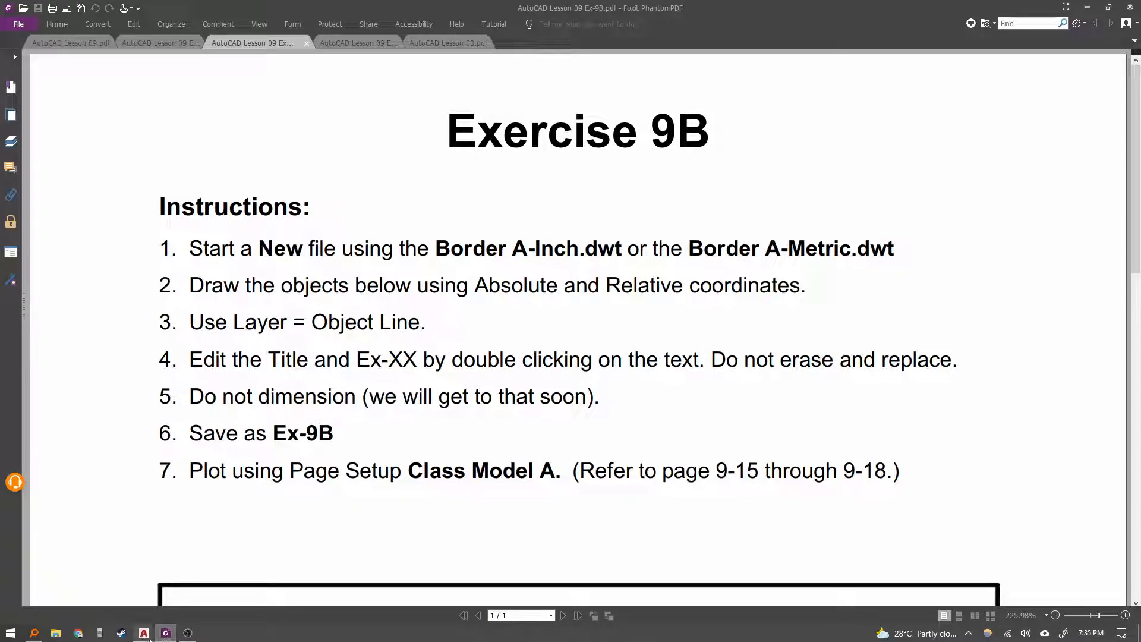
Close the open drawing tabs to return to the Start tab.
{"action": "mouse_move", "coordinate": [143, 633]}
{"action": "left_click", "coordinate": [202, 586]}
{"action": "left_click", "coordinate": [151, 94]}
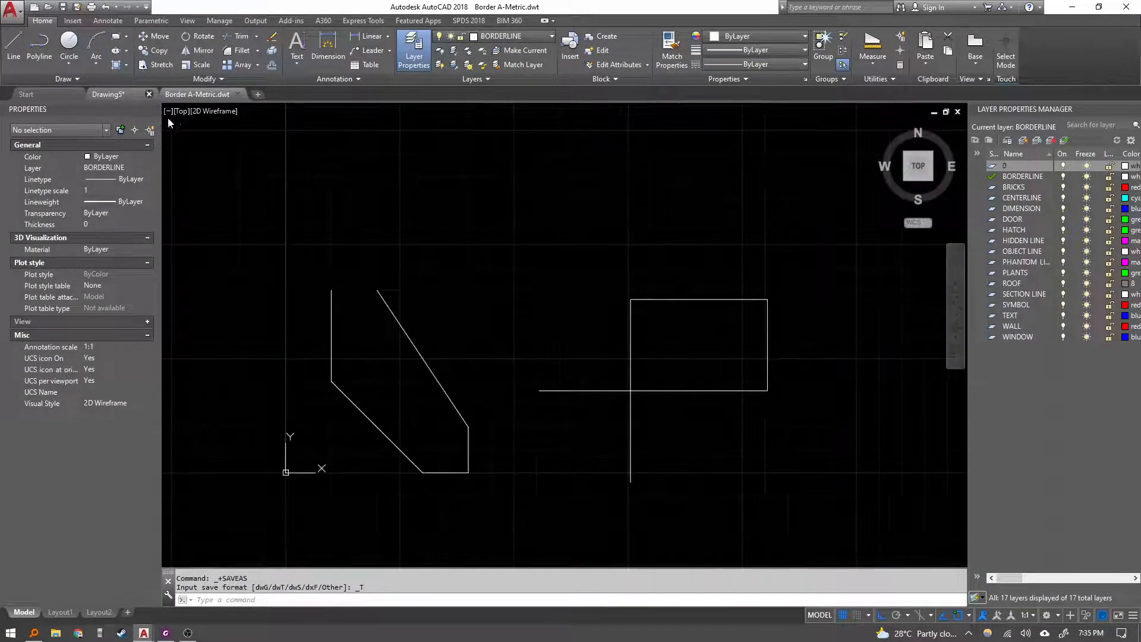
{"action": "left_click", "coordinate": [574, 343]}
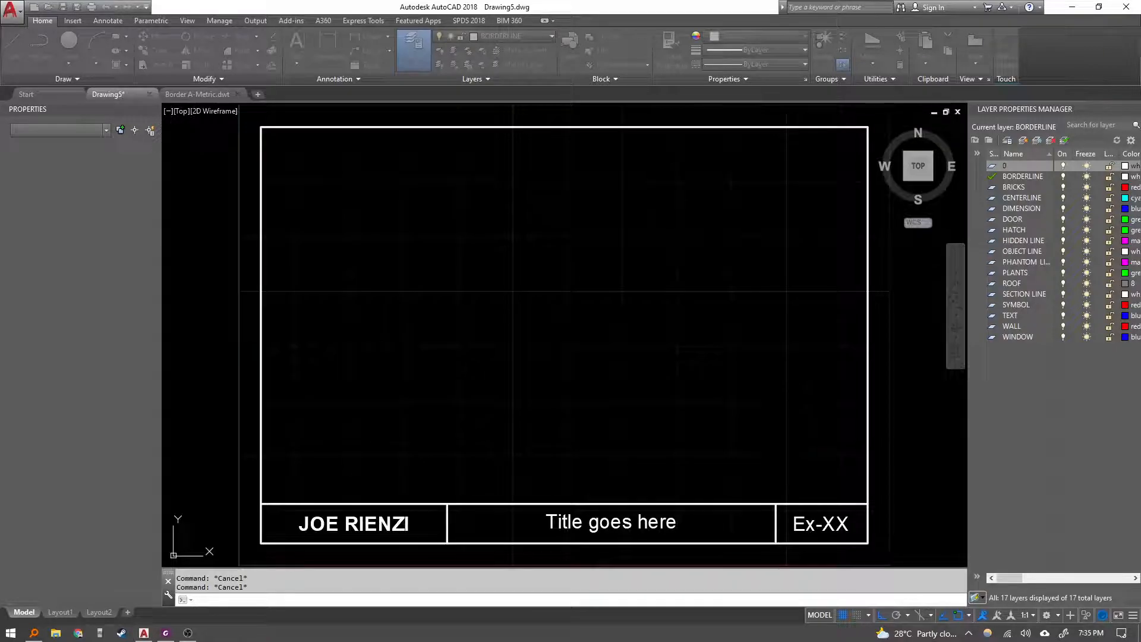
{"action": "left_click", "coordinate": [164, 94]}
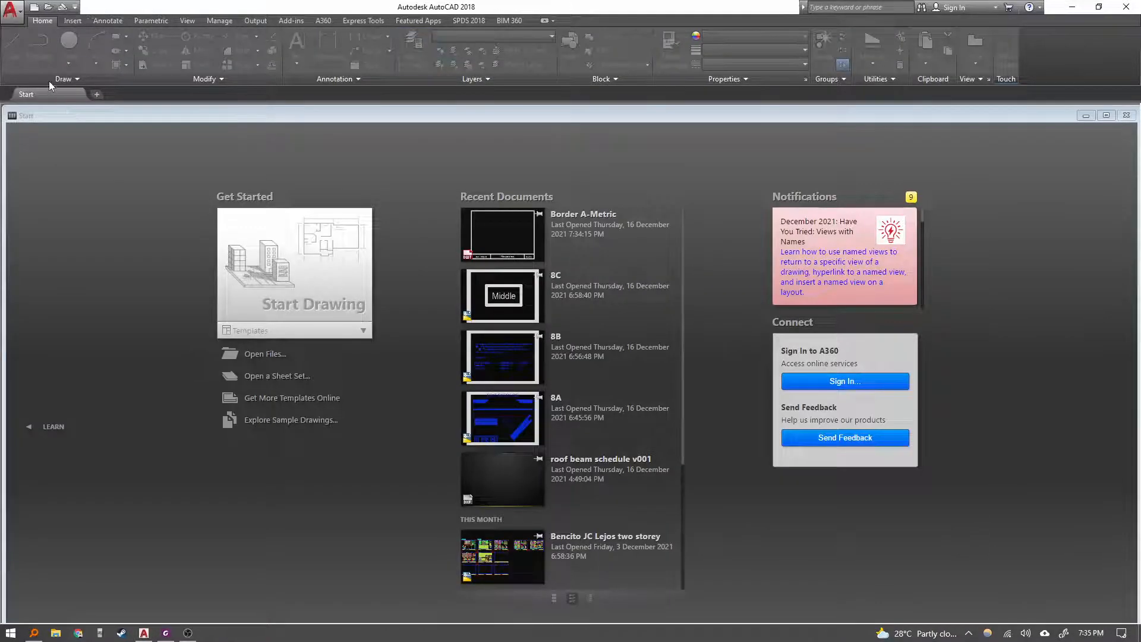
Start a new drawing from the Border A-Metric template.
{"action": "left_click", "coordinate": [33, 8]}
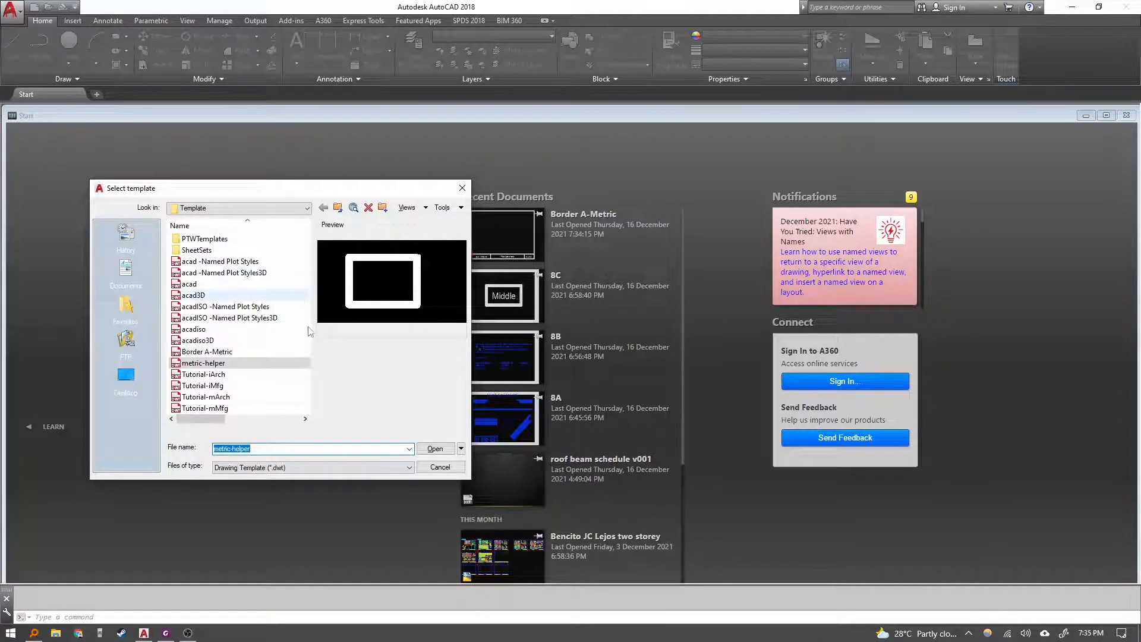
{"action": "left_click", "coordinate": [221, 354]}
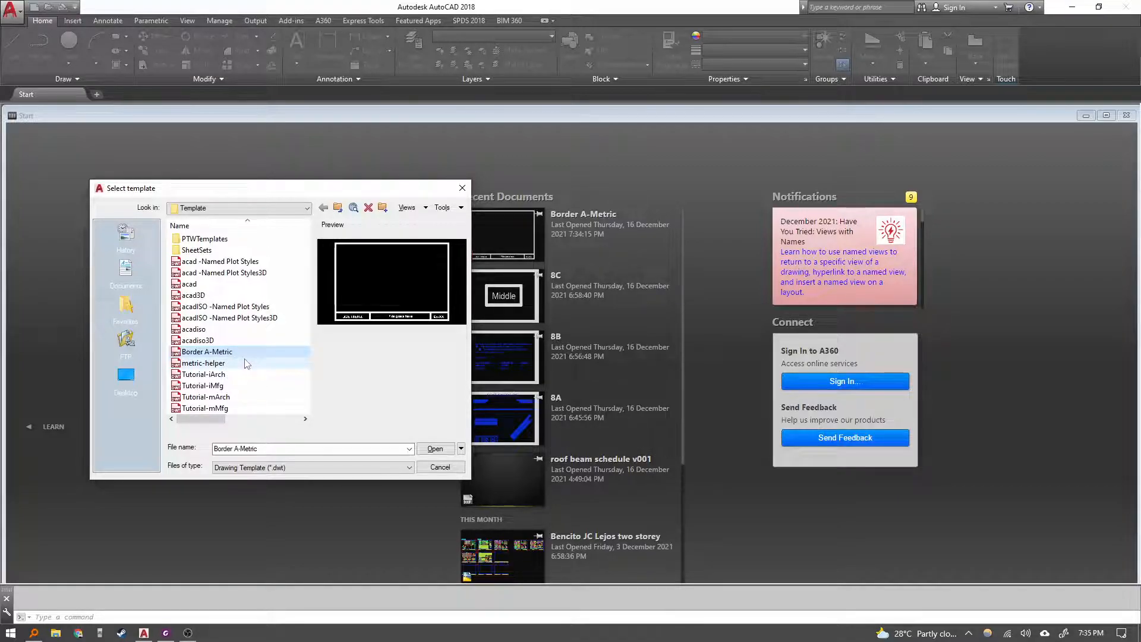
{"action": "left_click", "coordinate": [434, 450]}
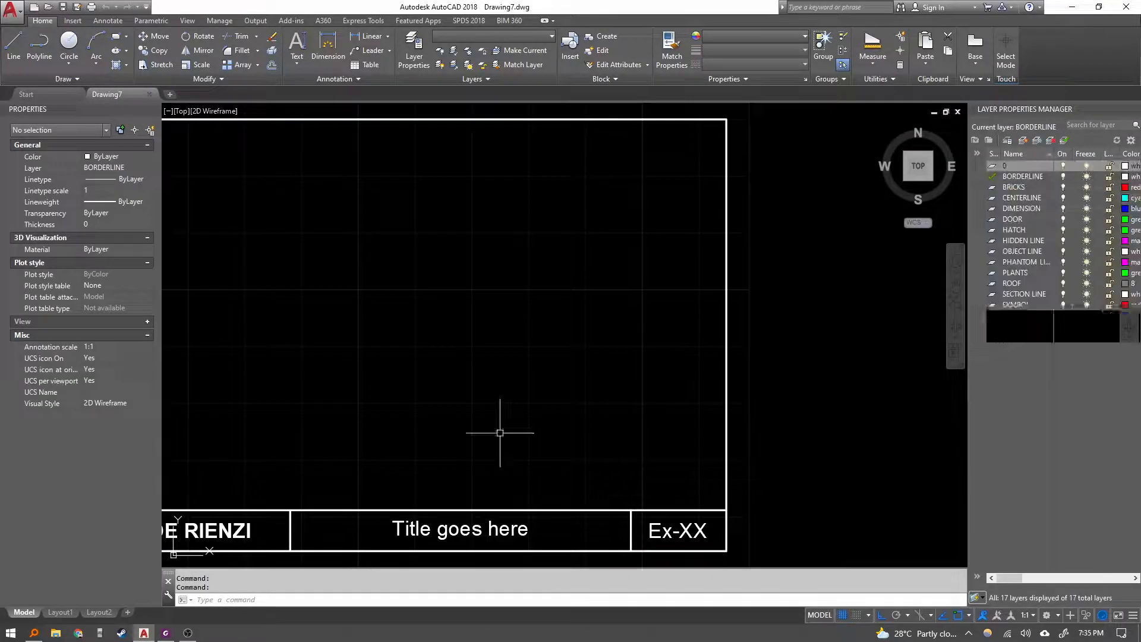
Zoom all to display the full border and title block in the new drawing.
{"action": "middle_click", "coordinate": [410, 393]}
{"action": "middle_click", "coordinate": [410, 392]}
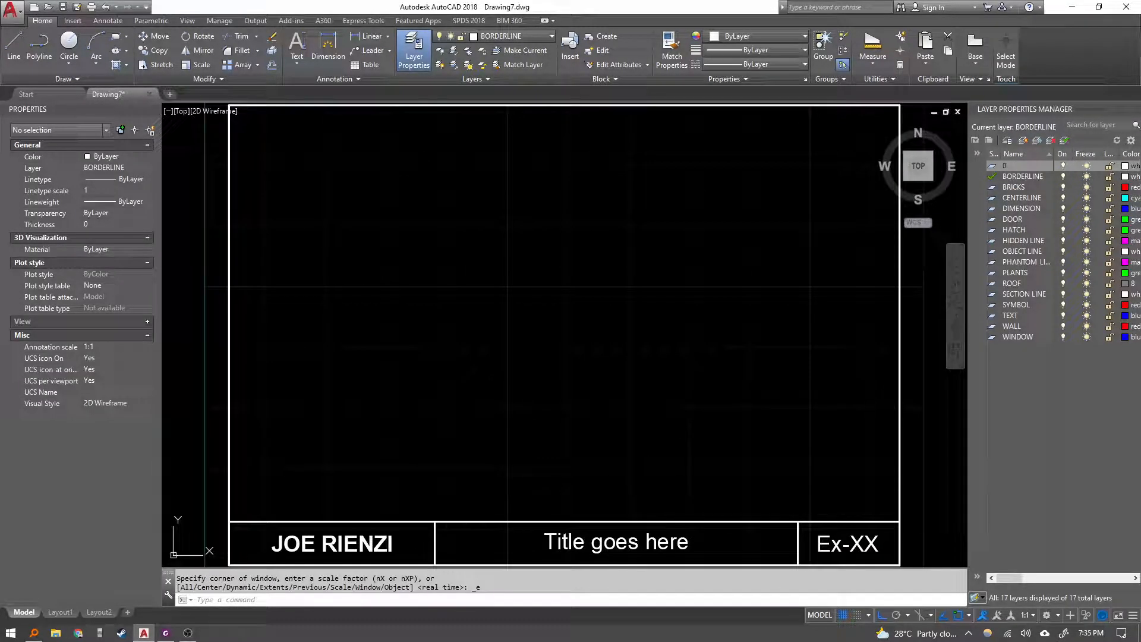
{"action": "type", "text": "z"}
{"action": "key", "text": "Return"}
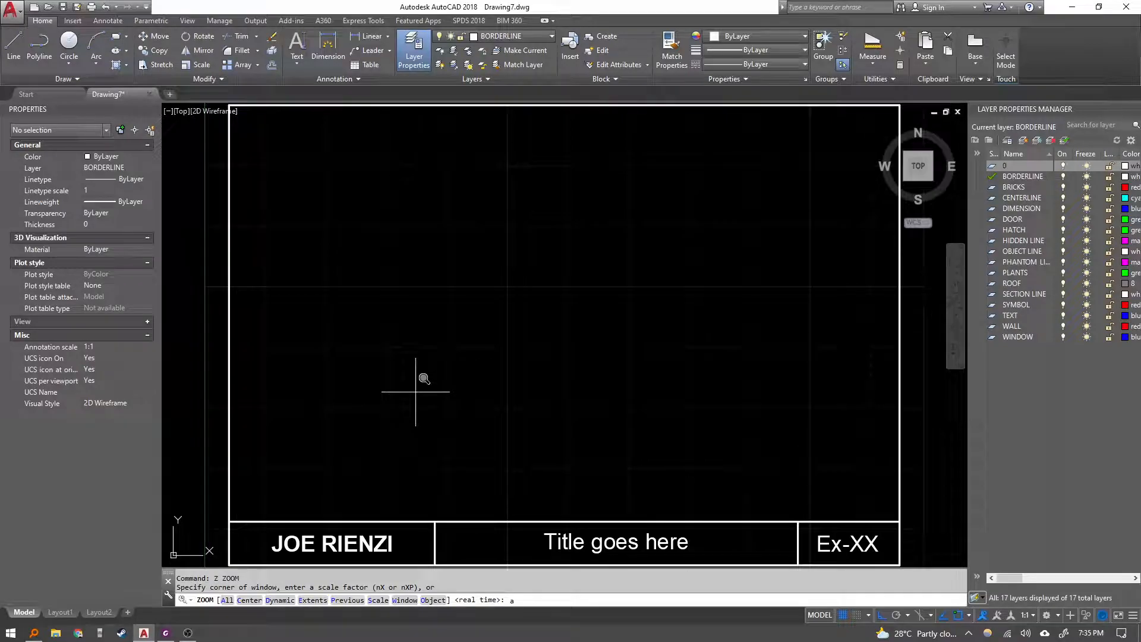
{"action": "type", "text": "a"}
{"action": "key", "text": "Return"}
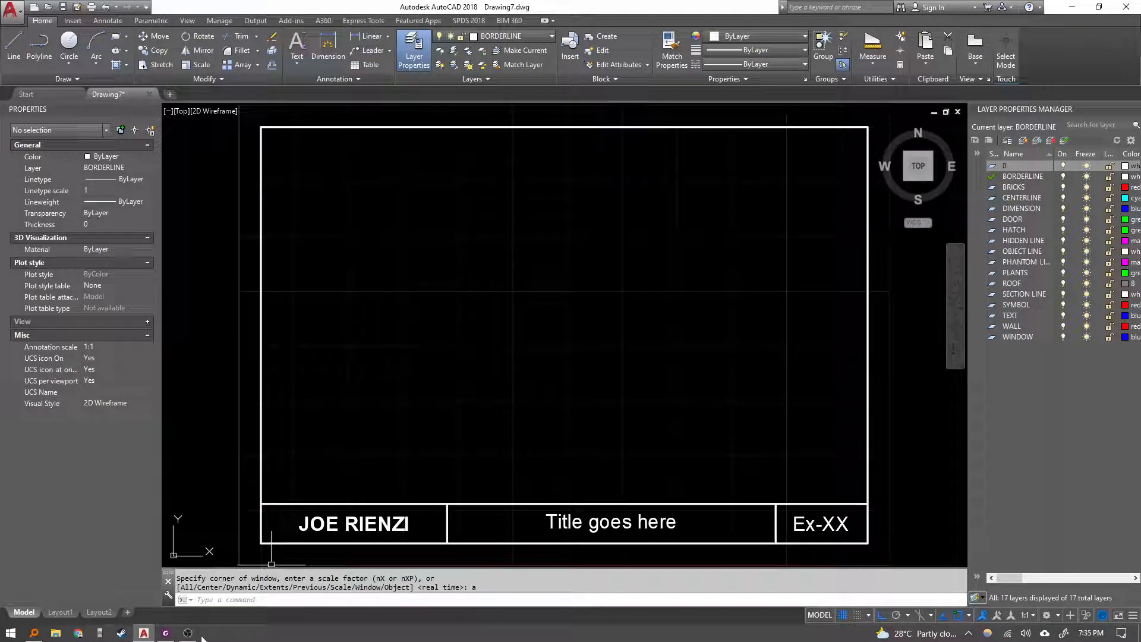
Review the Exercise 9B instructions and the dimensioned drawing on the exercise sheet.
{"action": "left_click", "coordinate": [166, 634]}
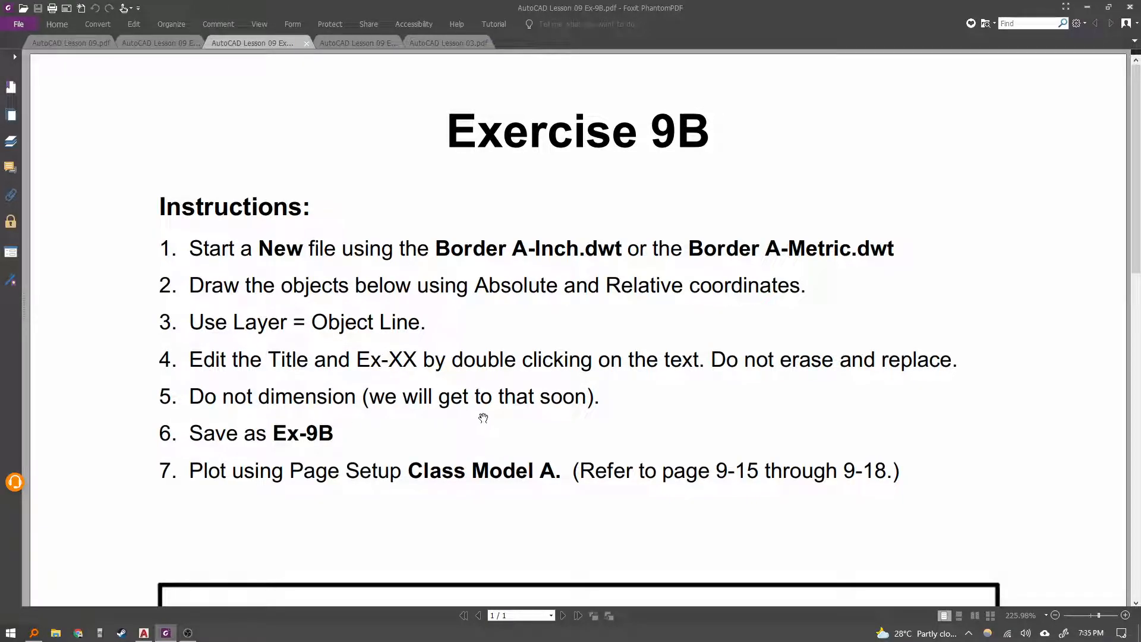
{"action": "scroll", "coordinate": [413, 406], "scroll_direction": "down", "scroll_amount": 3}
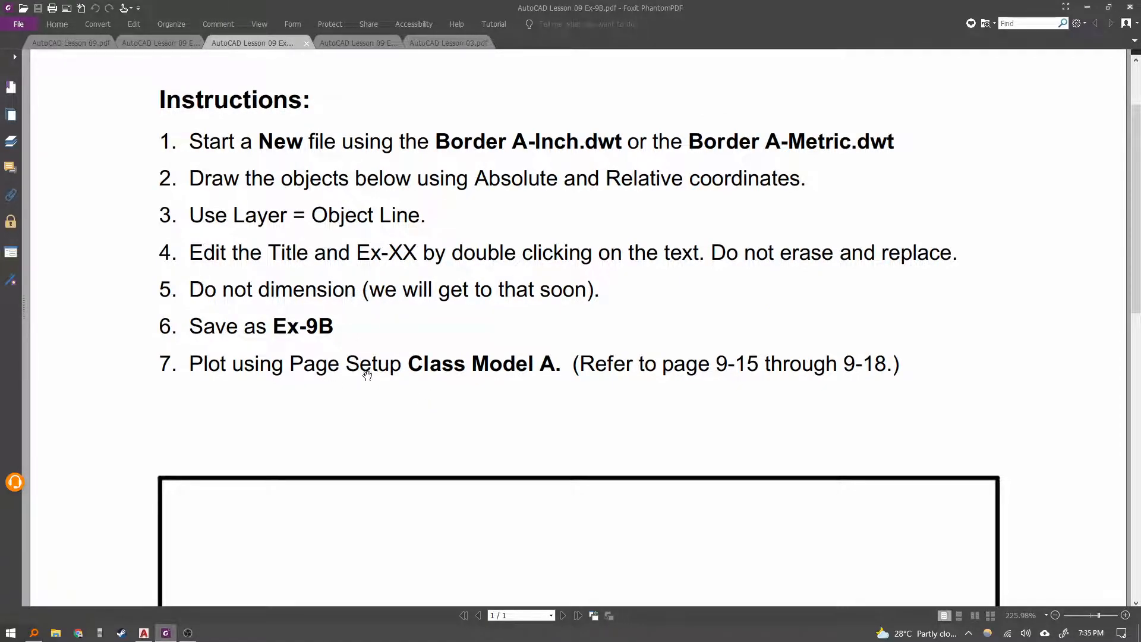
{"action": "scroll", "coordinate": [410, 376], "scroll_direction": "down", "scroll_amount": 2}
{"action": "scroll", "coordinate": [445, 365], "scroll_direction": "down", "scroll_amount": 3}
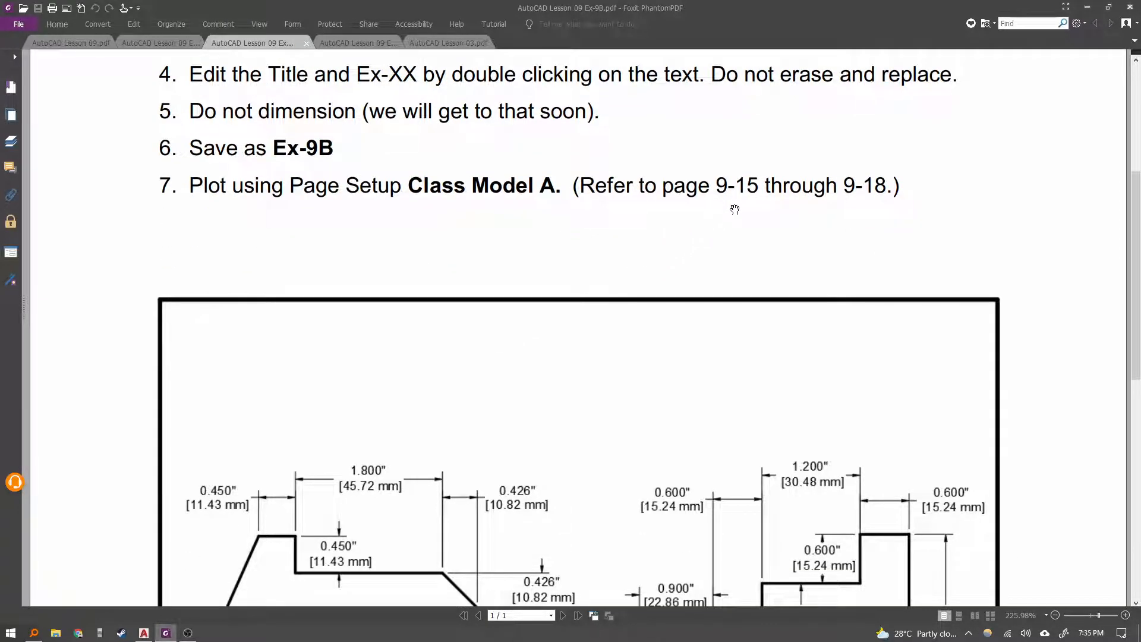
{"action": "scroll", "coordinate": [608, 330], "scroll_direction": "down", "scroll_amount": 2}
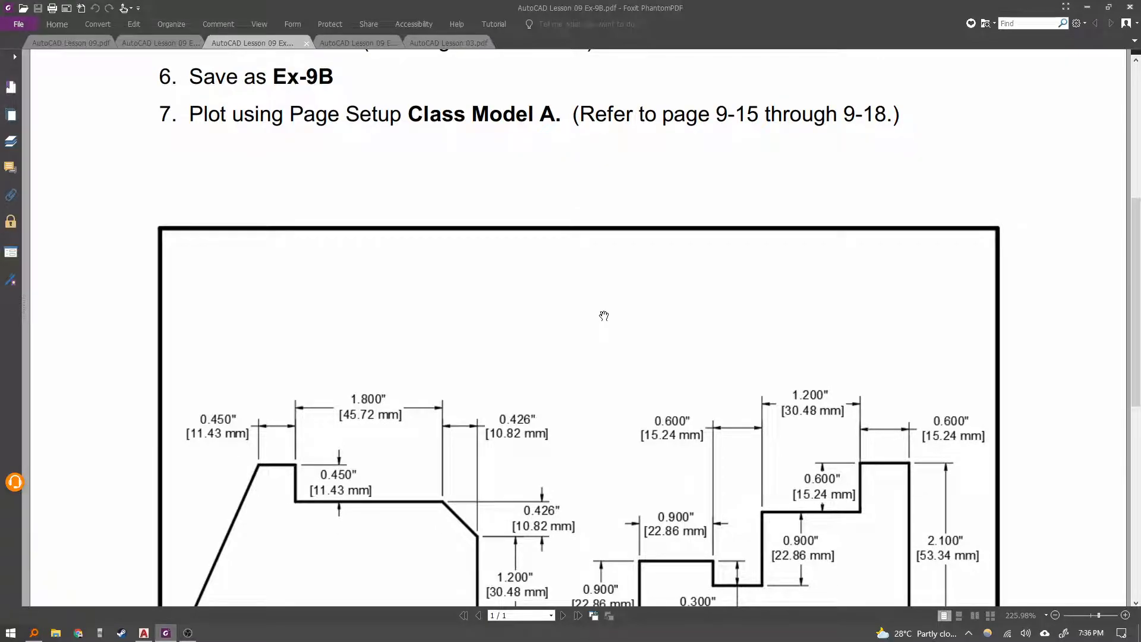
{"action": "scroll", "coordinate": [605, 311], "scroll_direction": "down", "scroll_amount": 7}
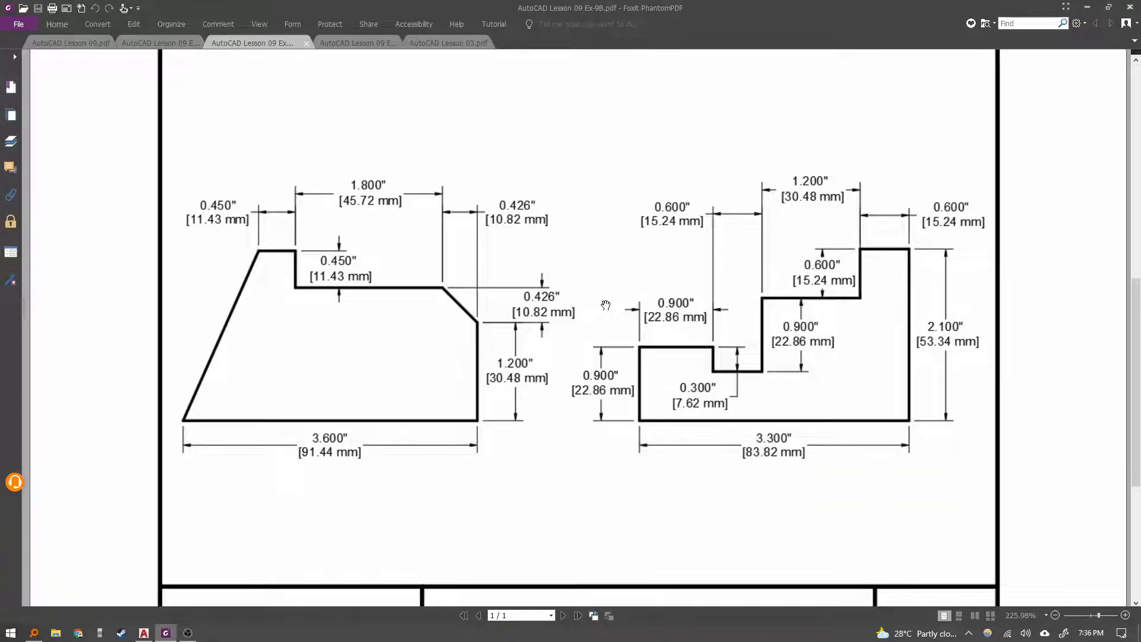
{"action": "scroll", "coordinate": [509, 472], "scroll_direction": "down", "scroll_amount": 5}
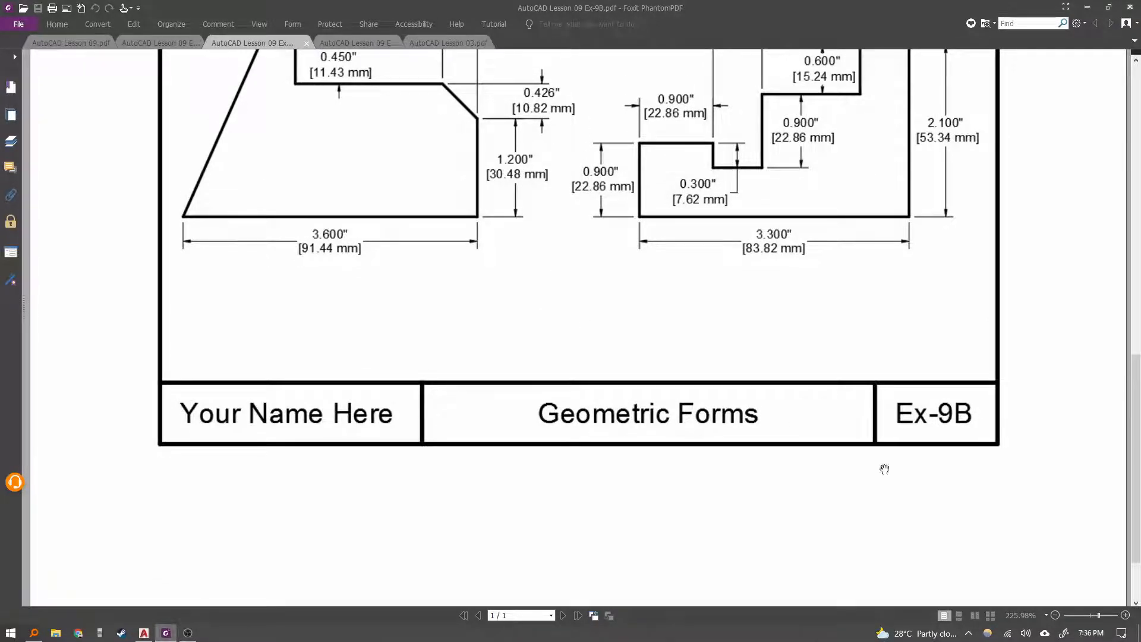
{"action": "left_click", "coordinate": [143, 633]}
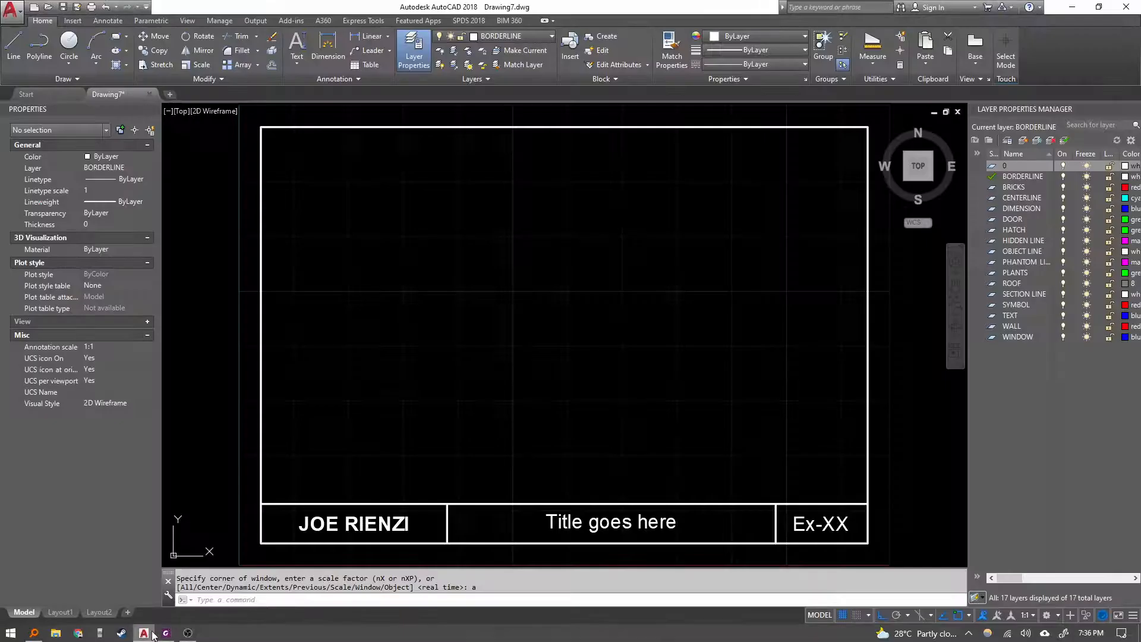
Change the title block's title text to GEOMETRIC FORMS.
{"action": "double_click", "coordinate": [599, 525]}
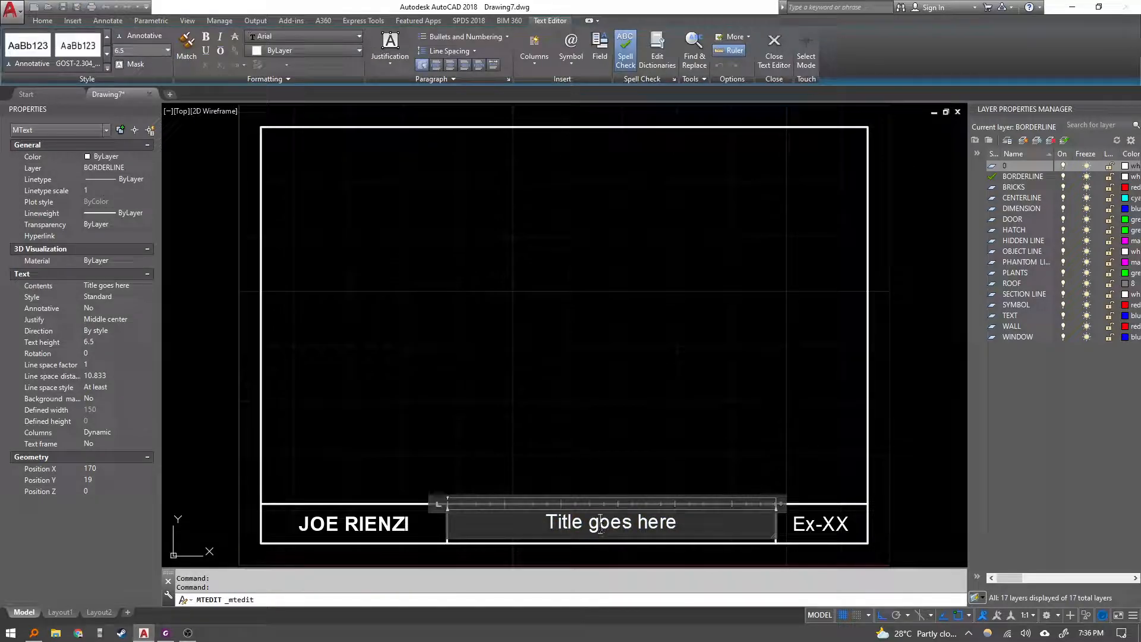
{"action": "type", "text": "GEOMETRIC f"}
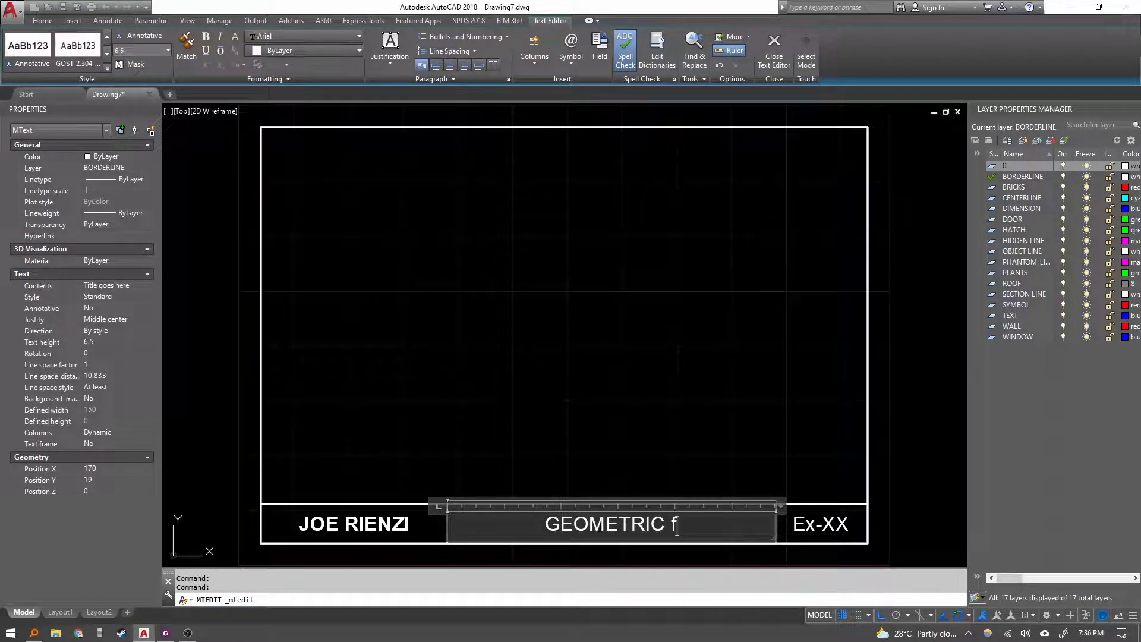
{"action": "key", "text": "BackSpace"}
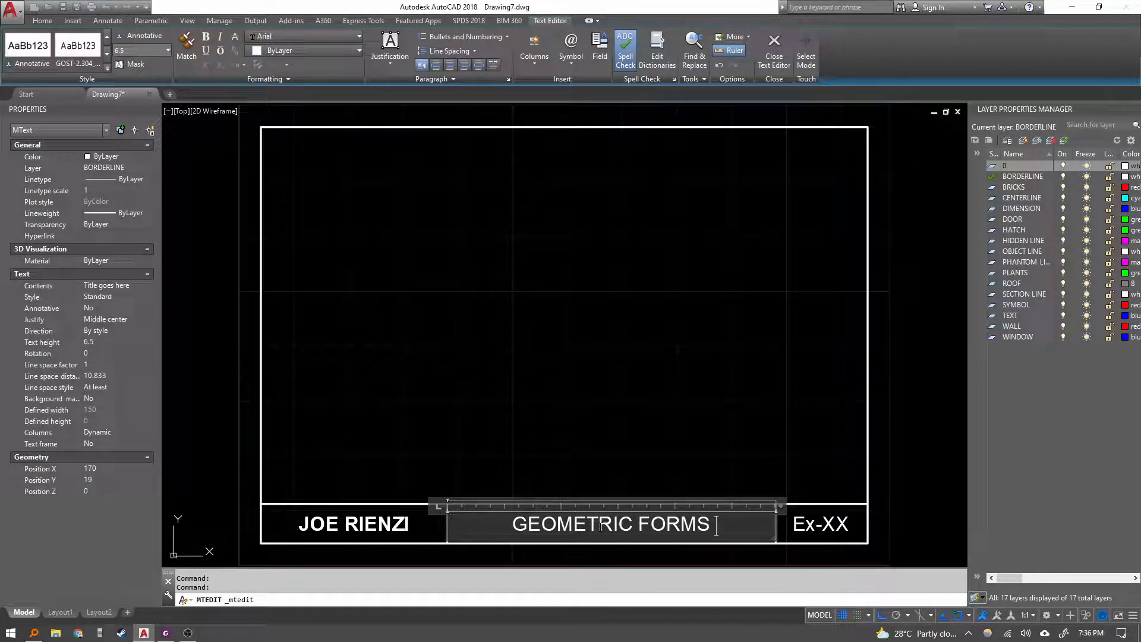
{"action": "key", "text": "Escape"}
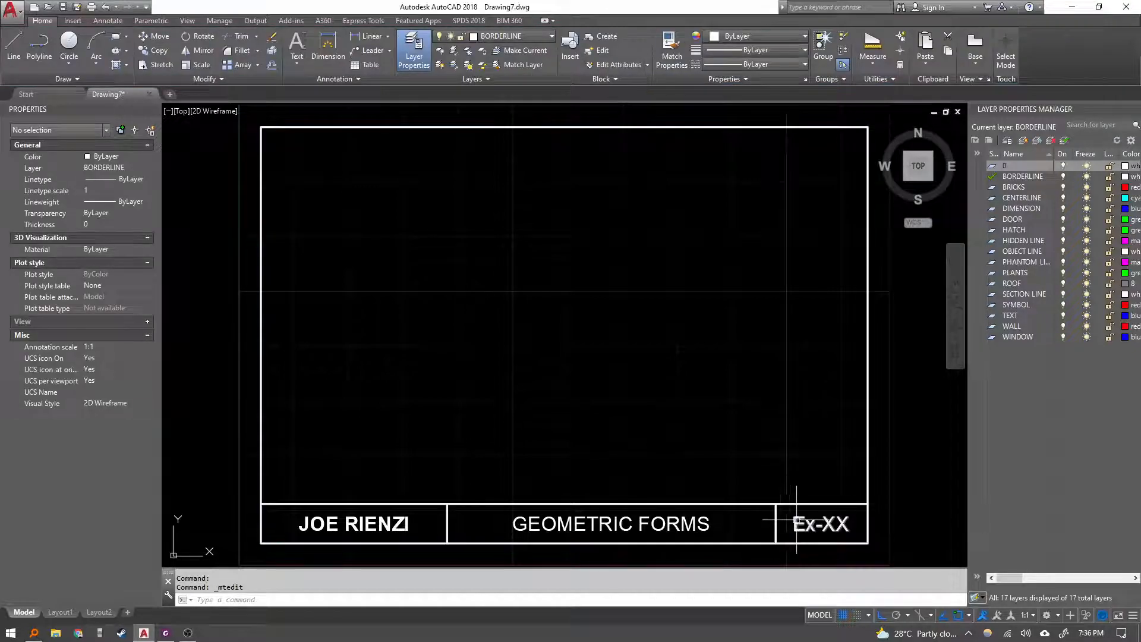
Change the title block's drawing number text to Ex-9B.
{"action": "left_click", "coordinate": [802, 523]}
{"action": "double_click", "coordinate": [822, 525]}
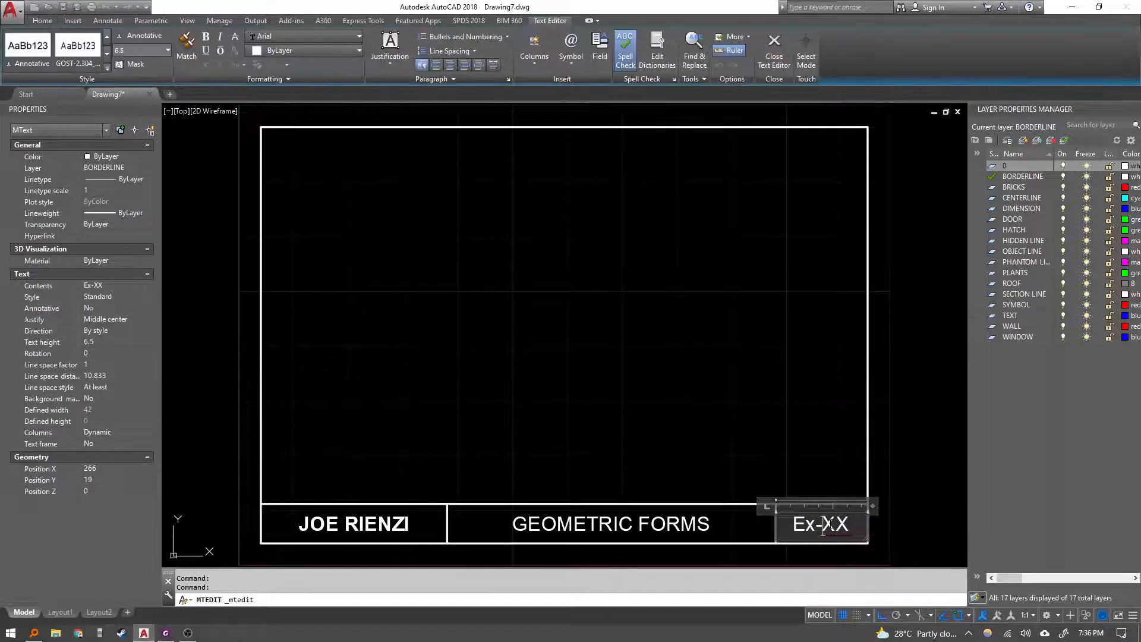
{"action": "type", "text": "9B"}
{"action": "key", "text": "Escape"}
Make the Ex-9B and GEOMETRIC FORMS title block text bold.
{"action": "left_click", "coordinate": [825, 523]}
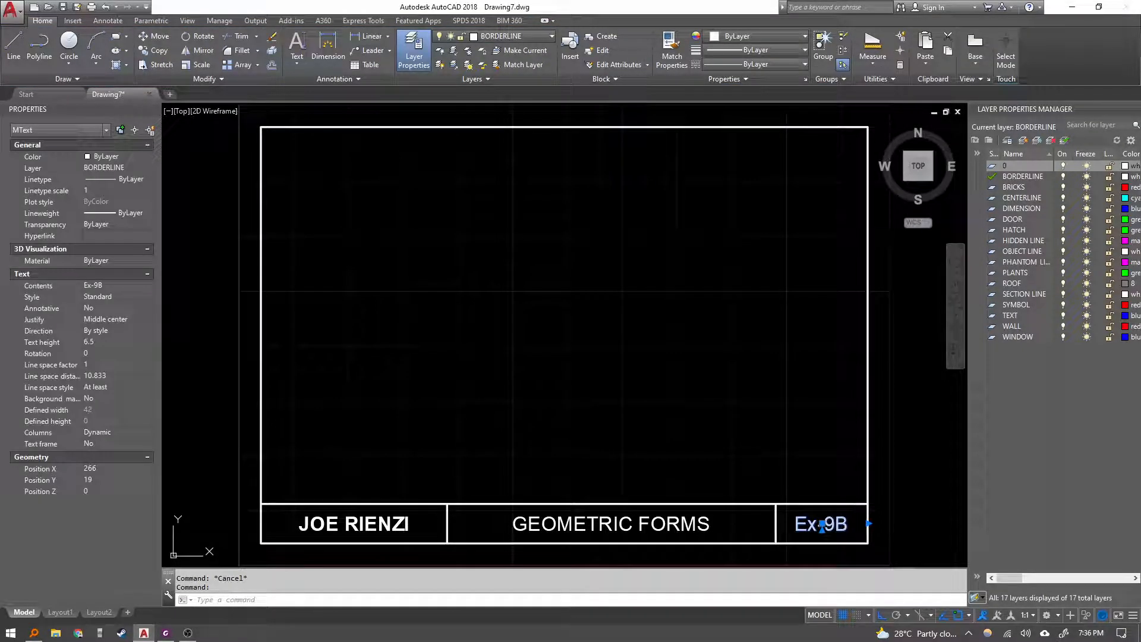
{"action": "double_click", "coordinate": [822, 525]}
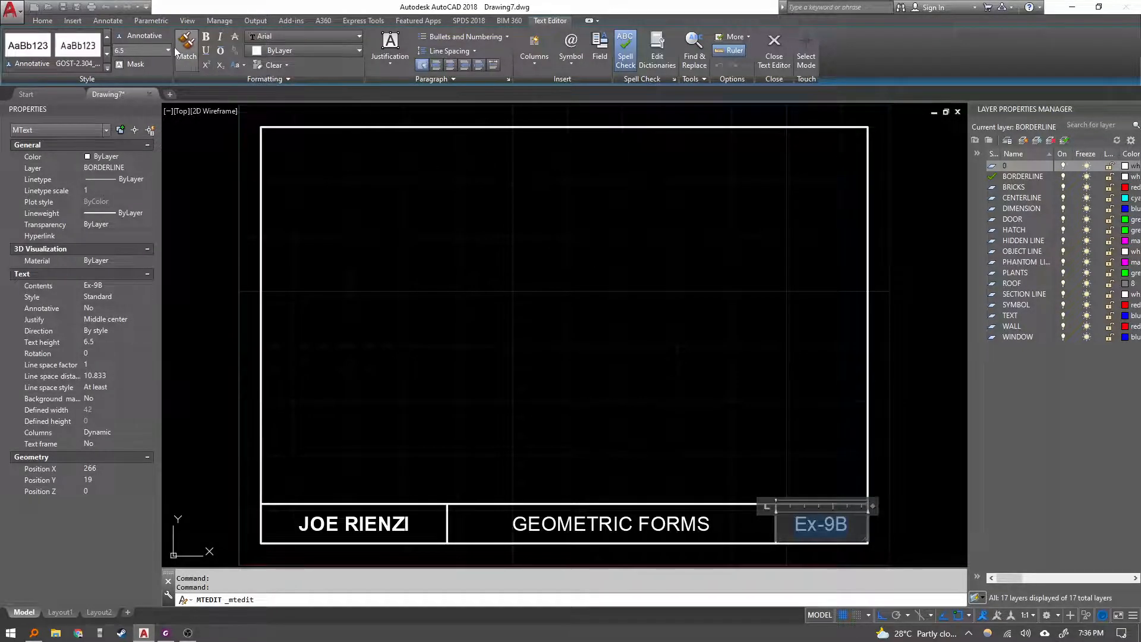
{"action": "left_click", "coordinate": [681, 534]}
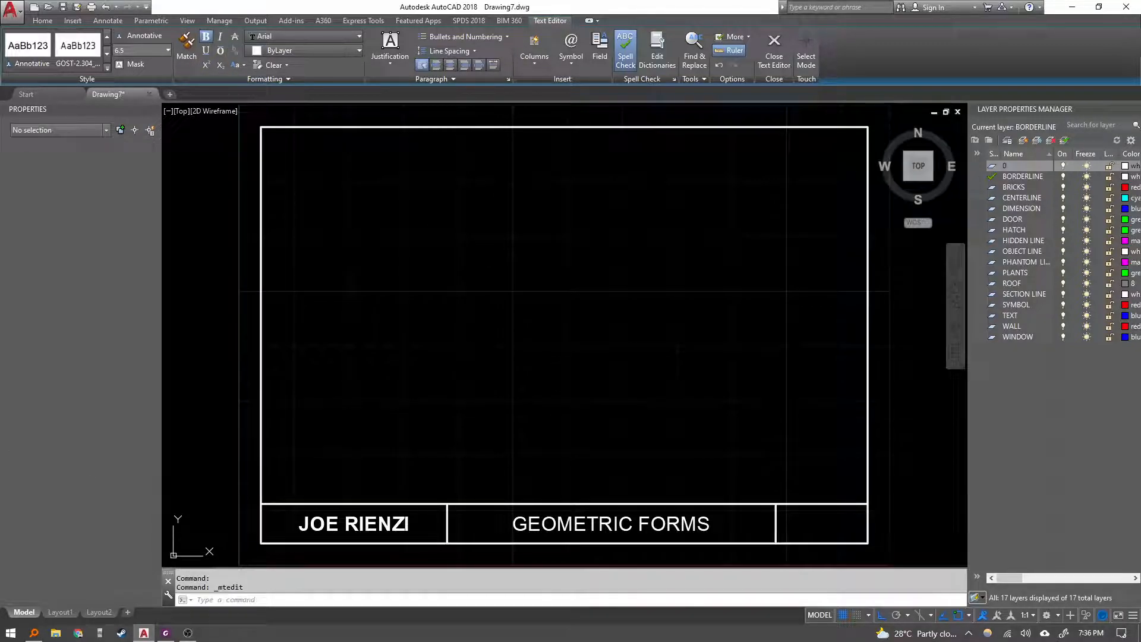
{"action": "left_click", "coordinate": [682, 532]}
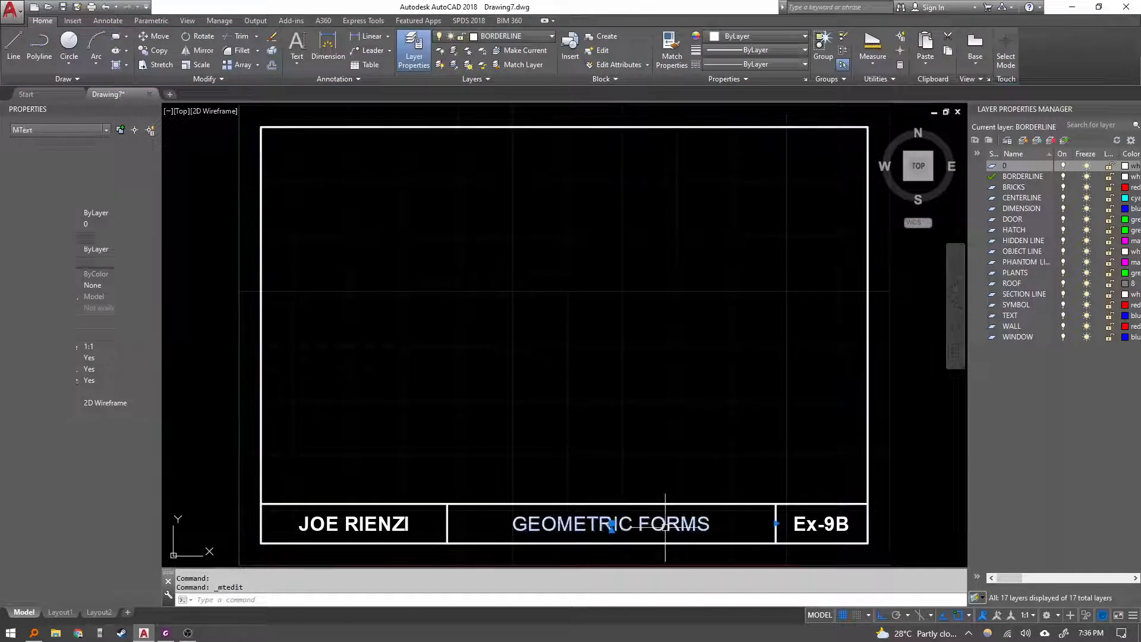
{"action": "double_click", "coordinate": [612, 526]}
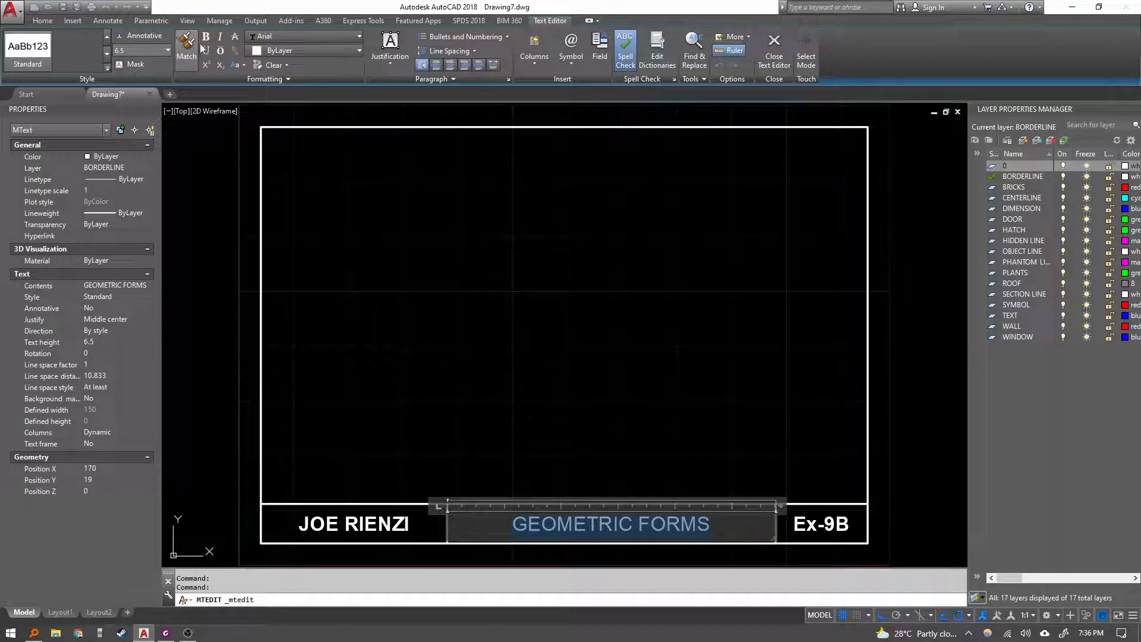
{"action": "left_click", "coordinate": [206, 37]}
{"action": "key", "text": "Escape"}
{"action": "key", "text": "Escape"}
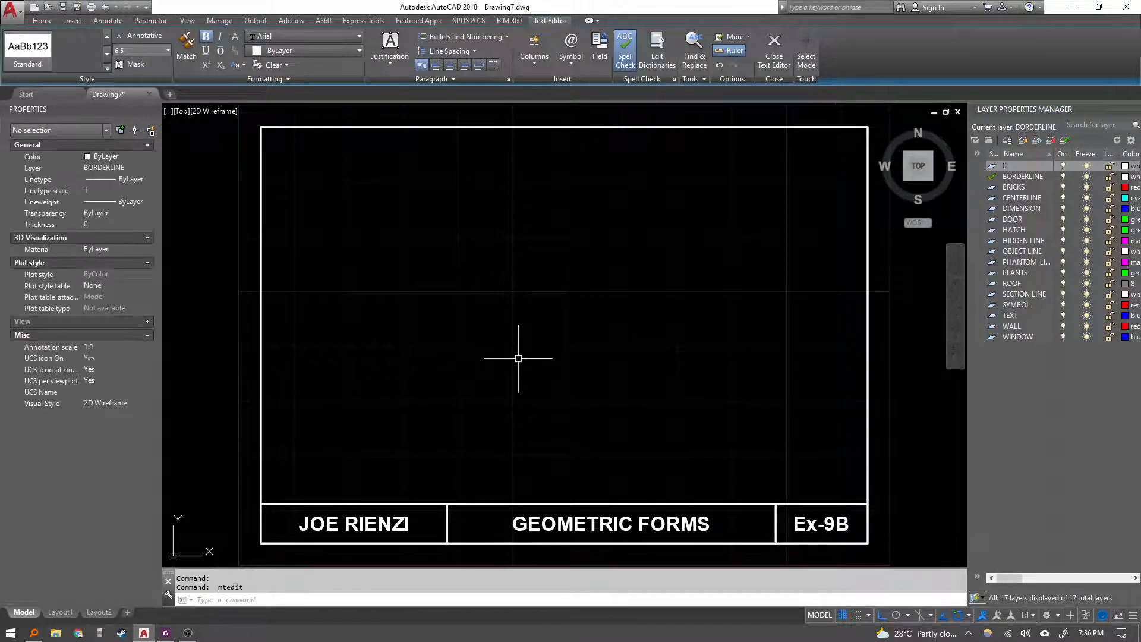
Capture a screenshot of the dimensioned shapes from the exercise sheet.
{"action": "key", "text": "alt+Tab"}
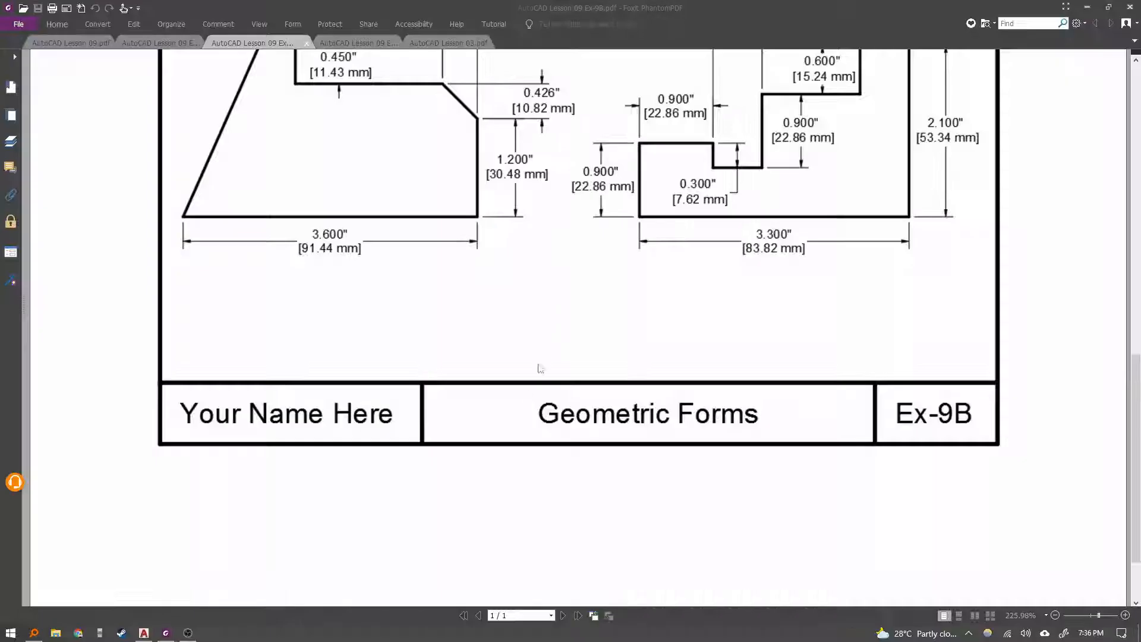
{"action": "scroll", "coordinate": [493, 483], "scroll_direction": "up", "scroll_amount": 5}
{"action": "key", "text": "super+shift+s"}
{"action": "mouse_move", "coordinate": [169, 501]}
{"action": "left_mouse_down"}
{"action": "mouse_move", "coordinate": [594, 235]}
{"action": "mouse_move", "coordinate": [995, 172]}
{"action": "left_mouse_up"}
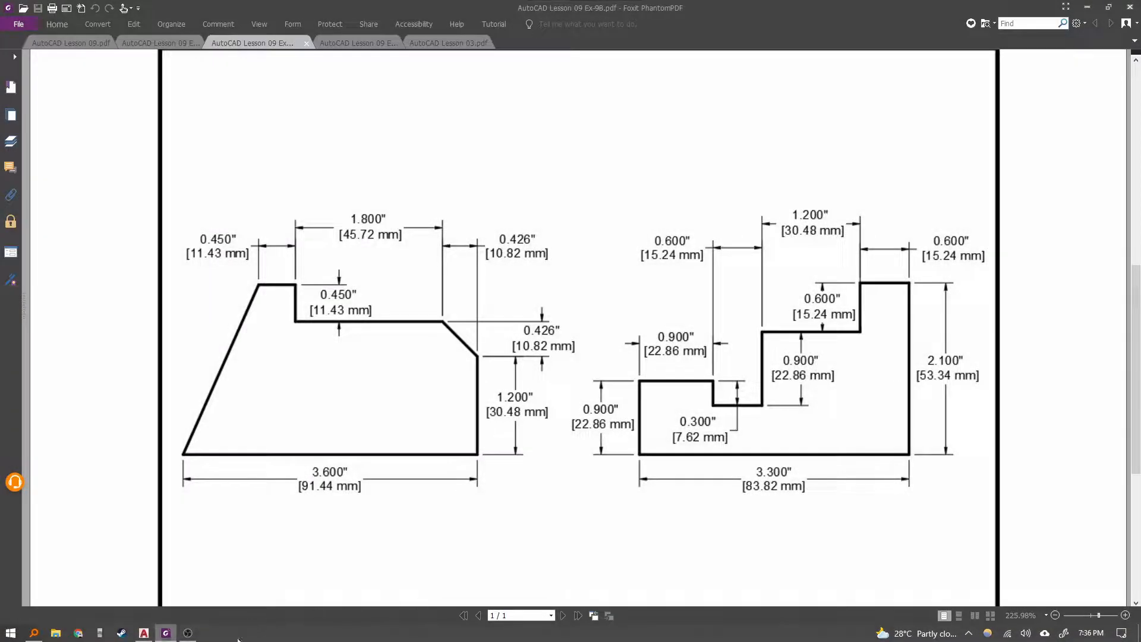
Paste the captured image into the drawing above the border.
{"action": "left_click", "coordinate": [146, 633]}
{"action": "scroll", "coordinate": [385, 373], "scroll_direction": "down", "scroll_amount": 2}
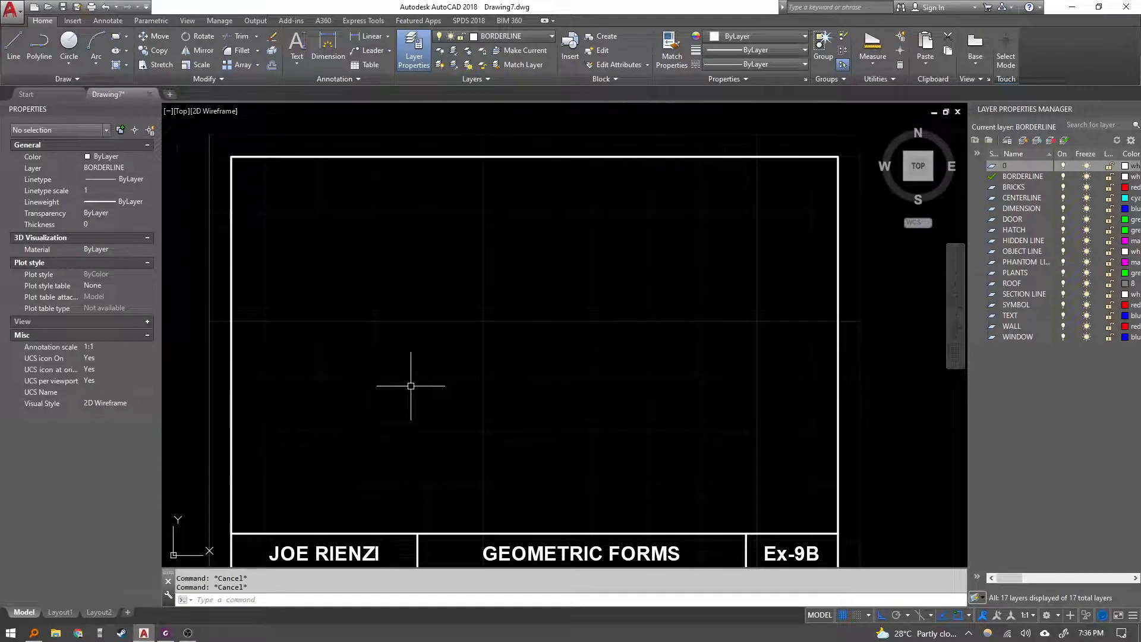
{"action": "scroll", "coordinate": [408, 387], "scroll_direction": "up", "scroll_amount": 2}
{"action": "scroll", "coordinate": [408, 387], "scroll_direction": "down", "scroll_amount": 5}
{"action": "key", "text": "ctrl+v"}
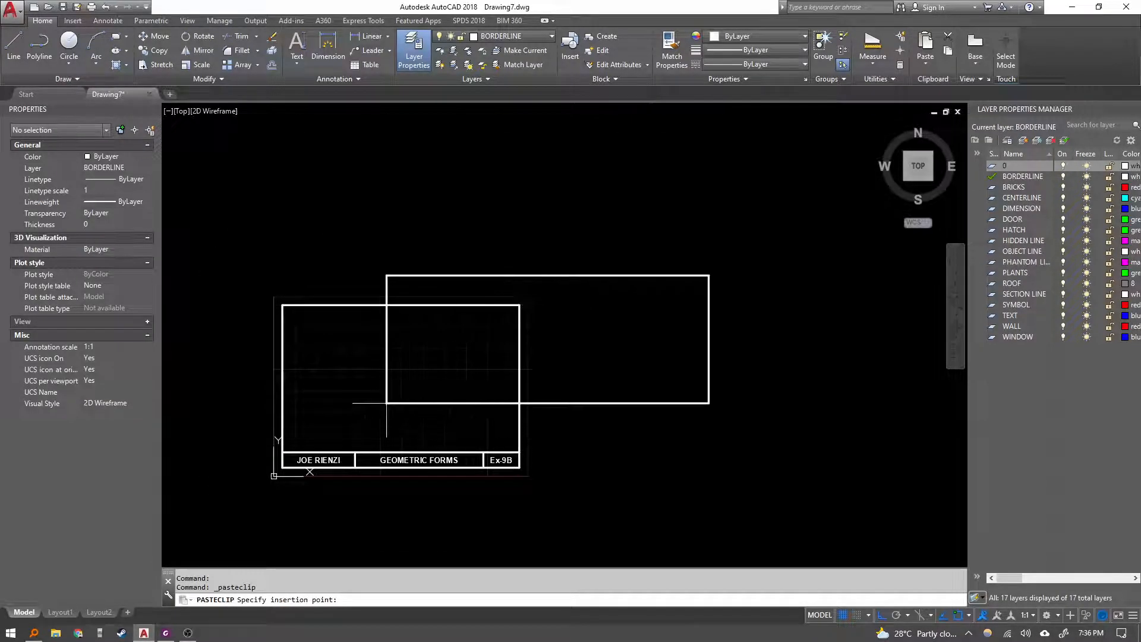
{"action": "left_click", "coordinate": [244, 291]}
{"action": "left_click", "coordinate": [525, 161]}
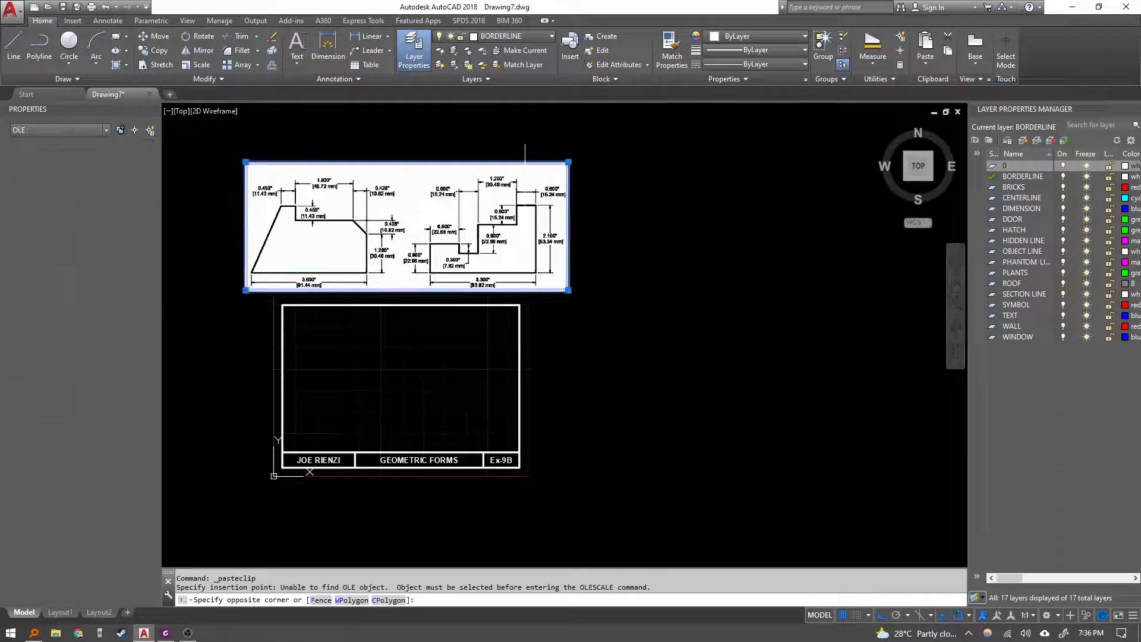
Try to resize the pasted image from its corner grip.
{"action": "left_click", "coordinate": [569, 162]}
{"action": "left_click", "coordinate": [446, 195]}
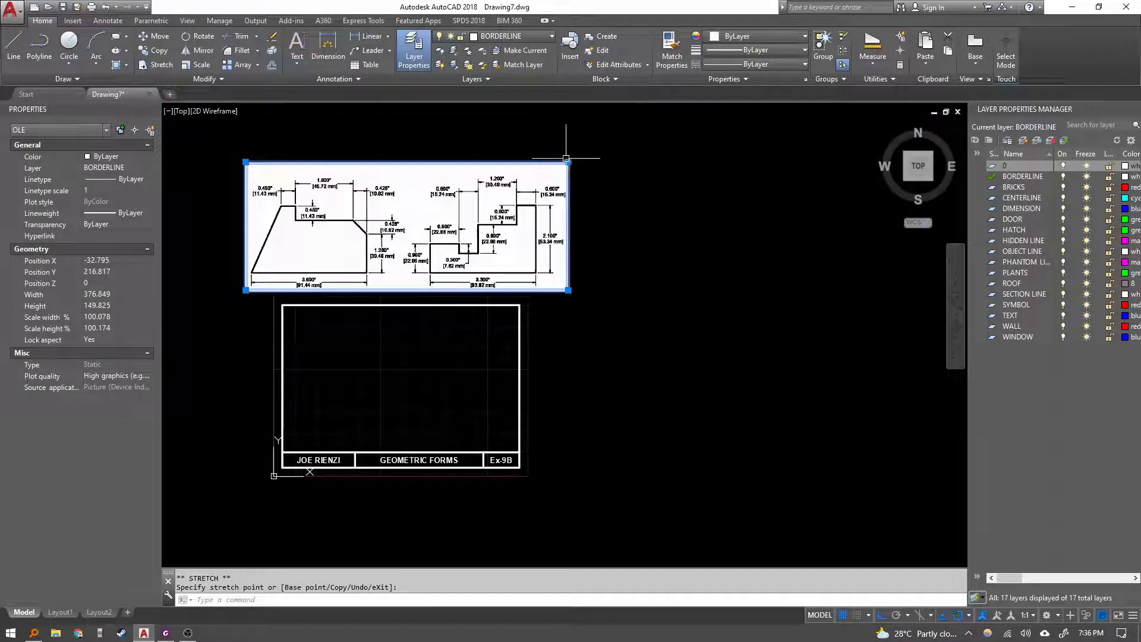
{"action": "left_click", "coordinate": [568, 161]}
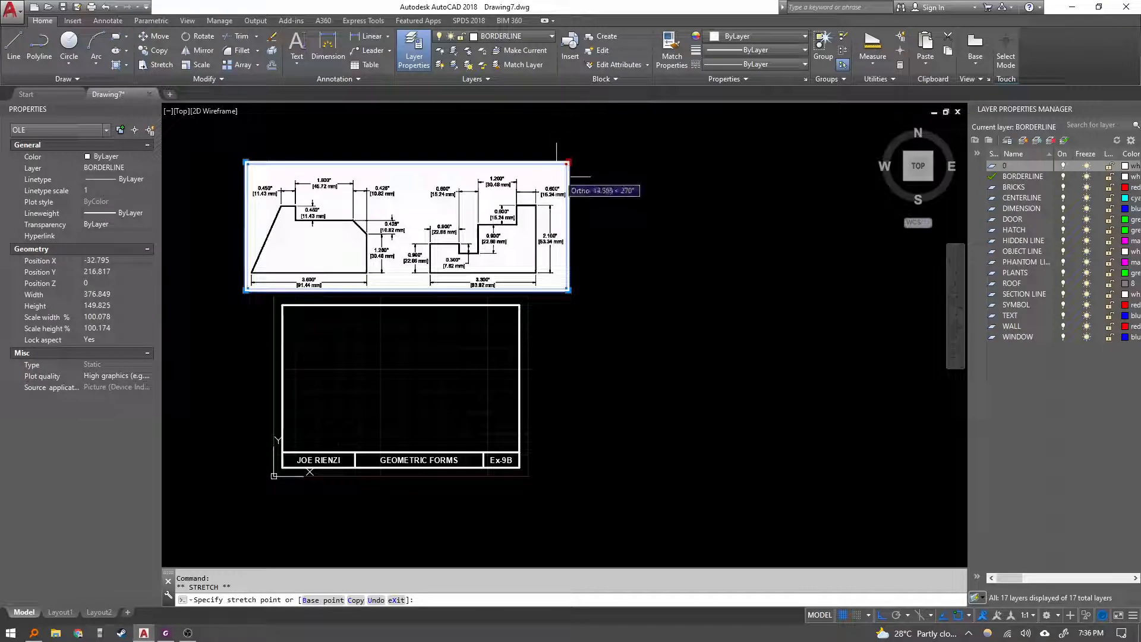
{"action": "left_click", "coordinate": [556, 176]}
{"action": "key", "text": "Escape"}
{"action": "scroll", "coordinate": [561, 182], "scroll_direction": "up", "scroll_amount": 5}
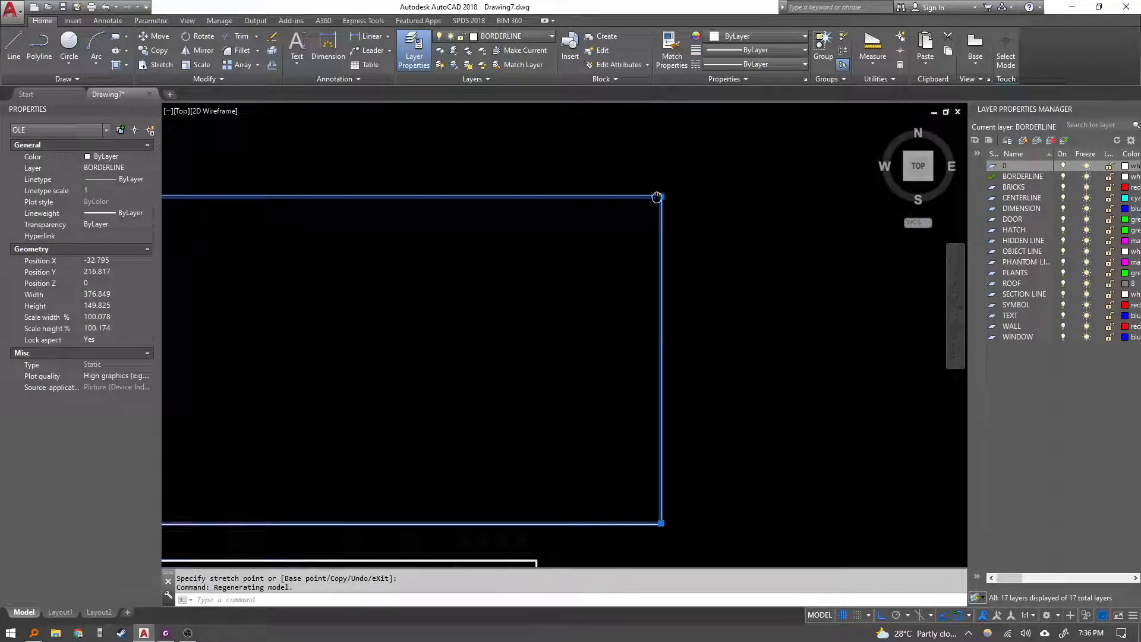
{"action": "scroll", "coordinate": [683, 189], "scroll_direction": "down", "scroll_amount": 5}
{"action": "left_click", "coordinate": [683, 189]}
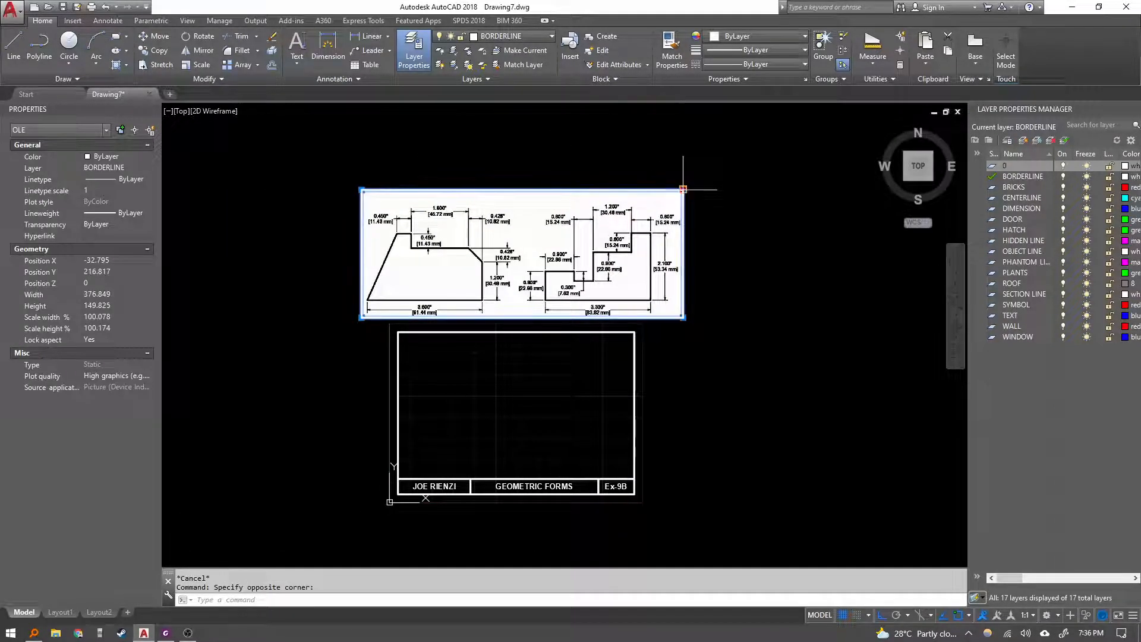
{"action": "left_click", "coordinate": [683, 189]}
{"action": "key", "text": "Escape"}
{"action": "type", "text": "m"}
{"action": "key", "text": "space"}
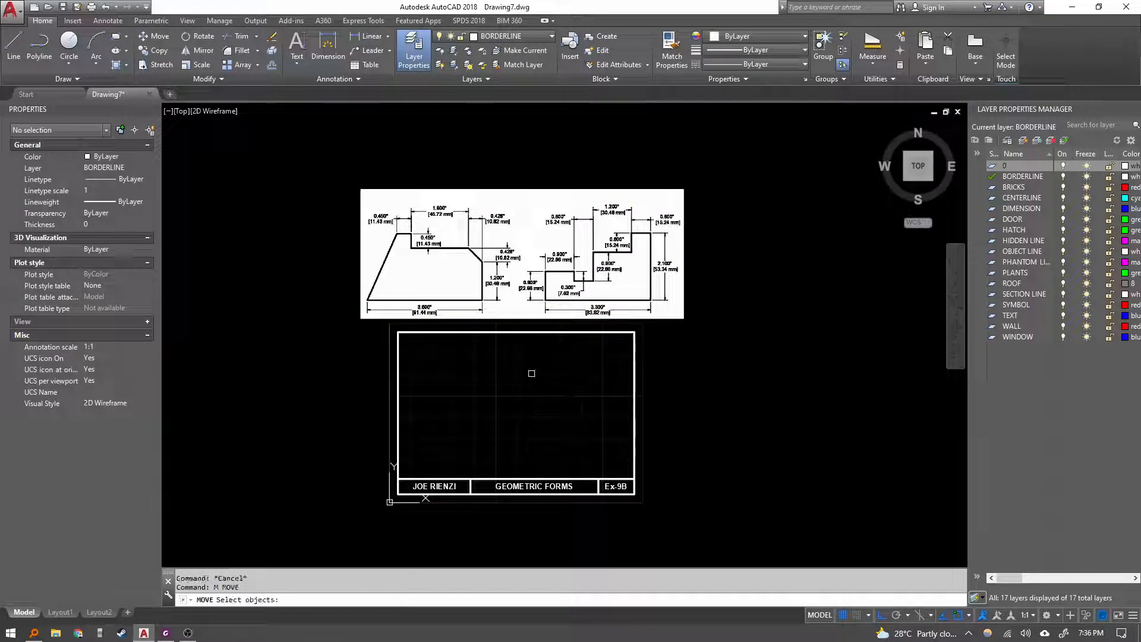
{"action": "key", "text": "Escape"}
{"action": "key", "text": "Escape"}
Move the pasted reference image down so it overlaps the right part of the border.
{"action": "left_click", "coordinate": [702, 307]}
{"action": "left_click", "coordinate": [673, 284]}
{"action": "type", "text": "m"}
{"action": "key", "text": "space"}
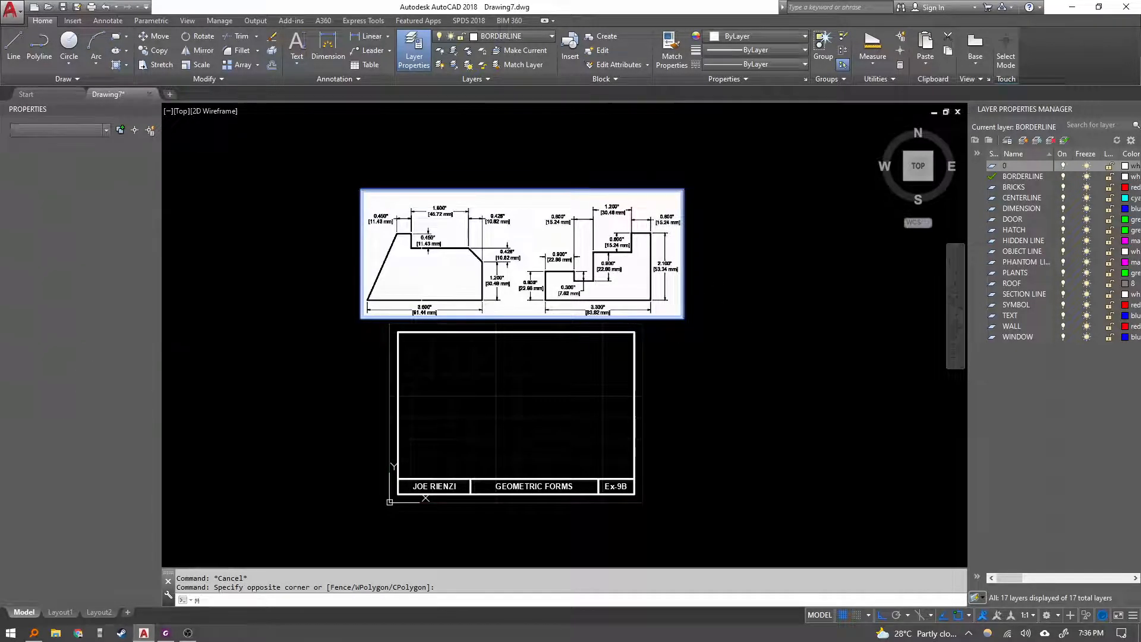
{"action": "left_click", "coordinate": [418, 223]}
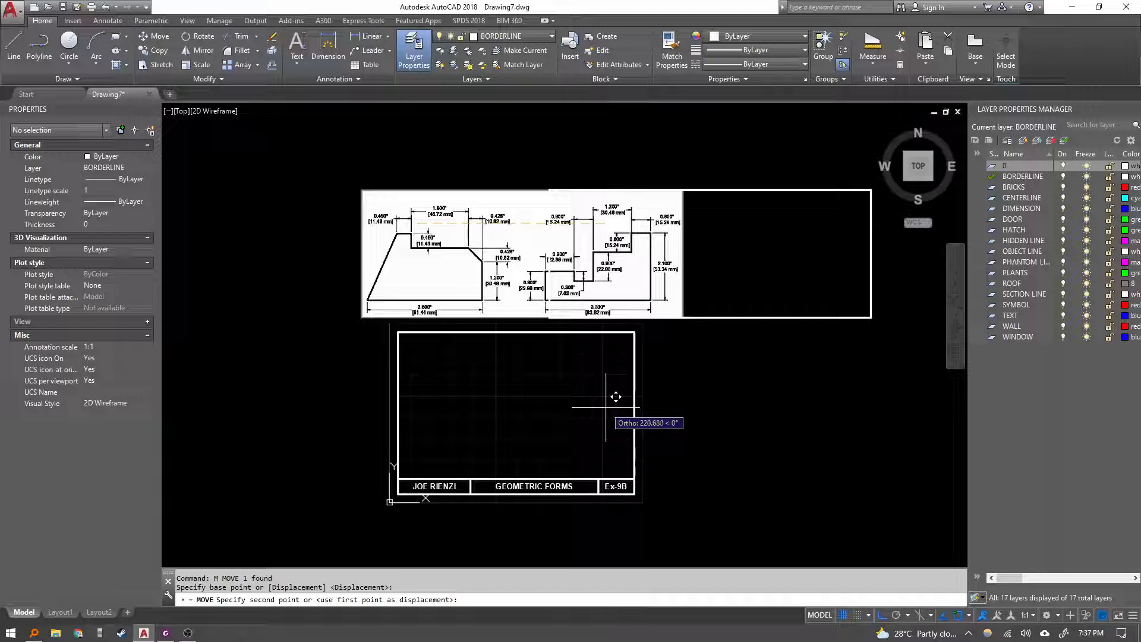
{"action": "key", "text": "F8"}
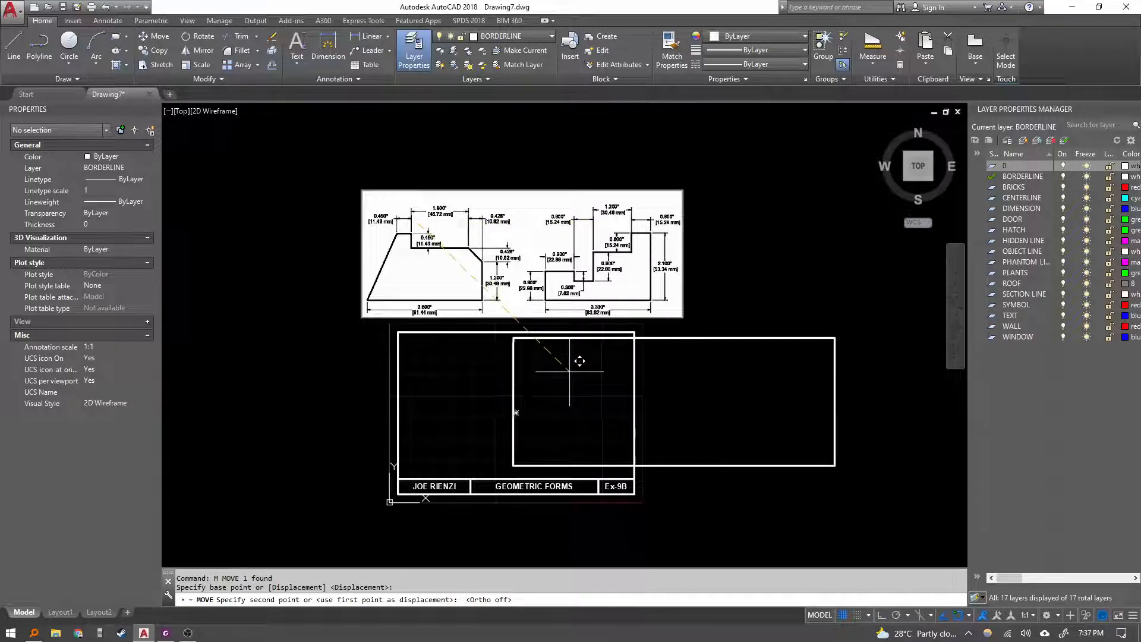
{"action": "left_click", "coordinate": [580, 360]}
Start a line inside the border's left part and draw the shape's 91.44 mm base and 30.48 mm right edge.
{"action": "scroll", "coordinate": [523, 386], "scroll_direction": "up", "scroll_amount": 4}
{"action": "middle_click_drag", "start_coordinate": [516, 380], "coordinate": [572, 266]}
{"action": "key", "text": "Escape"}
{"action": "key", "text": "Escape"}
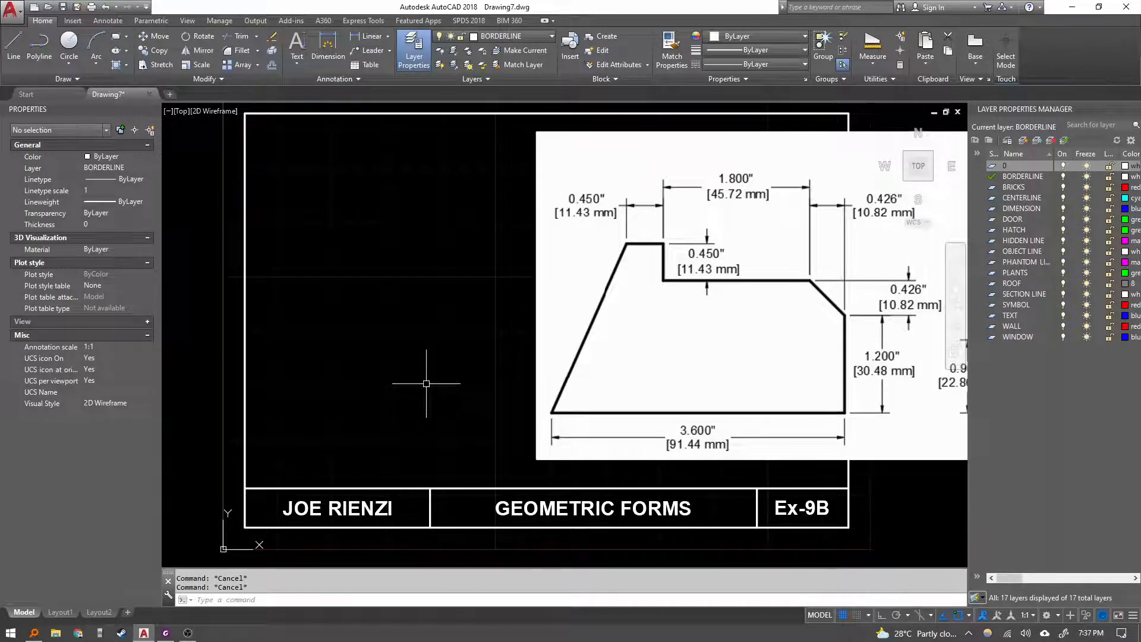
{"action": "mouse_move", "coordinate": [383, 408]}
{"action": "middle_mouse_down"}
{"action": "mouse_move", "coordinate": [383, 392]}
{"action": "mouse_move", "coordinate": [313, 389]}
{"action": "mouse_move", "coordinate": [302, 402]}
{"action": "middle_mouse_up"}
{"action": "type", "text": "l"}
{"action": "key", "text": "Return"}
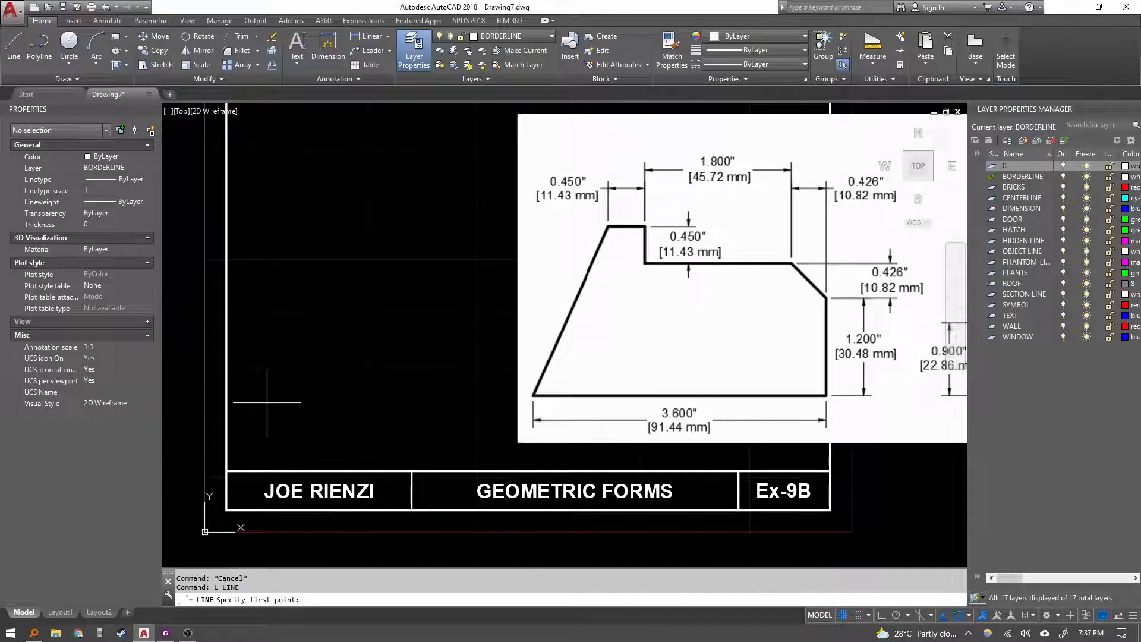
{"action": "left_click", "coordinate": [267, 403]}
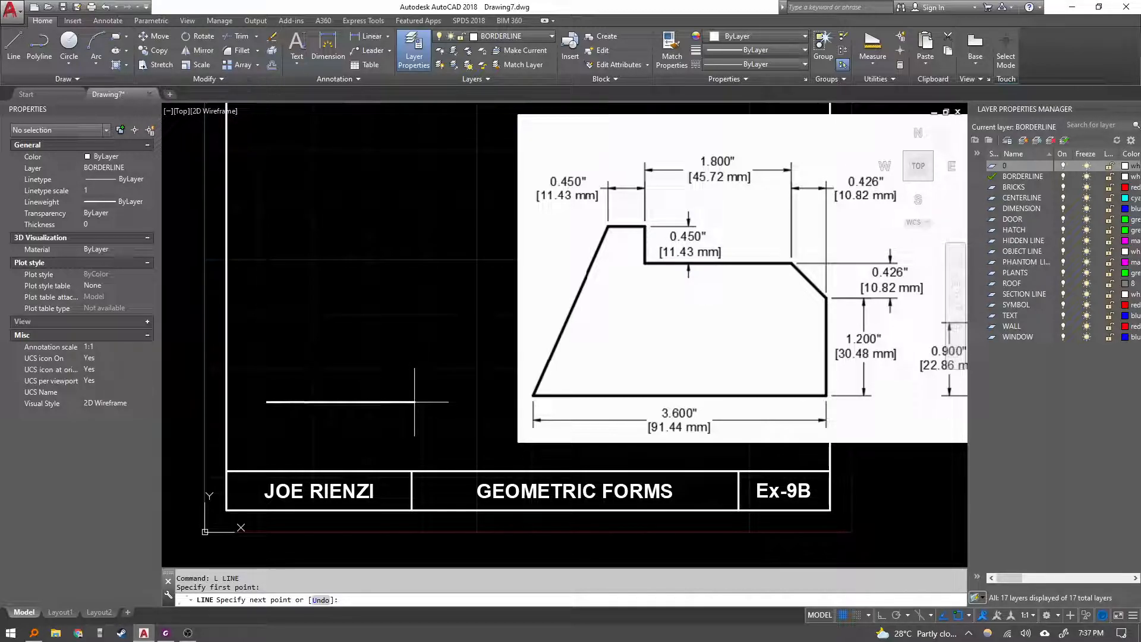
{"action": "key", "text": "F8"}
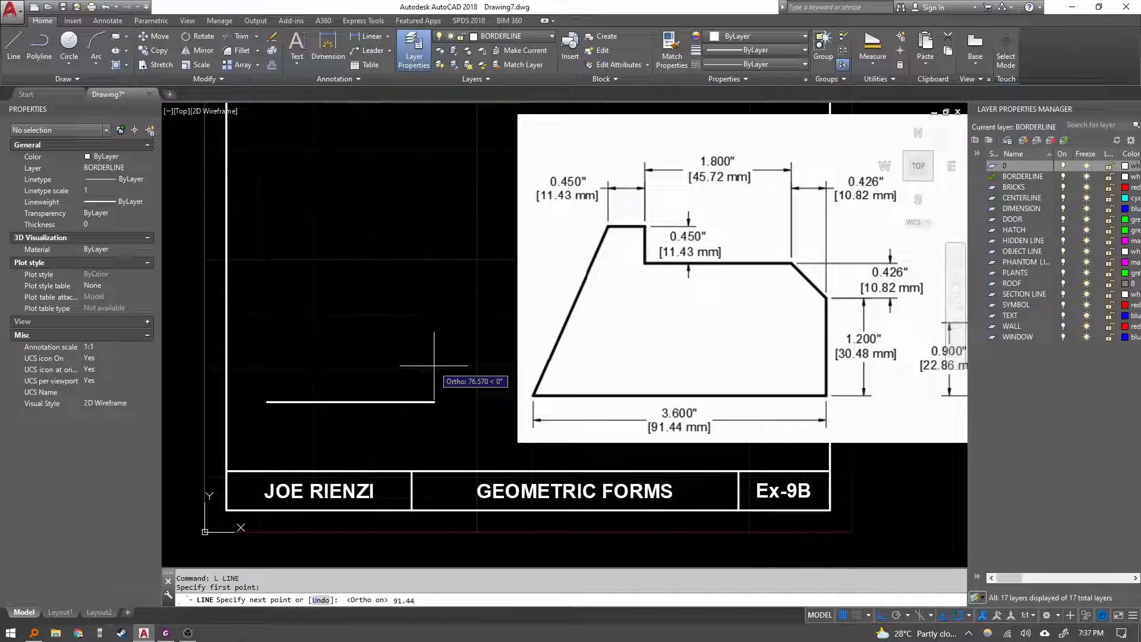
{"action": "key", "text": "Return"}
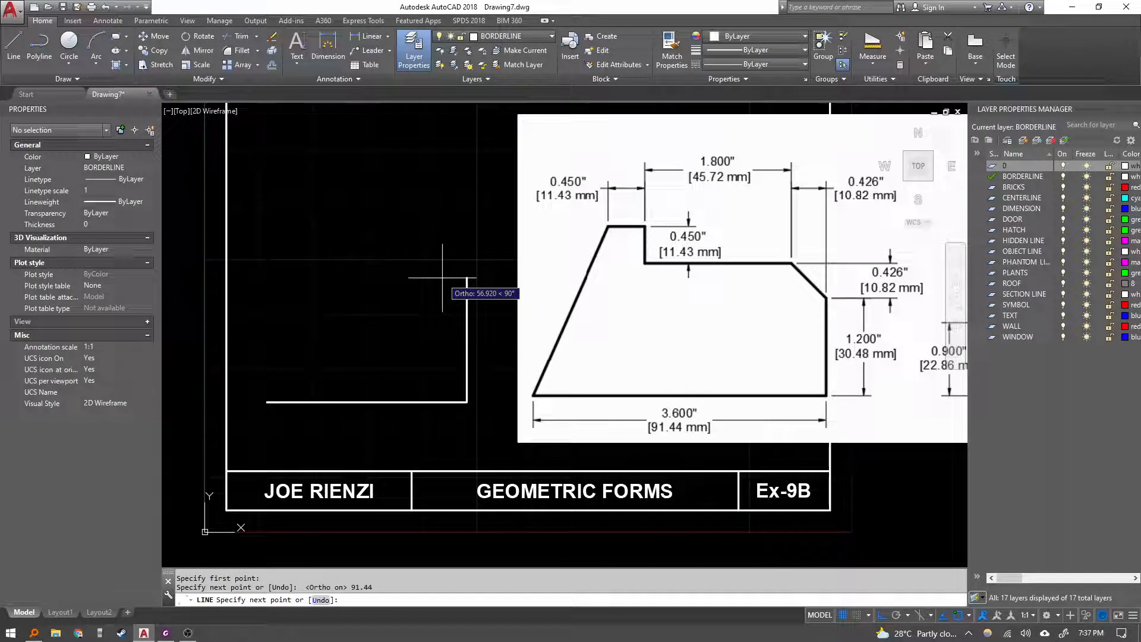
{"action": "key", "text": "Return"}
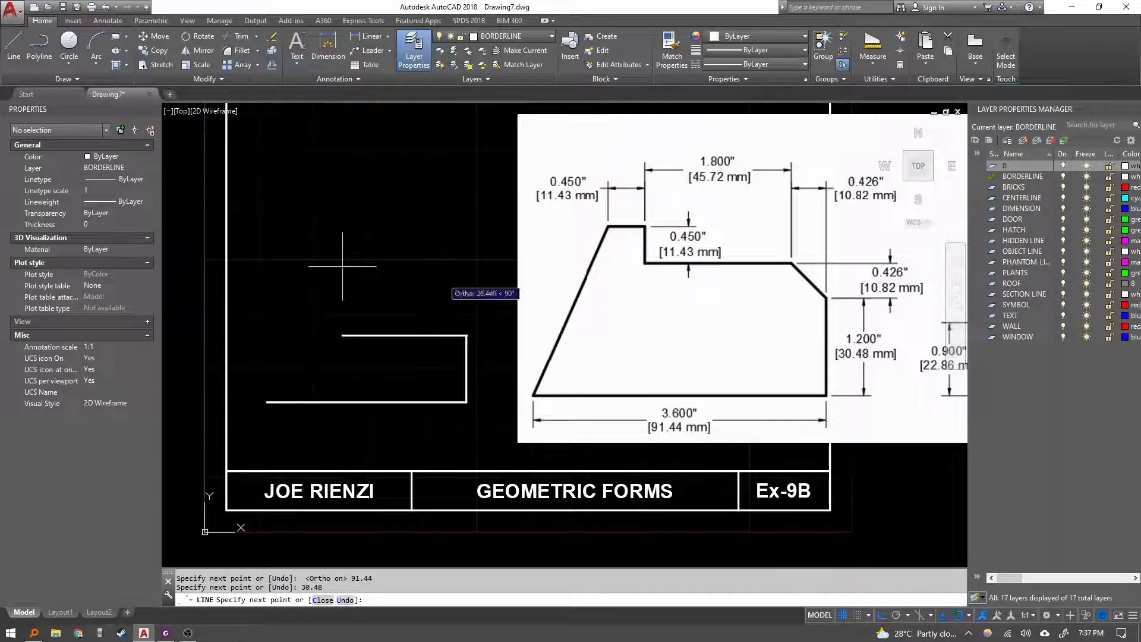
Draw the angled corner with the relative coordinate @-10.82,10.82.
{"action": "key", "text": "F8"}
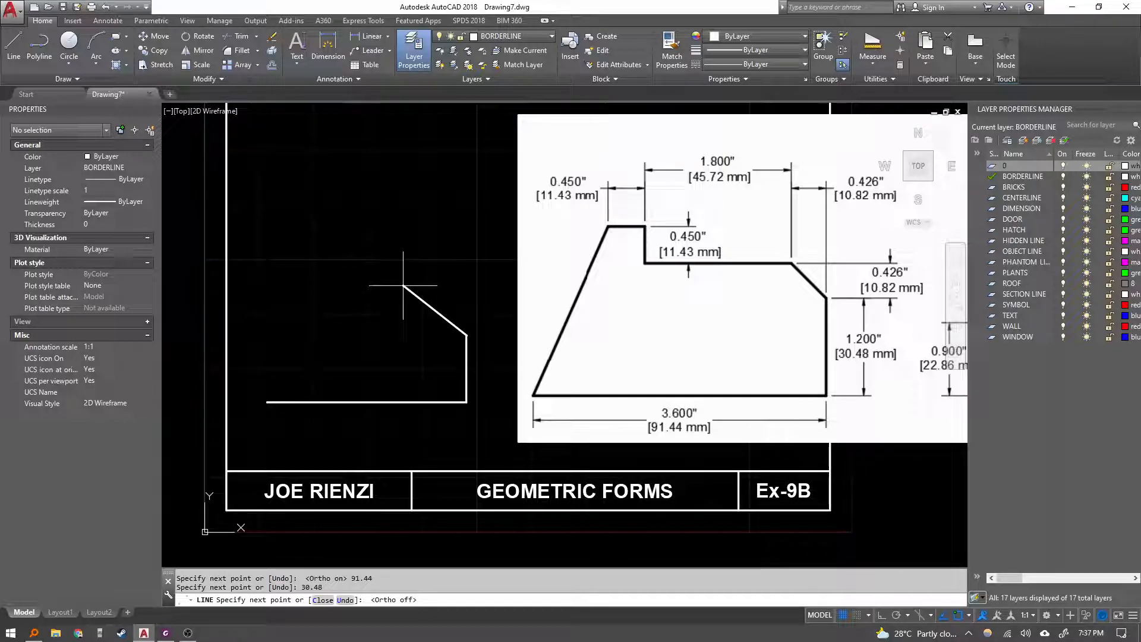
{"action": "type", "text": "@10.82"}
{"action": "key", "text": "BackSpace"}
{"action": "key", "text": "BackSpace"}
{"action": "type", "text": "-10.82,10.82"}
{"action": "key", "text": "Return"}
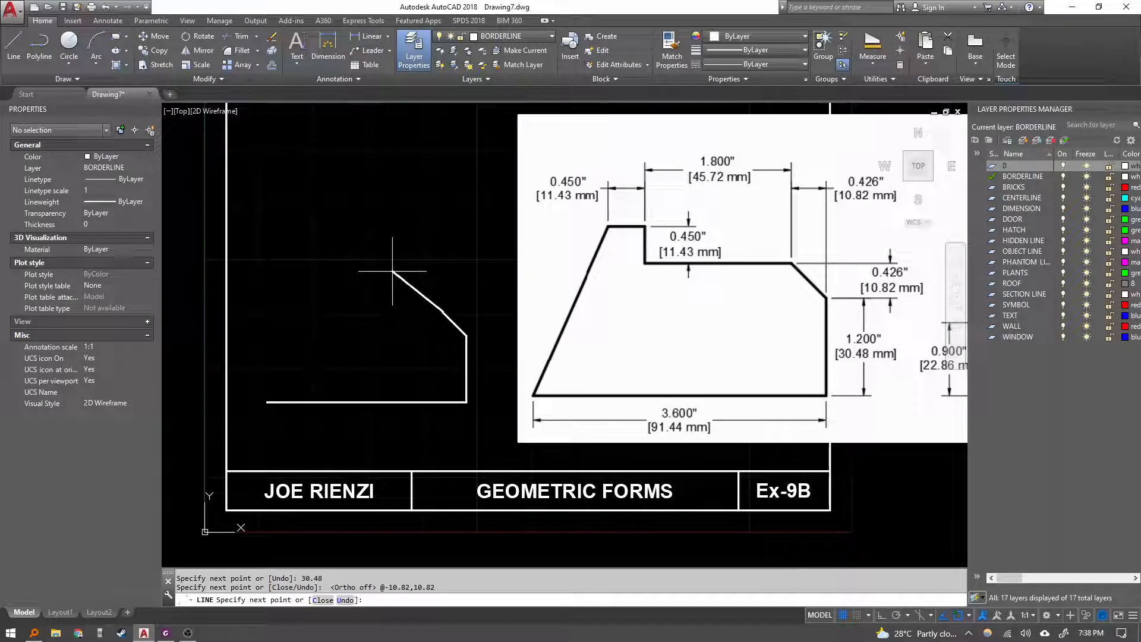
Continue with 45.72 mm left, 11.43 mm up and 11.43 mm left segments, then close the first shape.
{"action": "key", "text": "F8"}
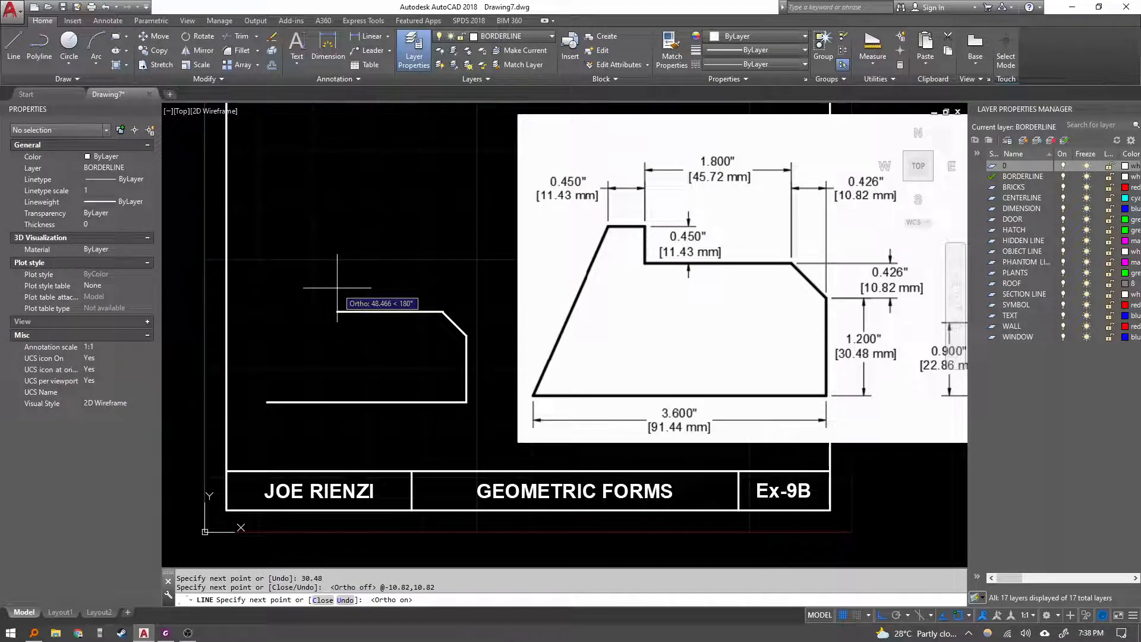
{"action": "type", "text": "45.72"}
{"action": "key", "text": "Return"}
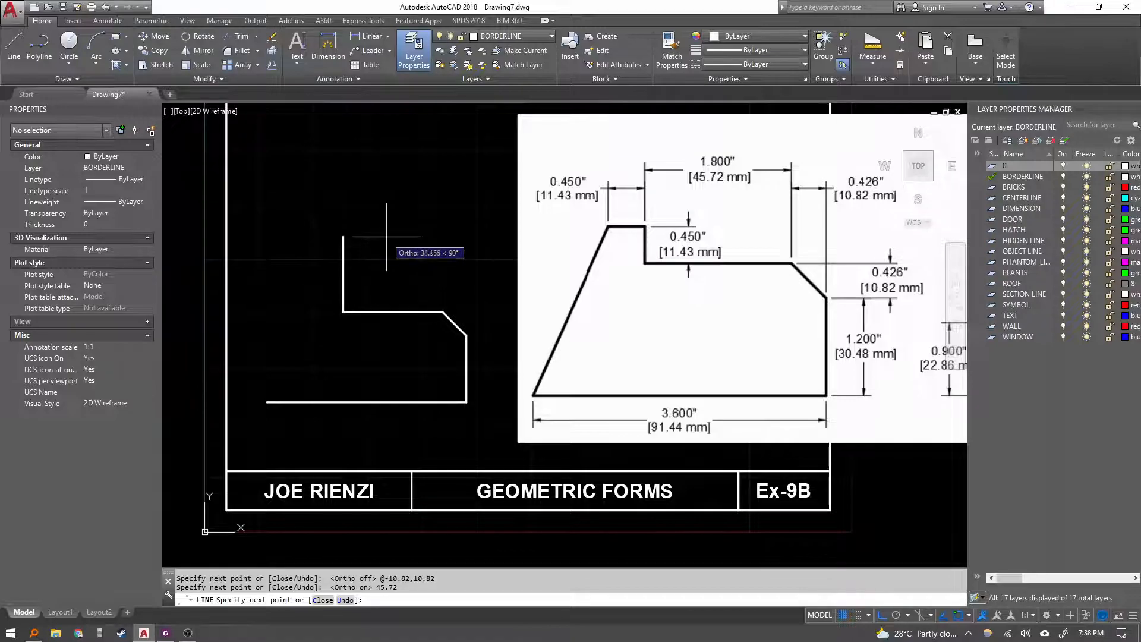
{"action": "type", "text": "11.43"}
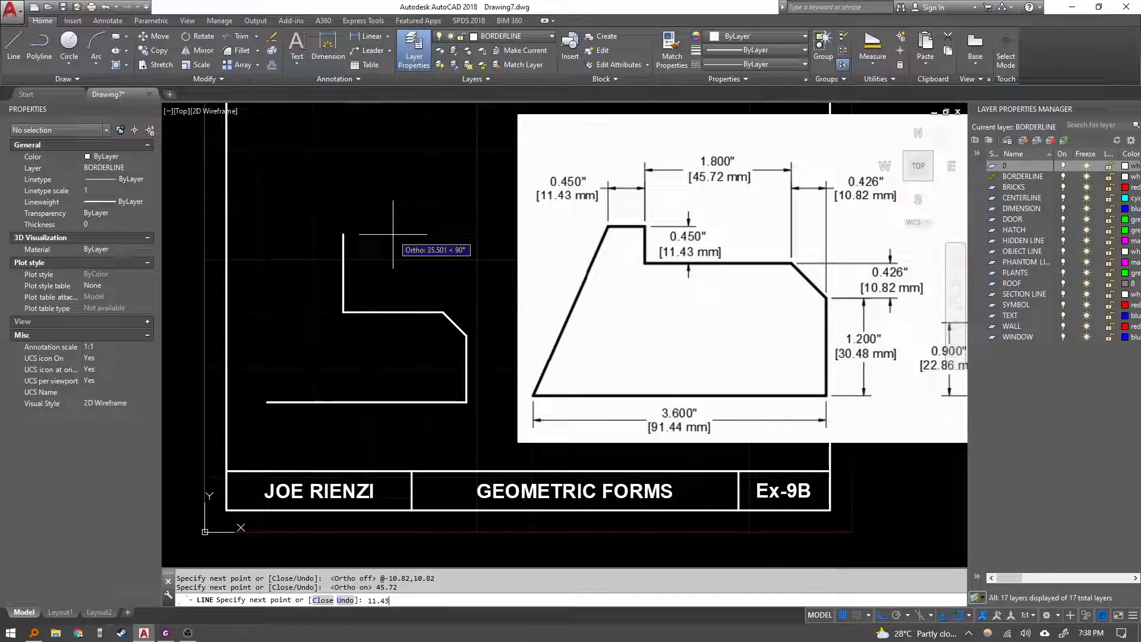
{"action": "key", "text": "Return"}
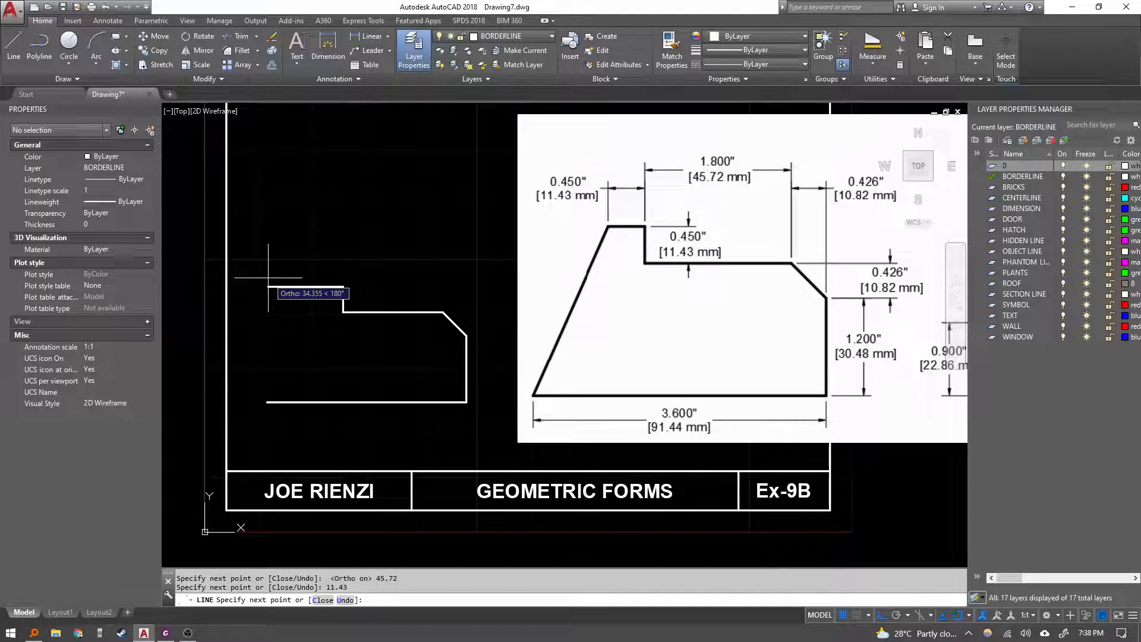
{"action": "type", "text": "11.43"}
{"action": "key", "text": "Return"}
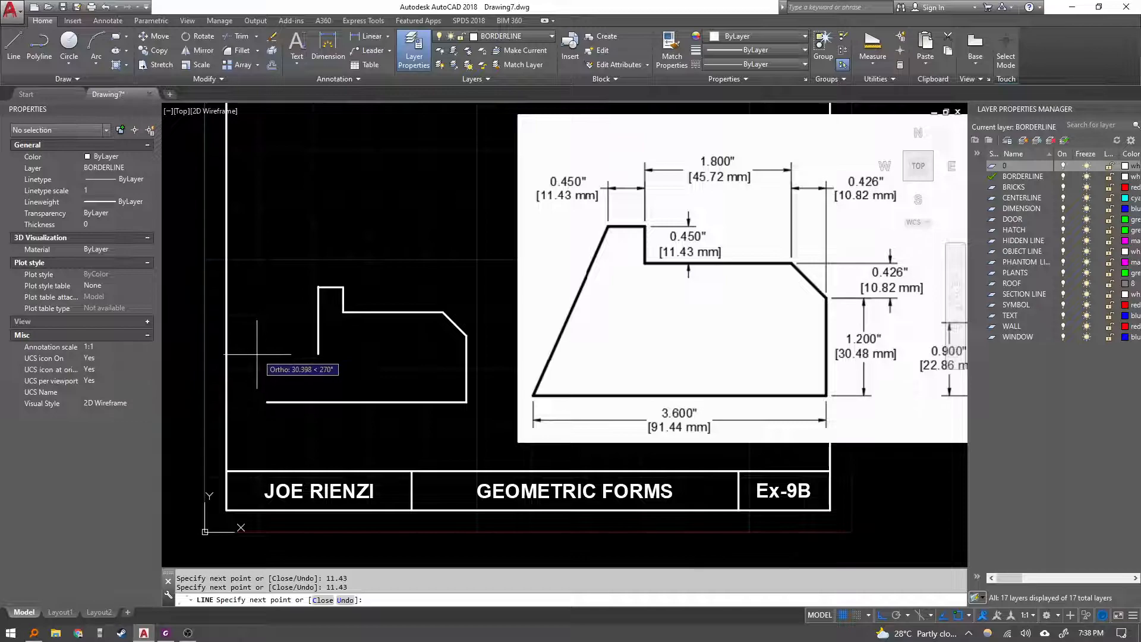
{"action": "type", "text": "c"}
{"action": "key", "text": "Return"}
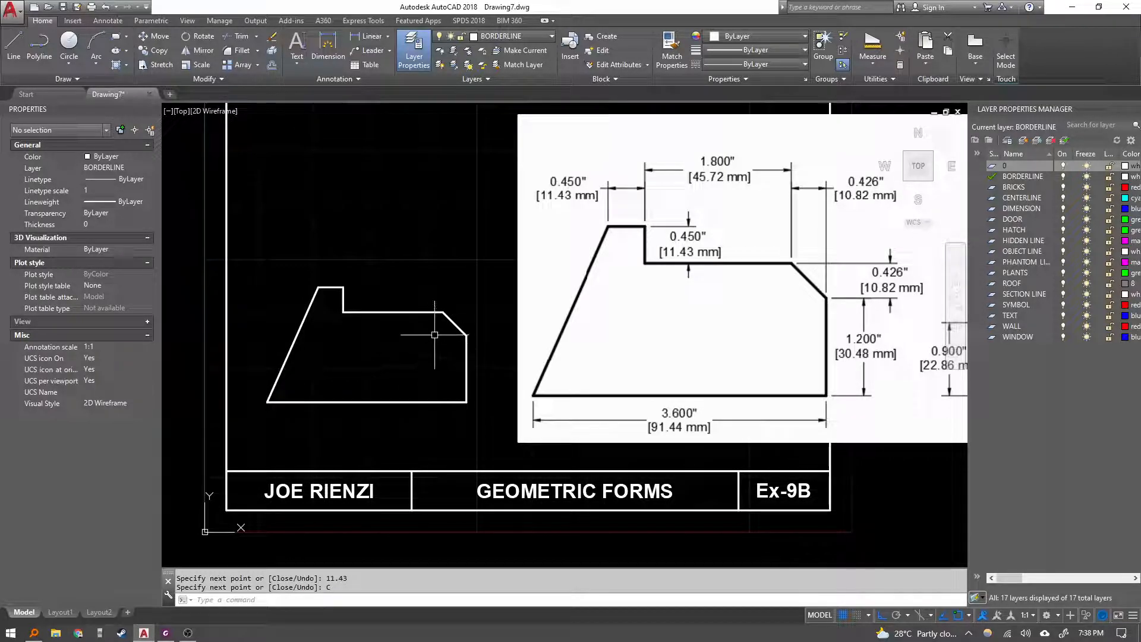
Move the reference image left so the right part of the border is clear for the second shape.
{"action": "scroll", "coordinate": [510, 297], "scroll_direction": "down", "scroll_amount": 2}
{"action": "middle_click_drag", "start_coordinate": [511, 298], "coordinate": [449, 324]}
{"action": "key", "text": "Escape"}
{"action": "key", "text": "Escape"}
{"action": "left_click", "coordinate": [777, 425]}
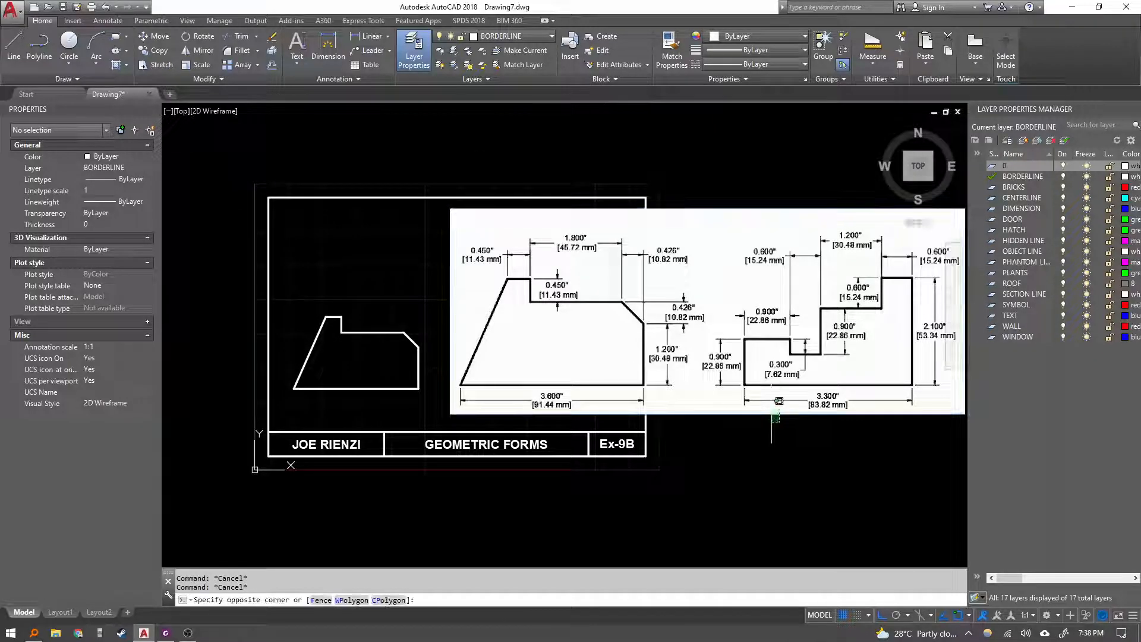
{"action": "left_click", "coordinate": [748, 397]}
{"action": "type", "text": "m"}
{"action": "key", "text": "Return"}
{"action": "left_click", "coordinate": [809, 506]}
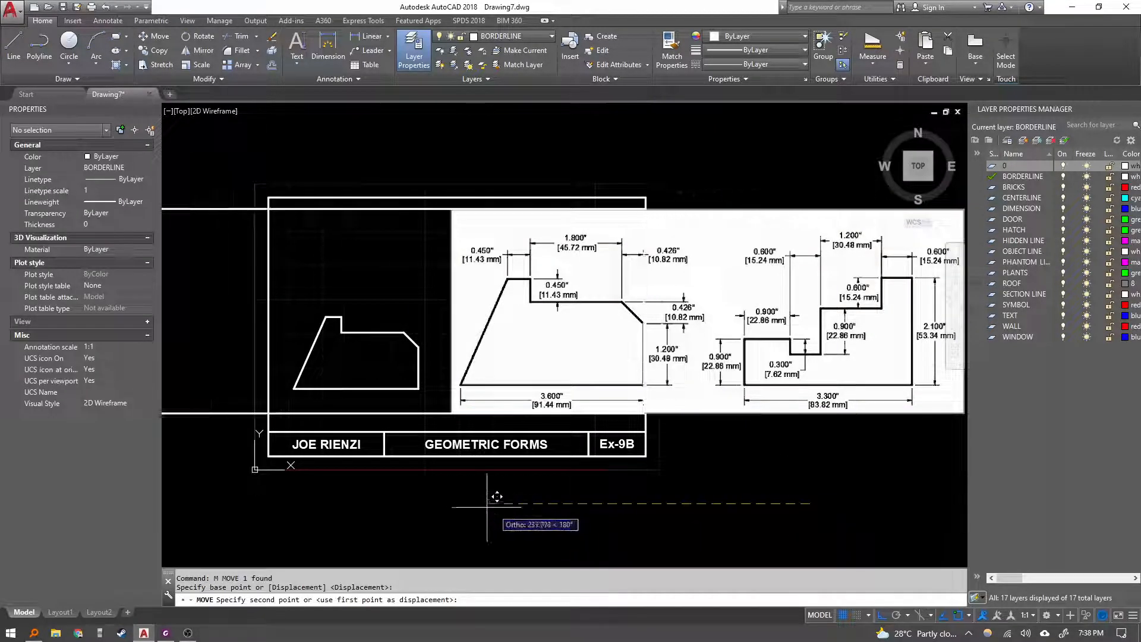
{"action": "middle_click_drag", "start_coordinate": [484, 522], "coordinate": [595, 395]}
{"action": "left_click", "coordinate": [440, 429]}
{"action": "middle_click_drag", "start_coordinate": [498, 419], "coordinate": [444, 505]}
{"action": "key", "text": "Escape"}
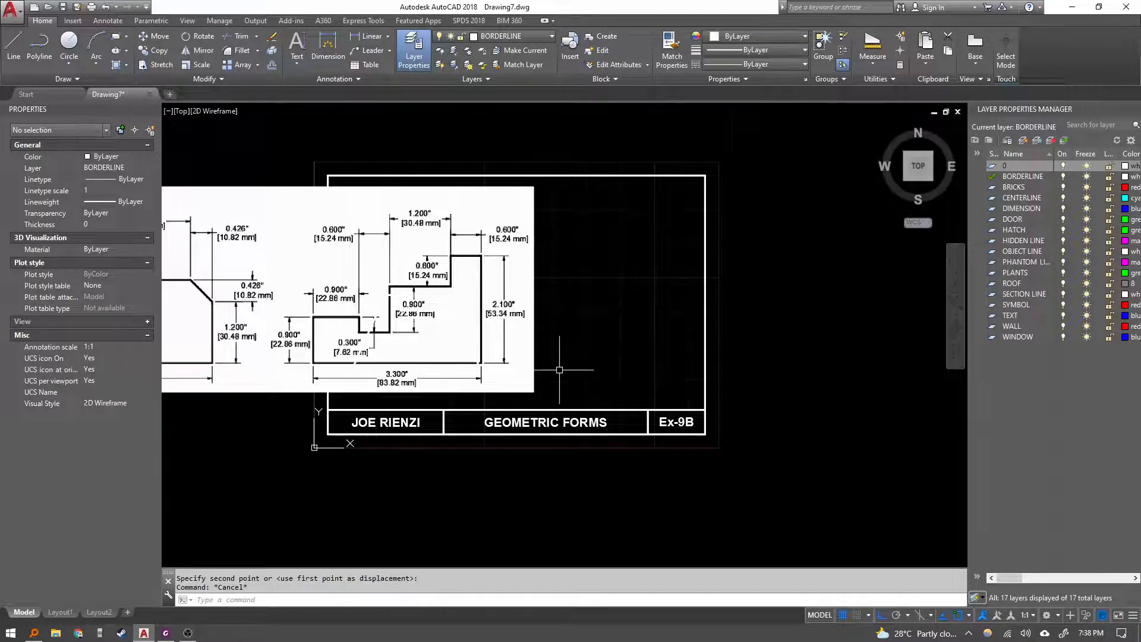
Start a new line in the border's right part, drawing a 53.34 mm vertical edge and a 15.24 mm segment left.
{"action": "scroll", "coordinate": [520, 364], "scroll_direction": "up", "scroll_amount": 2}
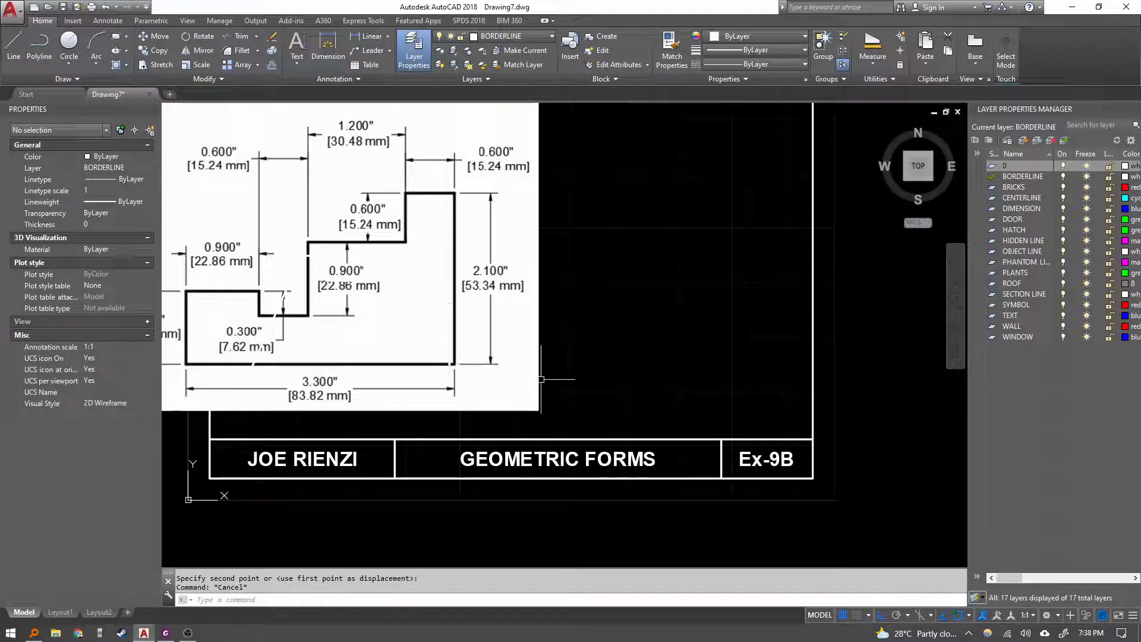
{"action": "middle_click_drag", "start_coordinate": [723, 356], "coordinate": [726, 369]}
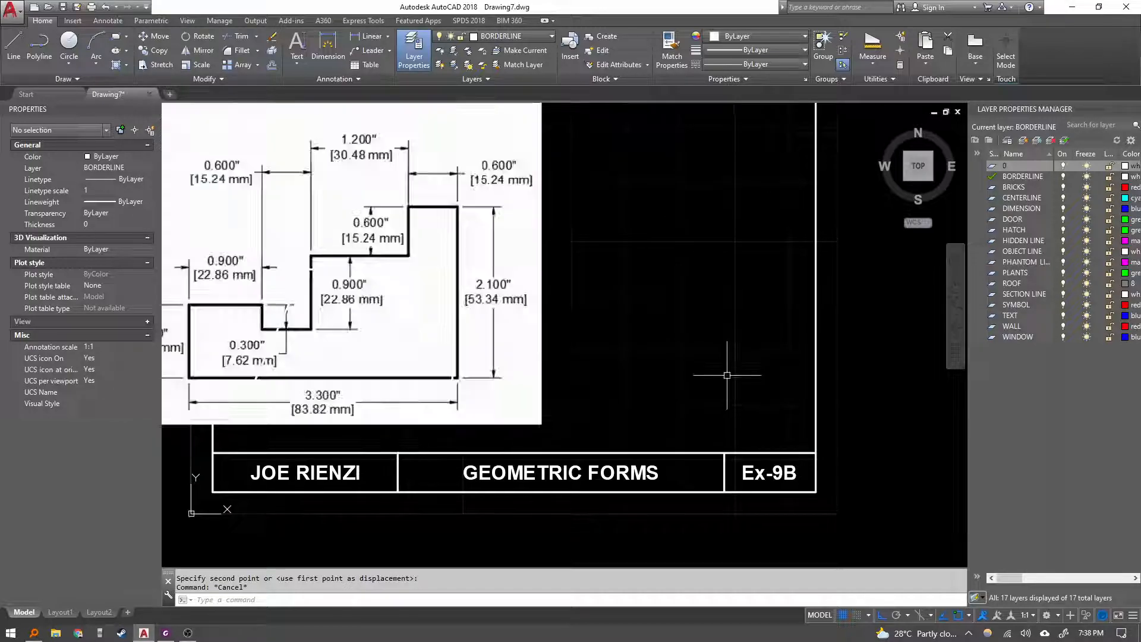
{"action": "type", "text": "l"}
{"action": "key", "text": "Return"}
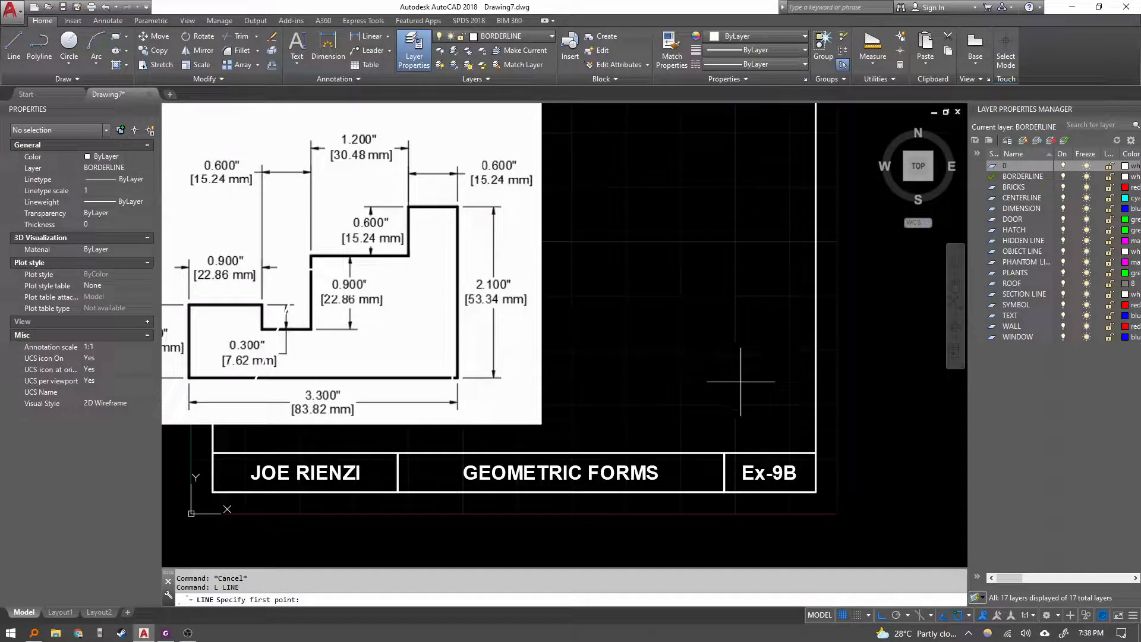
{"action": "left_click", "coordinate": [768, 396]}
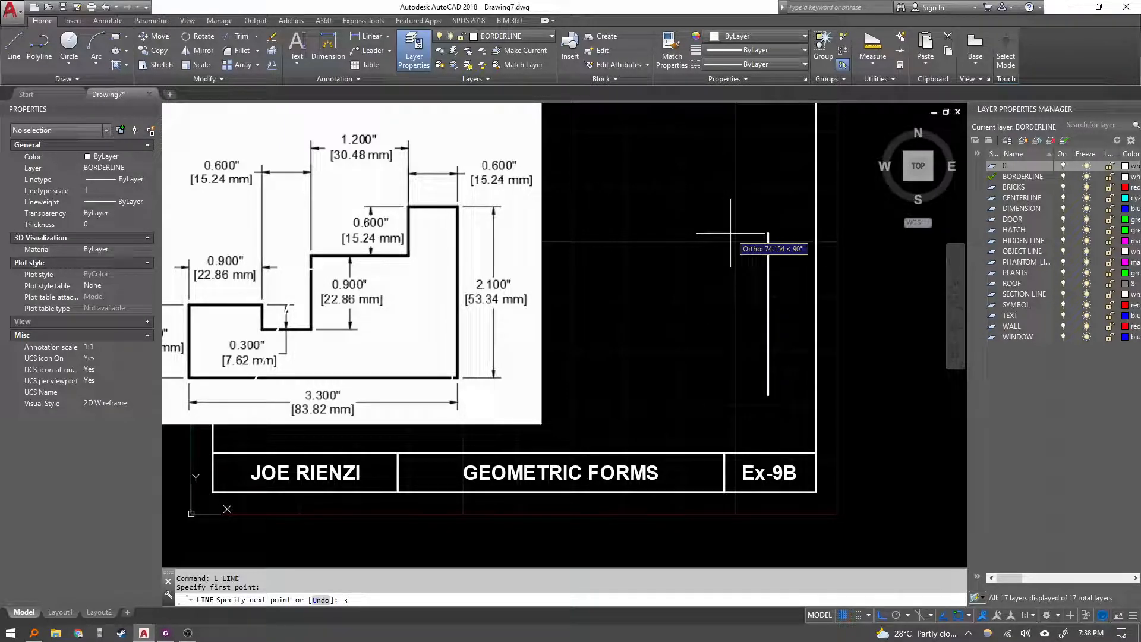
{"action": "type", "text": "34"}
{"action": "key", "text": "Return"}
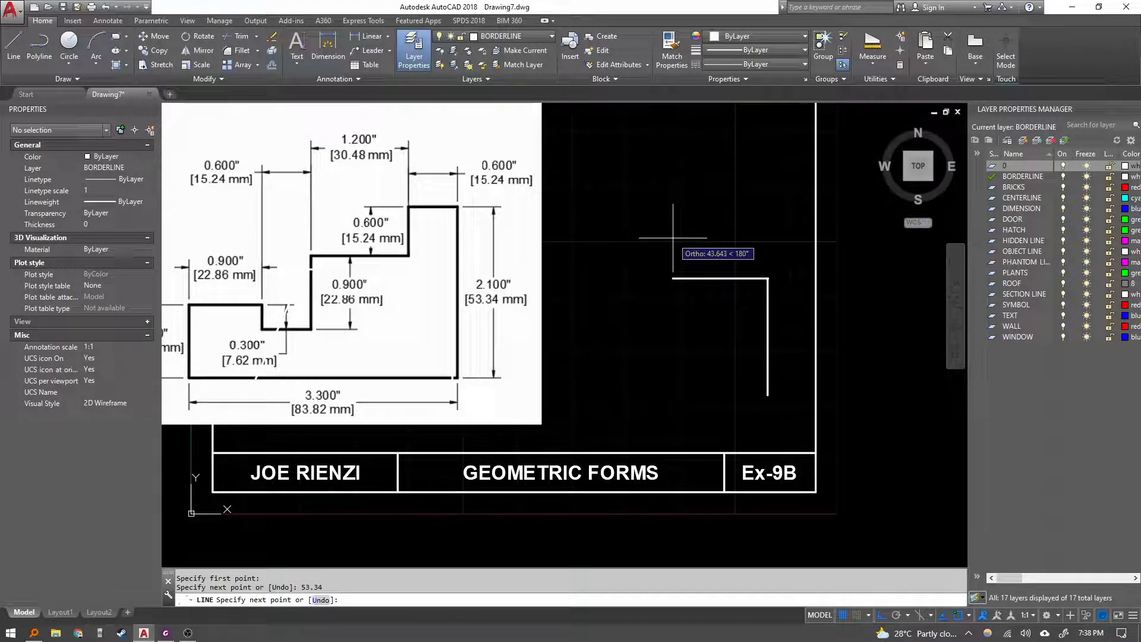
{"action": "type", "text": "15.24"}
{"action": "key", "text": "Return"}
Add a 15.24 mm segment down, a 30.84 mm segment left and a 22.86 mm segment down.
{"action": "type", "text": "1"}
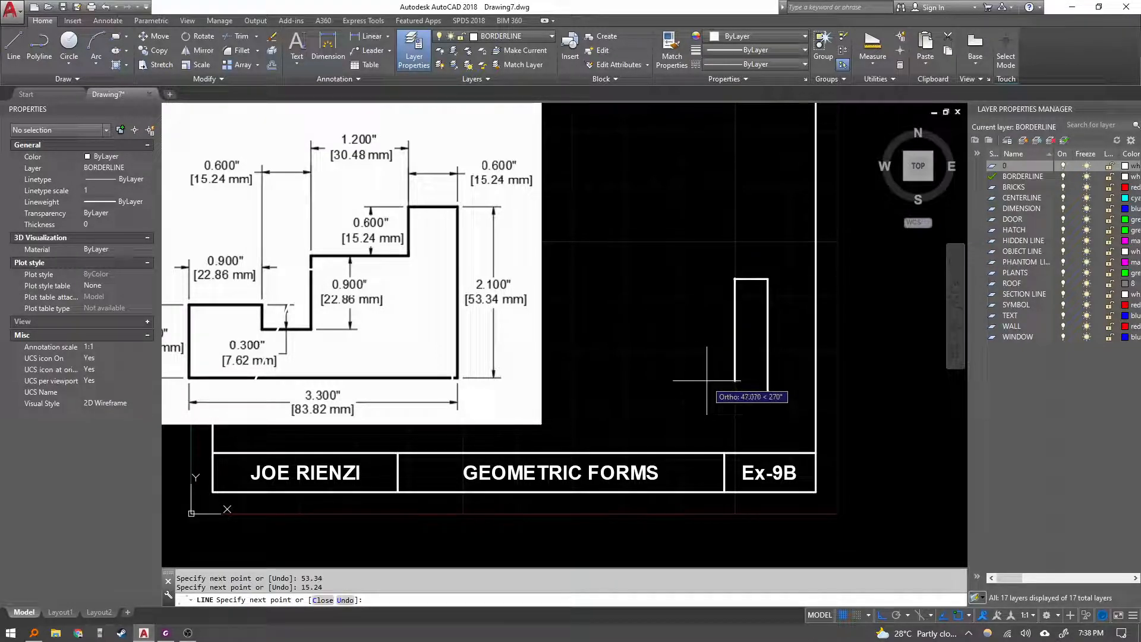
{"action": "type", "text": "5.24"}
{"action": "key", "text": "Return"}
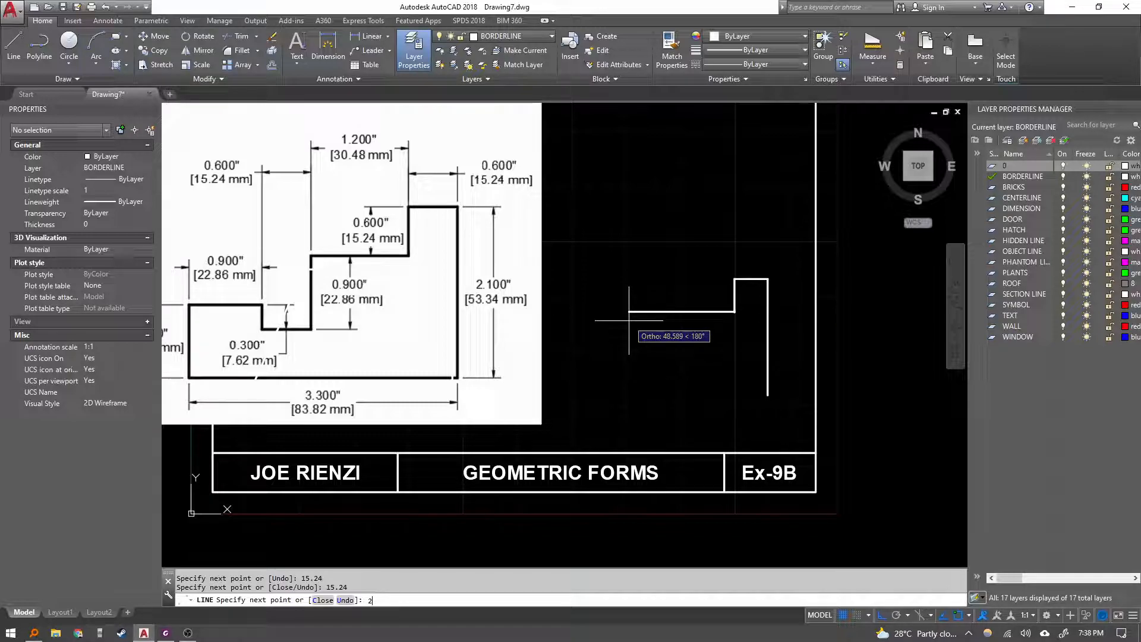
{"action": "type", "text": "30.84"}
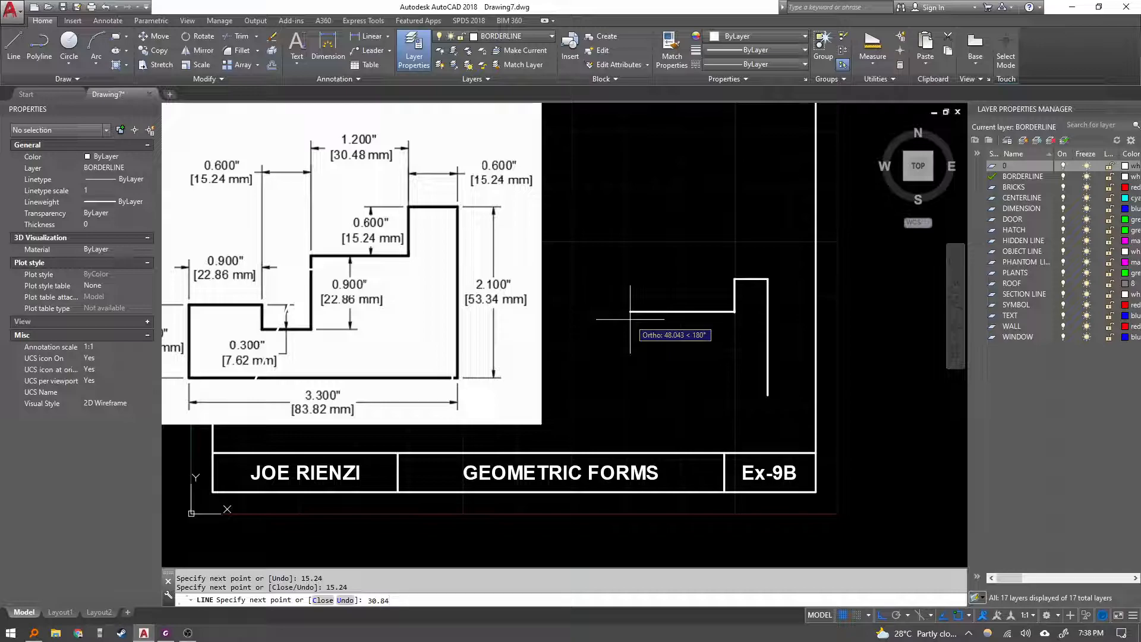
{"action": "key", "text": "Return"}
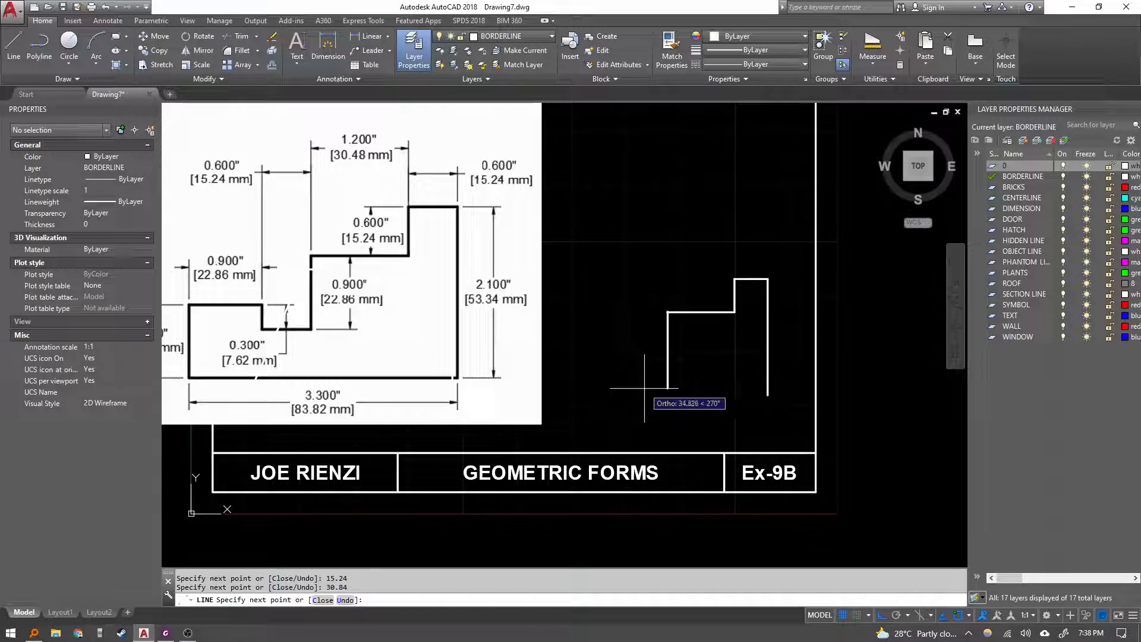
{"action": "type", "text": "22.86"}
{"action": "key", "text": "Return"}
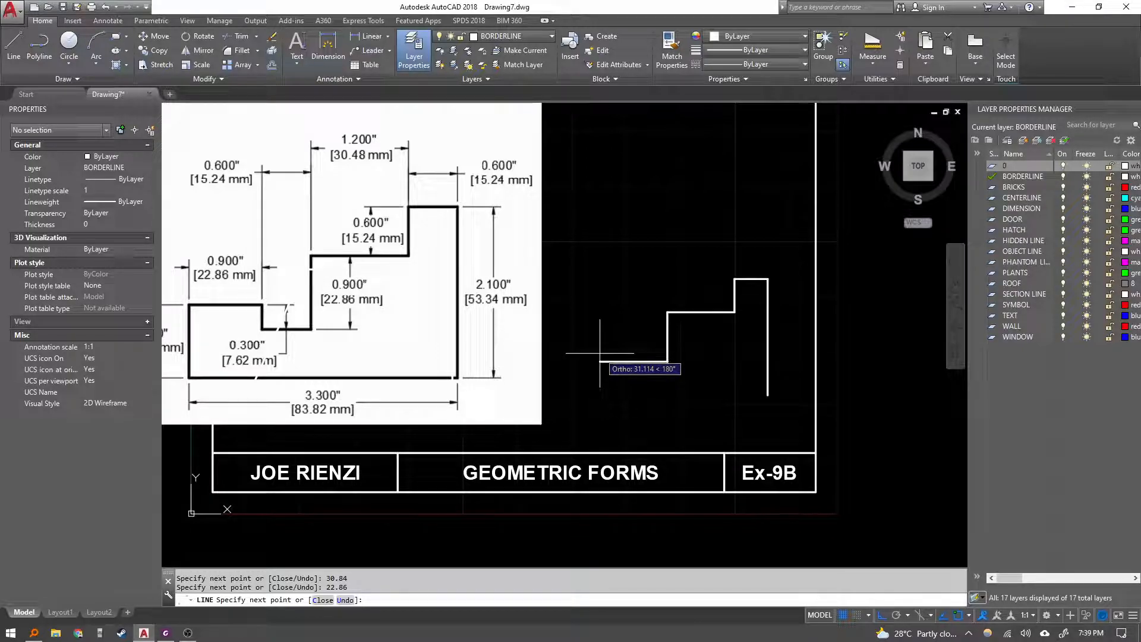
Add a 15.24 mm segment left, a 7.62 mm segment up and a 22.86 mm segment left.
{"action": "type", "text": "15.24"}
{"action": "key", "text": "Return"}
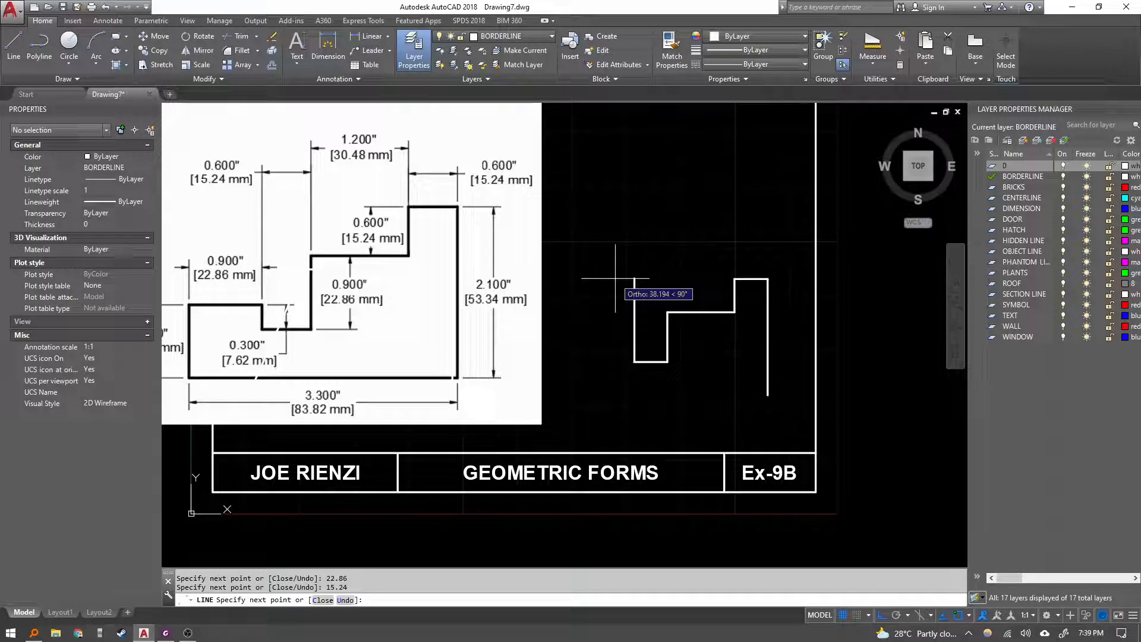
{"action": "key", "text": "Return"}
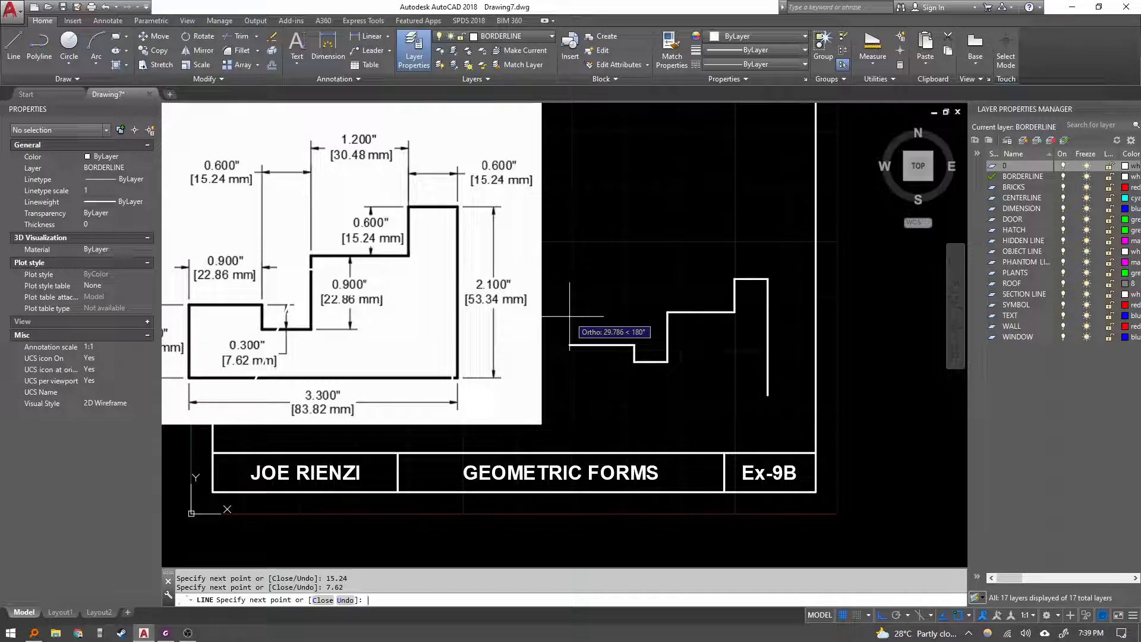
{"action": "type", "text": "22.86"}
{"action": "key", "text": "Return"}
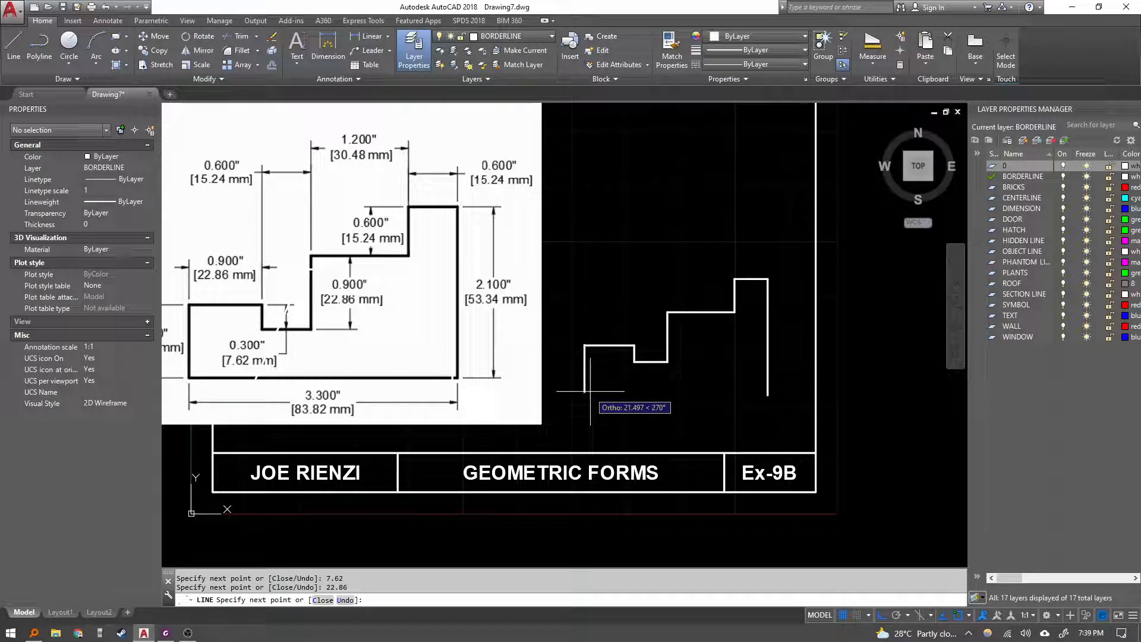
Draw a 22.86 mm segment down and close the stepped outline.
{"action": "scroll", "coordinate": [355, 361], "scroll_direction": "down", "scroll_amount": 4}
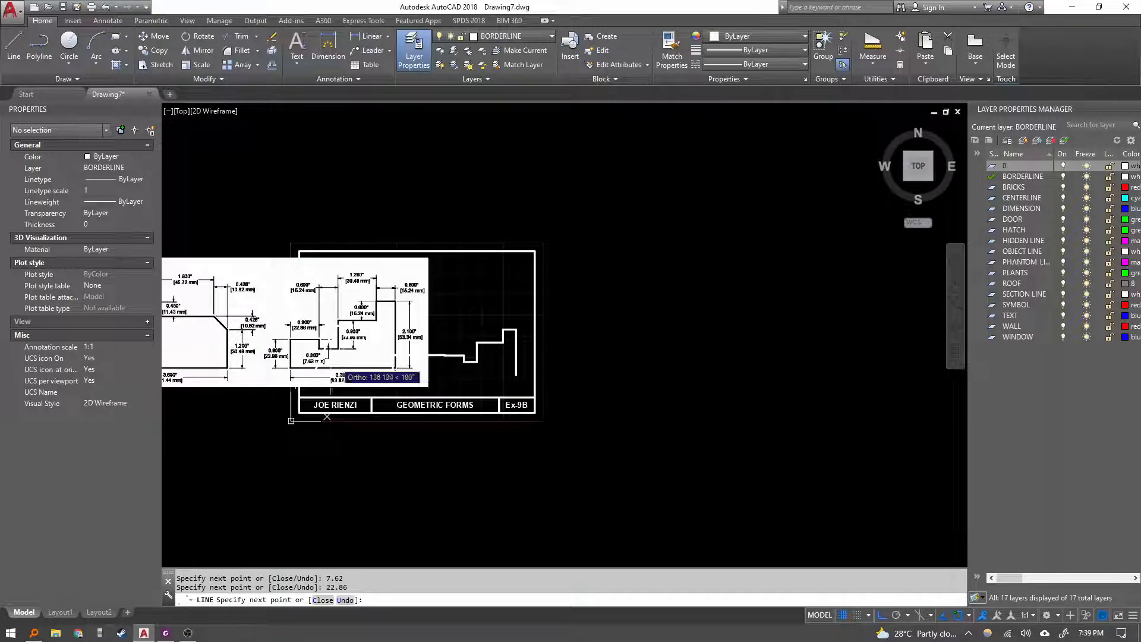
{"action": "scroll", "coordinate": [402, 366], "scroll_direction": "up", "scroll_amount": 4}
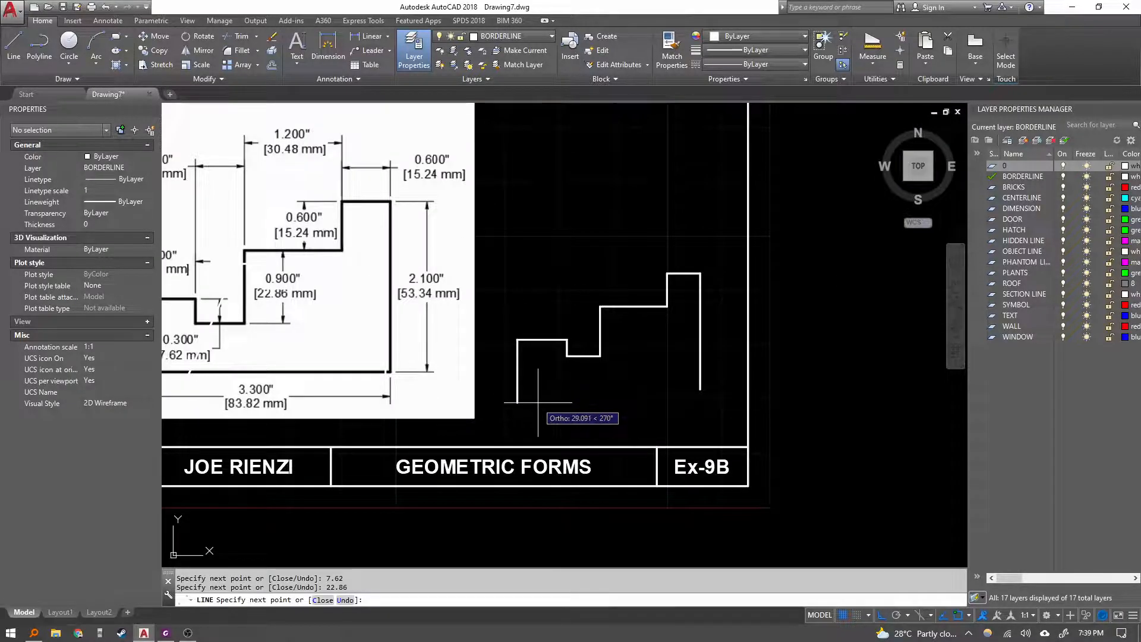
{"action": "type", "text": ".86"}
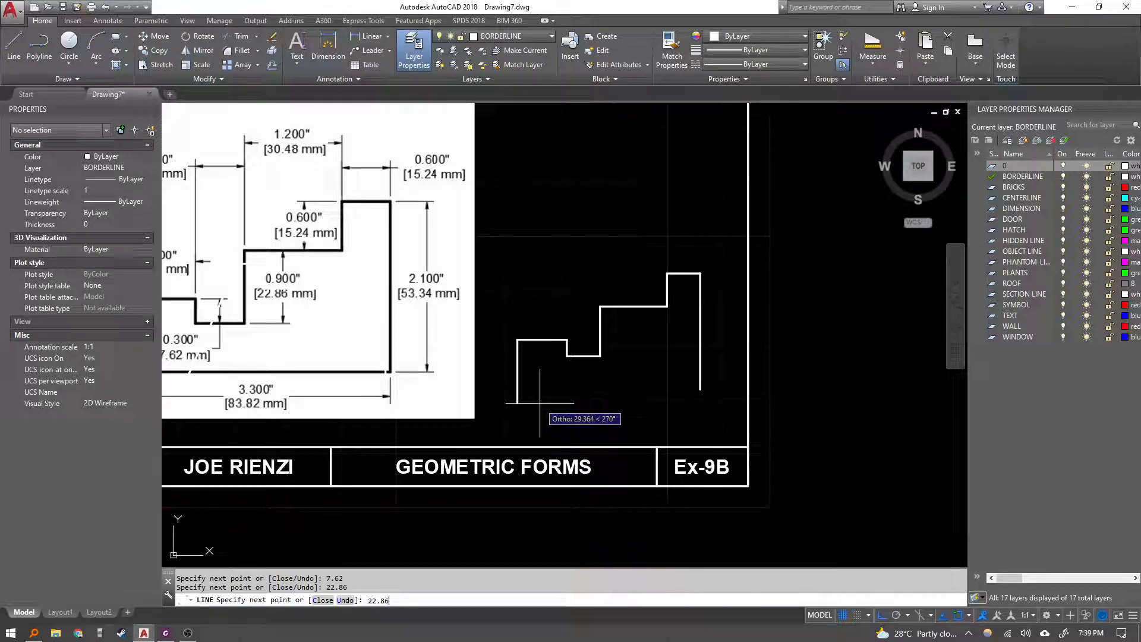
{"action": "key", "text": "Return"}
{"action": "type", "text": "C"}
{"action": "key", "text": "Return"}
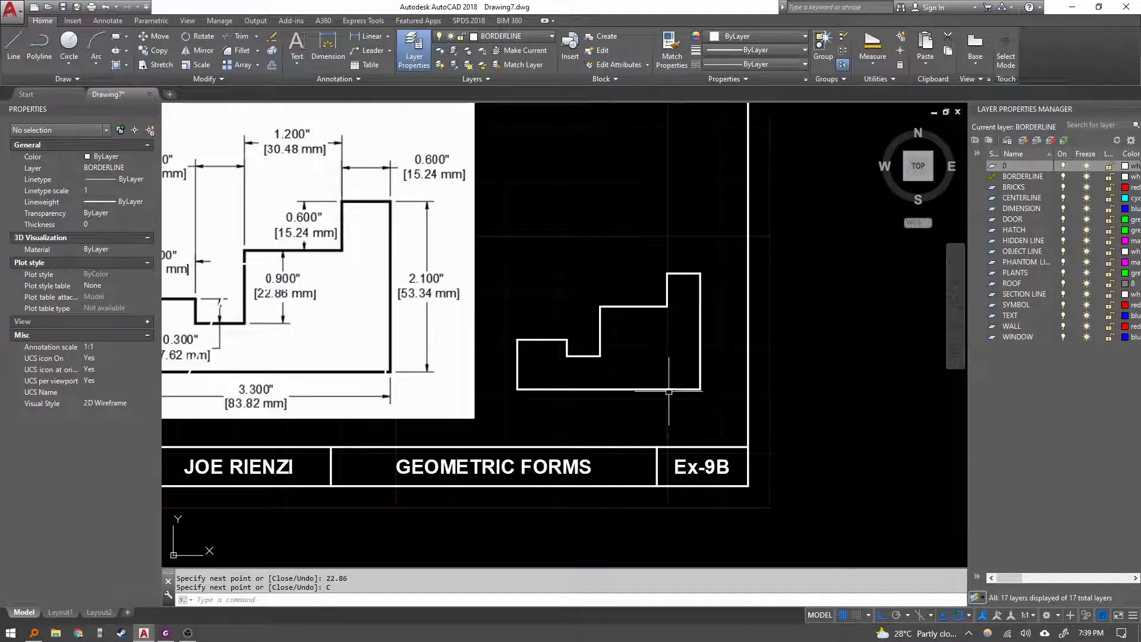
{"action": "key", "text": "Escape"}
{"action": "scroll", "coordinate": [630, 435], "scroll_direction": "down", "scroll_amount": 2}
{"action": "middle_click_drag", "start_coordinate": [630, 435], "coordinate": [678, 398]}
{"action": "key", "text": "Escape"}
{"action": "middle_click_drag", "start_coordinate": [275, 420], "coordinate": [435, 447]}
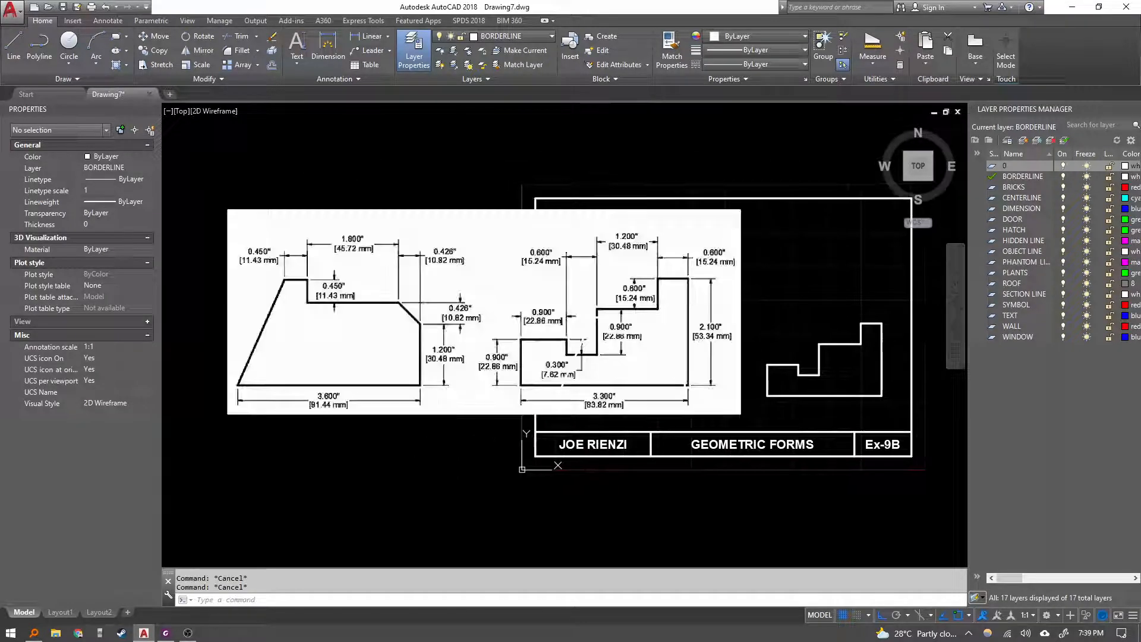
Move the pasted reference image up above the border.
{"action": "left_click", "coordinate": [421, 428]}
{"action": "left_click", "coordinate": [394, 388]}
{"action": "middle_click_drag", "start_coordinate": [396, 398], "coordinate": [394, 416]}
{"action": "type", "text": "M"}
{"action": "key", "text": "Return"}
{"action": "left_click", "coordinate": [375, 485]}
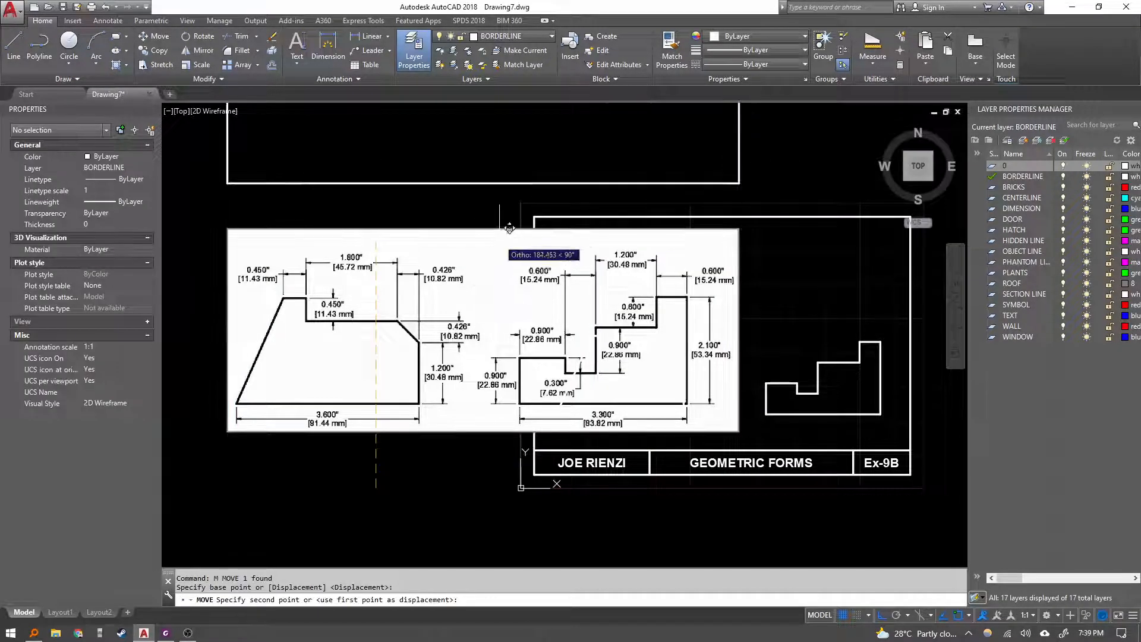
{"action": "middle_click_drag", "start_coordinate": [530, 240], "coordinate": [427, 378]}
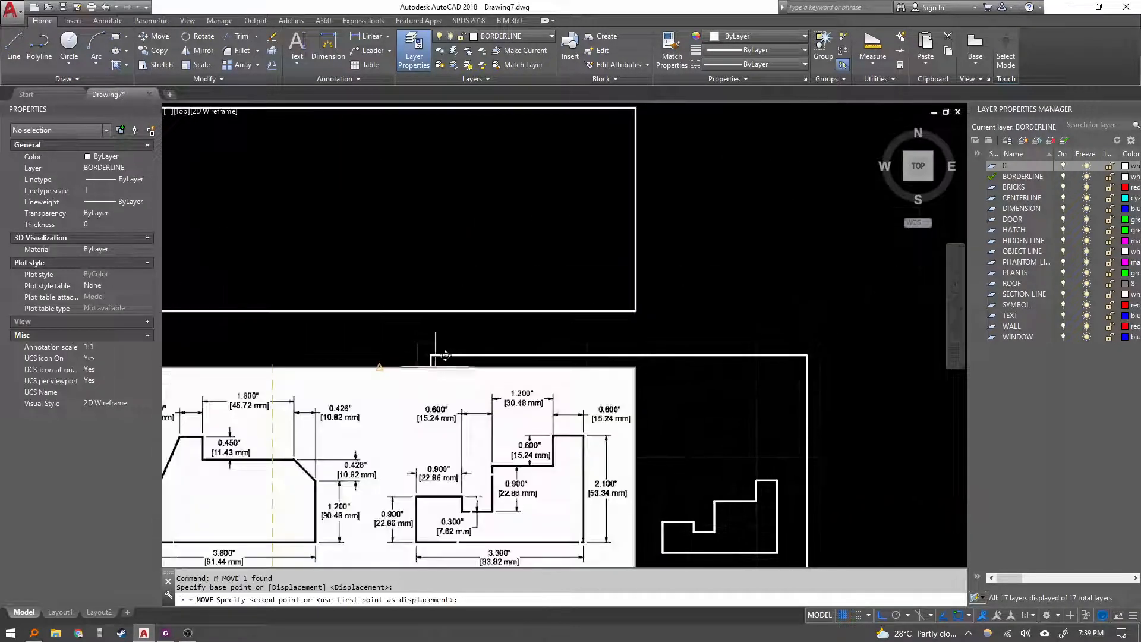
{"action": "left_click", "coordinate": [504, 369]}
{"action": "middle_click_drag", "start_coordinate": [520, 518], "coordinate": [497, 491]}
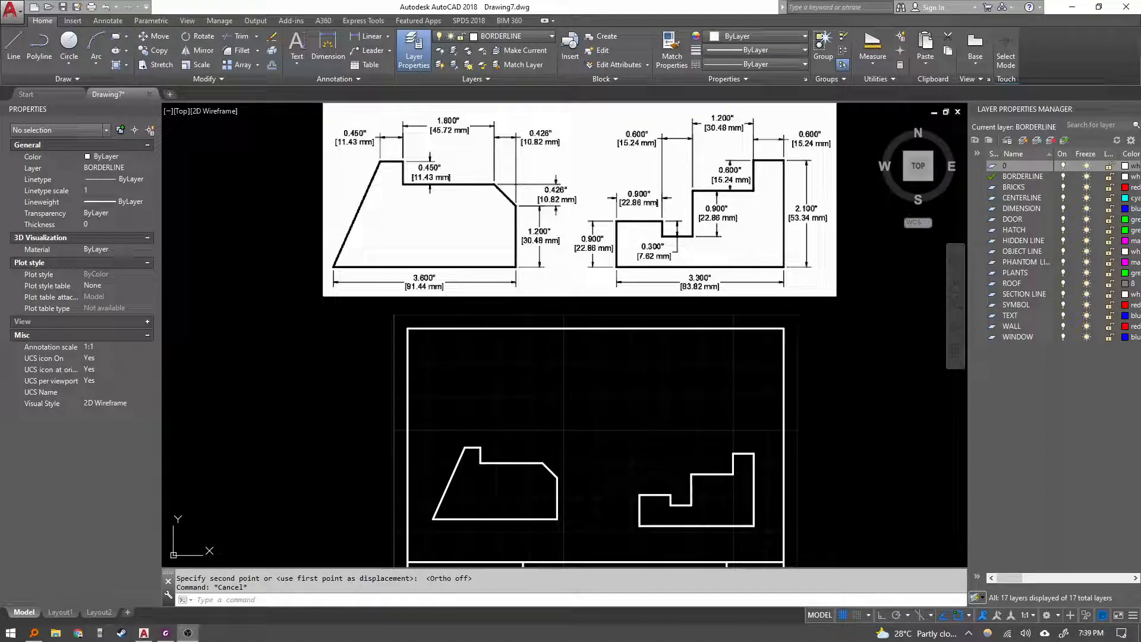
Move both geometric forms upward inside the border.
{"action": "middle_click_drag", "start_coordinate": [581, 448], "coordinate": [574, 406]}
{"action": "middle_click_drag", "start_coordinate": [607, 480], "coordinate": [587, 465]}
{"action": "key", "text": "Escape"}
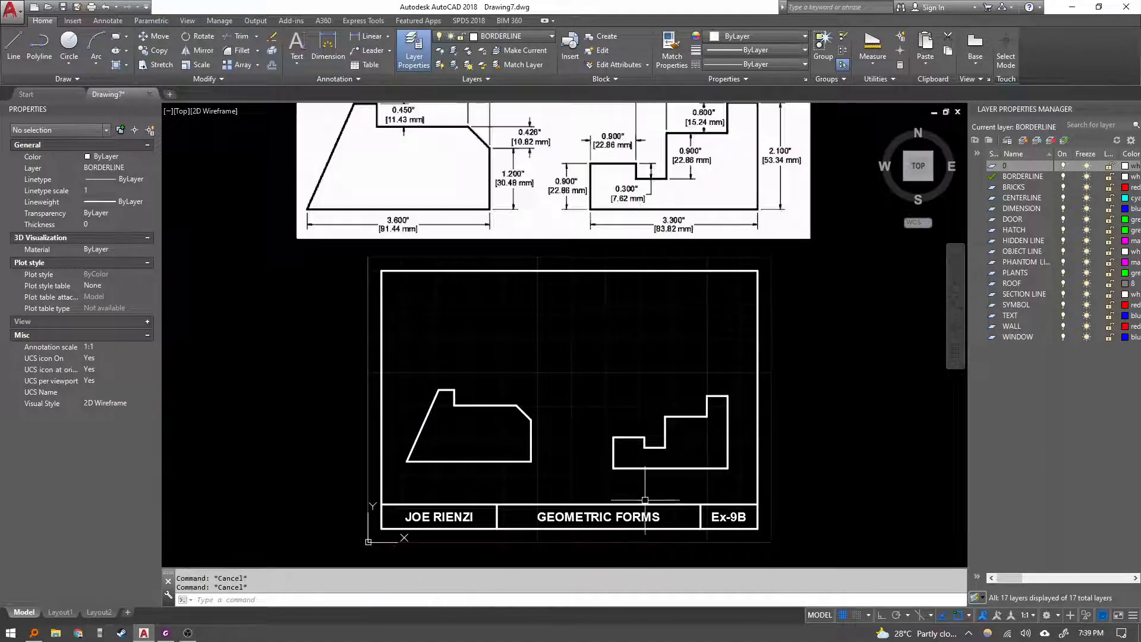
{"action": "left_click", "coordinate": [647, 494]}
{"action": "left_click", "coordinate": [593, 426]}
{"action": "left_click", "coordinate": [742, 479]}
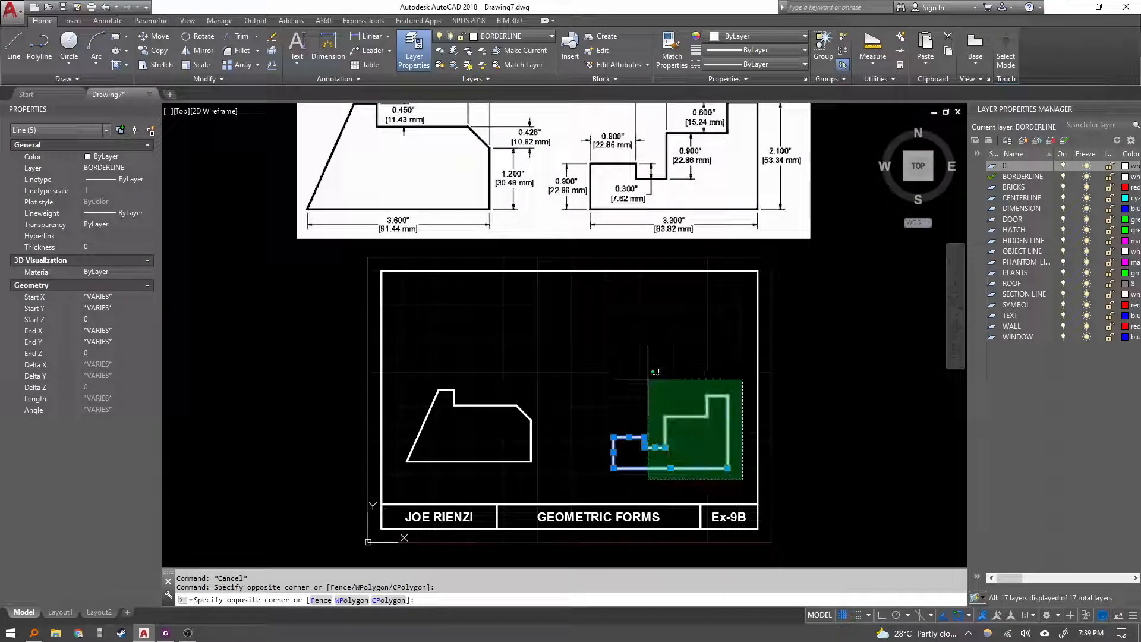
{"action": "left_click", "coordinate": [436, 344]}
{"action": "type", "text": "m"}
{"action": "key", "text": "Return"}
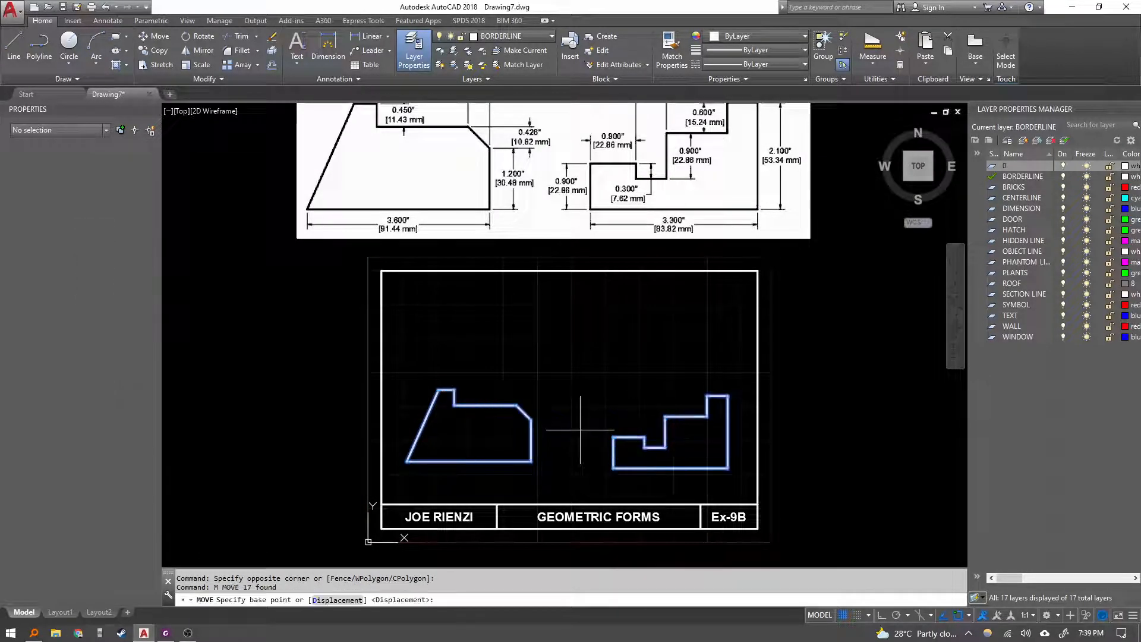
{"action": "left_click", "coordinate": [578, 439]}
{"action": "left_click", "coordinate": [586, 382]}
{"action": "key", "text": "Escape"}
{"action": "left_click", "coordinate": [585, 315]}
{"action": "left_click", "coordinate": [735, 434]}
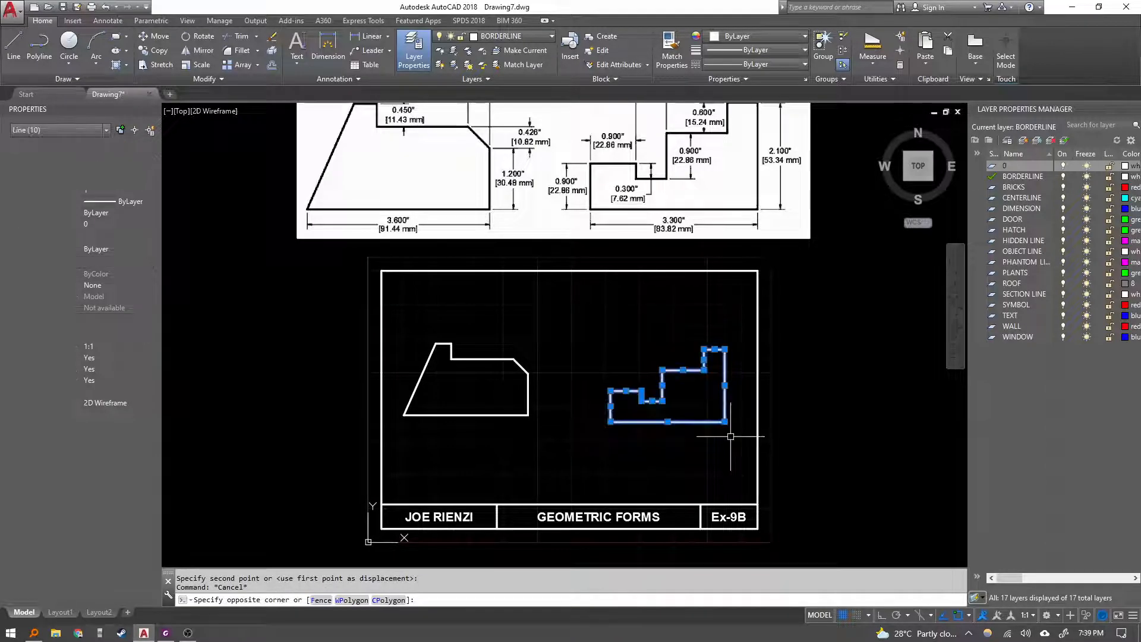
{"action": "key", "text": "Escape"}
{"action": "key", "text": "Escape"}
{"action": "left_click", "coordinate": [410, 324]}
{"action": "key", "text": "Escape"}
{"action": "key", "text": "Escape"}
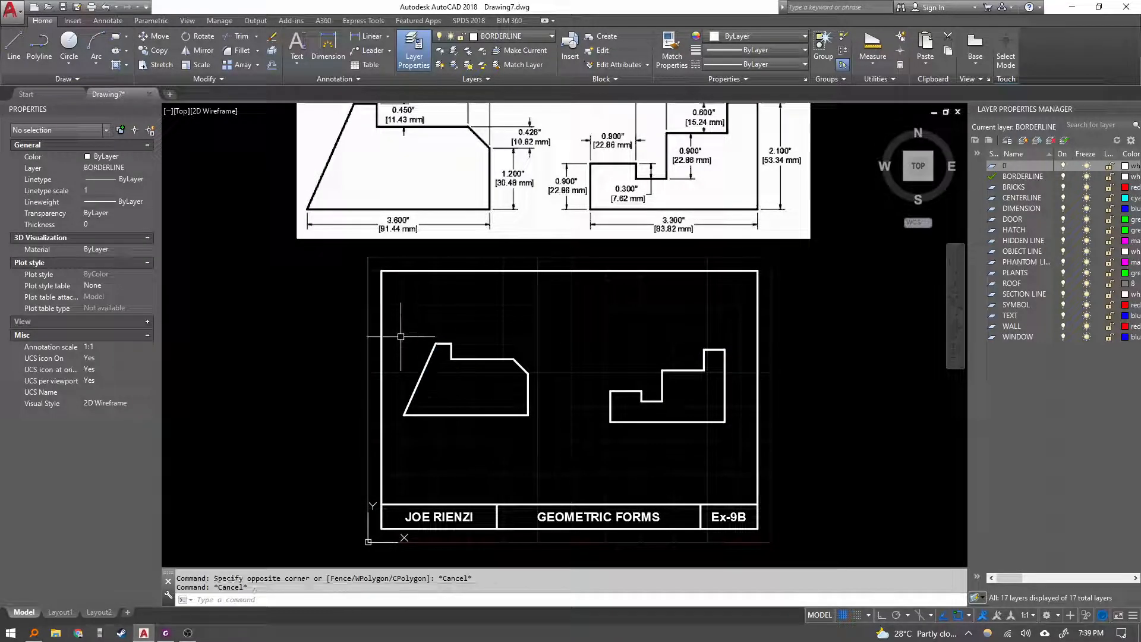
{"action": "left_click", "coordinate": [395, 321]}
{"action": "left_click", "coordinate": [550, 439]}
{"action": "type", "text": "m"}
{"action": "key", "text": "Return"}
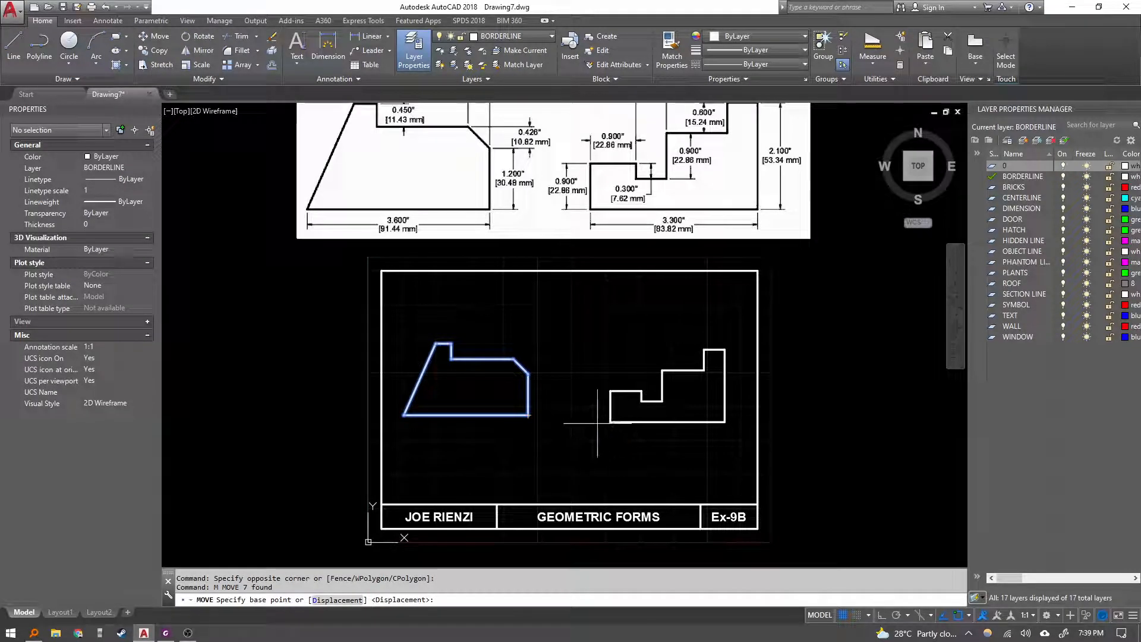
{"action": "left_click", "coordinate": [528, 415]}
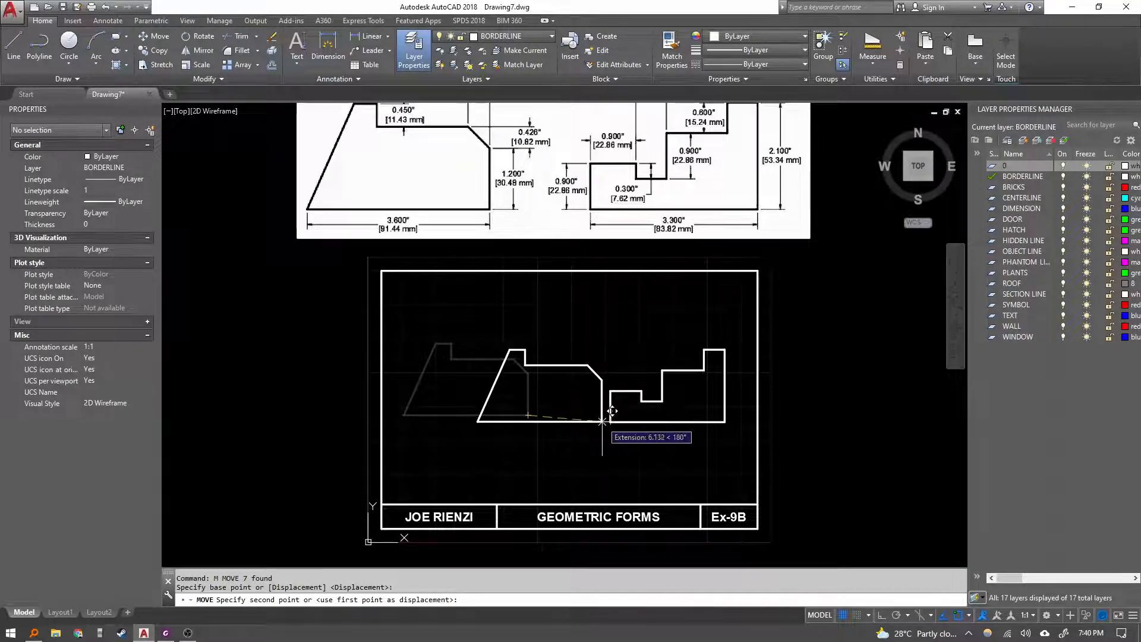
{"action": "key", "text": "Escape"}
{"action": "key", "text": "Escape"}
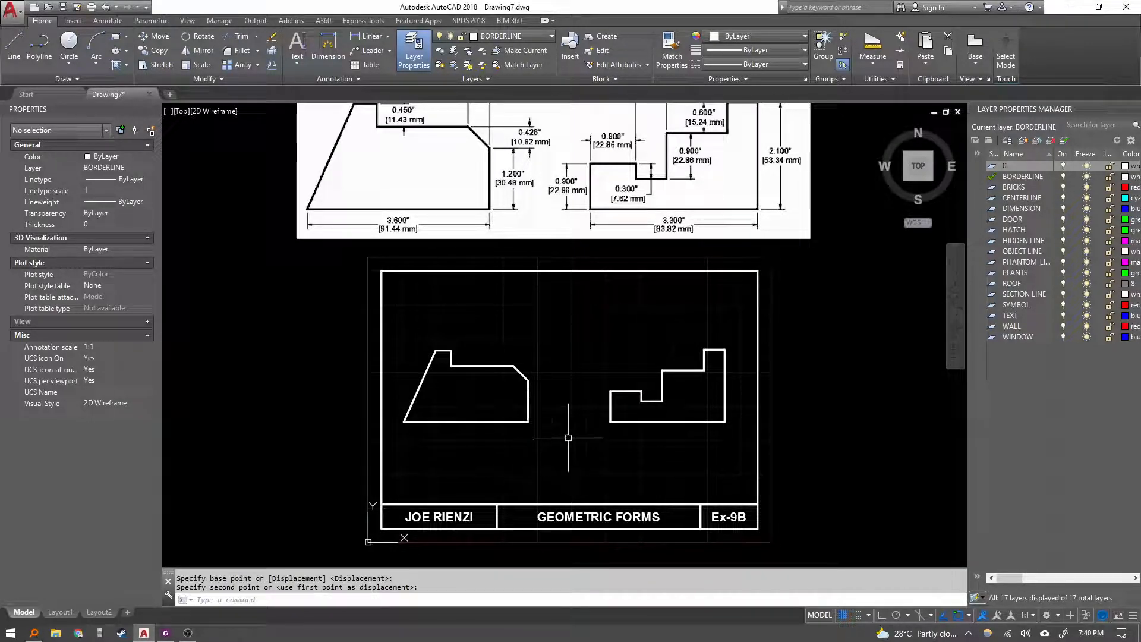
Move the sloped form slightly to the right with Ortho on.
{"action": "left_click", "coordinate": [383, 320]}
{"action": "left_click", "coordinate": [530, 433]}
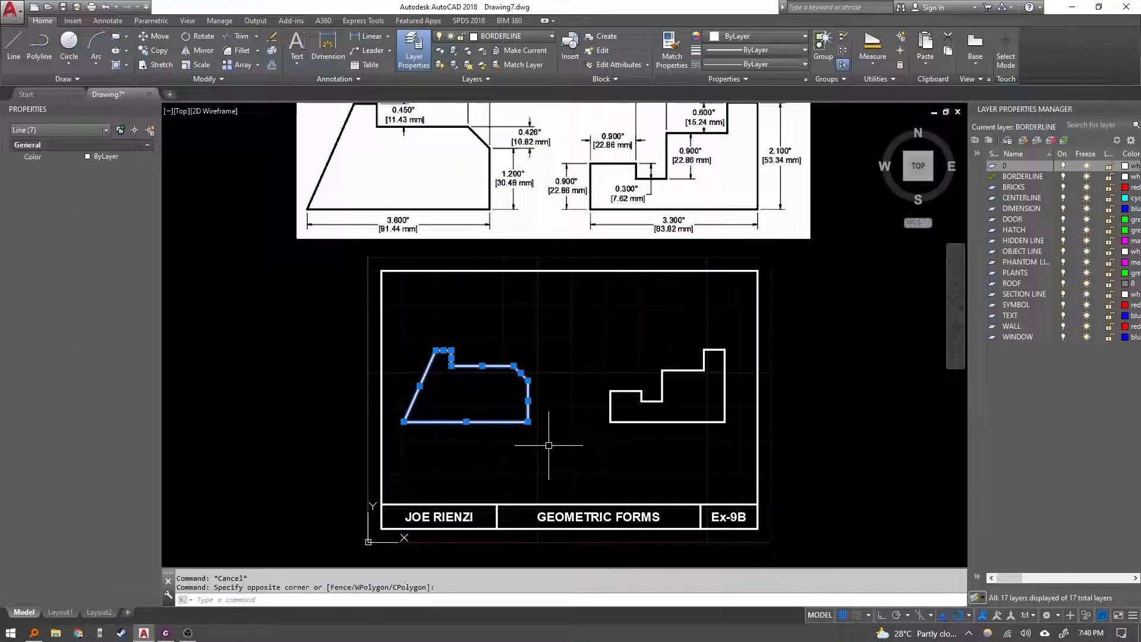
{"action": "type", "text": "m"}
{"action": "key", "text": "Return"}
{"action": "left_click", "coordinate": [499, 450]}
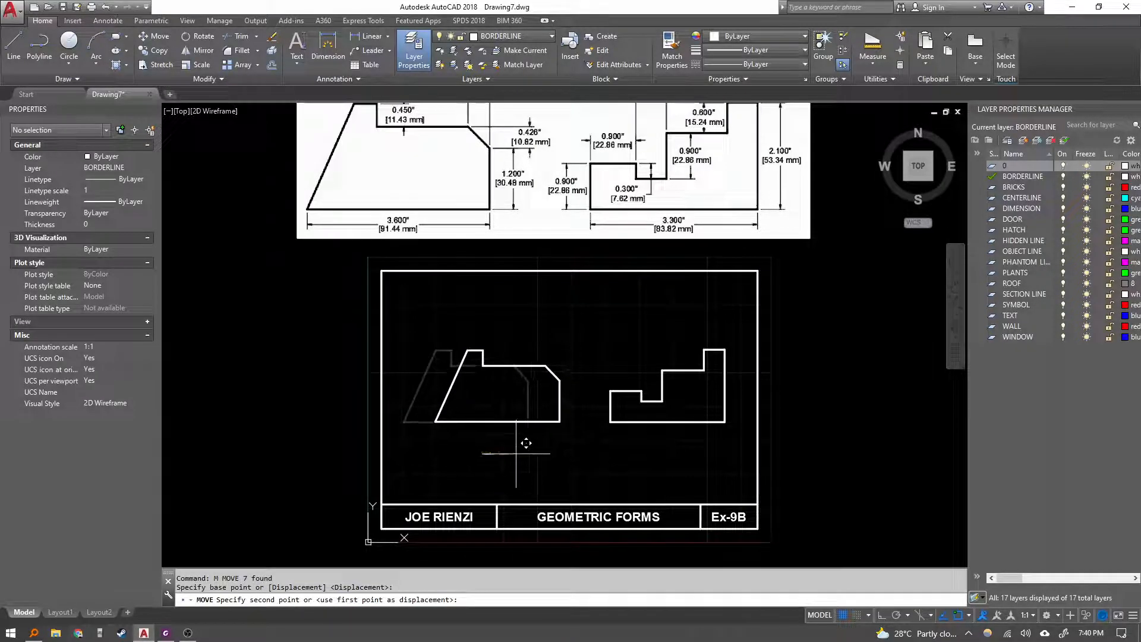
{"action": "key", "text": "F8"}
{"action": "left_click", "coordinate": [515, 455]}
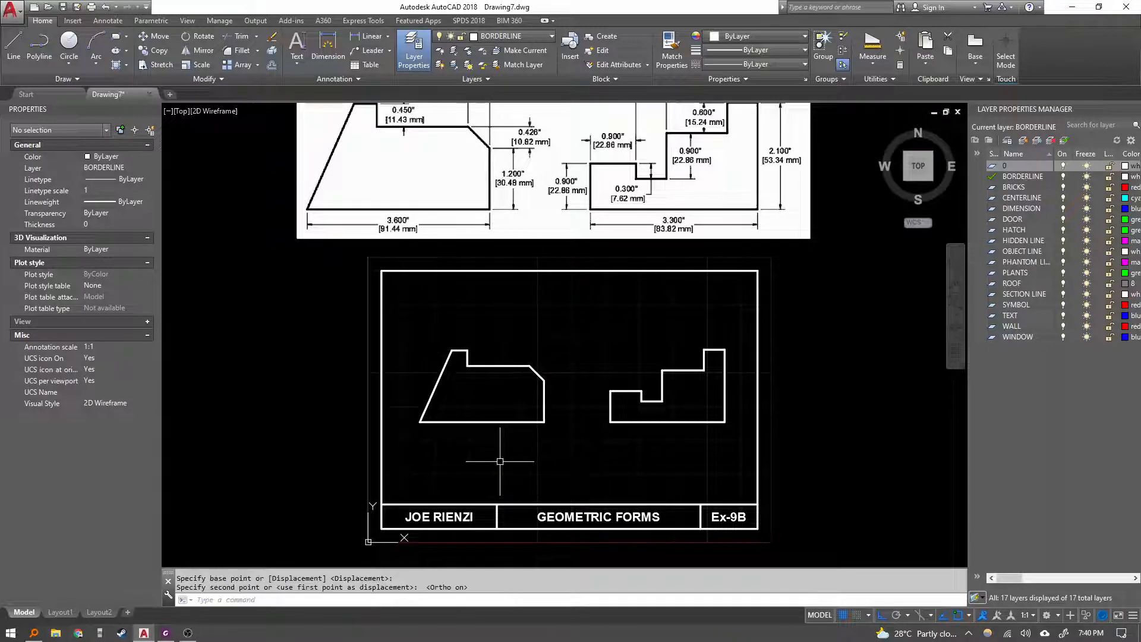
{"action": "key", "text": "Escape"}
{"action": "key", "text": "Escape"}
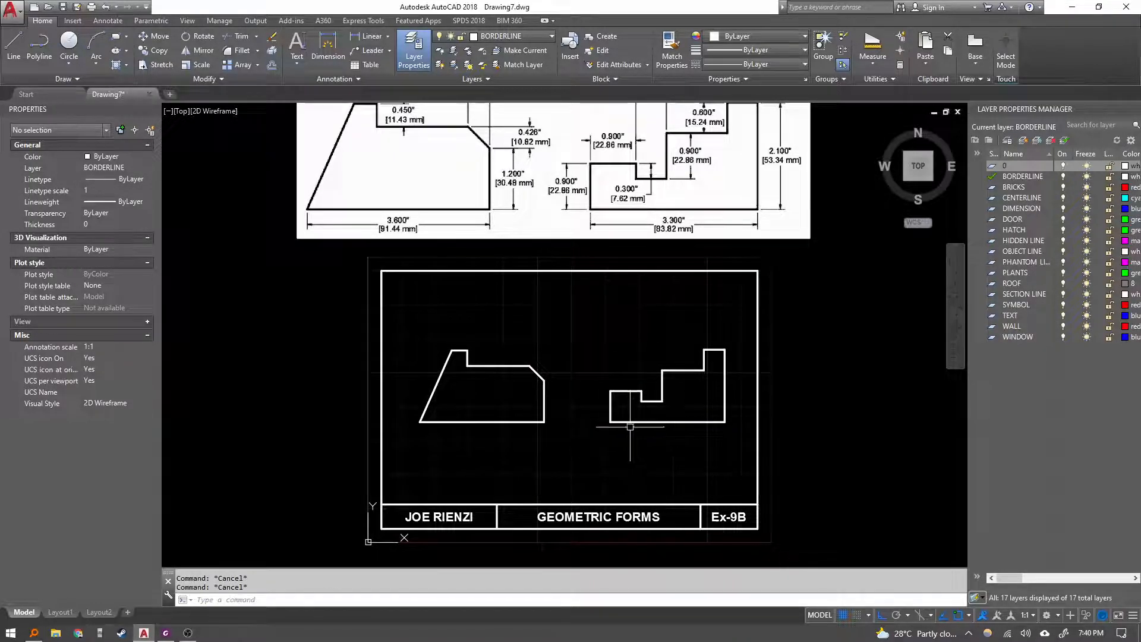
Erase the pasted reference image from the drawing.
{"action": "middle_click_drag", "start_coordinate": [674, 342], "coordinate": [659, 455]}
{"action": "left_click", "coordinate": [833, 363]}
{"action": "left_click", "coordinate": [780, 330]}
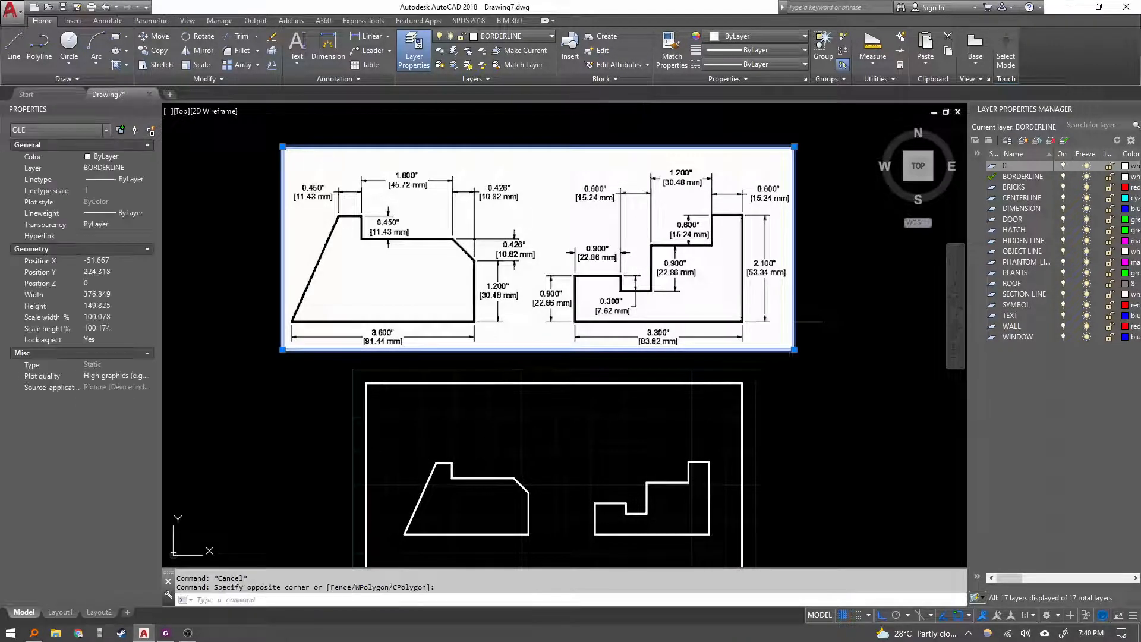
{"action": "type", "text": "e"}
{"action": "key", "text": "Return"}
{"action": "middle_click", "coordinate": [780, 329]}
{"action": "middle_click", "coordinate": [779, 329]}
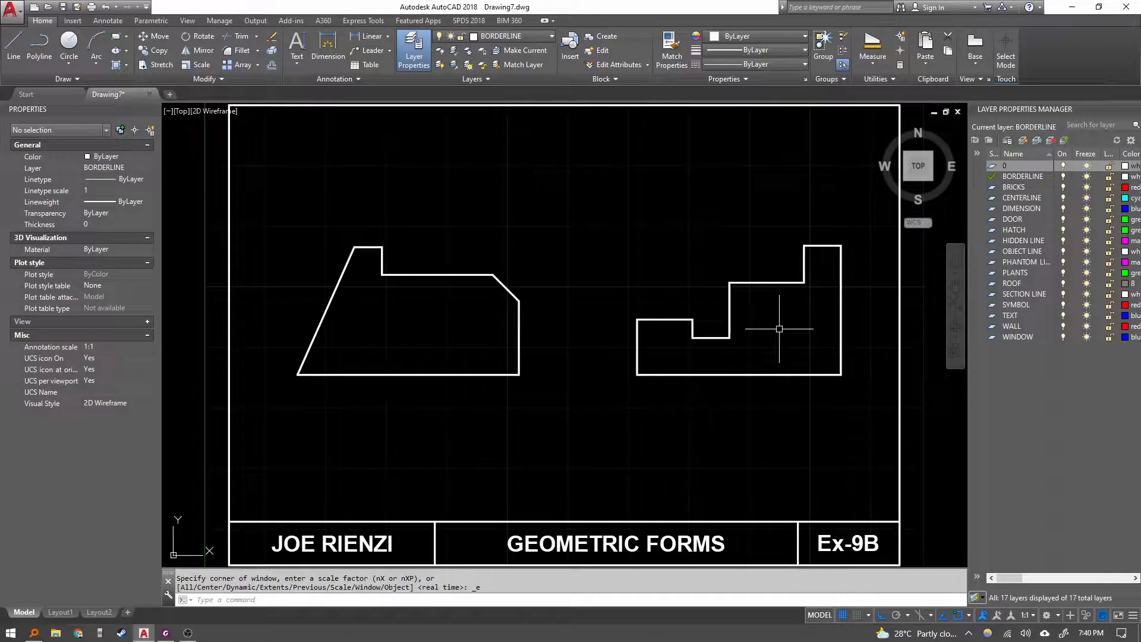
{"action": "type", "text": "z"}
{"action": "key", "text": "Return"}
{"action": "type", "text": "a"}
{"action": "key", "text": "Return"}
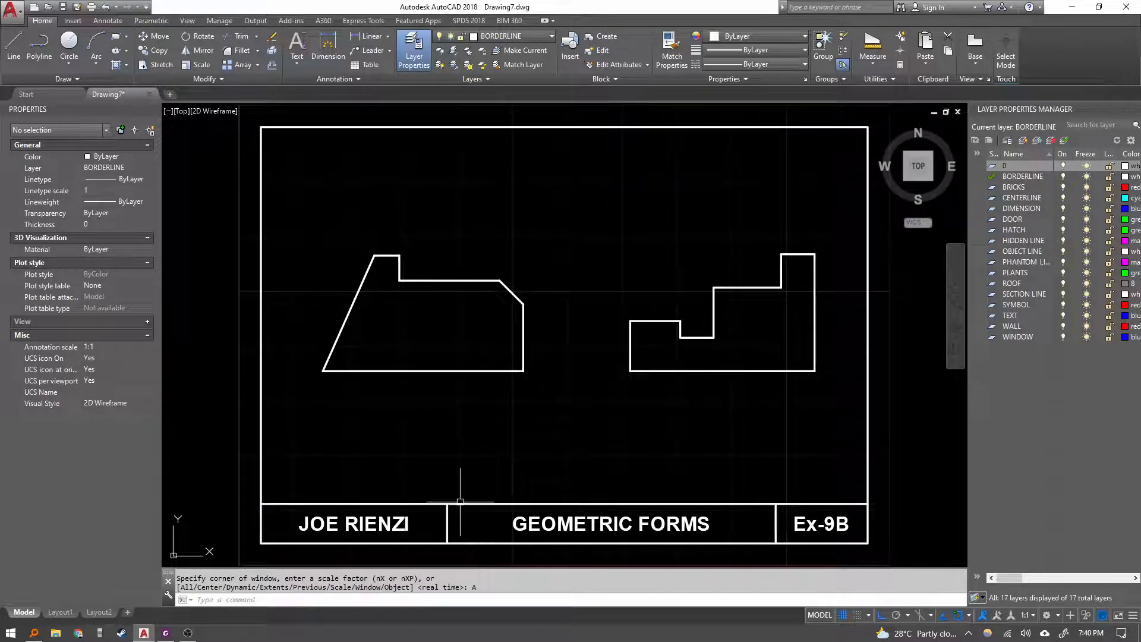
Compare the drawing with the Exercise 9B sheet in the PDF viewer.
{"action": "left_click", "coordinate": [167, 633]}
{"action": "scroll", "coordinate": [570, 378], "scroll_direction": "down", "scroll_amount": 3, "text": "ctrl"}
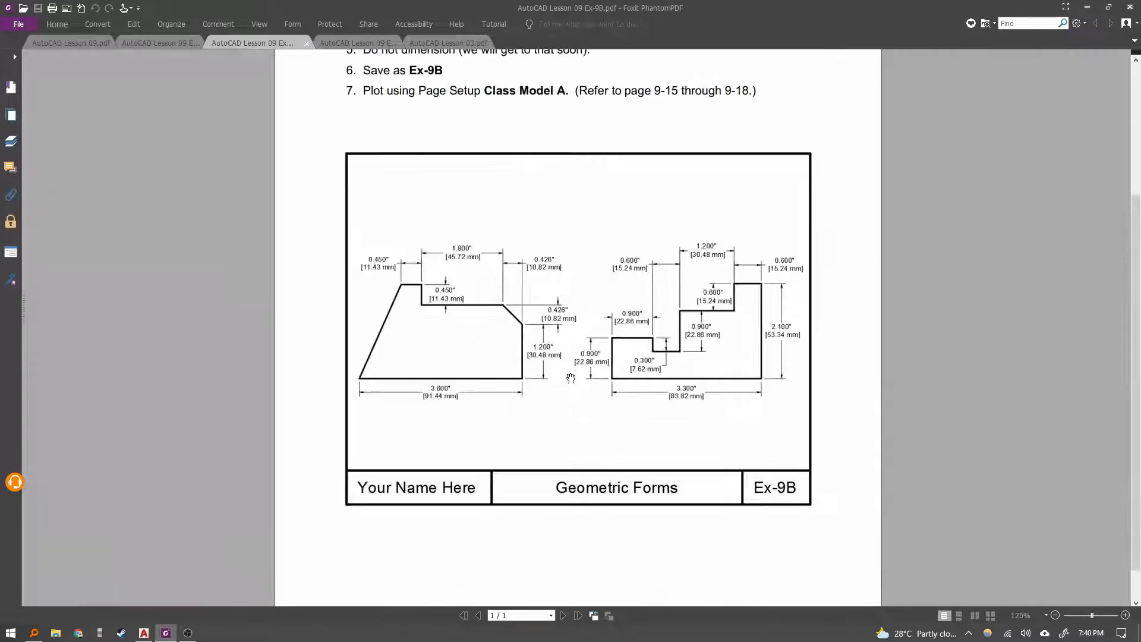
{"action": "scroll", "coordinate": [650, 375], "scroll_direction": "down", "scroll_amount": 1}
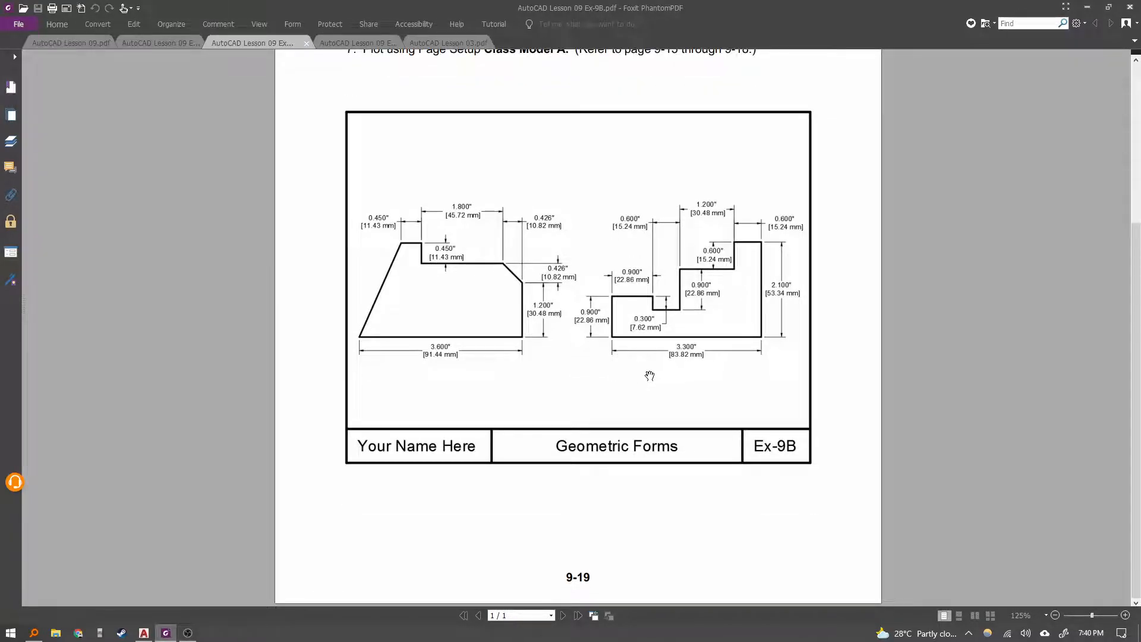
{"action": "key", "text": "alt+Tab"}
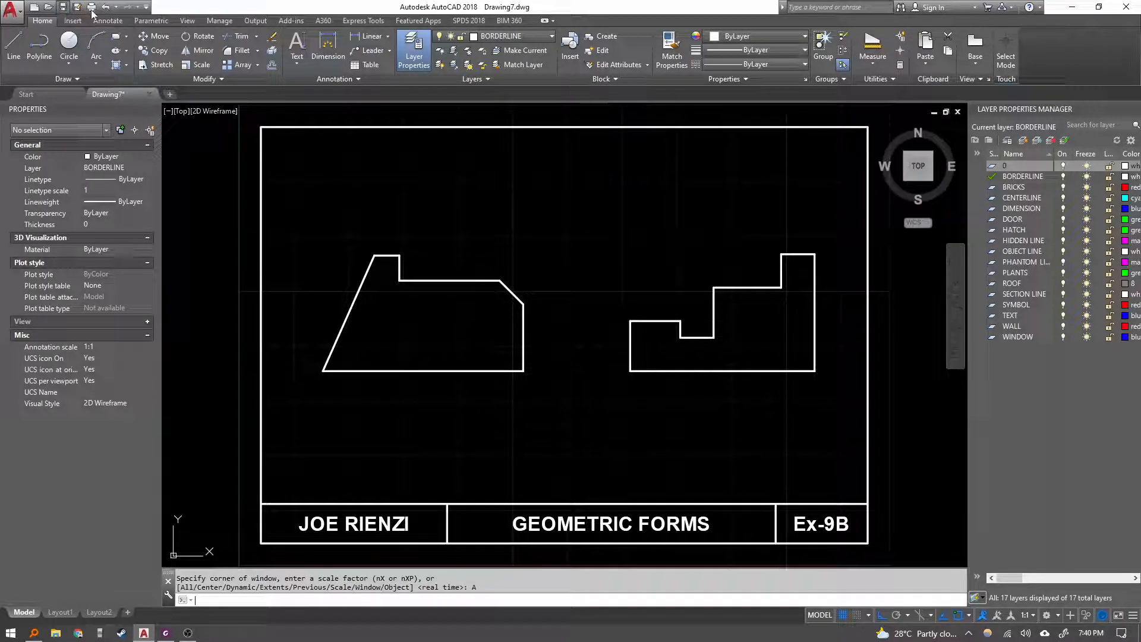
Save the drawing to the Desktop as 9B.
{"action": "key", "text": "ctrl+s"}
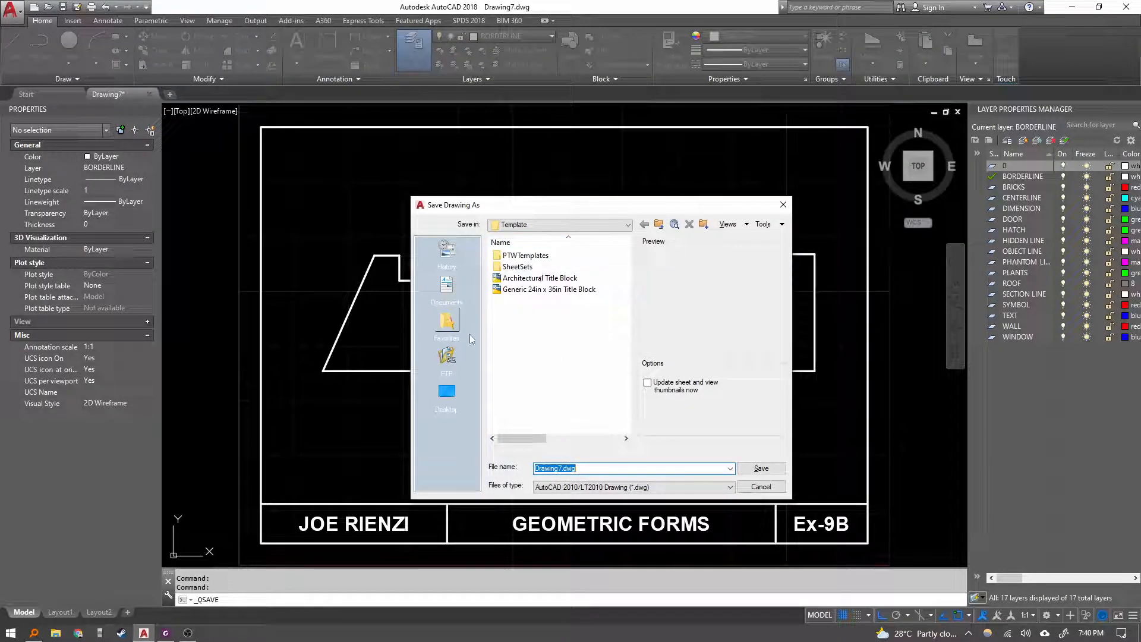
{"action": "left_click", "coordinate": [450, 391]}
{"action": "left_click", "coordinate": [507, 345]}
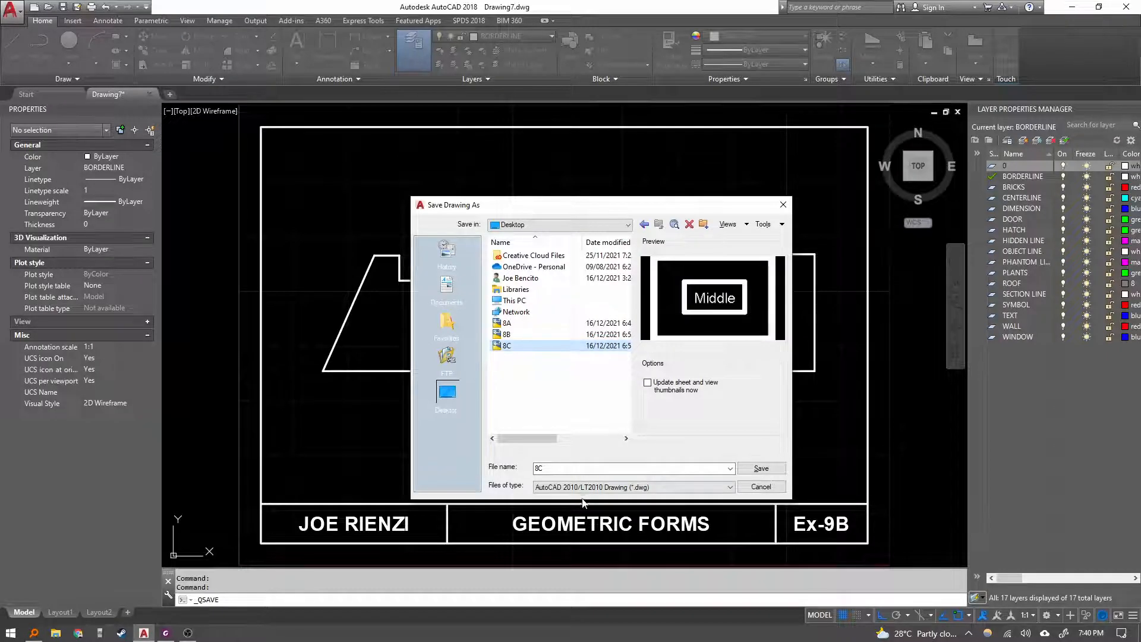
{"action": "type", "text": "9b"}
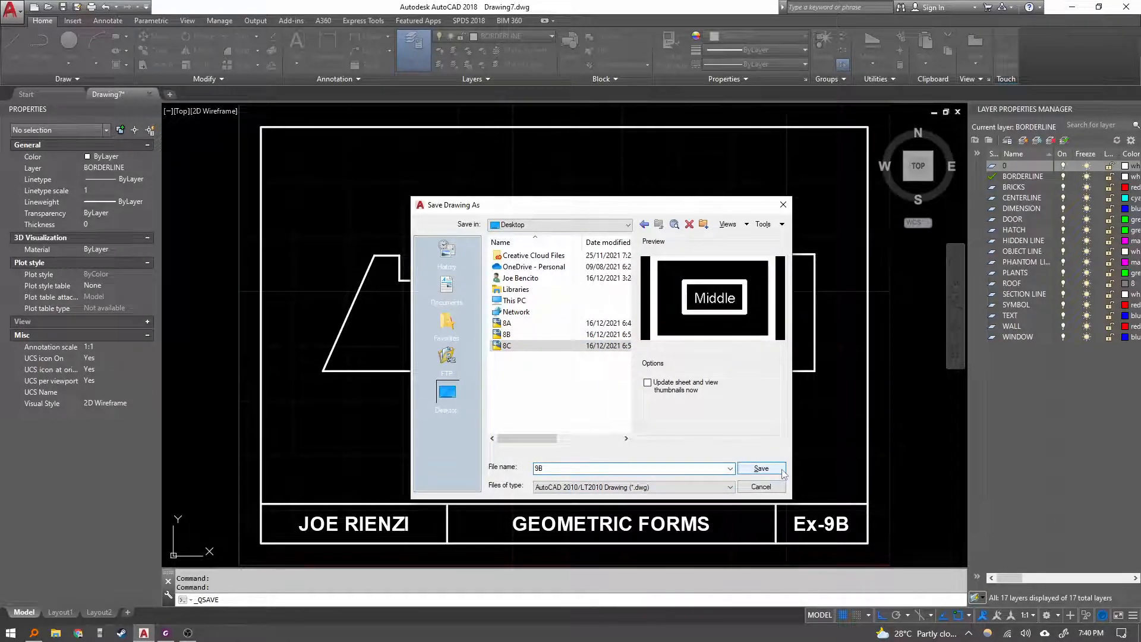
{"action": "left_click", "coordinate": [762, 468]}
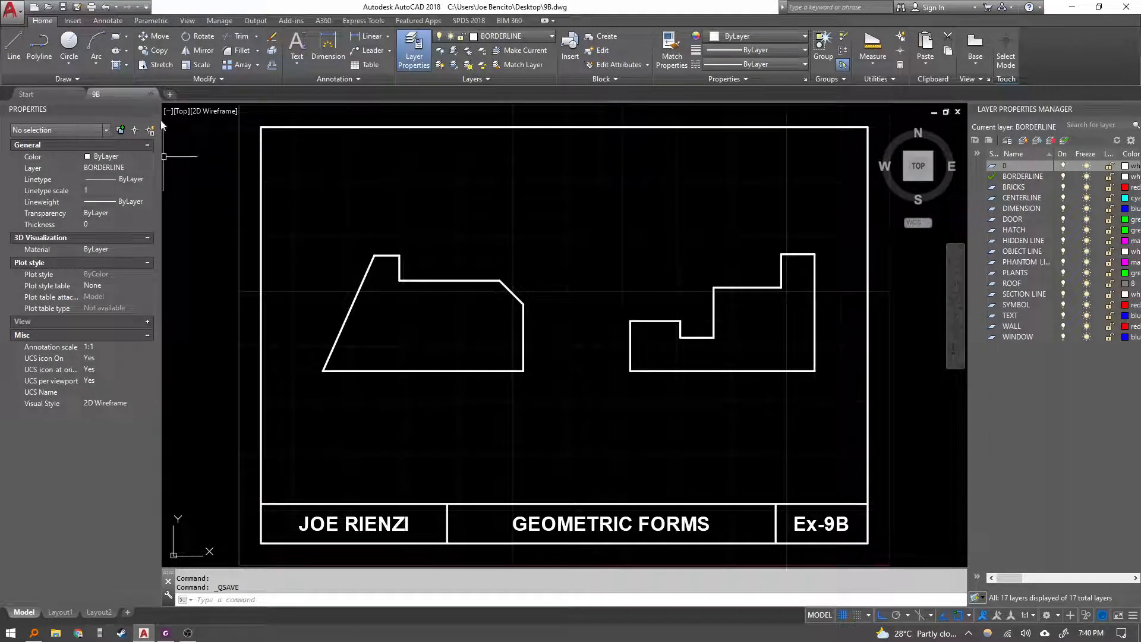
In the PDF viewer, close the Lesson 03 tab and review the Exercise 9C instructions and drawing.
{"action": "left_click", "coordinate": [166, 632]}
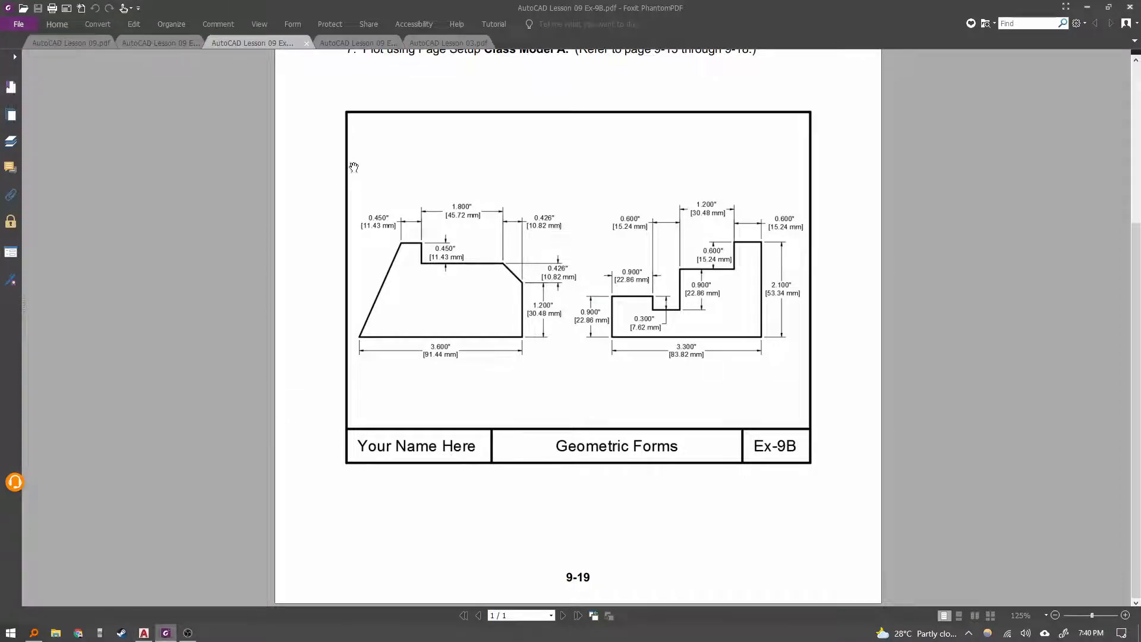
{"action": "left_click", "coordinate": [380, 44]}
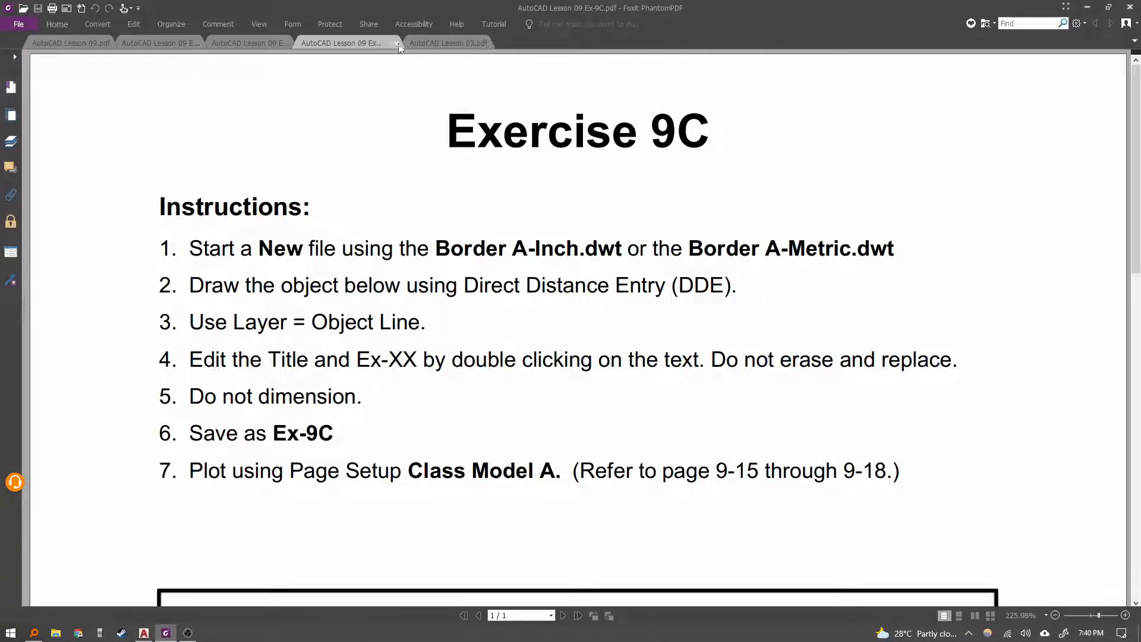
{"action": "left_click", "coordinate": [449, 42]}
{"action": "middle_click", "coordinate": [449, 42]}
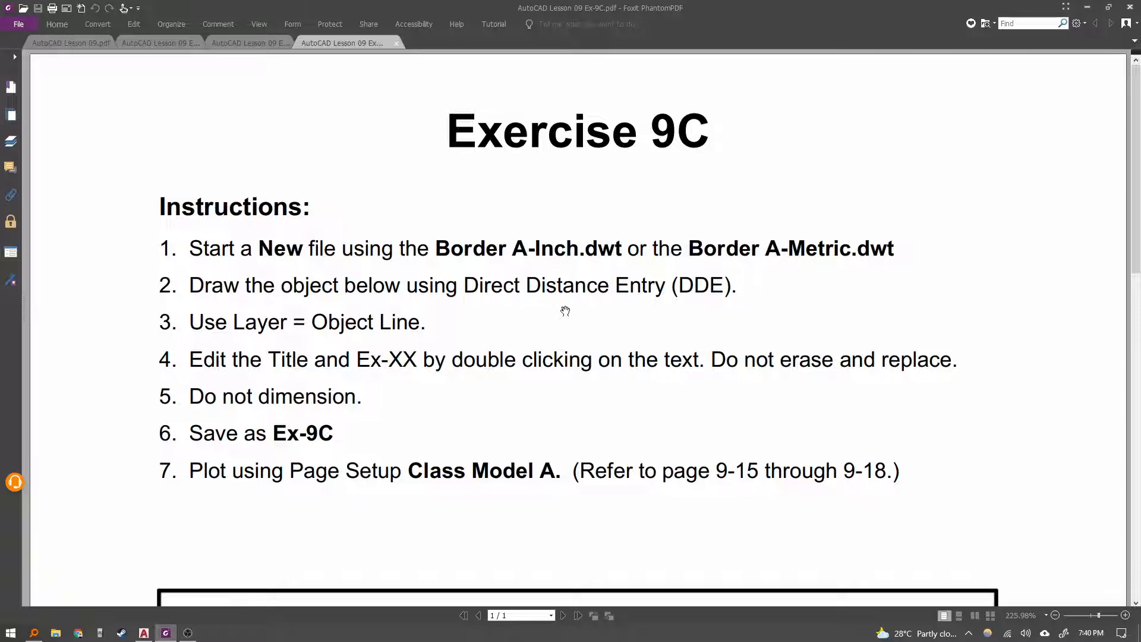
{"action": "scroll", "coordinate": [568, 315], "scroll_direction": "down", "scroll_amount": 6}
{"action": "scroll", "coordinate": [589, 324], "scroll_direction": "up", "scroll_amount": 1}
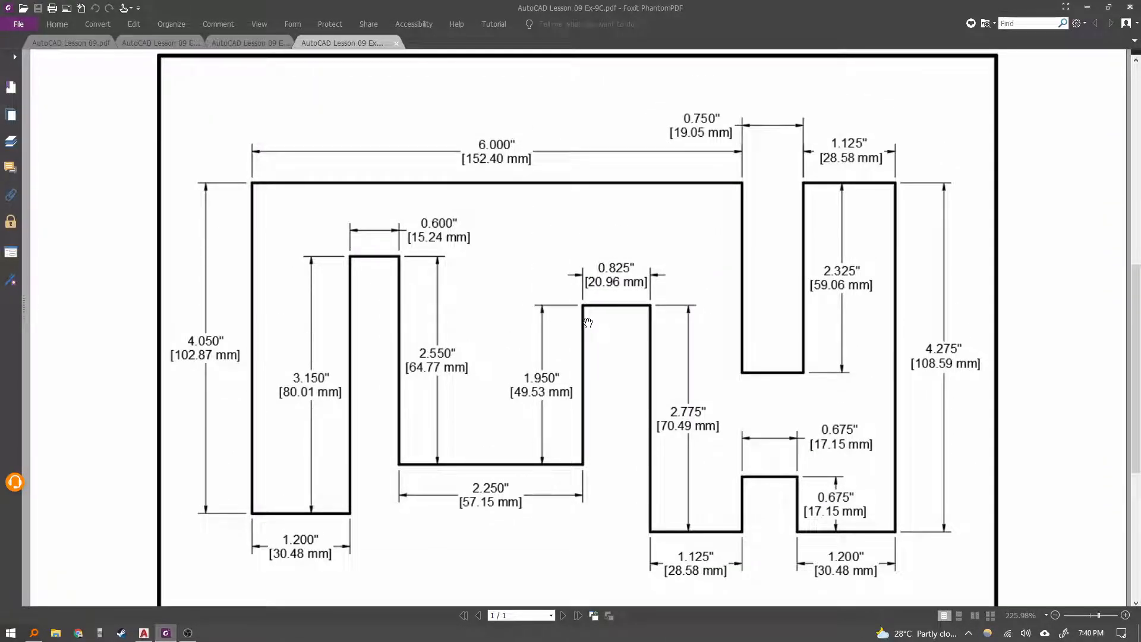
{"action": "scroll", "coordinate": [573, 317], "scroll_direction": "down", "scroll_amount": 3}
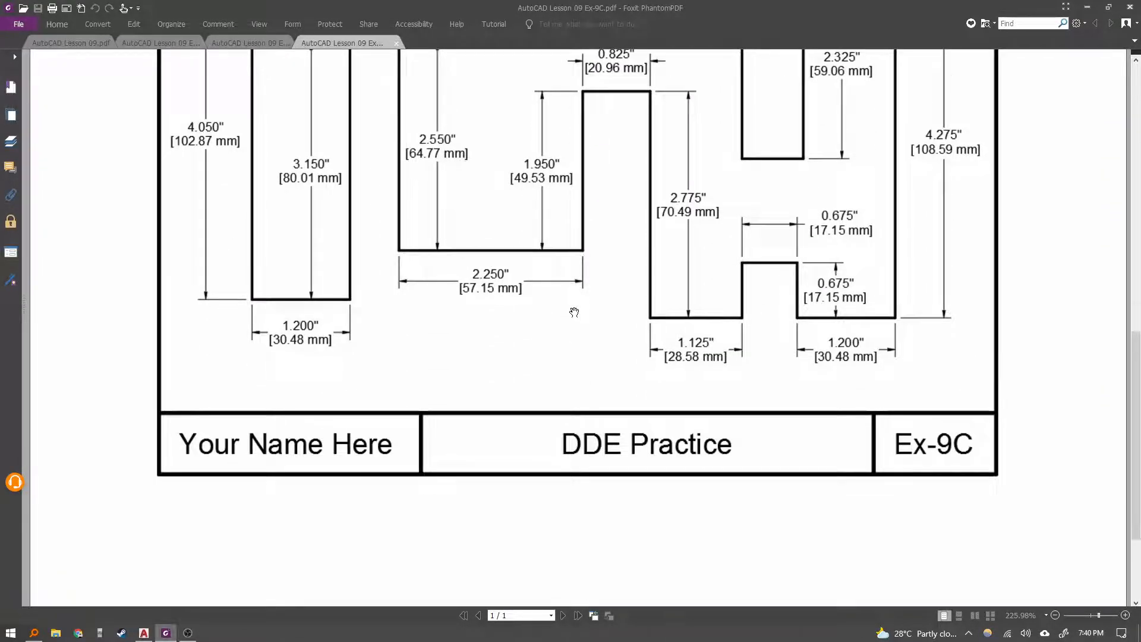
{"action": "scroll", "coordinate": [574, 312], "scroll_direction": "up", "scroll_amount": 2}
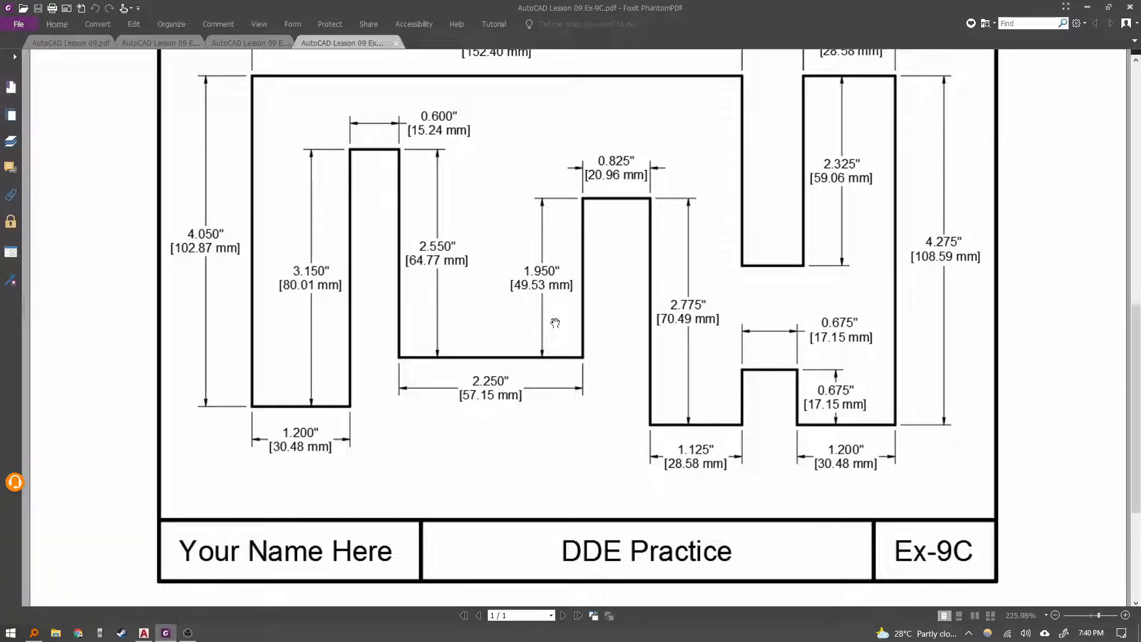
Close the 9B drawing without saving changes.
{"action": "left_click", "coordinate": [143, 633]}
{"action": "middle_click_drag", "start_coordinate": [525, 428], "coordinate": [538, 419]}
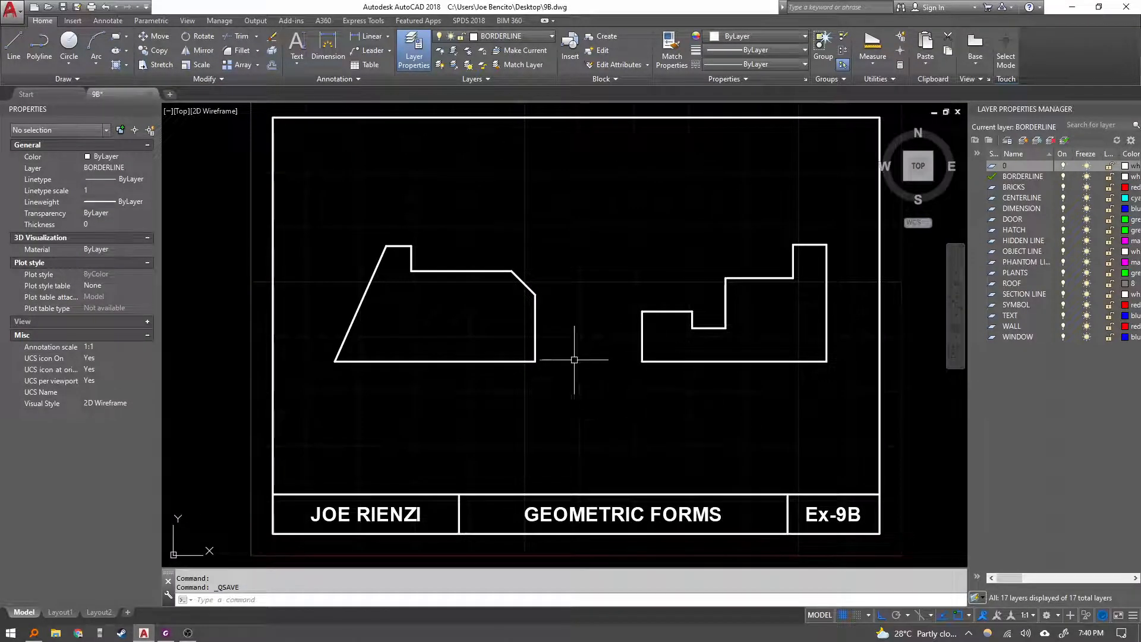
{"action": "left_click", "coordinate": [149, 94]}
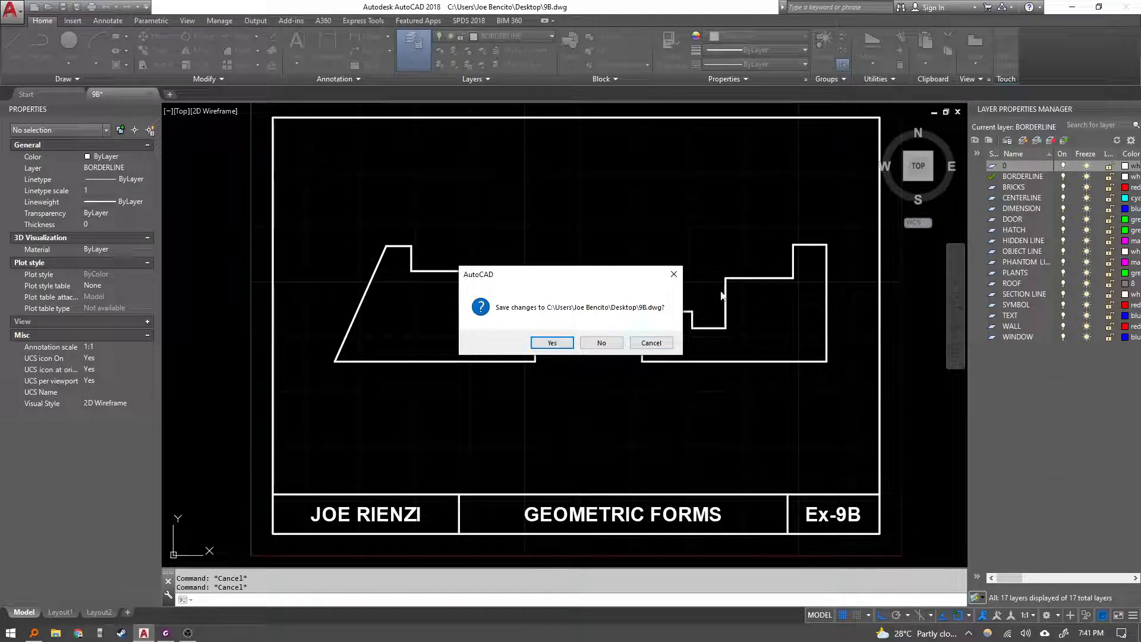
{"action": "left_click", "coordinate": [602, 343]}
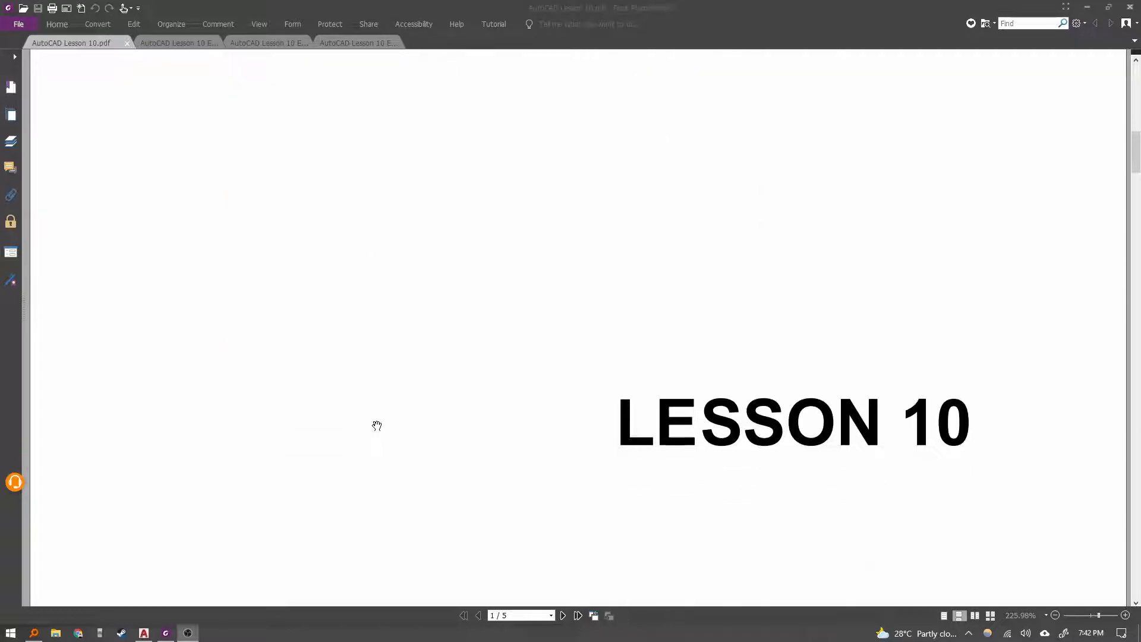
Scroll through the Lesson 10 document.
{"action": "scroll", "coordinate": [377, 429], "scroll_direction": "down", "scroll_amount": 8}
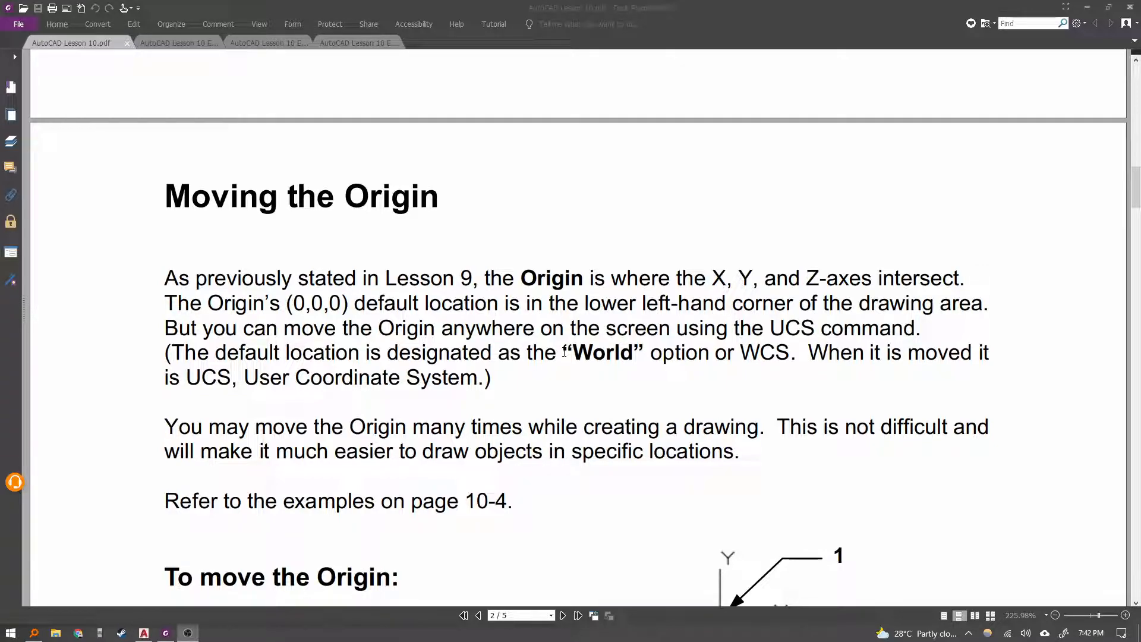
Read the Moving the Origin instructions in the Lesson 10 document.
{"action": "scroll", "coordinate": [567, 345], "scroll_direction": "down", "scroll_amount": 3}
{"action": "scroll", "coordinate": [567, 357], "scroll_direction": "down", "scroll_amount": 3}
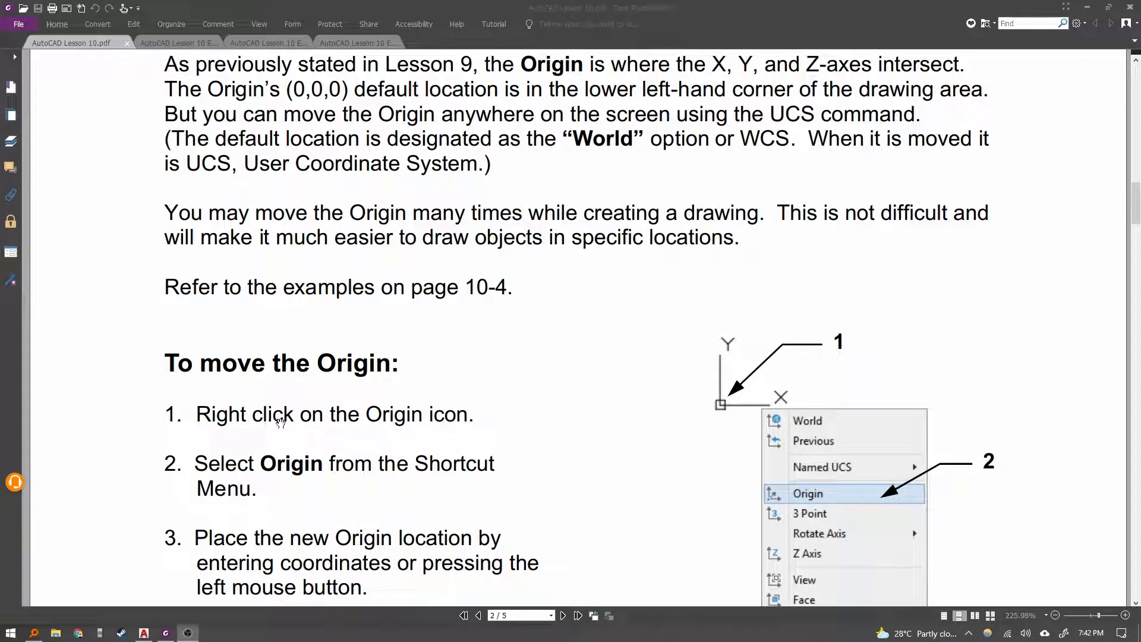
{"action": "scroll", "coordinate": [339, 490], "scroll_direction": "down", "scroll_amount": 3}
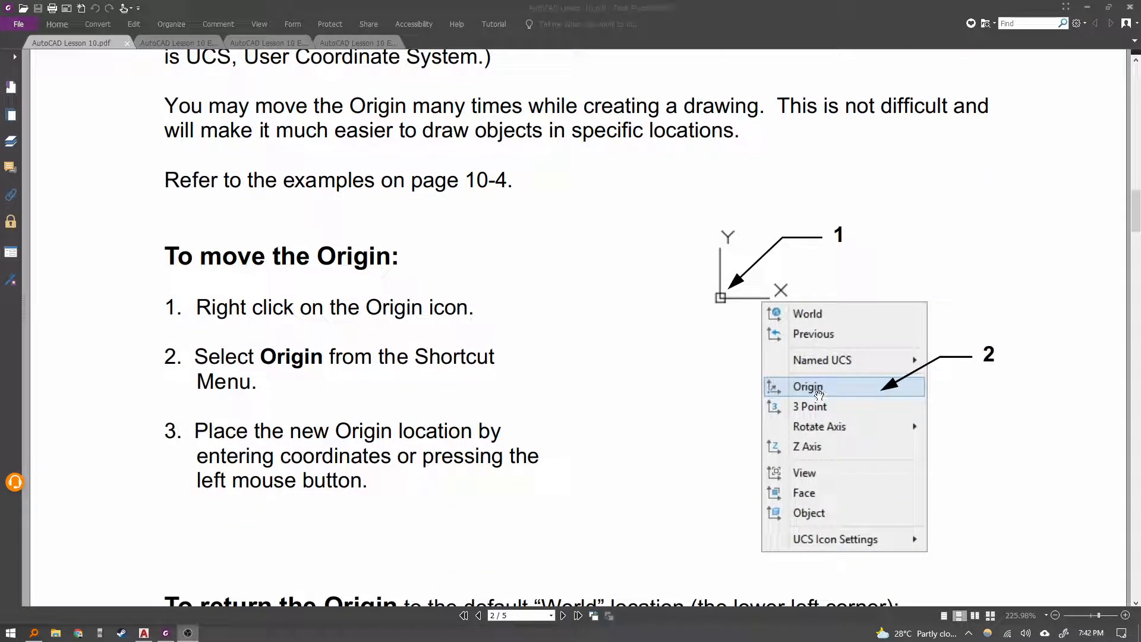
{"action": "scroll", "coordinate": [787, 406], "scroll_direction": "down", "scroll_amount": 2}
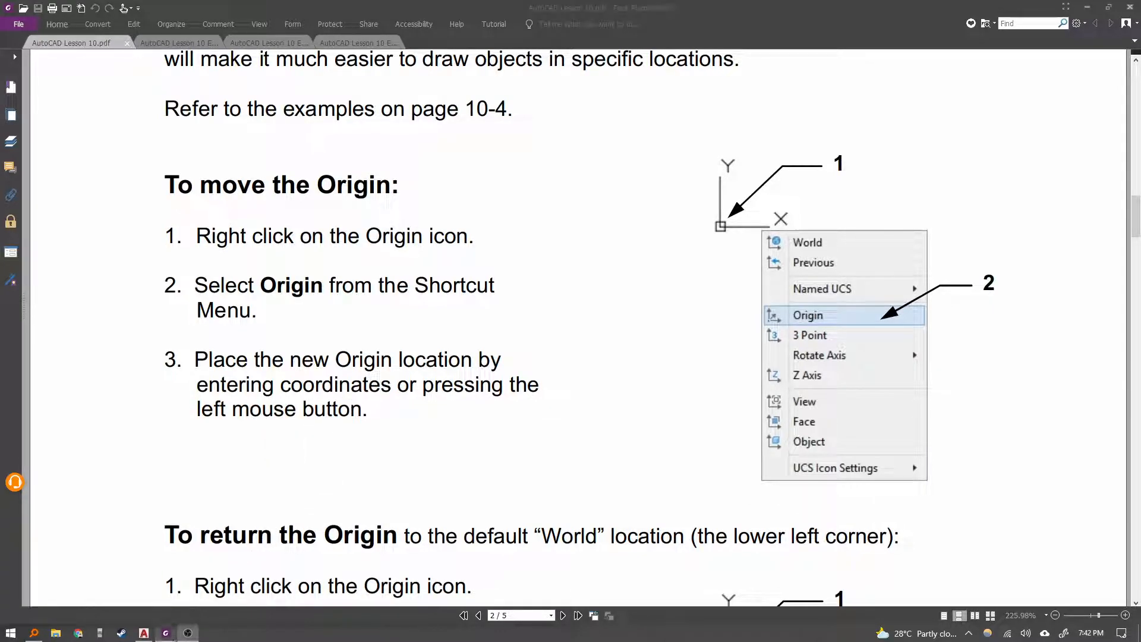
Switch to AutoCAD and start a new drawing from the Border A-Metric template.
{"action": "left_click", "coordinate": [143, 632]}
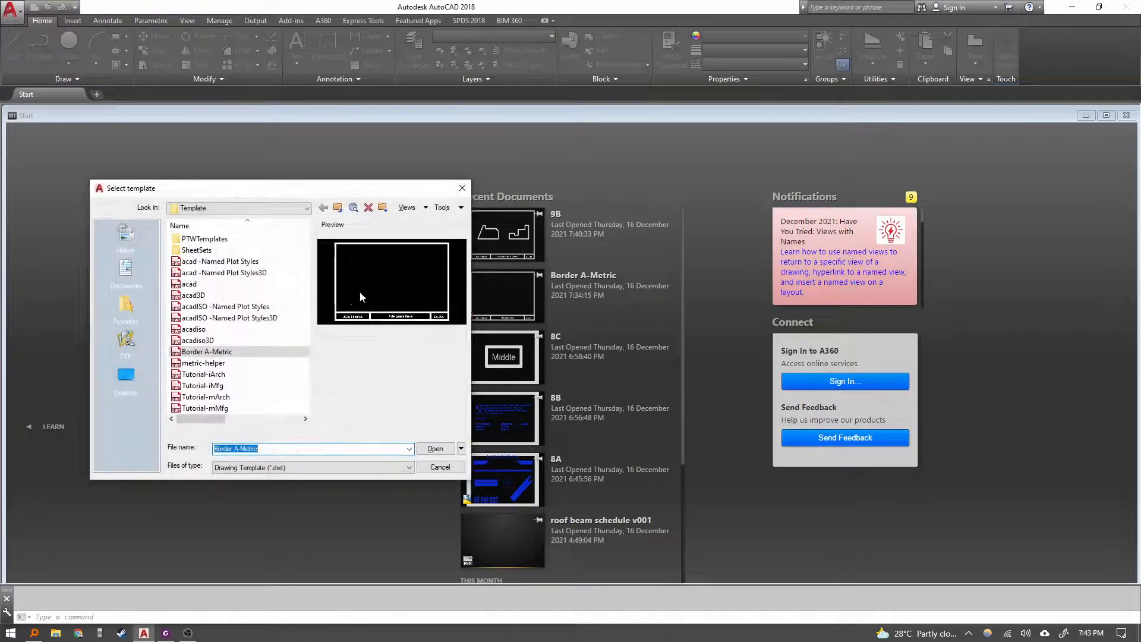
{"action": "left_click", "coordinate": [450, 450]}
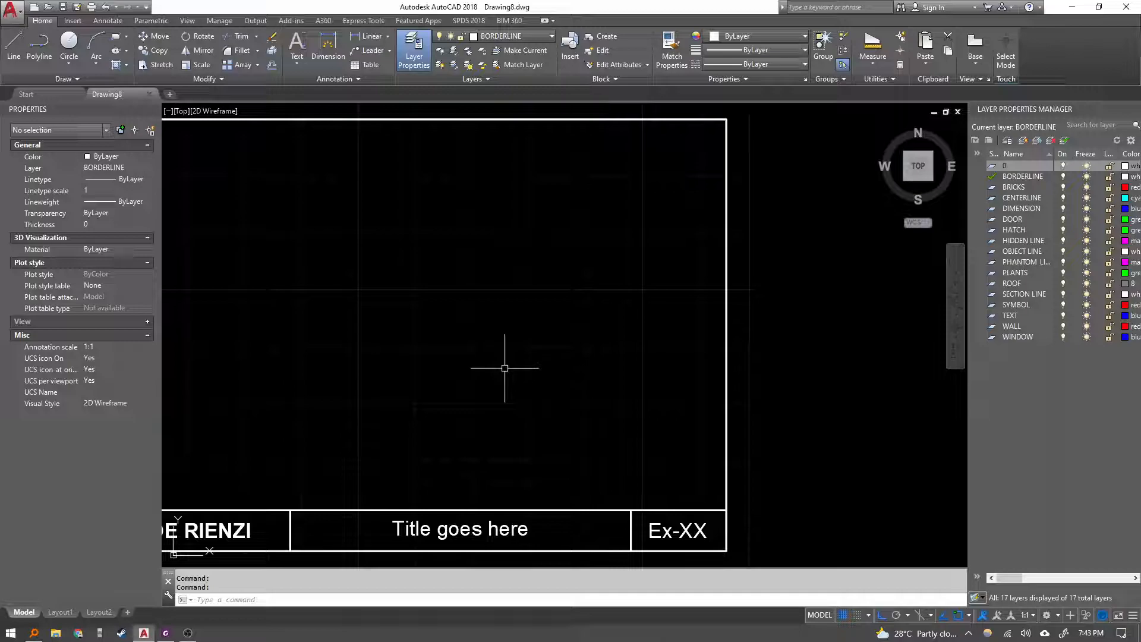
Move the UCS origin to the lower-left corner of the border's drawing area, with Ortho turned off.
{"action": "middle_click_drag", "start_coordinate": [517, 364], "coordinate": [806, 246]}
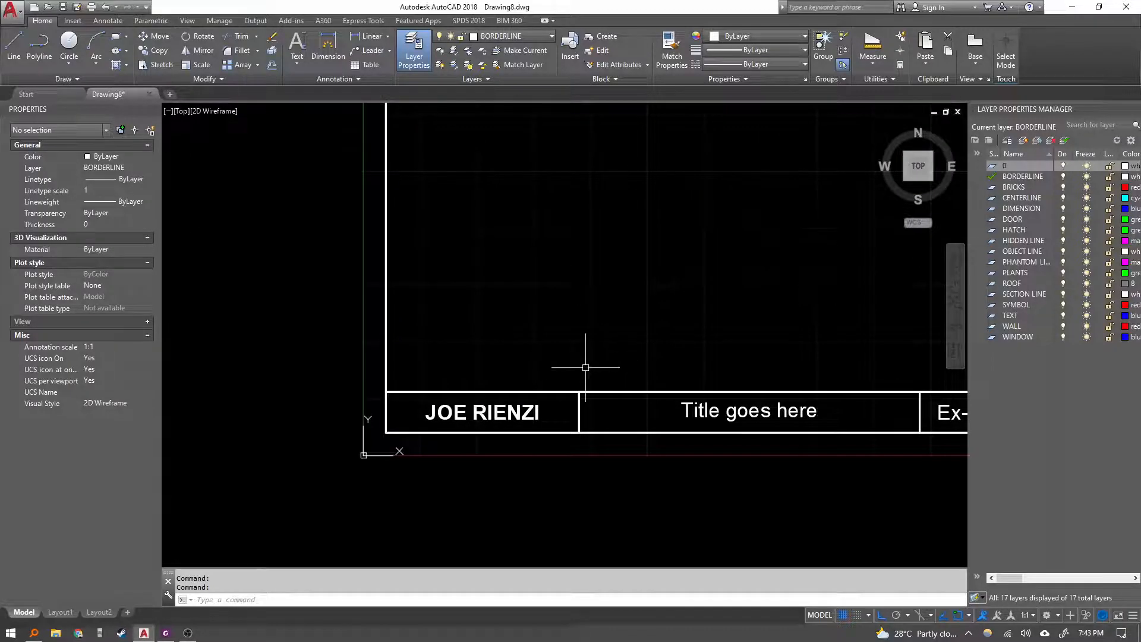
{"action": "right_click", "coordinate": [363, 455]}
{"action": "left_click", "coordinate": [405, 508]}
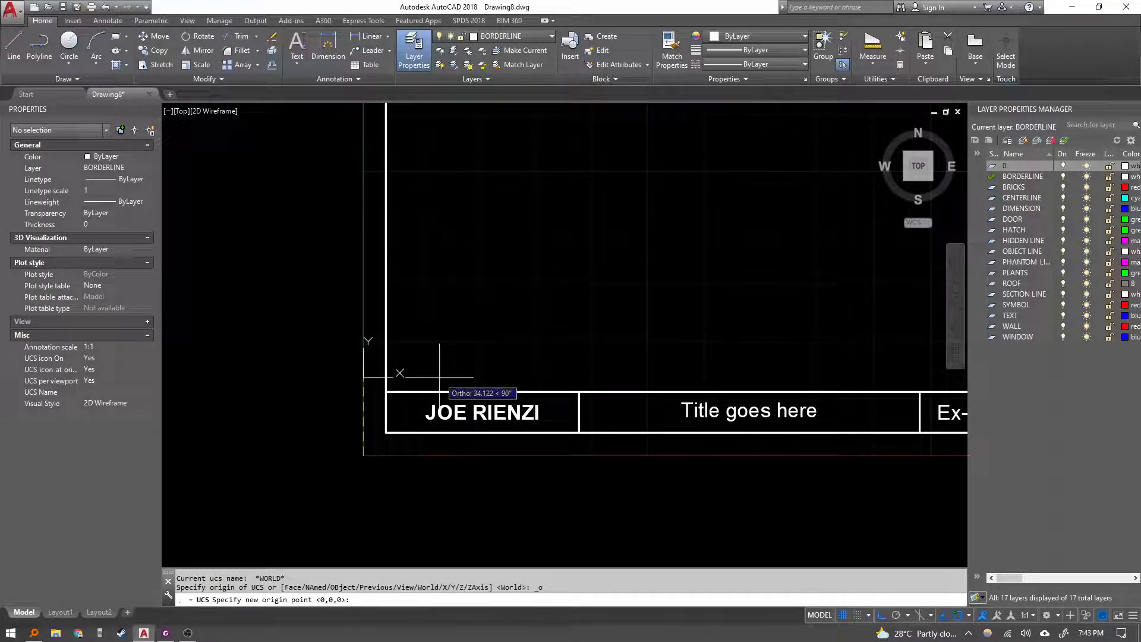
{"action": "key", "text": "F8"}
{"action": "scroll", "coordinate": [484, 293], "scroll_direction": "down", "scroll_amount": 2}
{"action": "middle_click_drag", "start_coordinate": [484, 293], "coordinate": [350, 419]}
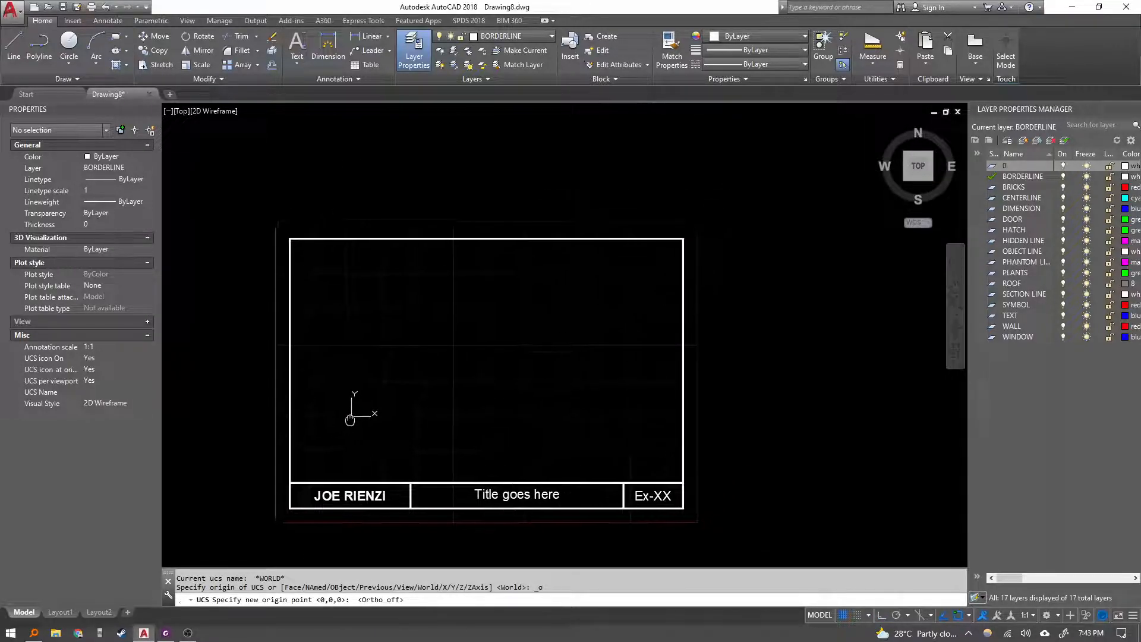
{"action": "left_click", "coordinate": [290, 483]}
{"action": "scroll", "coordinate": [289, 476], "scroll_direction": "up", "scroll_amount": 3}
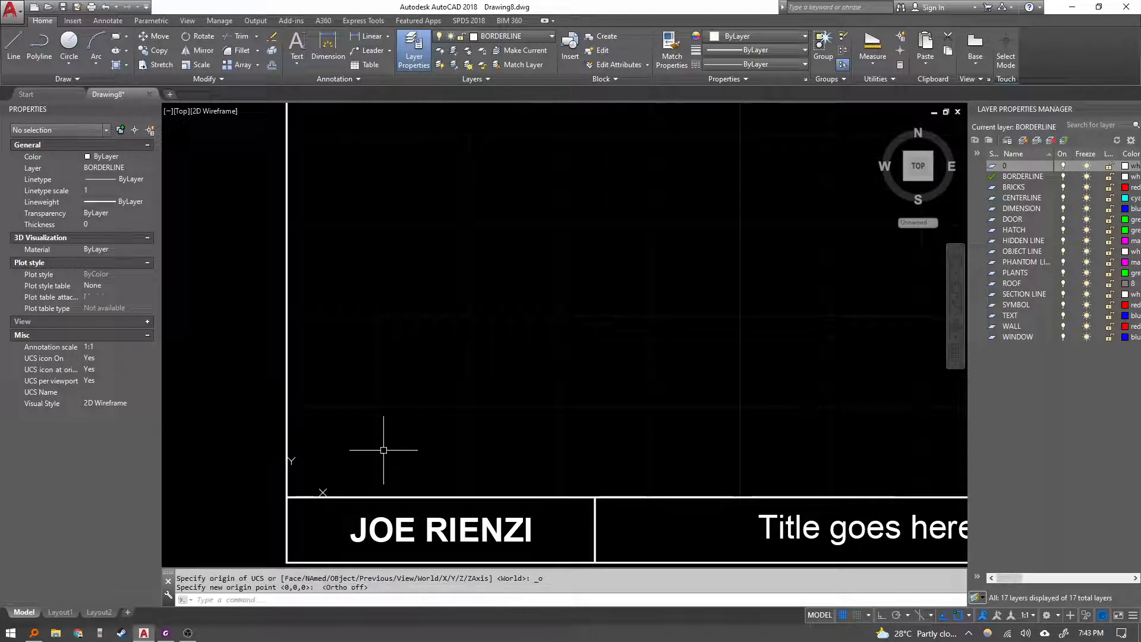
{"action": "scroll", "coordinate": [323, 489], "scroll_direction": "down", "scroll_amount": 4}
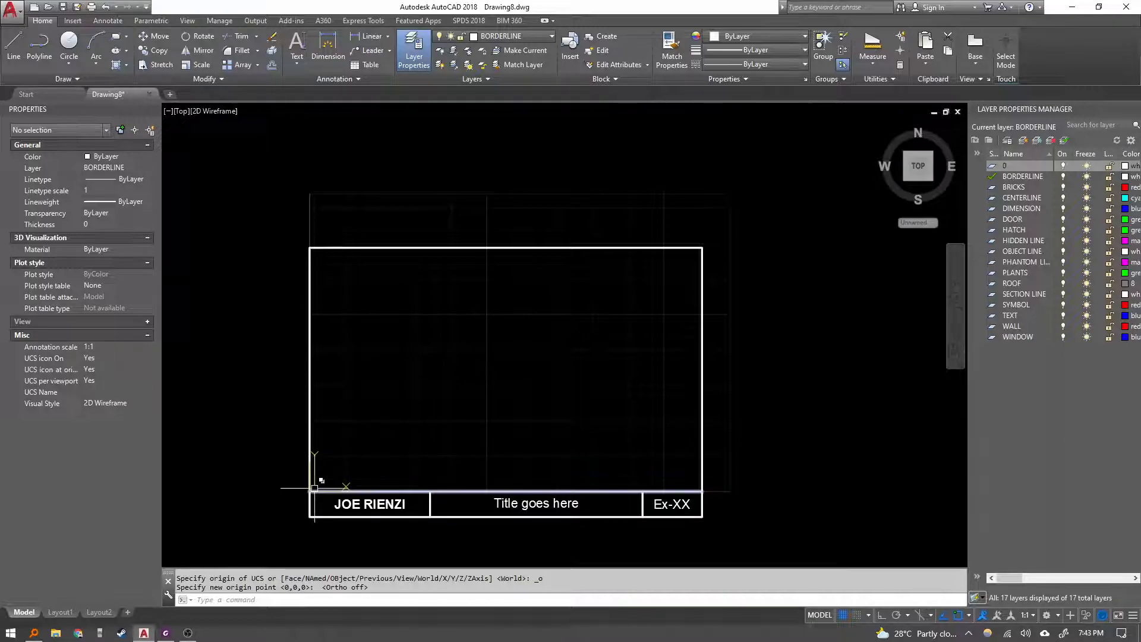
Review the Lesson 10 instructions for returning the origin to its default World location.
{"action": "scroll", "coordinate": [443, 359], "scroll_direction": "up", "scroll_amount": 2}
{"action": "mouse_move", "coordinate": [443, 359]}
{"action": "middle_mouse_down"}
{"action": "mouse_move", "coordinate": [486, 295]}
{"action": "mouse_move", "coordinate": [478, 316]}
{"action": "middle_mouse_up"}
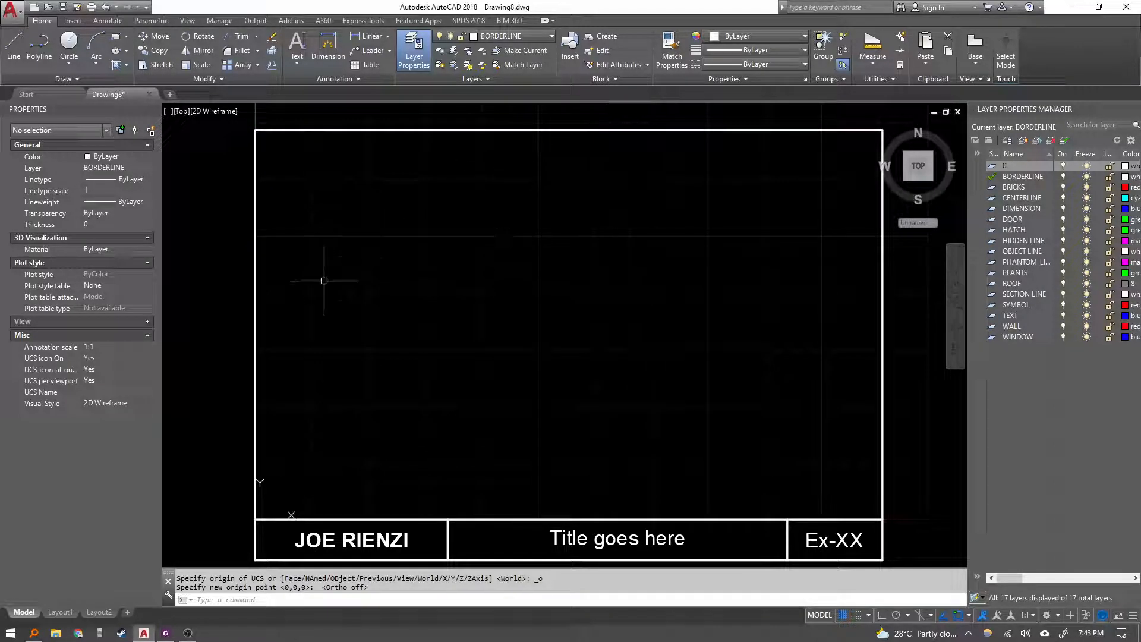
{"action": "left_click", "coordinate": [168, 634]}
{"action": "scroll", "coordinate": [400, 488], "scroll_direction": "down", "scroll_amount": 3}
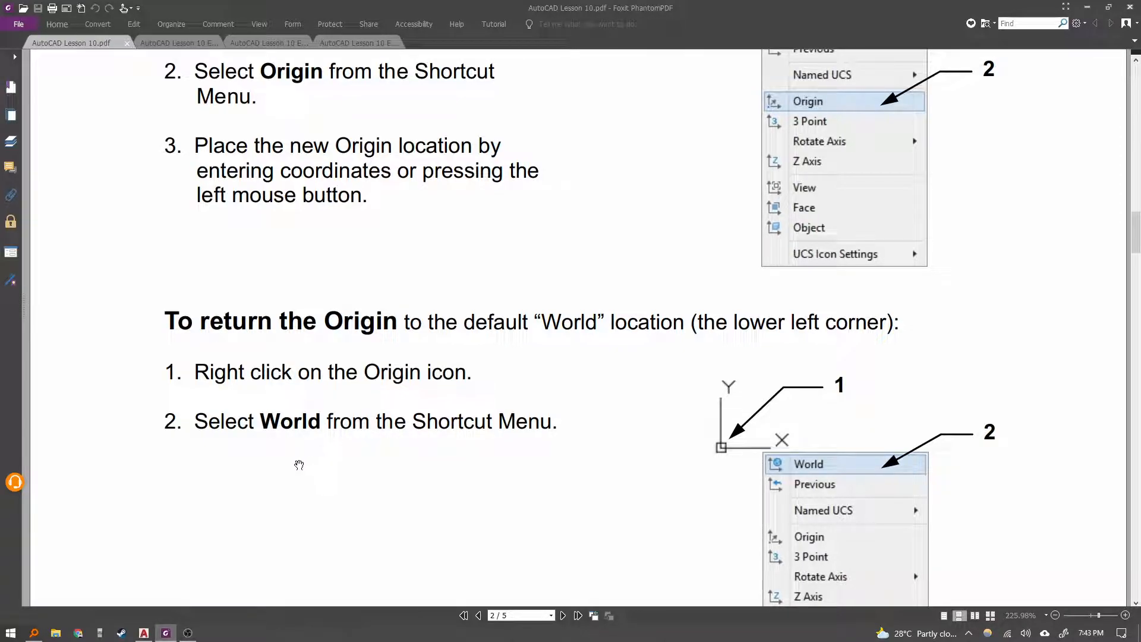
{"action": "scroll", "coordinate": [306, 492], "scroll_direction": "down", "scroll_amount": 10}
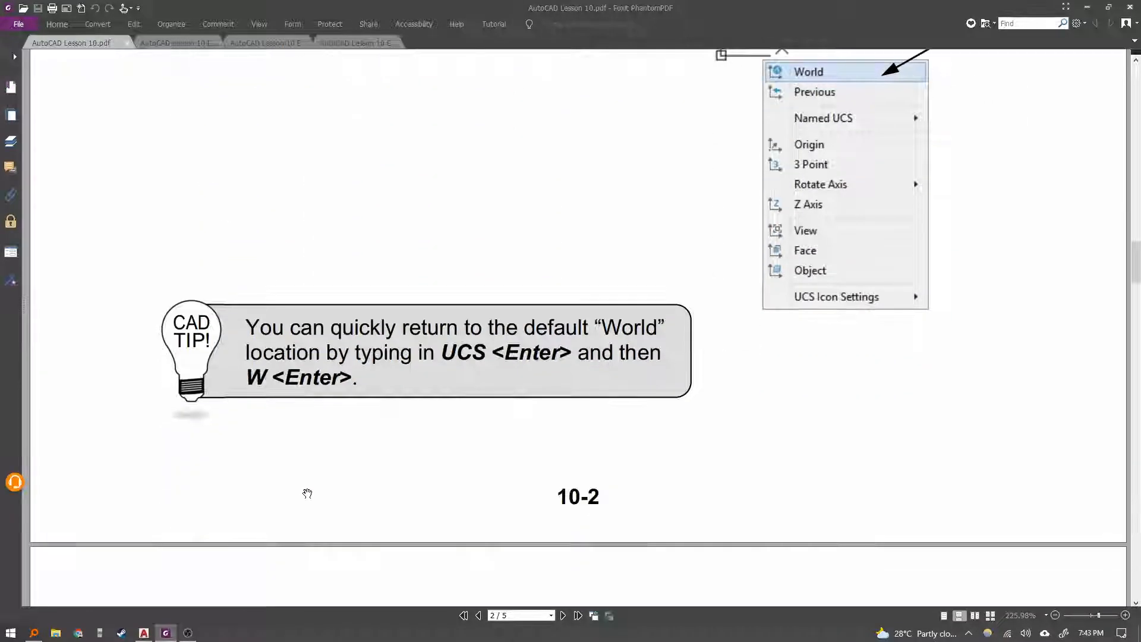
{"action": "left_click", "coordinate": [143, 633]}
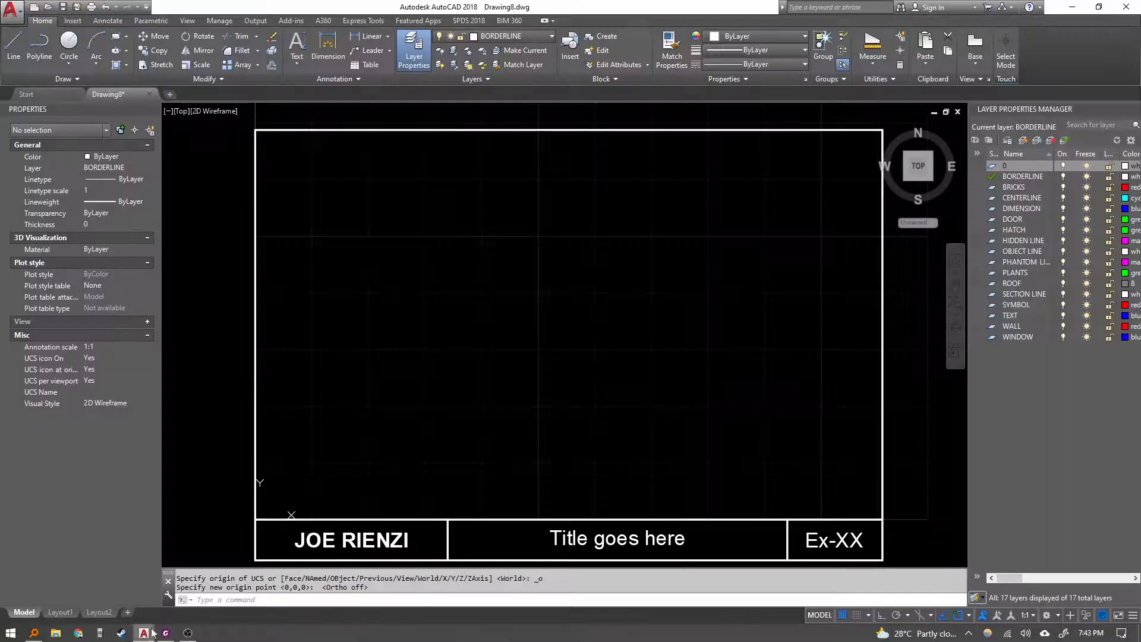
Return the UCS origin to the World location through the origin icon's grip menu.
{"action": "left_click", "coordinate": [288, 513]}
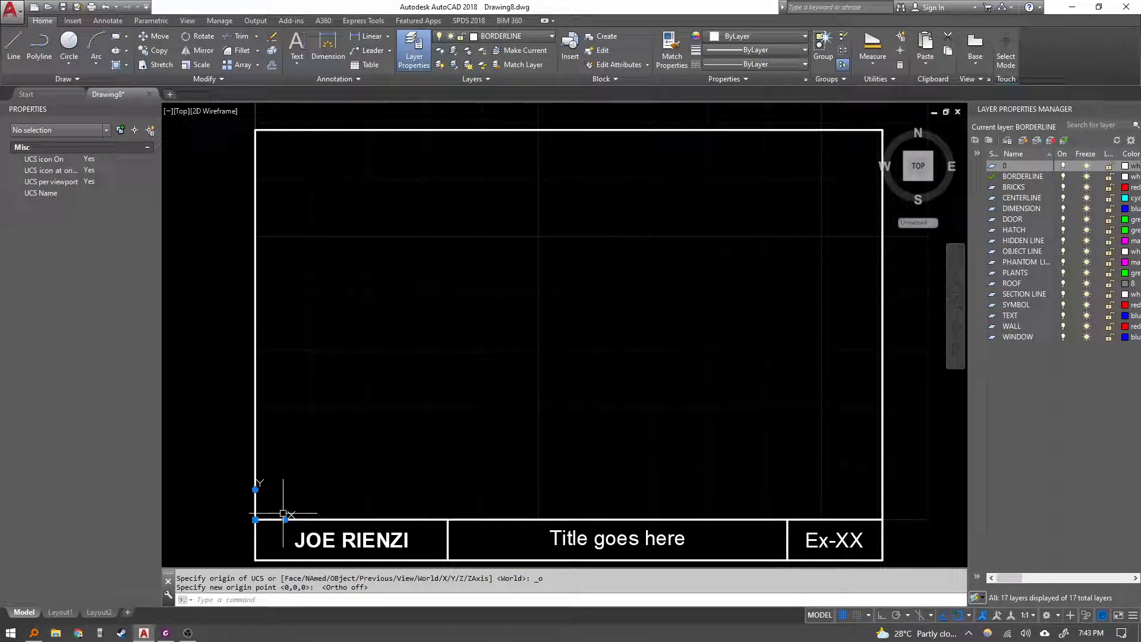
{"action": "right_click", "coordinate": [285, 515]}
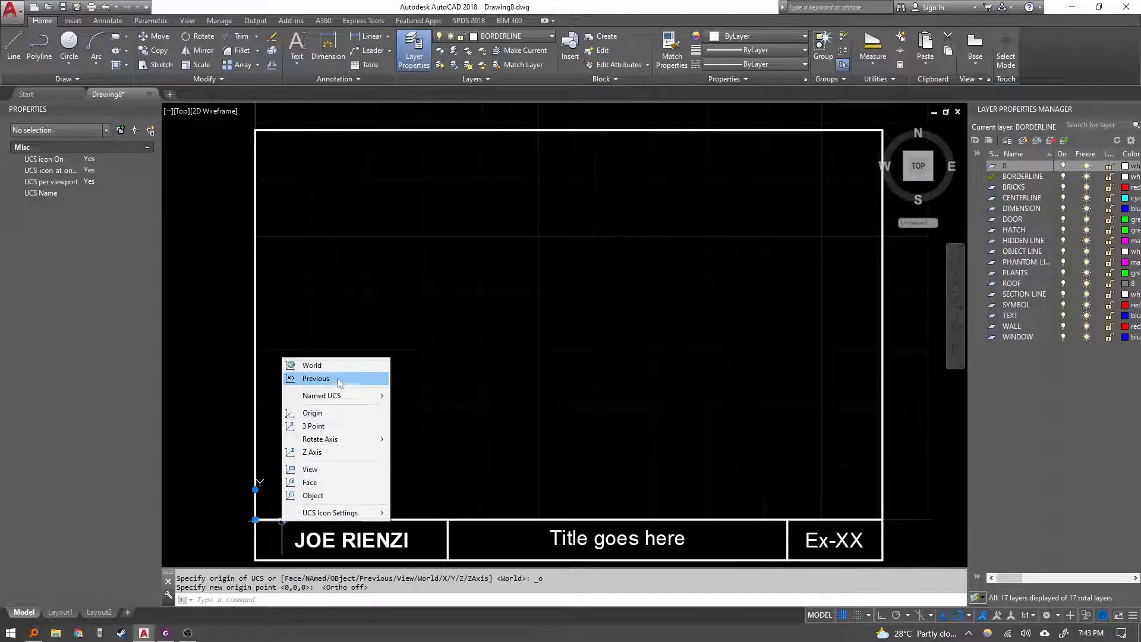
{"action": "left_click", "coordinate": [315, 365]}
{"action": "middle_click_drag", "start_coordinate": [294, 499], "coordinate": [373, 355]}
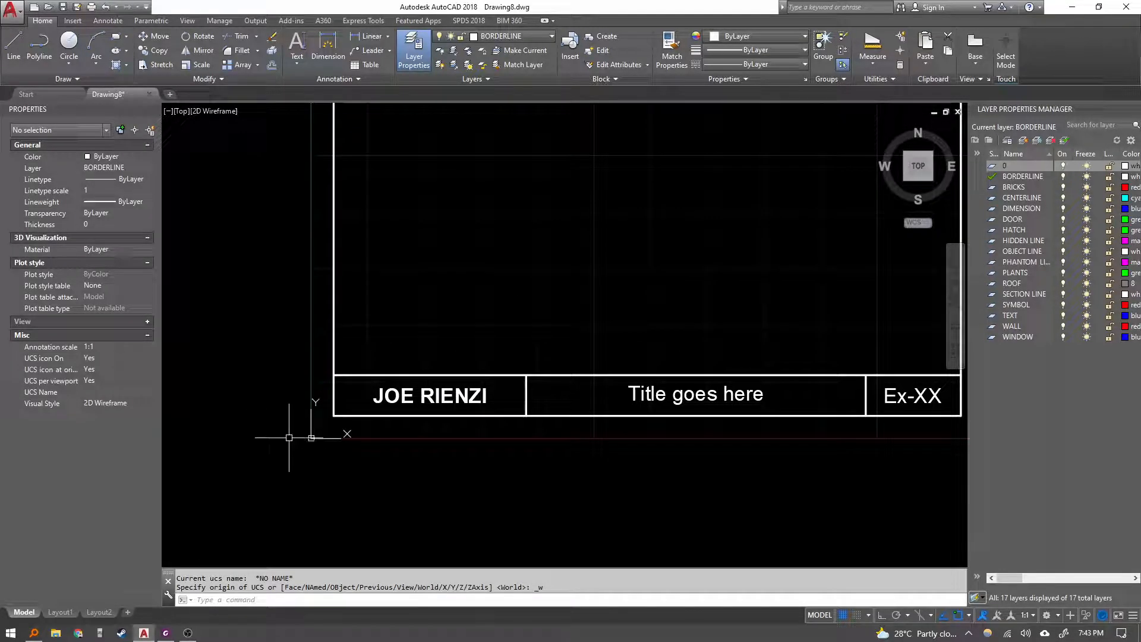
Read the rest of the Moving the Origin section, including the circle placement steps and examples.
{"action": "left_click", "coordinate": [166, 632]}
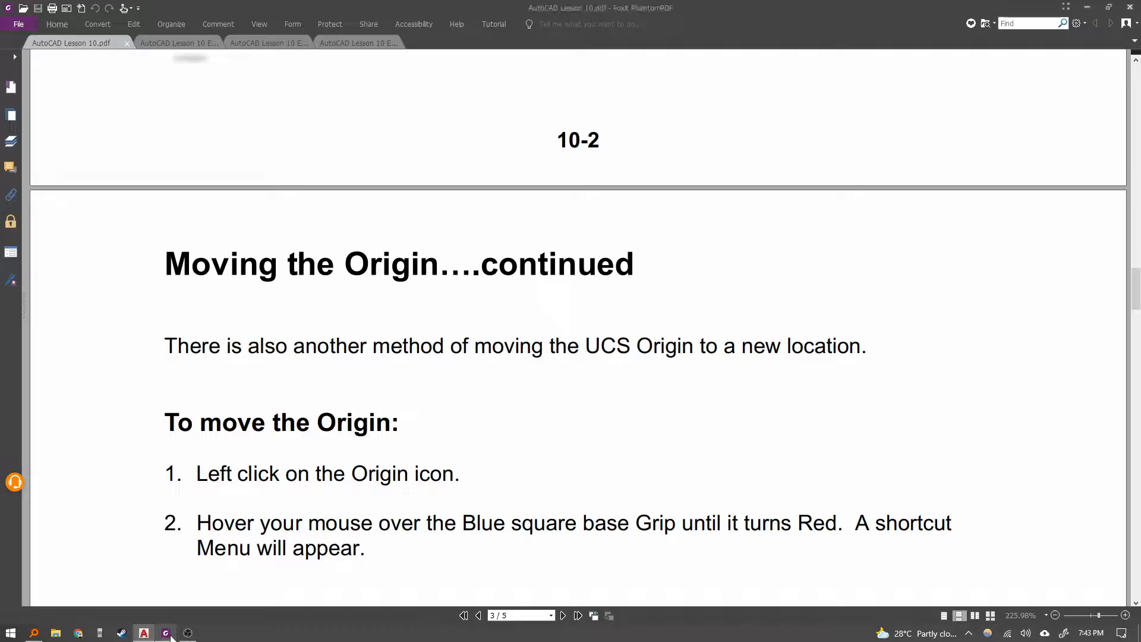
{"action": "scroll", "coordinate": [293, 510], "scroll_direction": "down", "scroll_amount": 3}
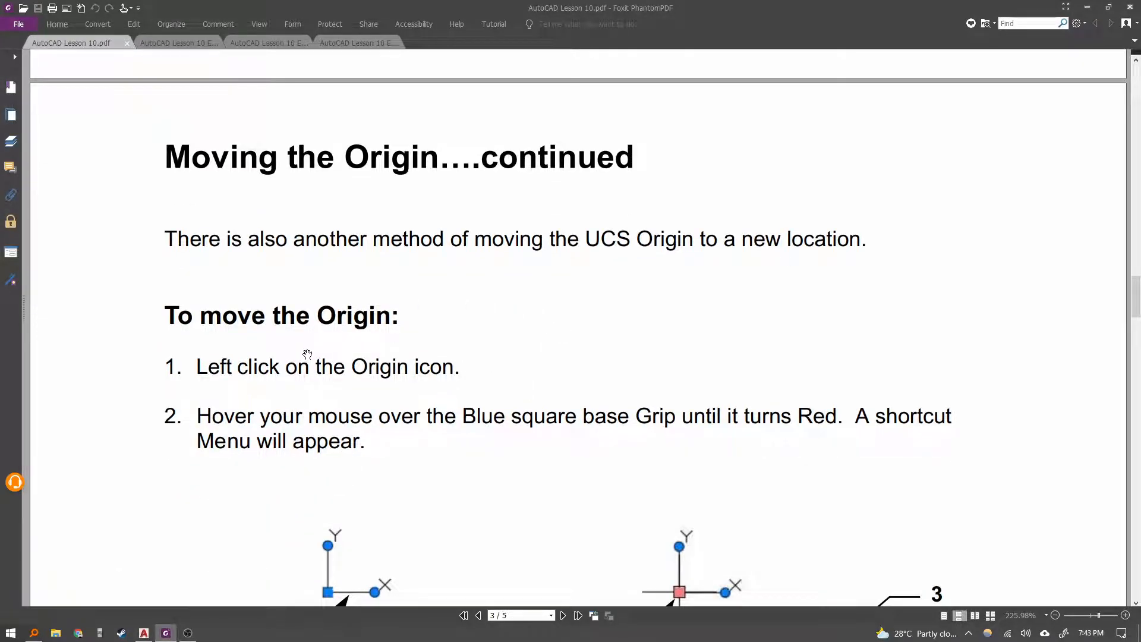
{"action": "scroll", "coordinate": [308, 354], "scroll_direction": "down", "scroll_amount": 4}
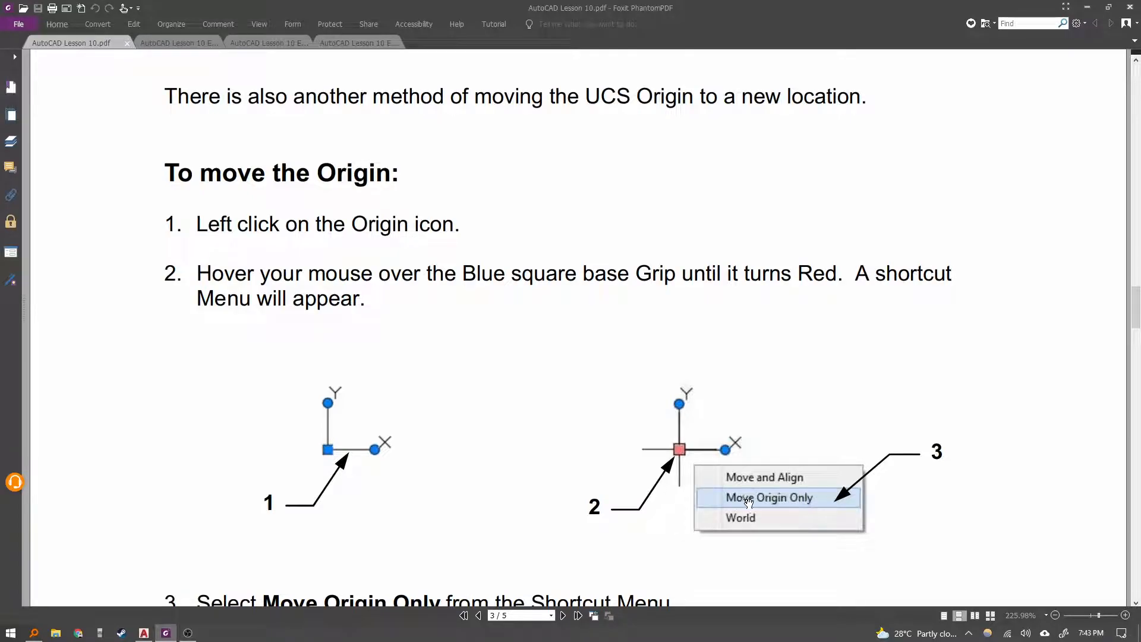
{"action": "scroll", "coordinate": [748, 503], "scroll_direction": "down", "scroll_amount": 15}
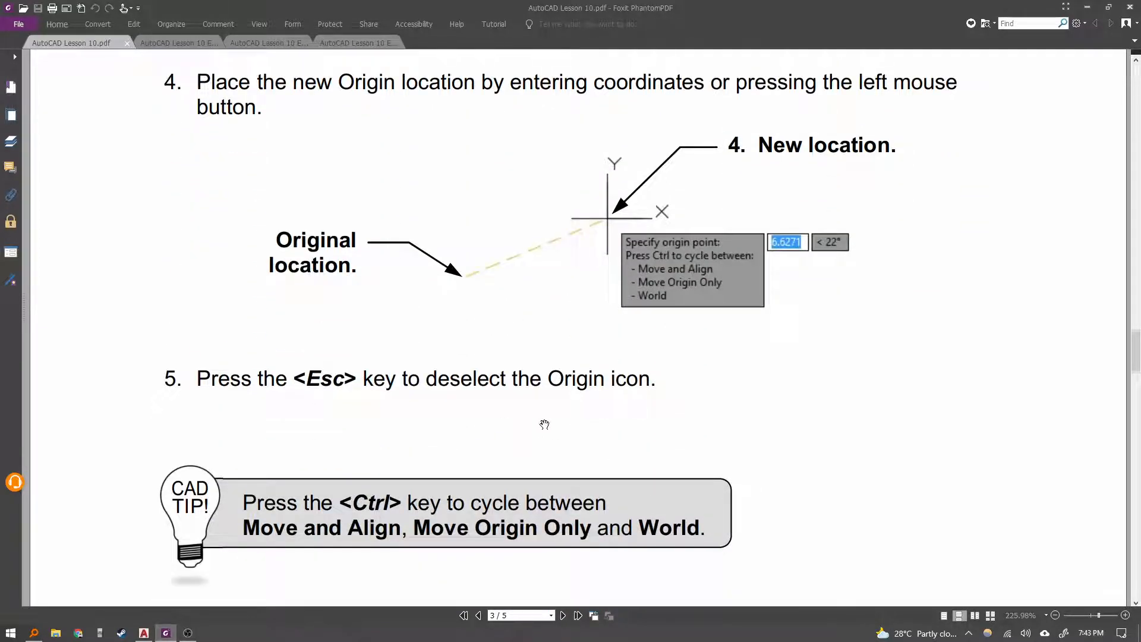
{"action": "scroll", "coordinate": [544, 425], "scroll_direction": "down", "scroll_amount": 18}
{"action": "scroll", "coordinate": [552, 364], "scroll_direction": "down", "scroll_amount": 3}
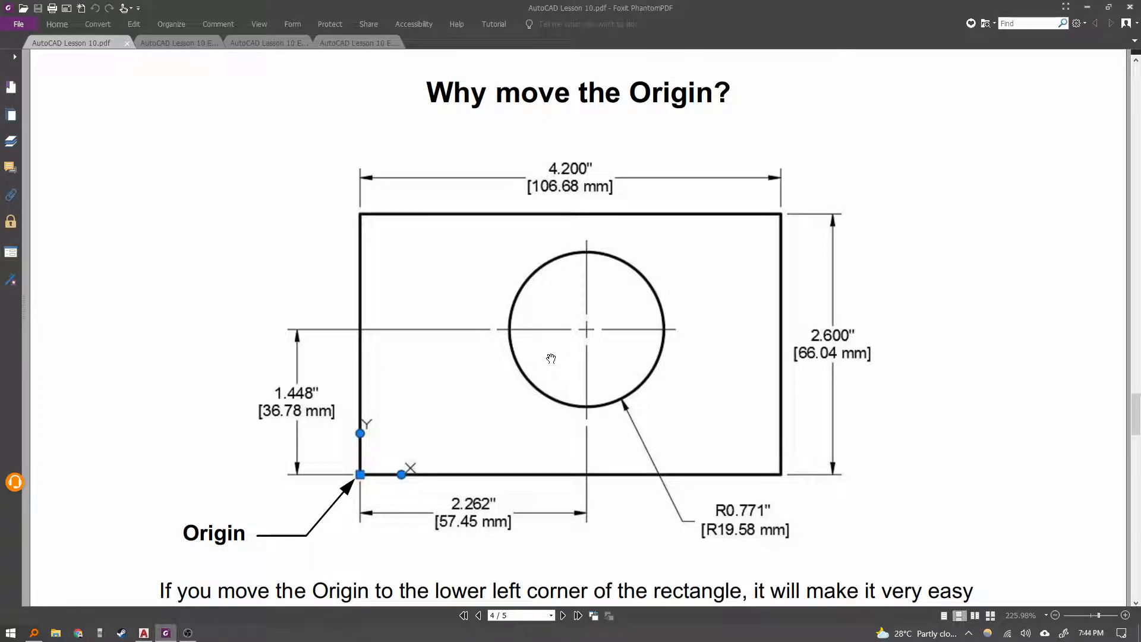
{"action": "scroll", "coordinate": [643, 388], "scroll_direction": "down", "scroll_amount": 3}
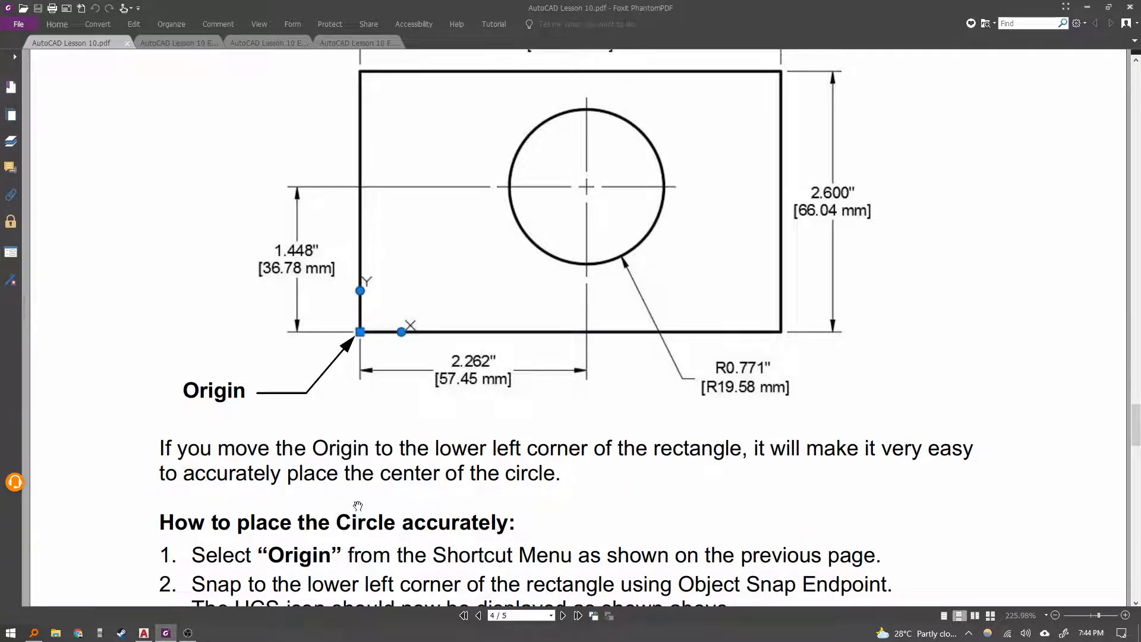
{"action": "scroll", "coordinate": [350, 486], "scroll_direction": "down", "scroll_amount": 4}
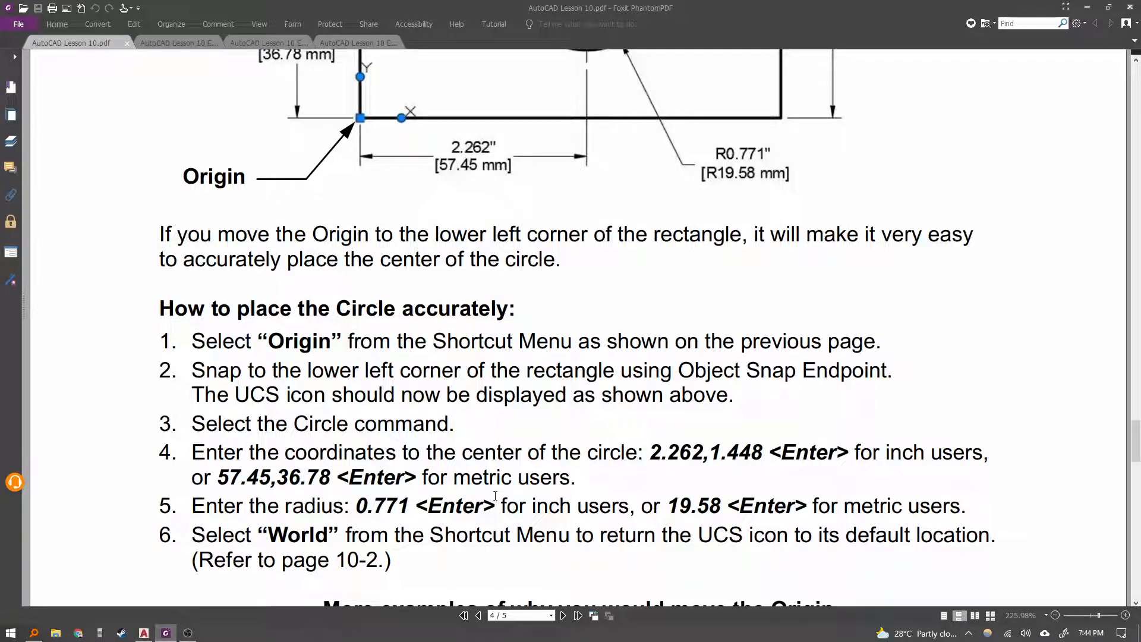
{"action": "scroll", "coordinate": [495, 495], "scroll_direction": "down", "scroll_amount": 6}
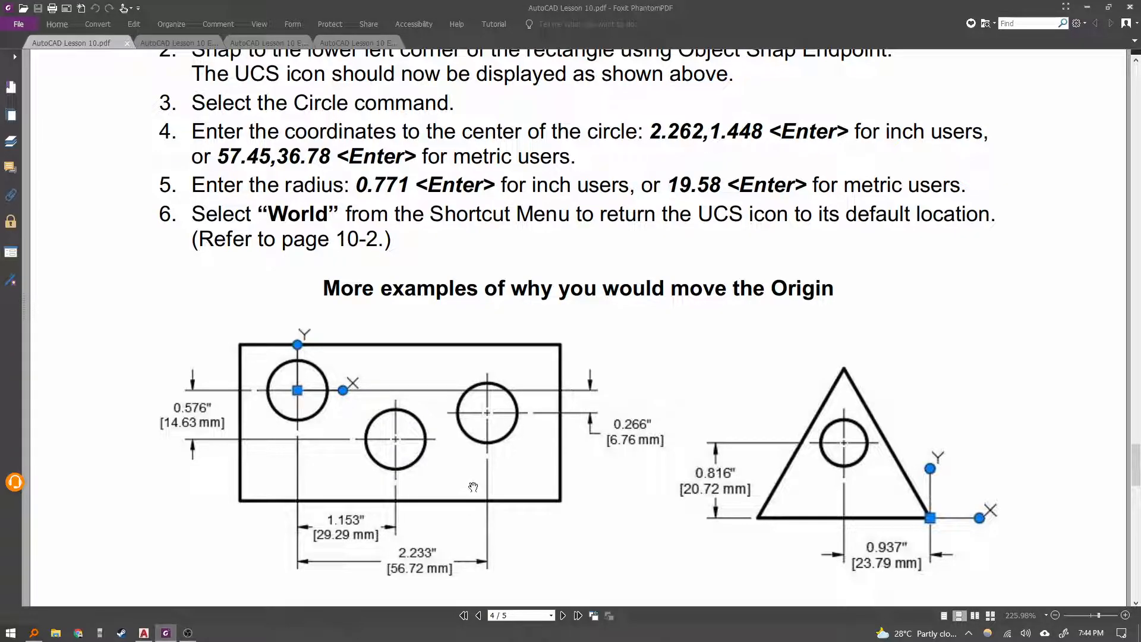
{"action": "scroll", "coordinate": [467, 478], "scroll_direction": "down", "scroll_amount": 9}
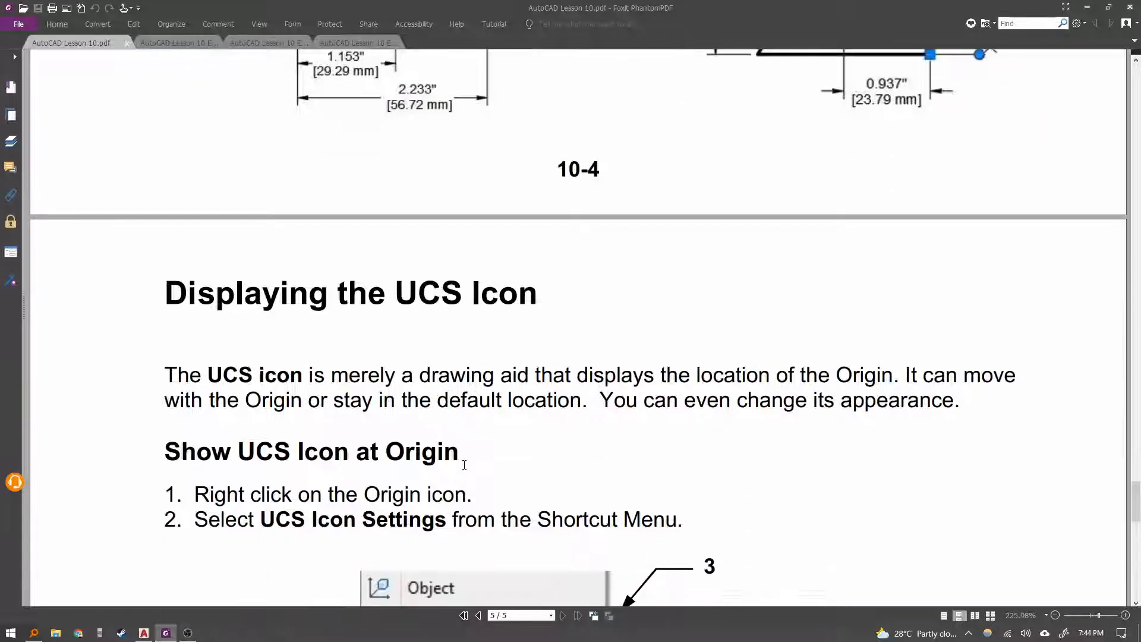
{"action": "scroll", "coordinate": [500, 409], "scroll_direction": "up", "scroll_amount": 8}
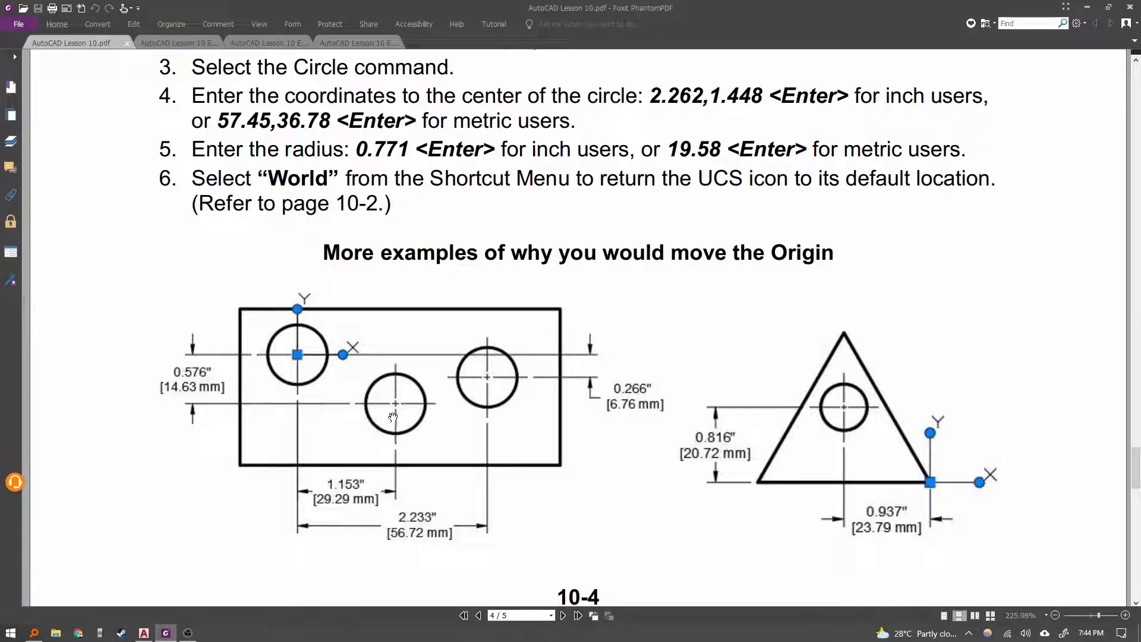
Capture the three-circle origin example from the document and paste it into the drawing above the border.
{"action": "scroll", "coordinate": [392, 417], "scroll_direction": "down", "scroll_amount": 1}
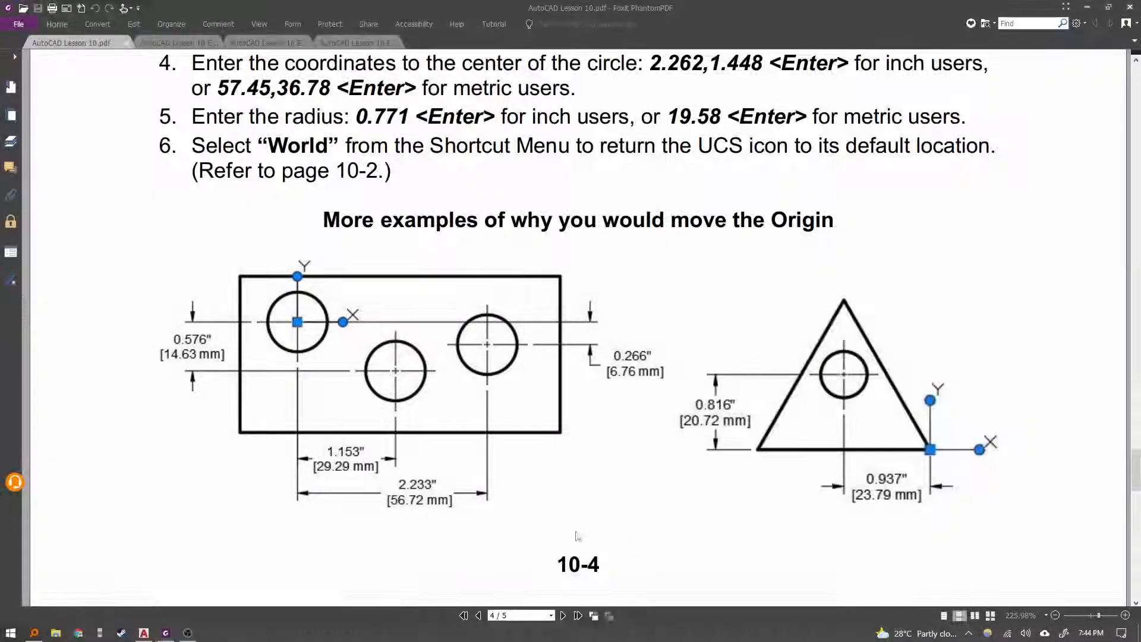
{"action": "left_click", "coordinate": [143, 632]}
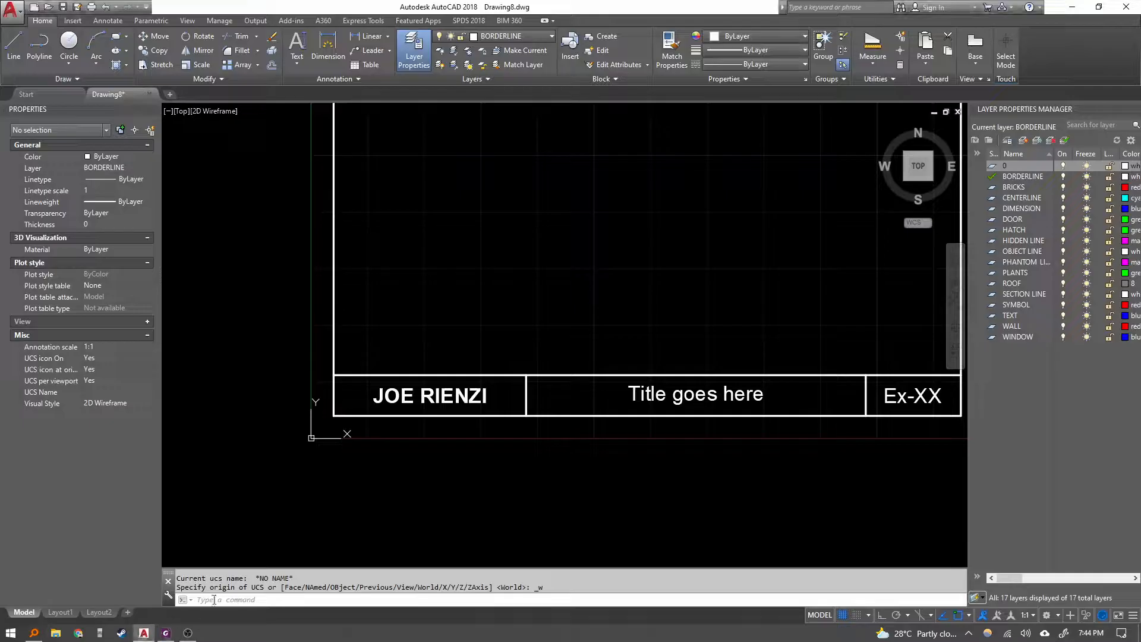
{"action": "scroll", "coordinate": [466, 473], "scroll_direction": "down", "scroll_amount": 3}
{"action": "key", "text": "ctrl+v"}
{"action": "left_click", "coordinate": [340, 306]}
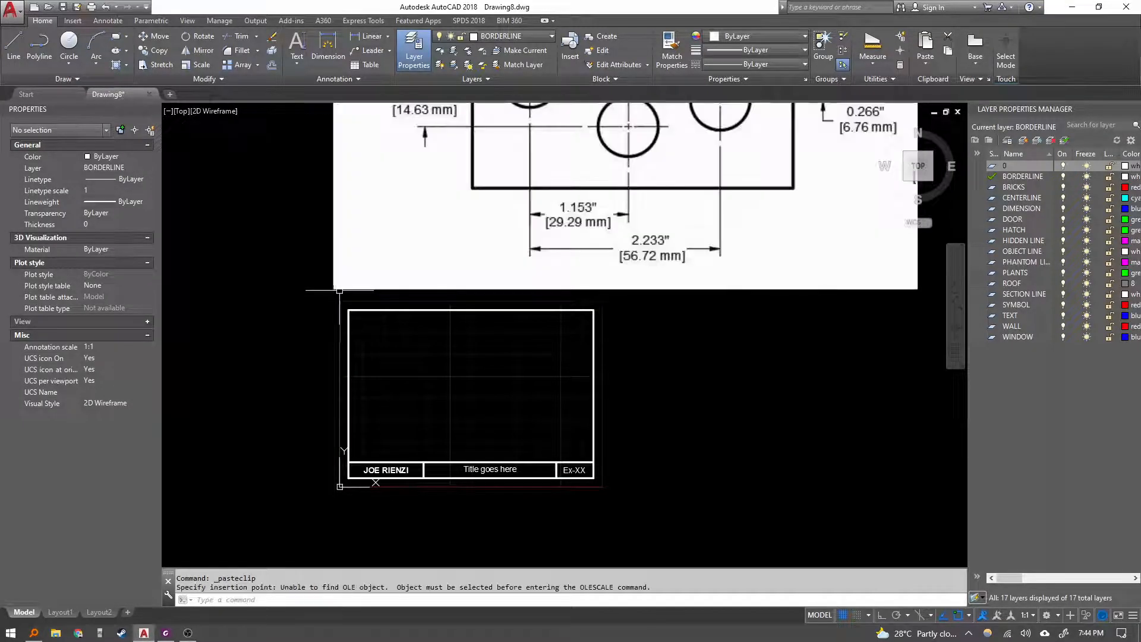
Scale the pasted example image down to about the width of the border.
{"action": "scroll", "coordinate": [303, 566], "scroll_direction": "down", "scroll_amount": 2}
{"action": "key", "text": "Escape"}
{"action": "left_click", "coordinate": [698, 275]}
{"action": "left_click", "coordinate": [613, 204]}
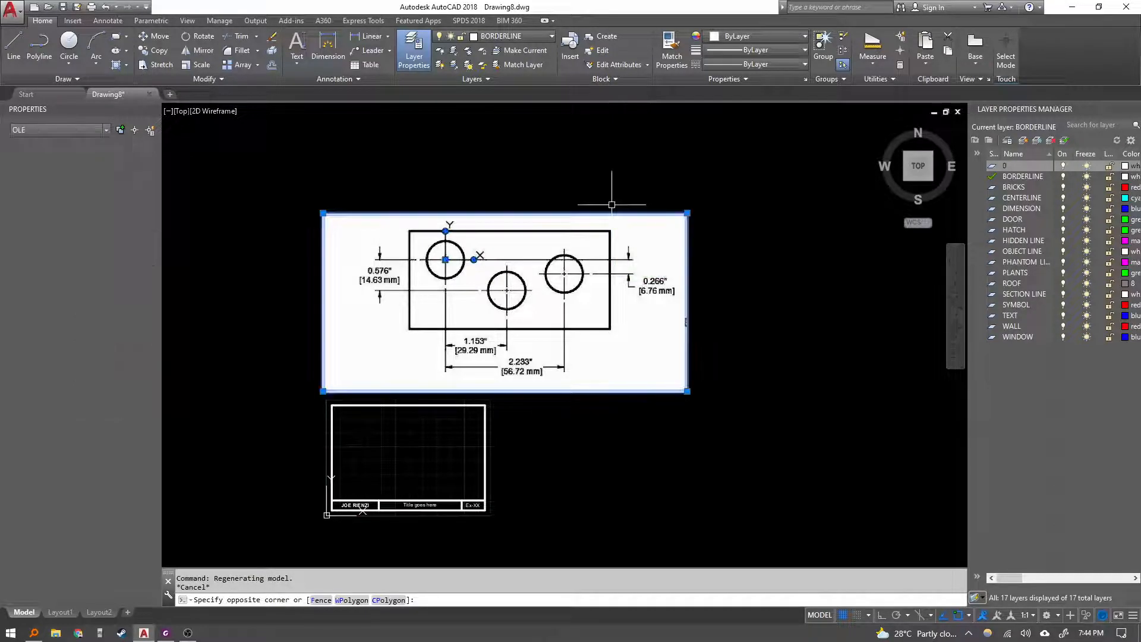
{"action": "left_click", "coordinate": [687, 212]}
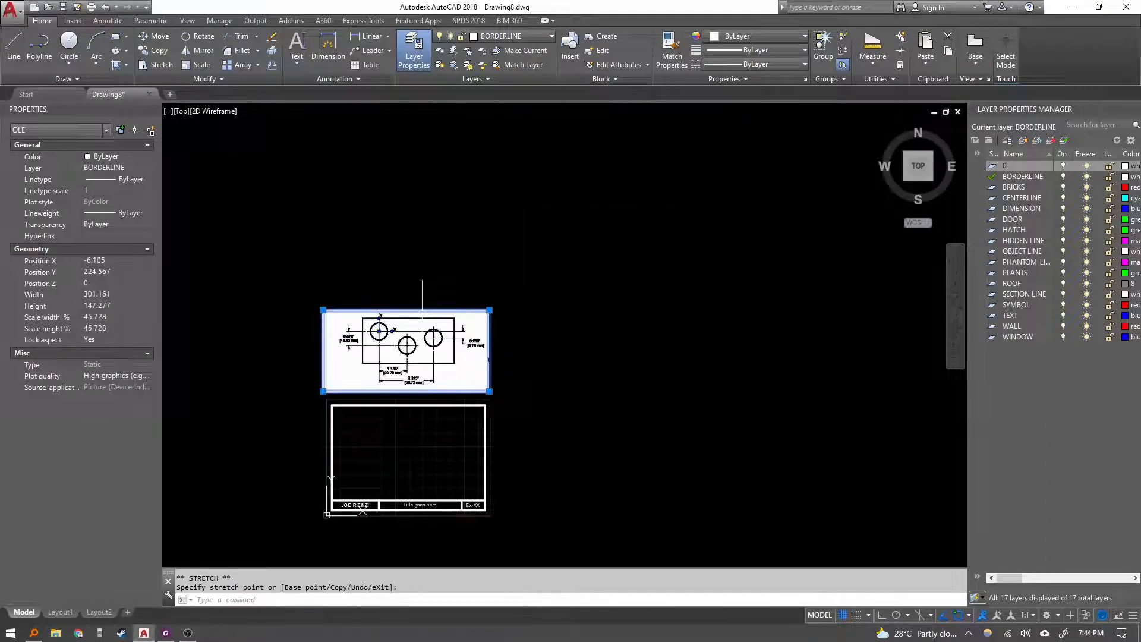
{"action": "scroll", "coordinate": [379, 372], "scroll_direction": "up", "scroll_amount": 4}
{"action": "key", "text": "Escape"}
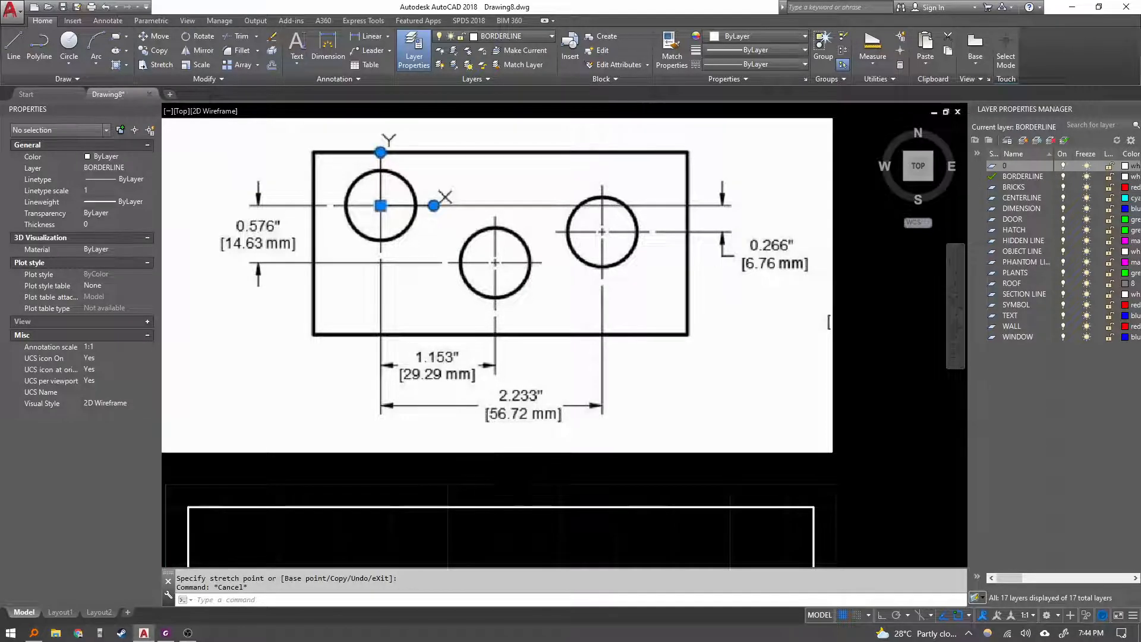
Draw a circle near the upper-left corner of the border's drawing area.
{"action": "scroll", "coordinate": [569, 119], "scroll_direction": "down", "scroll_amount": 2}
{"action": "type", "text": "c"}
{"action": "key", "text": "Return"}
{"action": "left_click", "coordinate": [404, 408]}
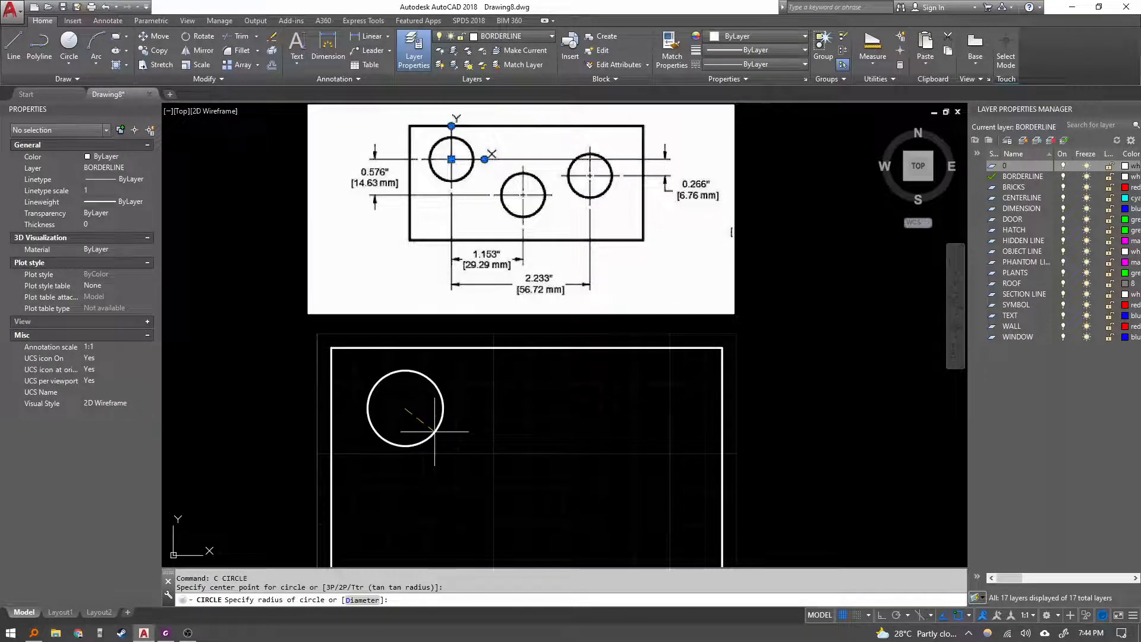
{"action": "left_click", "coordinate": [437, 427]}
{"action": "key", "text": "Escape"}
{"action": "key", "text": "Escape"}
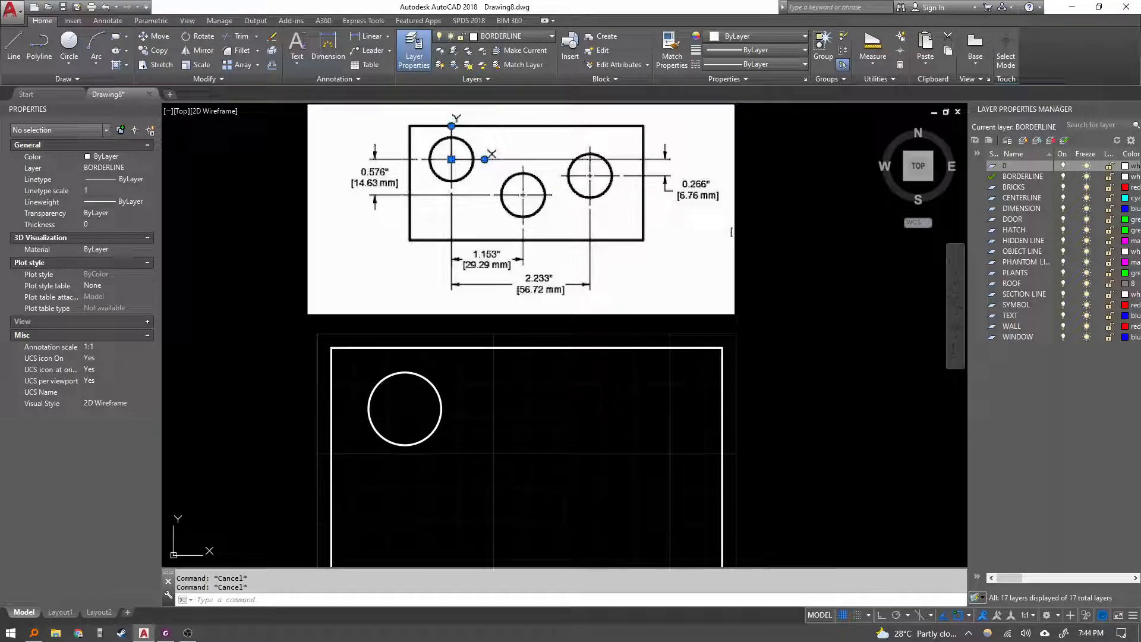
Draw a 14.63 mm vertical line straight down from the circle's centre.
{"action": "middle_click_drag", "start_coordinate": [472, 331], "coordinate": [497, 301]}
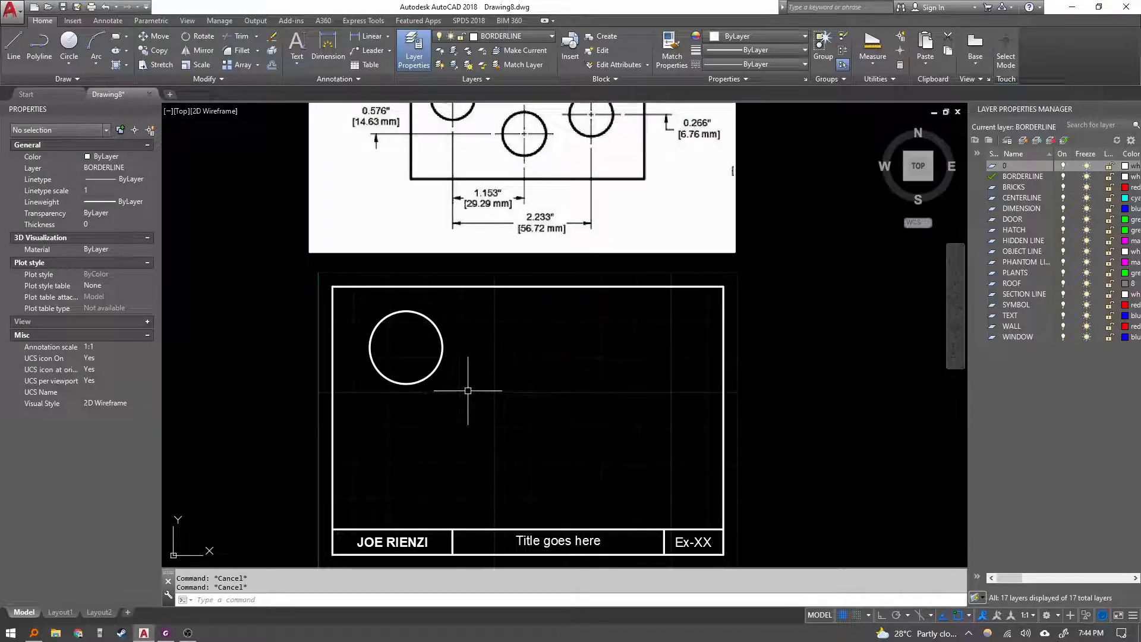
{"action": "type", "text": "l"}
{"action": "key", "text": "Return"}
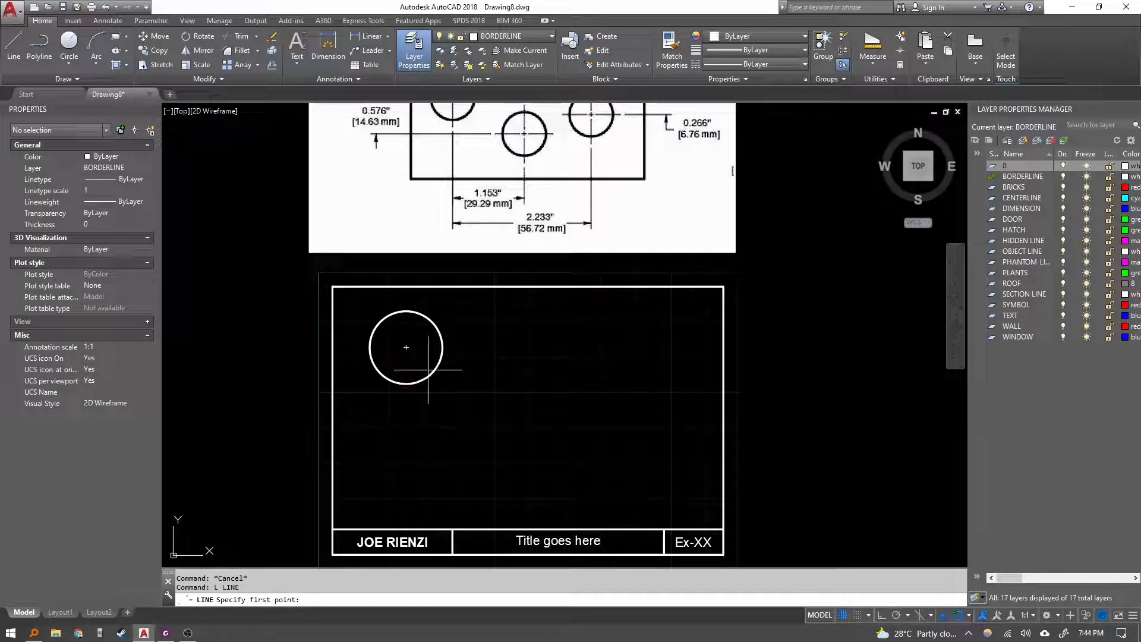
{"action": "left_click", "coordinate": [406, 347]}
{"action": "middle_click_drag", "start_coordinate": [395, 420], "coordinate": [396, 452]}
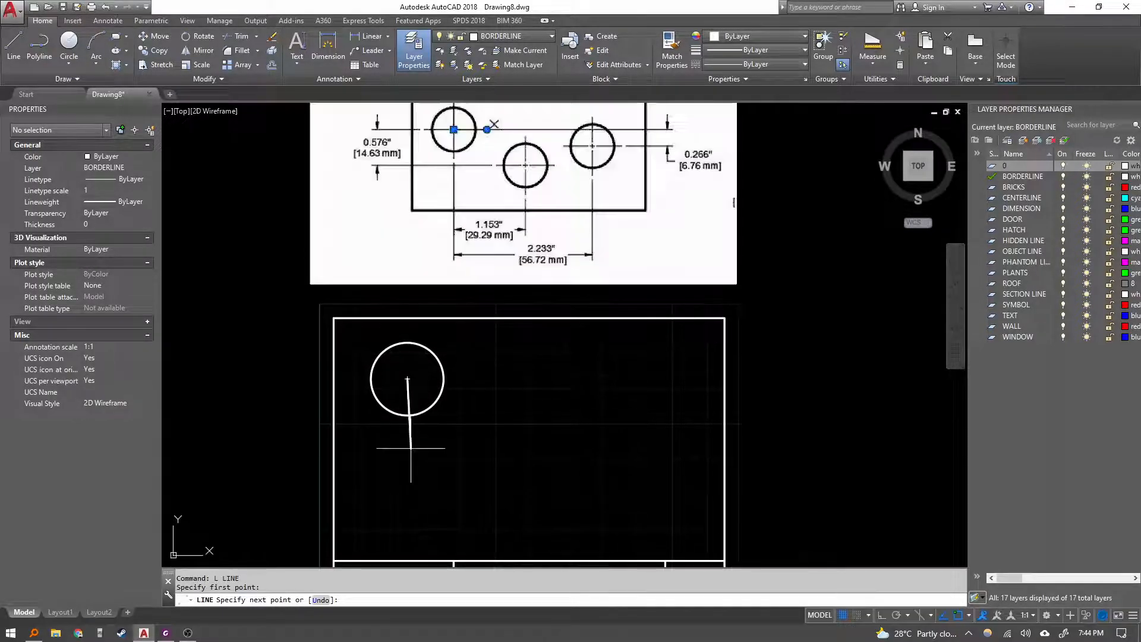
{"action": "key", "text": "F8"}
{"action": "type", "text": "14.63"}
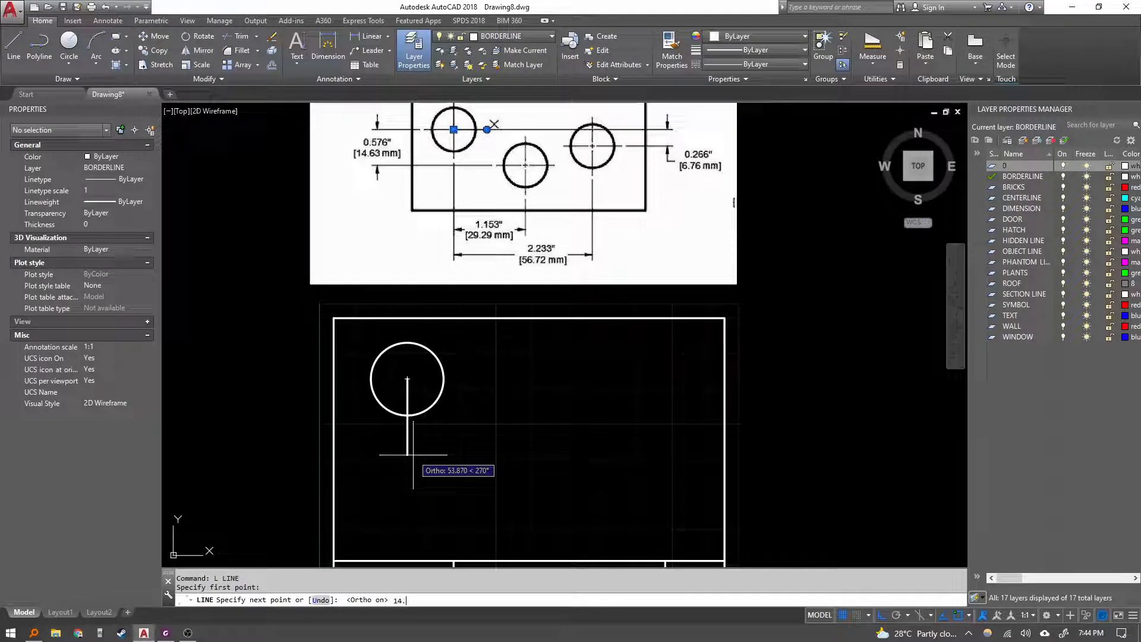
{"action": "key", "text": "Return"}
{"action": "key", "text": "Escape"}
Shrink the circle to about 8.5 mm radius by stretching its quadrant grip.
{"action": "middle_click_drag", "start_coordinate": [449, 408], "coordinate": [438, 436]}
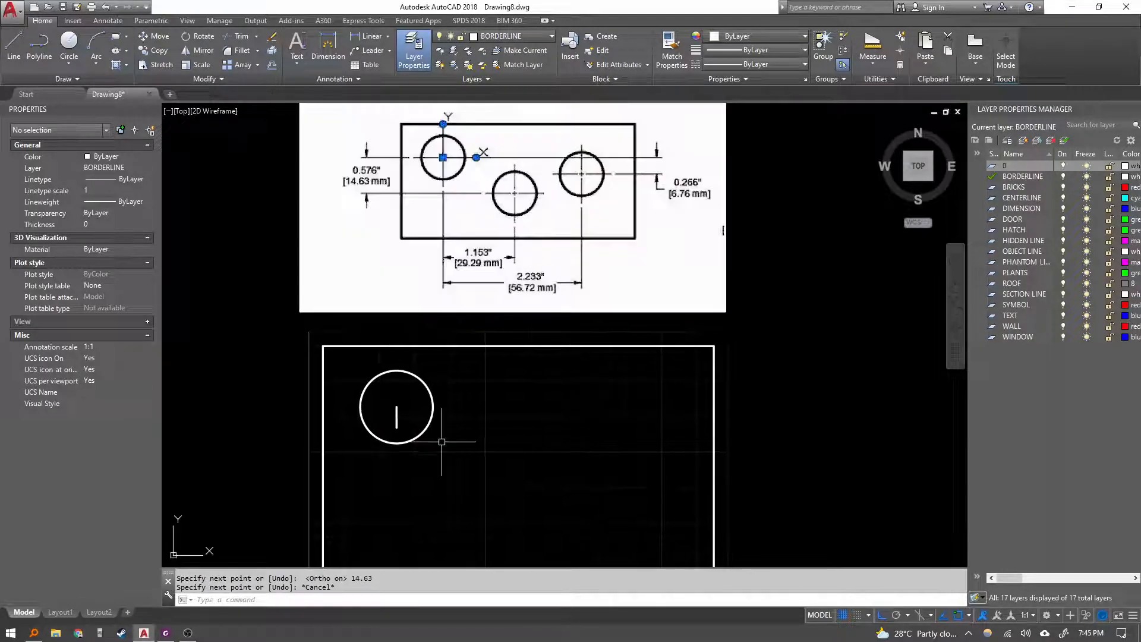
{"action": "left_click", "coordinate": [424, 435]}
{"action": "scroll", "coordinate": [395, 438], "scroll_direction": "up", "scroll_amount": 6}
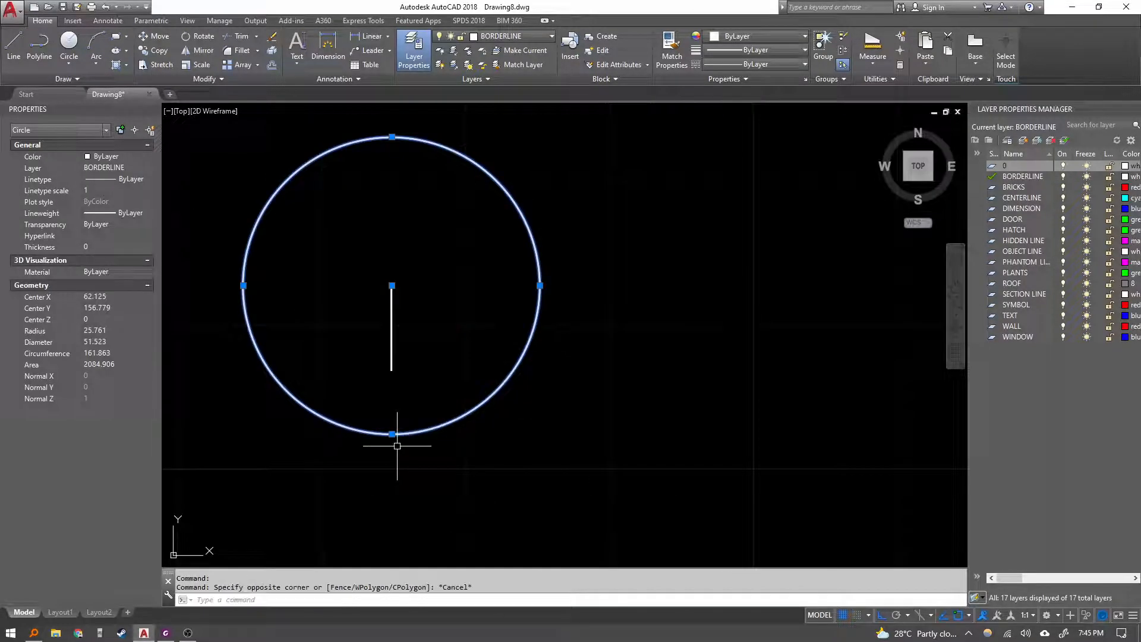
{"action": "left_click", "coordinate": [391, 434]}
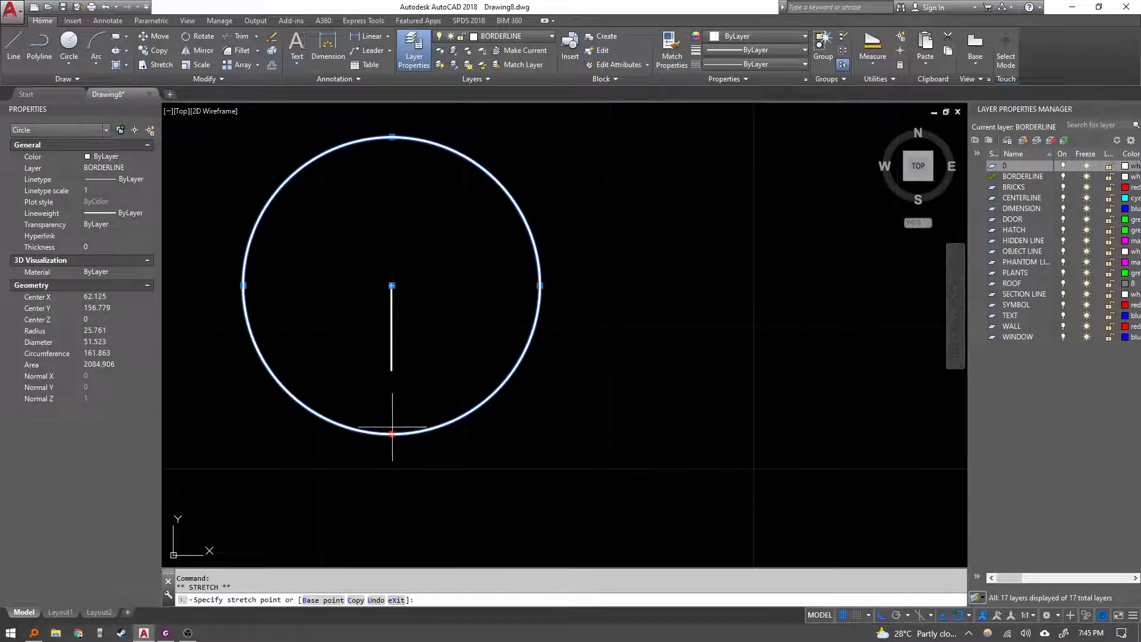
{"action": "scroll", "coordinate": [392, 331], "scroll_direction": "down", "scroll_amount": 6}
{"action": "key", "text": "Escape"}
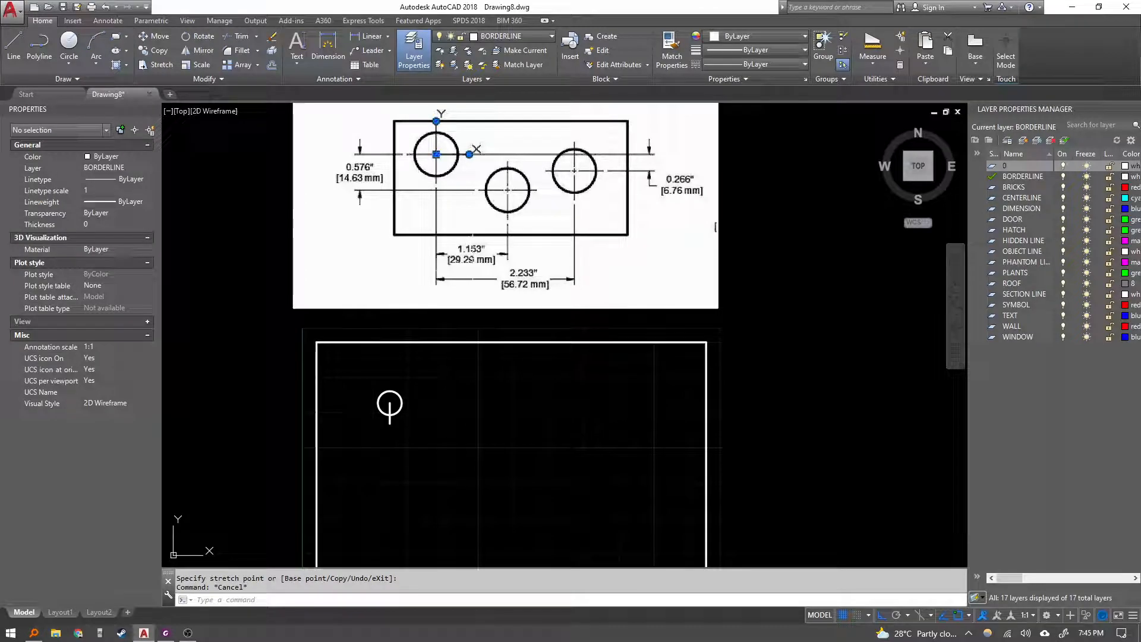
Draw a 29.29 mm horizontal line to the right from the lower end of the vertical line.
{"action": "middle_click_drag", "start_coordinate": [453, 436], "coordinate": [459, 401]}
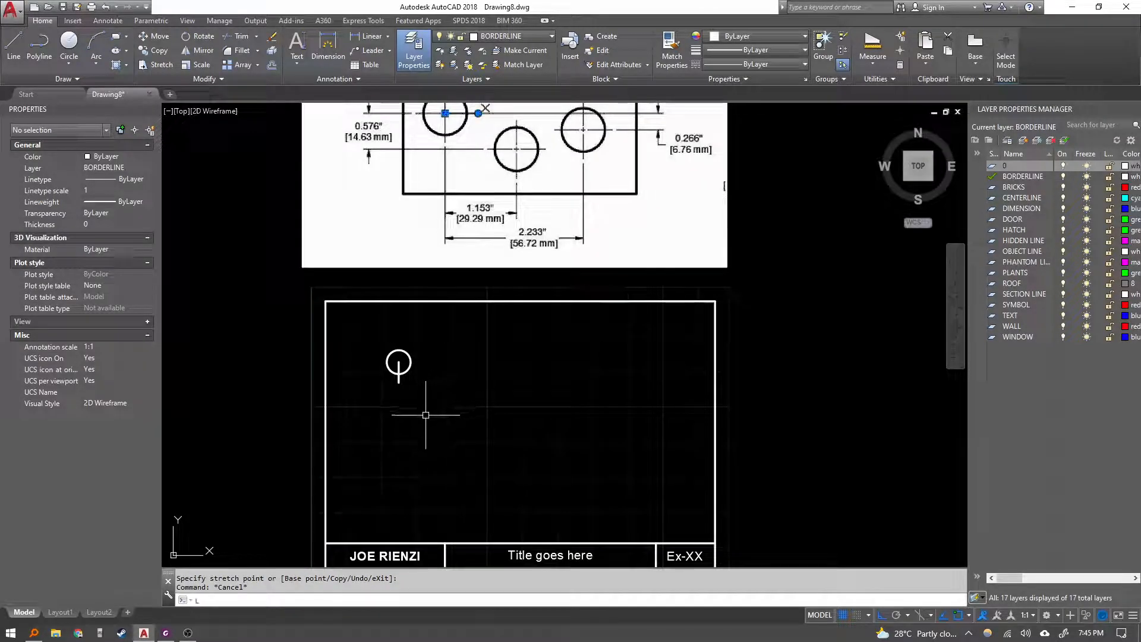
{"action": "type", "text": "L"}
{"action": "key", "text": "Return"}
{"action": "left_click", "coordinate": [399, 383]}
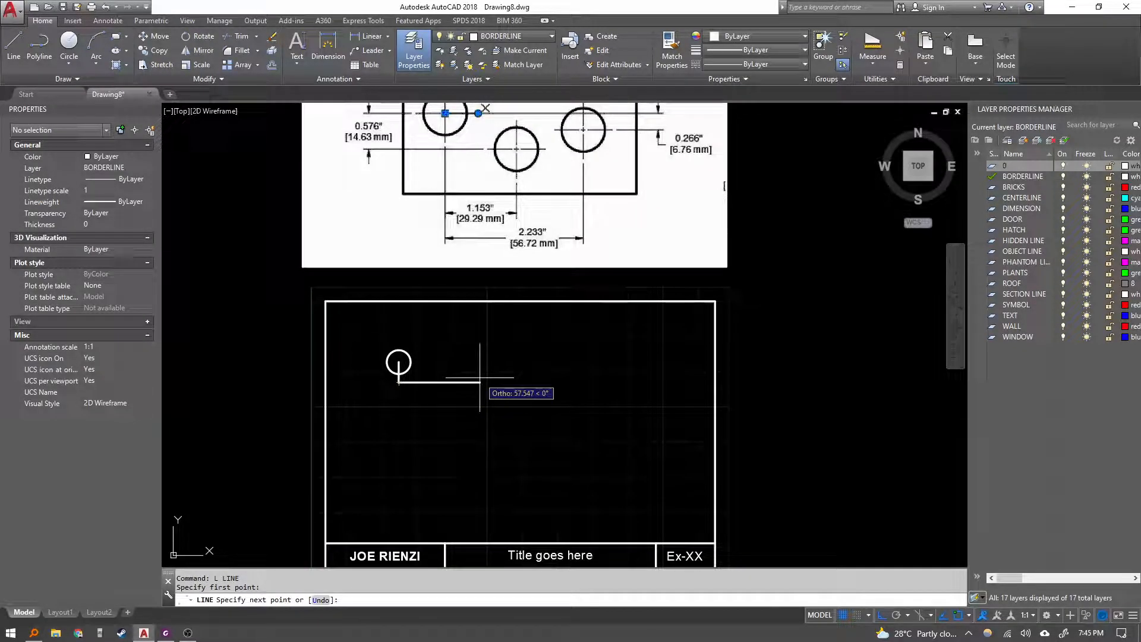
{"action": "type", "text": "29.29"}
{"action": "key", "text": "Return"}
{"action": "key", "text": "Escape"}
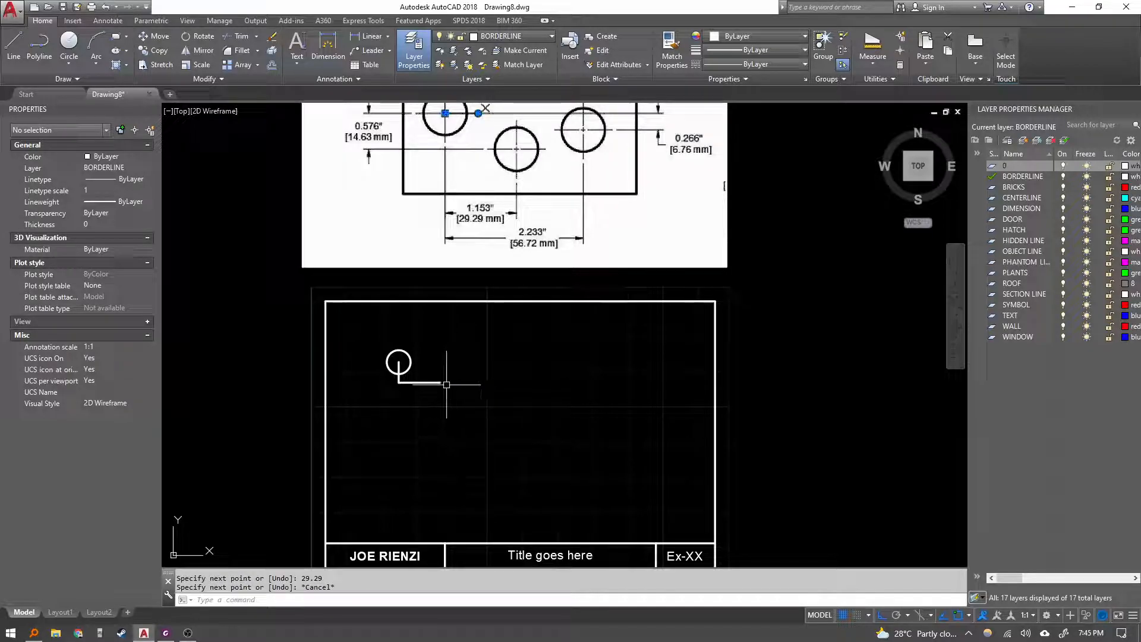
Copy the circle from its centre to the right end of the horizontal line.
{"action": "left_click", "coordinate": [410, 365]}
{"action": "type", "text": "CO"}
{"action": "key", "text": "Return"}
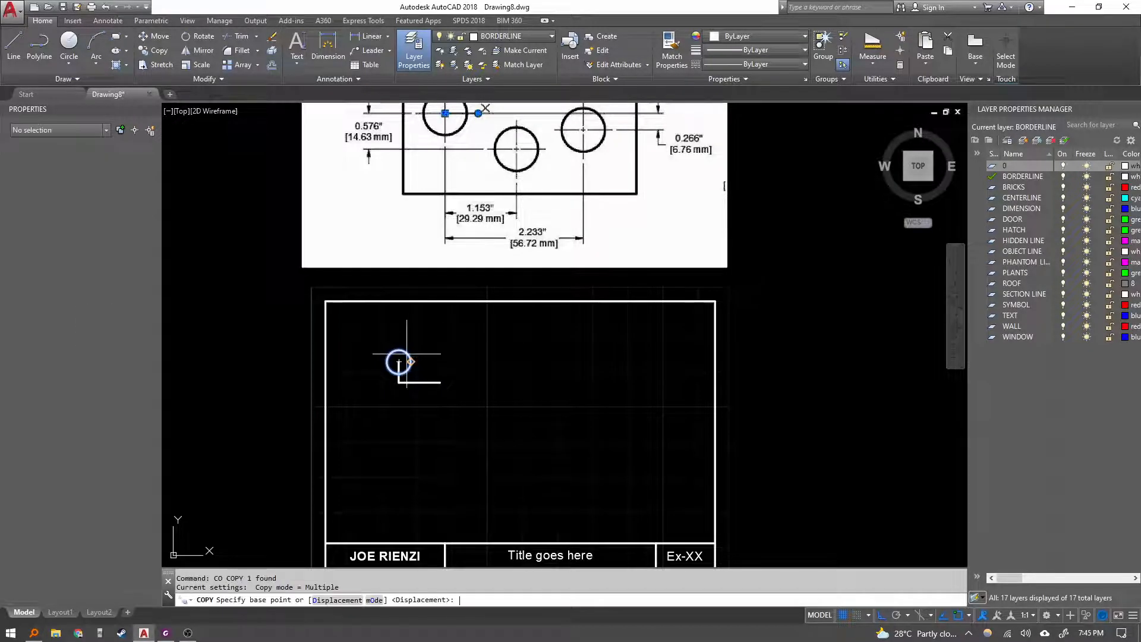
{"action": "scroll", "coordinate": [403, 360], "scroll_direction": "up", "scroll_amount": 1}
{"action": "left_click", "coordinate": [396, 364]}
{"action": "left_click", "coordinate": [462, 365]}
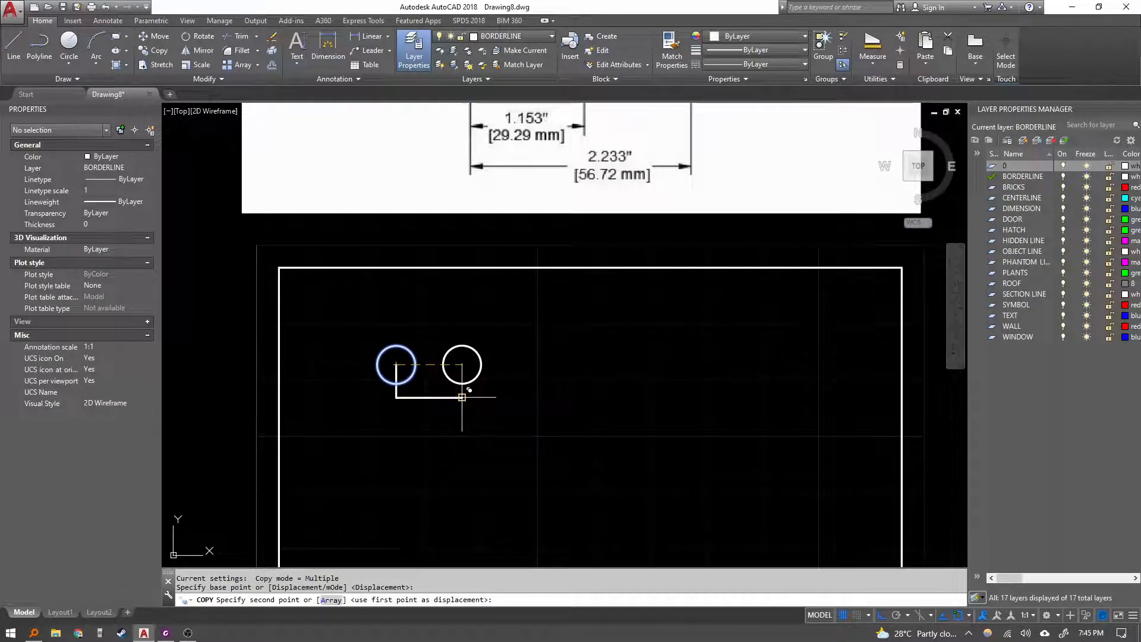
{"action": "key", "text": "Escape"}
{"action": "key", "text": "Escape"}
{"action": "key", "text": "Escape"}
Copy the first circle straight down about 53 mm below its original position.
{"action": "scroll", "coordinate": [452, 424], "scroll_direction": "down", "scroll_amount": 2}
{"action": "middle_click_drag", "start_coordinate": [438, 458], "coordinate": [455, 377]}
{"action": "left_click", "coordinate": [463, 303]}
{"action": "left_click", "coordinate": [448, 298]}
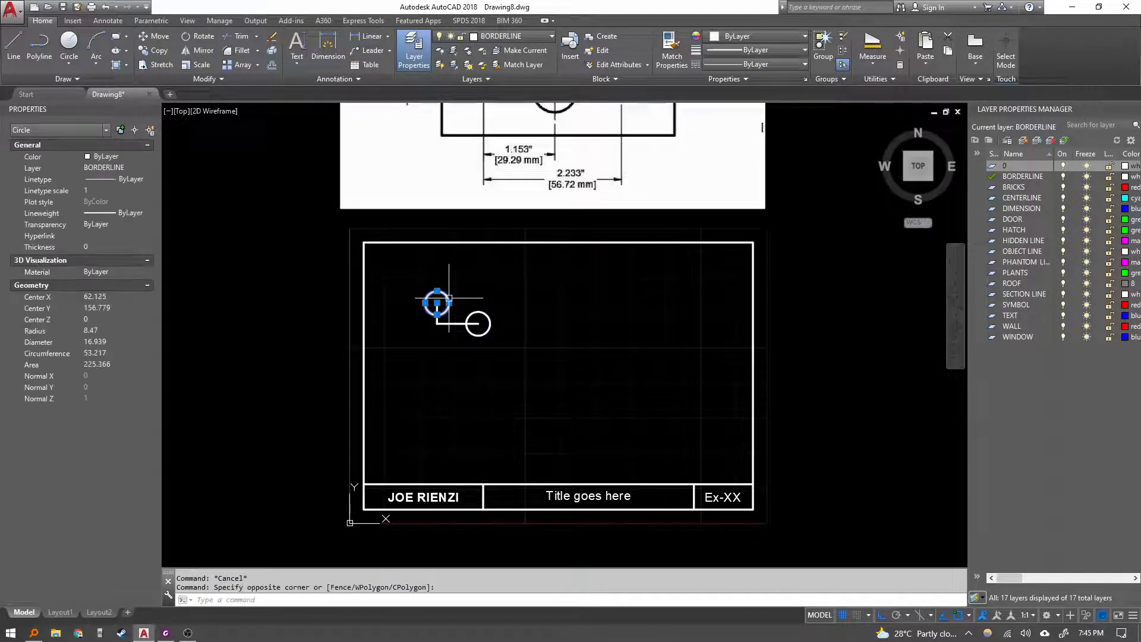
{"action": "key", "text": "space"}
{"action": "left_click", "coordinate": [546, 318]}
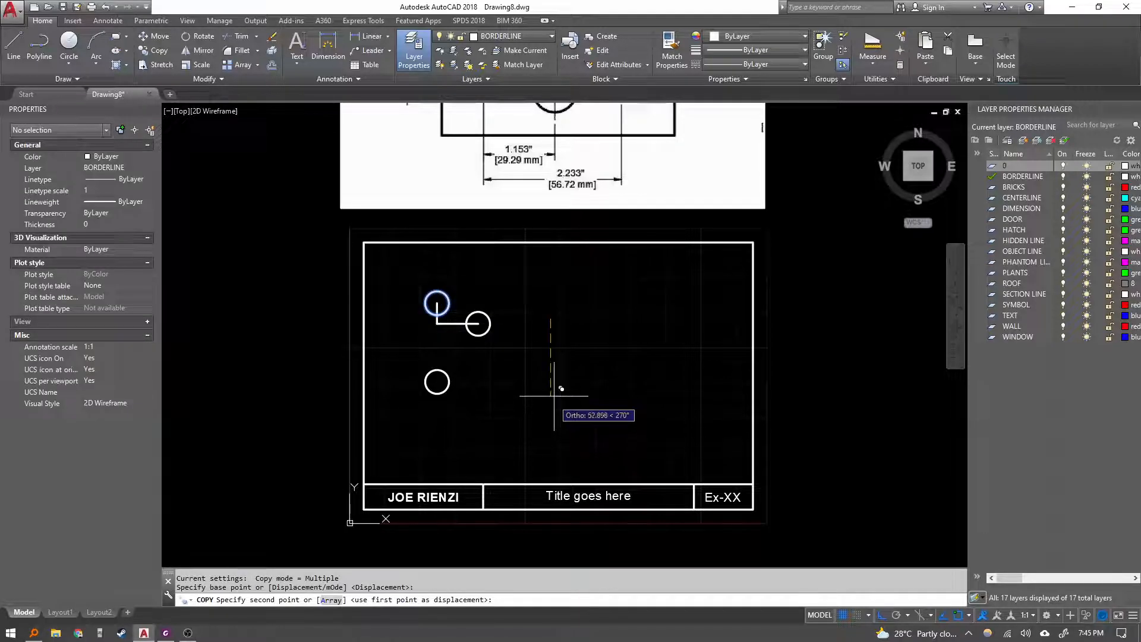
{"action": "left_click", "coordinate": [554, 392]}
{"action": "key", "text": "Escape"}
{"action": "key", "text": "Escape"}
{"action": "key", "text": "Escape"}
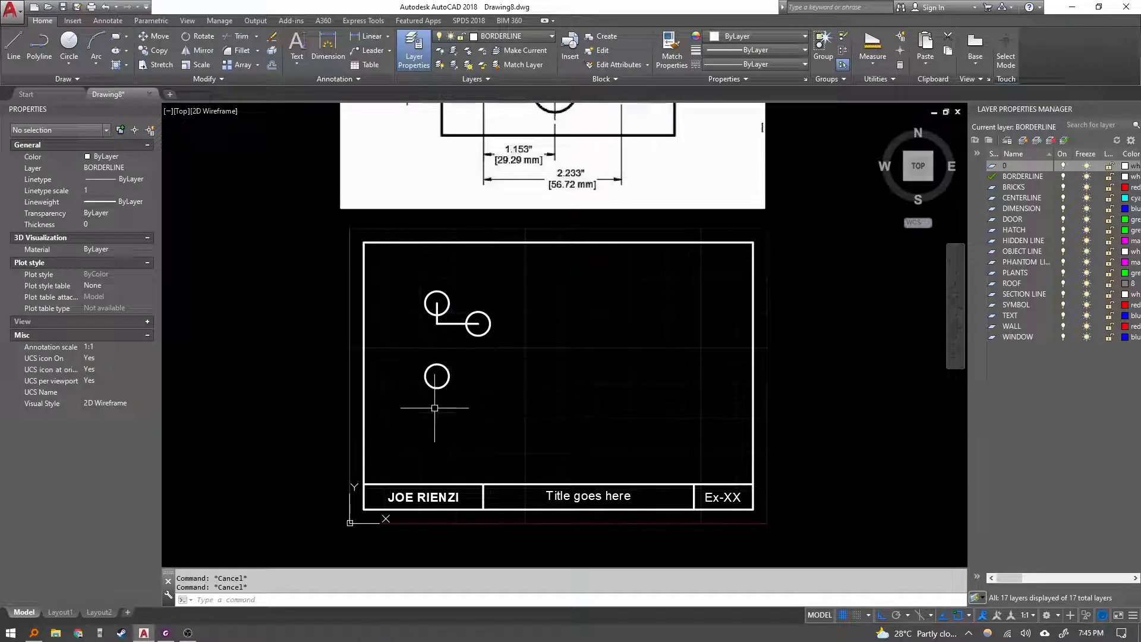
Move the UCS origin to the centre of the lower copied circle.
{"action": "right_click", "coordinate": [374, 524]}
{"action": "left_click", "coordinate": [418, 415]}
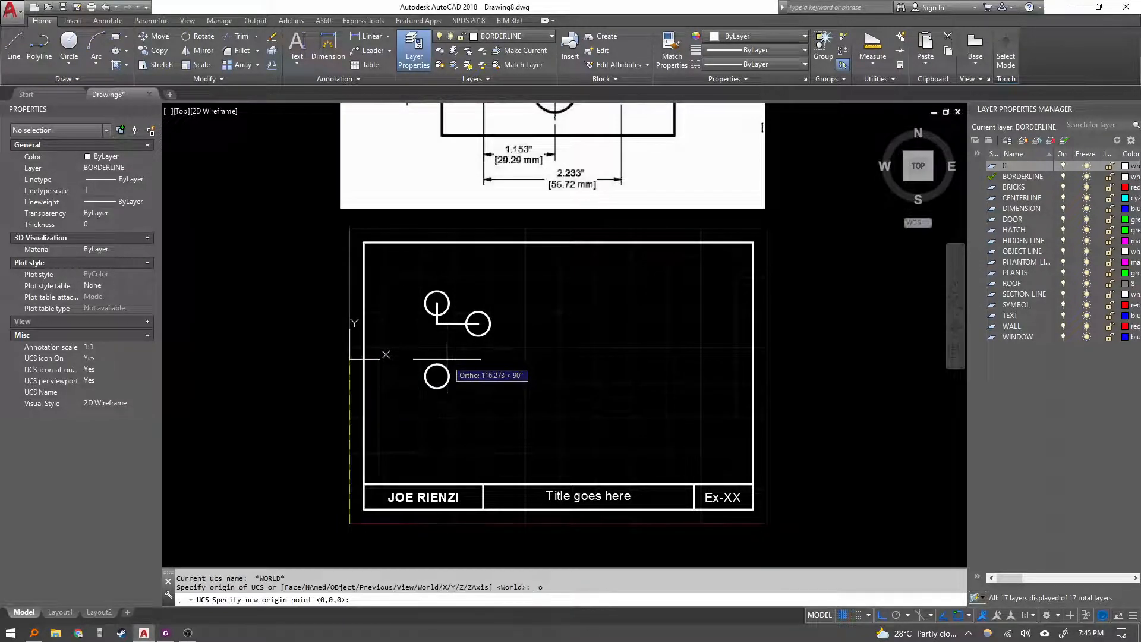
{"action": "key", "text": "F8"}
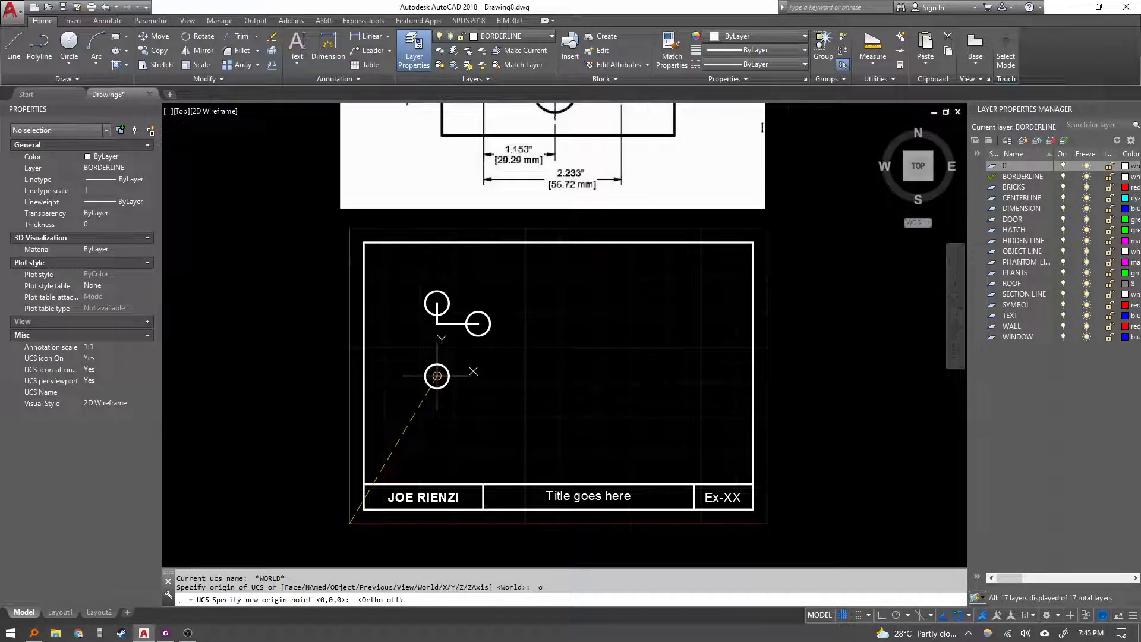
{"action": "left_click", "coordinate": [437, 376]}
{"action": "key", "text": "Escape"}
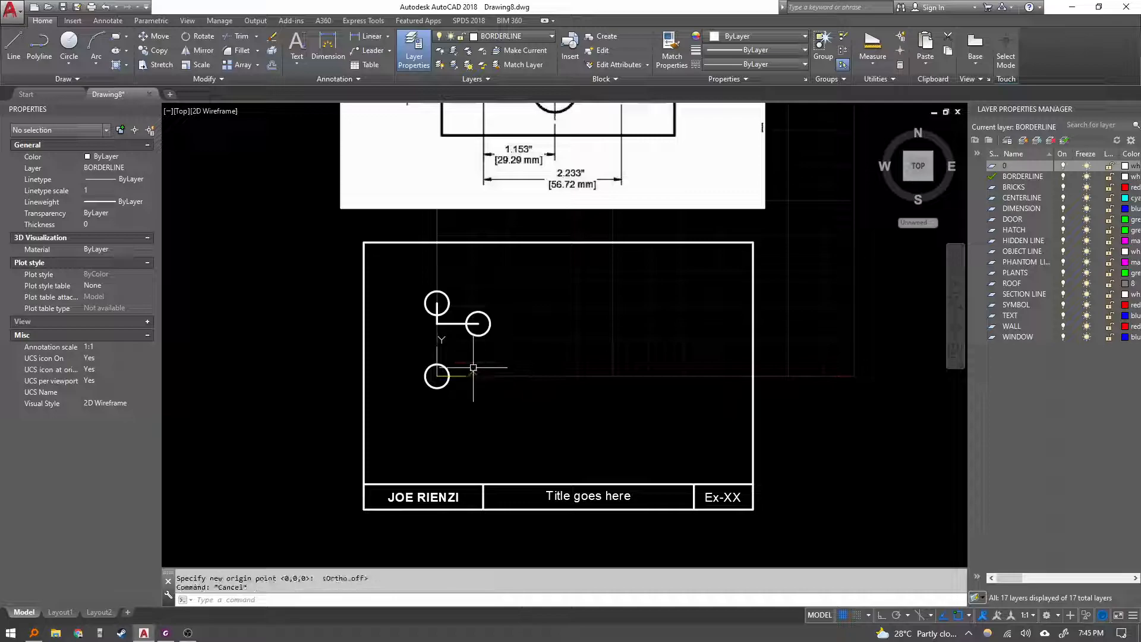
Draw a circle centred at 29.29,-14.63 relative to the new origin, sized like the other circles.
{"action": "left_click", "coordinate": [448, 392]}
{"action": "left_click", "coordinate": [437, 384]}
{"action": "scroll", "coordinate": [464, 380], "scroll_direction": "up", "scroll_amount": 2}
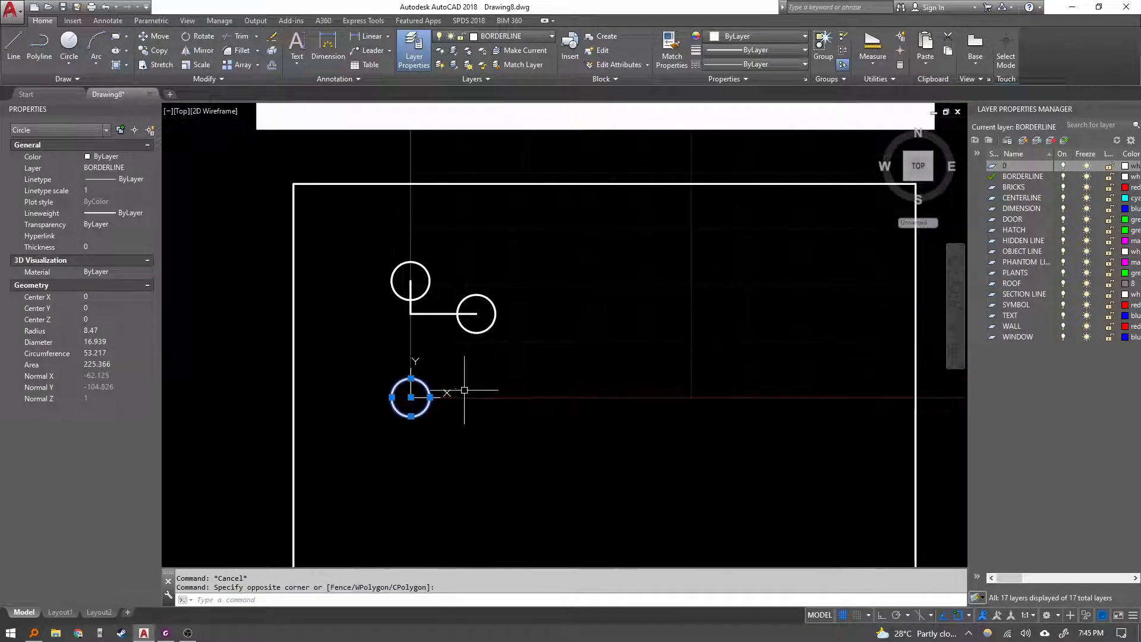
{"action": "type", "text": "c"}
{"action": "key", "text": "Return"}
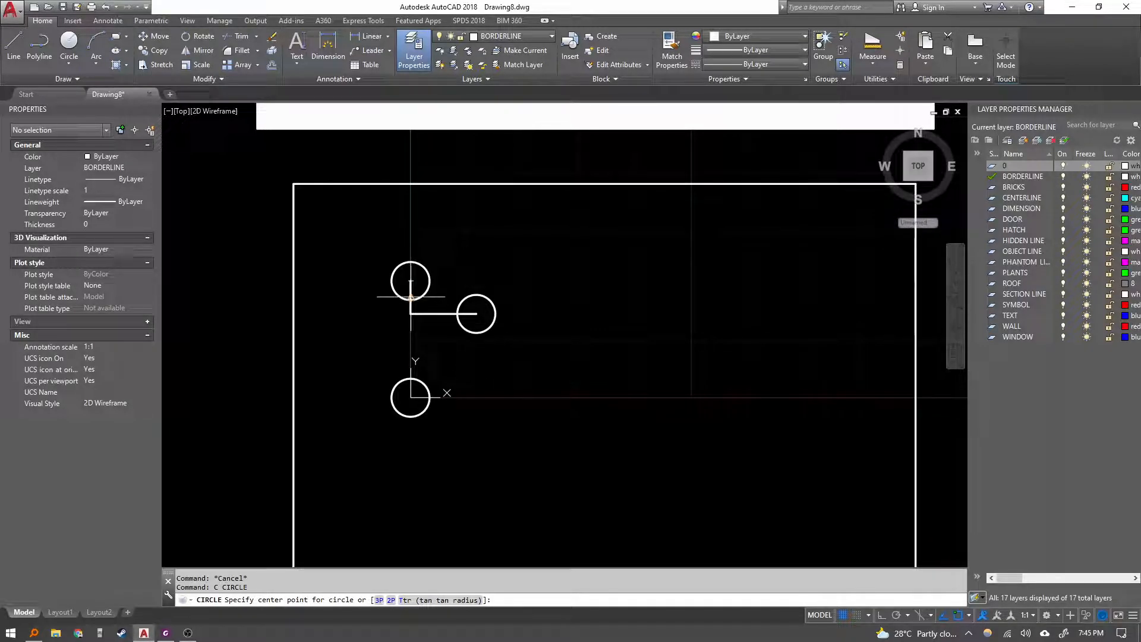
{"action": "scroll", "coordinate": [586, 401], "scroll_direction": "down", "scroll_amount": 2}
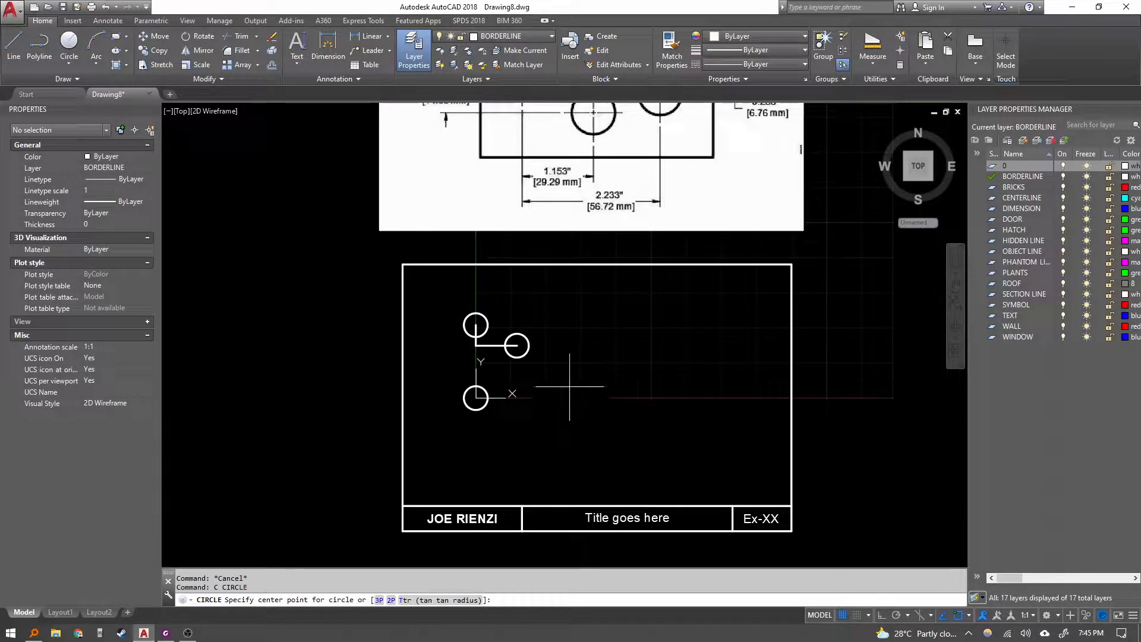
{"action": "middle_click_drag", "start_coordinate": [556, 301], "coordinate": [510, 385]}
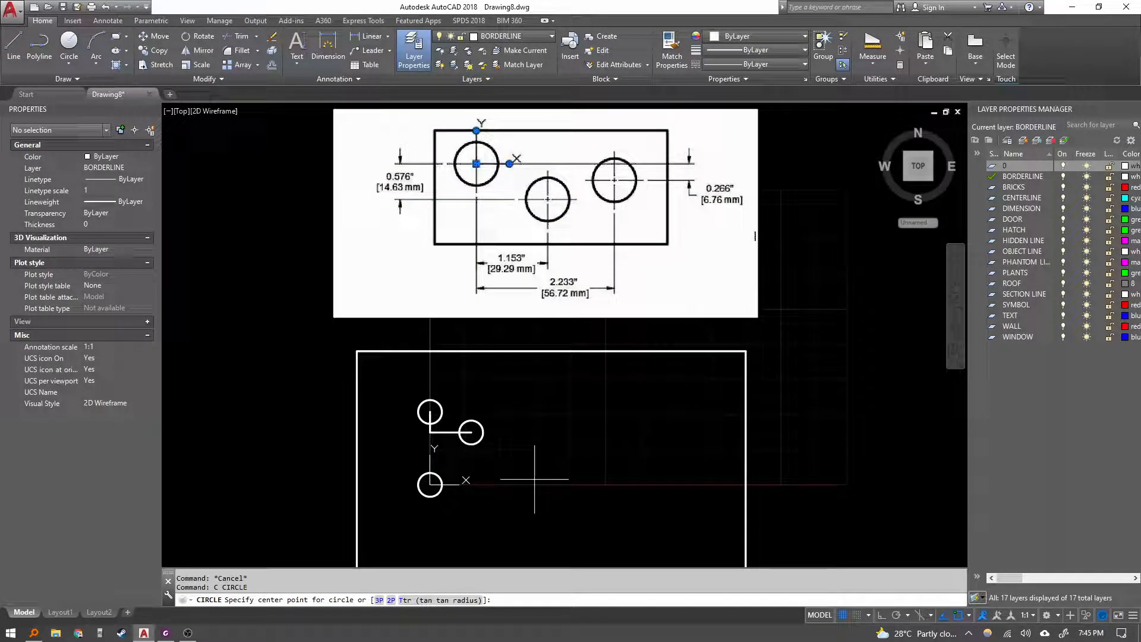
{"action": "type", "text": "14."}
{"action": "key", "text": "BackSpace"}
{"action": "key", "text": "BackSpace"}
{"action": "key", "text": "BackSpace"}
{"action": "key", "text": "BackSpace"}
{"action": "key", "text": "BackSpace"}
{"action": "type", "text": "9,-14.63"}
{"action": "key", "text": "Return"}
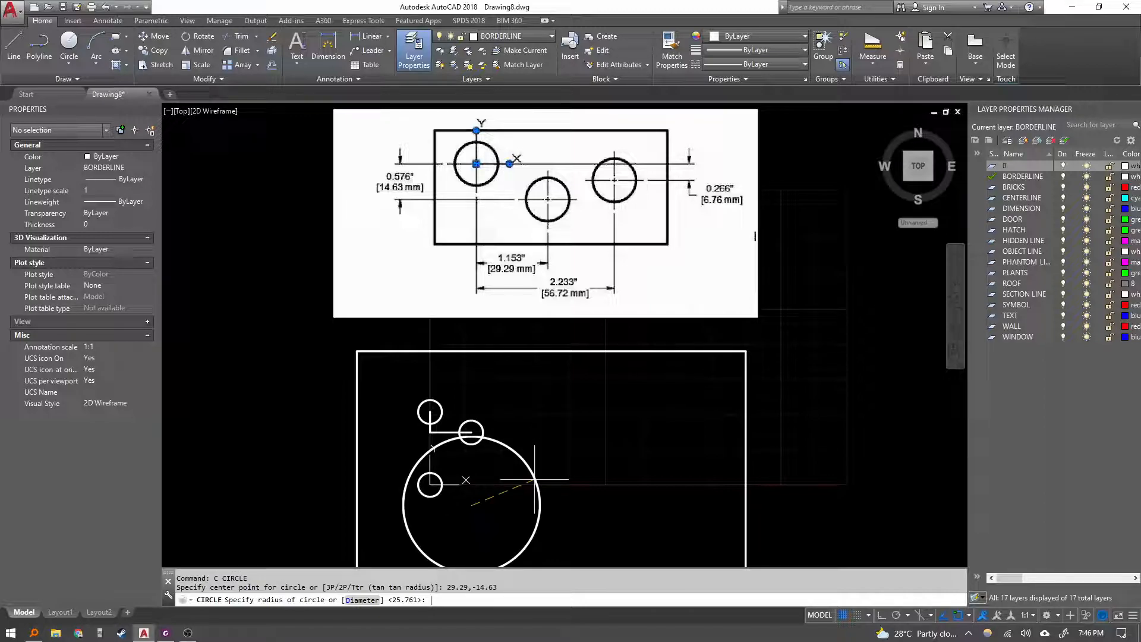
{"action": "left_click", "coordinate": [482, 500]}
{"action": "key", "text": "Escape"}
Erase the vertical and horizontal construction lines between the upper circles.
{"action": "scroll", "coordinate": [458, 492], "scroll_direction": "up", "scroll_amount": 2}
{"action": "middle_click_drag", "start_coordinate": [455, 489], "coordinate": [456, 418]}
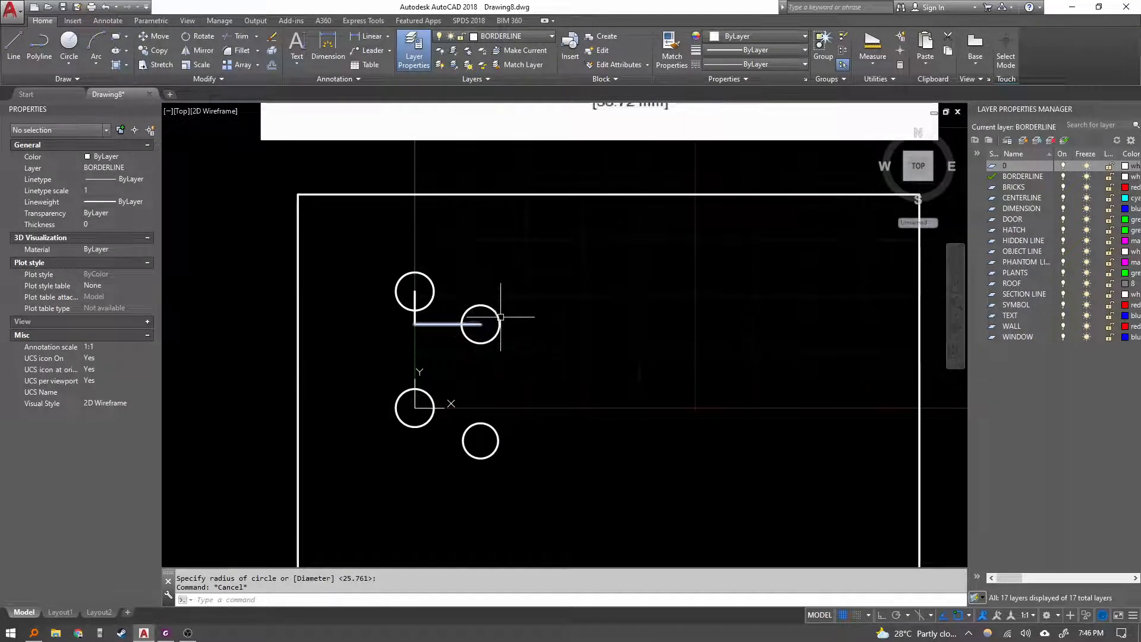
{"action": "key", "text": "Escape"}
{"action": "left_click", "coordinate": [425, 335]}
{"action": "left_click", "coordinate": [409, 319]}
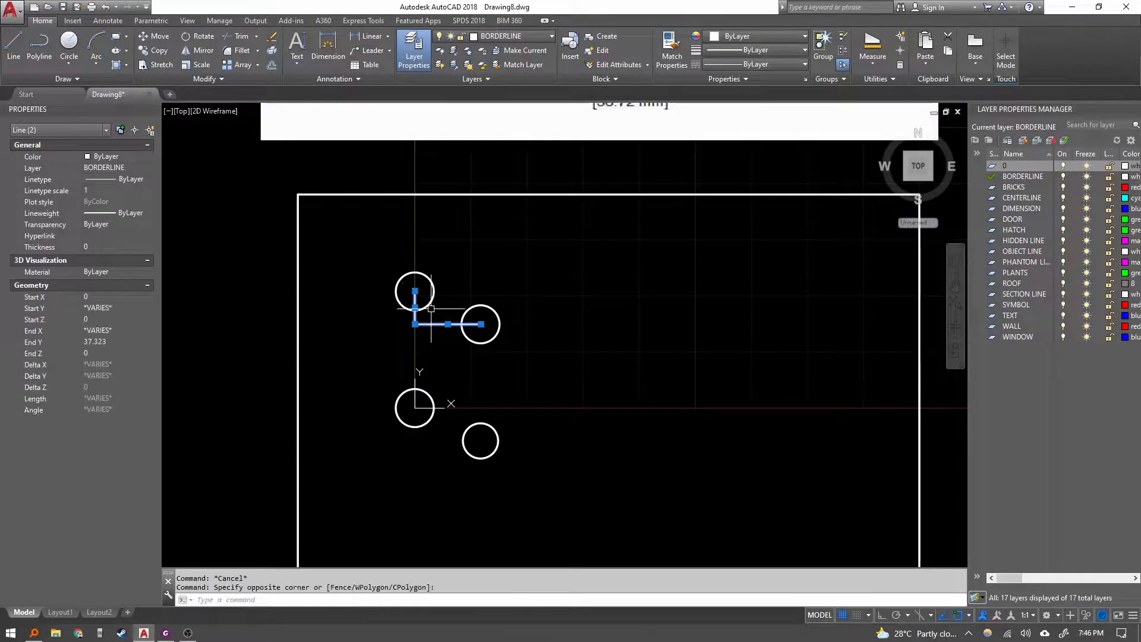
{"action": "type", "text": "e"}
{"action": "key", "text": "Return"}
{"action": "scroll", "coordinate": [472, 303], "scroll_direction": "down", "scroll_amount": 2}
{"action": "scroll", "coordinate": [467, 309], "scroll_direction": "up", "scroll_amount": 2}
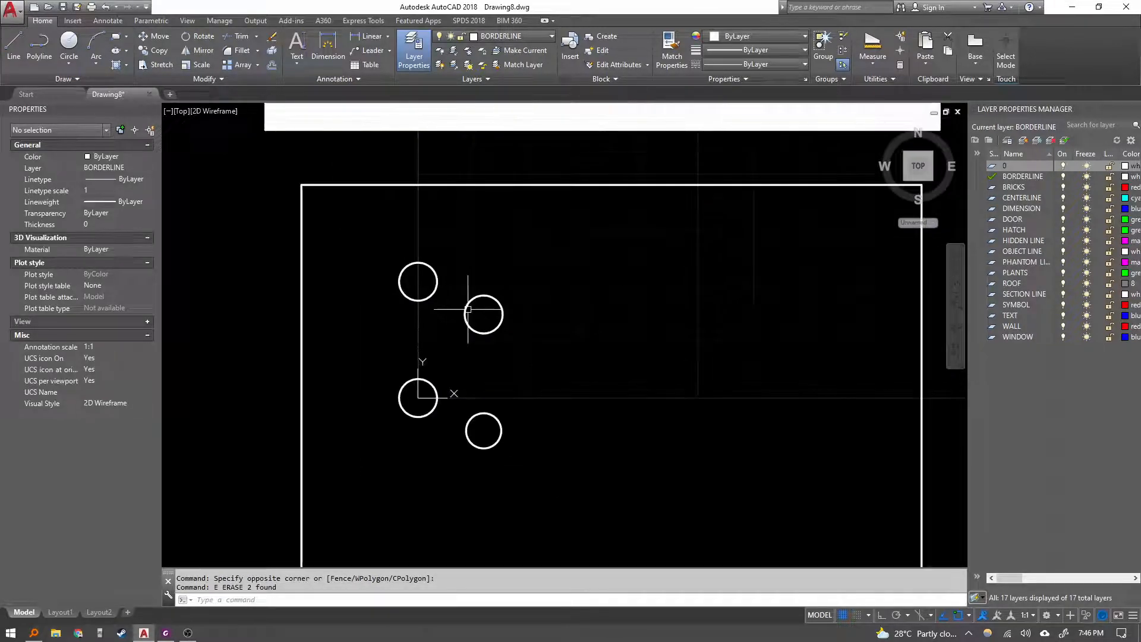
{"action": "scroll", "coordinate": [478, 345], "scroll_direction": "down", "scroll_amount": 1}
{"action": "key", "text": "Escape"}
{"action": "key", "text": "Escape"}
Copy the circle at the UCS origin straight down below it.
{"action": "left_click", "coordinate": [467, 375]}
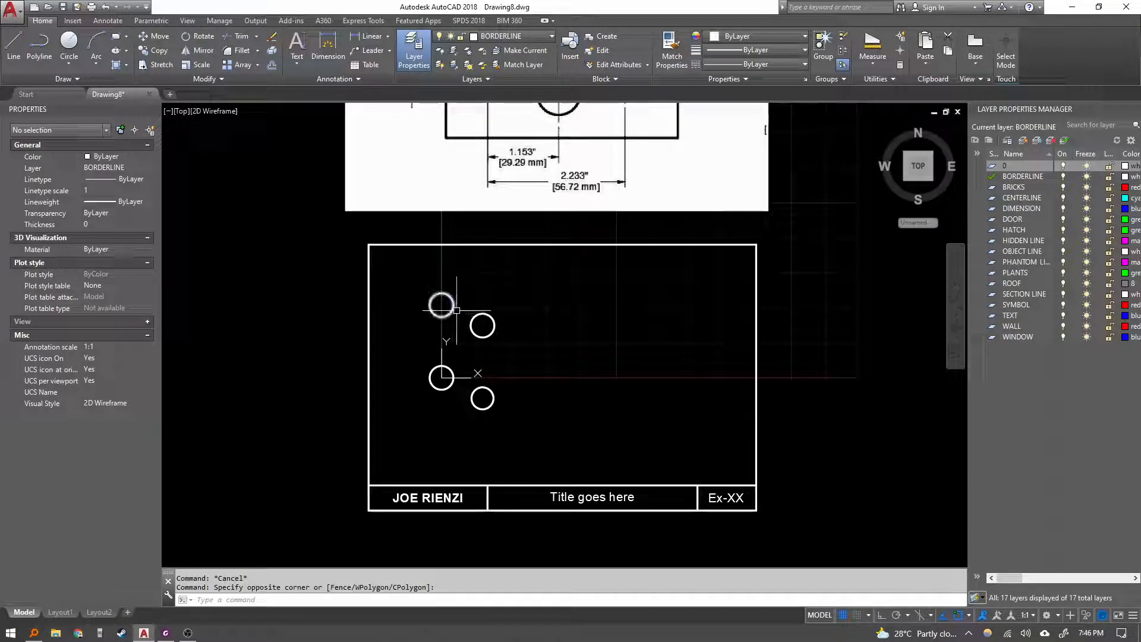
{"action": "left_click", "coordinate": [438, 377]}
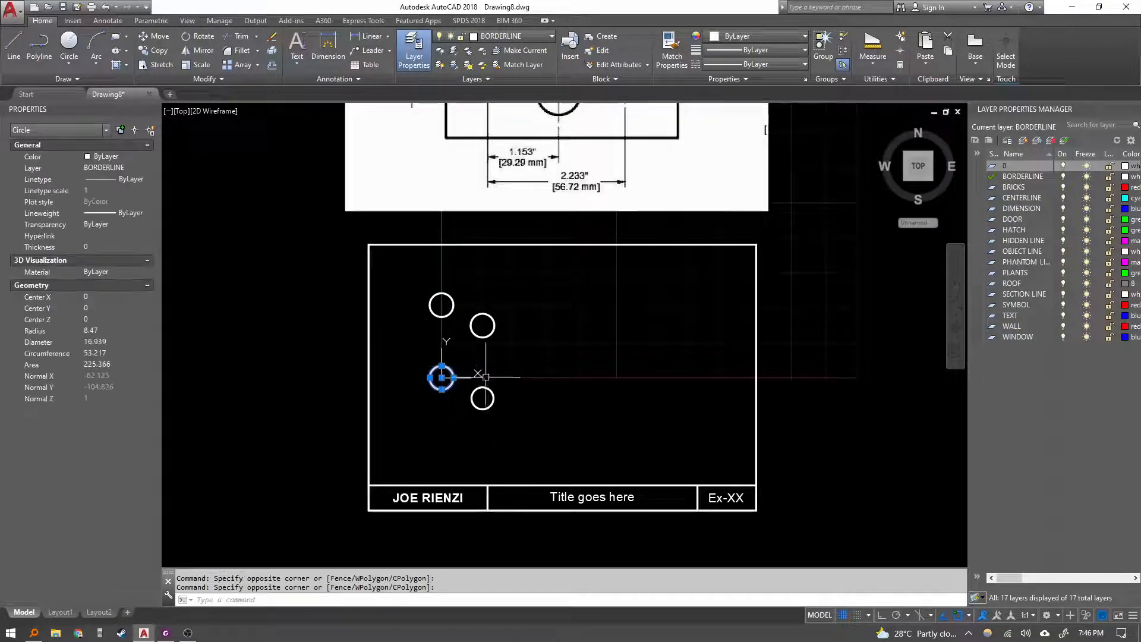
{"action": "type", "text": "co"}
{"action": "key", "text": "Return"}
{"action": "left_click", "coordinate": [538, 361]}
{"action": "key", "text": "F8"}
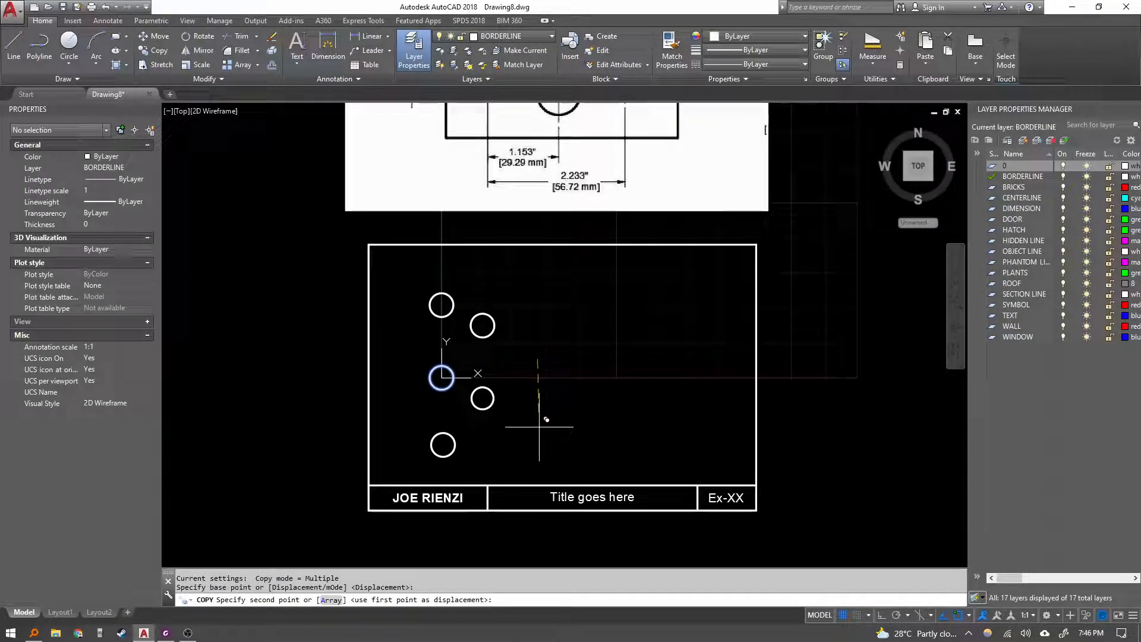
{"action": "left_click", "coordinate": [551, 425]}
{"action": "key", "text": "Escape"}
{"action": "key", "text": "Escape"}
{"action": "left_click", "coordinate": [463, 455]}
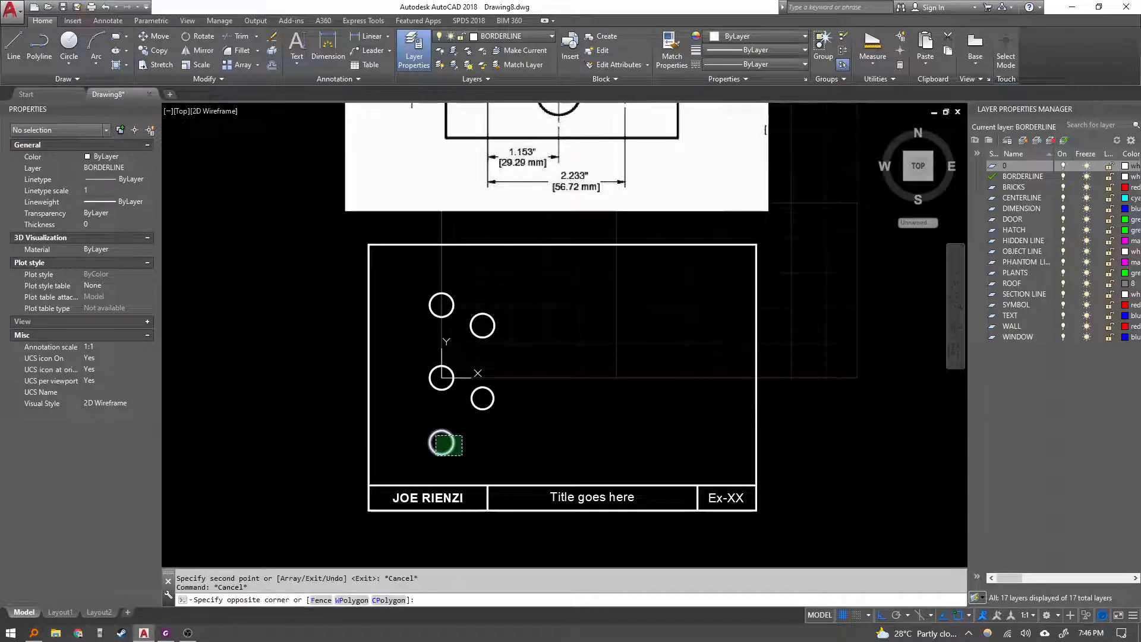
{"action": "left_click", "coordinate": [443, 440]}
{"action": "type", "text": "co"}
{"action": "key", "text": "Return"}
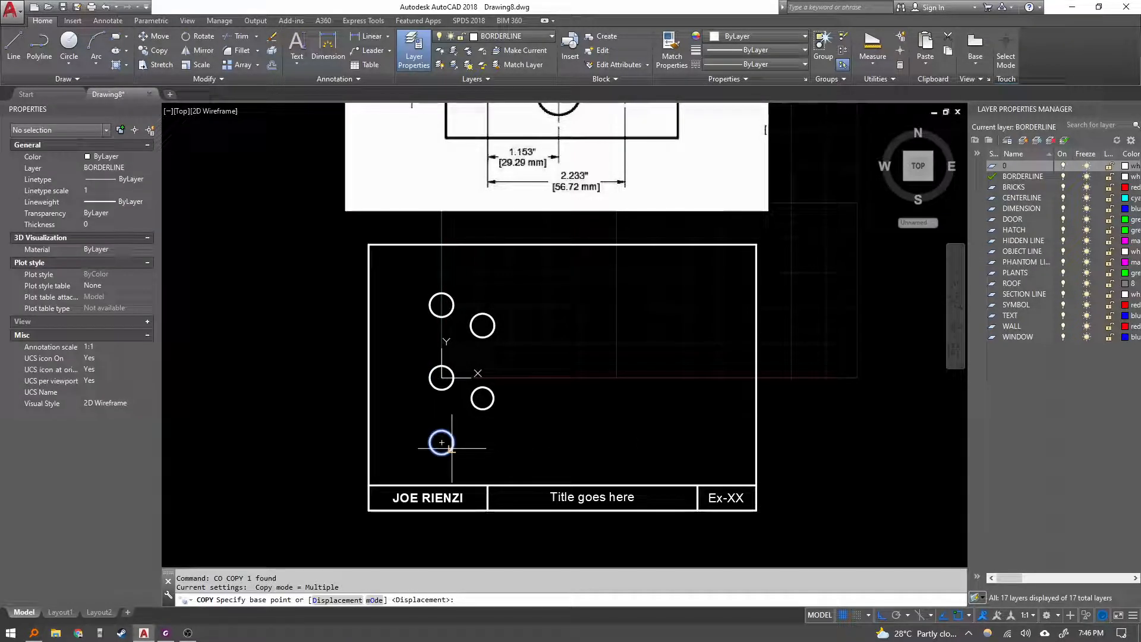
{"action": "left_click", "coordinate": [441, 443]}
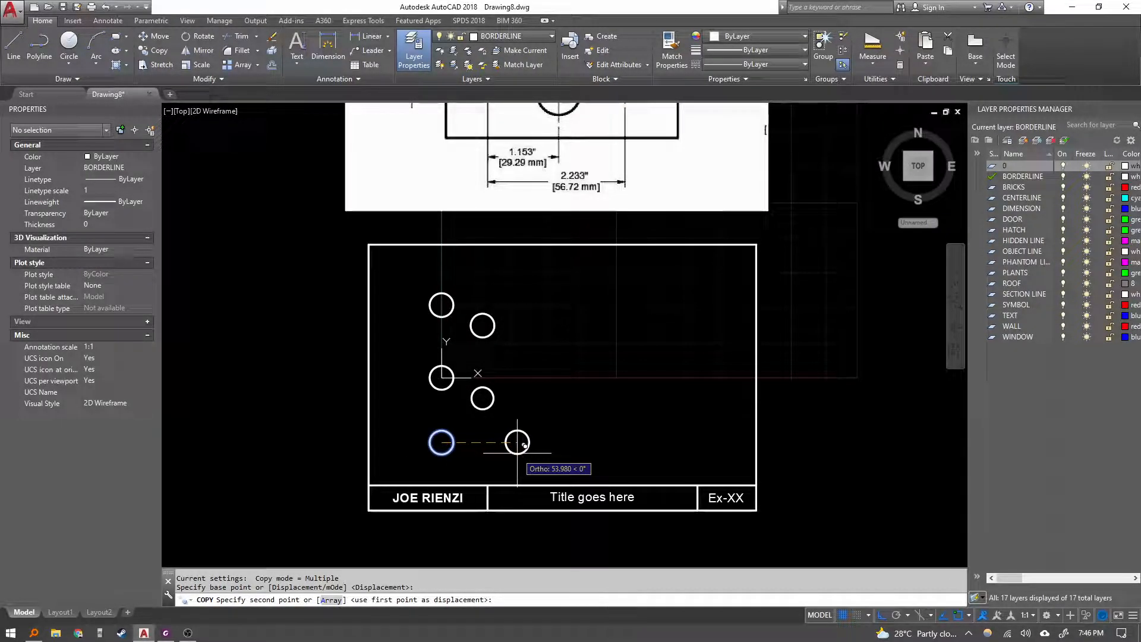
{"action": "type", "text": "@"}
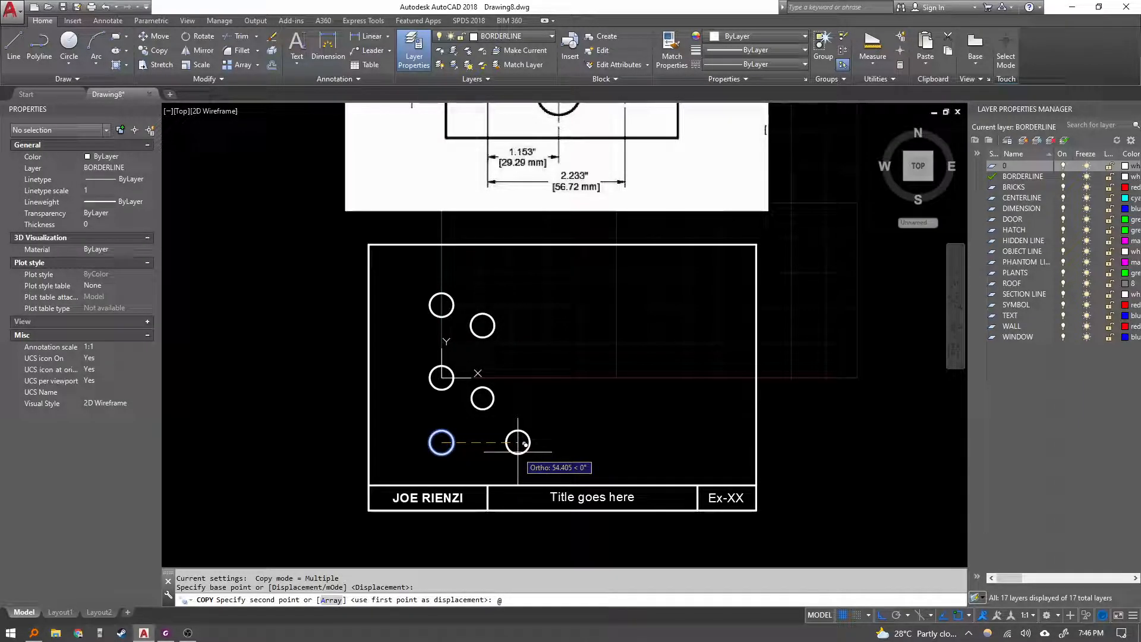
{"action": "type", "text": "29329"}
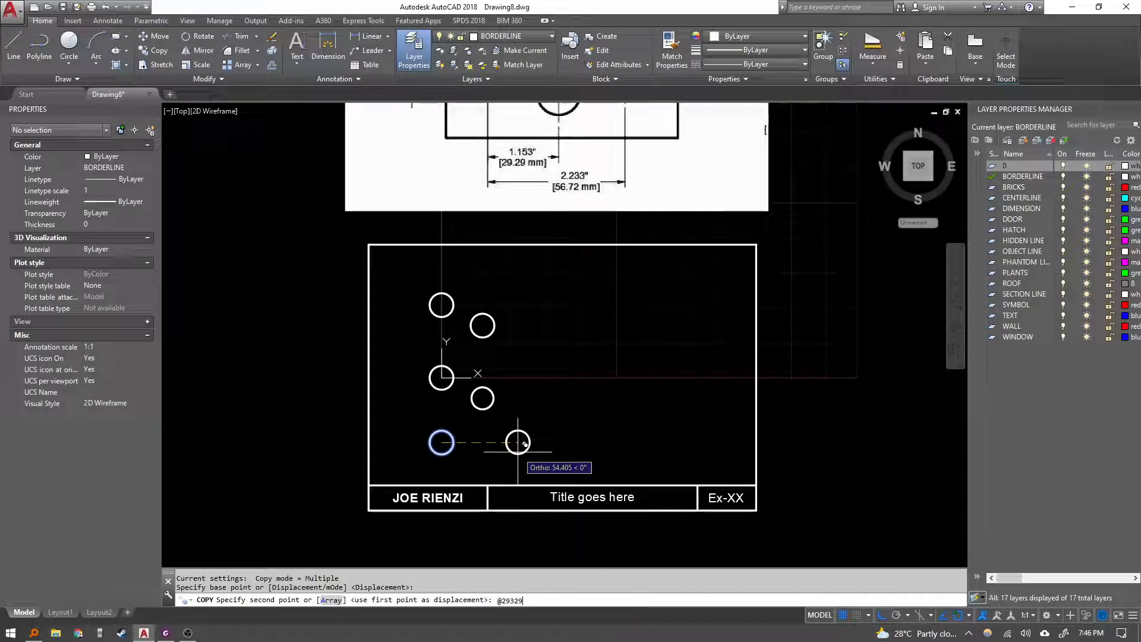
{"action": "type", "text": ".29,-14.63"}
{"action": "key", "text": "Return"}
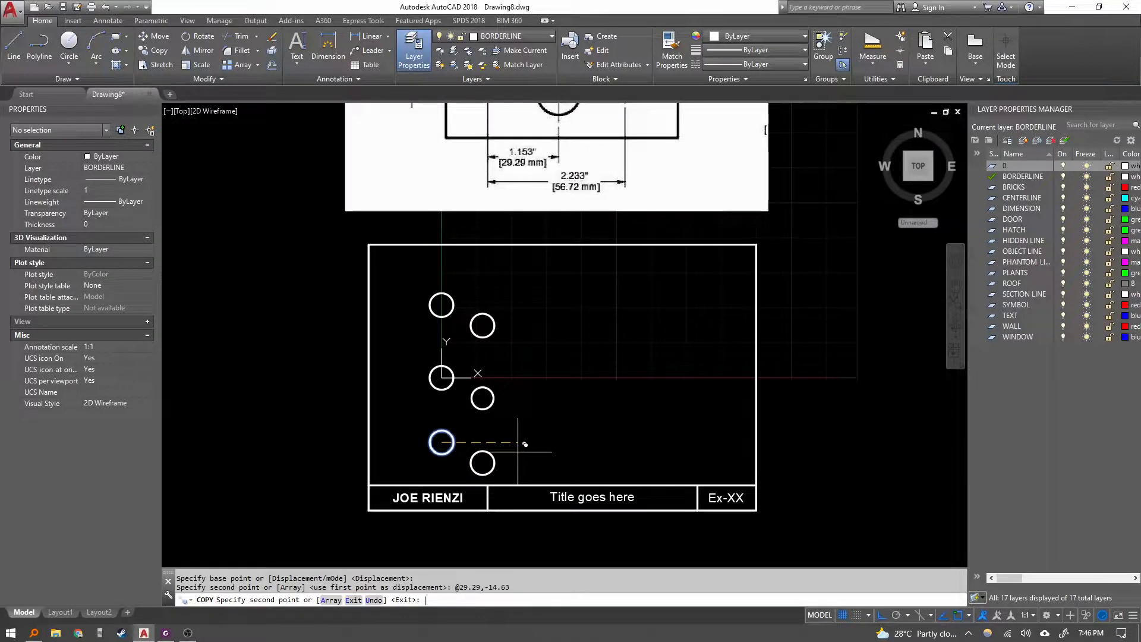
{"action": "key", "text": "Escape"}
{"action": "key", "text": "Escape"}
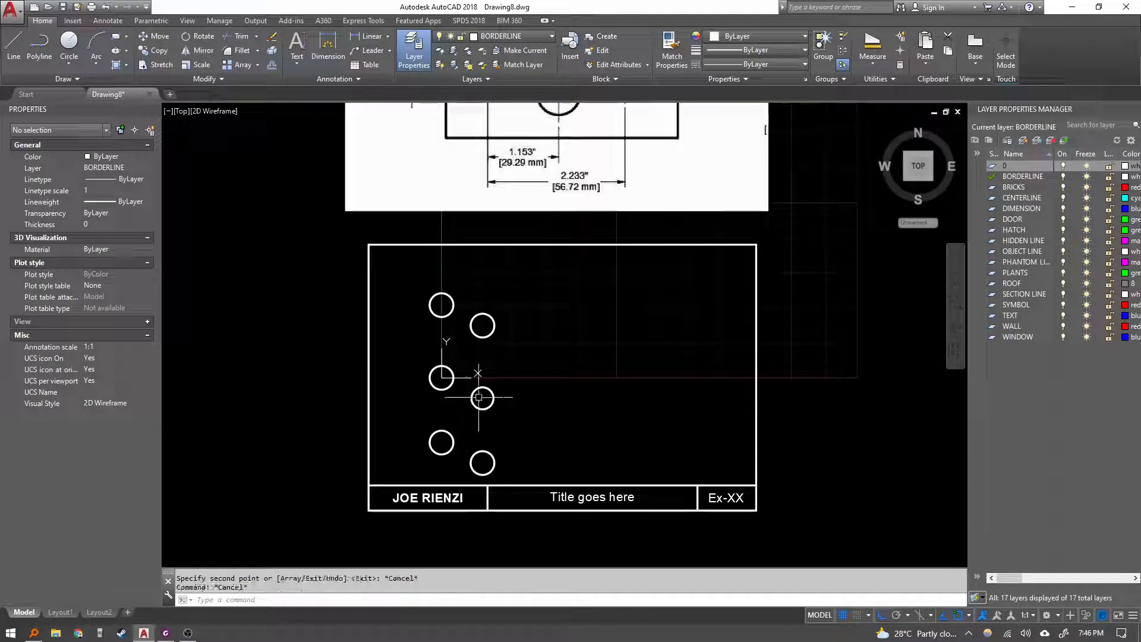
{"action": "left_click", "coordinate": [465, 379]}
{"action": "left_click", "coordinate": [441, 378]}
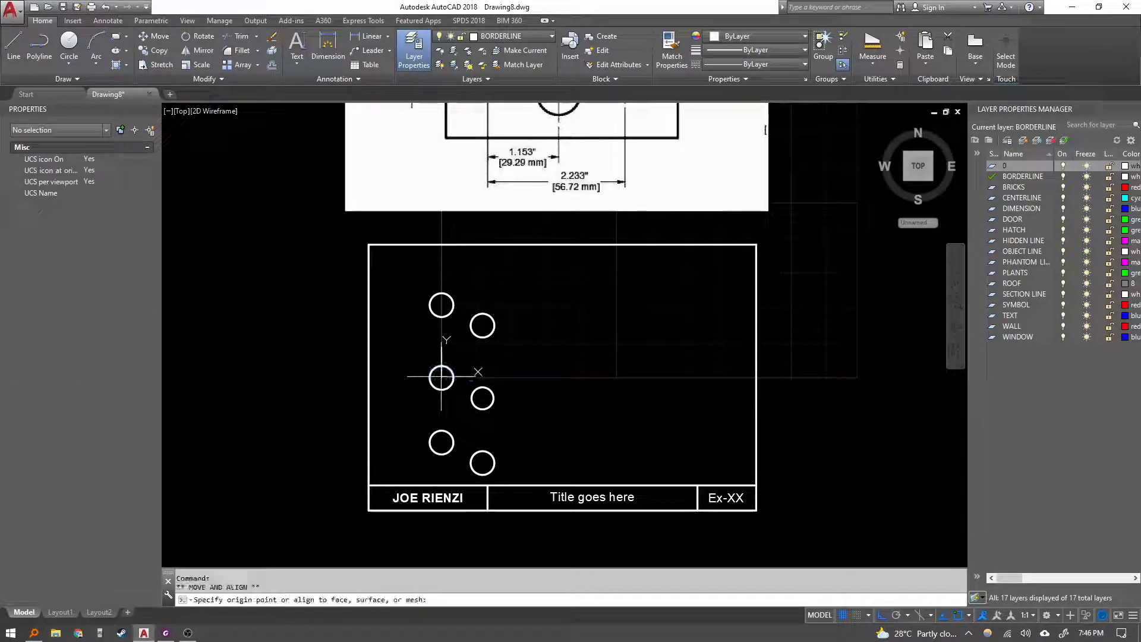
{"action": "key", "text": "F8"}
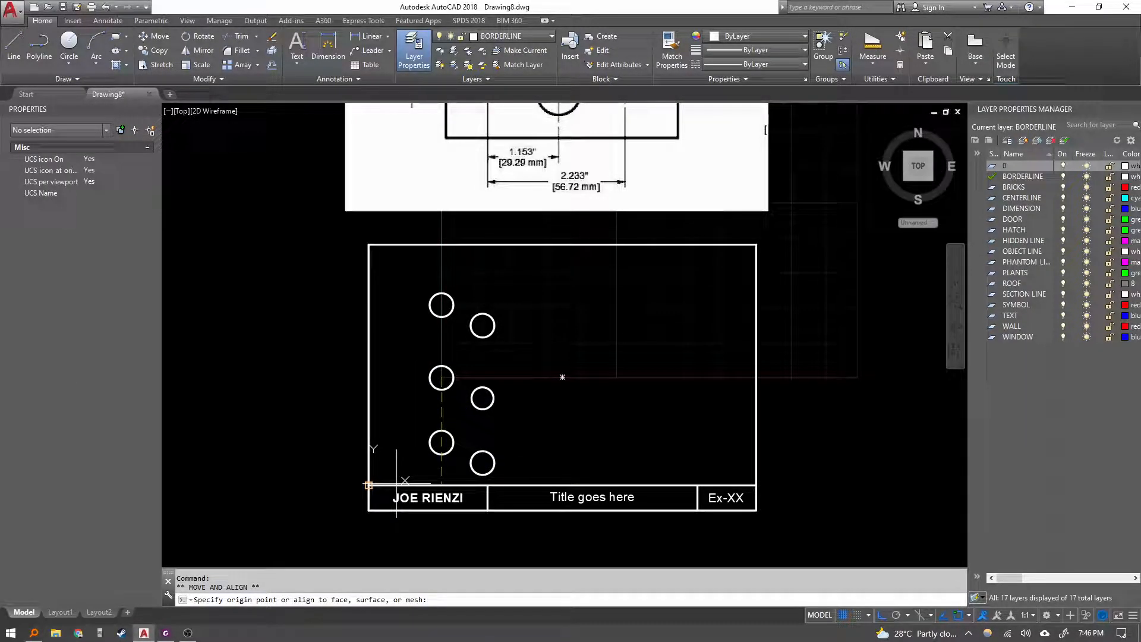
{"action": "key", "text": "Escape"}
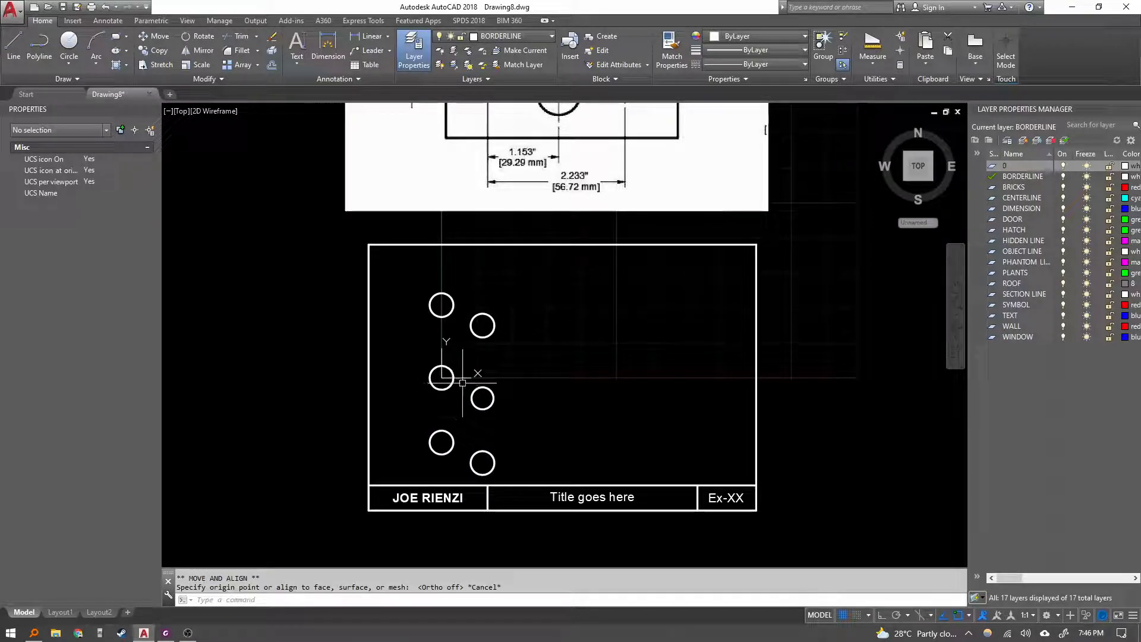
Return the UCS origin to World.
{"action": "right_click", "coordinate": [466, 379]}
{"action": "left_click", "coordinate": [495, 387]}
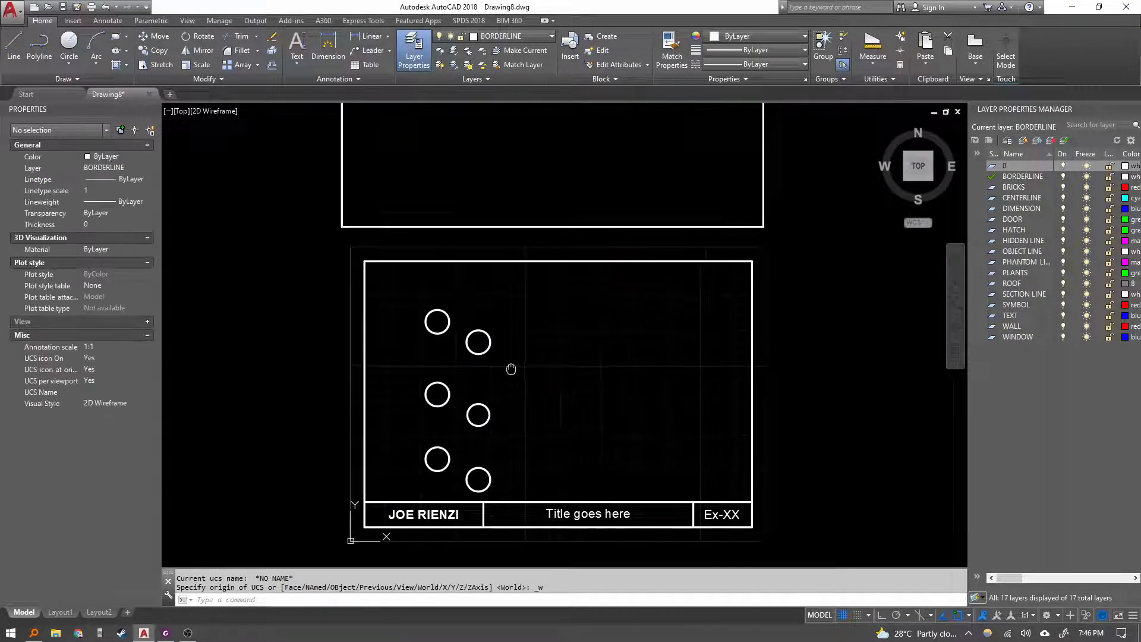
Erase all six practice circles inside the border.
{"action": "scroll", "coordinate": [512, 367], "scroll_direction": "down", "scroll_amount": 3}
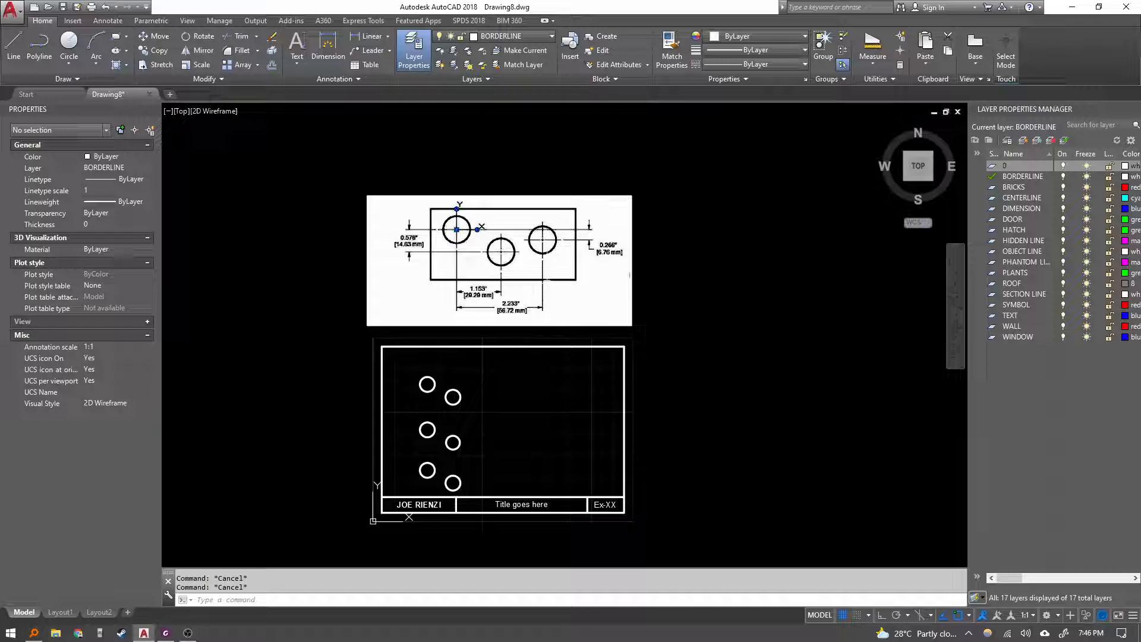
{"action": "scroll", "coordinate": [568, 211], "scroll_direction": "up", "scroll_amount": 1}
{"action": "scroll", "coordinate": [480, 273], "scroll_direction": "up", "scroll_amount": 2}
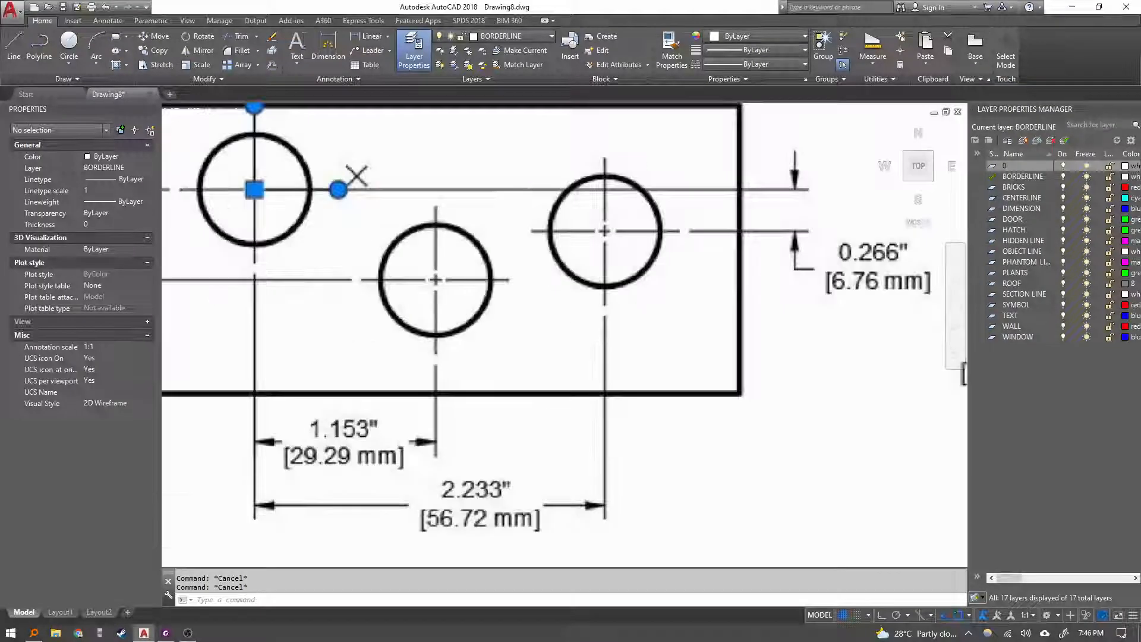
{"action": "scroll", "coordinate": [417, 315], "scroll_direction": "down", "scroll_amount": 3}
{"action": "middle_click_drag", "start_coordinate": [419, 464], "coordinate": [463, 384]}
{"action": "left_click", "coordinate": [446, 452]}
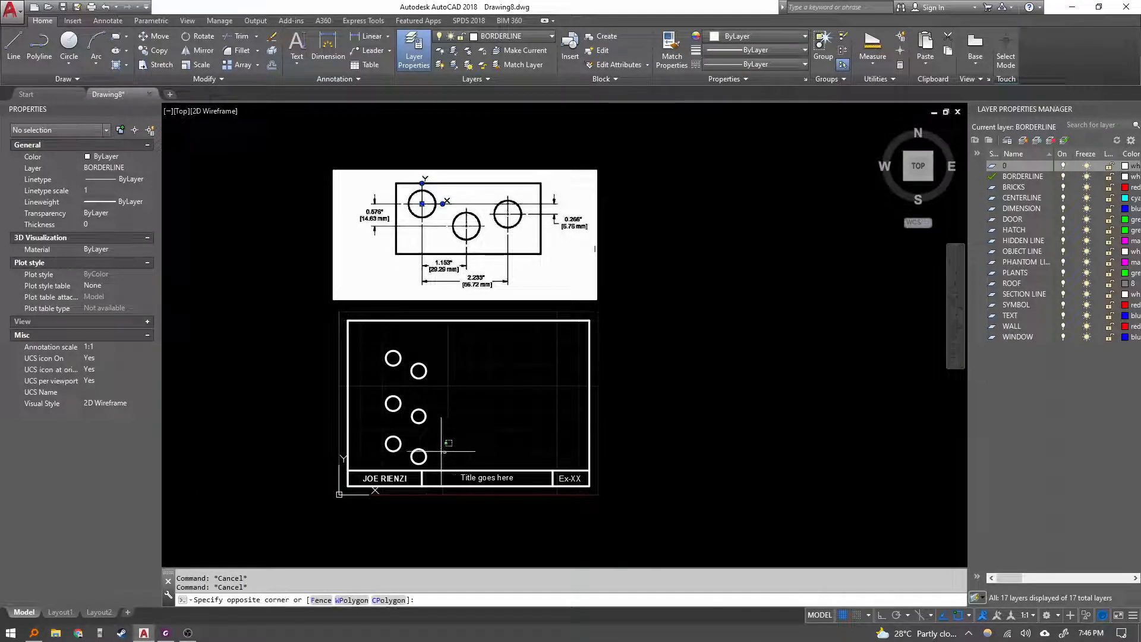
{"action": "left_click", "coordinate": [384, 347]}
{"action": "type", "text": "e"}
{"action": "key", "text": "Return"}
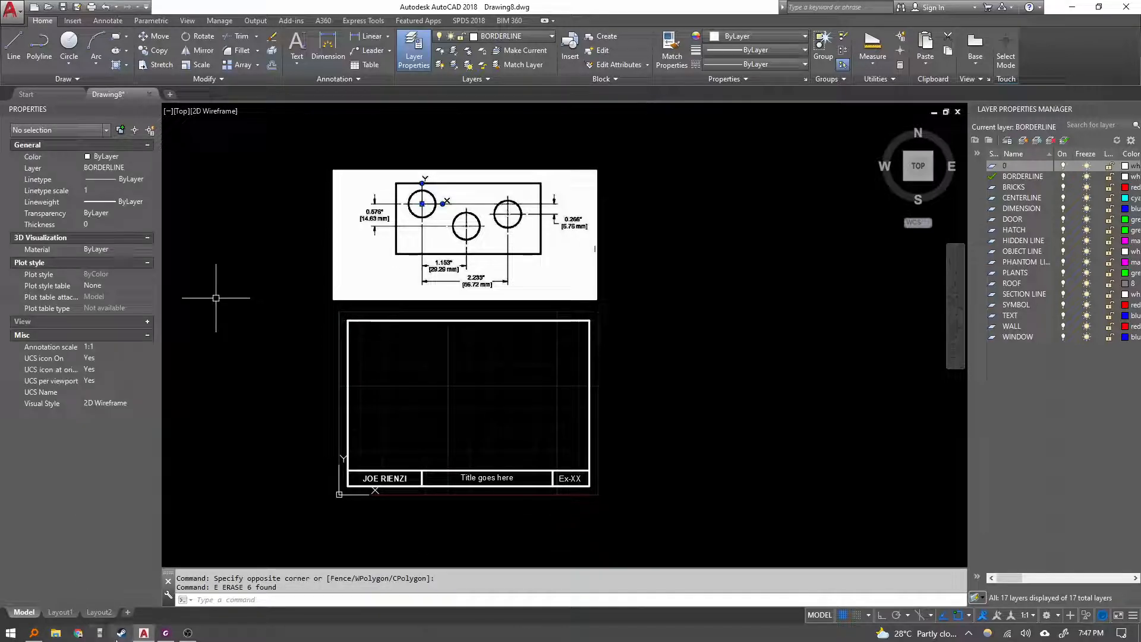
Switch to the AutoCAD Lesson 10 PDF and read through the examples of moving the origin.
{"action": "left_click", "coordinate": [165, 633]}
{"action": "scroll", "coordinate": [537, 402], "scroll_direction": "down", "scroll_amount": 6}
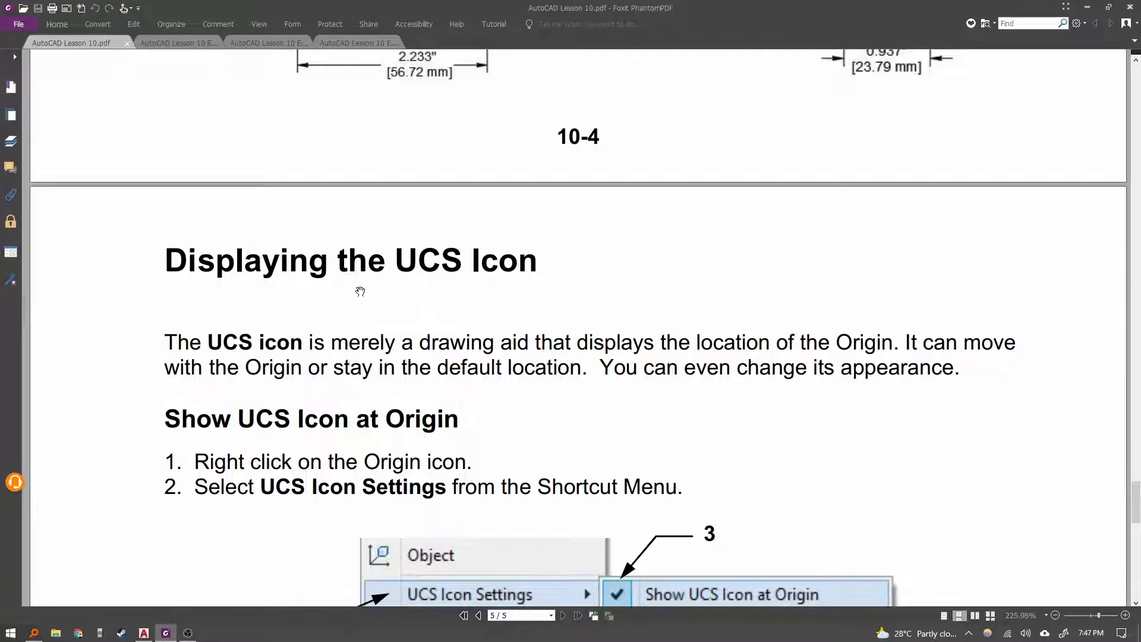
{"action": "scroll", "coordinate": [361, 292], "scroll_direction": "up", "scroll_amount": 10}
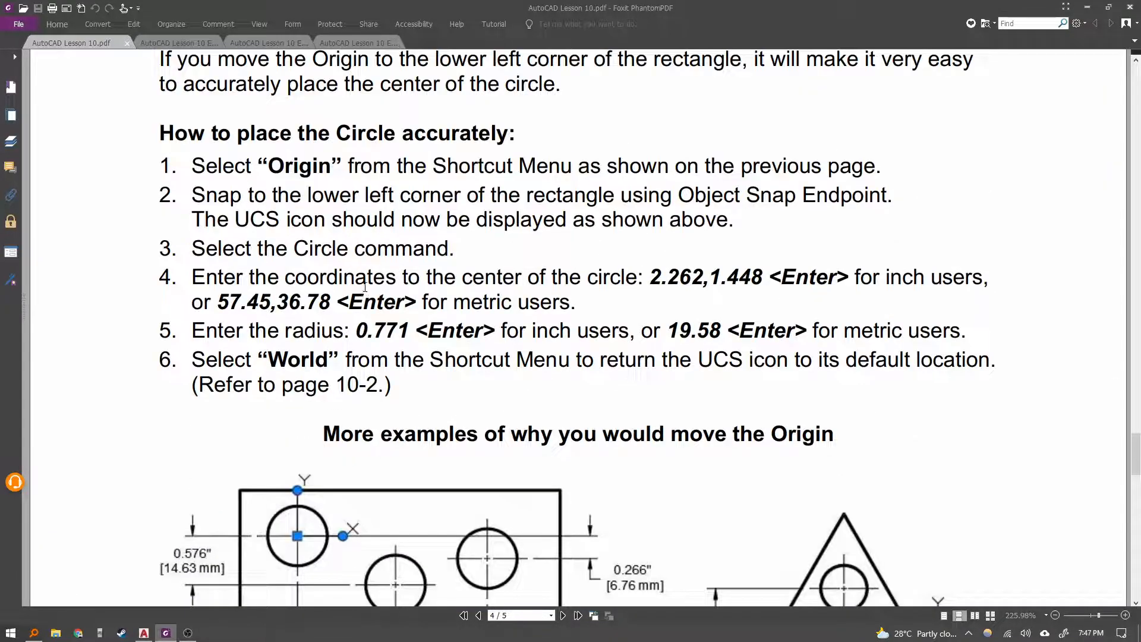
{"action": "scroll", "coordinate": [366, 286], "scroll_direction": "down", "scroll_amount": 5}
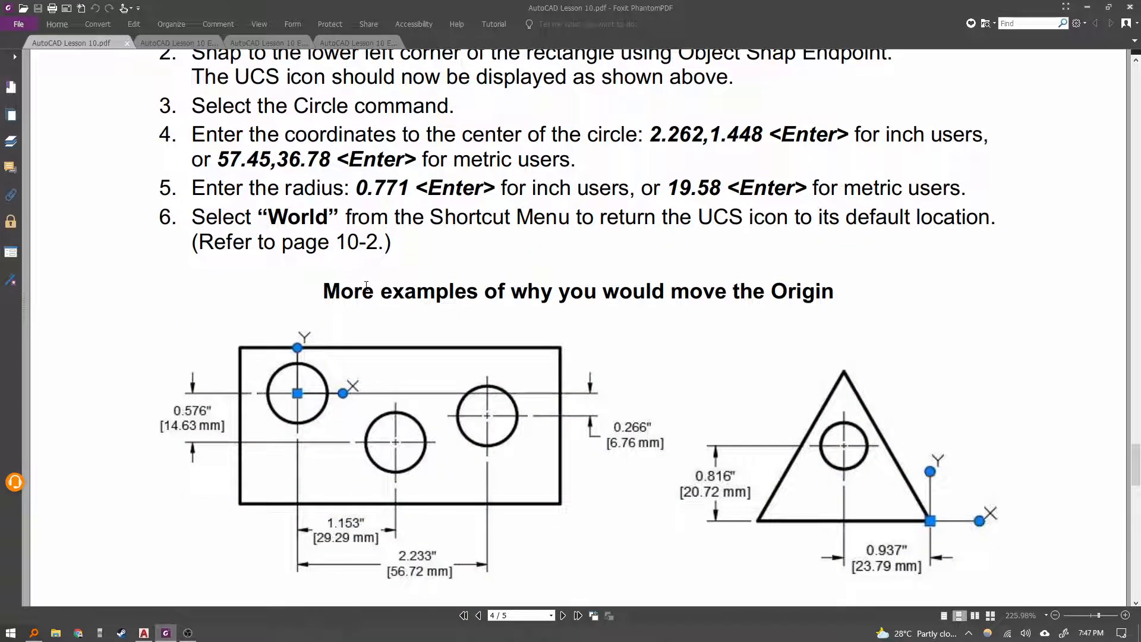
{"action": "scroll", "coordinate": [367, 278], "scroll_direction": "down", "scroll_amount": 11}
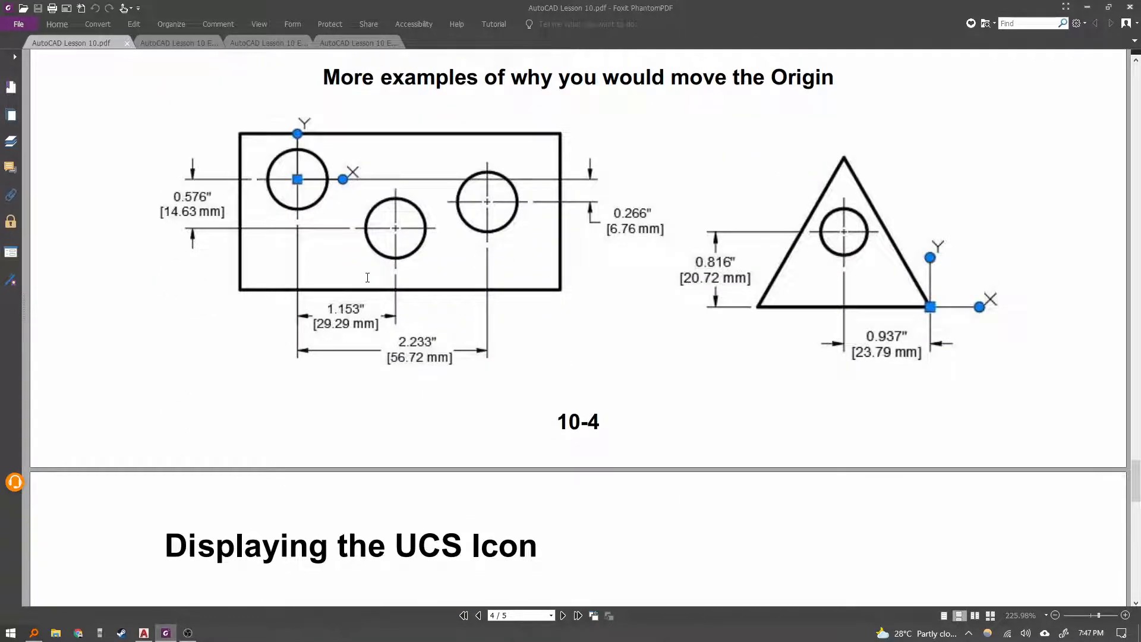
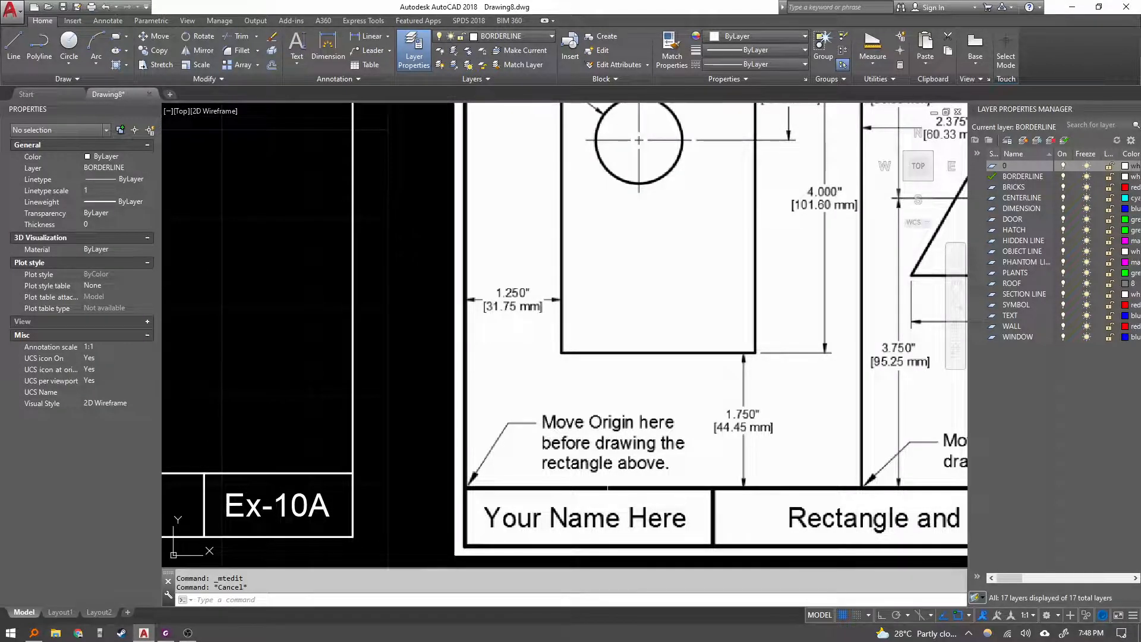
Move the UCS origin to the lower-left corner of the drawing area inside the border.
{"action": "scroll", "coordinate": [605, 336], "scroll_direction": "down", "scroll_amount": 5}
{"action": "left_click", "coordinate": [300, 401]}
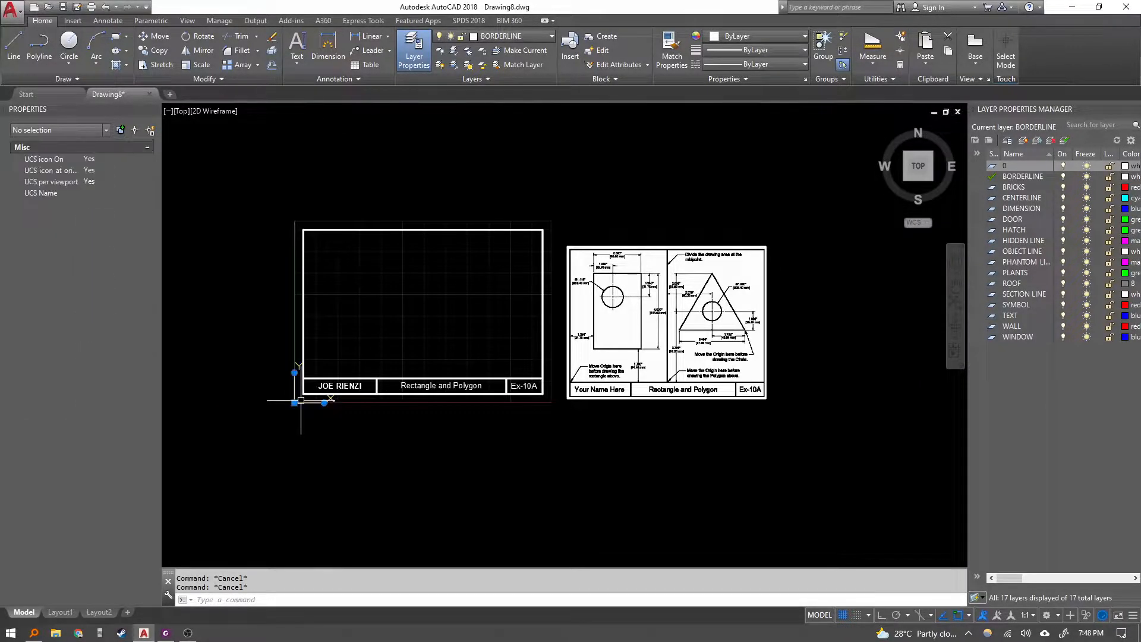
{"action": "right_click", "coordinate": [301, 401]}
{"action": "left_click", "coordinate": [330, 457]}
{"action": "scroll", "coordinate": [318, 359], "scroll_direction": "up", "scroll_amount": 4}
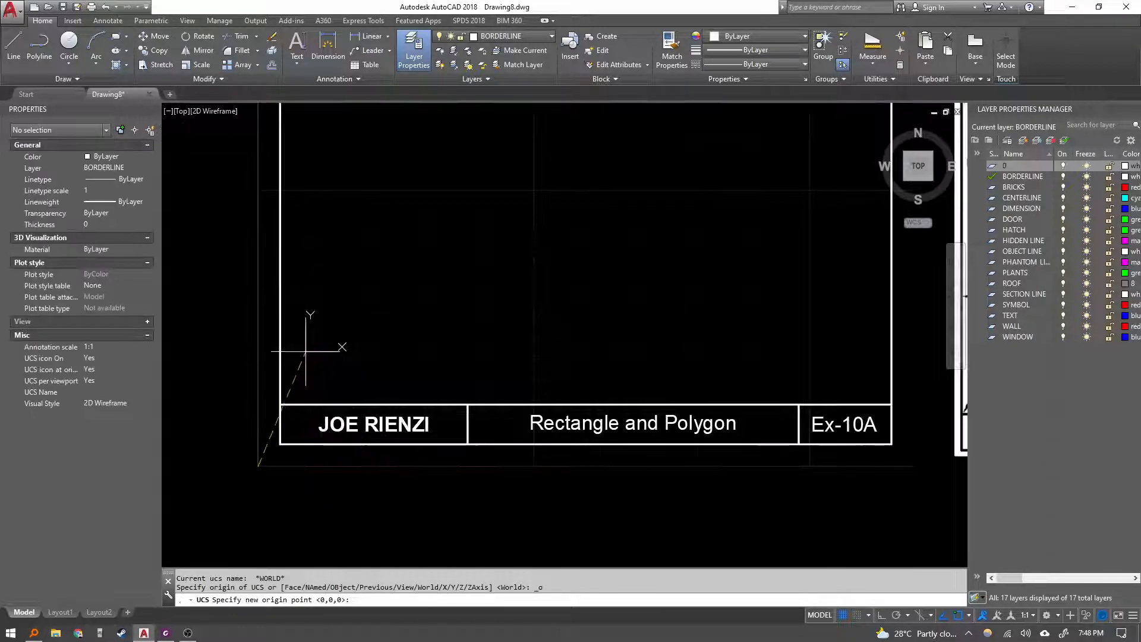
{"action": "scroll", "coordinate": [373, 374], "scroll_direction": "down", "scroll_amount": 4}
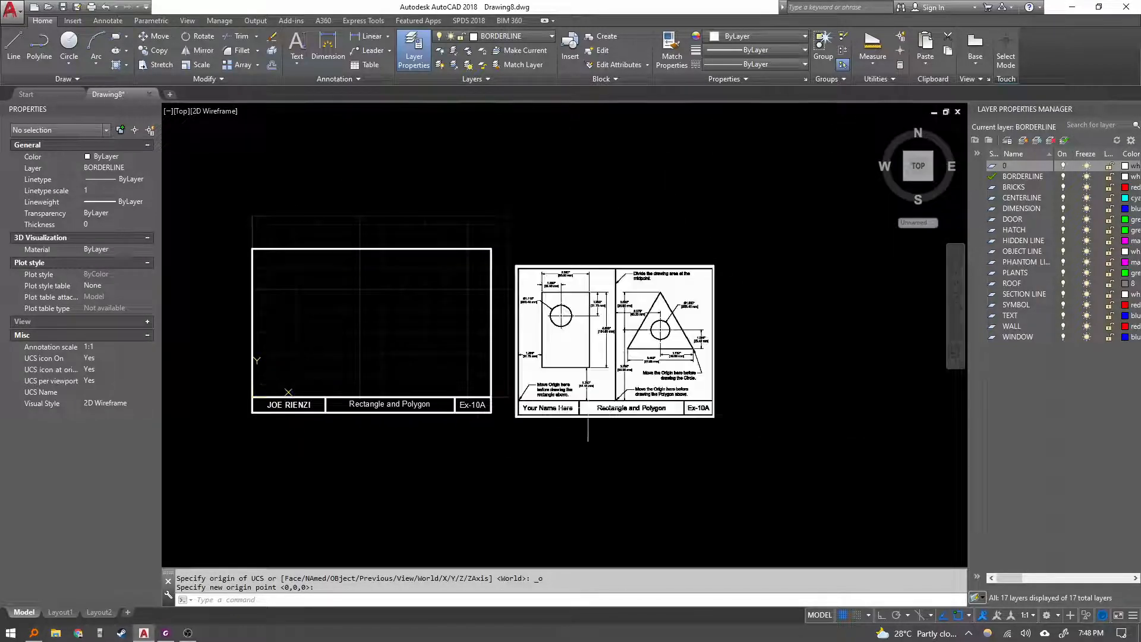
{"action": "scroll", "coordinate": [729, 386], "scroll_direction": "up", "scroll_amount": 4}
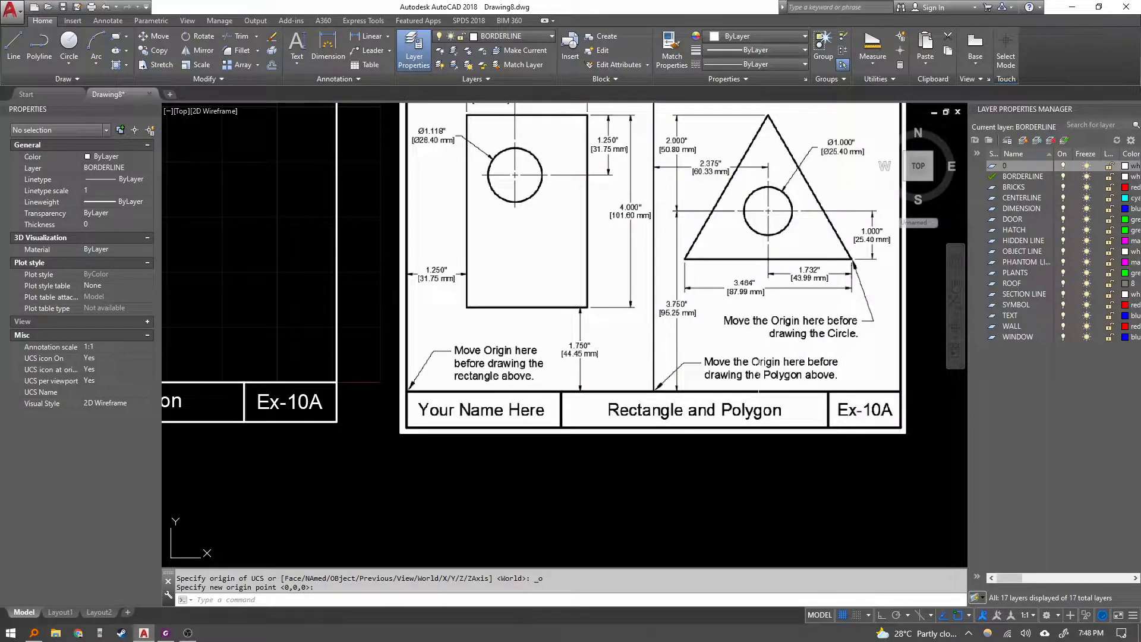
{"action": "scroll", "coordinate": [676, 437], "scroll_direction": "down", "scroll_amount": 2}
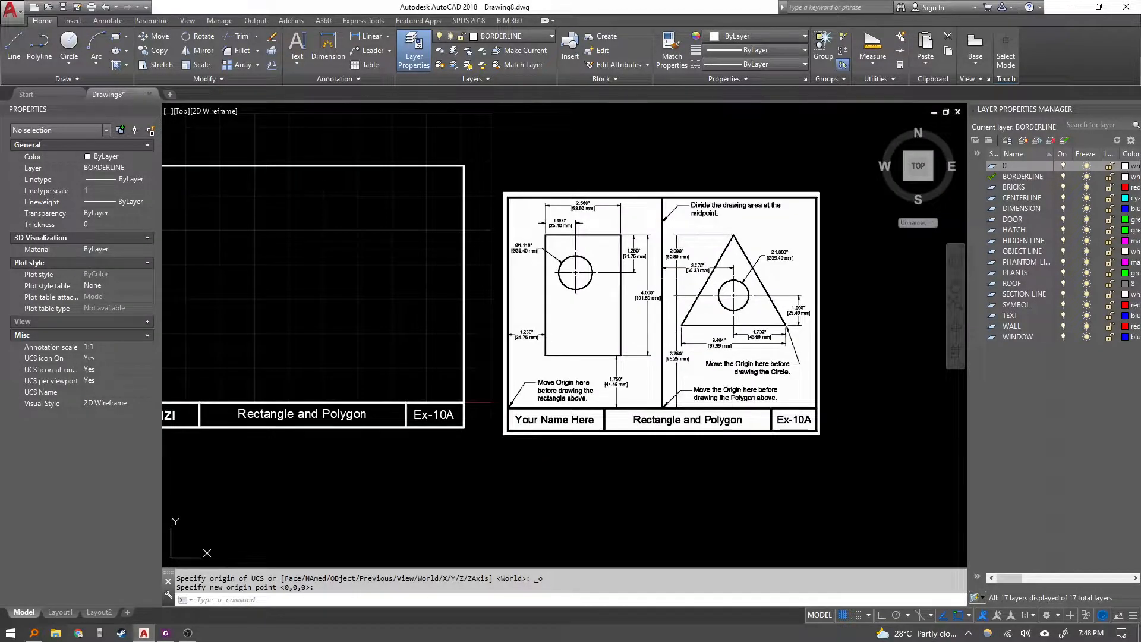
Draw a vertical line dividing the drawing area at its midpoint, from the top border to the title block.
{"action": "middle_click_drag", "start_coordinate": [380, 315], "coordinate": [524, 277]}
{"action": "key", "text": "Escape"}
{"action": "middle_click_drag", "start_coordinate": [420, 302], "coordinate": [444, 348]}
{"action": "type", "text": "l"}
{"action": "key", "text": "Return"}
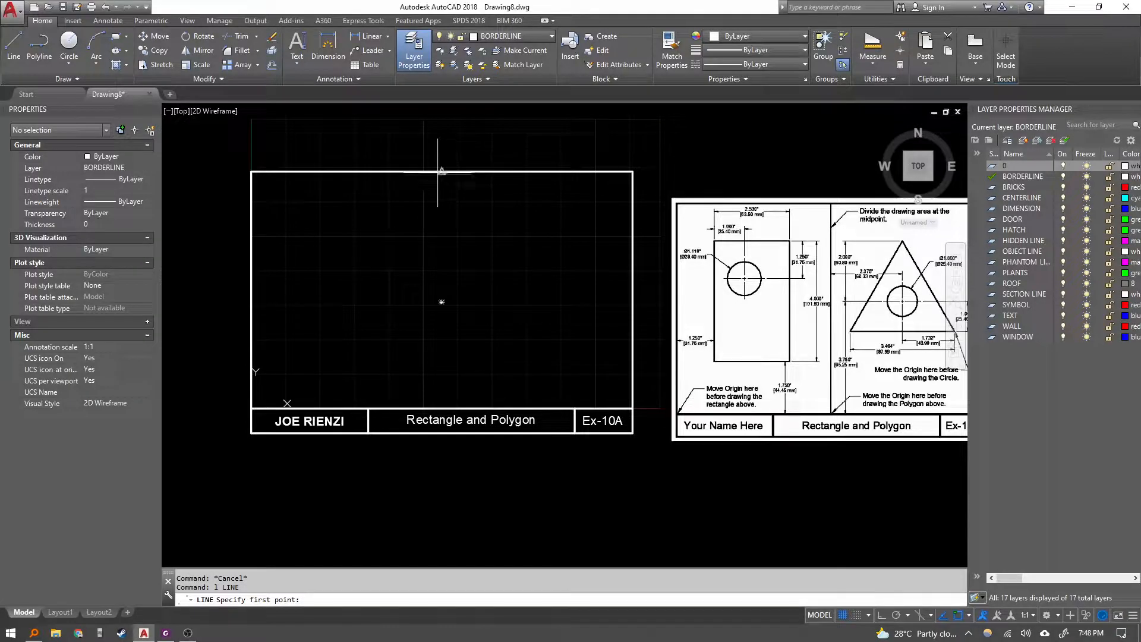
{"action": "left_click", "coordinate": [443, 172]}
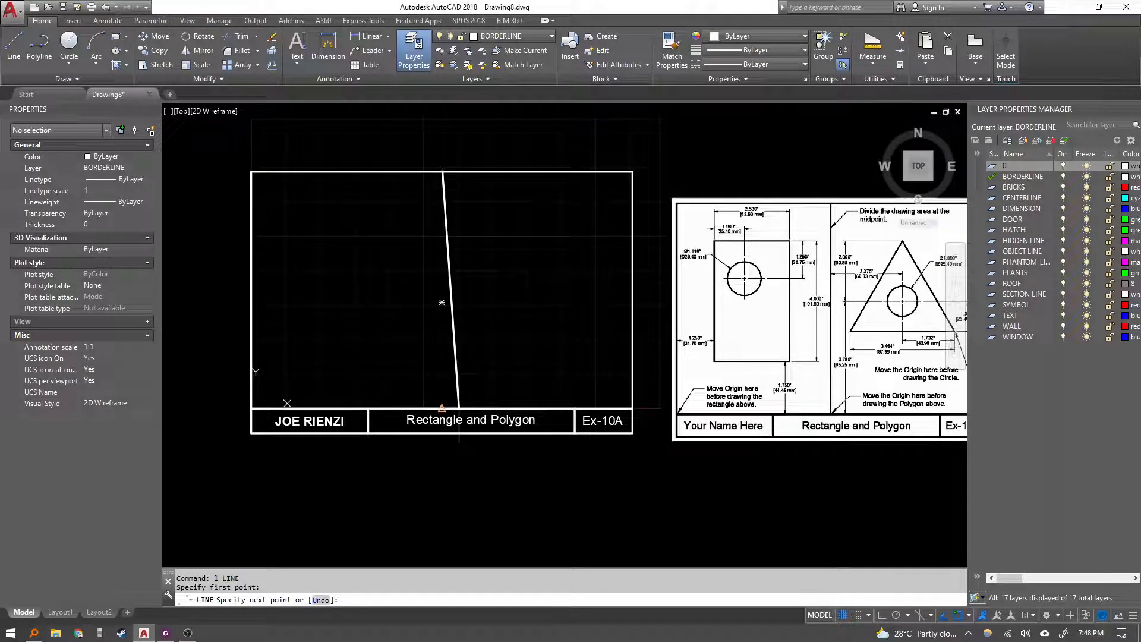
{"action": "left_click", "coordinate": [443, 408]}
{"action": "key", "text": "Escape"}
{"action": "middle_click_drag", "start_coordinate": [500, 292], "coordinate": [493, 297]}
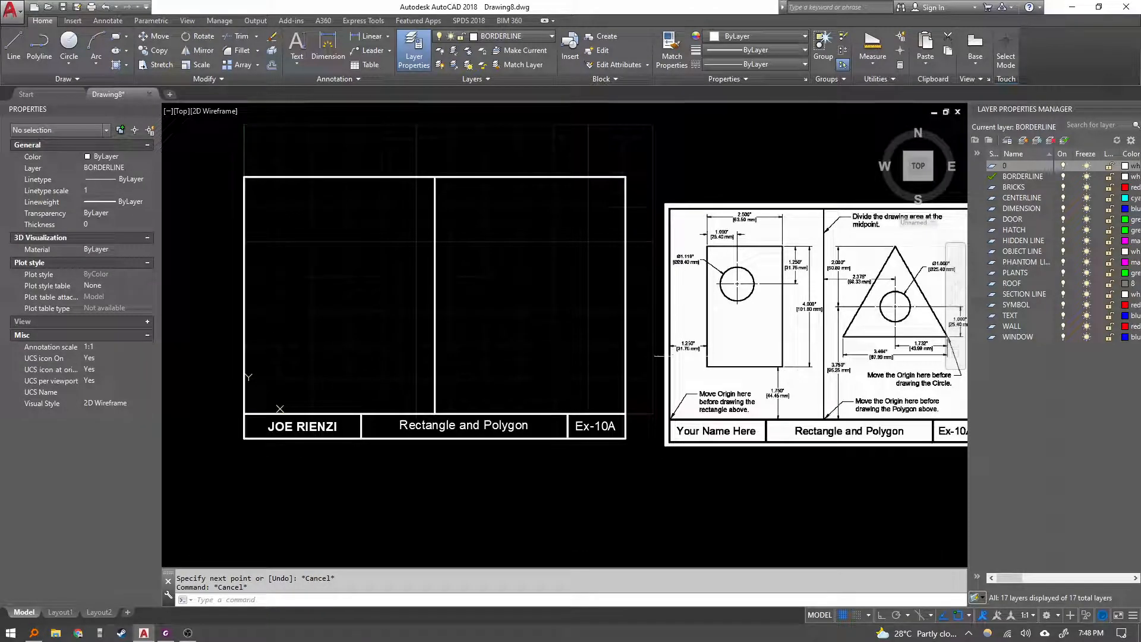
Examine the reference sheet's dimensions to work out the rectangle's lower-left corner coordinates.
{"action": "scroll", "coordinate": [804, 378], "scroll_direction": "up", "scroll_amount": 6}
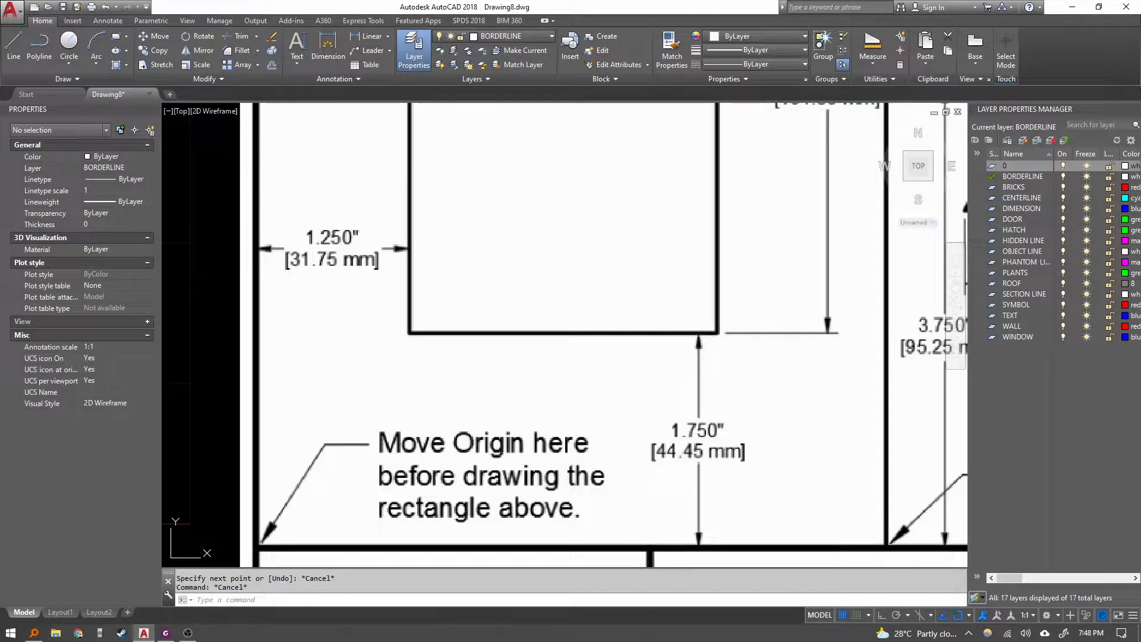
{"action": "scroll", "coordinate": [619, 355], "scroll_direction": "down", "scroll_amount": 4}
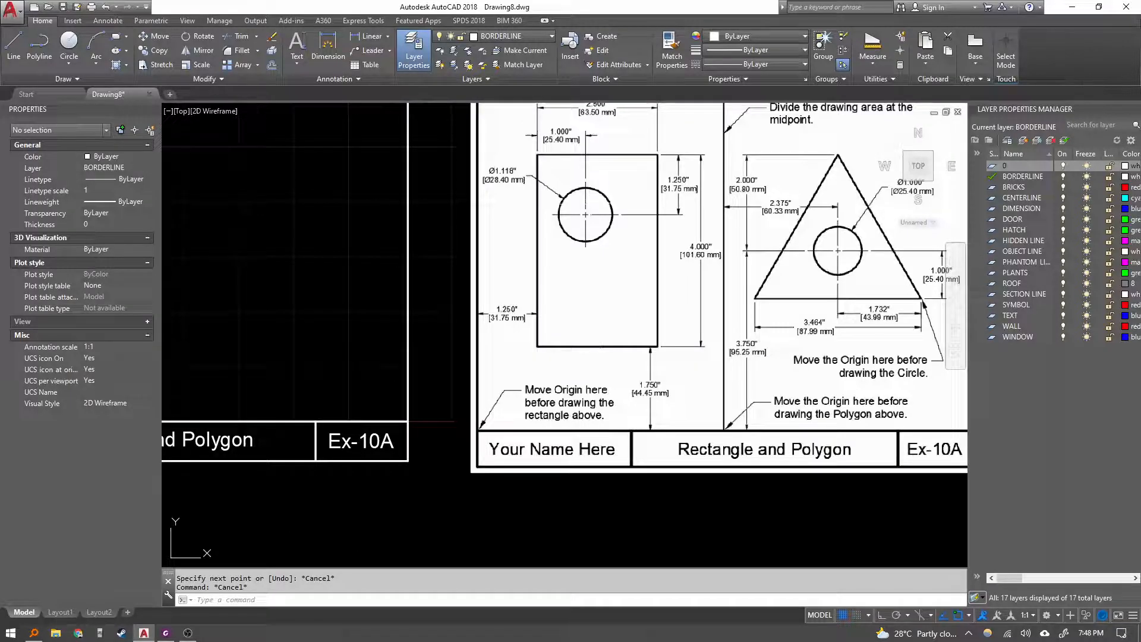
{"action": "middle_click_drag", "start_coordinate": [619, 355], "coordinate": [603, 415]}
{"action": "scroll", "coordinate": [528, 397], "scroll_direction": "up", "scroll_amount": 2}
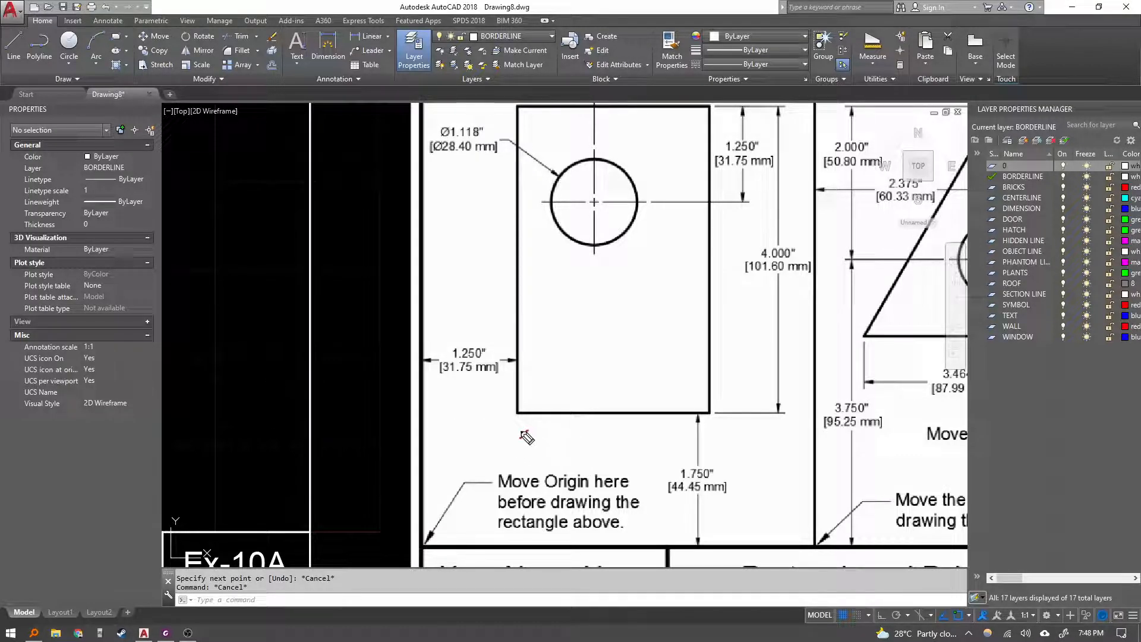
{"action": "left_click_drag", "start_coordinate": [521, 430], "coordinate": [530, 440]}
{"action": "left_click_drag", "start_coordinate": [529, 431], "coordinate": [520, 440]}
{"action": "left_click_drag", "start_coordinate": [533, 440], "coordinate": [546, 444]}
{"action": "mouse_move", "coordinate": [551, 425]}
{"action": "left_mouse_down"}
{"action": "mouse_move", "coordinate": [549, 448]}
{"action": "mouse_move", "coordinate": [519, 448]}
{"action": "left_mouse_up"}
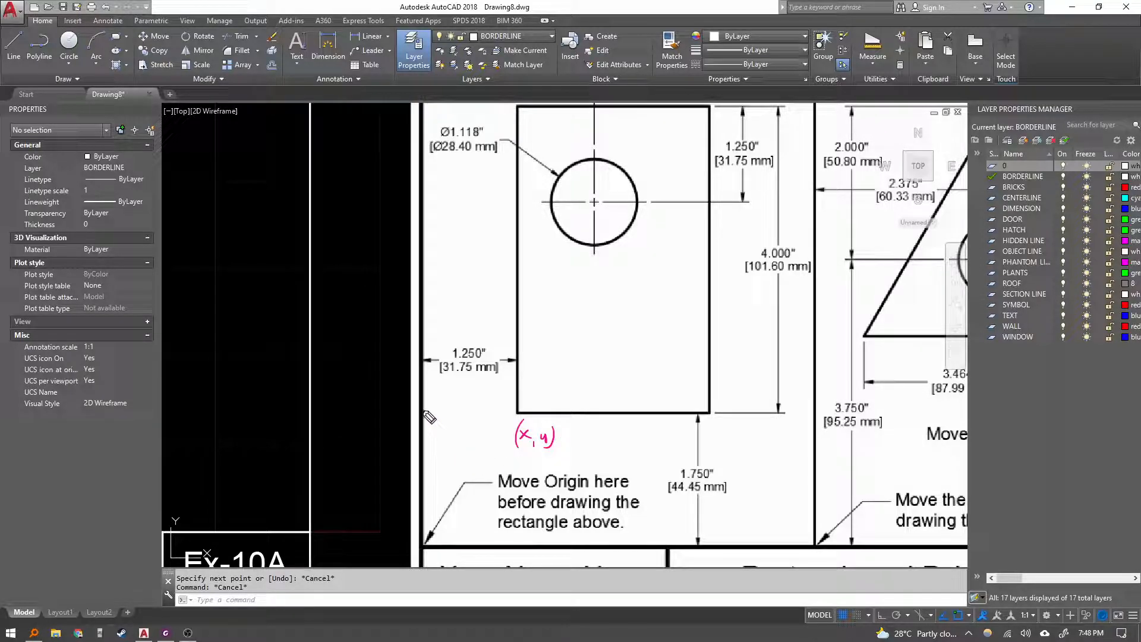
{"action": "left_click_drag", "start_coordinate": [423, 410], "coordinate": [511, 409]}
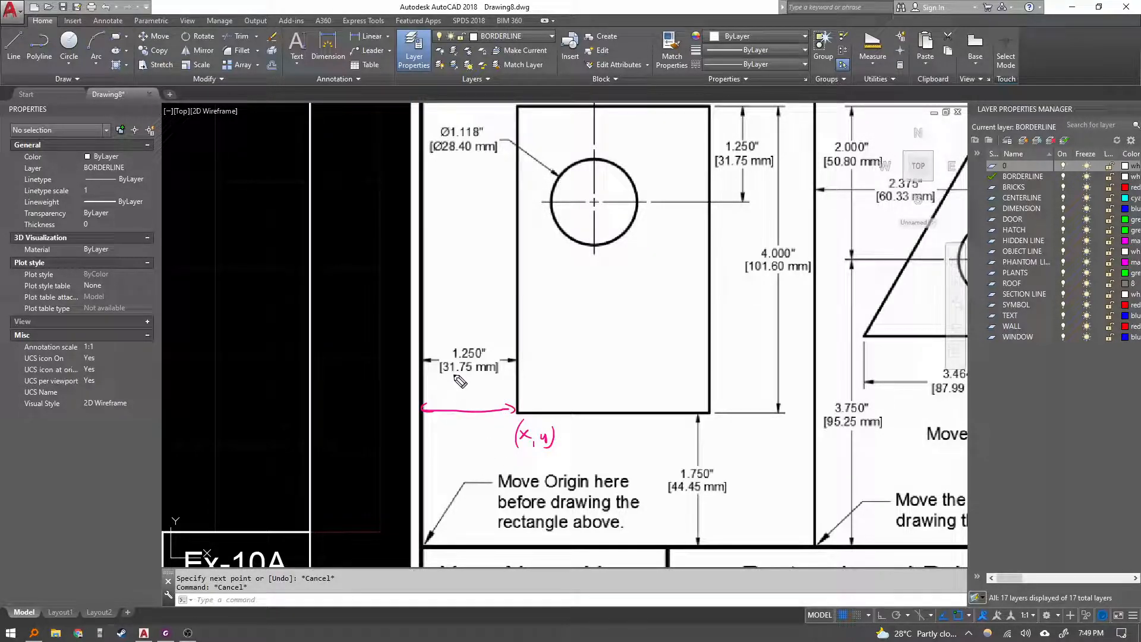
{"action": "left_click", "coordinate": [456, 390]}
{"action": "mouse_move", "coordinate": [459, 383]}
{"action": "left_mouse_down"}
{"action": "mouse_move", "coordinate": [467, 390]}
{"action": "mouse_move", "coordinate": [441, 394]}
{"action": "left_mouse_up"}
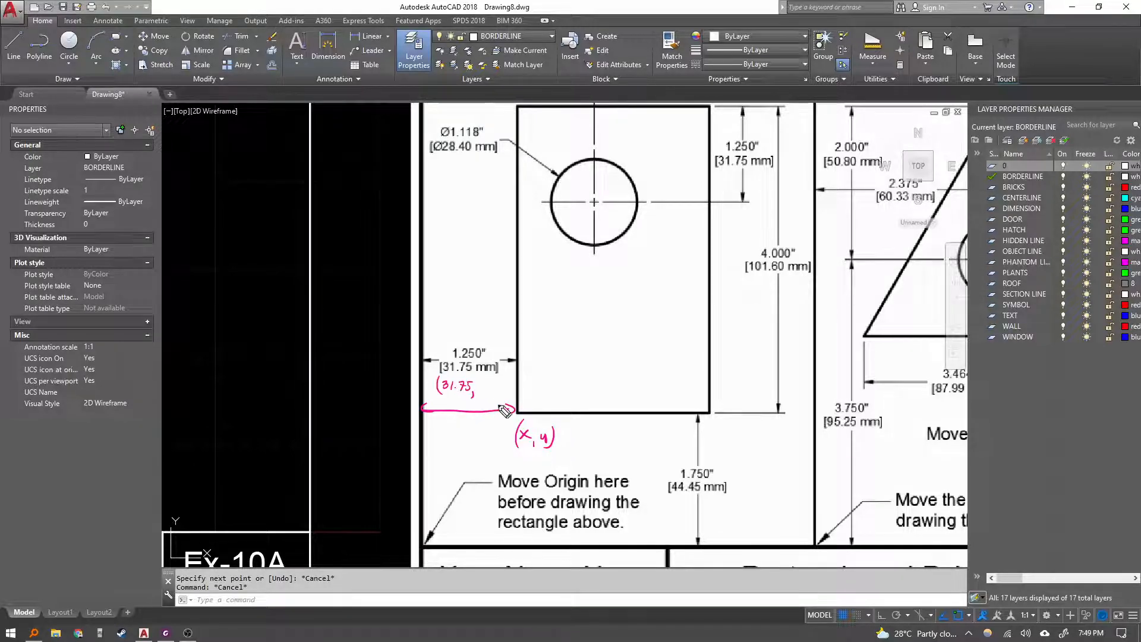
{"action": "left_click_drag", "start_coordinate": [522, 549], "coordinate": [521, 422]}
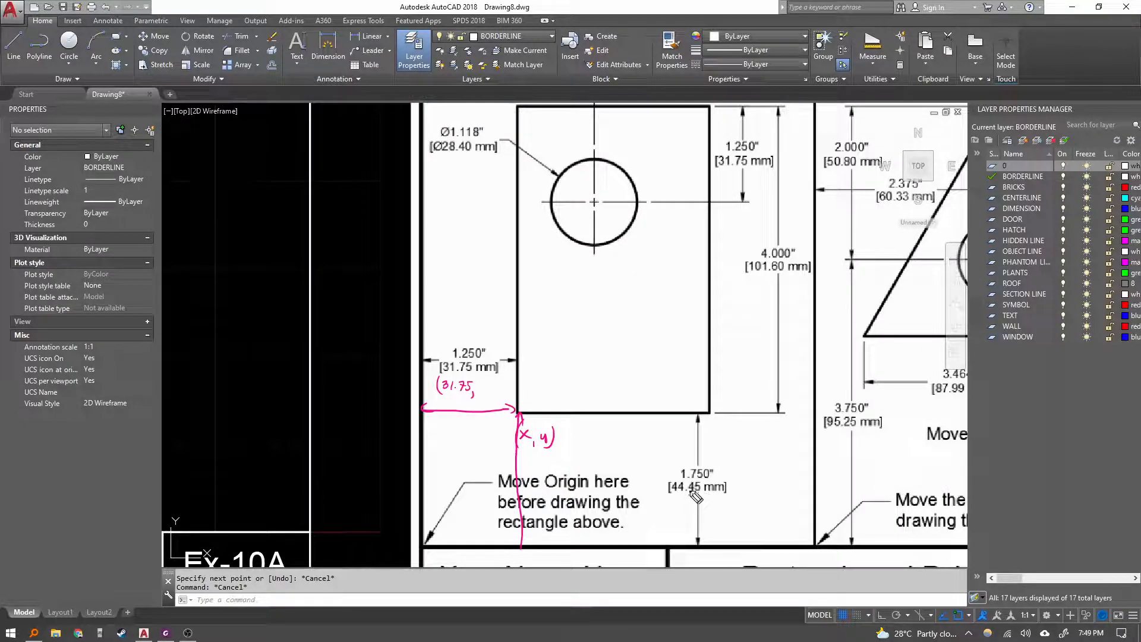
{"action": "left_click", "coordinate": [493, 389]}
{"action": "left_click_drag", "start_coordinate": [486, 384], "coordinate": [502, 391]}
{"action": "left_click_drag", "start_coordinate": [508, 379], "coordinate": [503, 404]}
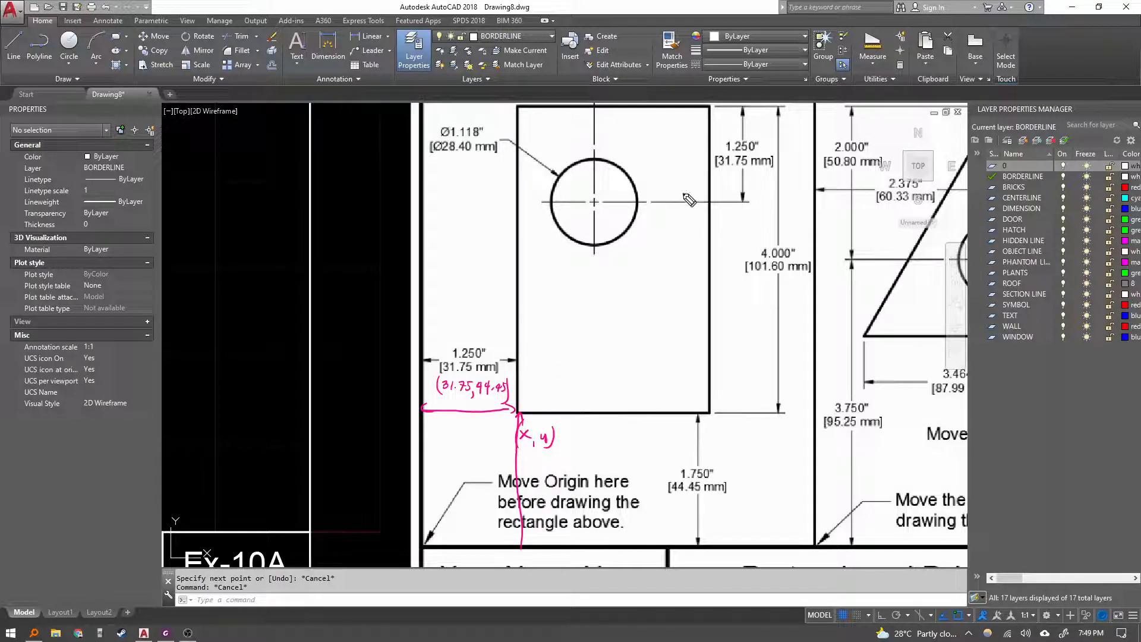
{"action": "left_click_drag", "start_coordinate": [703, 116], "coordinate": [711, 108]}
{"action": "mouse_move", "coordinate": [529, 389]}
{"action": "left_mouse_down"}
{"action": "mouse_move", "coordinate": [529, 402]}
{"action": "mouse_move", "coordinate": [528, 387]}
{"action": "left_mouse_up"}
{"action": "left_click_drag", "start_coordinate": [701, 117], "coordinate": [701, 116]}
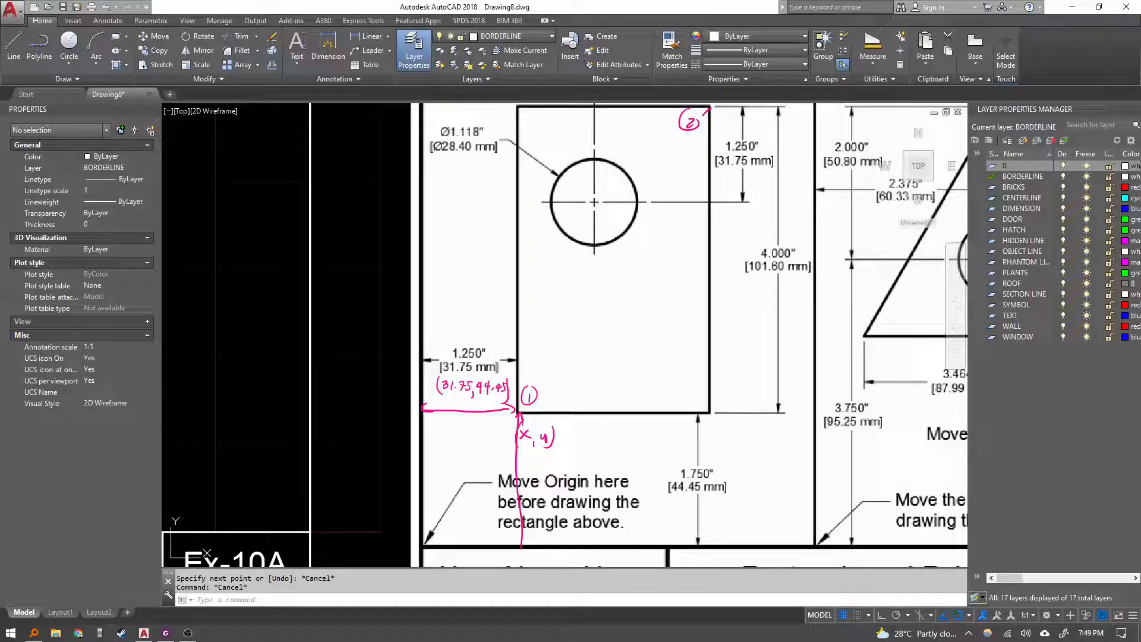
Start a rectangle with its first corner at 31.75,44.45.
{"action": "scroll", "coordinate": [390, 375], "scroll_direction": "down", "scroll_amount": 2}
{"action": "scroll", "coordinate": [390, 375], "scroll_direction": "down", "scroll_amount": 2}
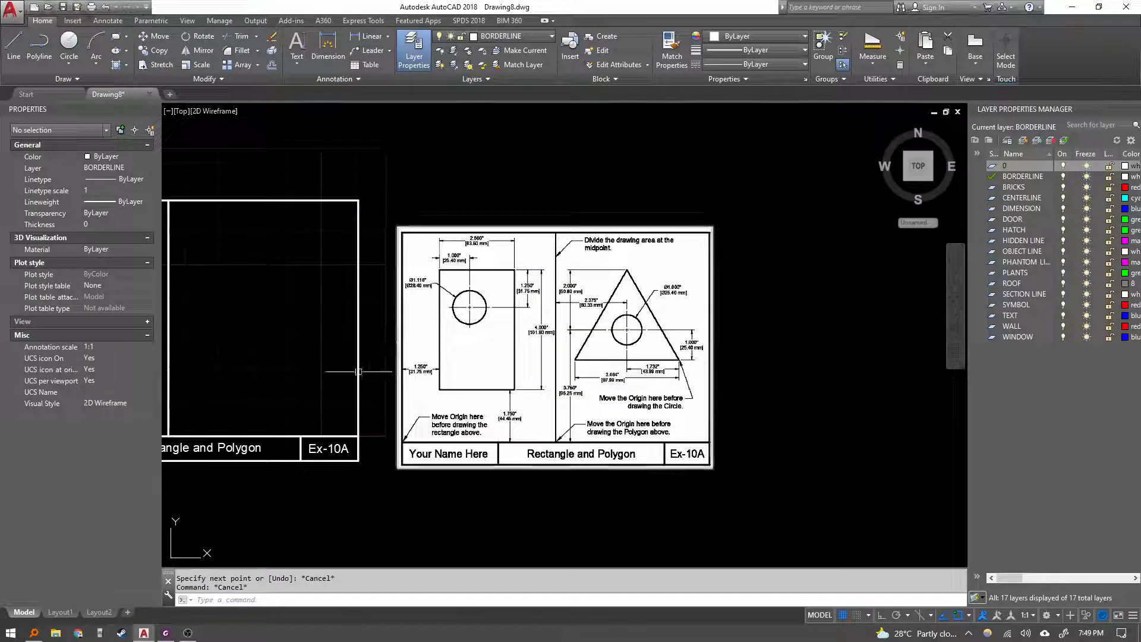
{"action": "middle_click_drag", "start_coordinate": [294, 375], "coordinate": [523, 358]}
{"action": "key", "text": "Escape"}
{"action": "middle_click_drag", "start_coordinate": [337, 381], "coordinate": [337, 385]}
{"action": "type", "text": "rec"}
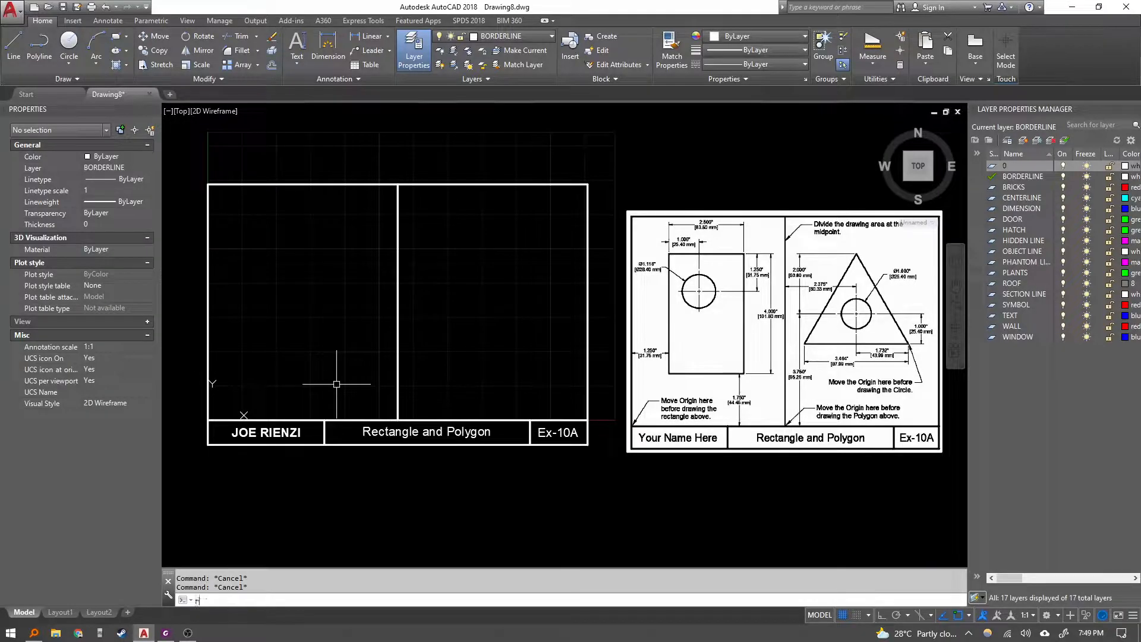
{"action": "key", "text": "Return"}
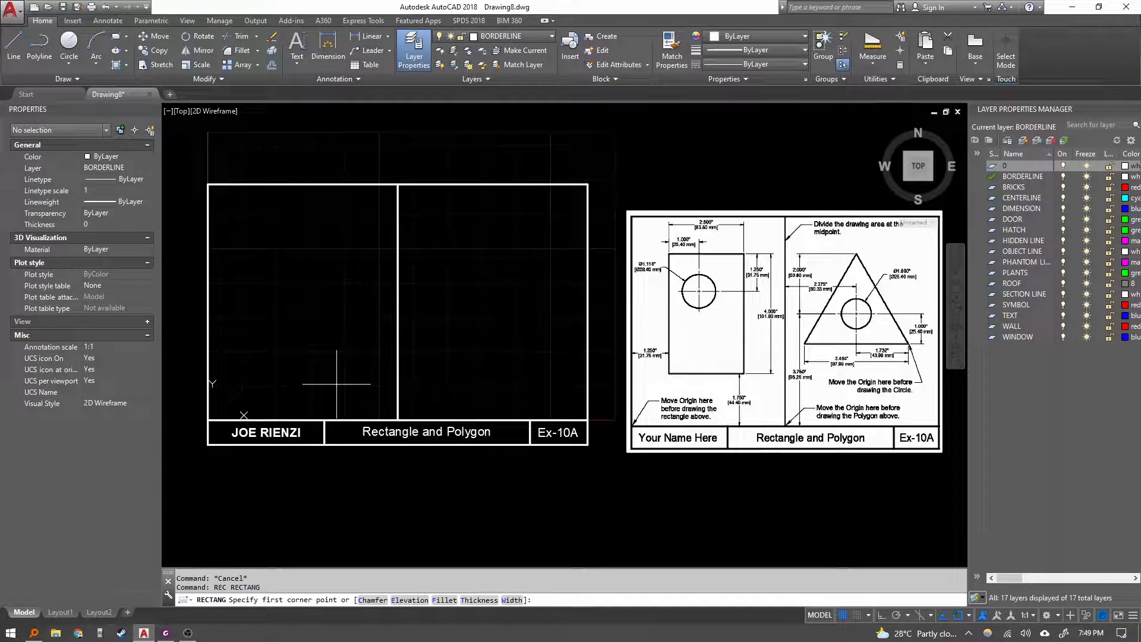
{"action": "type", "text": "31.75,44.45"}
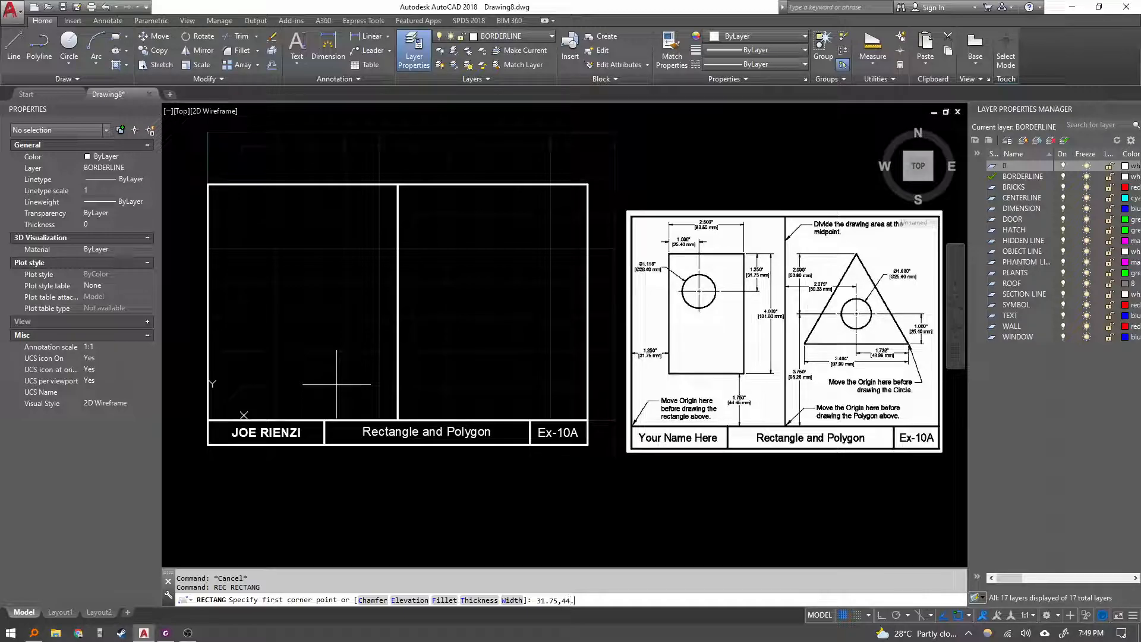
{"action": "key", "text": "Return"}
{"action": "scroll", "coordinate": [716, 385], "scroll_direction": "up", "scroll_amount": 6}
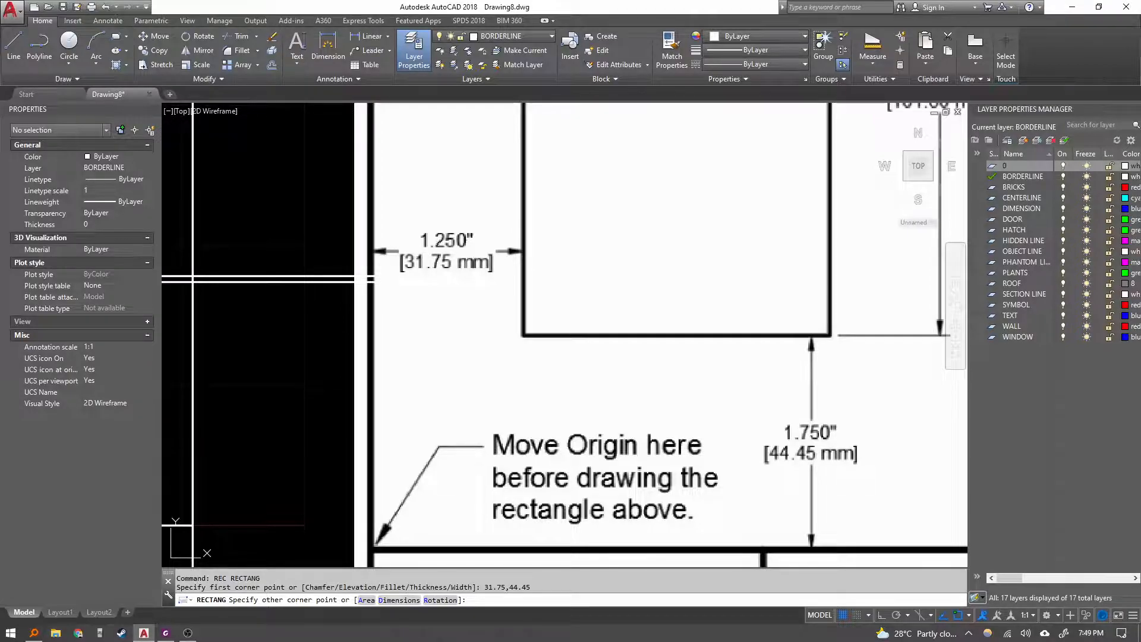
{"action": "scroll", "coordinate": [571, 301], "scroll_direction": "down", "scroll_amount": 4}
{"action": "middle_click_drag", "start_coordinate": [337, 300], "coordinate": [370, 402]}
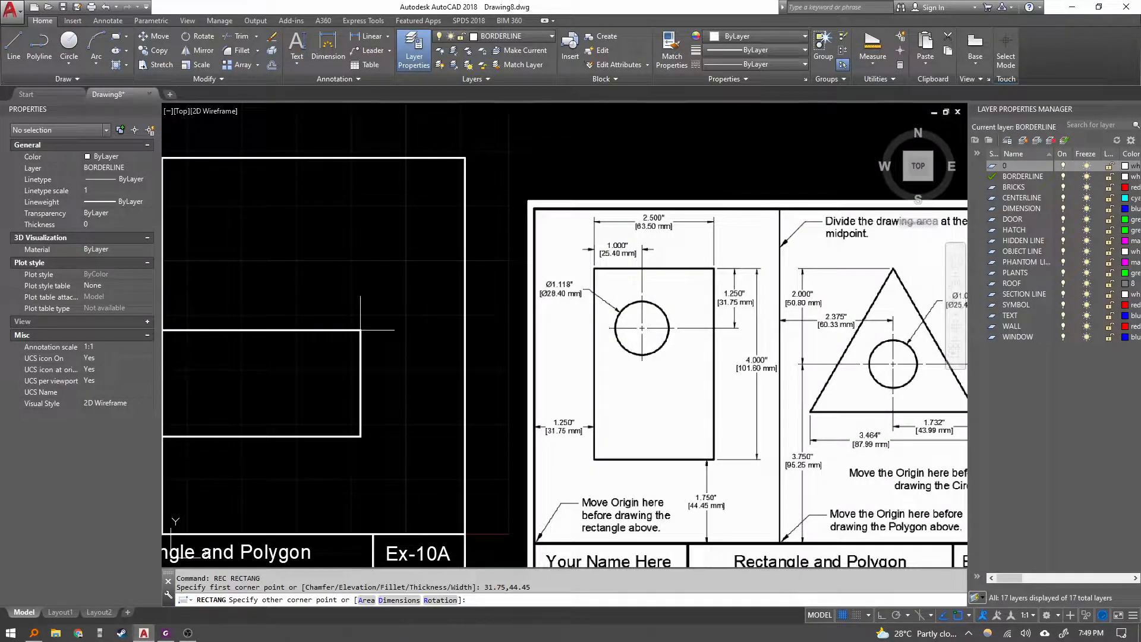
{"action": "middle_click_drag", "start_coordinate": [363, 317], "coordinate": [391, 286]}
{"action": "scroll", "coordinate": [390, 286], "scroll_direction": "down", "scroll_amount": 2}
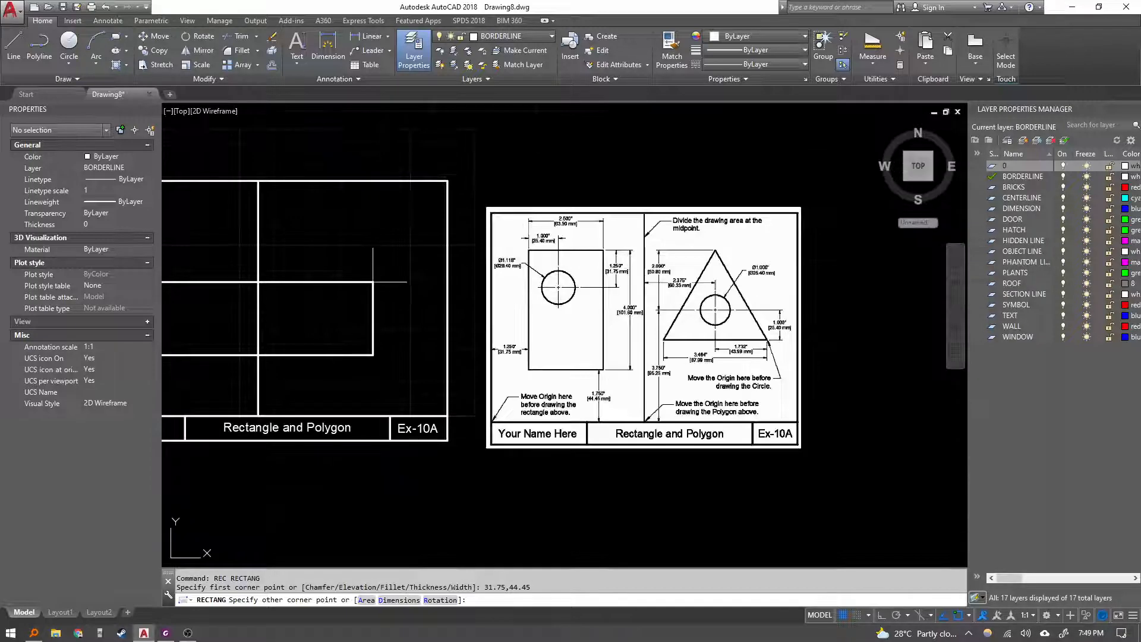
{"action": "scroll", "coordinate": [400, 264], "scroll_direction": "up", "scroll_amount": 2}
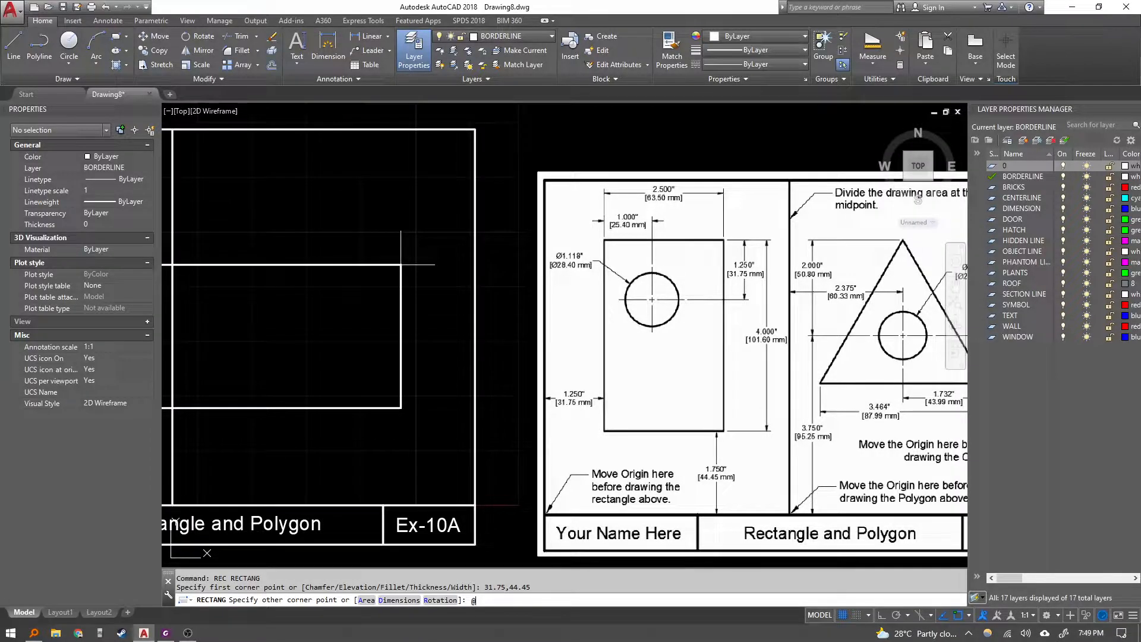
{"action": "type", "text": "@"}
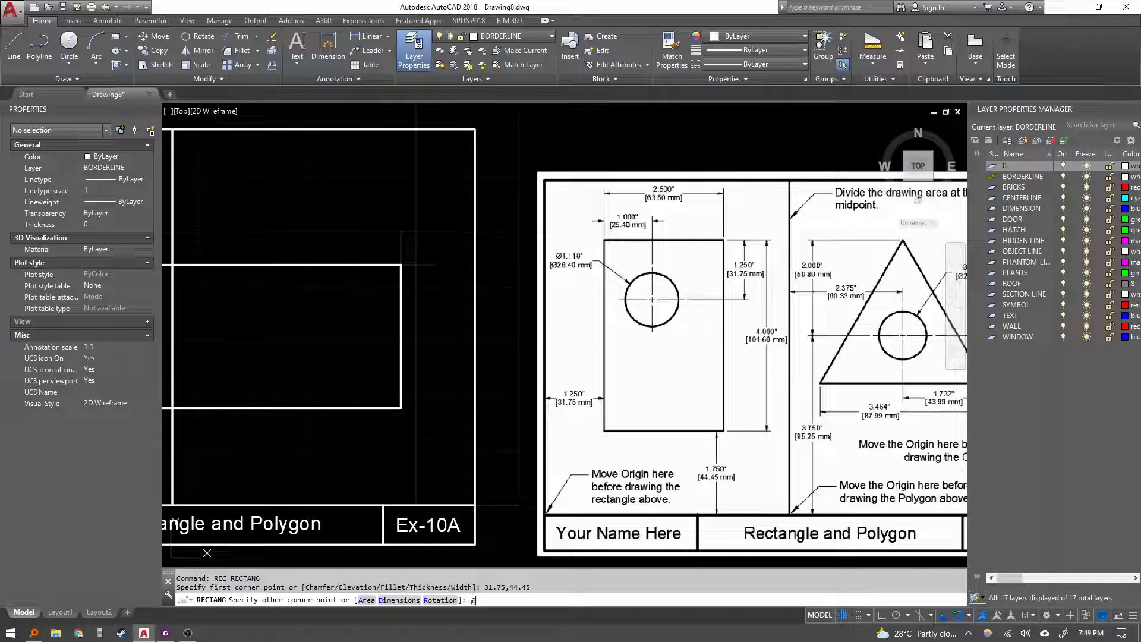
{"action": "type", "text": "63.5,101.6"}
{"action": "key", "text": "Return"}
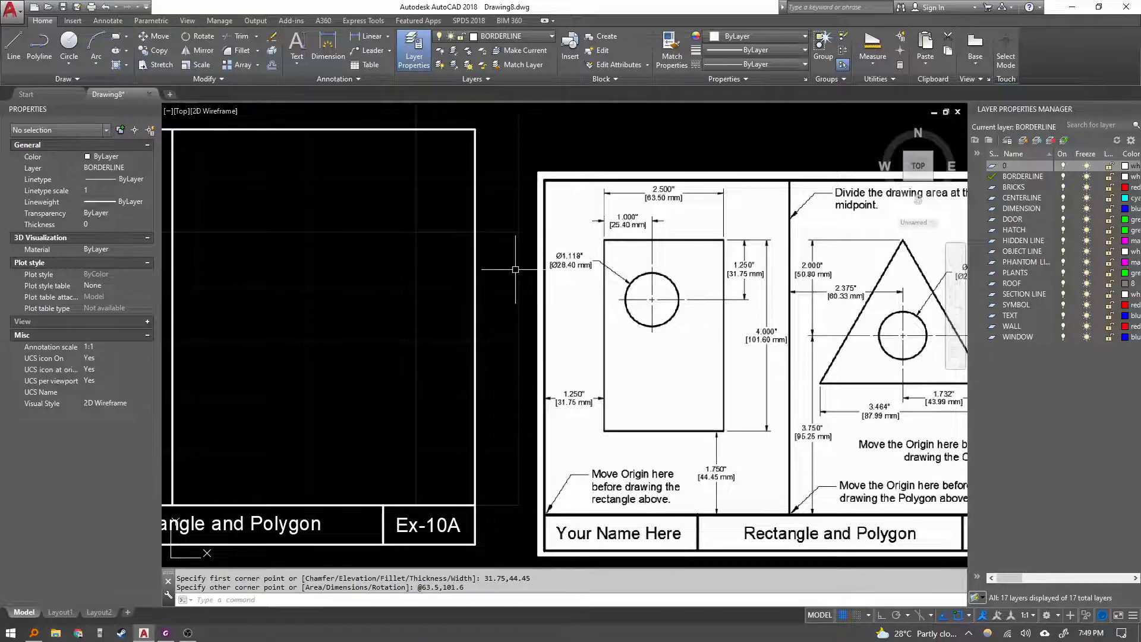
Move the reference image closer to the border.
{"action": "scroll", "coordinate": [523, 261], "scroll_direction": "down", "scroll_amount": 5}
{"action": "left_click", "coordinate": [688, 456]}
{"action": "left_click", "coordinate": [678, 407]}
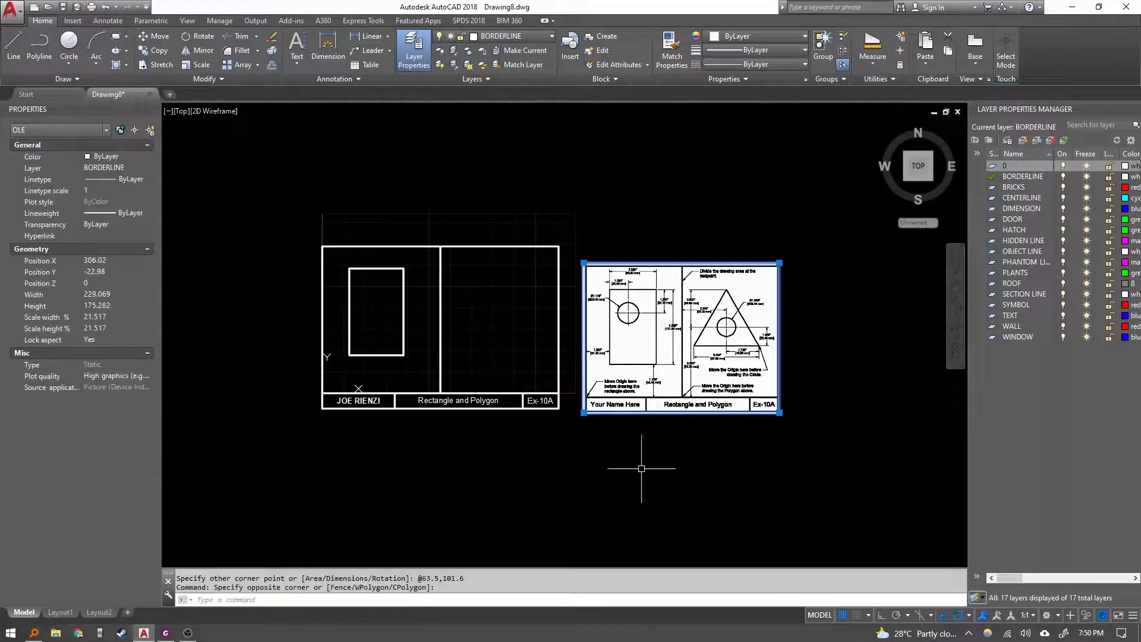
{"action": "type", "text": "m"}
{"action": "key", "text": "Return"}
{"action": "left_click", "coordinate": [674, 490]}
{"action": "key", "text": "Escape"}
{"action": "key", "text": "Escape"}
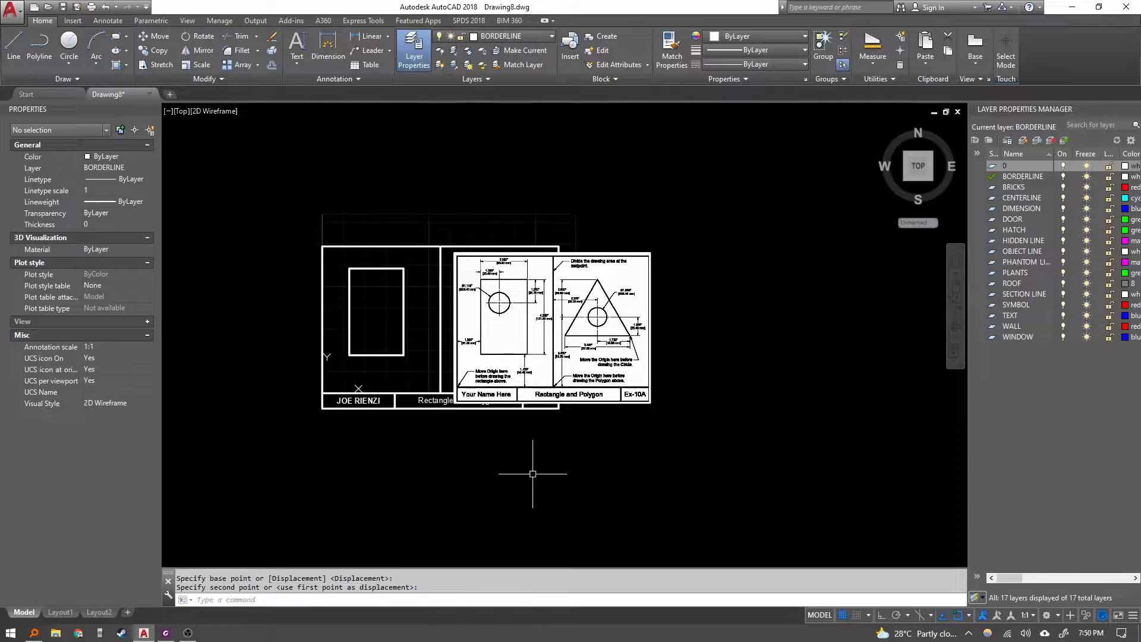
Examine the rectangle and circle dimensions on the reference image.
{"action": "scroll", "coordinate": [392, 330], "scroll_direction": "up", "scroll_amount": 2}
{"action": "scroll", "coordinate": [474, 293], "scroll_direction": "up", "scroll_amount": 6}
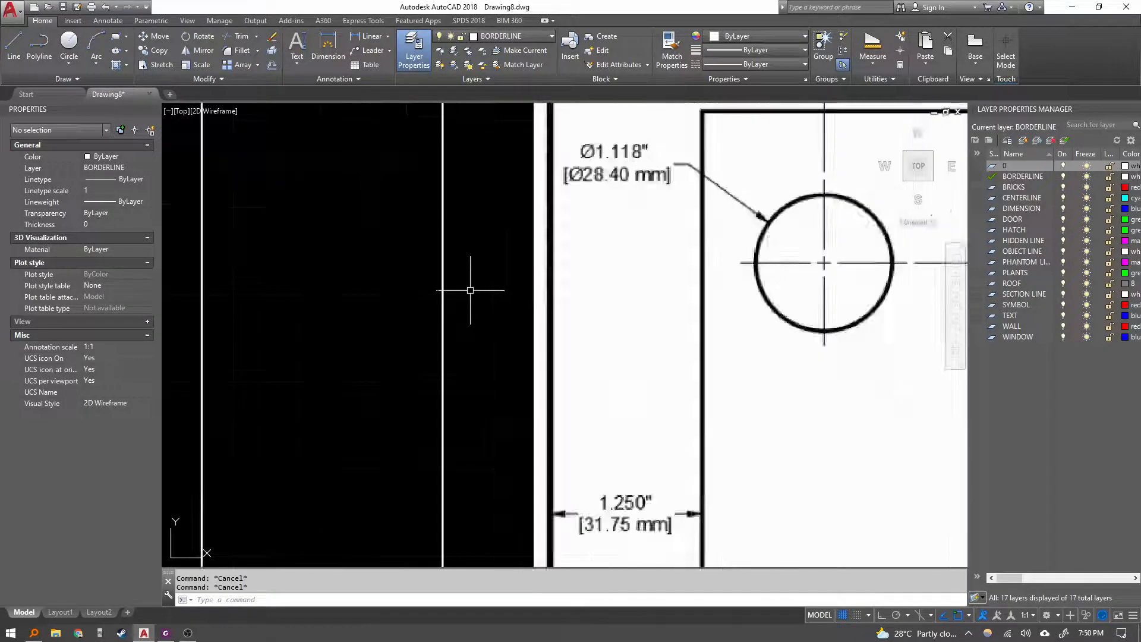
{"action": "scroll", "coordinate": [472, 287], "scroll_direction": "down", "scroll_amount": 4}
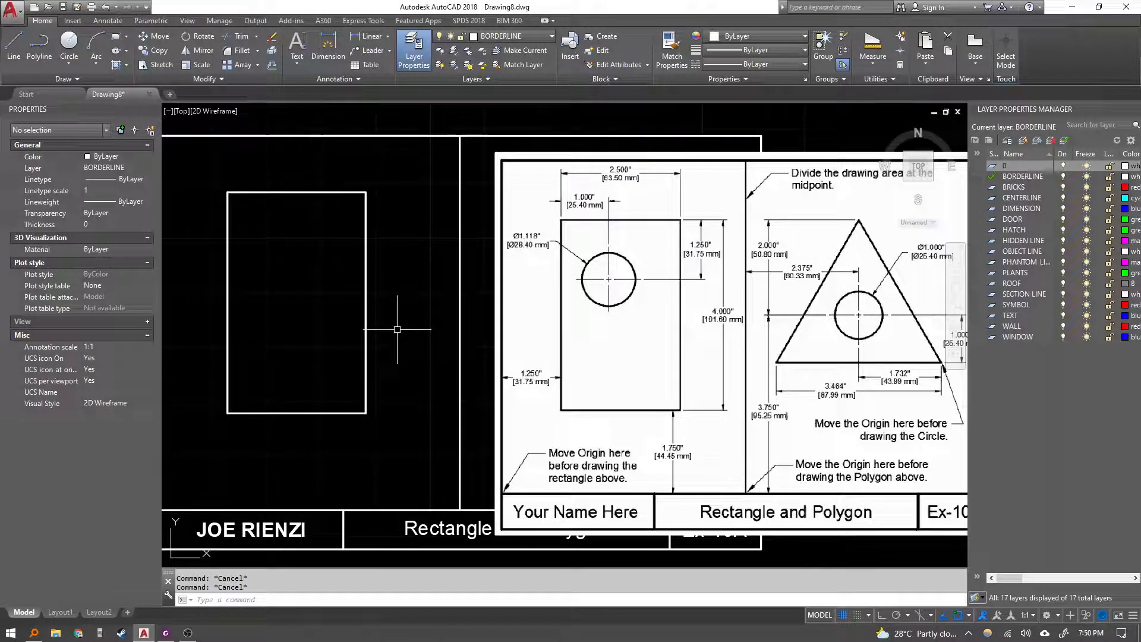
{"action": "middle_click_drag", "start_coordinate": [393, 288], "coordinate": [495, 281]}
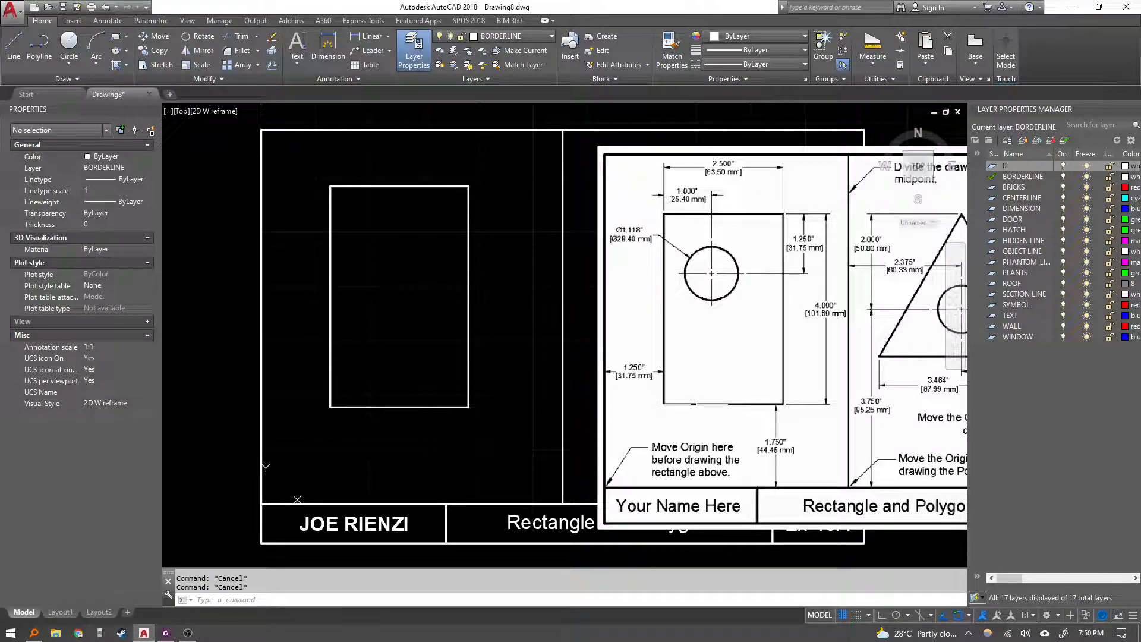
{"action": "scroll", "coordinate": [765, 282], "scroll_direction": "up", "scroll_amount": 2}
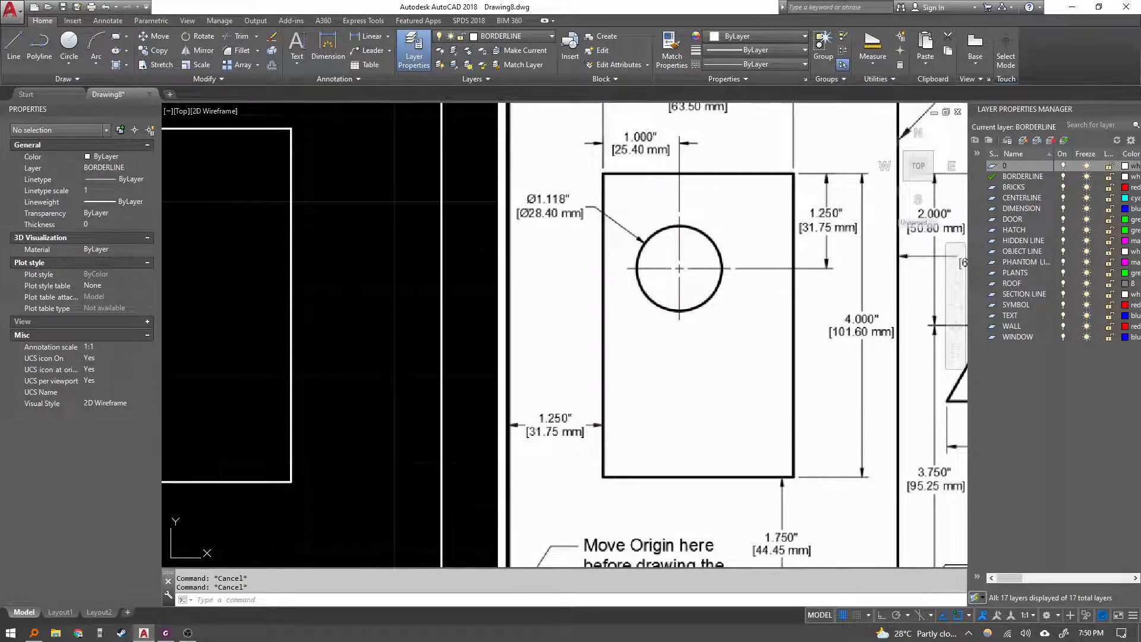
{"action": "middle_click_drag", "start_coordinate": [631, 184], "coordinate": [627, 259]}
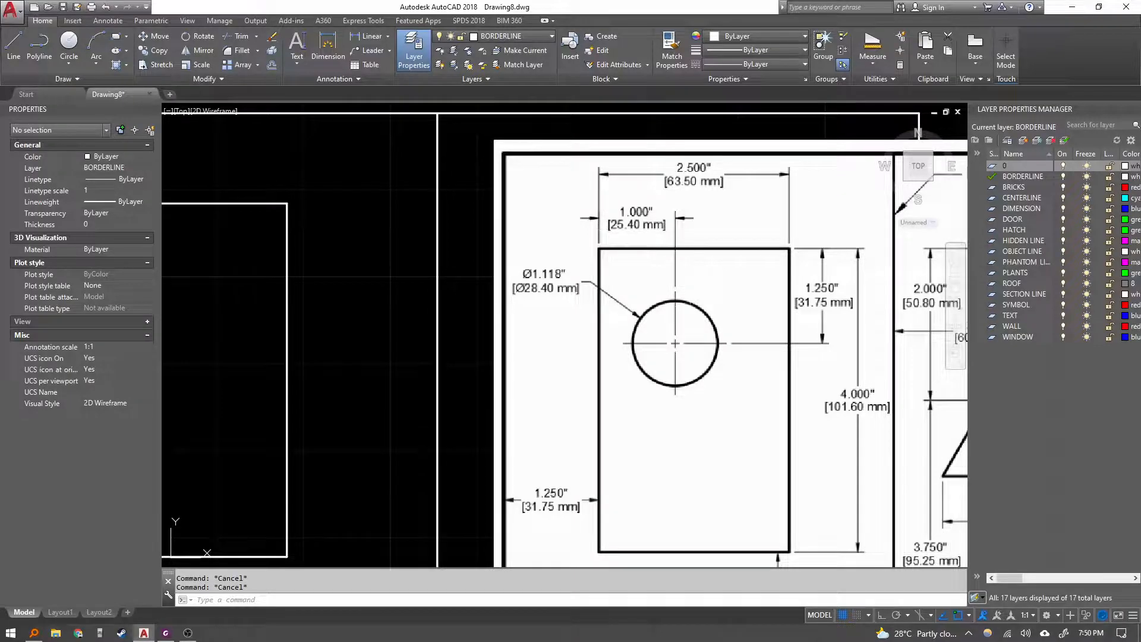
{"action": "middle_click_drag", "start_coordinate": [704, 340], "coordinate": [713, 268]}
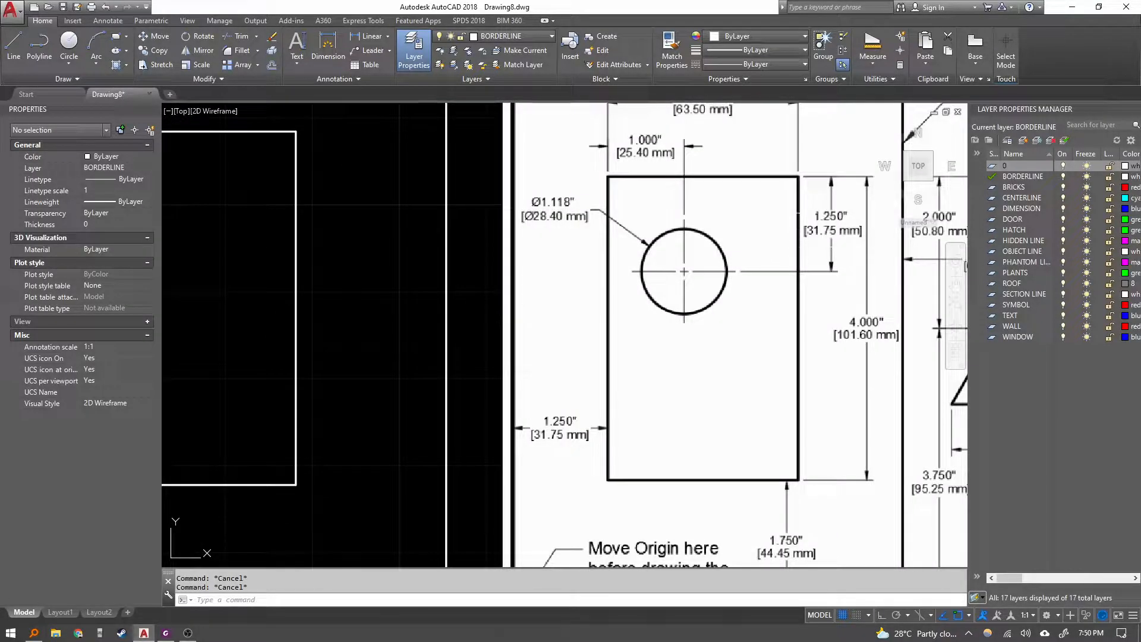
Examine the circle's centre offsets from the rectangle's edges on the reference image.
{"action": "scroll", "coordinate": [687, 300], "scroll_direction": "down", "scroll_amount": 2}
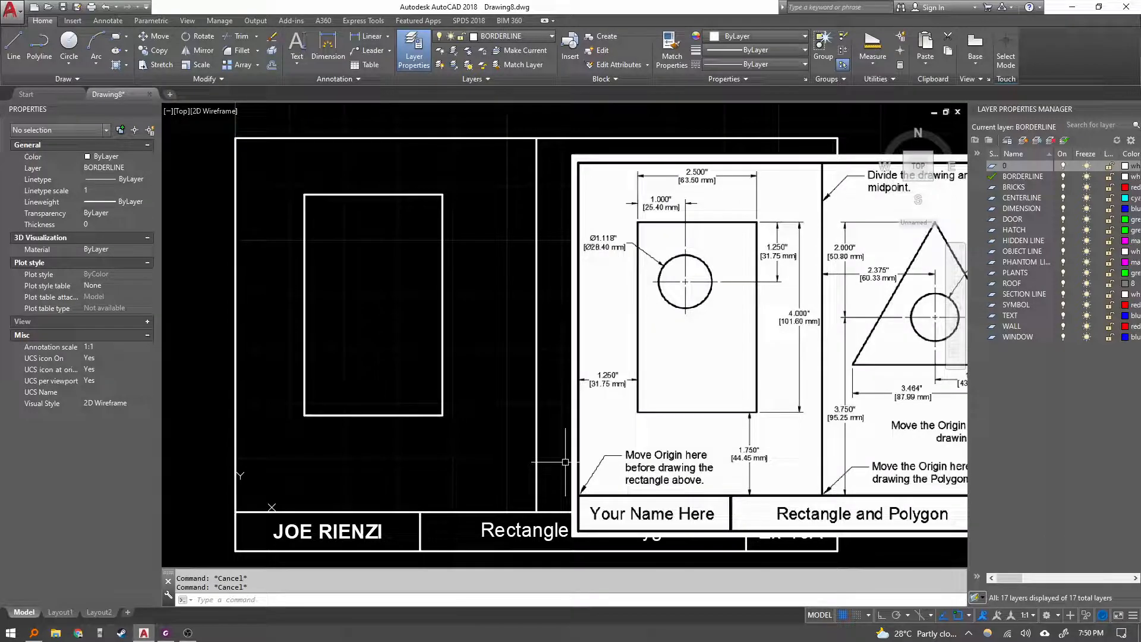
{"action": "left_click_drag", "start_coordinate": [584, 487], "coordinate": [581, 482]}
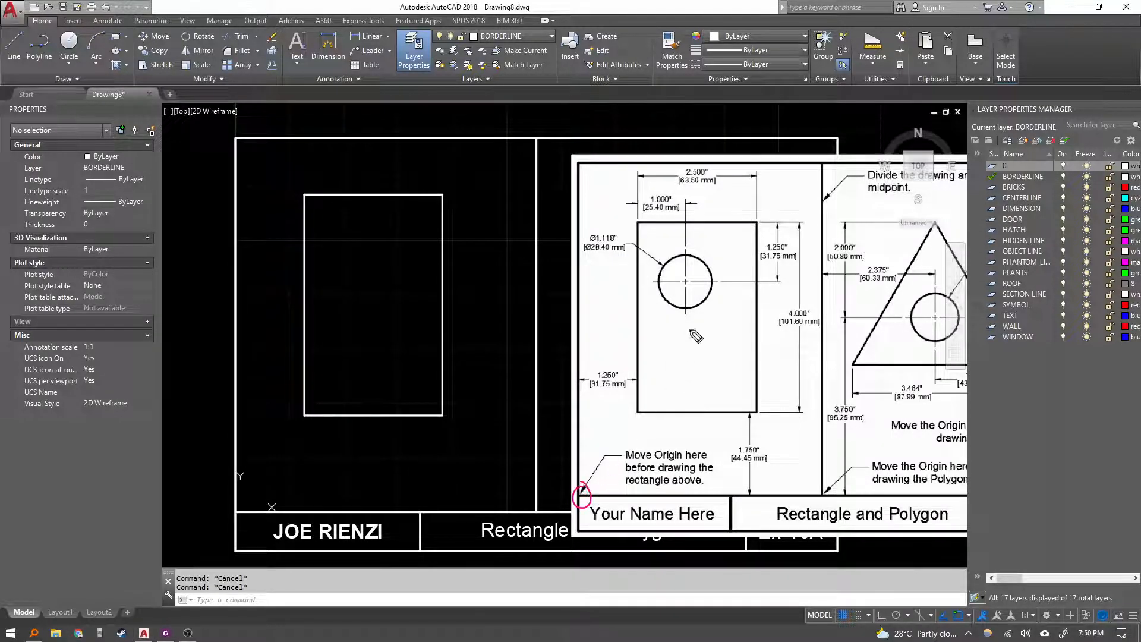
{"action": "left_click_drag", "start_coordinate": [688, 276], "coordinate": [732, 260]}
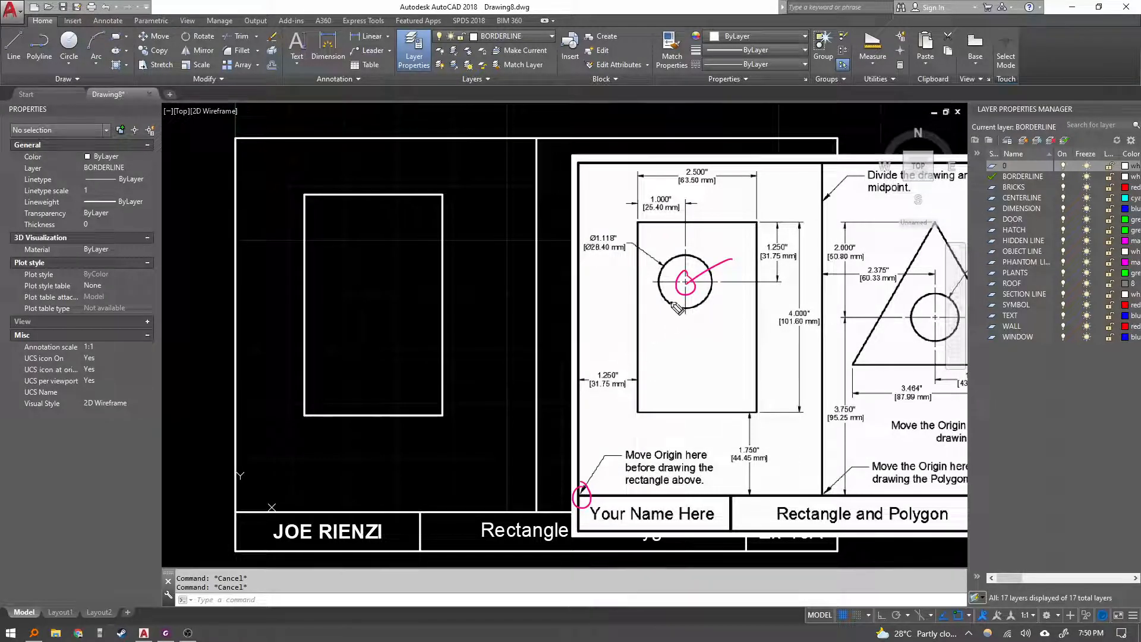
{"action": "mouse_move", "coordinate": [586, 283]}
{"action": "left_mouse_down"}
{"action": "mouse_move", "coordinate": [683, 283]}
{"action": "mouse_move", "coordinate": [585, 282]}
{"action": "left_mouse_up"}
{"action": "left_click_drag", "start_coordinate": [685, 285], "coordinate": [682, 523]}
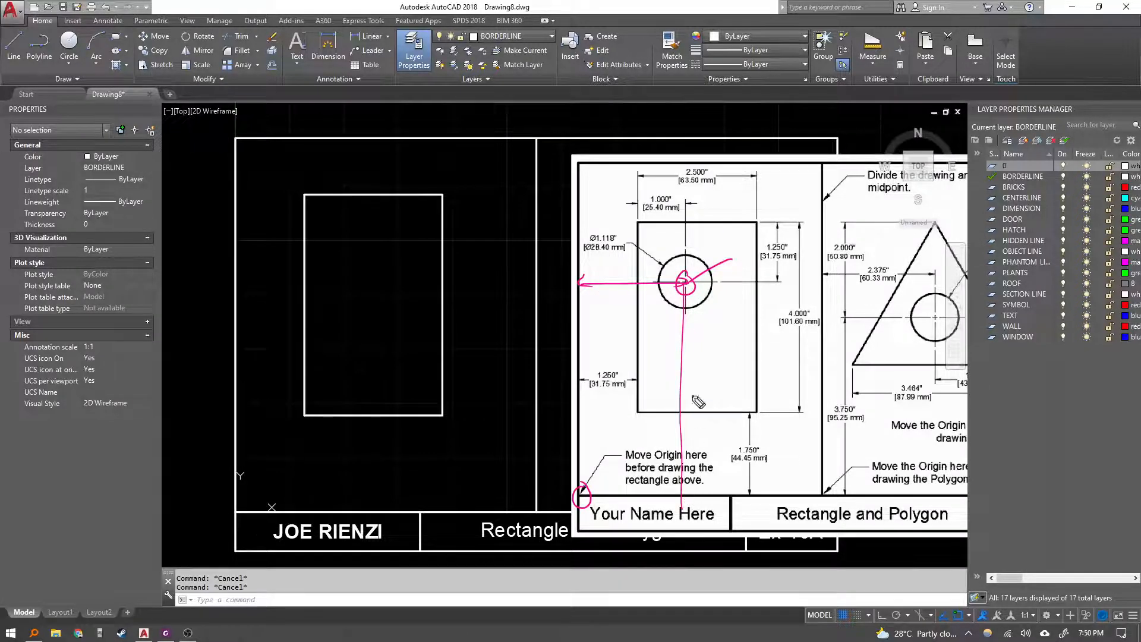
{"action": "left_click_drag", "start_coordinate": [597, 402], "coordinate": [562, 361]}
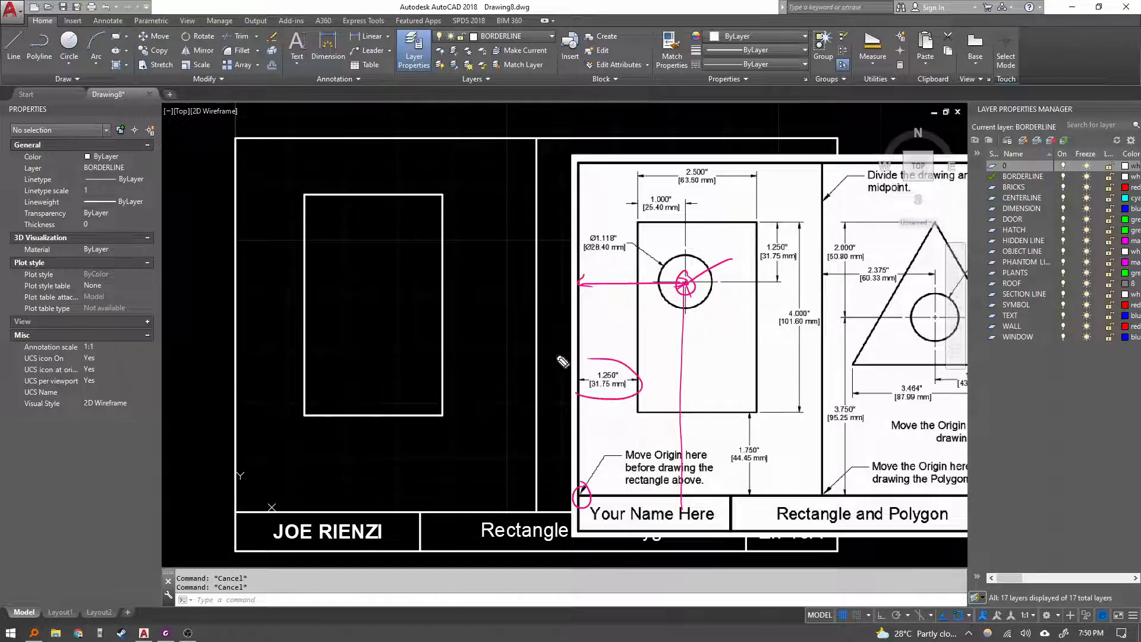
{"action": "left_click_drag", "start_coordinate": [673, 183], "coordinate": [677, 209]}
{"action": "left_click_drag", "start_coordinate": [615, 344], "coordinate": [639, 295]}
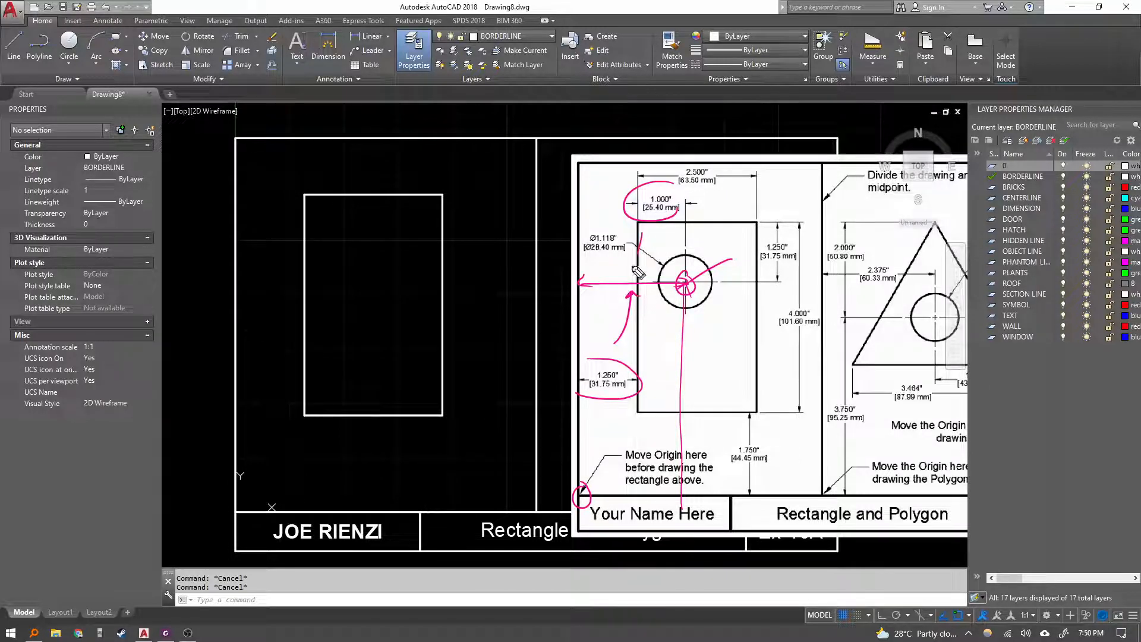
{"action": "left_click_drag", "start_coordinate": [642, 233], "coordinate": [628, 274]}
{"action": "left_click_drag", "start_coordinate": [626, 265], "coordinate": [638, 271]}
{"action": "mouse_move", "coordinate": [751, 459]}
{"action": "left_mouse_down"}
{"action": "mouse_move", "coordinate": [697, 426]}
{"action": "mouse_move", "coordinate": [706, 432]}
{"action": "left_mouse_up"}
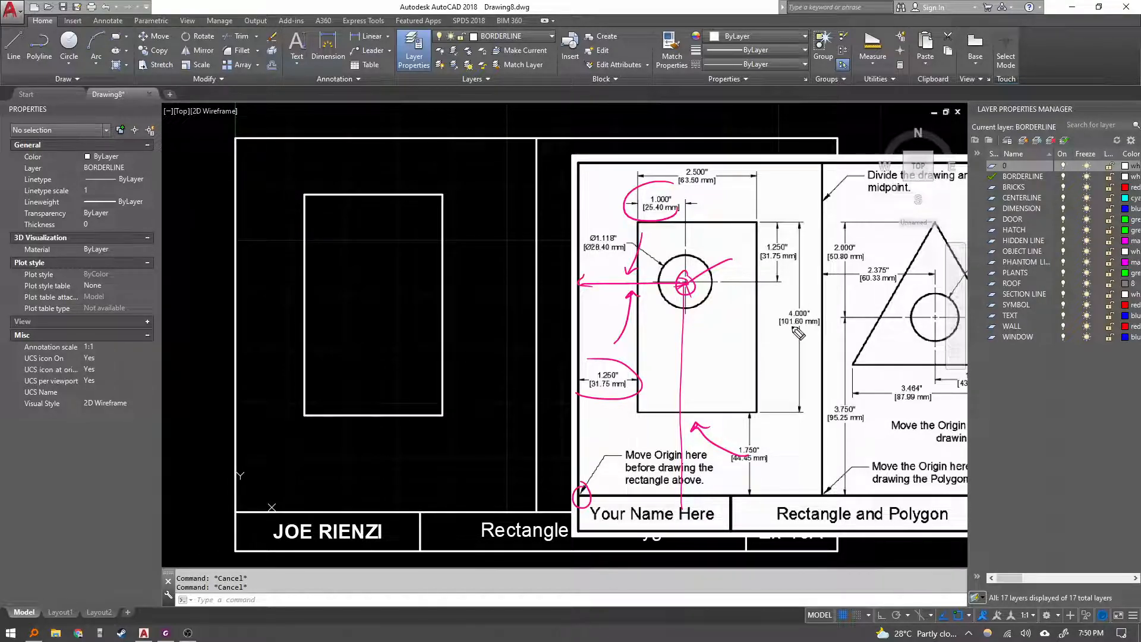
{"action": "mouse_move", "coordinate": [759, 280]}
{"action": "left_mouse_down"}
{"action": "mouse_move", "coordinate": [764, 410]}
{"action": "mouse_move", "coordinate": [765, 294]}
{"action": "left_mouse_up"}
{"action": "left_click_drag", "start_coordinate": [752, 352], "coordinate": [694, 344]}
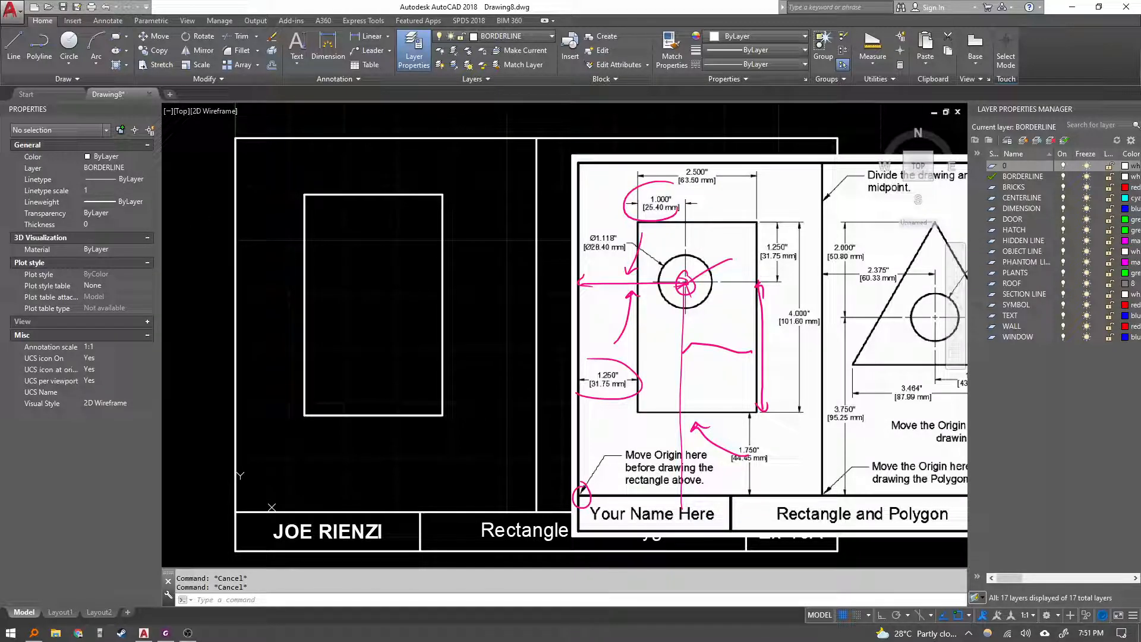
{"action": "key", "text": "Escape"}
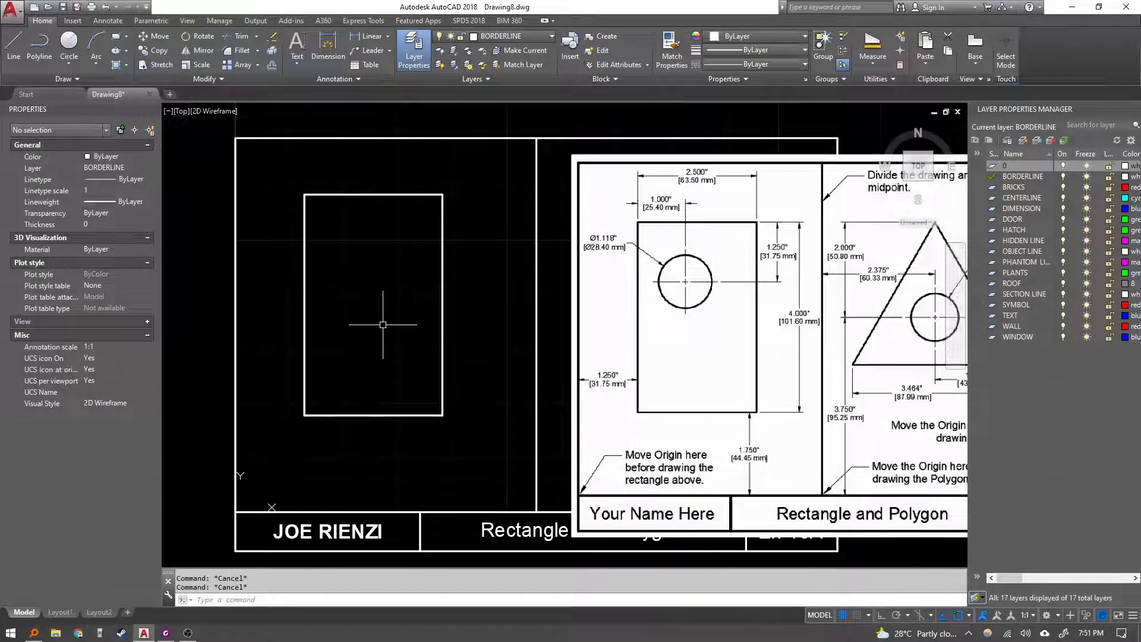
Move the UCS origin to the rectangle's upper-left corner.
{"action": "right_click", "coordinate": [272, 504]}
{"action": "left_click", "coordinate": [297, 395]}
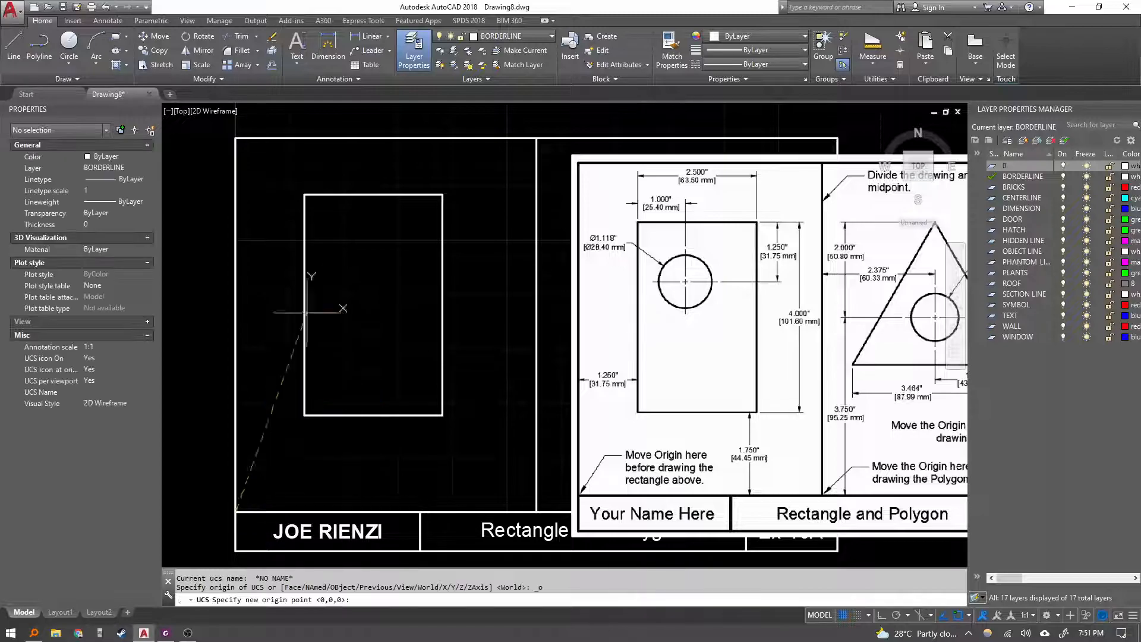
{"action": "left_click", "coordinate": [304, 195]}
{"action": "type", "text": "c"}
{"action": "key", "text": "Return"}
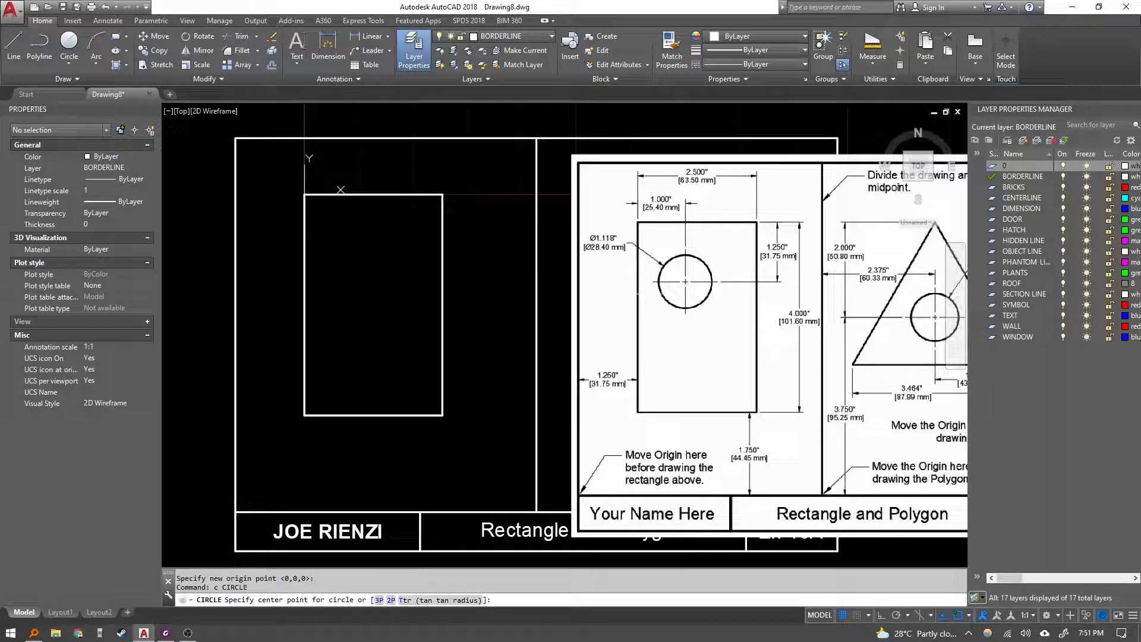
{"action": "type", "text": "25.4,"}
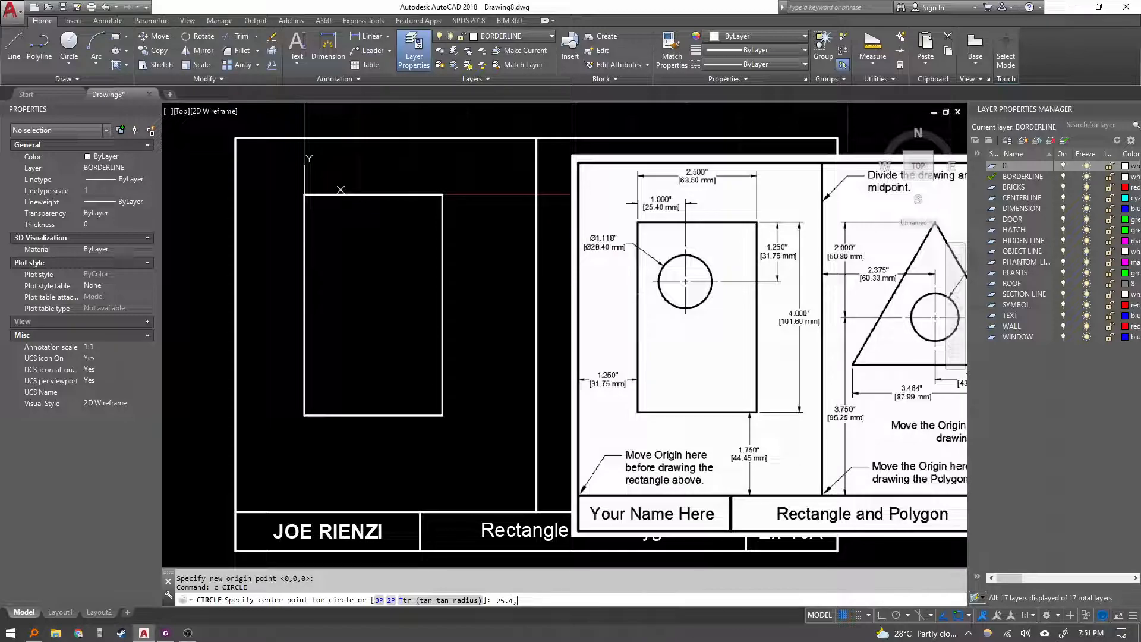
{"action": "type", "text": "31.75"}
{"action": "key", "text": "Return"}
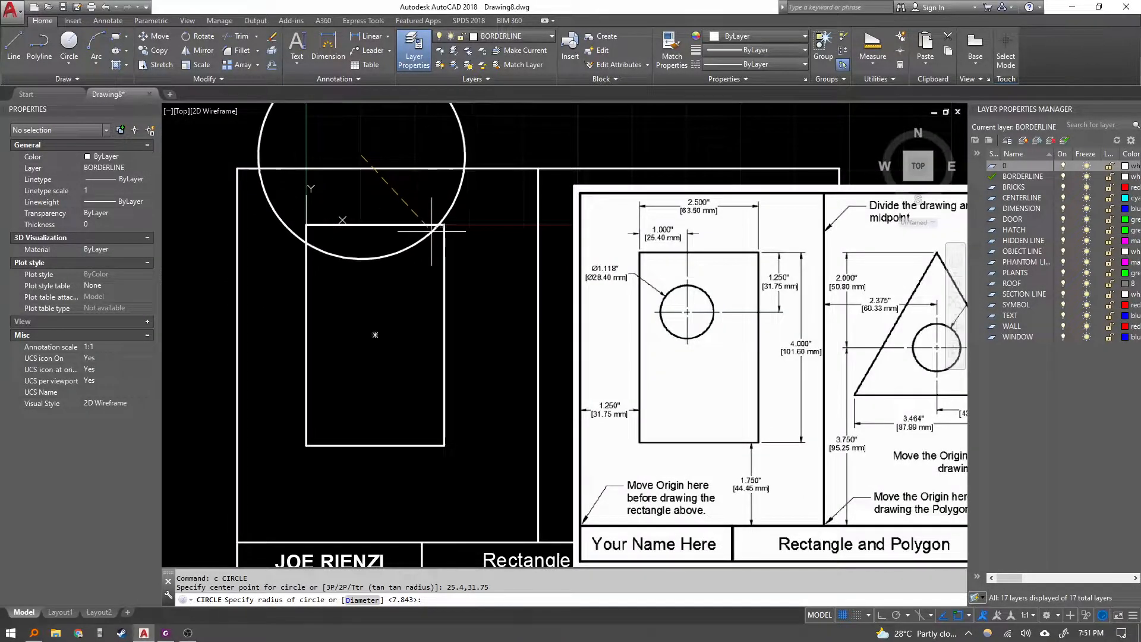
{"action": "key", "text": "Escape"}
Draw a circle centred at 25.4,-31.75 with a radius of 28.4, and undo it.
{"action": "type", "text": "c"}
{"action": "key", "text": "Return"}
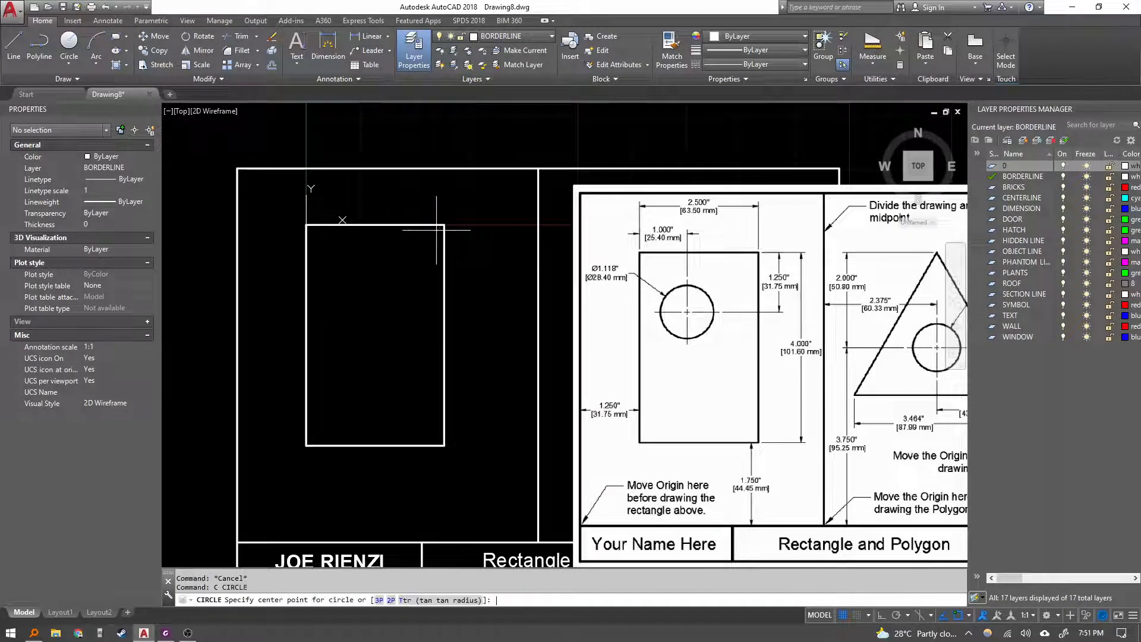
{"action": "type", "text": "25."}
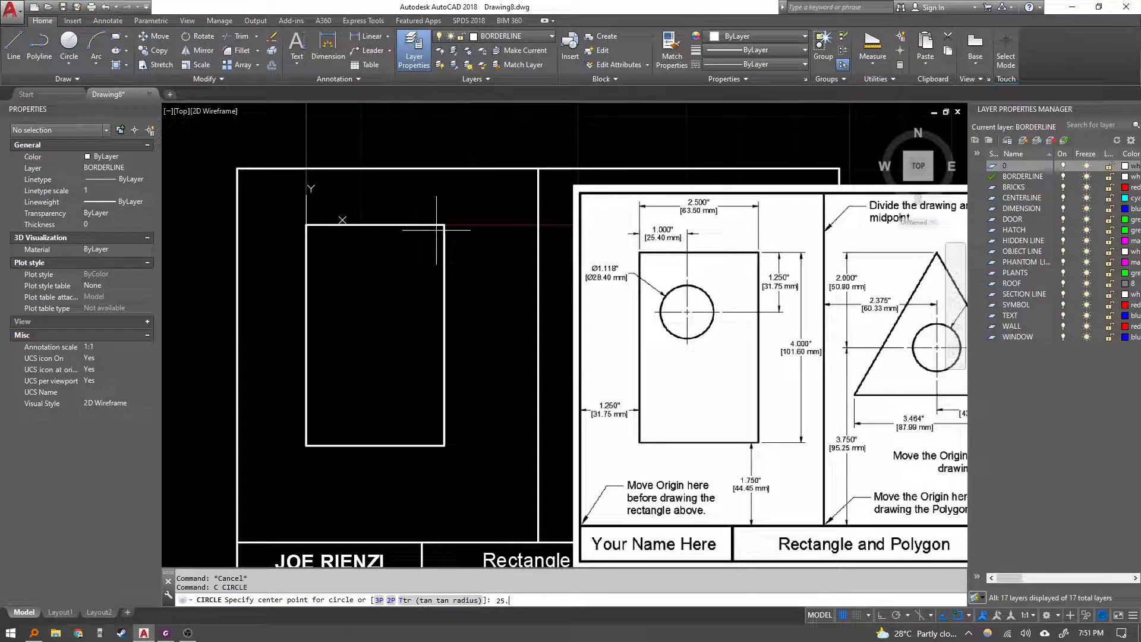
{"action": "type", "text": "4,-31.75"}
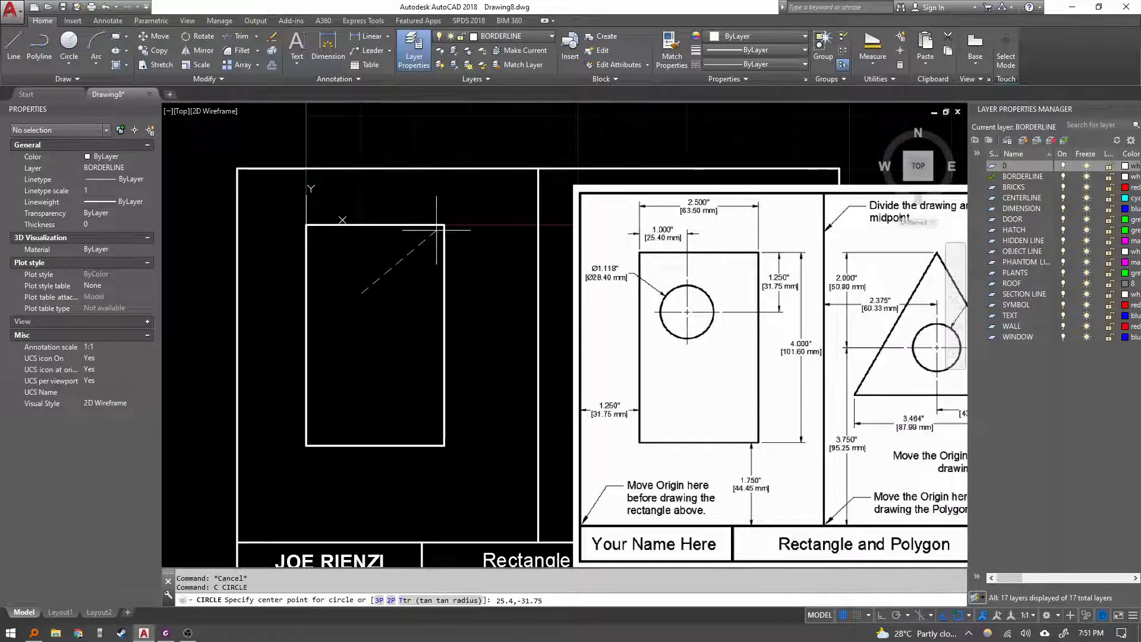
{"action": "key", "text": "Return"}
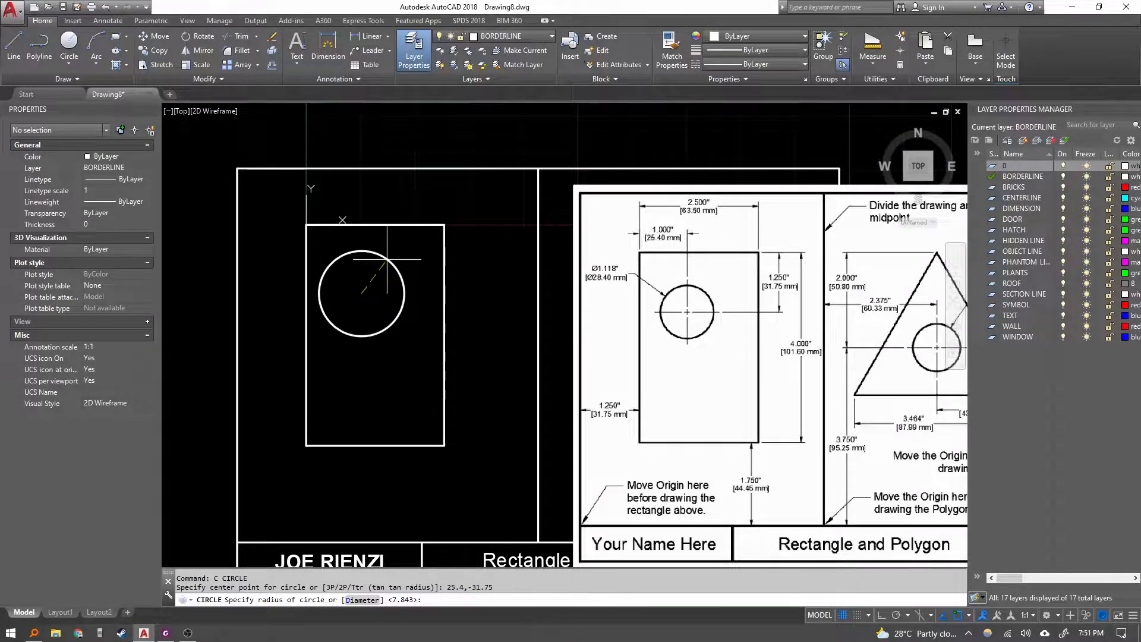
{"action": "type", "text": "28."}
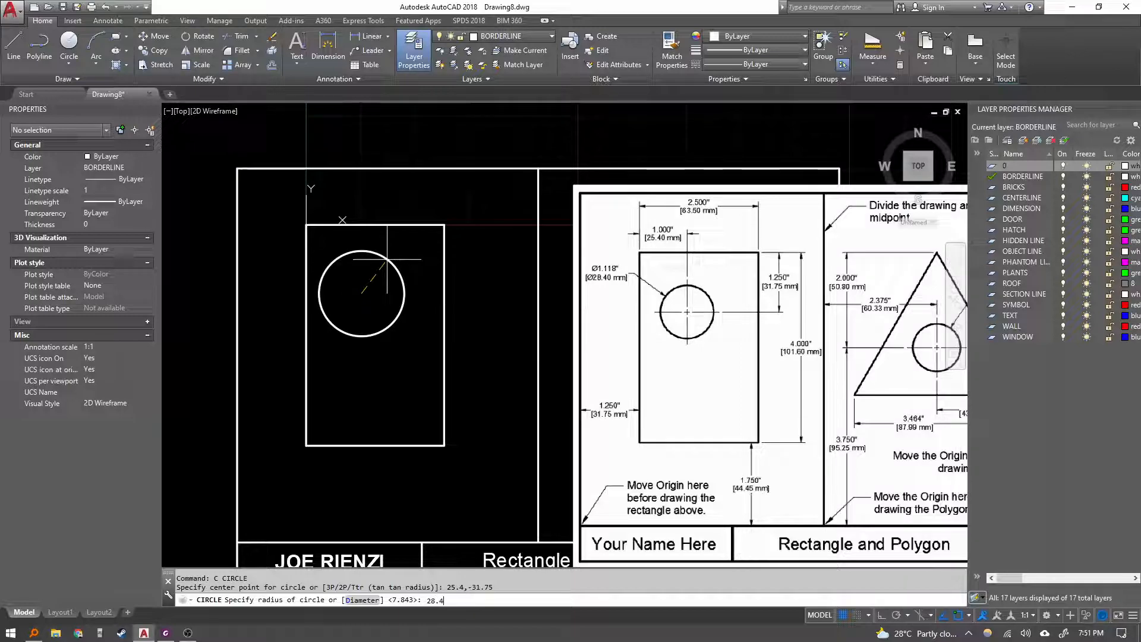
{"action": "type", "text": "4"}
{"action": "key", "text": "Return"}
{"action": "key", "text": "ctrl+z"}
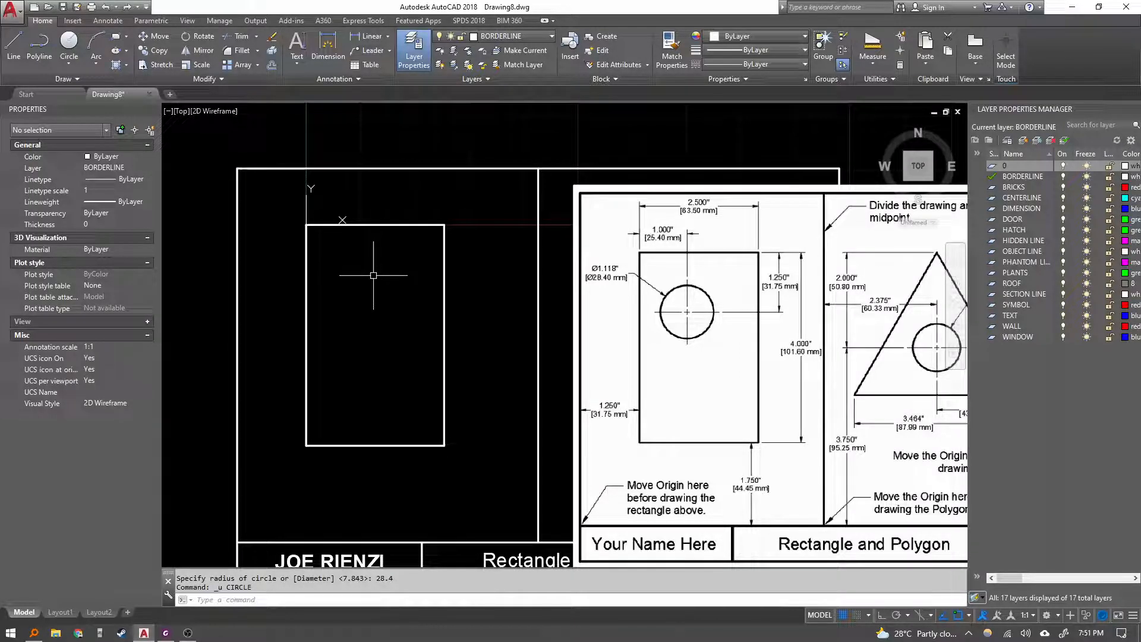
Draw a circle centred at 25.4,-31.75 with a diameter of 28.4.
{"action": "type", "text": "c"}
{"action": "key", "text": "Return"}
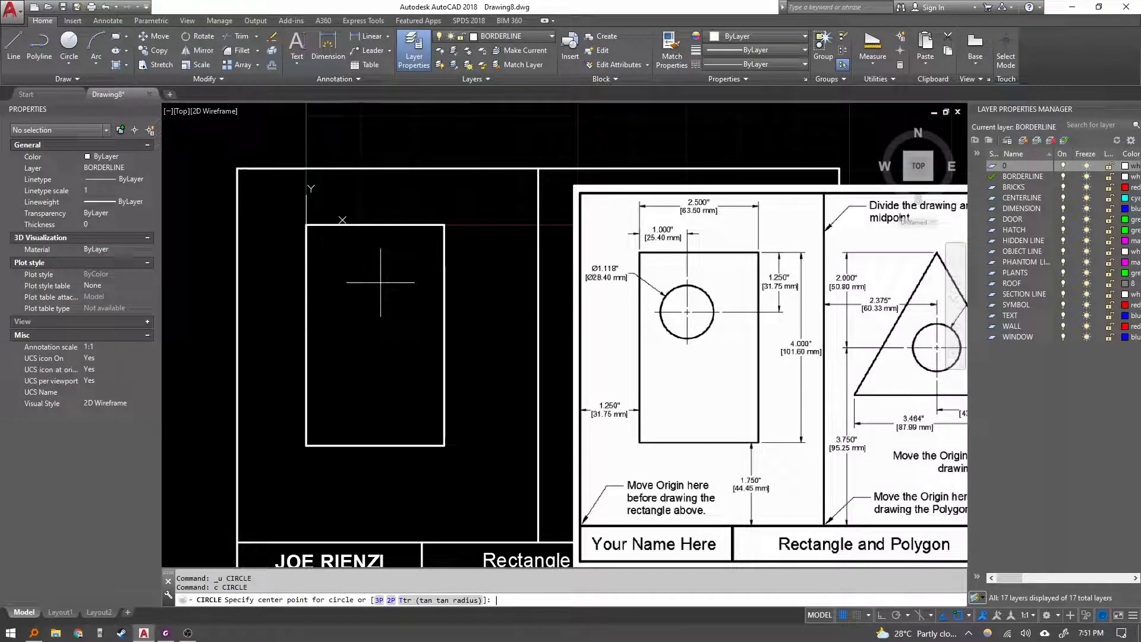
{"action": "type", "text": "25.4,-31.75"}
{"action": "key", "text": "Return"}
{"action": "type", "text": "d"}
{"action": "key", "text": "Return"}
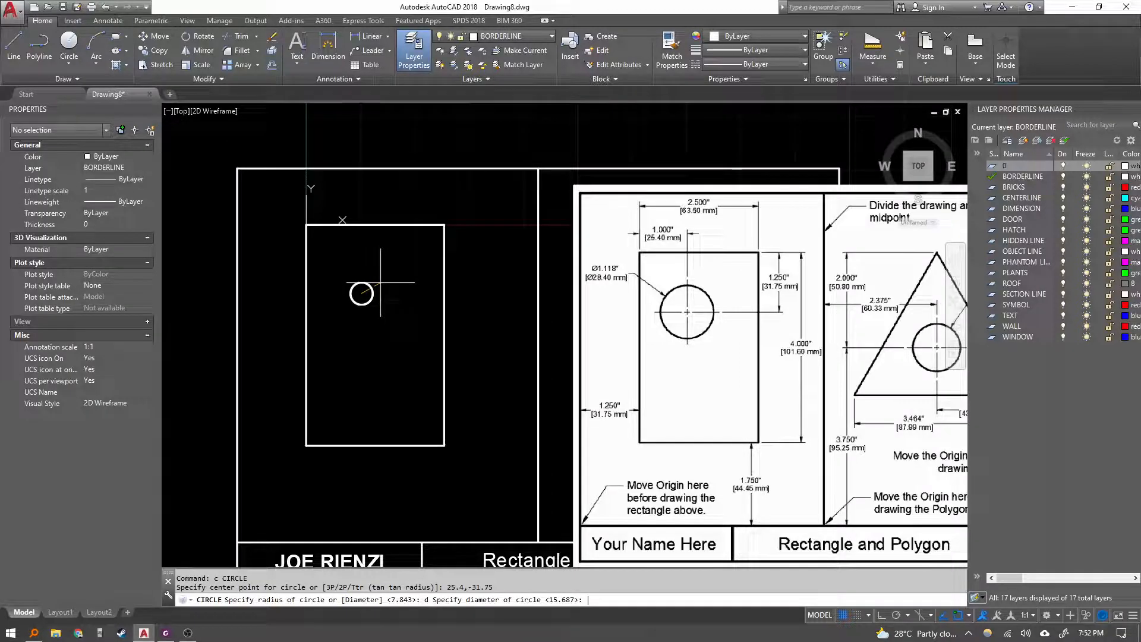
{"action": "type", "text": "28.4"}
{"action": "key", "text": "Return"}
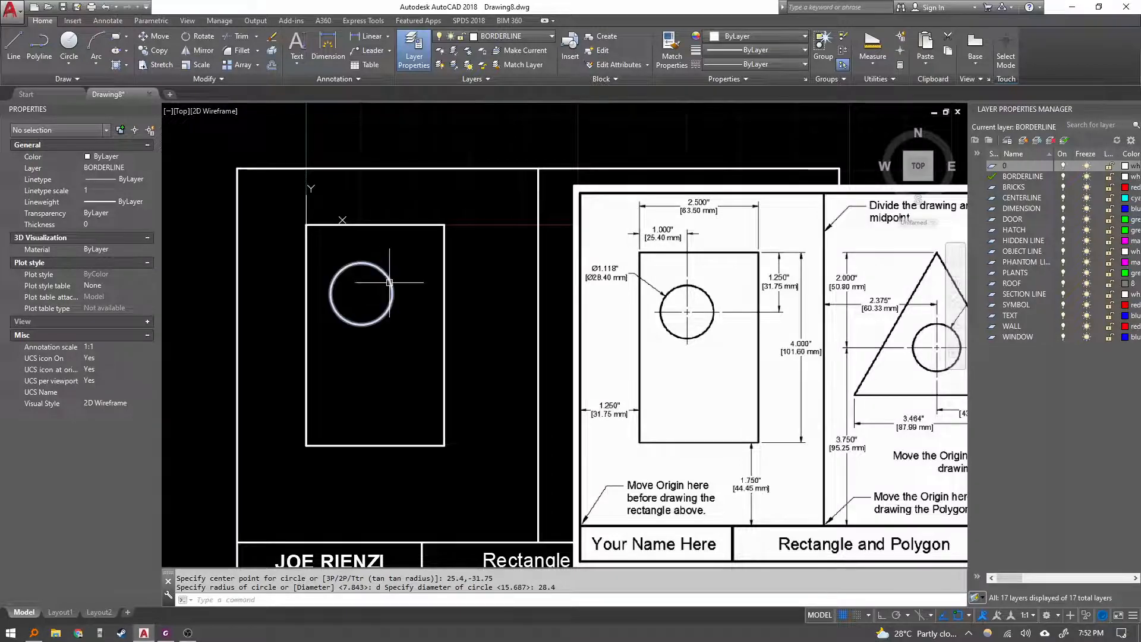
Move the reference image leftward so it sits over the rectangle half of the border.
{"action": "scroll", "coordinate": [439, 304], "scroll_direction": "down", "scroll_amount": 2}
{"action": "middle_click_drag", "start_coordinate": [439, 304], "coordinate": [387, 303]}
{"action": "middle_click_drag", "start_coordinate": [452, 333], "coordinate": [360, 324]}
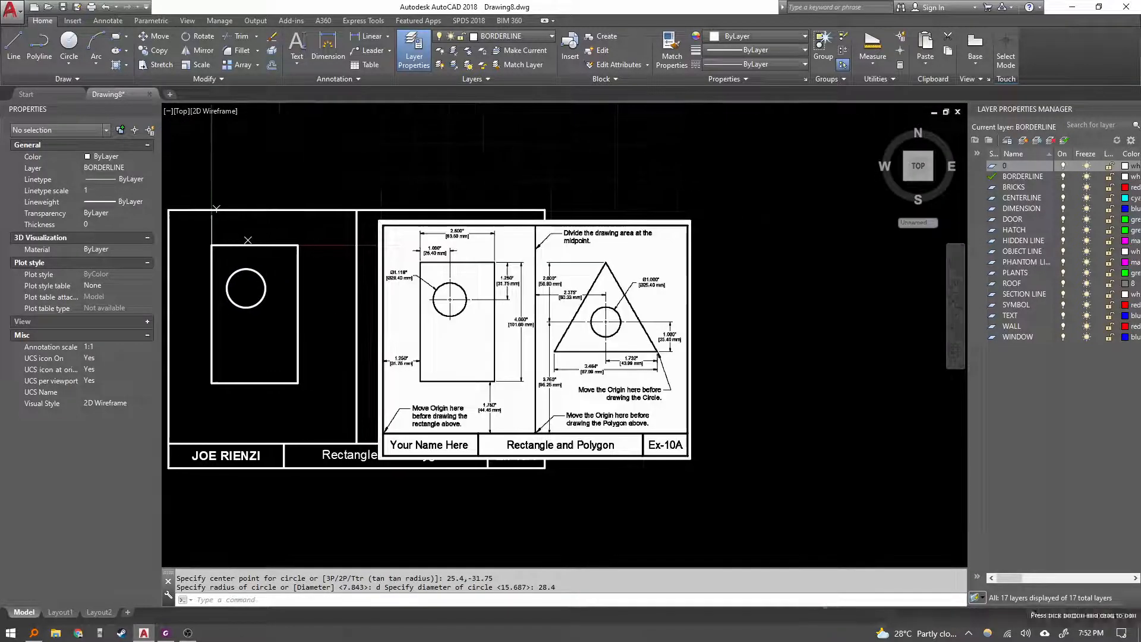
{"action": "key", "text": "Escape"}
{"action": "left_click", "coordinate": [717, 441]}
{"action": "left_click", "coordinate": [668, 402]}
{"action": "middle_click_drag", "start_coordinate": [695, 407], "coordinate": [713, 400]}
{"action": "type", "text": "m"}
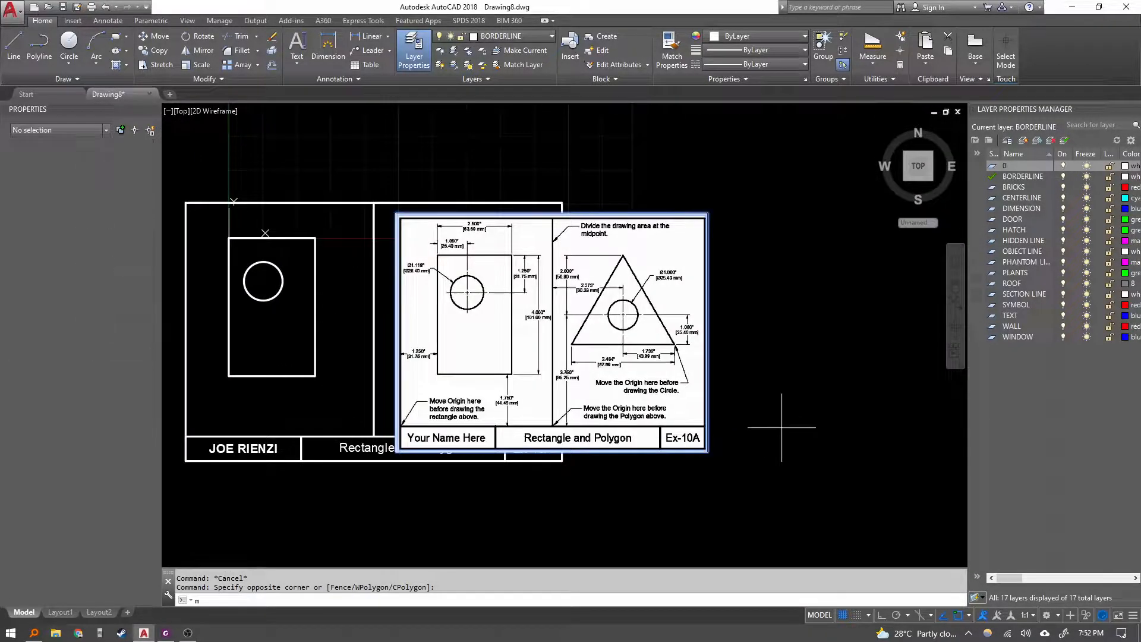
{"action": "key", "text": "Return"}
{"action": "left_click", "coordinate": [778, 432]}
{"action": "left_click", "coordinate": [419, 423]}
{"action": "key", "text": "Escape"}
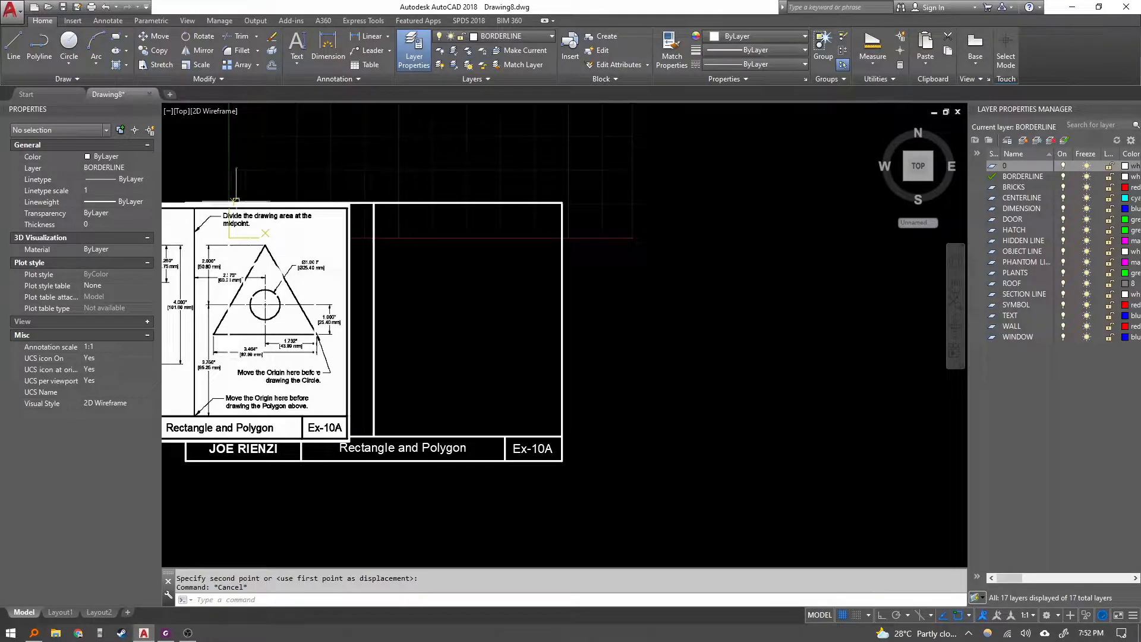
Move the UCS origin to the lower-left corner of the border's right half.
{"action": "left_click", "coordinate": [236, 203]}
{"action": "right_click", "coordinate": [235, 202]}
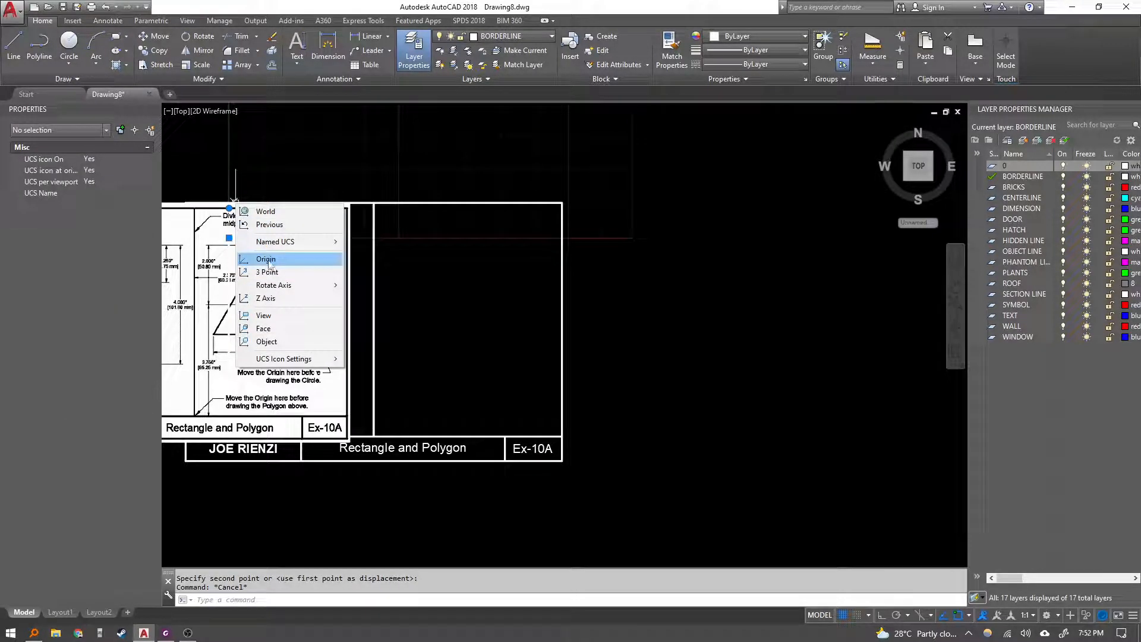
{"action": "left_click", "coordinate": [266, 258]}
{"action": "left_click", "coordinate": [374, 437]}
Zoom into the reference image to examine the triangle's dimensions and origin notes.
{"action": "scroll", "coordinate": [413, 403], "scroll_direction": "up", "scroll_amount": 5}
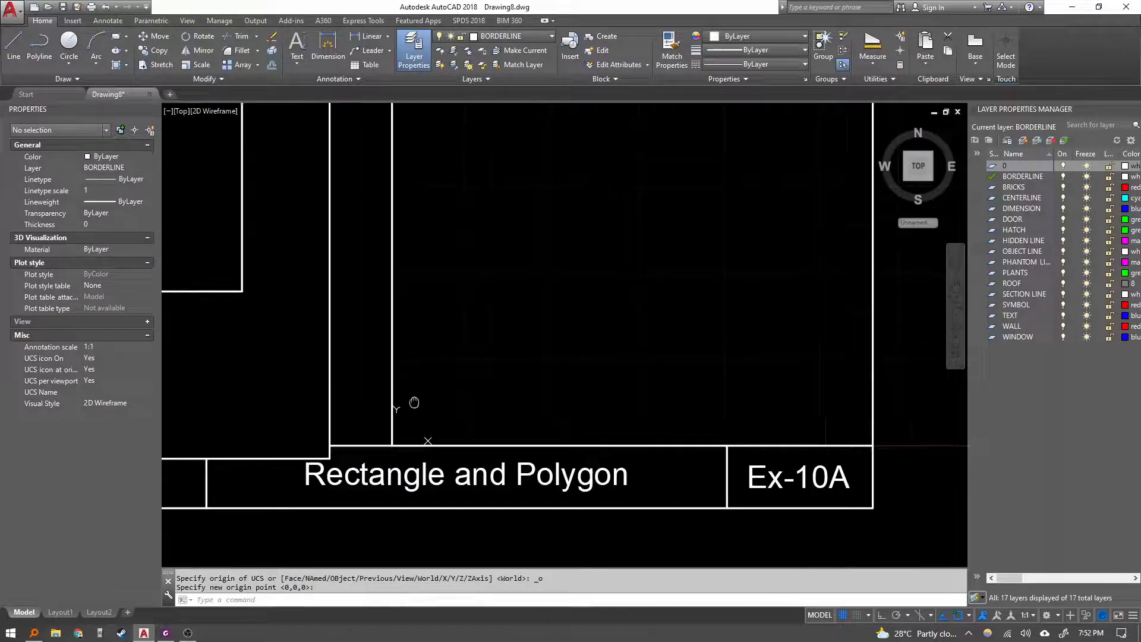
{"action": "scroll", "coordinate": [502, 336], "scroll_direction": "down", "scroll_amount": 4}
{"action": "middle_click_drag", "start_coordinate": [518, 374], "coordinate": [528, 383]}
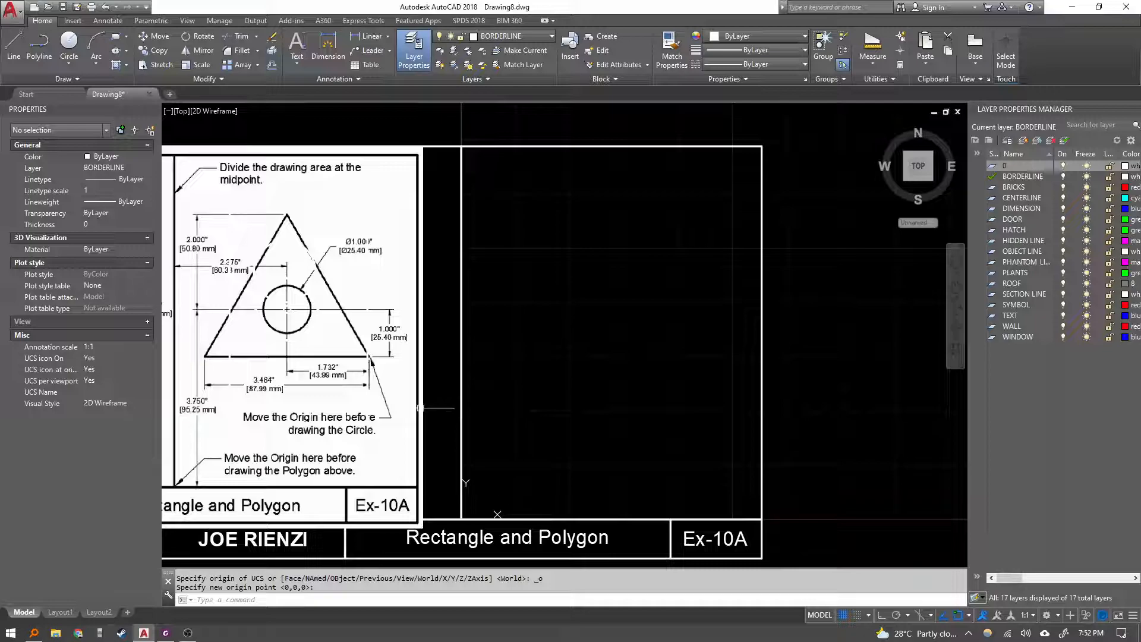
{"action": "scroll", "coordinate": [812, 400], "scroll_direction": "down", "scroll_amount": 2}
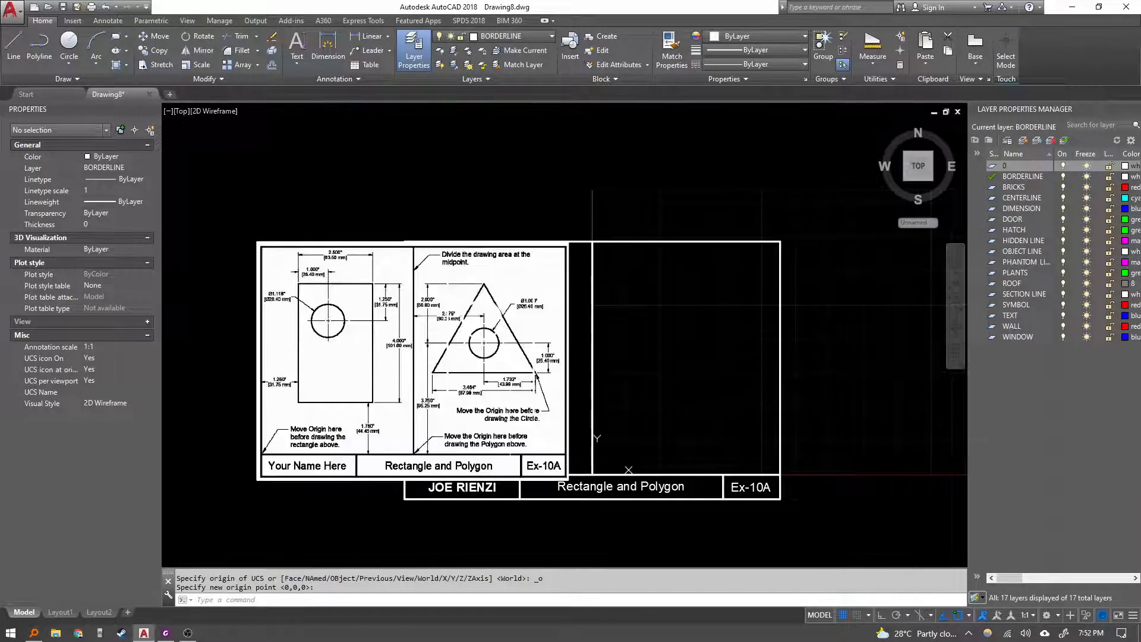
{"action": "scroll", "coordinate": [556, 394], "scroll_direction": "up", "scroll_amount": 4}
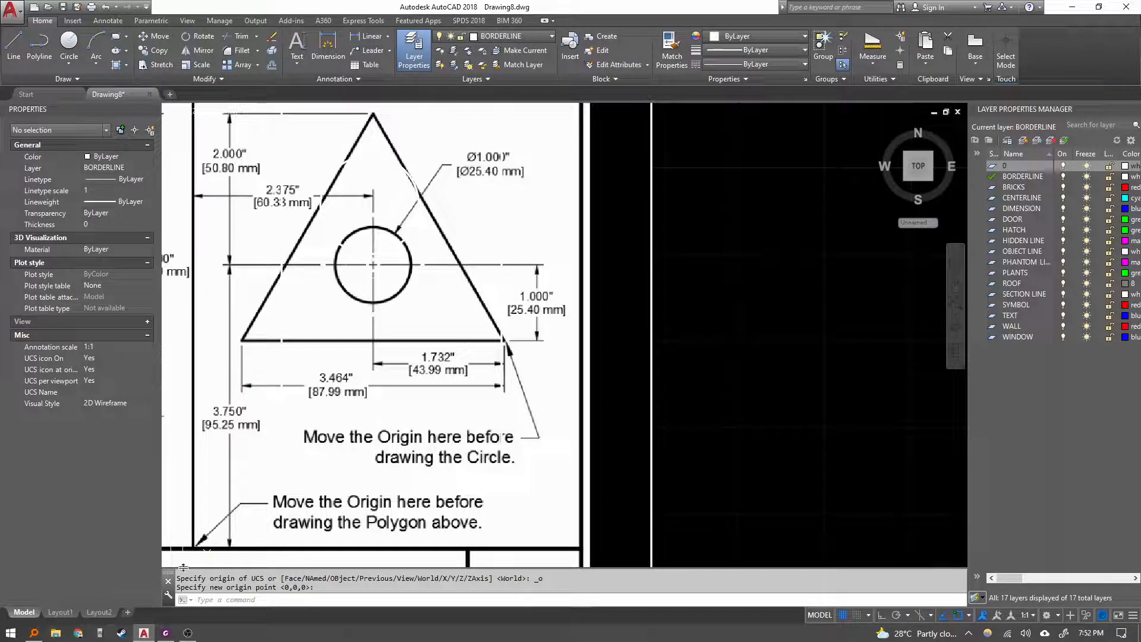
{"action": "scroll", "coordinate": [198, 542], "scroll_direction": "down", "scroll_amount": 5}
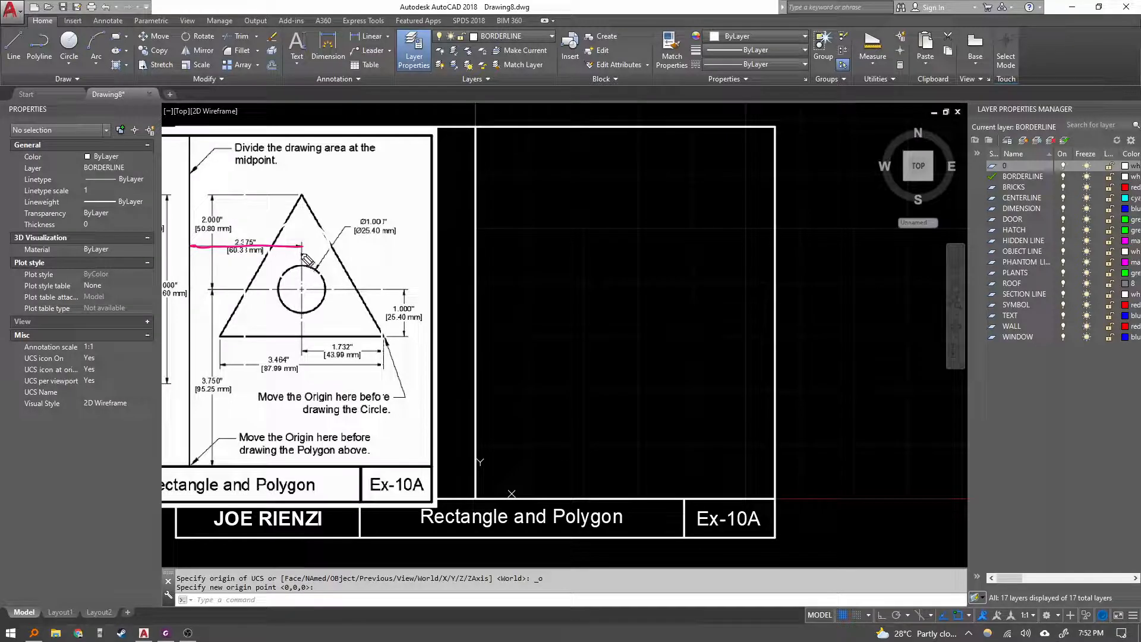
{"action": "mouse_move", "coordinate": [200, 290]}
{"action": "left_mouse_down"}
{"action": "mouse_move", "coordinate": [211, 292]}
{"action": "mouse_move", "coordinate": [219, 461]}
{"action": "left_mouse_up"}
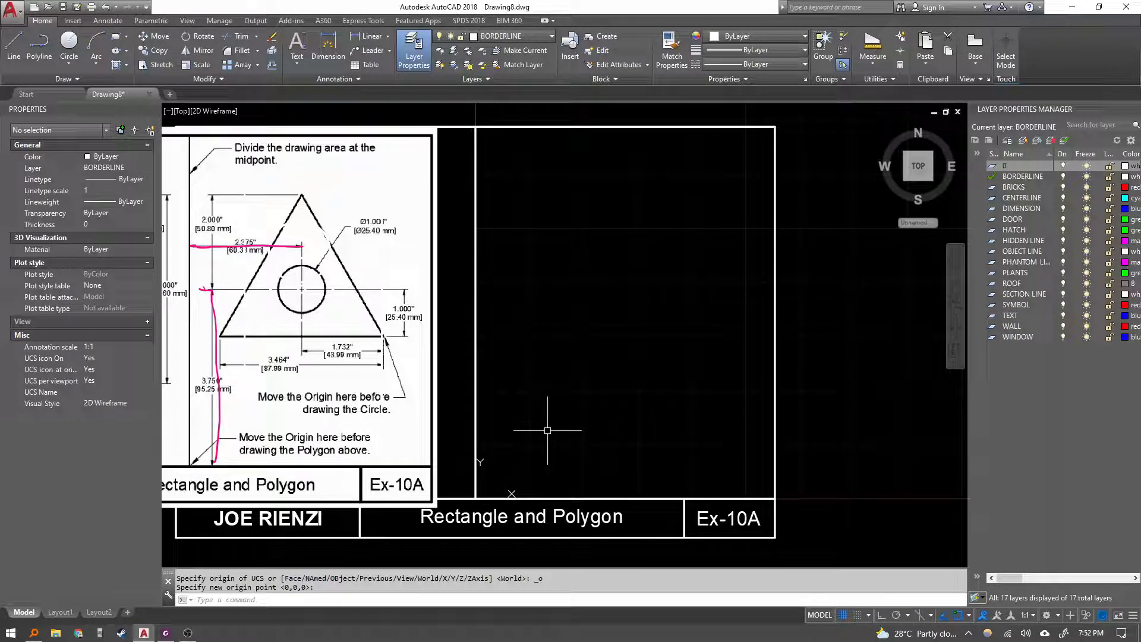
{"action": "key", "text": "Return"}
Draw a circle centred at 60.33,95.25 with a diameter of 25.4.
{"action": "type", "text": "c"}
{"action": "key", "text": "Return"}
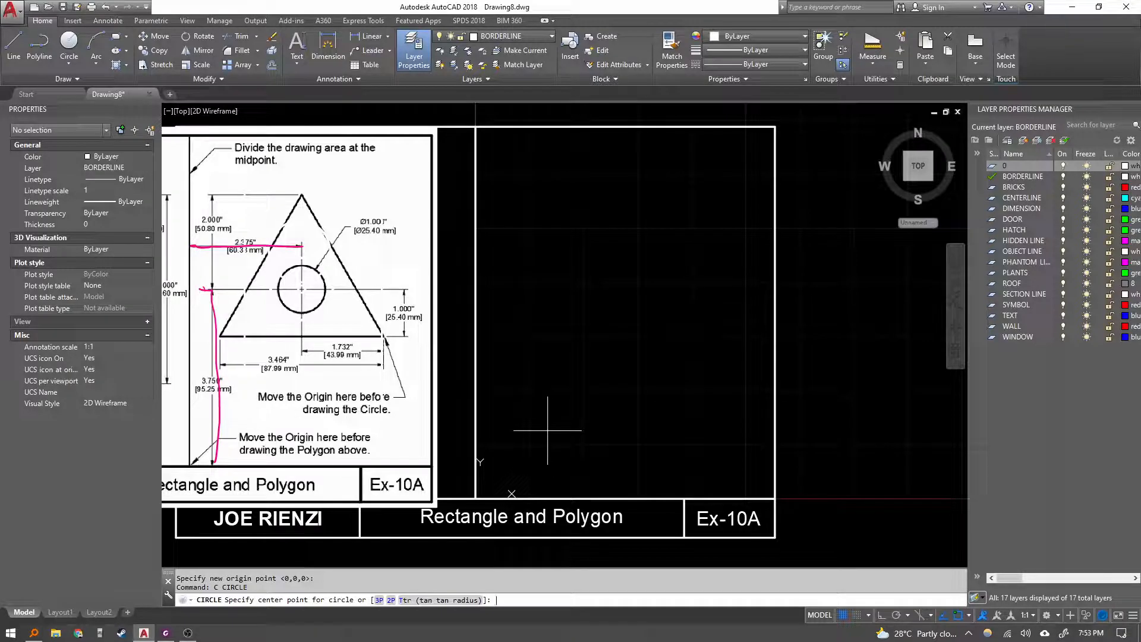
{"action": "type", "text": "60"}
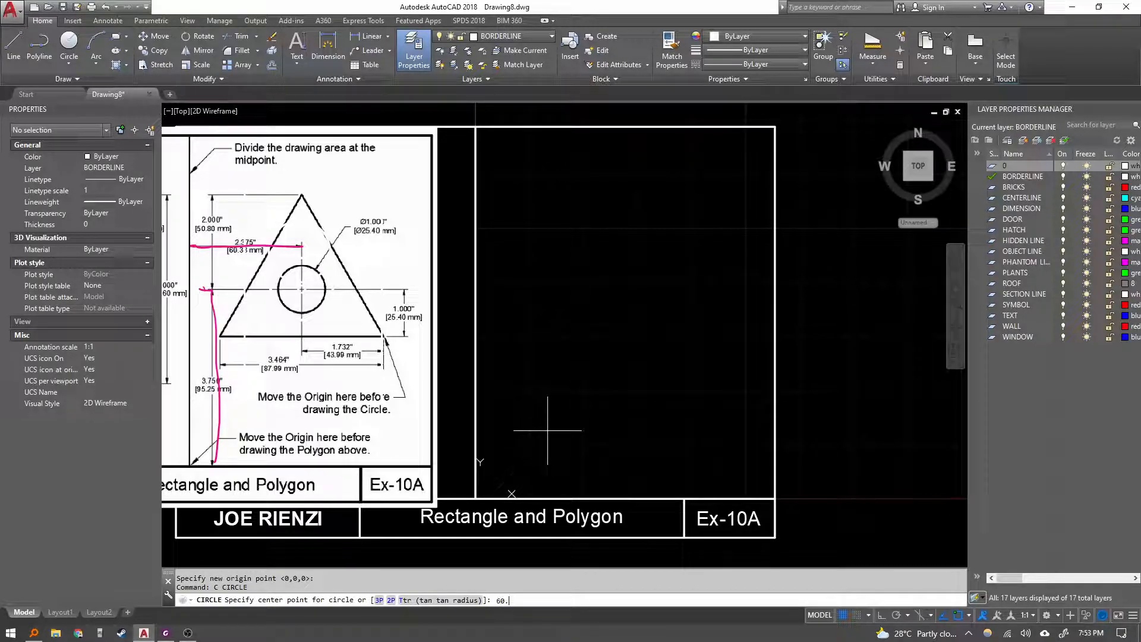
{"action": "type", "text": ".33,95.25"}
{"action": "key", "text": "Return"}
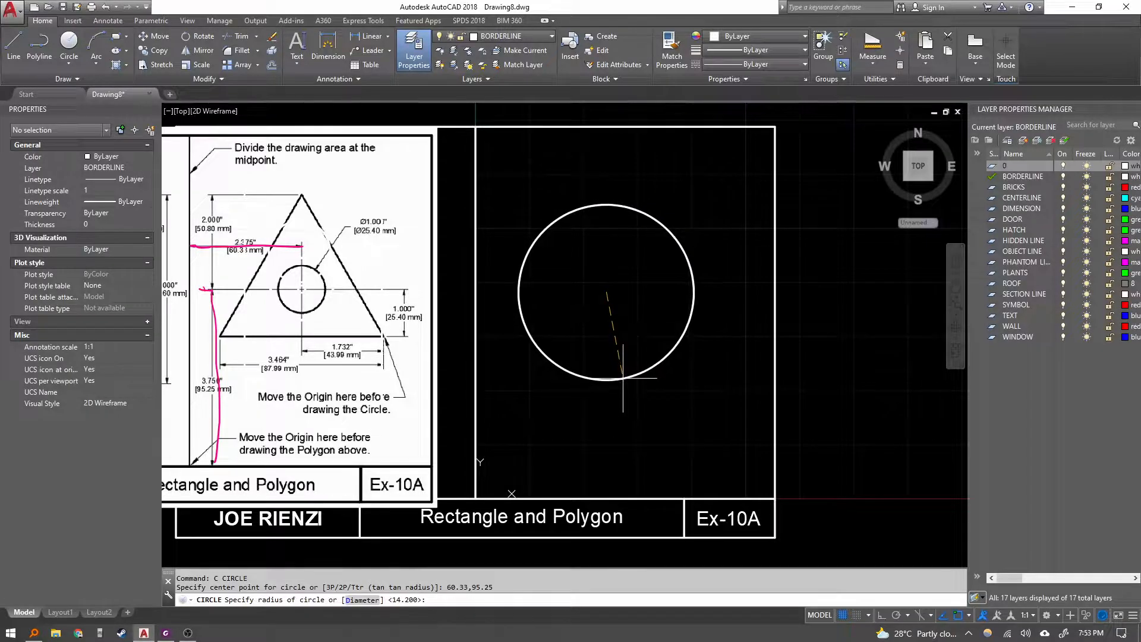
{"action": "type", "text": "d"}
{"action": "key", "text": "Return"}
{"action": "type", "text": "25.4"}
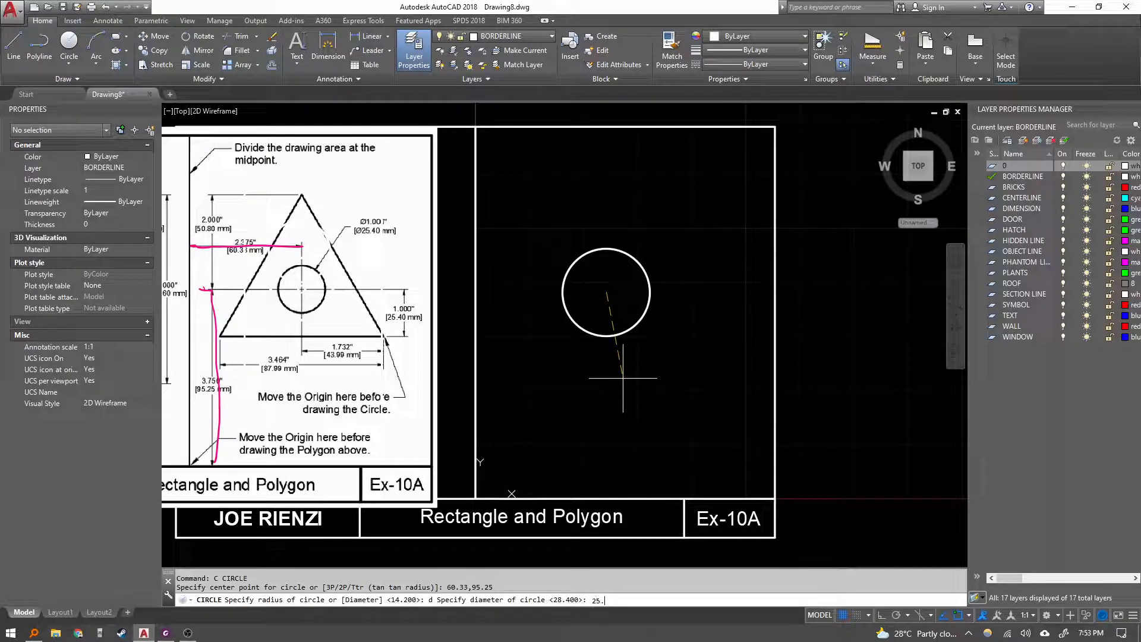
{"action": "key", "text": "Return"}
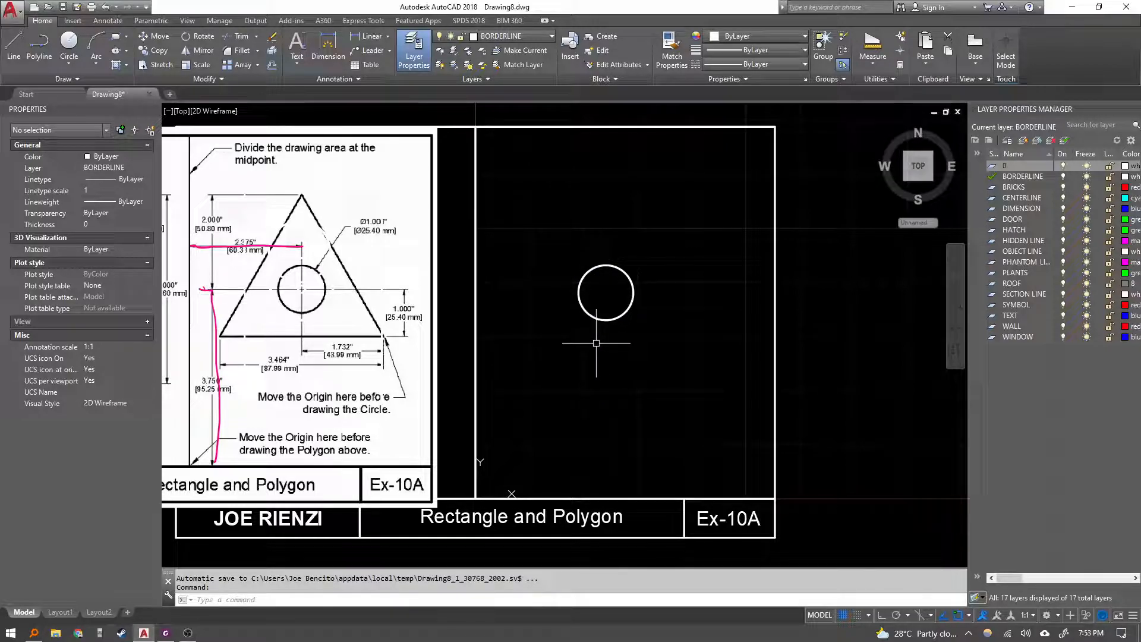
{"action": "type", "text": "l"}
{"action": "key", "text": "Return"}
{"action": "key", "text": "Escape"}
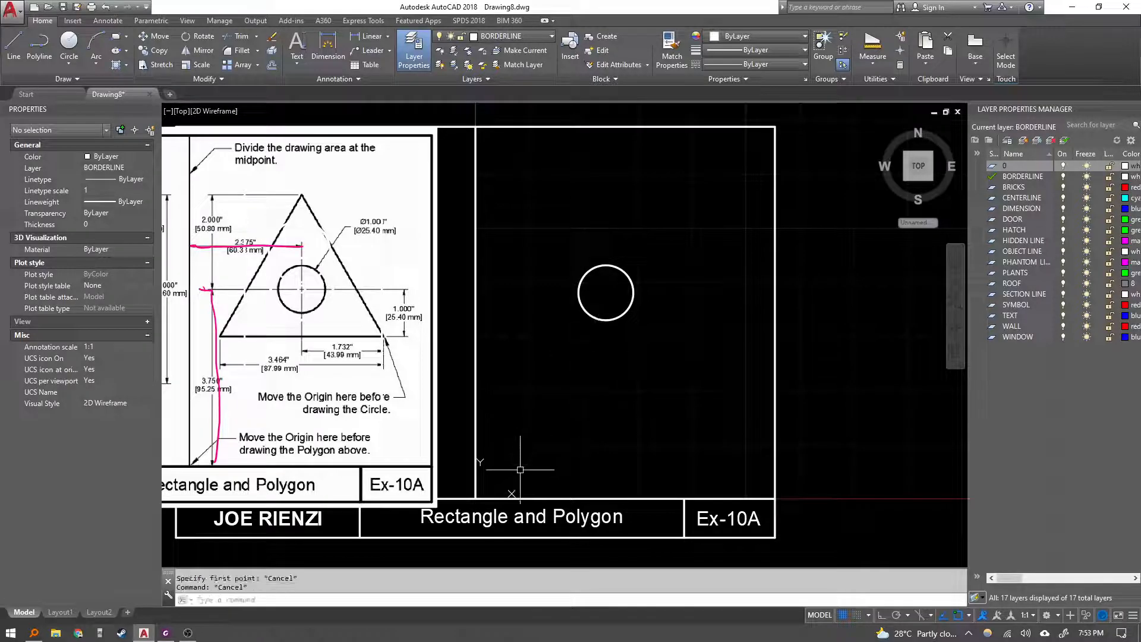
Move the UCS origin to the centre of the new circle.
{"action": "left_click", "coordinate": [508, 496]}
{"action": "right_click", "coordinate": [512, 493]}
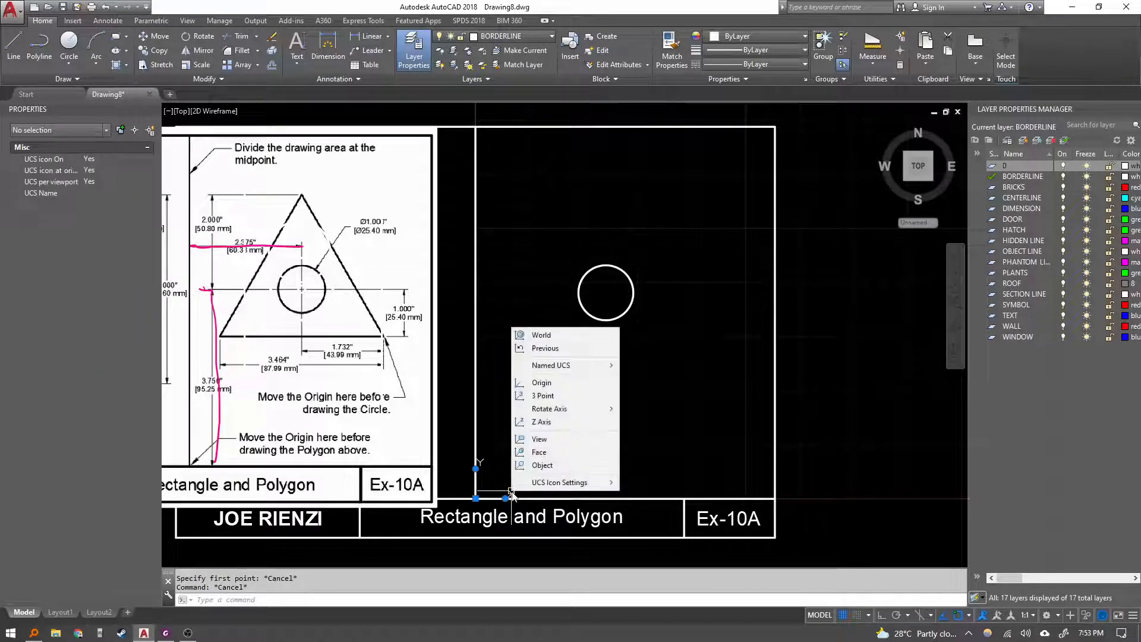
{"action": "left_click", "coordinate": [542, 382]}
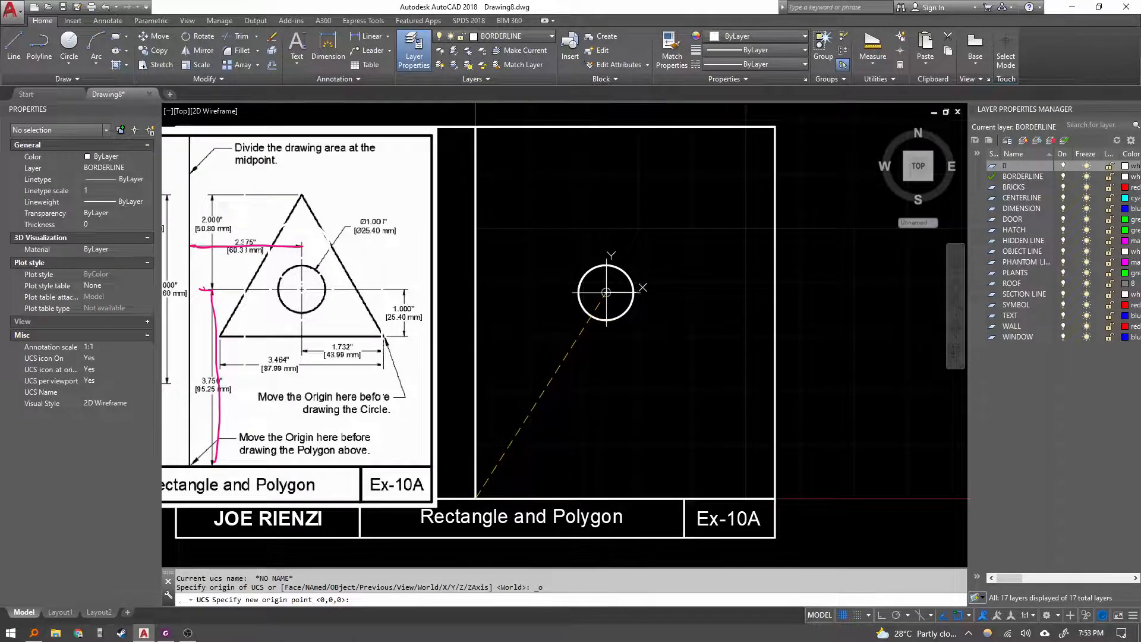
{"action": "left_click", "coordinate": [606, 315]}
{"action": "key", "text": "Escape"}
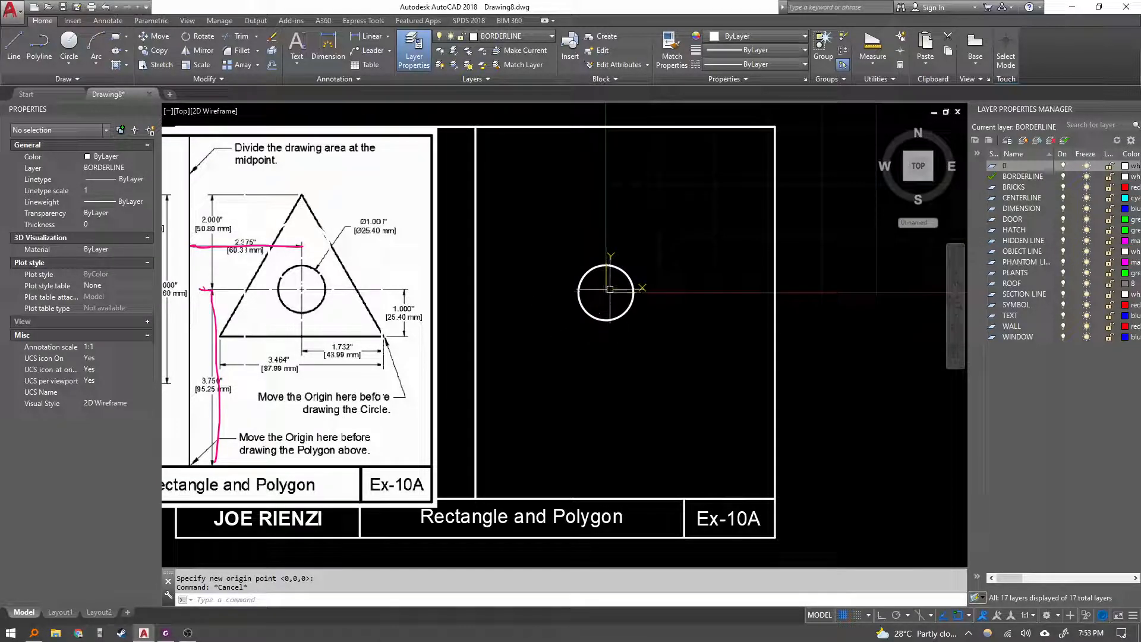
Start a line at 0,50.8 for the triangle's apex.
{"action": "type", "text": "l"}
{"action": "key", "text": "Return"}
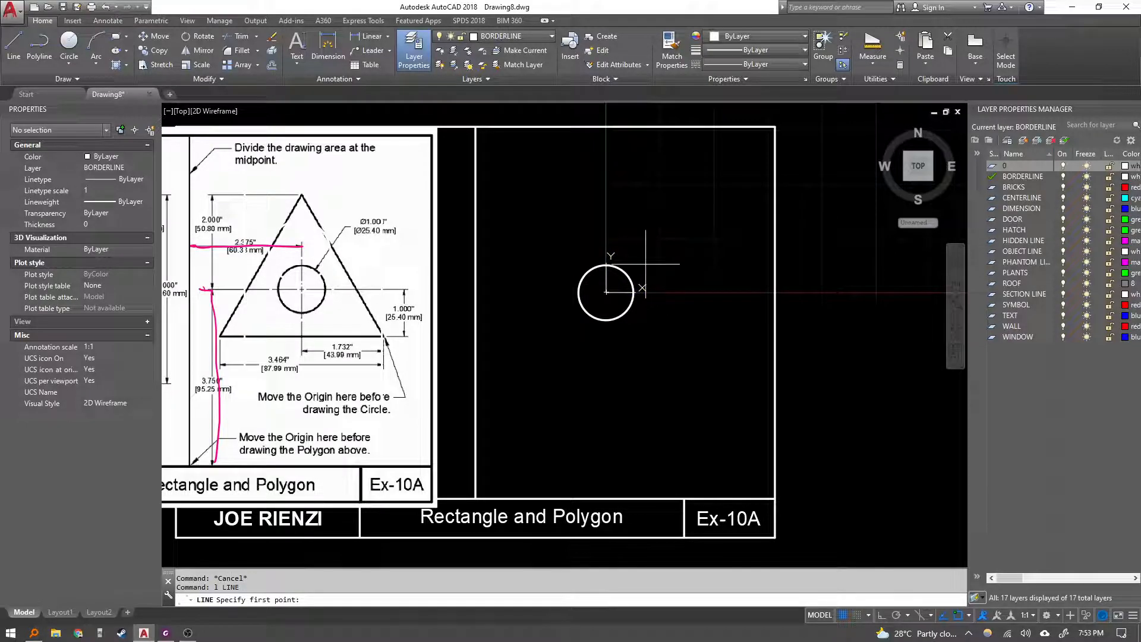
{"action": "type", "text": "0,50.8"}
{"action": "key", "text": "Return"}
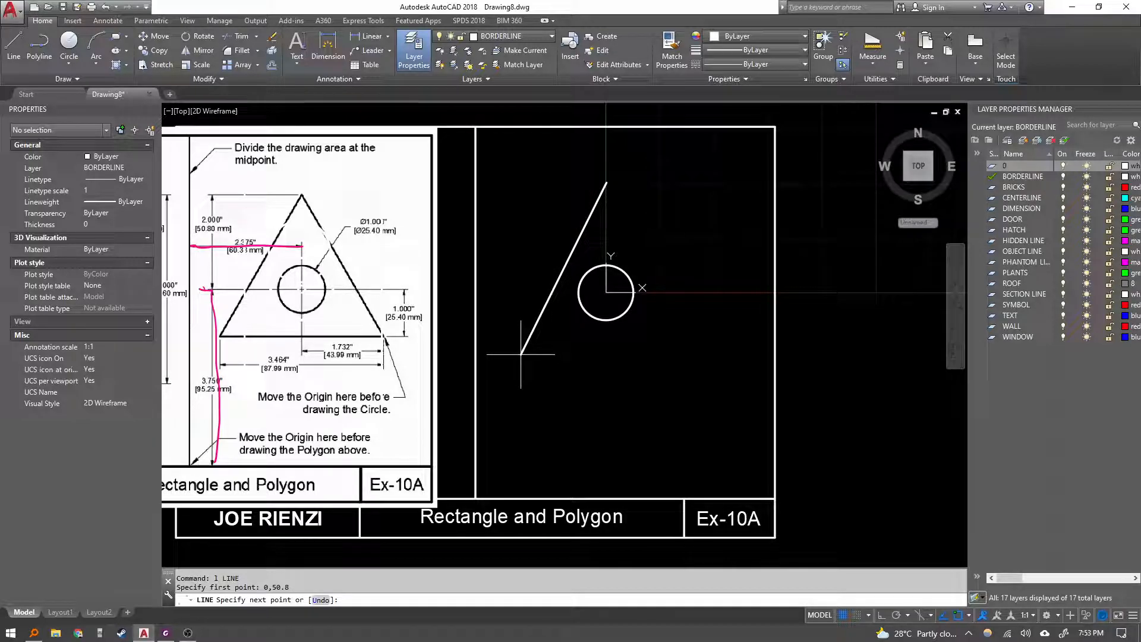
Draw a line segment to -87.99,-25.4 and undo it.
{"action": "type", "text": "-87.99"}
{"action": "type", "text": "-25.4"}
{"action": "key", "text": "Return"}
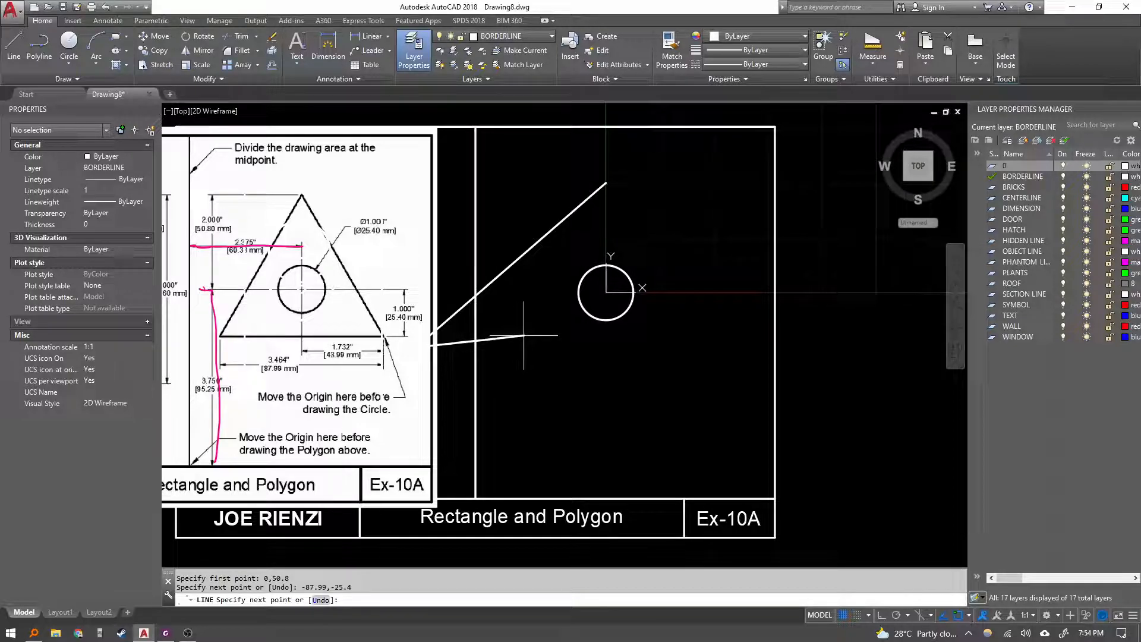
{"action": "type", "text": "u"}
{"action": "key", "text": "Return"}
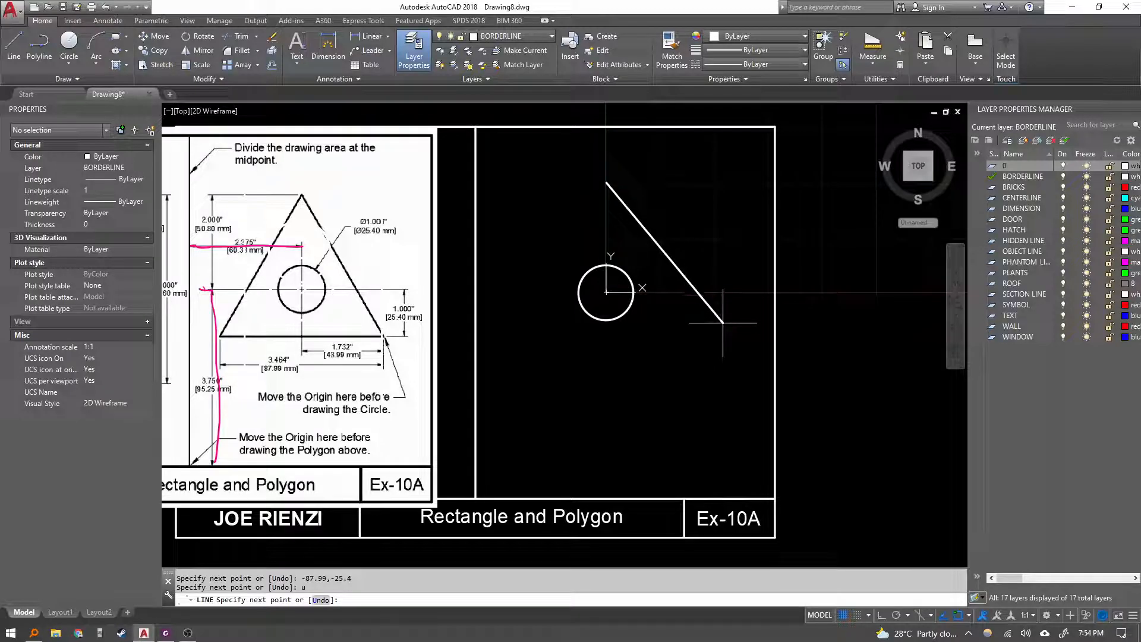
Draw the triangle's right side to 43.99,-25.4.
{"action": "type", "text": "43.99"}
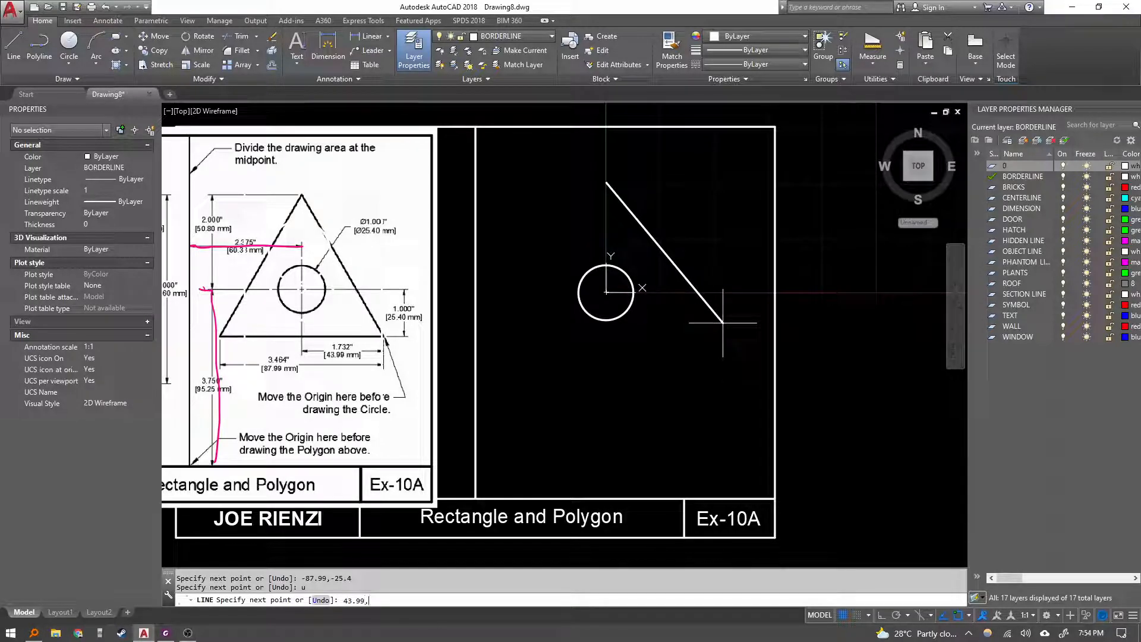
{"action": "type", "text": ",-25.4"}
{"action": "key", "text": "Return"}
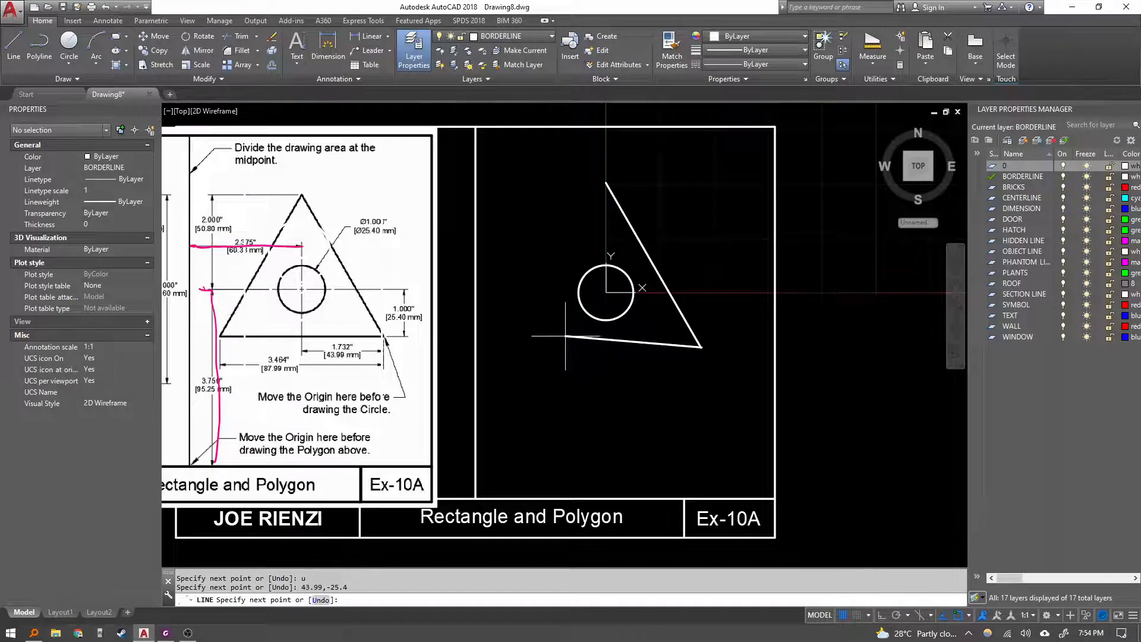
With Ortho on, draw the 87.99 base leftward and close the triangle.
{"action": "key", "text": "F8"}
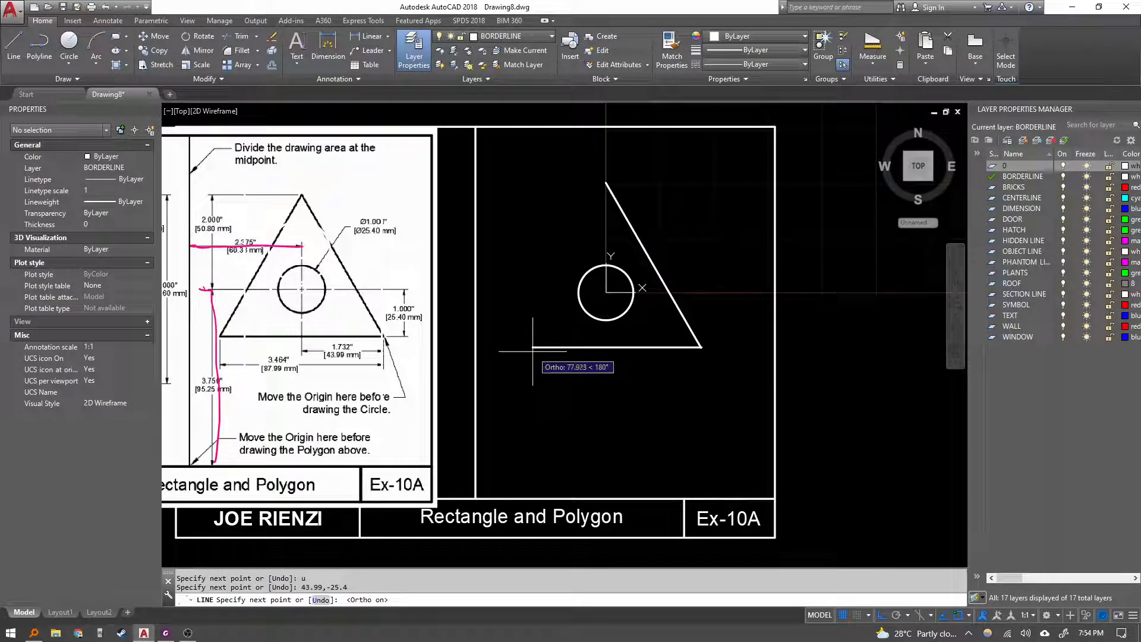
{"action": "type", "text": "87.99"}
{"action": "key", "text": "Return"}
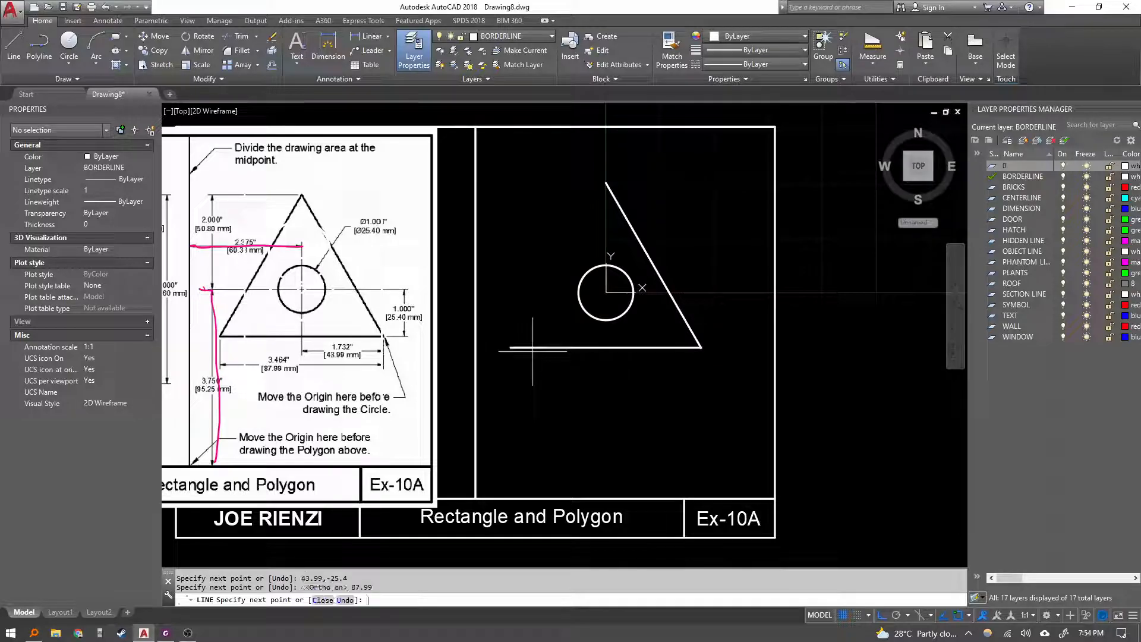
{"action": "type", "text": "c"}
{"action": "key", "text": "Return"}
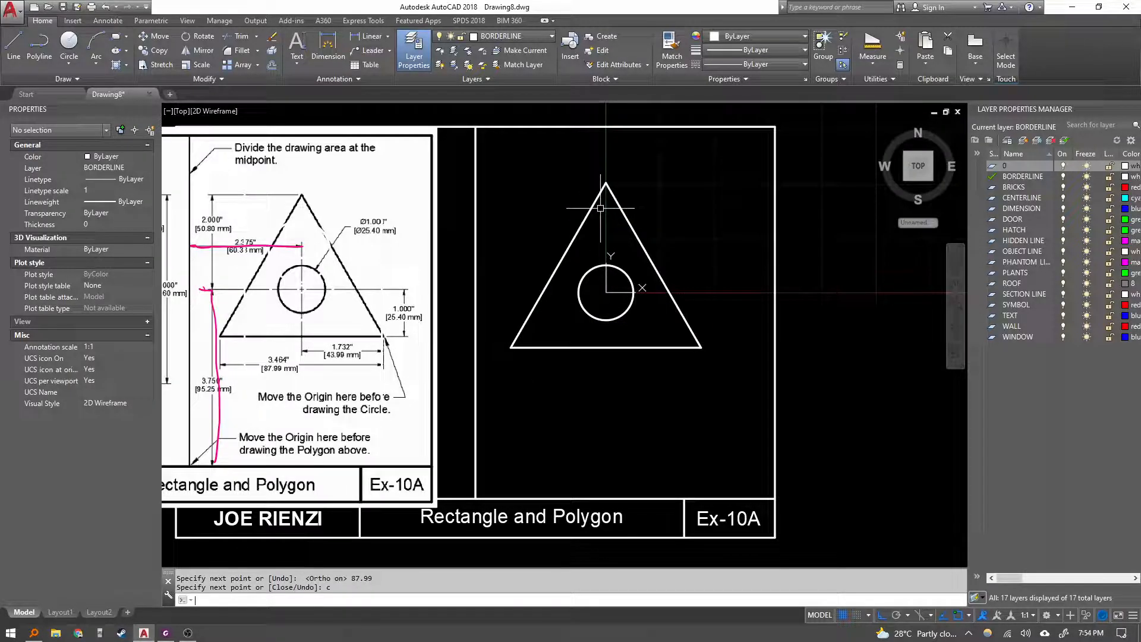
{"action": "key", "text": "Escape"}
{"action": "left_click", "coordinate": [623, 292]}
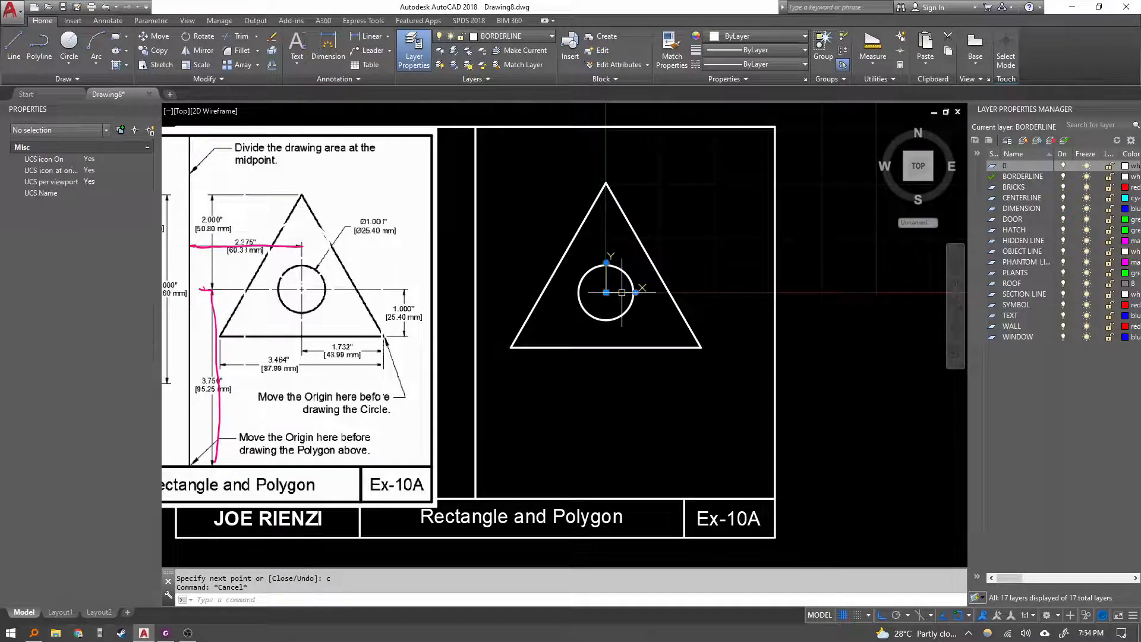
{"action": "right_click", "coordinate": [622, 293]}
{"action": "left_click", "coordinate": [652, 348]}
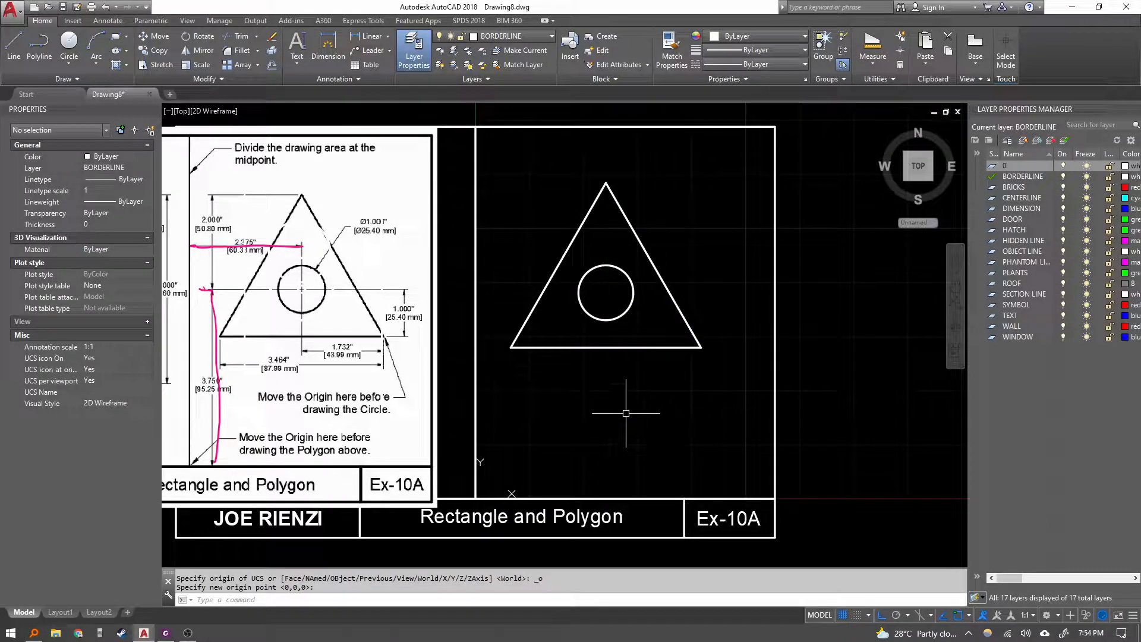
{"action": "key", "text": "Escape"}
{"action": "key", "text": "Escape"}
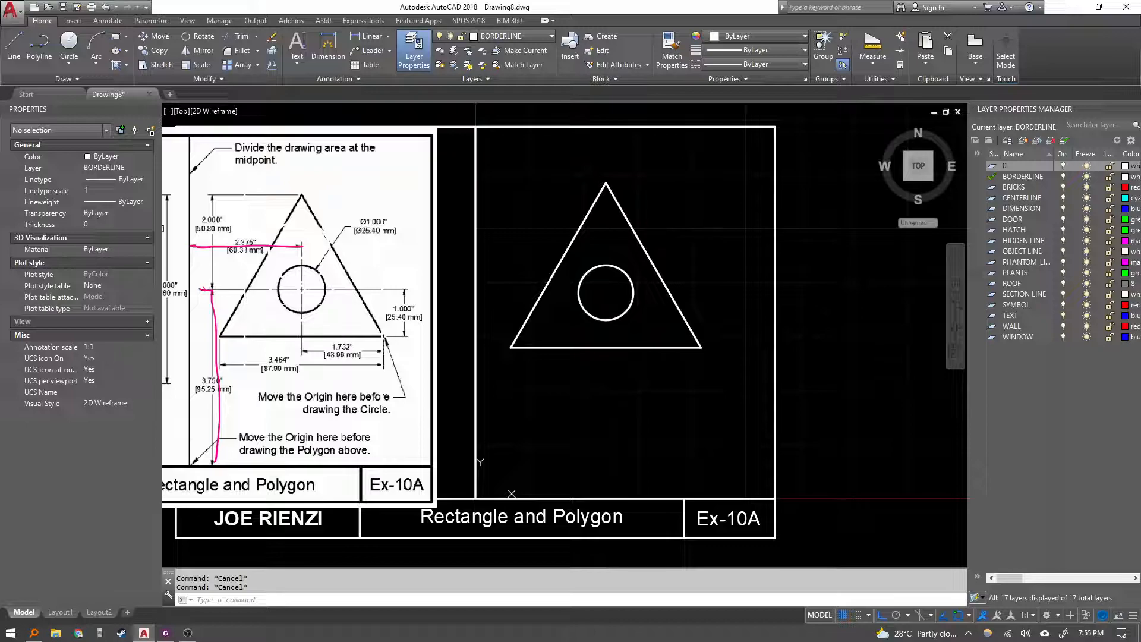
{"action": "key", "text": "Escape"}
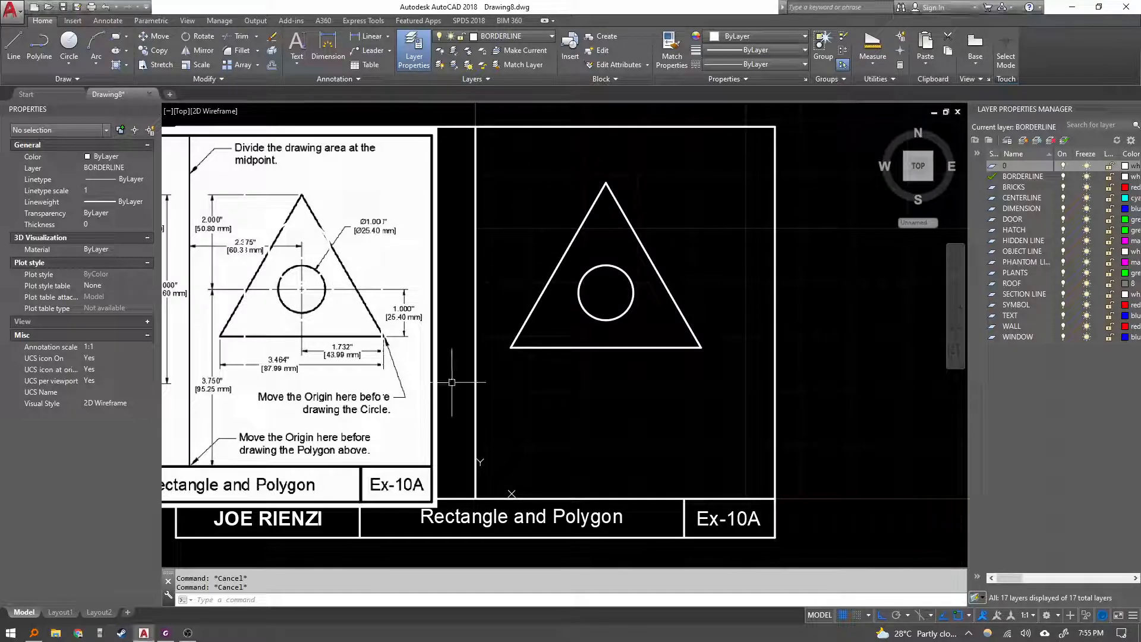
Erase the reference image.
{"action": "left_click", "coordinate": [459, 403]}
{"action": "left_click", "coordinate": [418, 374]}
{"action": "type", "text": "e"}
{"action": "key", "text": "Return"}
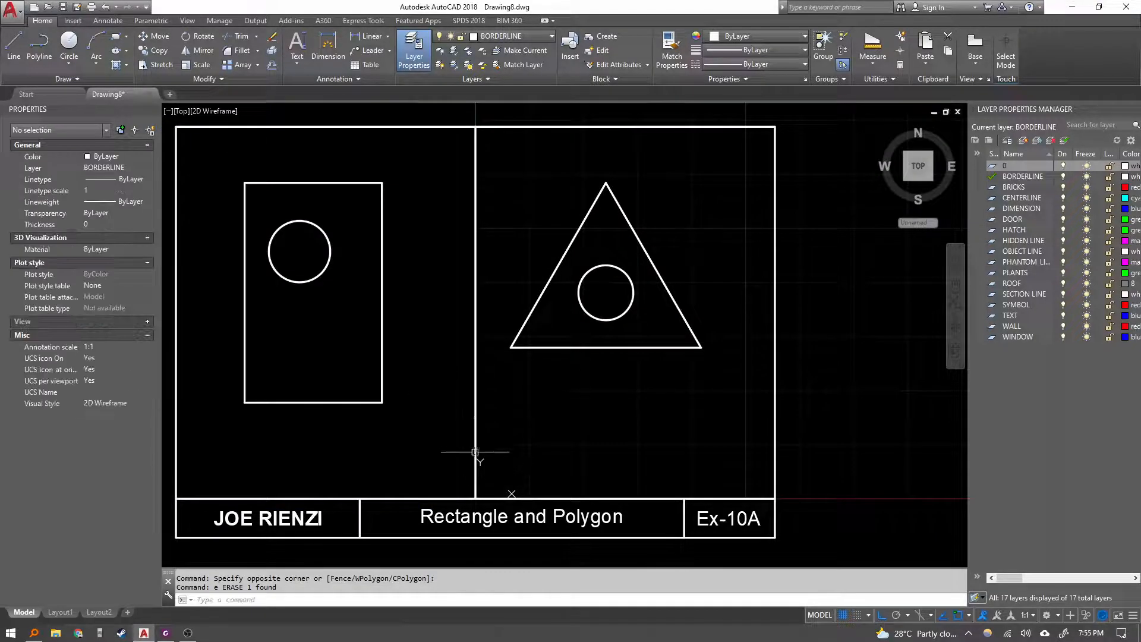
Reset the UCS to World and zoom to the drawing extents.
{"action": "middle_click_drag", "start_coordinate": [476, 452], "coordinate": [493, 431]}
{"action": "left_click", "coordinate": [500, 444]}
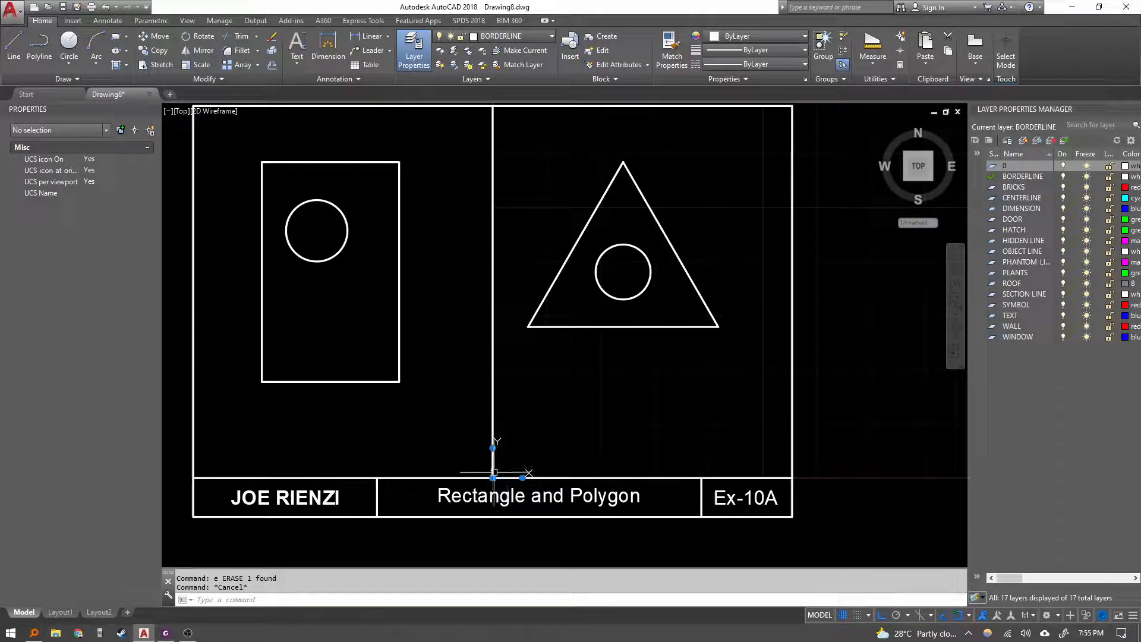
{"action": "right_click", "coordinate": [520, 477]}
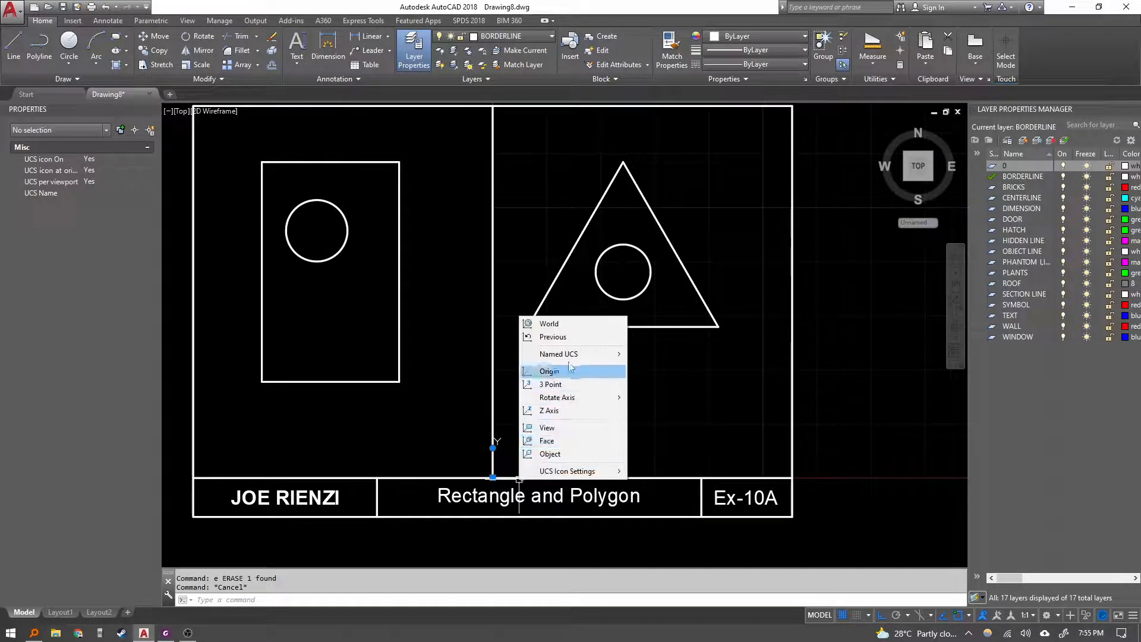
{"action": "left_click", "coordinate": [538, 322]}
{"action": "middle_click", "coordinate": [393, 403]}
{"action": "middle_click", "coordinate": [393, 403]}
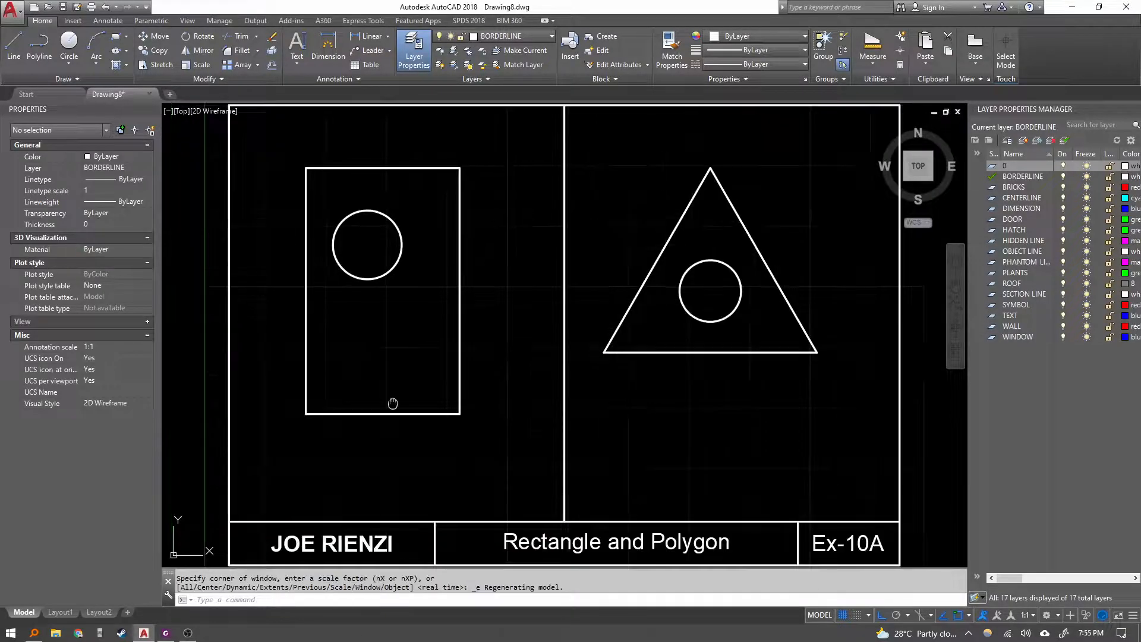
Move the triangle and its inner circle straight down a short distance.
{"action": "left_click", "coordinate": [791, 417]}
{"action": "left_click", "coordinate": [625, 159]}
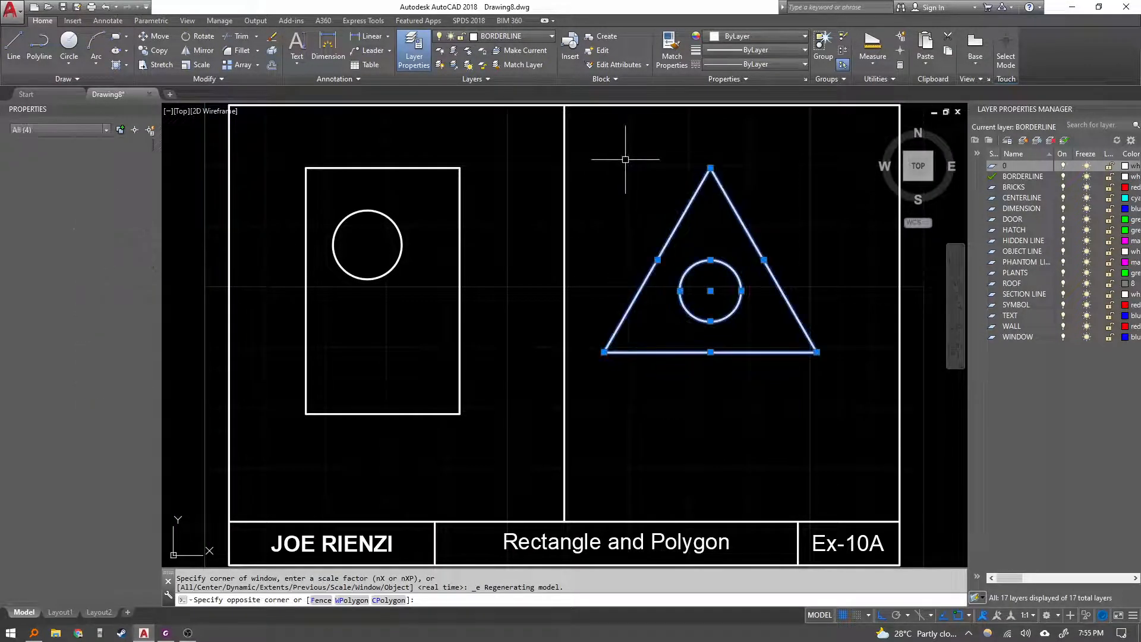
{"action": "type", "text": "m"}
{"action": "key", "text": "Return"}
{"action": "left_click", "coordinate": [664, 369]}
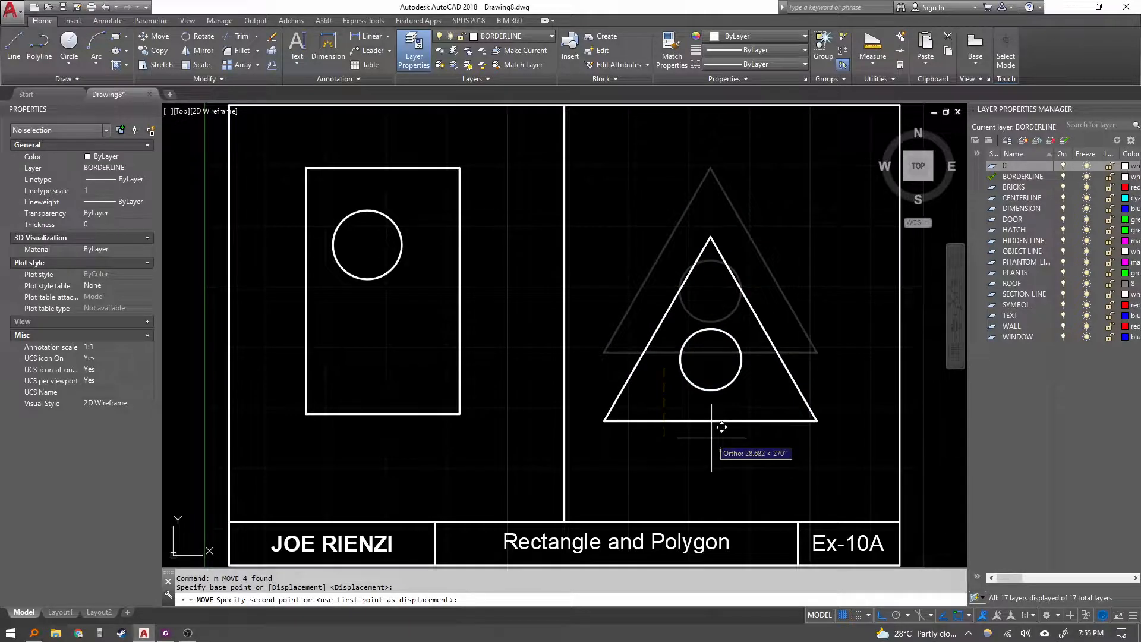
{"action": "key", "text": "F8"}
{"action": "left_click", "coordinate": [700, 407]}
{"action": "key", "text": "Escape"}
{"action": "key", "text": "Escape"}
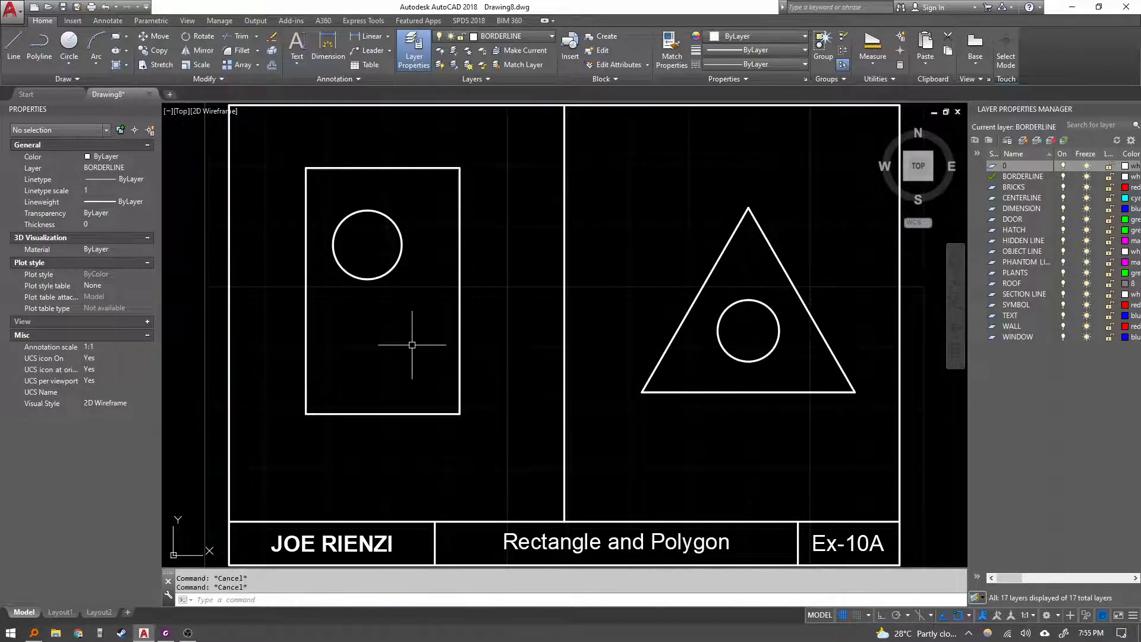
Undo the last move of the triangle and its inner circle.
{"action": "scroll", "coordinate": [424, 374], "scroll_direction": "down", "scroll_amount": 4}
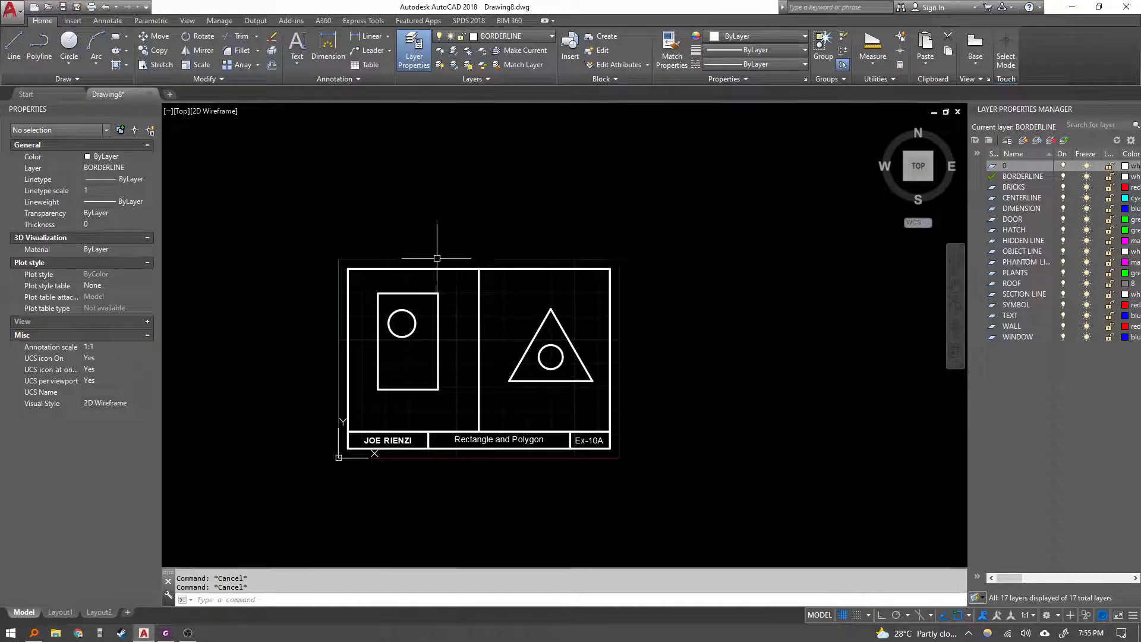
{"action": "key", "text": "ctrl+z"}
{"action": "key", "text": "ctrl+z"}
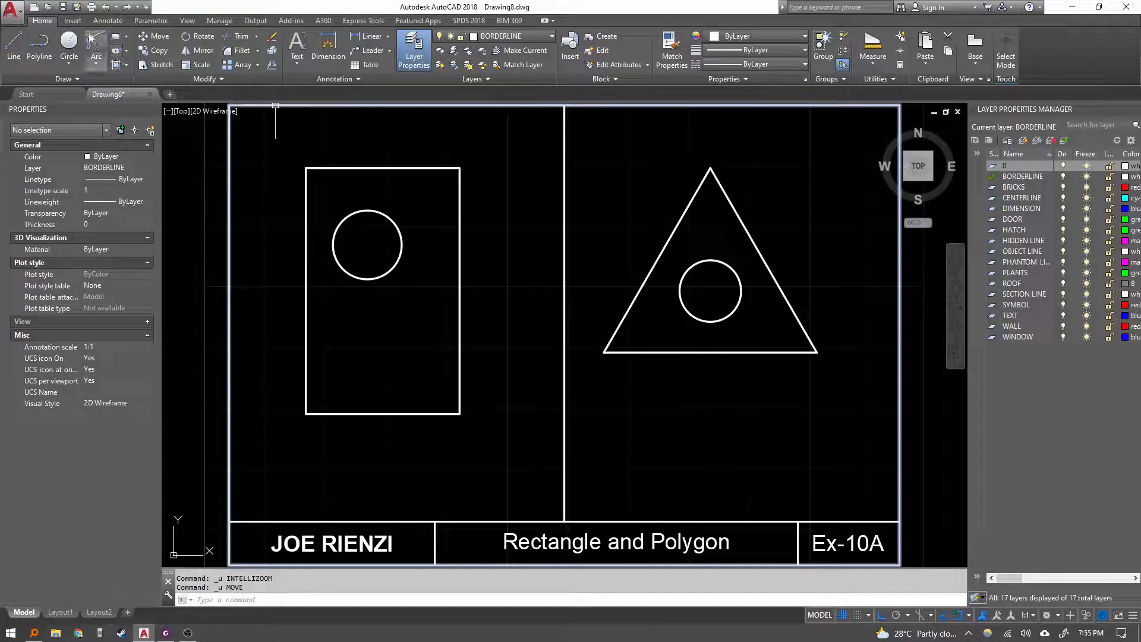
Save the drawing to the Desktop under the file name 10A.
{"action": "left_click", "coordinate": [64, 10]}
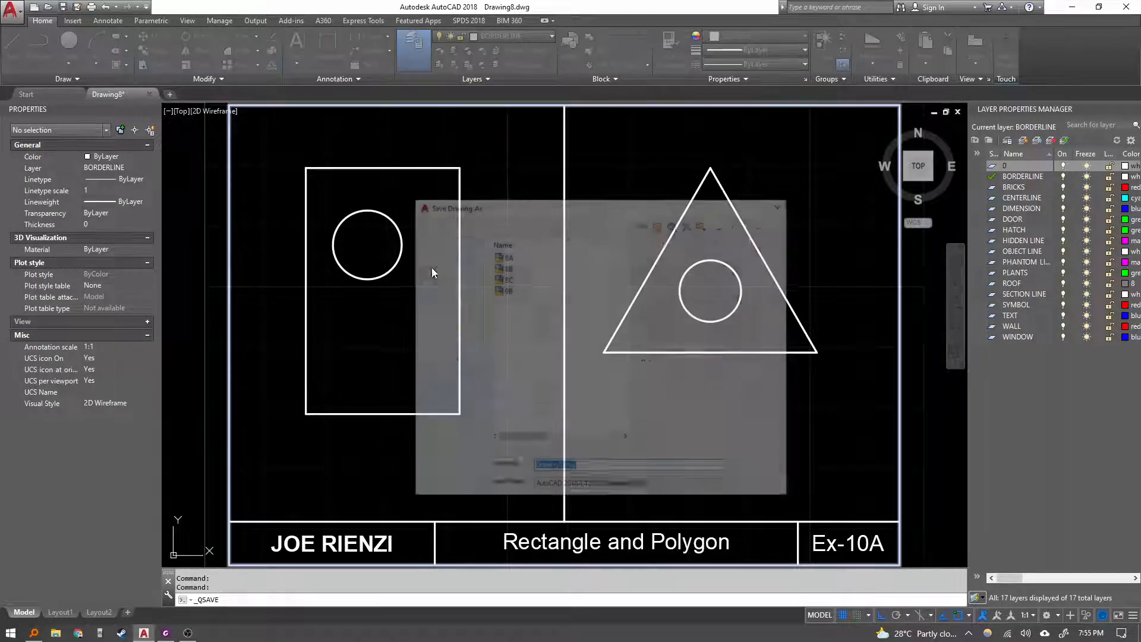
{"action": "left_click", "coordinate": [513, 290]}
{"action": "left_click", "coordinate": [555, 469]}
{"action": "type", "text": "10A"}
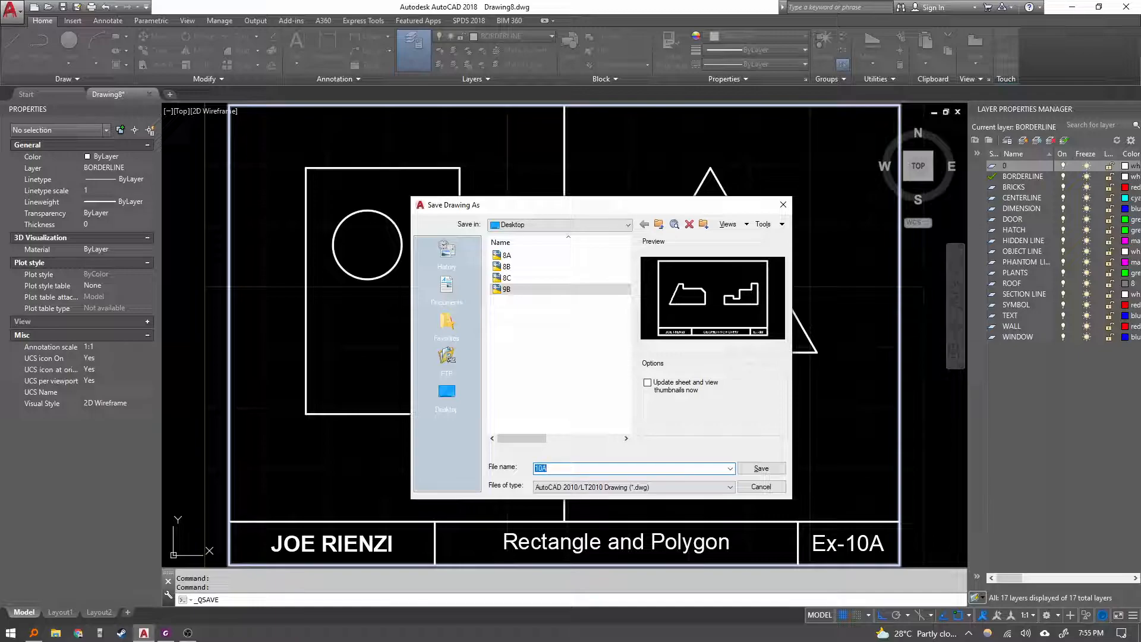
{"action": "key", "text": "Return"}
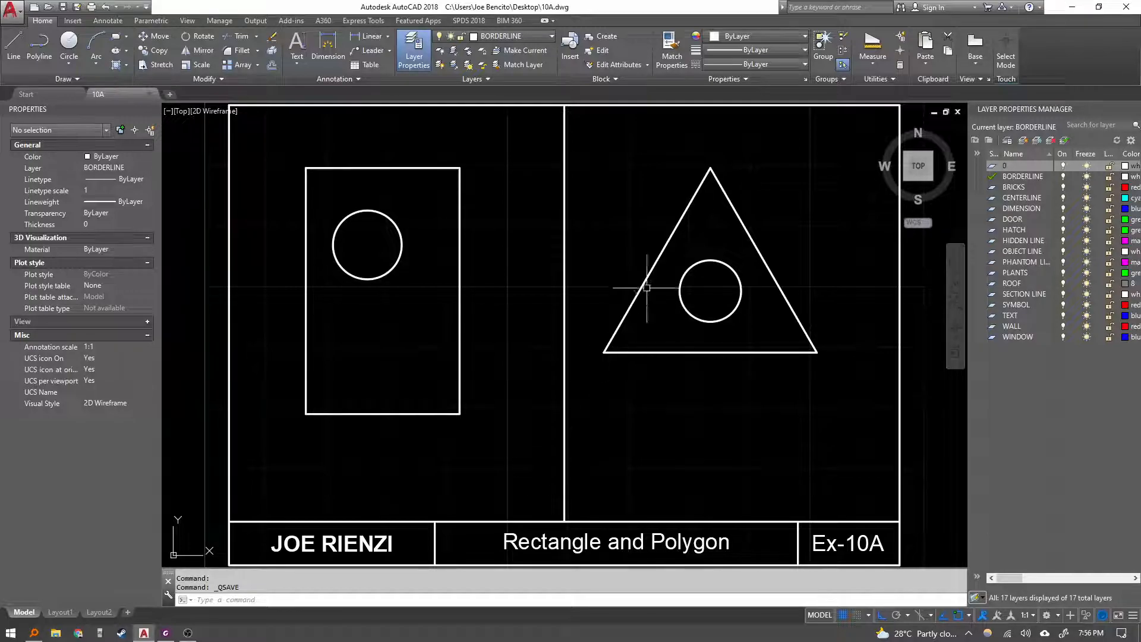
Switch to the PDF viewer and read through the Exercise 10B instructions and window hinge plate drawing.
{"action": "left_click", "coordinate": [166, 633]}
{"action": "left_click", "coordinate": [250, 48]}
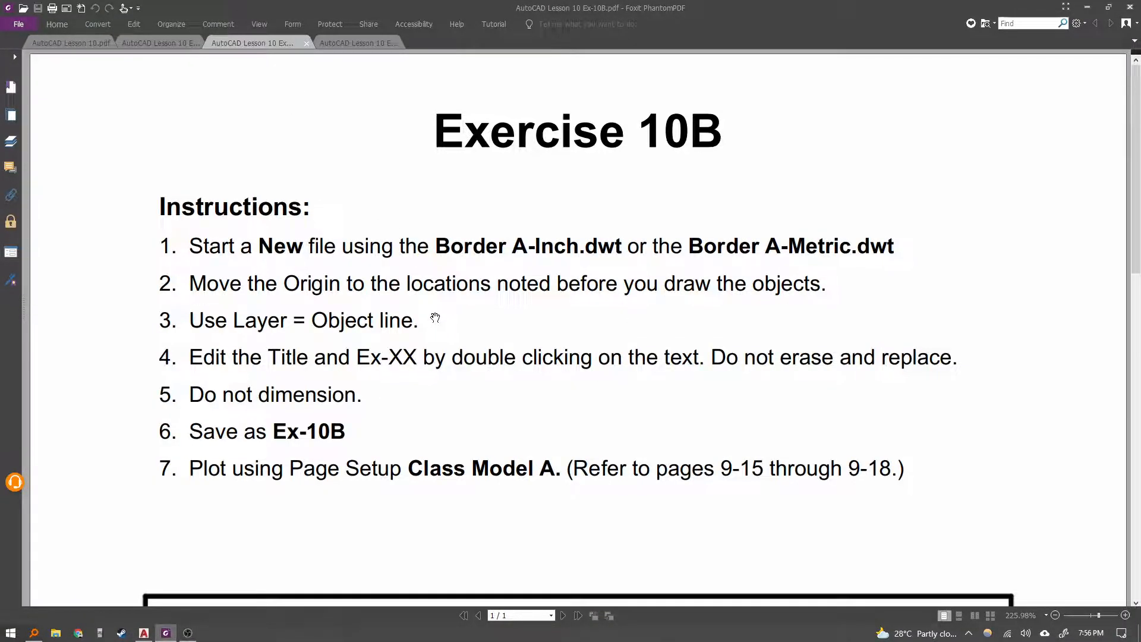
{"action": "scroll", "coordinate": [377, 430], "scroll_direction": "down", "scroll_amount": 7}
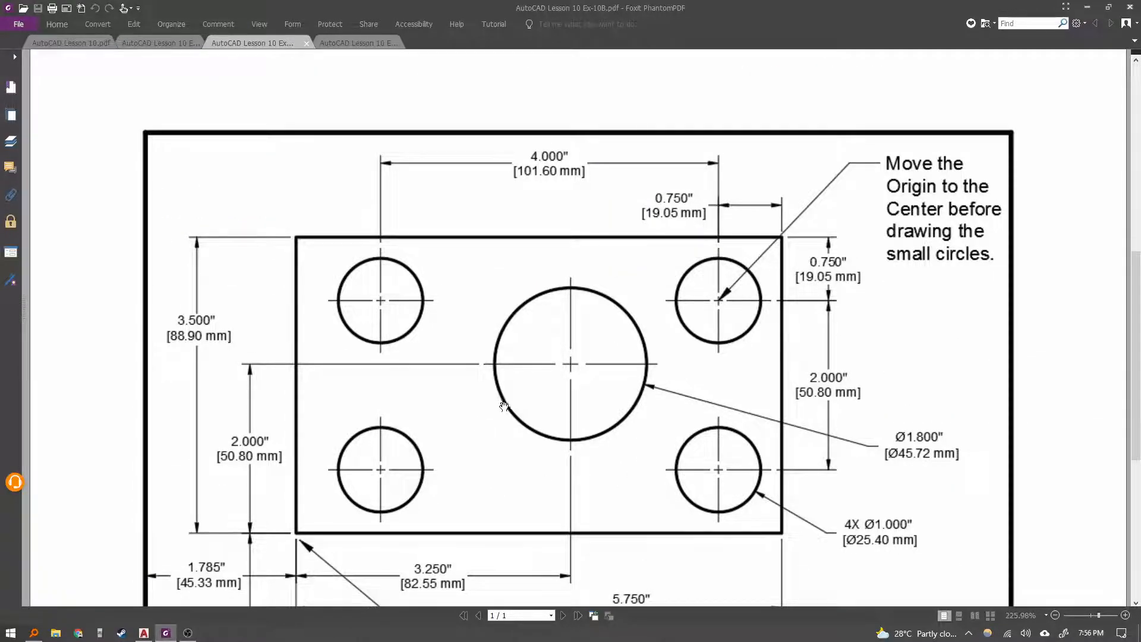
{"action": "scroll", "coordinate": [511, 397], "scroll_direction": "down", "scroll_amount": 3, "text": "ctrl"}
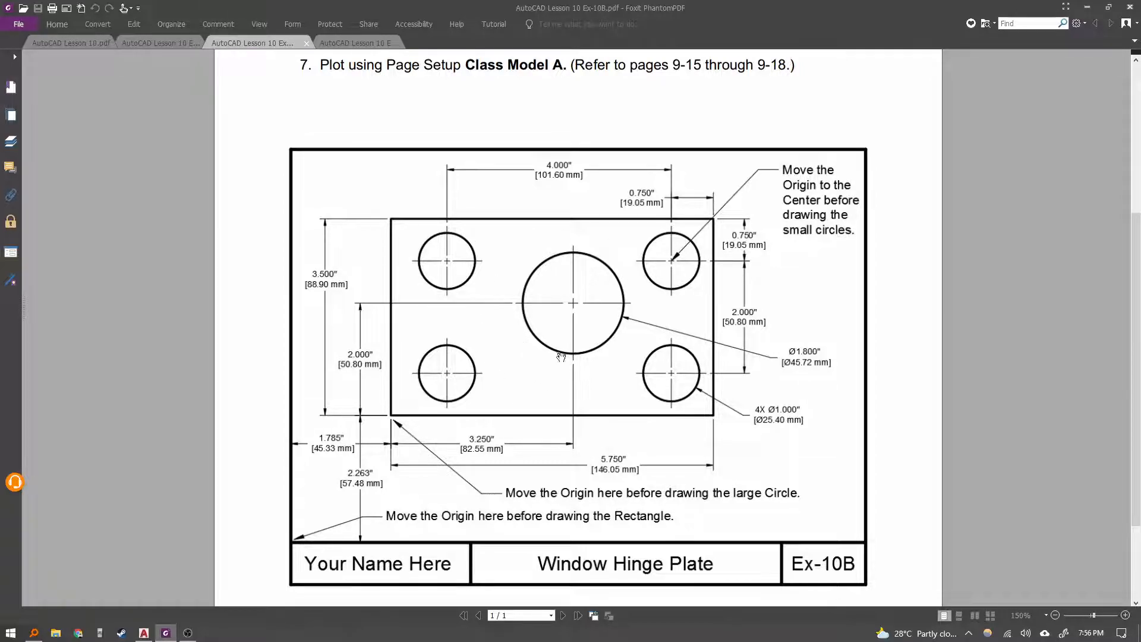
{"action": "scroll", "coordinate": [493, 173], "scroll_direction": "up", "scroll_amount": 3}
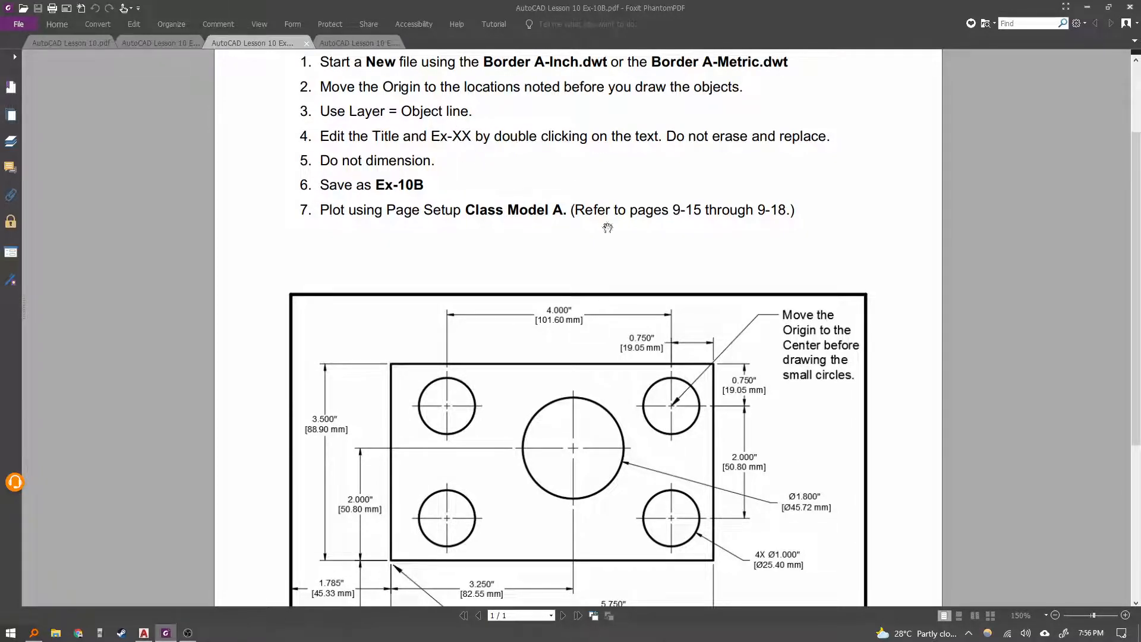
{"action": "scroll", "coordinate": [724, 420], "scroll_direction": "down", "scroll_amount": 3}
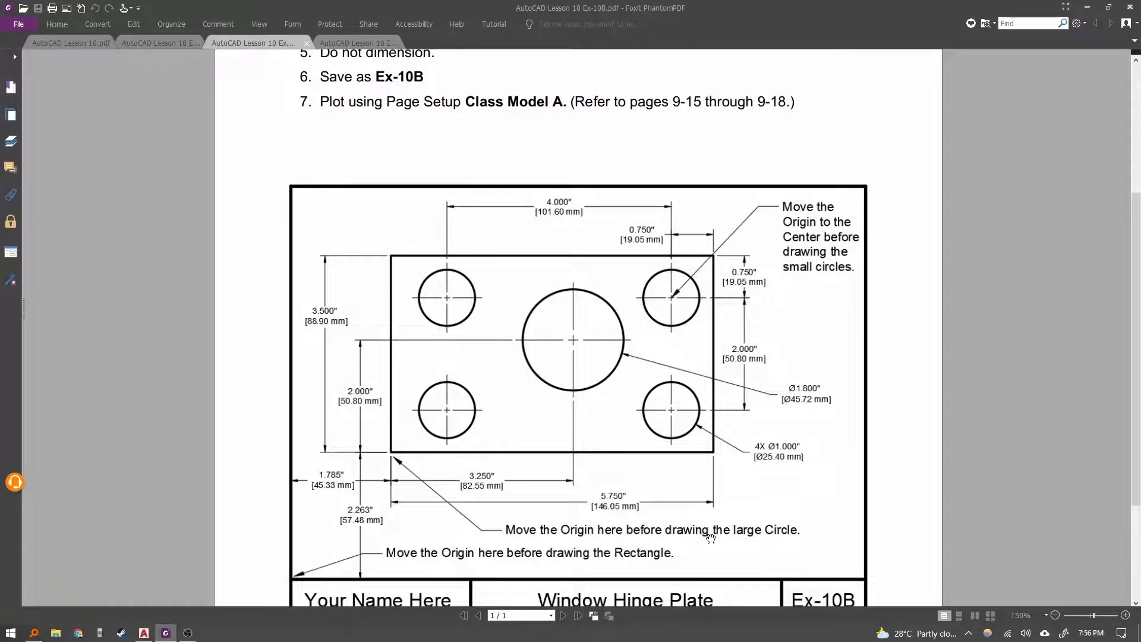
{"action": "left_click_drag", "start_coordinate": [675, 486], "coordinate": [678, 485]}
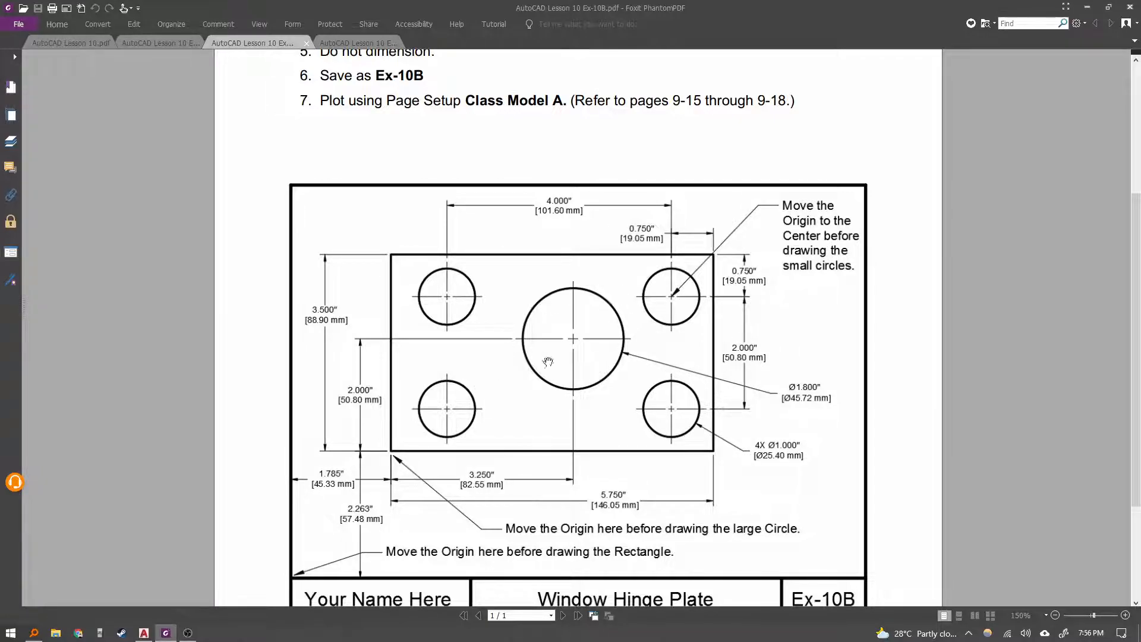
{"action": "scroll", "coordinate": [539, 410], "scroll_direction": "down", "scroll_amount": 2}
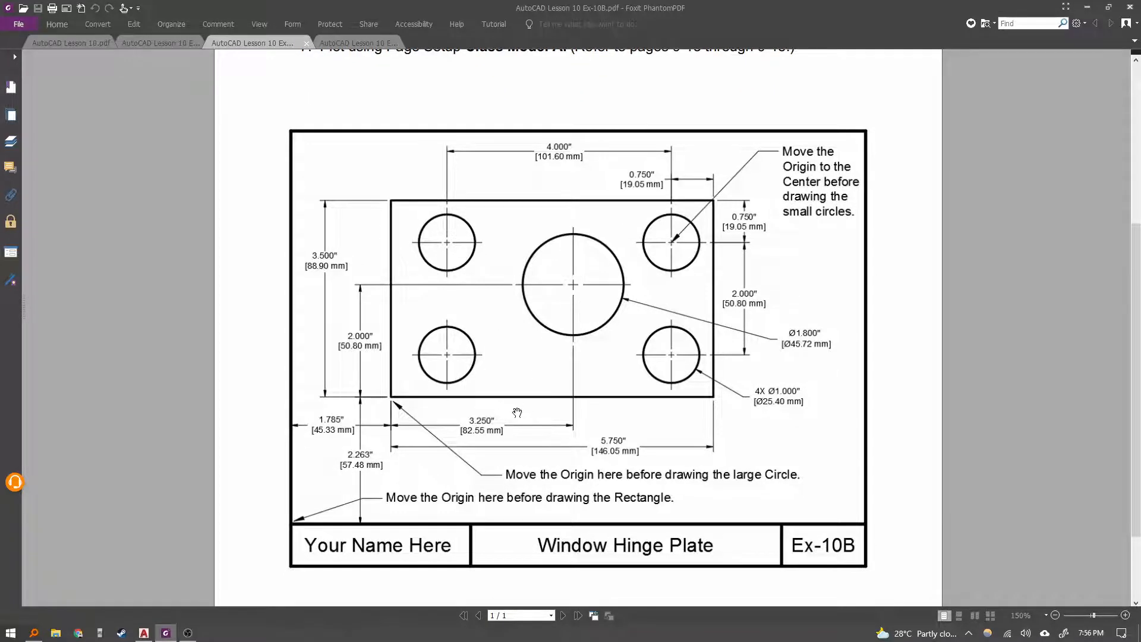
{"action": "scroll", "coordinate": [523, 425], "scroll_direction": "down", "scroll_amount": 2}
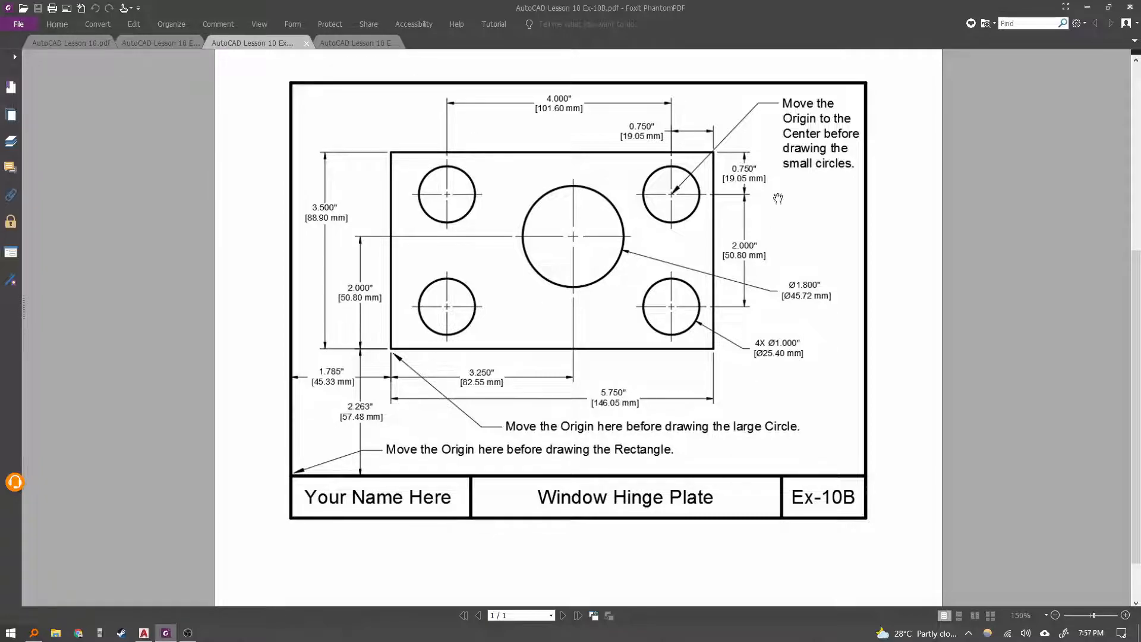
{"action": "scroll", "coordinate": [497, 387], "scroll_direction": "down", "scroll_amount": 2}
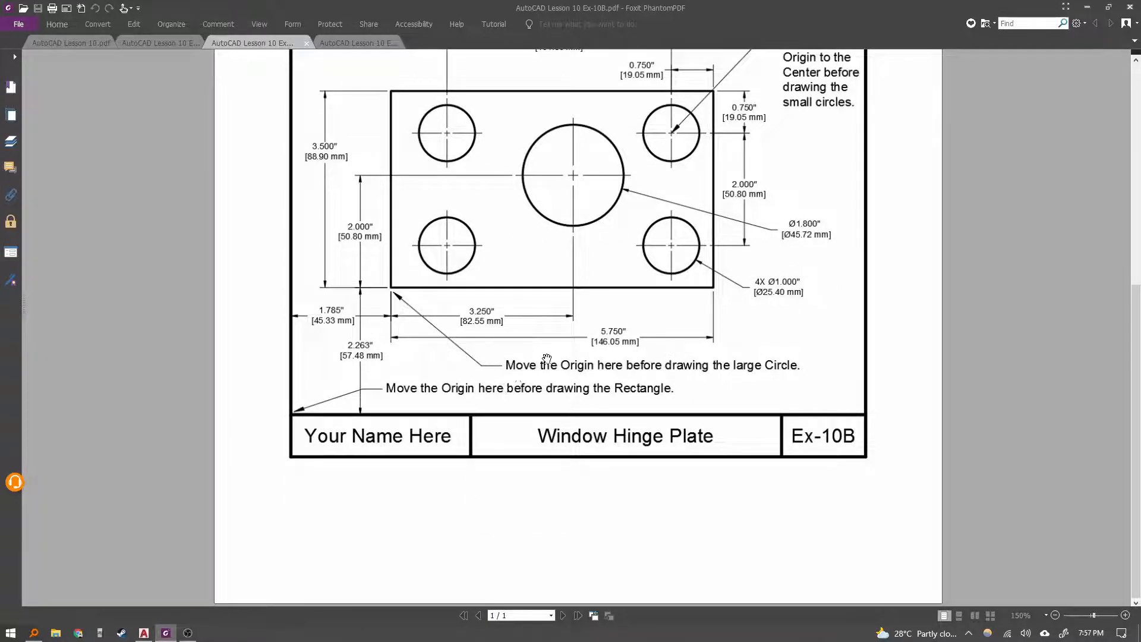
Read through the Exercise 10C instructions and the antique step stool views, focusing on the plotting instruction.
{"action": "left_click", "coordinate": [342, 48]}
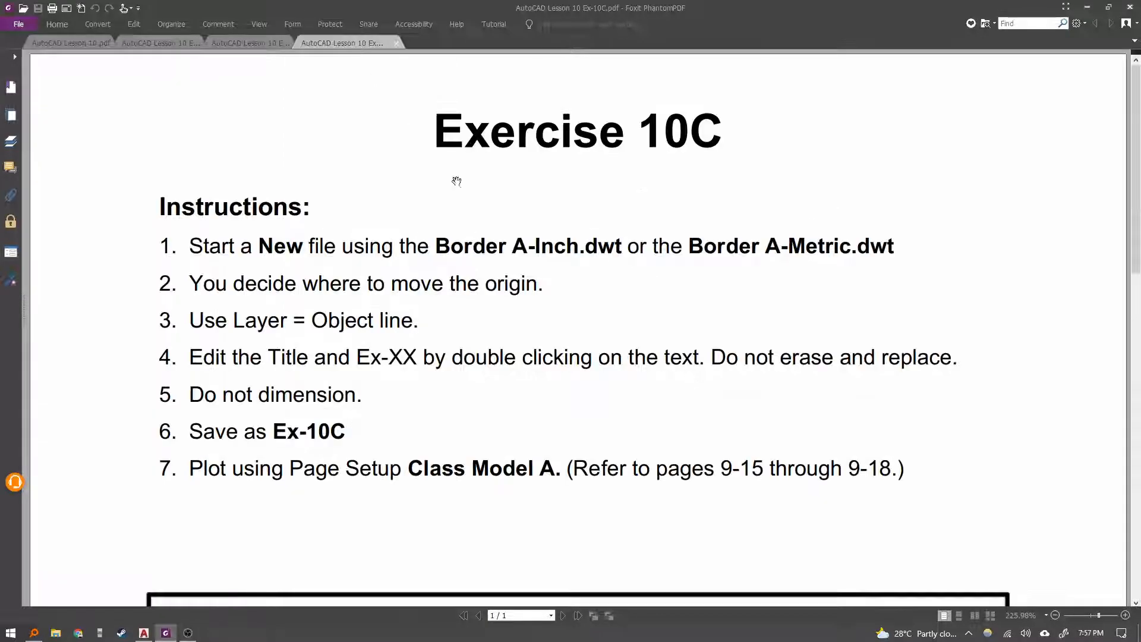
{"action": "scroll", "coordinate": [512, 275], "scroll_direction": "down", "scroll_amount": 6}
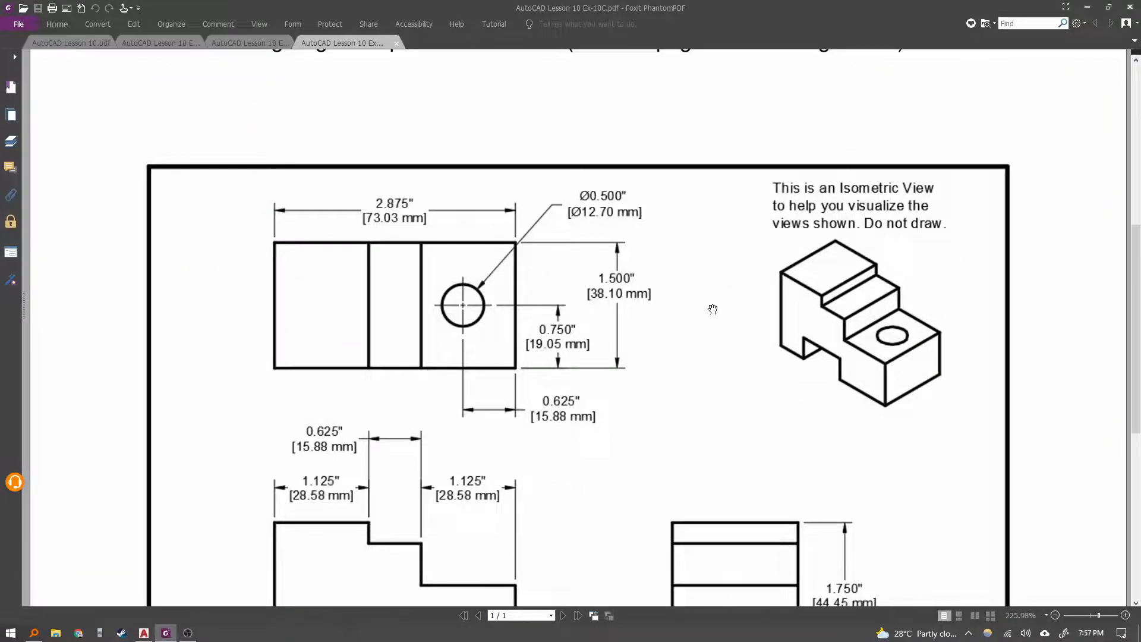
{"action": "scroll", "coordinate": [767, 333], "scroll_direction": "down", "scroll_amount": 3}
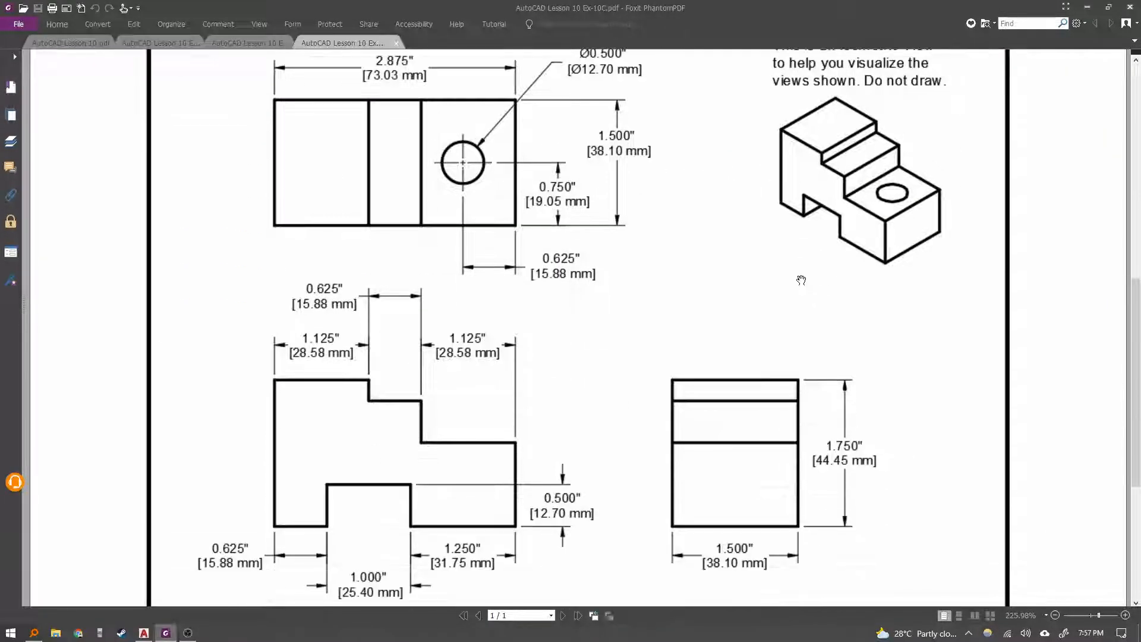
{"action": "scroll", "coordinate": [380, 326], "scroll_direction": "down", "scroll_amount": 4}
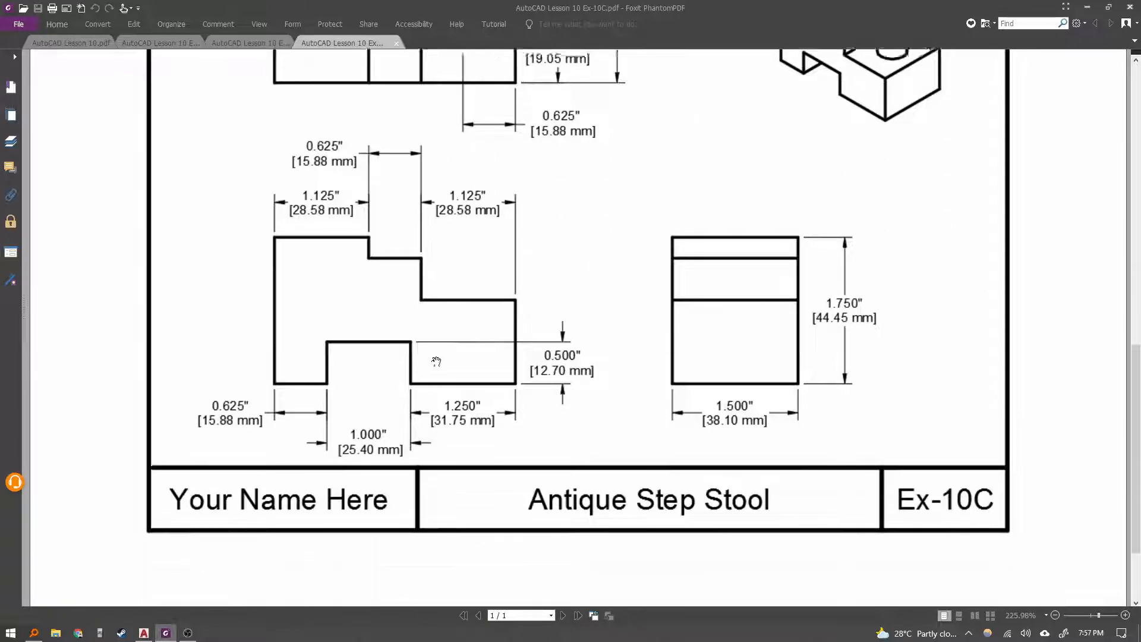
{"action": "scroll", "coordinate": [451, 351], "scroll_direction": "up", "scroll_amount": 6}
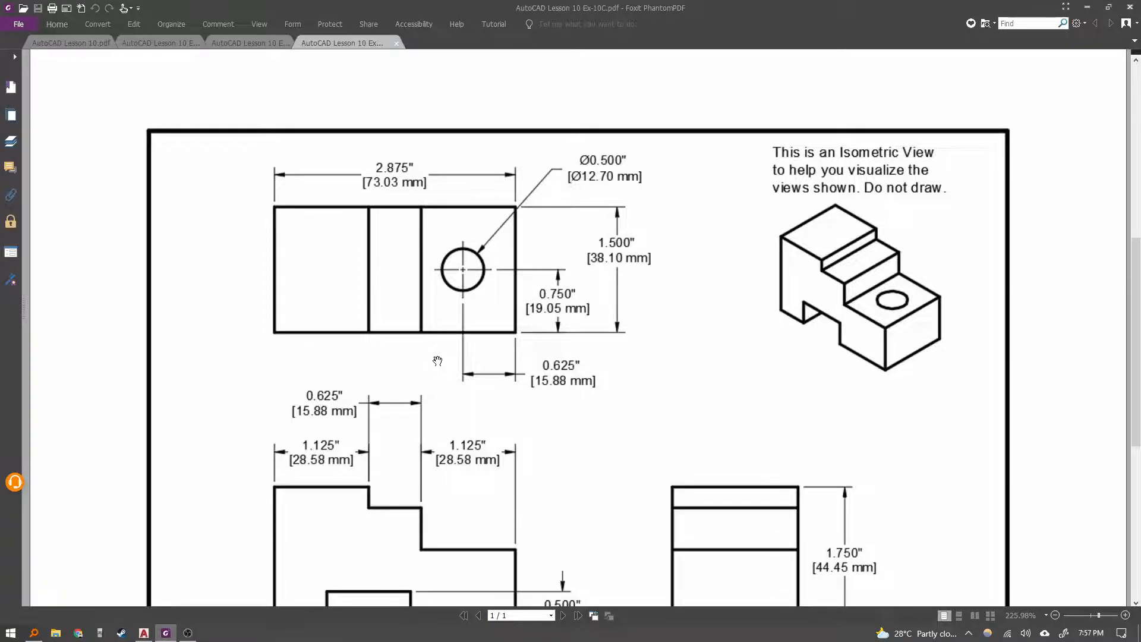
{"action": "scroll", "coordinate": [440, 355], "scroll_direction": "down", "scroll_amount": 2}
{"action": "scroll", "coordinate": [452, 339], "scroll_direction": "up", "scroll_amount": 10}
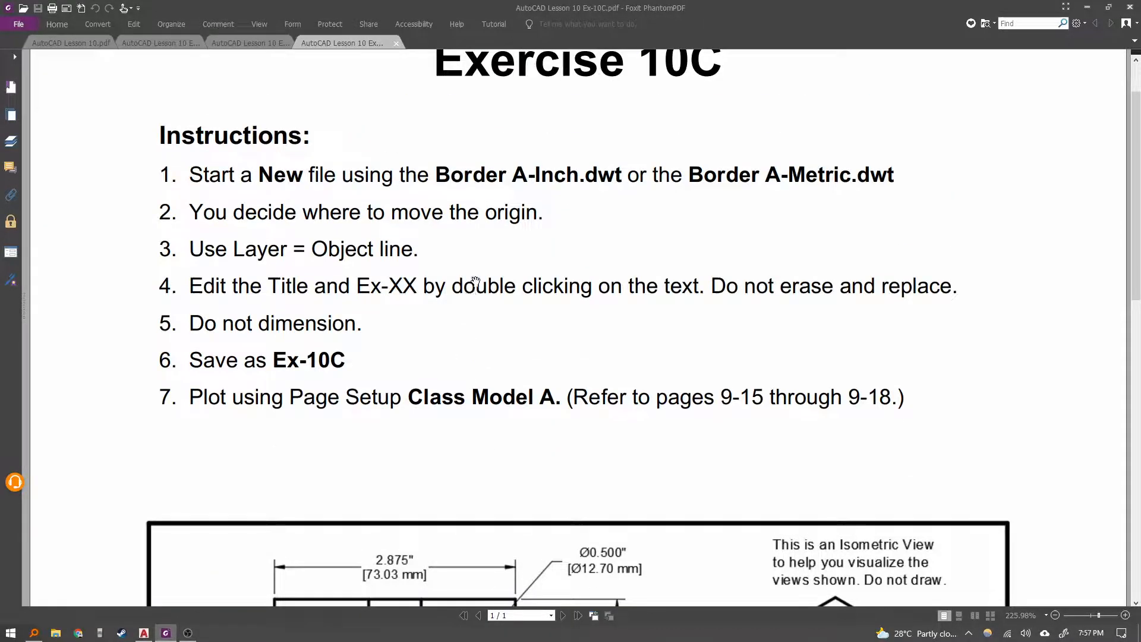
{"action": "scroll", "coordinate": [473, 294], "scroll_direction": "down", "scroll_amount": 10}
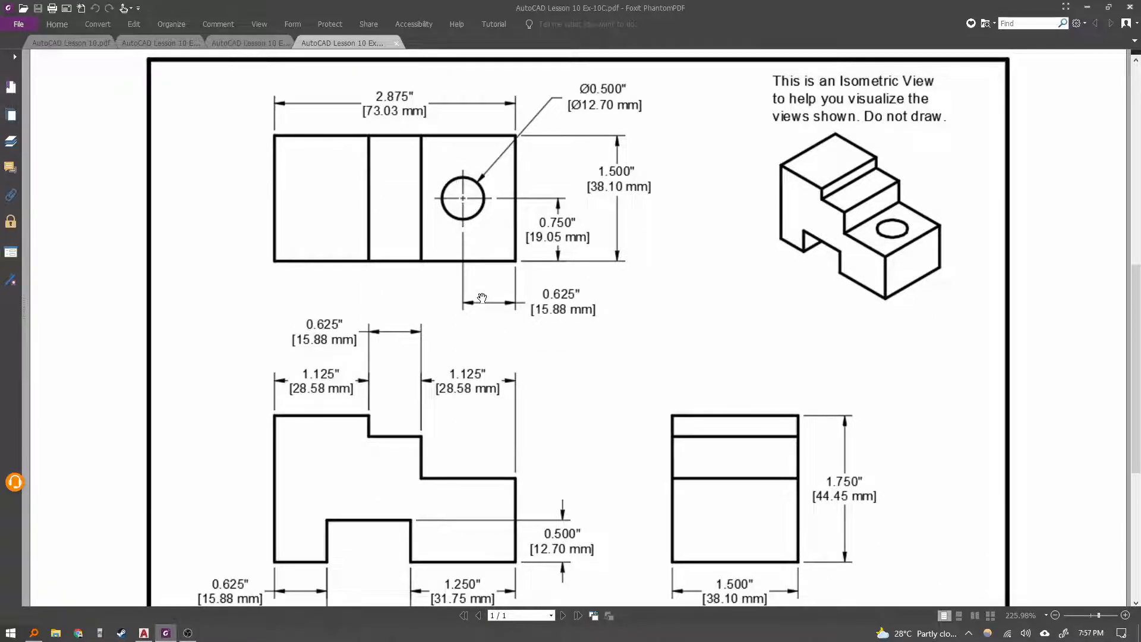
{"action": "scroll", "coordinate": [482, 298], "scroll_direction": "down", "scroll_amount": 6}
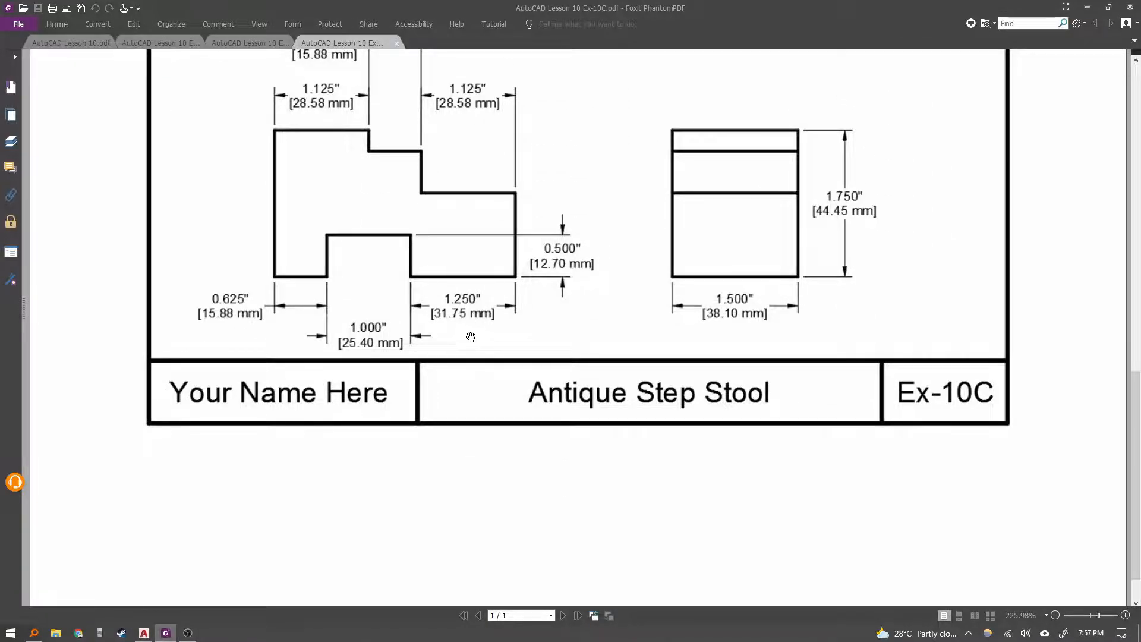
{"action": "scroll", "coordinate": [396, 399], "scroll_direction": "up", "scroll_amount": 14}
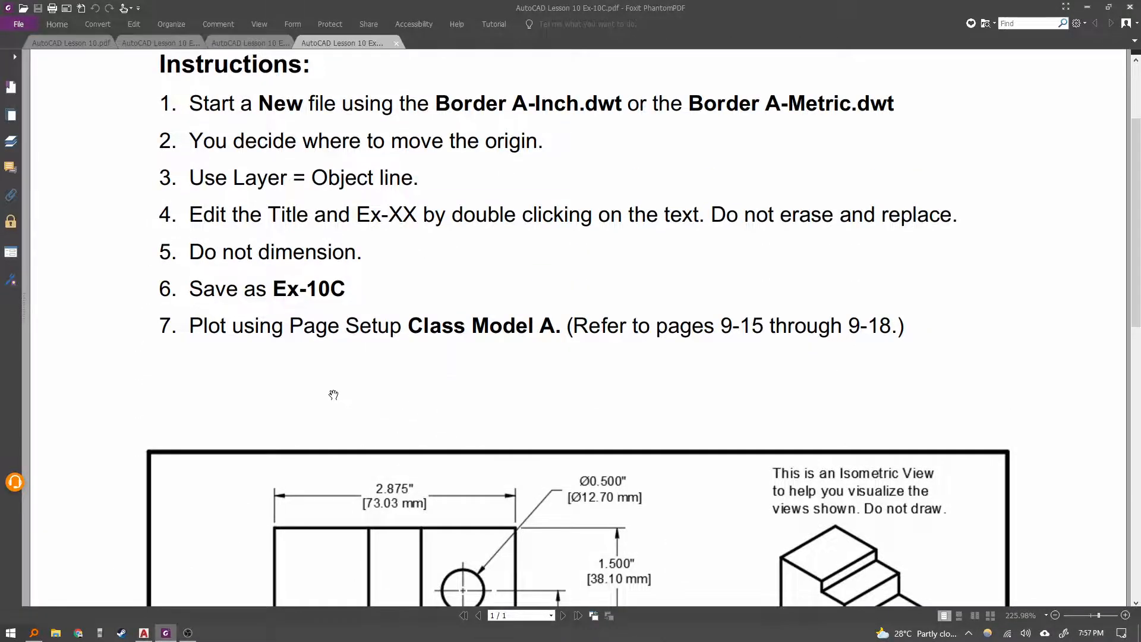
{"action": "scroll", "coordinate": [333, 395], "scroll_direction": "up", "scroll_amount": 3}
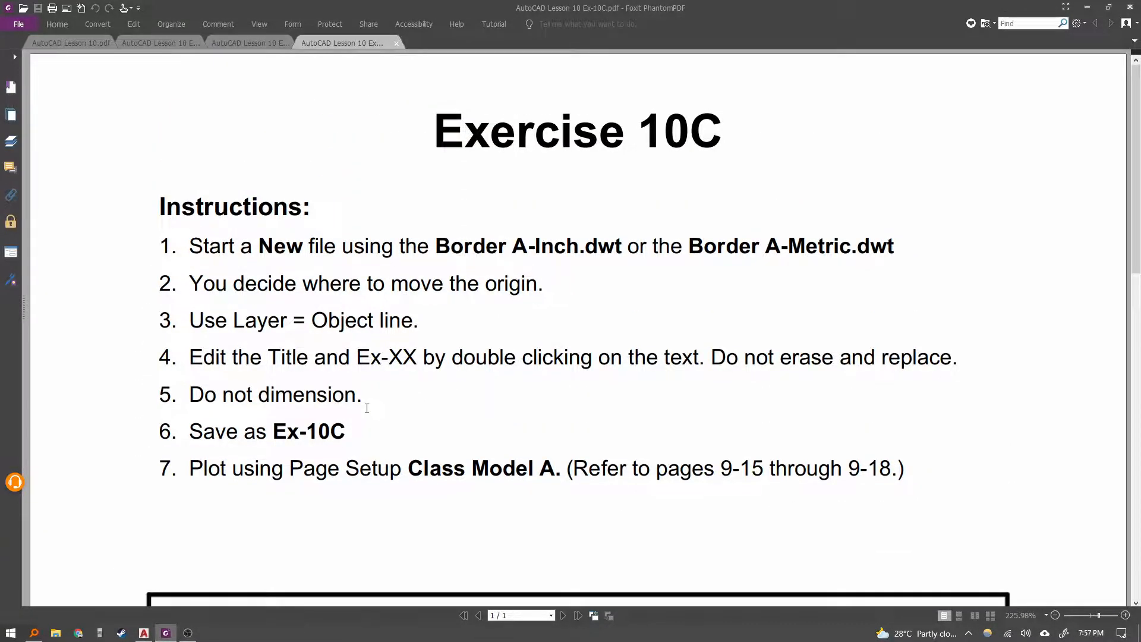
{"action": "scroll", "coordinate": [360, 423], "scroll_direction": "down", "scroll_amount": 3}
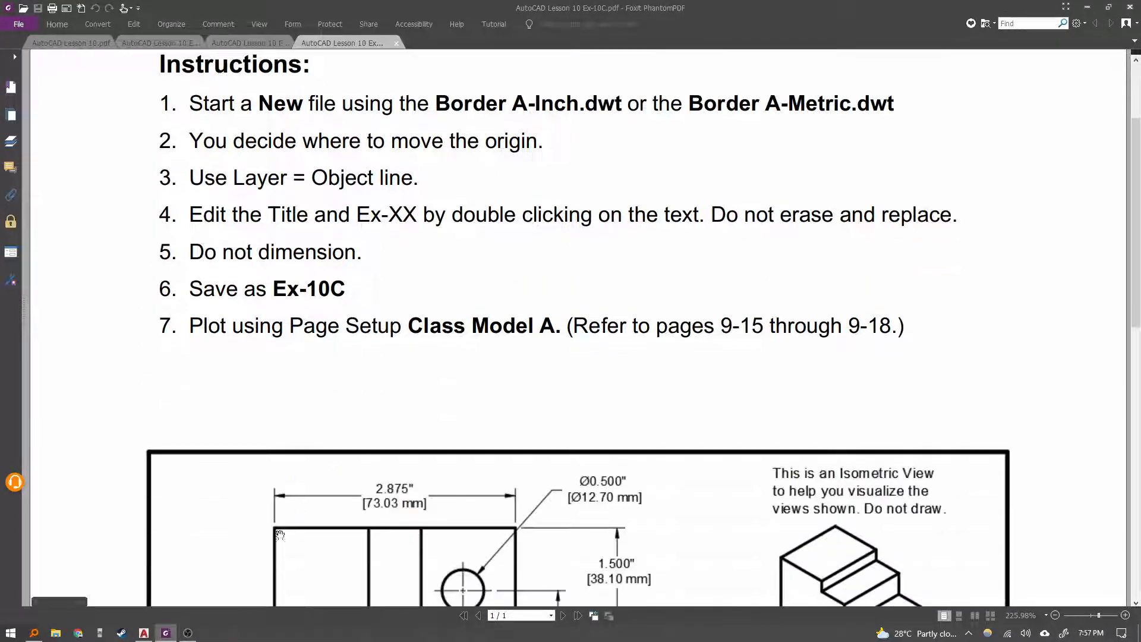
{"action": "double_click", "coordinate": [195, 321]}
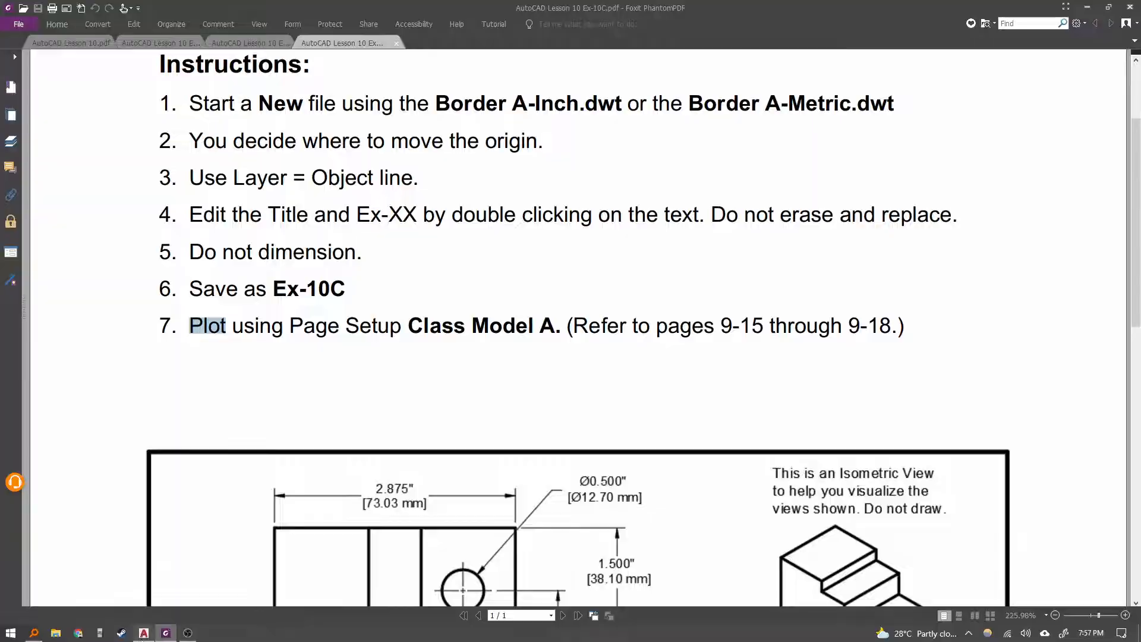
Return to the 10A drawing, open the Plot dialog and examine the page setup and printer lists.
{"action": "left_click", "coordinate": [144, 633]}
{"action": "scroll", "coordinate": [435, 437], "scroll_direction": "down", "scroll_amount": 2}
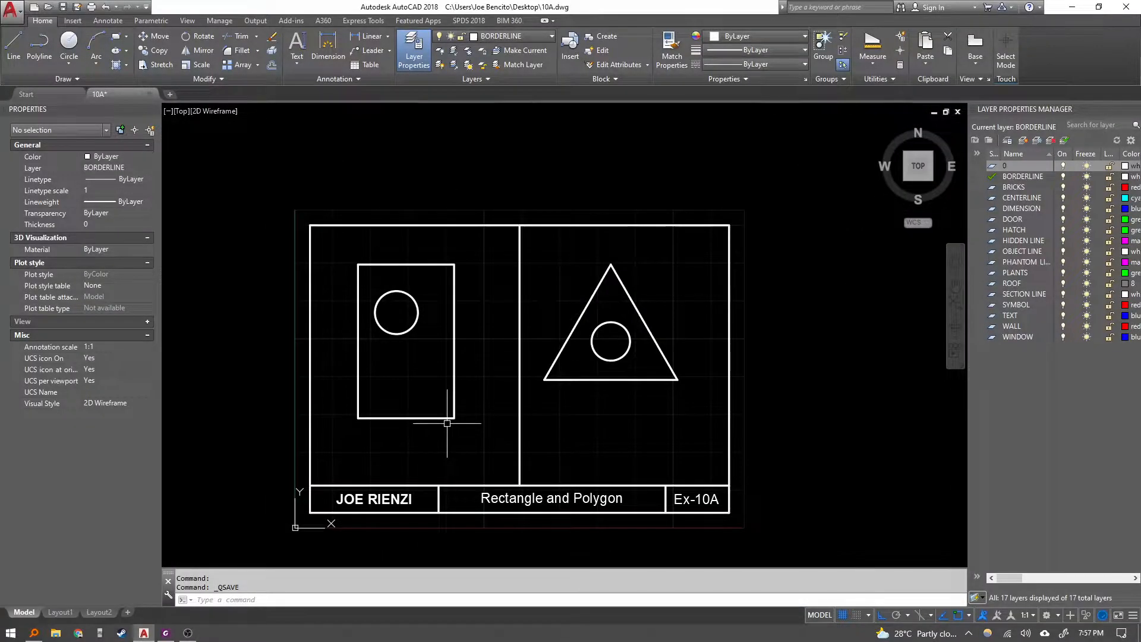
{"action": "key", "text": "ctrl+p"}
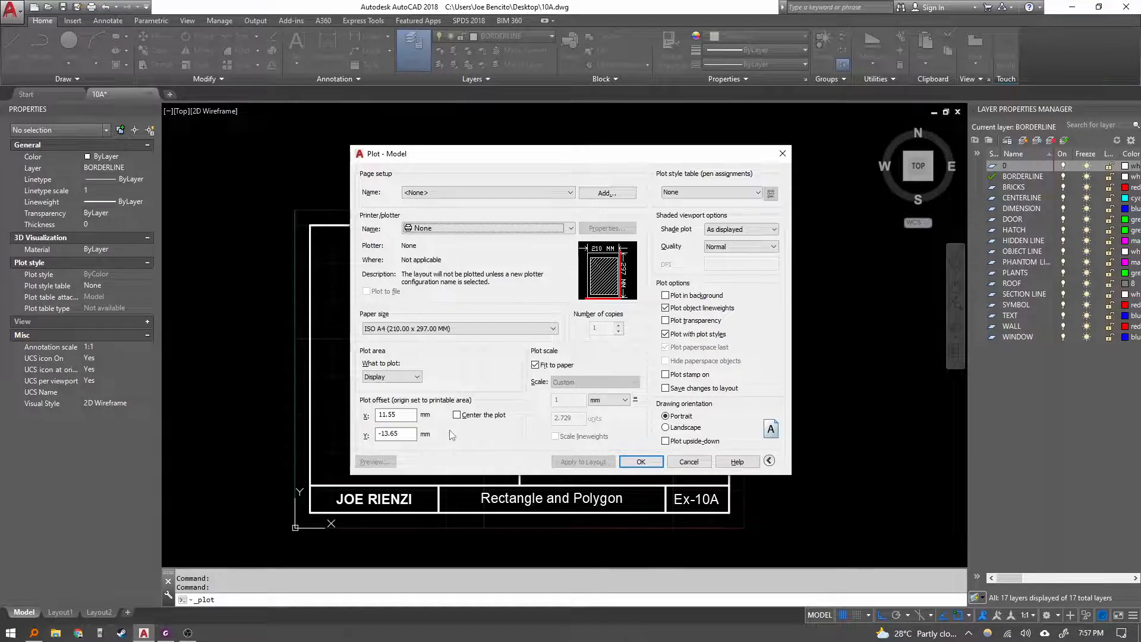
{"action": "left_click", "coordinate": [458, 334]}
{"action": "left_click", "coordinate": [458, 337]}
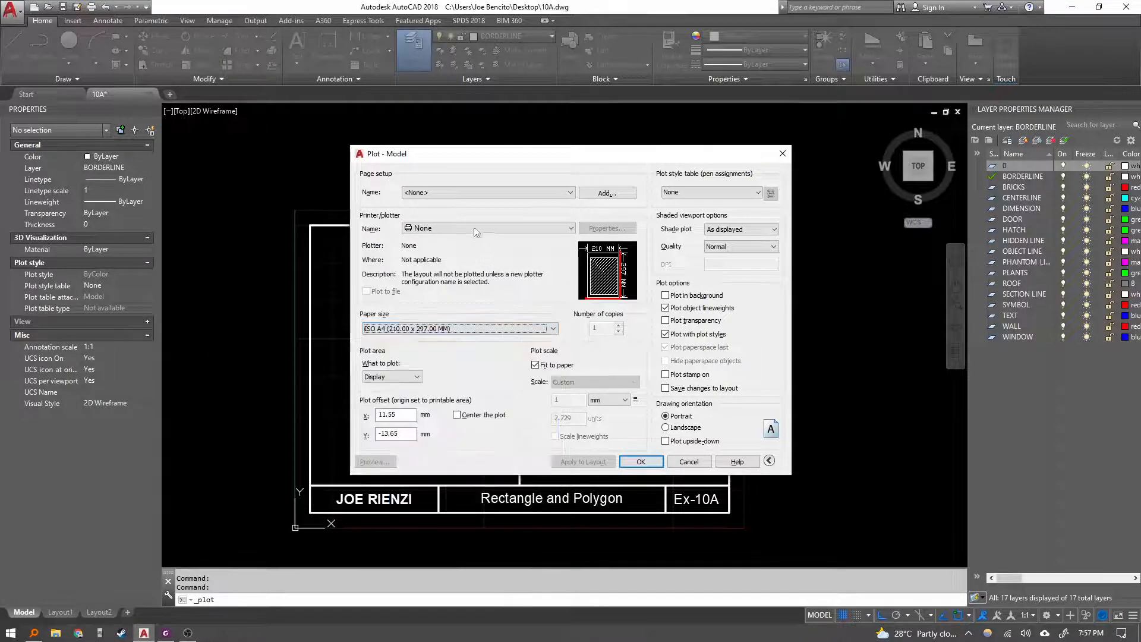
{"action": "left_click", "coordinate": [427, 194]}
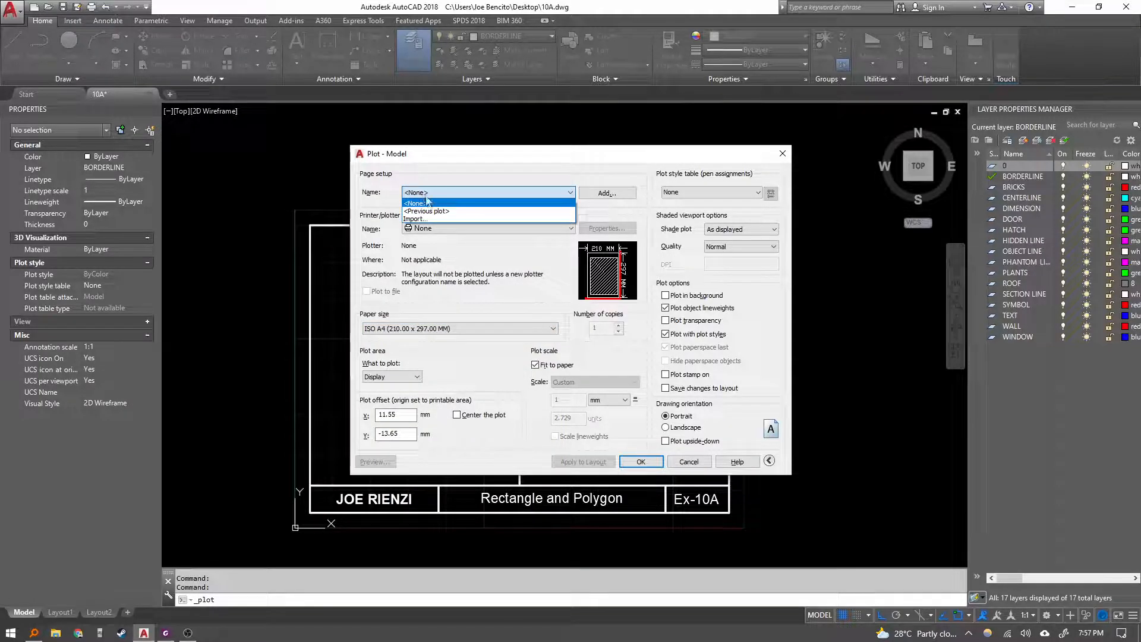
{"action": "left_click", "coordinate": [426, 203]}
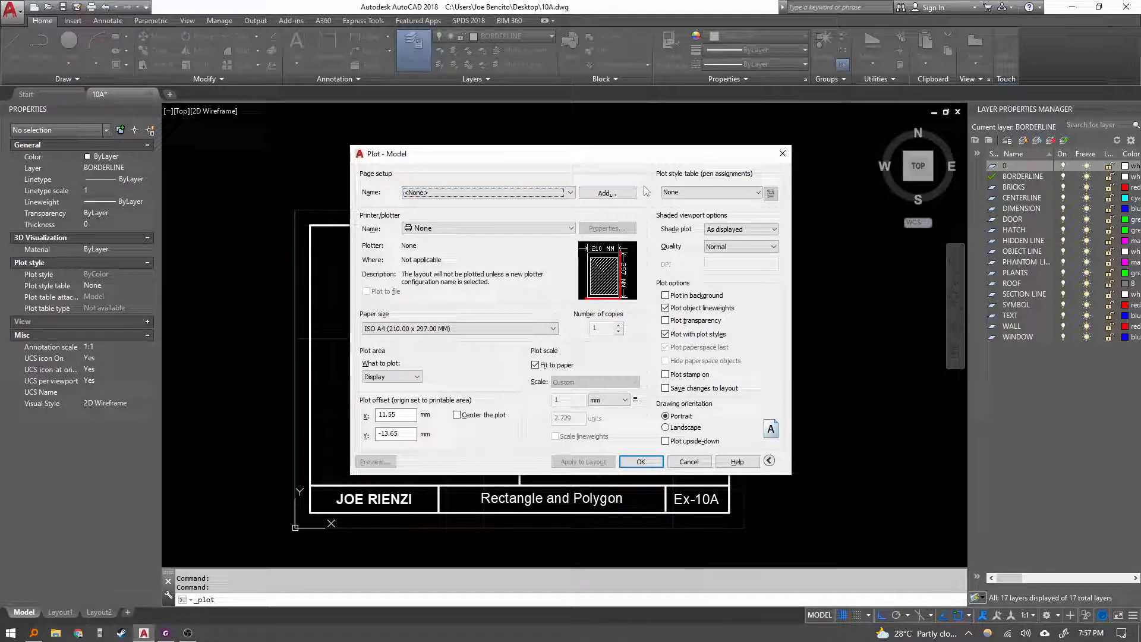
{"action": "left_click", "coordinate": [457, 228]}
{"action": "left_click", "coordinate": [457, 235]}
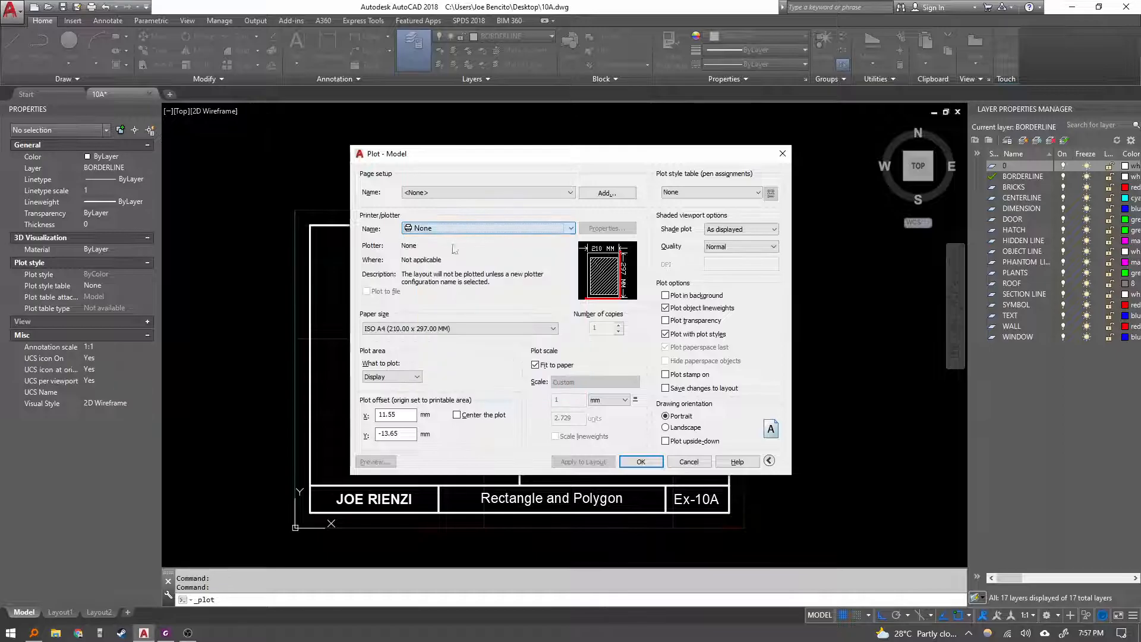
Open the plotting lesson PDF to review the Basic Plotting from Model Space instructions.
{"action": "left_click", "coordinate": [165, 633]}
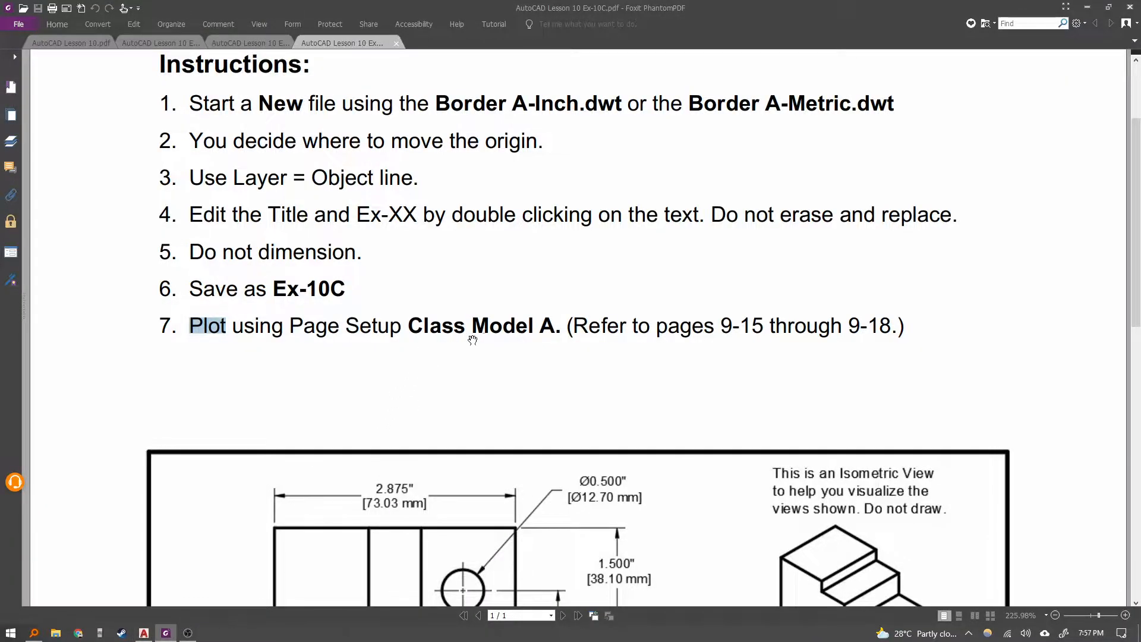
{"action": "scroll", "coordinate": [712, 355], "scroll_direction": "up", "scroll_amount": 1}
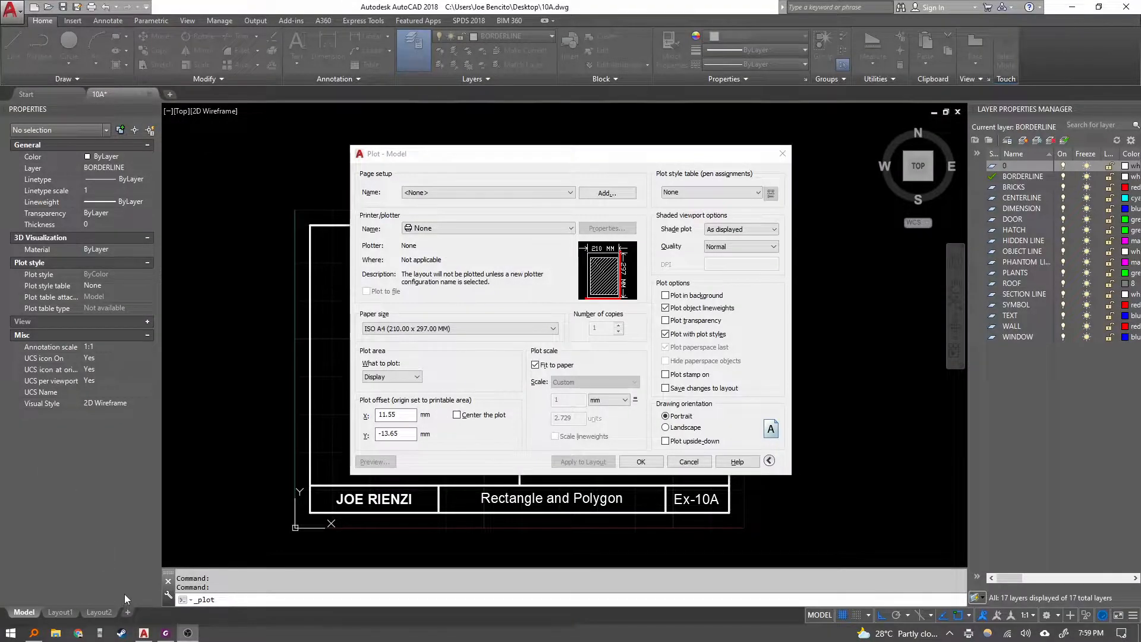
{"action": "left_click", "coordinate": [165, 632]}
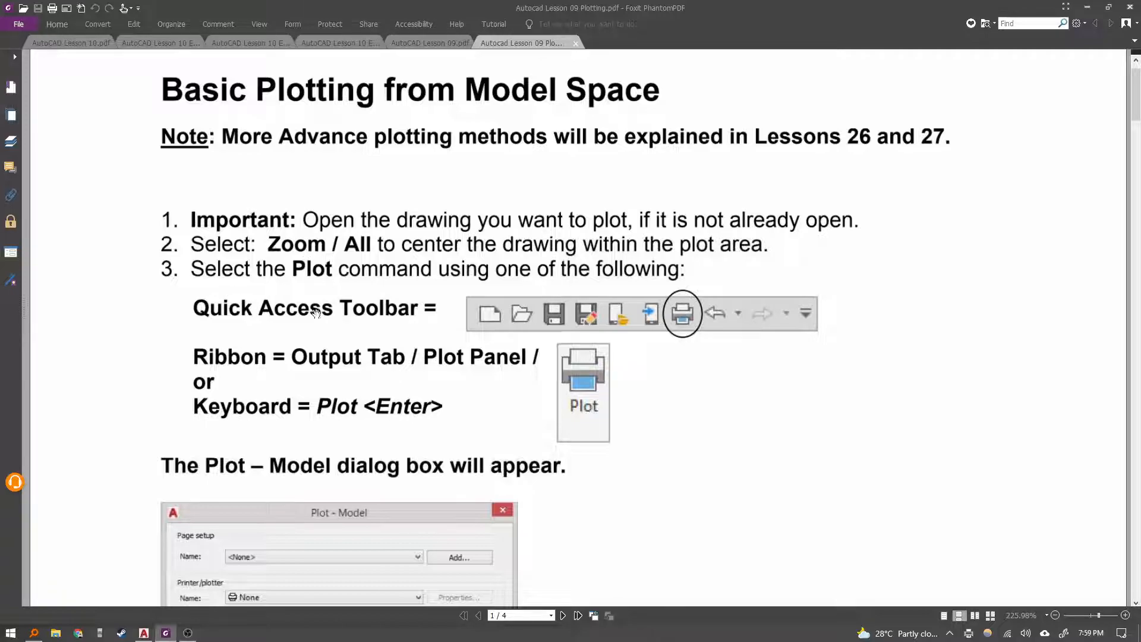
Return to the 10A drawing, cancel the Plot dialog and zoom to show all of the drawing.
{"action": "left_click", "coordinate": [188, 633]}
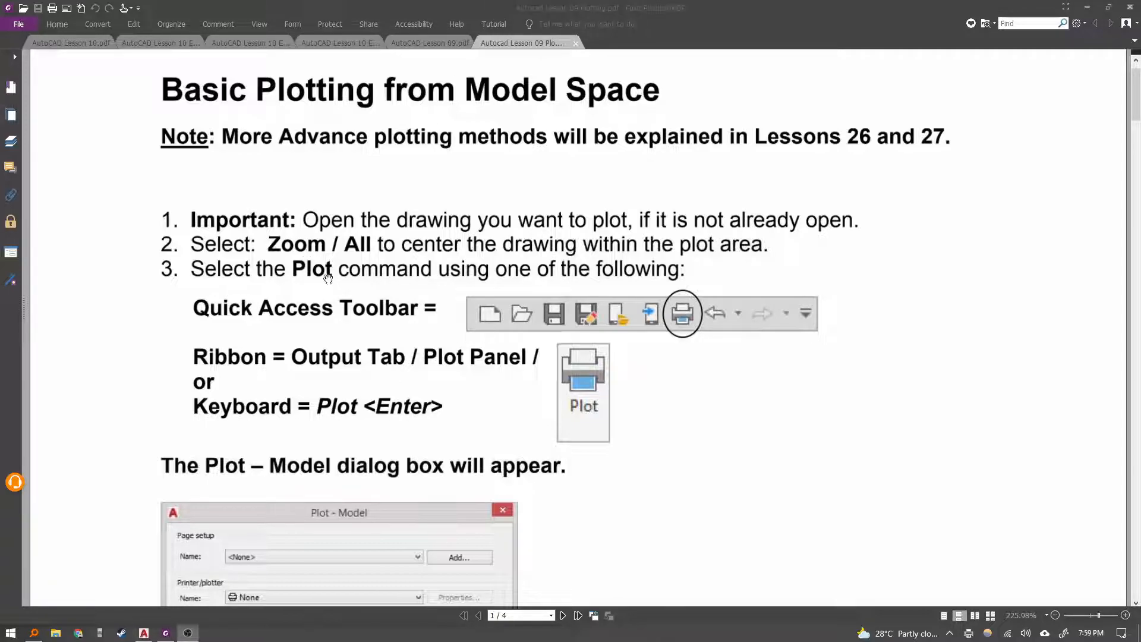
{"action": "left_click", "coordinate": [144, 632]}
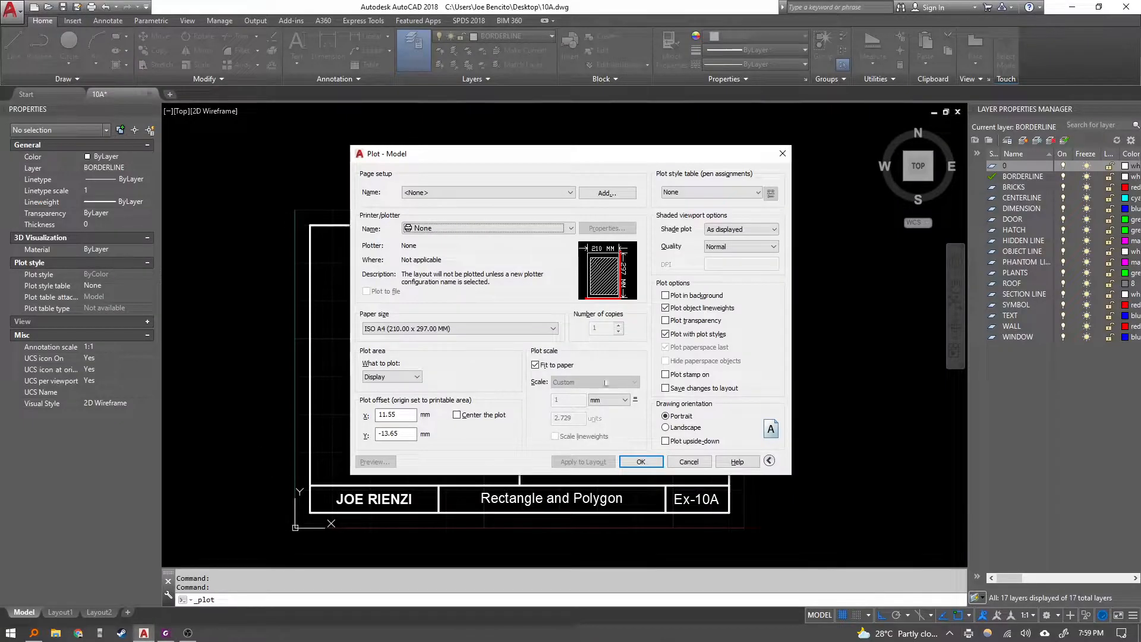
{"action": "left_click", "coordinate": [689, 462]}
{"action": "type", "text": "z"}
{"action": "key", "text": "Return"}
{"action": "type", "text": "a"}
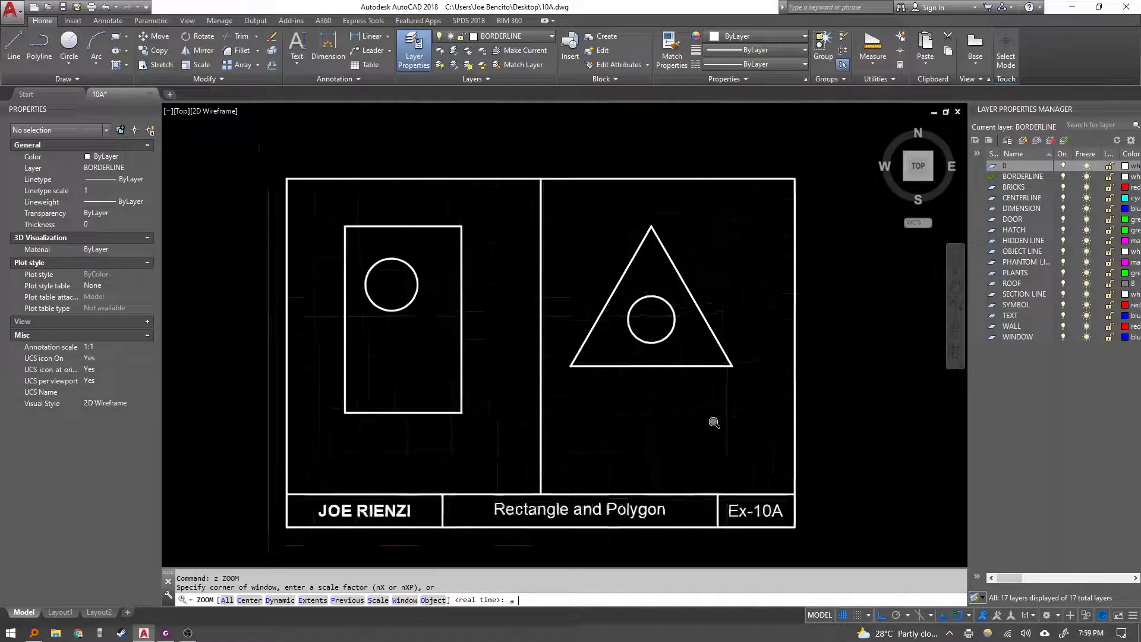
{"action": "key", "text": "Return"}
Switch to the plotting PDF and review the instructions on expanding the Plot dialog with More Options.
{"action": "left_click", "coordinate": [188, 633]}
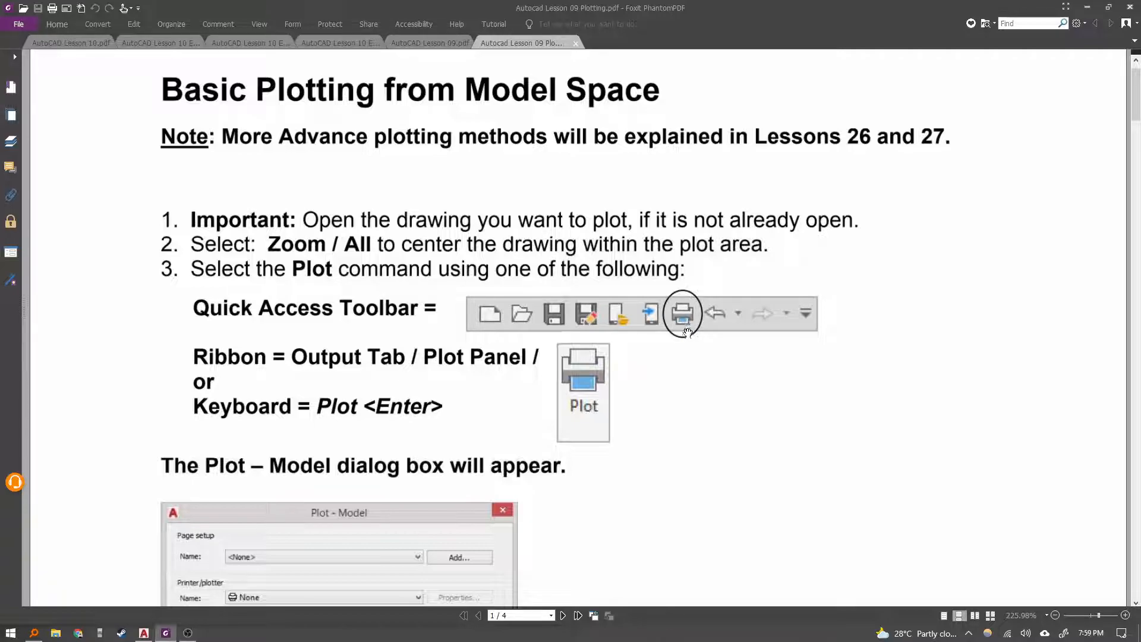
{"action": "scroll", "coordinate": [688, 331], "scroll_direction": "down", "scroll_amount": 1}
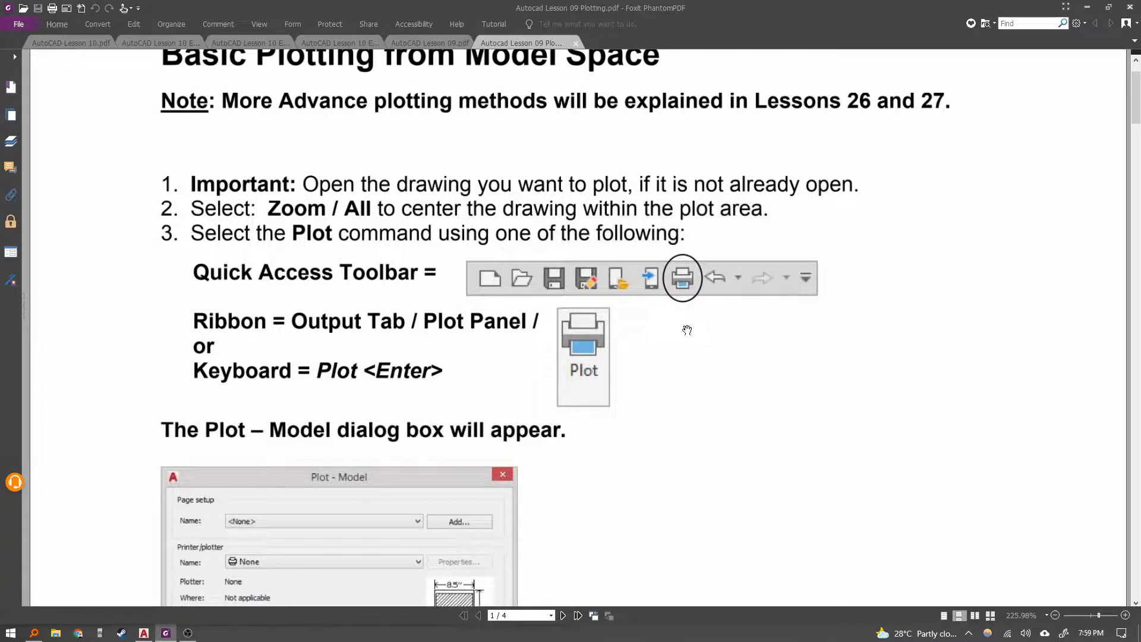
{"action": "scroll", "coordinate": [688, 330], "scroll_direction": "down", "scroll_amount": 3}
{"action": "scroll", "coordinate": [522, 382], "scroll_direction": "down", "scroll_amount": 2}
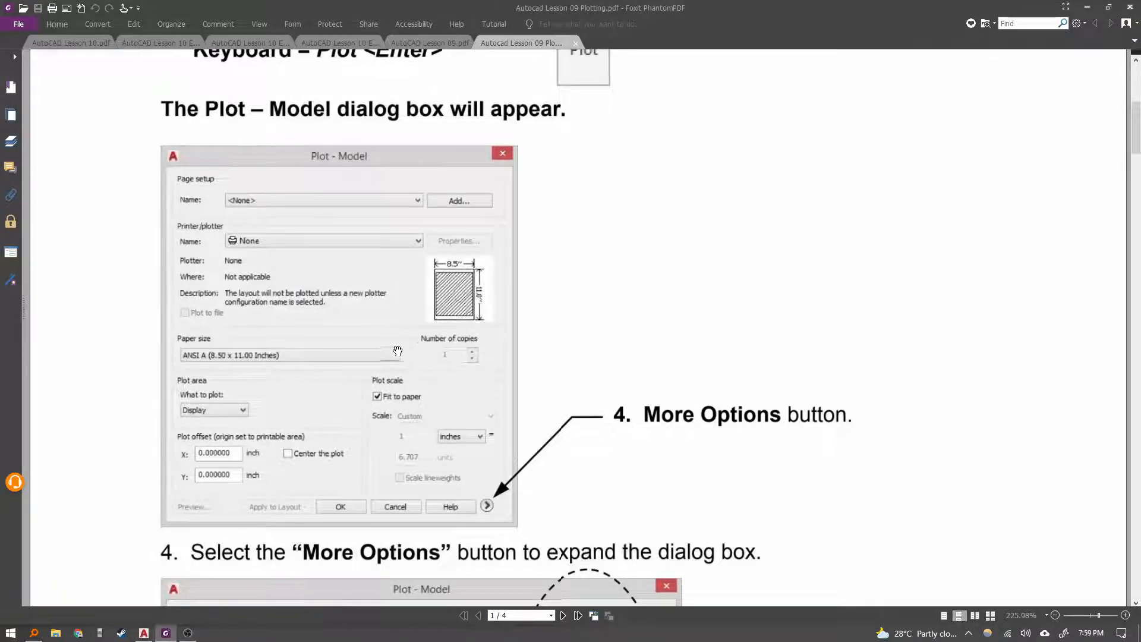
{"action": "scroll", "coordinate": [397, 351], "scroll_direction": "down", "scroll_amount": 4}
{"action": "scroll", "coordinate": [488, 357], "scroll_direction": "up", "scroll_amount": 2}
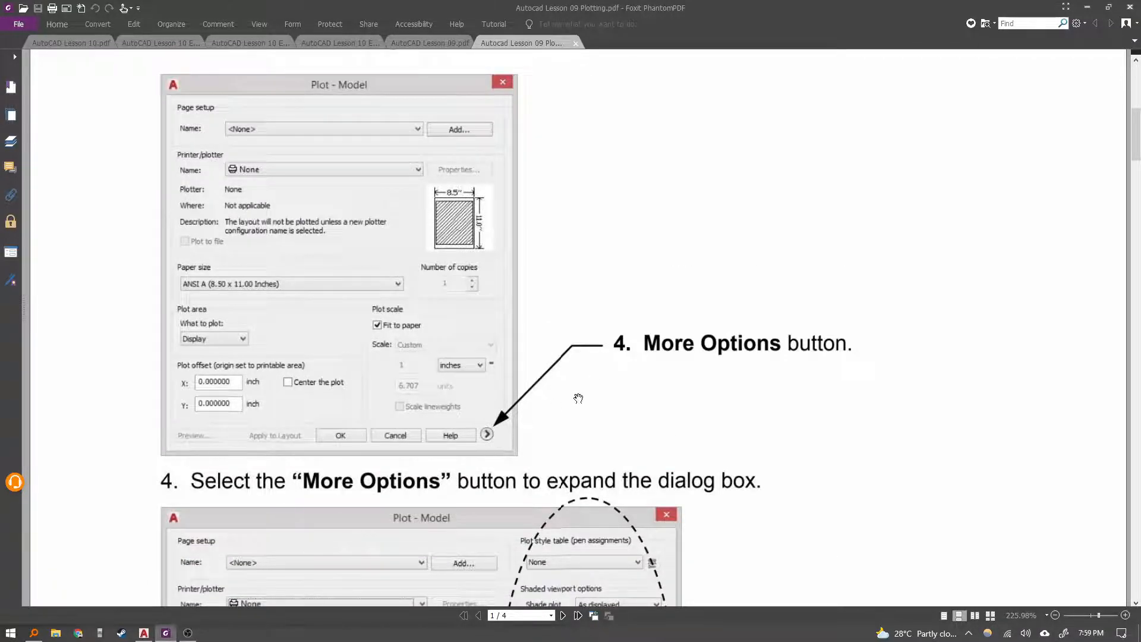
Return to the drawing and reopen the Plot dialog with its additional options shown.
{"action": "left_click", "coordinate": [145, 632]}
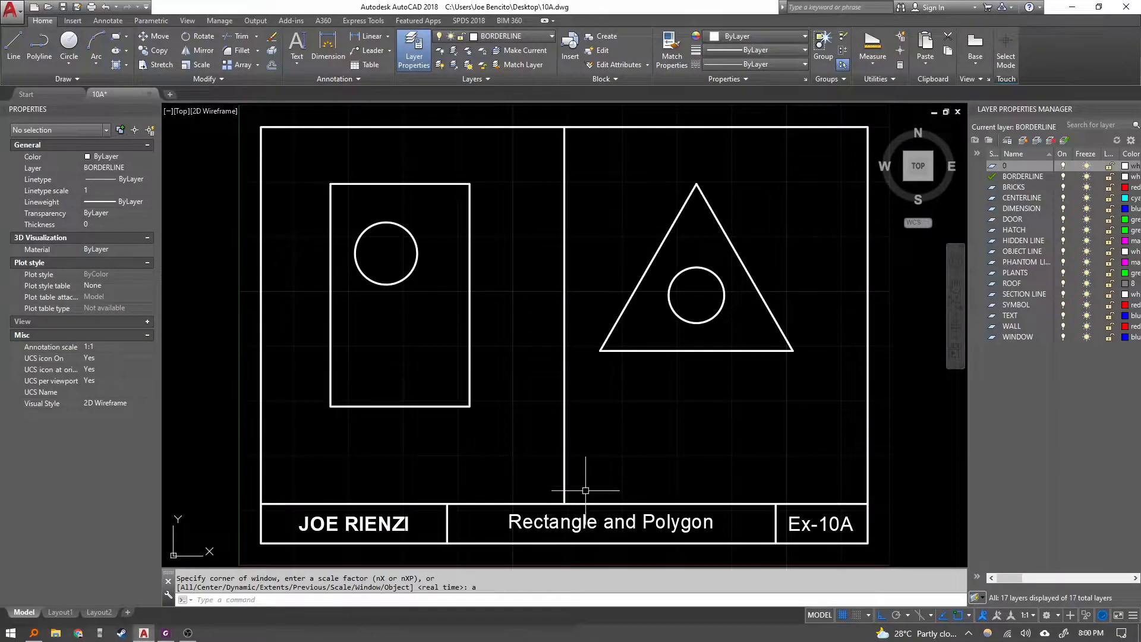
{"action": "key", "text": "ctrl+p"}
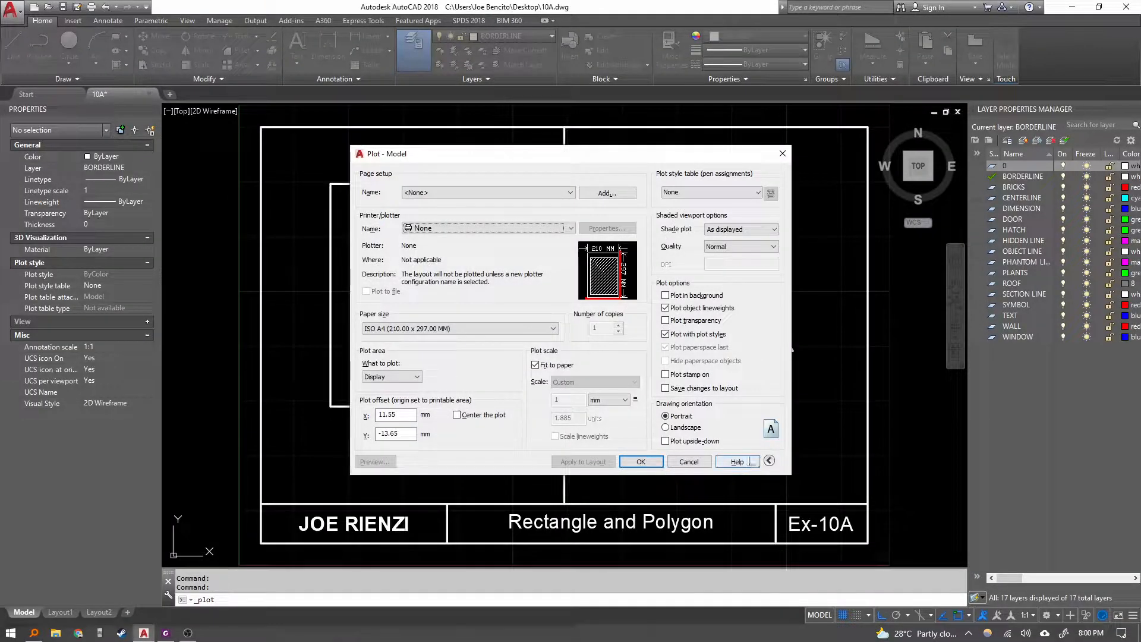
{"action": "left_click", "coordinate": [772, 462]}
{"action": "left_click", "coordinate": [631, 460]}
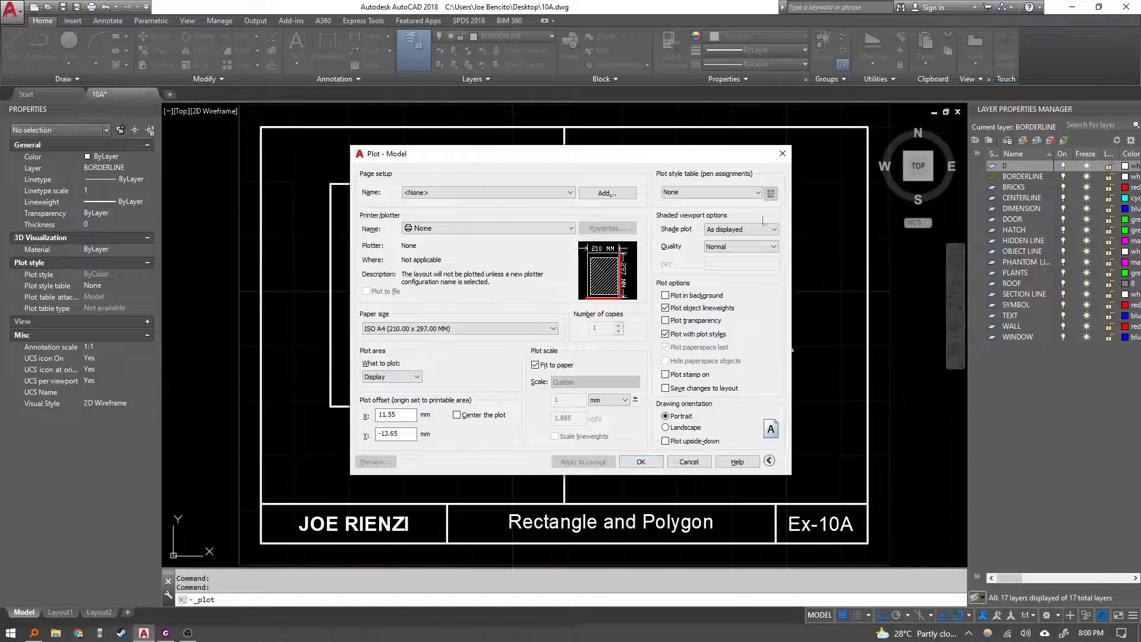
Read the PDF's plot settings steps for printer, paper size, plot area, offset and scale, then return to the drawing.
{"action": "left_click", "coordinate": [166, 633]}
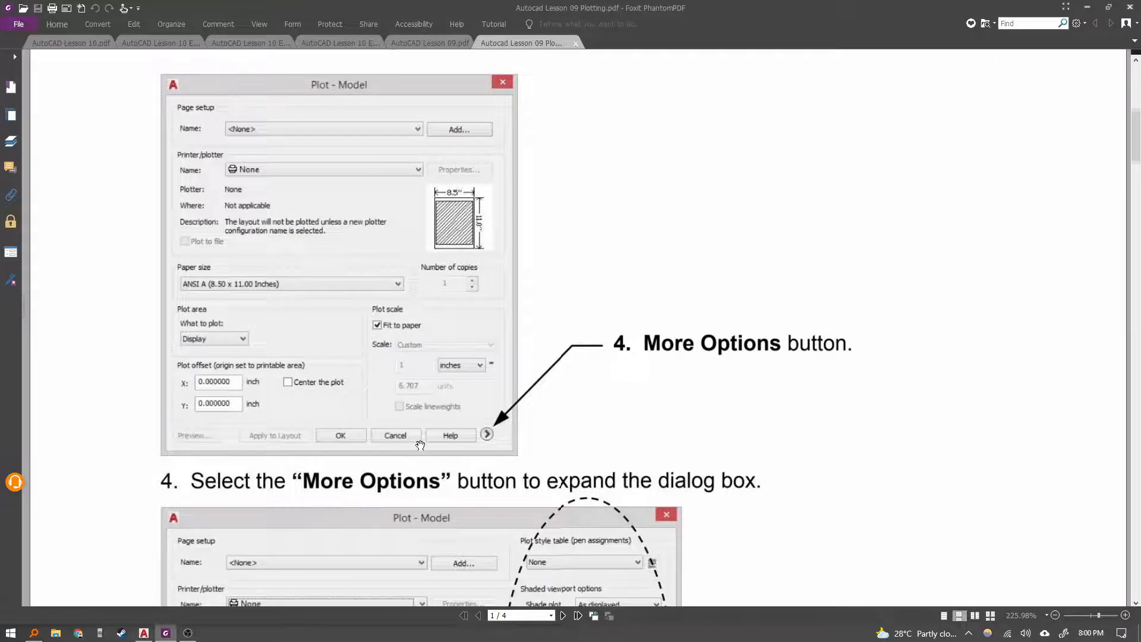
{"action": "scroll", "coordinate": [601, 385], "scroll_direction": "down", "scroll_amount": 8}
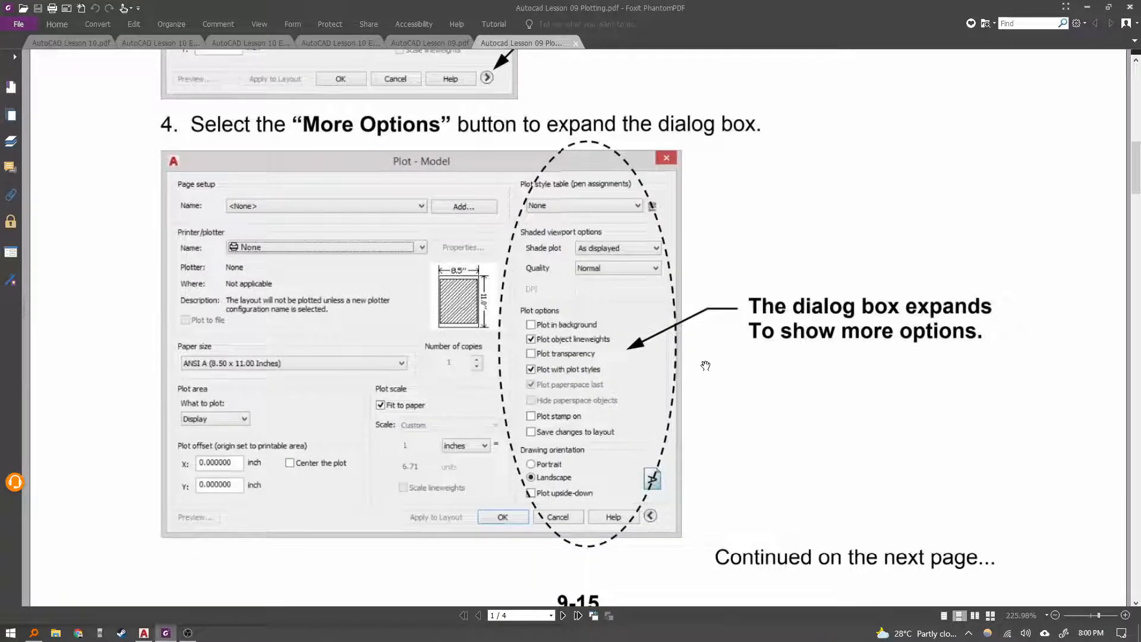
{"action": "scroll", "coordinate": [706, 365], "scroll_direction": "down", "scroll_amount": 8}
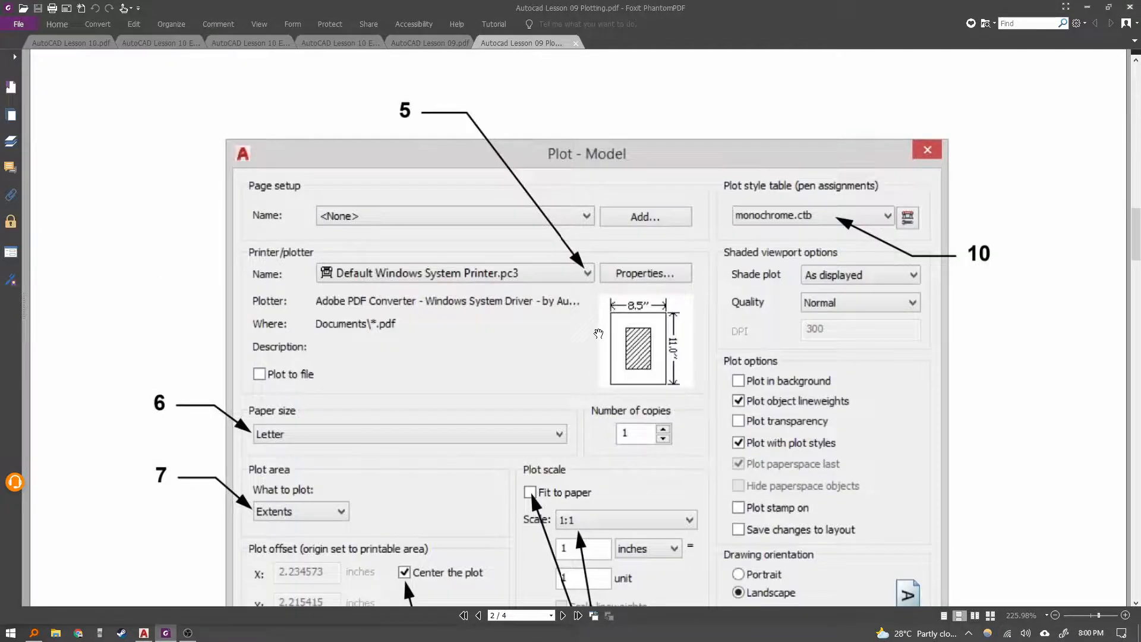
{"action": "scroll", "coordinate": [594, 321], "scroll_direction": "down", "scroll_amount": 5}
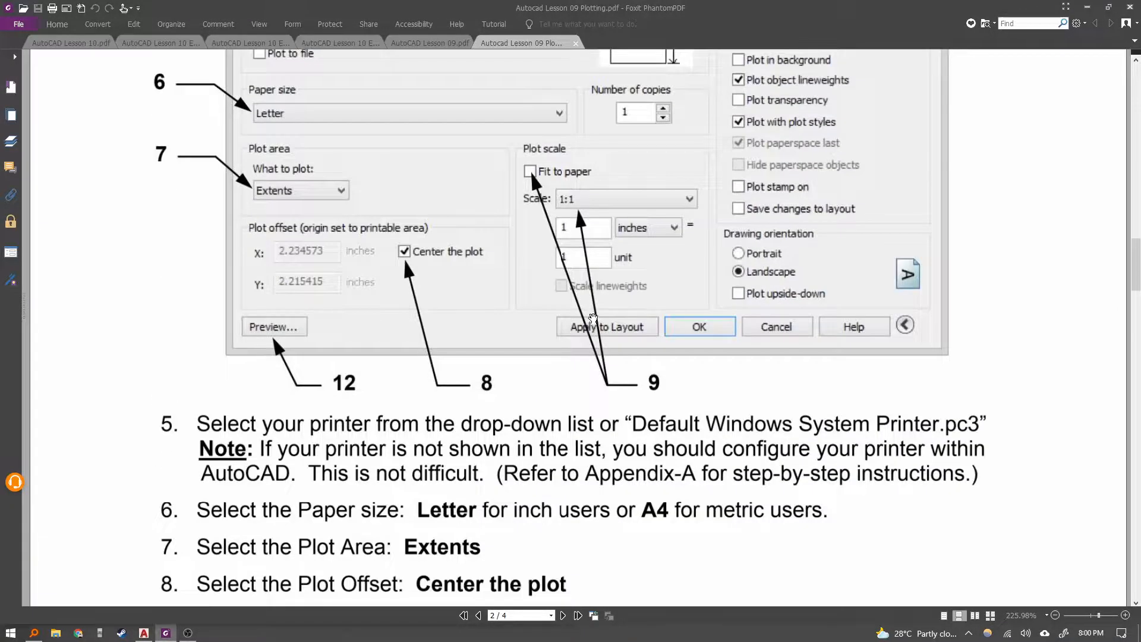
{"action": "scroll", "coordinate": [585, 296], "scroll_direction": "up", "scroll_amount": 2}
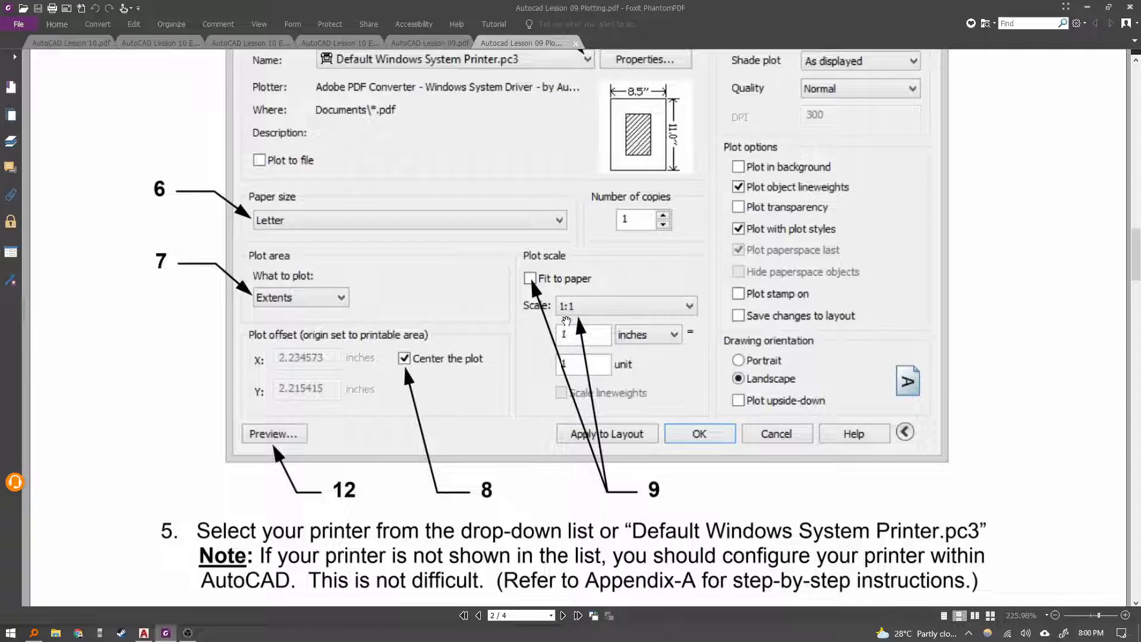
{"action": "scroll", "coordinate": [567, 322], "scroll_direction": "up", "scroll_amount": 2}
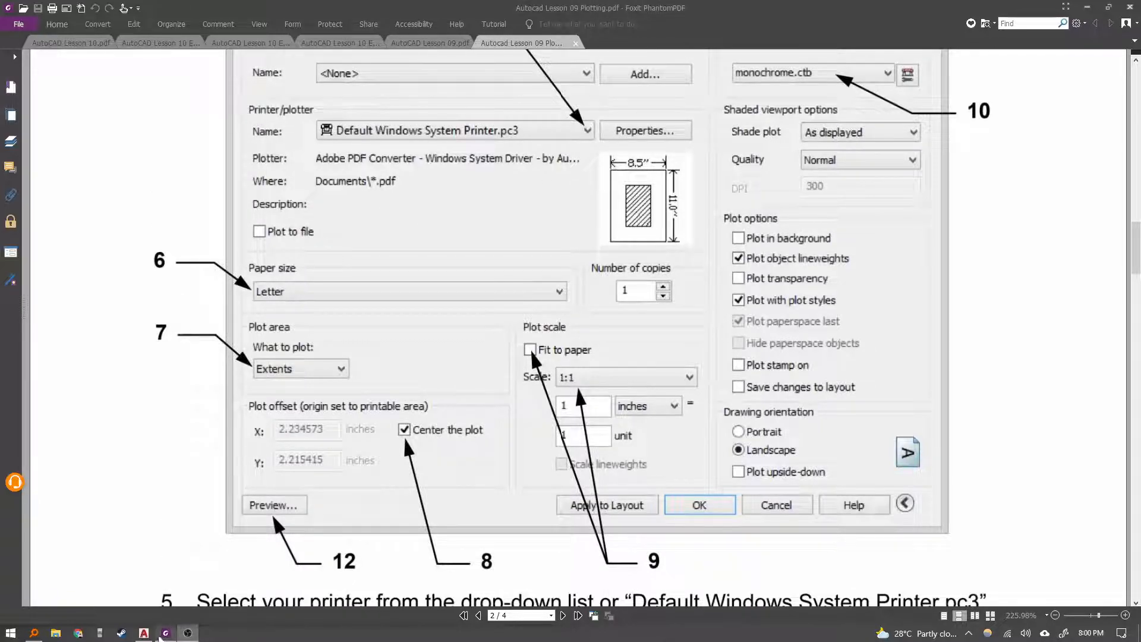
{"action": "left_click", "coordinate": [143, 632]}
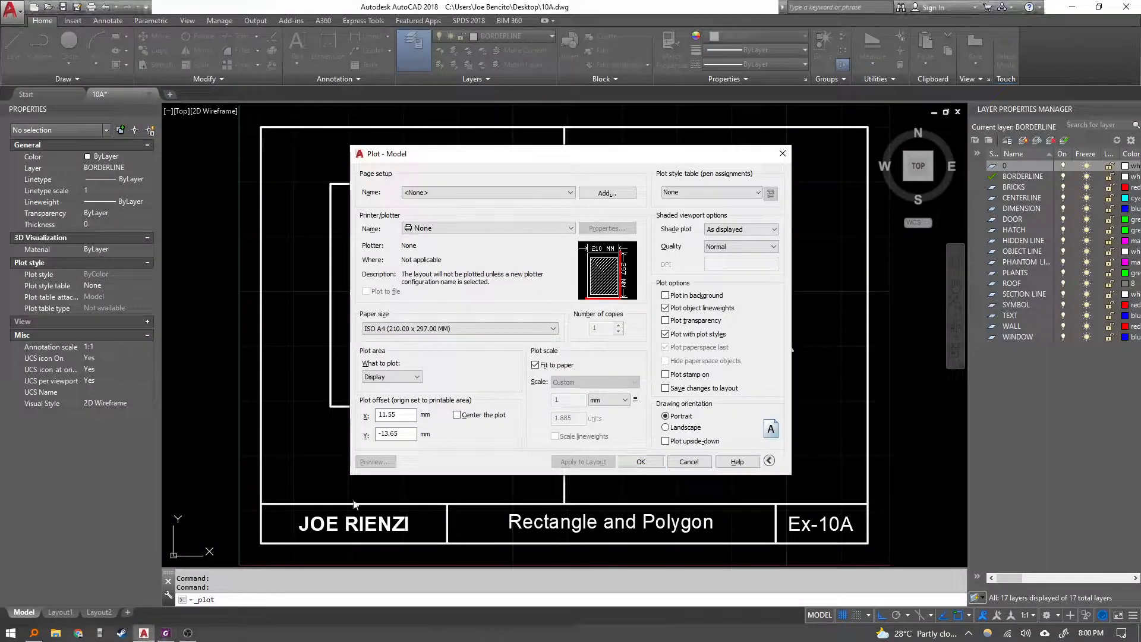
Check the page setup name options and select DWG To PDF.pc3 as the printer/plotter.
{"action": "left_click", "coordinate": [435, 192]}
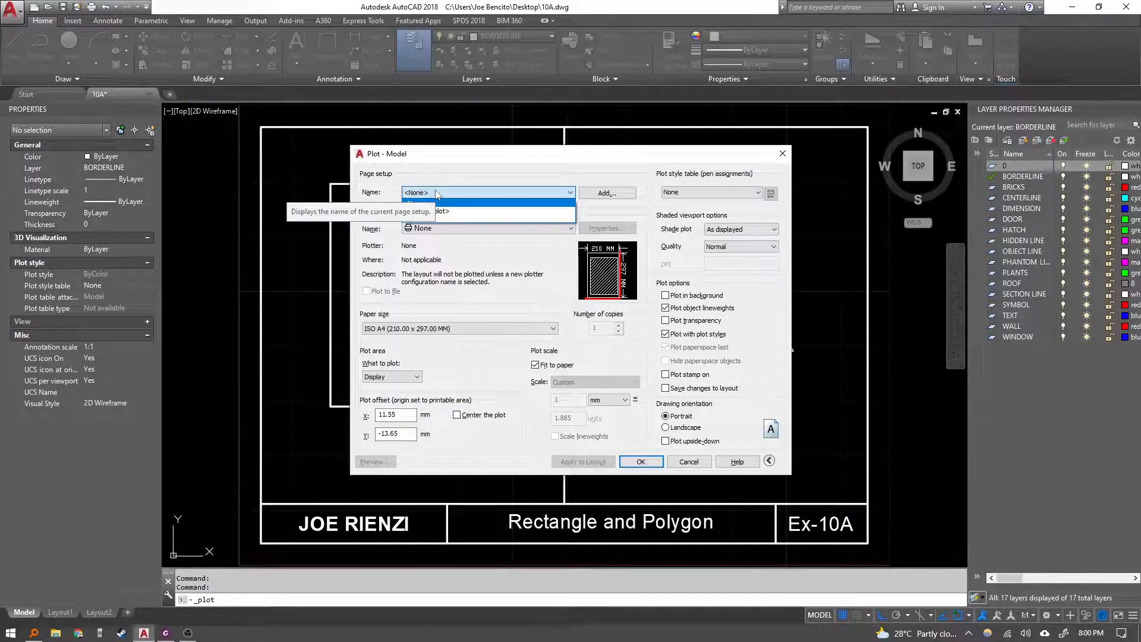
{"action": "left_click", "coordinate": [470, 186]}
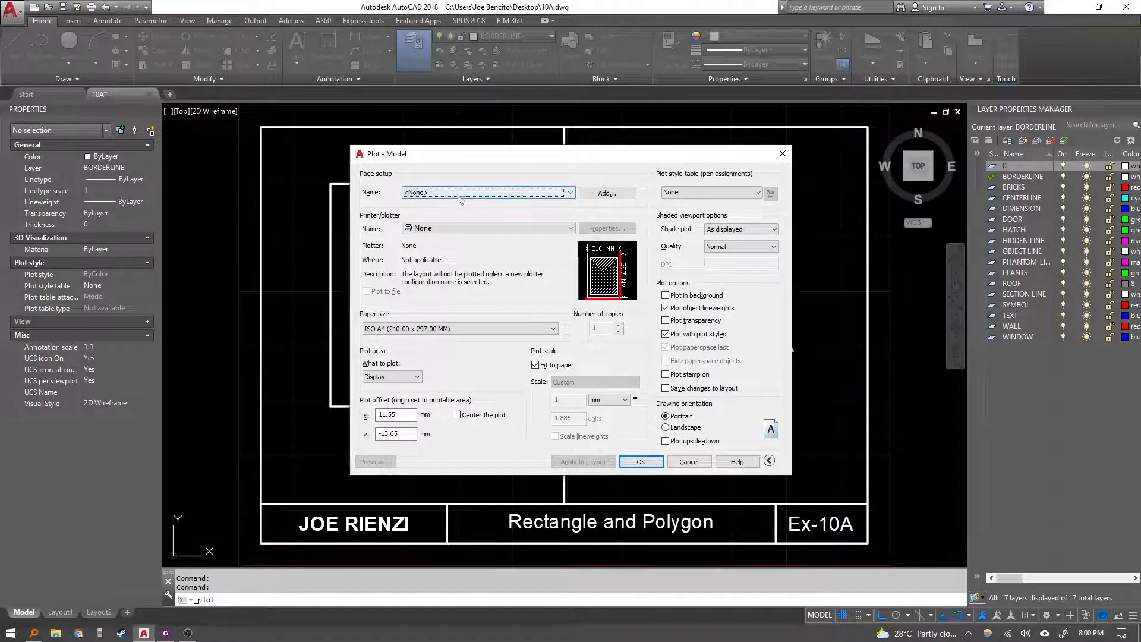
{"action": "left_click", "coordinate": [467, 193]}
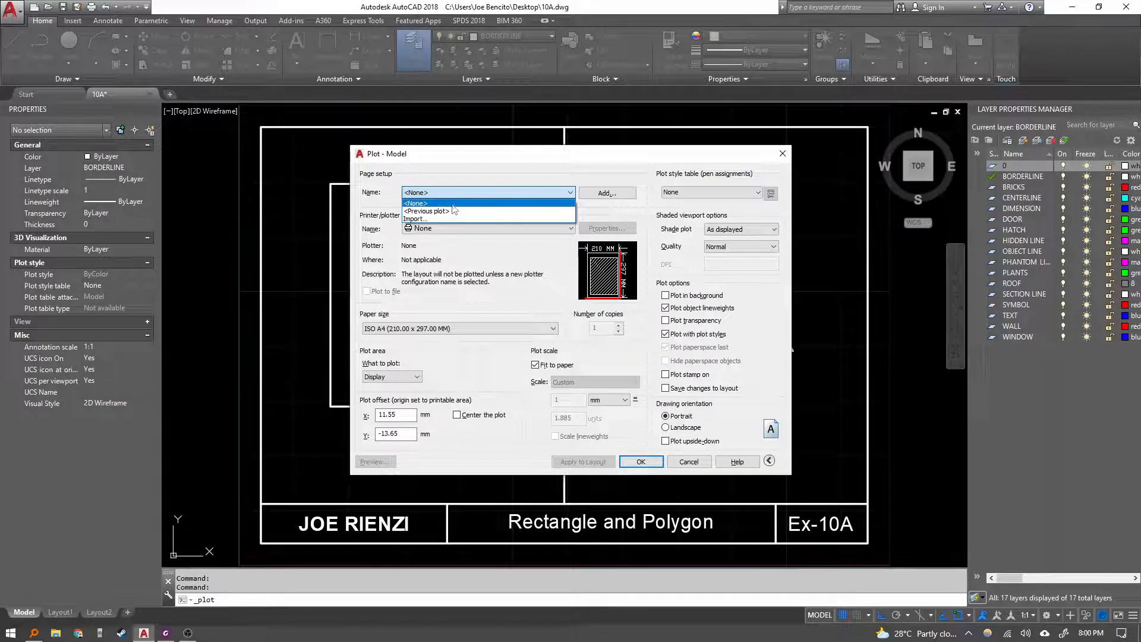
{"action": "left_click", "coordinate": [558, 168]}
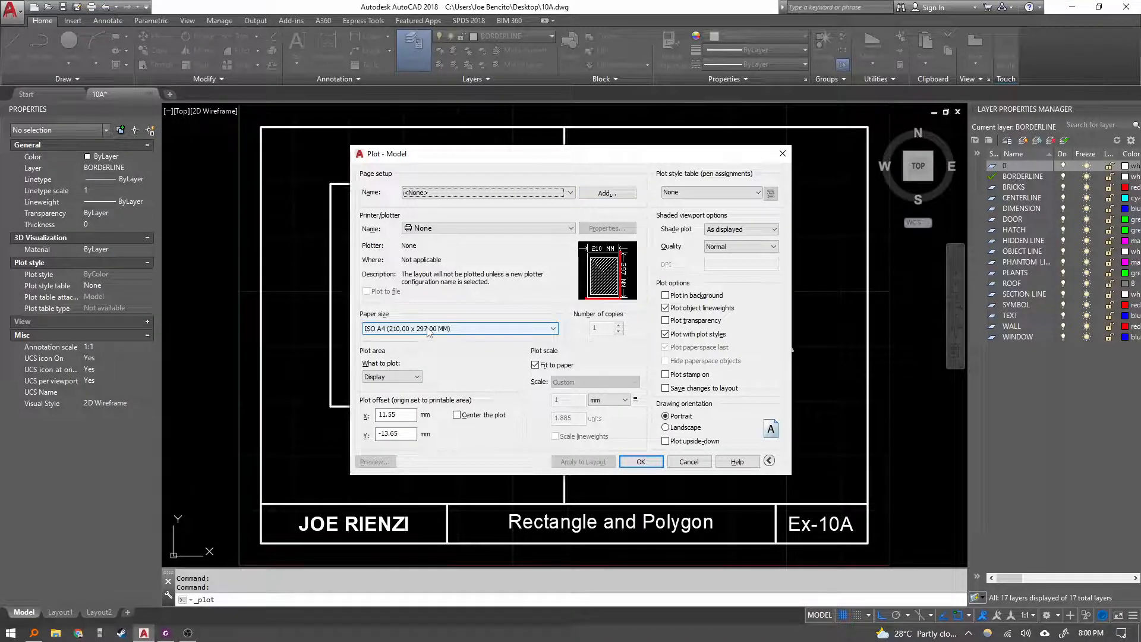
{"action": "left_click", "coordinate": [433, 229]}
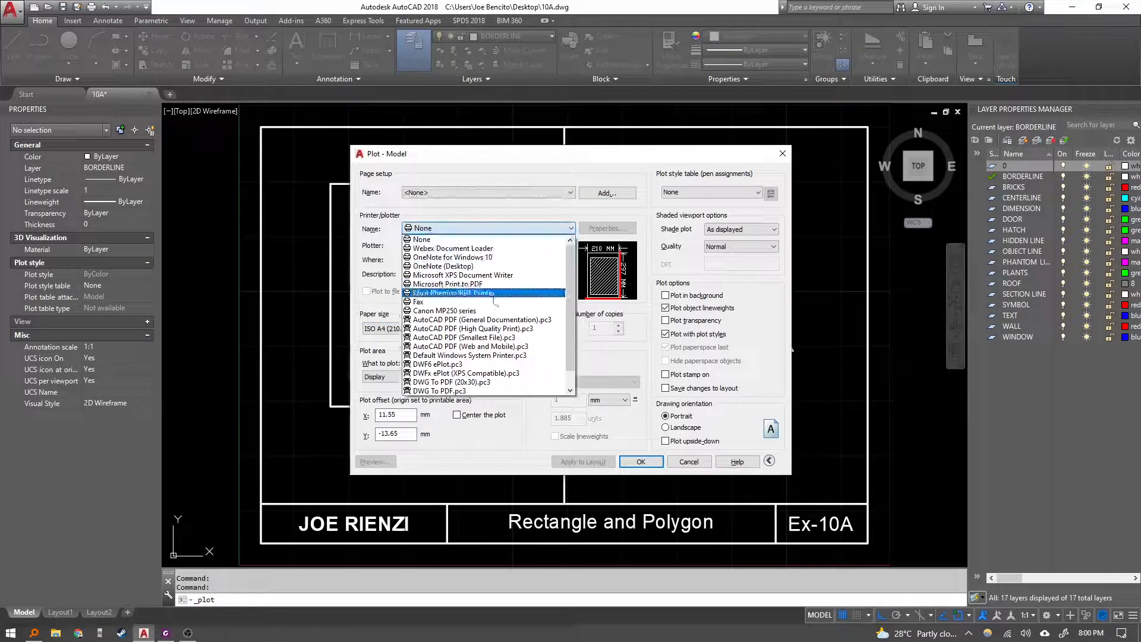
{"action": "scroll", "coordinate": [500, 369], "scroll_direction": "down", "scroll_amount": 1}
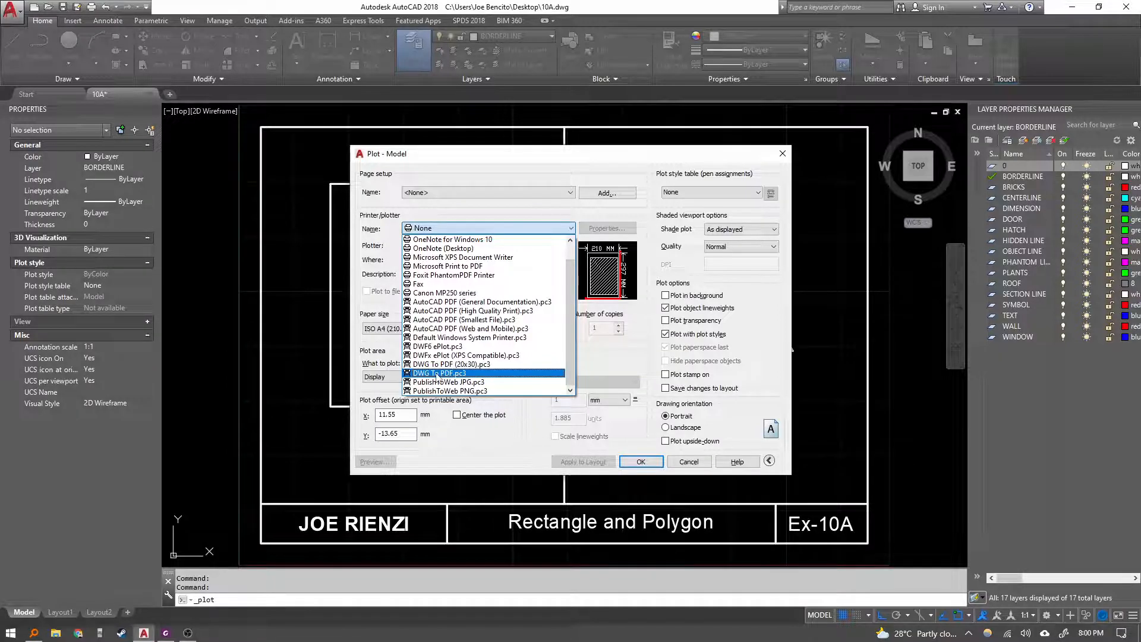
{"action": "left_click", "coordinate": [473, 374]}
Set the paper size to ANSI A (11.00 x 8.50 Inches).
{"action": "left_click", "coordinate": [457, 329]}
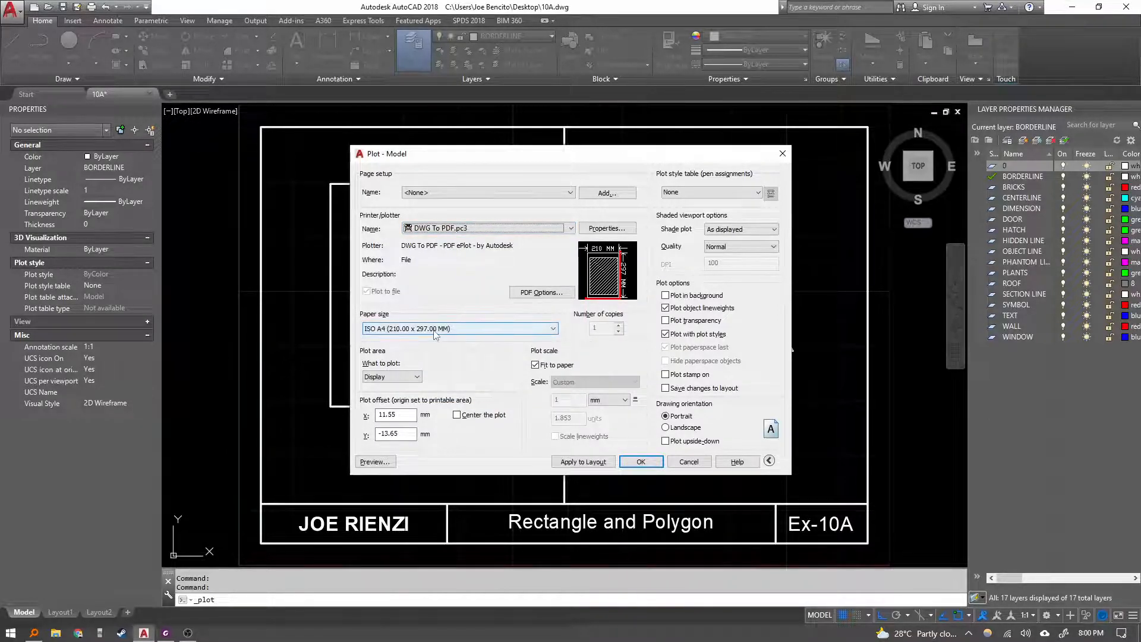
{"action": "left_click_drag", "start_coordinate": [553, 519], "coordinate": [553, 366]}
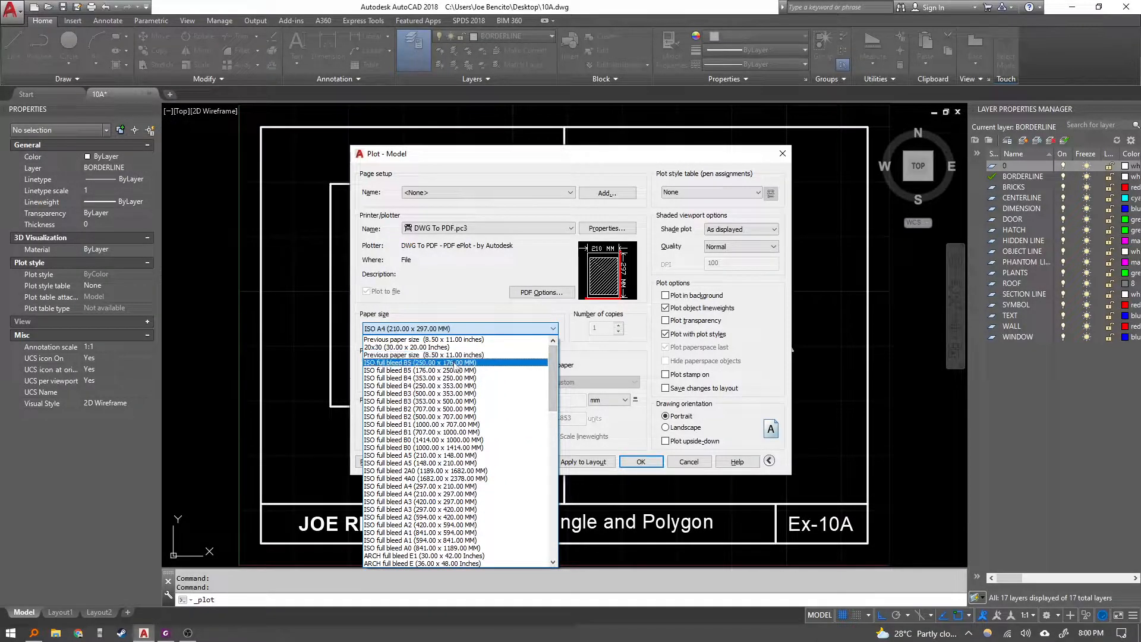
{"action": "scroll", "coordinate": [457, 446], "scroll_direction": "down", "scroll_amount": 7}
{"action": "scroll", "coordinate": [457, 450], "scroll_direction": "down", "scroll_amount": 6}
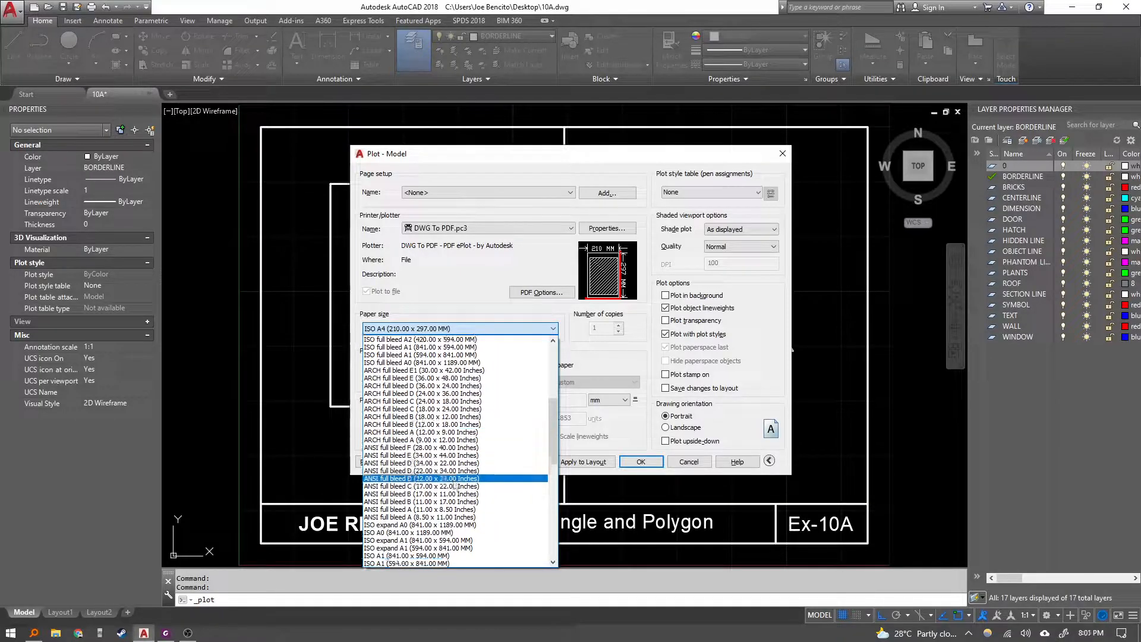
{"action": "scroll", "coordinate": [451, 463], "scroll_direction": "down", "scroll_amount": 9}
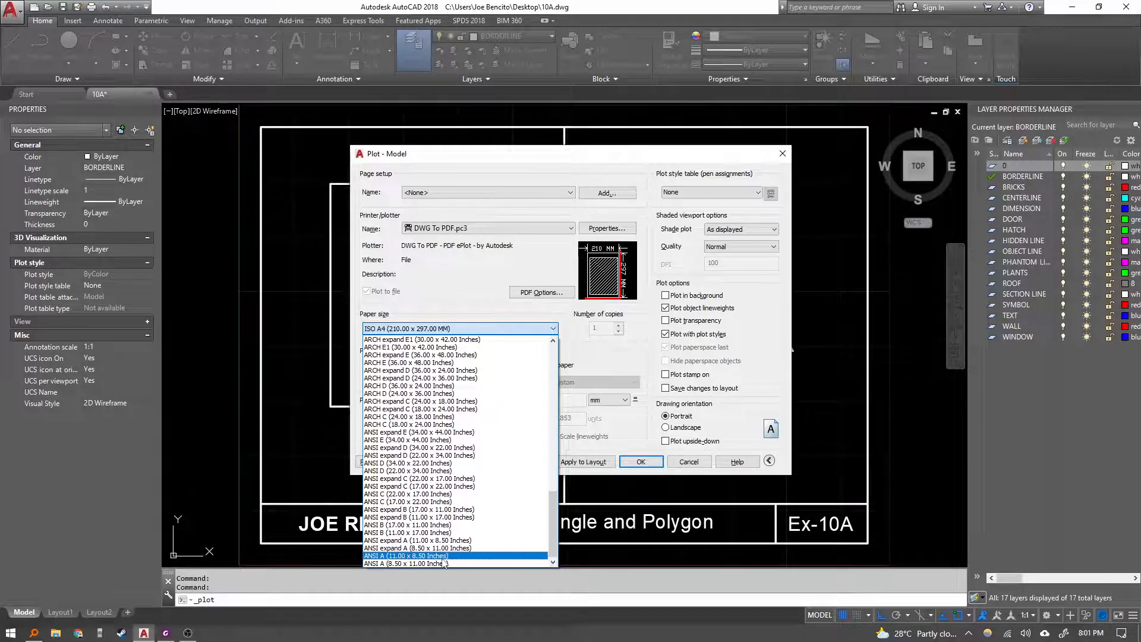
{"action": "left_click", "coordinate": [443, 557]}
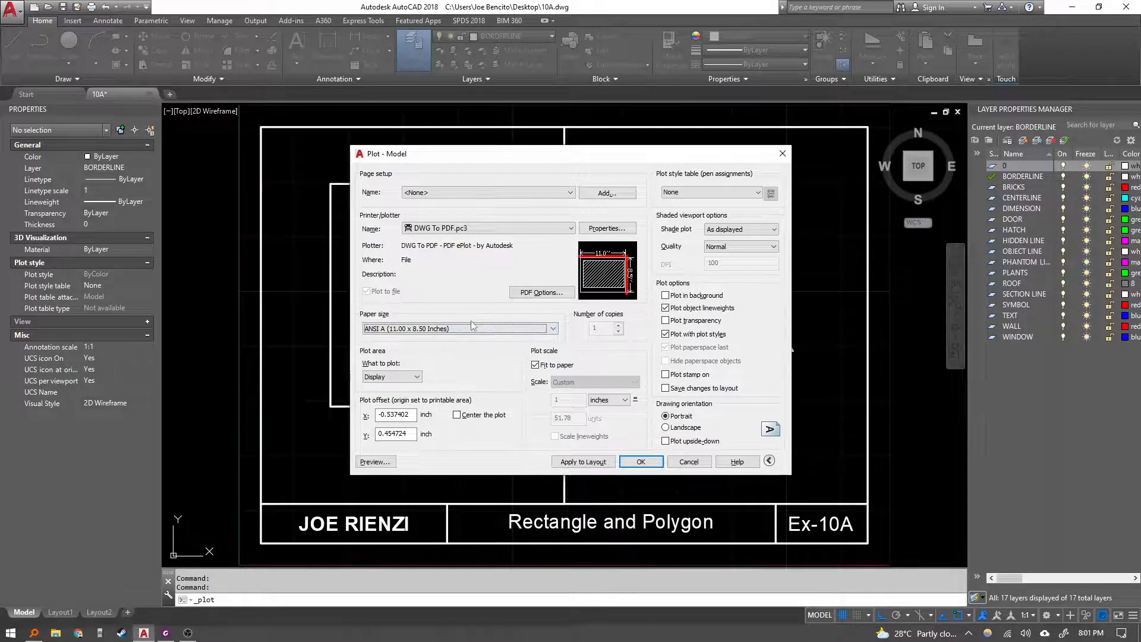
Set the plot area to Limits and the drawing orientation to Landscape.
{"action": "left_click", "coordinate": [484, 229]}
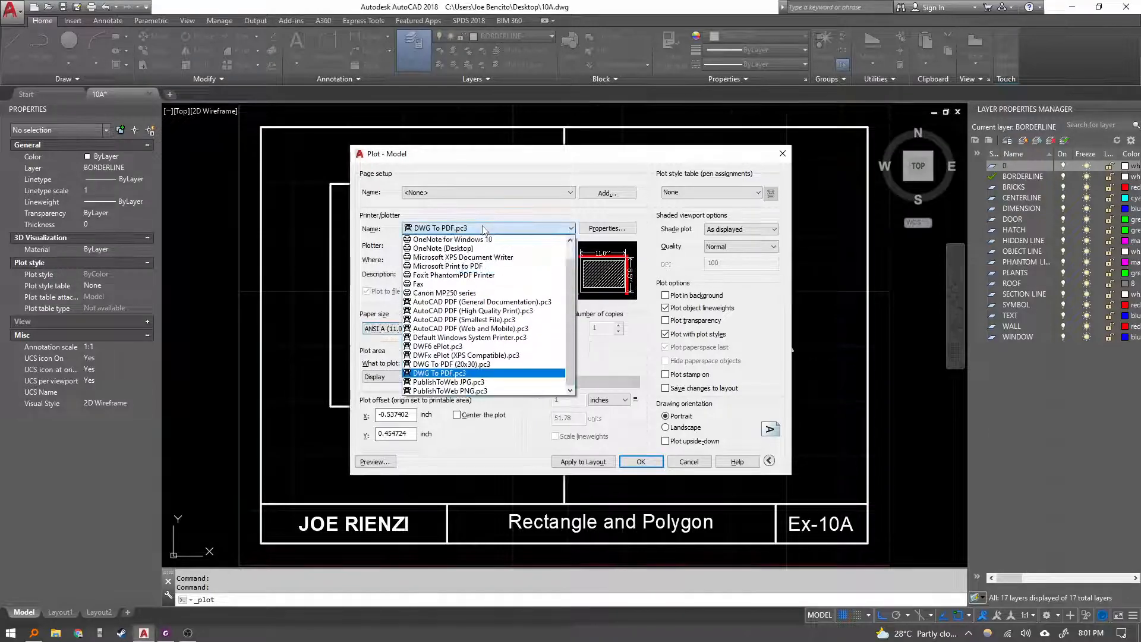
{"action": "left_click", "coordinate": [437, 369]}
{"action": "left_click", "coordinate": [410, 378]}
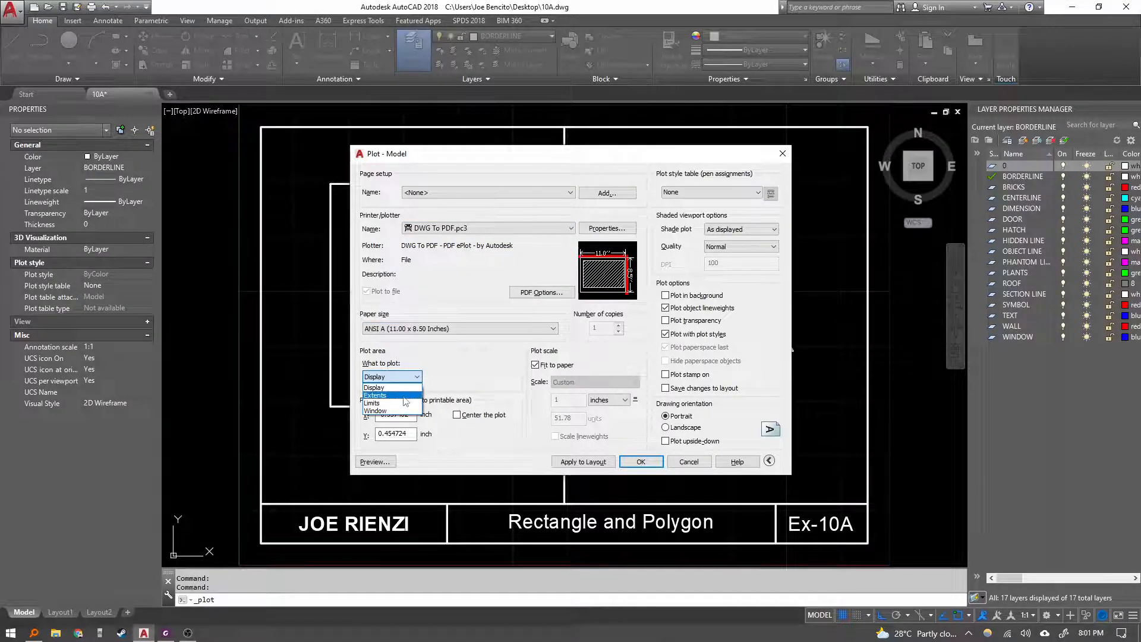
{"action": "left_click", "coordinate": [405, 404]}
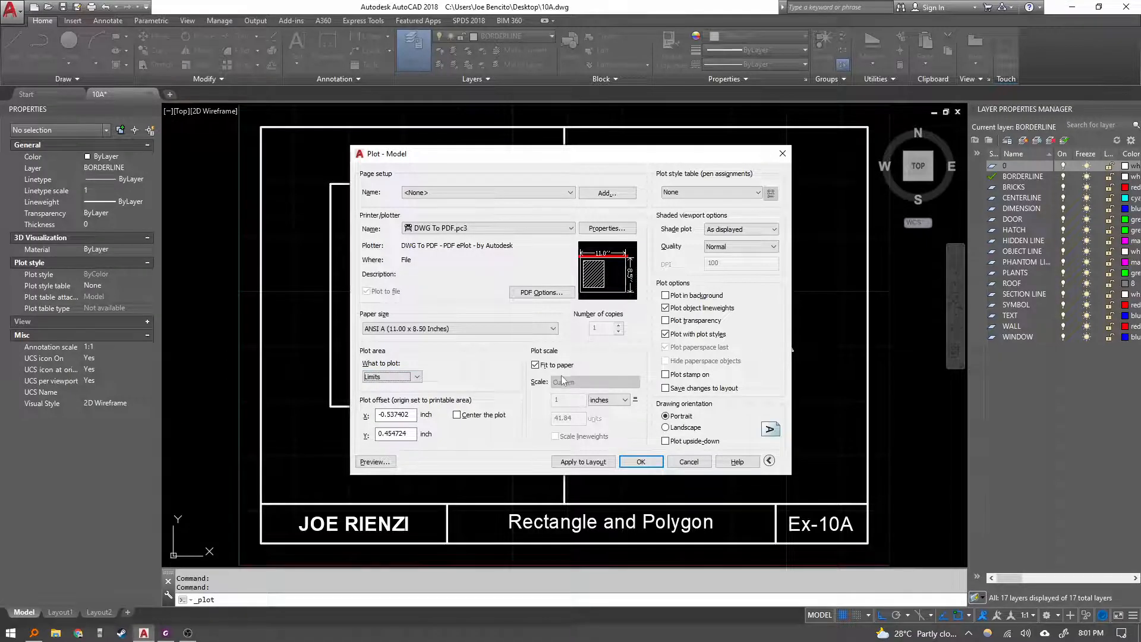
{"action": "left_click", "coordinate": [685, 429]}
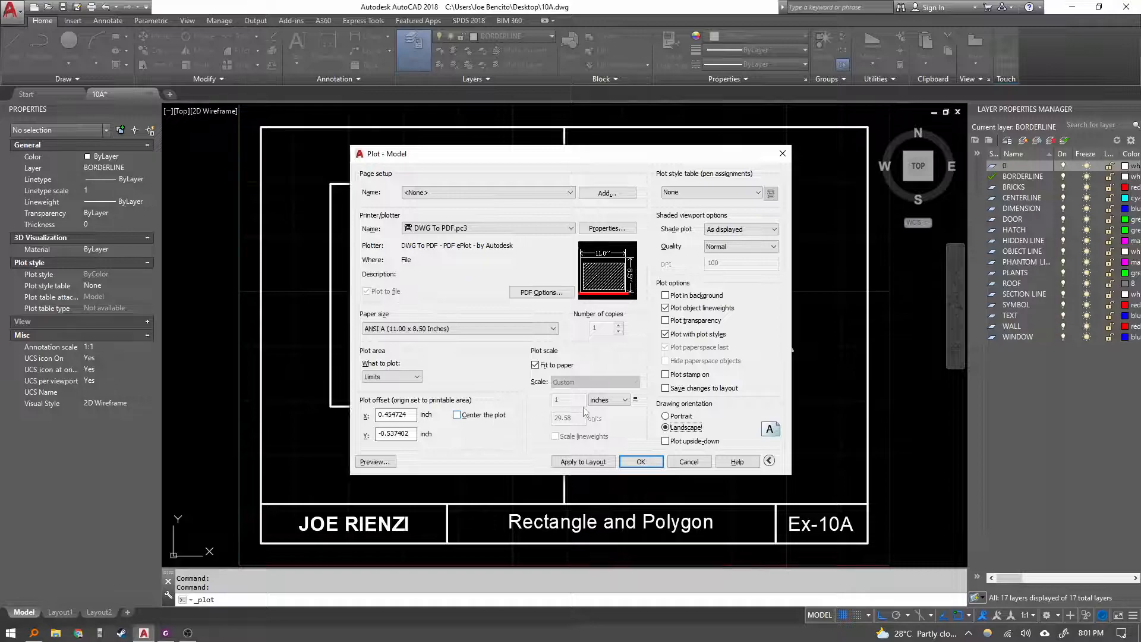
Turn off Fit to paper, set the plot scale to 1 inch = 25.4 units, and center the plot.
{"action": "left_click", "coordinate": [536, 365]}
{"action": "left_click", "coordinate": [583, 418]}
{"action": "double_click", "coordinate": [584, 418]}
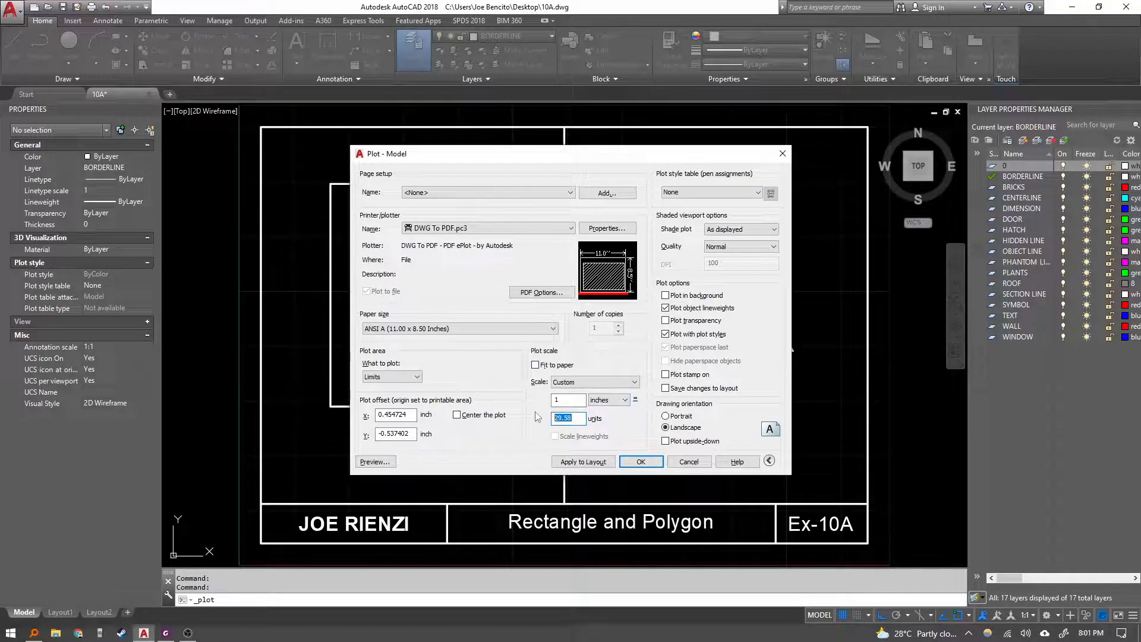
{"action": "type", "text": "25.4"}
{"action": "left_click", "coordinate": [569, 402]}
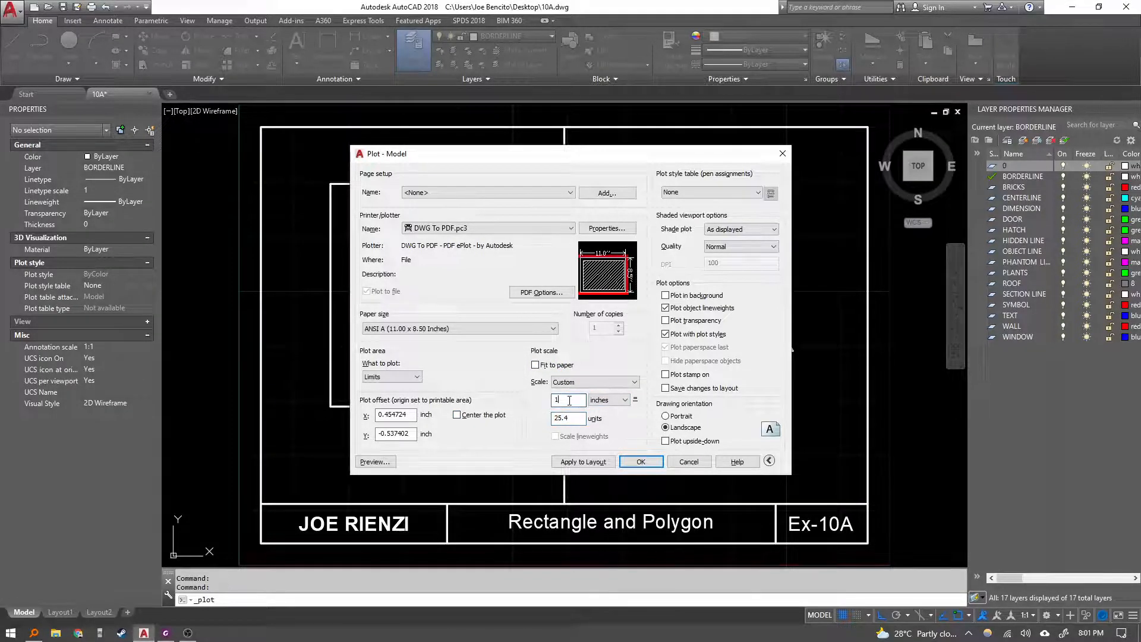
{"action": "left_click", "coordinate": [459, 415]}
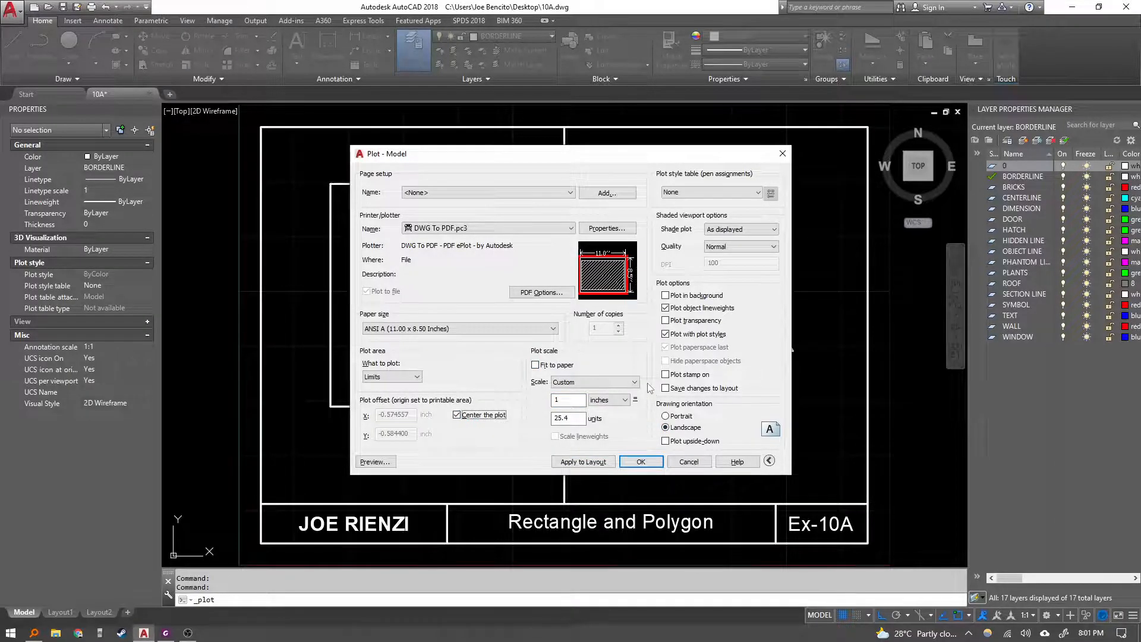
Preview the plot with the ANSI A paper size and current settings.
{"action": "left_click", "coordinate": [511, 331]}
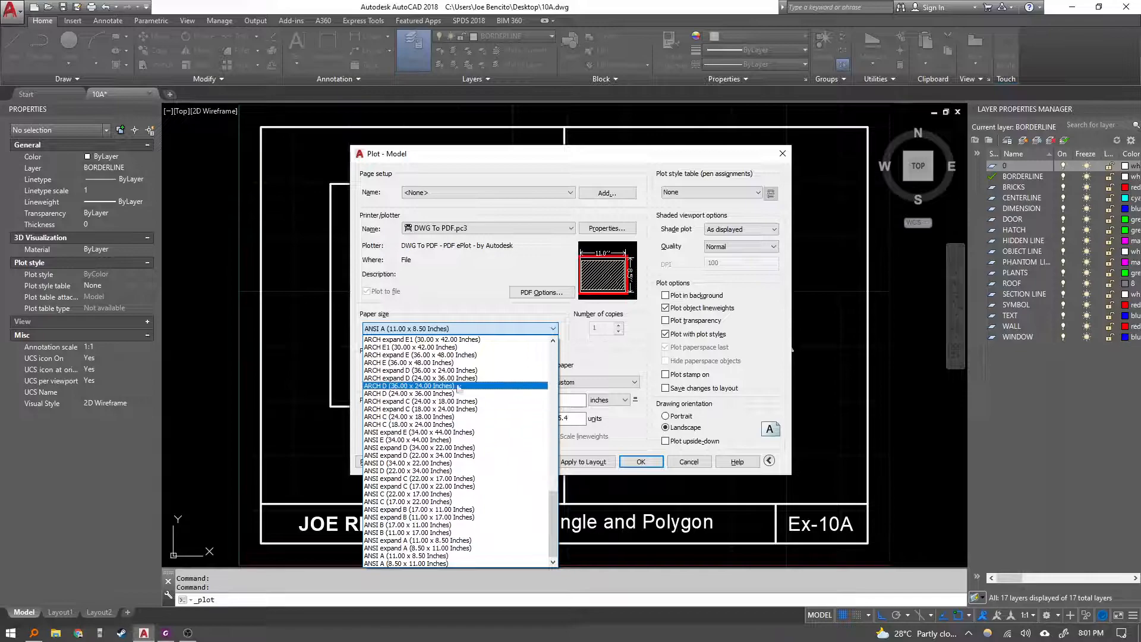
{"action": "left_click", "coordinate": [611, 356]}
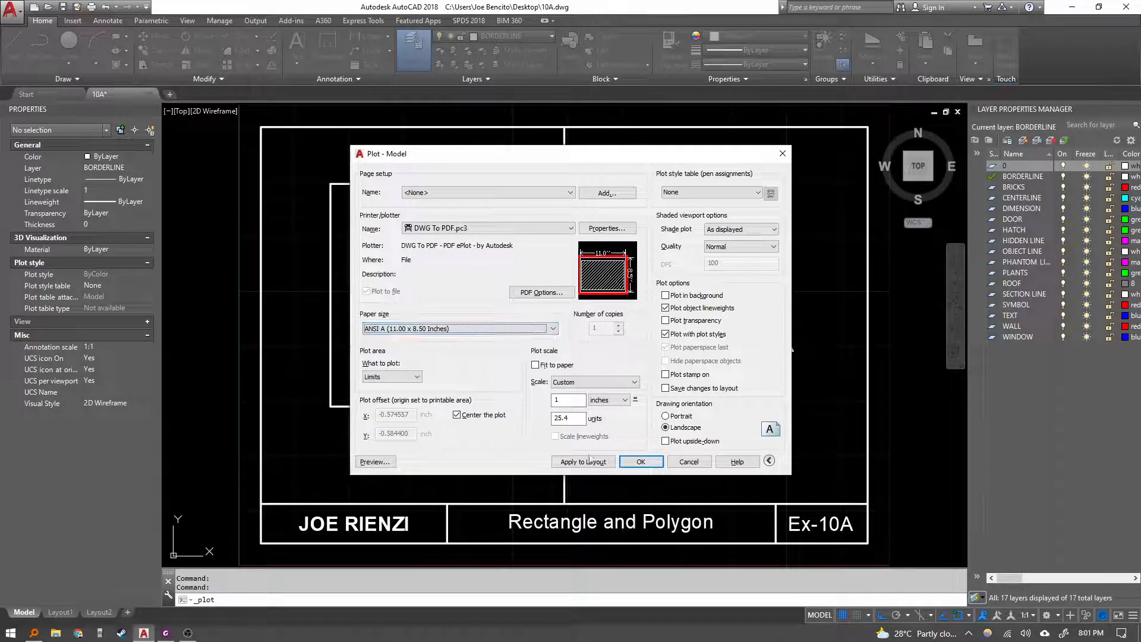
{"action": "left_click", "coordinate": [381, 462]}
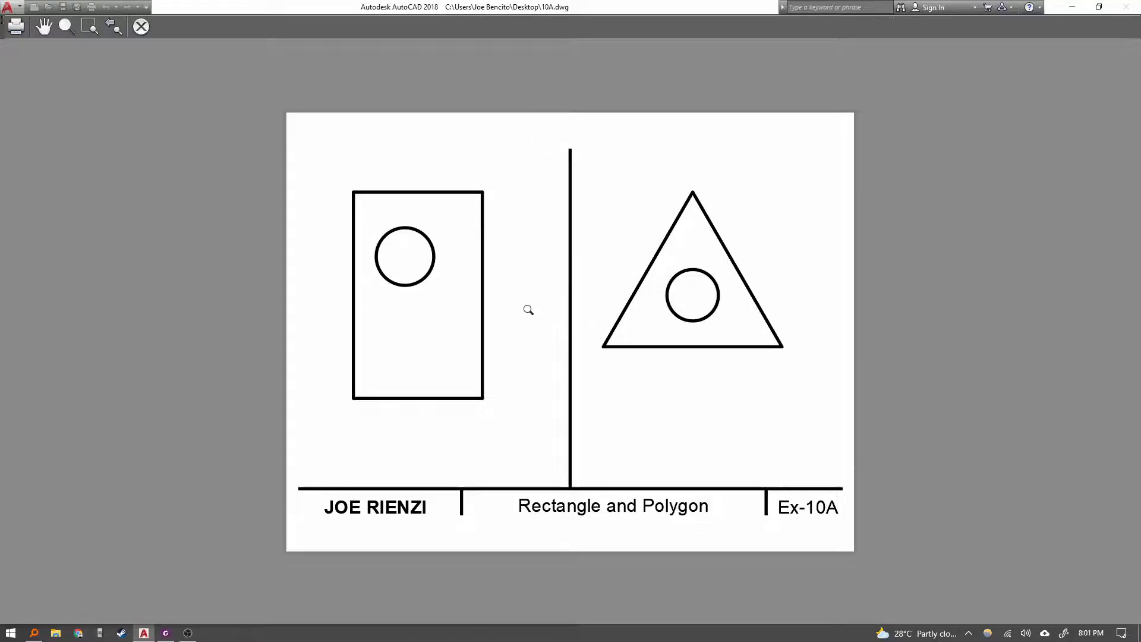
{"action": "key", "text": "Escape"}
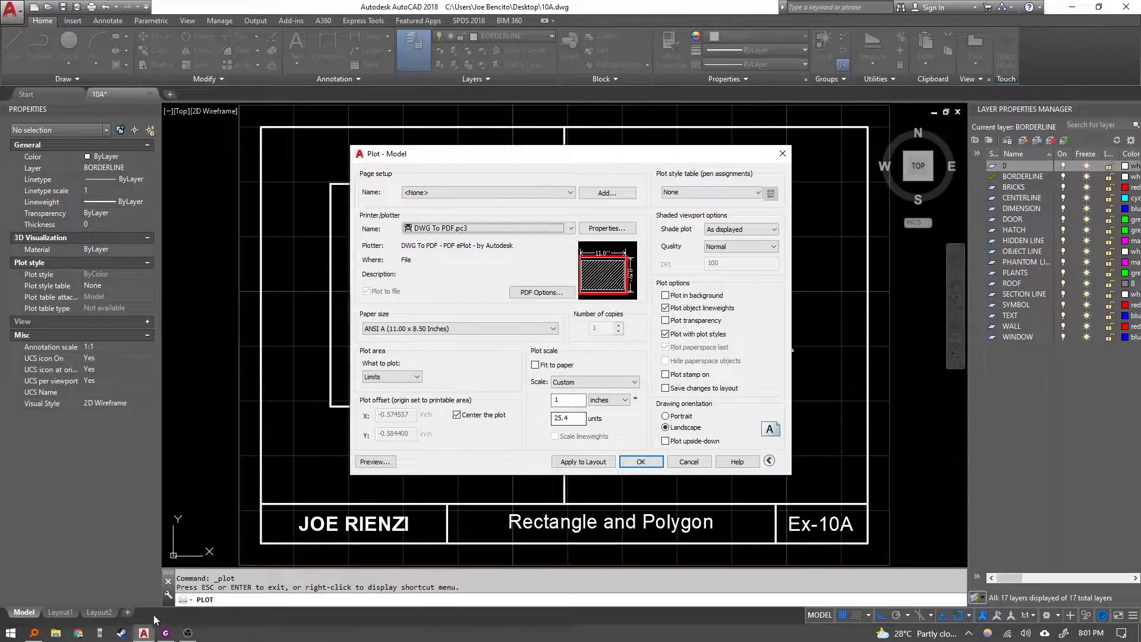
Switch to the lesson PDF to review the plot settings figure, then return to AutoCAD.
{"action": "left_click", "coordinate": [166, 633]}
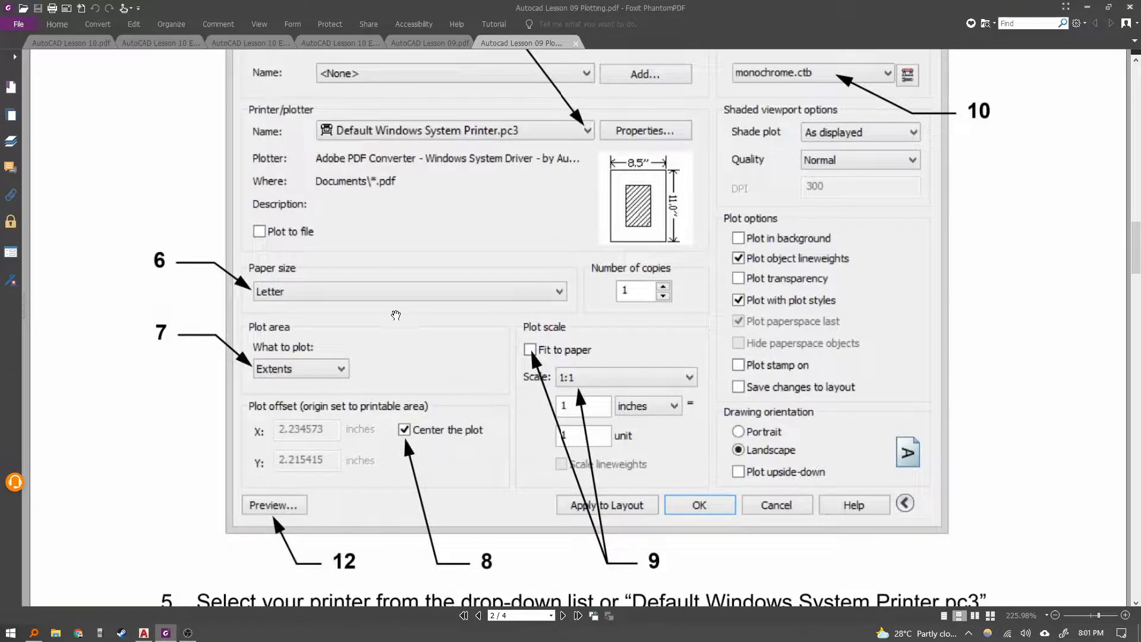
{"action": "scroll", "coordinate": [276, 325], "scroll_direction": "up", "scroll_amount": 1}
{"action": "scroll", "coordinate": [294, 336], "scroll_direction": "down", "scroll_amount": 2}
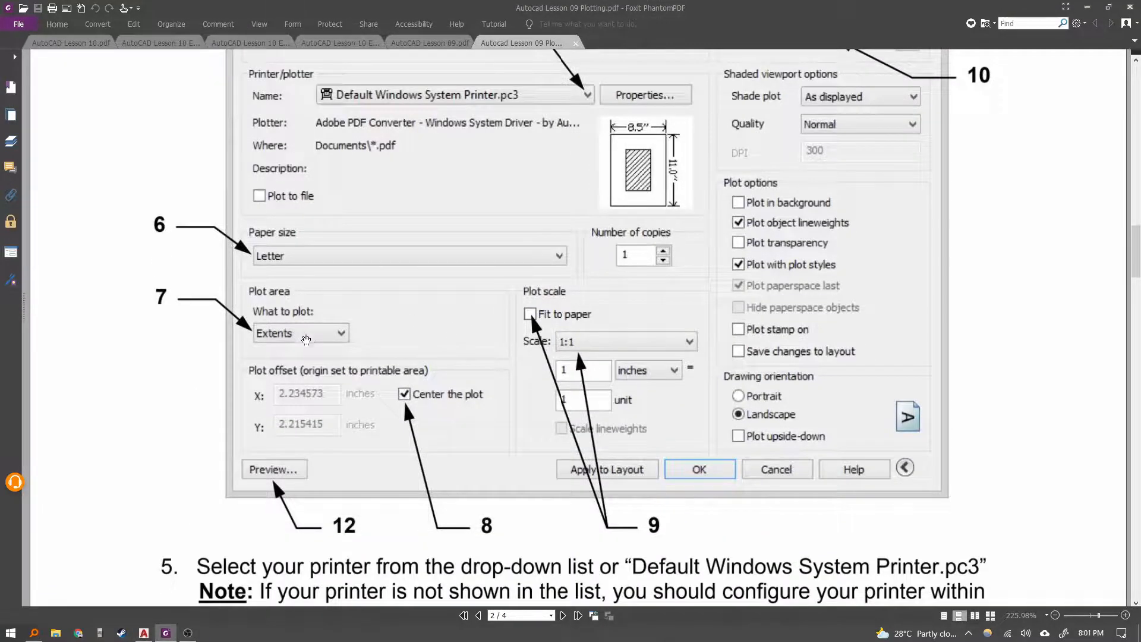
{"action": "left_click", "coordinate": [143, 632]}
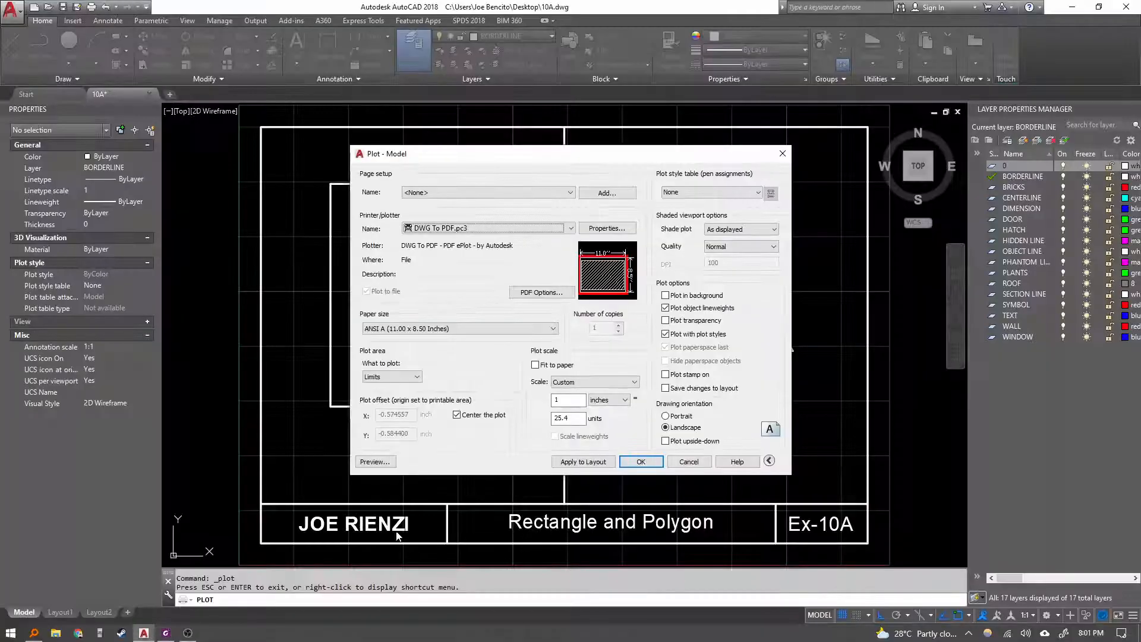
Set the plot area to Extents and preview the plot.
{"action": "left_click", "coordinate": [387, 377]}
{"action": "left_click", "coordinate": [380, 393]}
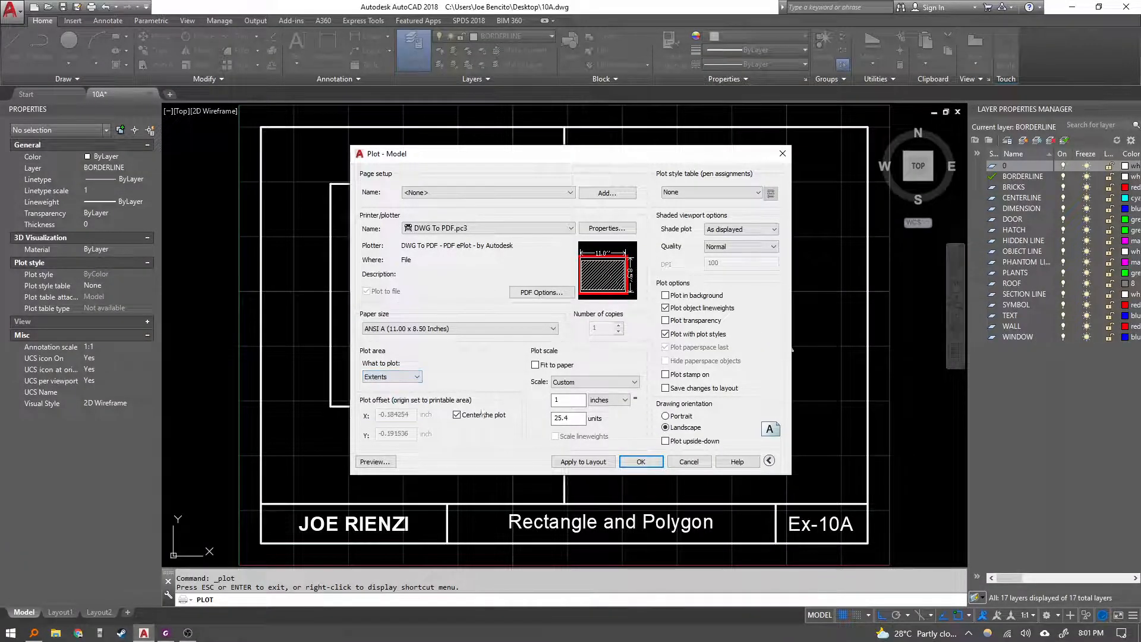
{"action": "left_click", "coordinate": [374, 462]}
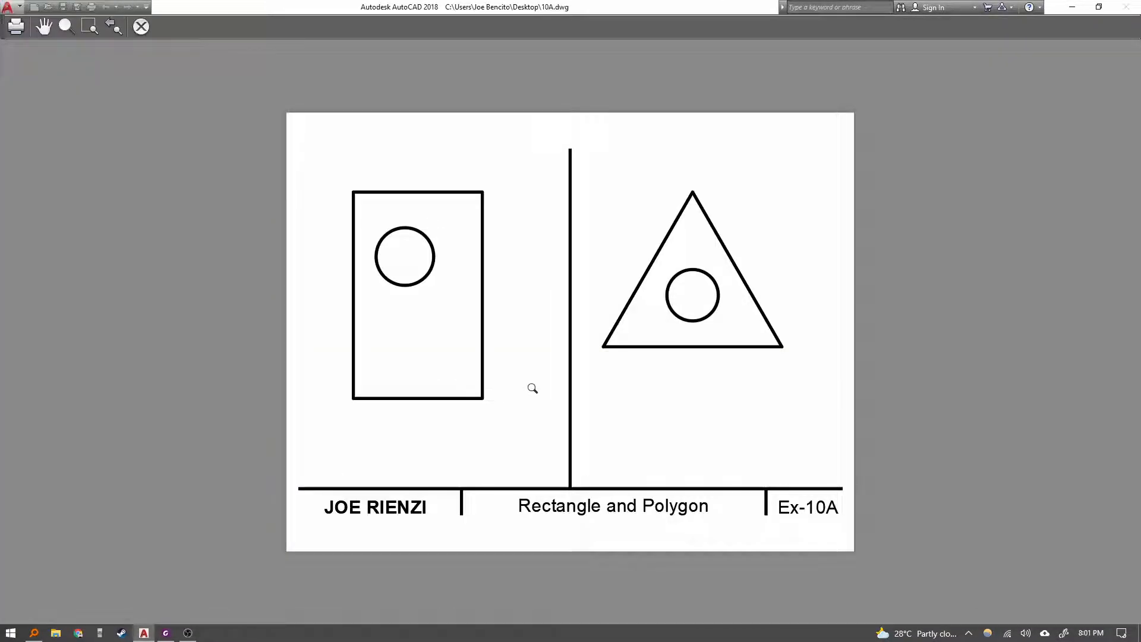
{"action": "key", "text": "Escape"}
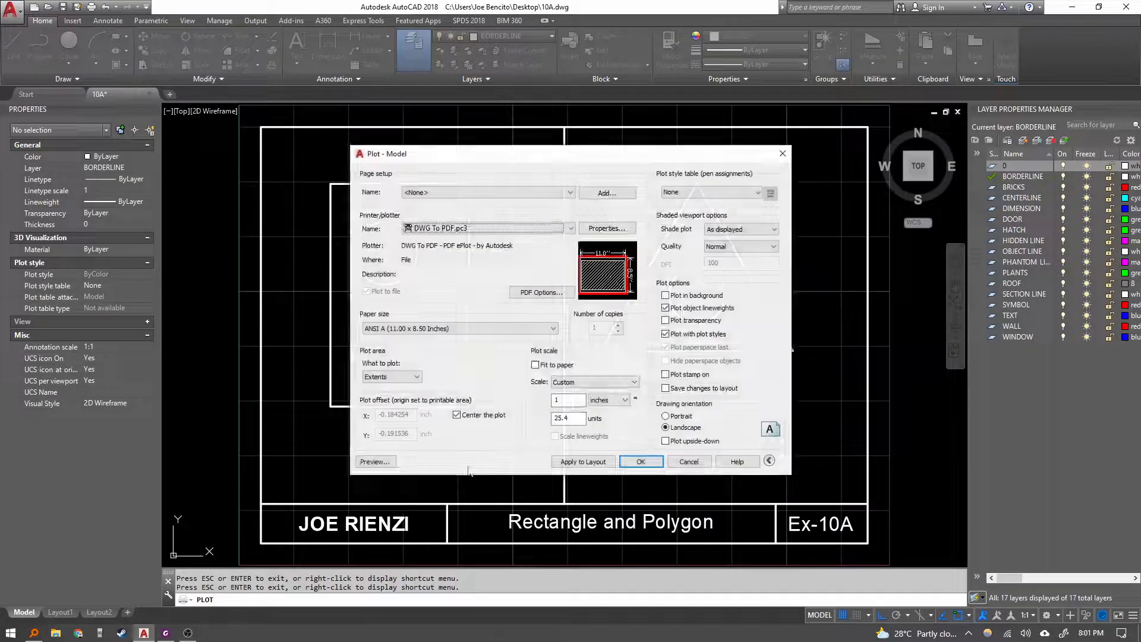
Set the plot scale to 1:1, keep the plot centered, and preview it.
{"action": "left_click", "coordinate": [472, 419]}
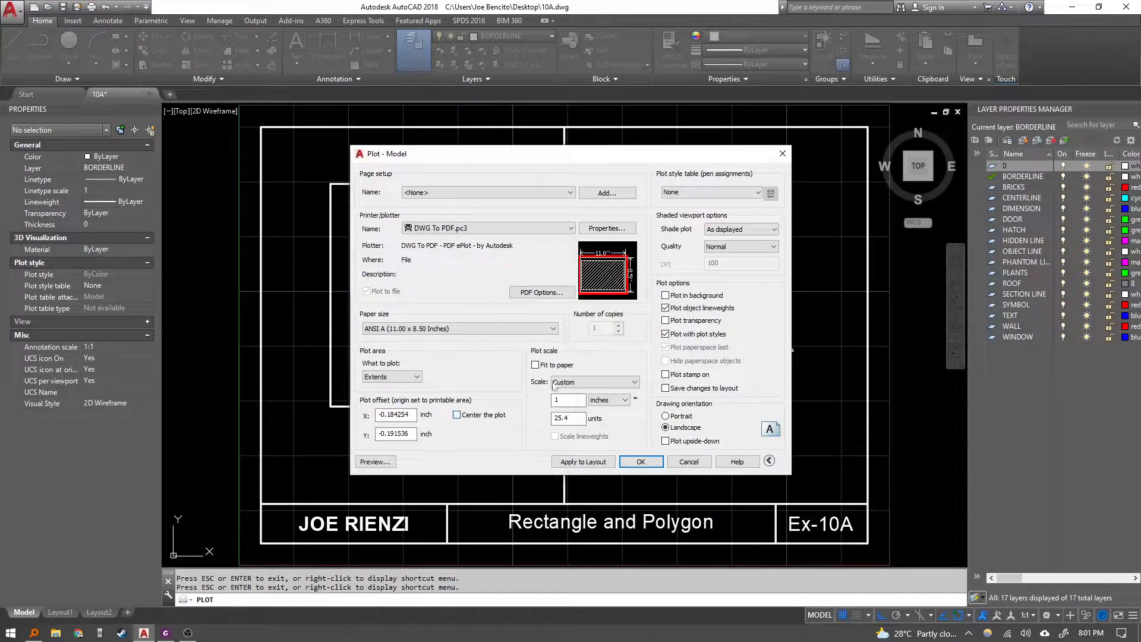
{"action": "left_click", "coordinate": [559, 382]}
{"action": "left_click", "coordinate": [574, 408]}
{"action": "left_click", "coordinate": [571, 383]}
{"action": "left_click", "coordinate": [568, 401]}
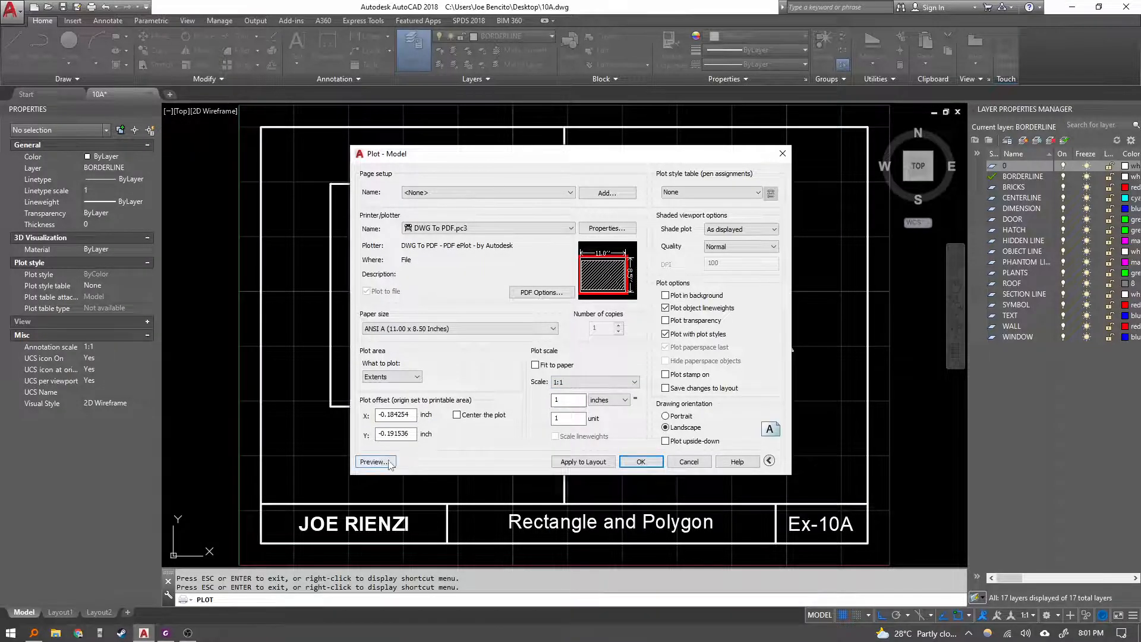
{"action": "left_click", "coordinate": [482, 415]}
{"action": "left_click", "coordinate": [389, 461]}
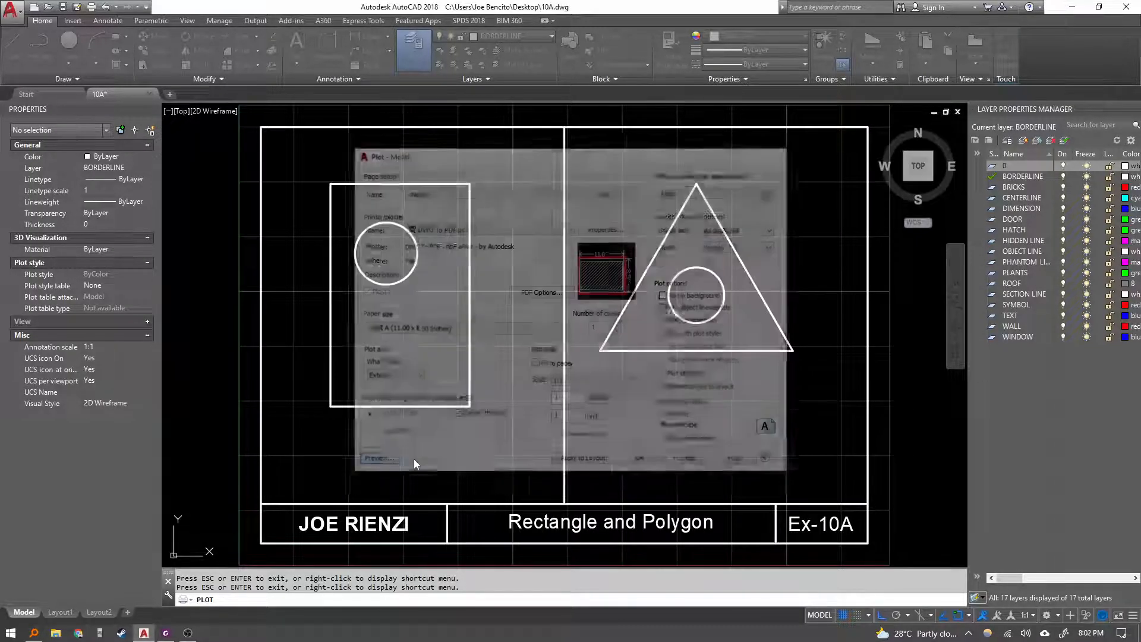
{"action": "key", "text": "Escape"}
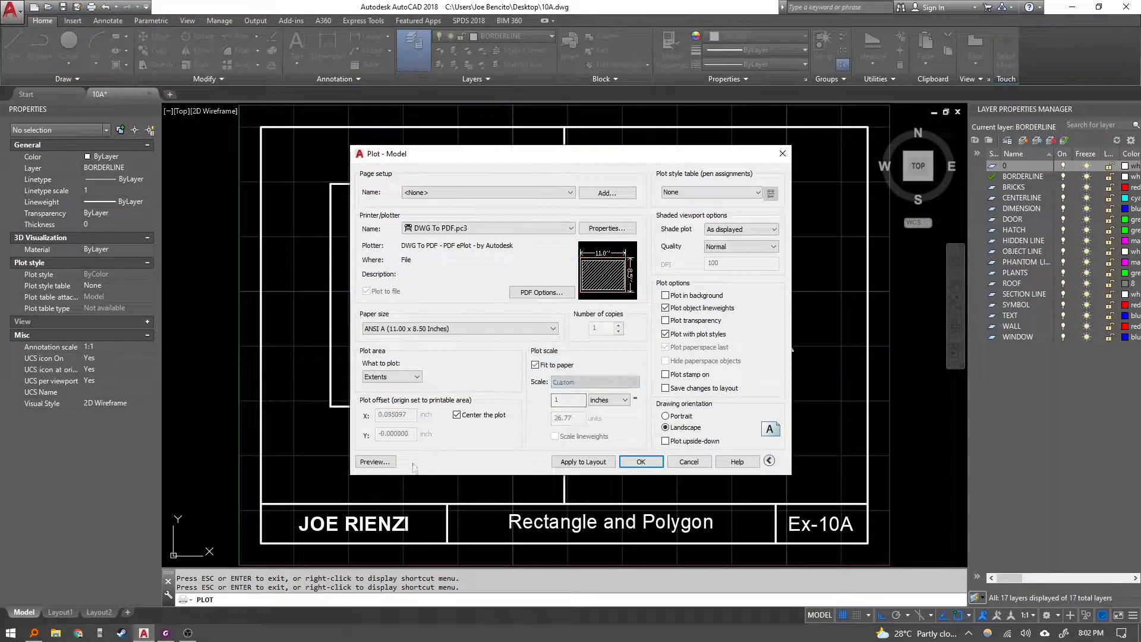
Preview the plot fitted to the paper.
{"action": "left_click", "coordinate": [375, 461]}
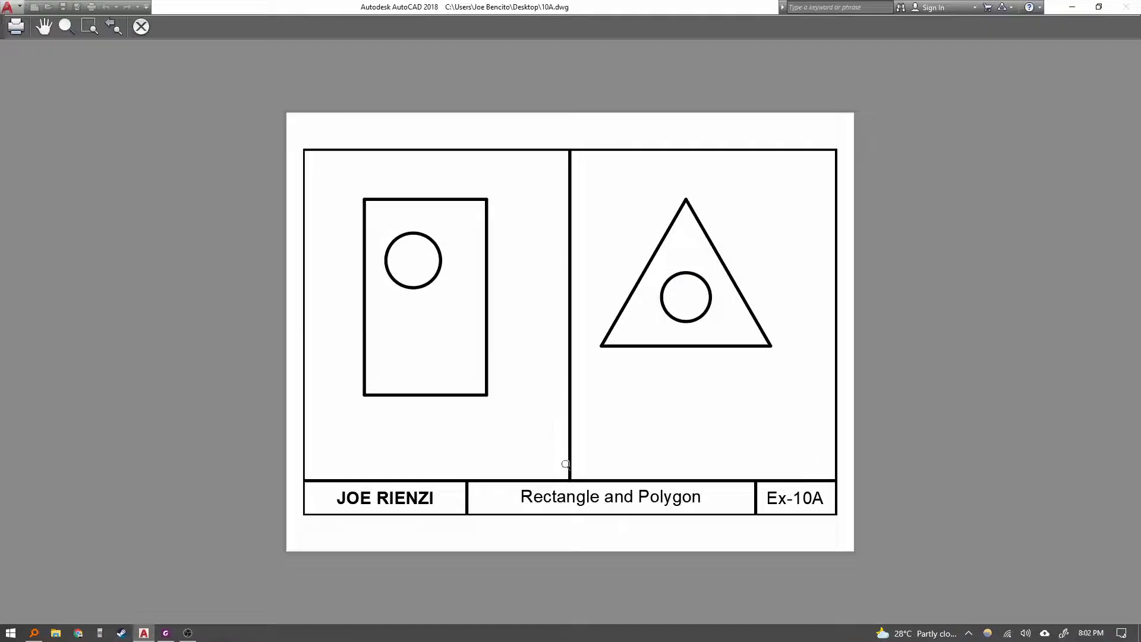
{"action": "key", "text": "Escape"}
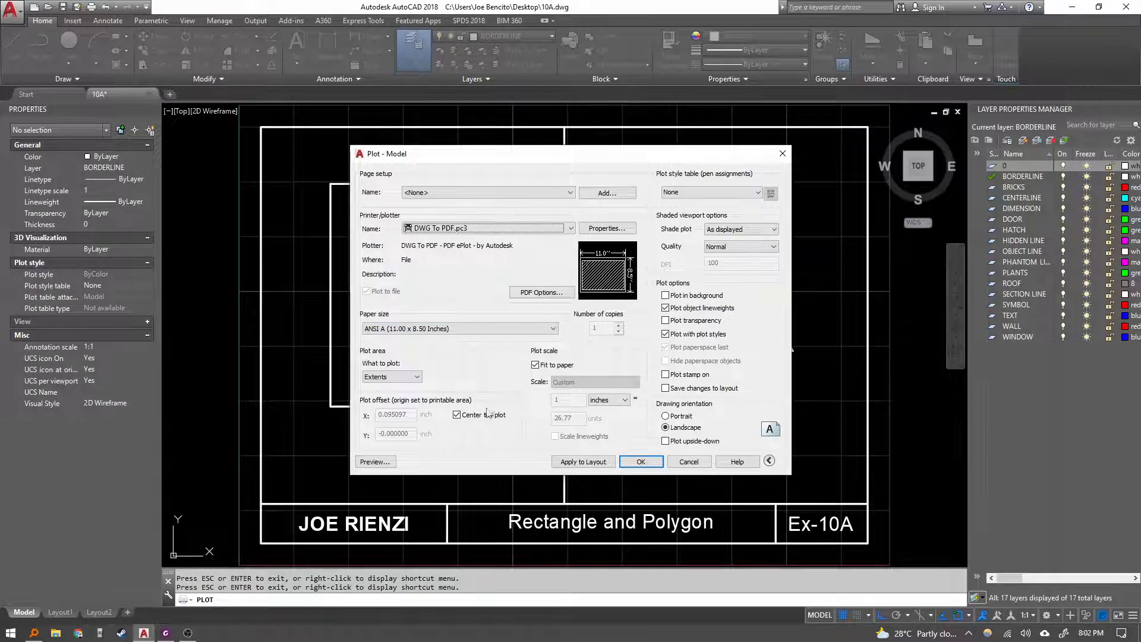
Set the paper size to ISO expand A4 (210.00 x 297.00 MM) and preview the plot.
{"action": "left_click", "coordinate": [473, 328]}
{"action": "scroll", "coordinate": [437, 458], "scroll_direction": "up", "scroll_amount": 3}
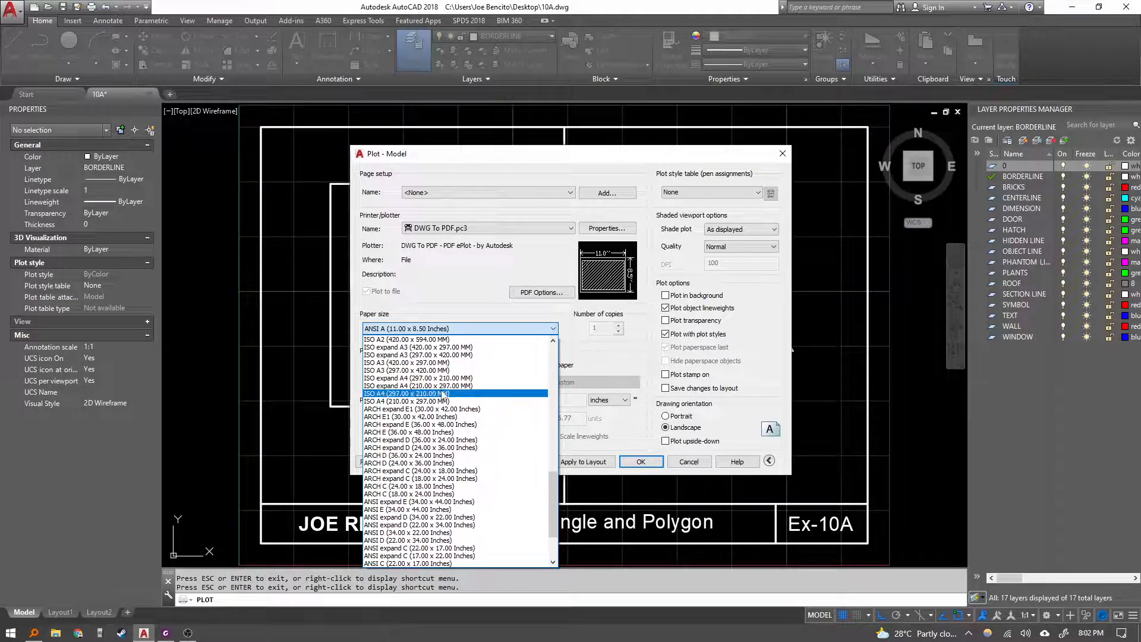
{"action": "left_click", "coordinate": [441, 387]}
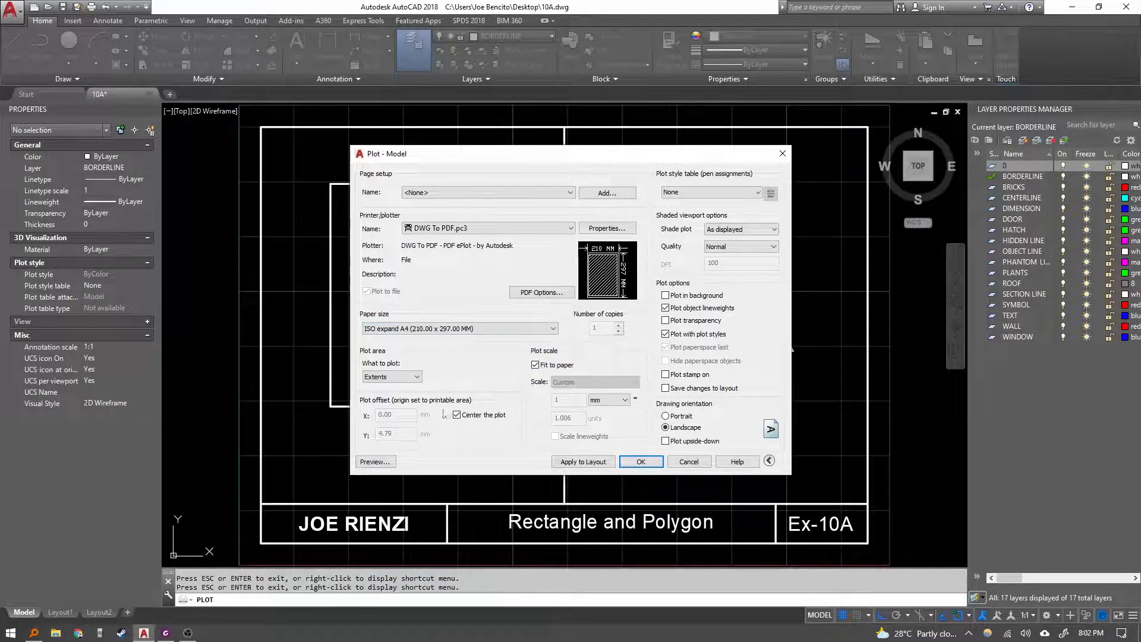
{"action": "left_click", "coordinate": [380, 462]}
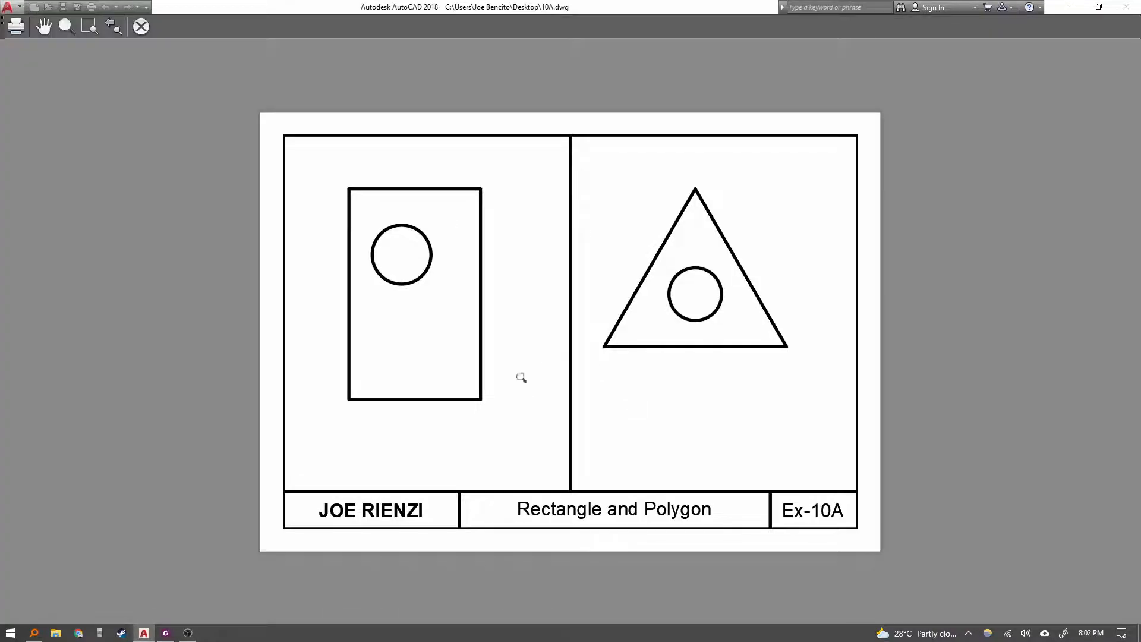
Zoom and pan around the plot preview to inspect the layout, then close it.
{"action": "scroll", "coordinate": [271, 247], "scroll_direction": "up", "scroll_amount": 8}
{"action": "scroll", "coordinate": [352, 163], "scroll_direction": "down", "scroll_amount": 6}
{"action": "left_click_drag", "start_coordinate": [366, 153], "coordinate": [397, 214]}
{"action": "left_click_drag", "start_coordinate": [408, 104], "coordinate": [404, 245]}
{"action": "scroll", "coordinate": [395, 309], "scroll_direction": "up", "scroll_amount": 5}
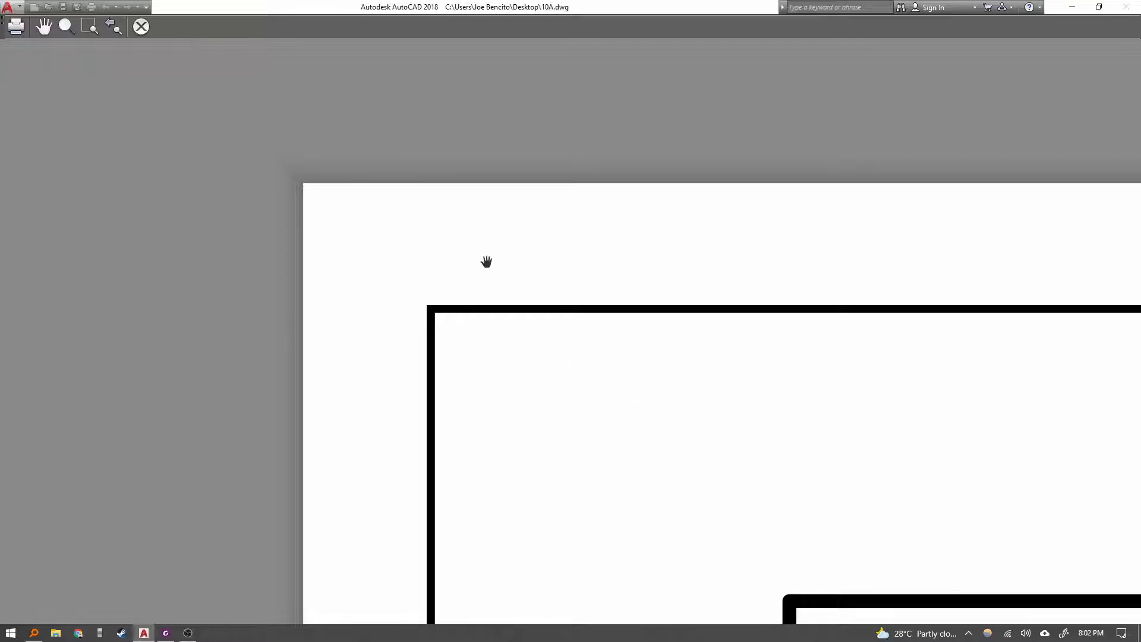
{"action": "scroll", "coordinate": [428, 375], "scroll_direction": "down", "scroll_amount": 5}
{"action": "middle_click_drag", "start_coordinate": [583, 524], "coordinate": [553, 384]}
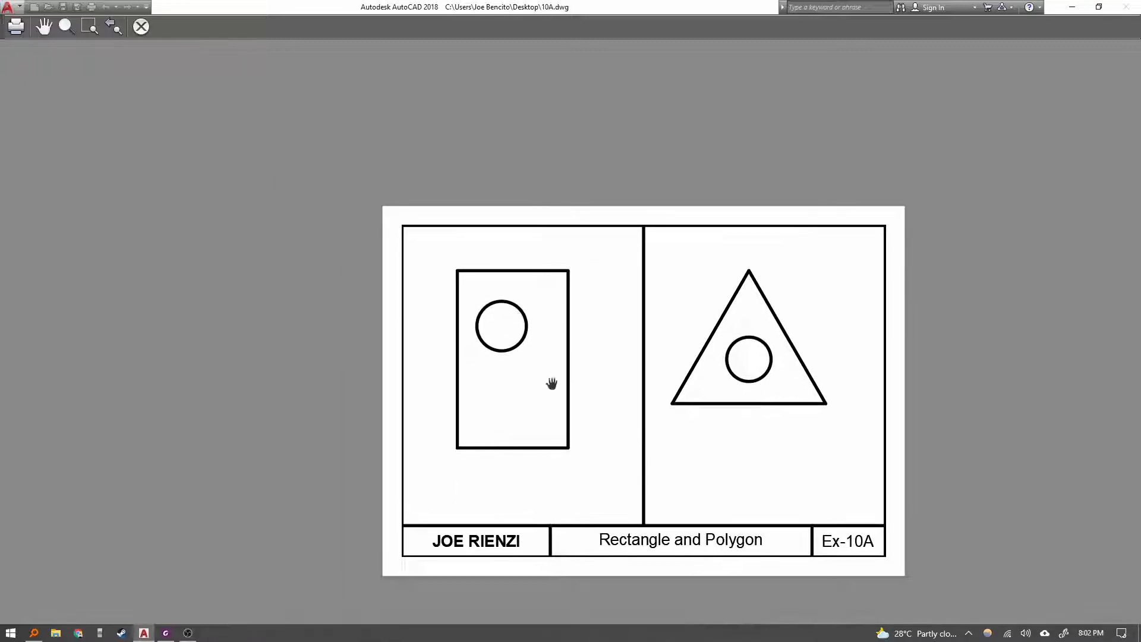
{"action": "scroll", "coordinate": [698, 514], "scroll_direction": "up", "scroll_amount": 3}
{"action": "middle_click_drag", "start_coordinate": [686, 516], "coordinate": [683, 378]}
{"action": "scroll", "coordinate": [604, 392], "scroll_direction": "down", "scroll_amount": 6}
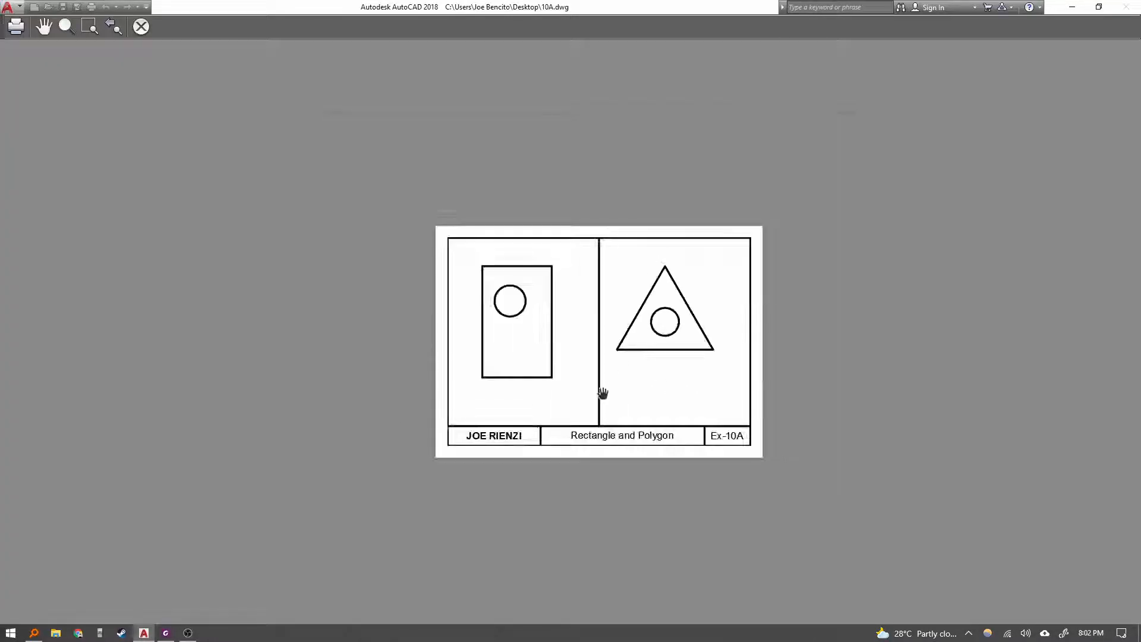
{"action": "scroll", "coordinate": [606, 380], "scroll_direction": "up", "scroll_amount": 4}
{"action": "left_click_drag", "start_coordinate": [606, 380], "coordinate": [592, 424]}
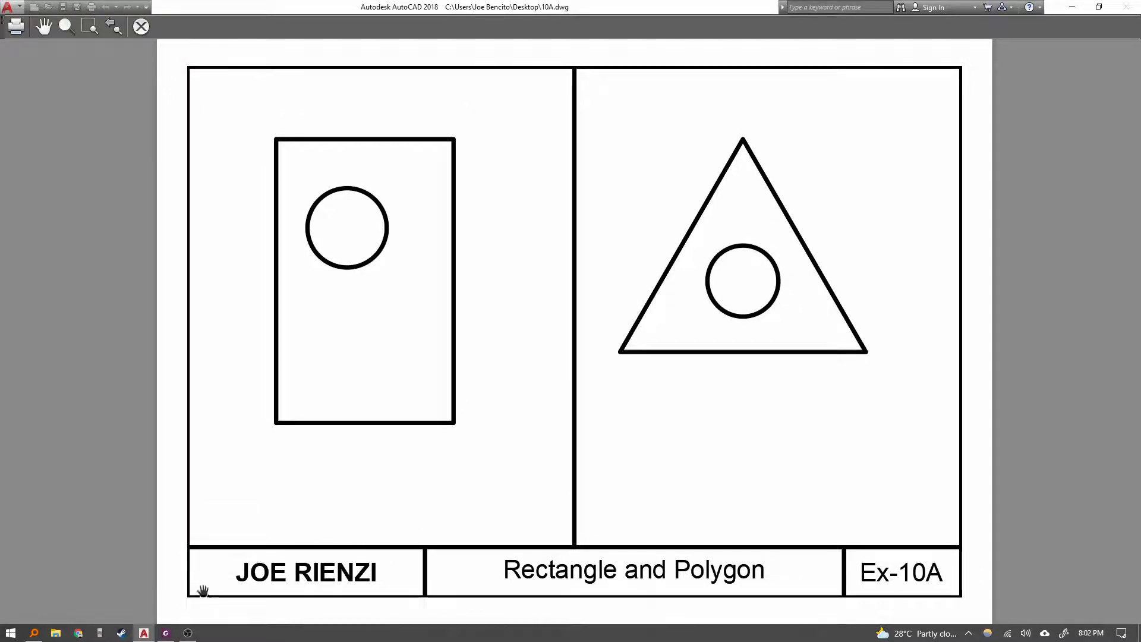
{"action": "left_click", "coordinate": [141, 26]}
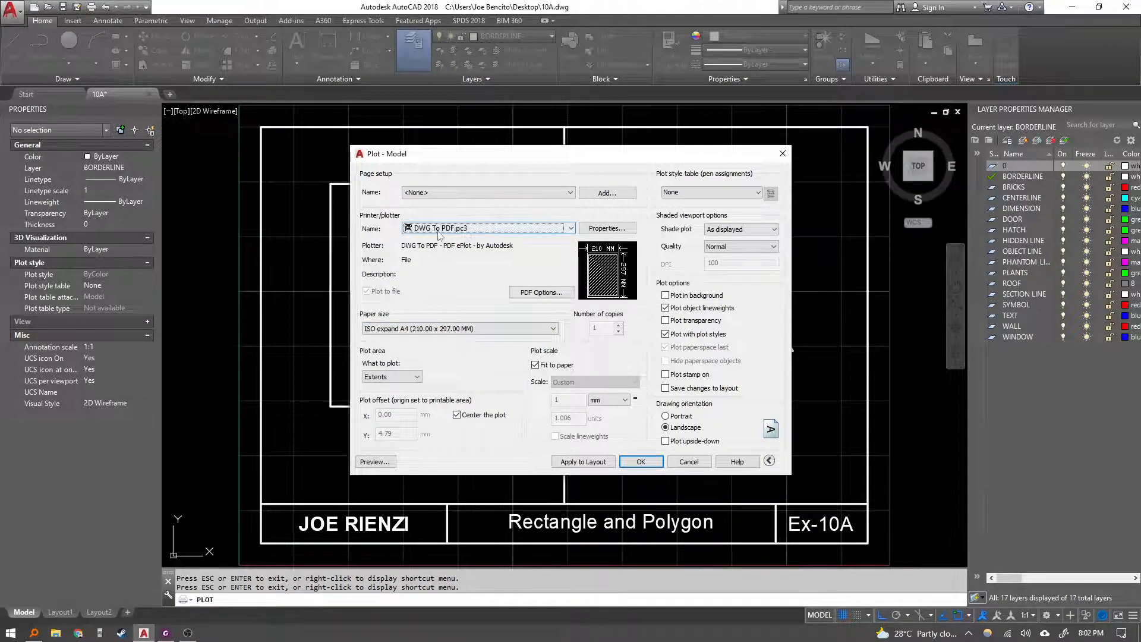
Turn off Fit to paper, set the plot scale to 1:1, and preview the plot.
{"action": "left_click", "coordinate": [166, 633]}
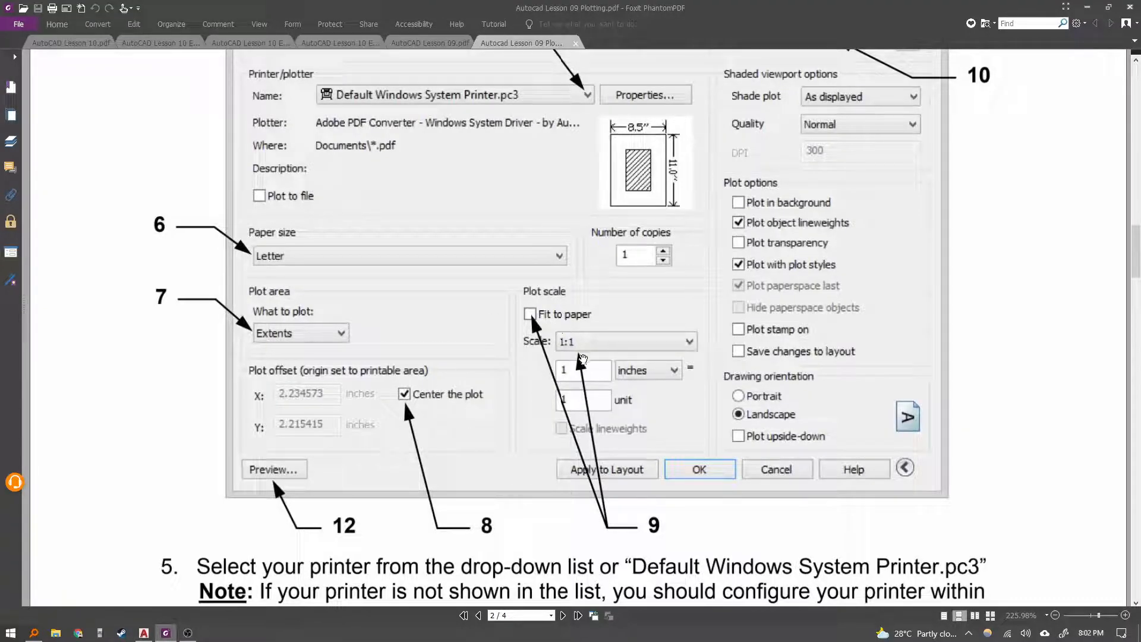
{"action": "left_click", "coordinate": [144, 633]}
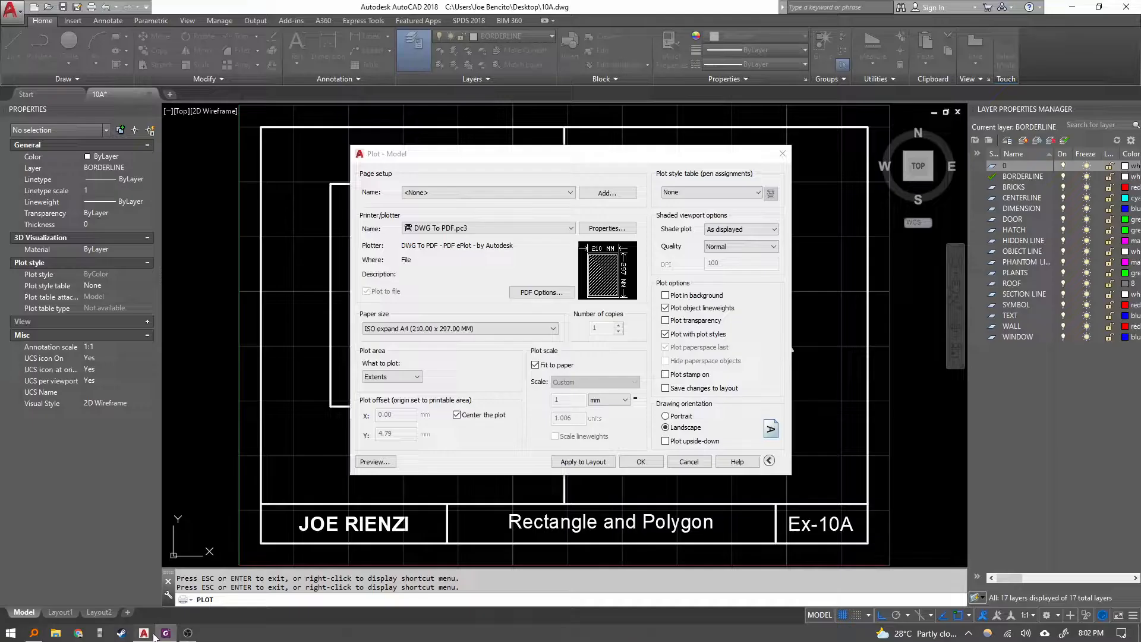
{"action": "left_click", "coordinate": [557, 365]}
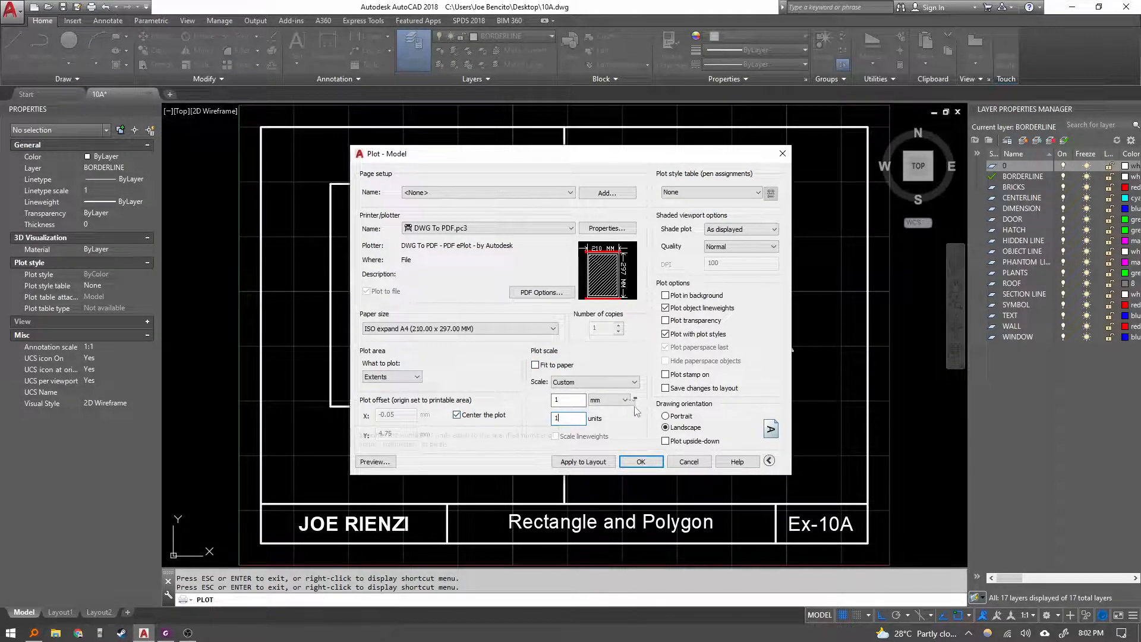
{"action": "left_click", "coordinate": [583, 400]}
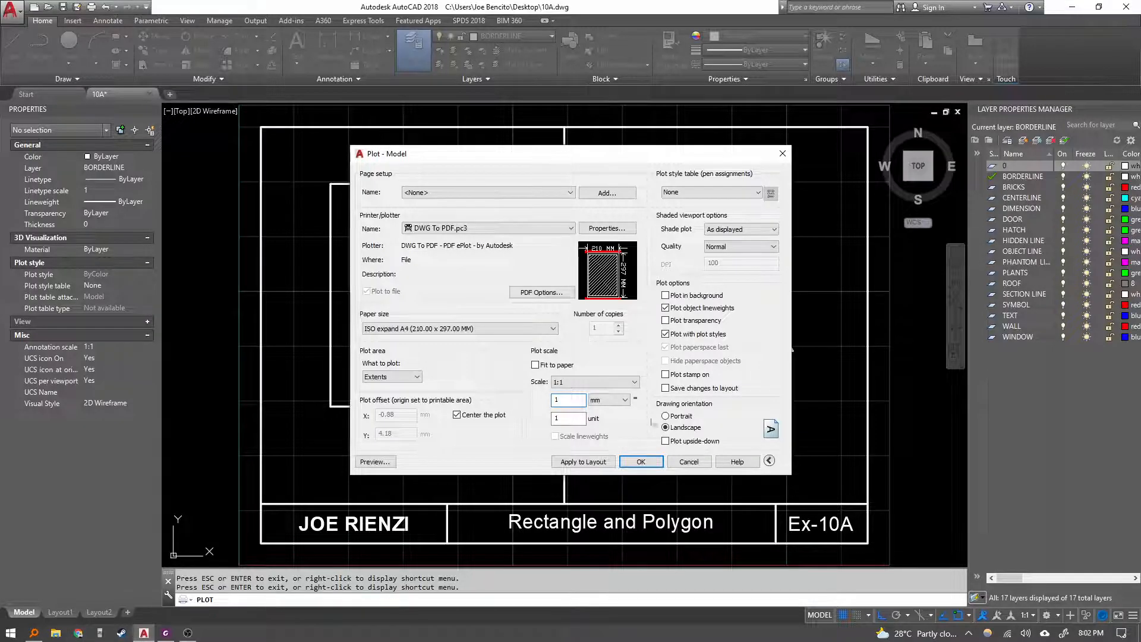
{"action": "left_click", "coordinate": [375, 462]}
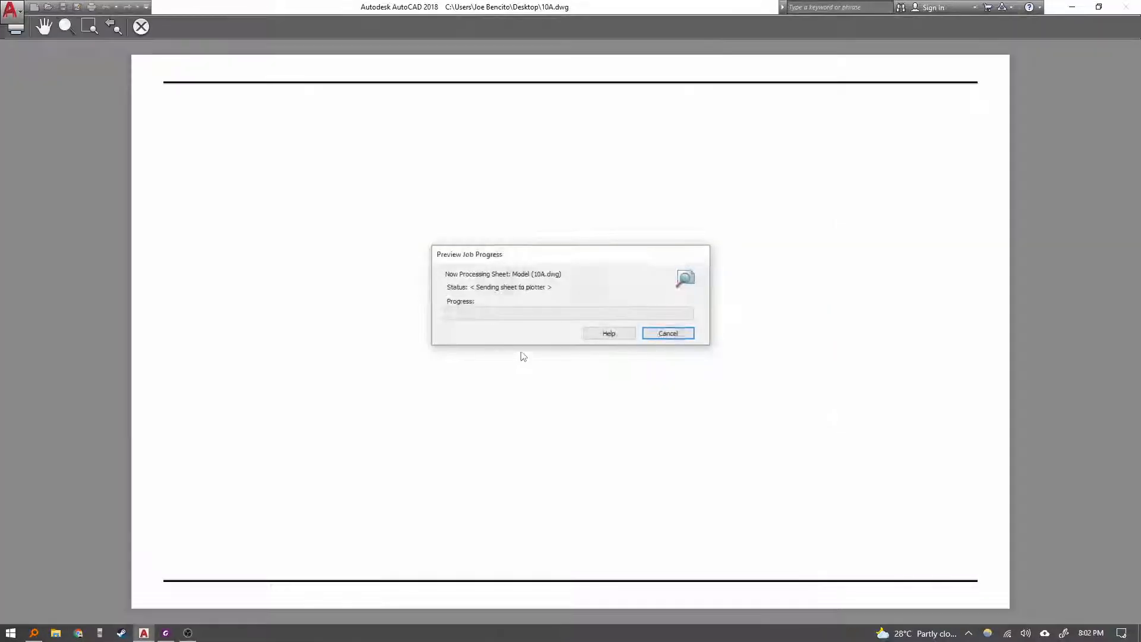
{"action": "key", "text": "Escape"}
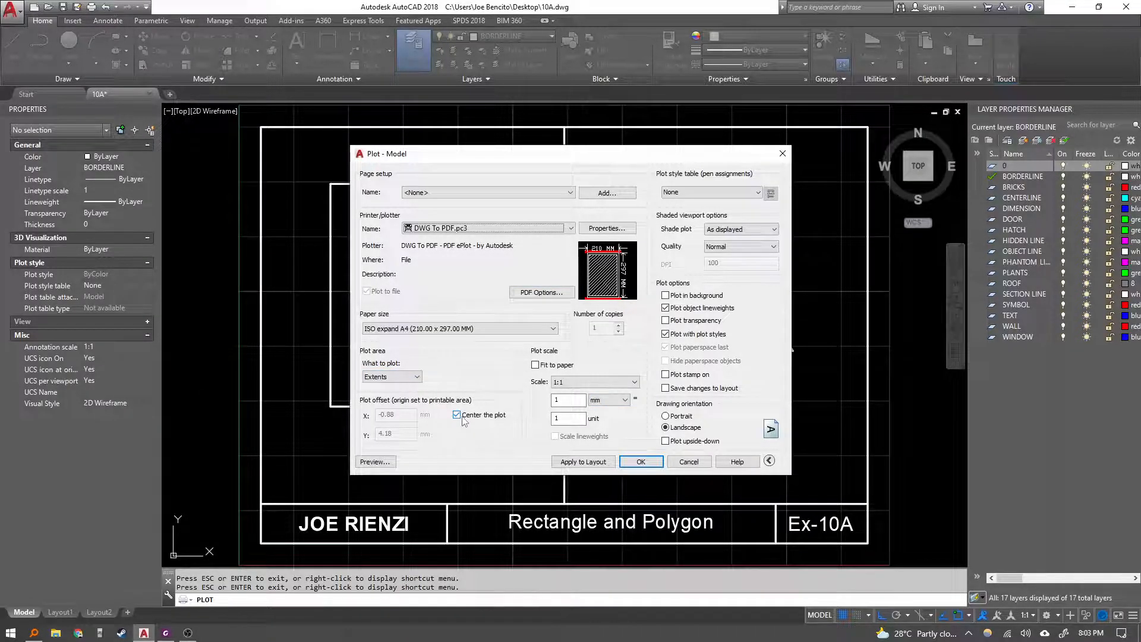
Try the ISO A4 paper size, then switch back to ISO expand A4 (210.00 x 297.00 MM).
{"action": "left_click", "coordinate": [486, 328]}
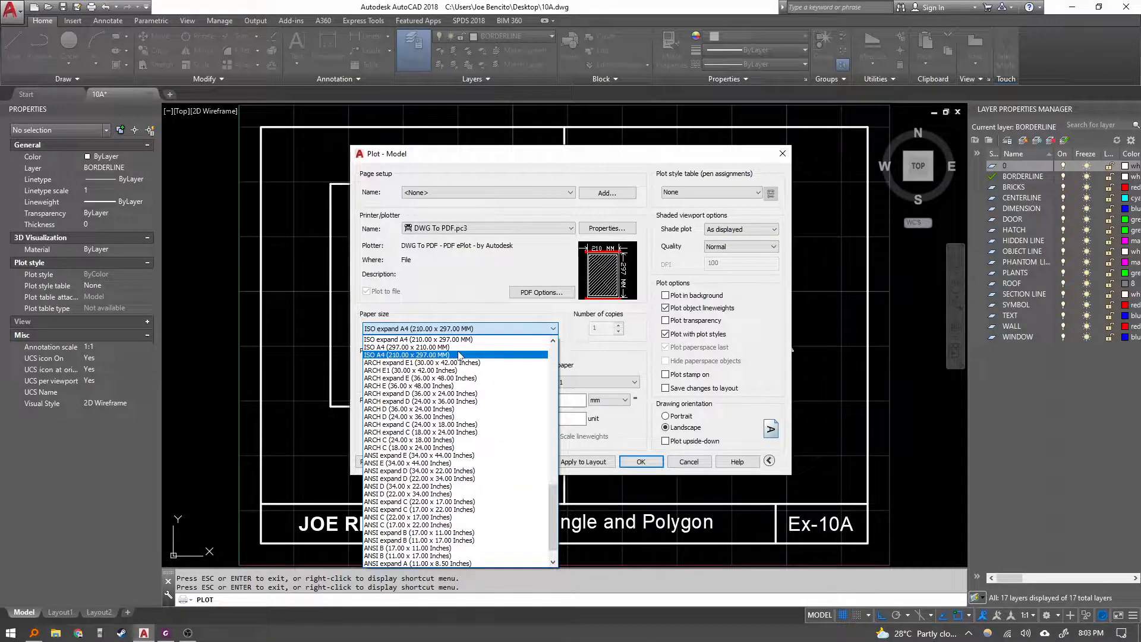
{"action": "left_click", "coordinate": [458, 355]}
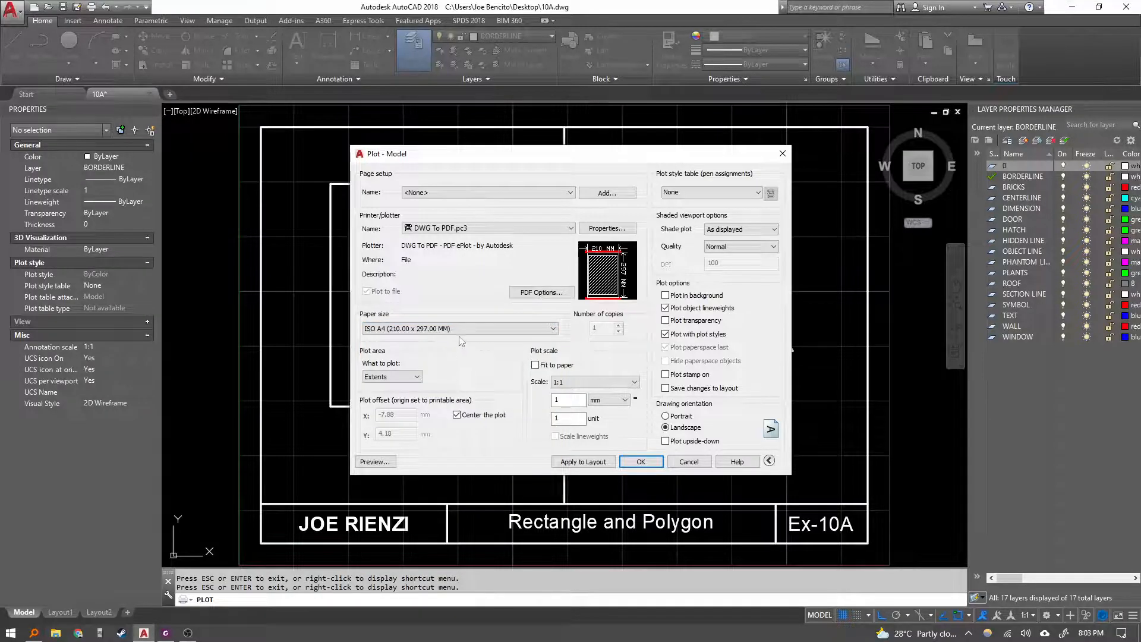
{"action": "left_click", "coordinate": [493, 329]}
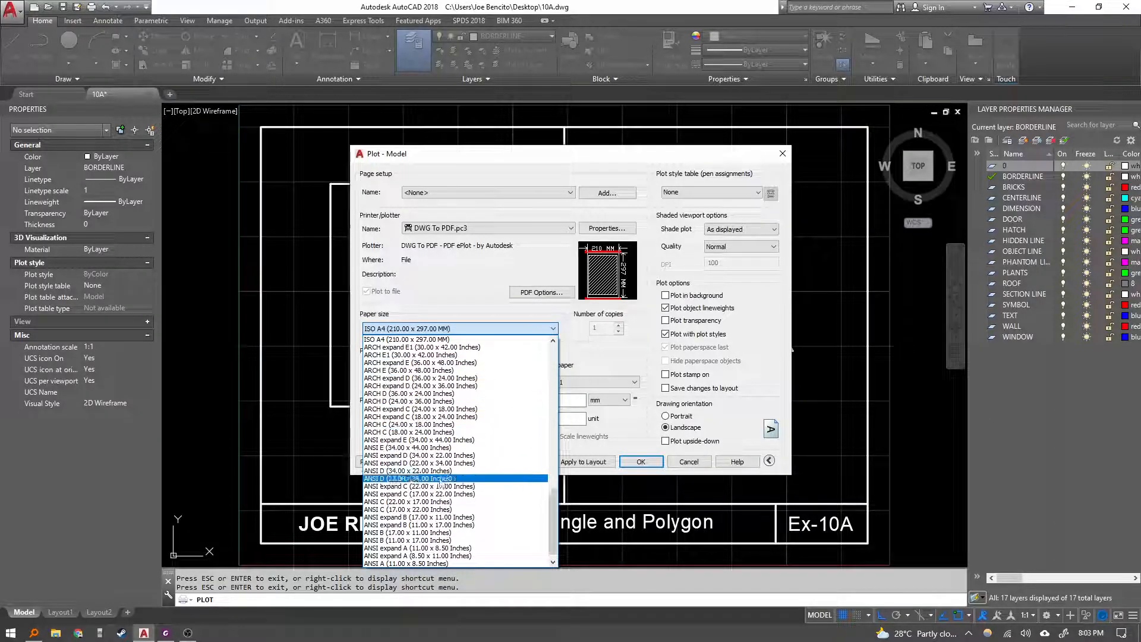
{"action": "scroll", "coordinate": [445, 432], "scroll_direction": "up", "scroll_amount": 4}
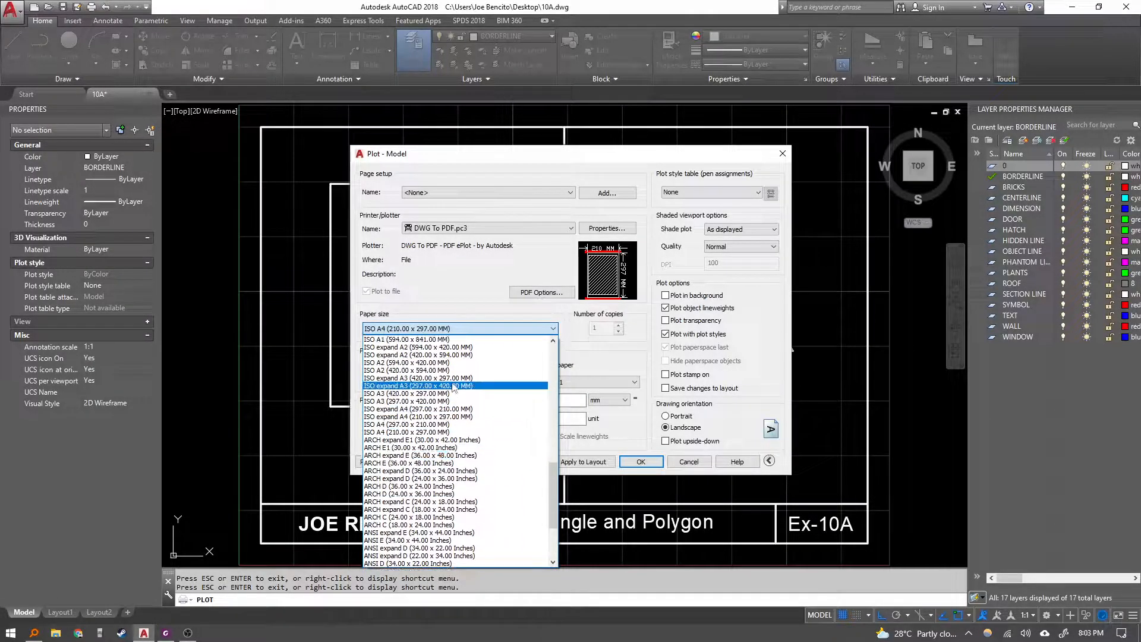
{"action": "left_click", "coordinate": [445, 416]}
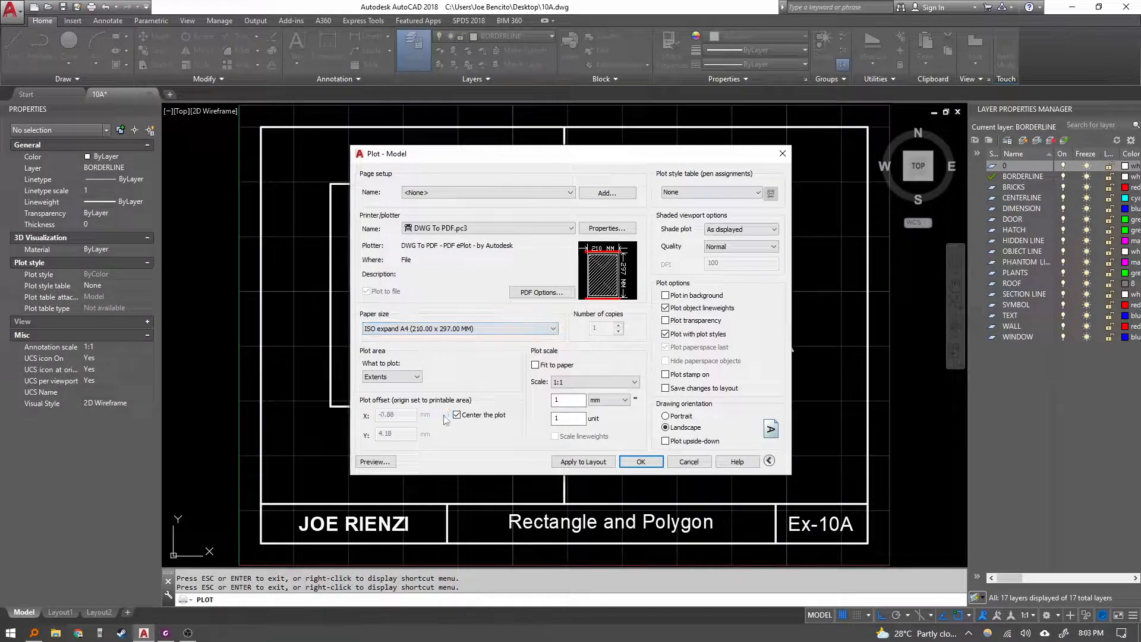
Set the paper size to ISO expand A4 (297.00 x 210.00 MM) with landscape orientation and preview the plot.
{"action": "left_click", "coordinate": [672, 418]}
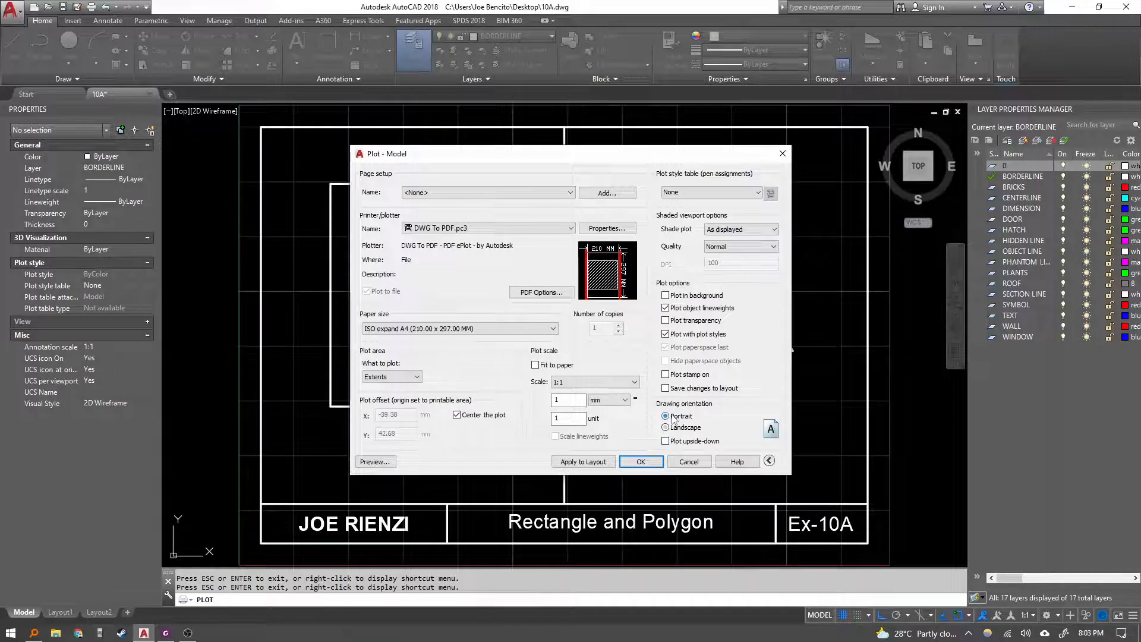
{"action": "left_click", "coordinate": [457, 331]}
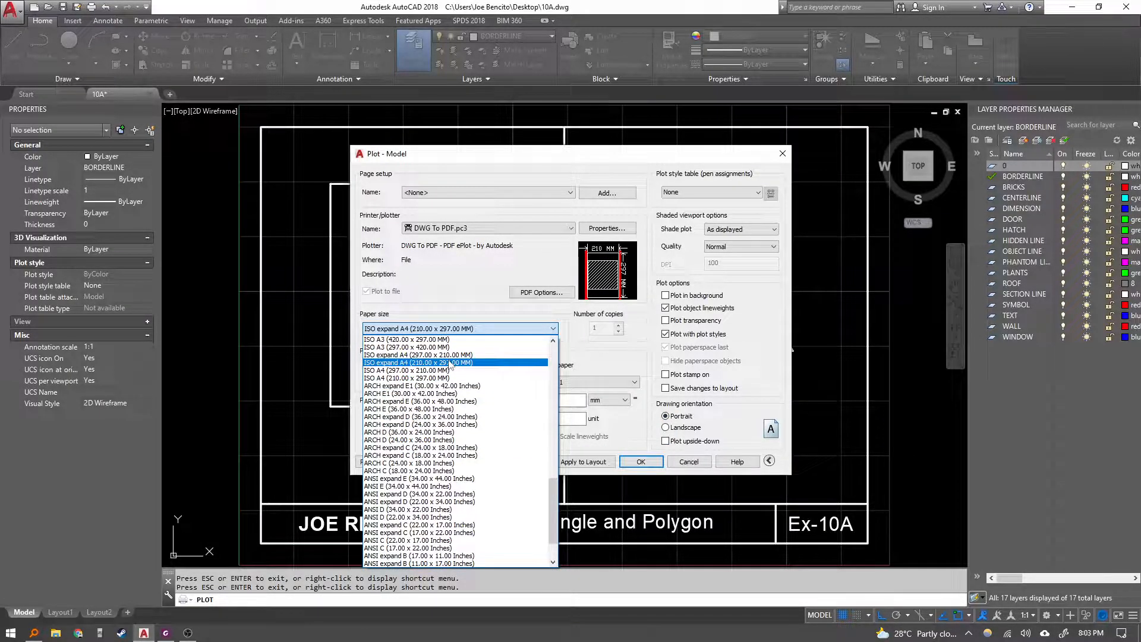
{"action": "left_click", "coordinate": [450, 356]}
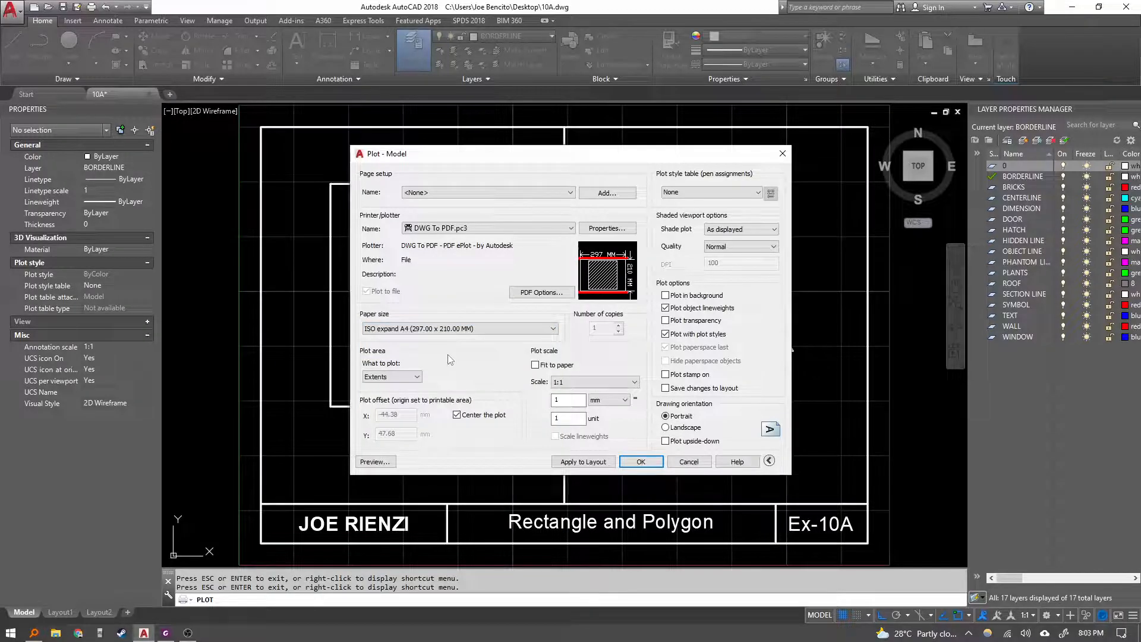
{"action": "left_click", "coordinate": [666, 427]}
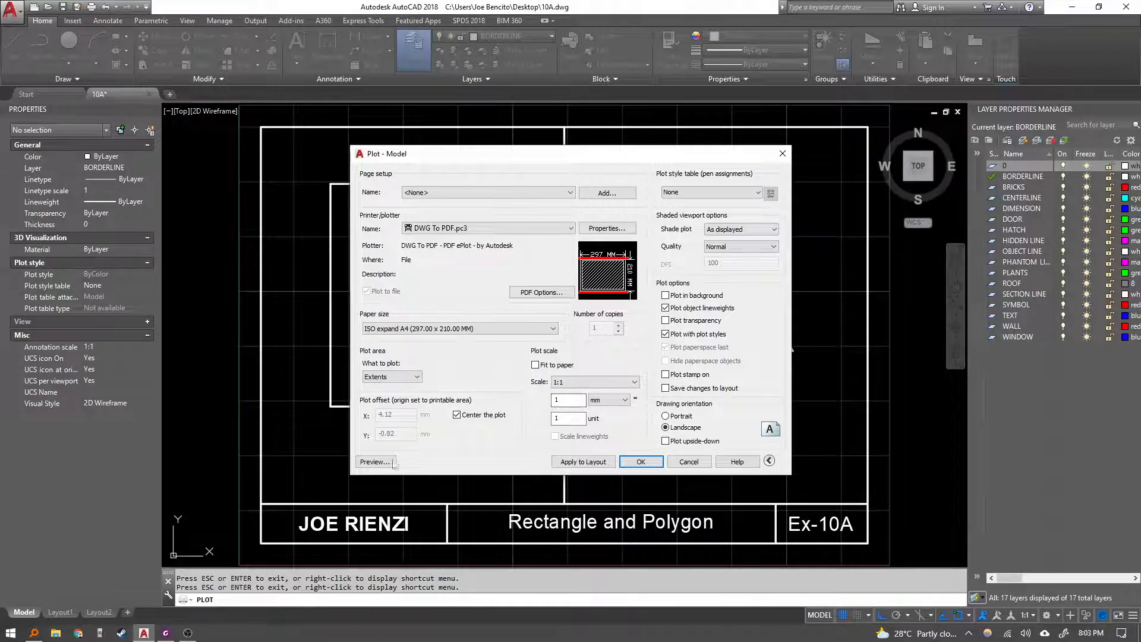
{"action": "left_click", "coordinate": [375, 462]}
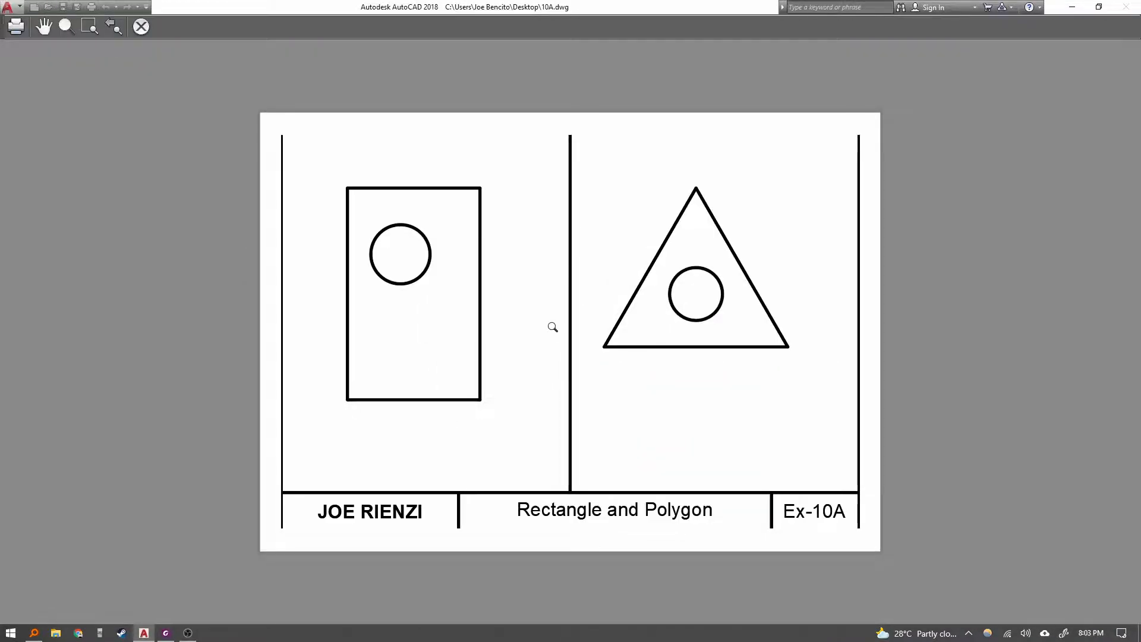
{"action": "key", "text": "Escape"}
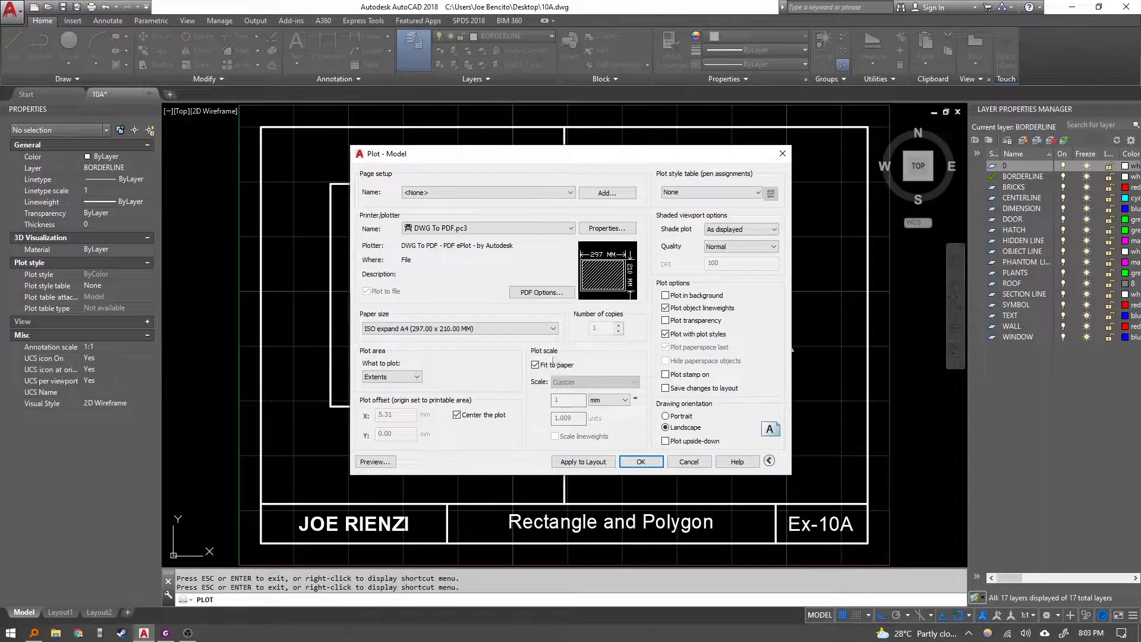
Try ISO A4 (297.00 x 210.00 MM) paper with Fit to paper turned off and preview the plot.
{"action": "left_click", "coordinate": [446, 330]}
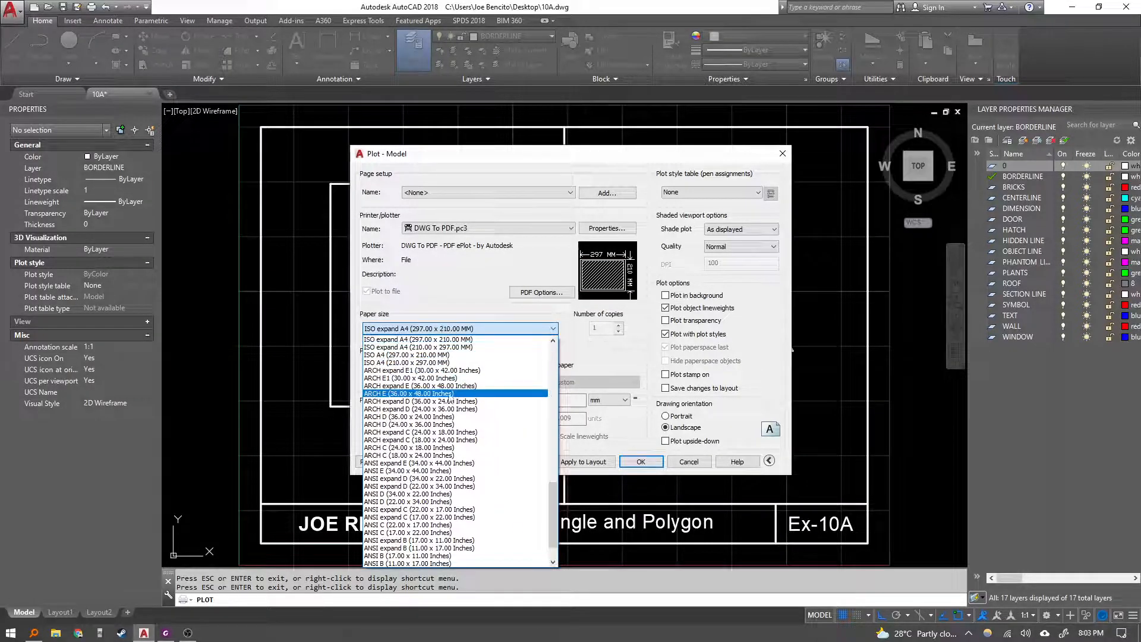
{"action": "left_click", "coordinate": [446, 355]}
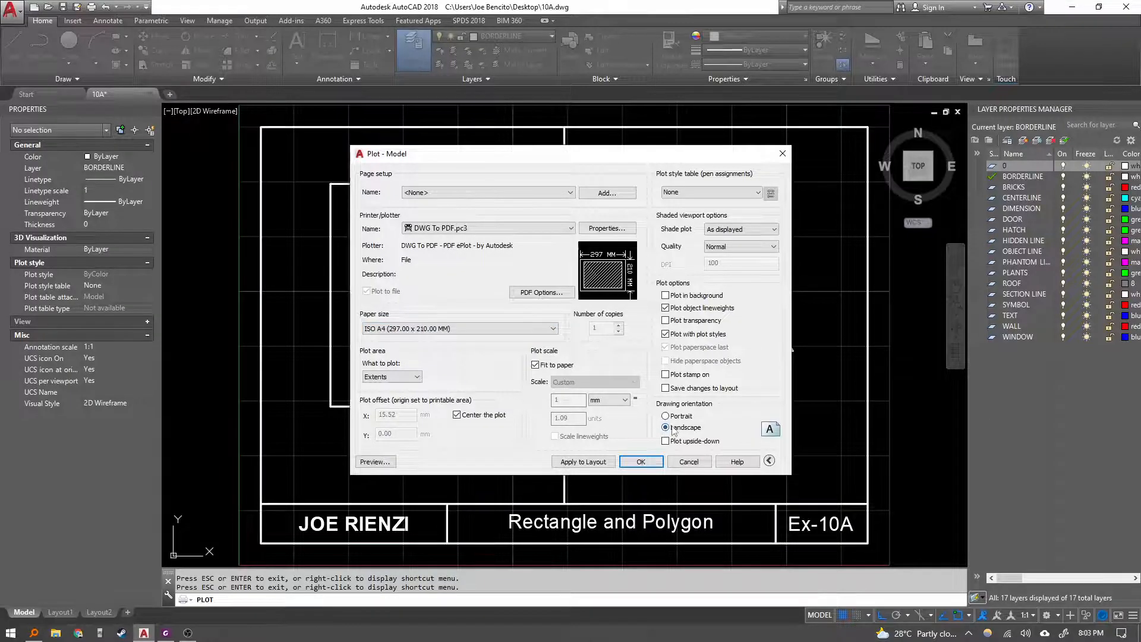
{"action": "left_click", "coordinate": [536, 364]}
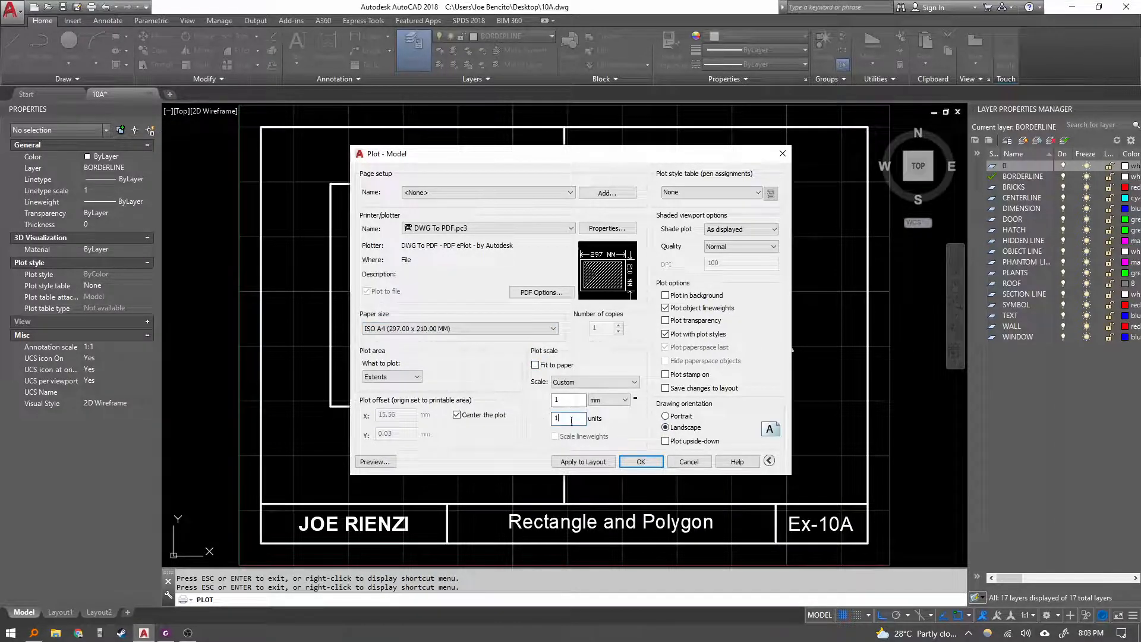
{"action": "left_click", "coordinate": [580, 400]}
{"action": "left_click", "coordinate": [375, 462]}
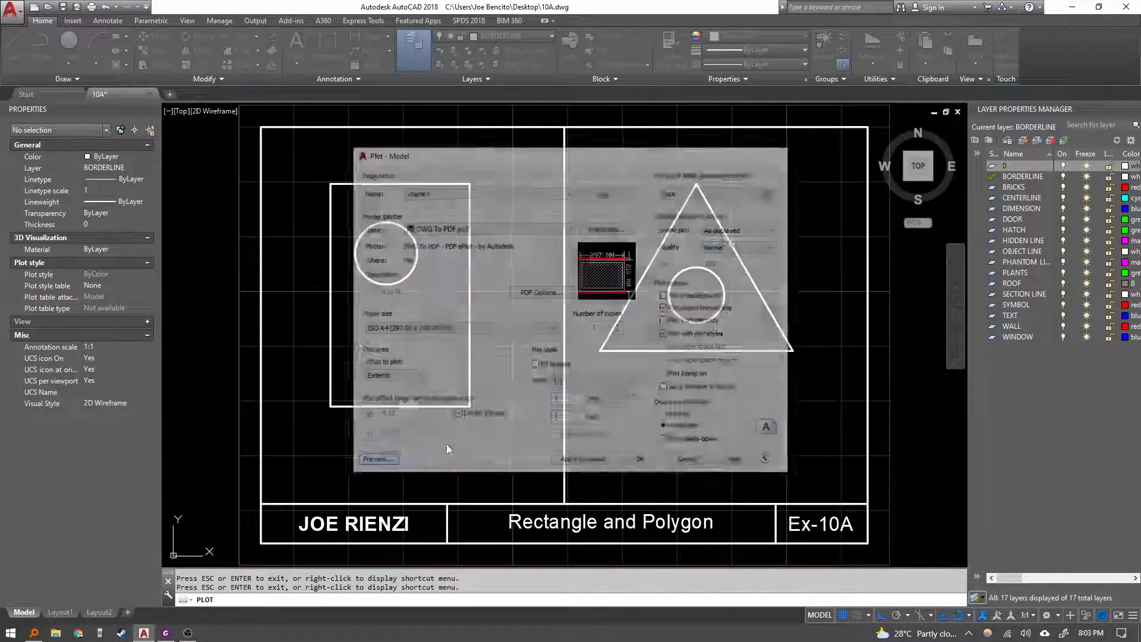
{"action": "key", "text": "Escape"}
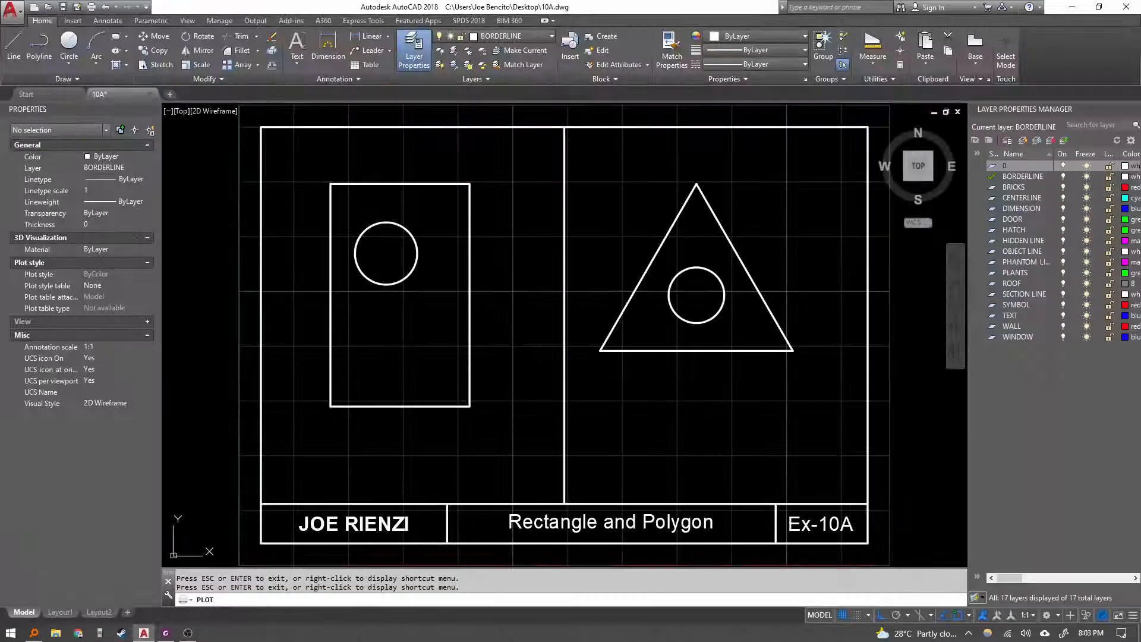
Switch back to ISO expand A4 (297.00 x 210.00 MM), turn Fit to paper on, and preview the plot.
{"action": "left_click", "coordinate": [450, 328]}
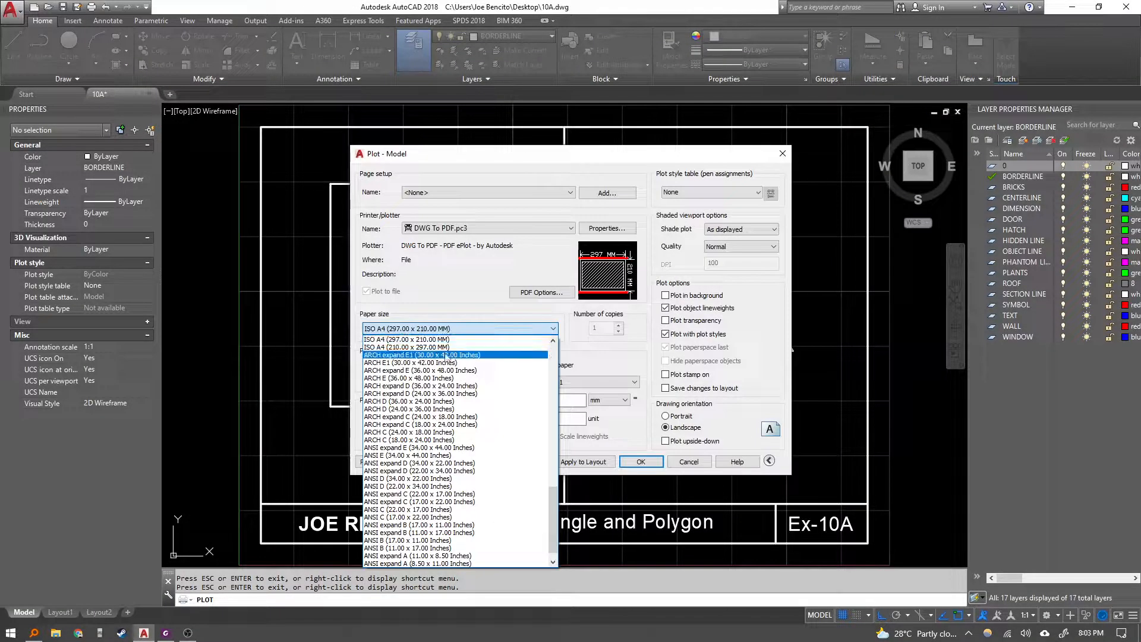
{"action": "scroll", "coordinate": [447, 356], "scroll_direction": "up", "scroll_amount": 1}
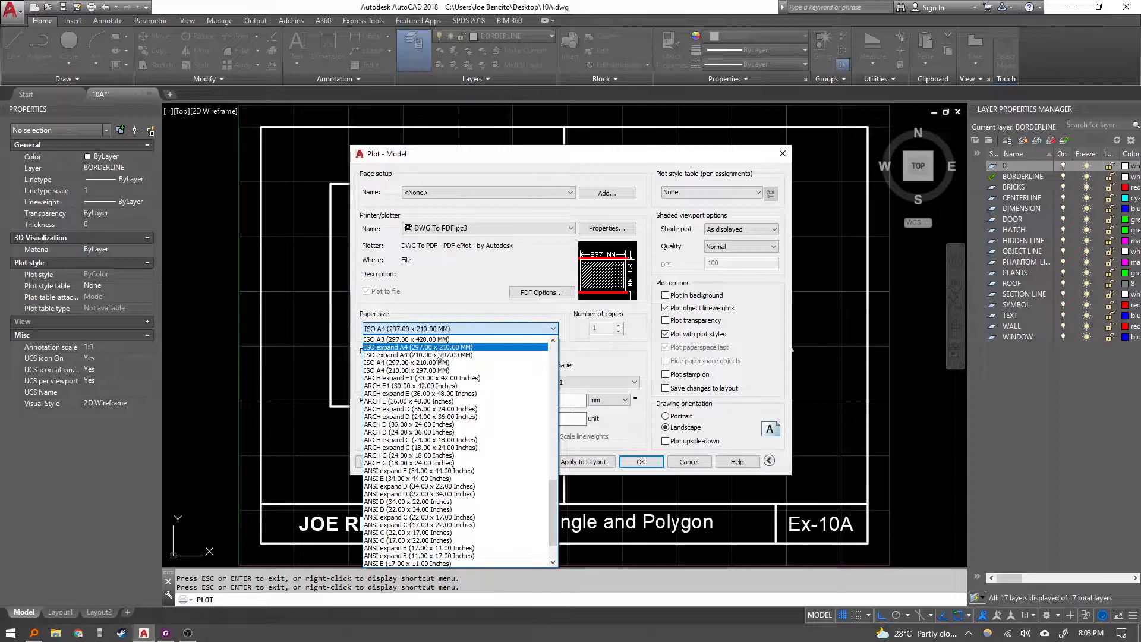
{"action": "left_click", "coordinate": [447, 356]}
{"action": "left_click", "coordinate": [556, 365]}
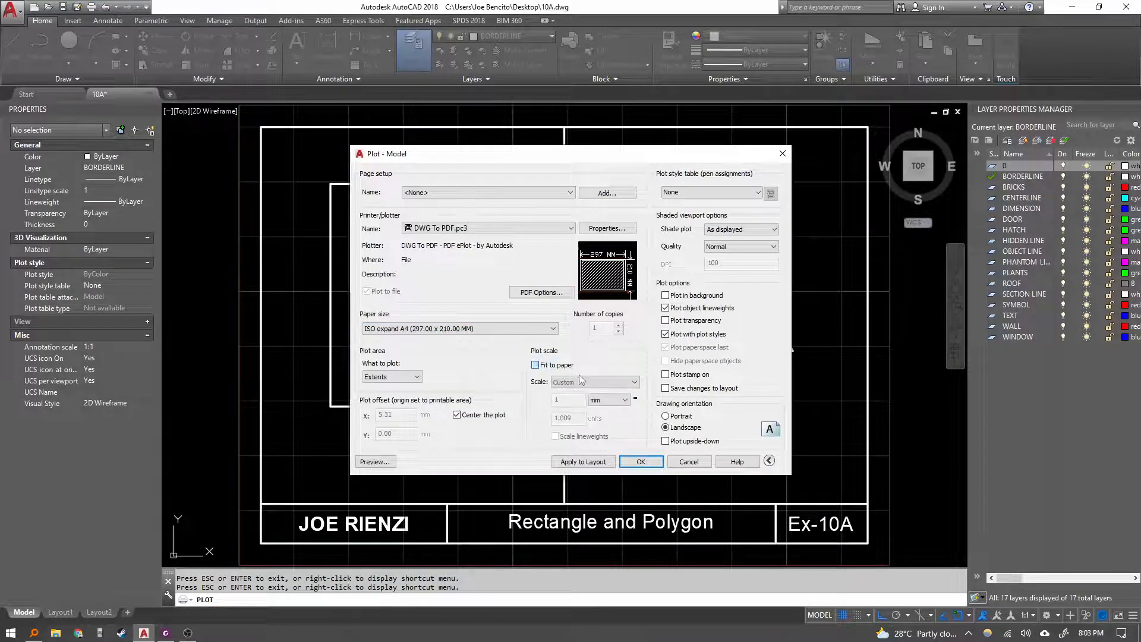
{"action": "left_click", "coordinate": [380, 463]}
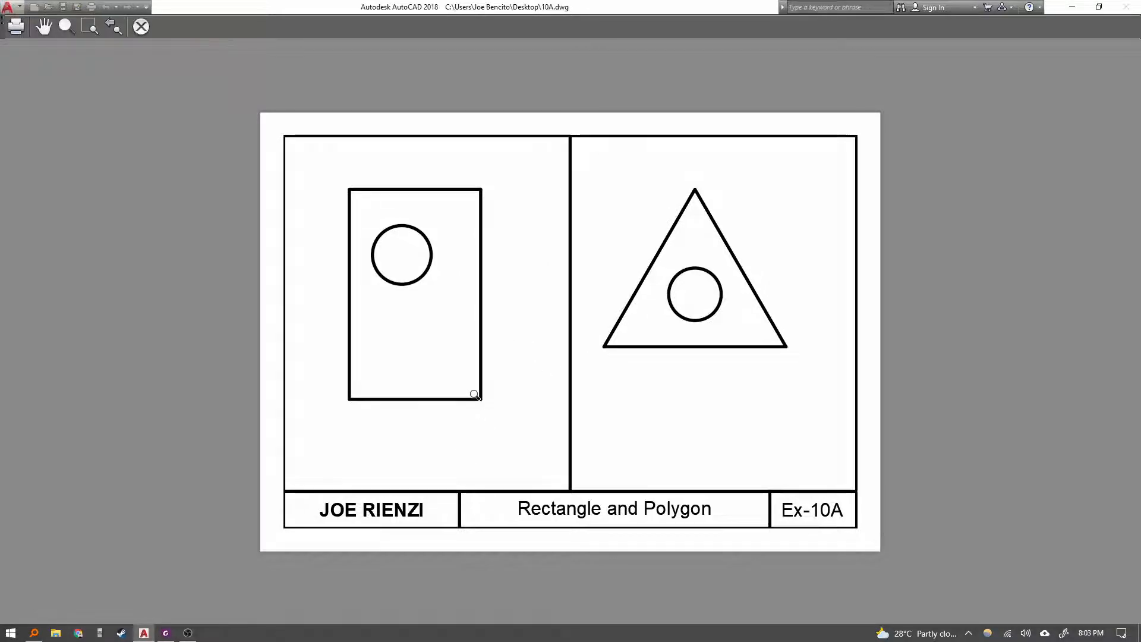
{"action": "key", "text": "Escape"}
Switch to the lesson PDF, read the plot style table instructions, and return to AutoCAD.
{"action": "left_click", "coordinate": [166, 633]}
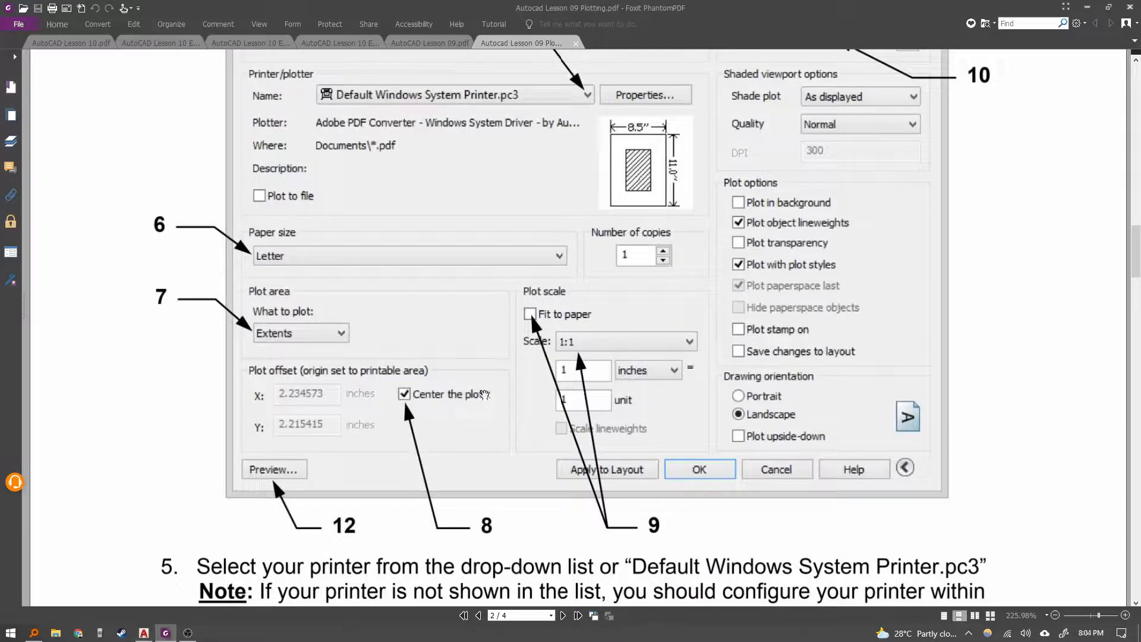
{"action": "scroll", "coordinate": [430, 420], "scroll_direction": "down", "scroll_amount": 5}
{"action": "scroll", "coordinate": [430, 420], "scroll_direction": "down", "scroll_amount": 3}
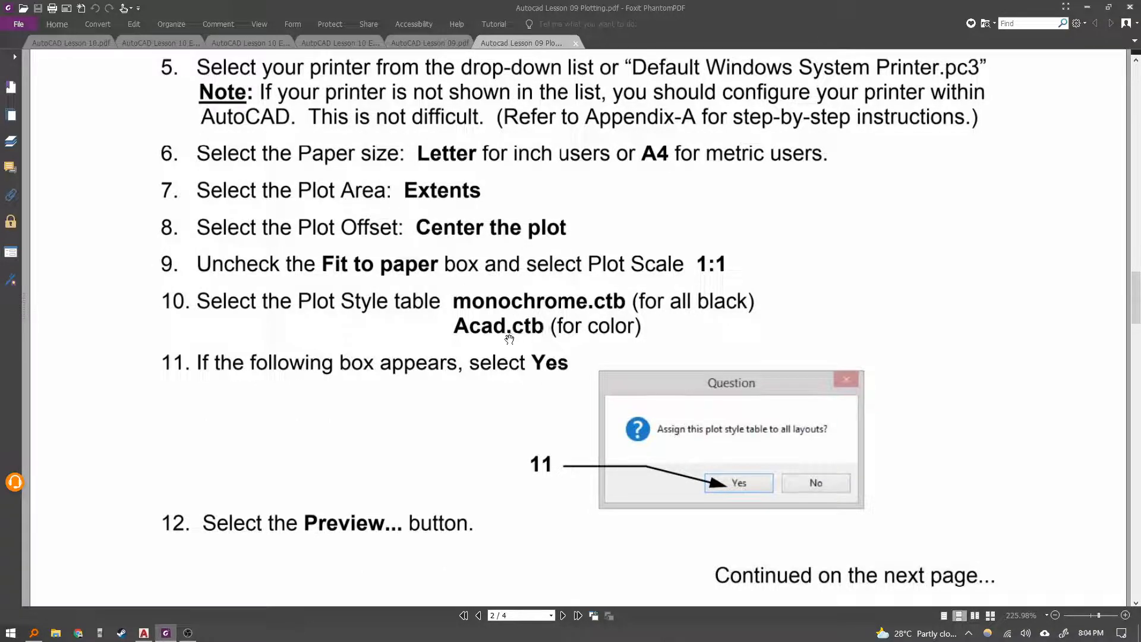
{"action": "scroll", "coordinate": [524, 362], "scroll_direction": "up", "scroll_amount": 1}
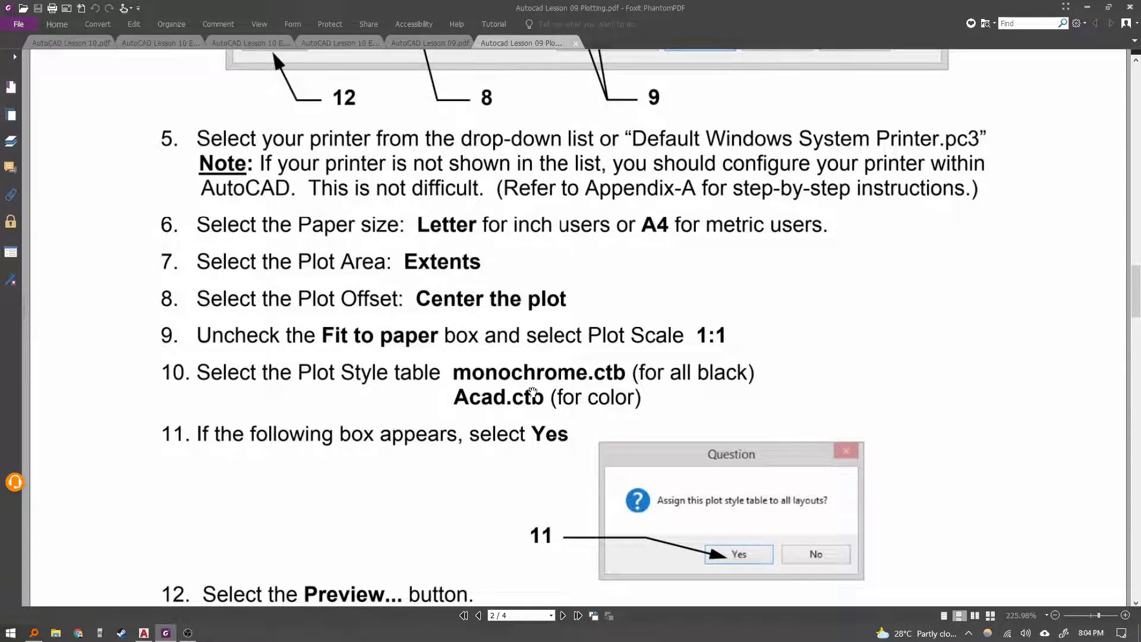
{"action": "key", "text": "alt+Tab"}
Set the plot style table to acad.ctb for all layouts and preview the plot.
{"action": "left_click", "coordinate": [745, 194]}
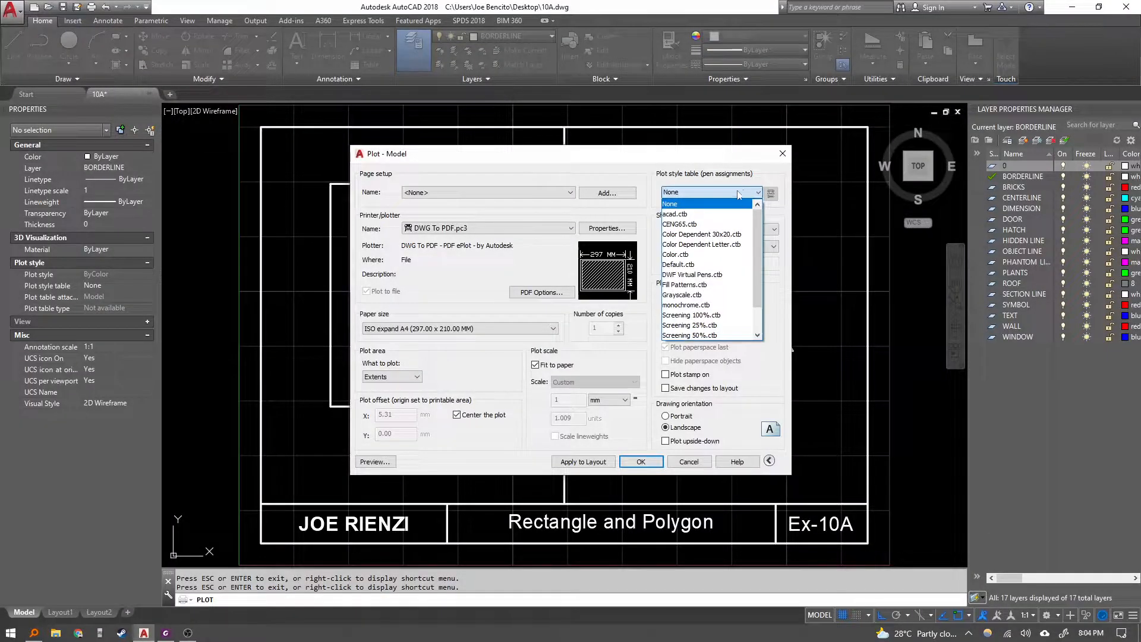
{"action": "left_click", "coordinate": [715, 214]}
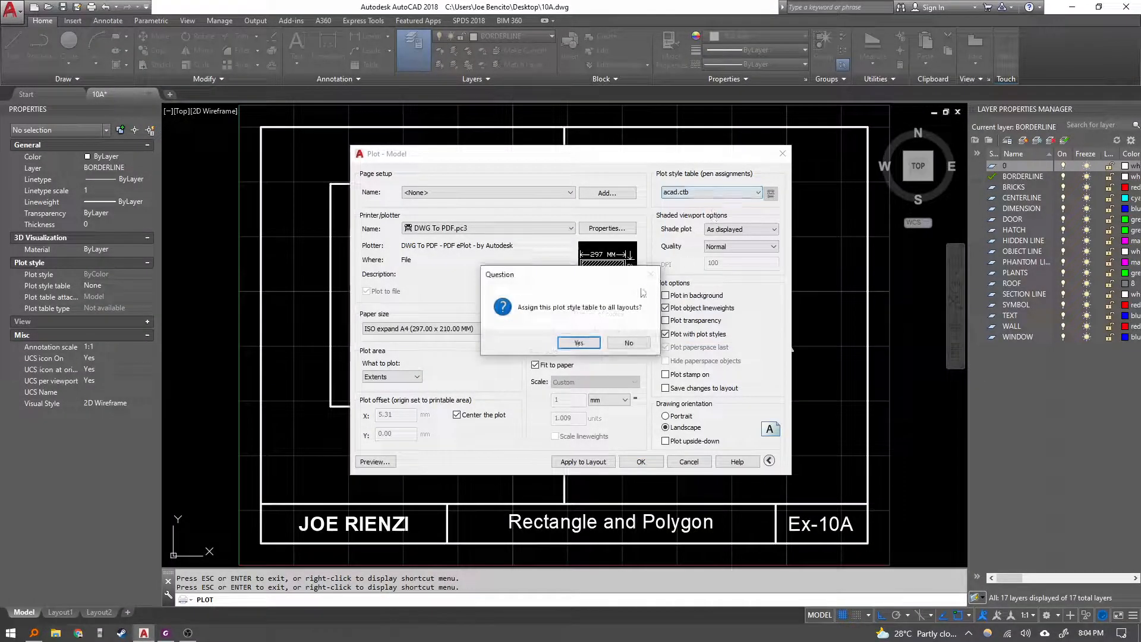
{"action": "left_click", "coordinate": [589, 344]}
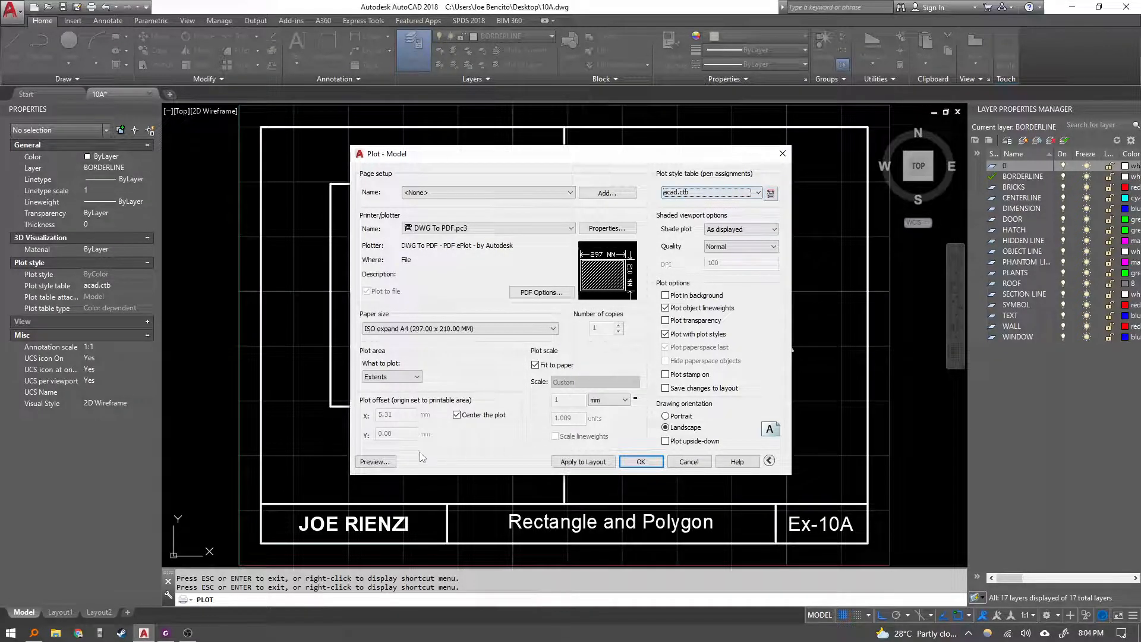
{"action": "left_click", "coordinate": [375, 462]}
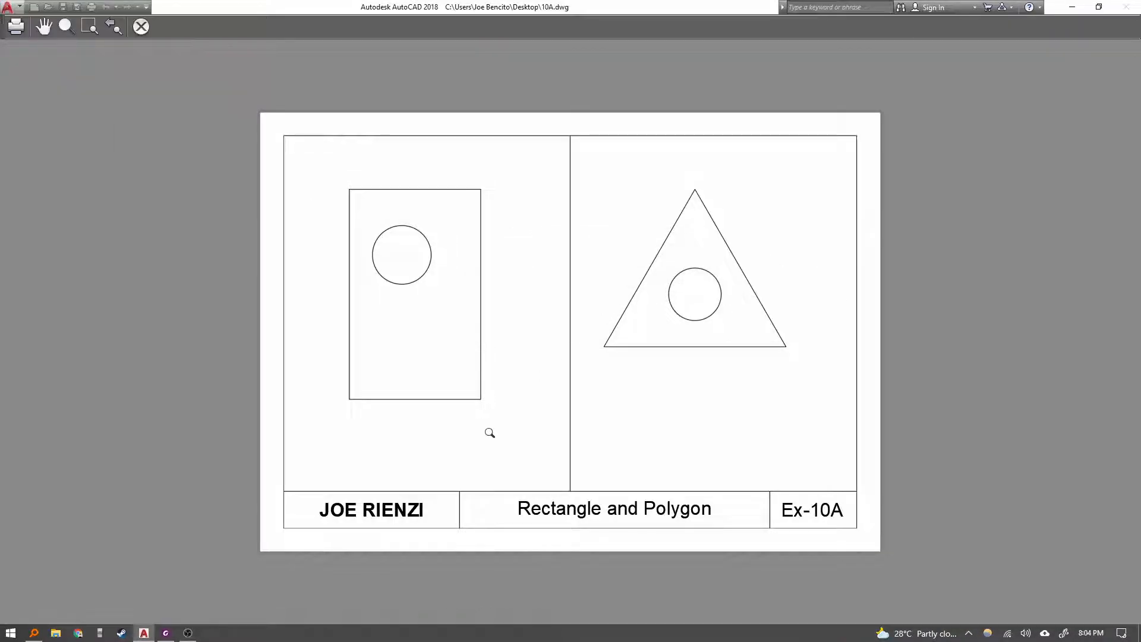
{"action": "scroll", "coordinate": [500, 485], "scroll_direction": "up", "scroll_amount": 9}
{"action": "middle_click_drag", "start_coordinate": [737, 380], "coordinate": [441, 245]}
{"action": "scroll", "coordinate": [544, 283], "scroll_direction": "down", "scroll_amount": 9}
{"action": "middle_click_drag", "start_coordinate": [612, 249], "coordinate": [573, 370]}
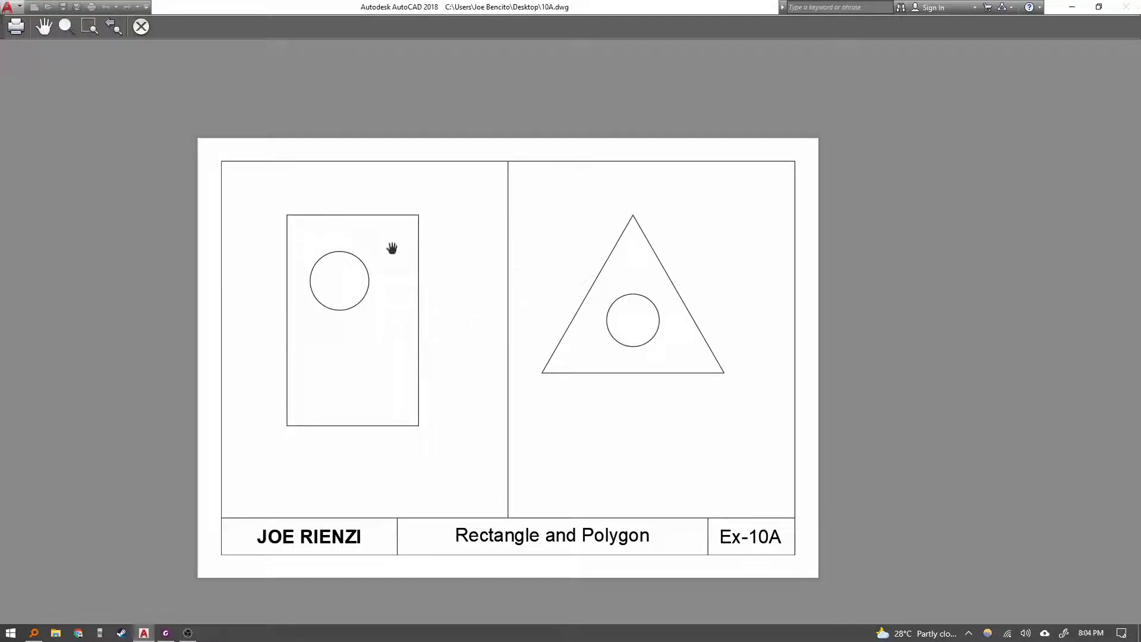
{"action": "left_click", "coordinate": [147, 26]}
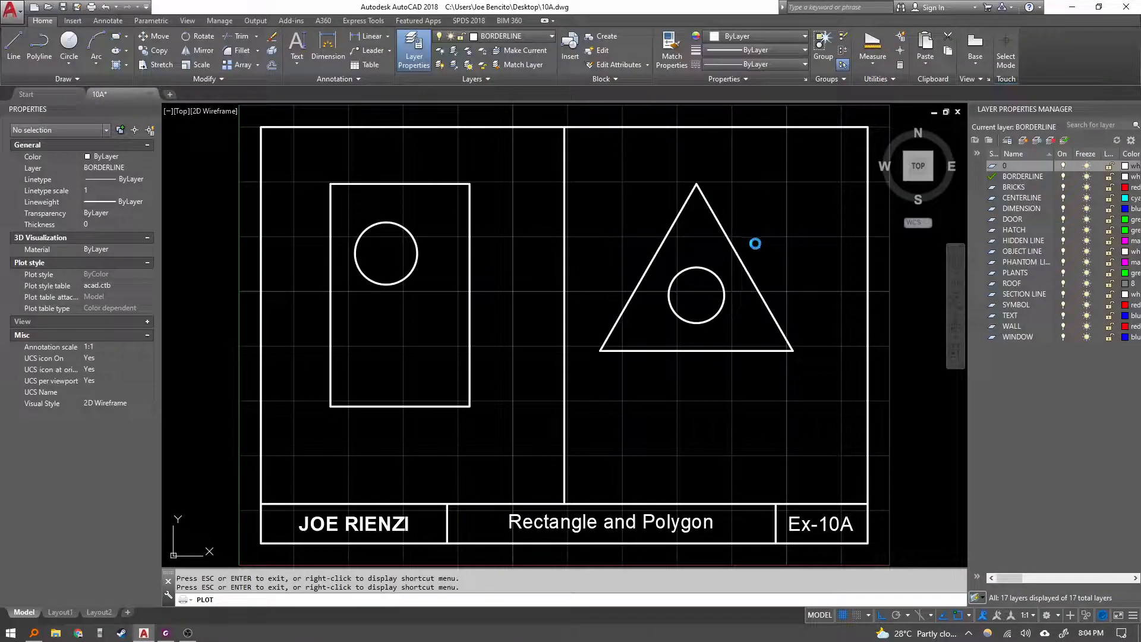
Set the plot style table to monochrome.ctb for all layouts, preview the plot, and apply the settings to the layout.
{"action": "left_click", "coordinate": [714, 192]}
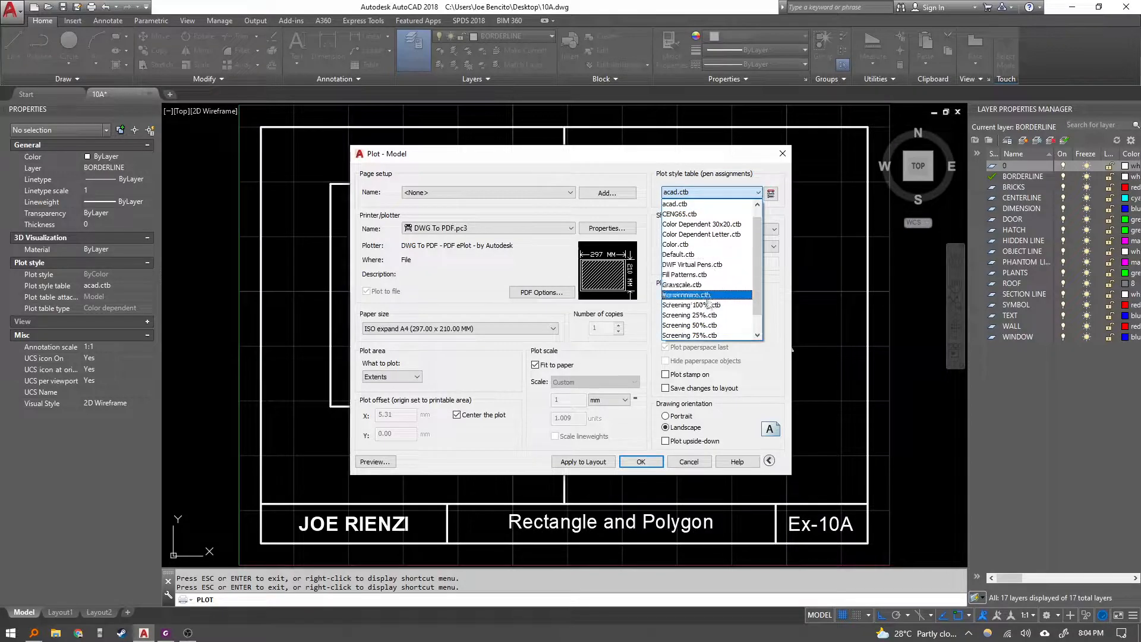
{"action": "left_click", "coordinate": [686, 295]}
{"action": "left_click", "coordinate": [579, 343]}
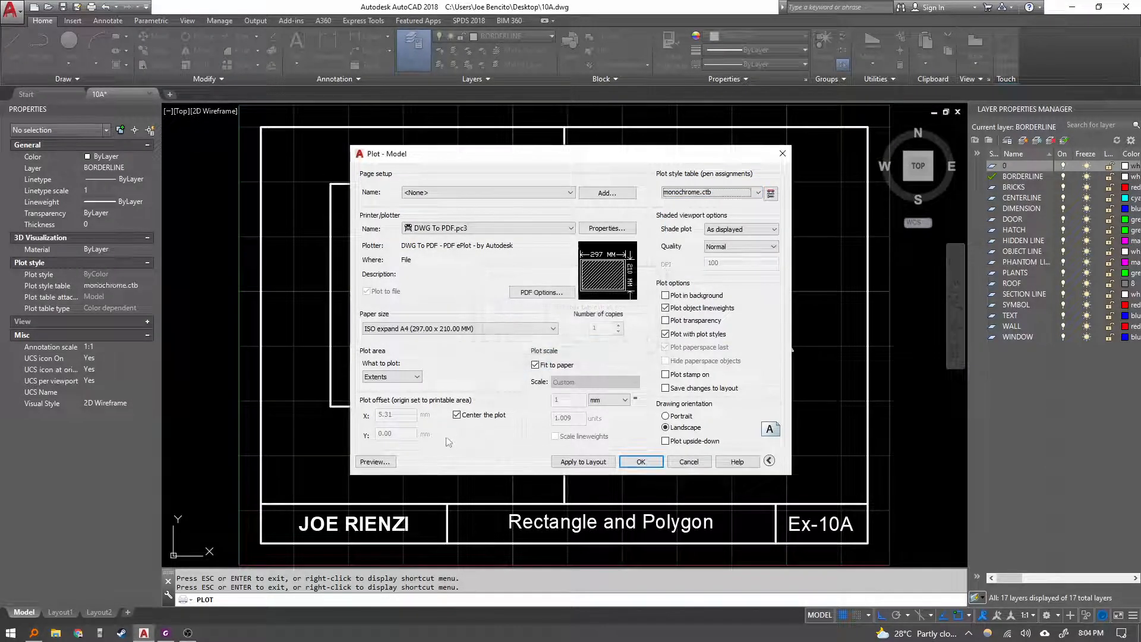
{"action": "left_click", "coordinate": [379, 464]}
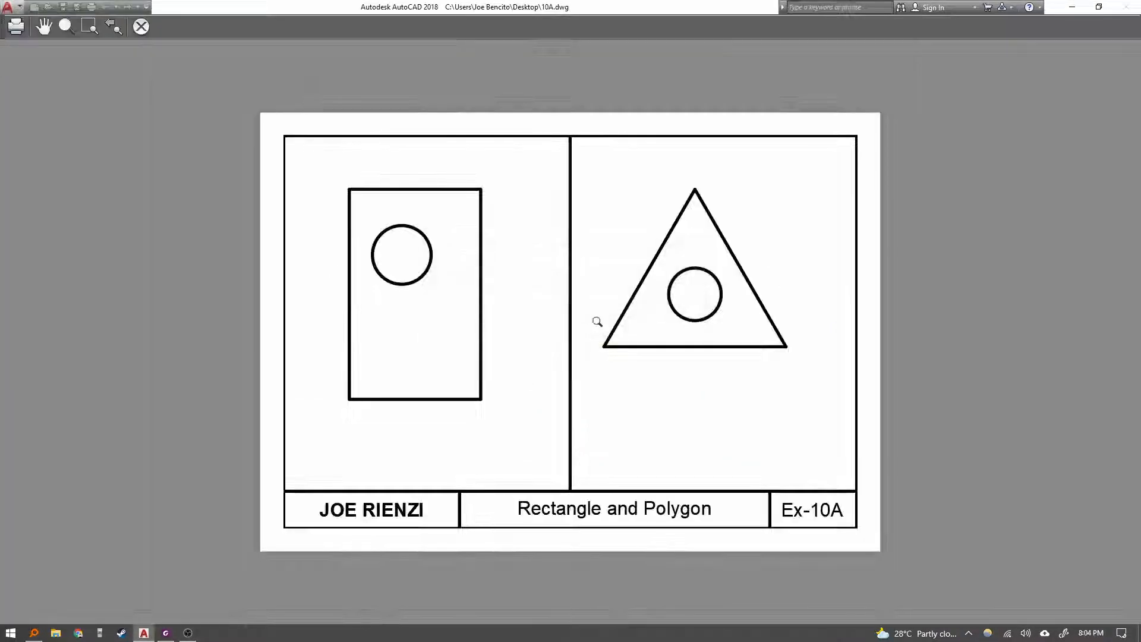
{"action": "scroll", "coordinate": [612, 369], "scroll_direction": "up", "scroll_amount": 5}
{"action": "scroll", "coordinate": [615, 378], "scroll_direction": "down", "scroll_amount": 6}
{"action": "scroll", "coordinate": [631, 382], "scroll_direction": "up", "scroll_amount": 7}
{"action": "scroll", "coordinate": [589, 295], "scroll_direction": "down", "scroll_amount": 5}
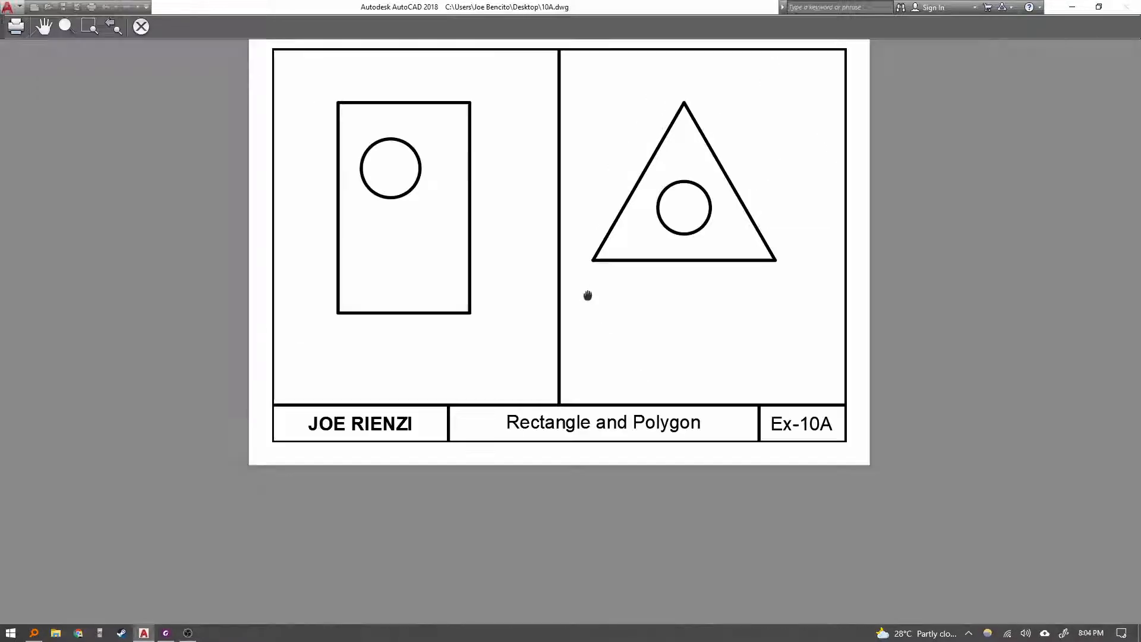
{"action": "scroll", "coordinate": [553, 327], "scroll_direction": "up", "scroll_amount": 1}
{"action": "left_click", "coordinate": [141, 26]}
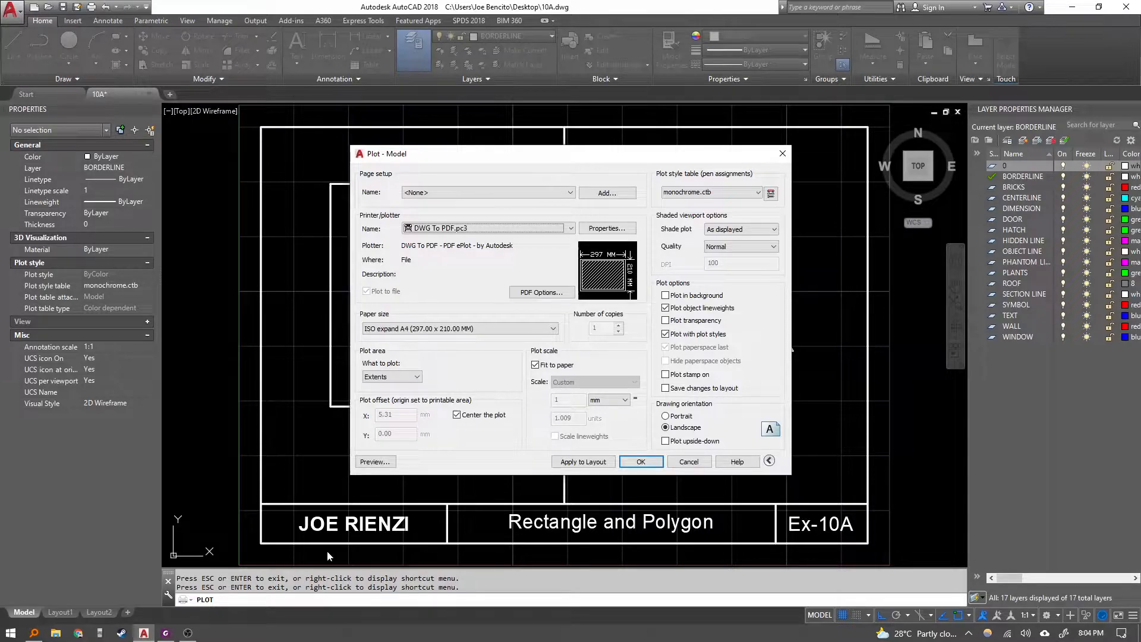
{"action": "left_click", "coordinate": [568, 462]}
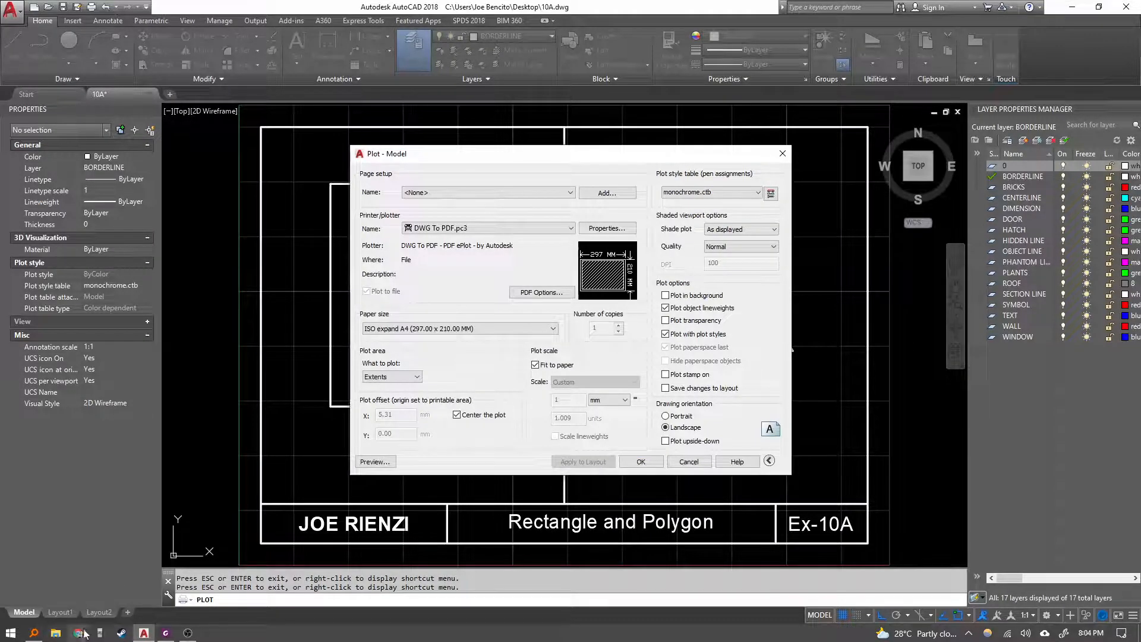
Switch to the lesson PDF and read the next steps about adding a page setup.
{"action": "left_click", "coordinate": [166, 633]}
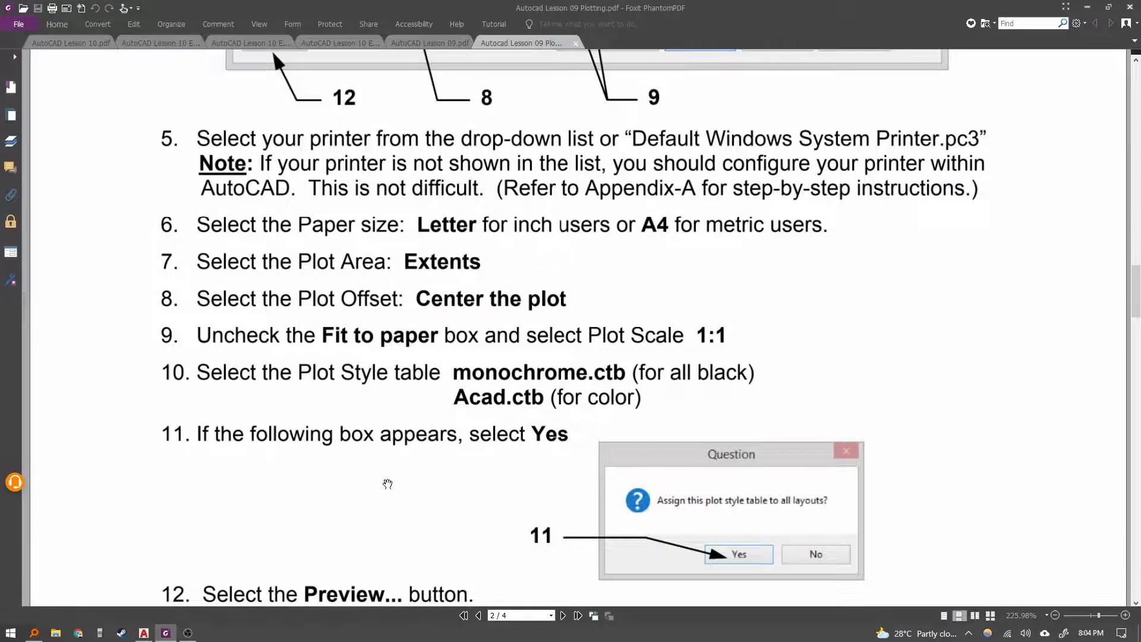
{"action": "scroll", "coordinate": [387, 481], "scroll_direction": "down", "scroll_amount": 5}
{"action": "scroll", "coordinate": [456, 450], "scroll_direction": "down", "scroll_amount": 12}
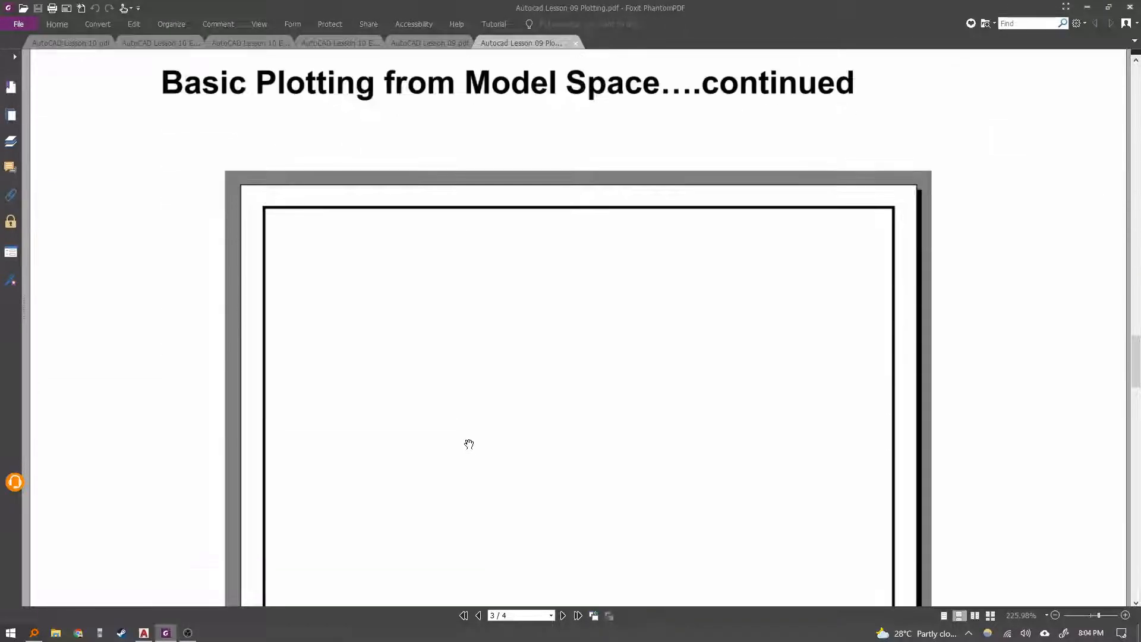
{"action": "scroll", "coordinate": [708, 416], "scroll_direction": "up", "scroll_amount": 5}
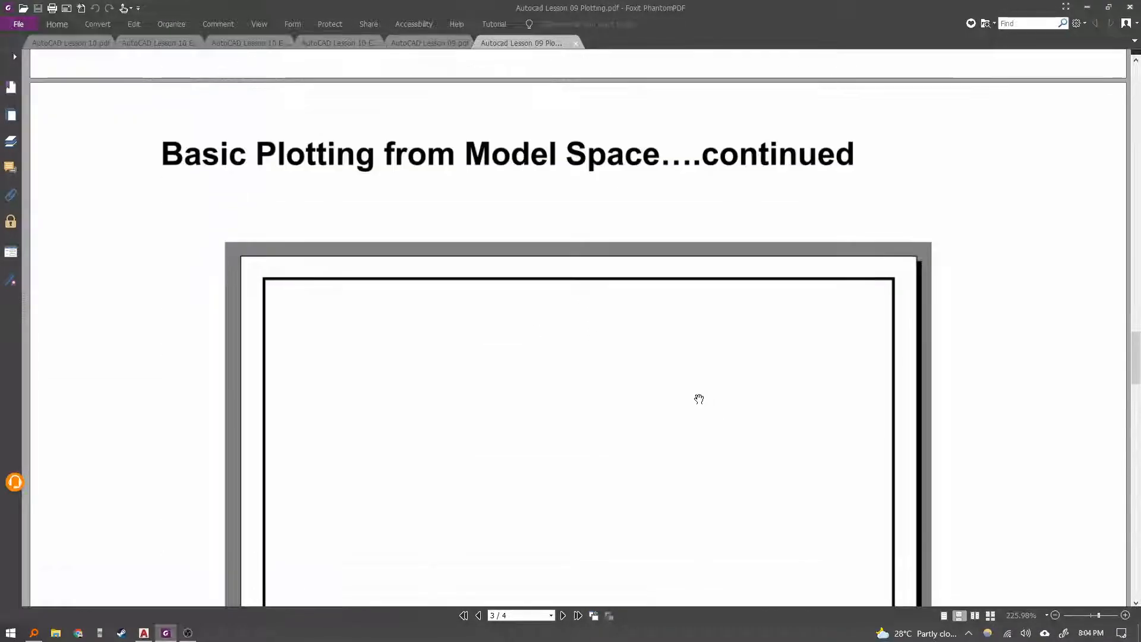
{"action": "scroll", "coordinate": [697, 399], "scroll_direction": "down", "scroll_amount": 6}
{"action": "scroll", "coordinate": [696, 399], "scroll_direction": "down", "scroll_amount": 10}
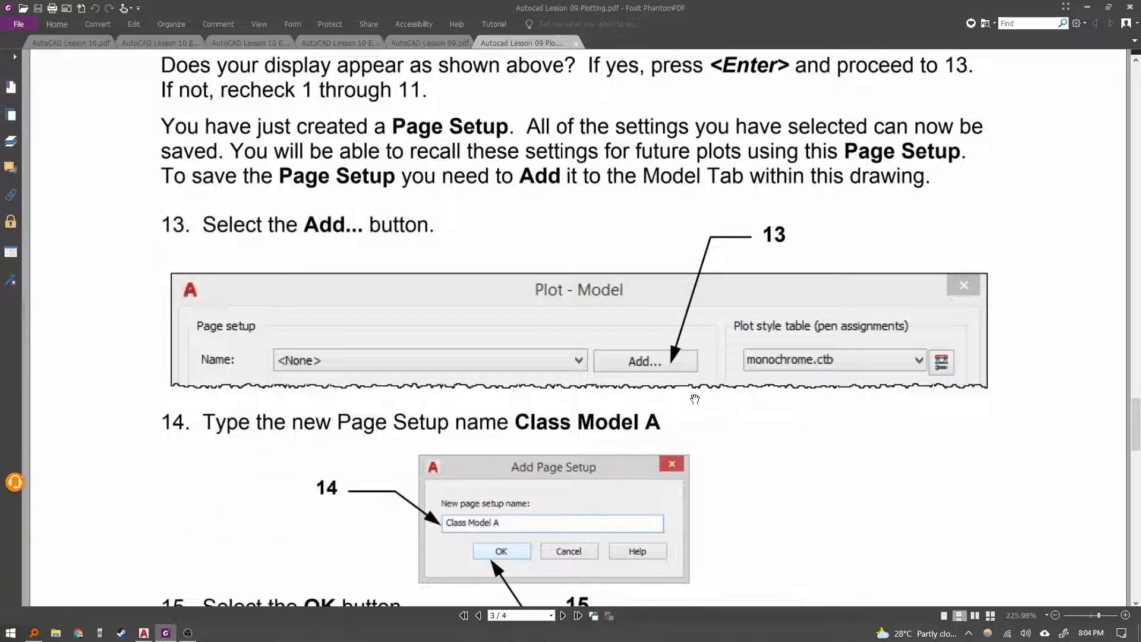
{"action": "scroll", "coordinate": [695, 399], "scroll_direction": "down", "scroll_amount": 5}
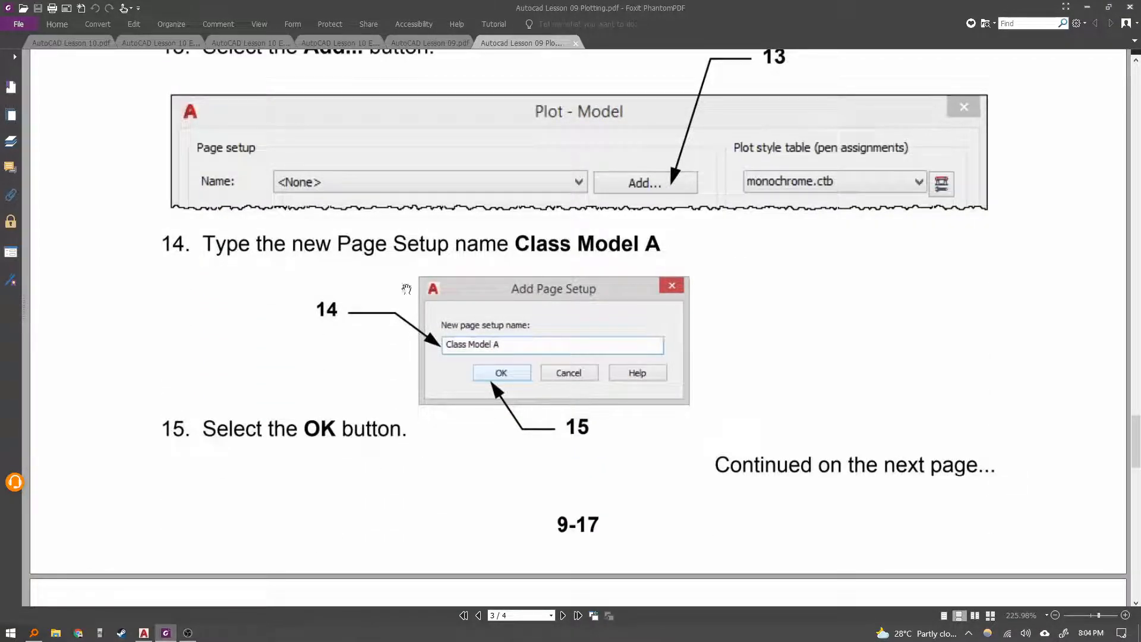
Add a new page setup named Class Model A to the plot settings.
{"action": "scroll", "coordinate": [407, 289], "scroll_direction": "up", "scroll_amount": 3}
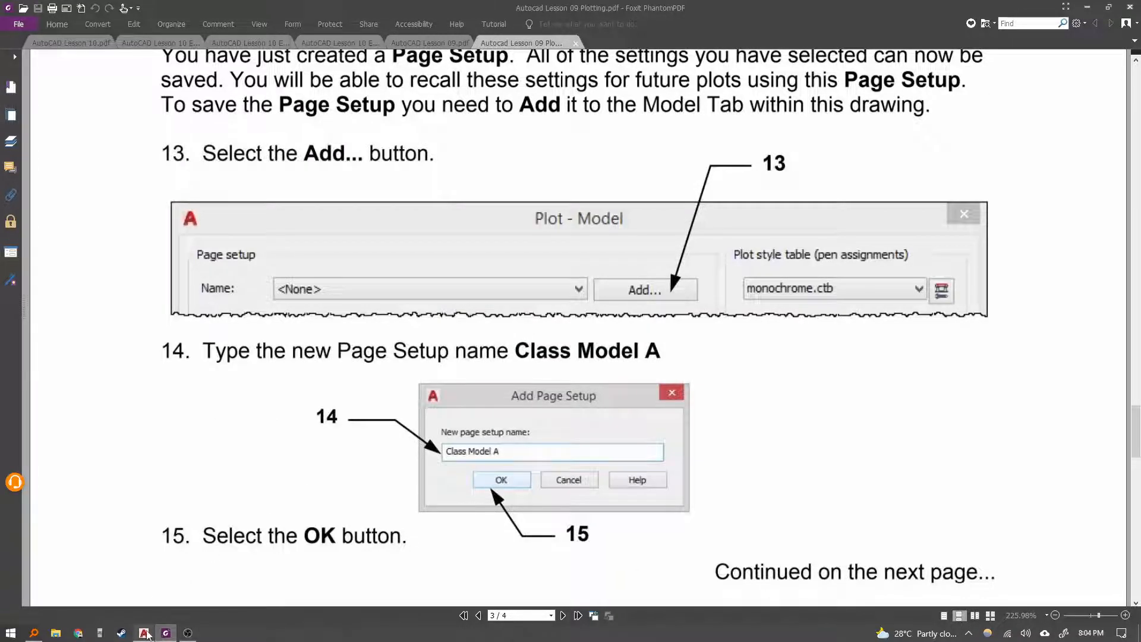
{"action": "left_click", "coordinate": [144, 633]}
{"action": "left_click", "coordinate": [604, 193]}
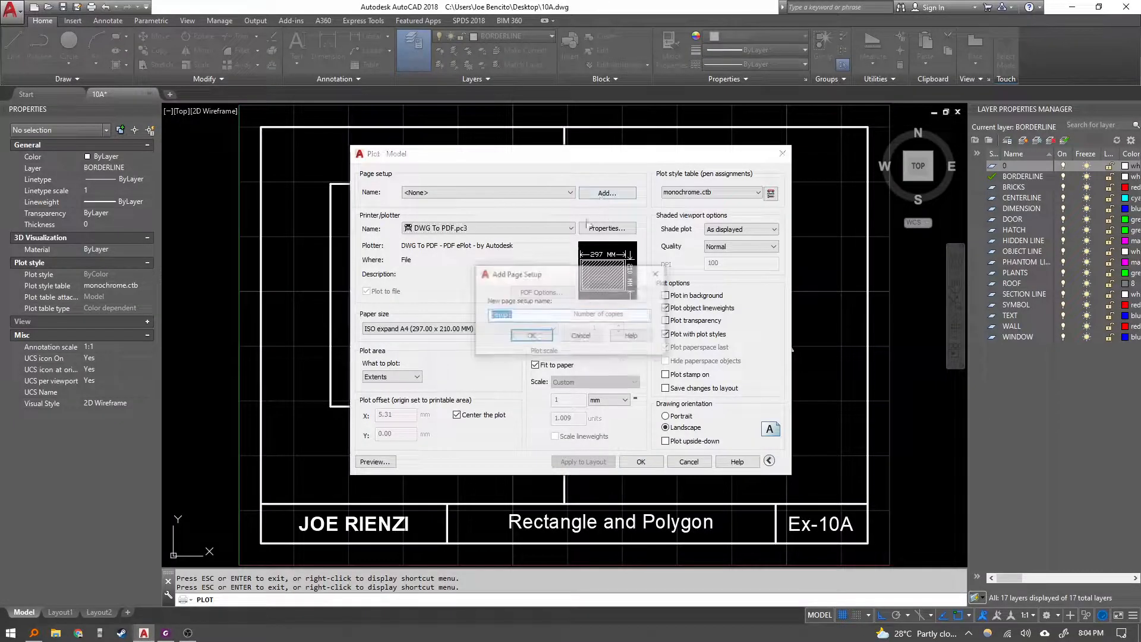
{"action": "left_click", "coordinate": [166, 633]}
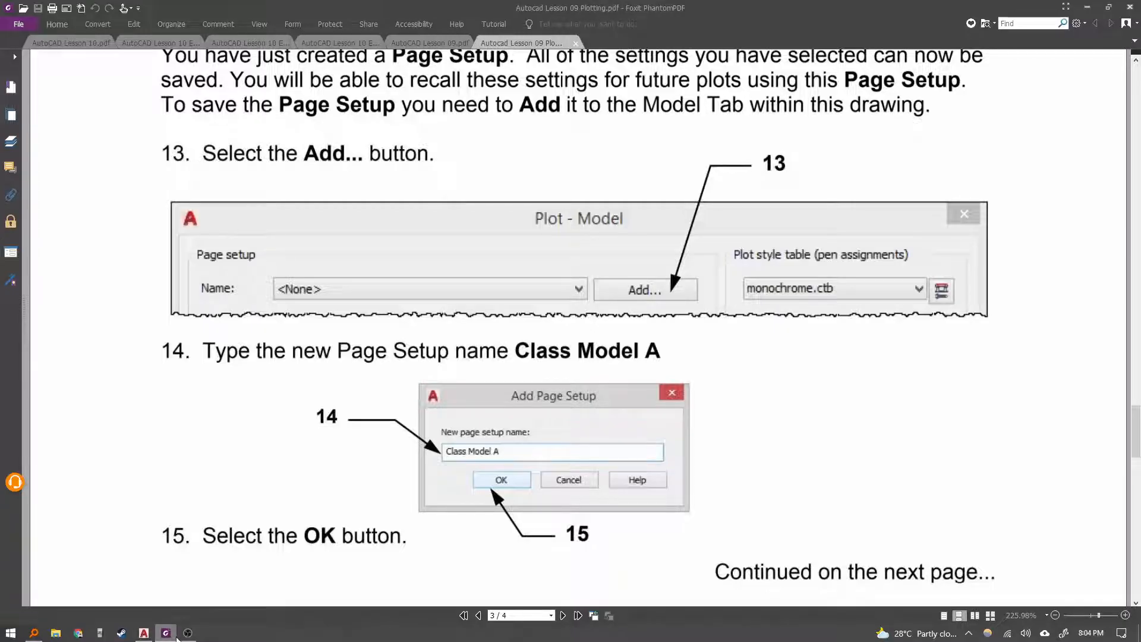
{"action": "left_click", "coordinate": [144, 633]}
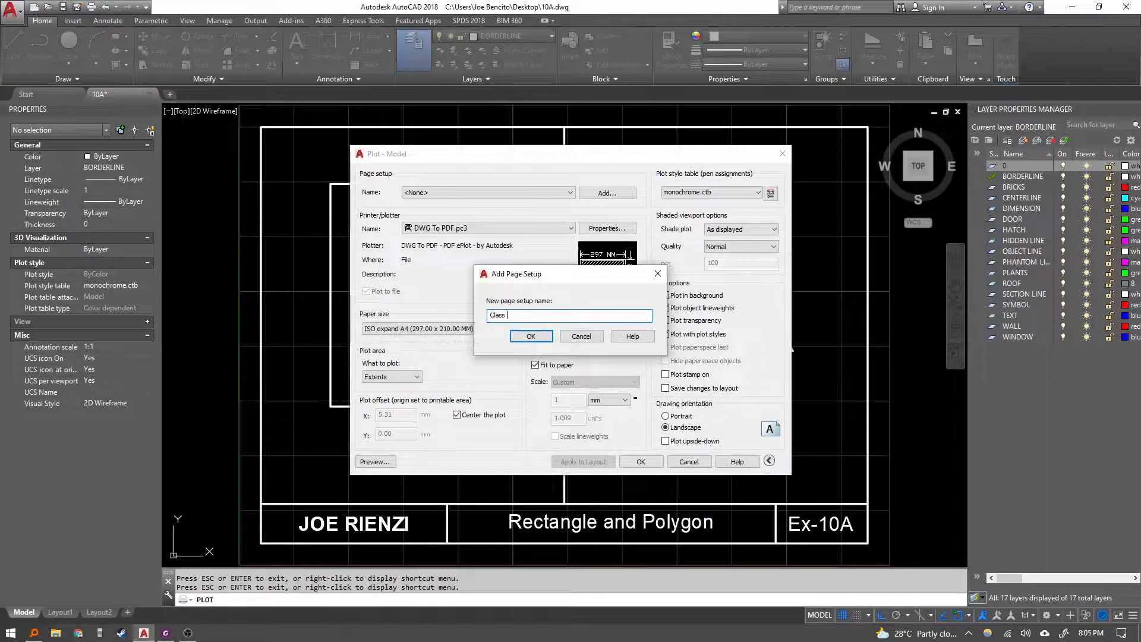
{"action": "left_click", "coordinate": [524, 334]}
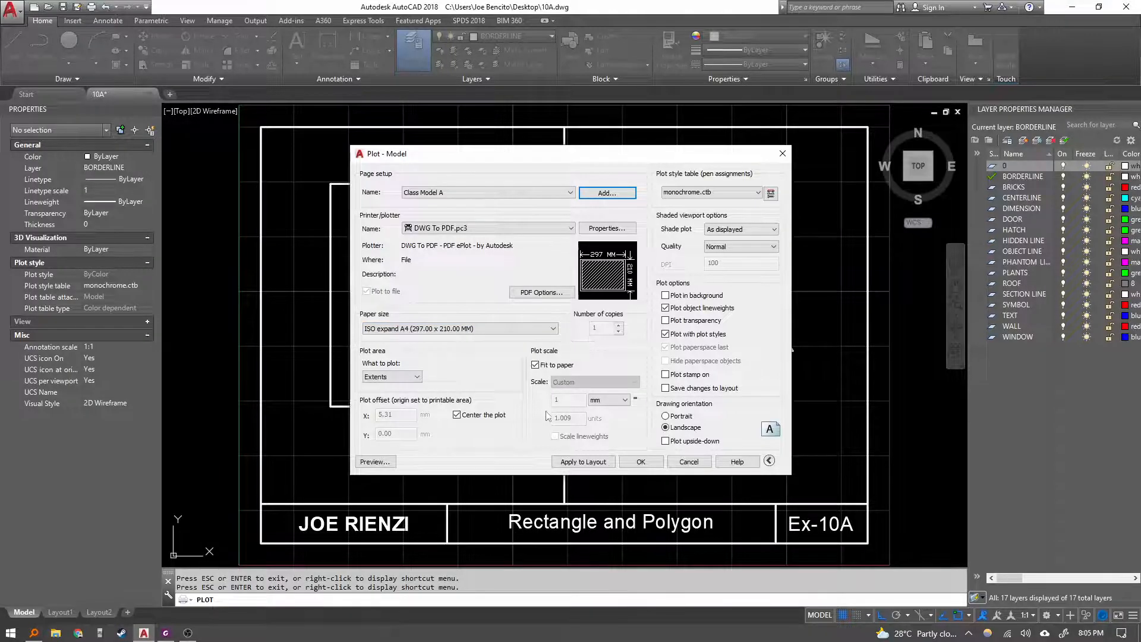
Apply the page setup to the layout and plot the drawing to 10A-Model.pdf on the Desktop.
{"action": "left_click", "coordinate": [587, 465]}
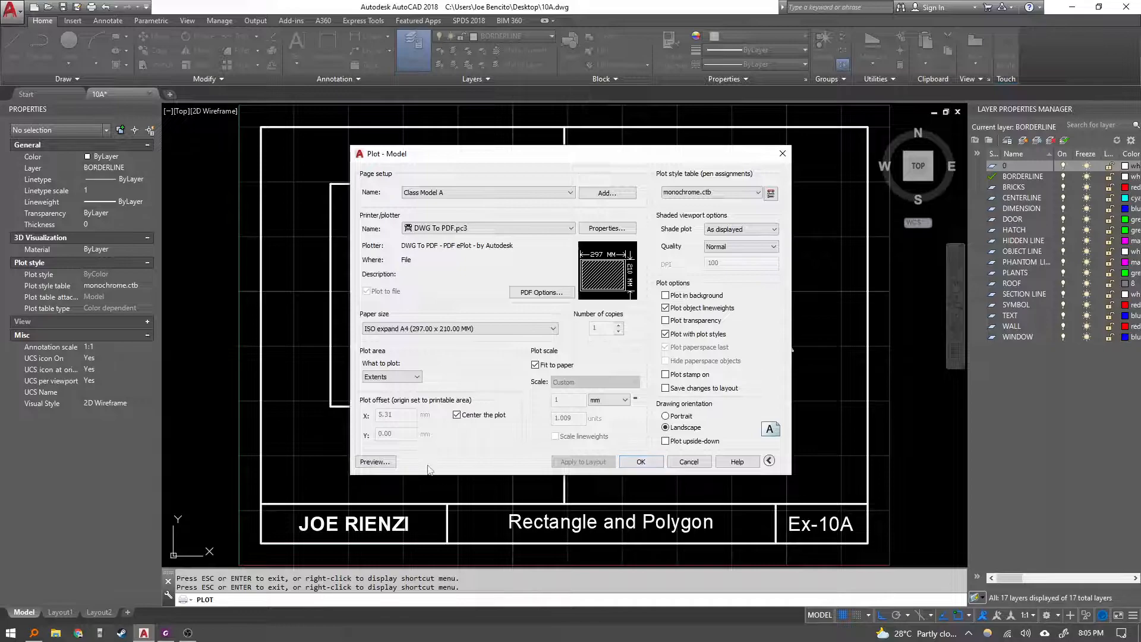
{"action": "left_click", "coordinate": [640, 462]}
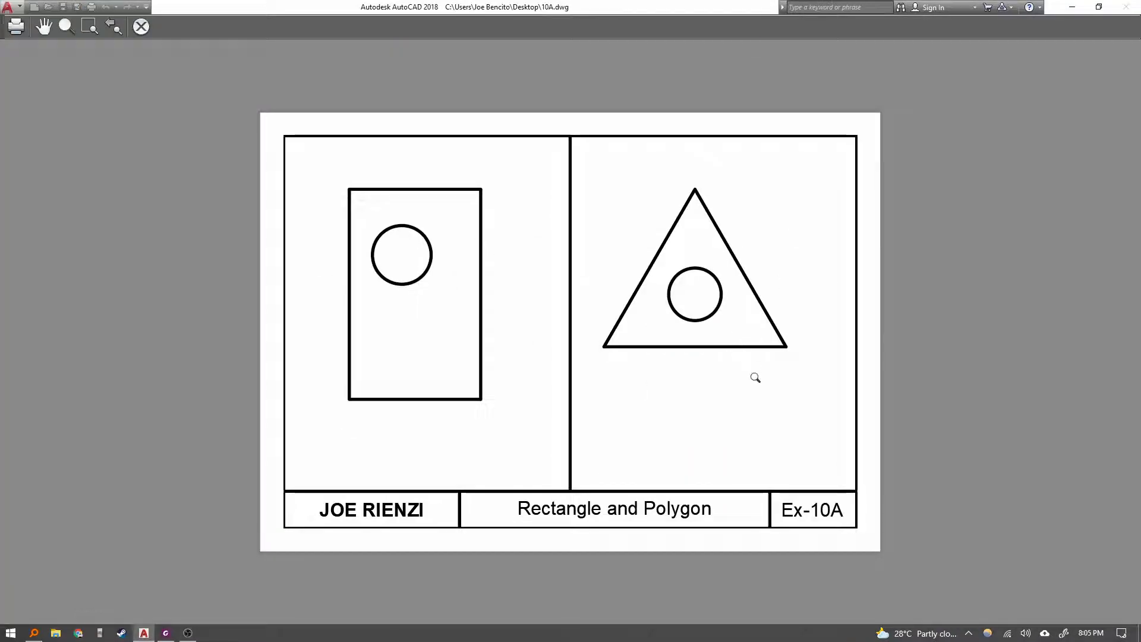
{"action": "left_click", "coordinate": [18, 31]}
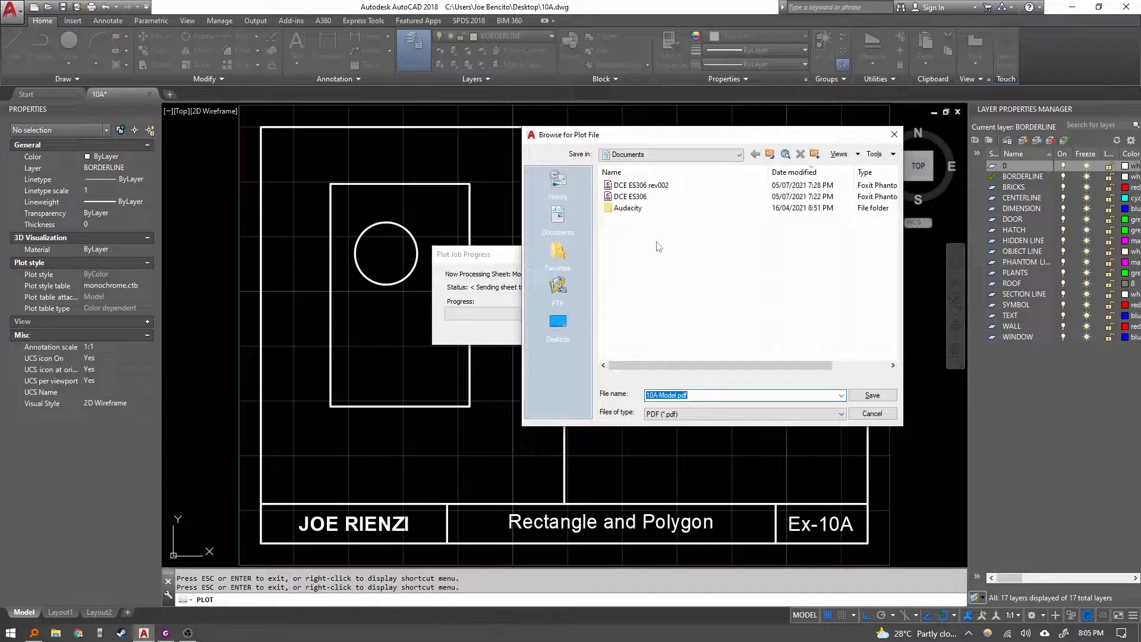
{"action": "left_click", "coordinate": [562, 323]}
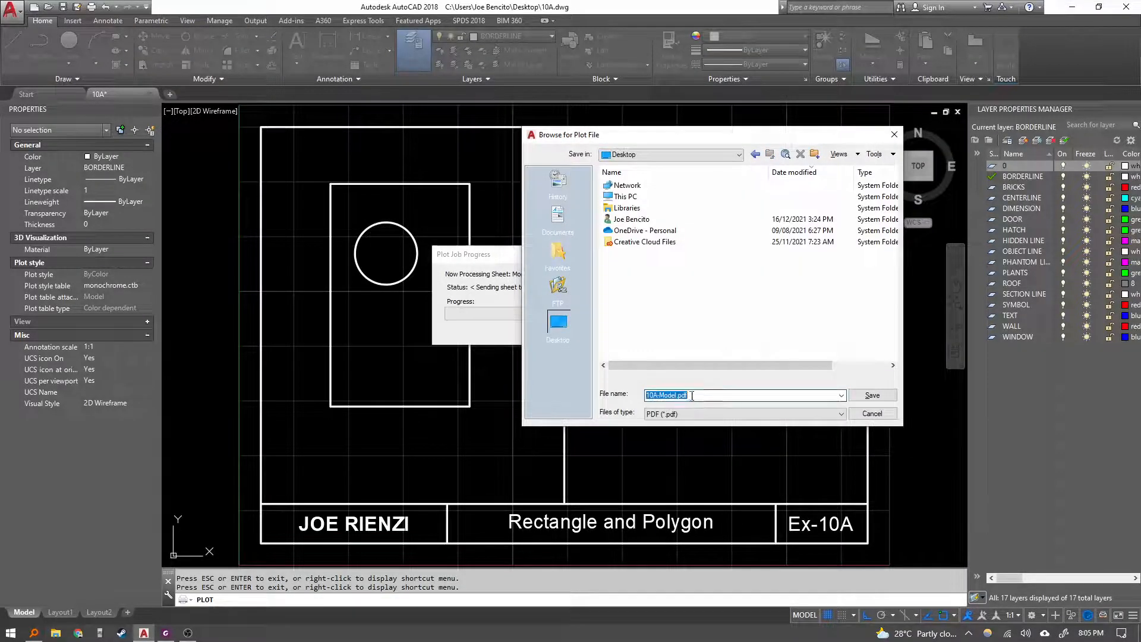
{"action": "left_click", "coordinate": [885, 397]}
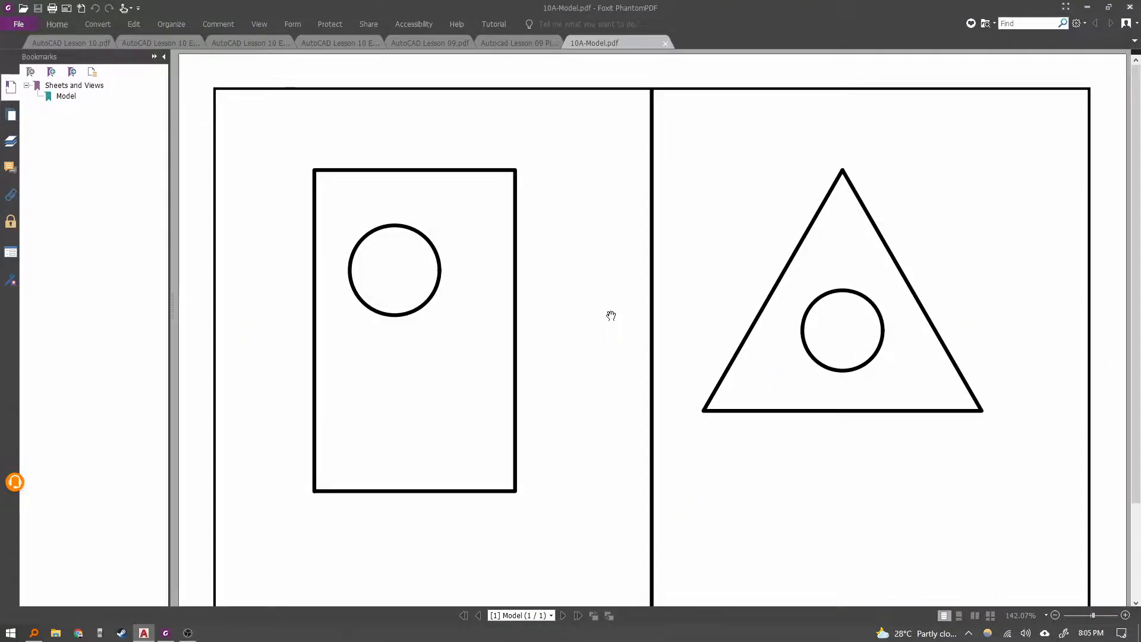
Inspect the plotted 10A-Model.pdf at different zoom levels, then return to AutoCAD.
{"action": "scroll", "coordinate": [618, 297], "scroll_direction": "down", "scroll_amount": 5, "text": "ctrl"}
{"action": "scroll", "coordinate": [680, 349], "scroll_direction": "up", "scroll_amount": 2, "text": "ctrl"}
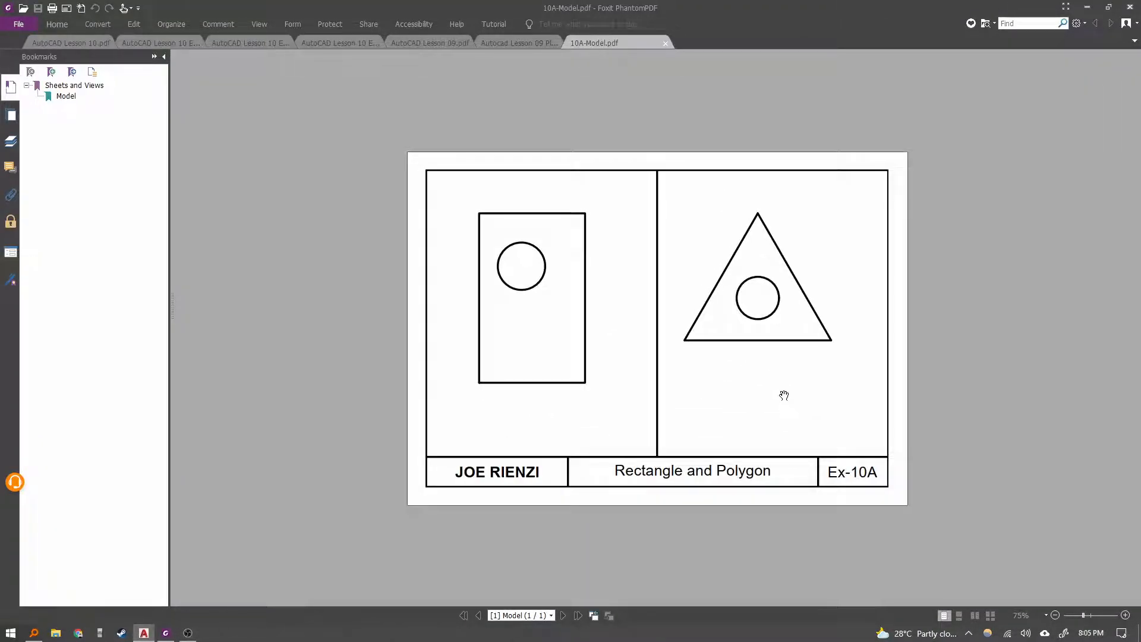
{"action": "scroll", "coordinate": [784, 395], "scroll_direction": "up", "scroll_amount": 2, "text": "ctrl"}
{"action": "scroll", "coordinate": [715, 359], "scroll_direction": "down", "scroll_amount": 2, "text": "ctrl"}
{"action": "scroll", "coordinate": [777, 347], "scroll_direction": "up", "scroll_amount": 8, "text": "ctrl"}
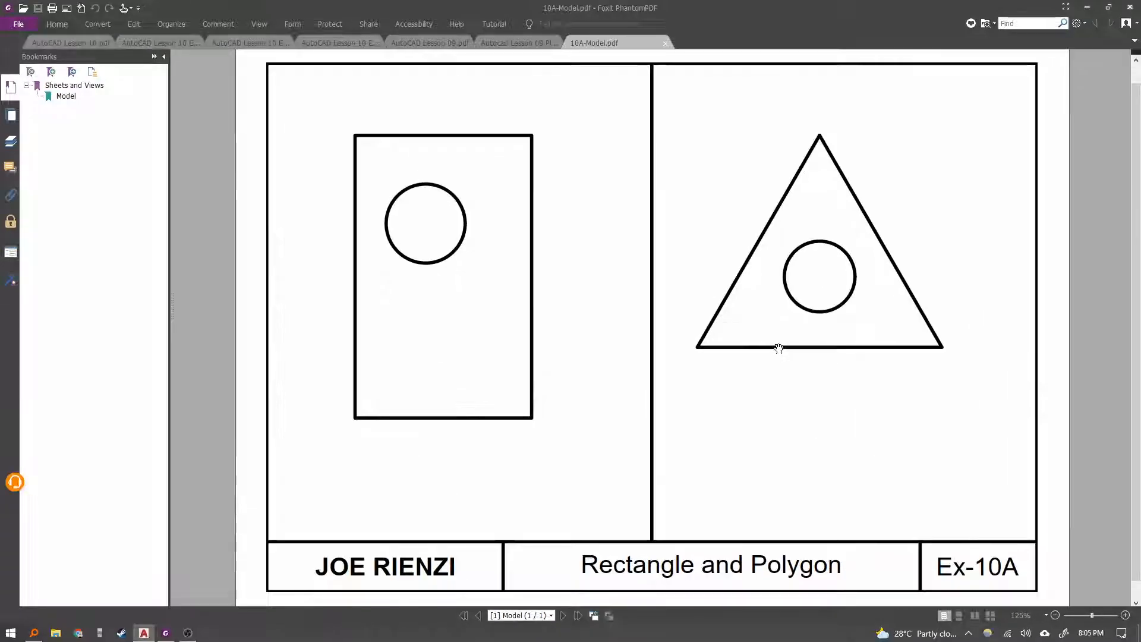
{"action": "scroll", "coordinate": [510, 366], "scroll_direction": "down", "scroll_amount": 6, "text": "ctrl"}
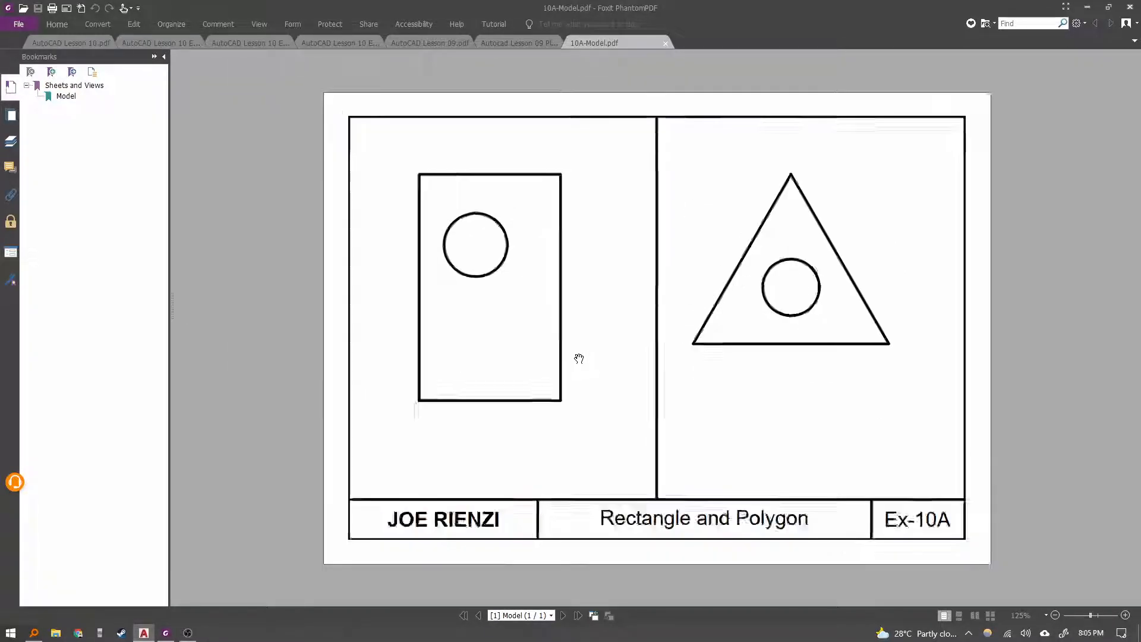
{"action": "scroll", "coordinate": [578, 359], "scroll_direction": "up", "scroll_amount": 1, "text": "ctrl"}
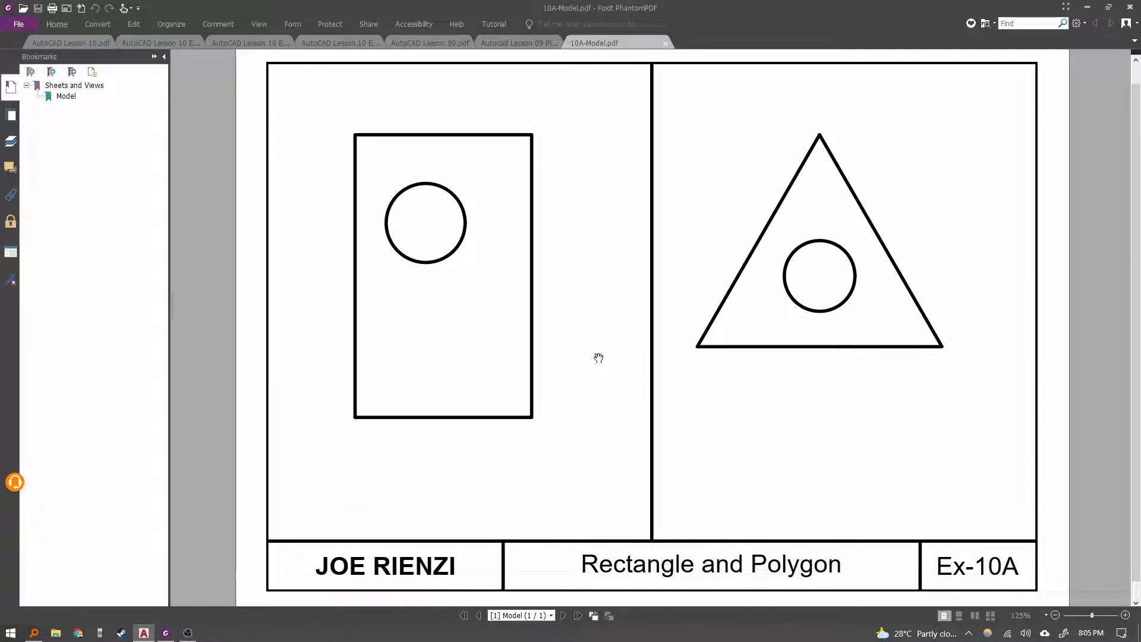
{"action": "left_click", "coordinate": [168, 636]}
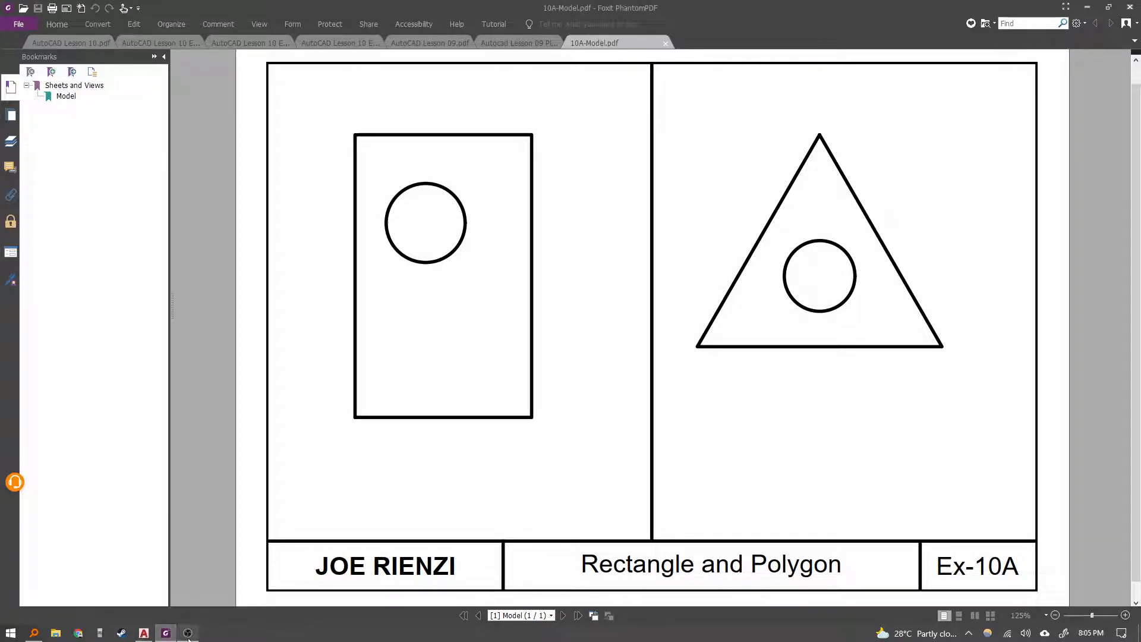
{"action": "left_click", "coordinate": [181, 636]}
{"action": "left_click", "coordinate": [168, 635]}
{"action": "scroll", "coordinate": [541, 456], "scroll_direction": "down", "scroll_amount": 1, "text": "ctrl"}
{"action": "scroll", "coordinate": [615, 431], "scroll_direction": "up", "scroll_amount": 1, "text": "ctrl"}
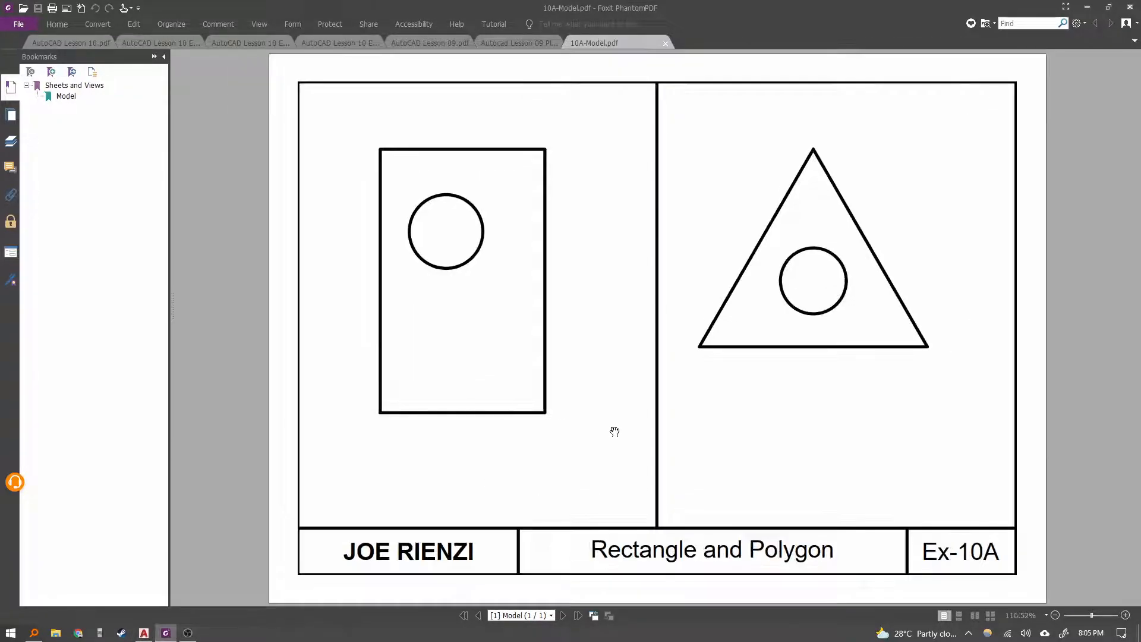
{"action": "left_click", "coordinate": [191, 632]}
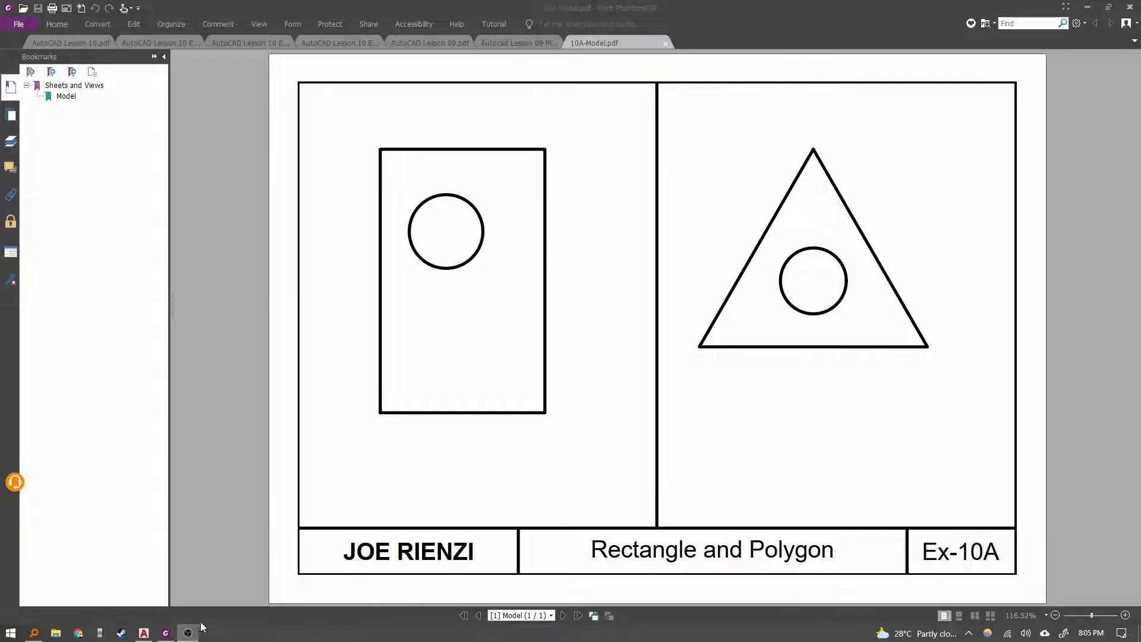
{"action": "left_click", "coordinate": [145, 634]}
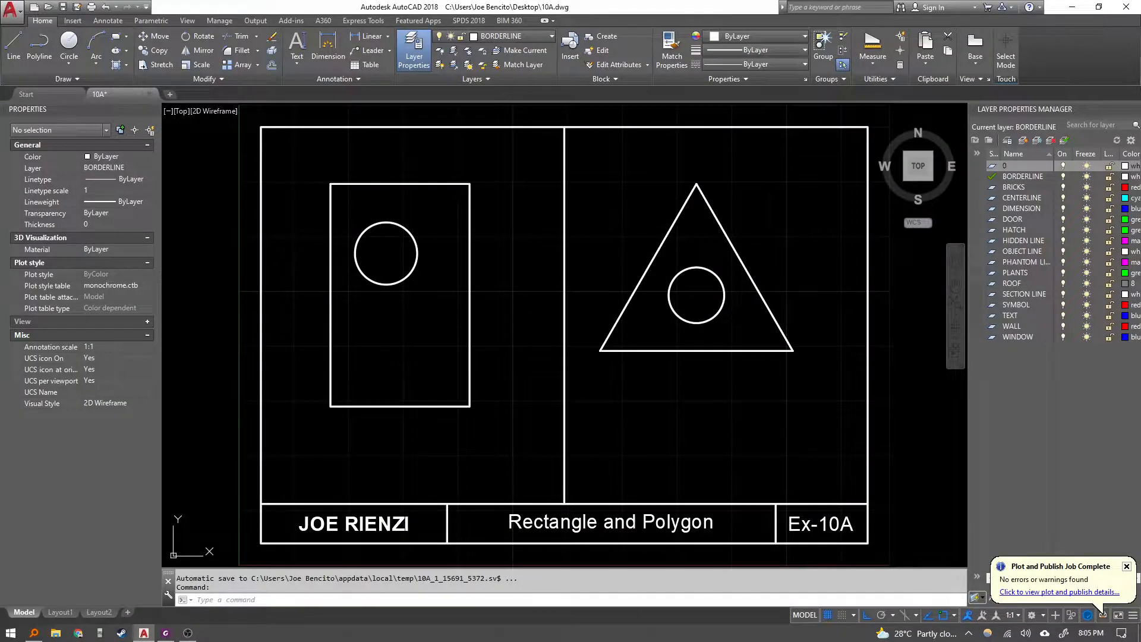